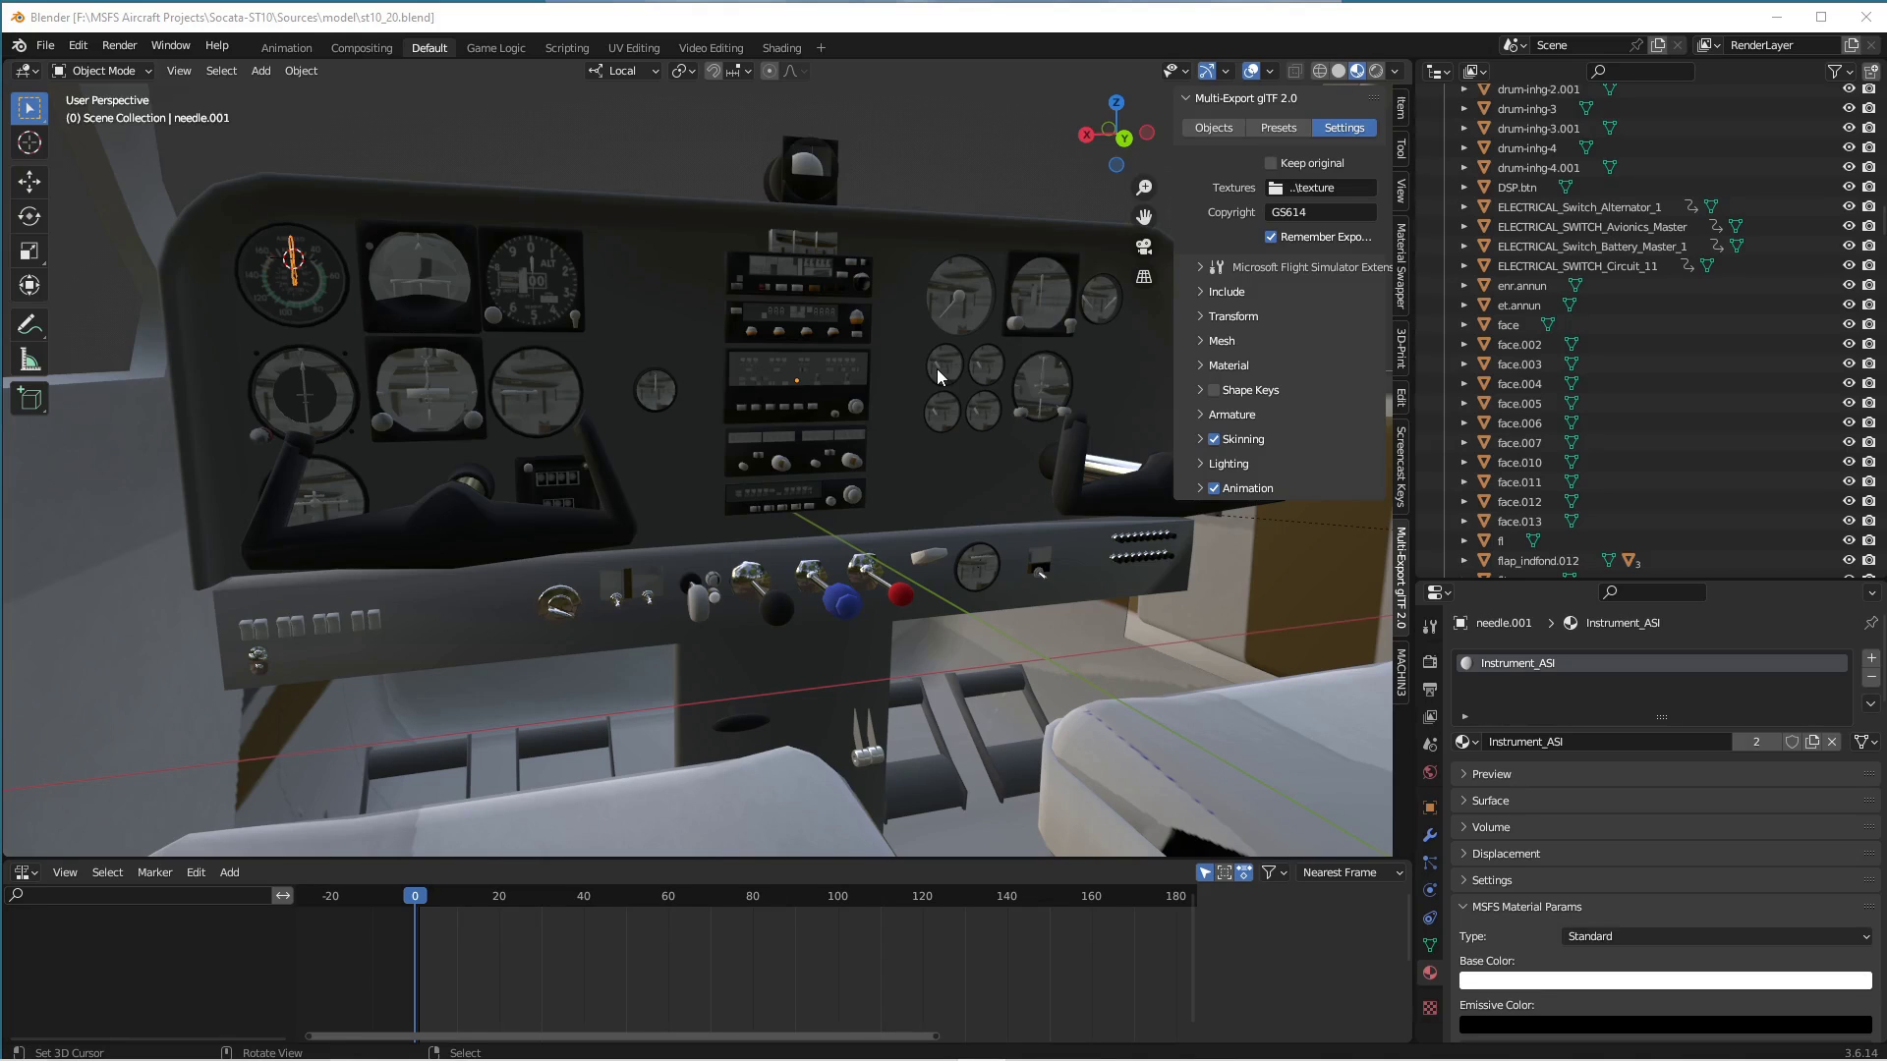
Look over the ASOBO_INSTRUMENT templates of Instrument.xml in Notepad++, and return to the cockpit model in Blender.
key(alt+Tab)
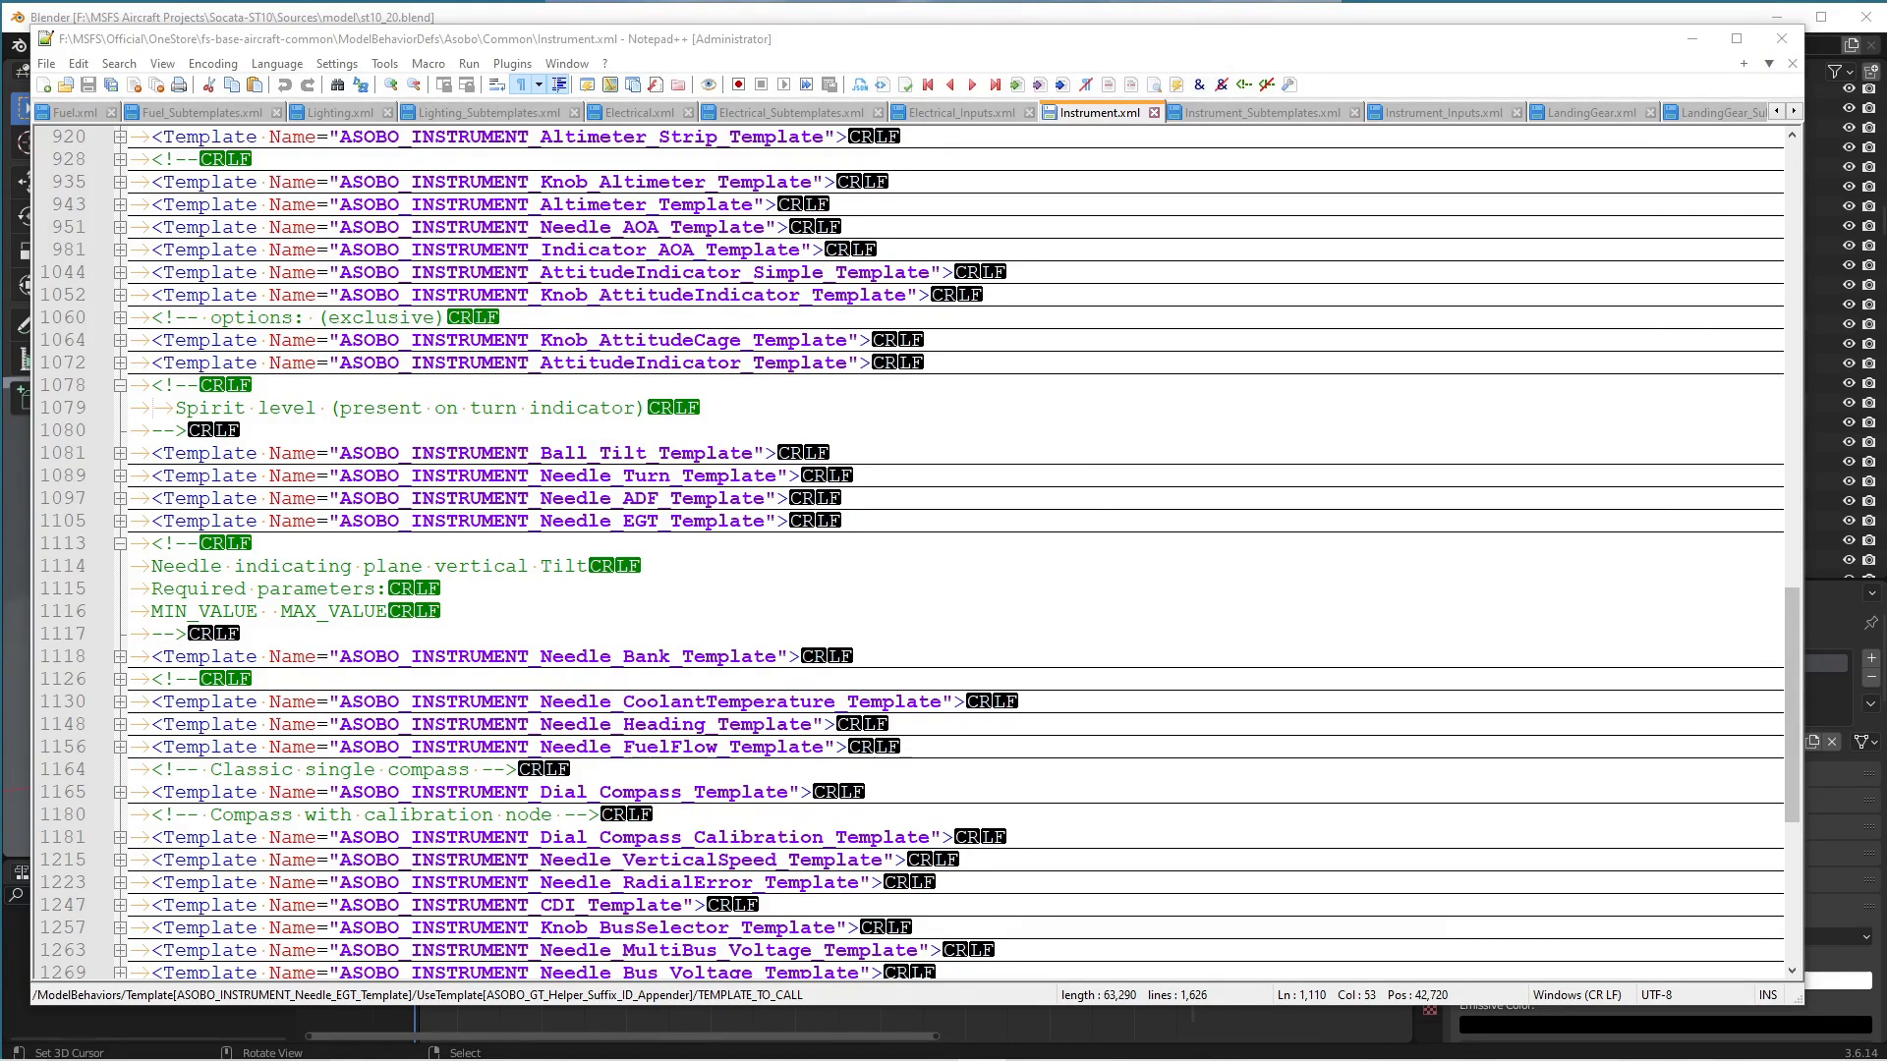
key(alt+Tab)
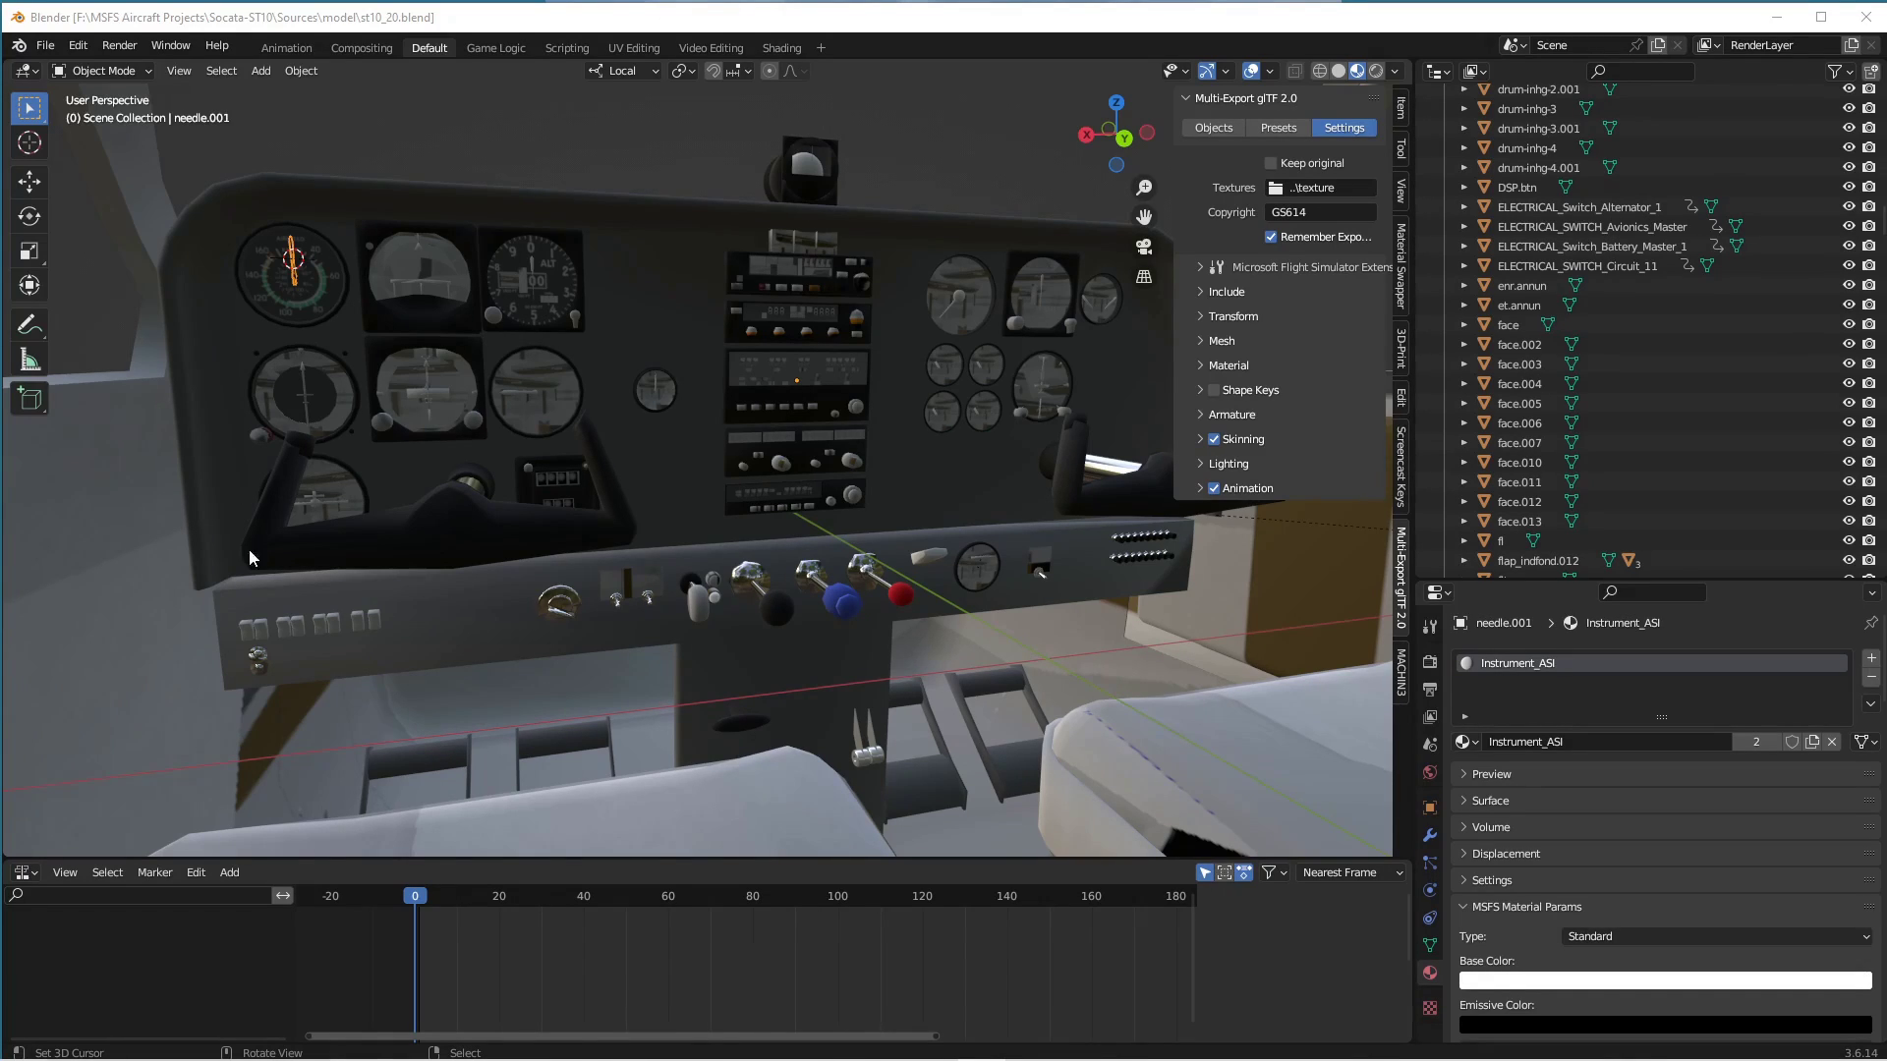
click(775, 337)
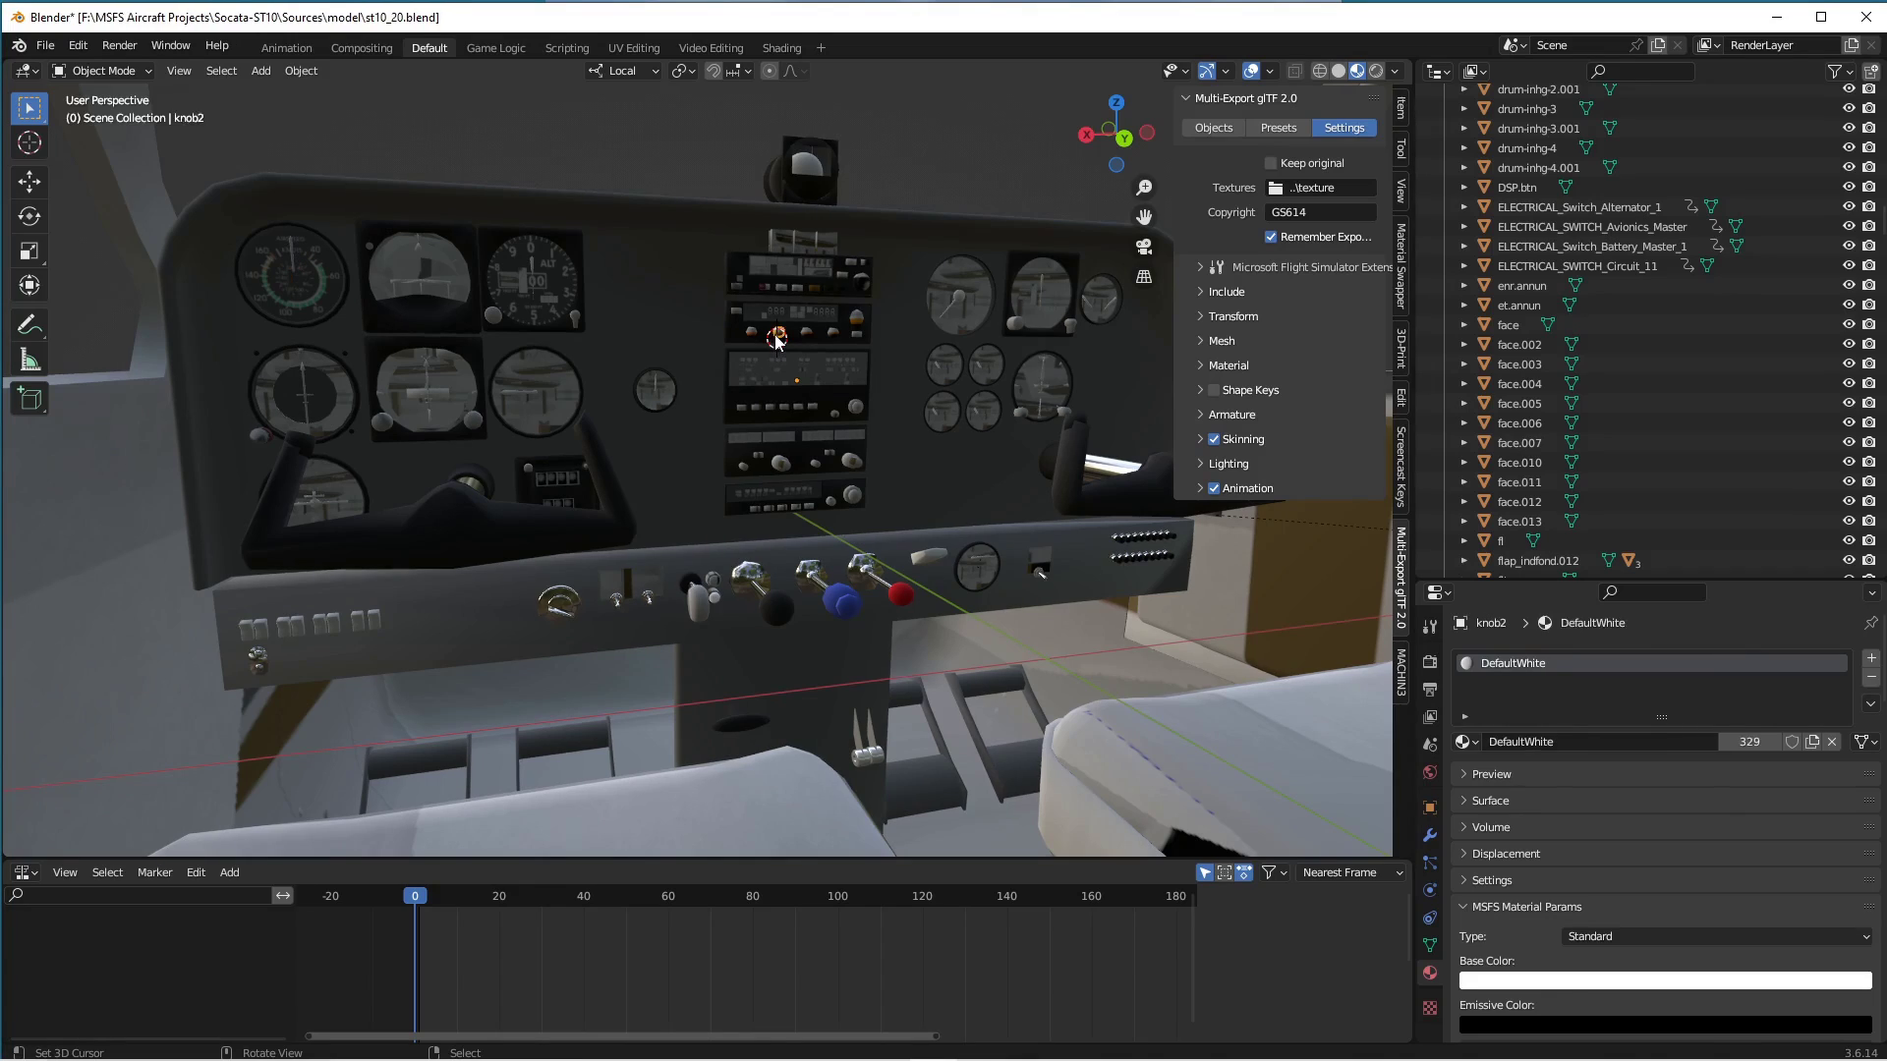
right_click(767, 338)
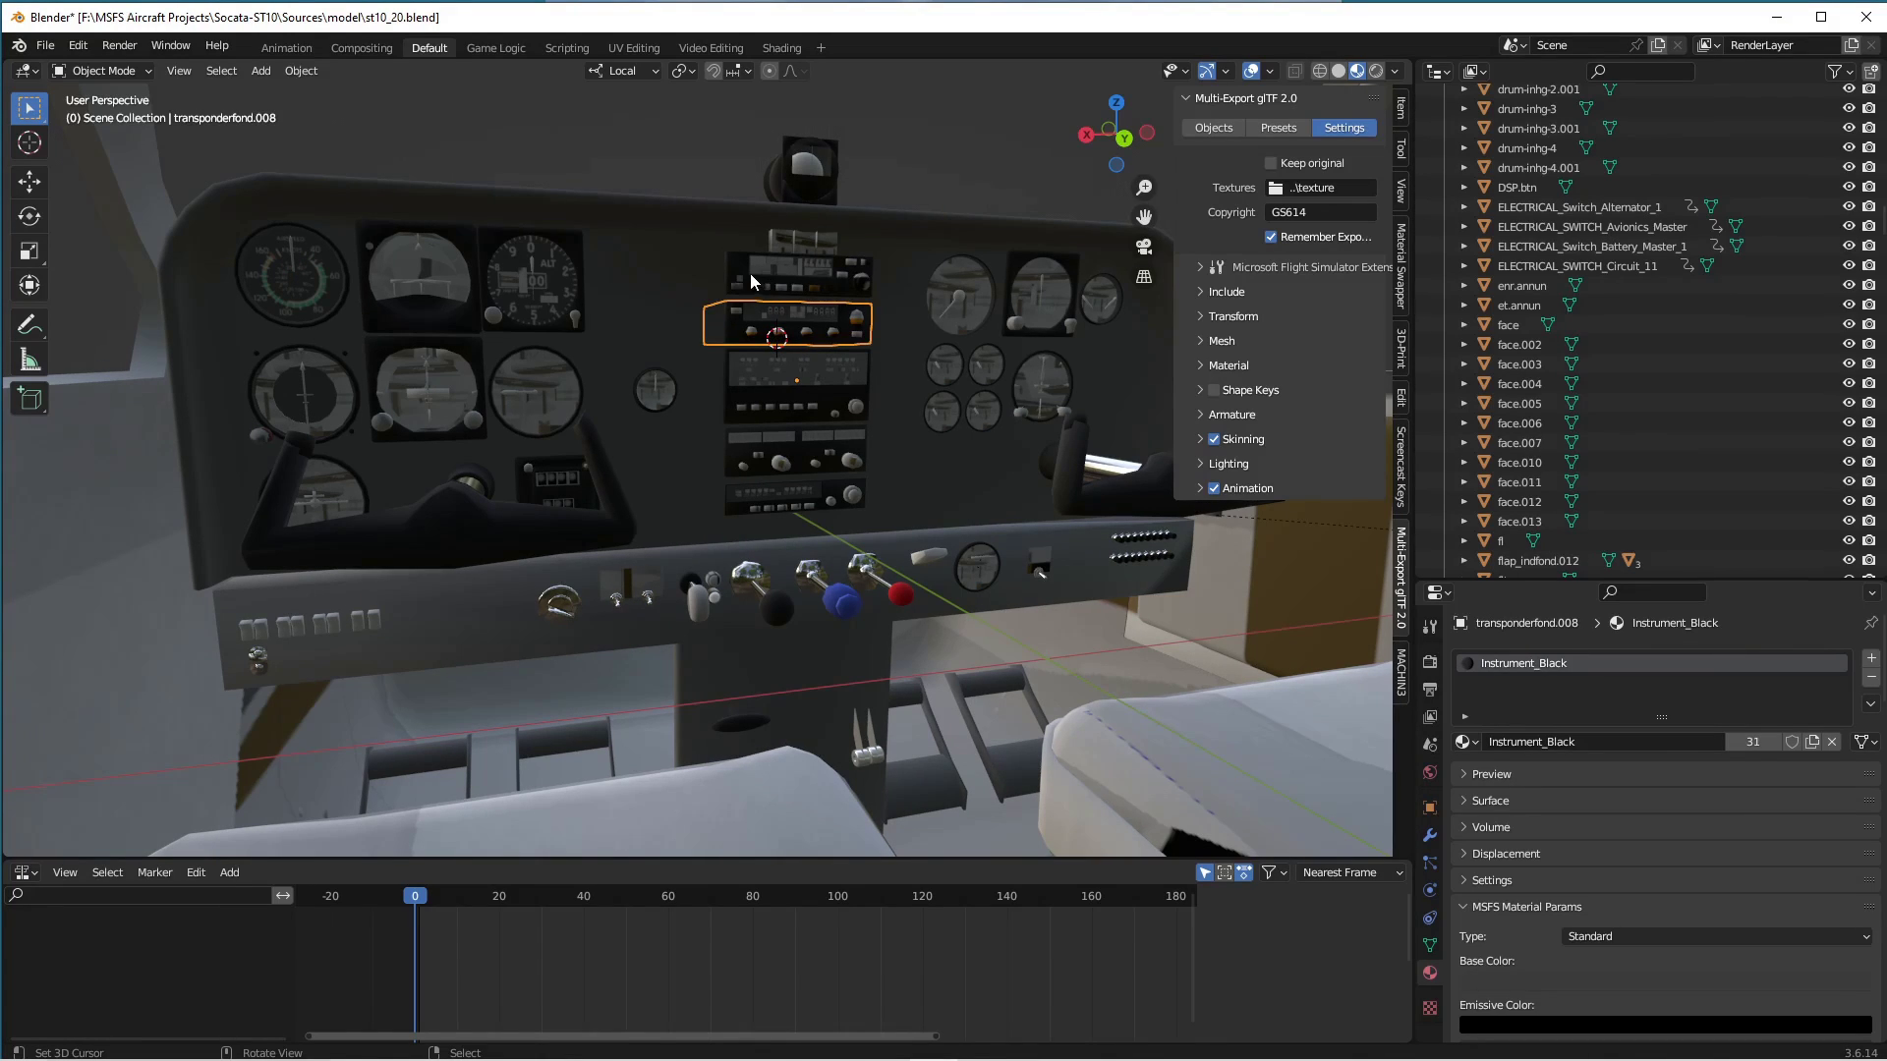
click(740, 265)
click(820, 398)
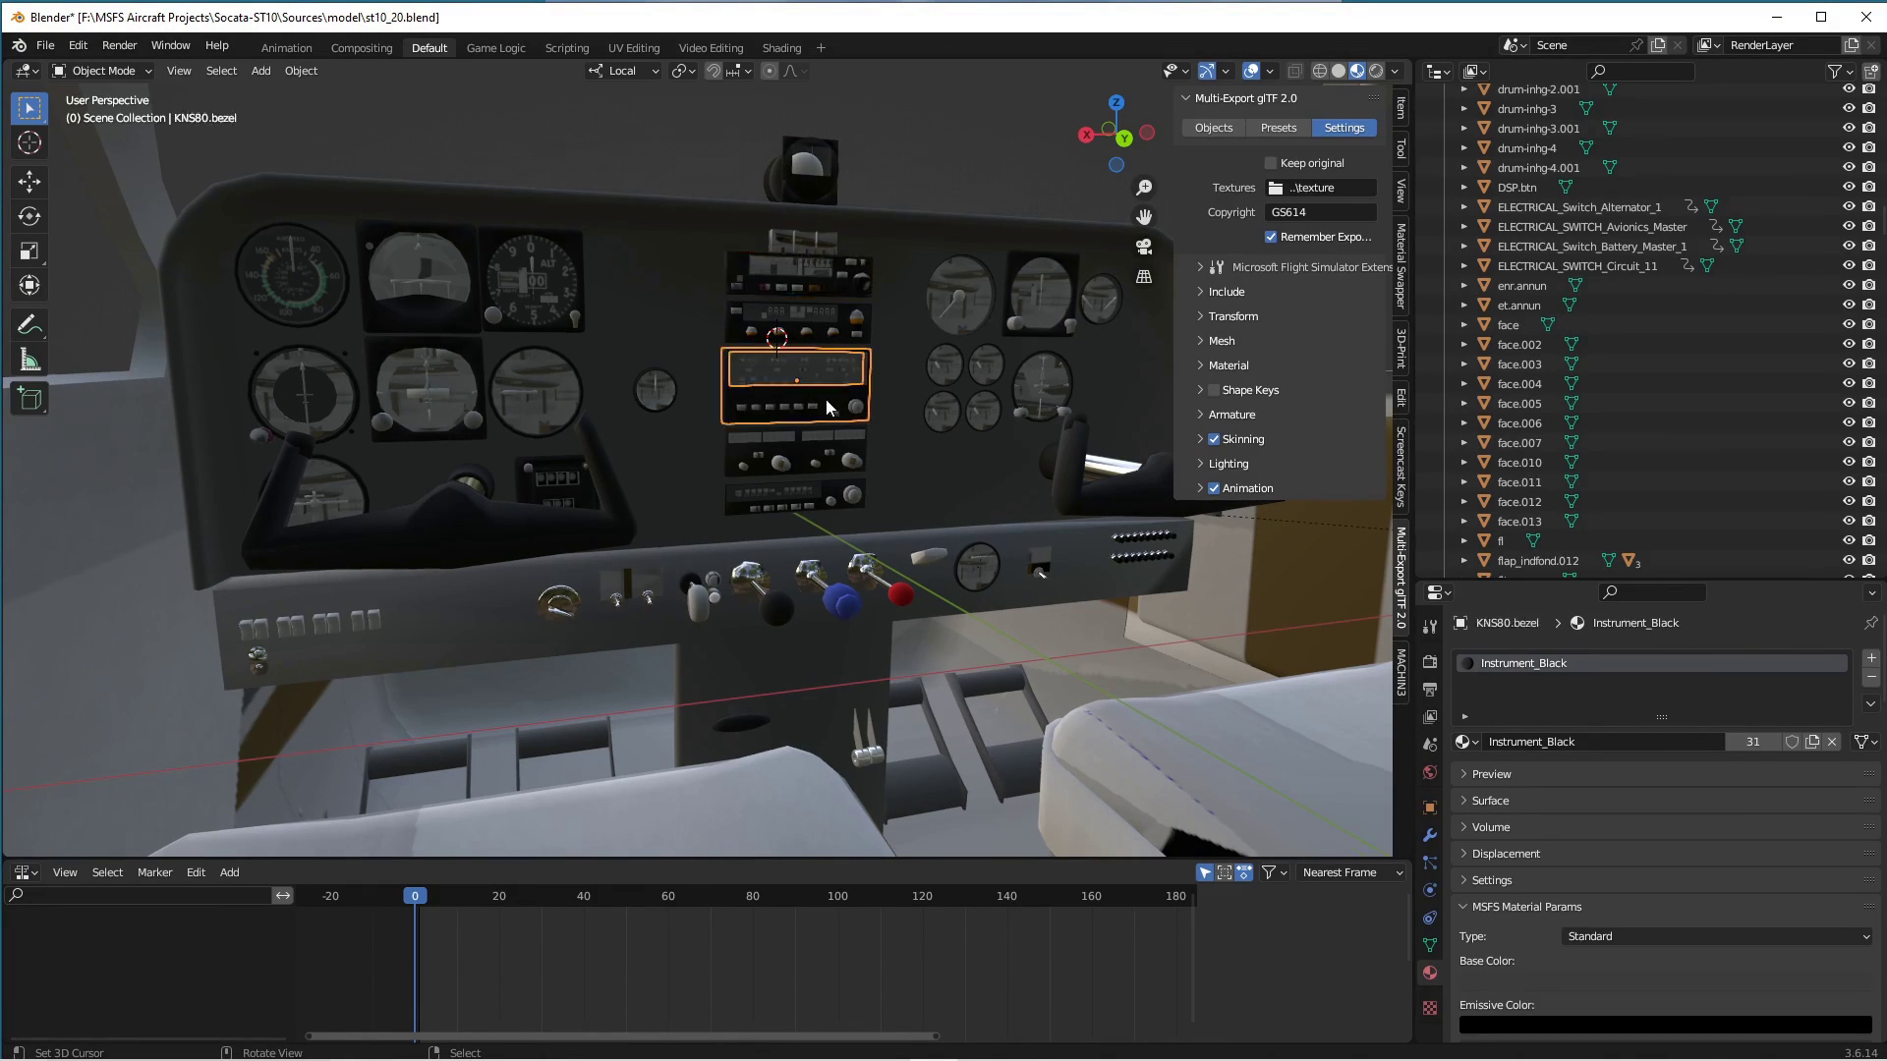
Select the face of the vertical speed indicator and rename the object from face.003 to vsi_face.003.
click(574, 378)
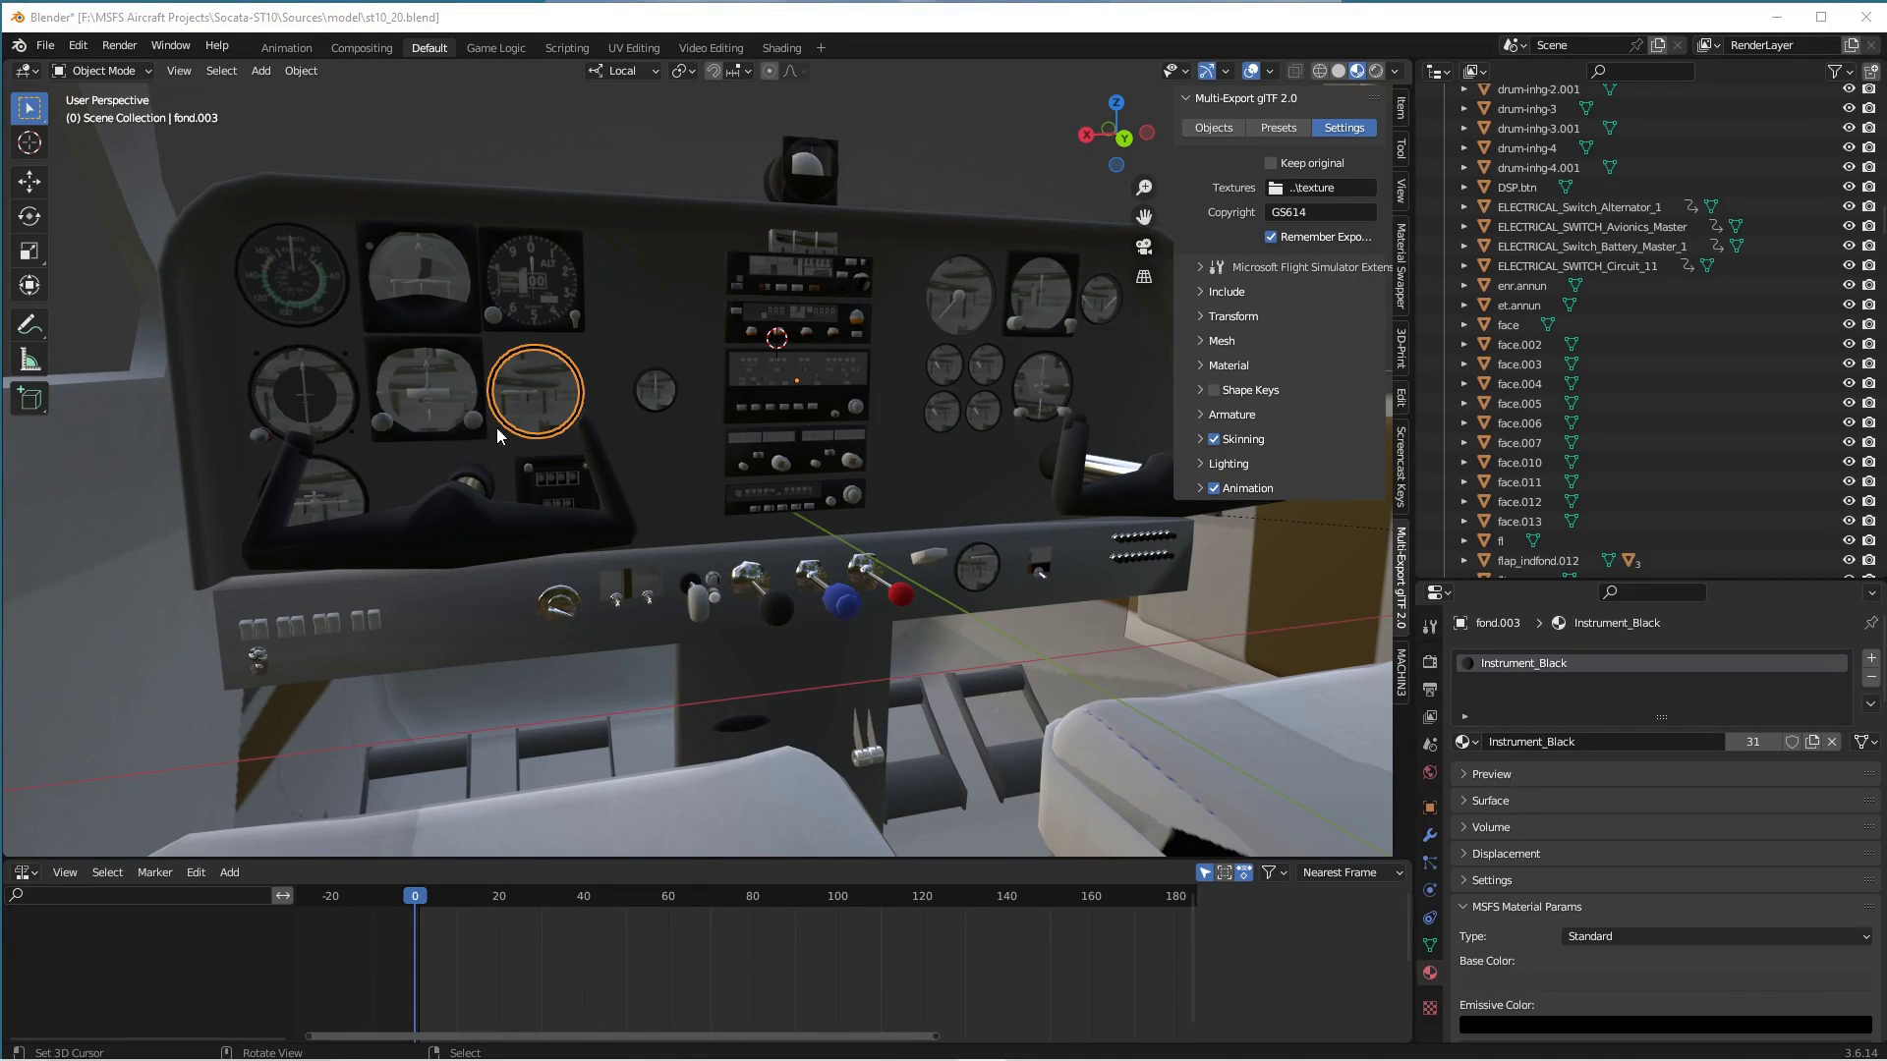
click(530, 422)
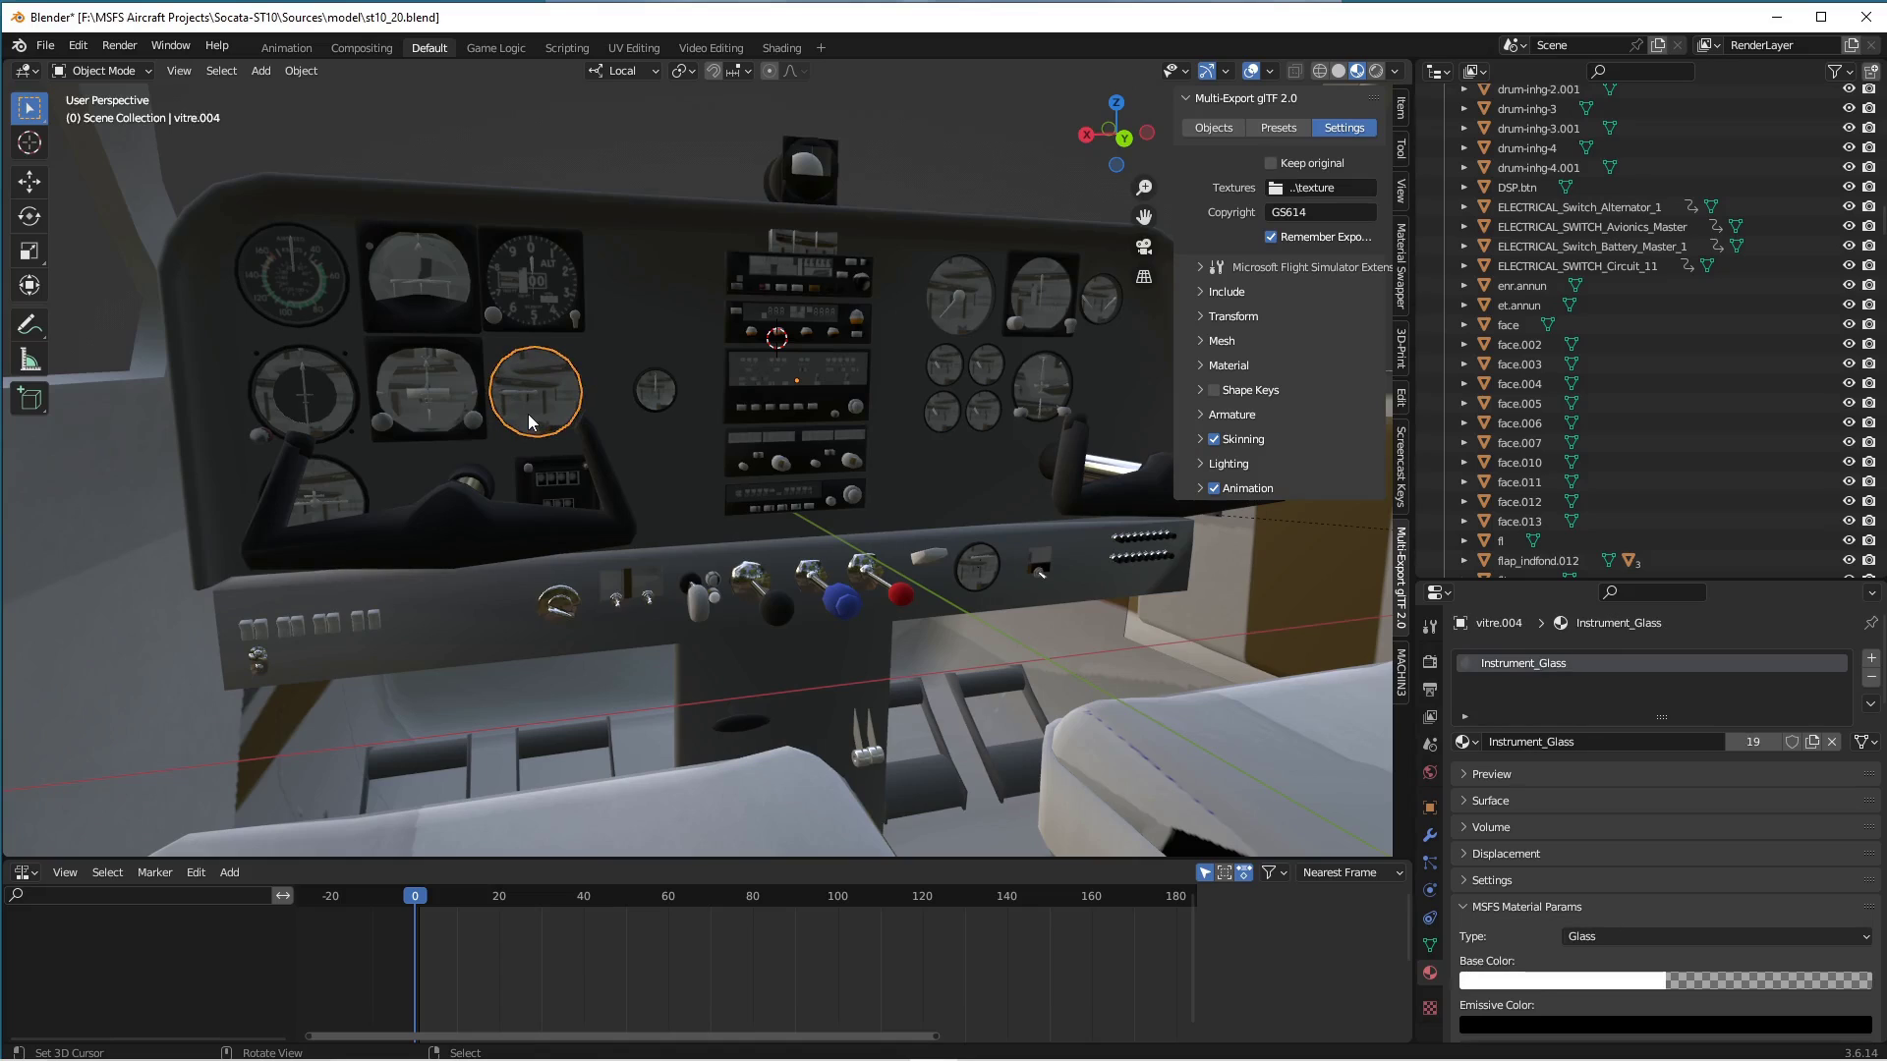
click(529, 423)
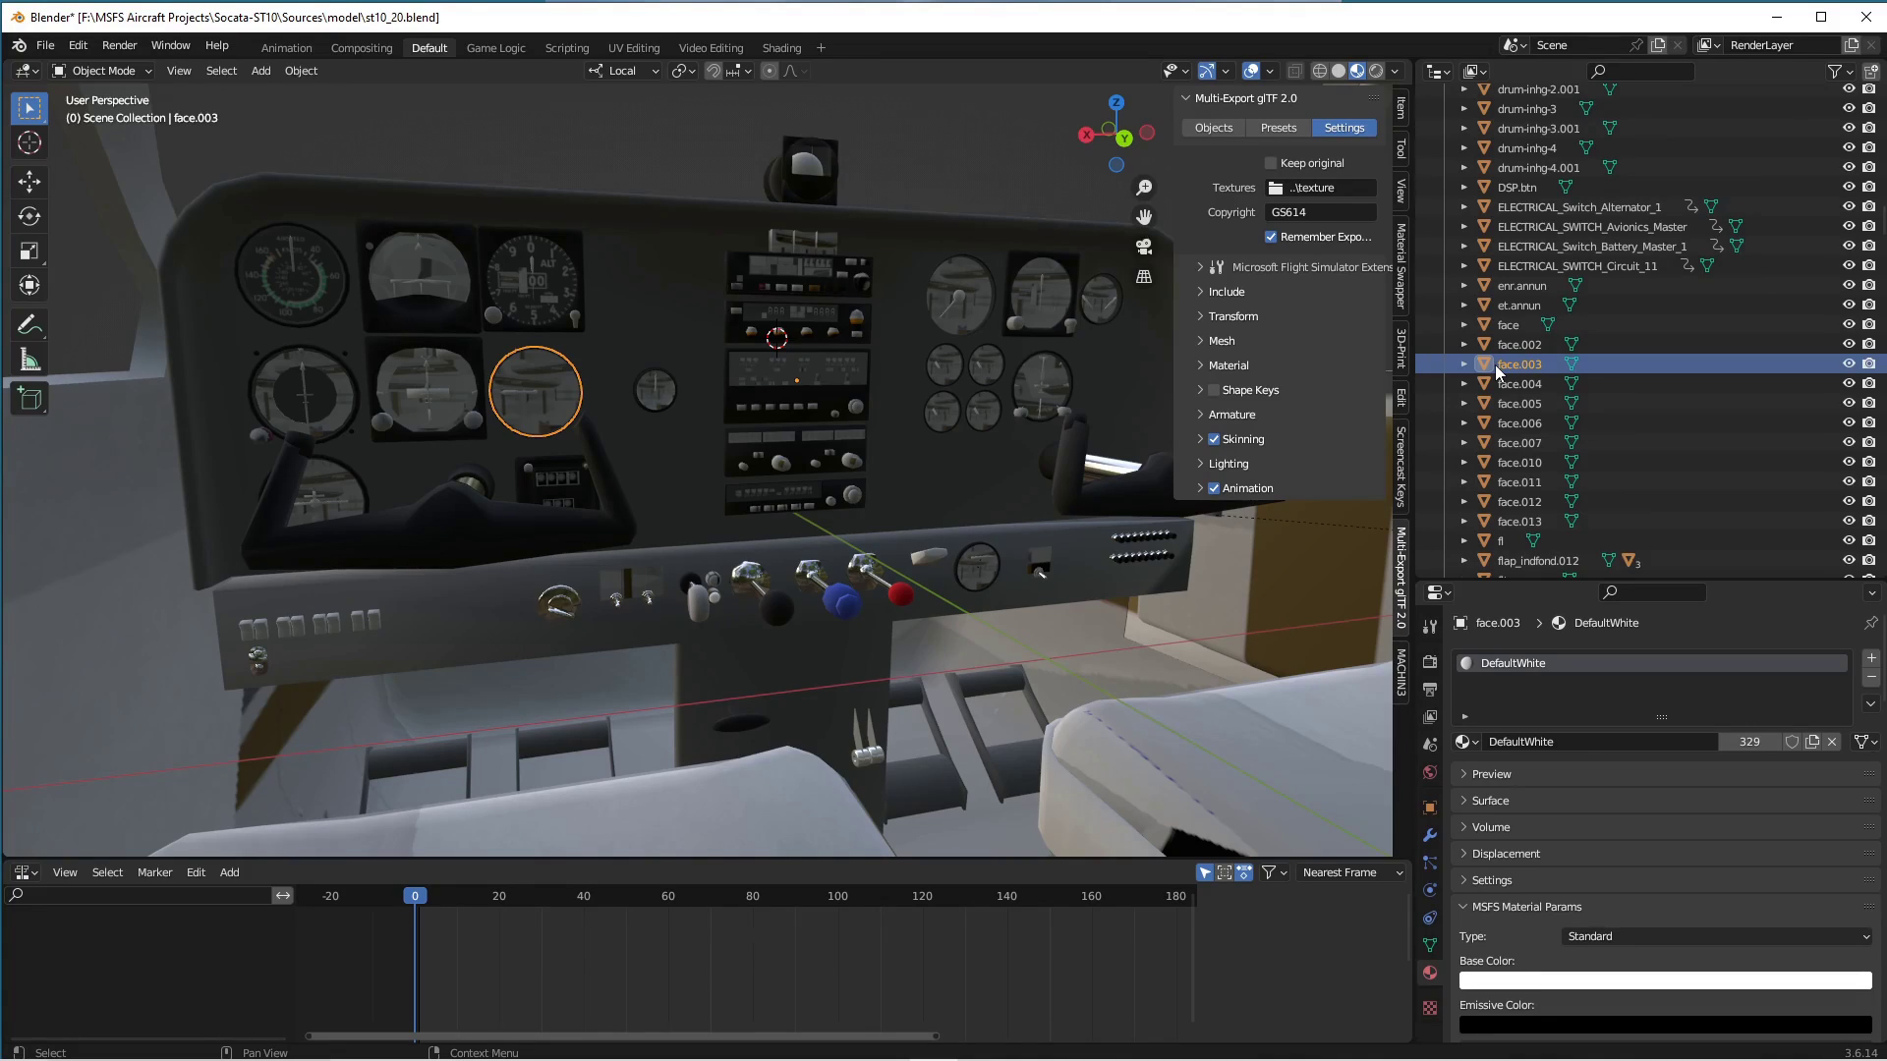
scroll(1495, 363, down, 2)
double_click(1518, 320)
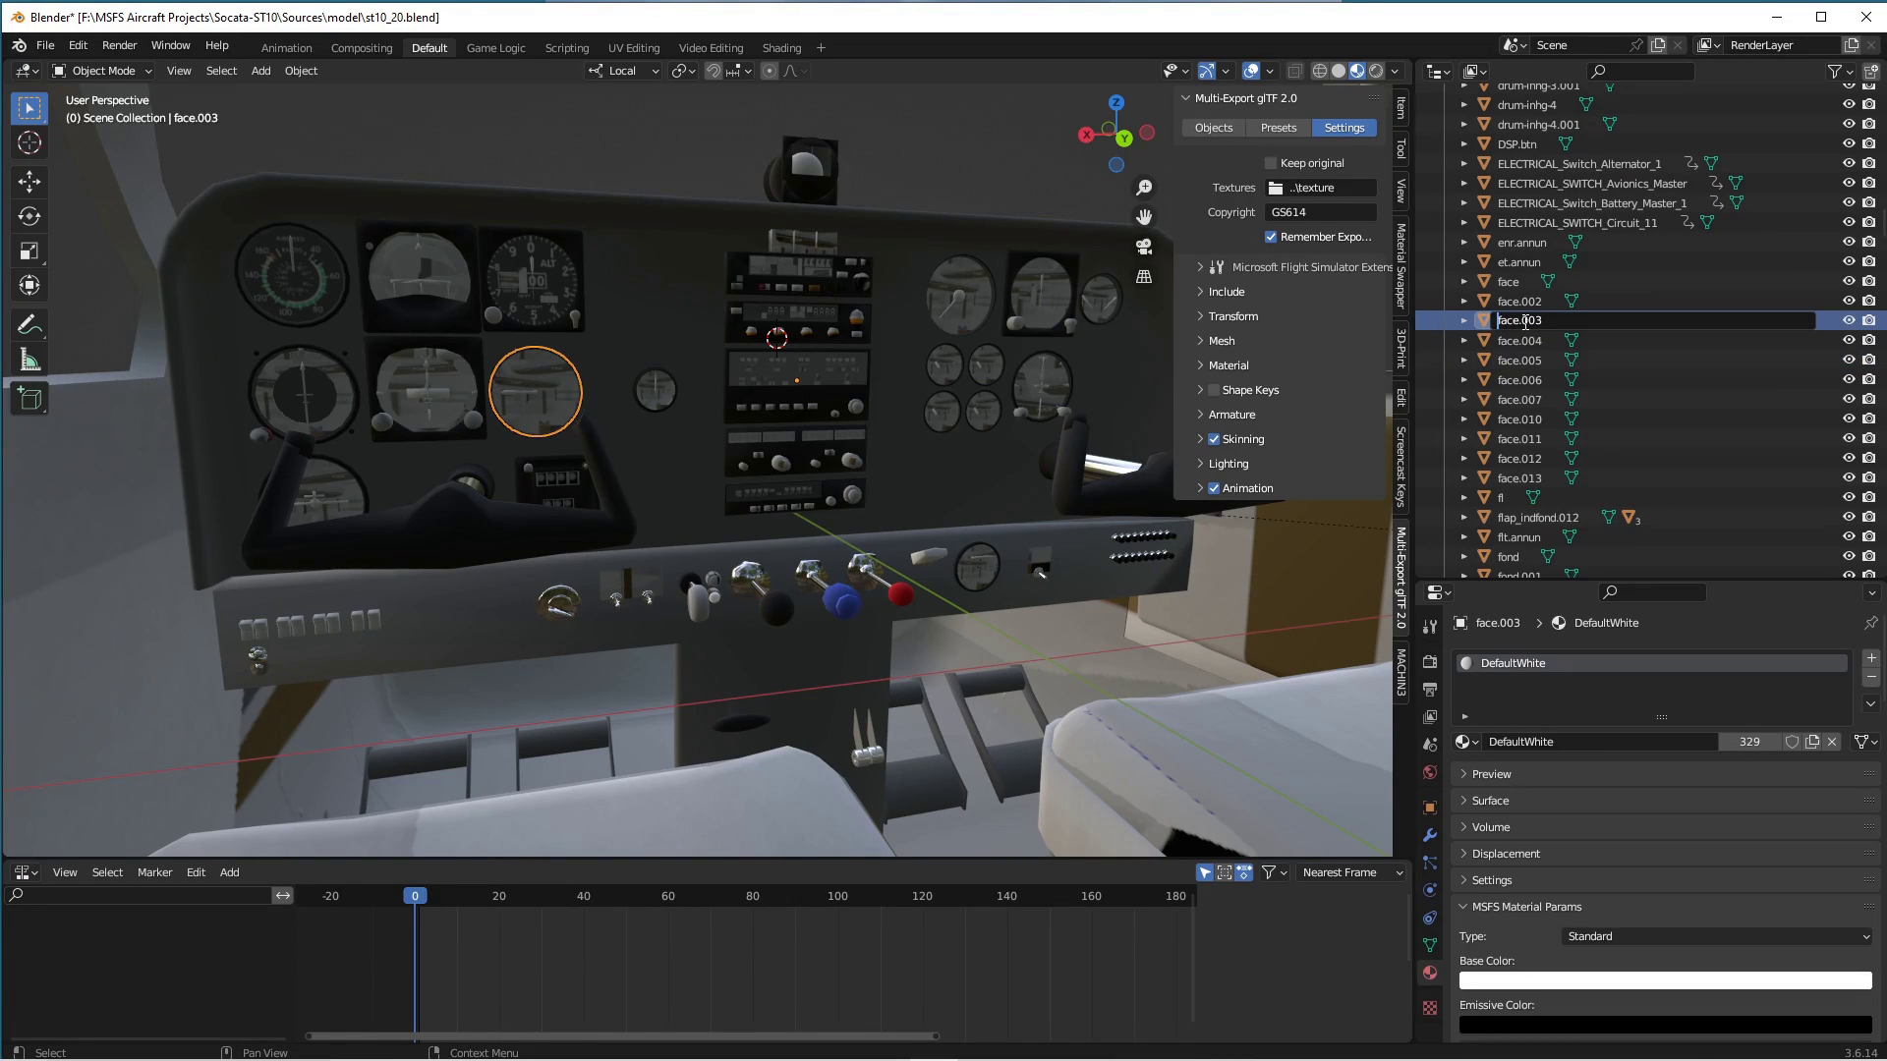
key(Home)
text(vsi_)
key(Return)
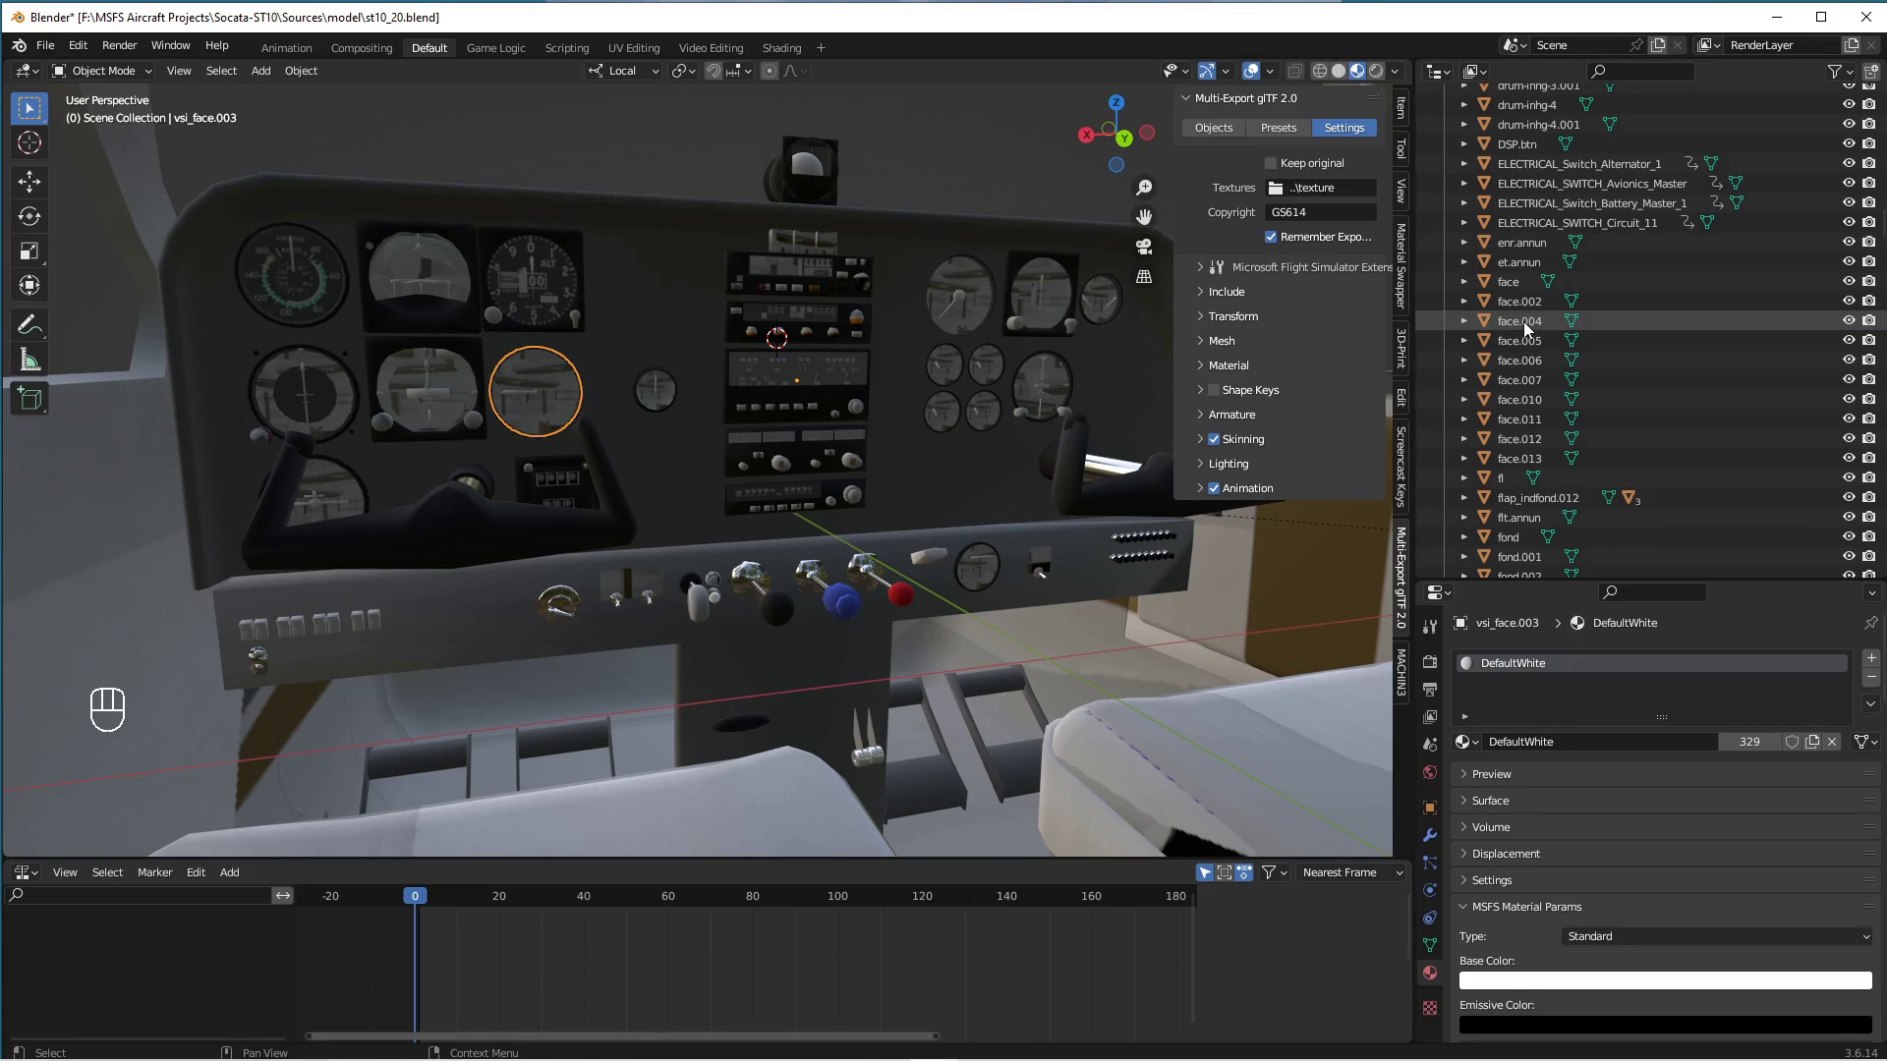
Select the vertical speed indicator's needle and rename it to vsi_needle.002 in the object list.
click(530, 392)
right_click(530, 391)
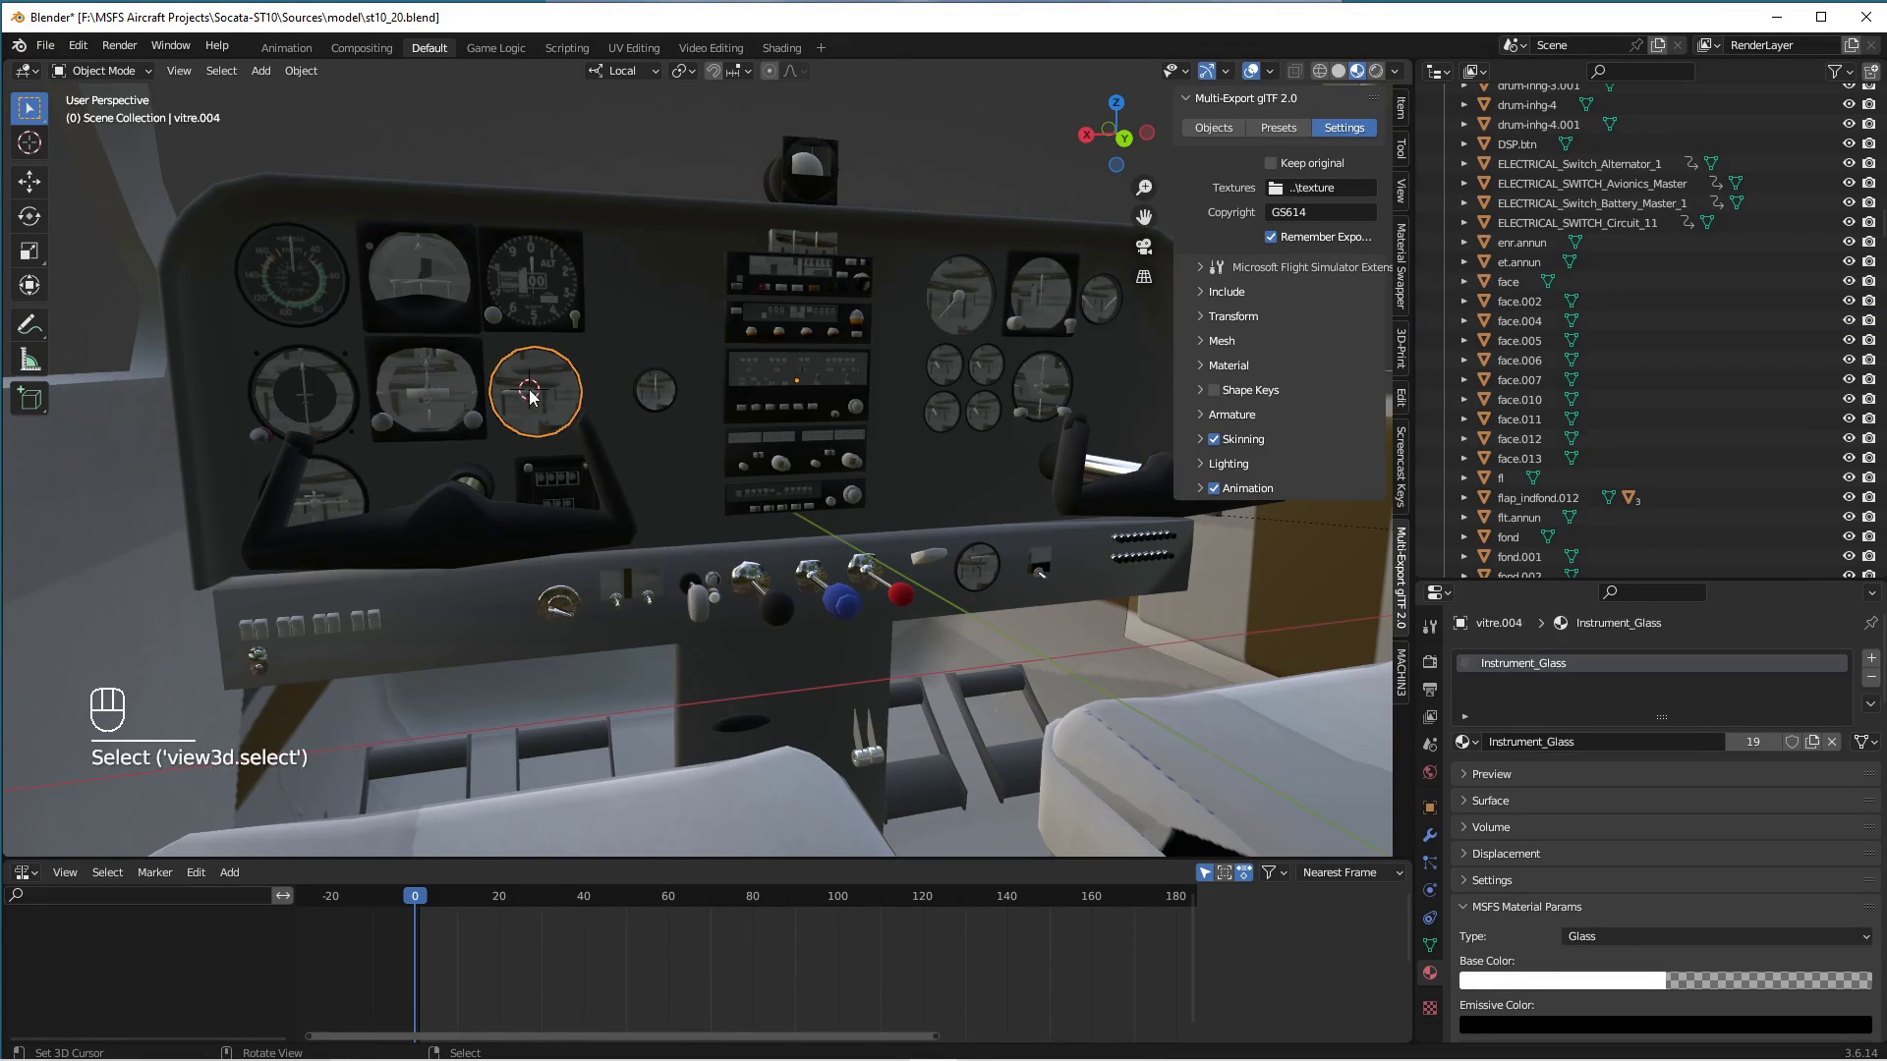
right_click(521, 391)
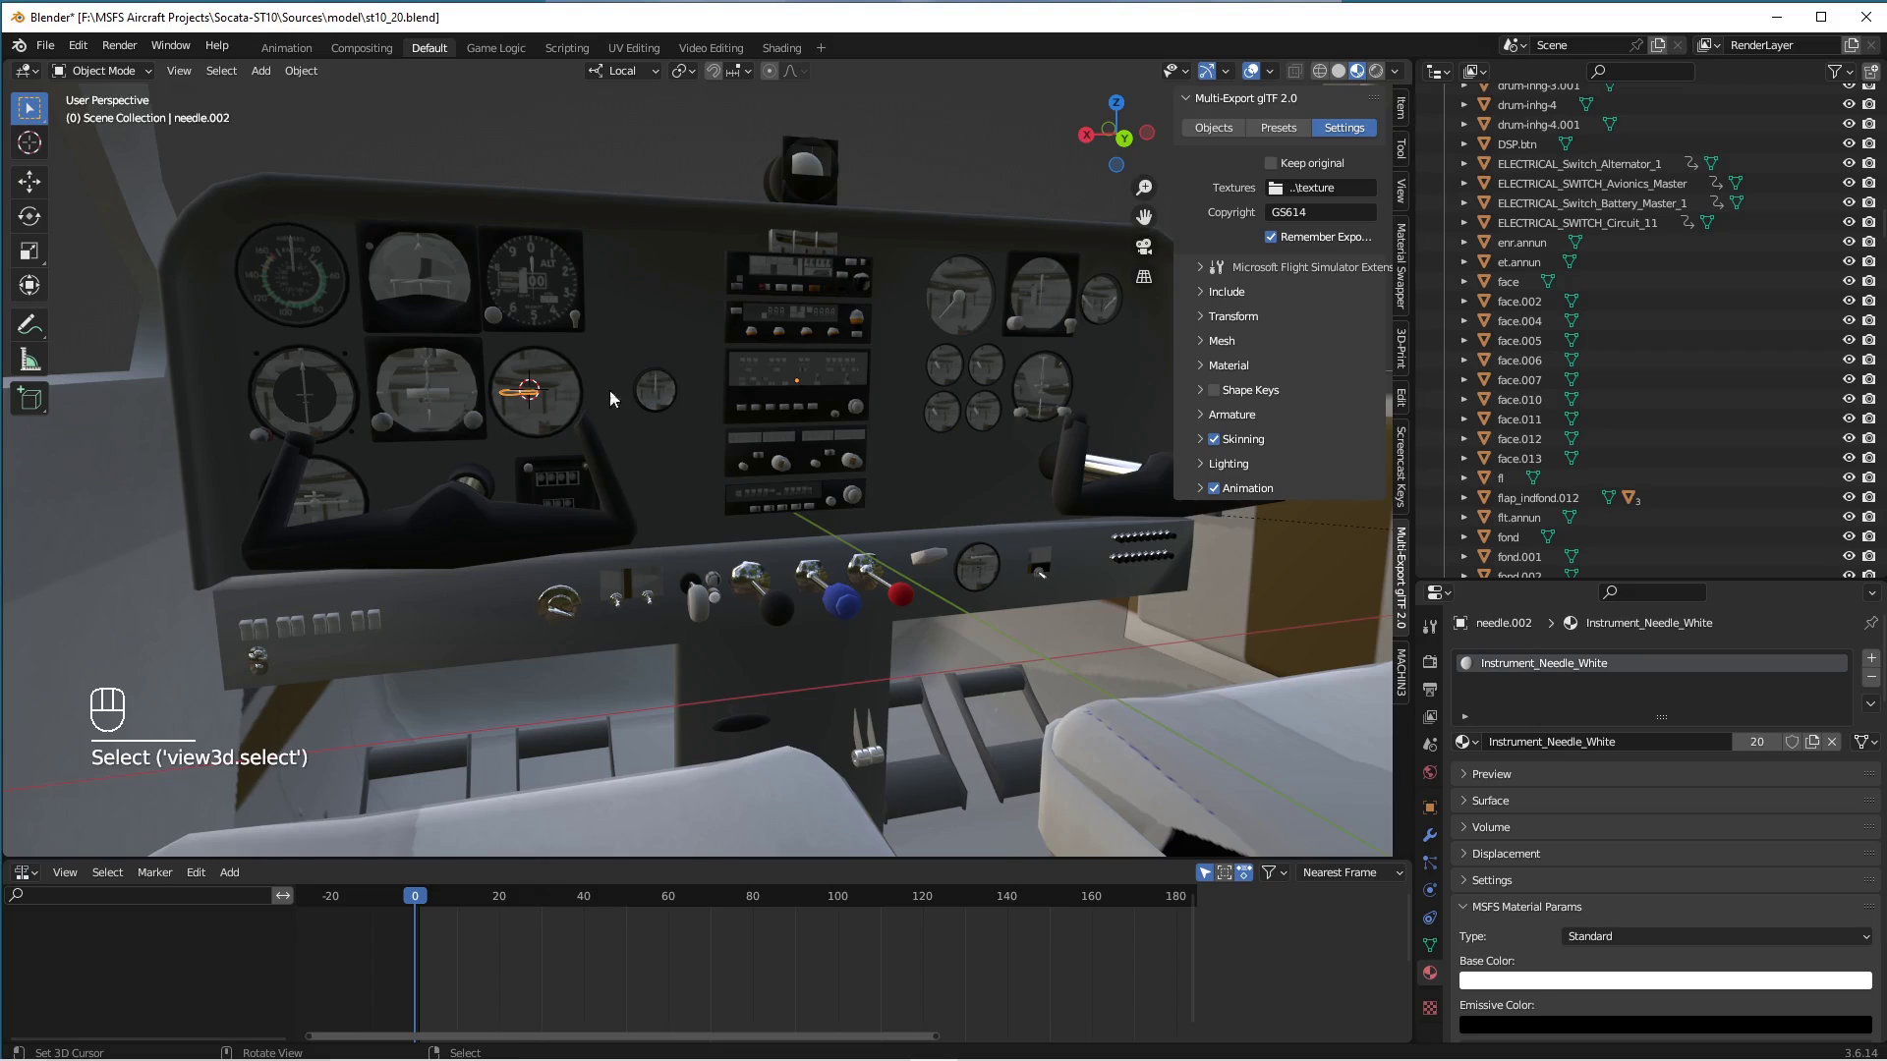
key(KP_Decimal)
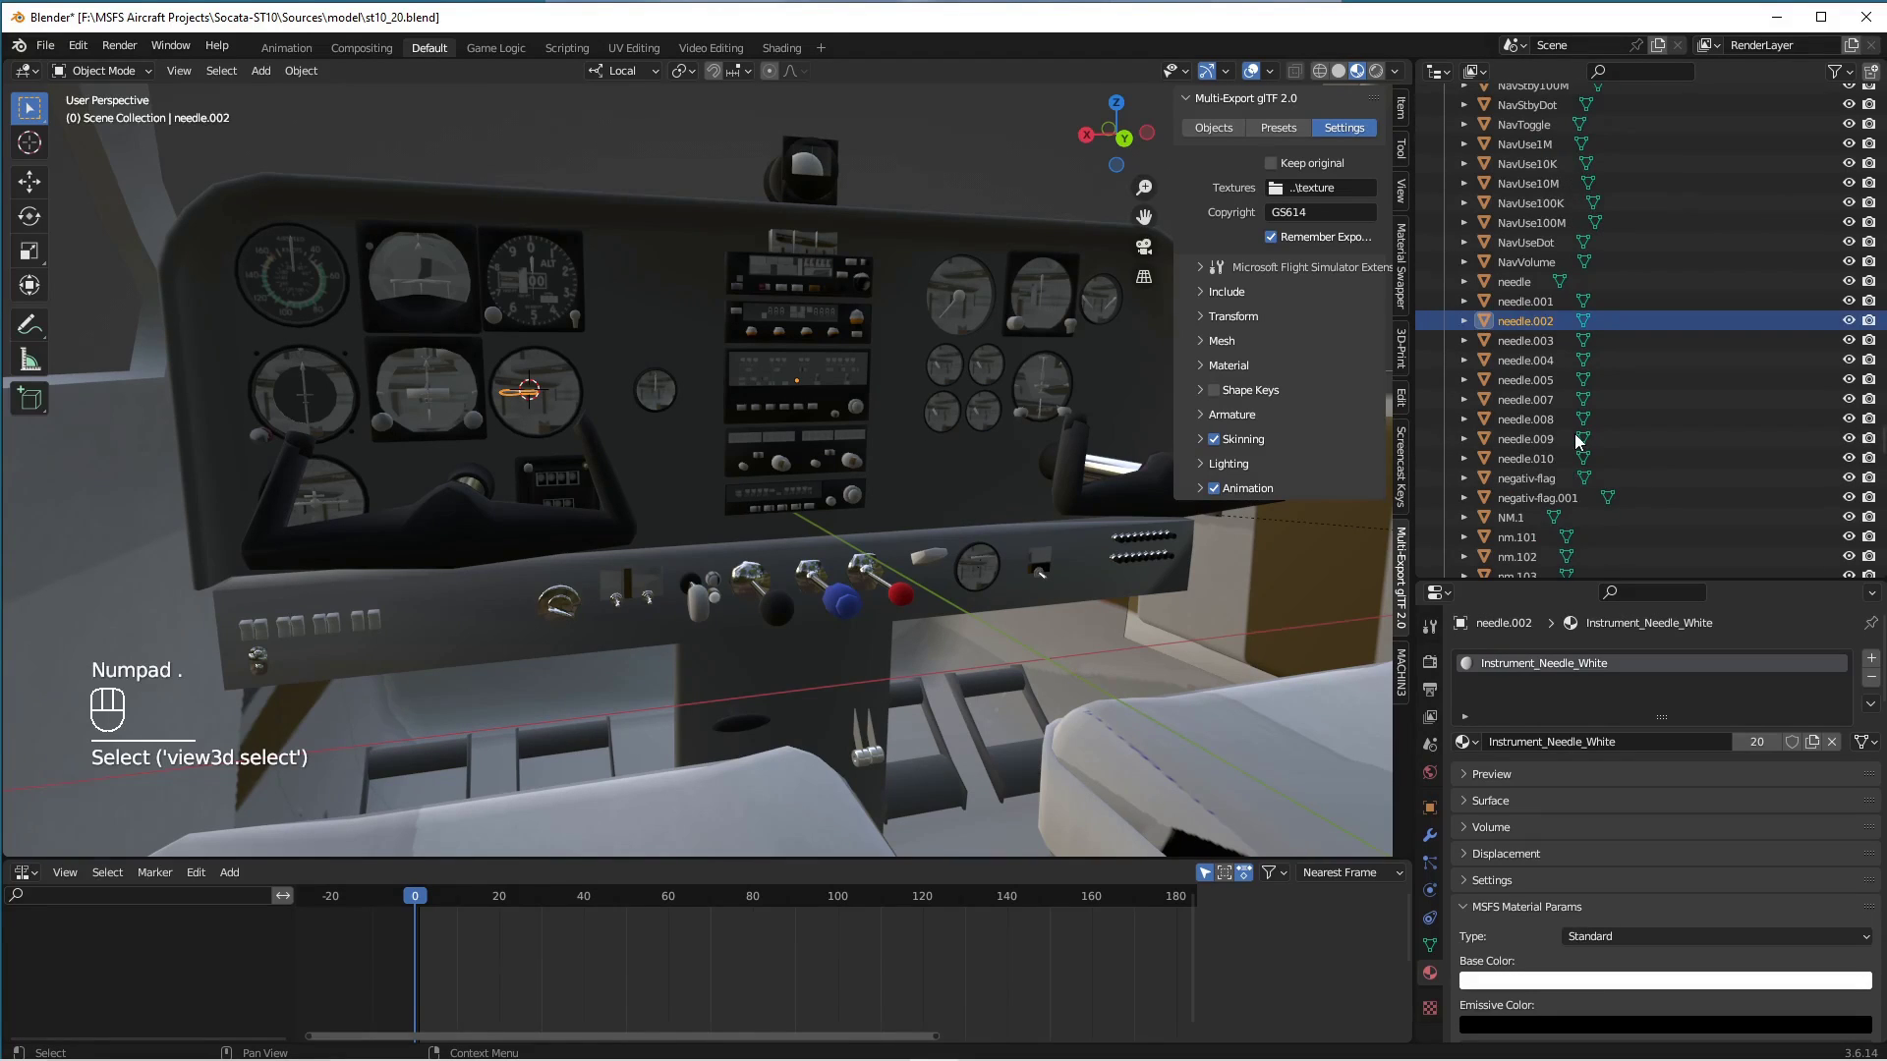
double_click(1500, 318)
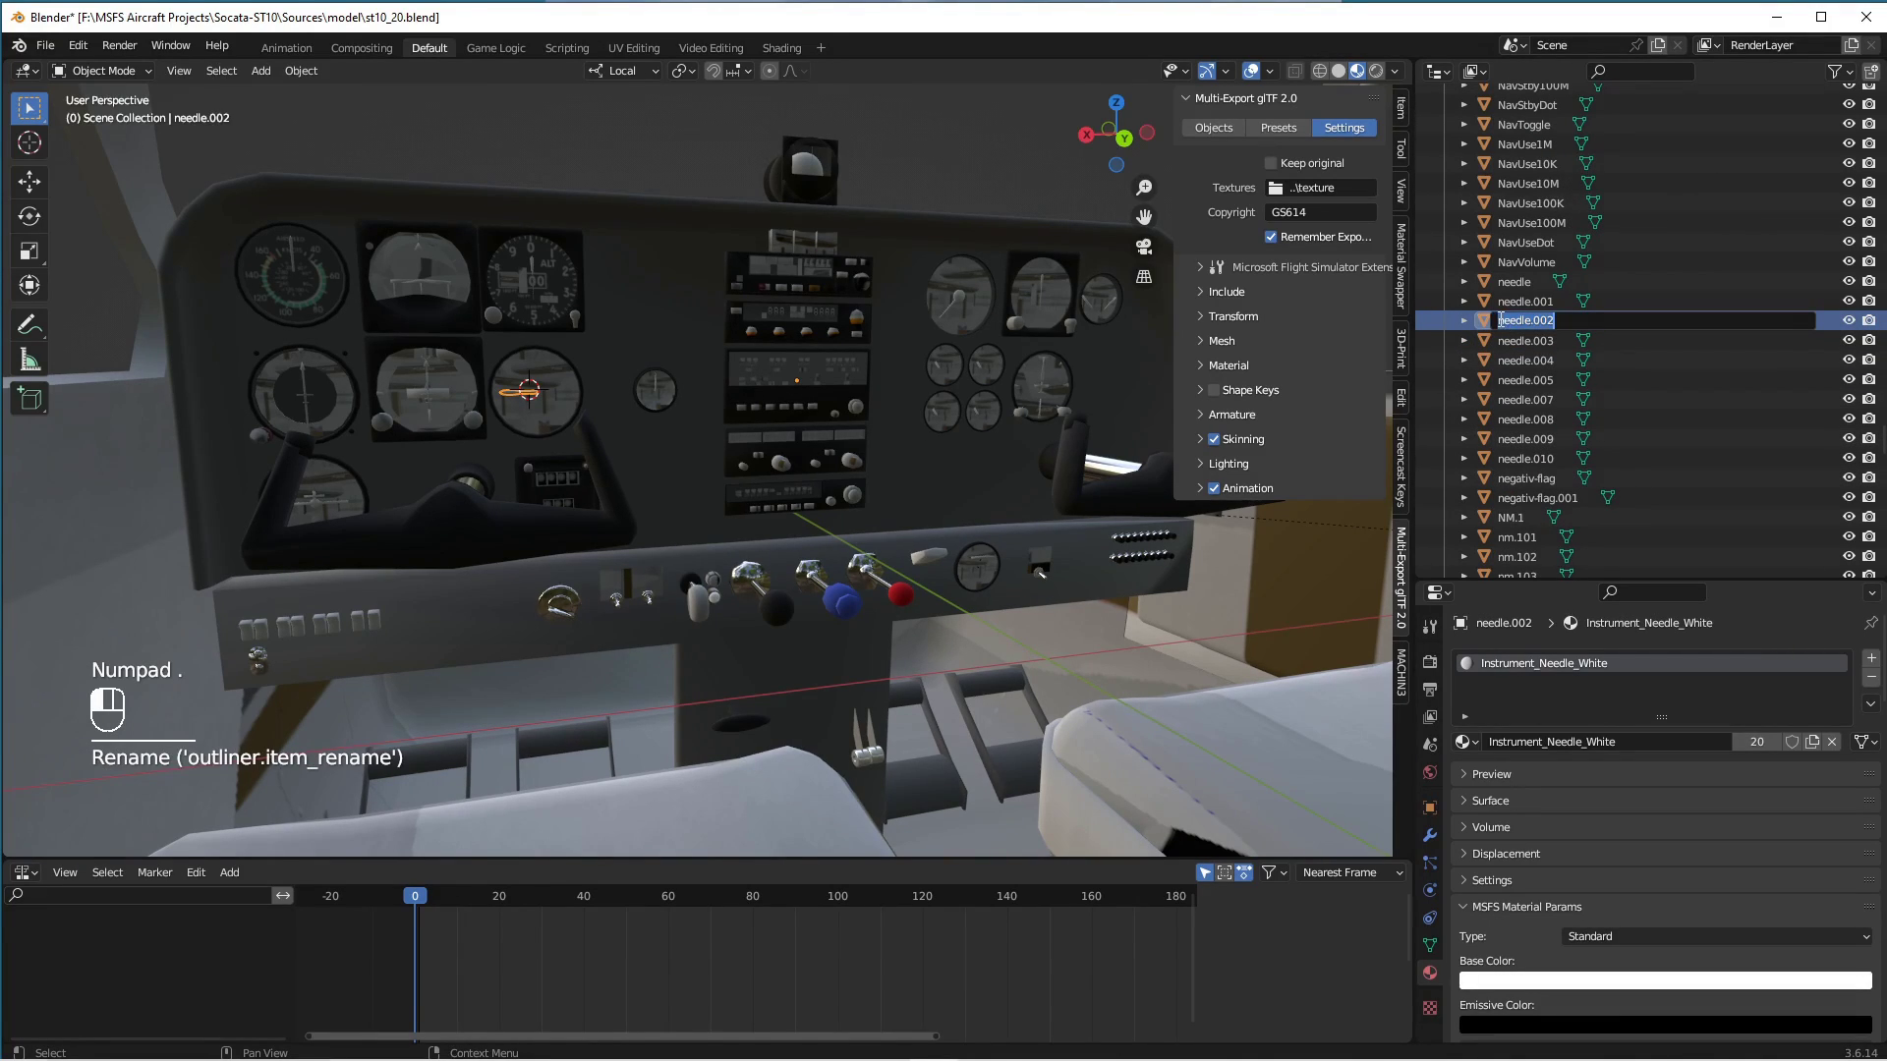
text(vsi_)
key(Return)
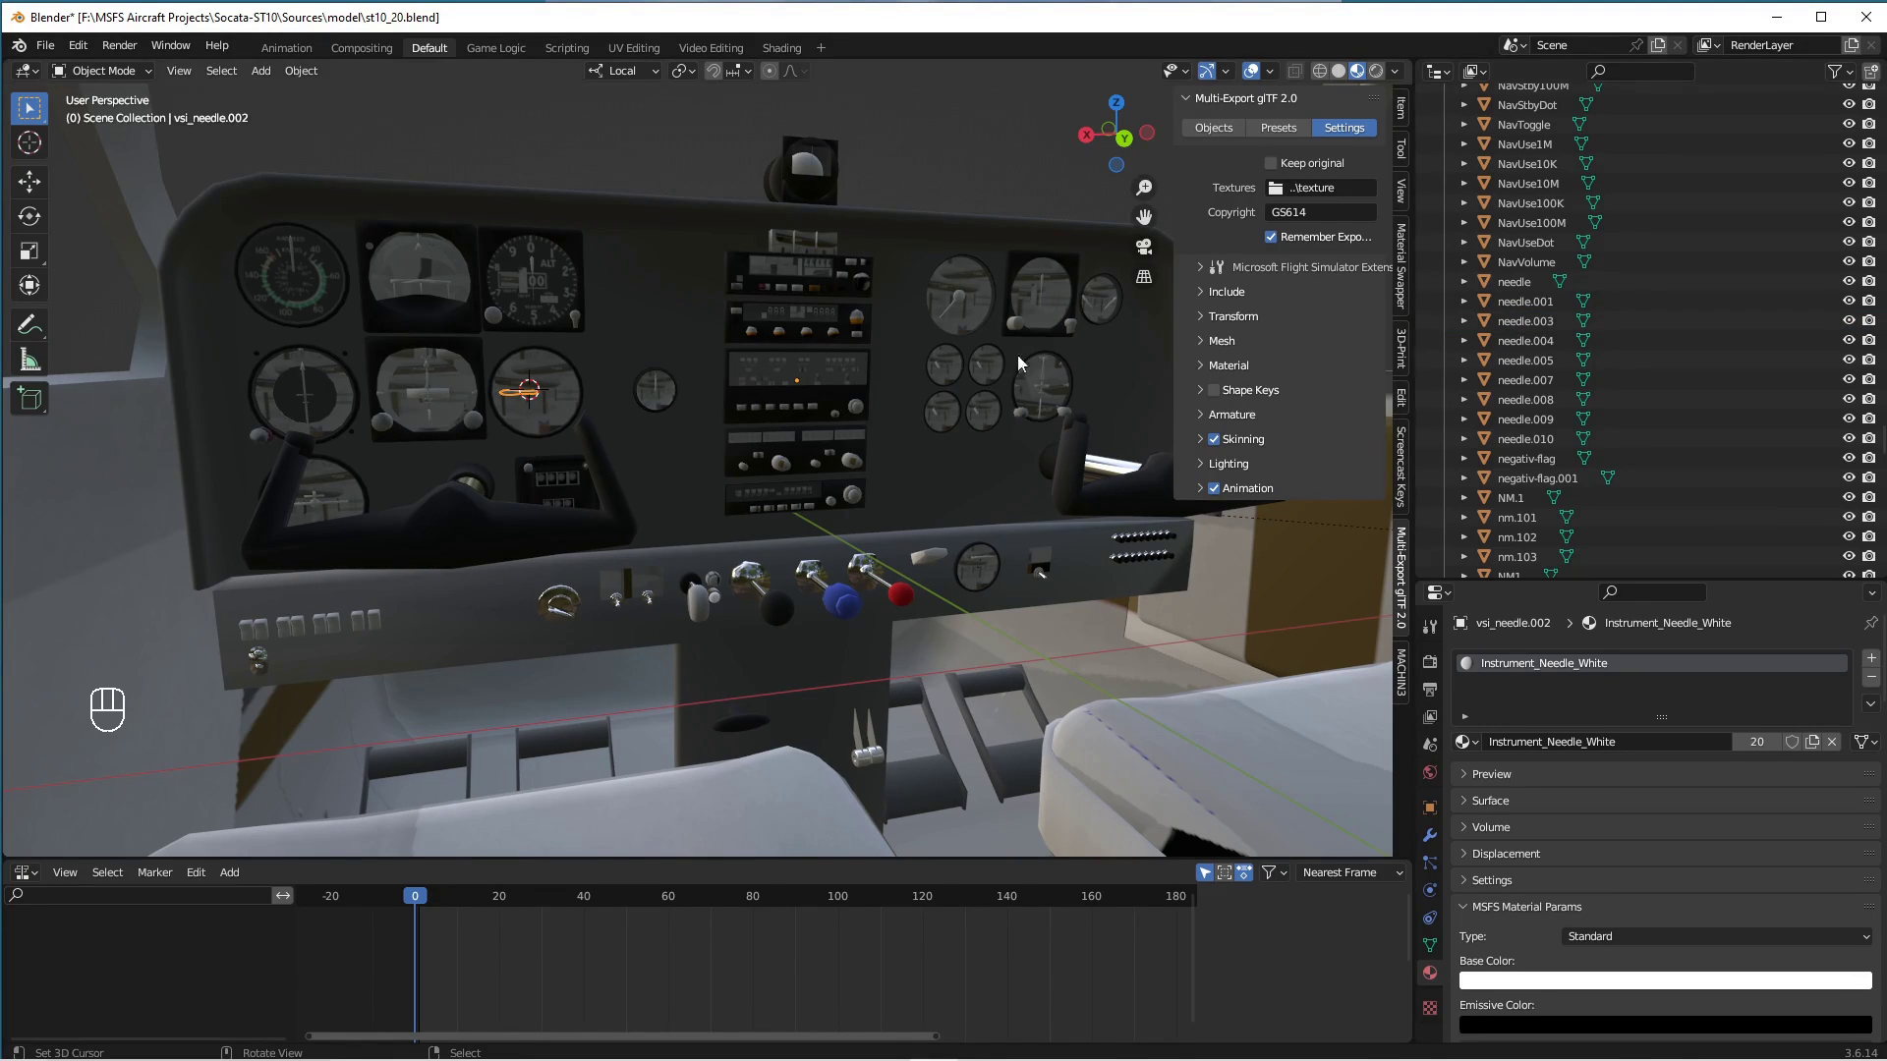
Select the vertical speed indicator's glass, vitre.004, and rename it to vsi_galss.
click(555, 393)
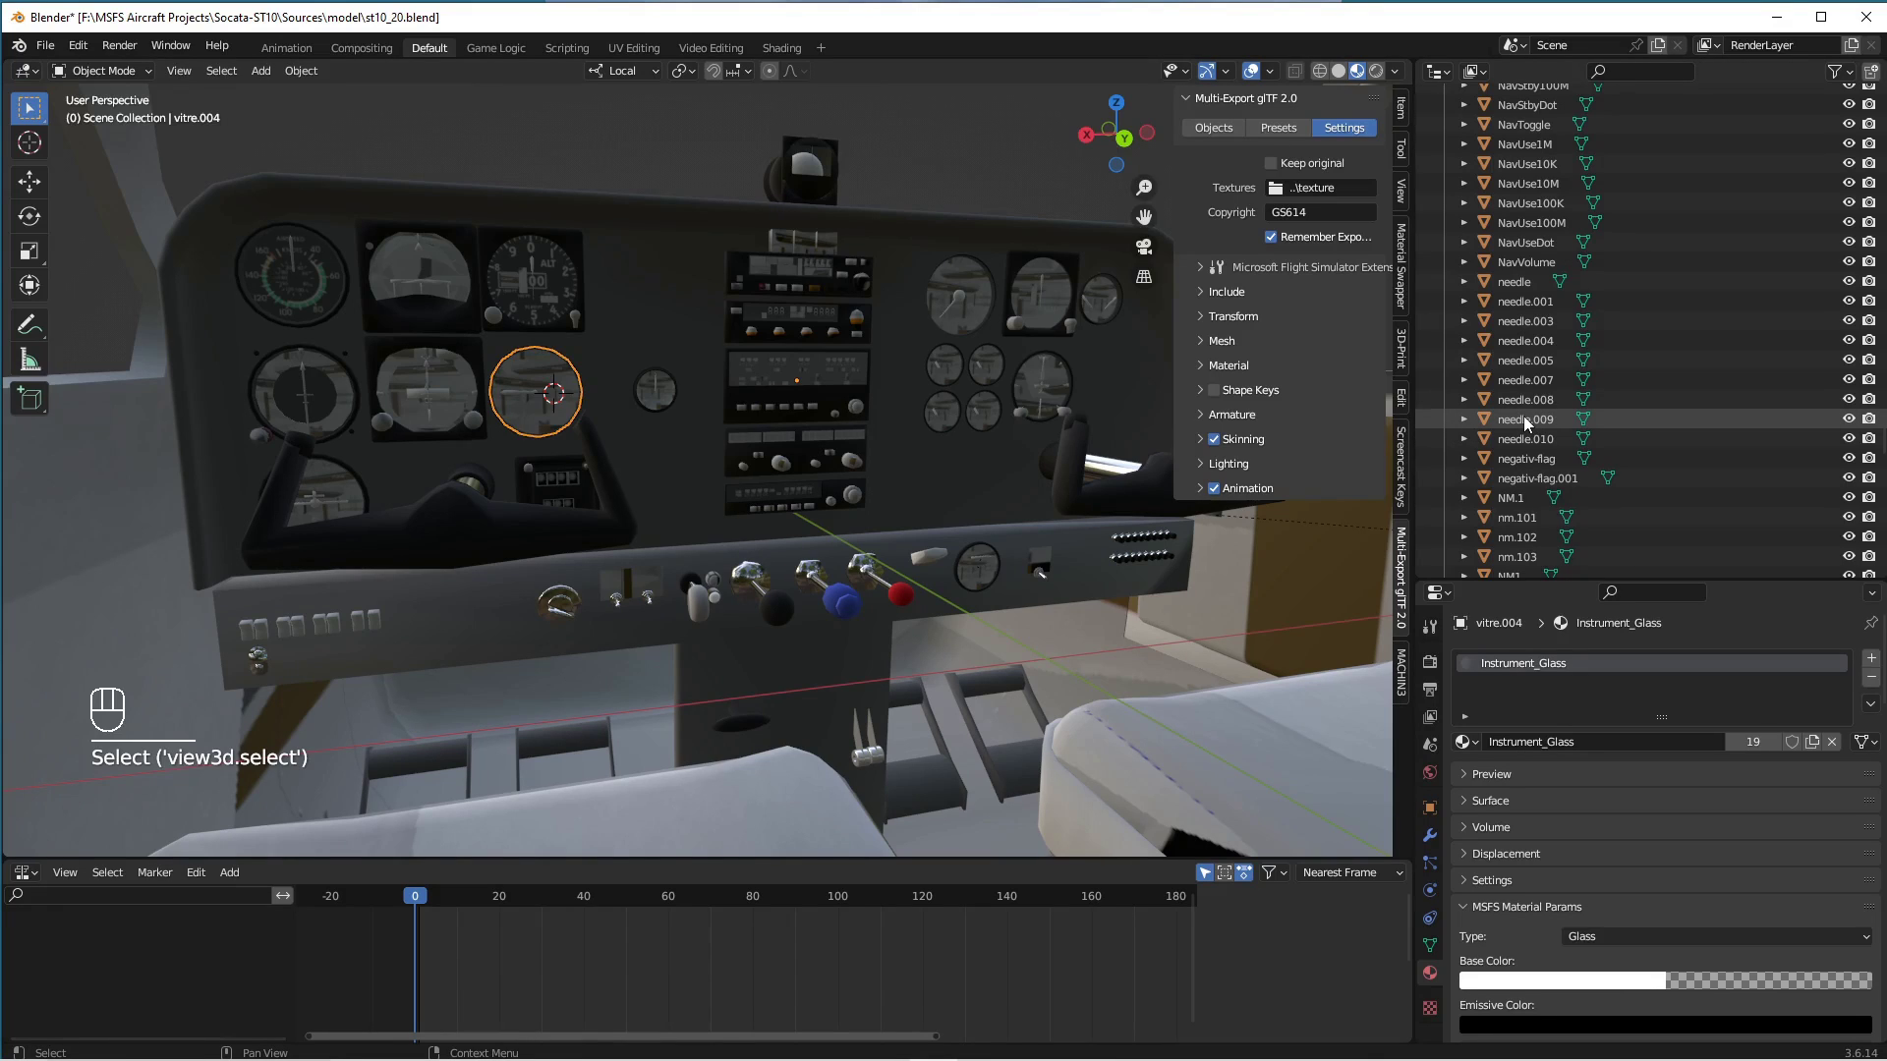
key(KP_Decimal)
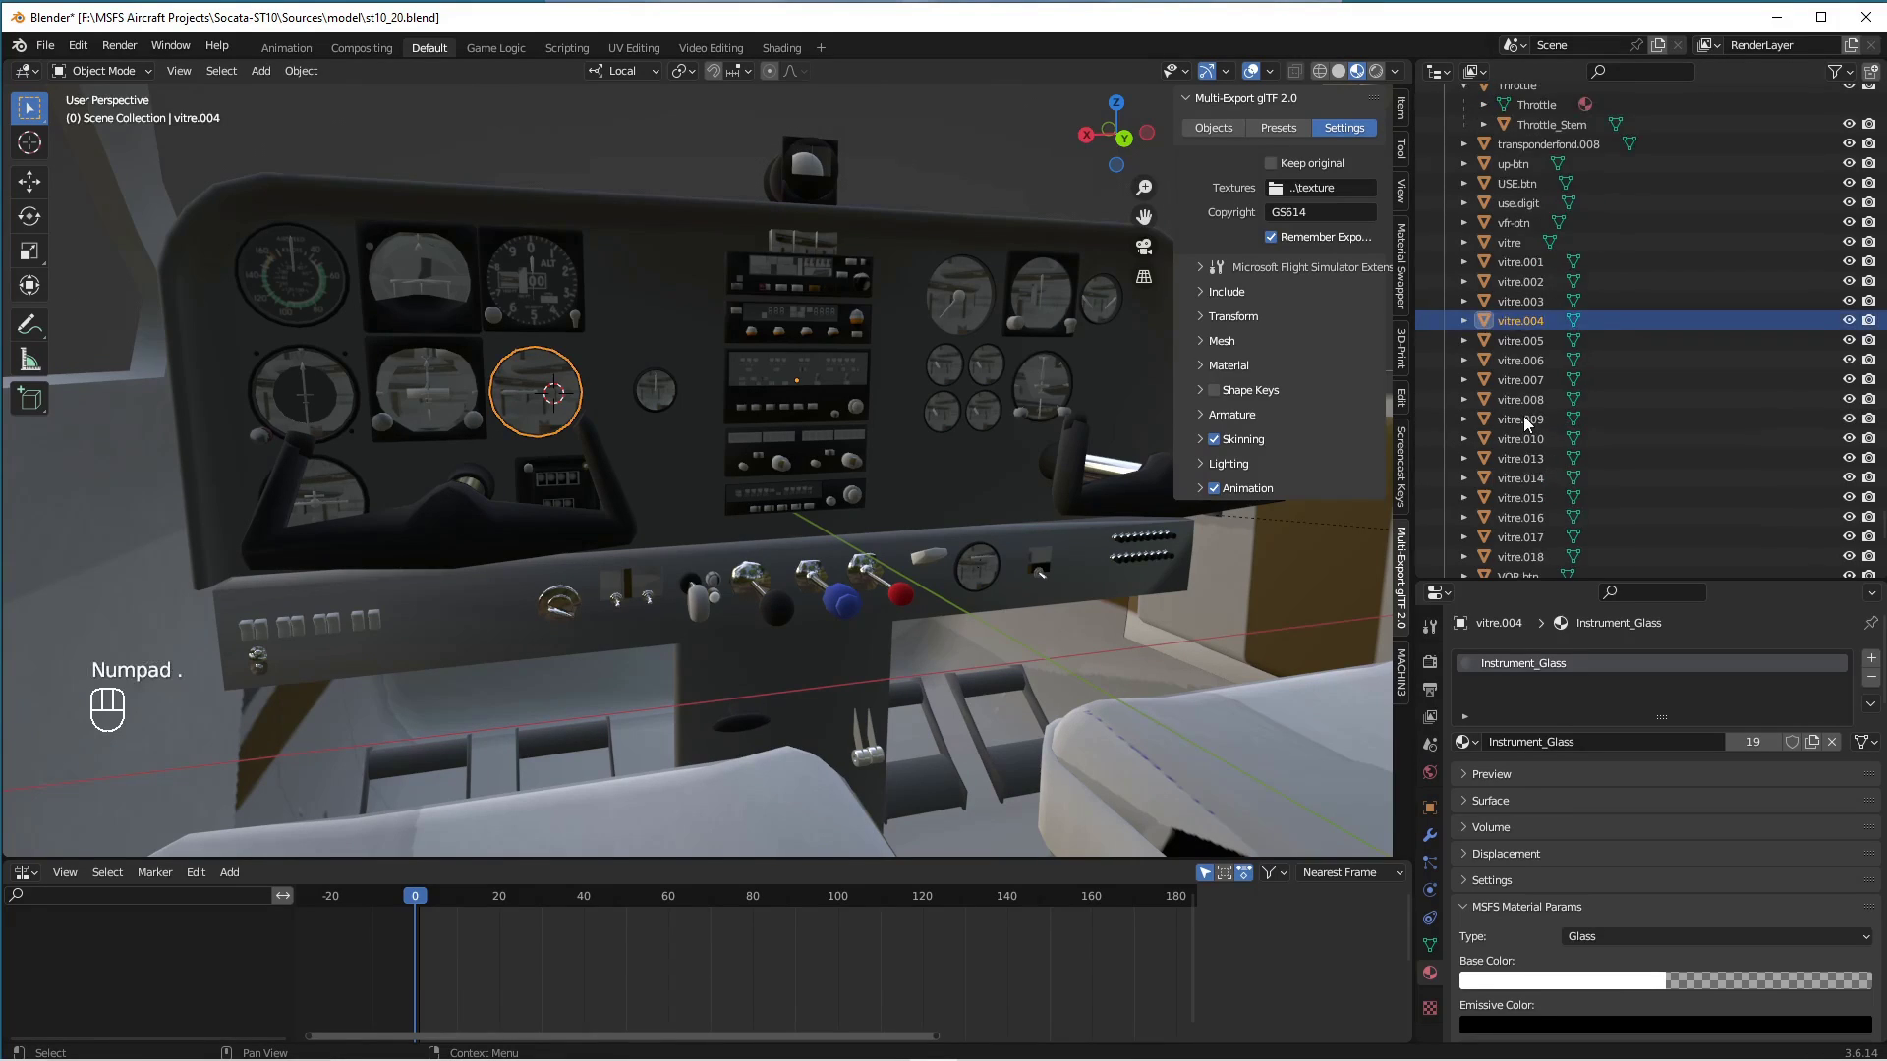
double_click(1504, 320)
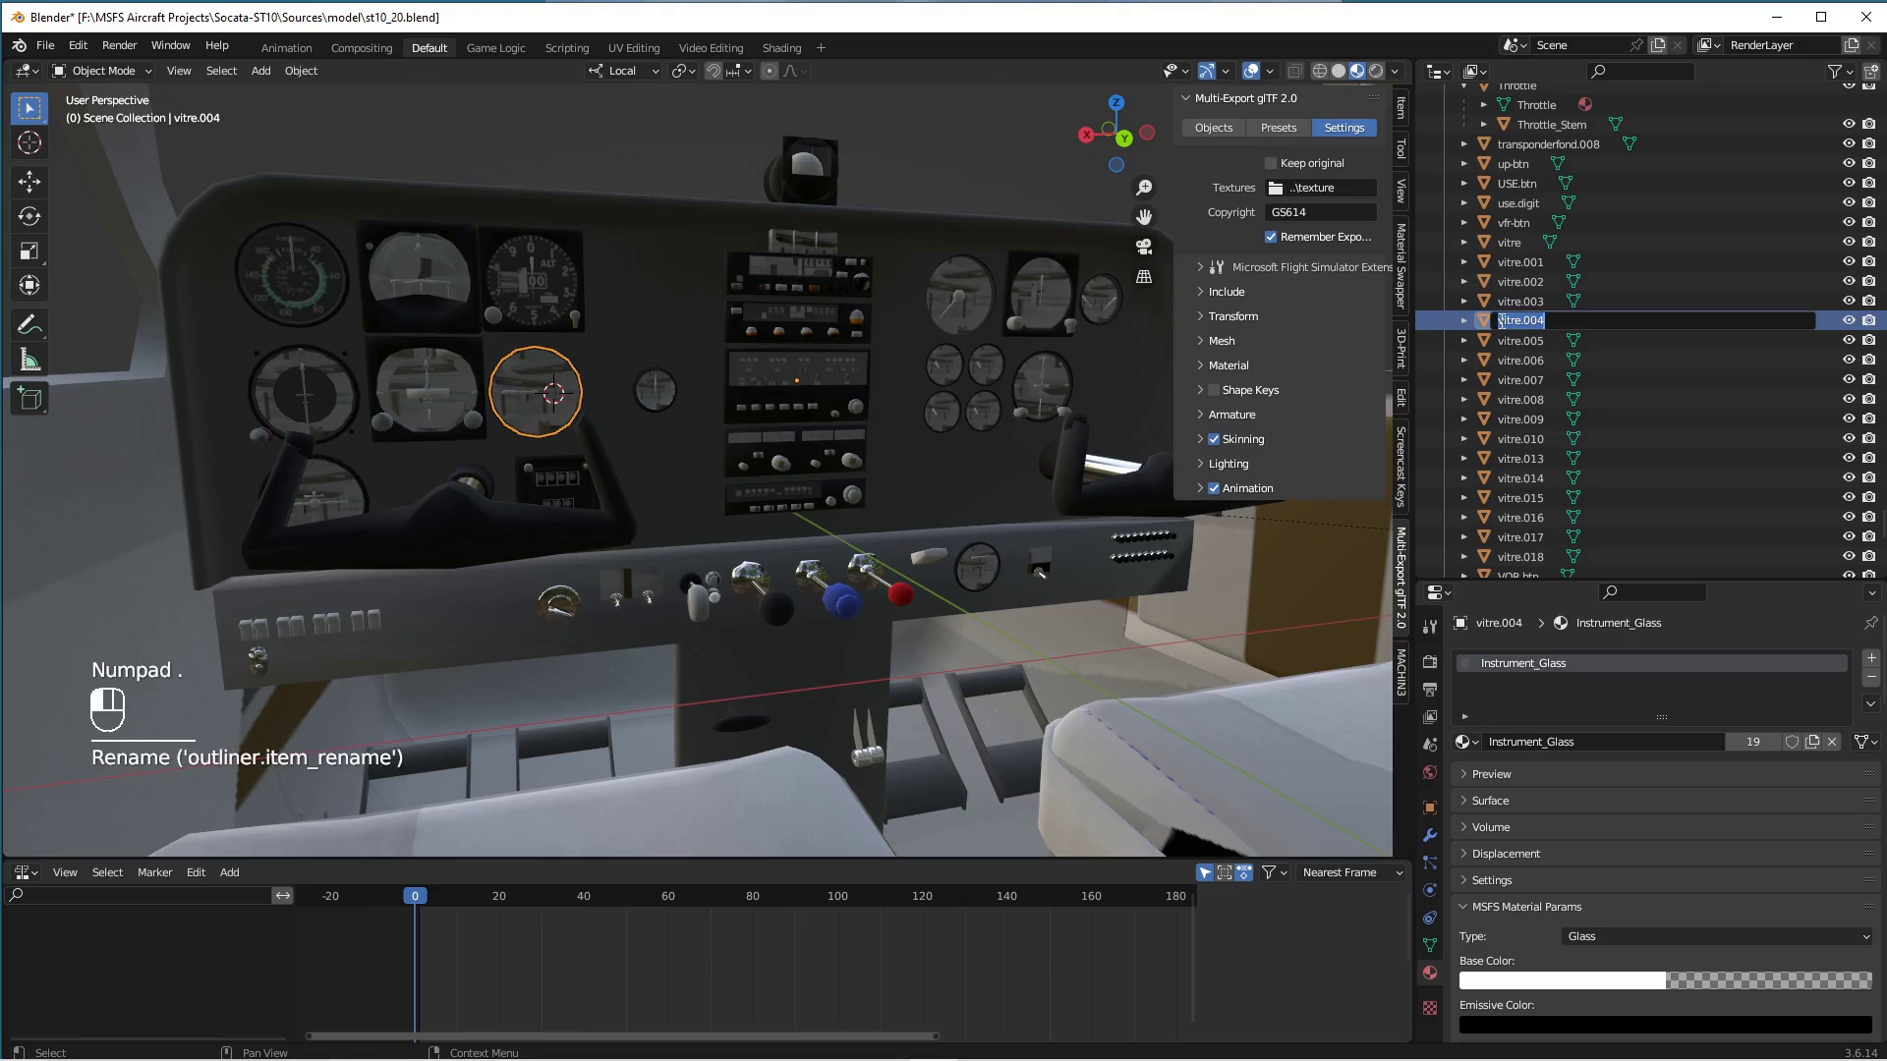
click(1501, 320)
text(asi_galss)
key(Delete)
key(Delete)
key(Delete)
key(Delete)
key(Delete)
key(Delete)
key(Delete)
key(Delete)
key(Delete)
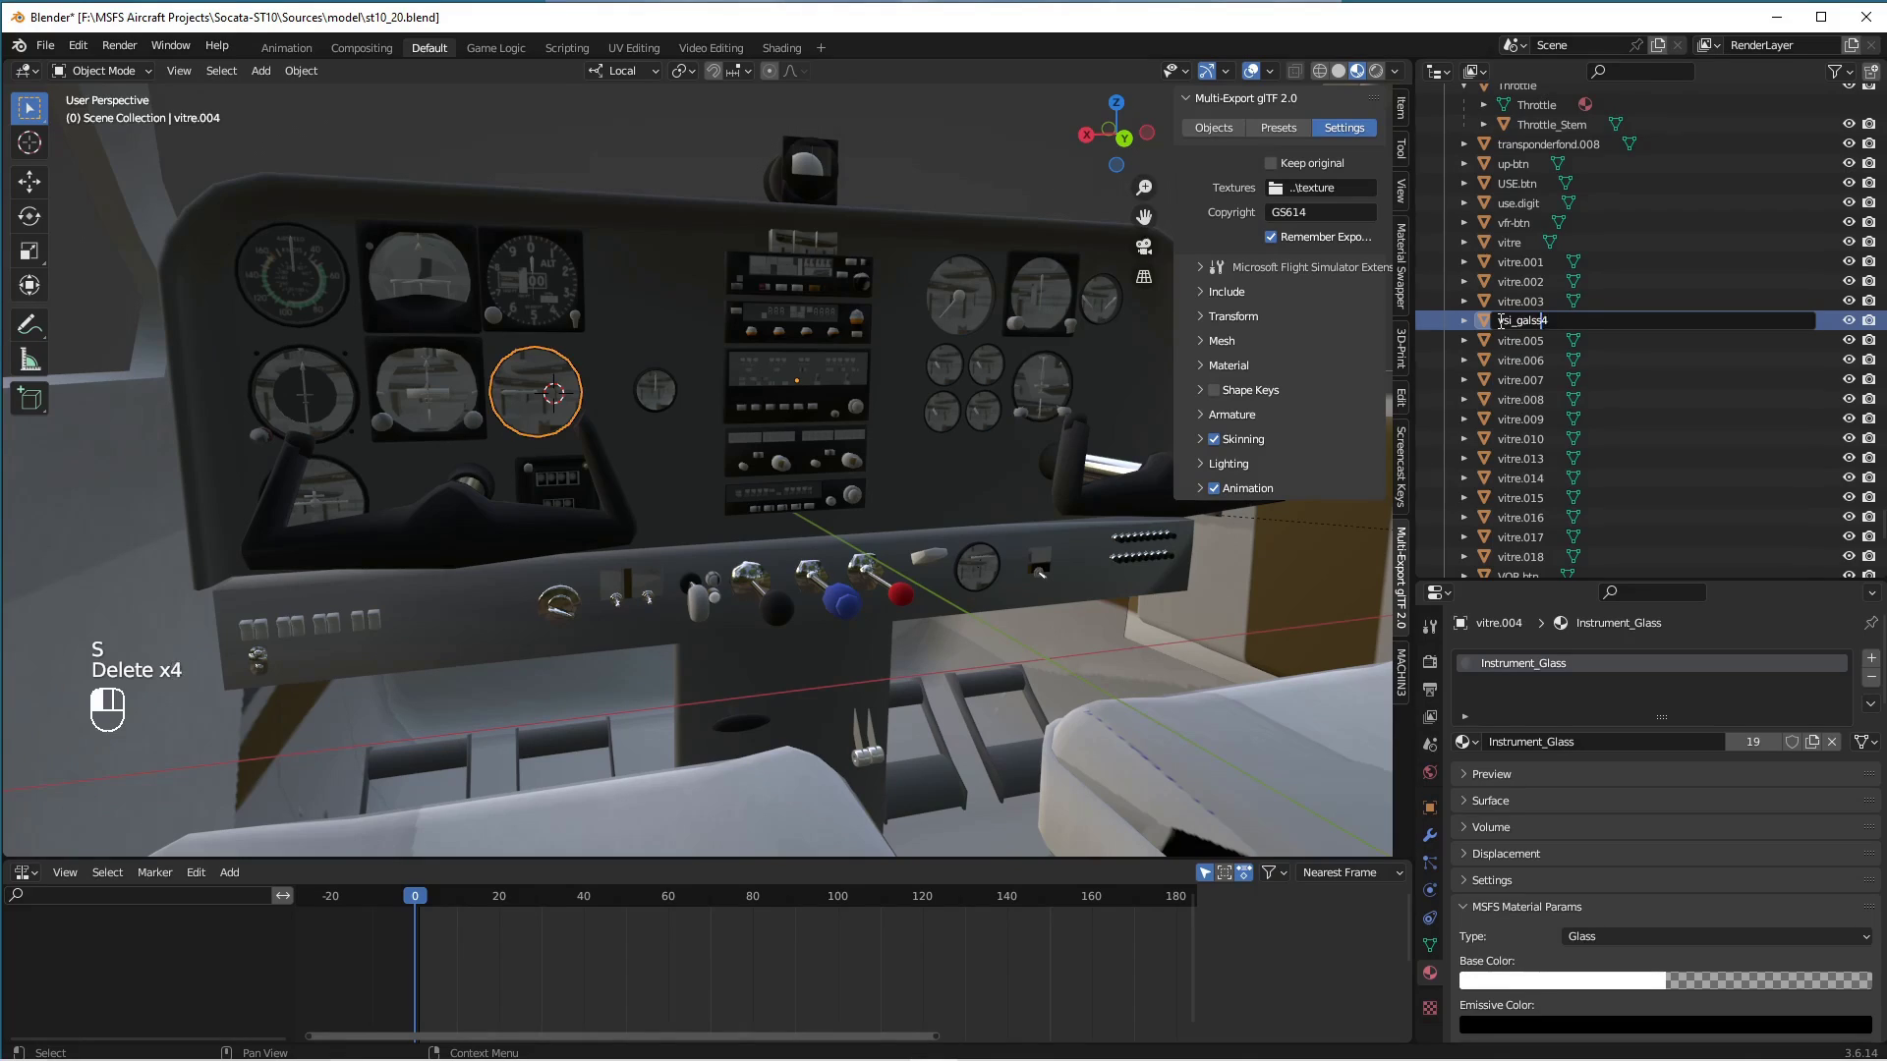
key(Return)
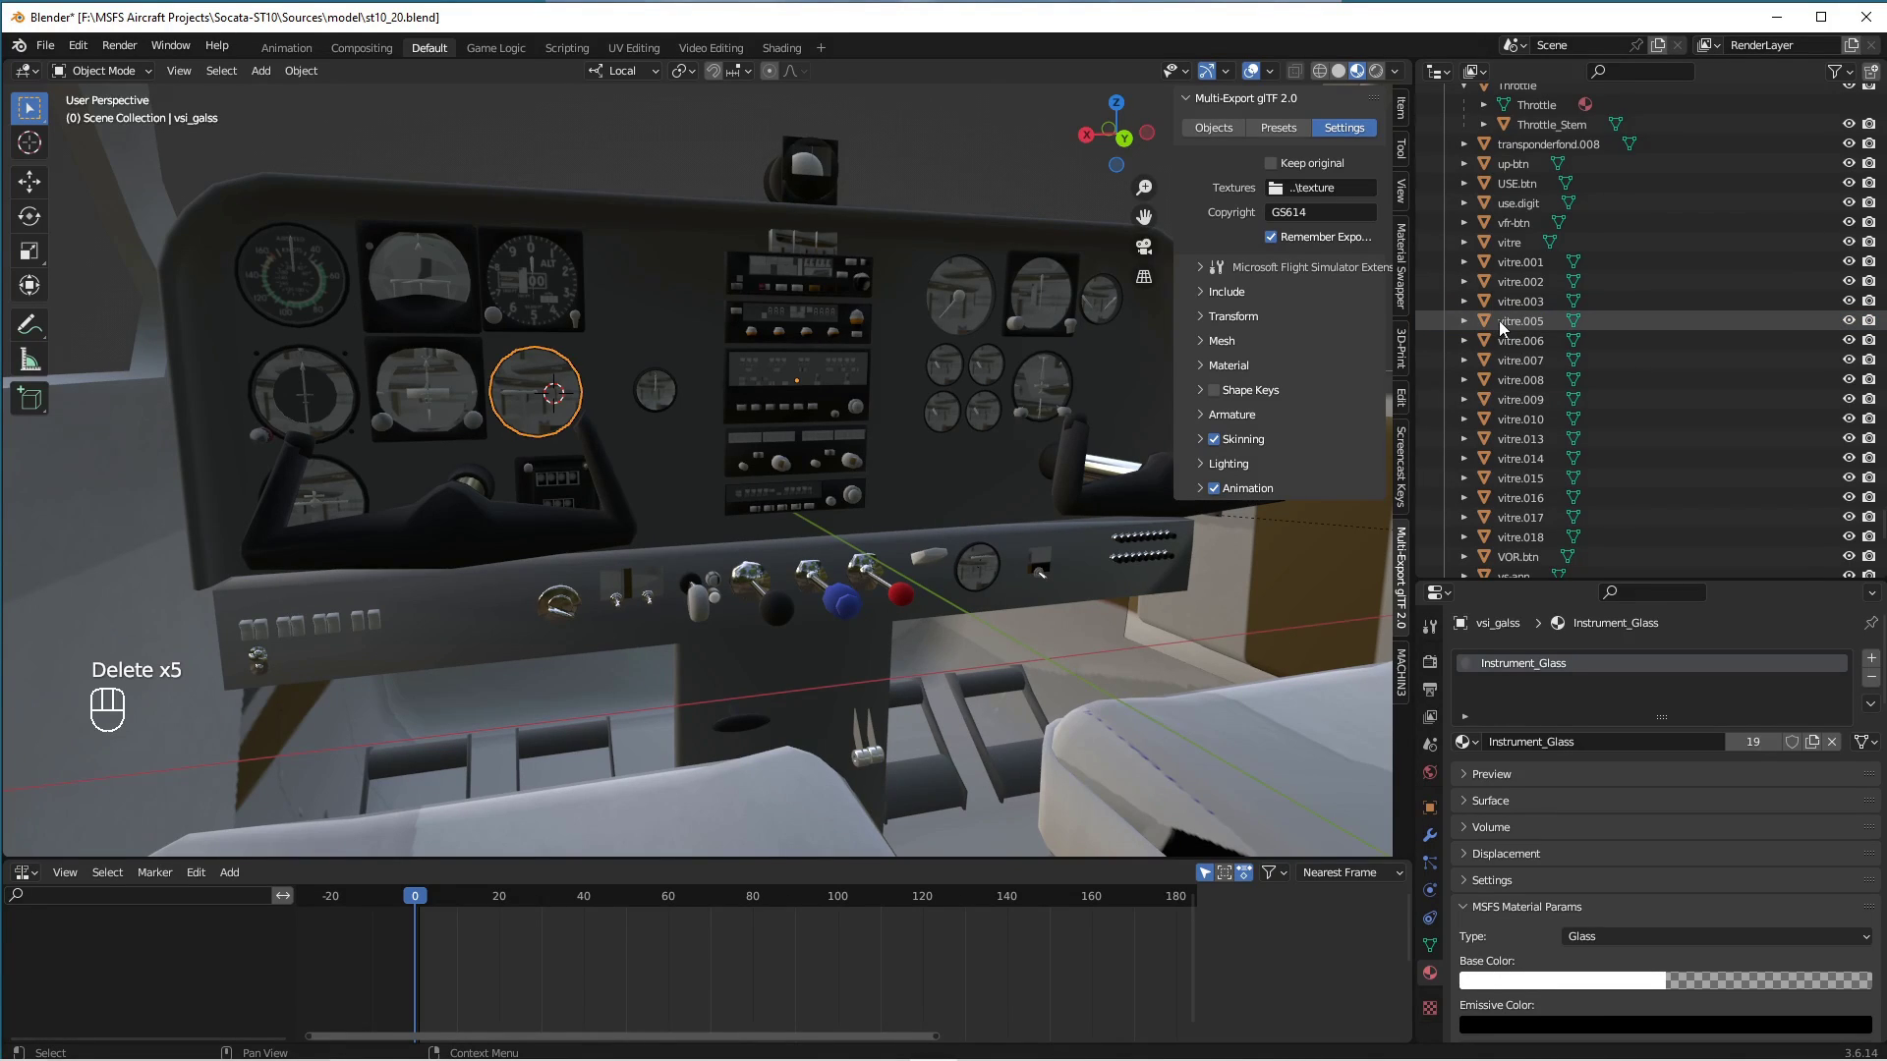
Locate the renamed vsi objects in the object list and unlink the DefaultWhite material from vsi_face.003.
scroll(1535, 481, down, 10)
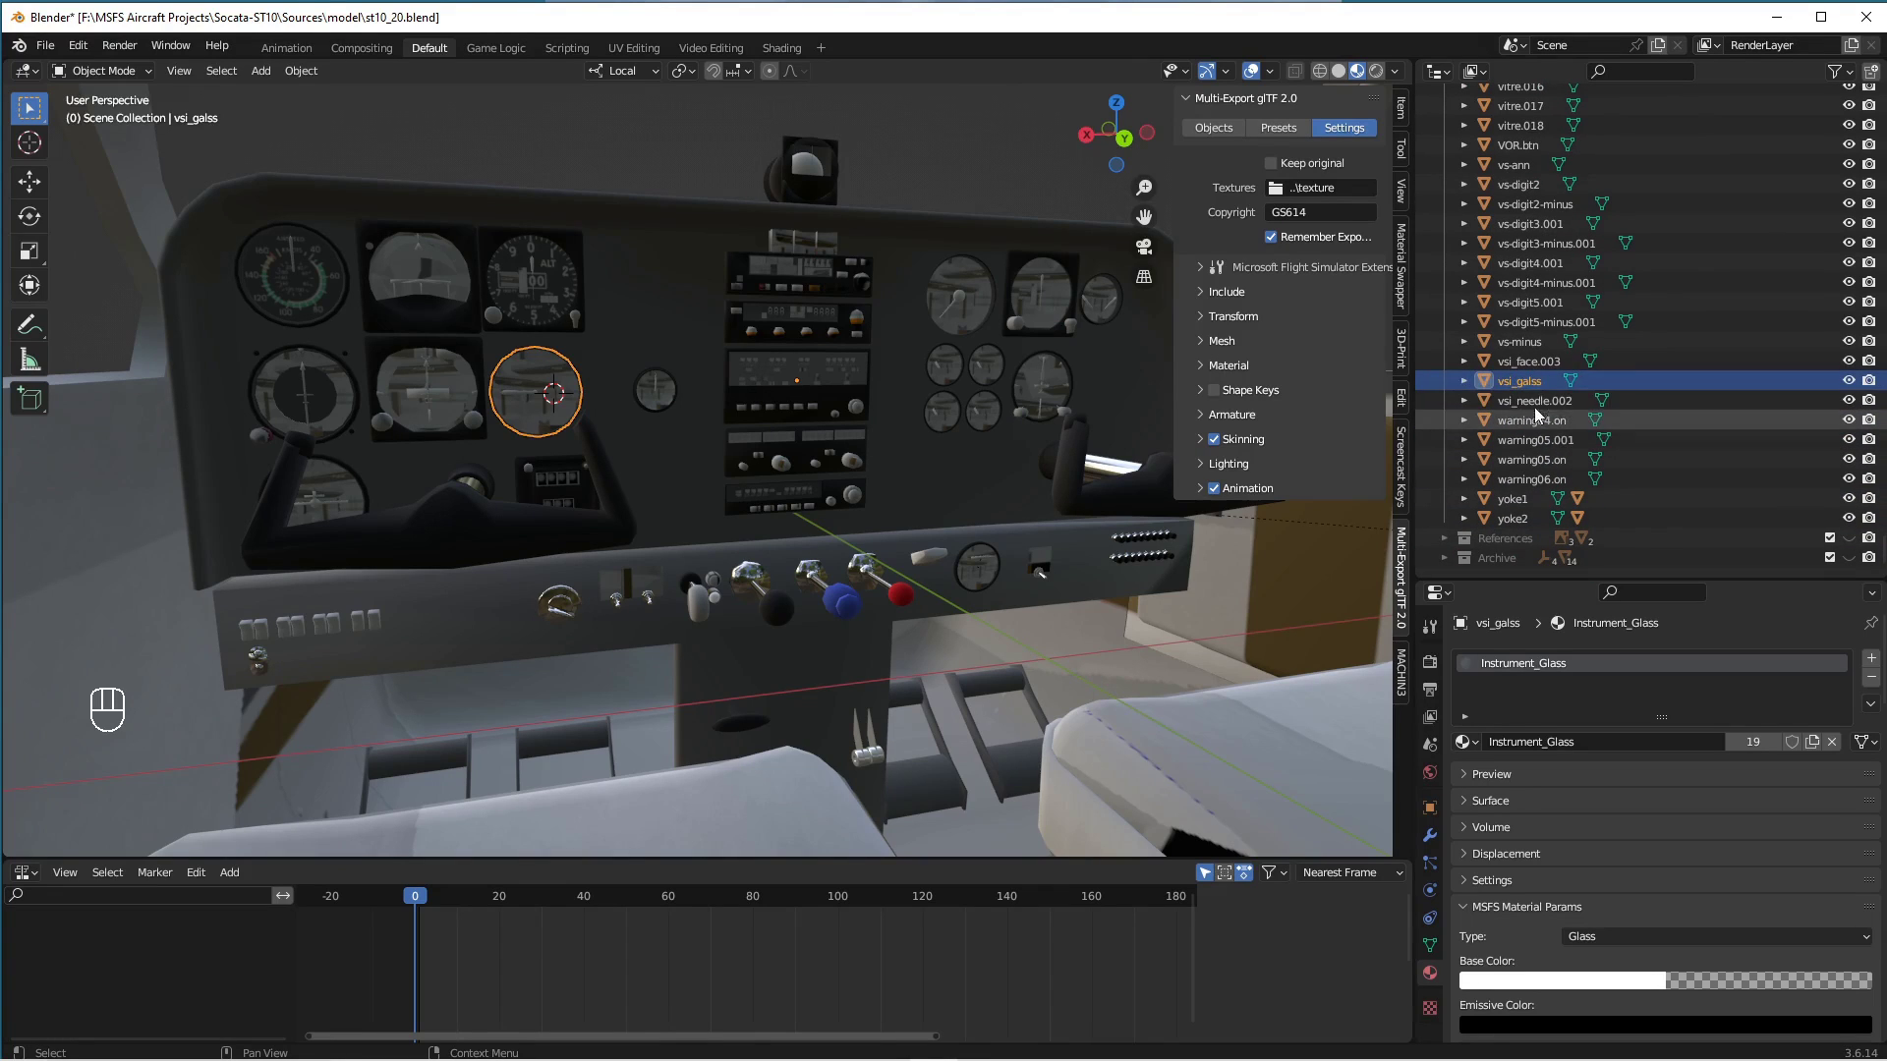
click(1522, 381)
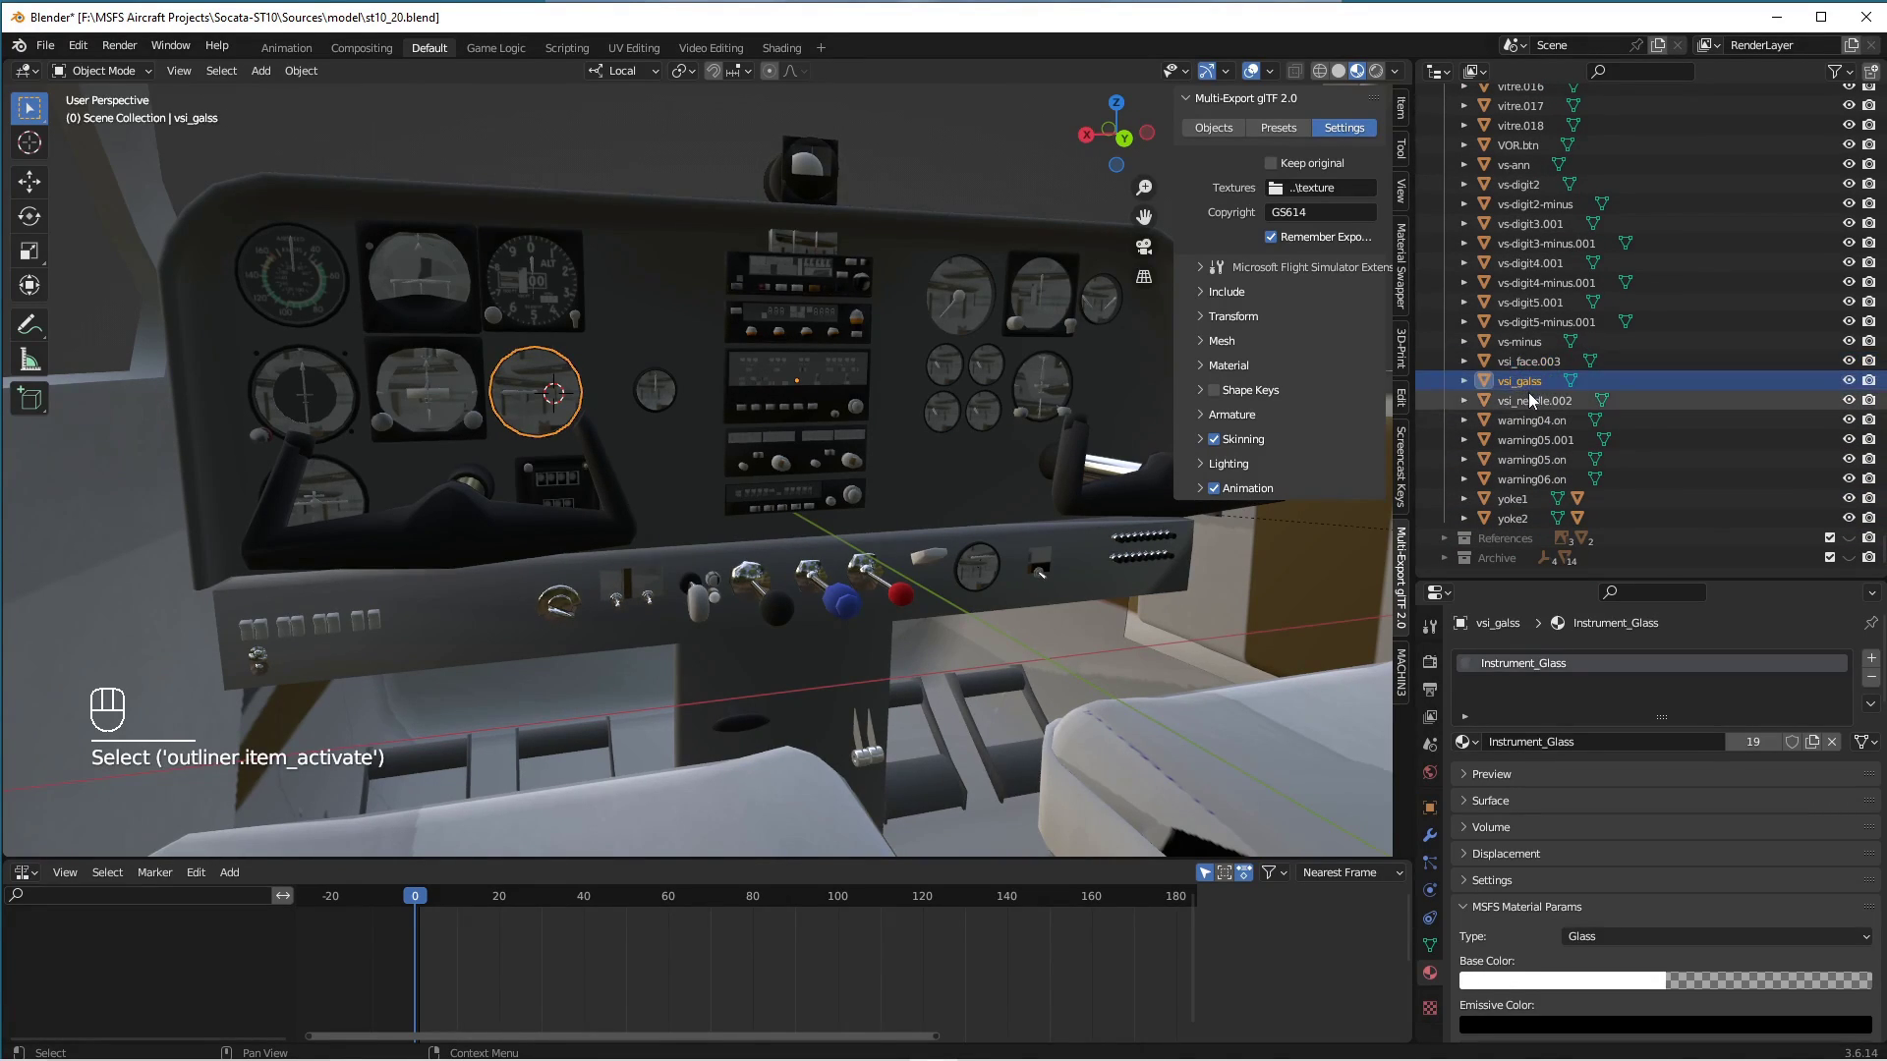
click(1529, 394)
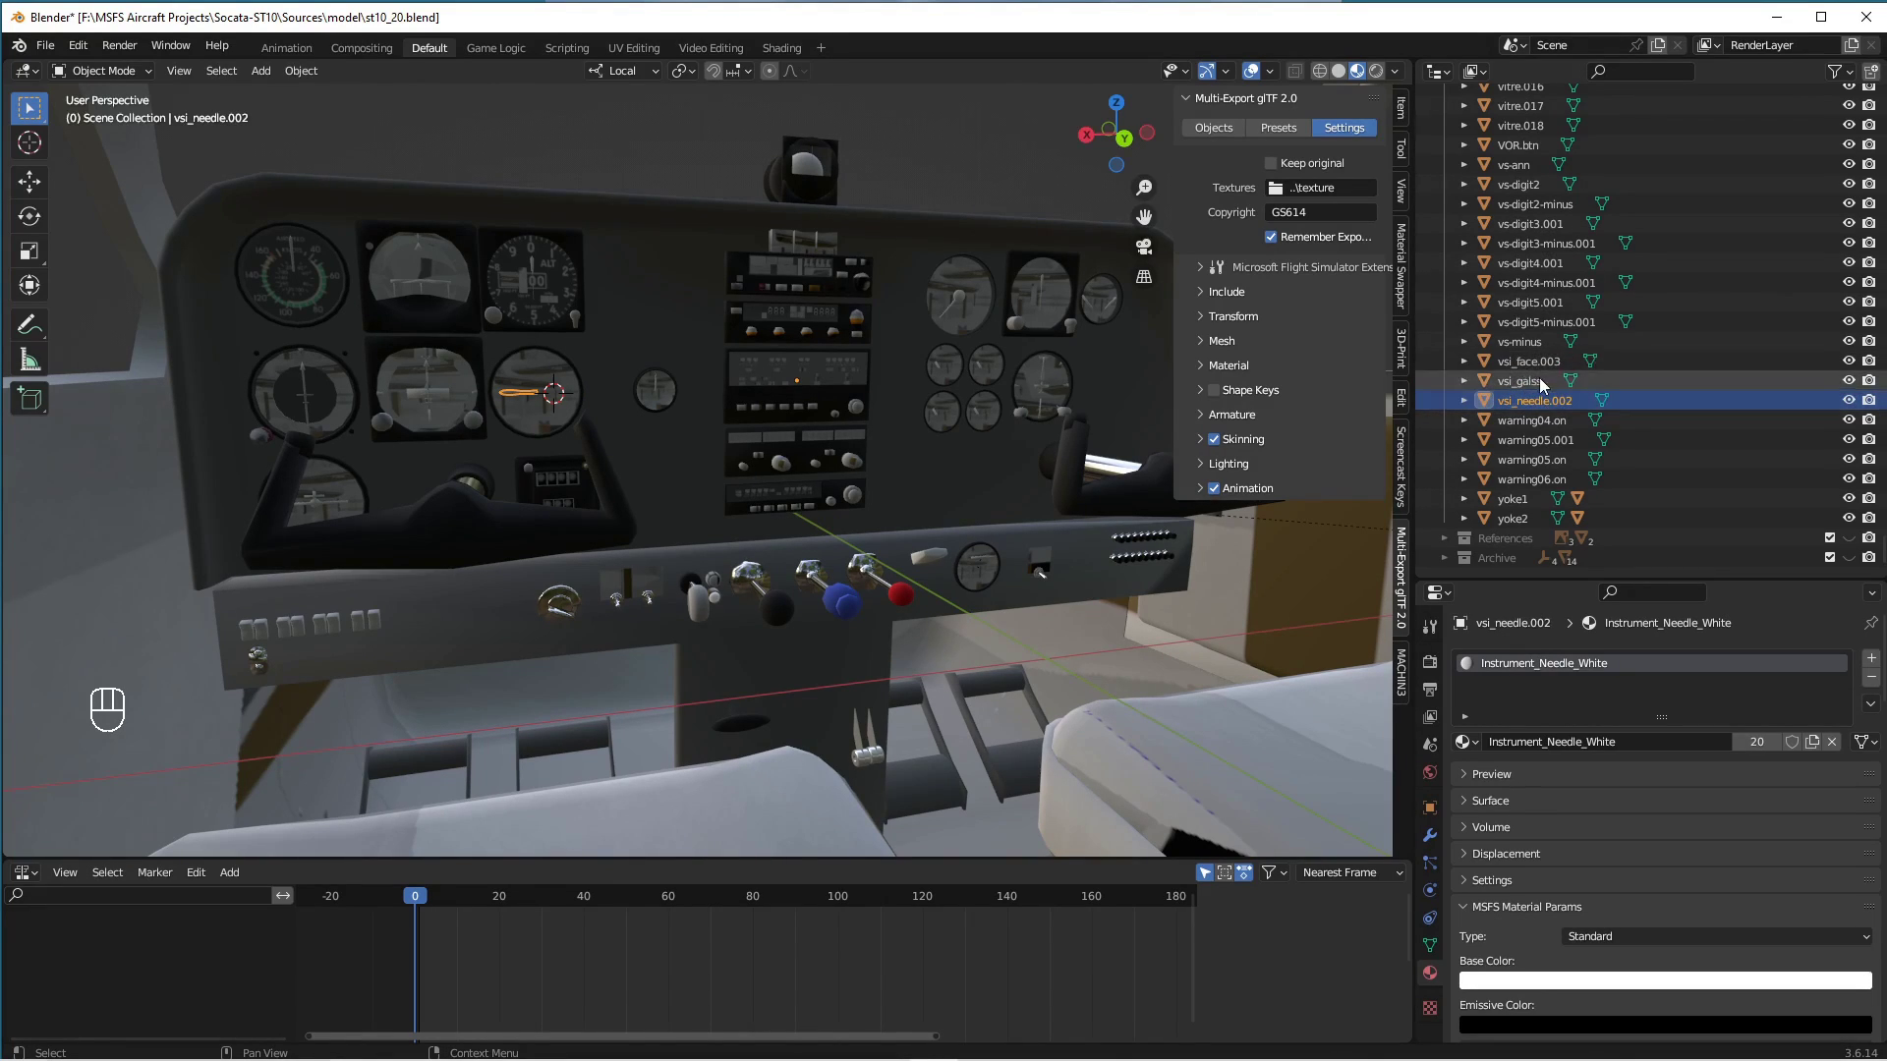
double_click(1528, 360)
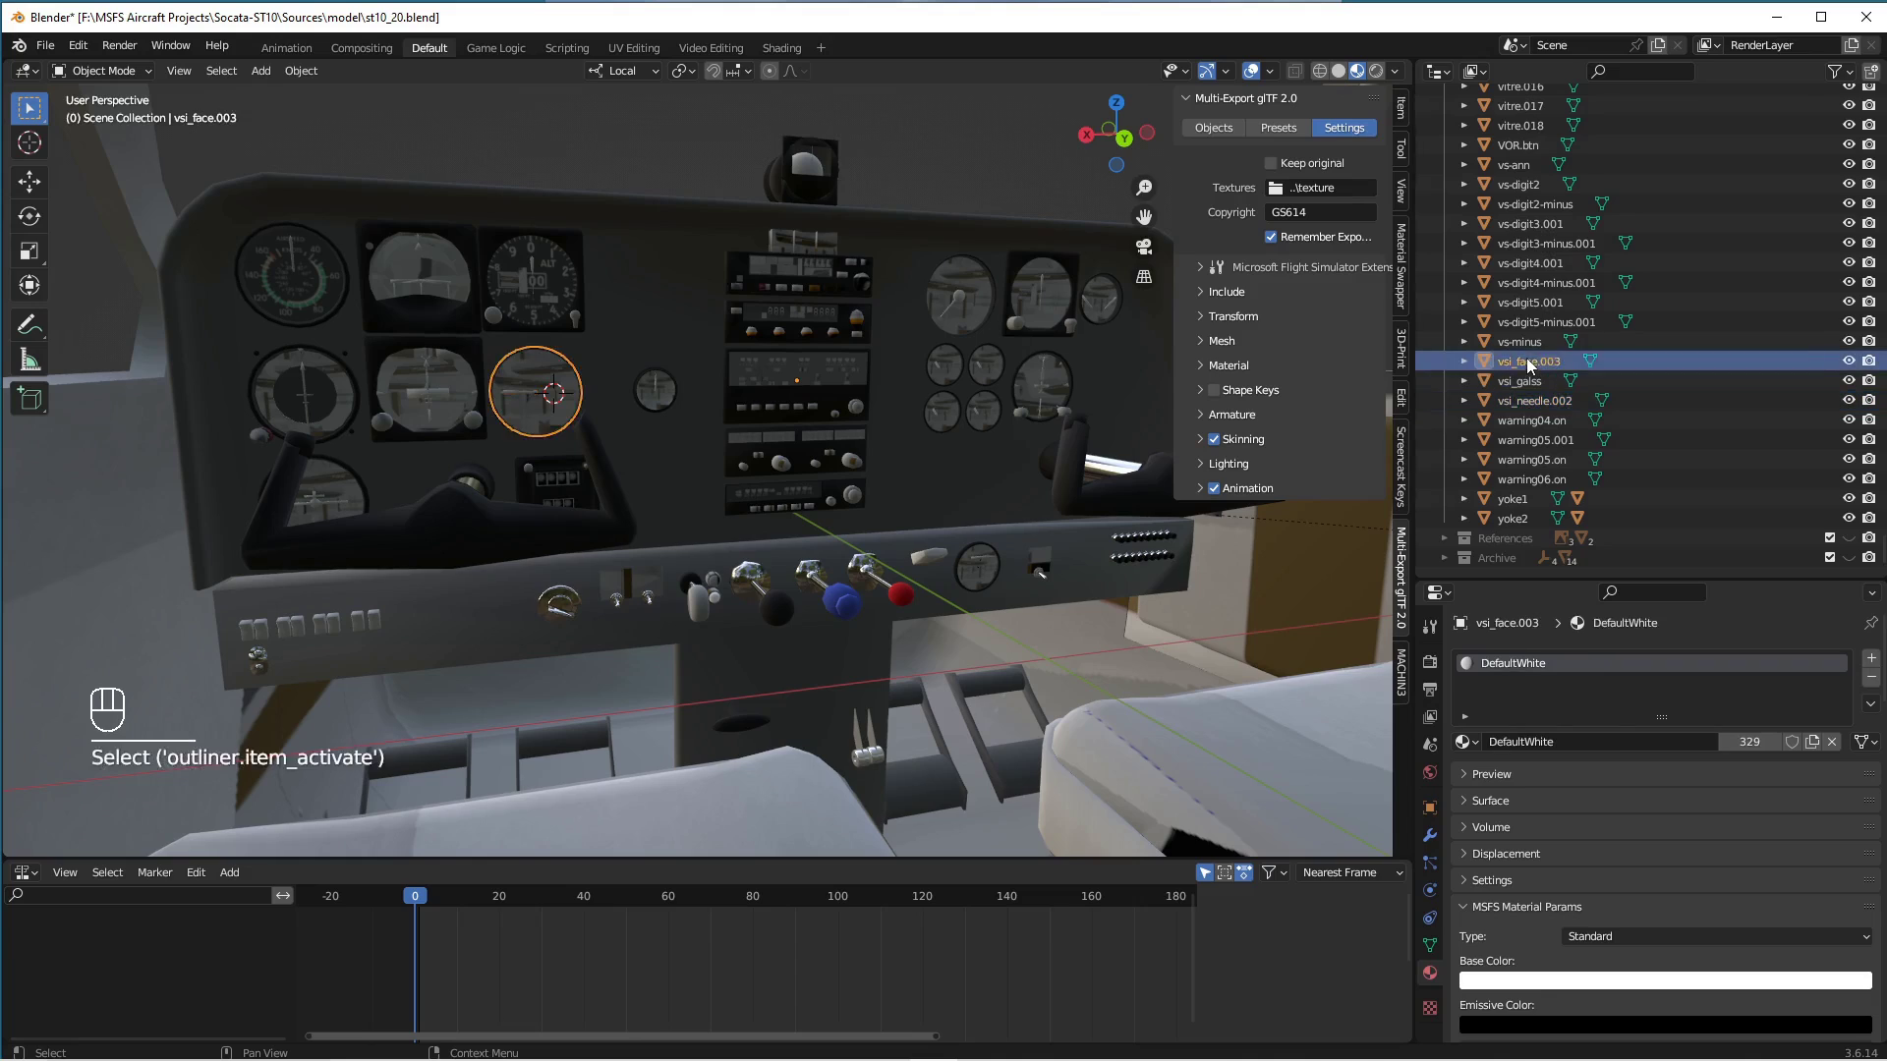
click(1832, 741)
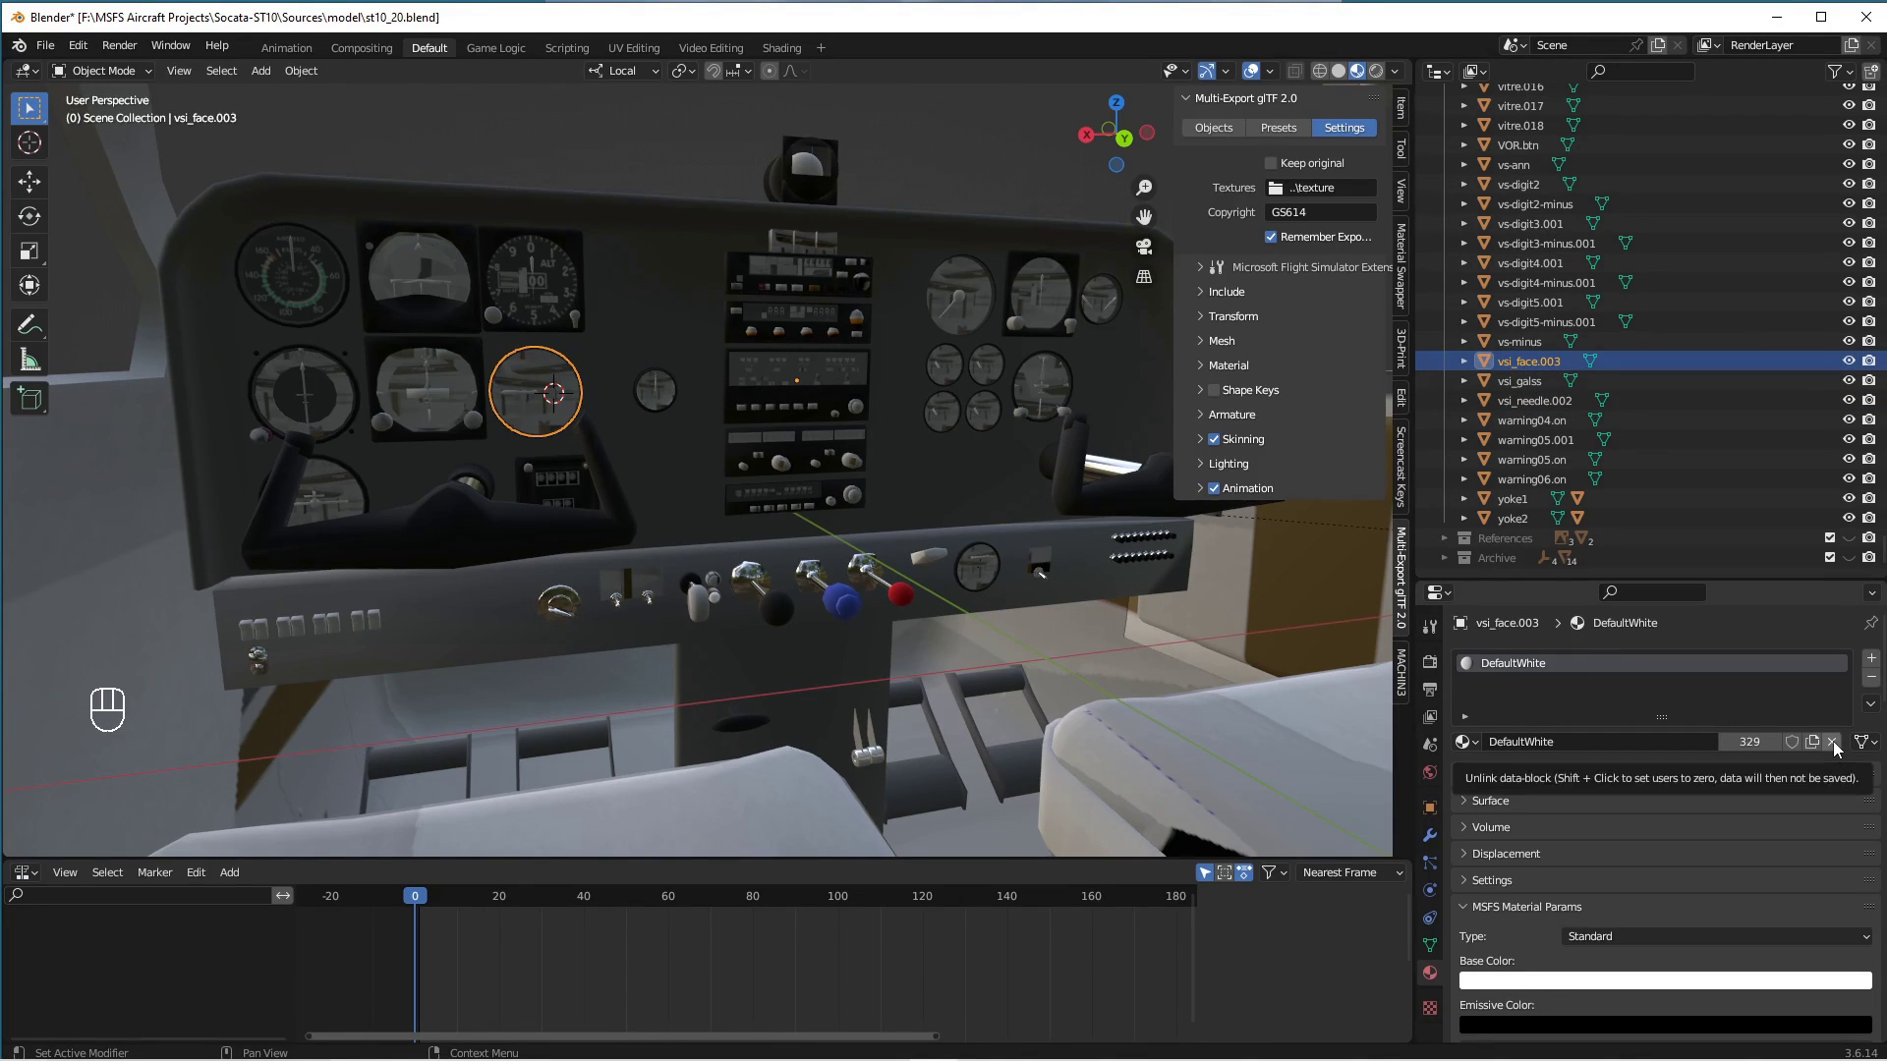
click(1832, 741)
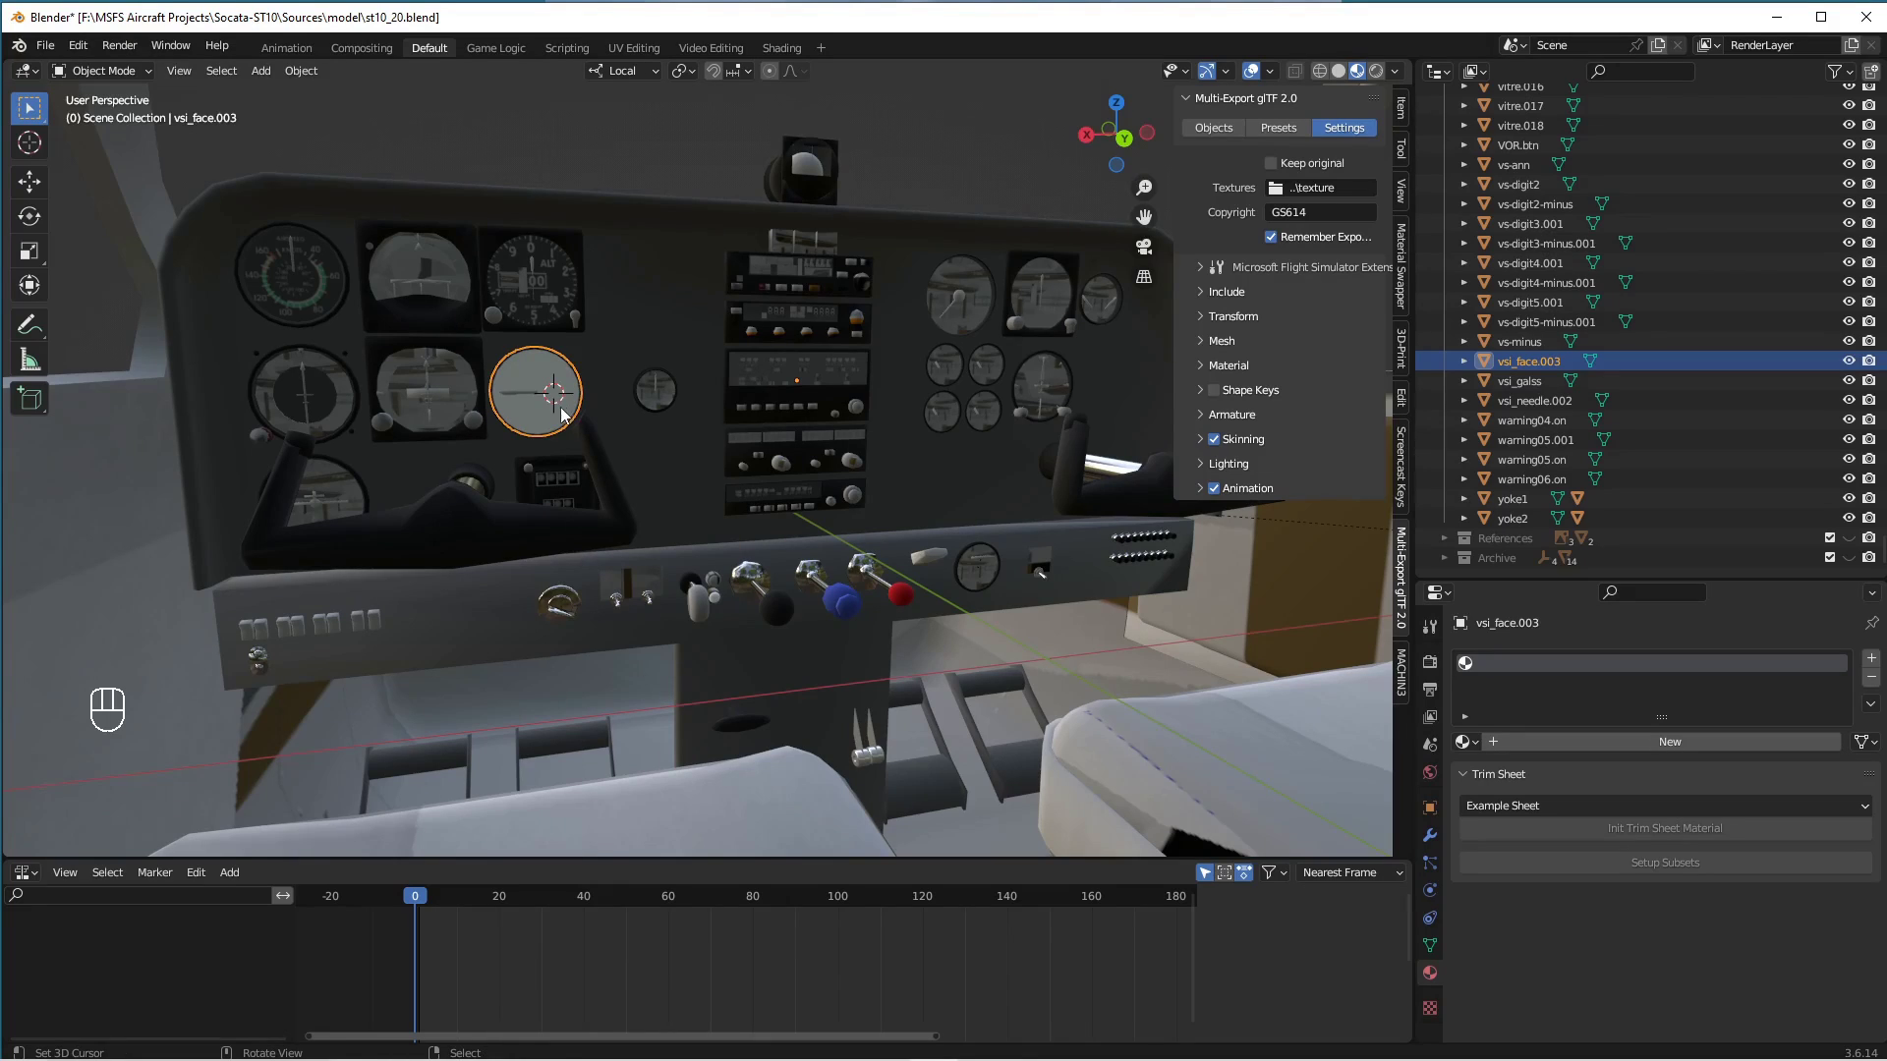
Create a new material for vsi_face.003 and name it instrument_vsi.
click(1576, 739)
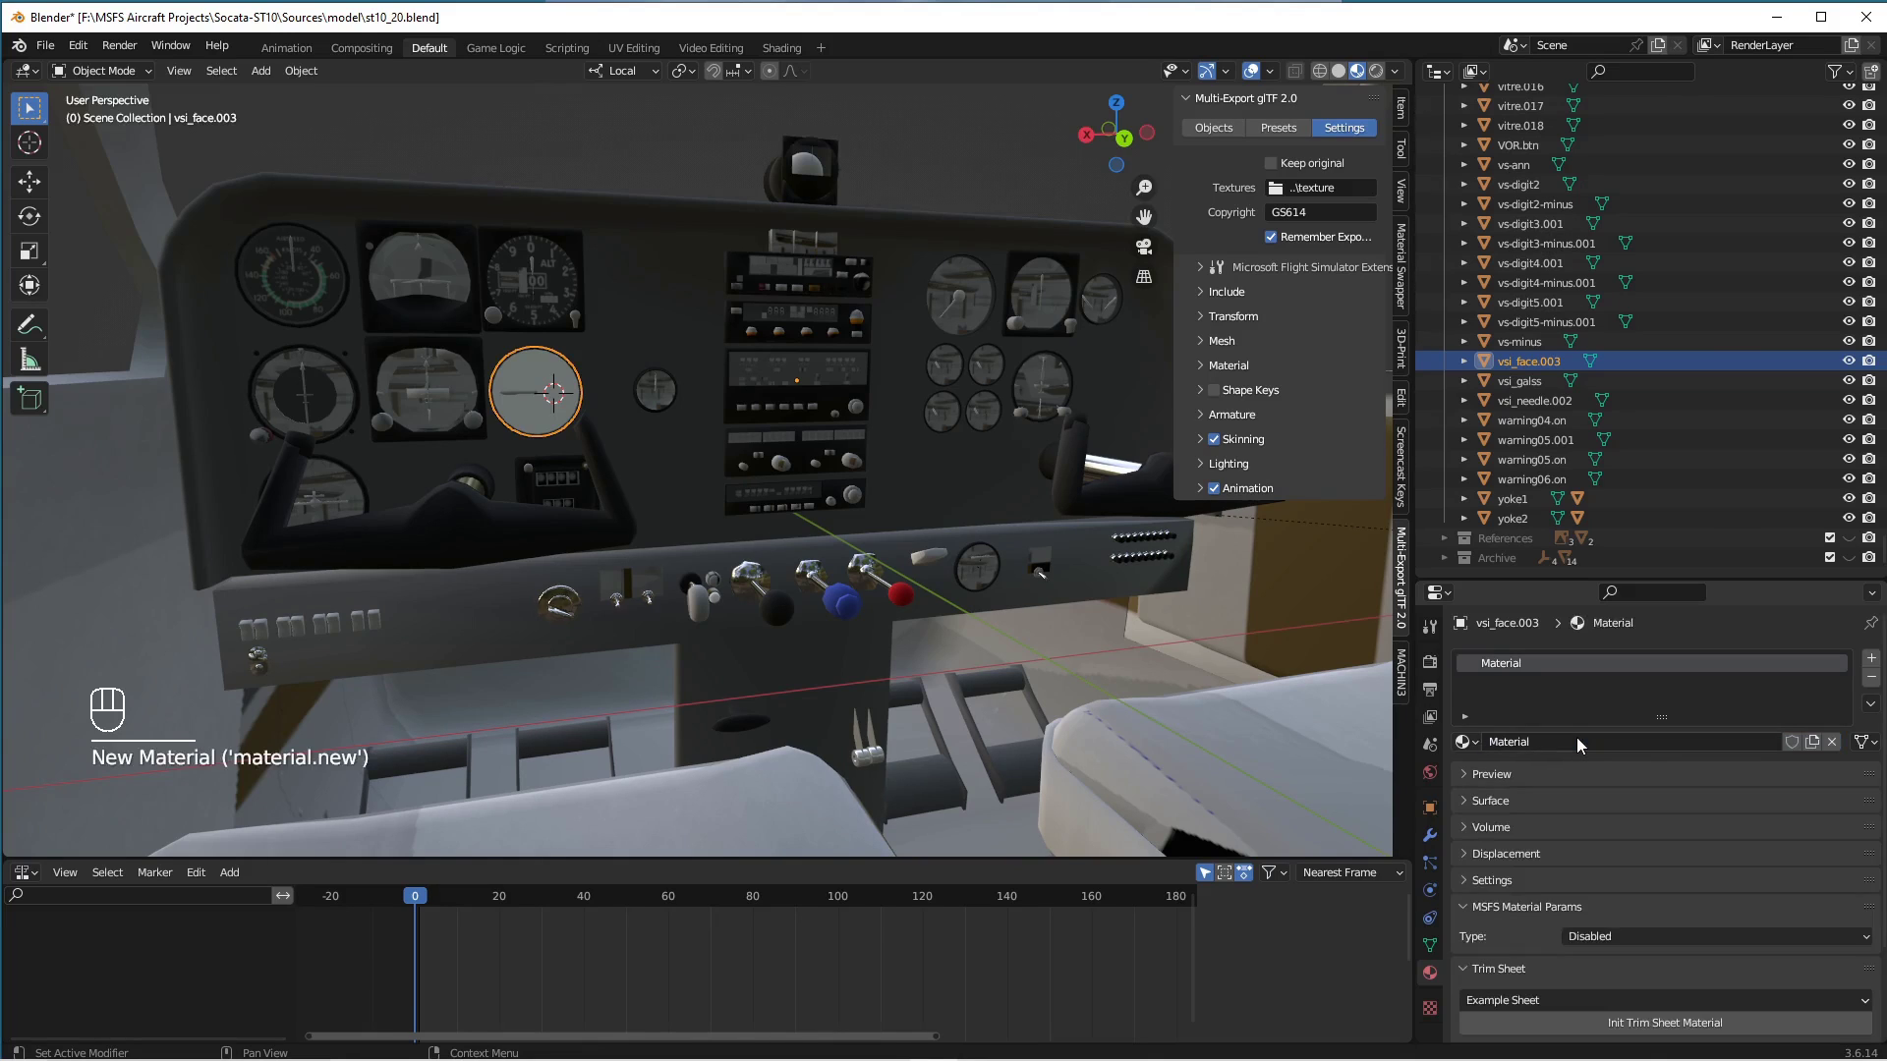
double_click(1576, 739)
drag(1578, 739, 1433, 732)
text(instrument)
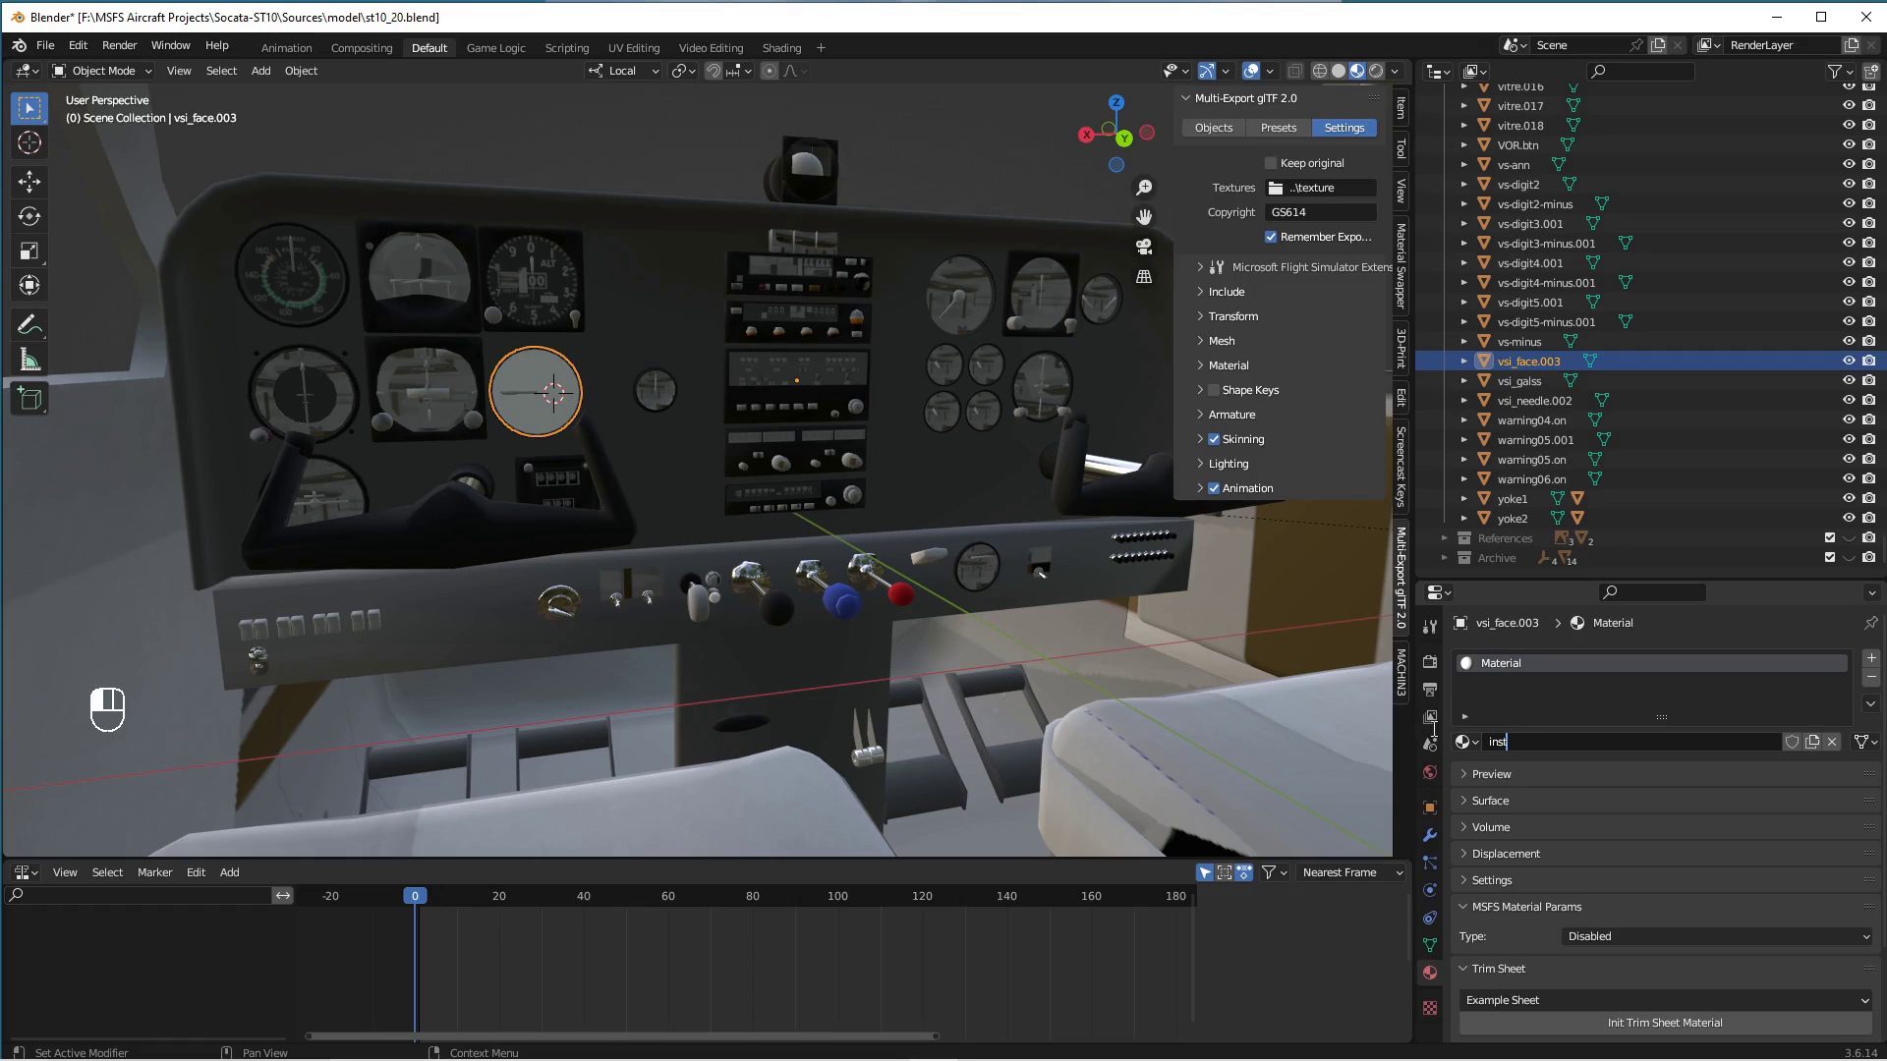
text(_vsi)
key(Return)
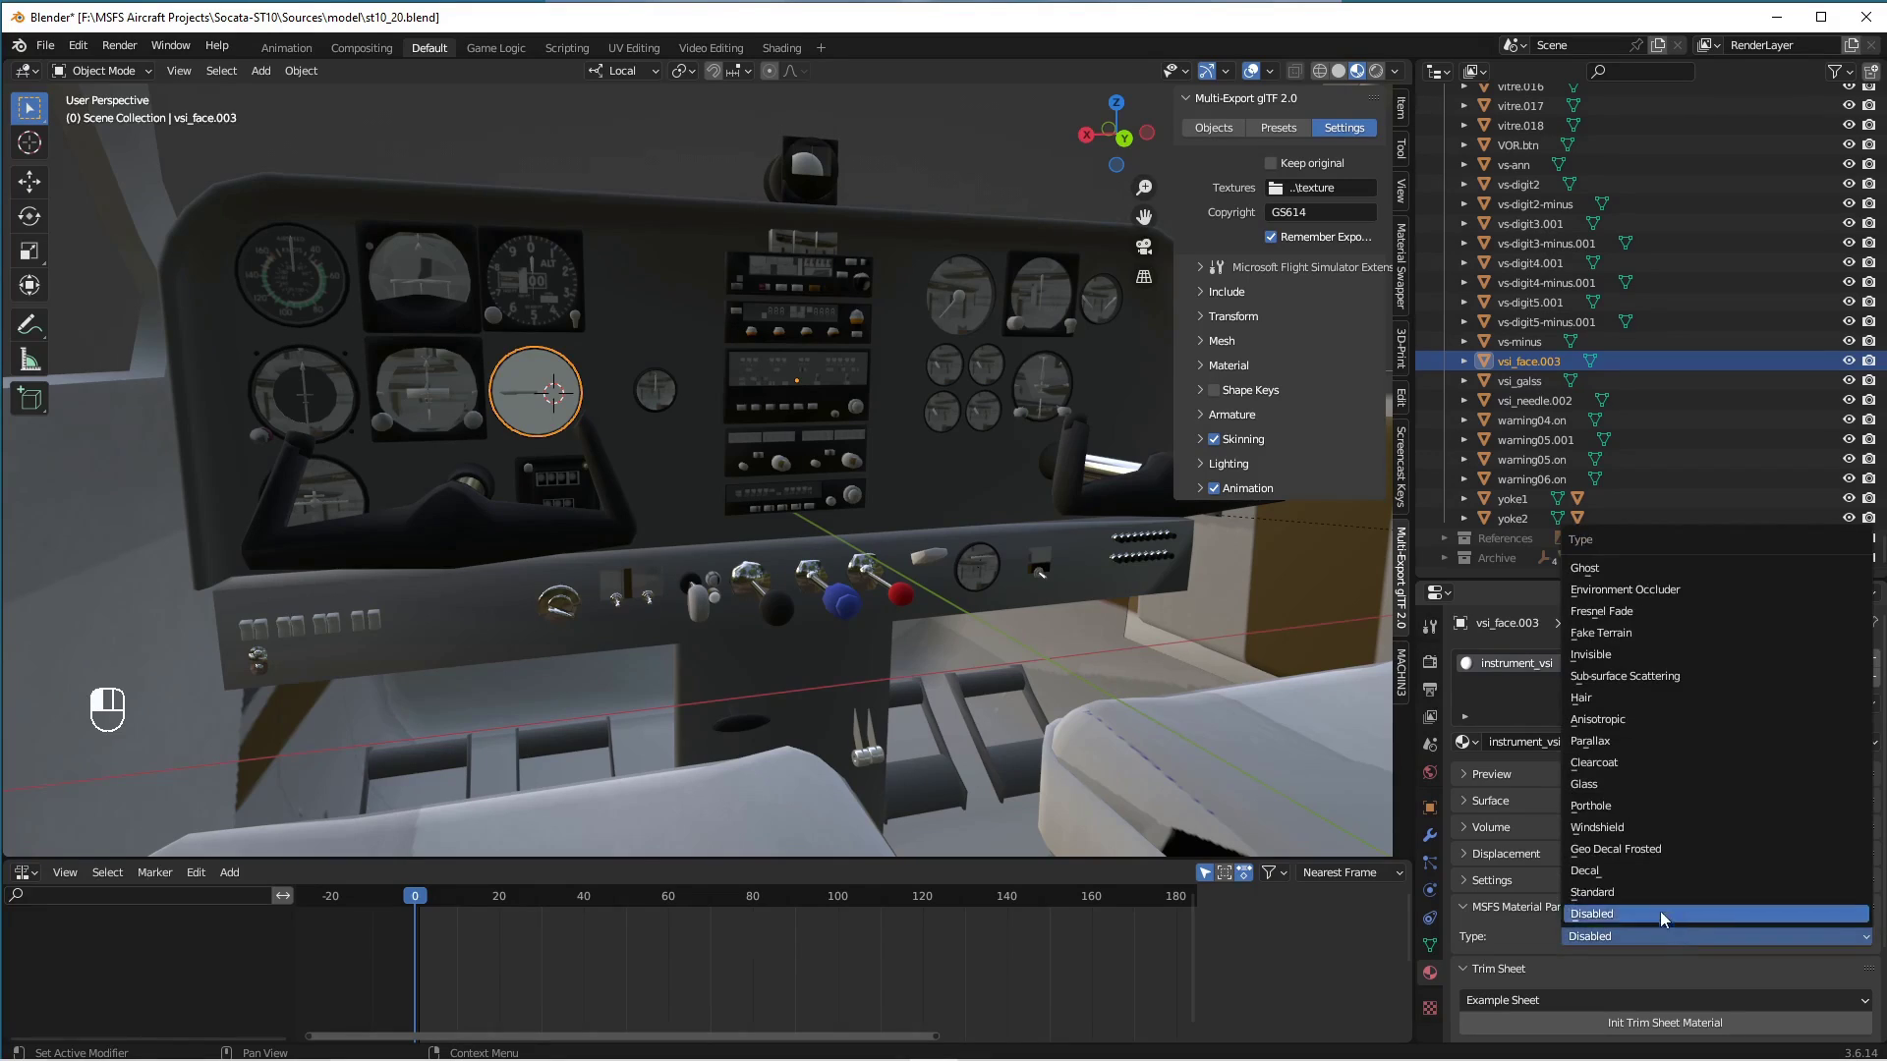
Set the instrument_vsi material's MSFS type to Standard, with Metallic Factor 0.00 and Roughness Factor 0.88.
click(1653, 896)
scroll(1724, 759, down, 15)
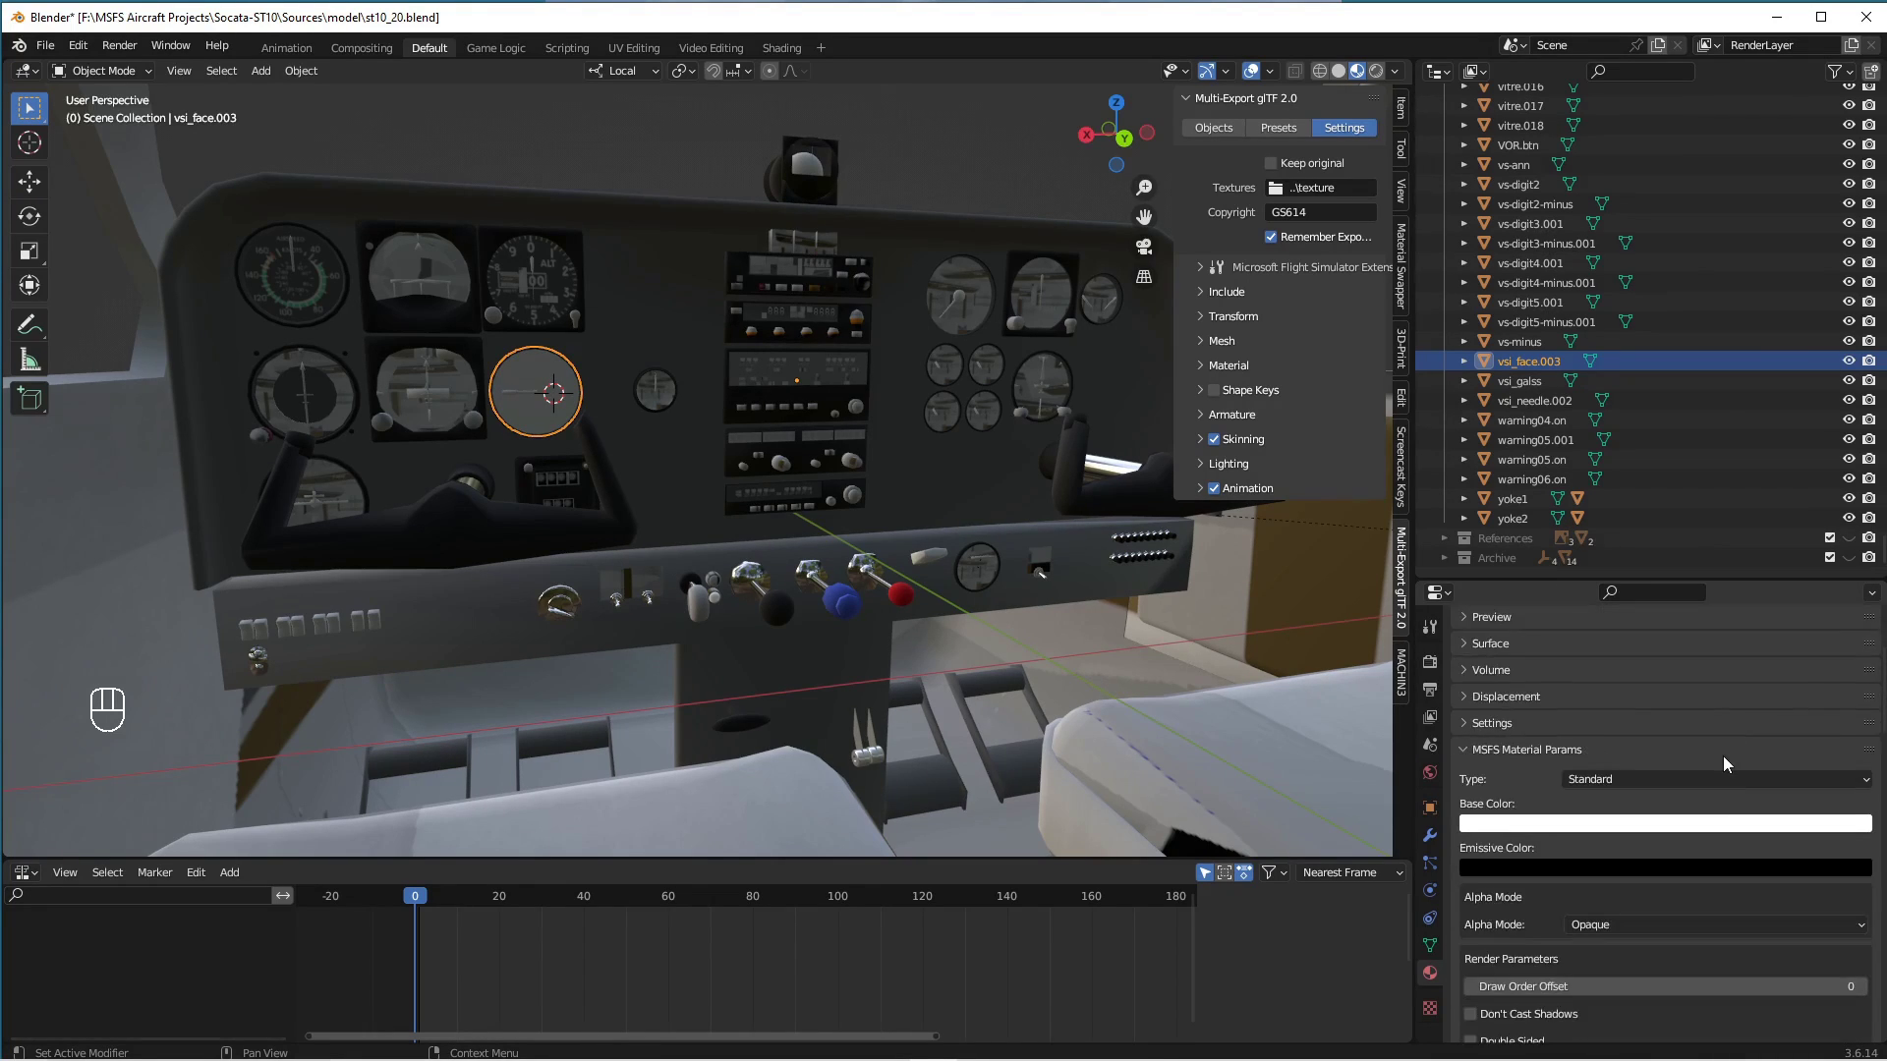
scroll(1721, 757, down, 2)
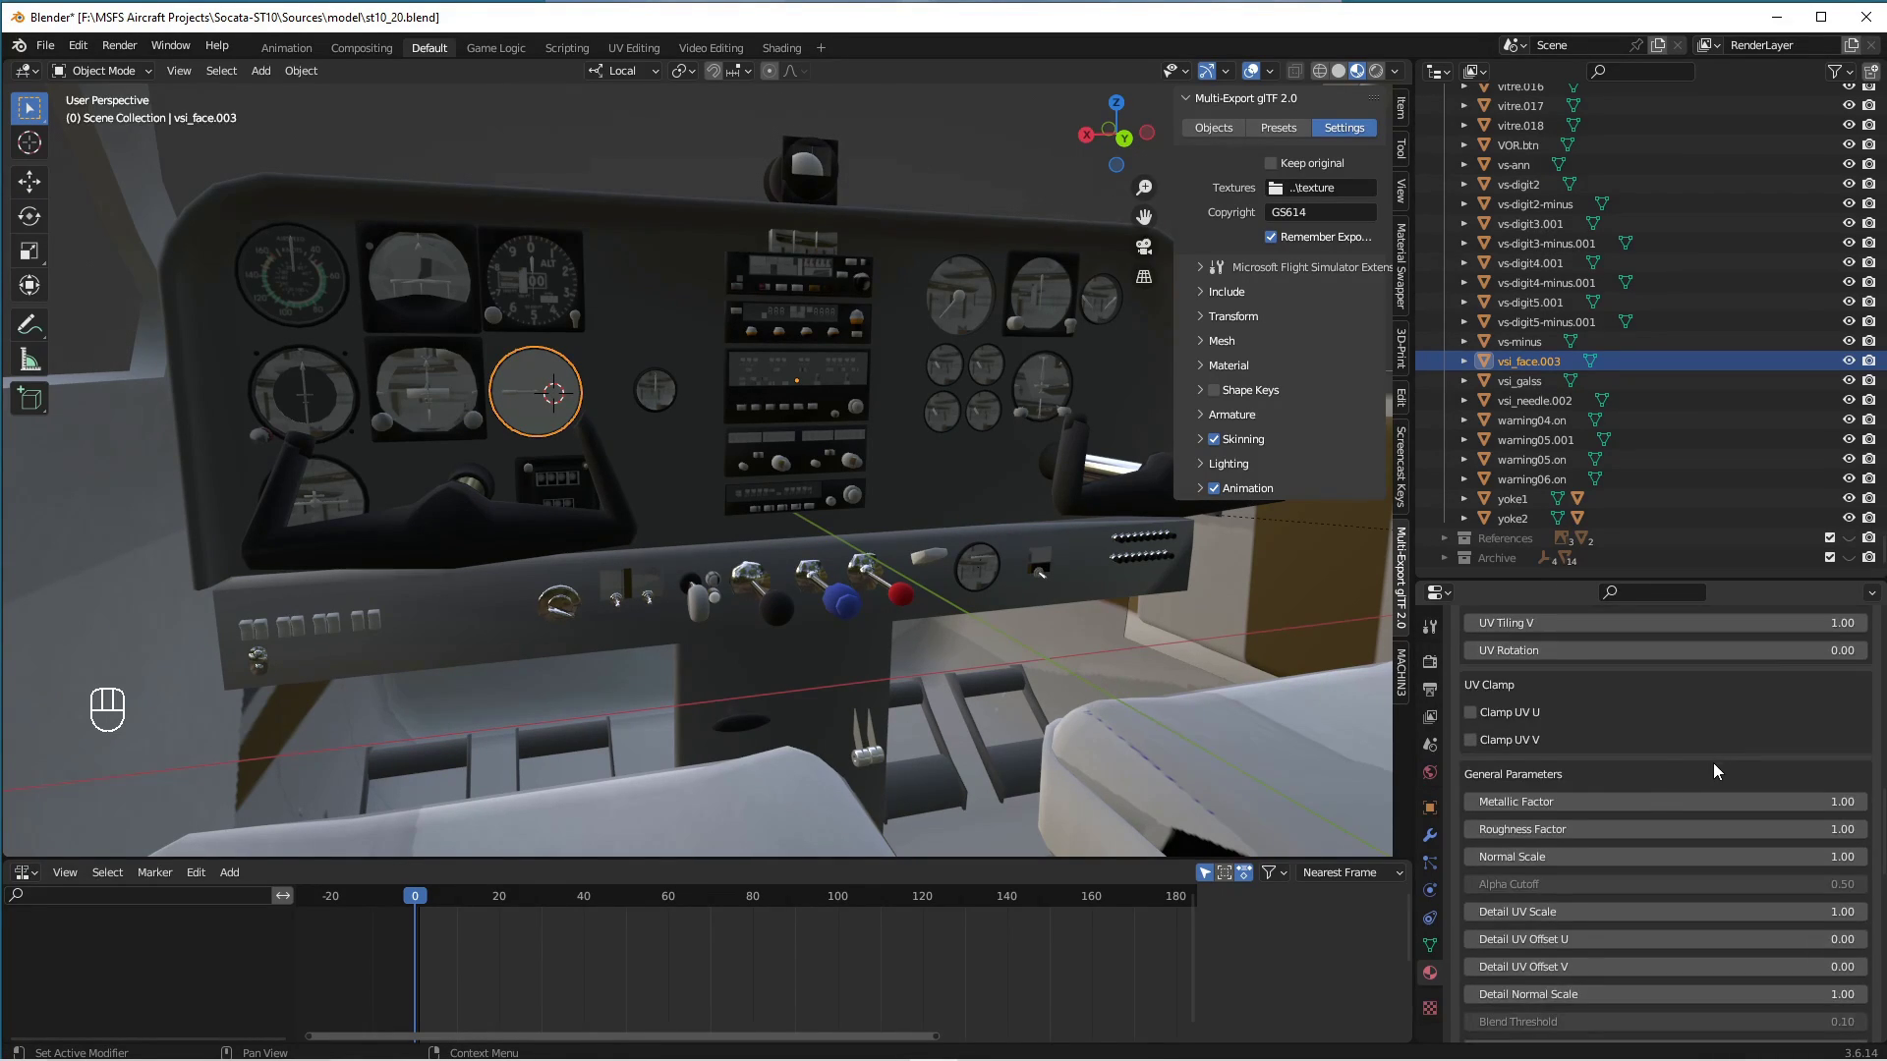
drag(1641, 803, 1533, 802)
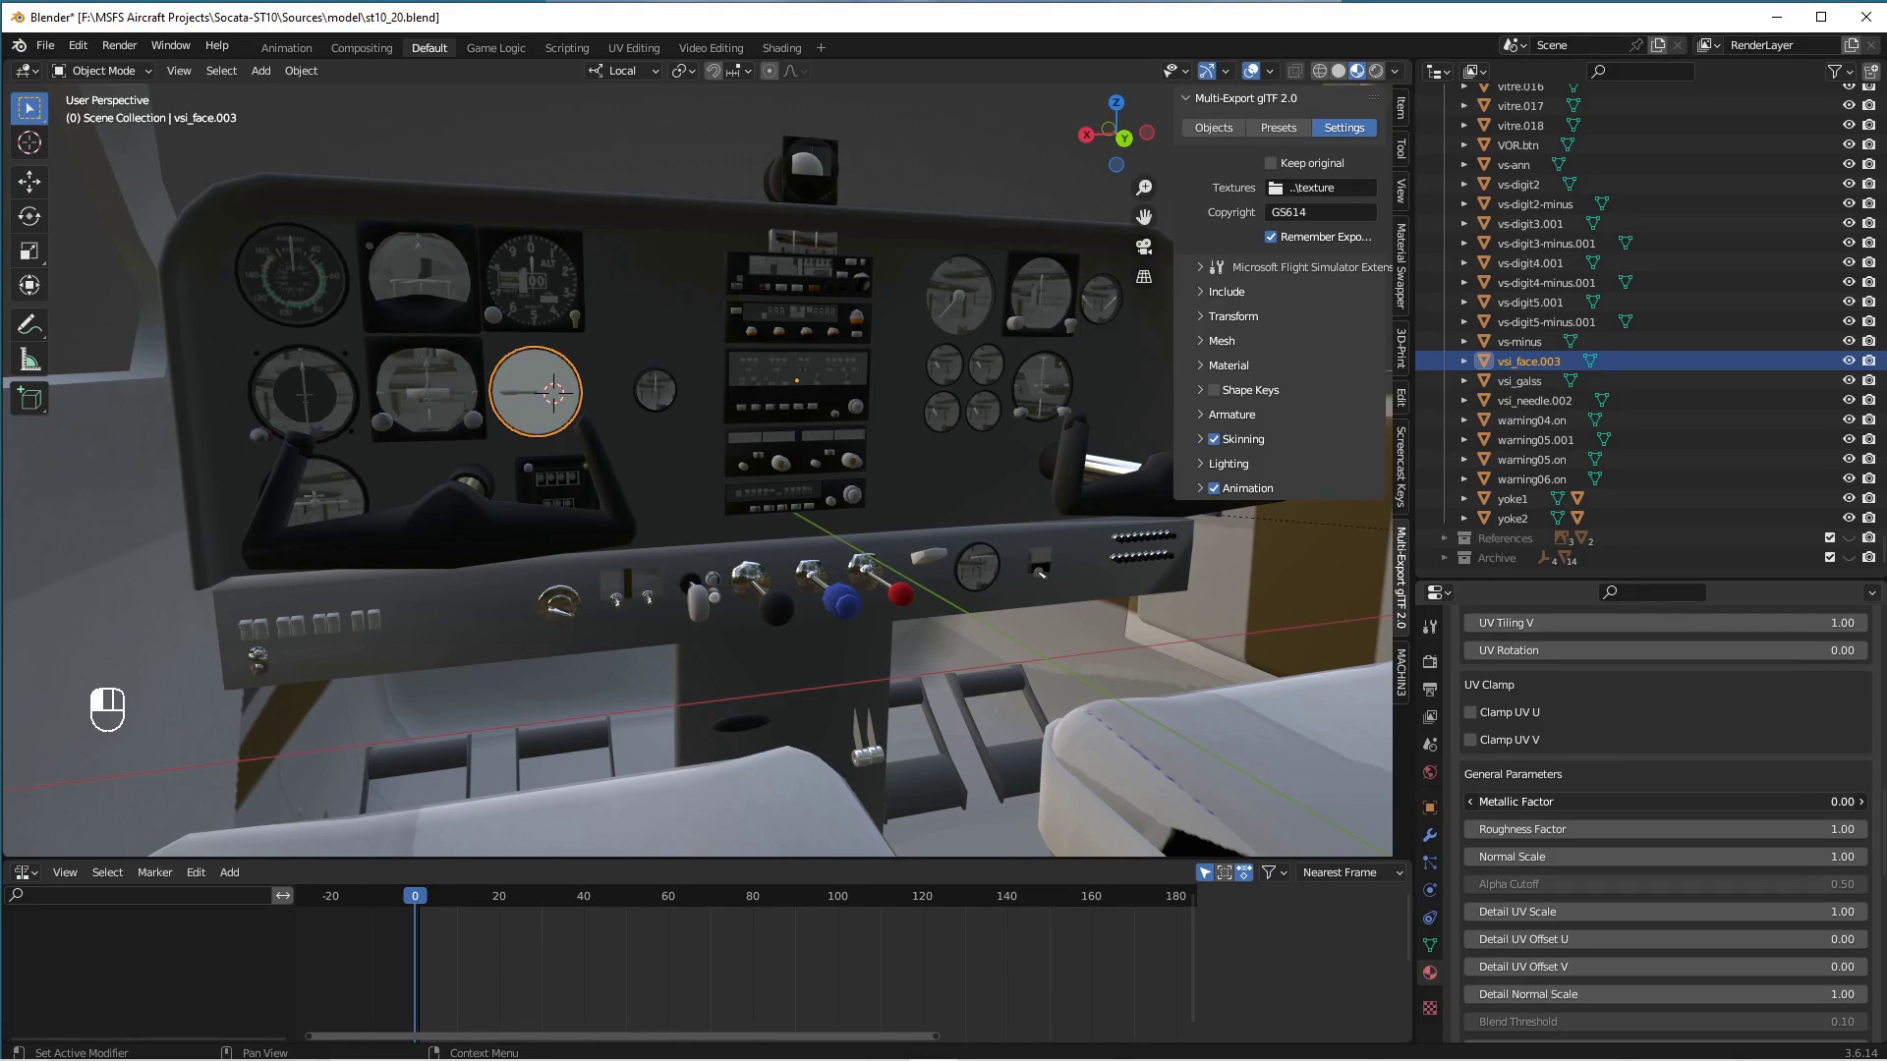
mouse_move(1676, 828)
mouse_down()
mouse_move(1651, 828)
mouse_move(1682, 828)
mouse_up()
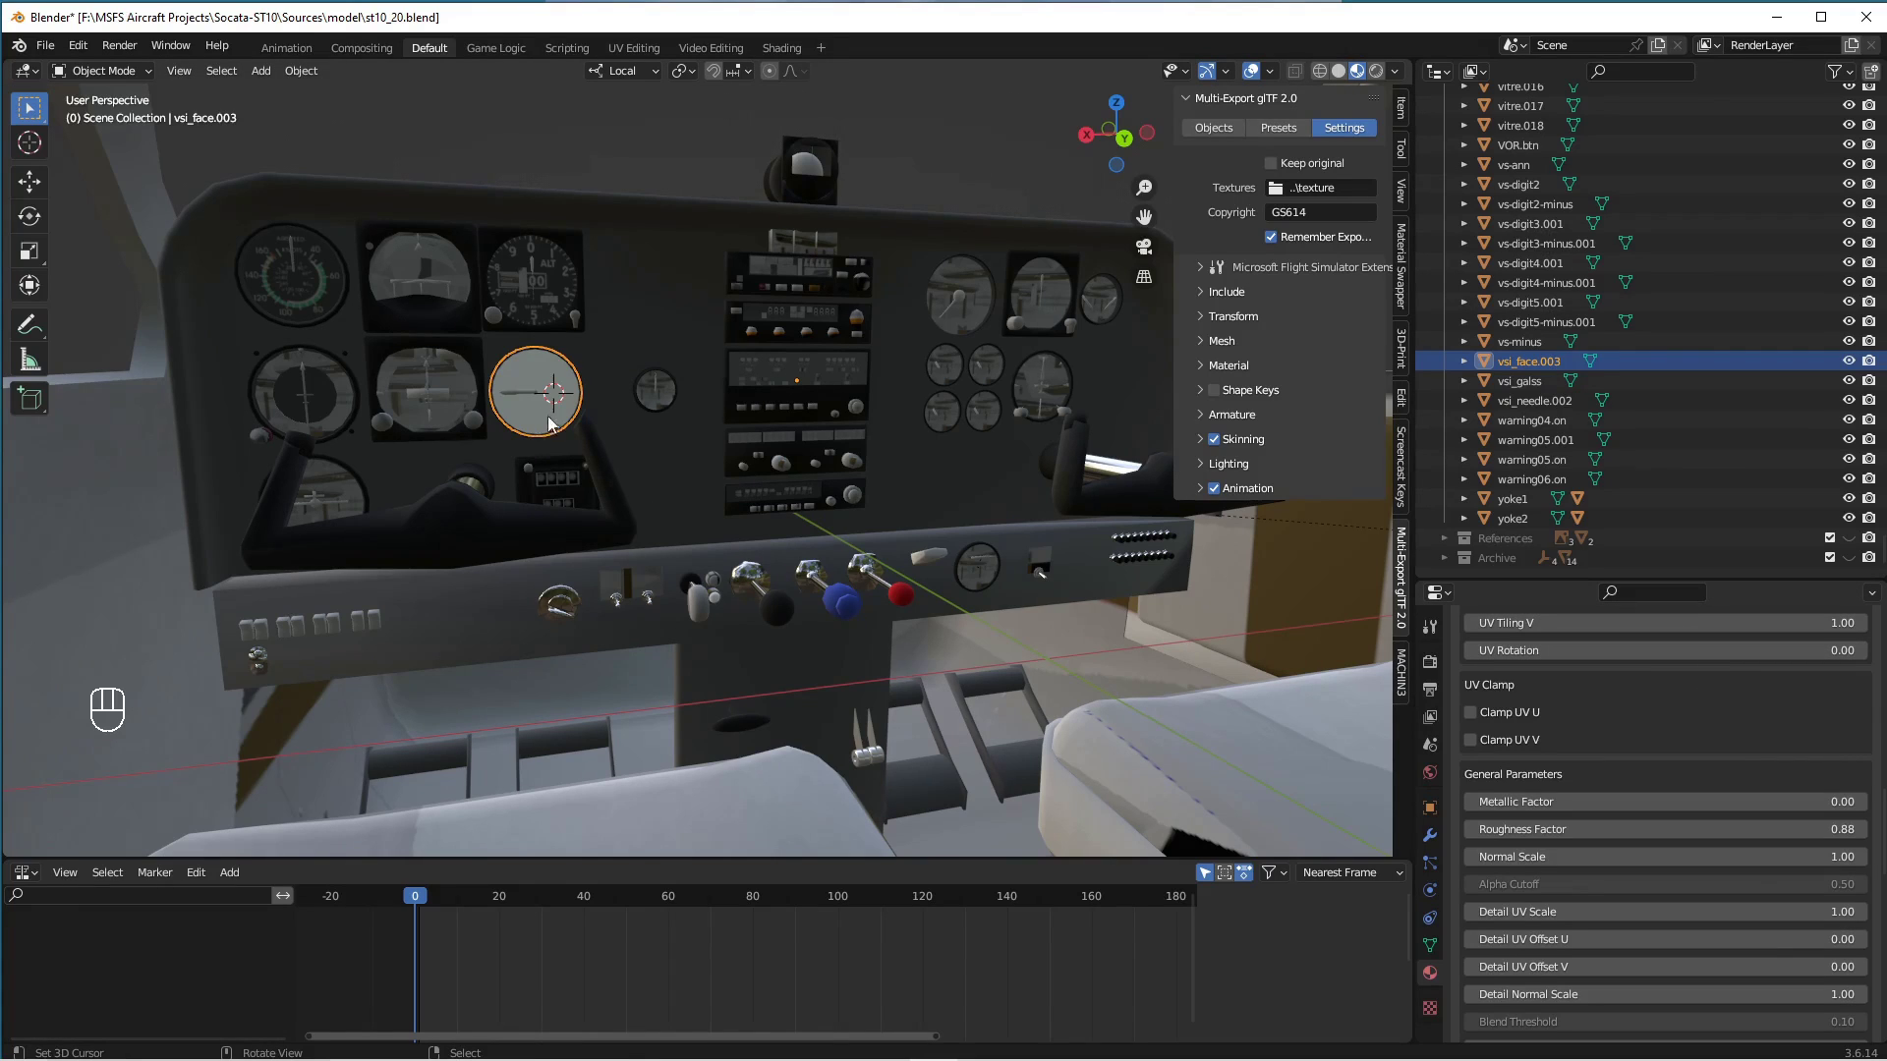
Load vsi.png from the textures folder as the Base Color texture of the instrument_vsi material.
scroll(1658, 716, down, 15)
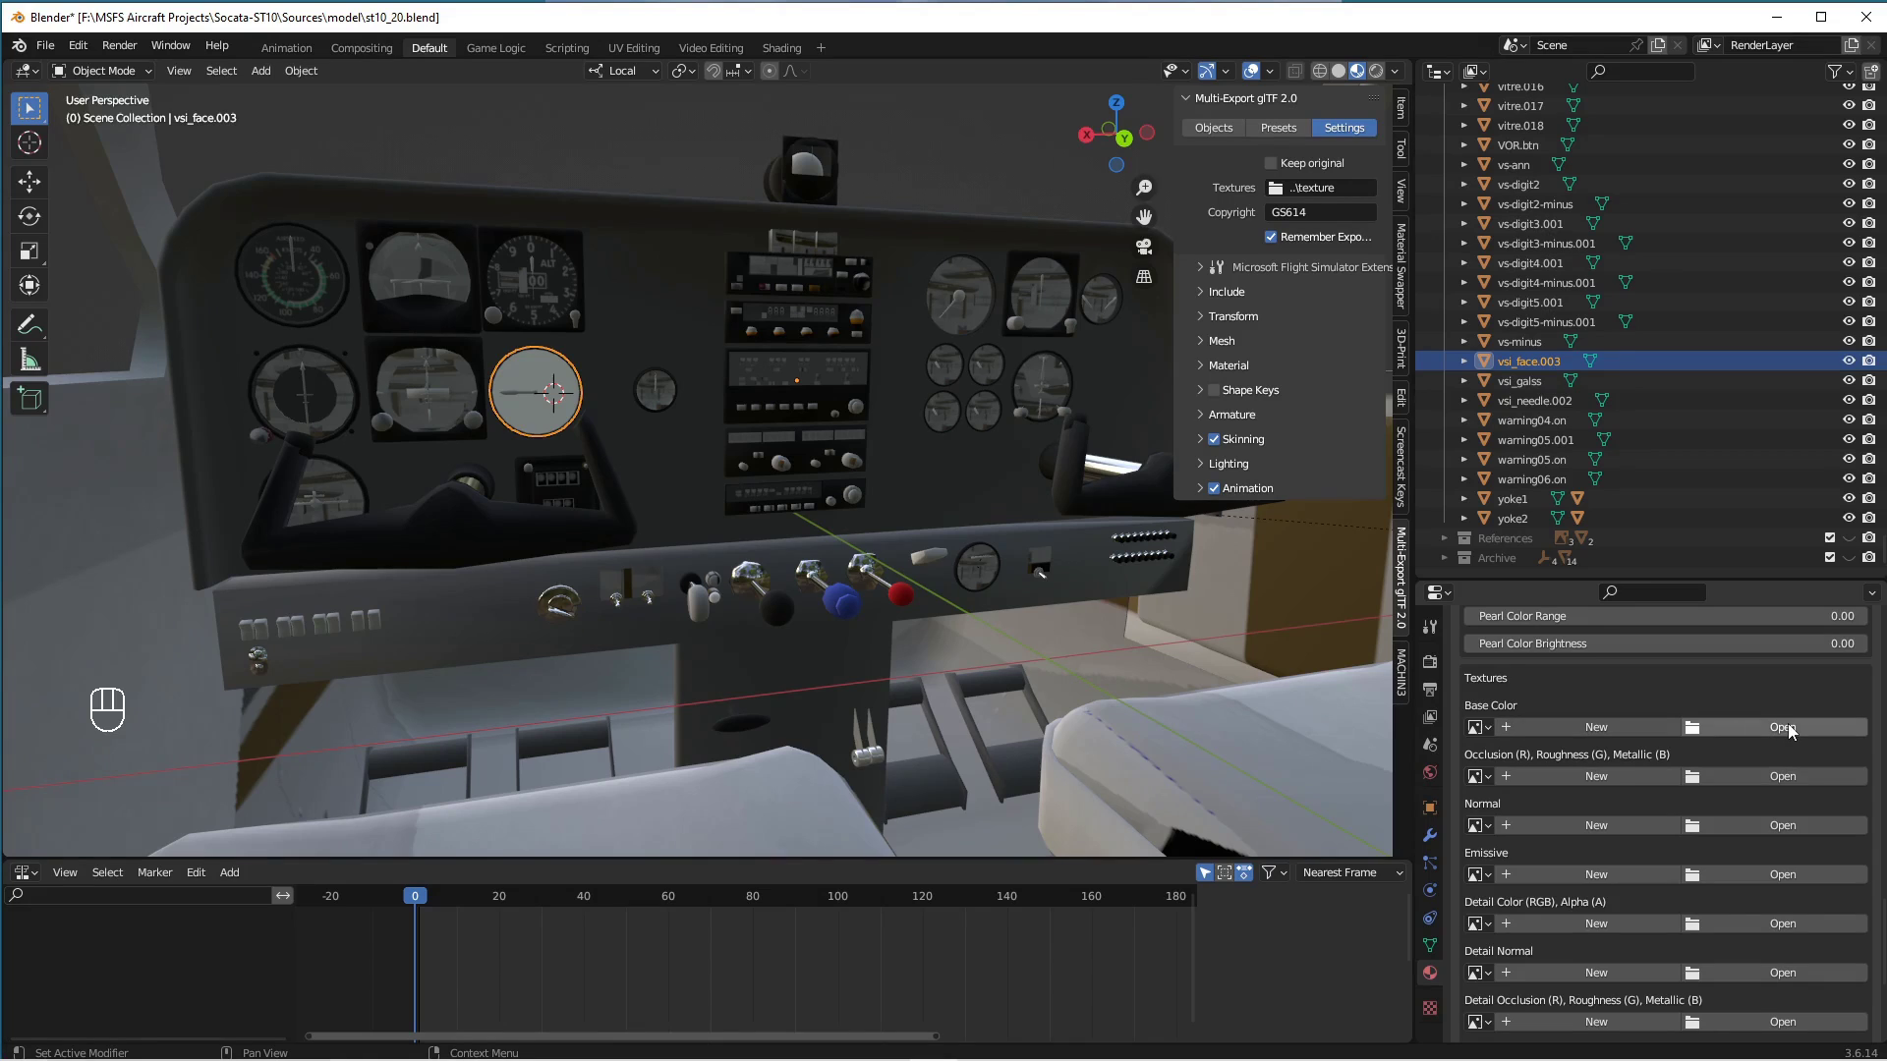
click(1784, 727)
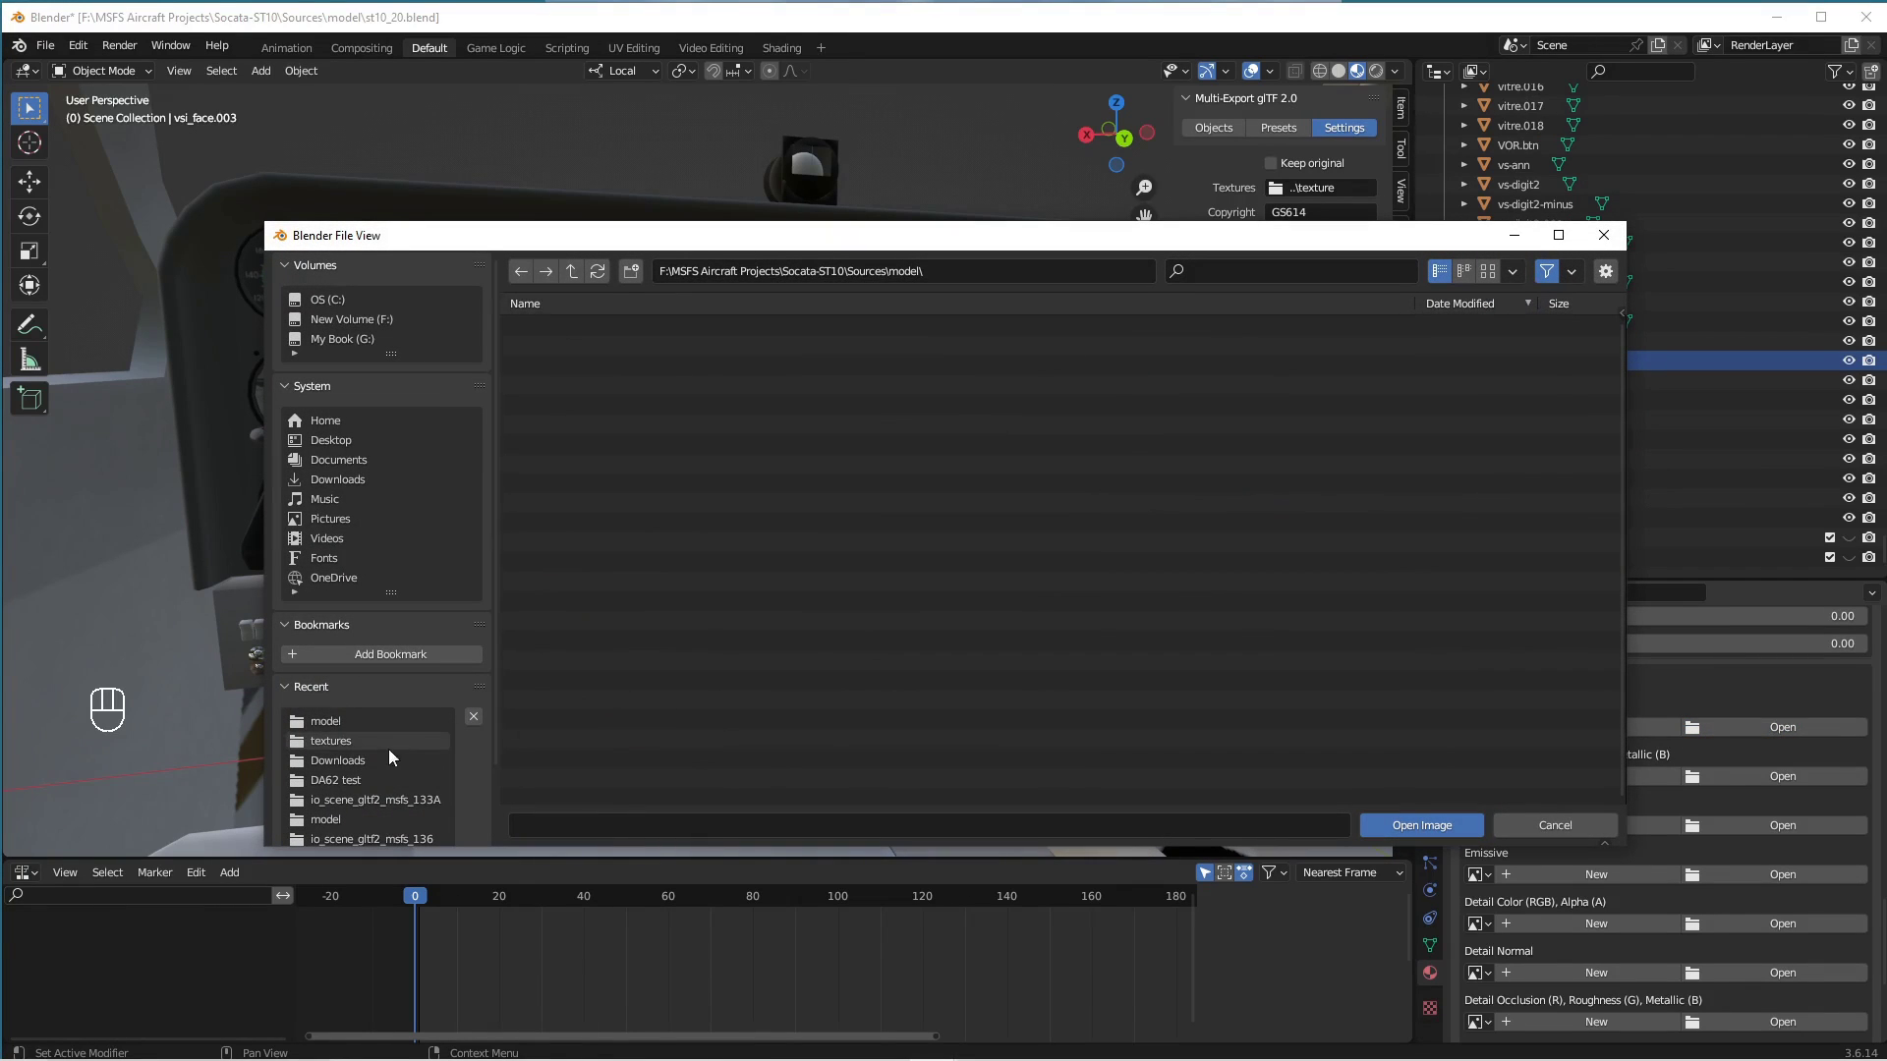
click(342, 742)
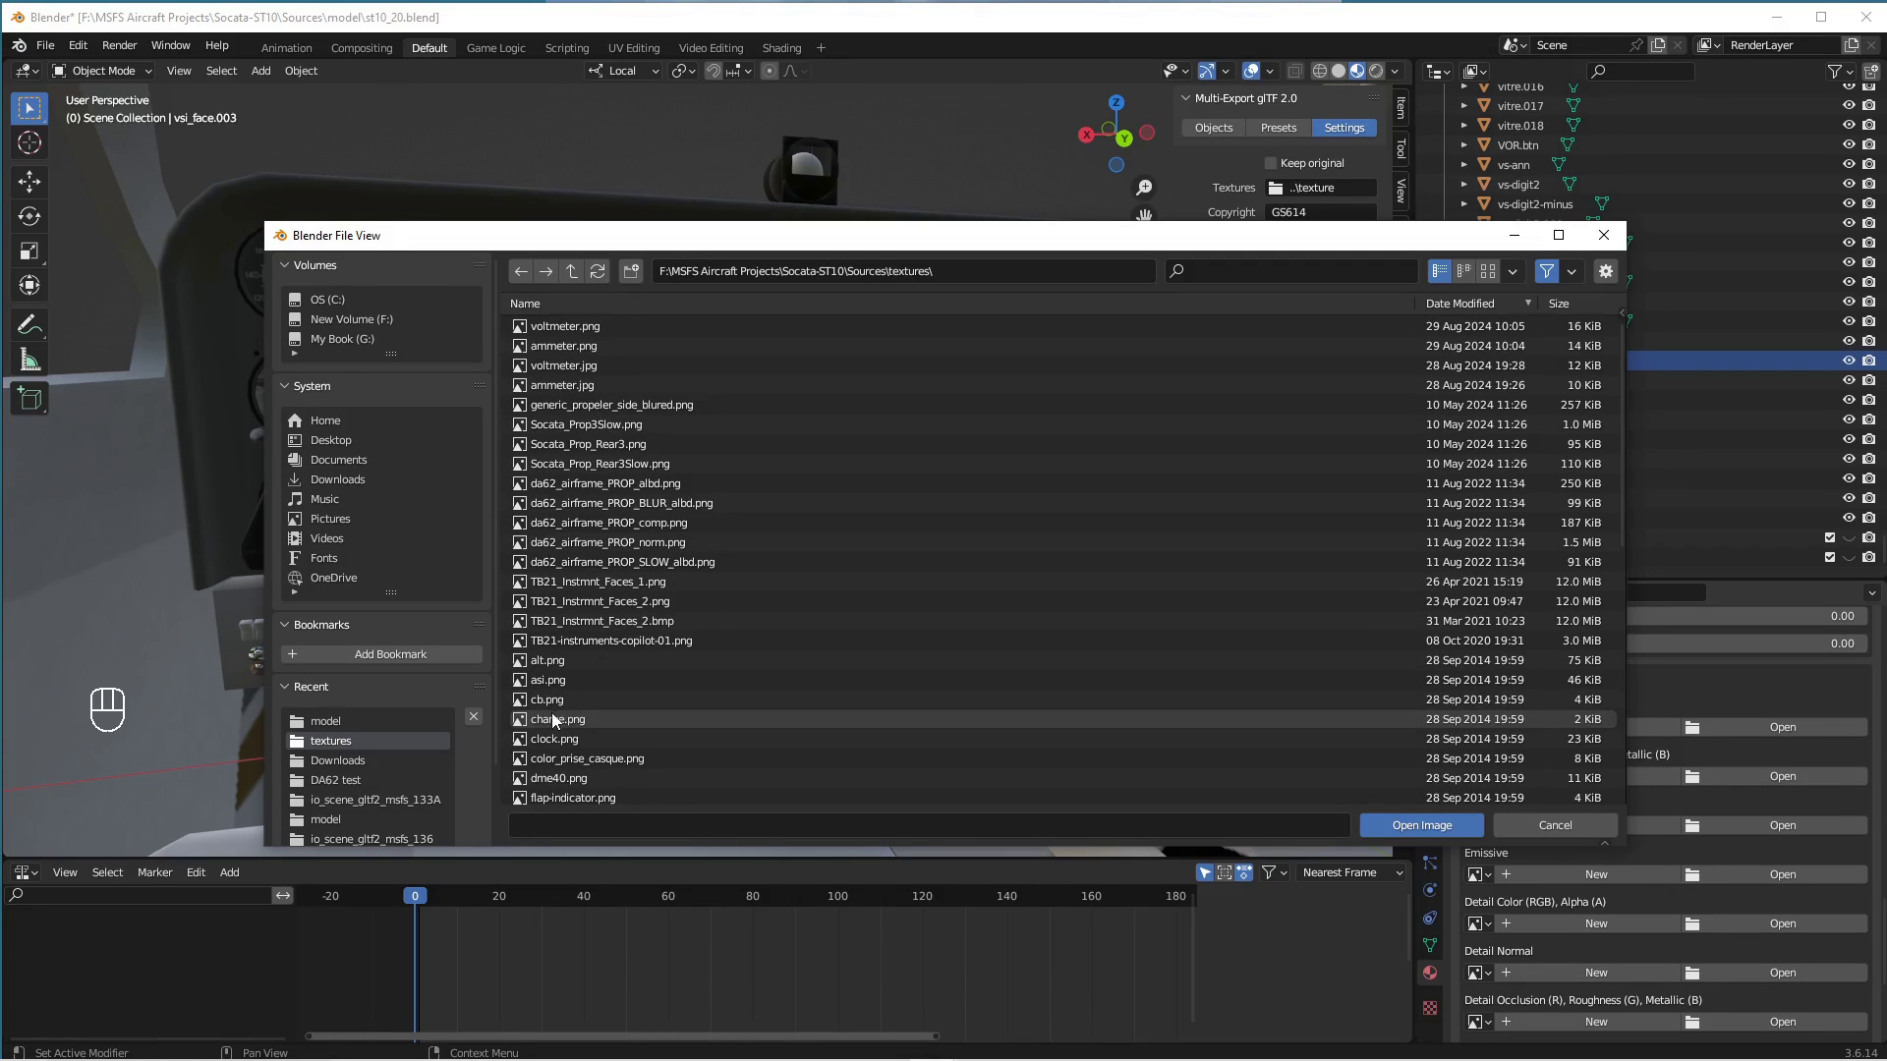
scroll(613, 589, down, 4)
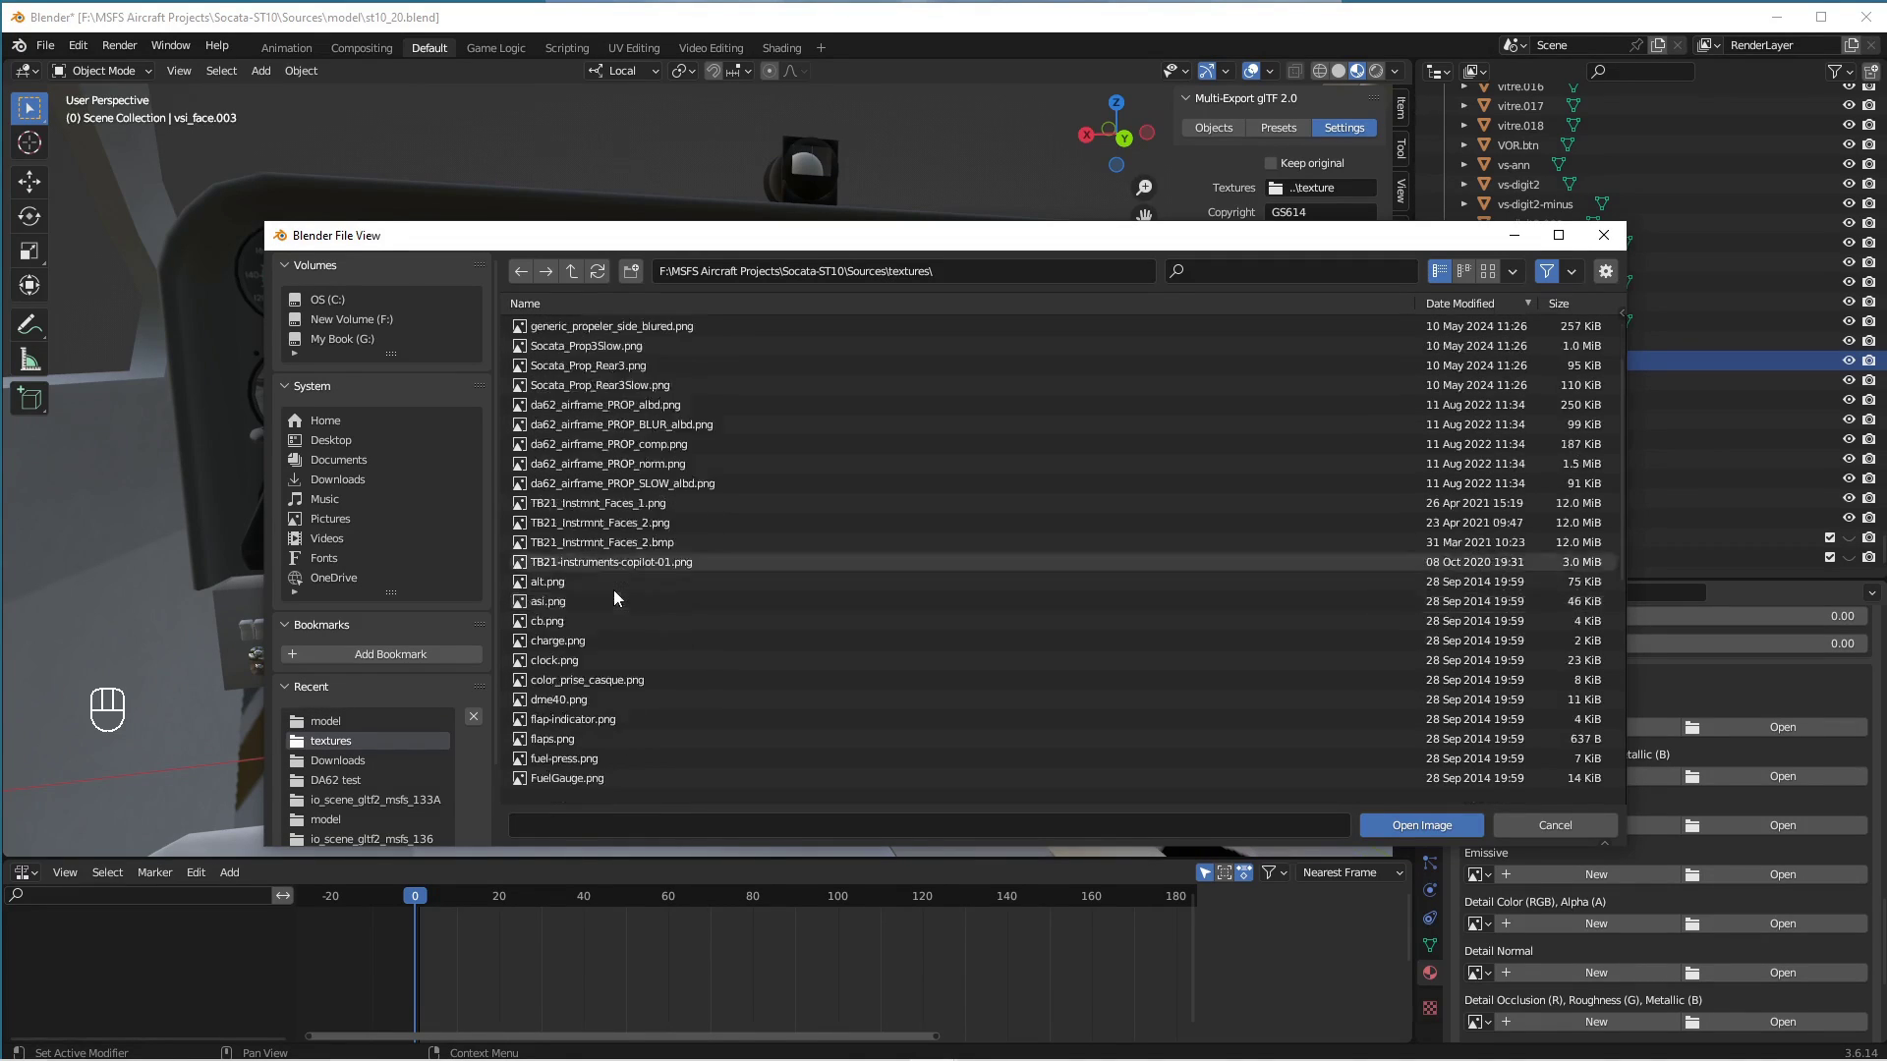
scroll(611, 589, down, 4)
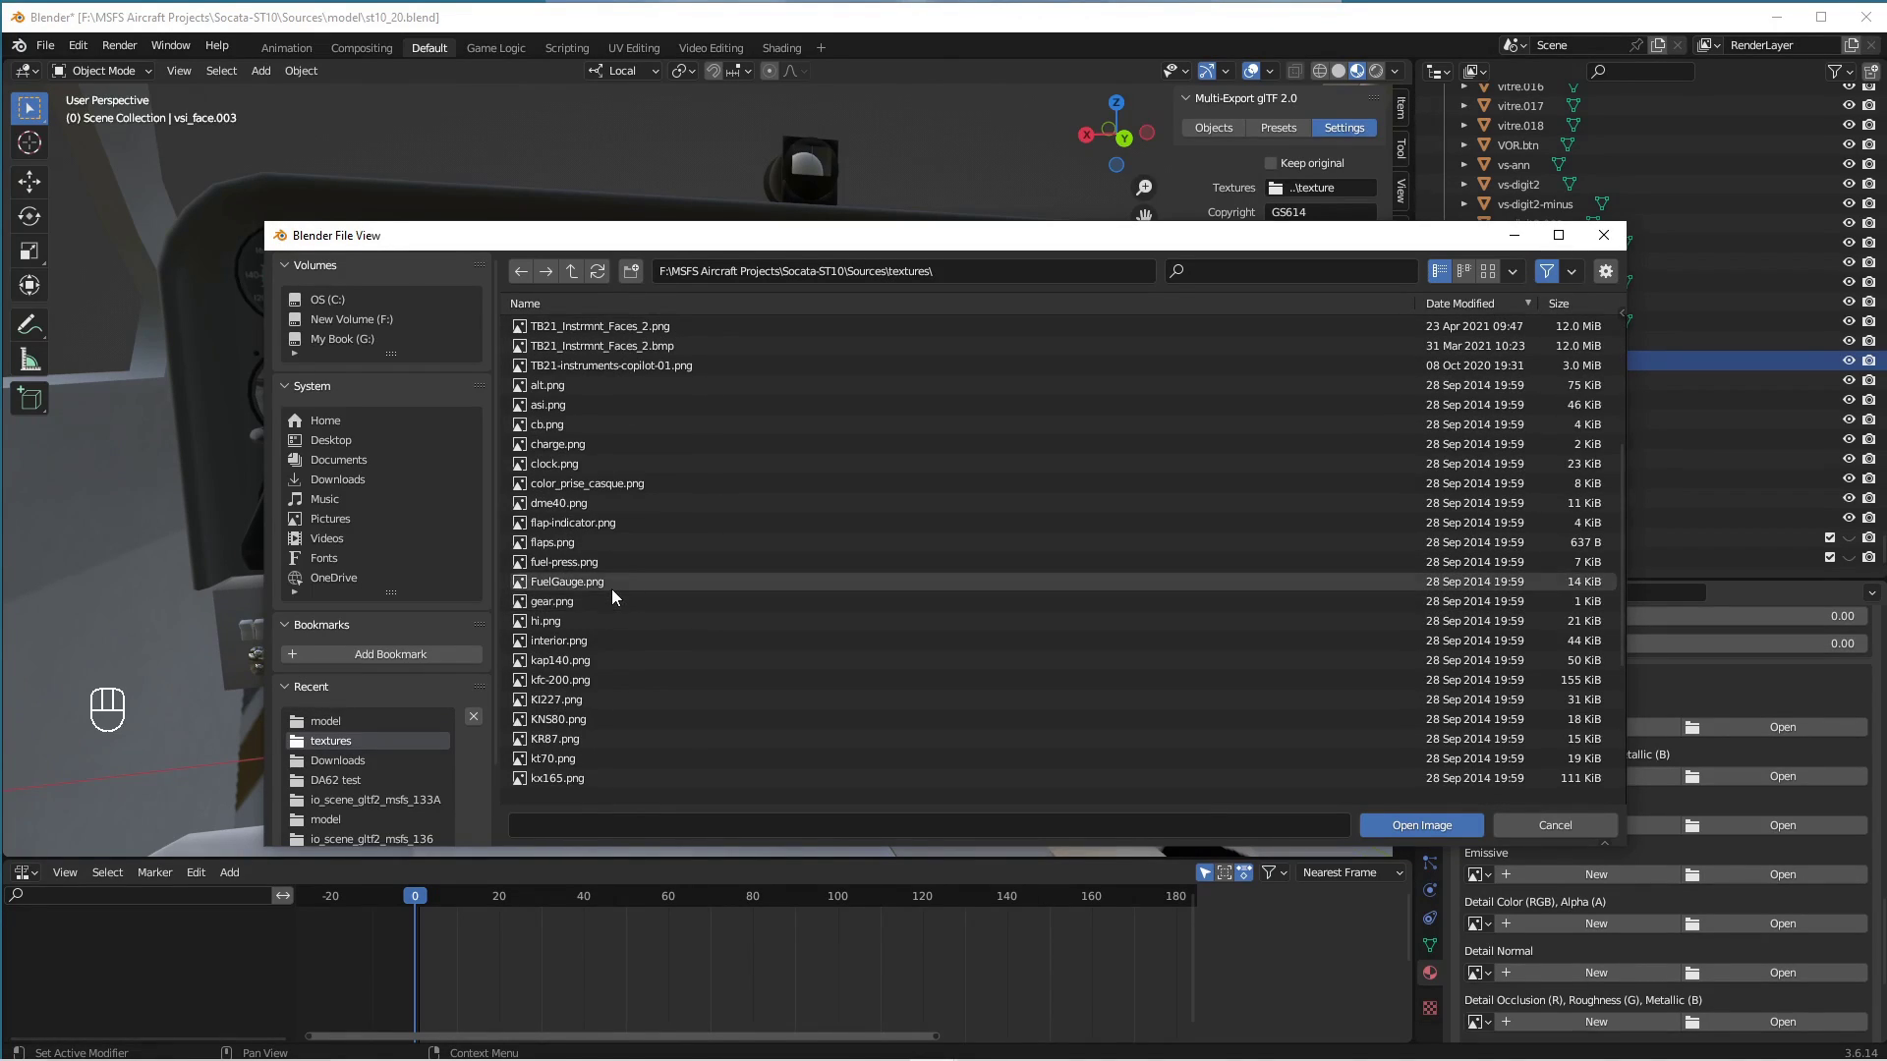
scroll(656, 586, down, 5)
click(545, 752)
click(1376, 824)
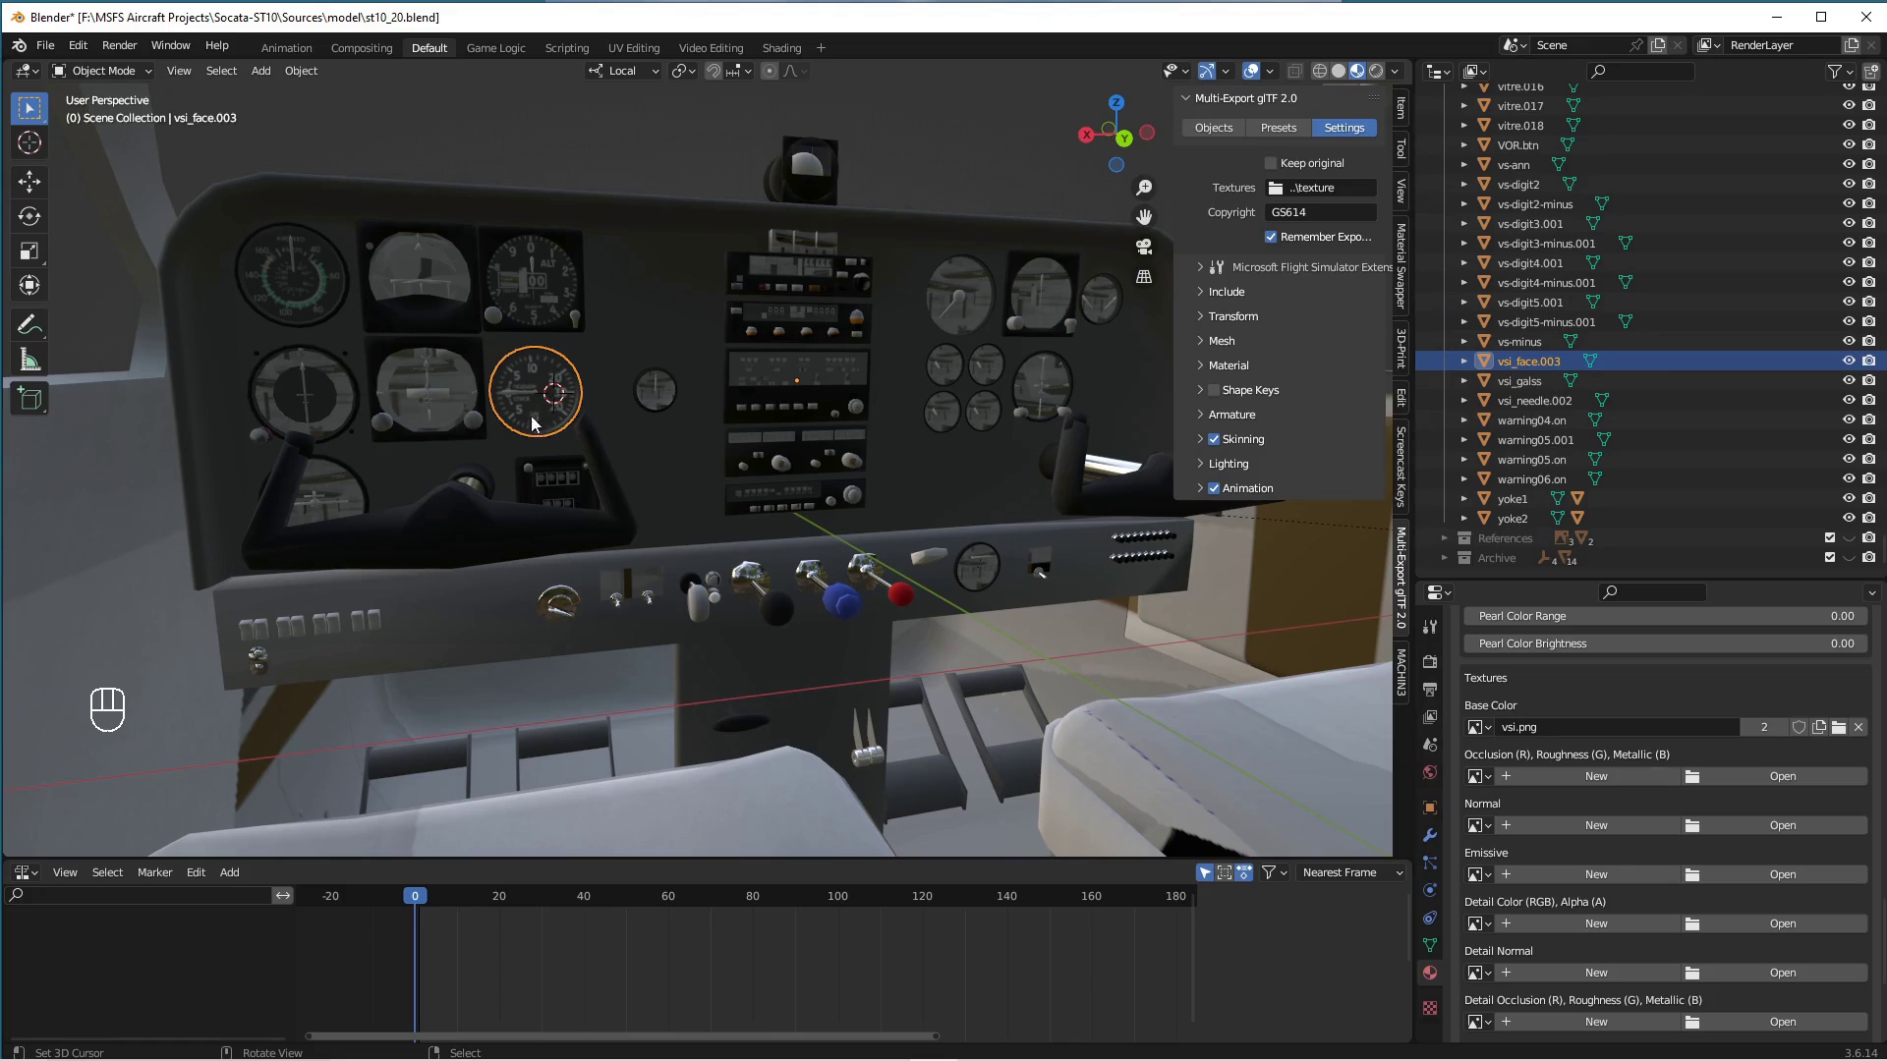
Switch to the UV Editing workspace and display the vsi.png image for the vertical speed indicator.
click(635, 47)
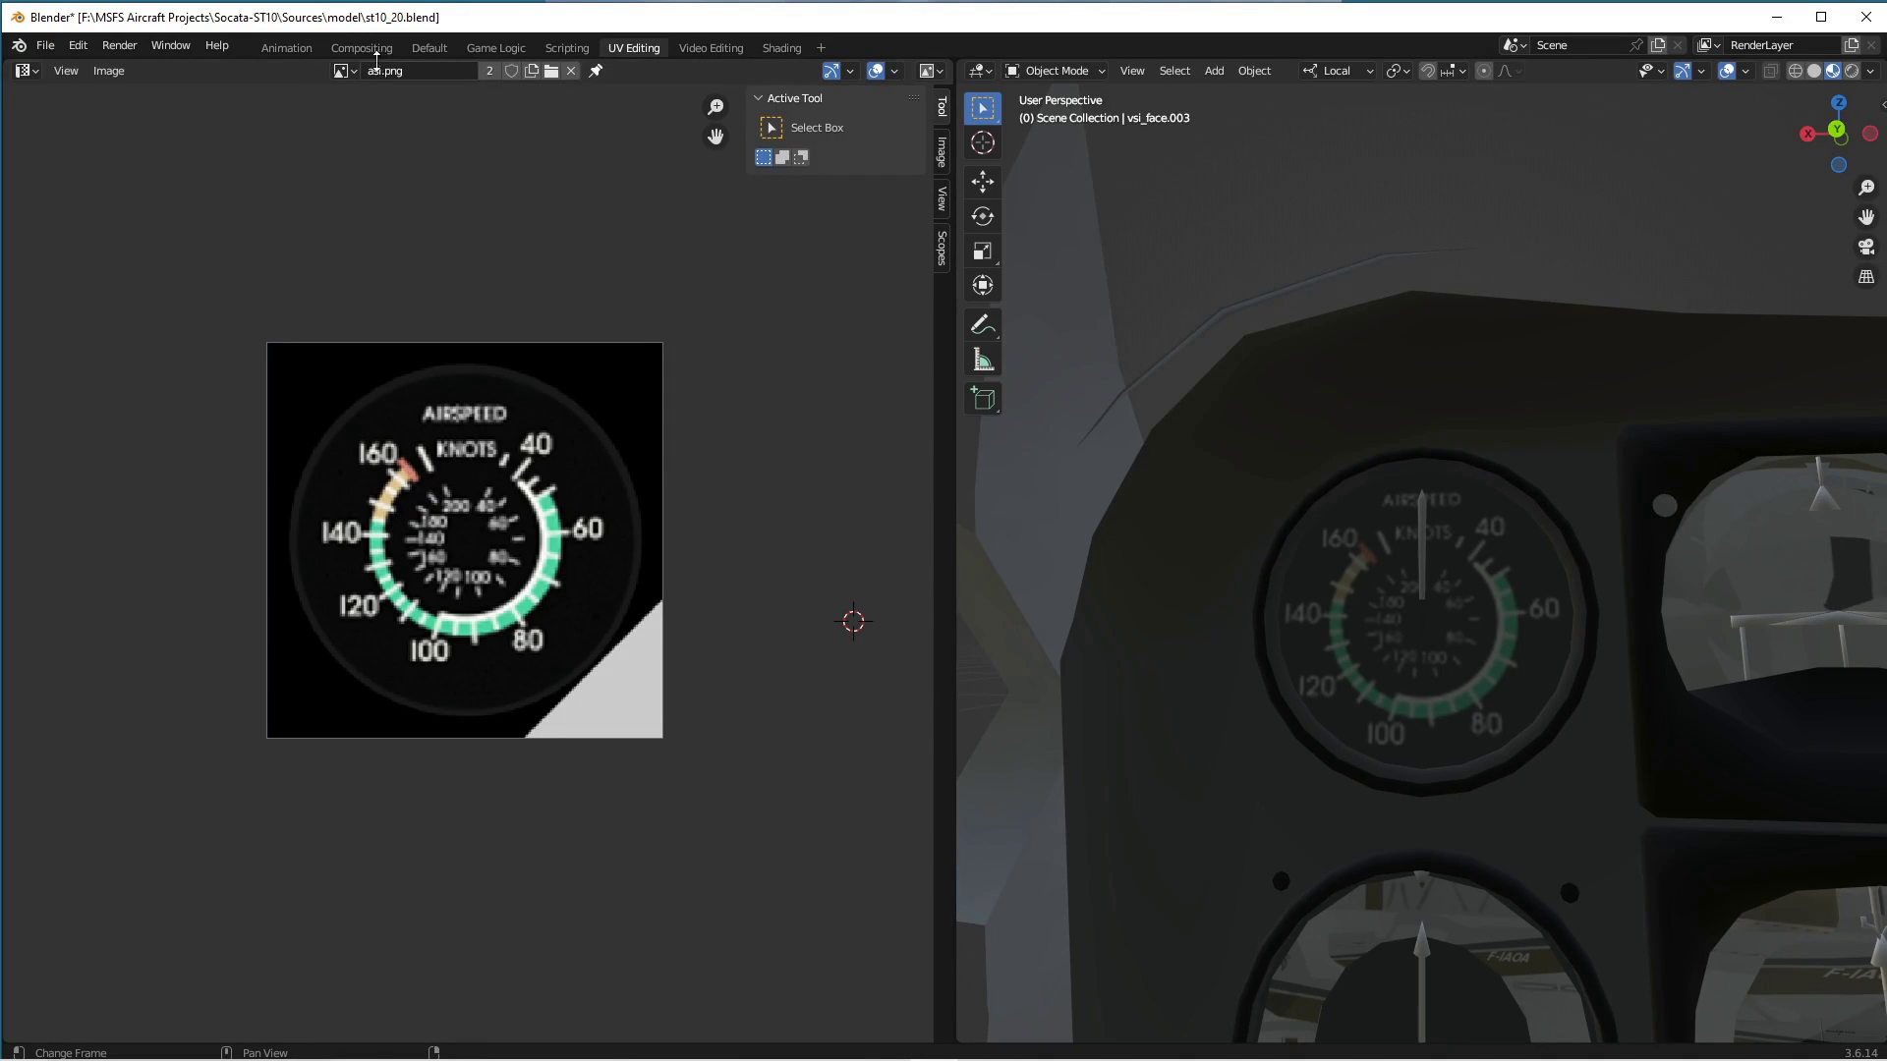
click(344, 71)
scroll(442, 266, down, 8)
click(443, 267)
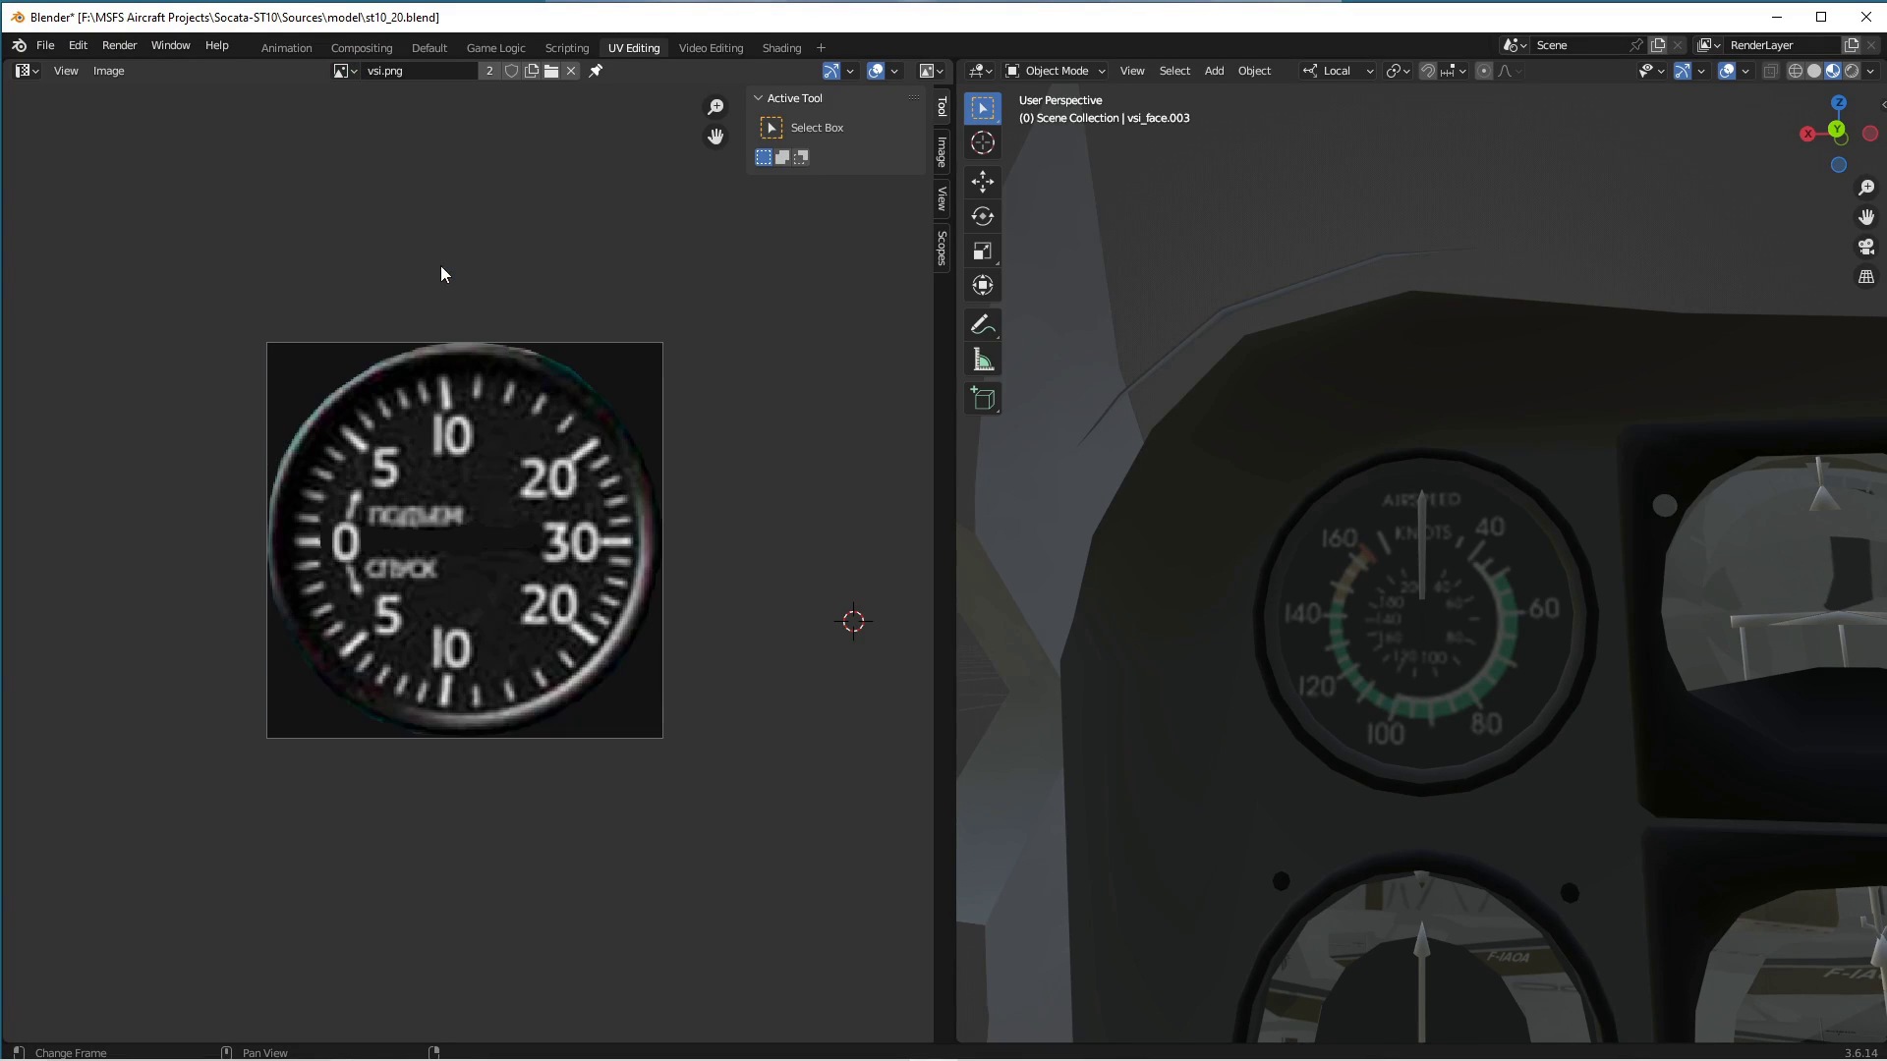
middle_drag(1390, 632, 1515, 540)
scroll(1671, 592, down, 5)
scroll(1472, 552, up, 4)
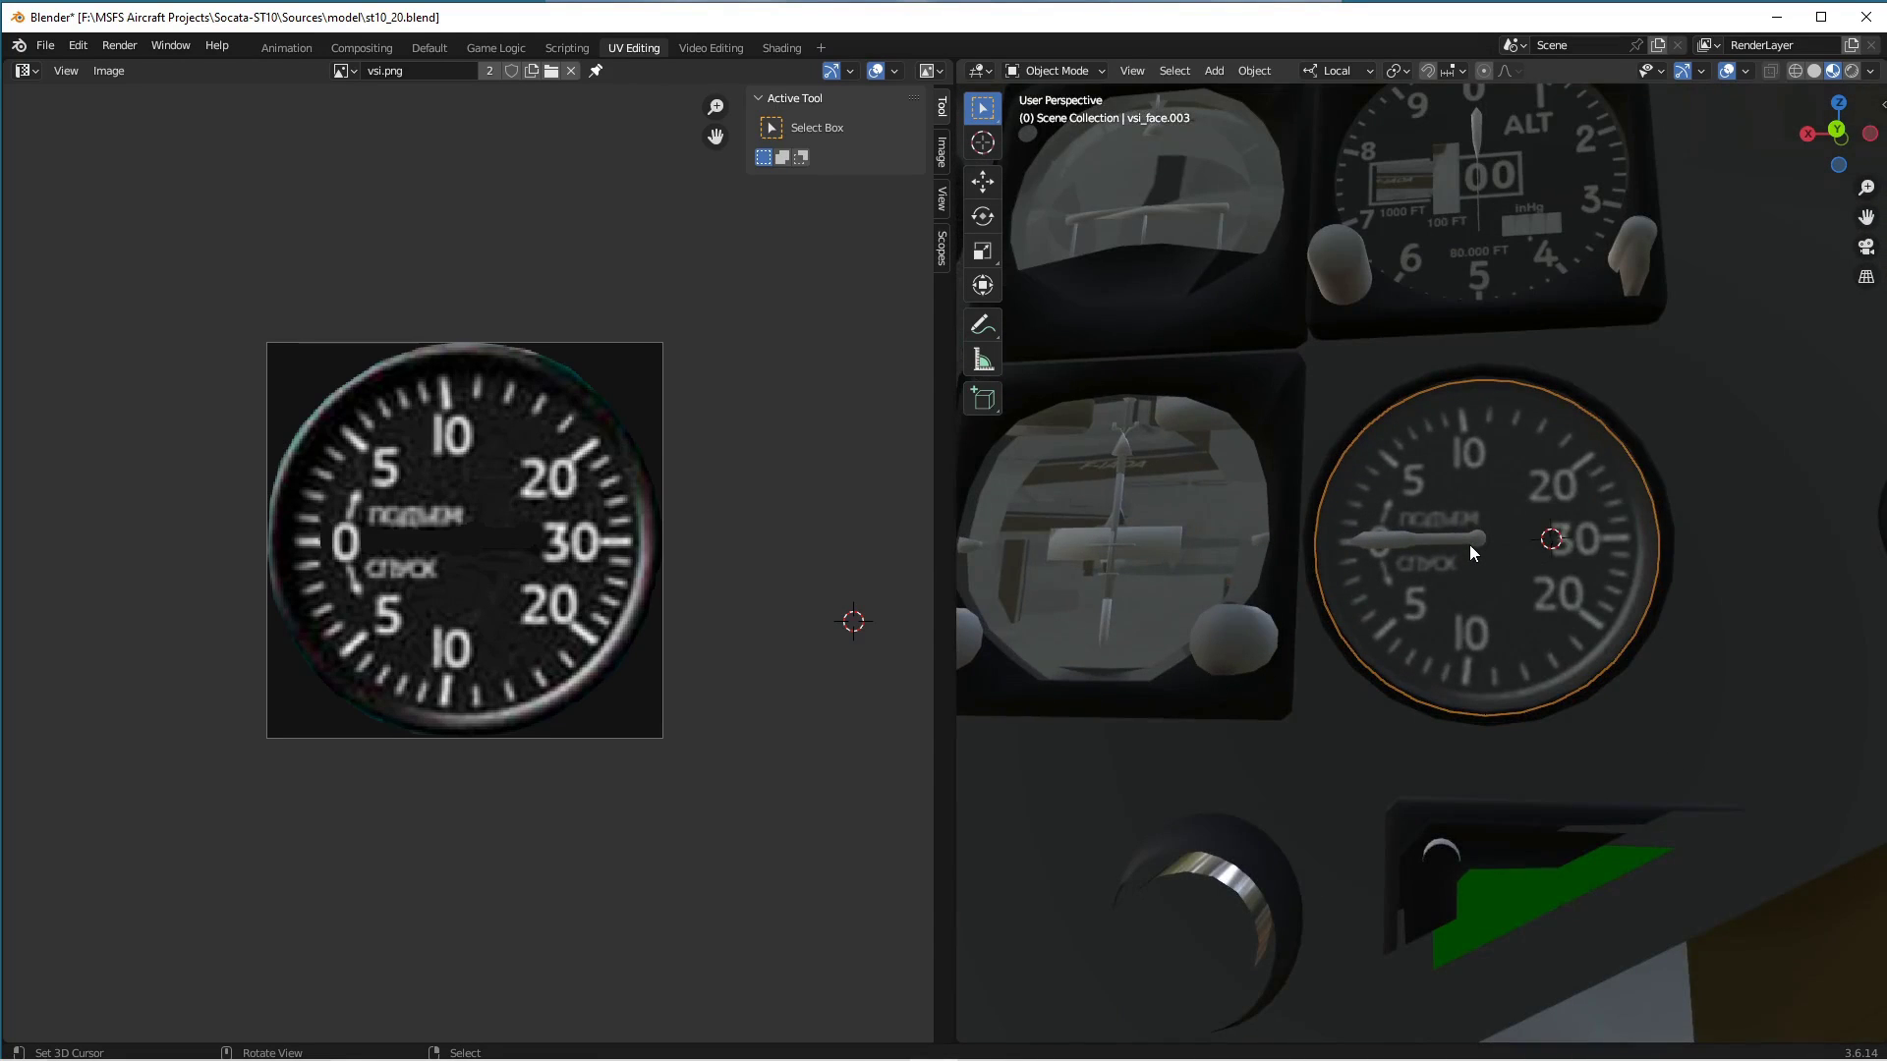
Examine the UV layout of vsi_needle.002 over the vsi.png image in Edit Mode, and return to Object Mode.
click(1458, 542)
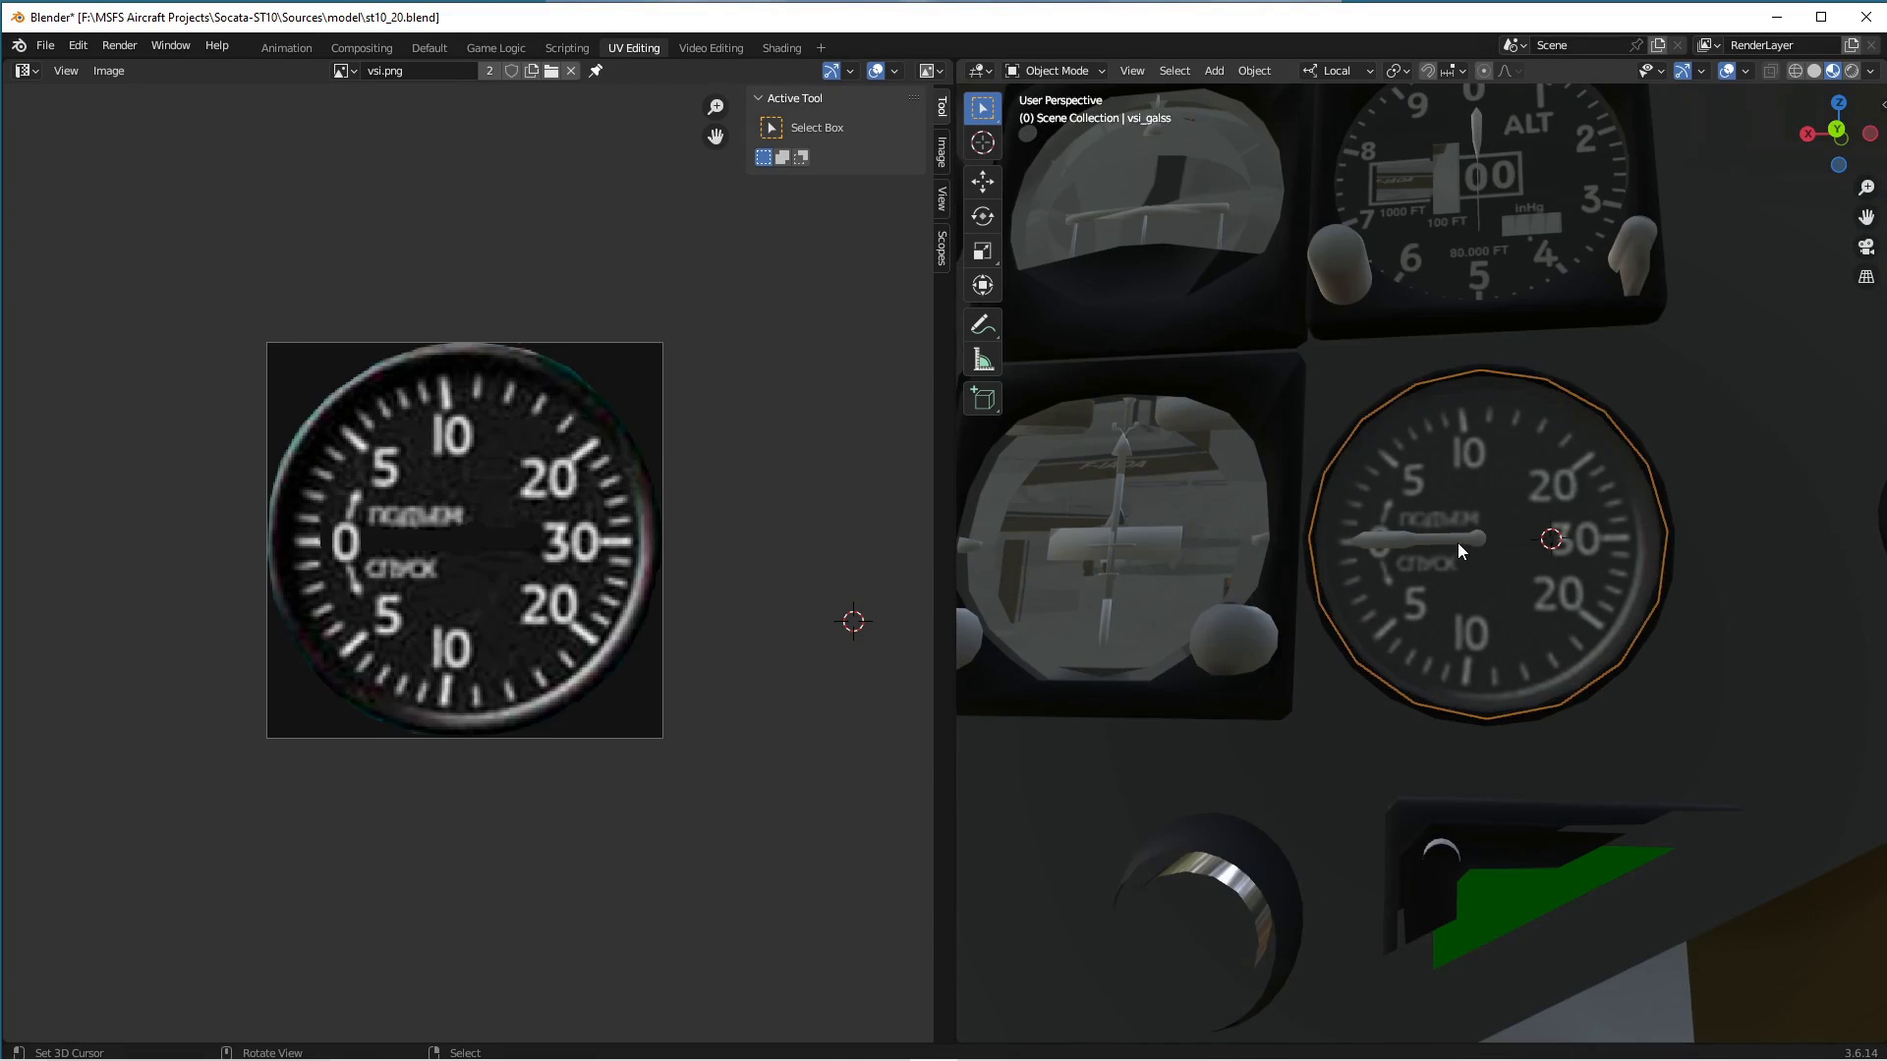
key(ctrl+Tab)
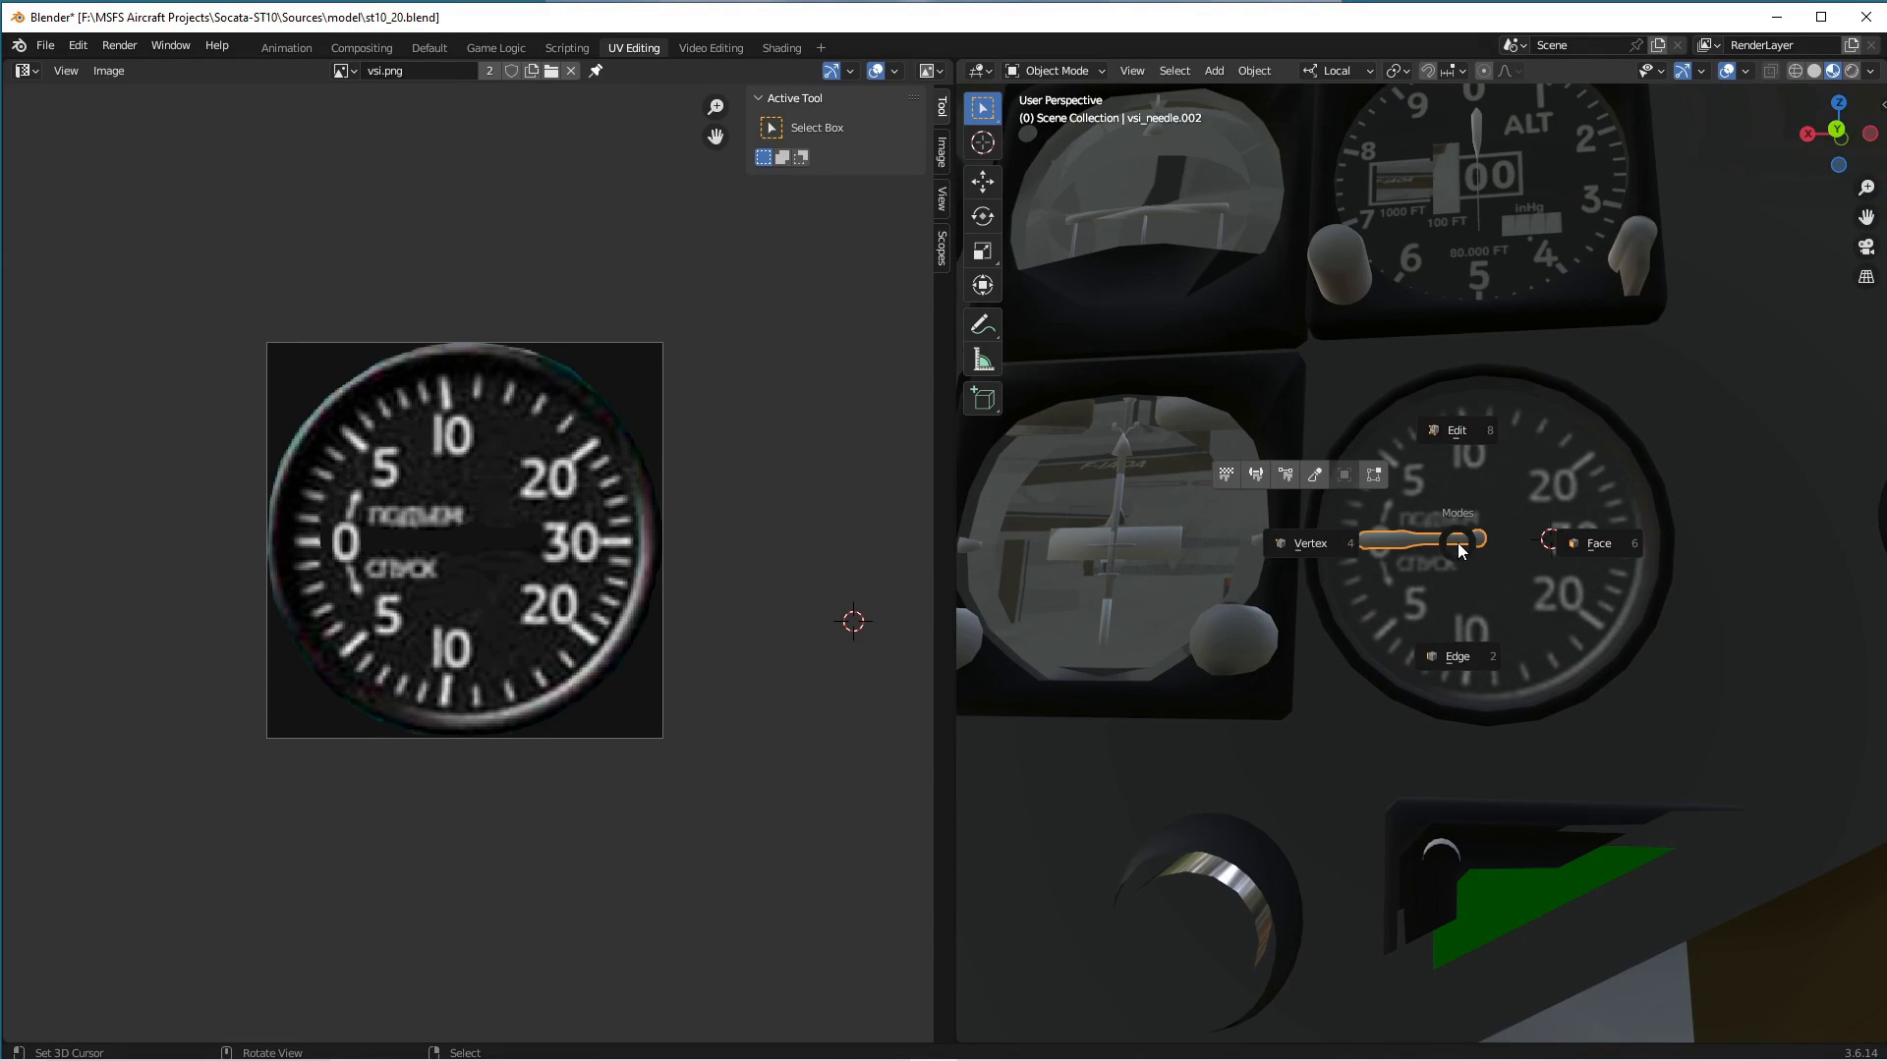
click(1459, 433)
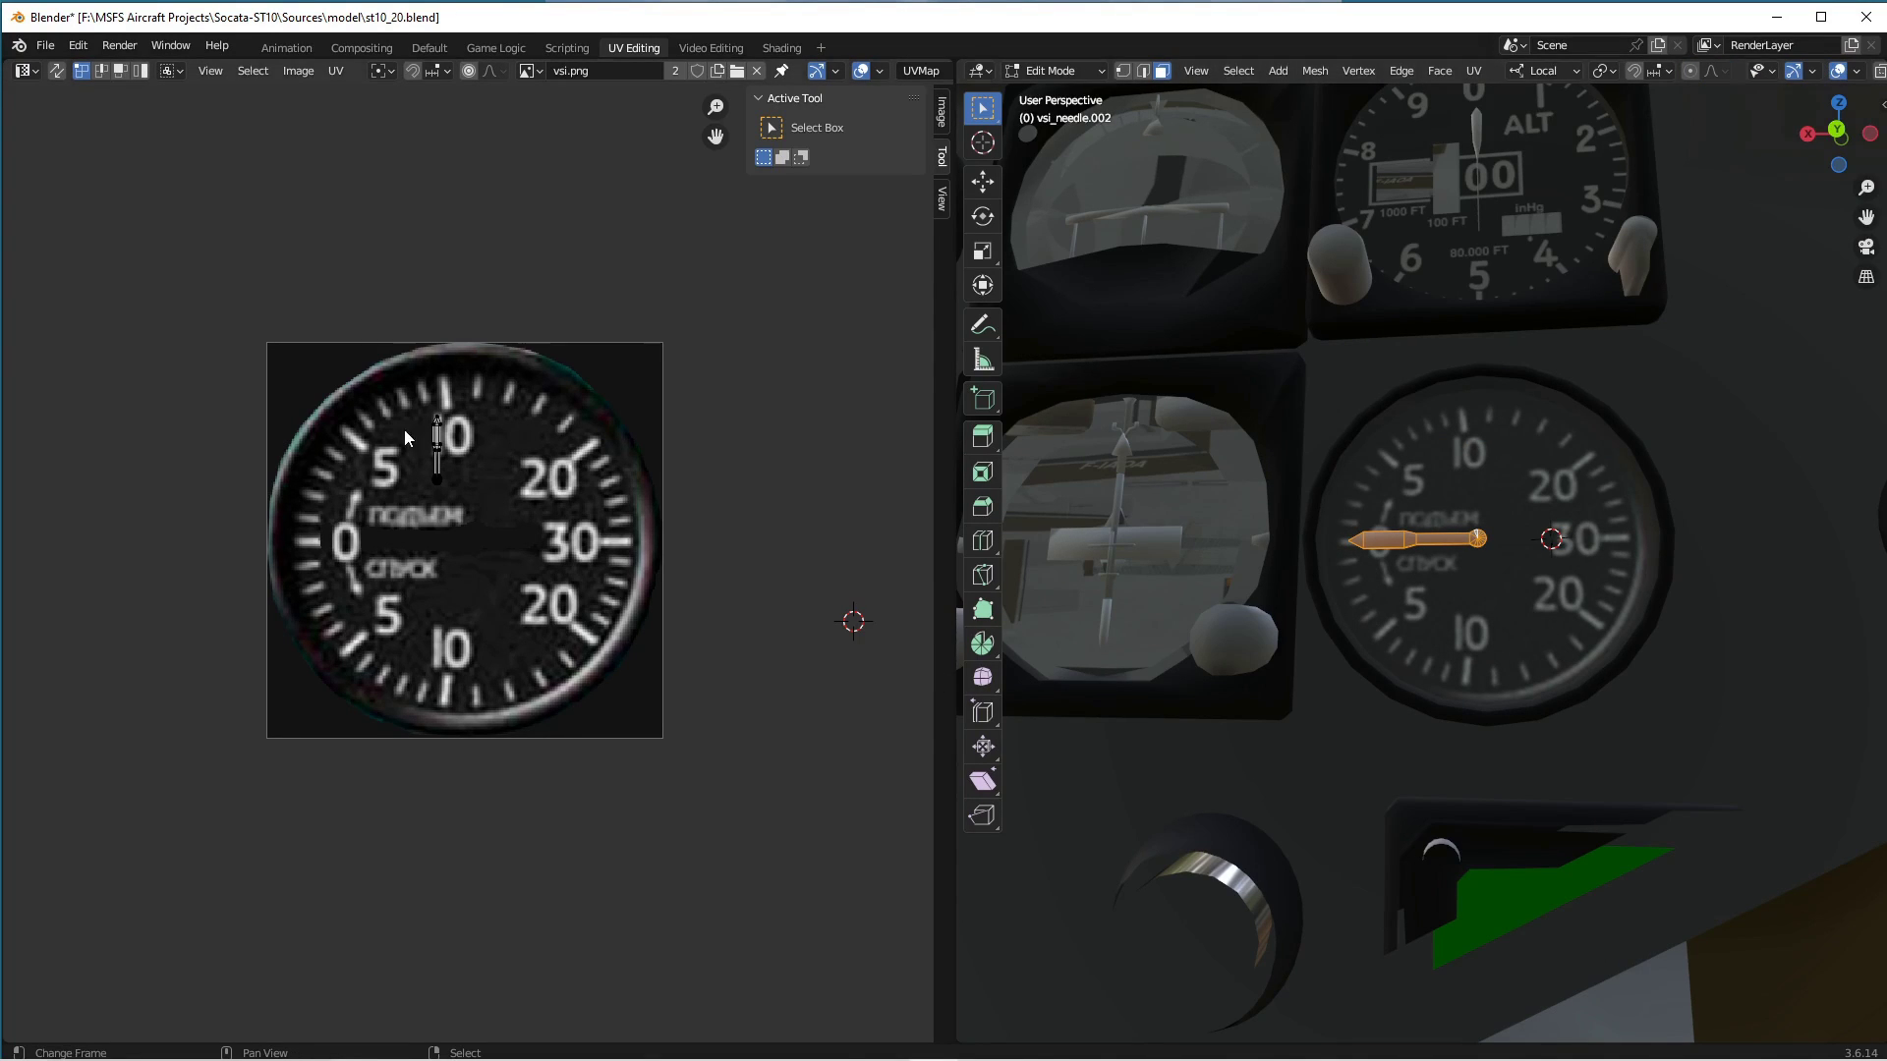
key(b)
drag(326, 362, 509, 497)
key(ctrl+Tab)
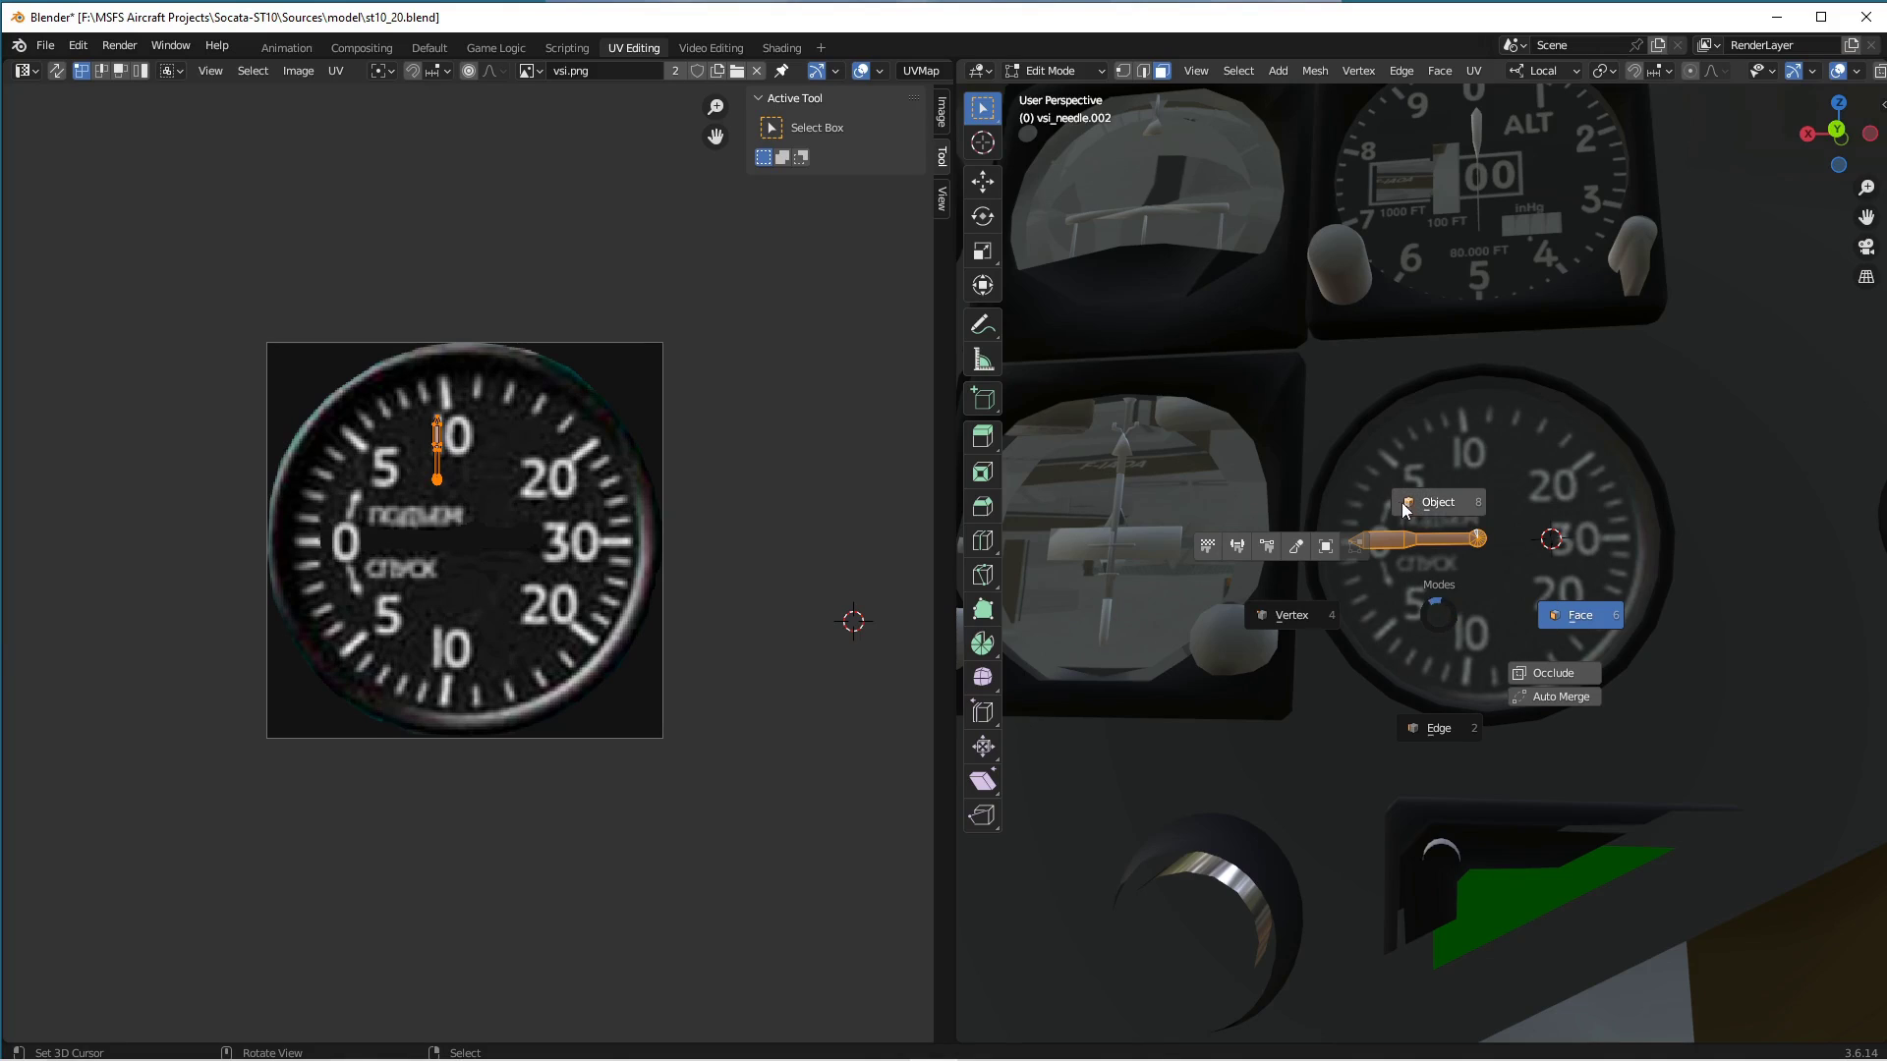
click(1462, 505)
Move all UVs of vsi_face.003 by about -3.17, 2.54 on vsi.png and scale them to about 0.94 to fit the dial.
click(1483, 522)
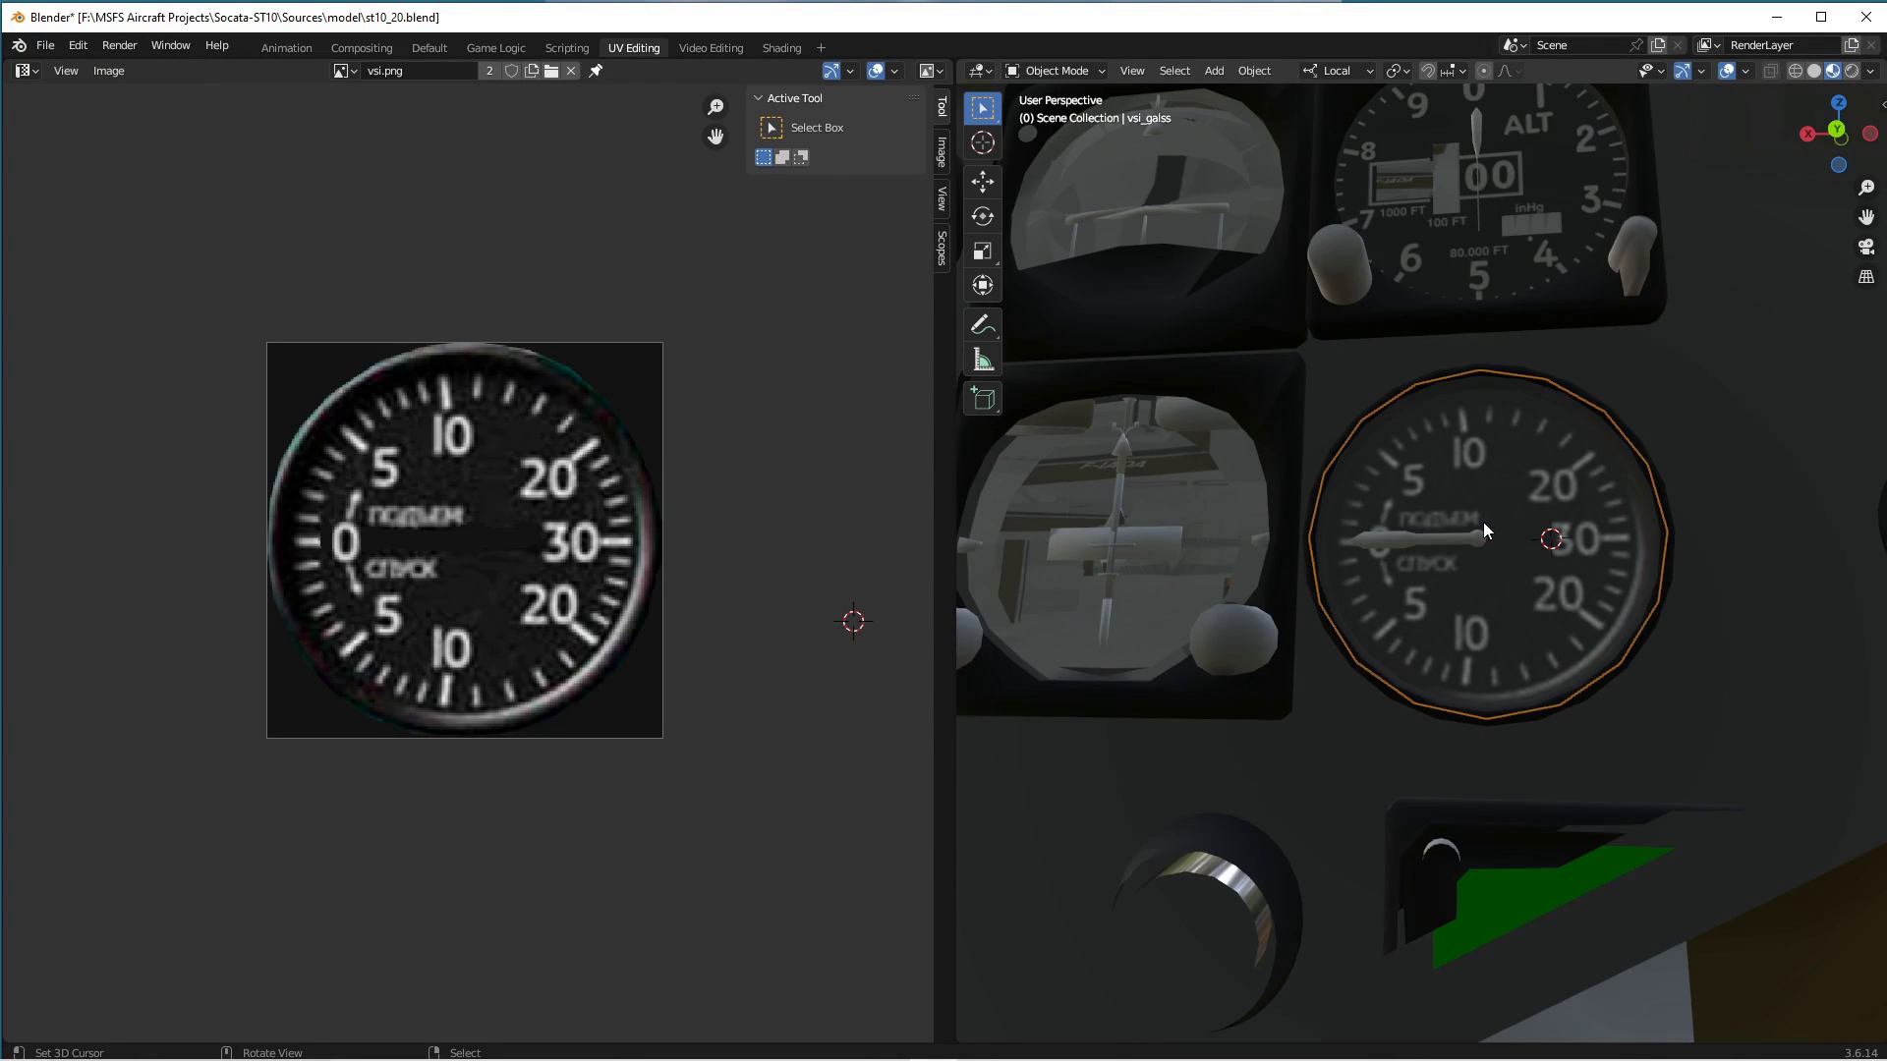
click(1483, 521)
key(ctrl+Tab)
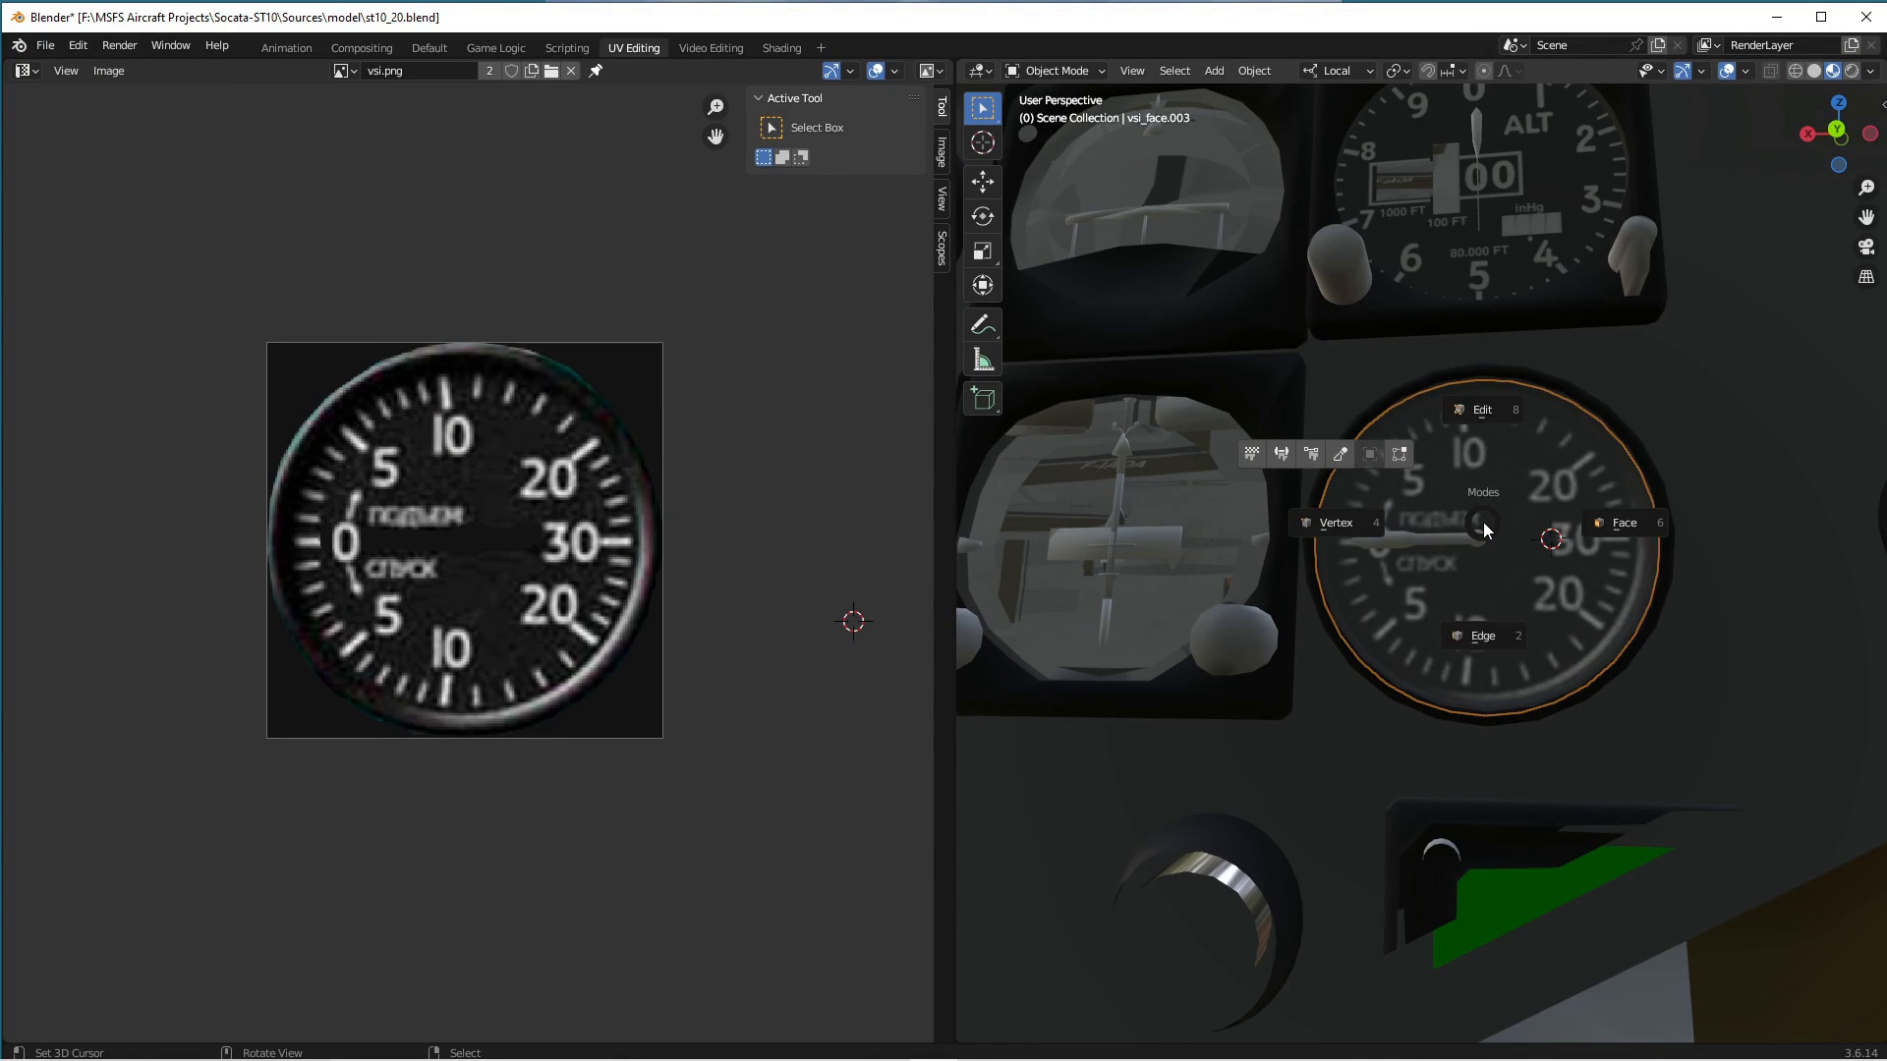
click(1480, 416)
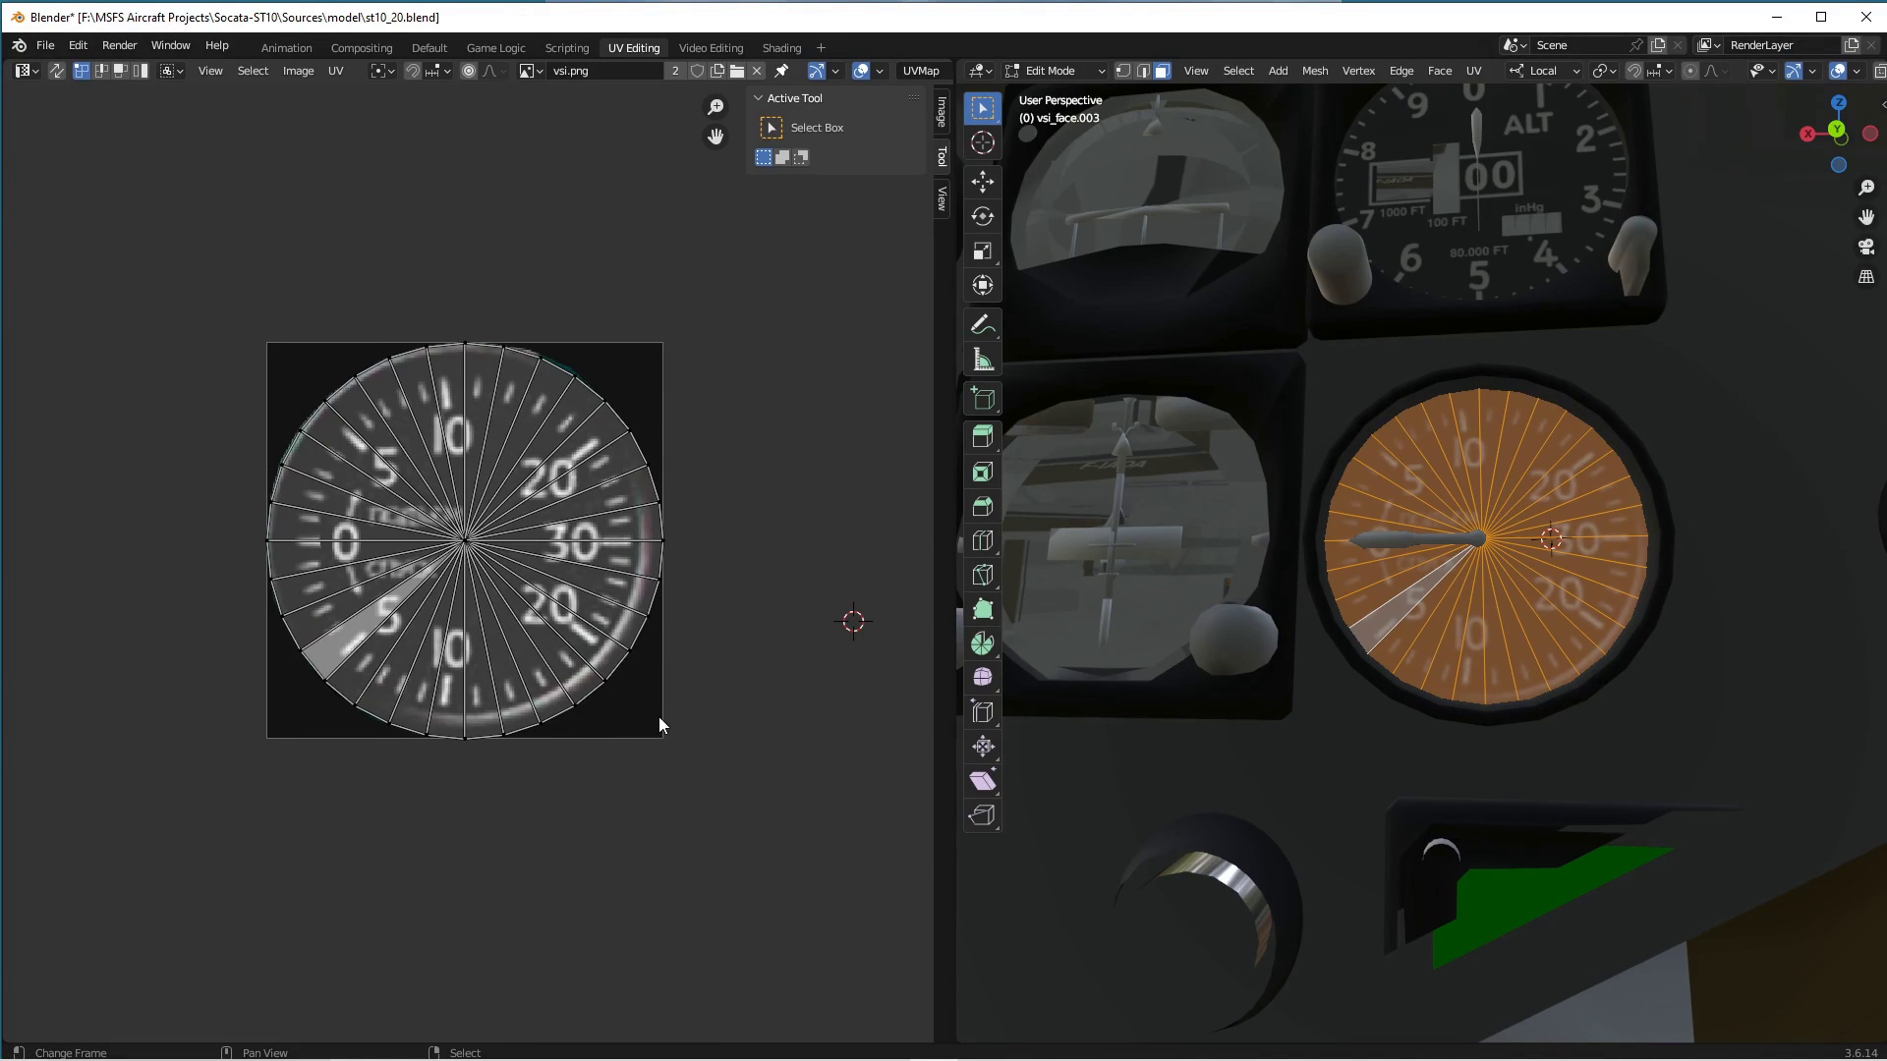
key(a)
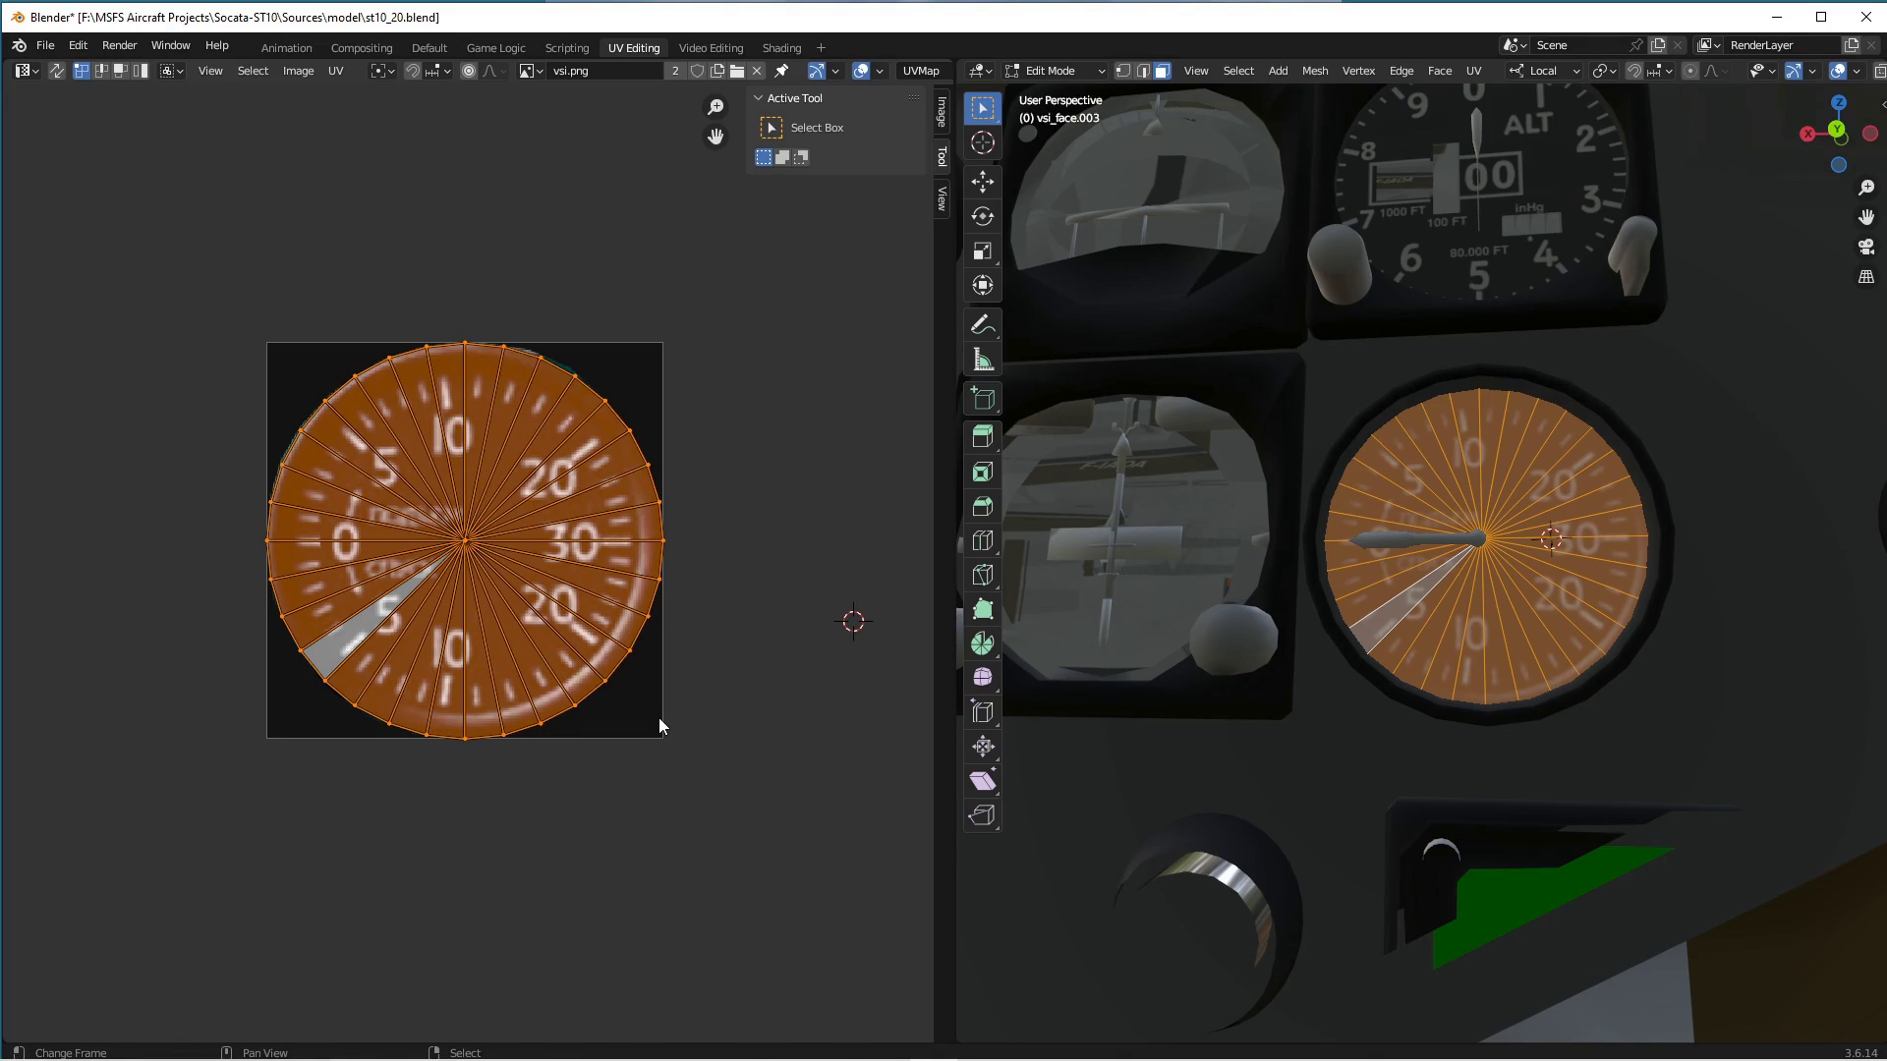
key(g)
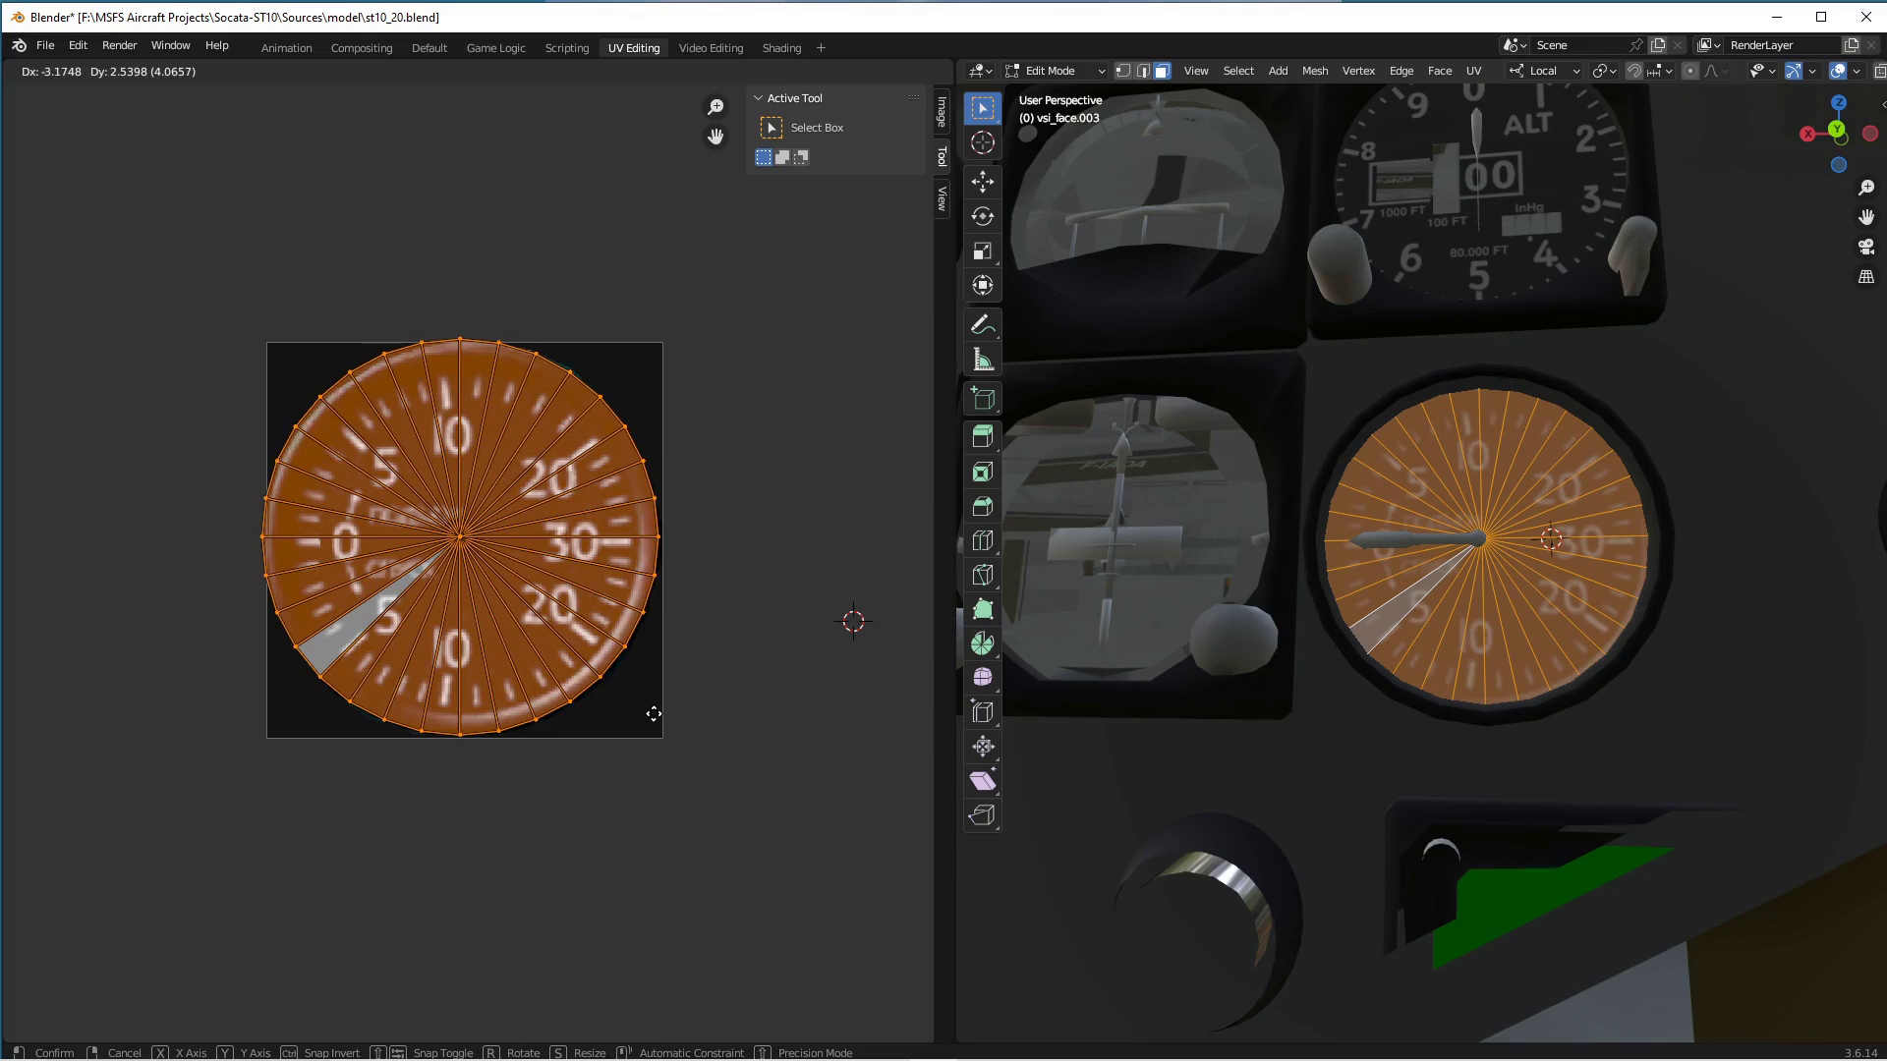
click(653, 715)
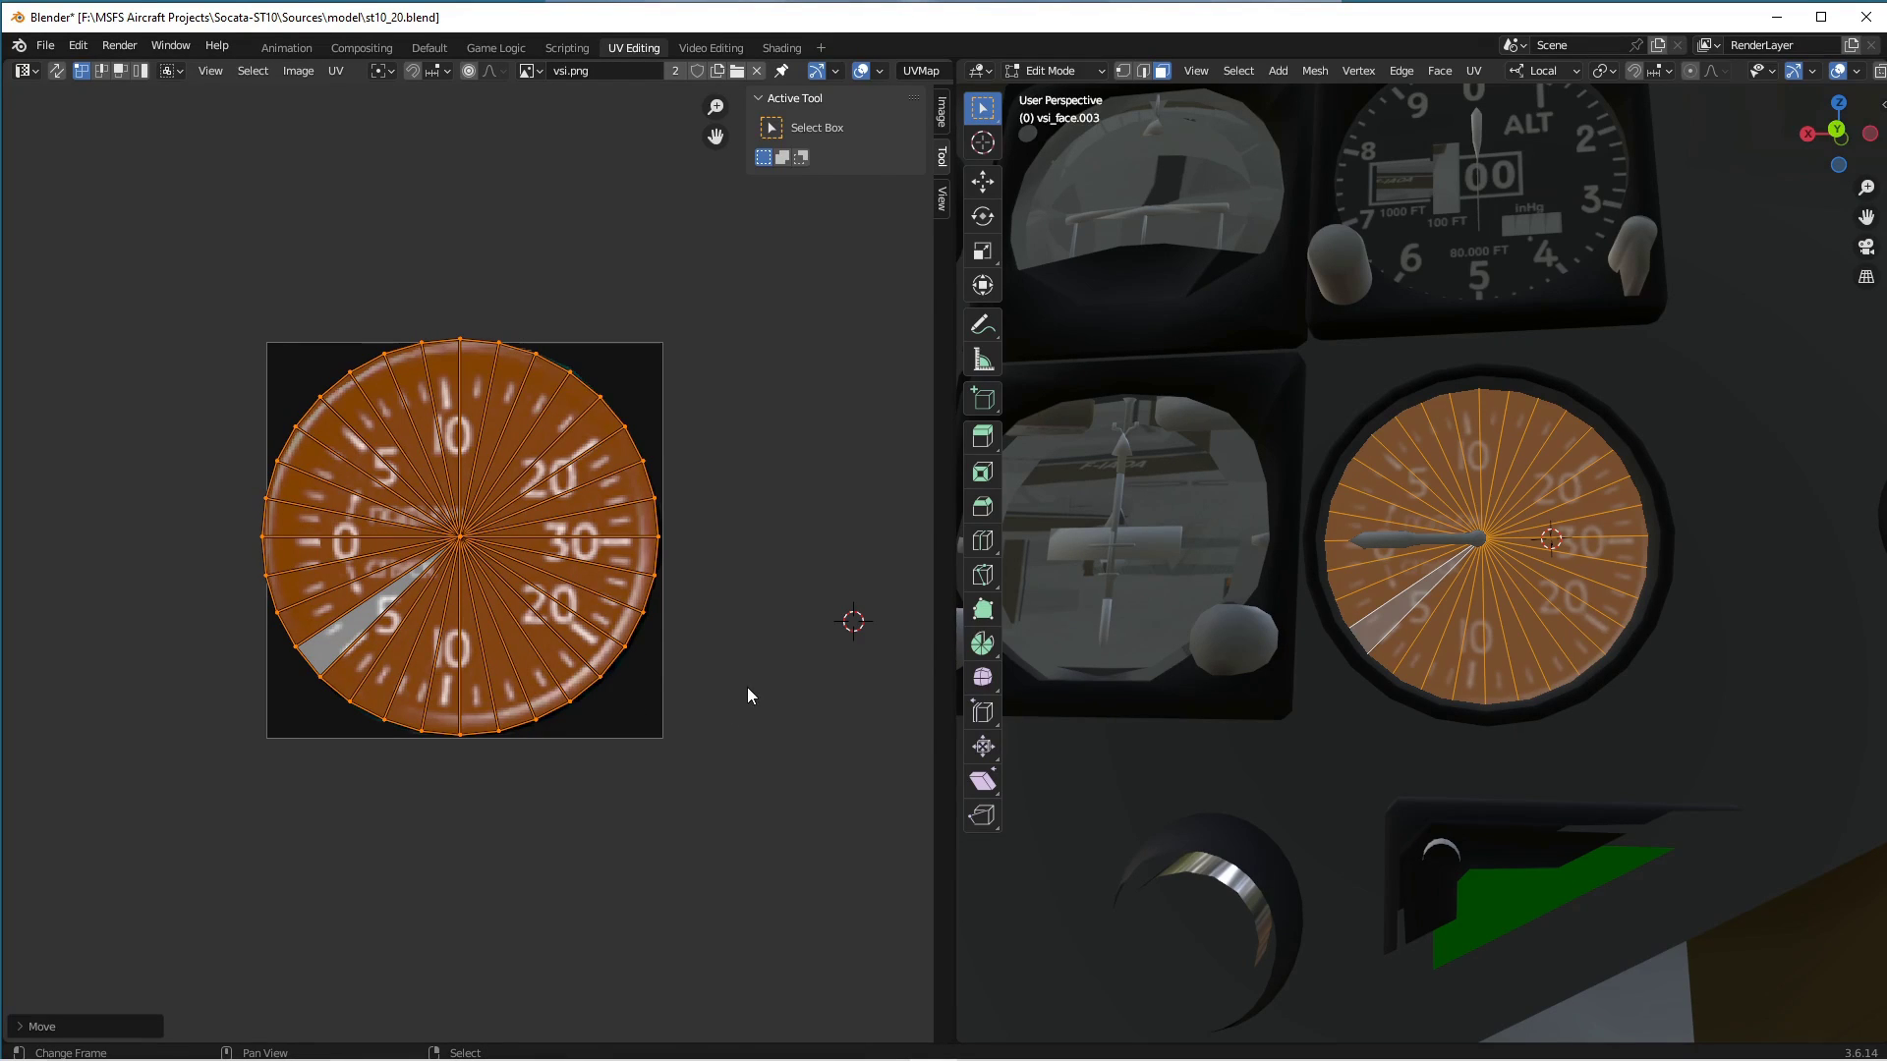
key(s)
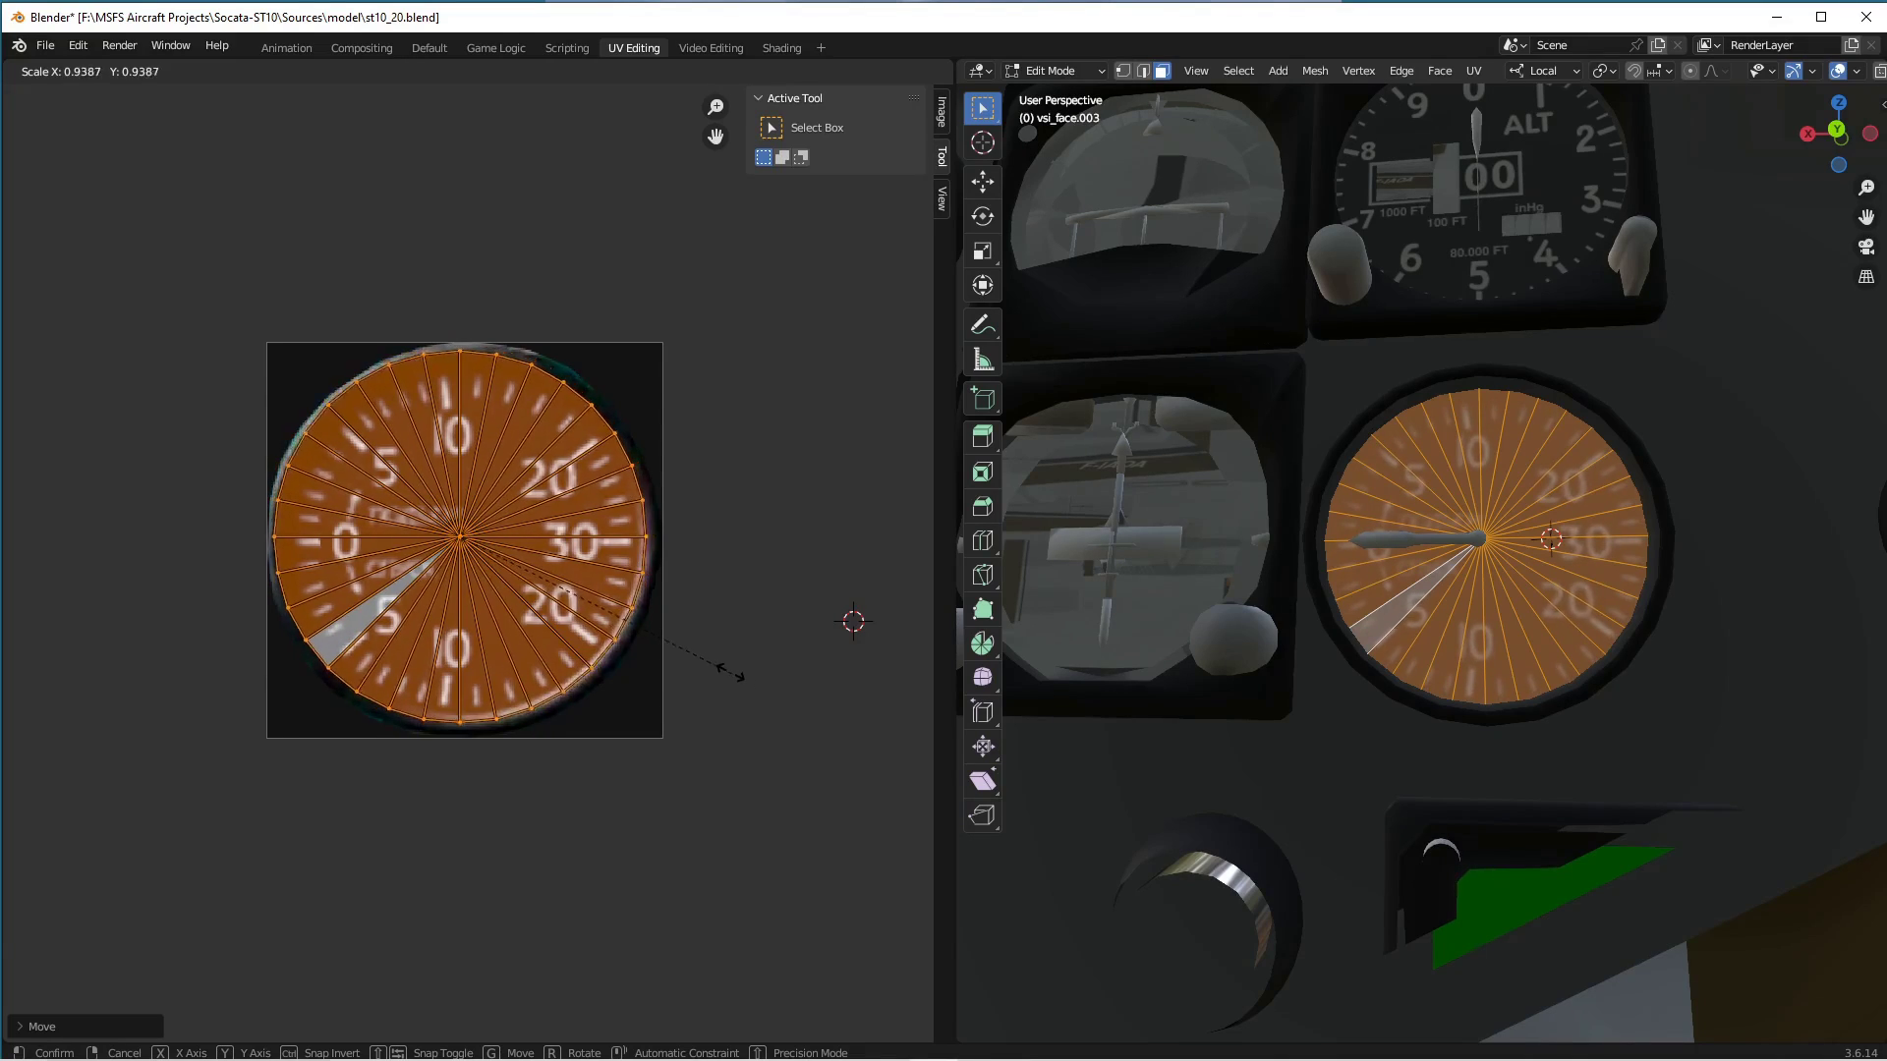
click(725, 672)
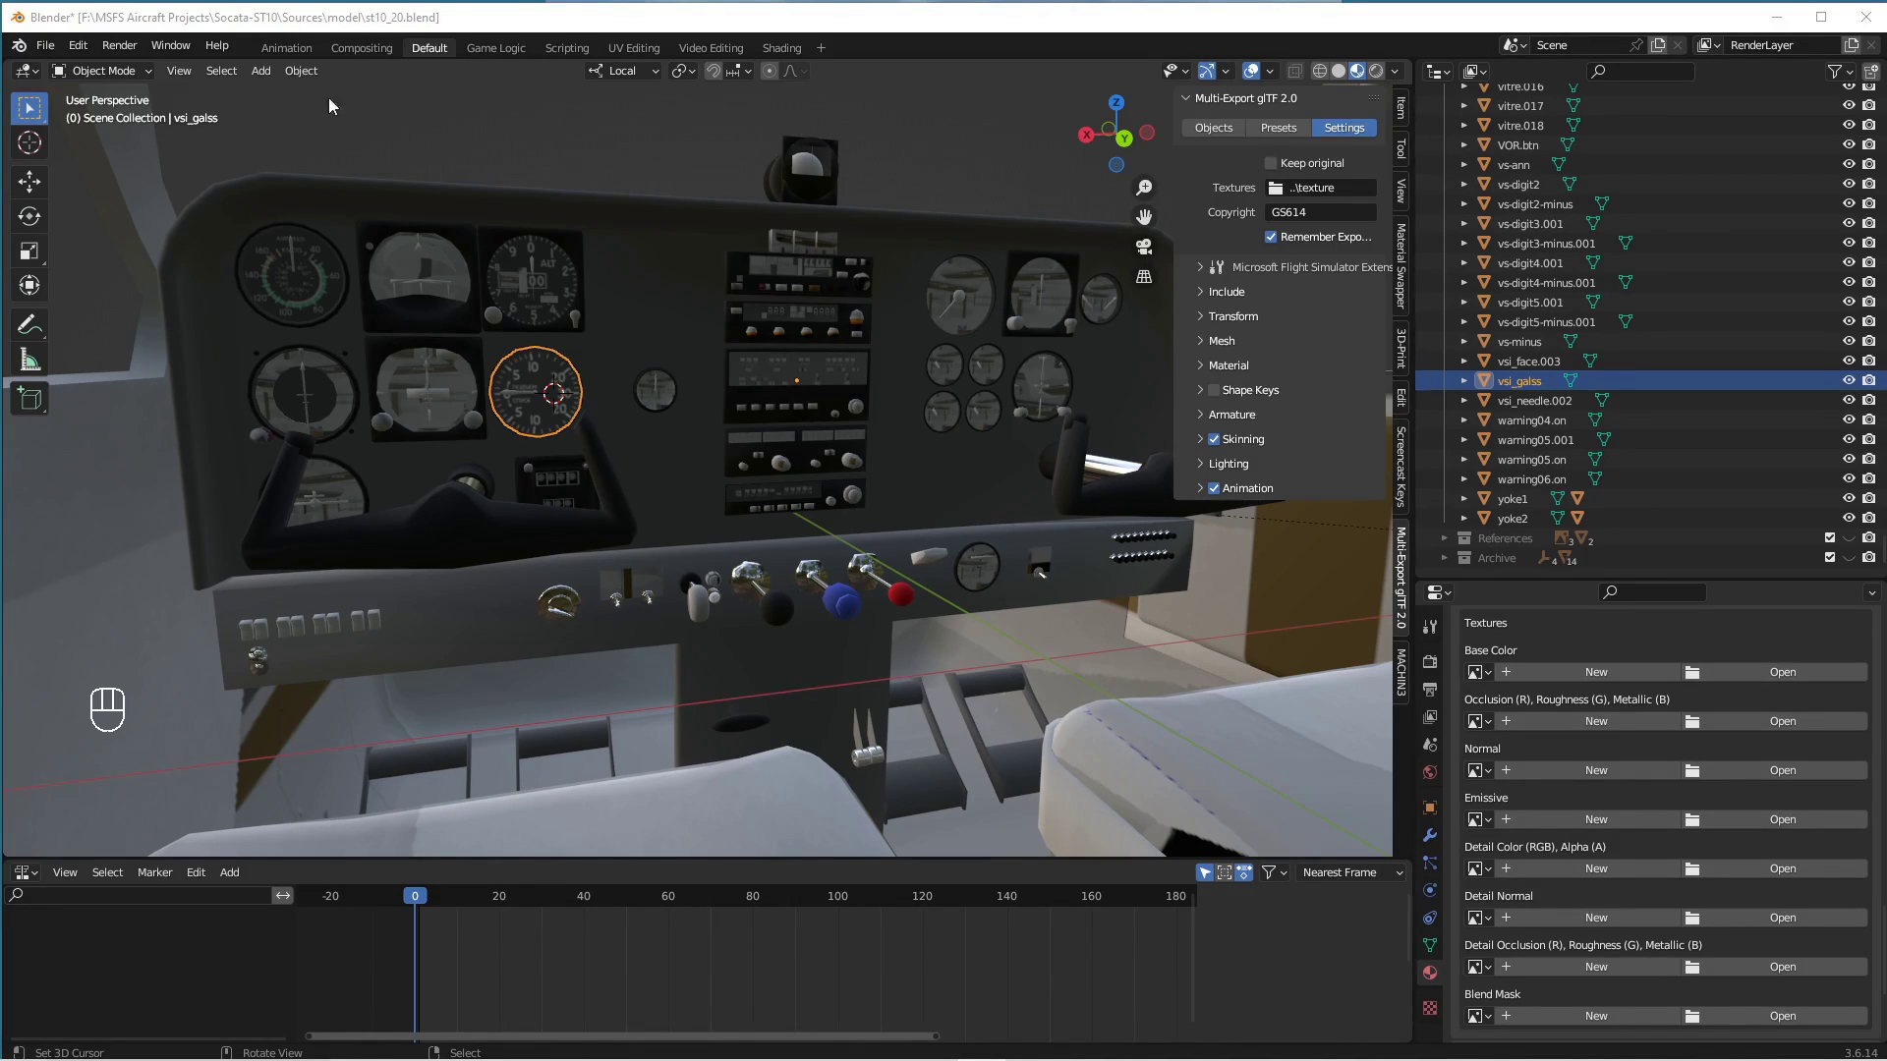
Set the origin of the glass vsi_galss to its geometry and select vsi_face.003.
click(302, 71)
mouse_move(457, 110)
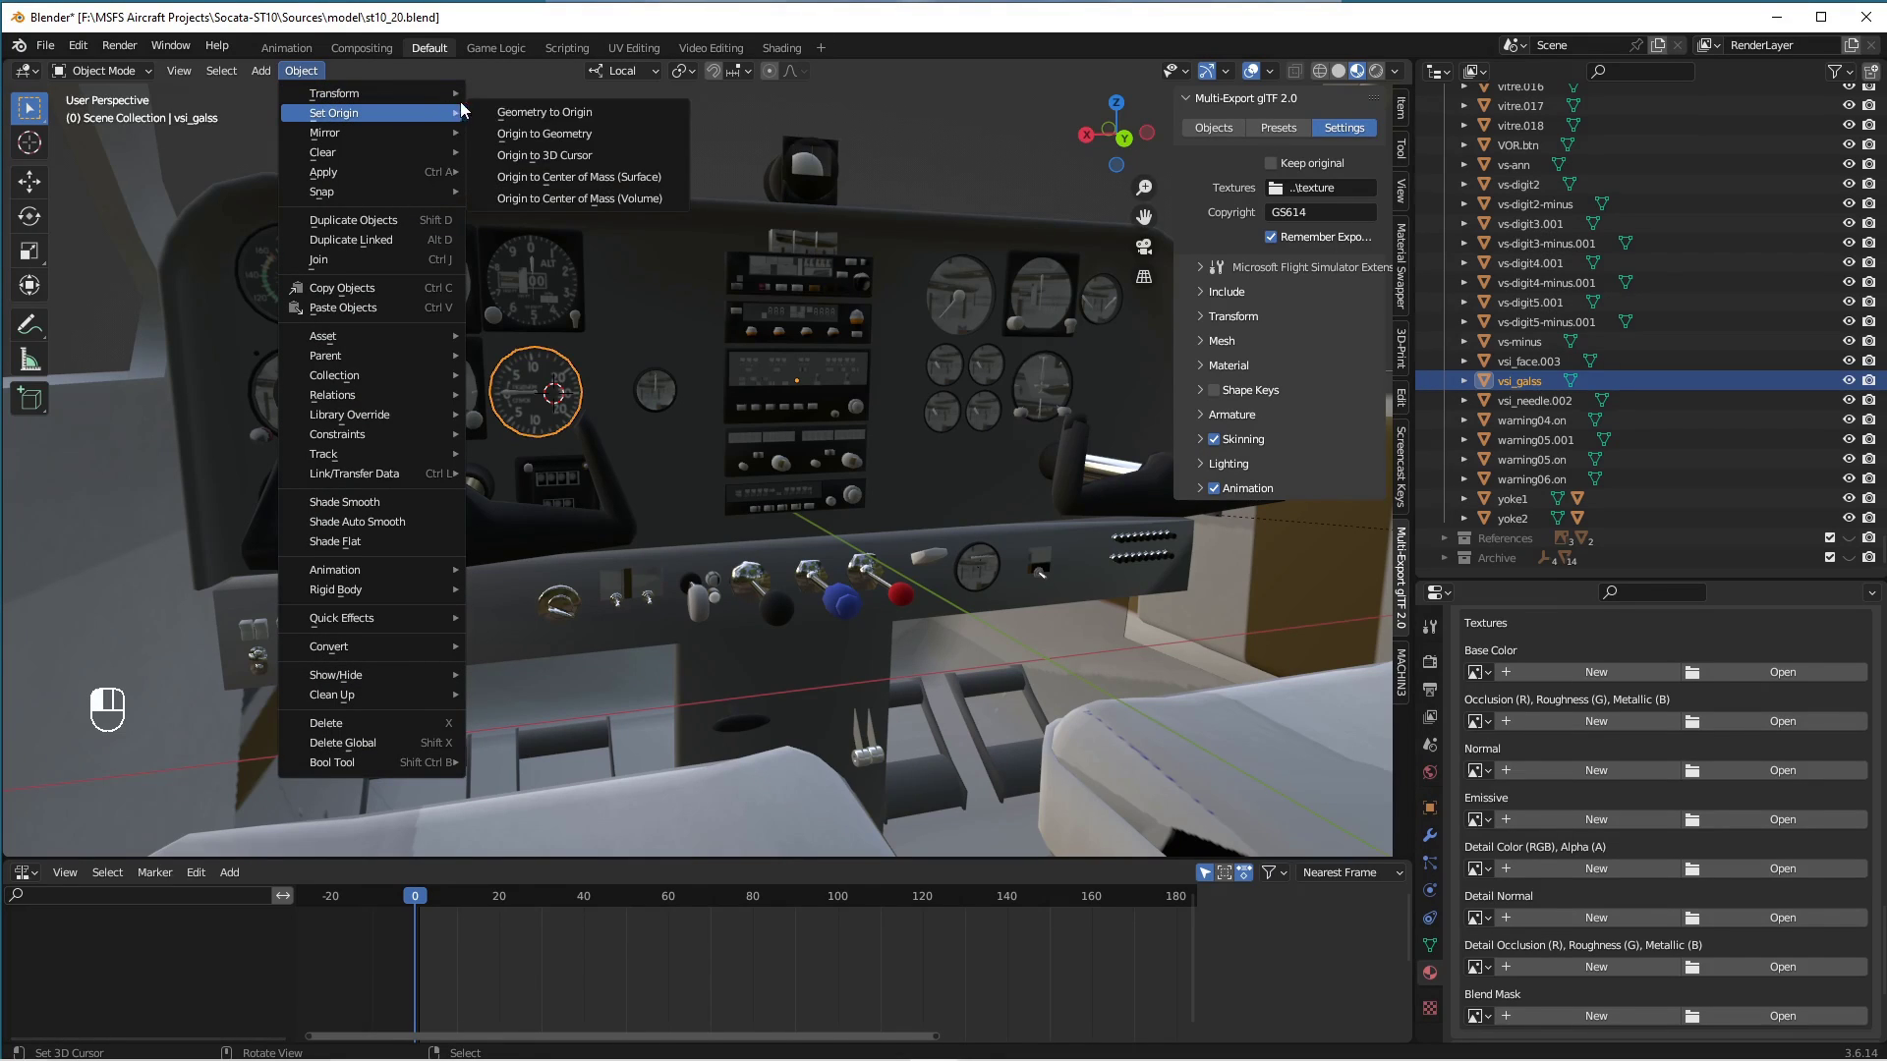
click(584, 137)
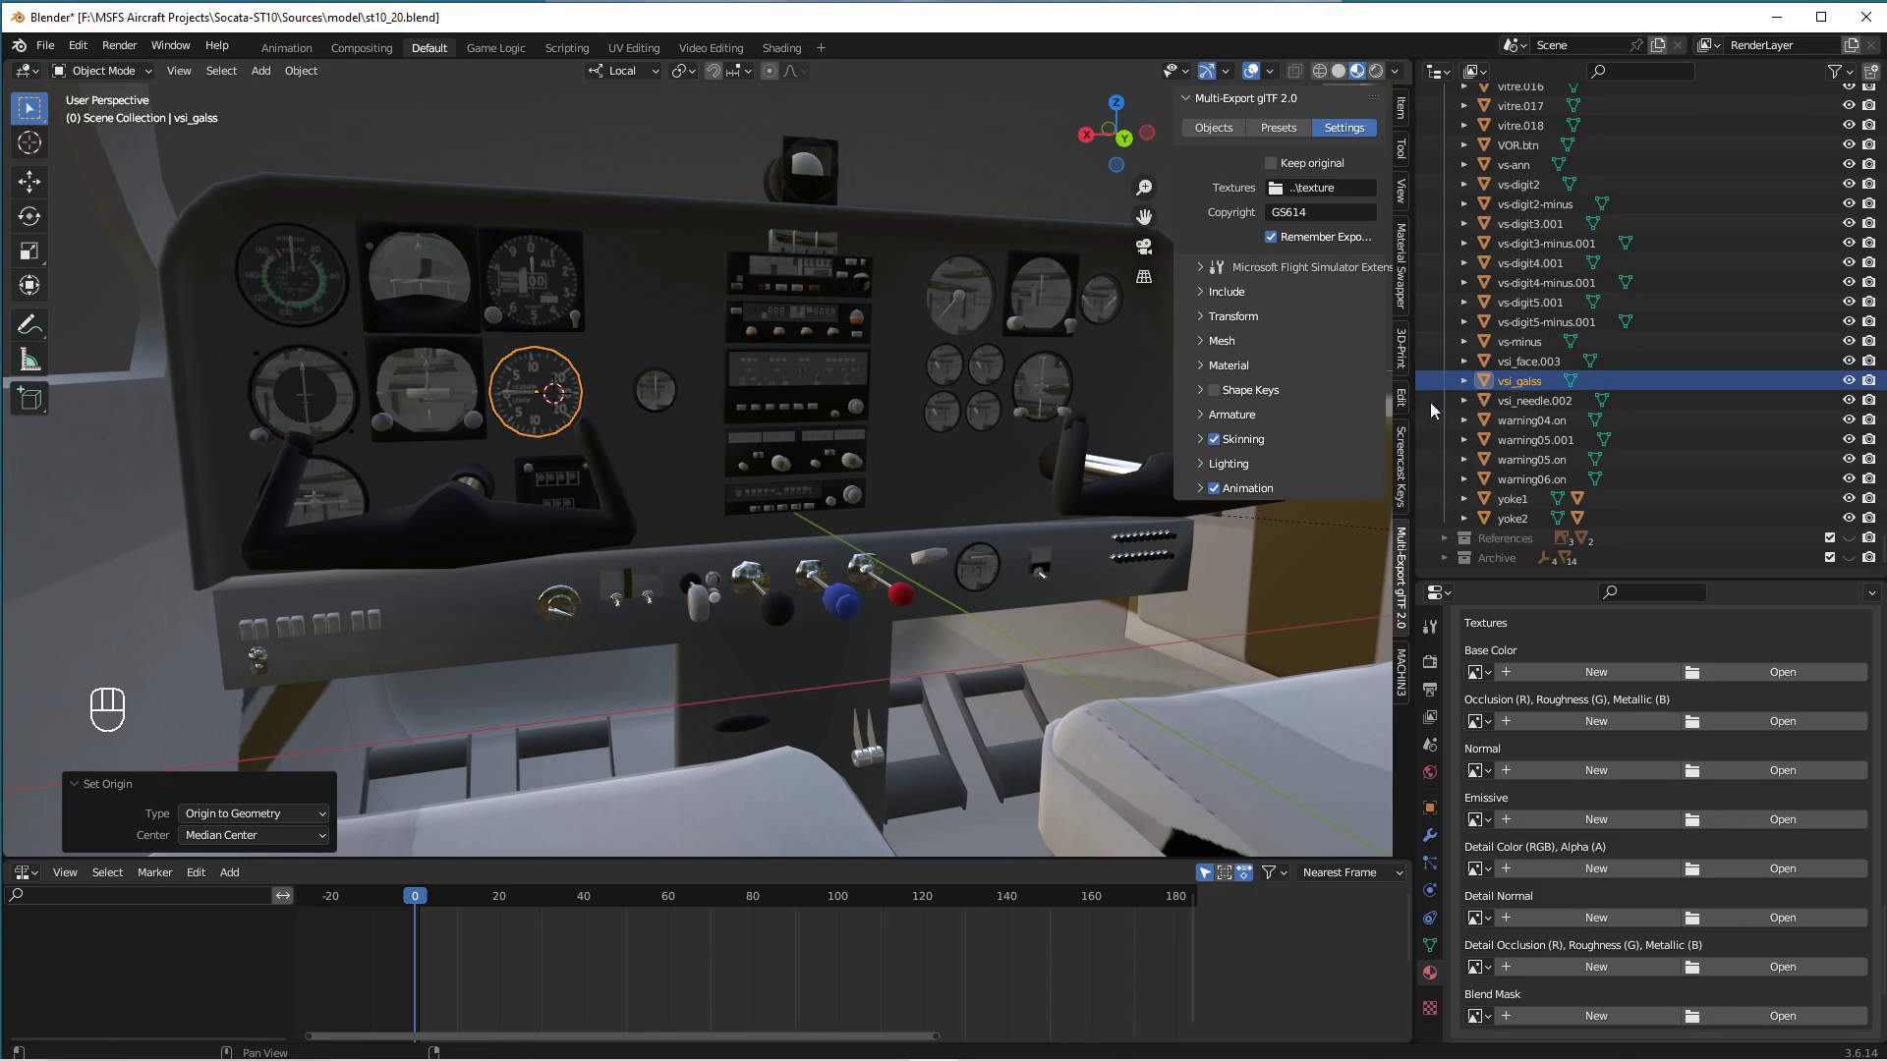
click(1521, 362)
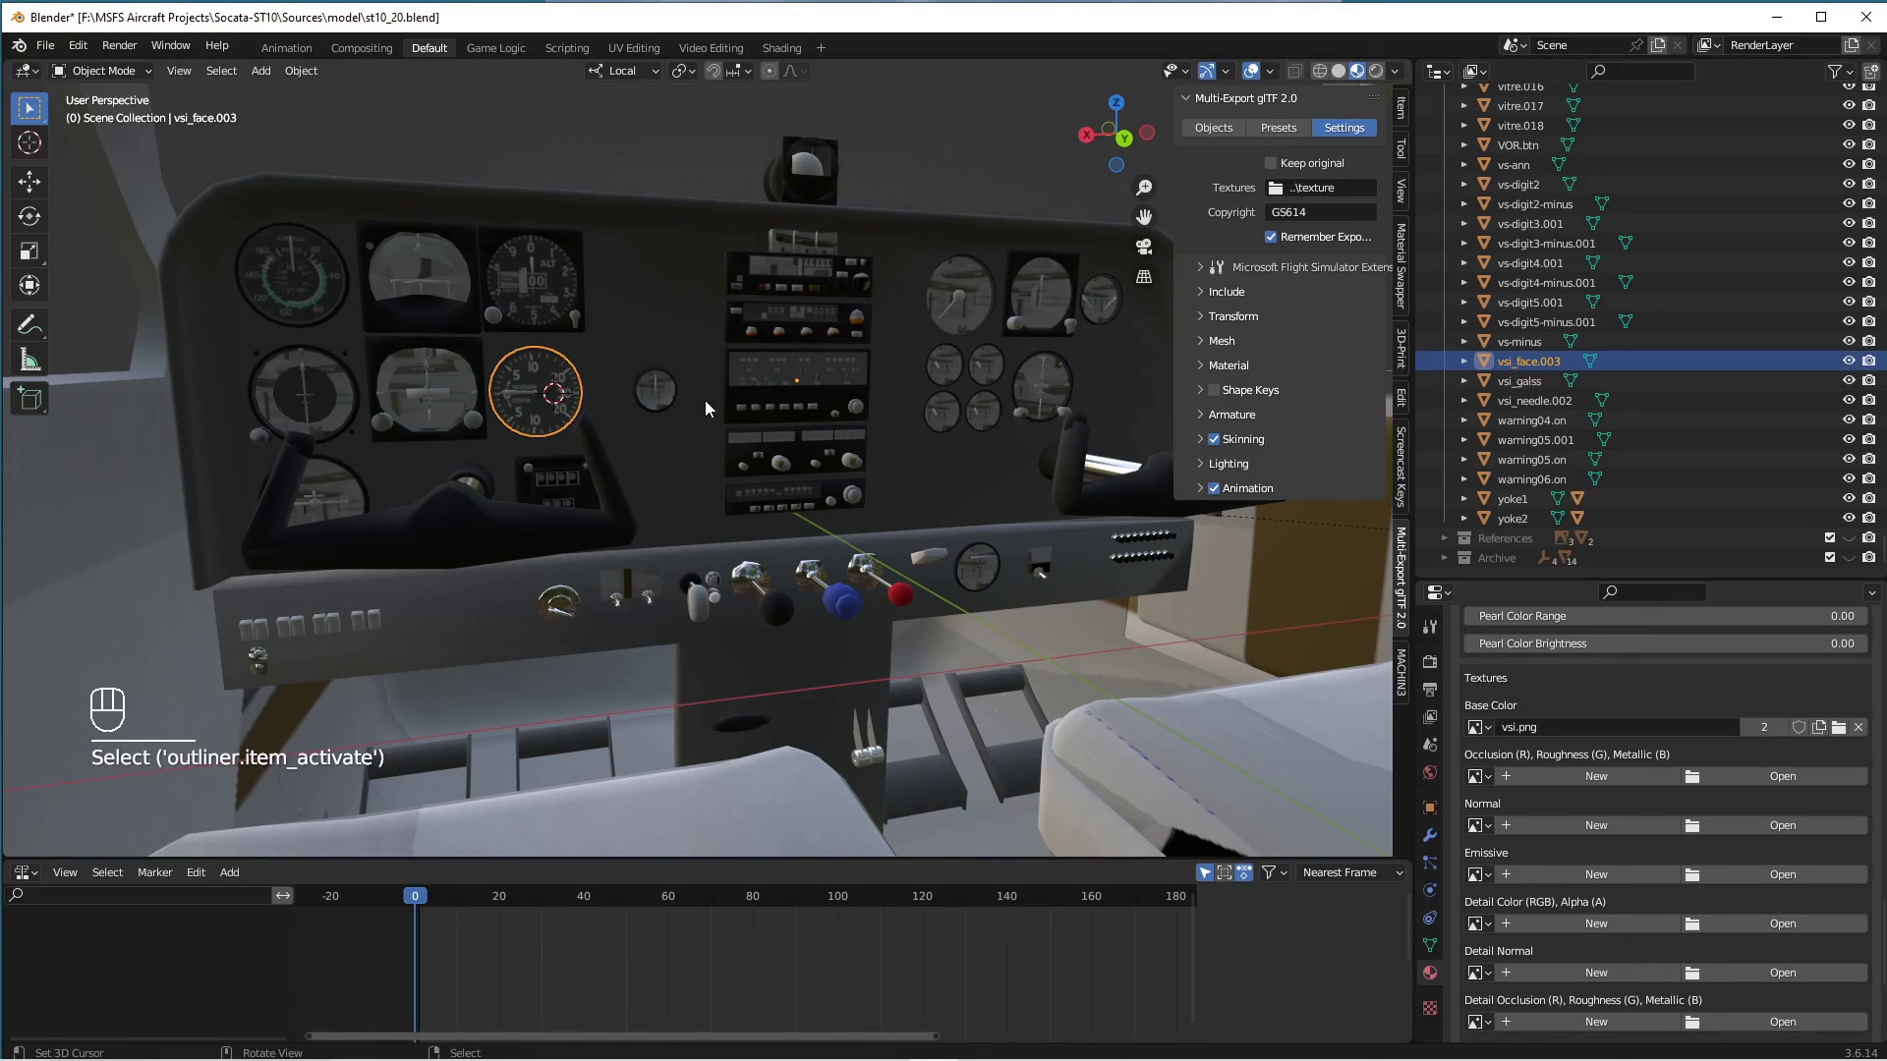
click(301, 73)
mouse_move(353, 113)
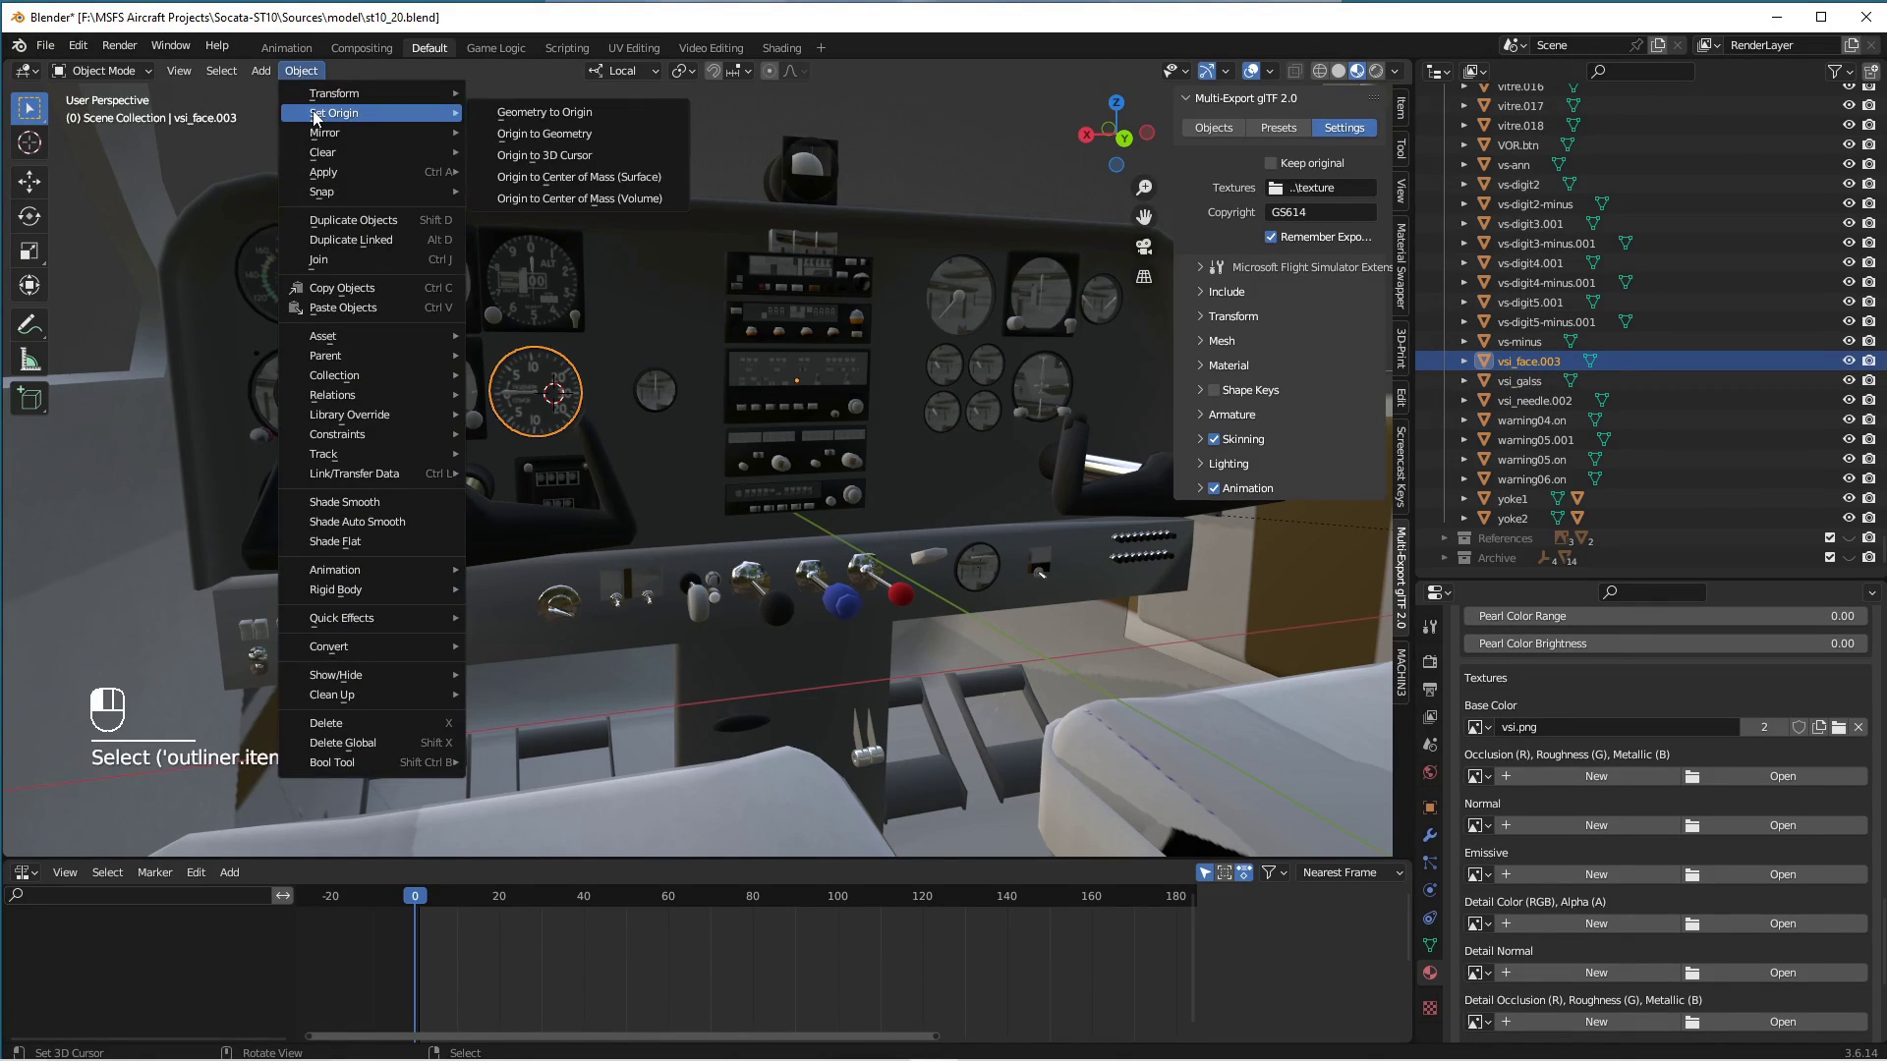
click(601, 111)
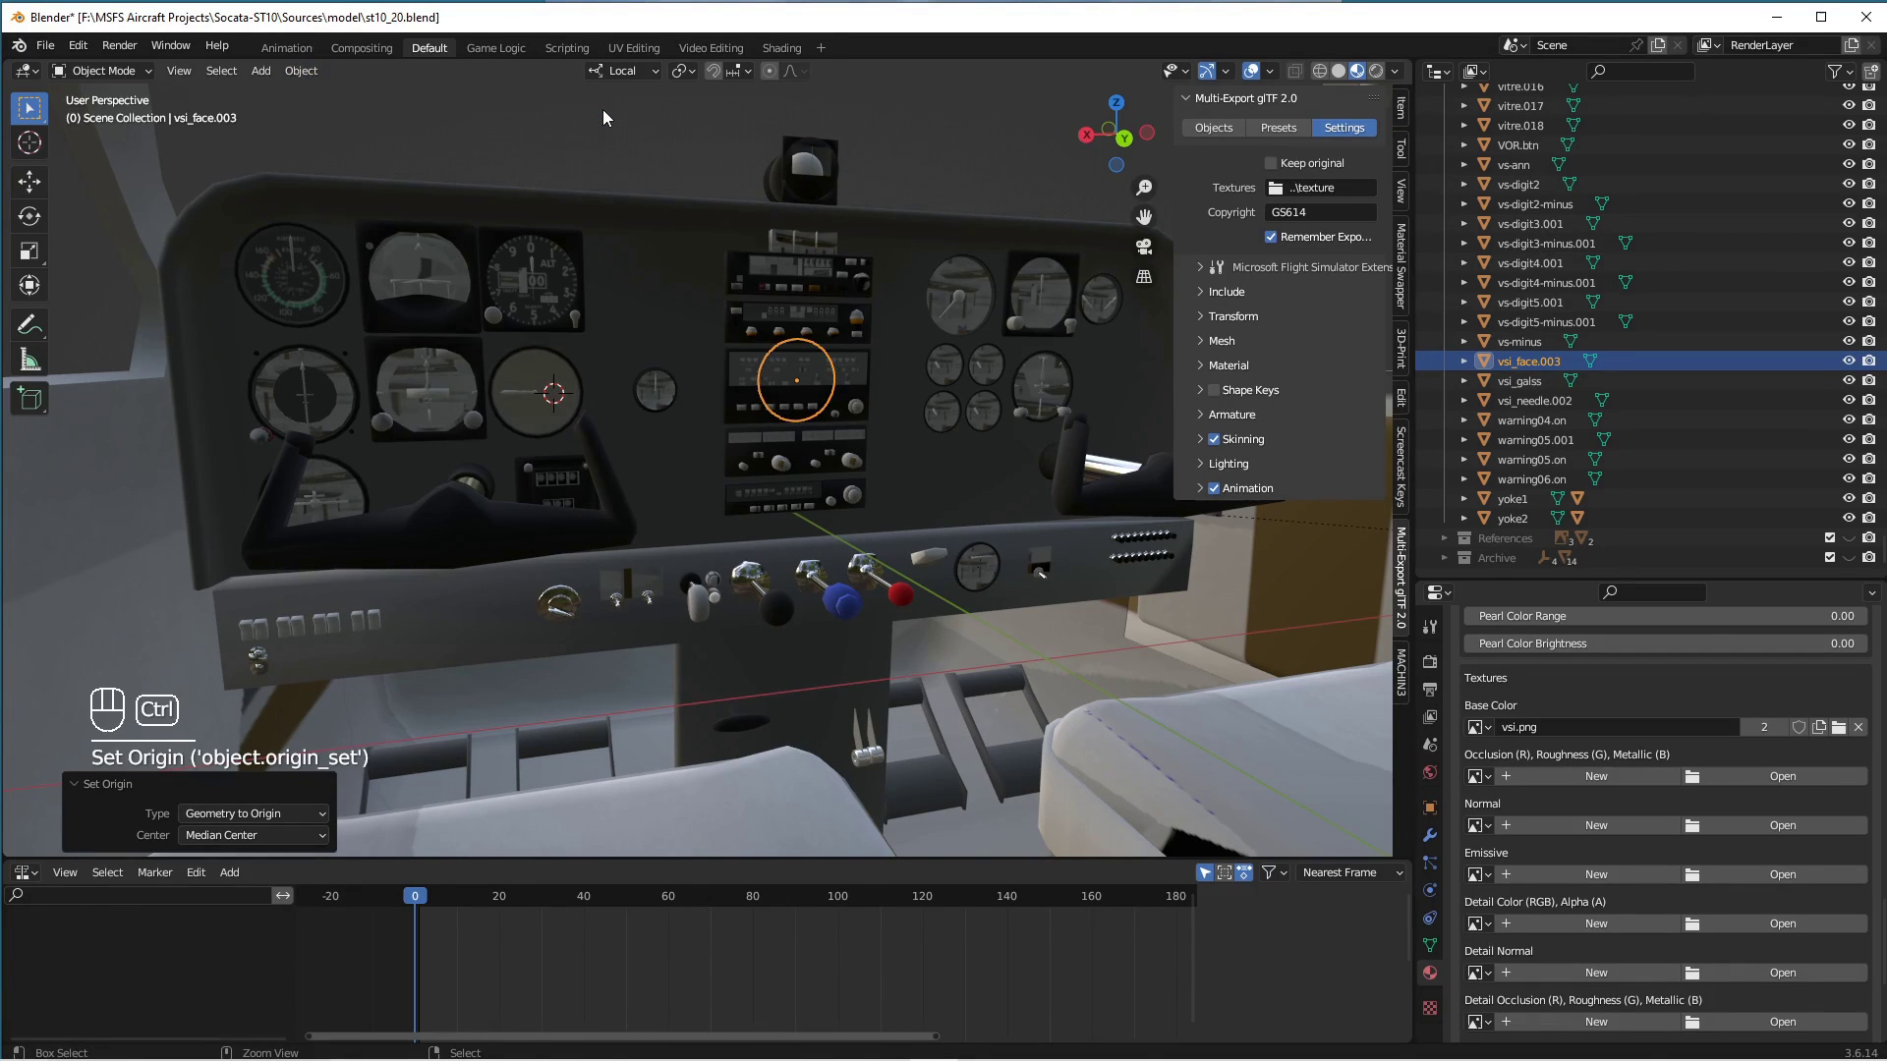
key(ctrl+z)
Set the origin of vsi_face.003 to its geometry.
click(301, 71)
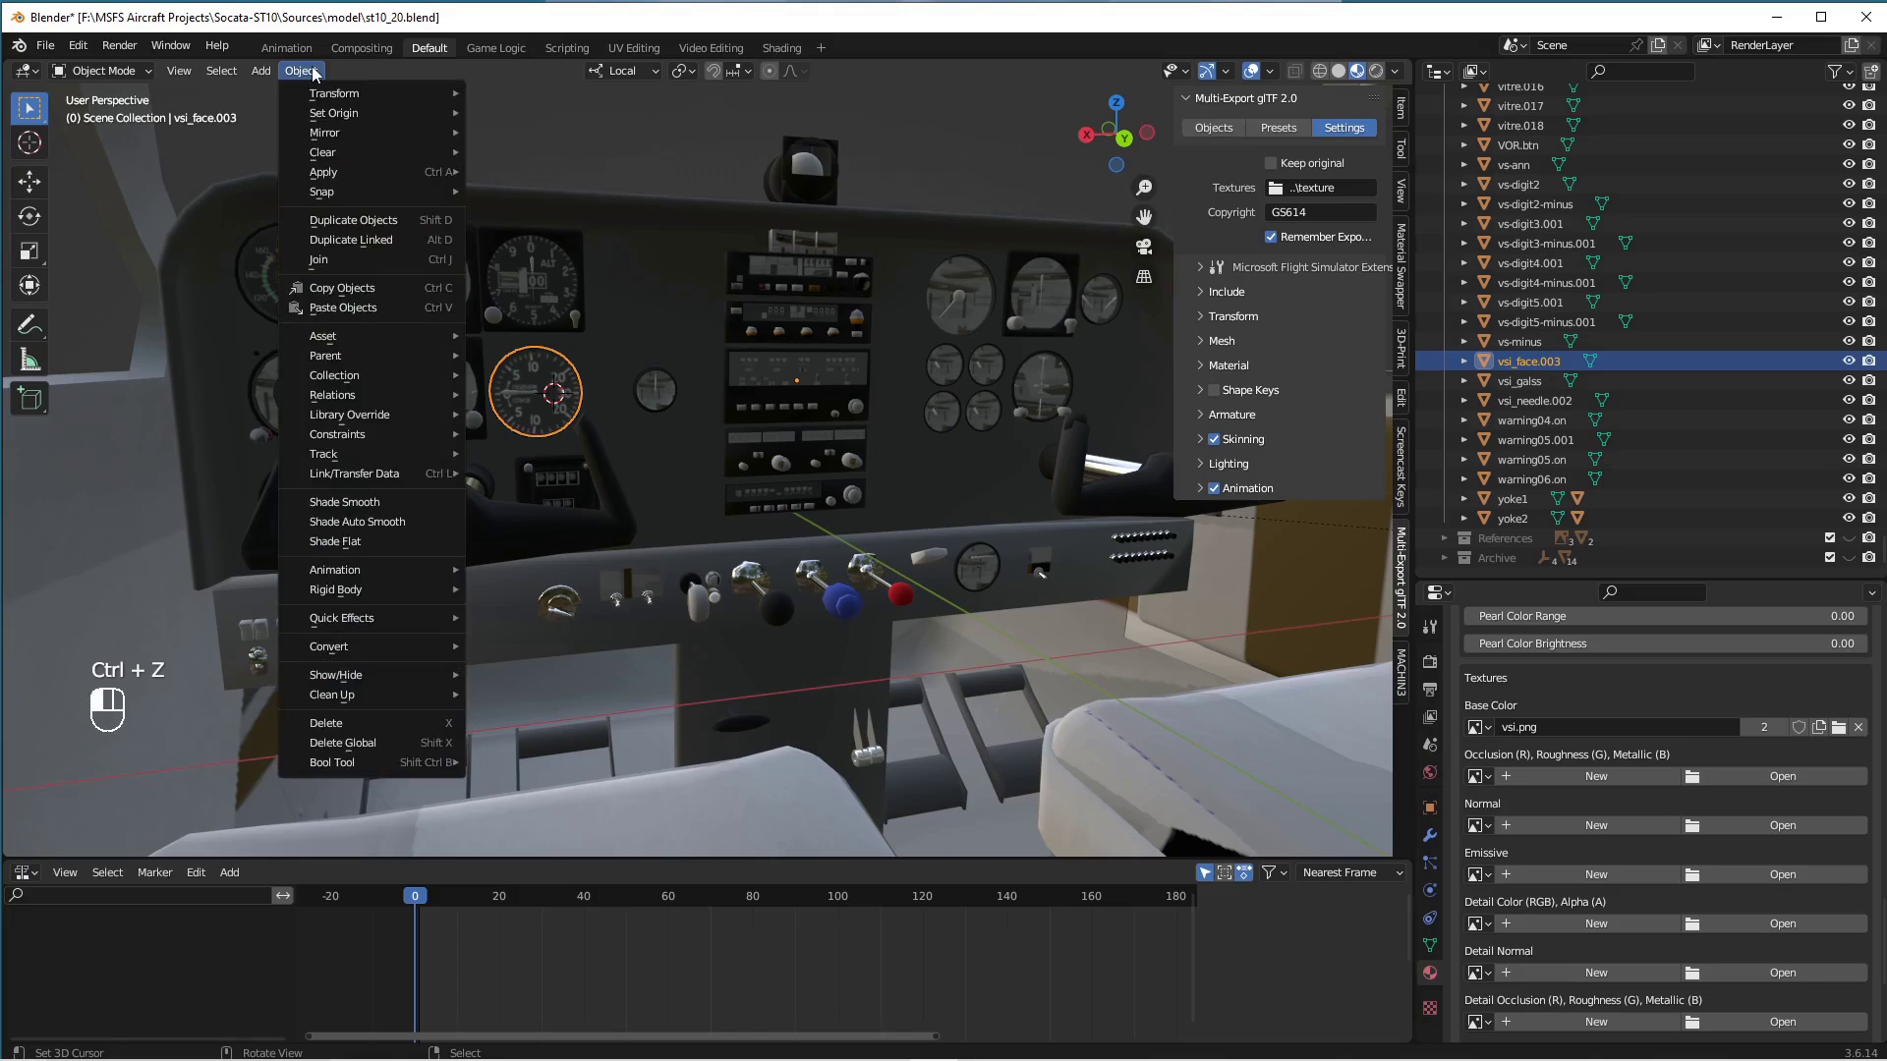
mouse_move(344, 113)
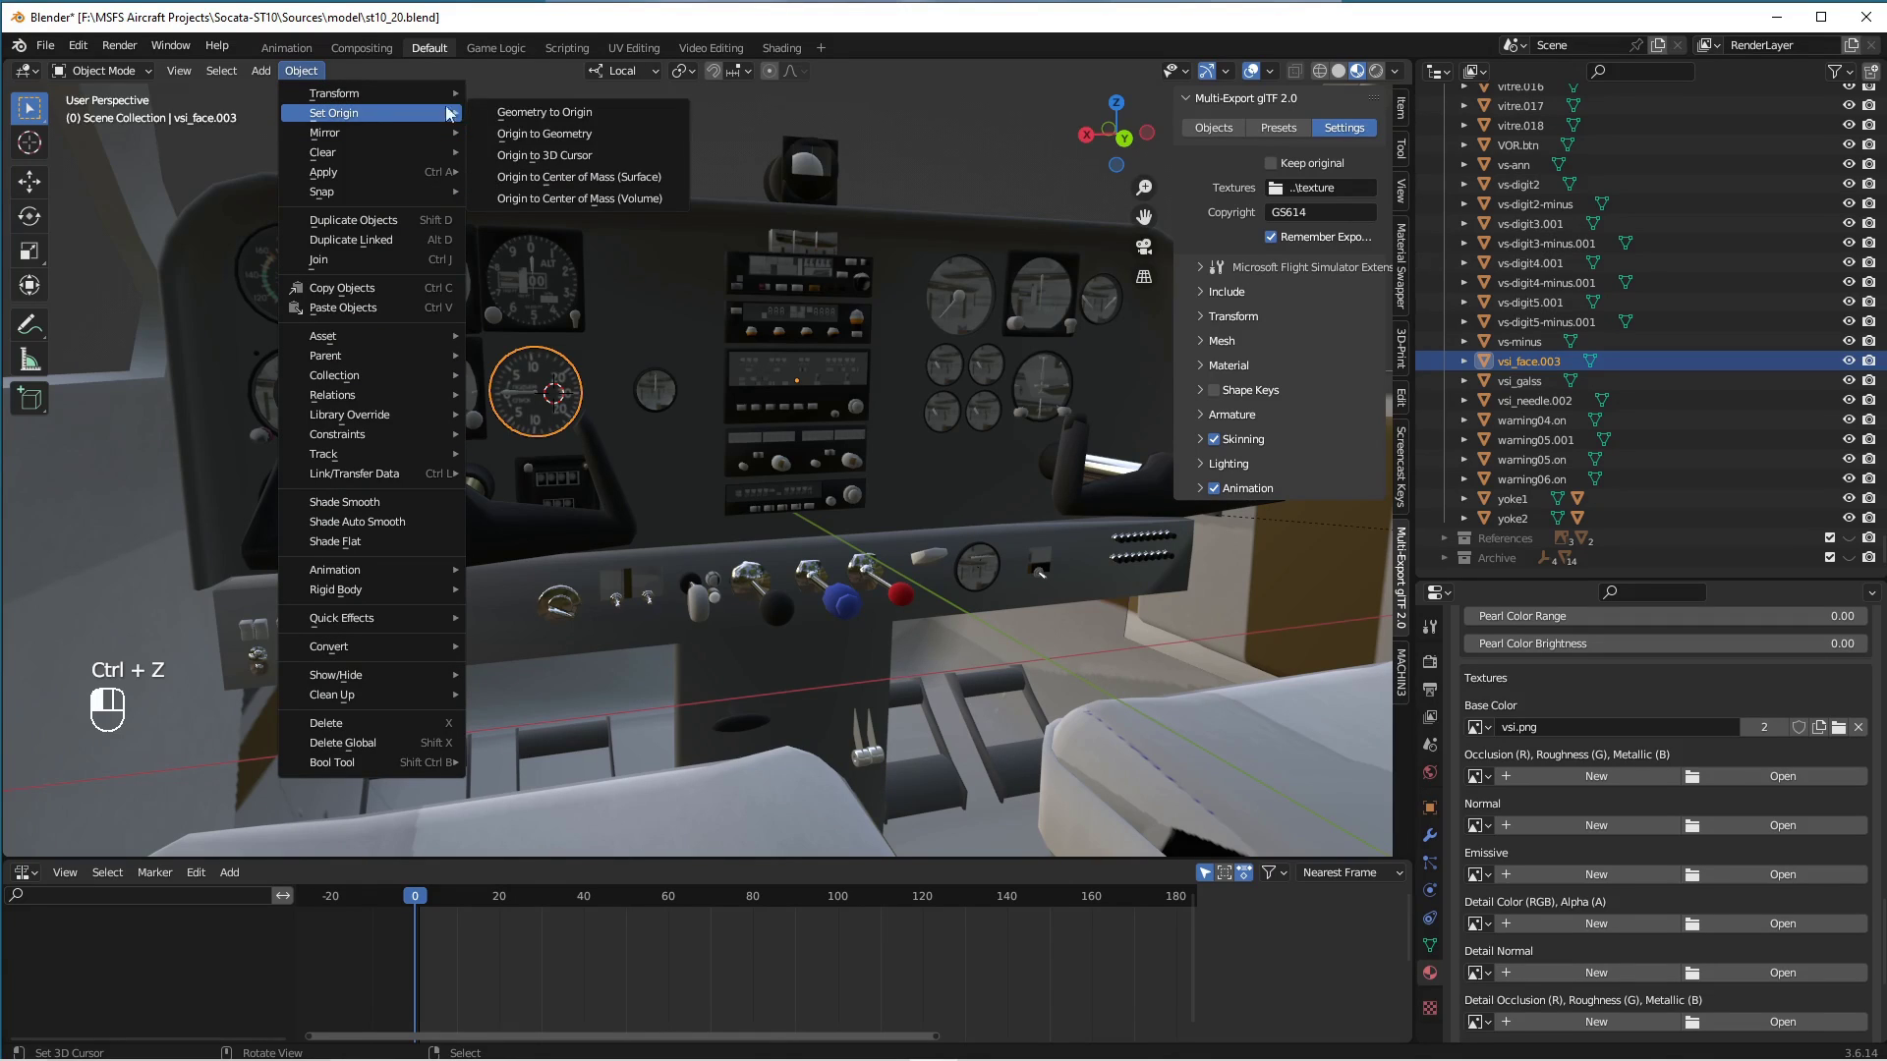
click(553, 143)
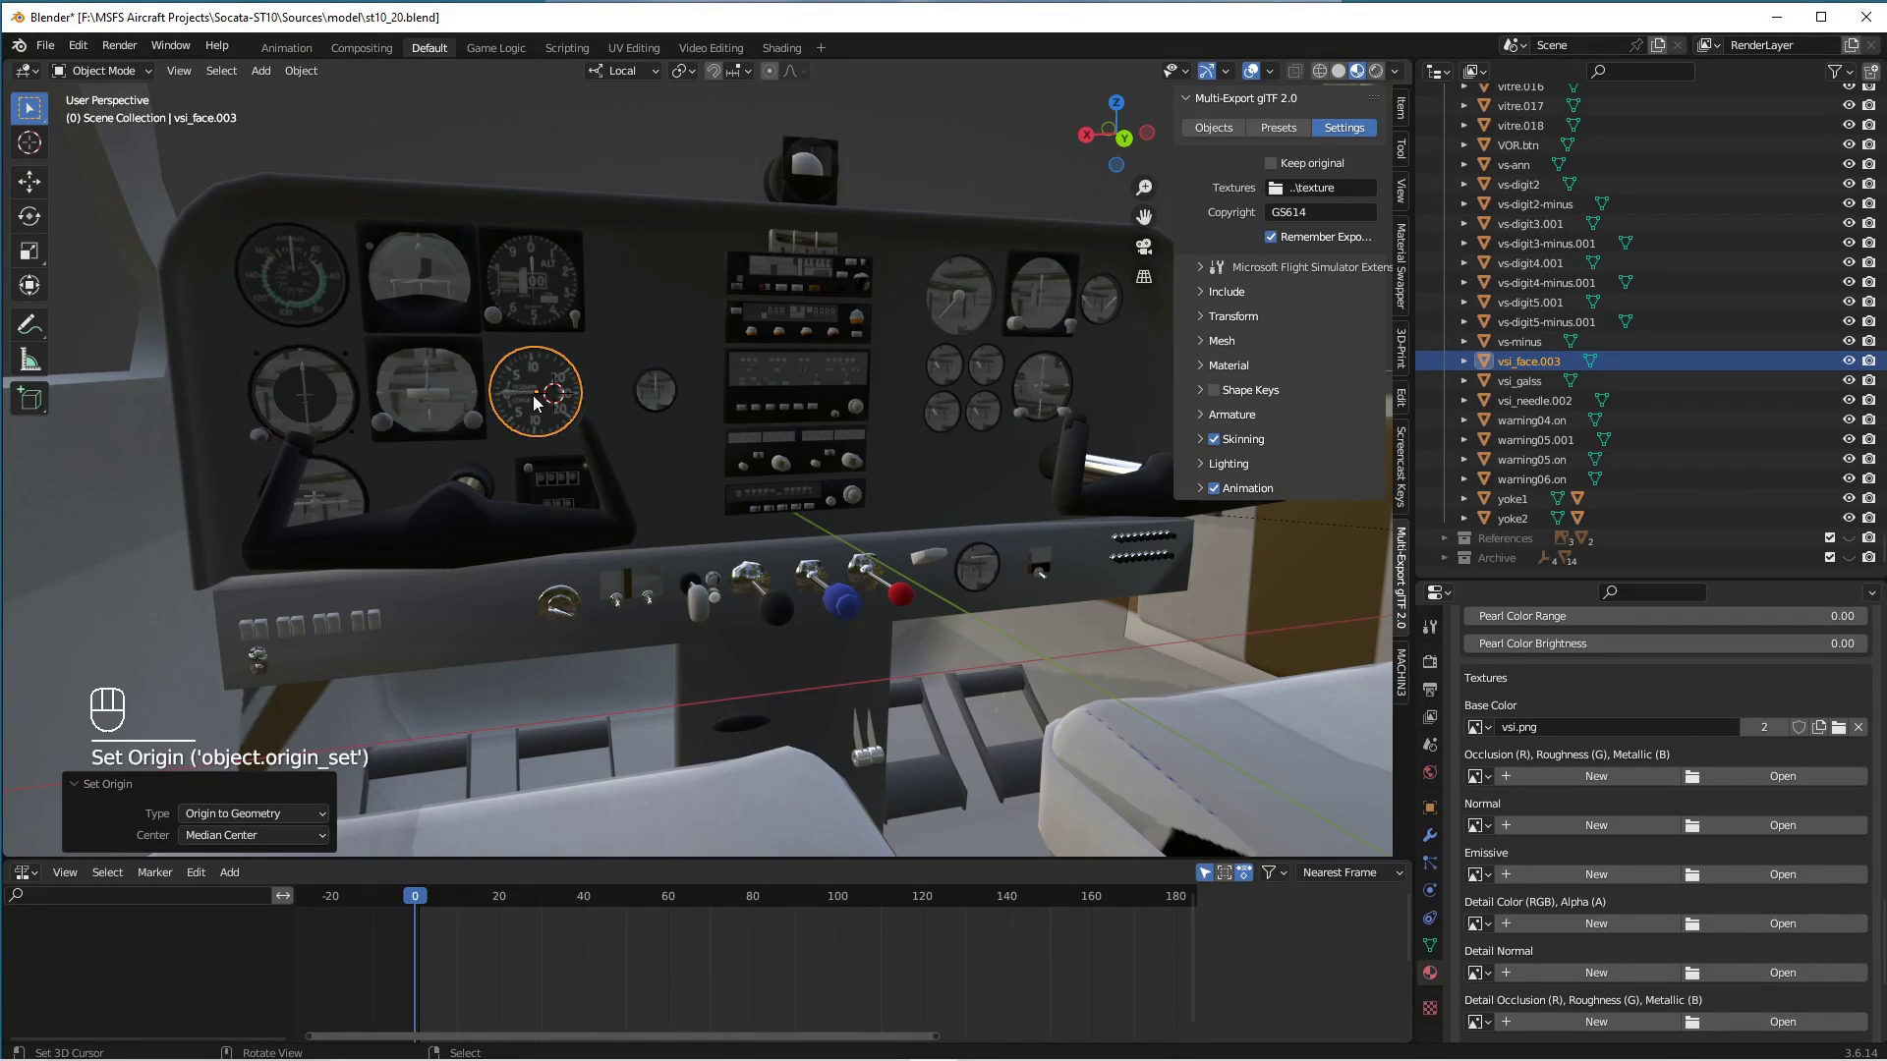
Check the UV placement of vsi_face.003 over vsi.png in Edit Mode, and return to Object Mode in the Default workspace.
click(638, 49)
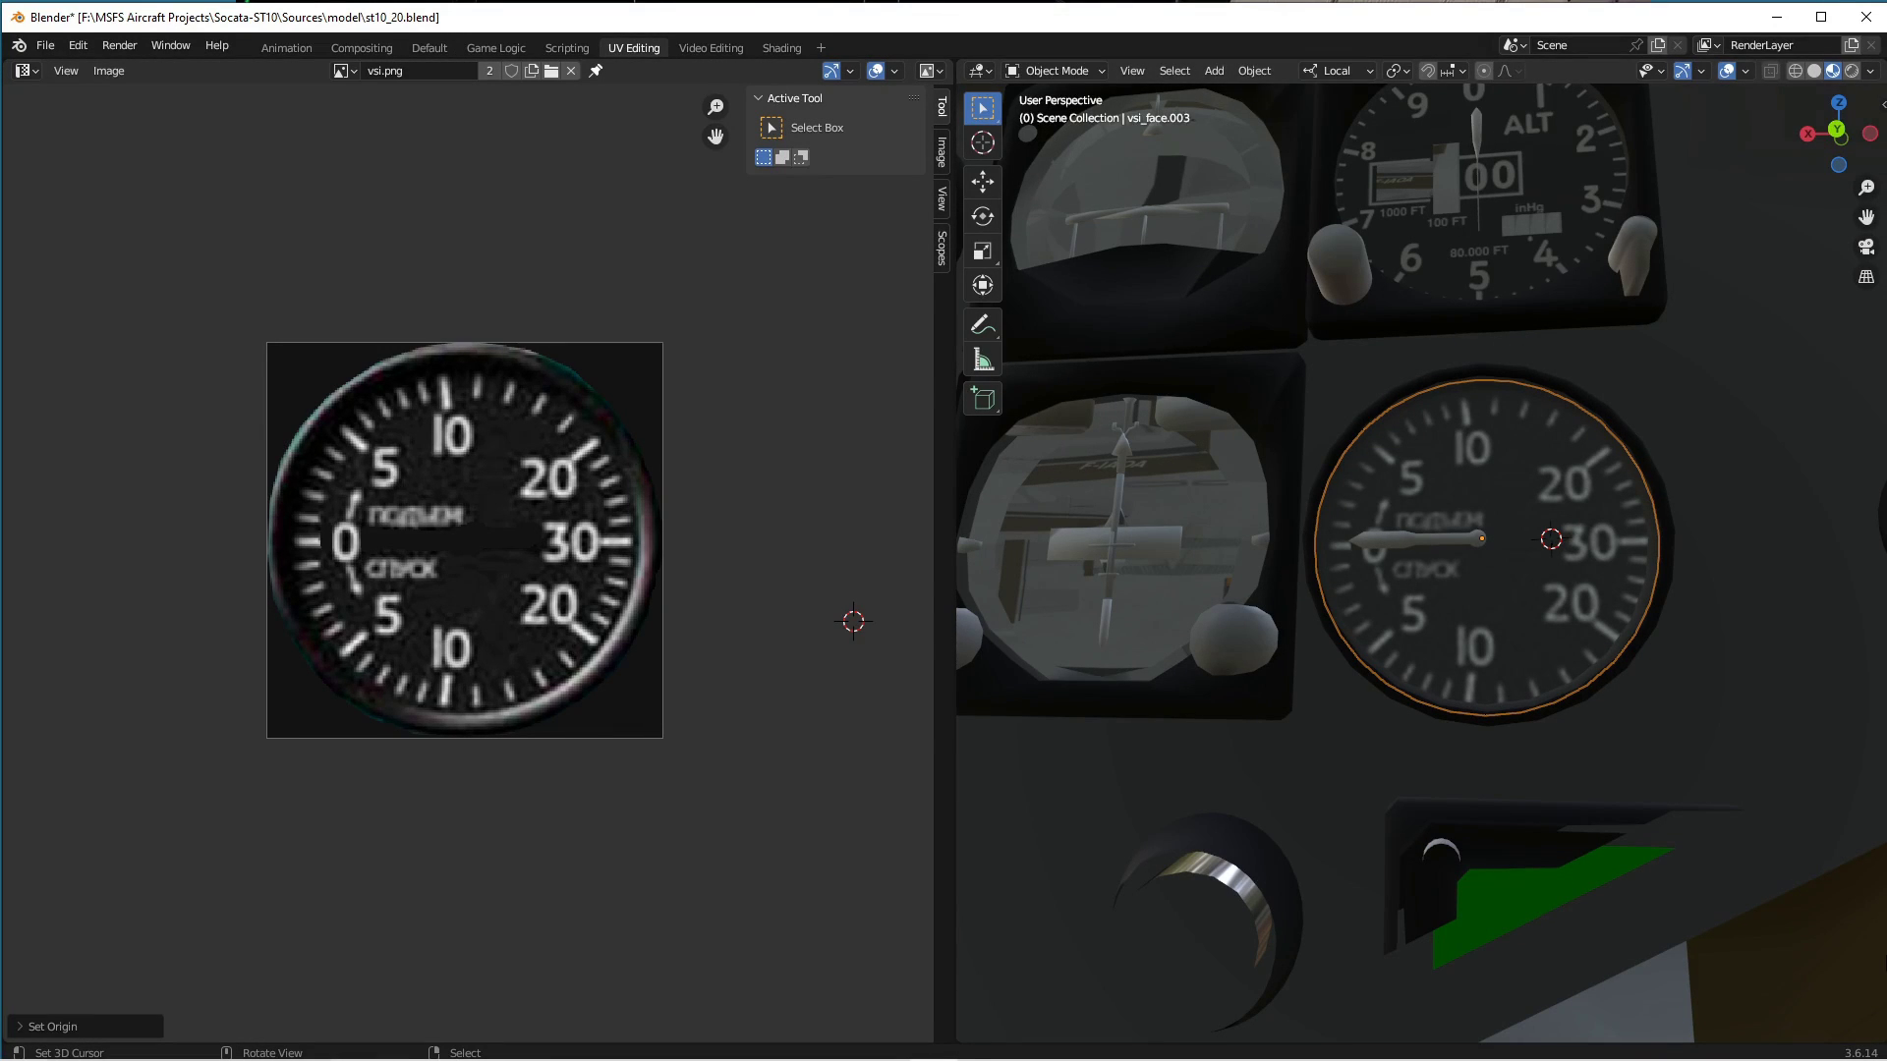
key(Tab)
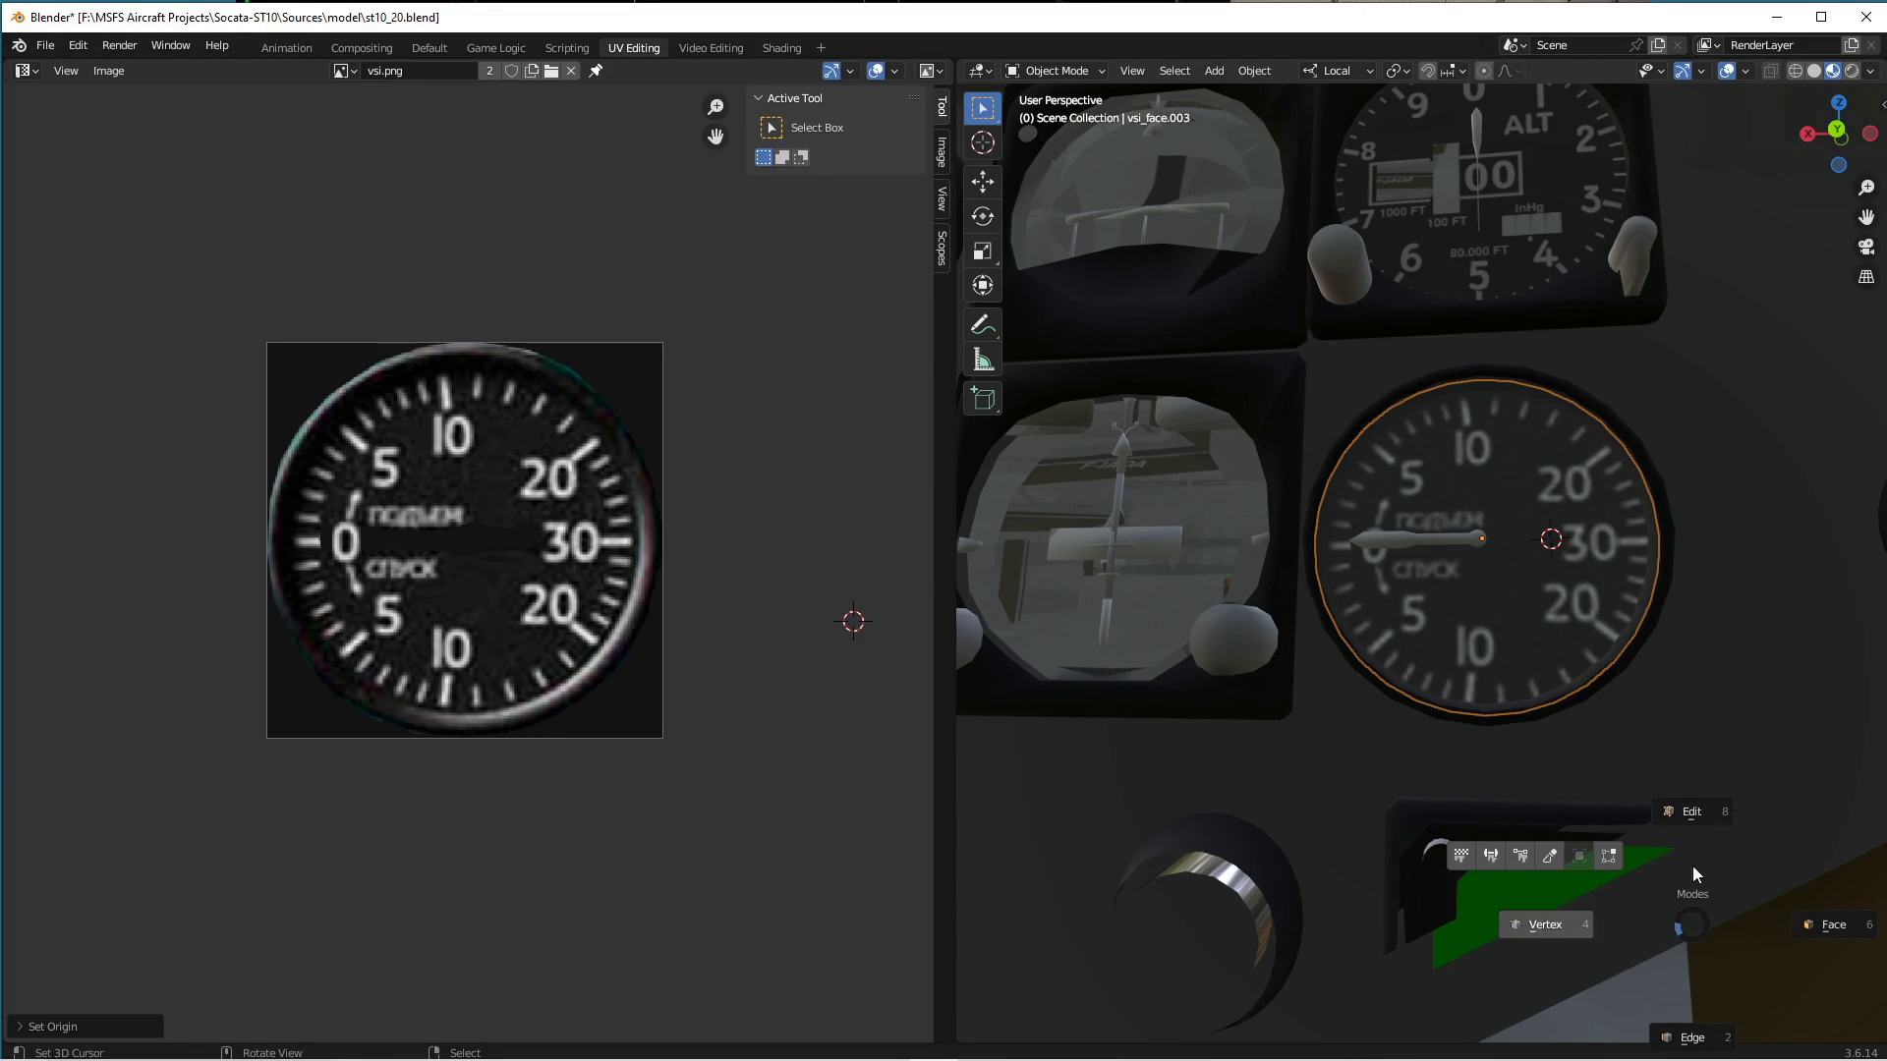
click(1711, 847)
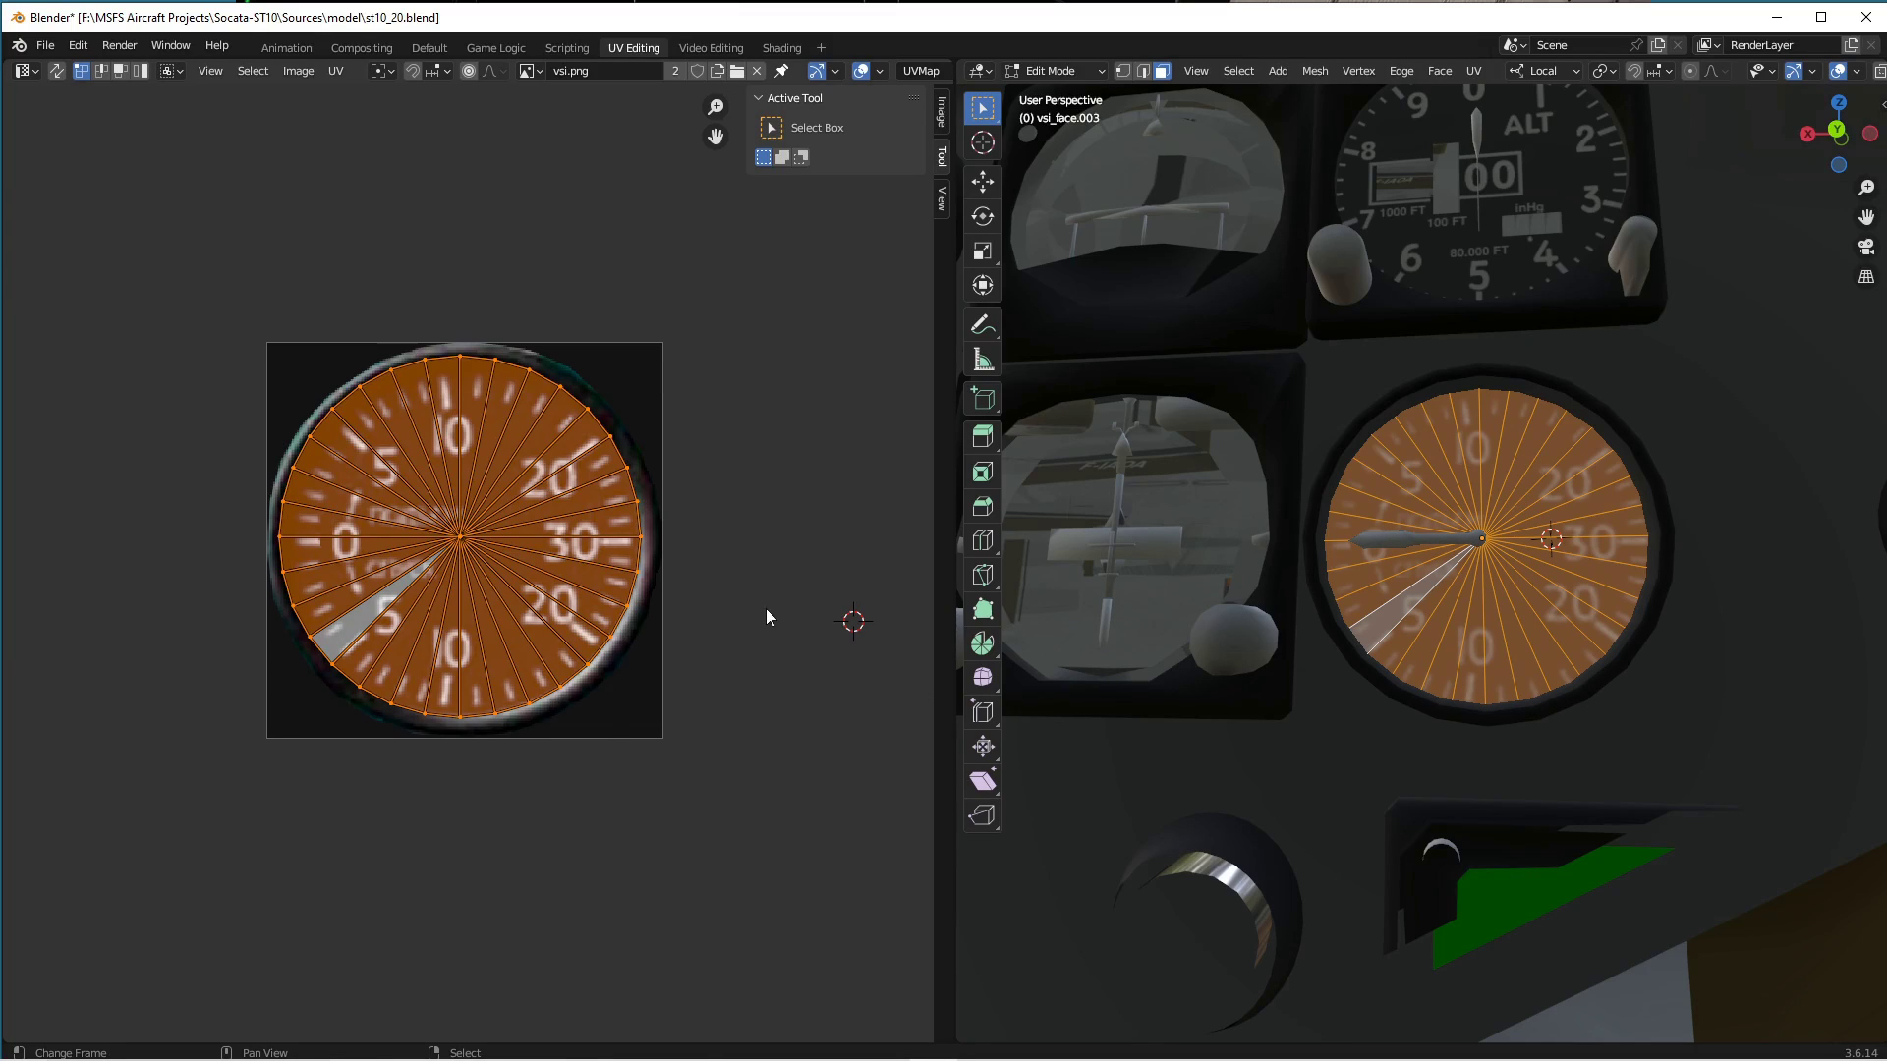
click(428, 48)
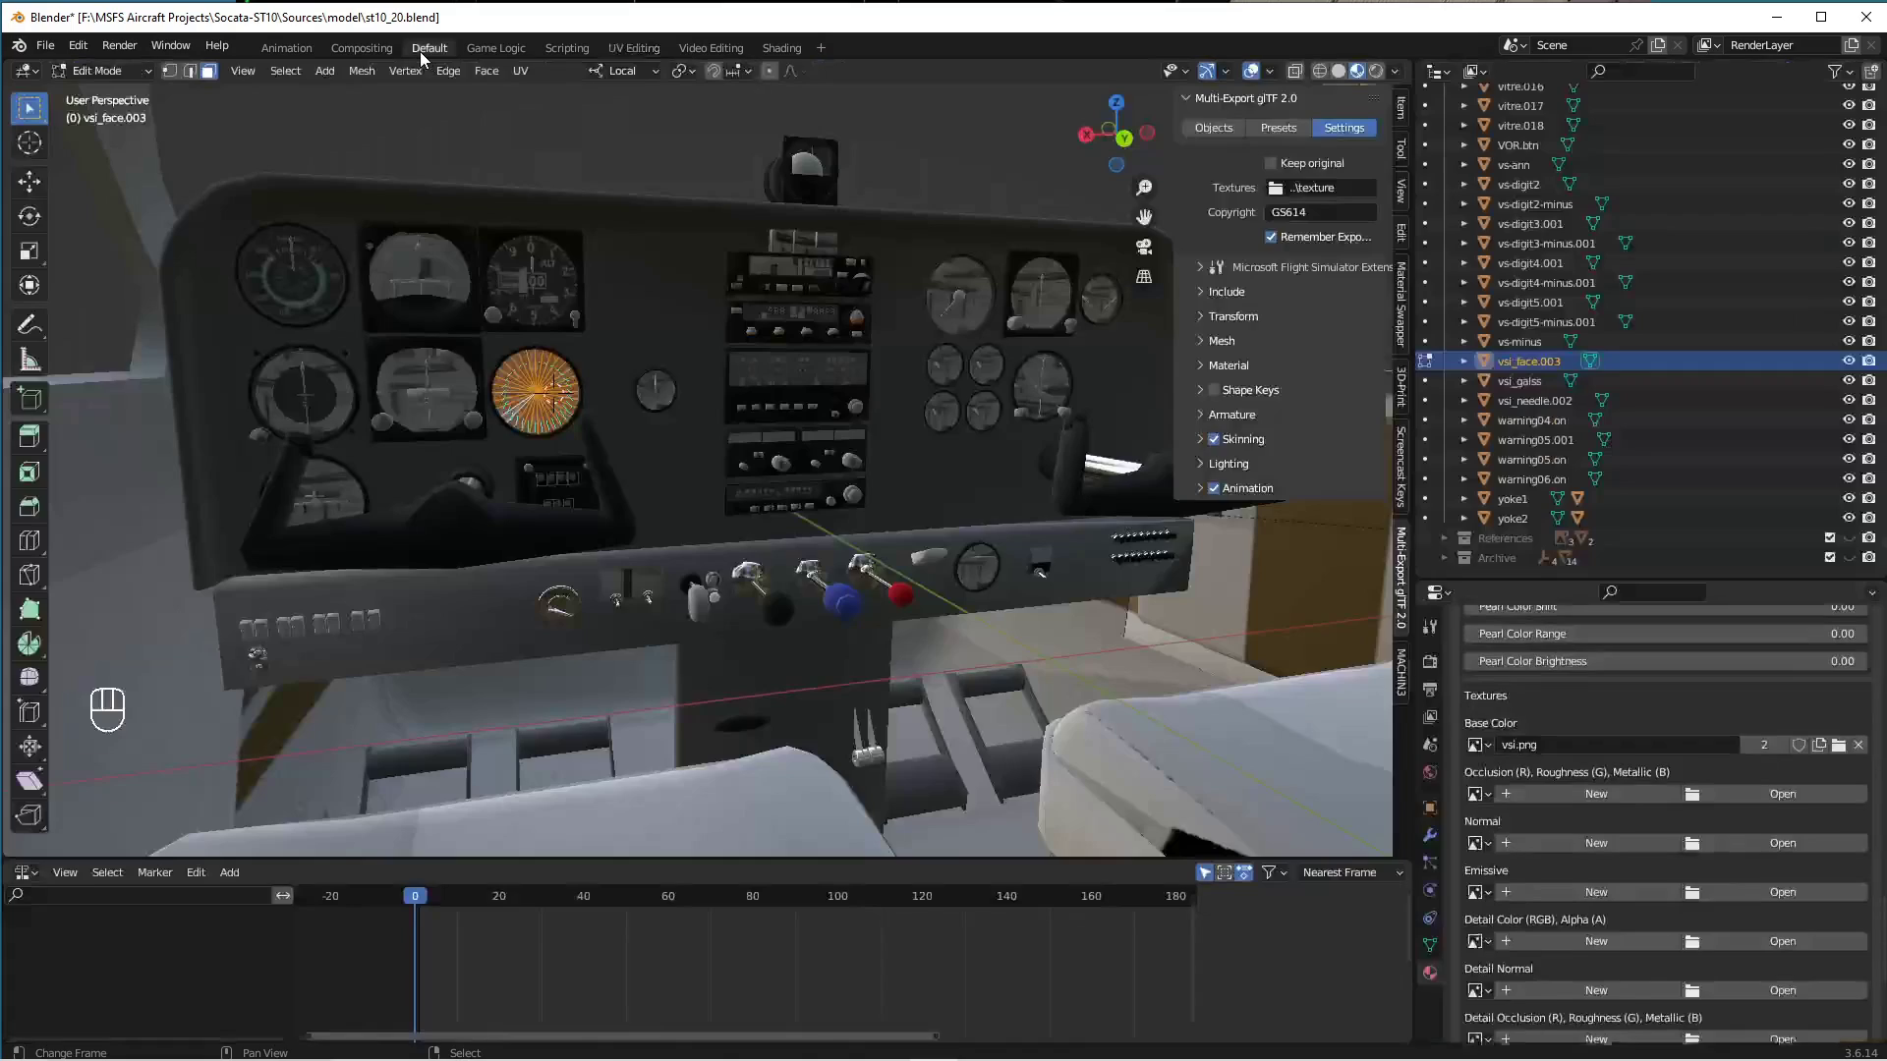
scroll(520, 405, up, 5)
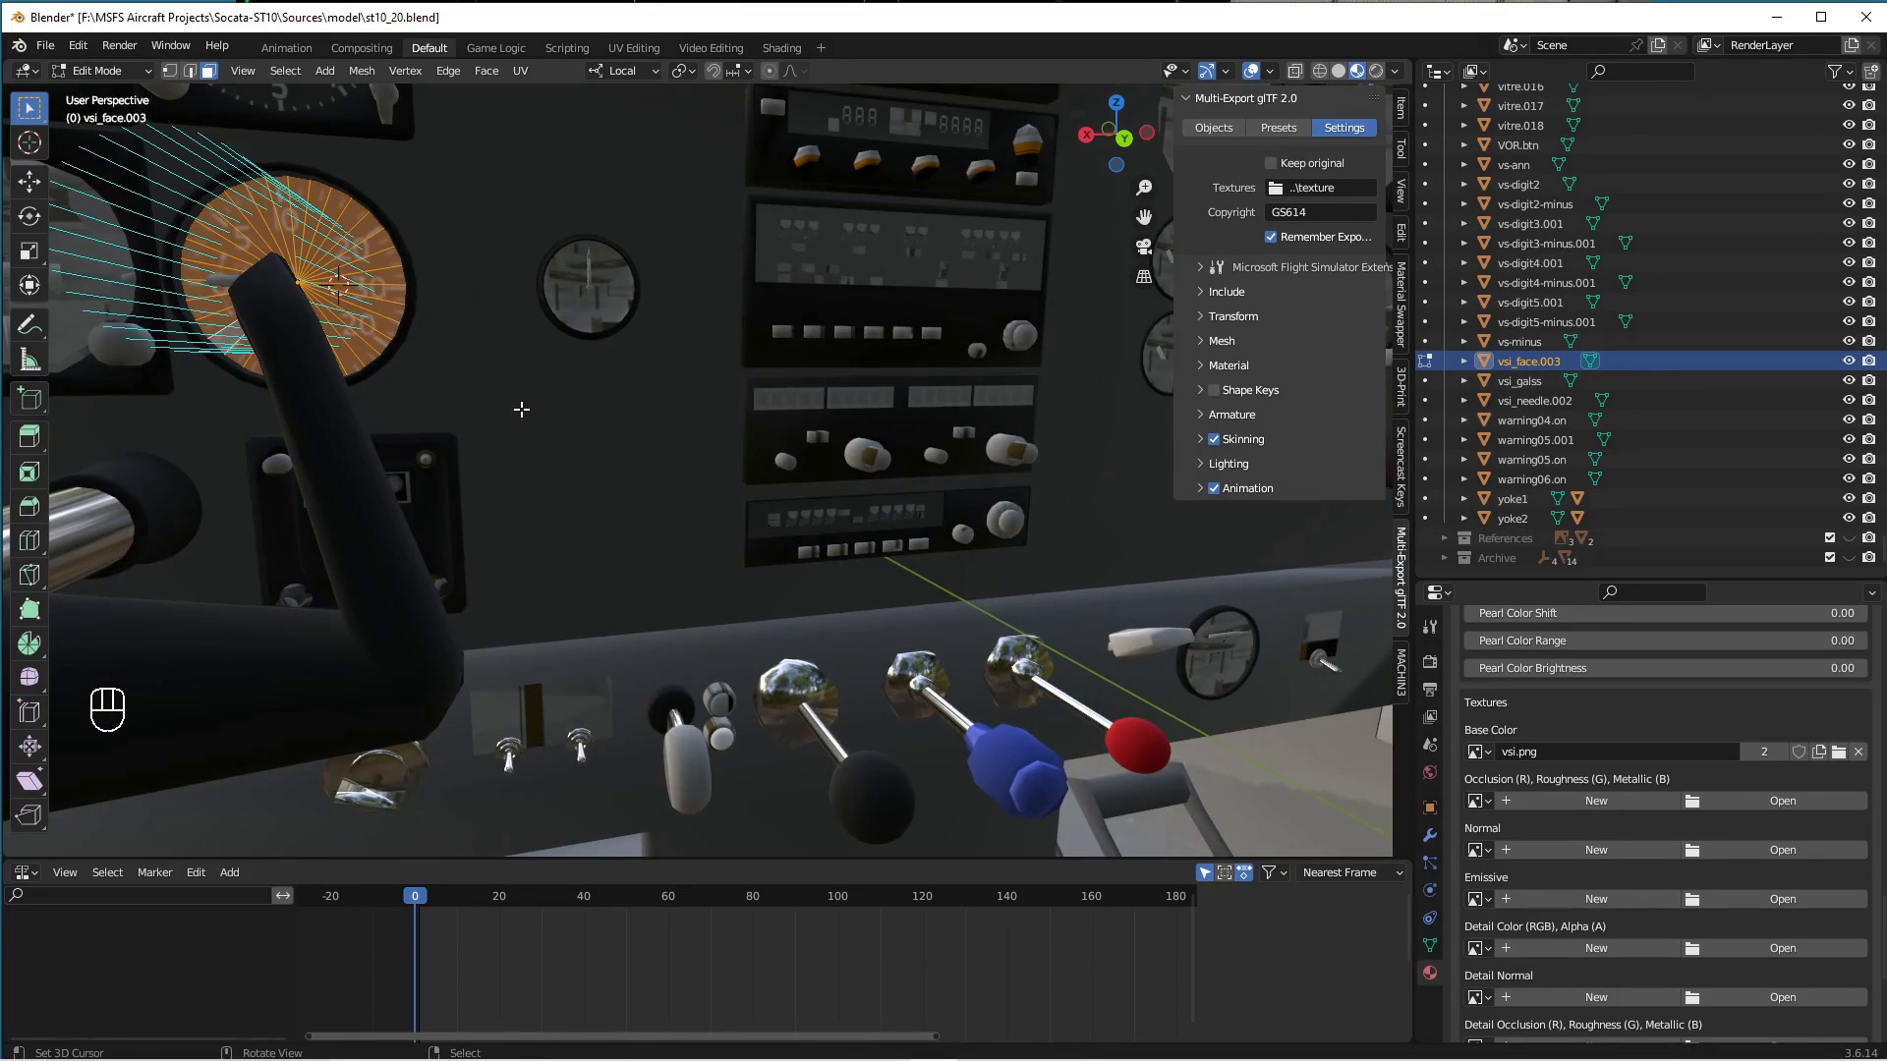
key(Tab)
click(521, 298)
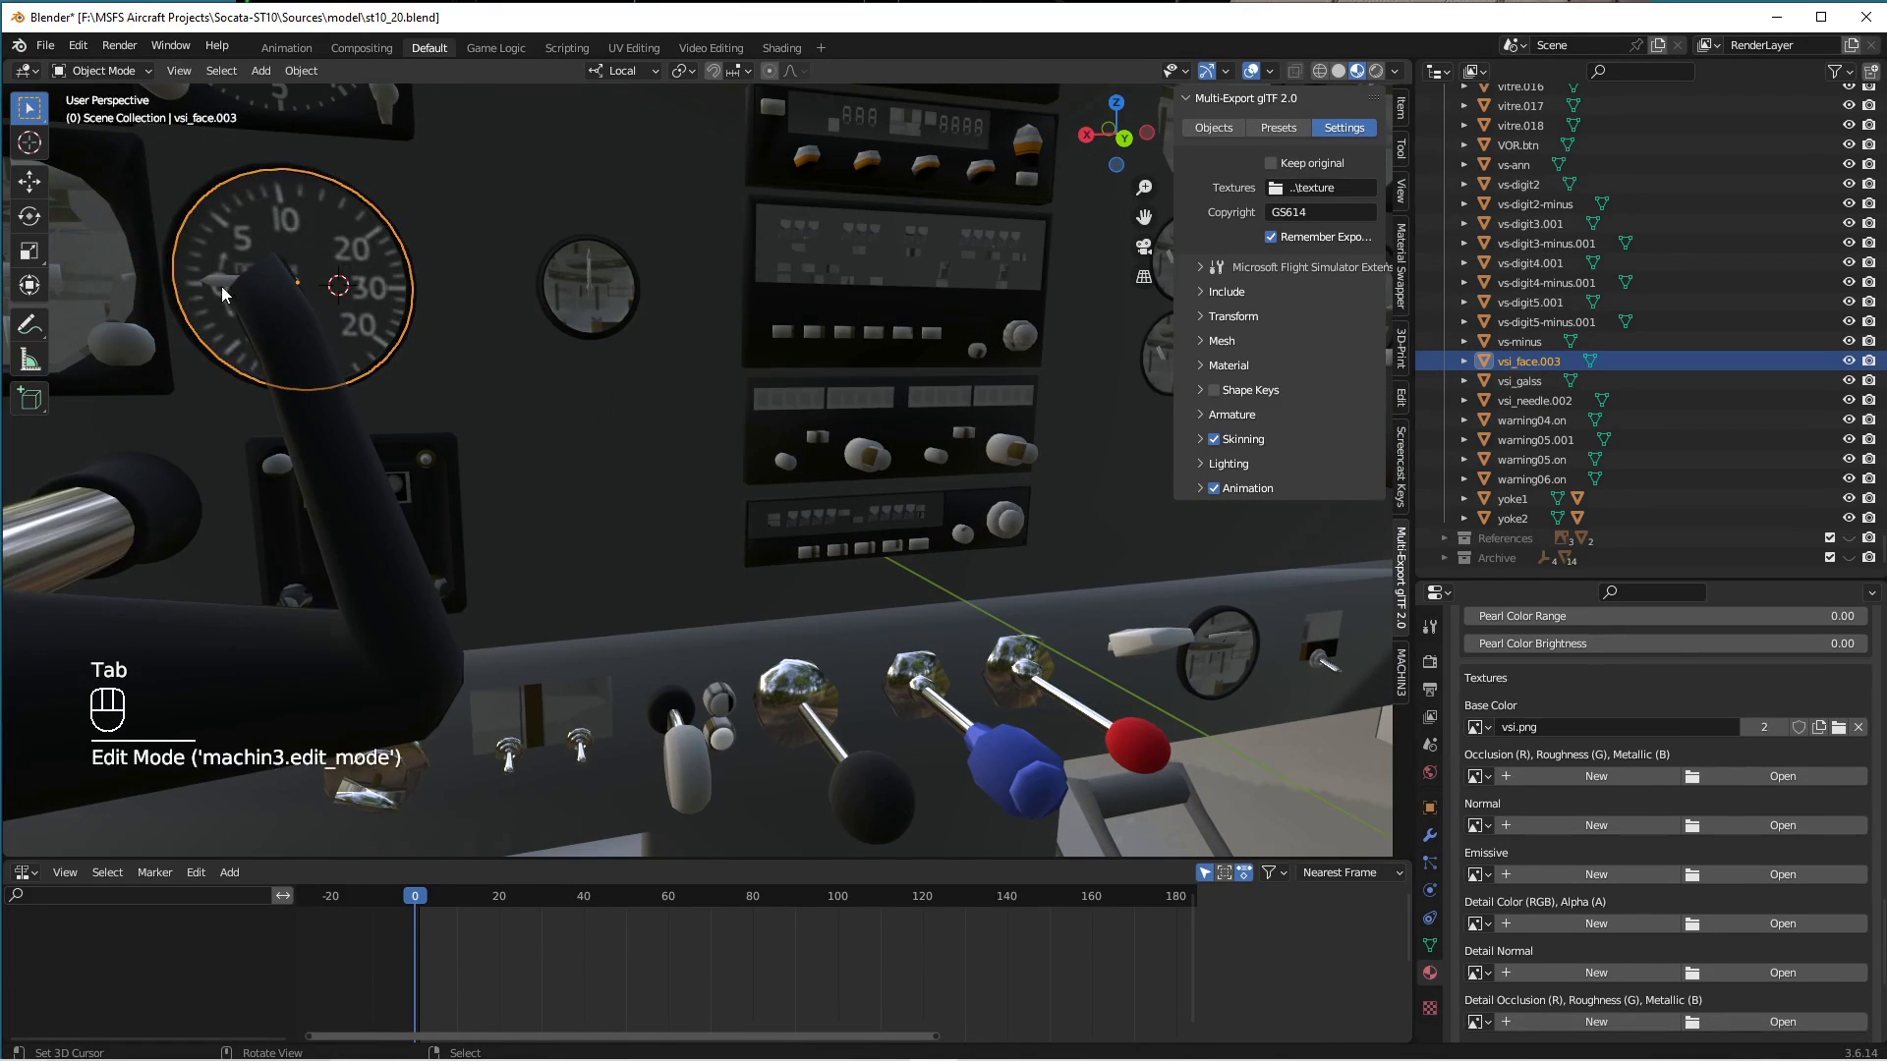
Select the needle vsi_needle.002 on the vertical speed indicator and set its origin to its geometry.
click(219, 284)
click(218, 284)
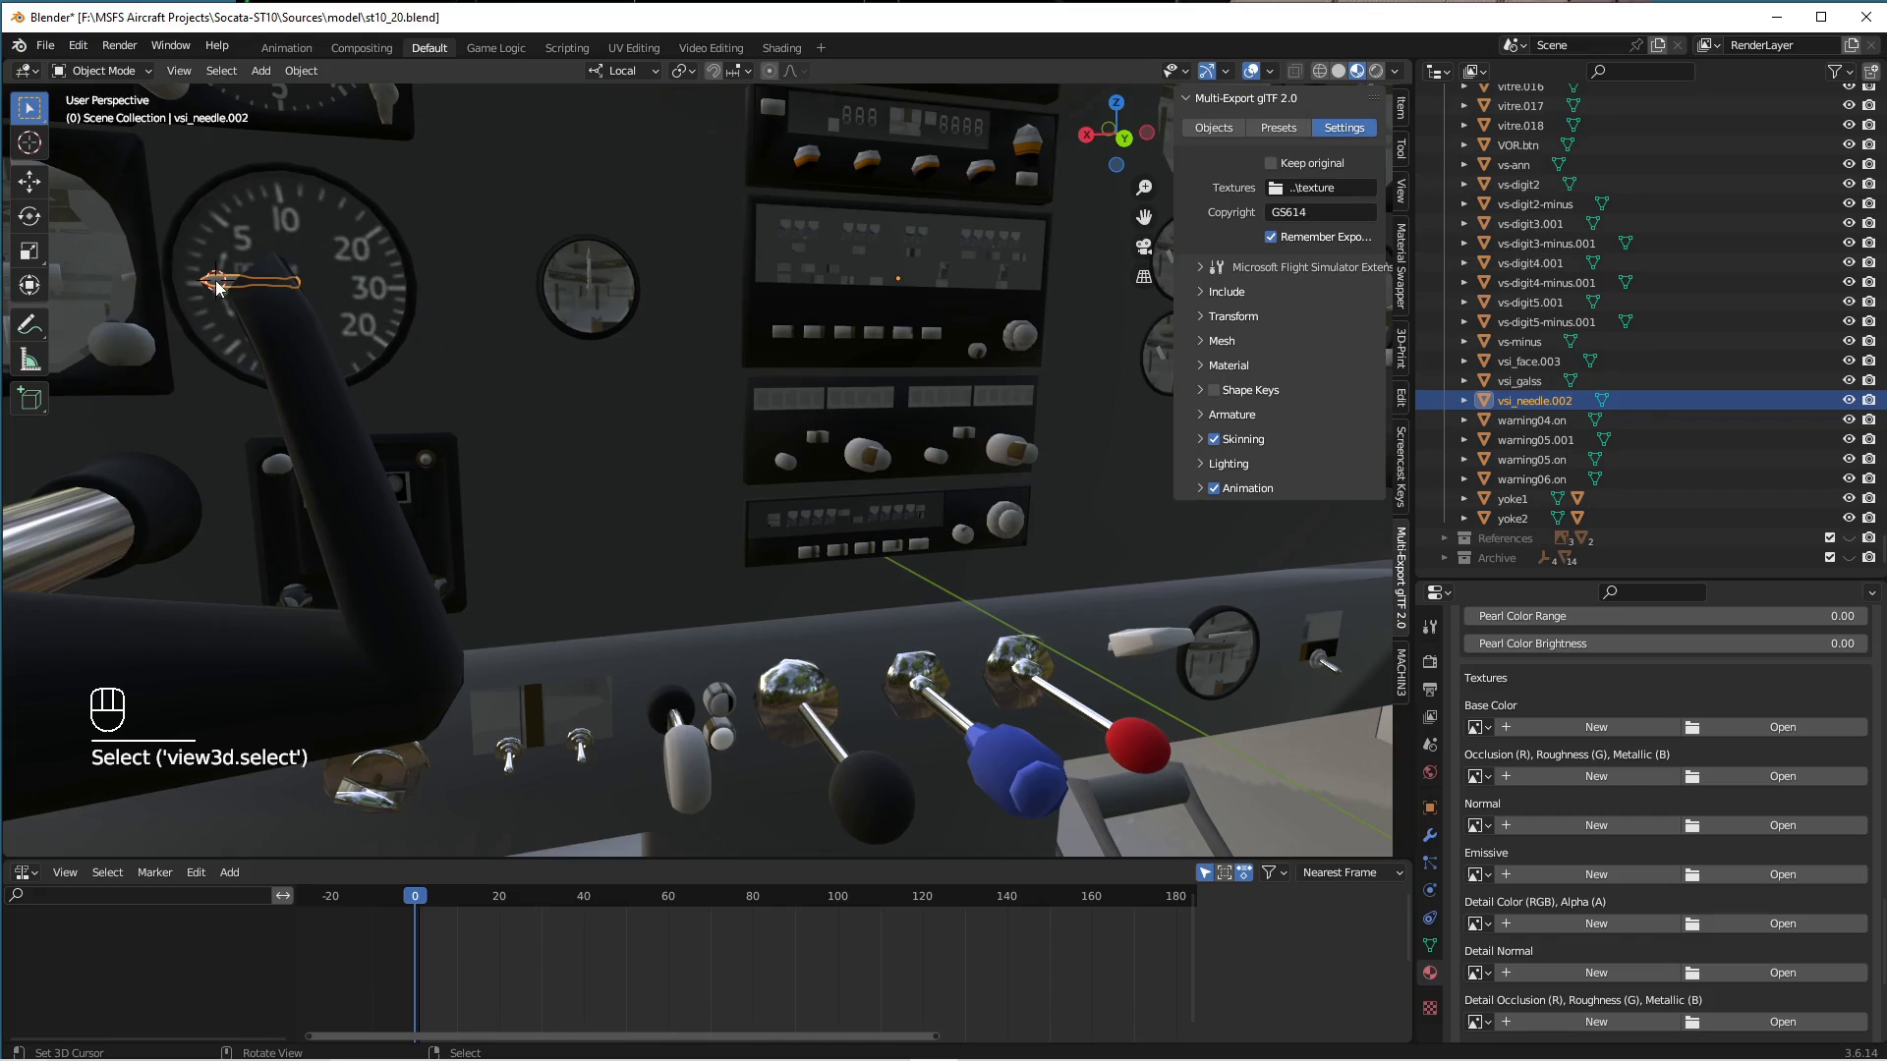
shift+middle_drag(450, 416, 707, 631)
scroll(609, 647, up, 5)
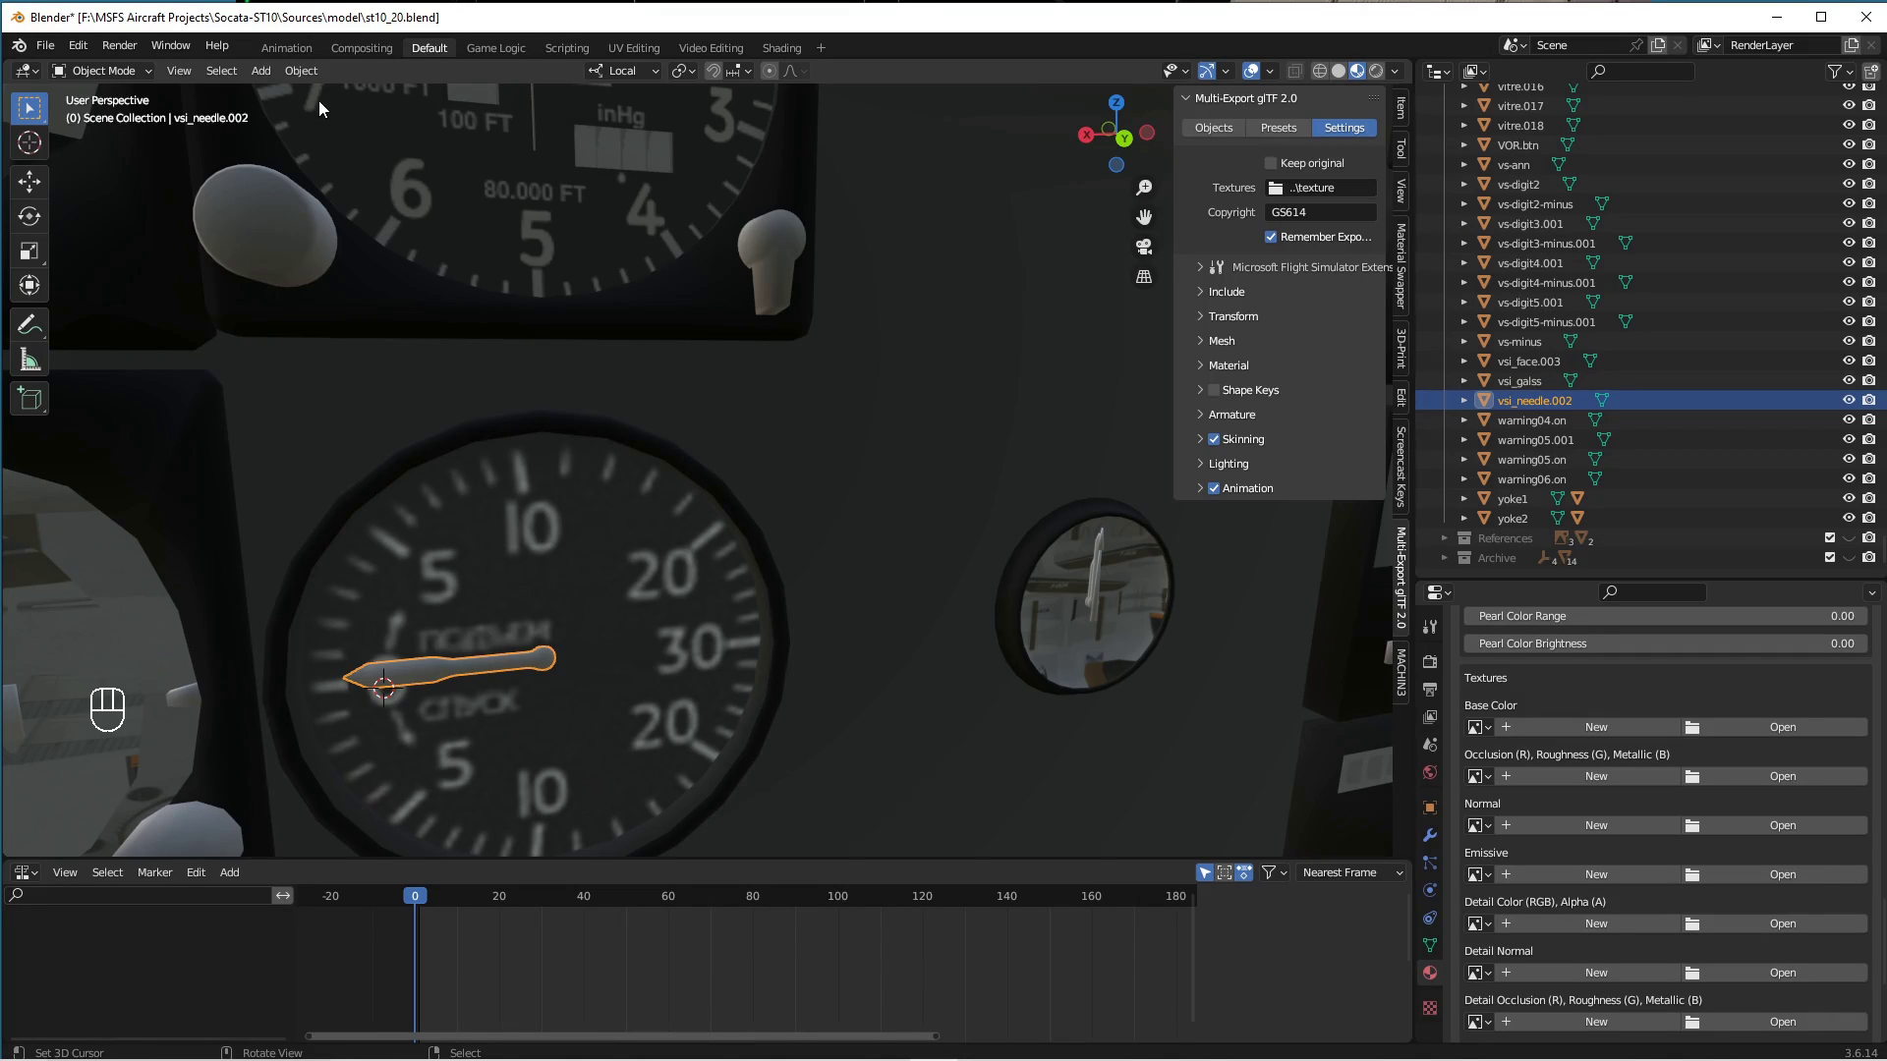
click(301, 70)
mouse_move(322, 115)
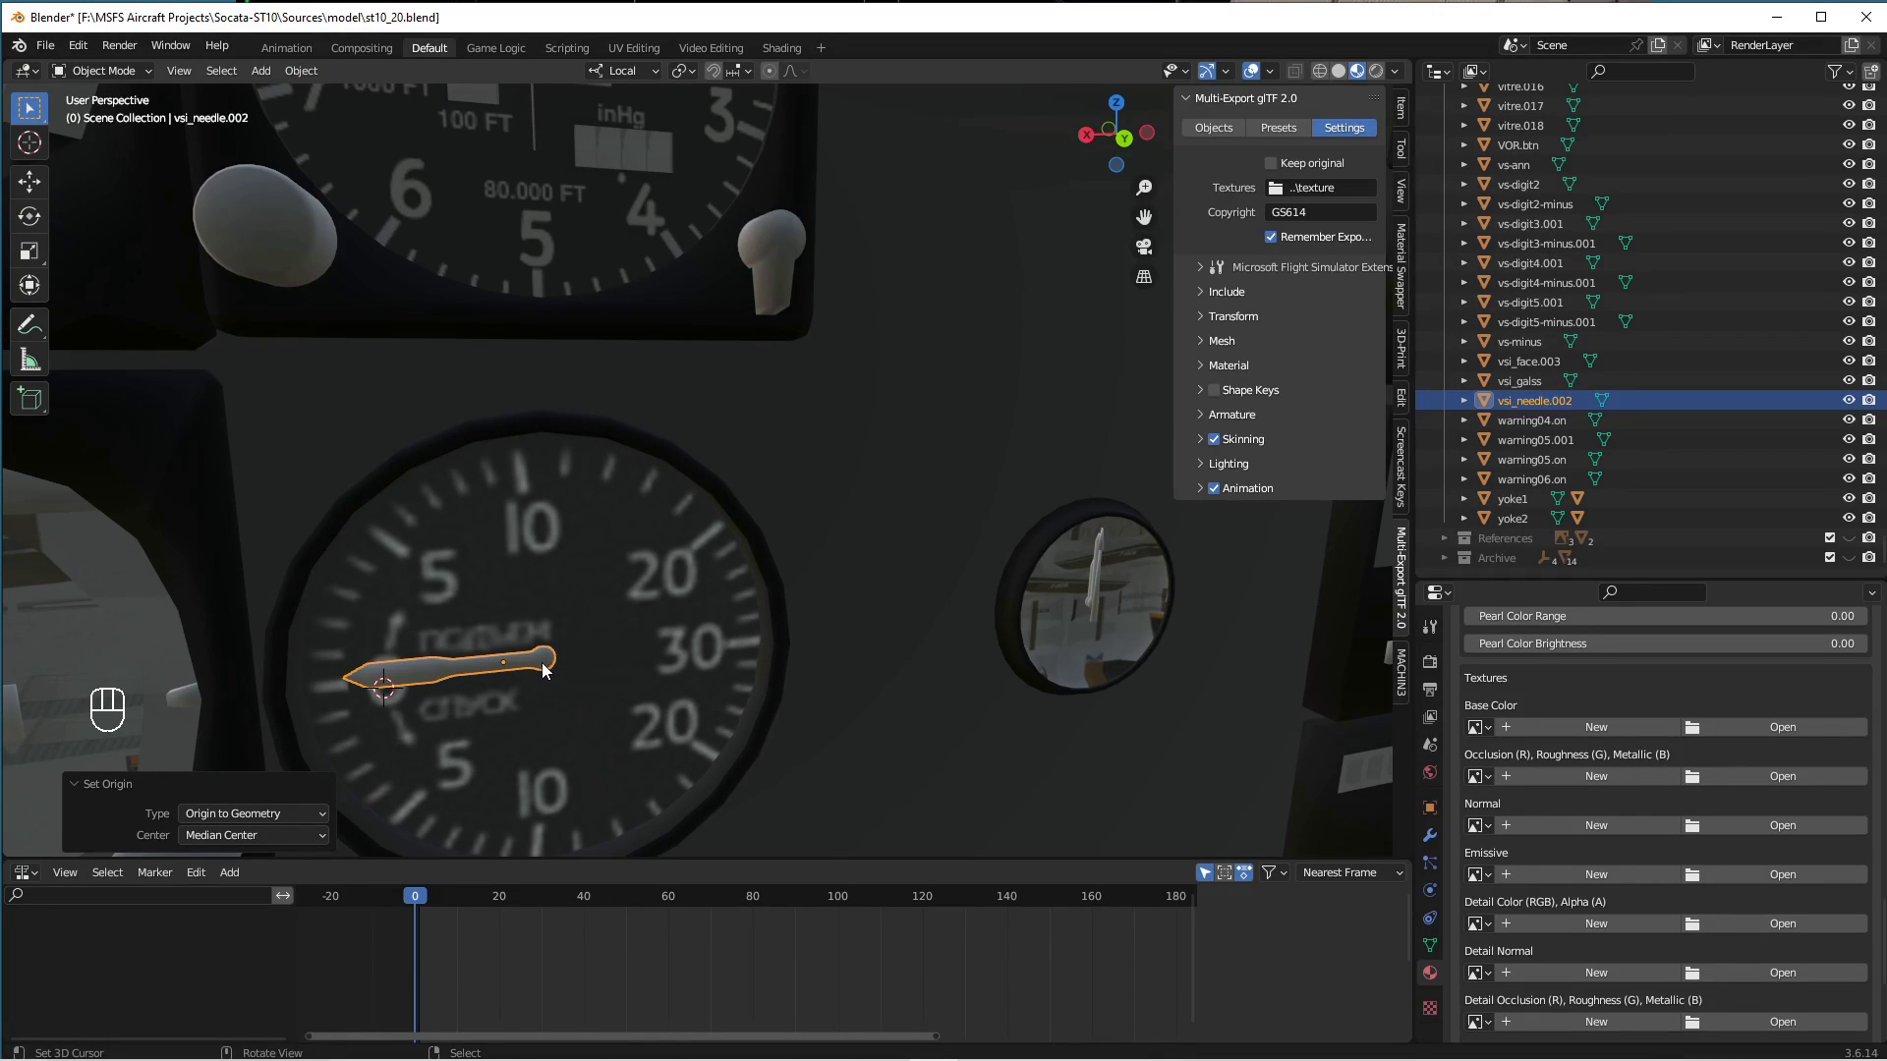
Enter Edit Mode on vsi_needle.002 and turn off the face normals display in the viewport overlays.
key(Tab)
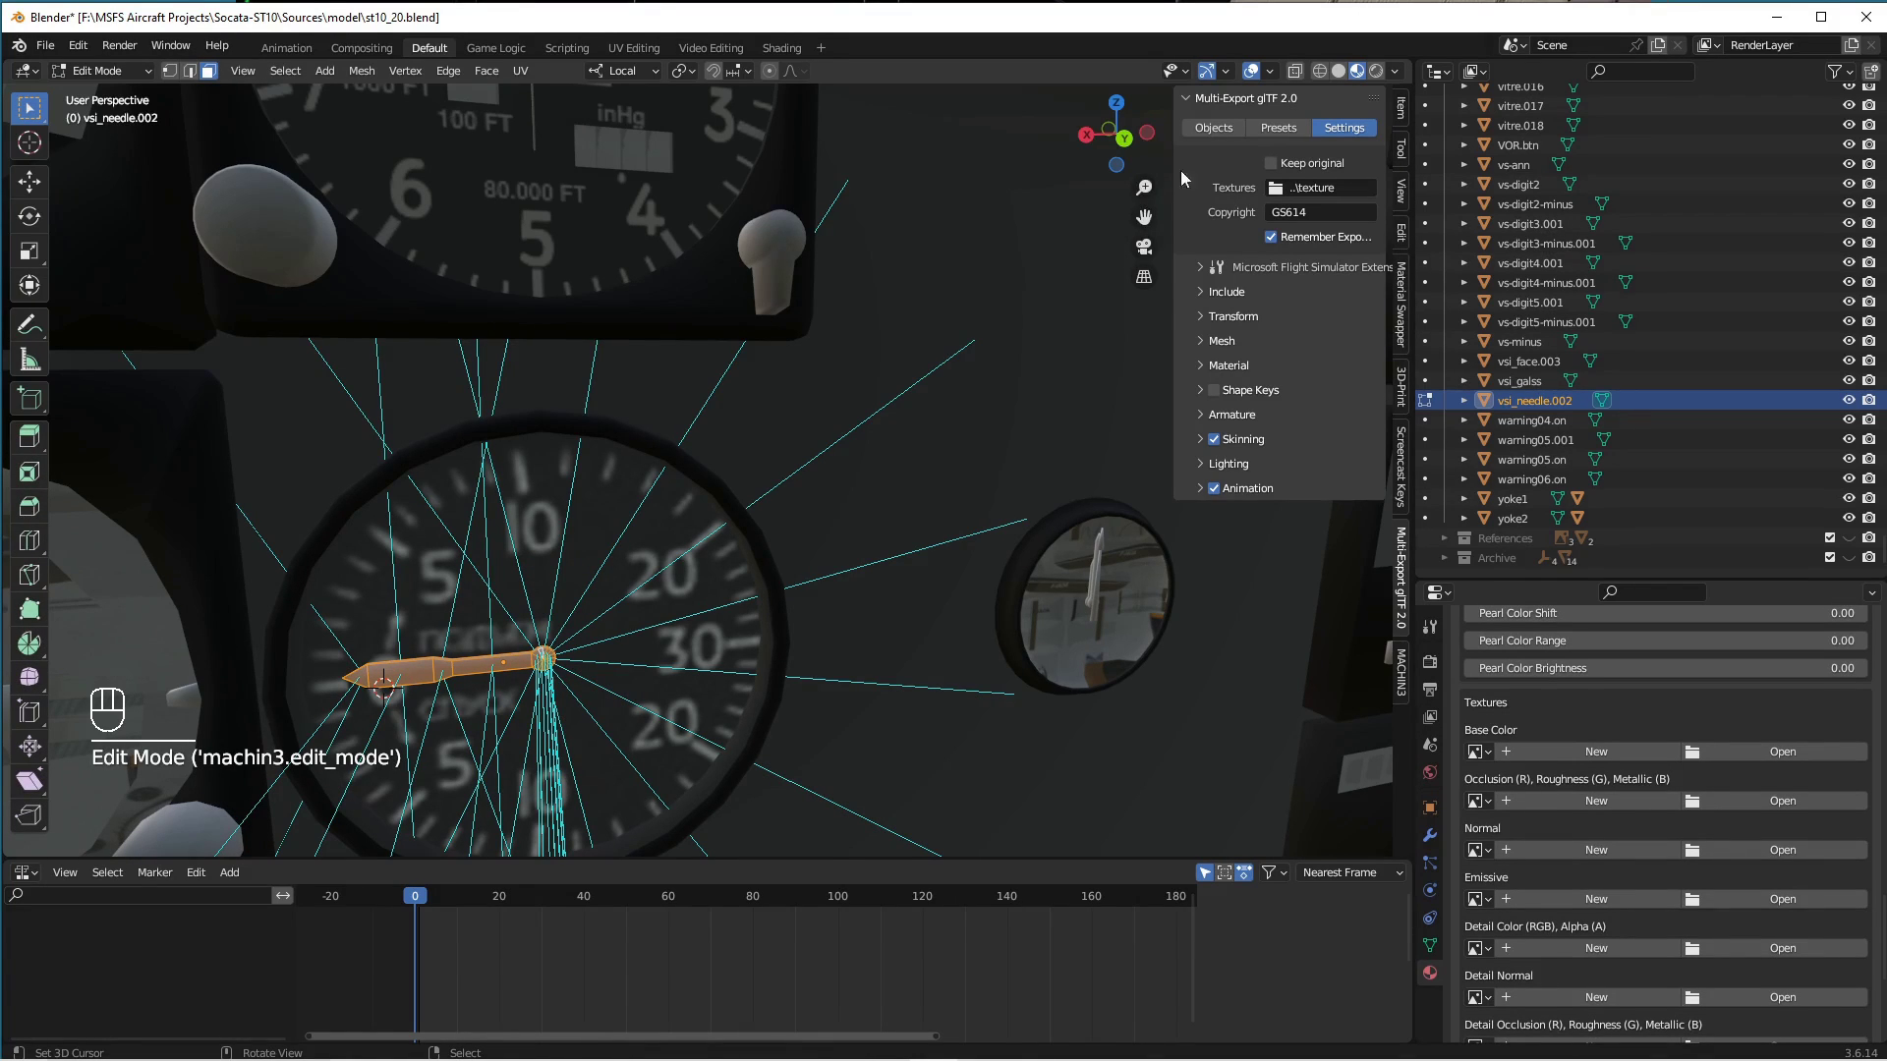
click(1270, 70)
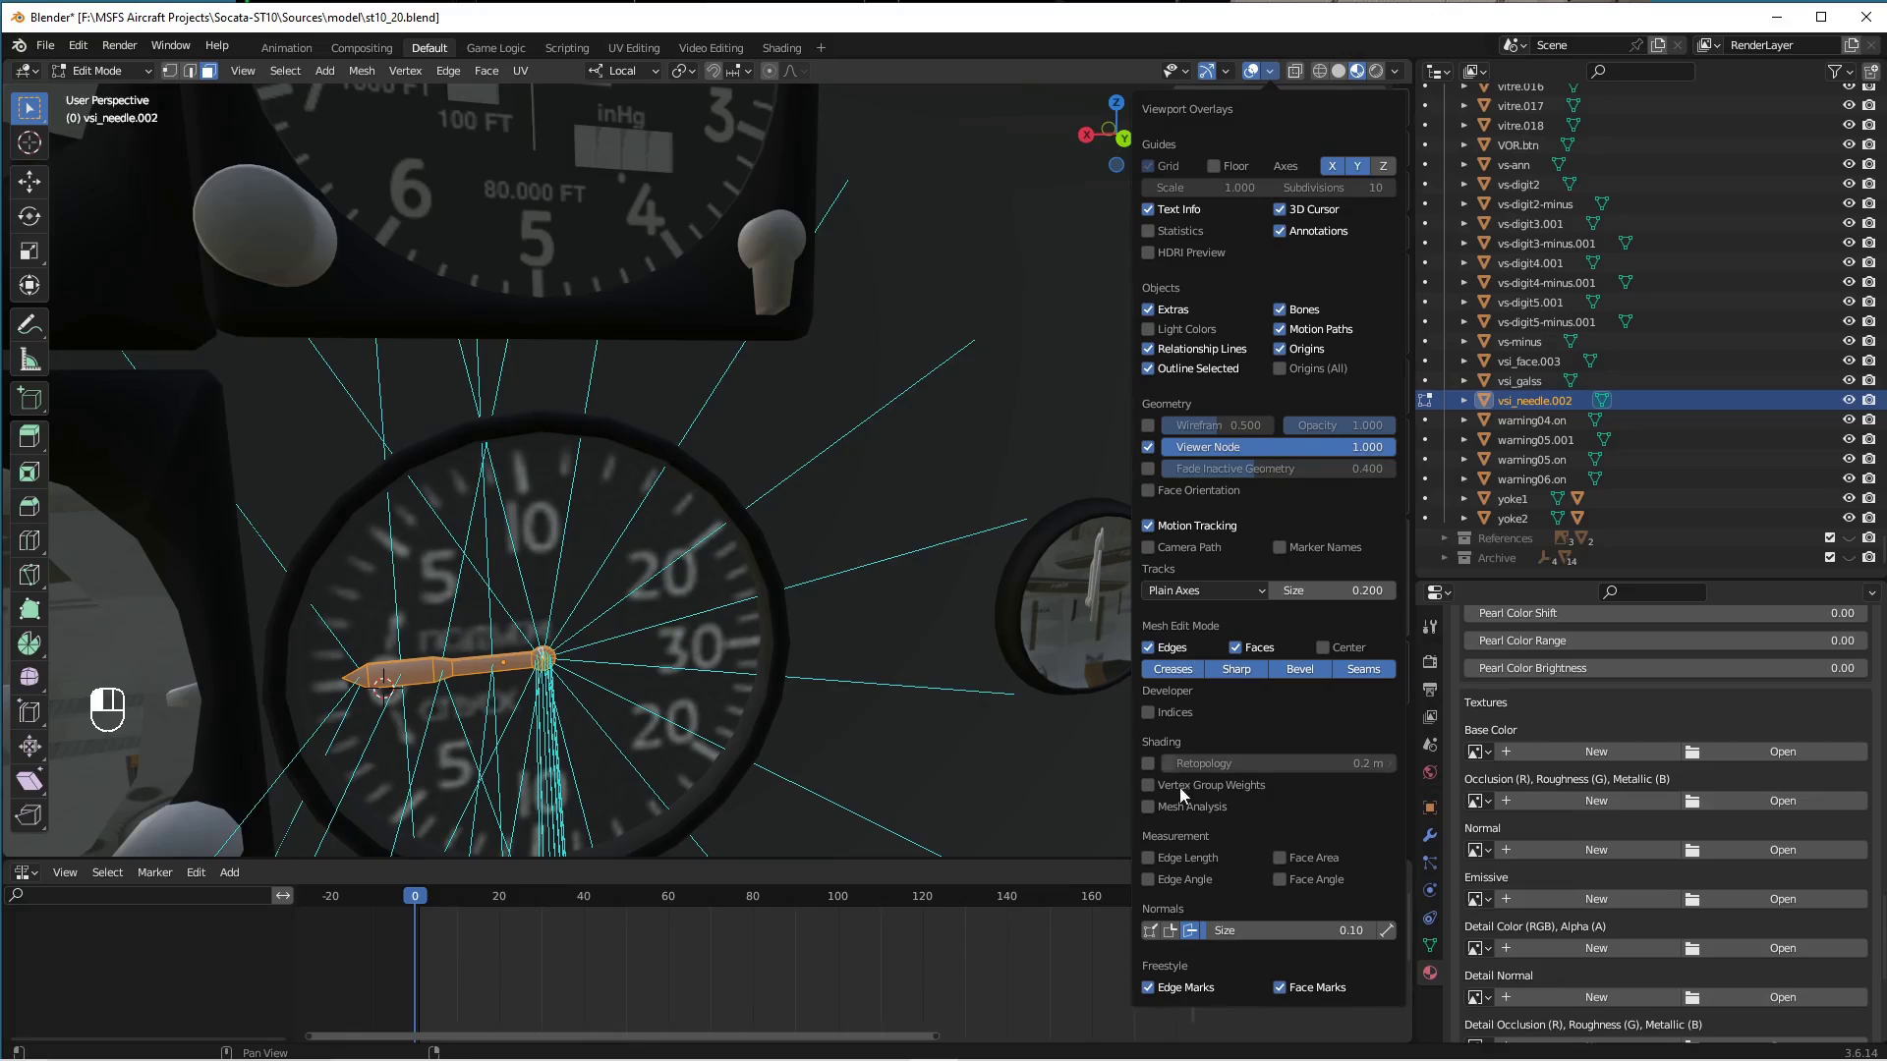
click(1192, 934)
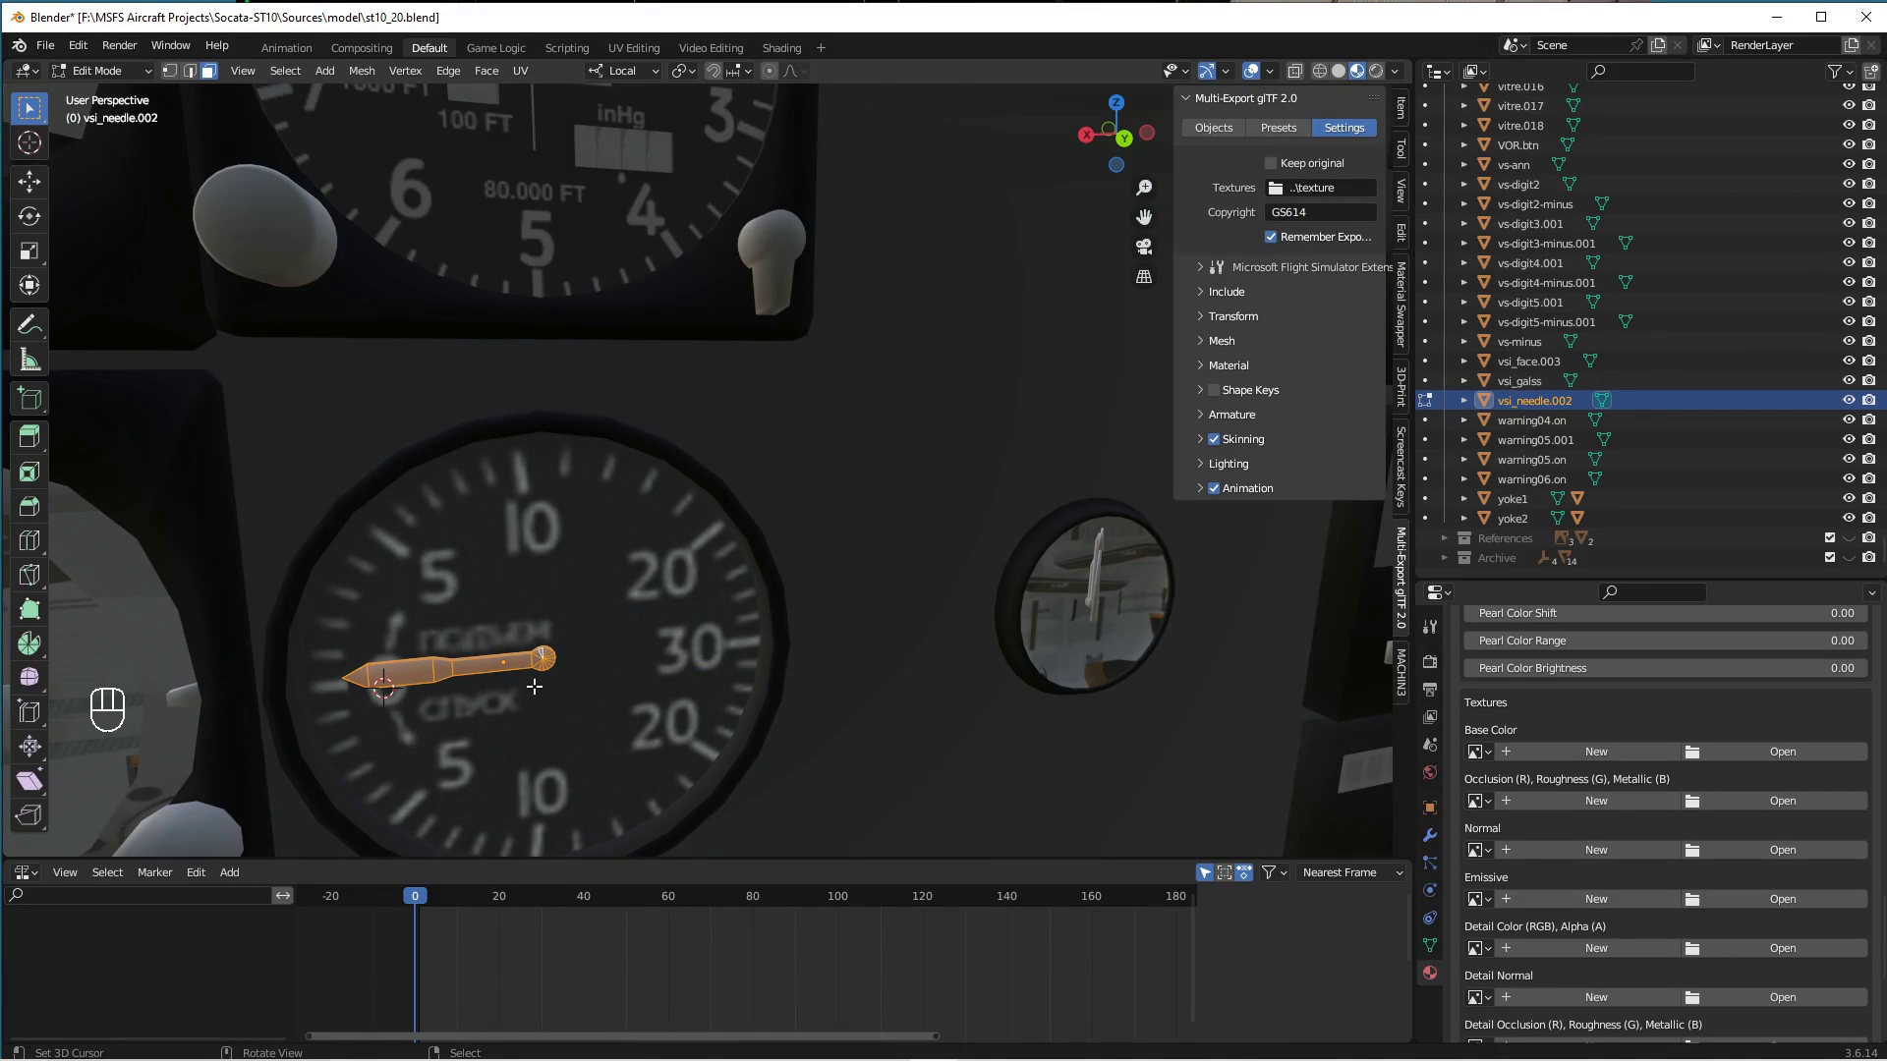
Select only the faces of the needle's round hub and snap the 3D cursor to them.
scroll(539, 678, up, 3)
scroll(539, 678, down, 2)
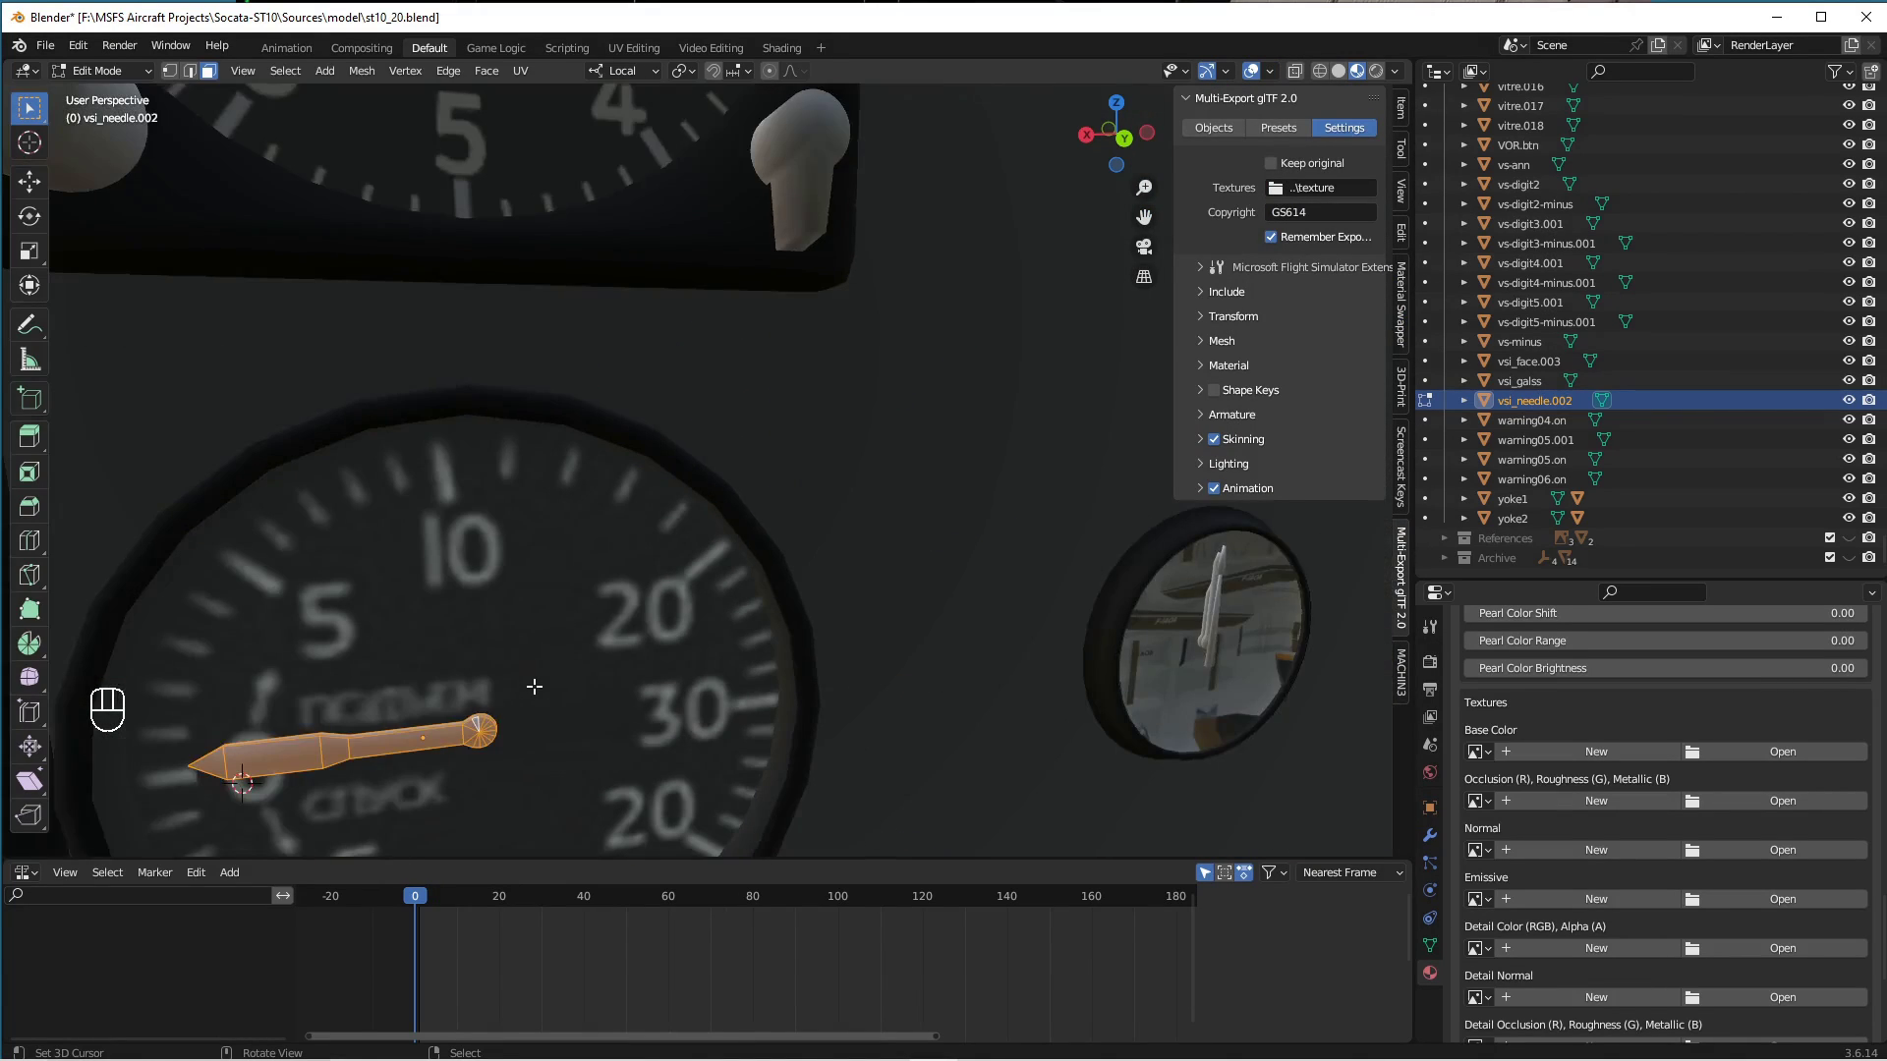
click(457, 705)
key(b)
drag(457, 706, 519, 759)
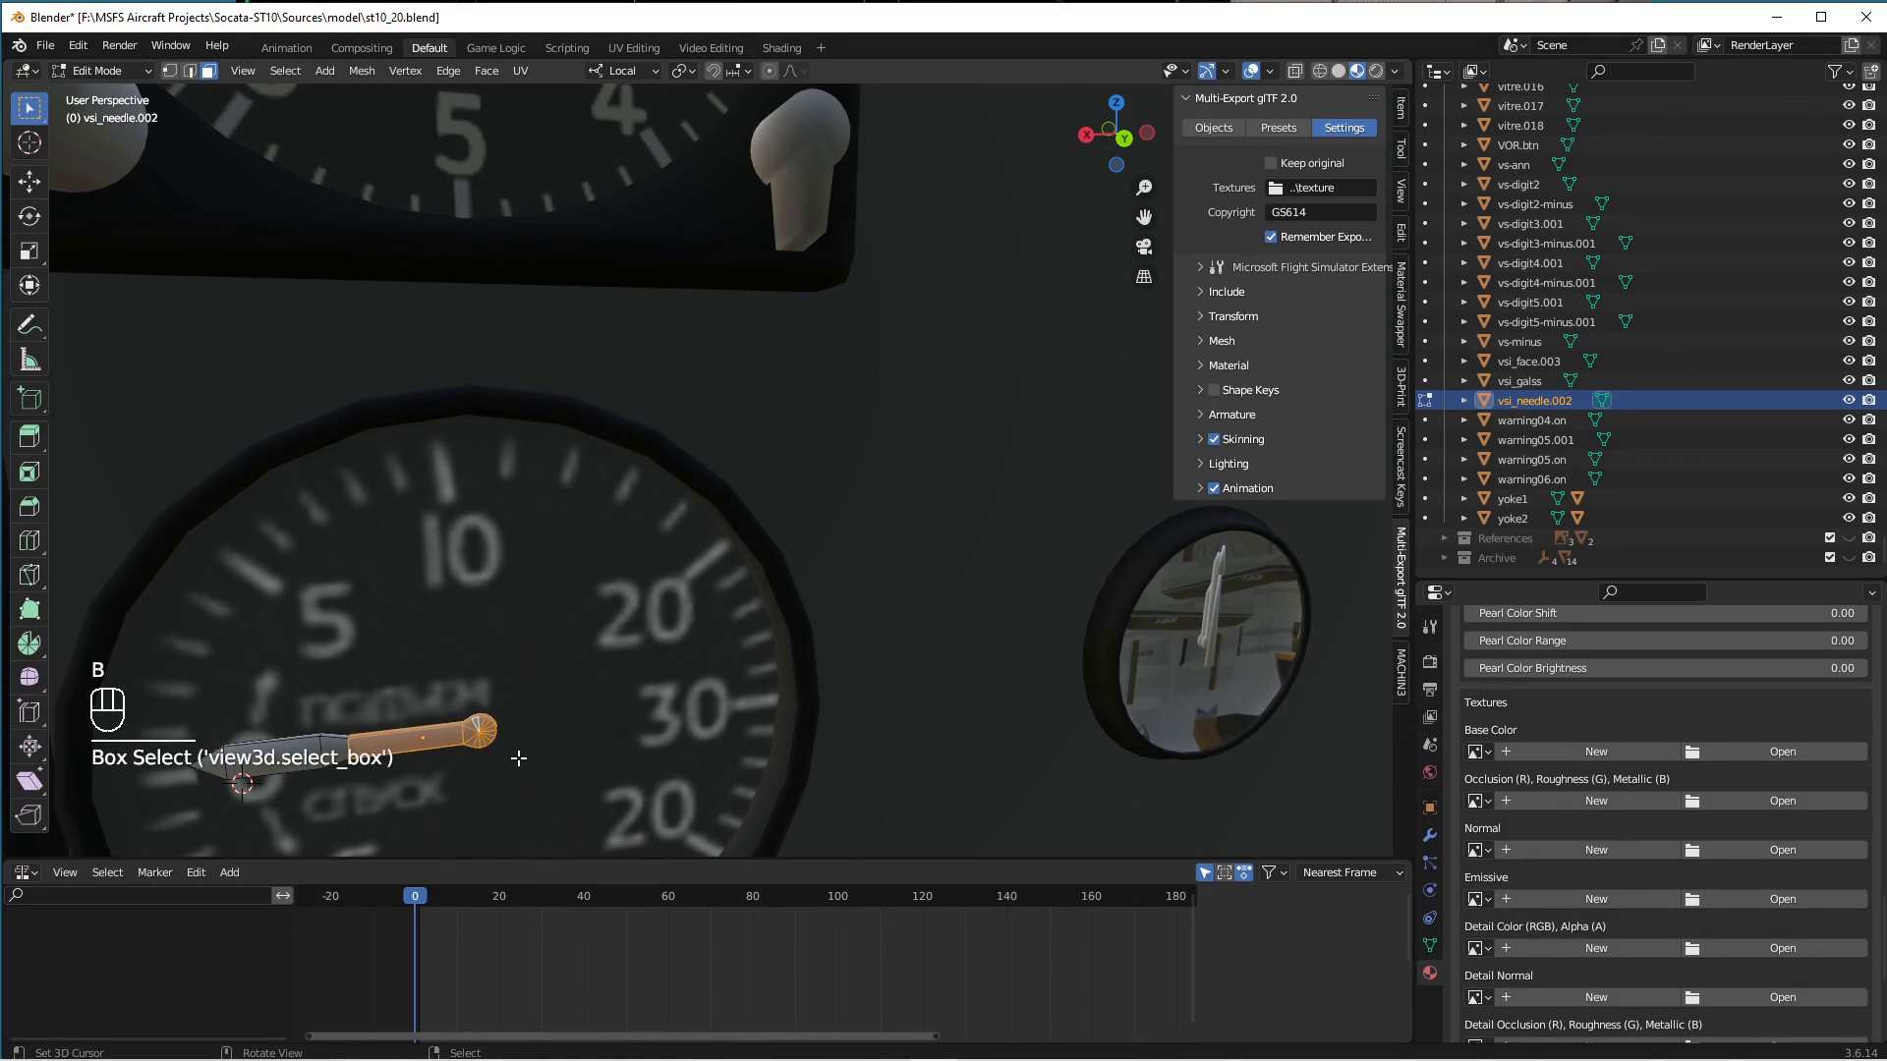
click(519, 758)
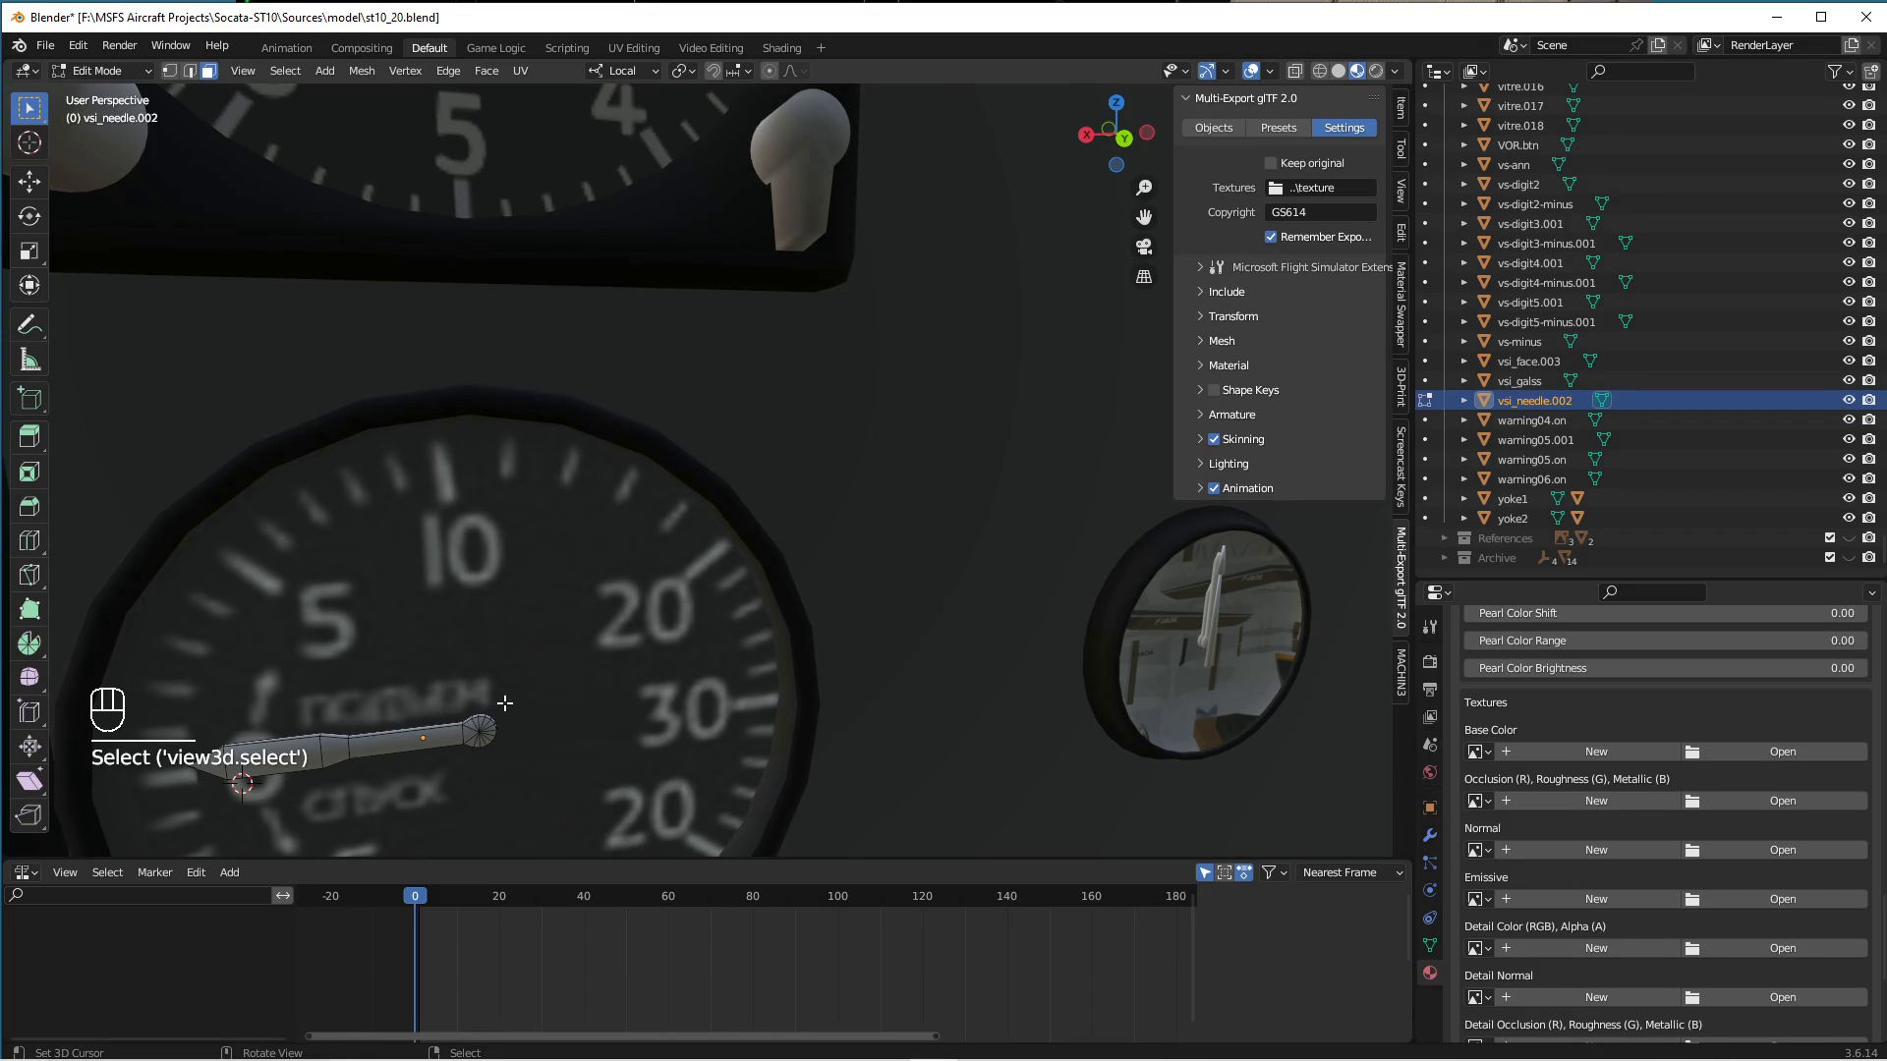
key(b)
drag(507, 698, 470, 760)
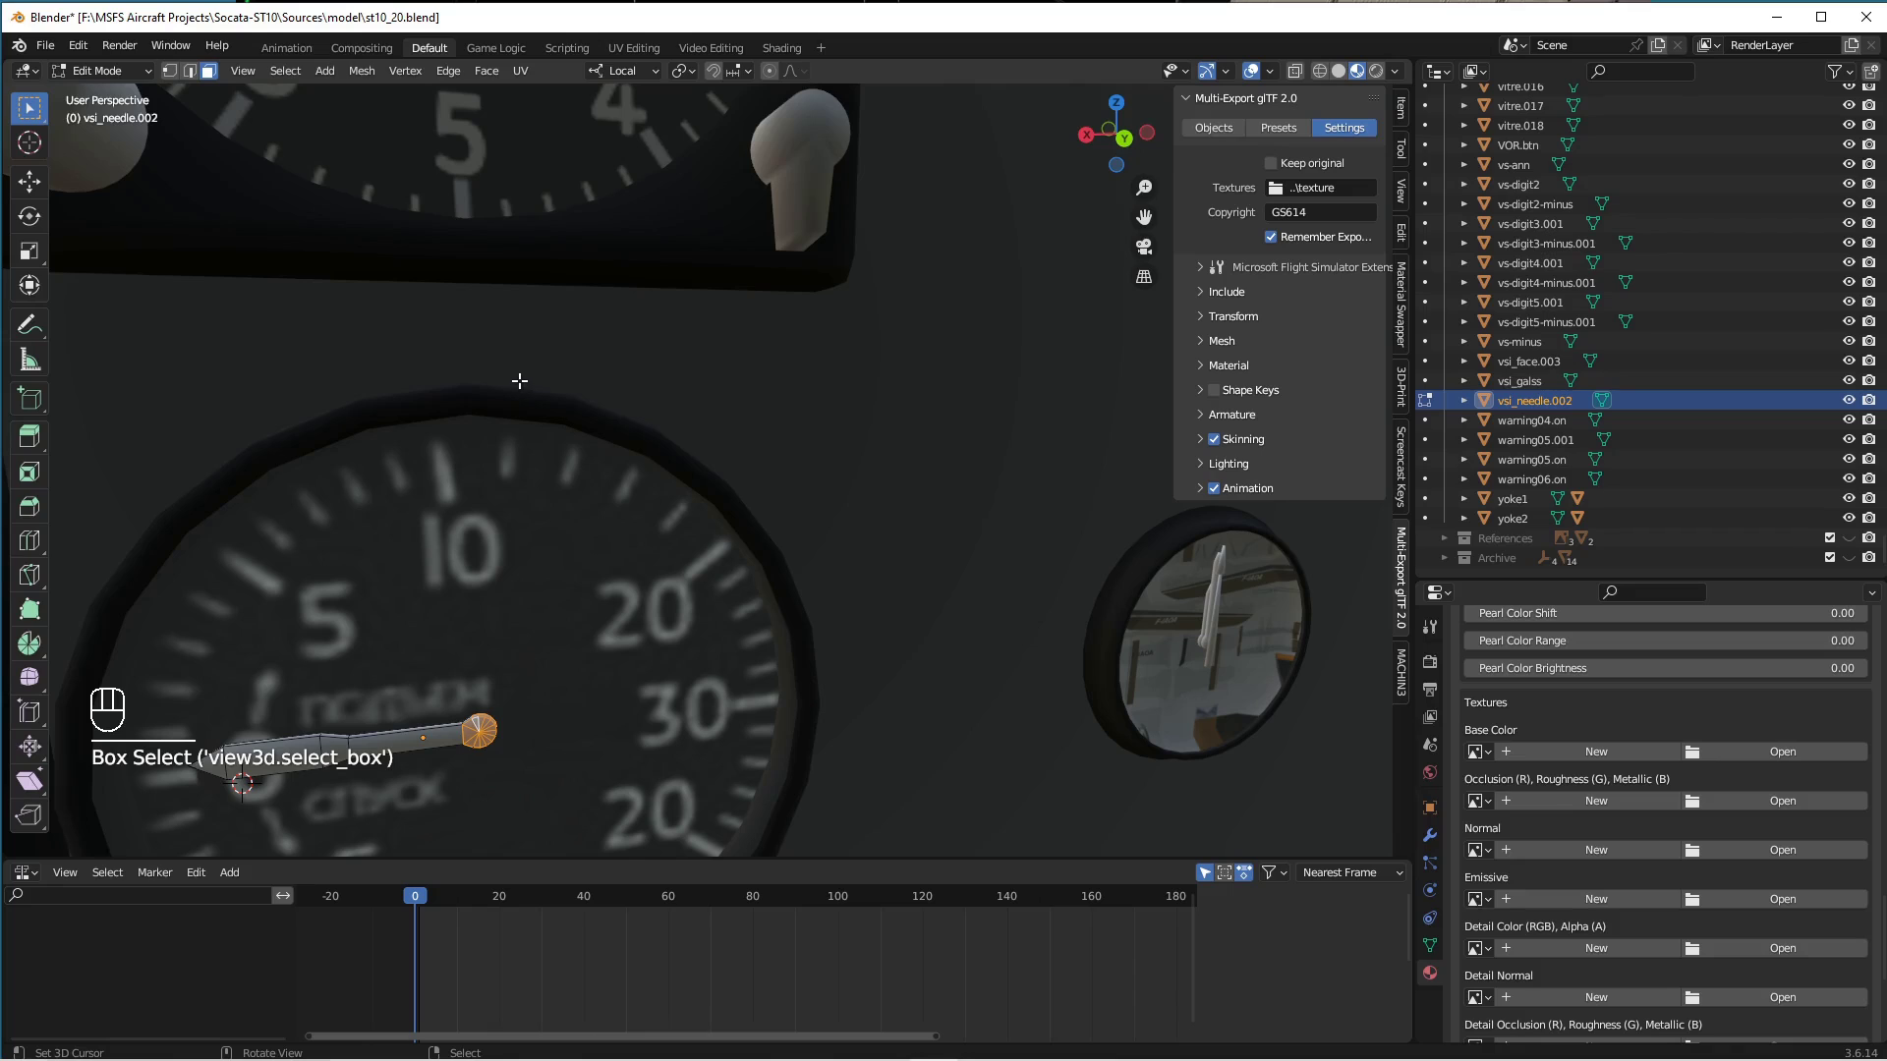
key(shift+s)
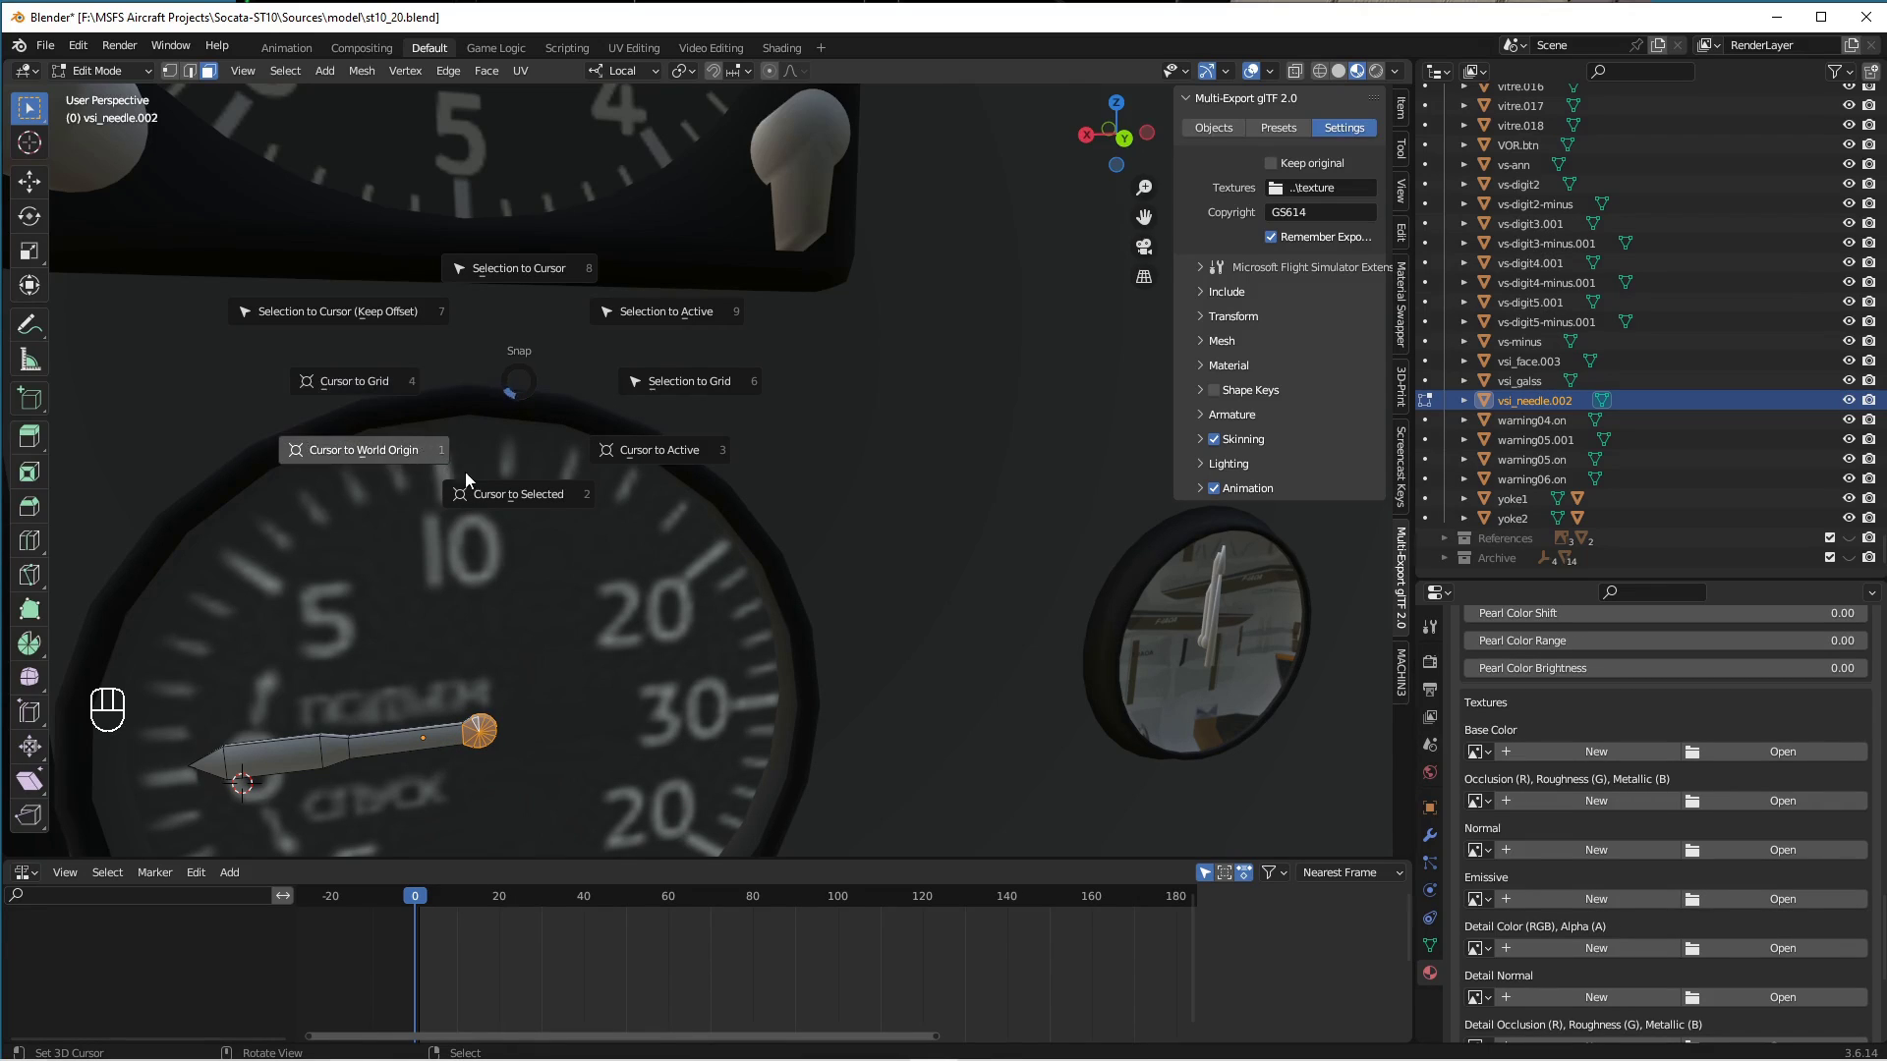
click(497, 493)
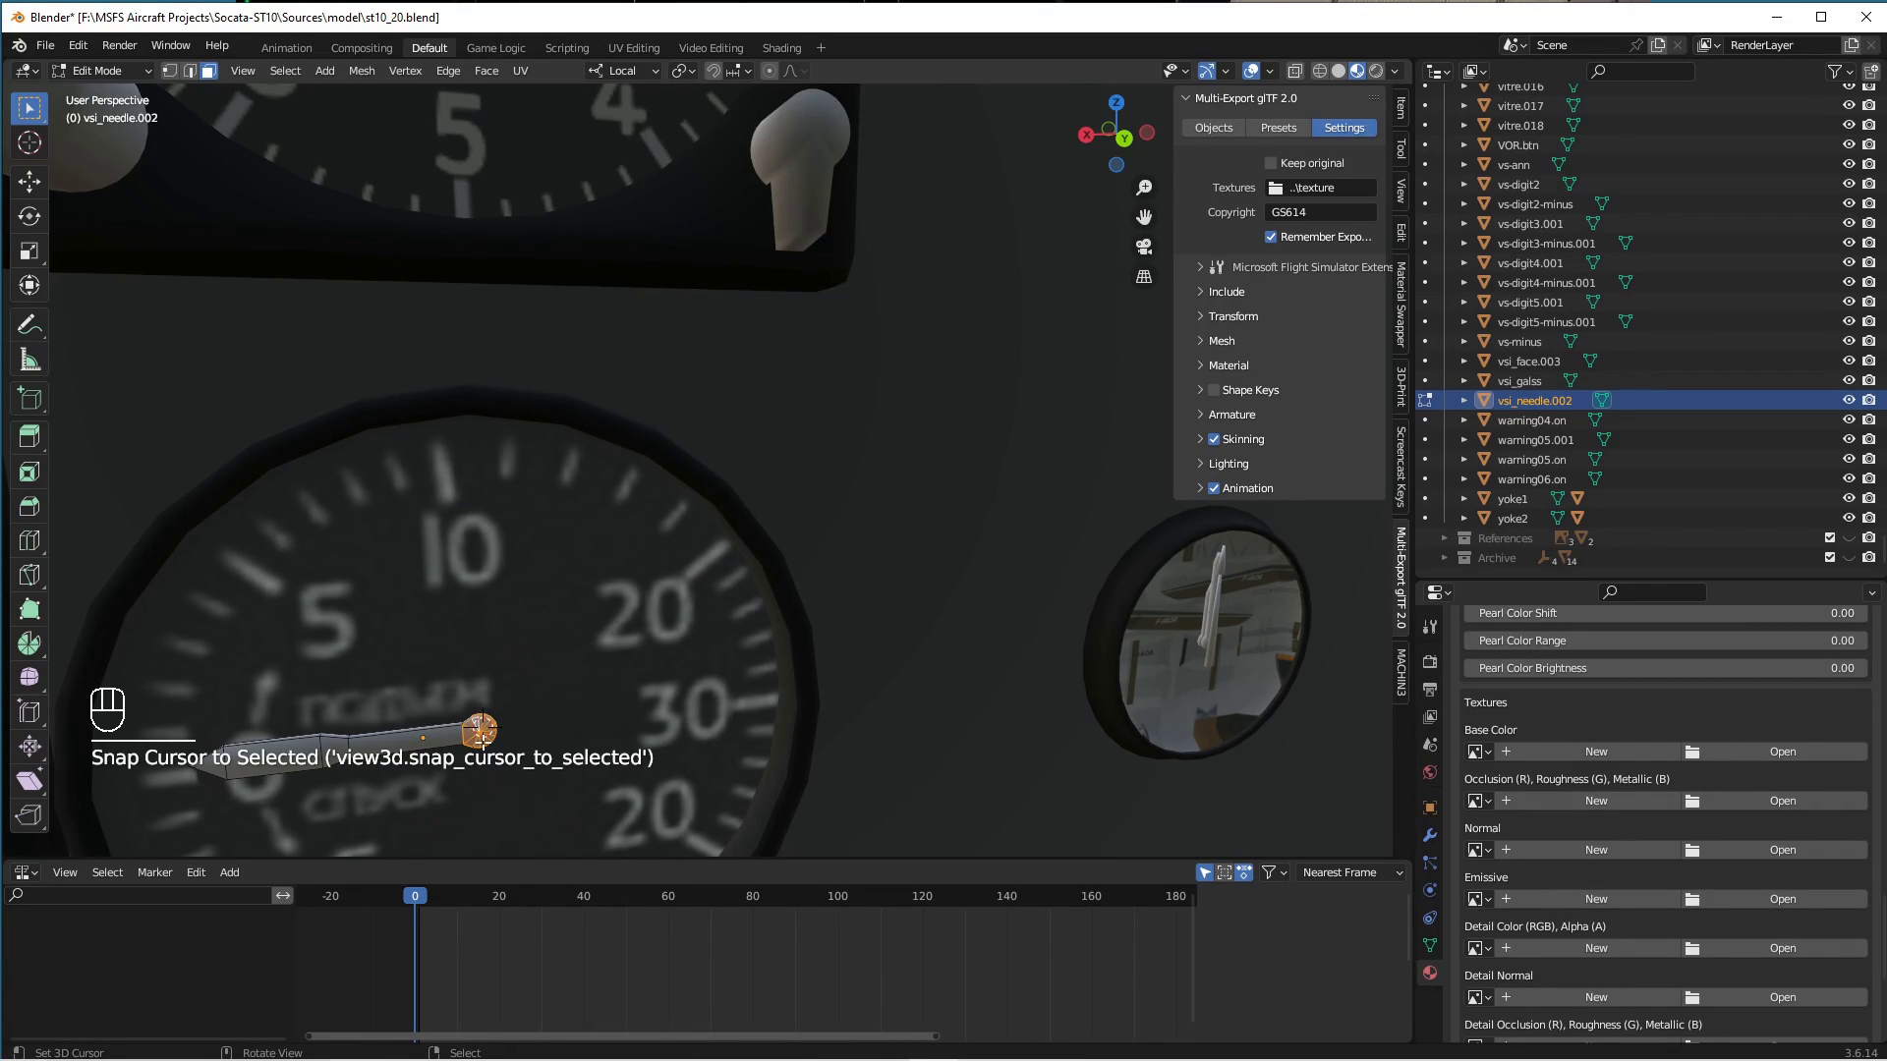
Switch the viewport to wireframe shading and the mesh selection mode to vertices.
middle_drag(552, 728, 552, 708)
scroll(439, 620, up, 3)
scroll(439, 621, down, 3)
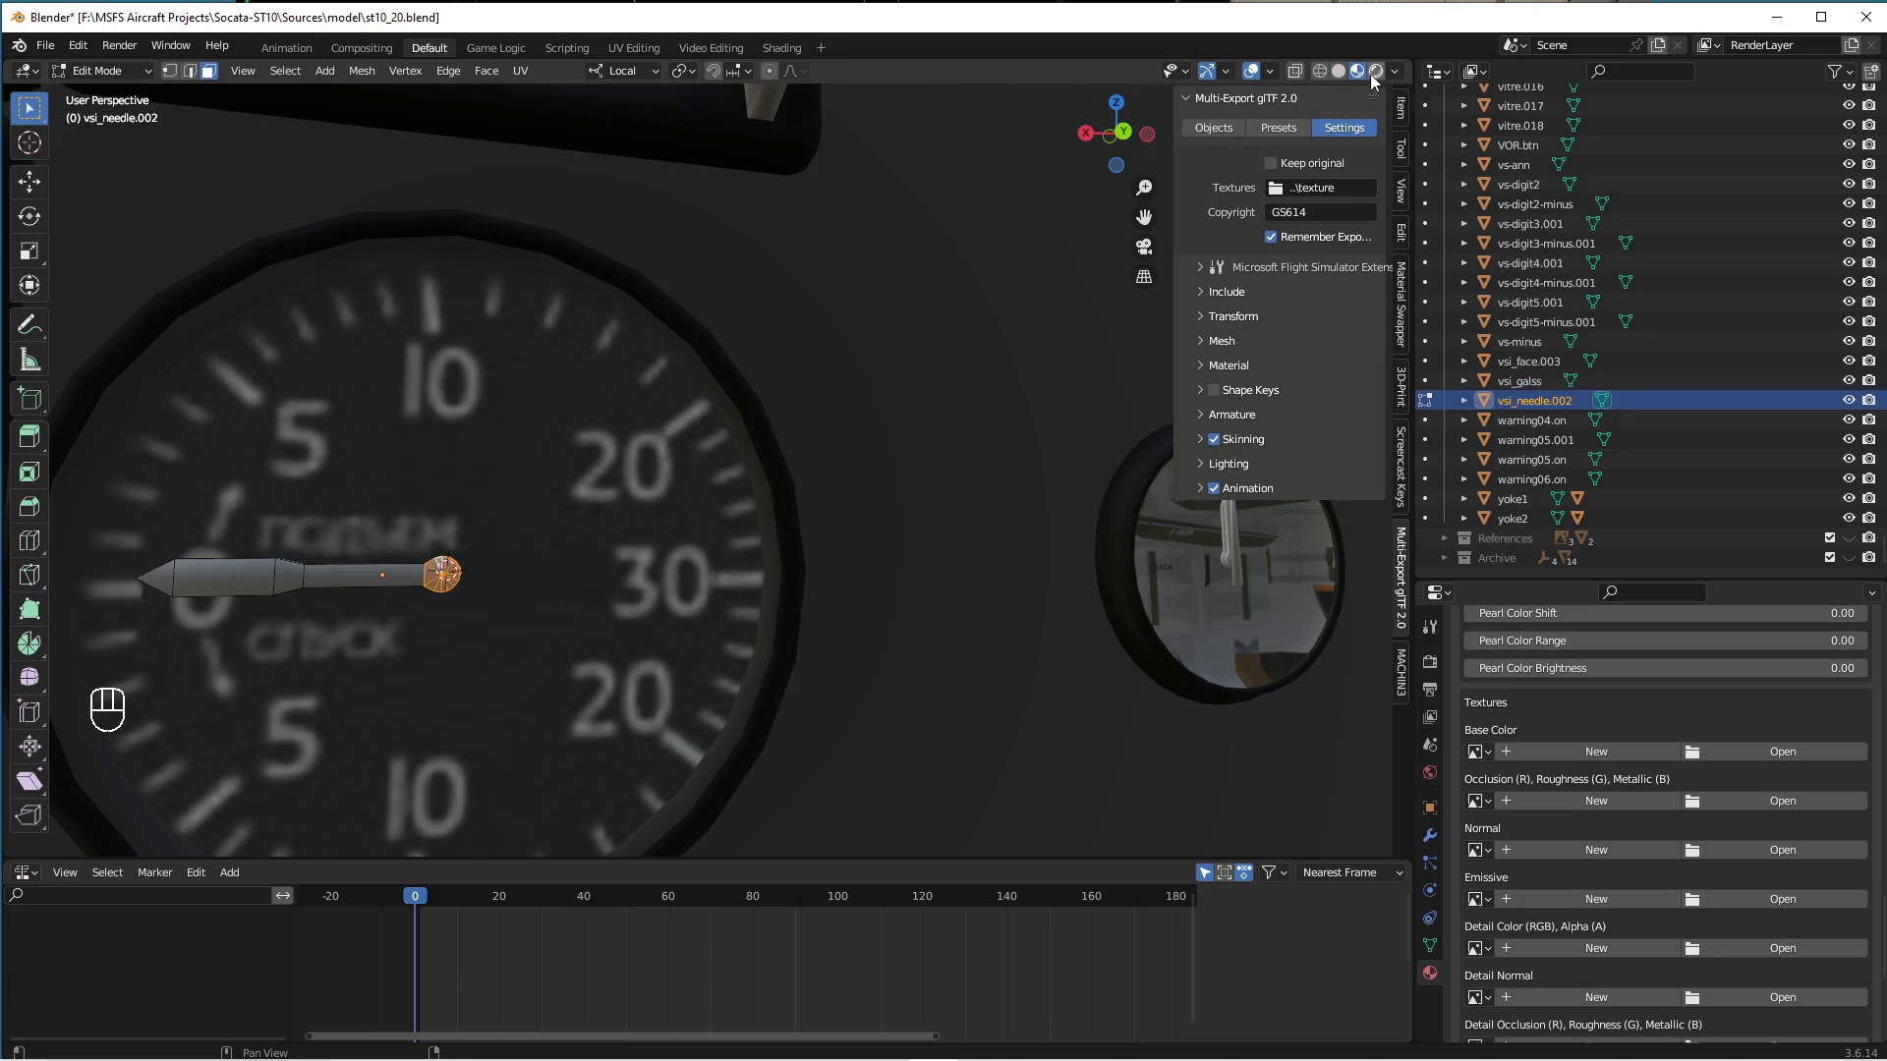
click(1319, 70)
click(453, 623)
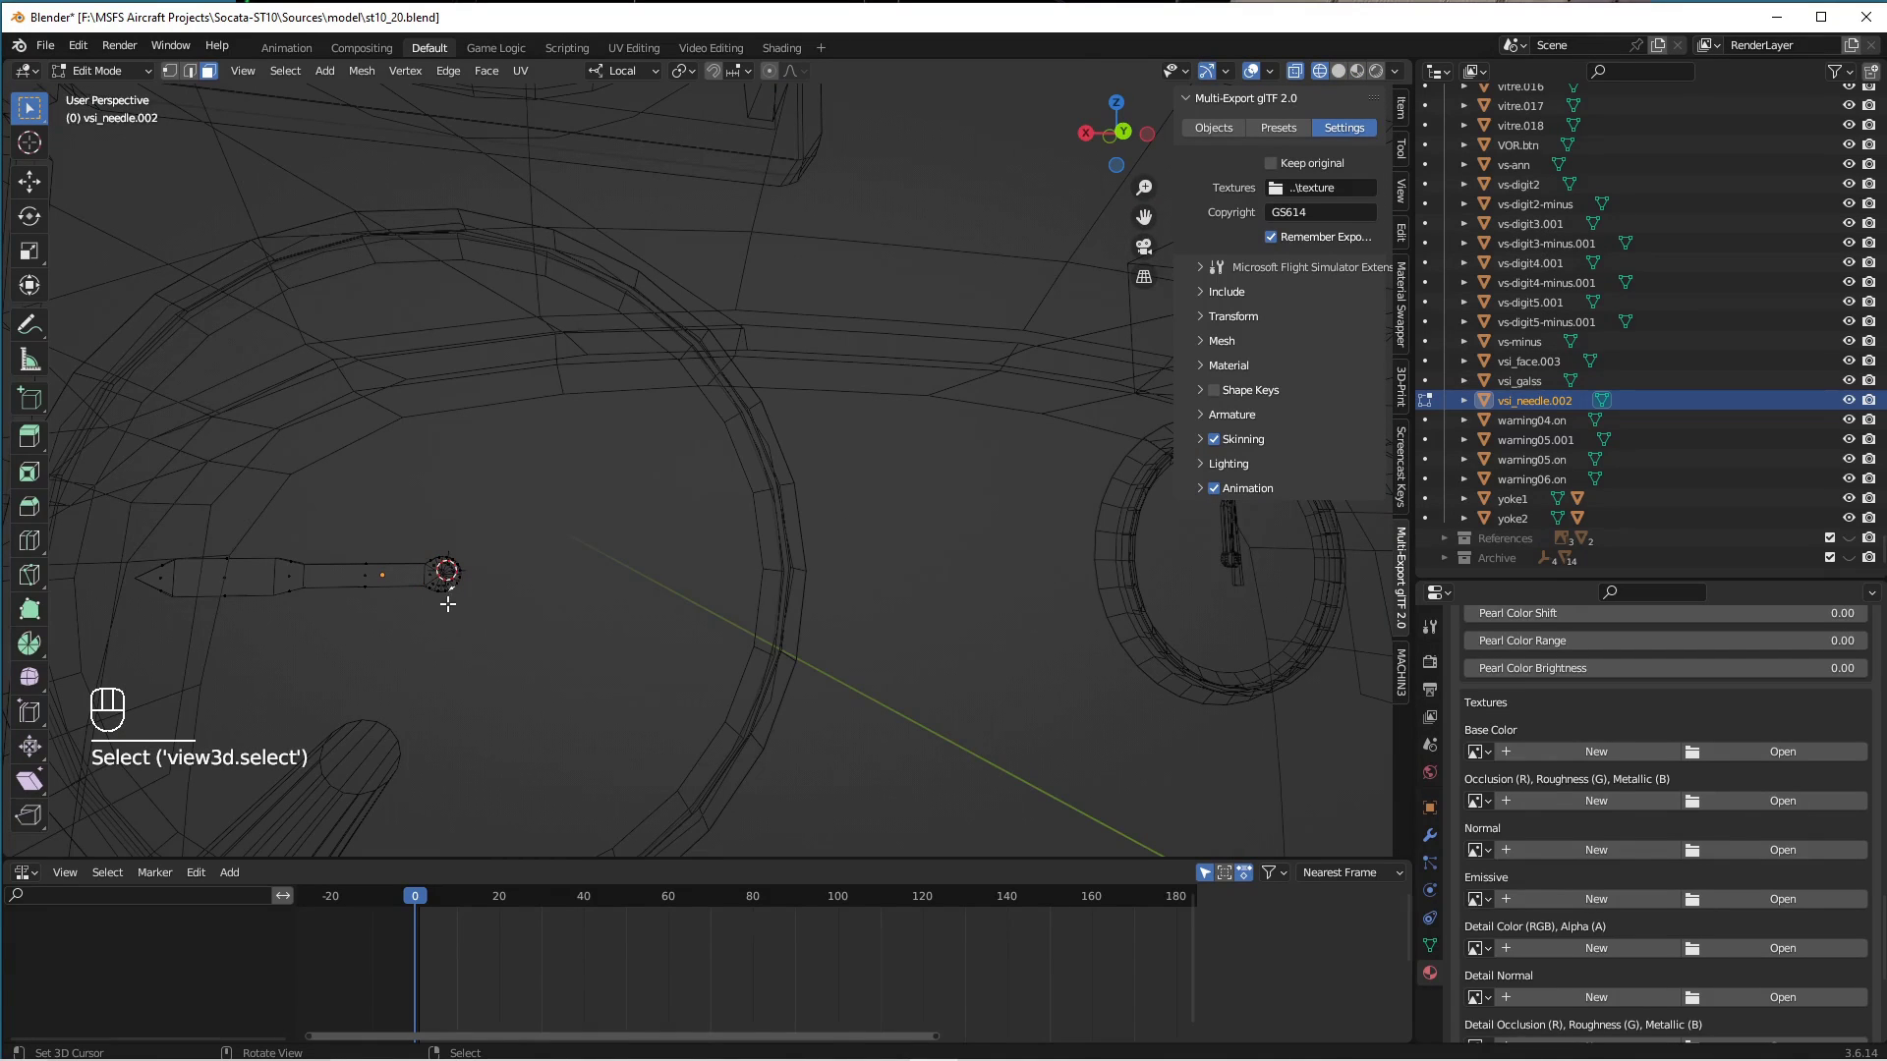
key(b)
right_click(227, 168)
click(170, 72)
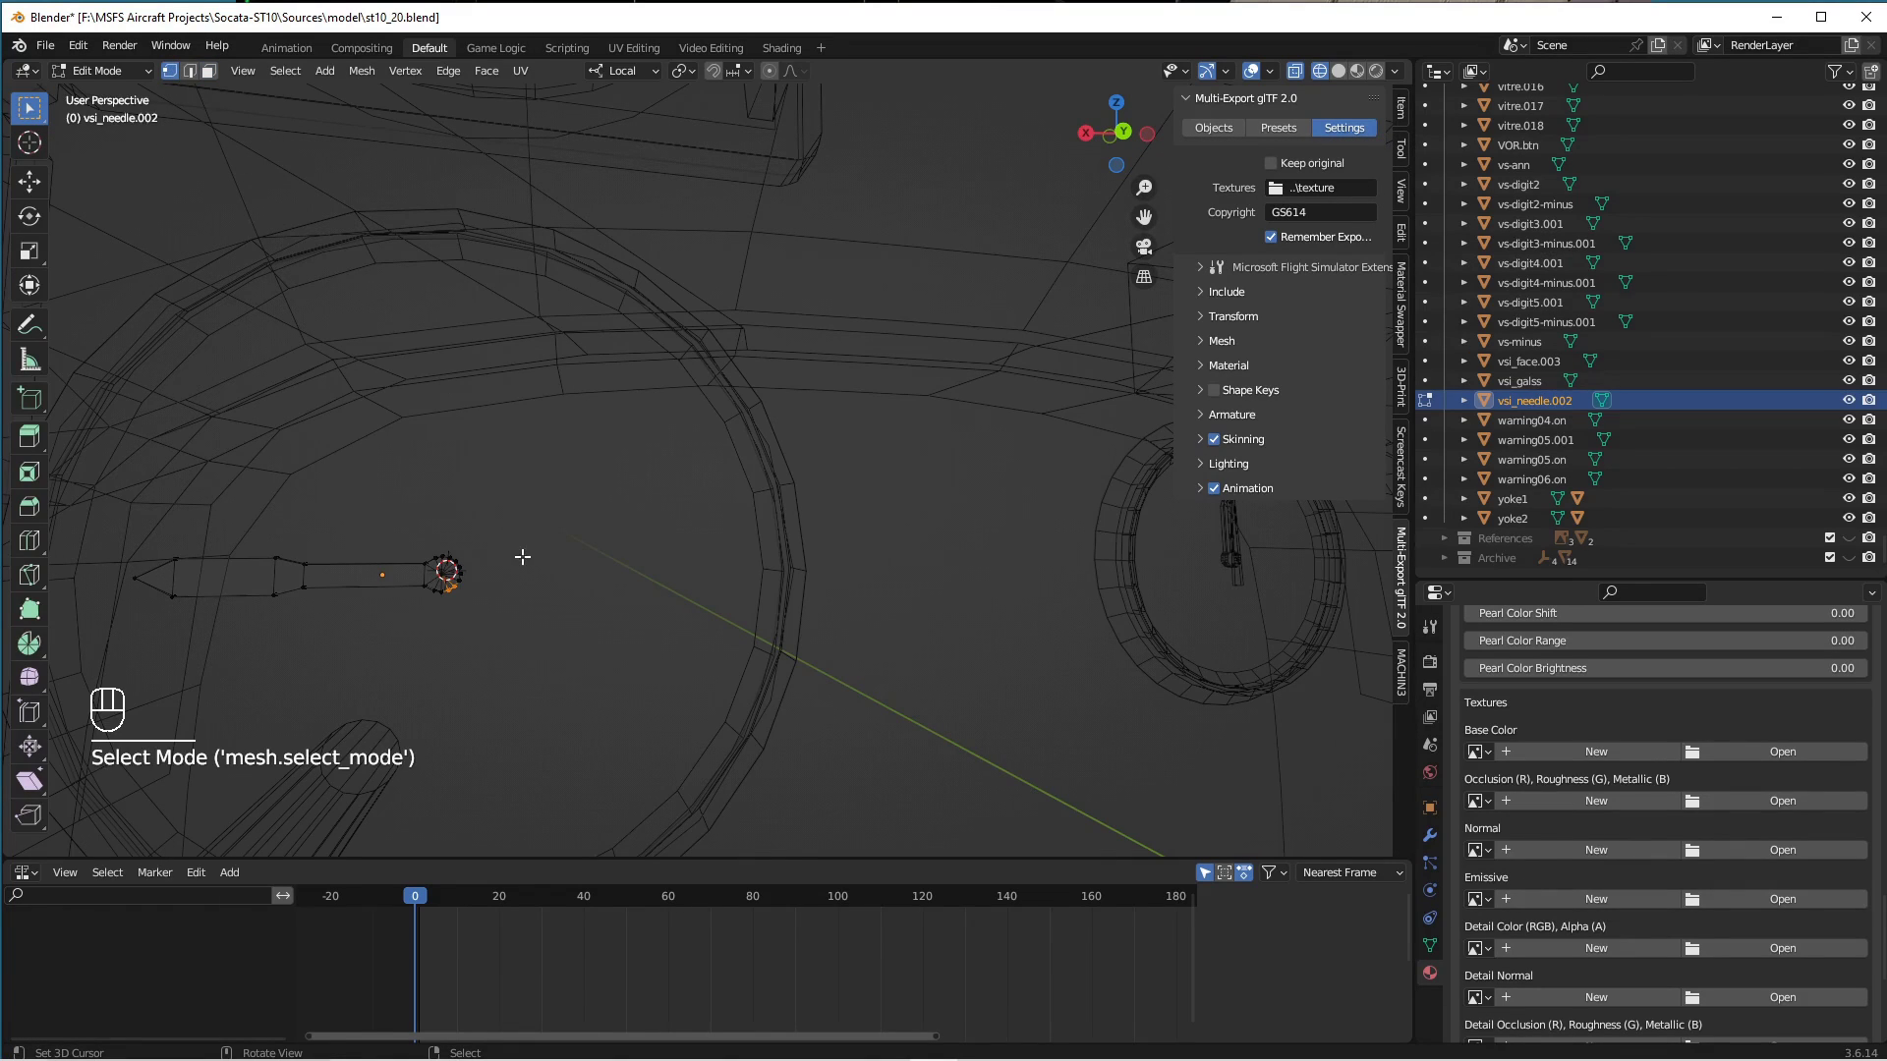
Select all vertices of the needle's round hub, snap the 3D cursor to them and check its position up close.
drag(415, 532, 486, 619)
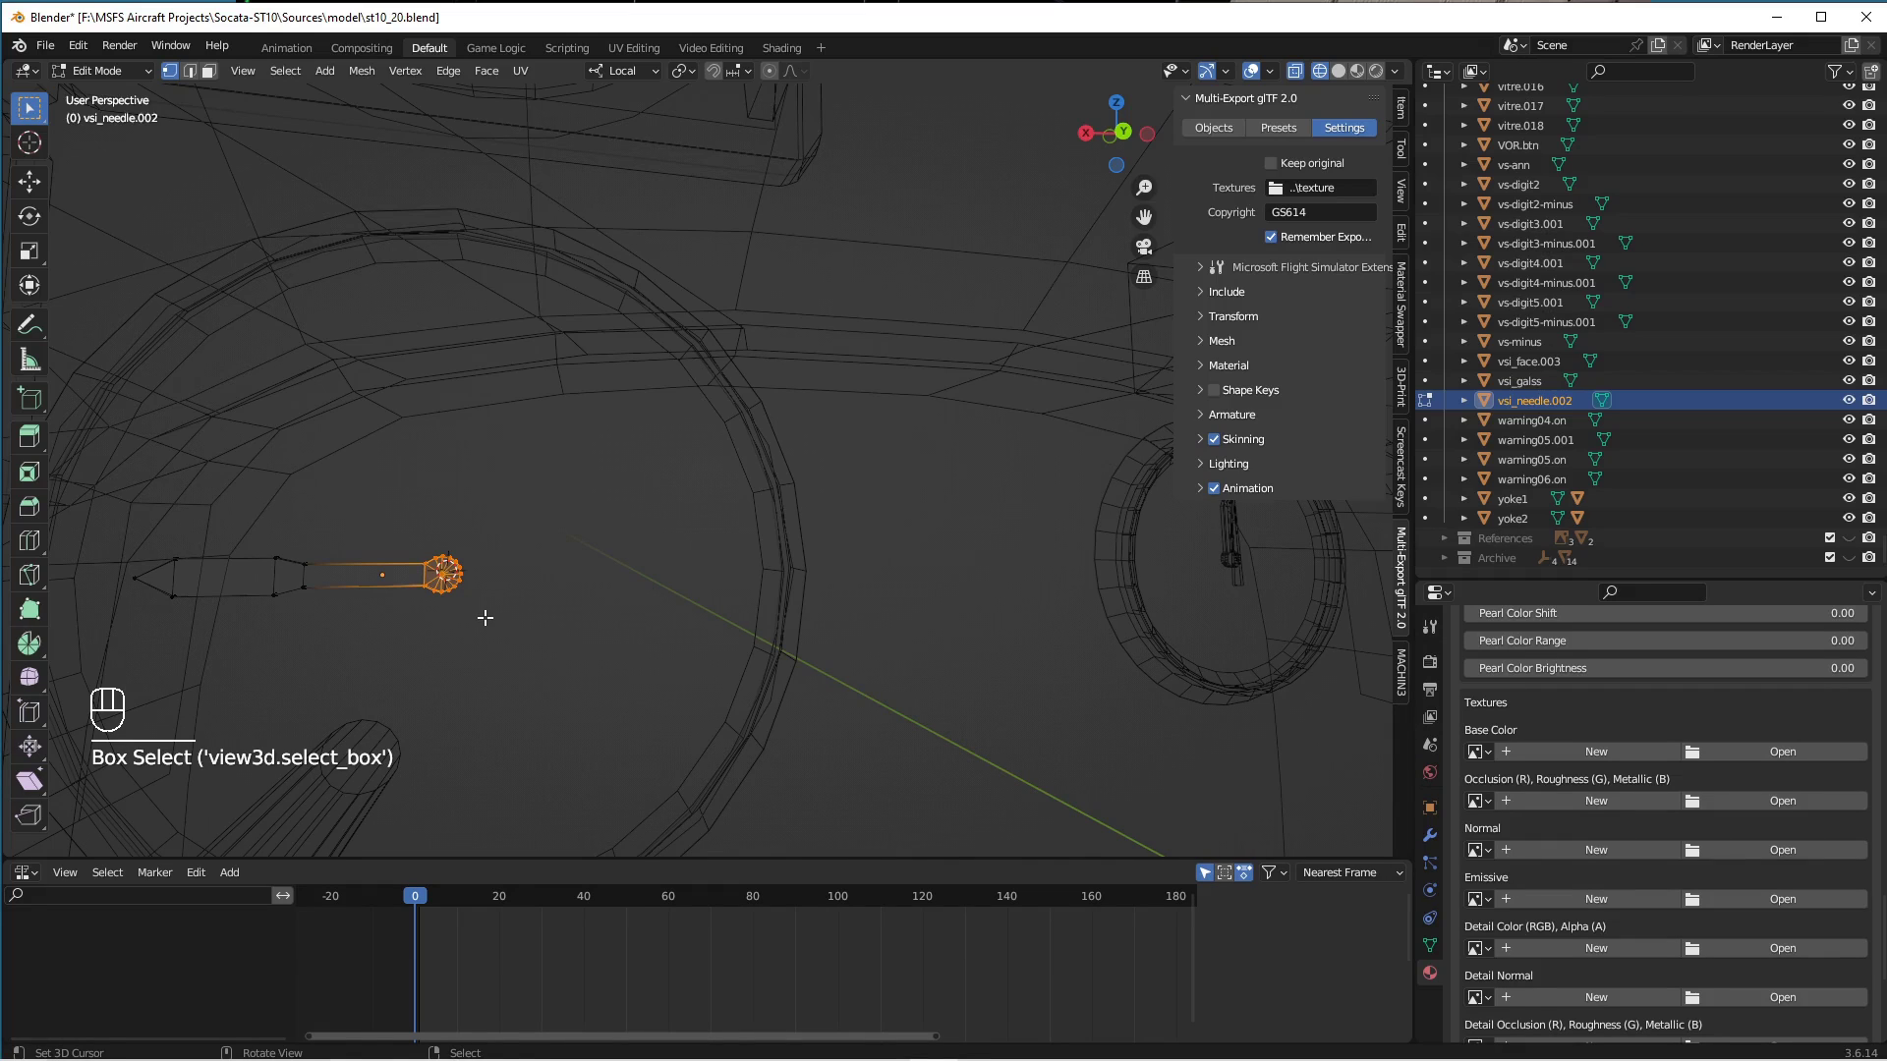
key(shift+s)
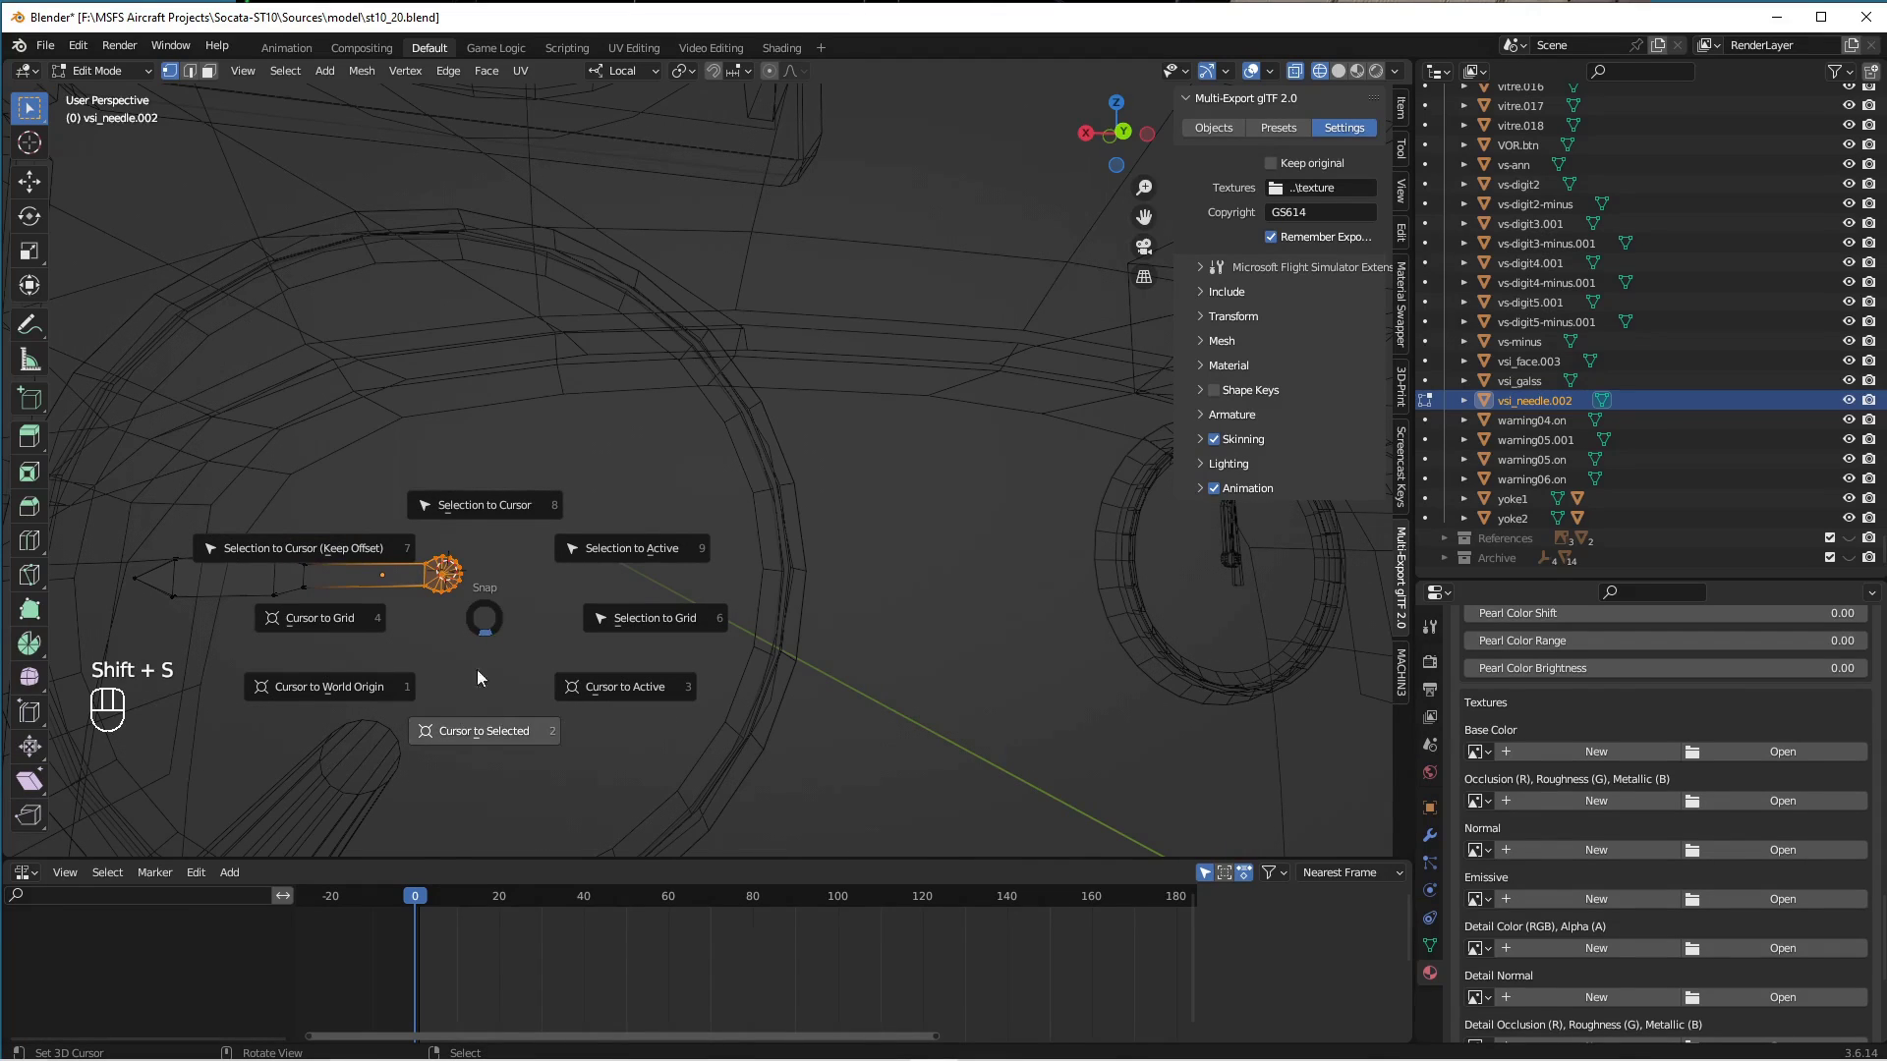
click(494, 727)
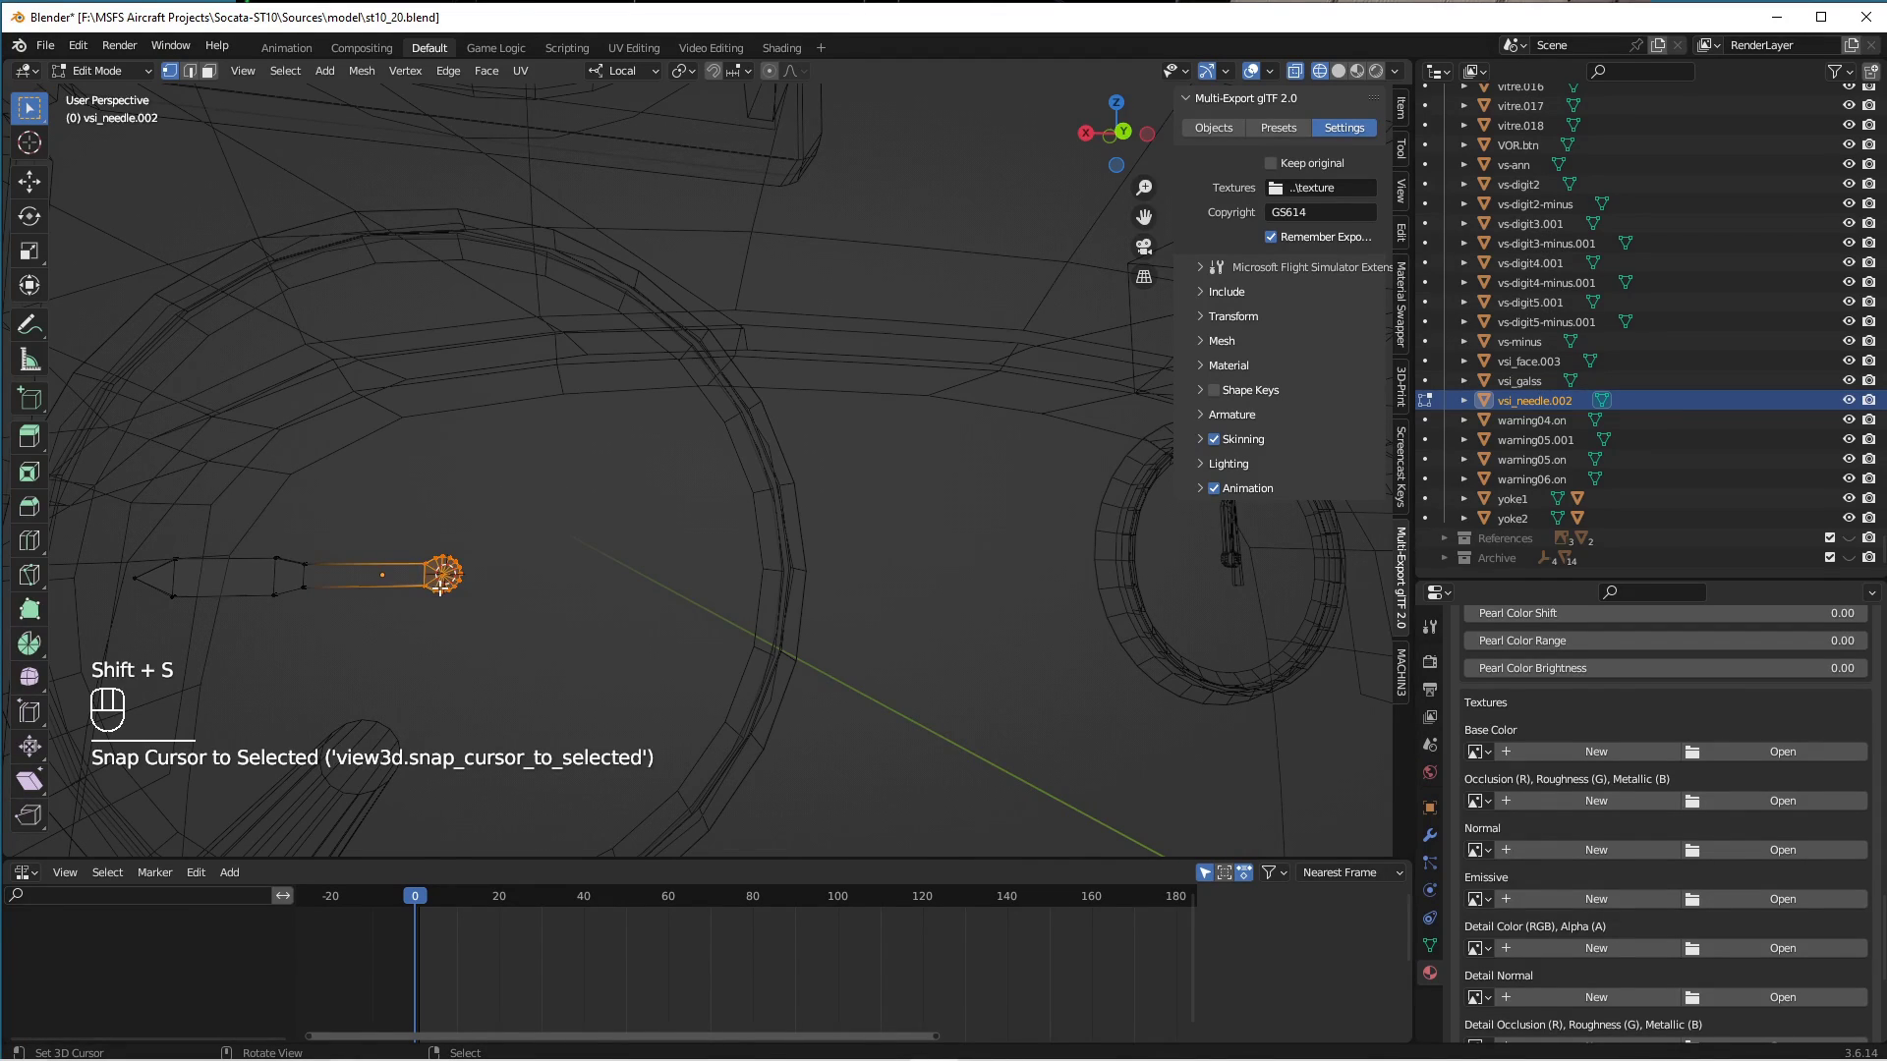
scroll(438, 586, up, 3)
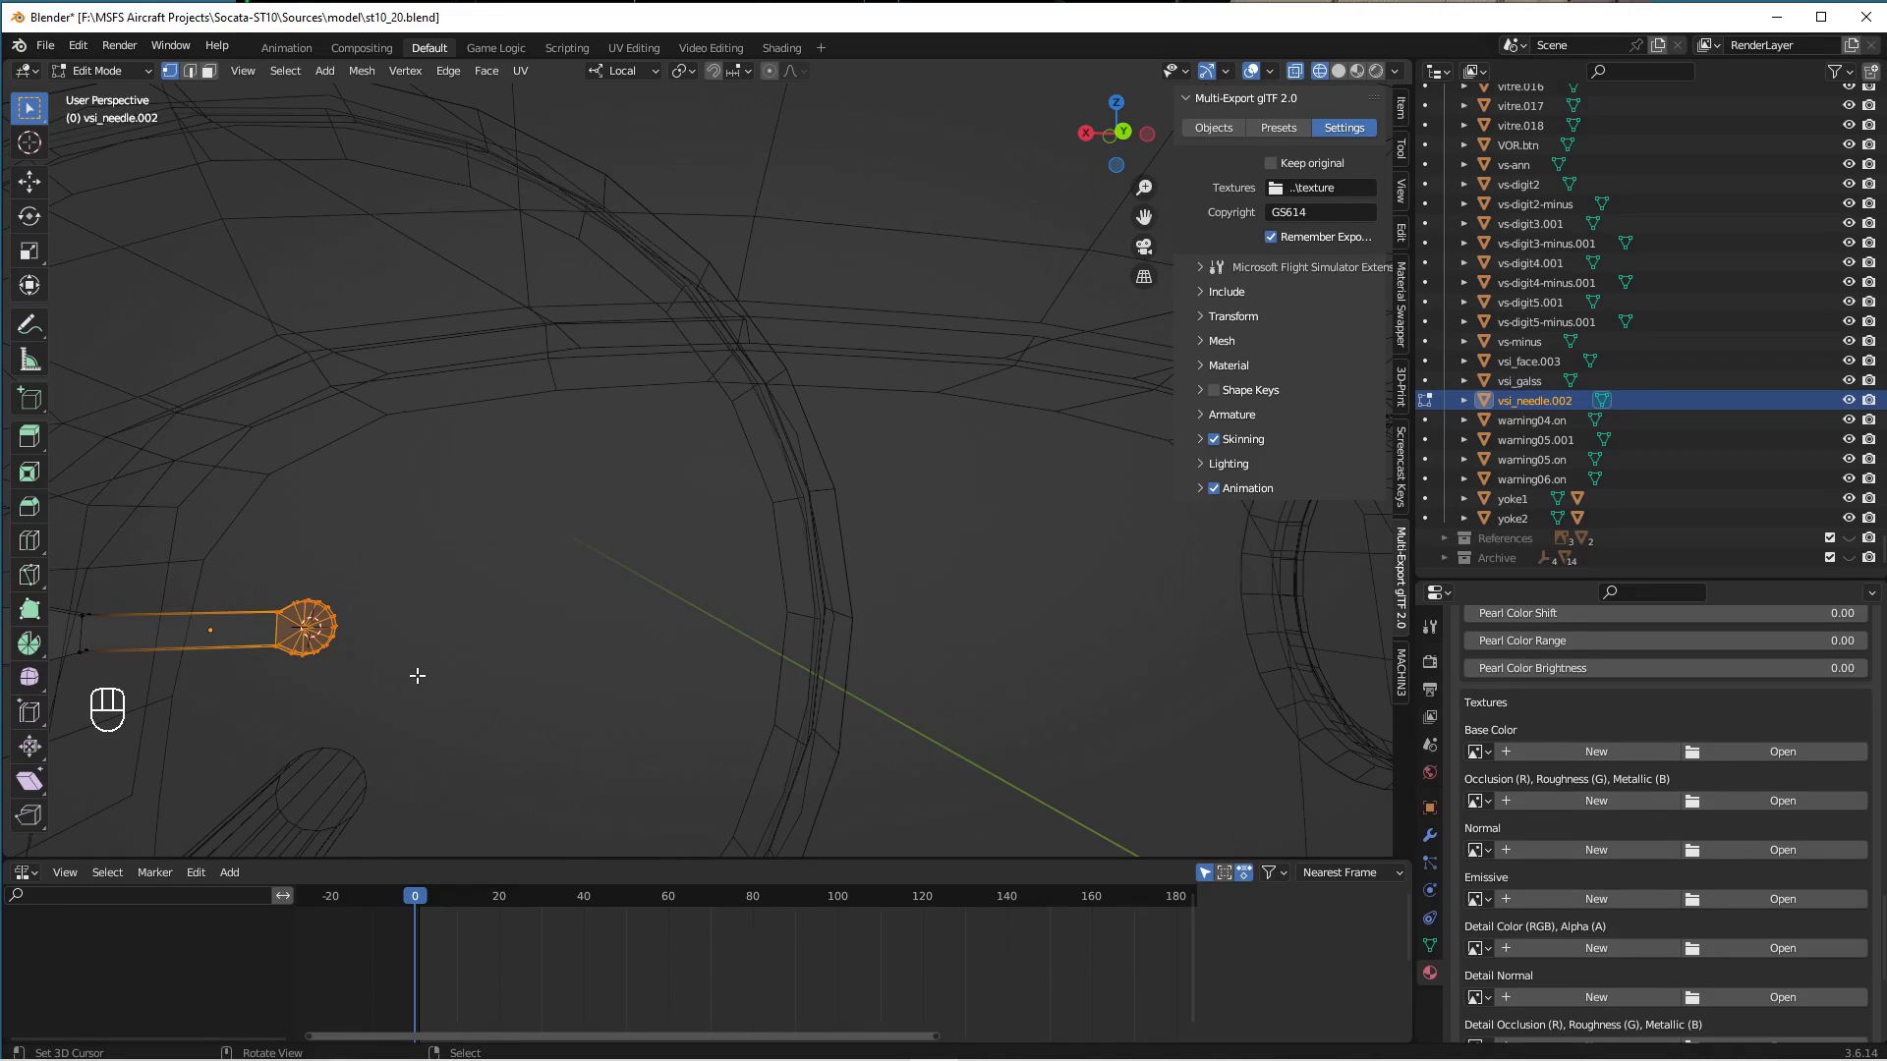
key(KP_Decimal)
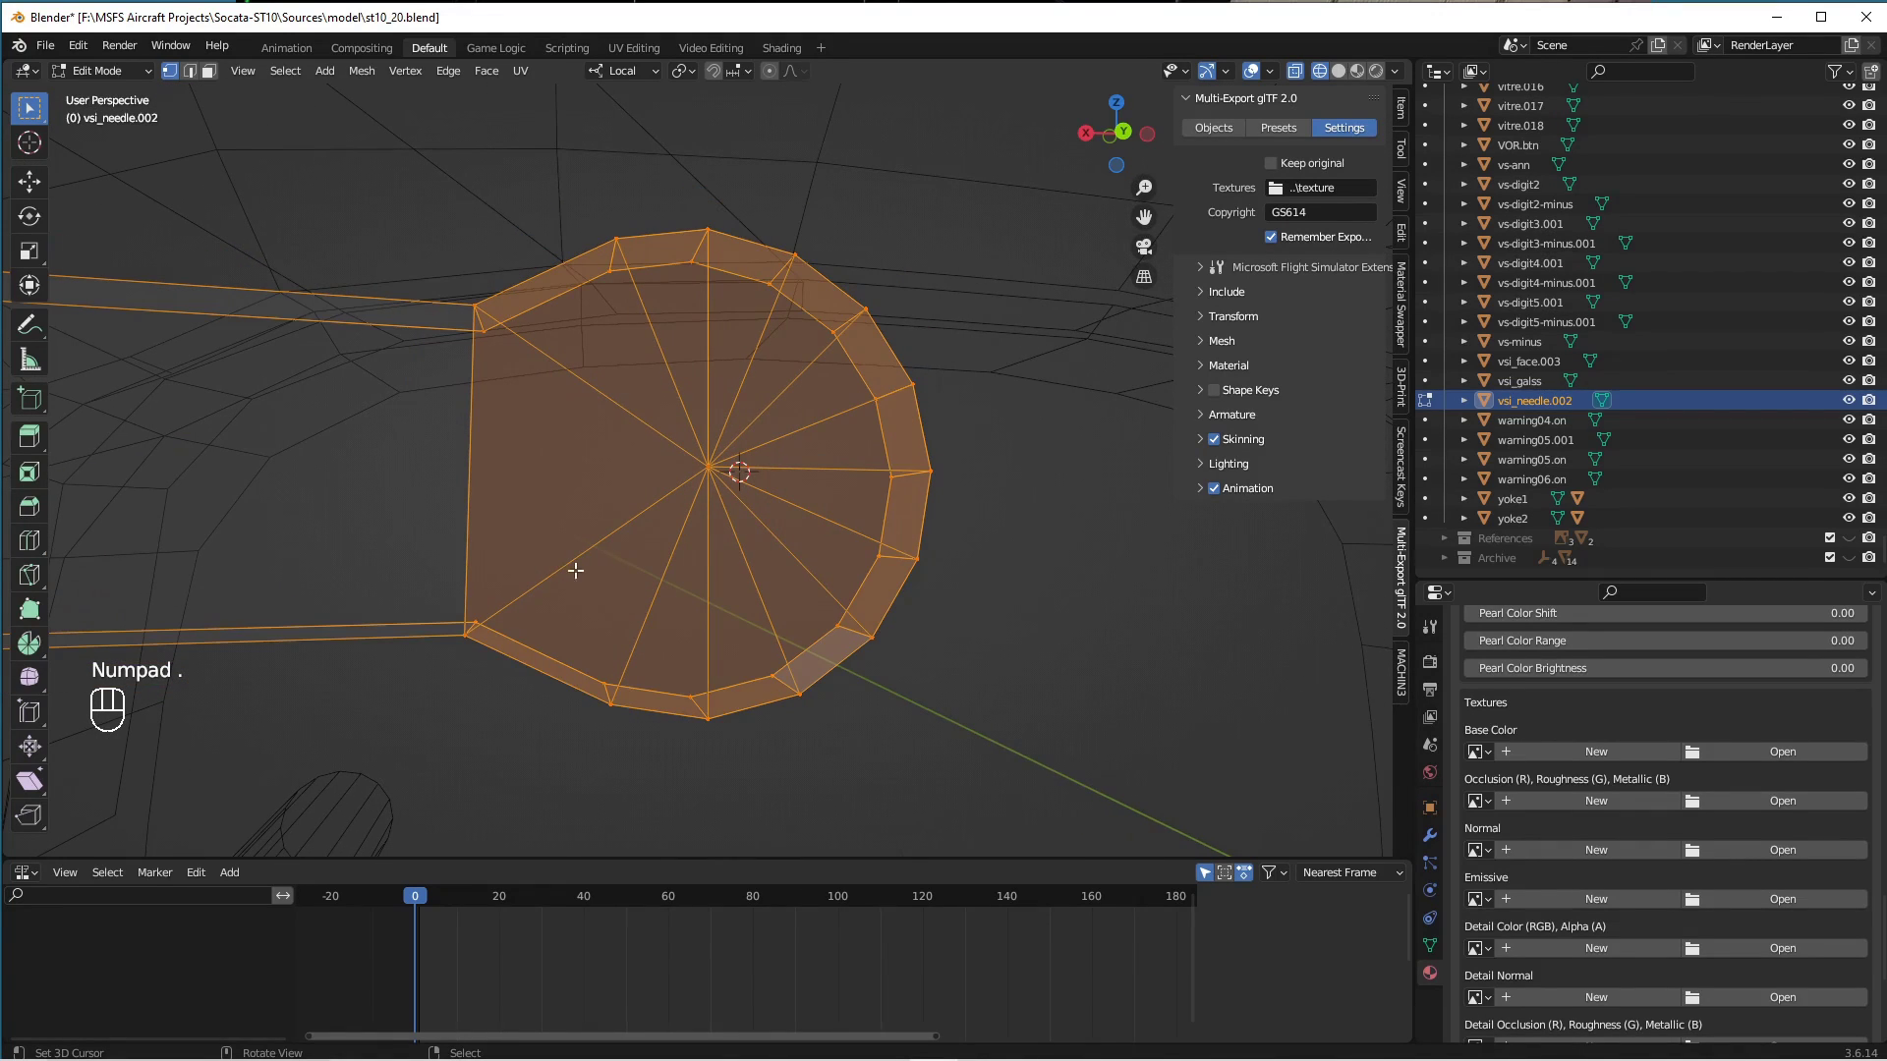
mouse_move(1111, 597)
middle_down()
mouse_move(1078, 589)
mouse_move(1064, 613)
mouse_move(1065, 720)
mouse_move(1085, 610)
middle_up()
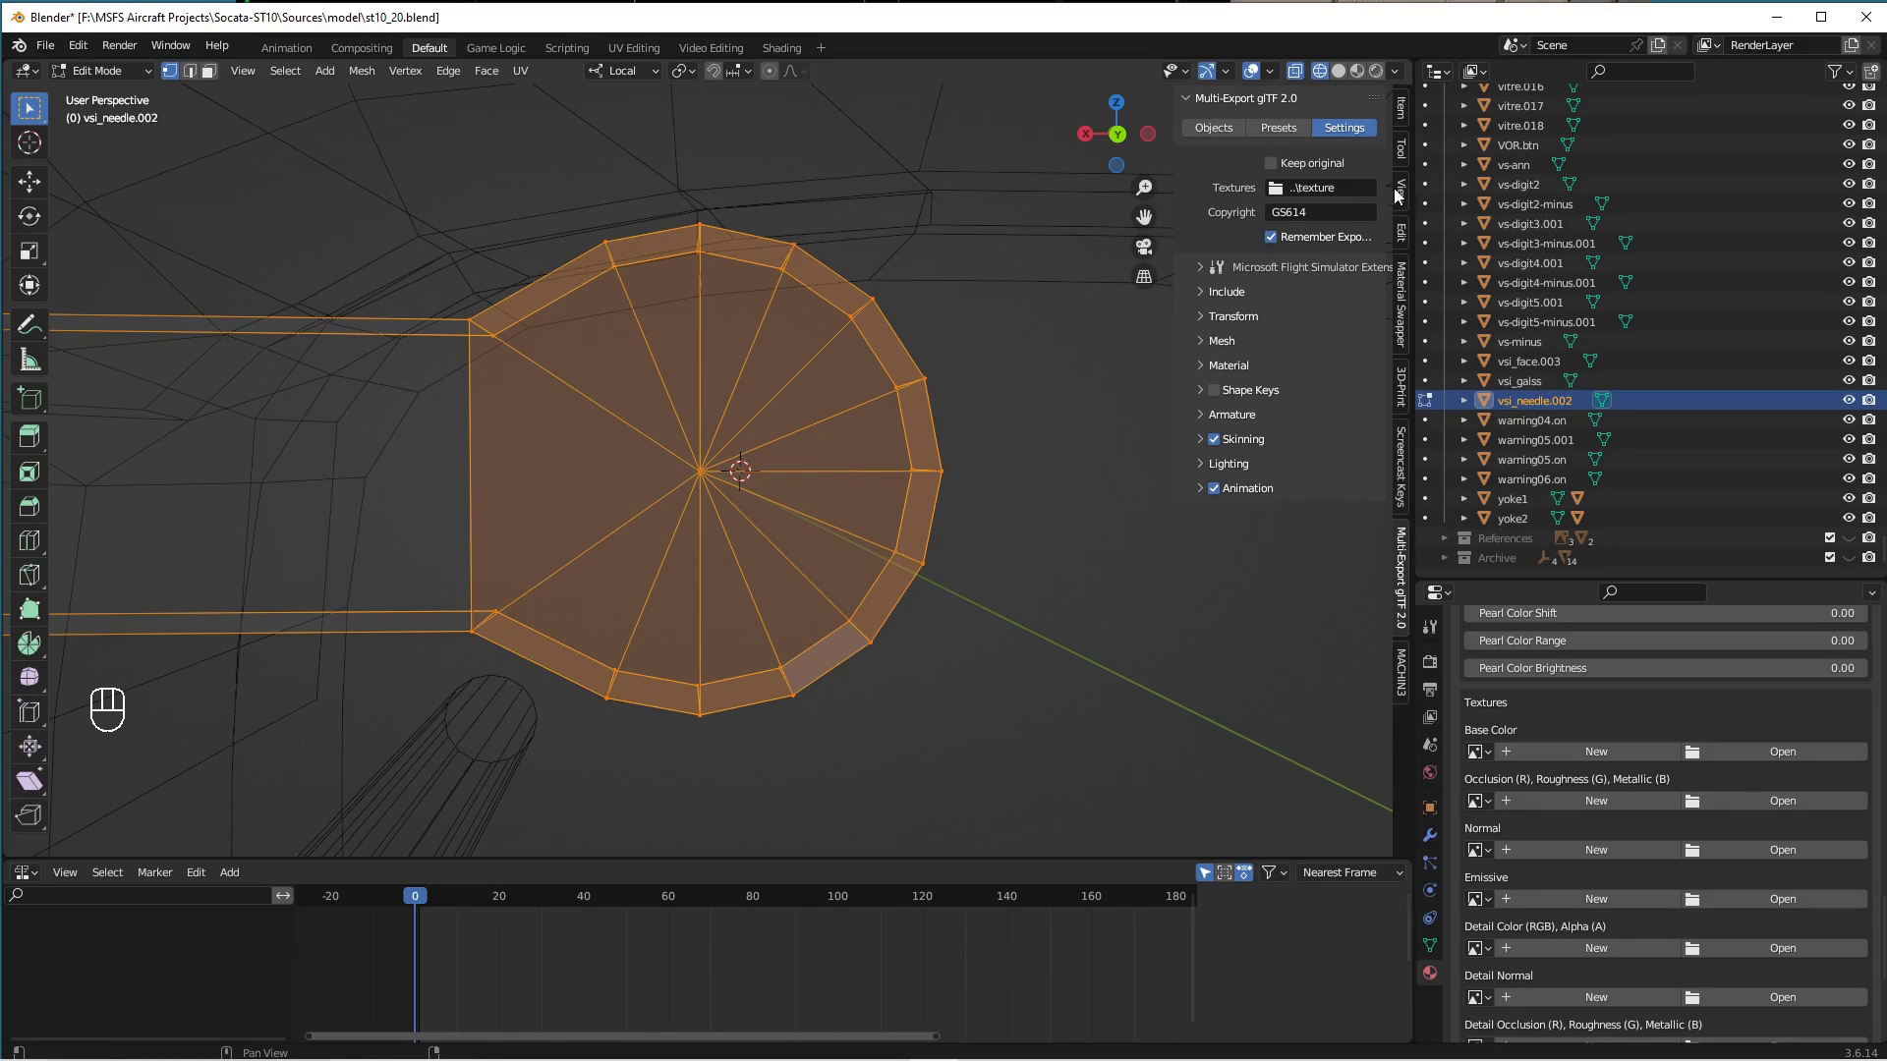
Show the transform values of vsi_needle.002 in Object Mode with the needle selected.
click(1402, 149)
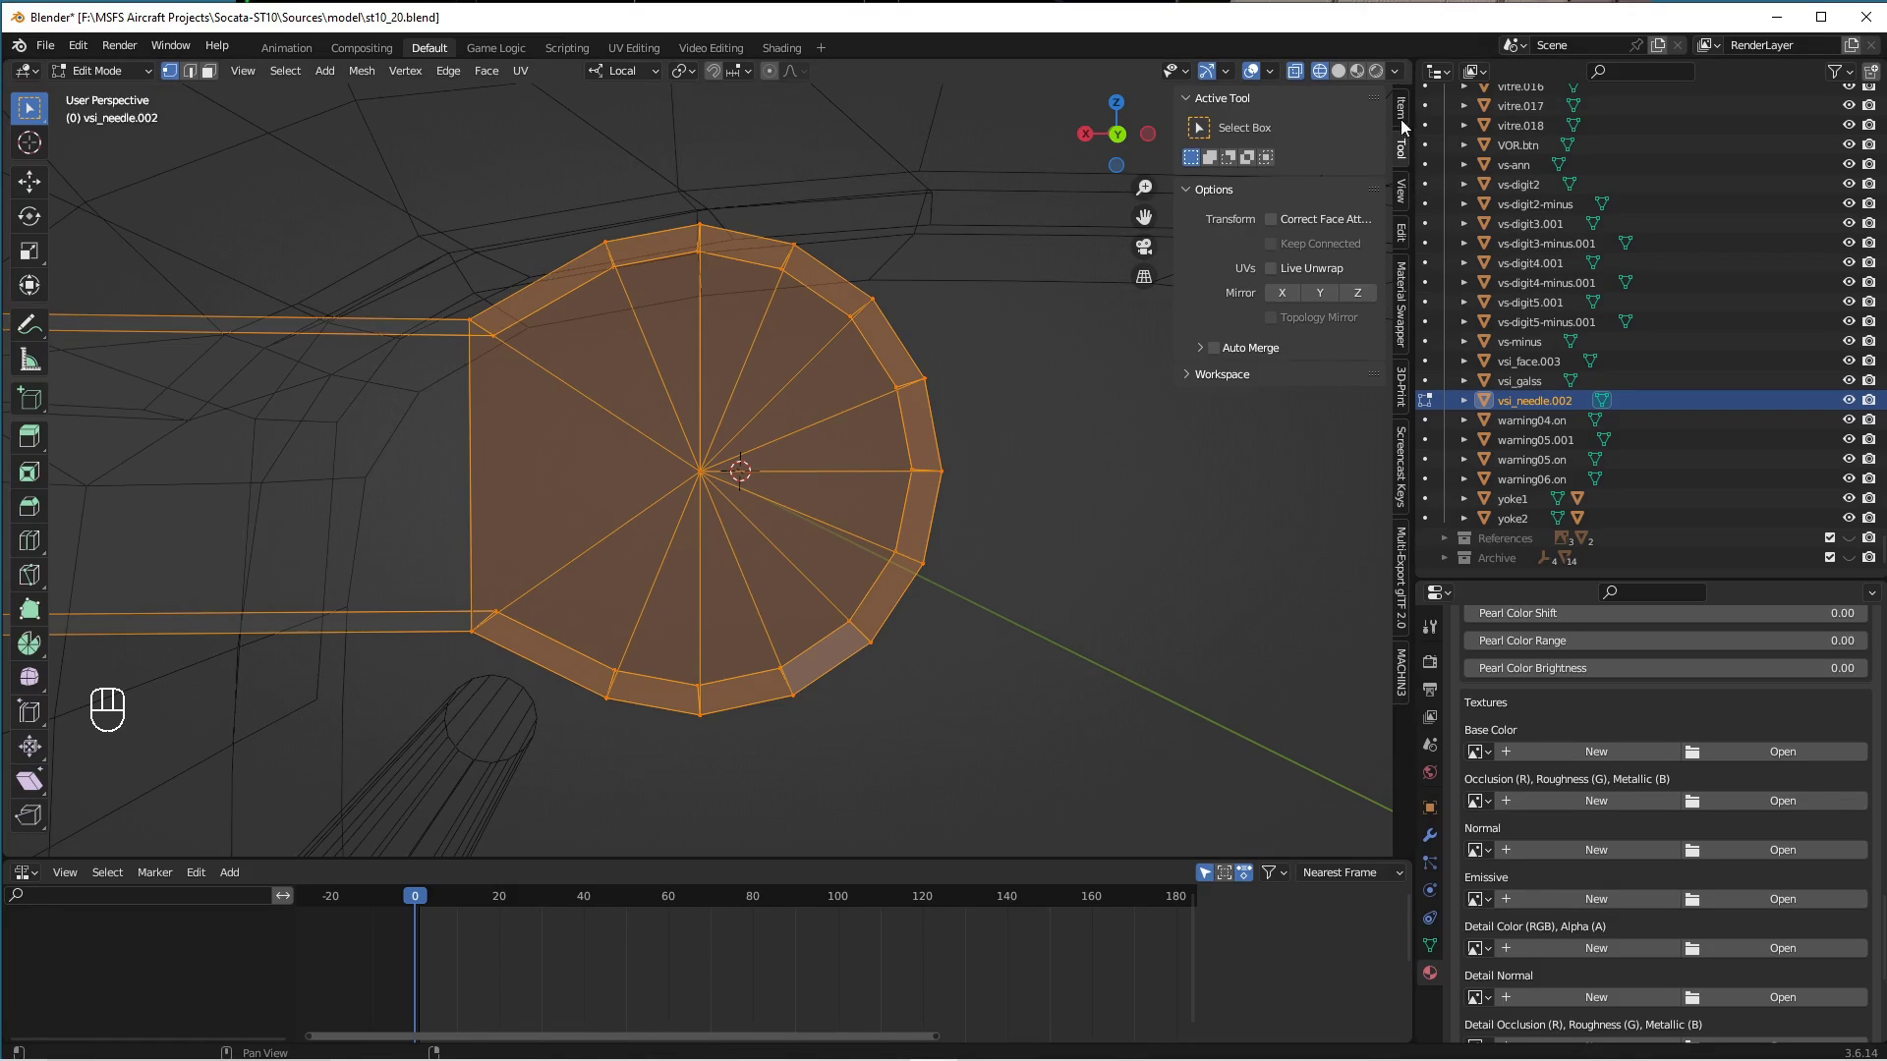
click(1400, 104)
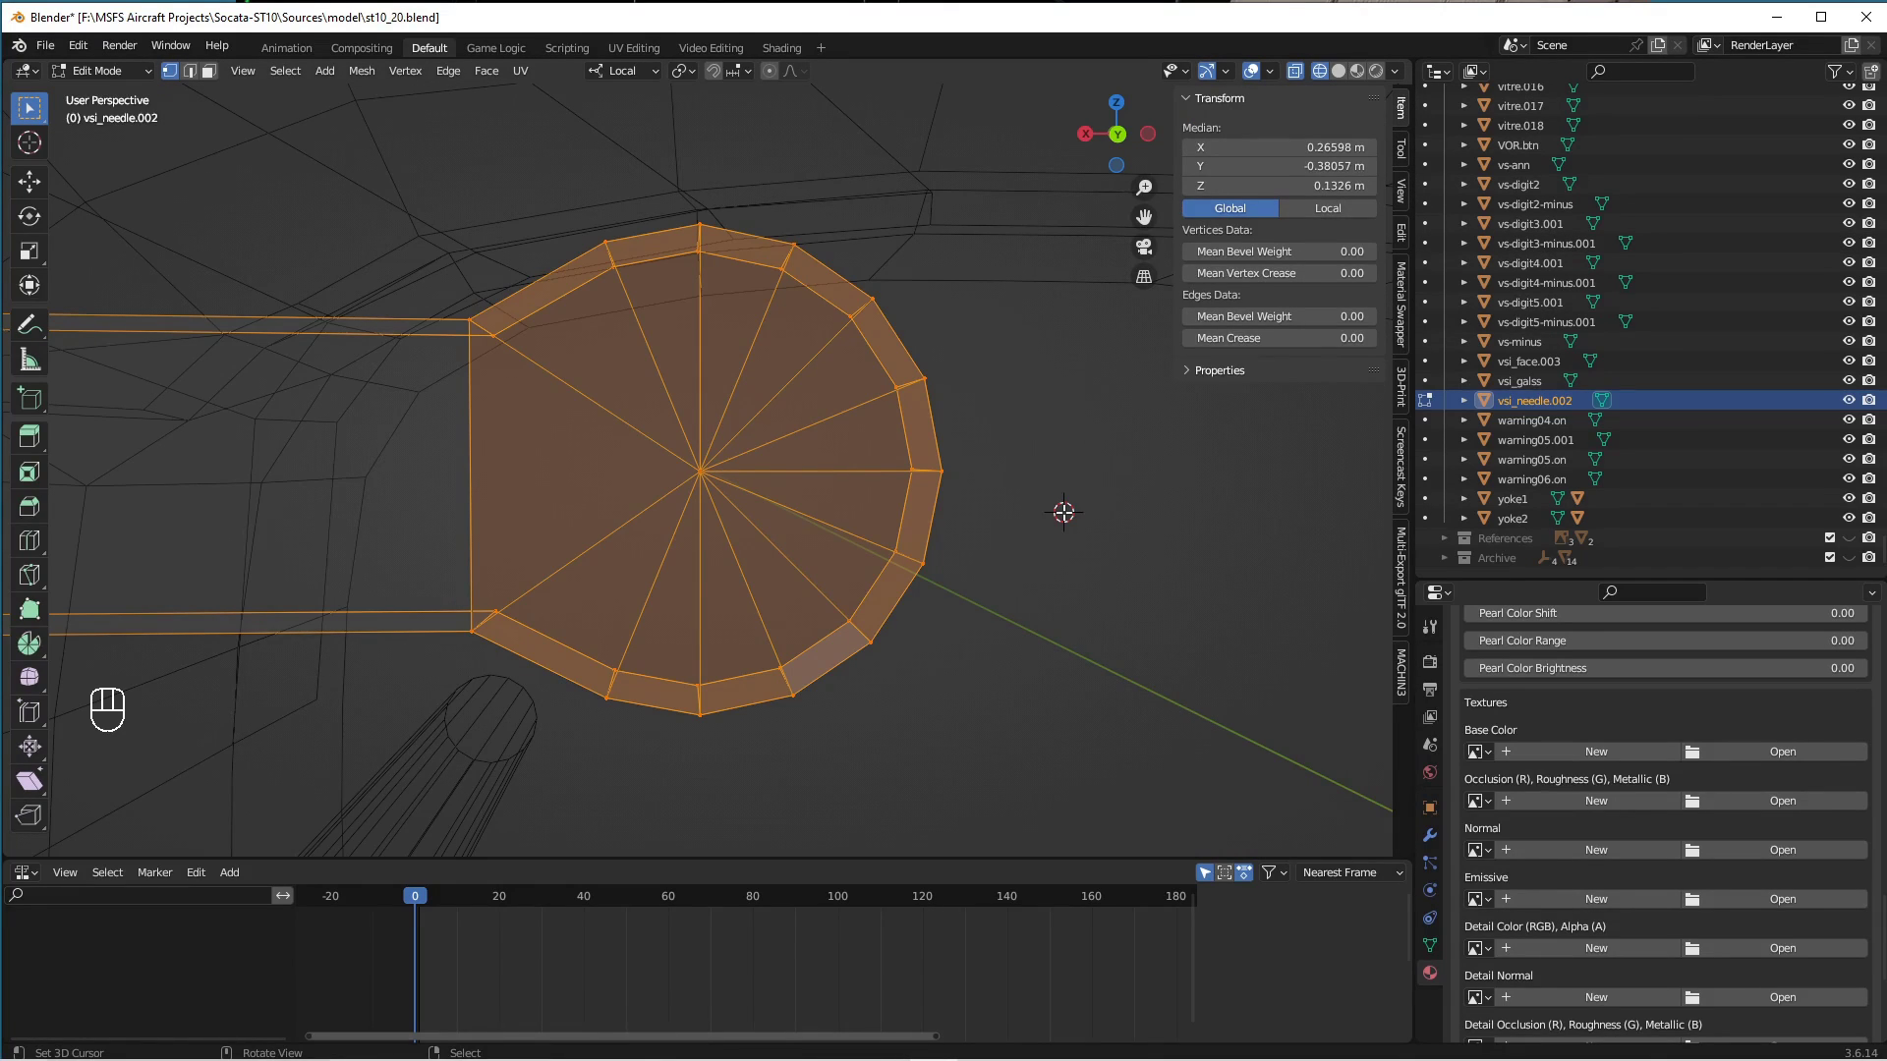
key(Tab)
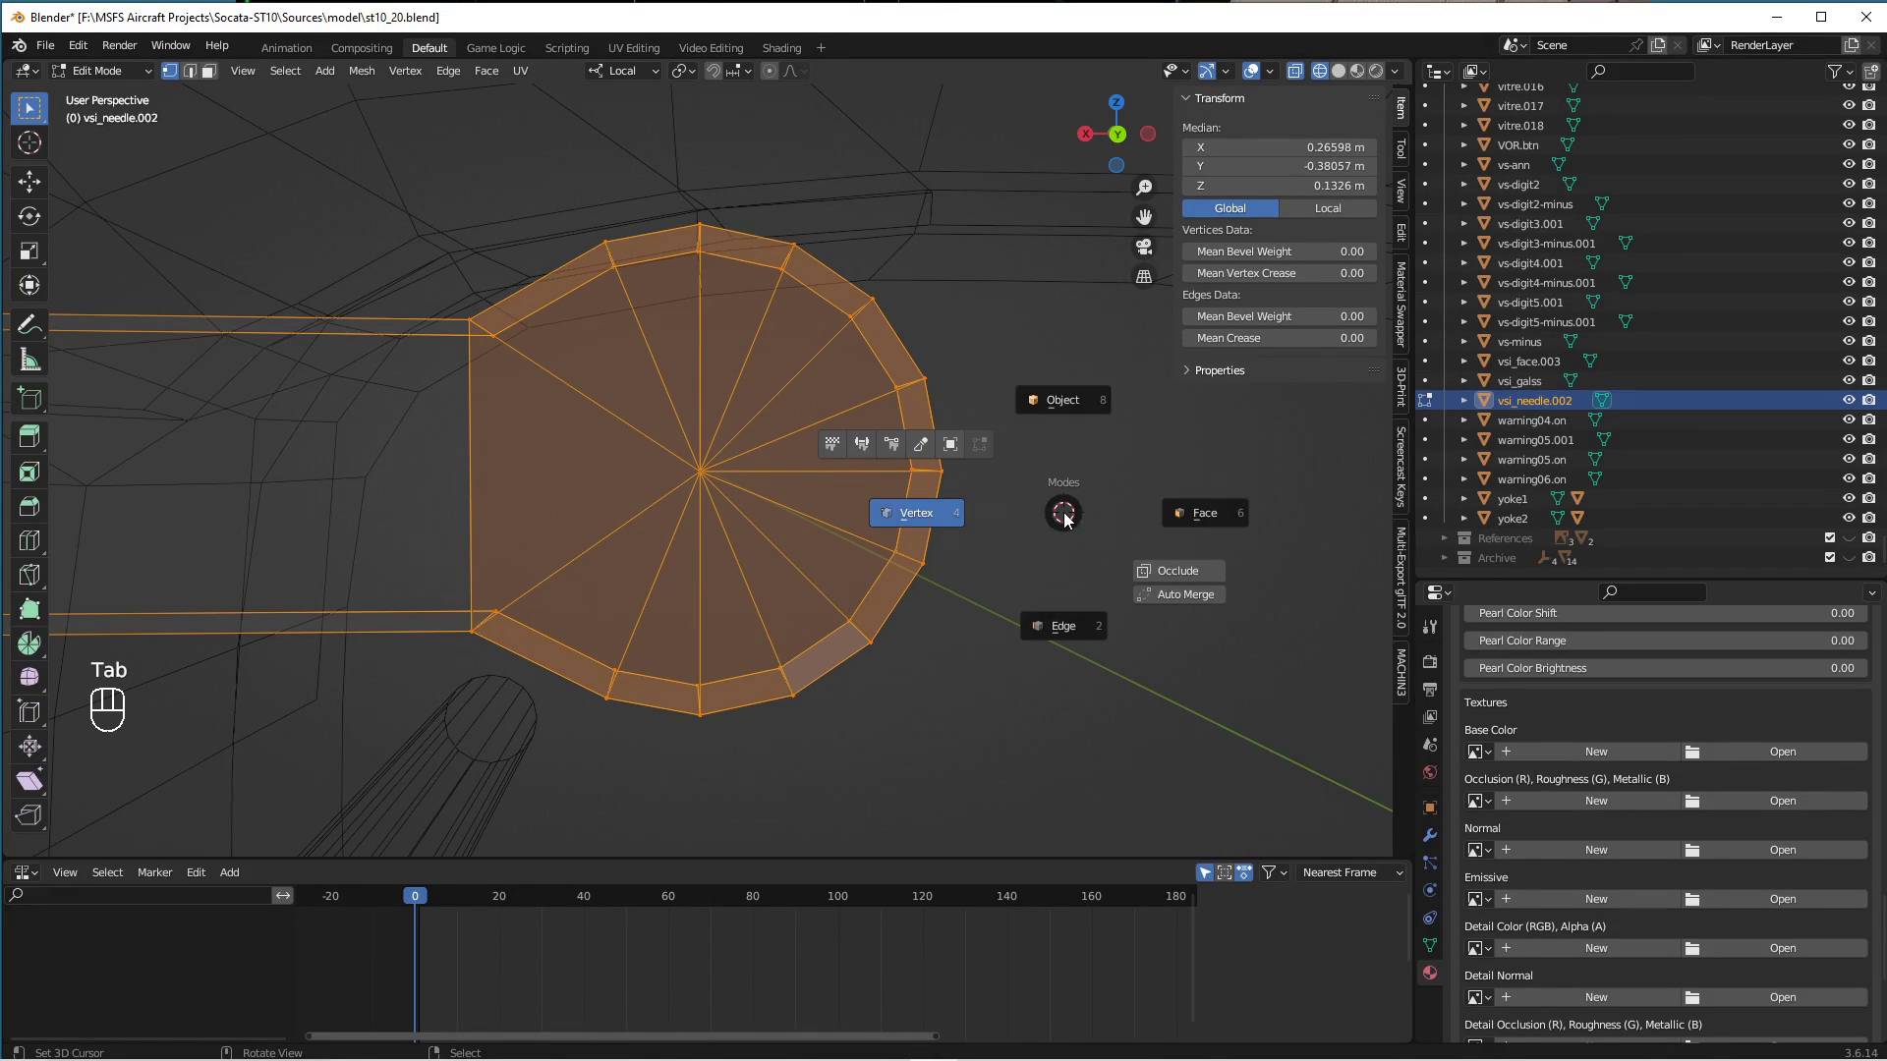
click(1070, 401)
click(780, 485)
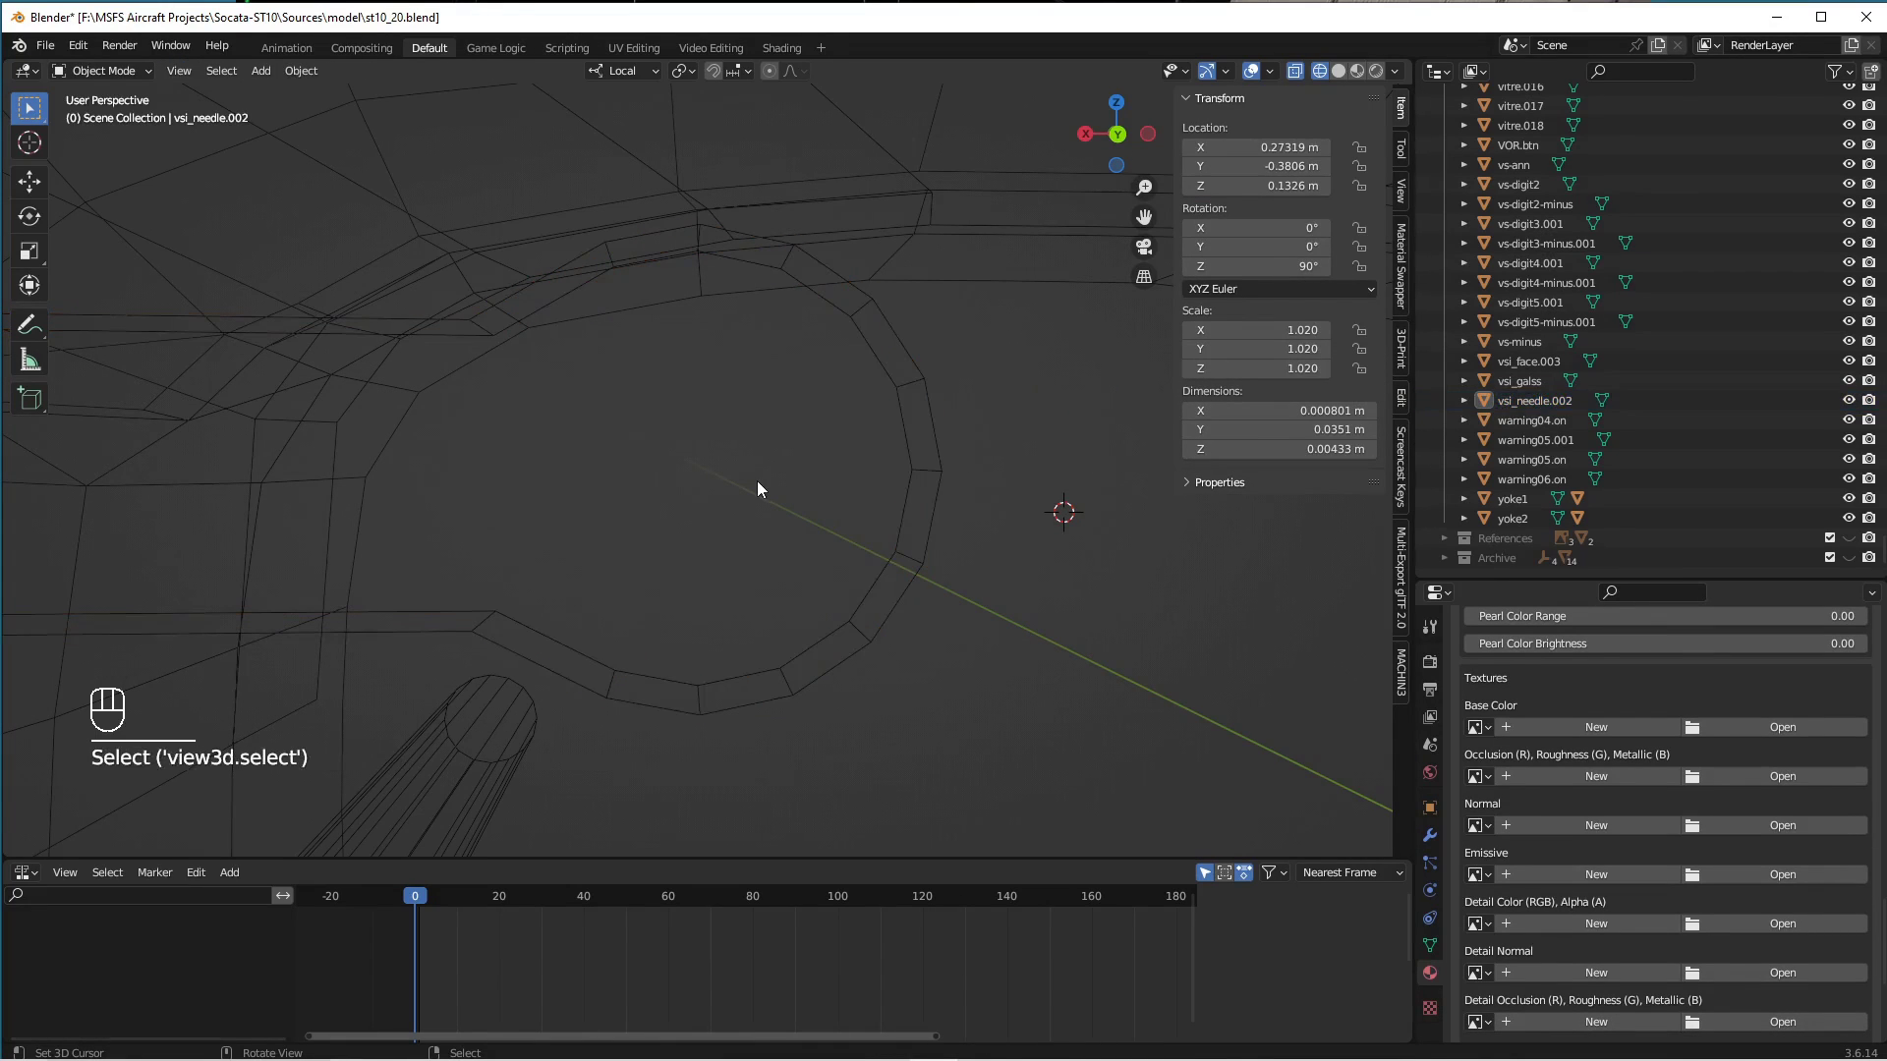
click(936, 462)
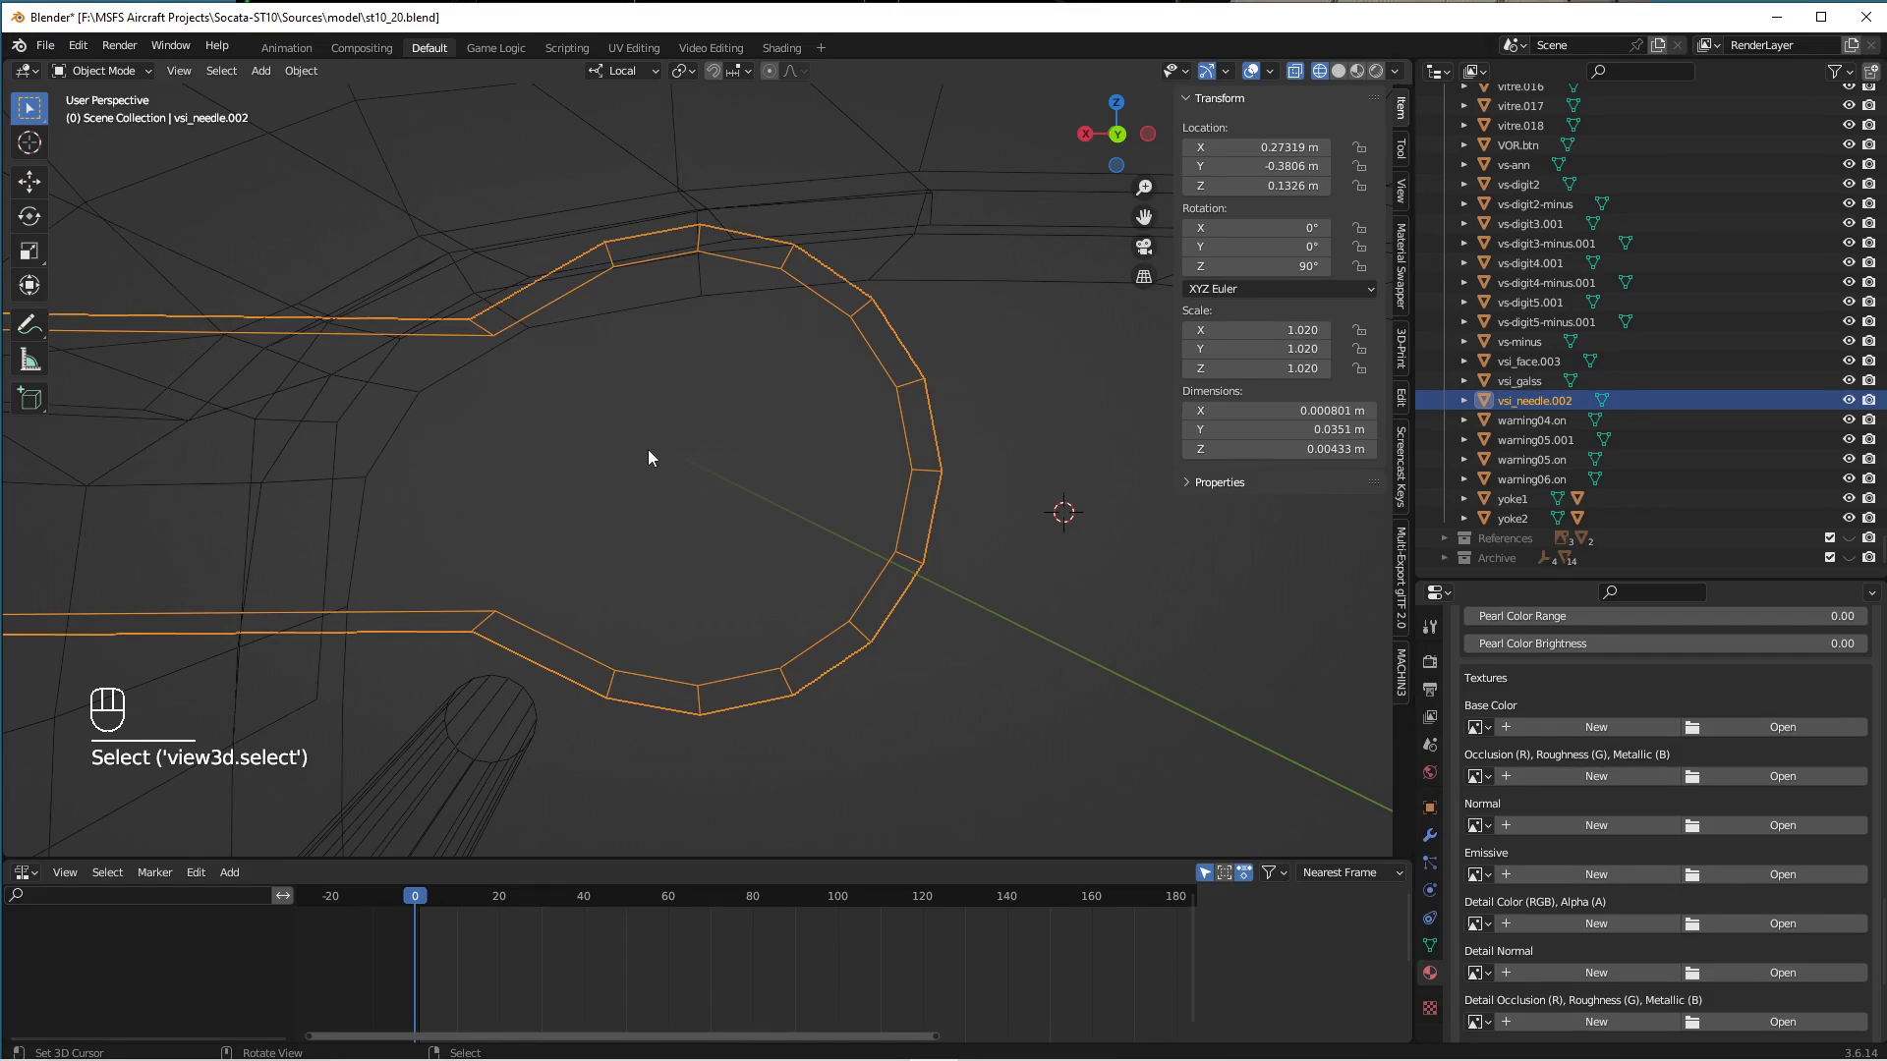
In Edit Mode, select the centre vertex of the needle's round hub and snap the 3D cursor to it.
key(Tab)
click(656, 338)
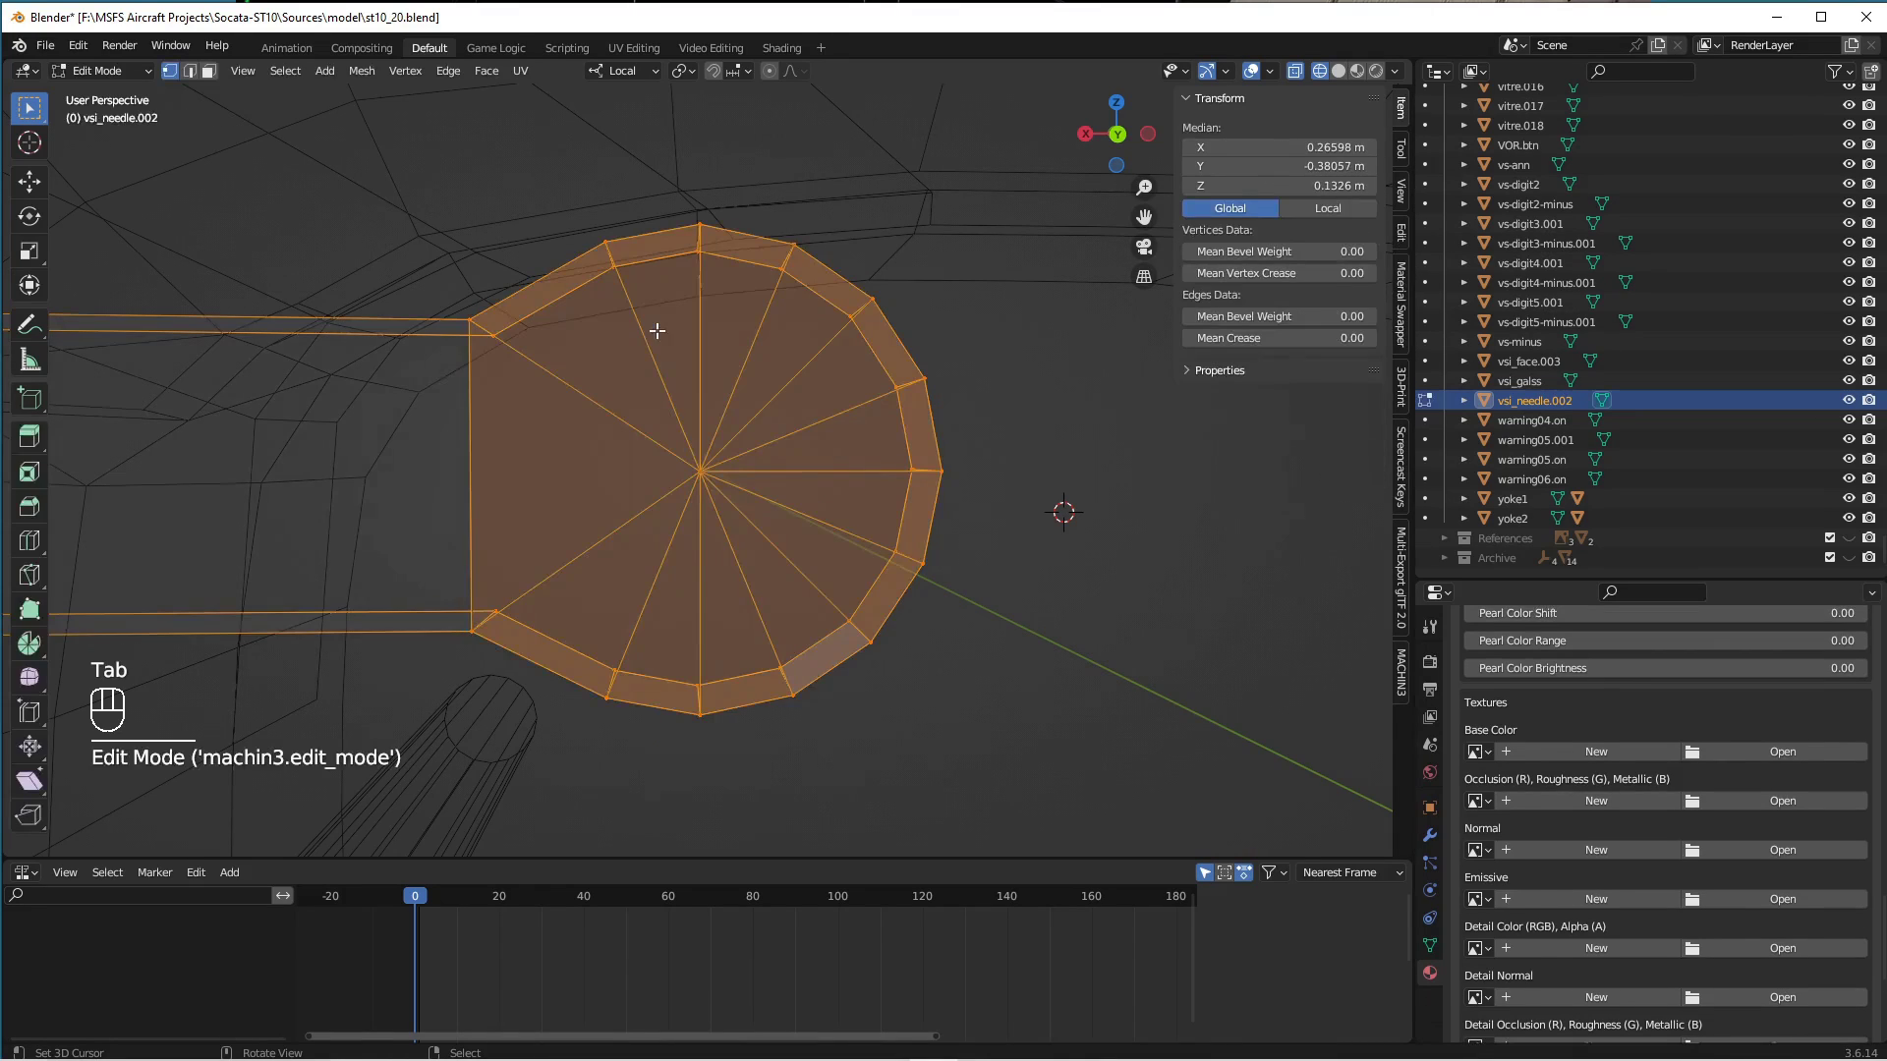
click(700, 468)
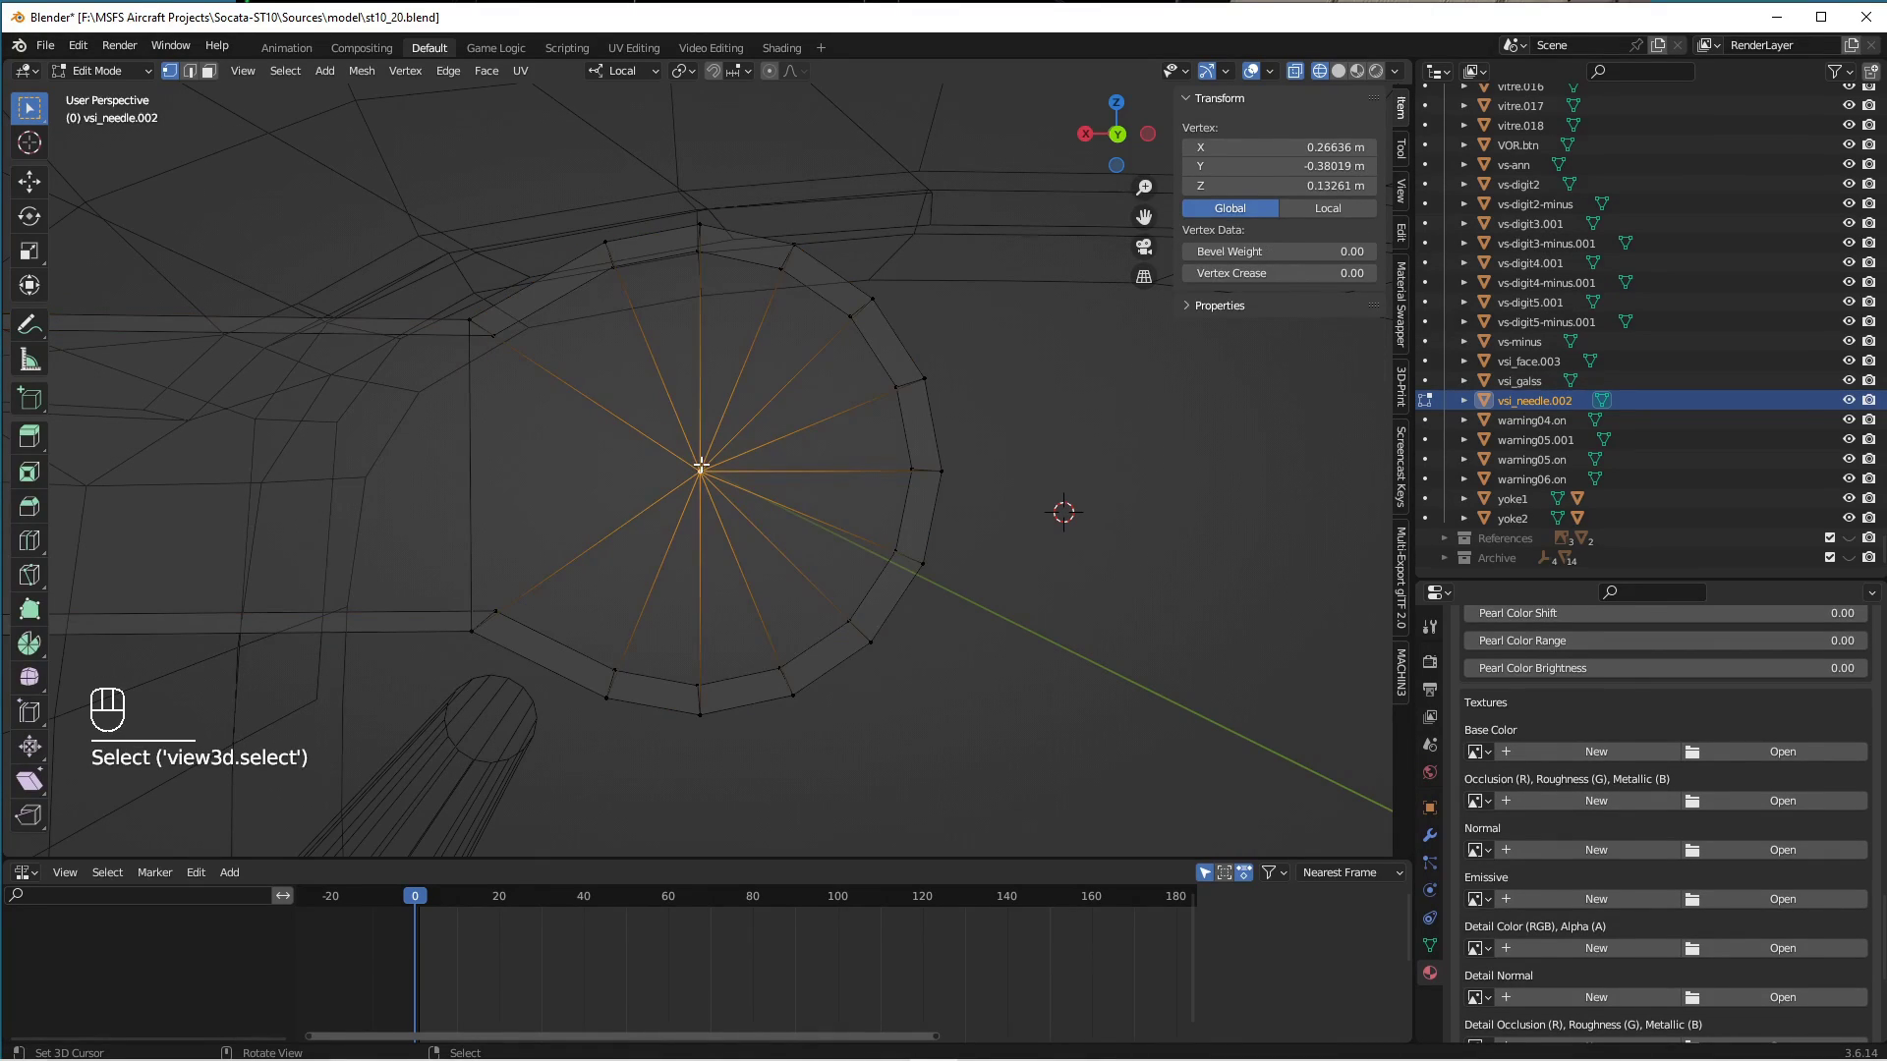
click(167, 73)
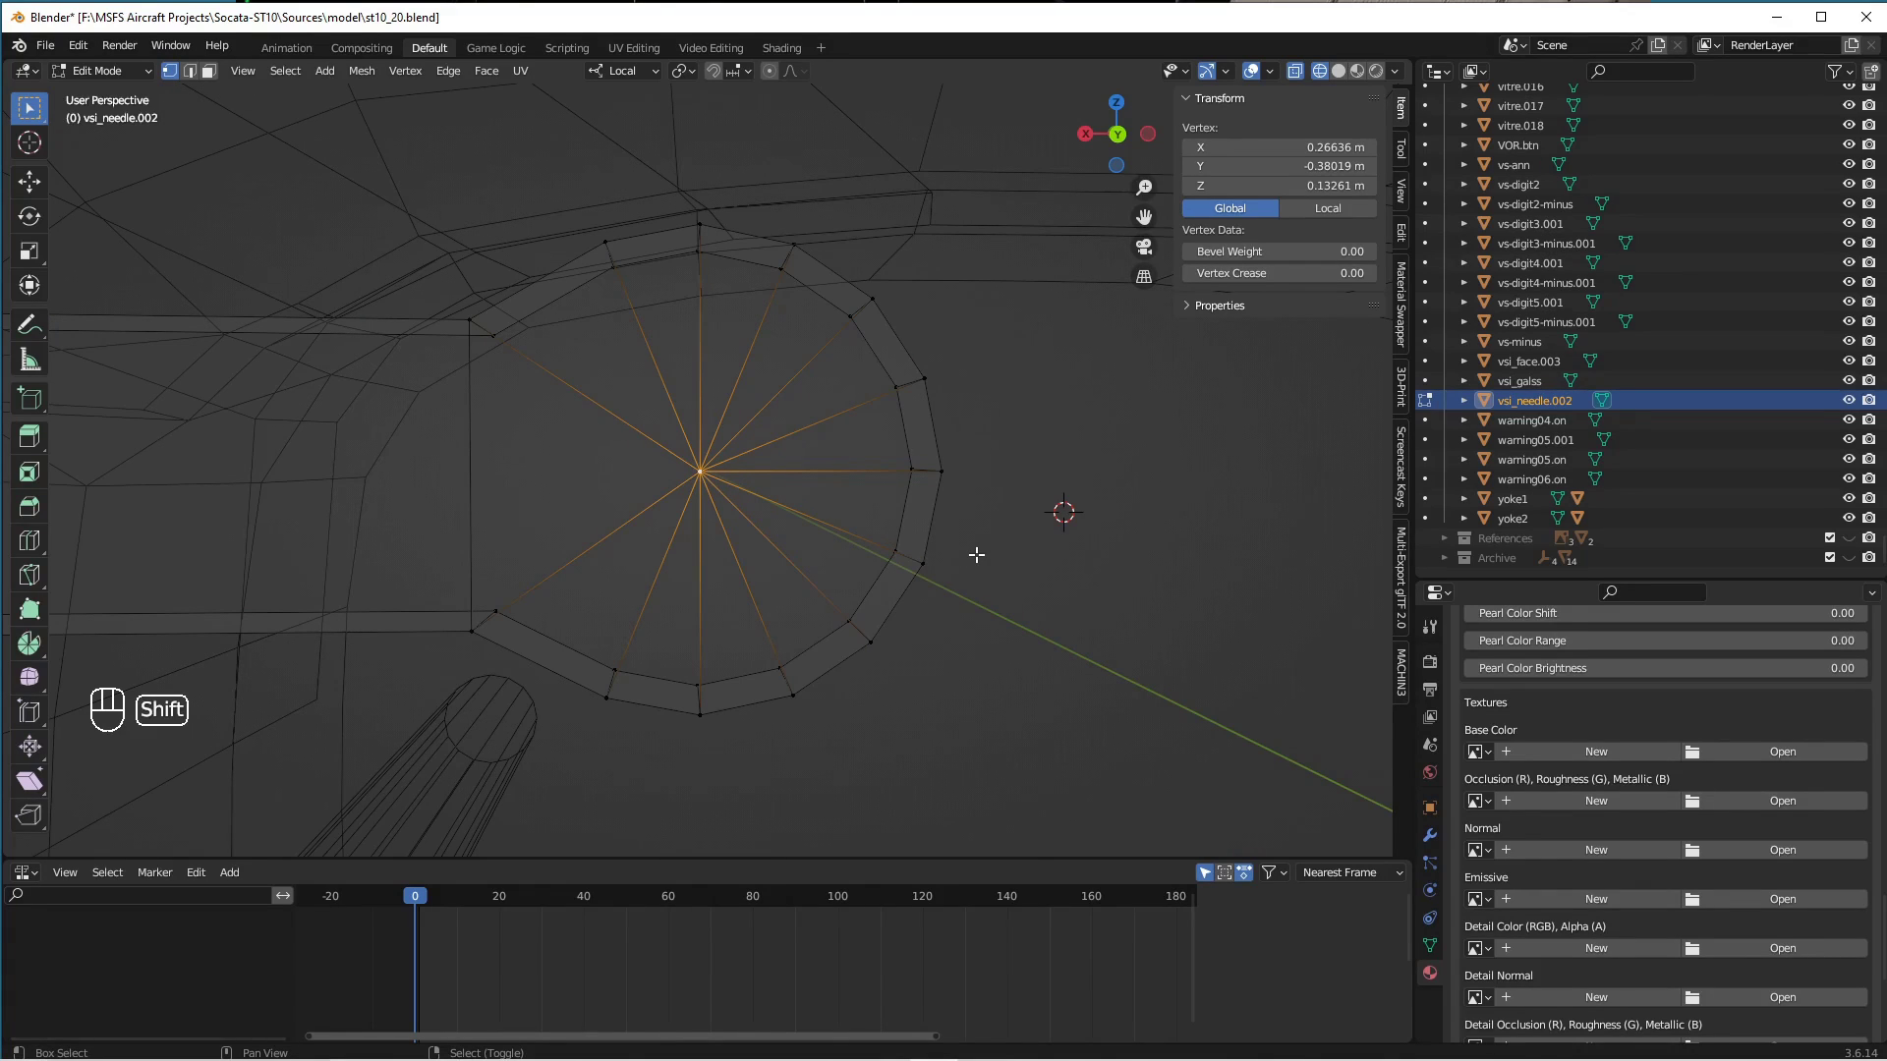
key(shift+s)
click(983, 670)
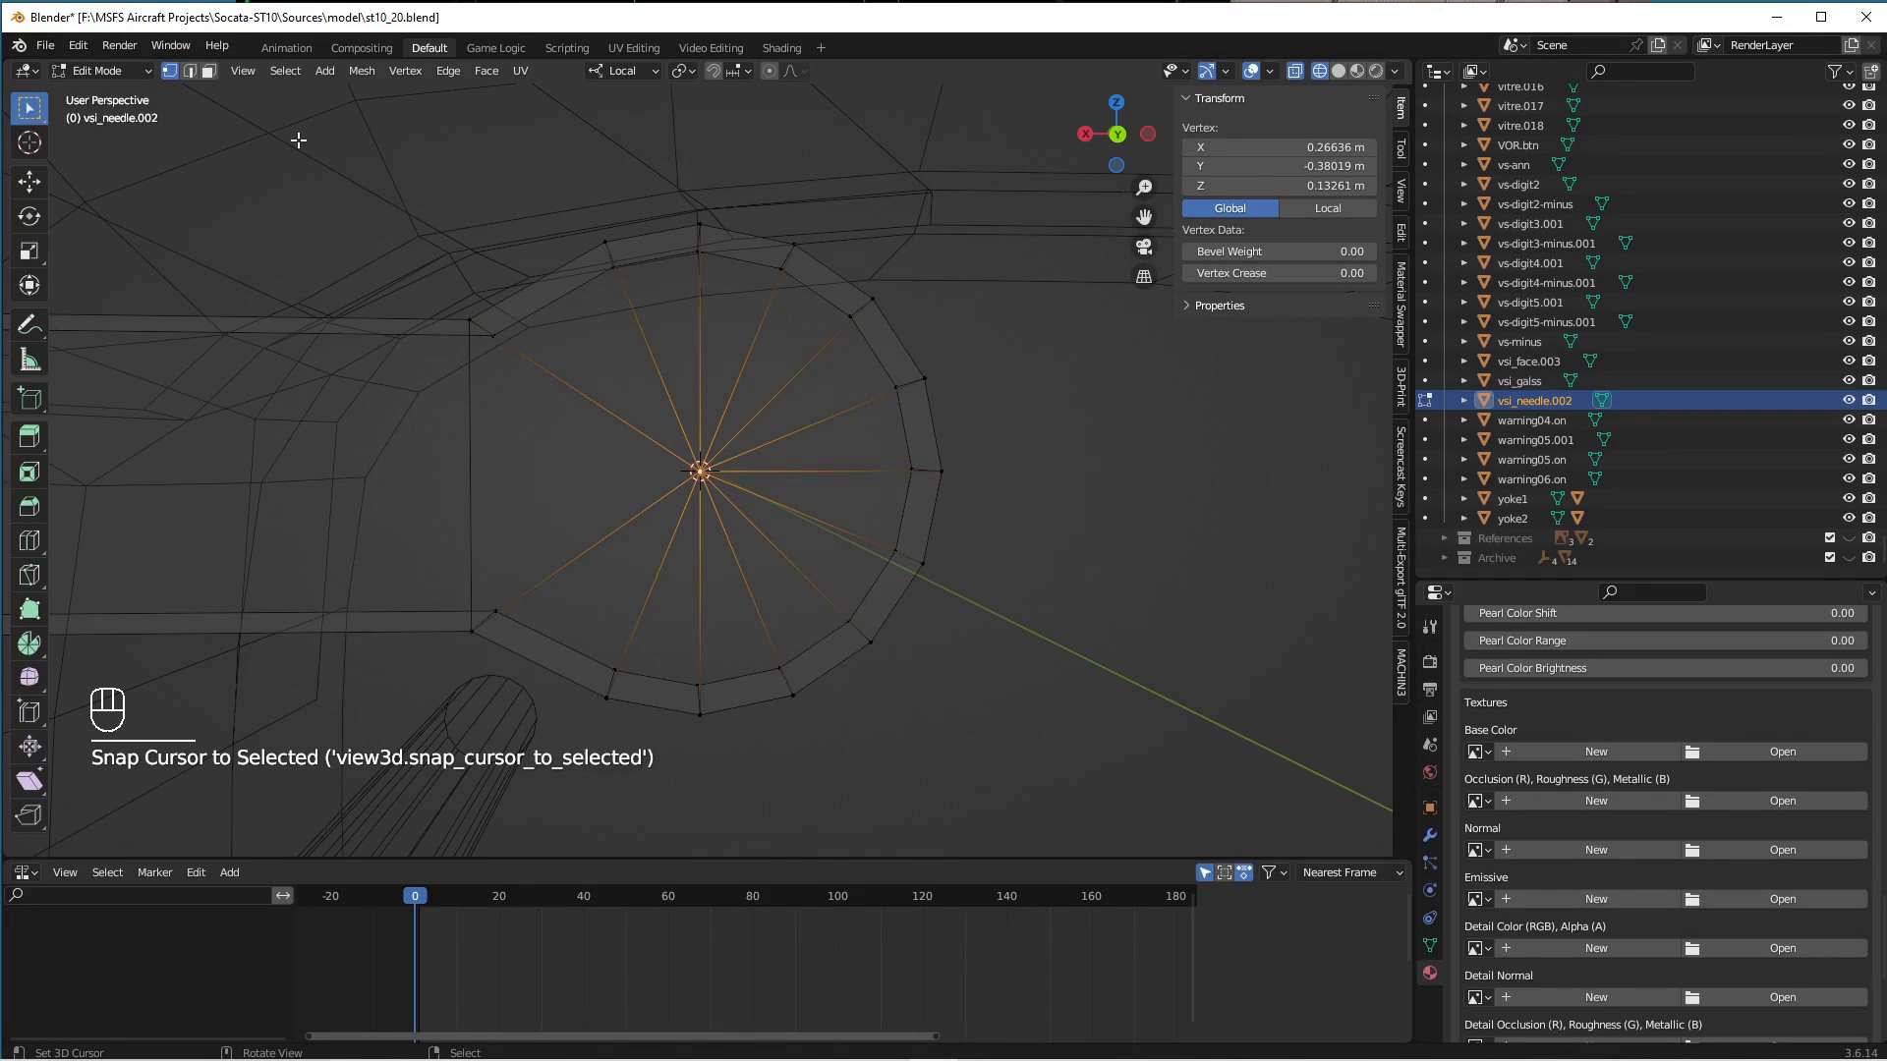
Return to Object Mode and set the origin of vsi_needle.002 to the 3D cursor.
key(Tab)
click(287, 61)
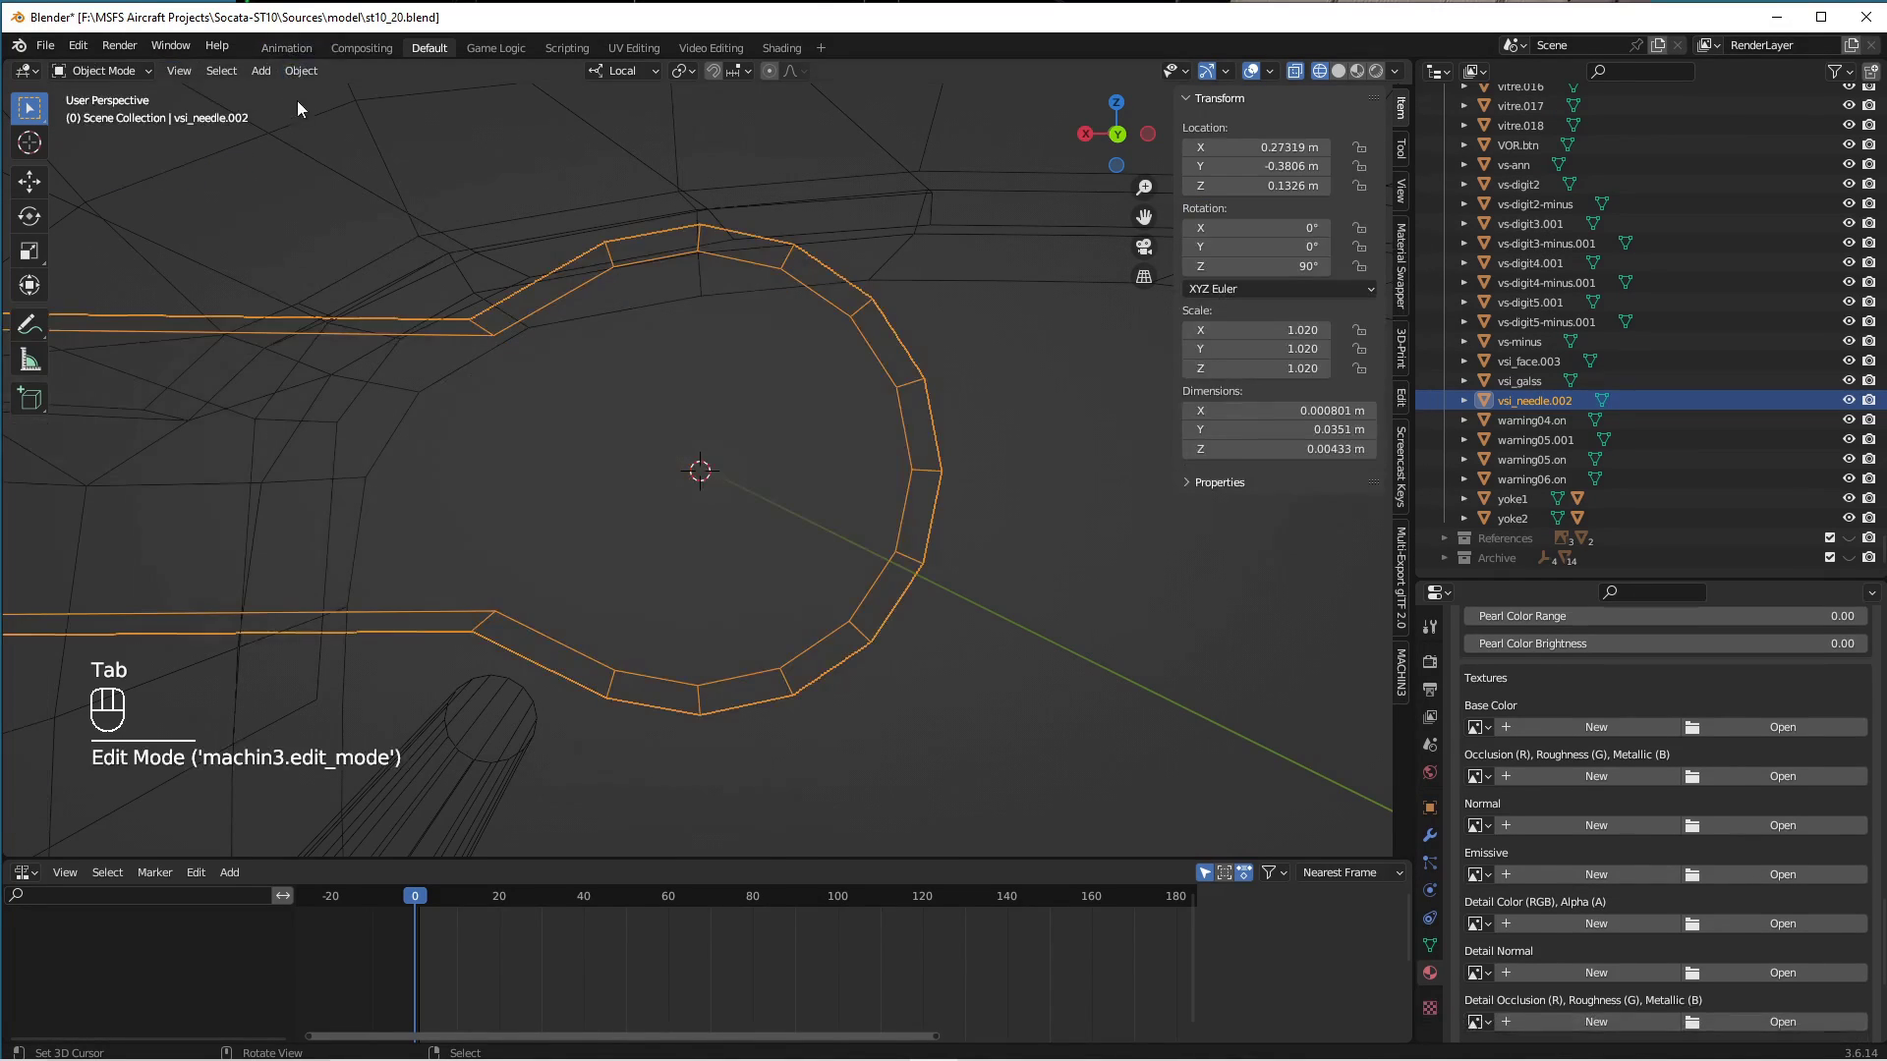
click(301, 70)
mouse_move(315, 116)
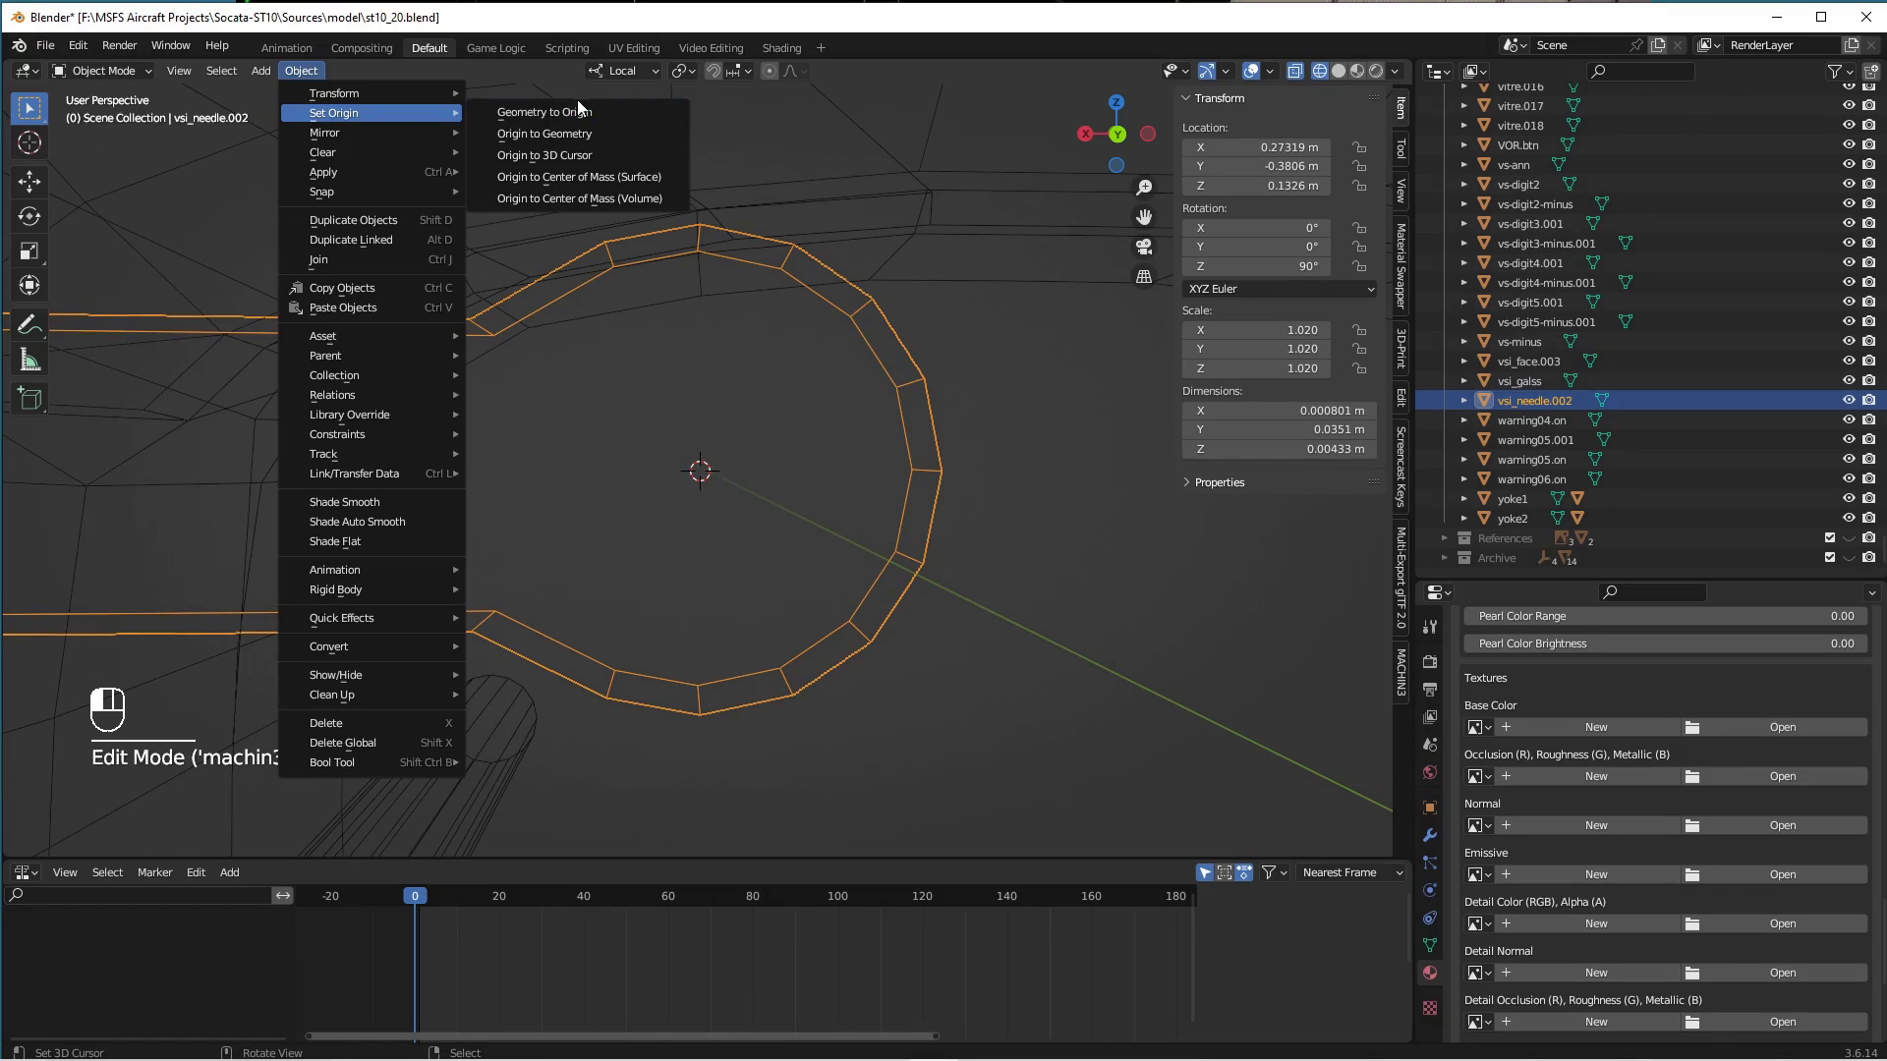
click(603, 155)
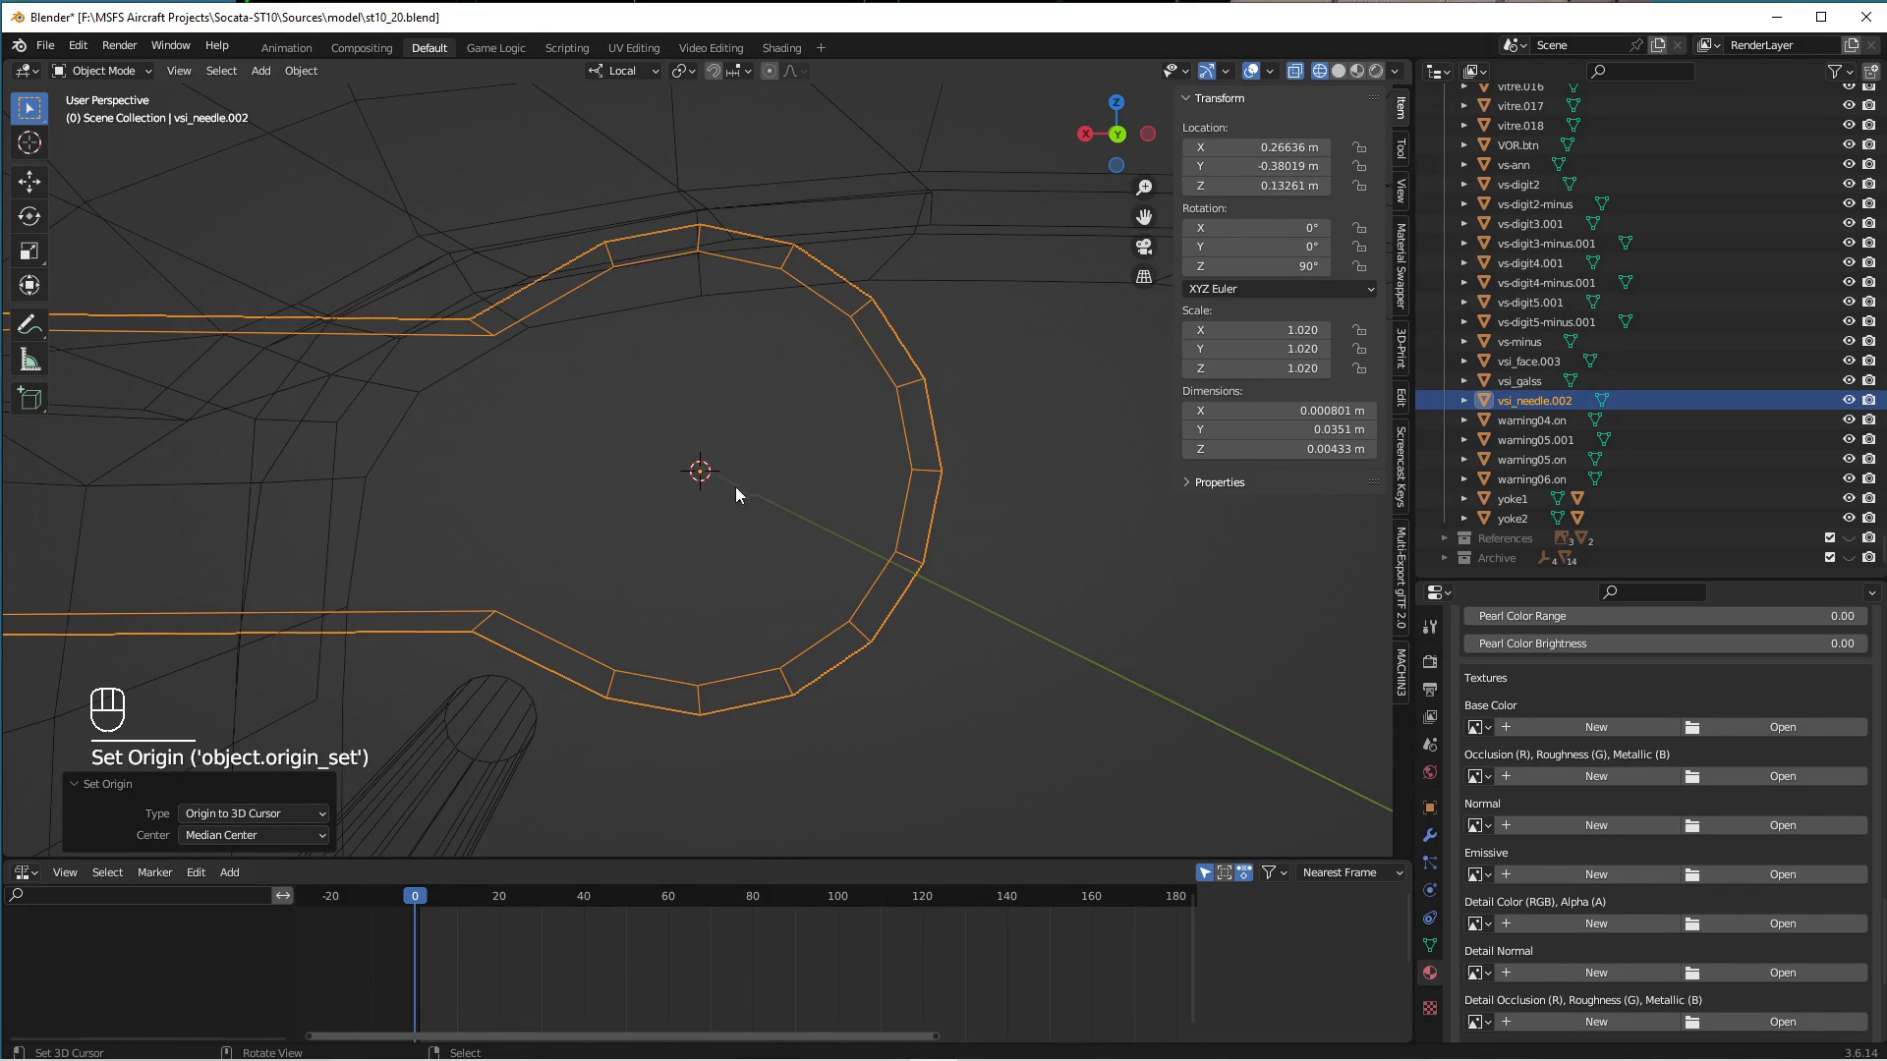
Try rotating vsi_needle.002 about its local Y axis and cancel the rotation.
scroll(1006, 658, down, 12)
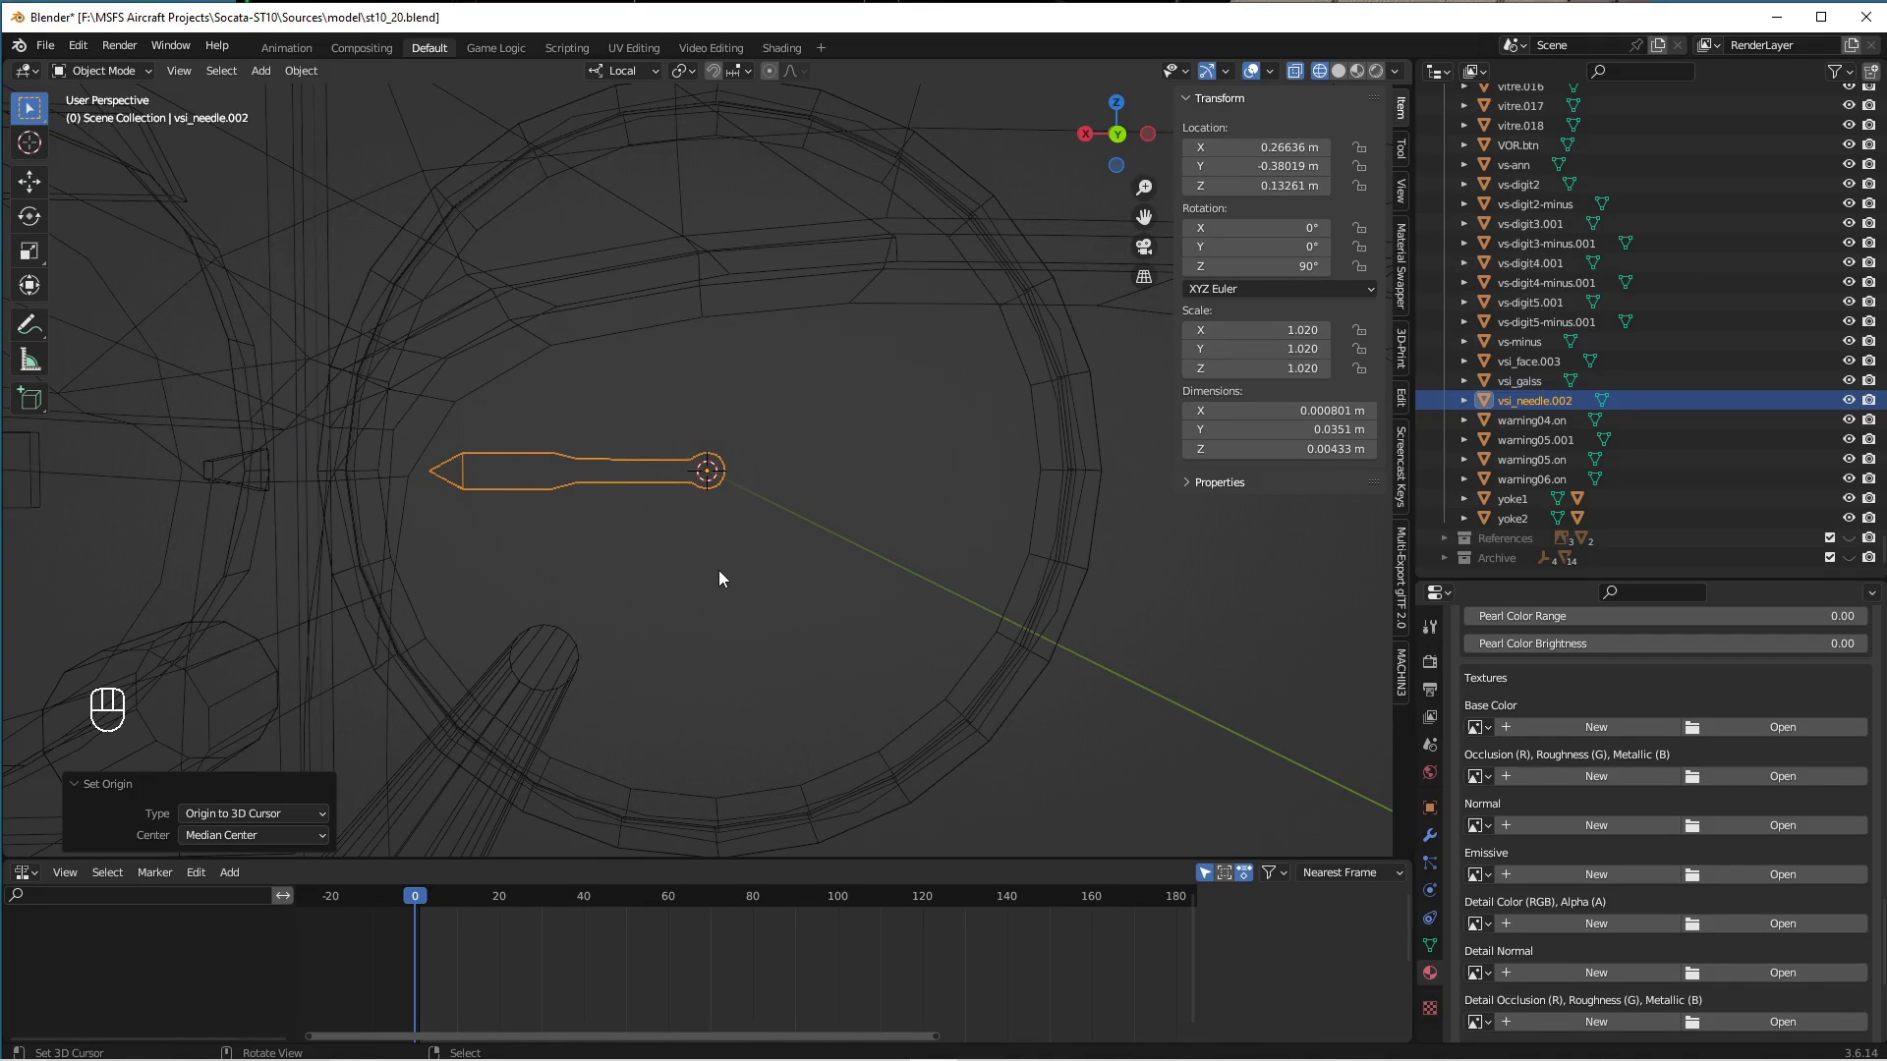
key(r)
key(y)
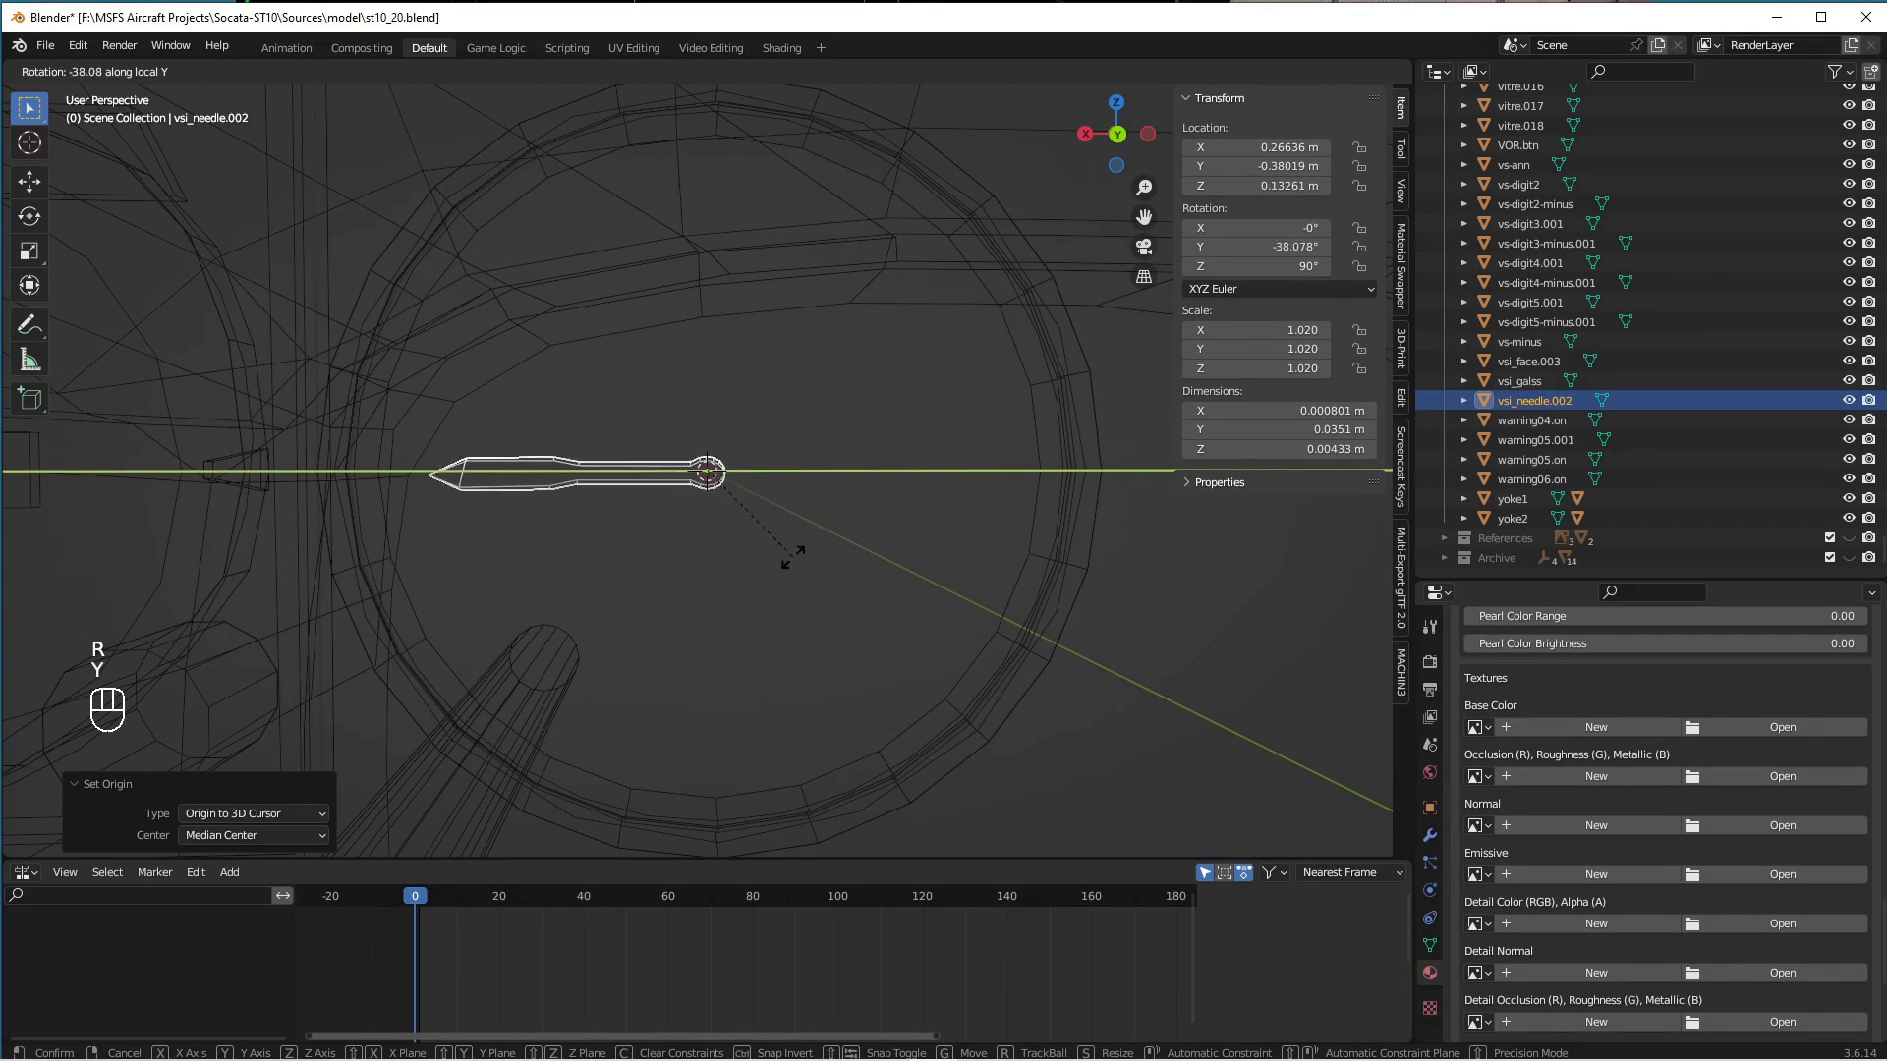
key(Escape)
Set the transform orientation to Global and test the needle's rotation about the Y axis, cancelling the rotation.
click(626, 71)
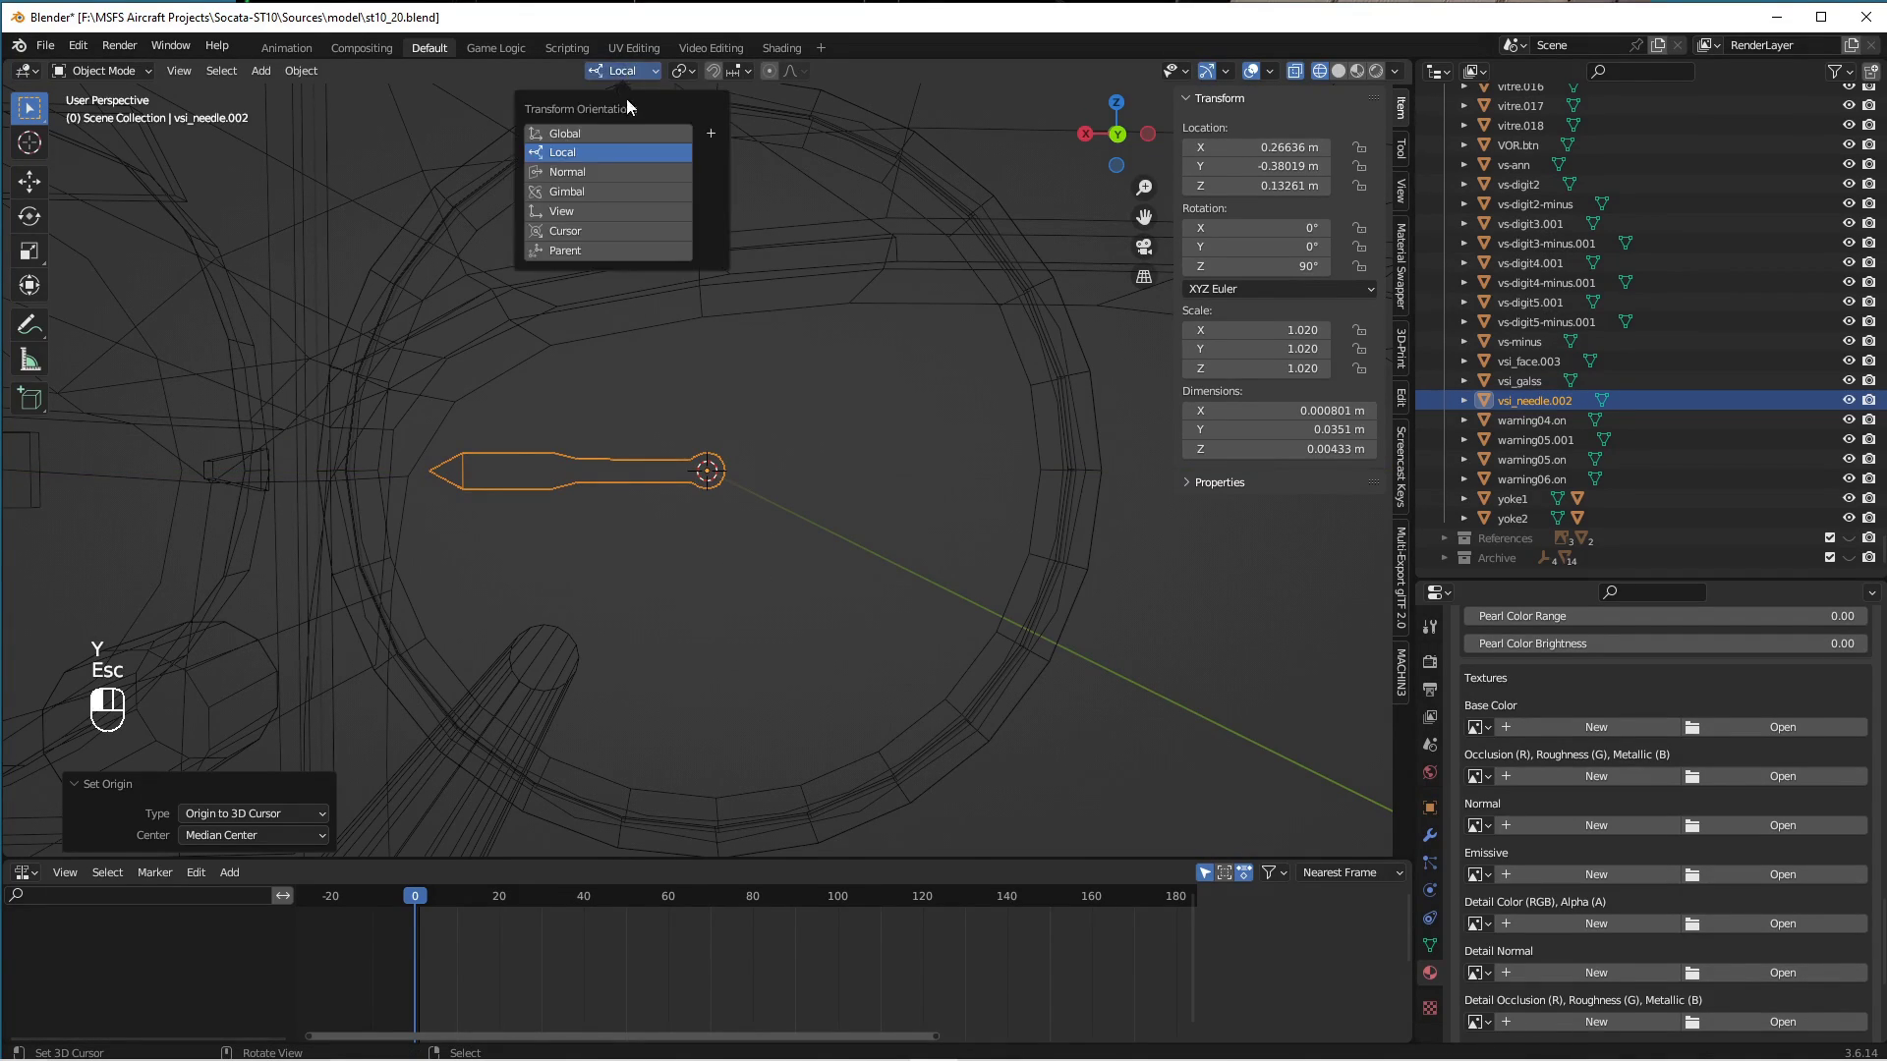
click(621, 134)
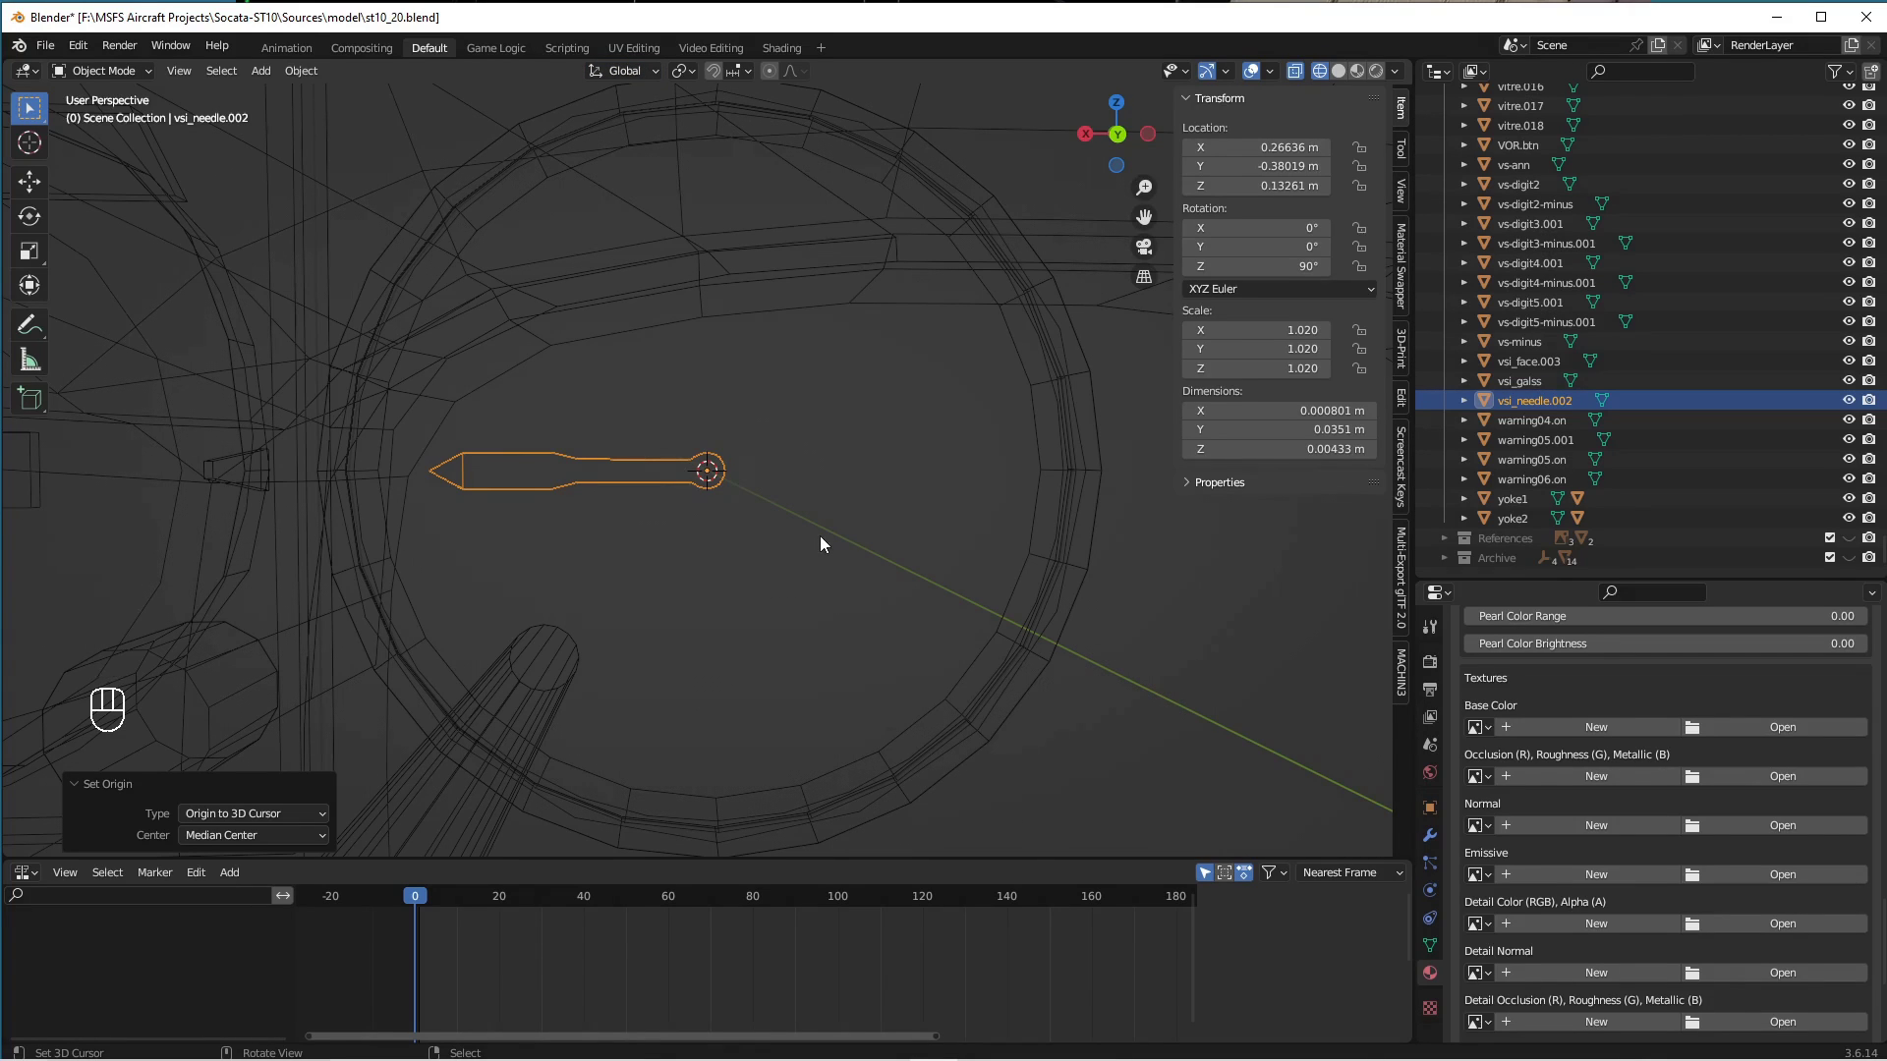
key(r)
key(y)
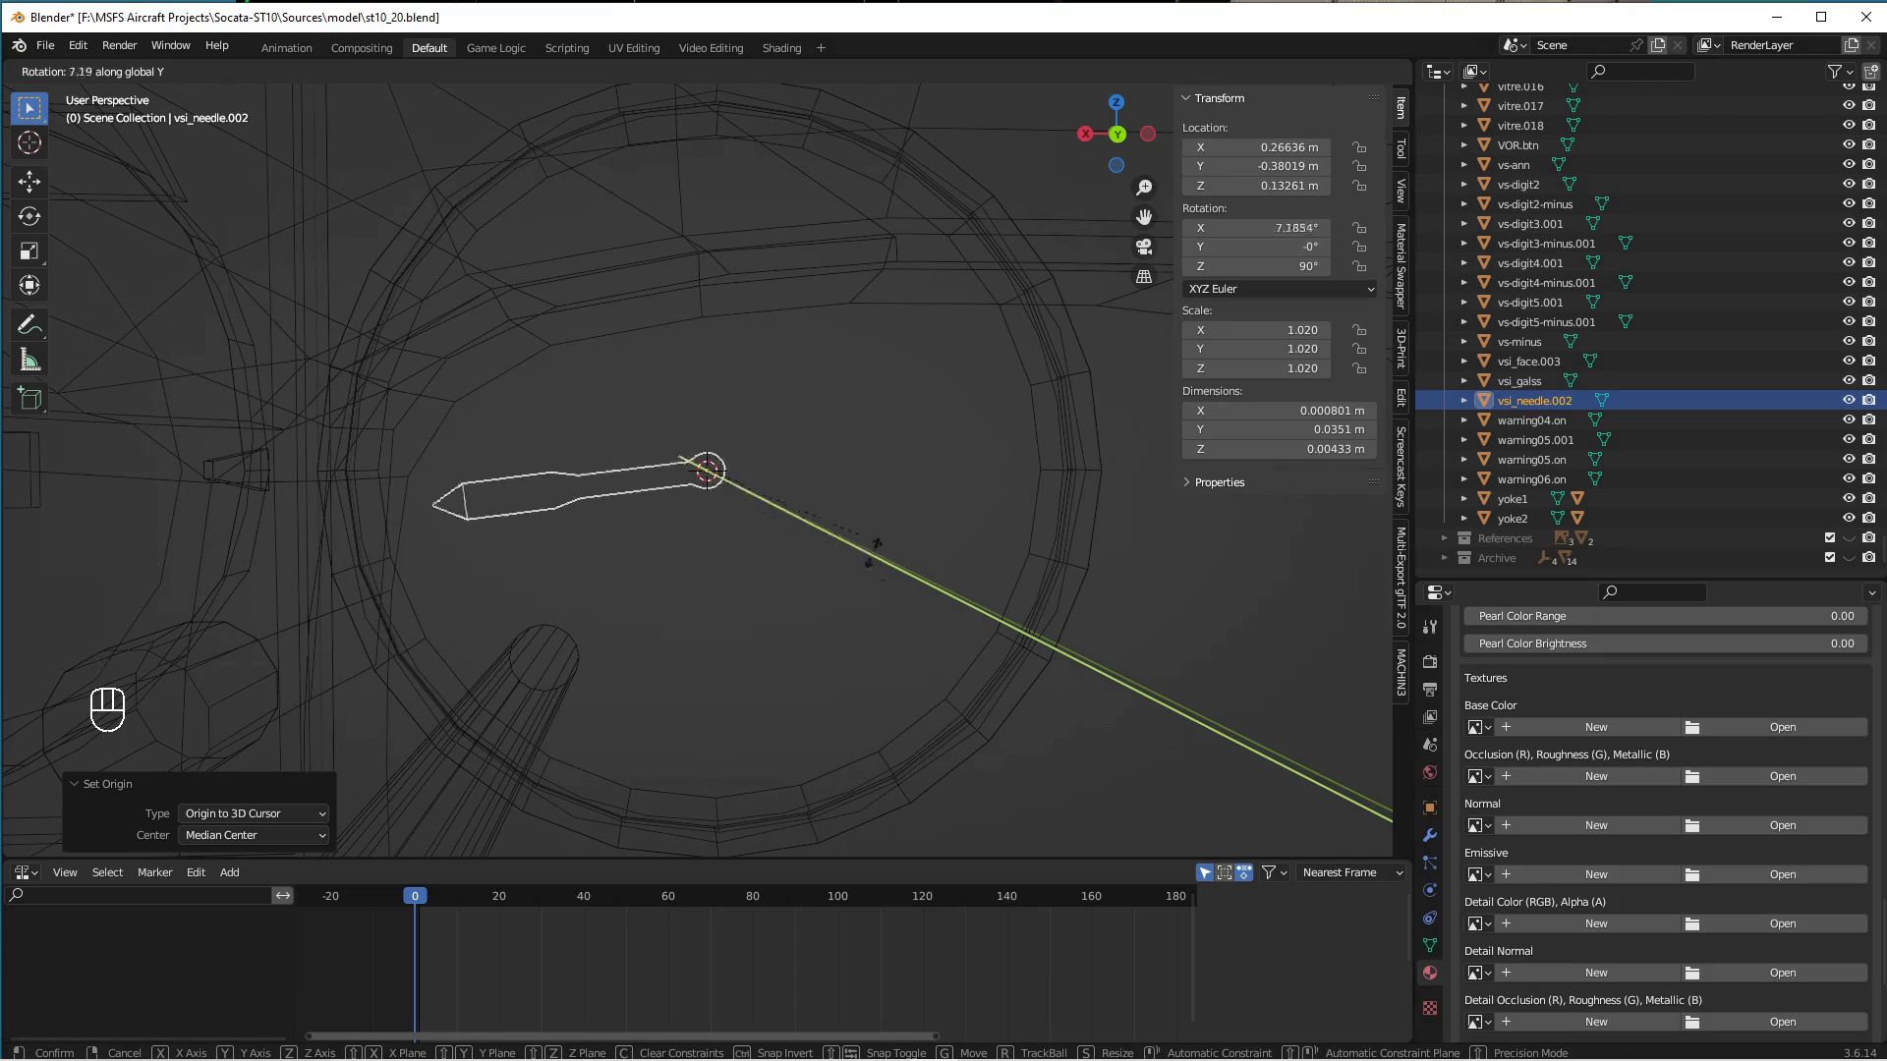
key(Escape)
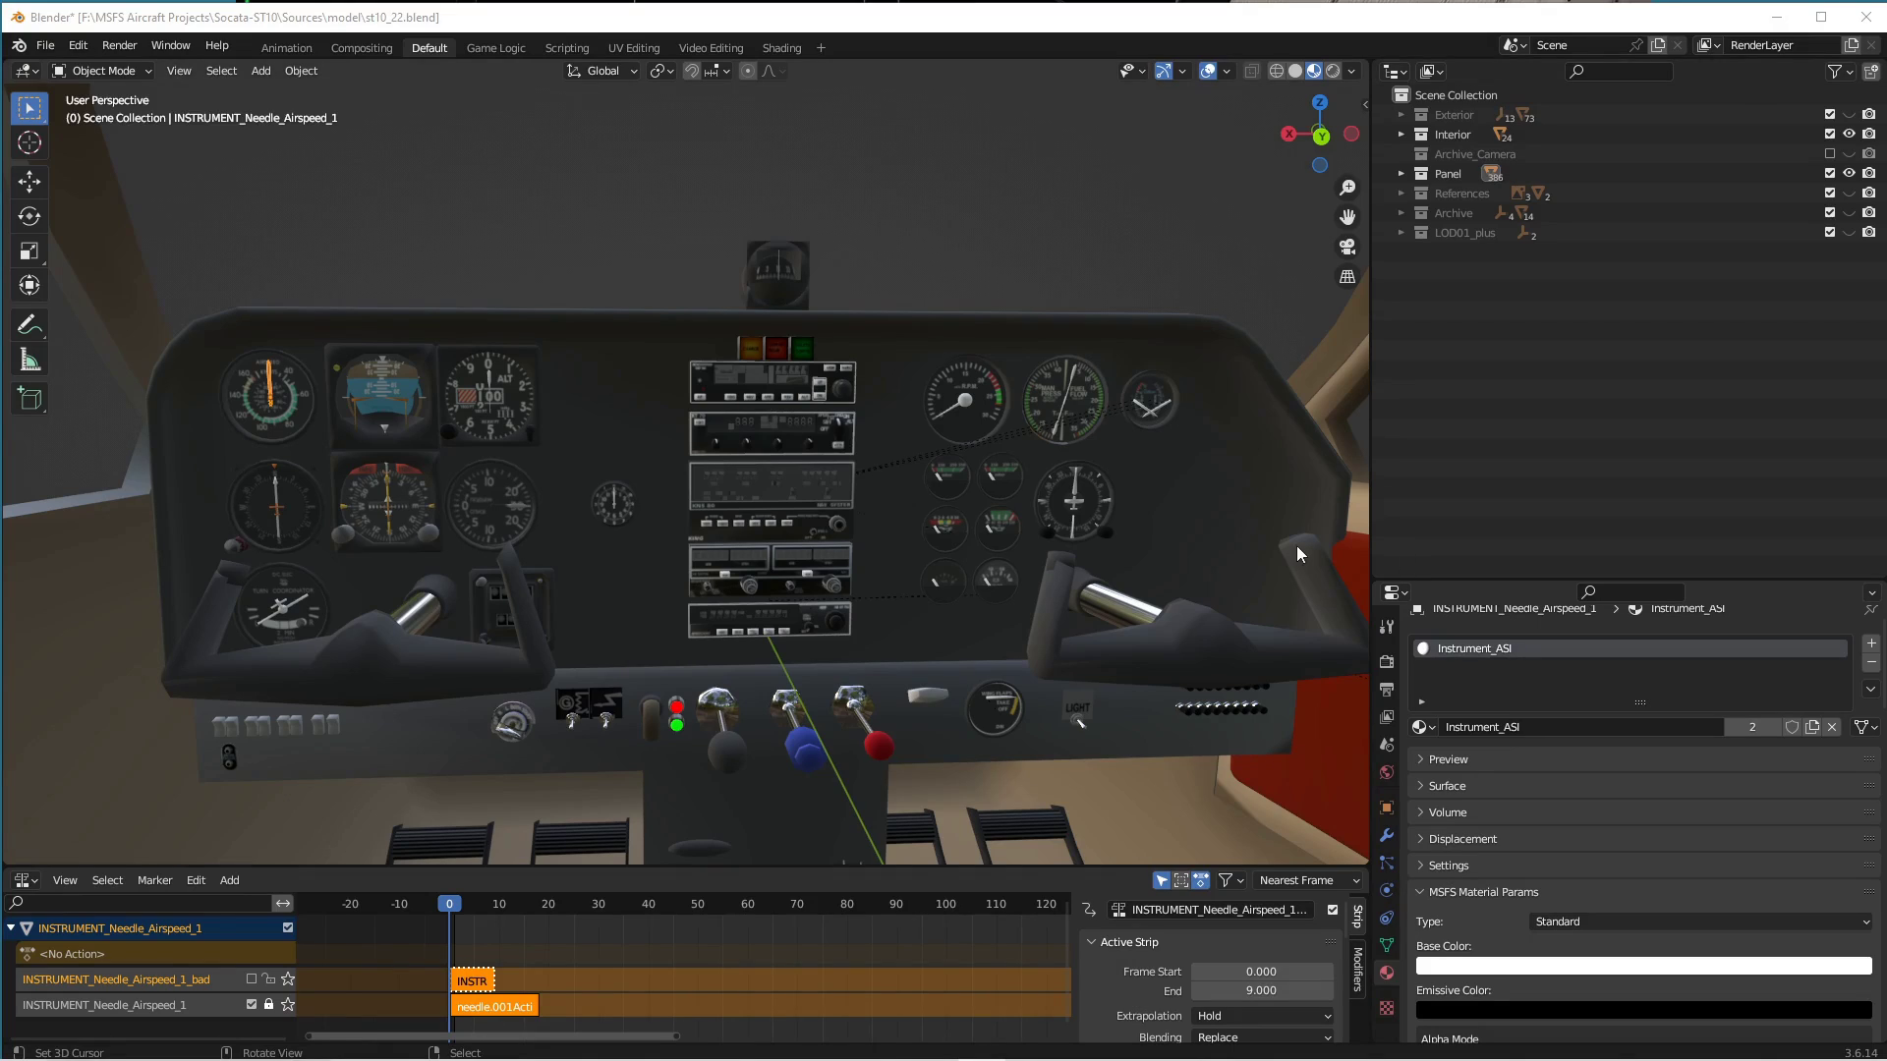
Select the RPM gauge's glass in the cockpit and expand the Panel collection to list its objects.
right_click(973, 415)
click(970, 416)
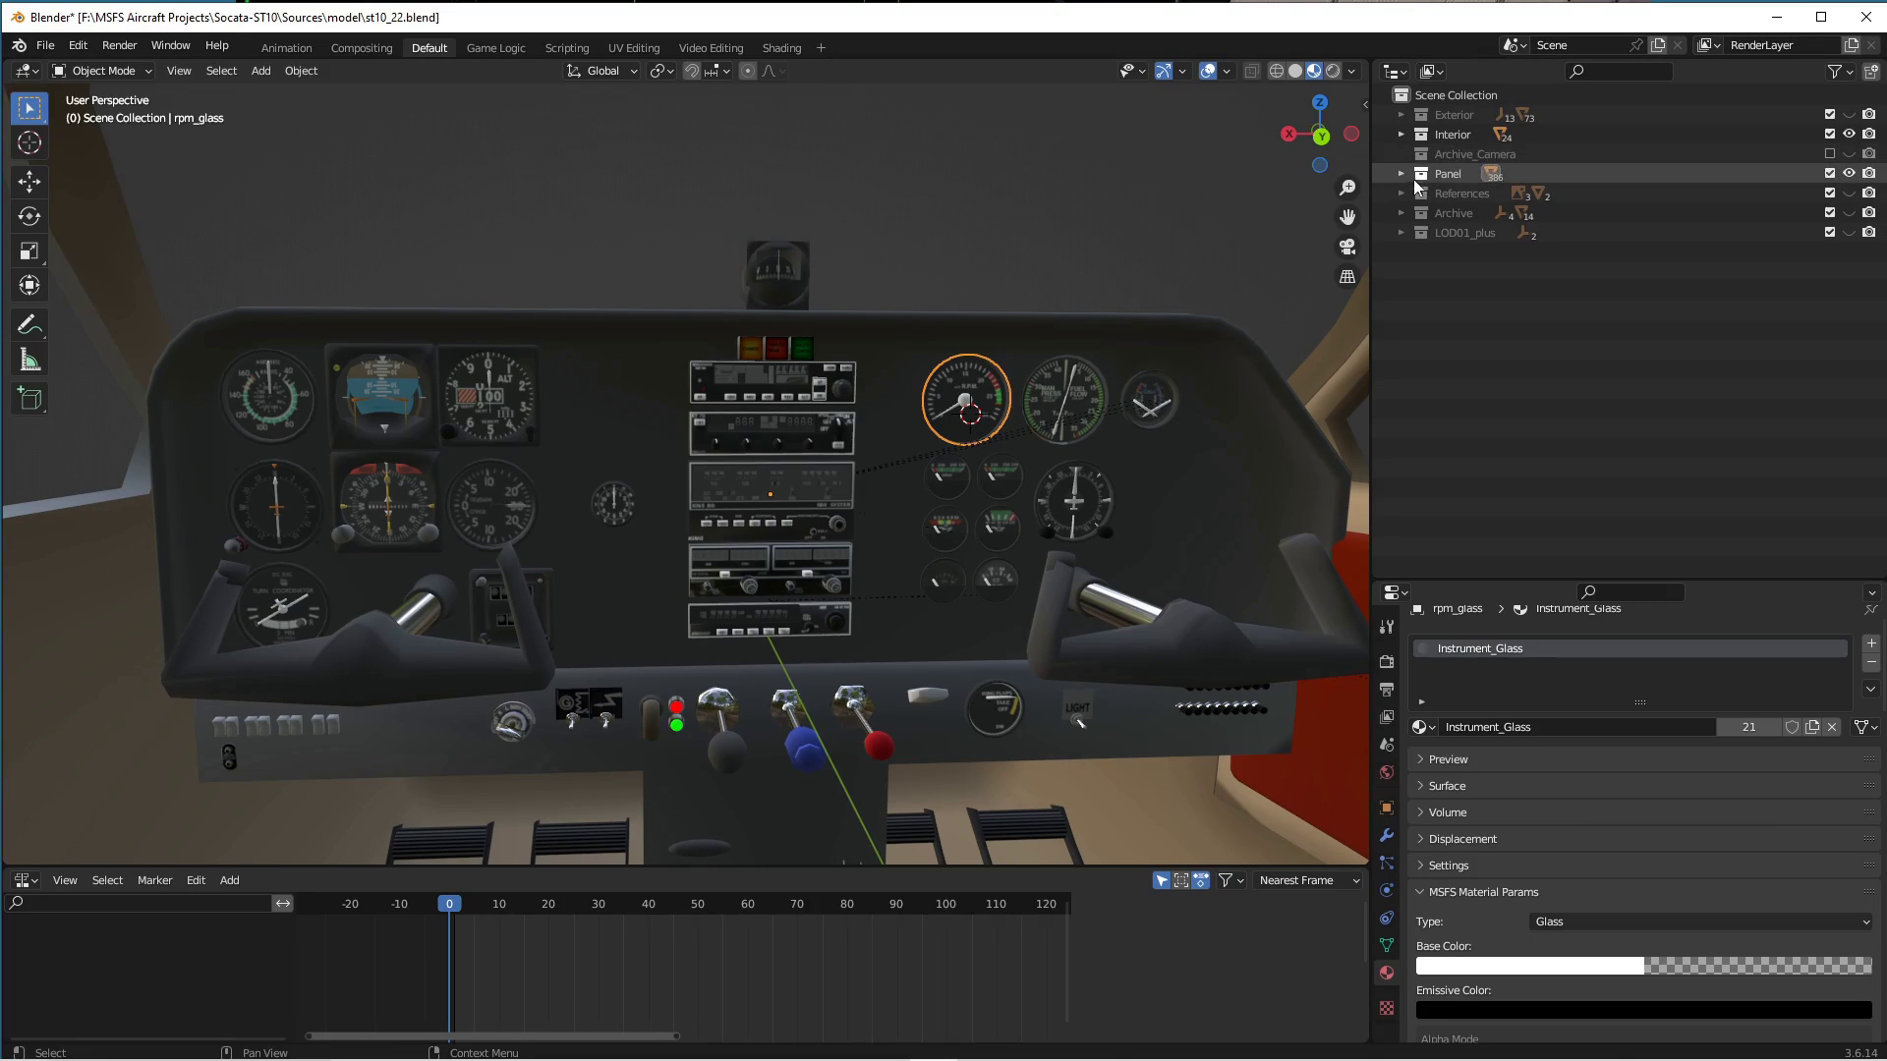
click(1400, 174)
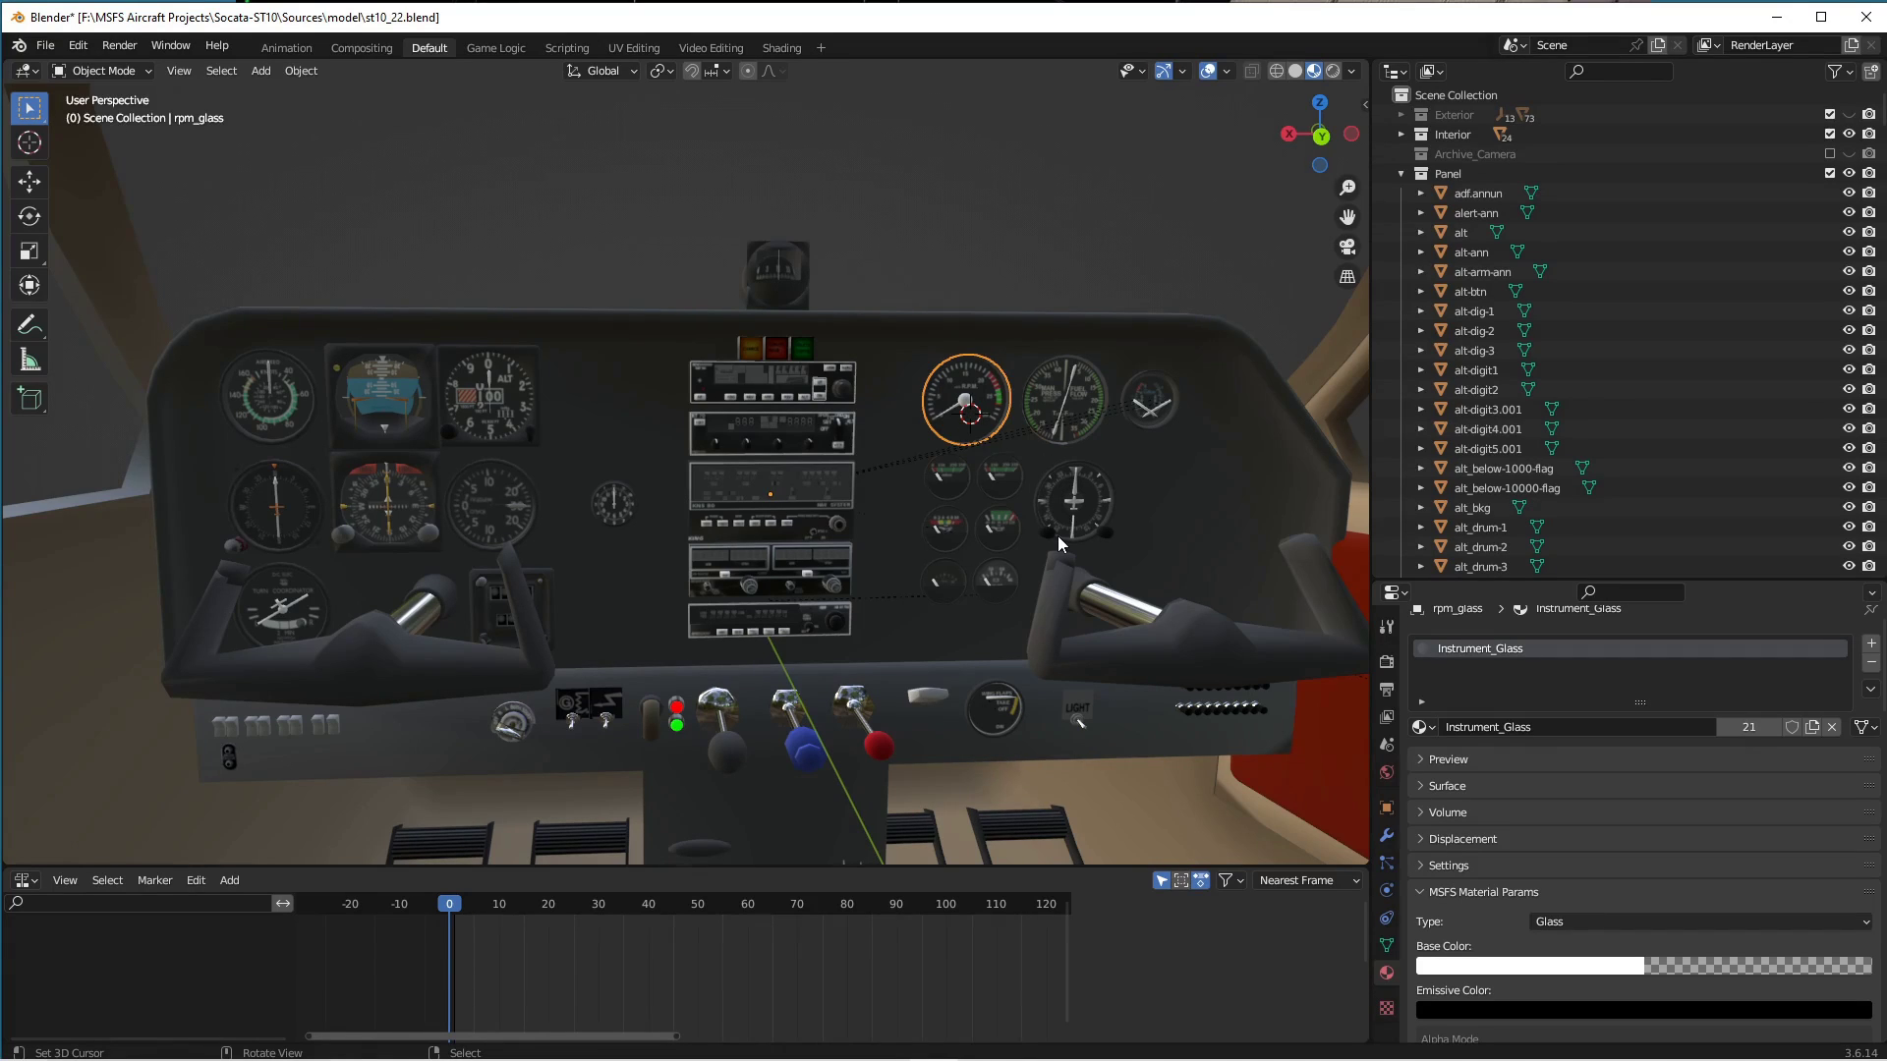
Select the airspeed indicator's glass and face, reveal asi_face in the object list and select asi_glass there.
click(273, 416)
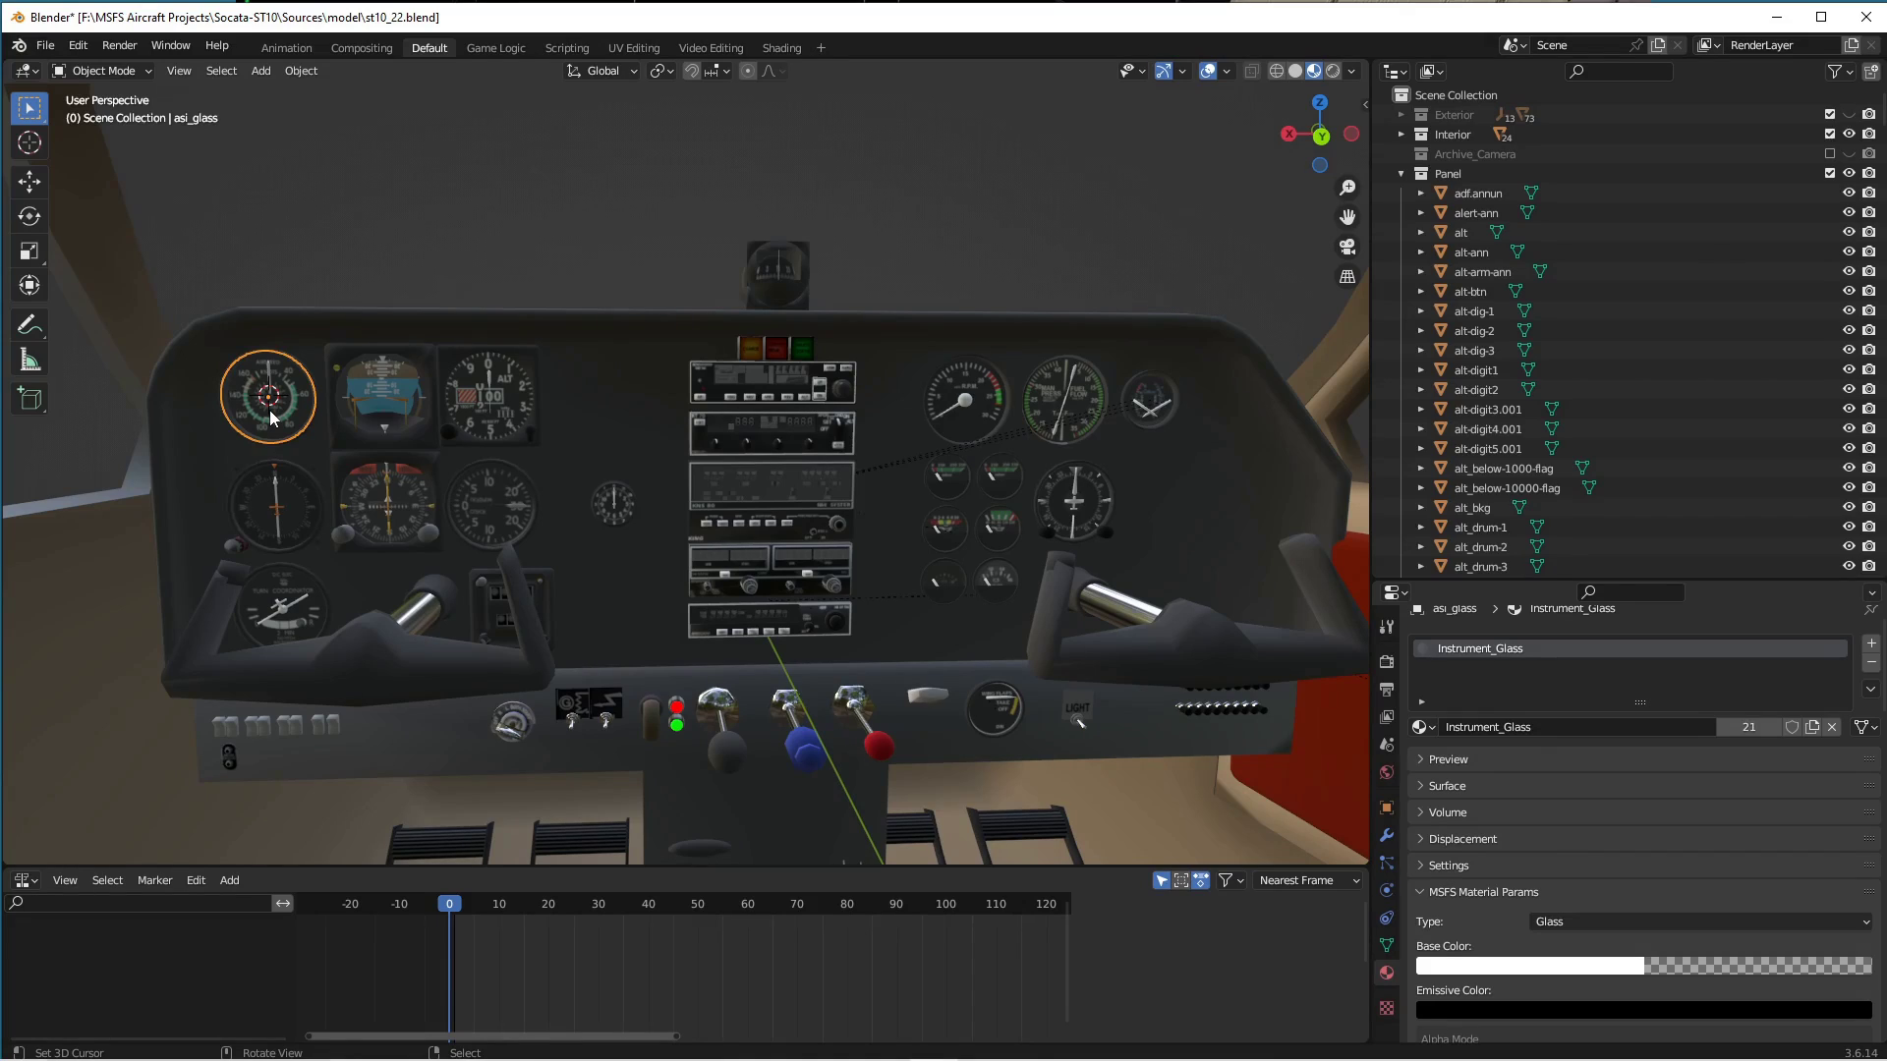
click(272, 416)
key(KP_Decimal)
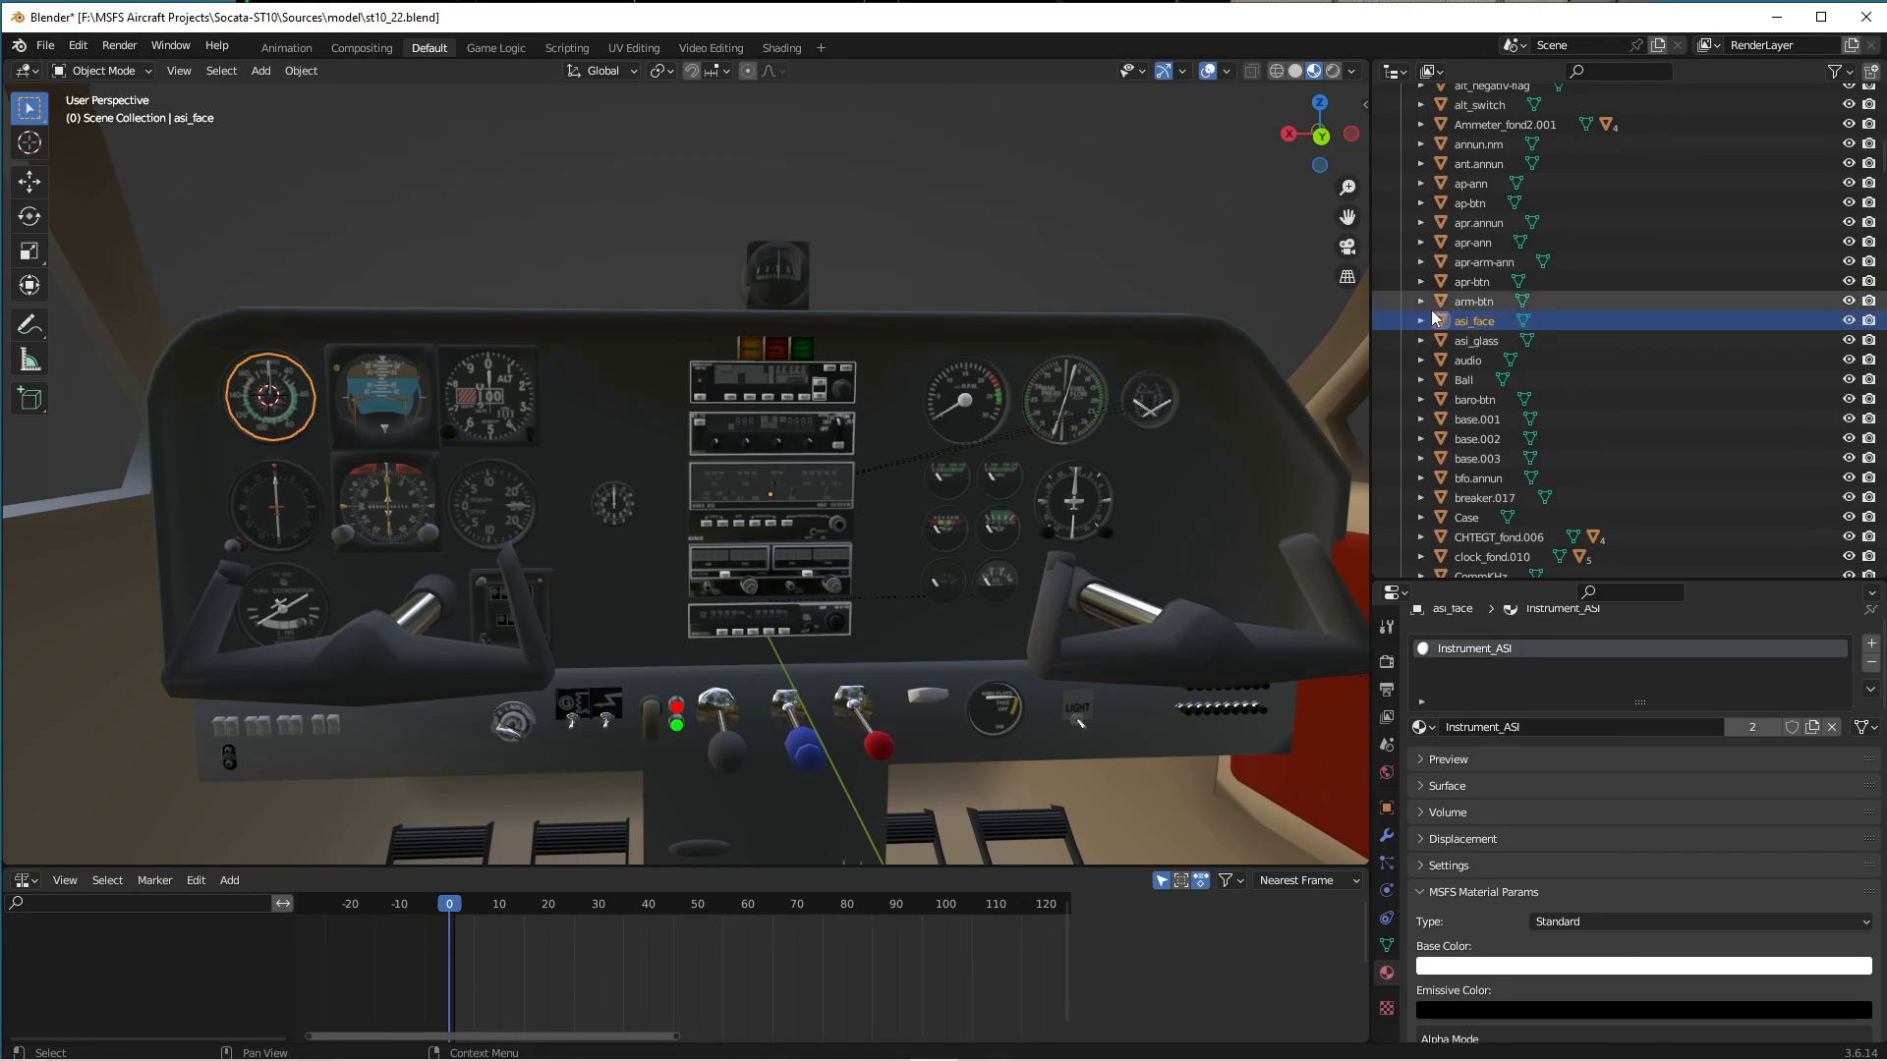
click(1487, 342)
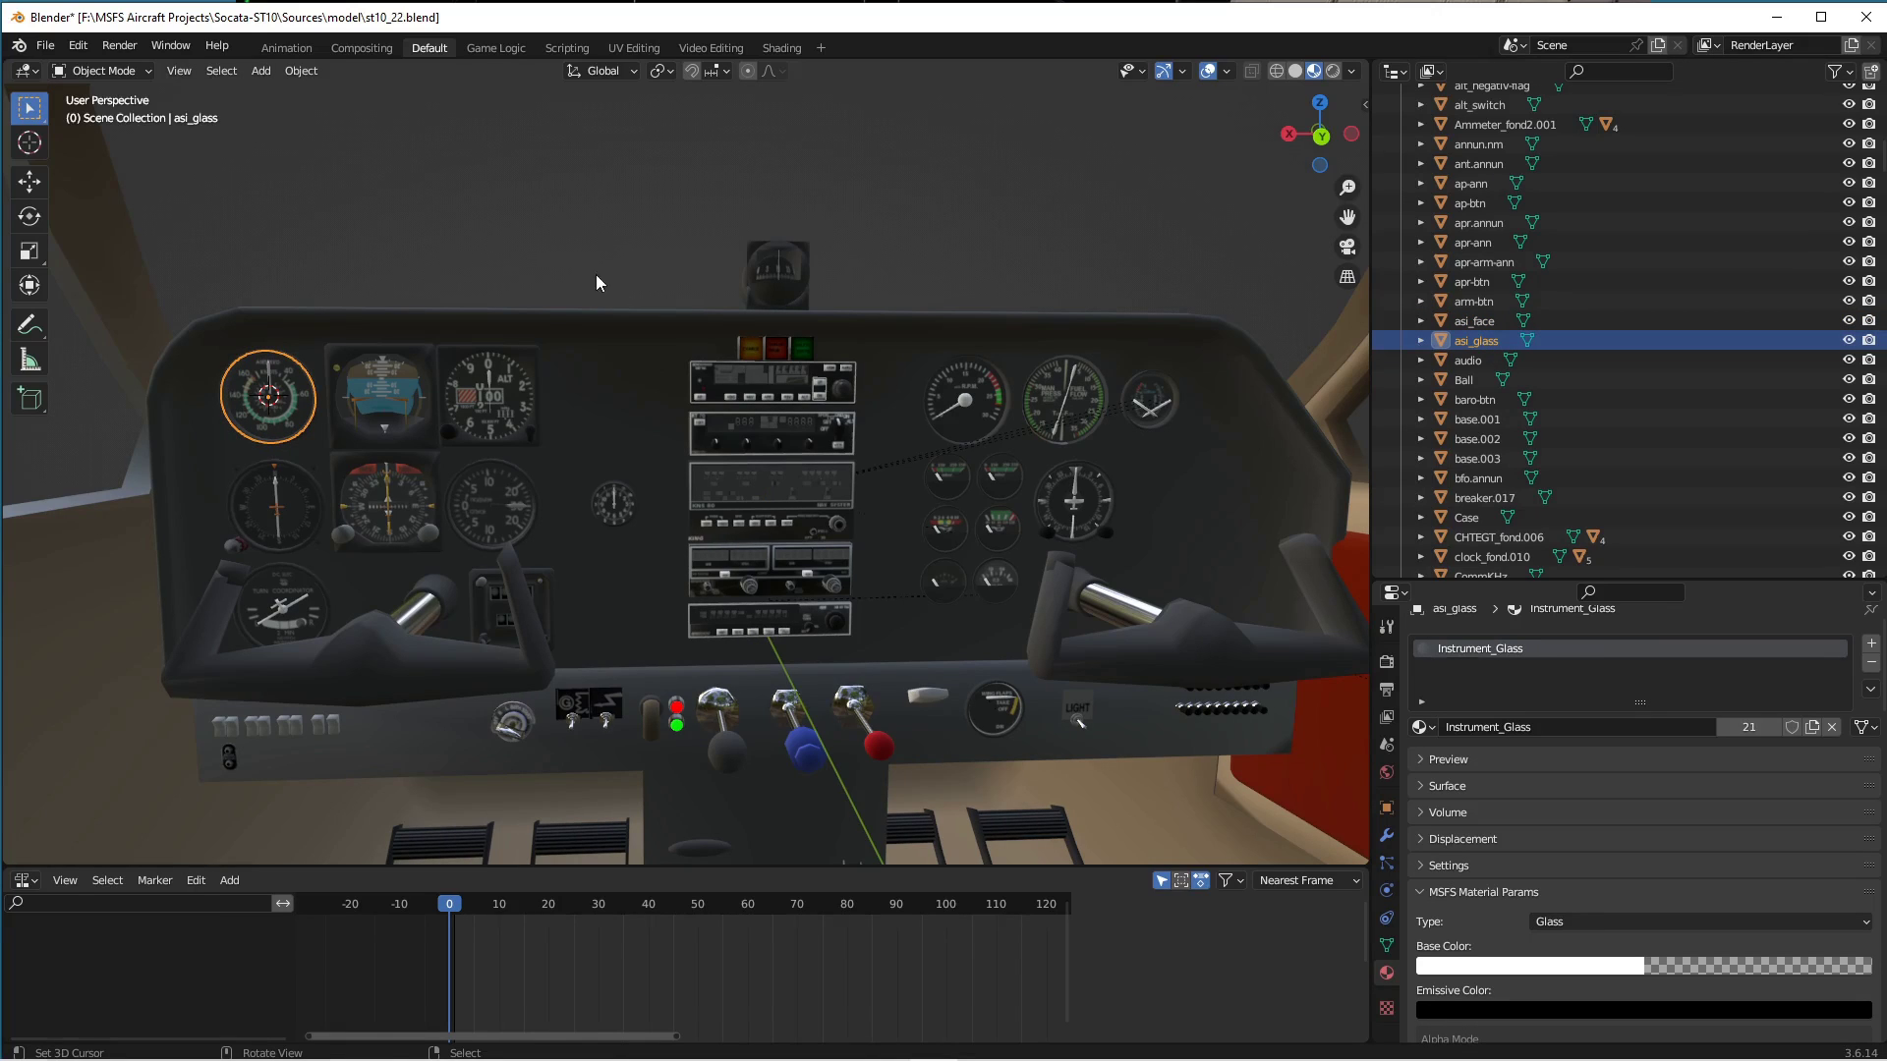
Locate the altimeter's glass in the object list and check alt_knob, alt_needle, alt_negativ-flag and alt_switch one by one.
click(512, 419)
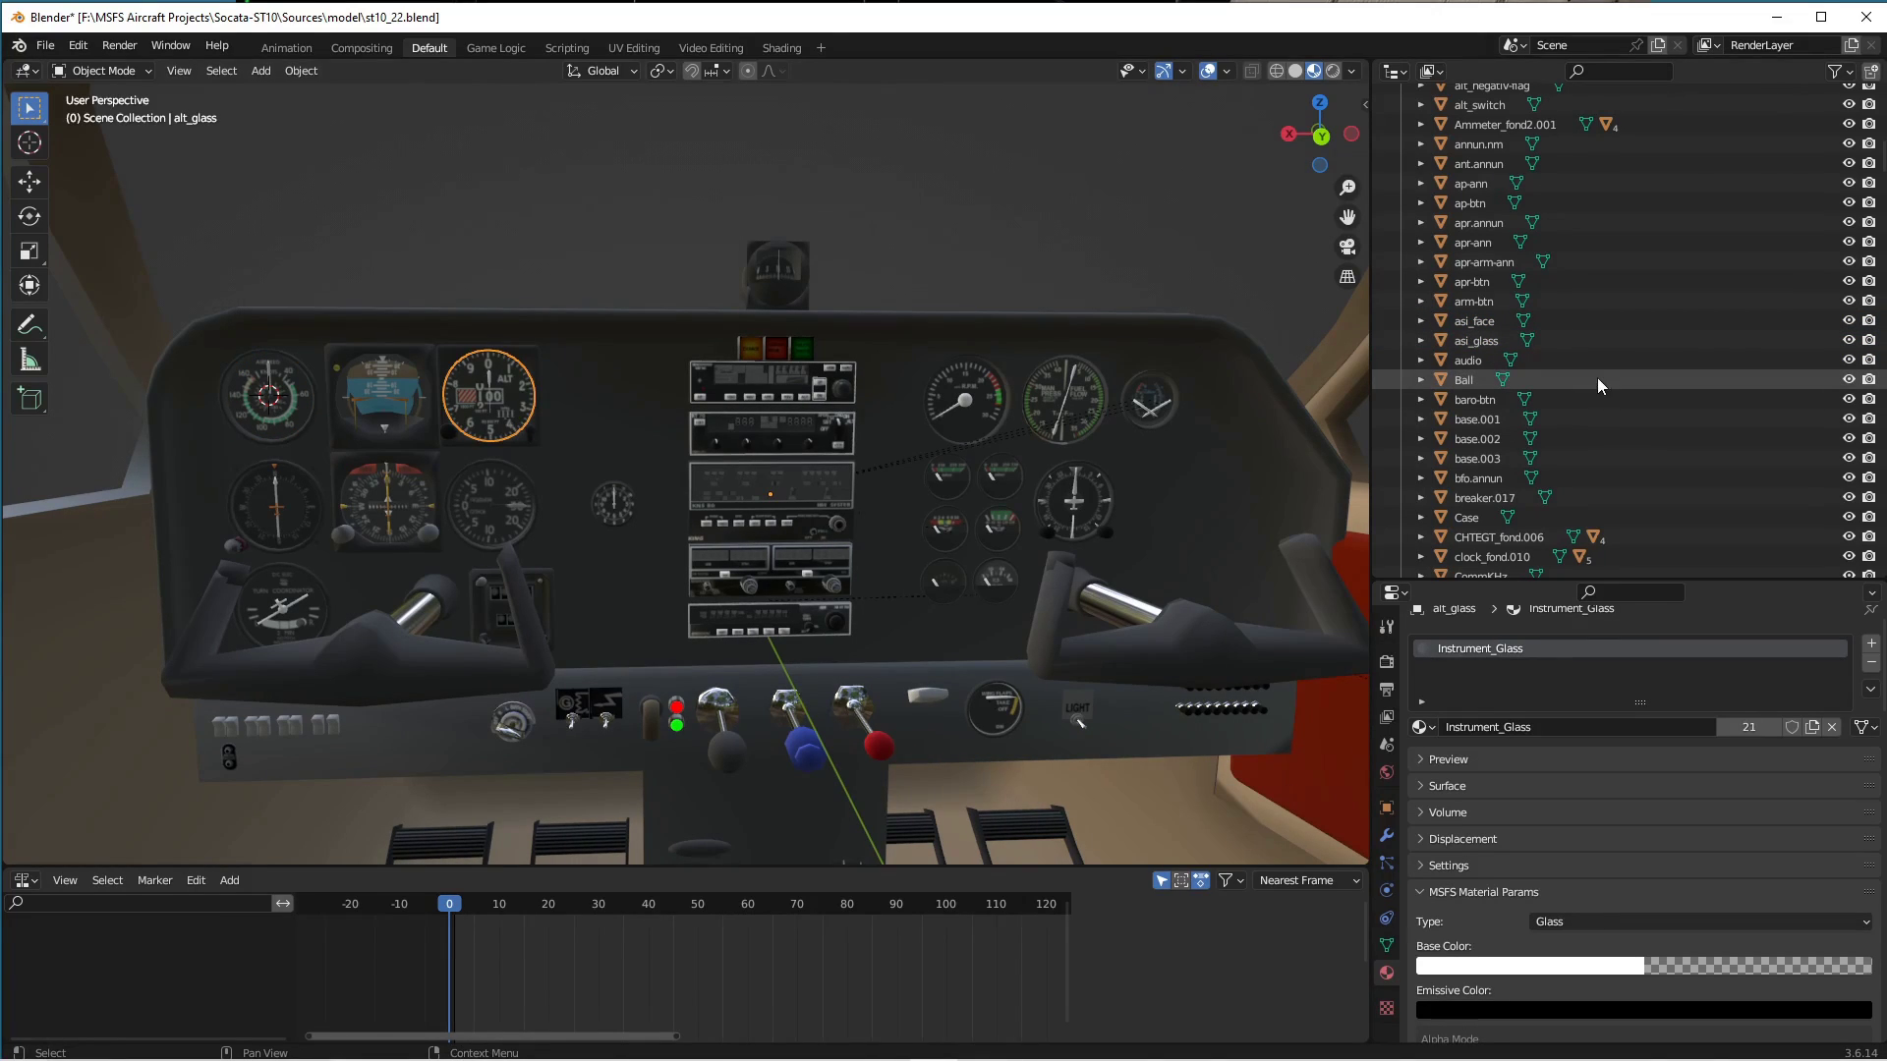
key(KP_Decimal)
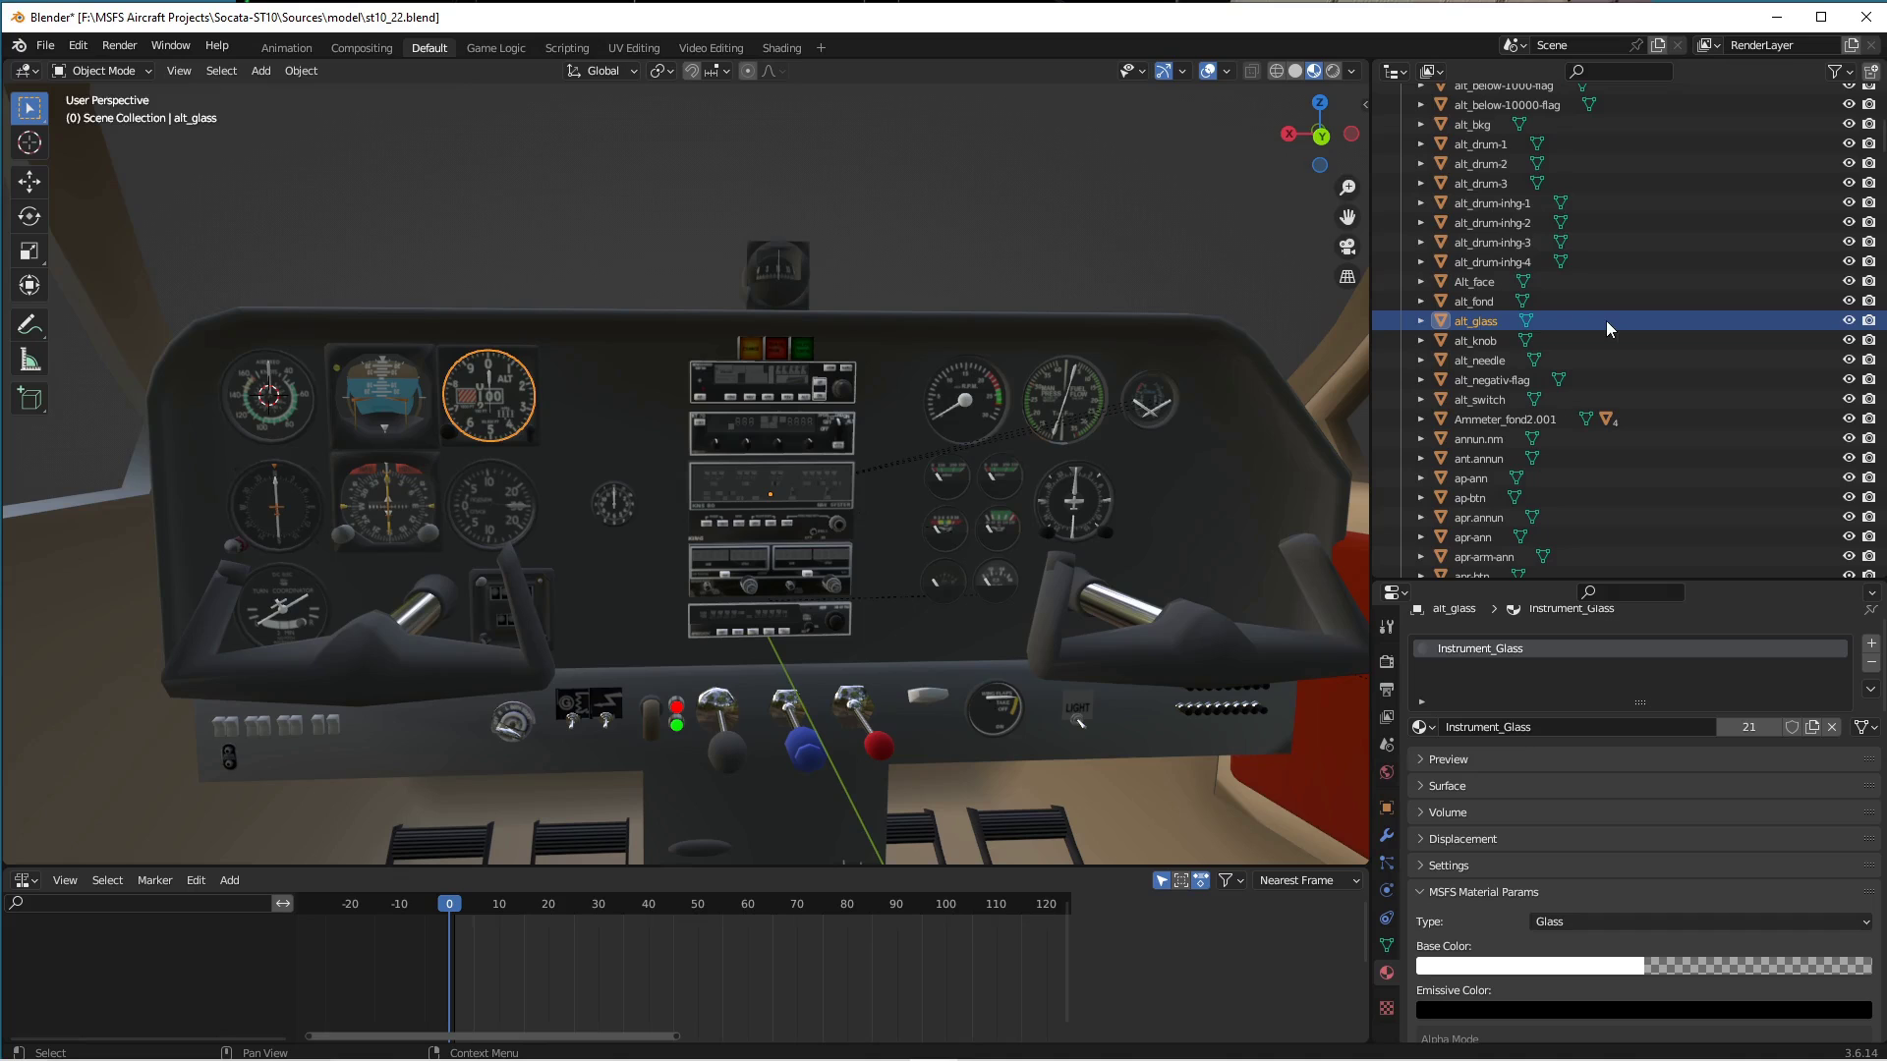
click(1472, 342)
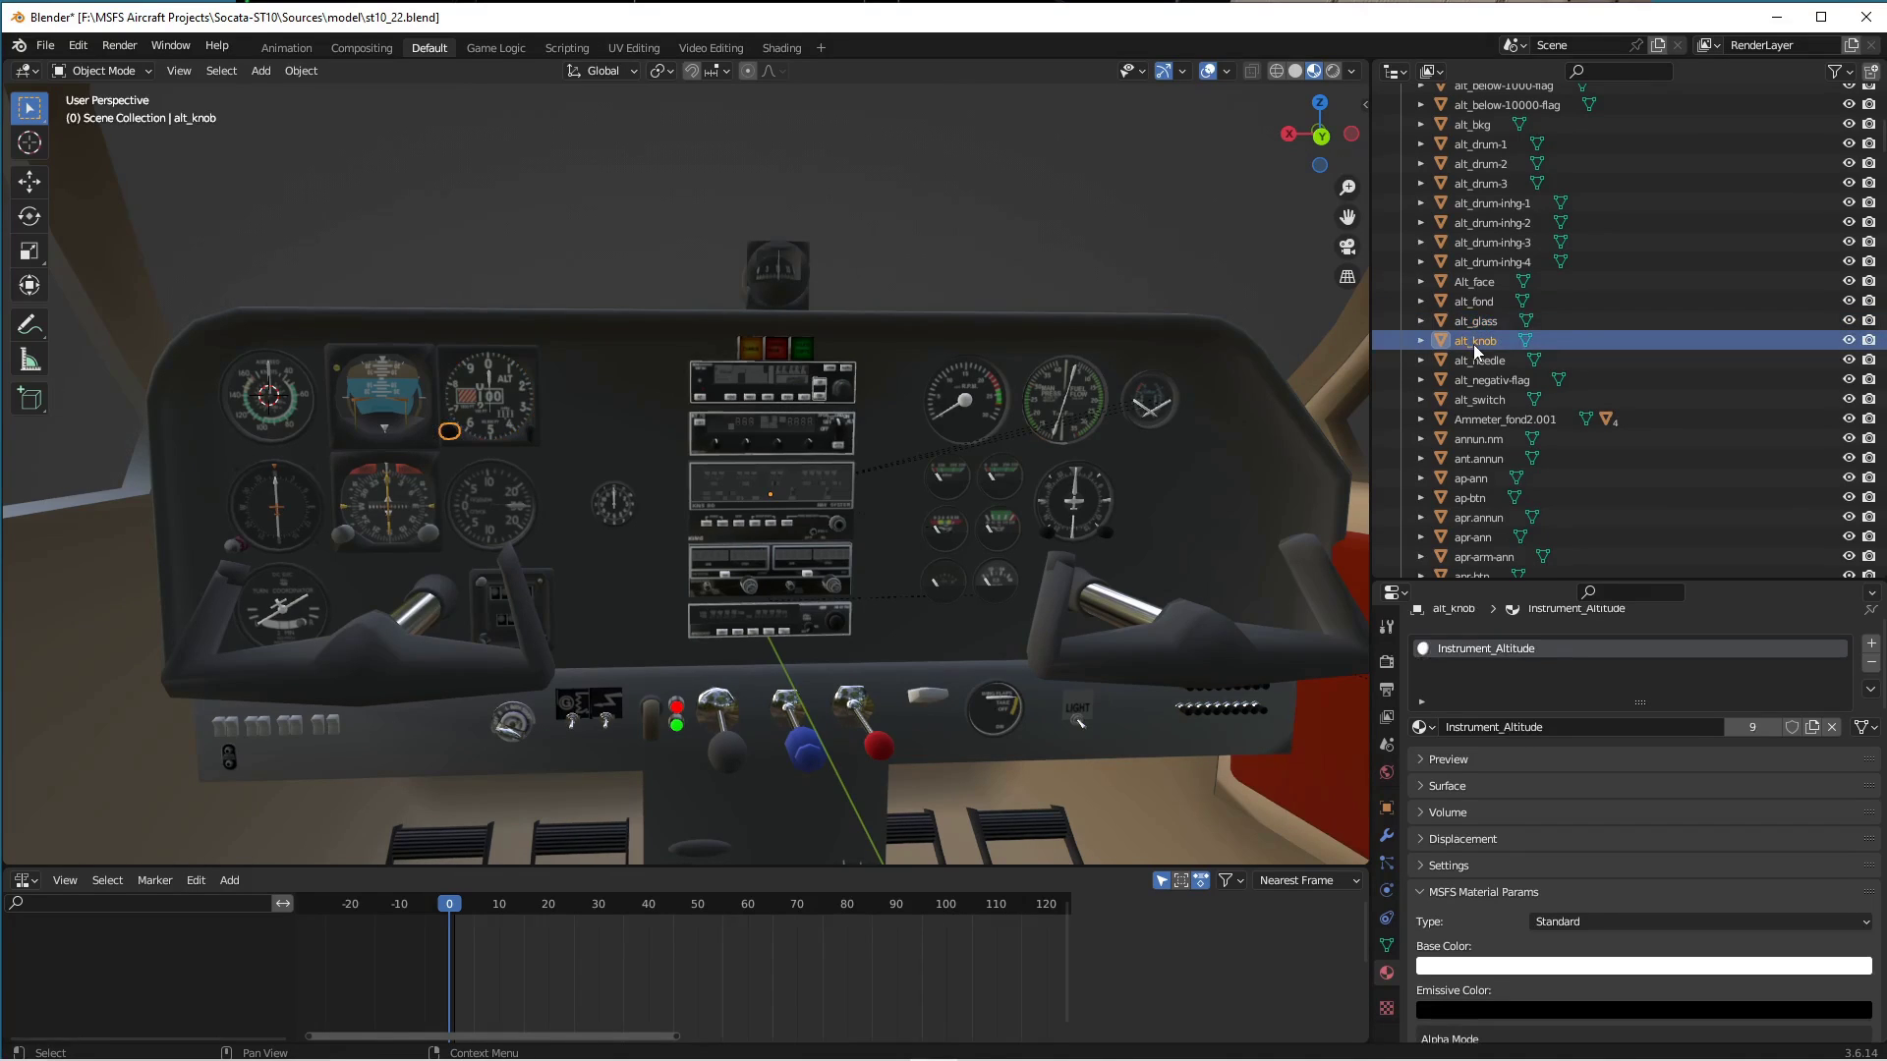
click(1473, 355)
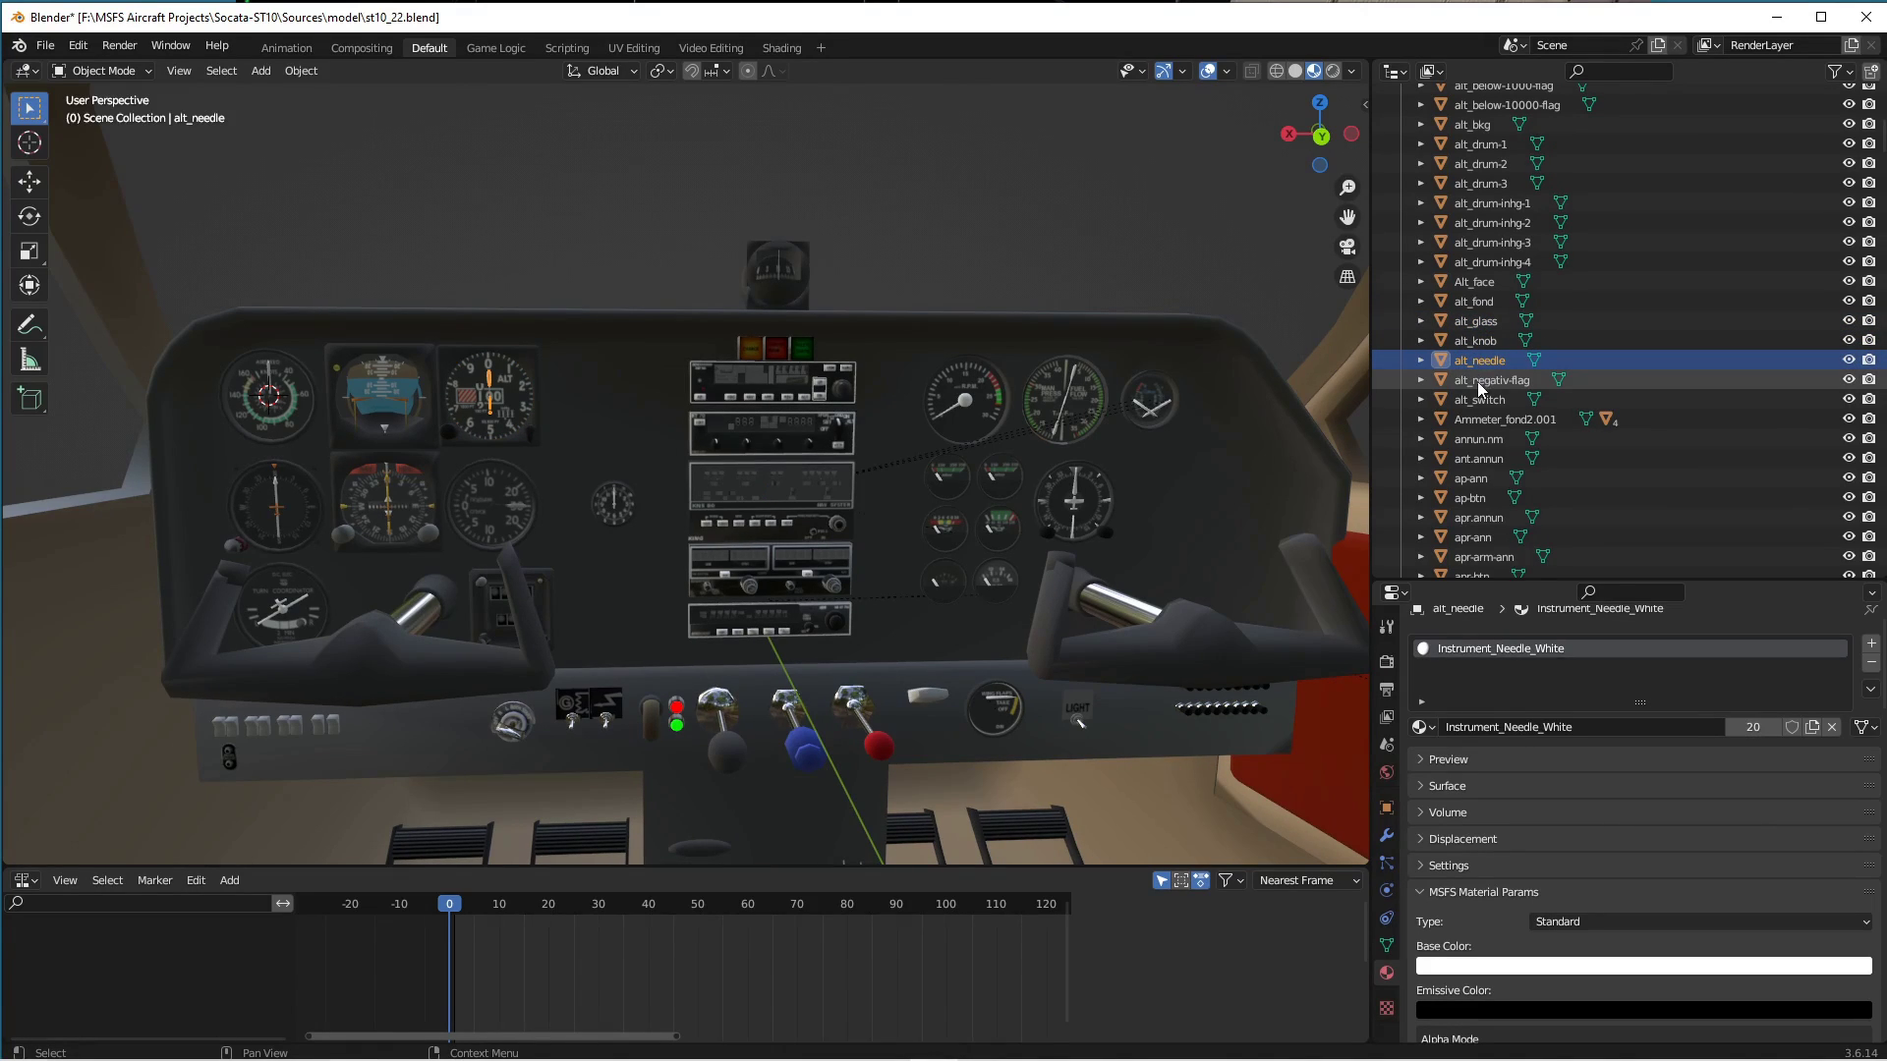
click(1477, 381)
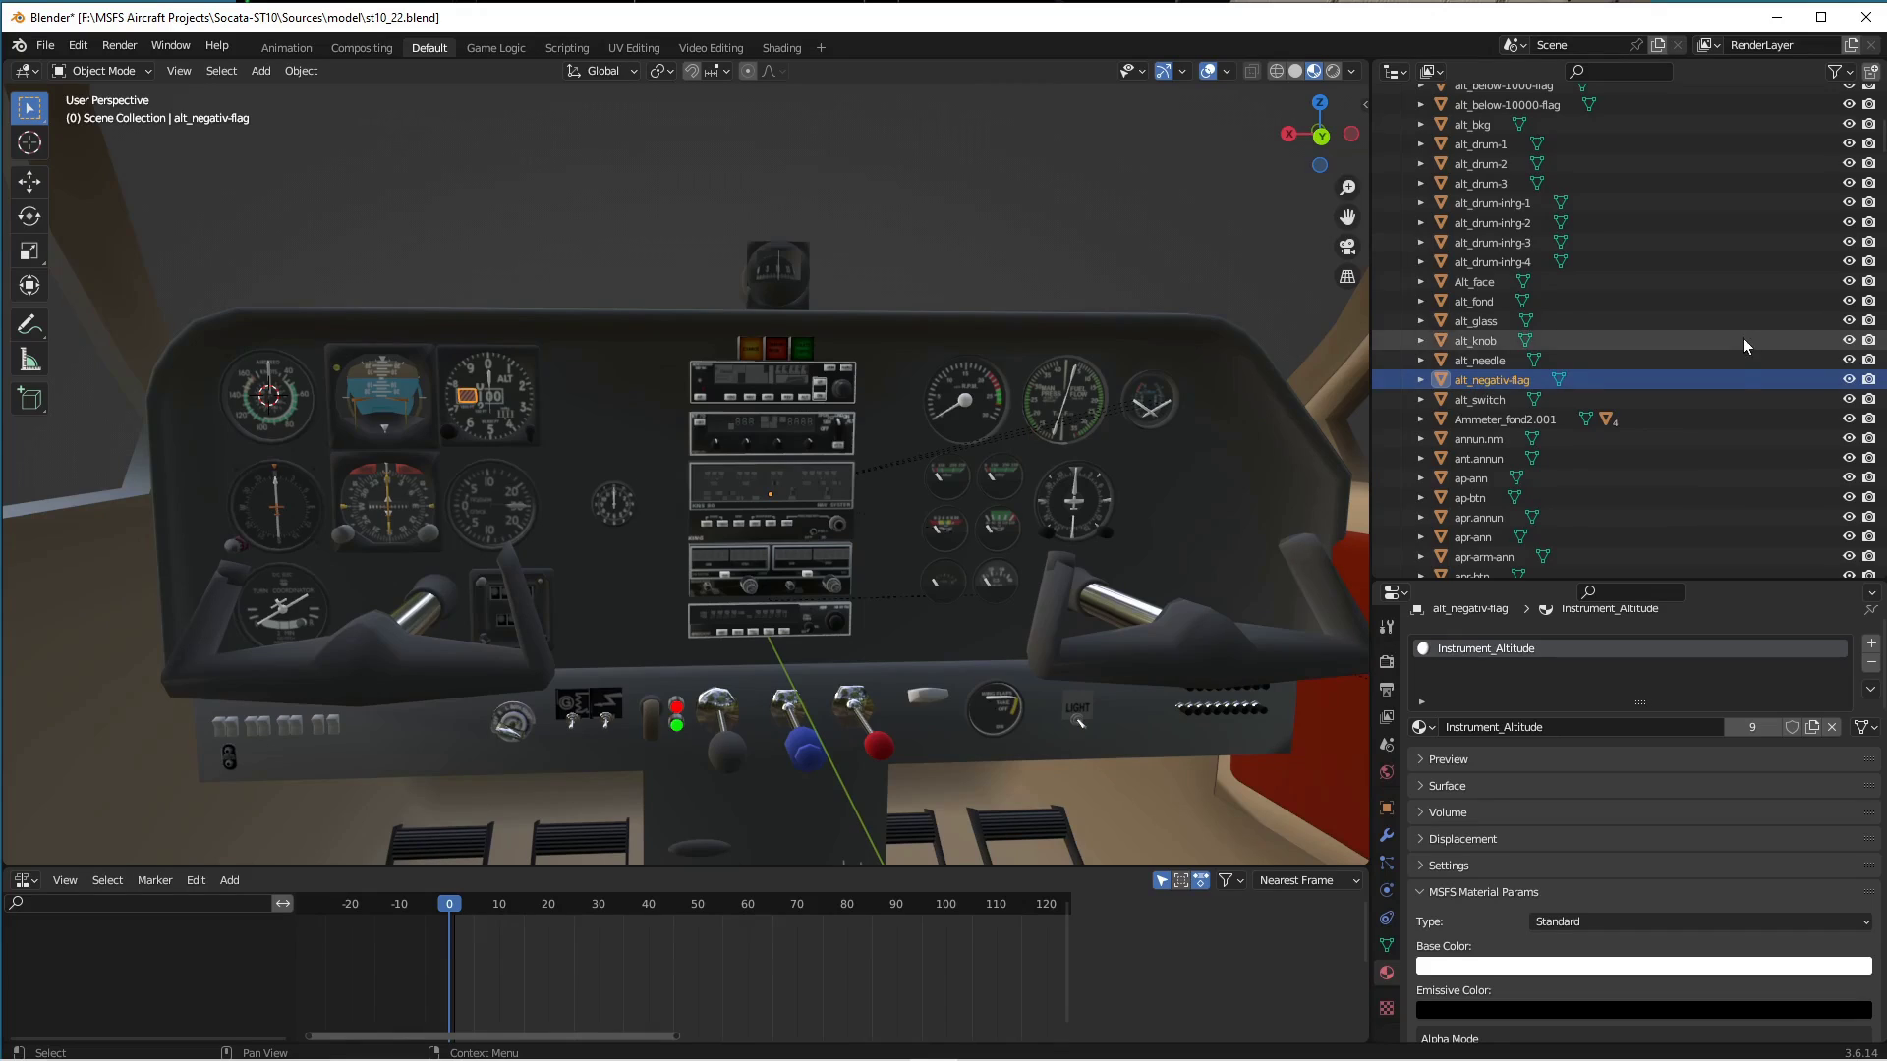
click(1461, 400)
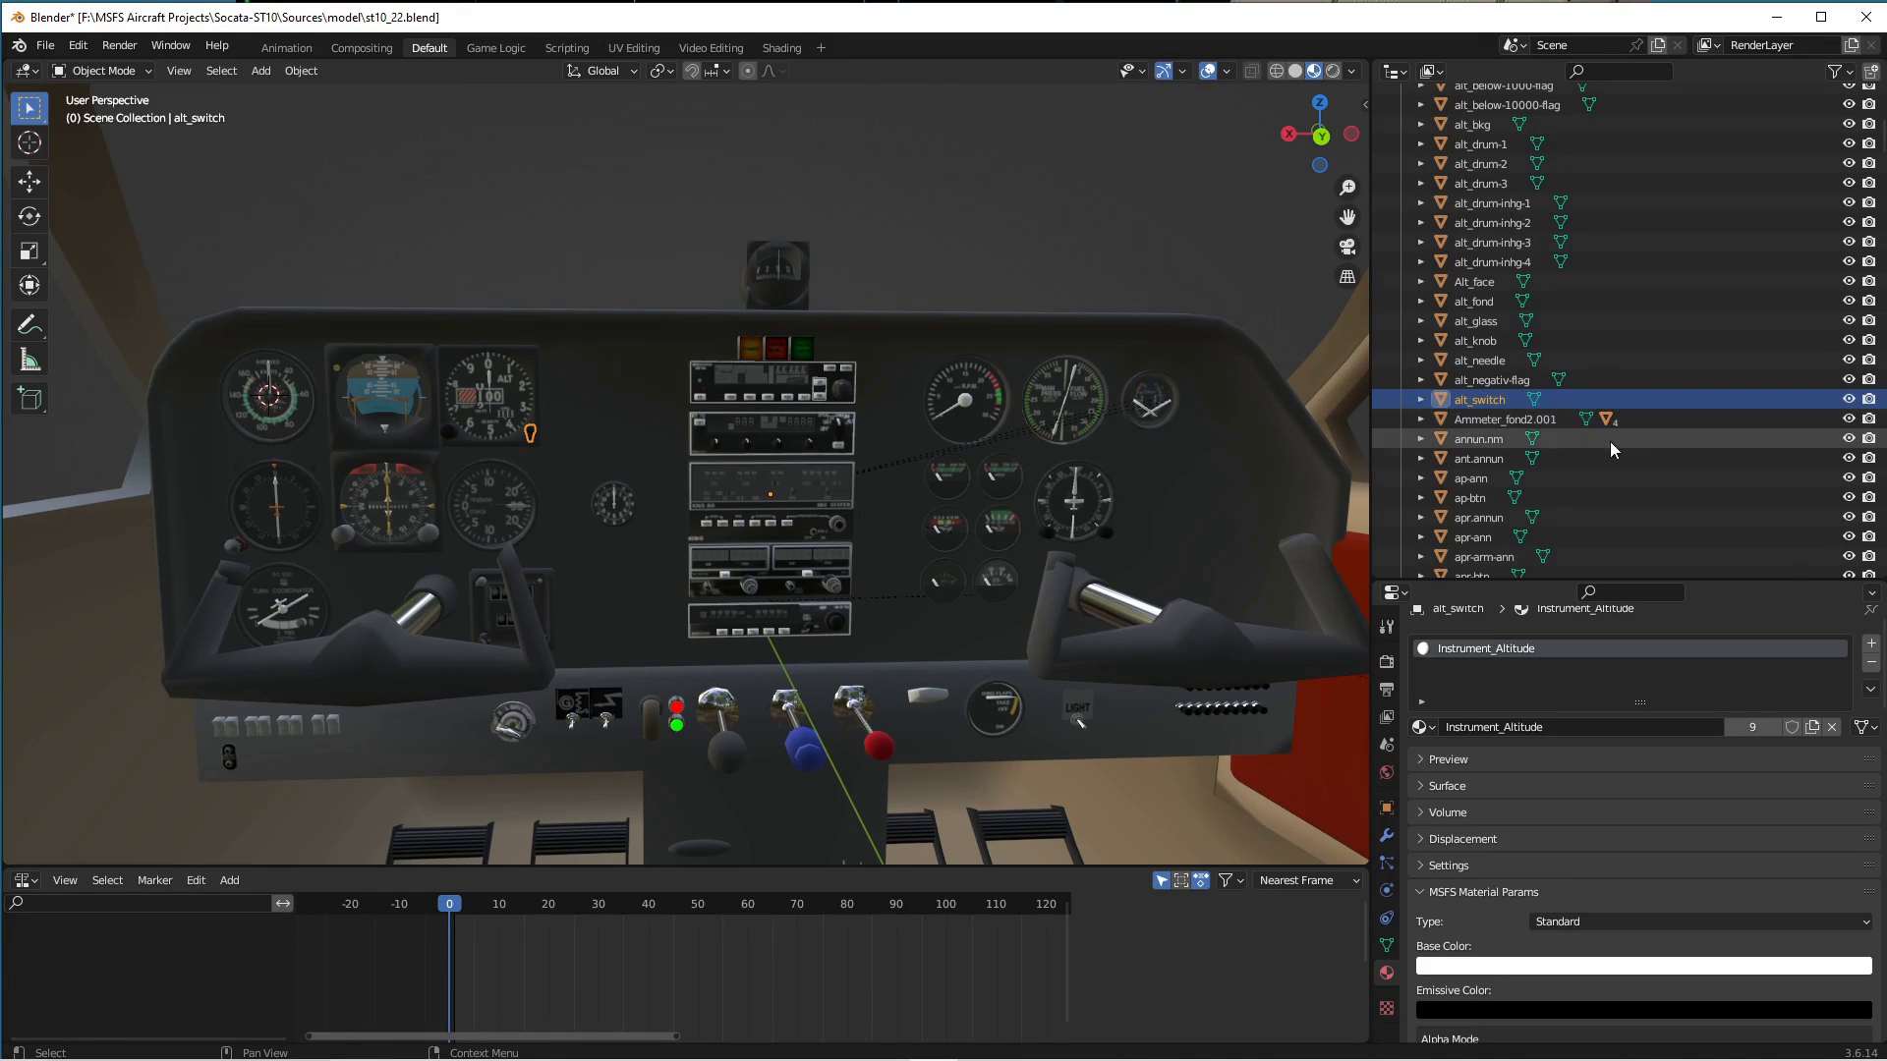
Locate the glass objects of the ADF and the vertical speed indicator in the object list.
click(285, 509)
key(KP_Decimal)
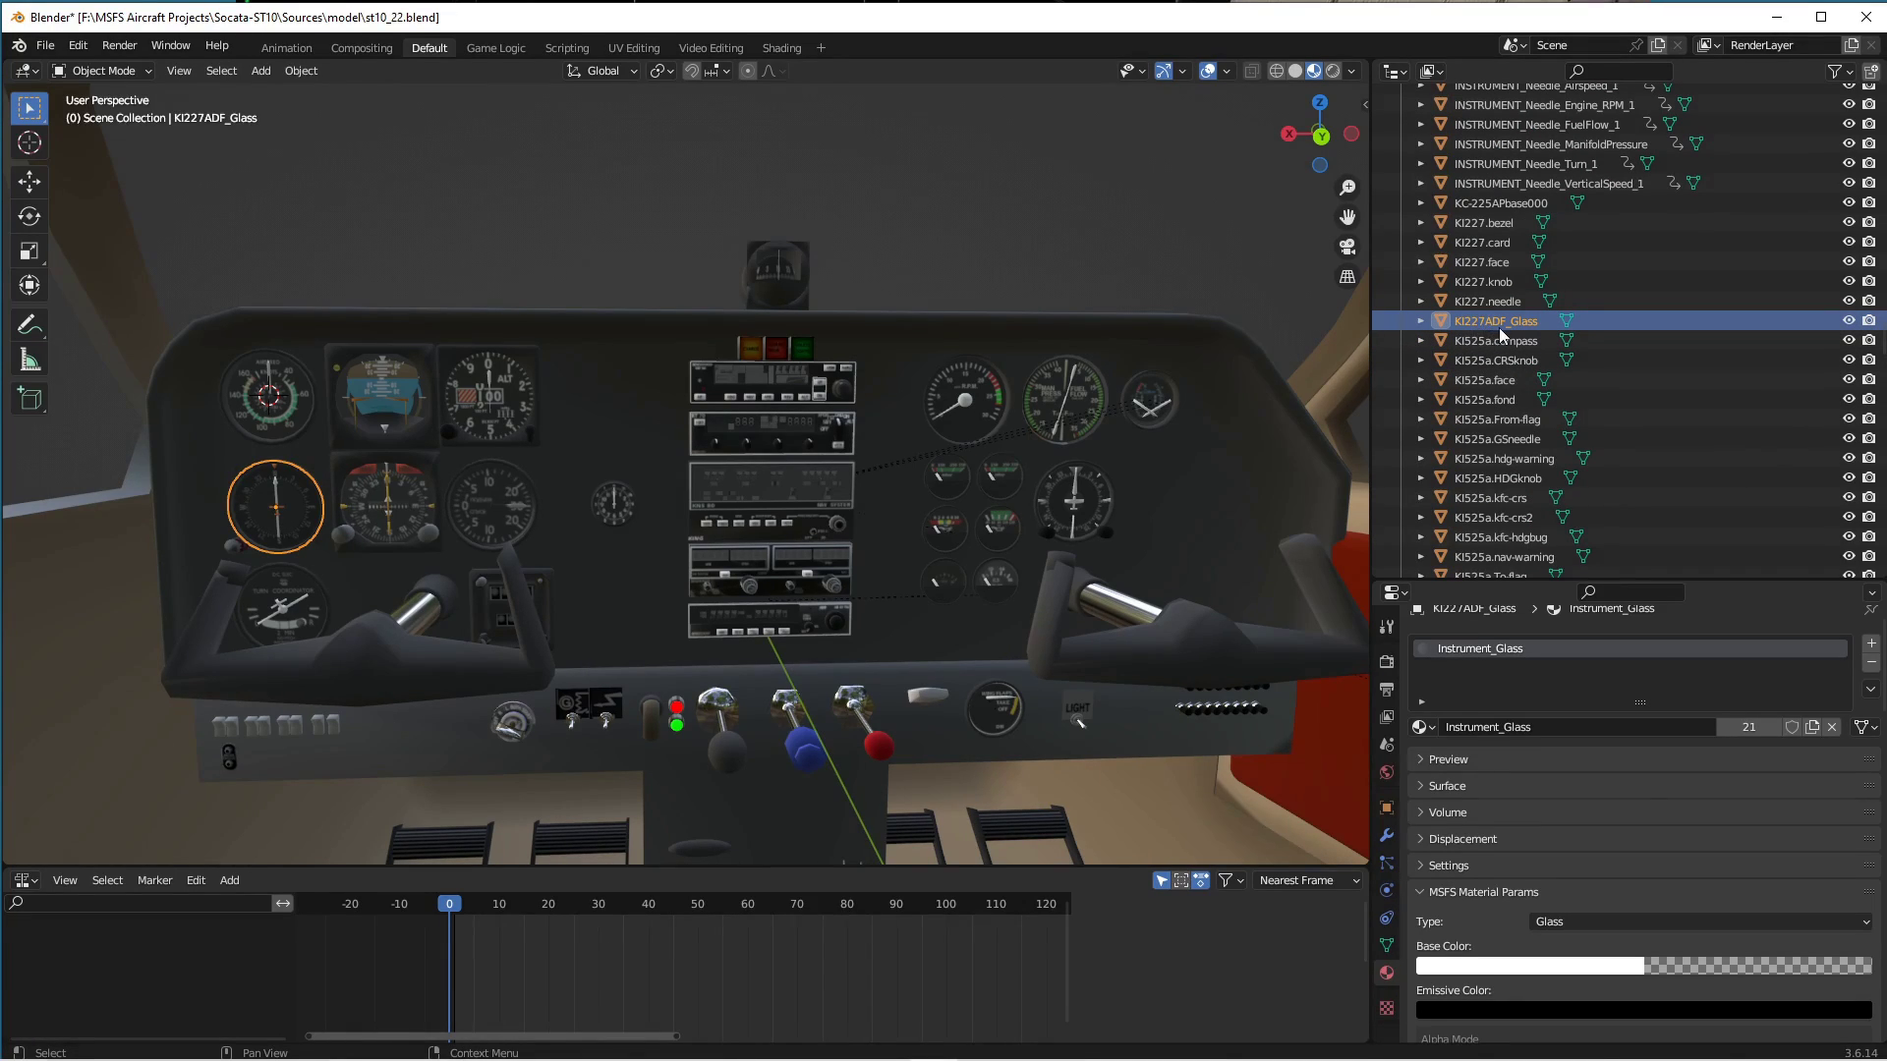
click(489, 519)
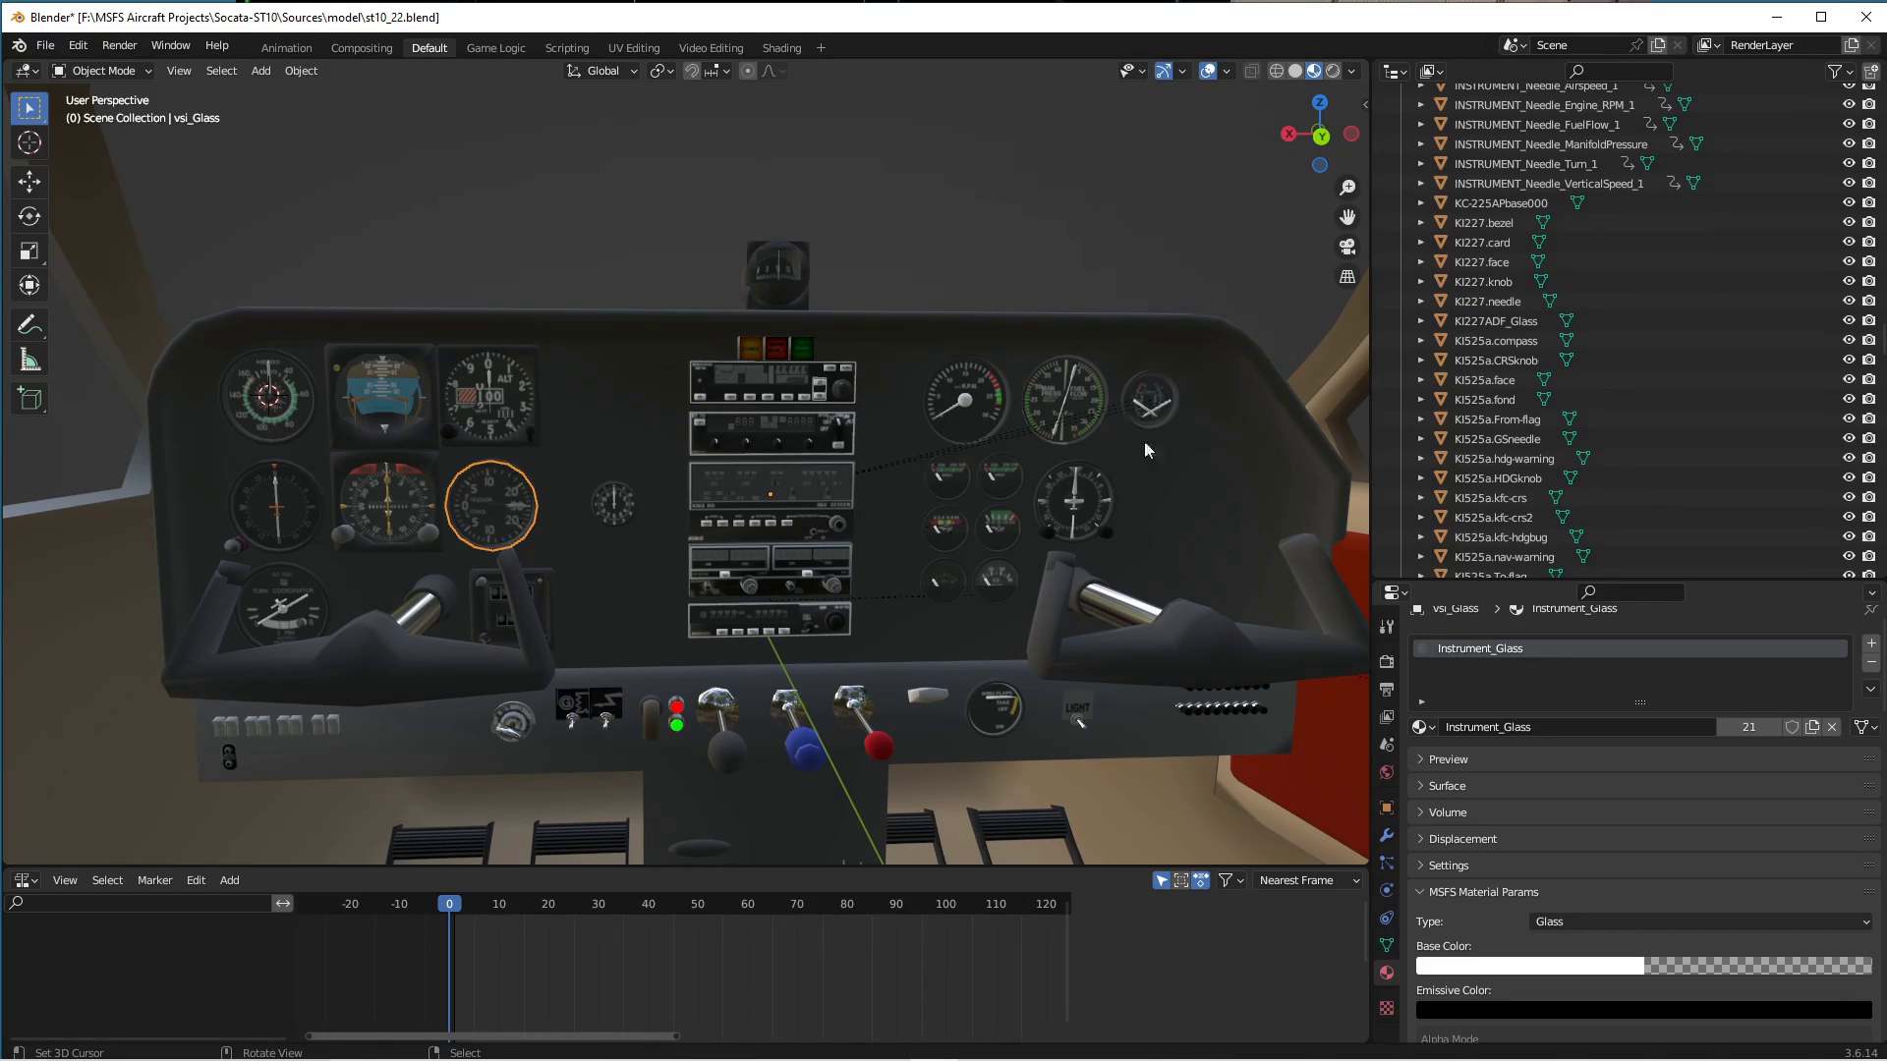
key(period)
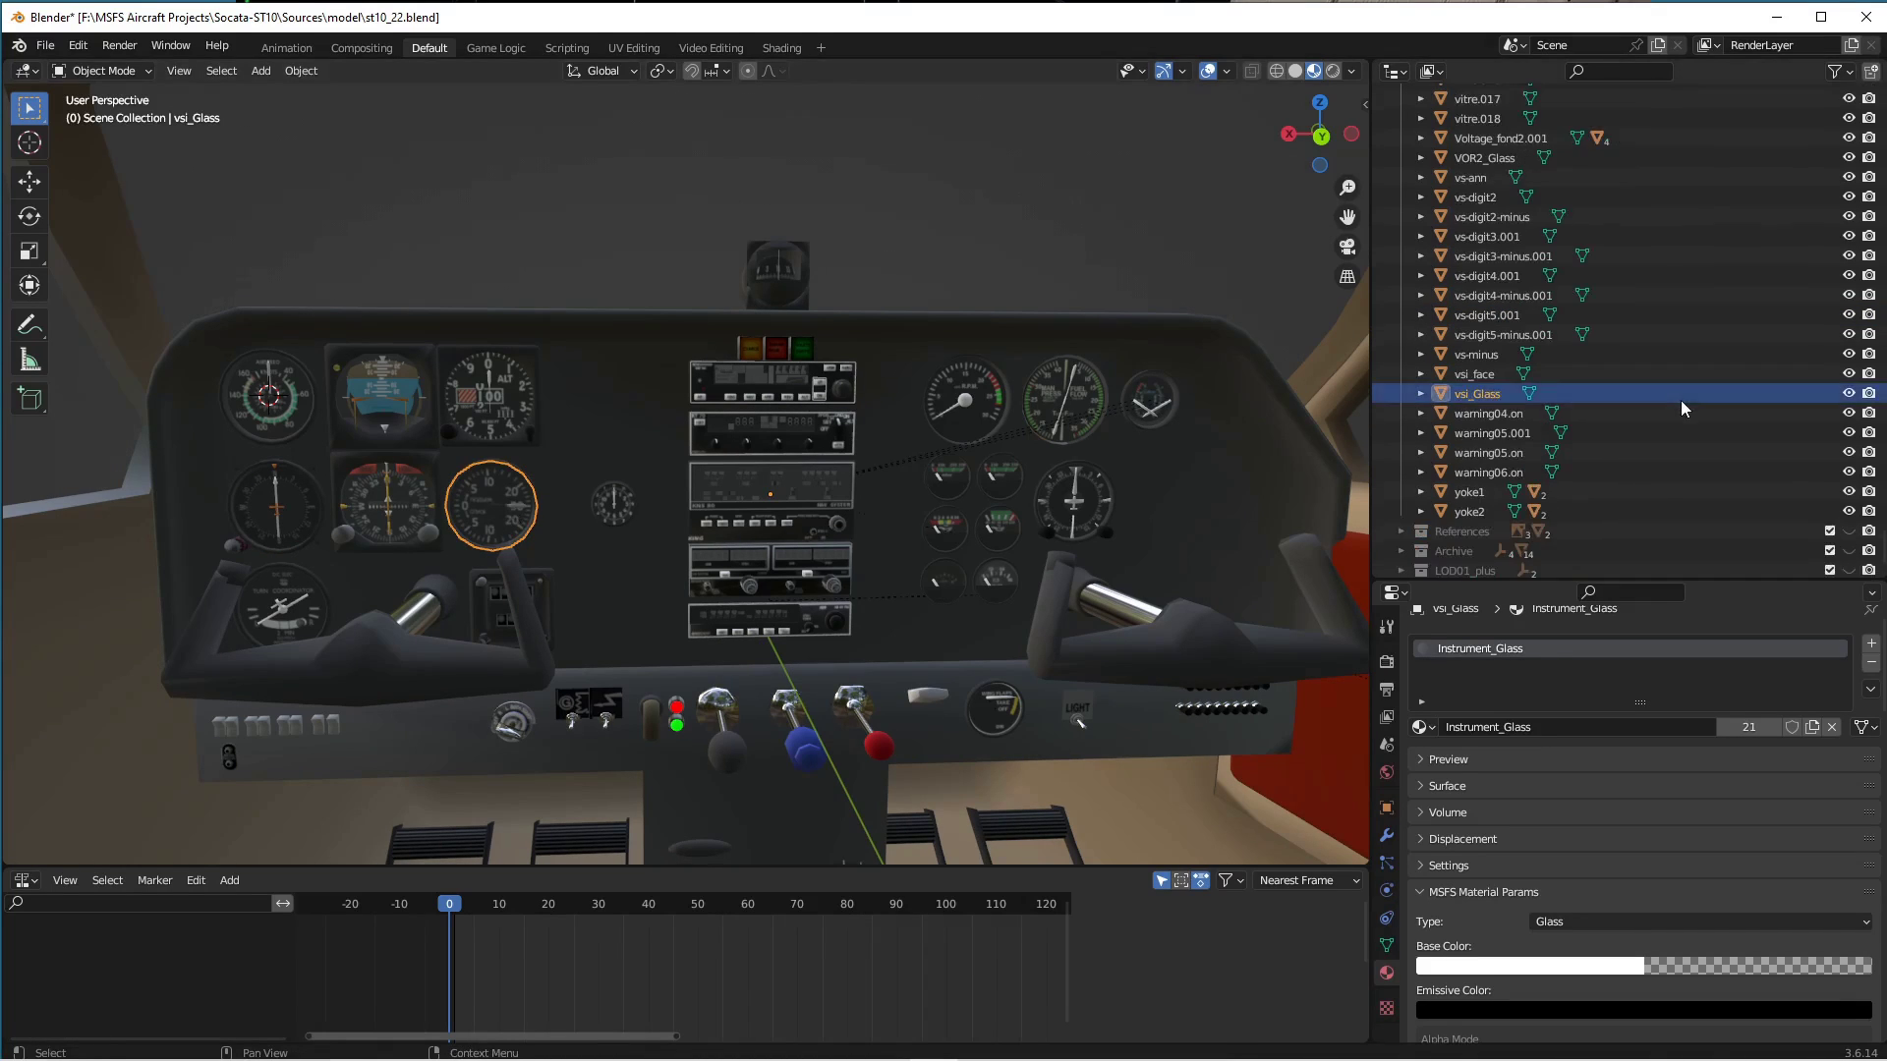
Locate the turn indicator's glass and face in the object list and examine the texture slots of turnbank_face's material.
click(275, 603)
key(period)
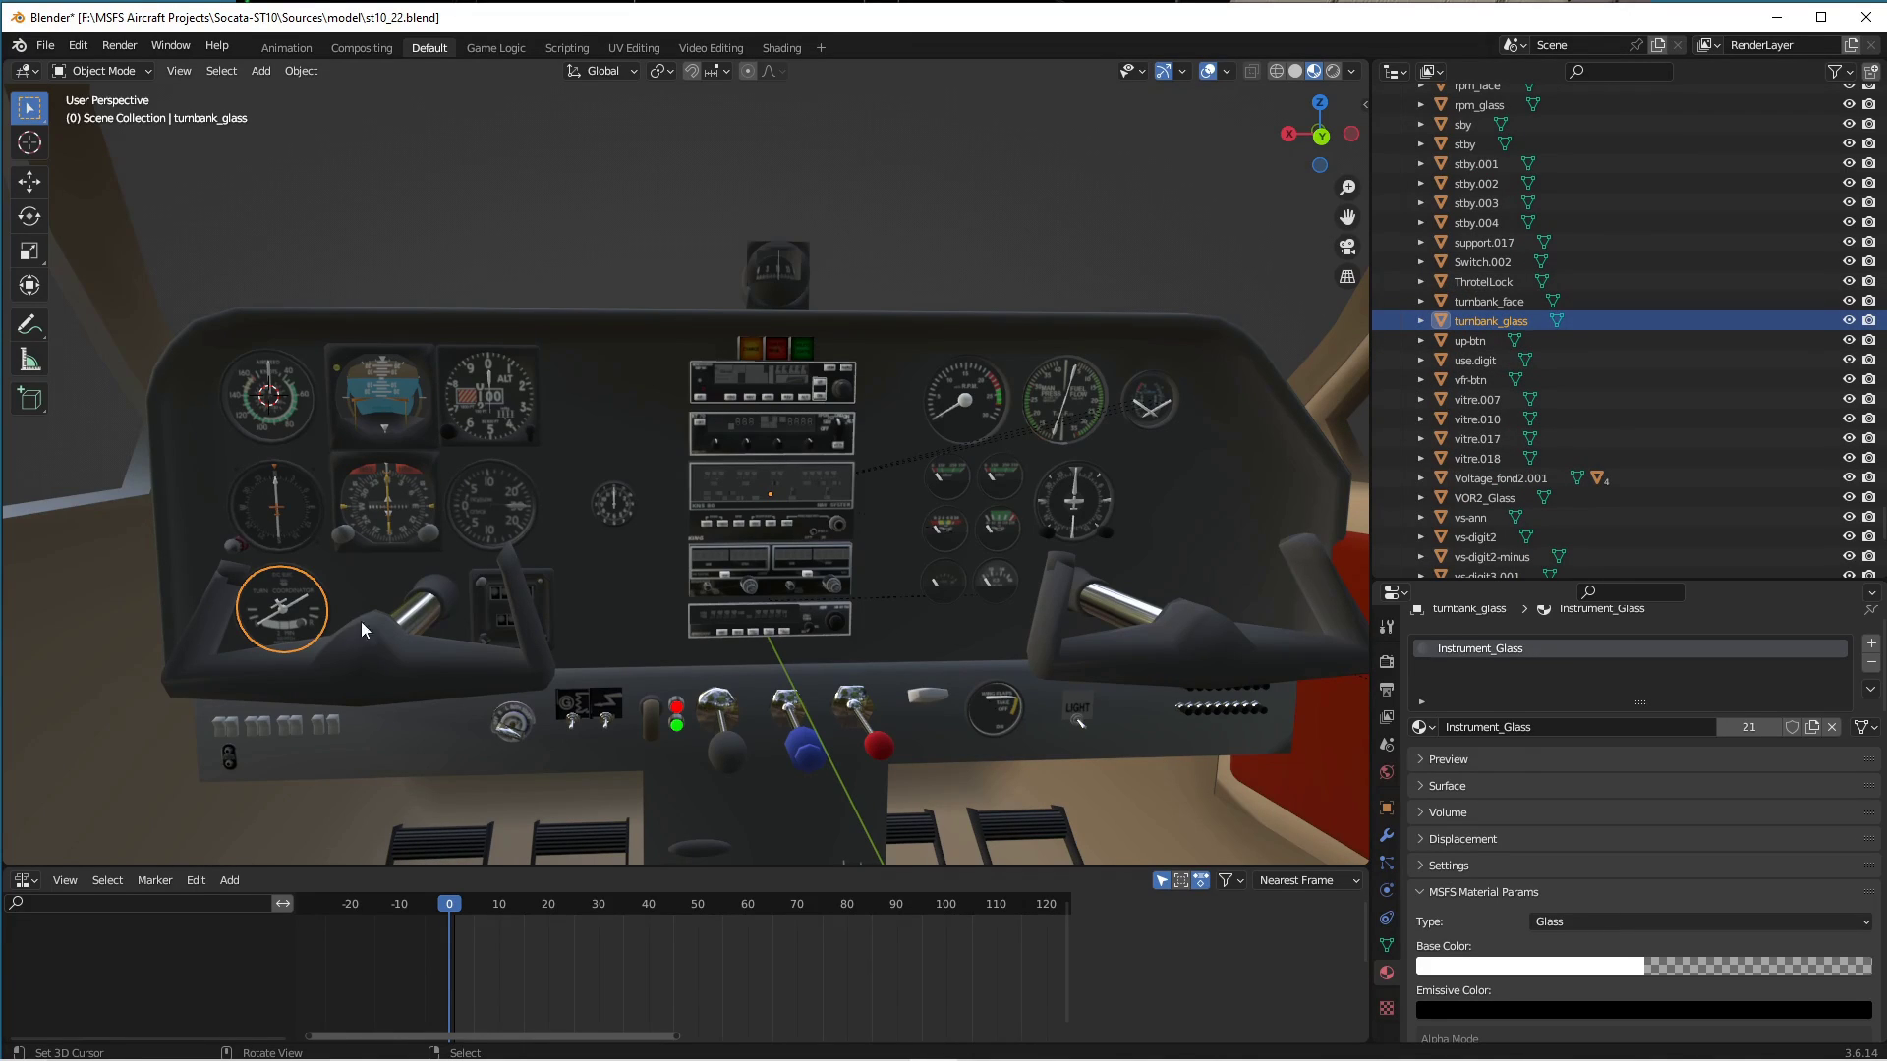
click(265, 595)
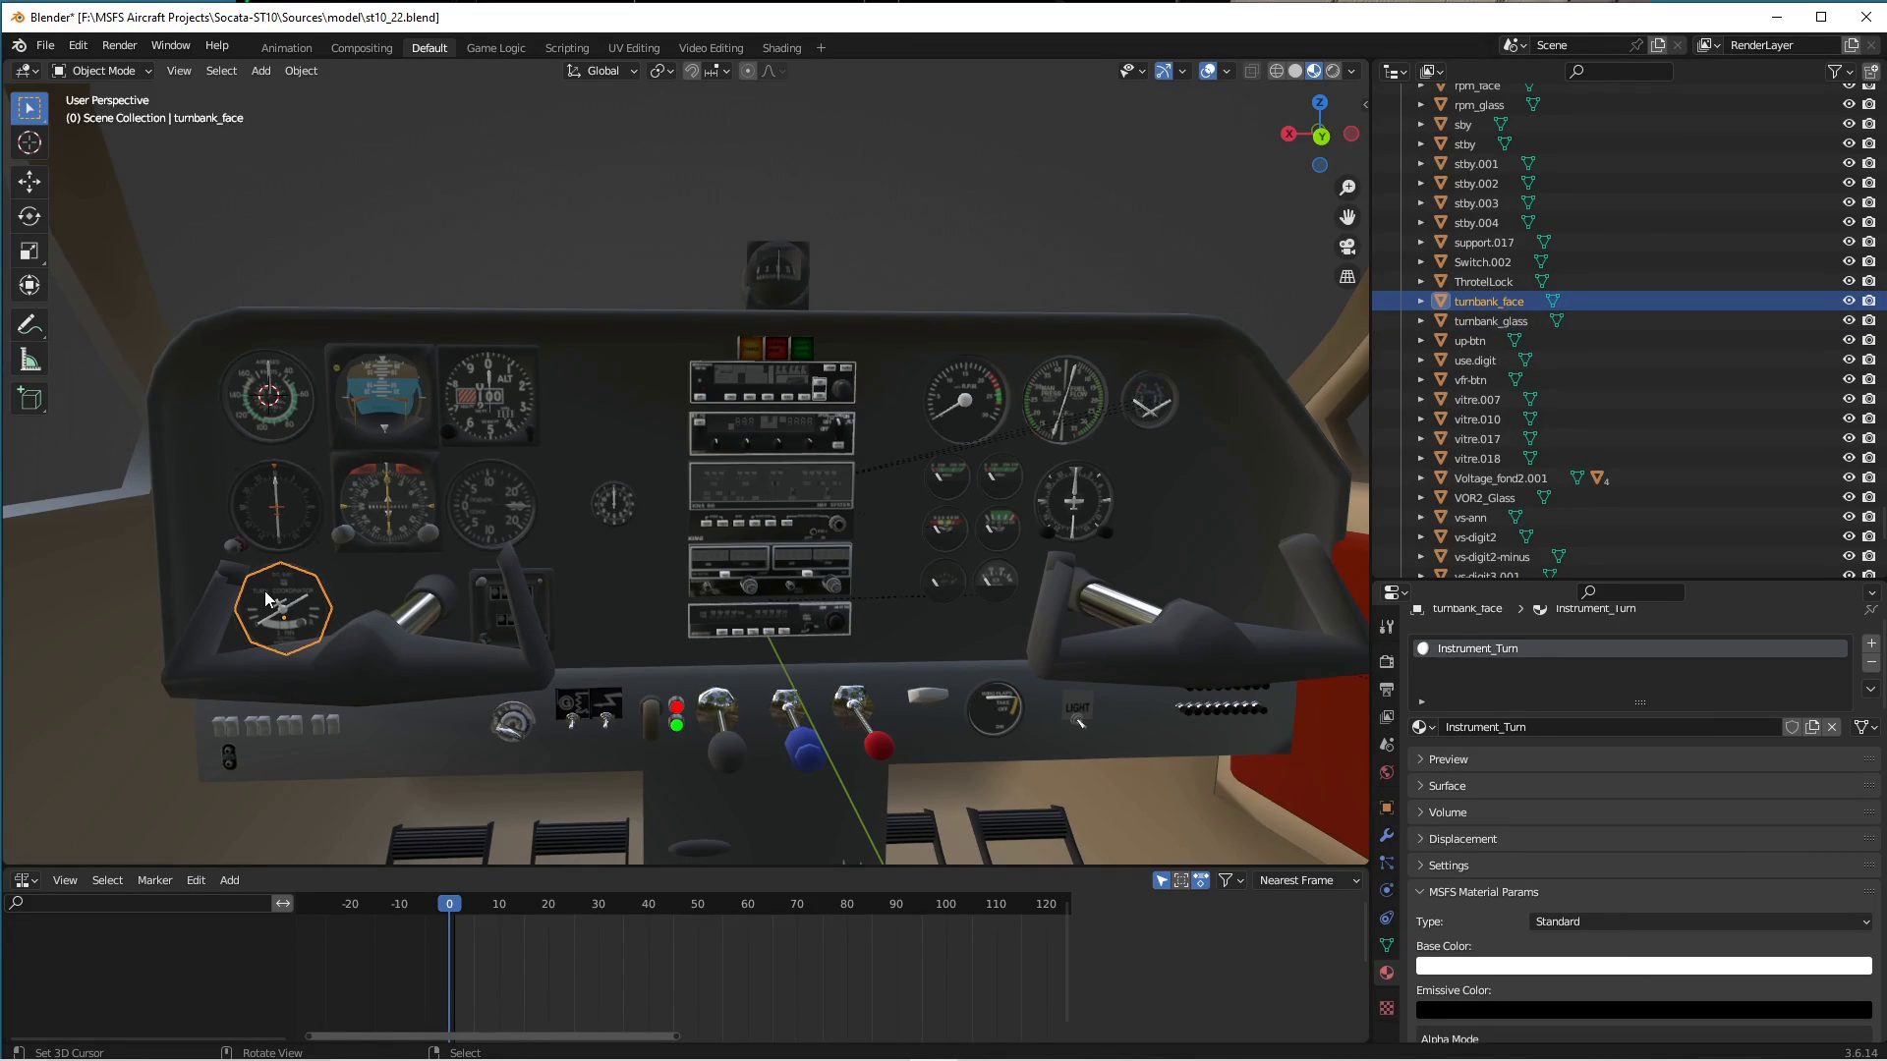
click(1478, 321)
click(1477, 301)
scroll(1592, 776, down, 1)
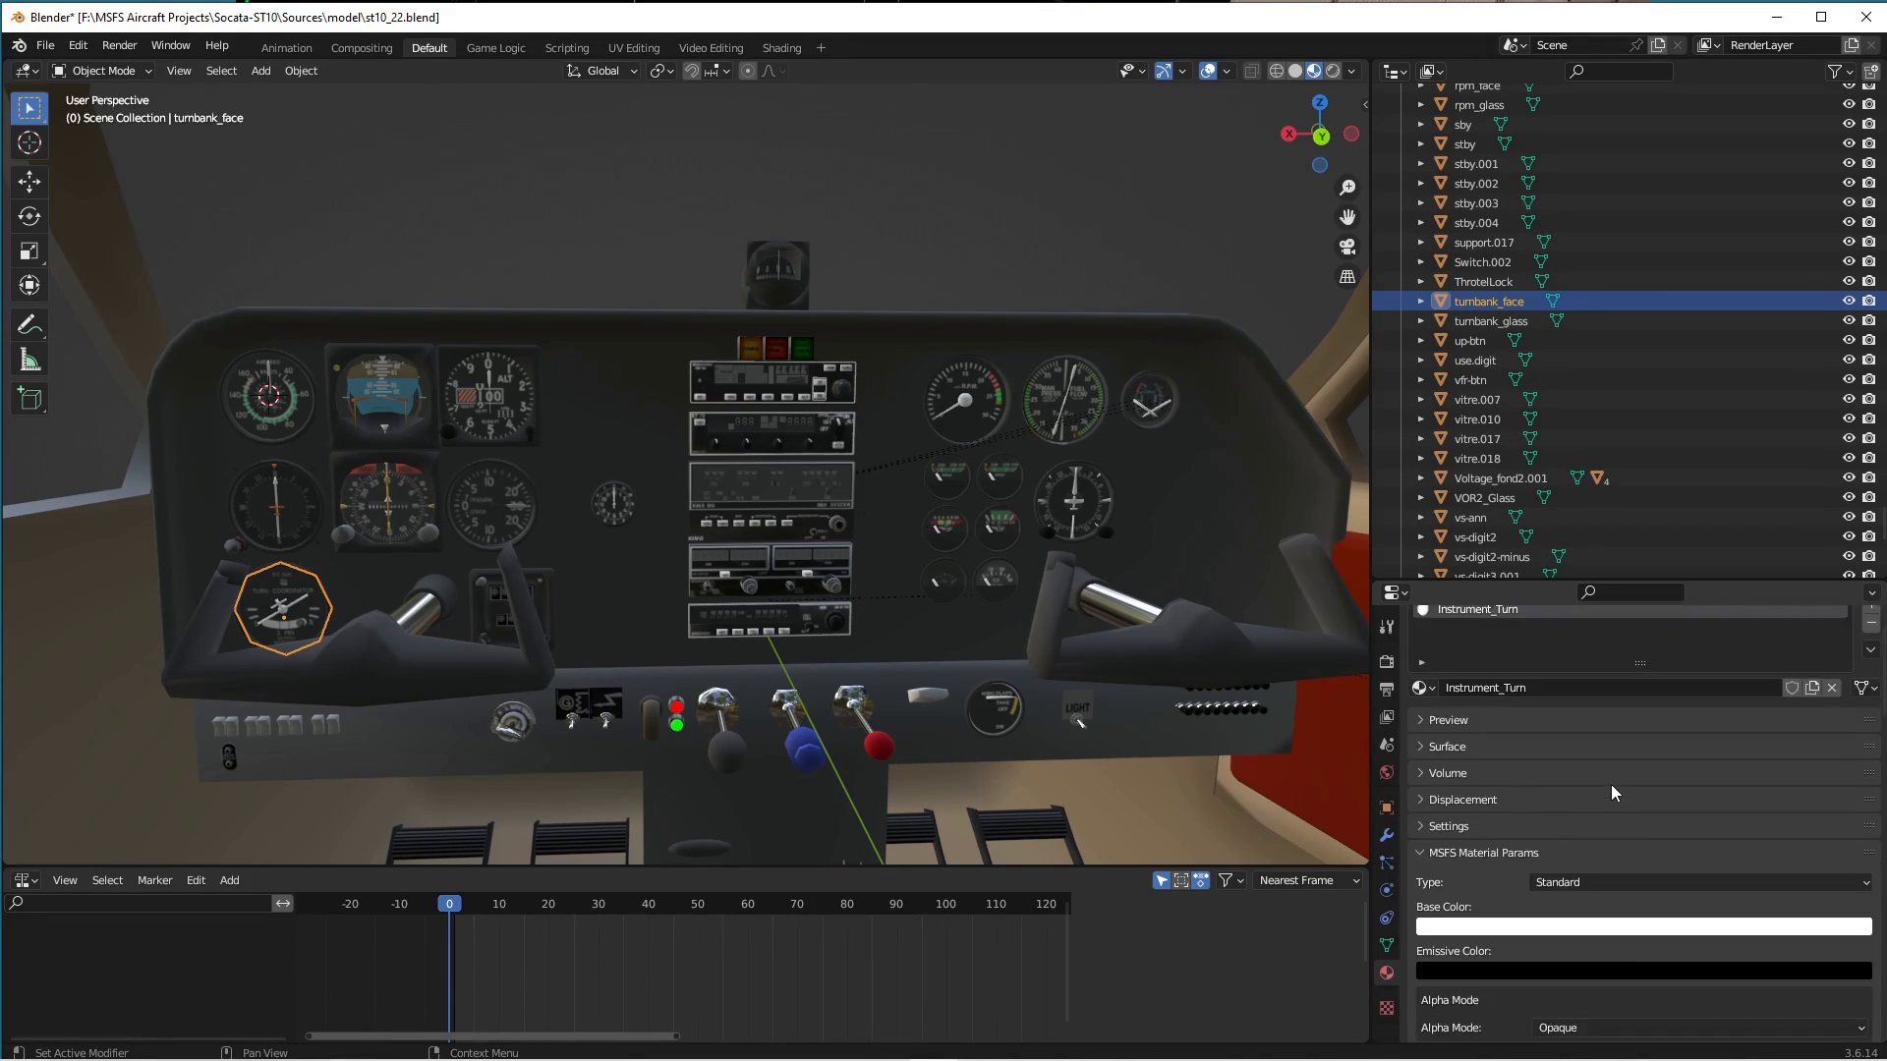
scroll(1611, 786, down, 15)
scroll(1612, 783, down, 6)
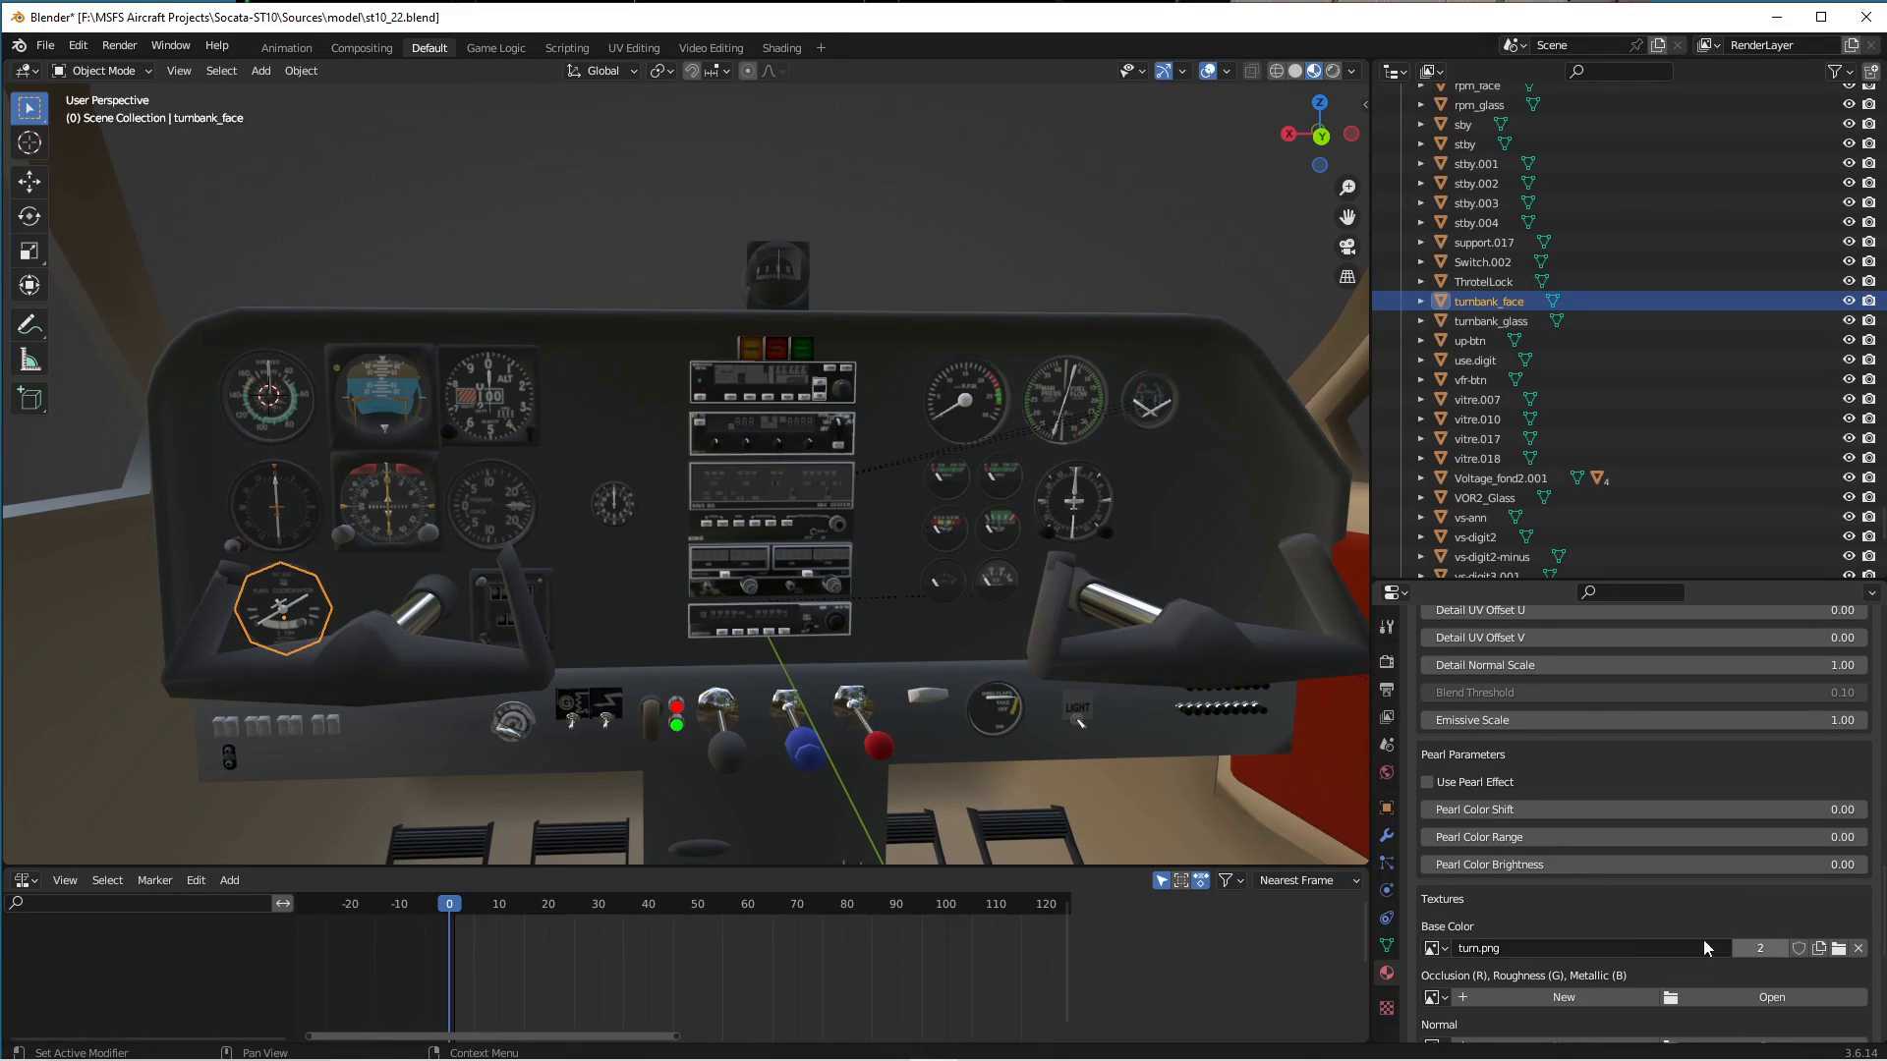
scroll(1619, 921, down, 2)
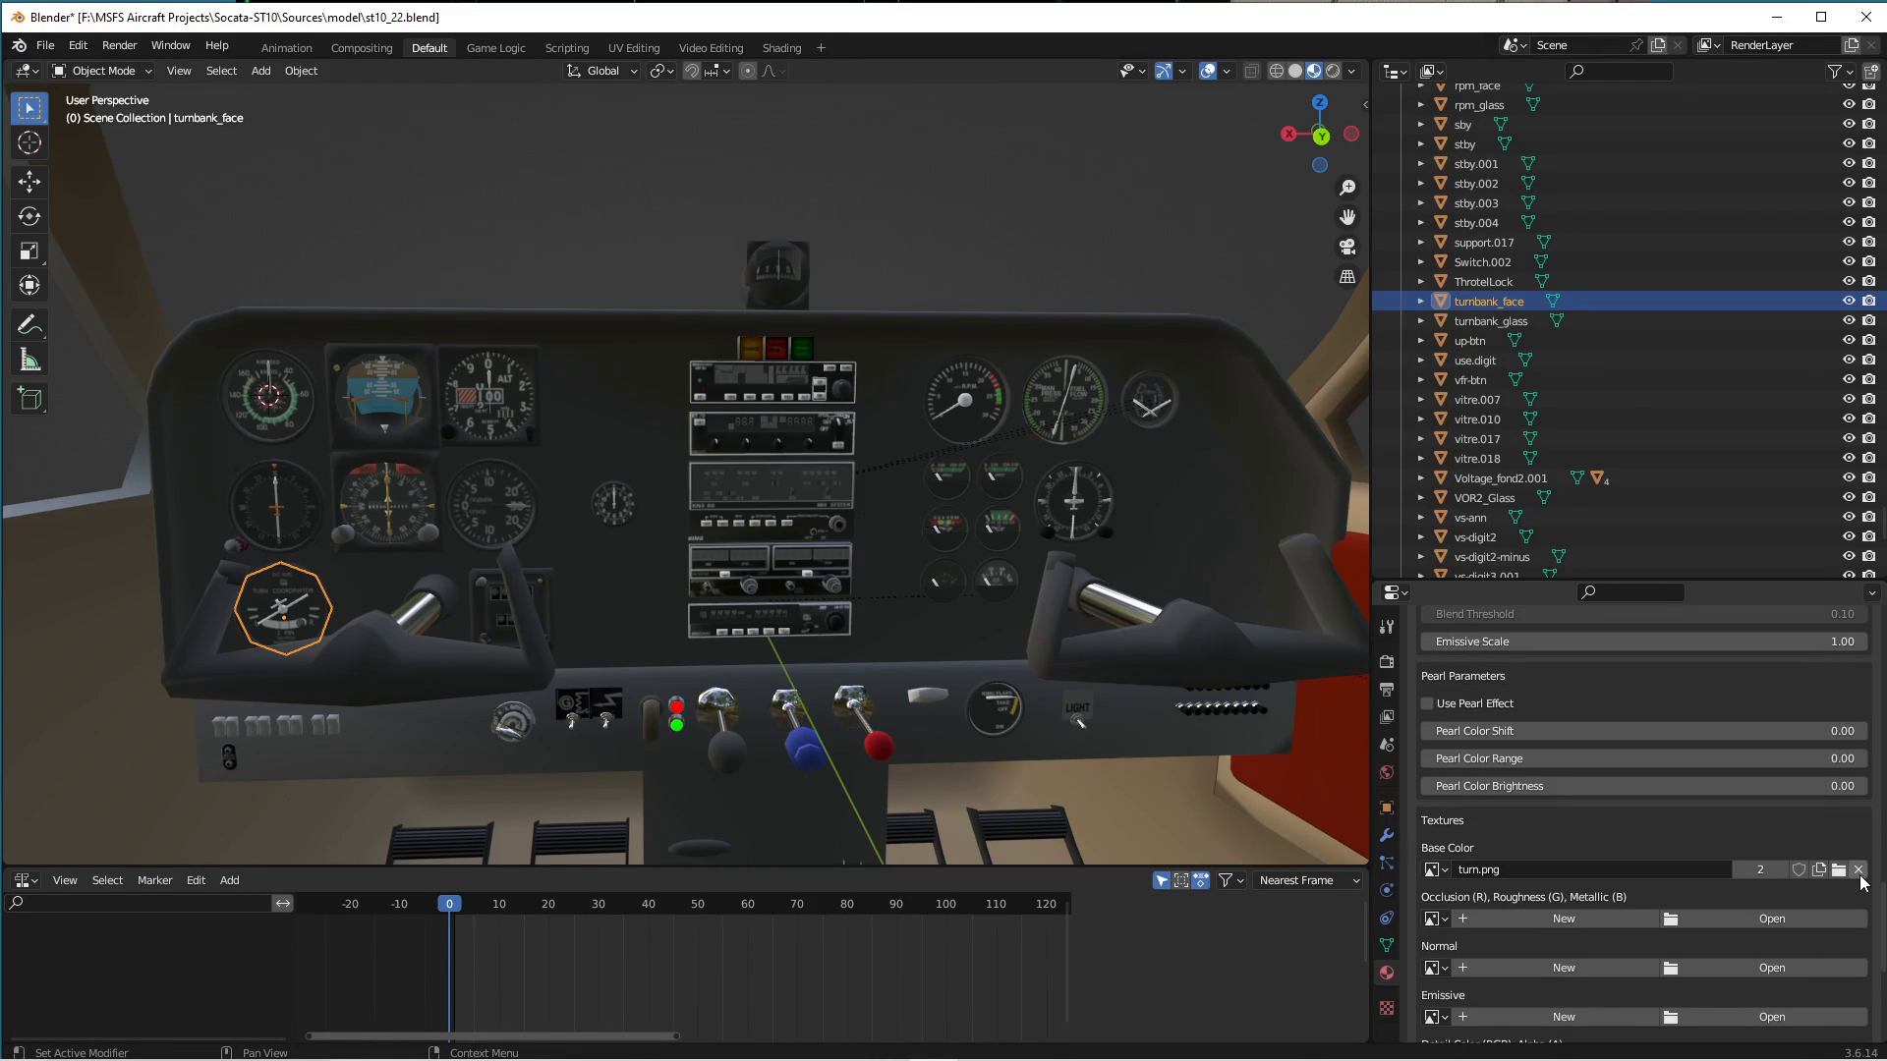
Browse the Sources textures folder, sorted by name, for an Occlusion, Roughness, Metallic image for turnbank_face, and cancel the file selection.
click(1830, 922)
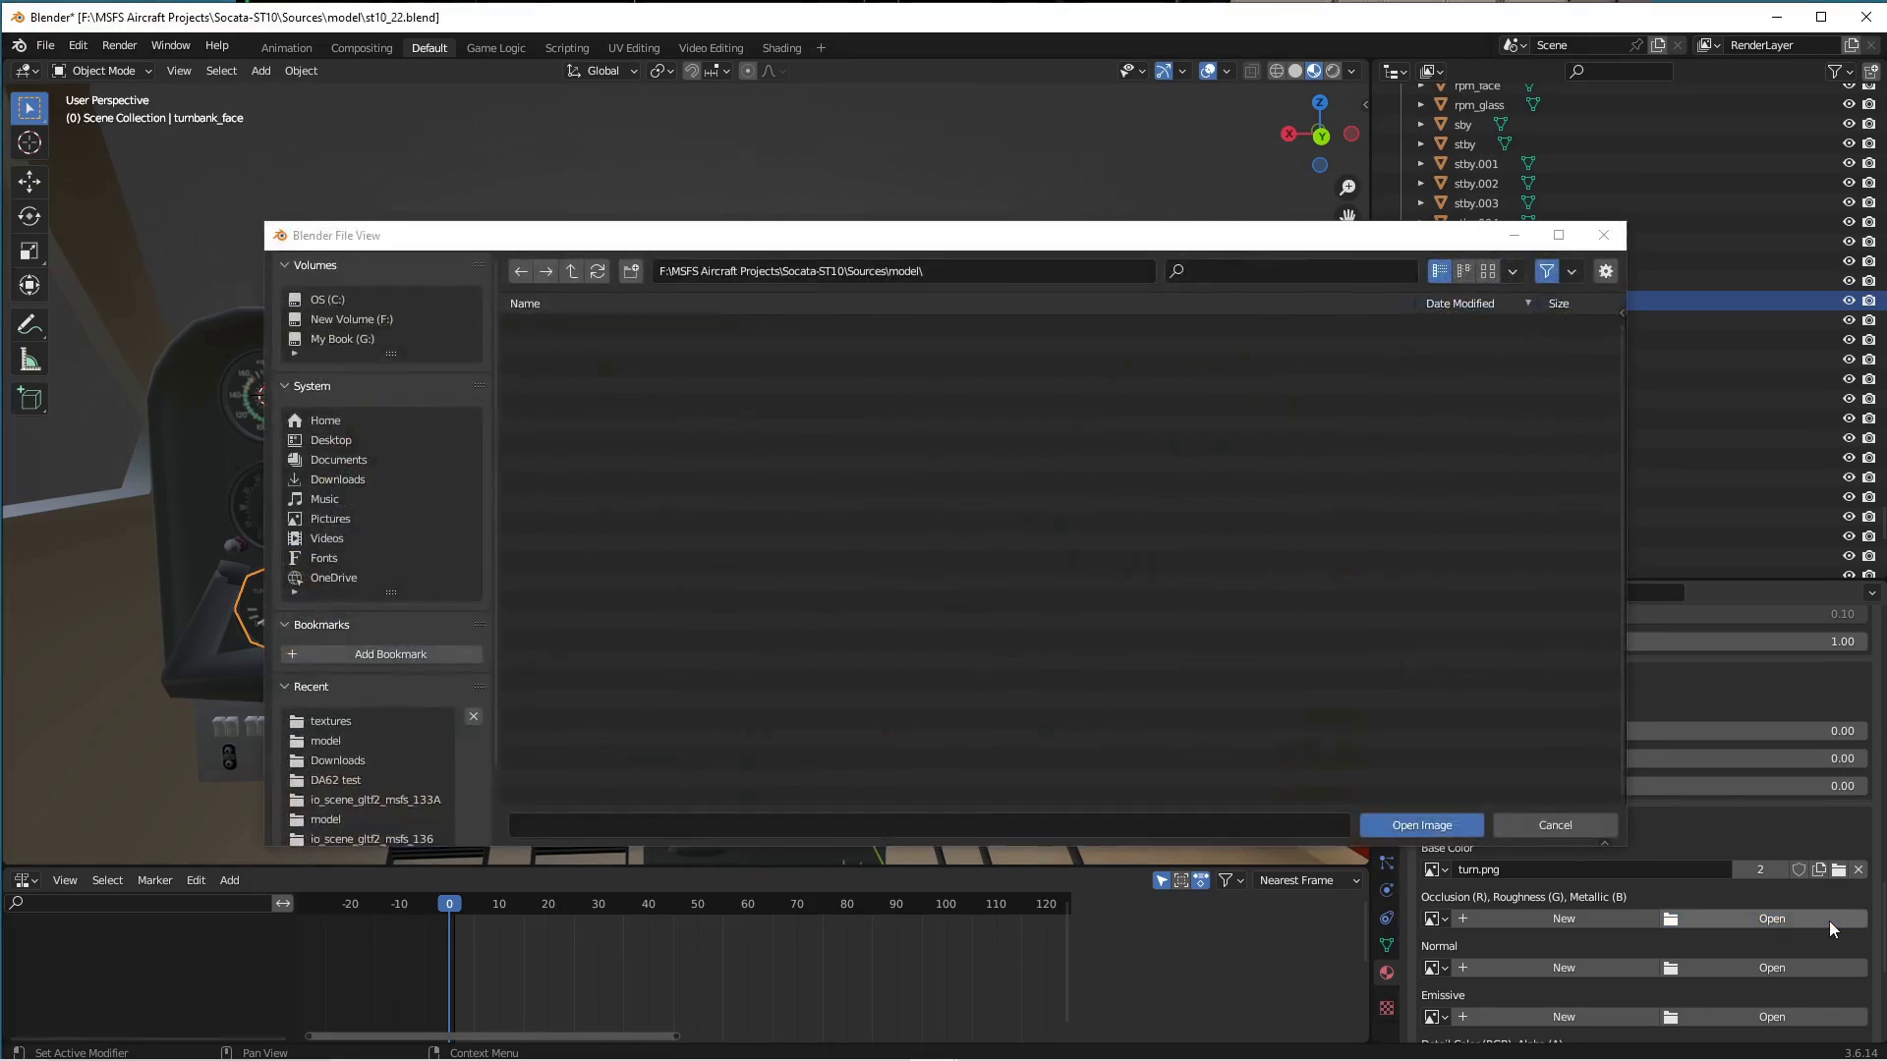
click(334, 740)
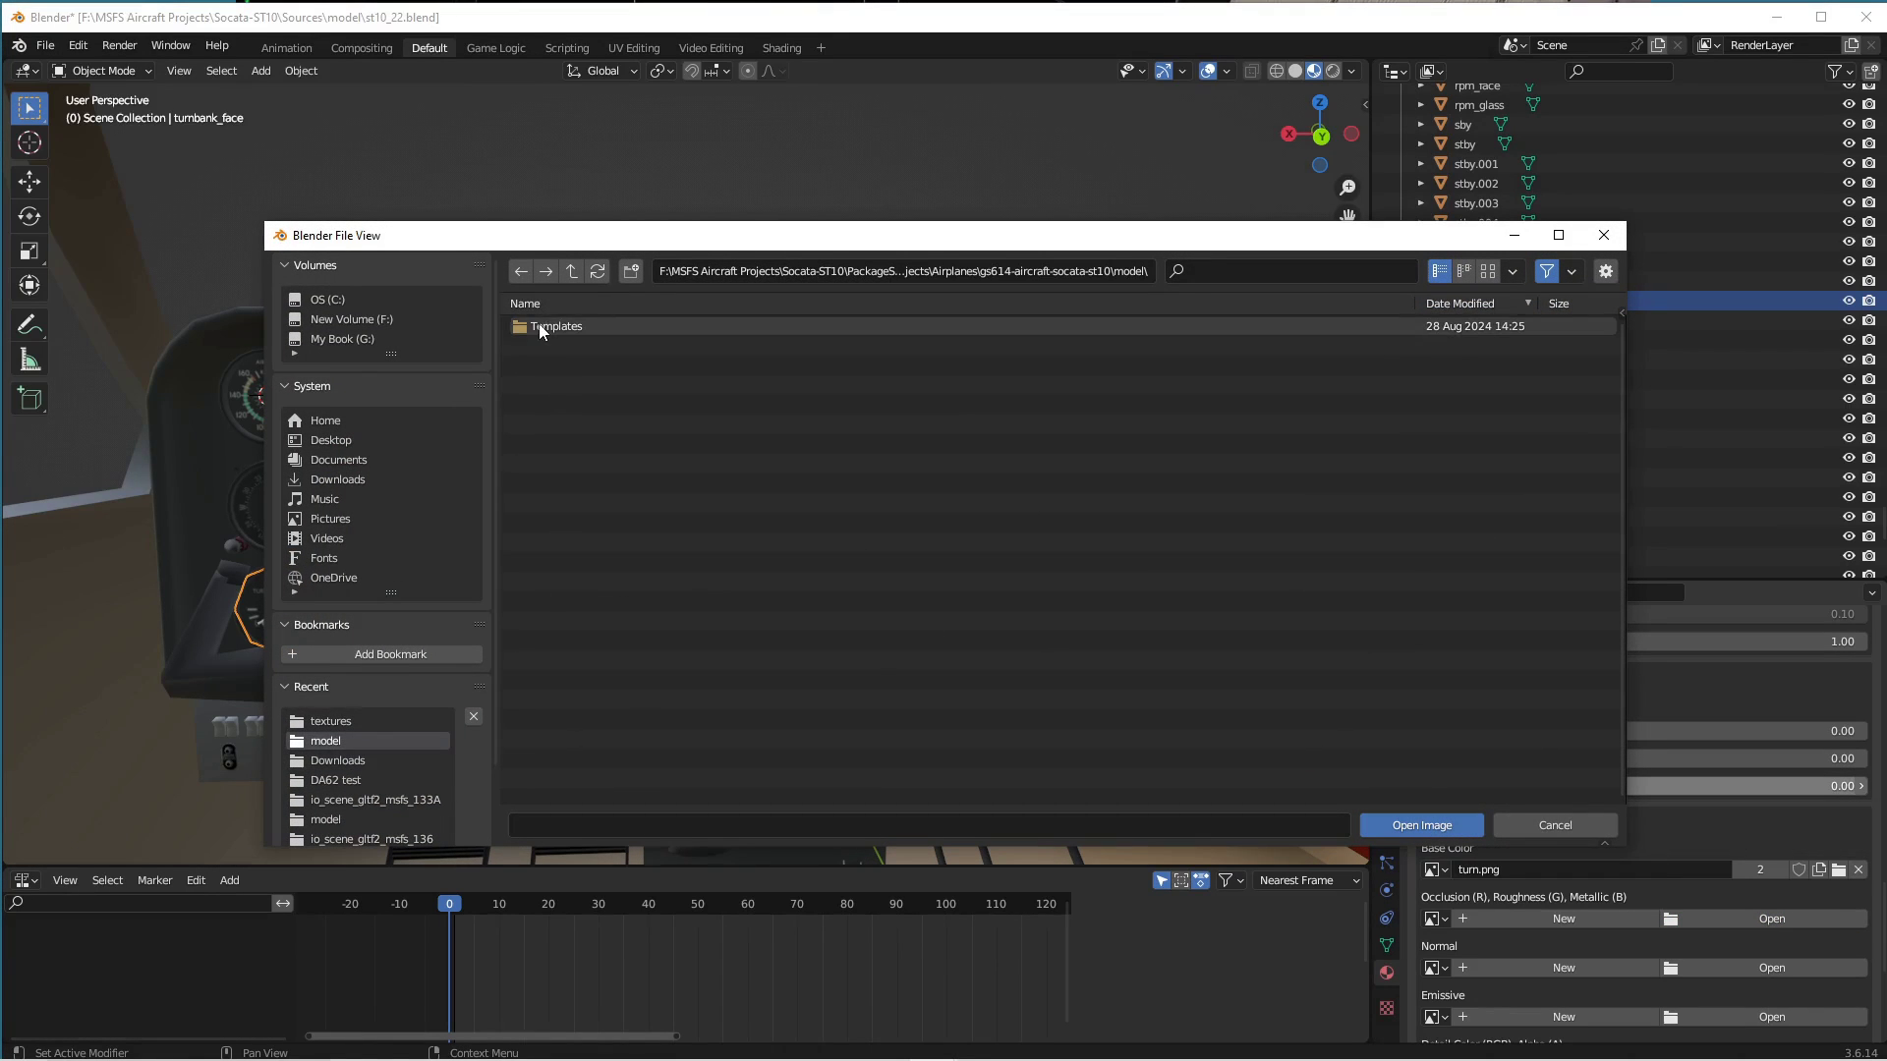
click(538, 326)
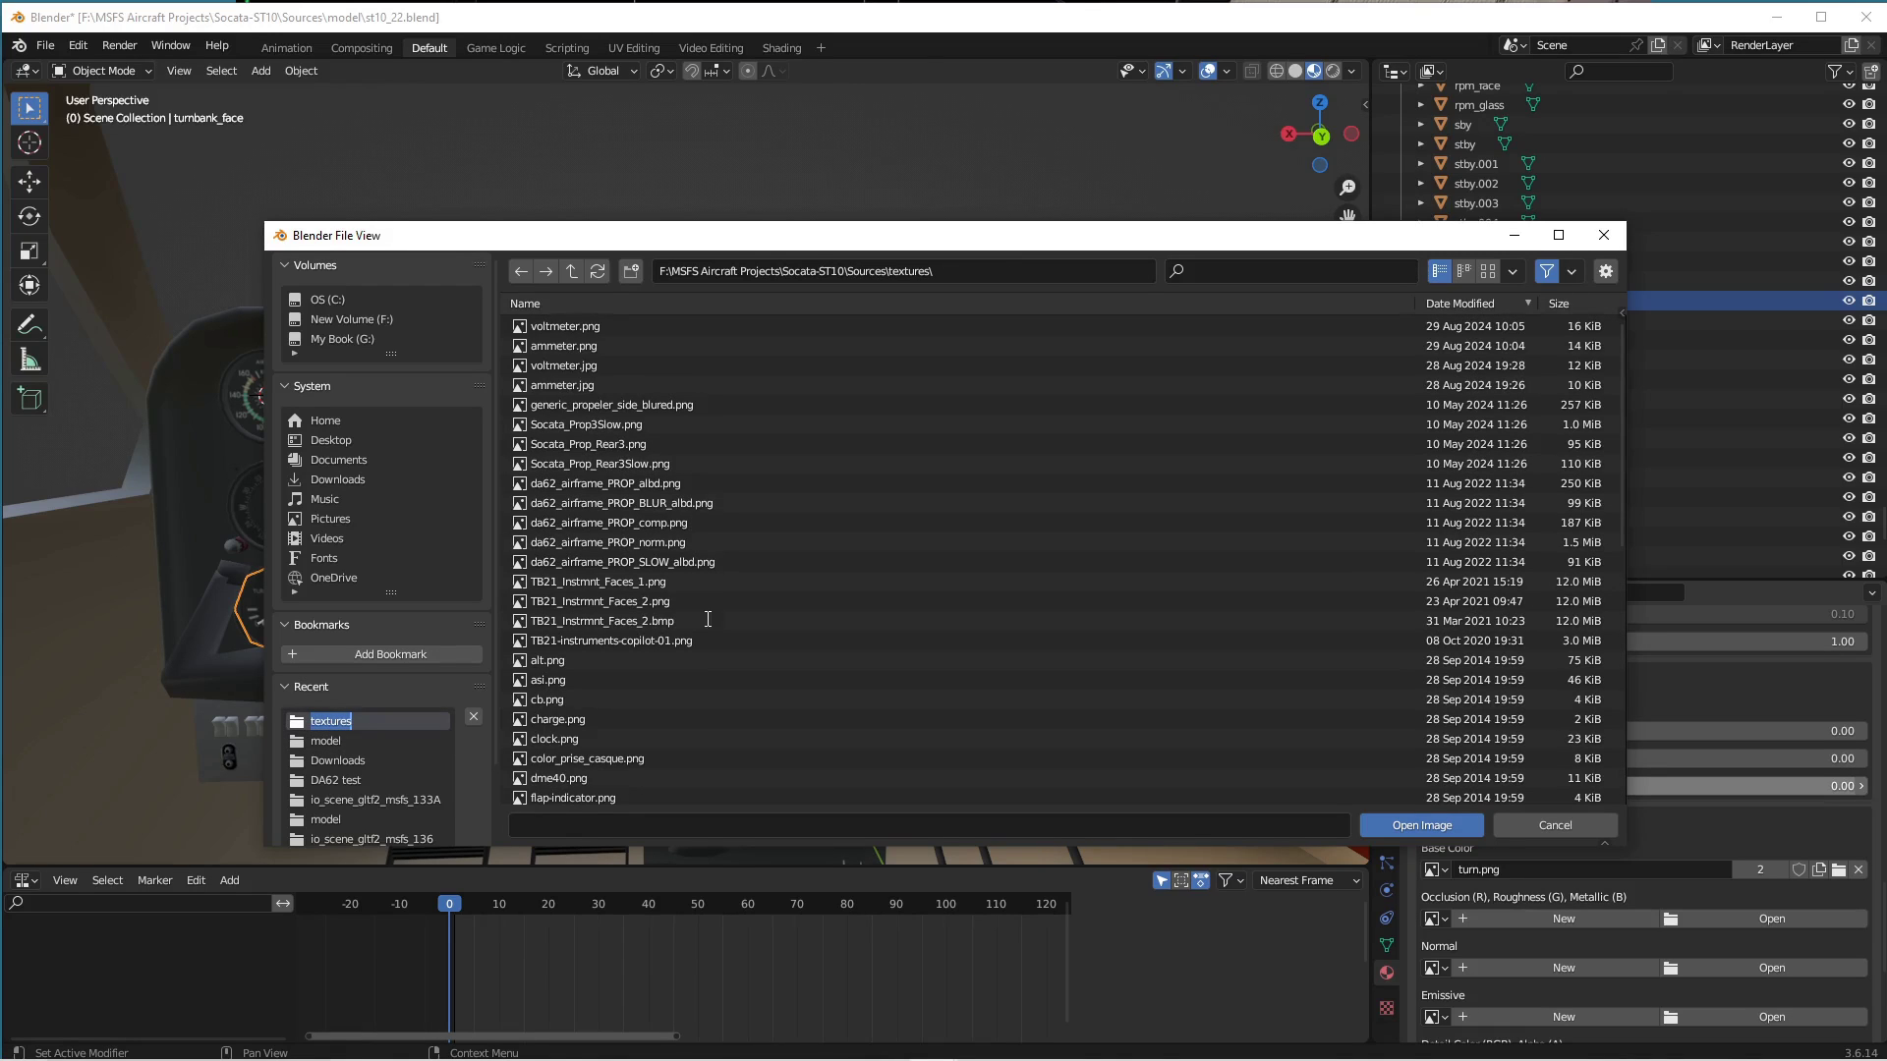
click(601, 305)
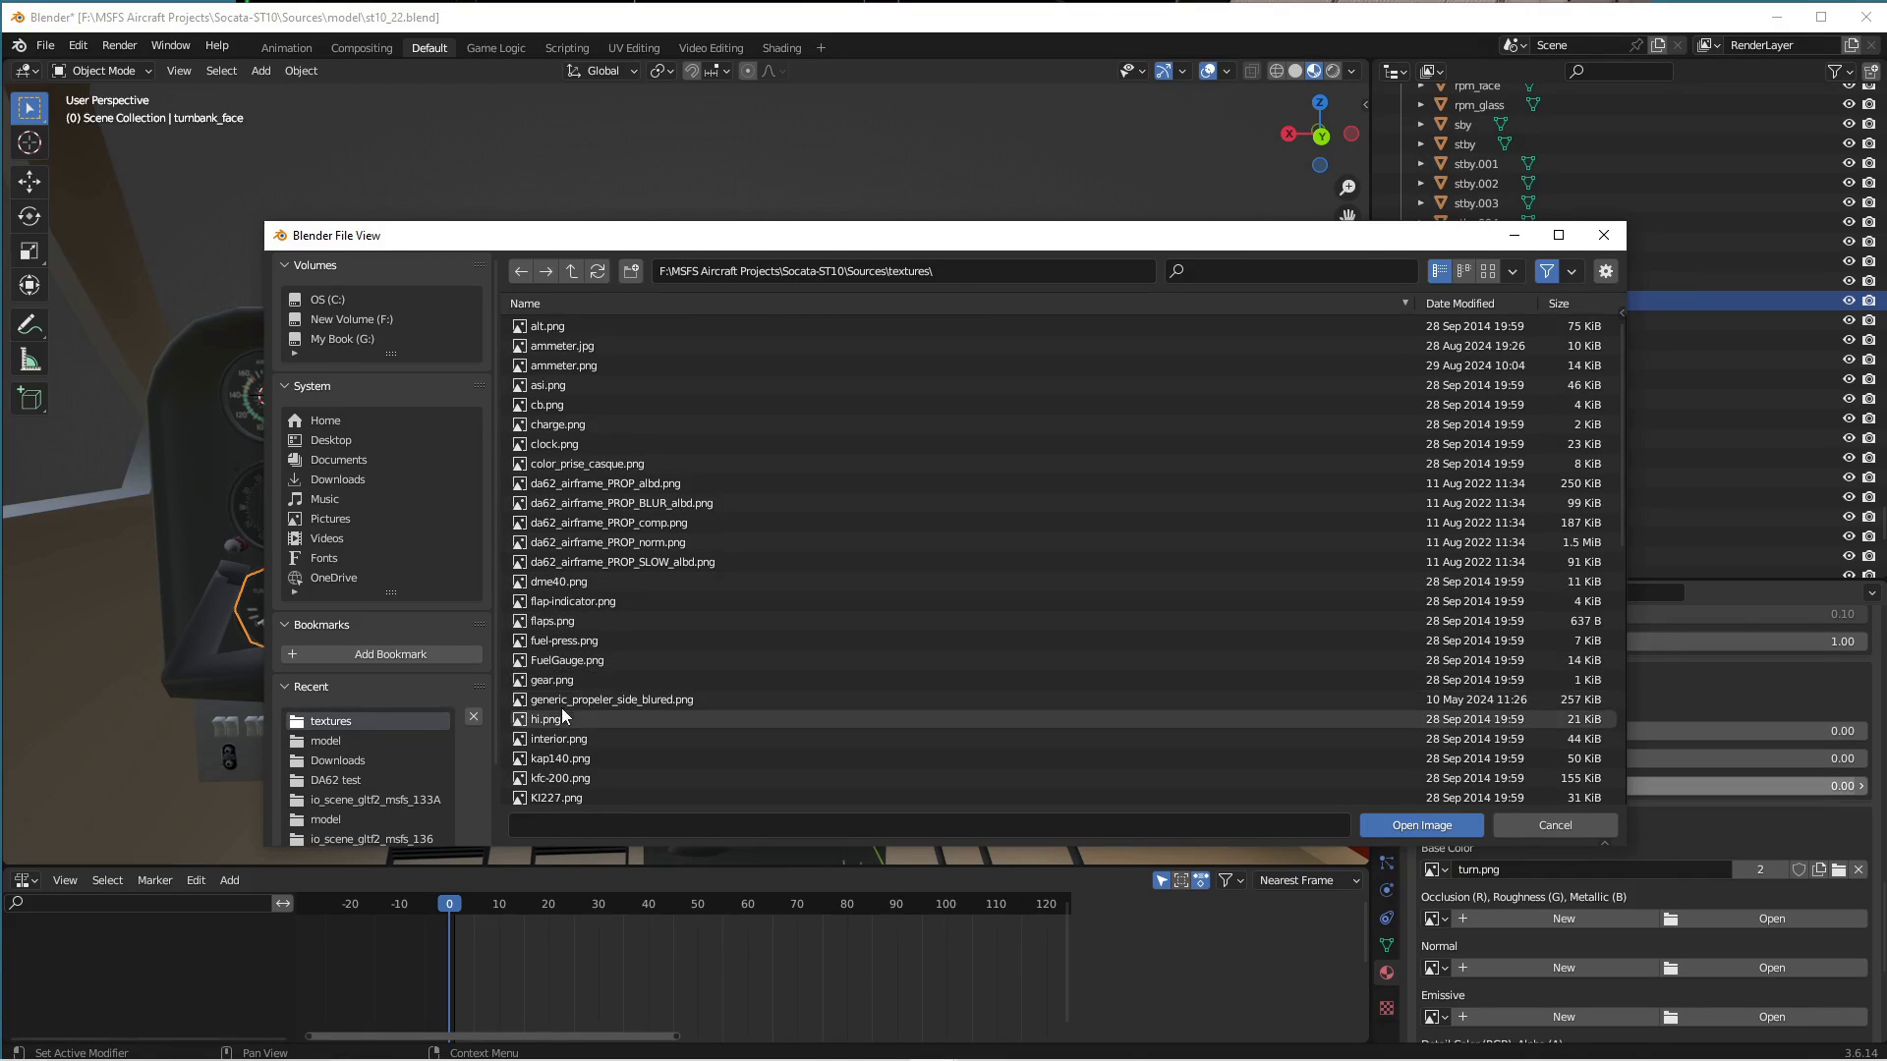
scroll(859, 638, down, 2)
scroll(858, 639, down, 4)
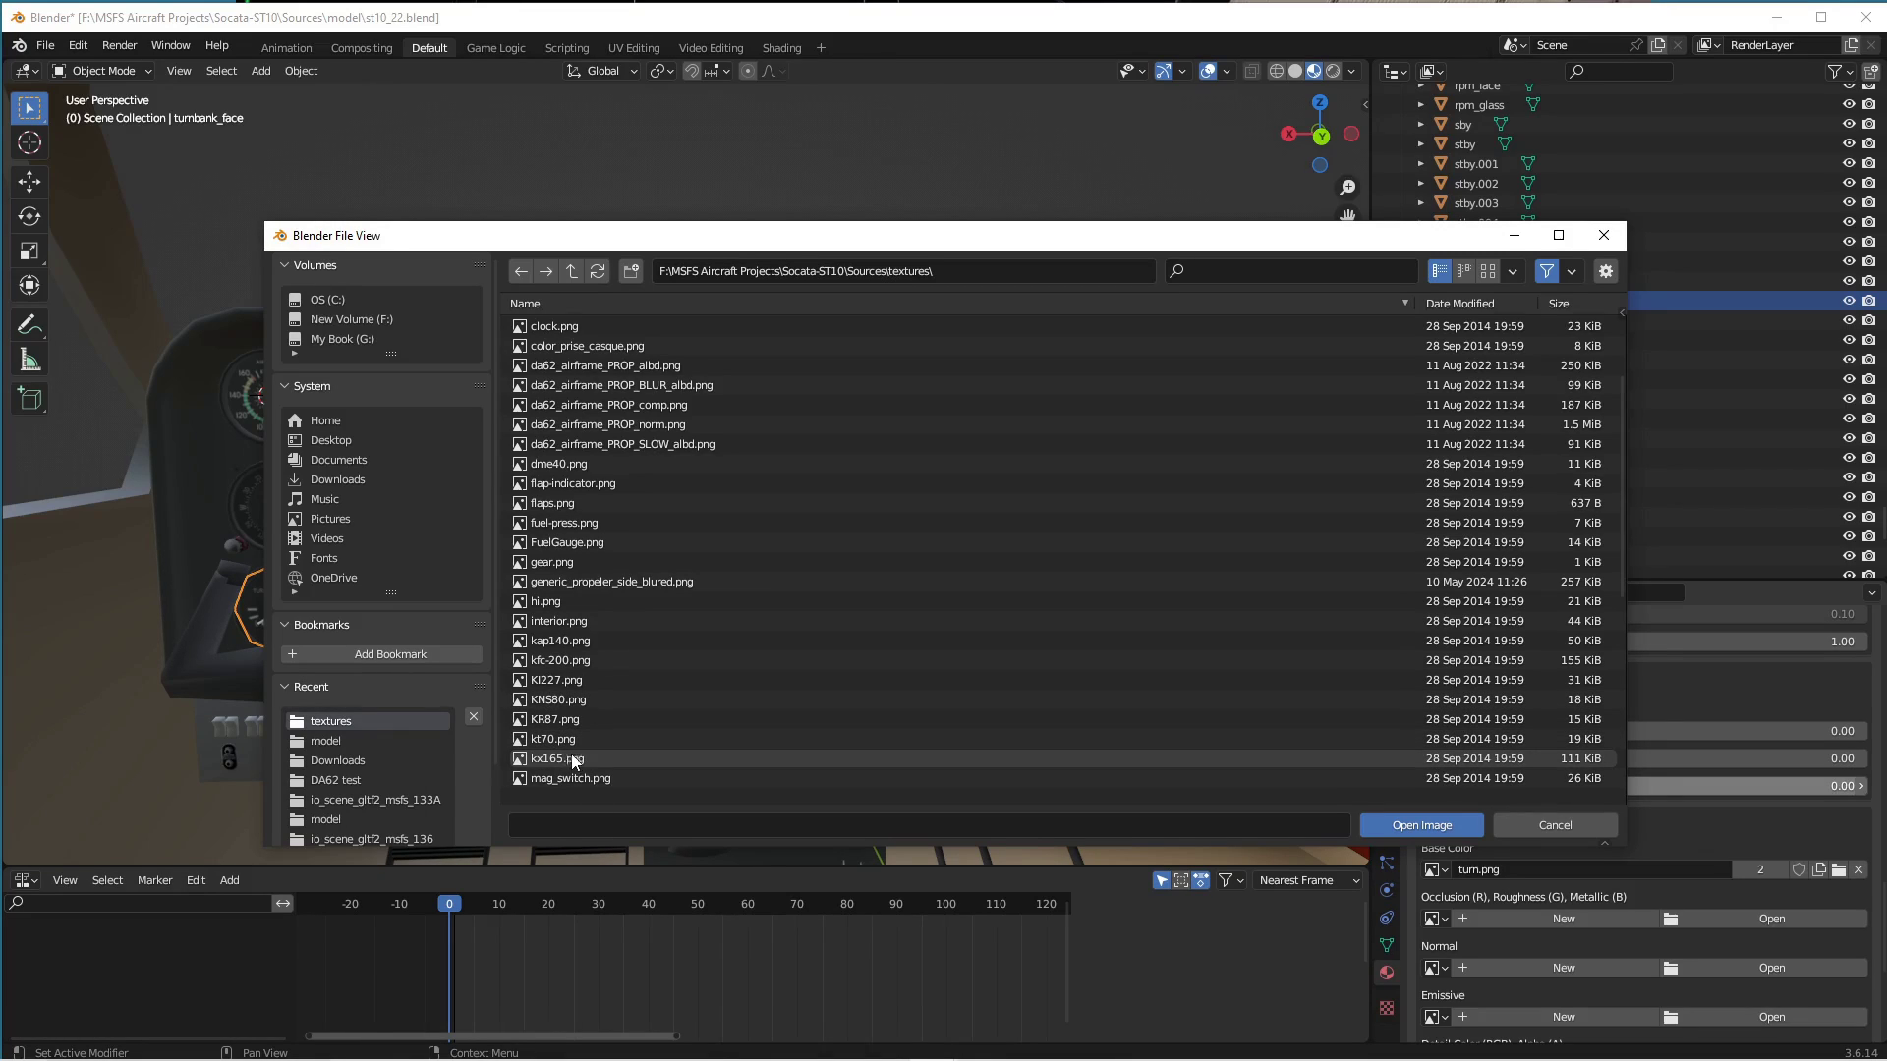
scroll(570, 764, down, 2)
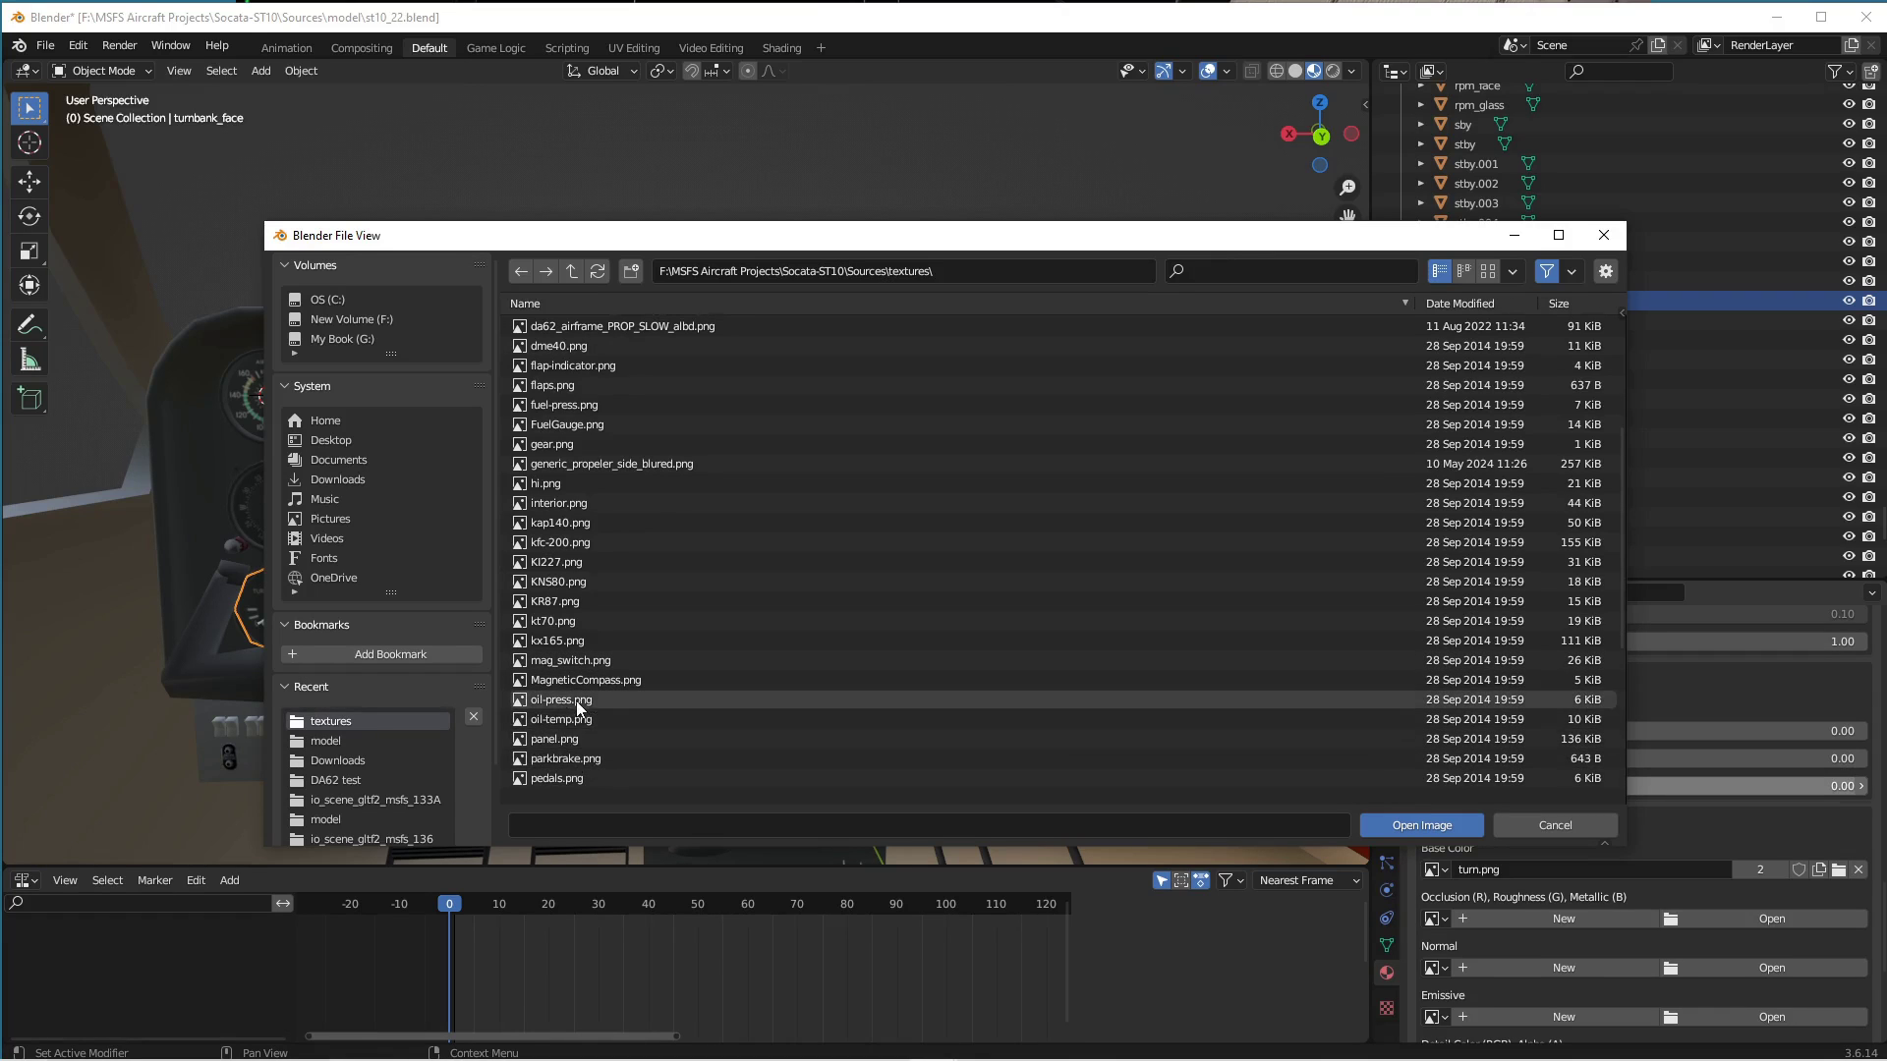
scroll(802, 659, down, 4)
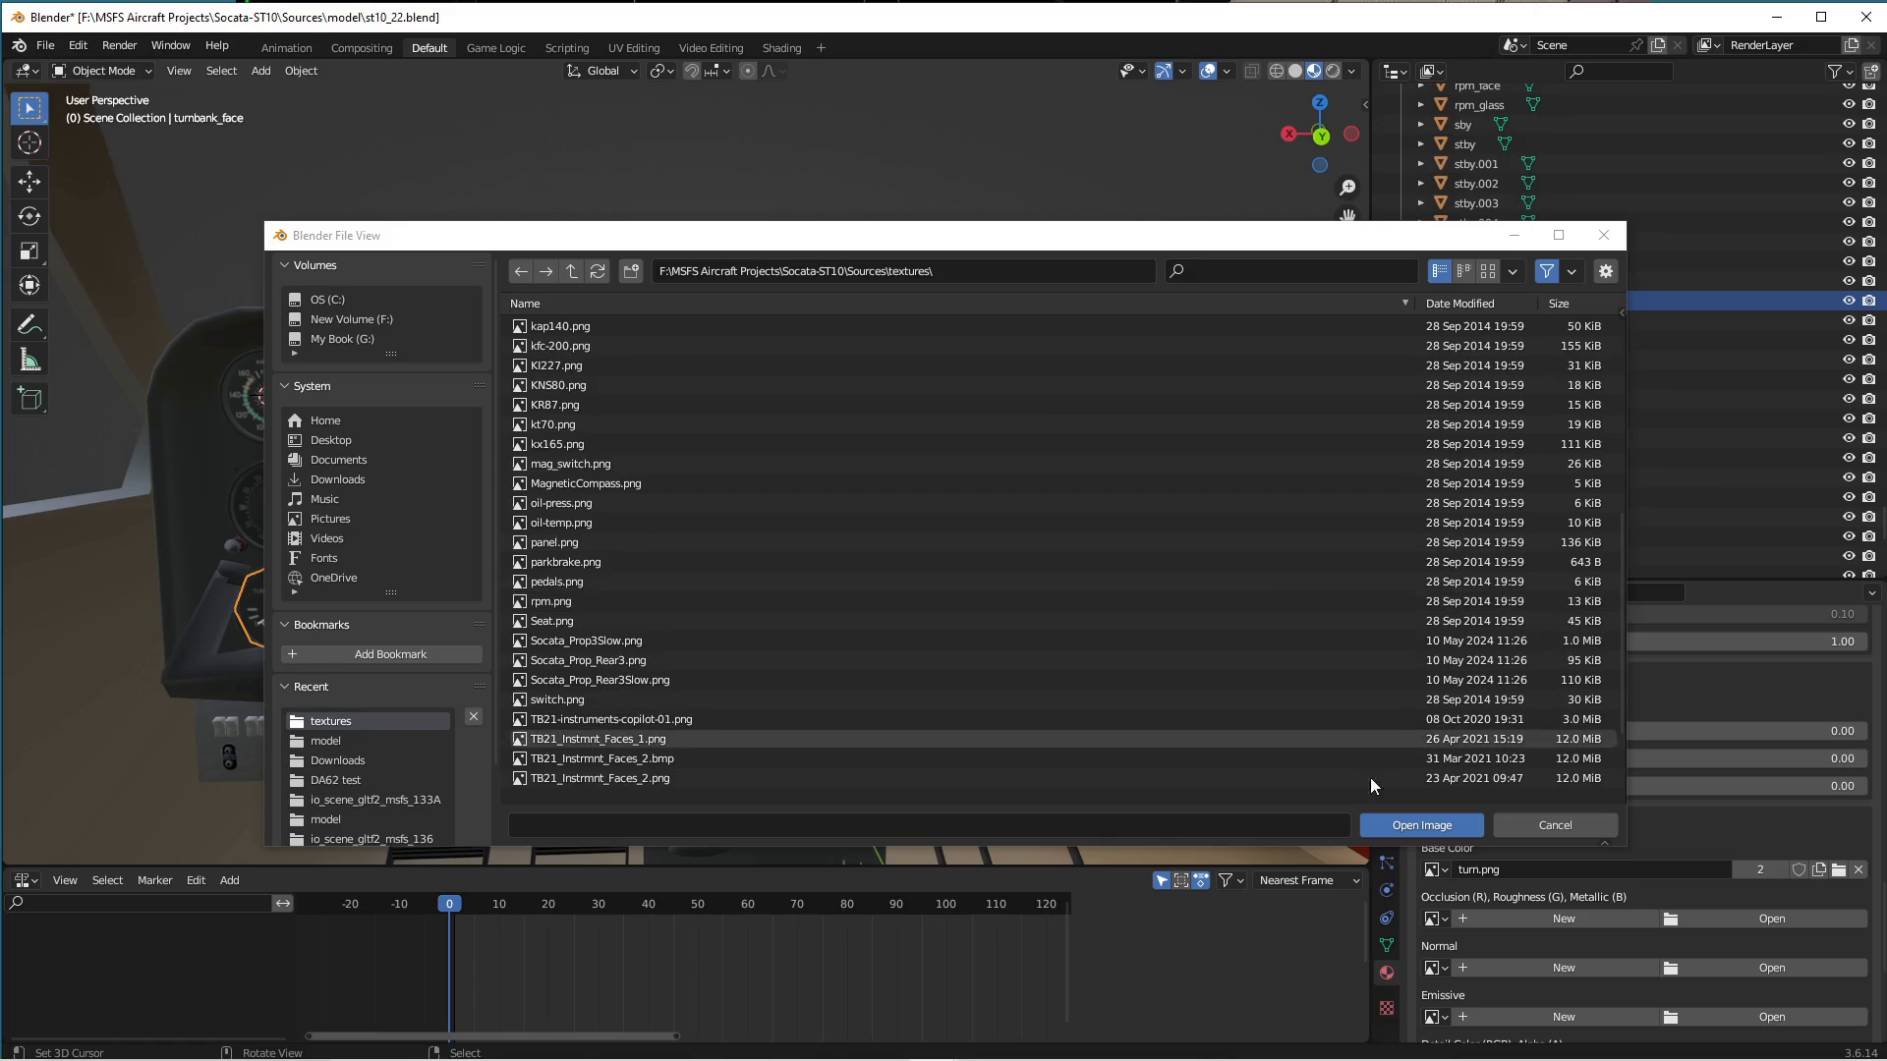
click(1536, 821)
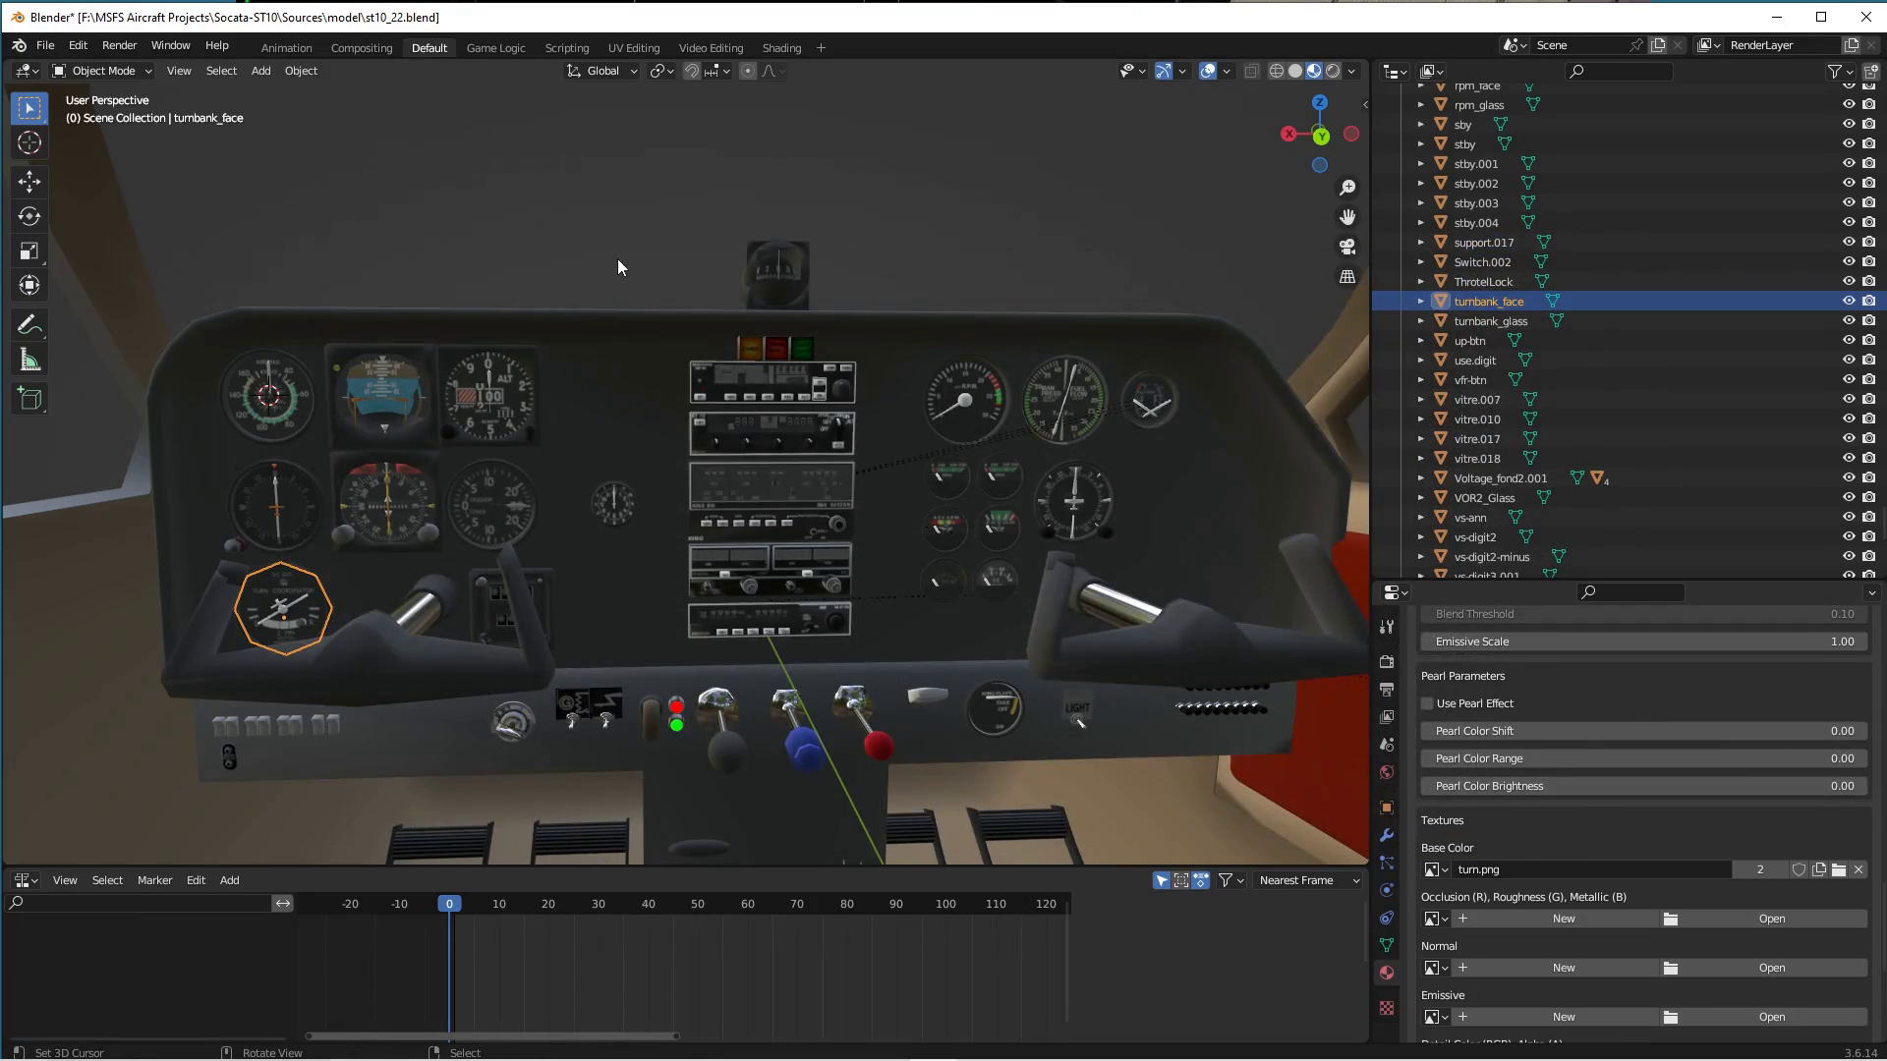
Select the front seat in the cabin and examine its material's texture slots.
click(584, 264)
middle_drag(628, 210, 1175, 385)
click(928, 645)
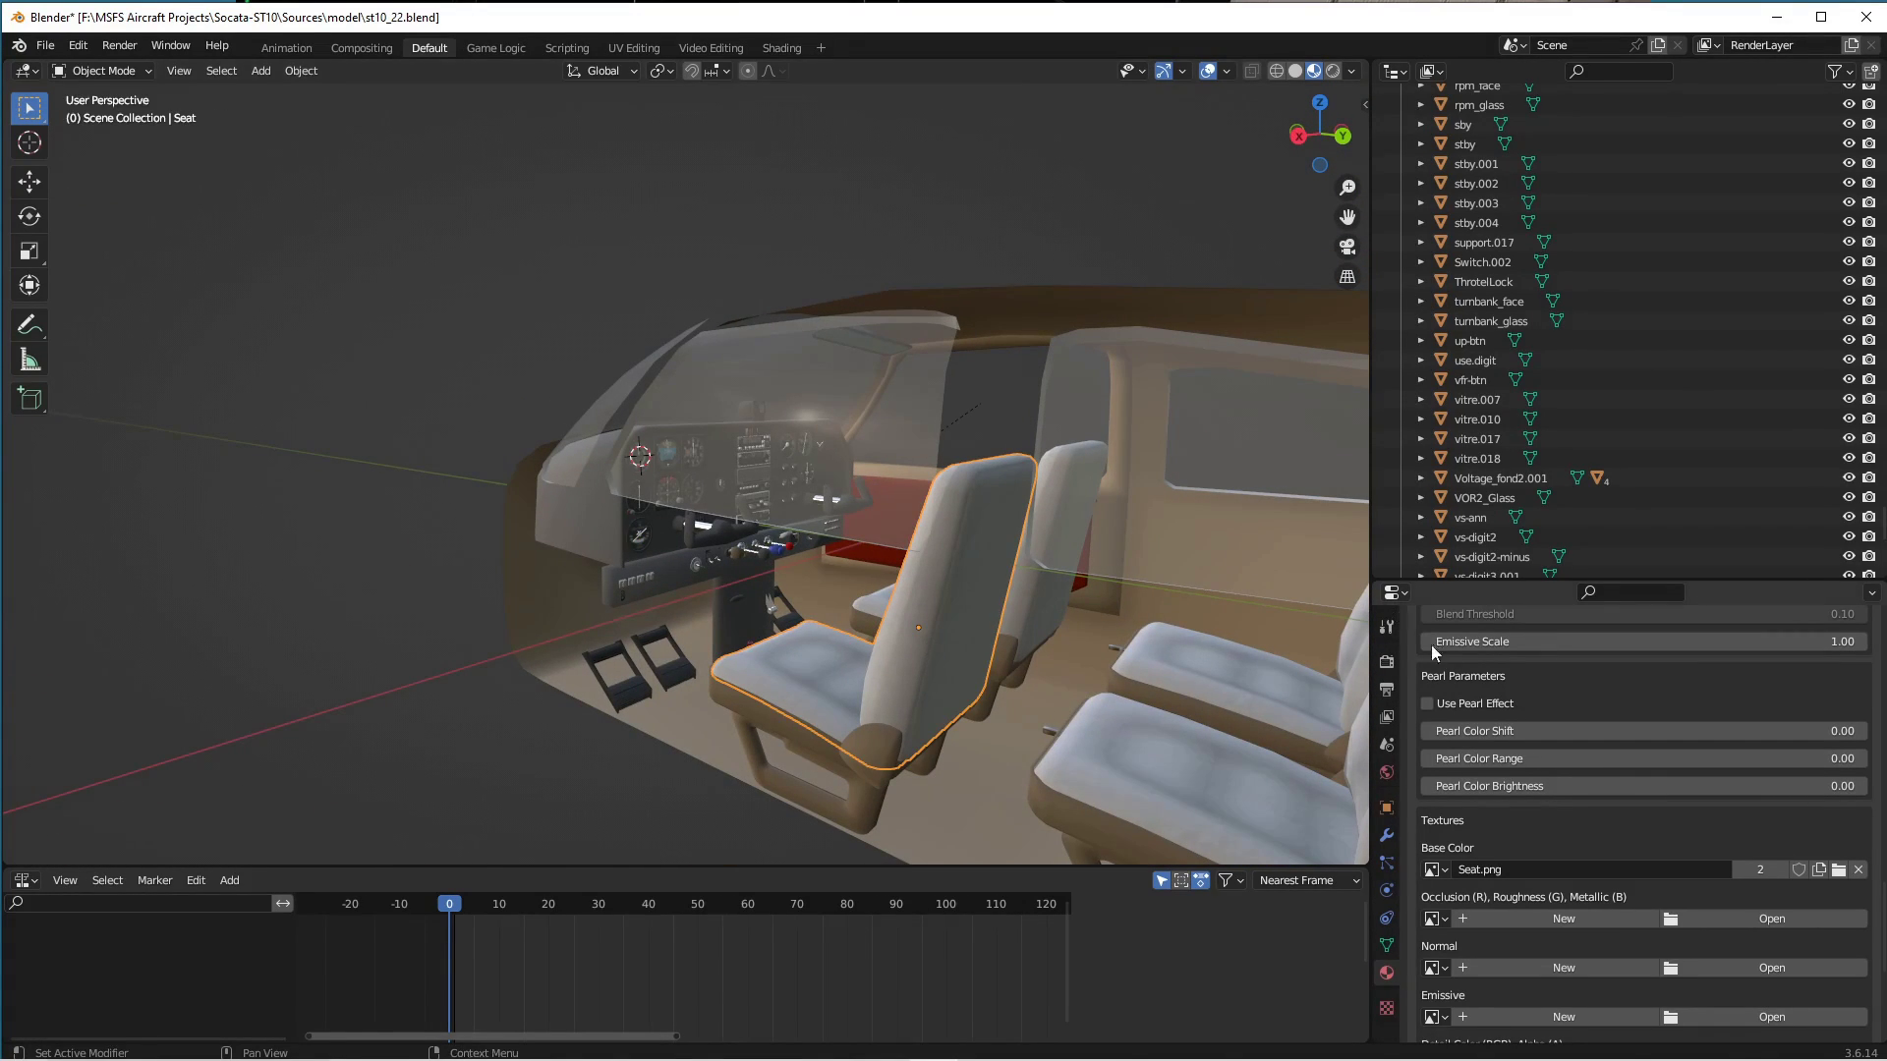
scroll(1594, 773, up, 4)
scroll(1541, 860, down, 3)
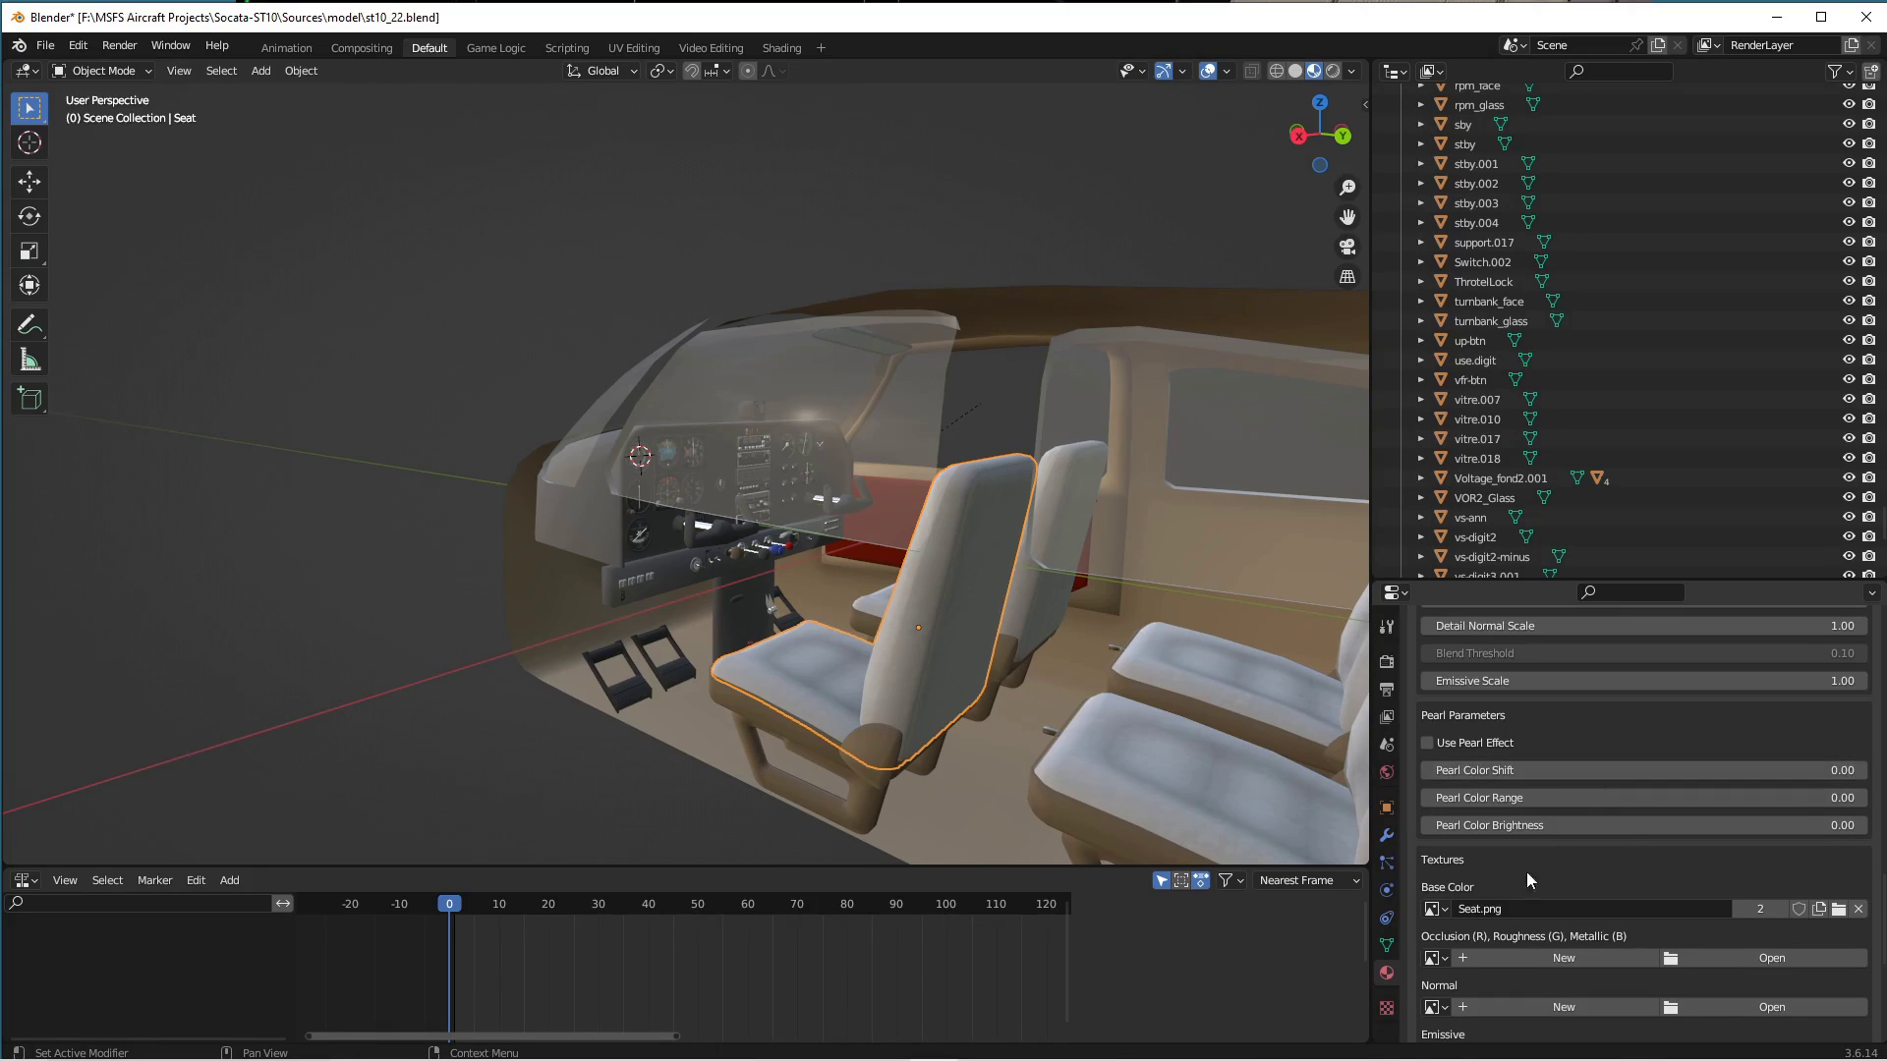
Select the seat base, right rudder pedal, instrument panel and cabin interior in turn, and compare the base colour textures of their materials.
click(838, 786)
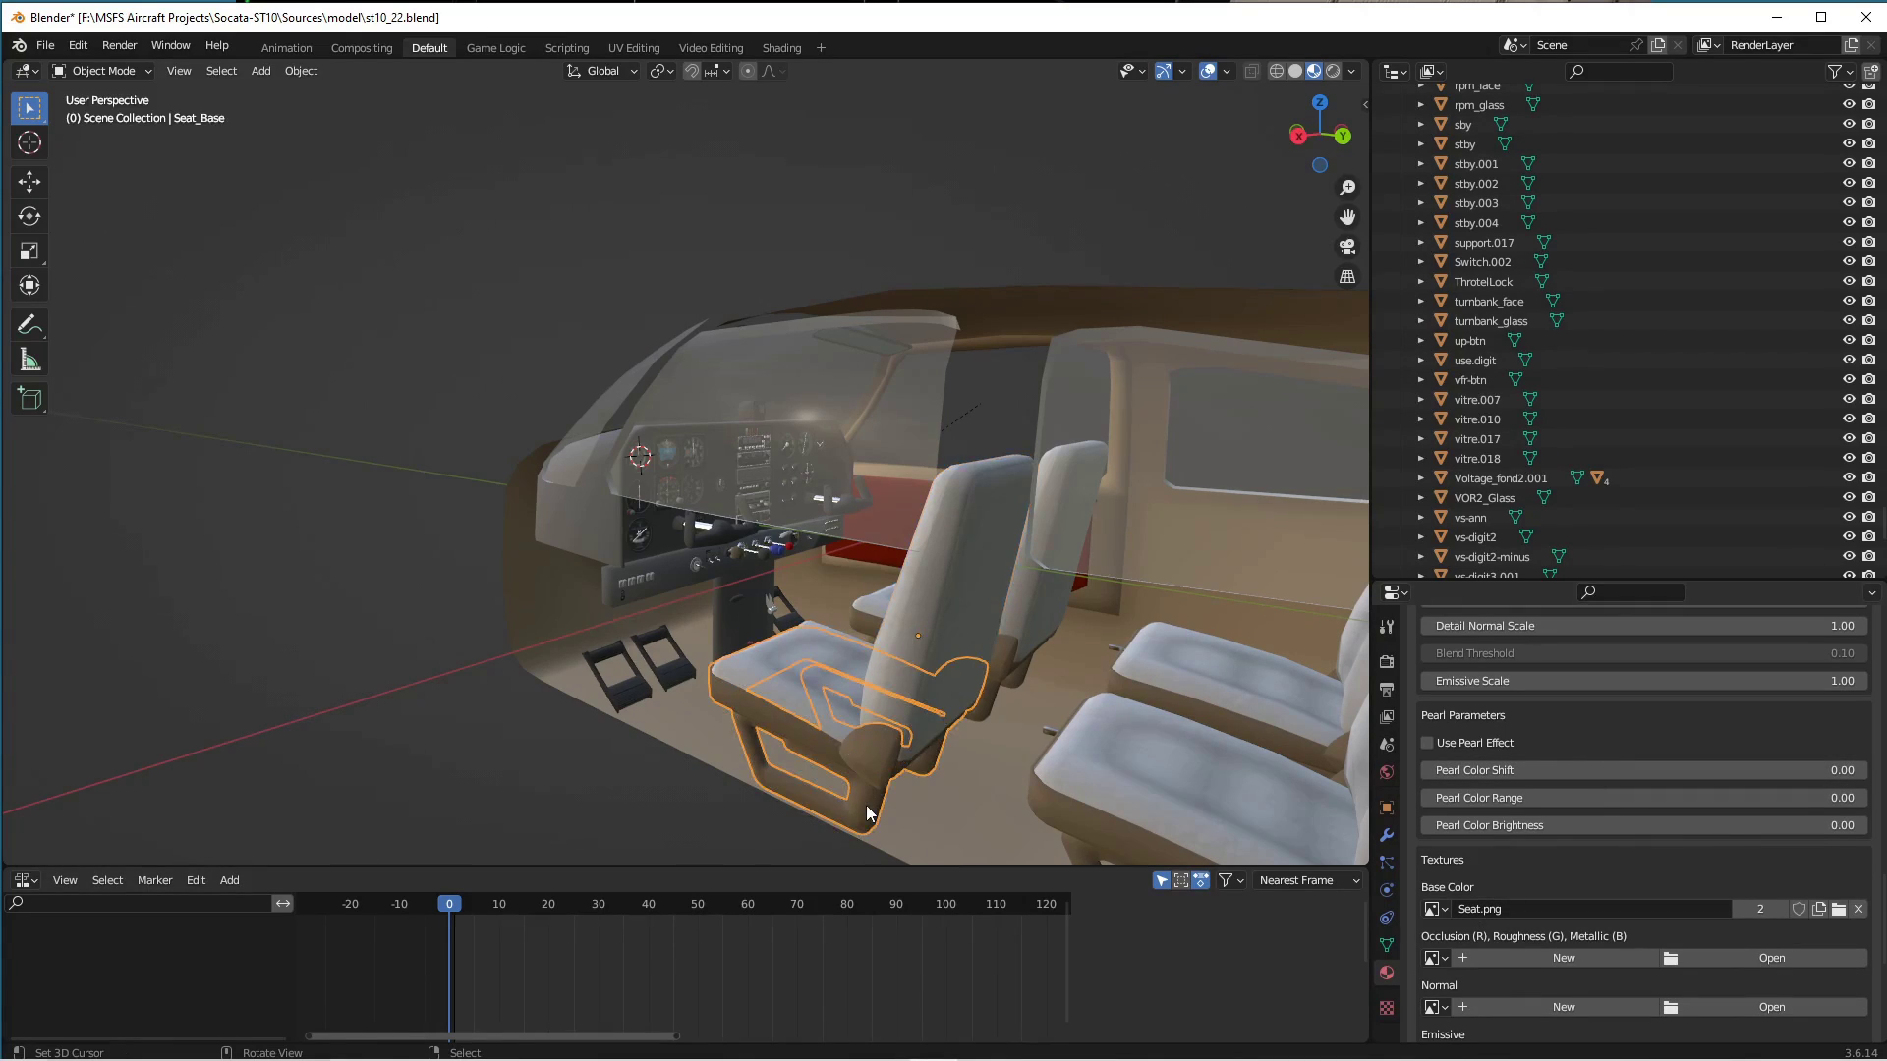
click(661, 667)
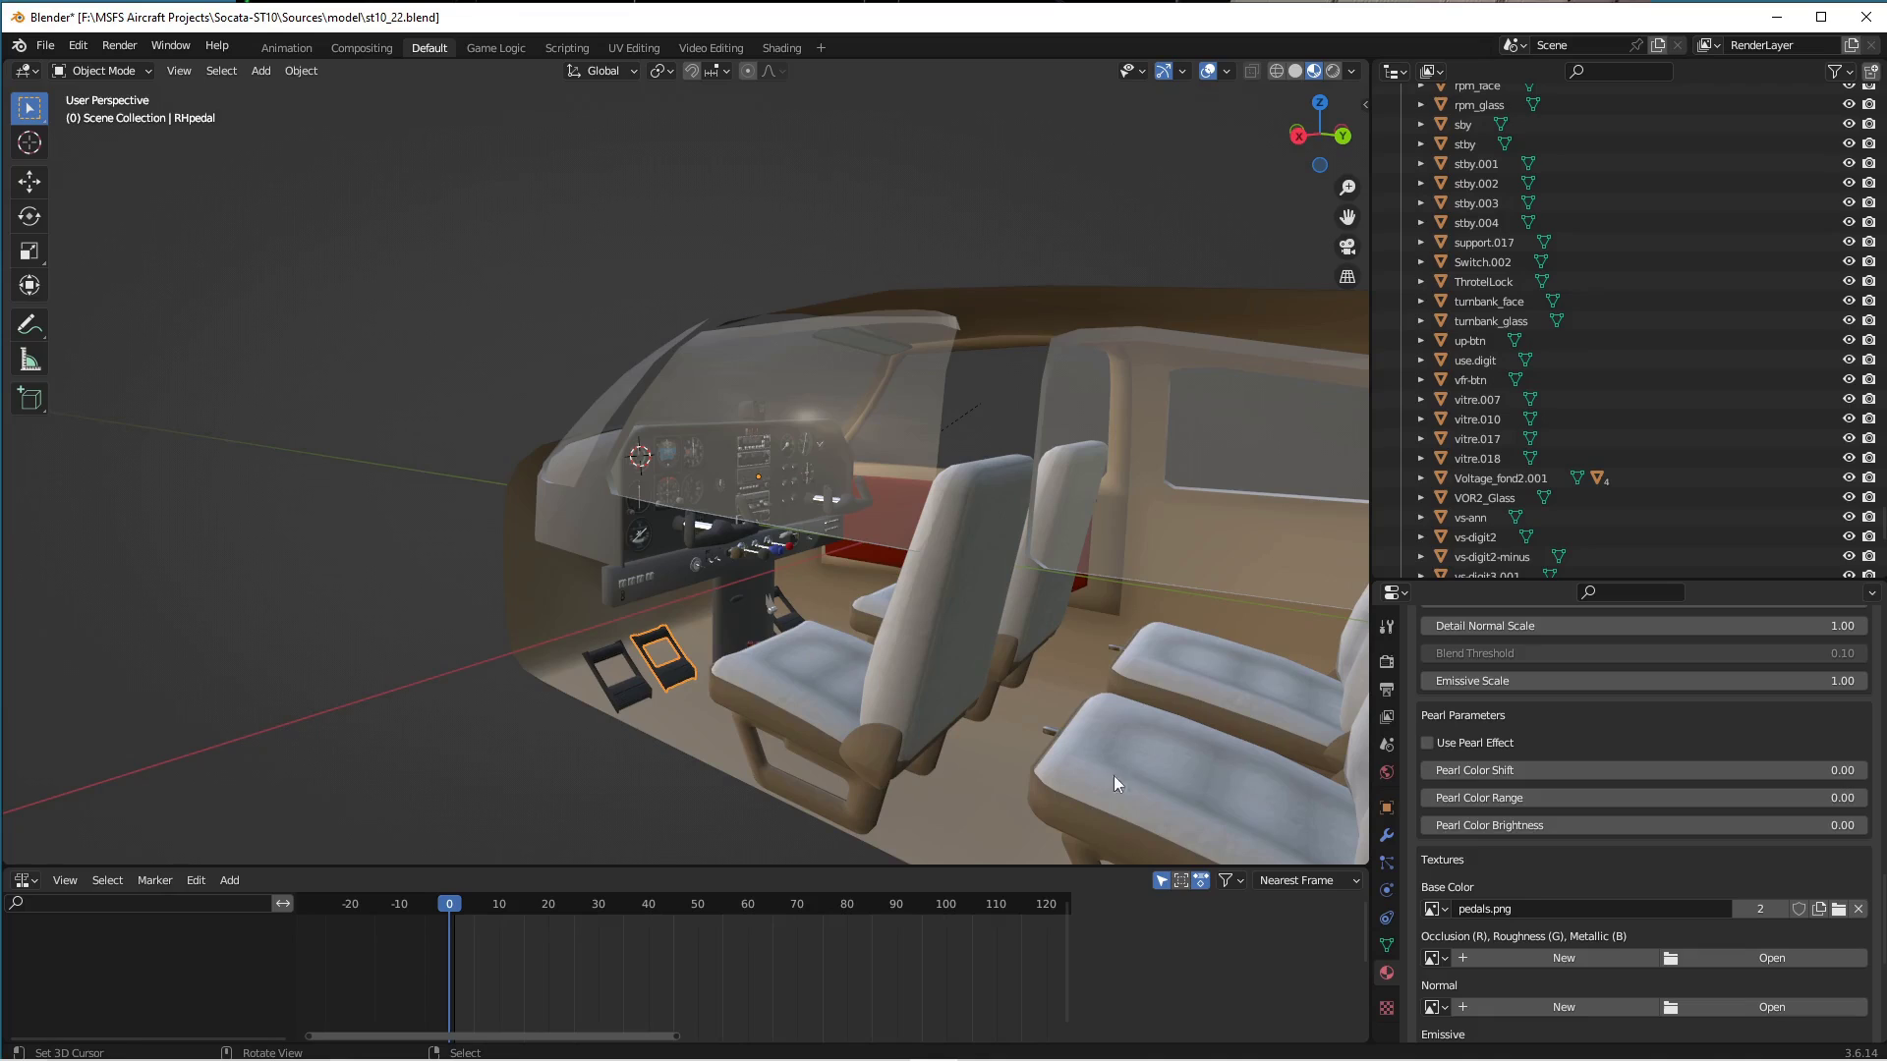
click(741, 616)
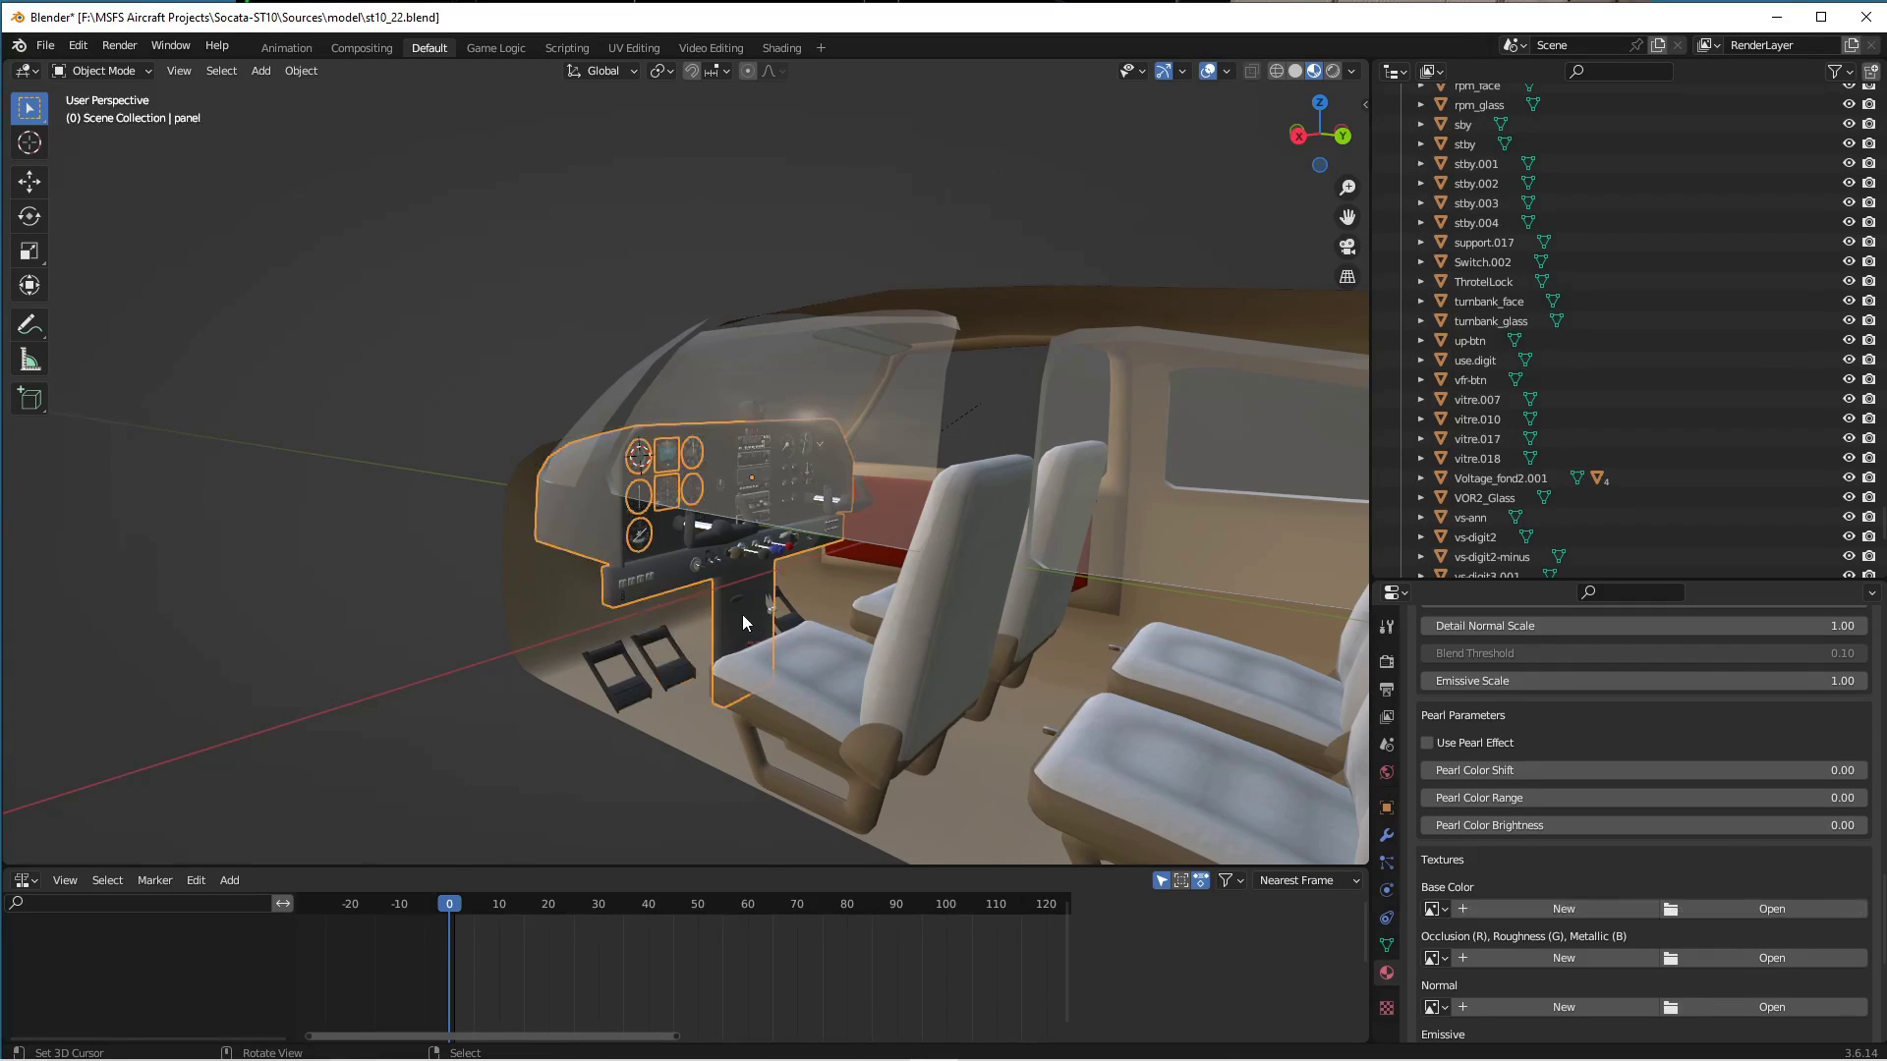
click(681, 734)
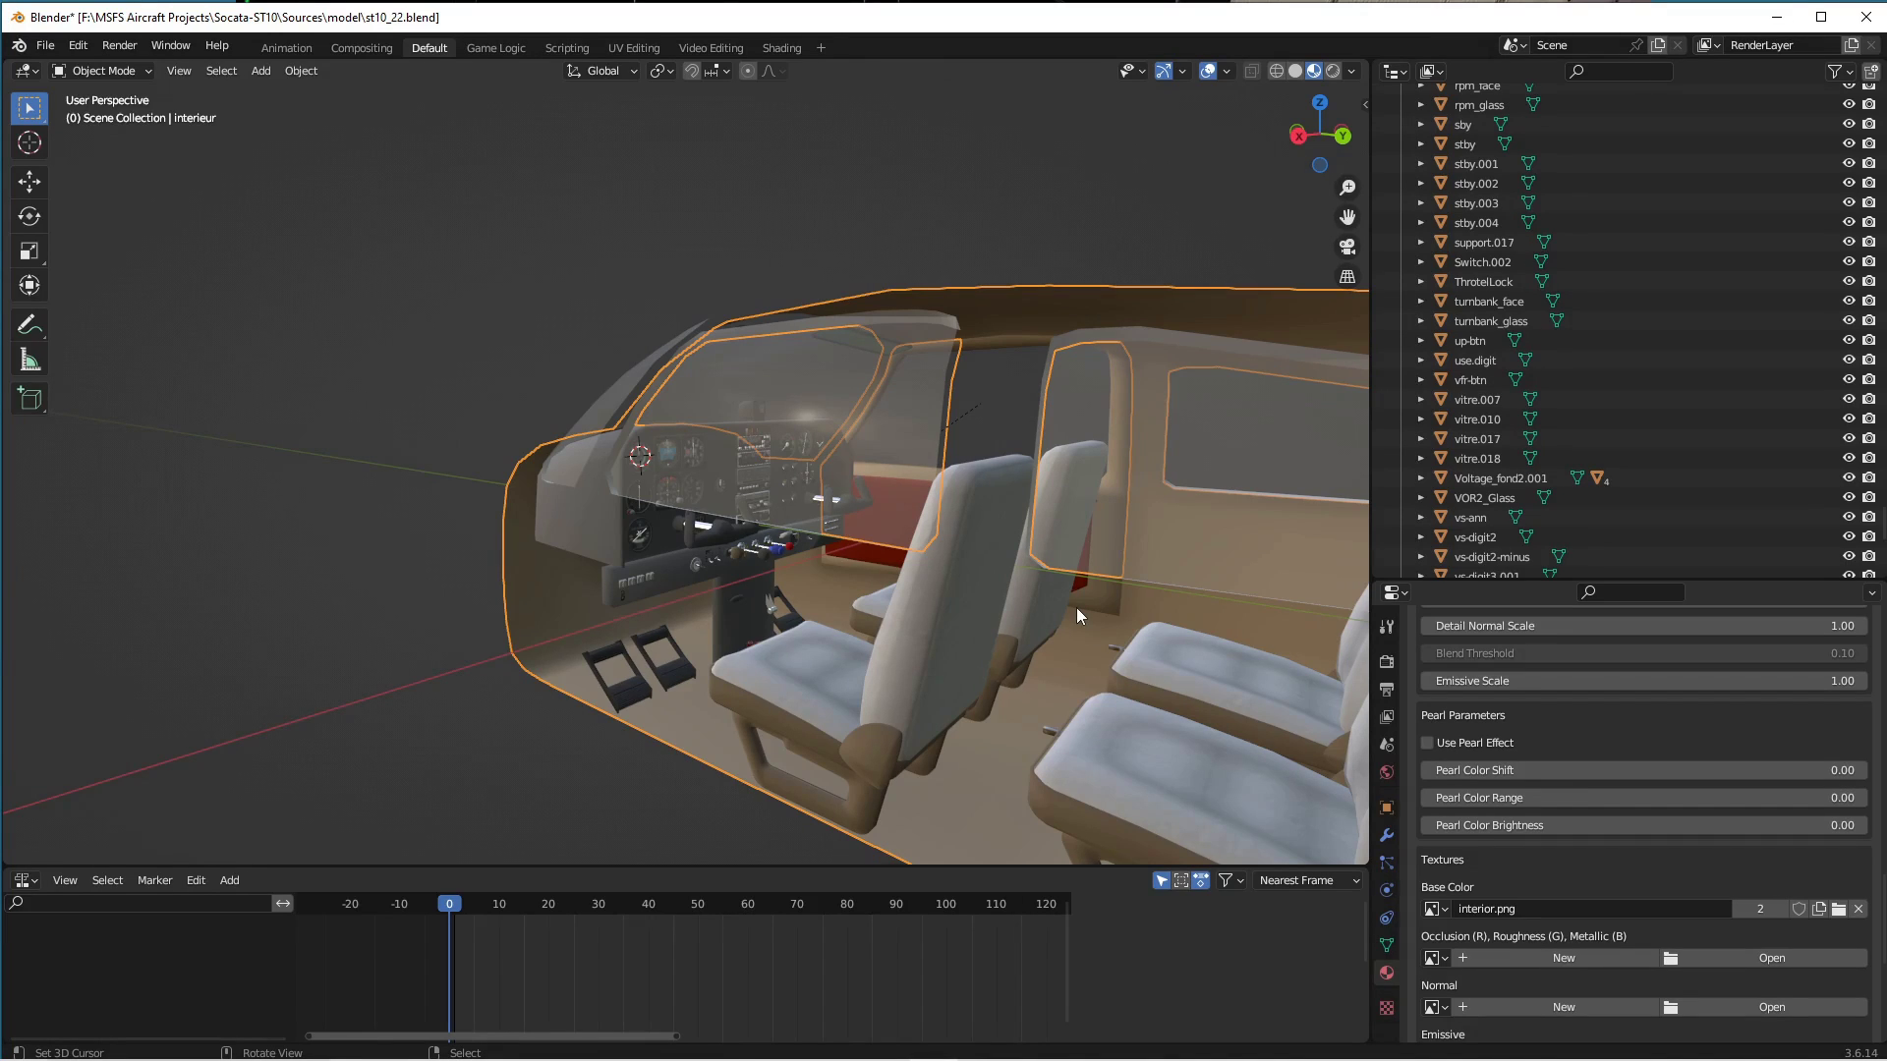
scroll(1077, 607, down, 1)
middle_drag(1105, 599, 1238, 688)
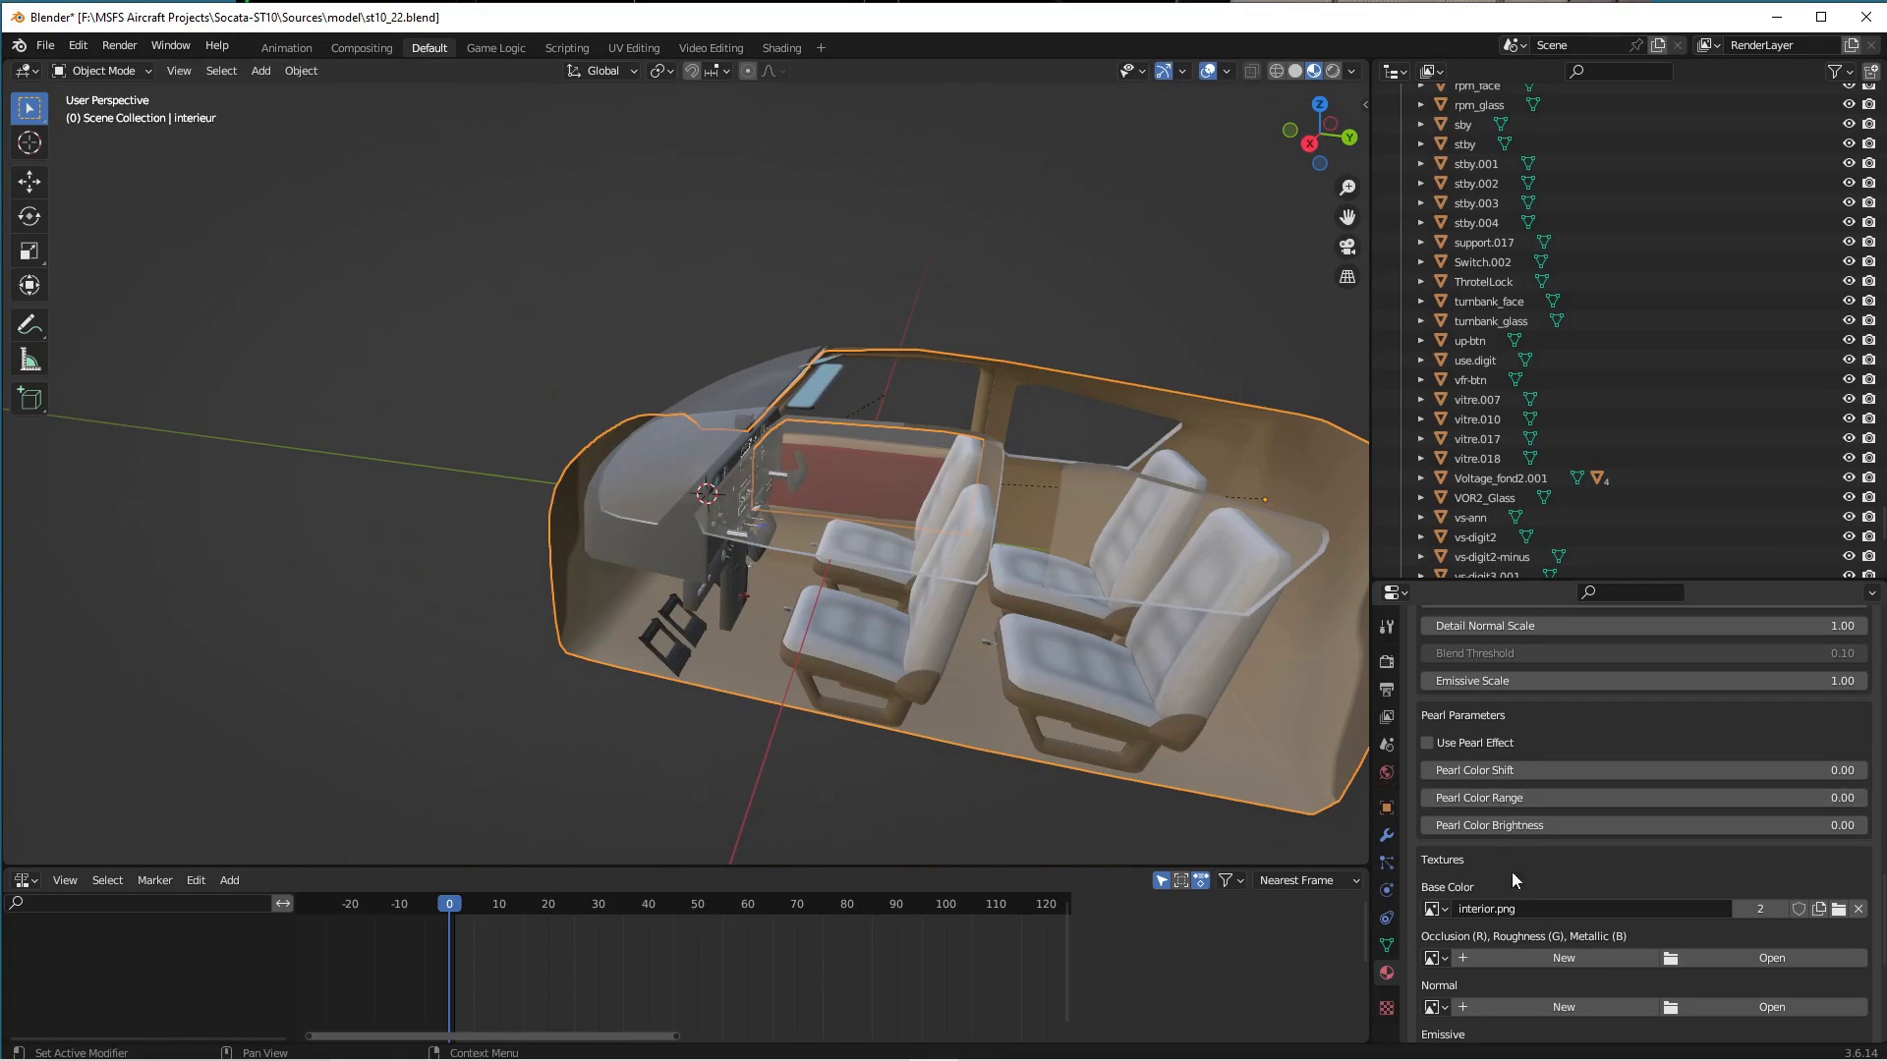
In the Shading workspace, set the Interior material's Metallic Factor to 0.31 and Roughness Factor to 0.58.
click(785, 48)
drag(632, 665, 633, 519)
middle_drag(1047, 714, 936, 599)
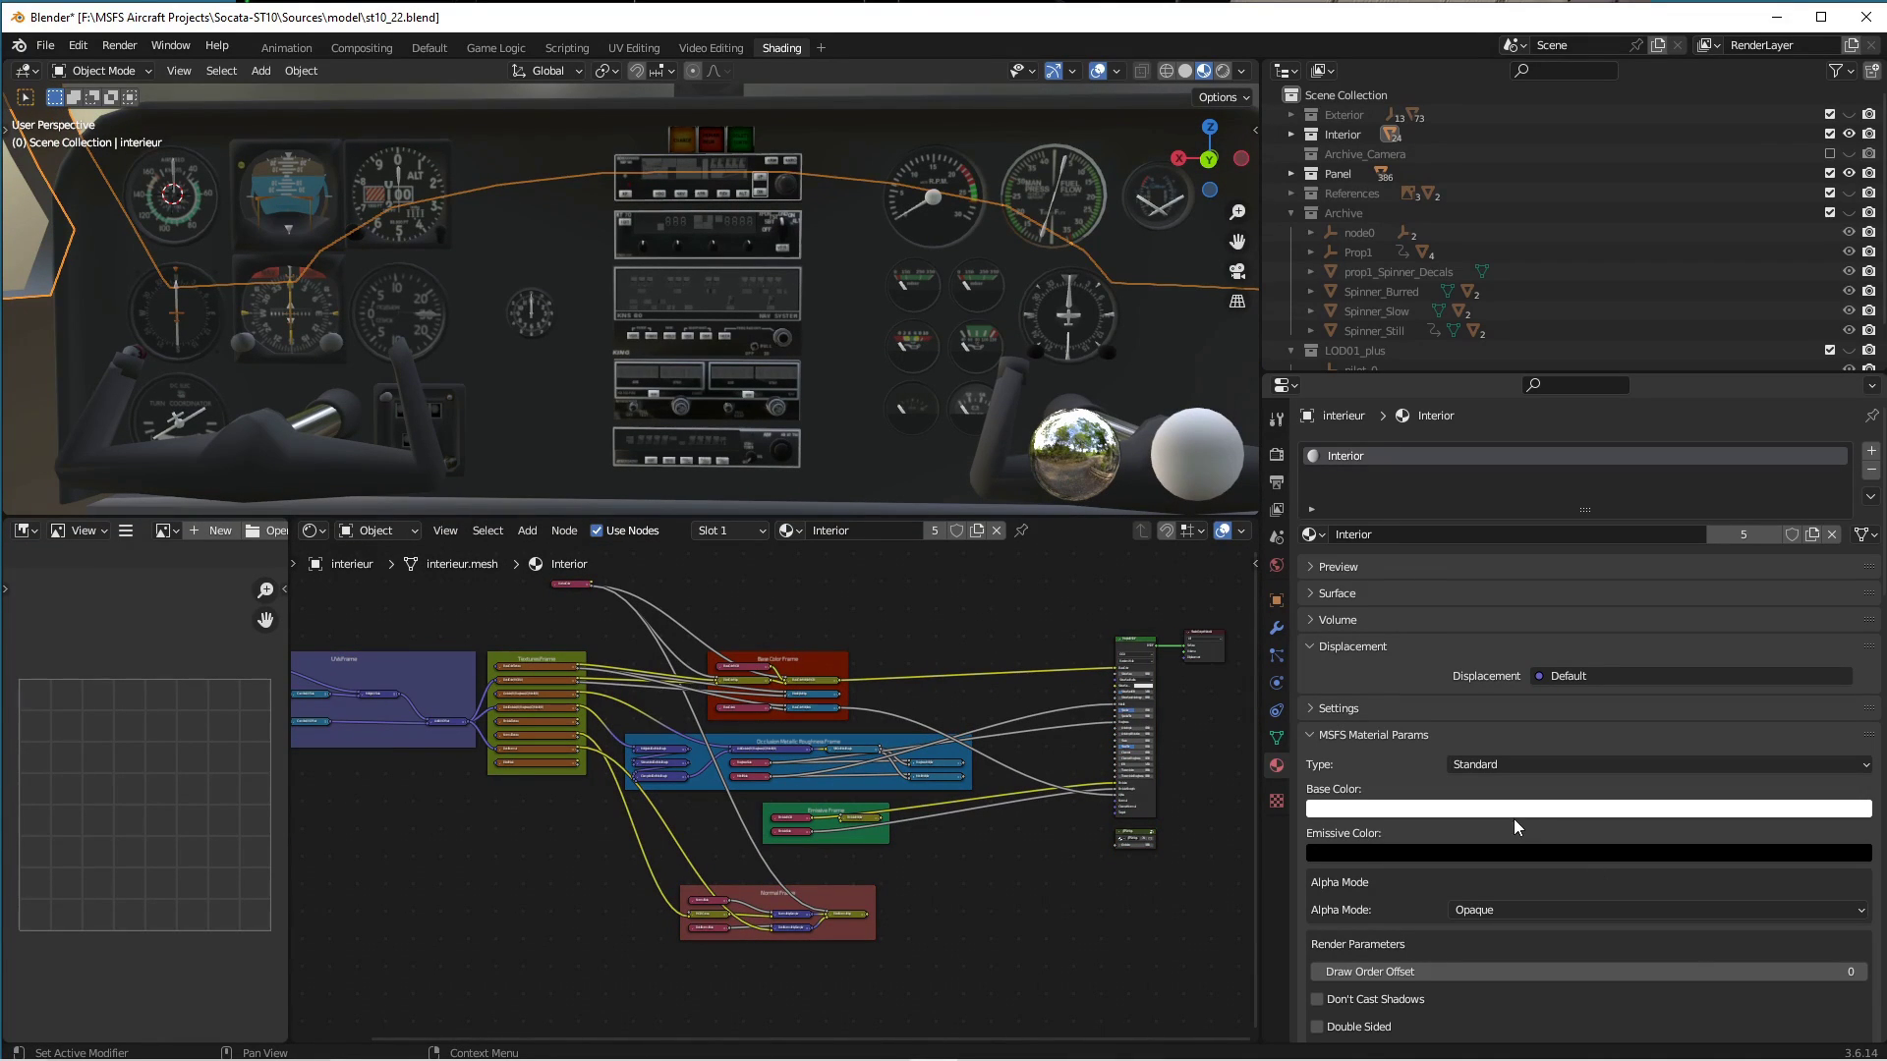
scroll(1471, 769, down, 15)
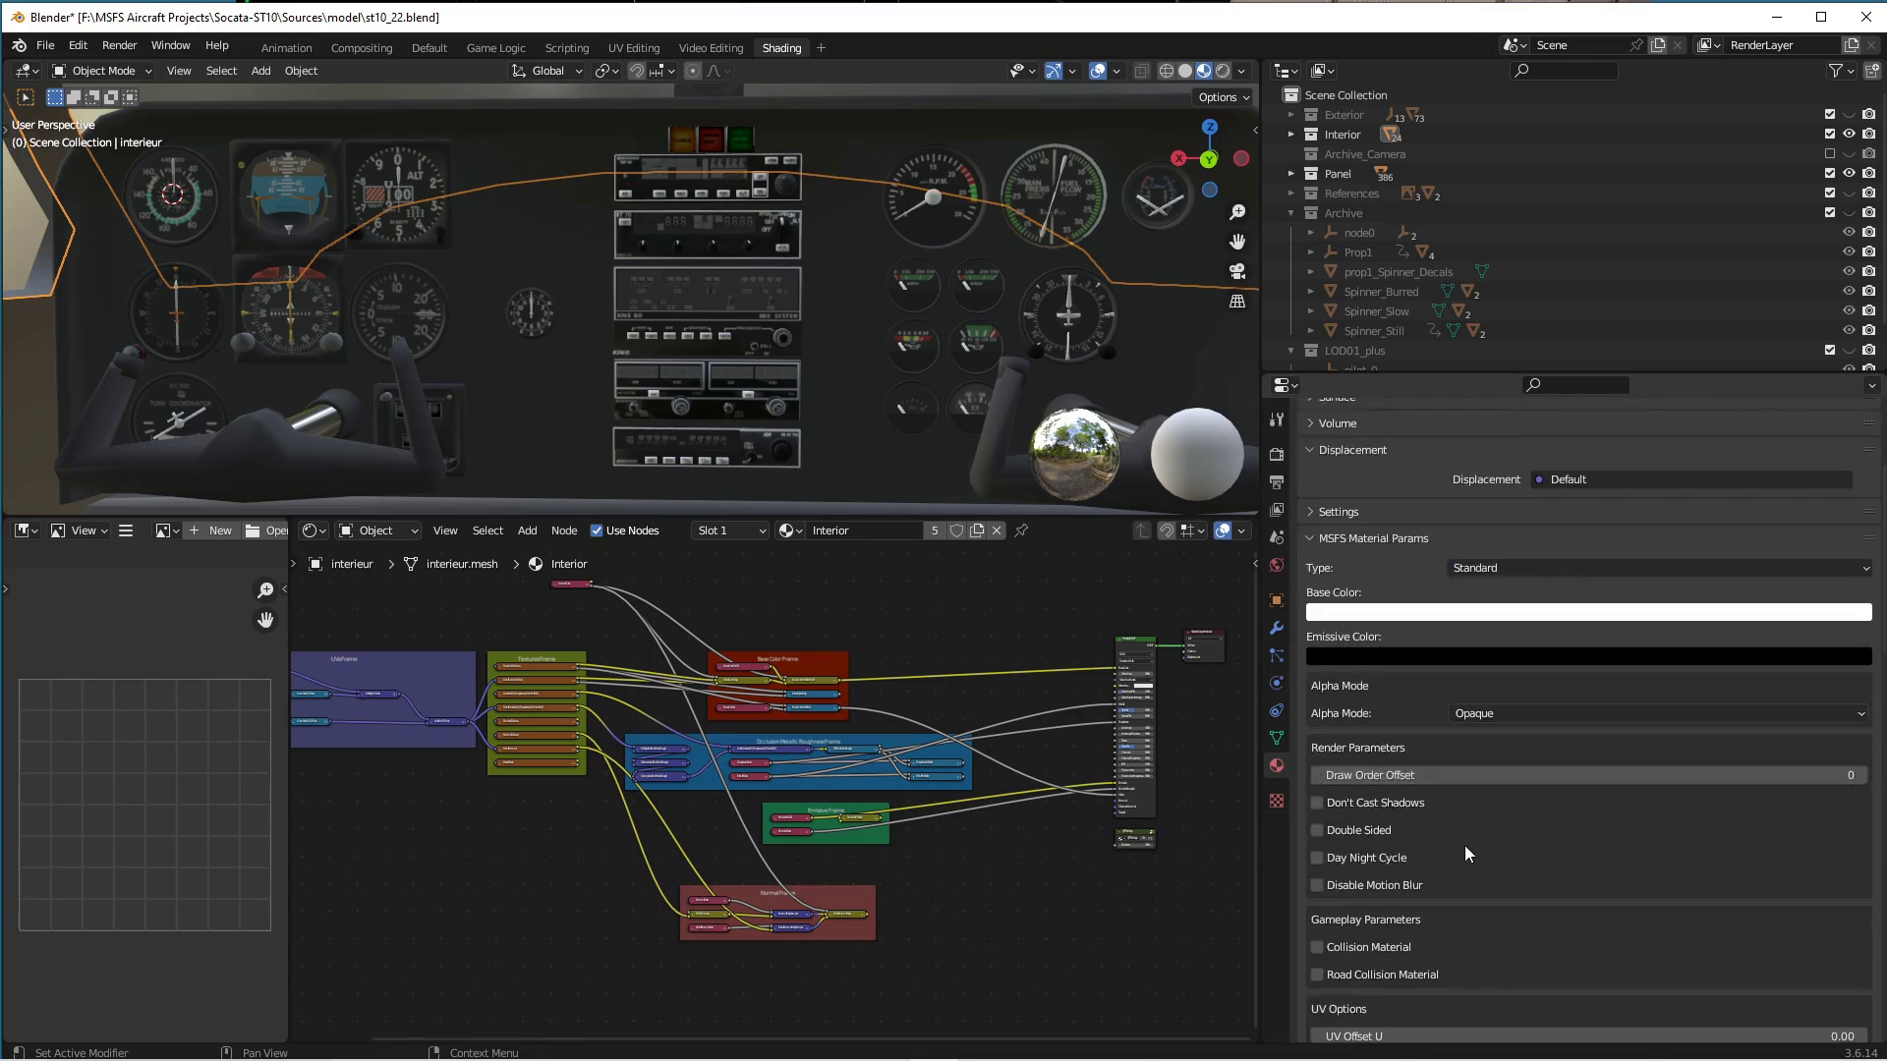
scroll(1465, 845, down, 2)
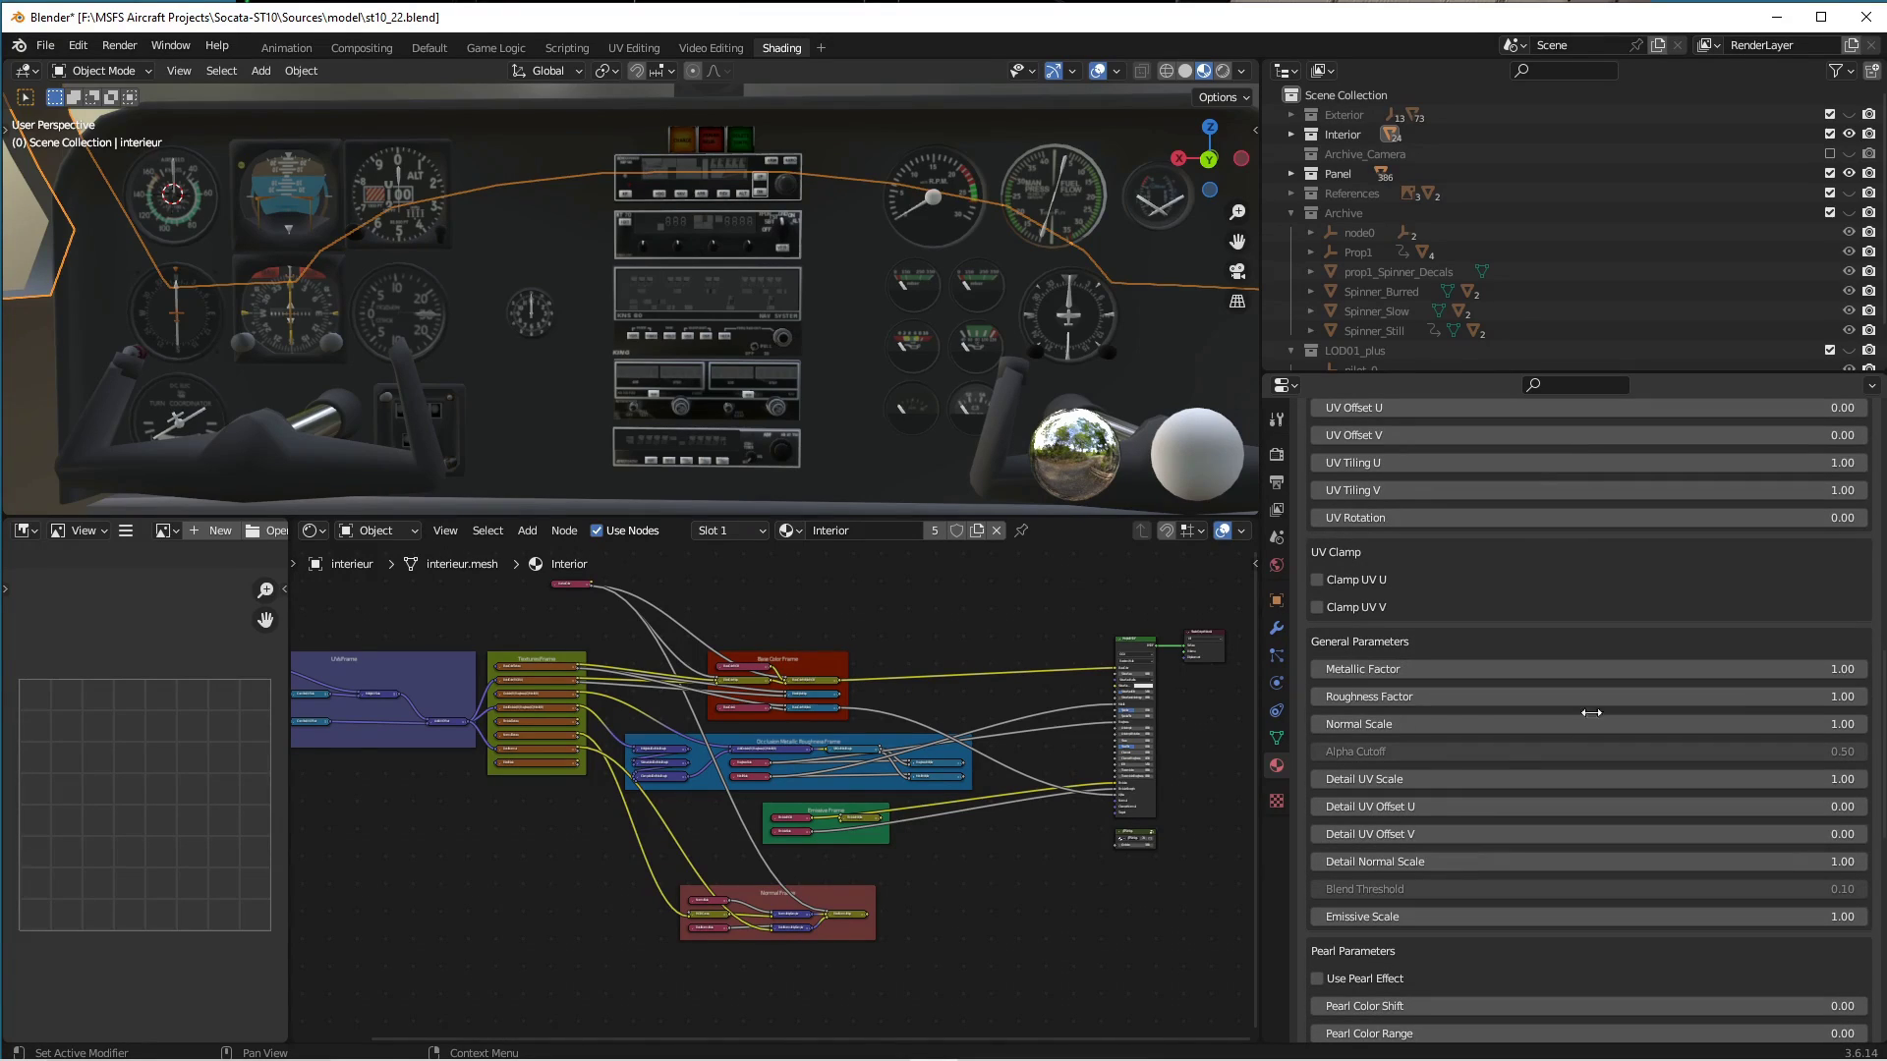
mouse_move(1641, 665)
mouse_down()
mouse_move(1534, 667)
mouse_move(1523, 696)
mouse_move(1494, 696)
mouse_up()
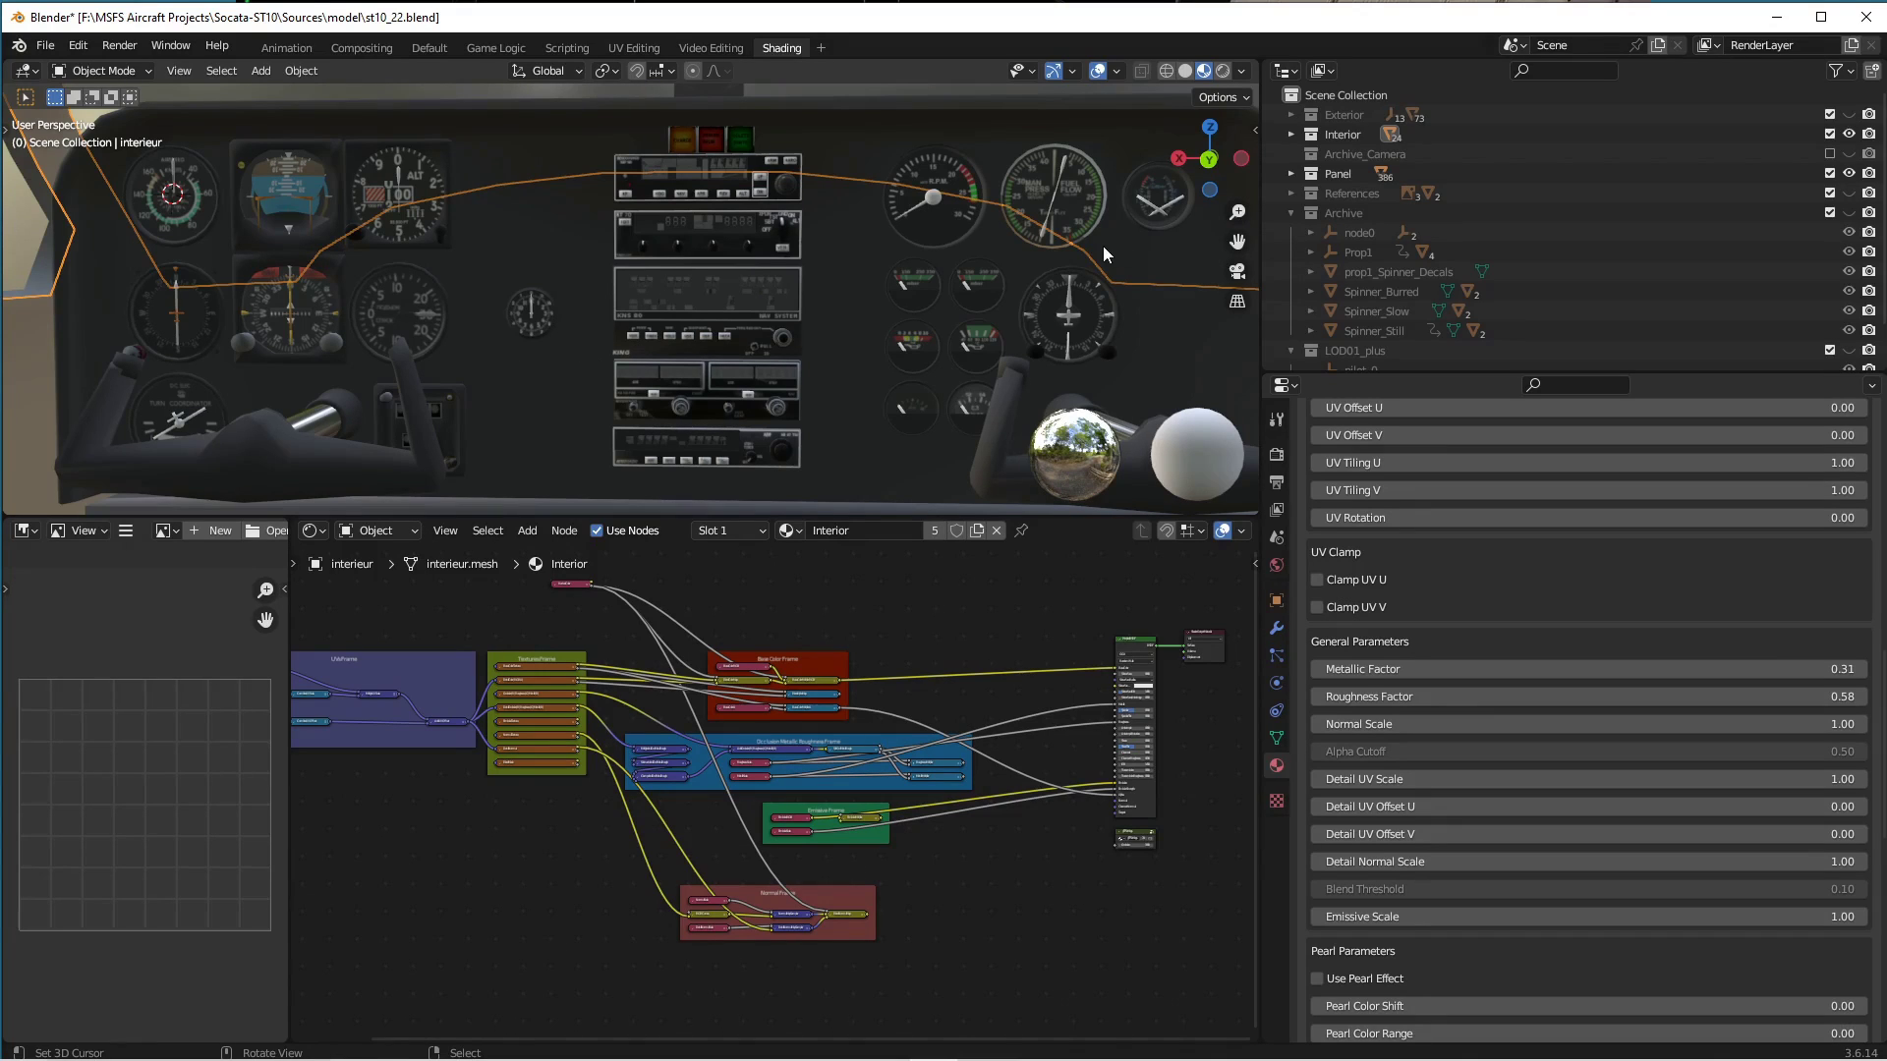
Return to the Default workspace, select PASSENGER_Lever_Shades_1 and scrub through its animation.
click(428, 49)
mouse_move(810, 540)
middle_down()
mouse_move(904, 513)
mouse_move(822, 532)
mouse_move(710, 503)
mouse_move(771, 768)
mouse_move(757, 699)
middle_up()
scroll(709, 503, up, 6)
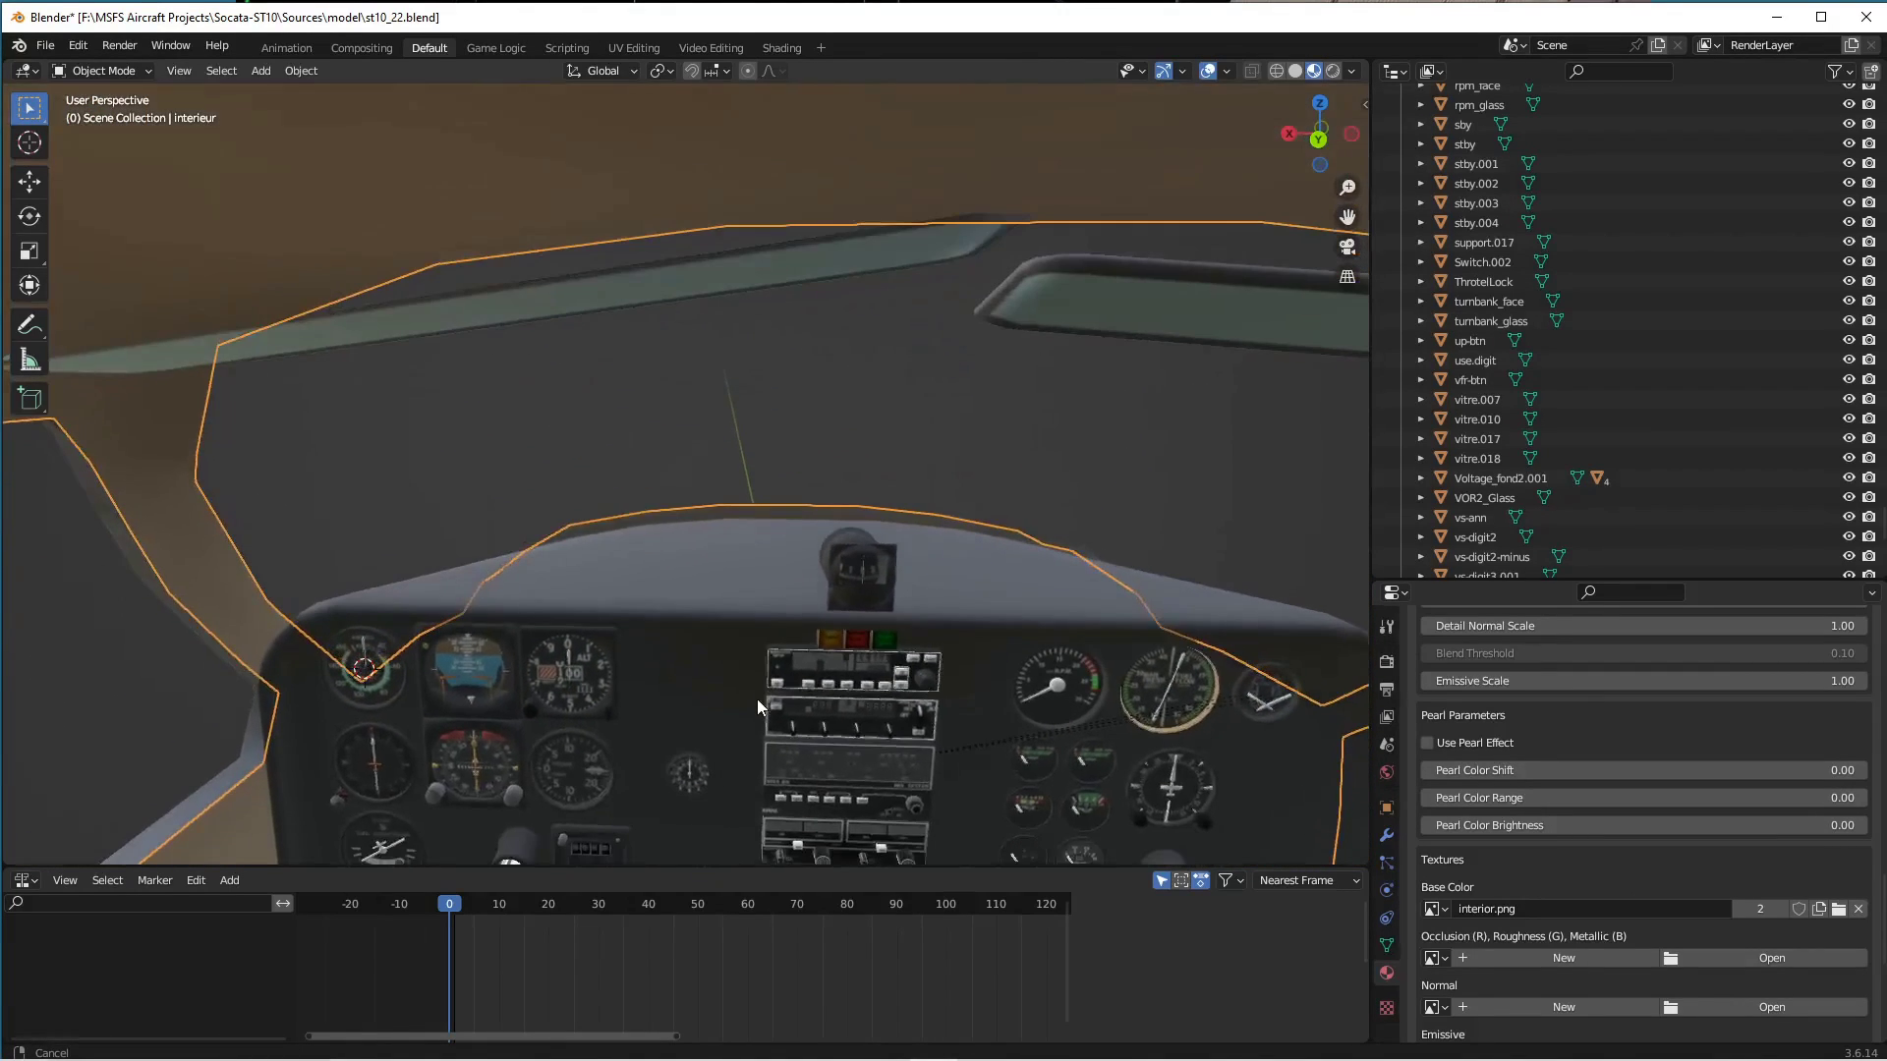
click(665, 300)
mouse_move(464, 908)
mouse_down()
mouse_move(578, 910)
mouse_move(448, 918)
mouse_up()
Select the airspeed indicator's needle, scrub its animation and frame the needle for a close look at the dial.
middle_drag(684, 574, 728, 446)
scroll(635, 486, up, 5)
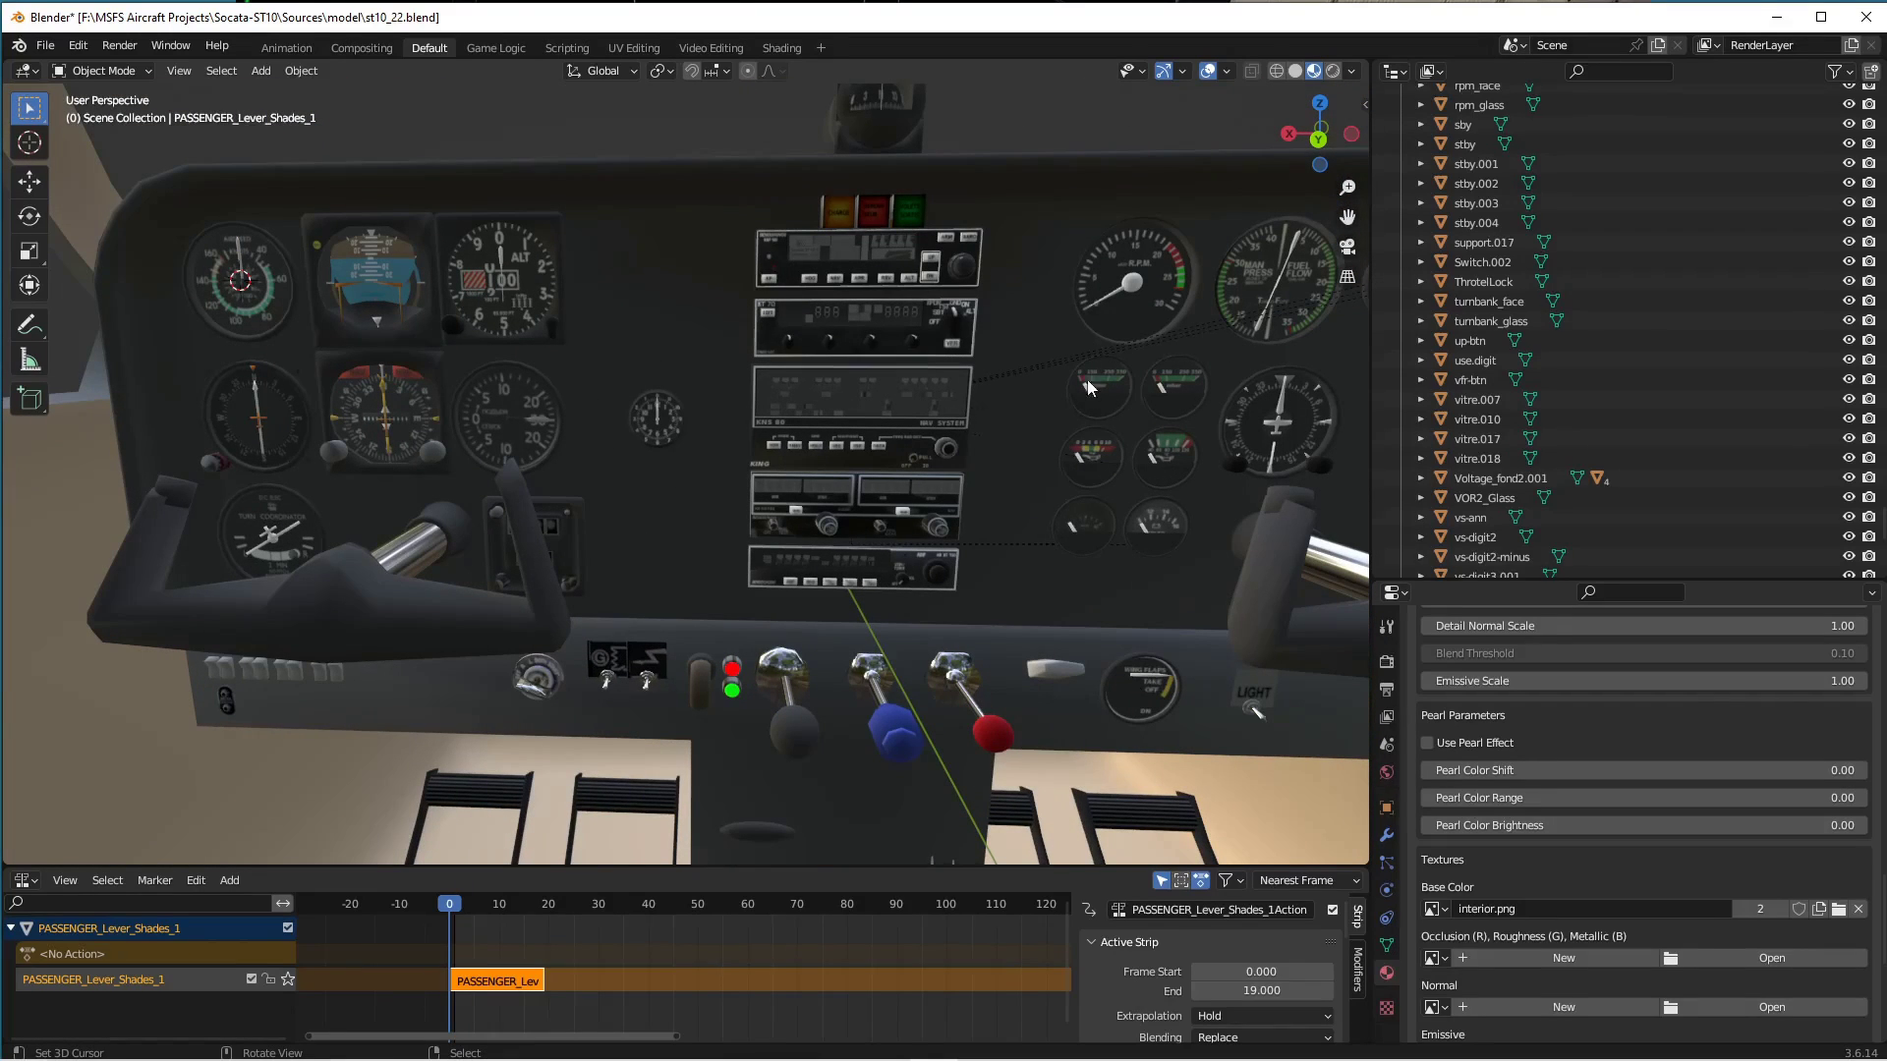
click(241, 260)
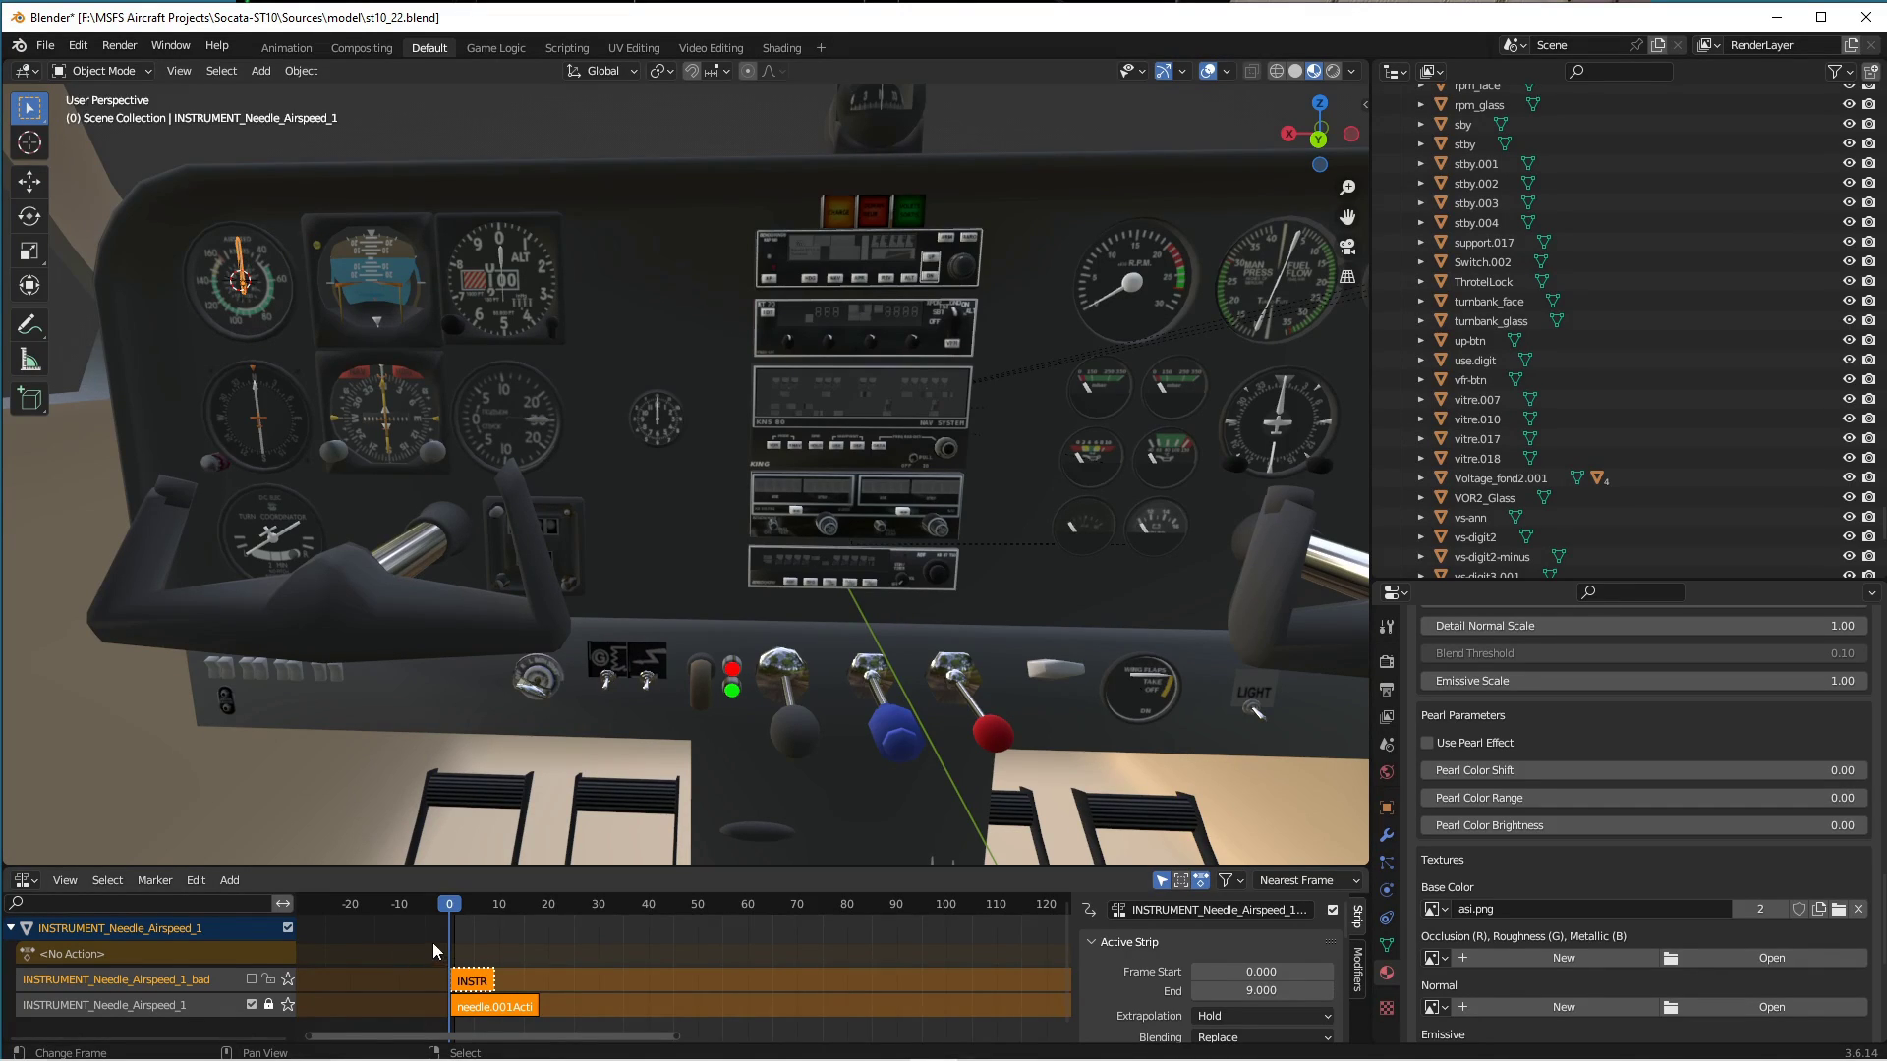
mouse_move(452, 914)
mouse_down()
mouse_move(542, 944)
mouse_move(440, 940)
mouse_up()
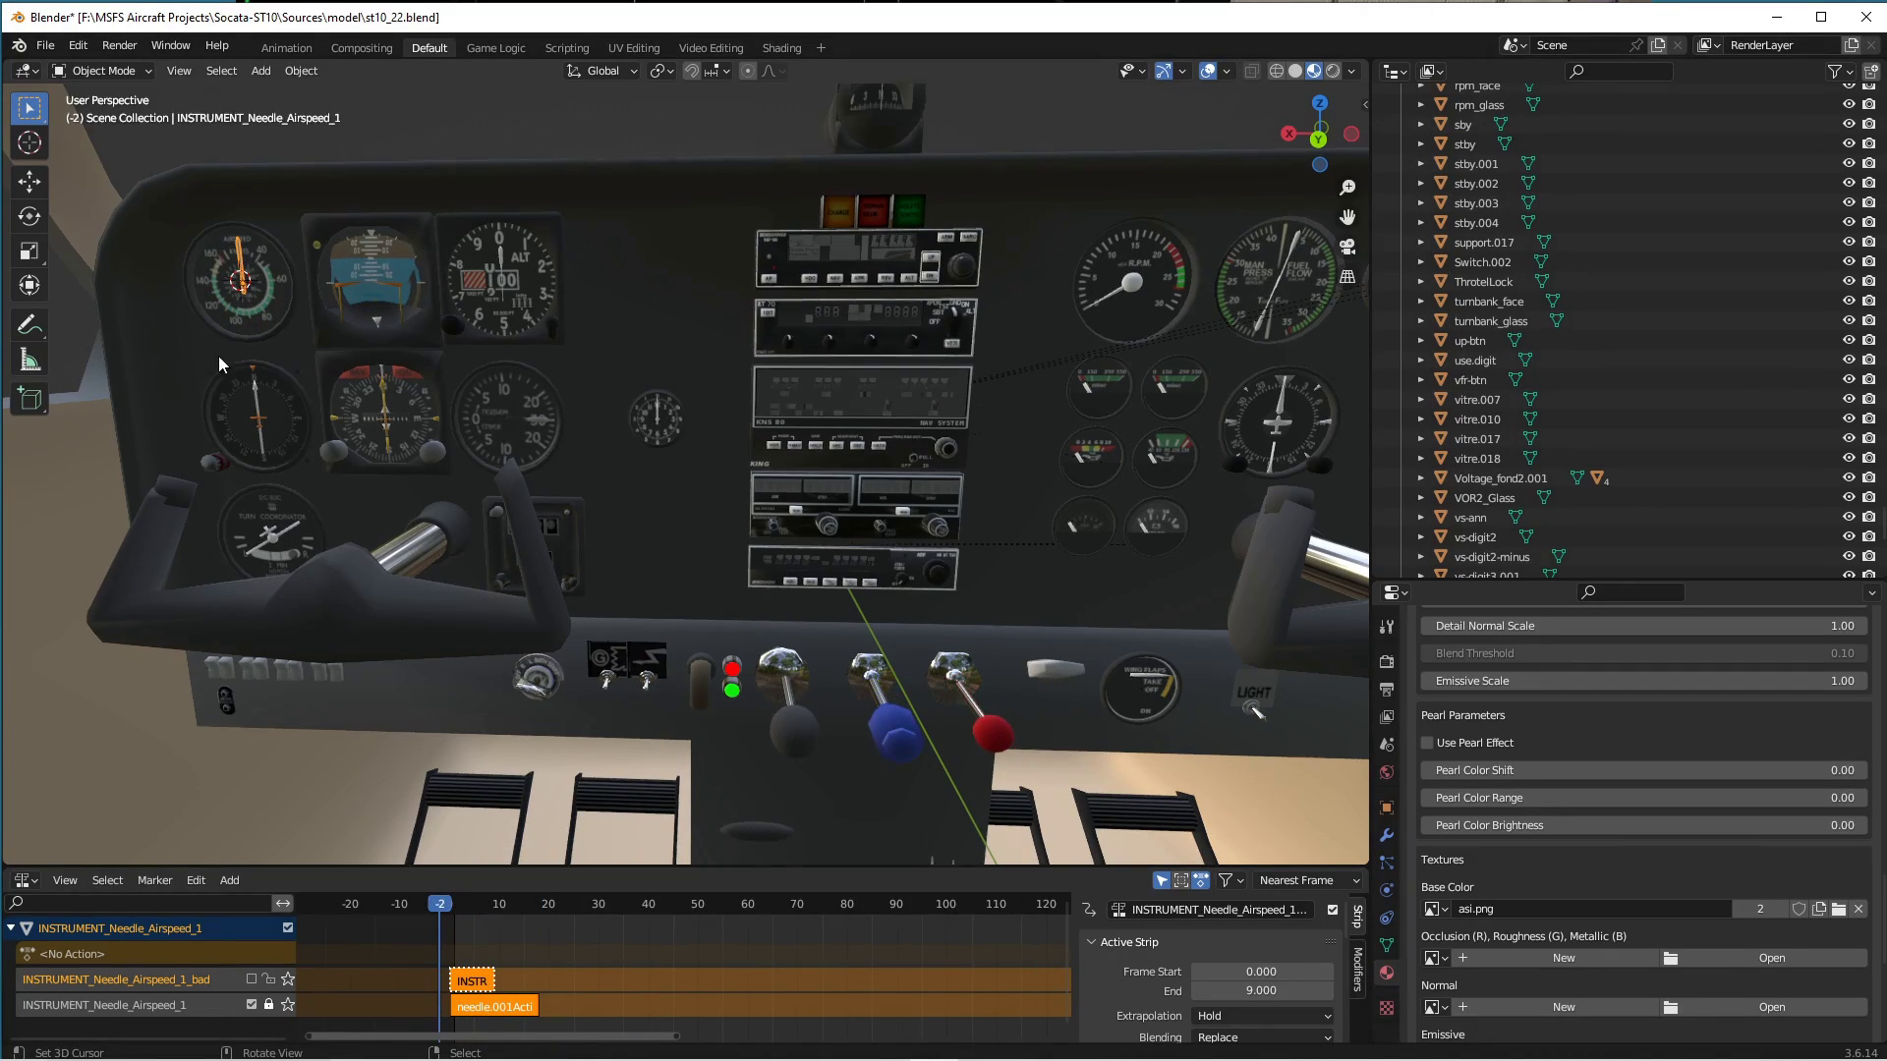
key(KP_Decimal)
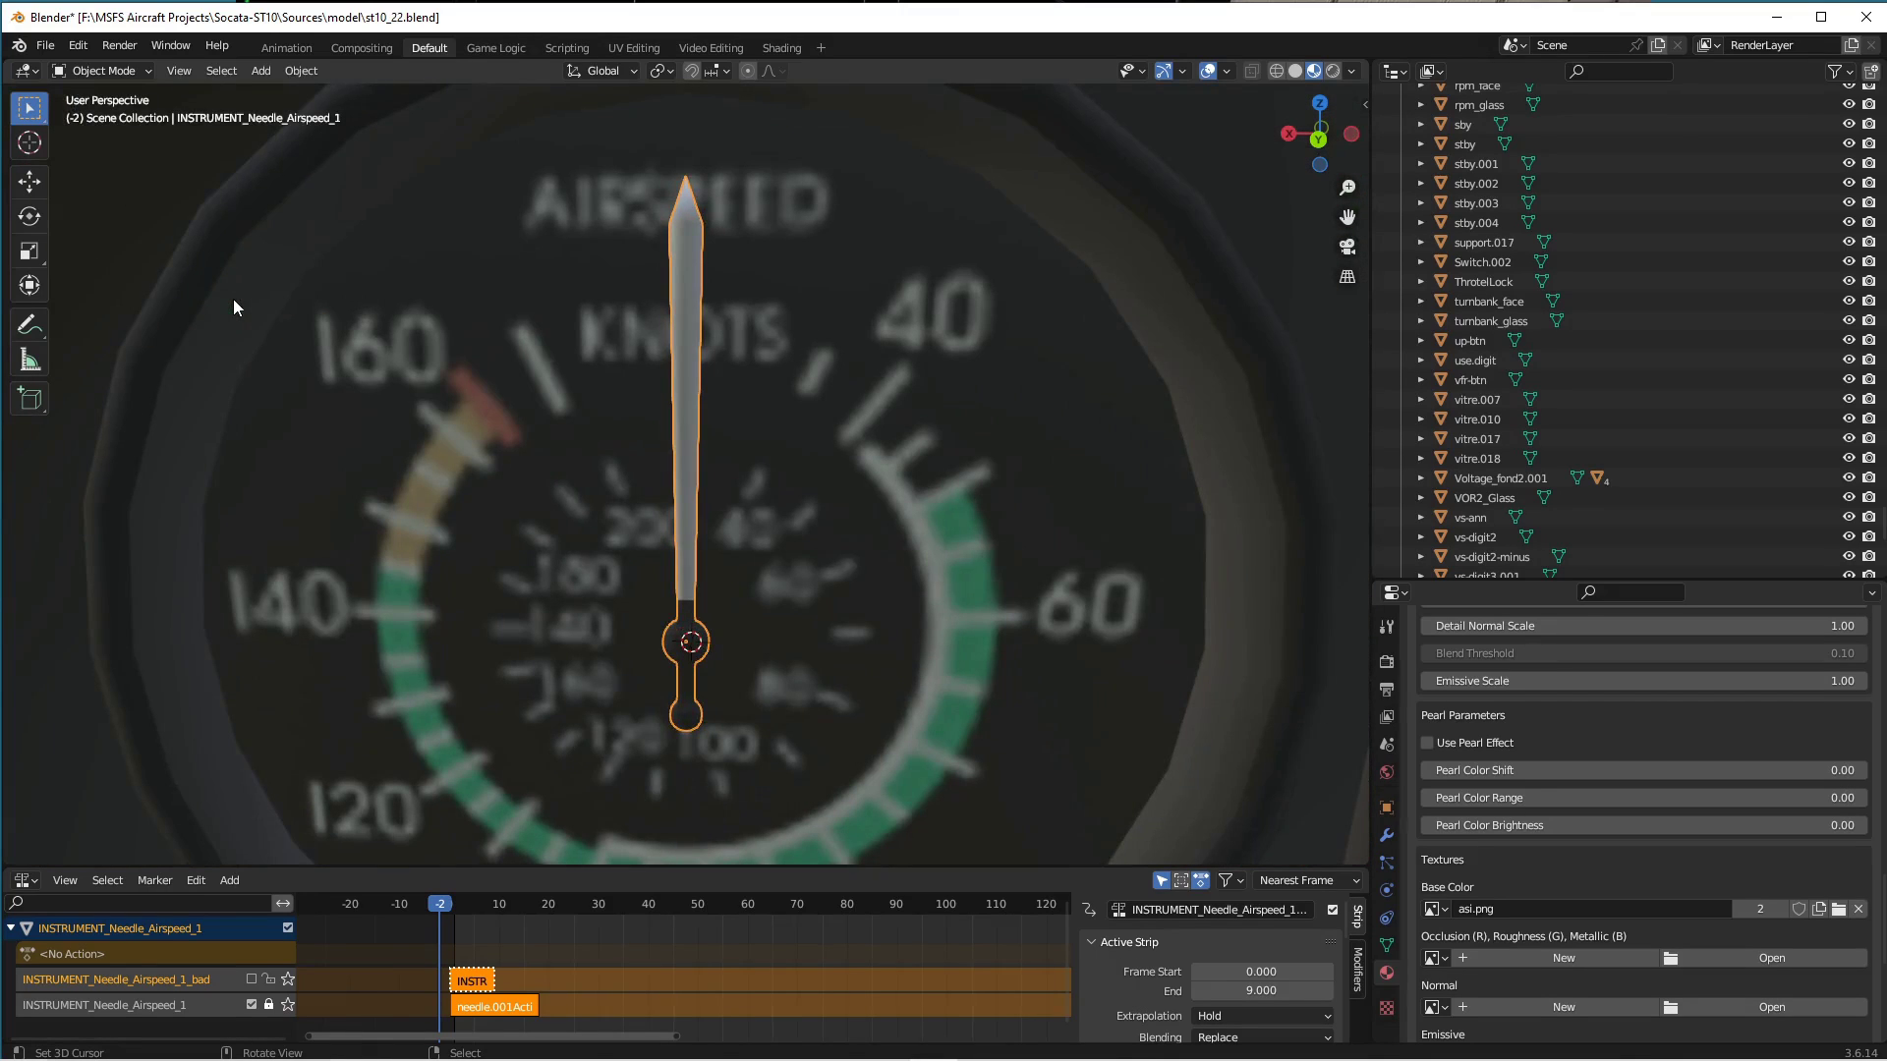
scroll(796, 572, down, 1)
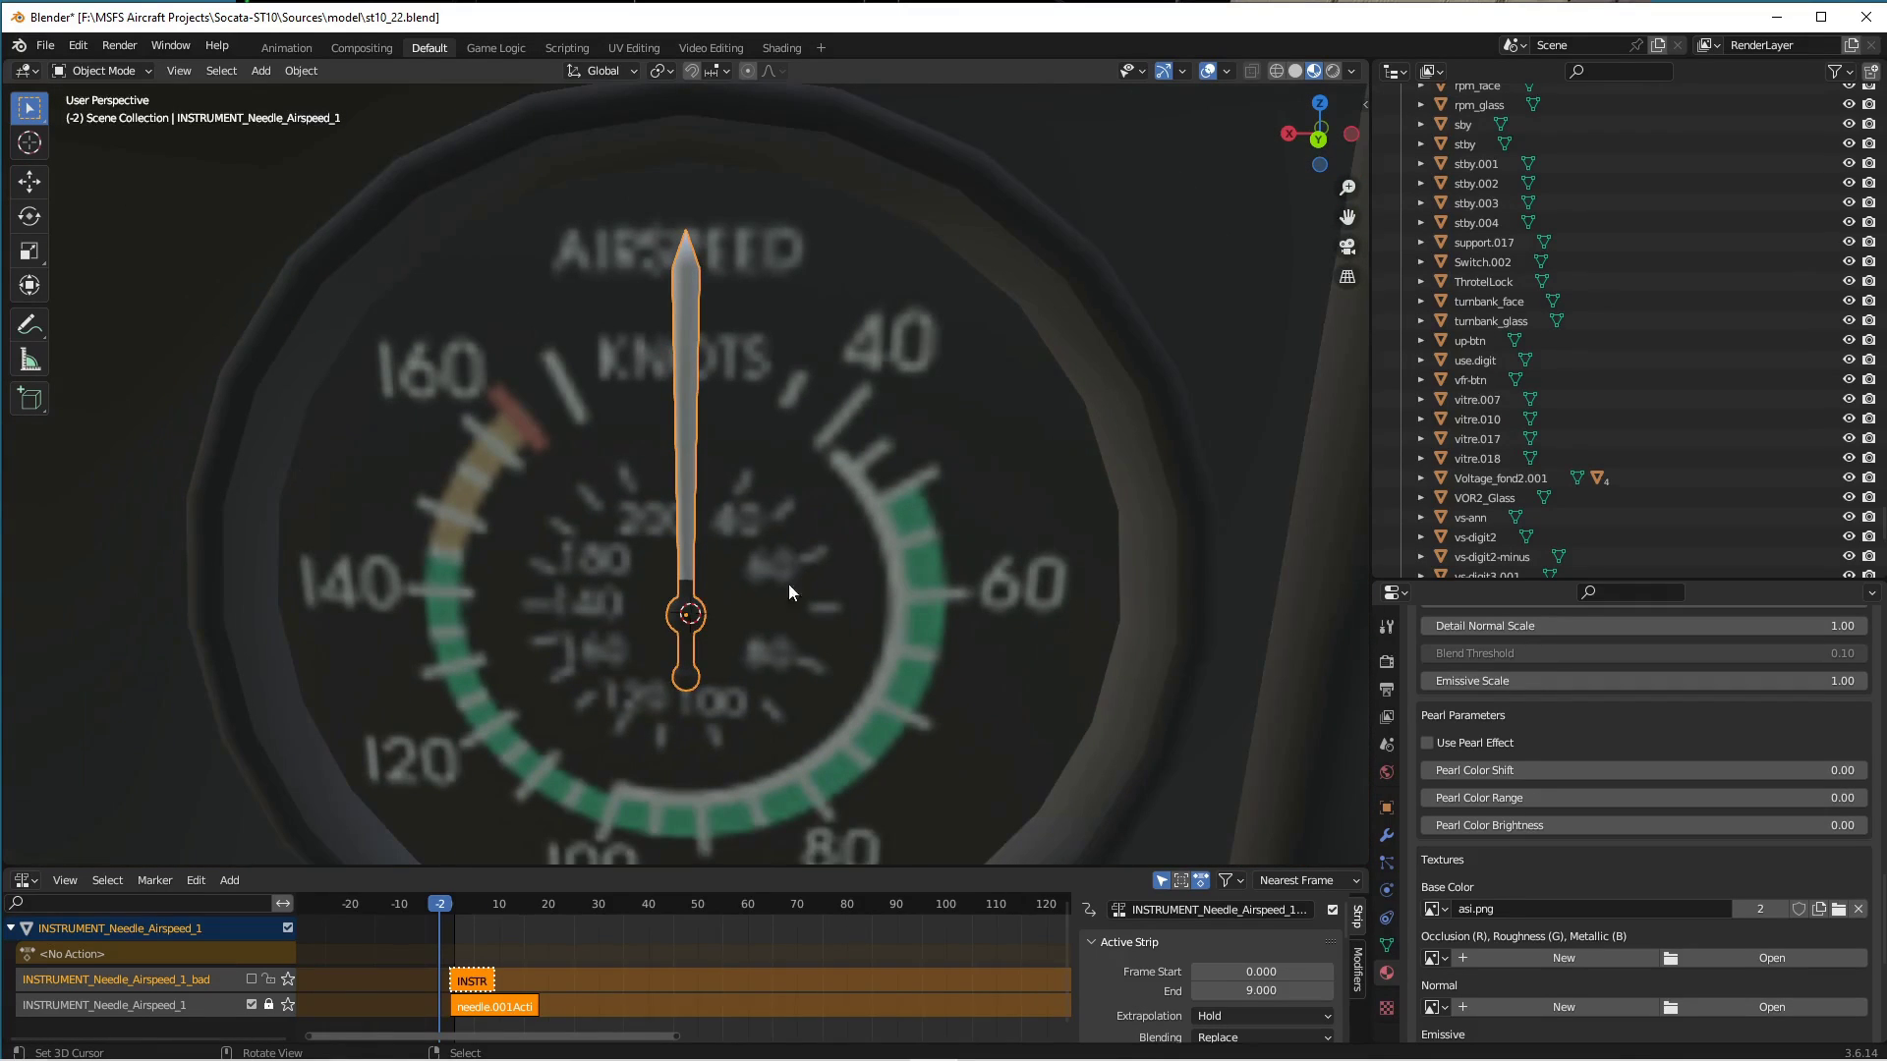
Inspect the airspeed indicator's glass, reselect the needle and scrub its animation again.
click(876, 662)
click(875, 662)
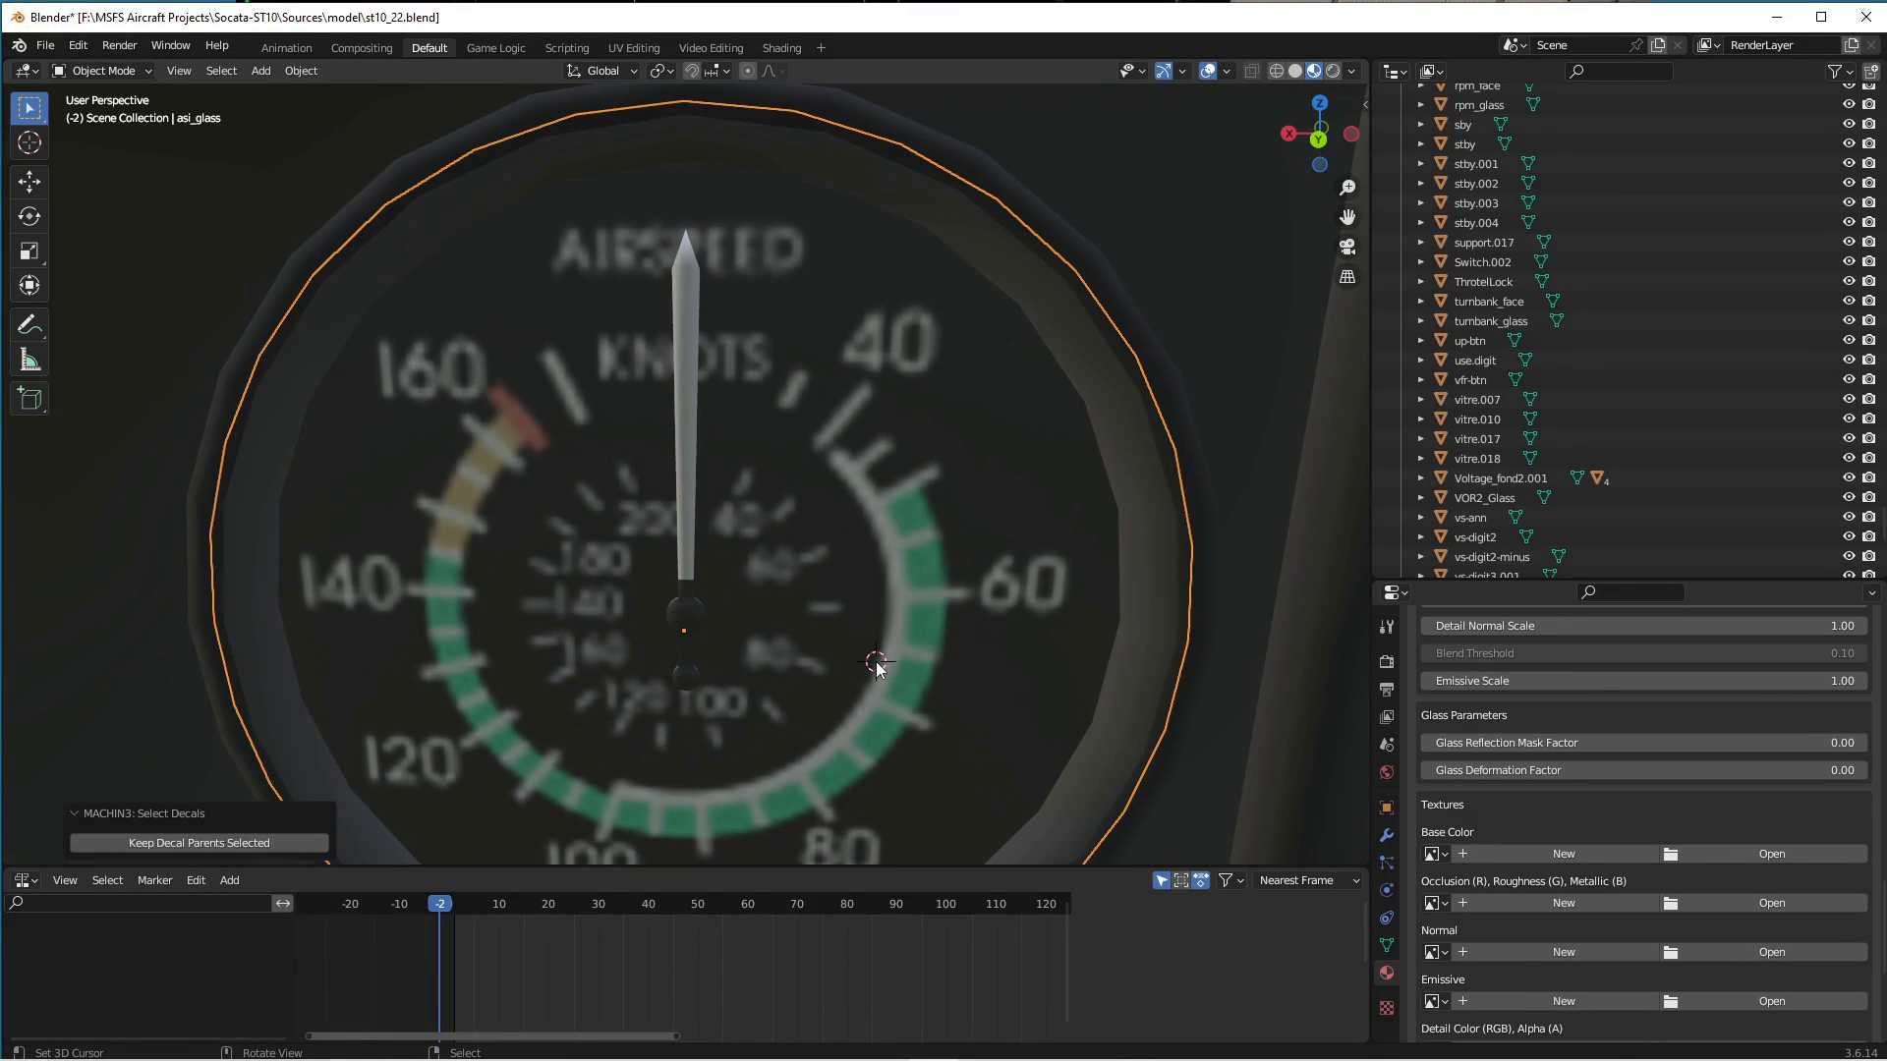
click(687, 616)
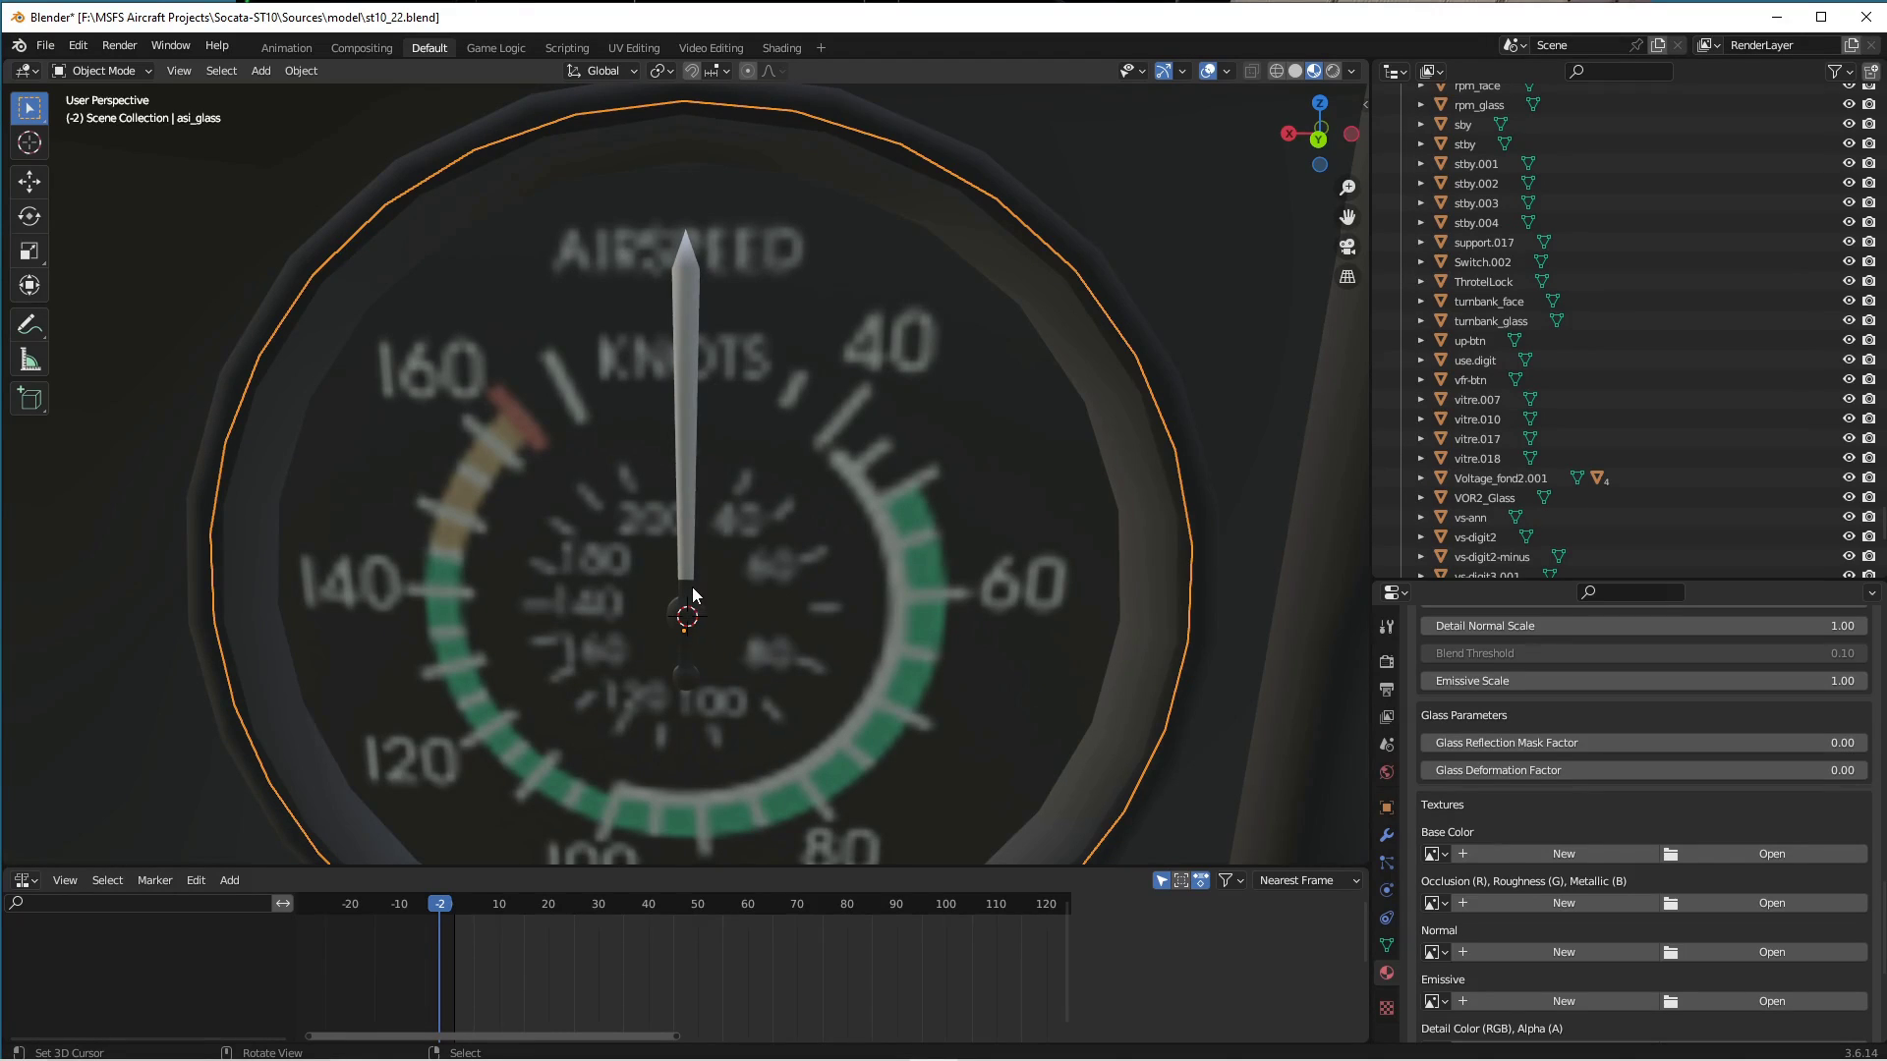
click(684, 588)
right_click(685, 589)
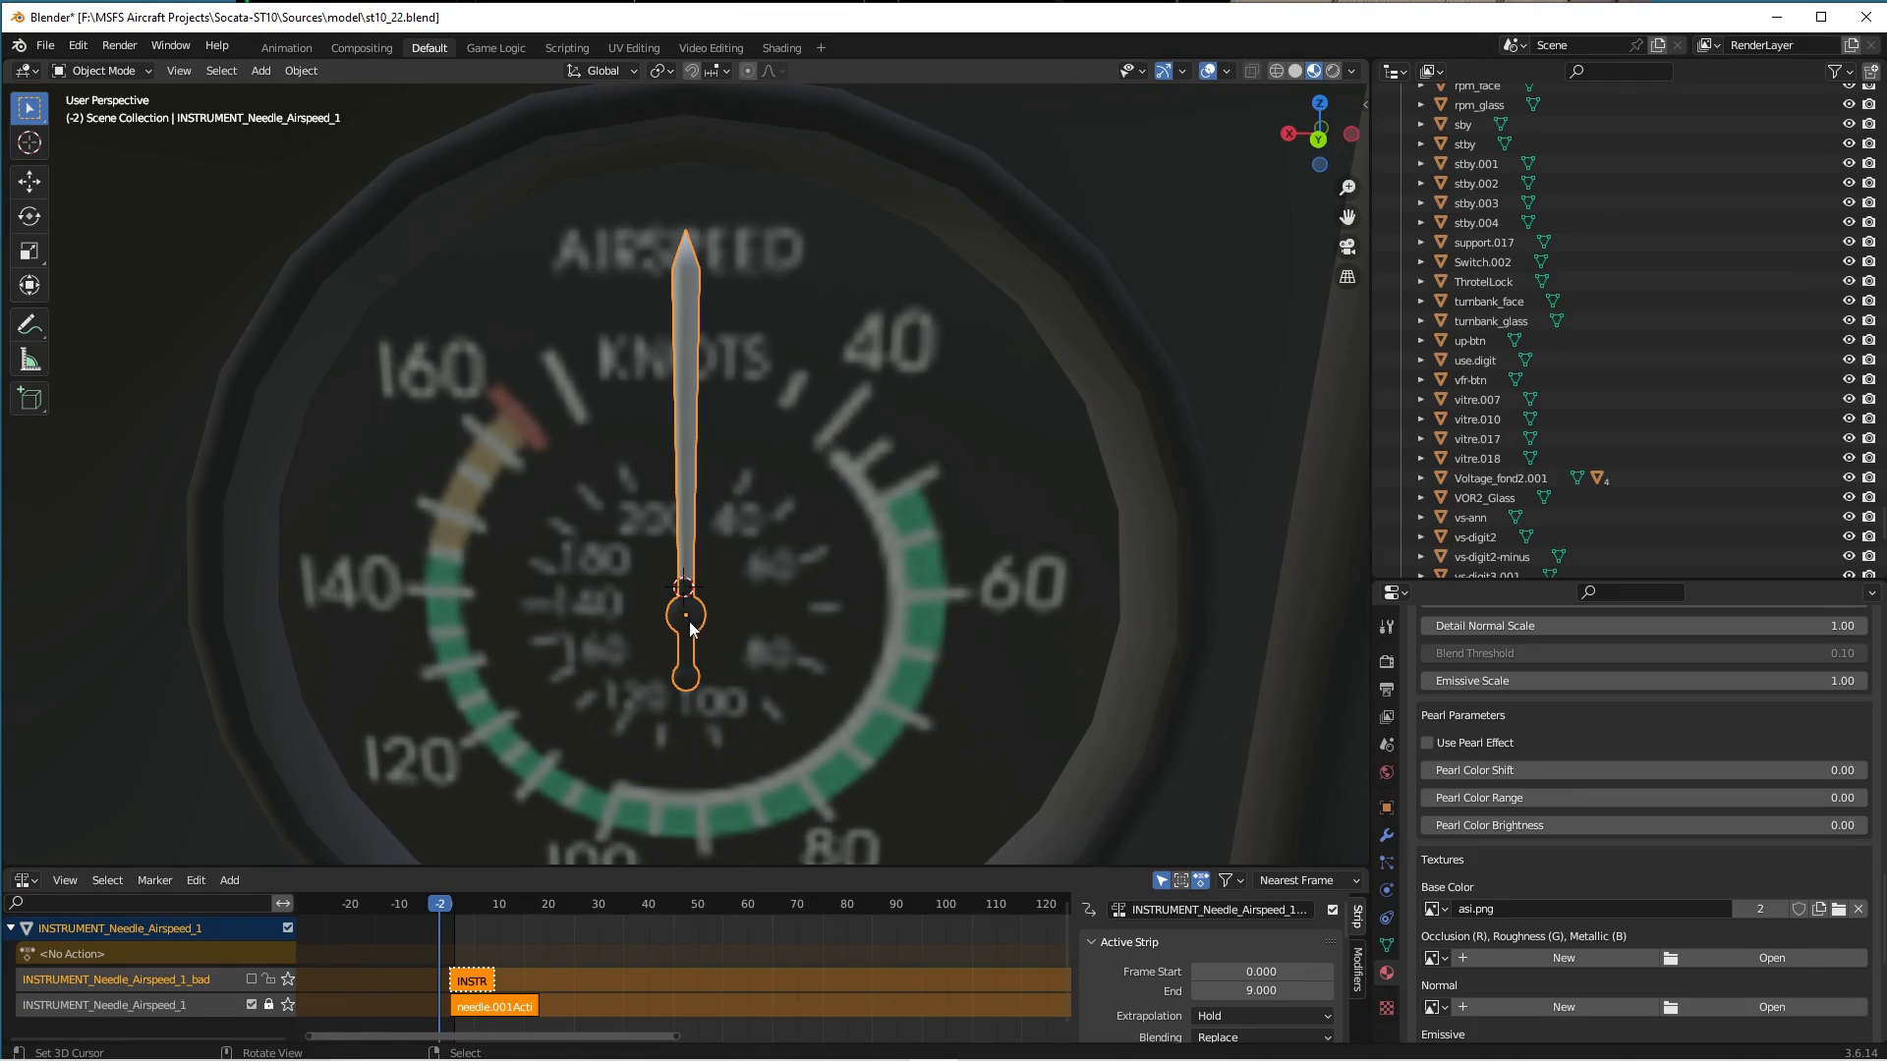
click(456, 906)
mouse_move(456, 906)
mouse_down()
mouse_move(549, 916)
mouse_move(437, 918)
mouse_up()
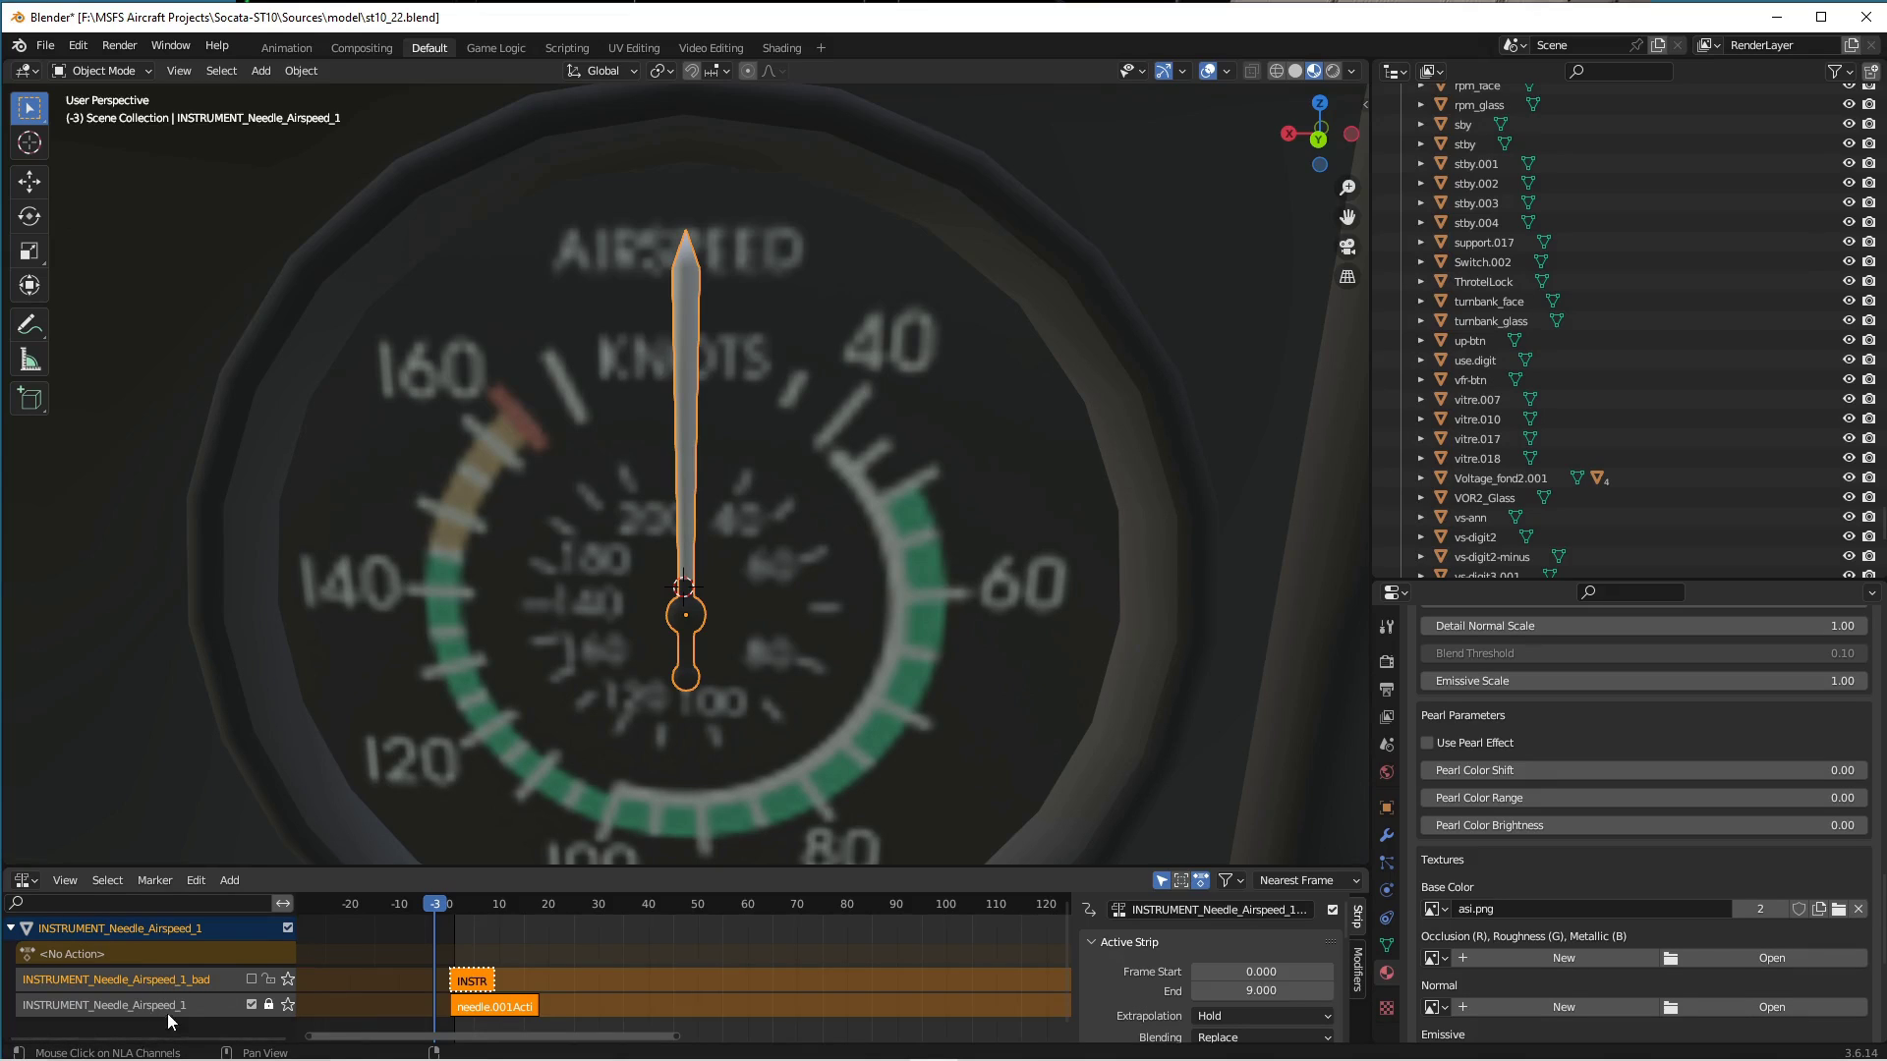
Enlarge the animation strip area and briefly open the INSTRUMENT_Needle_Airspeed_1_bad strip's action in tweak mode to view its keyframes.
drag(361, 866, 362, 808)
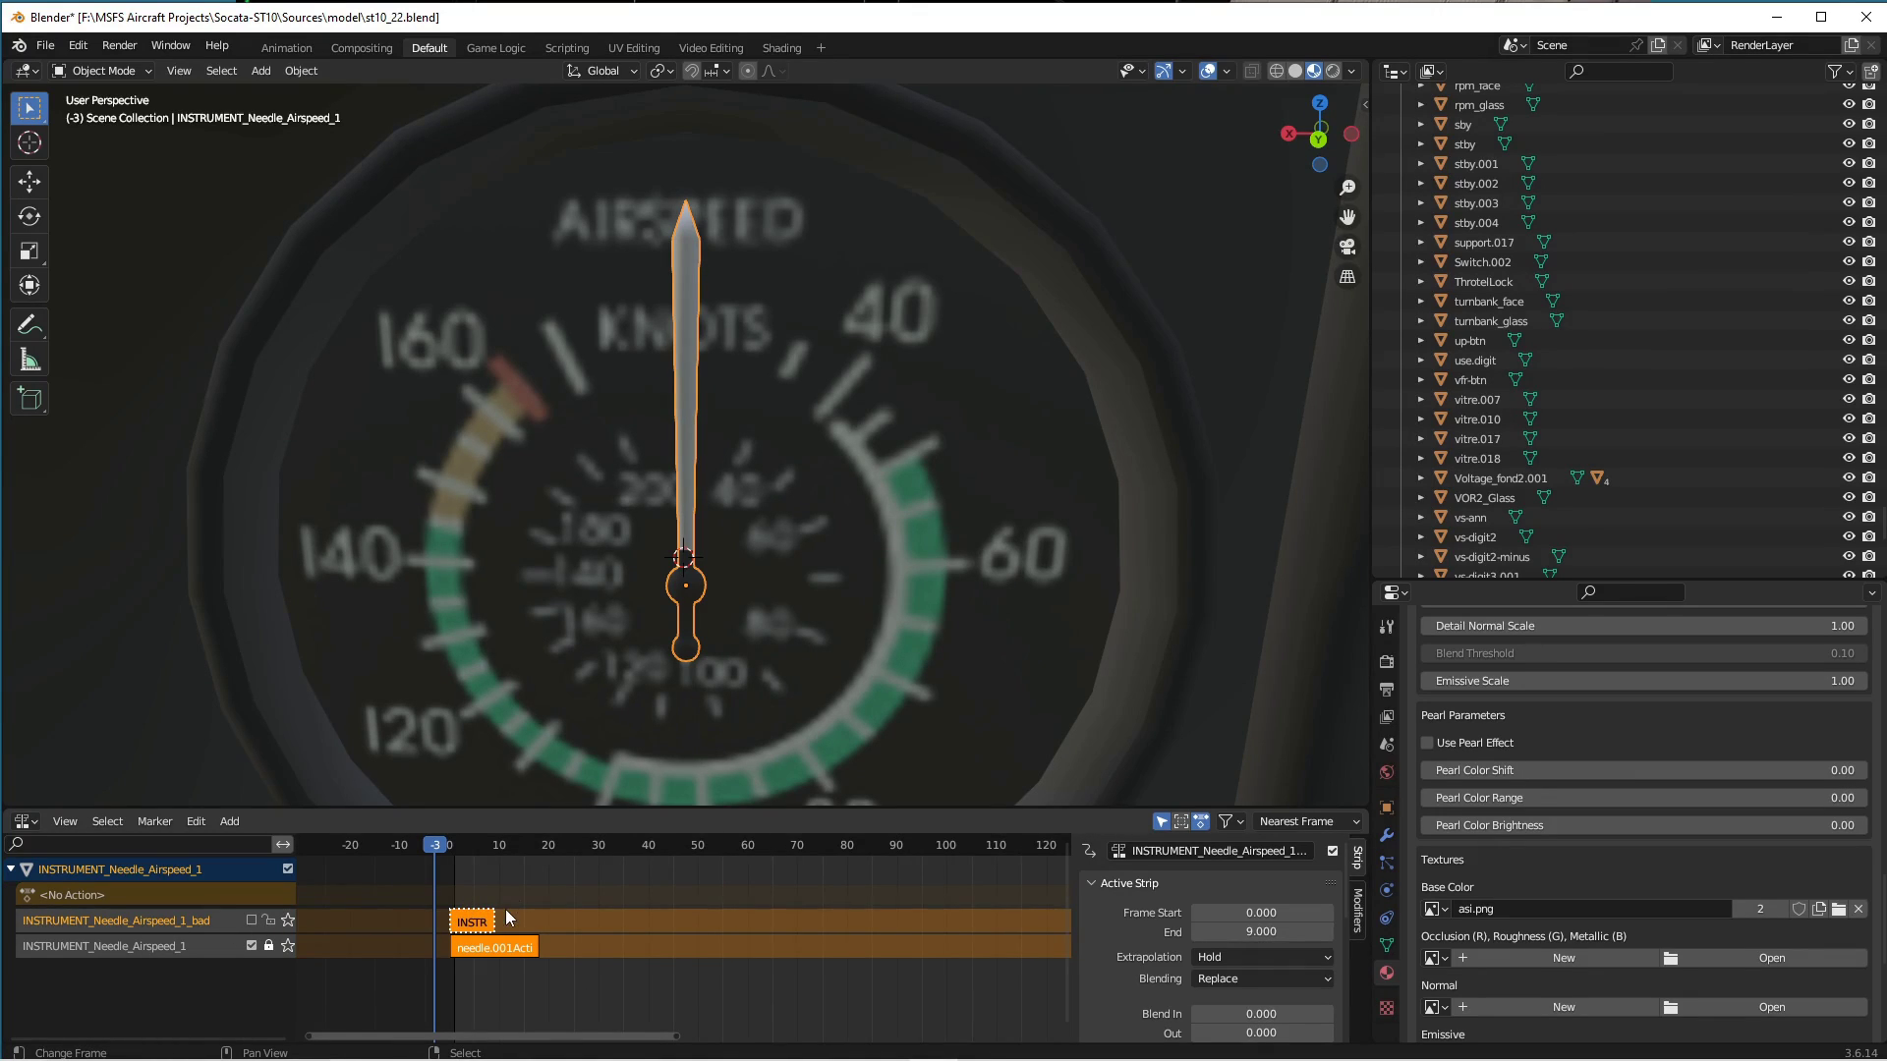
click(473, 921)
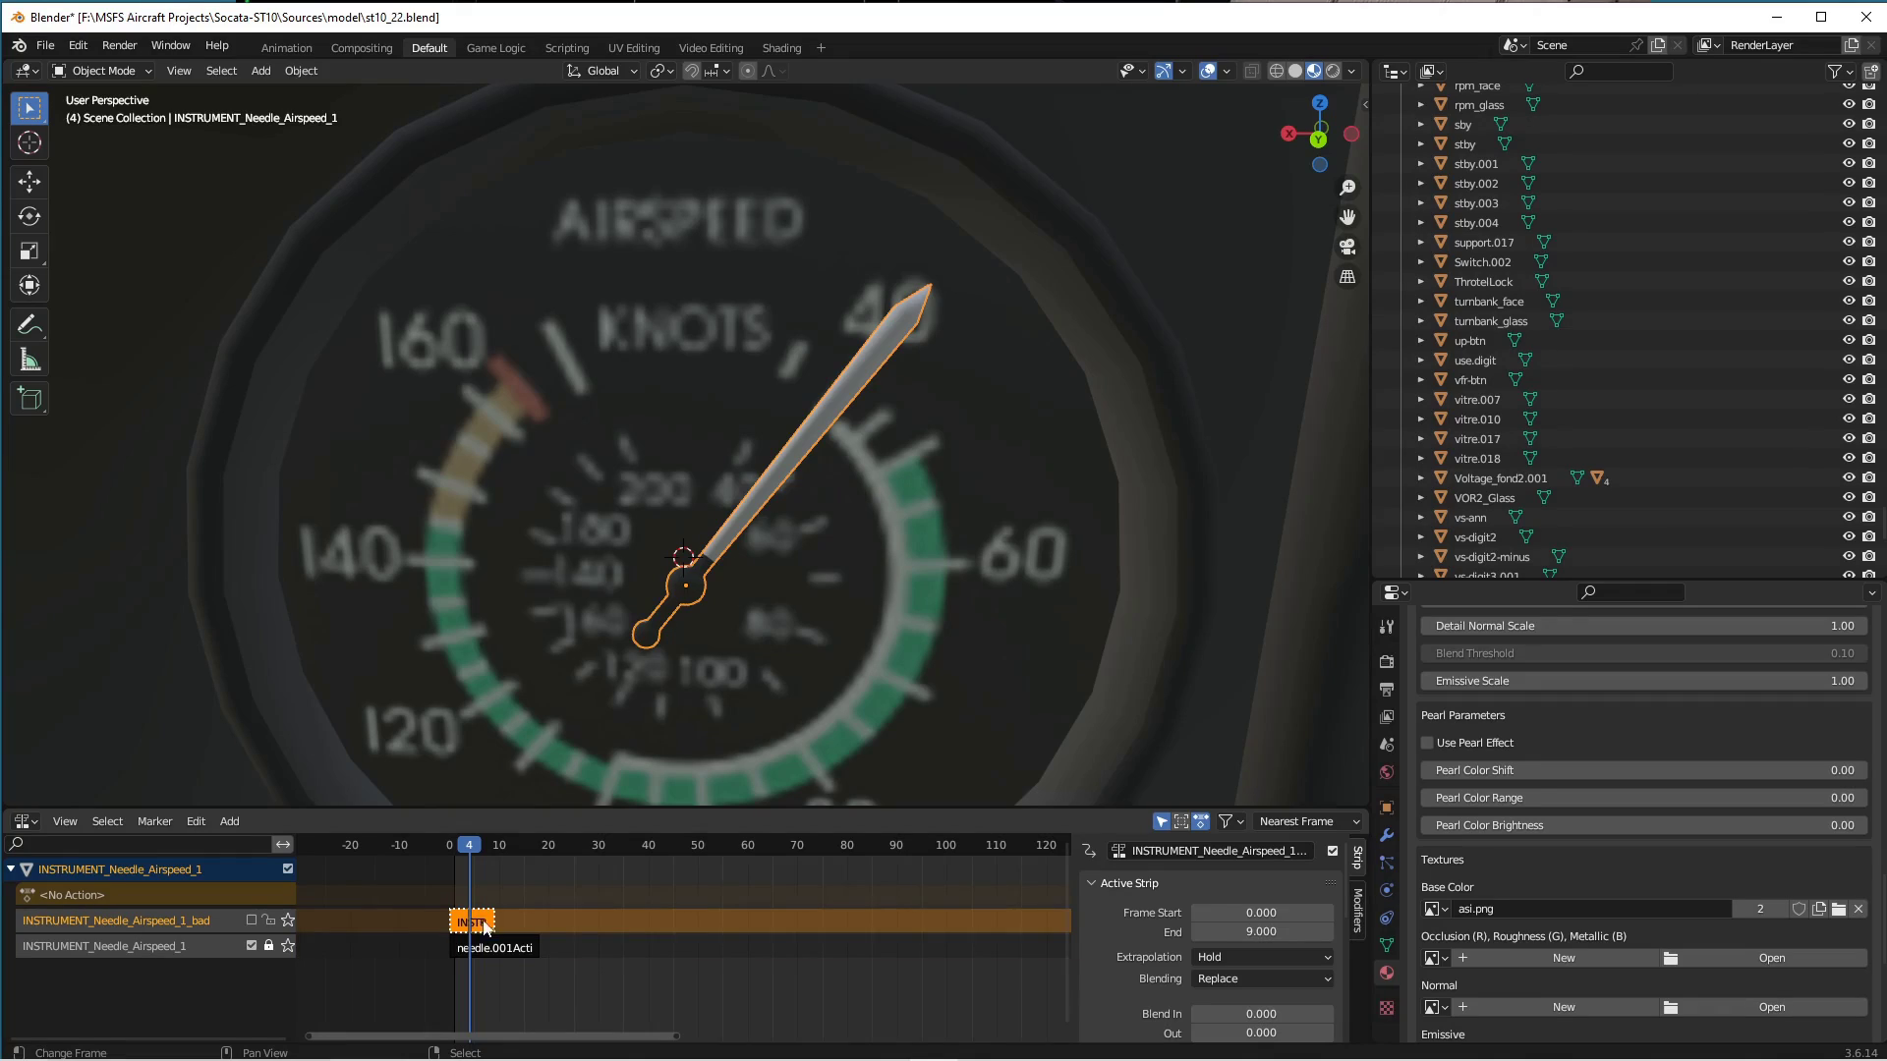
key(Tab)
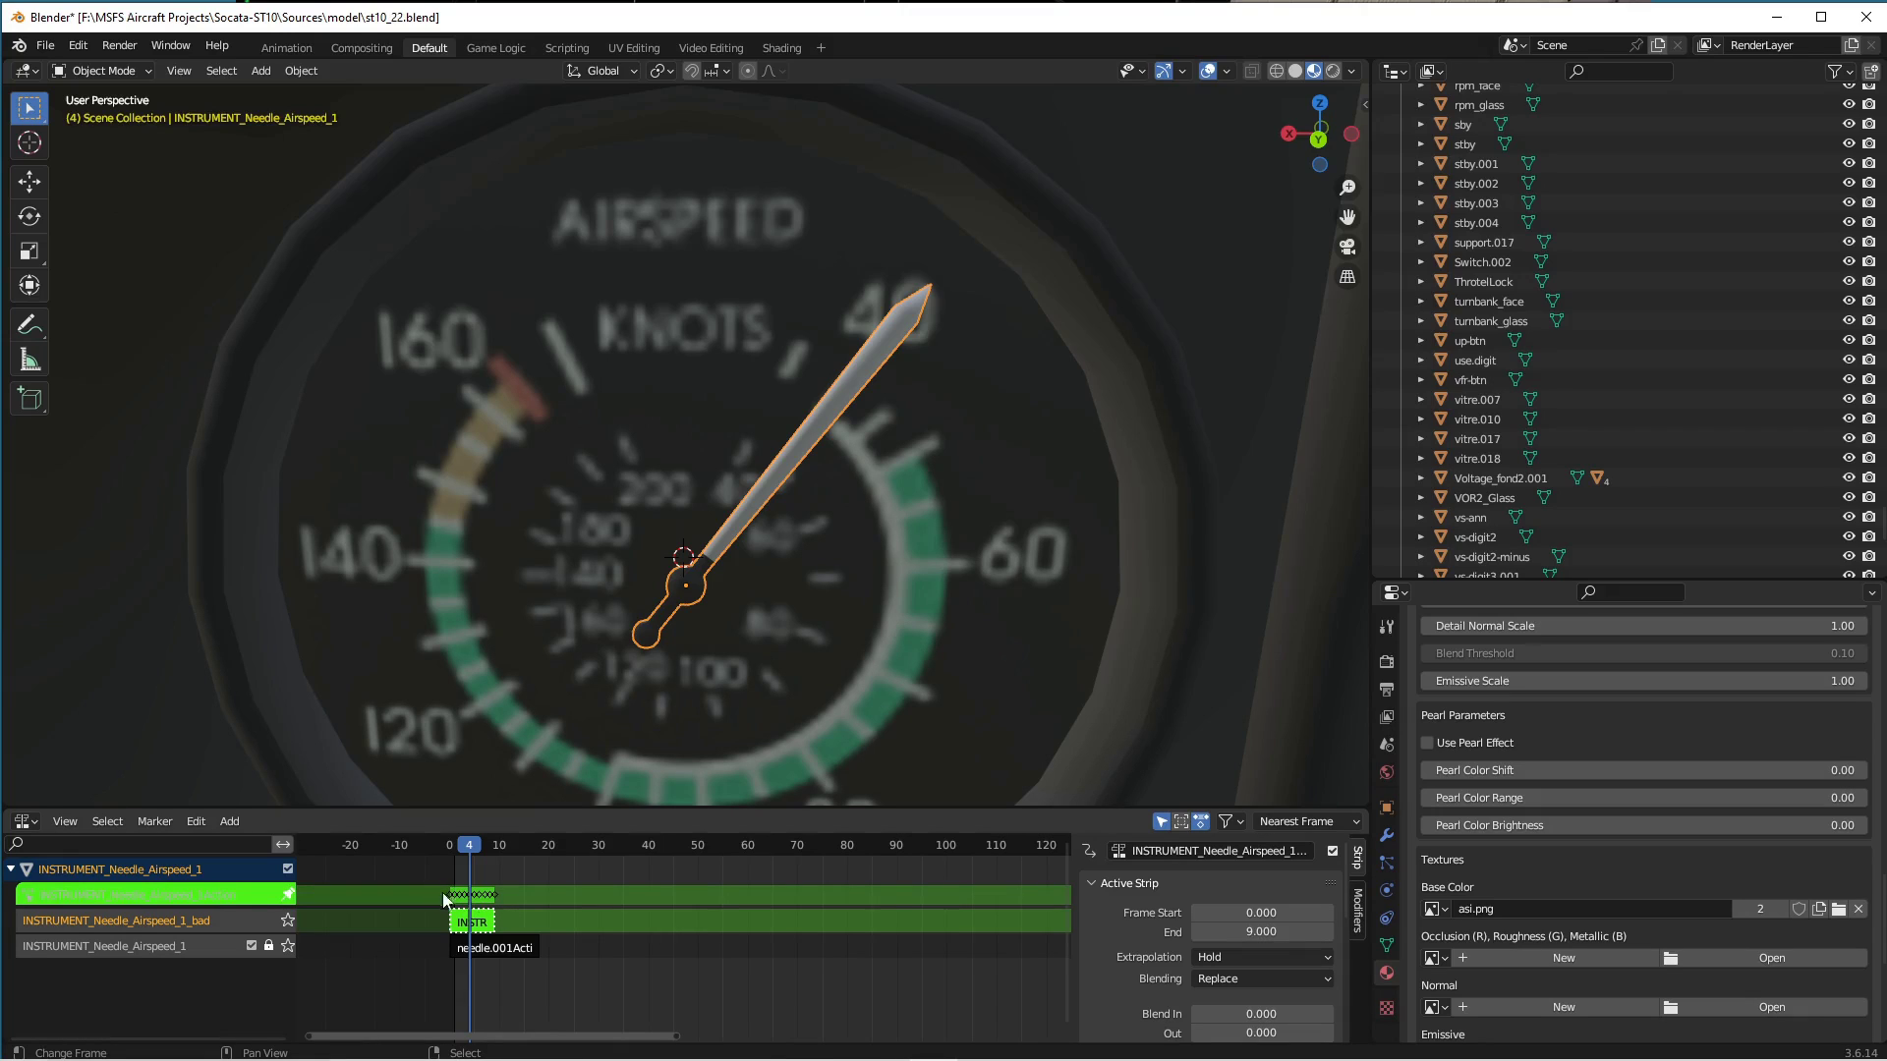
key(Tab)
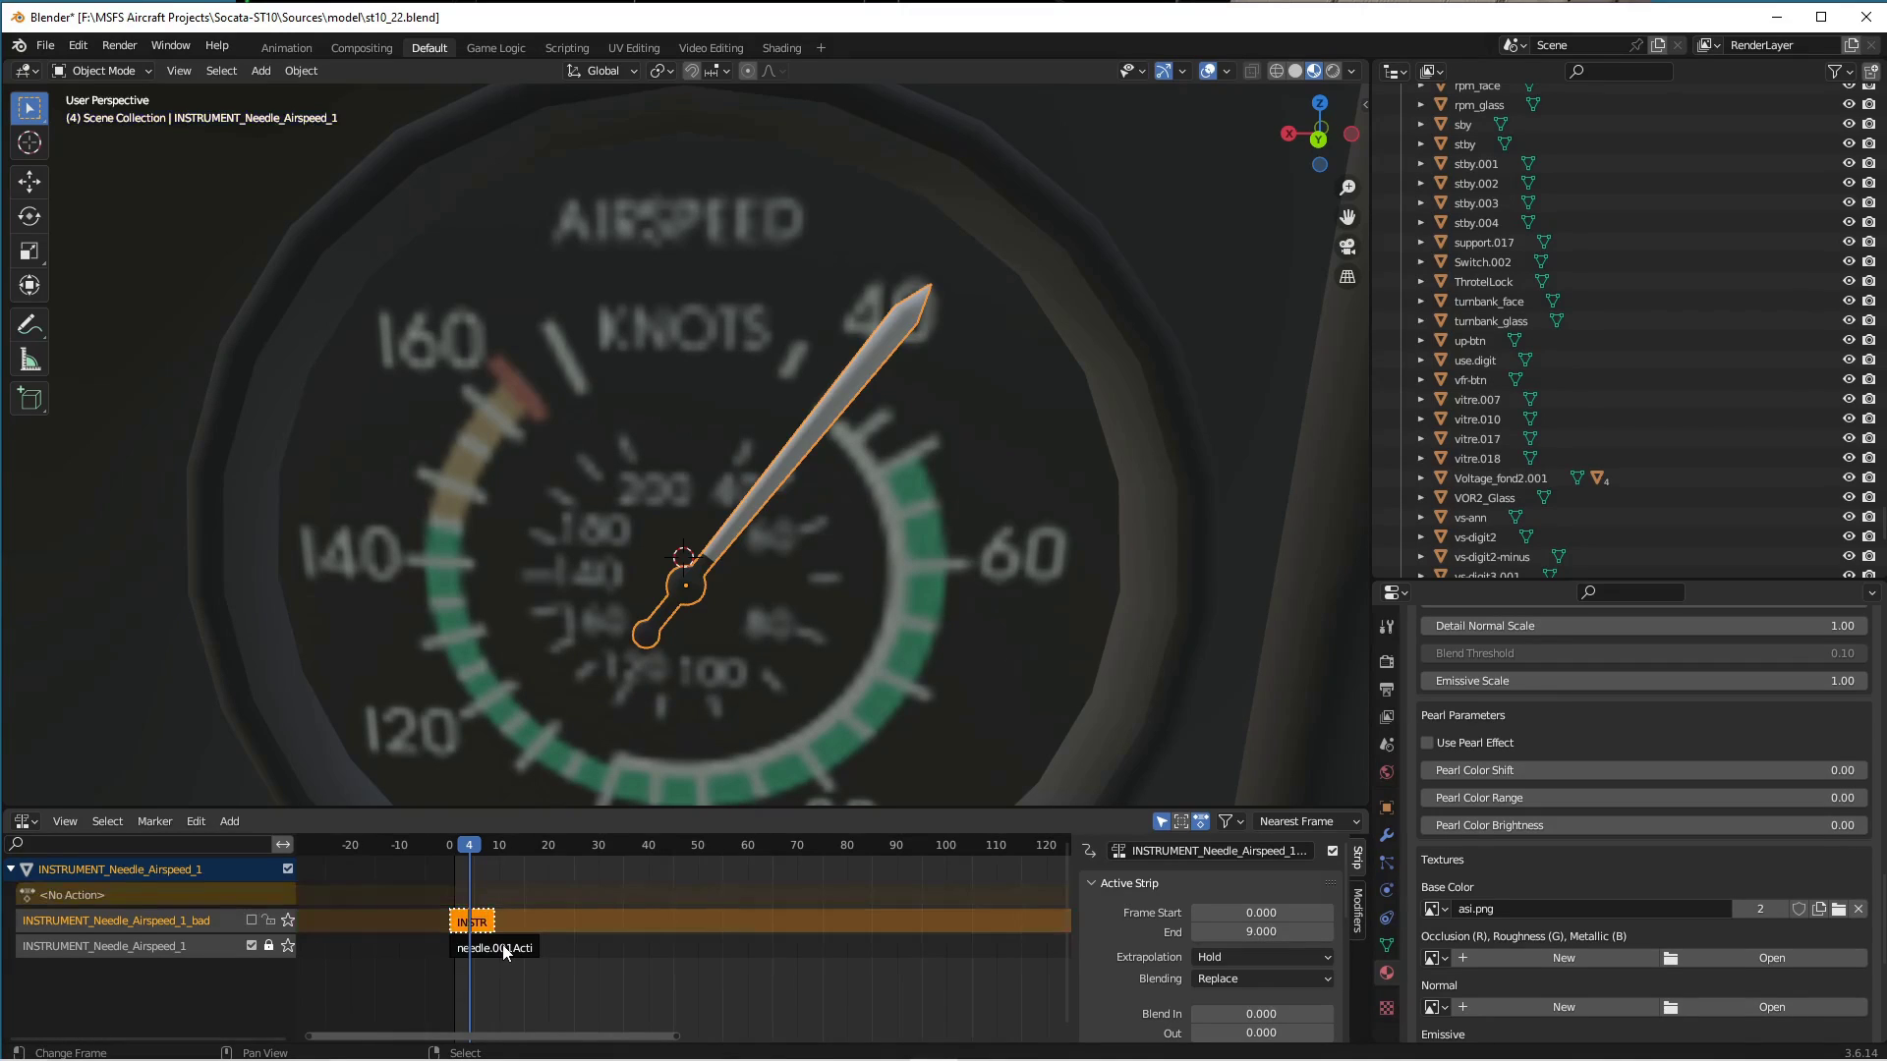
Open the airspeed needle's needle.001Action strip in tweak mode and set the current frame to 0.
click(500, 948)
click(499, 947)
key(Tab)
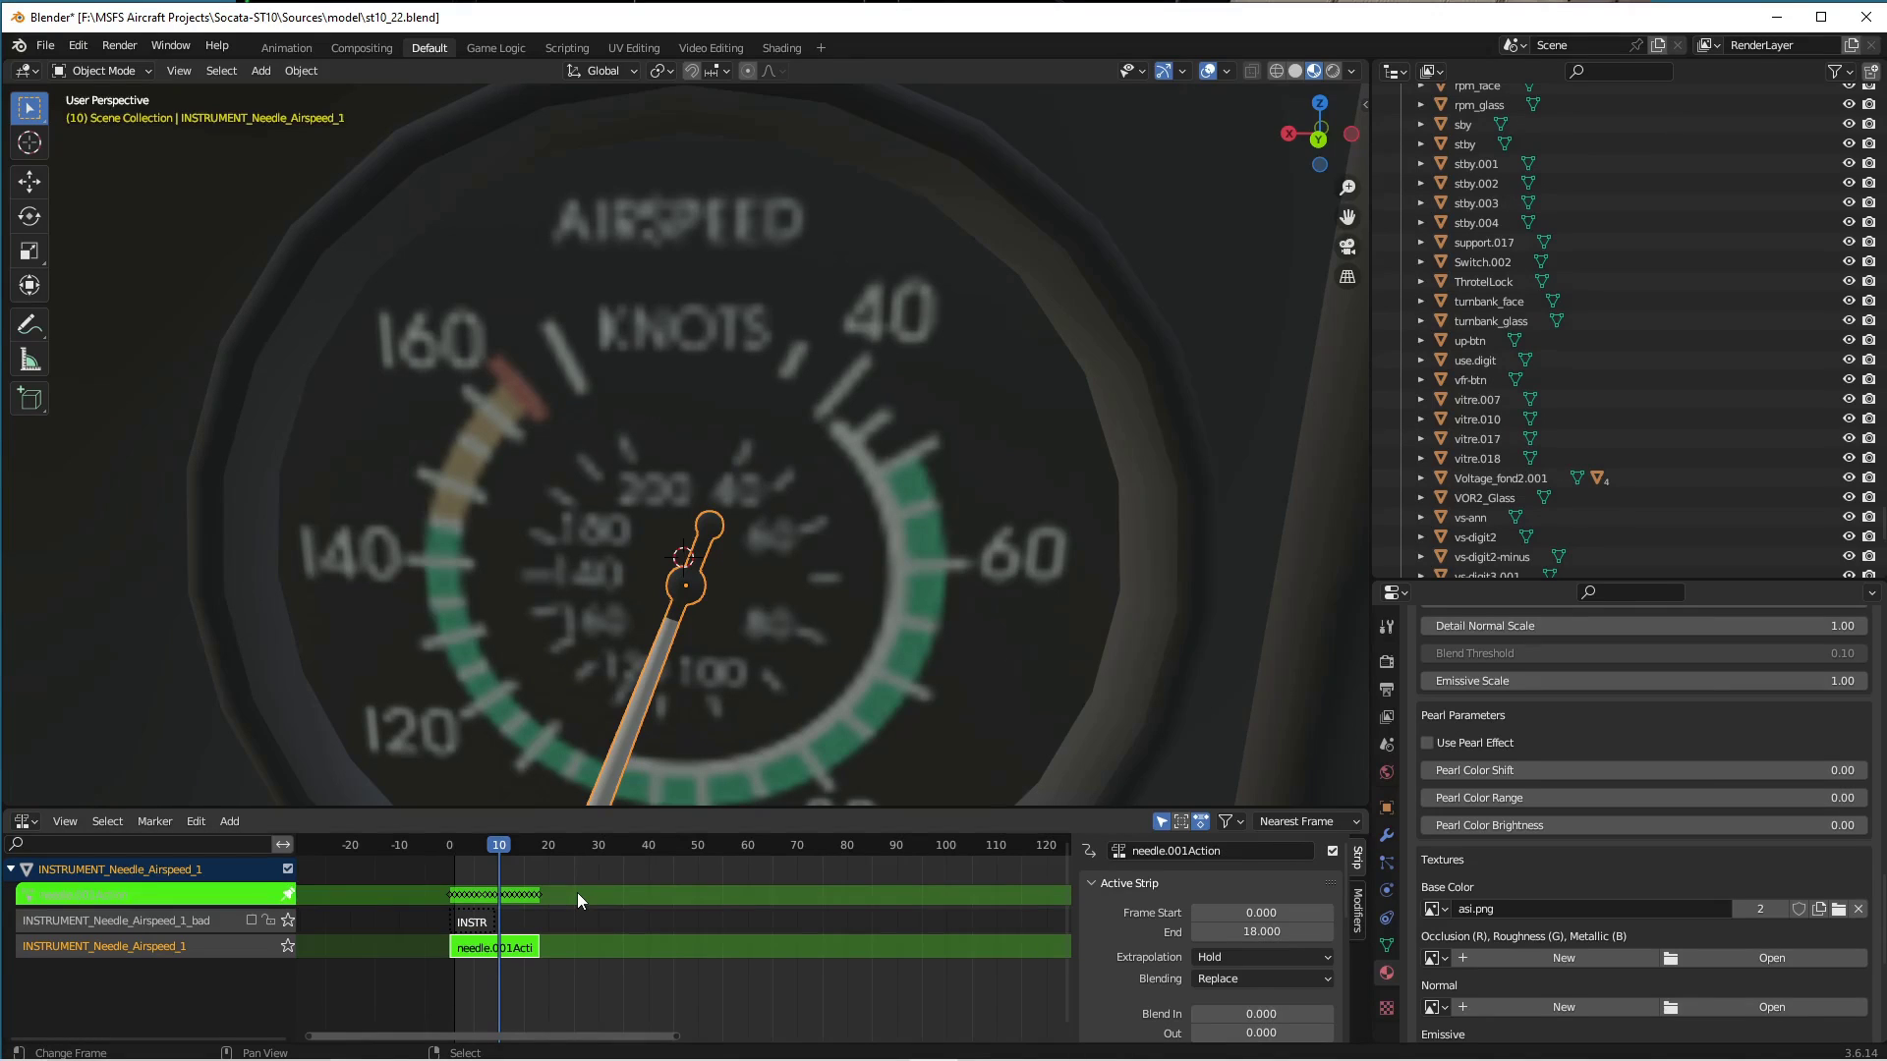
drag(497, 847, 450, 850)
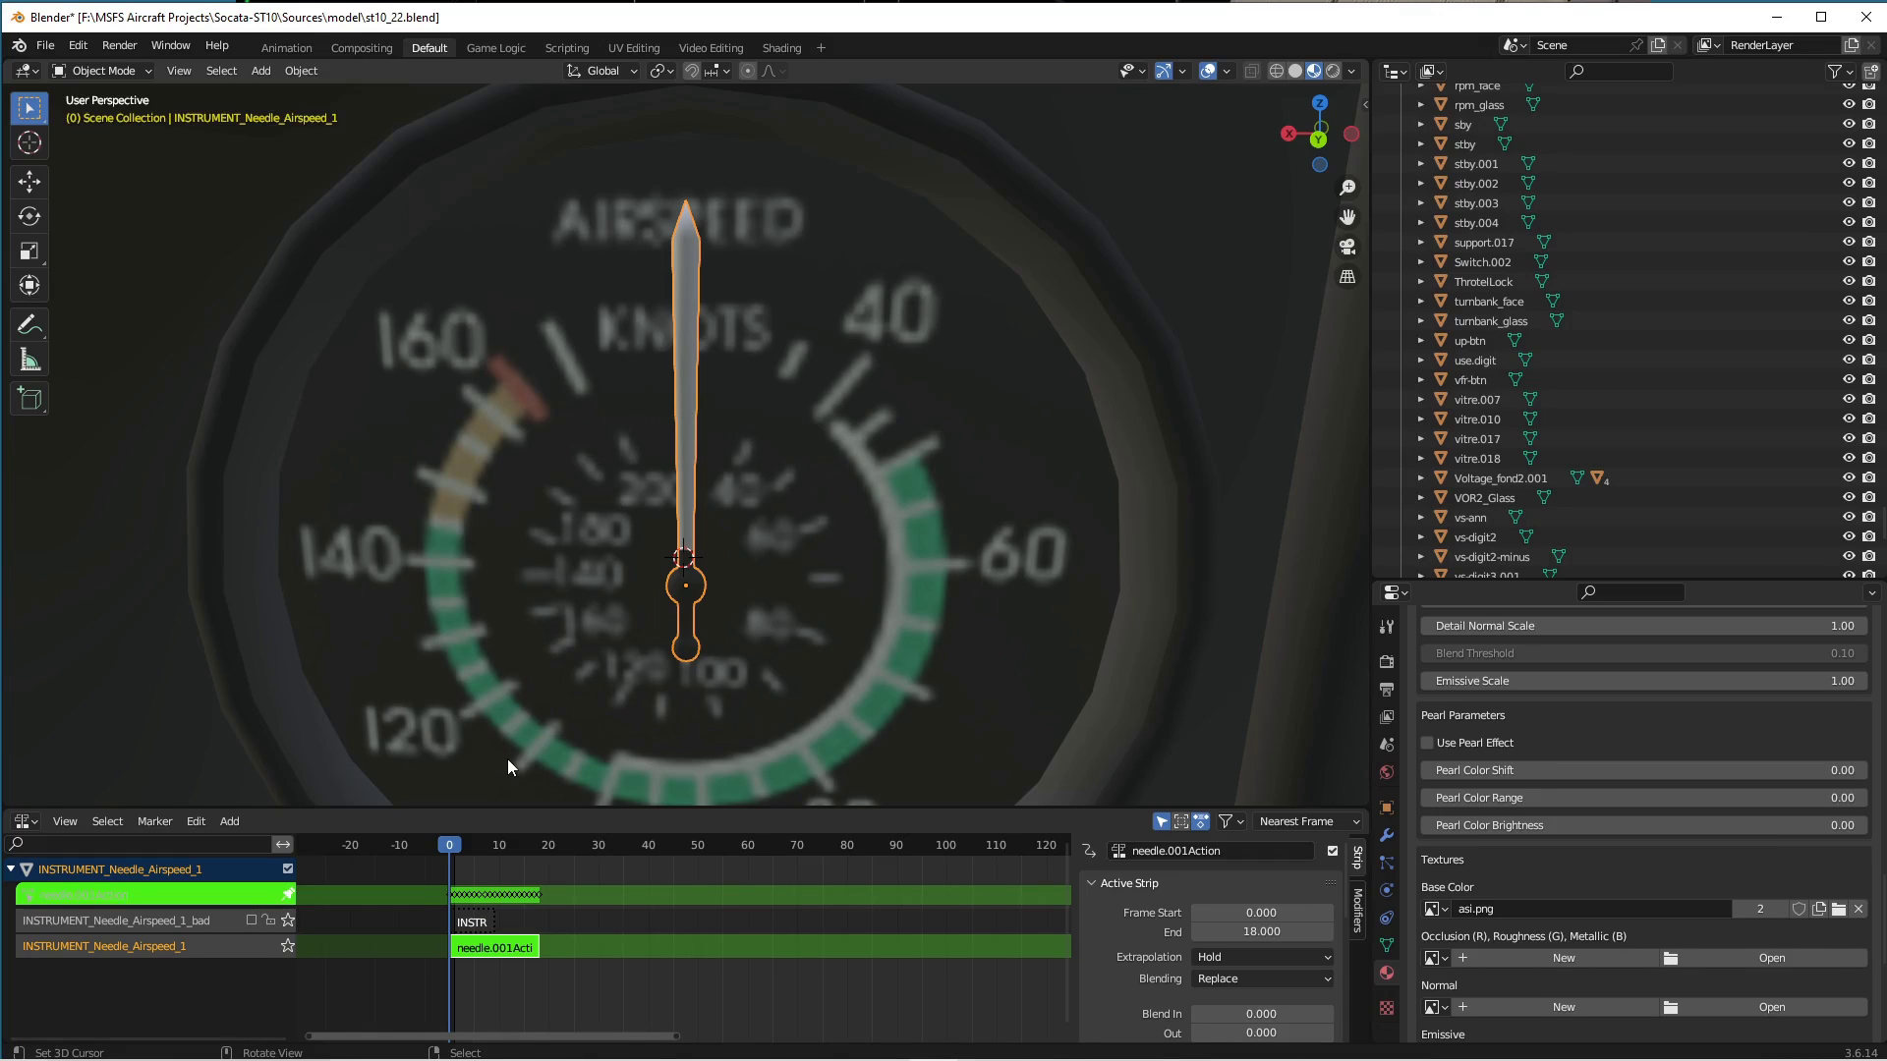
Step the airspeed needle's animation forward frame by frame to frame 18, comparing its position with the dial markings.
key(space)
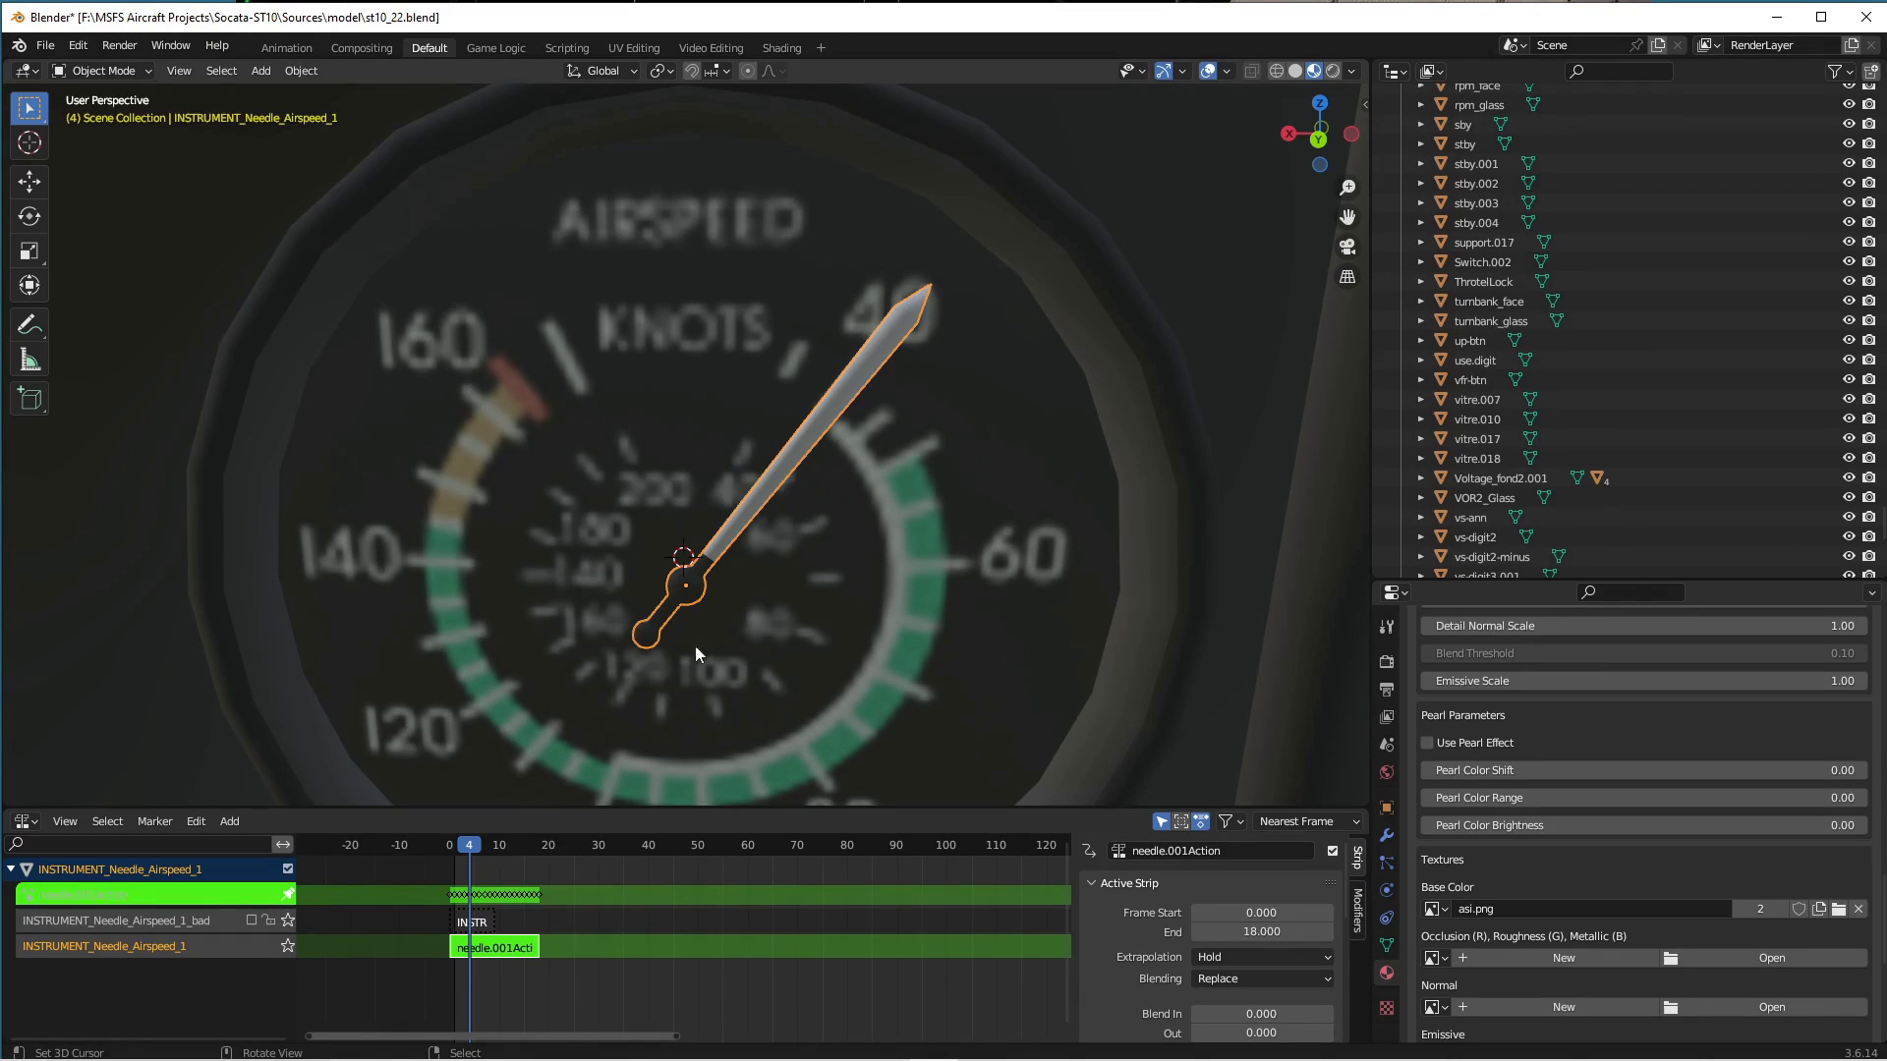
key(Right)
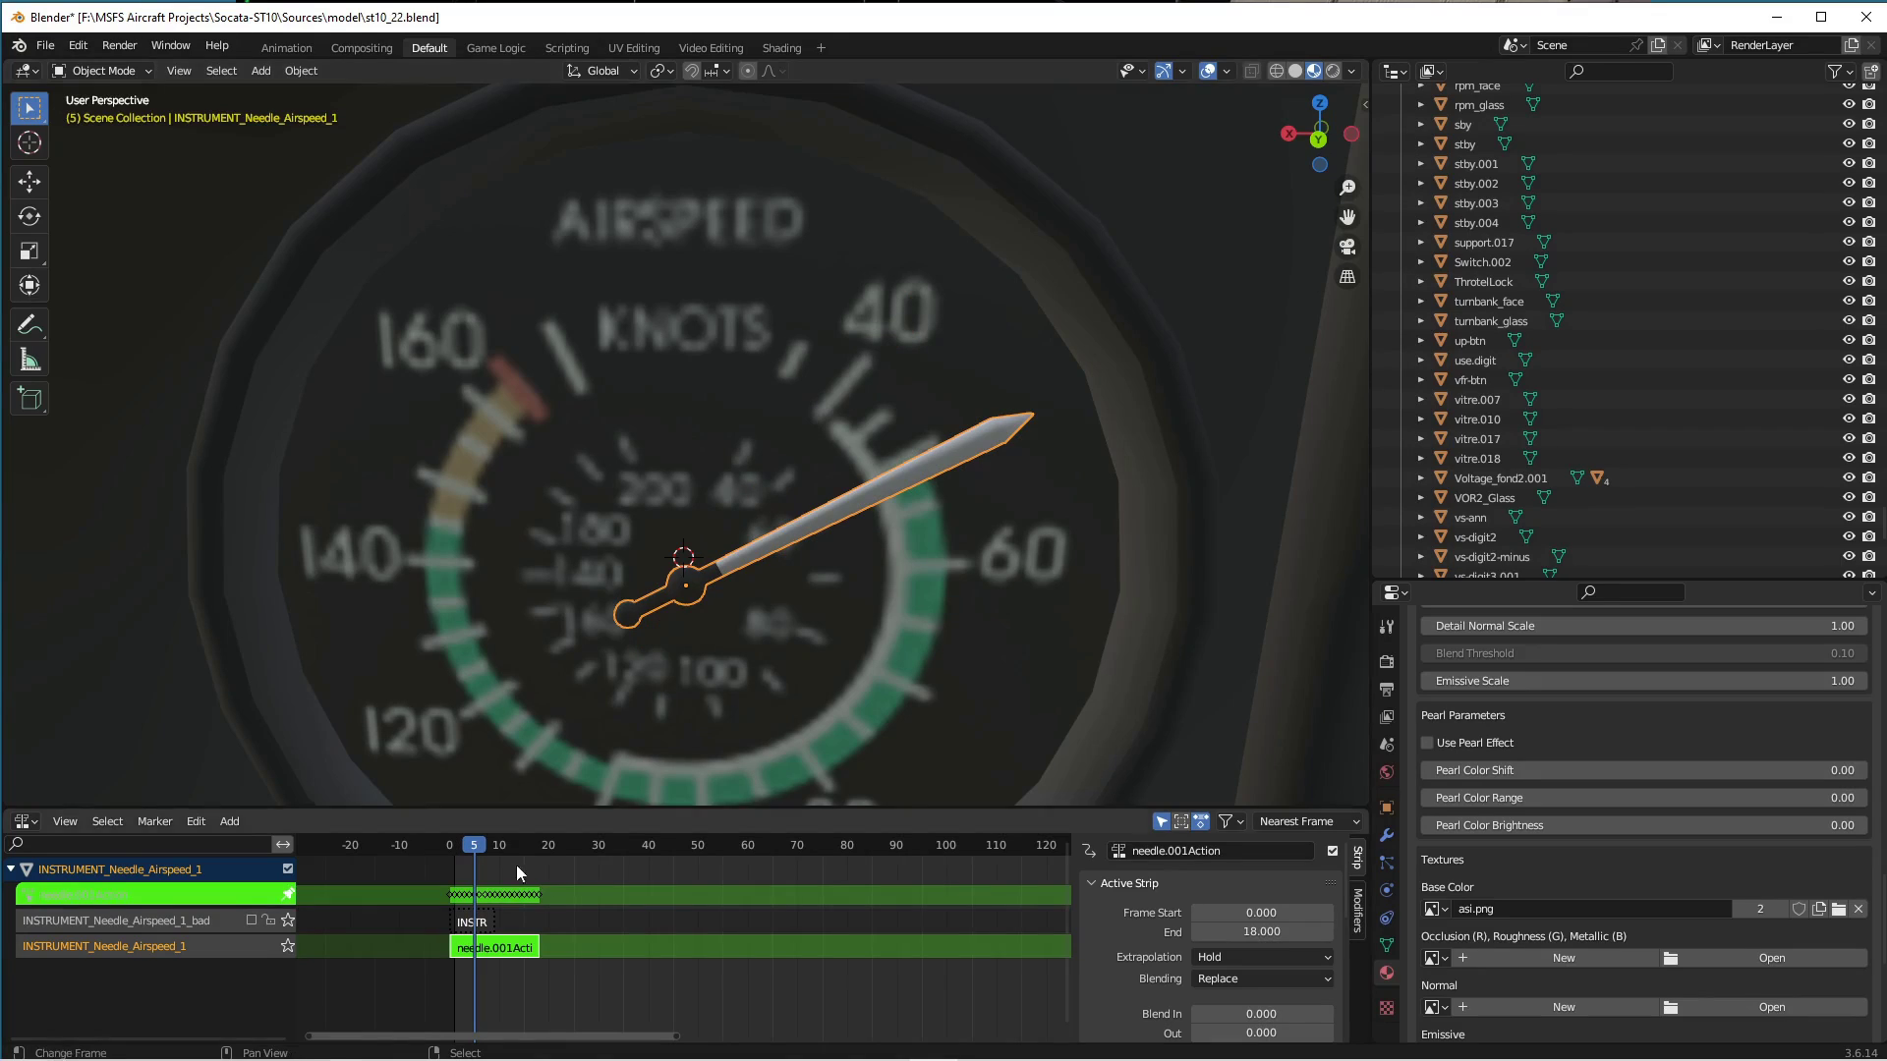
key(Right)
key(Right)
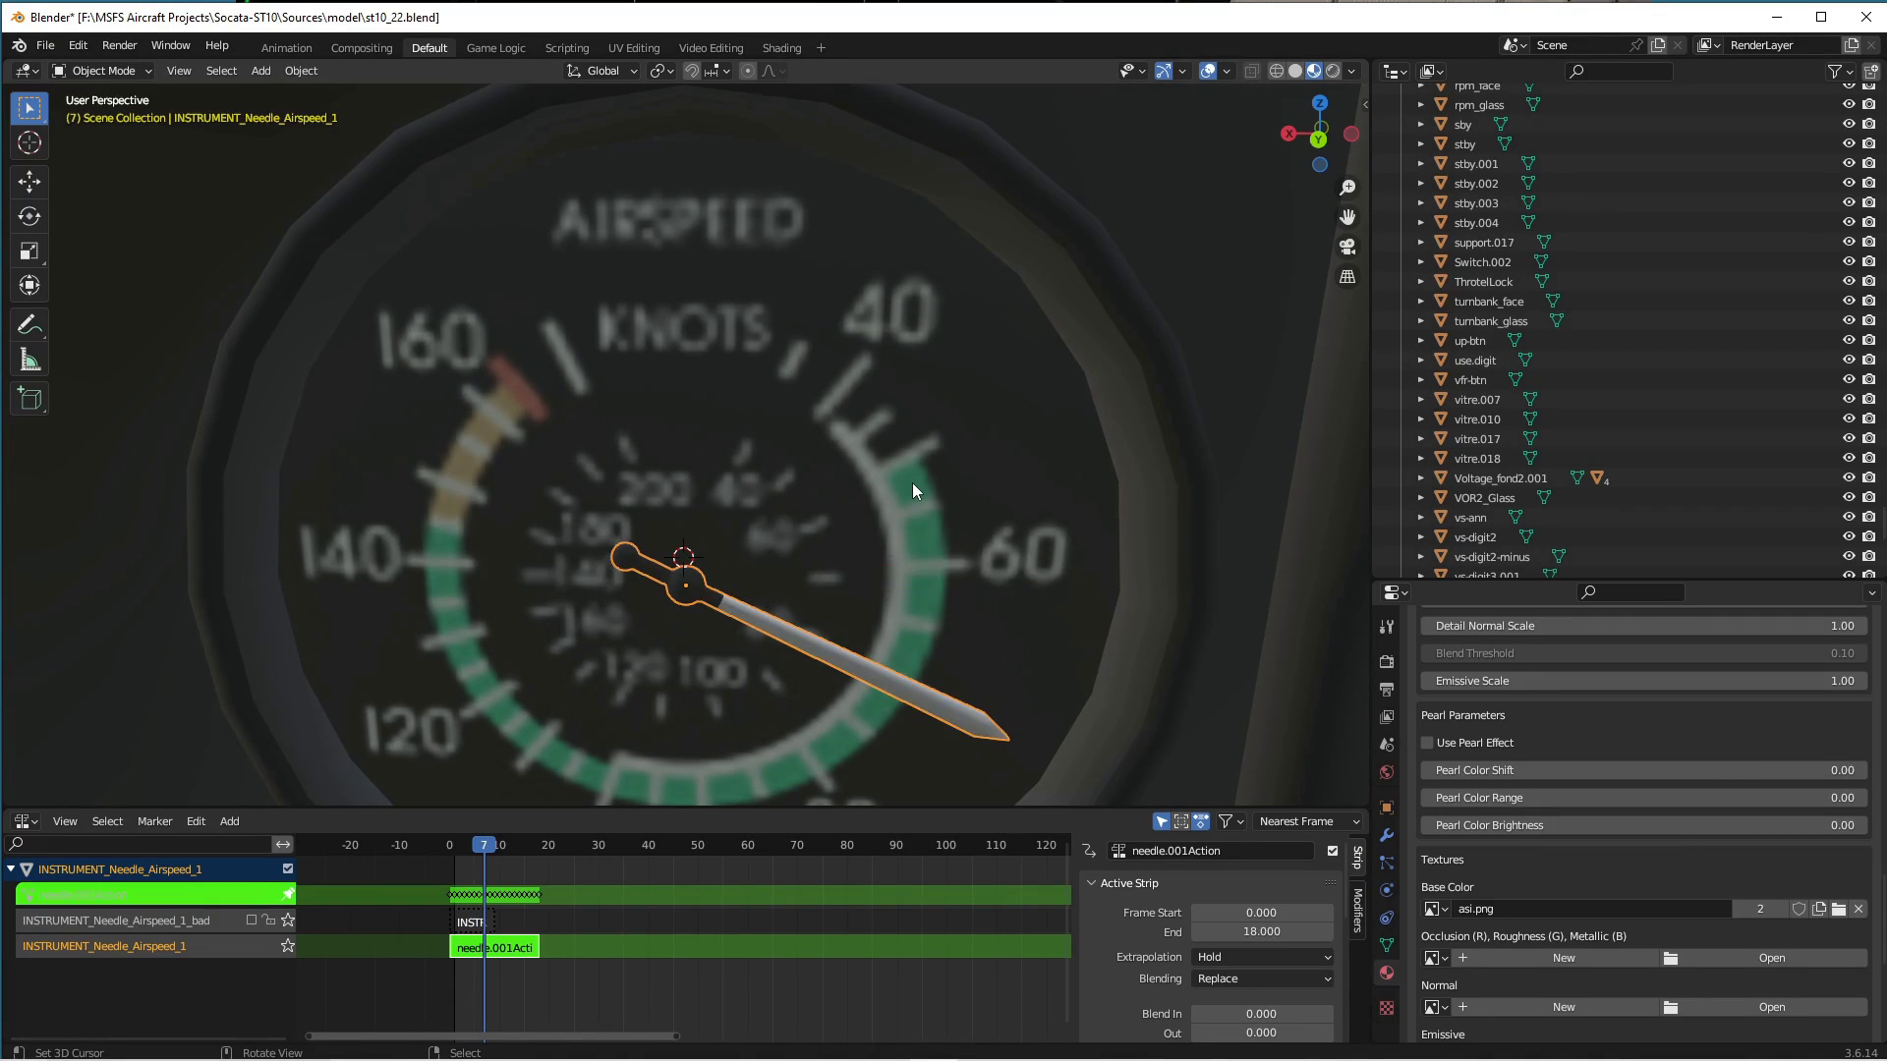
key(Right)
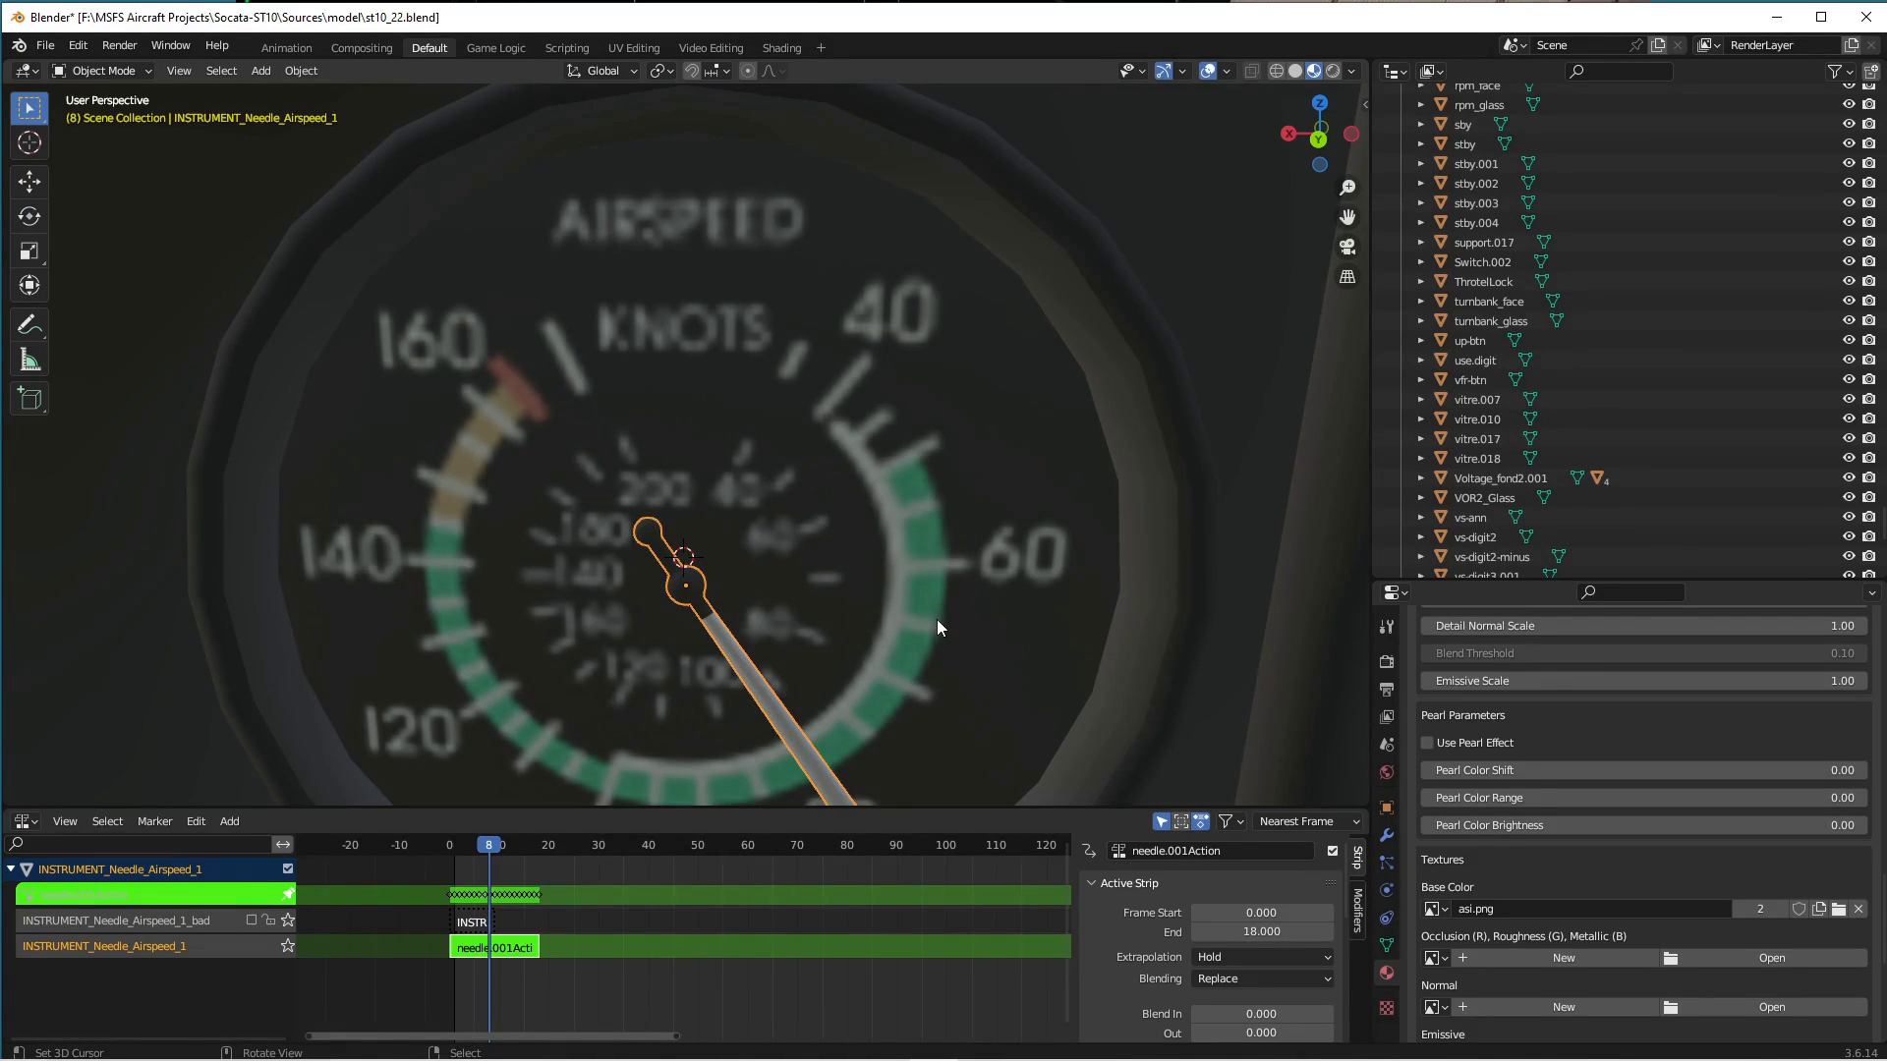
scroll(936, 616, down, 2)
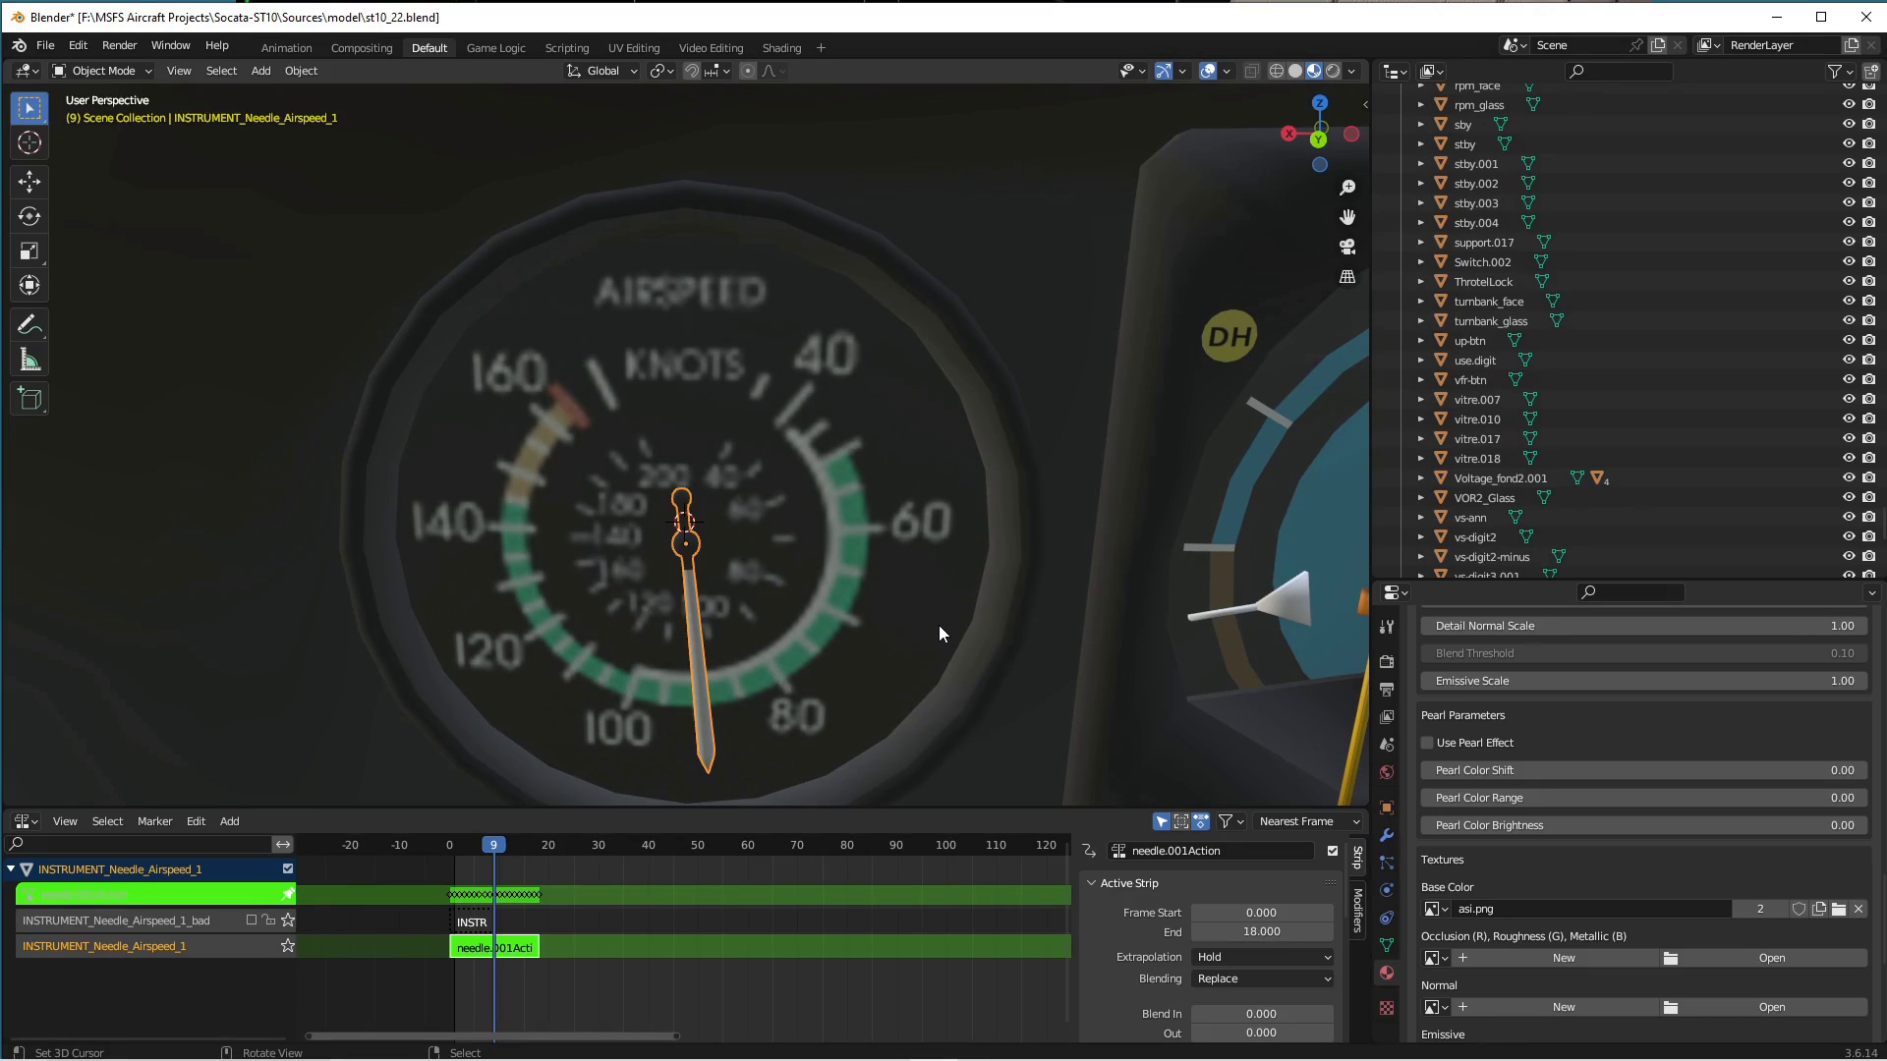
key(Right)
key(Right)
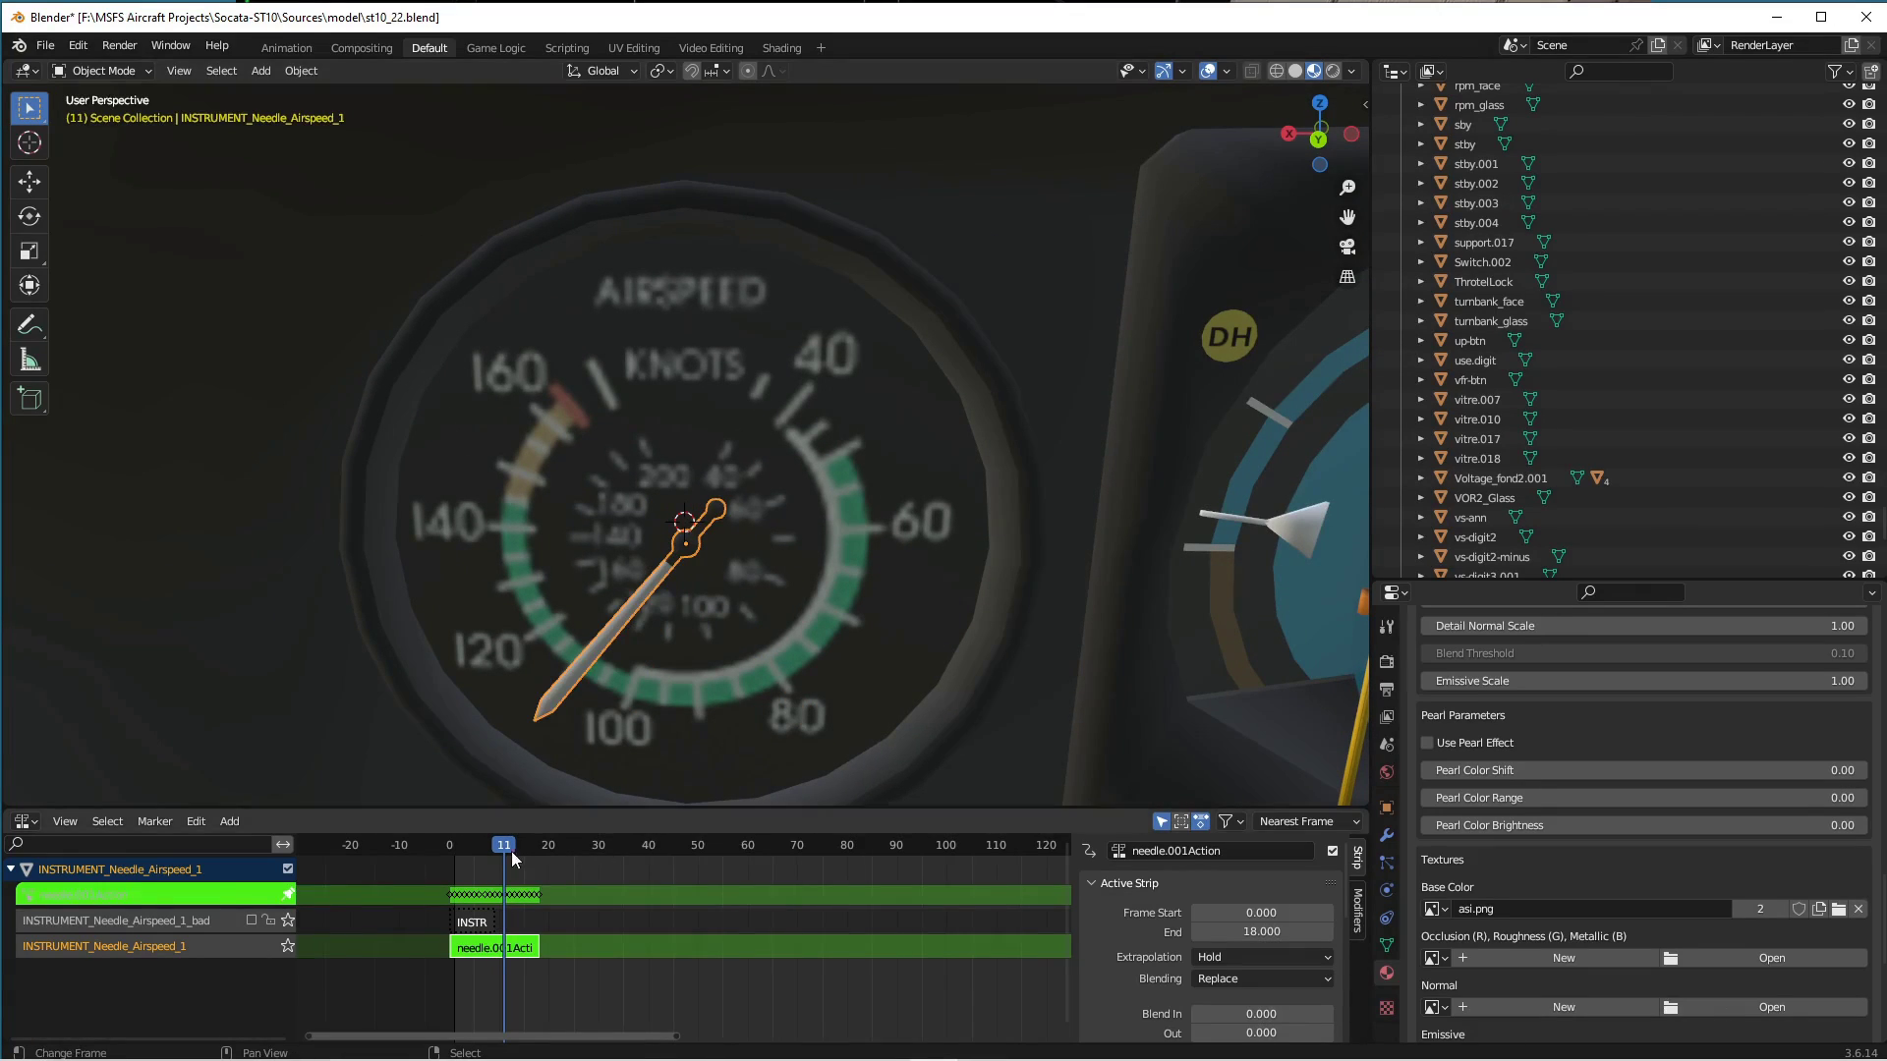
key(Right)
key(Right)
key(Right)
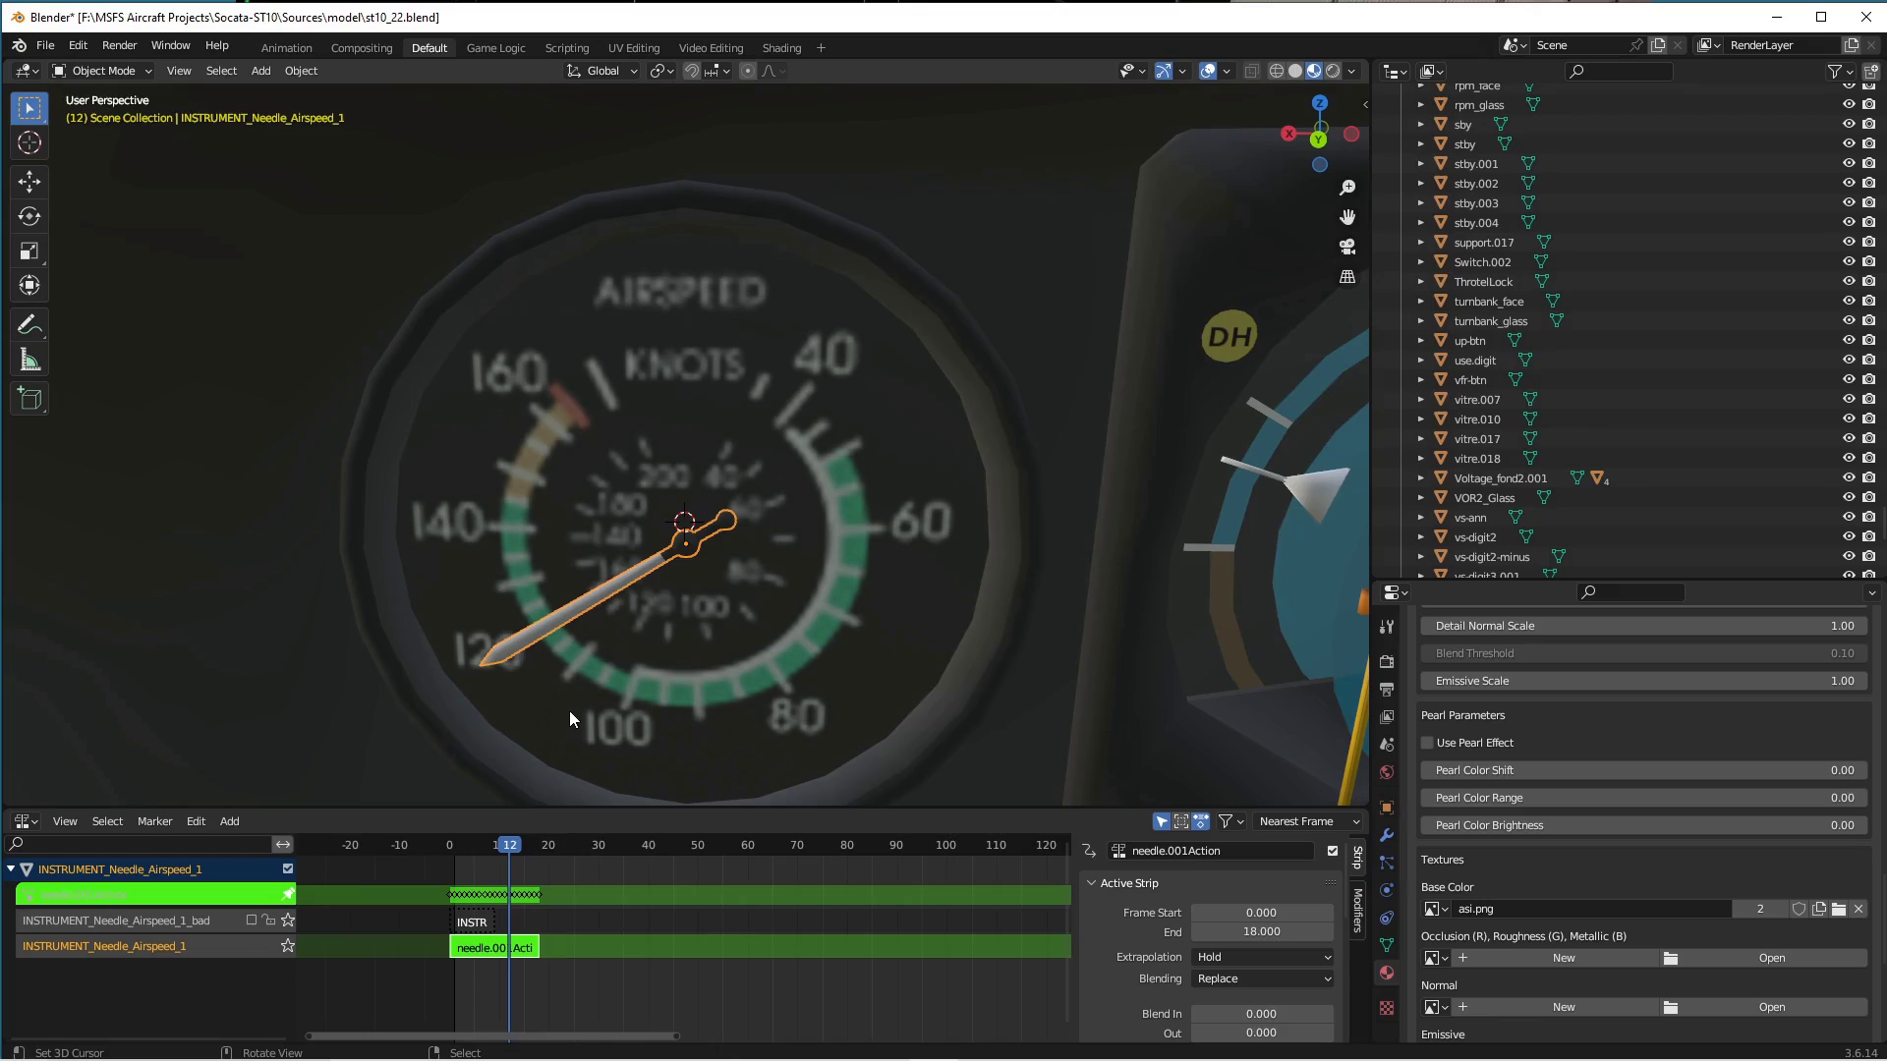
key(Right)
key(Right)
key(Right)
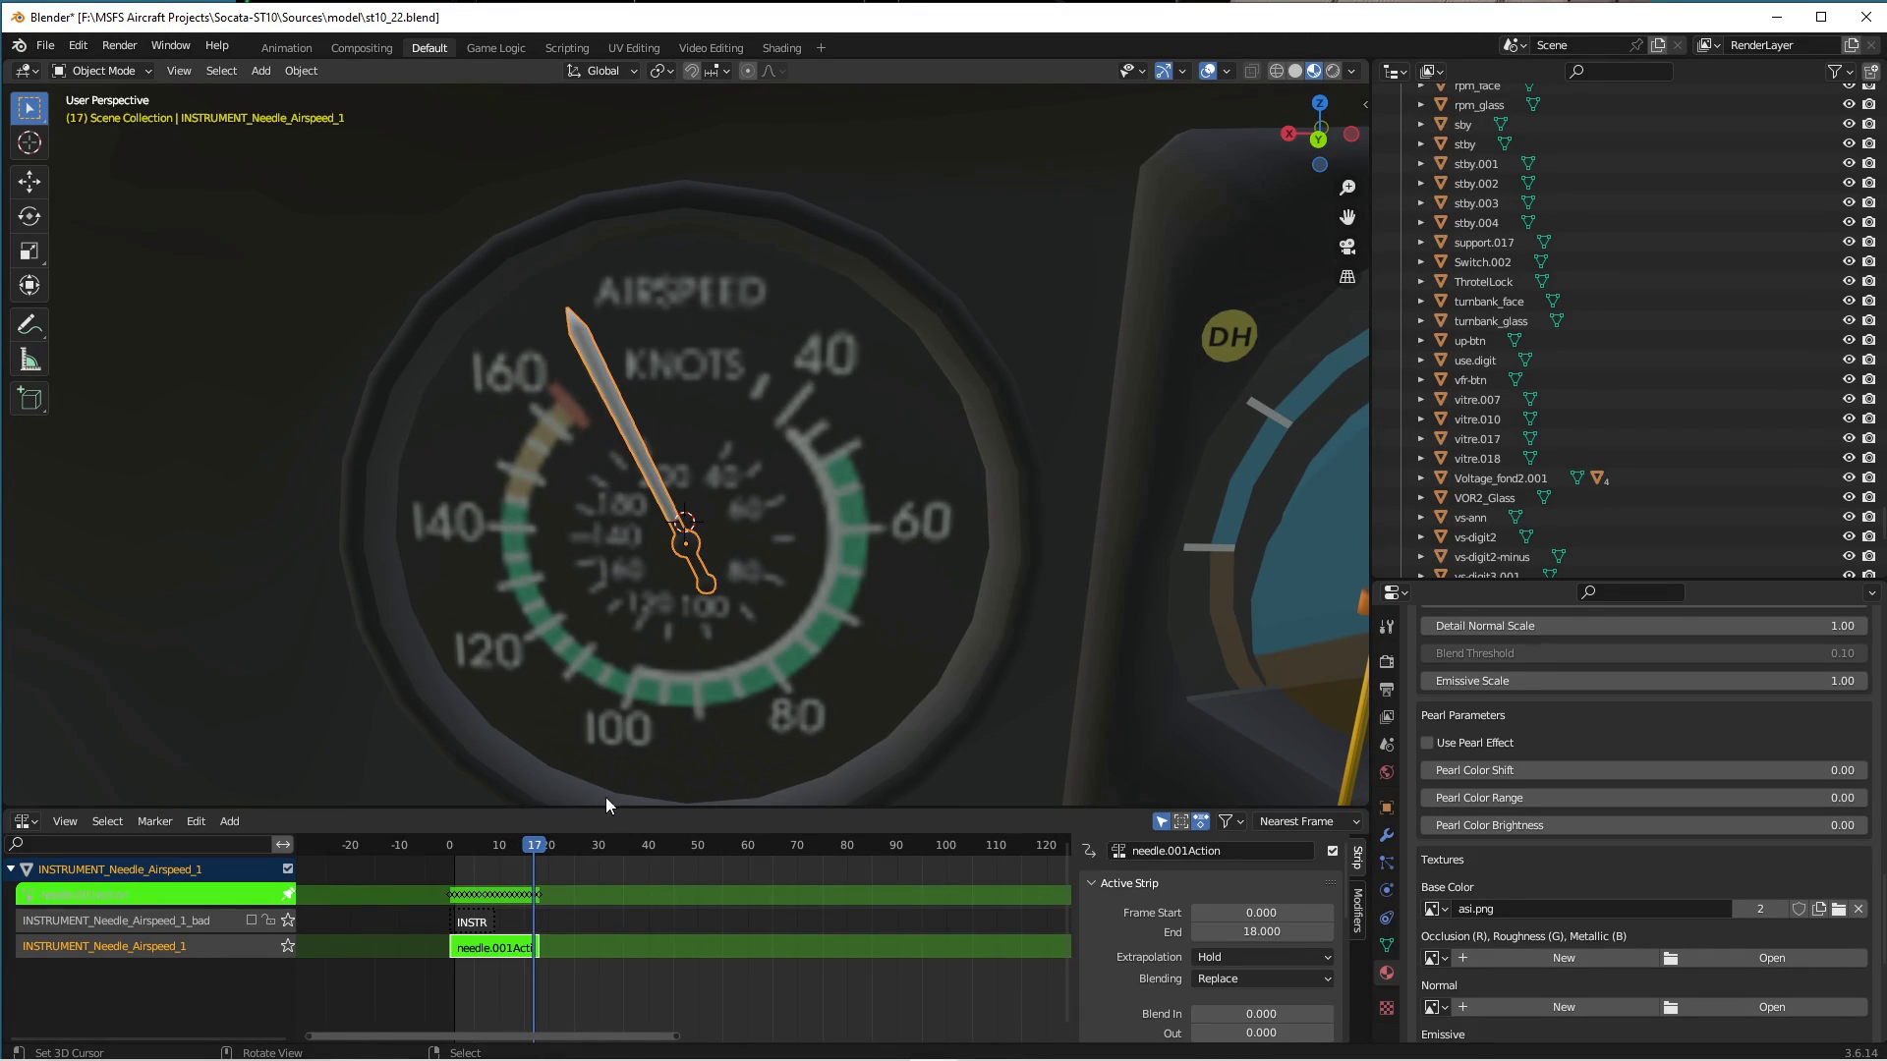
key(Right)
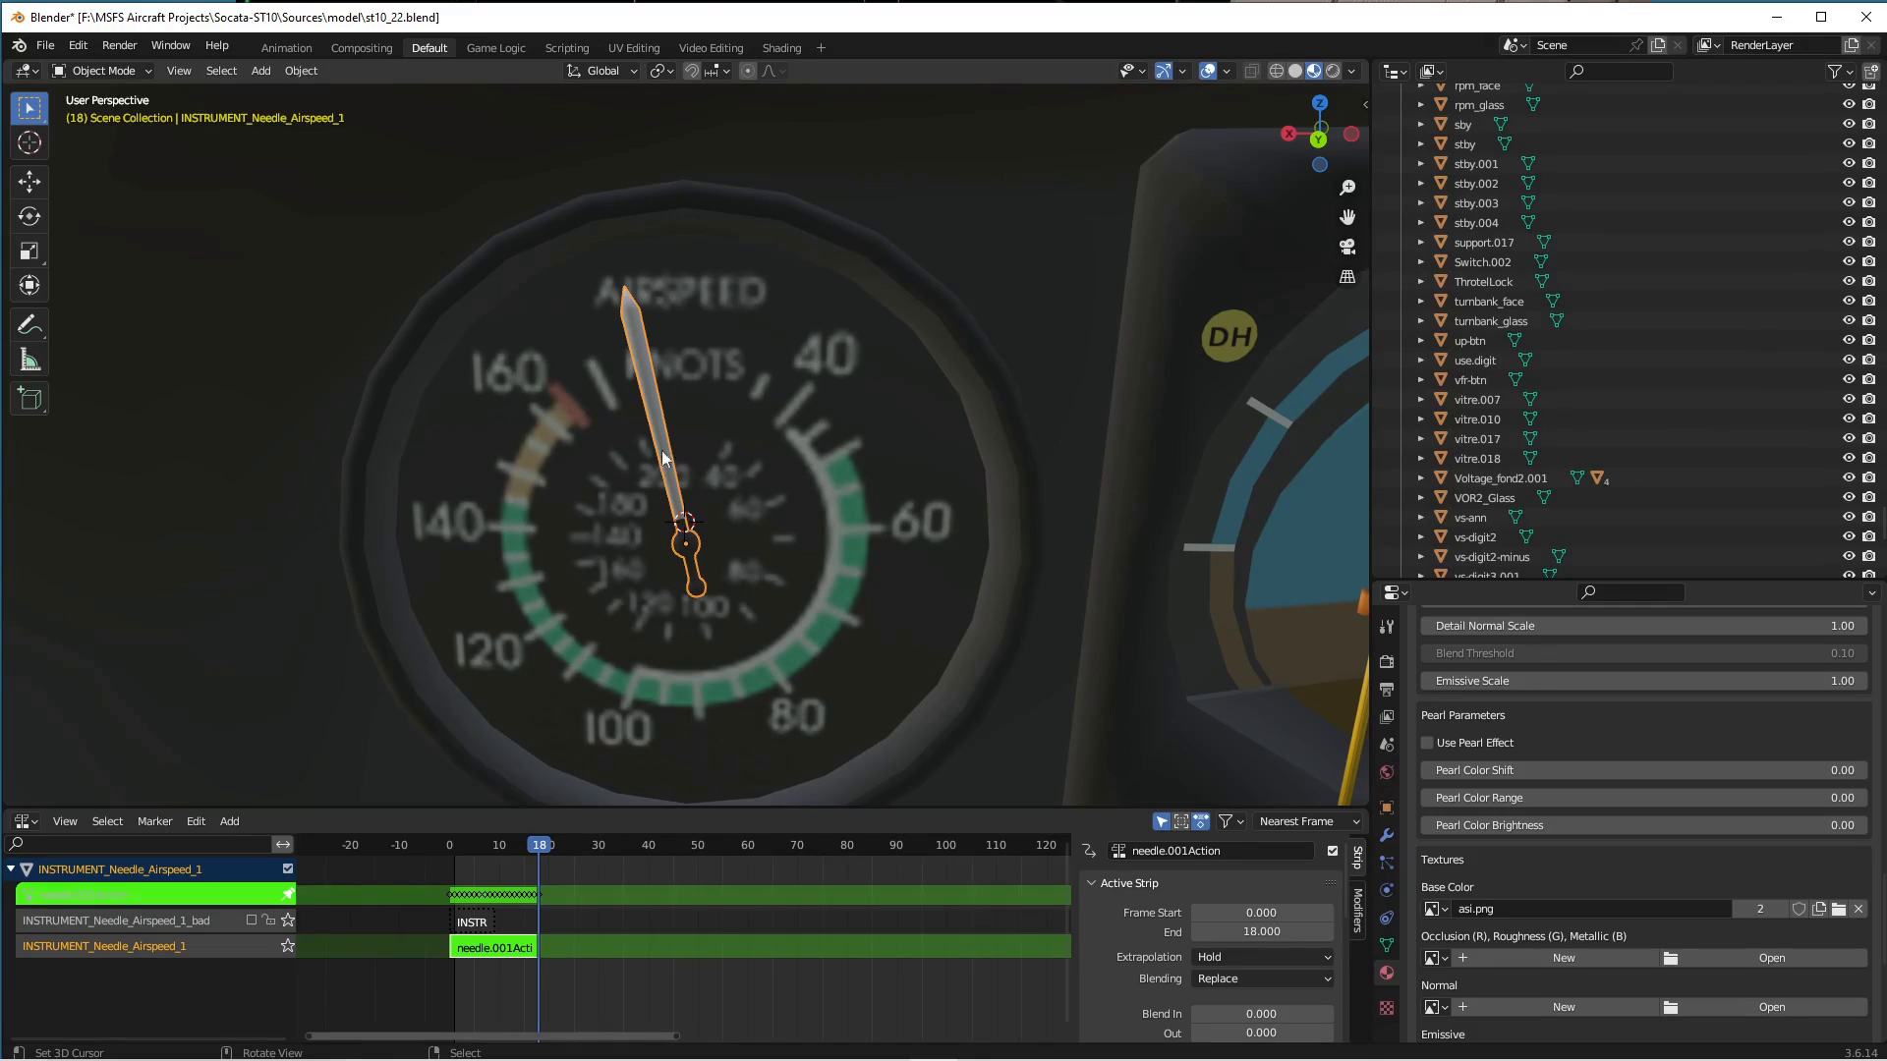
Step the airspeed needle's animation backward to frame -3, before the start of its strip.
key(Left)
key(Left)
key(Left)
key(Left)
key(Left)
key(Left)
key(Left)
key(Left)
key(Left)
key(Left)
key(Left)
key(Left)
key(Left)
key(Left)
key(Left)
key(Left)
key(Left)
key(Left)
key(Left)
key(Left)
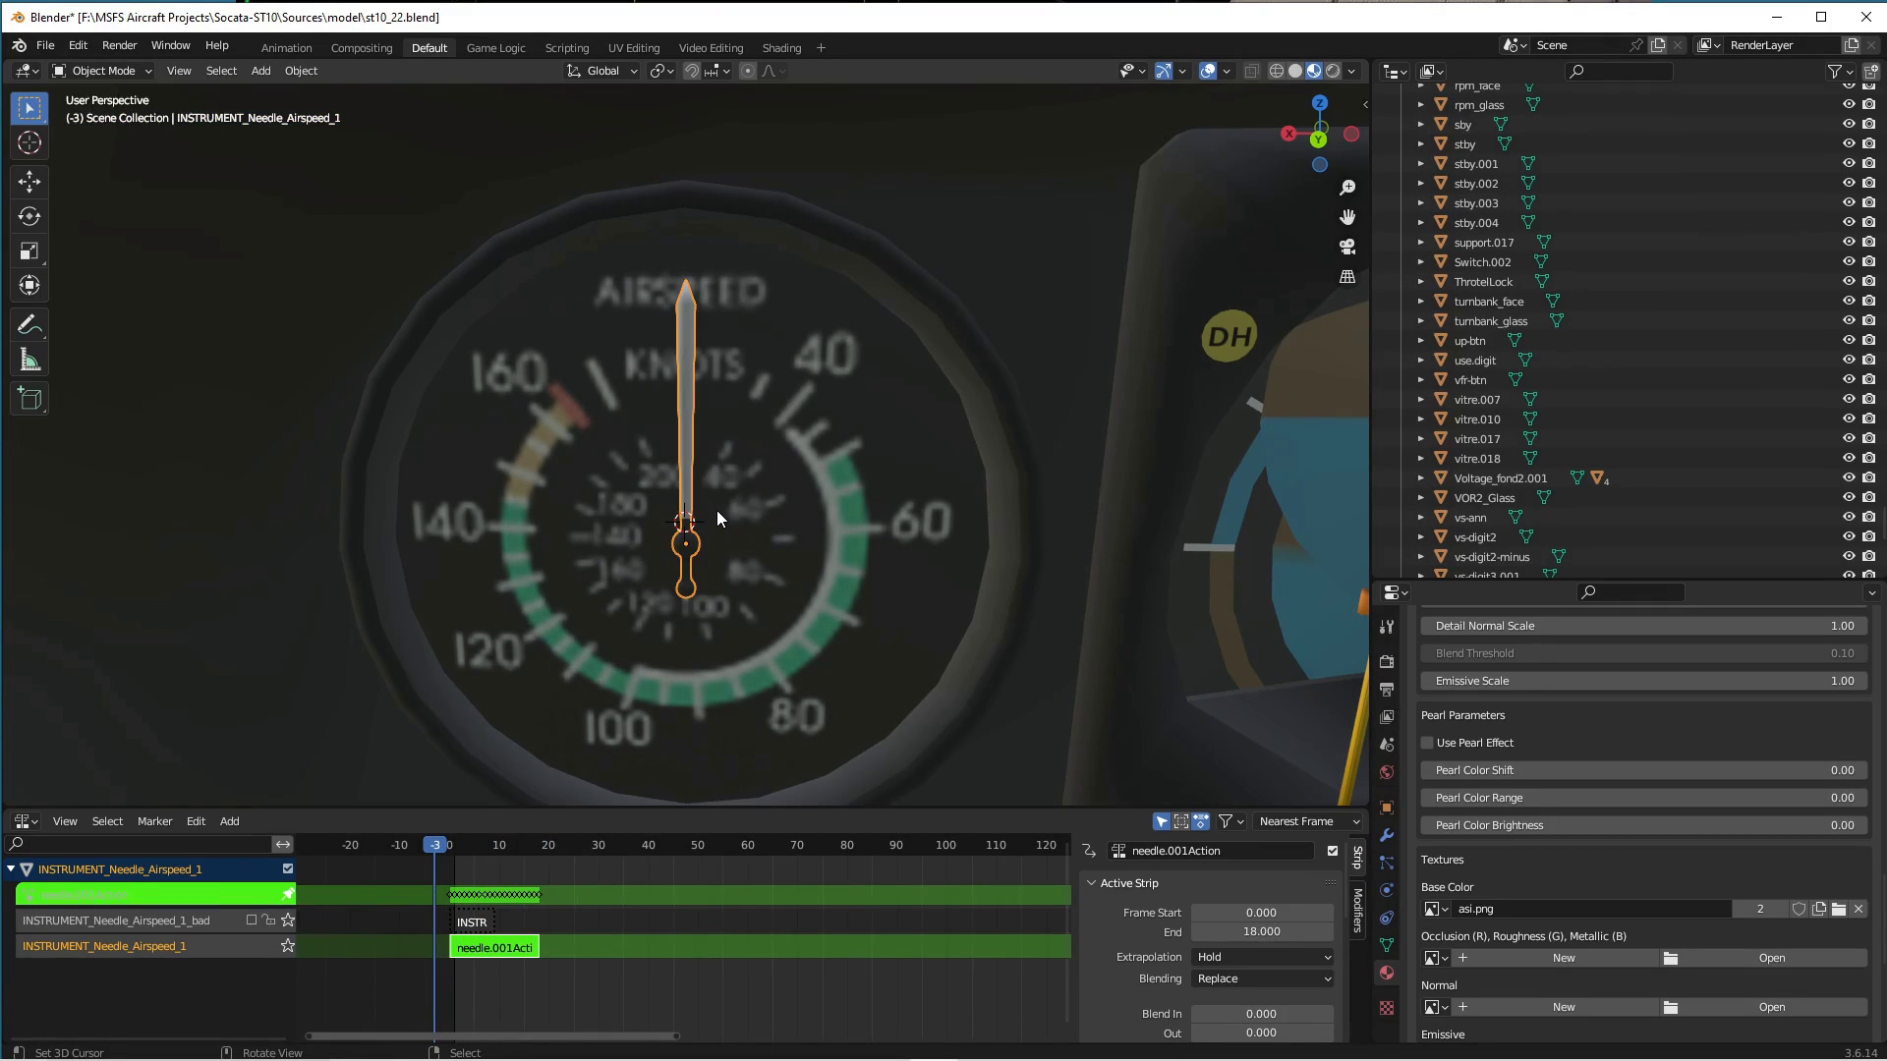
Set the current frame to 0 and take the airspeed needle's needle.001Action strip out of tweak mode.
key(Right)
key(Right)
key(Right)
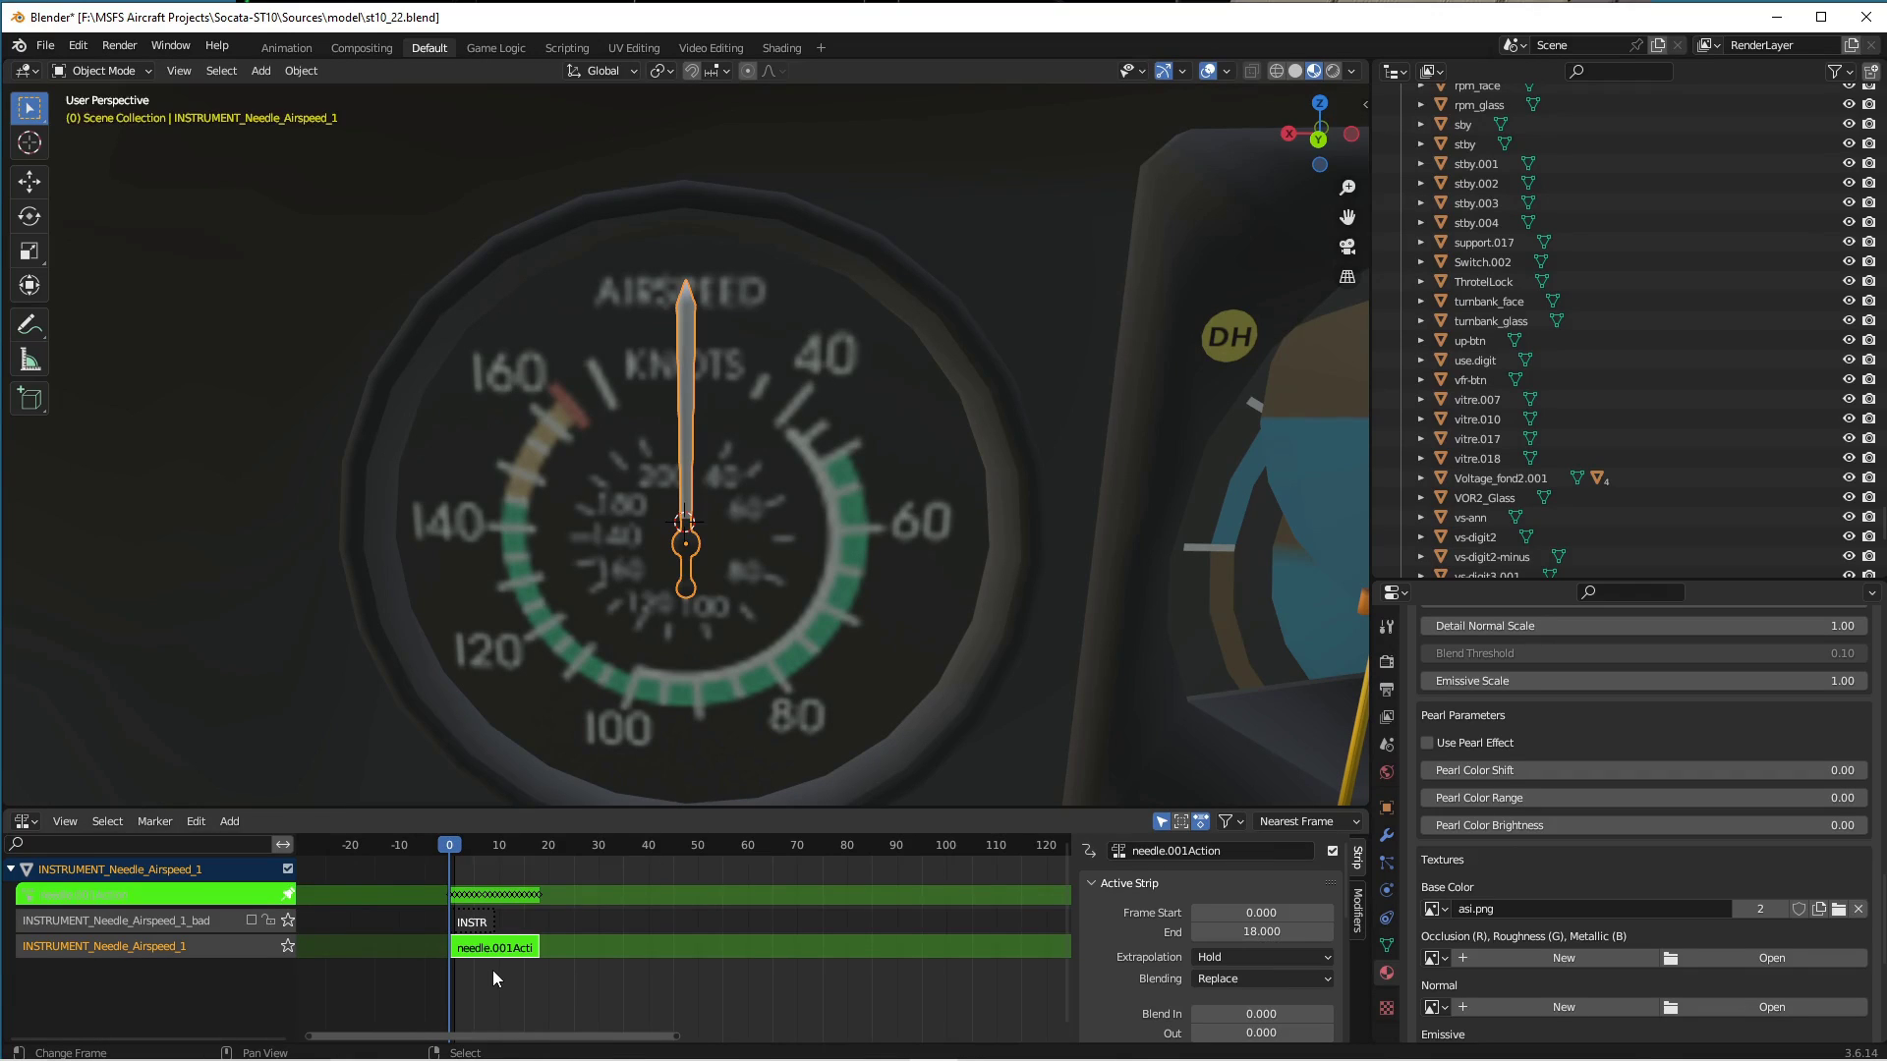
click(491, 958)
key(Tab)
Step the airspeed needle's animation forward to frame 17 outside tweak mode, comparing its position with the dial.
key(Right)
key(Right)
key(Right)
key(Right)
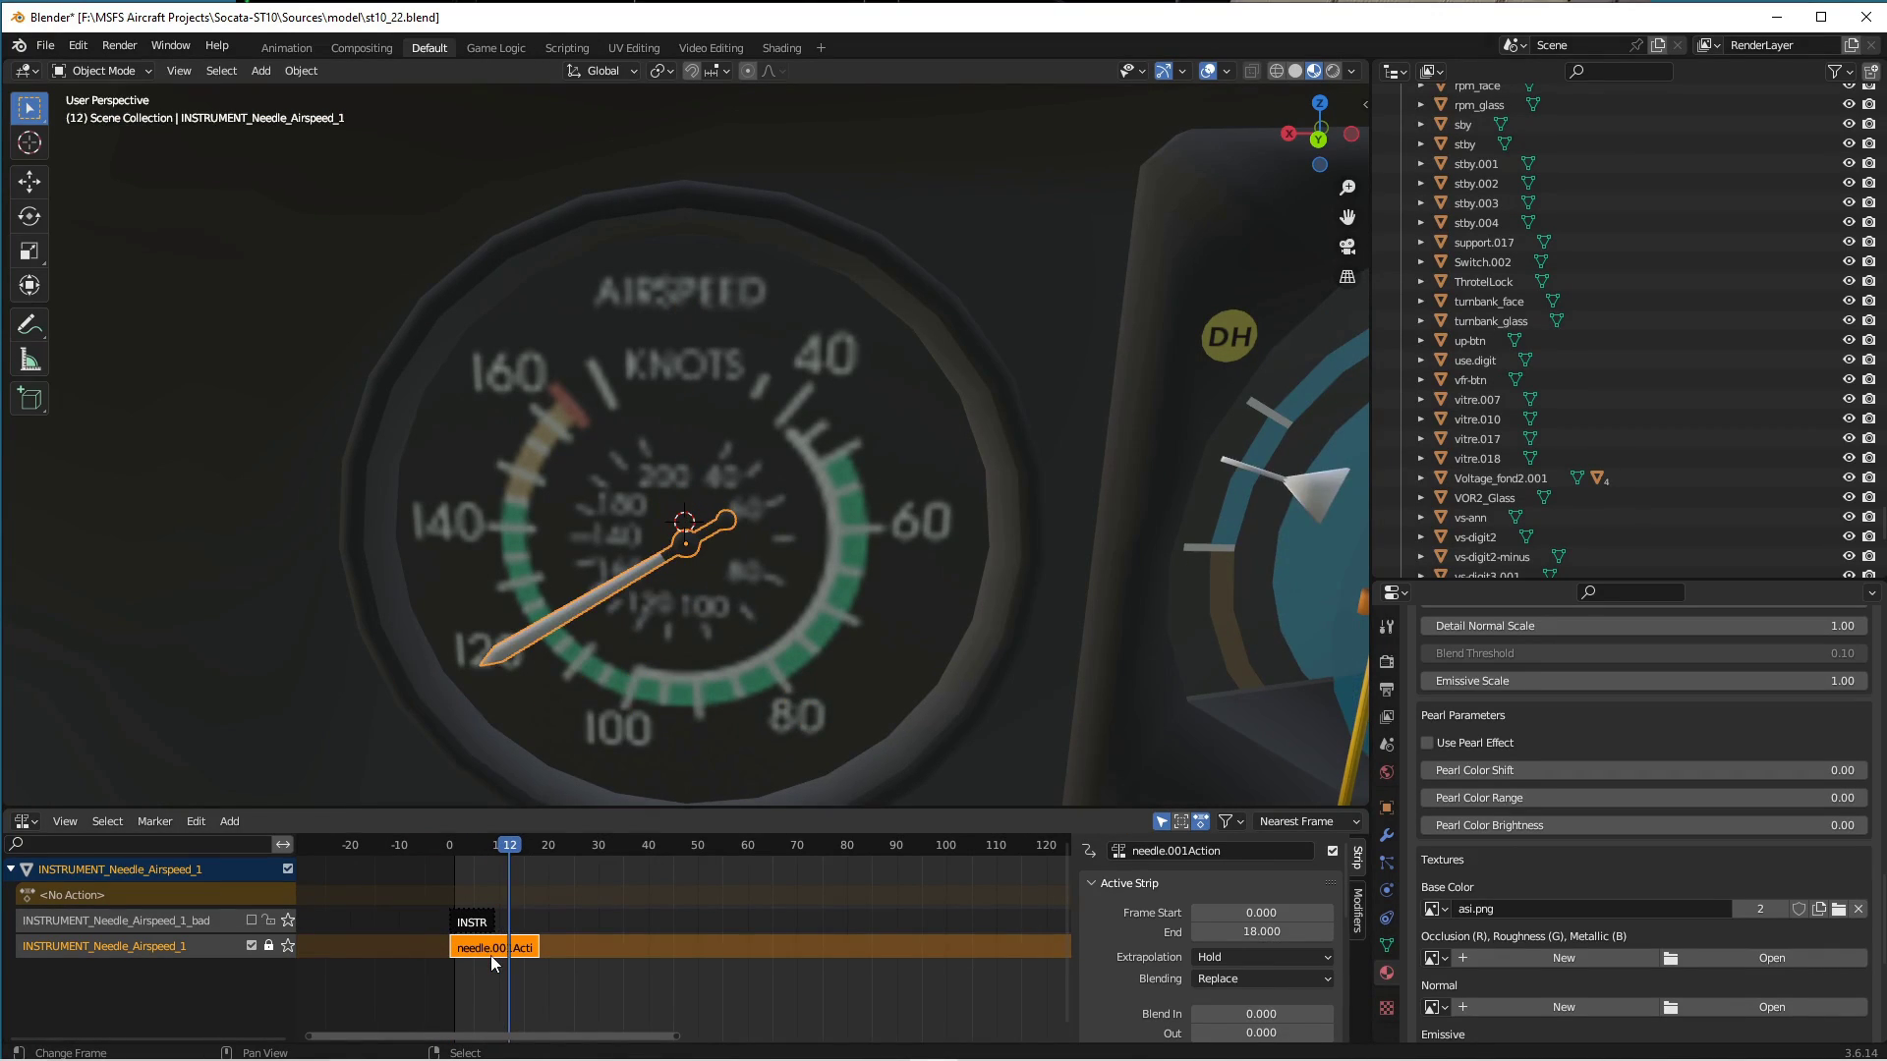
key(Right)
key(Right)
key(Right)
key(Right)
key(Right)
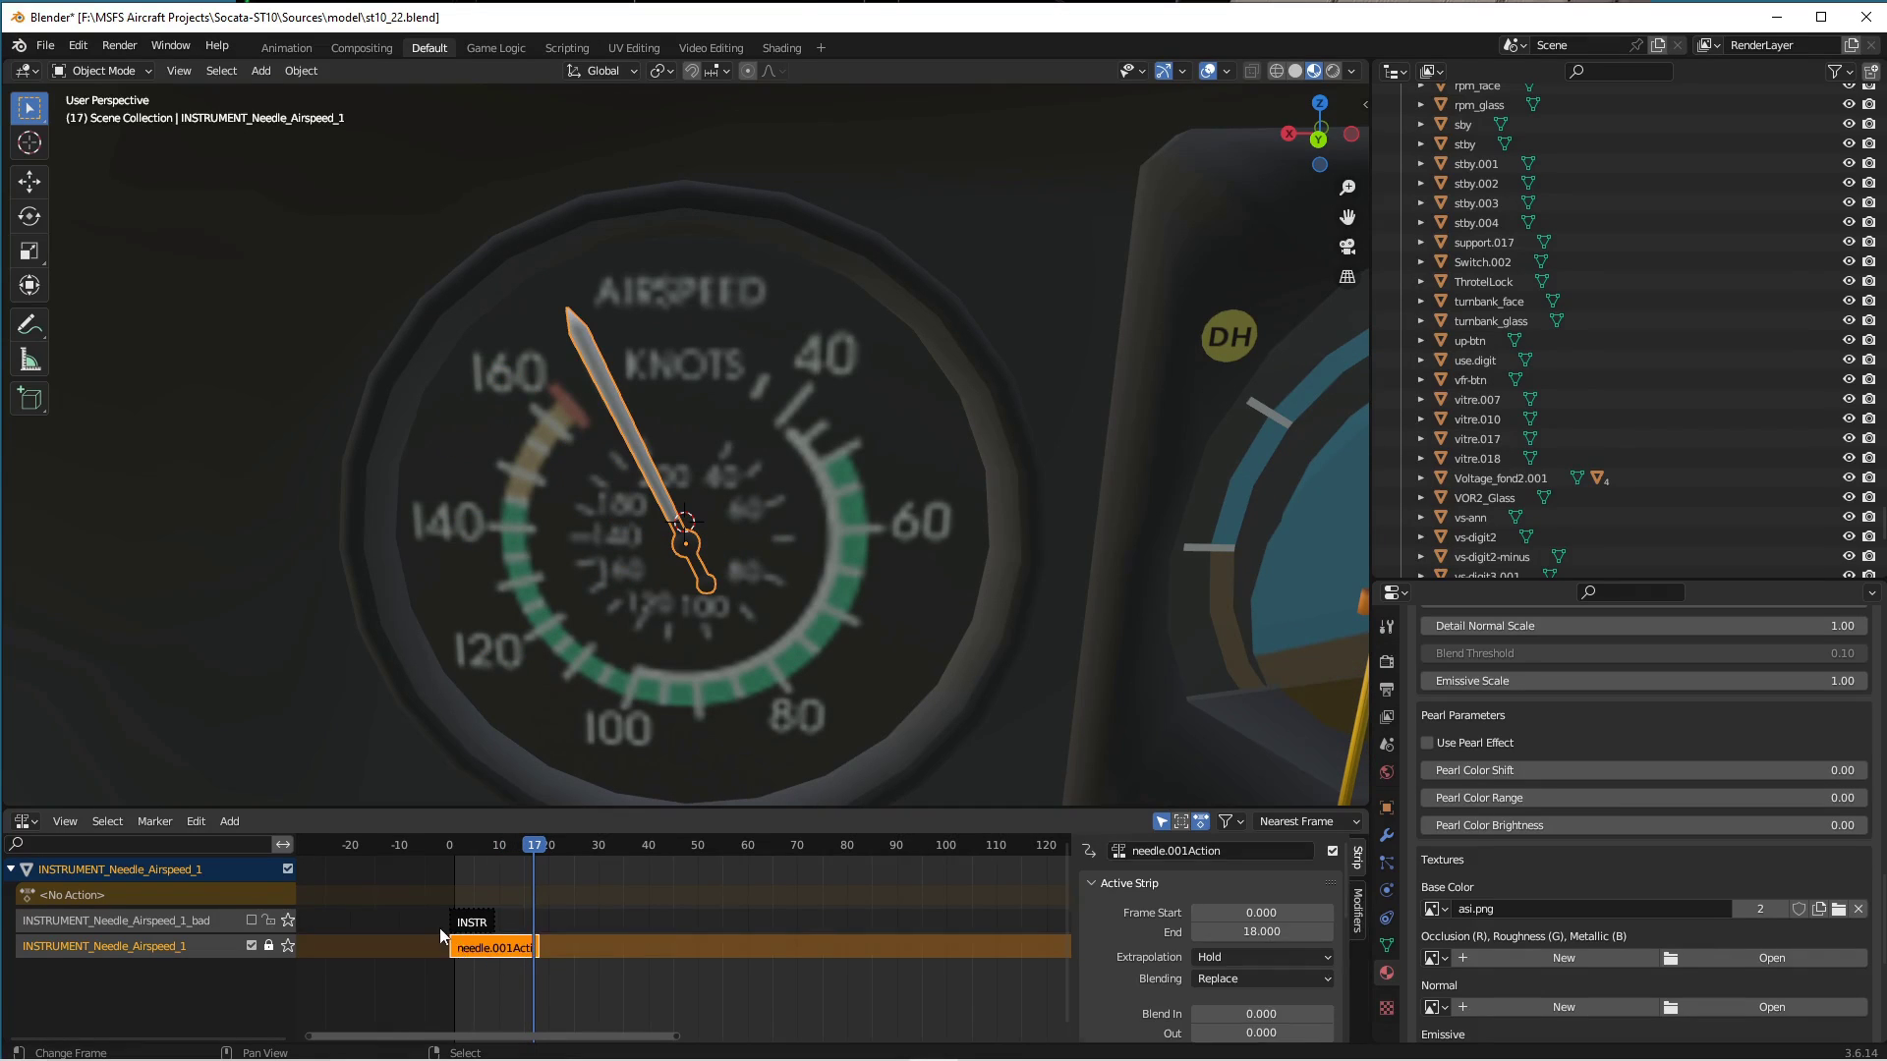
Deselect the strip and check the needle's position at frame -22 before it and frame 65 after it.
click(439, 927)
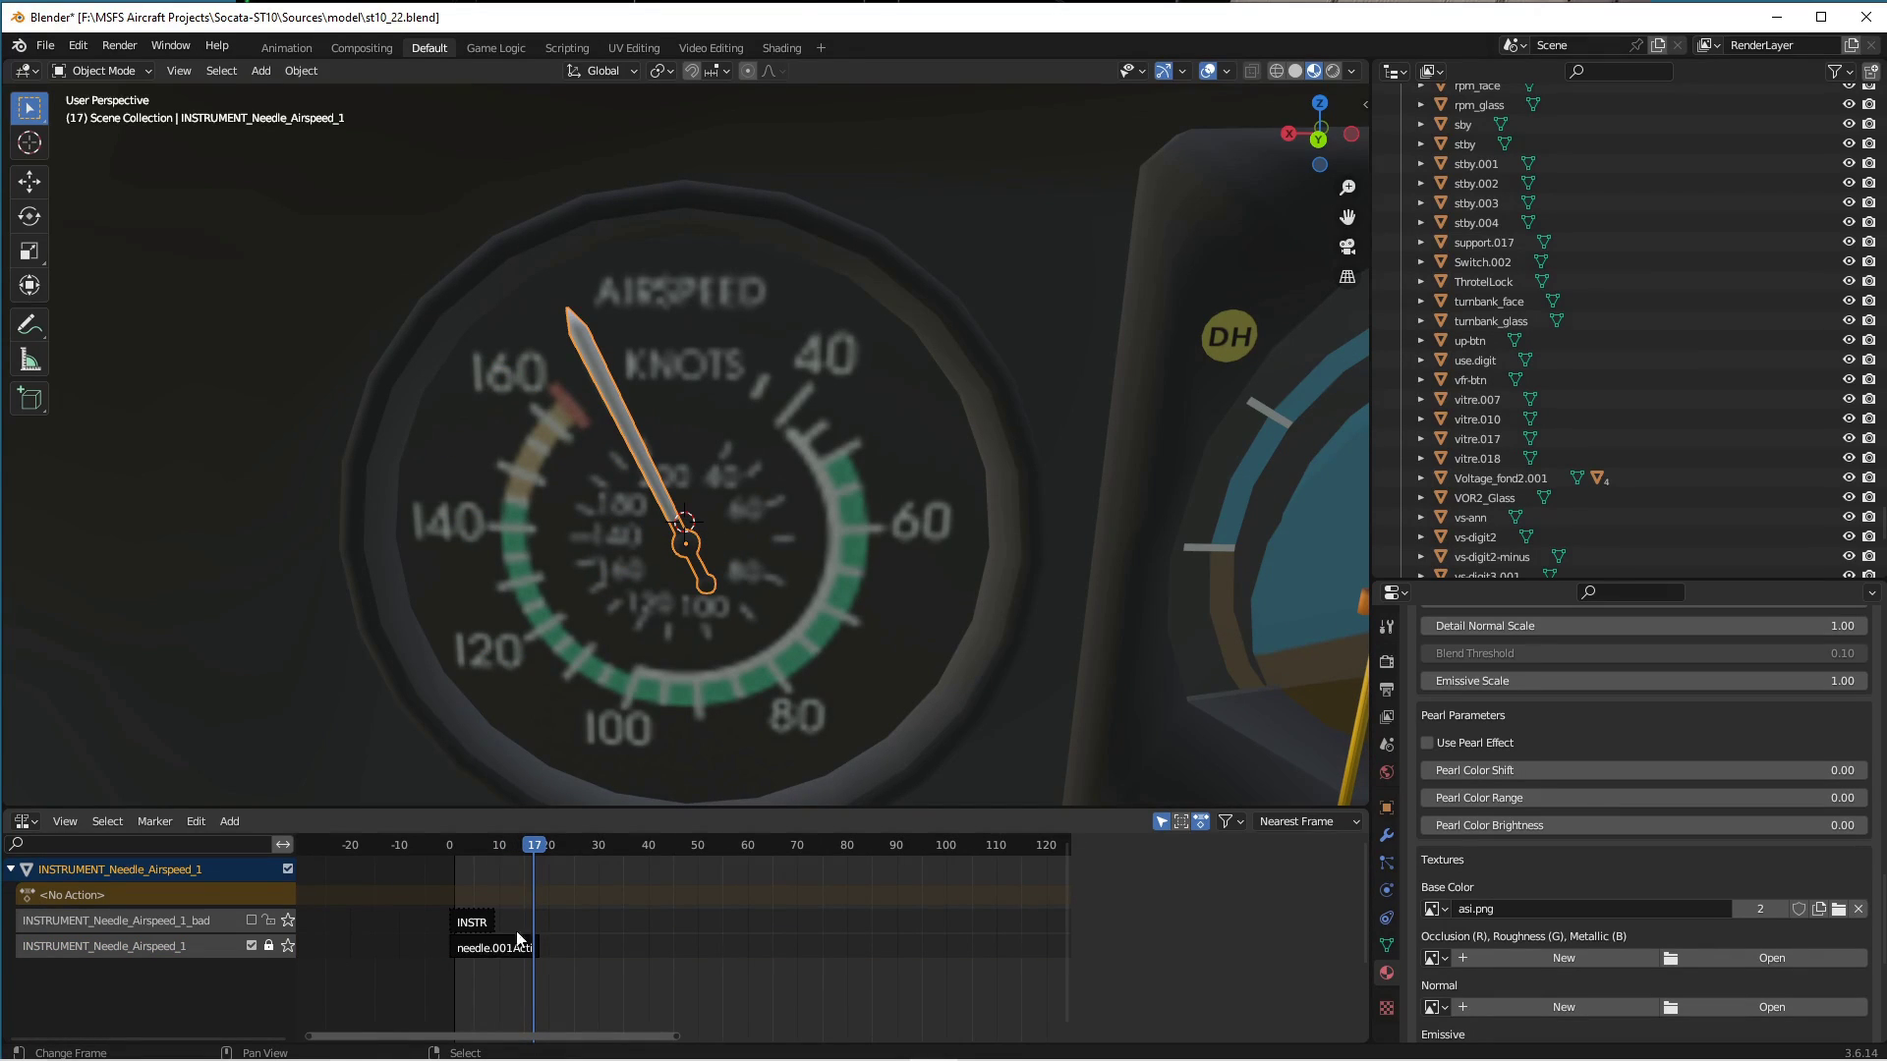
click(339, 927)
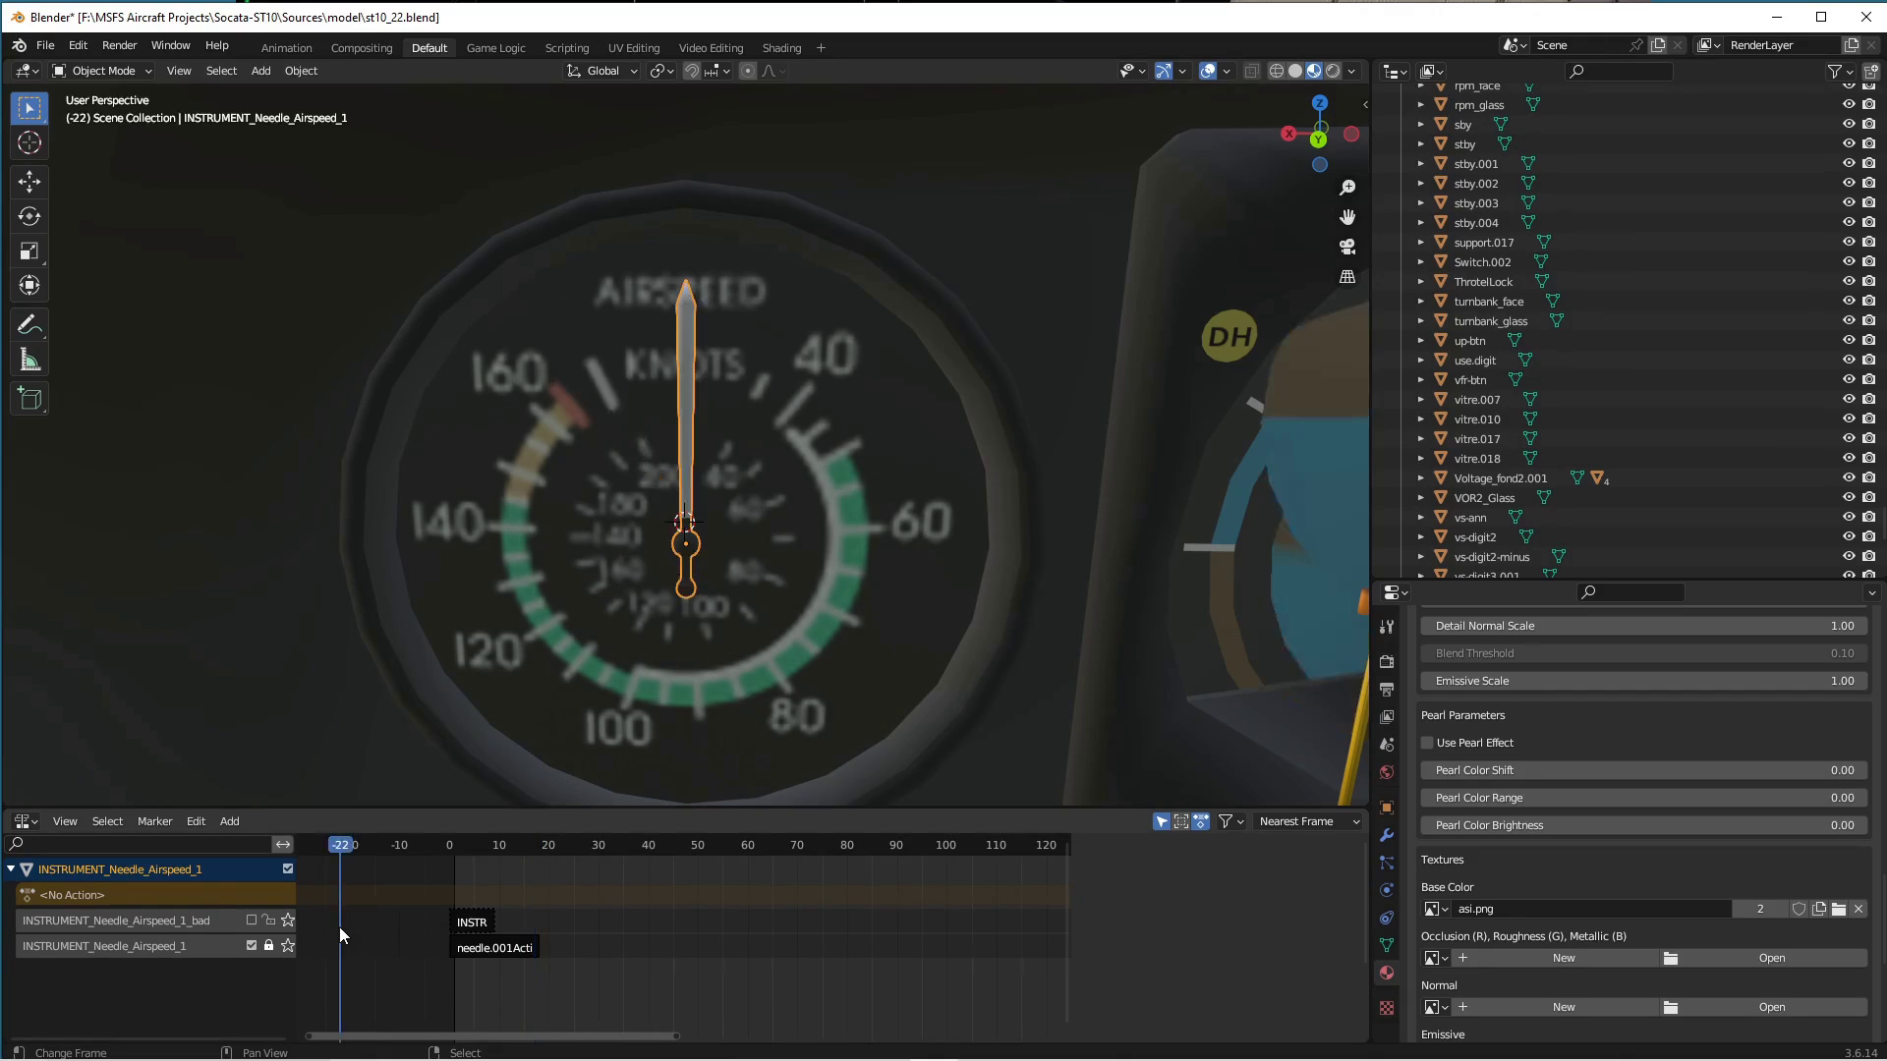
click(519, 946)
click(774, 912)
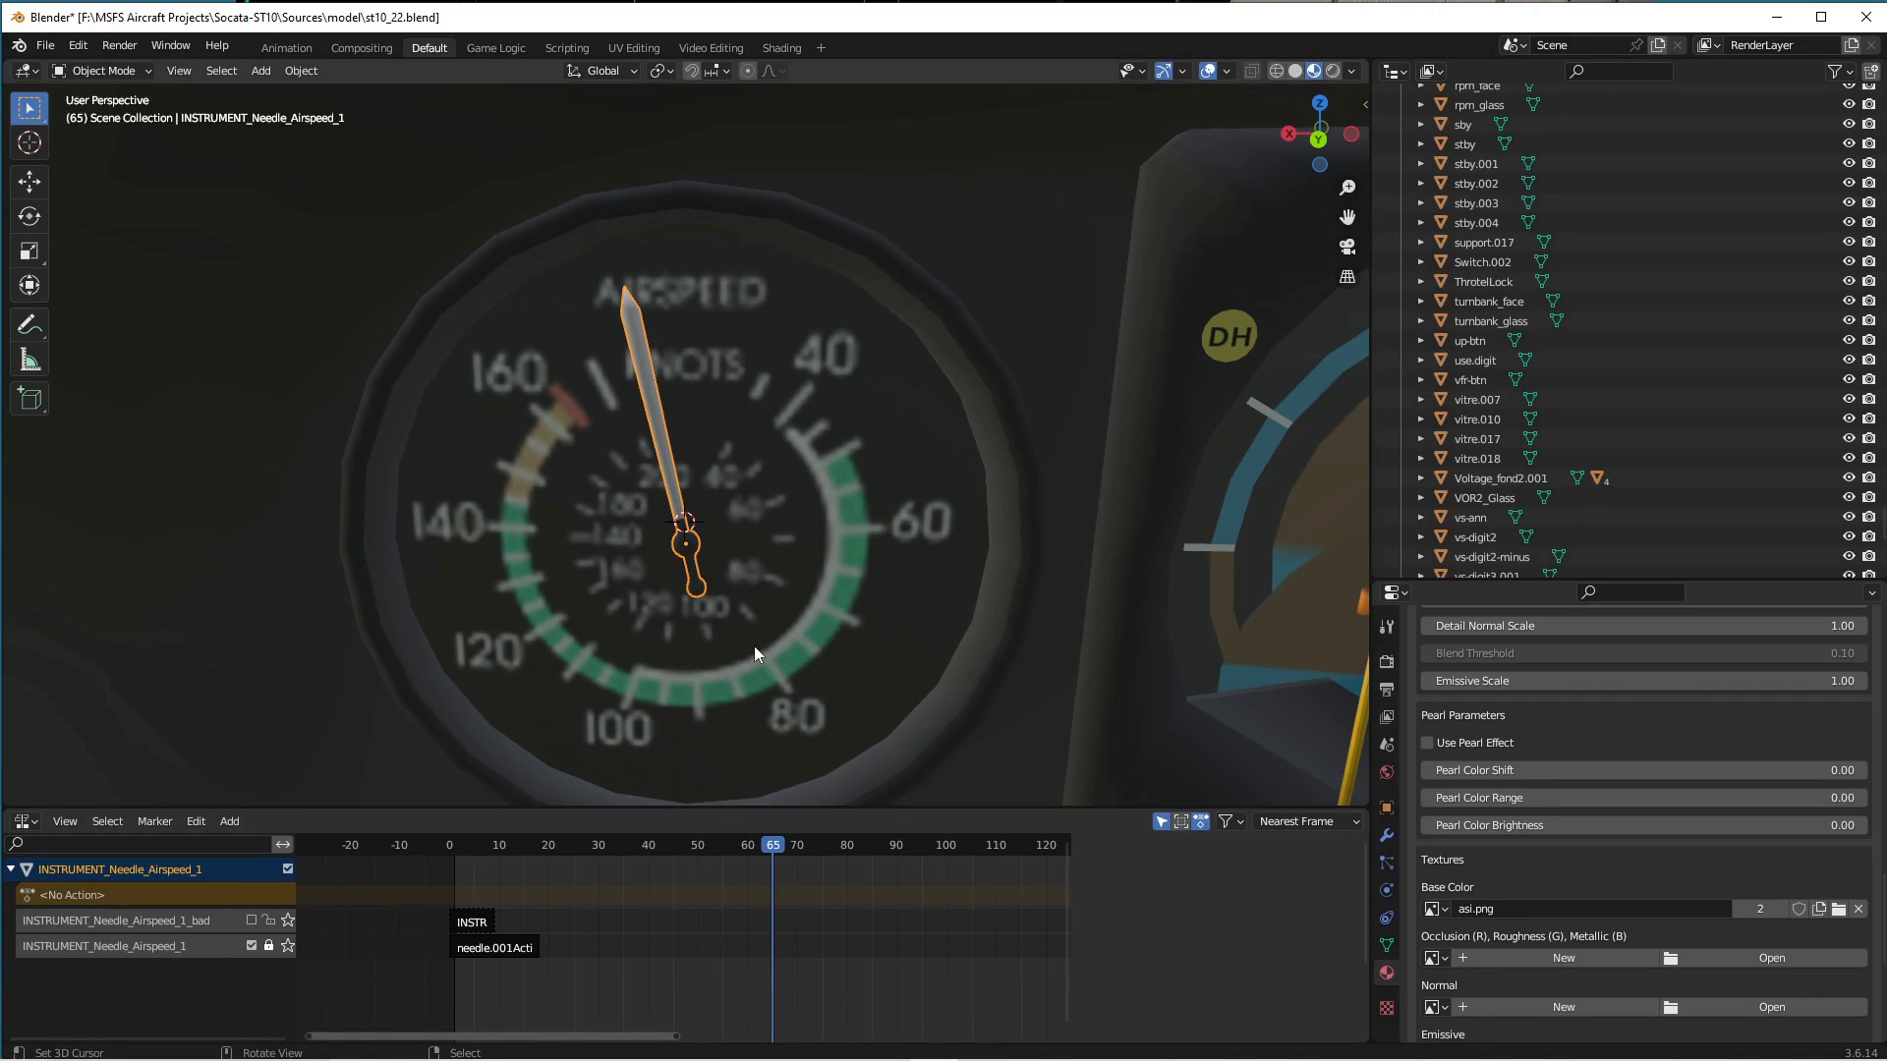
Reselect the airspeed needle in the scene and set the current frame to 0.
click(641, 623)
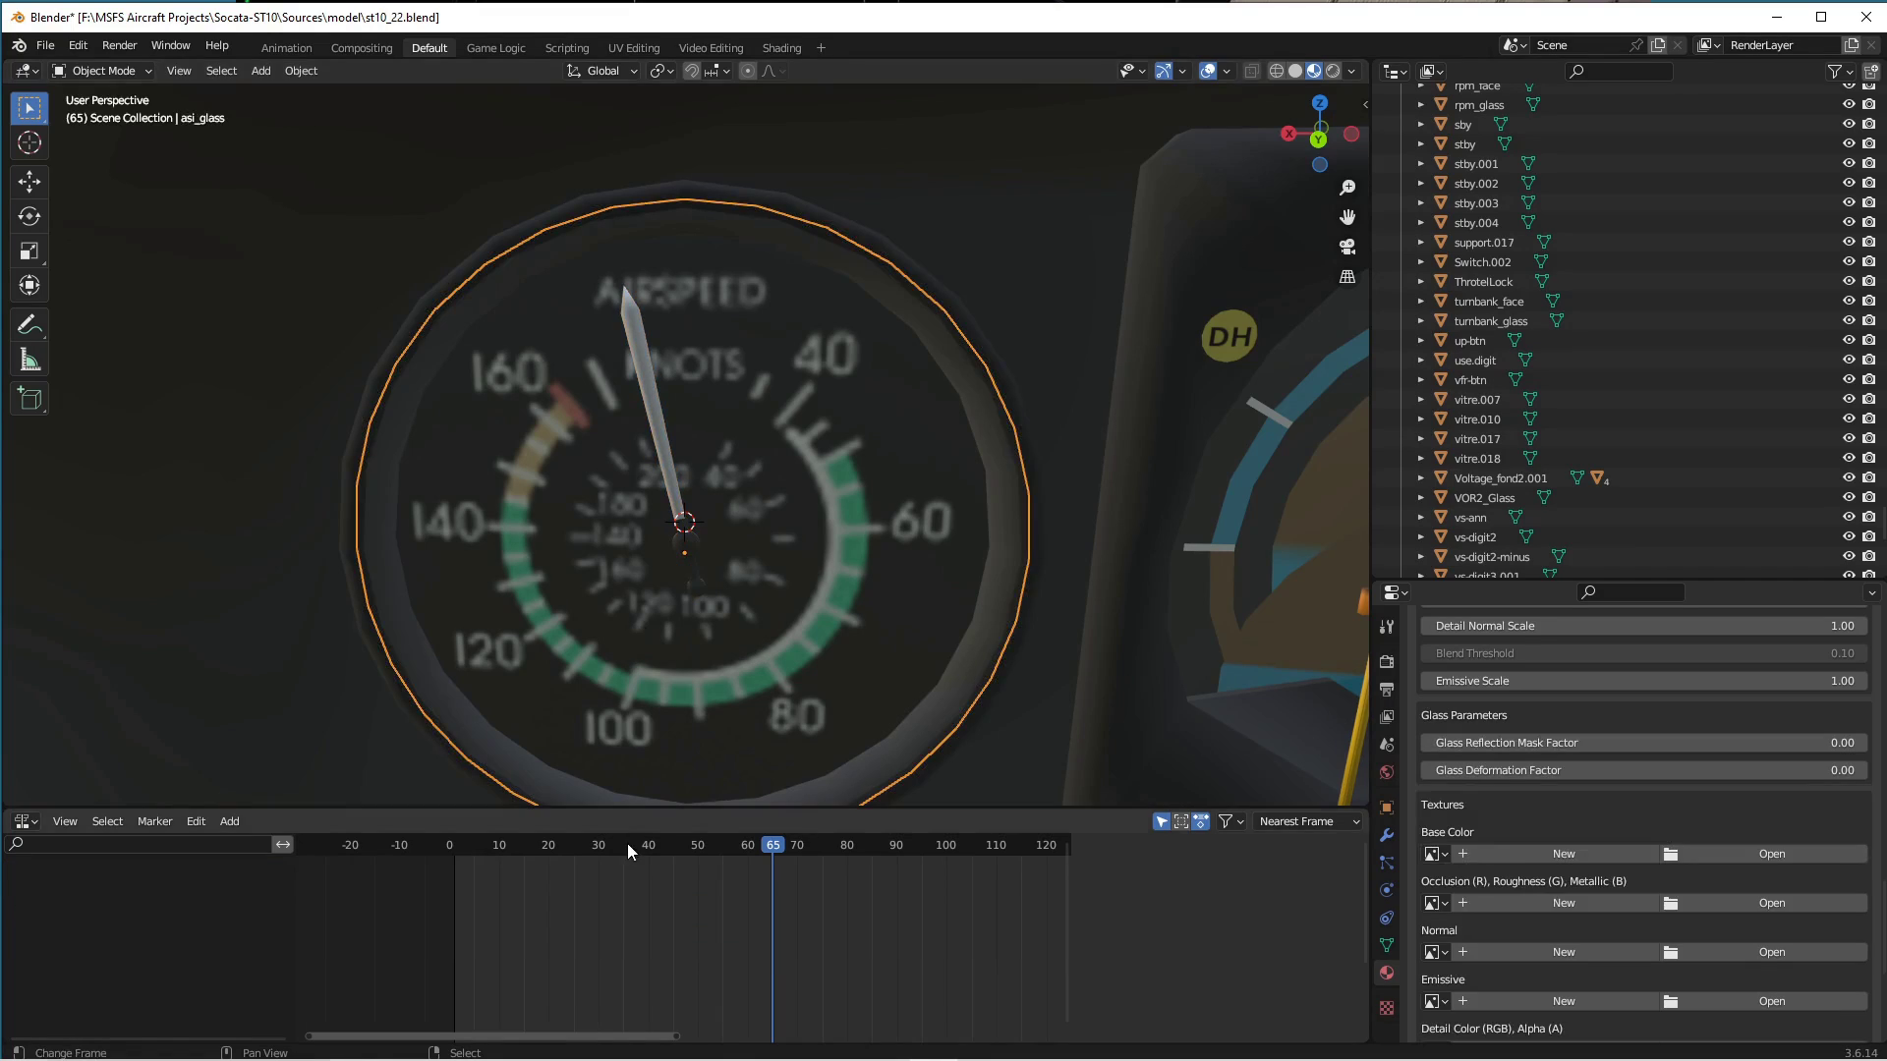
click(671, 493)
click(667, 471)
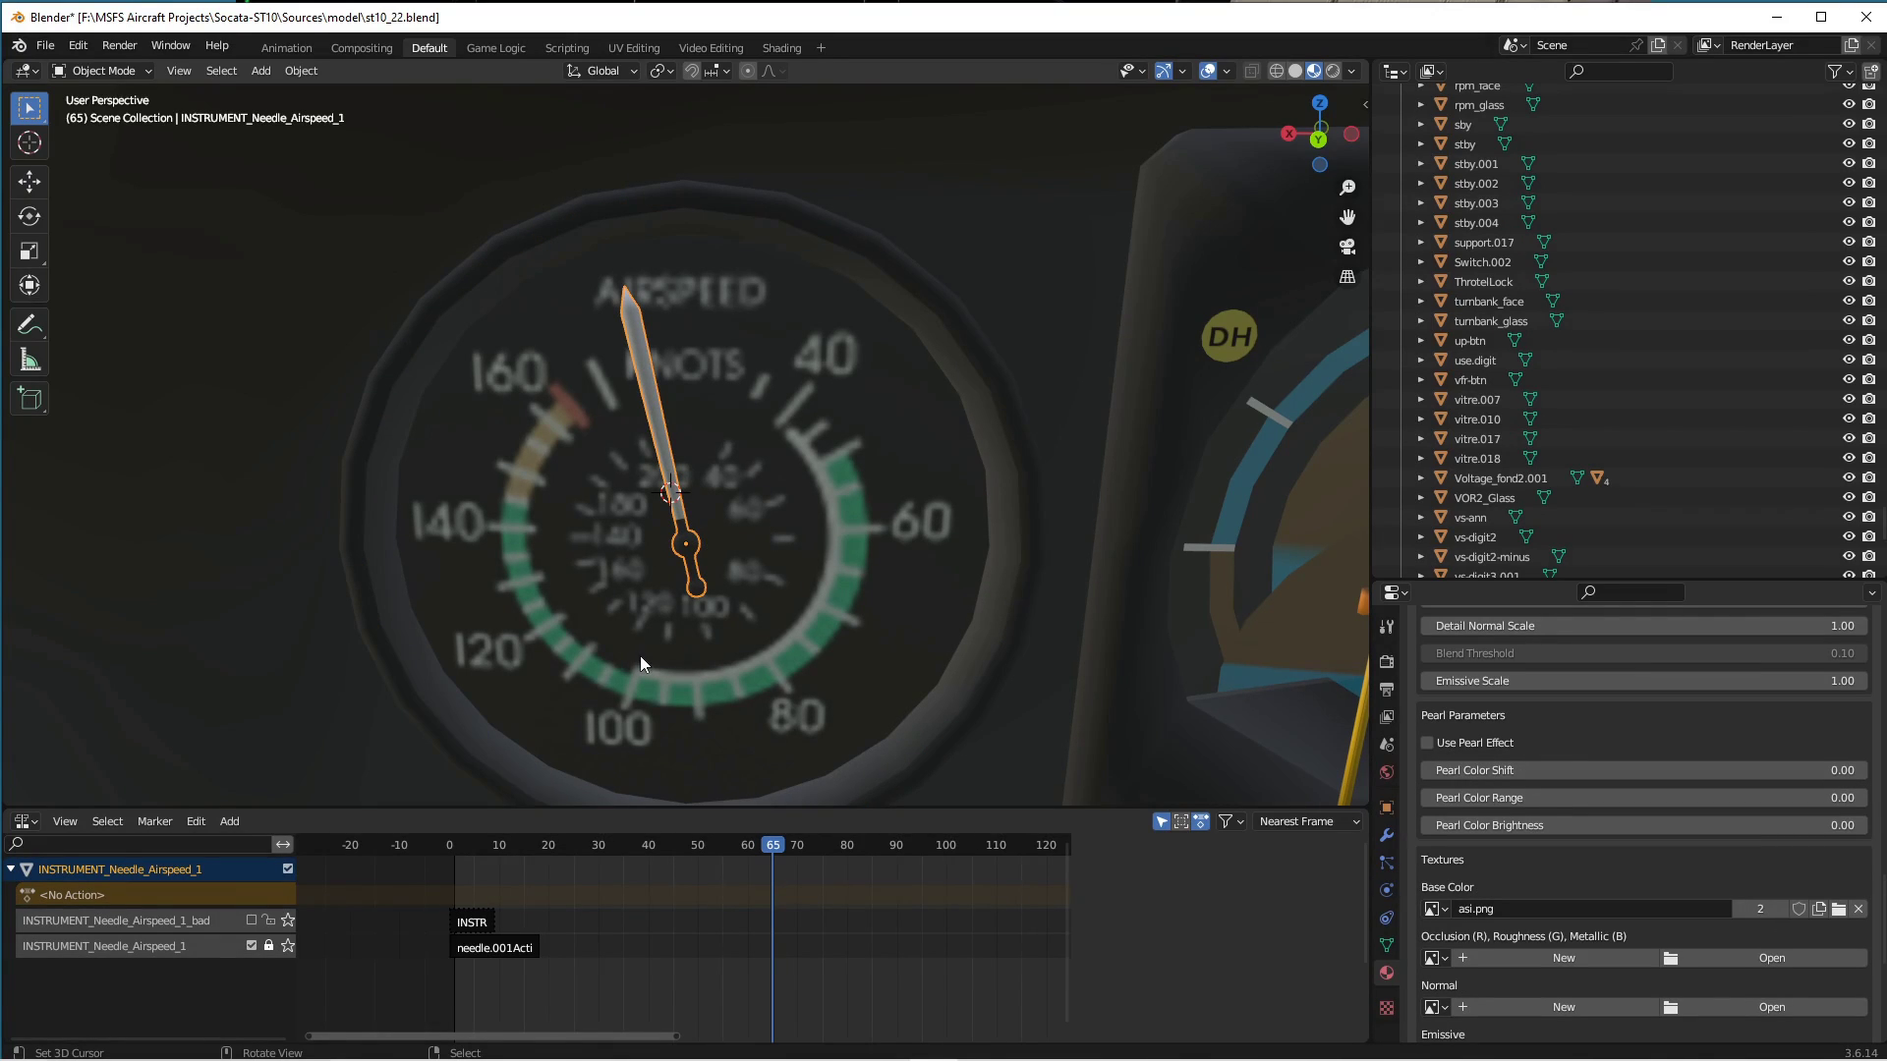
drag(773, 846, 452, 871)
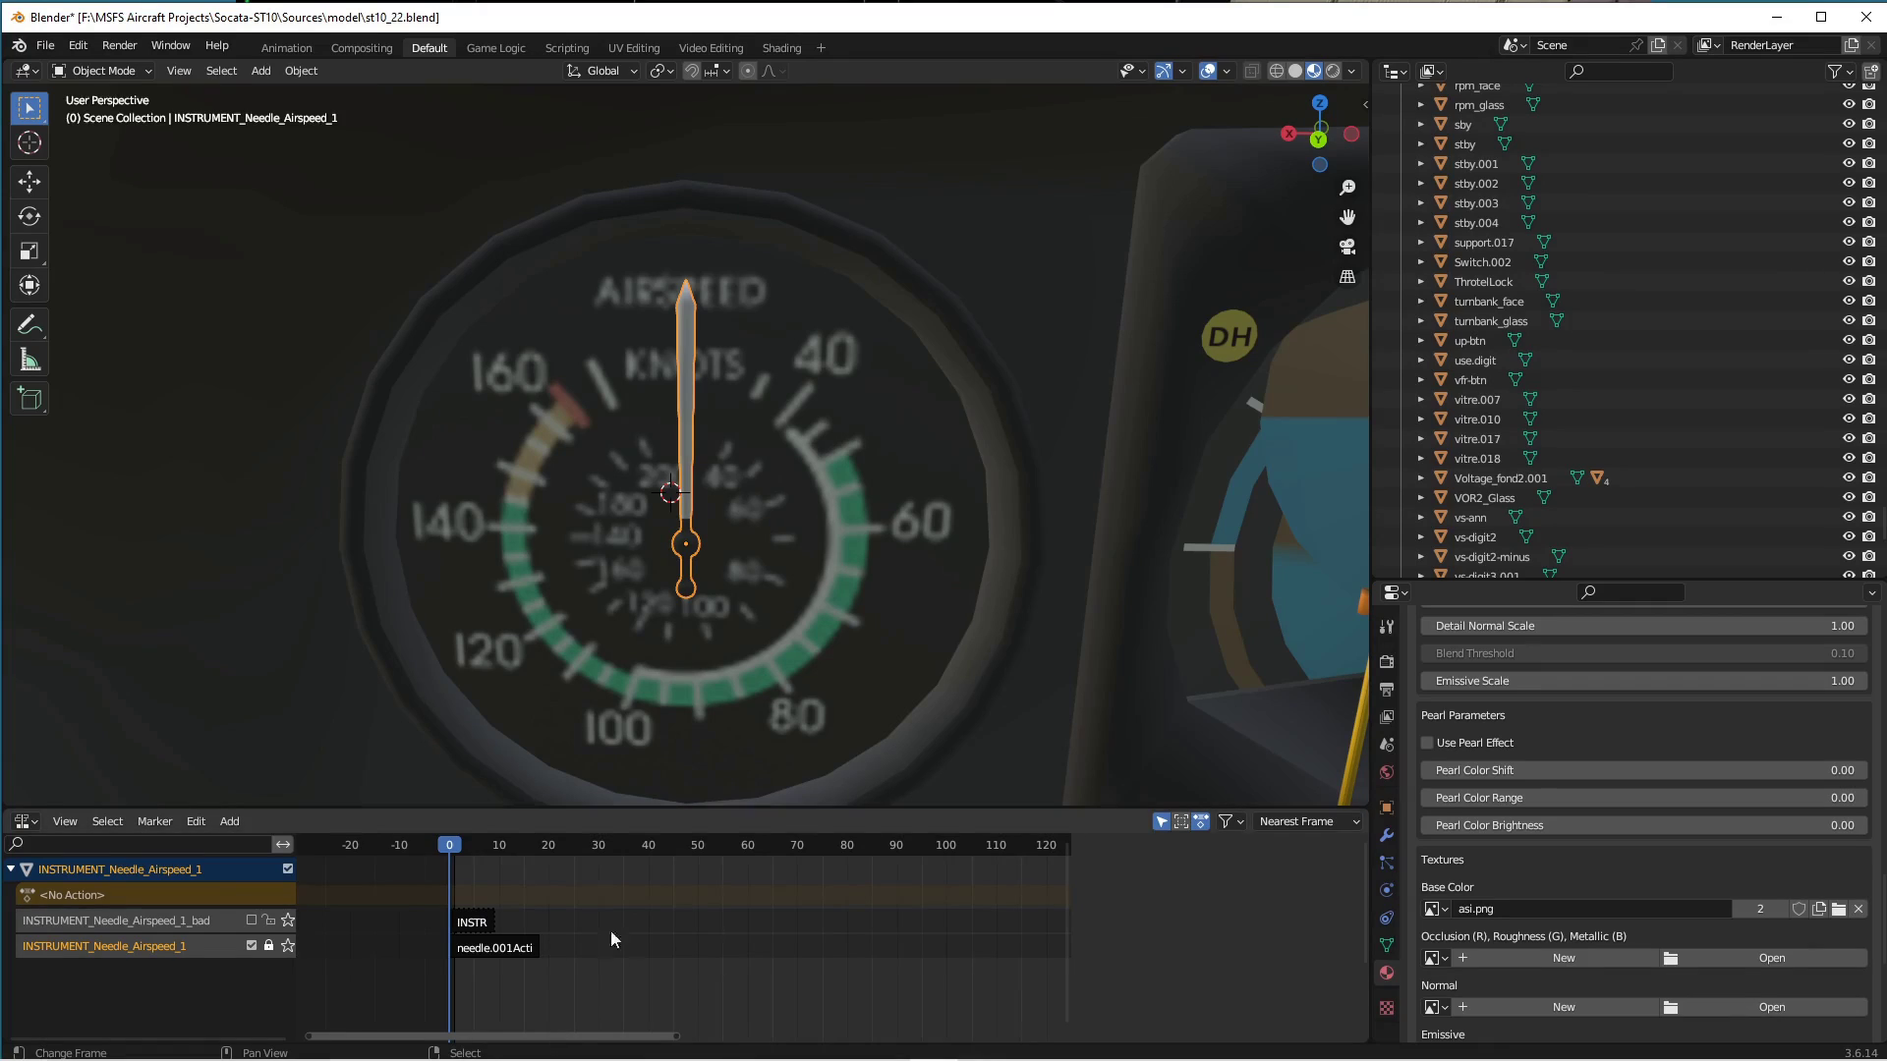
Select the needle.001Action strip and open it in tweak mode to examine its keyframes.
scroll(576, 931, up, 3)
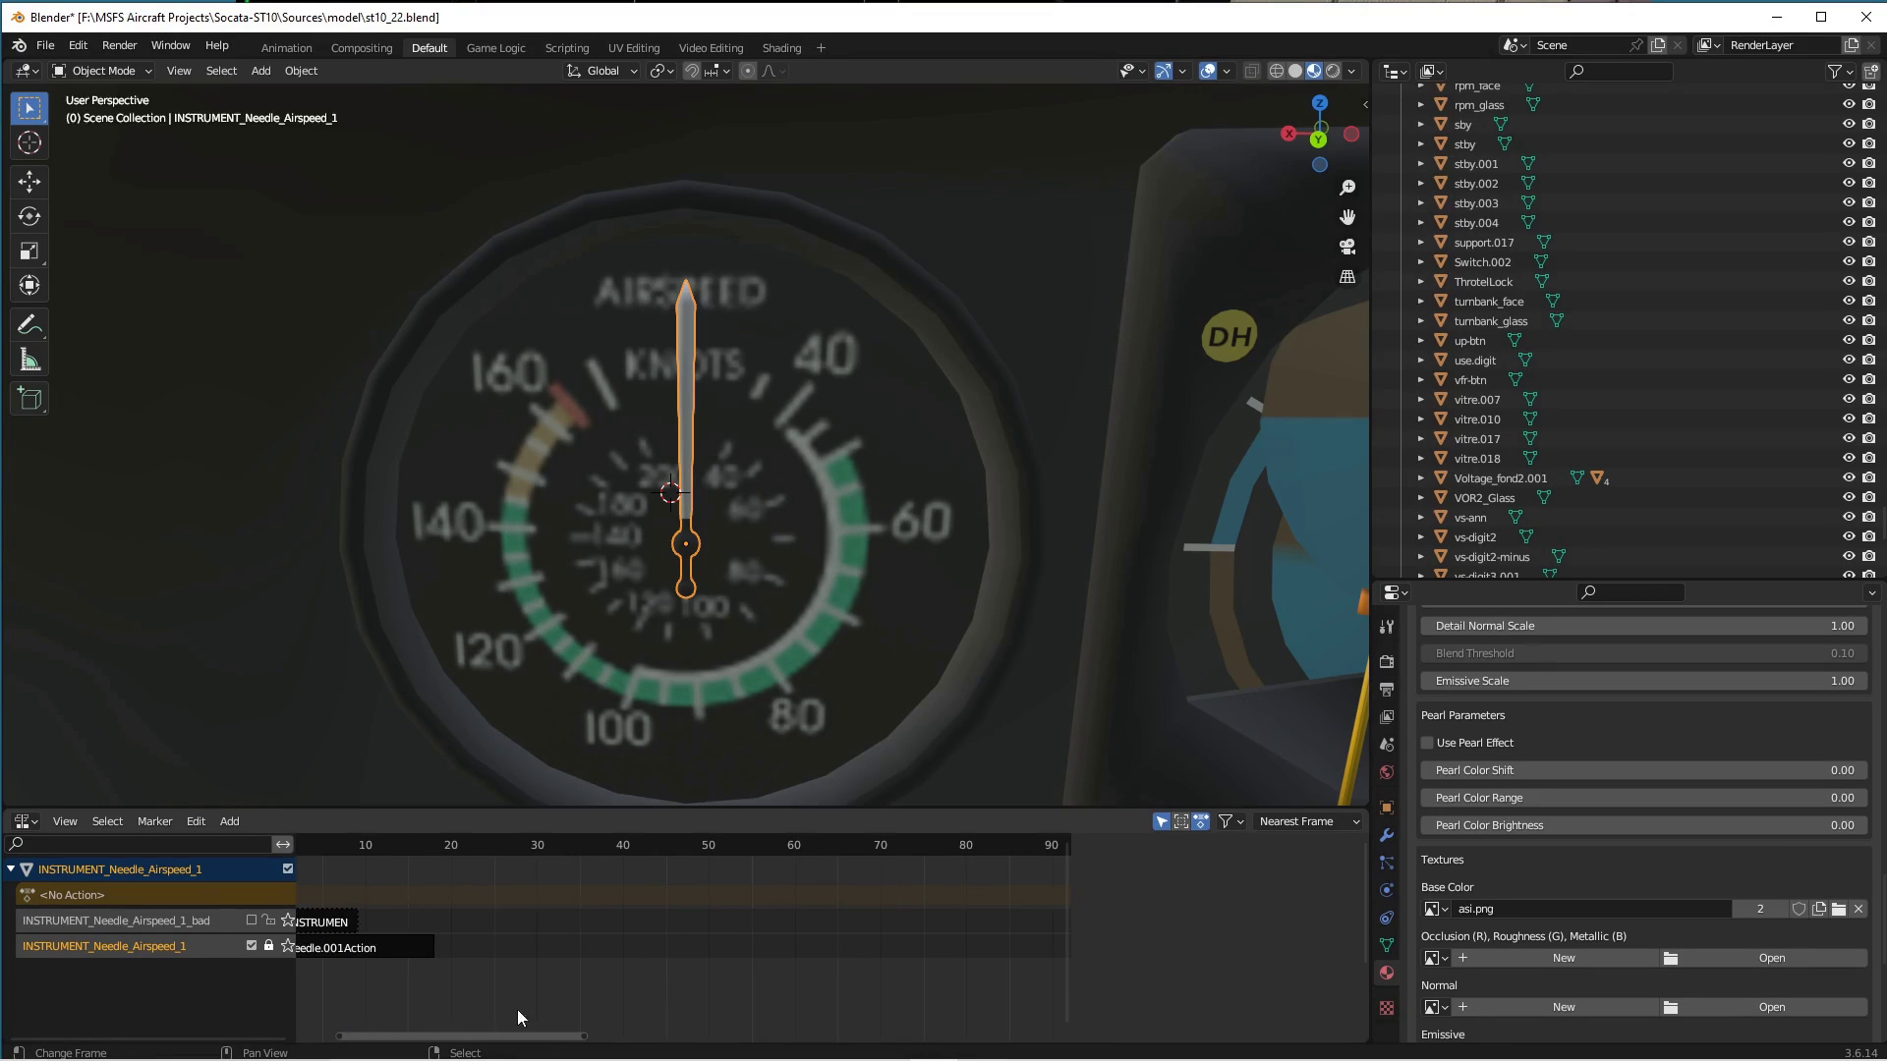
drag(521, 1044, 433, 1043)
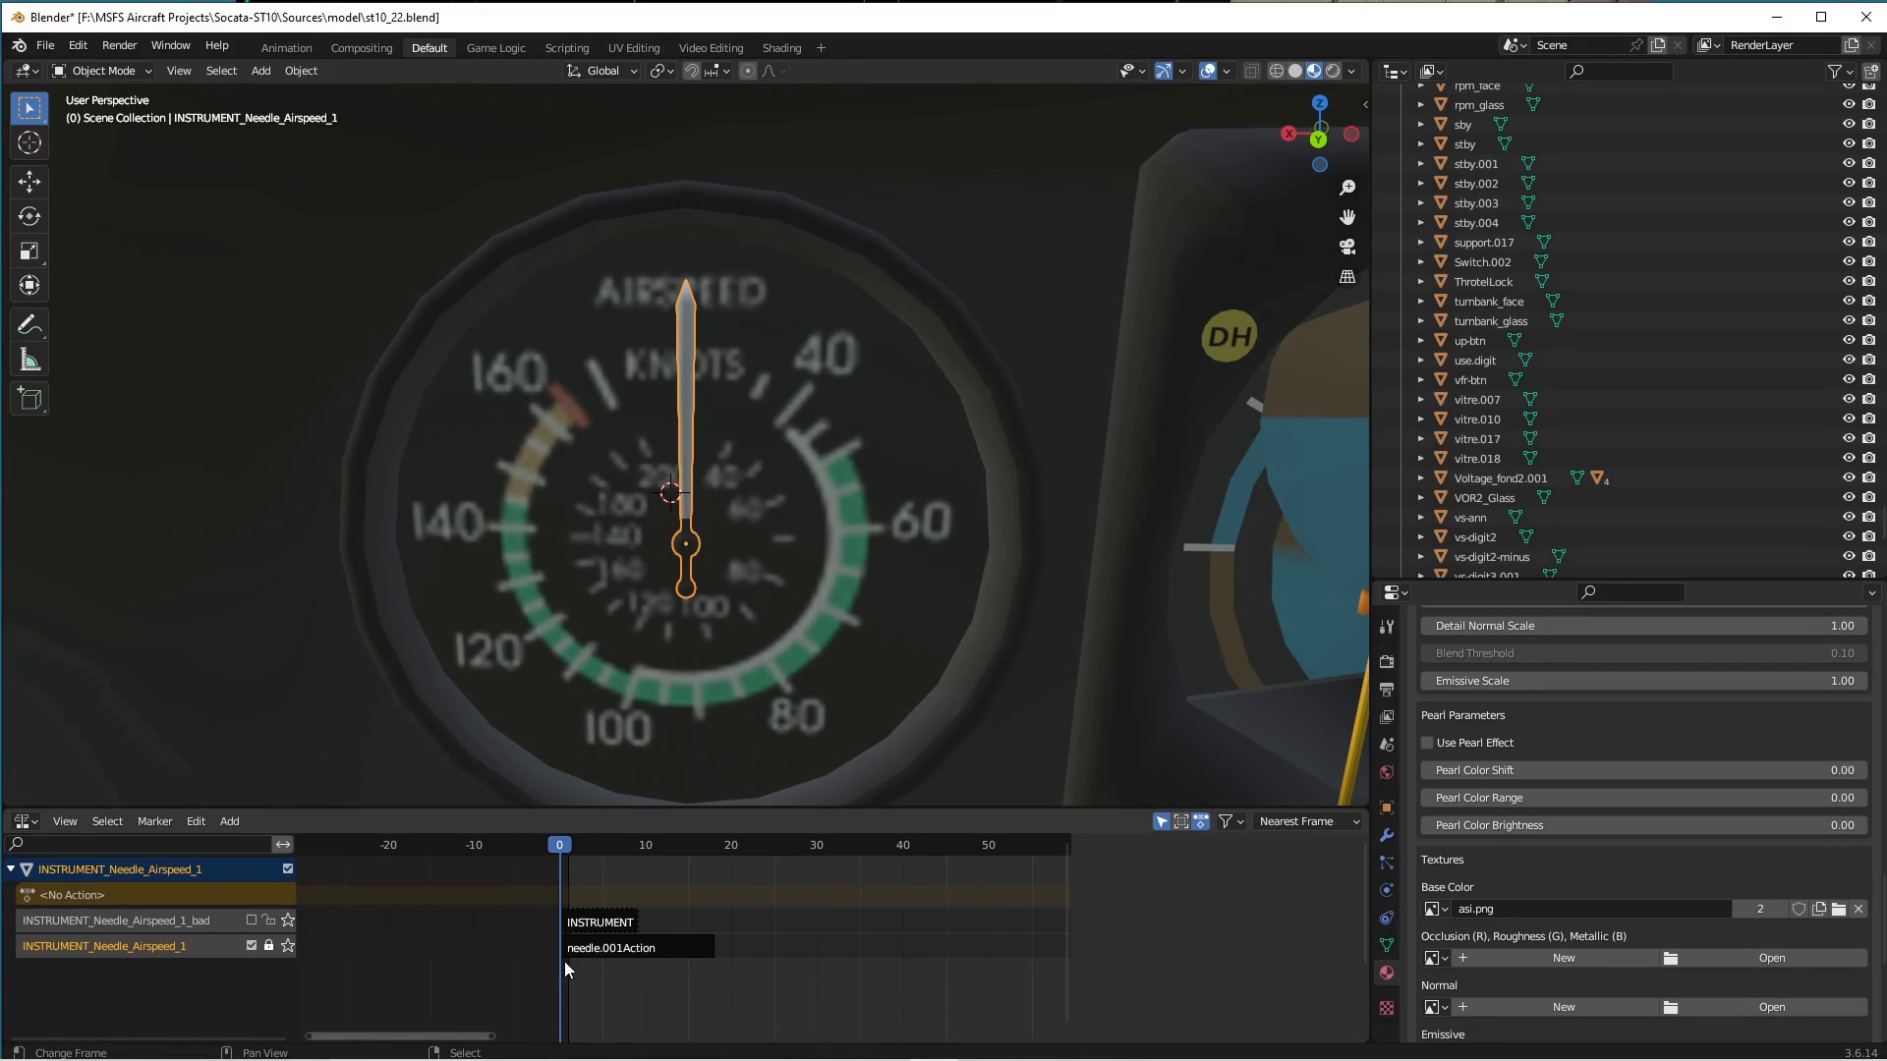
click(589, 958)
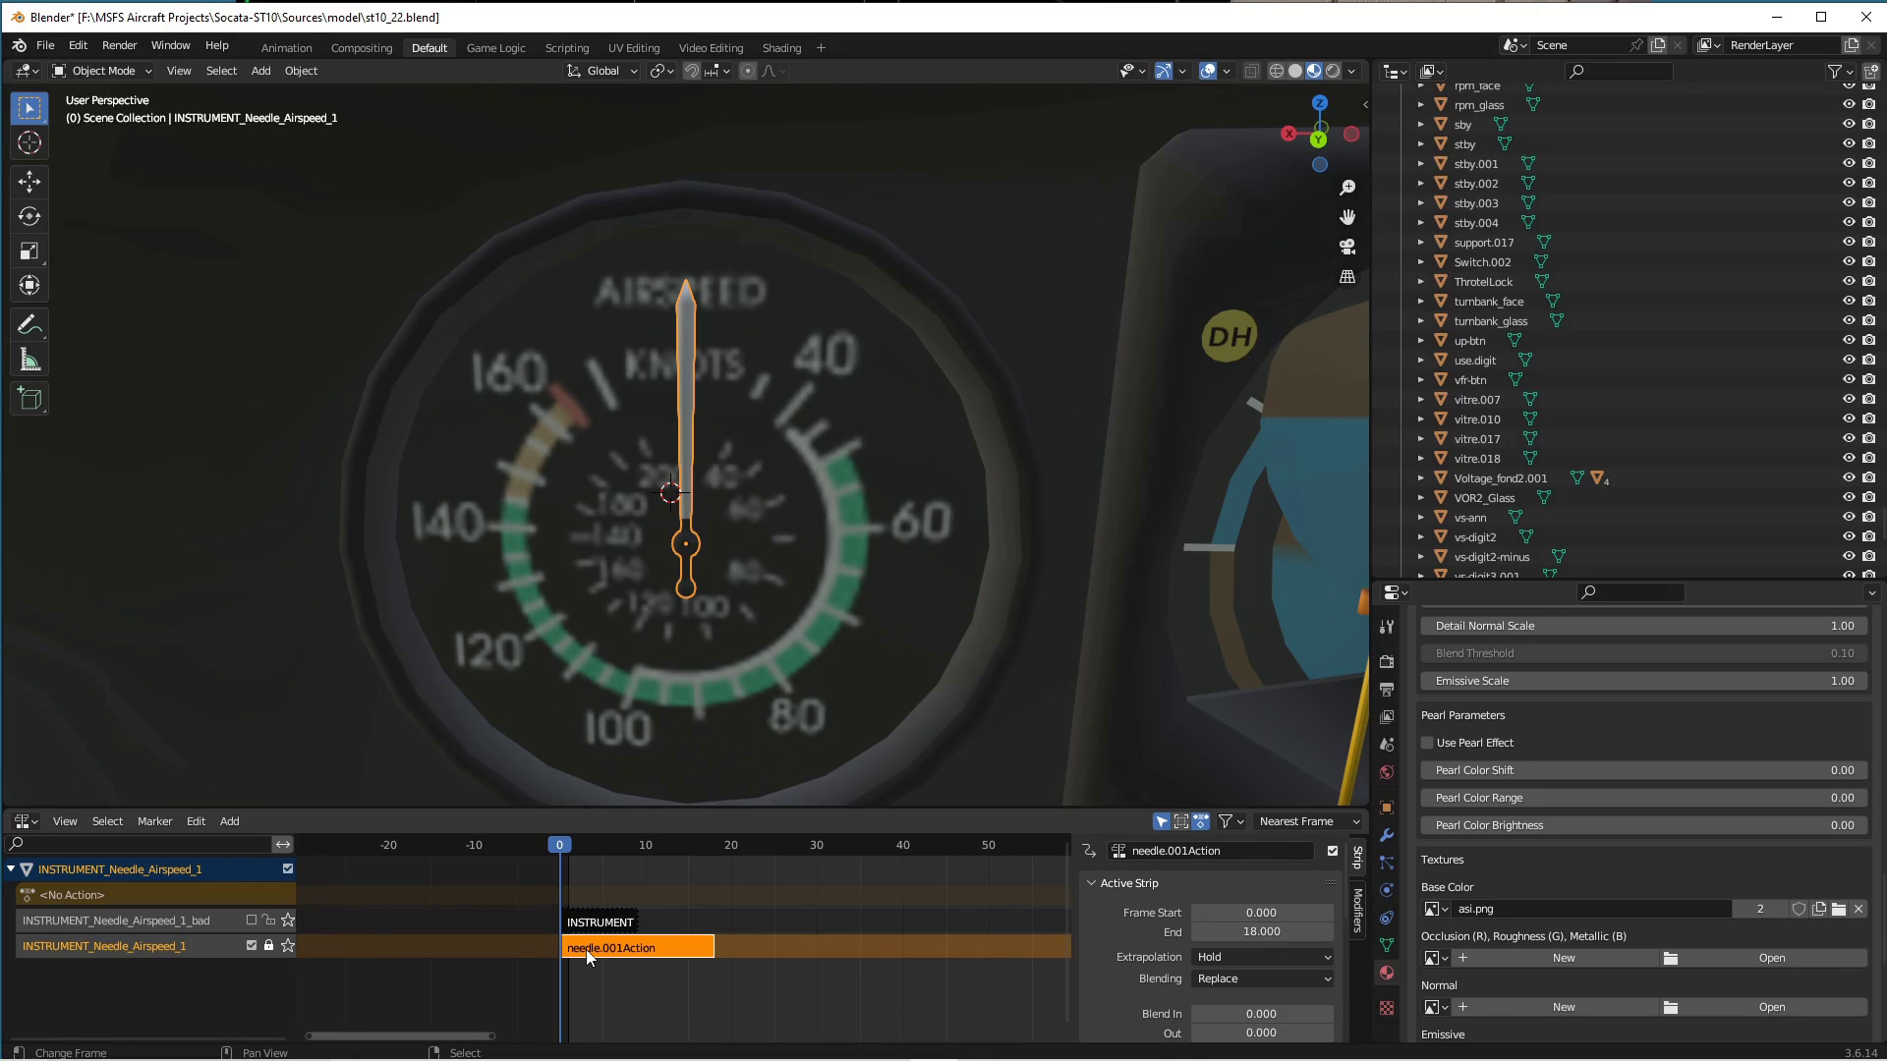
key(Tab)
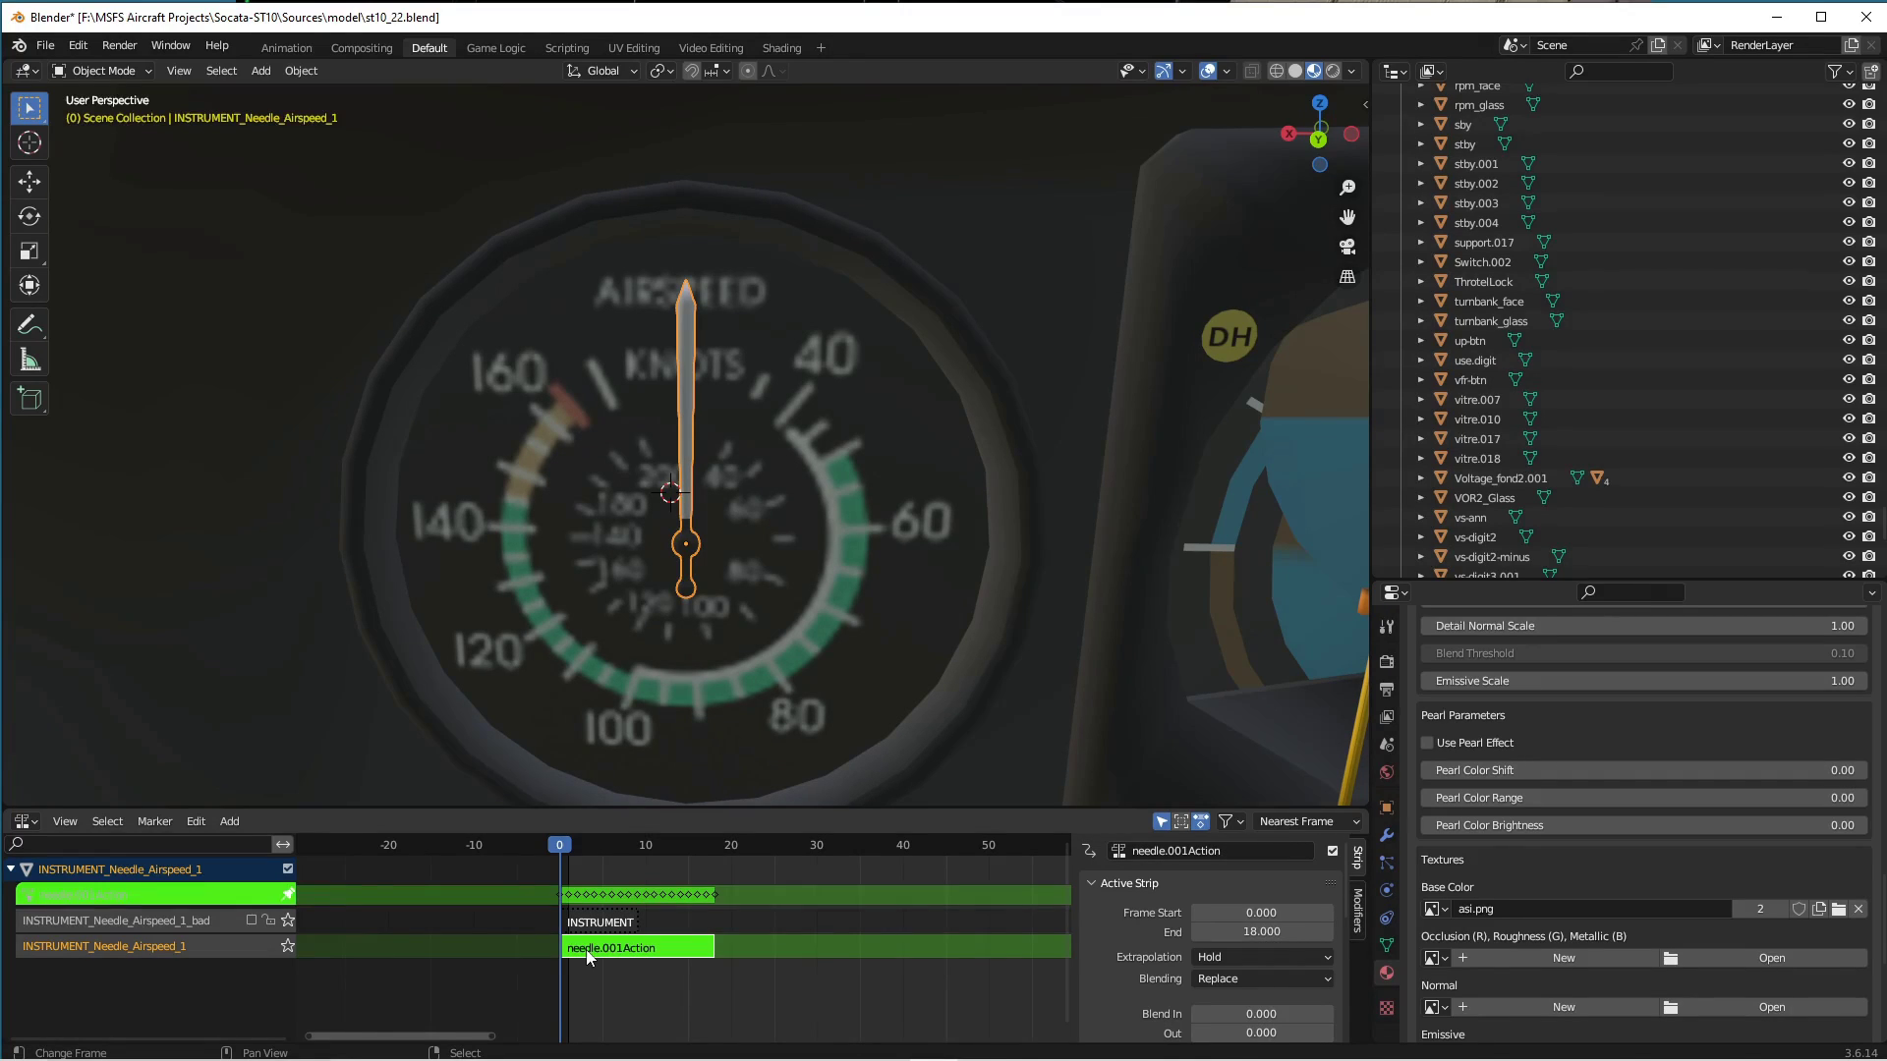
Step the airspeed needle's keyframed animation forward frame by frame to frame 8.
key(Right)
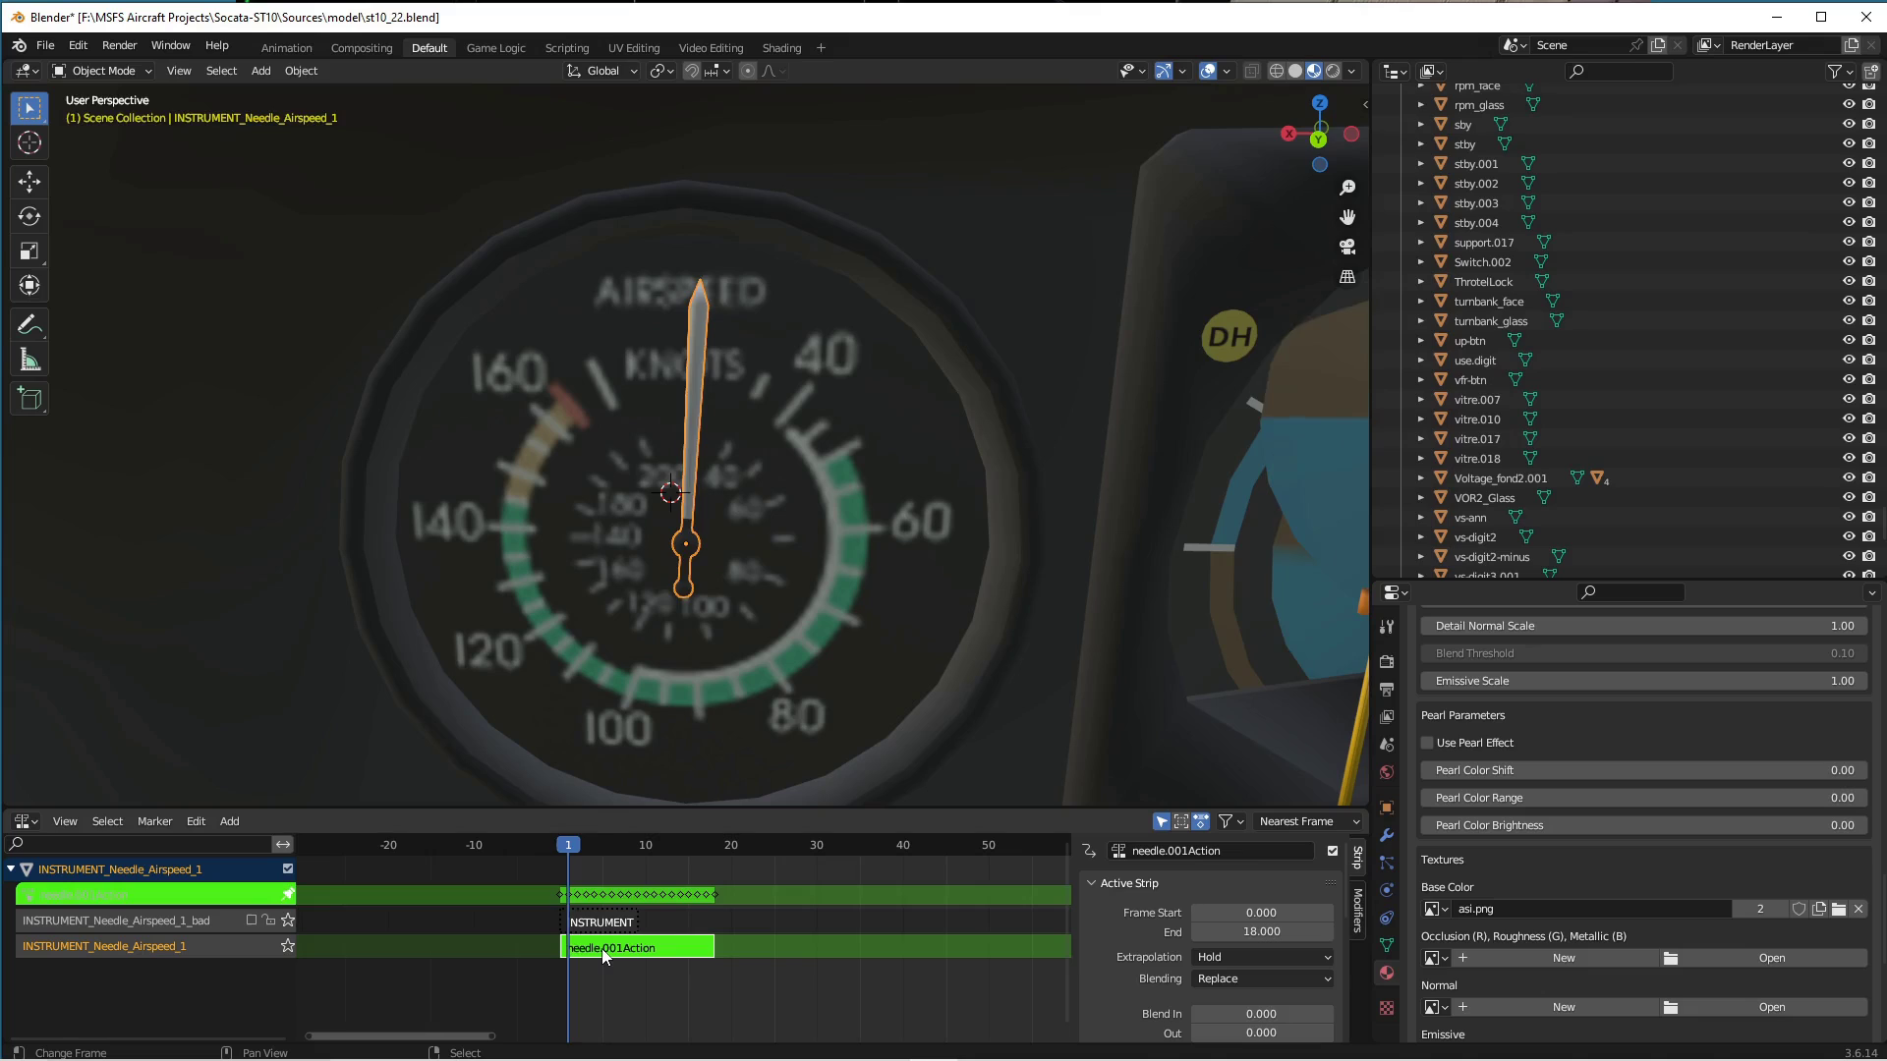
key(Right)
key(Right)
key(Right)
key(Right)
key(Right)
key(Right)
key(Right)
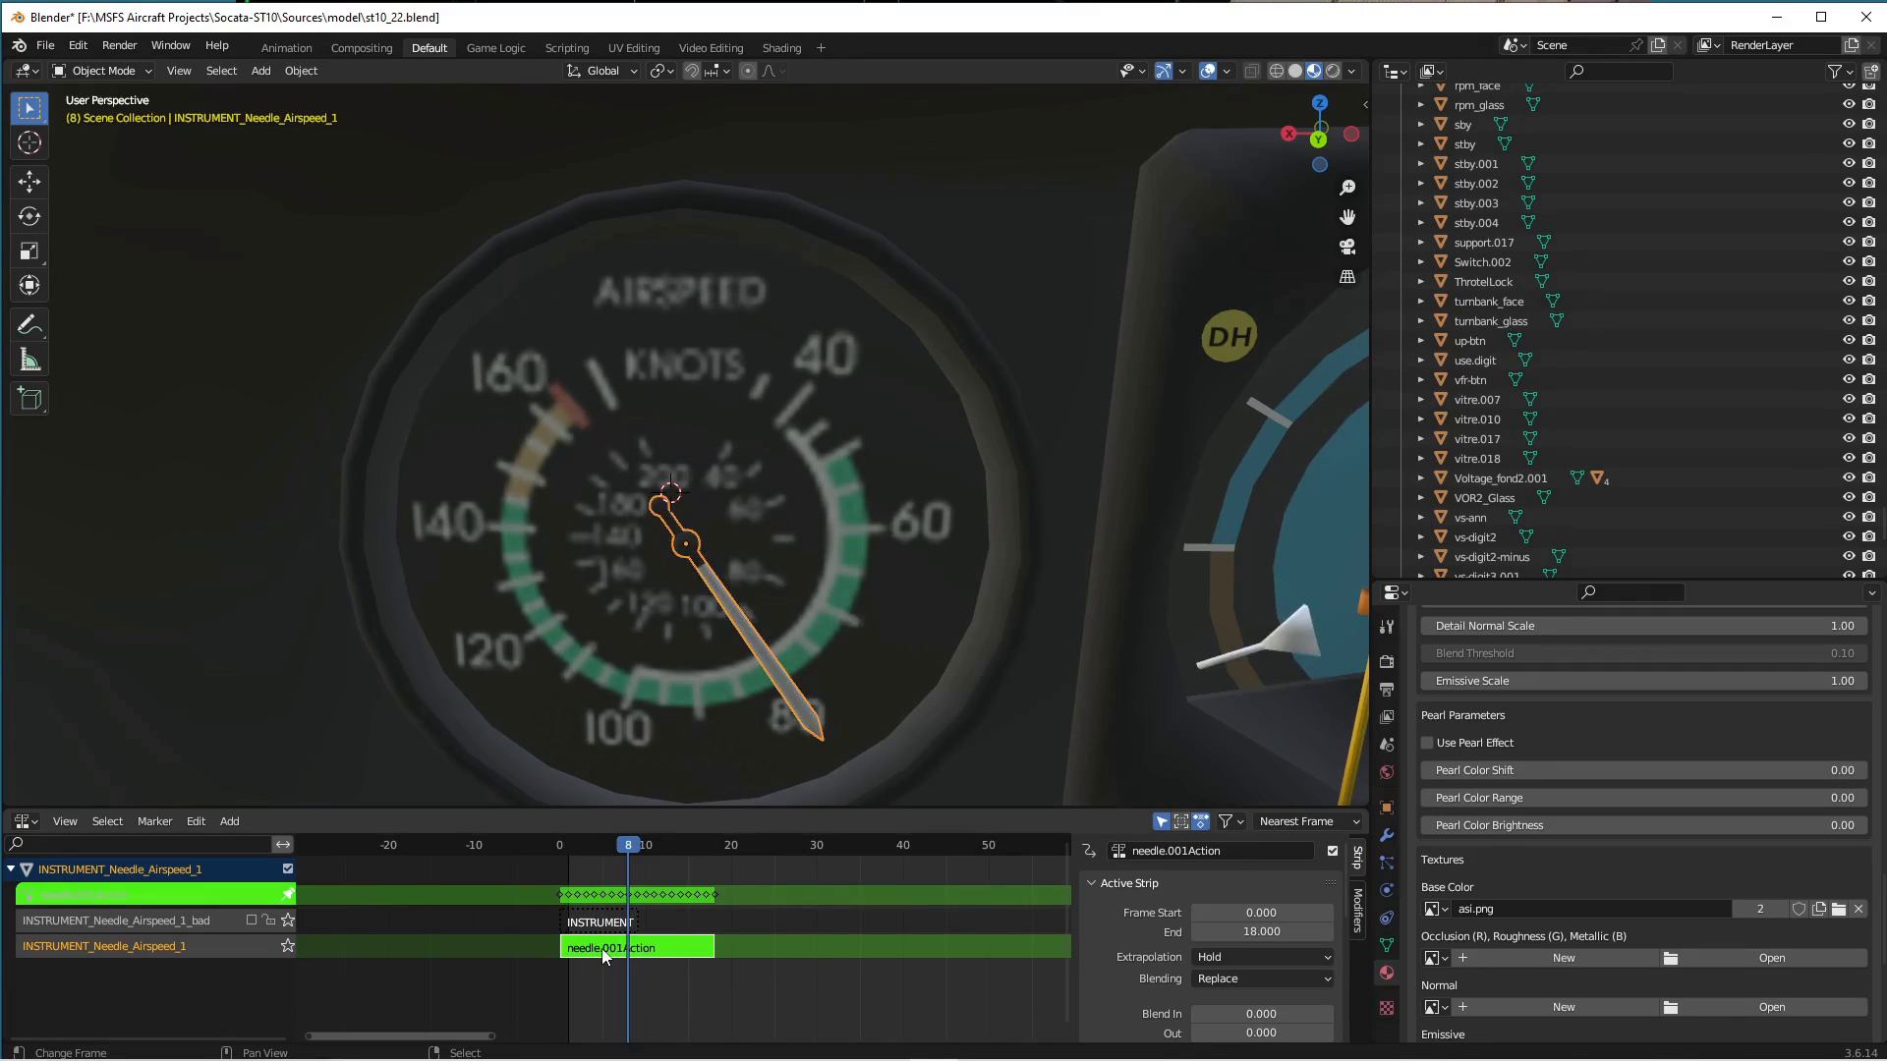
Step the airspeed needle's animation back frame by frame to its start at frame 0.
key(Left)
key(Left)
key(Left)
key(Left)
key(Left)
key(Left)
key(Left)
key(Left)
key(Left)
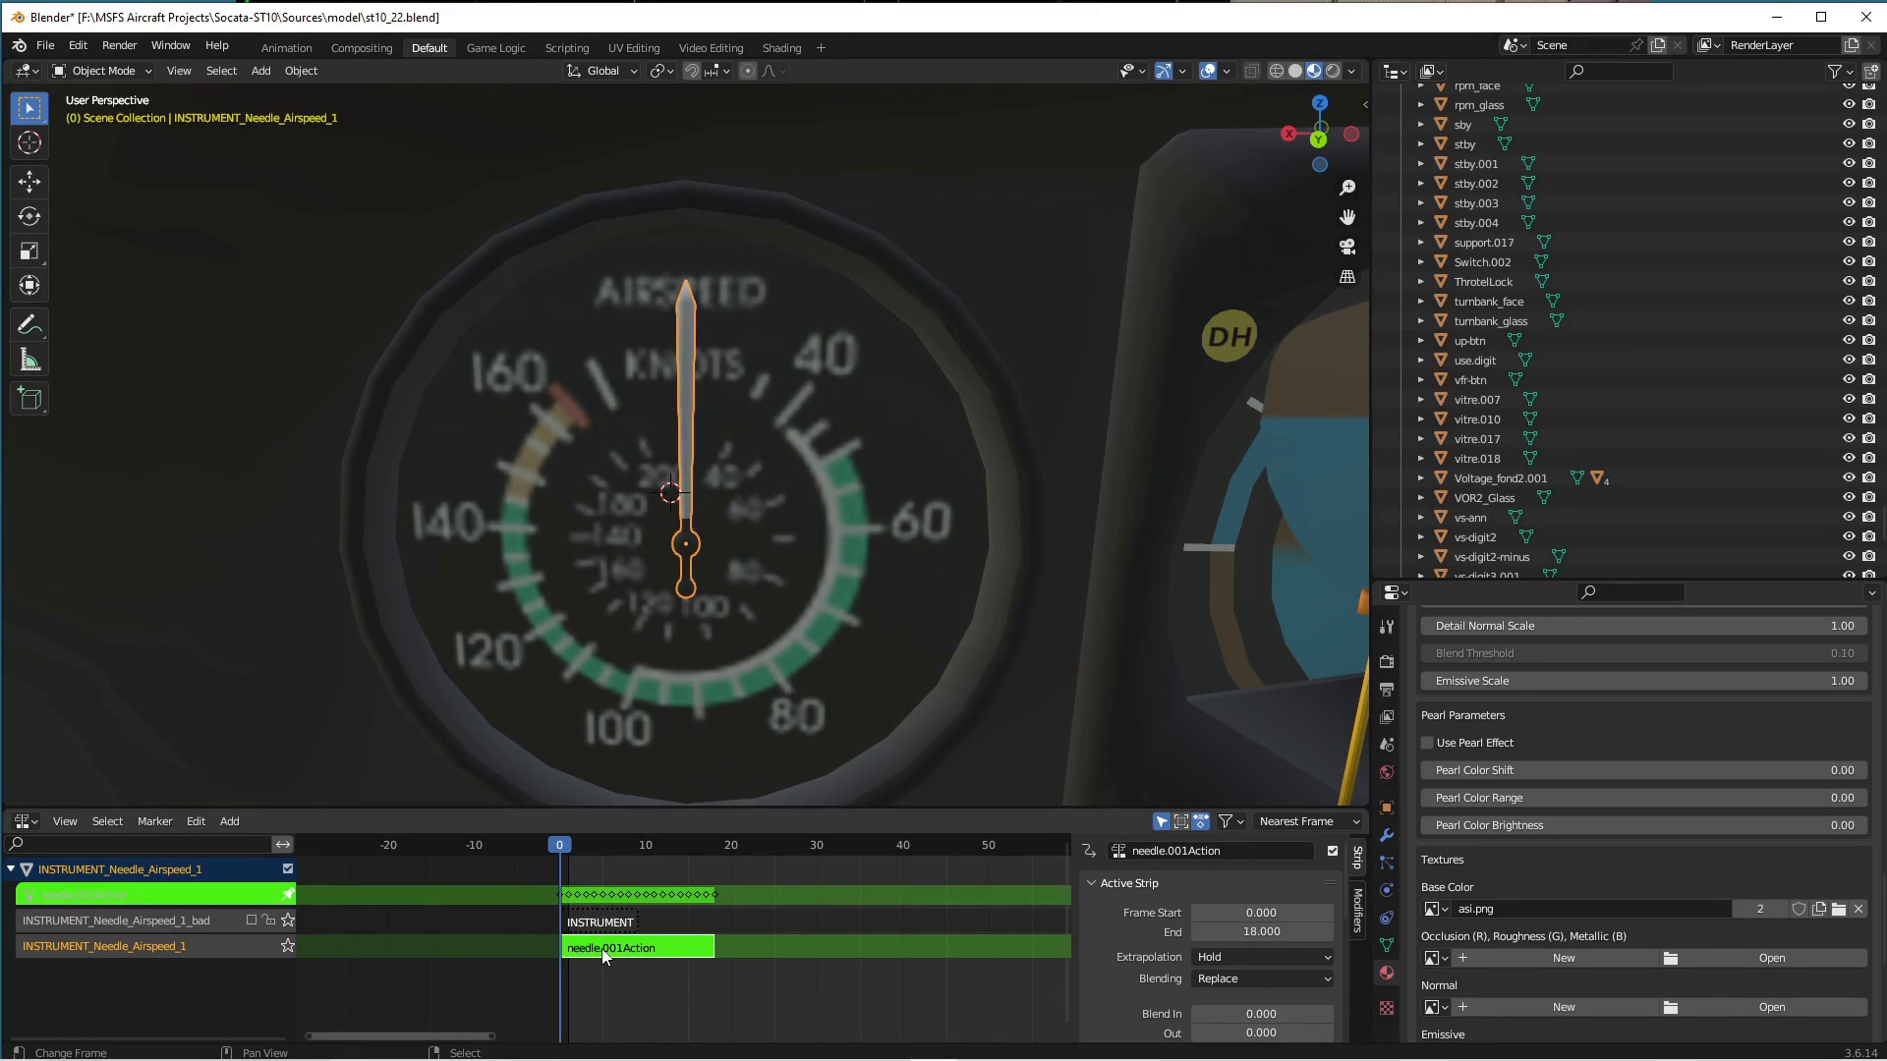
key(Right)
Leave tweak mode and delete both animation tracks of the airspeed needle.
key(Tab)
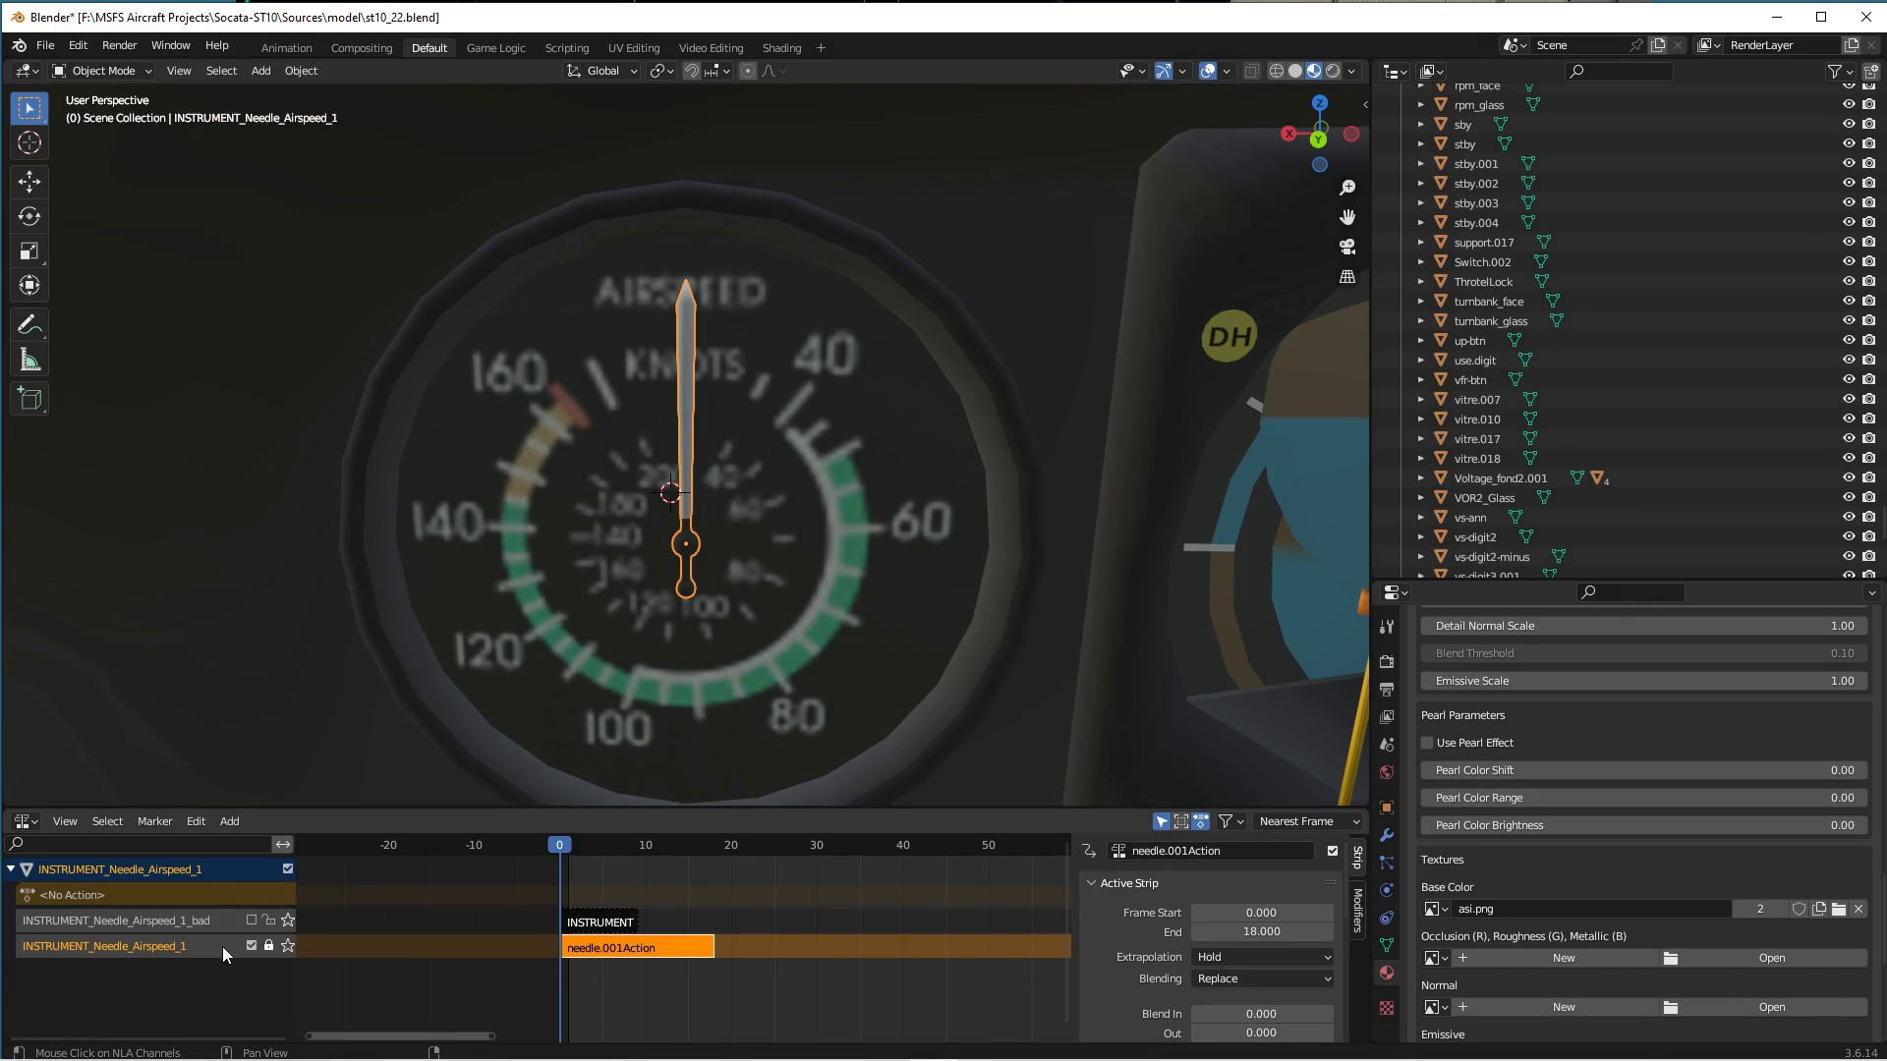
key(Delete)
key(Delete)
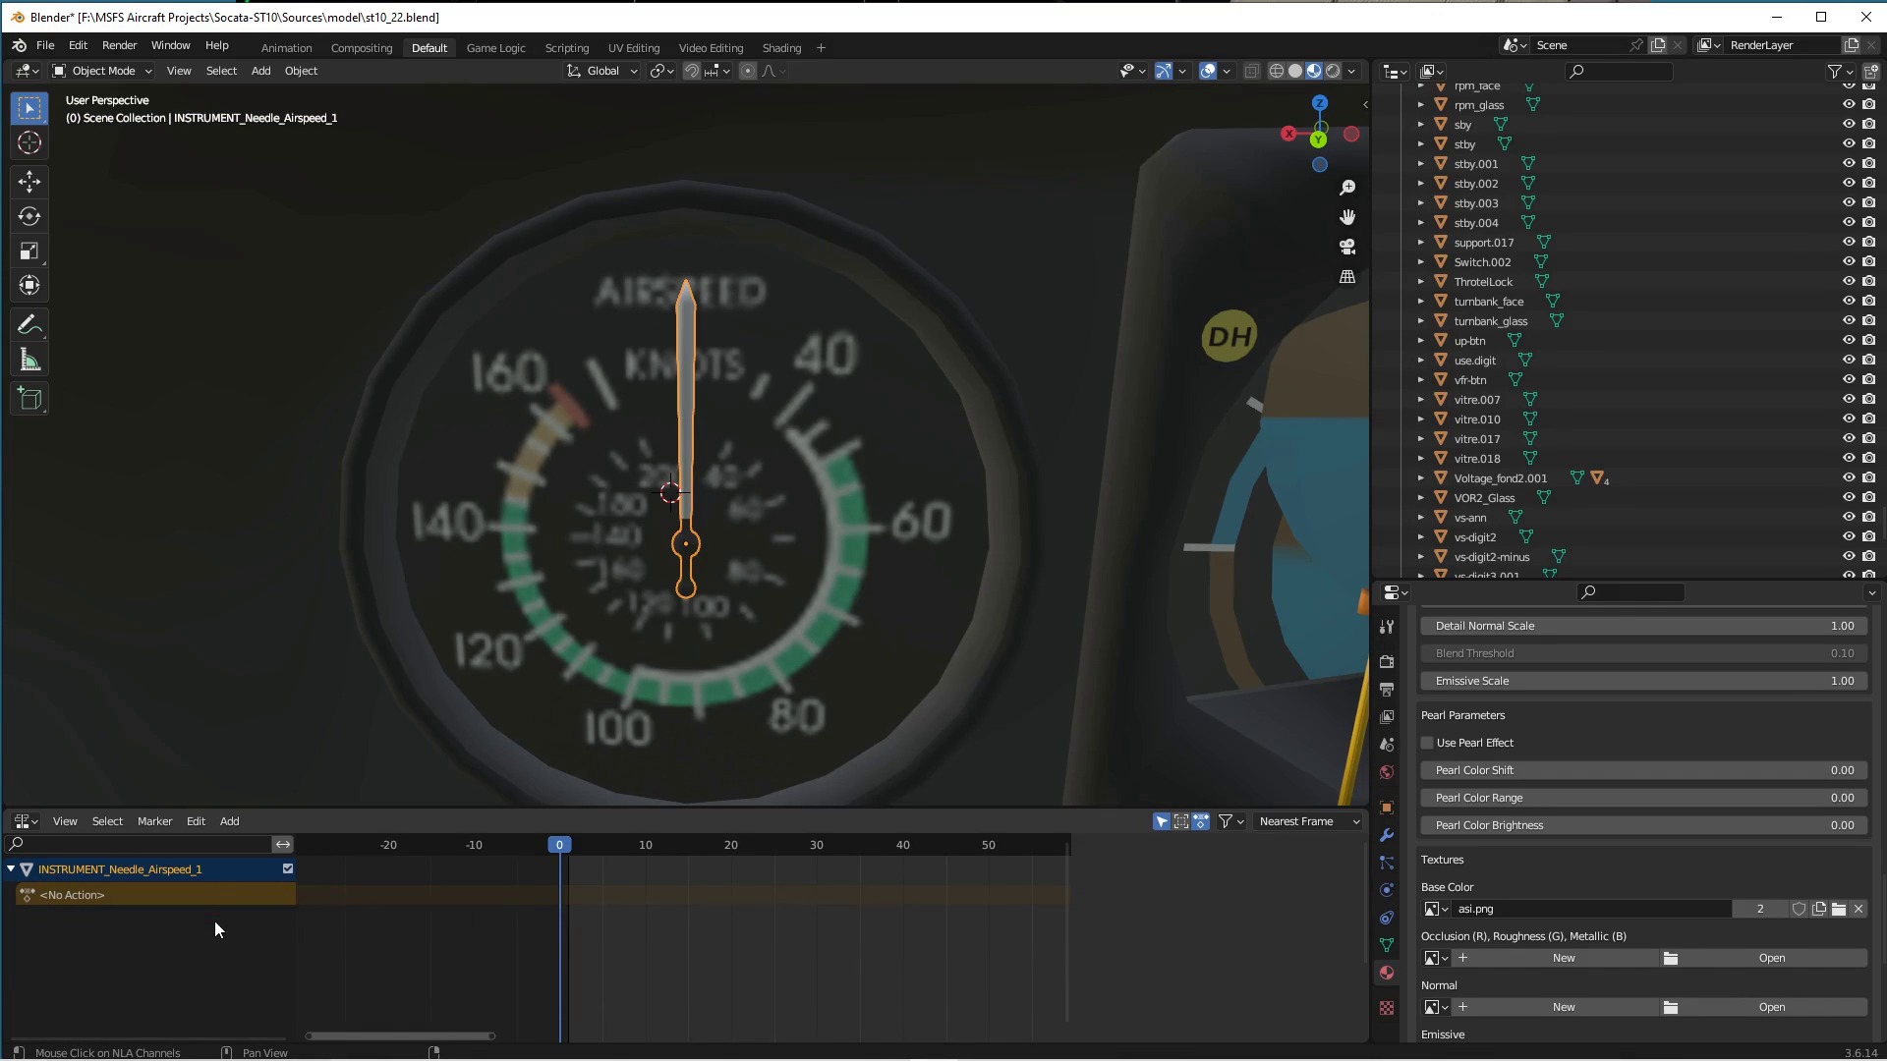
Remove the needle's empty animation data and insert a new Rotation keyframe at frame 0.
click(194, 821)
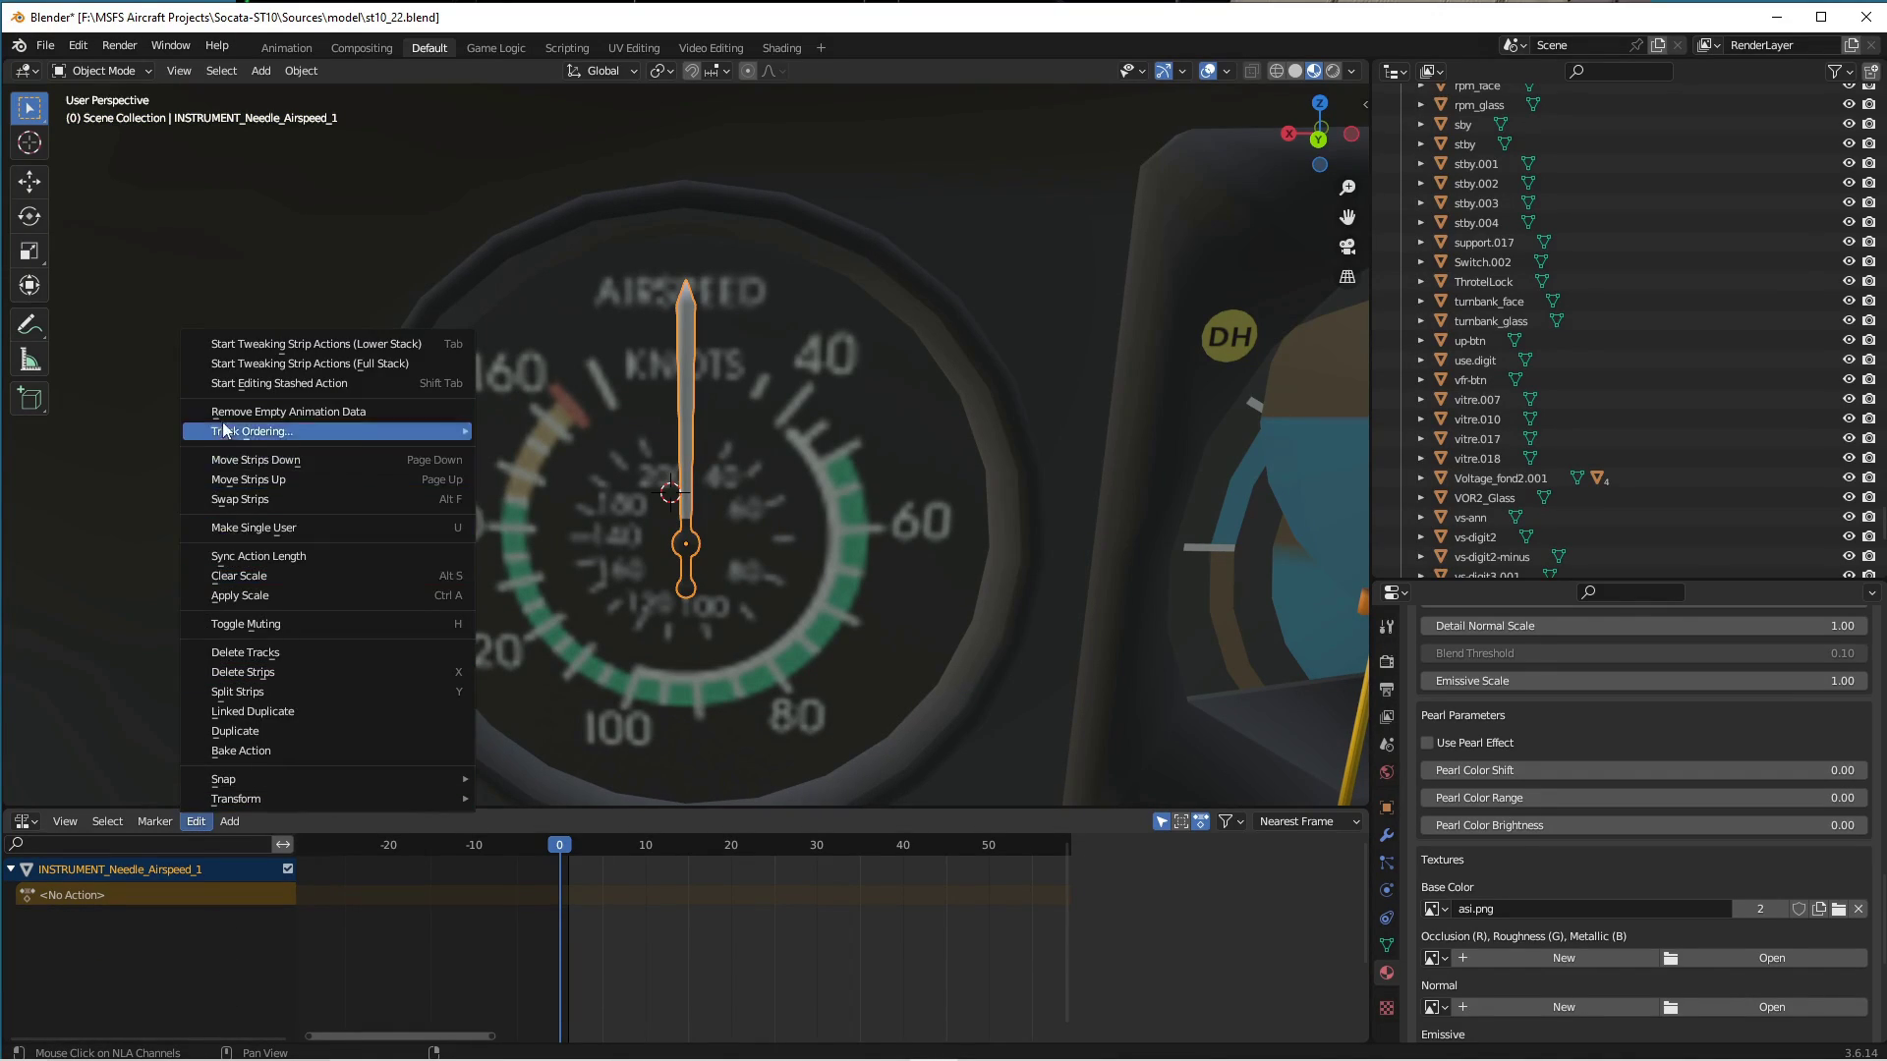
click(252, 411)
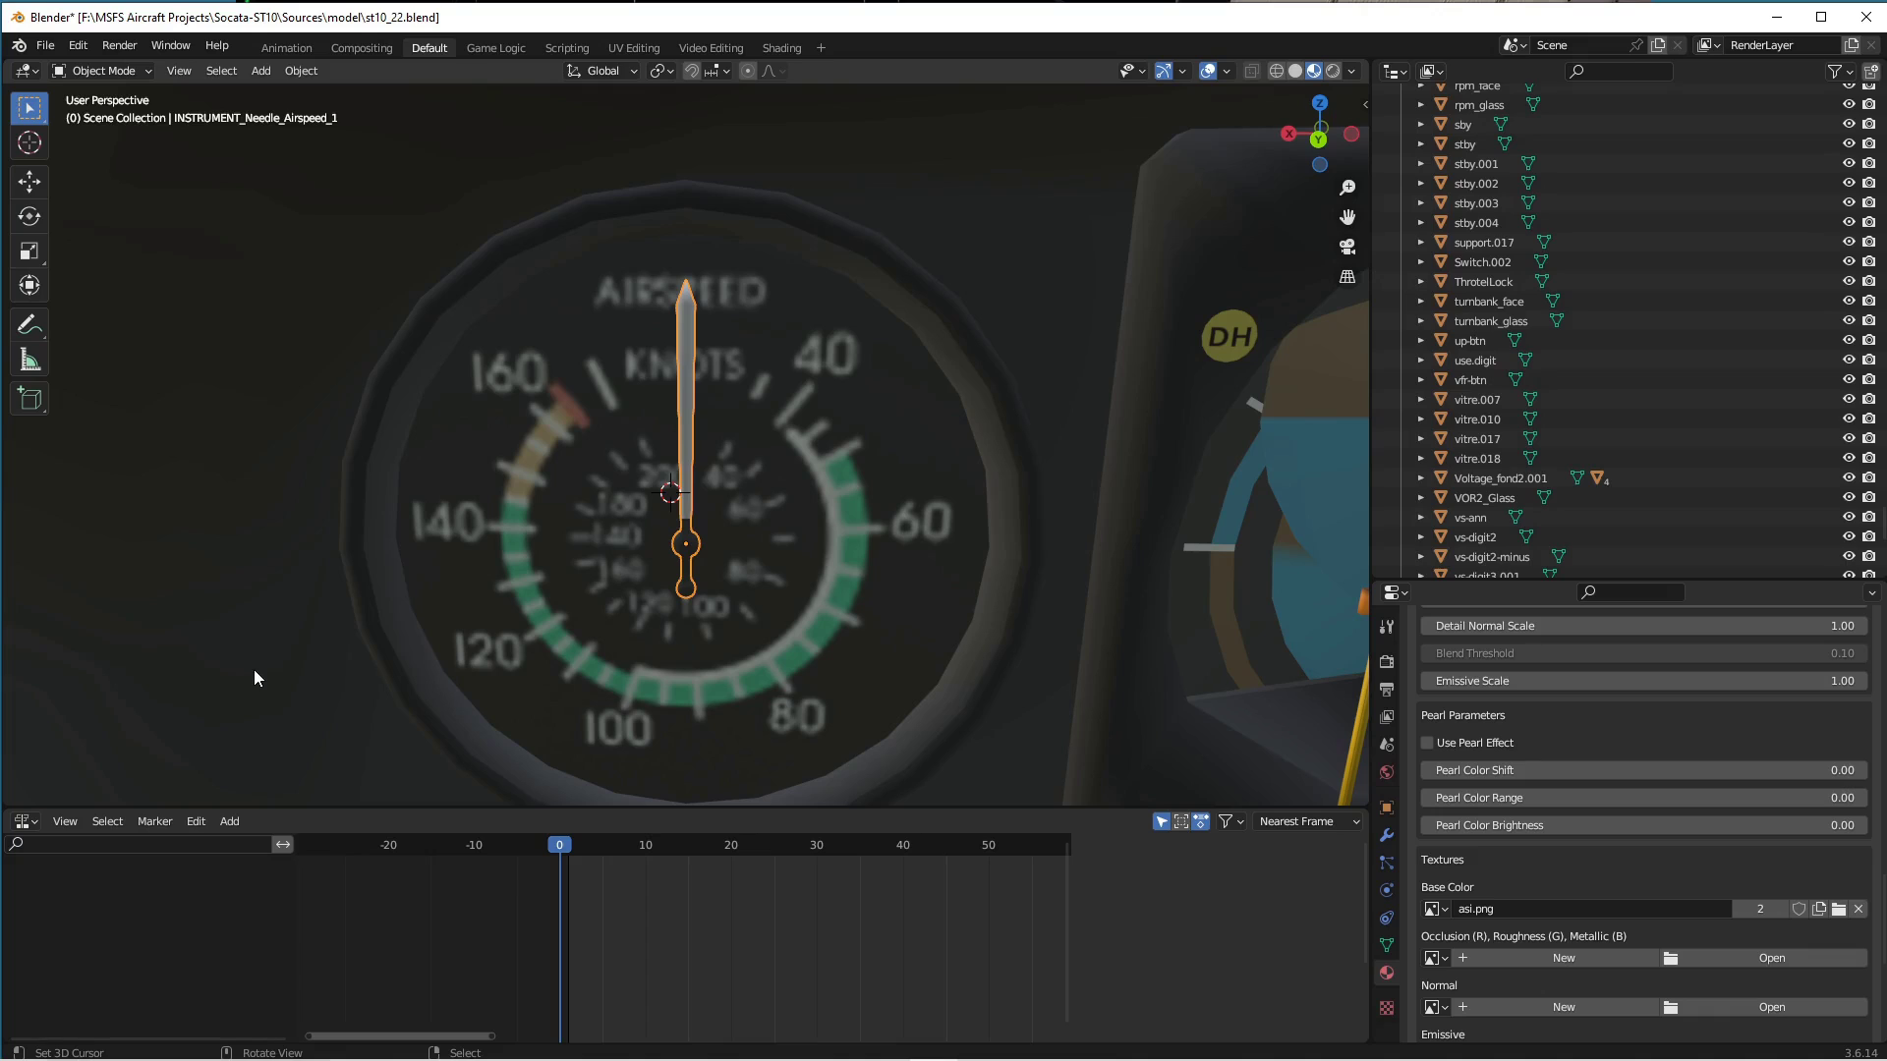
key(i)
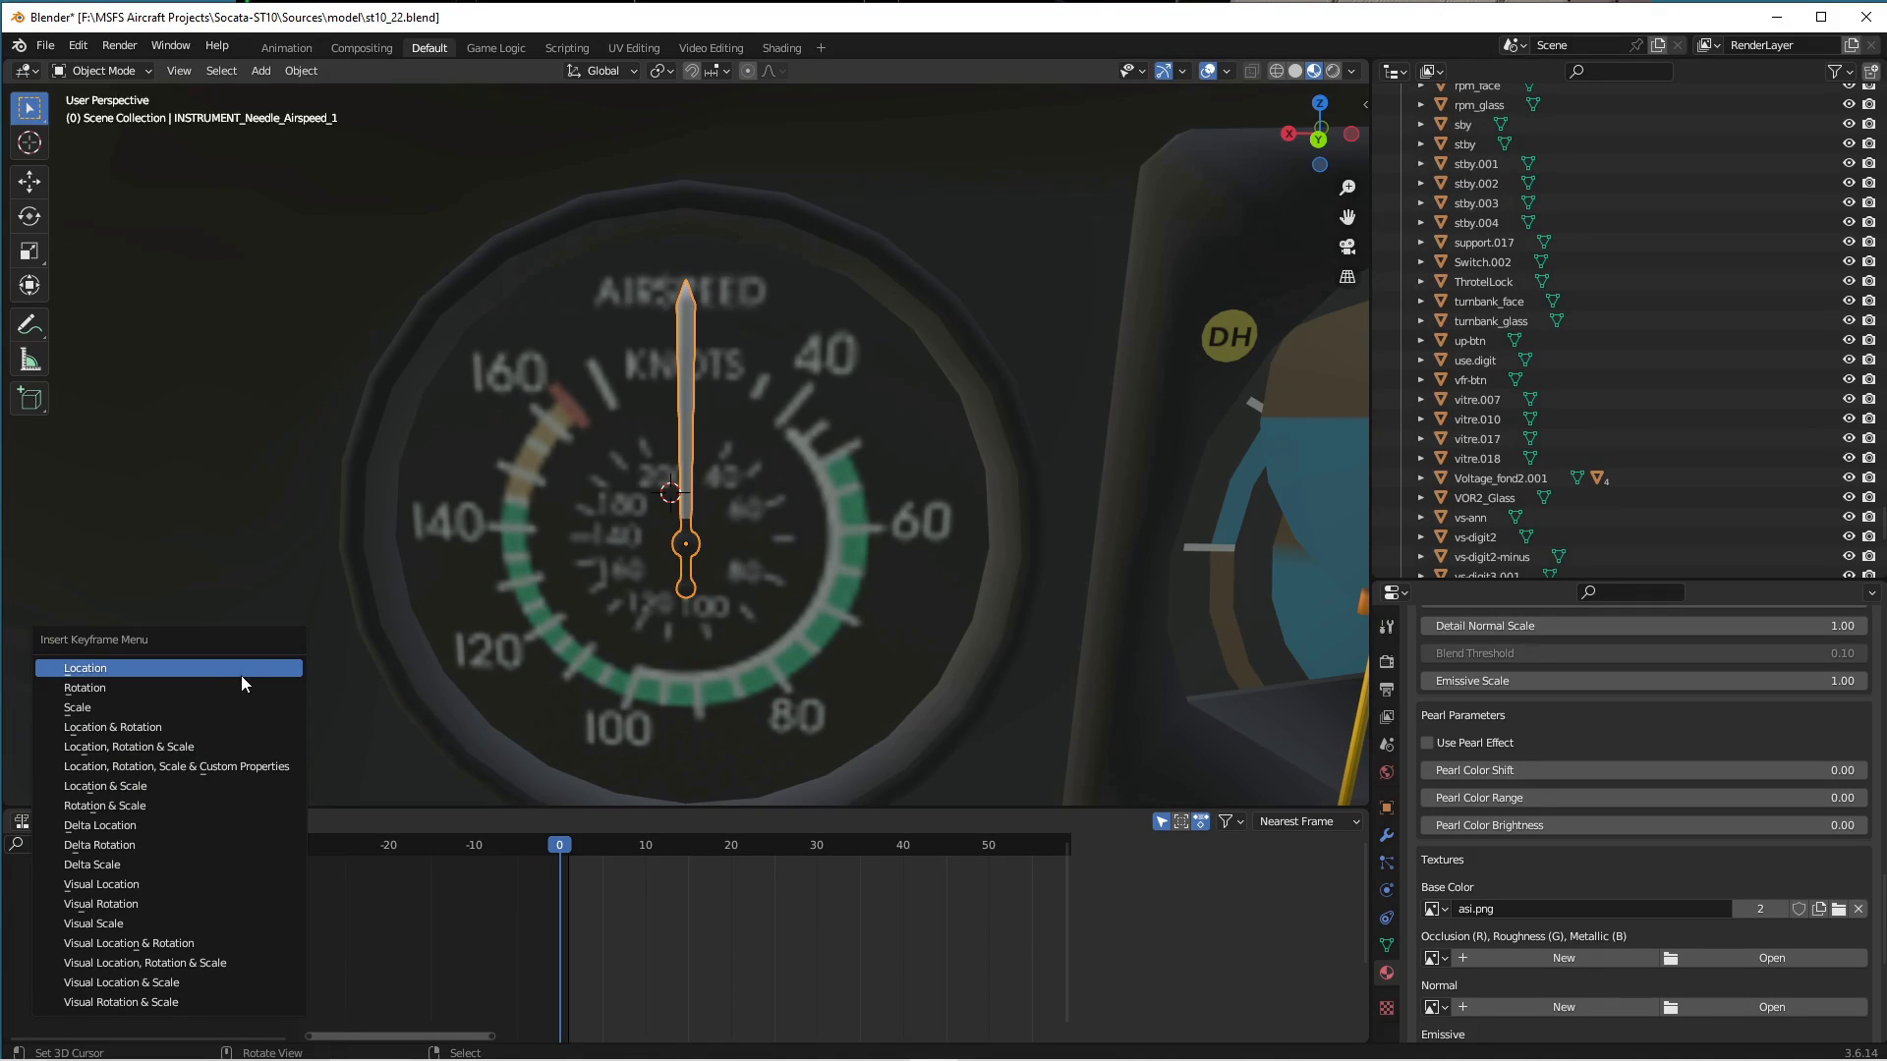
click(240, 685)
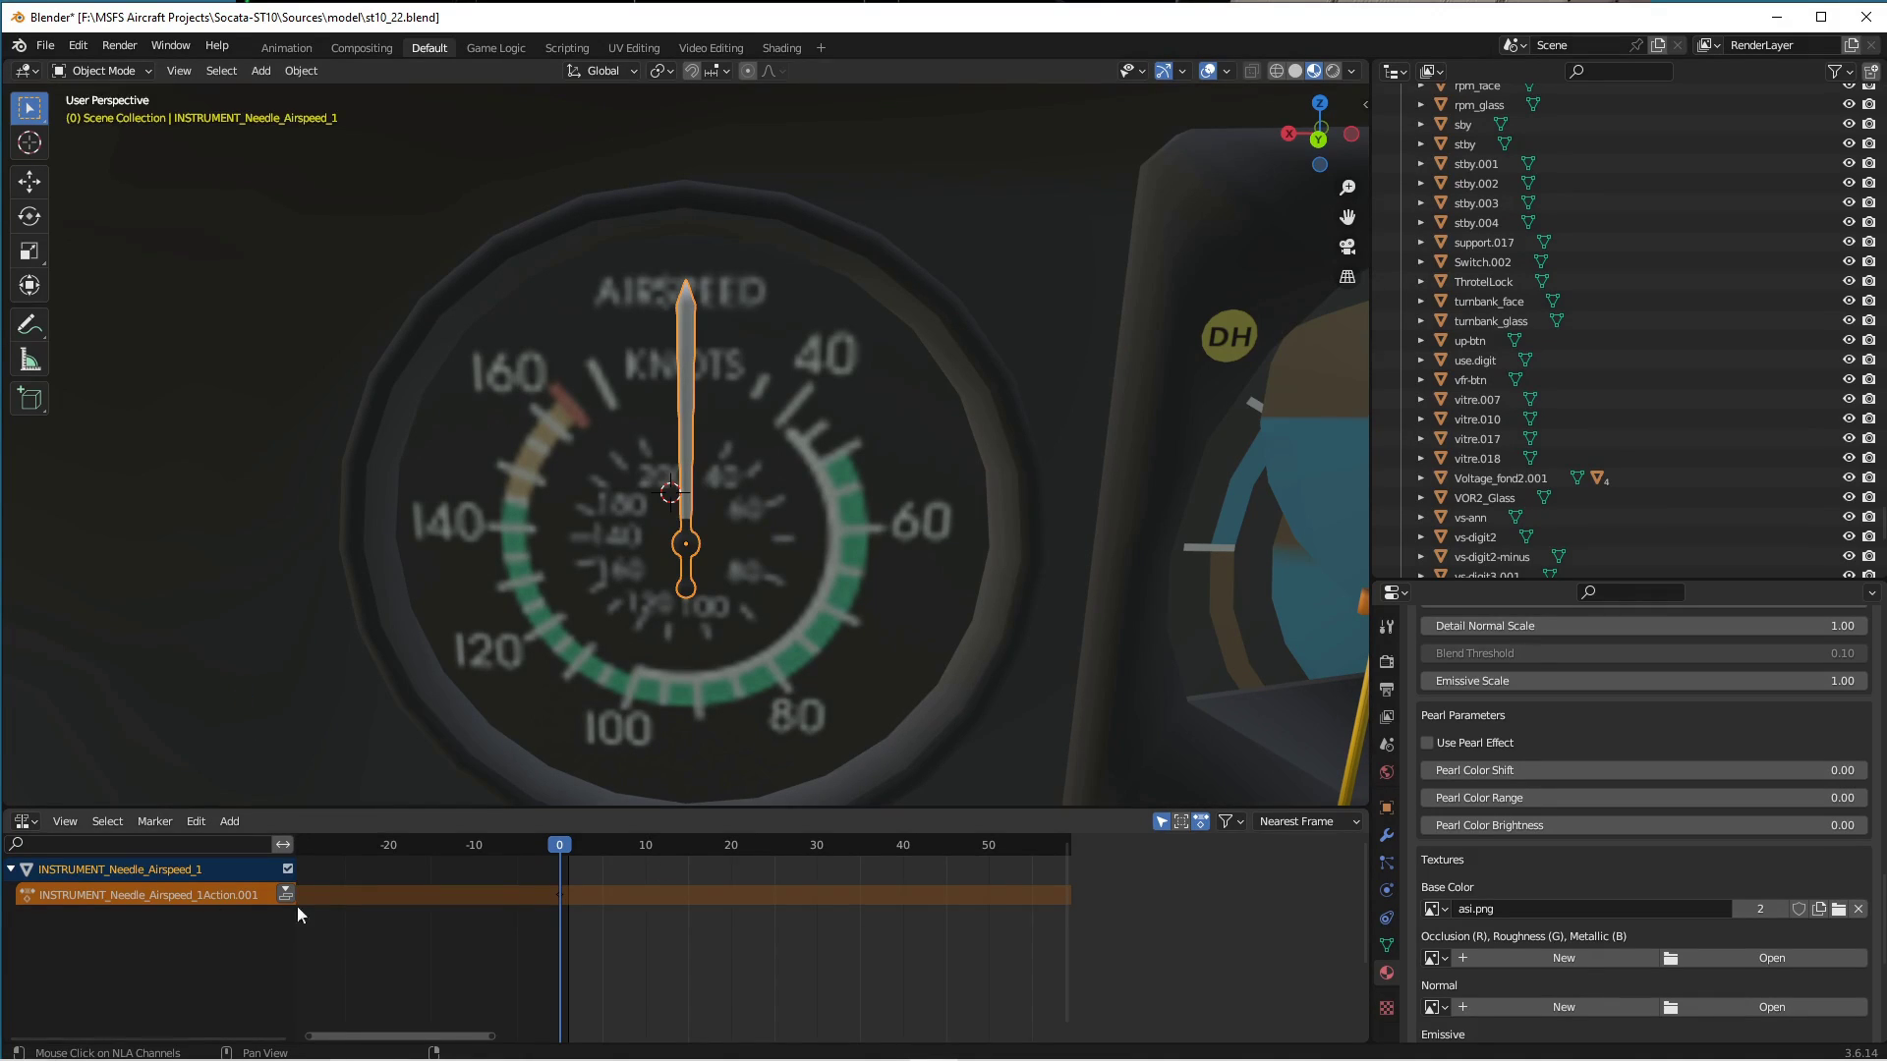
Clean up the file's unused data-blocks, followed by the recursive unused data-blocks.
click(45, 46)
mouse_move(103, 380)
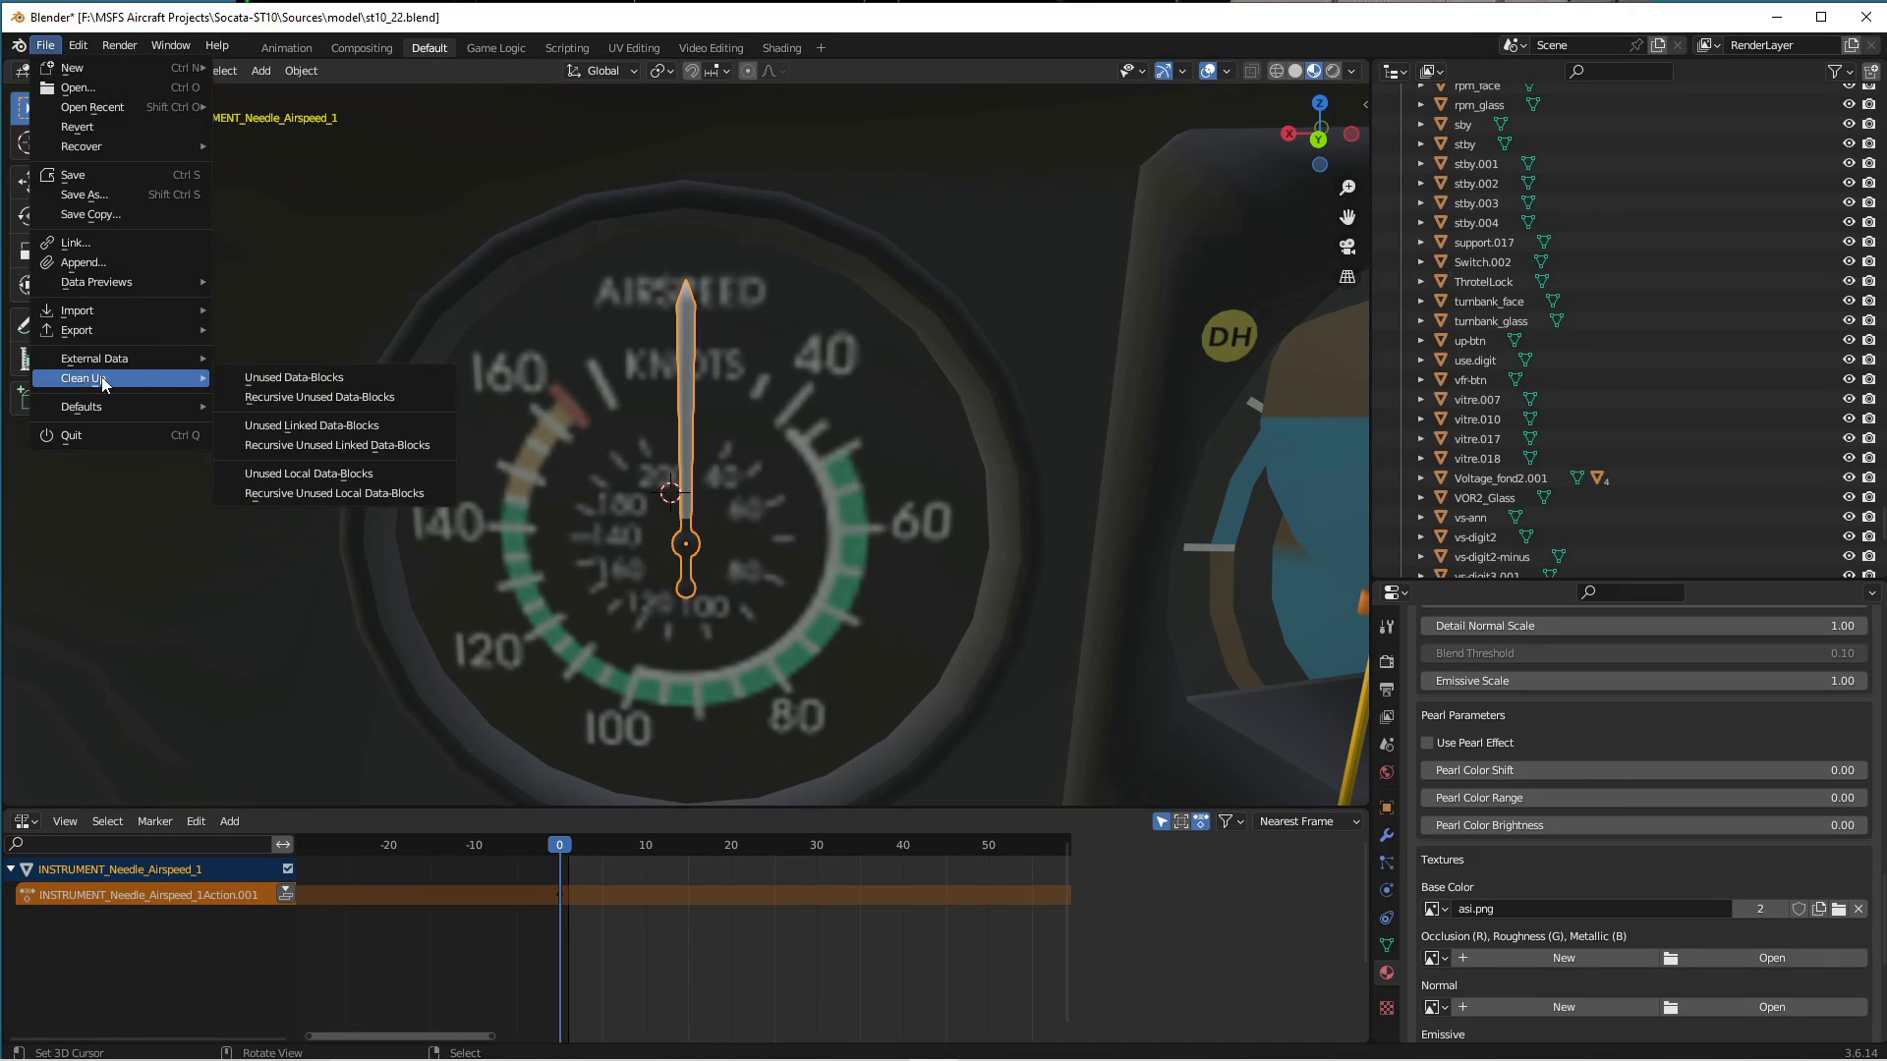
click(270, 377)
click(270, 382)
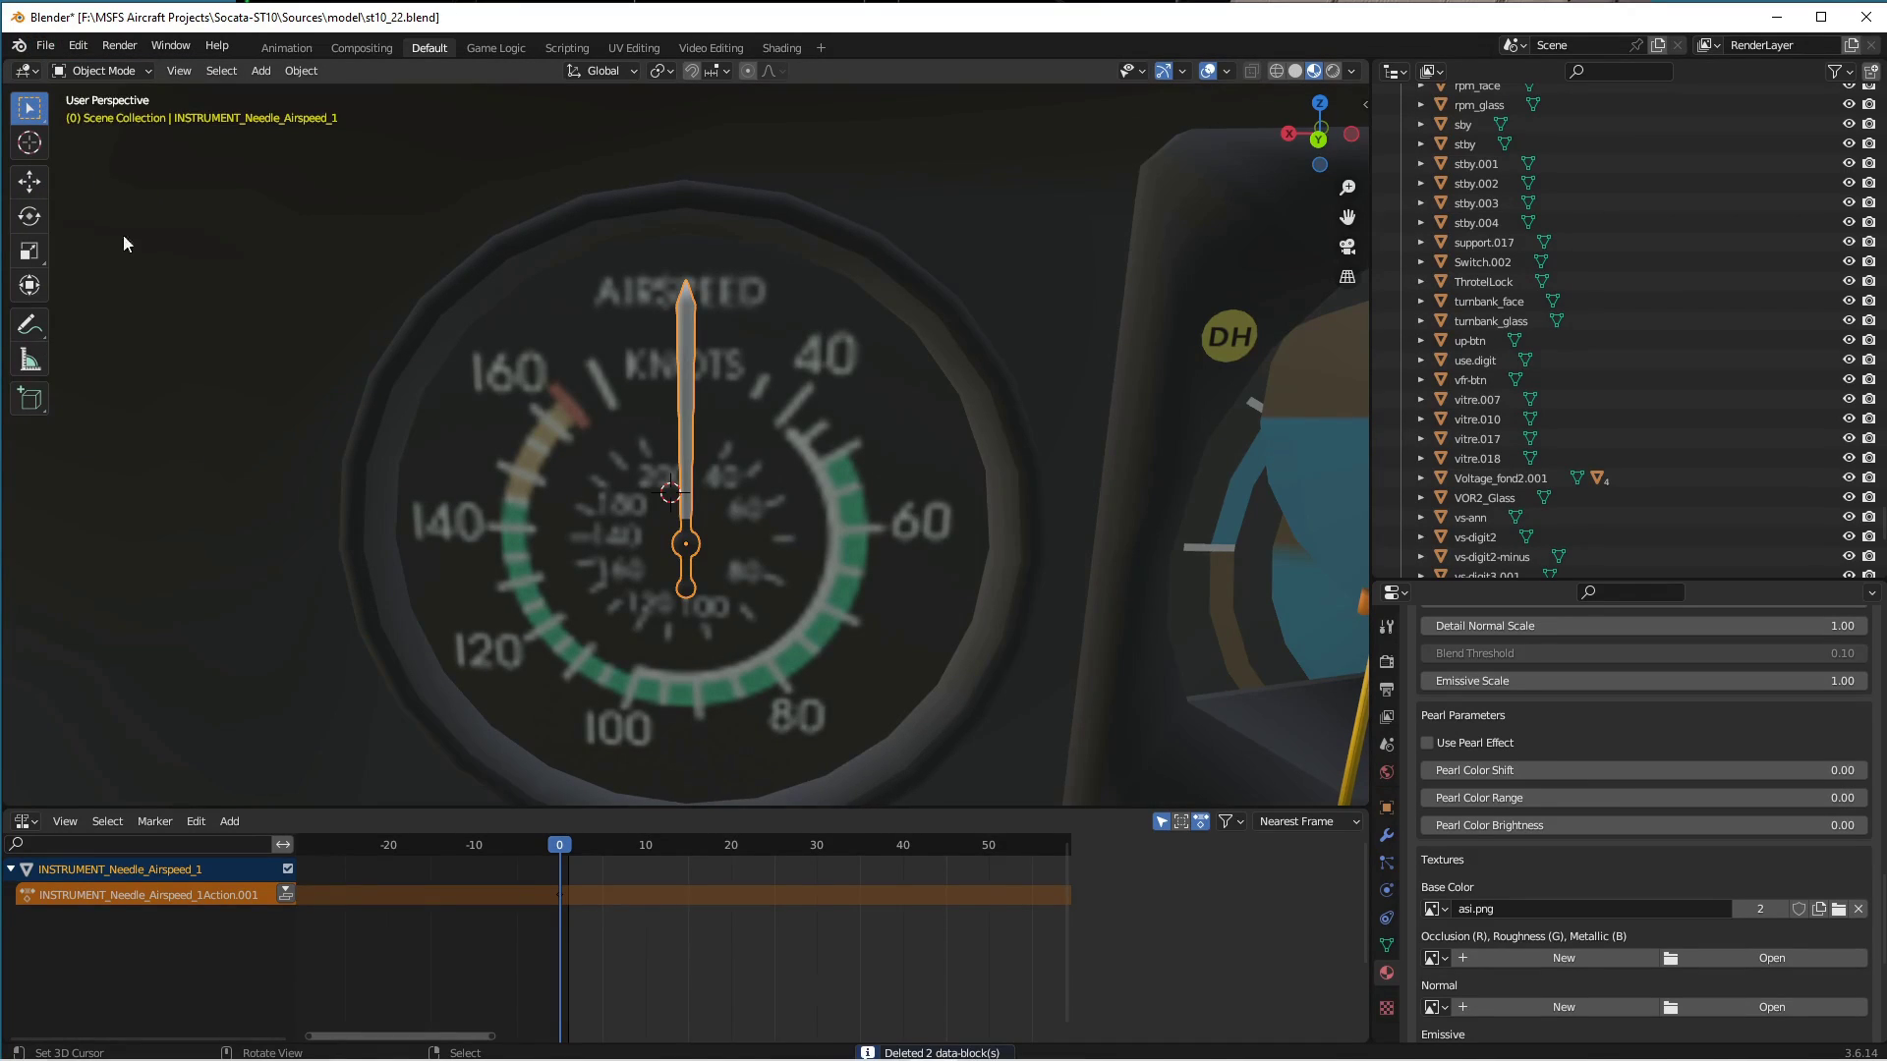
click(45, 46)
mouse_move(116, 375)
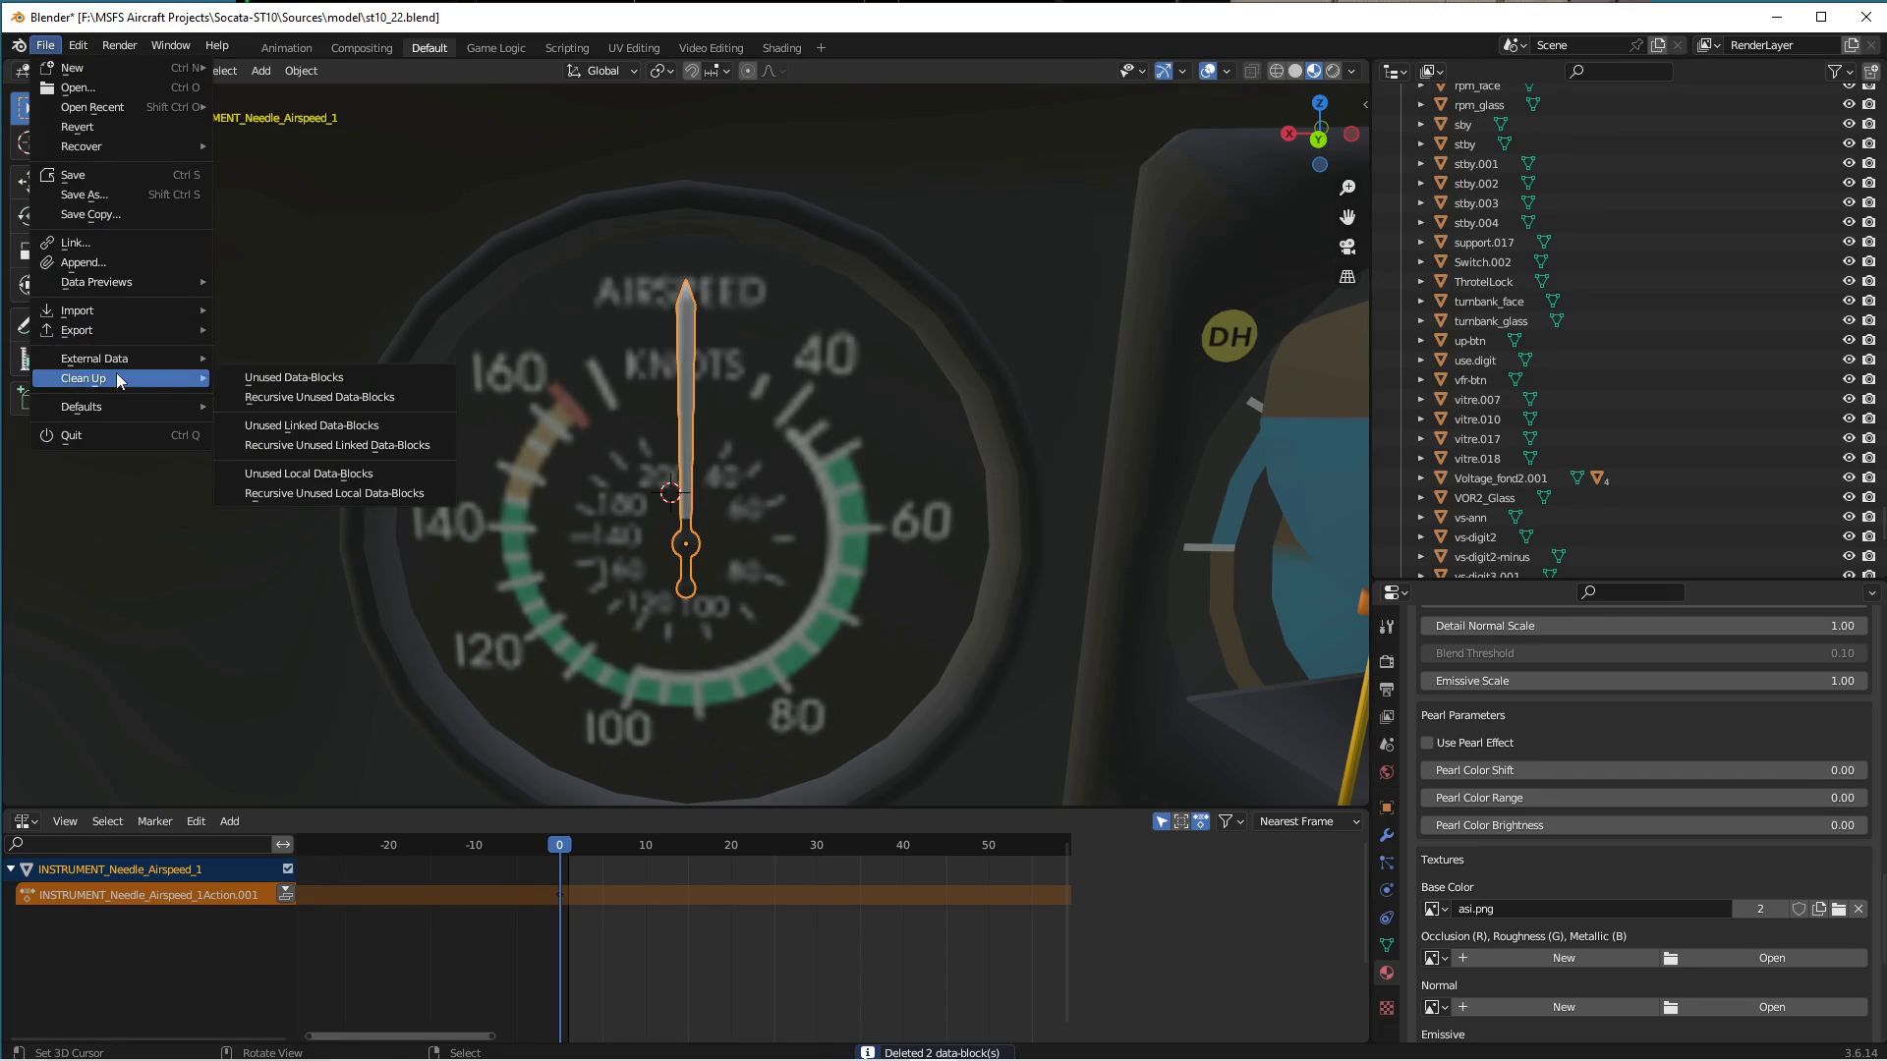
click(291, 397)
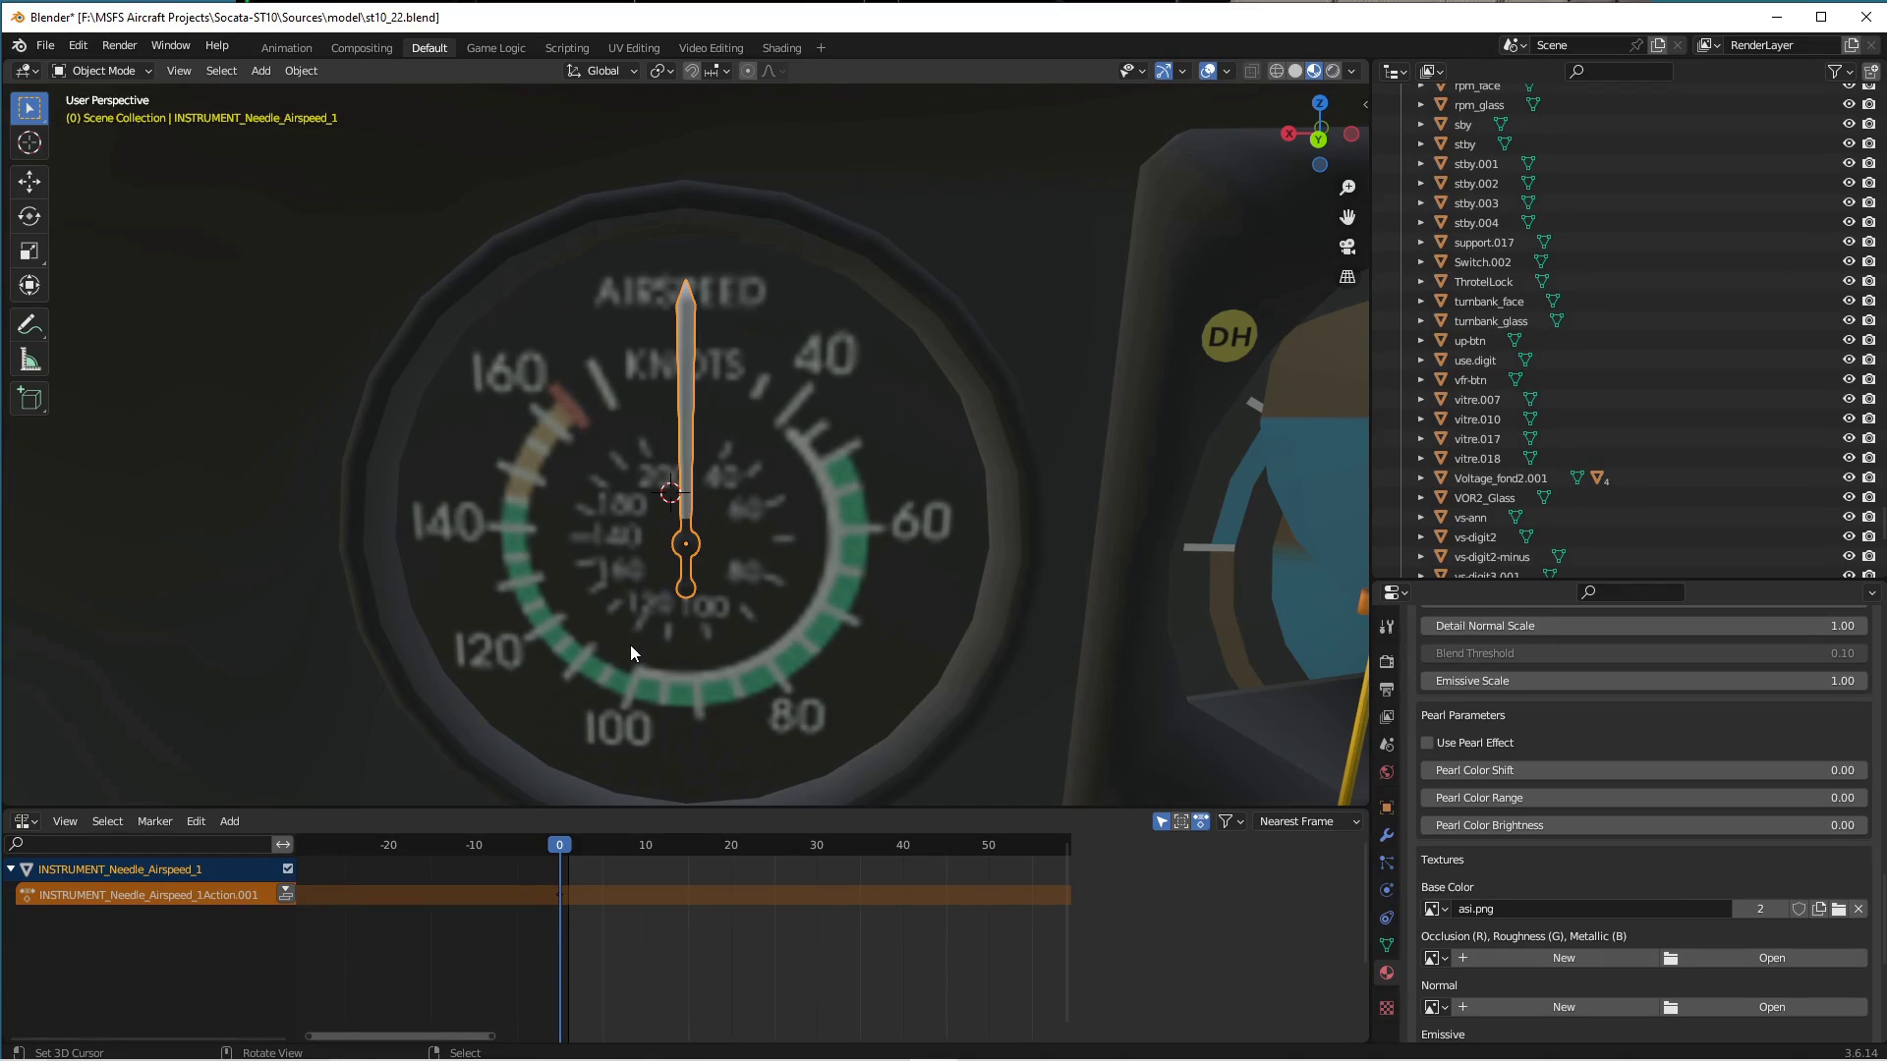
At frame 1, rotate the airspeed needle about -7° around the global Y axis and insert a rotation keyframe.
key(Right)
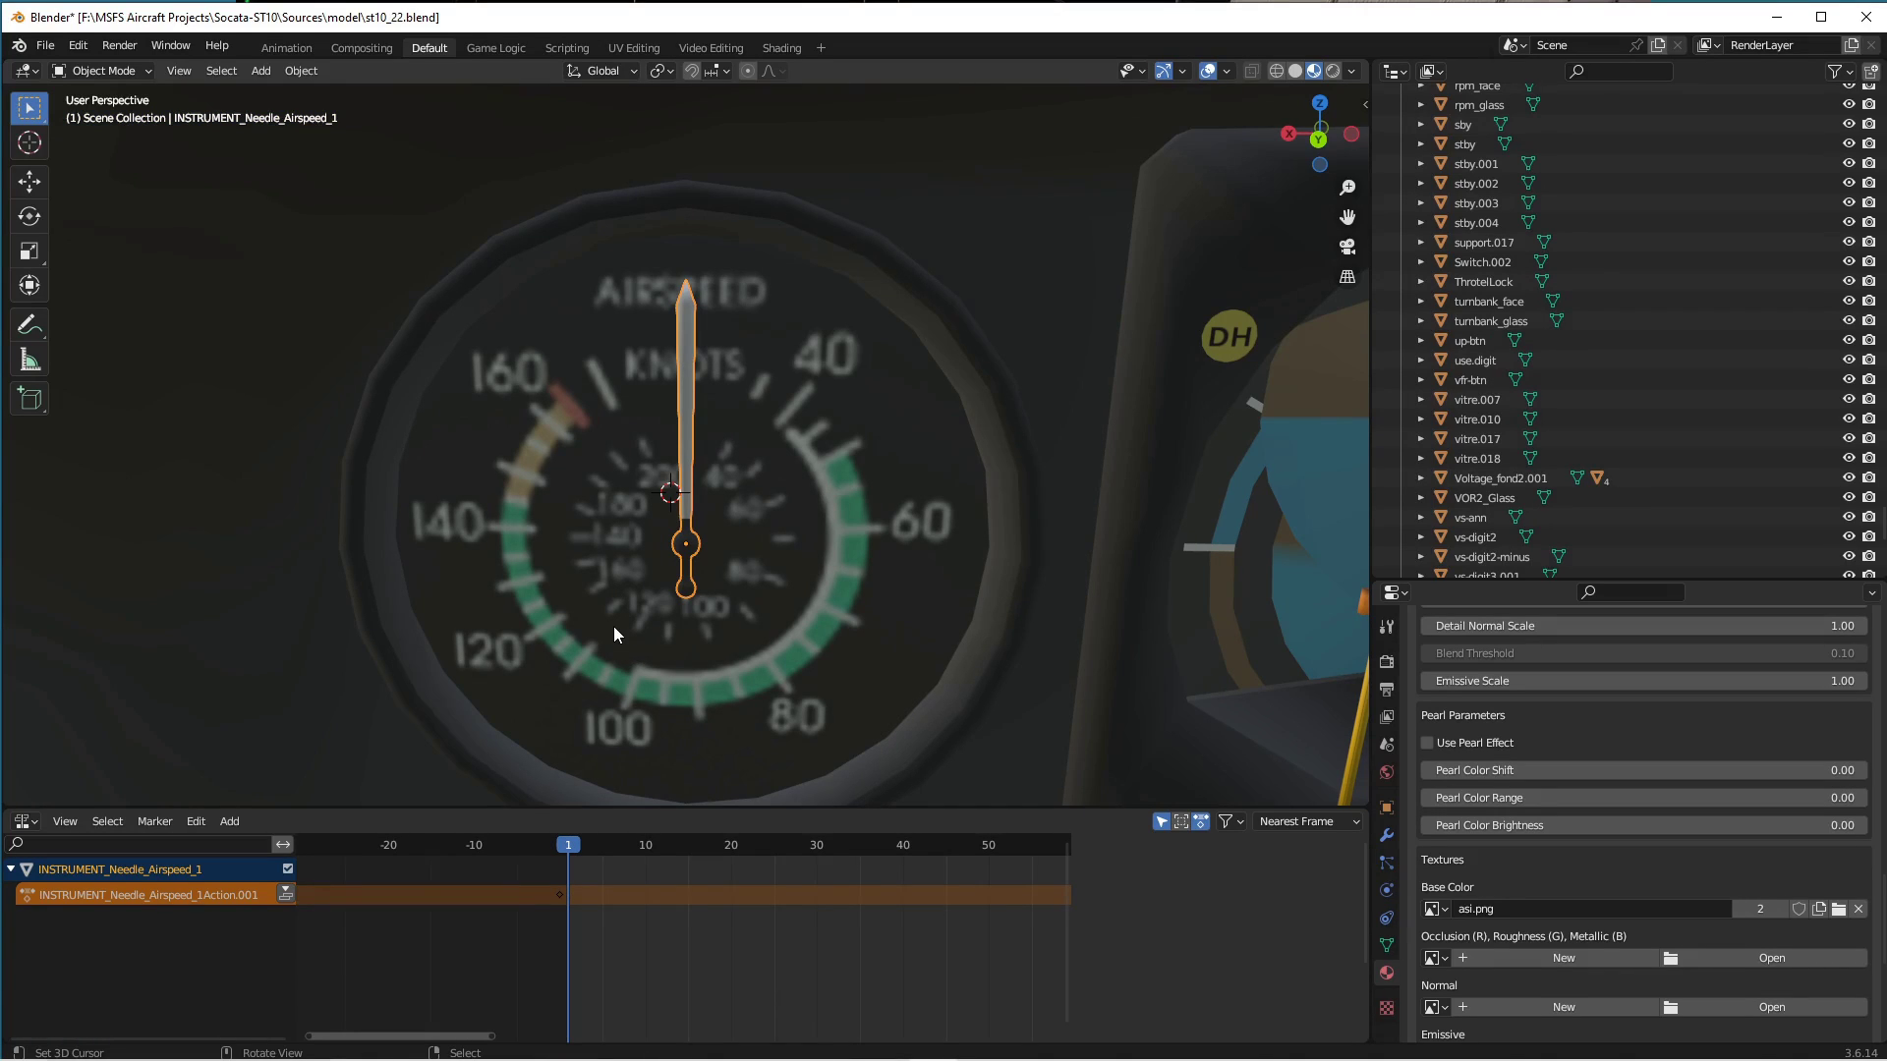
key(r)
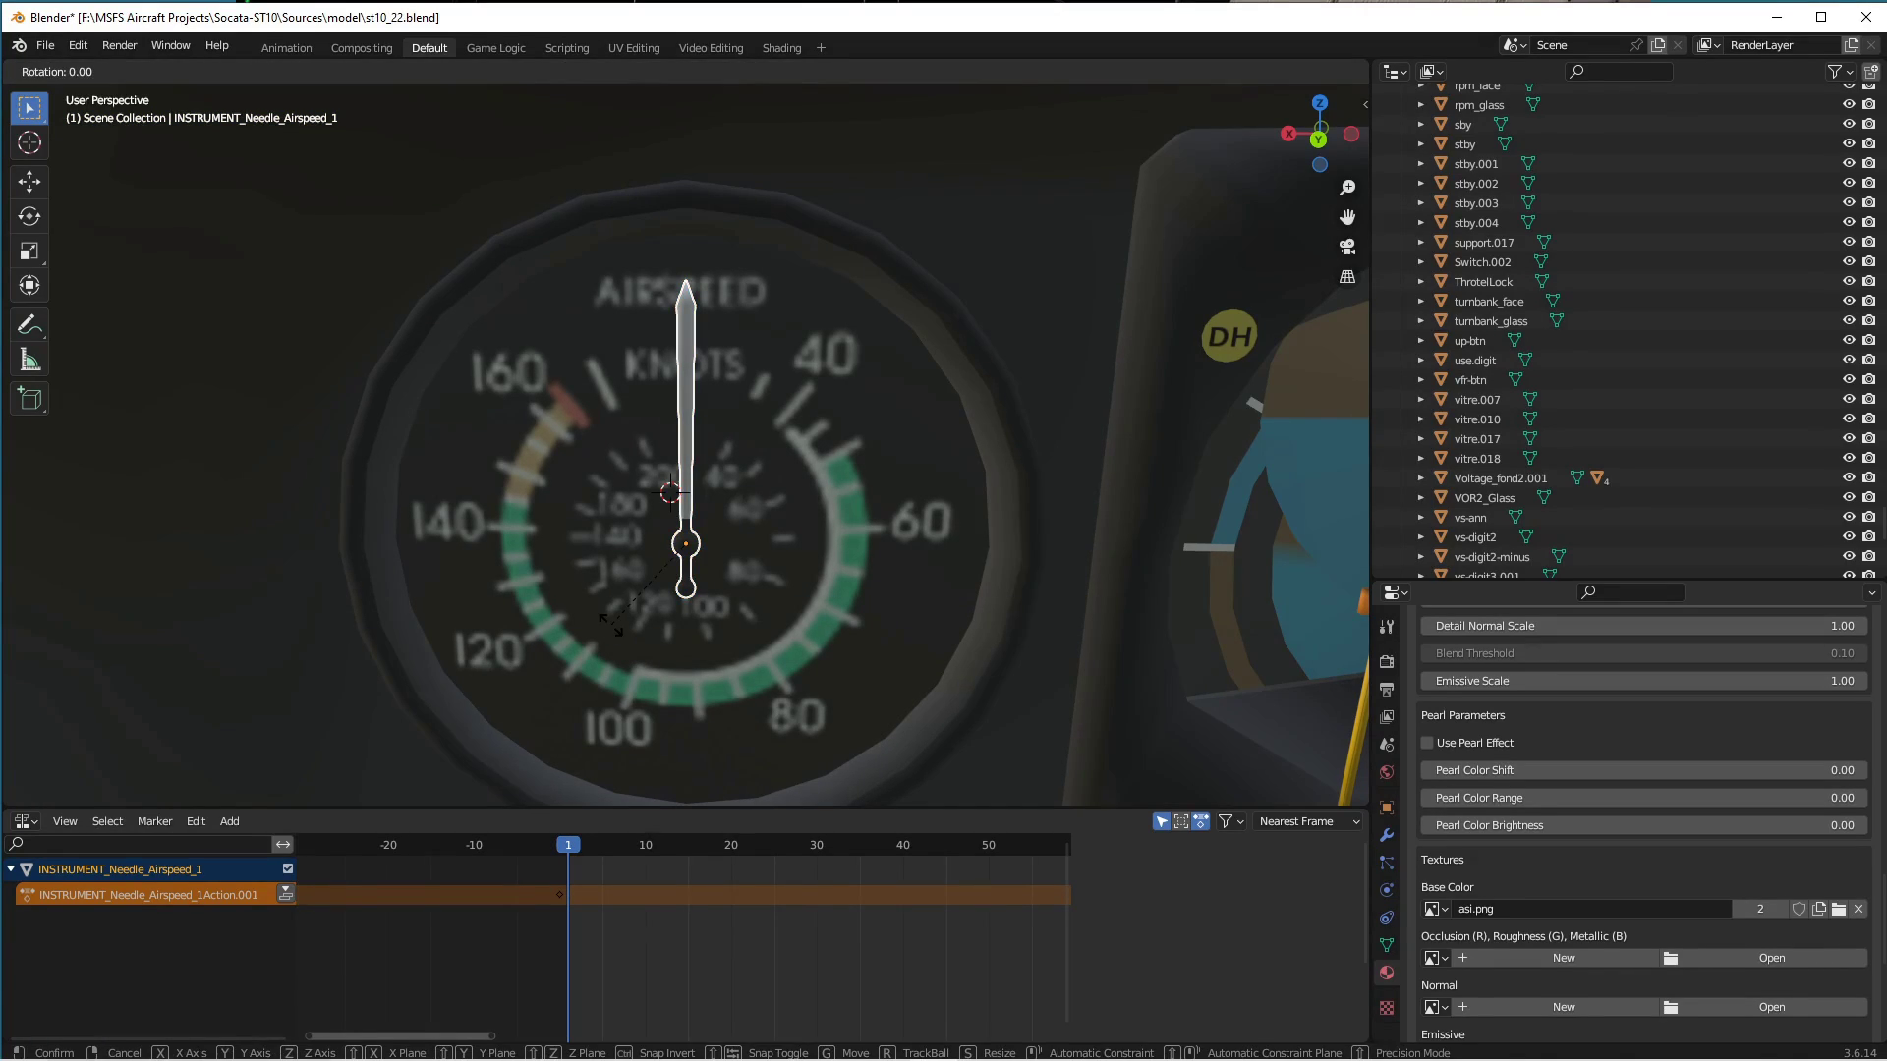
key(y)
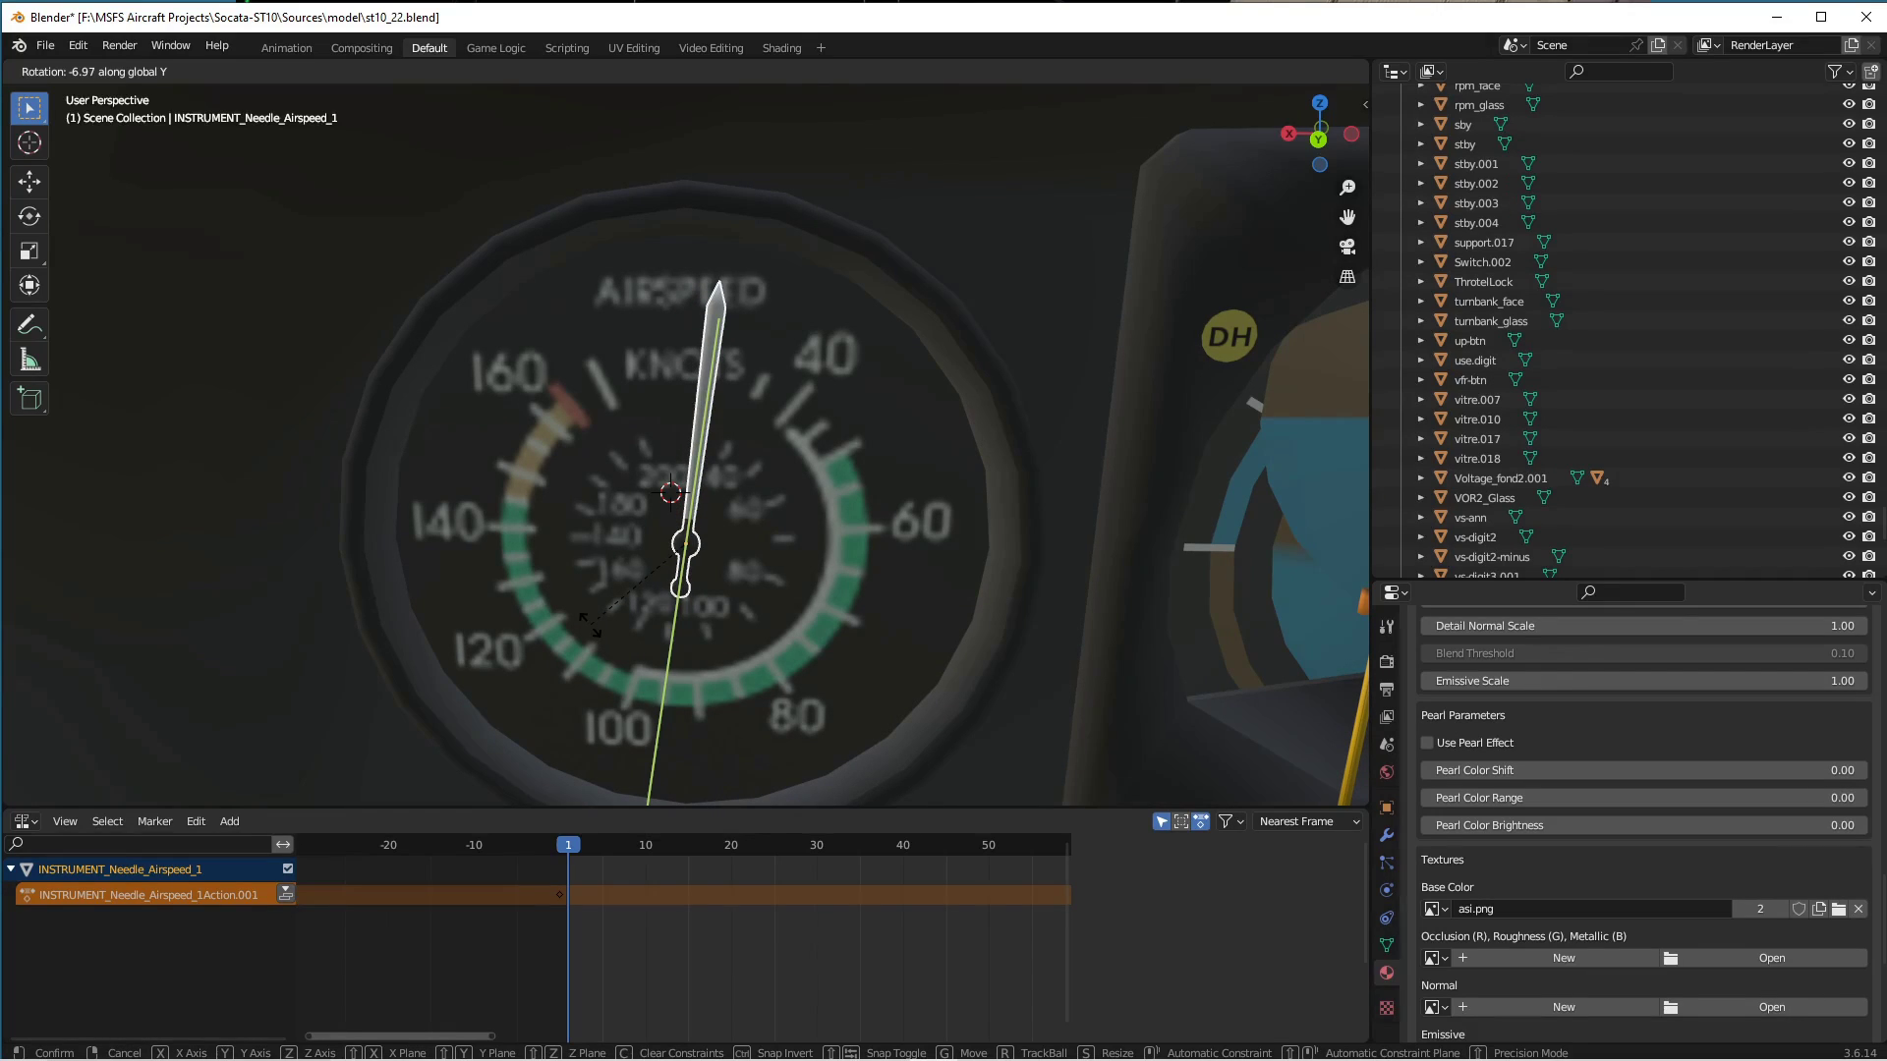
click(590, 624)
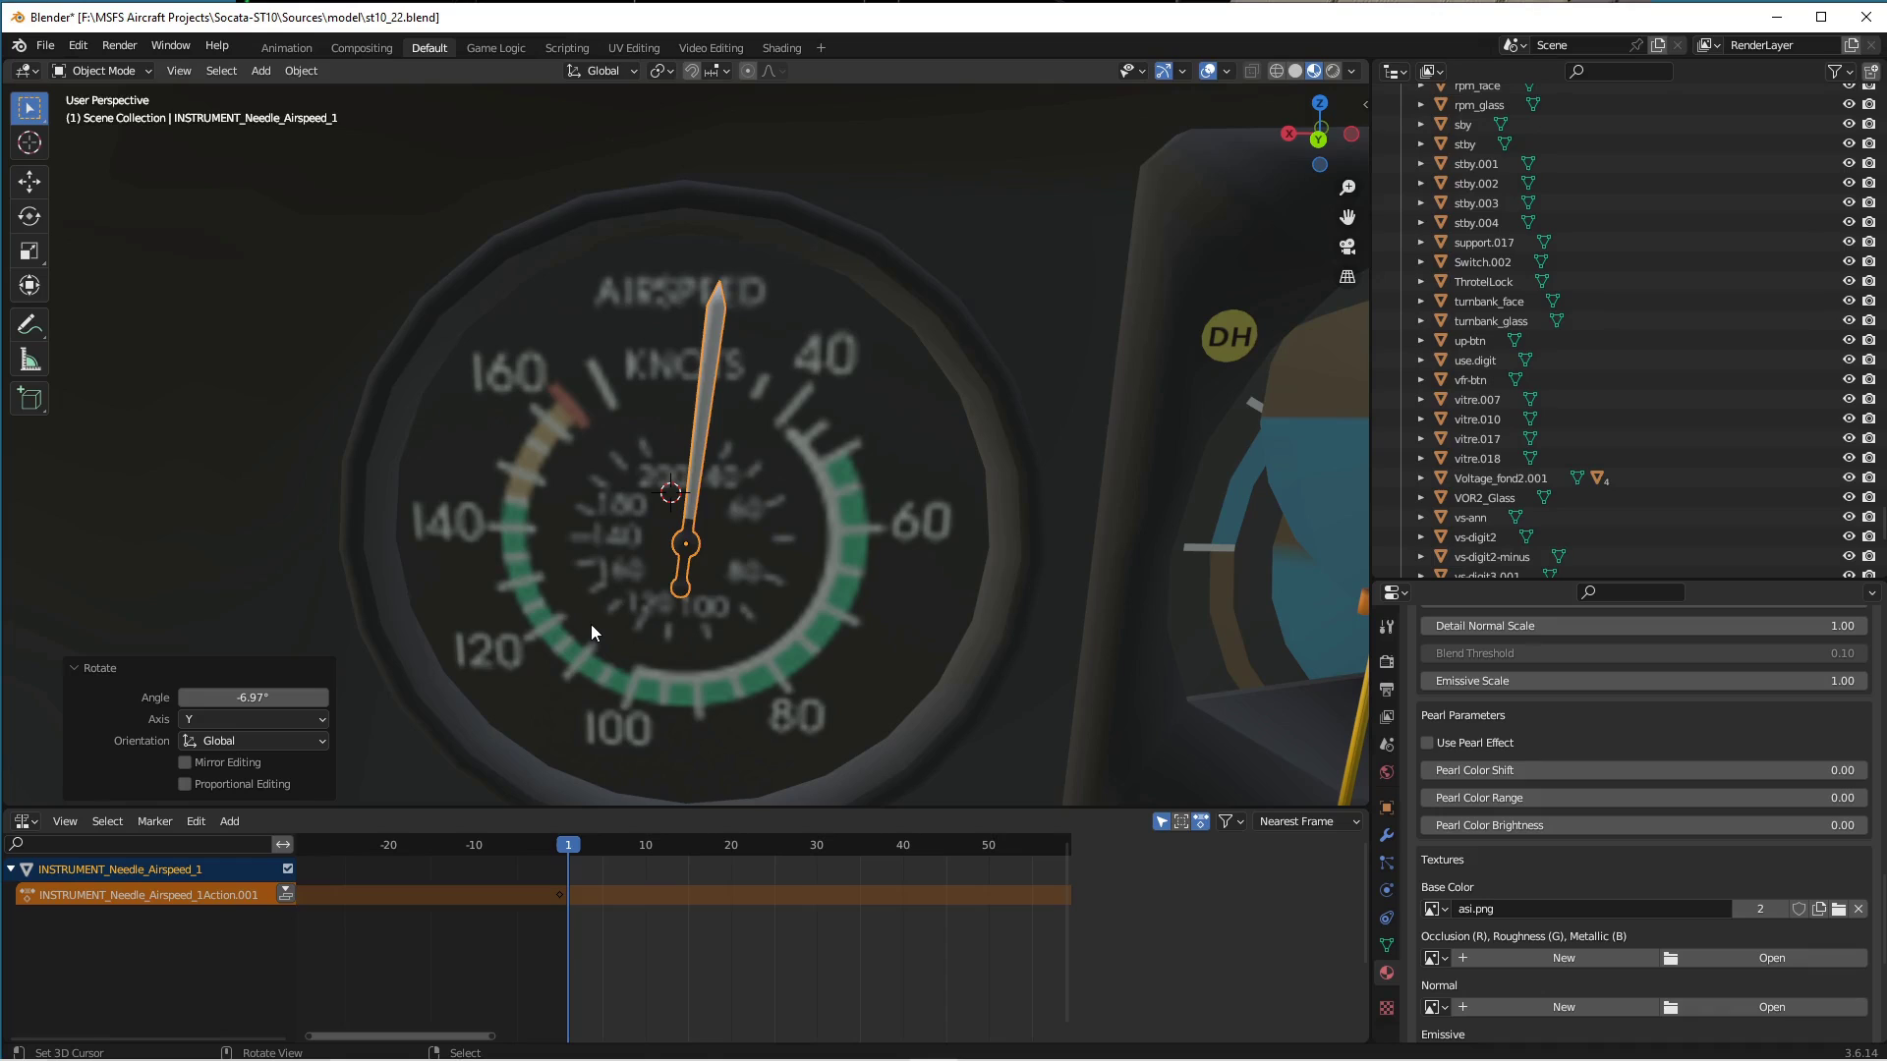
key(i)
click(592, 624)
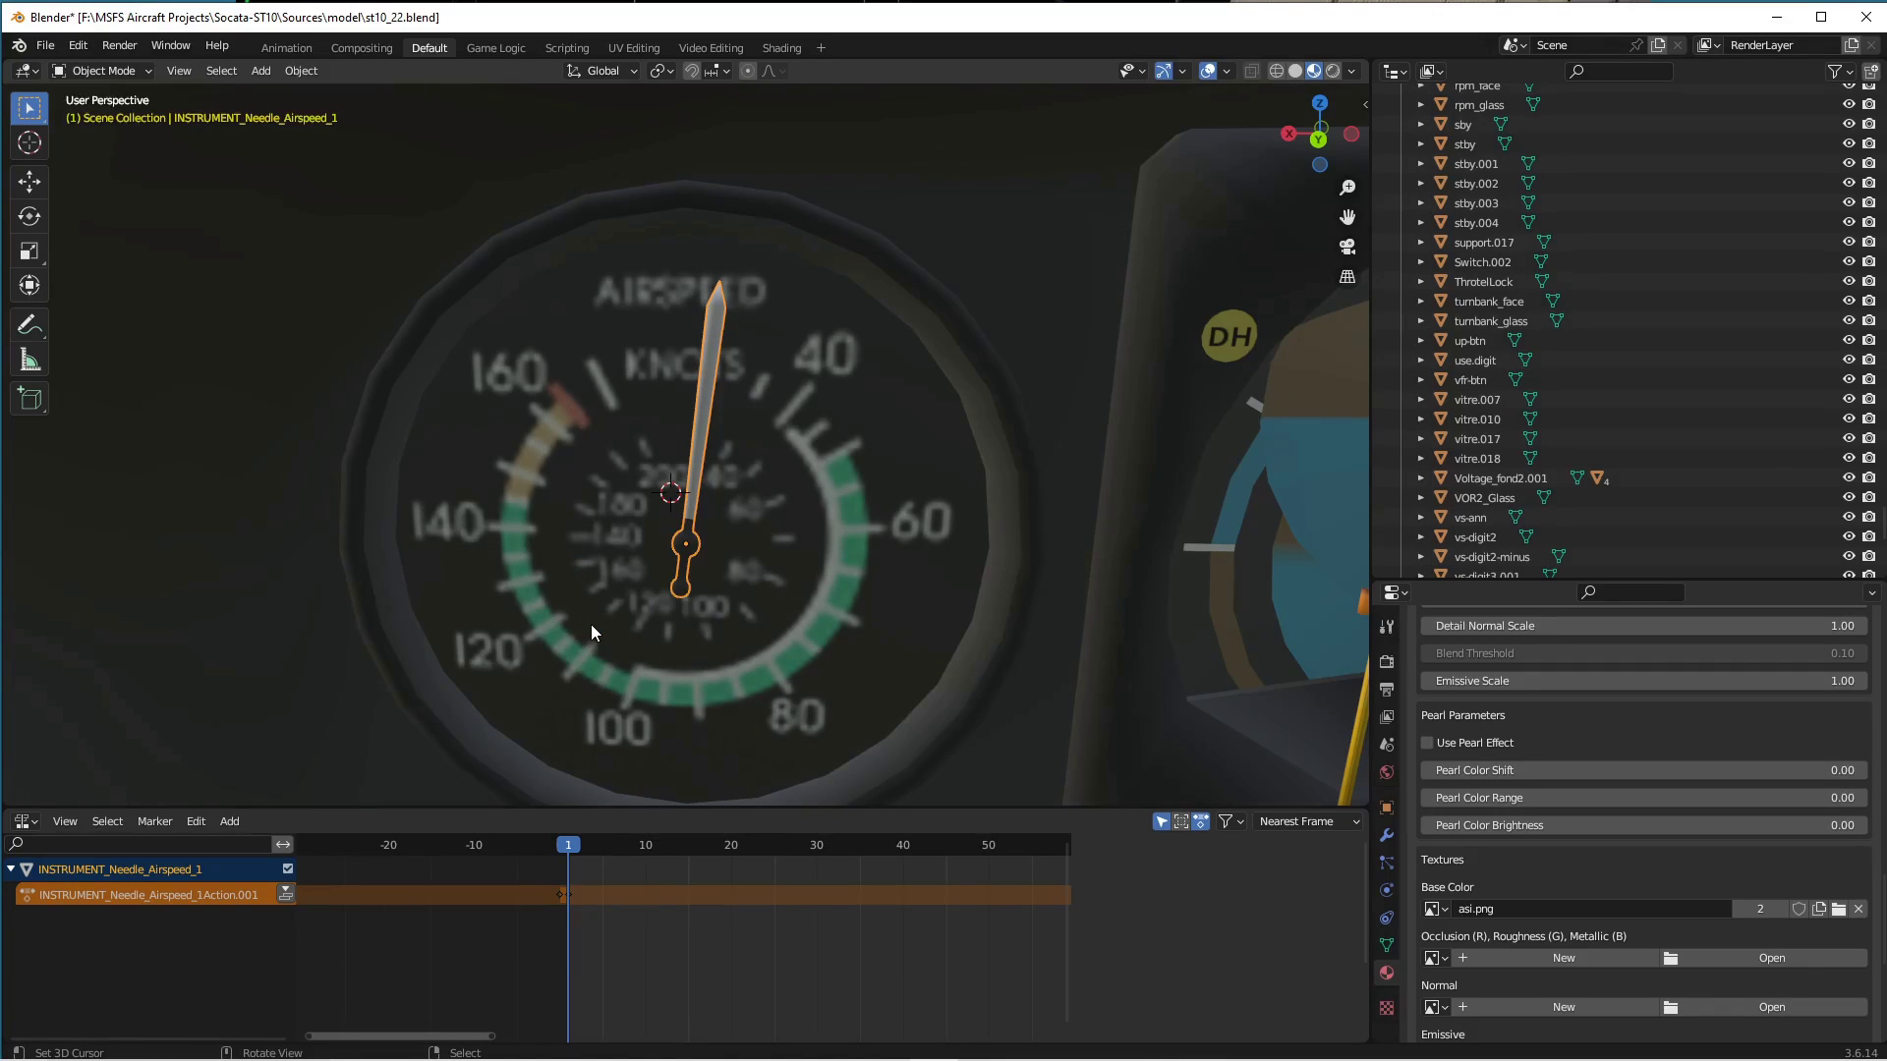
At frame 2, rotate the airspeed needle about a further -6.5° around the global Y axis and insert a rotation keyframe.
key(Right)
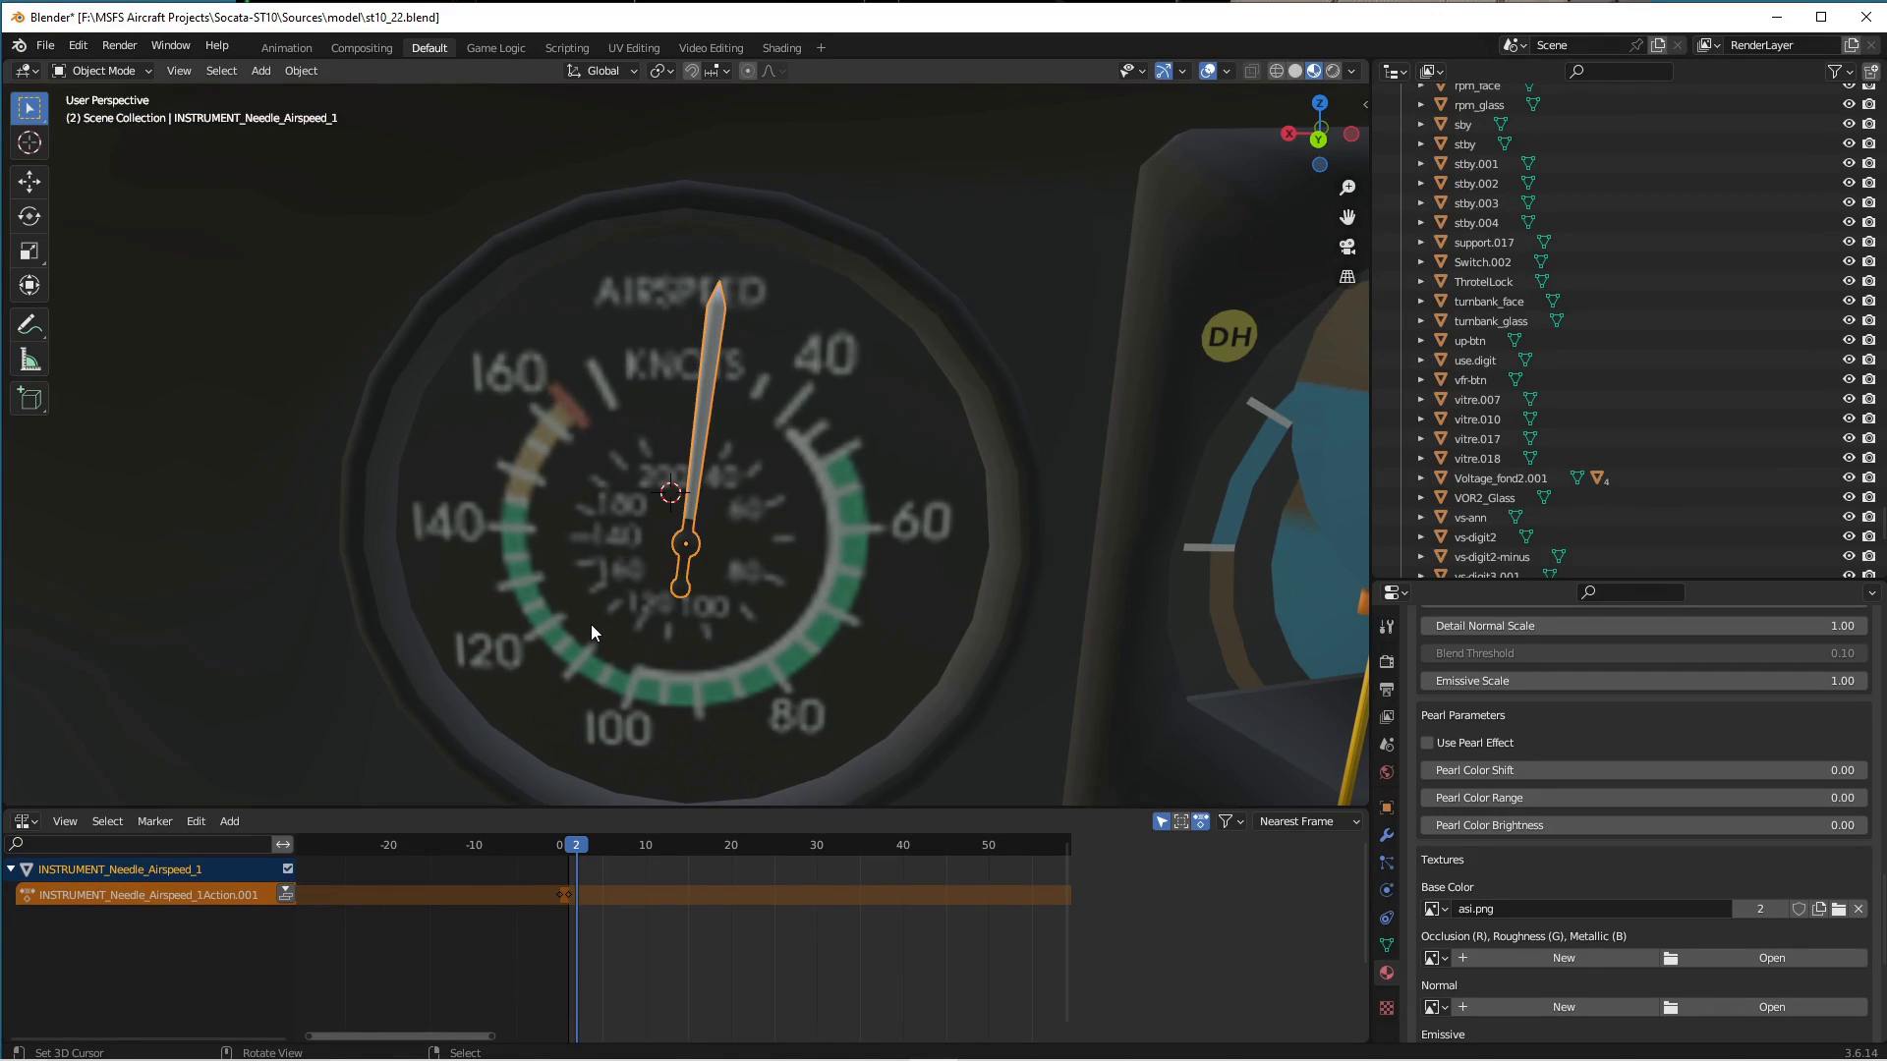
key(r)
key(y)
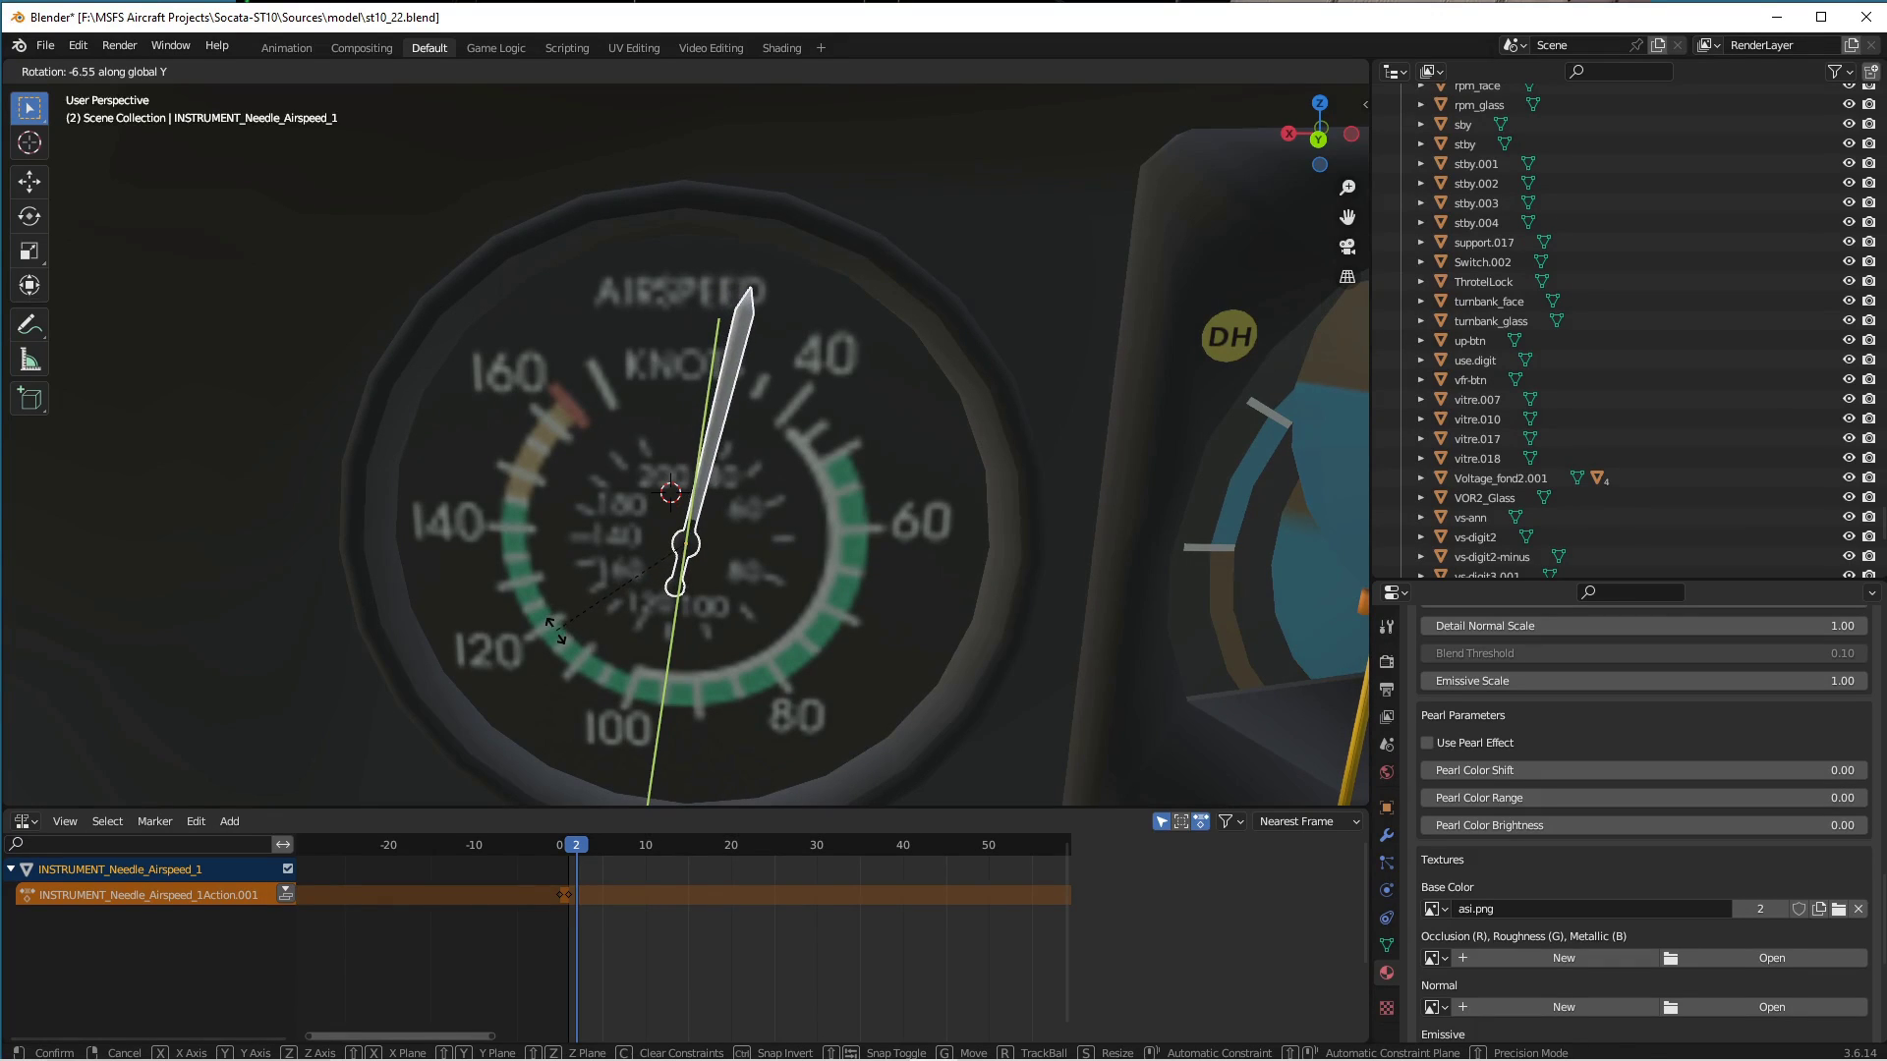
click(557, 630)
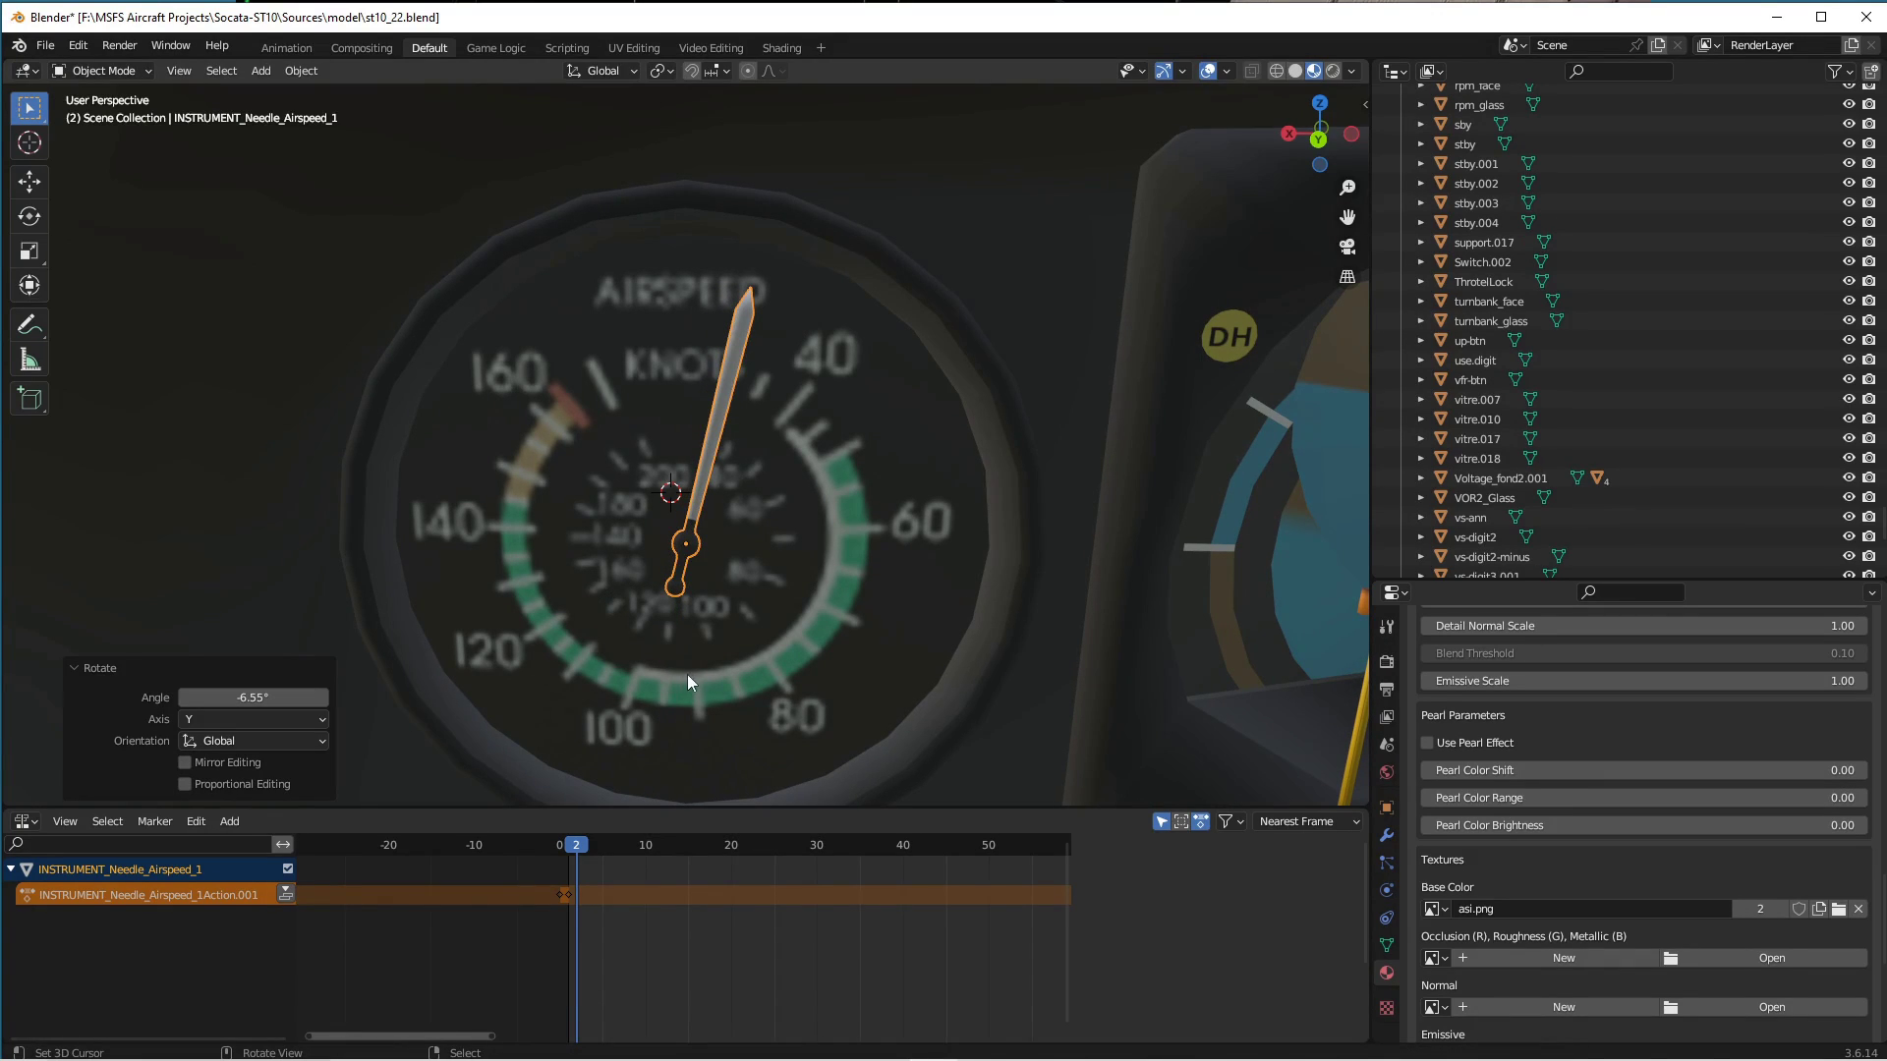
key(i)
click(722, 678)
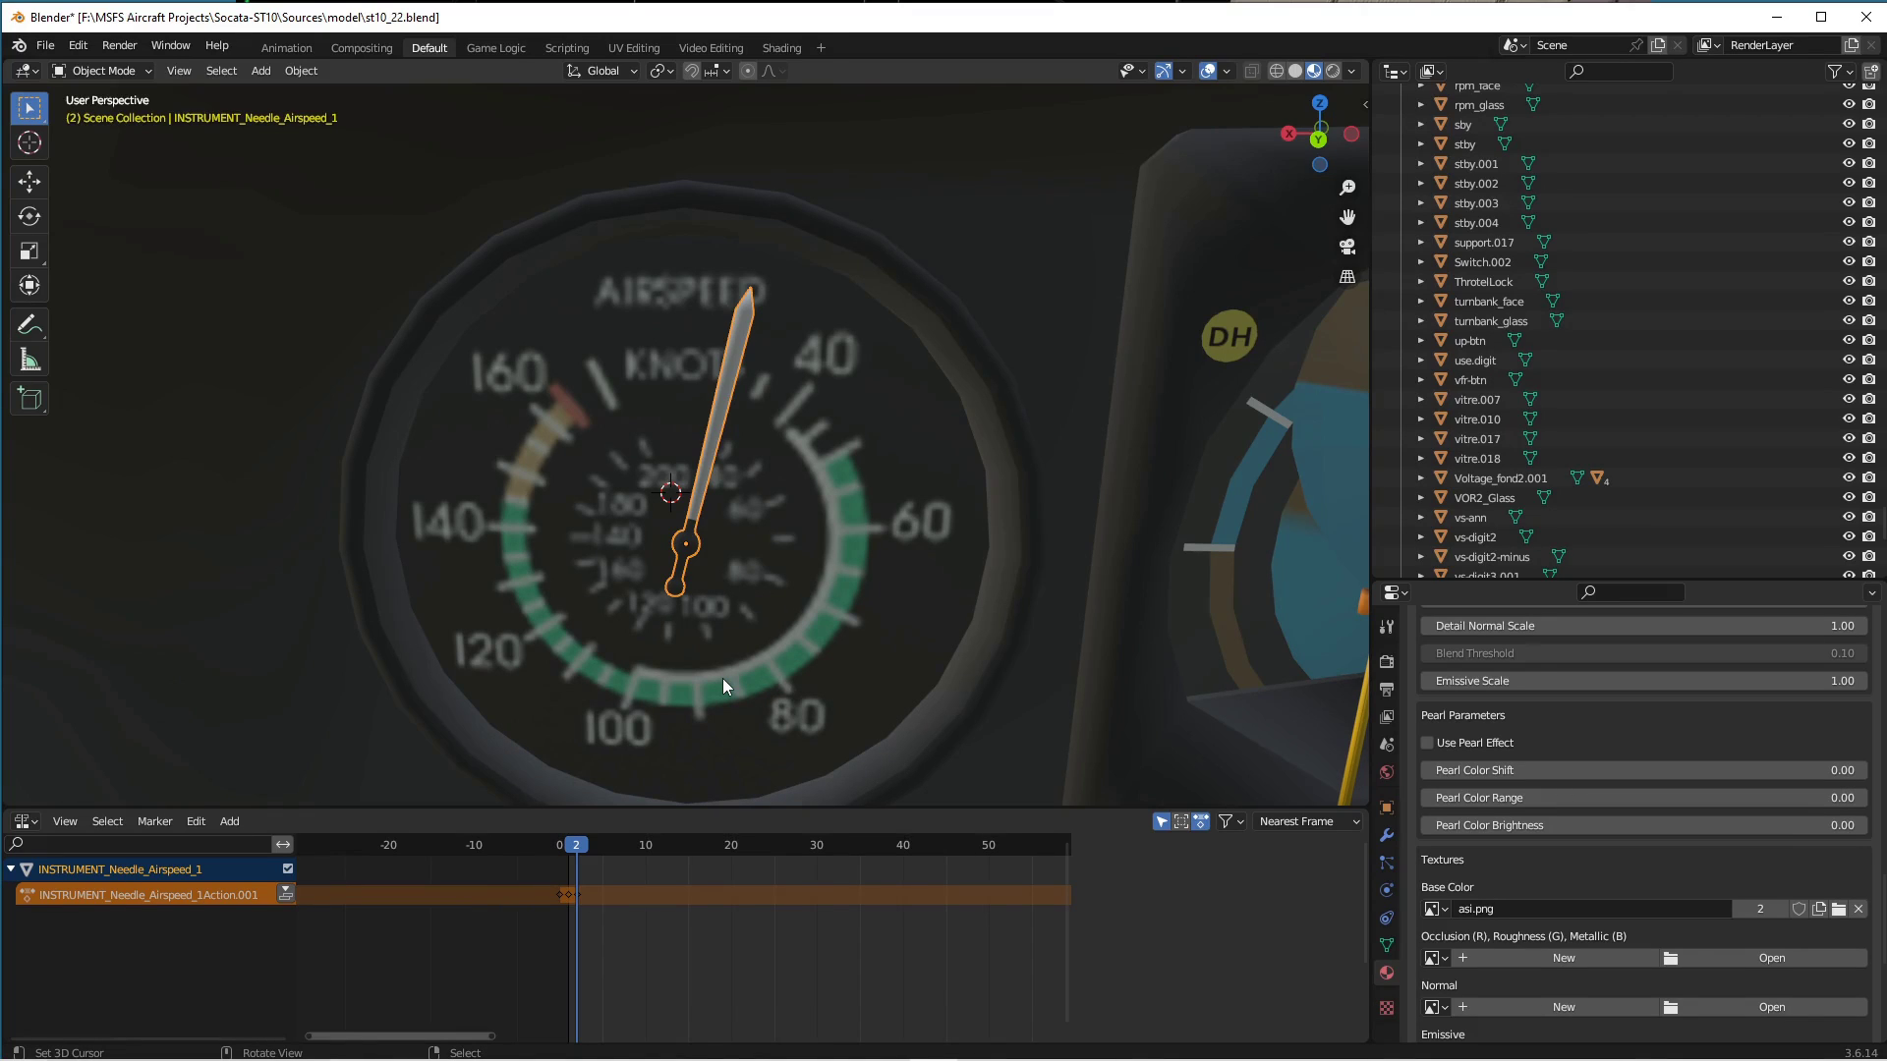
At frame 3, rotate the airspeed needle about a further -10° around the global Y axis and insert a rotation keyframe.
key(Right)
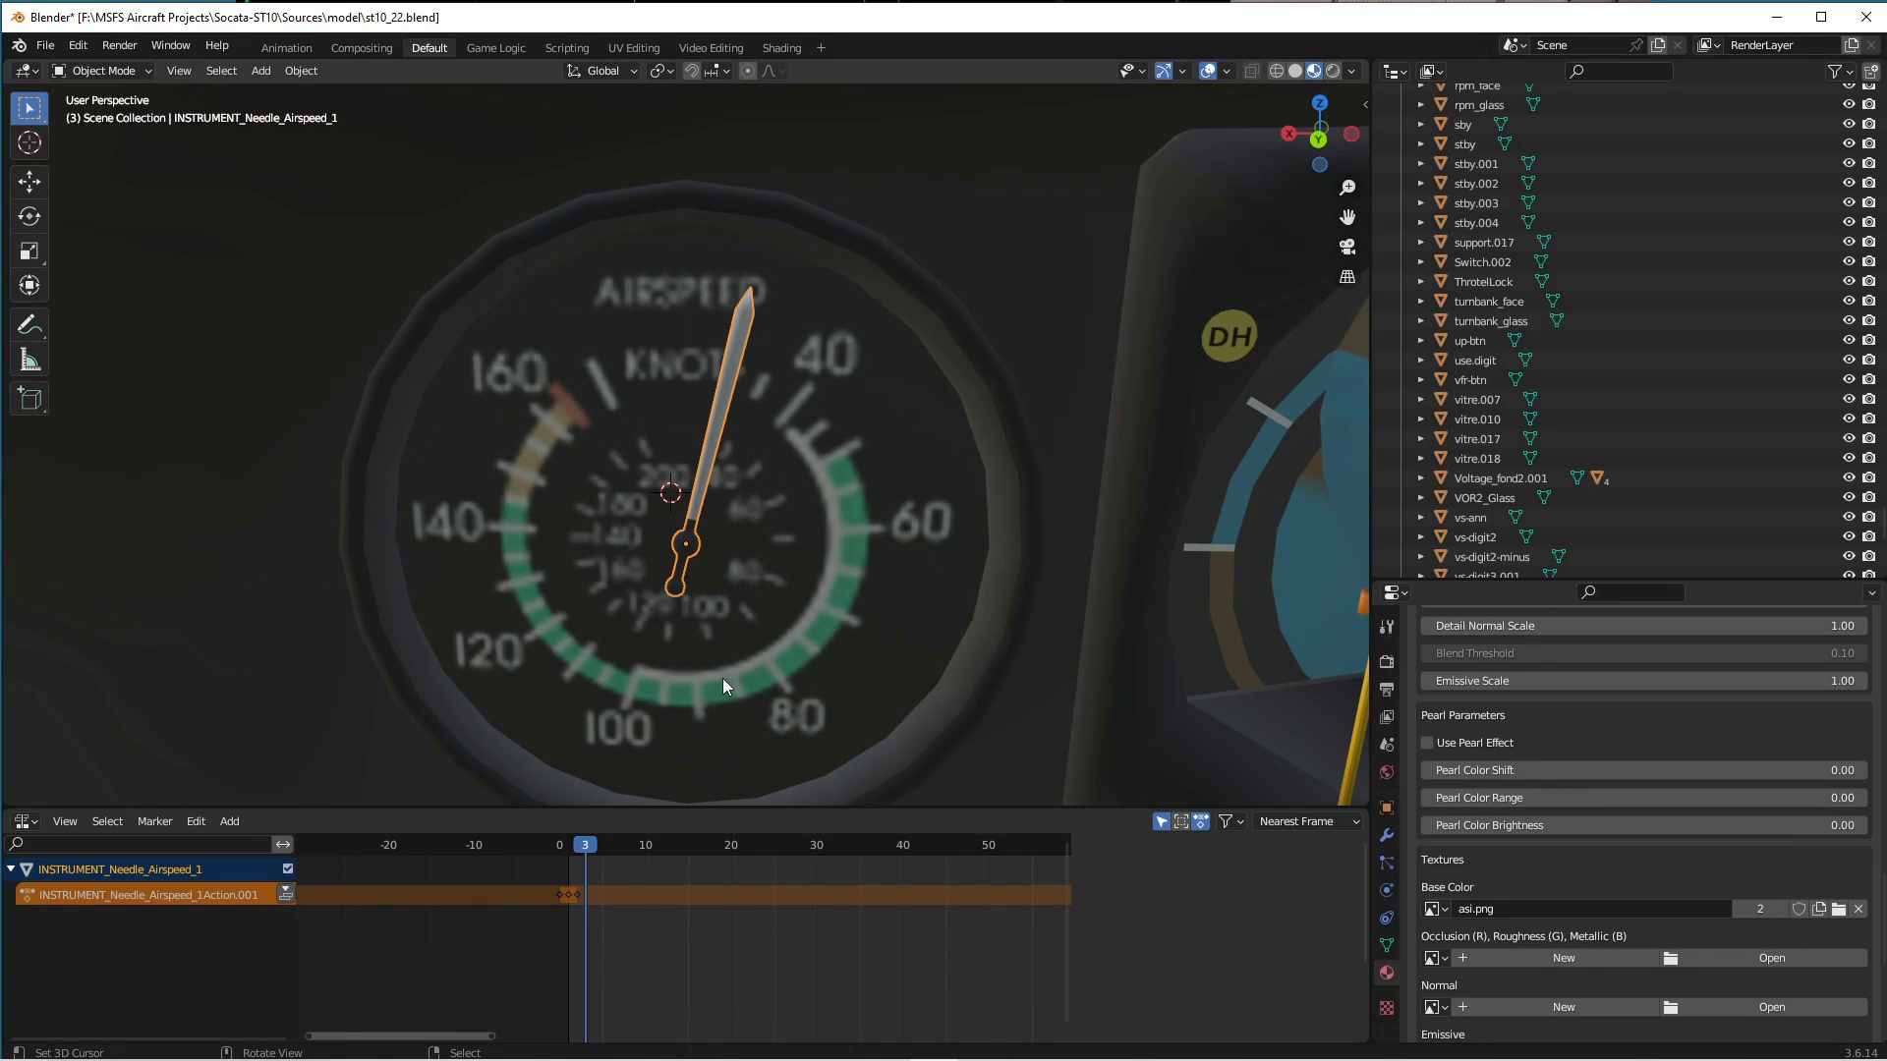
key(r)
key(y)
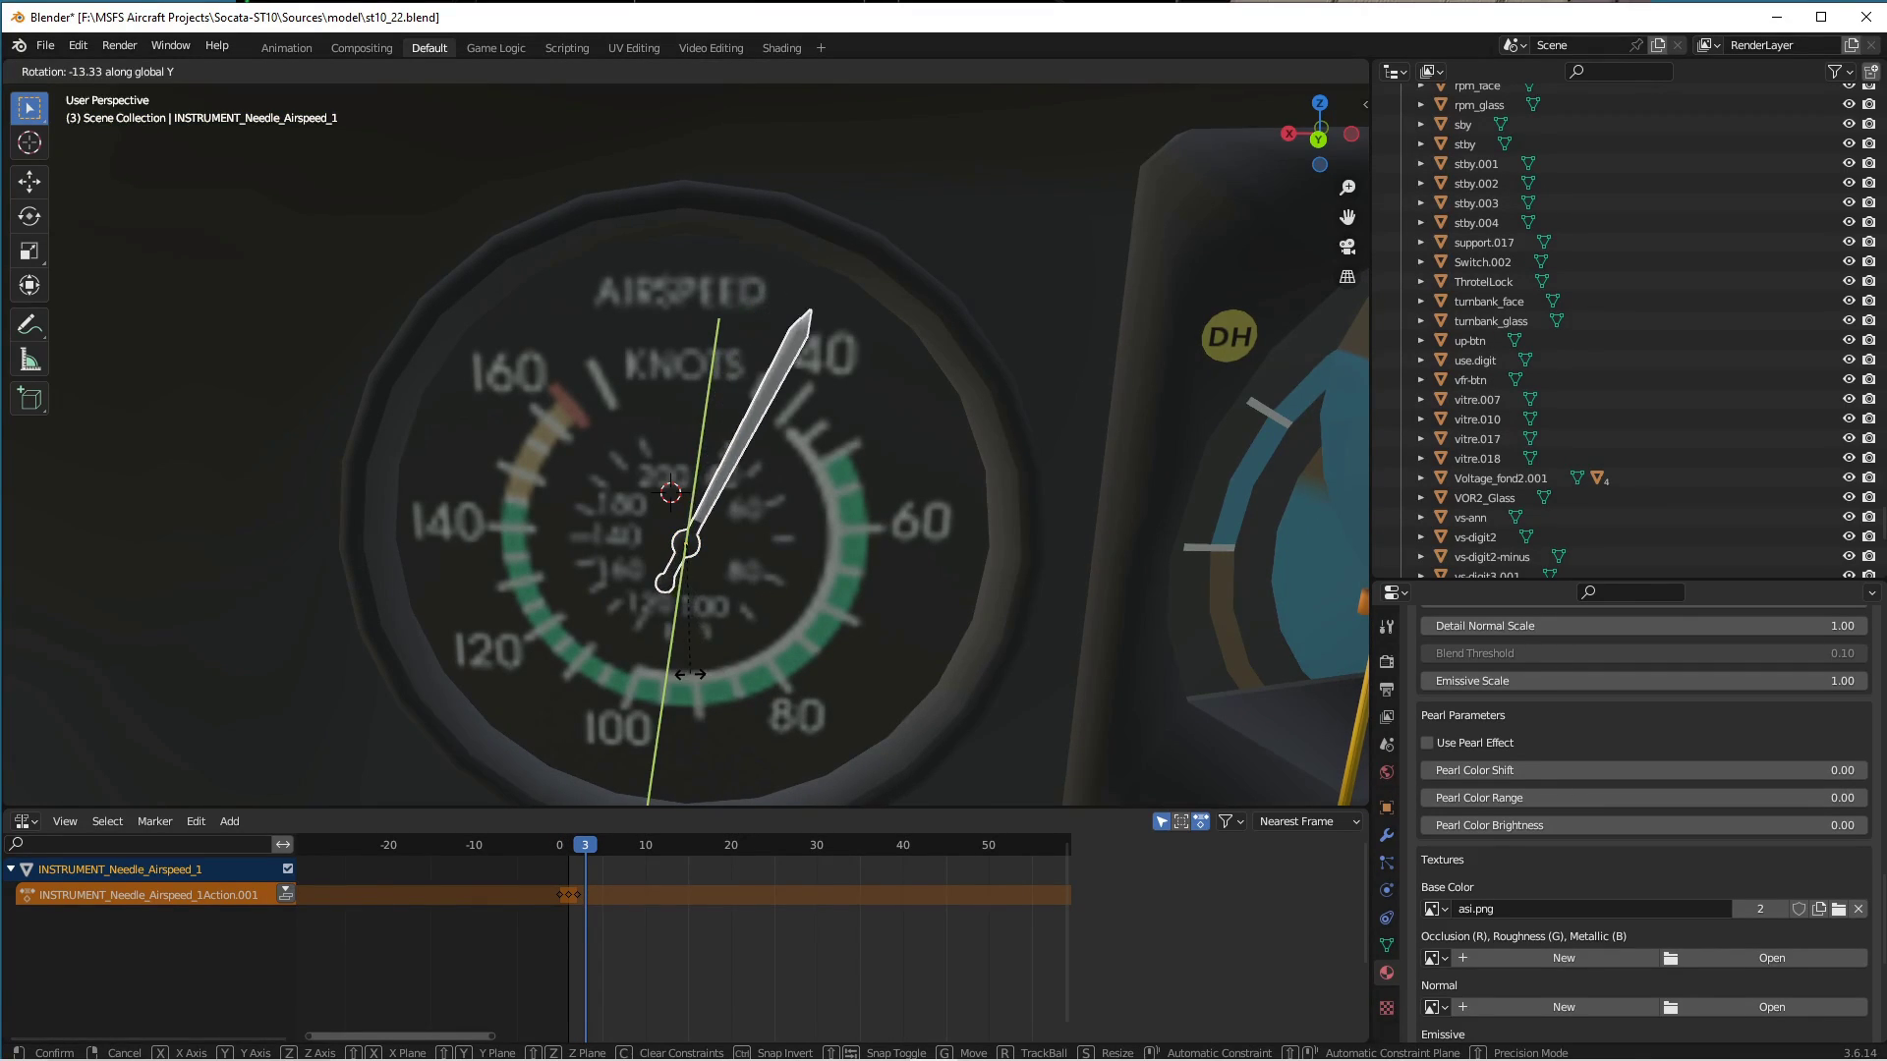
click(823, 649)
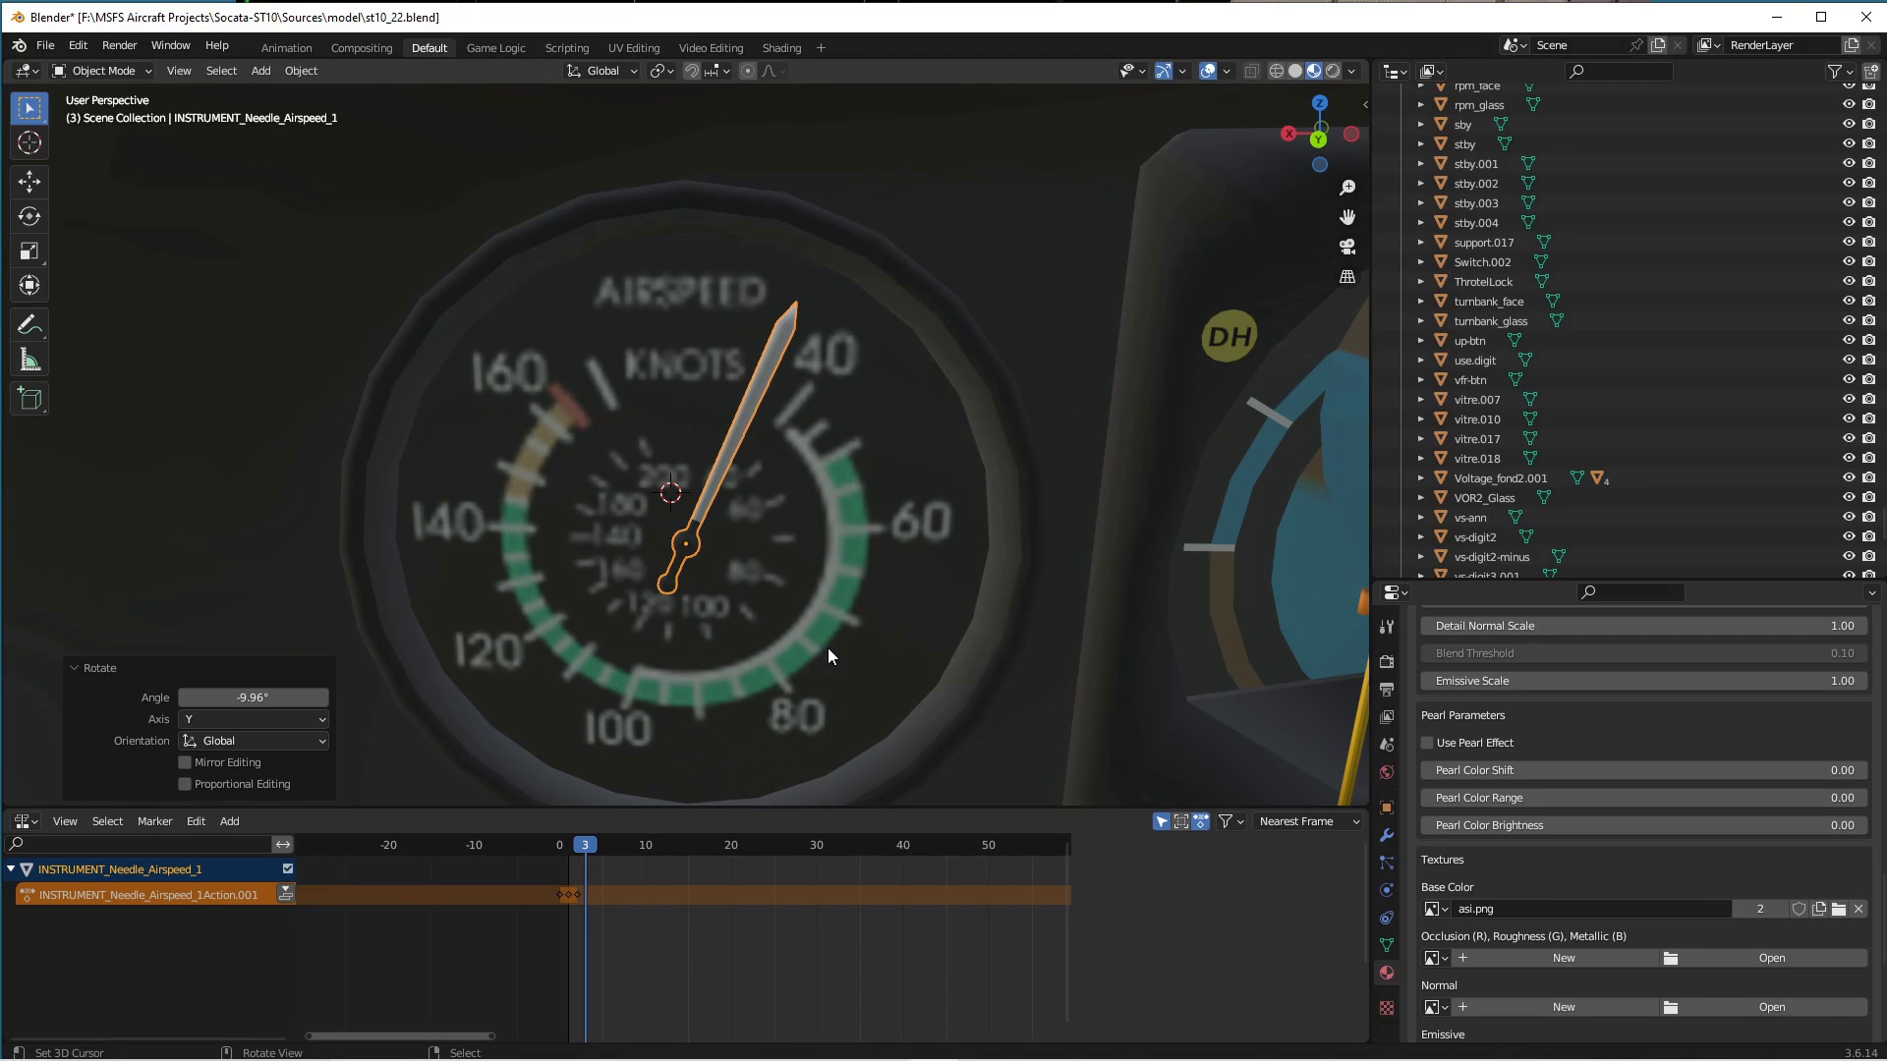
key(i)
click(827, 647)
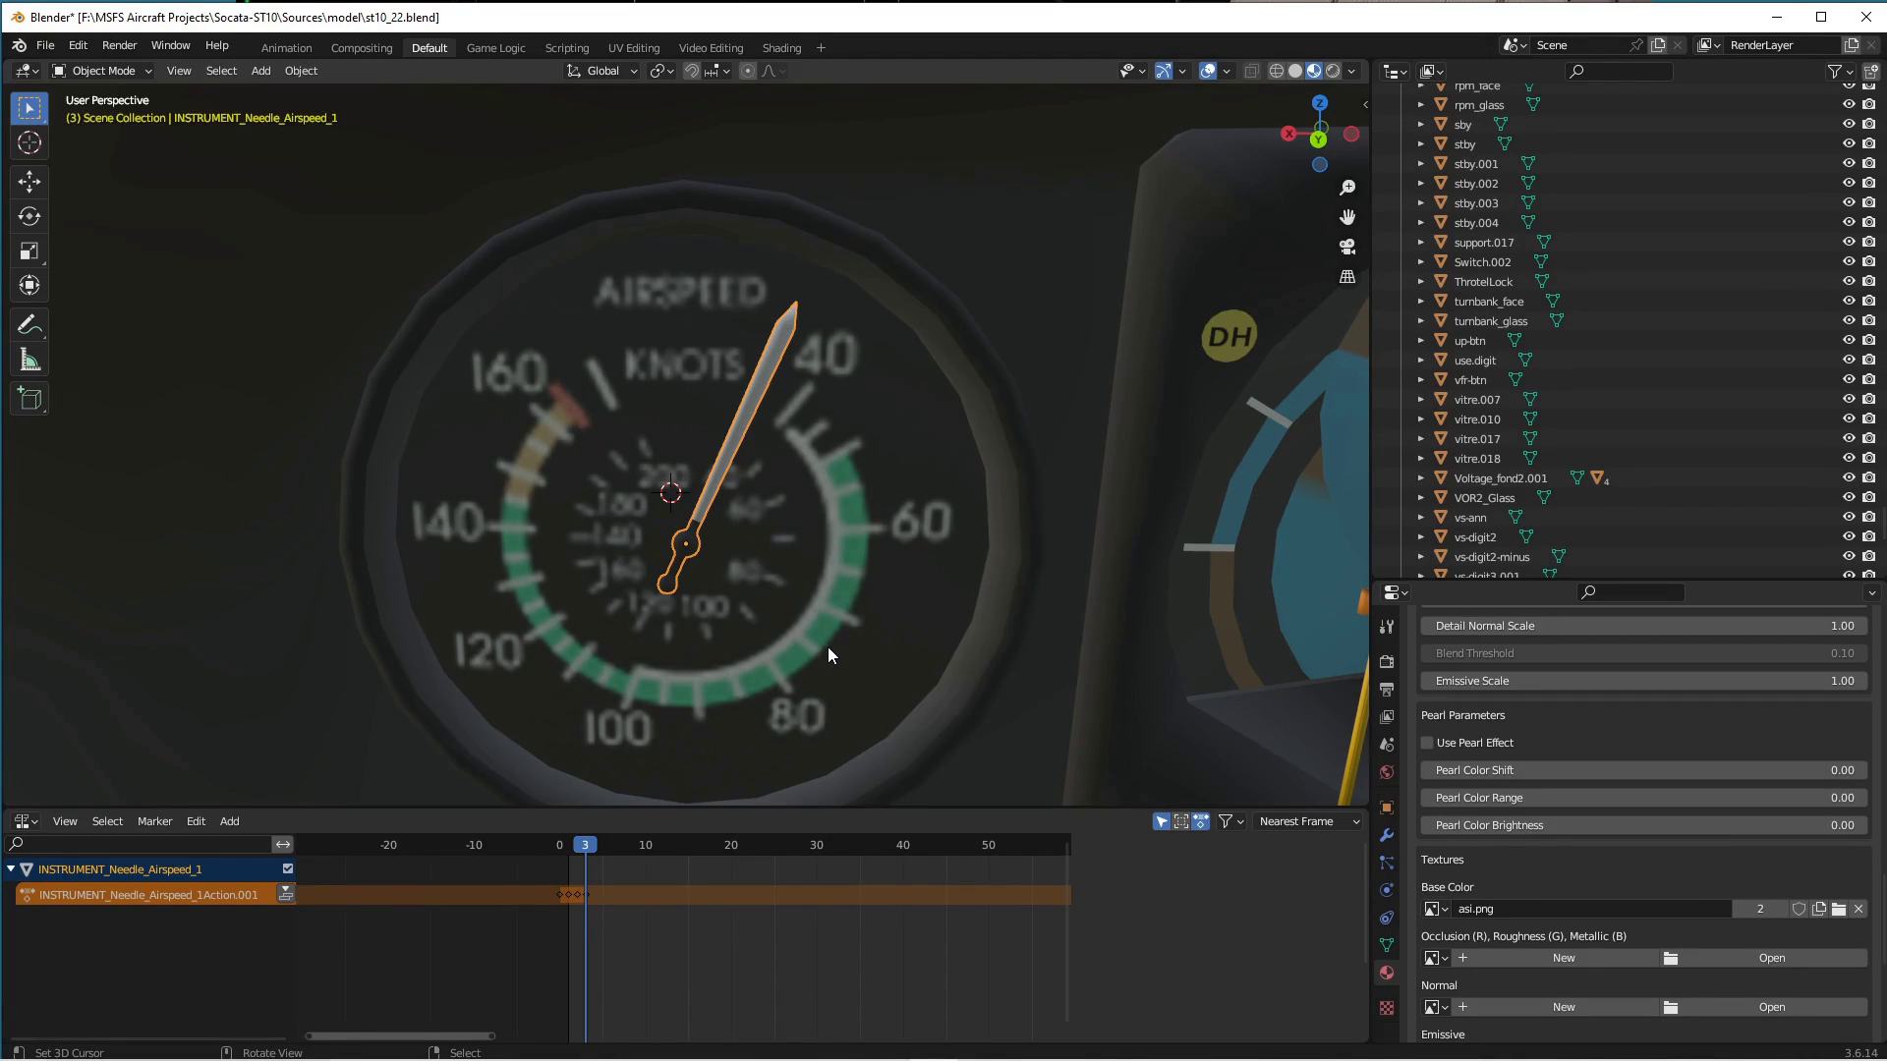
At frame 4, rotate the airspeed needle about a further -12.6° around the global Y axis, to the 40-knot mark, and insert a rotation keyframe.
key(Right)
key(r)
key(y)
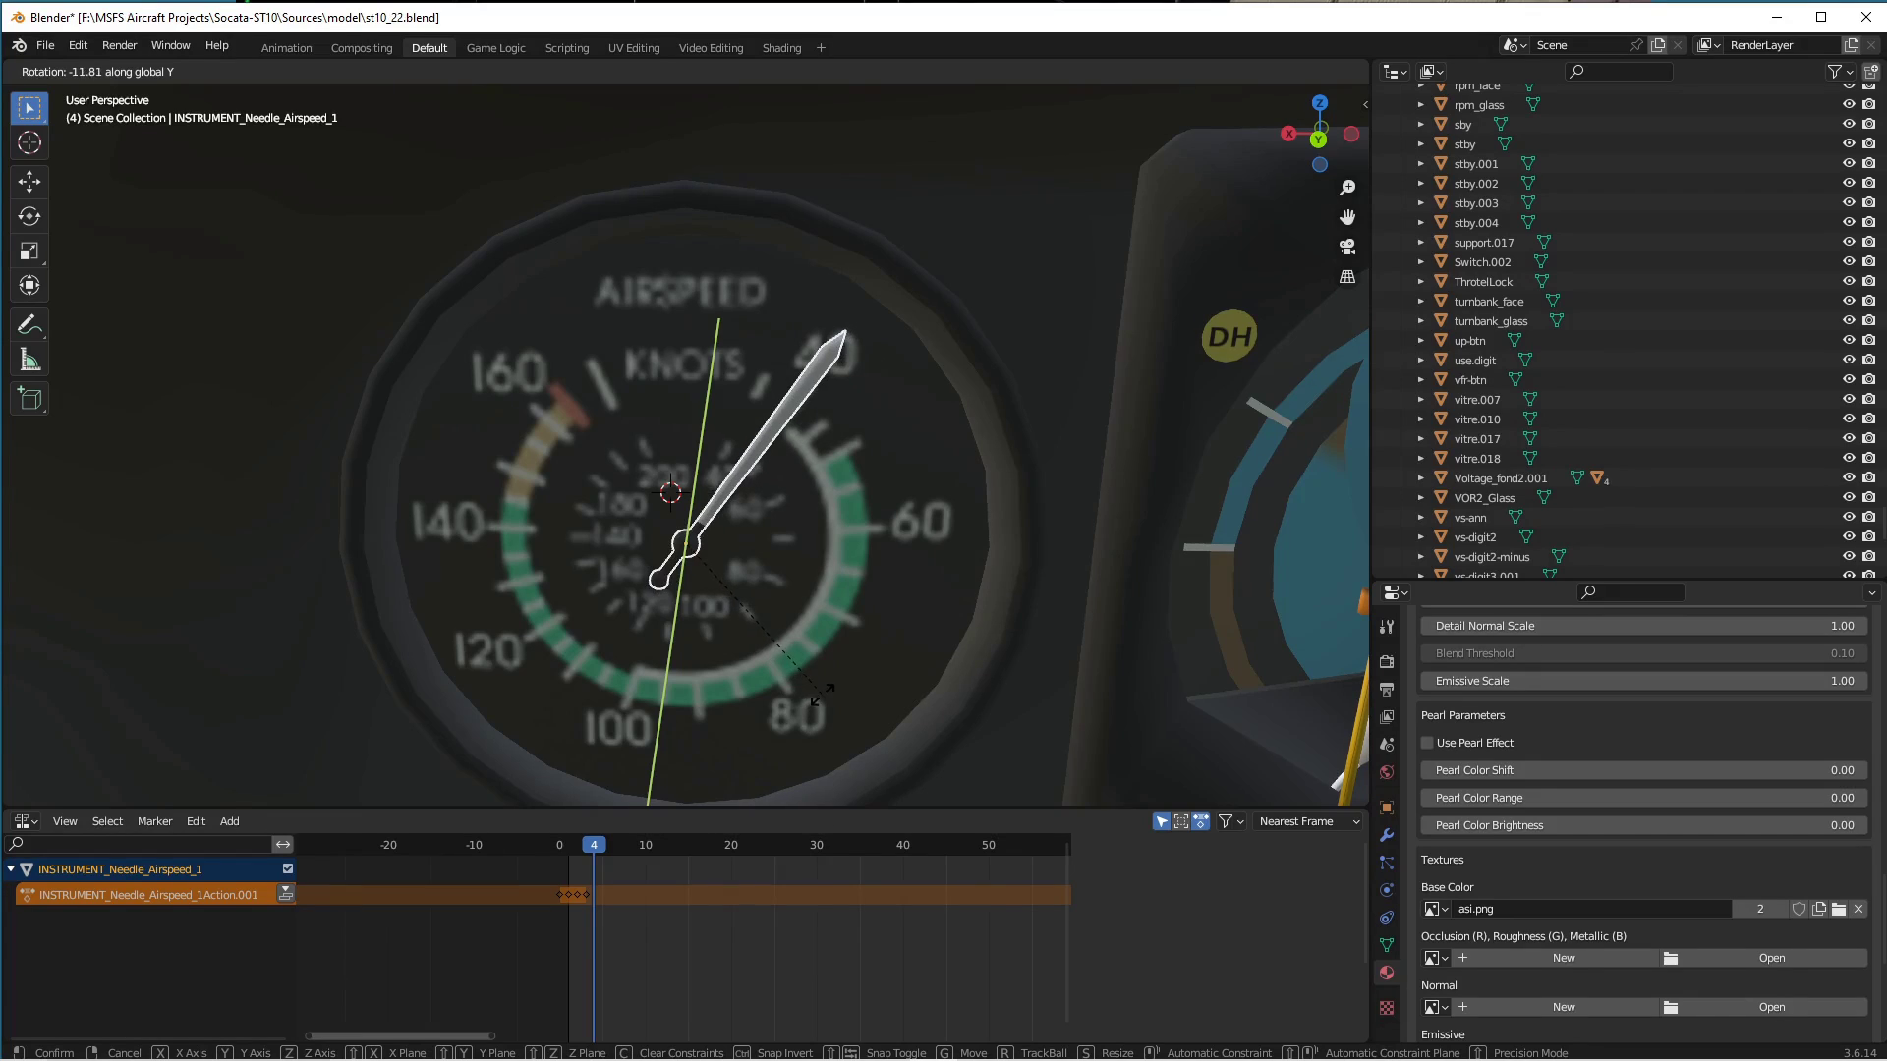
click(819, 700)
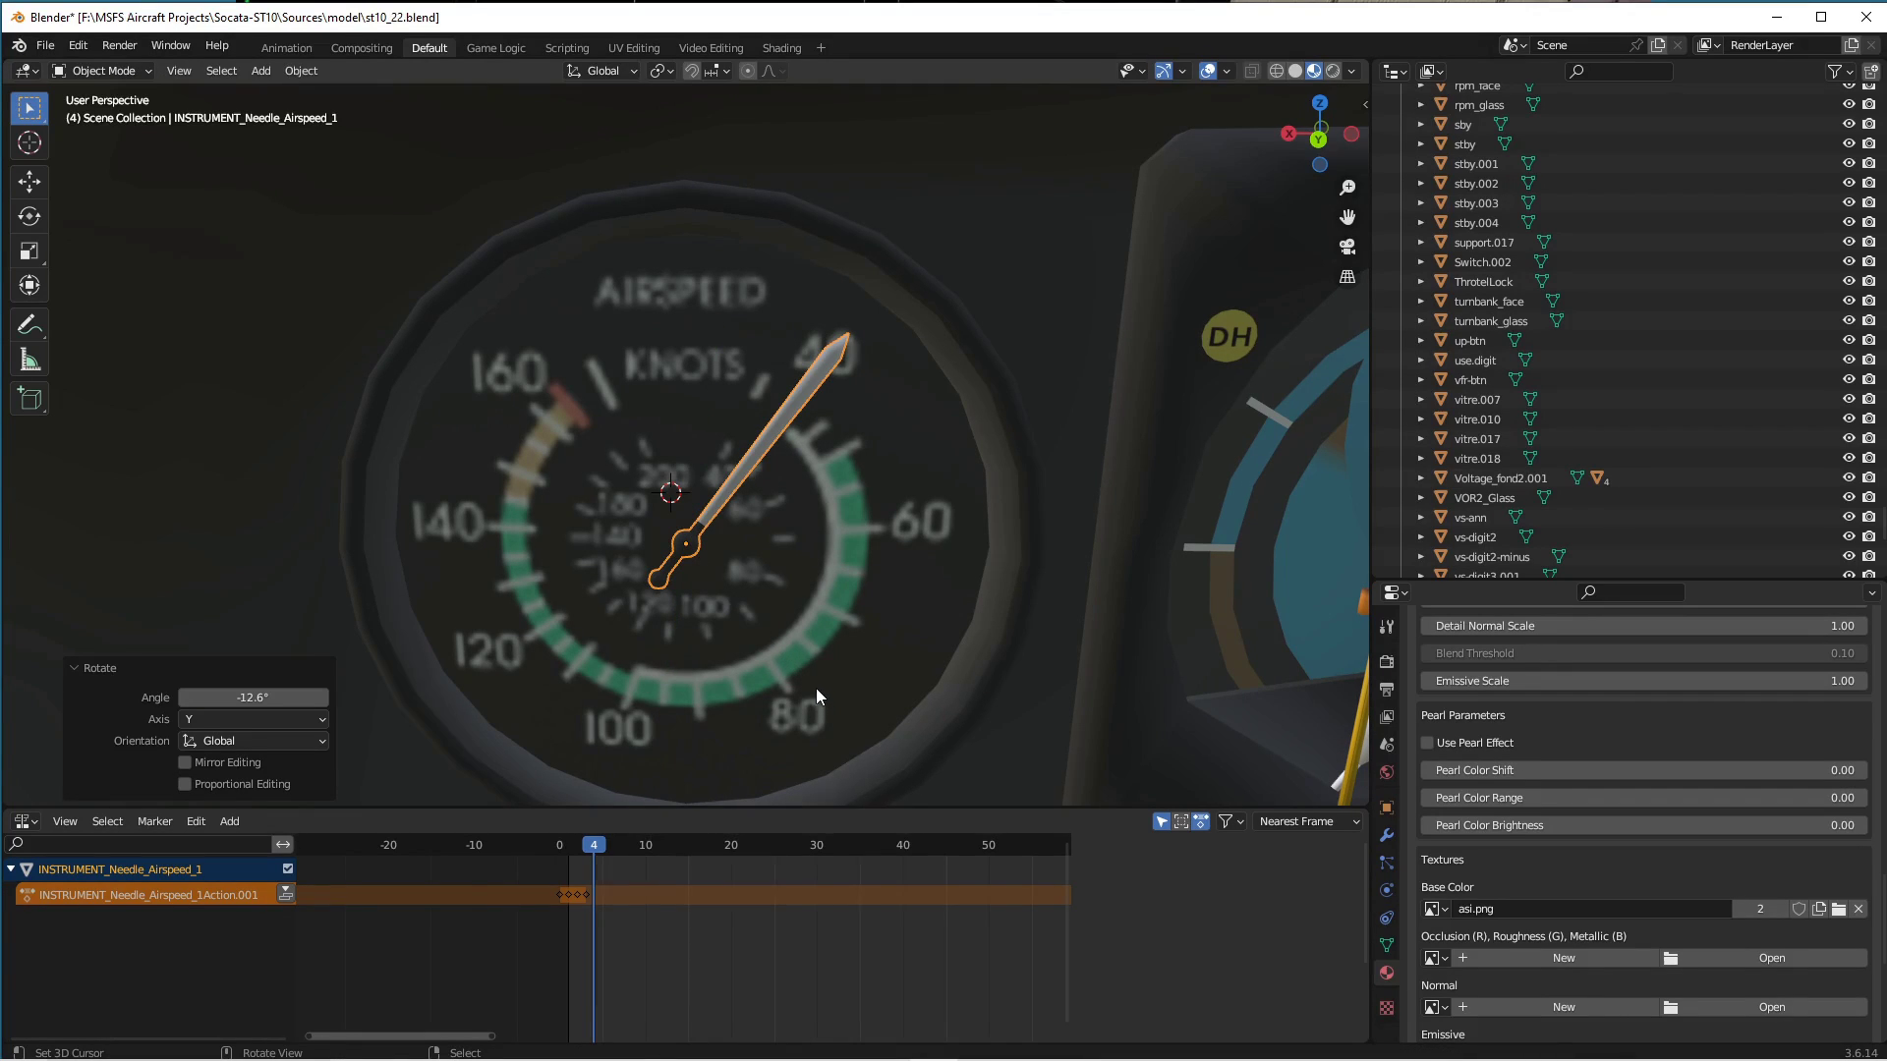
key(i)
click(816, 688)
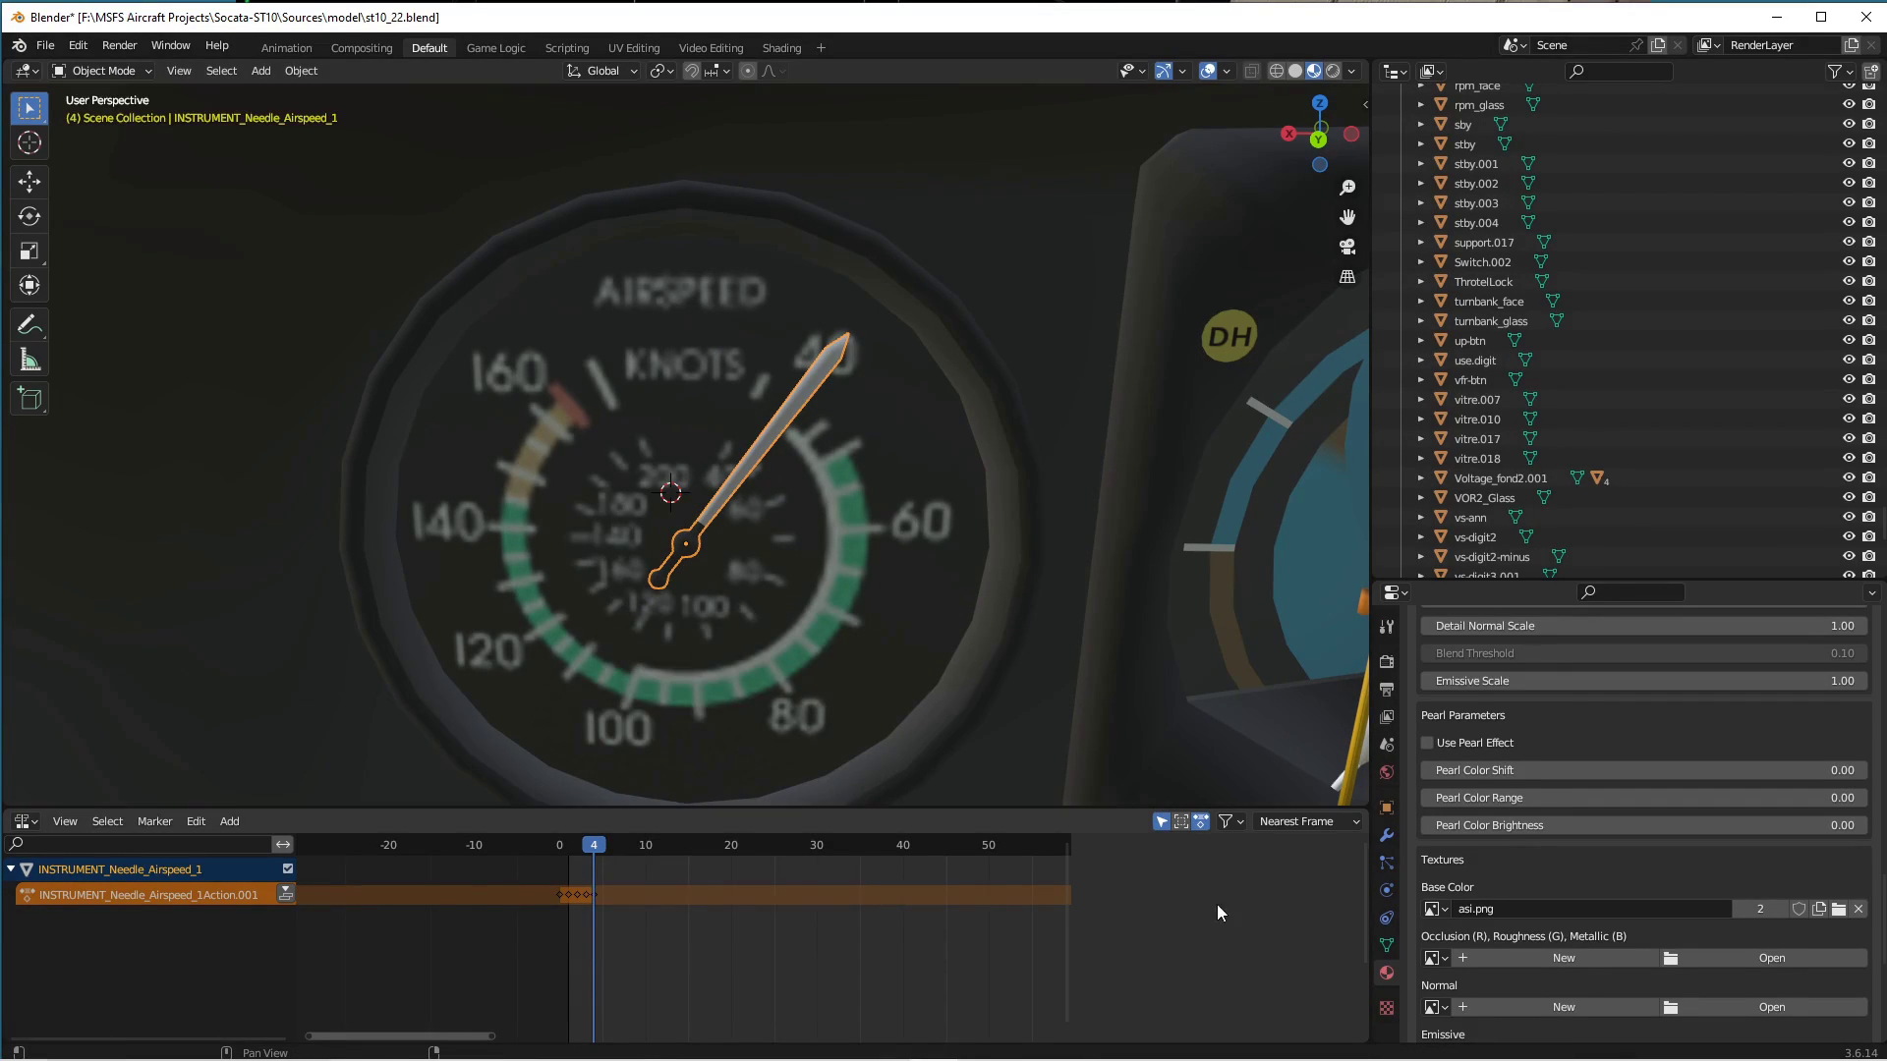
scroll(959, 582, down, 3)
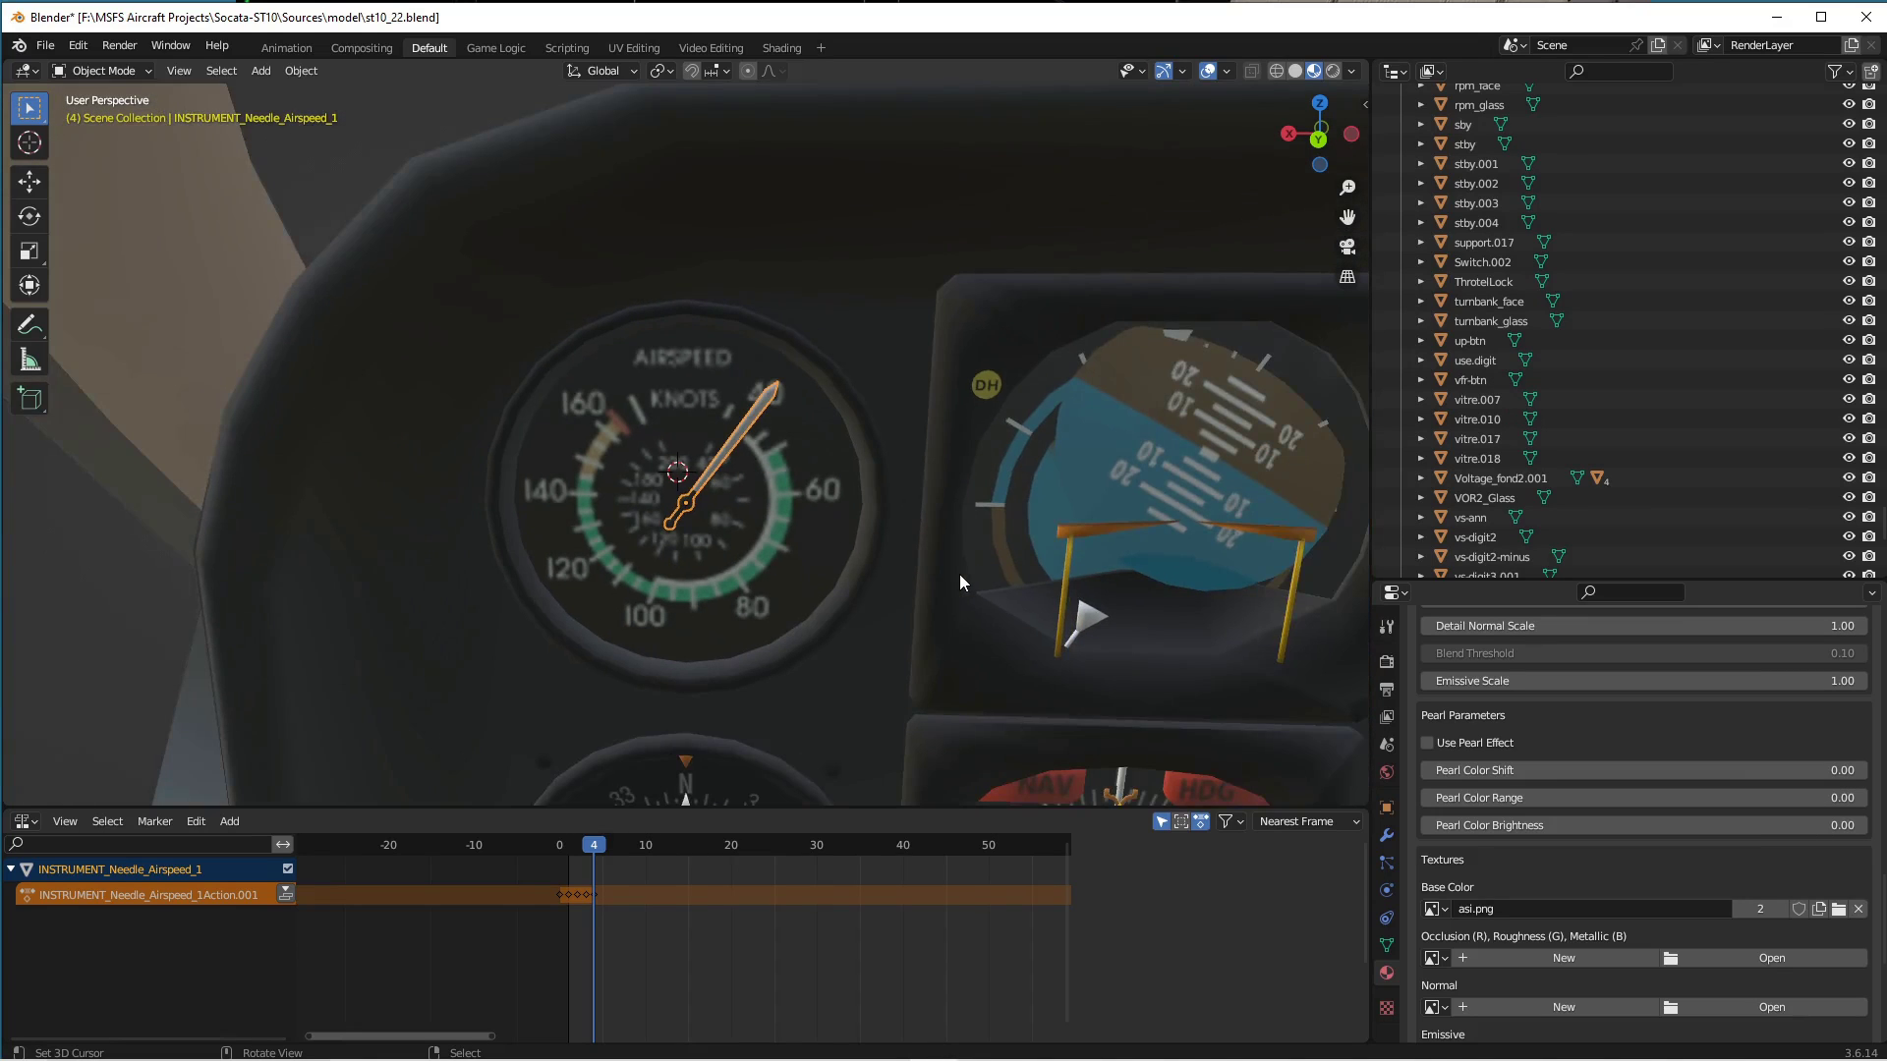
key(r)
key(y)
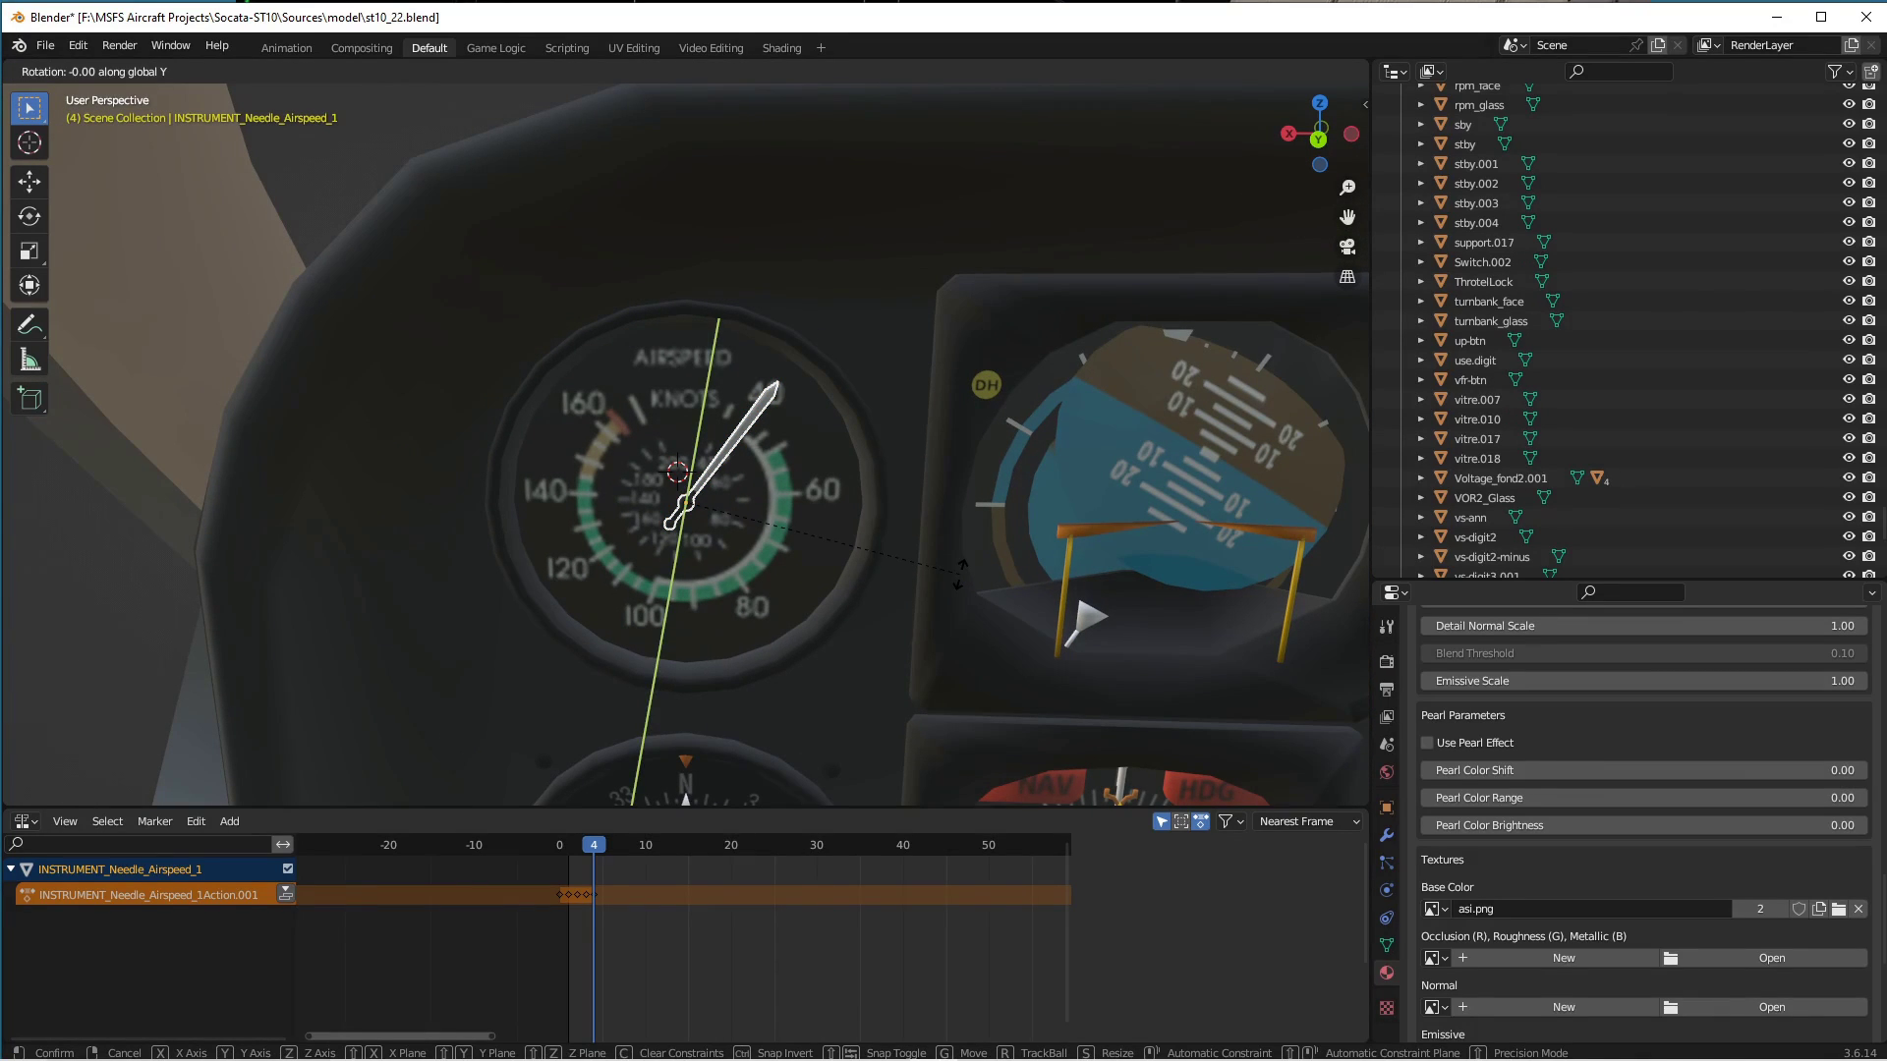
right_click(960, 575)
At frame 5, rotate the airspeed needle around the global Y axis to midway between the 40 and 60 marks and insert a rotation keyframe.
key(Right)
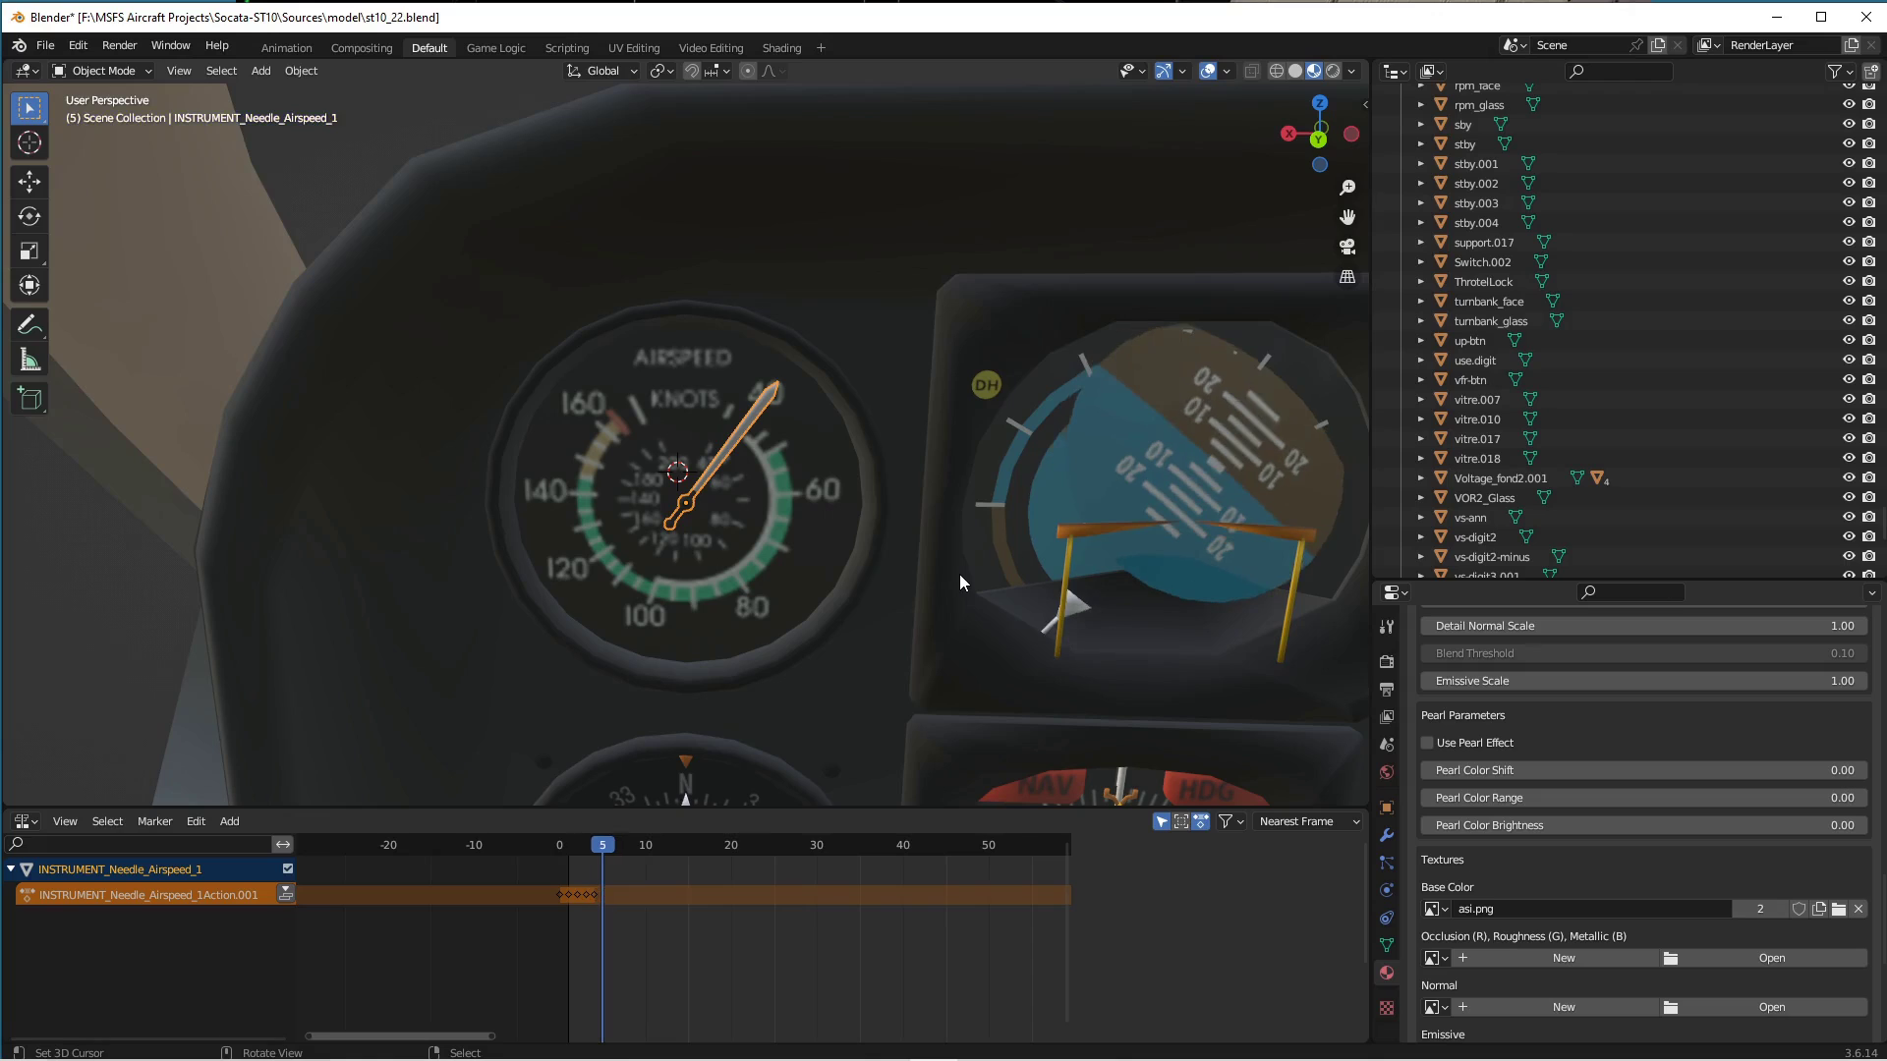
key(r)
key(y)
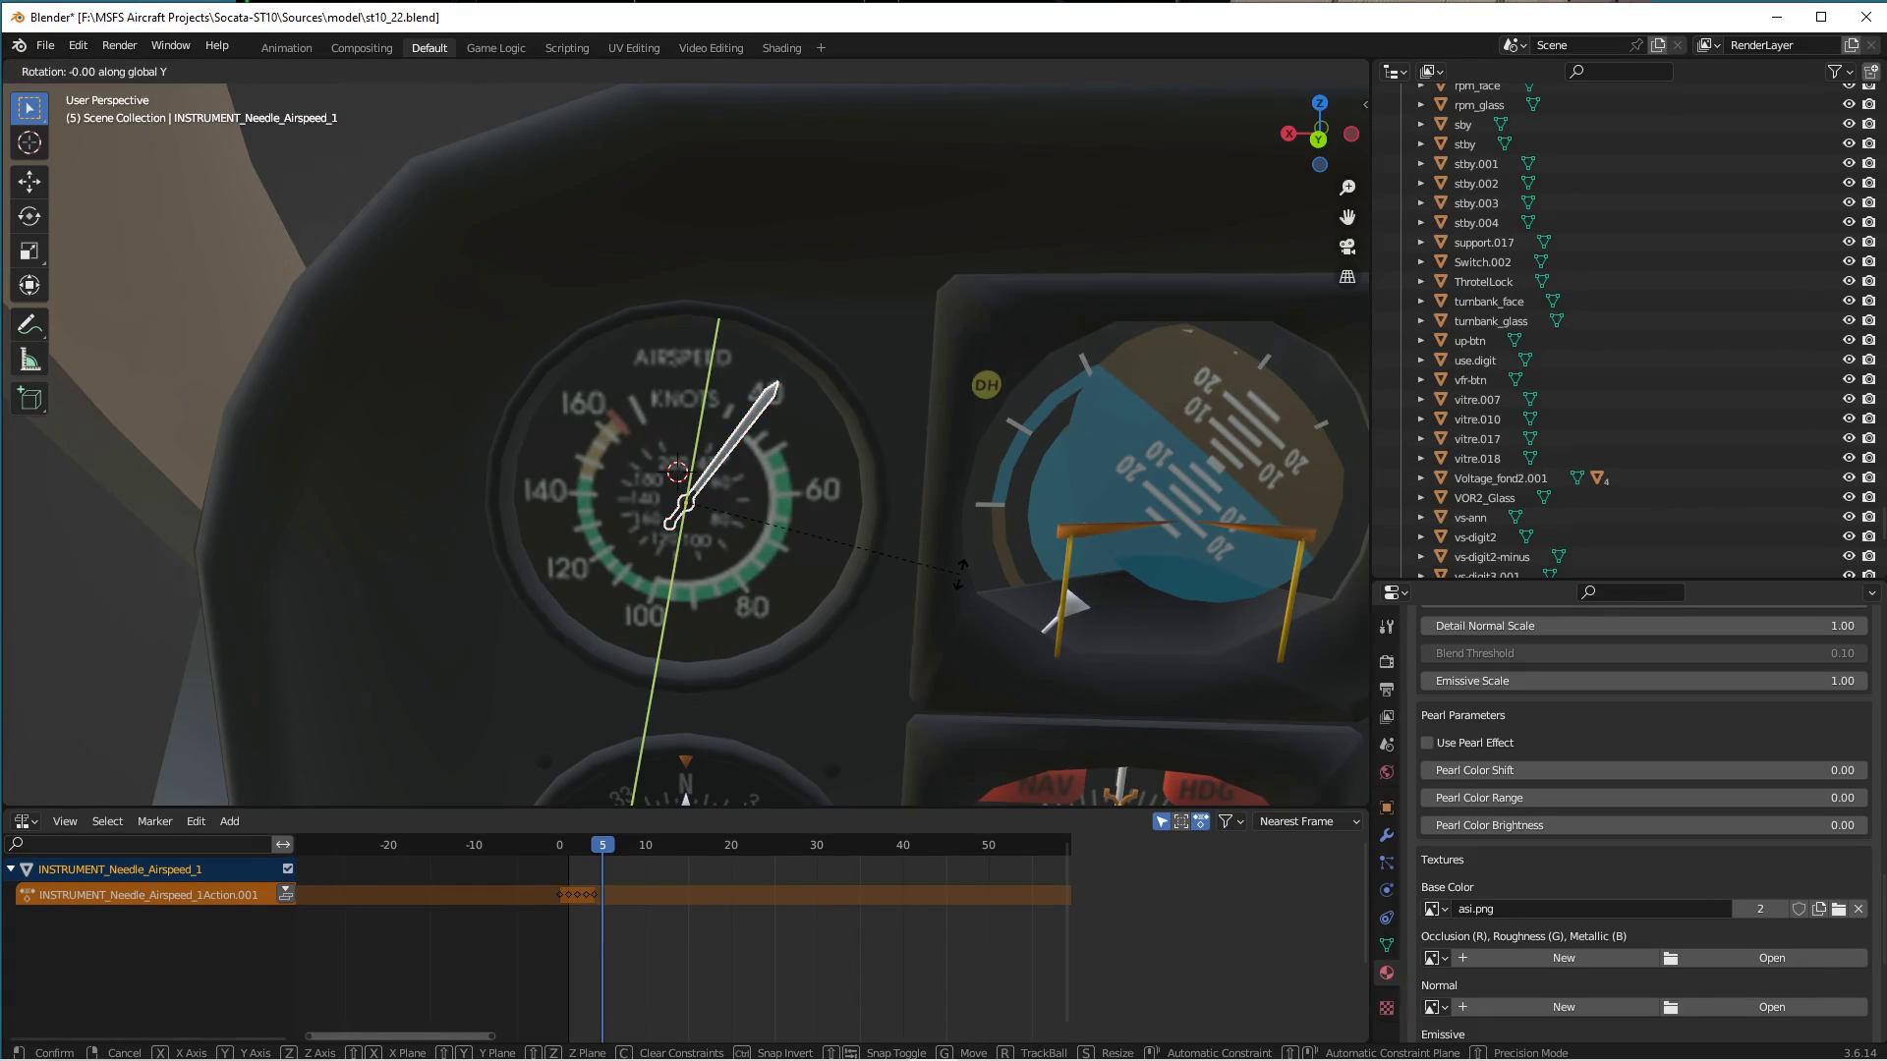
click(963, 706)
key(i)
click(963, 697)
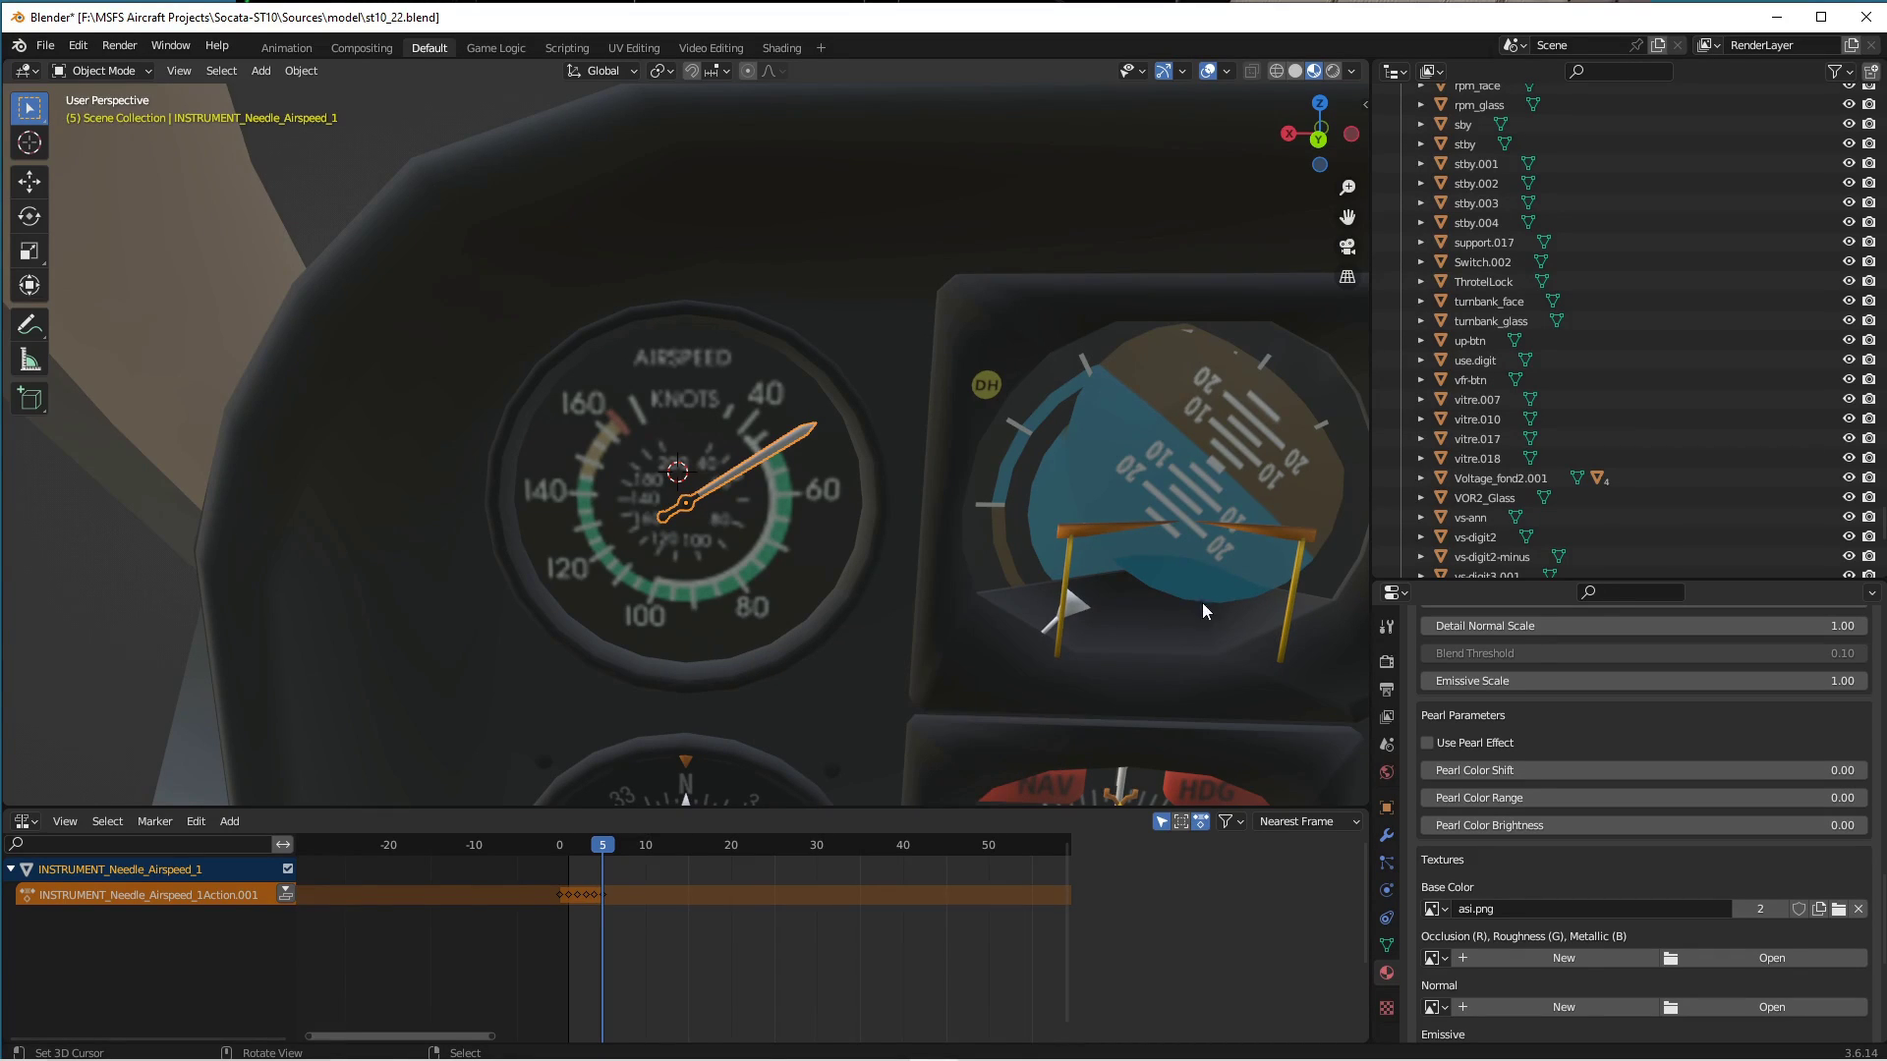
At frame 6, rotate the airspeed needle about a further -26.7° around the global Y axis, to the 60 mark, and insert a rotation keyframe.
key(Right)
key(r)
key(y)
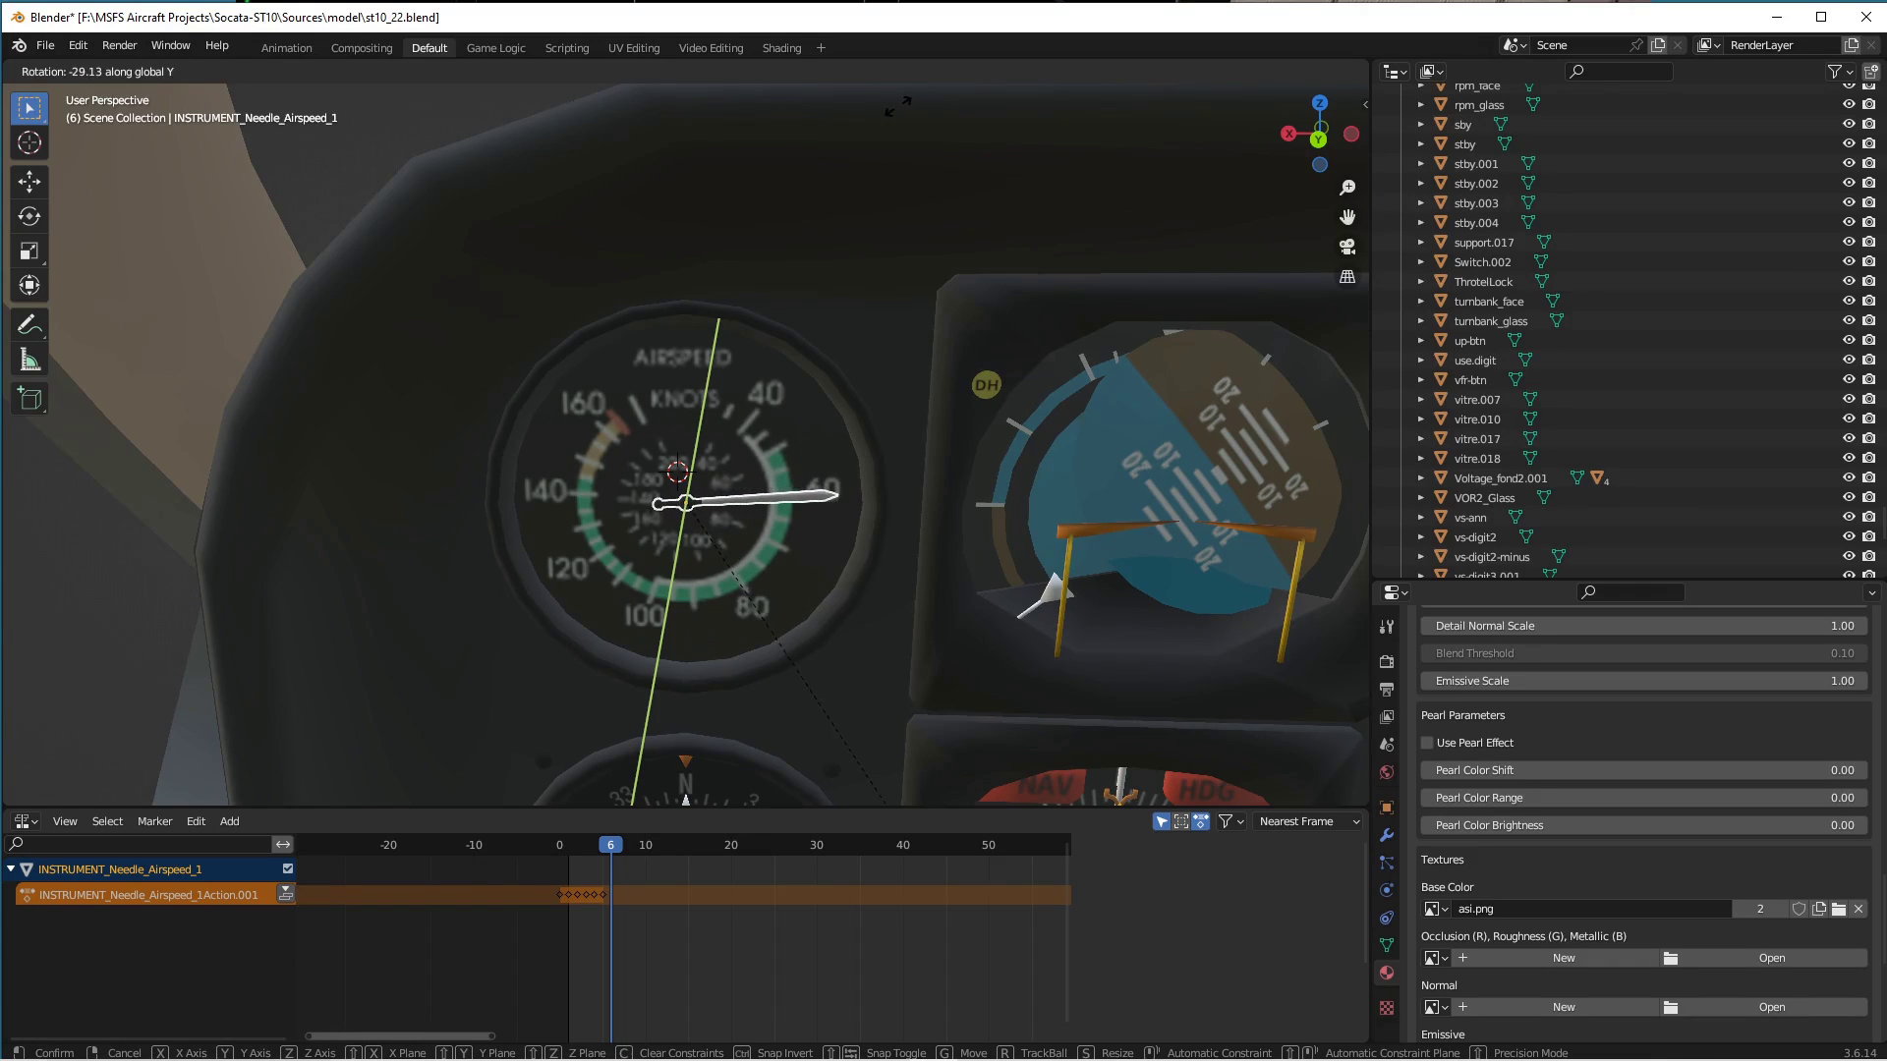
click(899, 791)
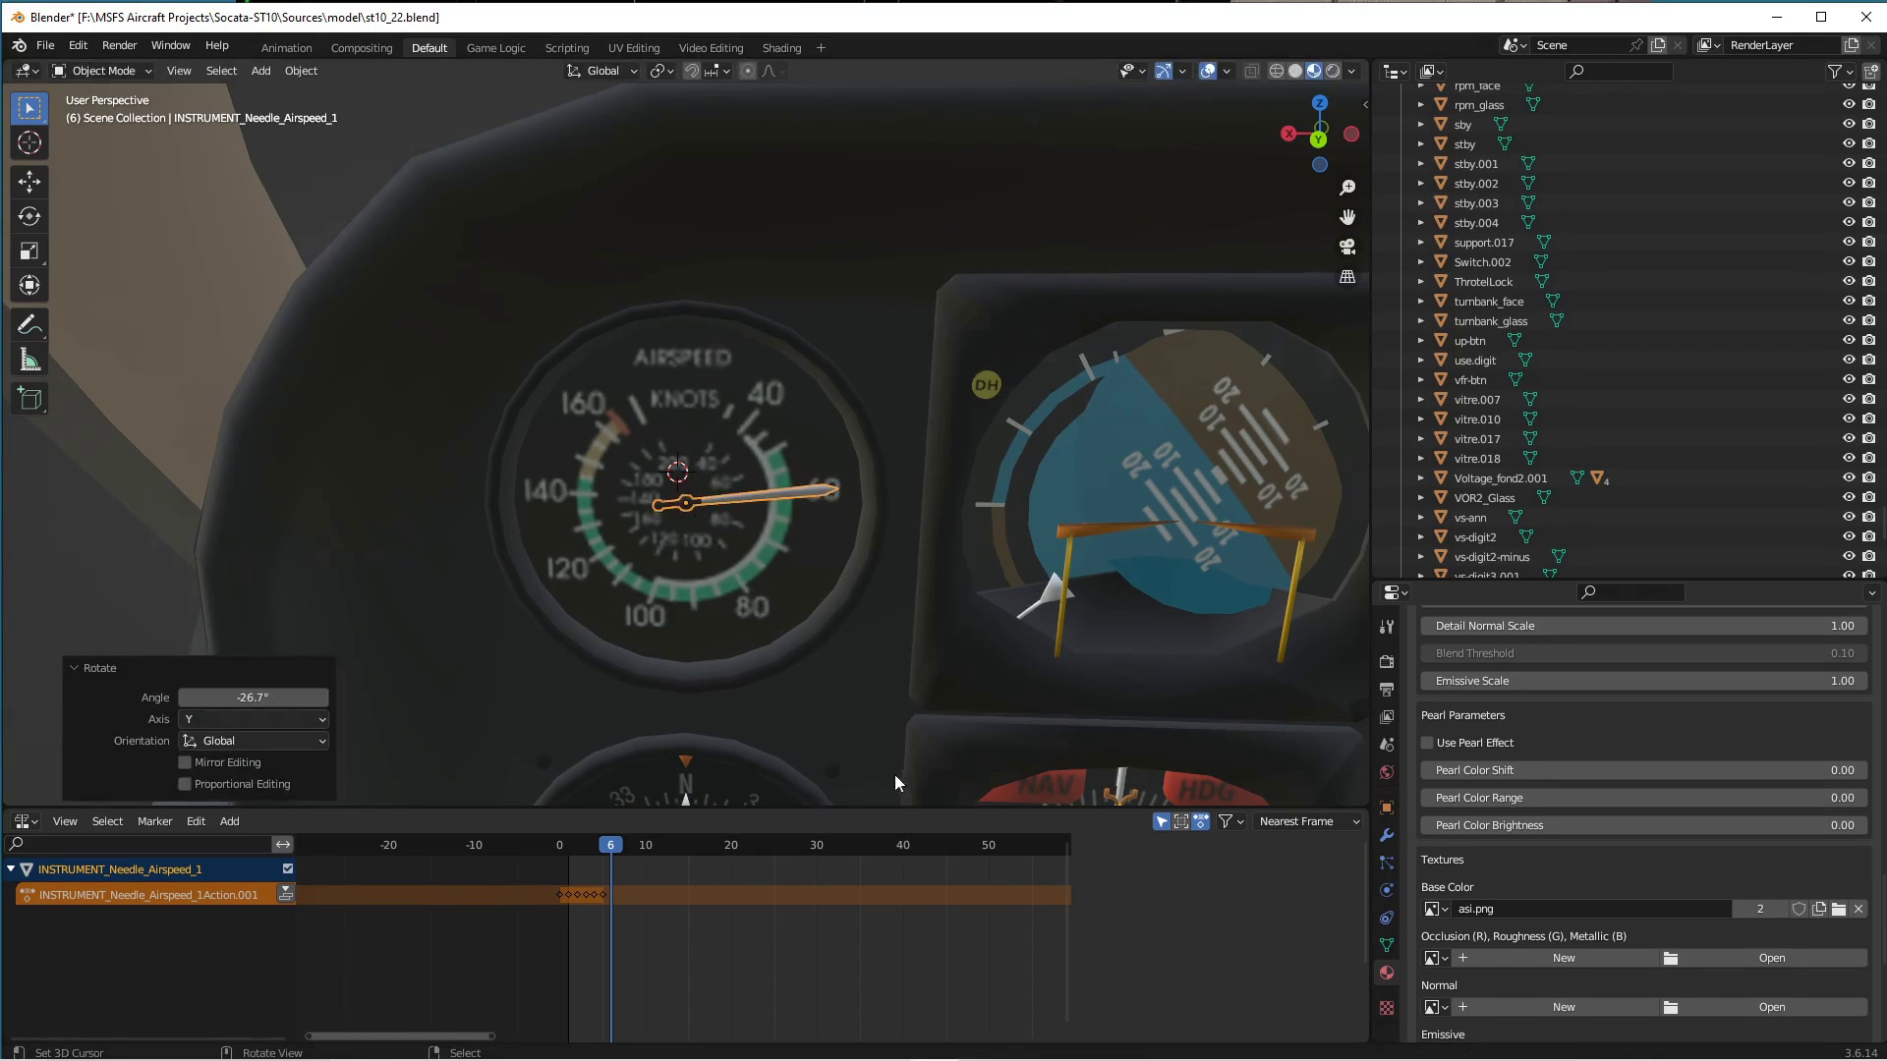
key(i)
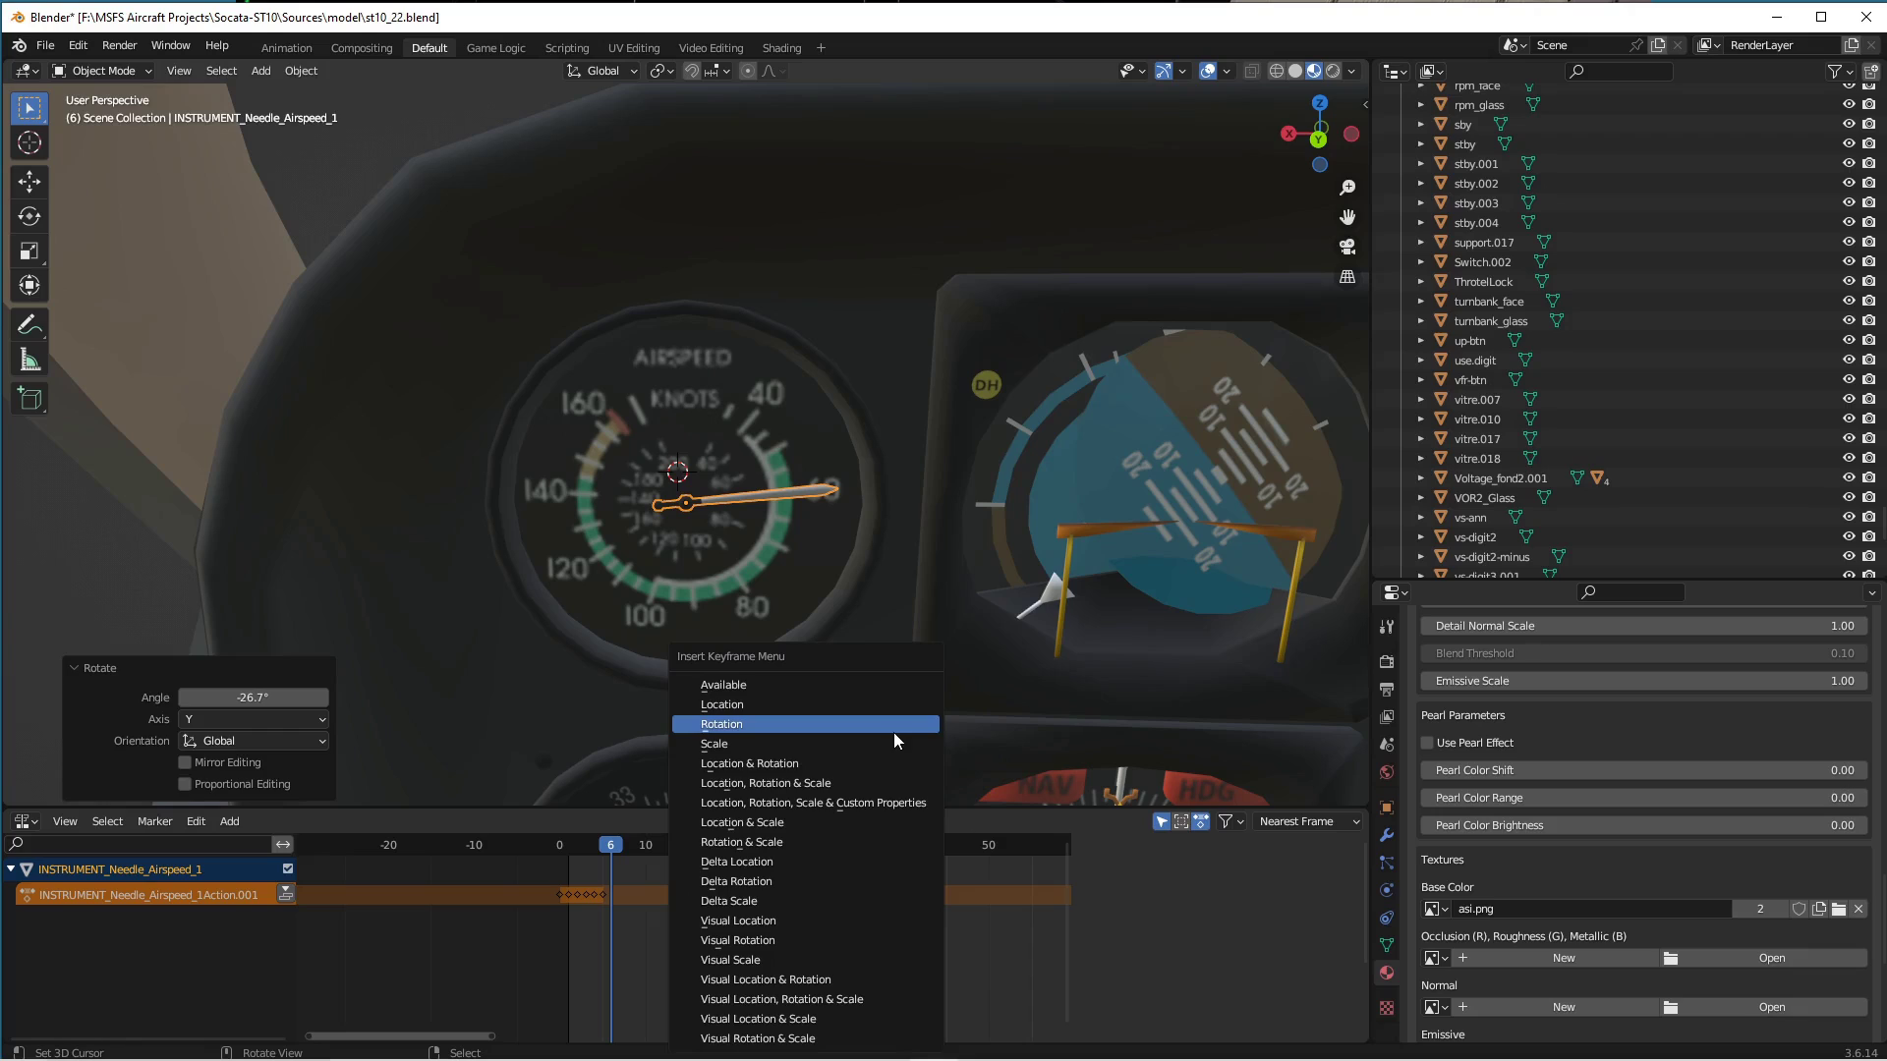
click(894, 728)
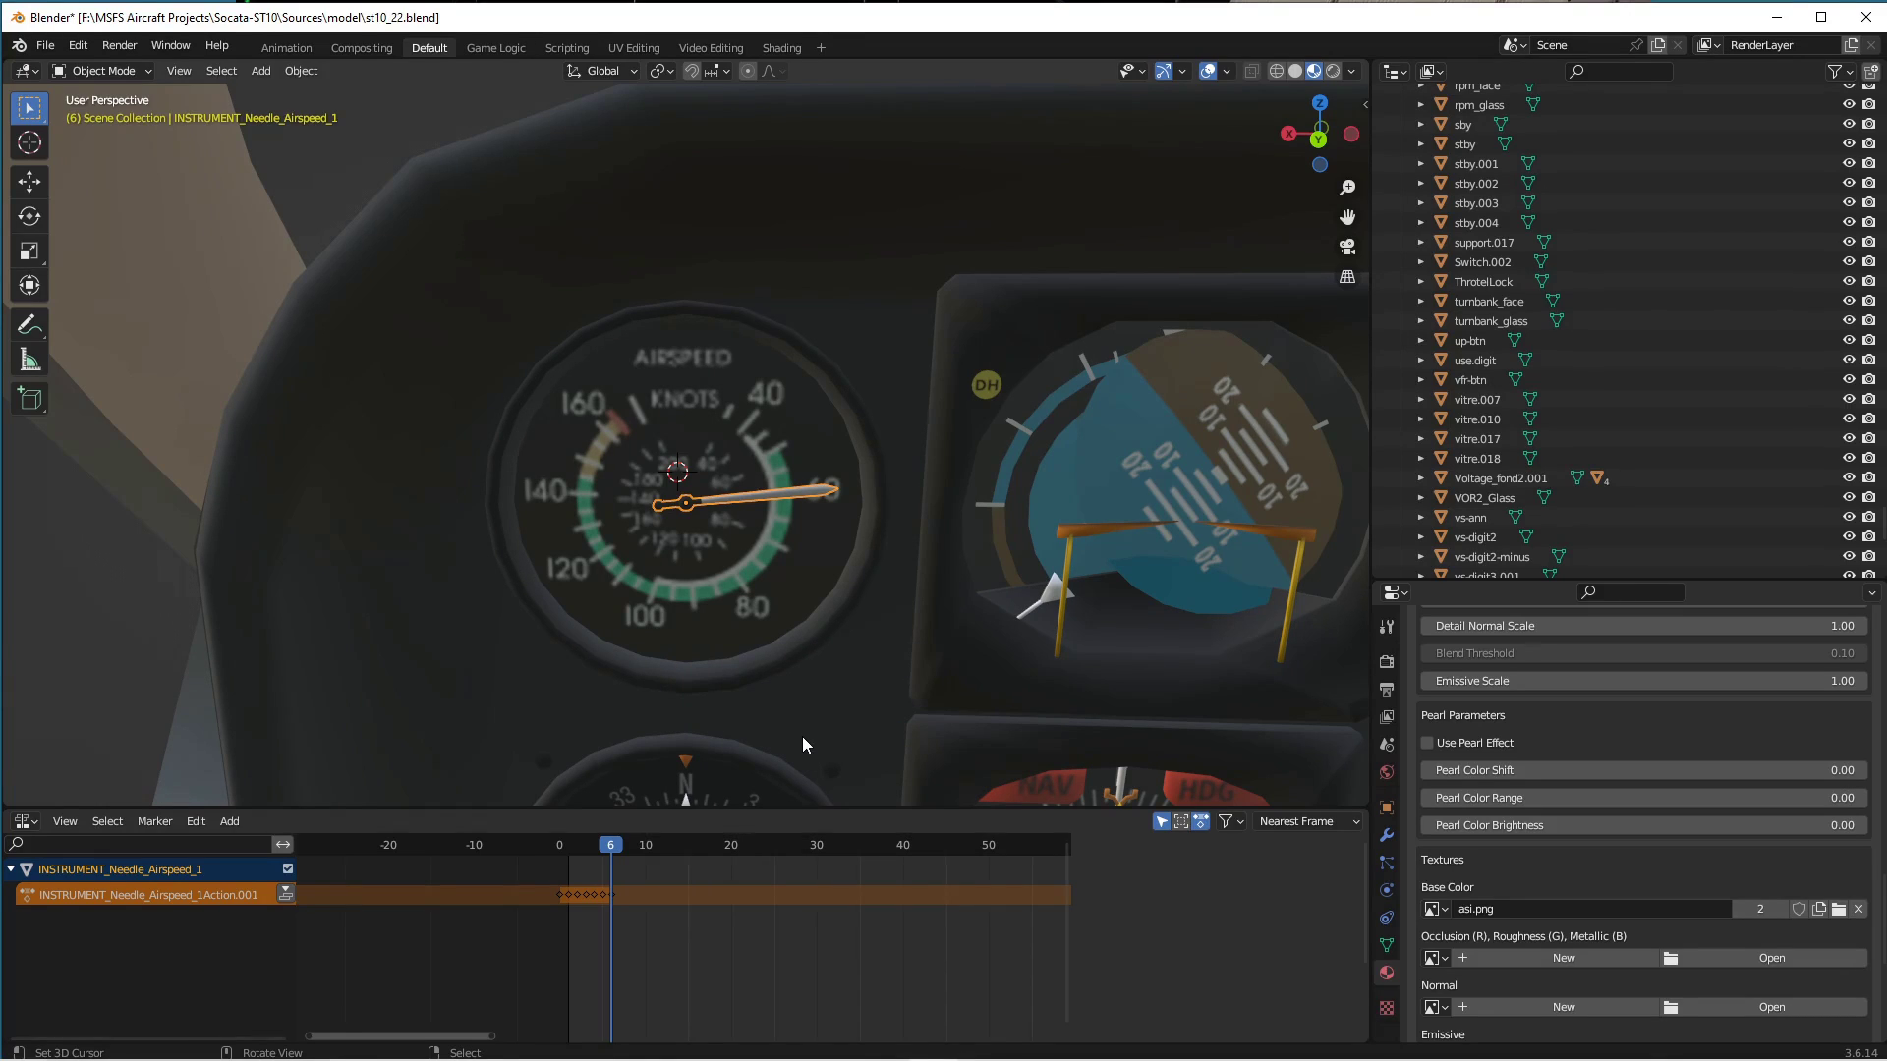
At frame 7, rotate the airspeed needle about a further -33° around the global Y axis and insert a rotation keyframe.
key(Right)
click(892, 734)
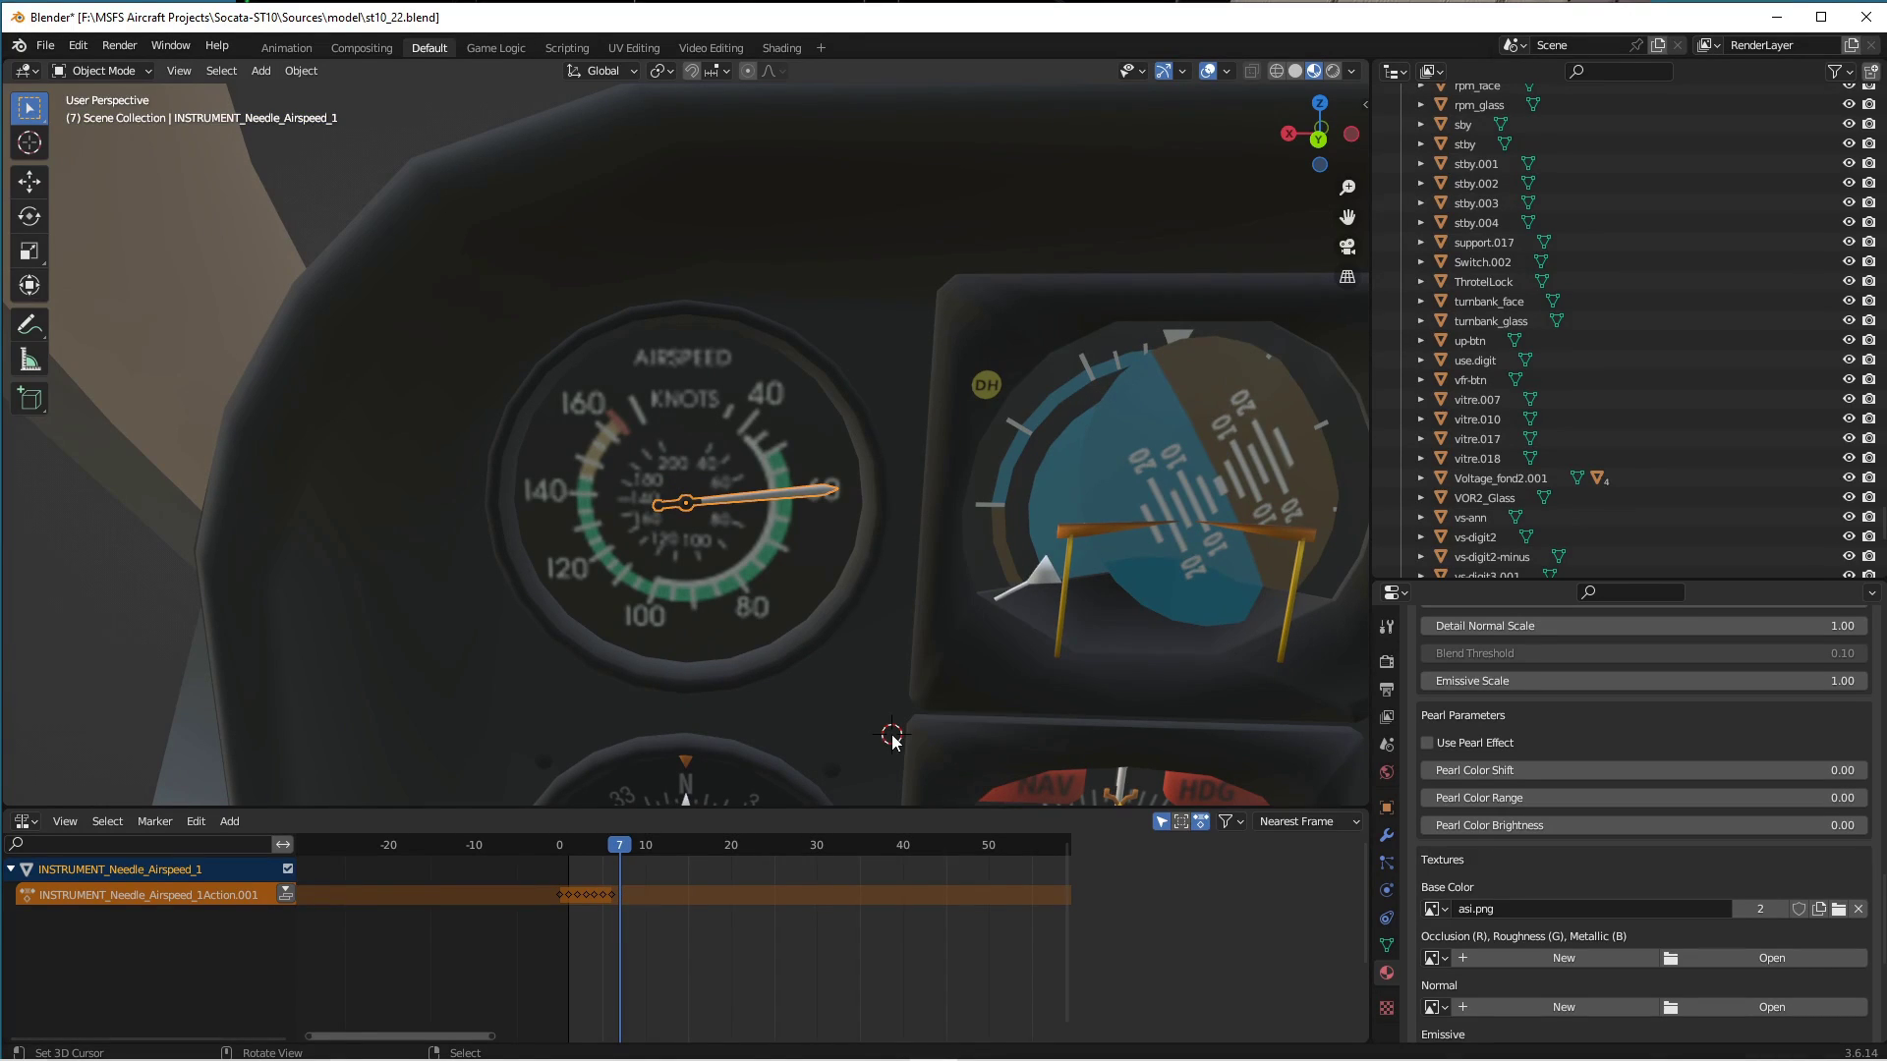
key(r)
key(y)
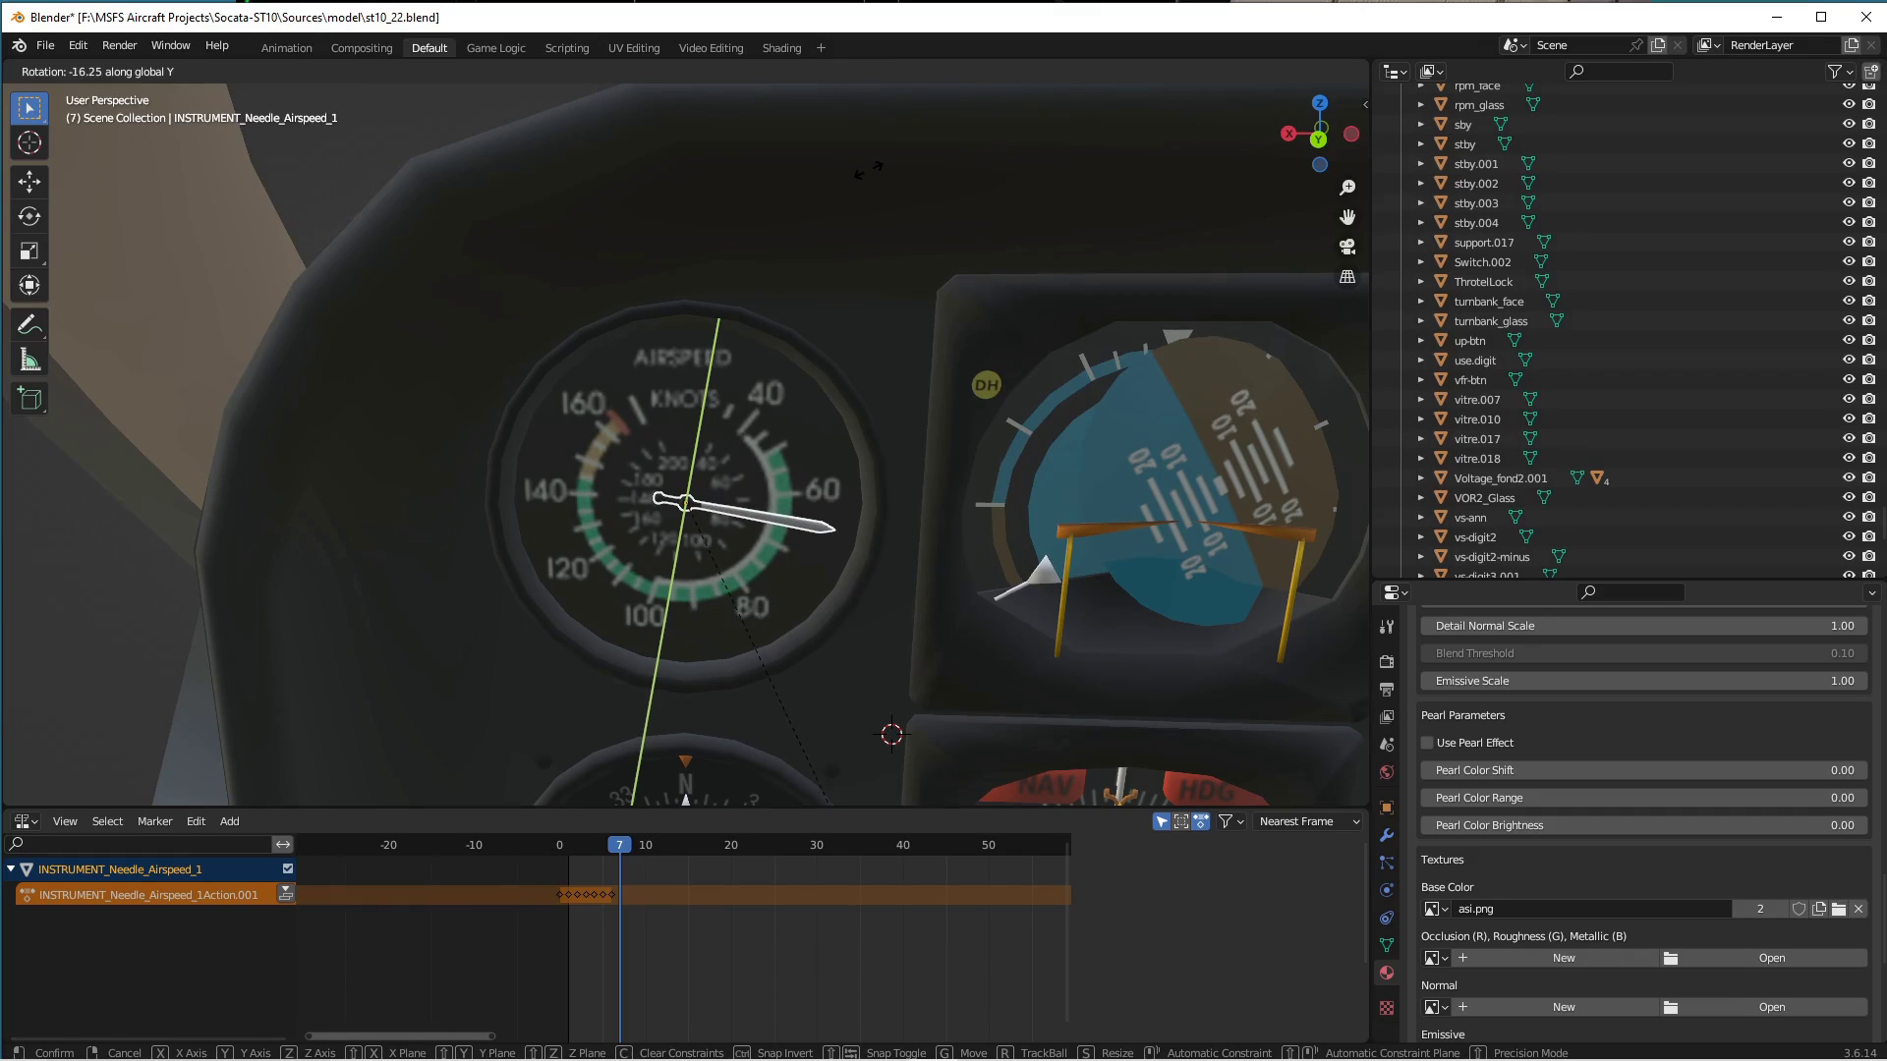
click(755, 233)
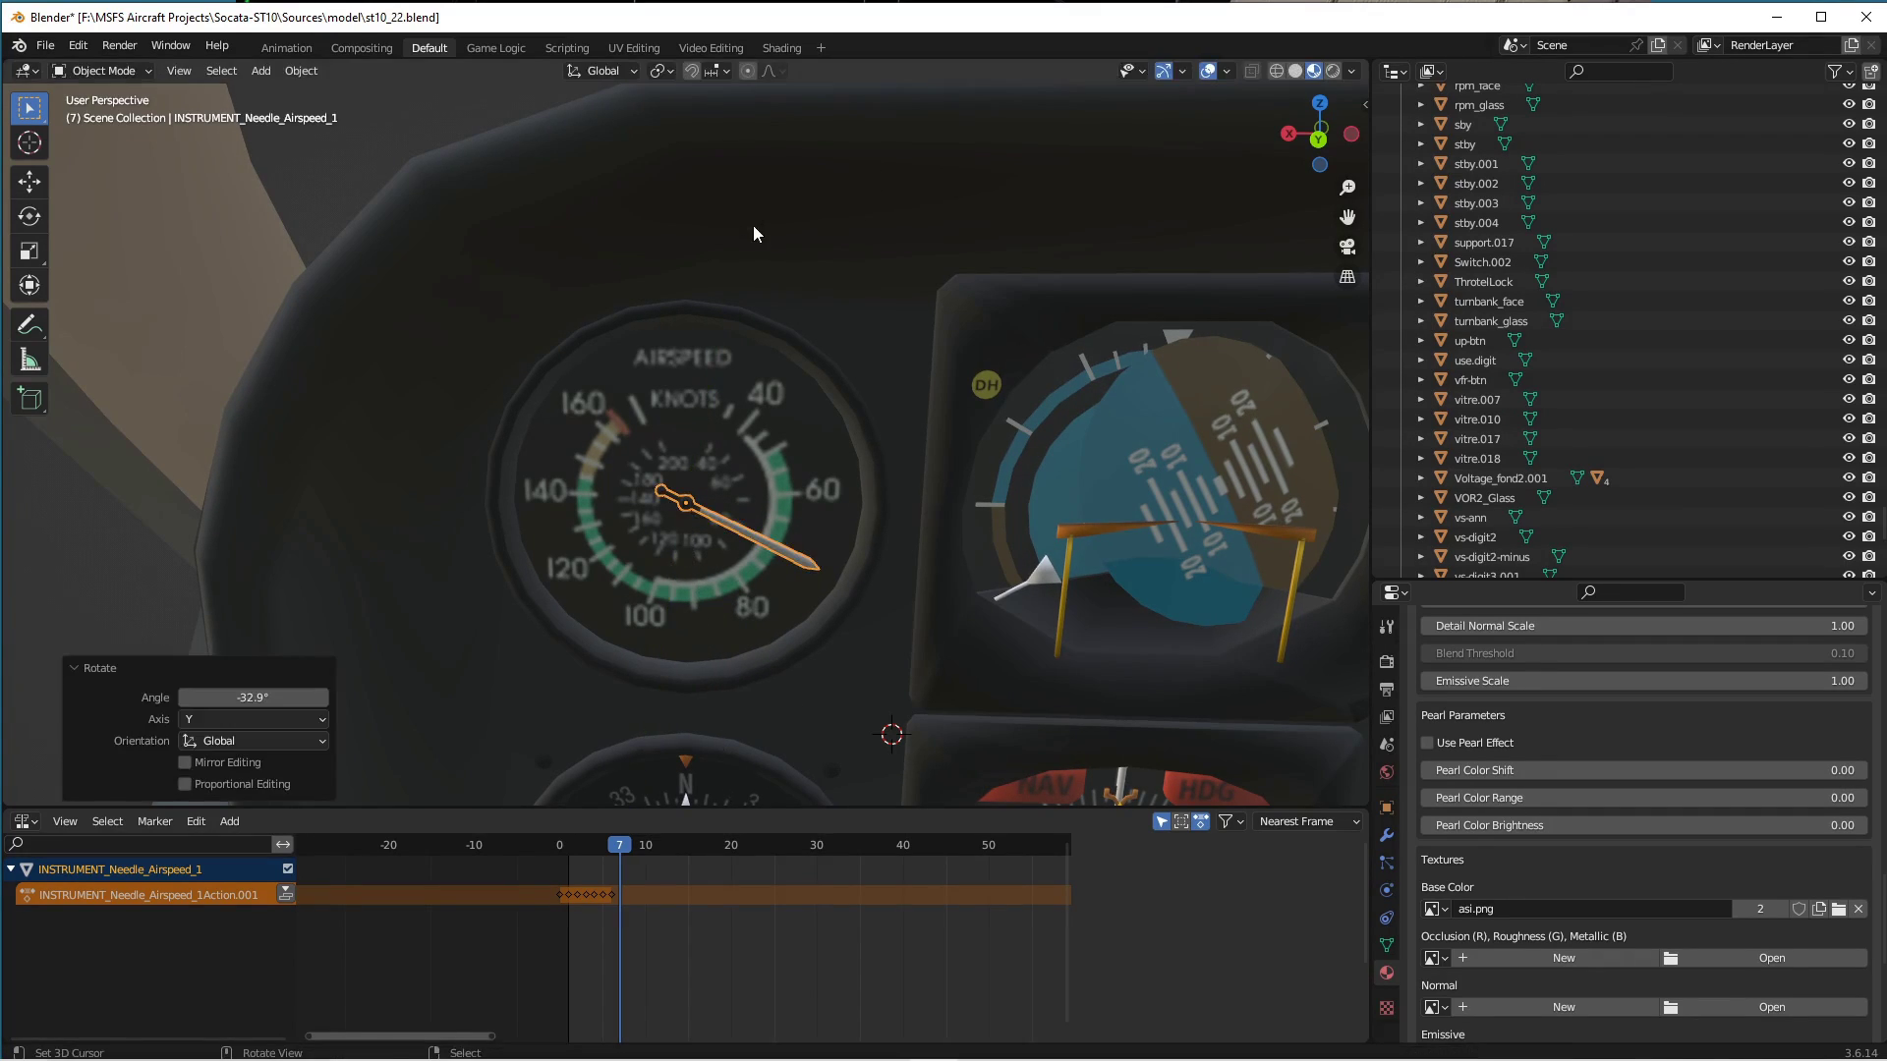
key(i)
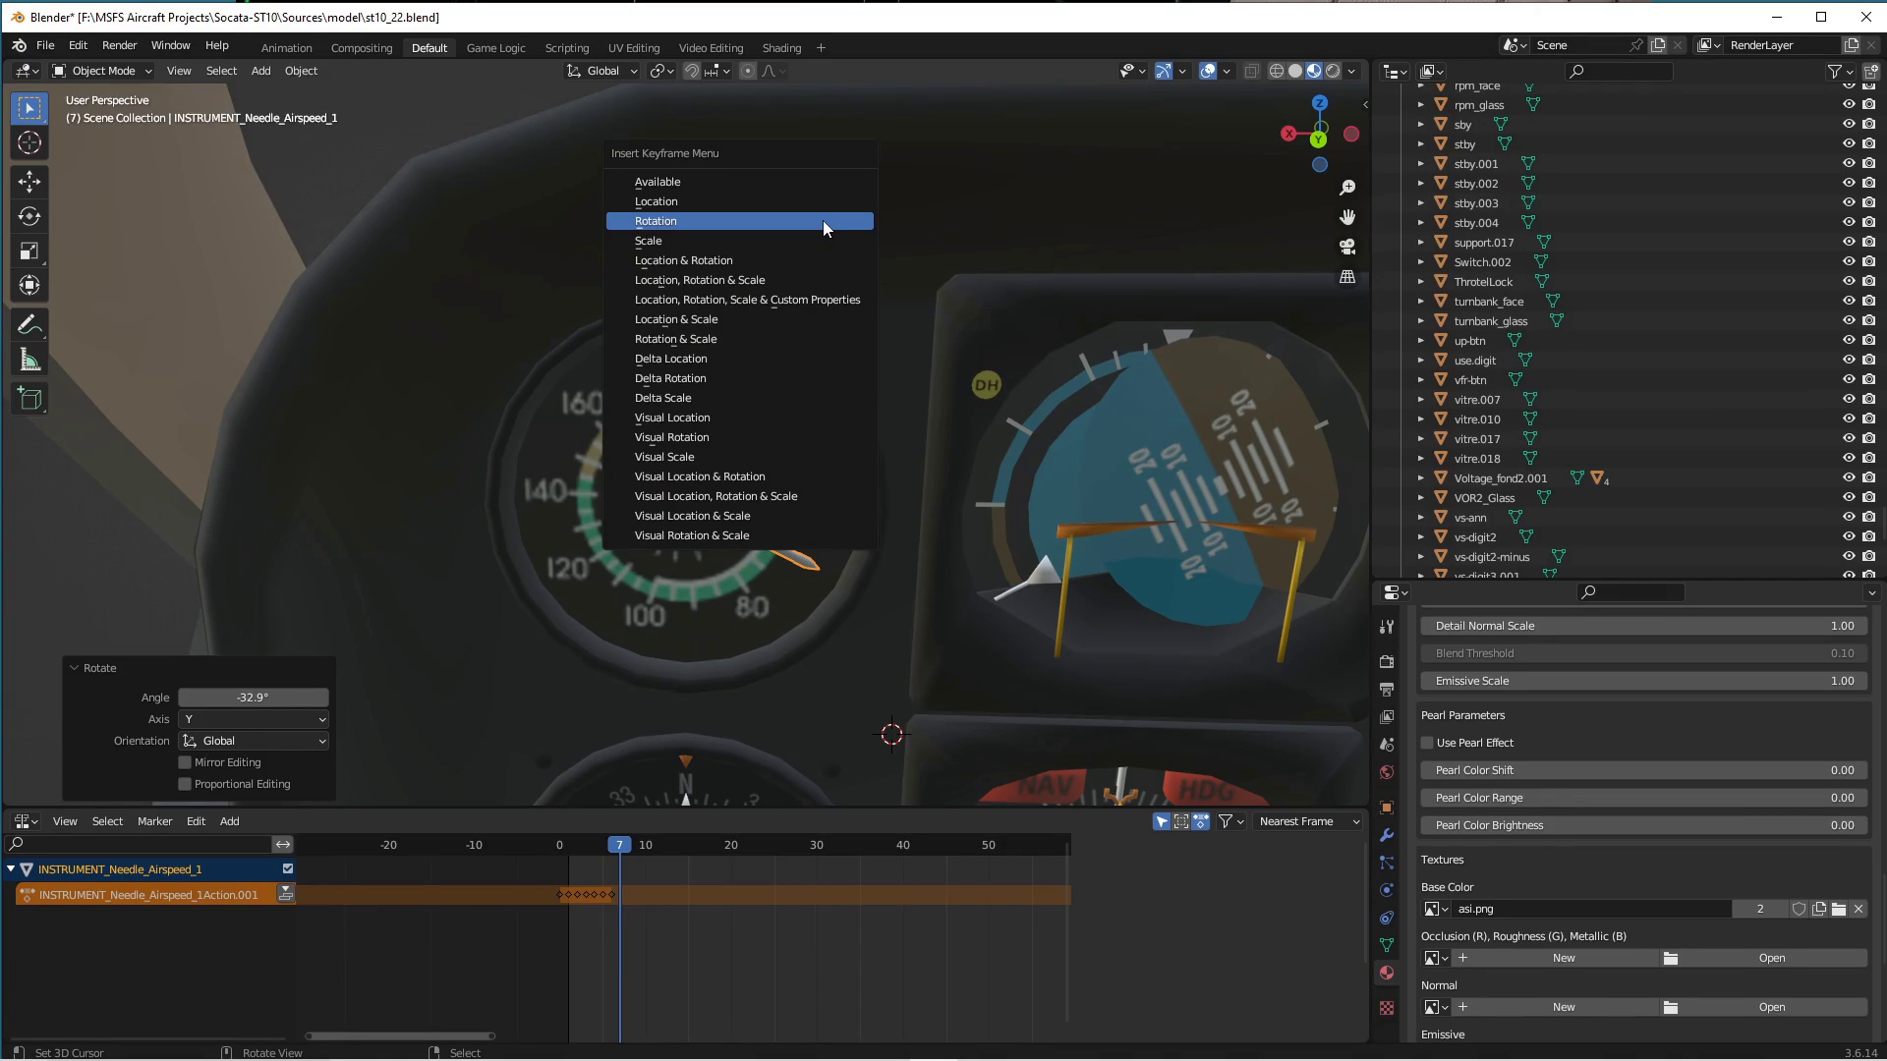
click(822, 221)
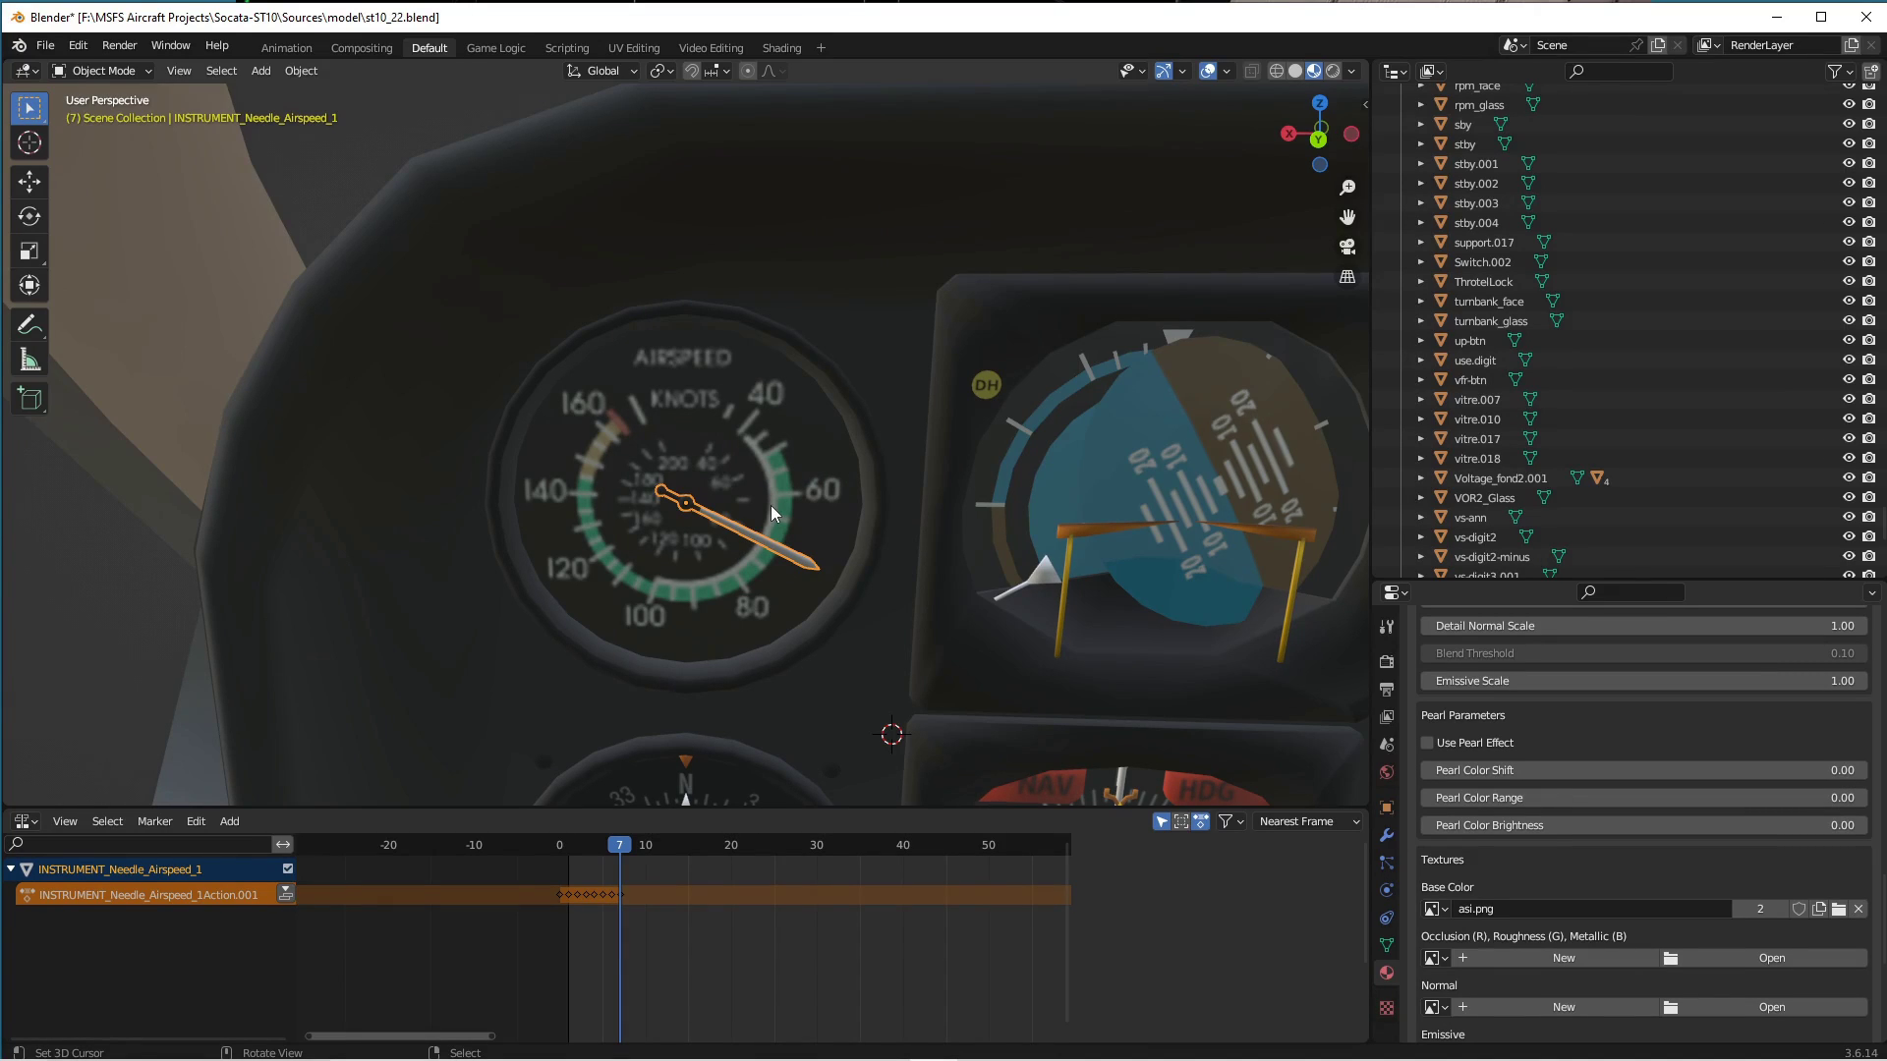
key(r)
key(y)
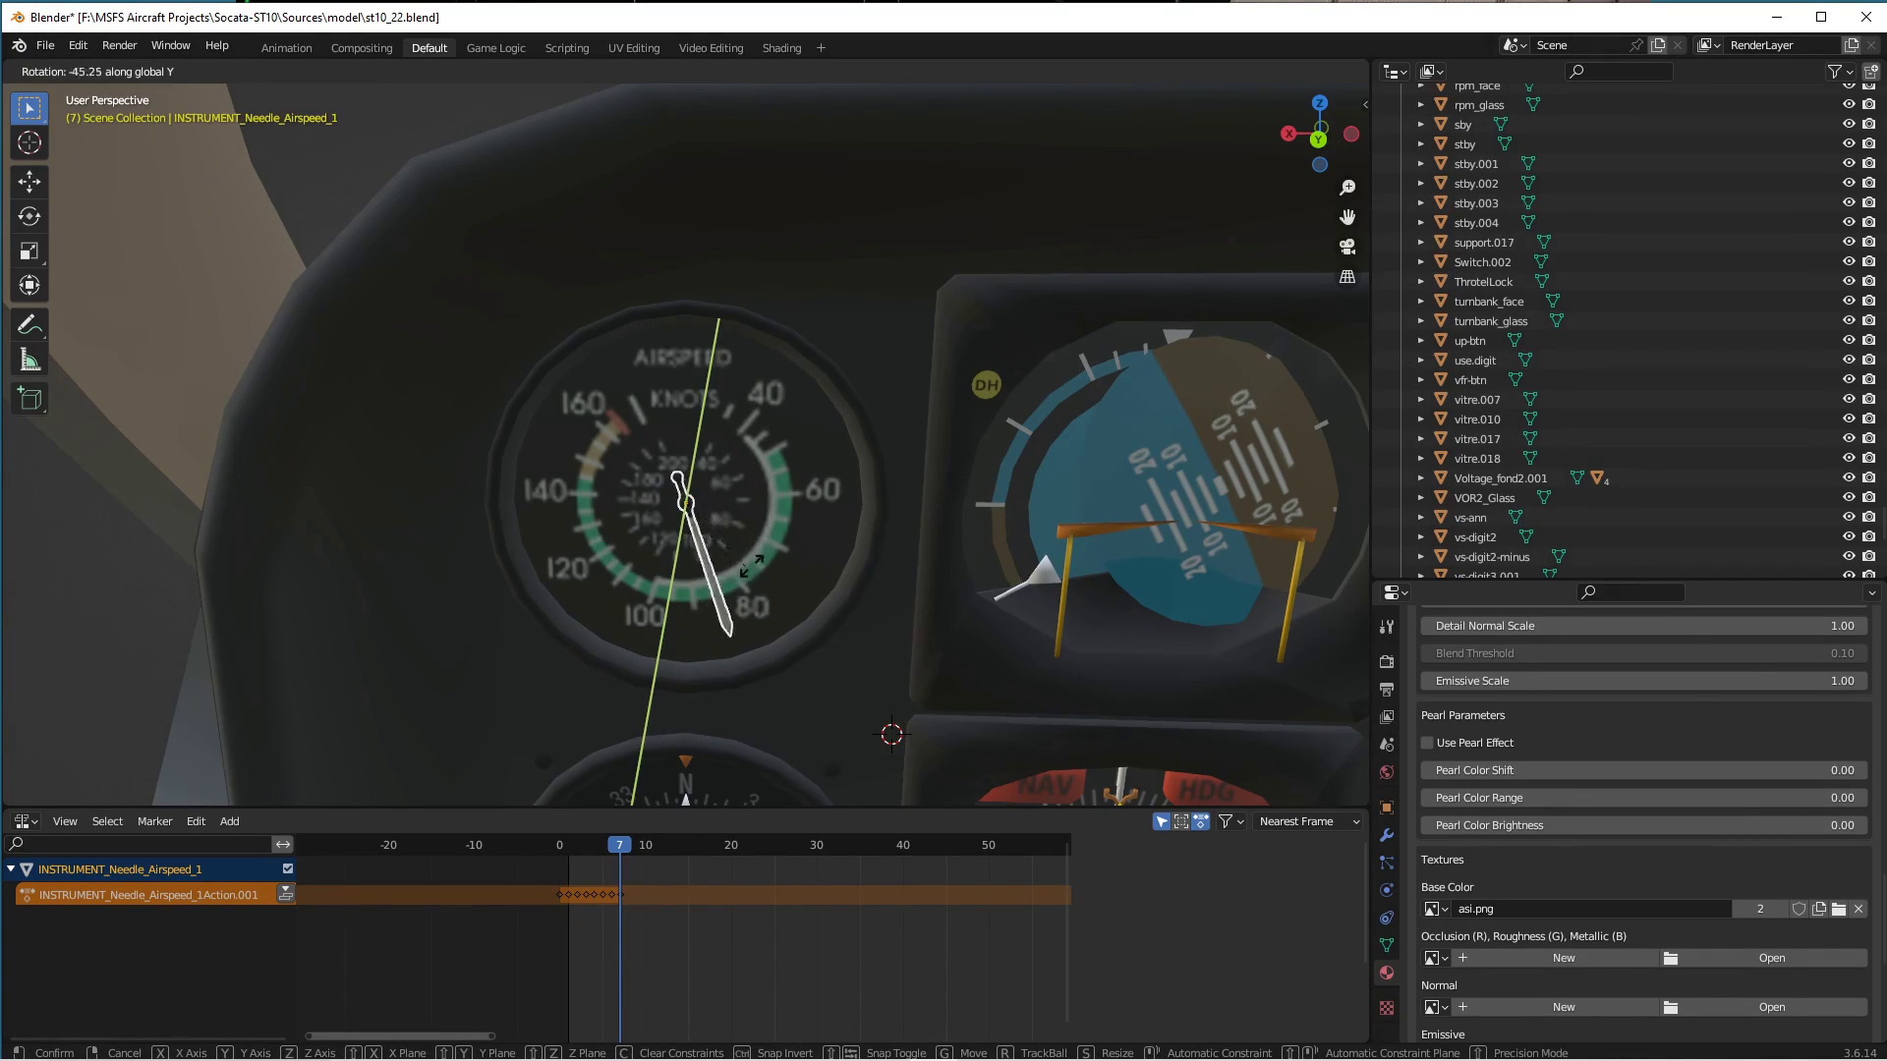
click(765, 550)
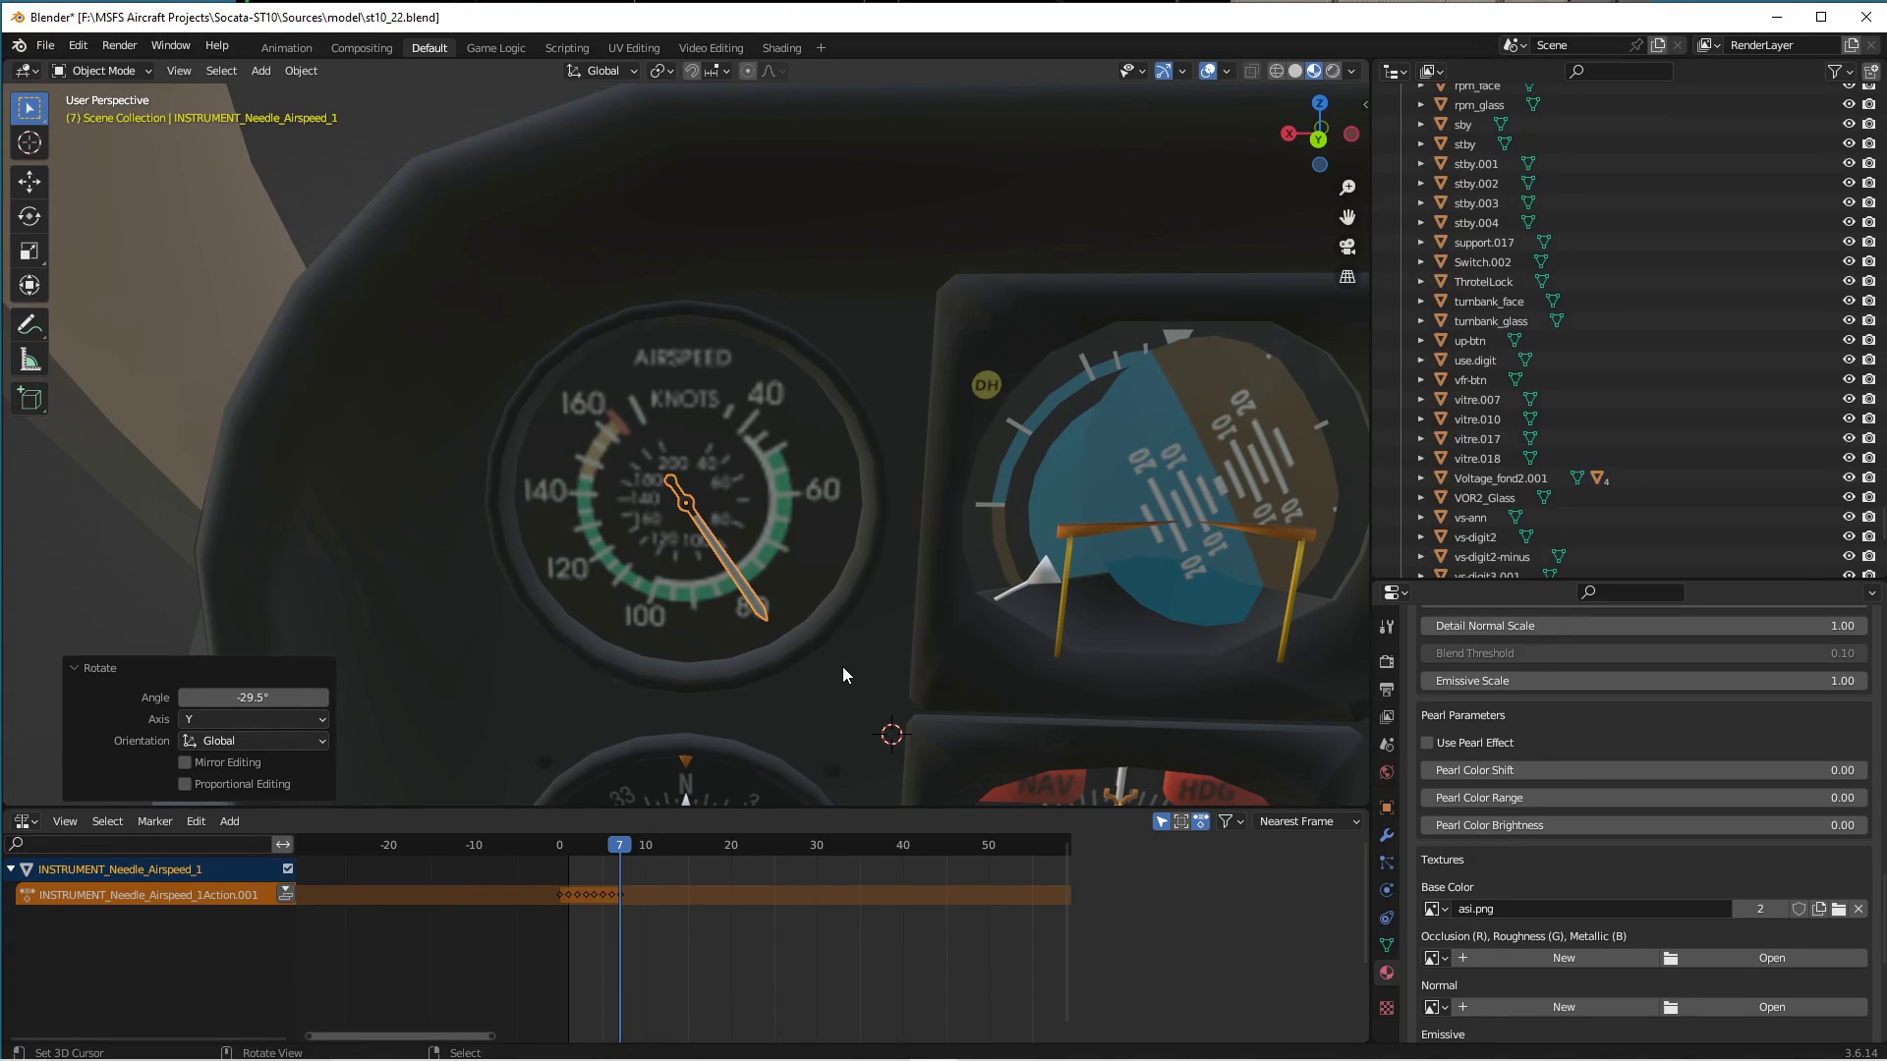
At frame 8, rotate the airspeed needle about a further -28.8° around the global Y axis, to the 80 mark, and insert a rotation keyframe.
key(Right)
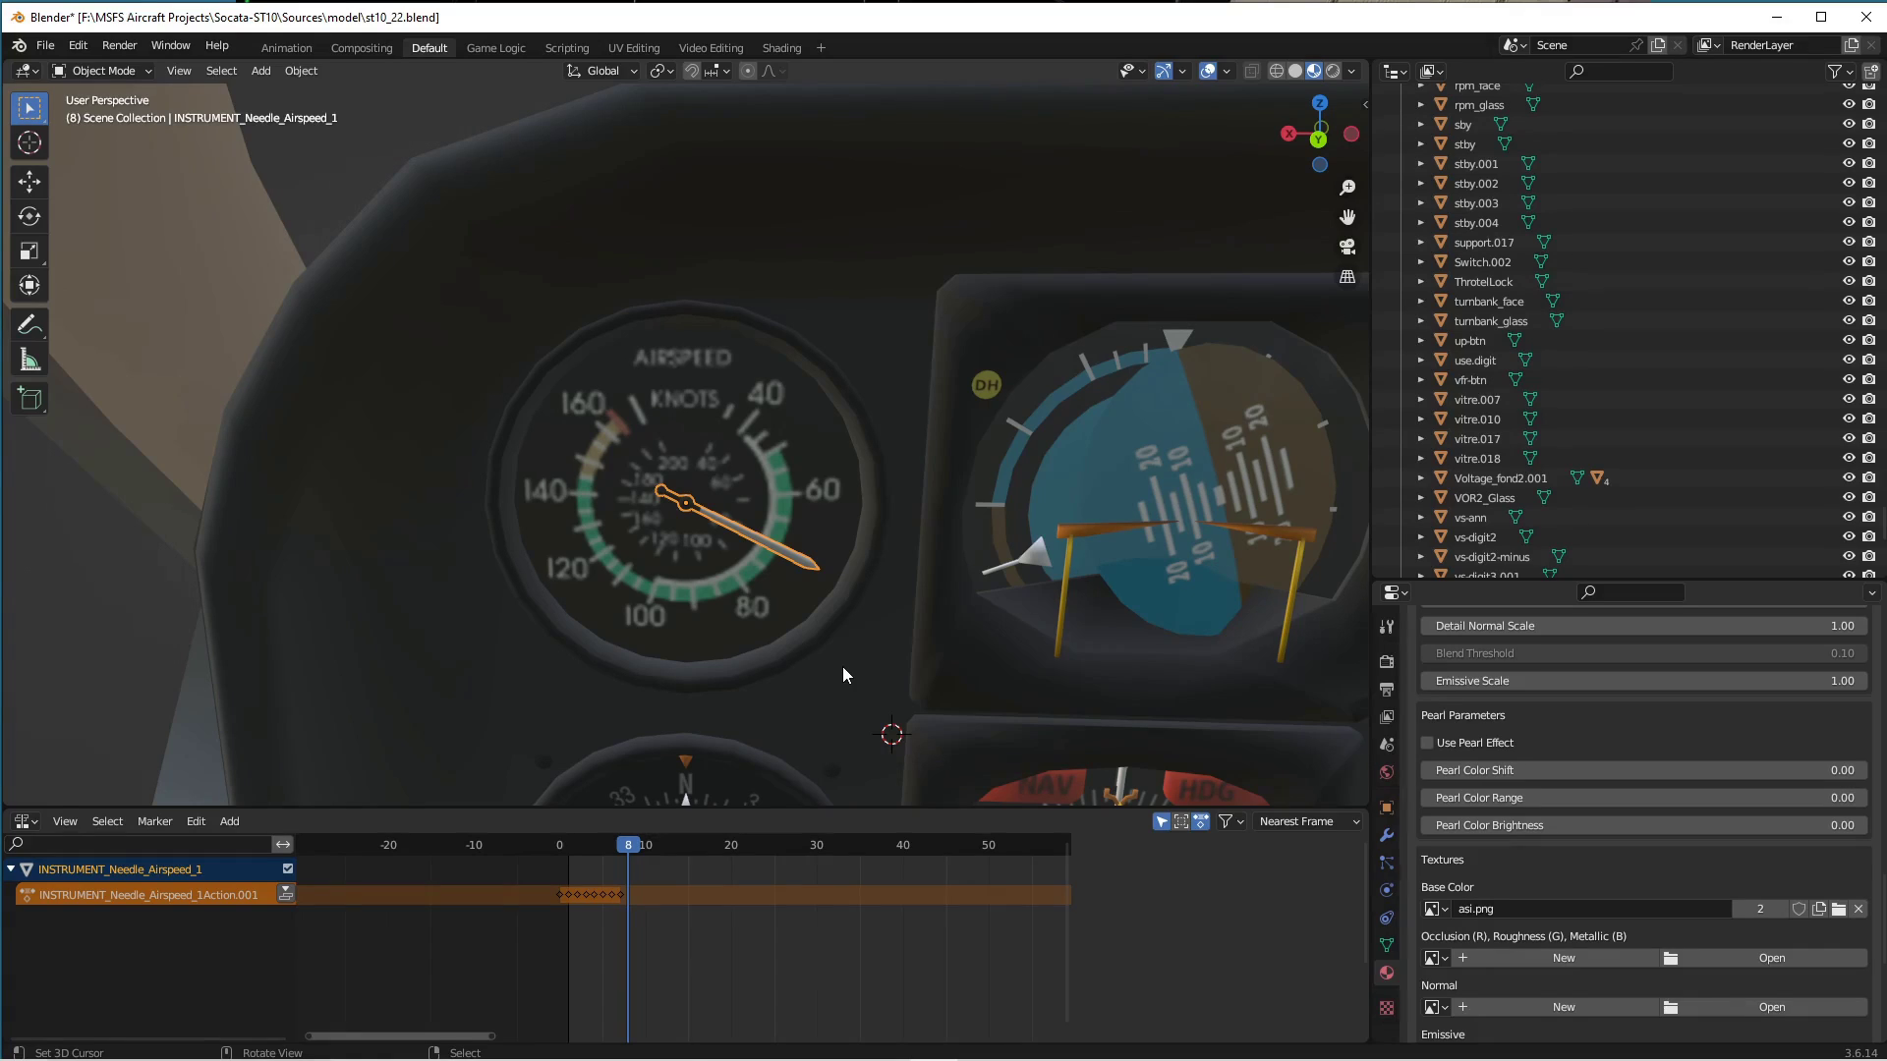
key(r)
key(y)
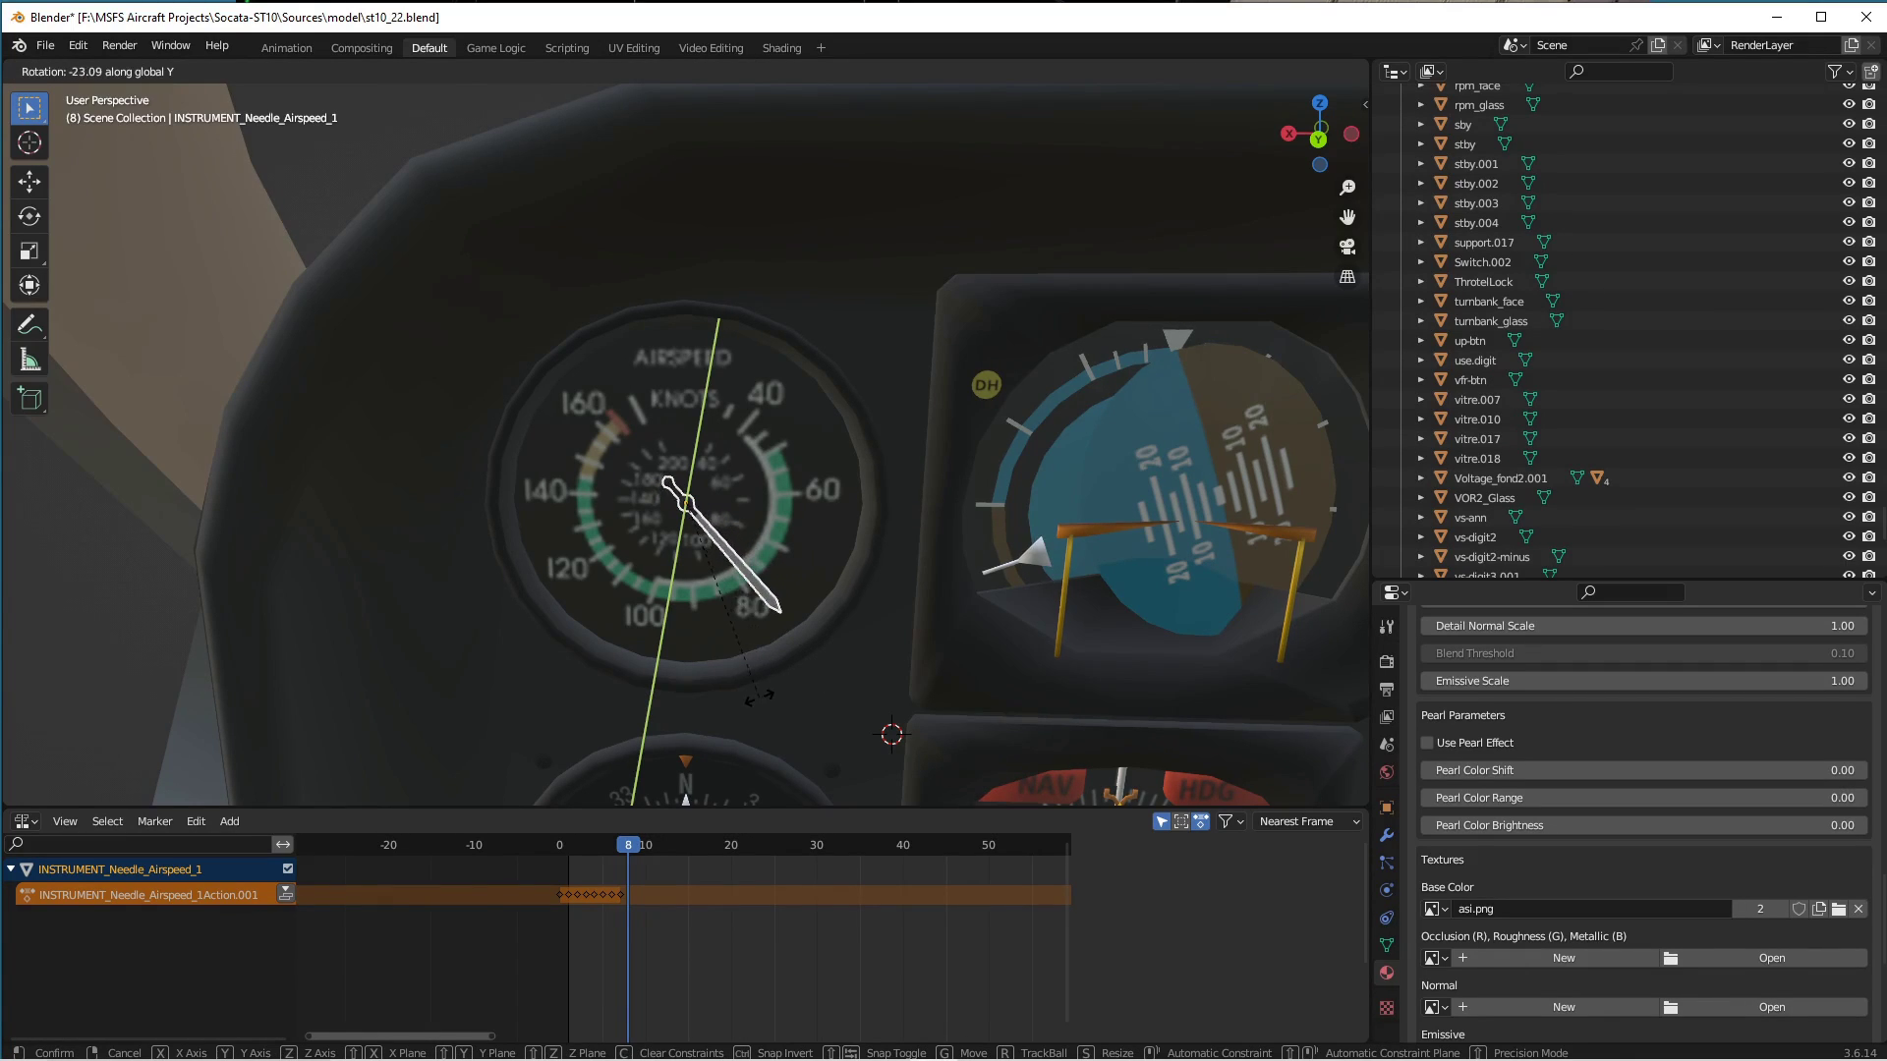
click(740, 707)
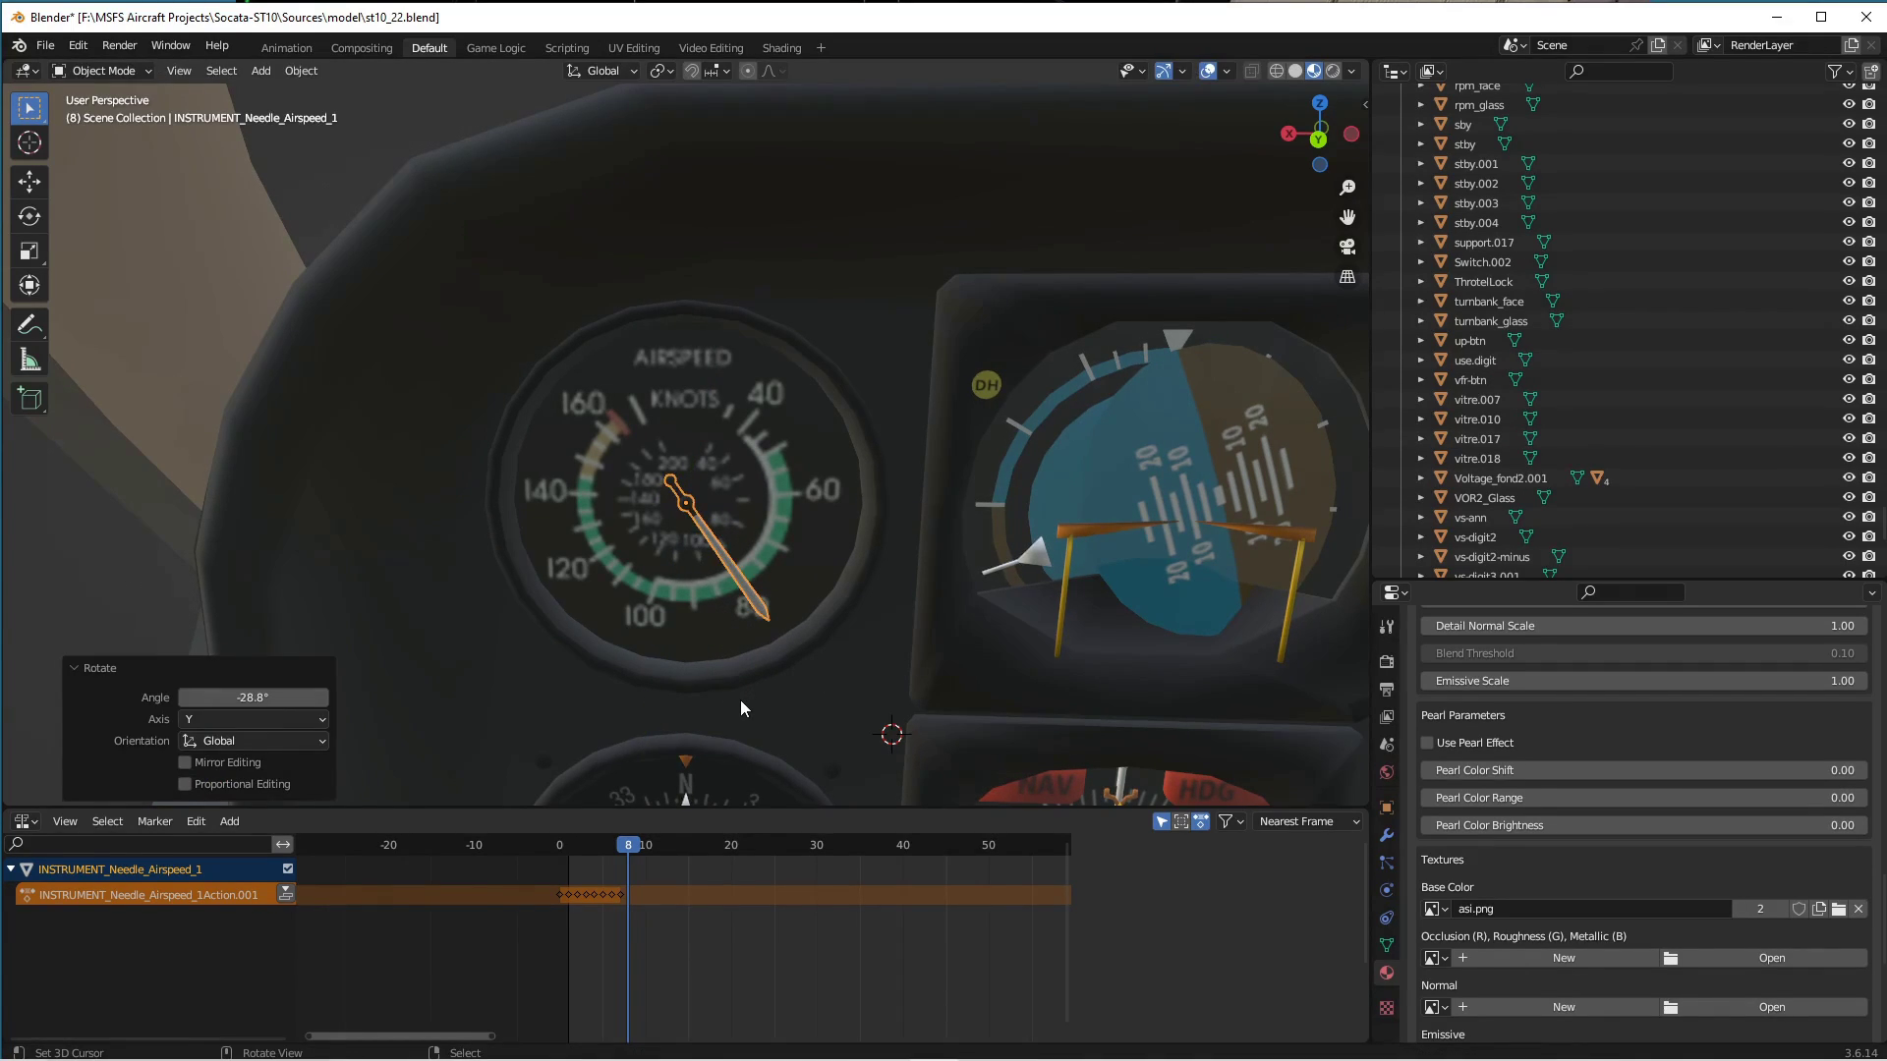
key(i)
click(744, 698)
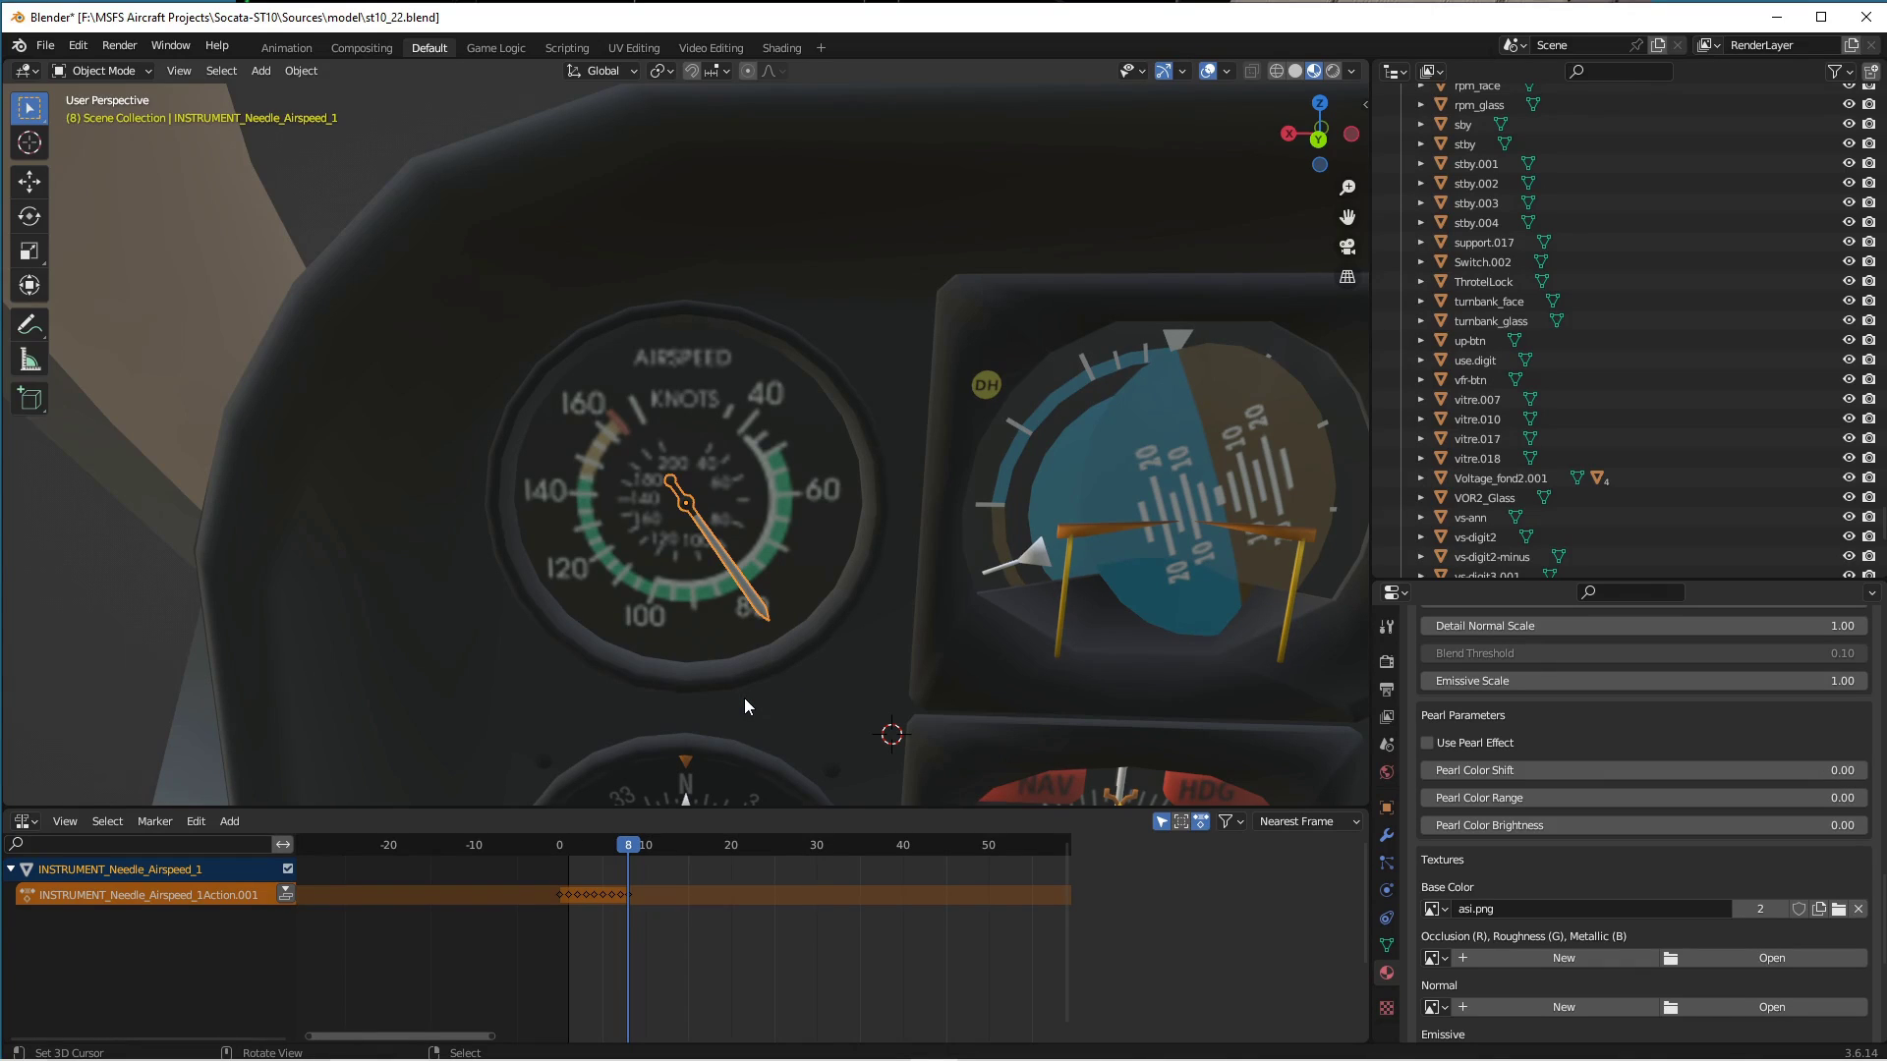
At frame 9, rotate the airspeed needle about a further -31.5° around the global Y axis and insert a rotation keyframe.
key(Right)
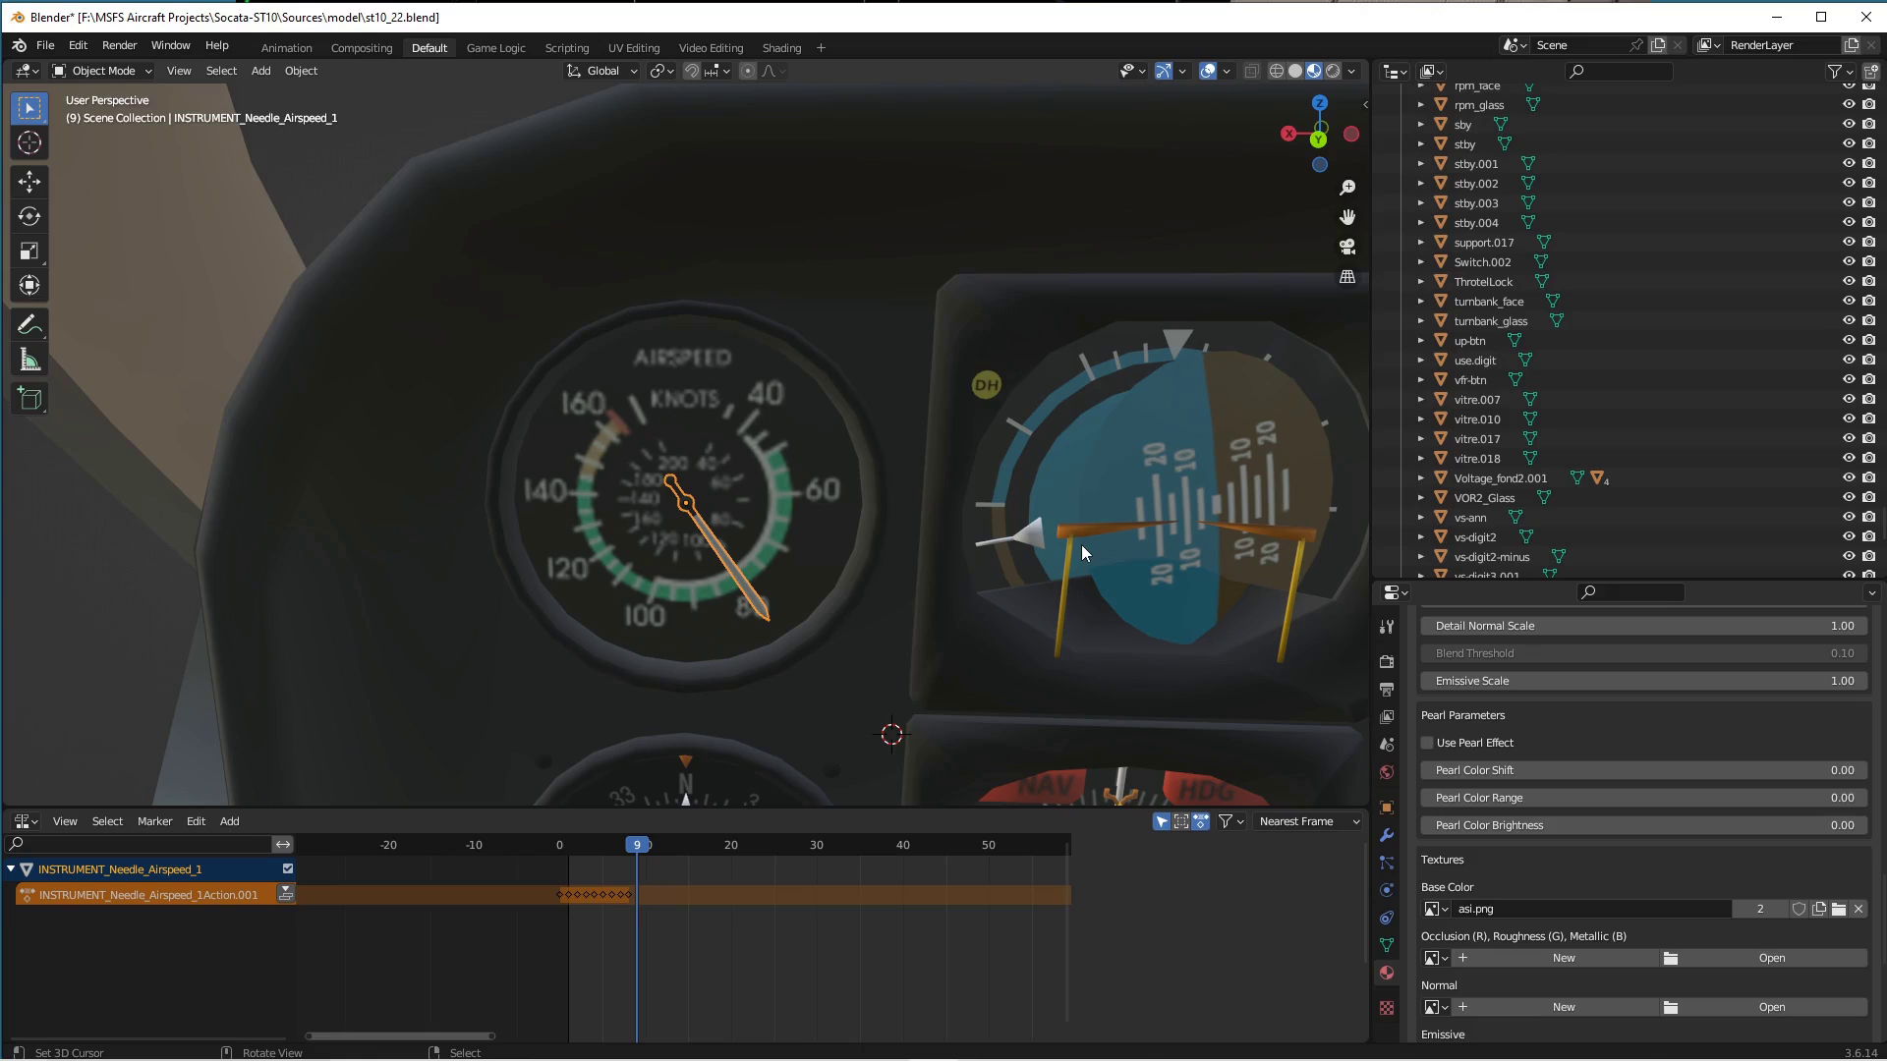
key(r)
key(y)
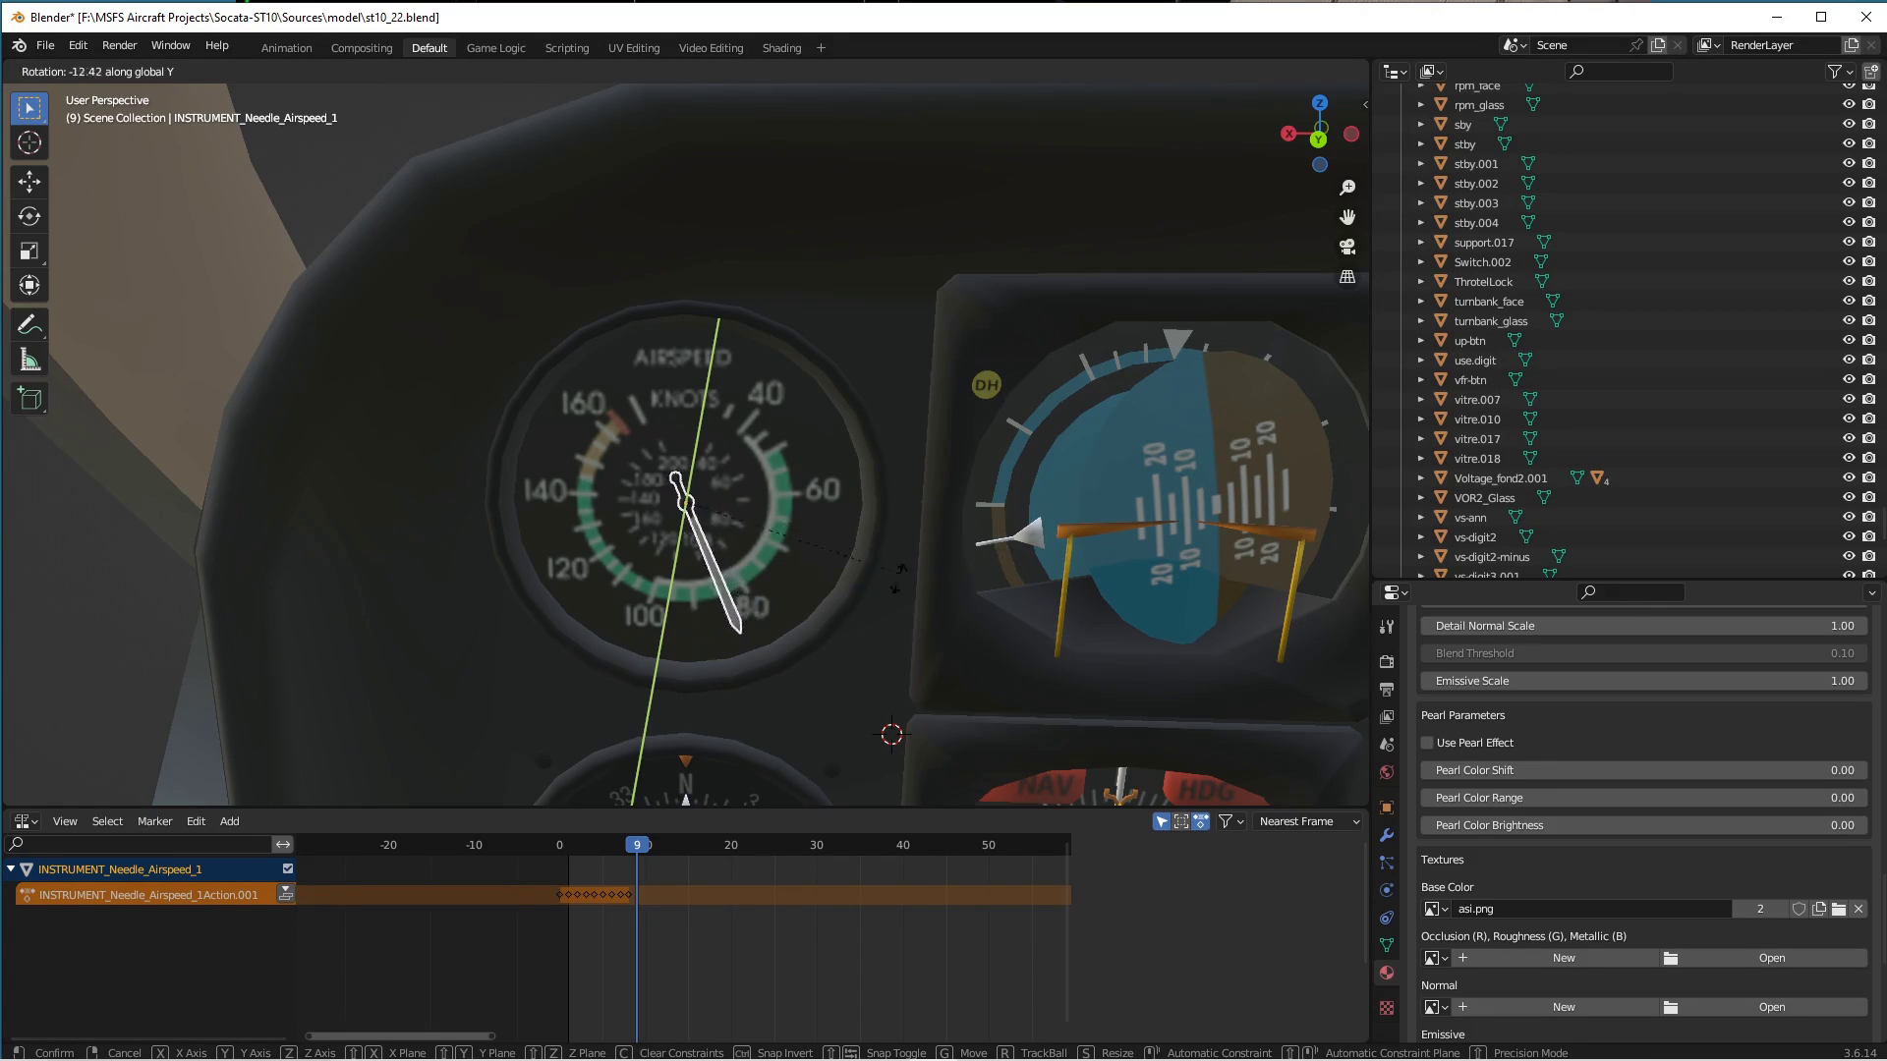
click(798, 587)
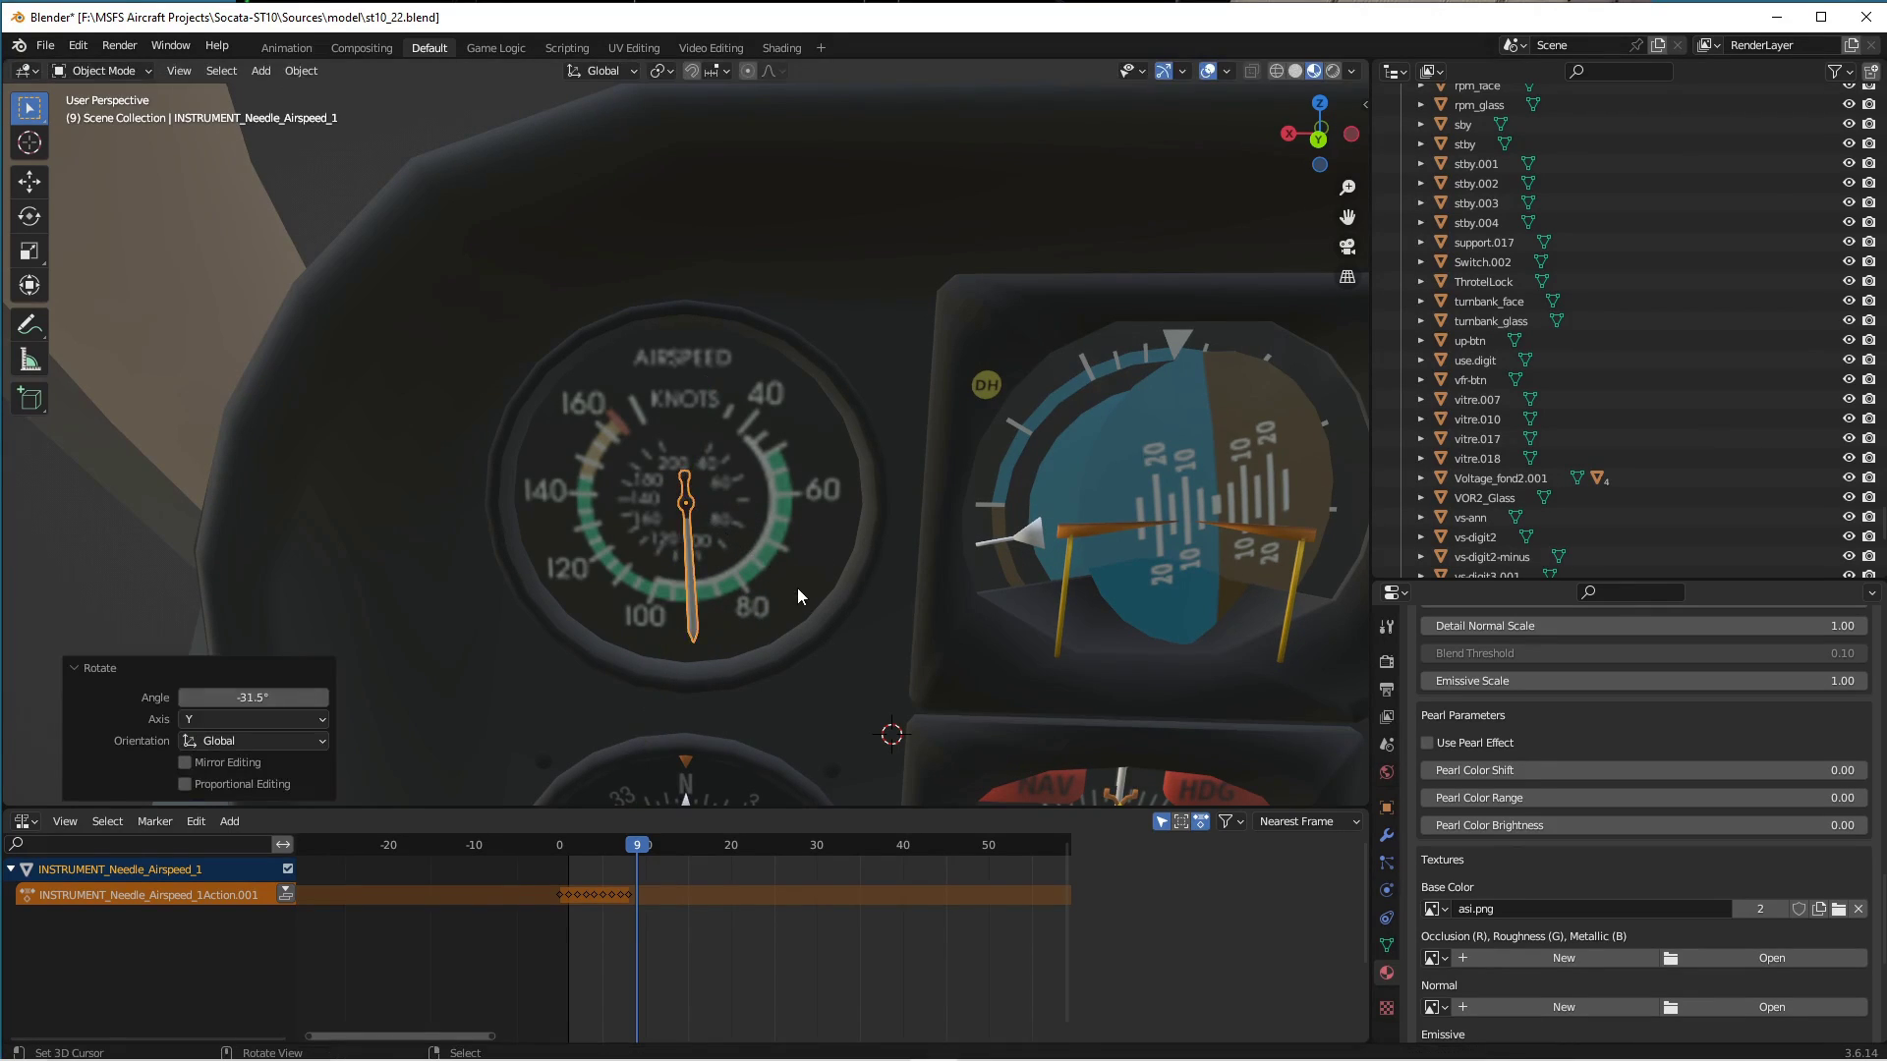
key(i)
click(798, 594)
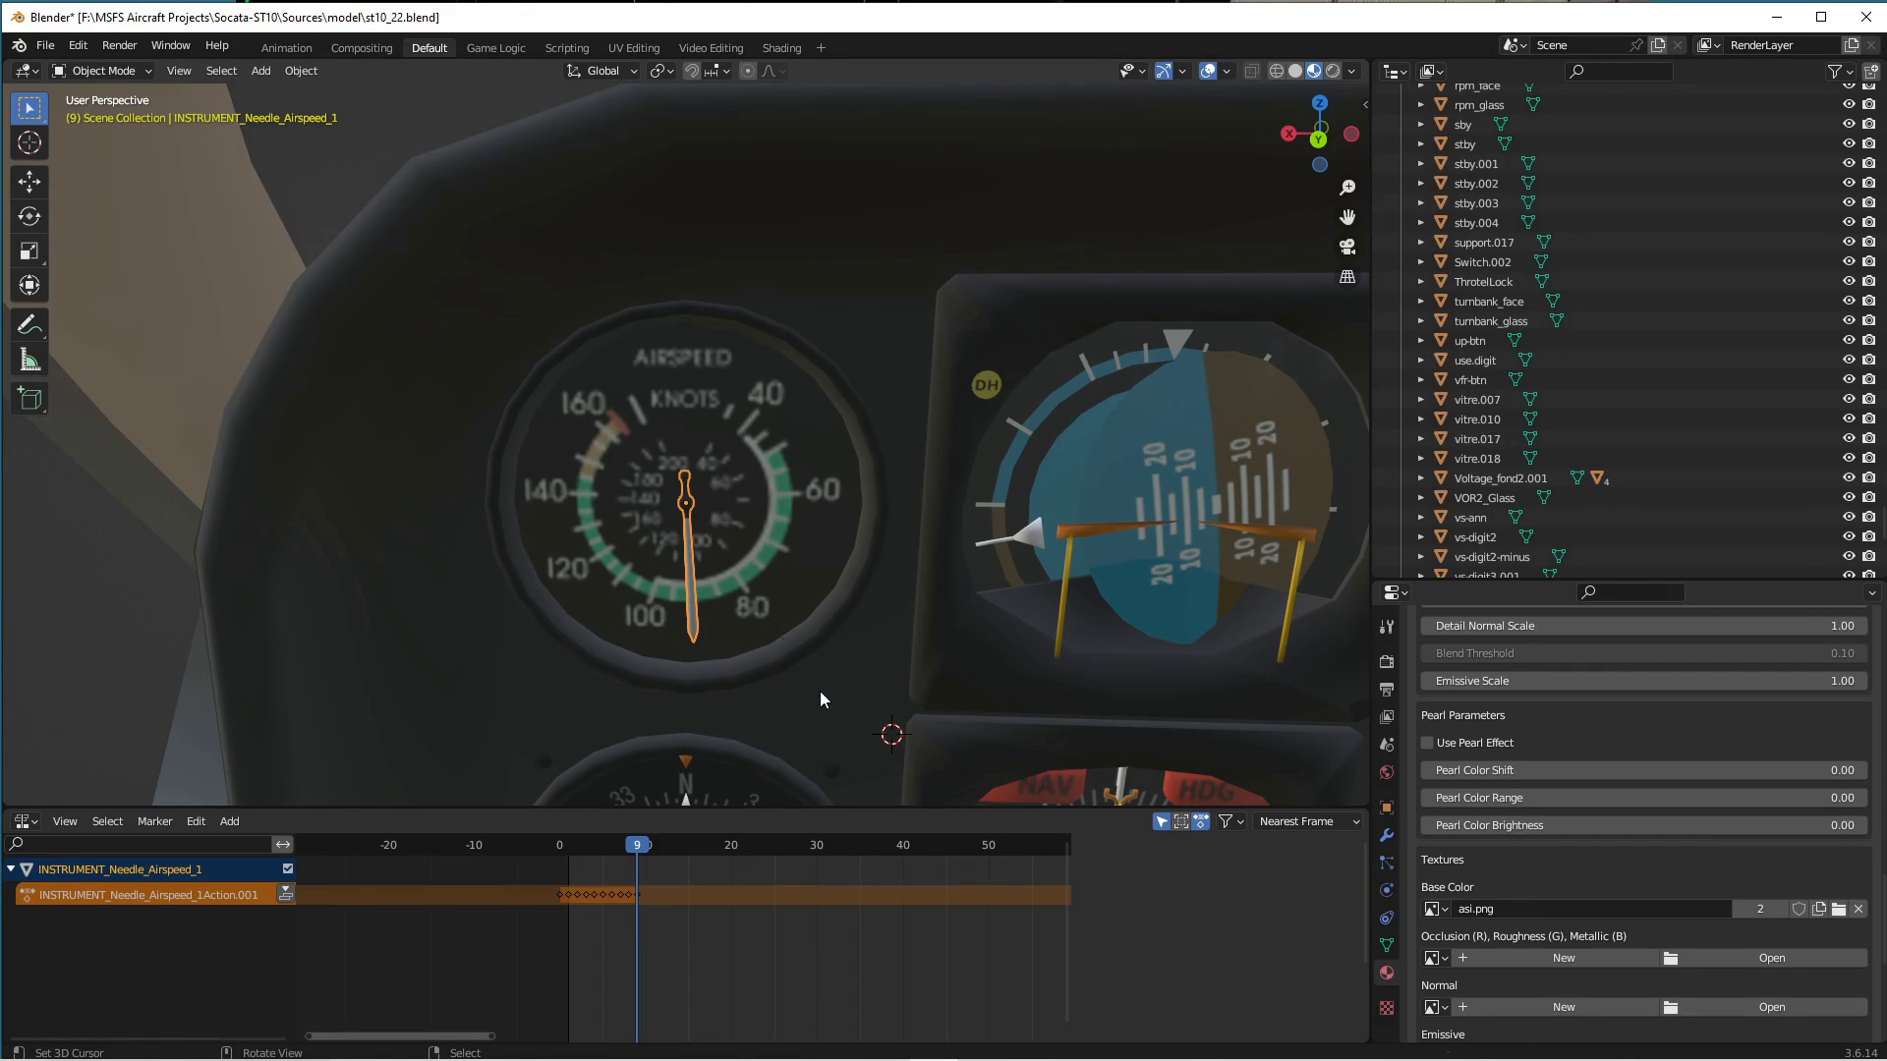
key(r)
key(y)
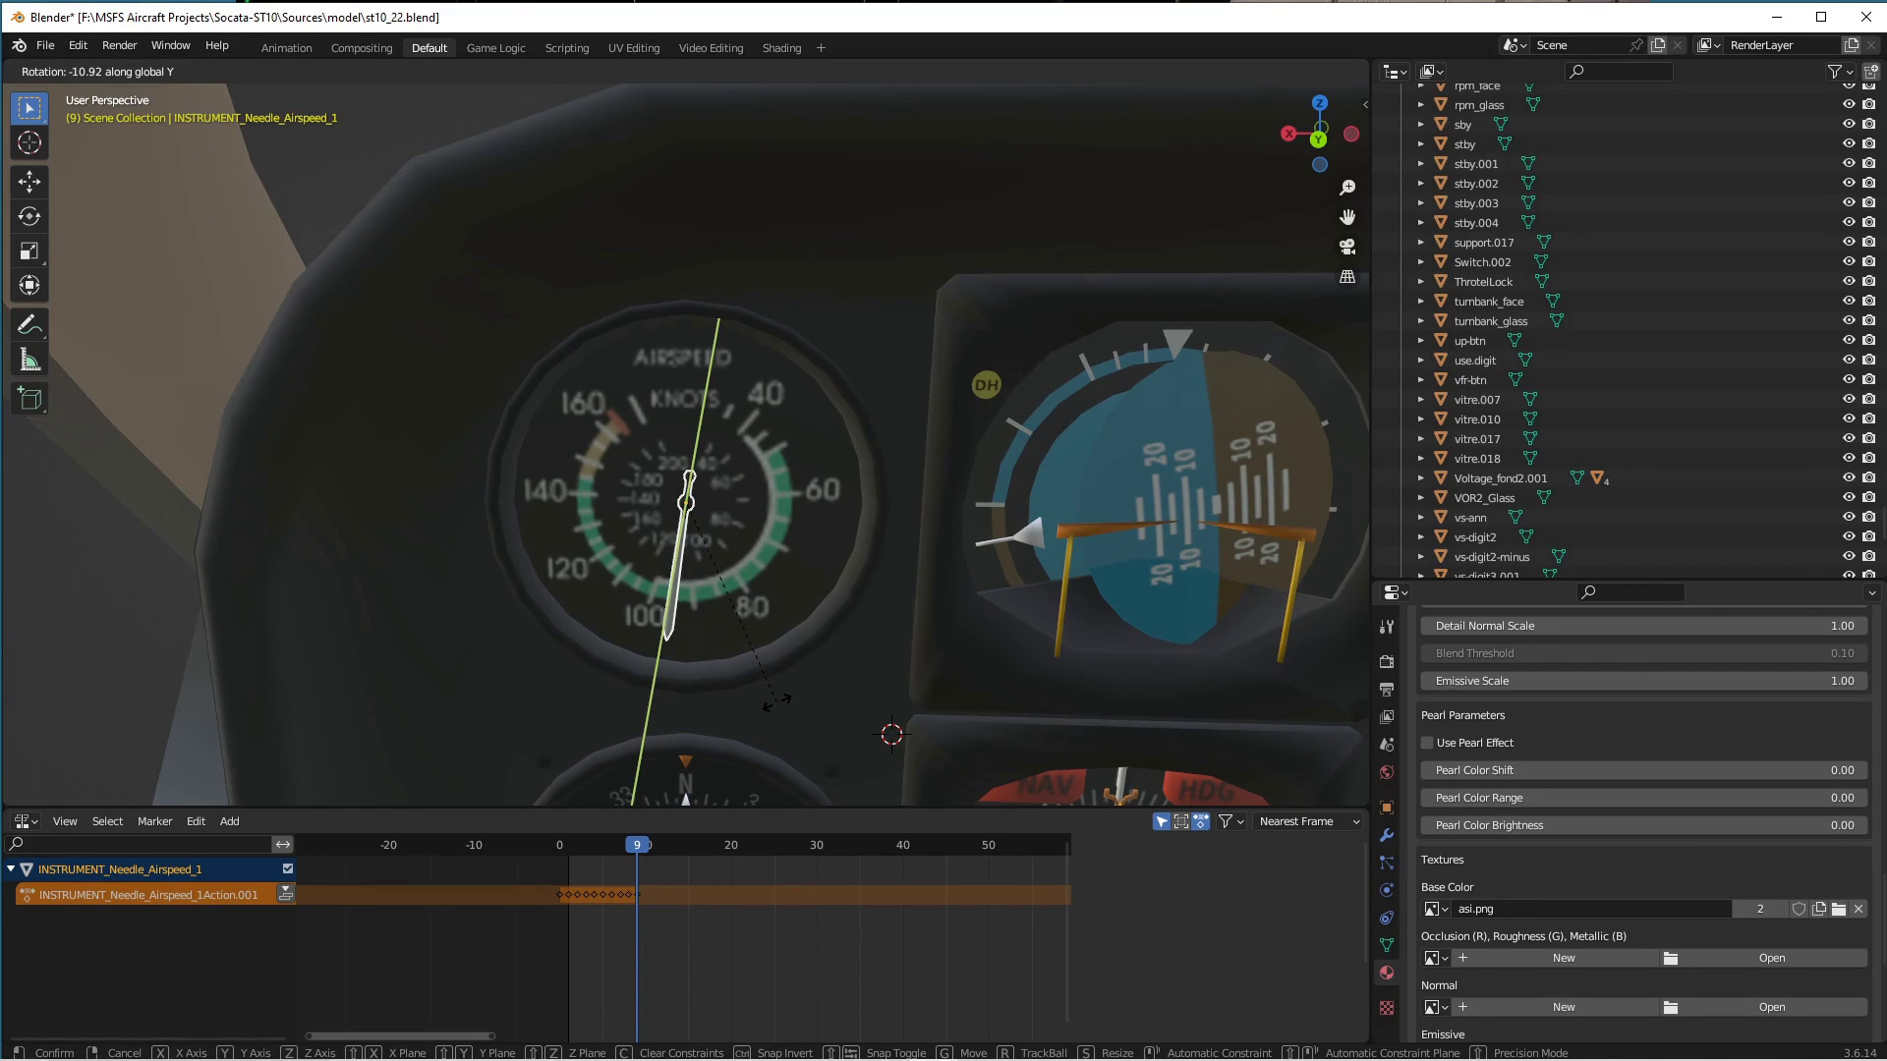
right_click(780, 694)
At frame 10, rotate the airspeed needle a further -22.9° around the global Y axis, to the 100 mark, and insert a rotation keyframe.
key(Right)
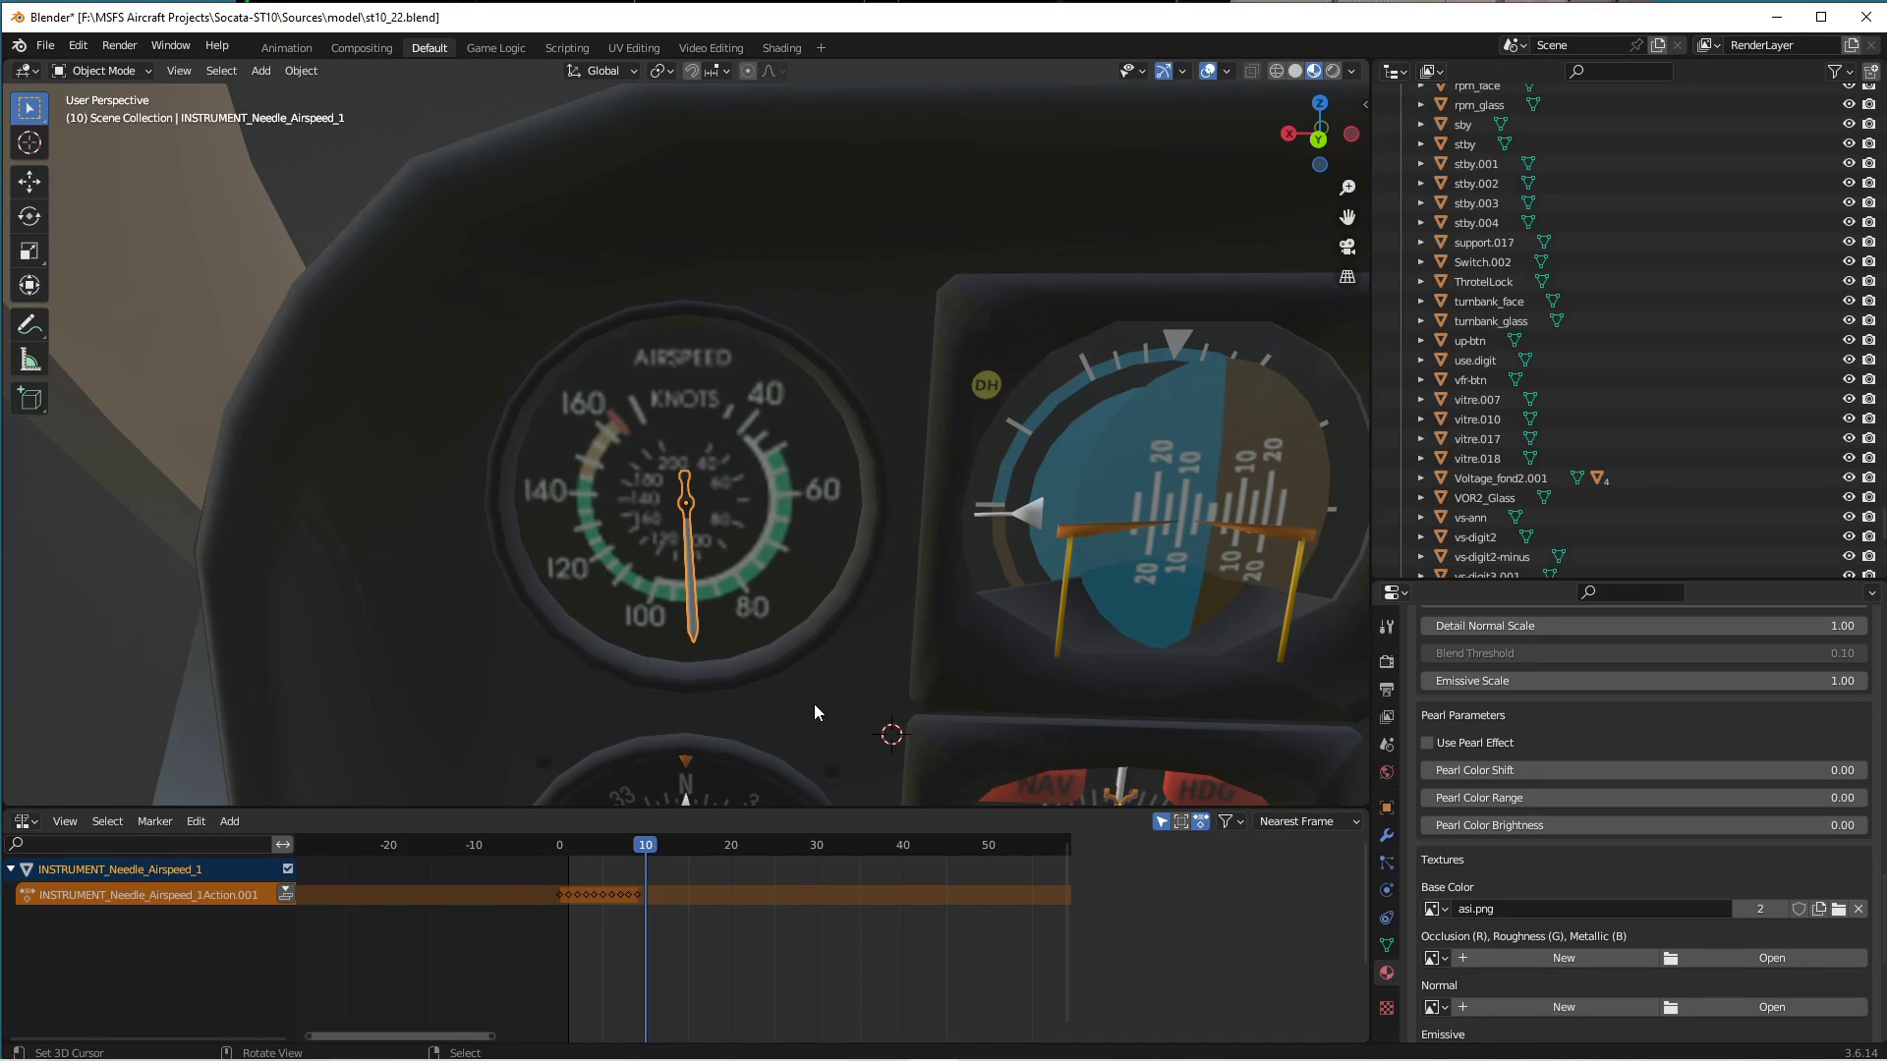
key(r)
key(y)
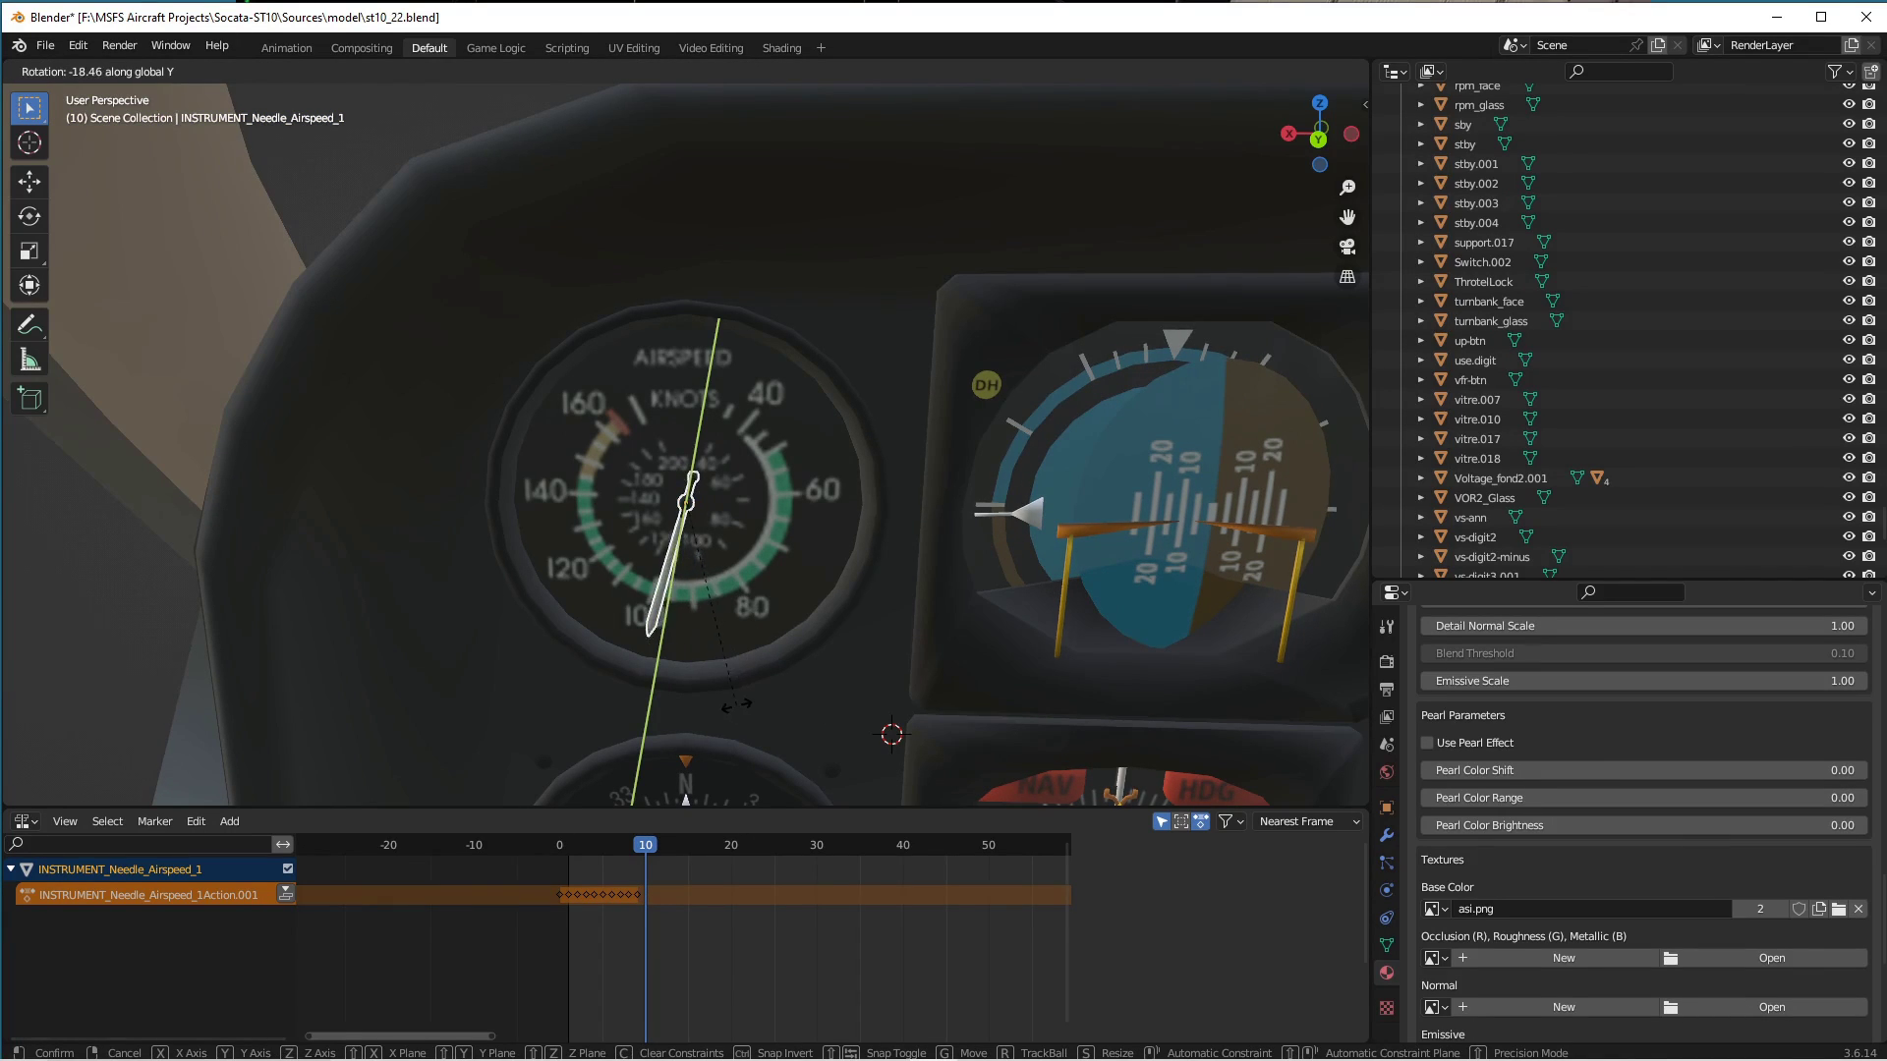
click(719, 701)
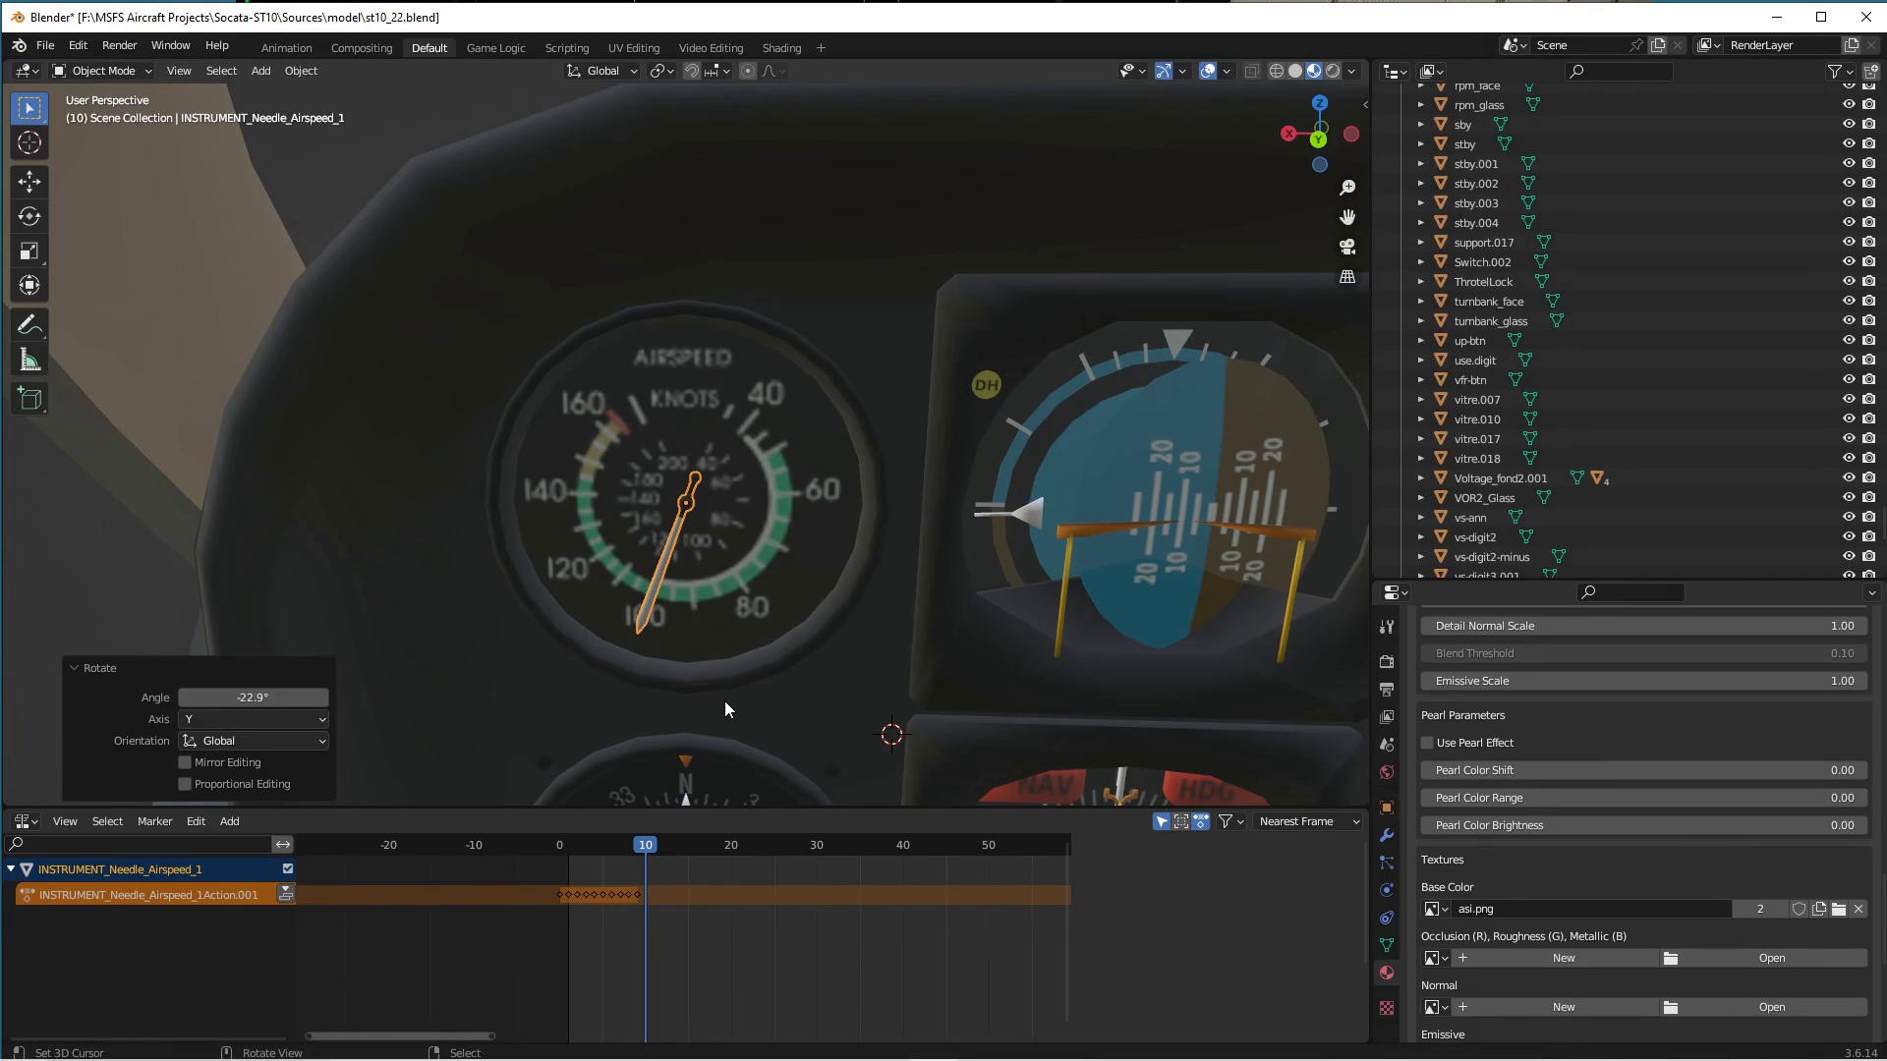
key(i)
click(724, 702)
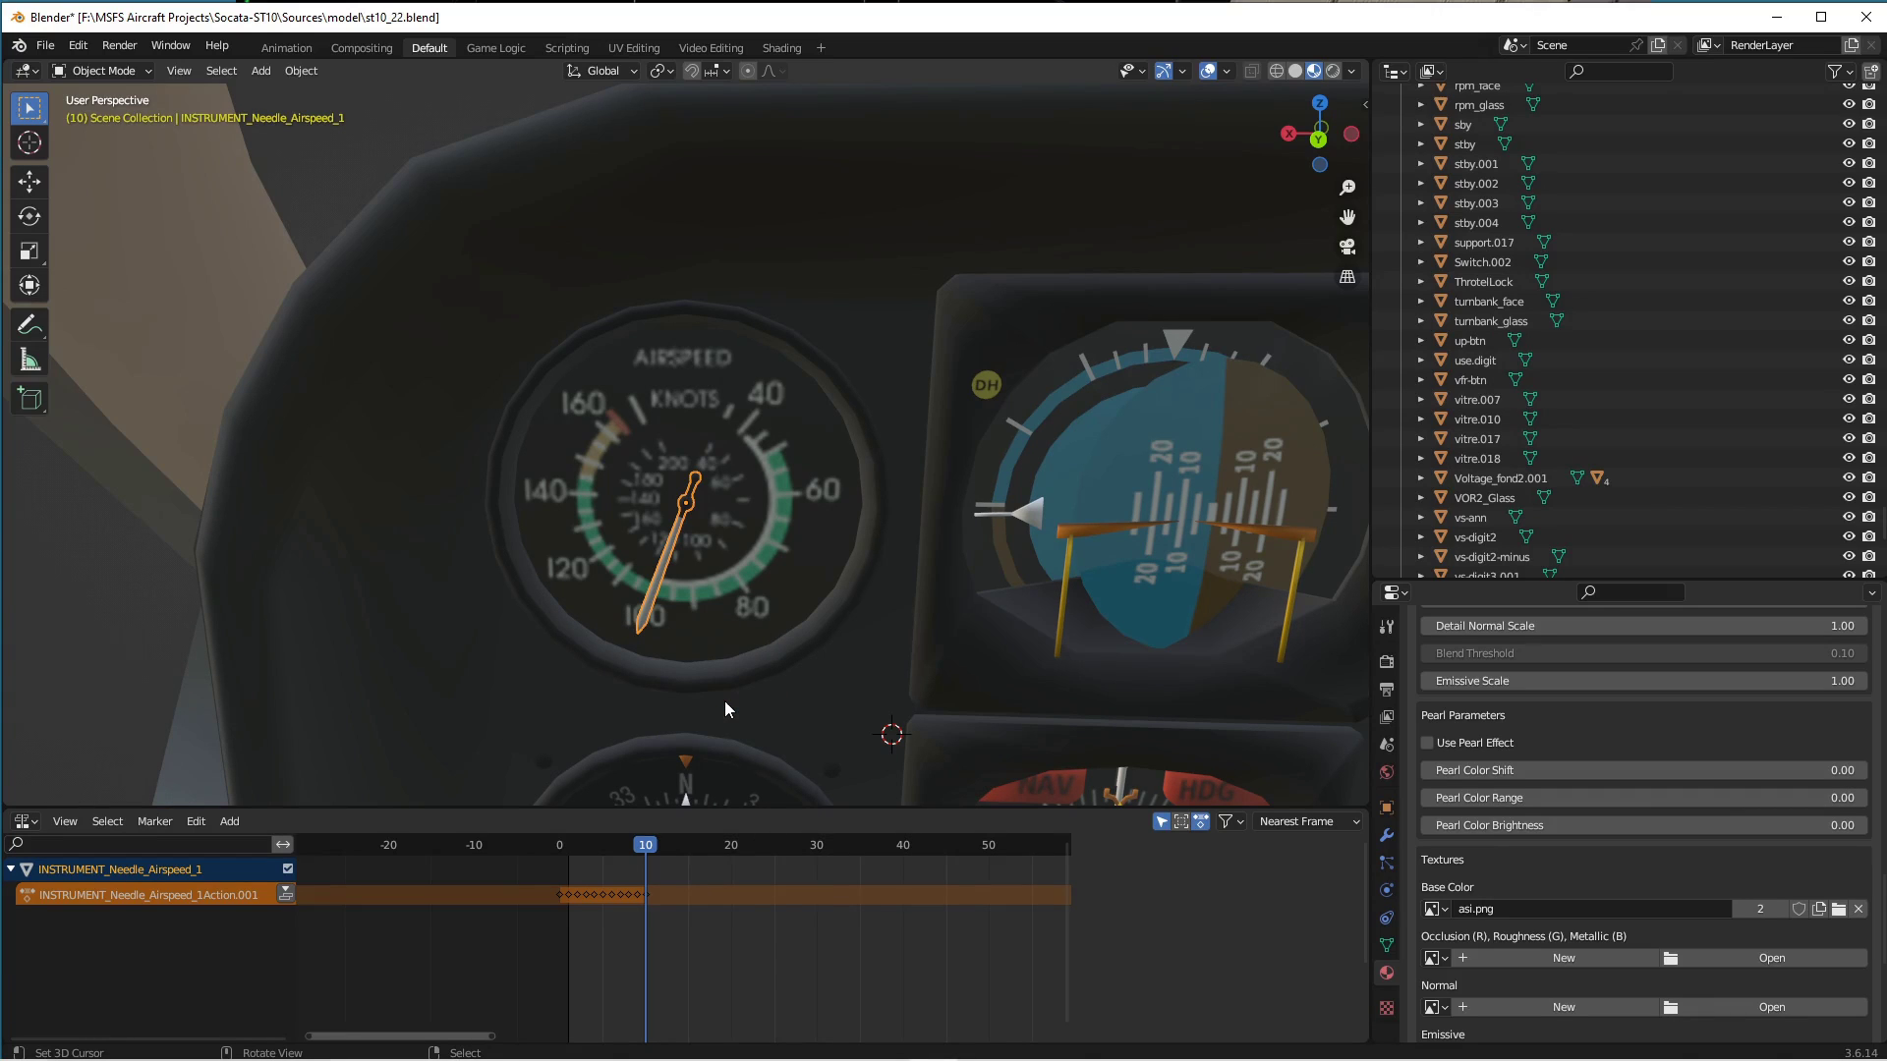
At frame 11, rotate the airspeed needle a further -19.7° around the global Y axis, between 100 and 120, and insert a rotation keyframe.
key(Right)
key(r)
key(y)
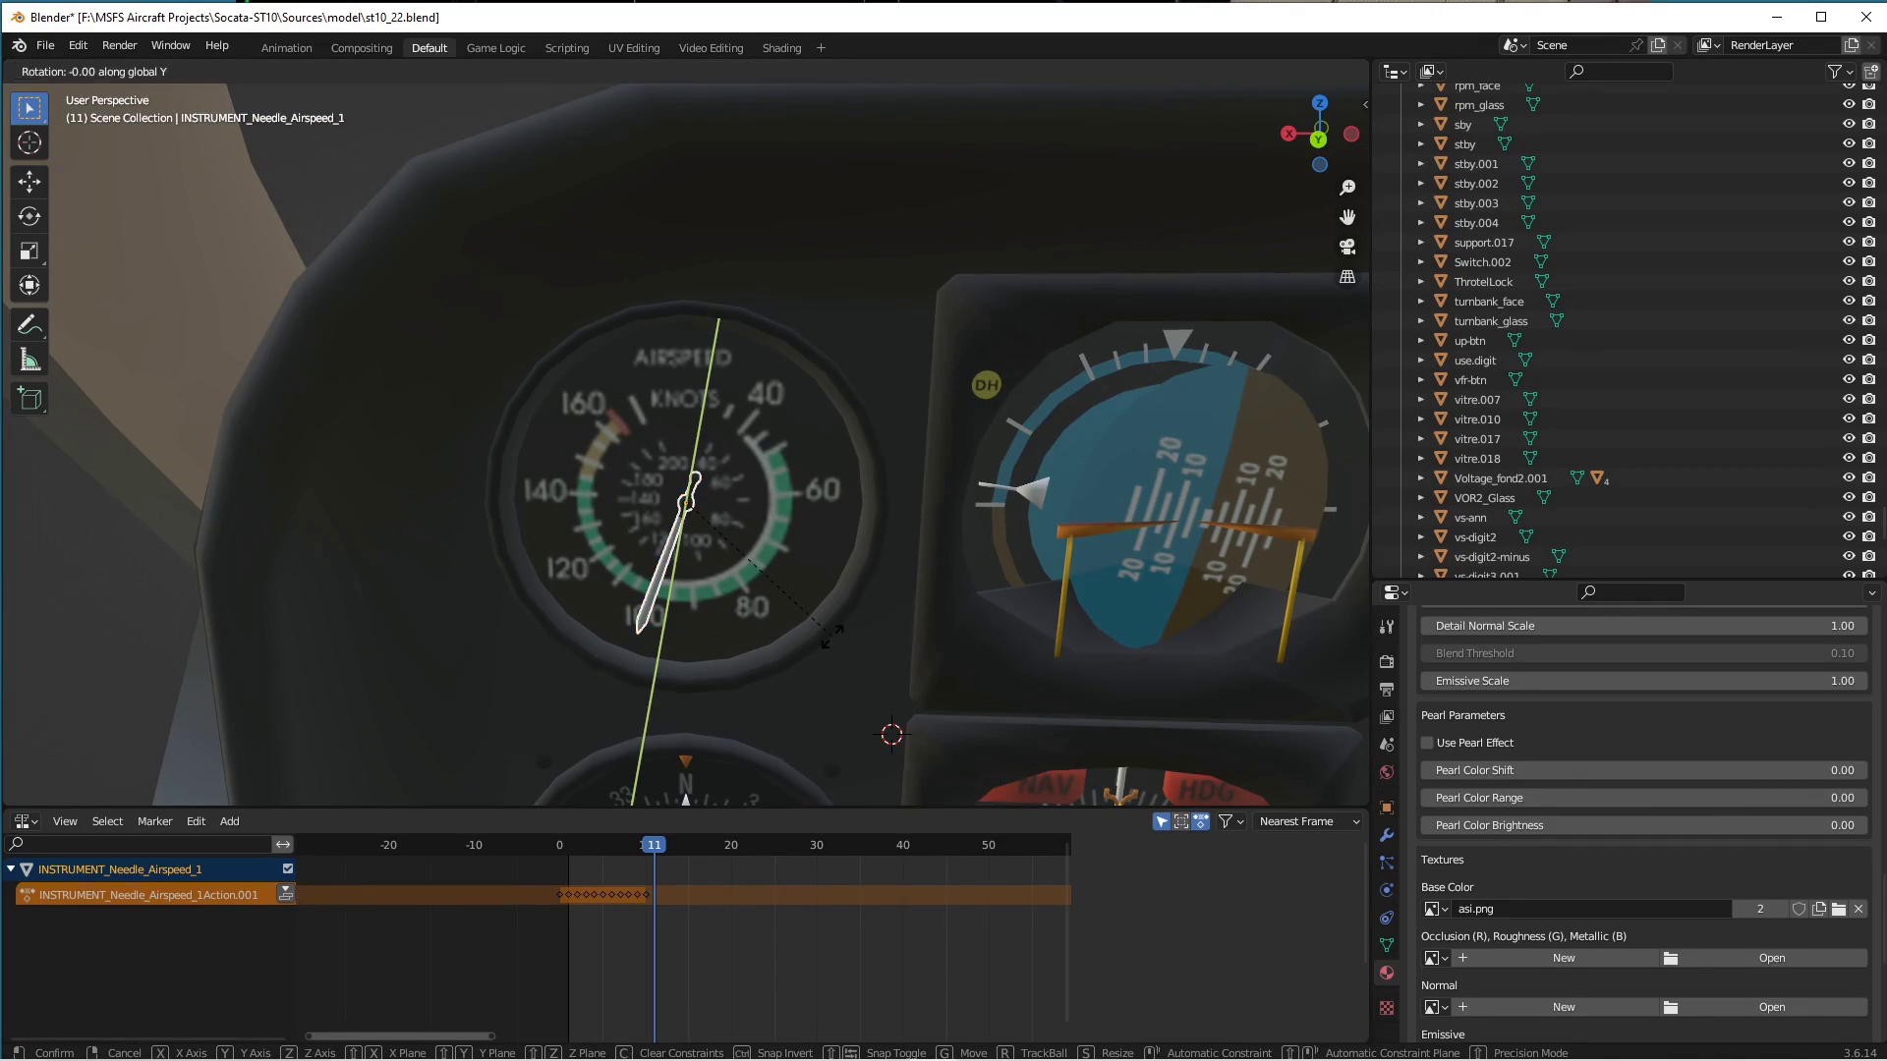
click(729, 582)
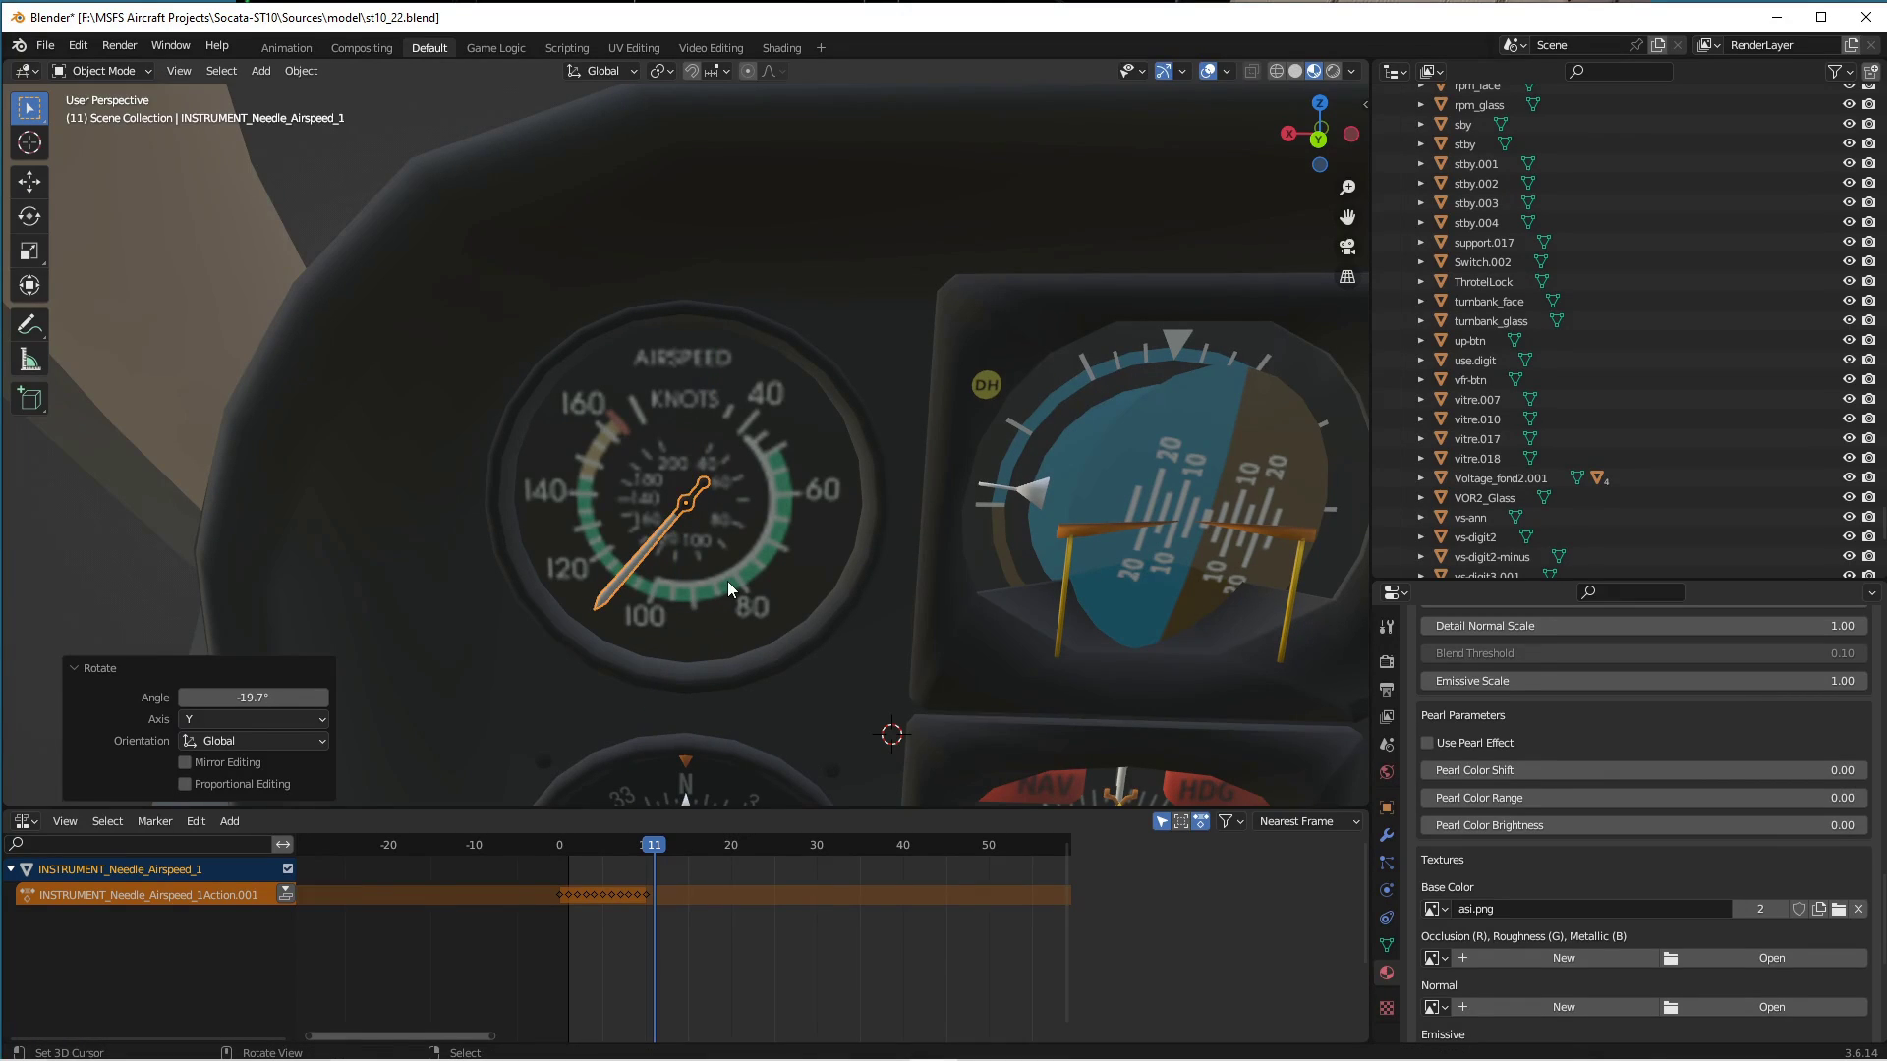
key(i)
click(727, 581)
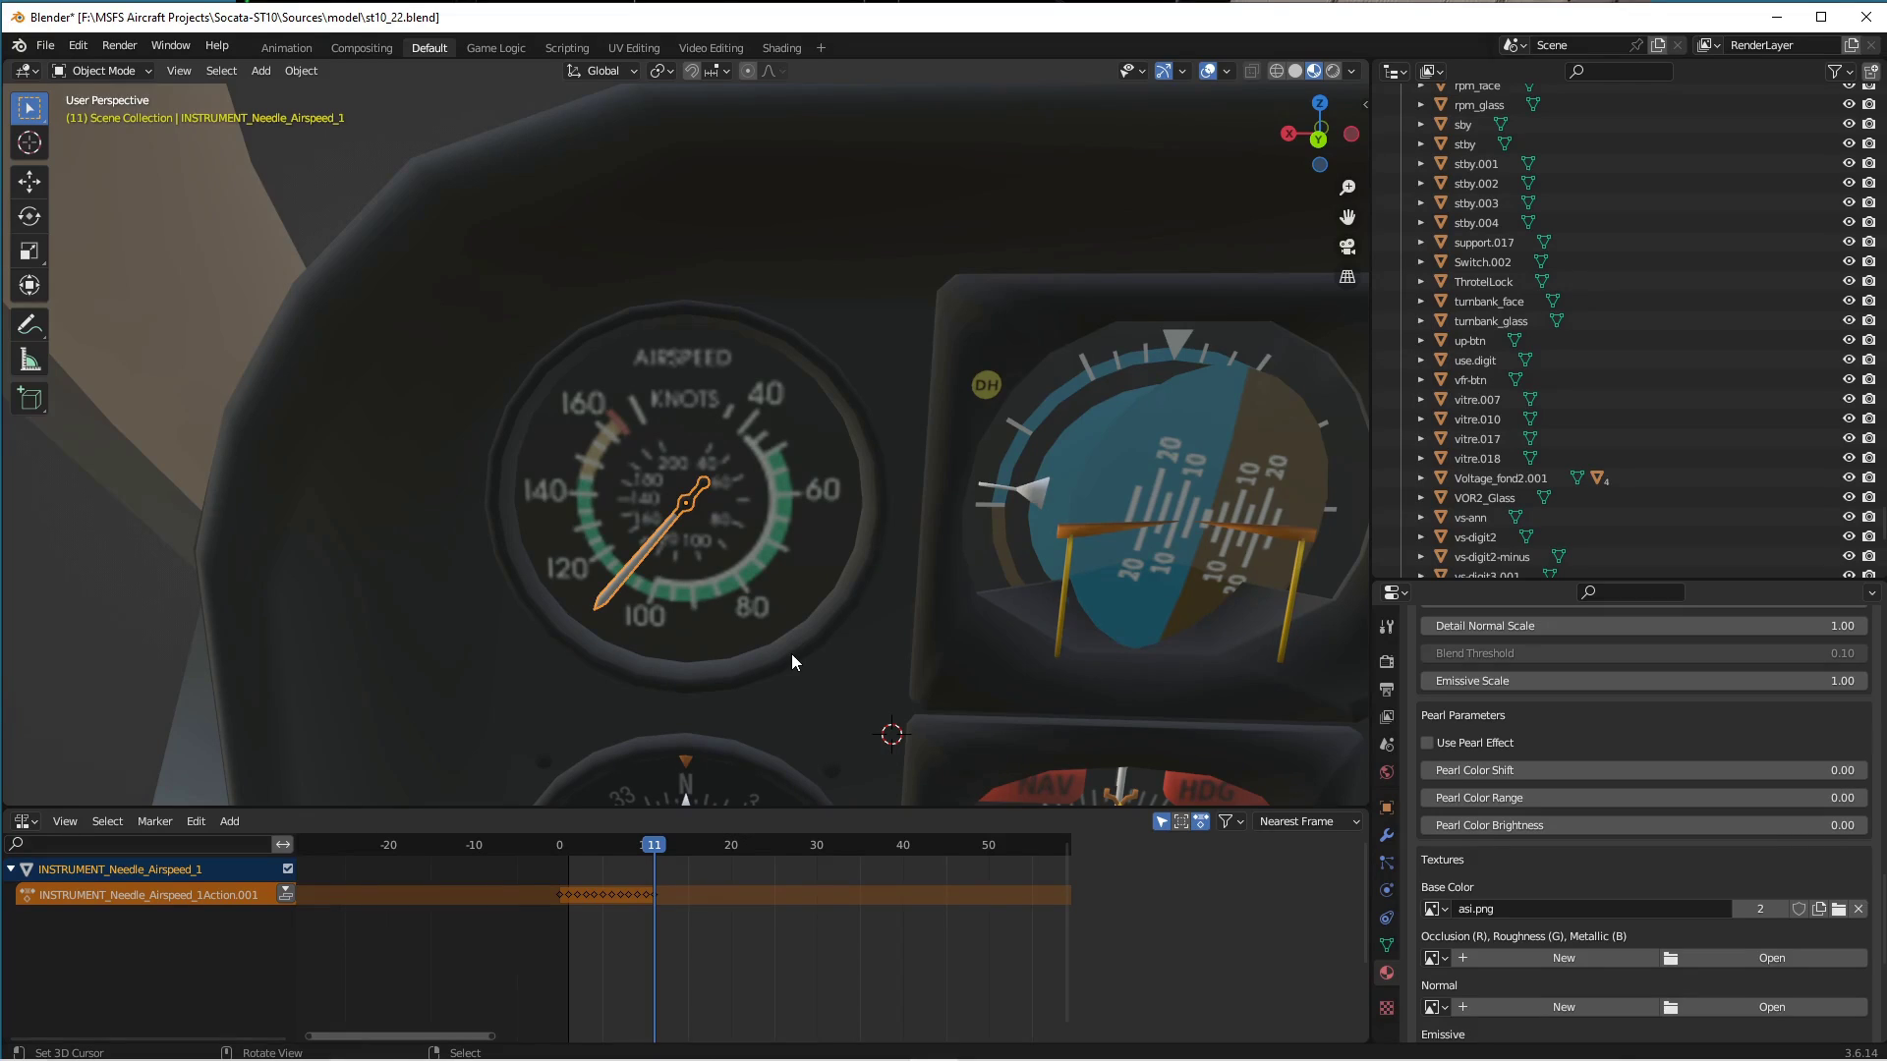
At frame 12, rotate the airspeed needle a further -18.4° around the global Y axis, to the 120 mark, and insert a rotation keyframe.
key(Right)
key(r)
key(y)
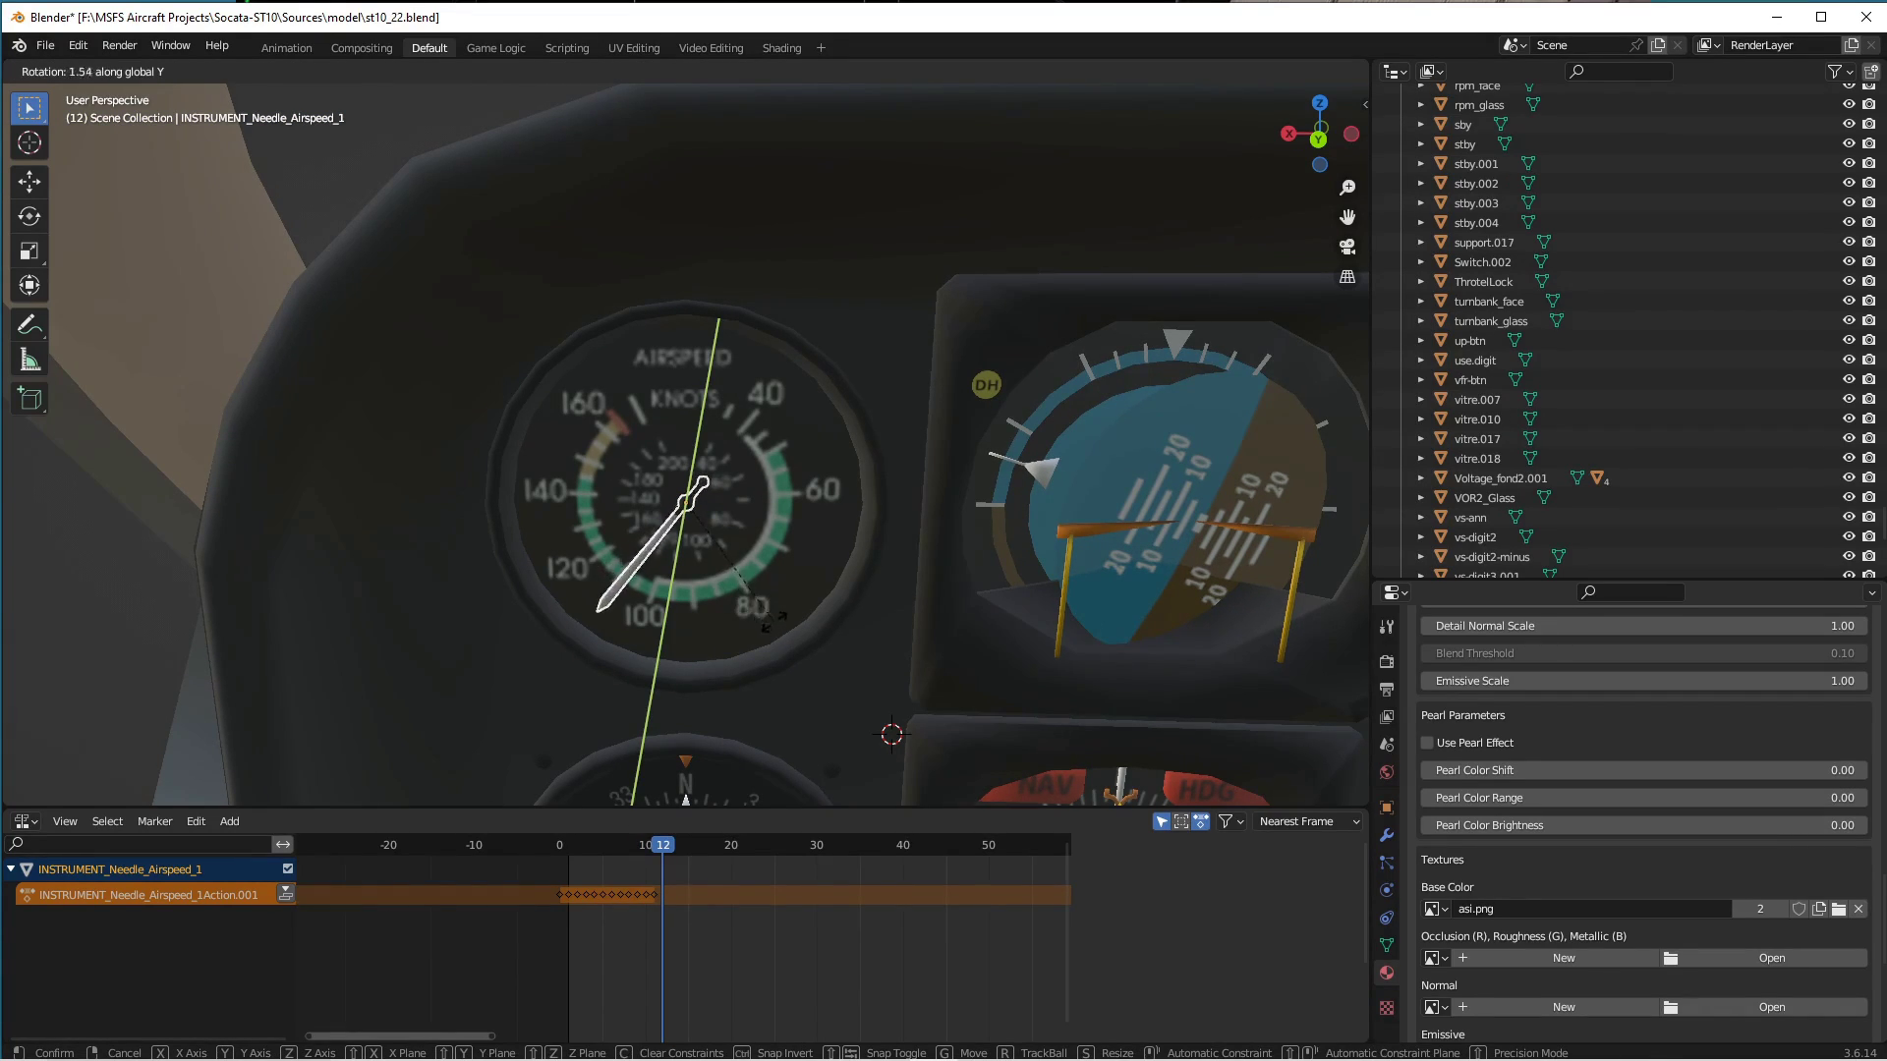
click(752, 725)
key(i)
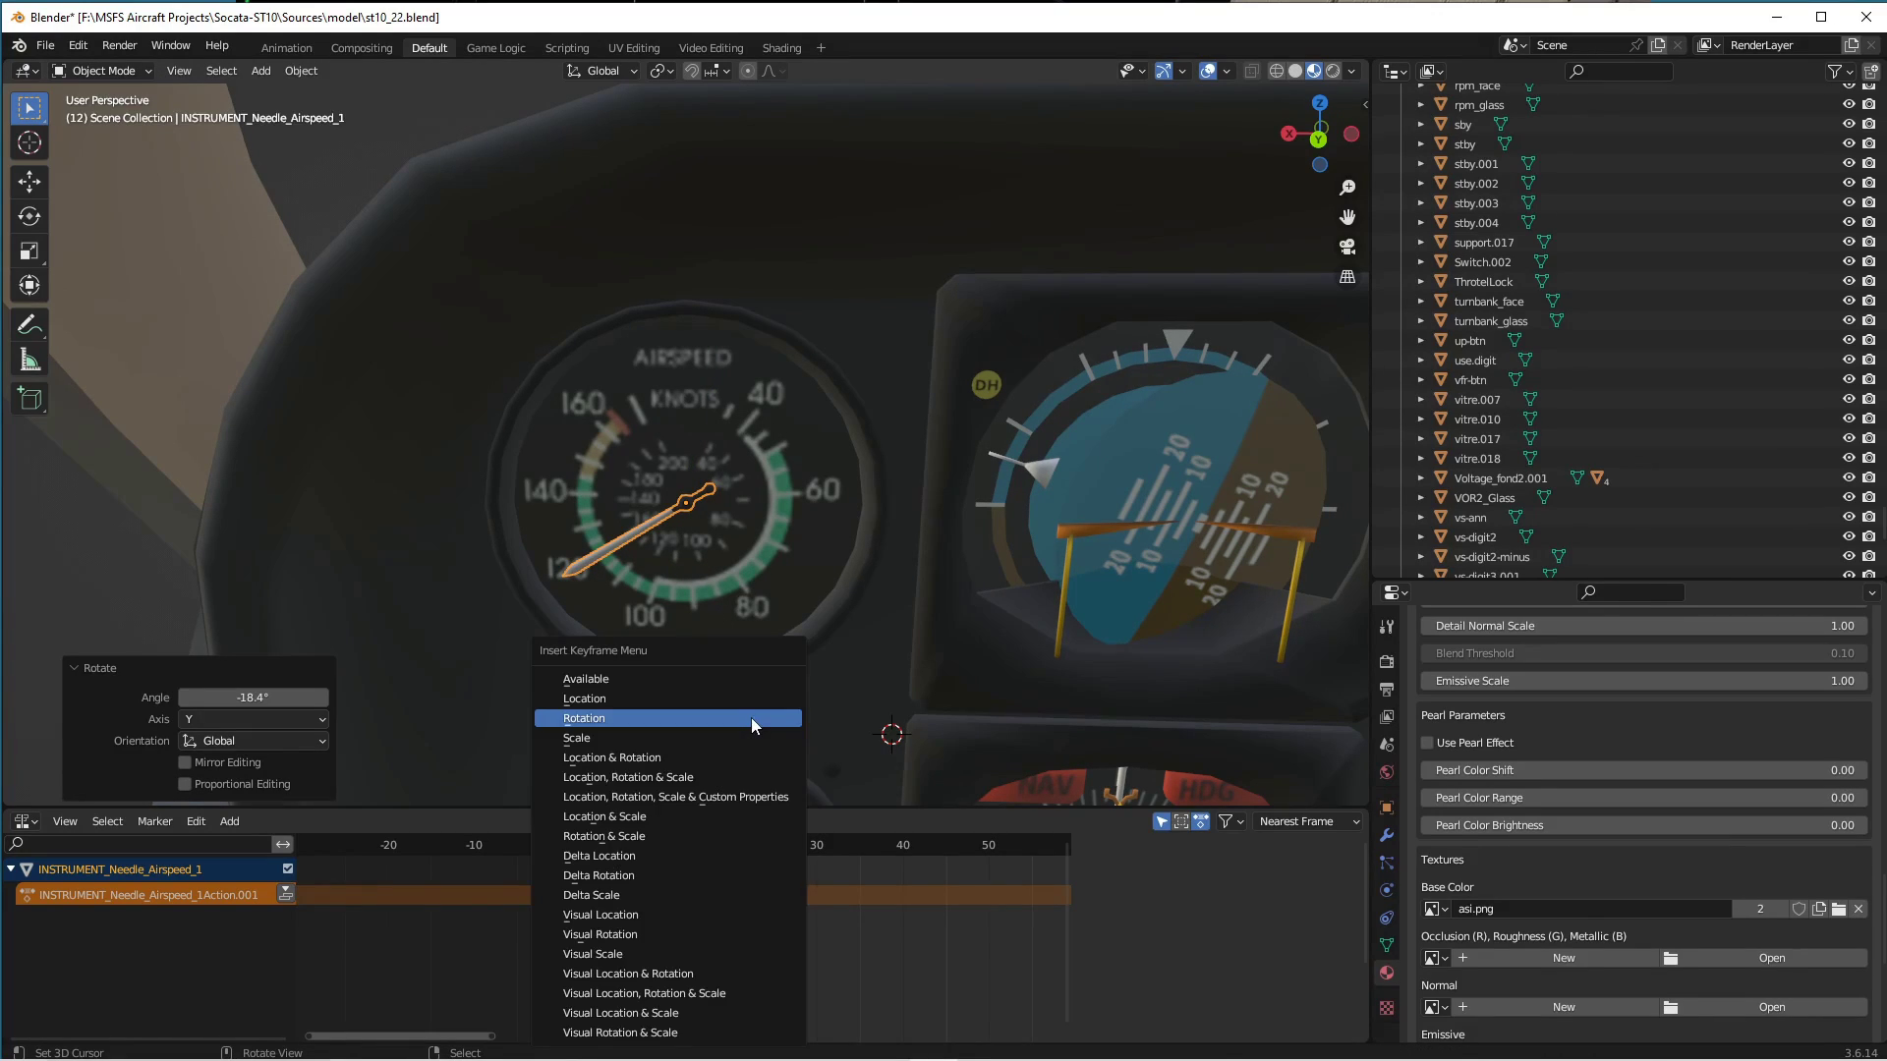
click(751, 720)
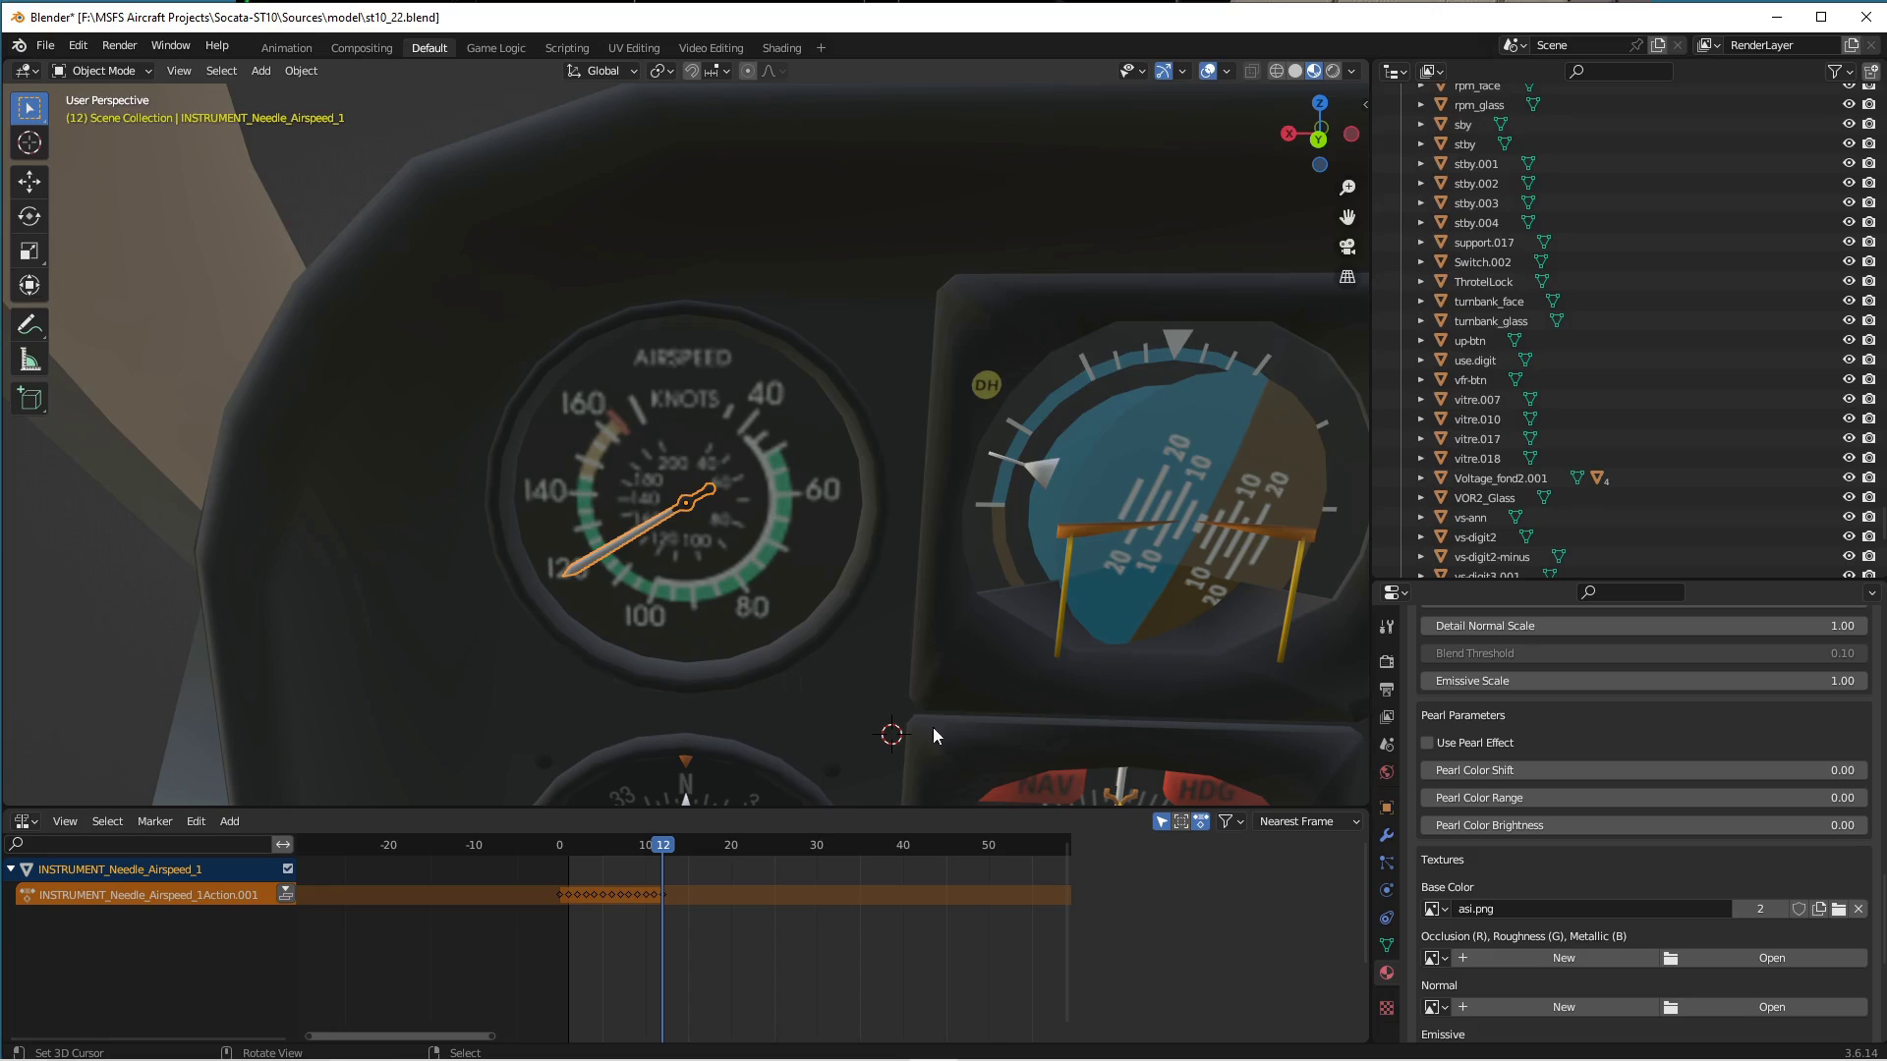
At frame 13, rotate the airspeed needle a further -19° around the global Y axis, between 120 and 140, and insert a rotation keyframe.
key(Right)
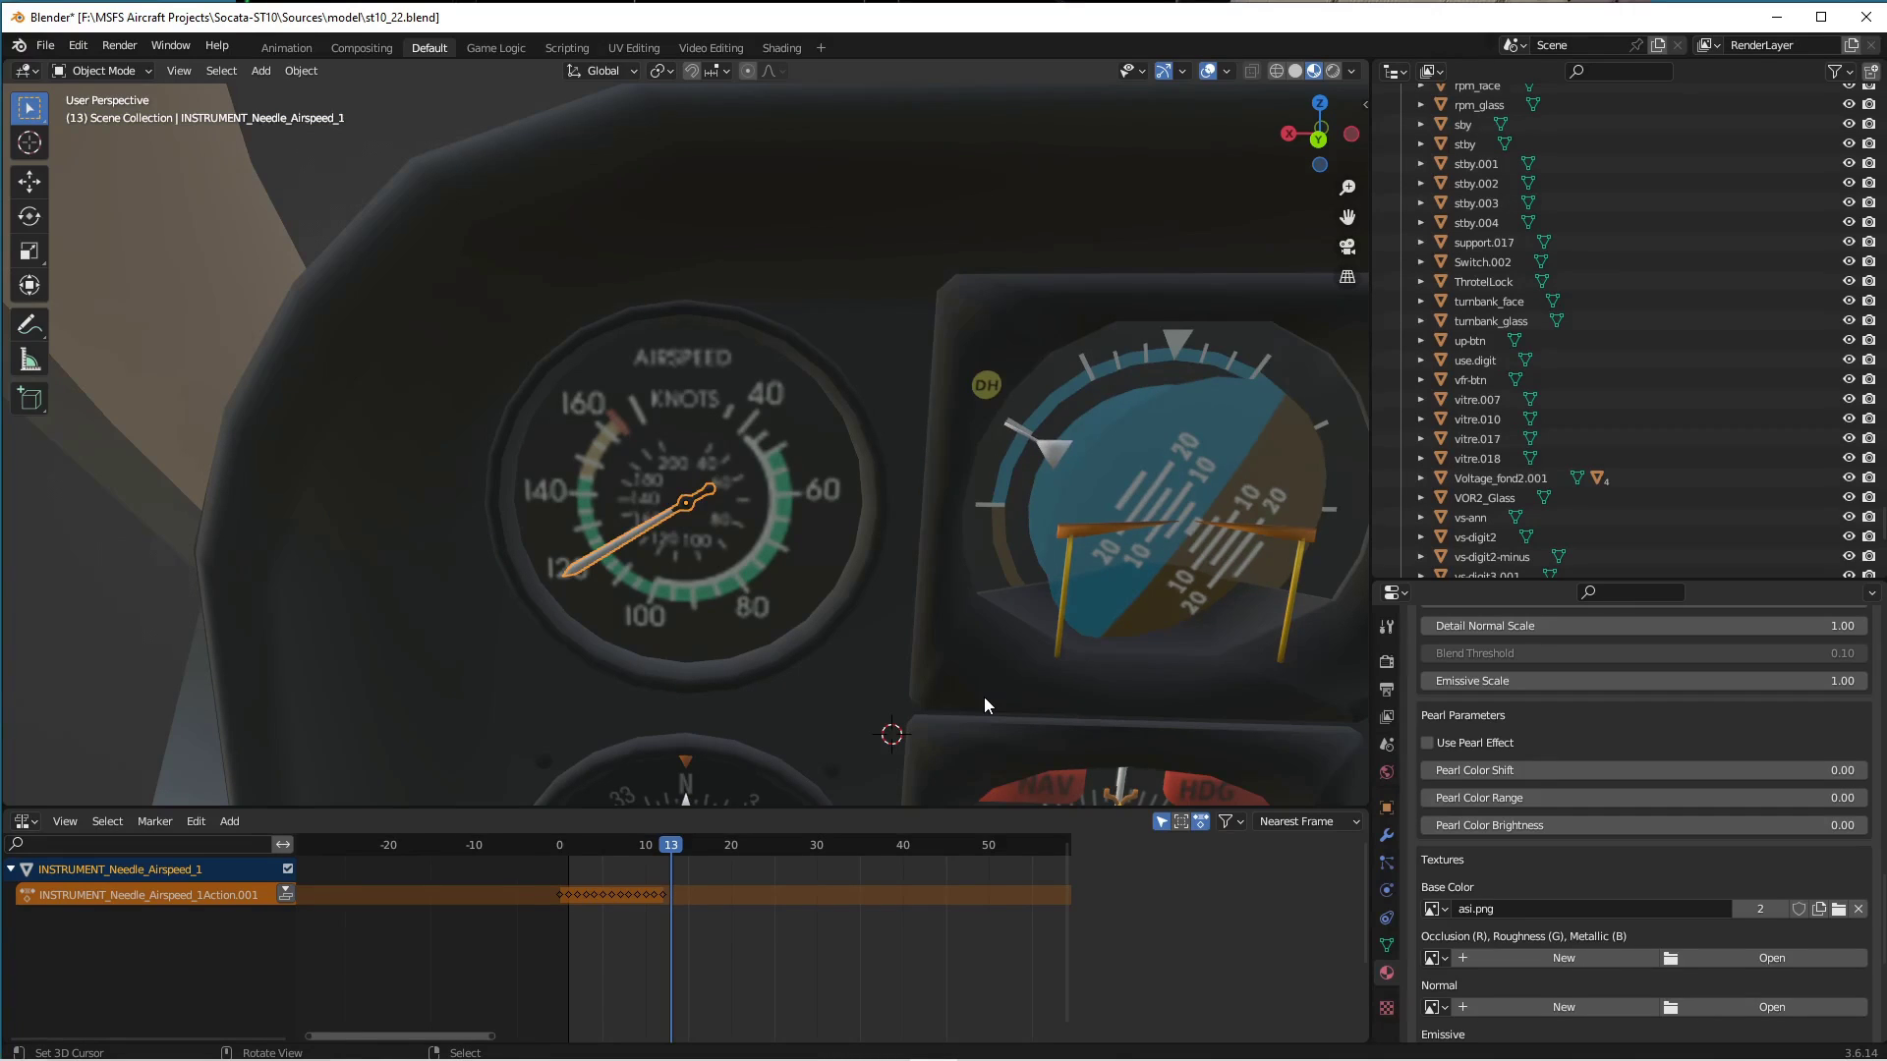
key(r)
key(y)
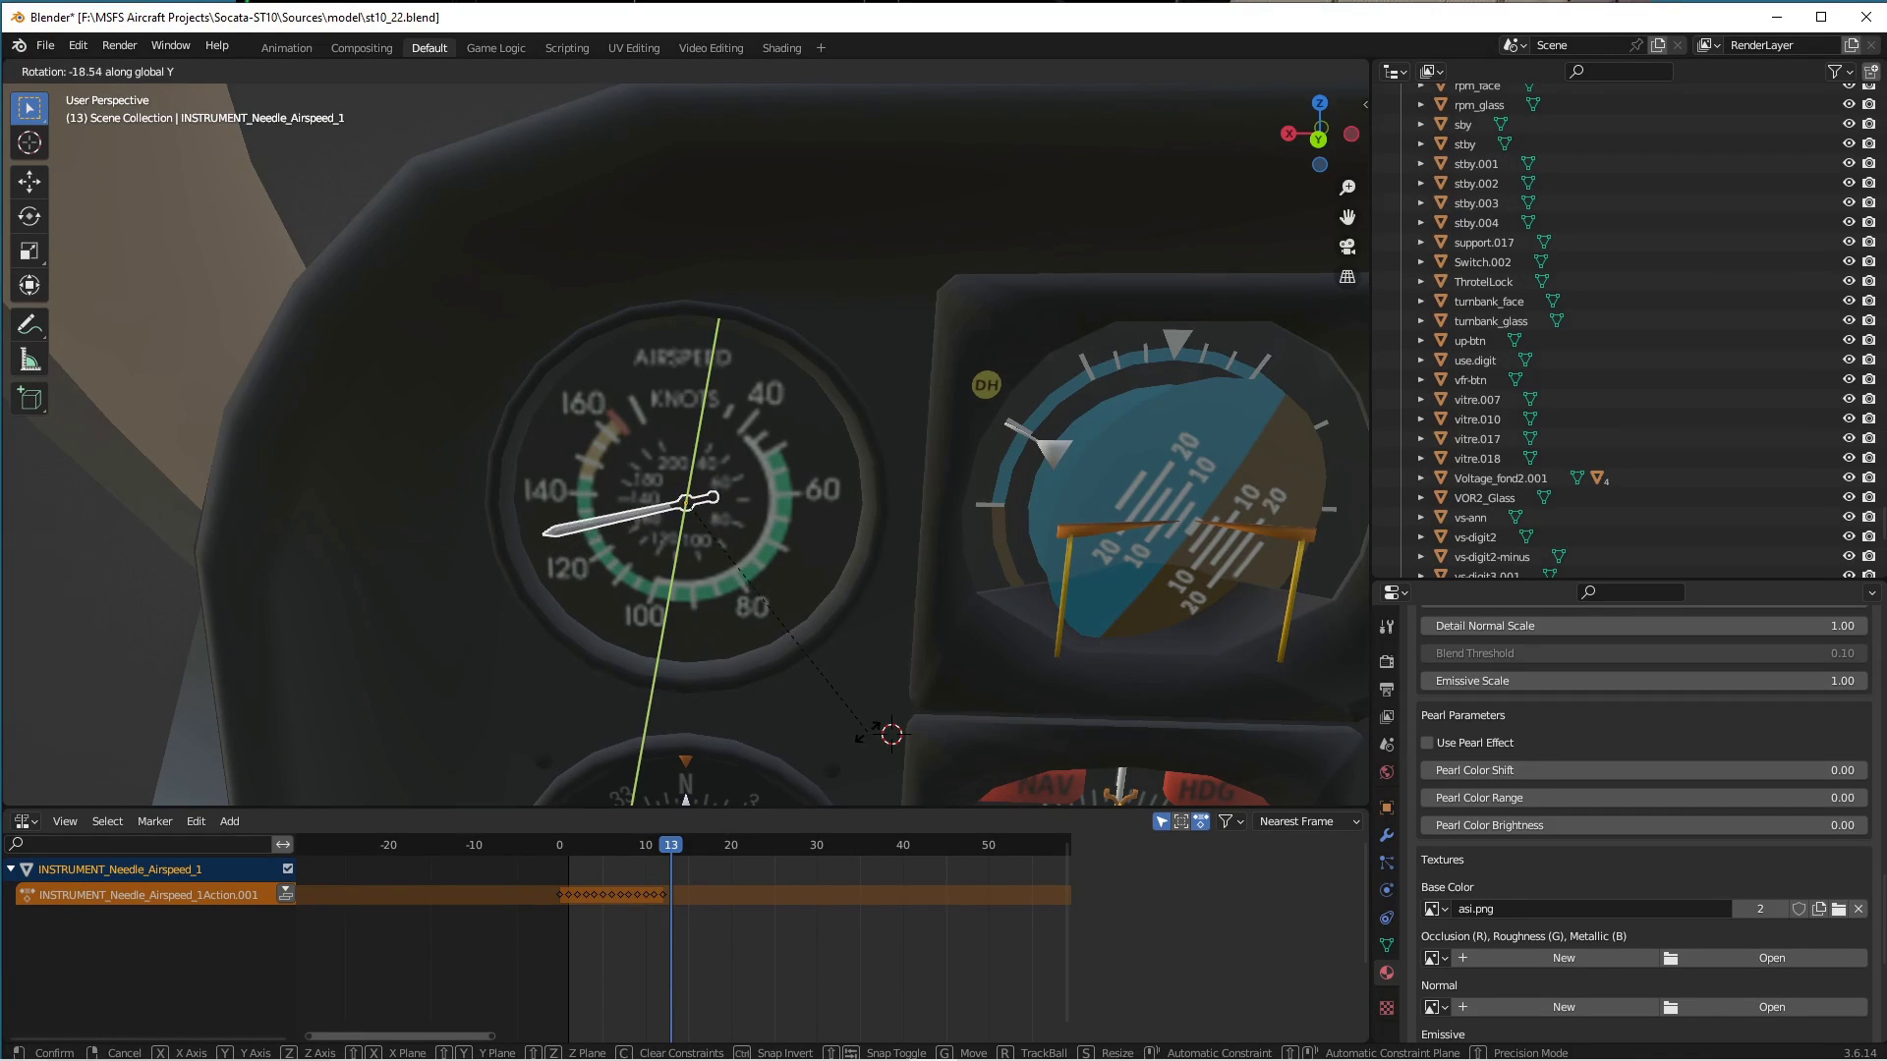
click(866, 740)
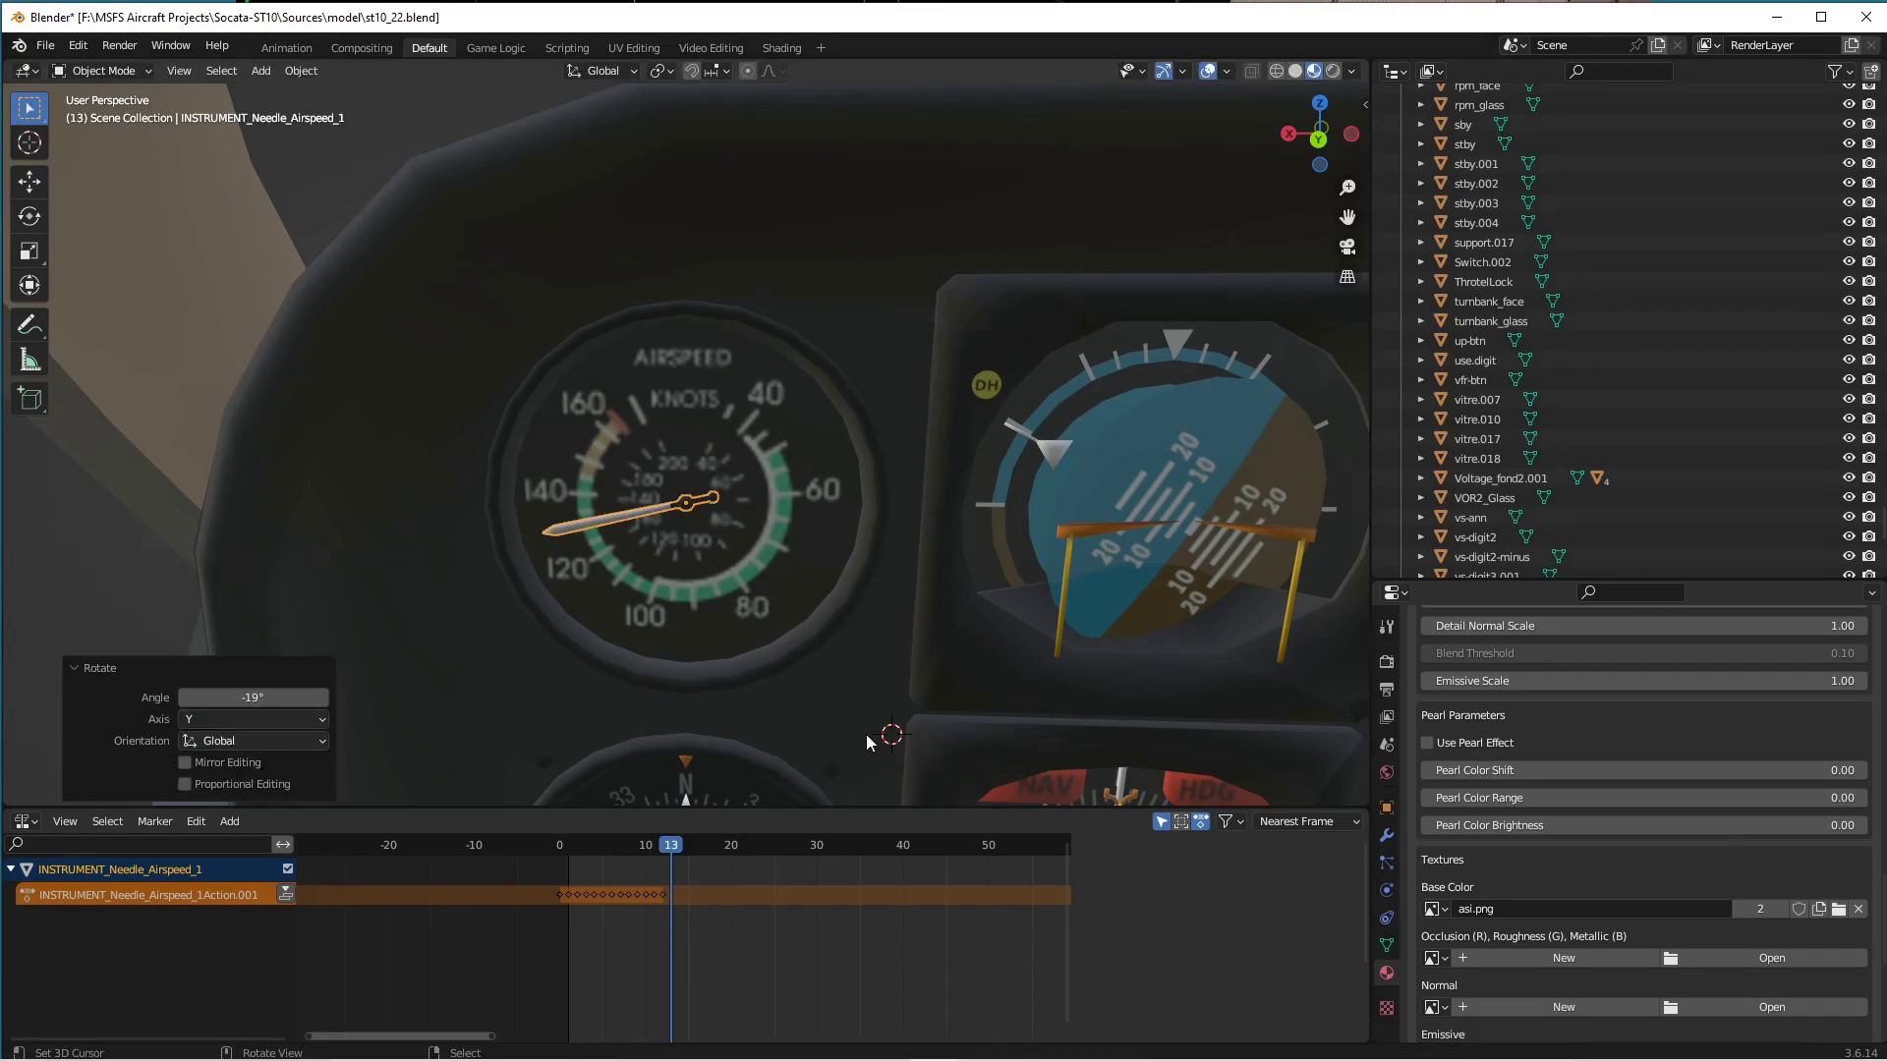
key(i)
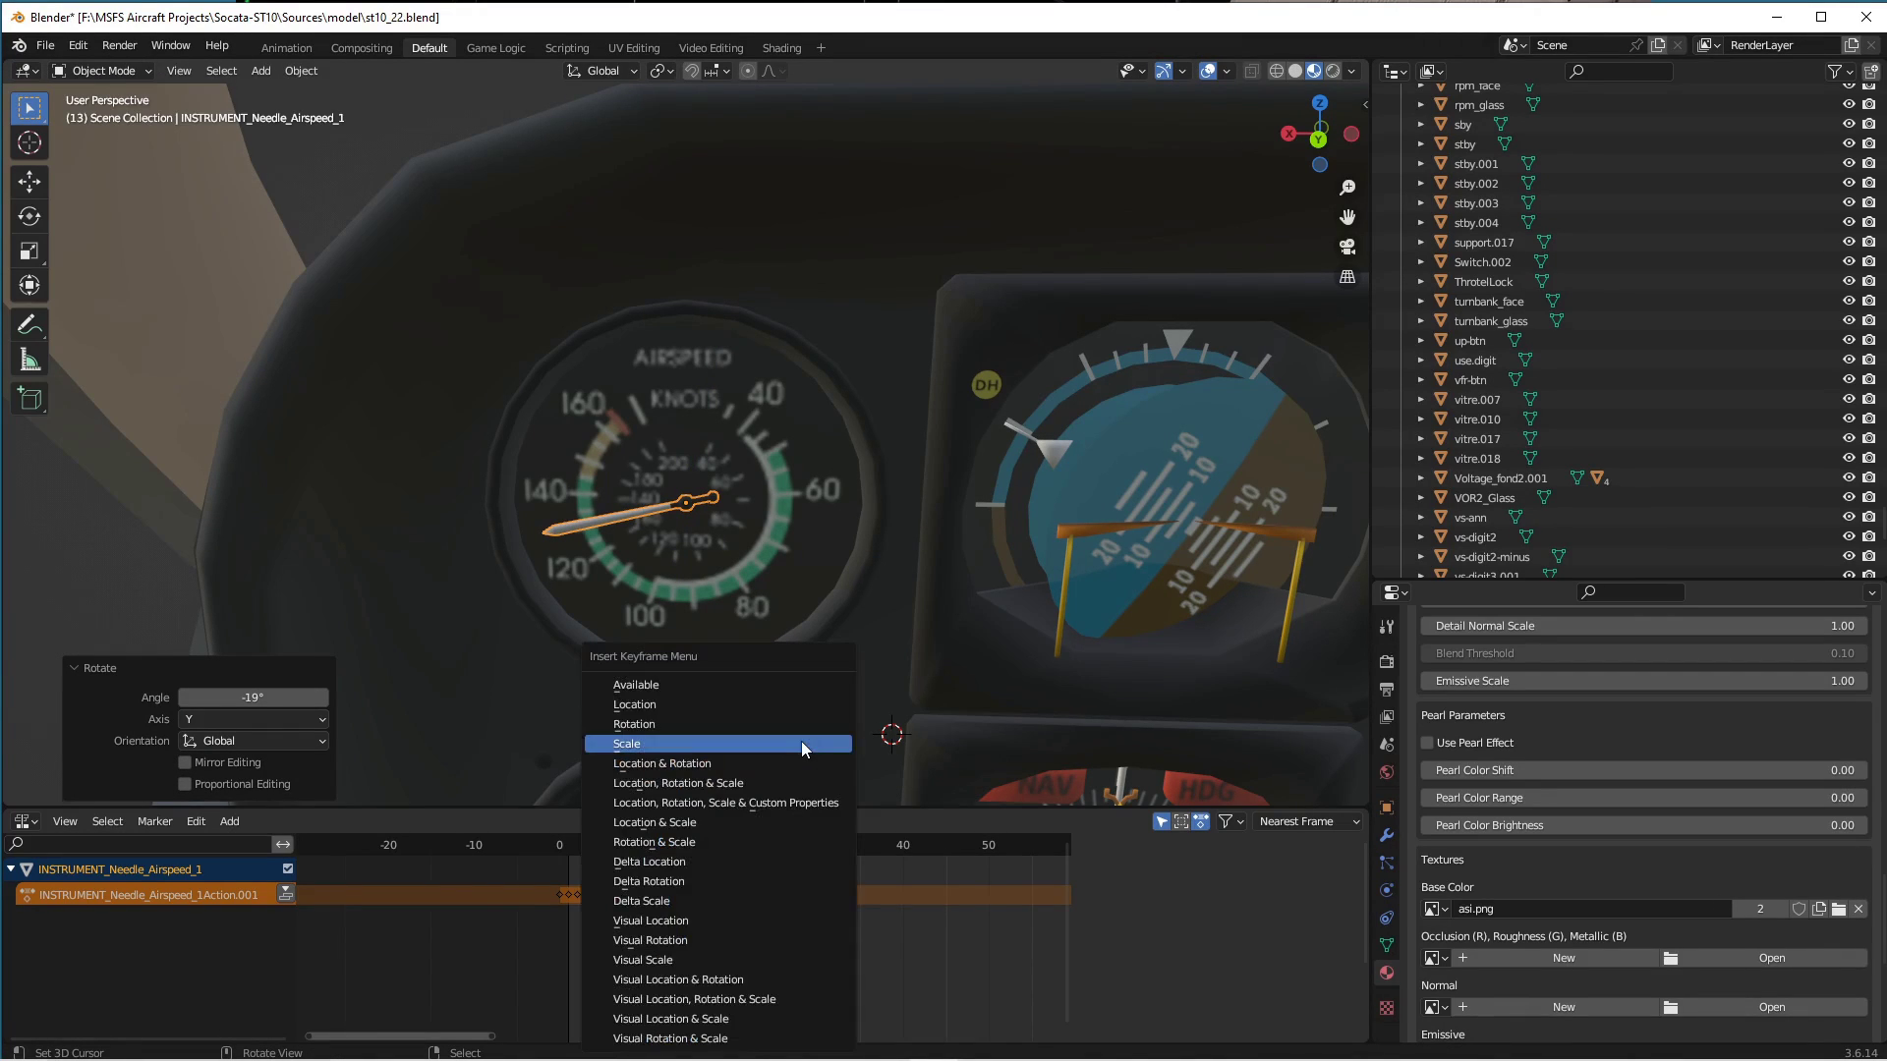
click(813, 724)
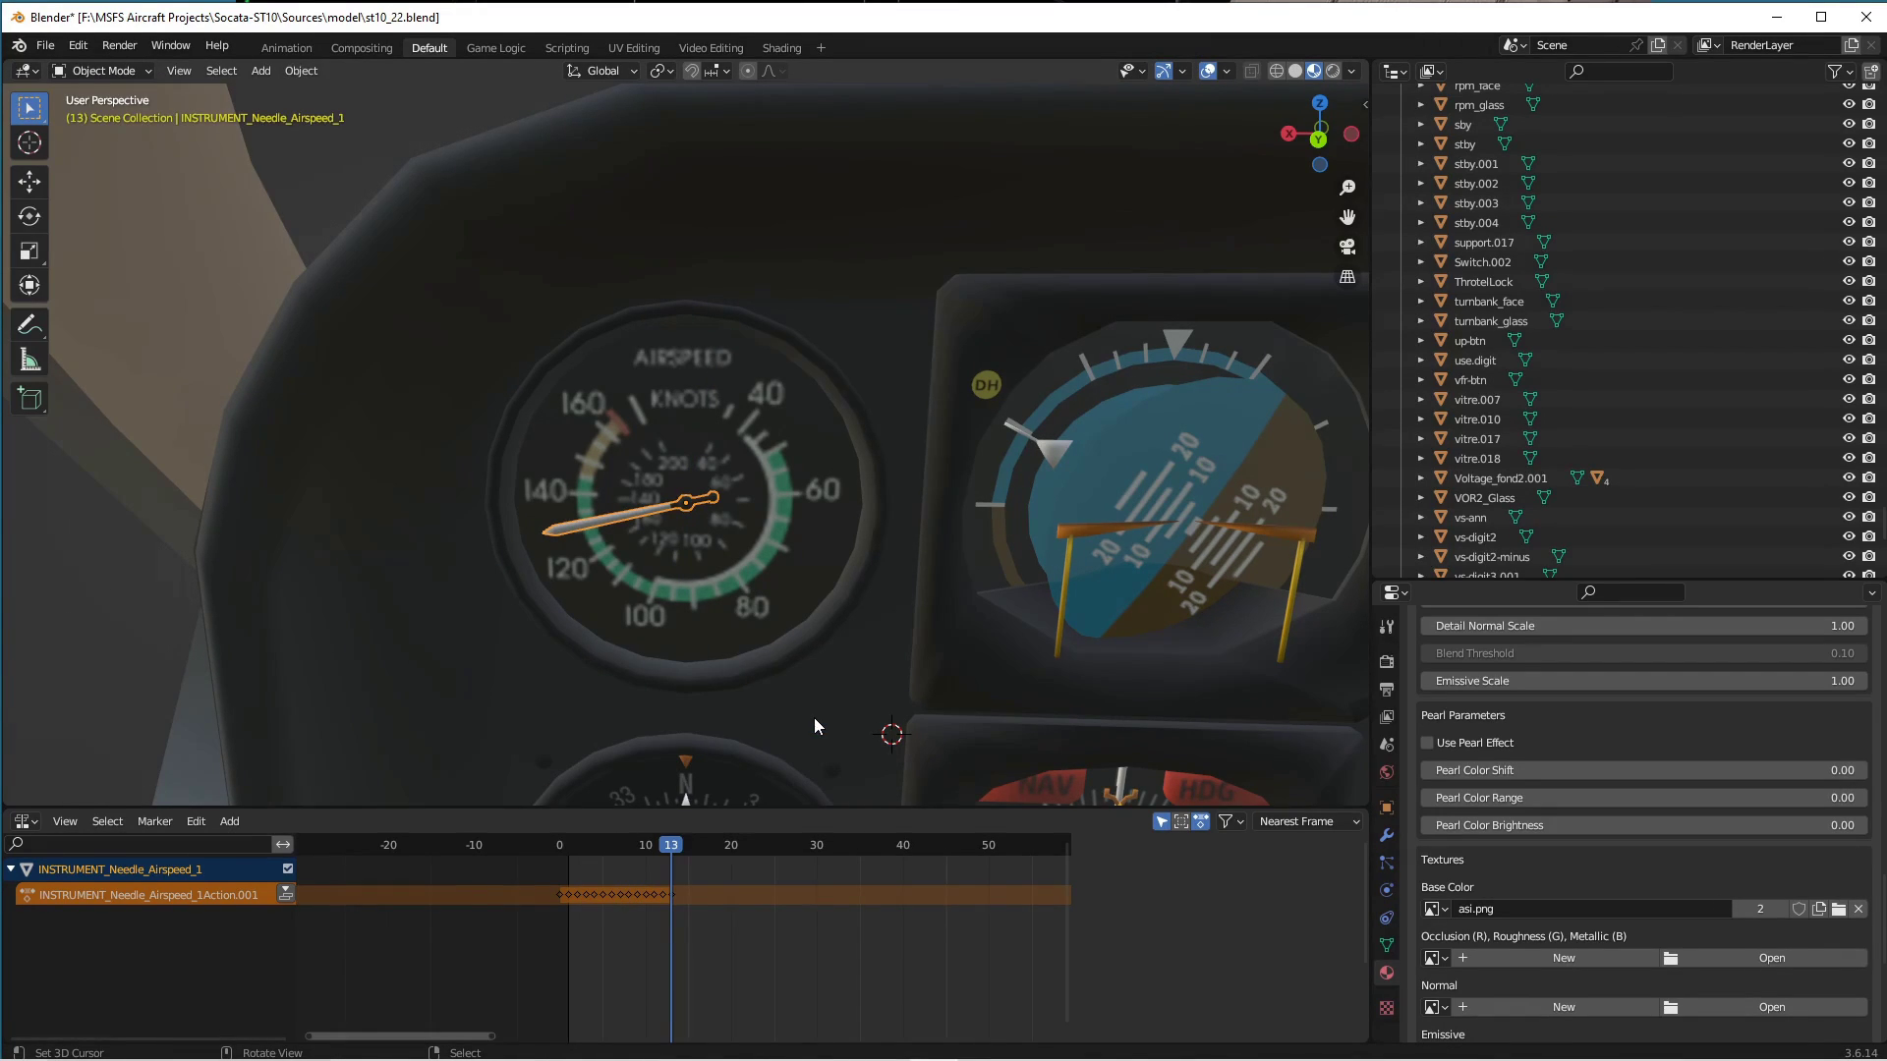
At frame 14, rotate the airspeed needle a further -17.5° around the global Y axis, to the 140 mark, and insert a rotation keyframe.
key(Right)
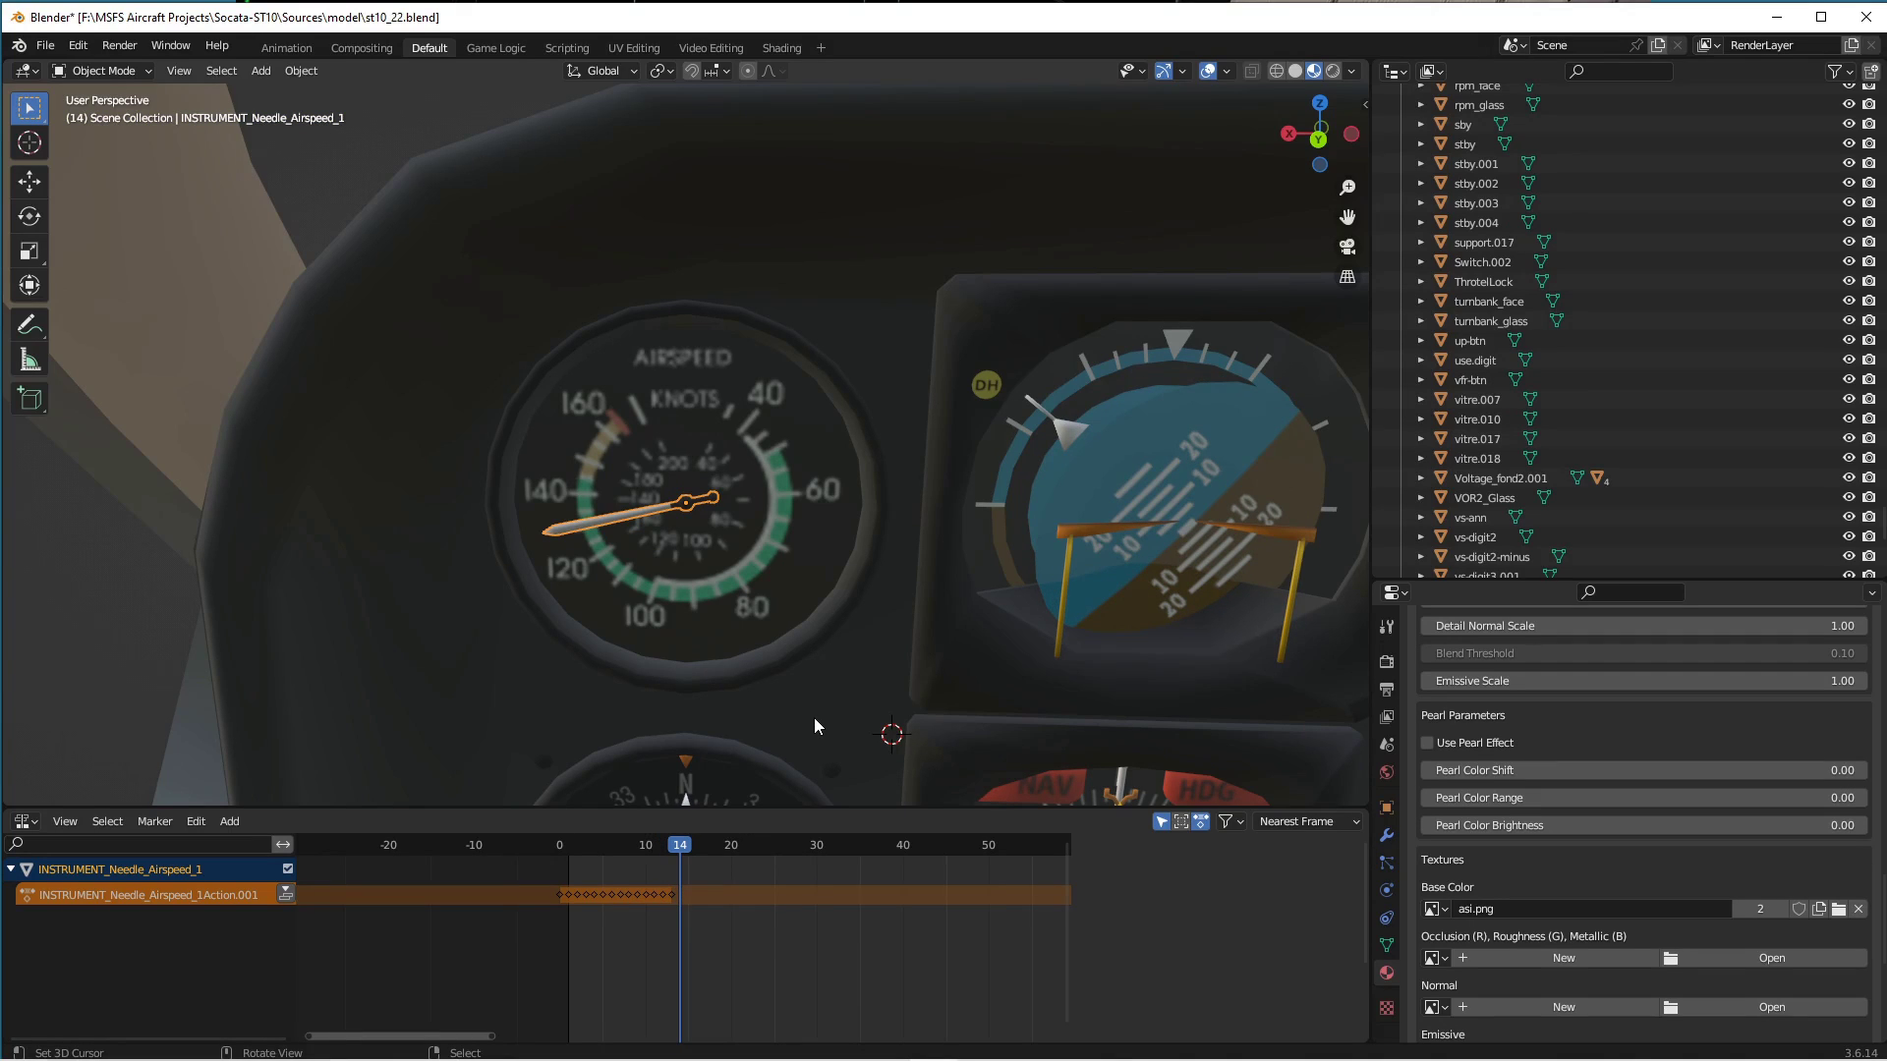
key(r)
key(y)
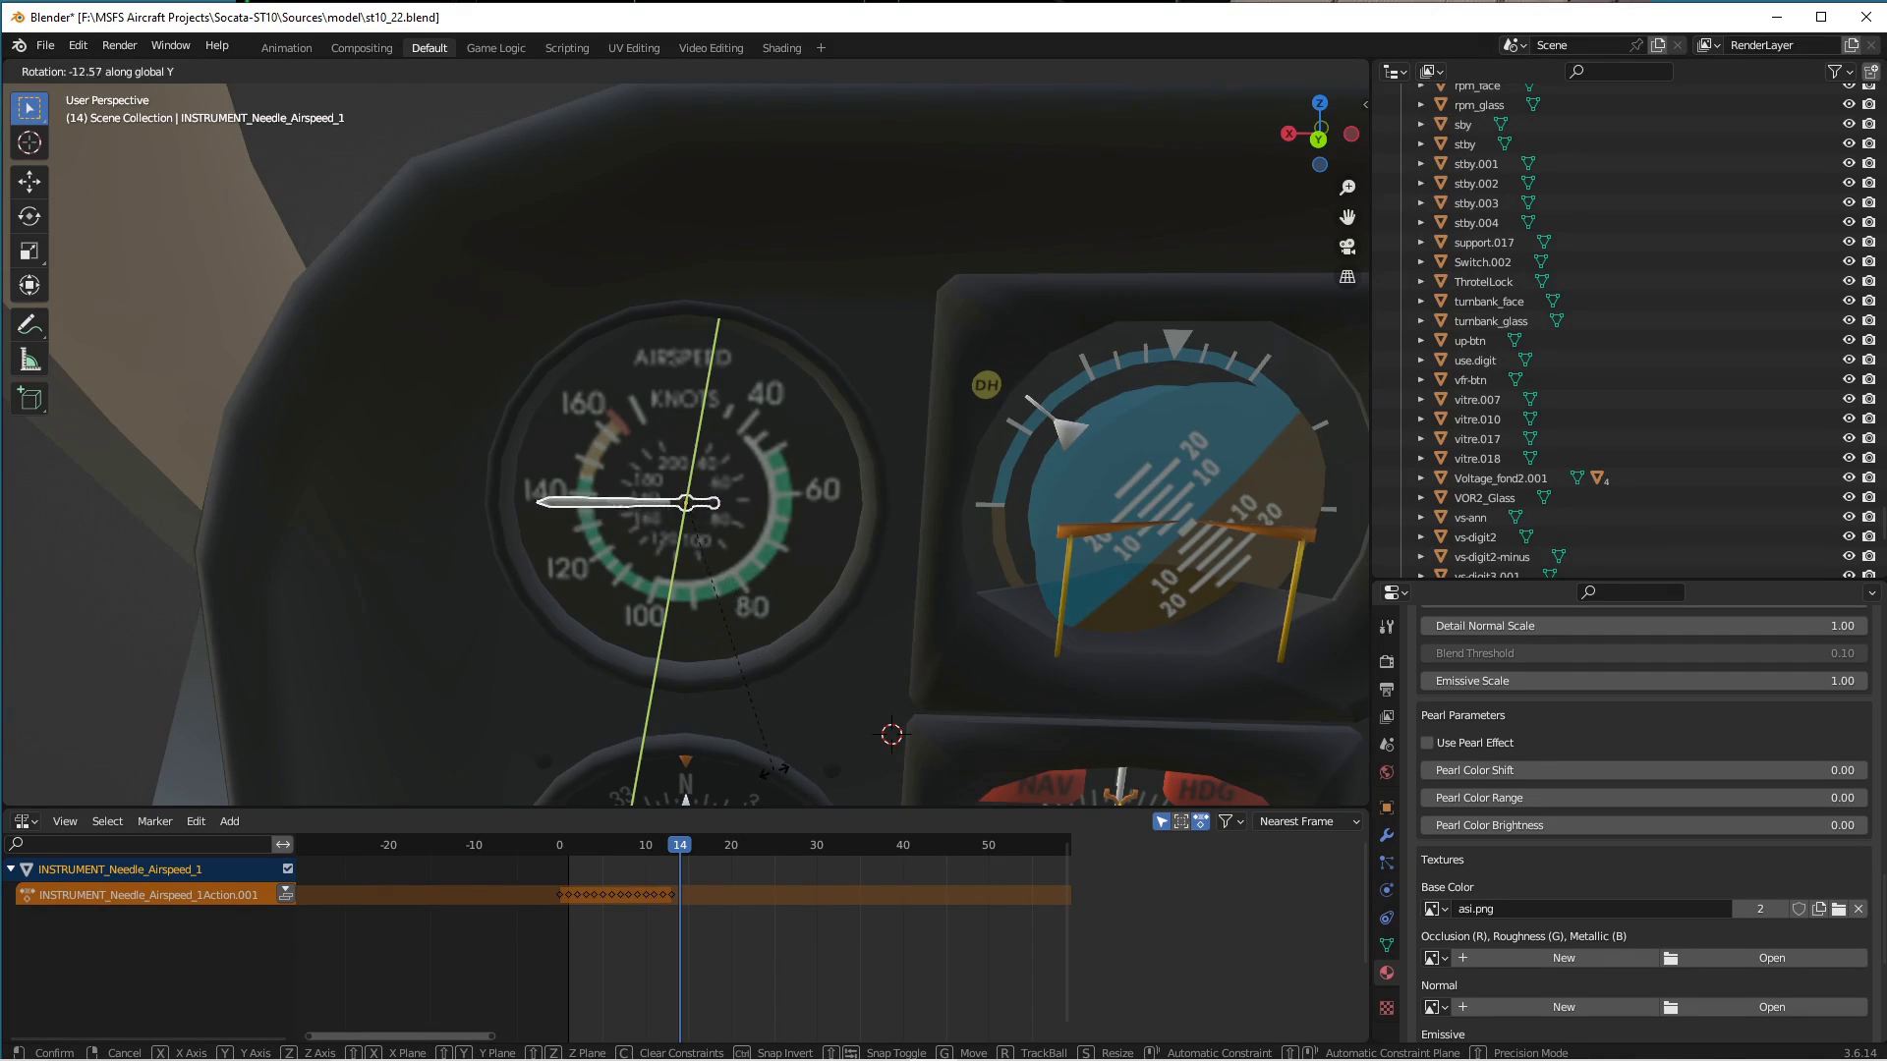
click(752, 783)
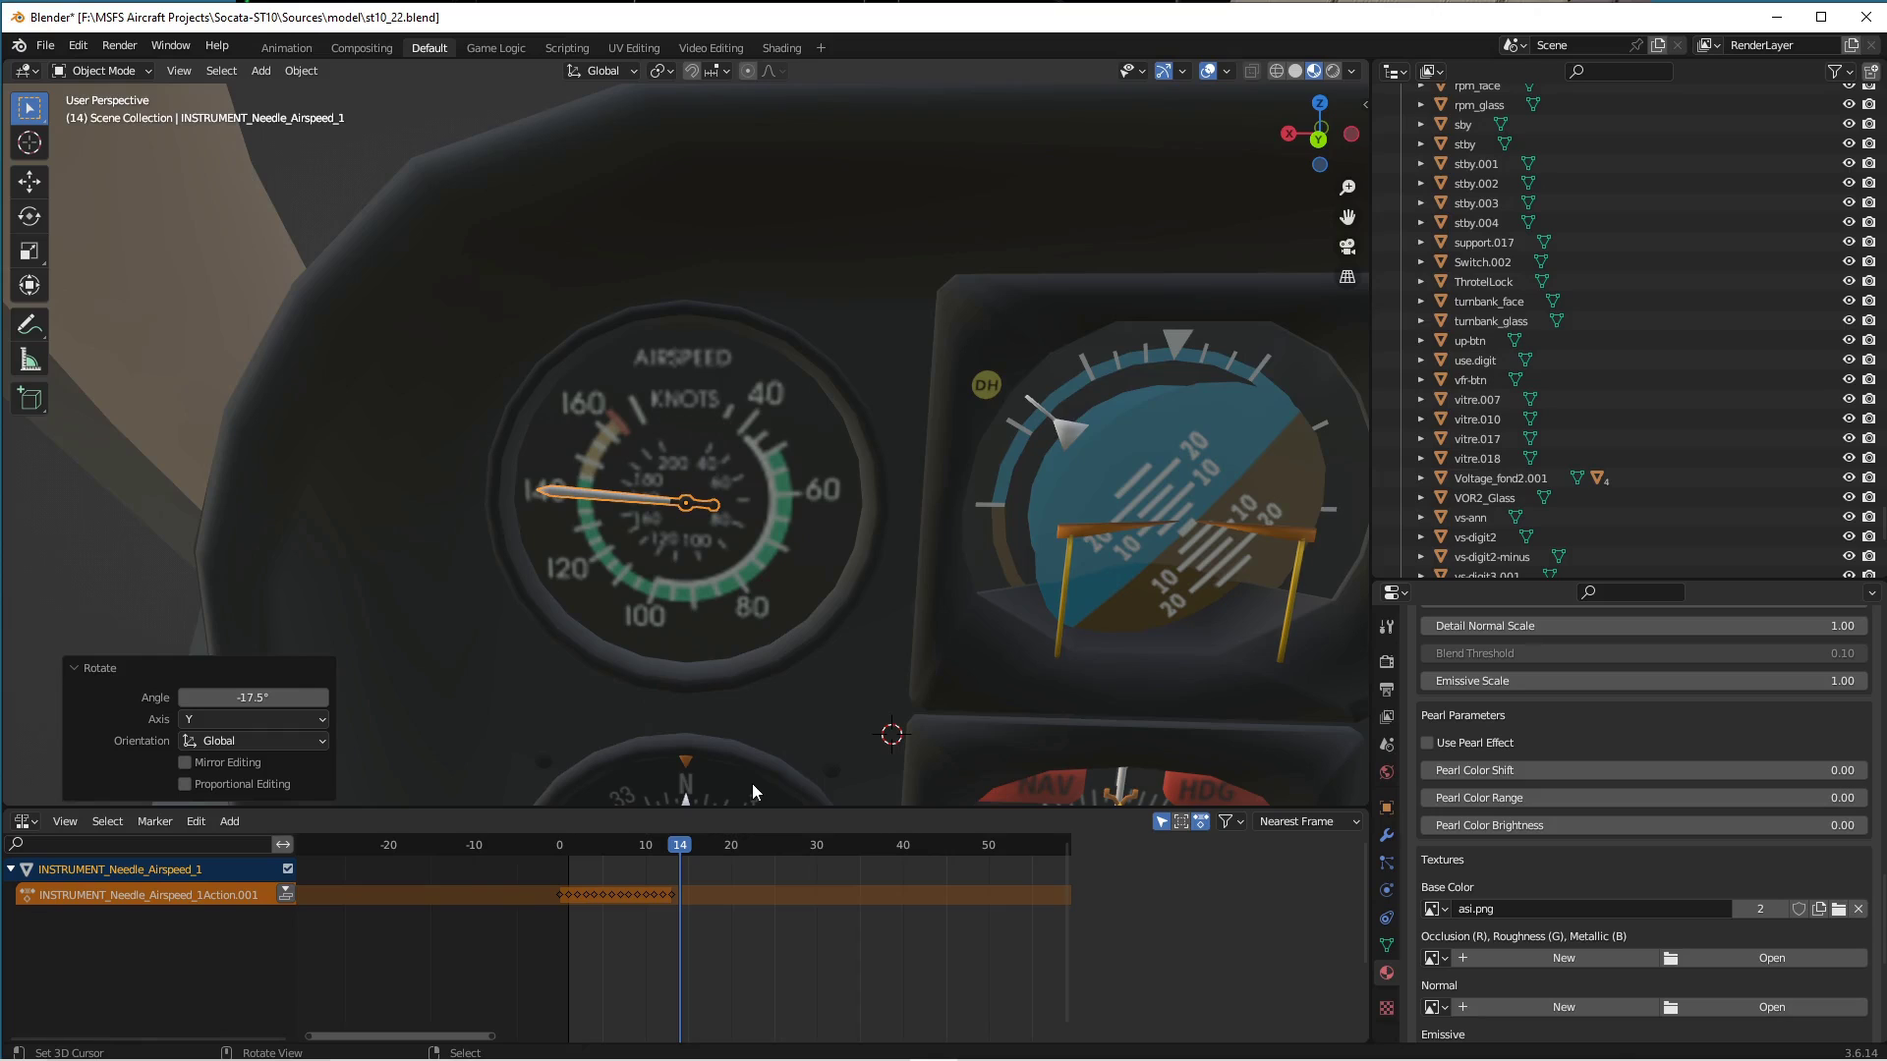
key(i)
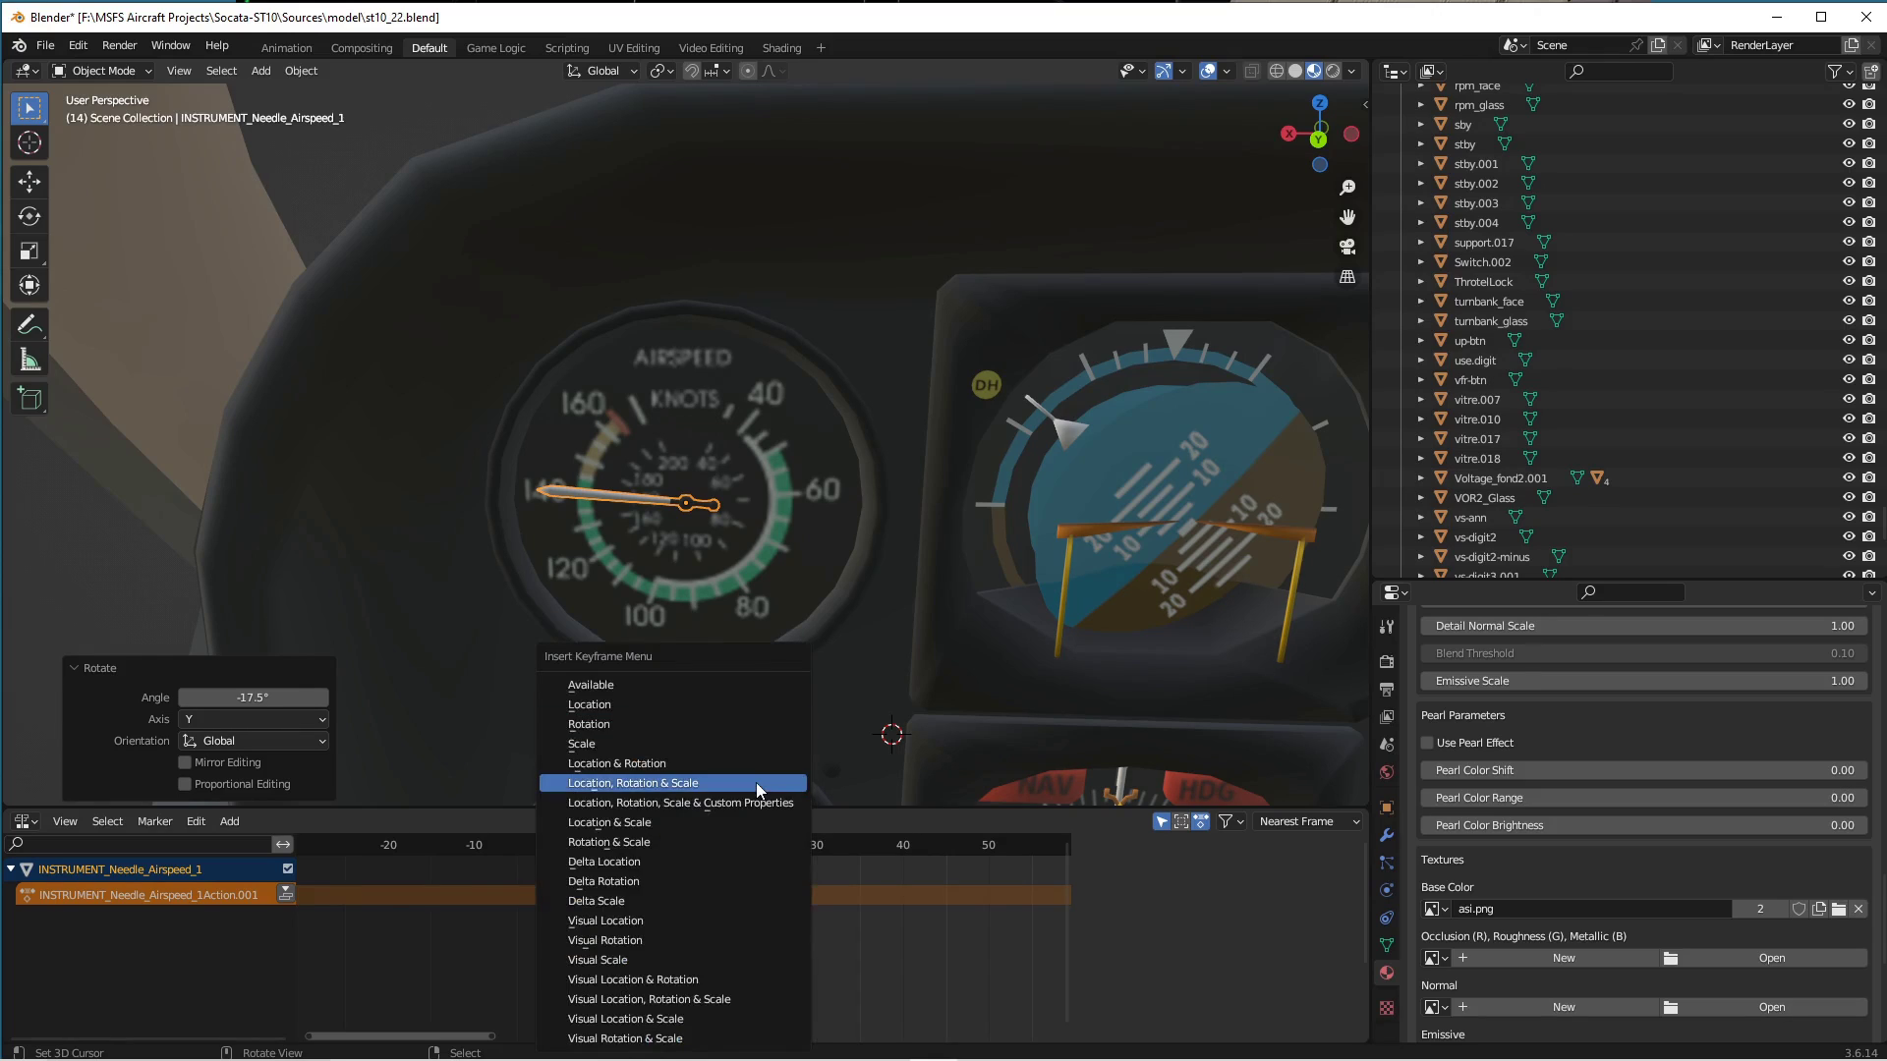
click(763, 724)
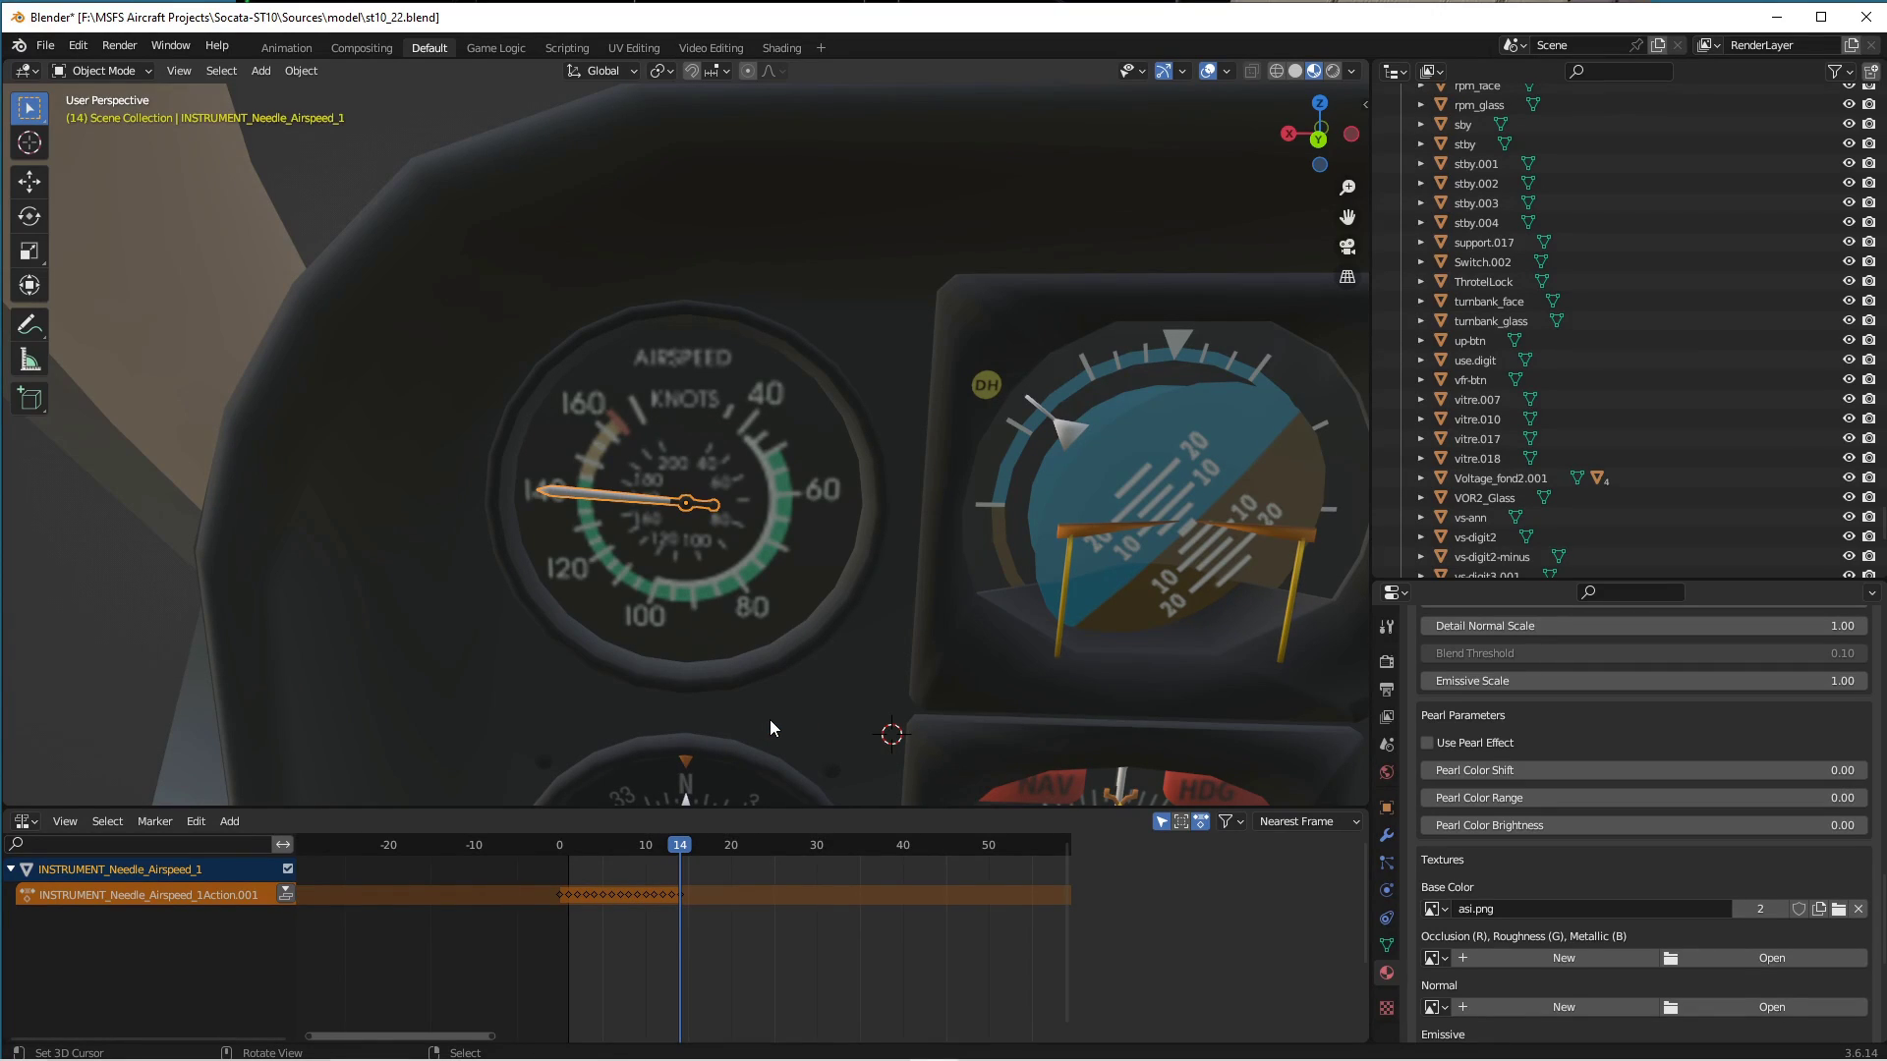
At frame 15, rotate the airspeed needle a further -18.5° around the global Y axis, between 140 and 160, and insert a rotation keyframe.
key(Right)
key(r)
key(y)
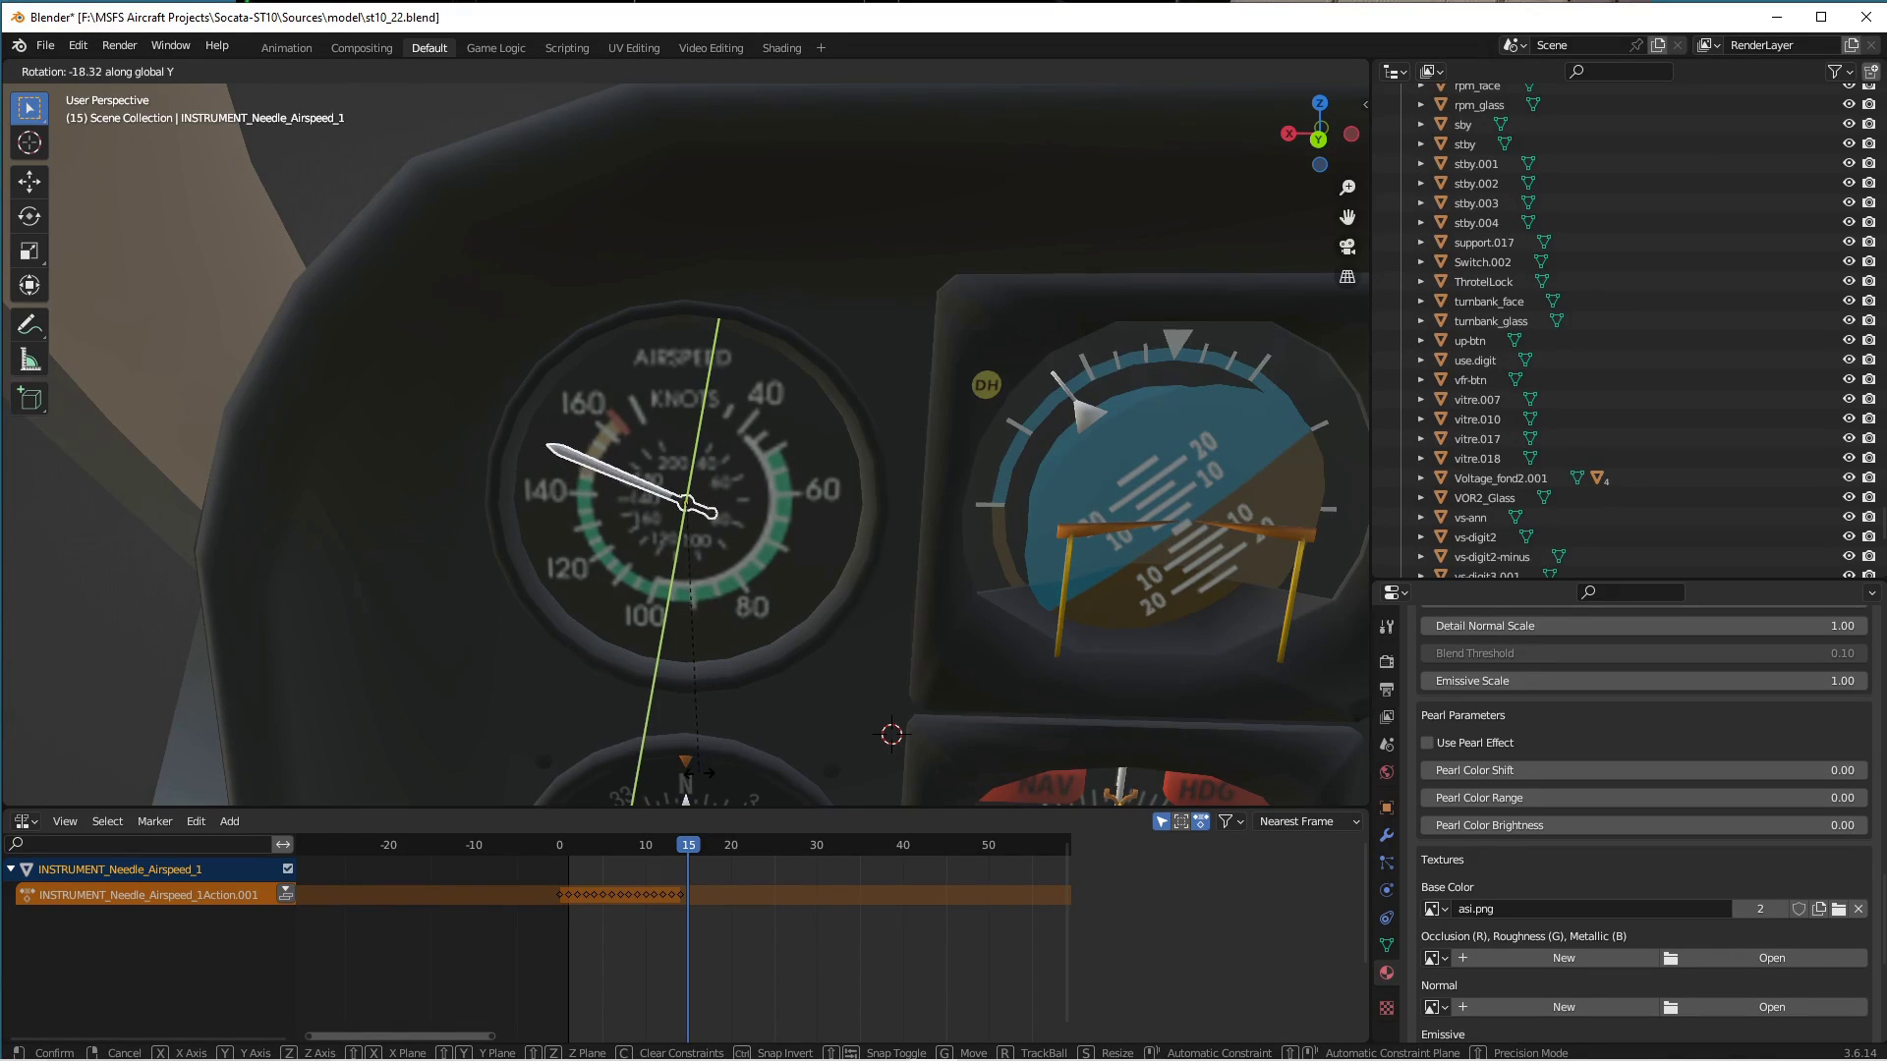
click(703, 781)
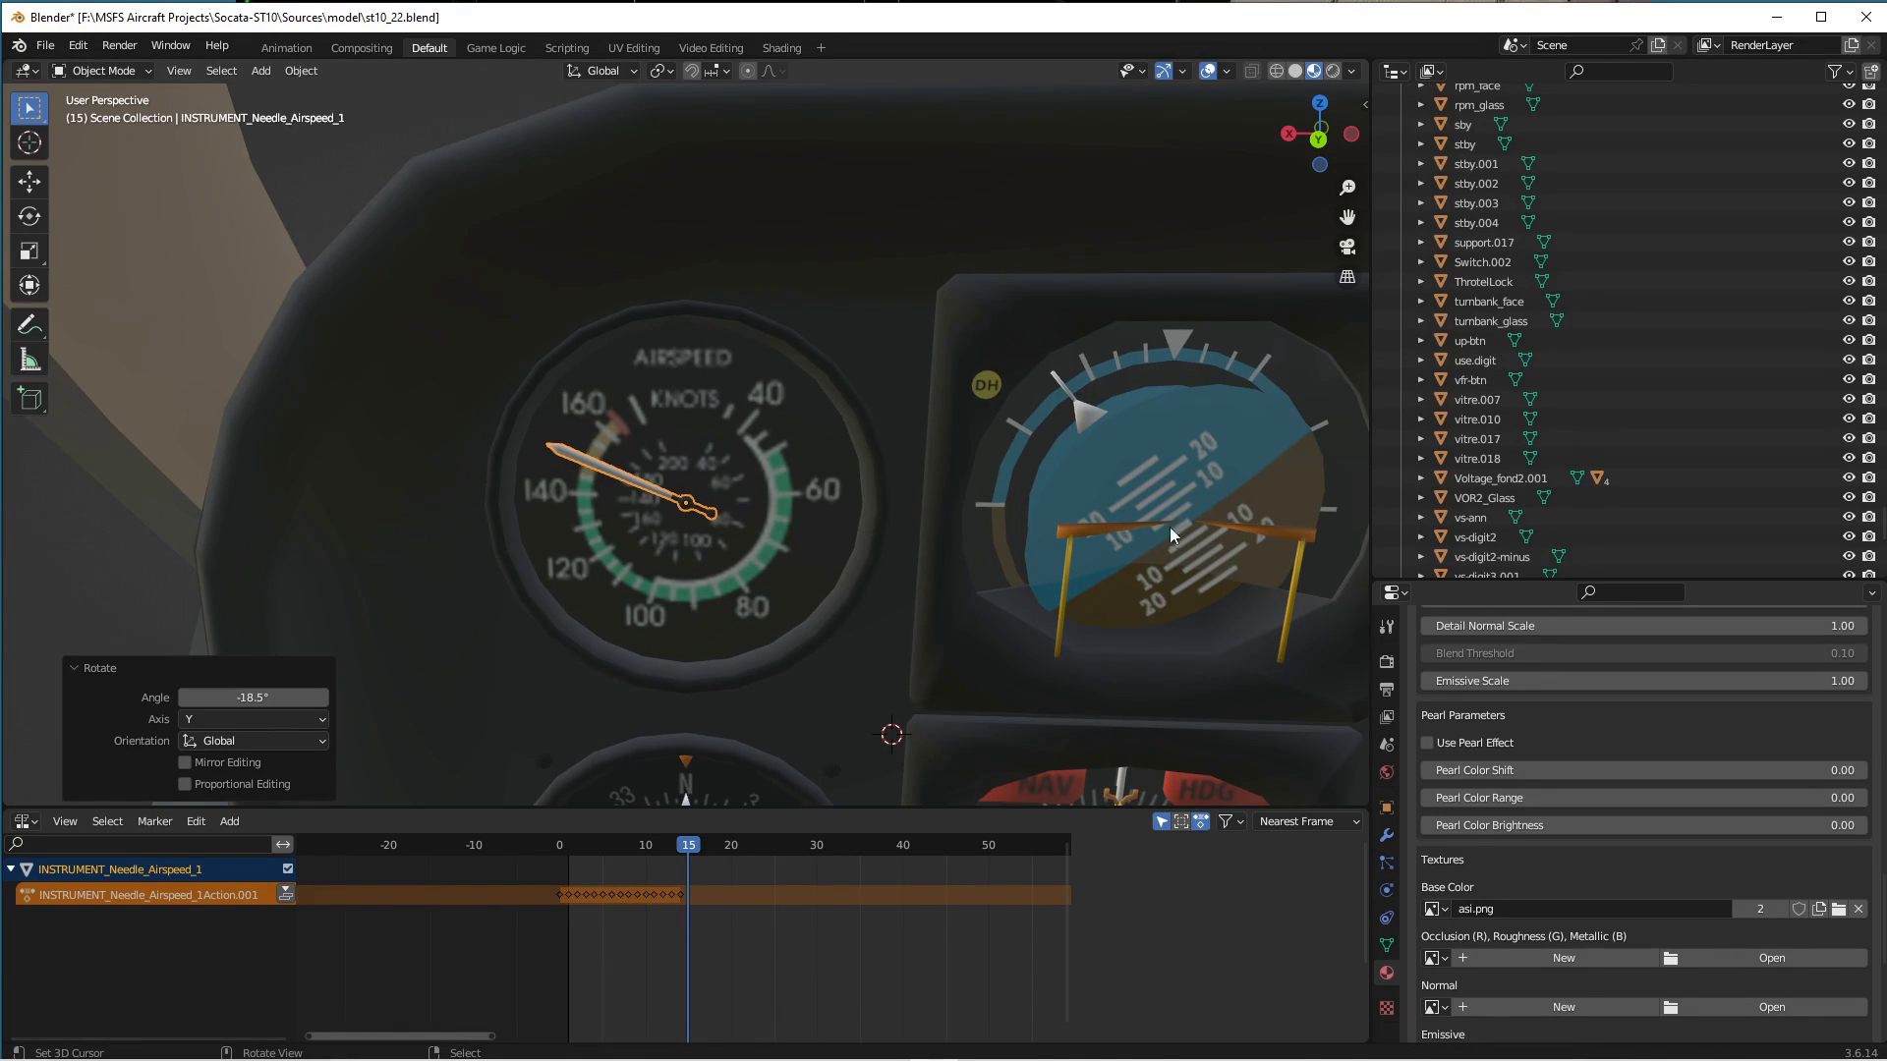
key(i)
click(846, 681)
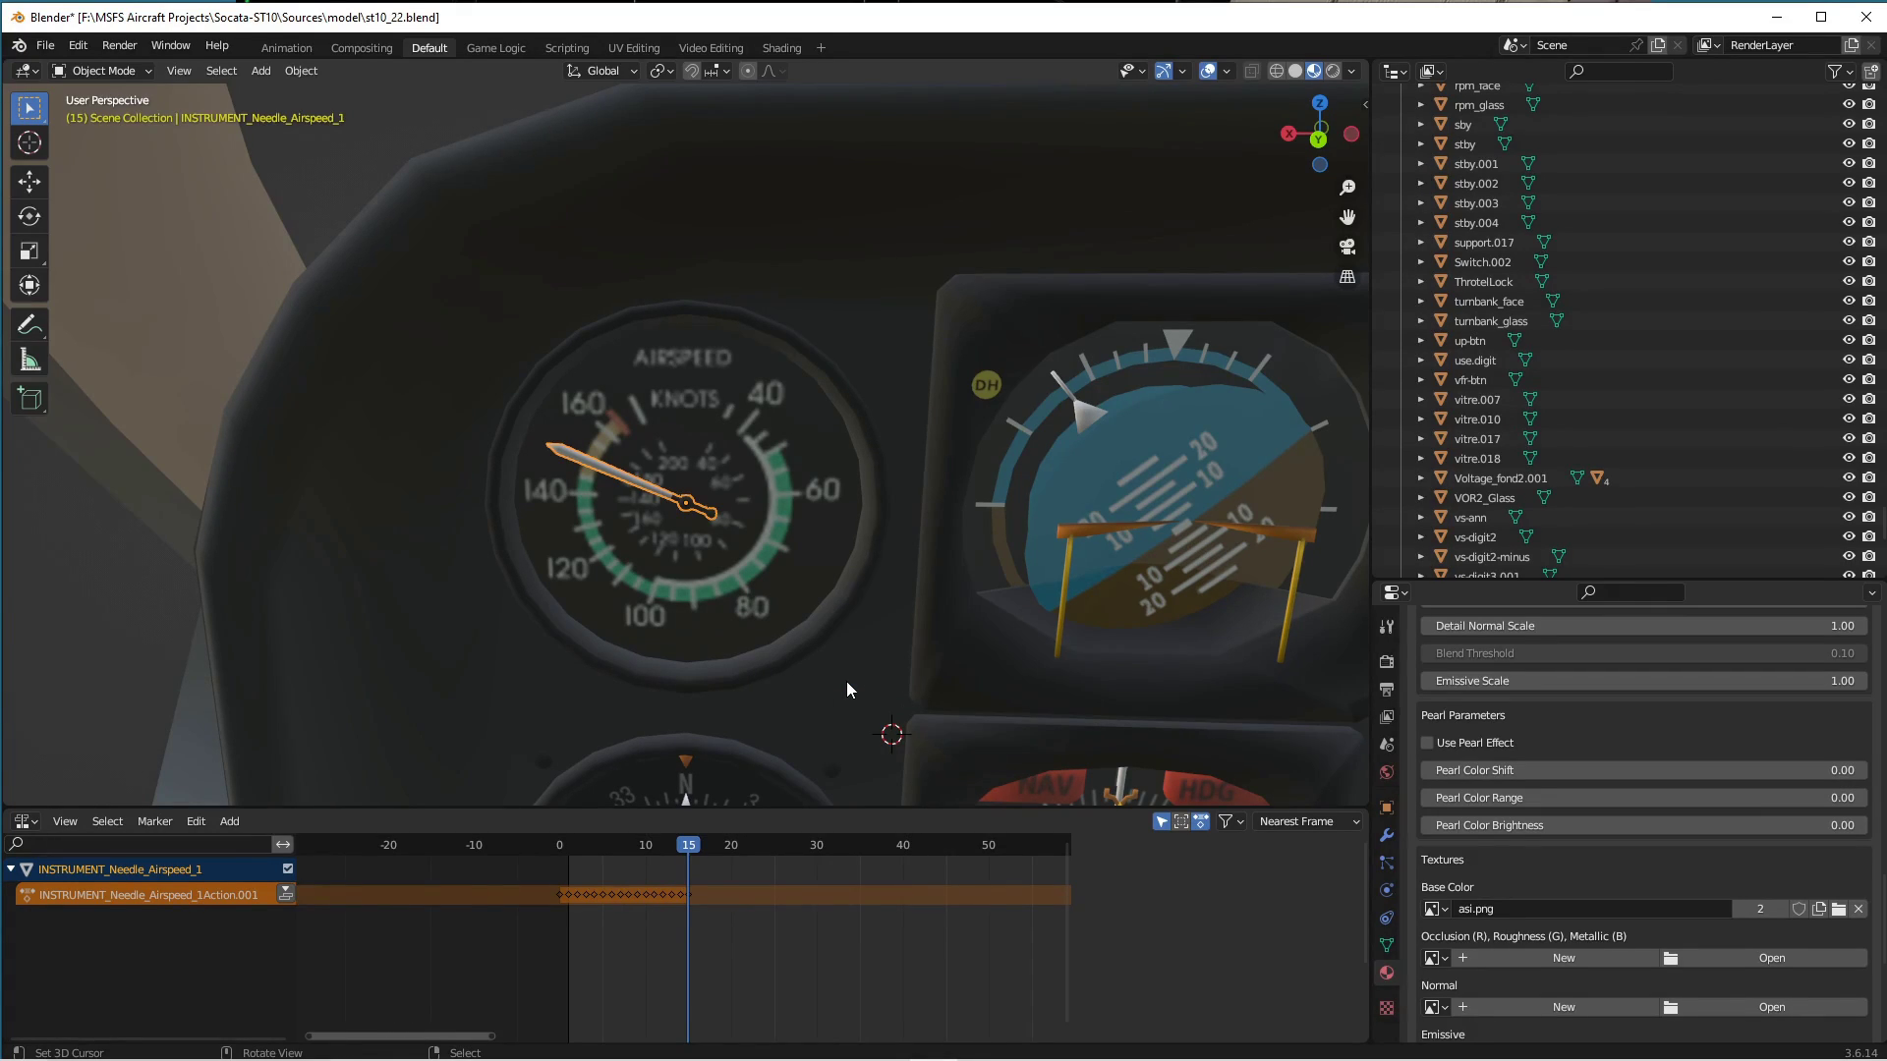
At frame 16, rotate the airspeed needle a further -19° around the global Y axis, to the 160 mark, and insert a rotation keyframe.
key(Right)
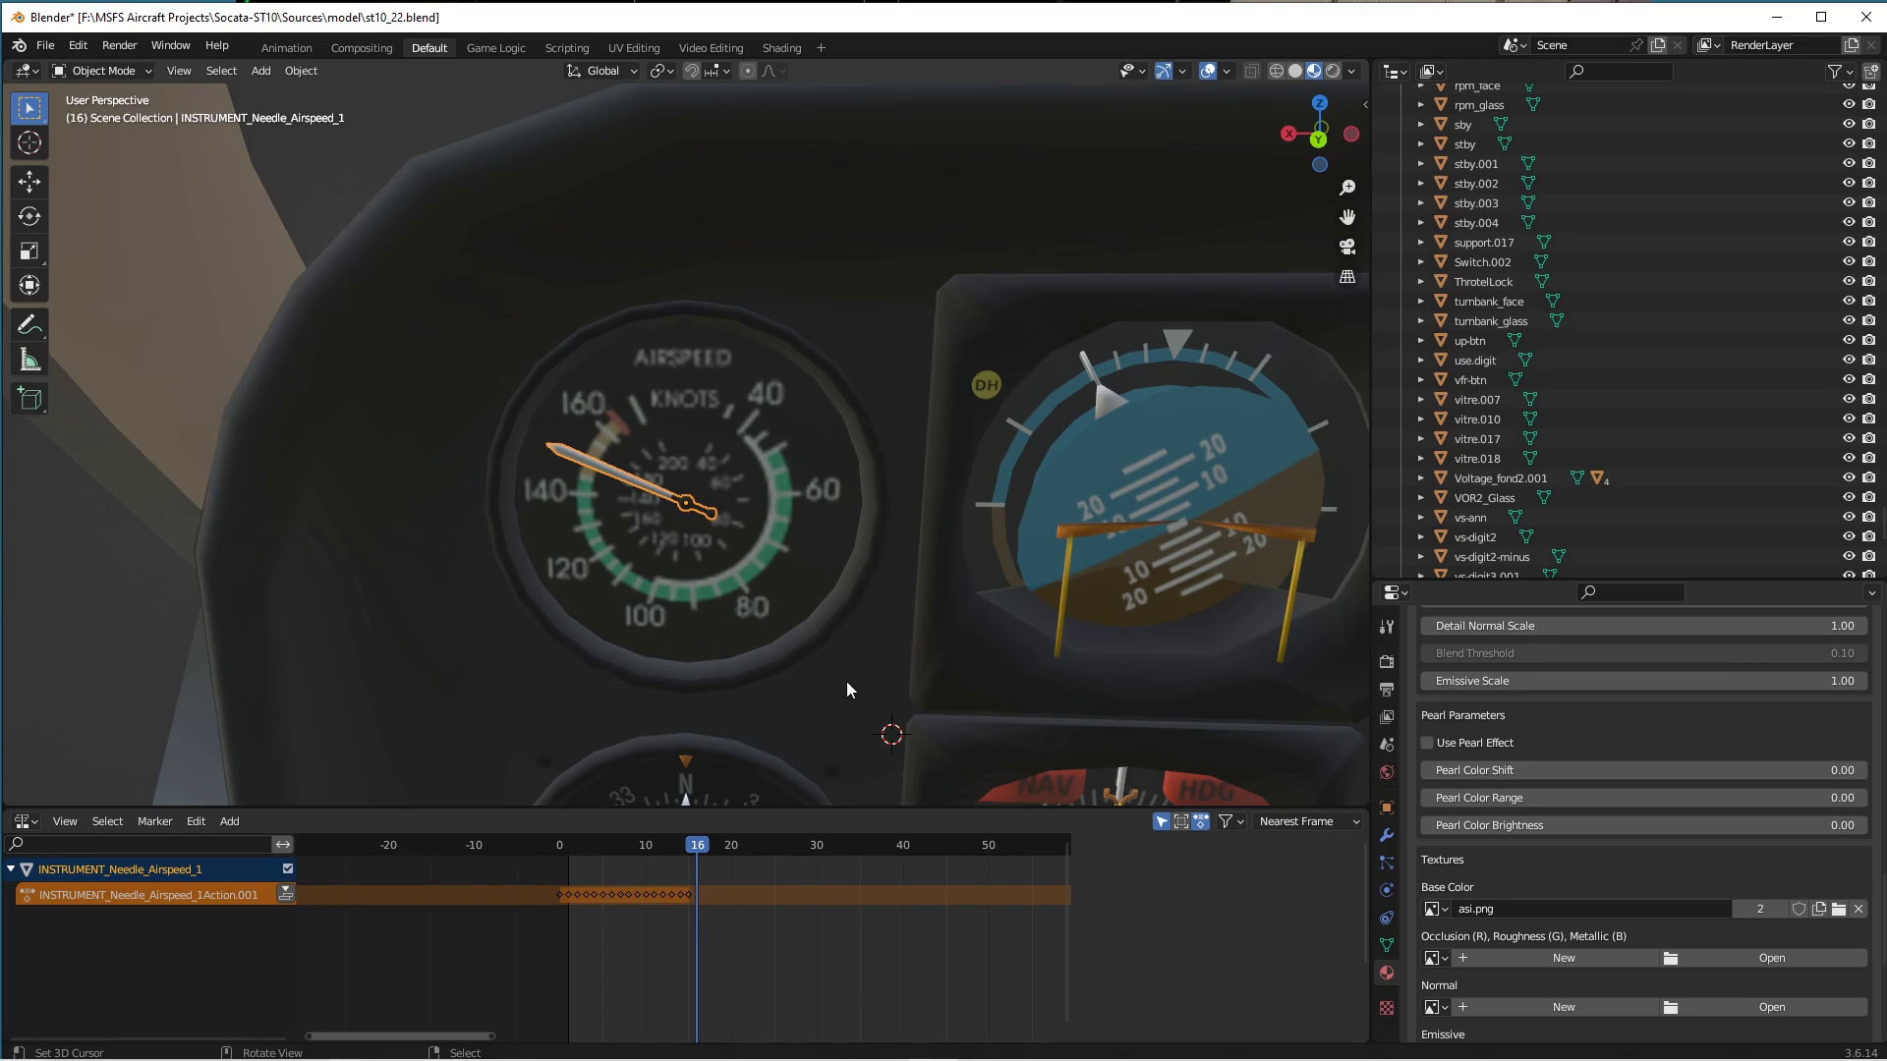
key(r)
key(y)
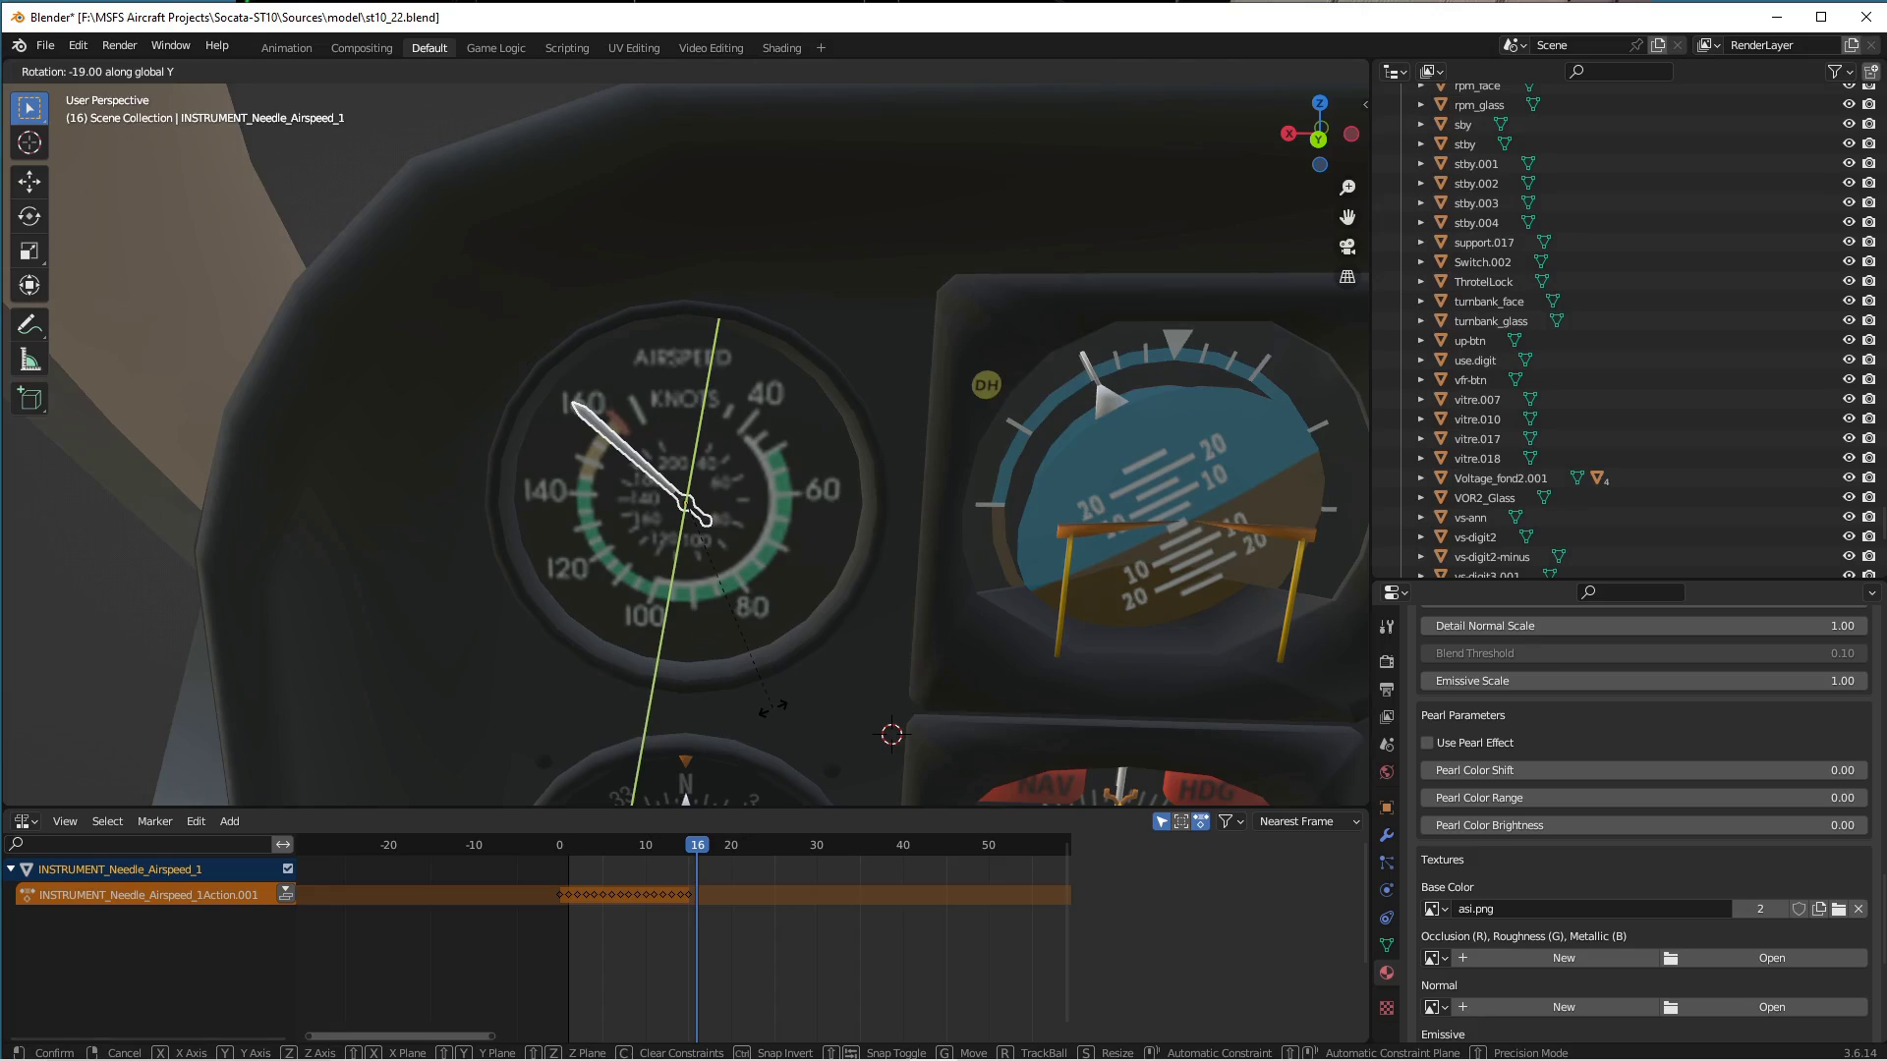
click(773, 708)
key(i)
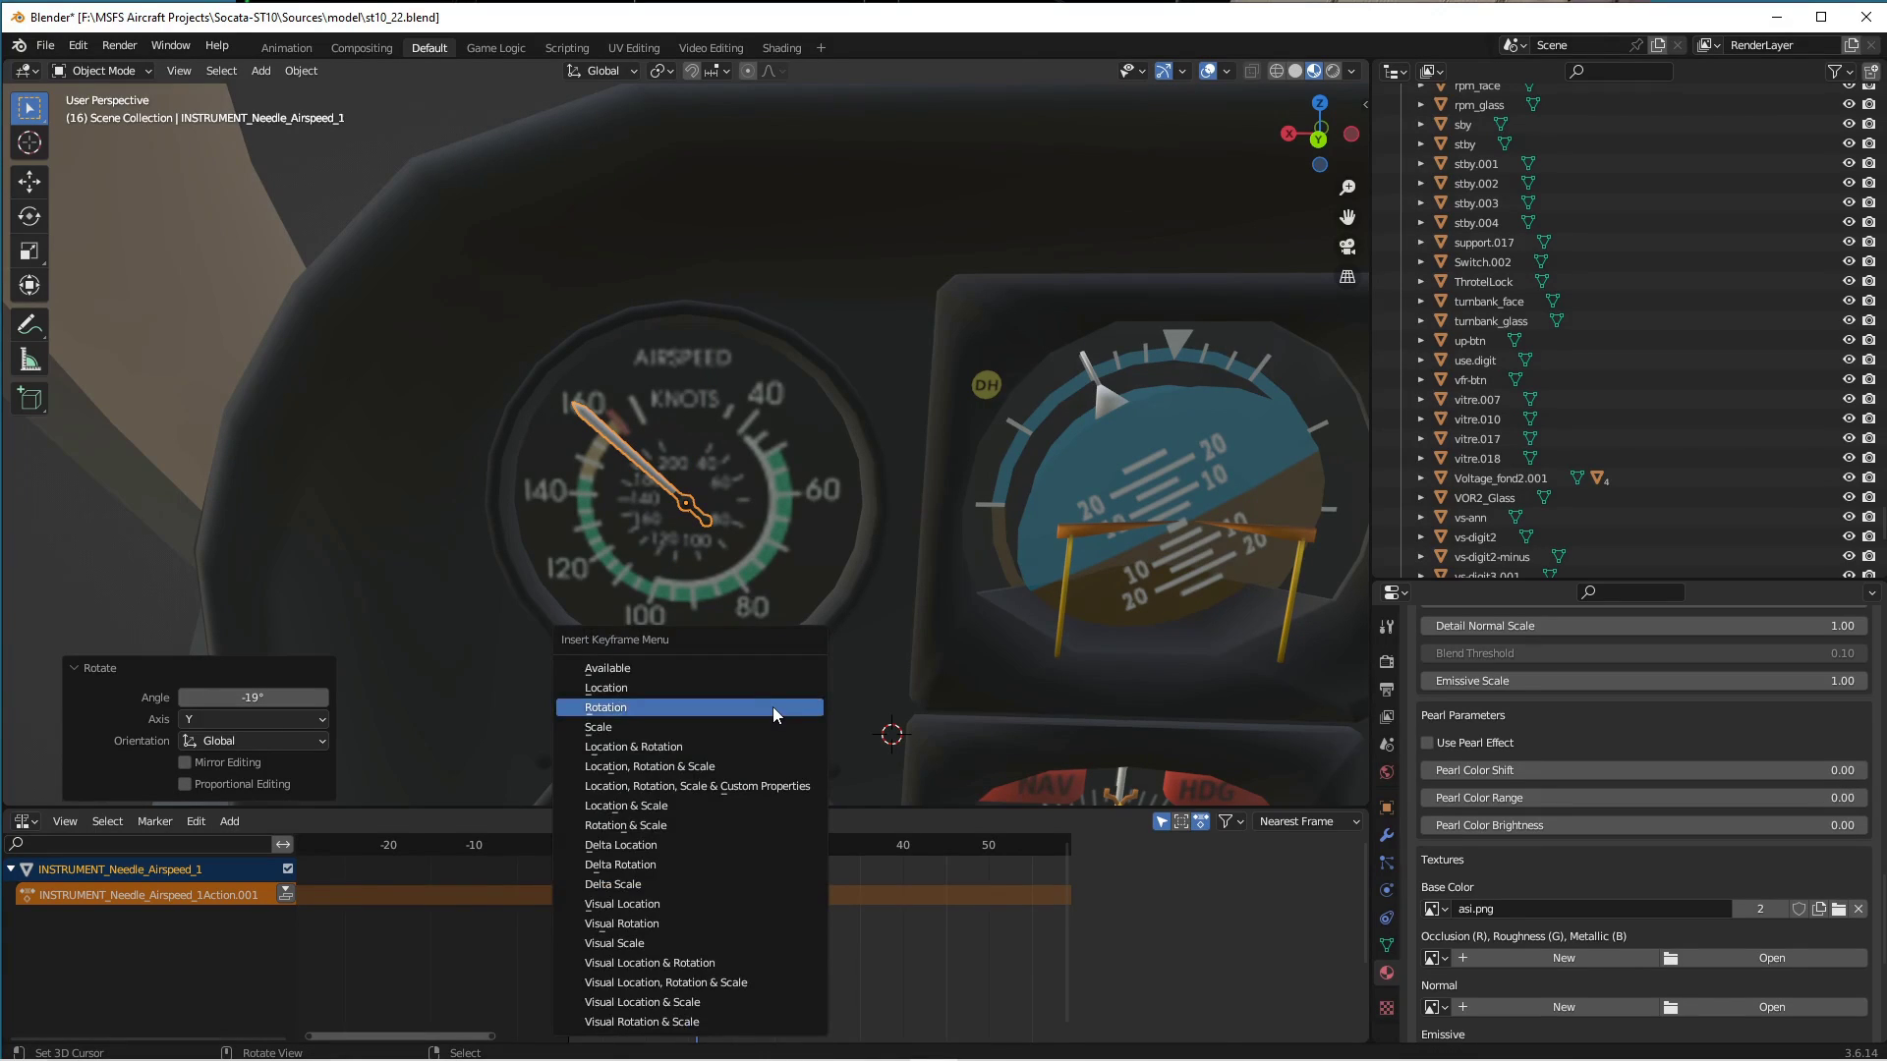
click(772, 706)
At frame 17, rotate the airspeed needle a further -22.2° around the global Y axis, to the tick past 160, and insert a rotation keyframe.
key(Right)
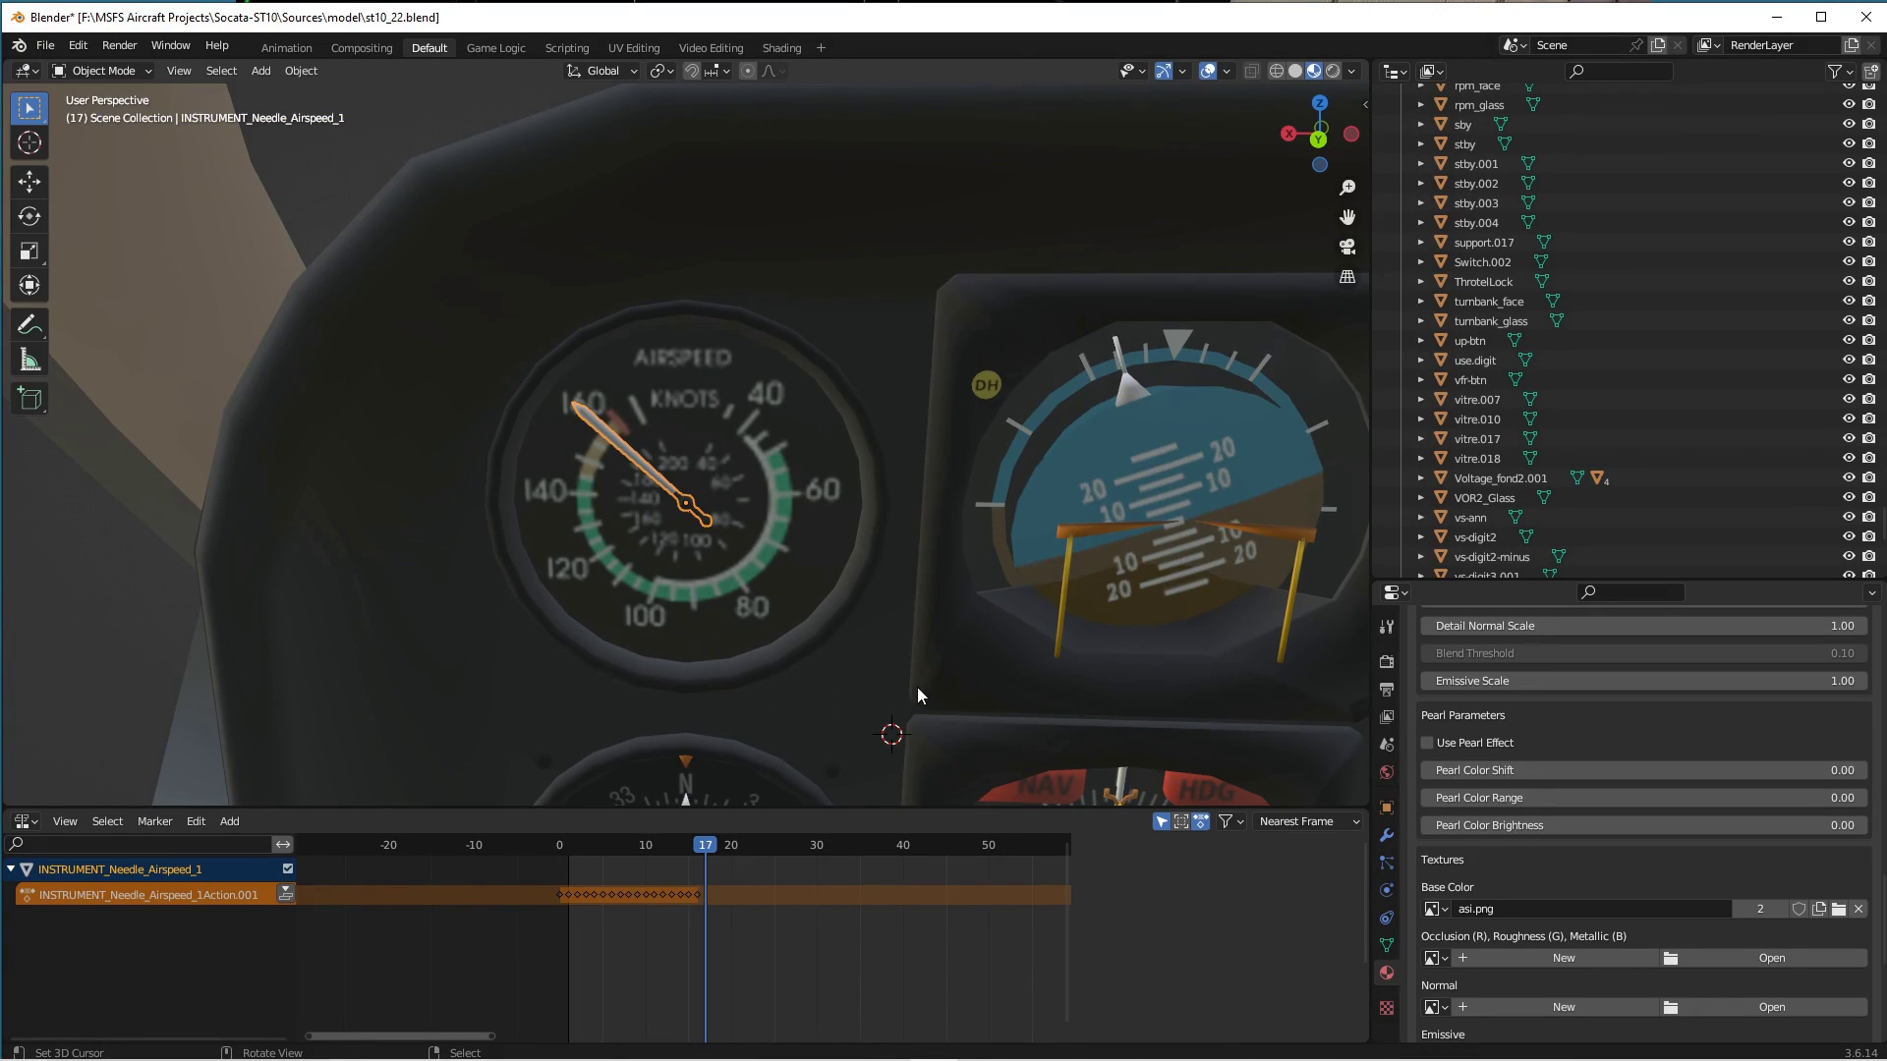
key(r)
key(y)
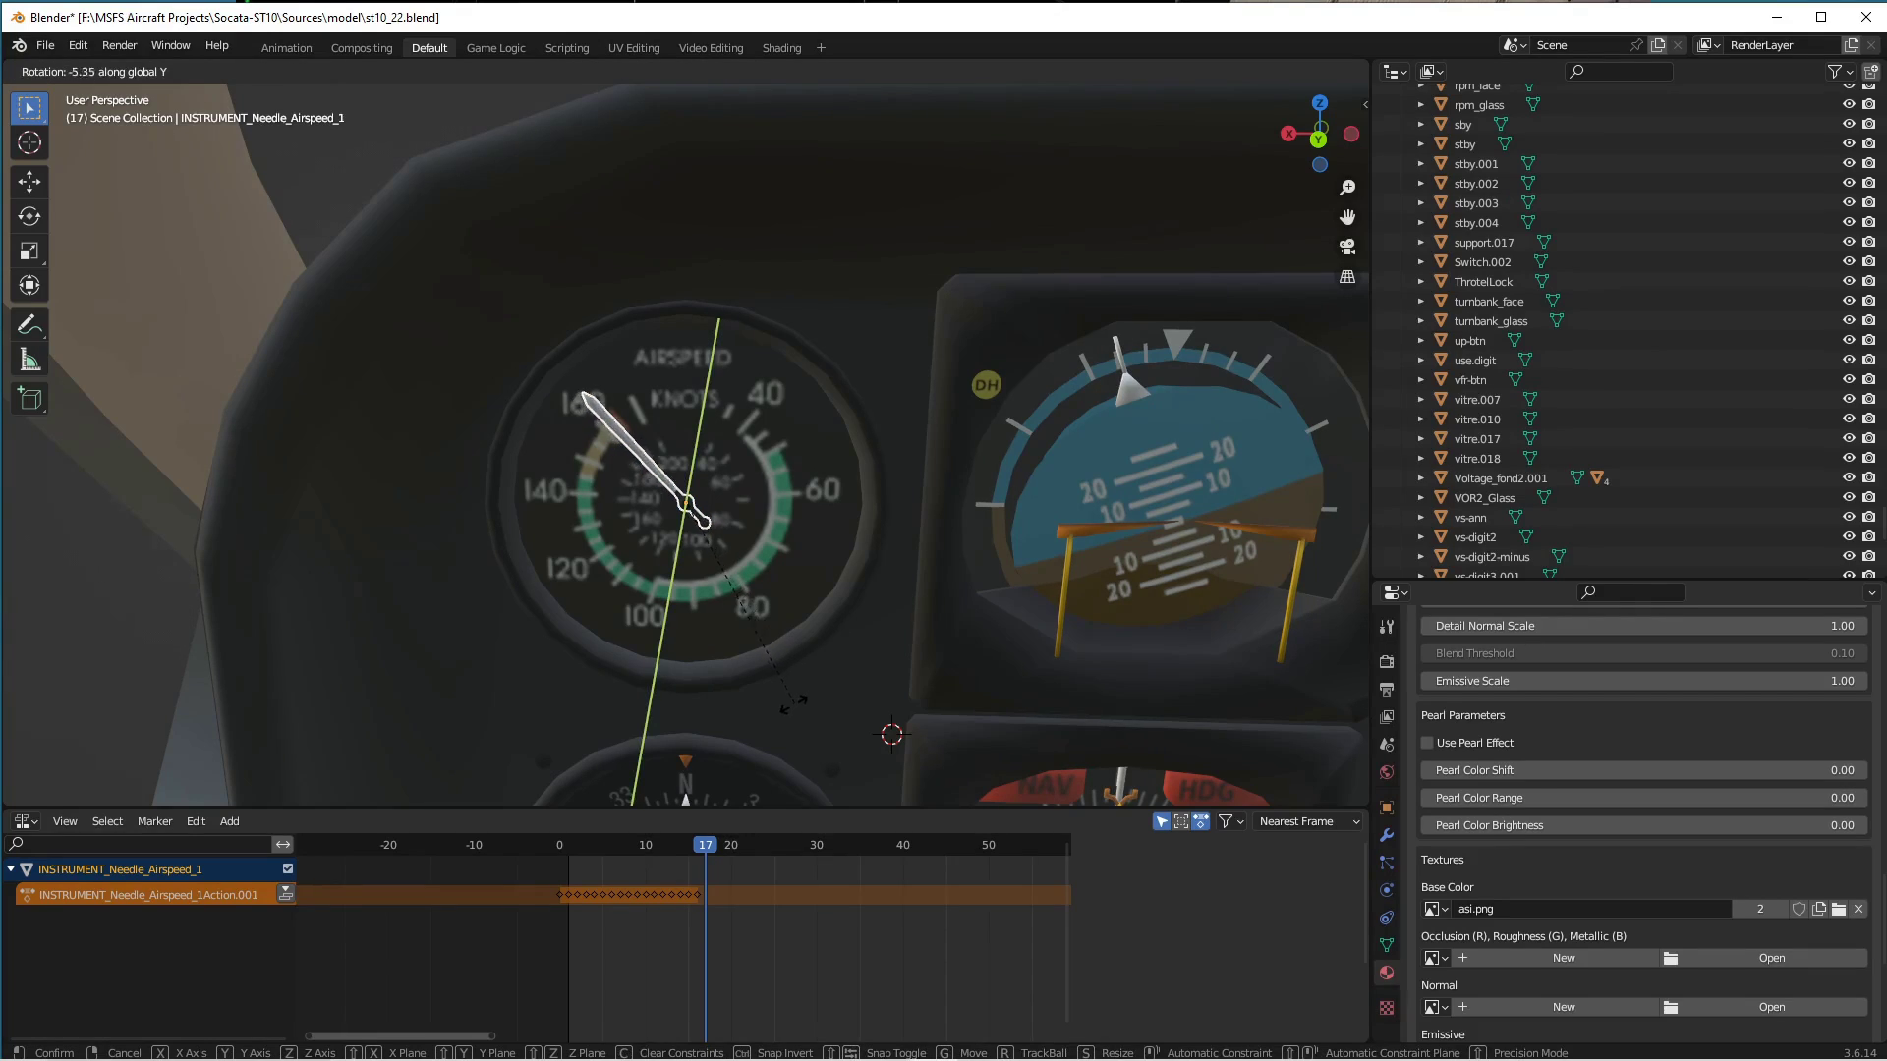
click(733, 735)
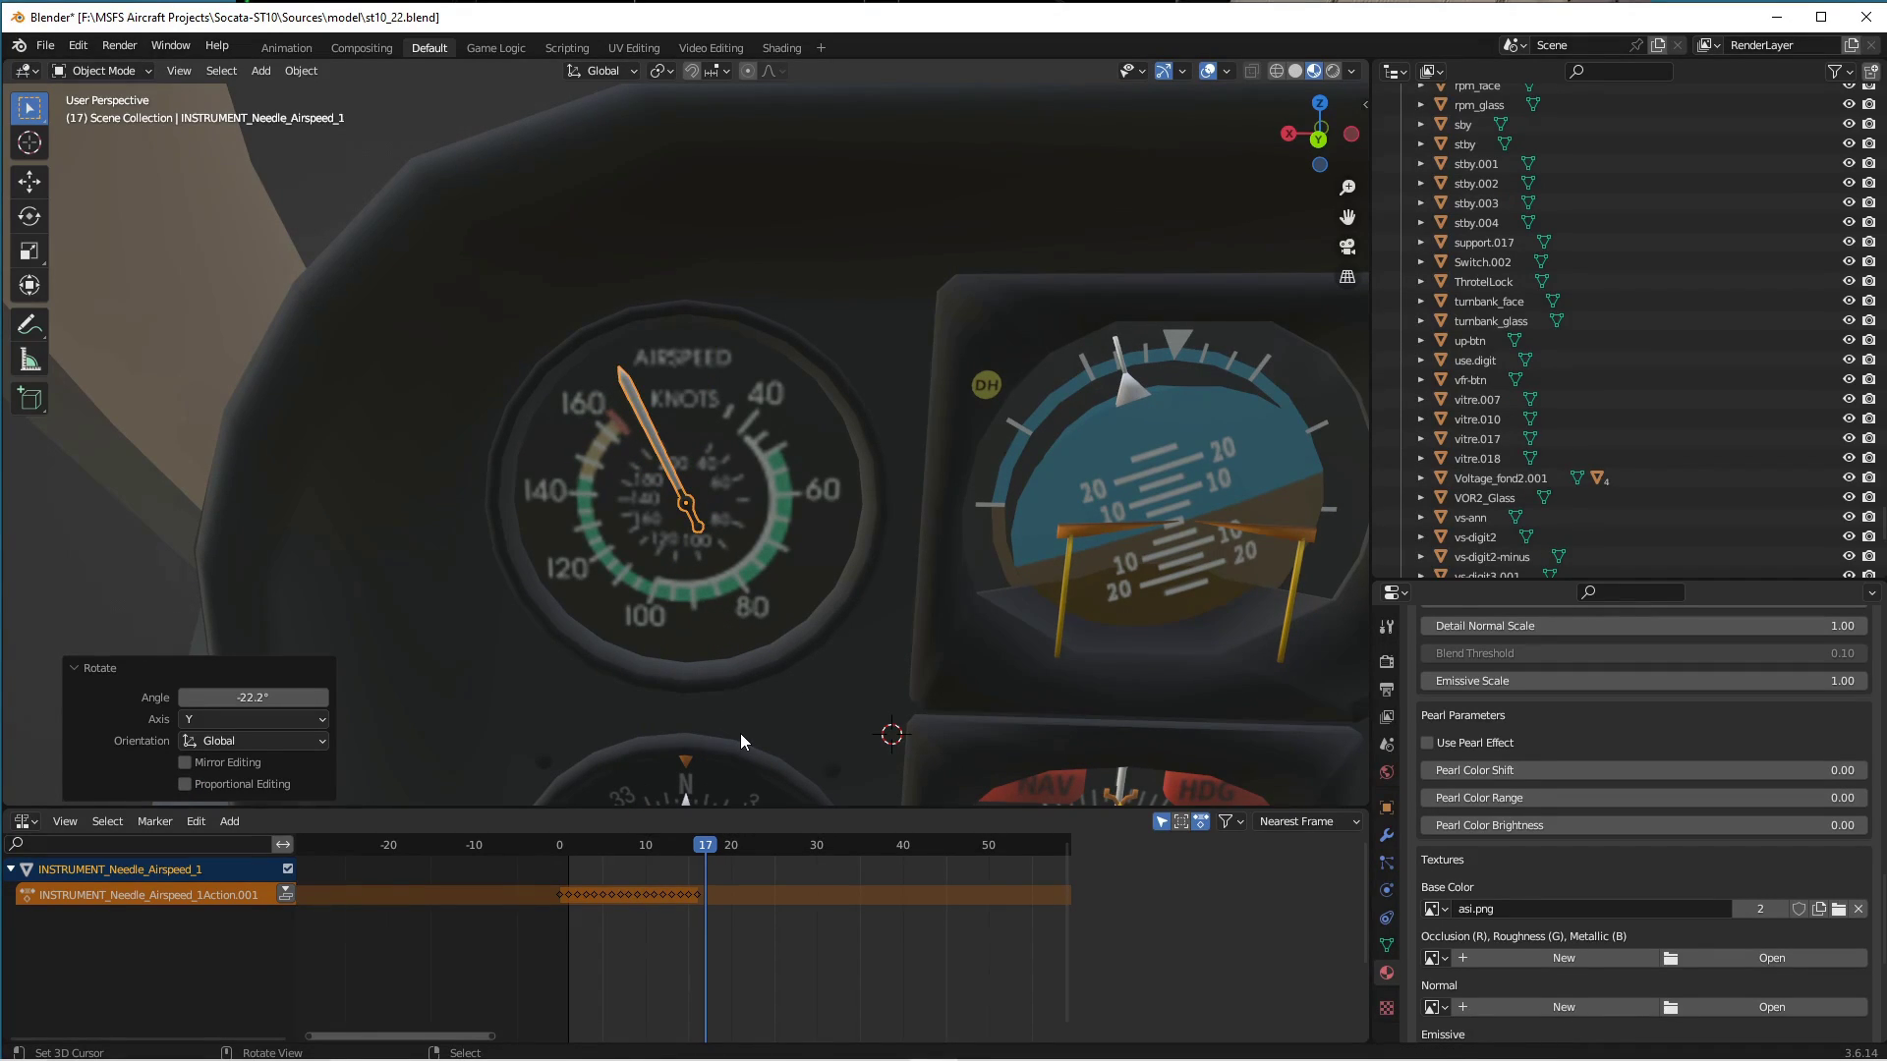
key(i)
click(739, 724)
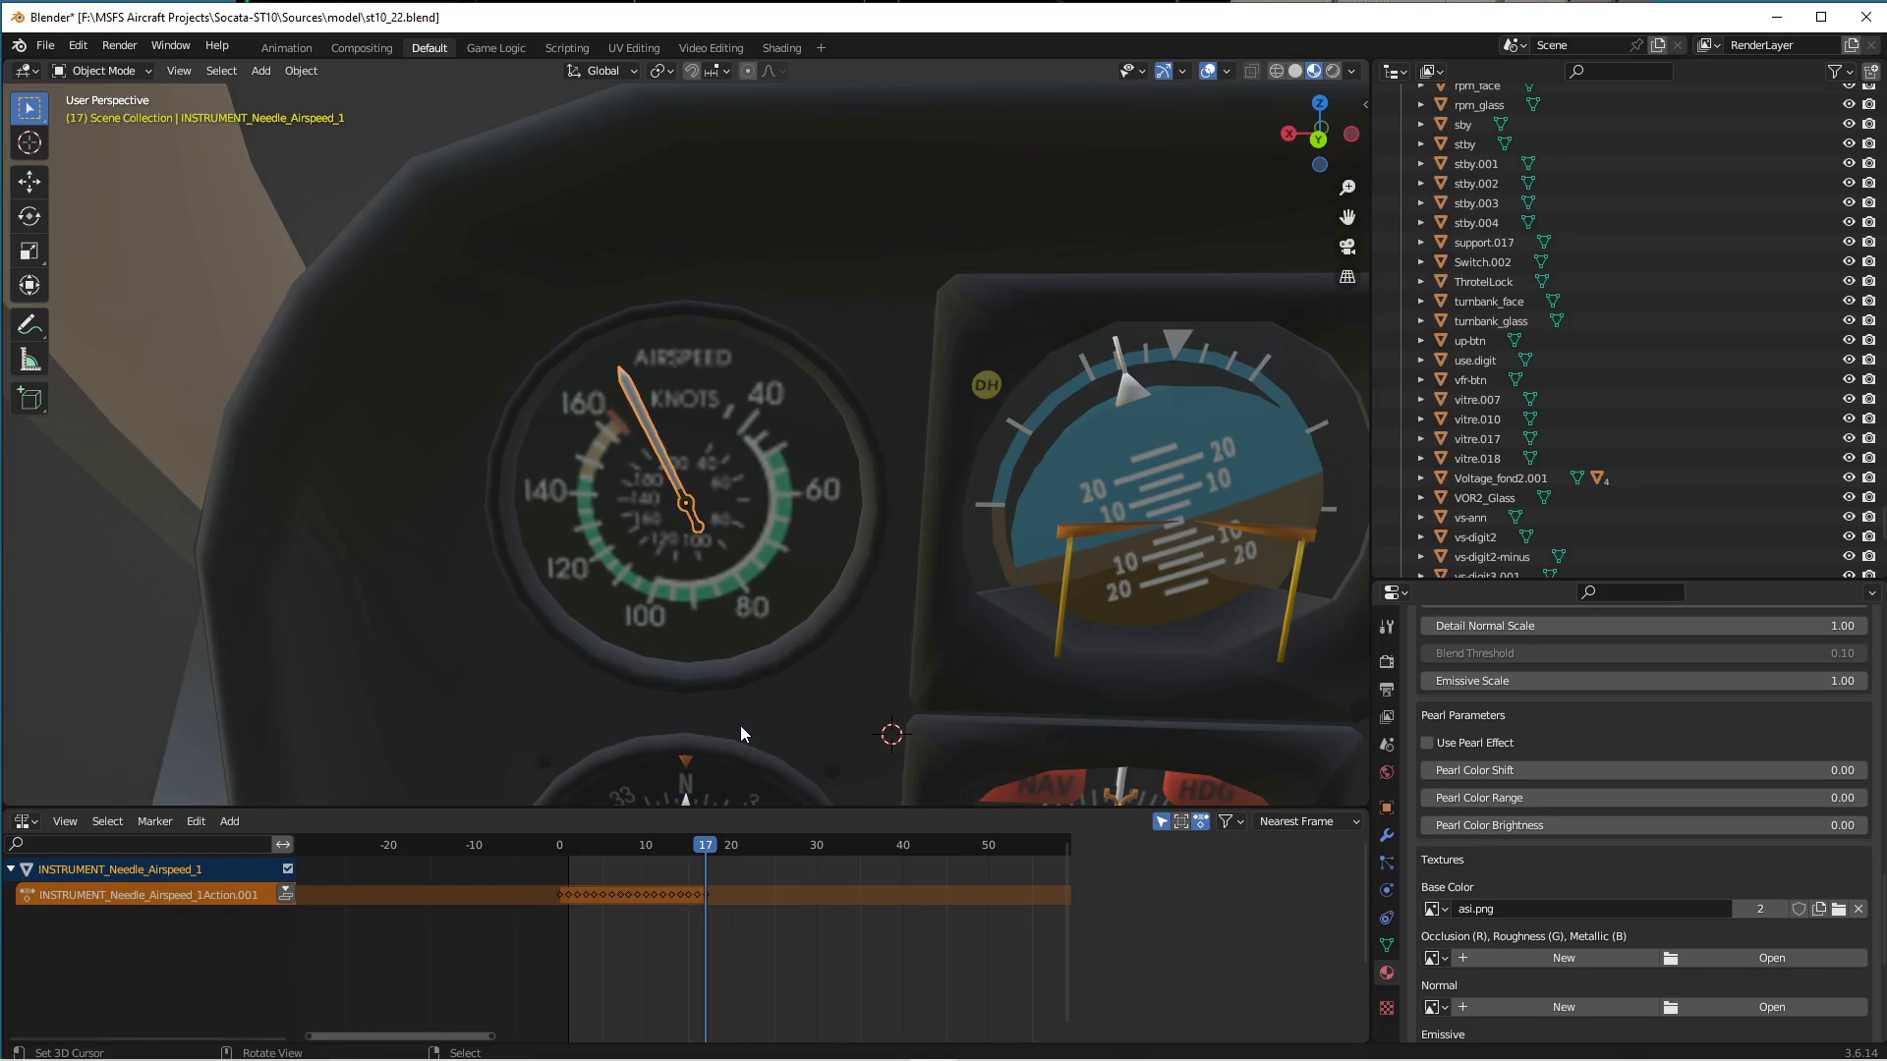
At frame 18, rotate the airspeed needle a further -16.6° around the global Y axis, towards the AIRSPEED label, and insert a rotation keyframe.
key(Right)
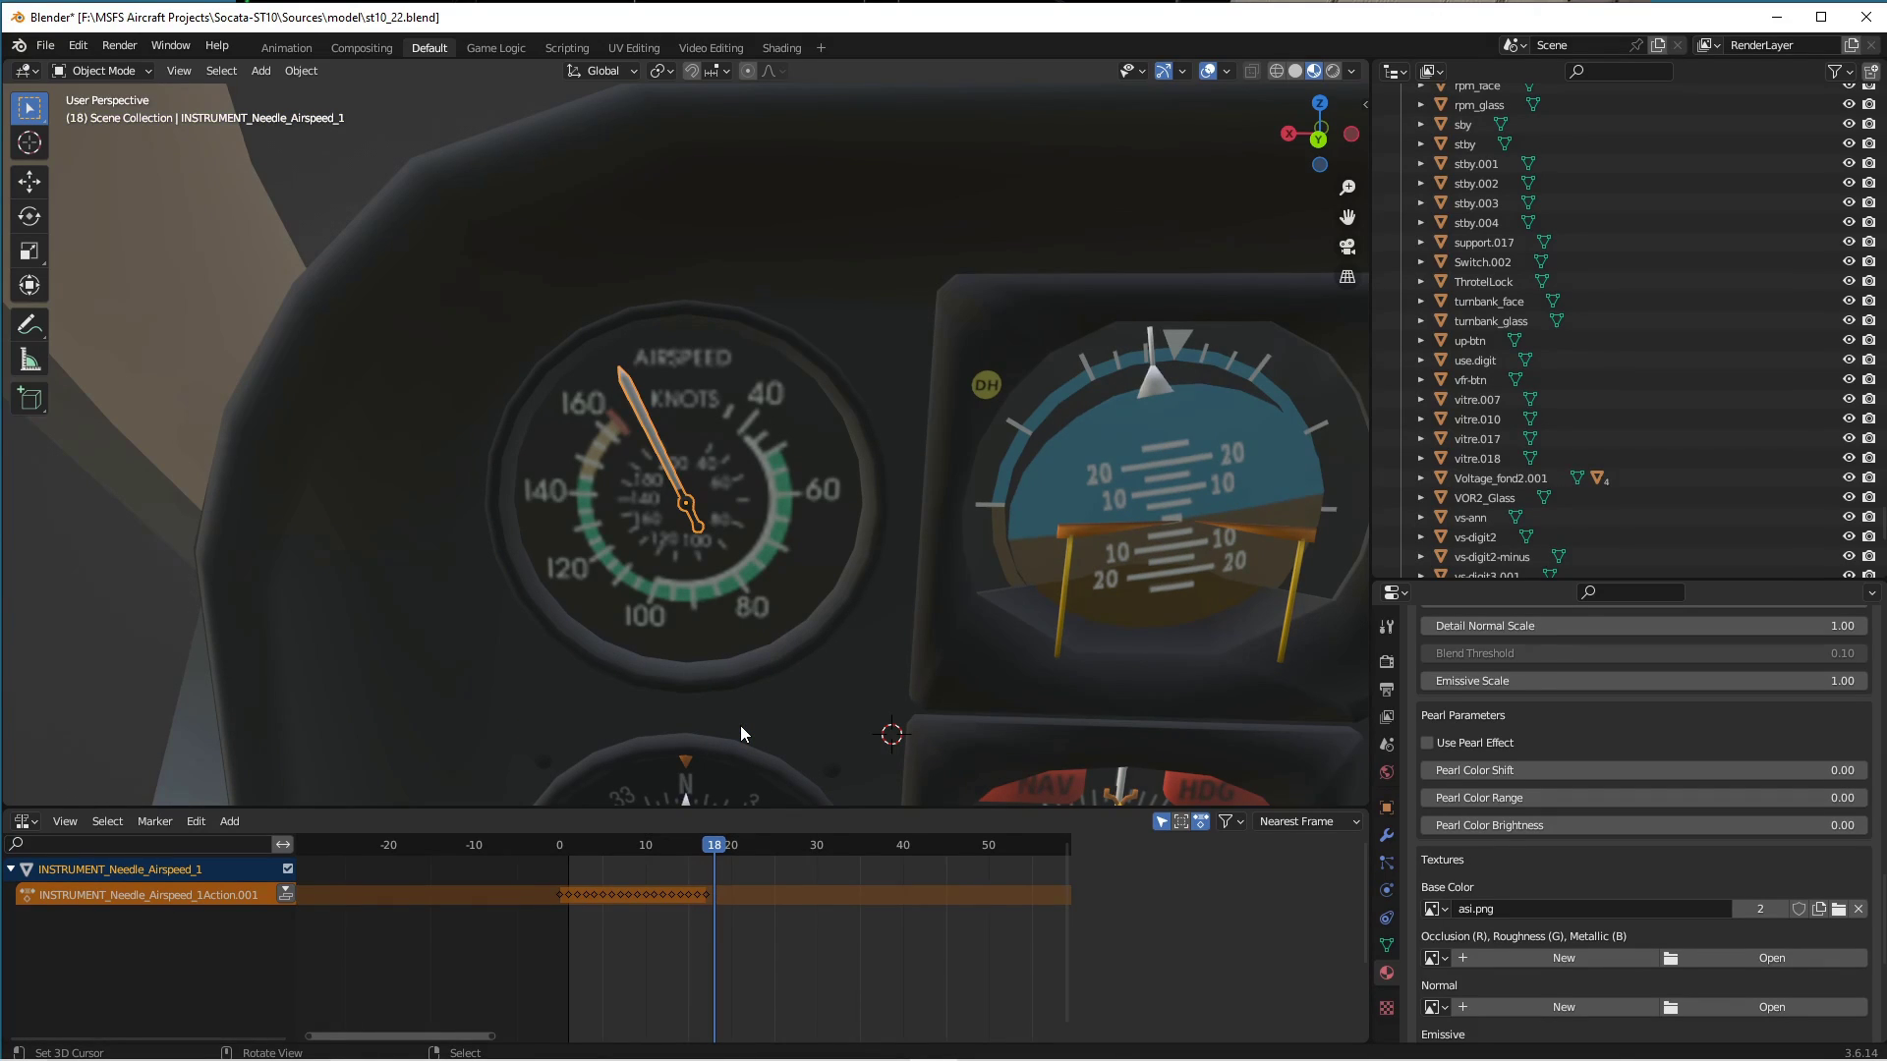
key(r)
key(y)
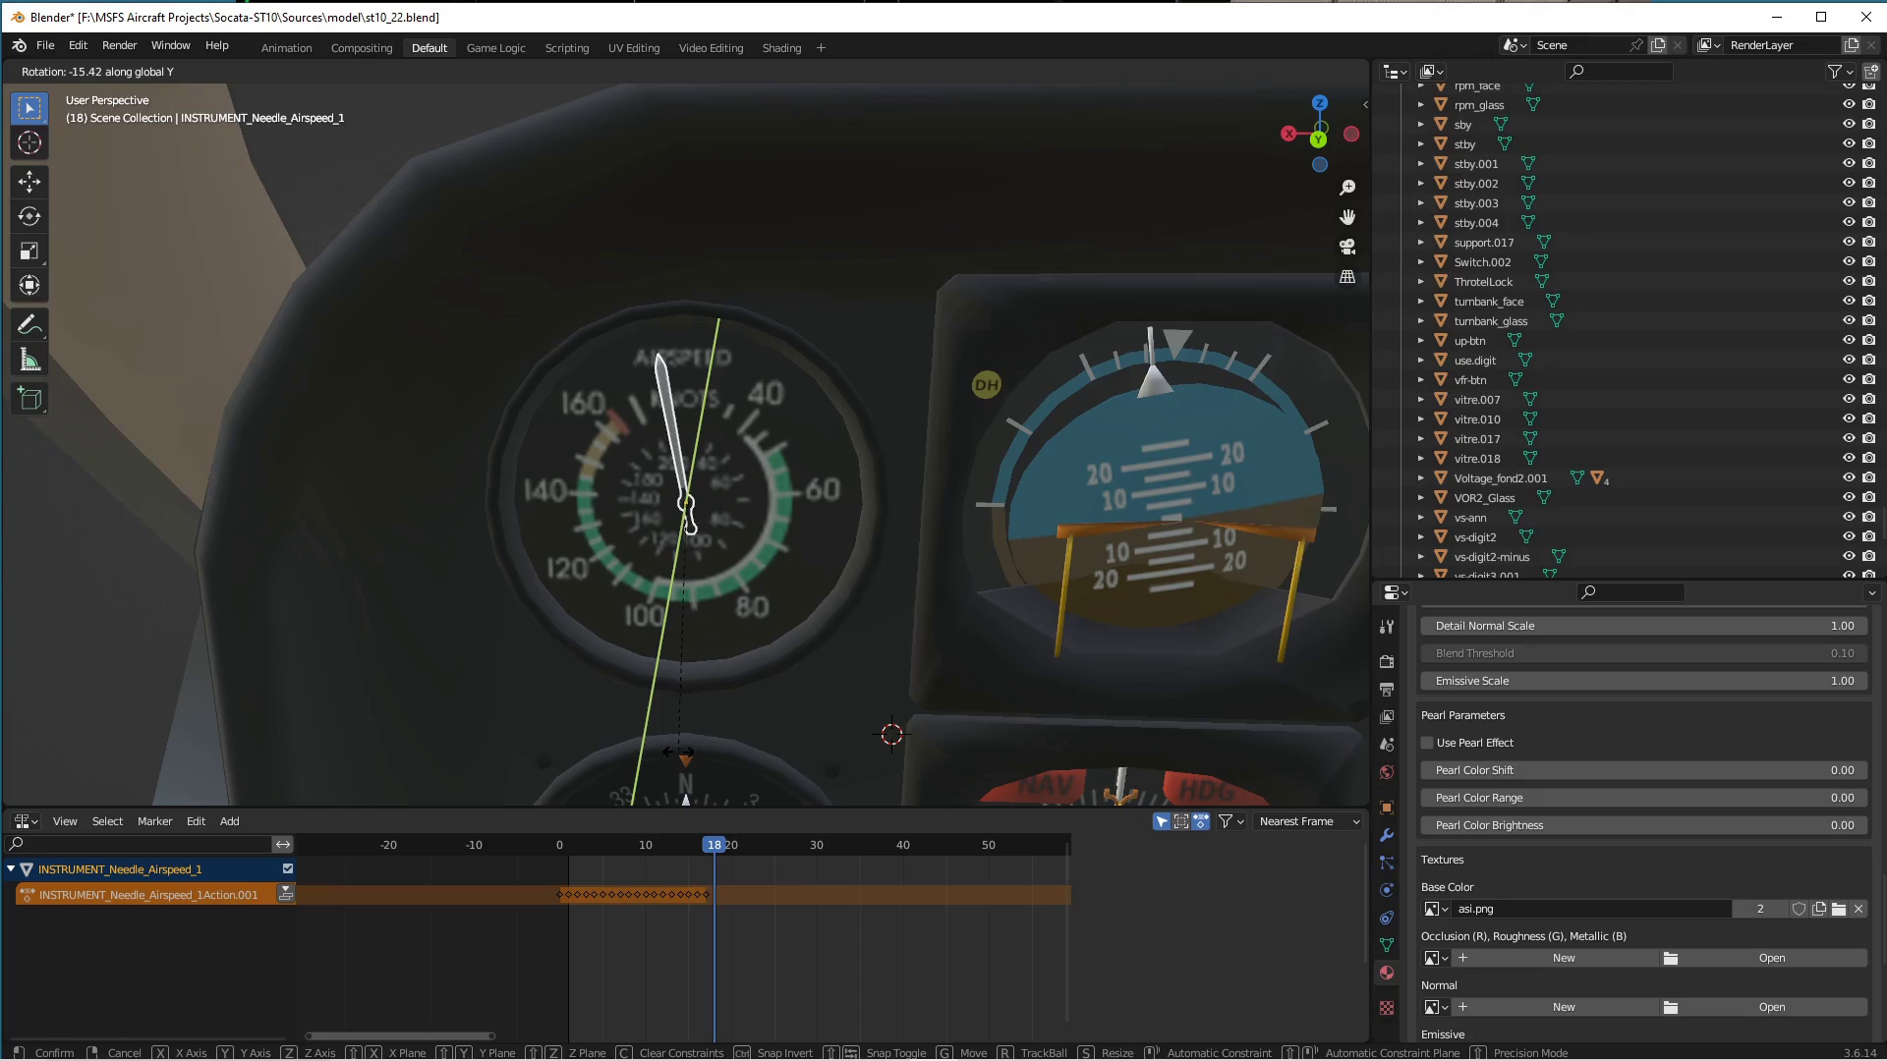
click(674, 750)
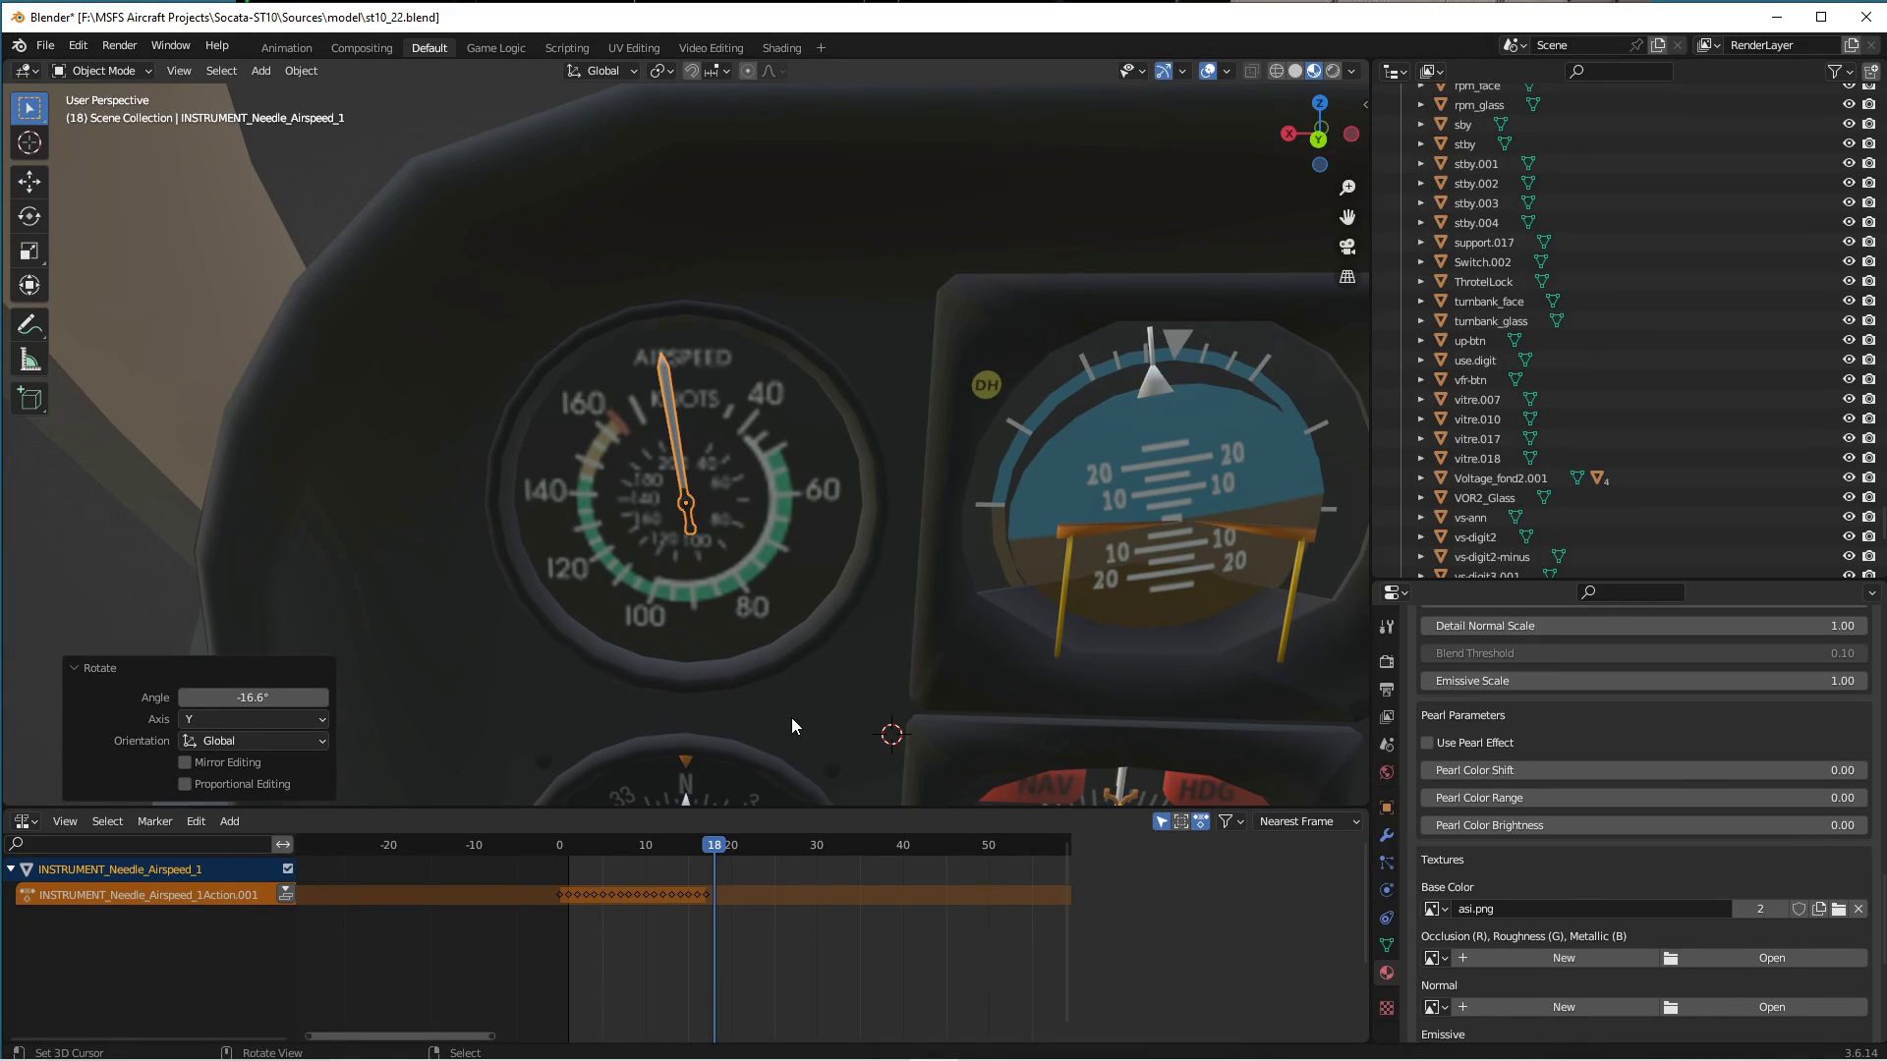
key(i)
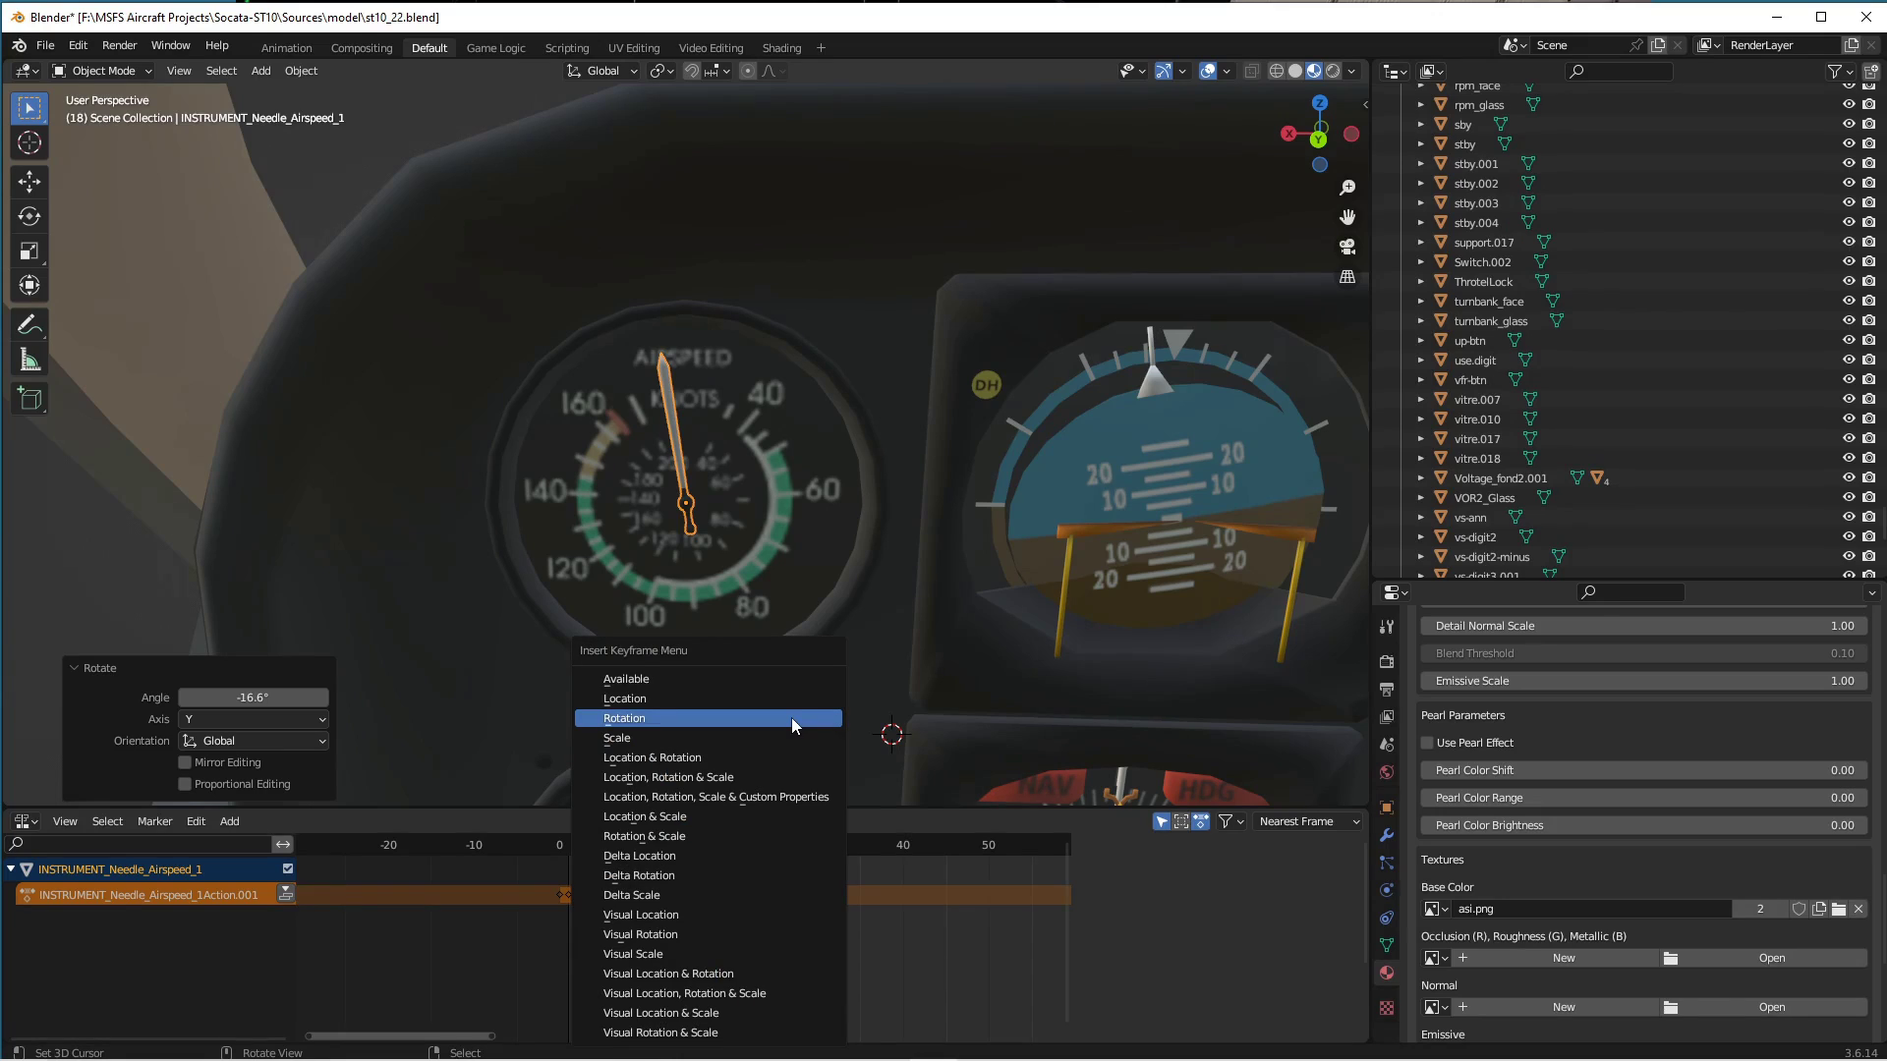
click(792, 717)
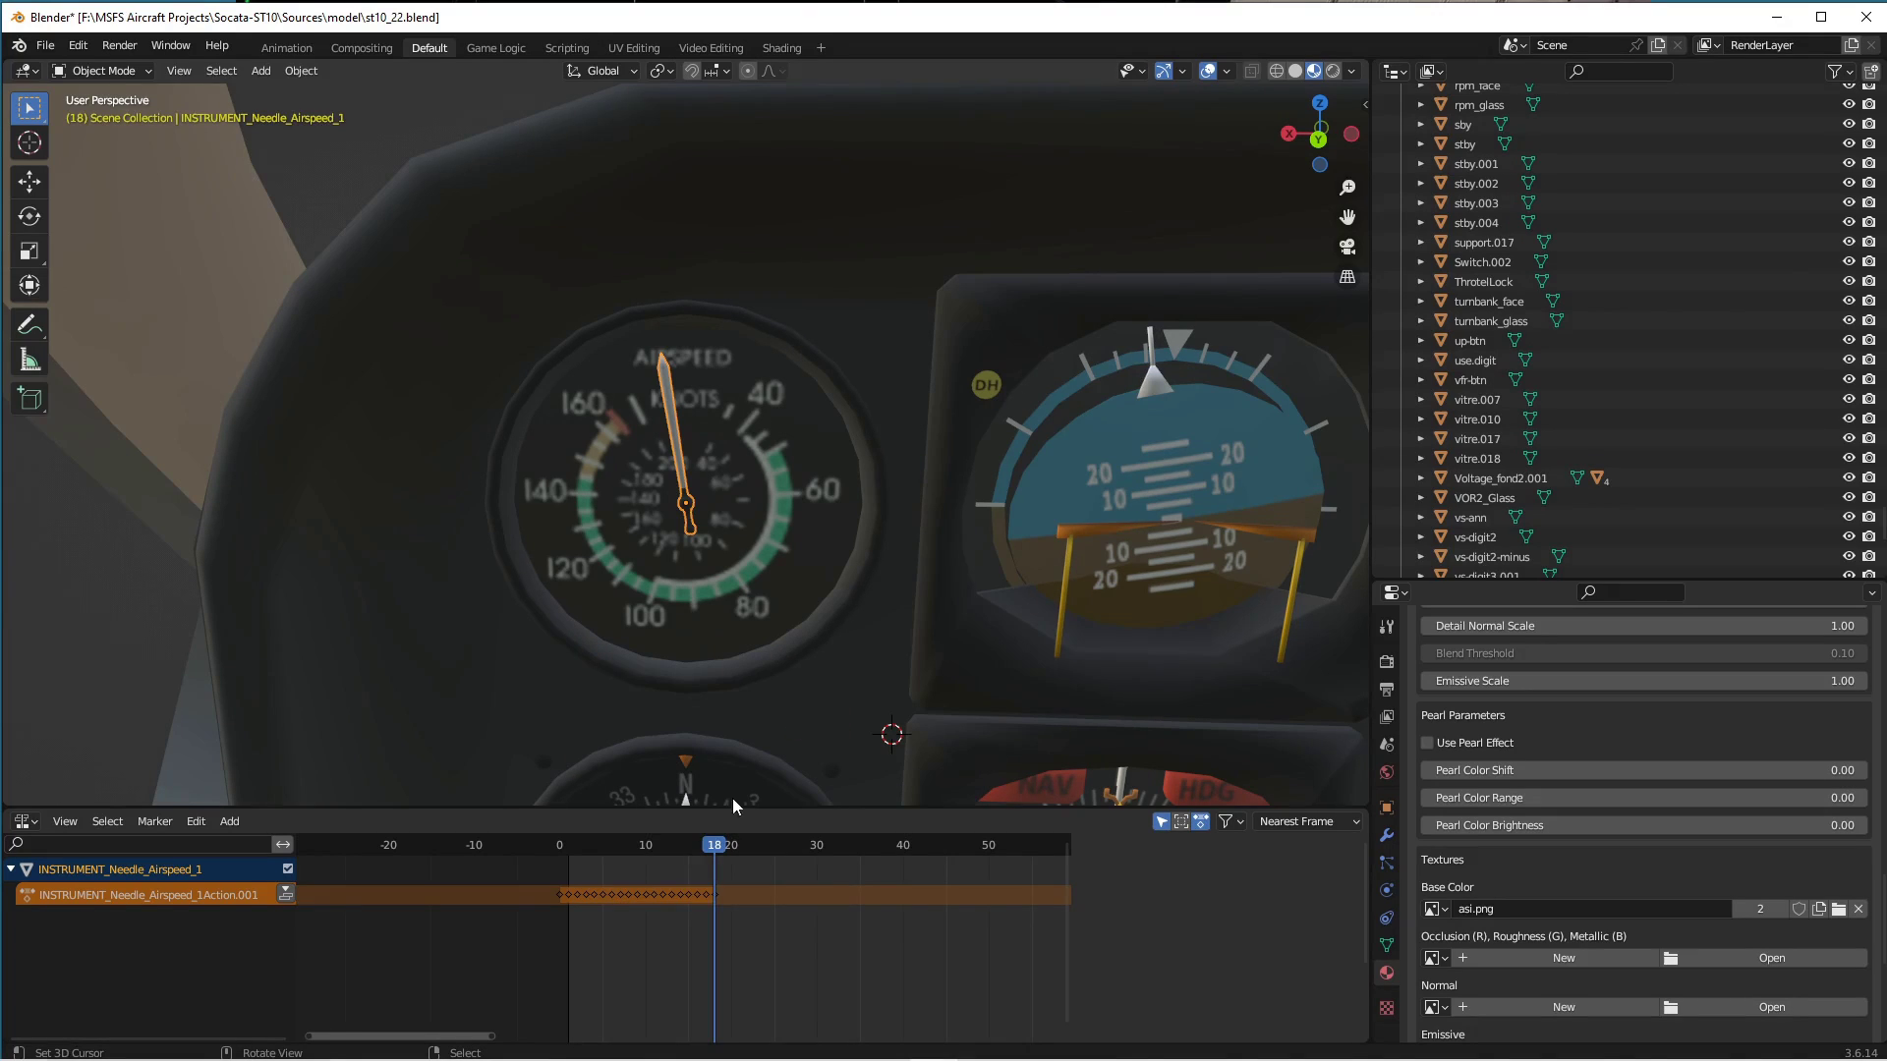
Push the airspeed needle's action down into an NLA strip and rename its track INSTRUMENT_Needle_Airspeed_1.
click(286, 895)
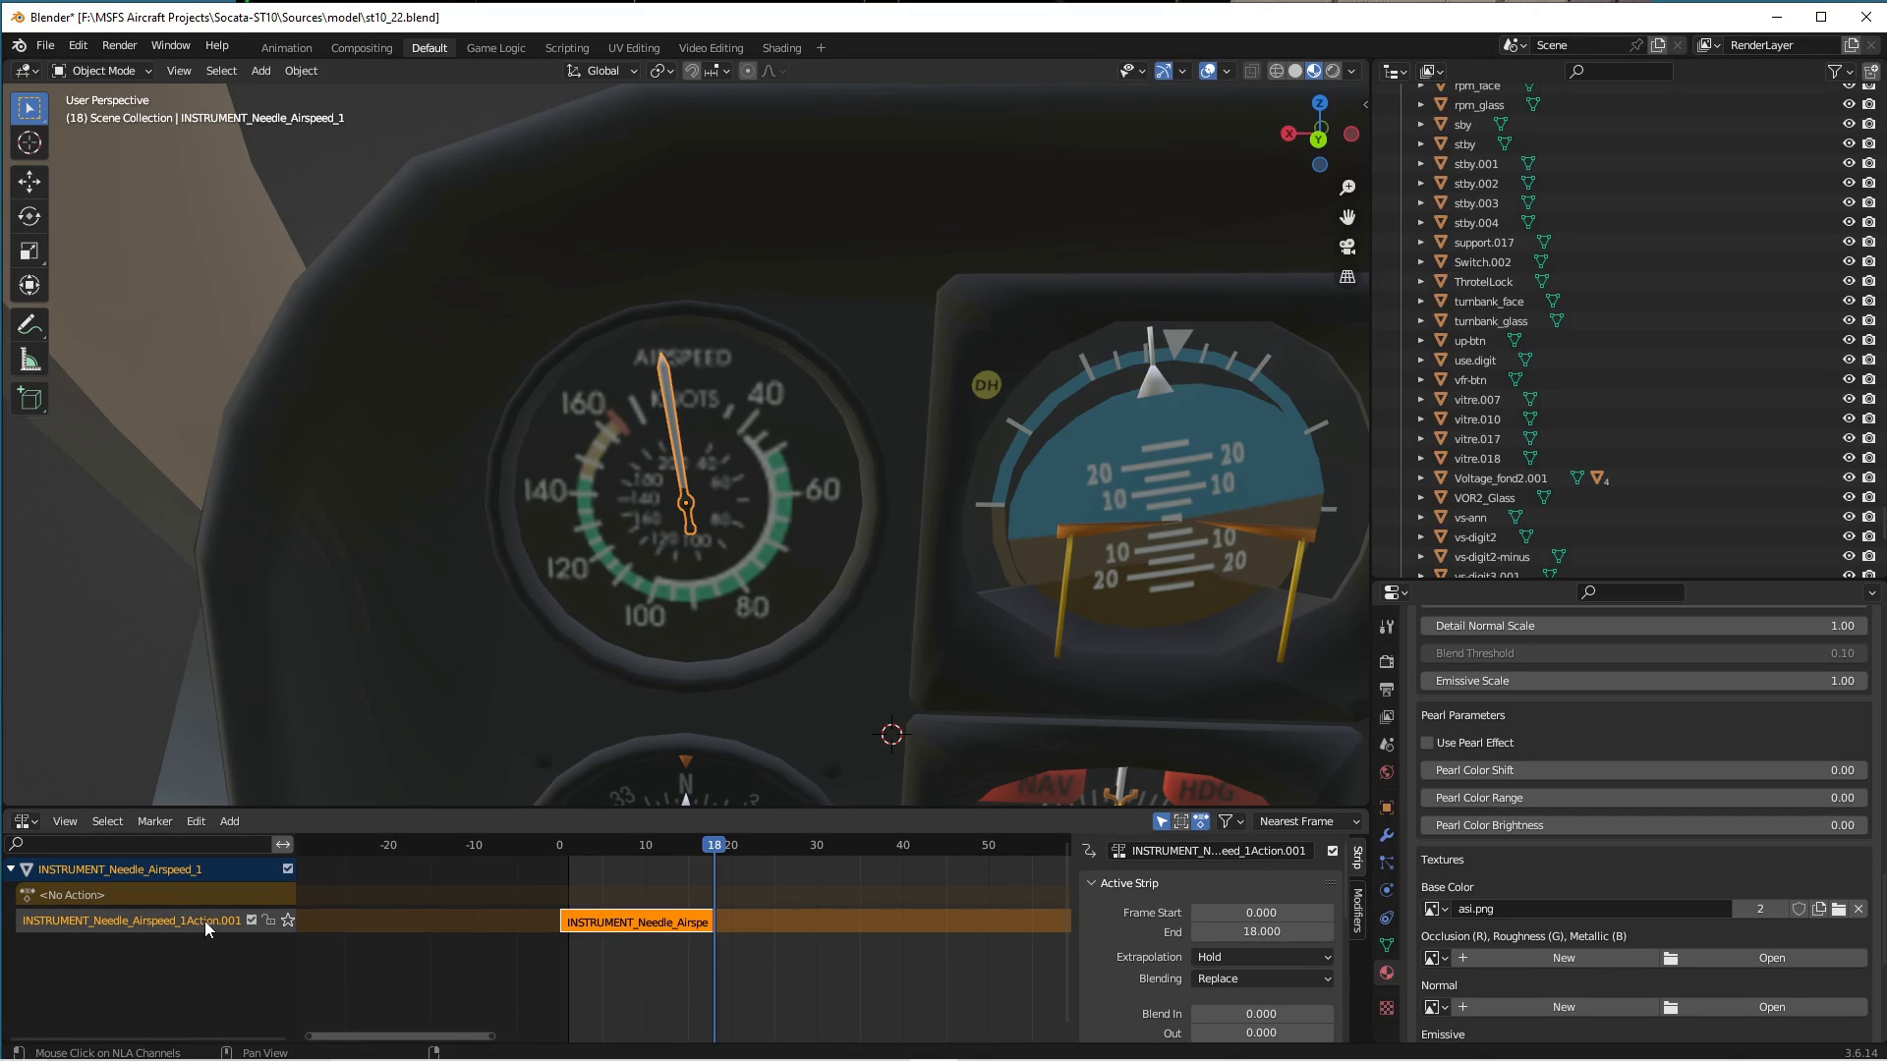
double_click(204, 922)
click(268, 919)
key(BackSpace)
key(BackSpace)
key(BackSpace)
key(BackSpace)
key(BackSpace)
key(BackSpace)
key(BackSpace)
key(BackSpace)
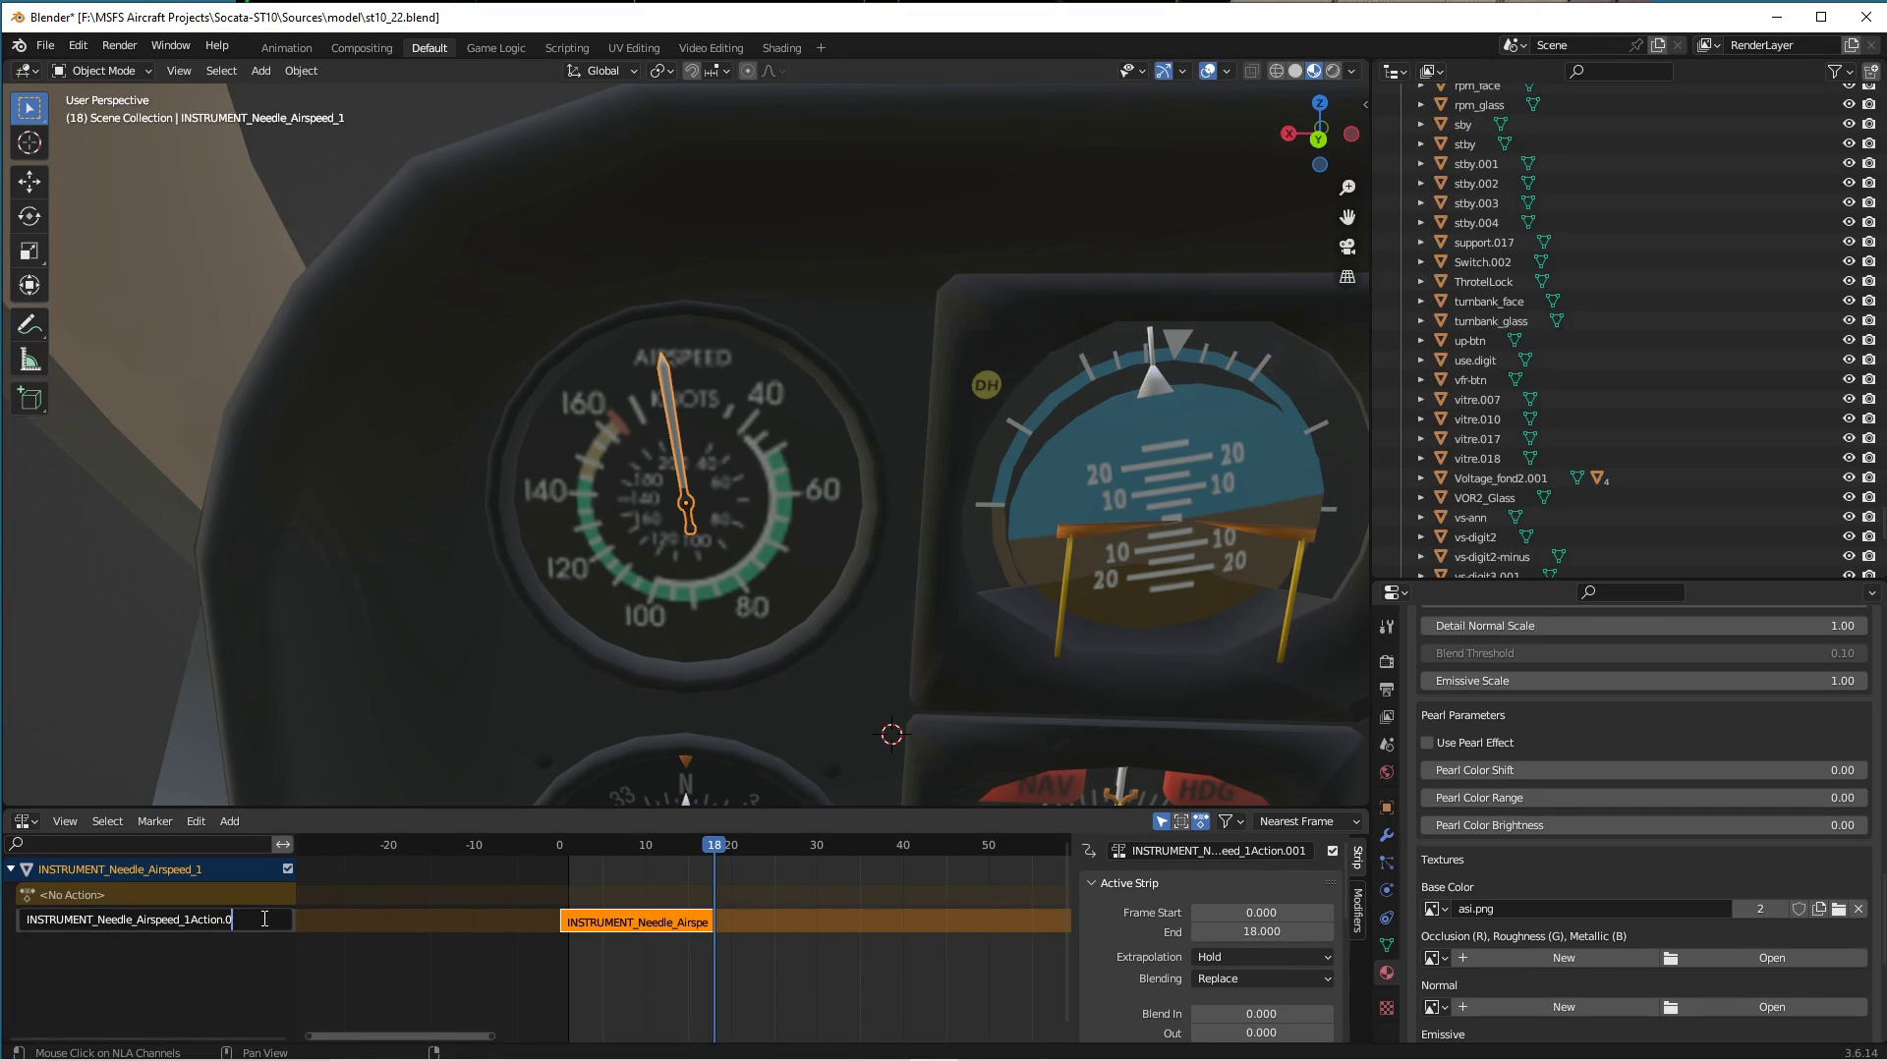
key(BackSpace)
key(BackSpace)
key(Return)
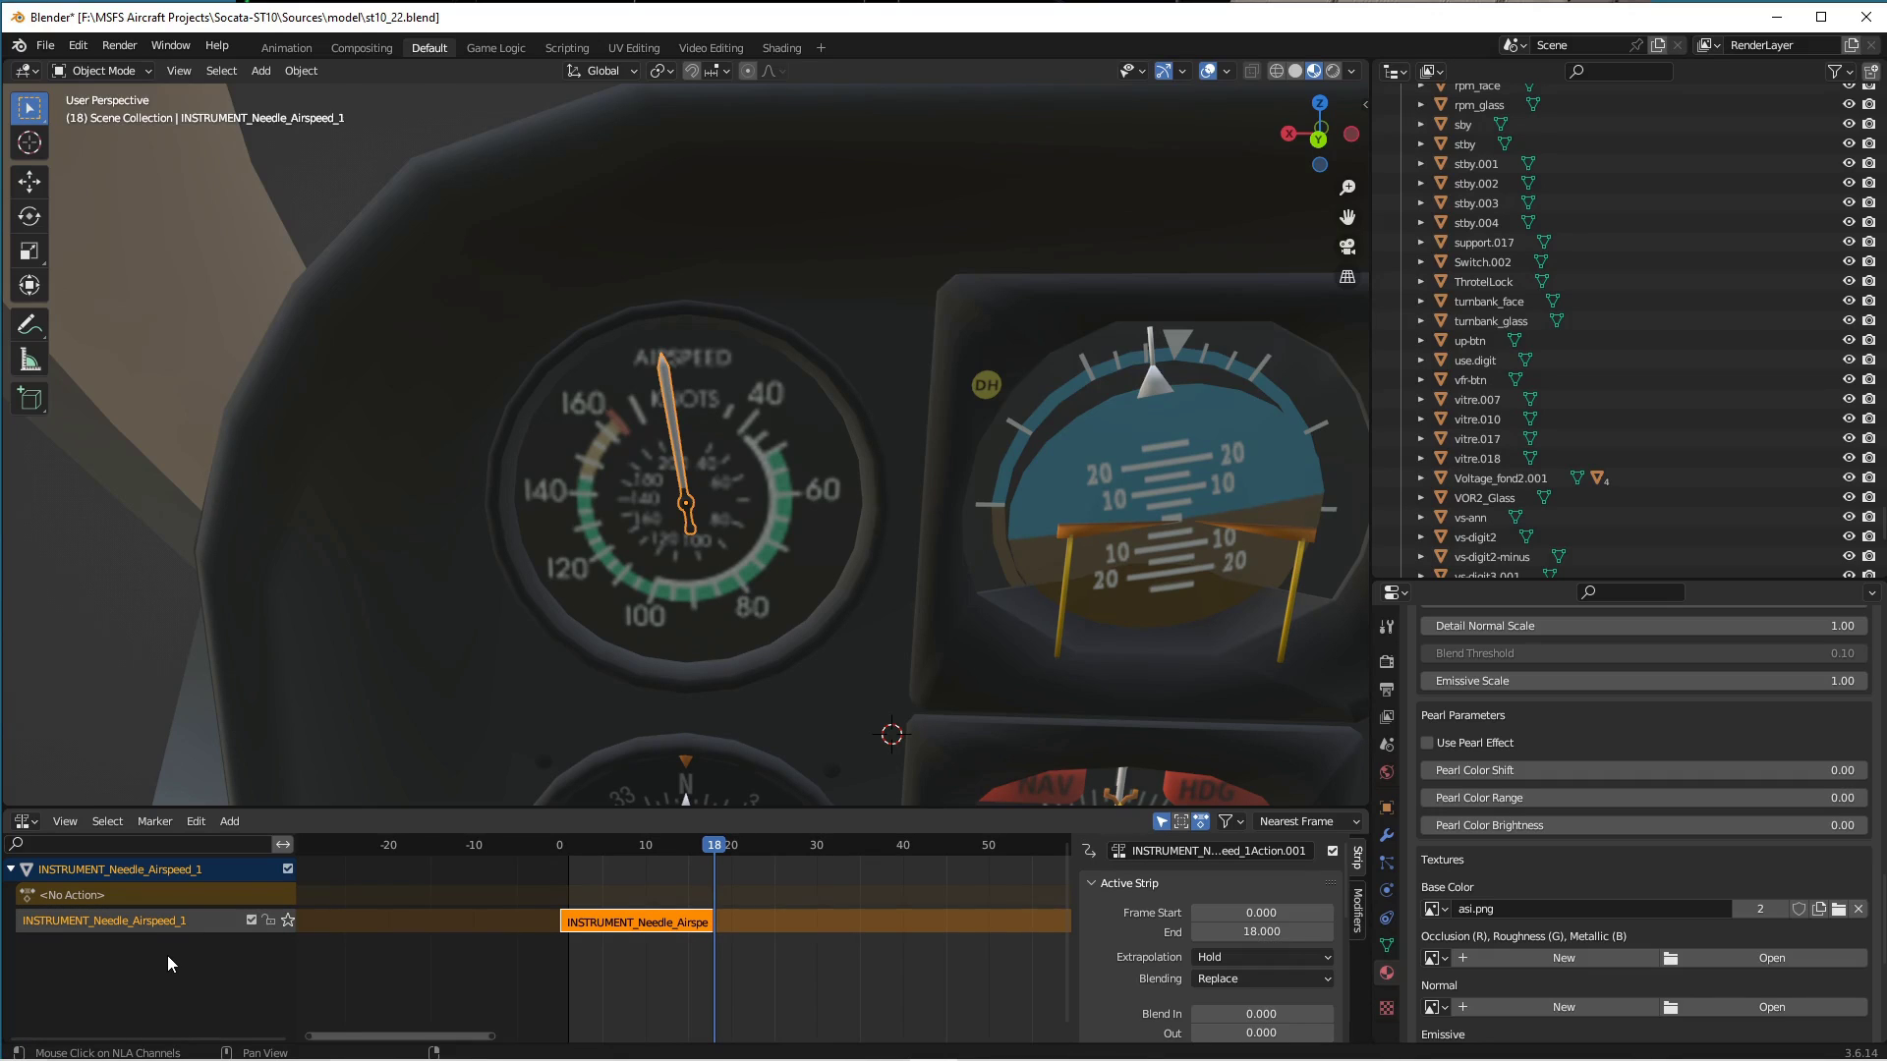
Switch to Notepad++ and, in Instrument.xml, collapse the Digits_EGT template and expand ASOBO_INSTRUMENT_Needle_Airspeed_Template to see which subtemplate it calls.
mouse_move(634, 1058)
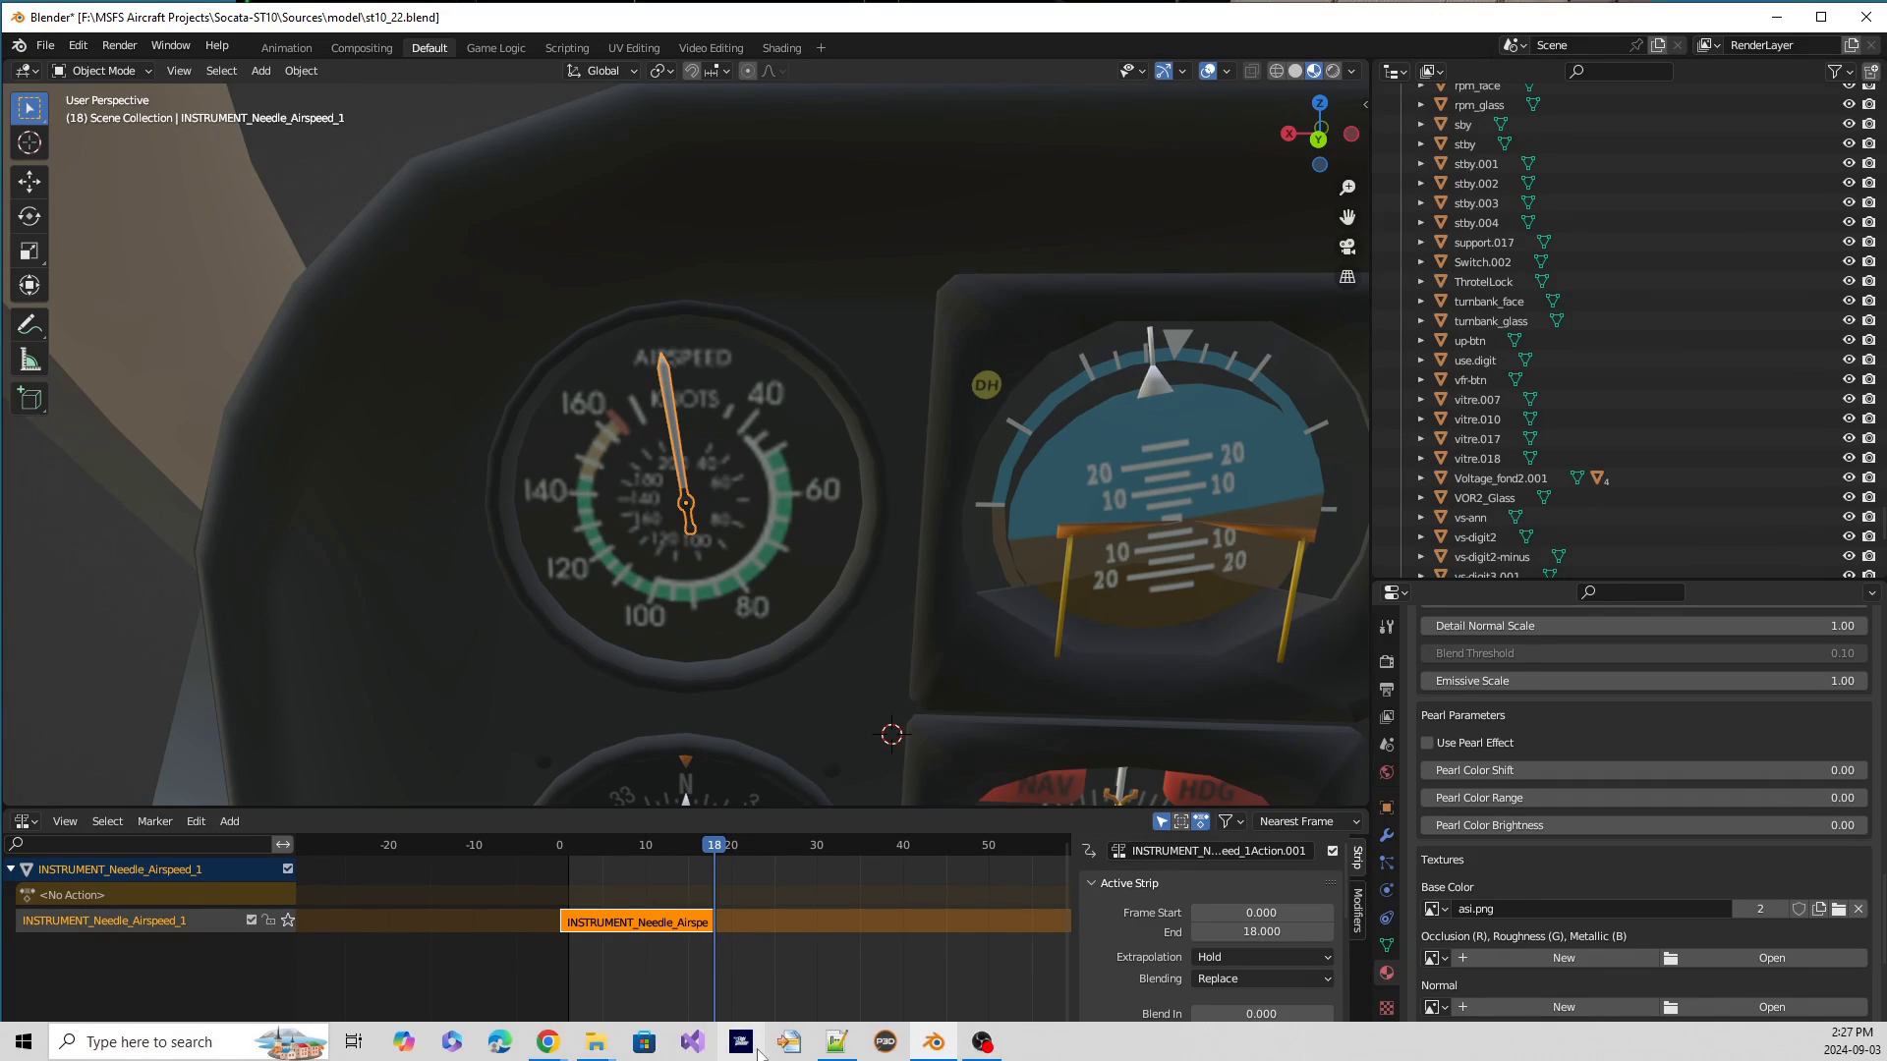
click(826, 1048)
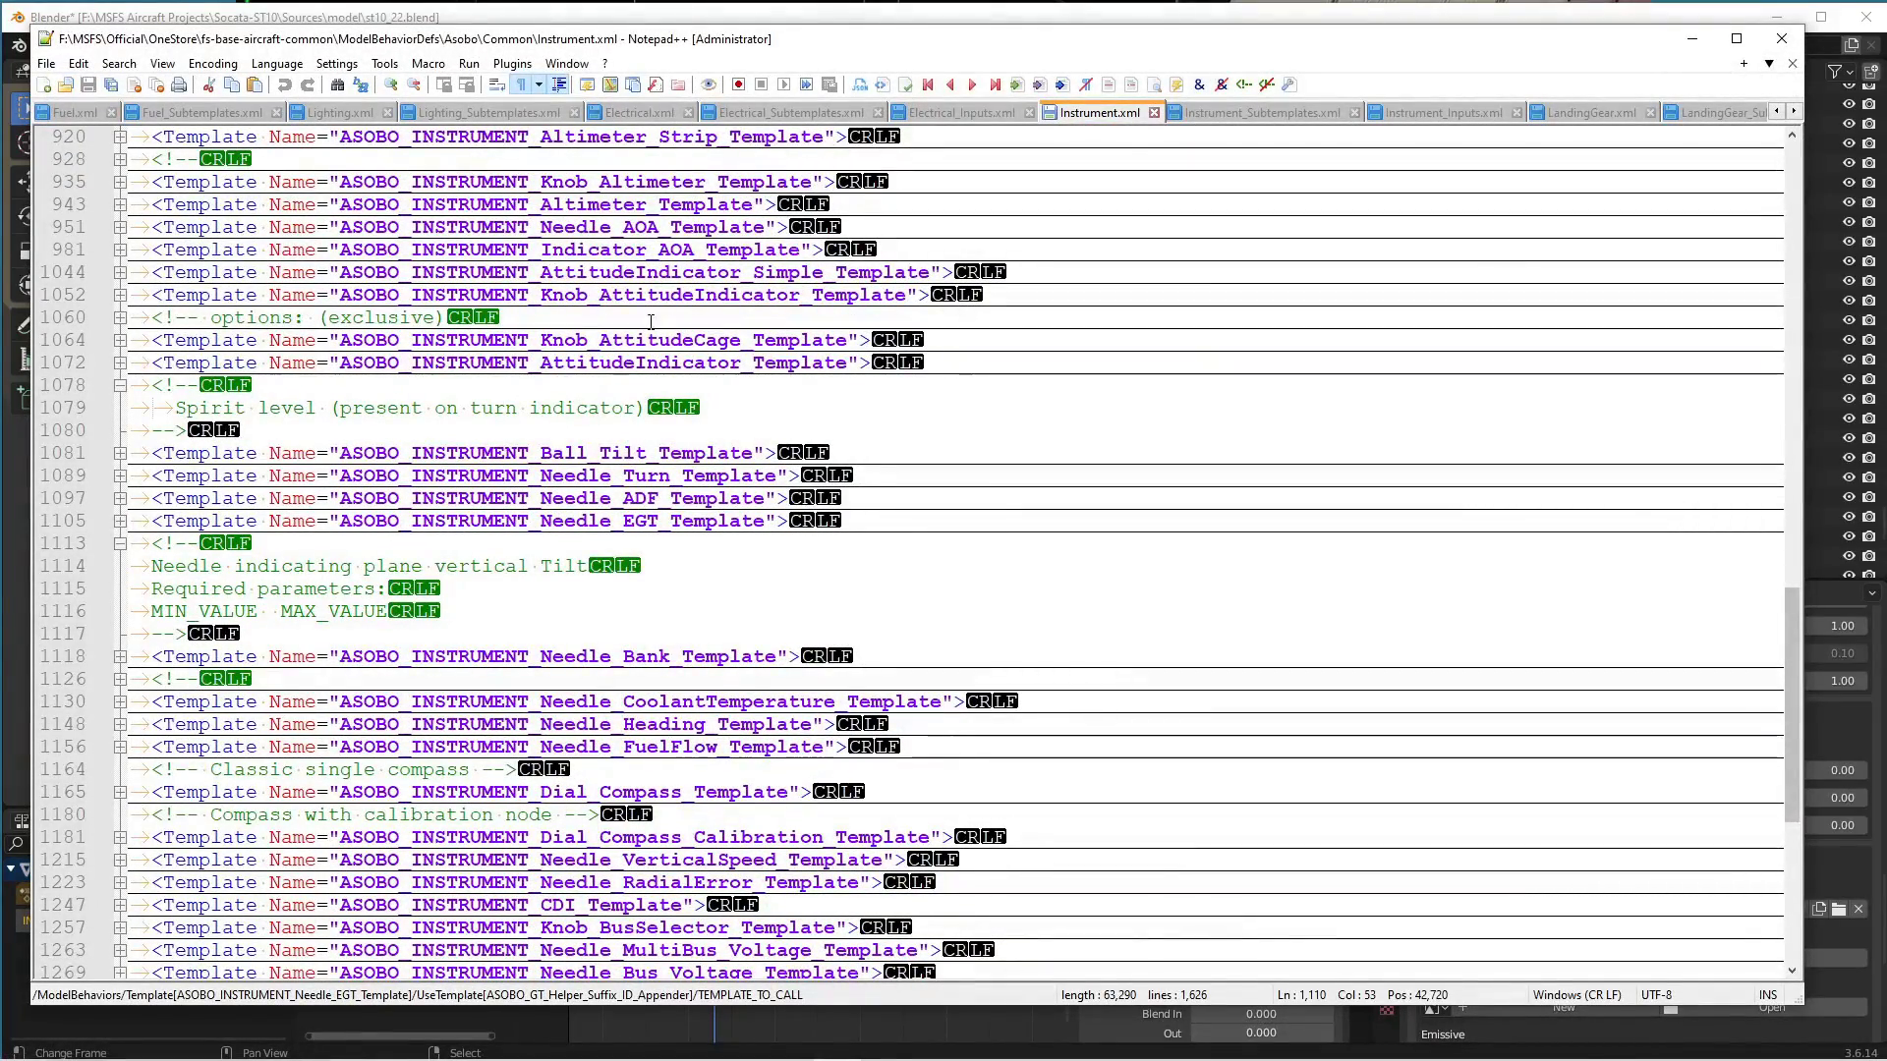
scroll(629, 285, up, 12)
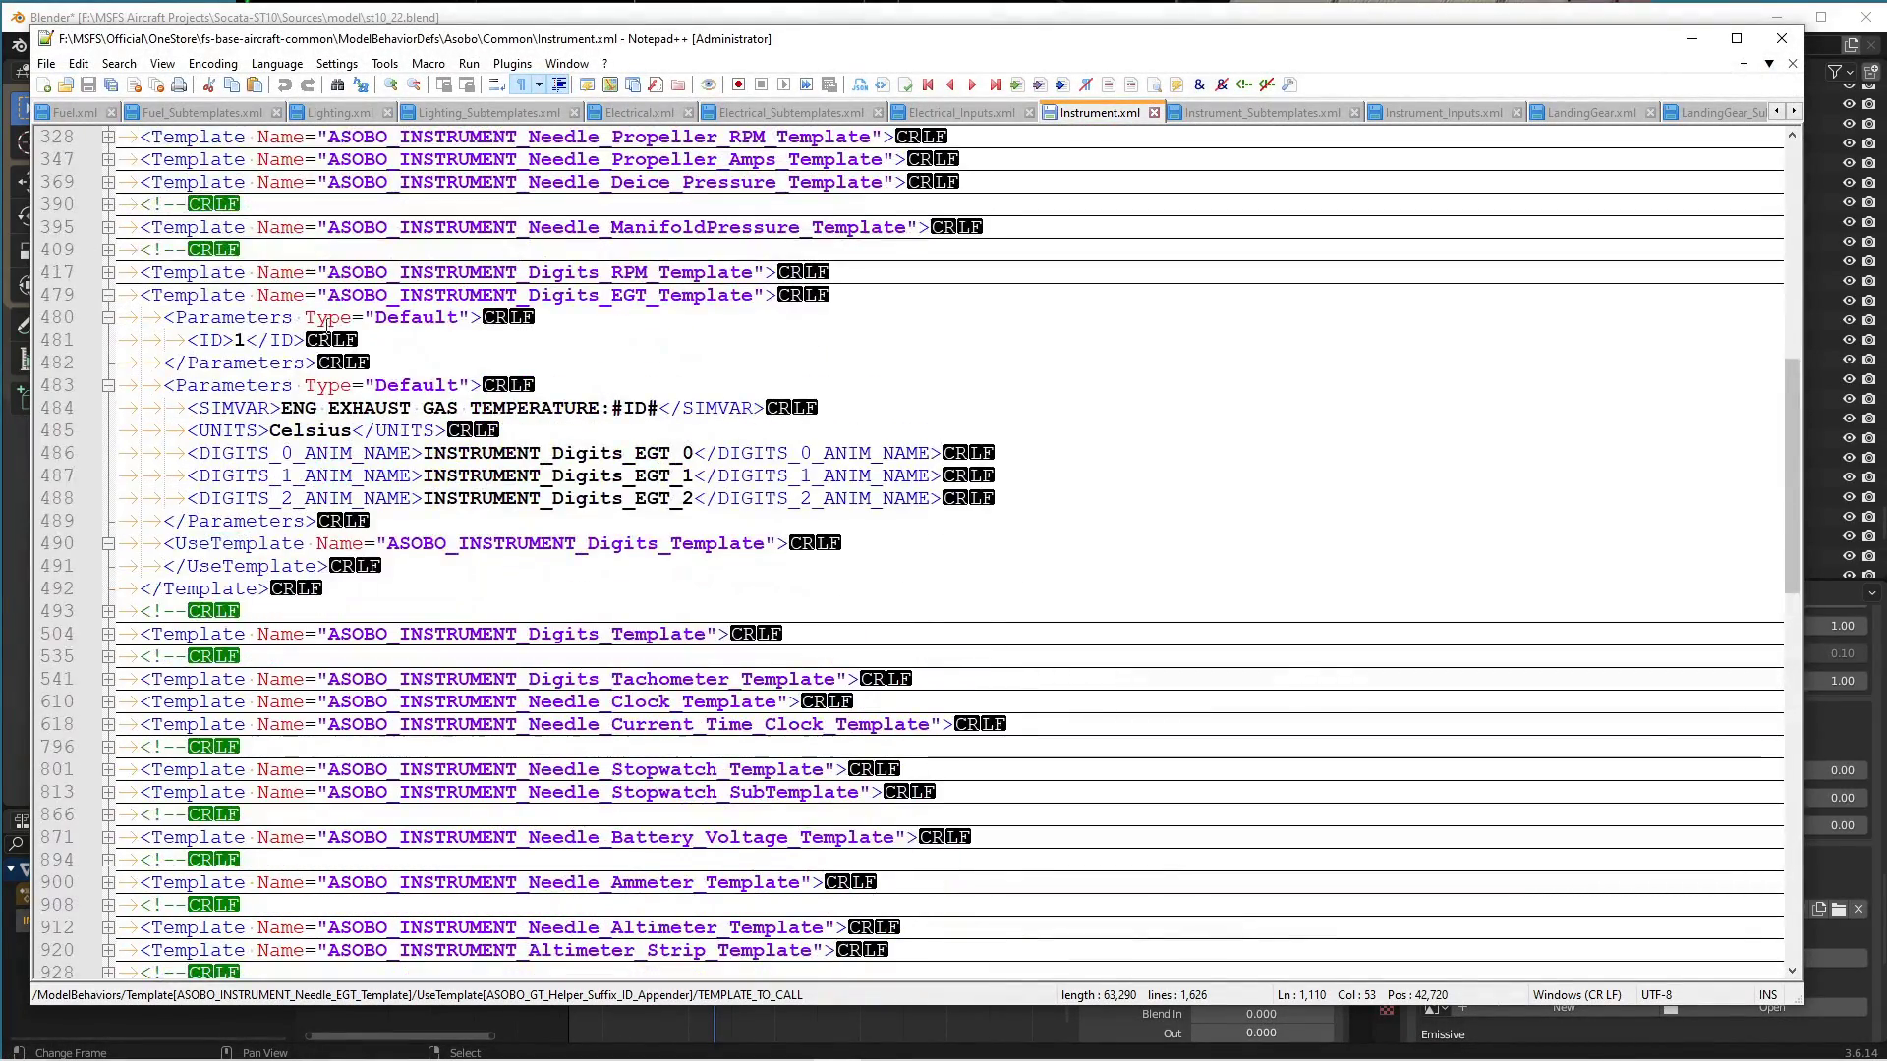
click(108, 295)
scroll(594, 332, up, 12)
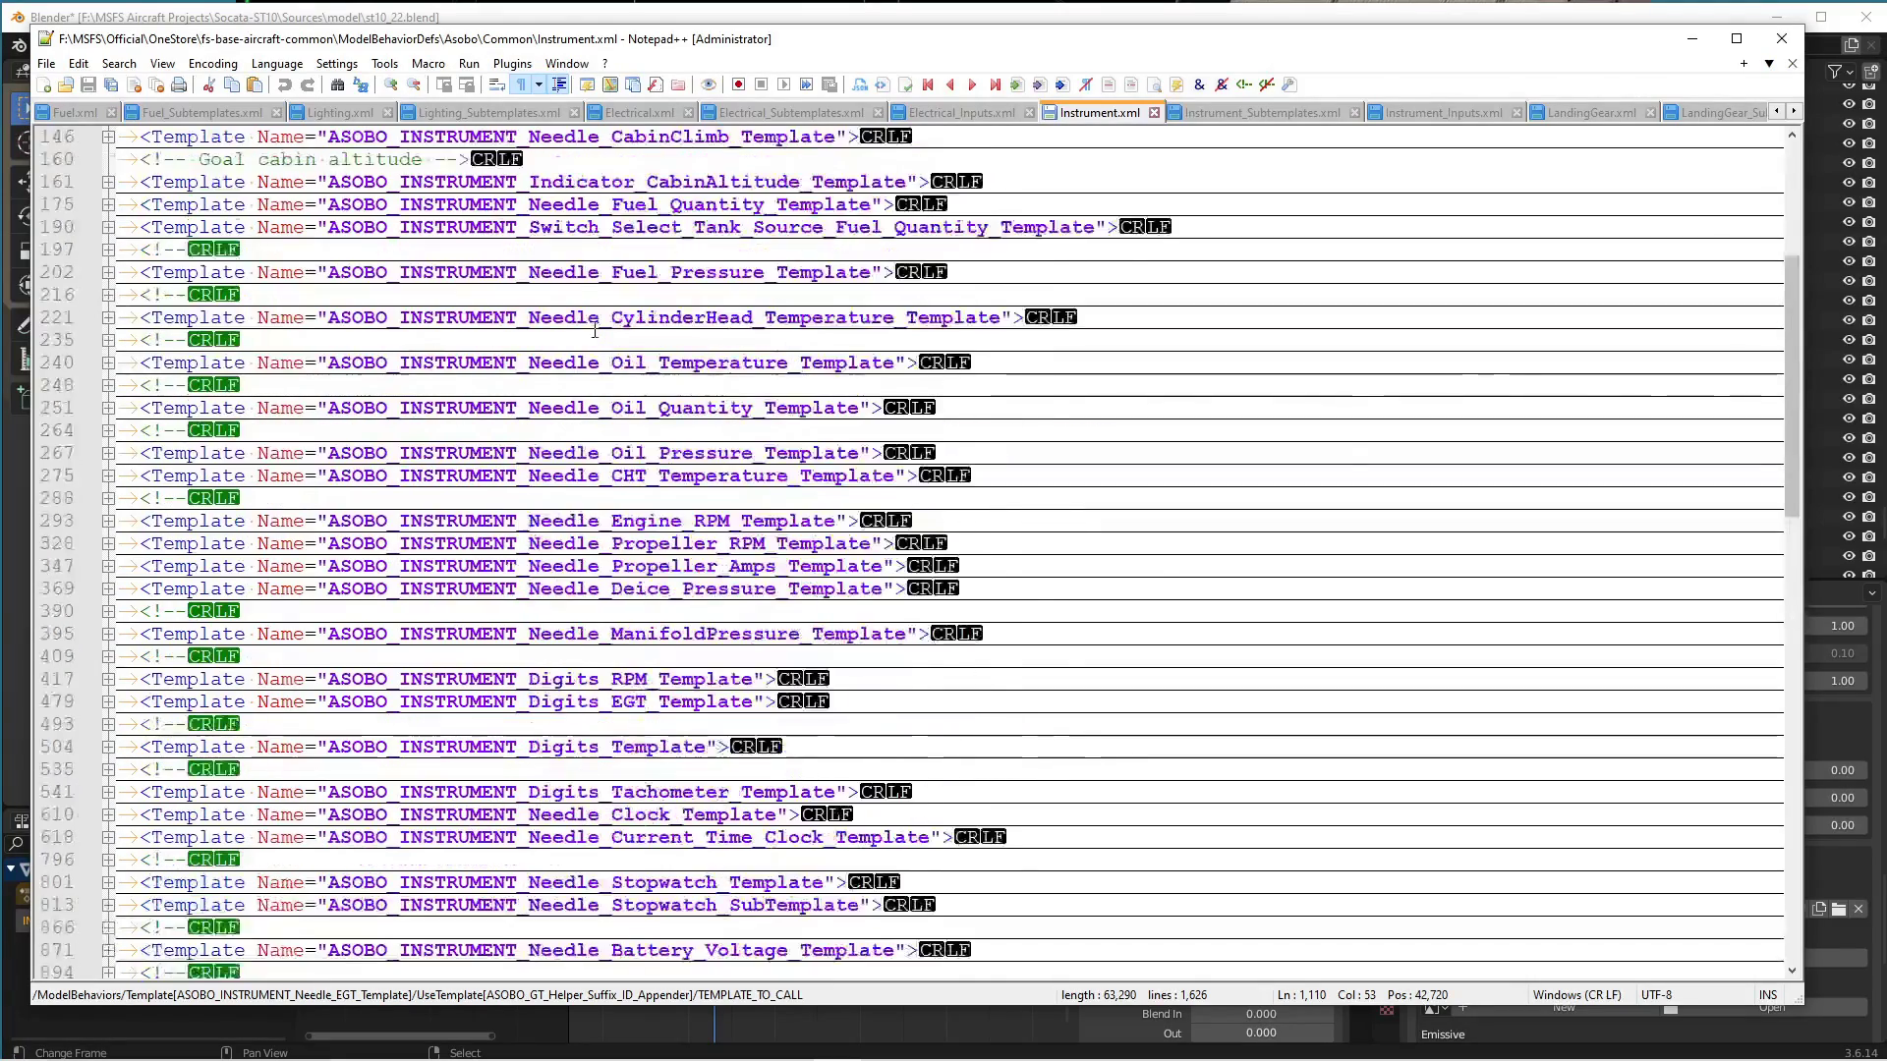
click(671, 249)
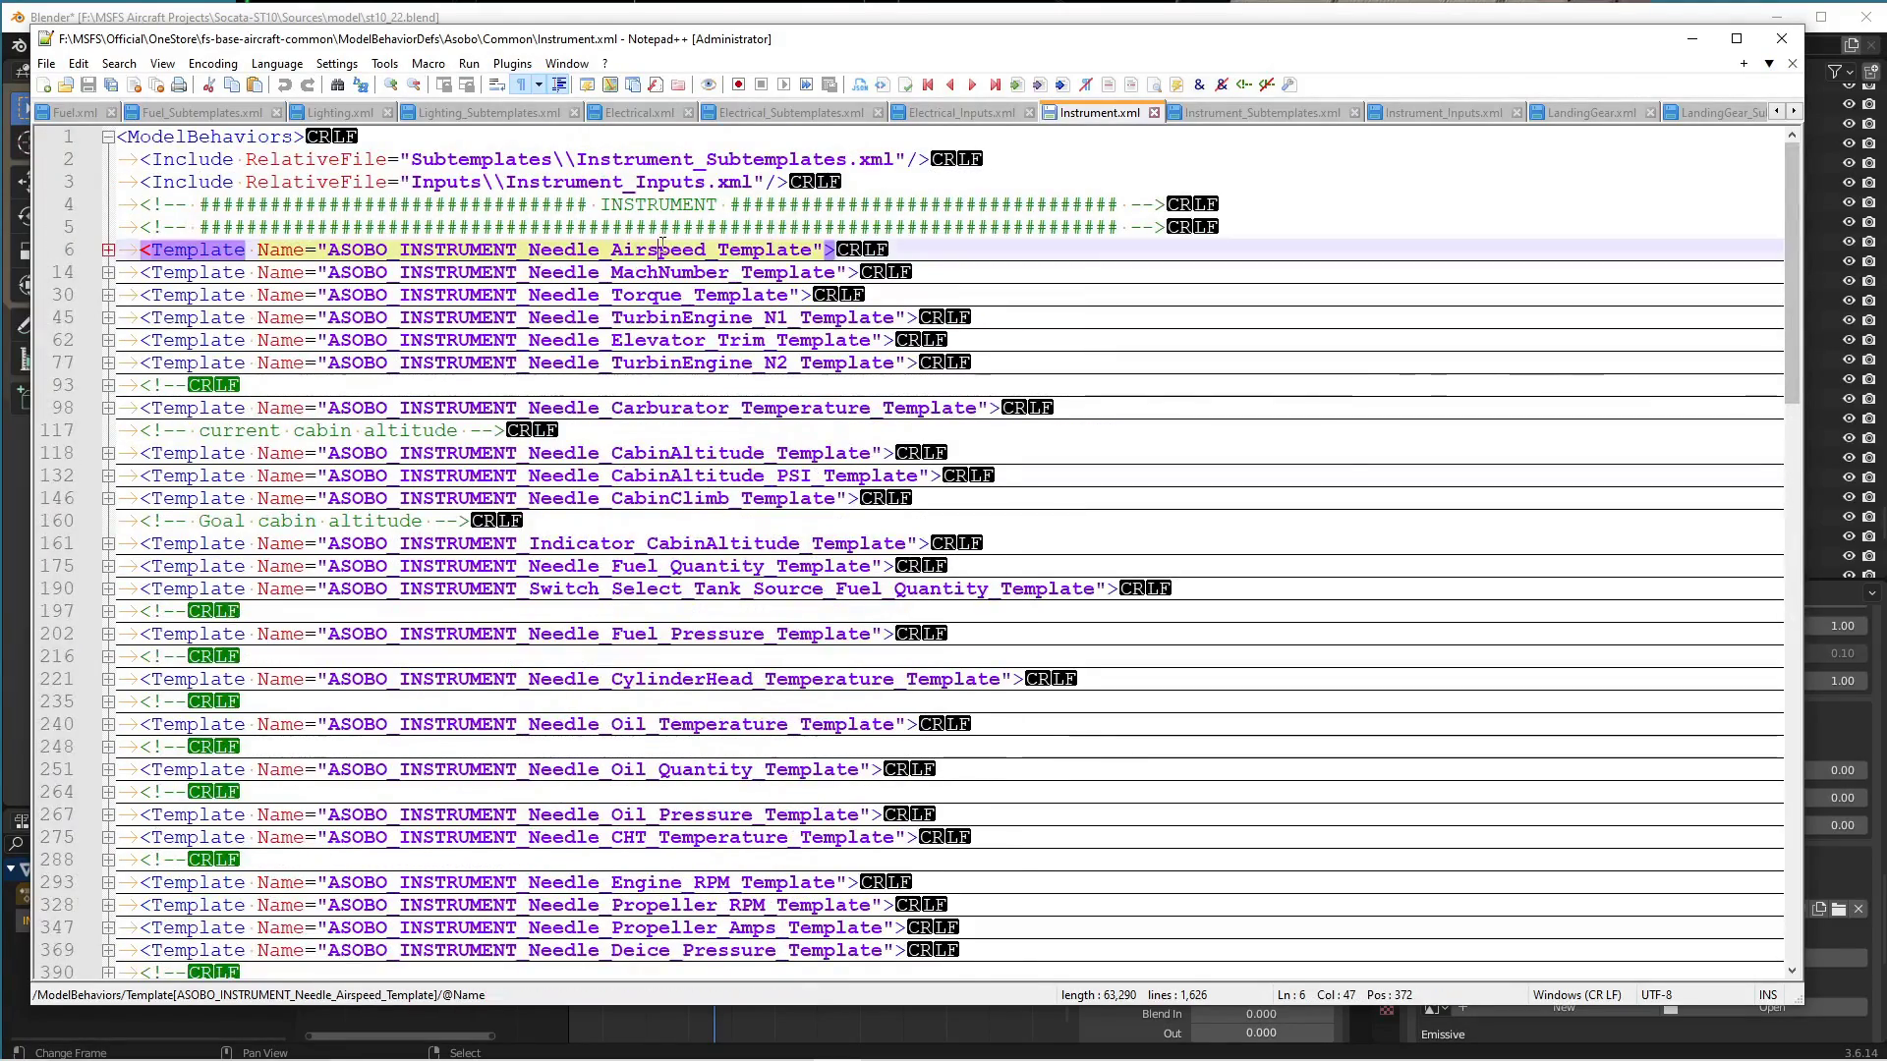
click(108, 250)
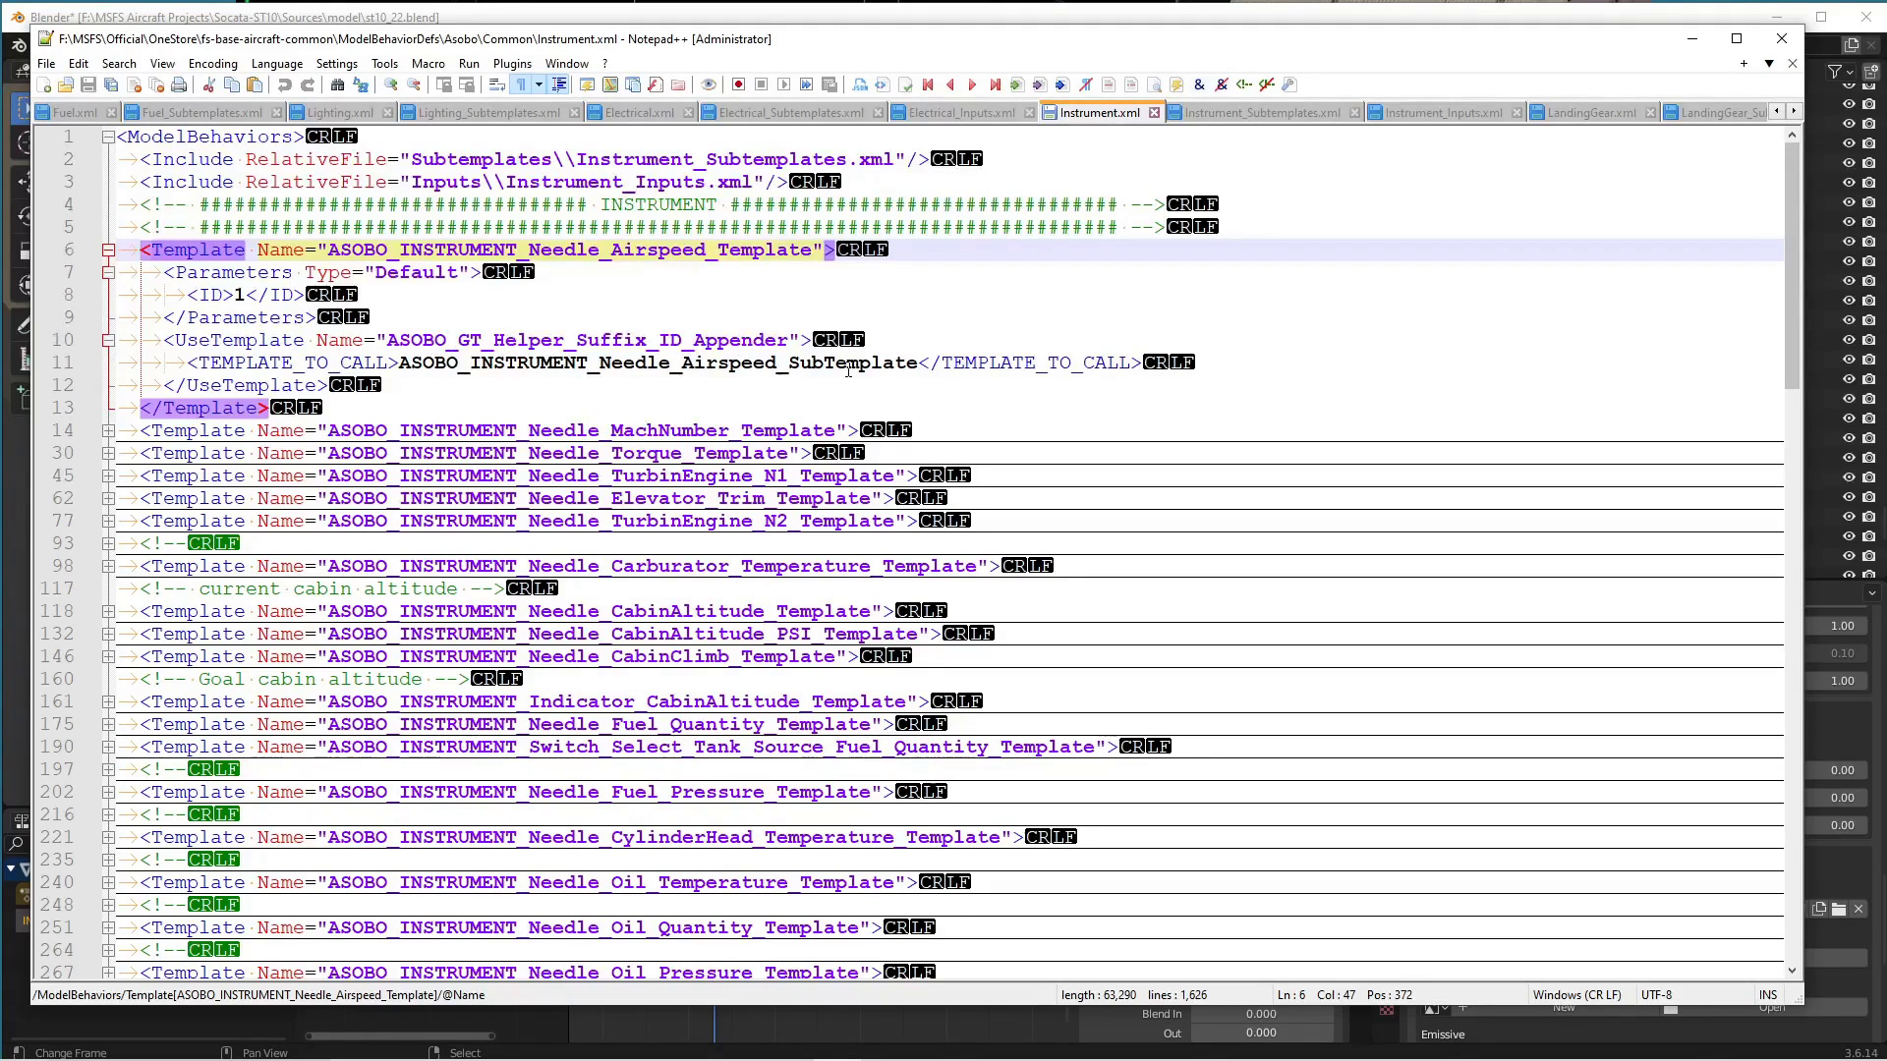
In Instrument_Subtemplates.xml, fold all code and expand ASOBO_INSTRUMENT_Needle_Airspeed_SubTemplate to examine its default parameters.
click(1218, 112)
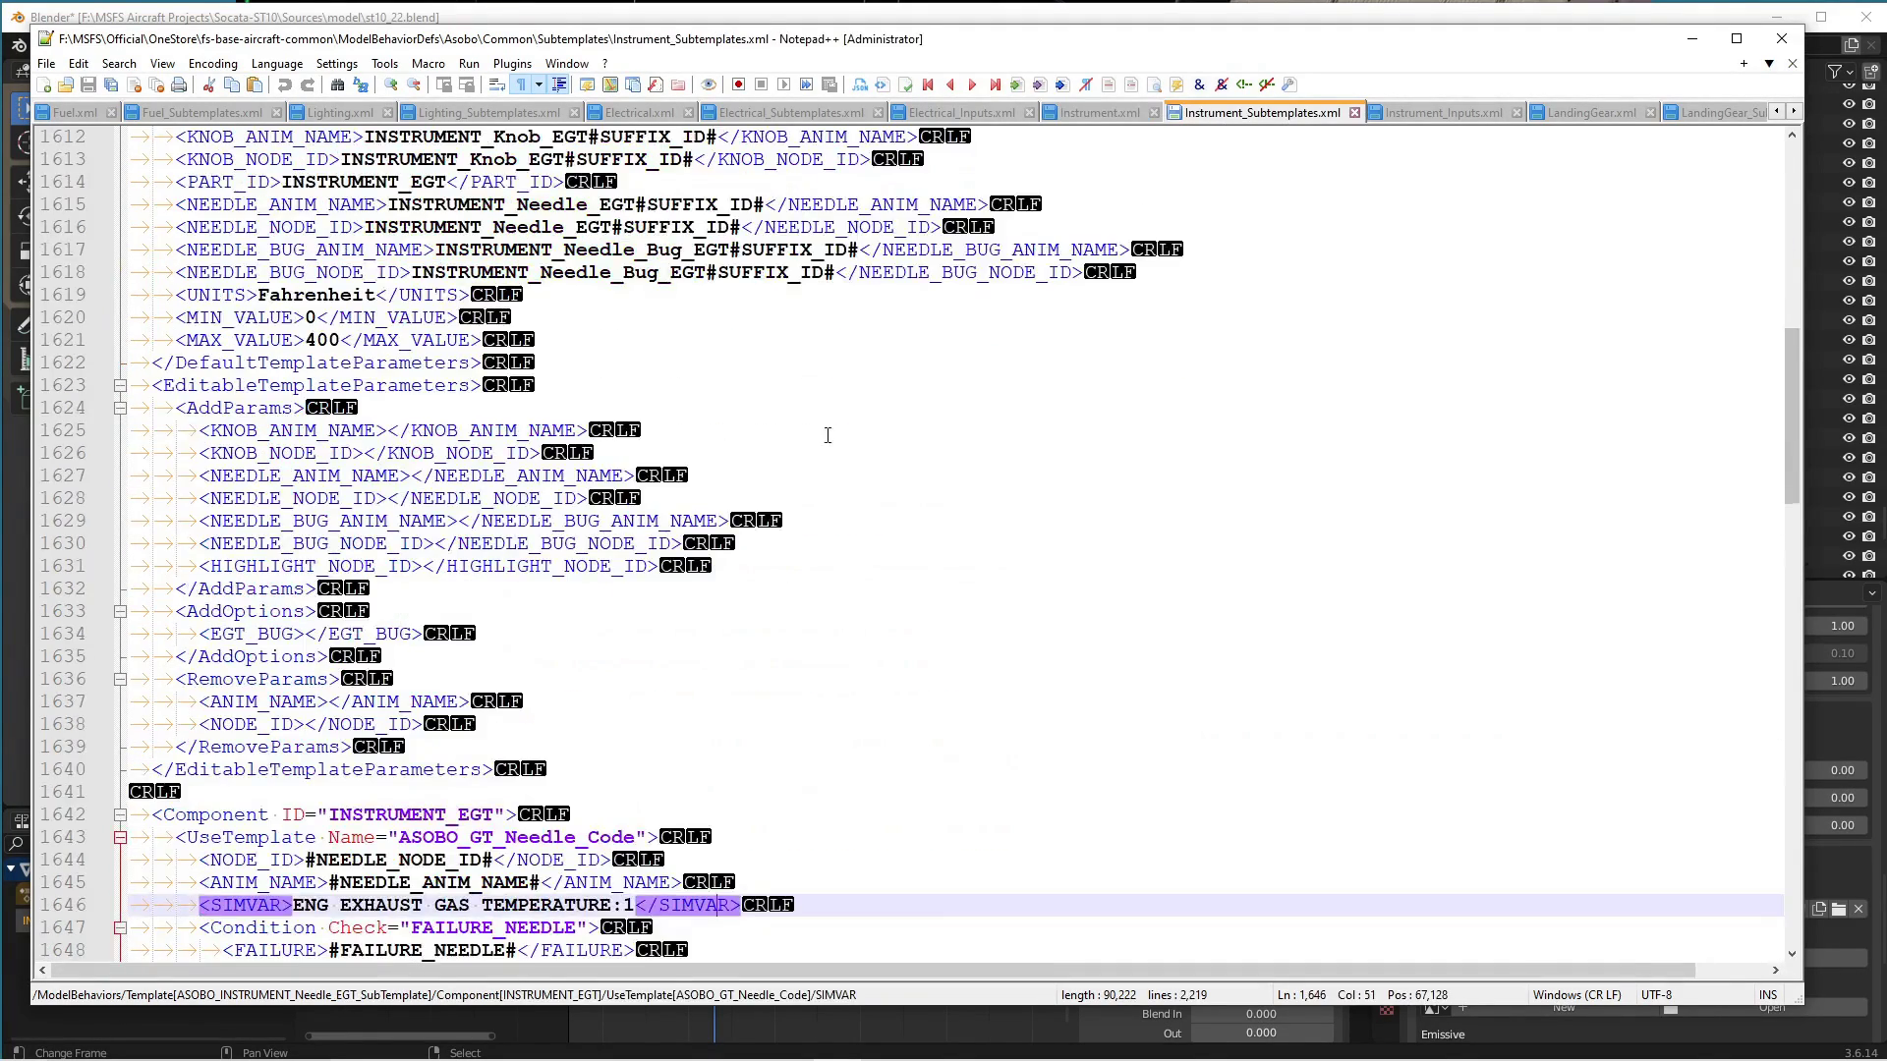
key(alt+0)
click(635, 159)
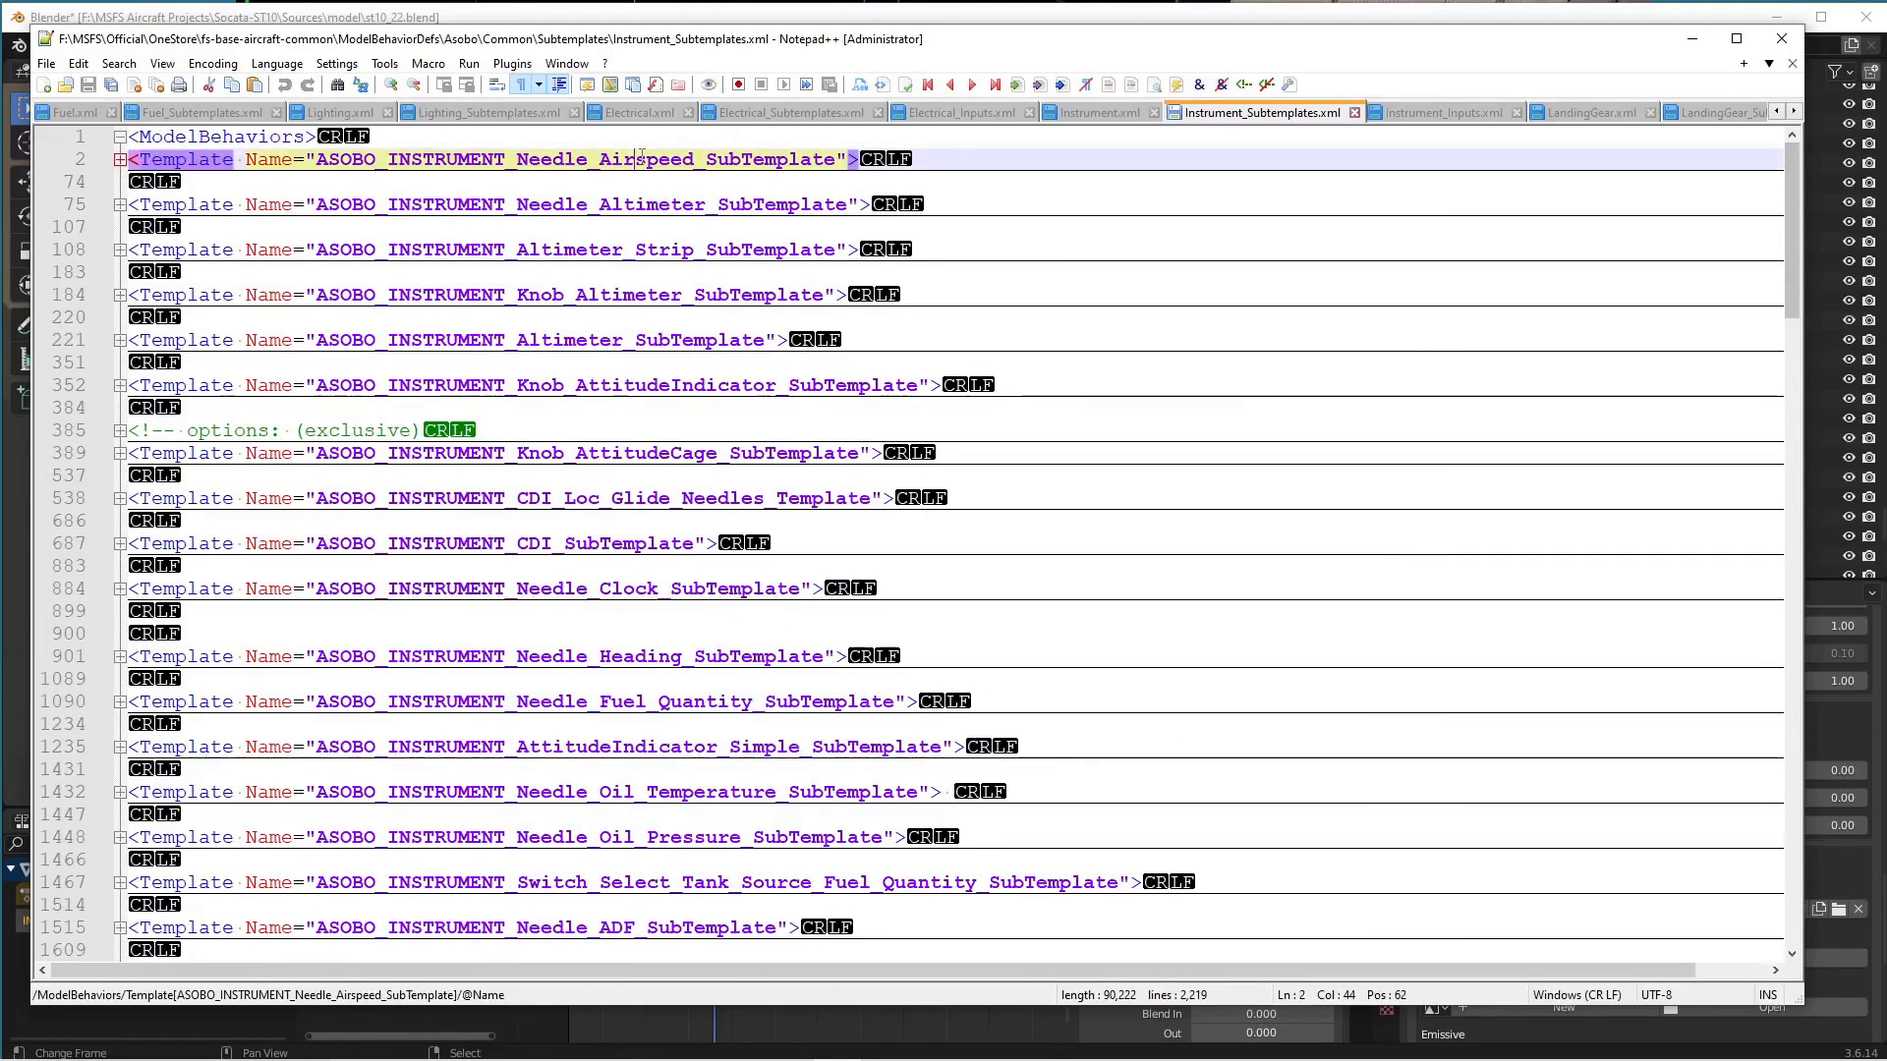
click(119, 159)
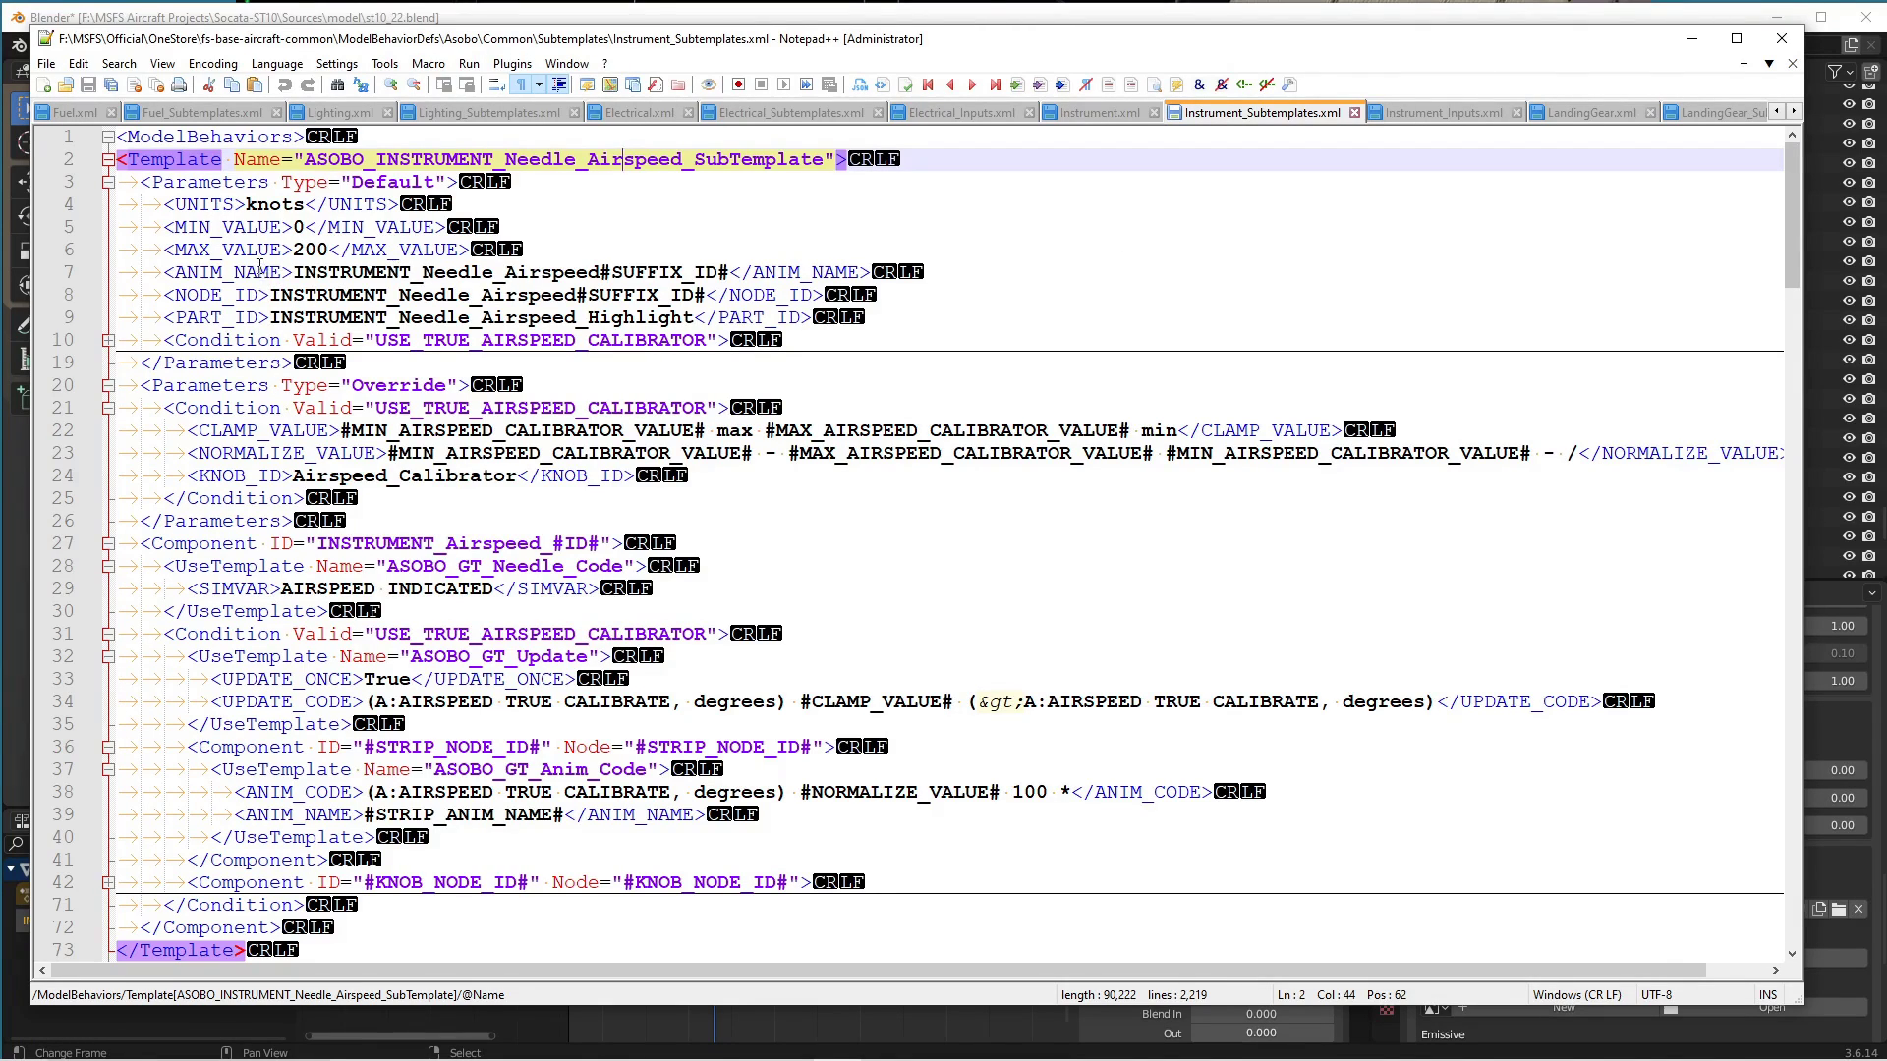
Examine the ANIM_NAME and NODE_ID parameters of the airspeed needle subtemplate and highlight the value INSTRUMENT_Needle_Airspeed#SUFFIX_ID#.
click(261, 271)
click(242, 295)
click(237, 272)
double_click(237, 272)
click(242, 295)
double_click(239, 272)
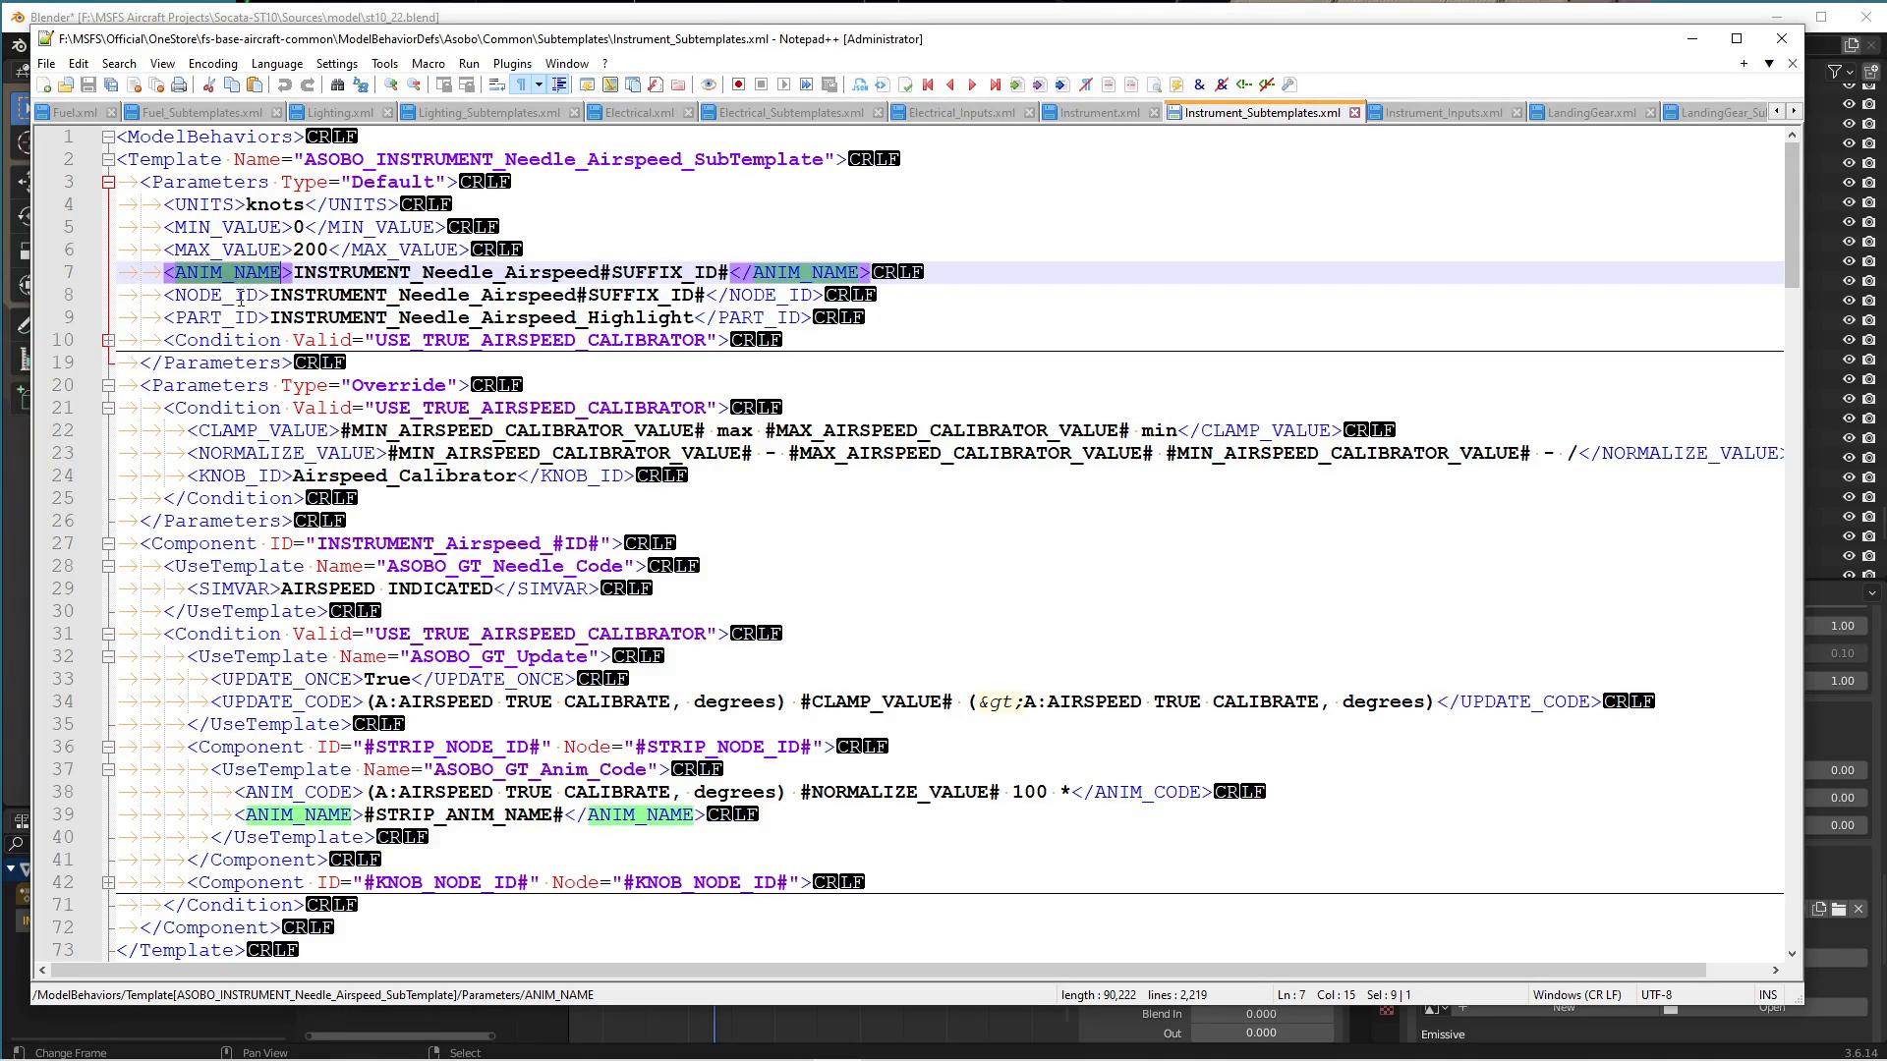
click(240, 295)
drag(295, 272, 728, 275)
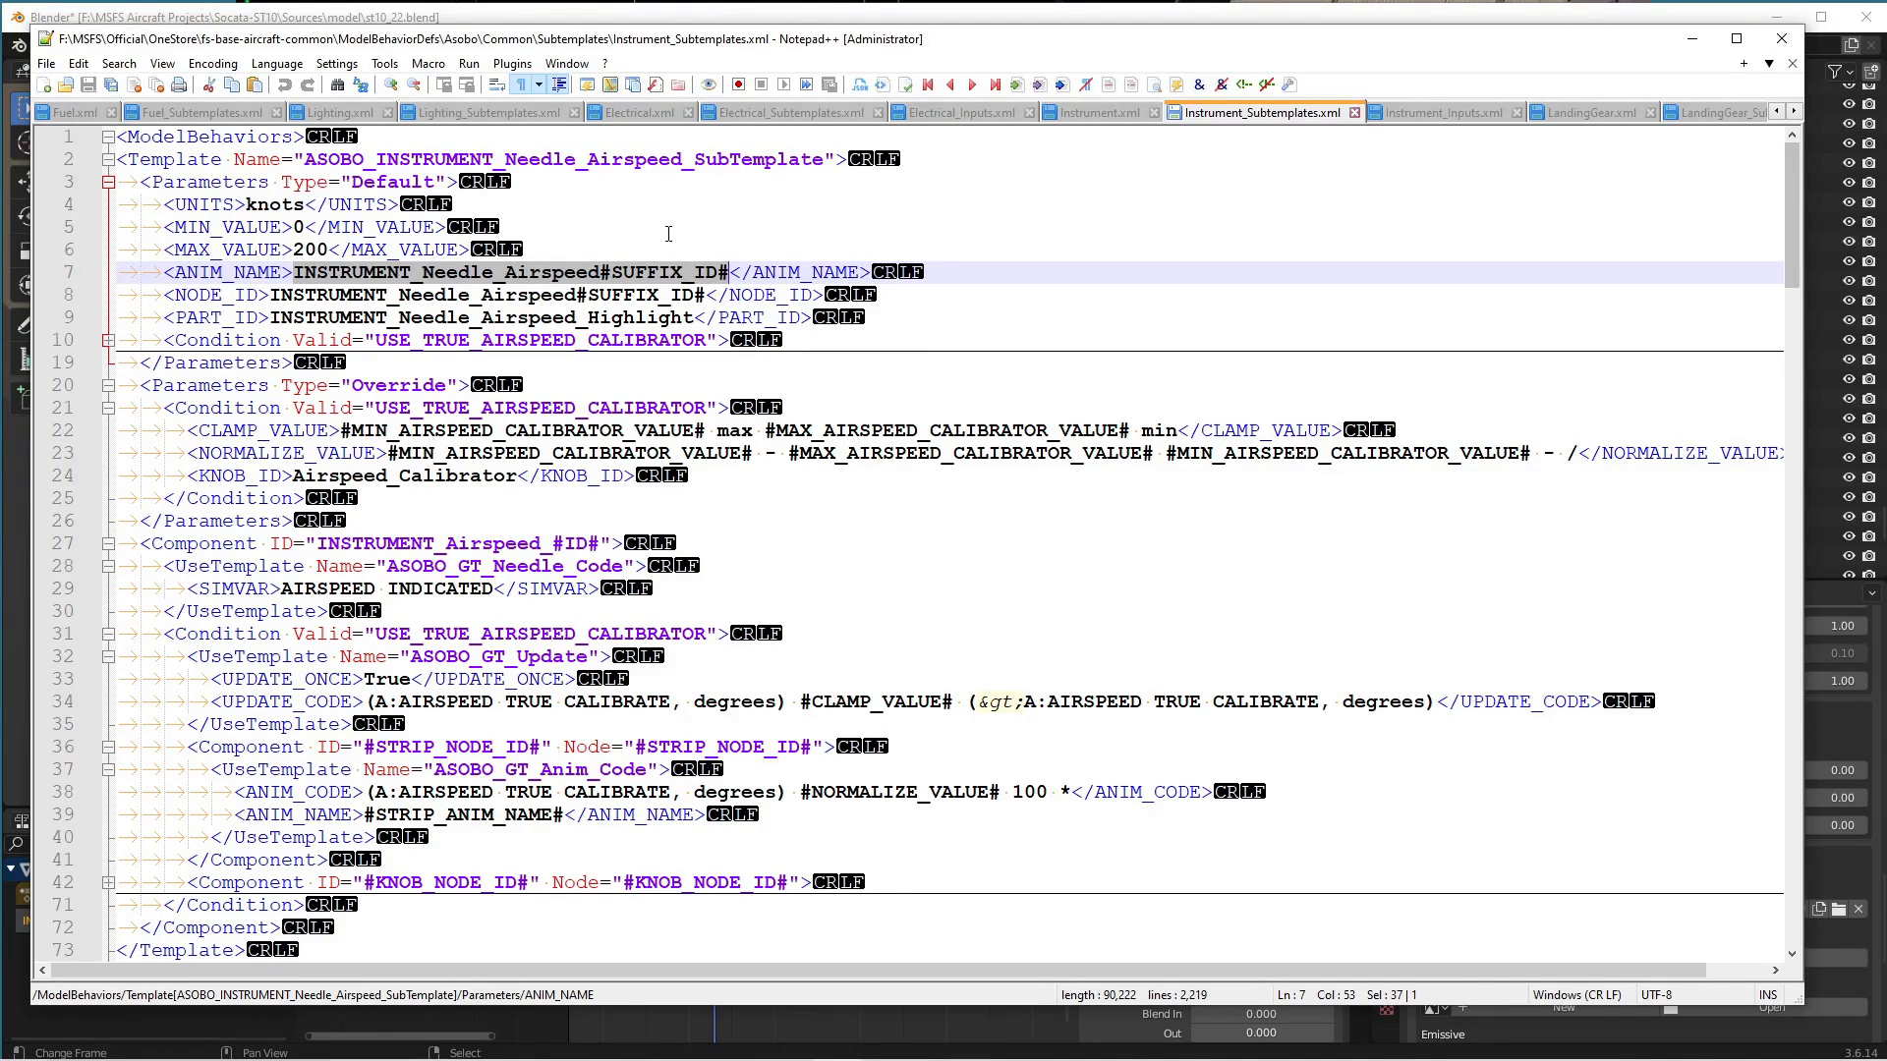
Check the Suffix_ID_Appender helper and ID parameter of the airspeed needle template in Instrument.xml, then return to Instrument_Subtemplates.xml.
click(1106, 113)
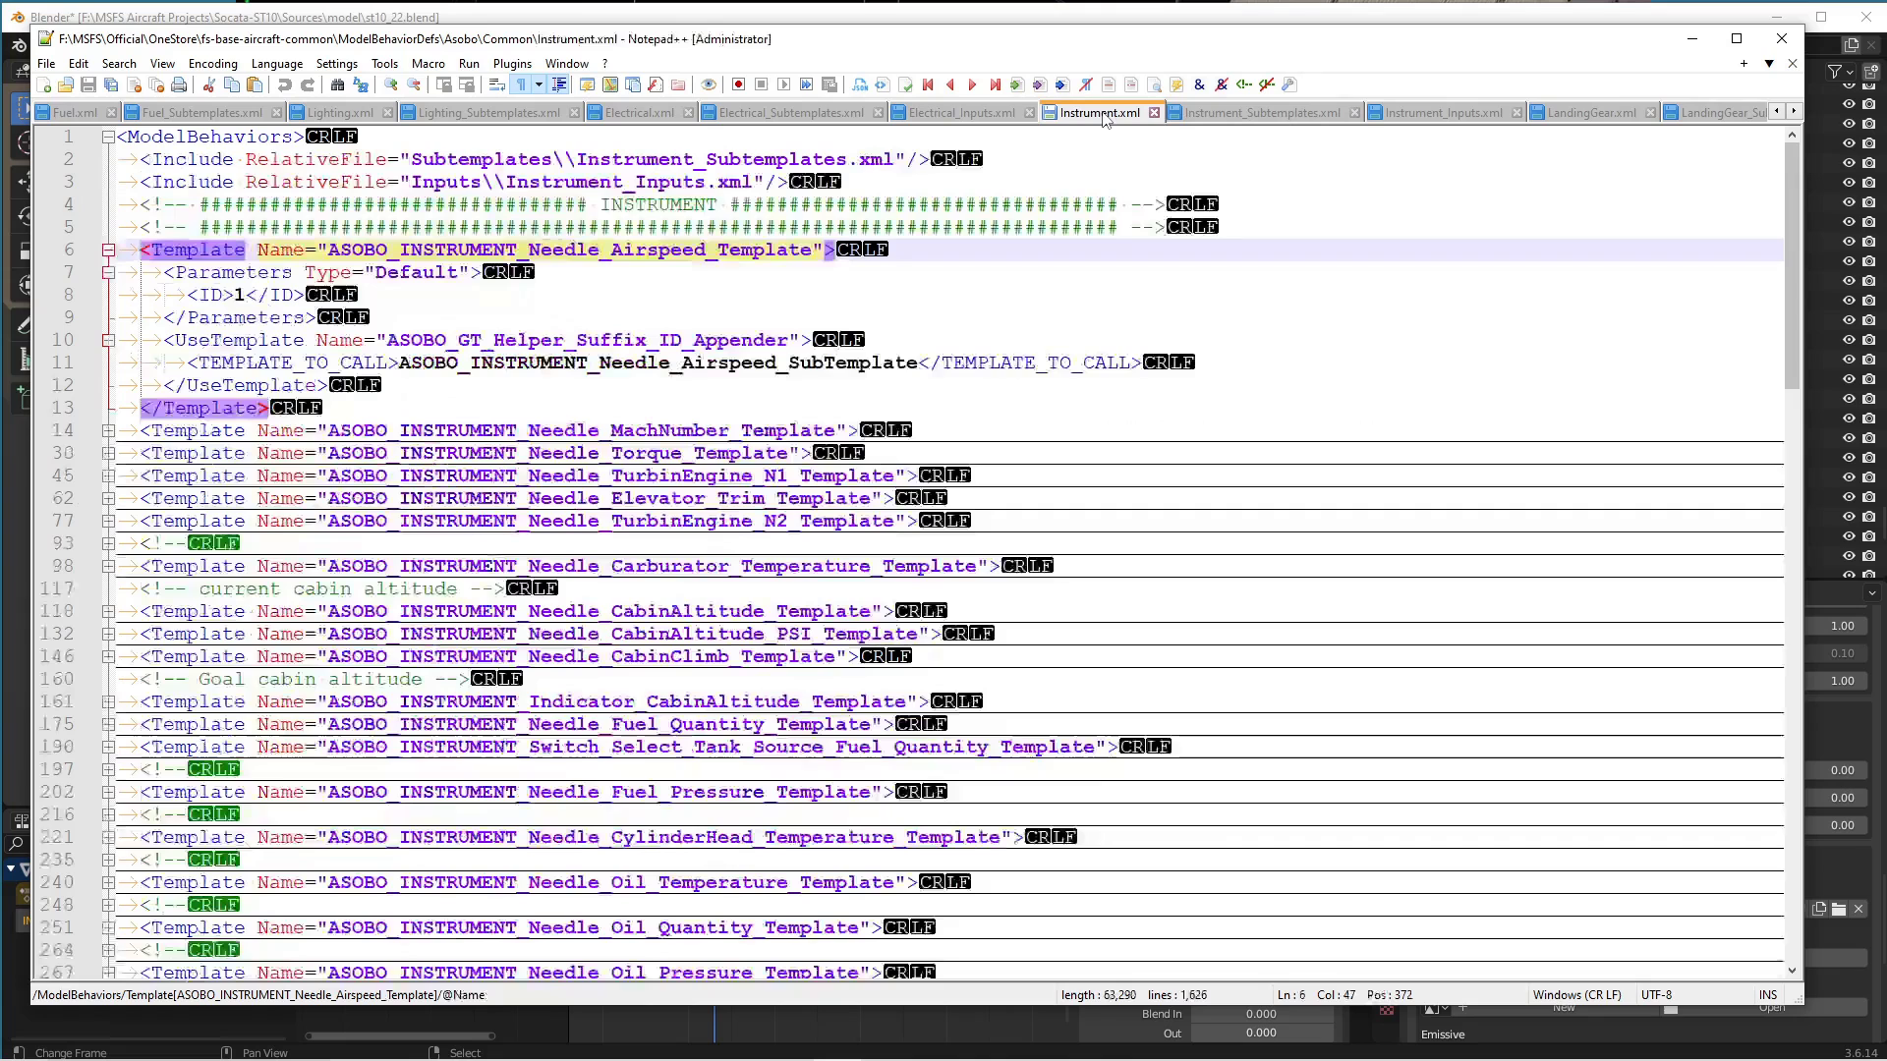
double_click(521, 340)
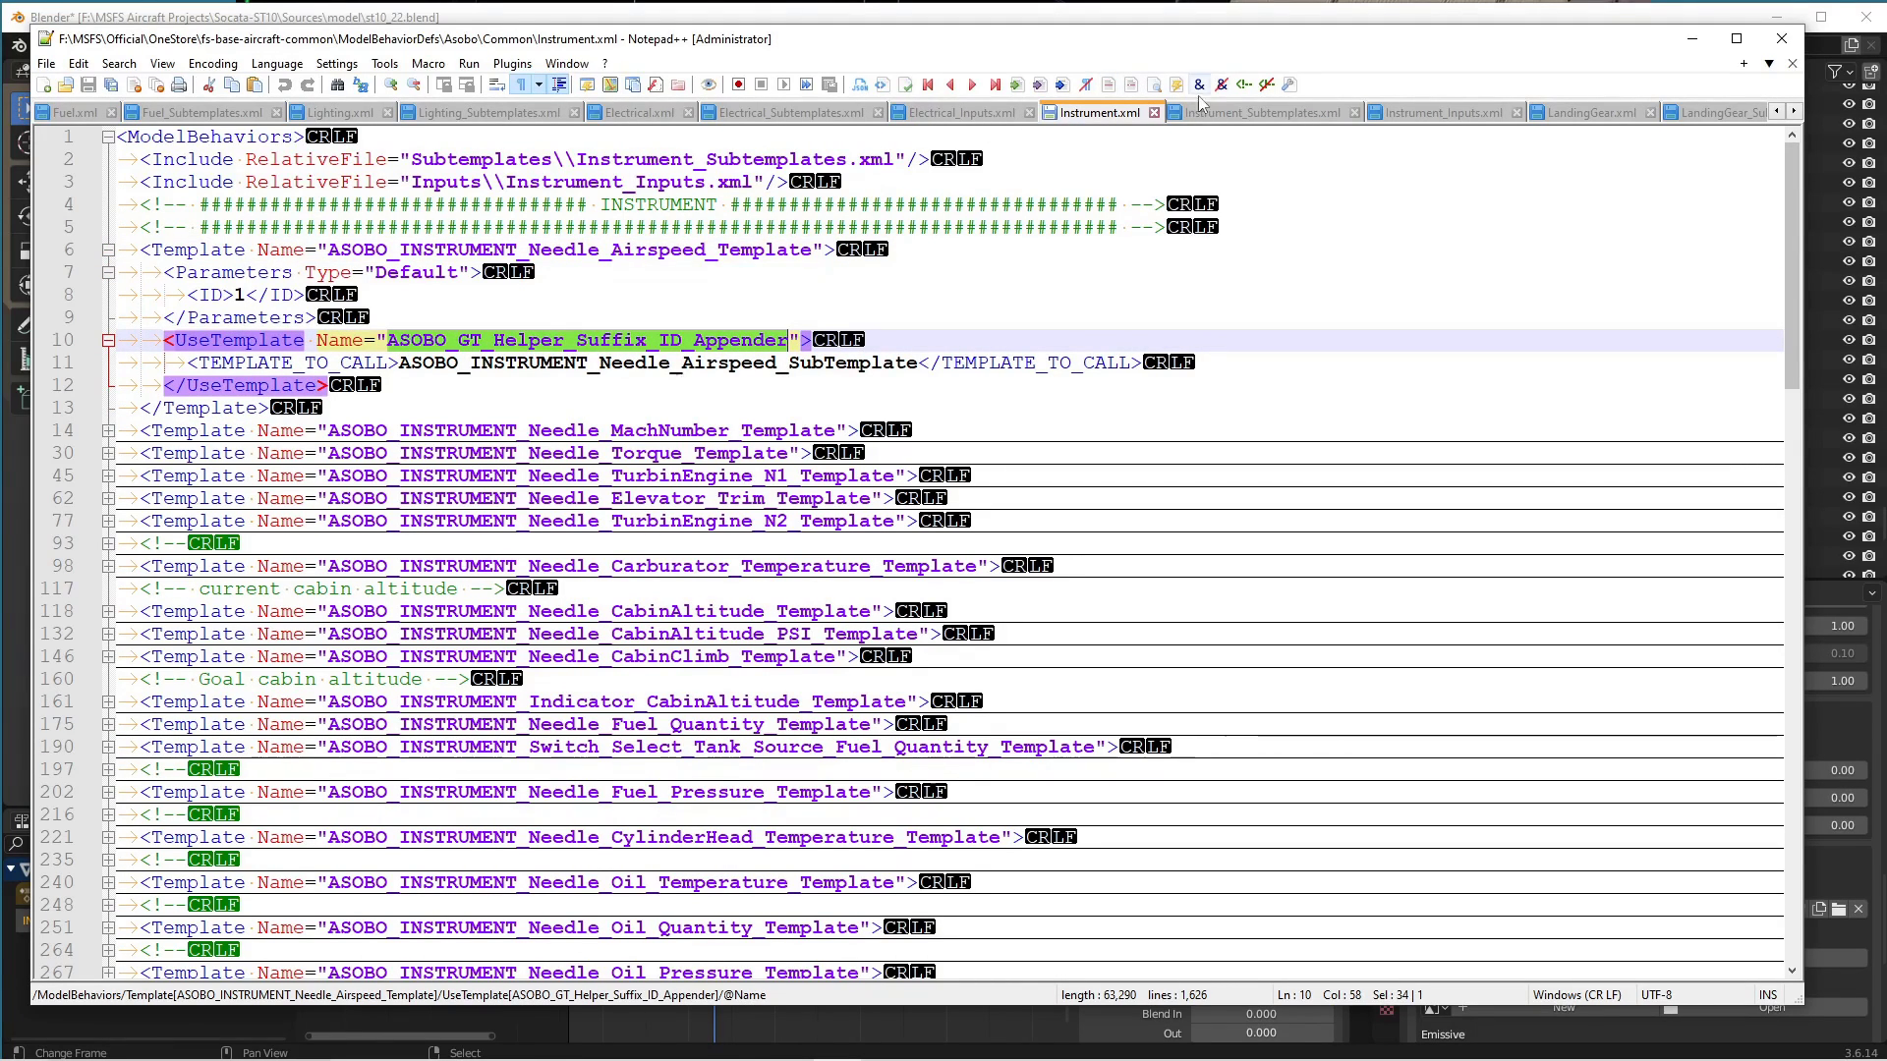
double_click(209, 295)
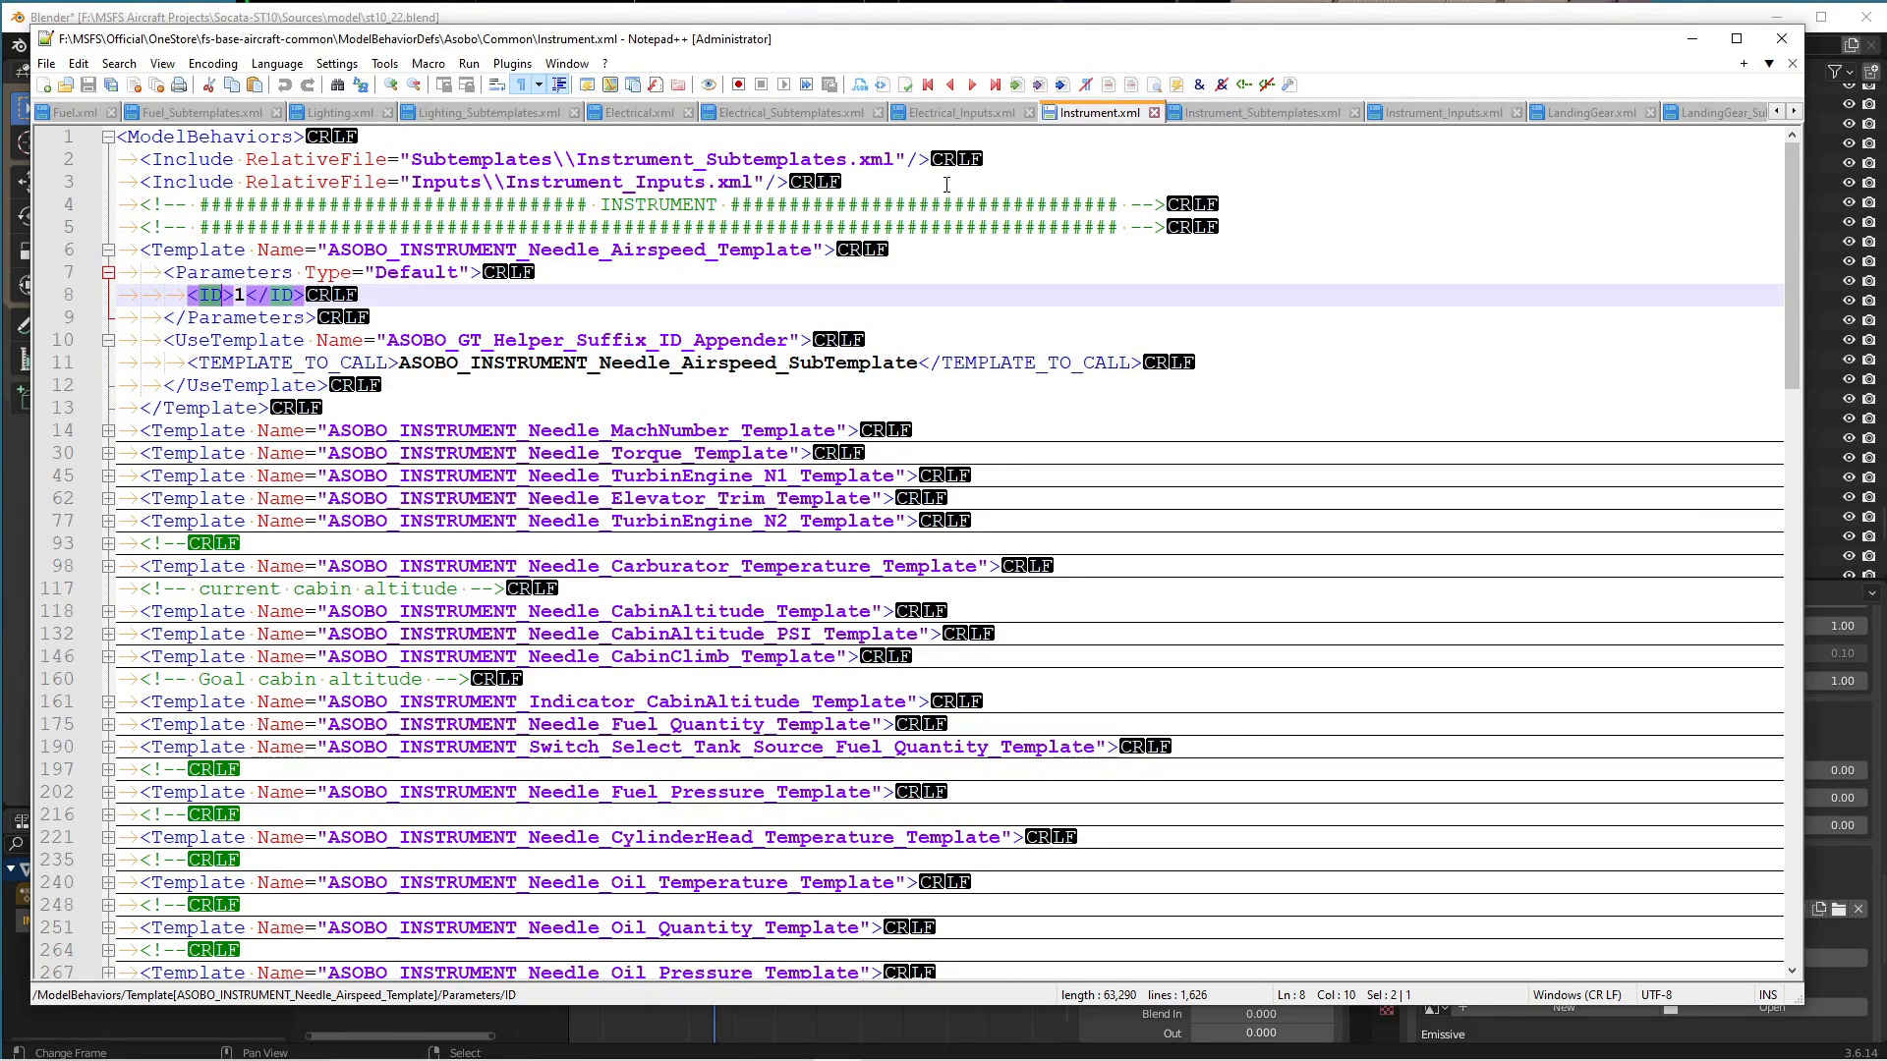
click(1229, 113)
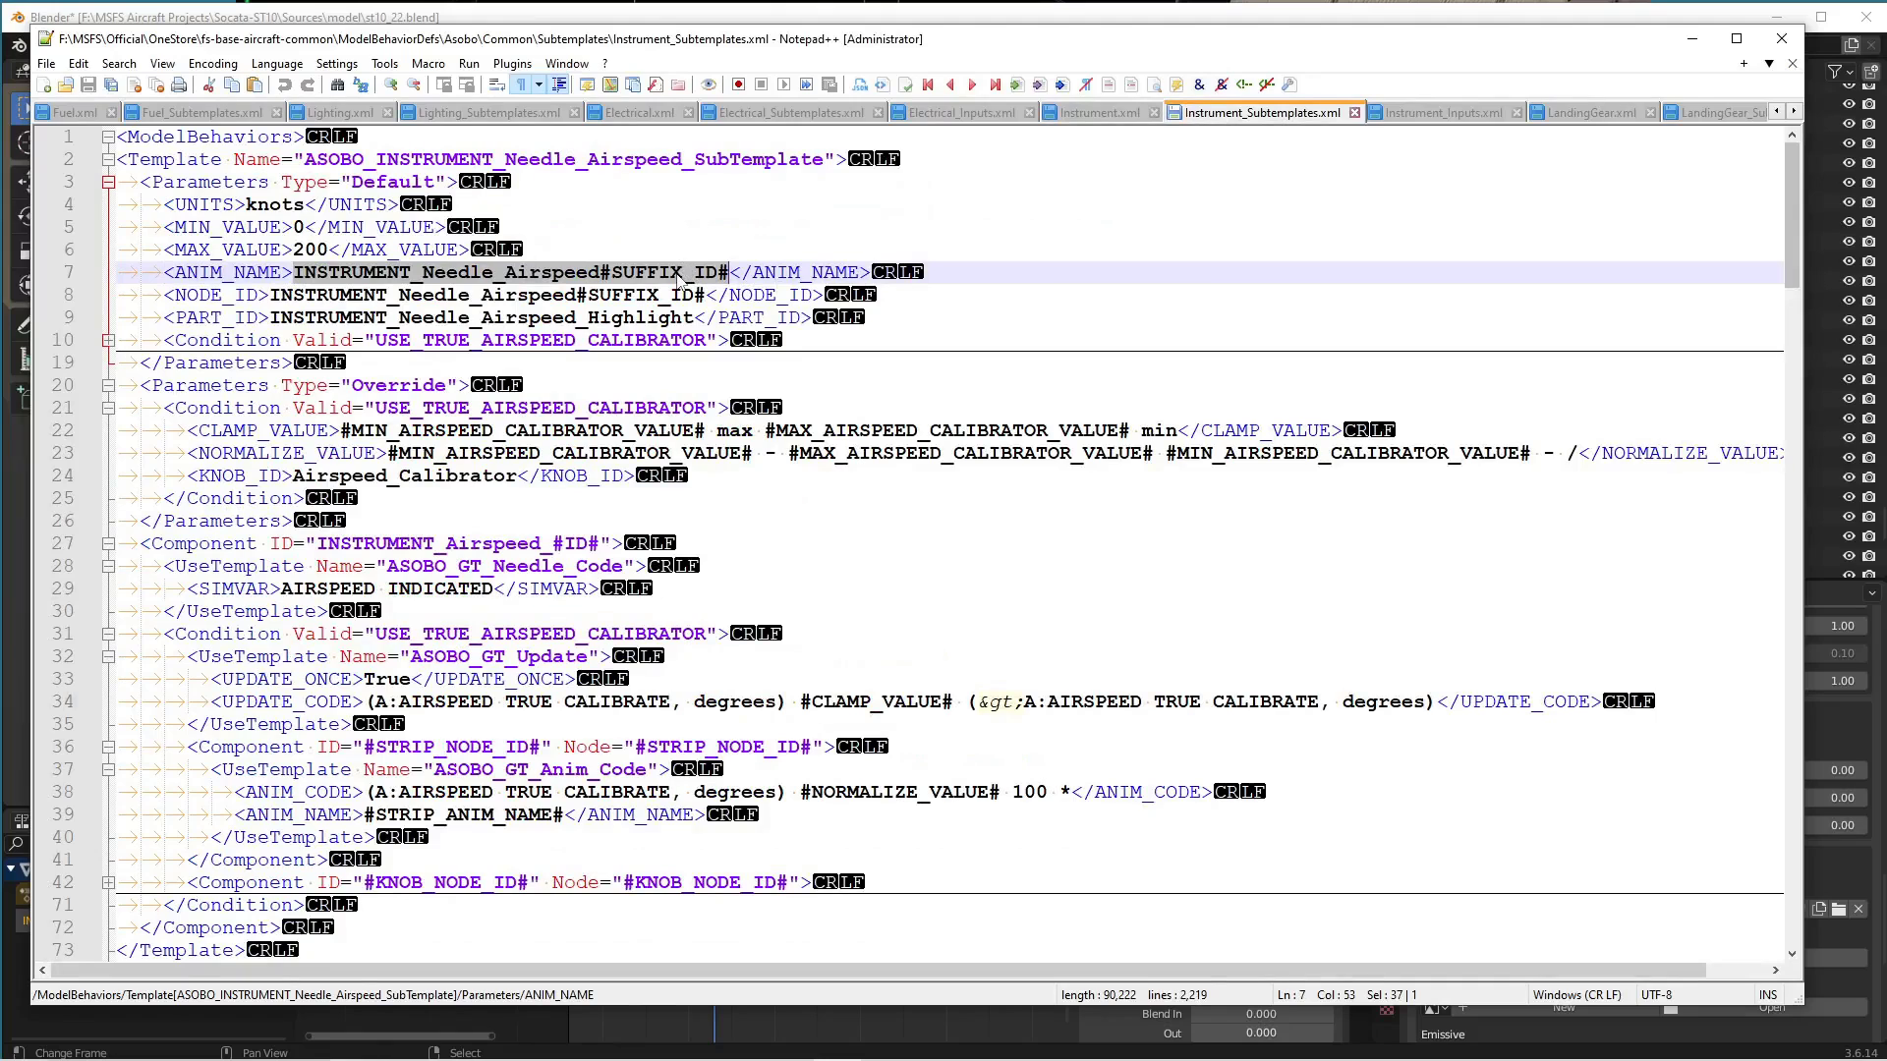
Switch to Blender, select the airspeed needle in the gauge and reveal INSTRUMENT_Needle_Airspeed_1 in the object list.
click(578, 16)
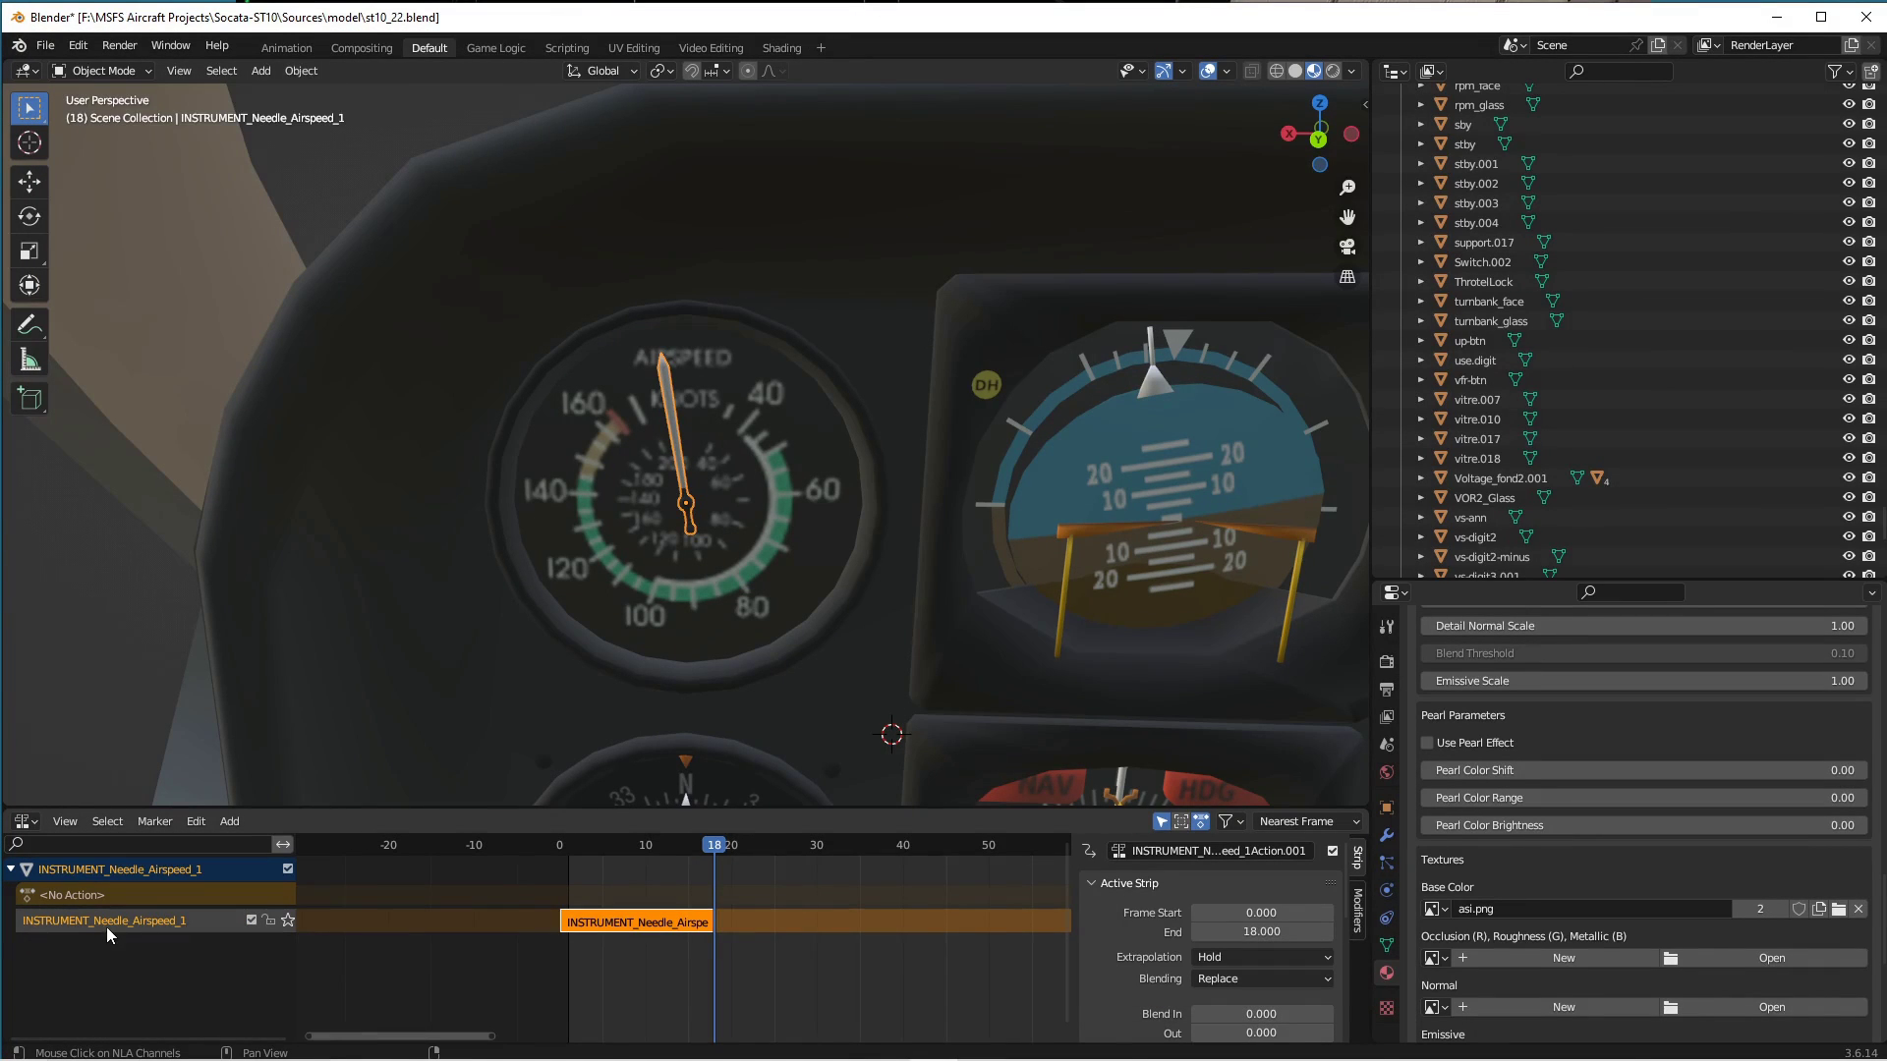
click(1792, 362)
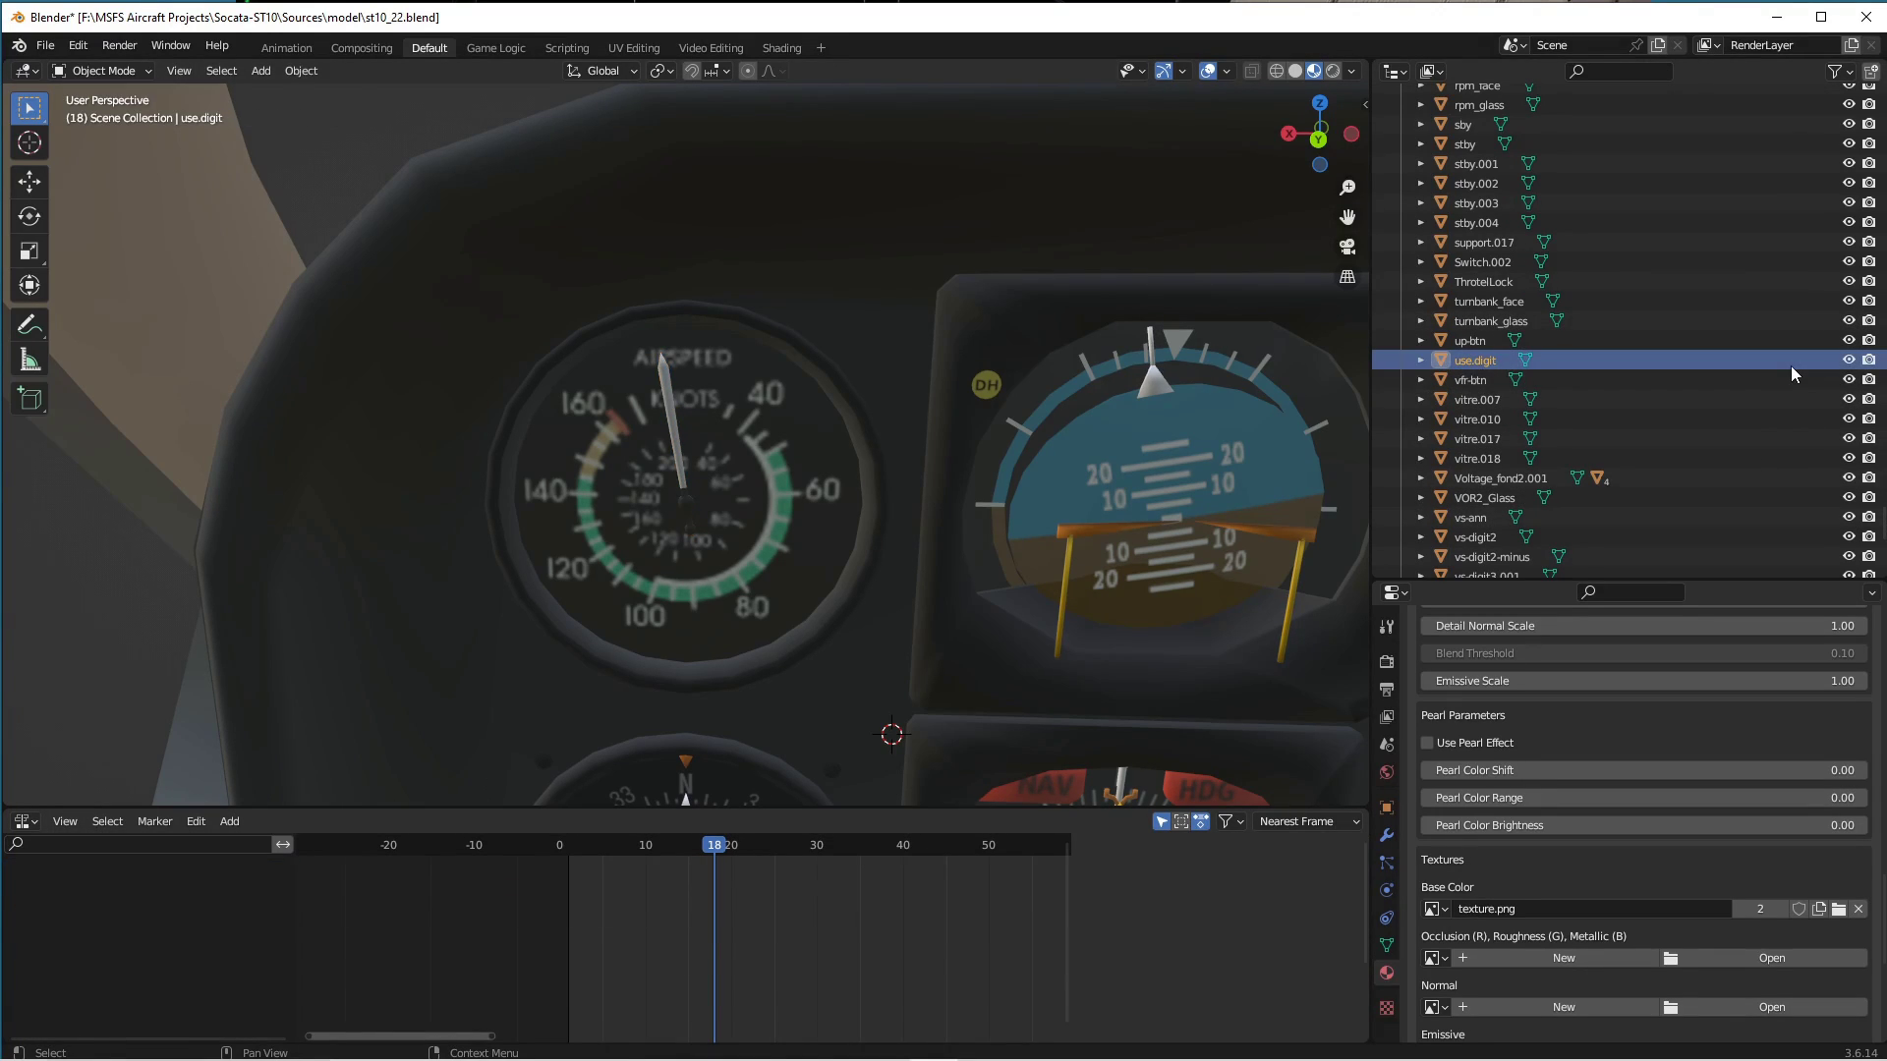
click(675, 433)
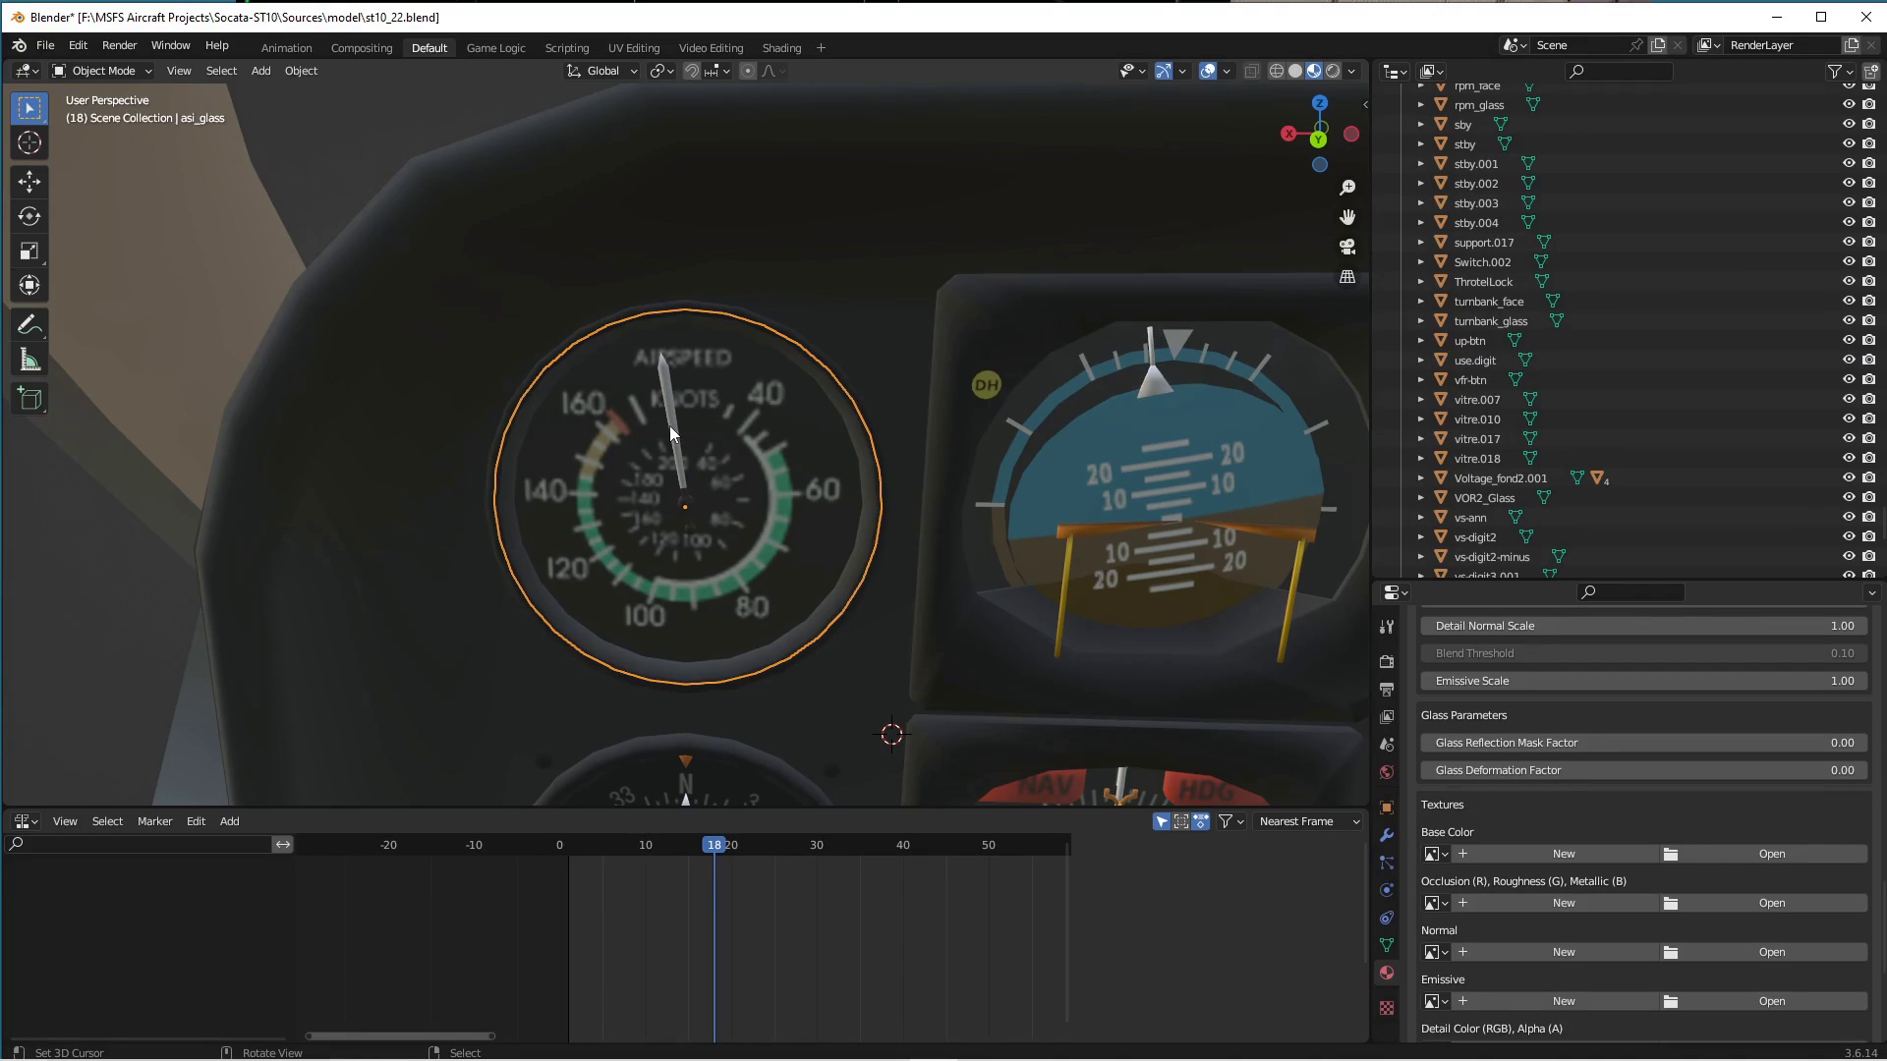
click(670, 426)
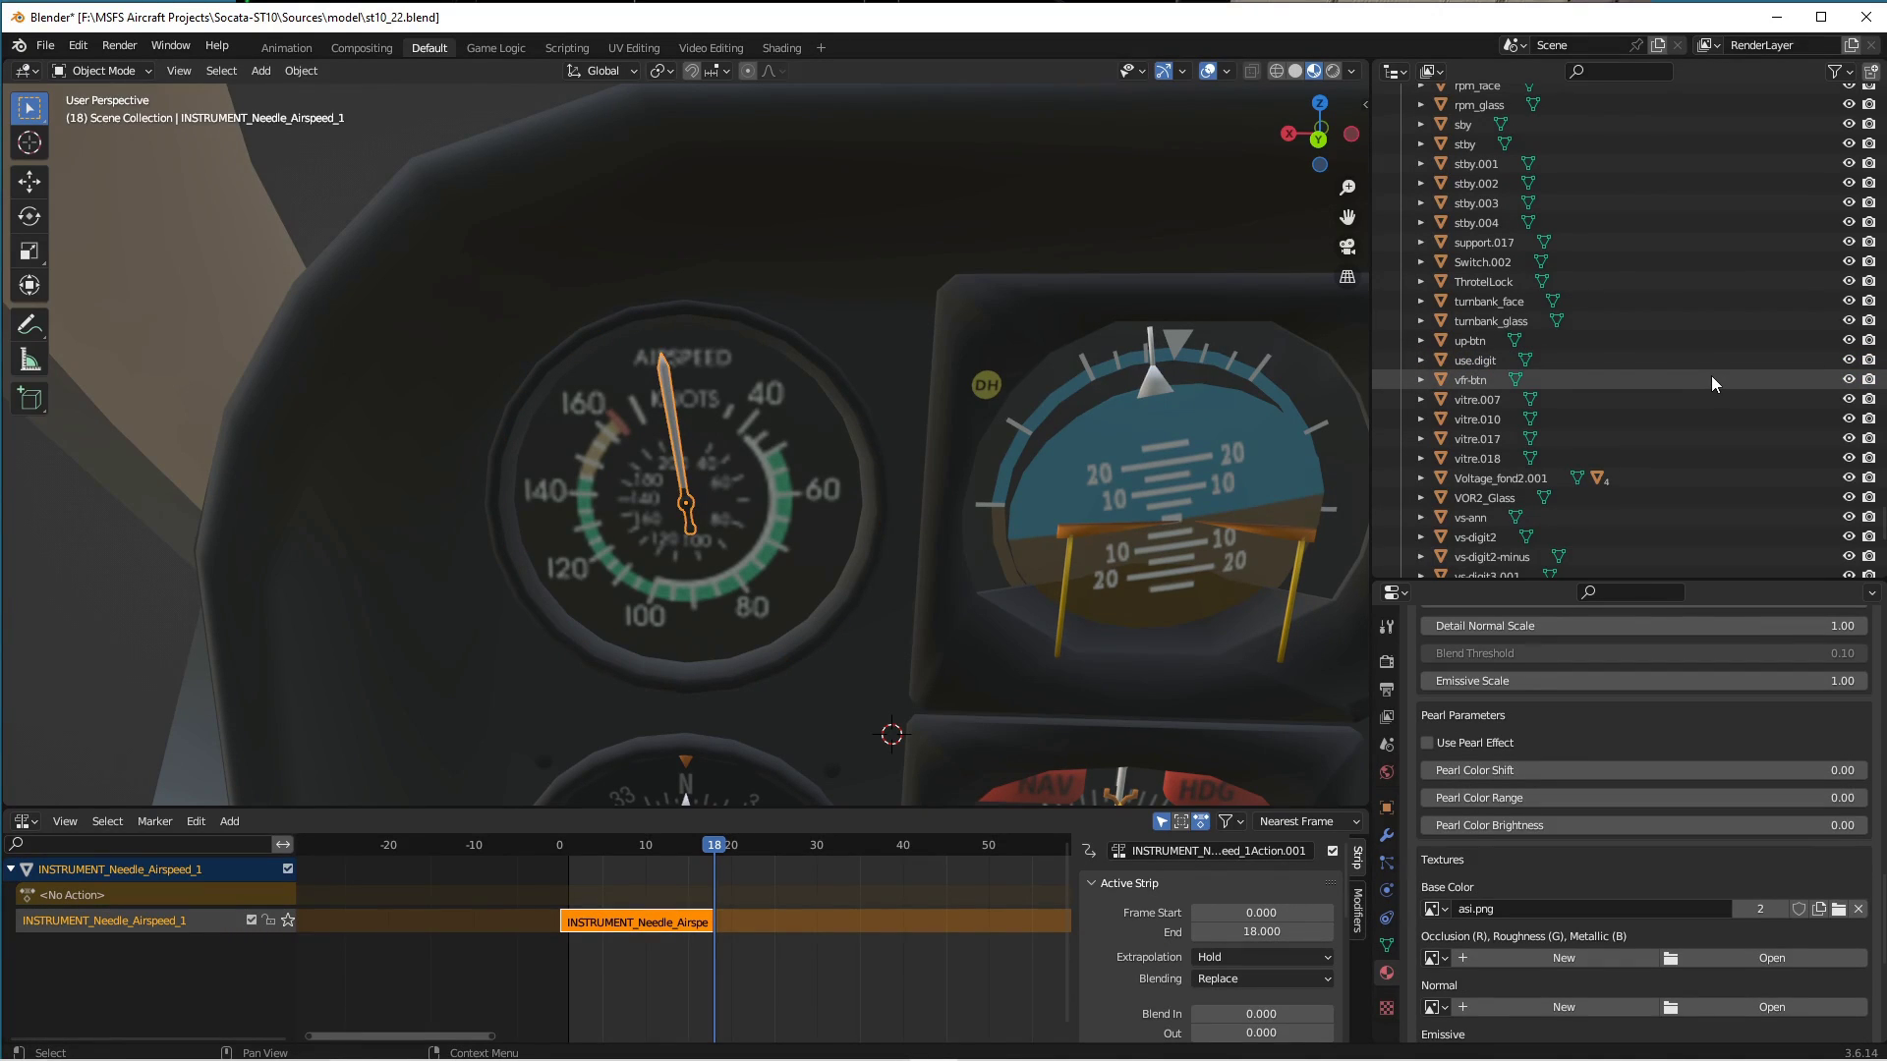
key(KP_Decimal)
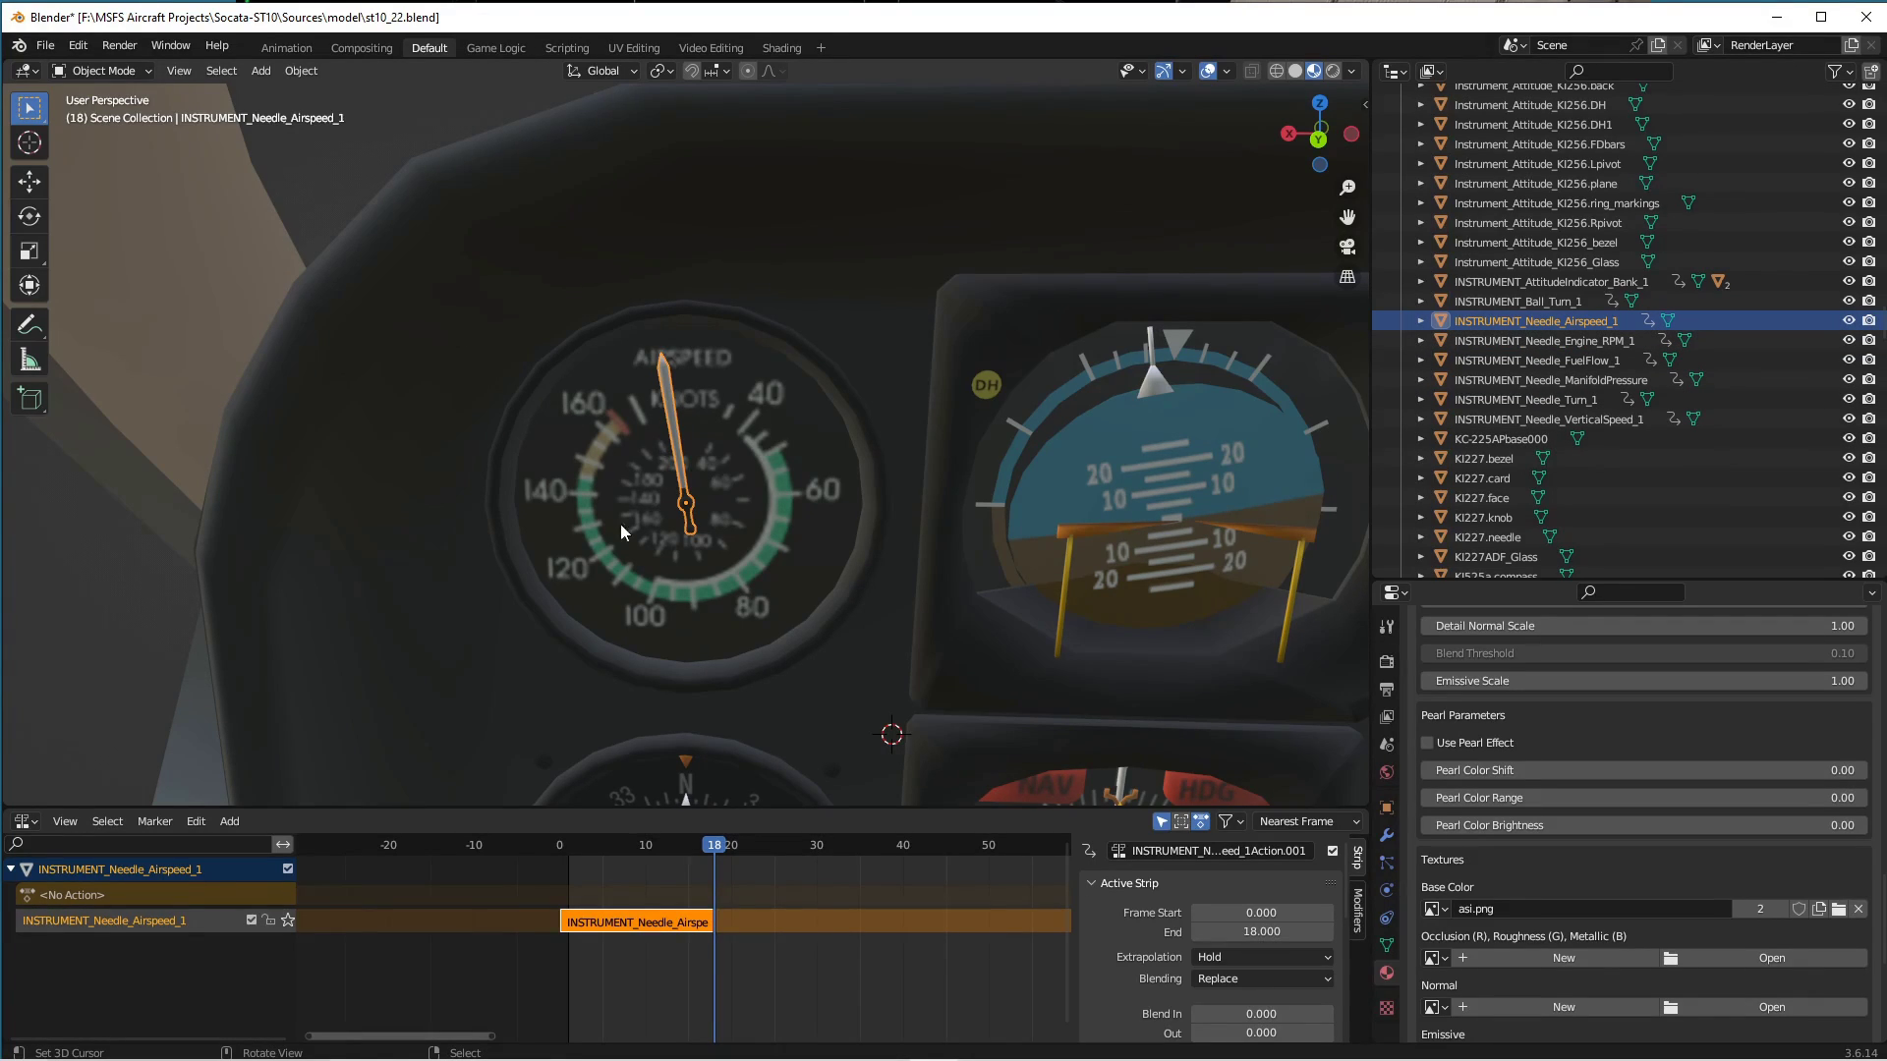
Scrub the airspeed needle animation back to frame 0 and check the needle's starting position.
drag(720, 857, 558, 863)
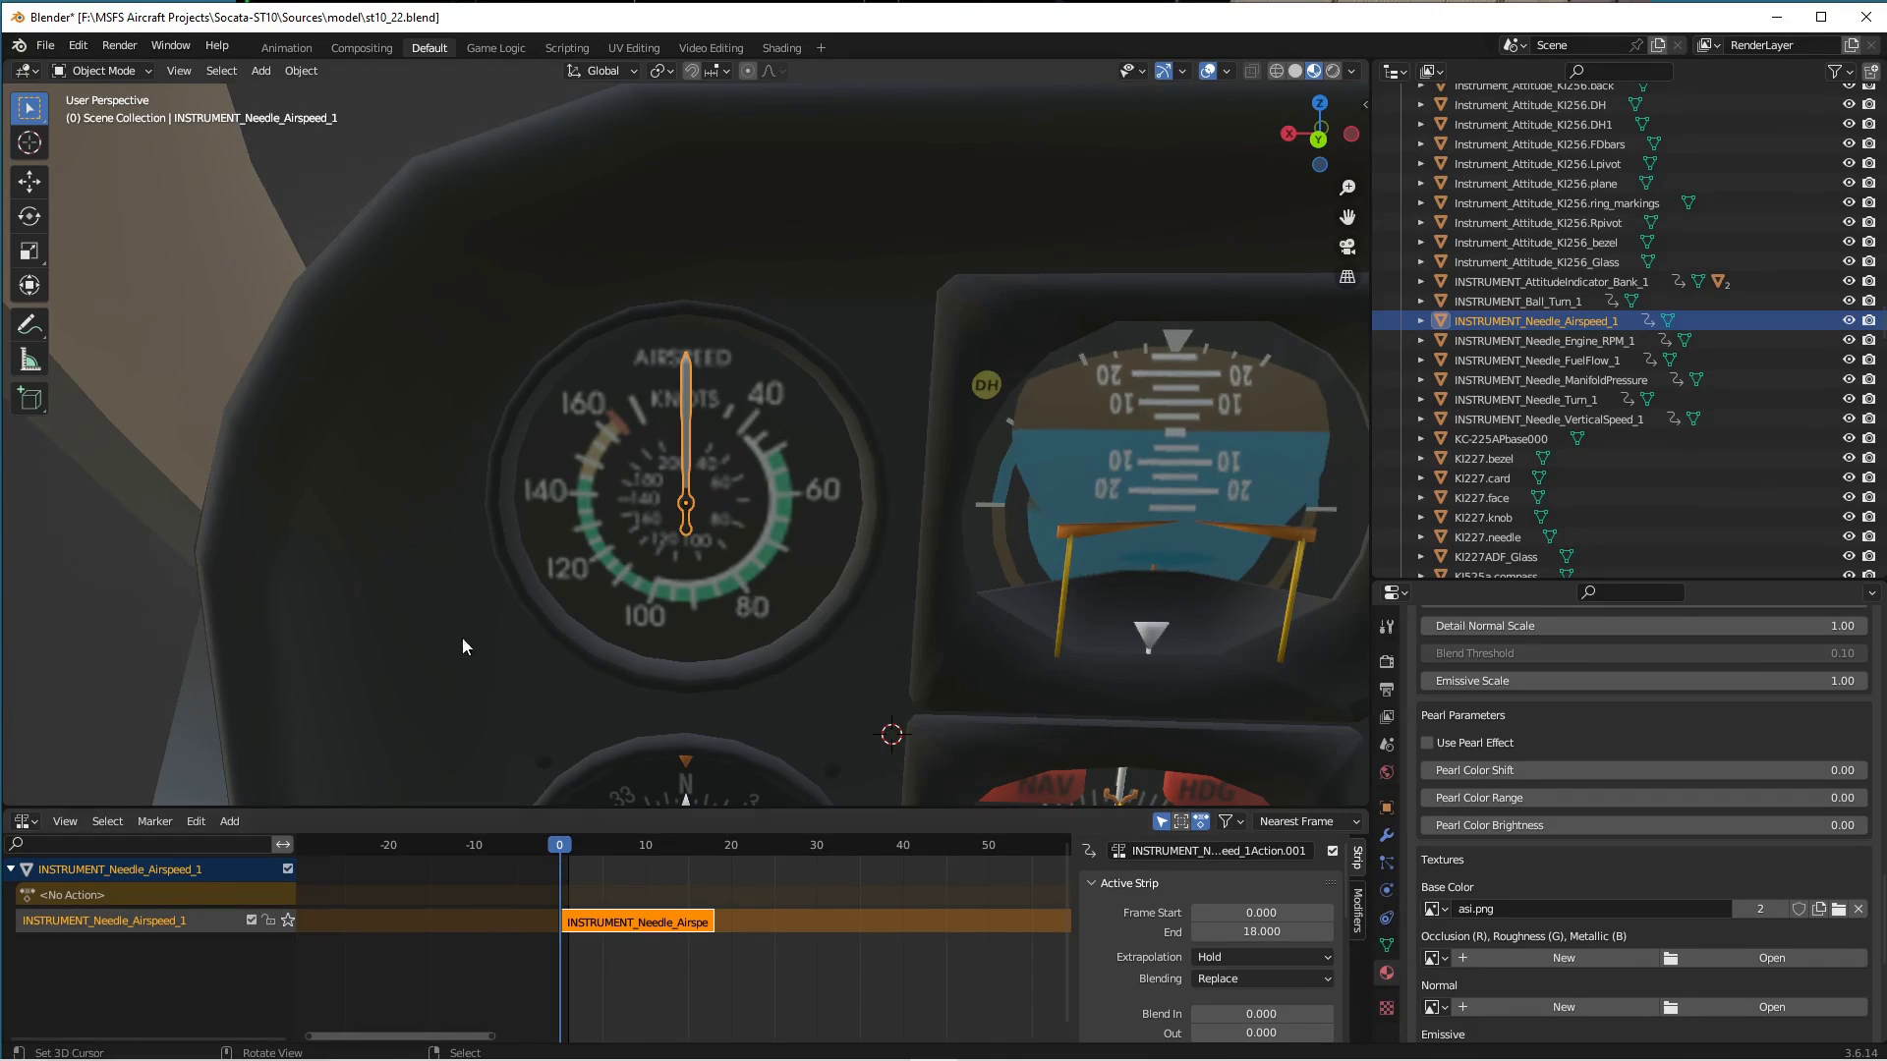
scroll(442, 613, down, 1)
scroll(443, 616, down, 3)
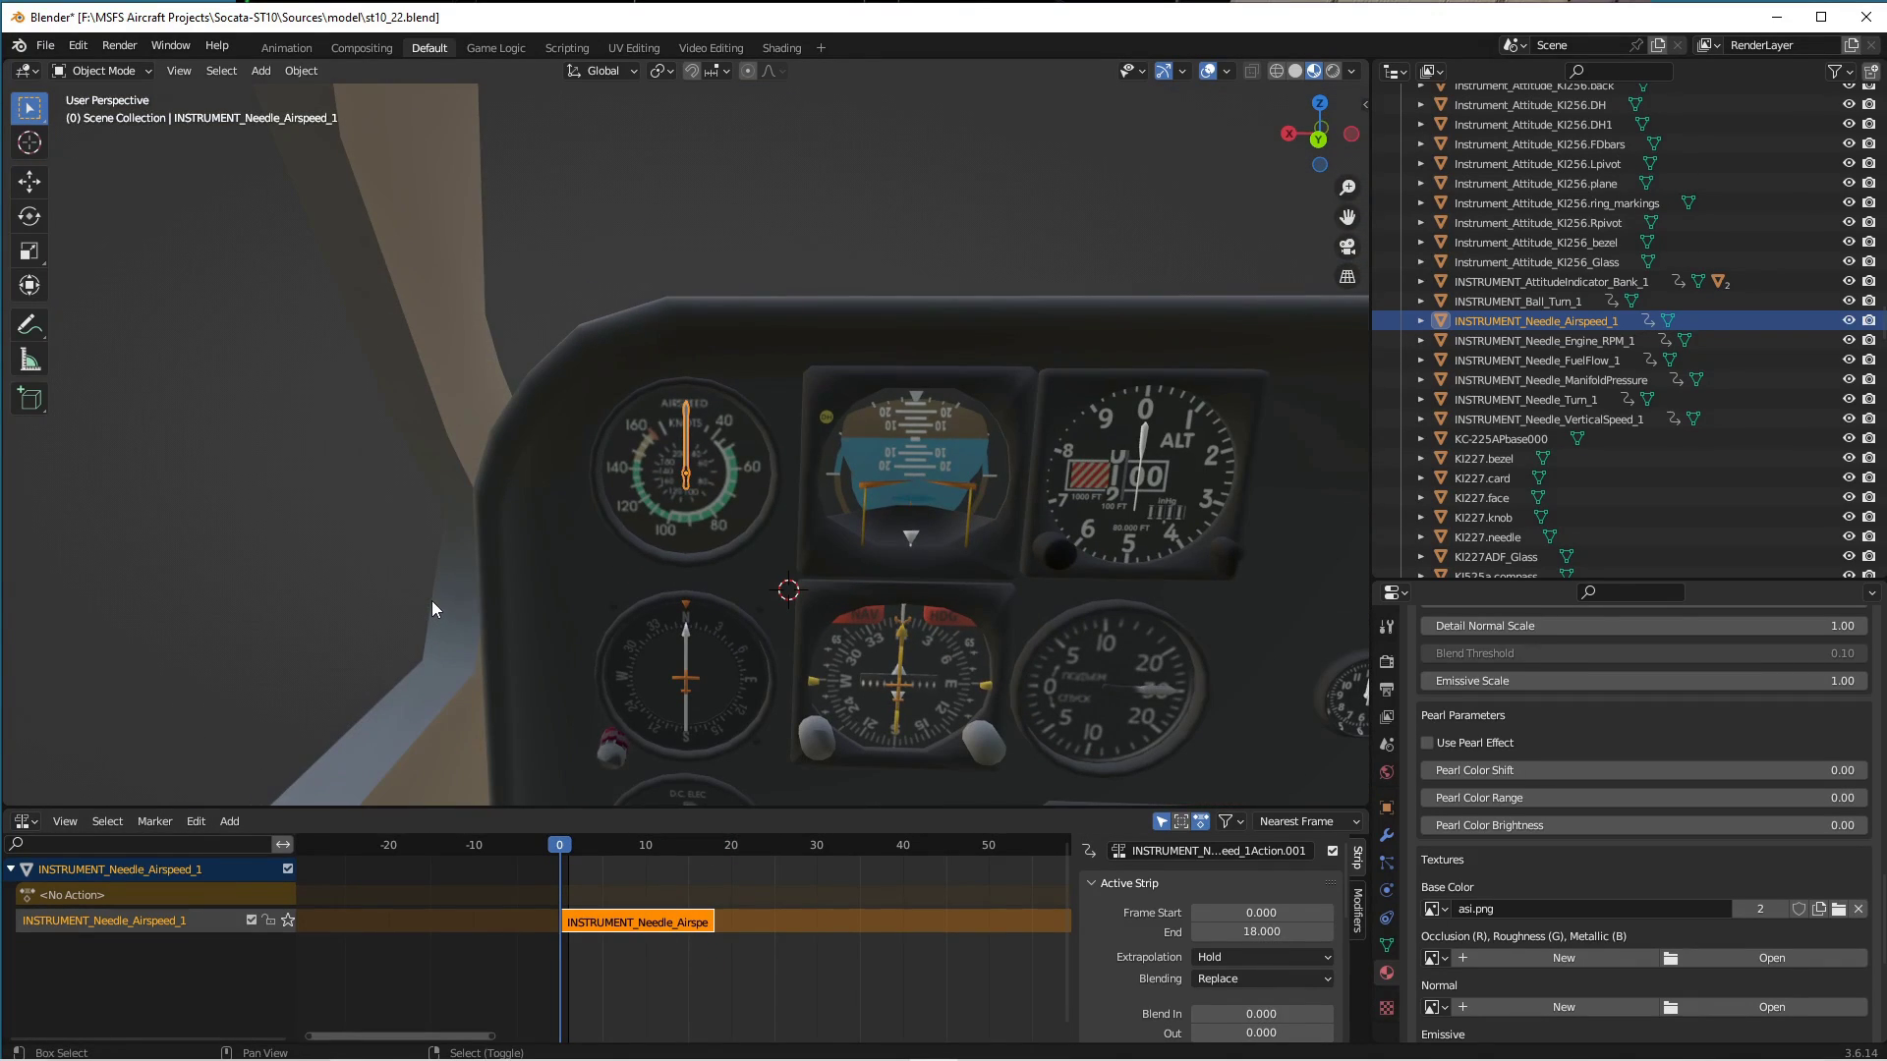
shift+middle_drag(432, 591, 369, 427)
mouse_move(563, 851)
mouse_down()
mouse_move(663, 853)
mouse_move(558, 853)
mouse_up()
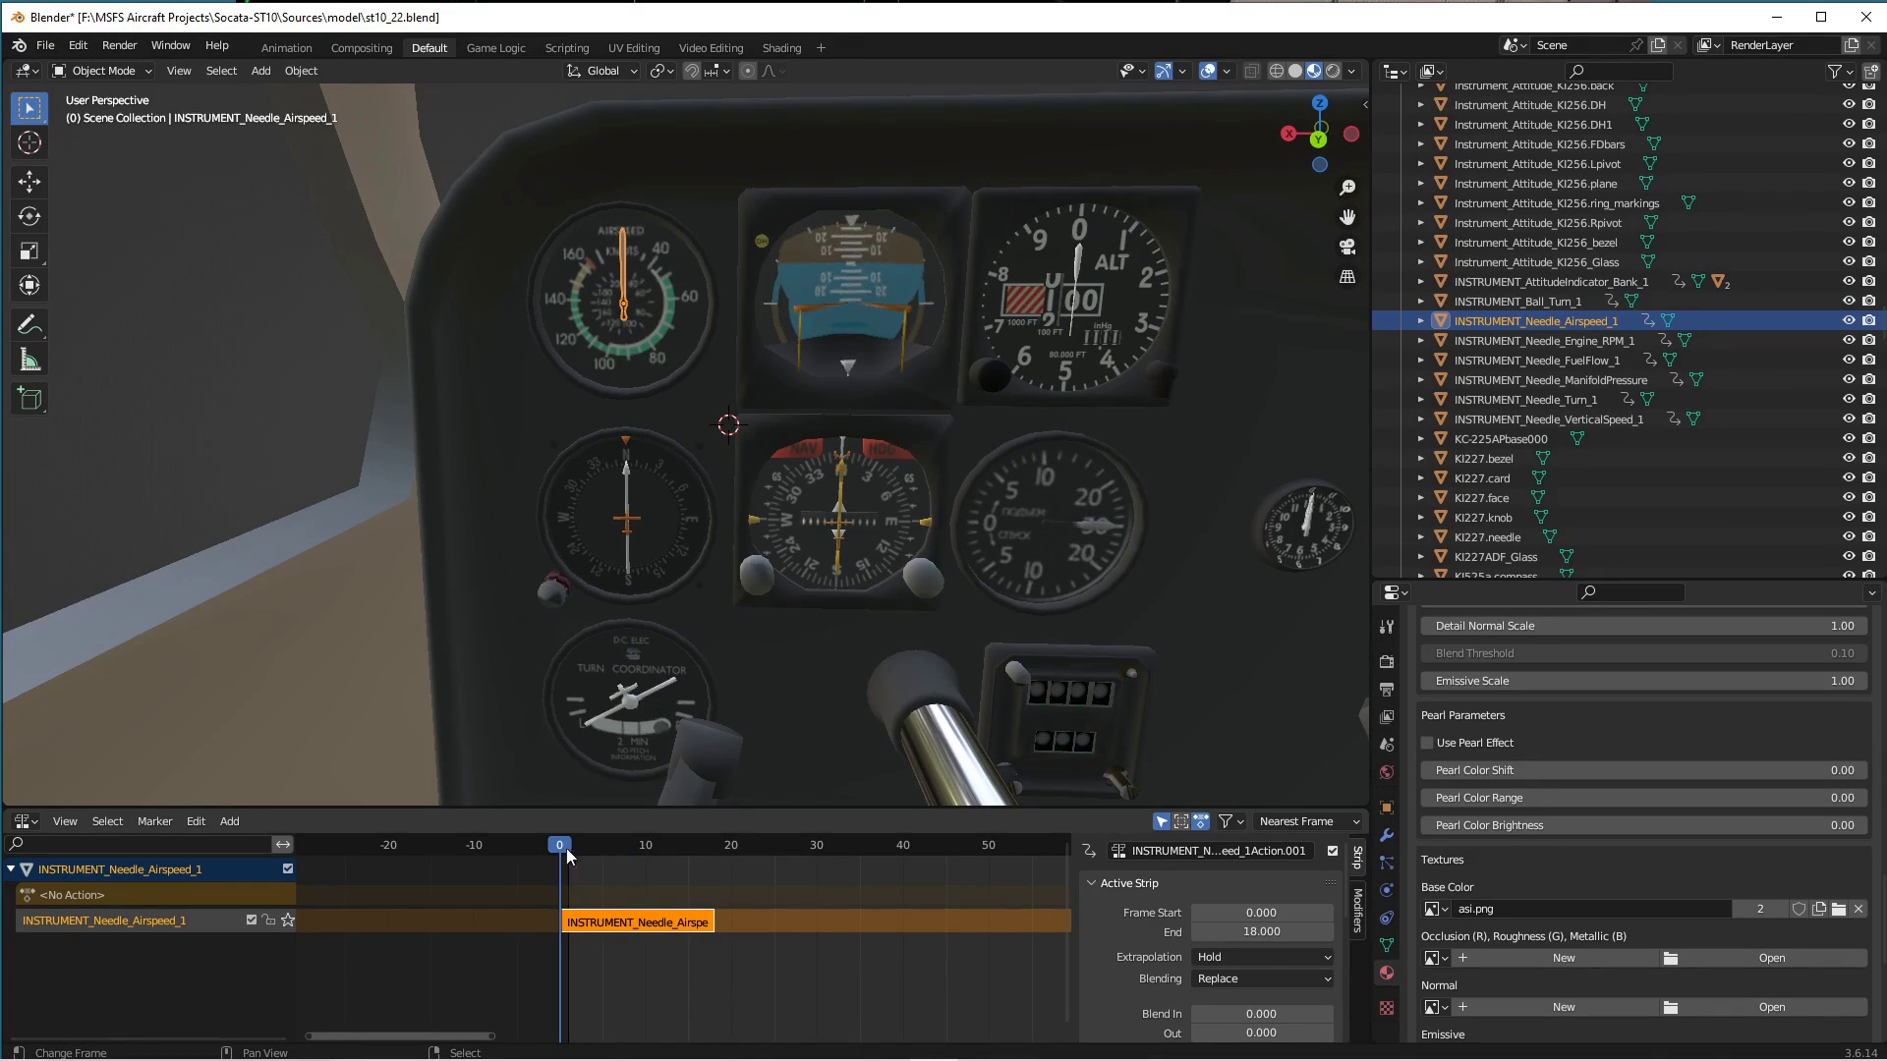
mouse_move(560, 851)
mouse_down()
mouse_move(713, 864)
mouse_move(559, 863)
mouse_up()
Select the vertical speed needle and scrub its animation from frame 0 to frame 5.
click(1100, 521)
click(1101, 521)
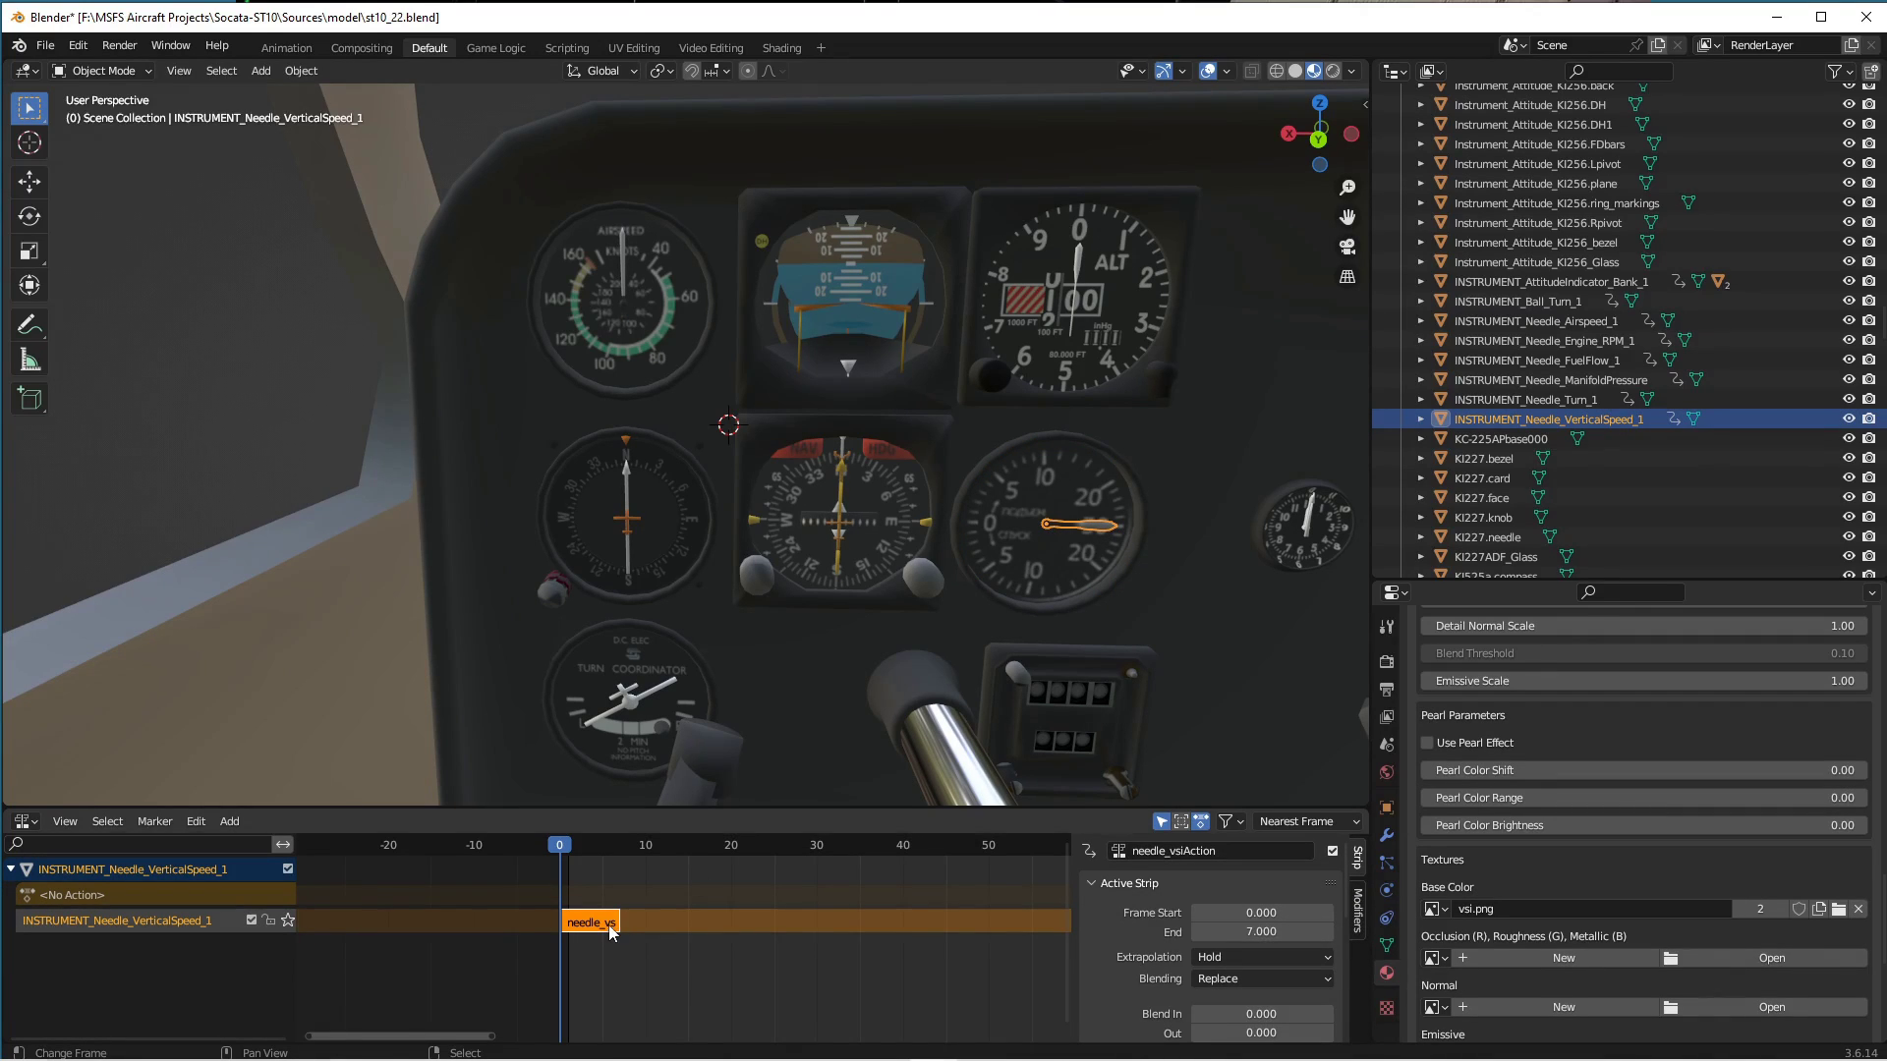
scroll(609, 924, up, 2)
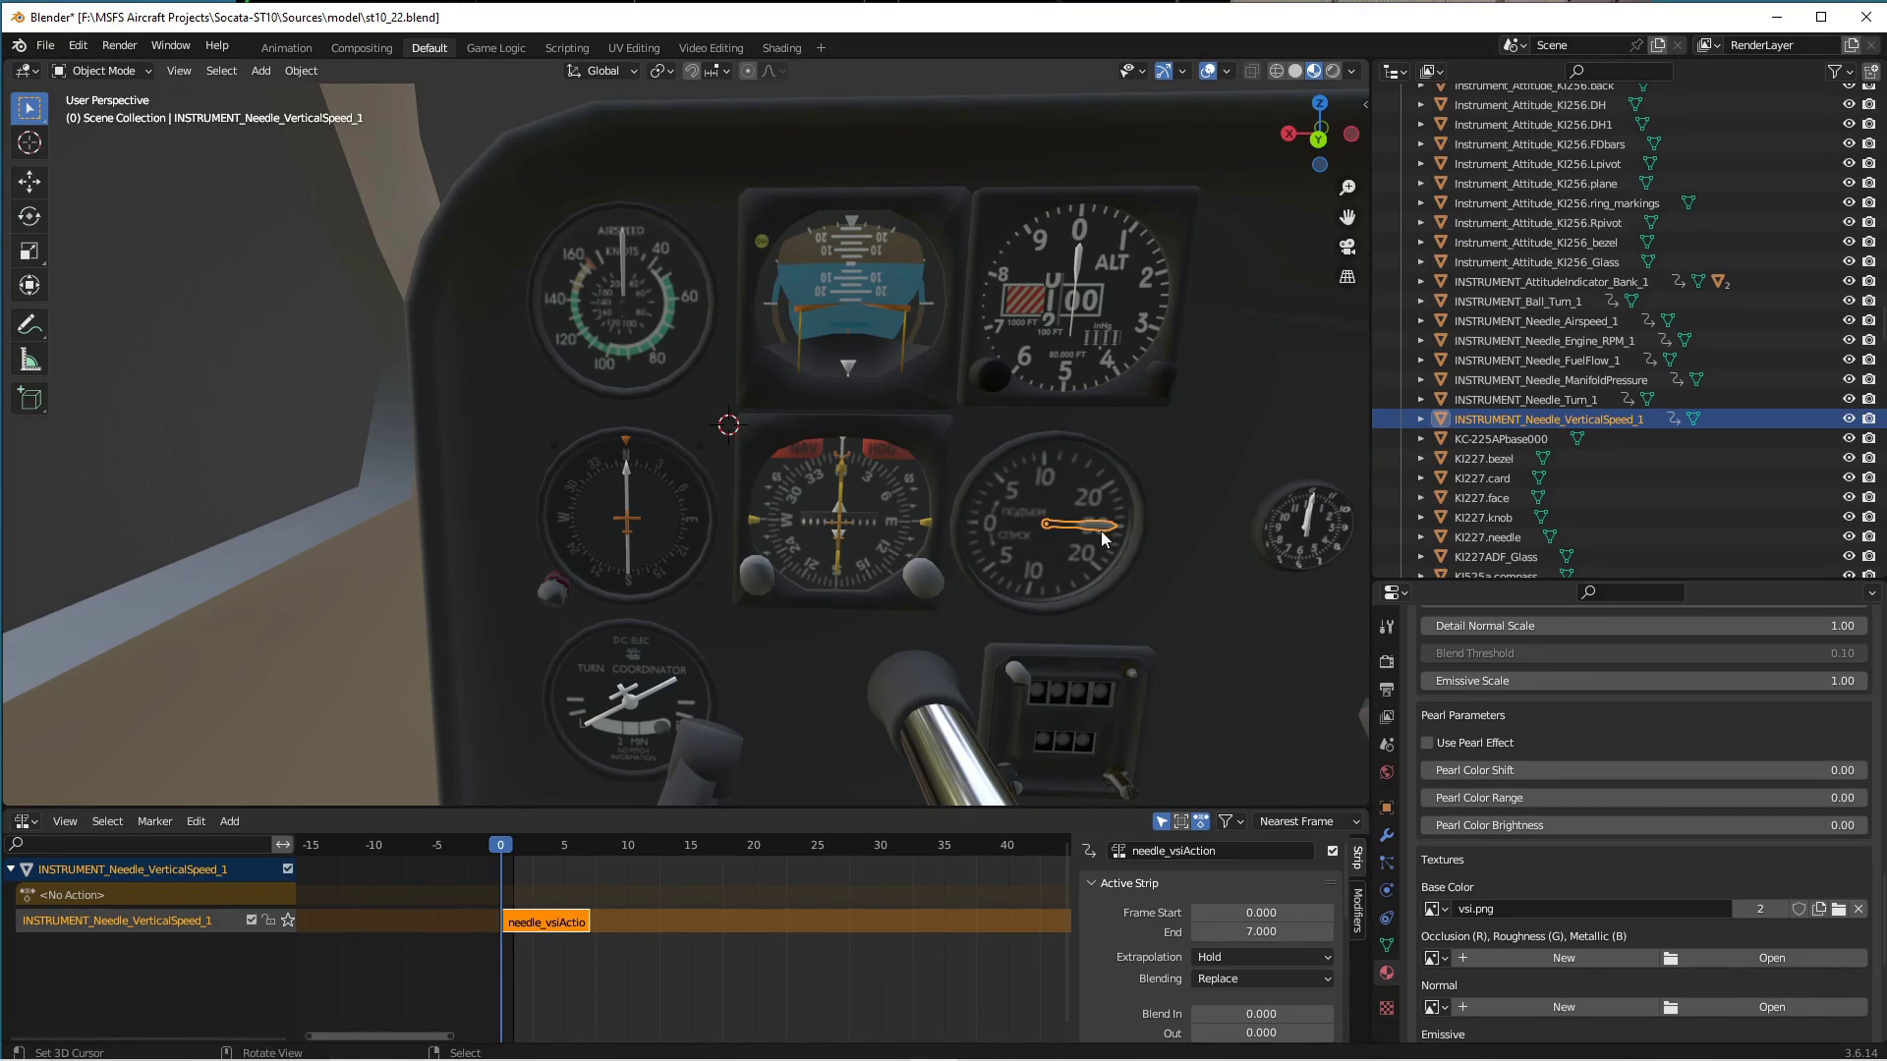
click(511, 851)
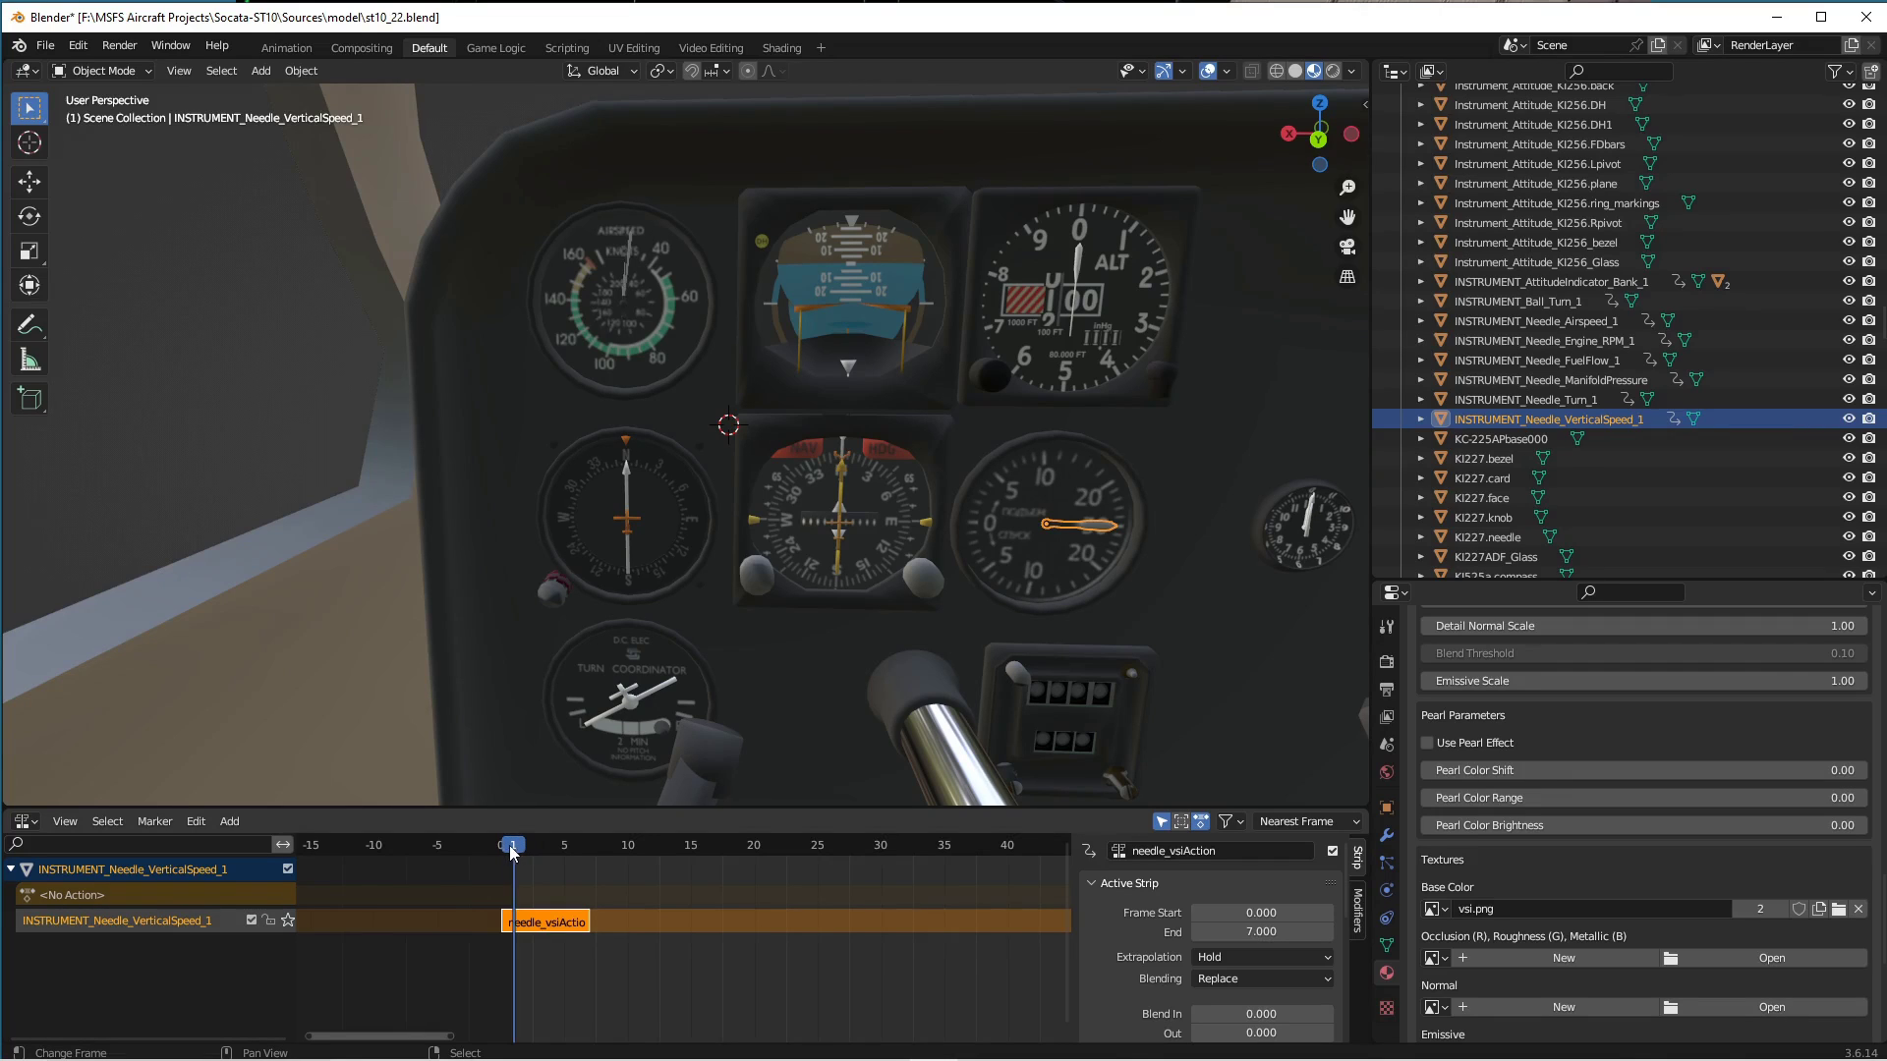
drag(518, 853, 570, 853)
Inspect the vertical speed needle's keyframes in tweak mode, return to frame 0 and leave tweak mode.
key(Tab)
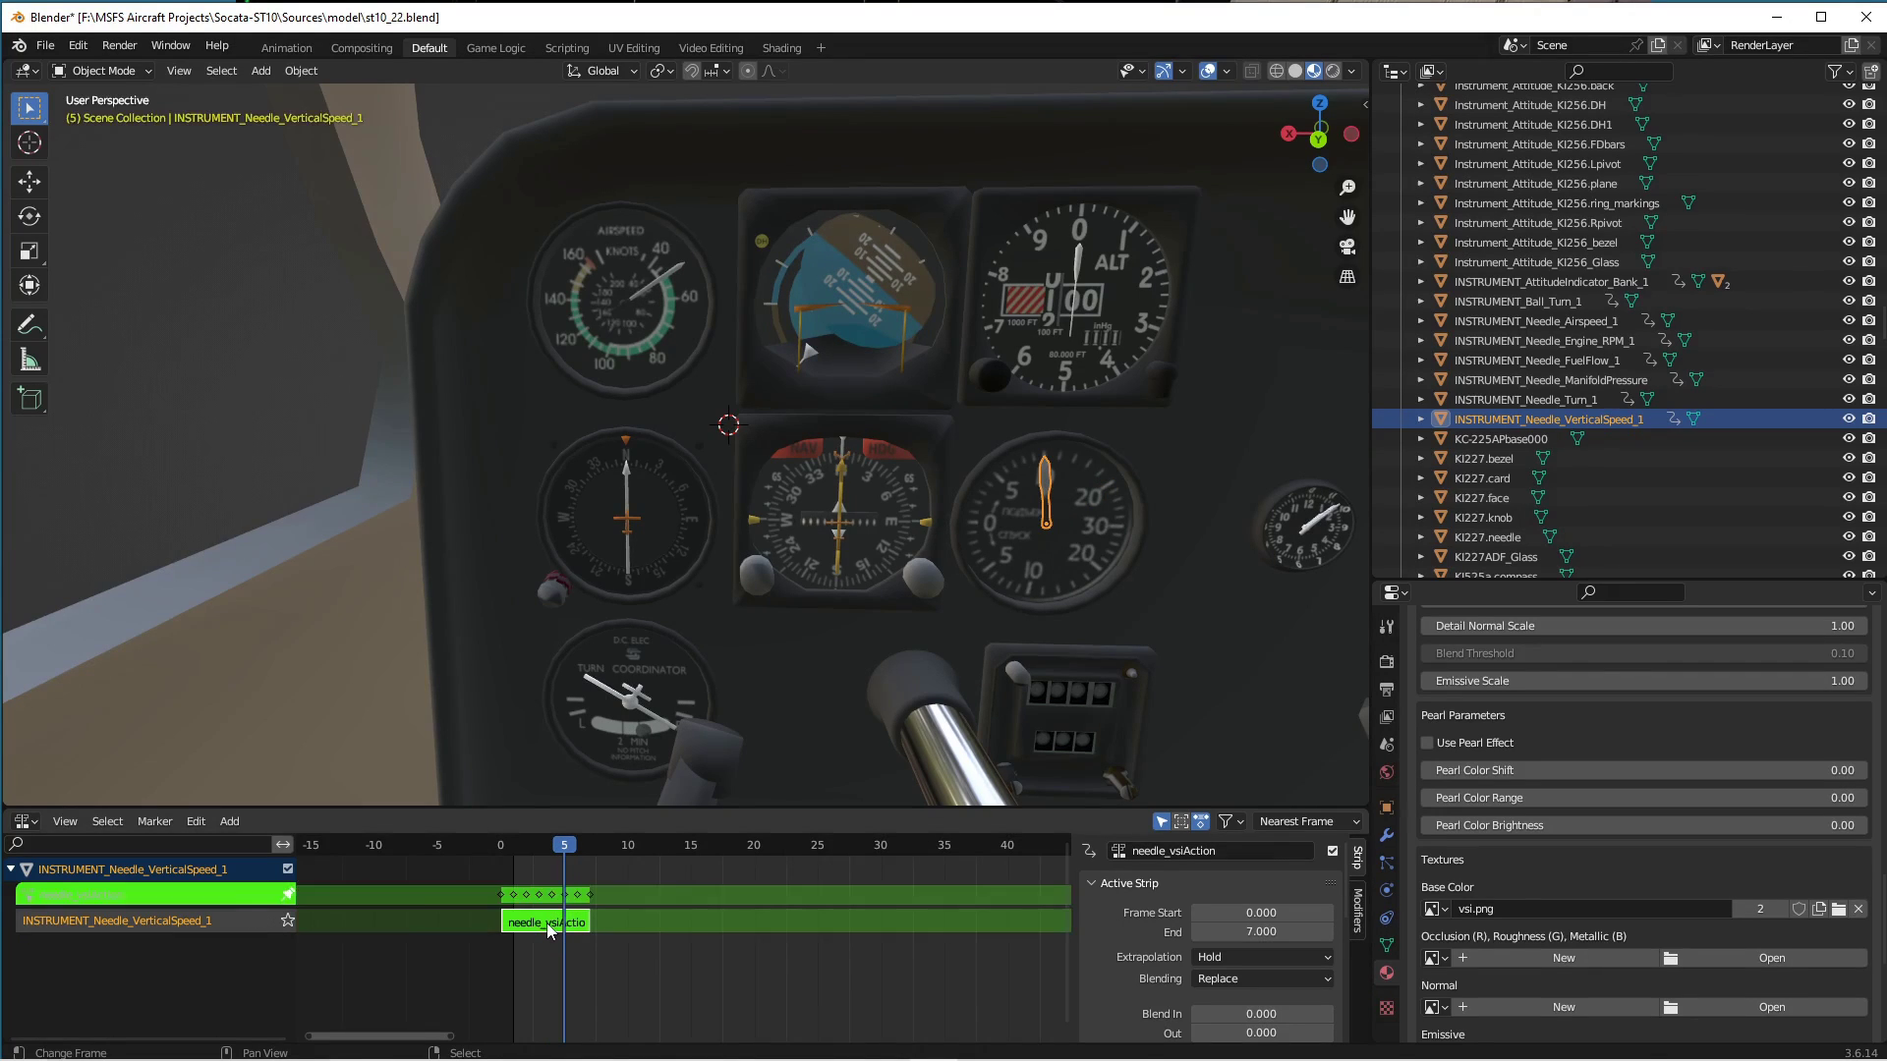
drag(568, 851, 505, 864)
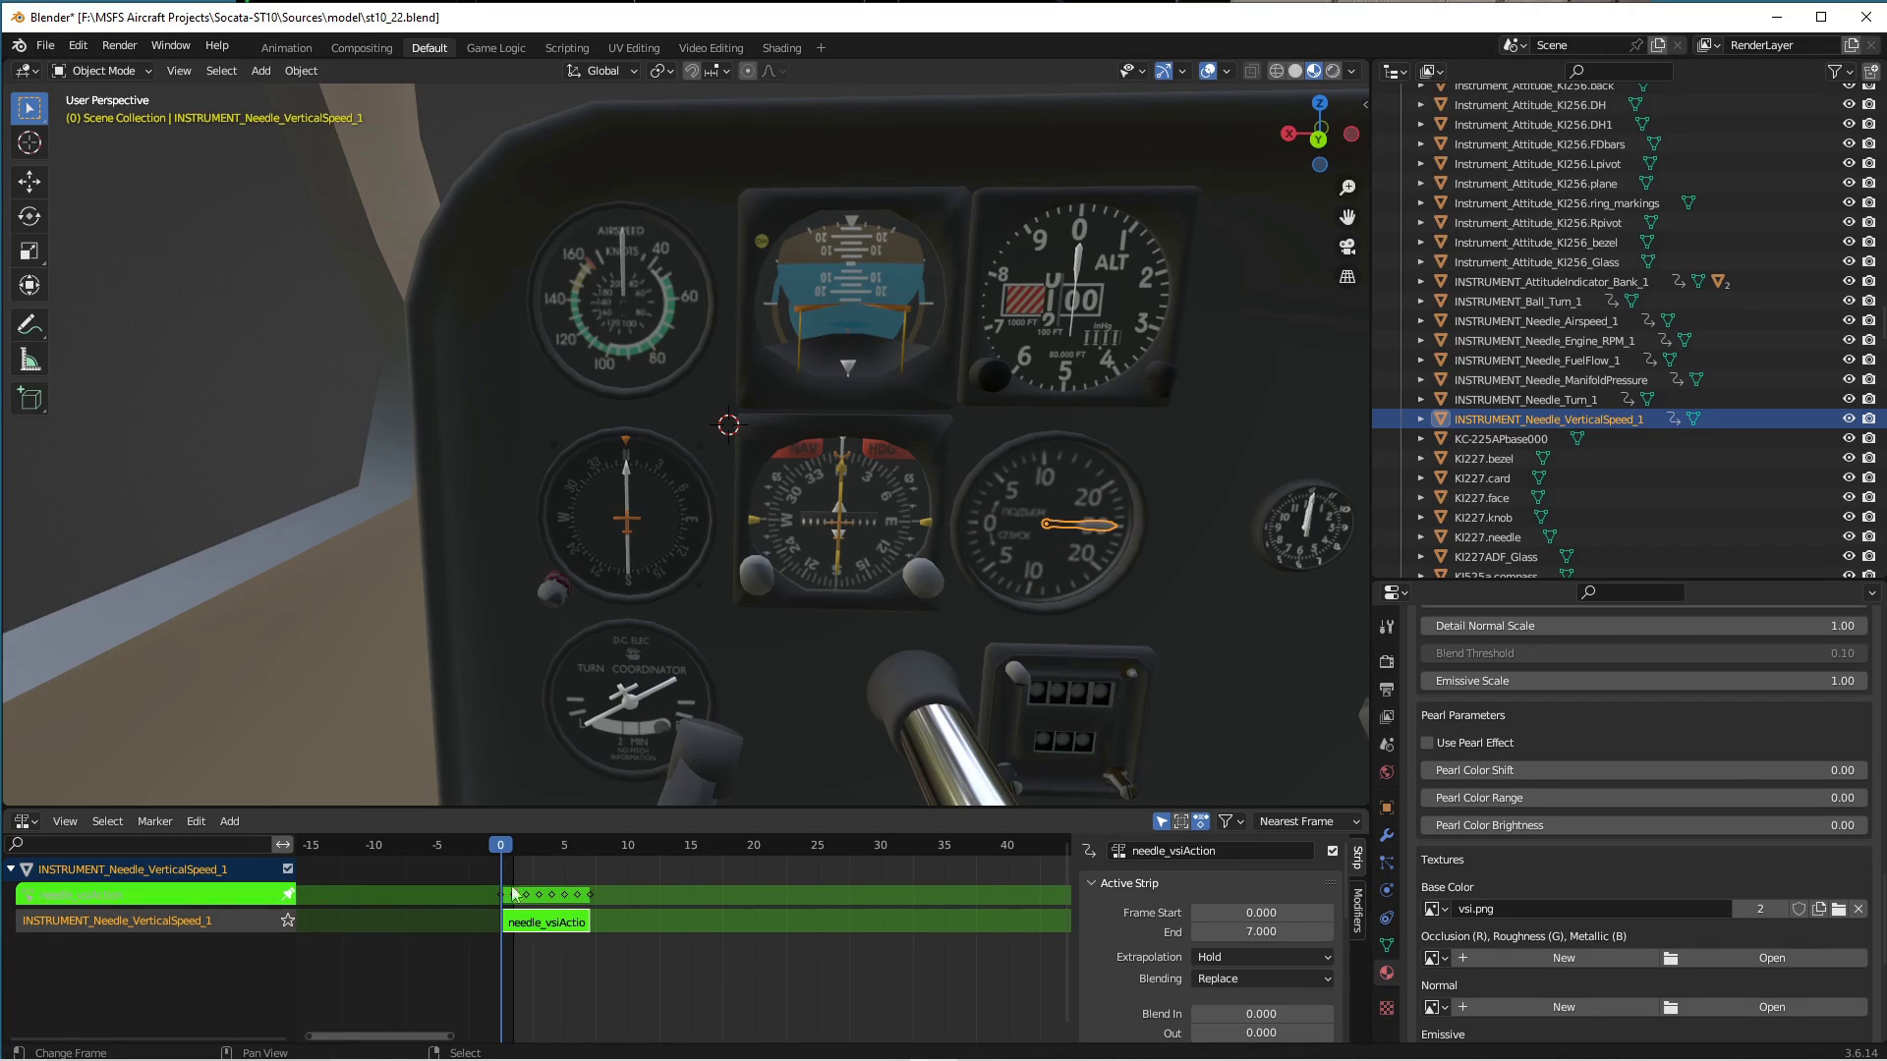
key(Tab)
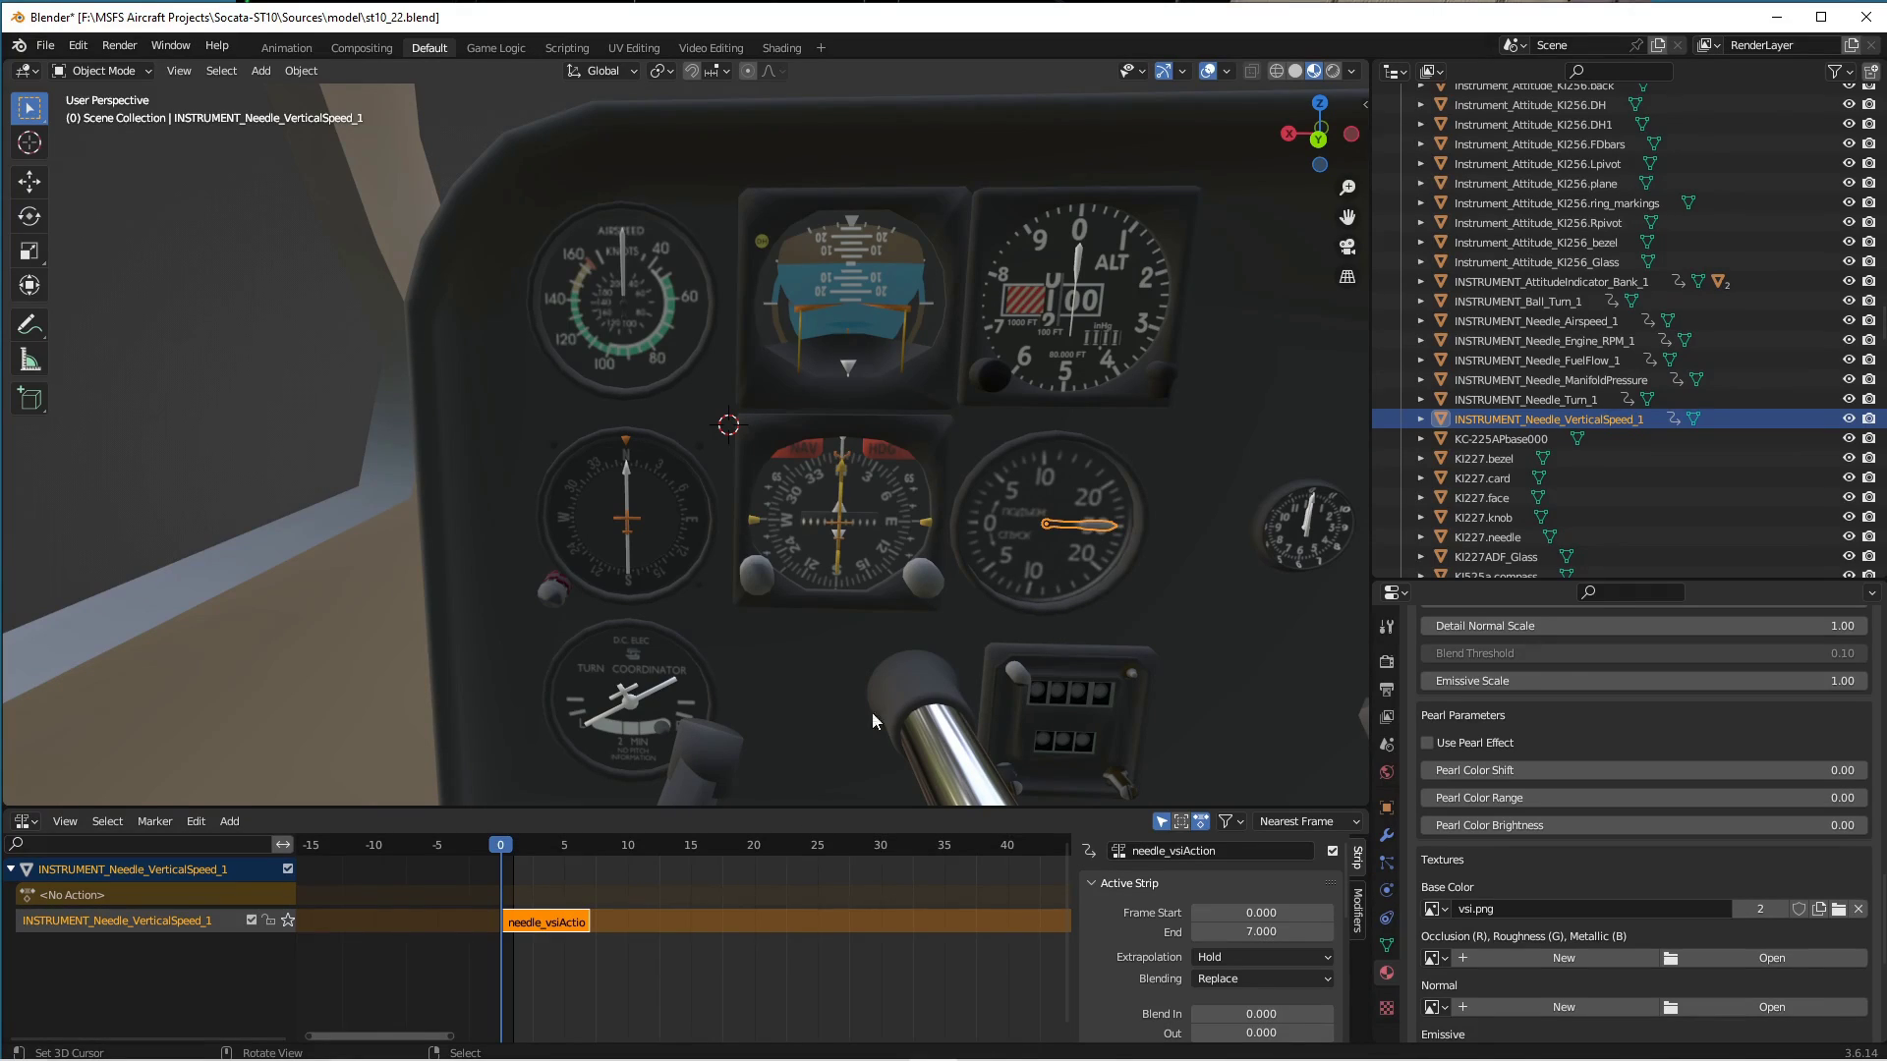
mouse_move(501, 853)
mouse_down()
mouse_move(596, 845)
mouse_move(509, 854)
mouse_up()
Select the turn coordinator needle and scrub its animation to frame 5.
click(664, 688)
click(663, 686)
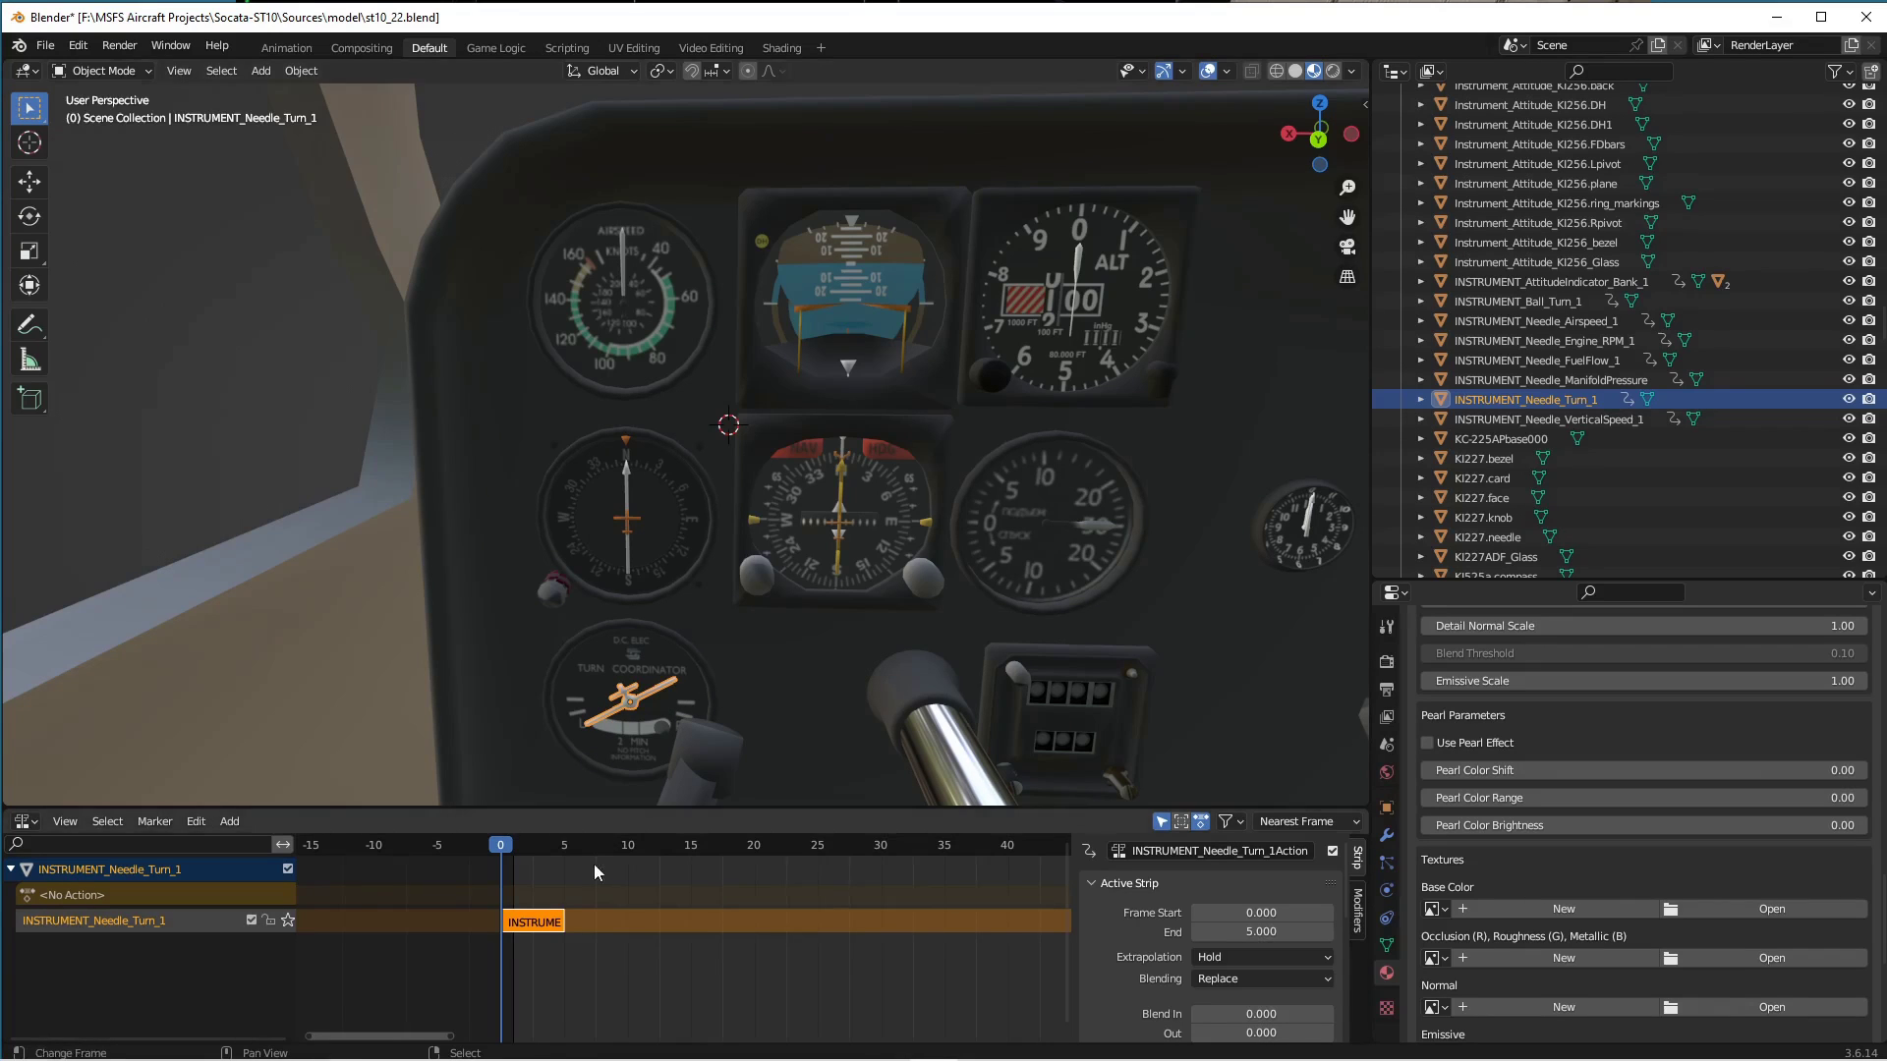
click(516, 846)
drag(519, 850, 563, 851)
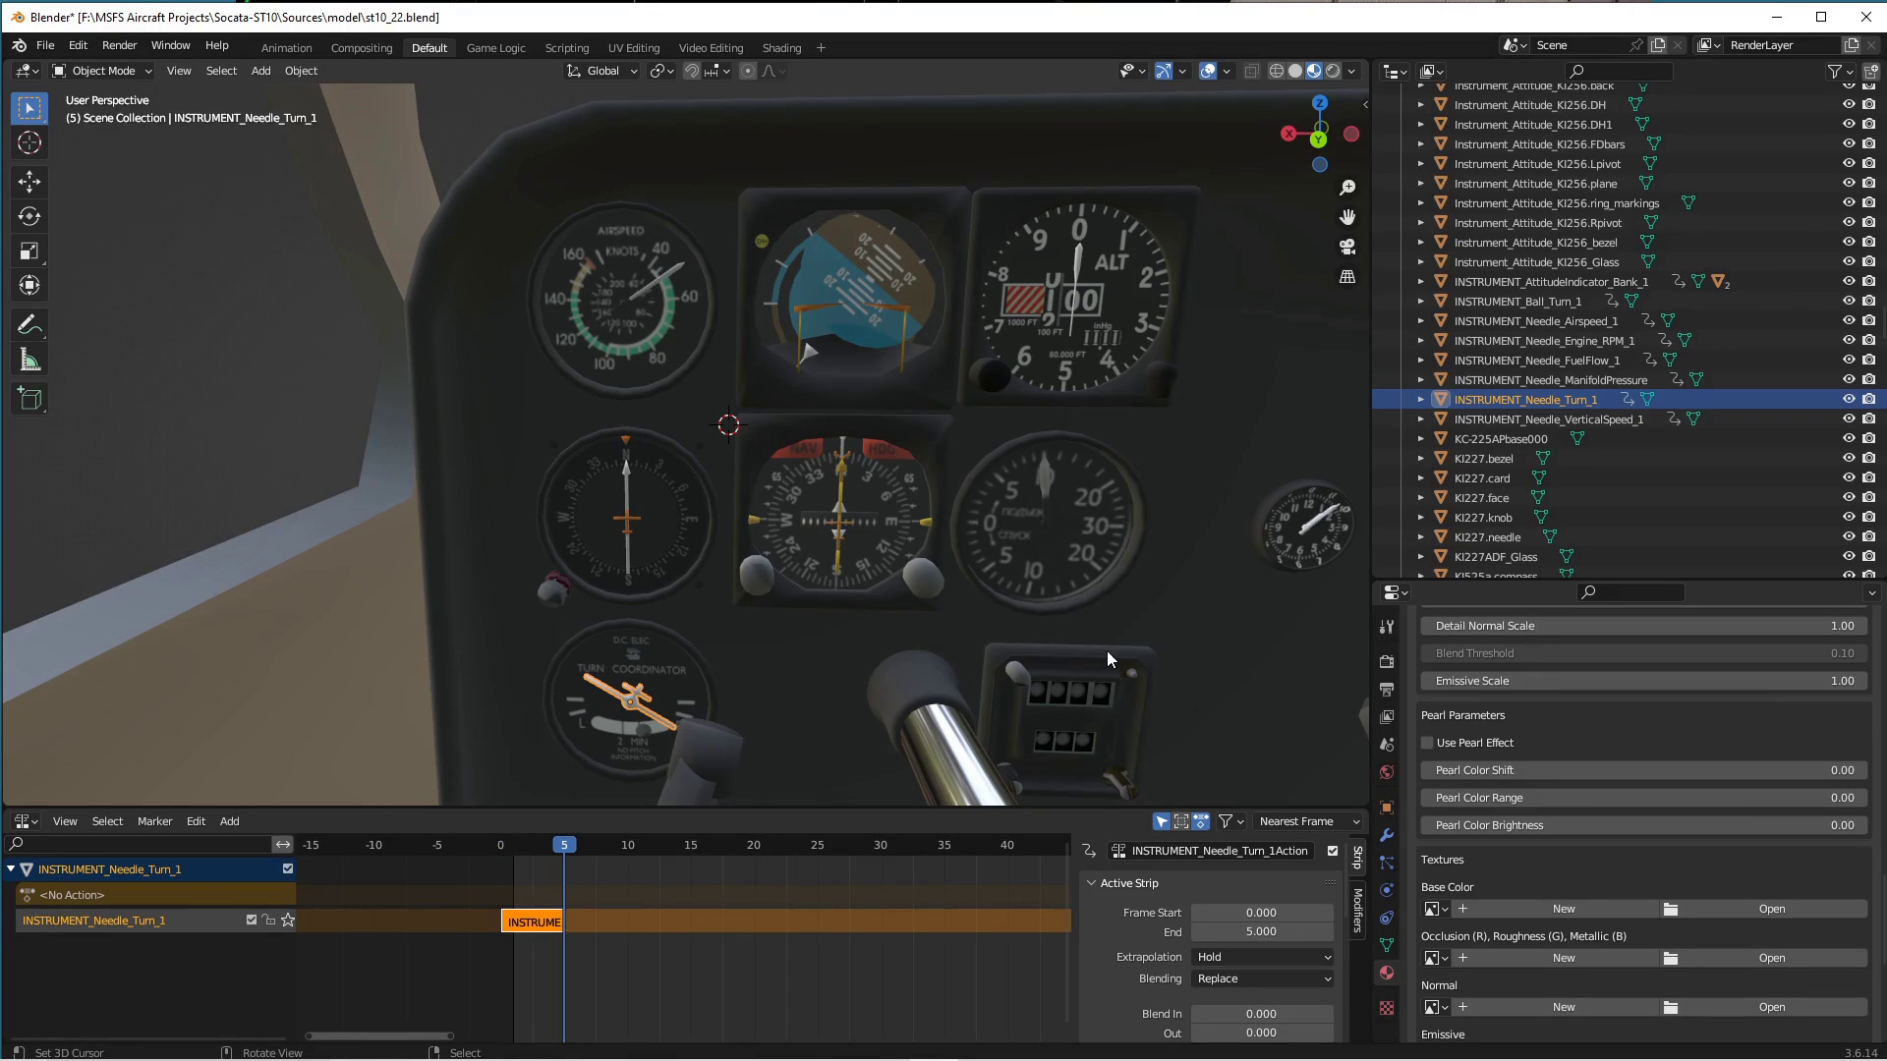
Select the clock's seconds needle and scrub its animation back to frame 3.
shift+middle_drag(1288, 657, 546, 637)
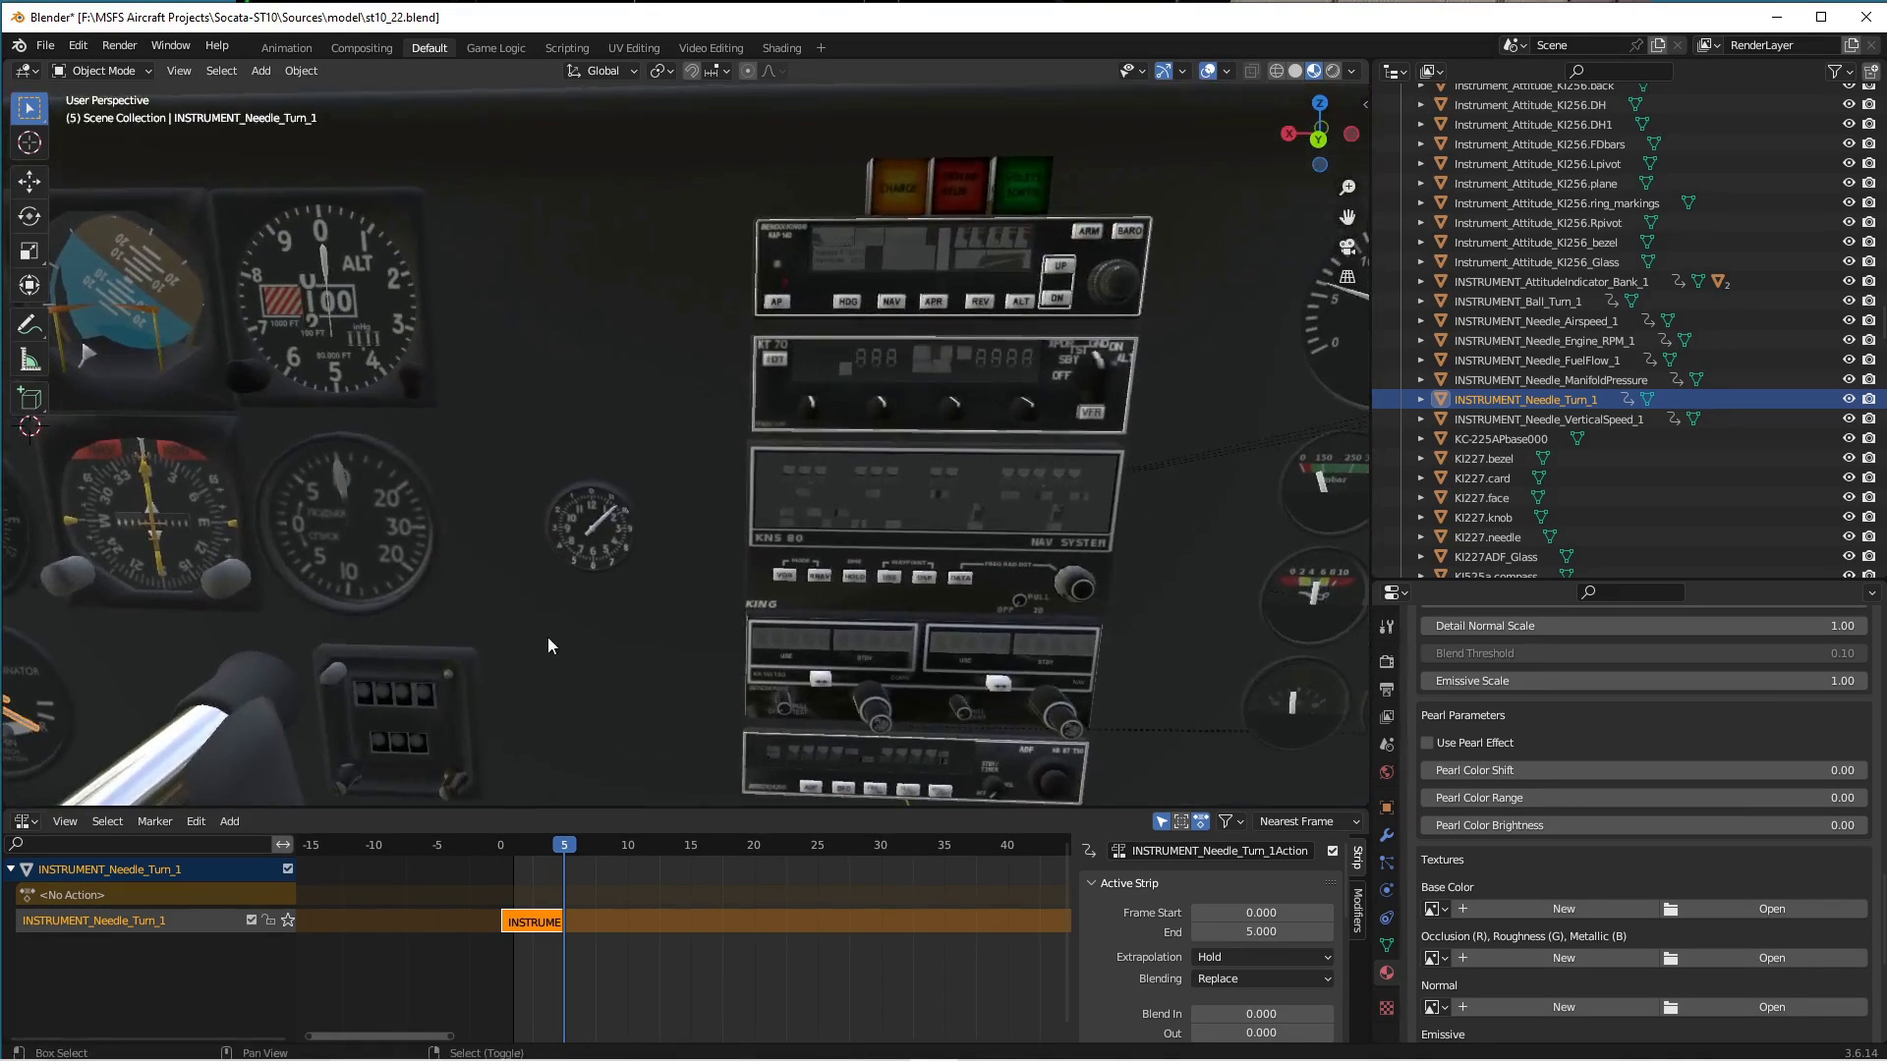
click(598, 519)
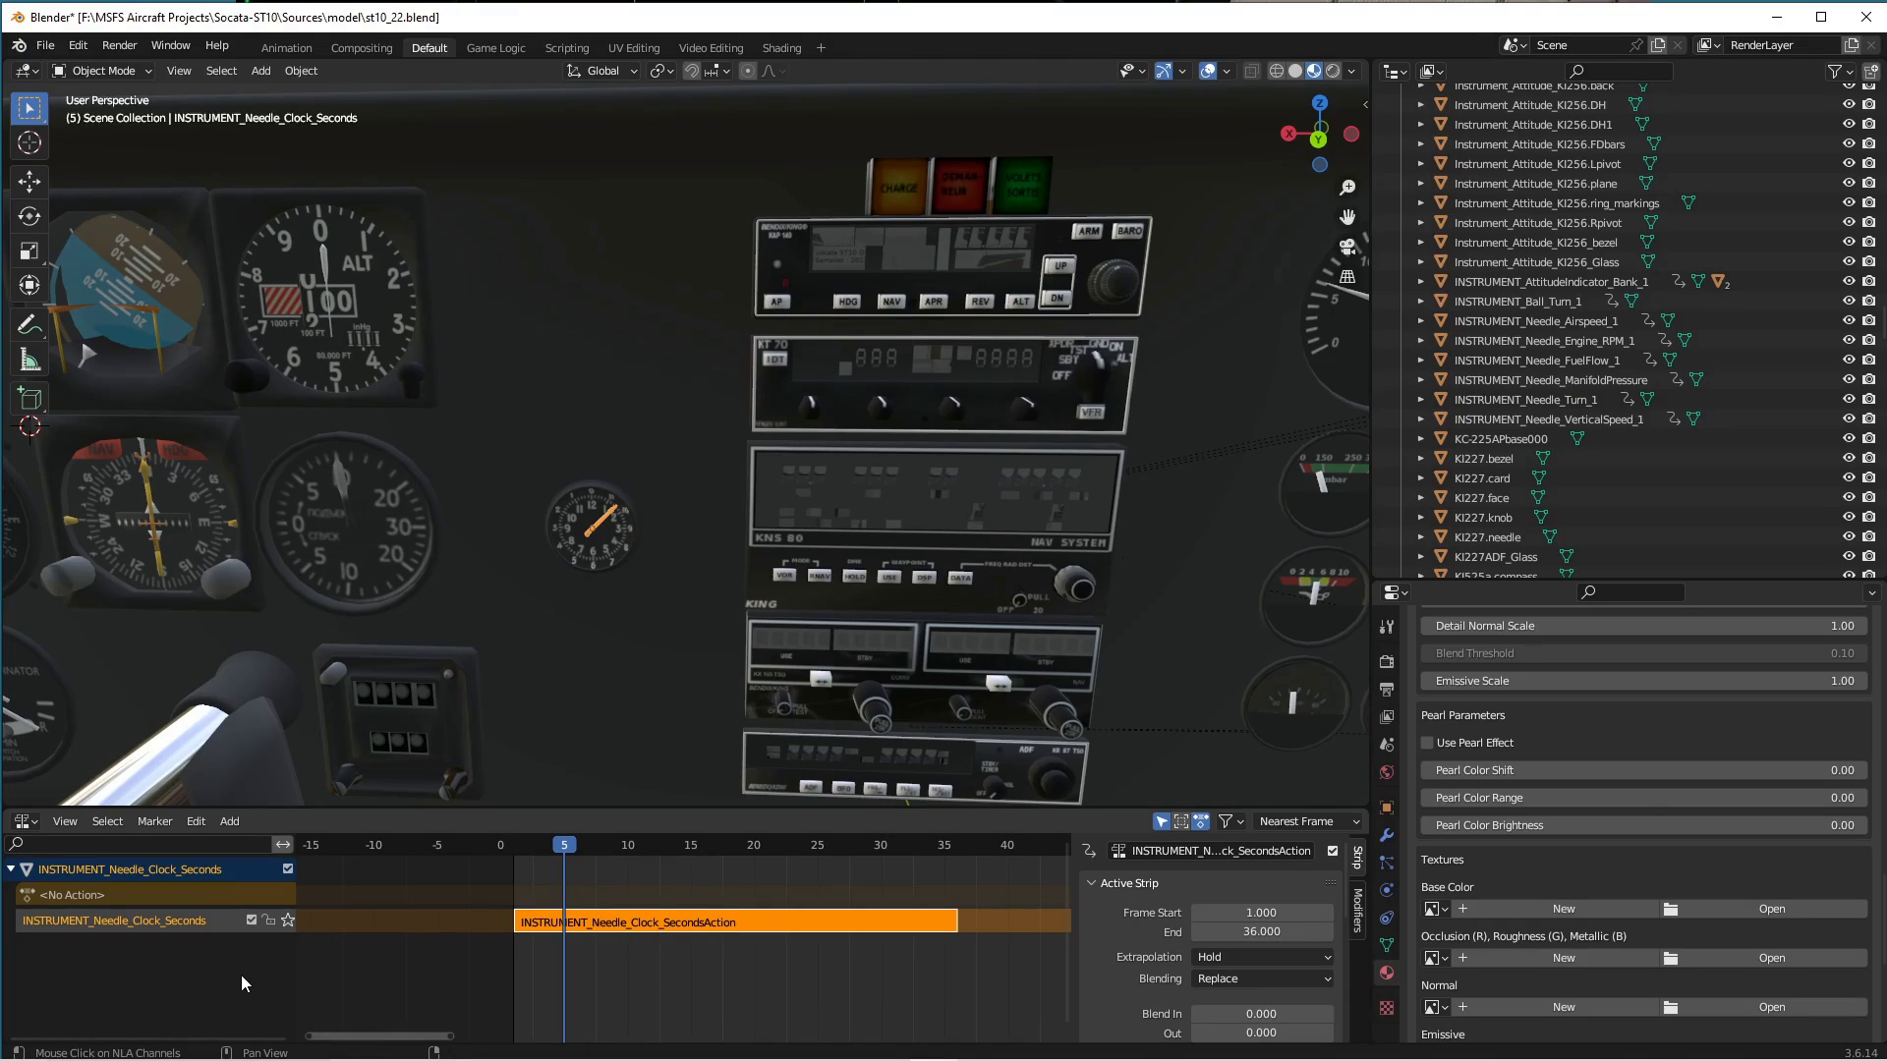
mouse_move(551, 845)
mouse_down()
mouse_move(510, 851)
mouse_move(1016, 896)
mouse_move(329, 886)
mouse_move(533, 887)
mouse_move(530, 868)
mouse_up()
Select the engine RPM needle and scrub its animation to frame -3.
shift+middle_drag(575, 703, 1352, 671)
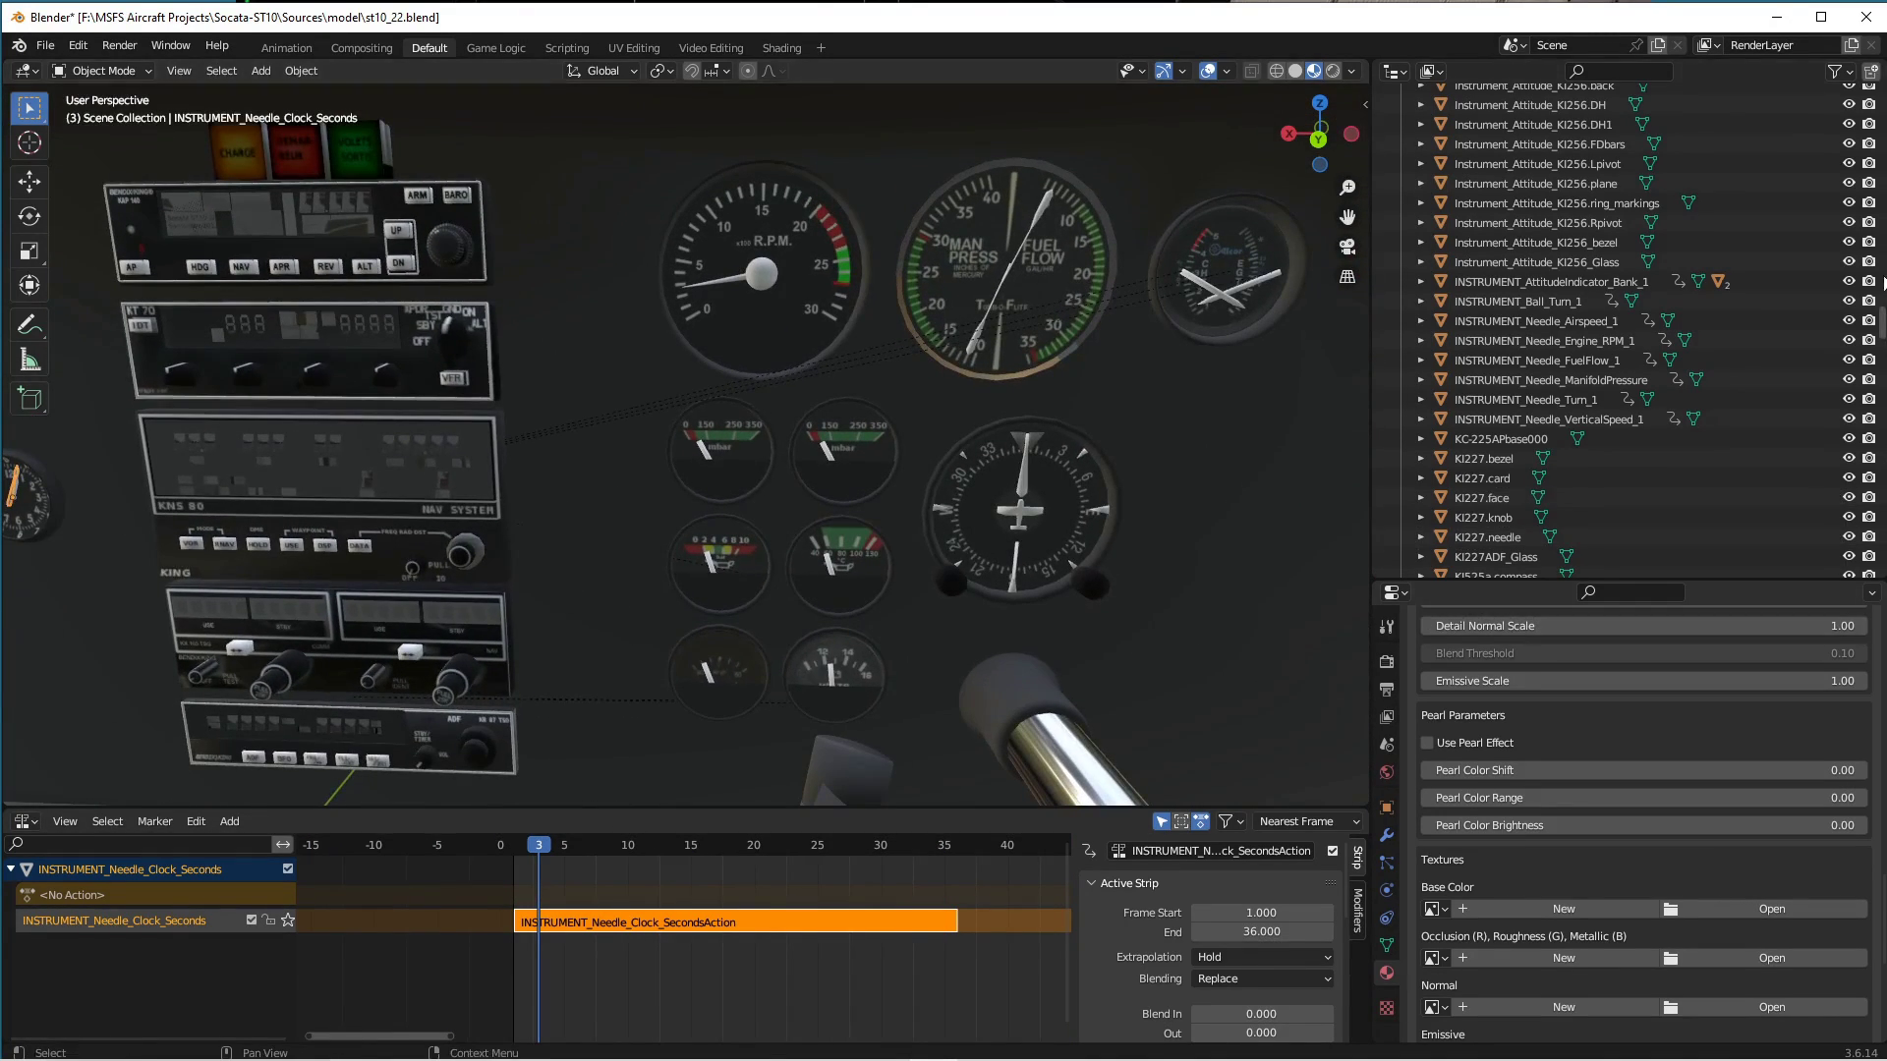
click(733, 277)
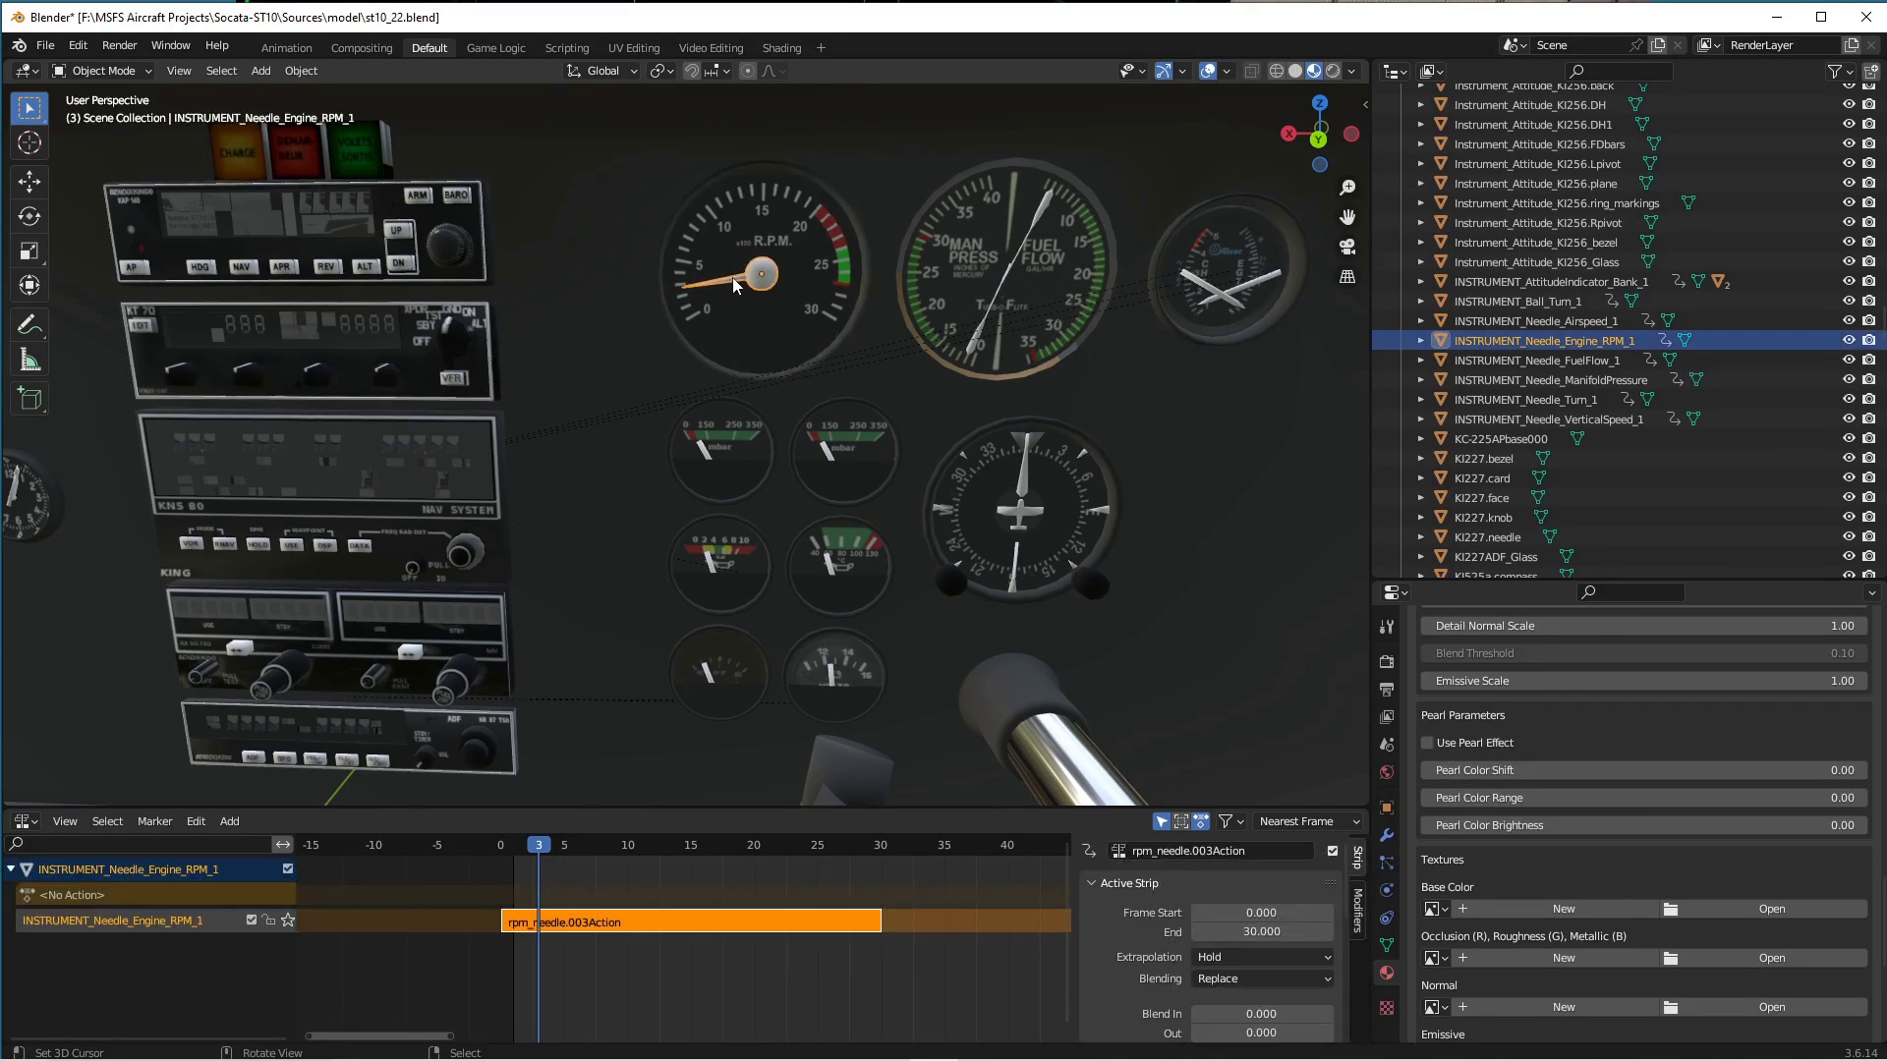
drag(537, 843, 463, 870)
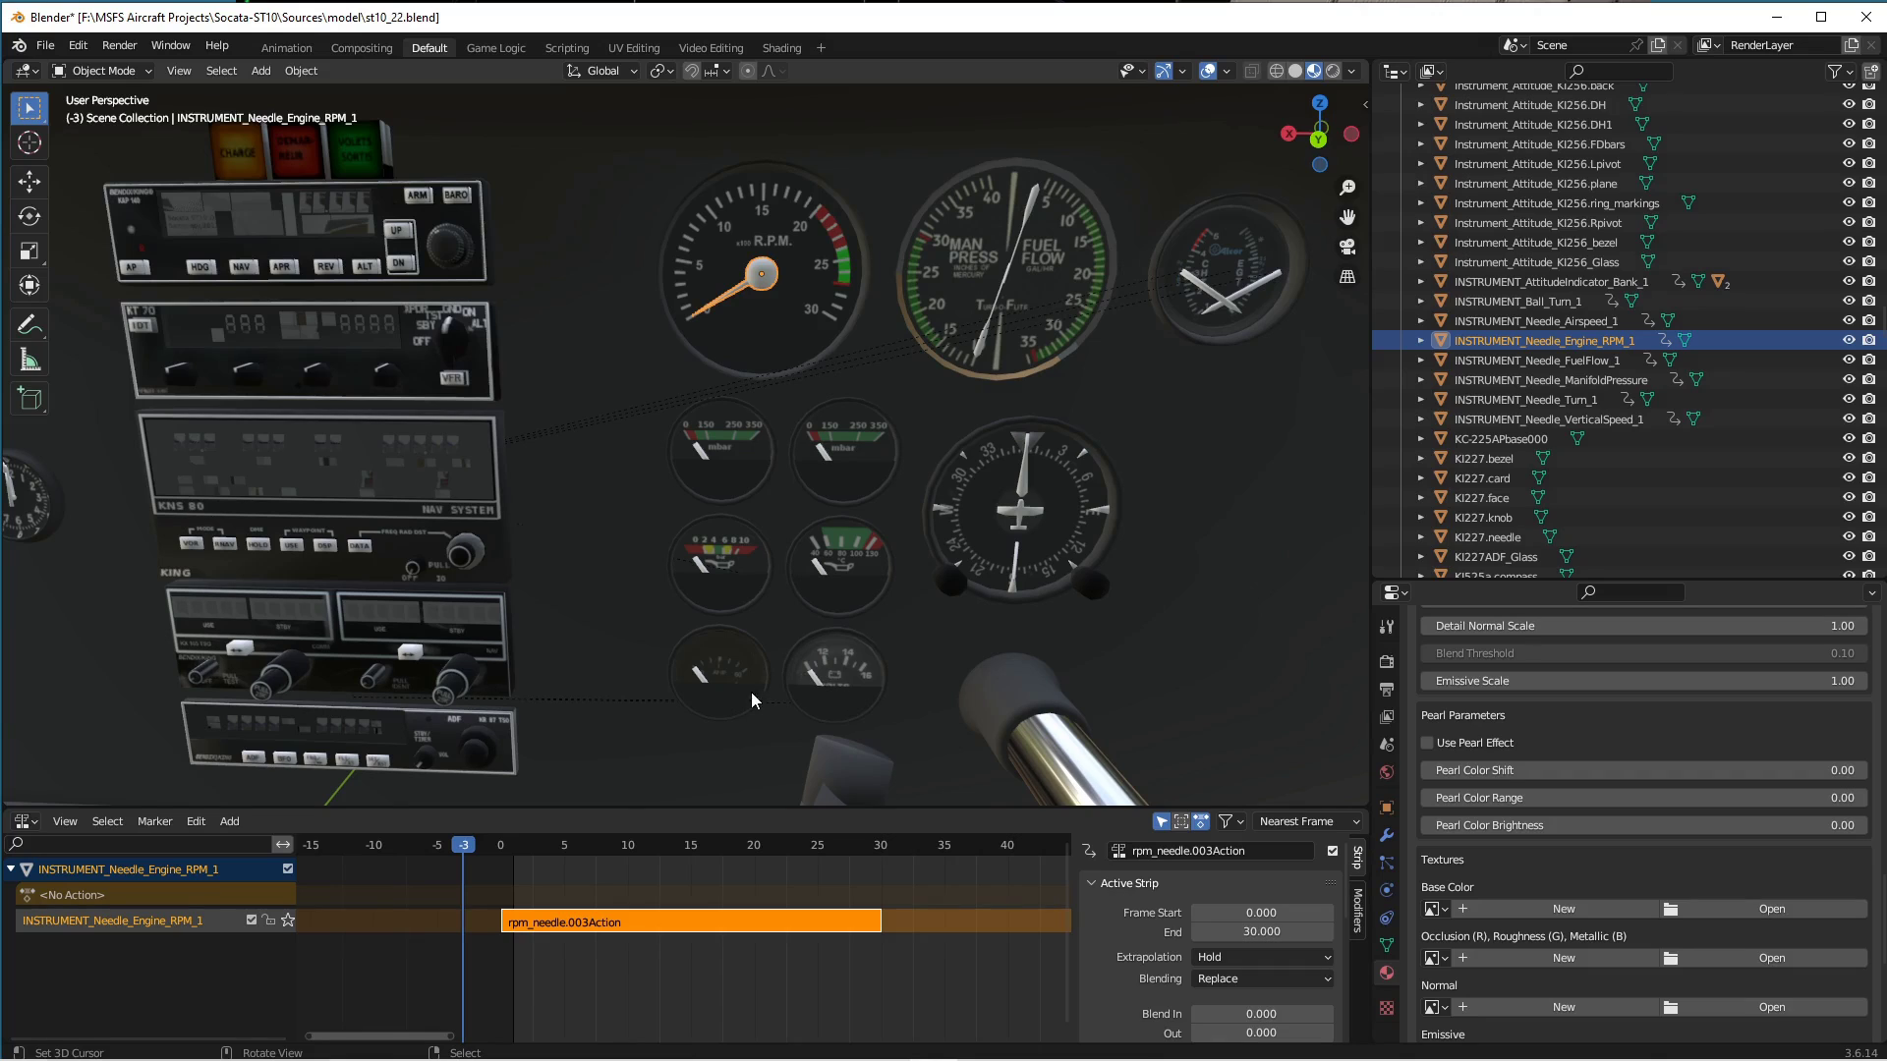
Select the needle beneath the glass of the small gauge below the oil gauges and scrub back to frame 0.
click(714, 676)
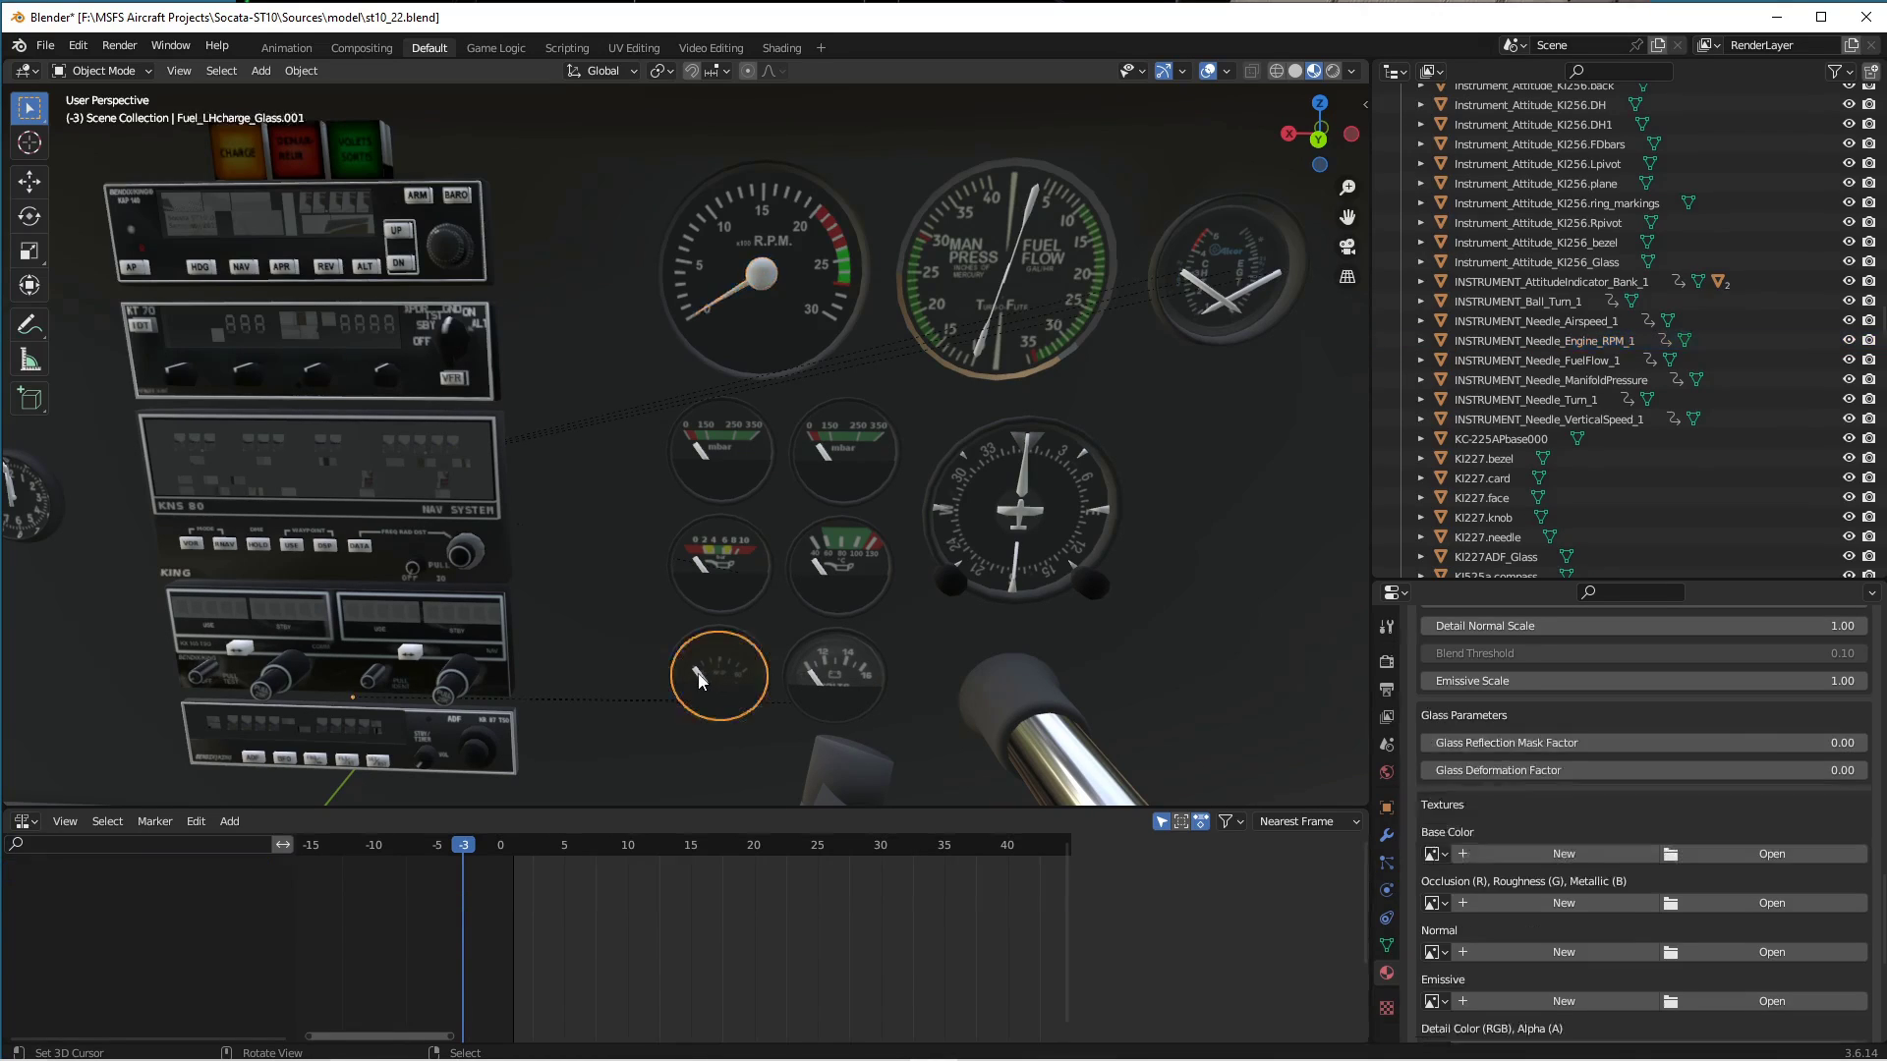
click(715, 676)
mouse_move(479, 857)
mouse_down()
mouse_move(672, 862)
mouse_move(511, 865)
mouse_up()
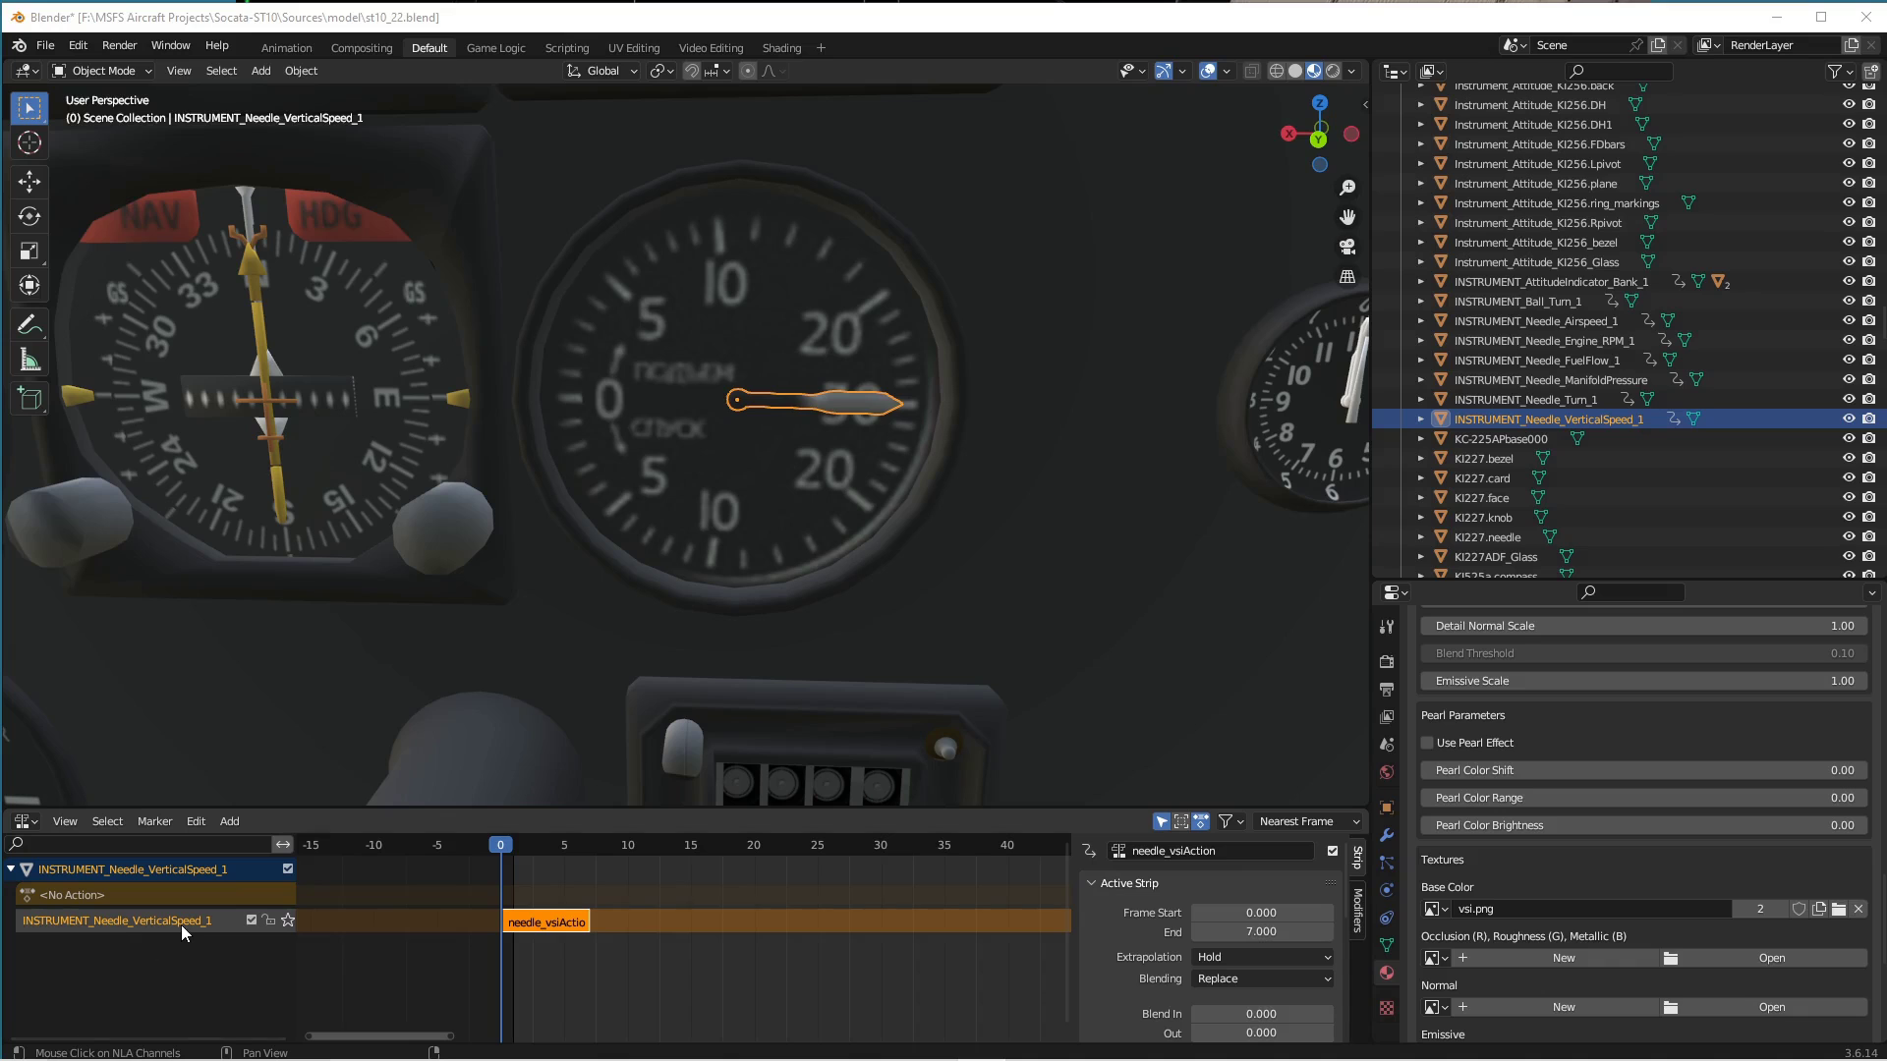
Switch to Notepad++ and collapse the airspeed needle template in Instrument.xml.
mouse_move(645, 1053)
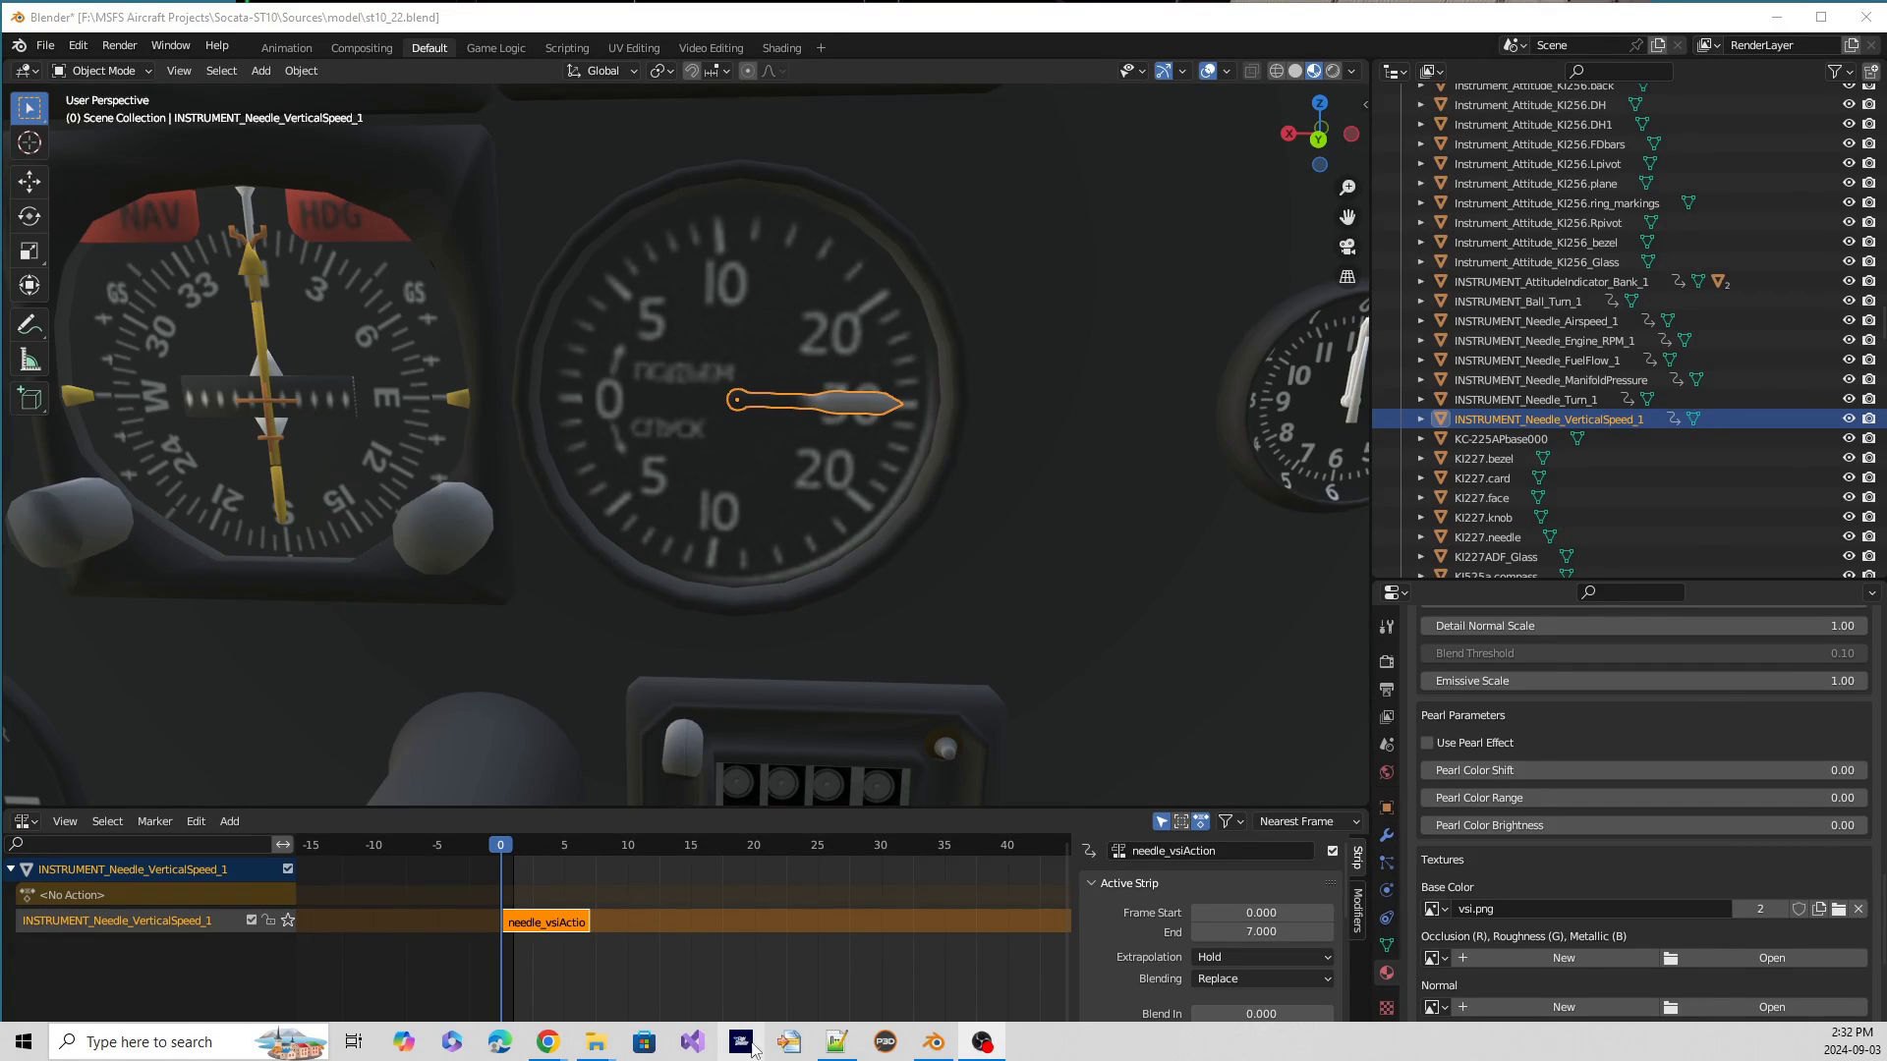
click(839, 1047)
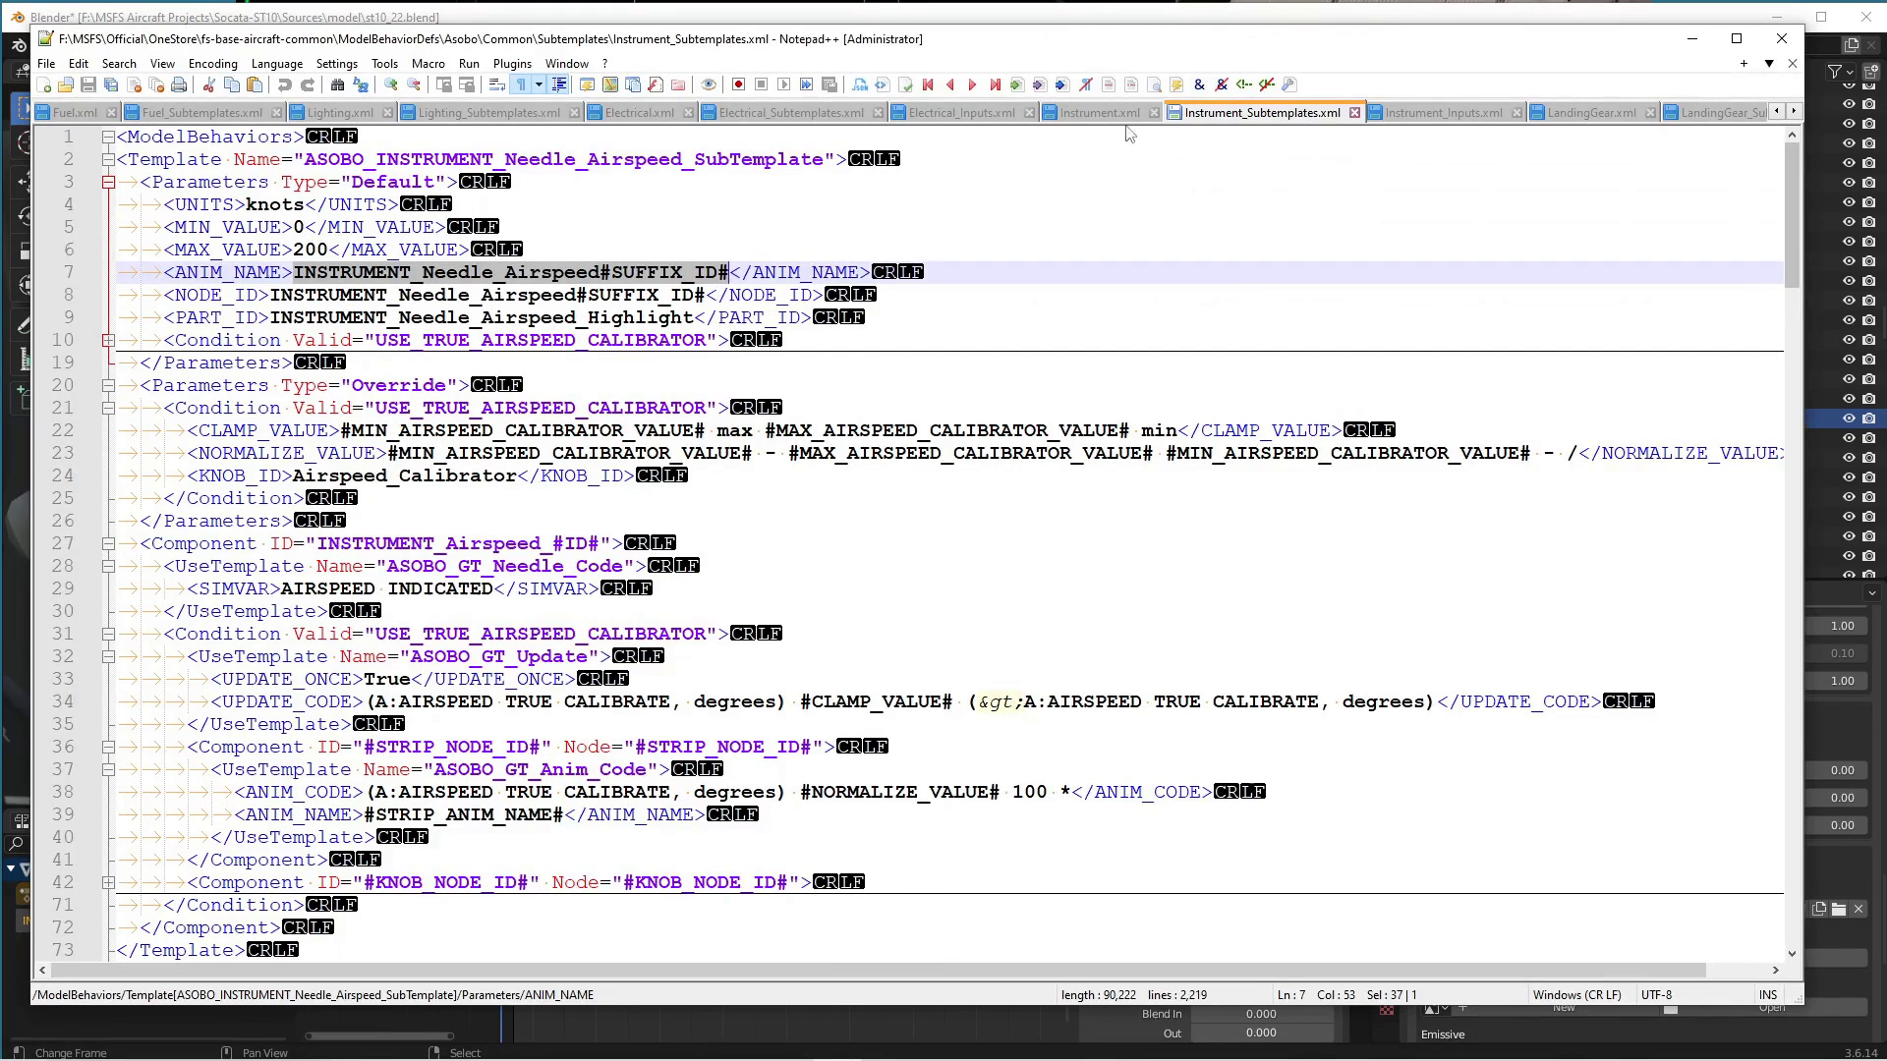
click(1120, 116)
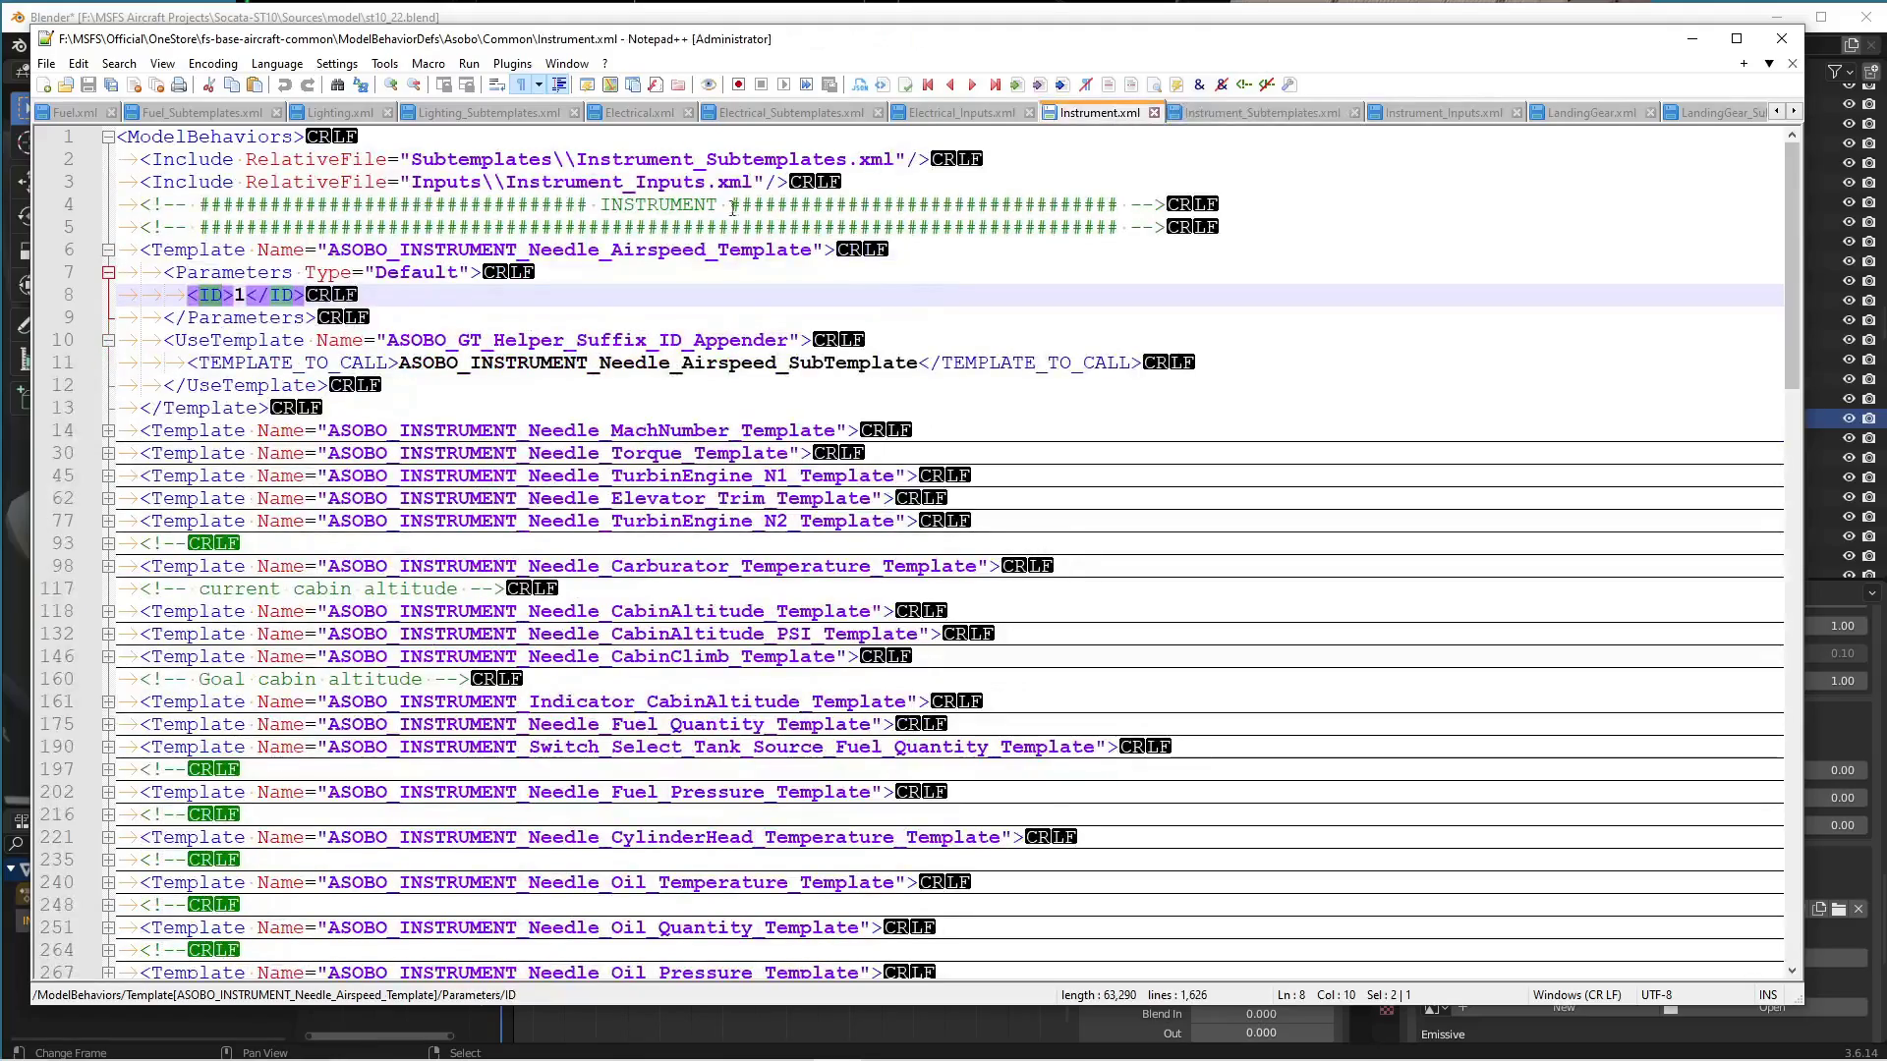
click(108, 249)
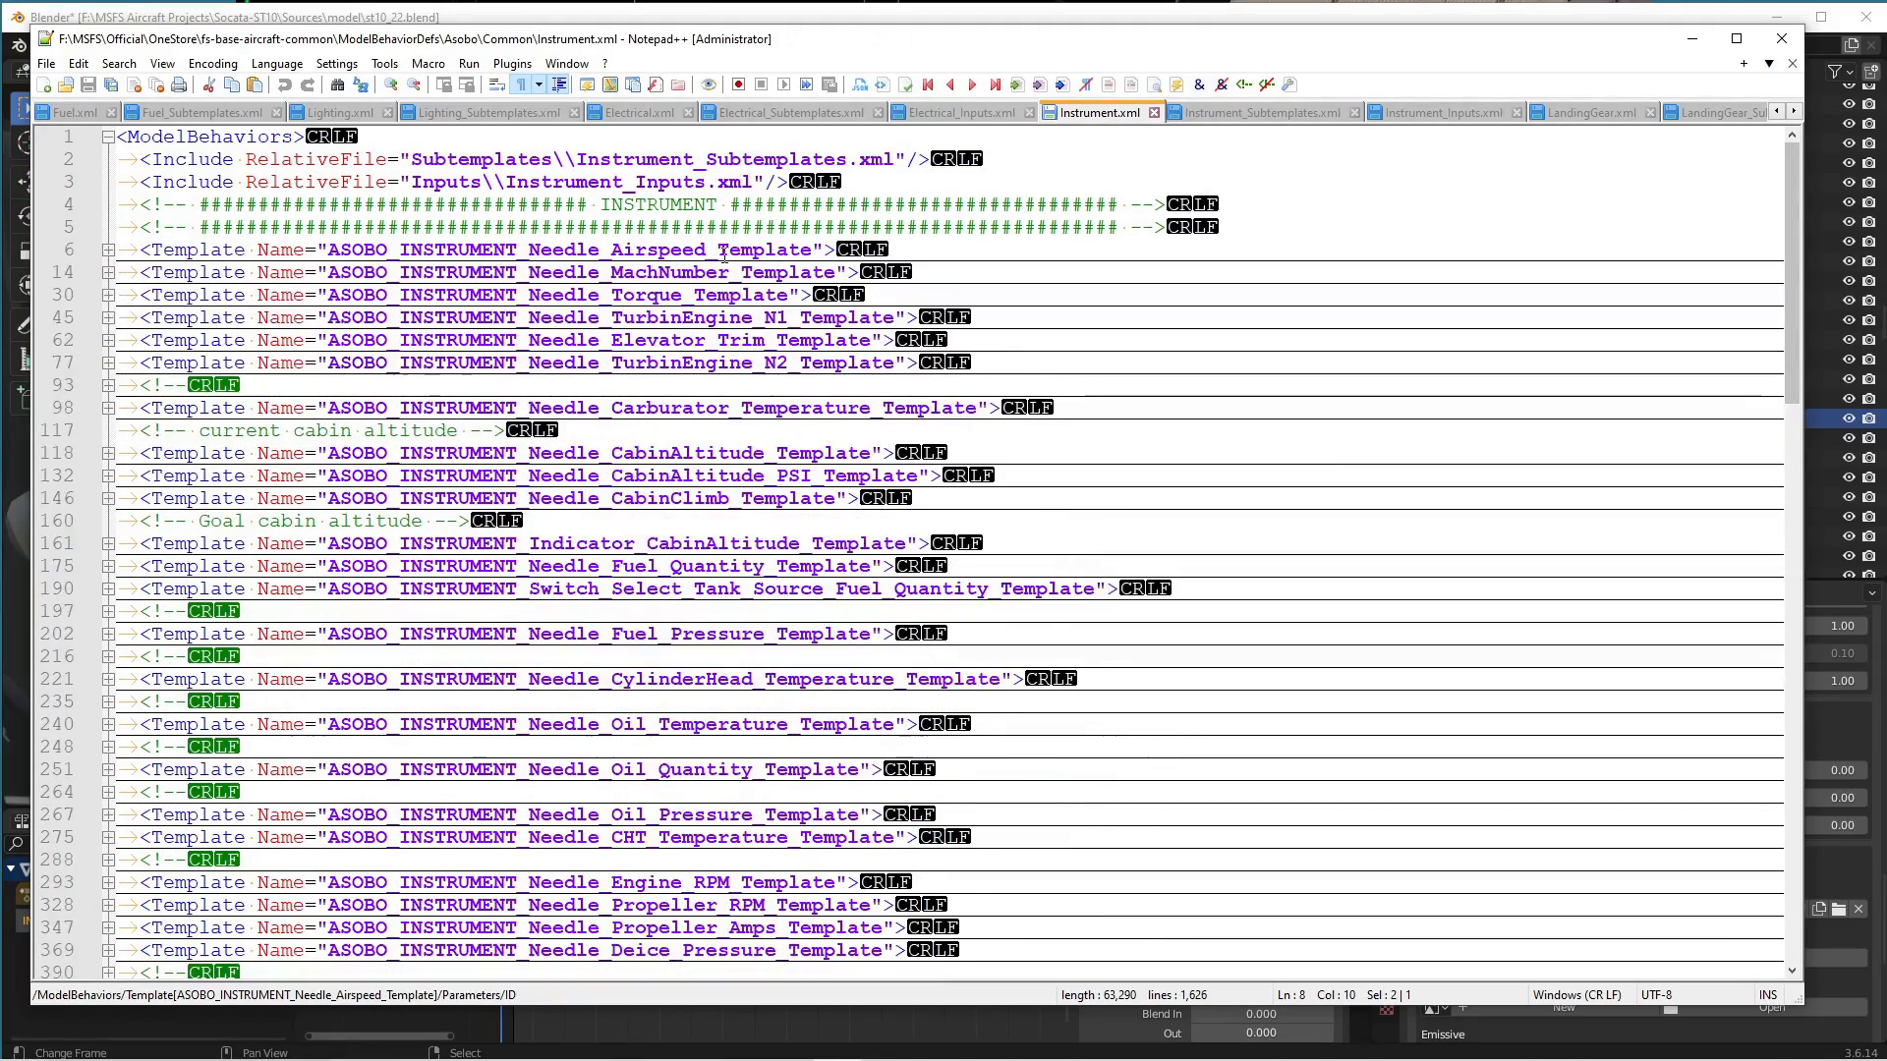
Expand the ASOBO_INSTRUMENT_Needle_VerticalSpeed_Template and highlight the name of the subtemplate it calls.
scroll(721, 433, down, 20)
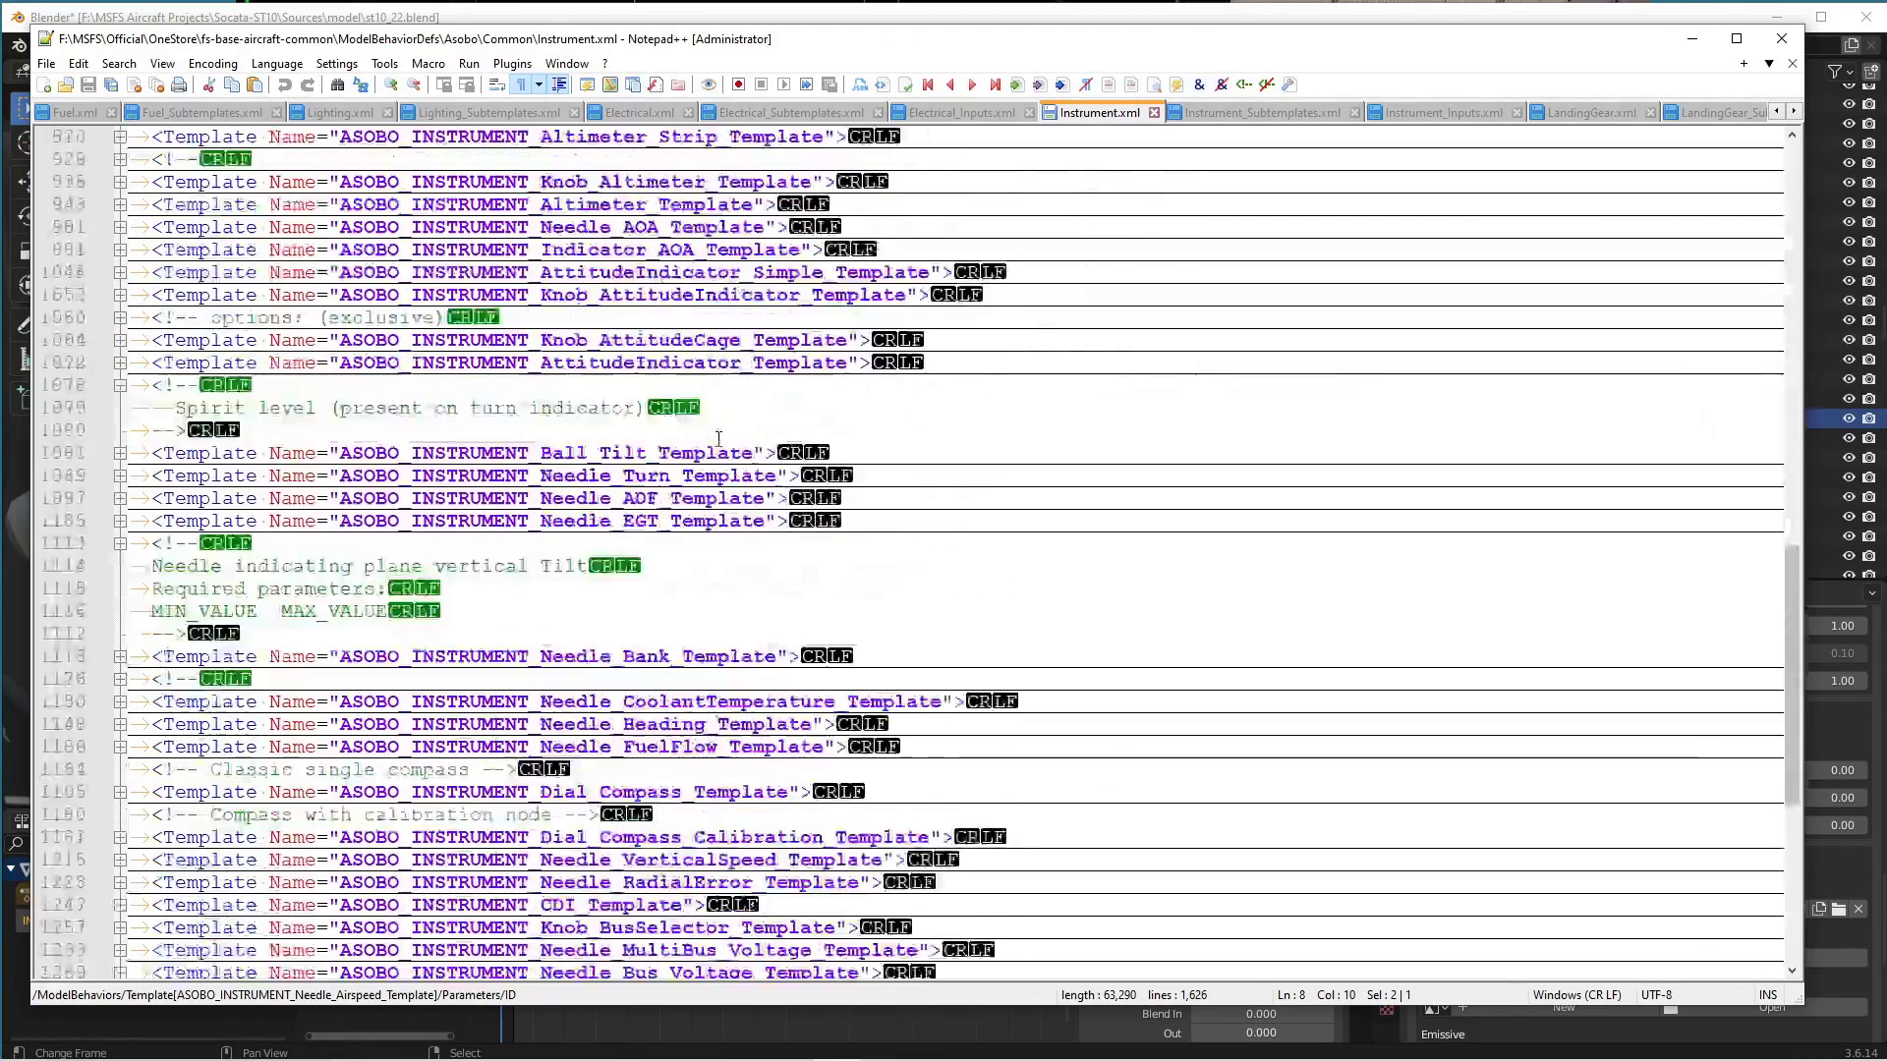
scroll(719, 438, down, 7)
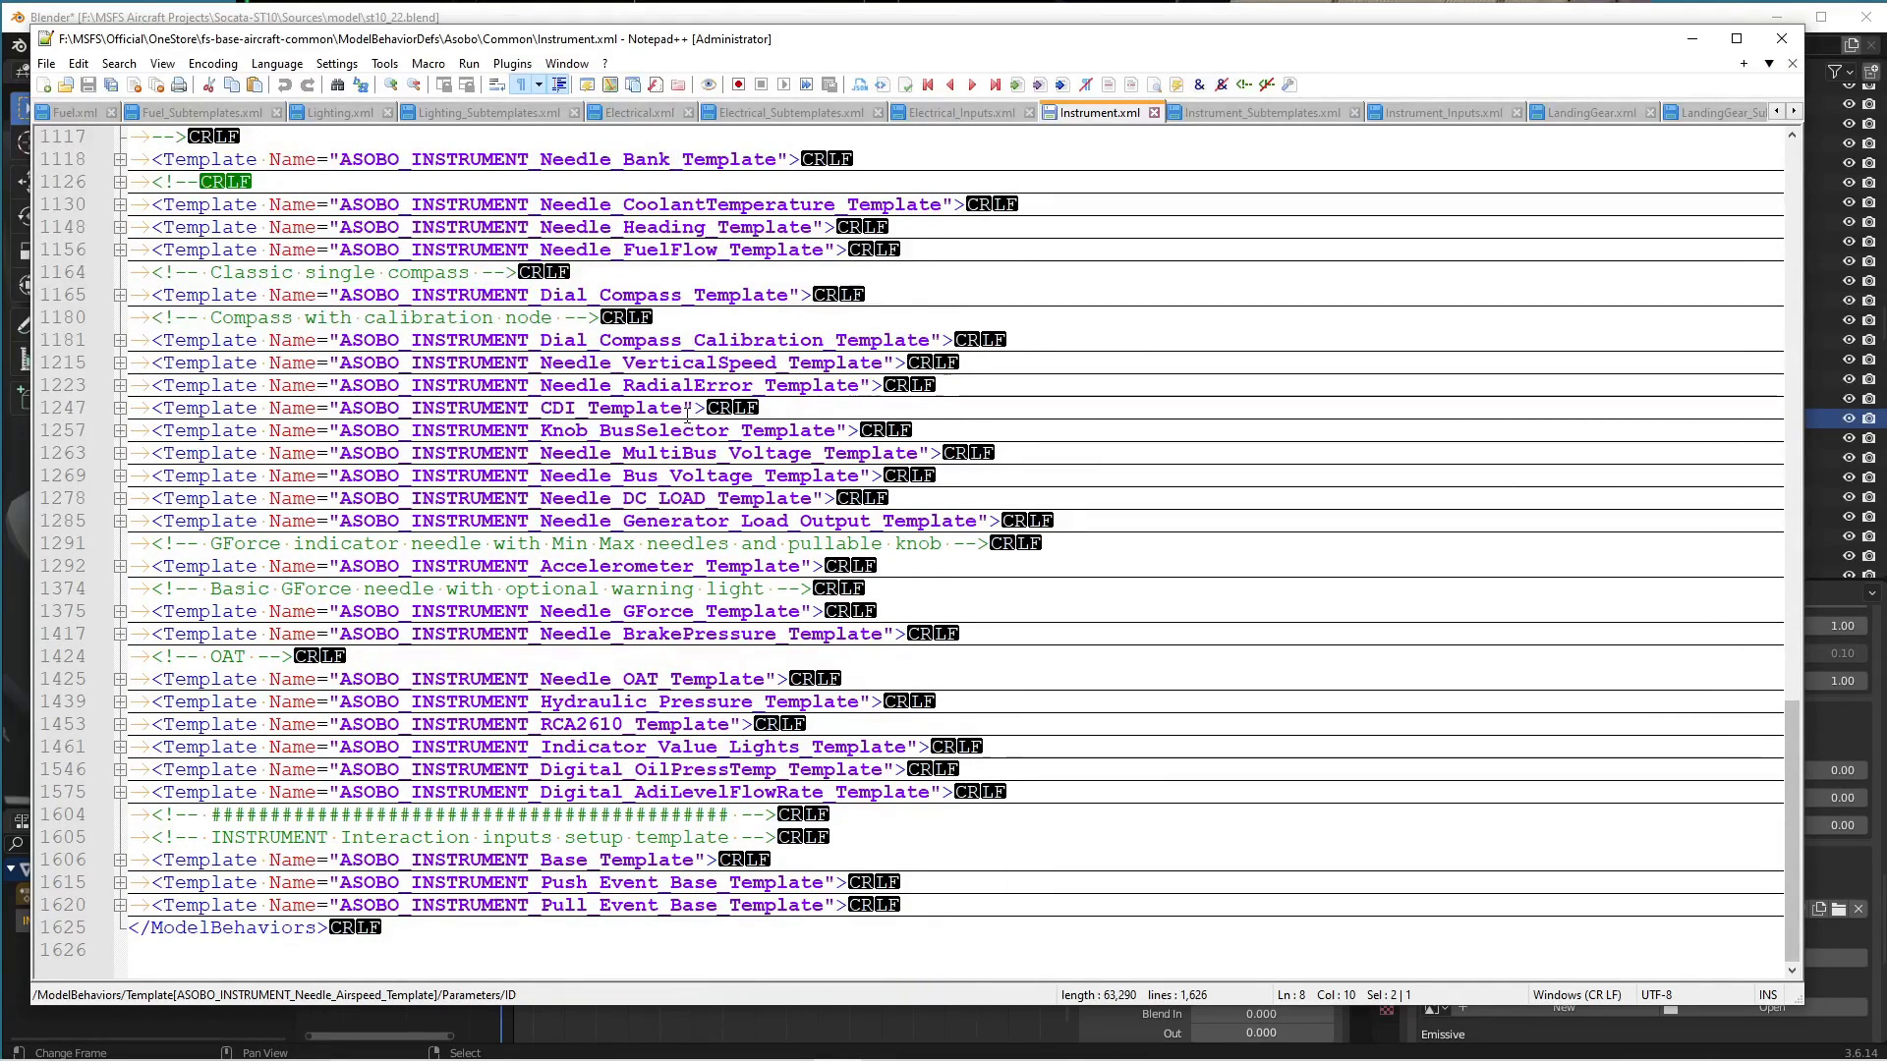
click(682, 363)
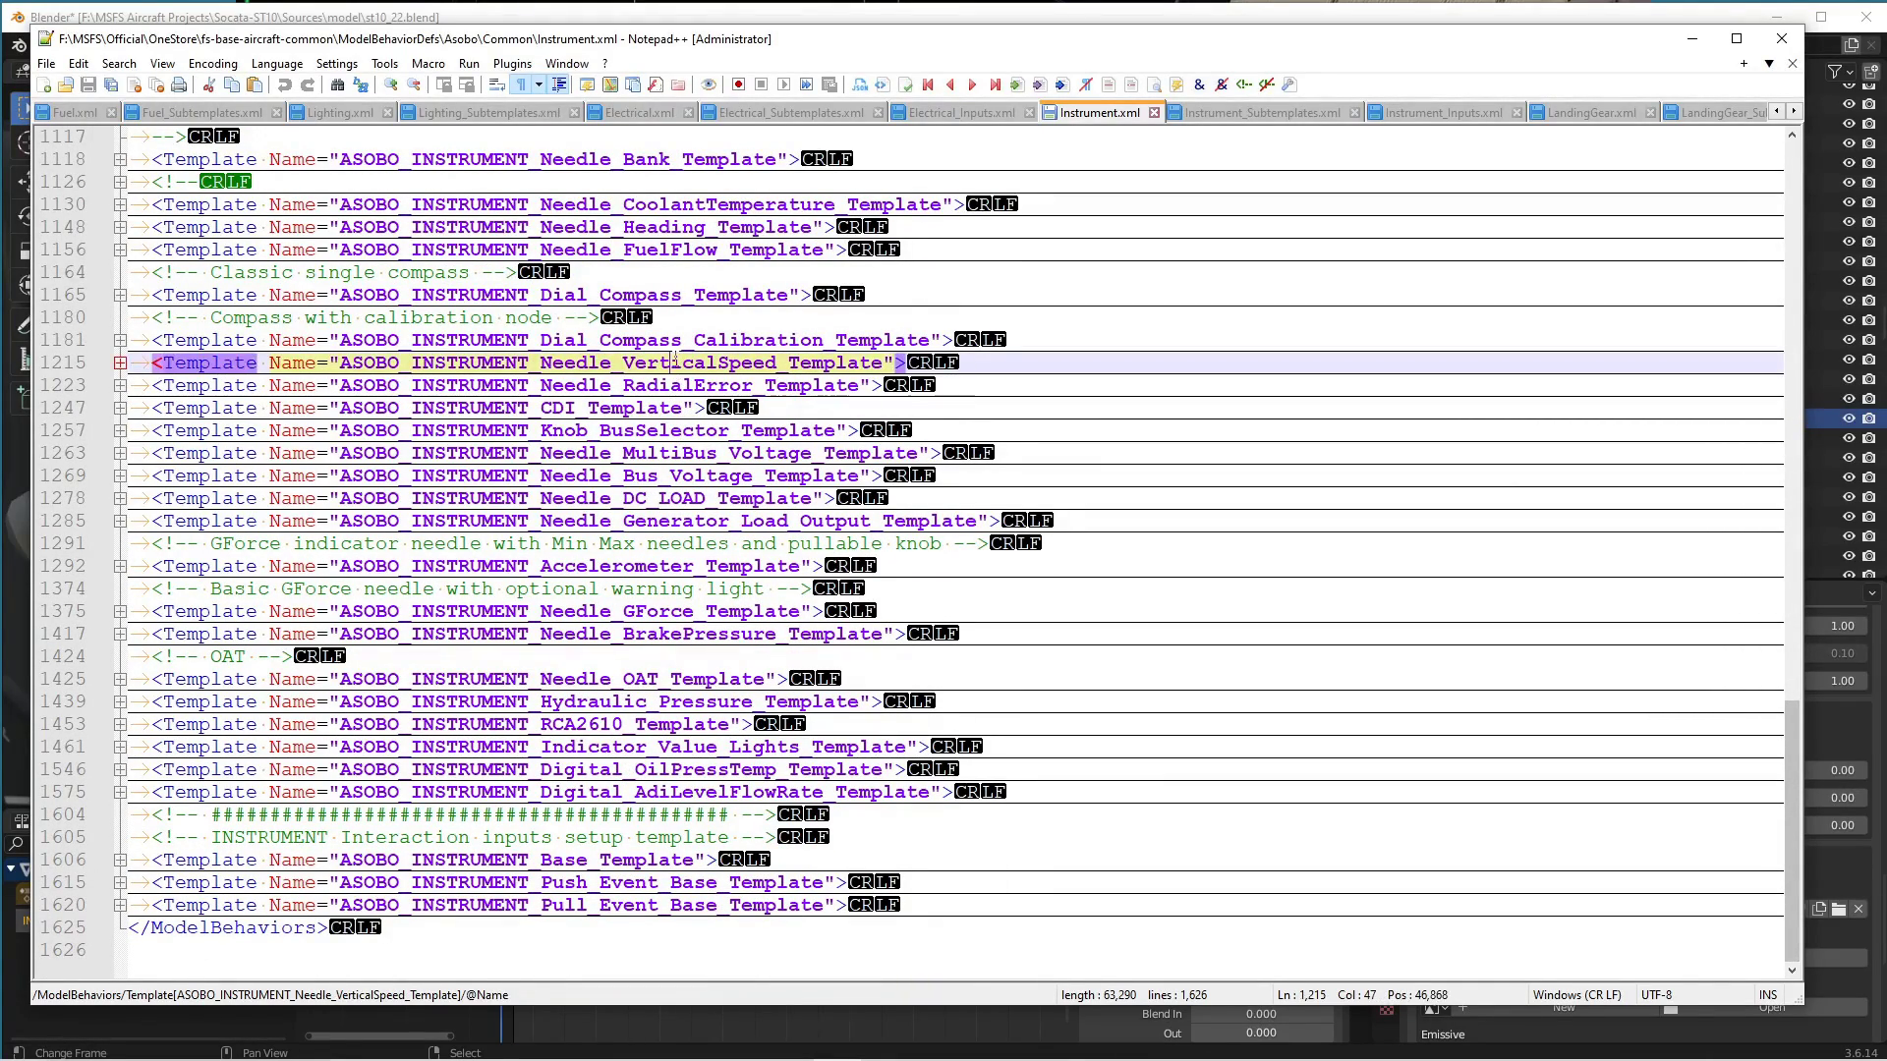
click(120, 363)
double_click(723, 472)
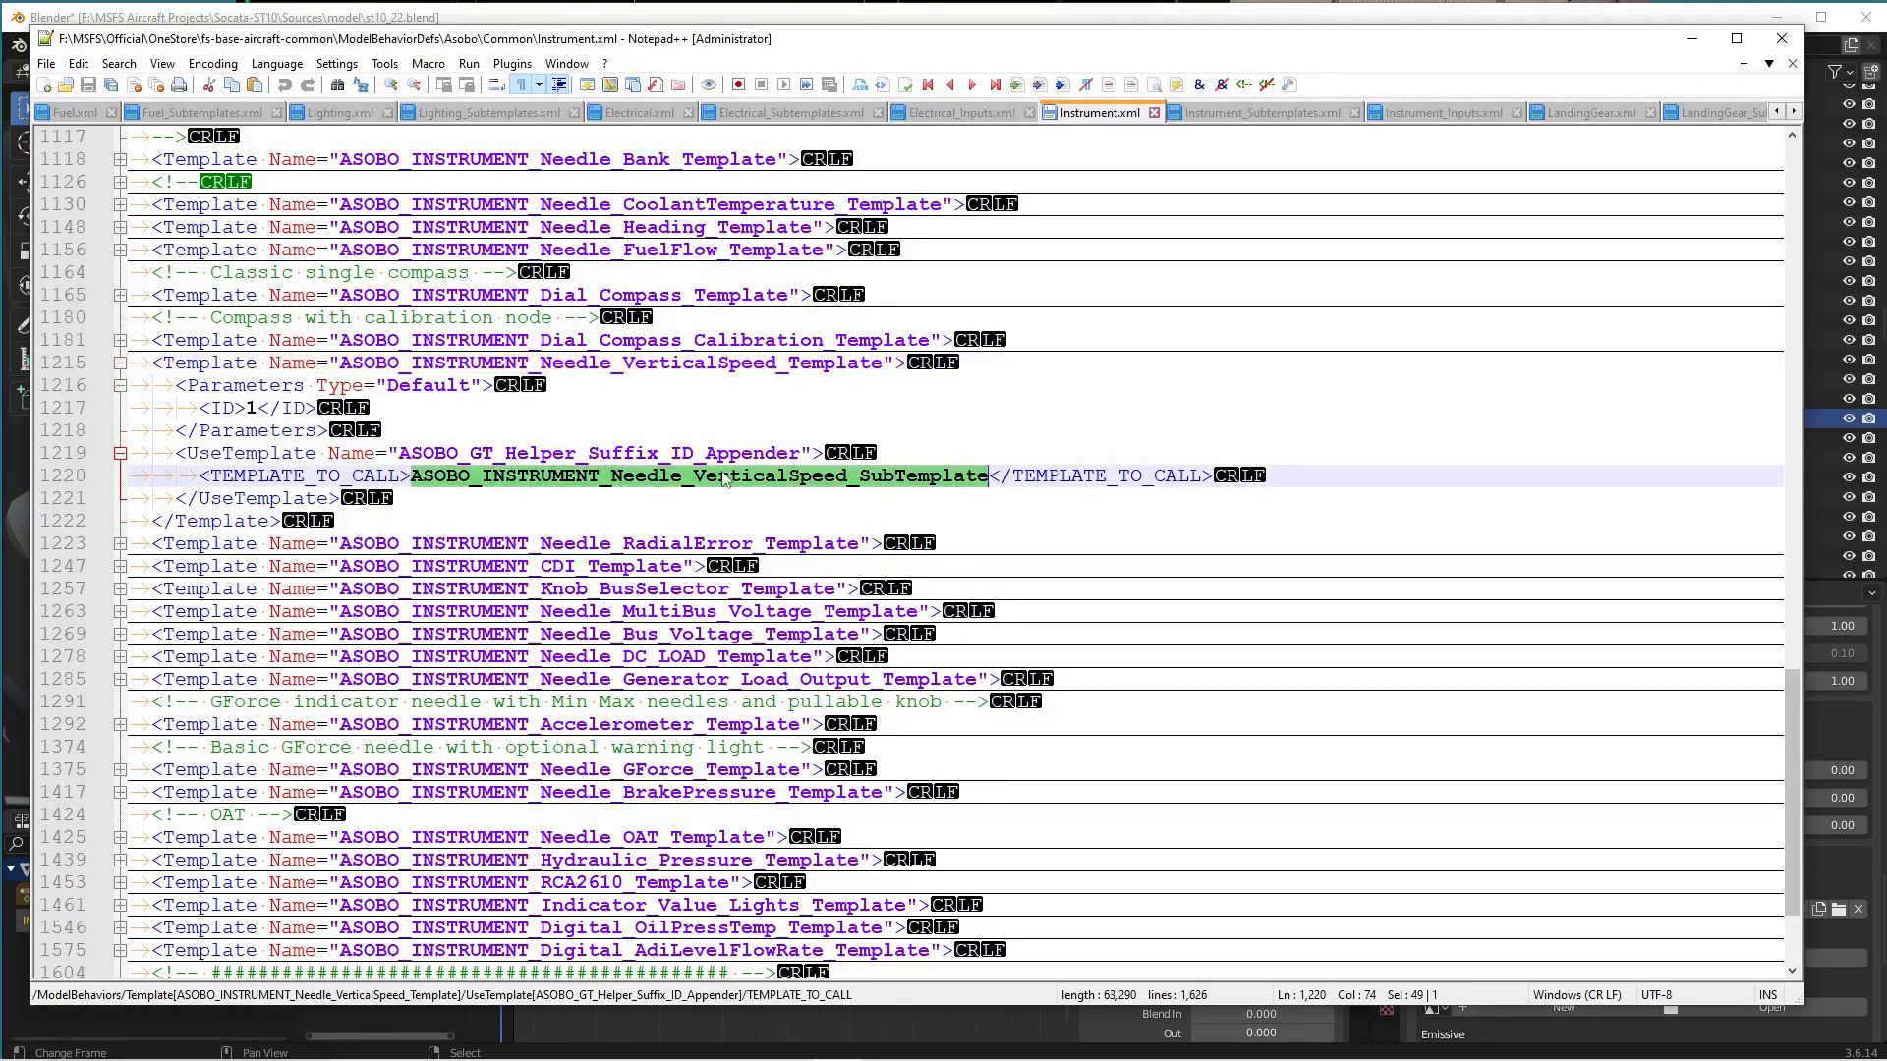
Find ASOBO_INSTRUMENT_Needle_VerticalSpeed_SubTemplate in Instrument_Subtemplates.xml and expand its code.
click(1289, 114)
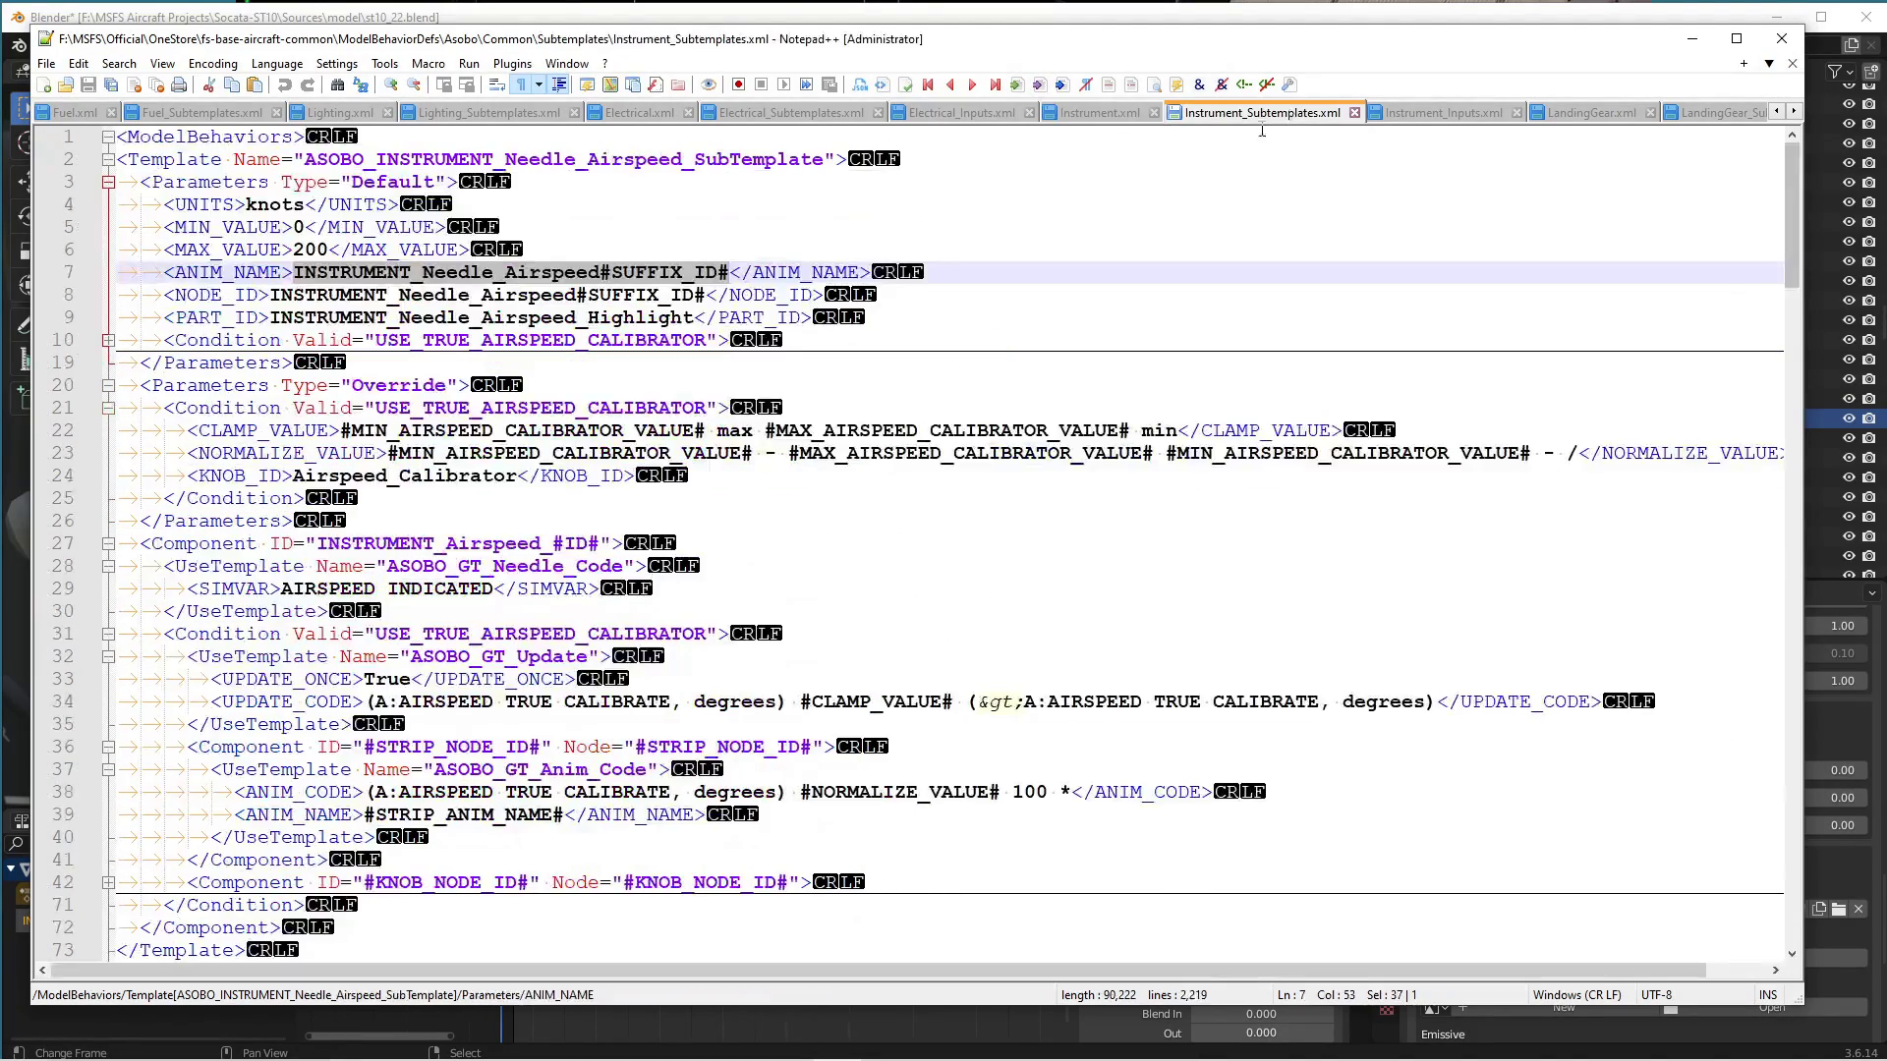
scroll(851, 541, down, 20)
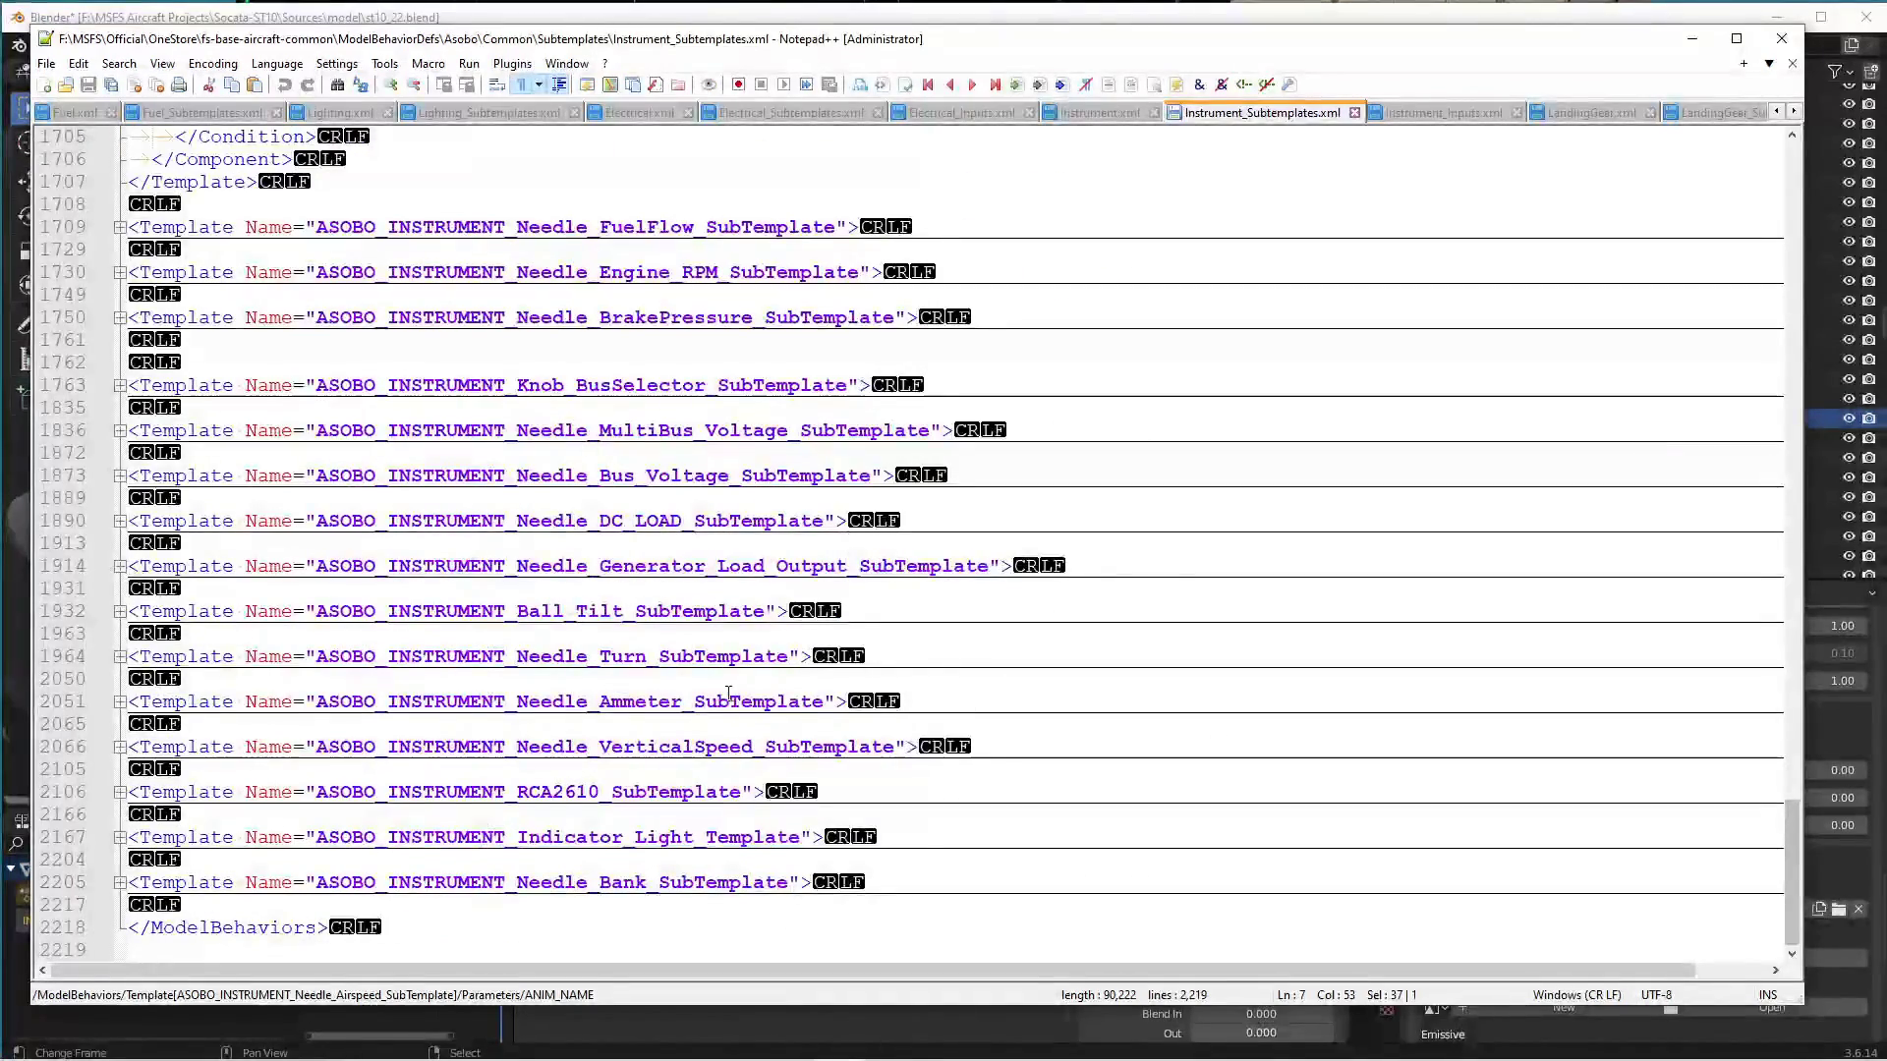
click(752, 747)
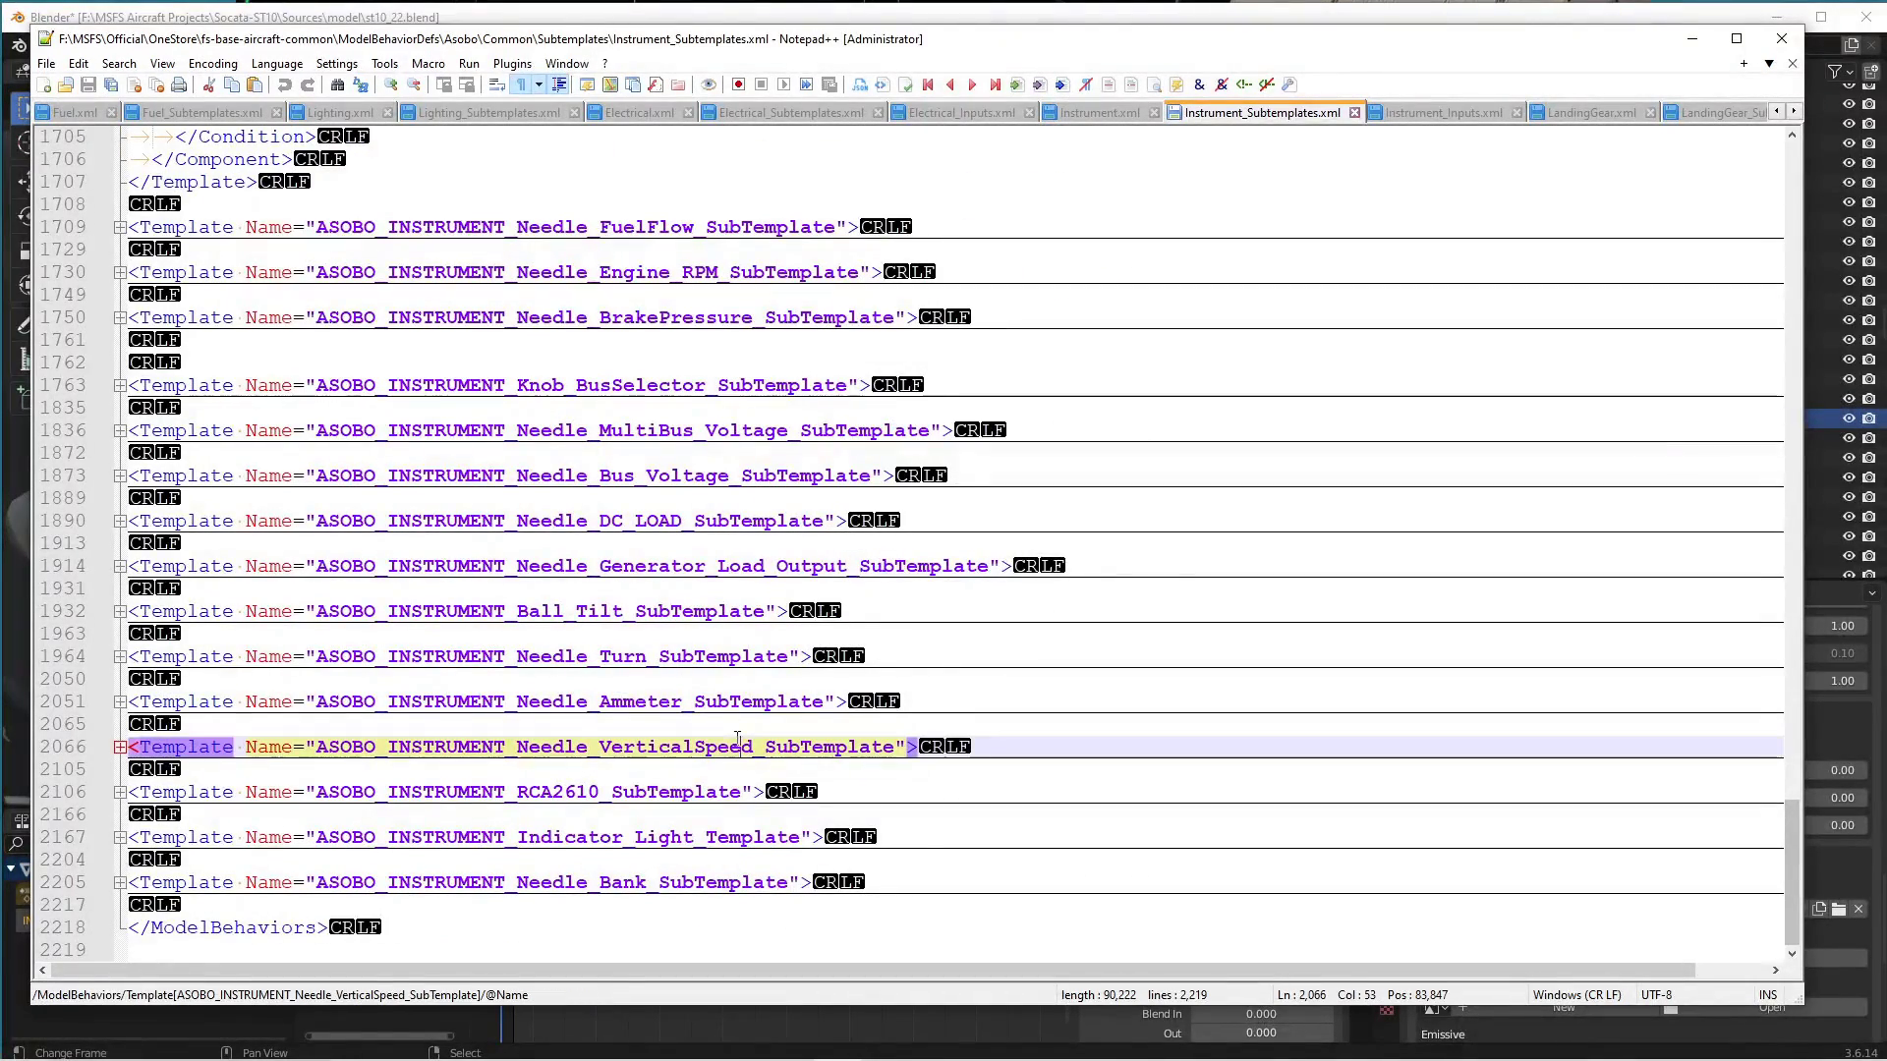
click(110, 750)
click(120, 748)
scroll(119, 761, down, 2)
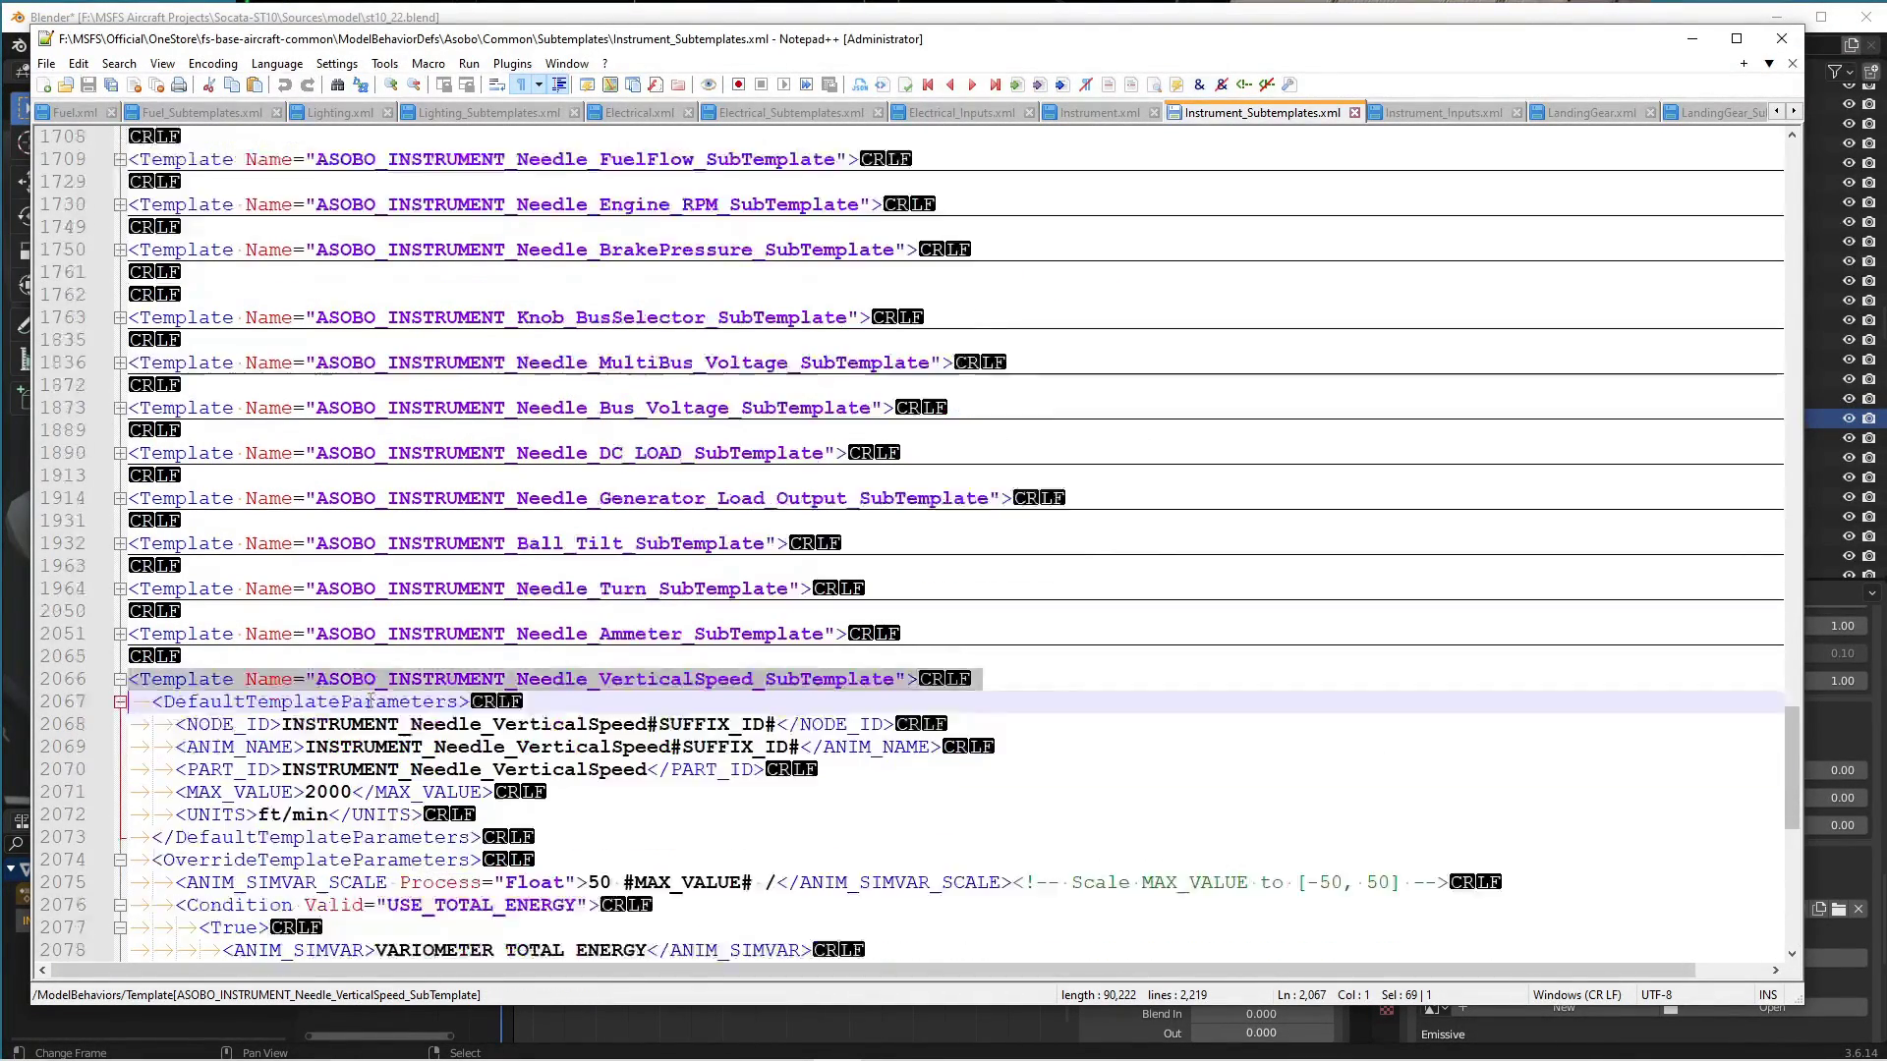
Examine the vertical speed subtemplate's NODE_ID, ANIM_NAME and MAX_VALUE parameters, its simvar overrides and its INSTRUMENT_VerticalSpeed component.
double_click(295, 656)
double_click(228, 657)
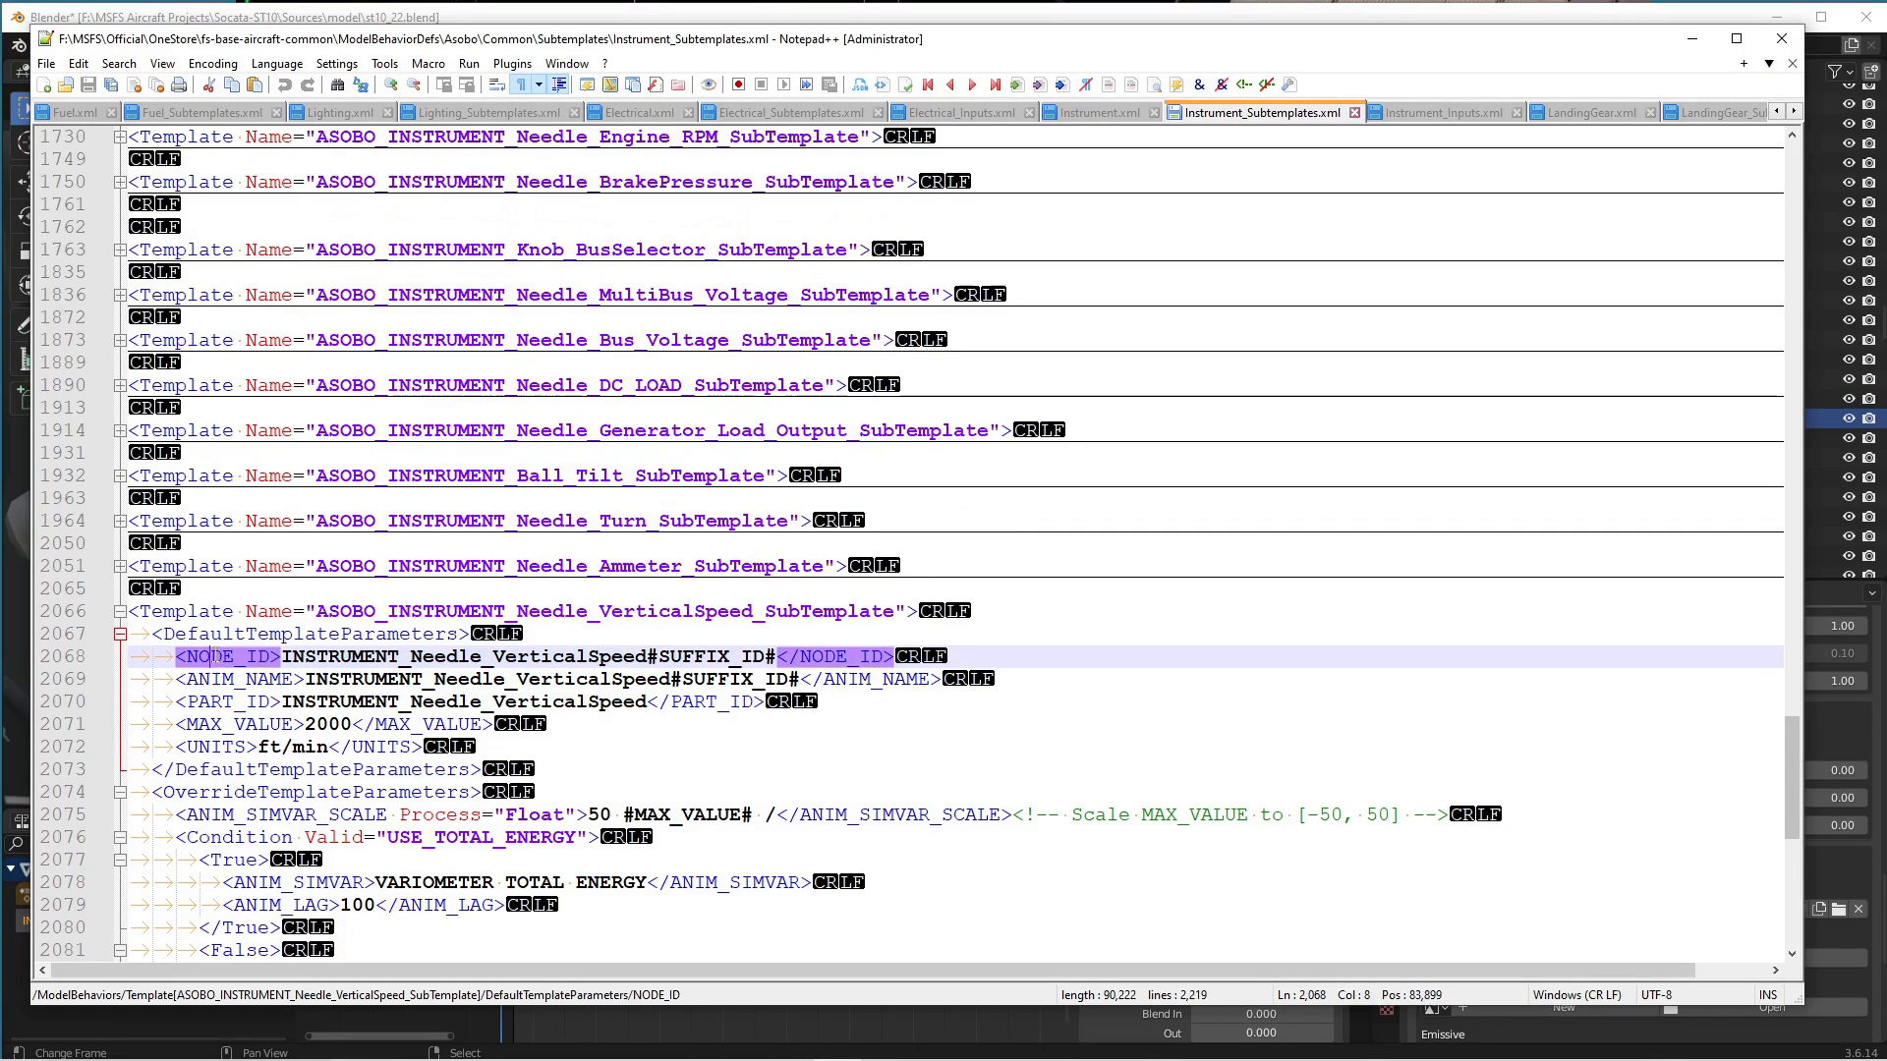
double_click(226, 679)
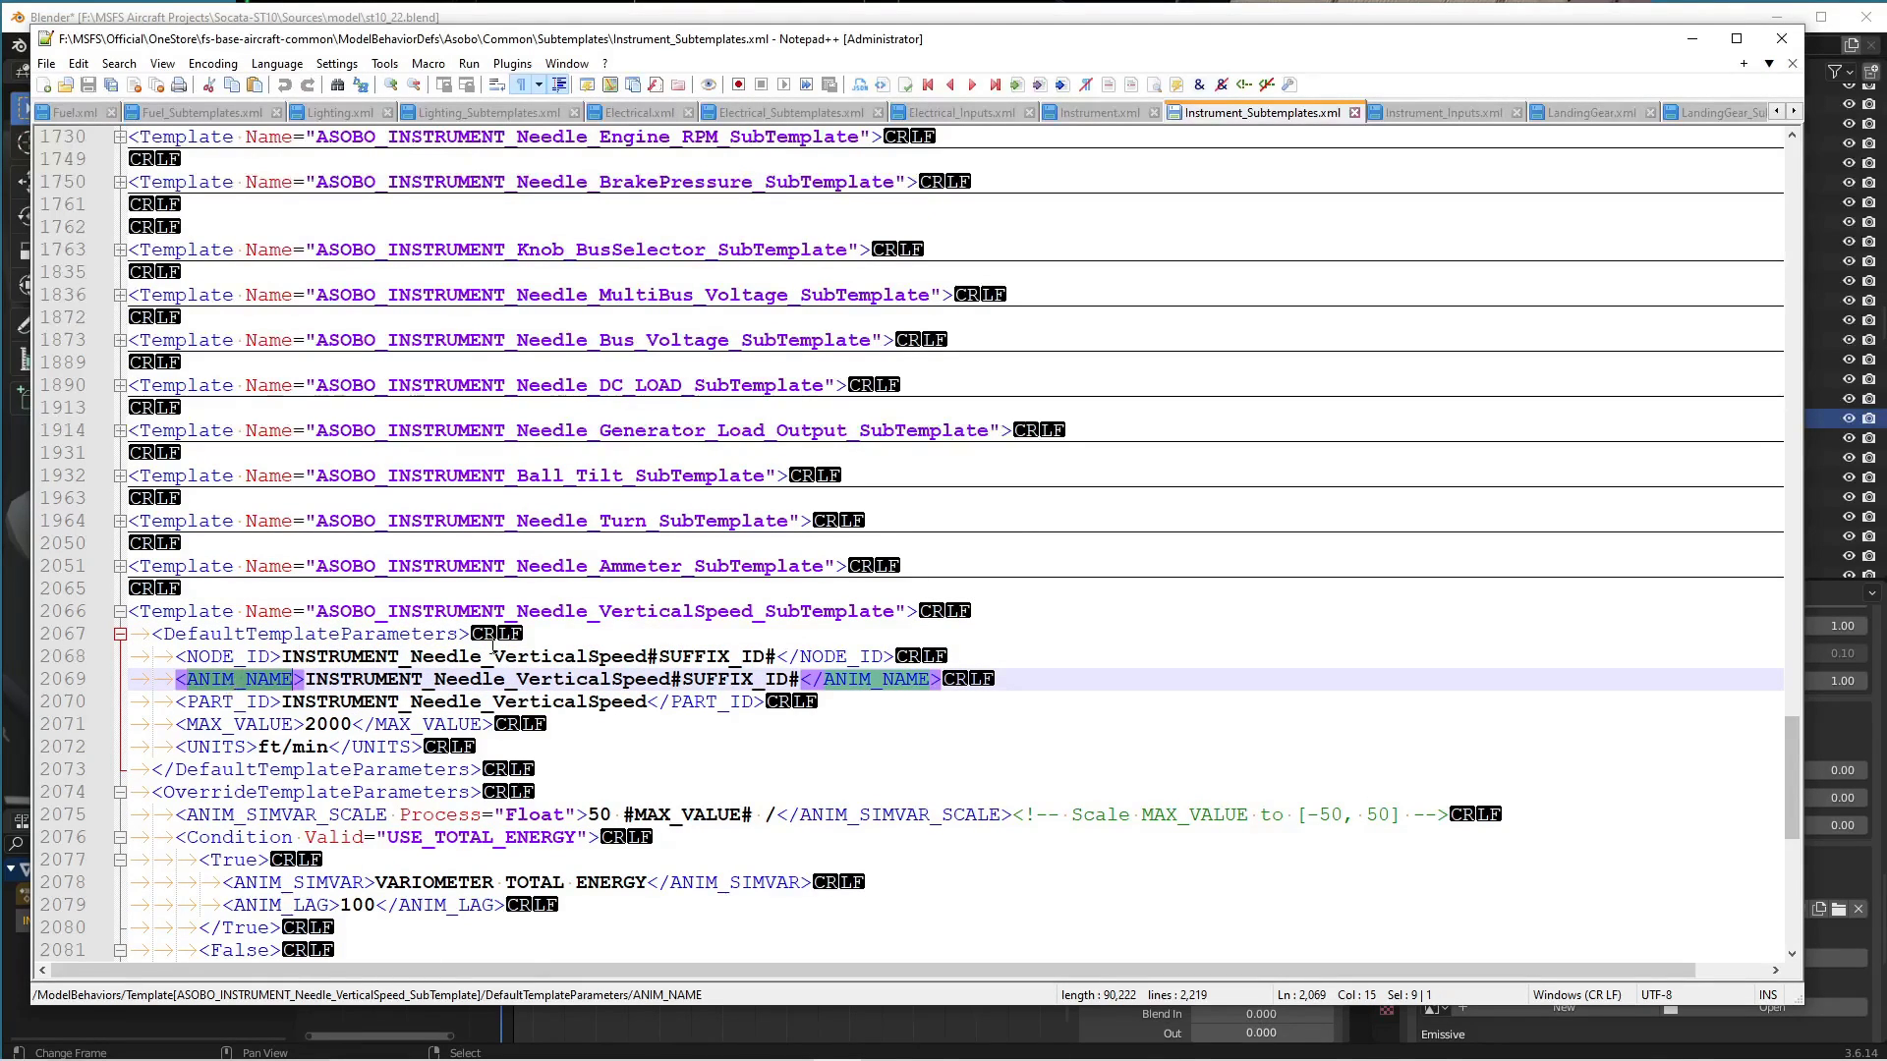
scroll(228, 639, down, 3)
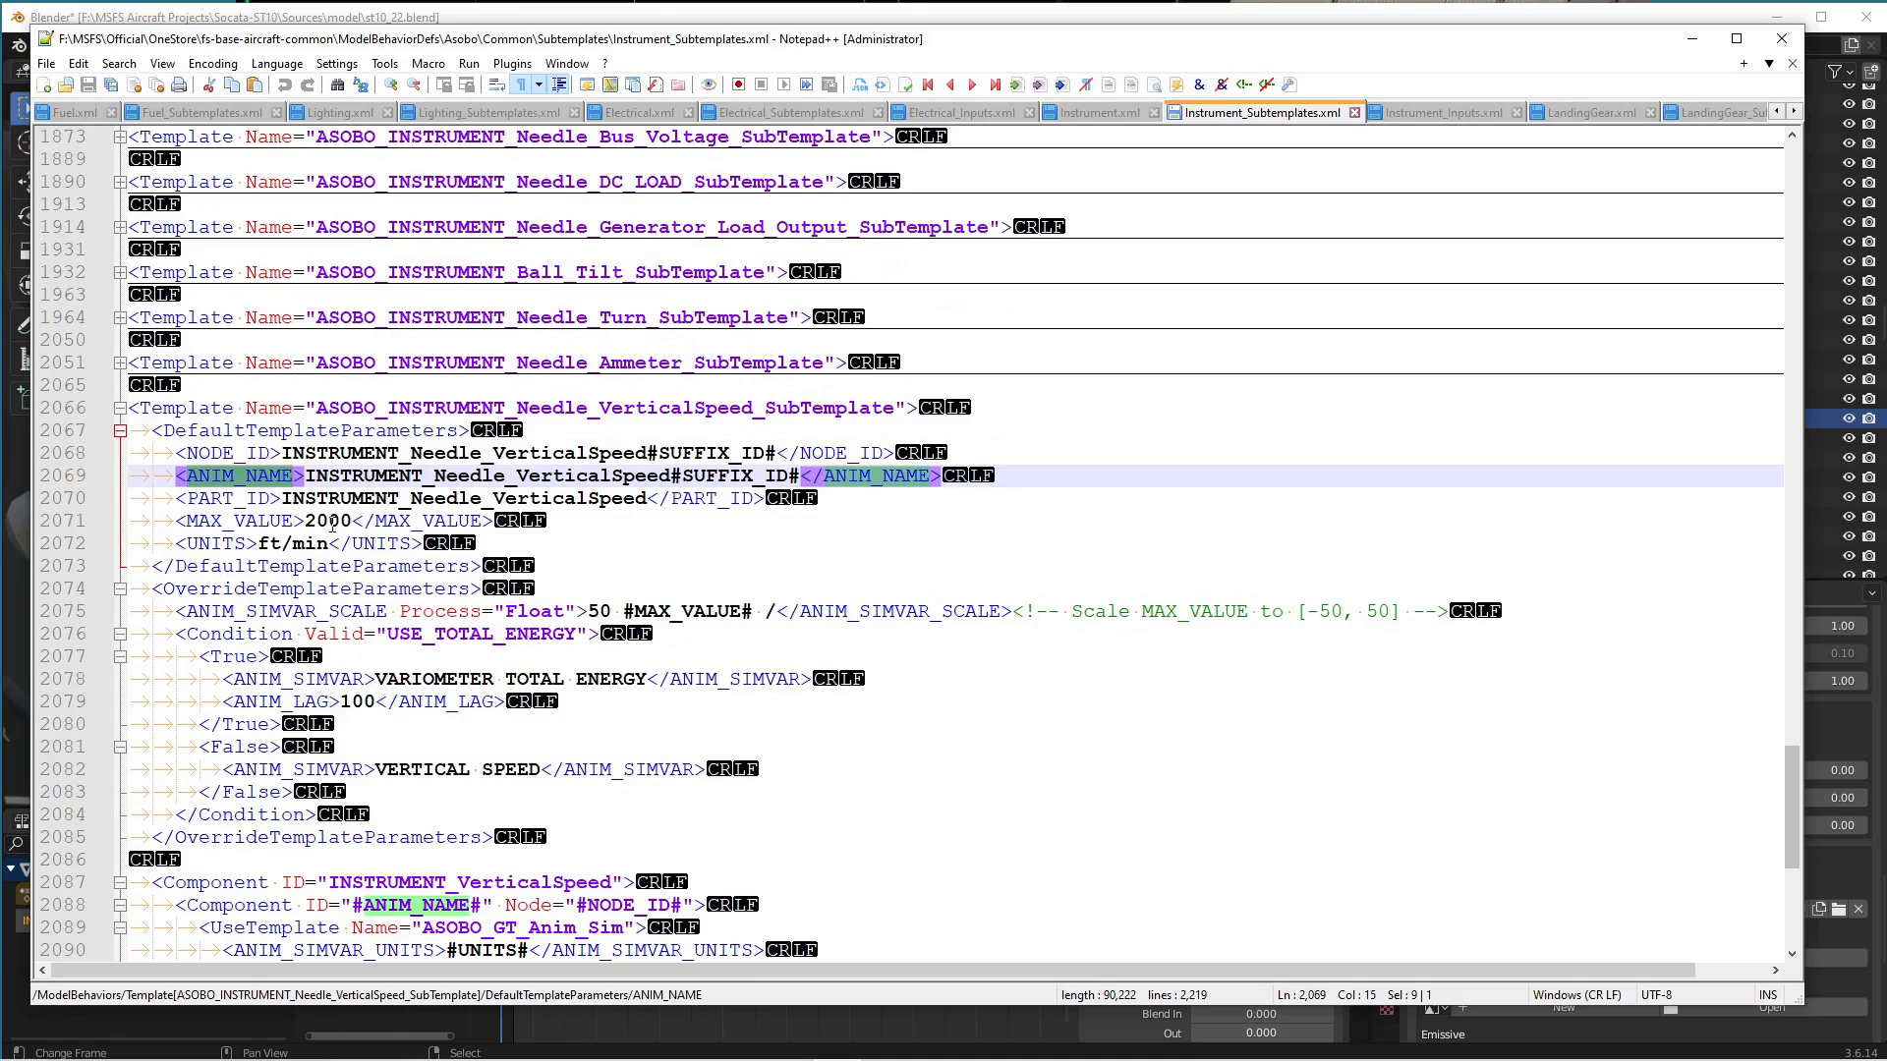
double_click(328, 520)
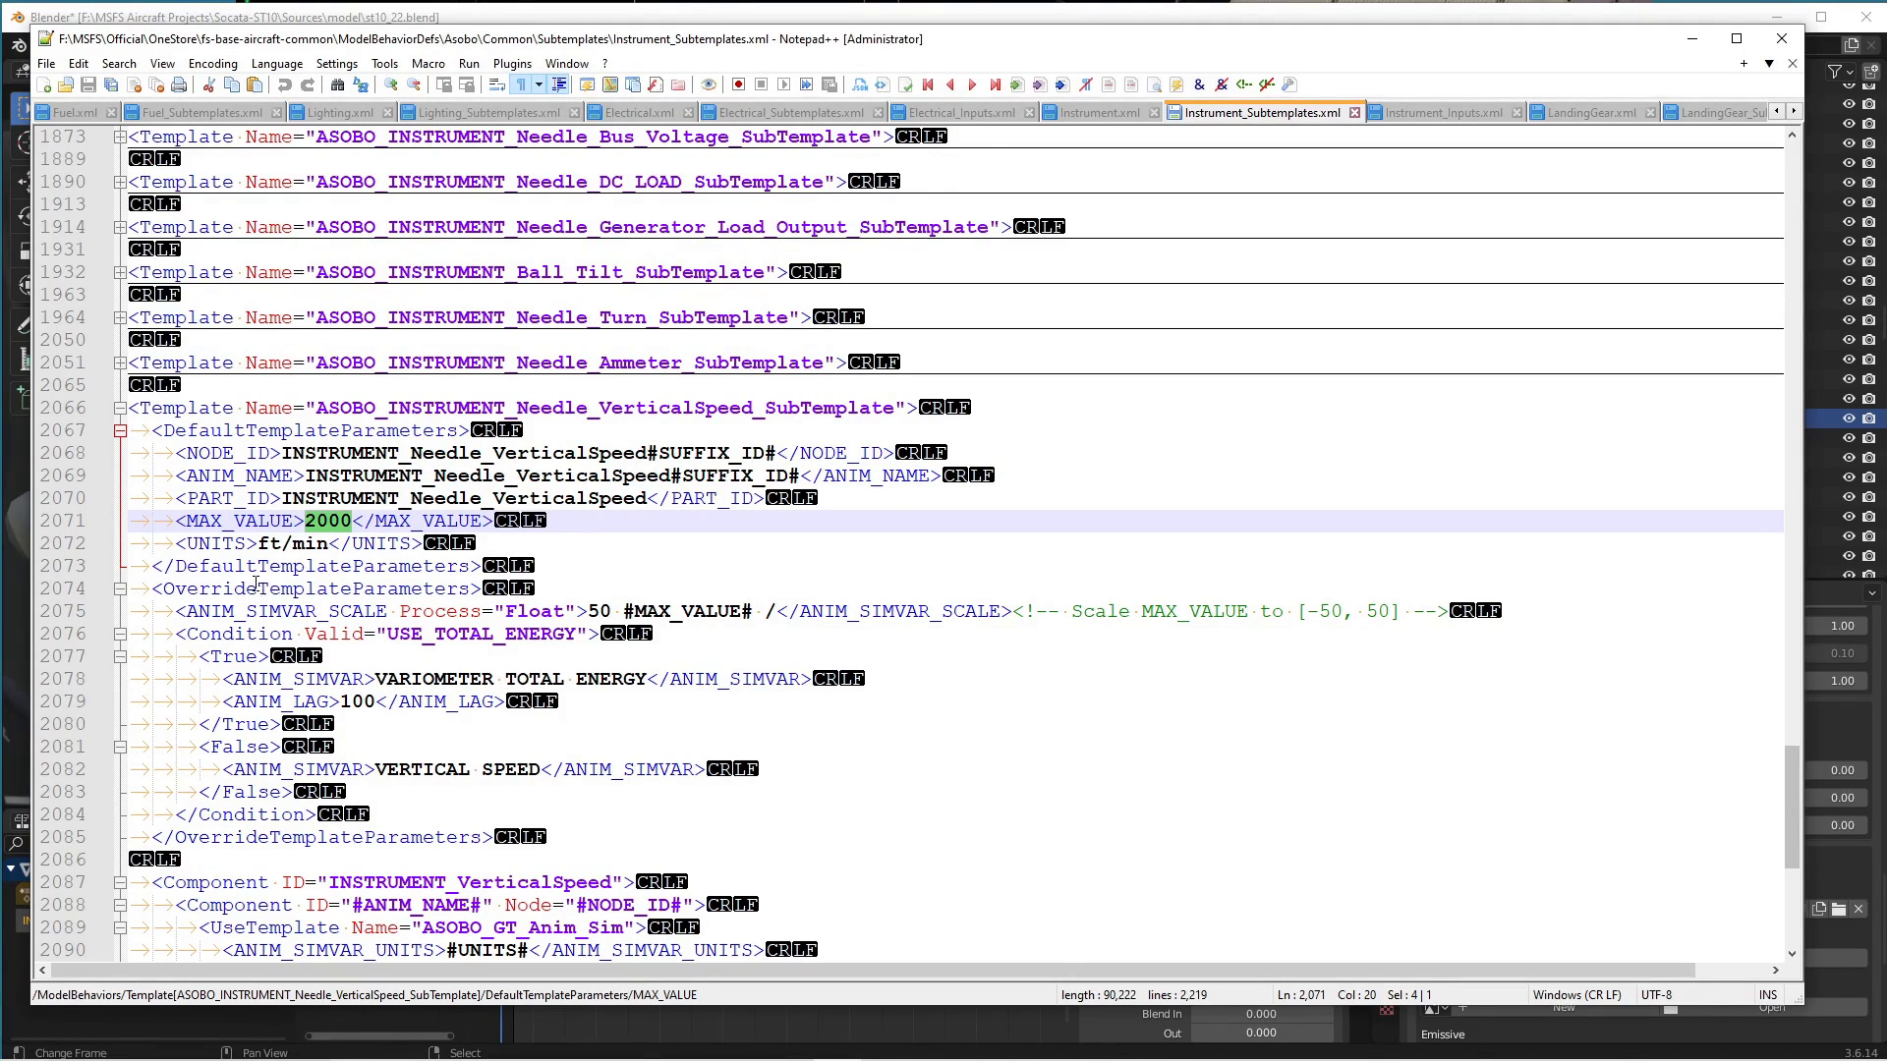
scroll(650, 698, down, 6)
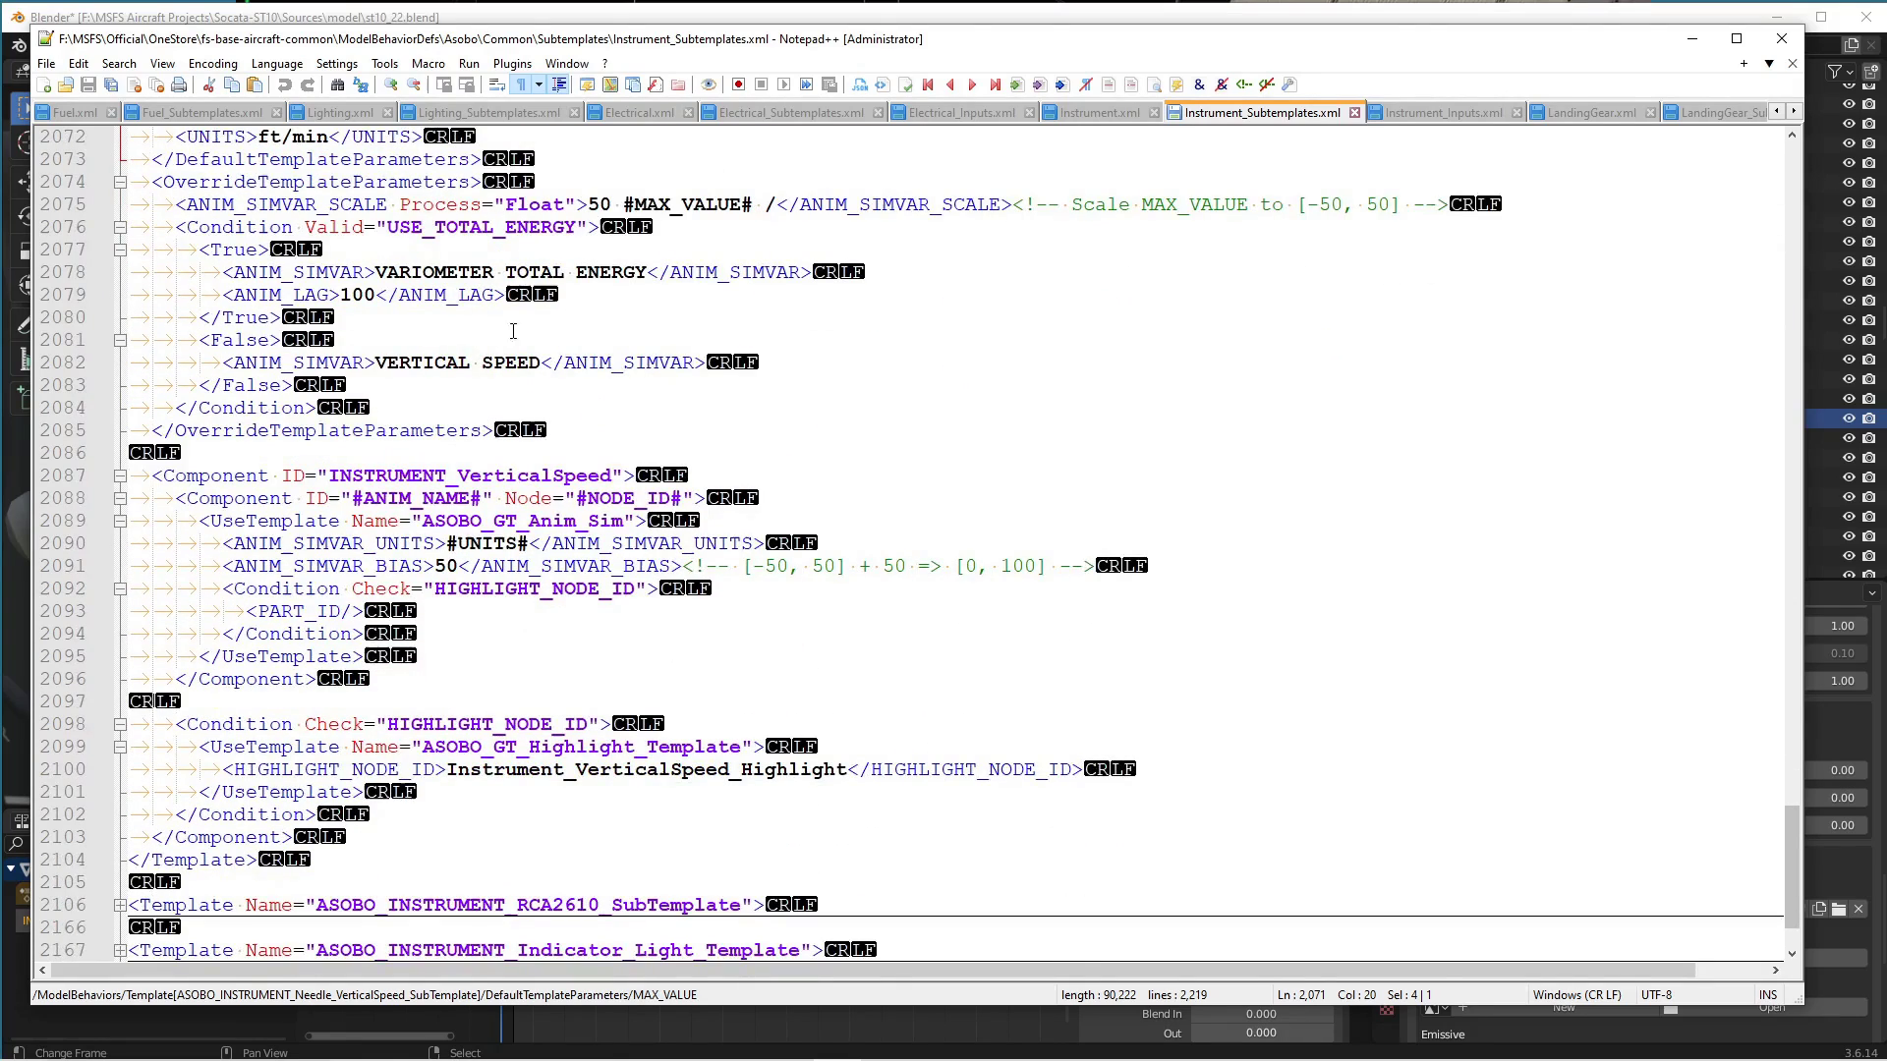
click(551, 475)
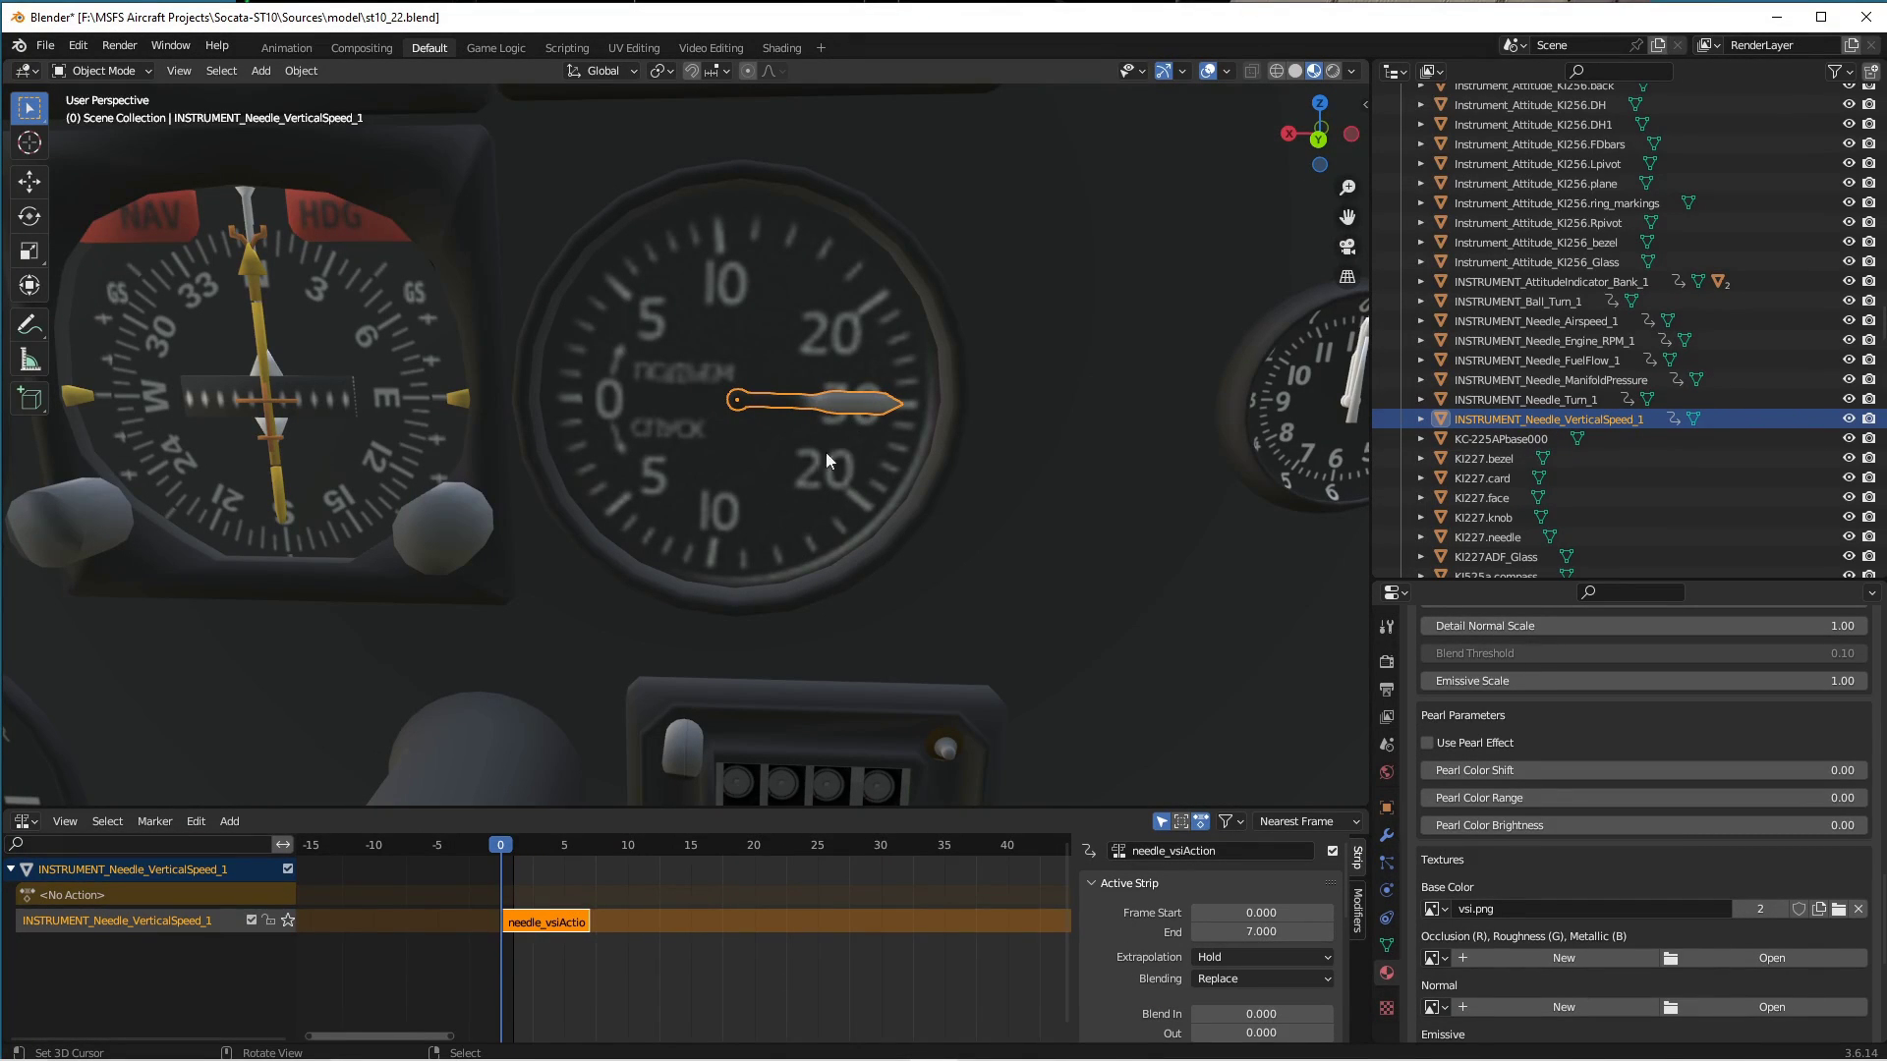
In Blender, scrub the vertical speed needle's animation through its strip to frame 7.
drag(502, 846, 530, 858)
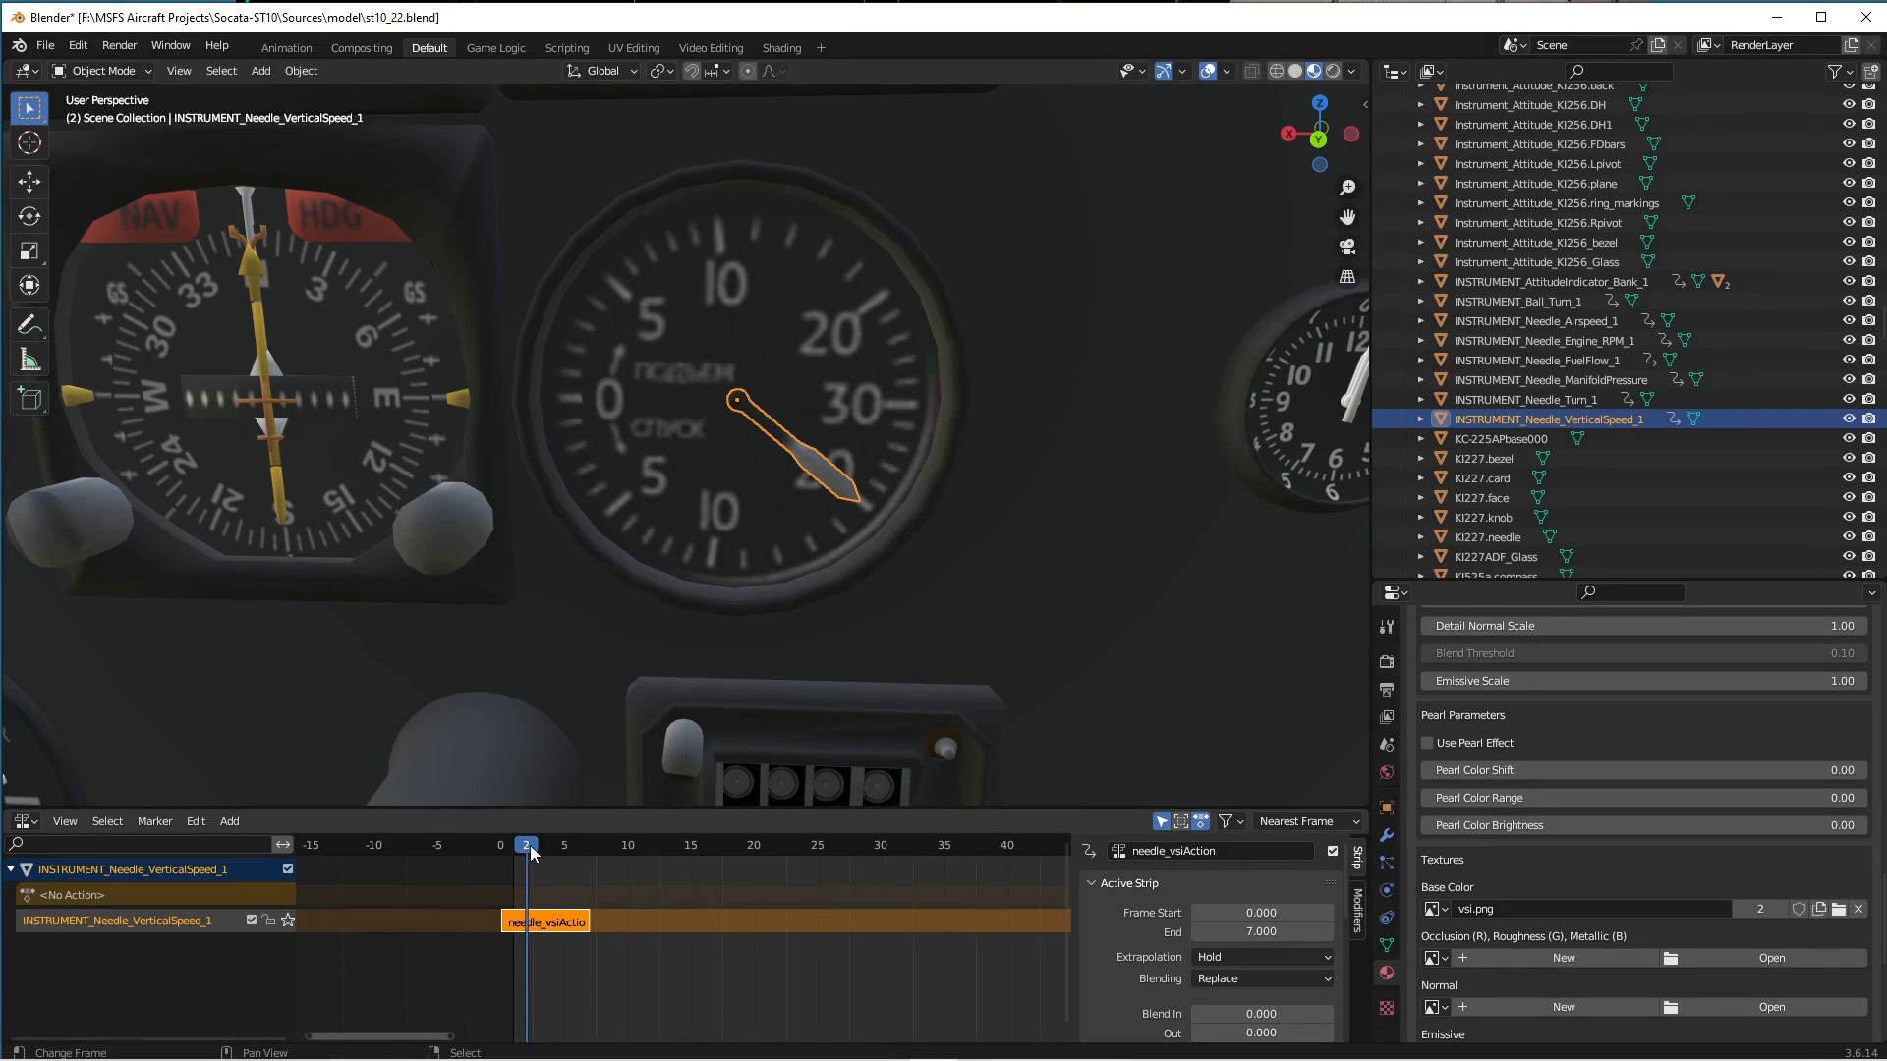
drag(538, 851, 578, 853)
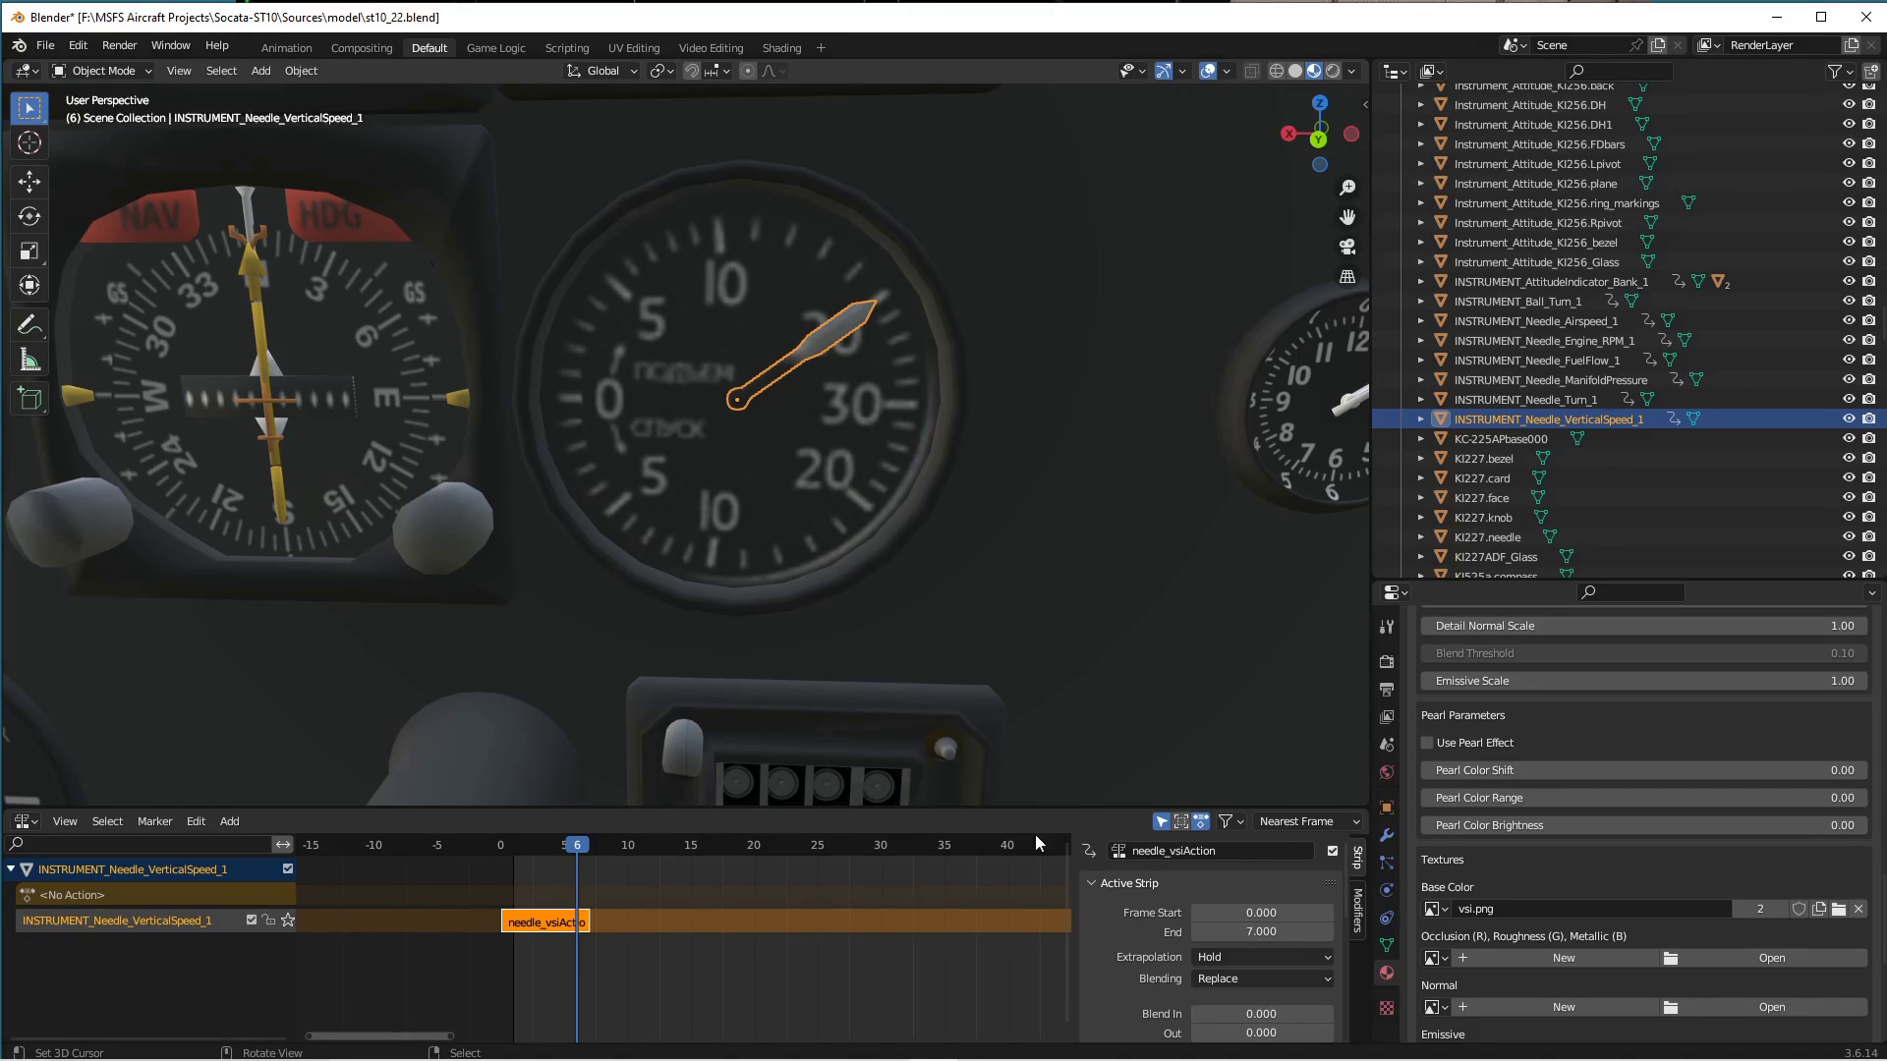
click(837, 1043)
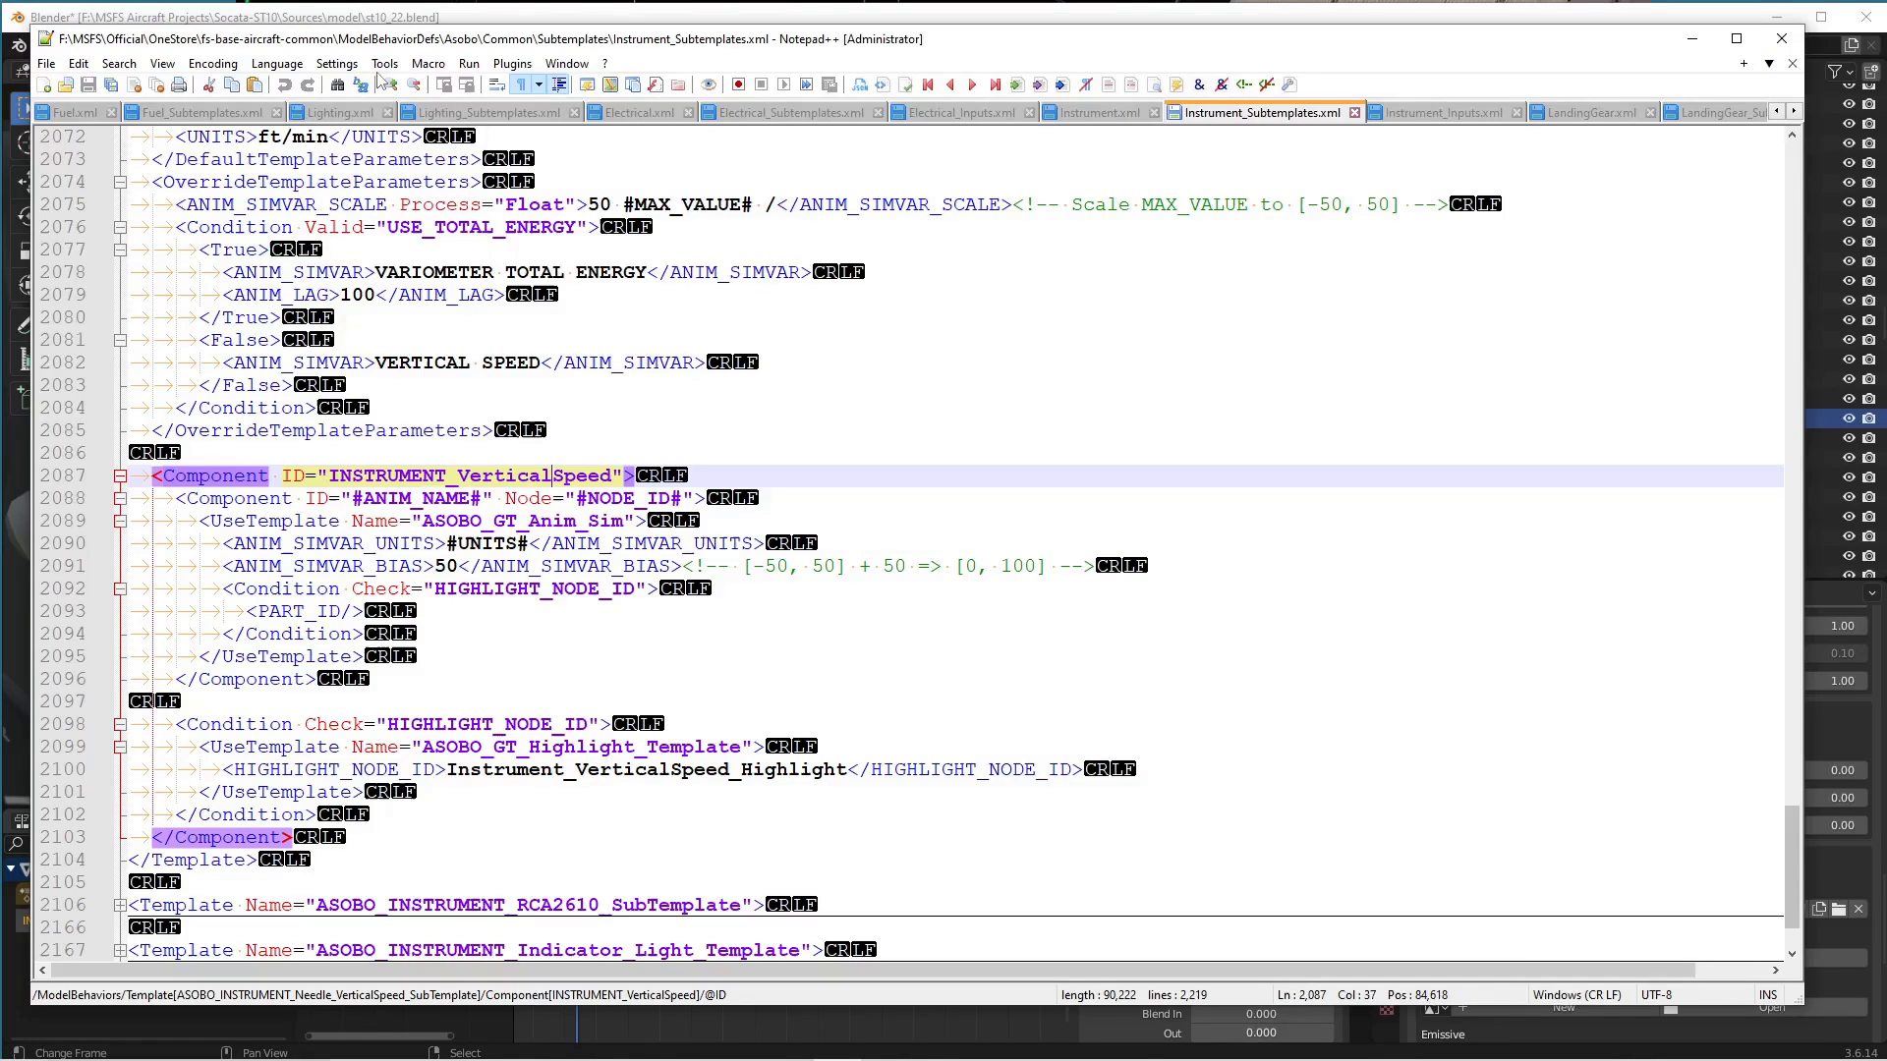
click(394, 19)
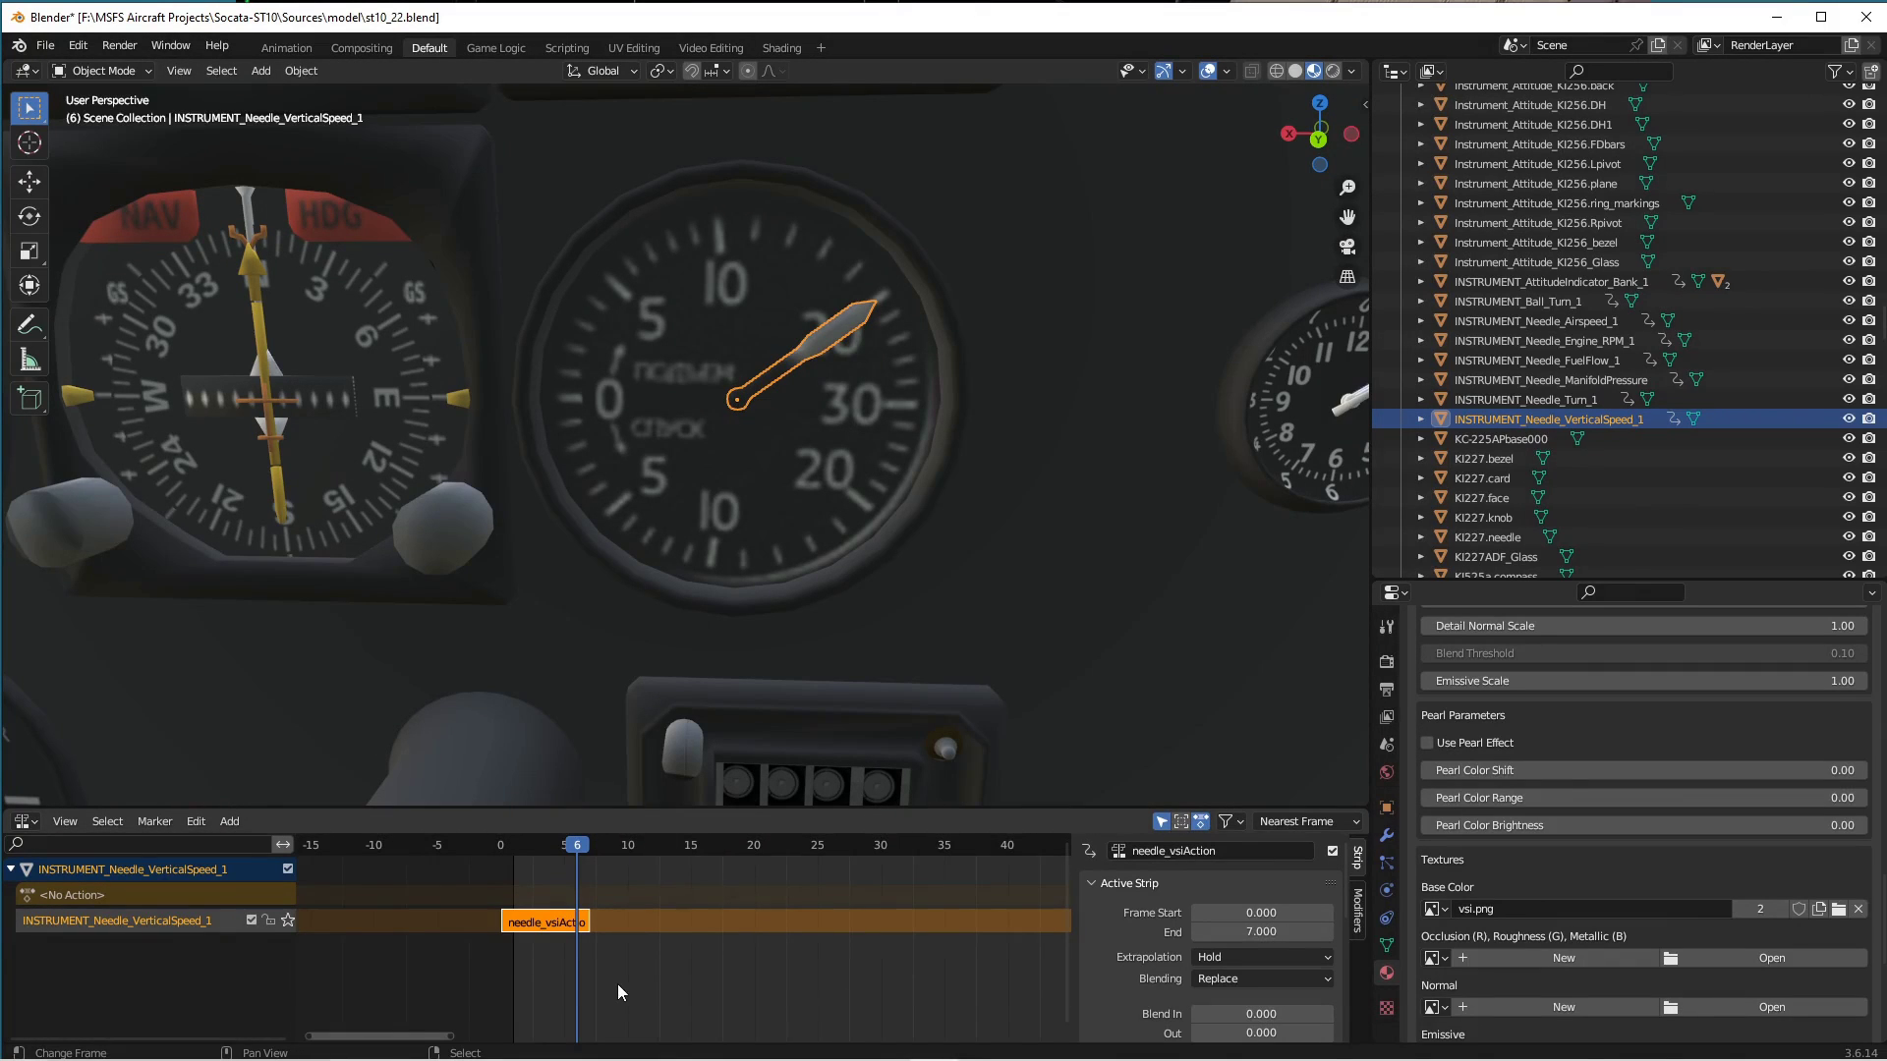
mouse_move(580, 847)
mouse_down()
mouse_move(508, 864)
mouse_move(586, 865)
mouse_up()
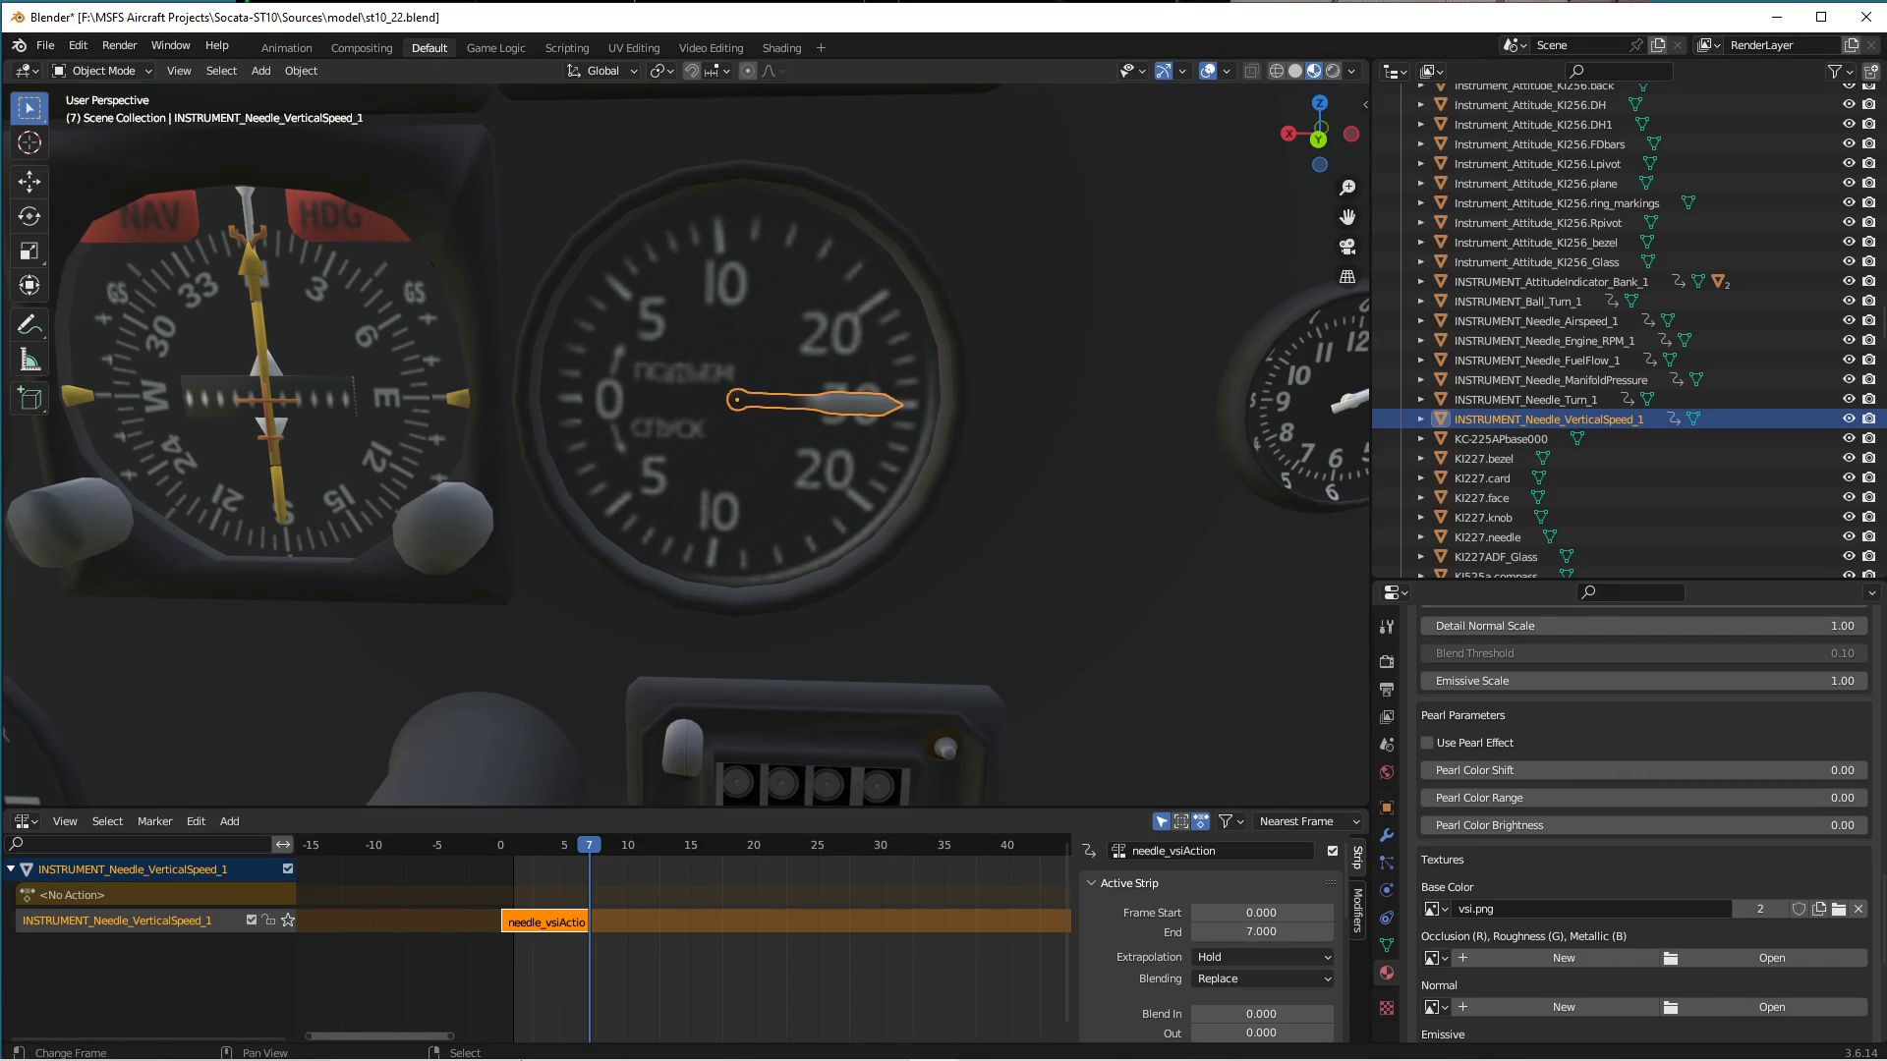
Switch to Notepad++ and locate the INSTRUMENTS component in SocataSt10_interior.xml, leaving its template list expanded.
click(838, 1042)
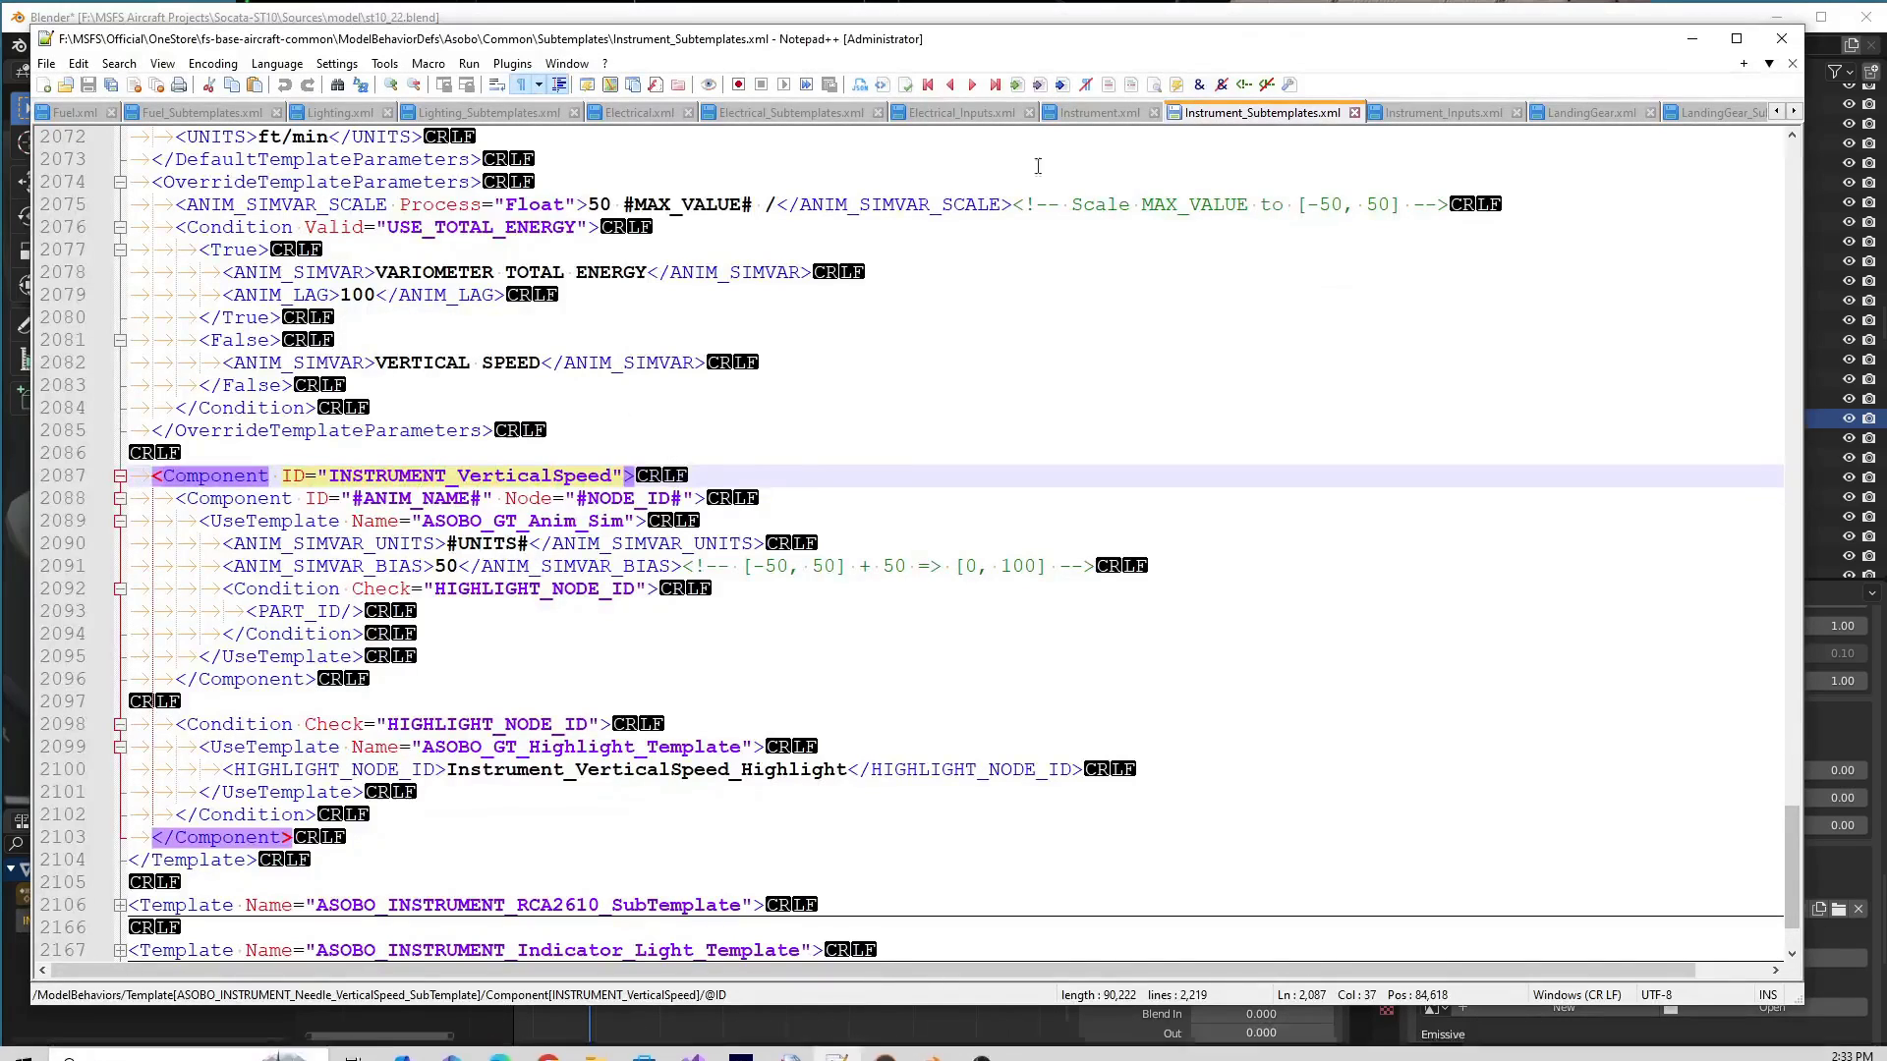
scroll(231, 119, up, 6)
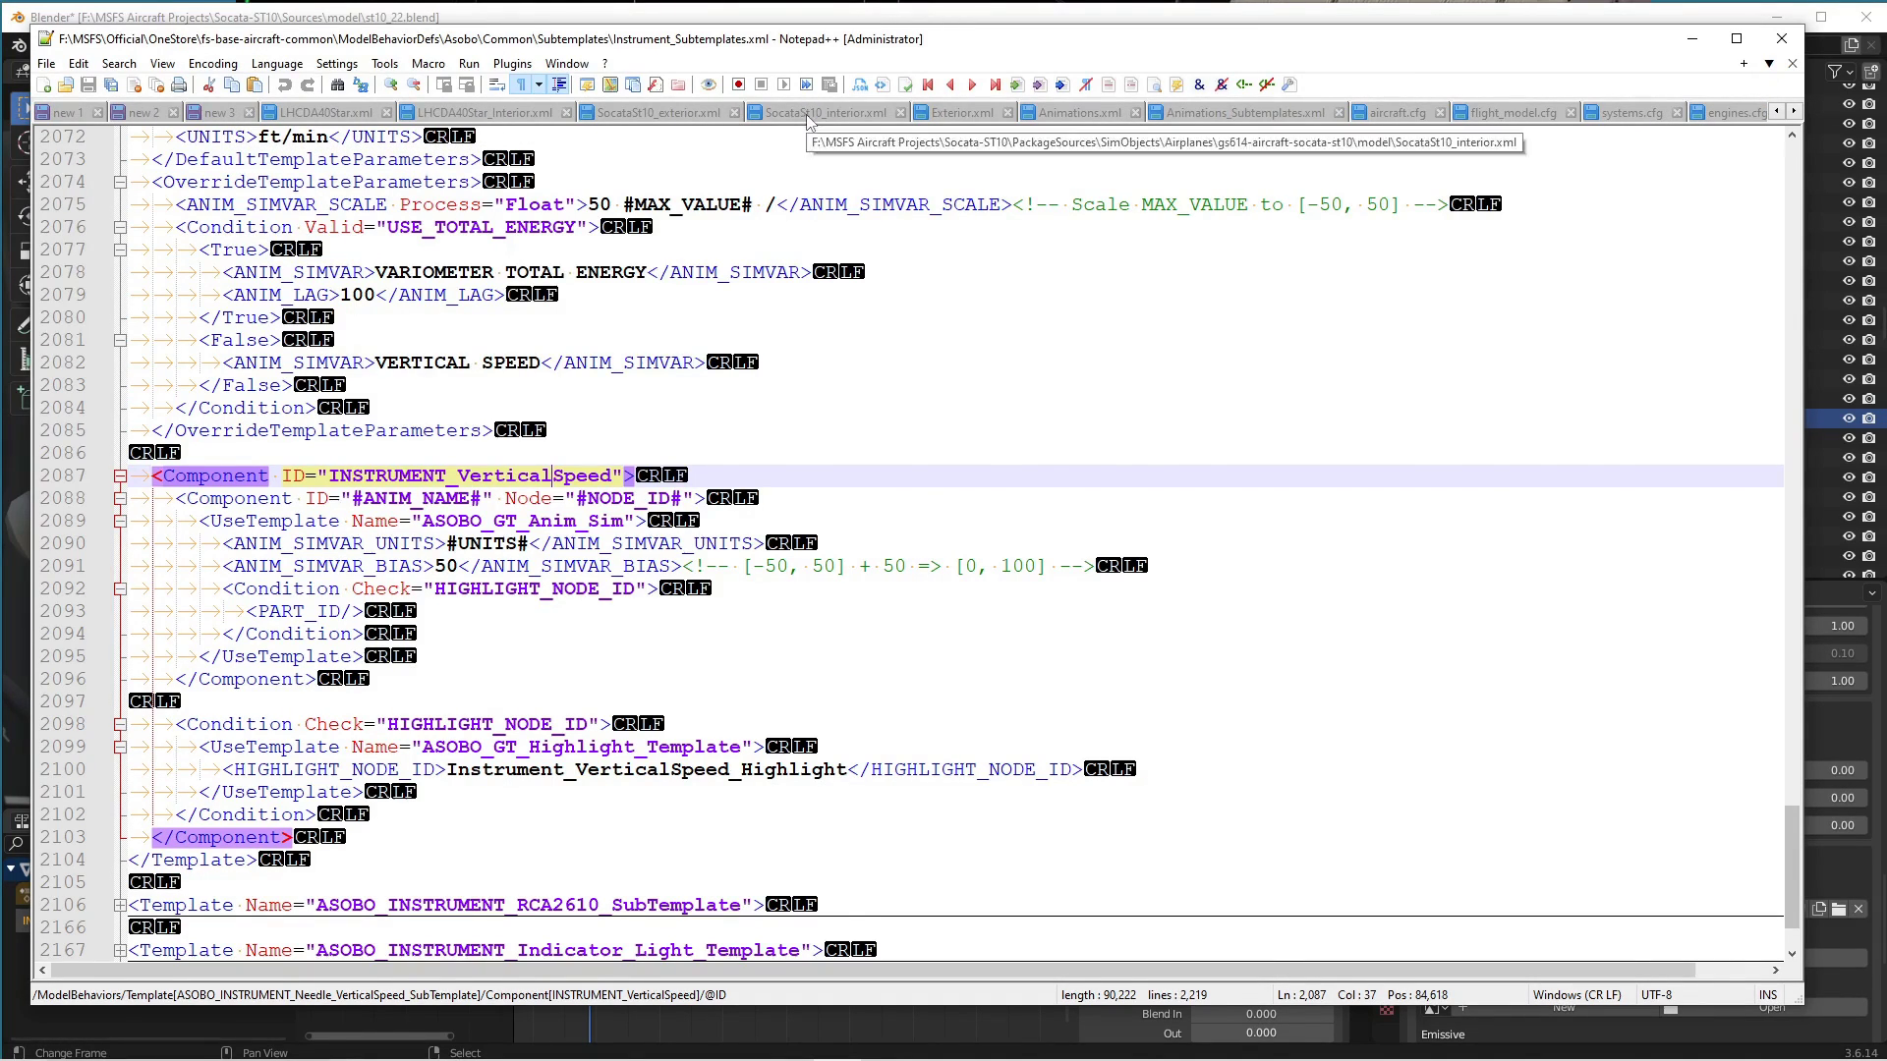
click(806, 114)
scroll(615, 553, up, 20)
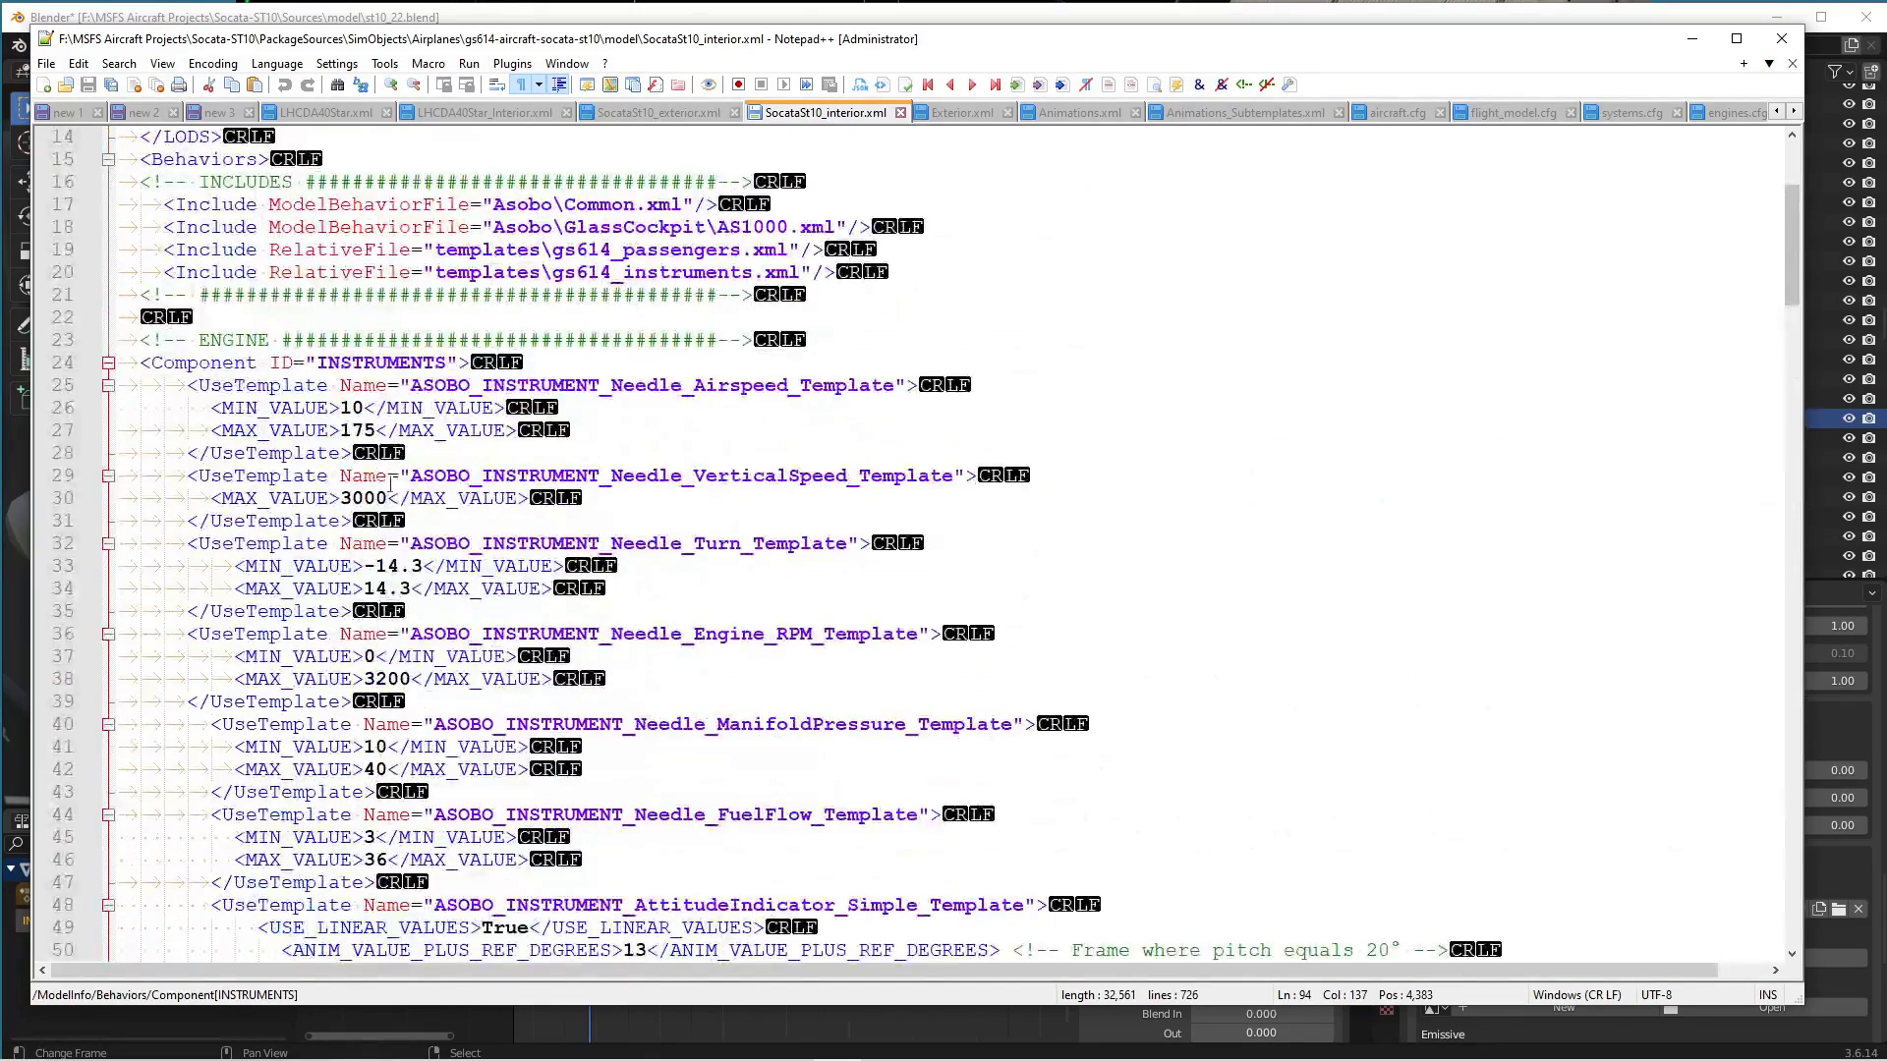
click(399, 340)
click(109, 362)
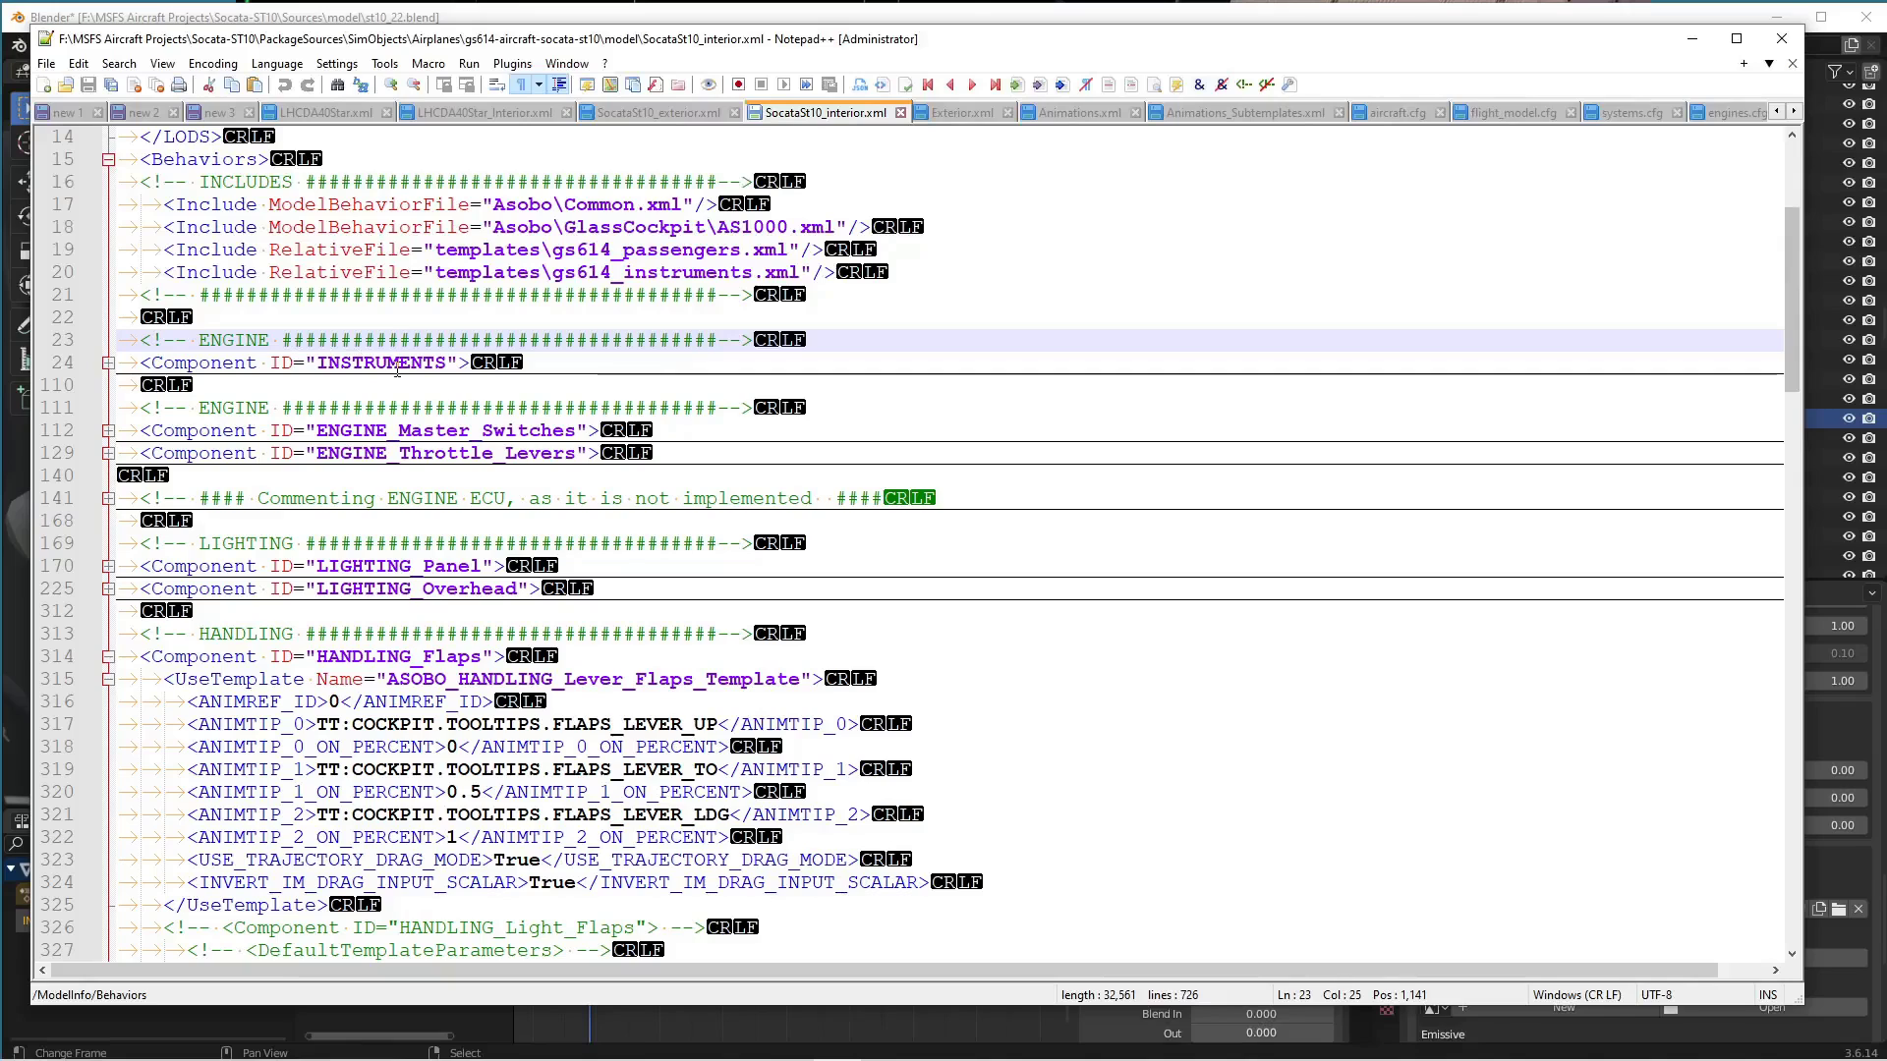
click(107, 364)
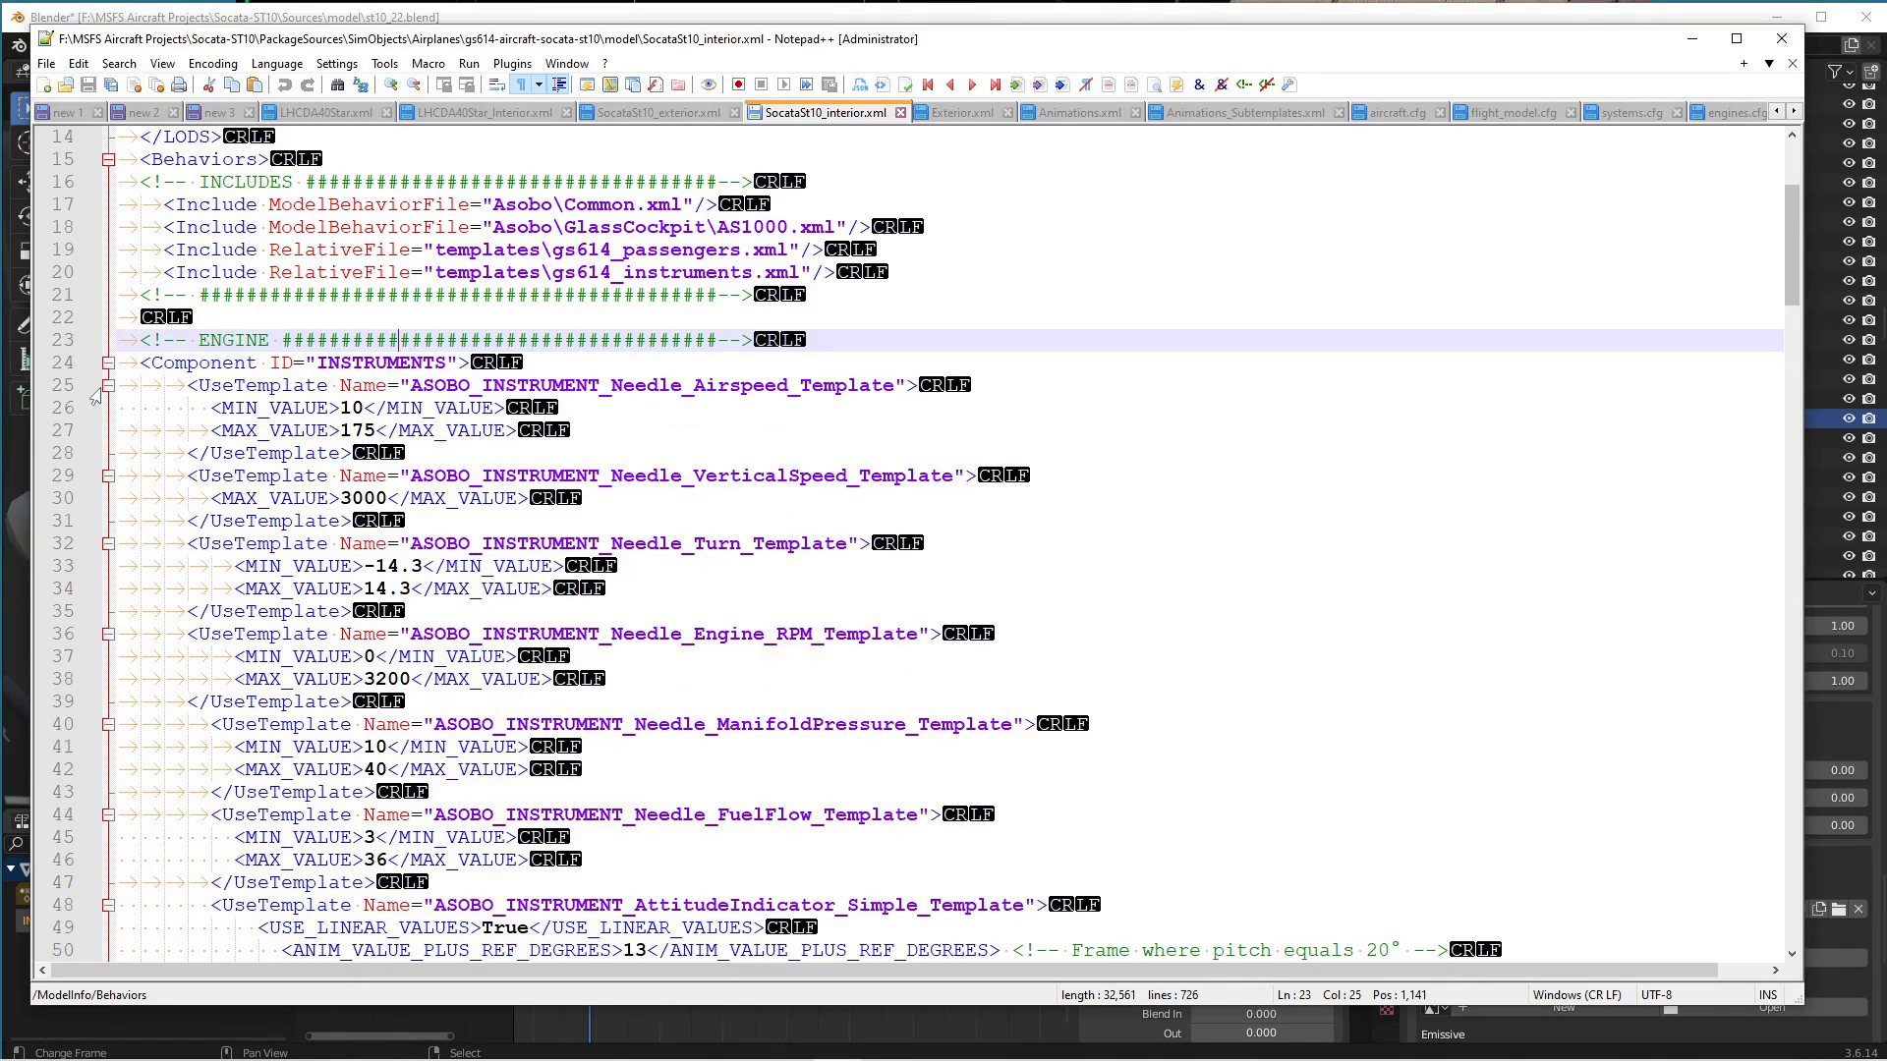
Collapse the instrument templates in the INSTRUMENTS component one by one, from Needle_Airspeed through Needle_Bus_Voltage.
click(102, 386)
click(104, 386)
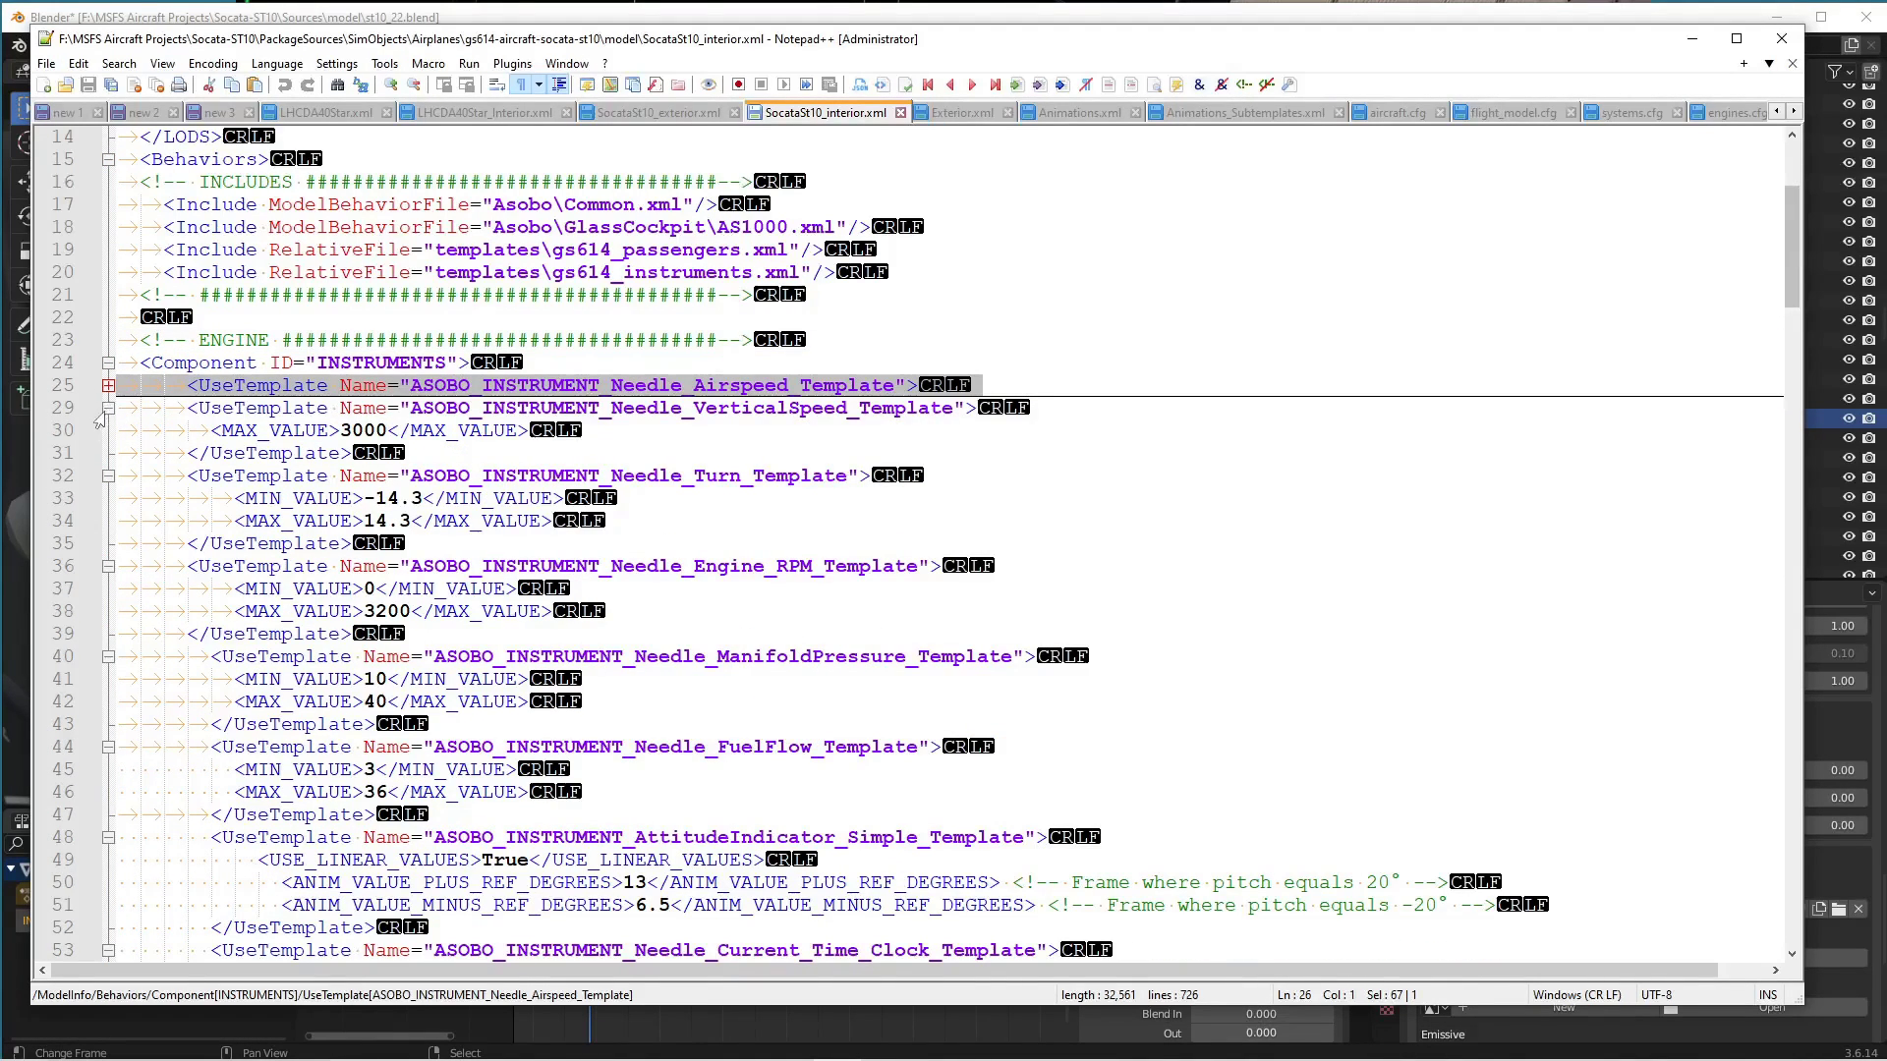
click(104, 409)
click(104, 431)
click(104, 454)
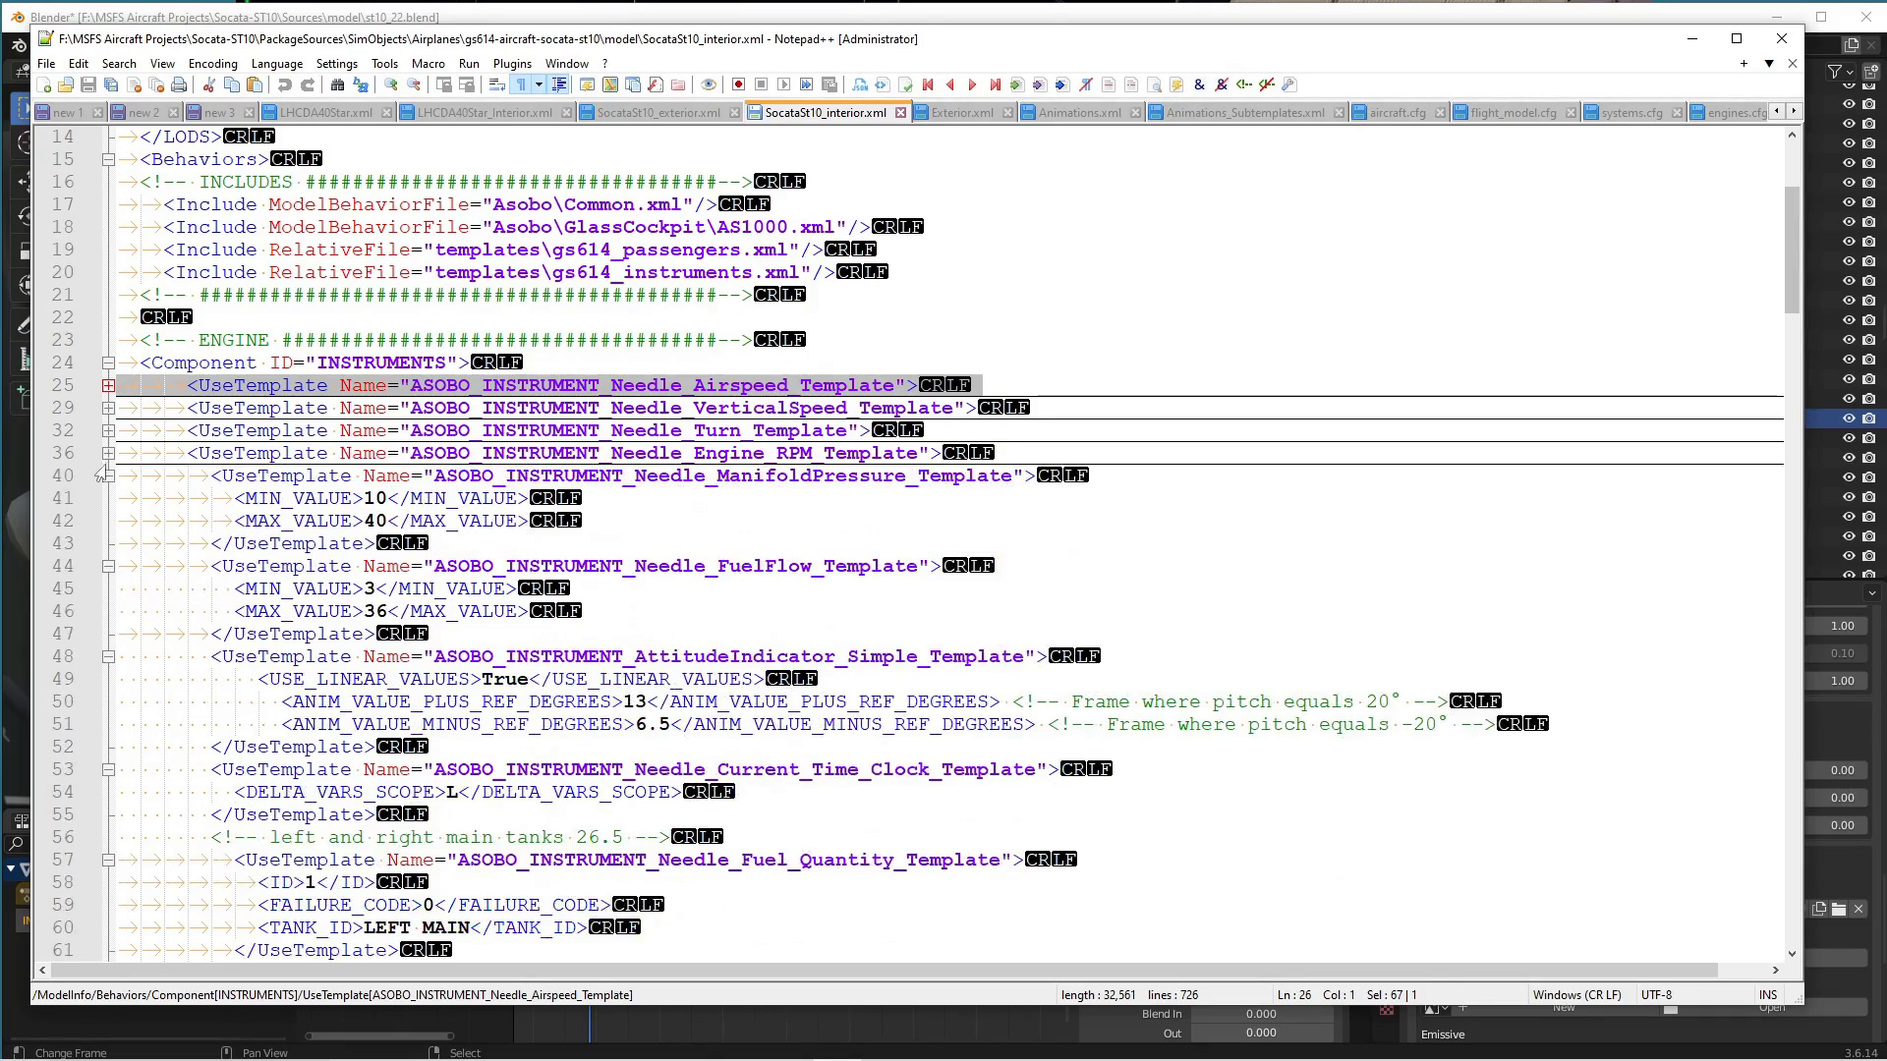
click(104, 477)
click(104, 499)
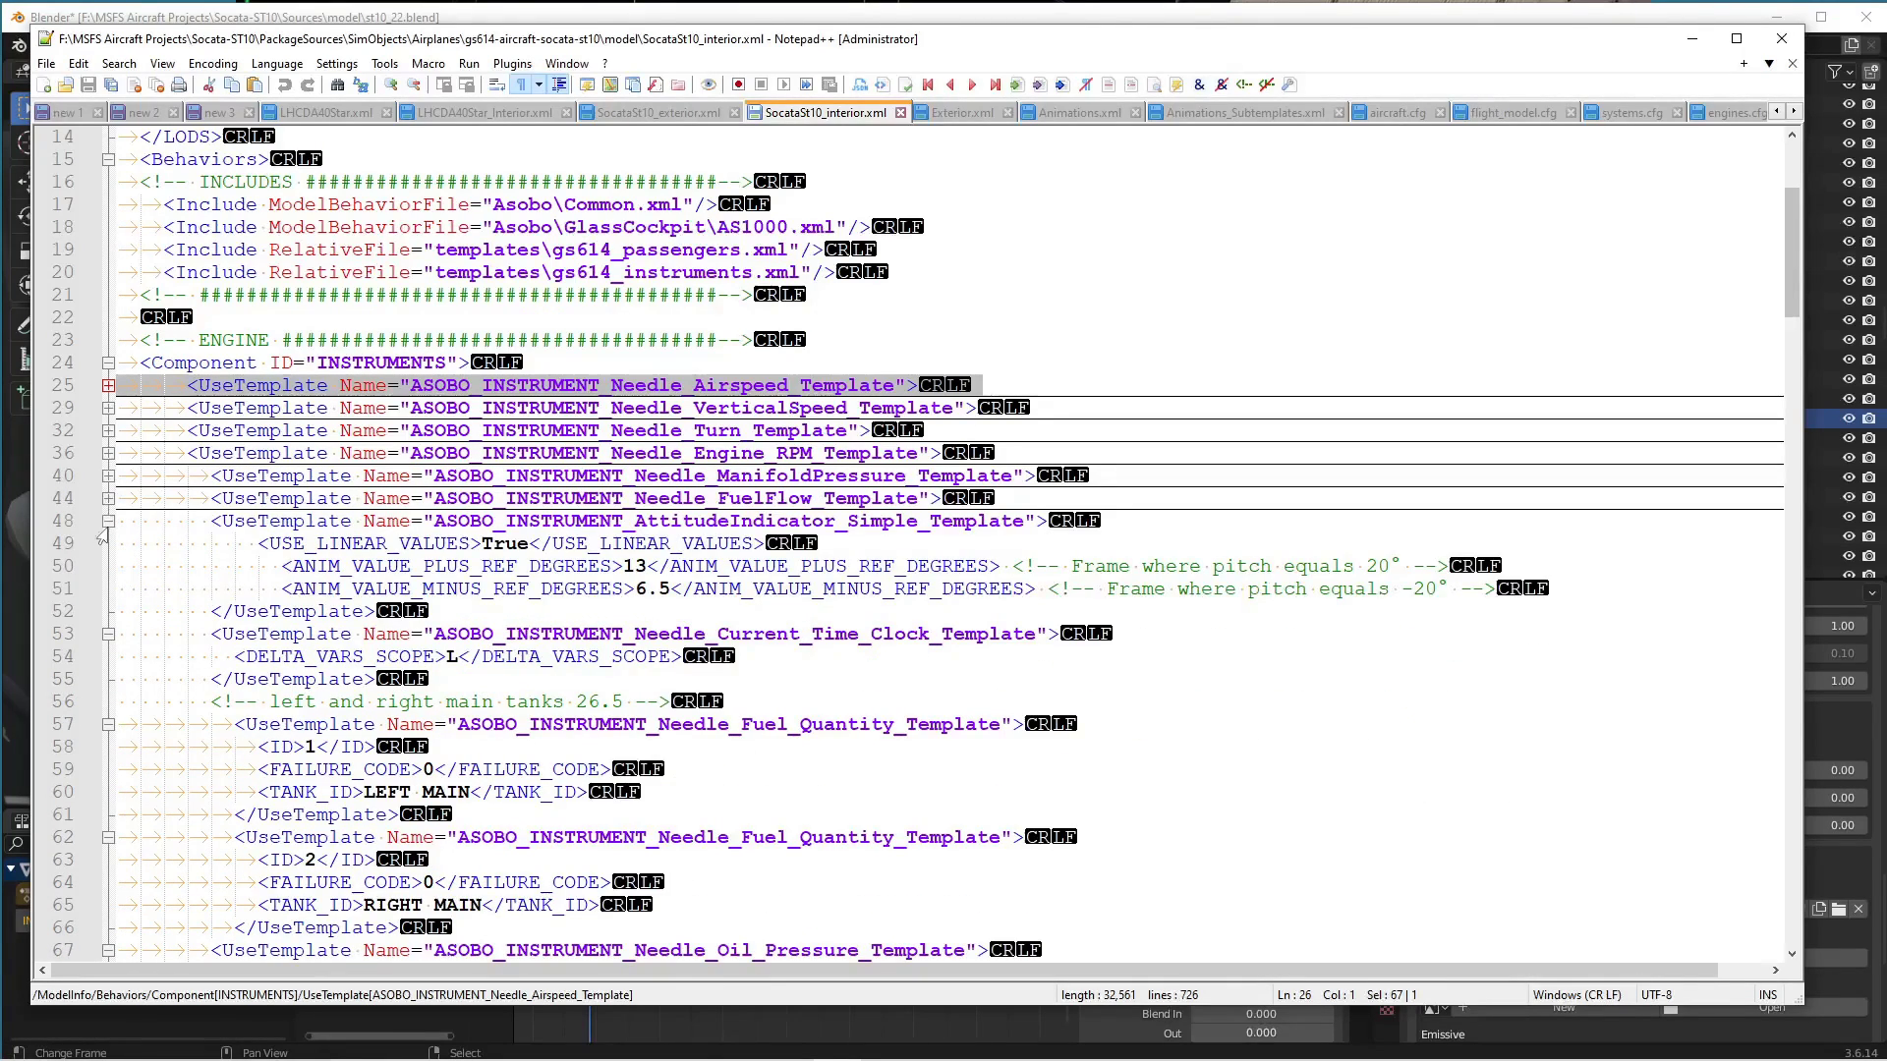
click(104, 522)
click(104, 590)
click(104, 611)
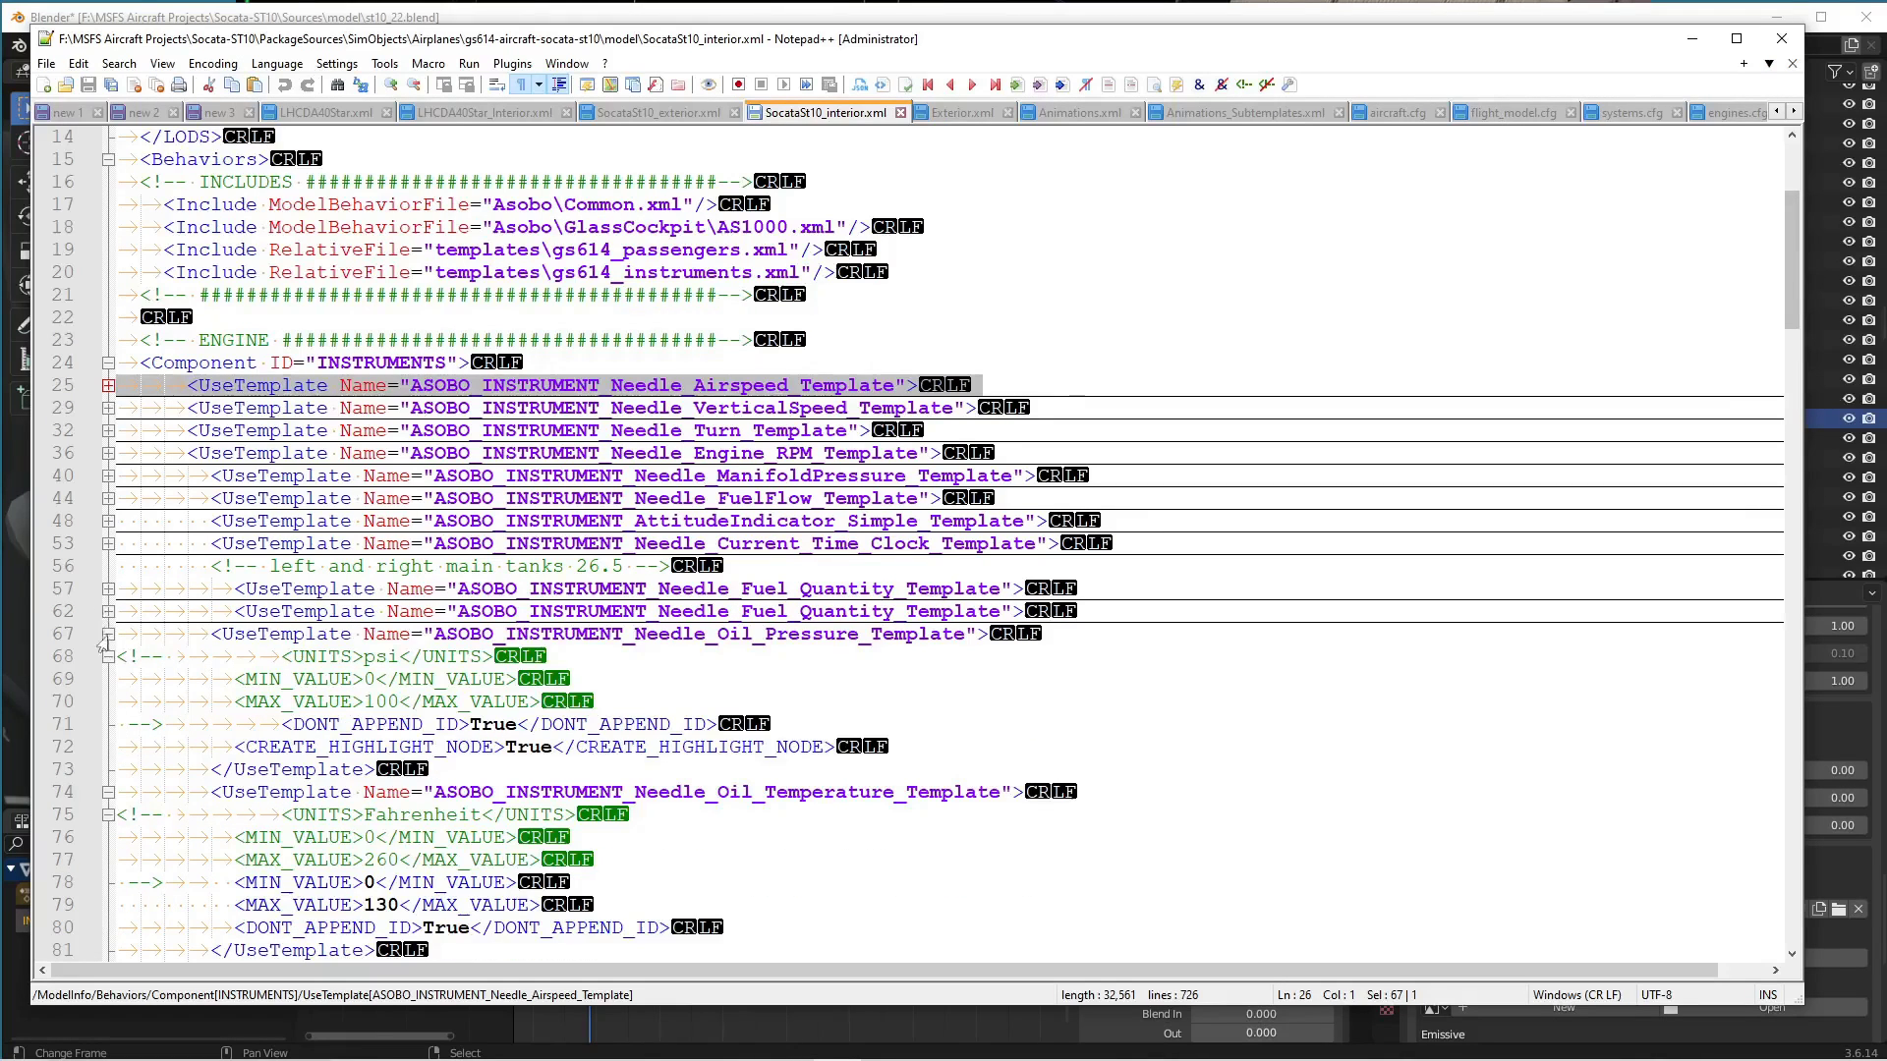
click(104, 635)
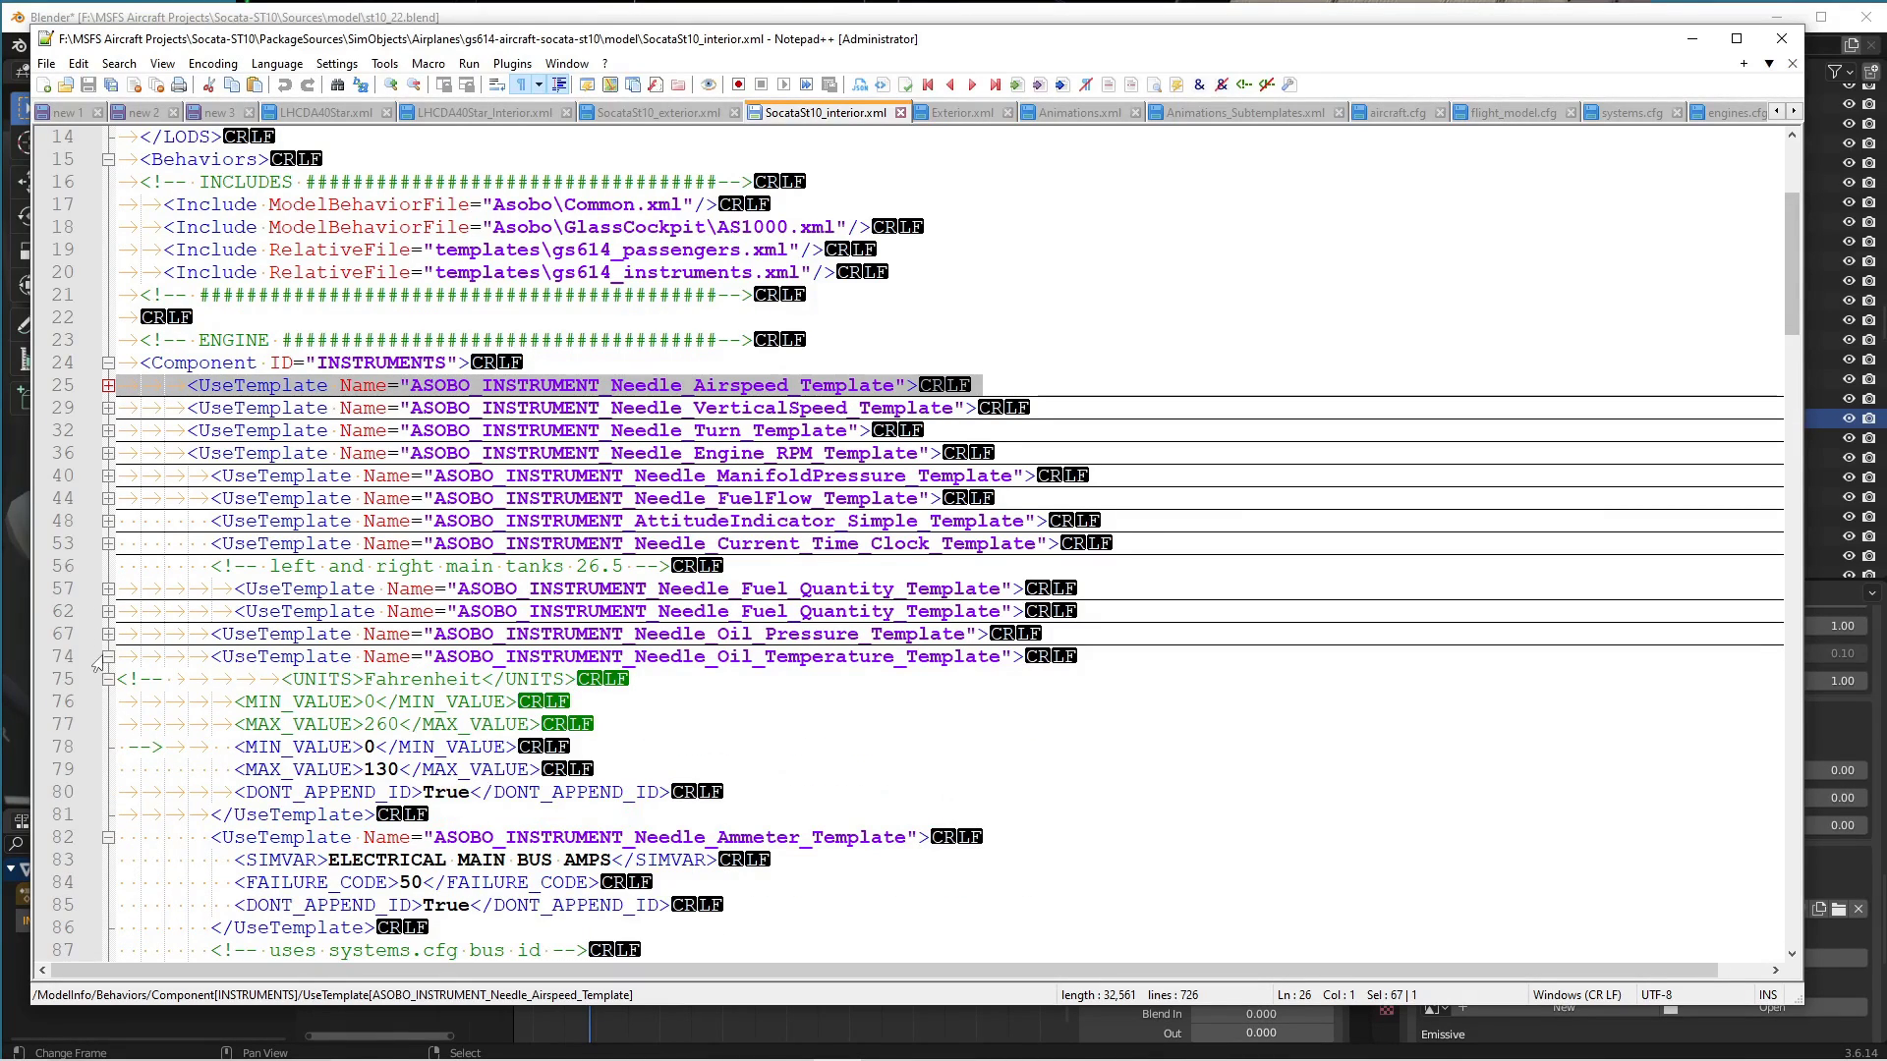
click(104, 657)
click(104, 679)
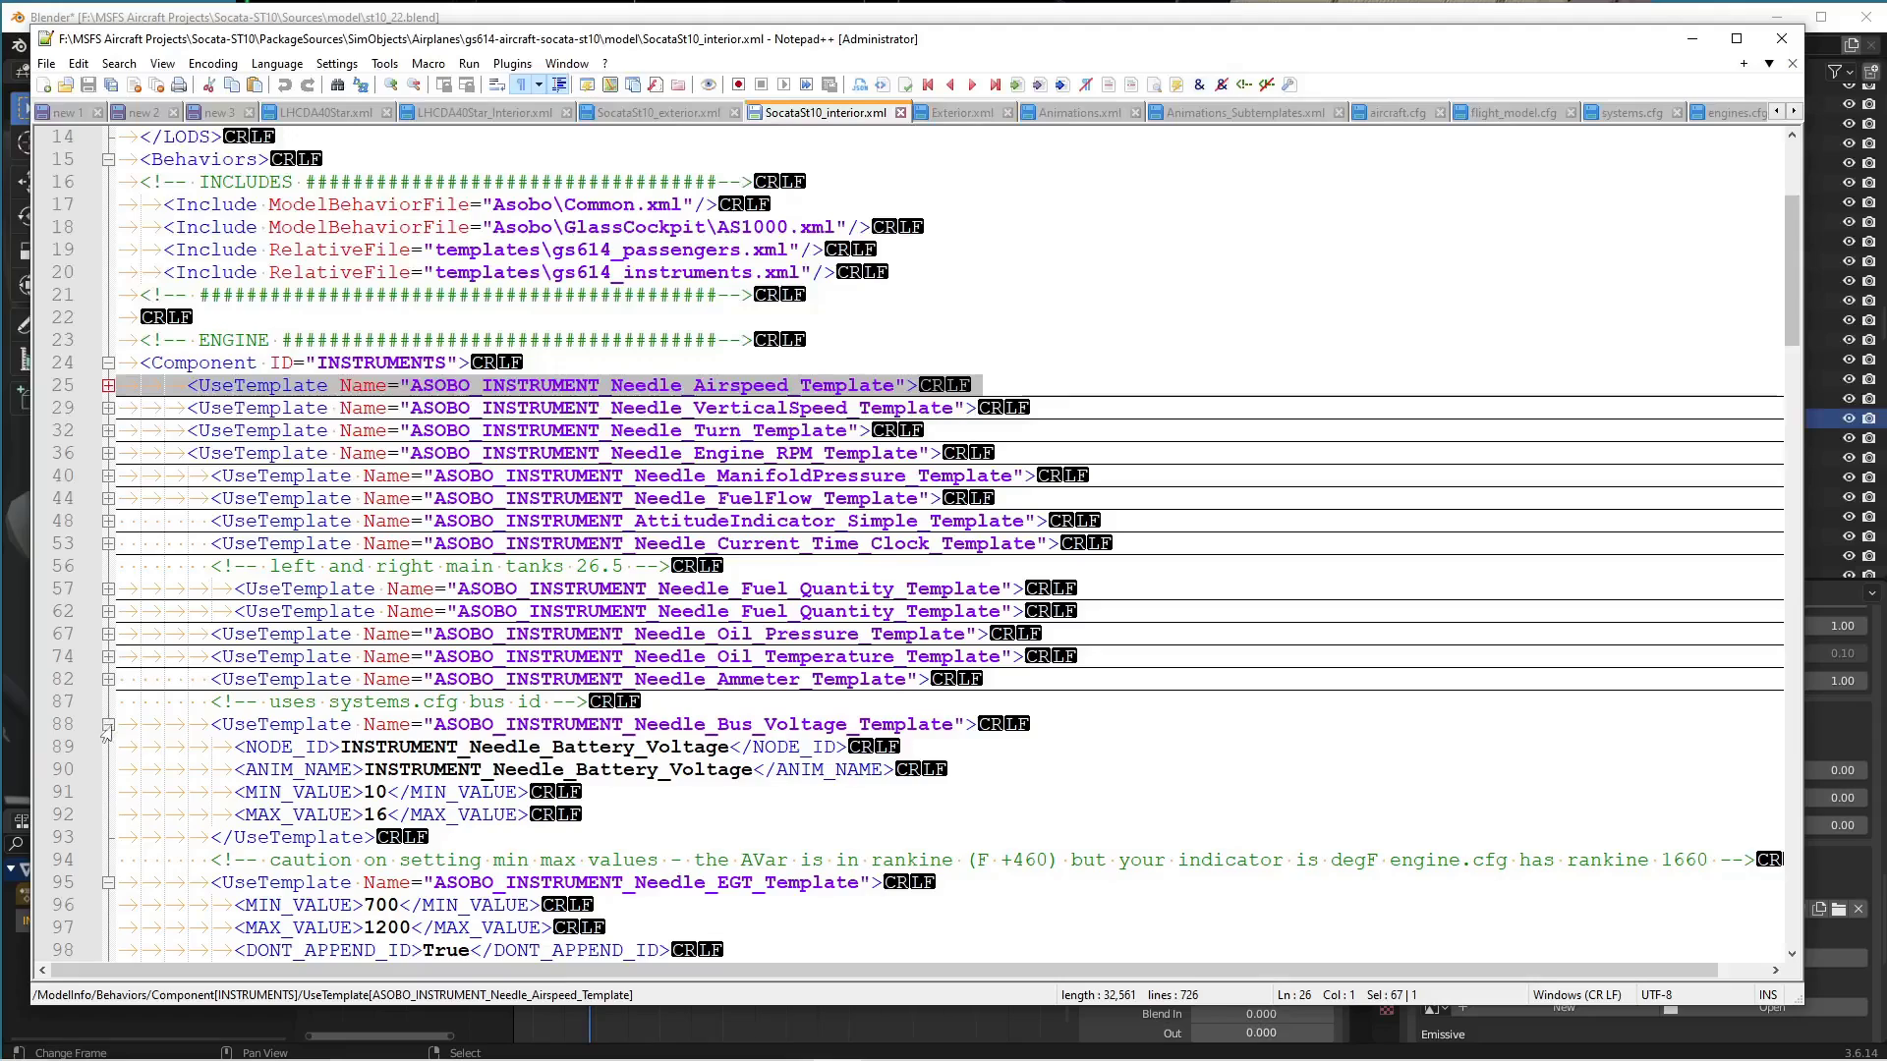
click(104, 724)
scroll(267, 539, down, 3)
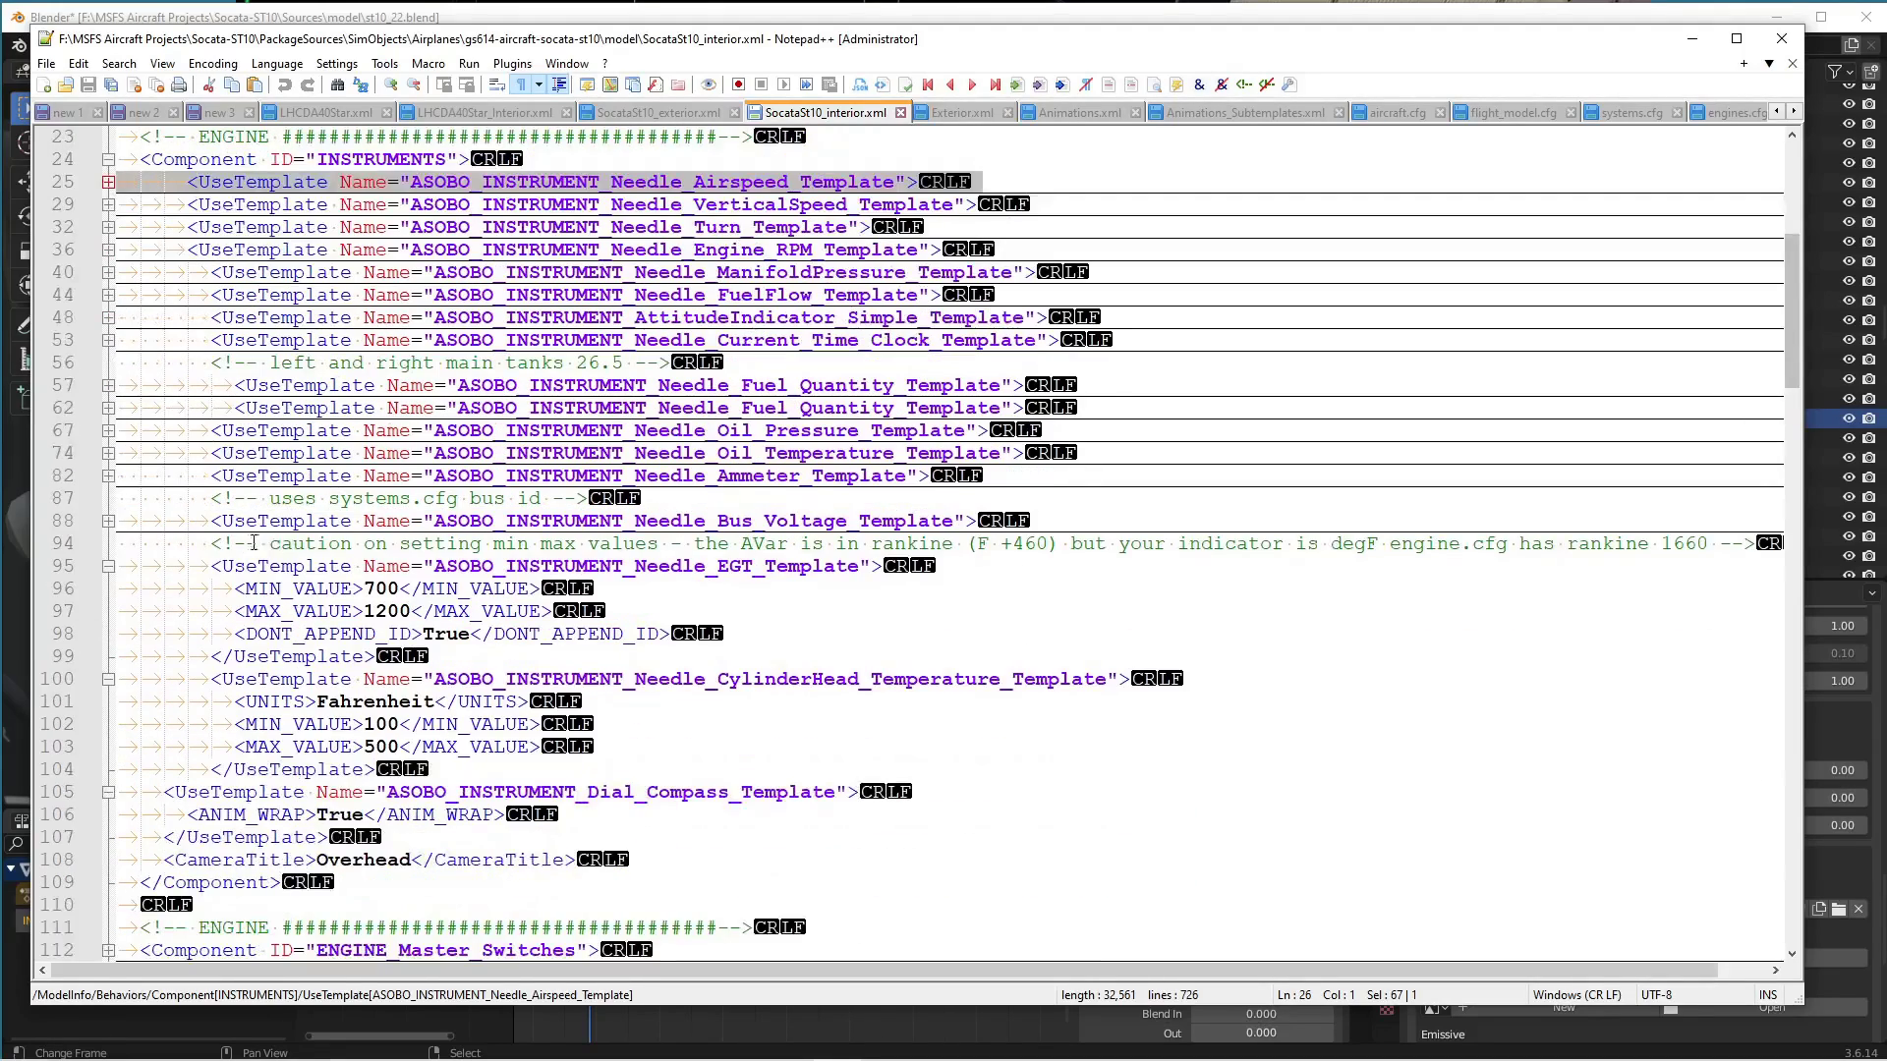
Collapse the EGT and CylinderHead temperature templates, then expand the Needle_Airspeed template and examine its MIN_VALUE and MAX_VALUE.
click(106, 567)
click(108, 589)
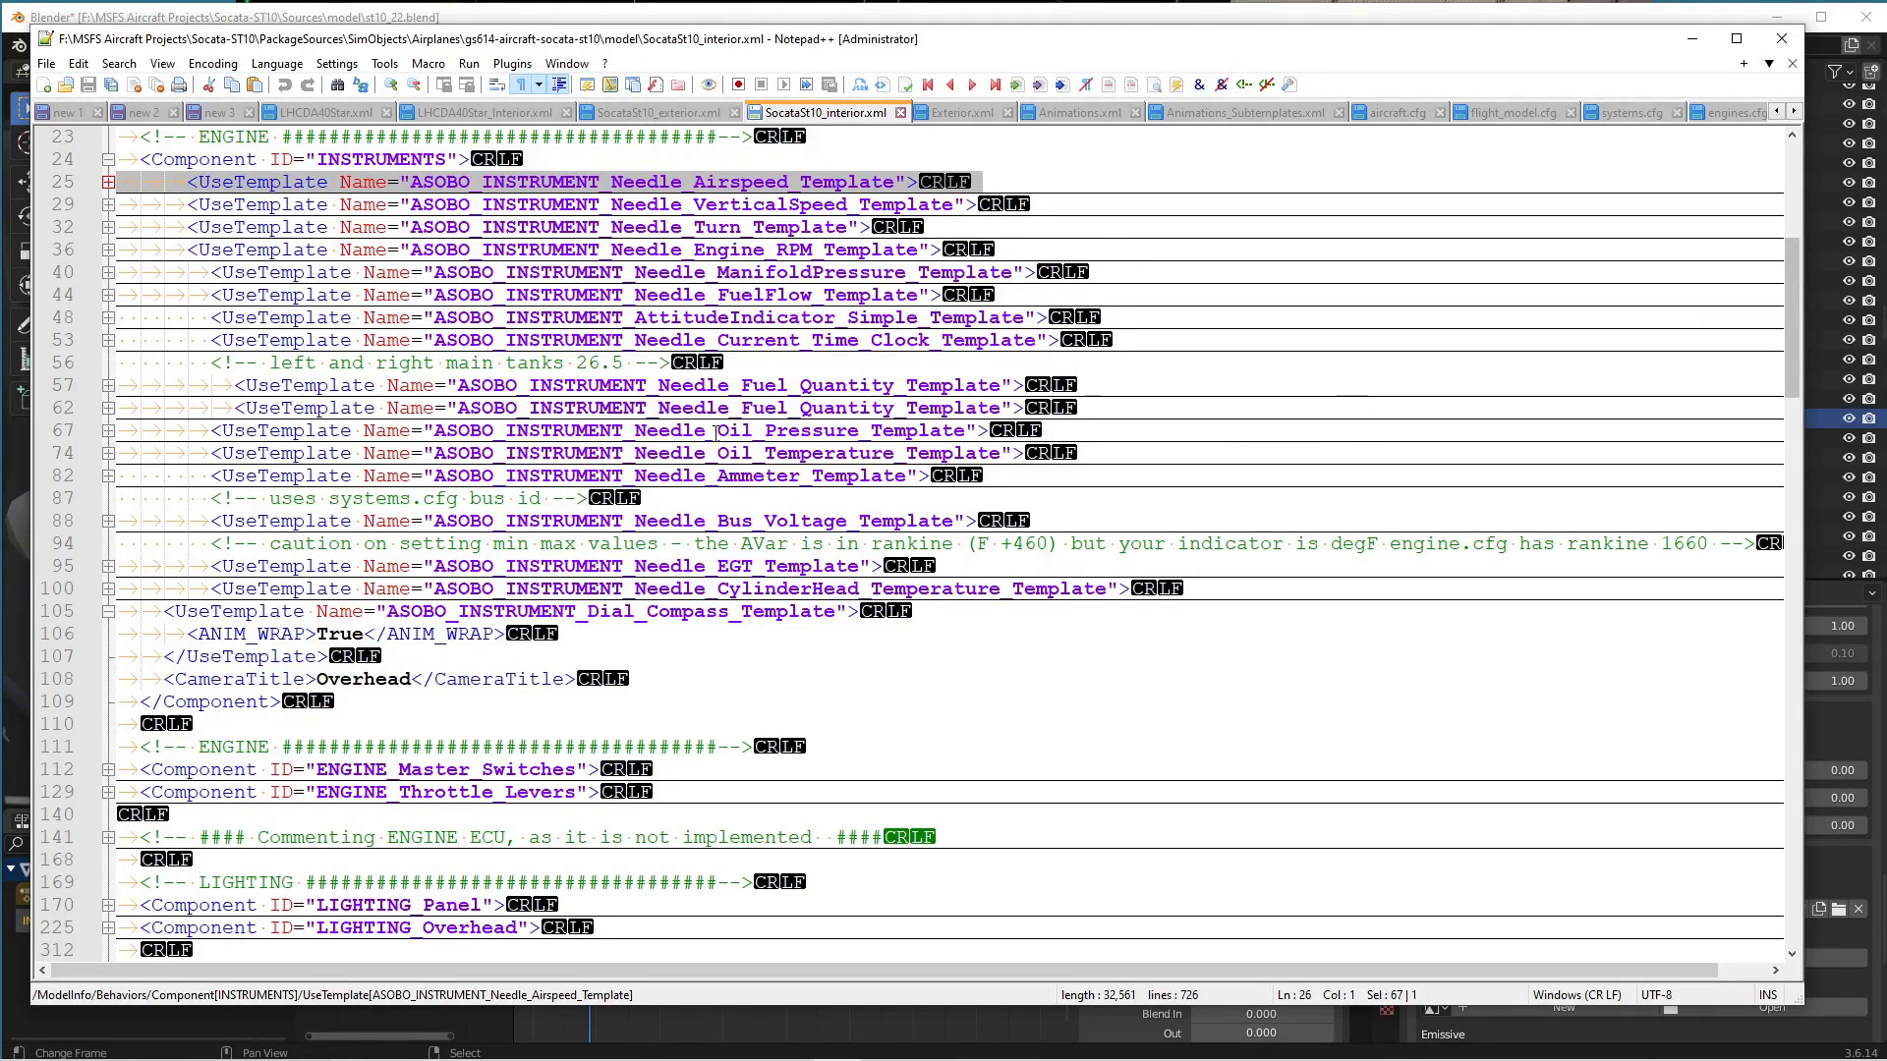
scroll(678, 432, up, 3)
click(736, 384)
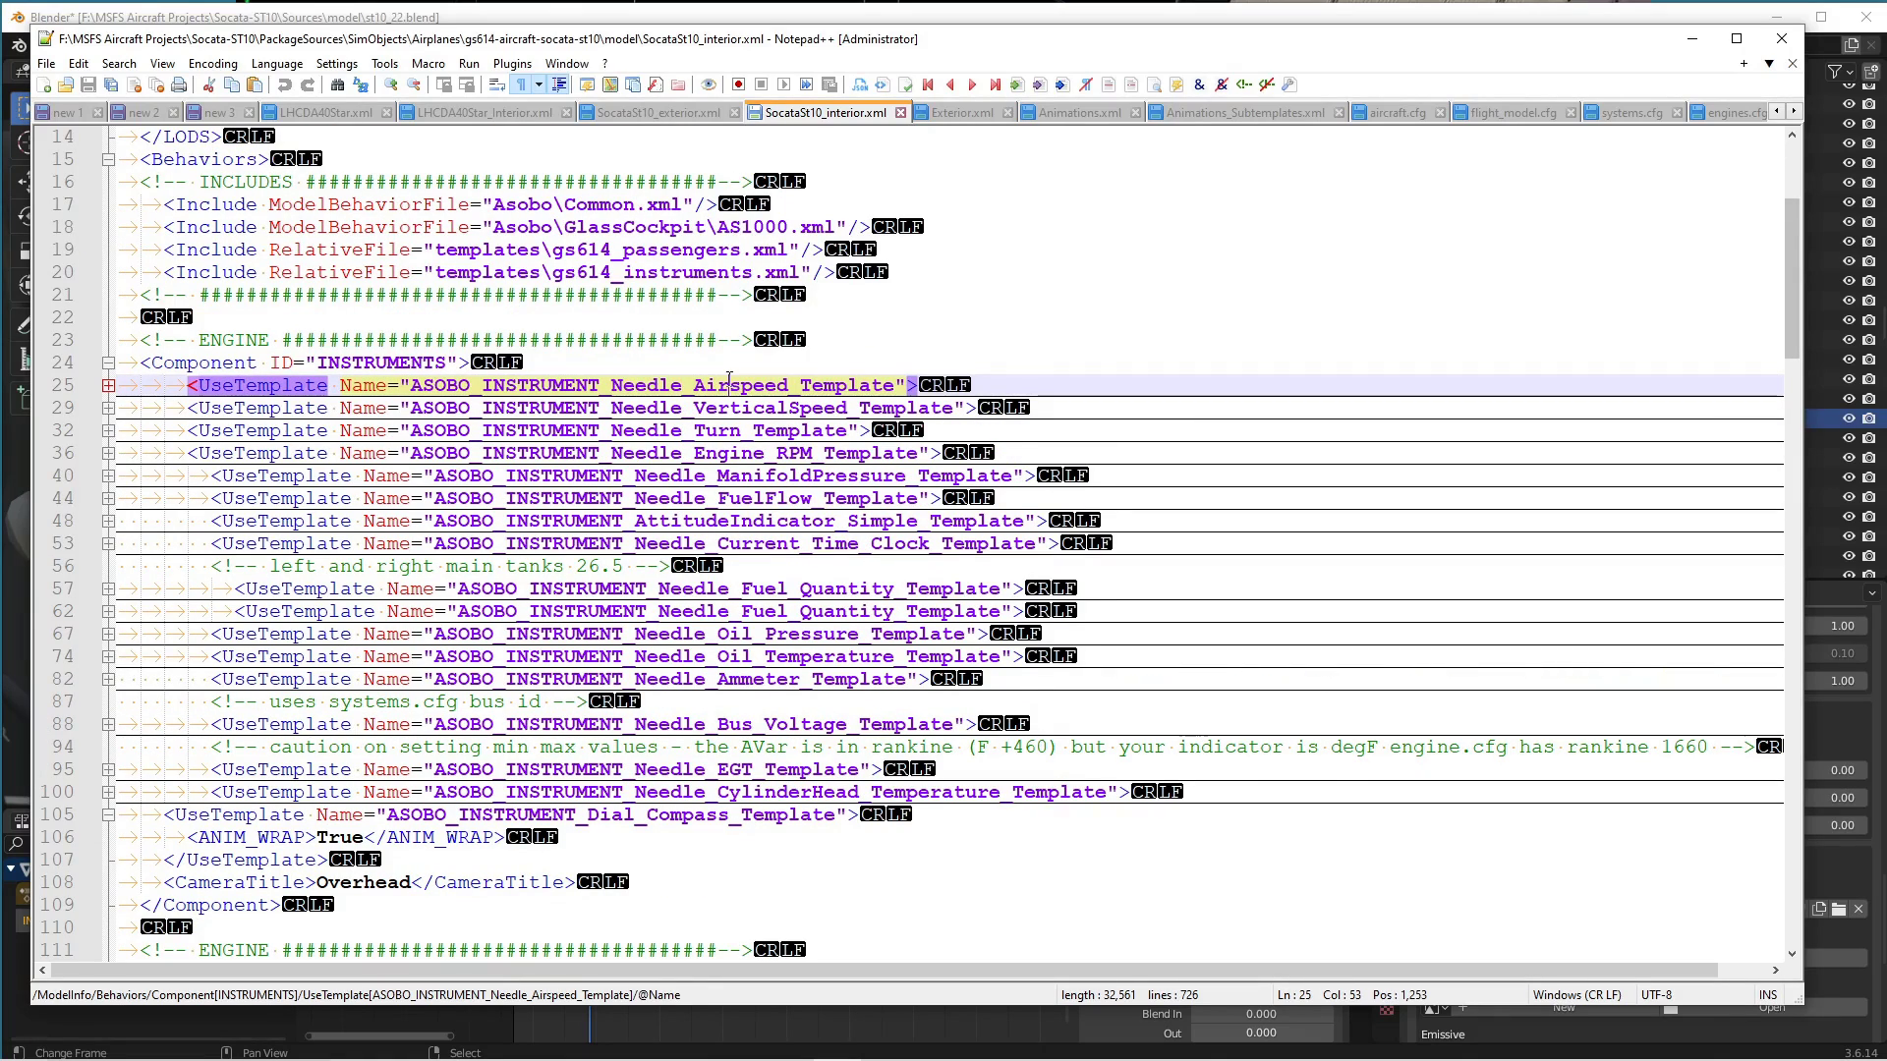
click(108, 384)
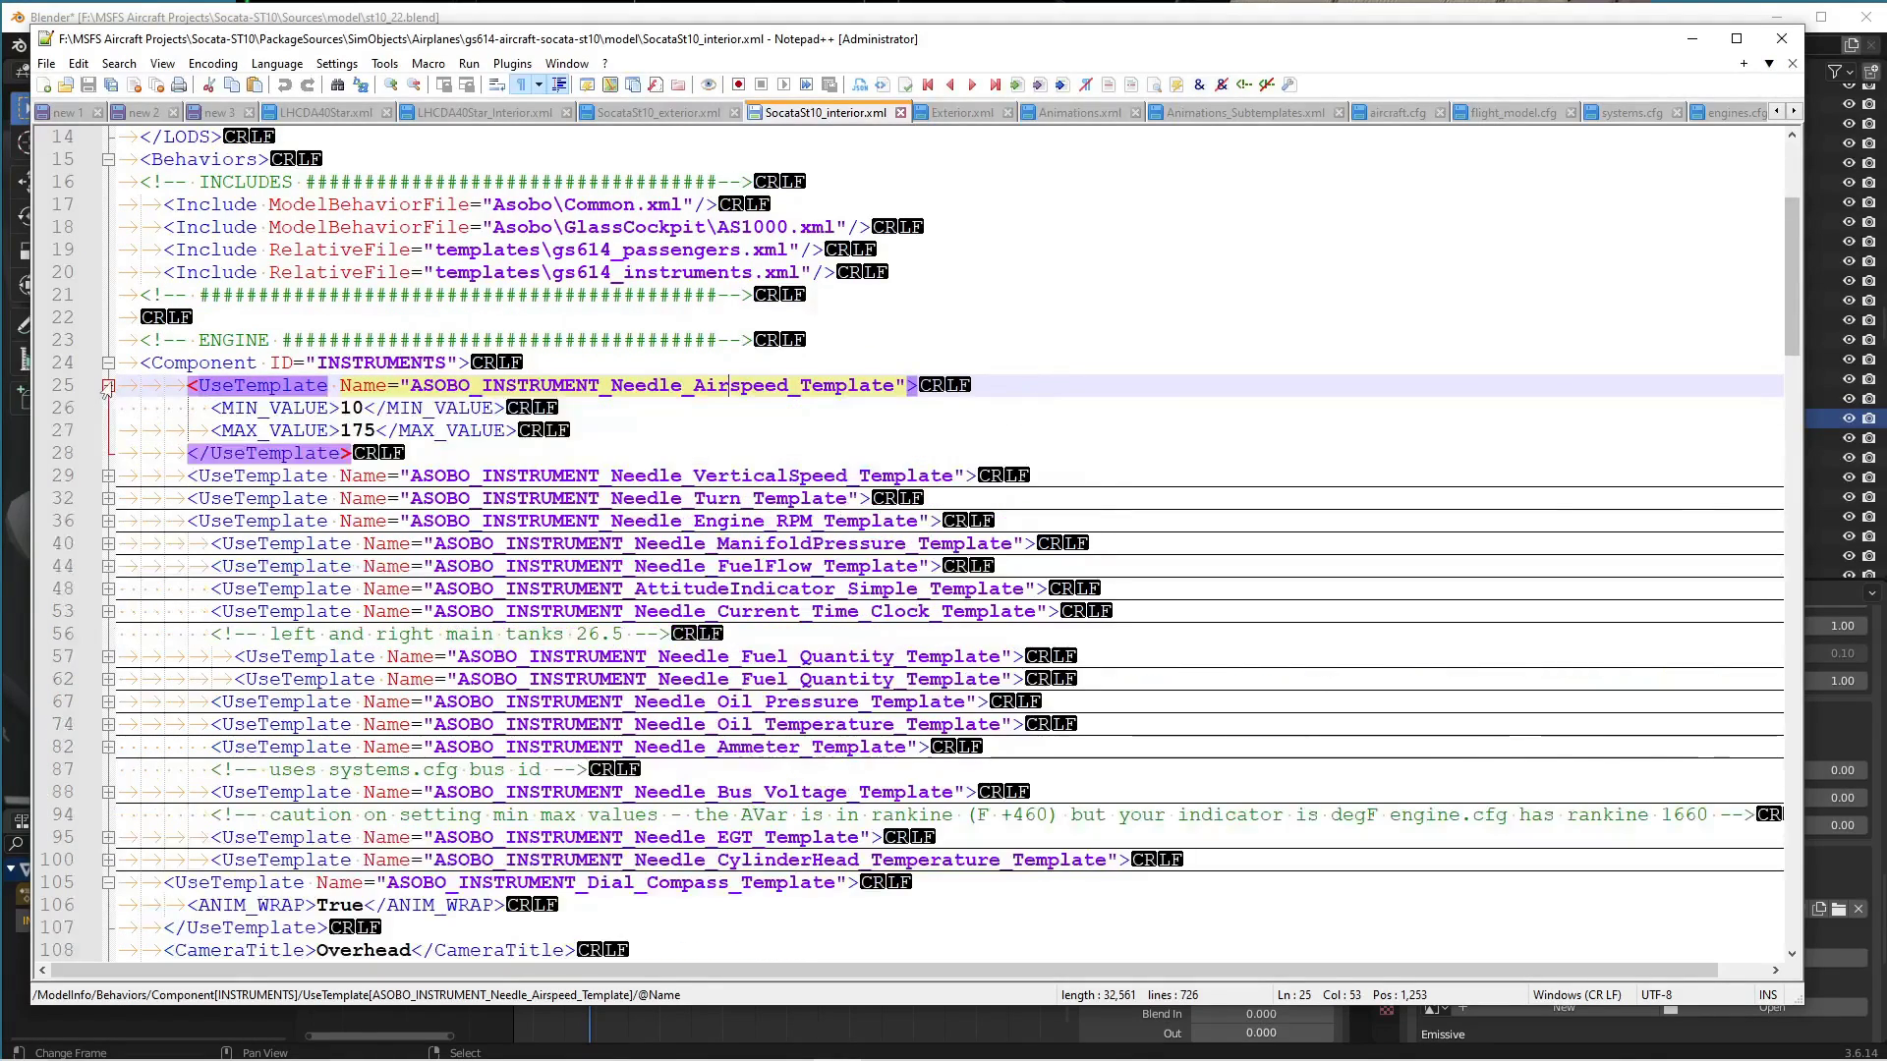
click(253, 407)
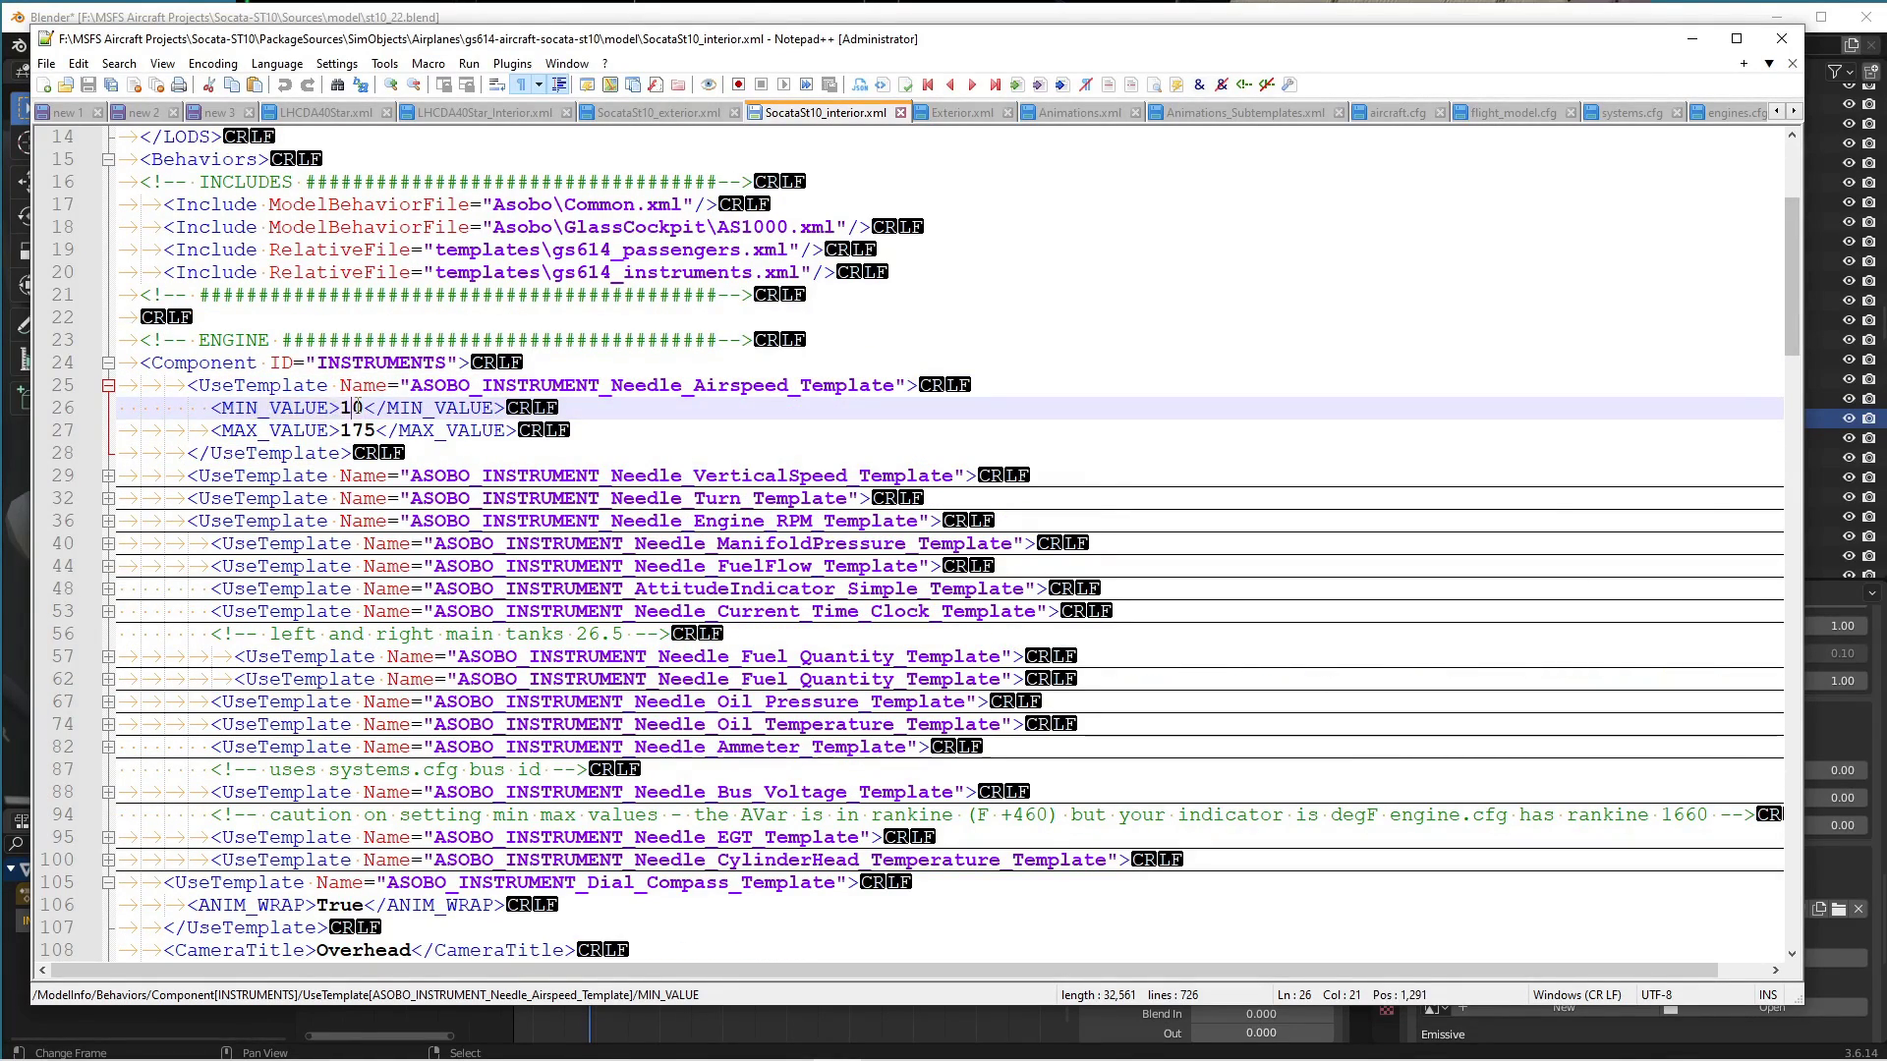
drag(244, 430, 329, 431)
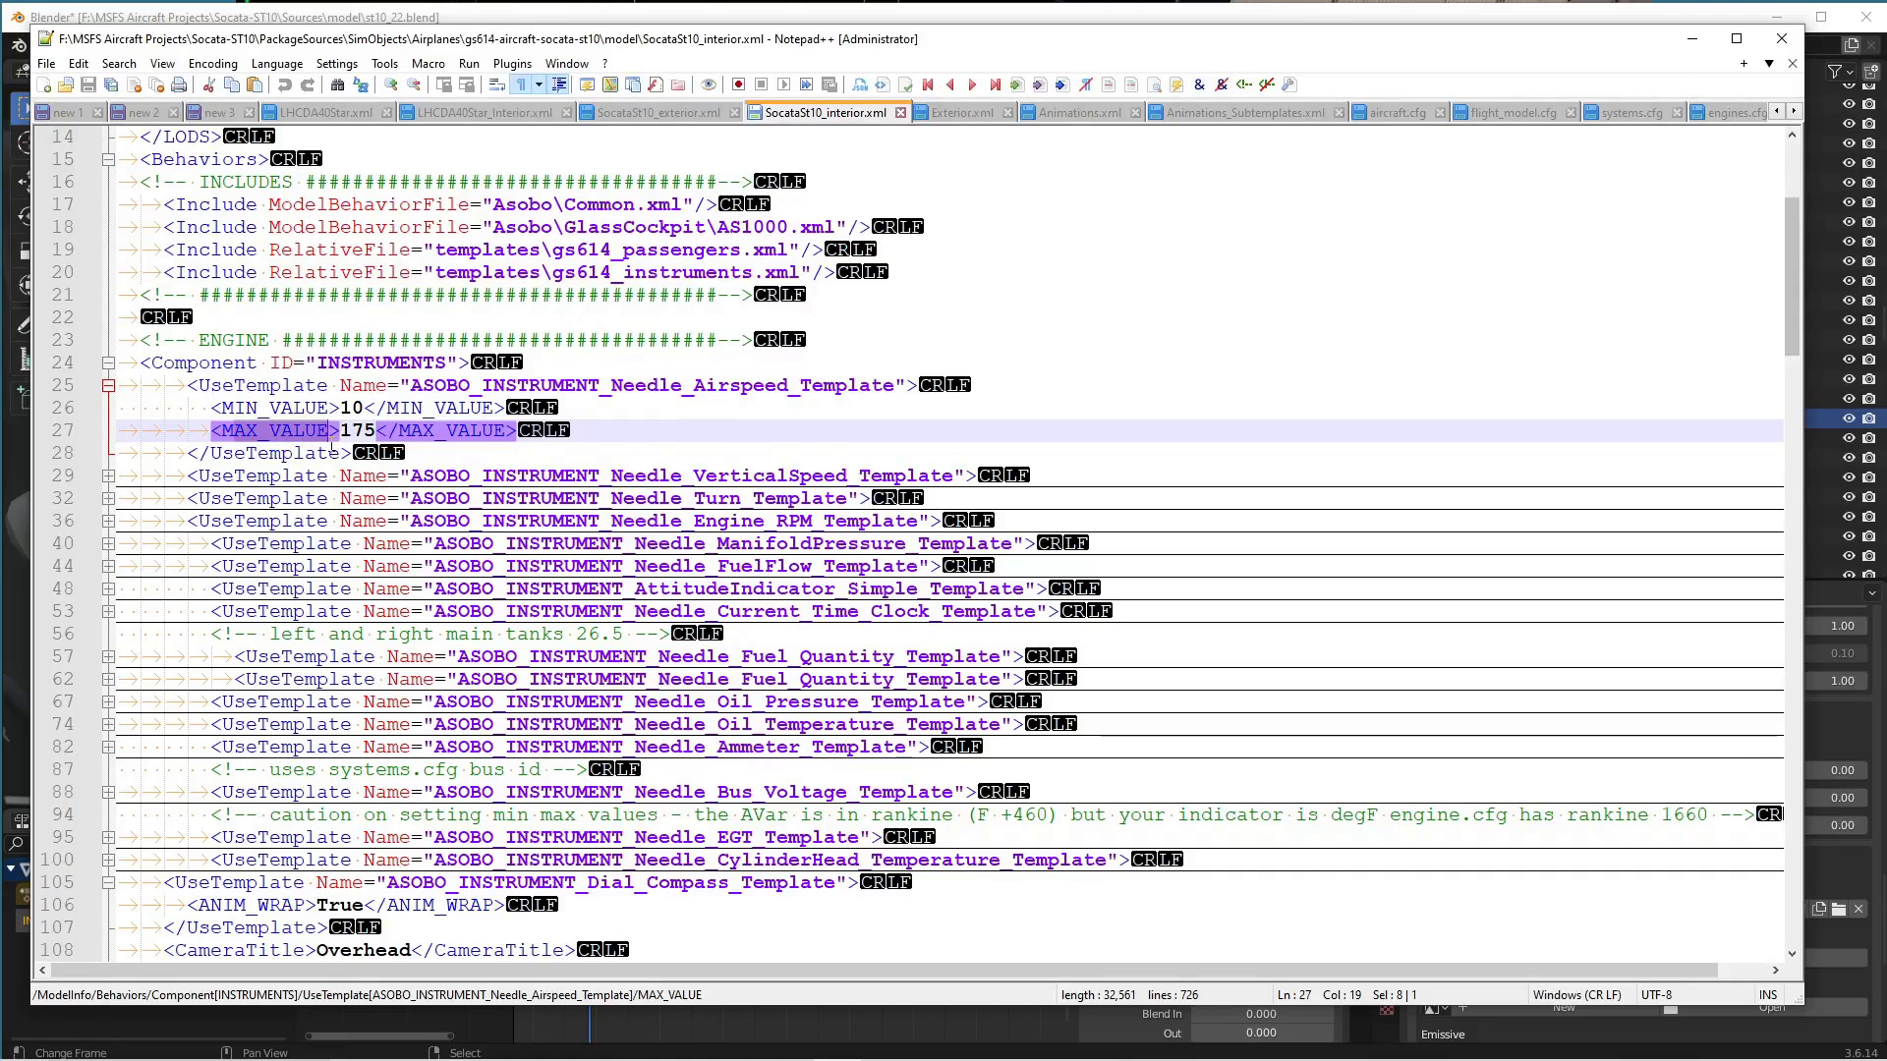
Switch to Blender, select the airspeed needle on the instrument panel and move its animation to frame 0.
click(400, 18)
scroll(492, 752, down, 5)
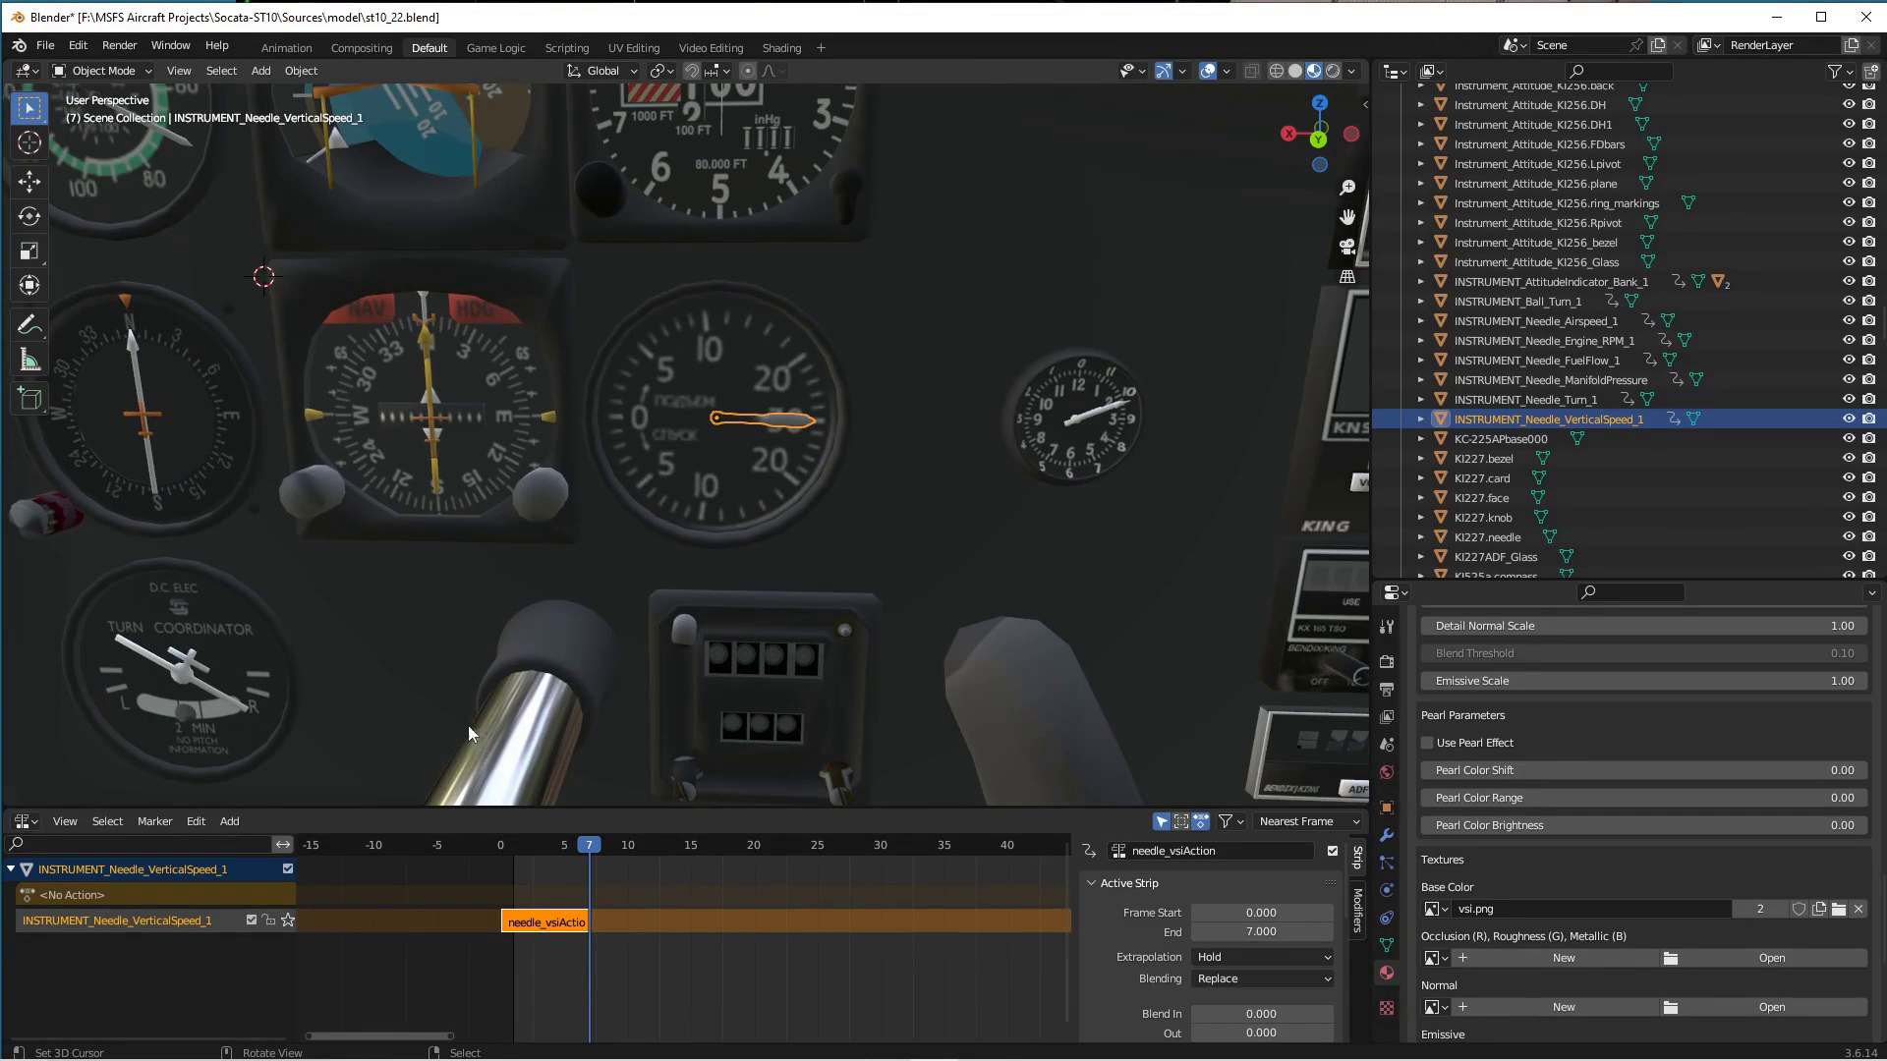
middle_drag(433, 688, 706, 139)
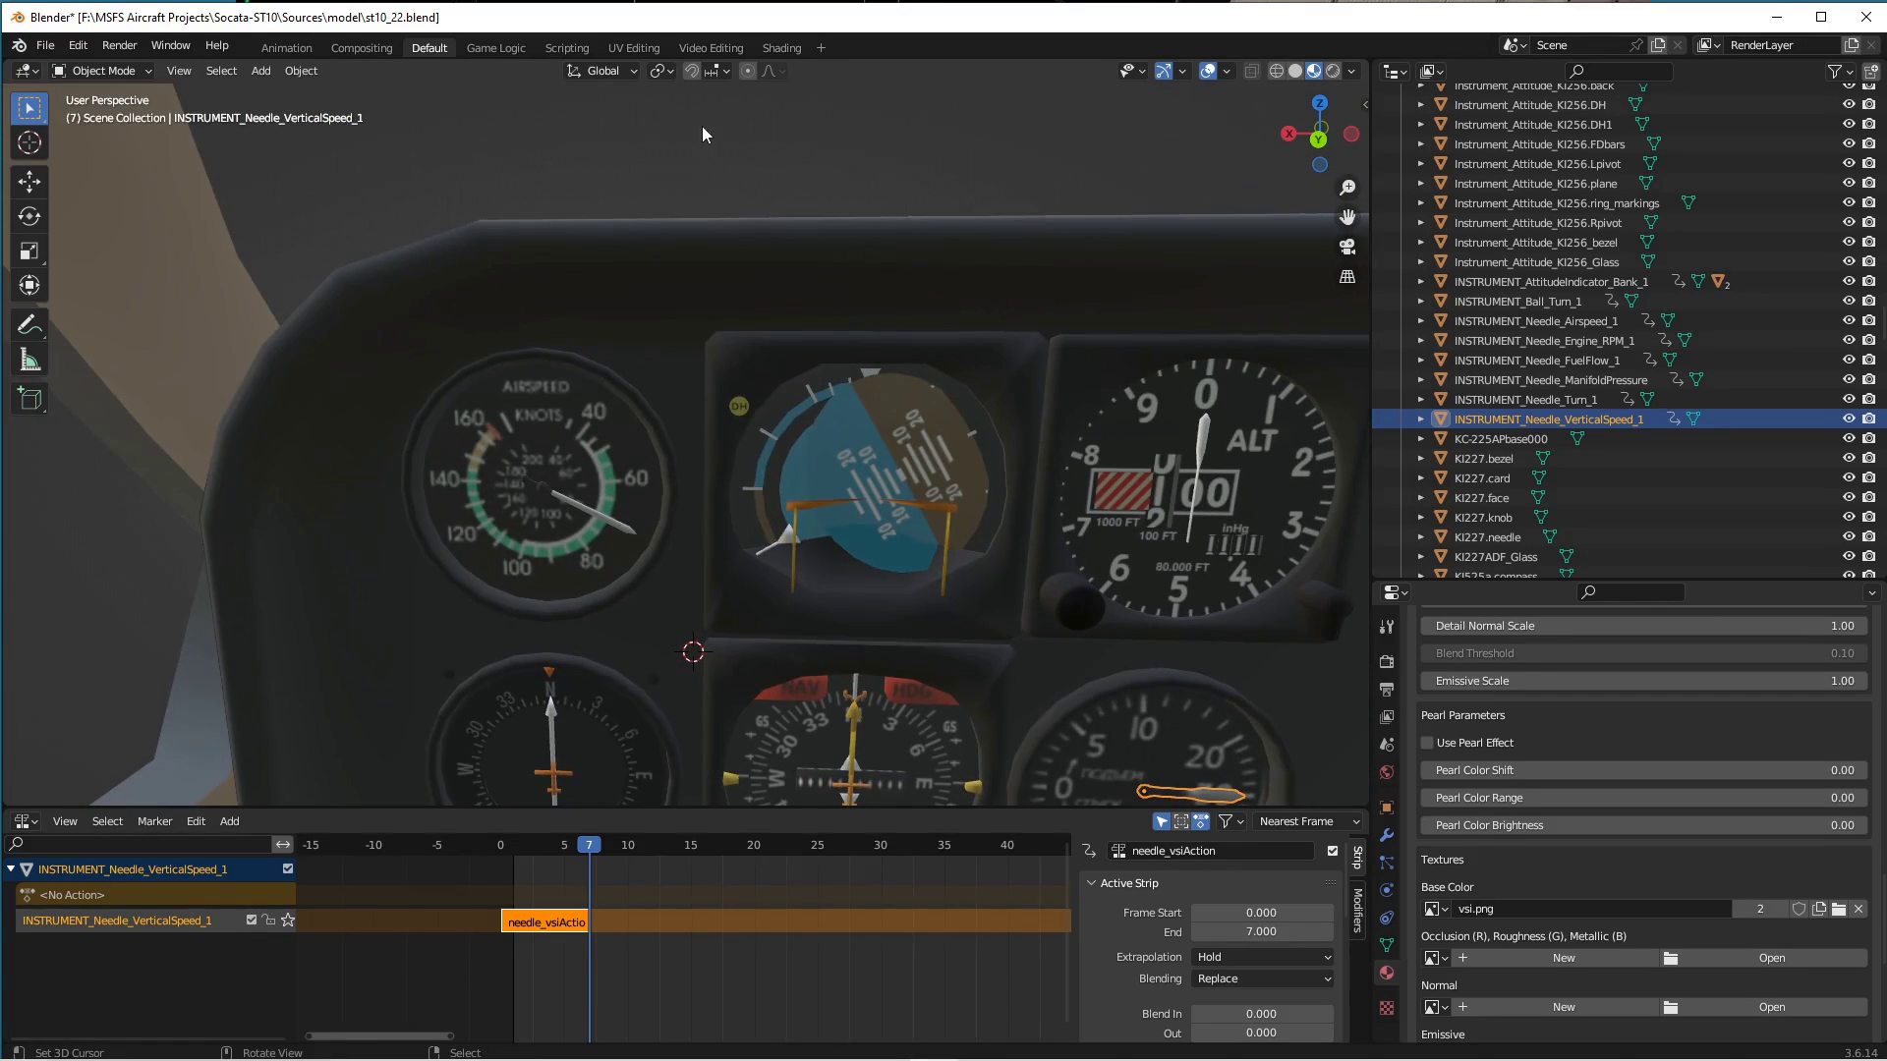
drag(588, 846, 489, 846)
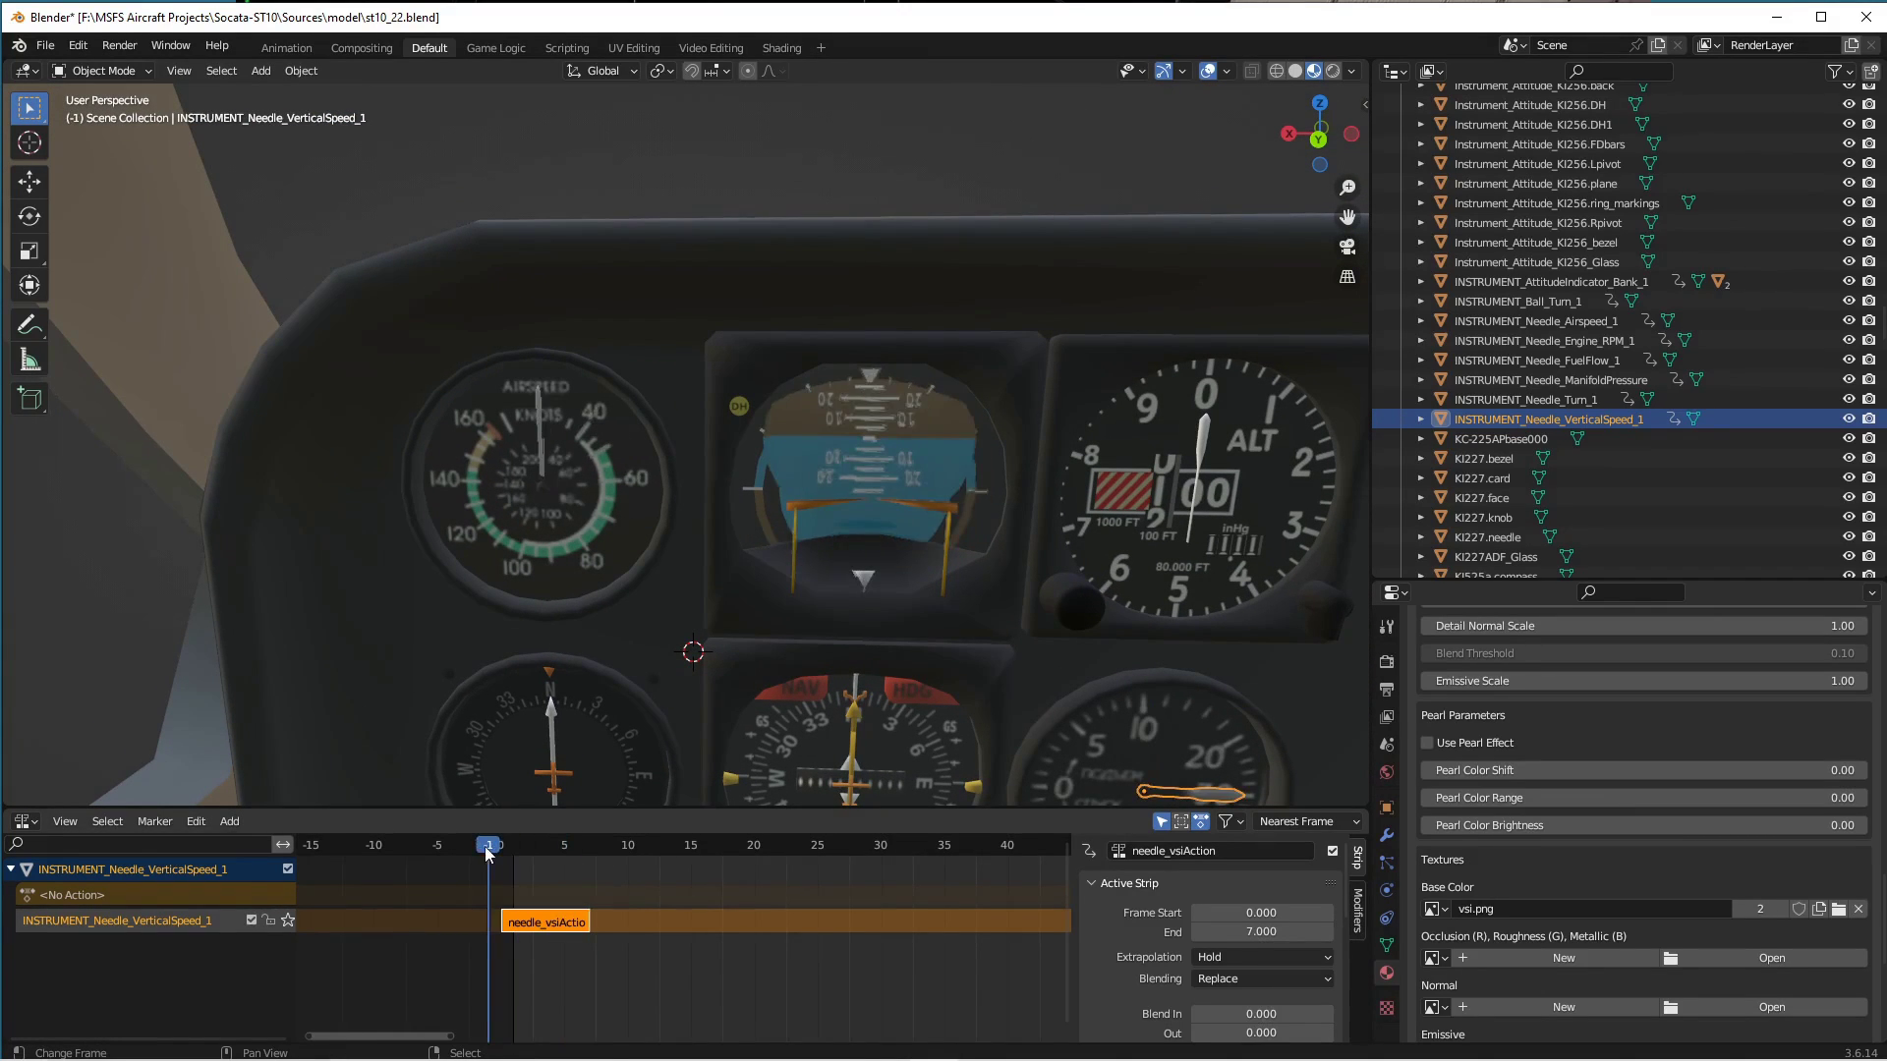
click(538, 401)
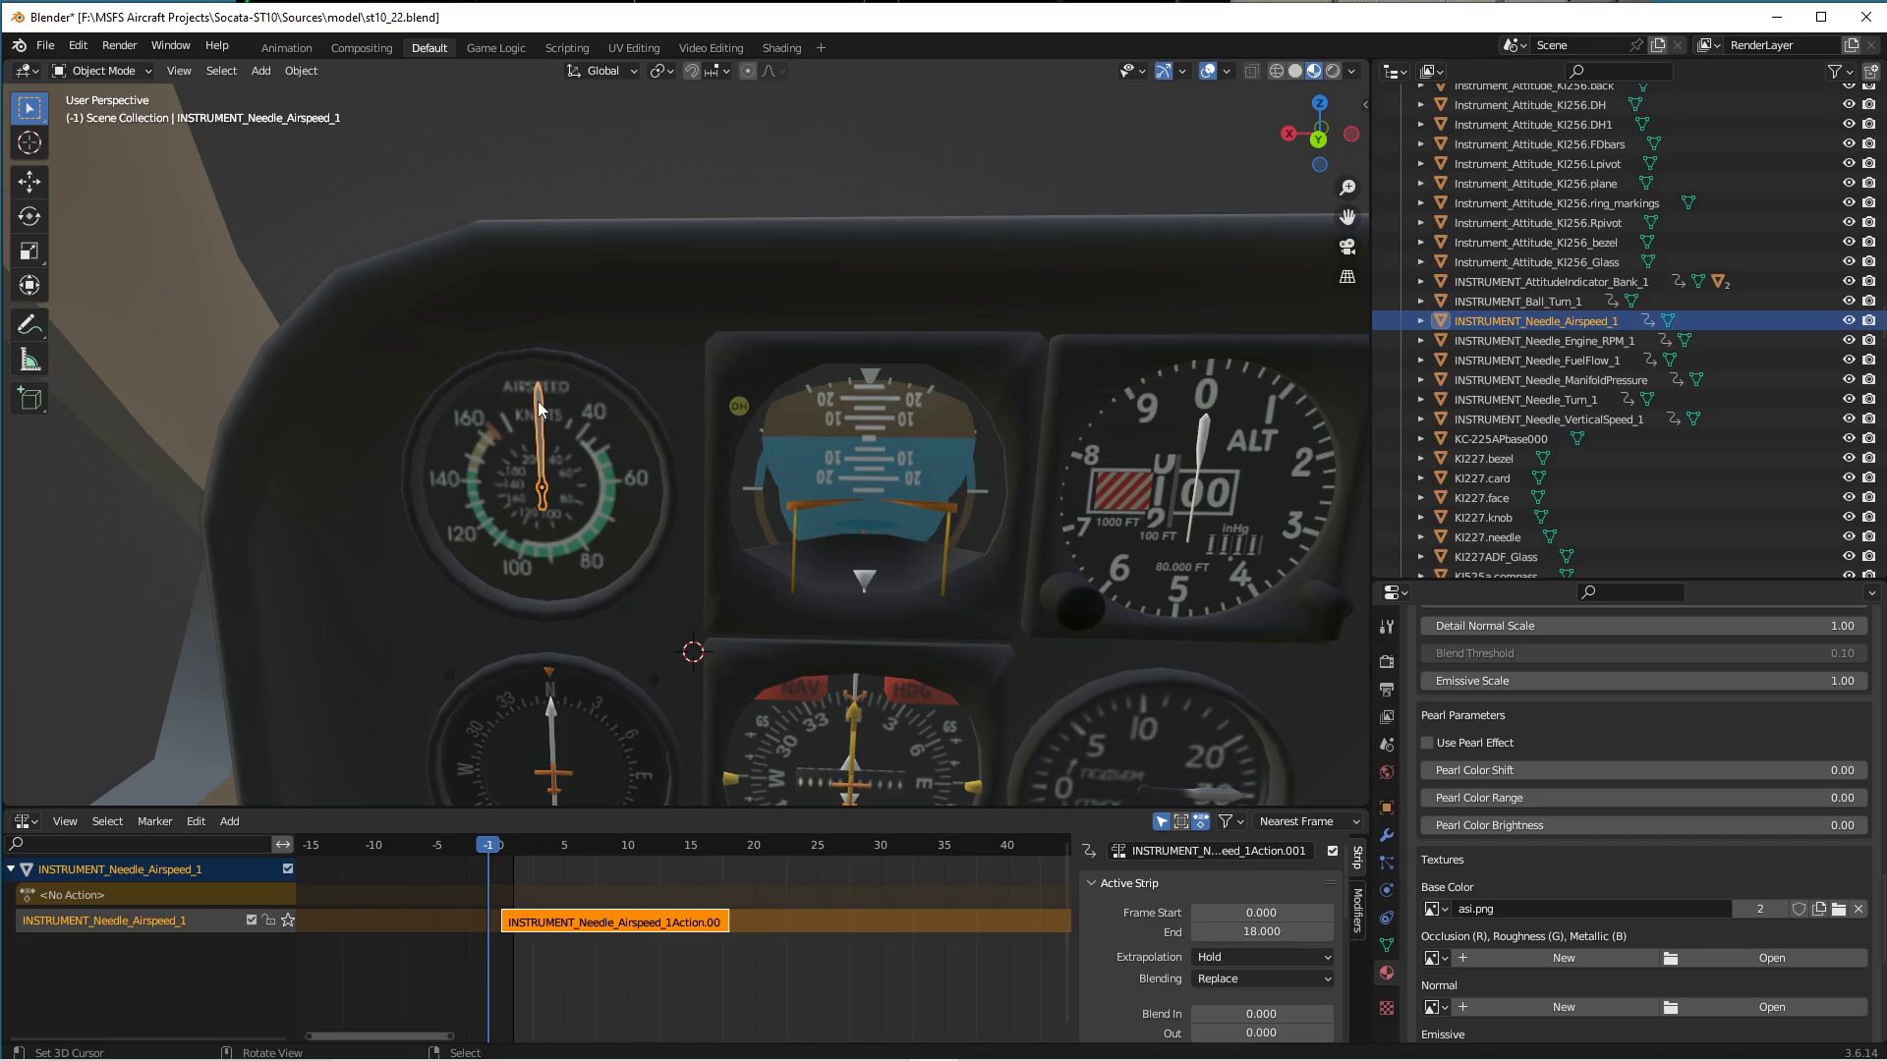
mouse_move(483, 853)
mouse_down()
mouse_move(746, 859)
mouse_move(504, 864)
mouse_move(734, 876)
mouse_move(499, 879)
mouse_up()
shift+middle_drag(591, 515, 349, 367)
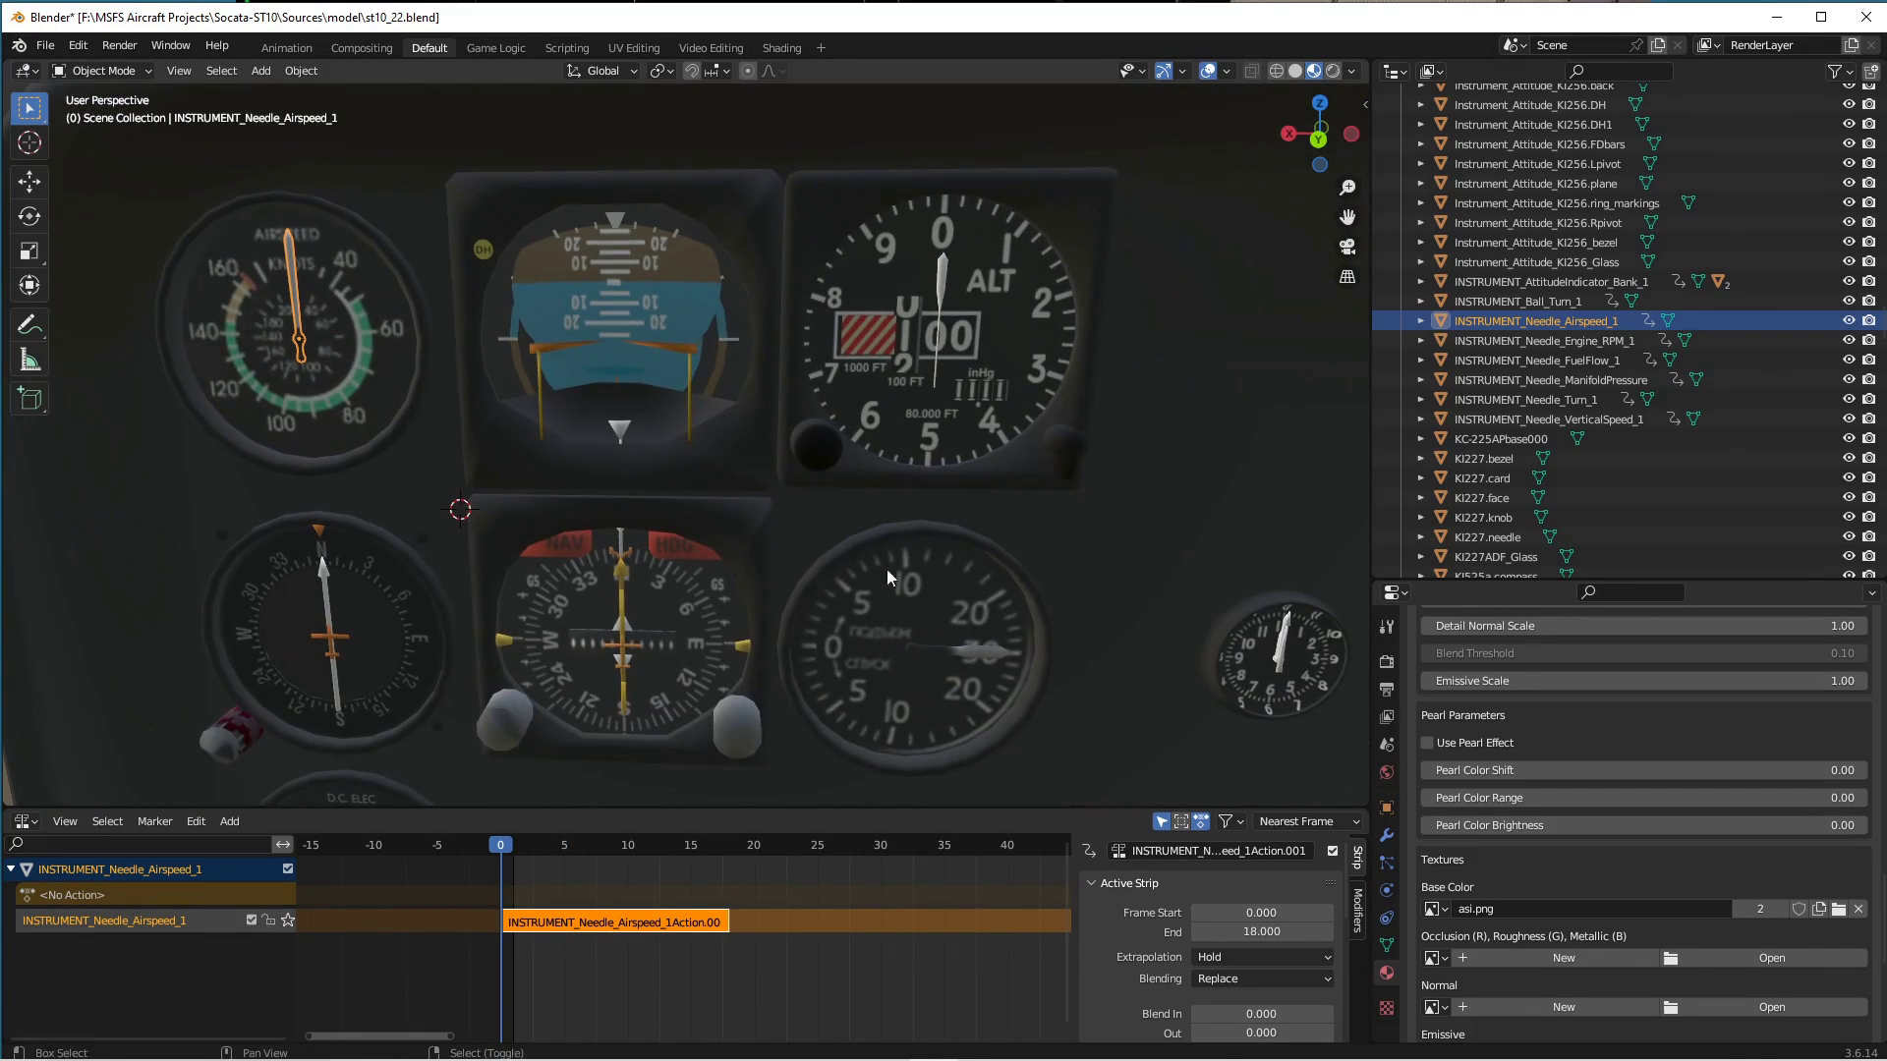
Select the vertical speed needle and check its position at frame 0 of its animation strip.
click(935, 648)
click(934, 649)
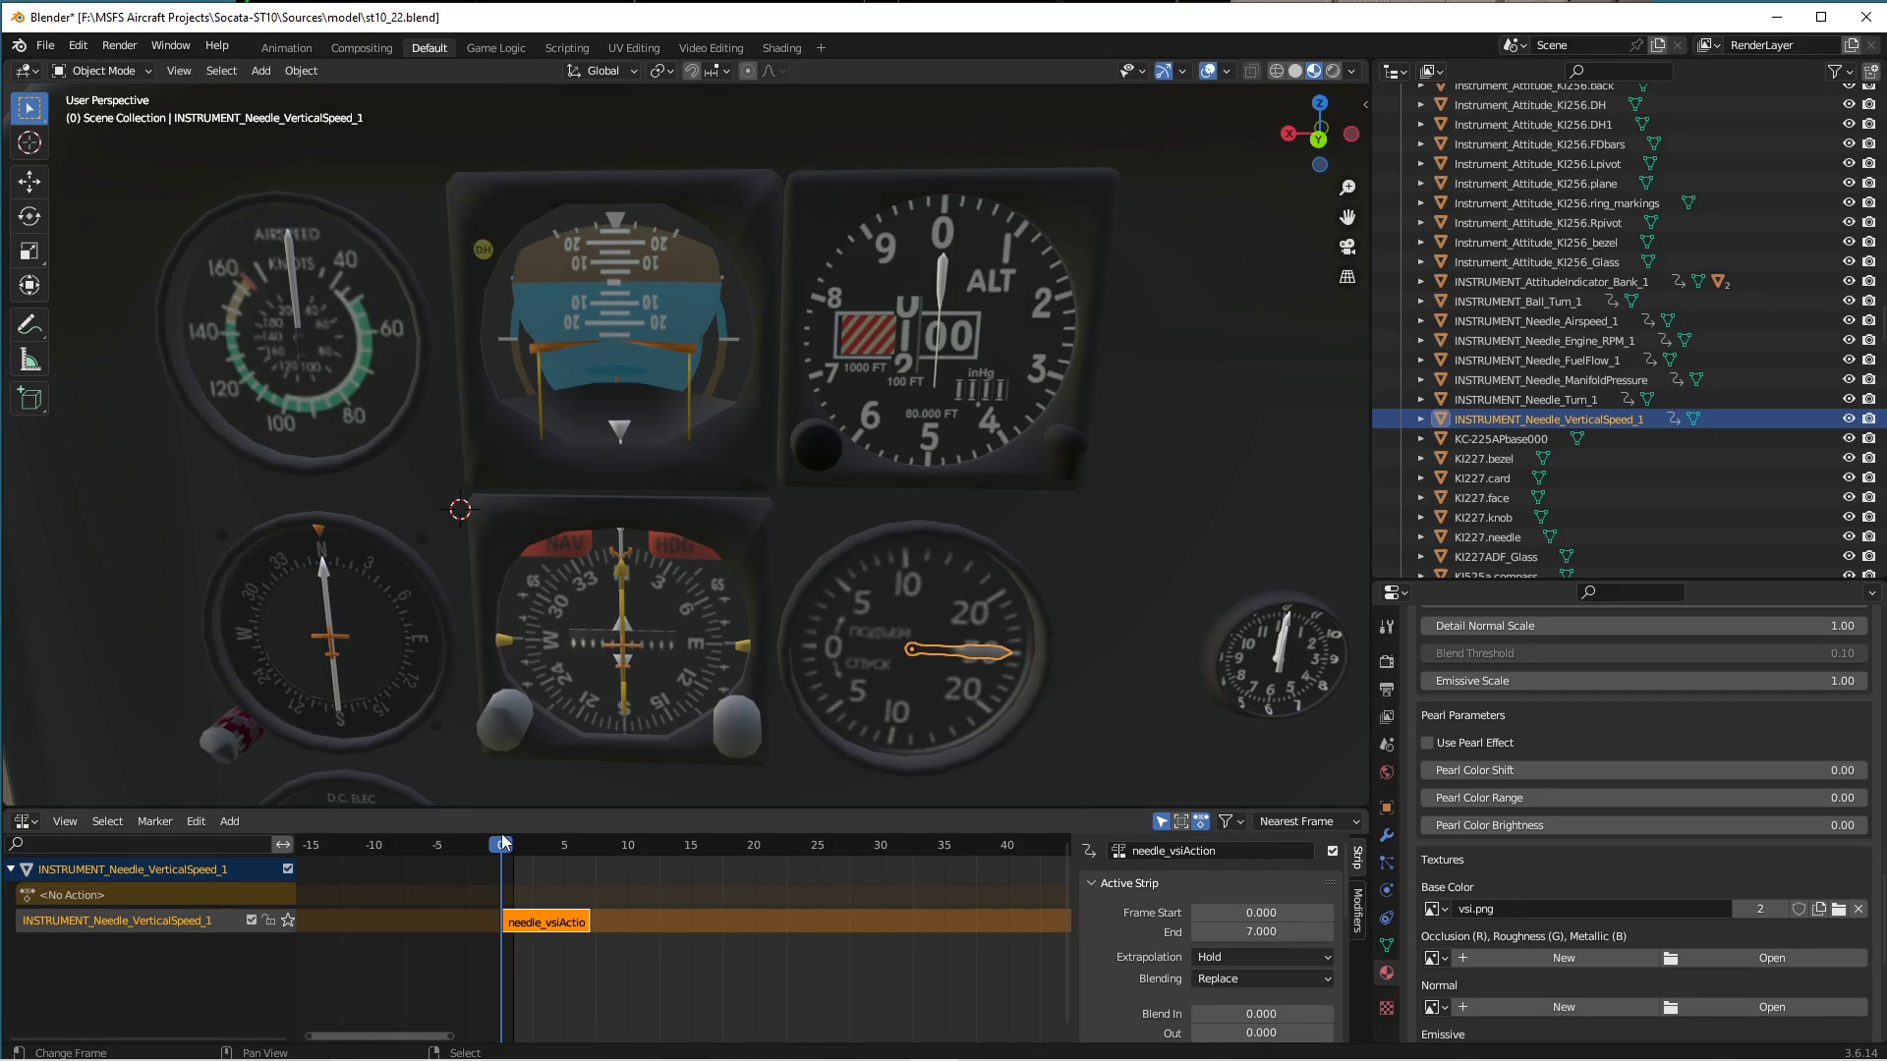
mouse_move(501, 849)
mouse_down()
mouse_move(594, 857)
mouse_move(500, 851)
mouse_up()
Switch to Notepad++ and expand the Needle_VerticalSpeed template in the INSTRUMENTS component to read its MAX_VALUE.
click(837, 1042)
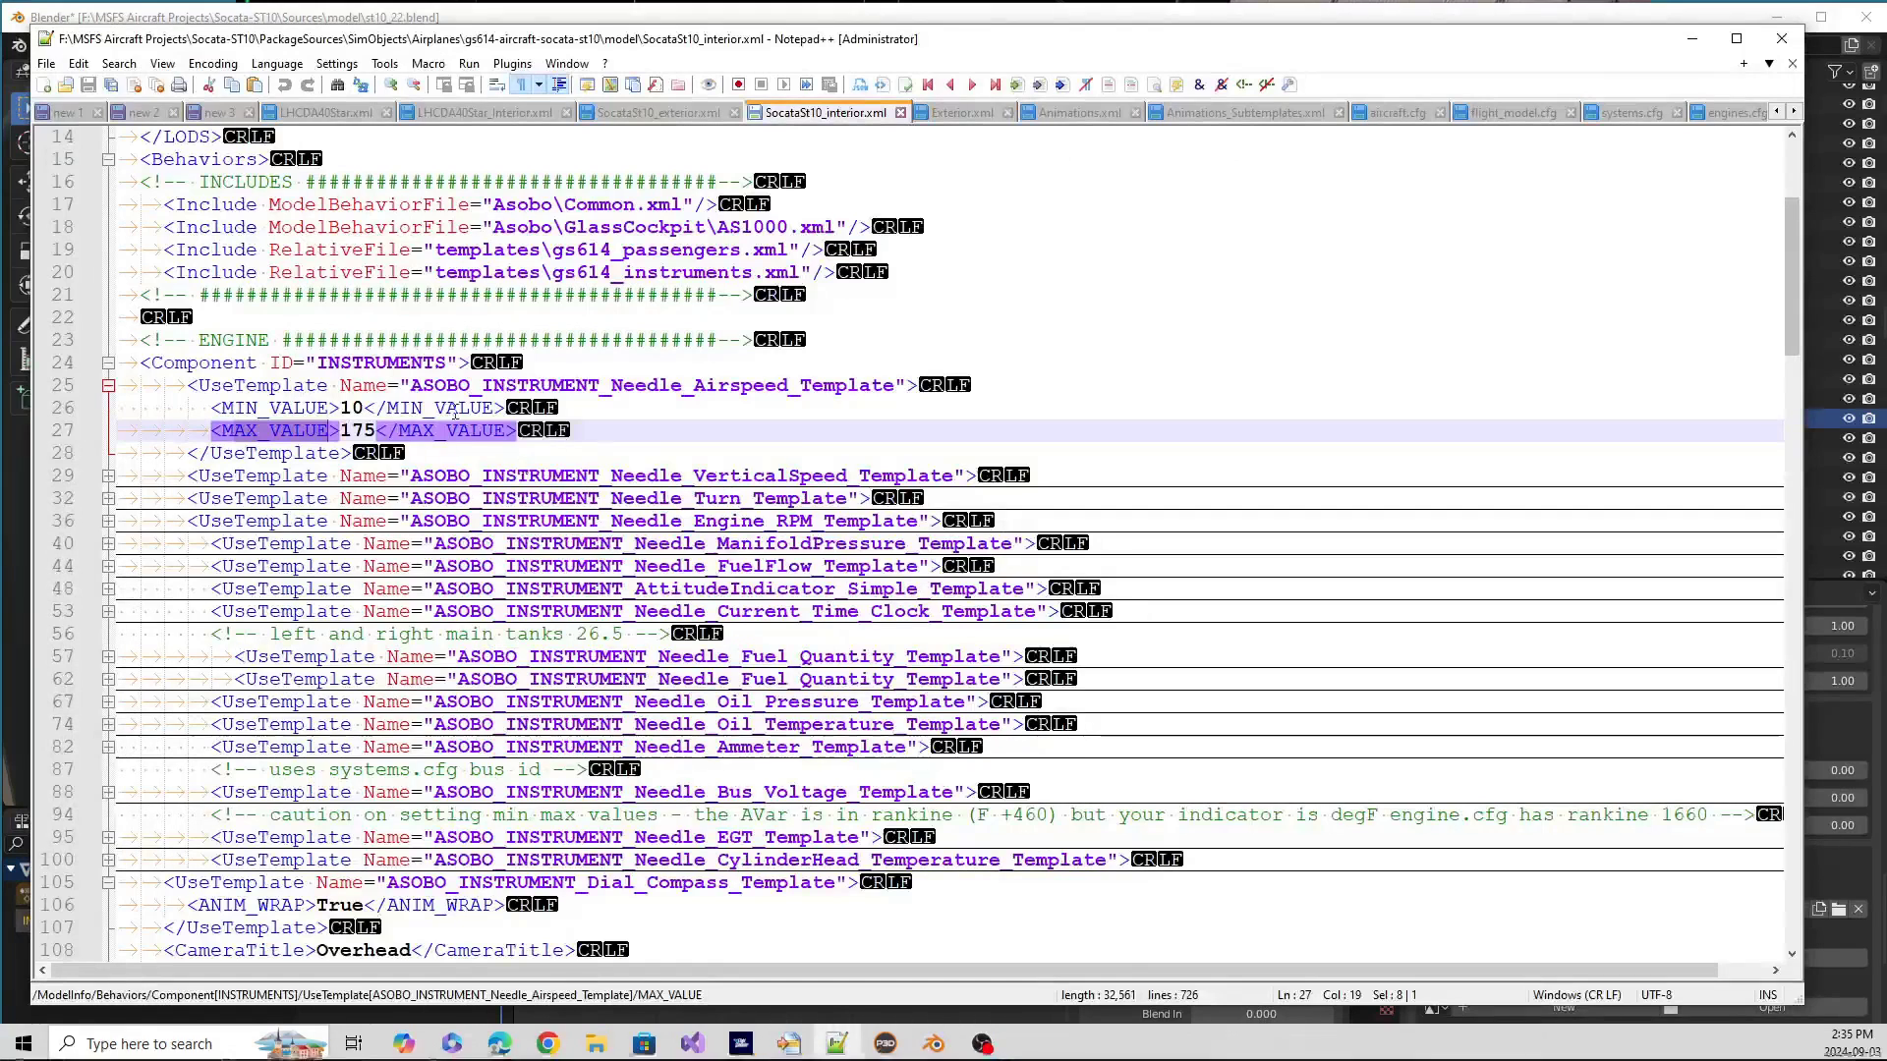
click(822, 475)
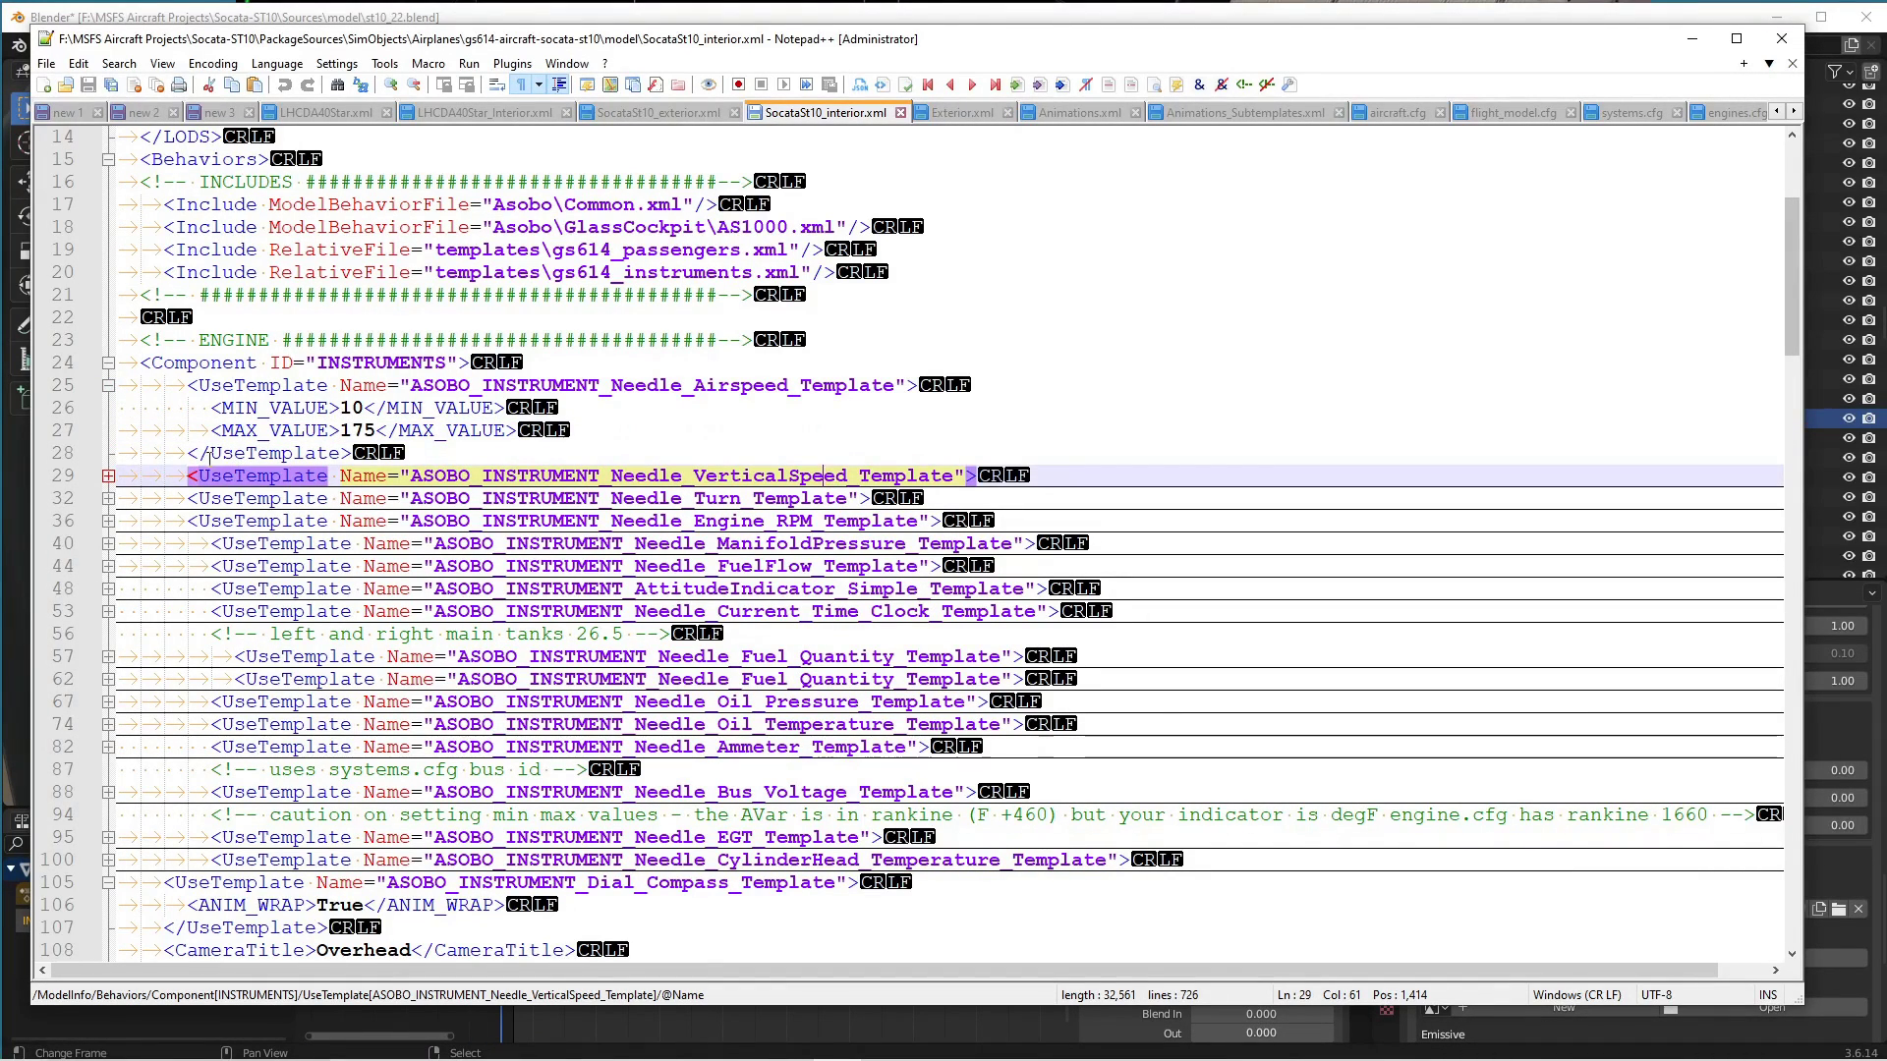
click(108, 476)
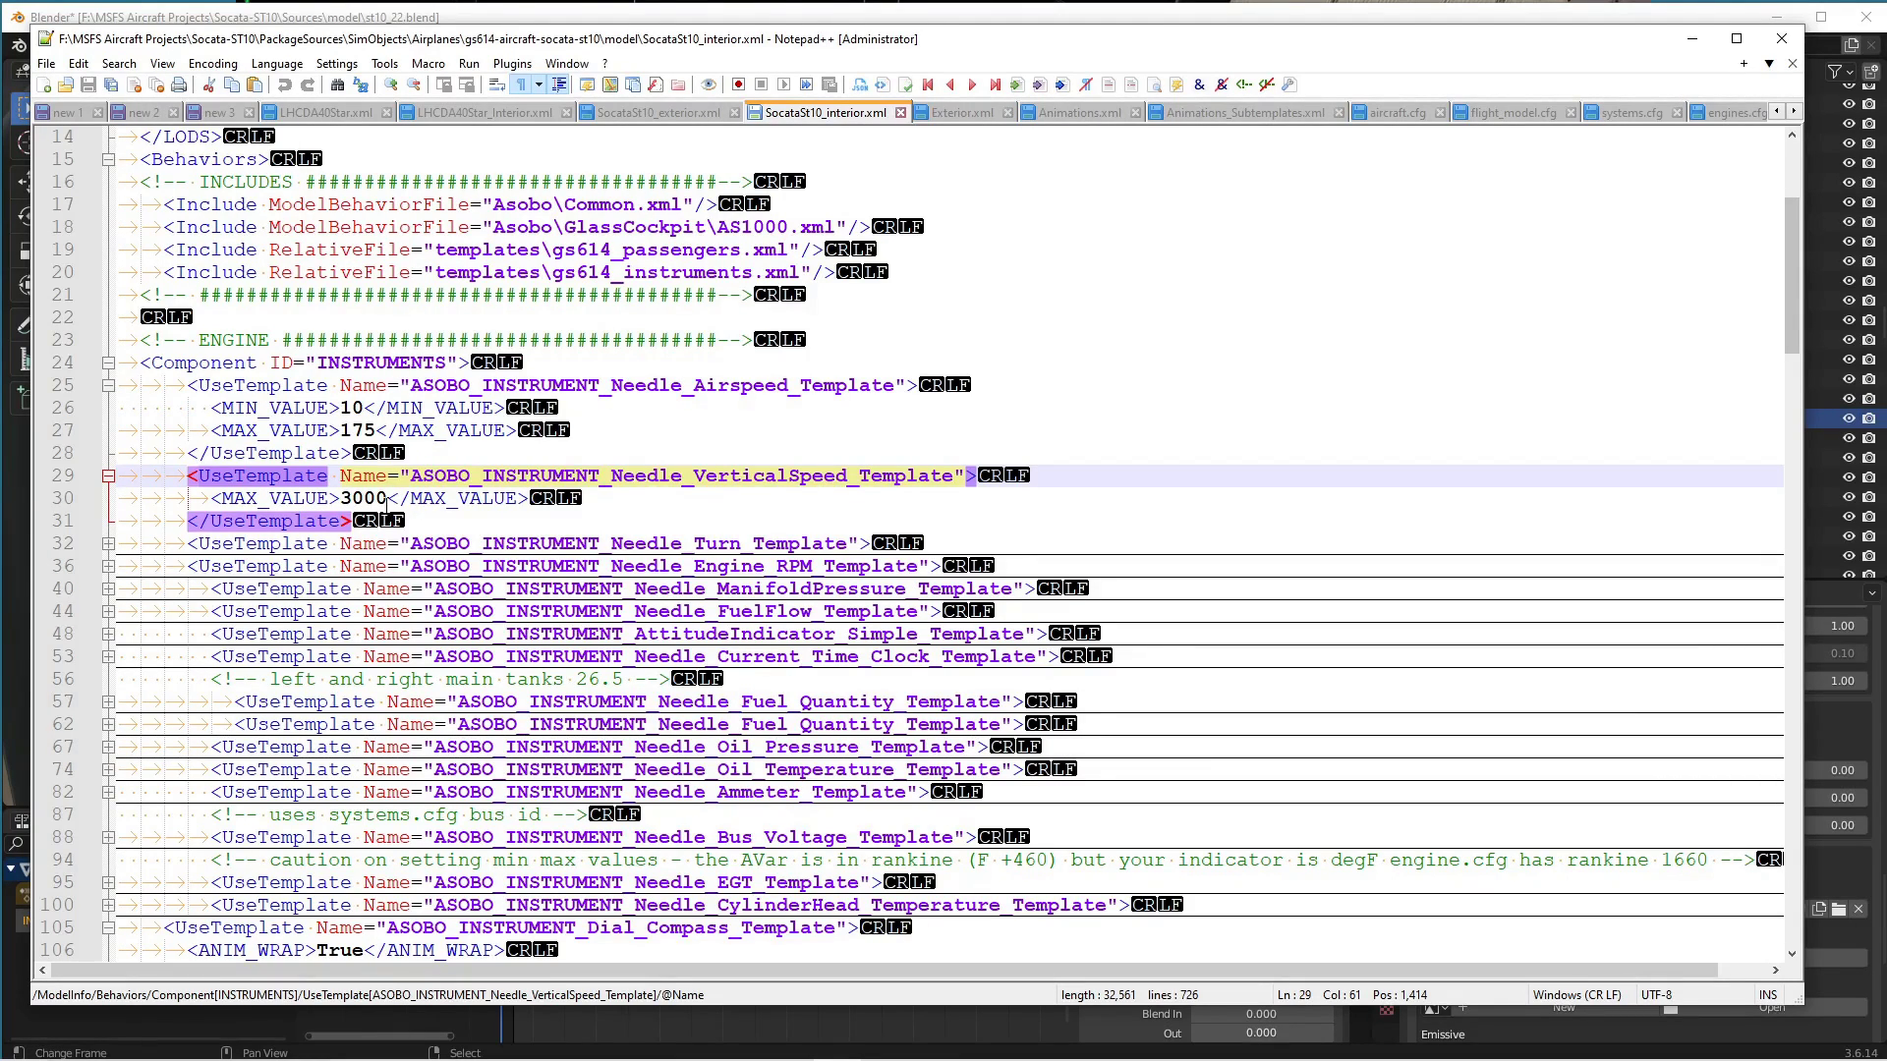
Open Instrument_Subtemplates.xml and examine the MAX_VALUE among the vertical speed subtemplate's DefaultTemplateParameters.
scroll(1349, 112, down, 5)
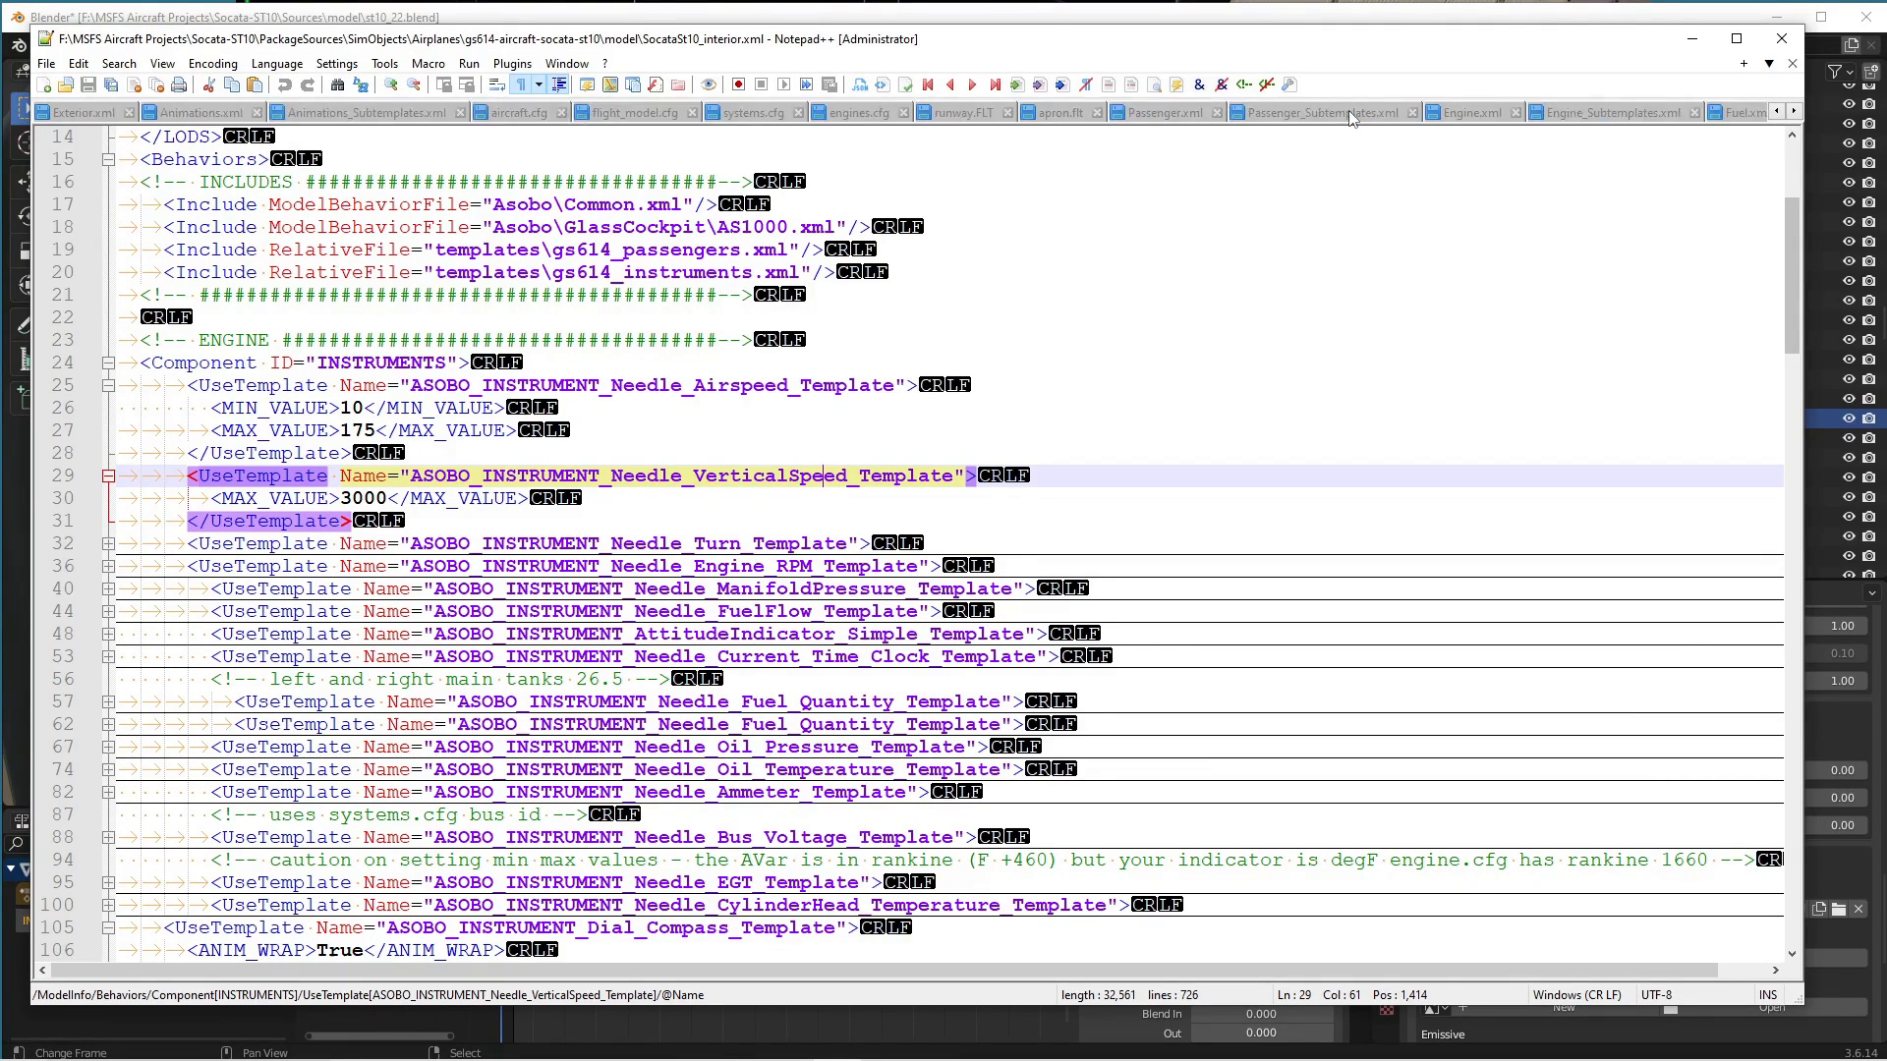
scroll(1348, 114, down, 5)
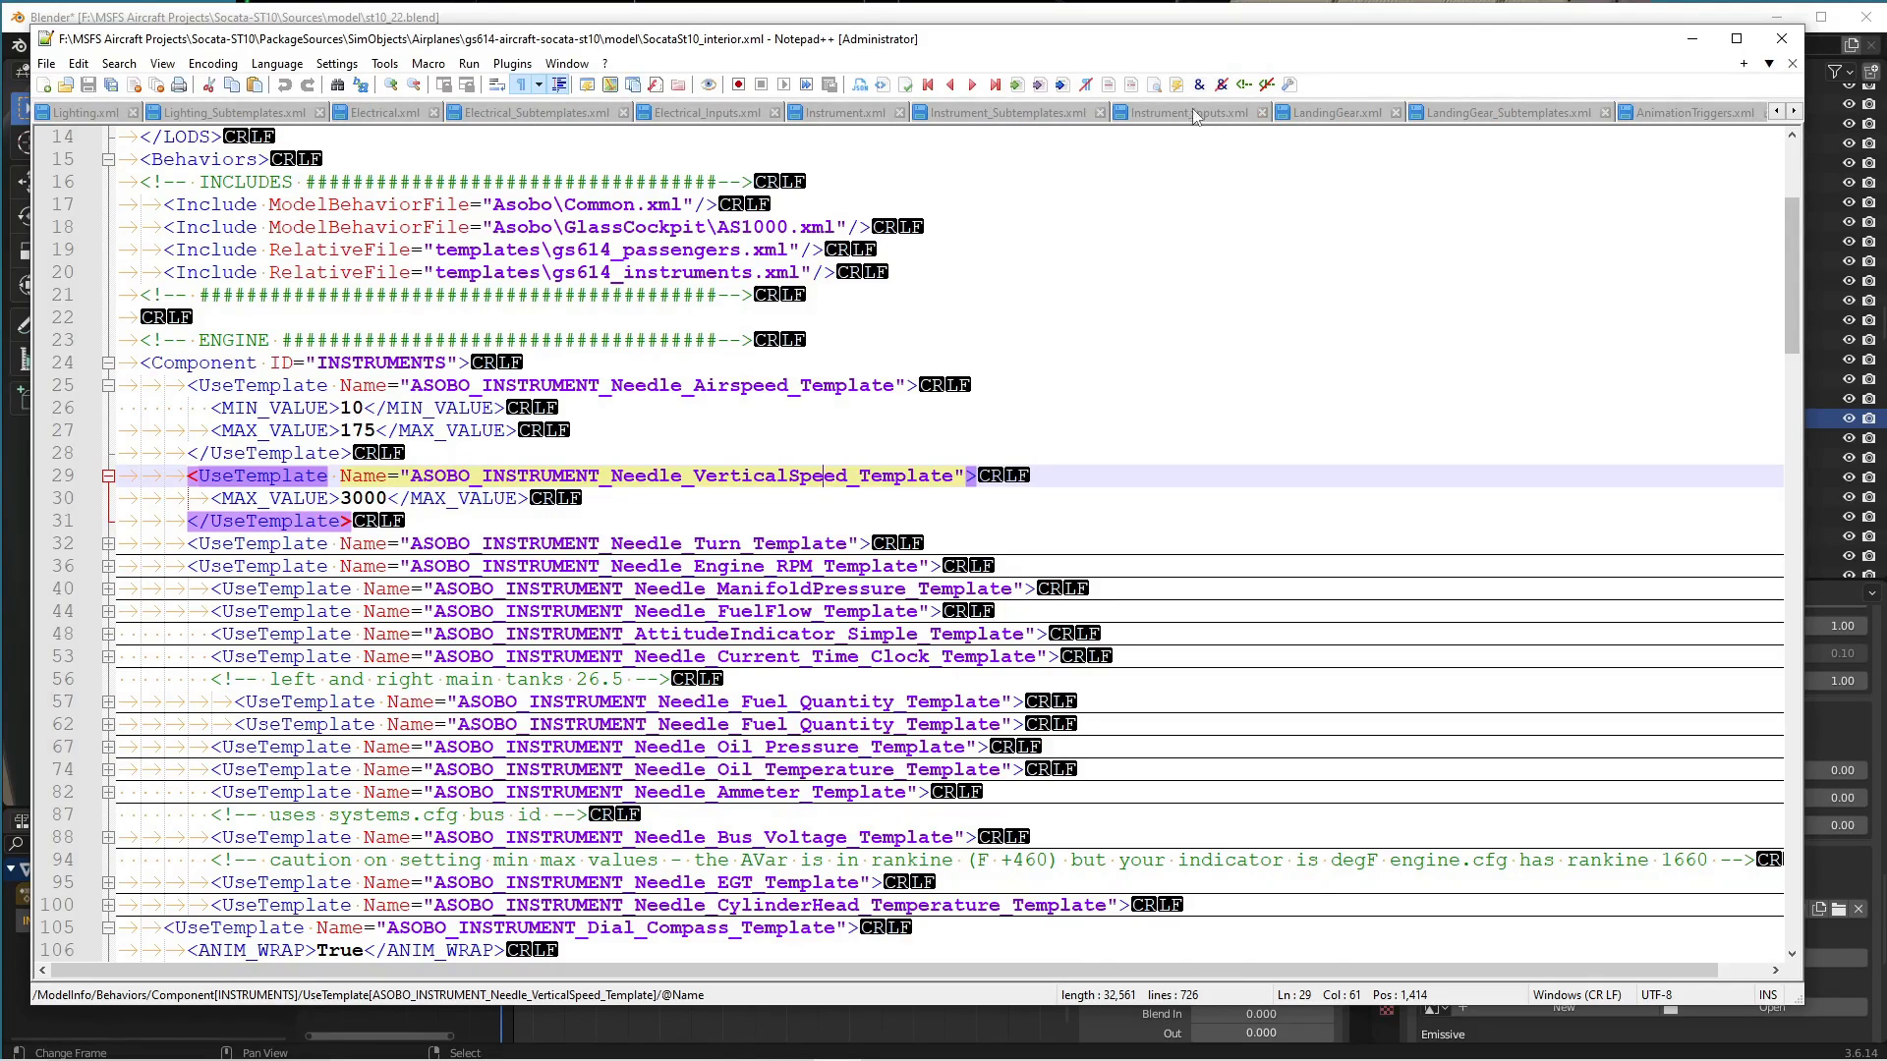
click(999, 114)
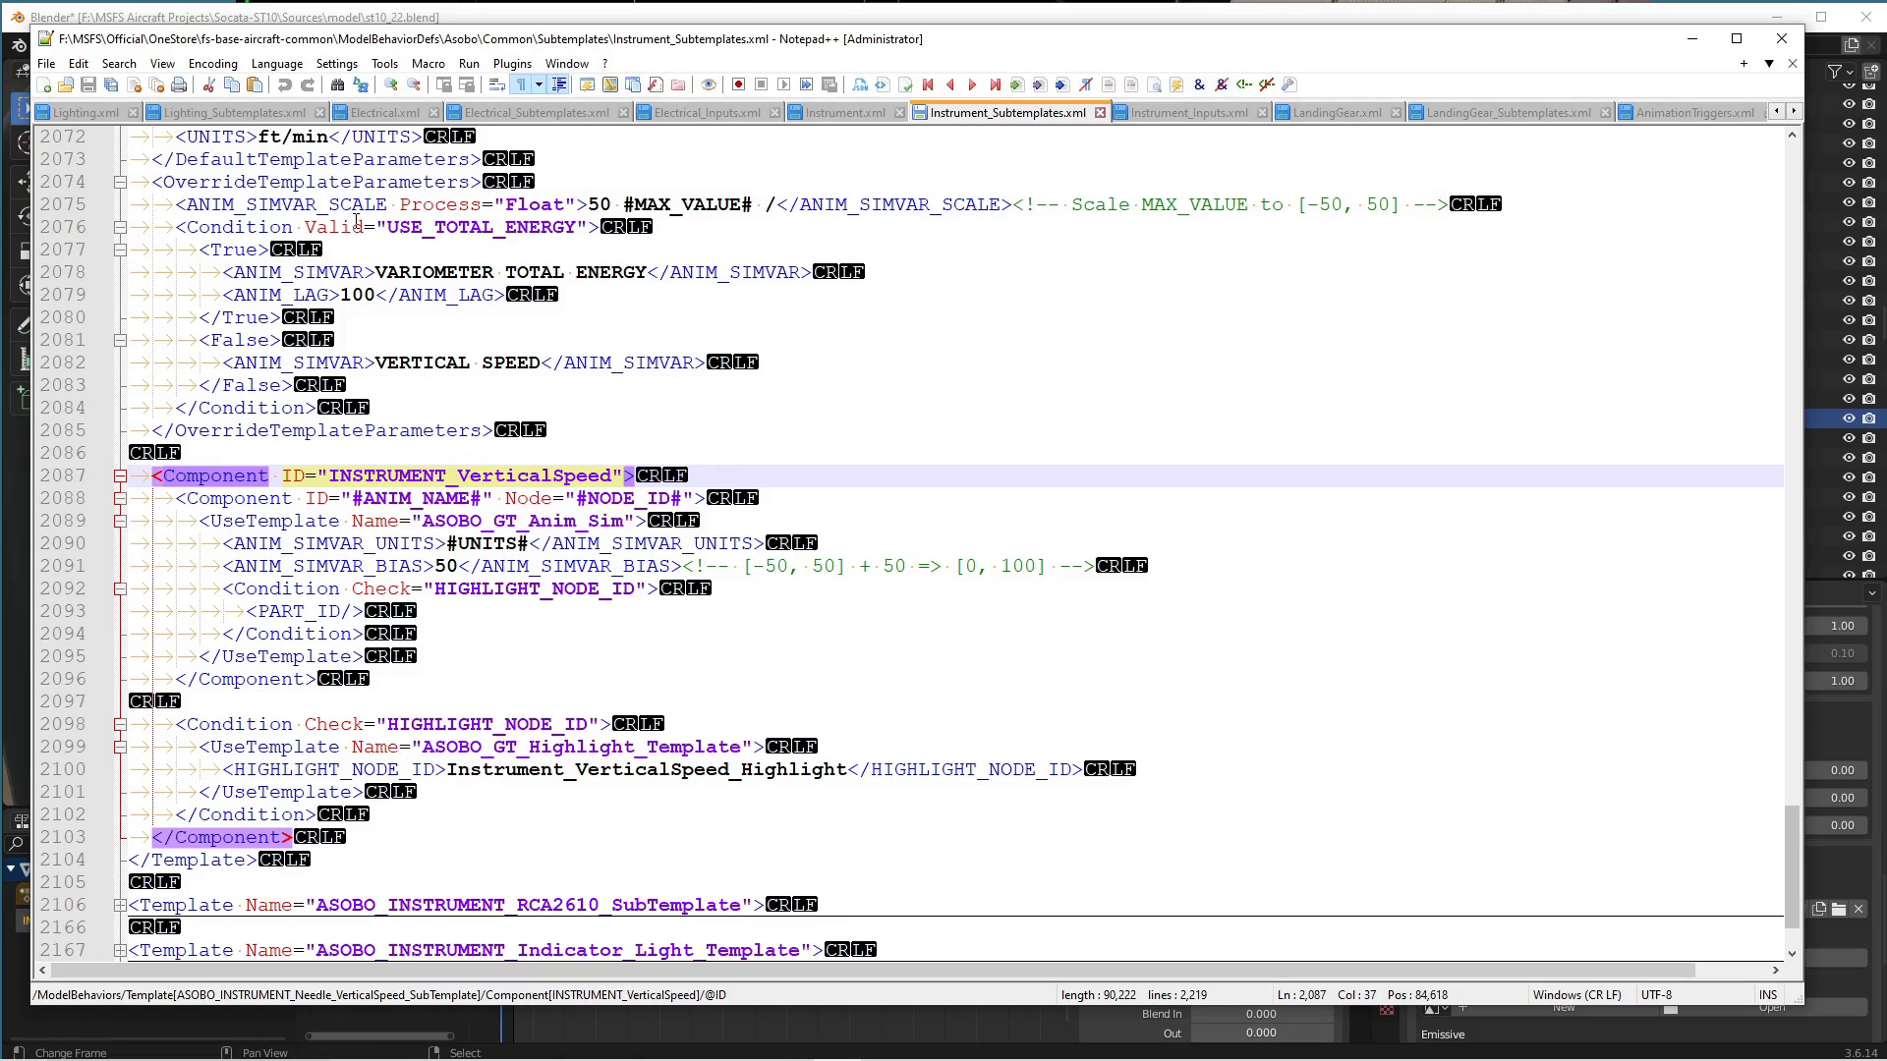
scroll(356, 222, up, 2)
double_click(322, 248)
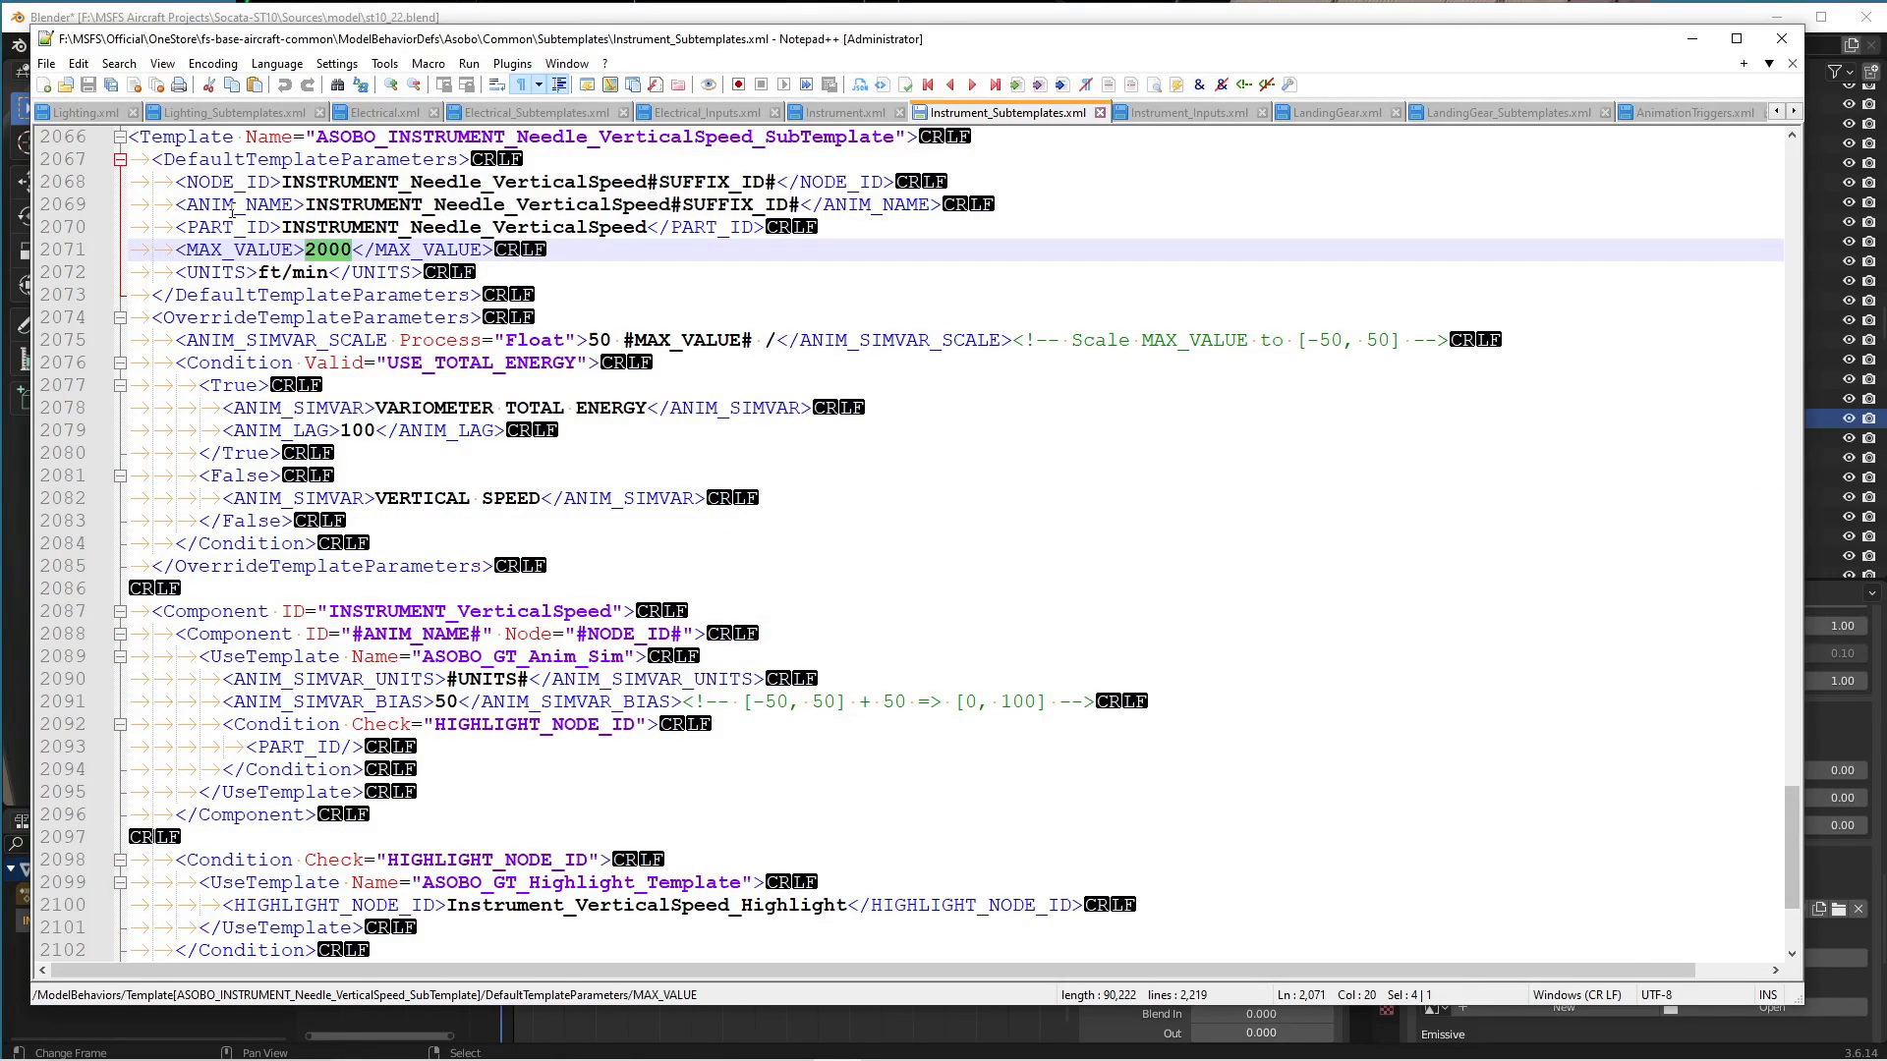
double_click(359, 158)
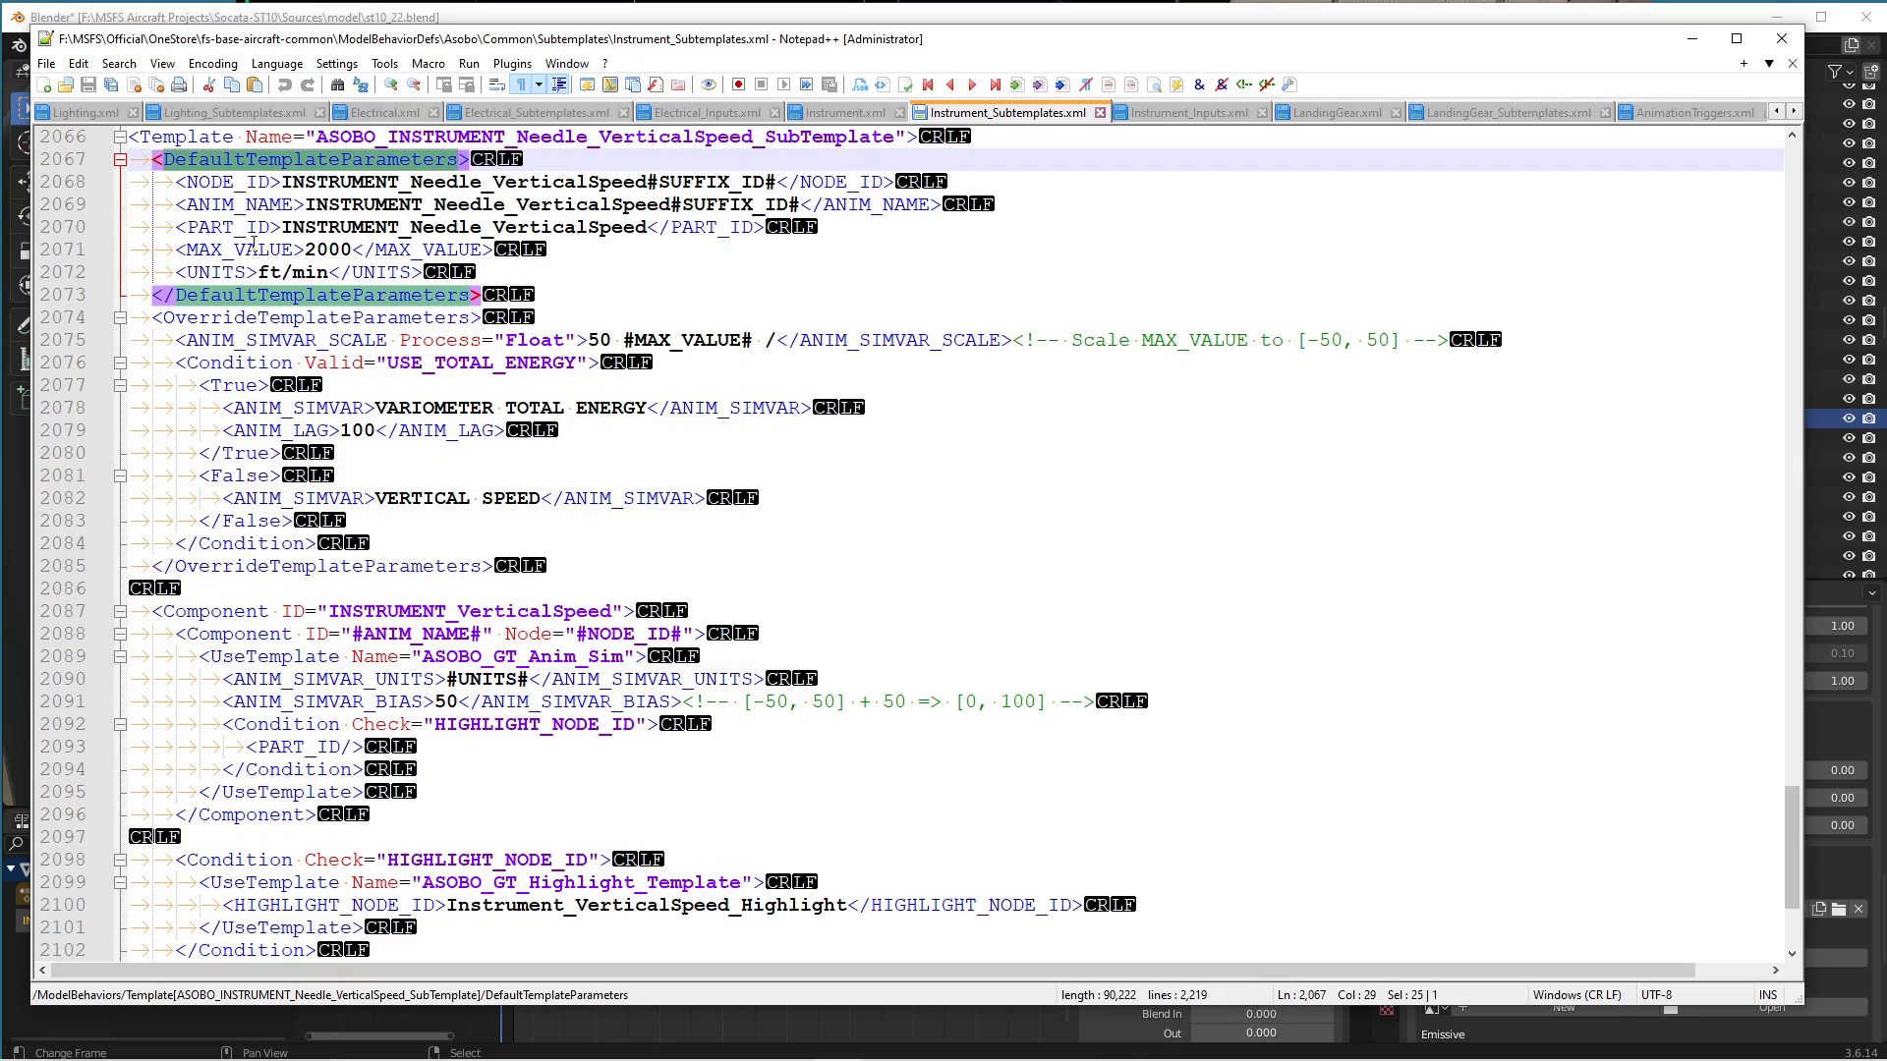
drag(172, 249, 304, 248)
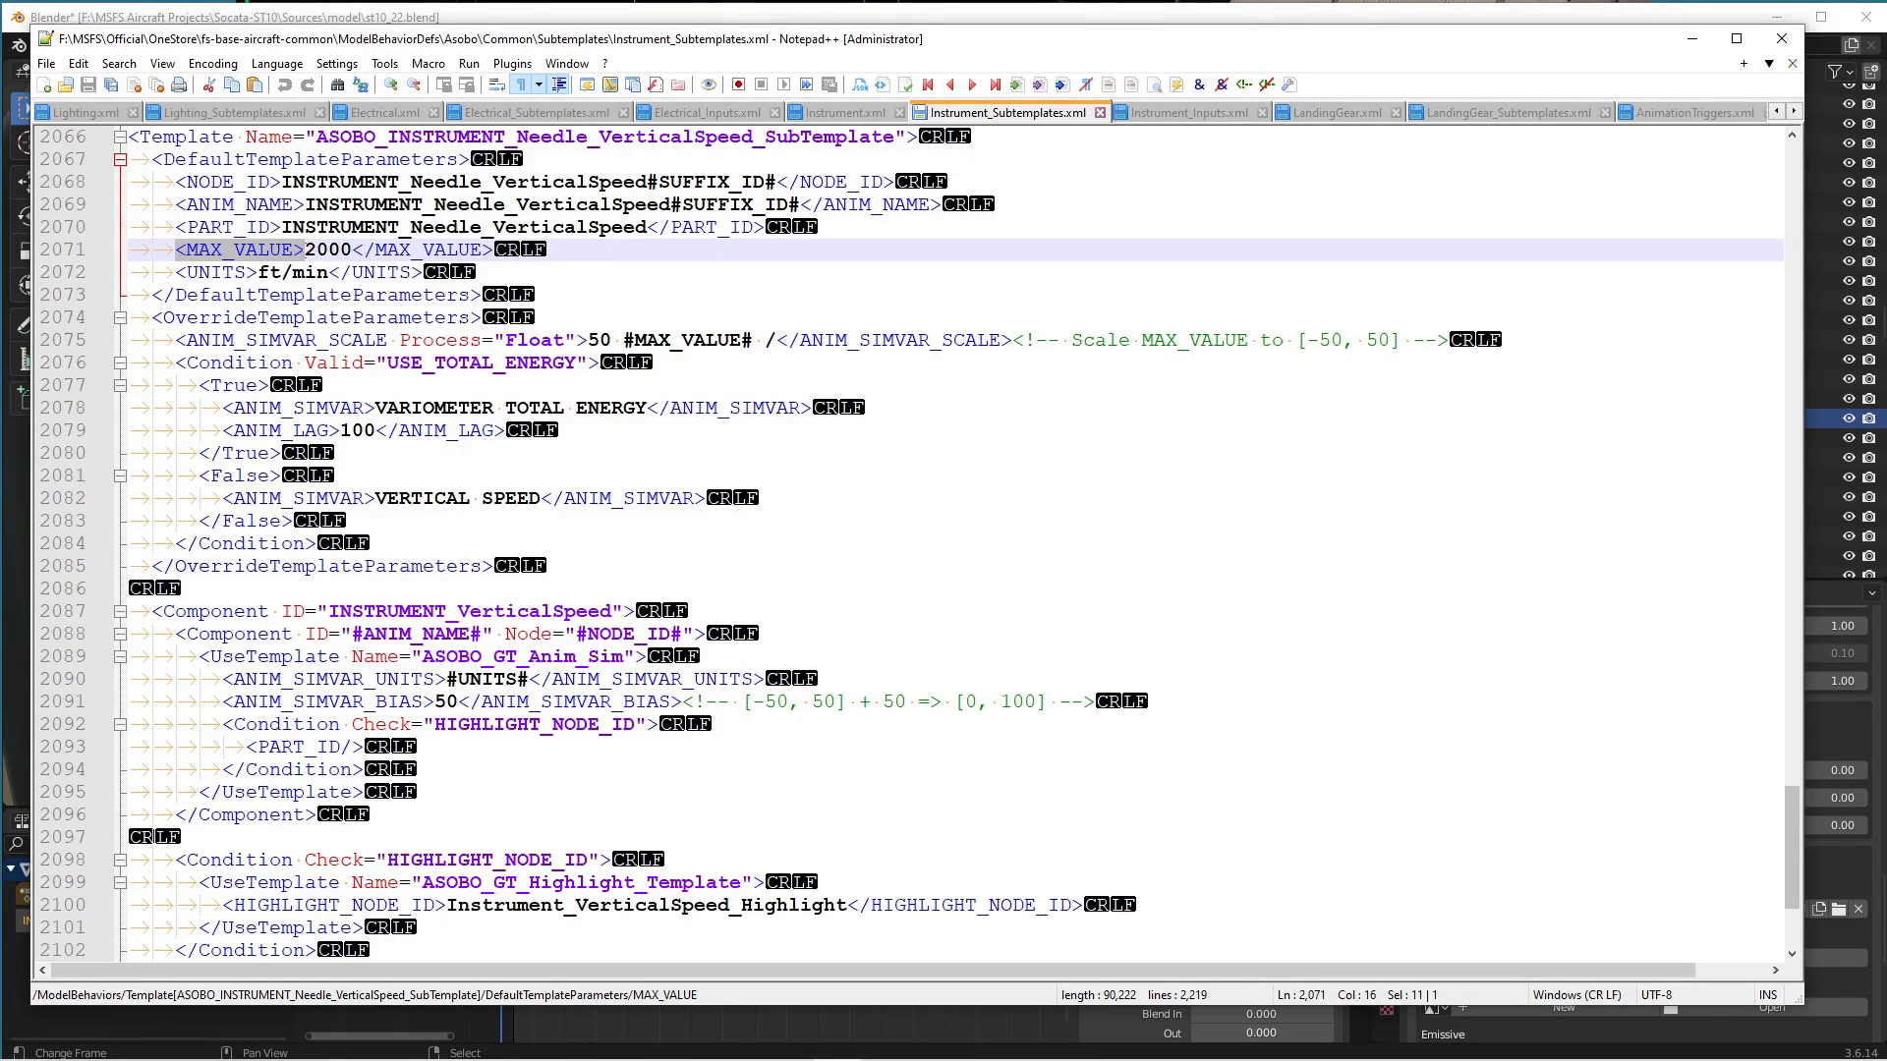
Return to SocataSt10_interior.xml and highlight the MAX_VALUE override in the Needle_VerticalSpeed template.
scroll(865, 116, down, 5)
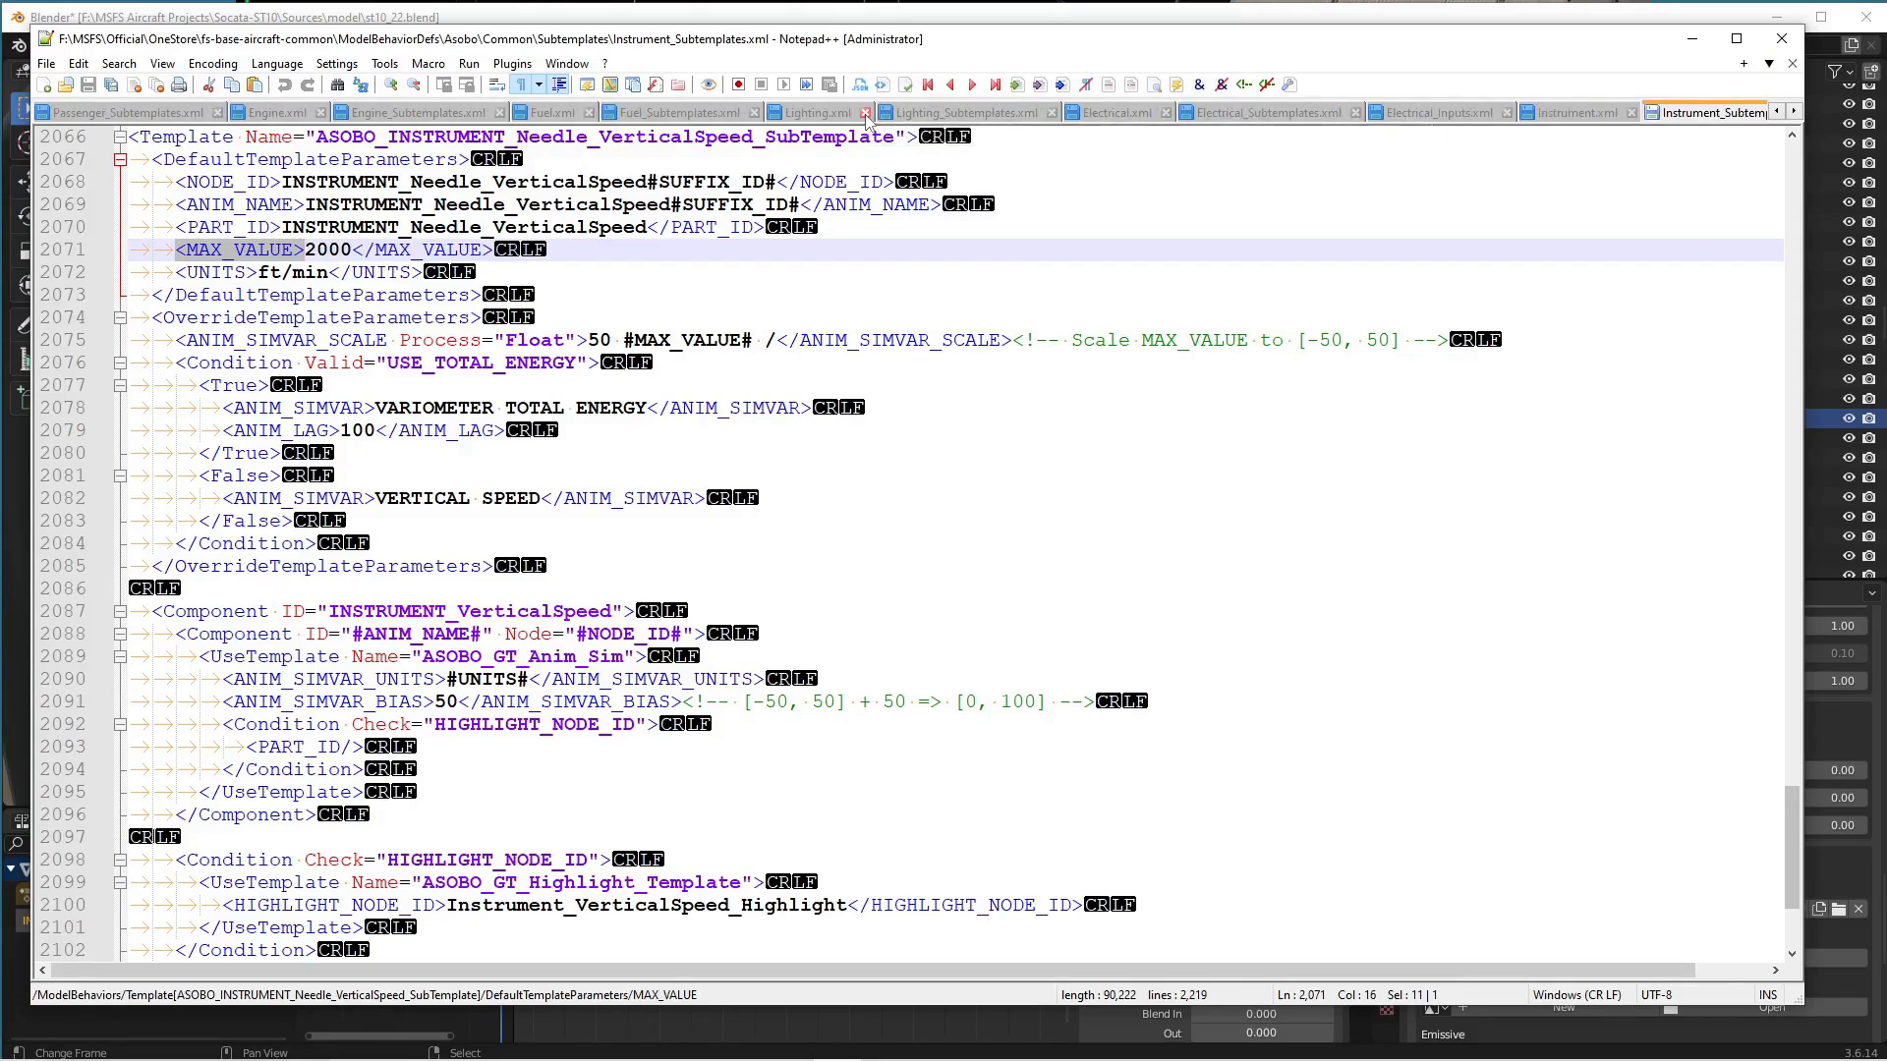
scroll(866, 116, up, 5)
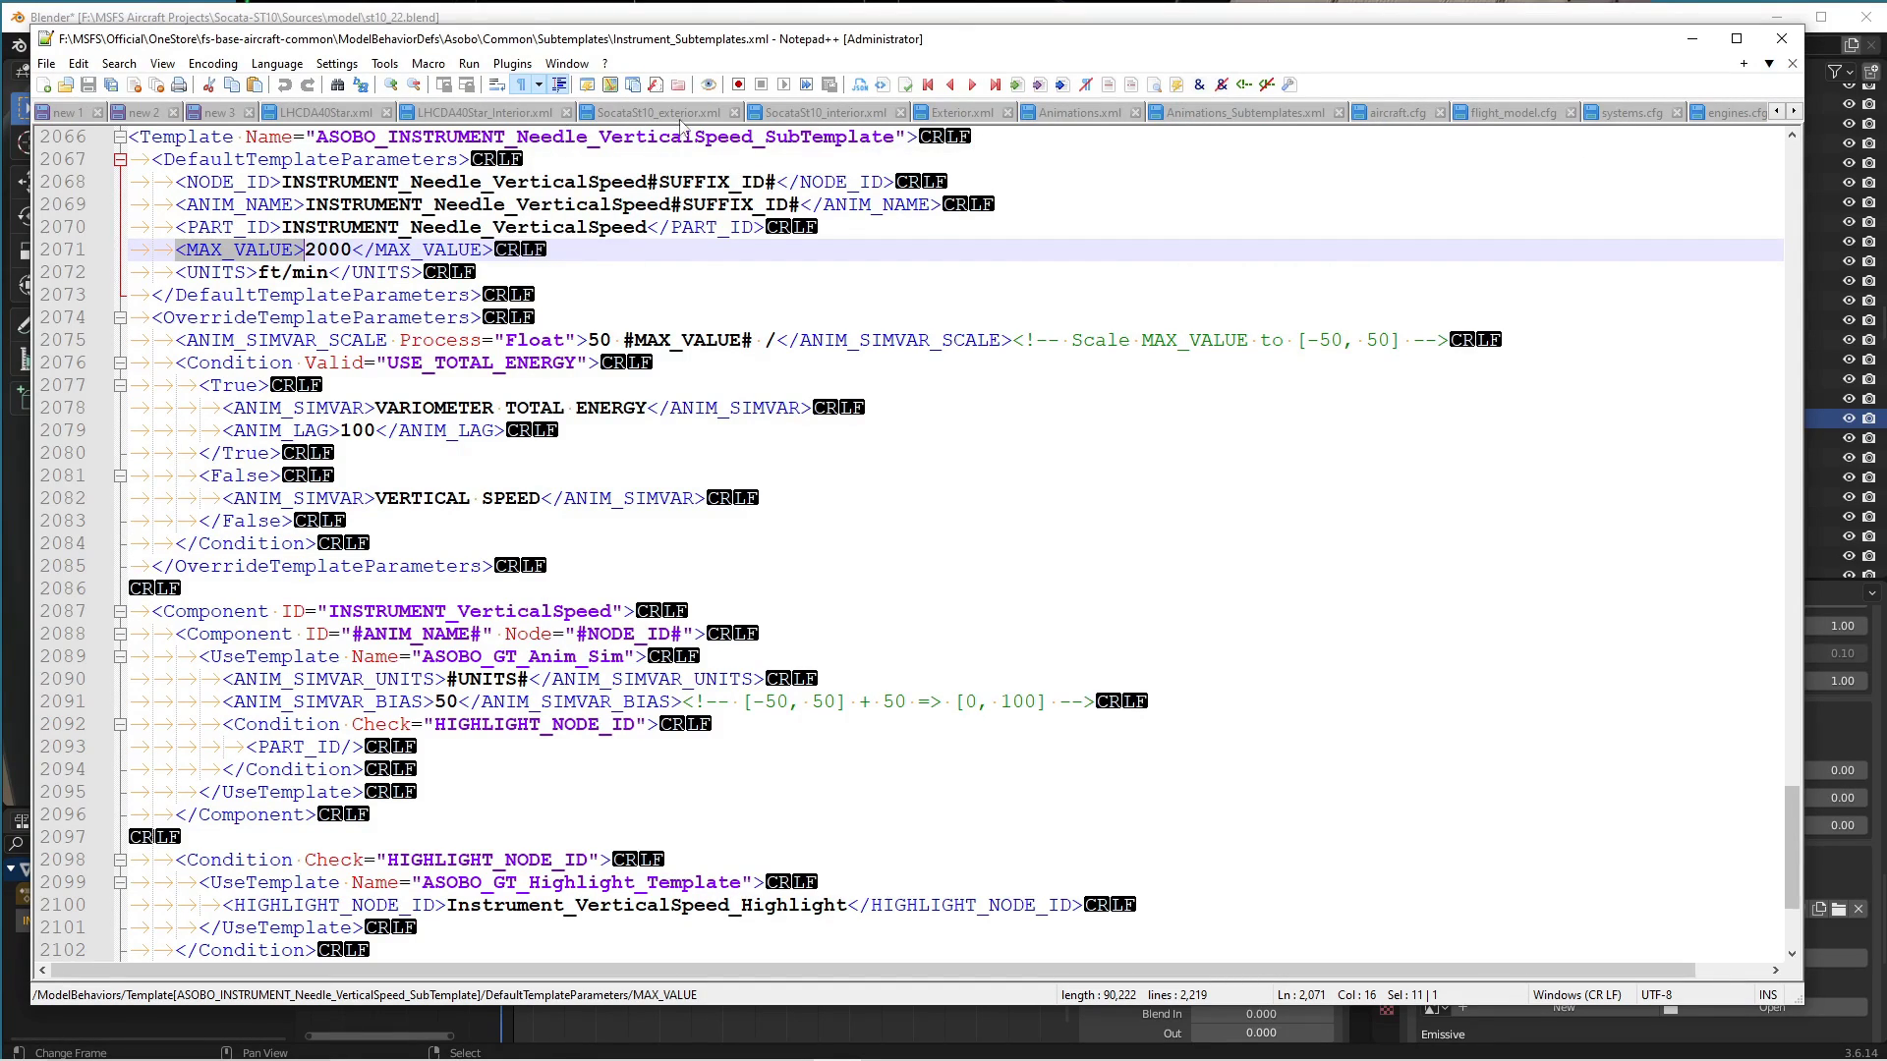
click(821, 116)
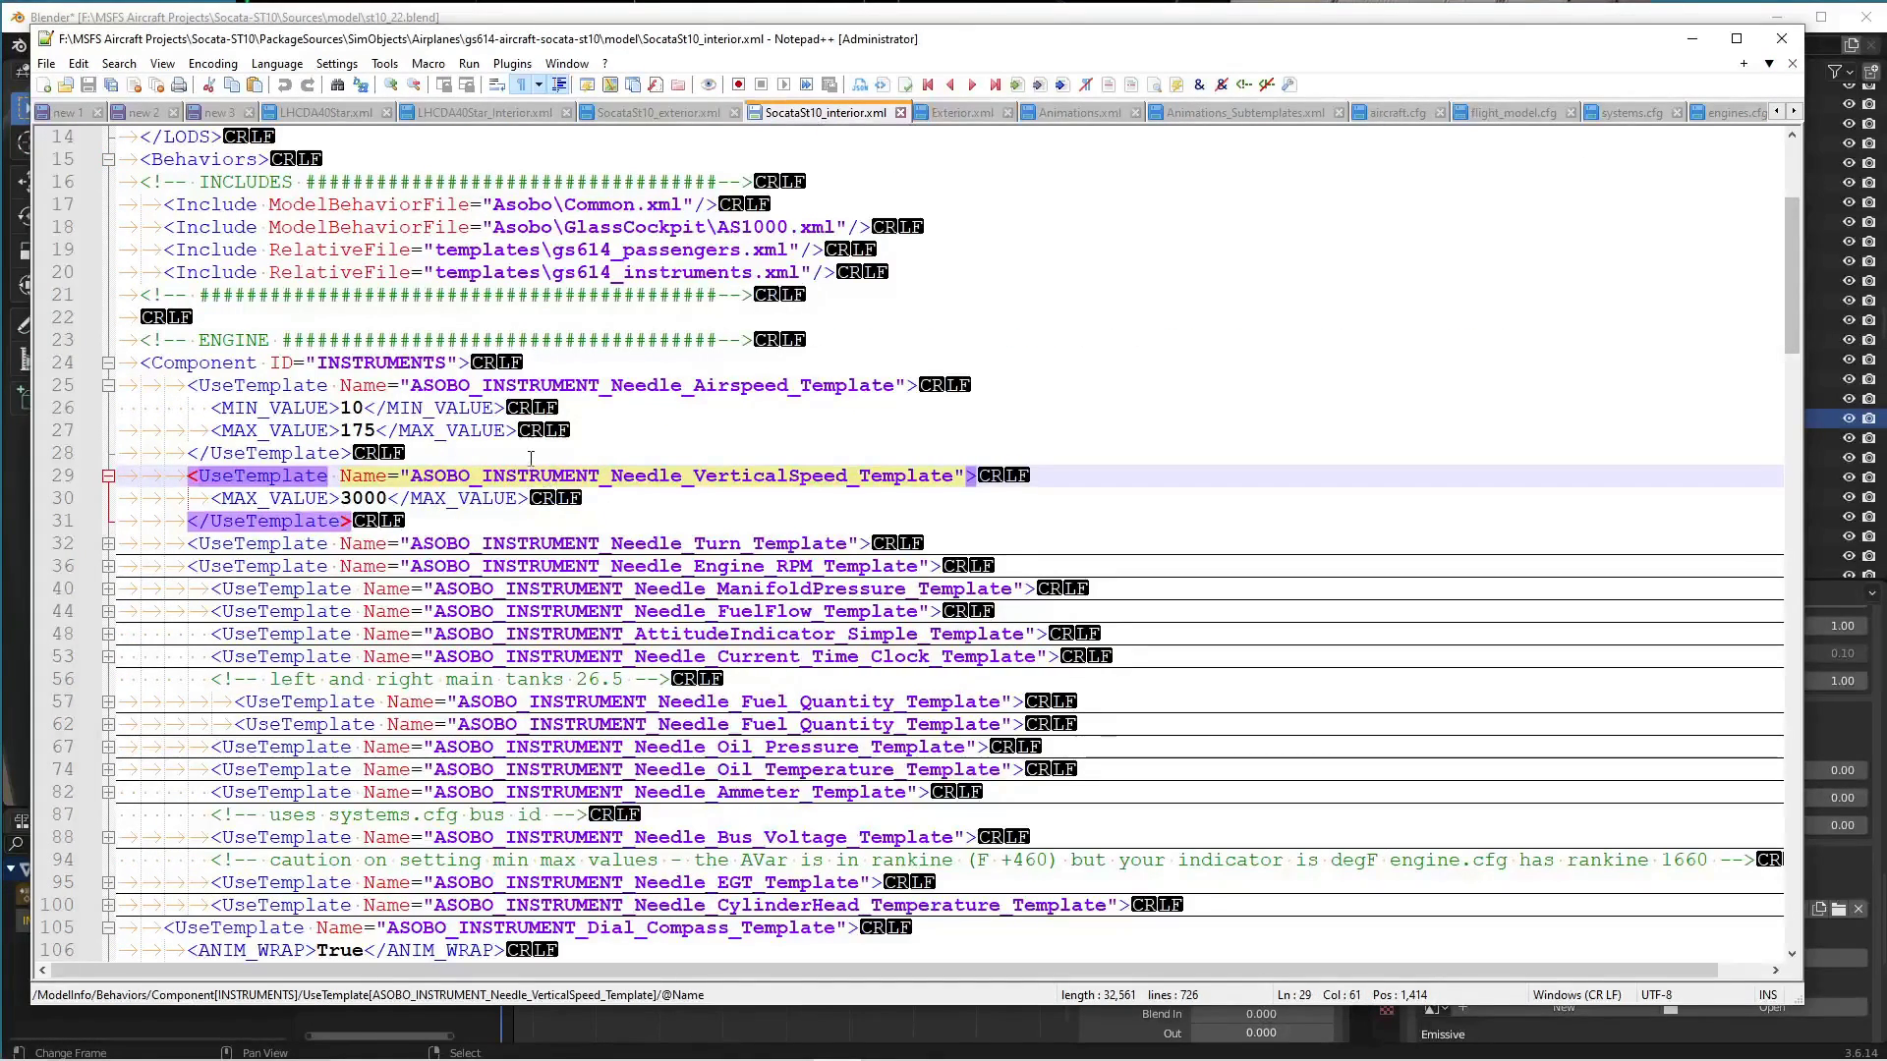
click(305, 496)
double_click(306, 494)
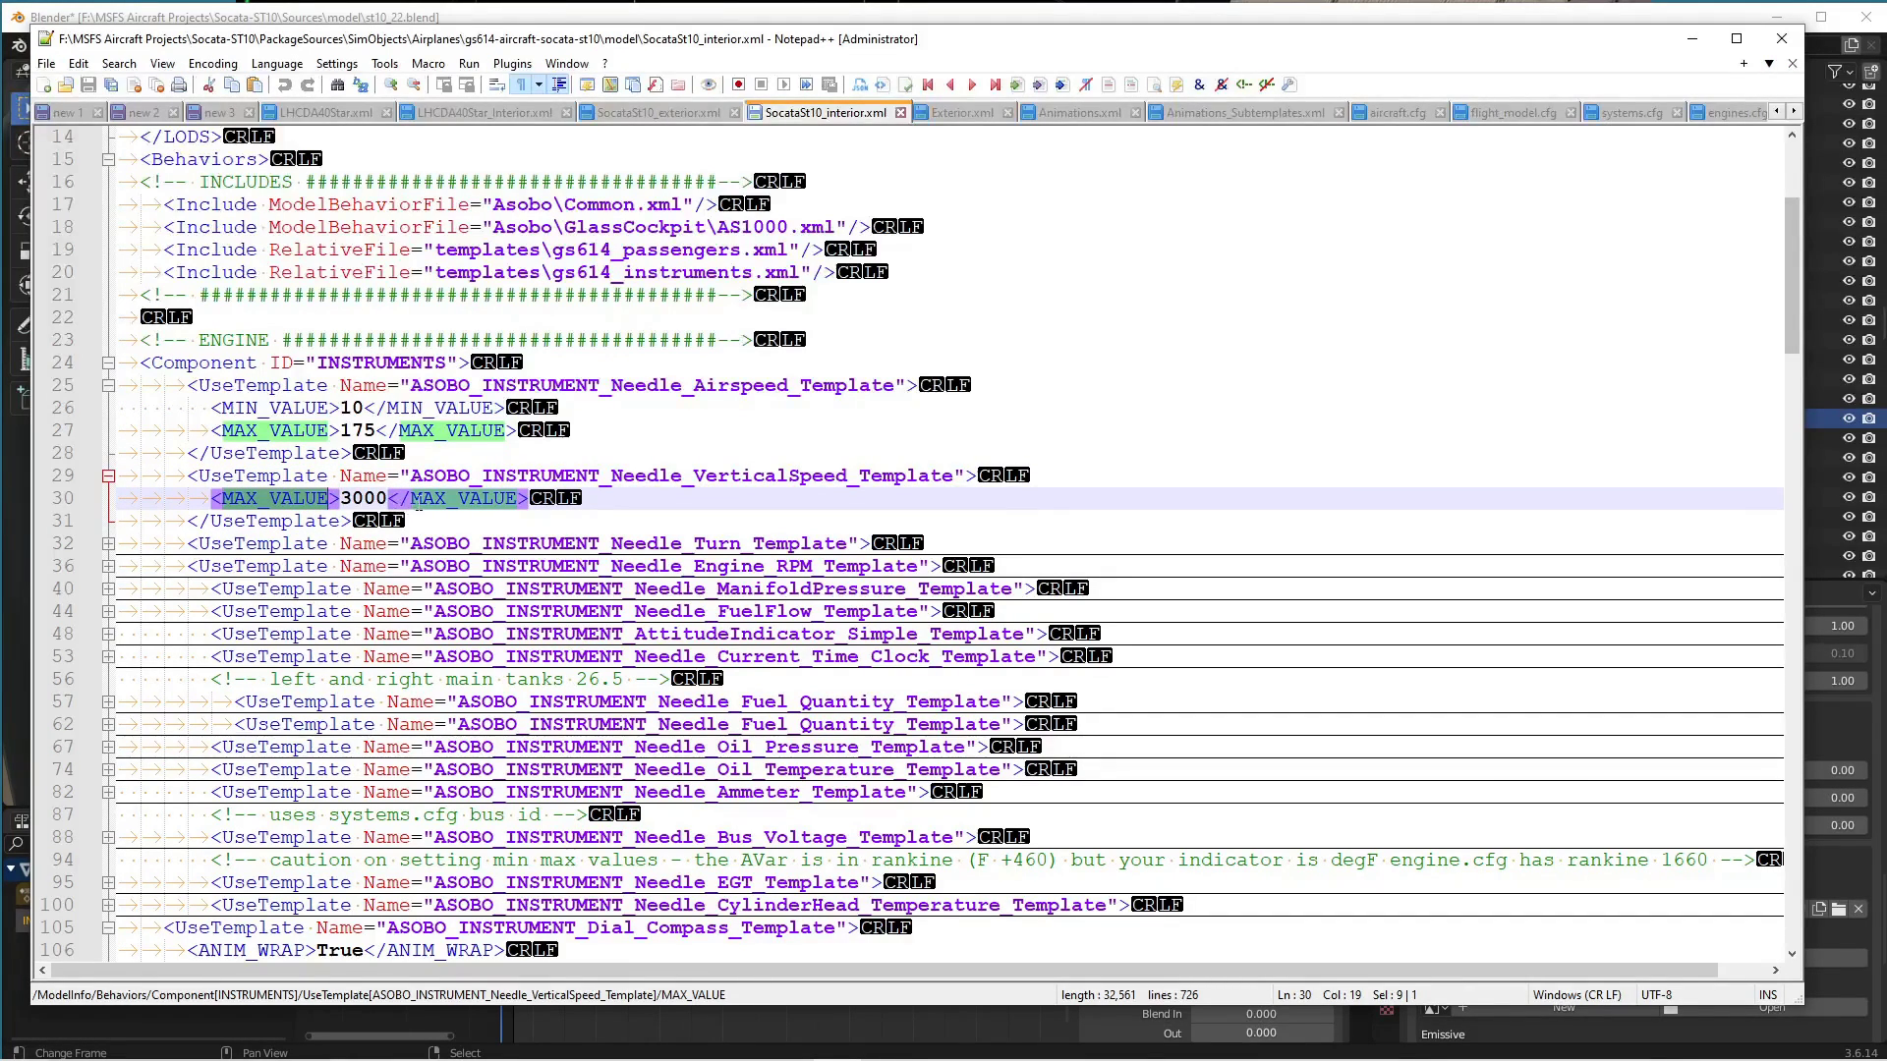
Switch to Blender and scrub the turn coordinator's needle animation from frame 0 to frame 8.
key(alt+Tab)
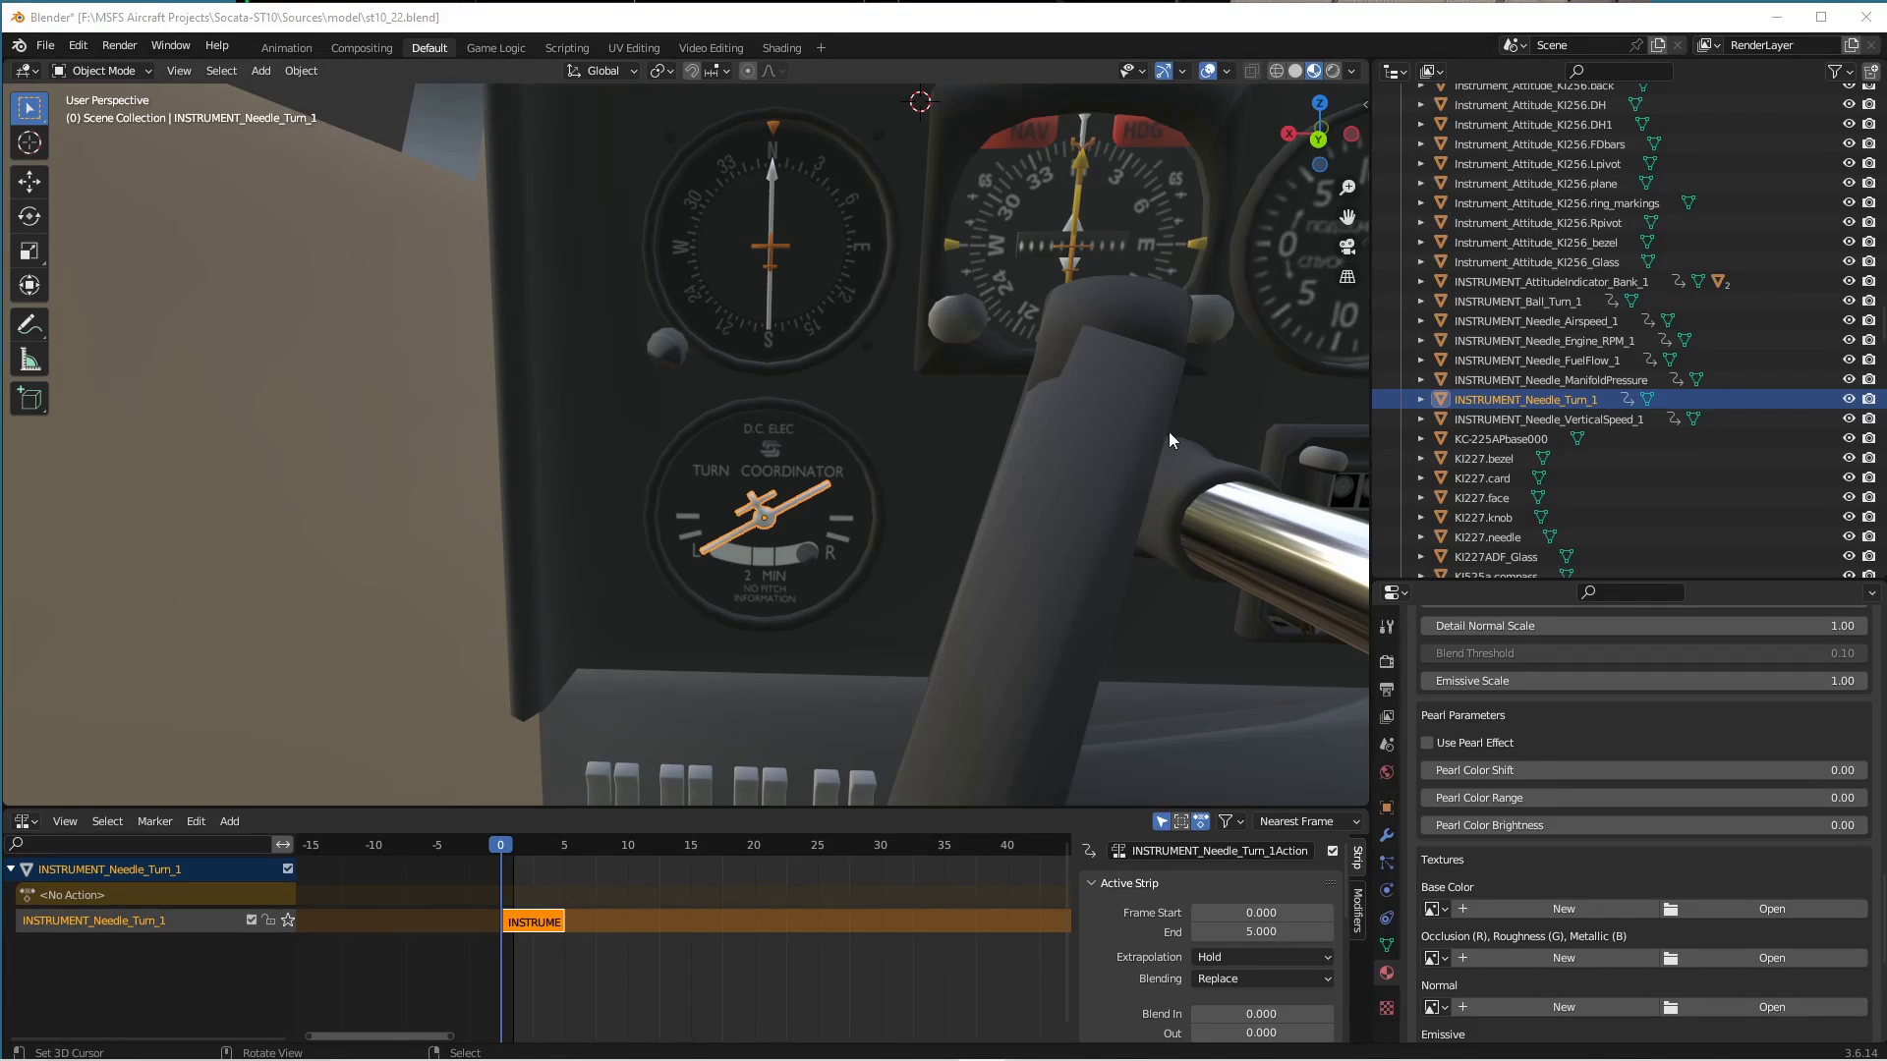
shift+middle_drag(916, 462, 430, 528)
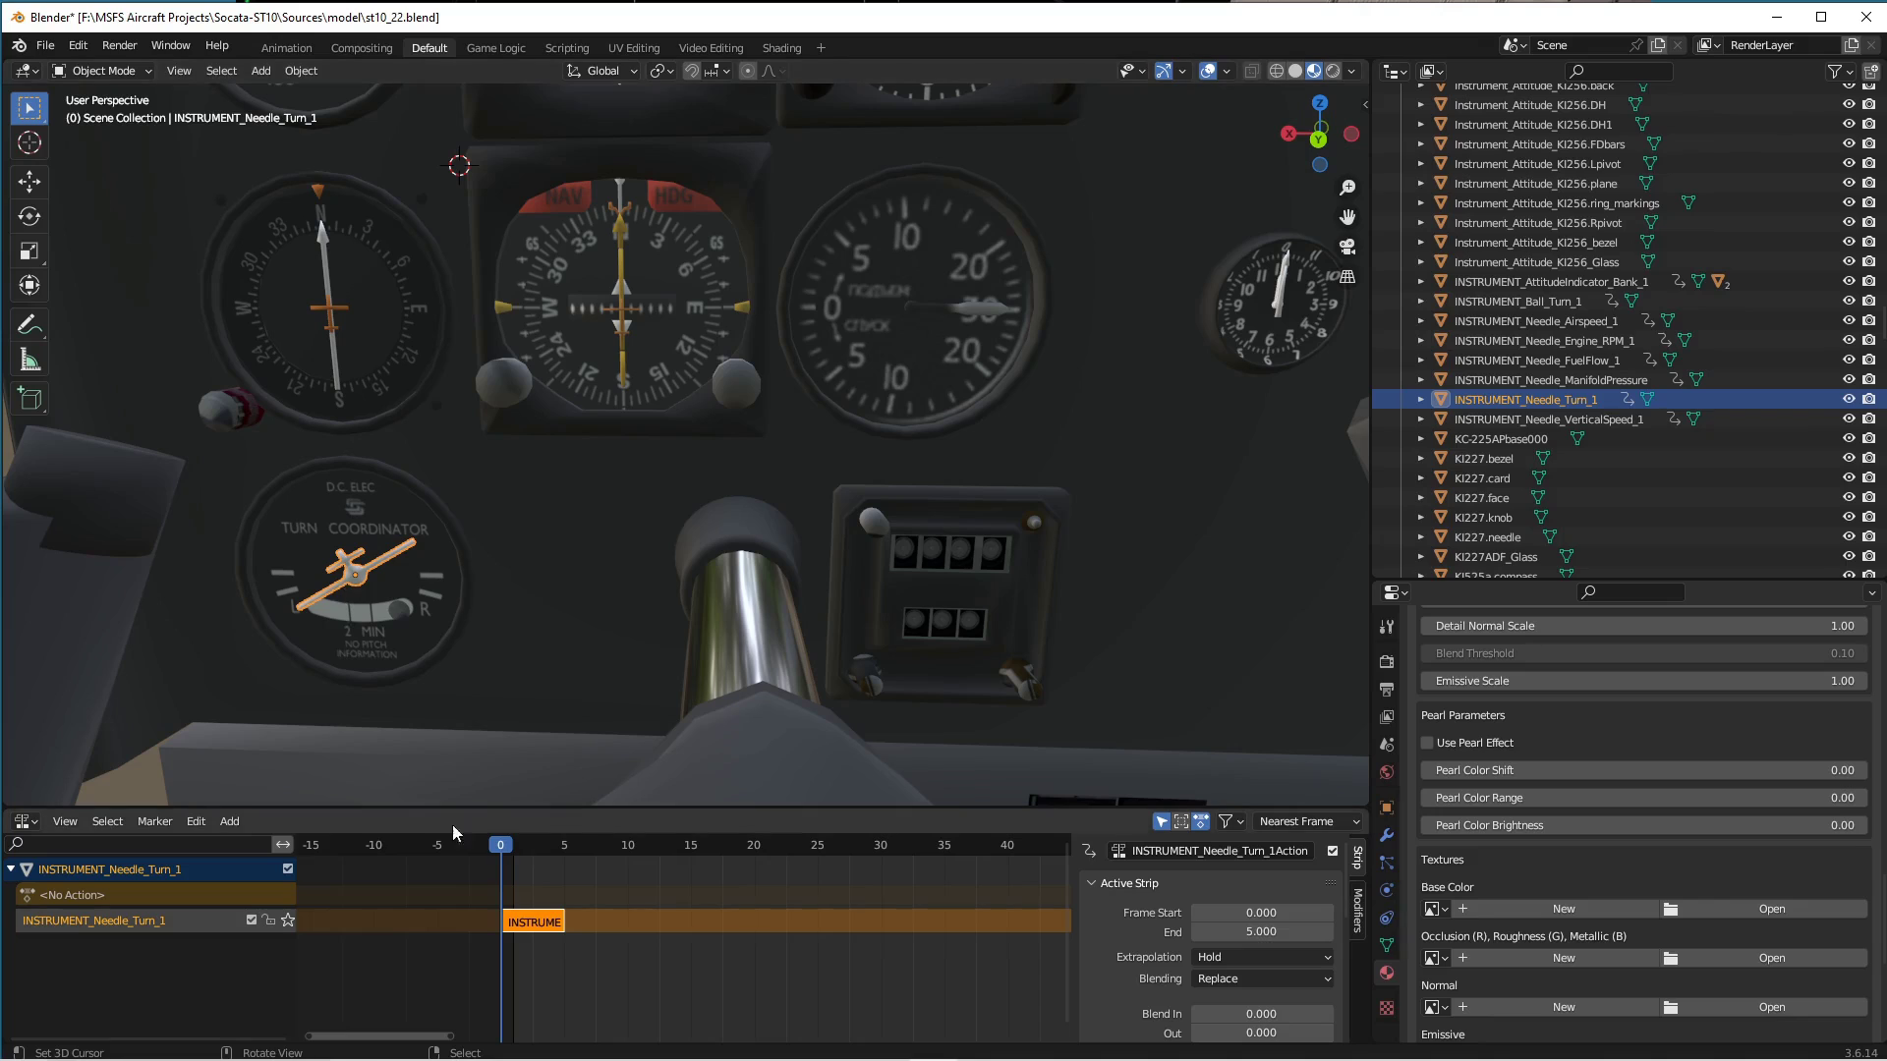
drag(501, 849, 606, 906)
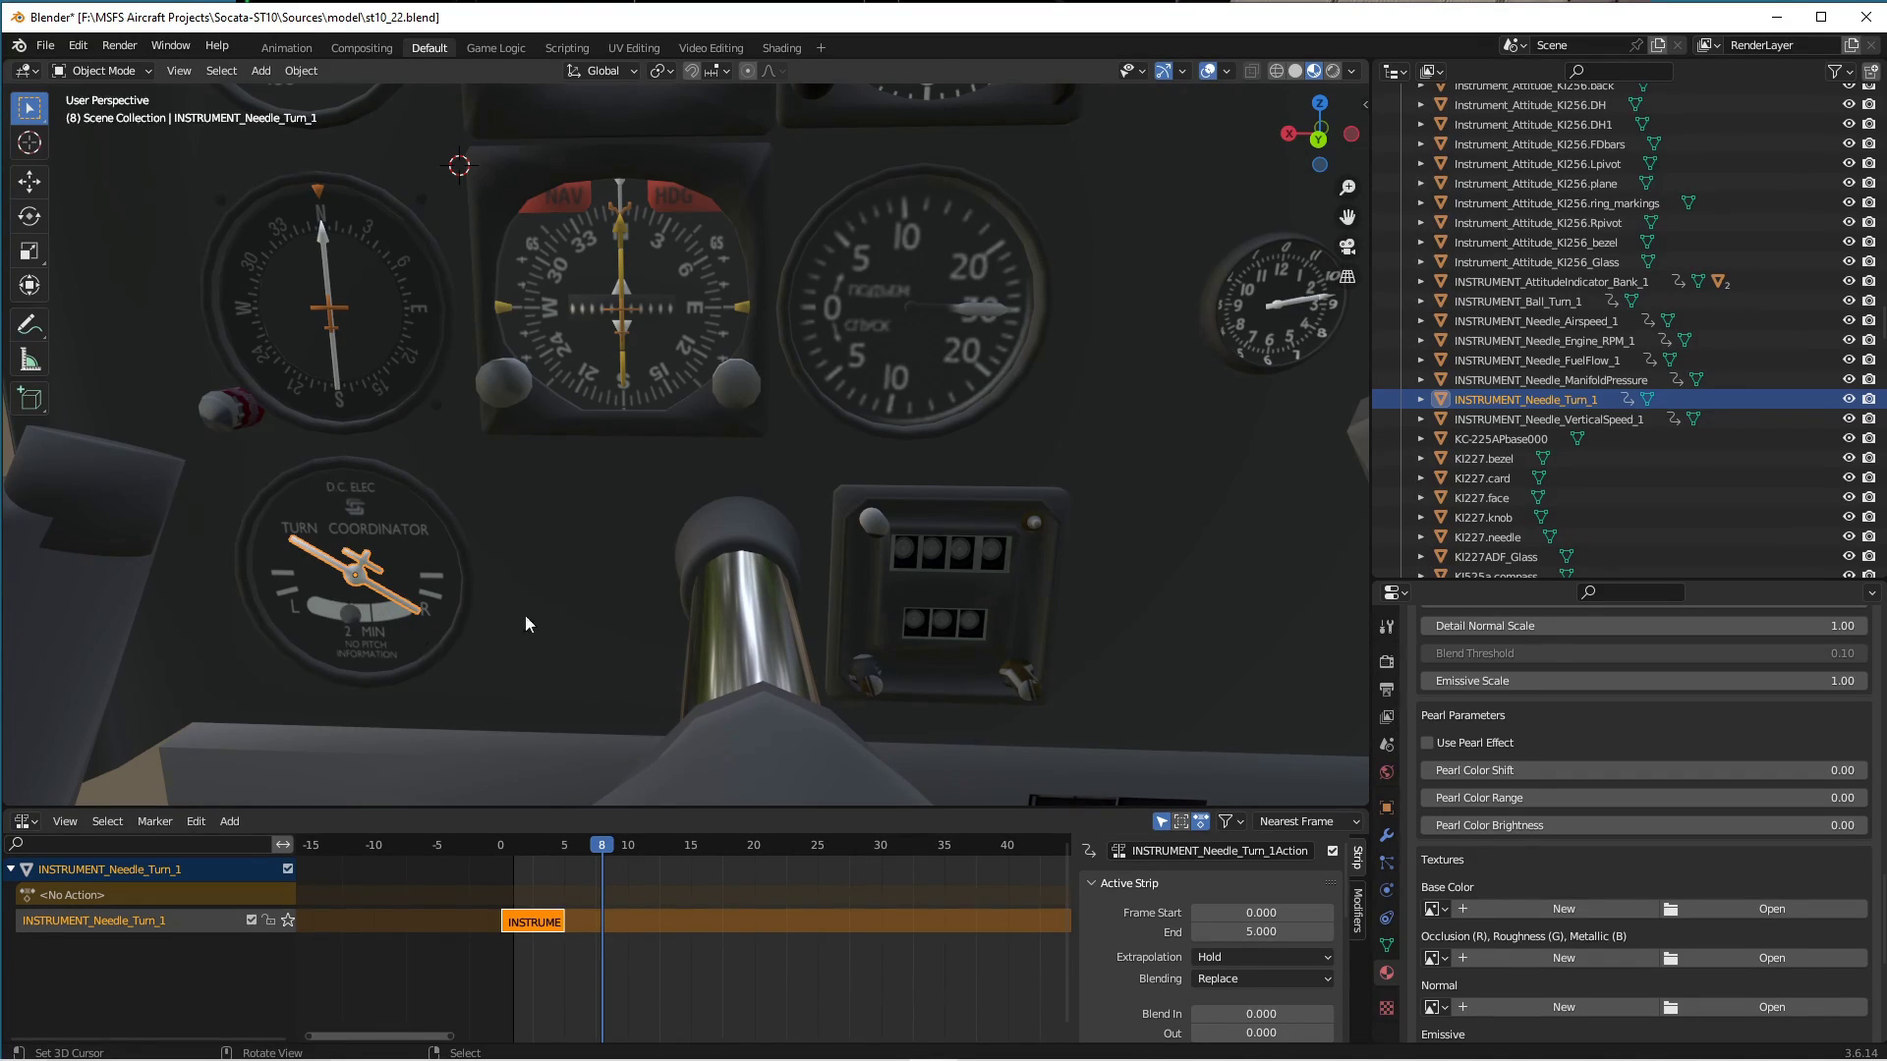
Select the turn coordinator's slip ball and scrub through its slipballAction strip, ending at frame 0.
click(351, 609)
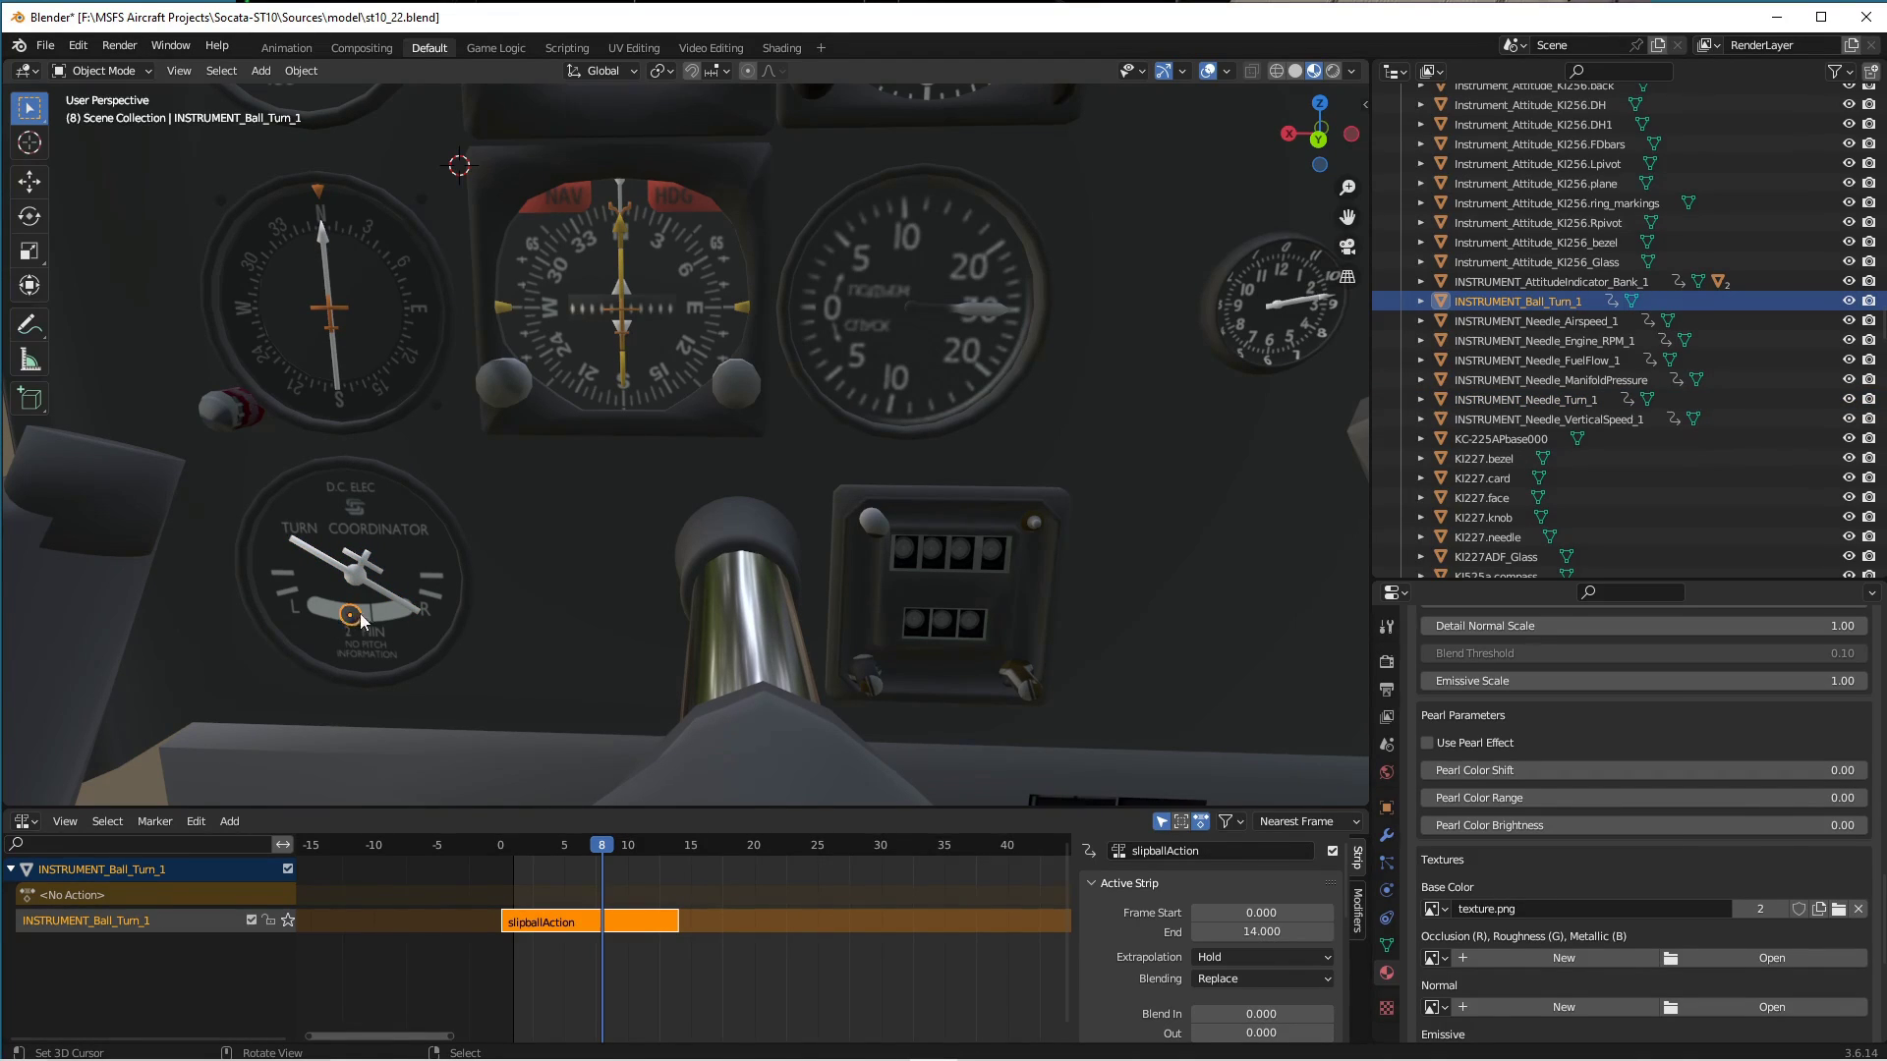
drag(604, 849, 499, 872)
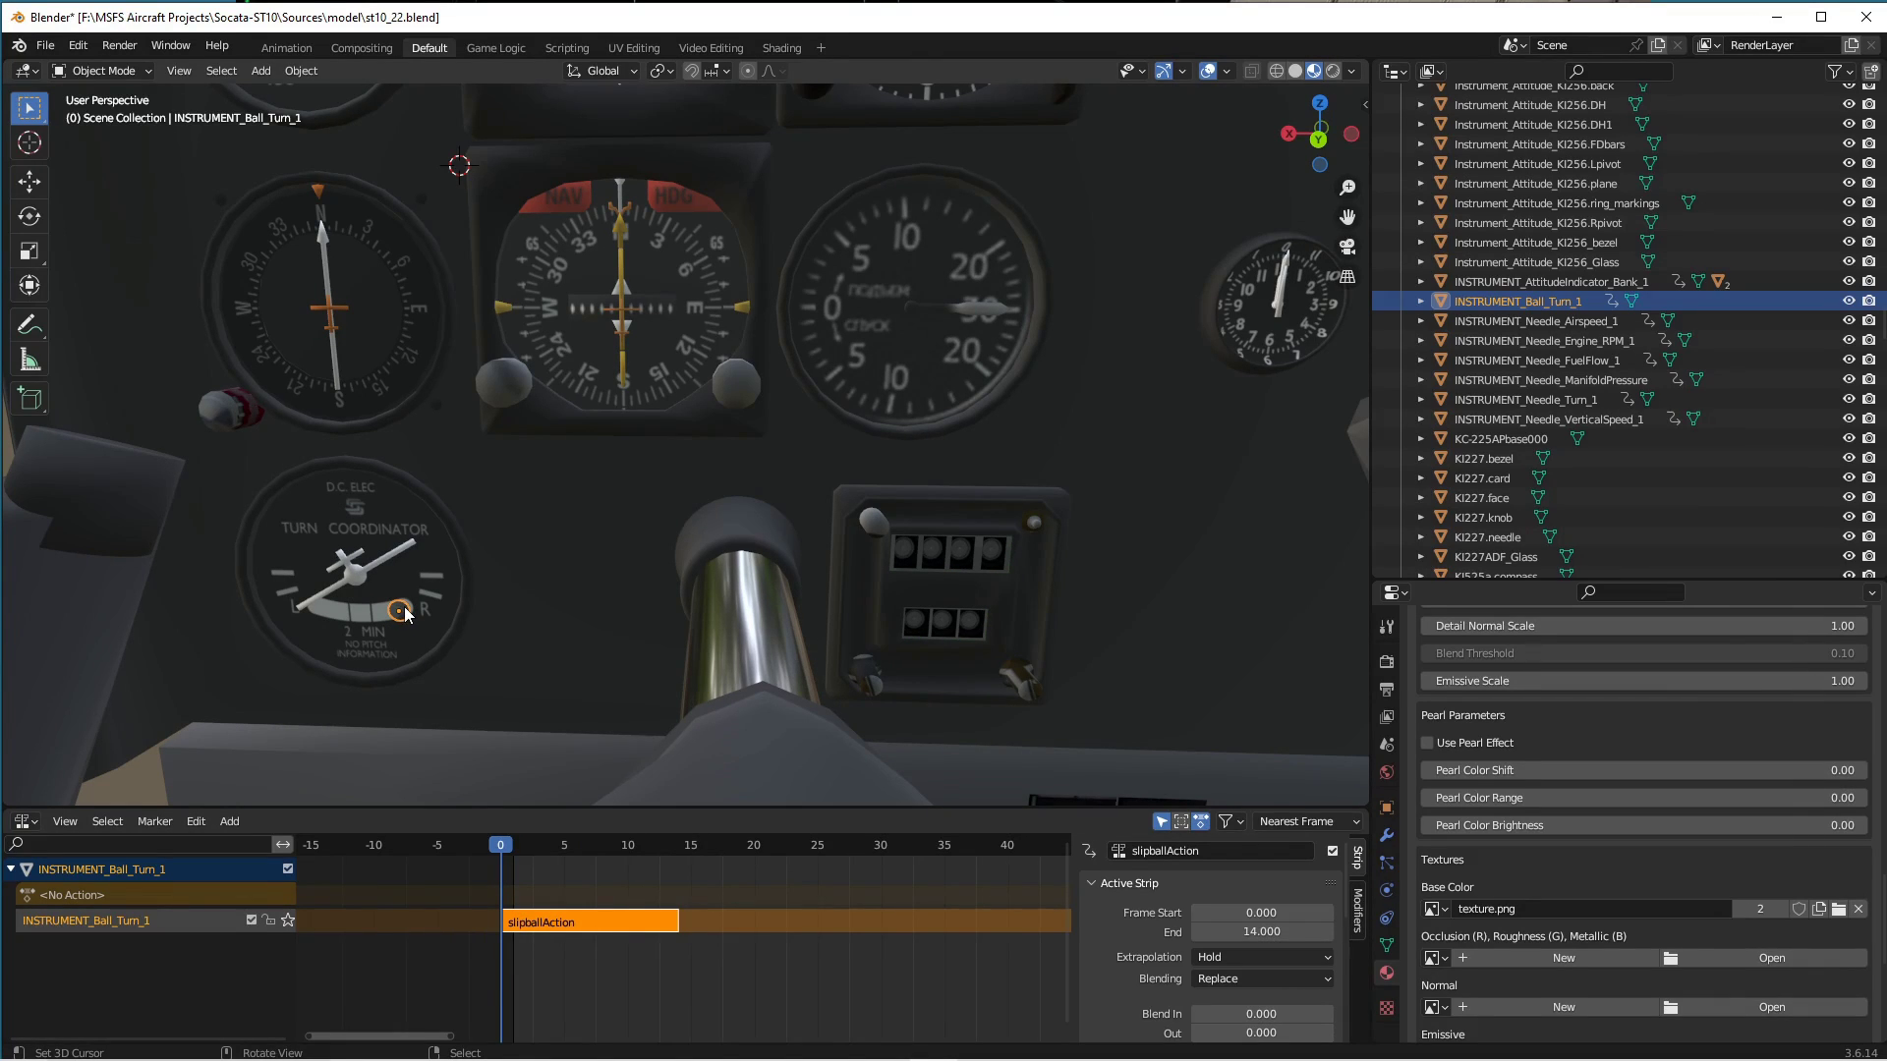
click(508, 845)
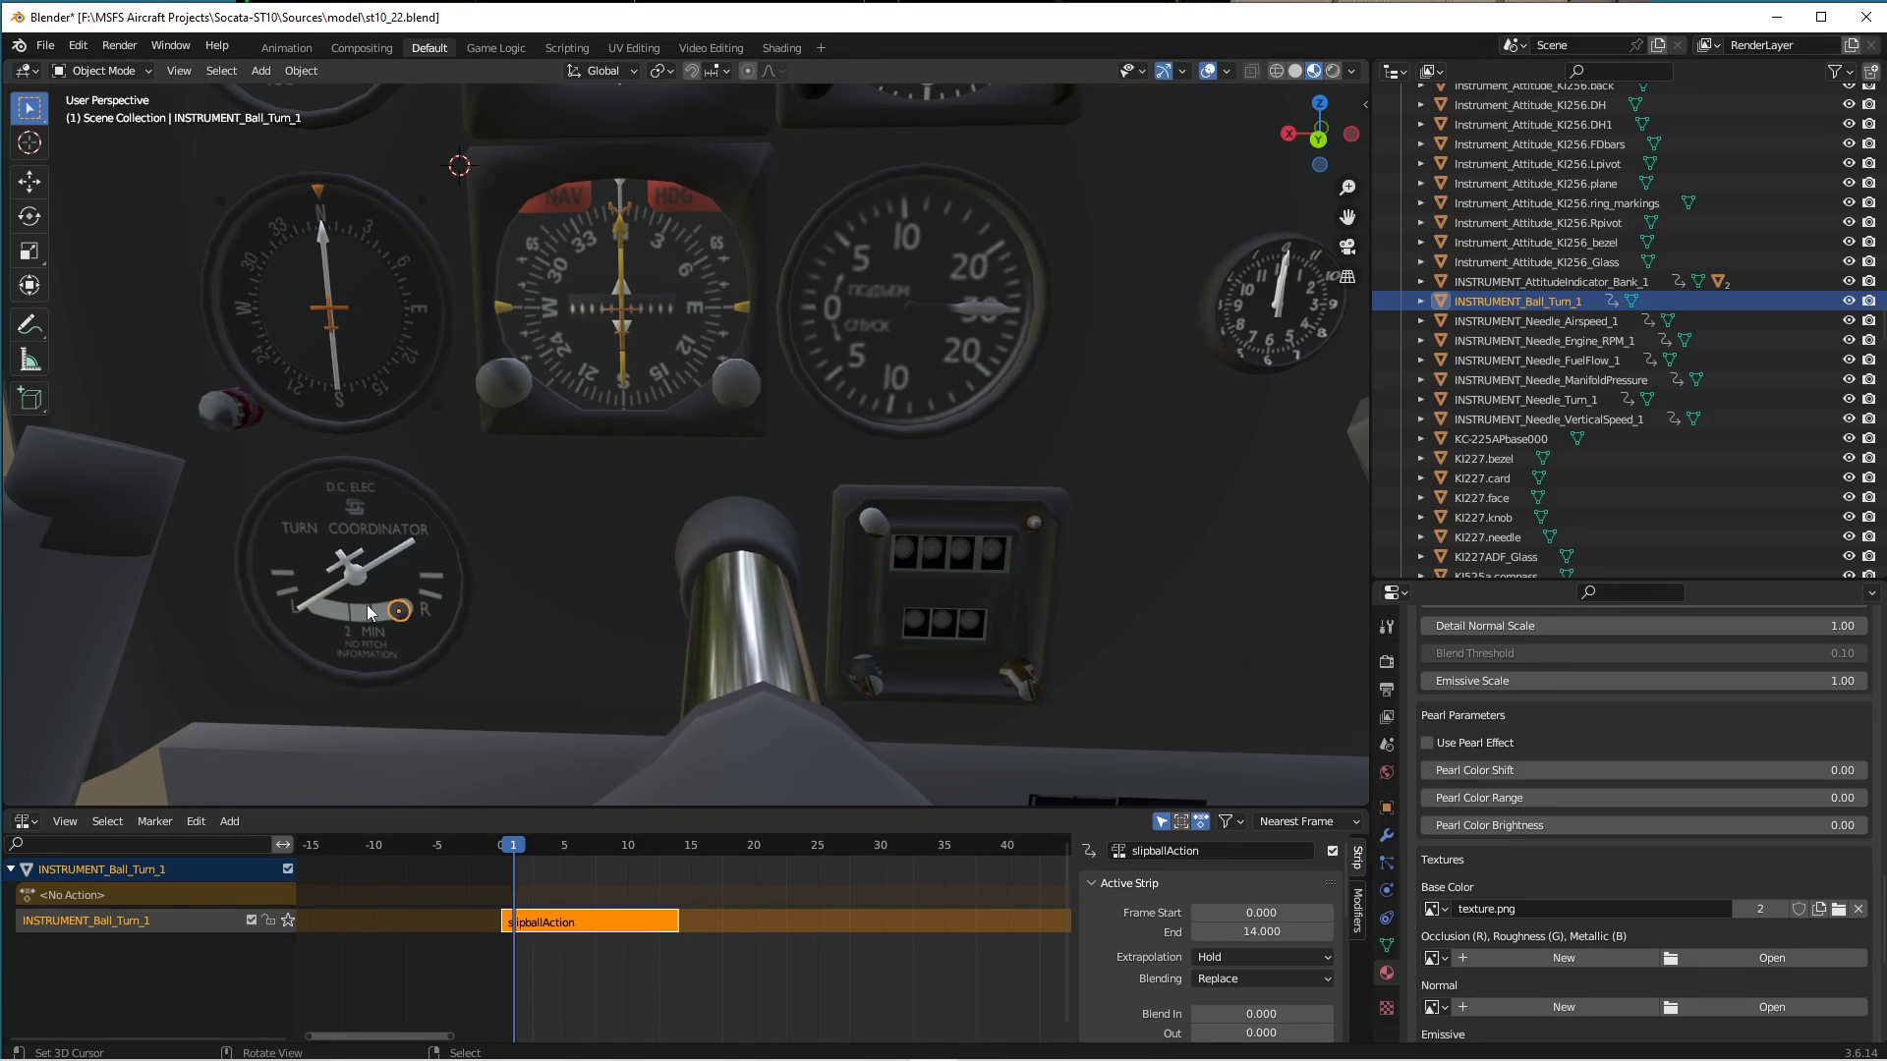
click(524, 845)
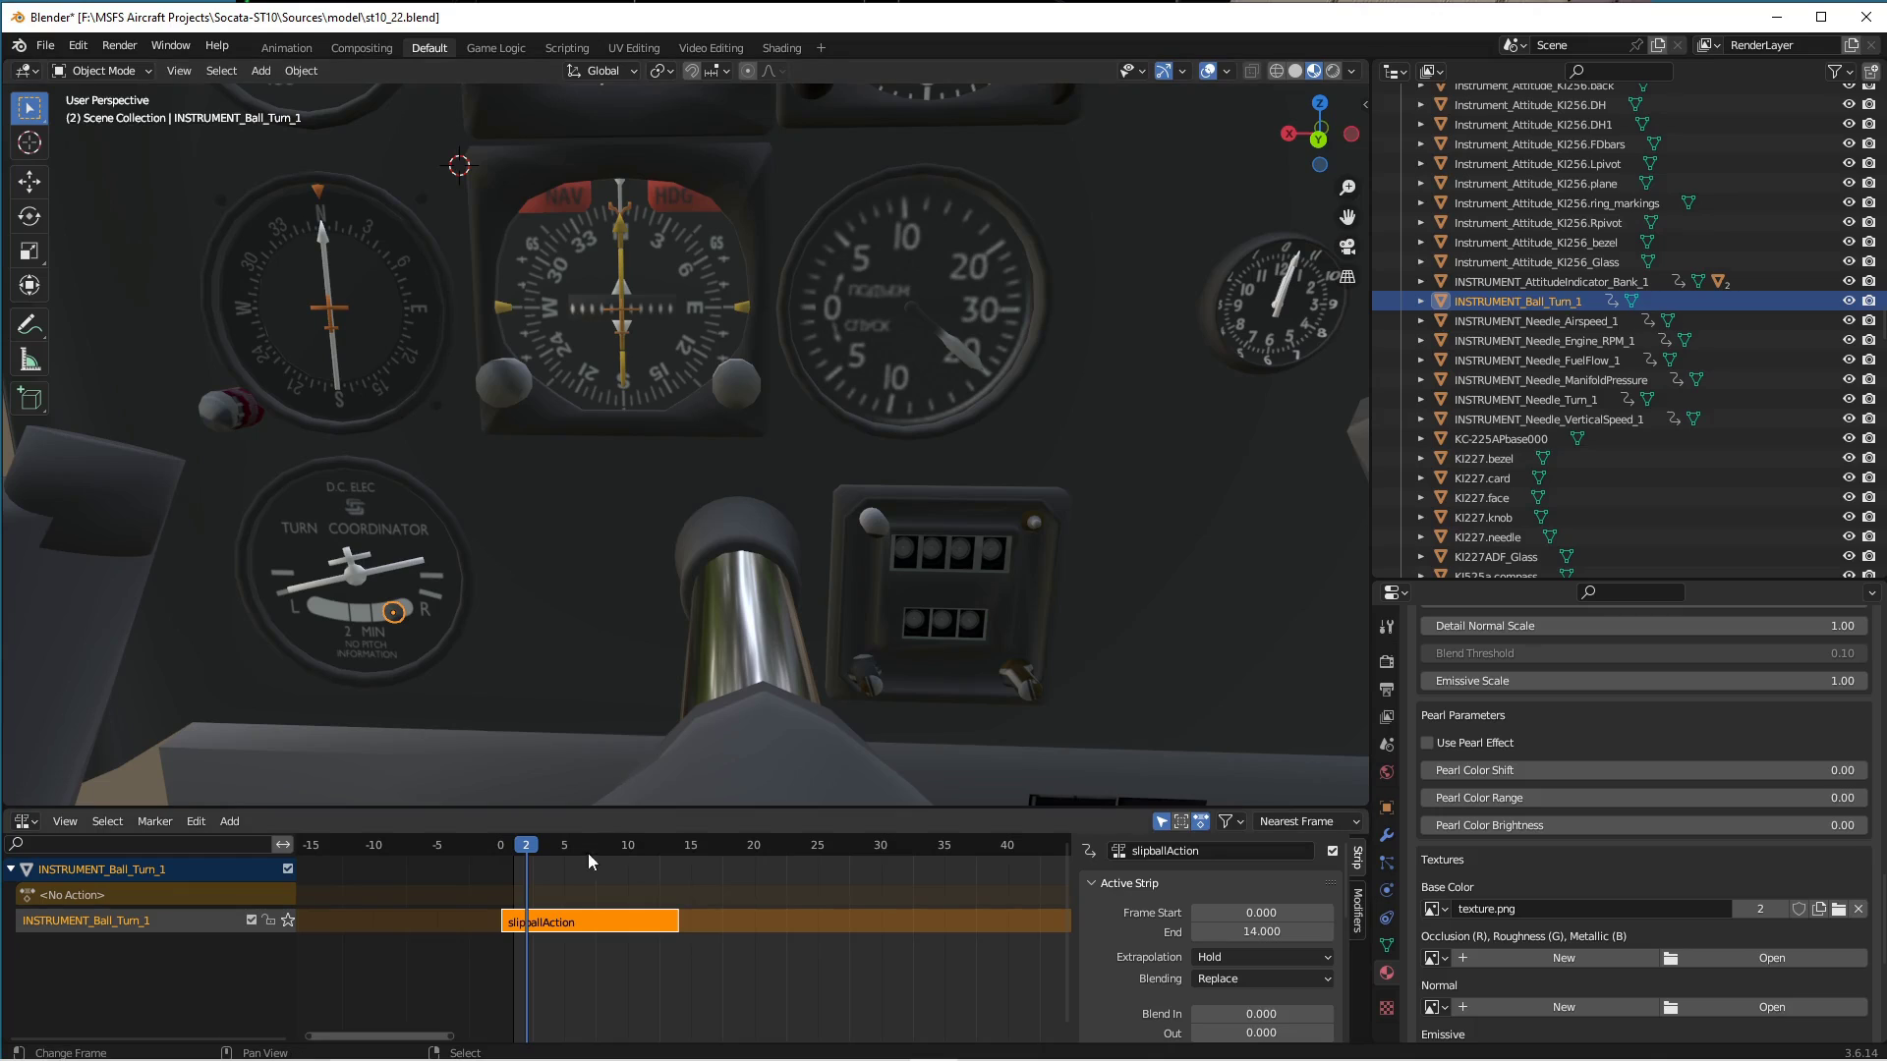
mouse_move(527, 851)
mouse_down()
mouse_move(670, 859)
mouse_move(501, 862)
mouse_move(680, 871)
mouse_move(495, 868)
mouse_up()
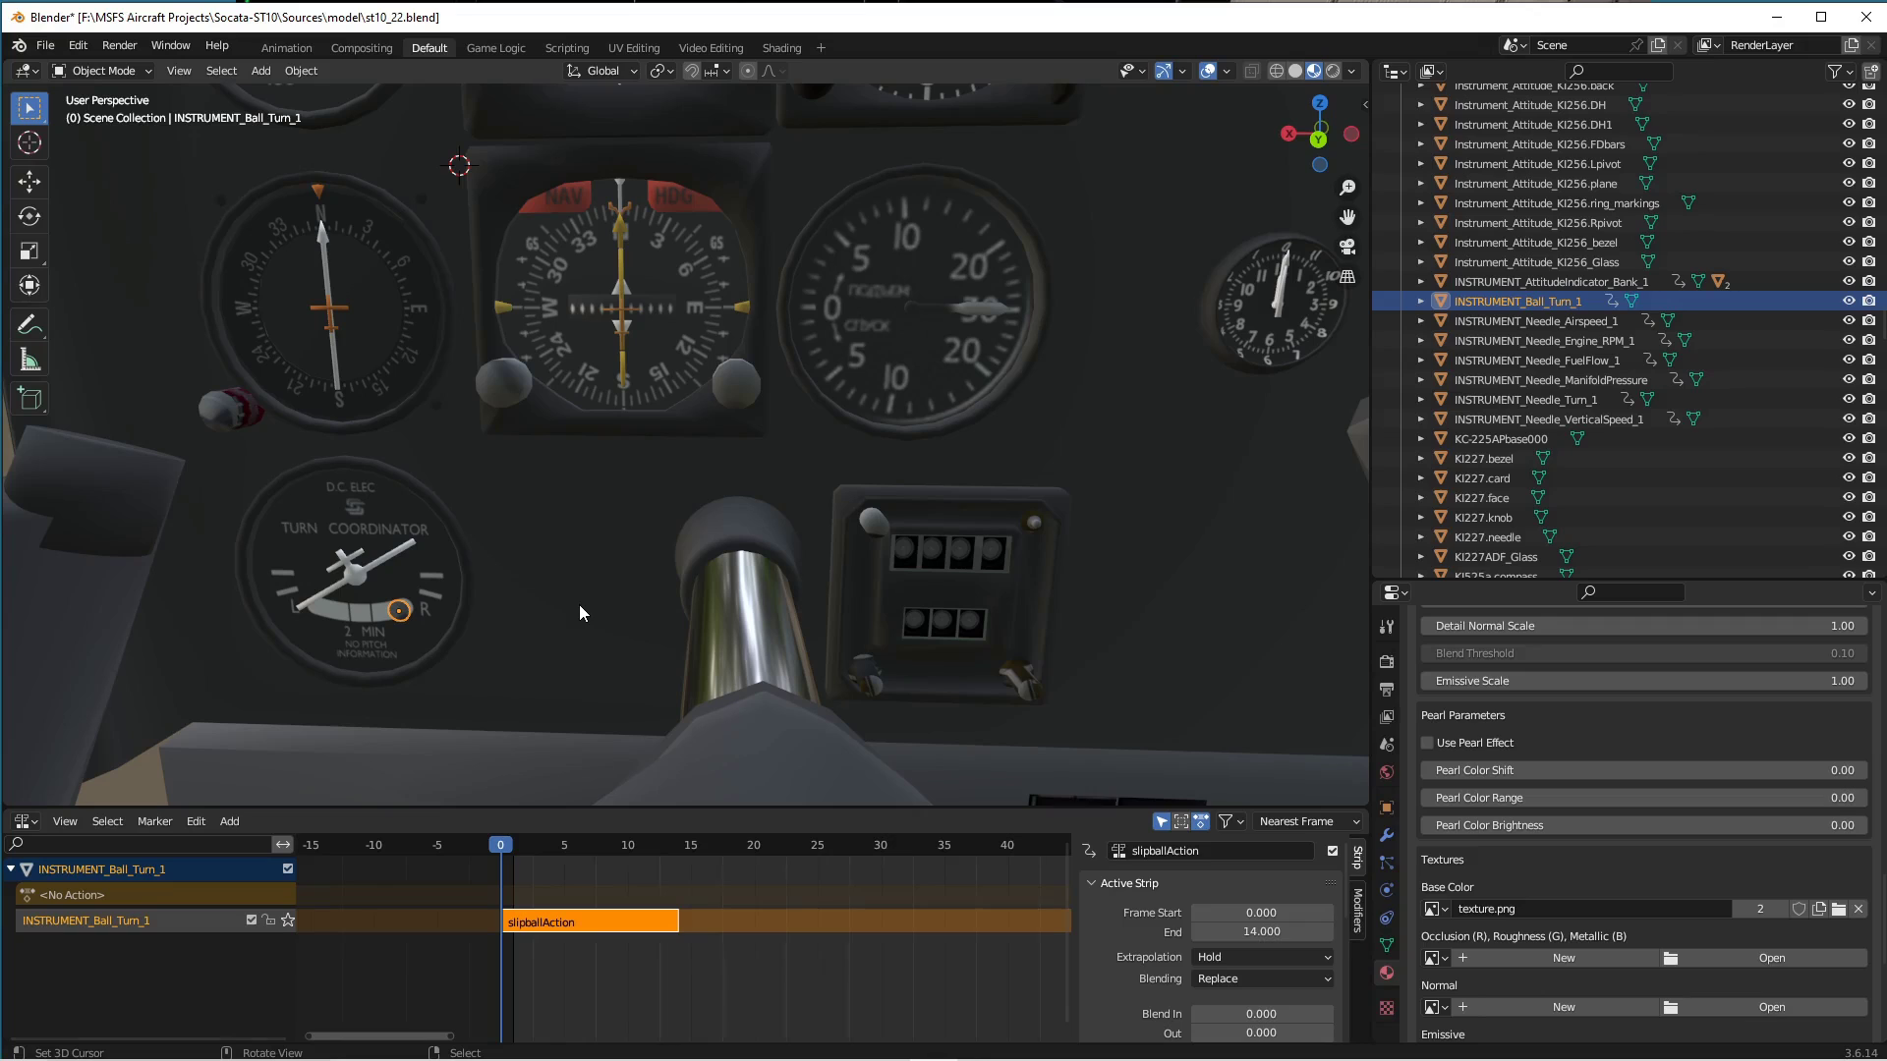
Select the turn coordinator's needle again and scrub its animation to frame 3.
click(360, 577)
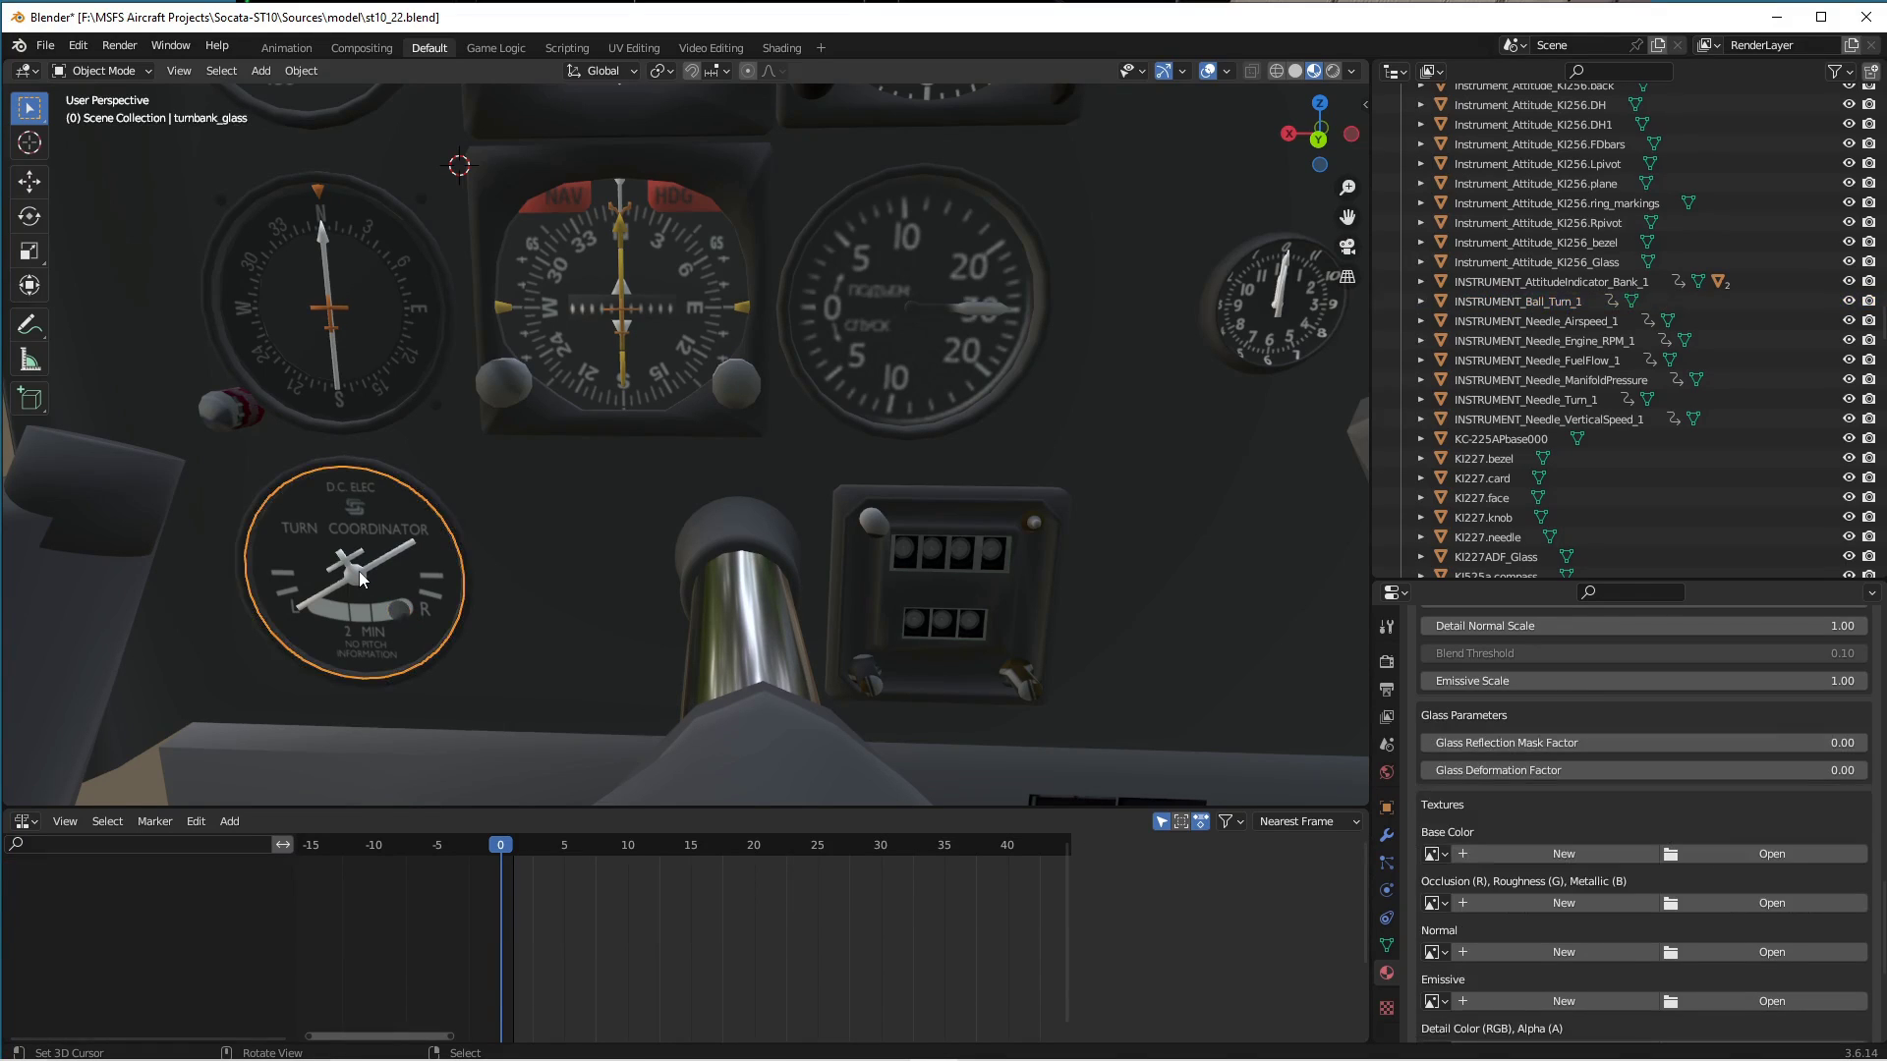
click(360, 578)
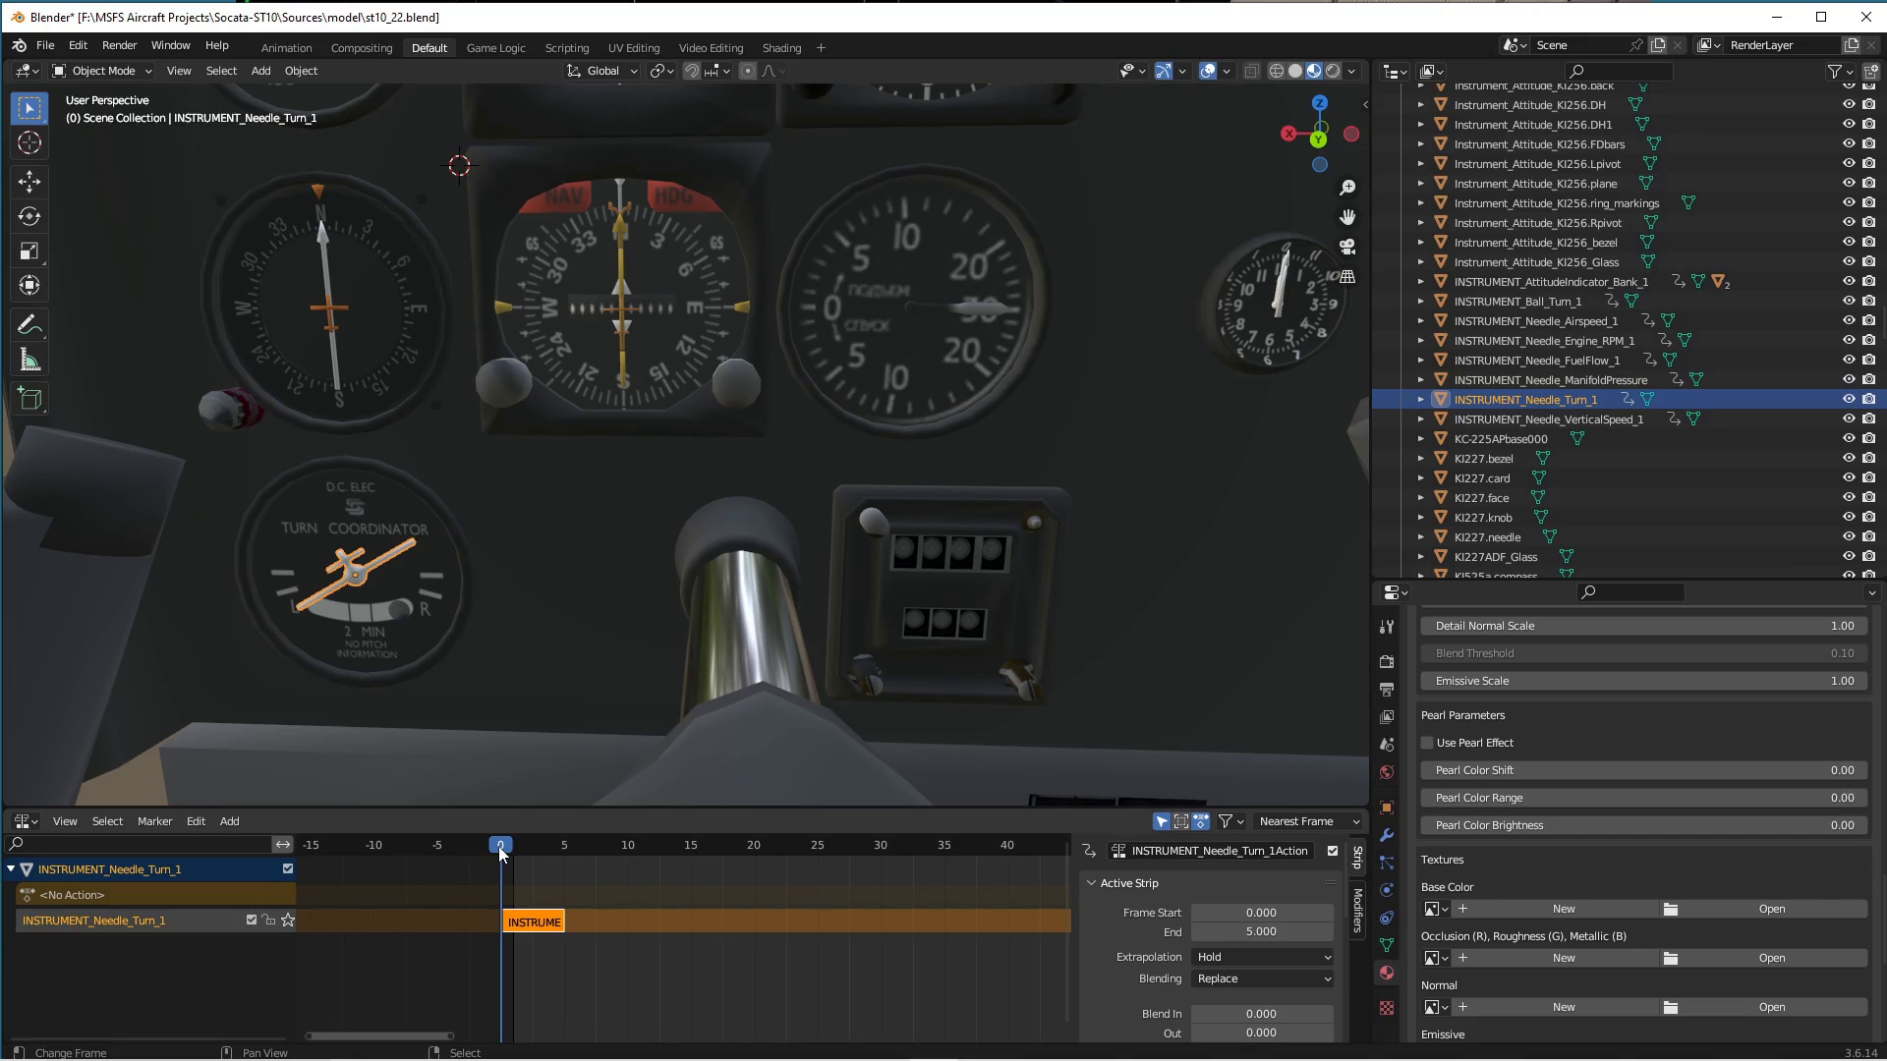
drag(500, 852, 539, 860)
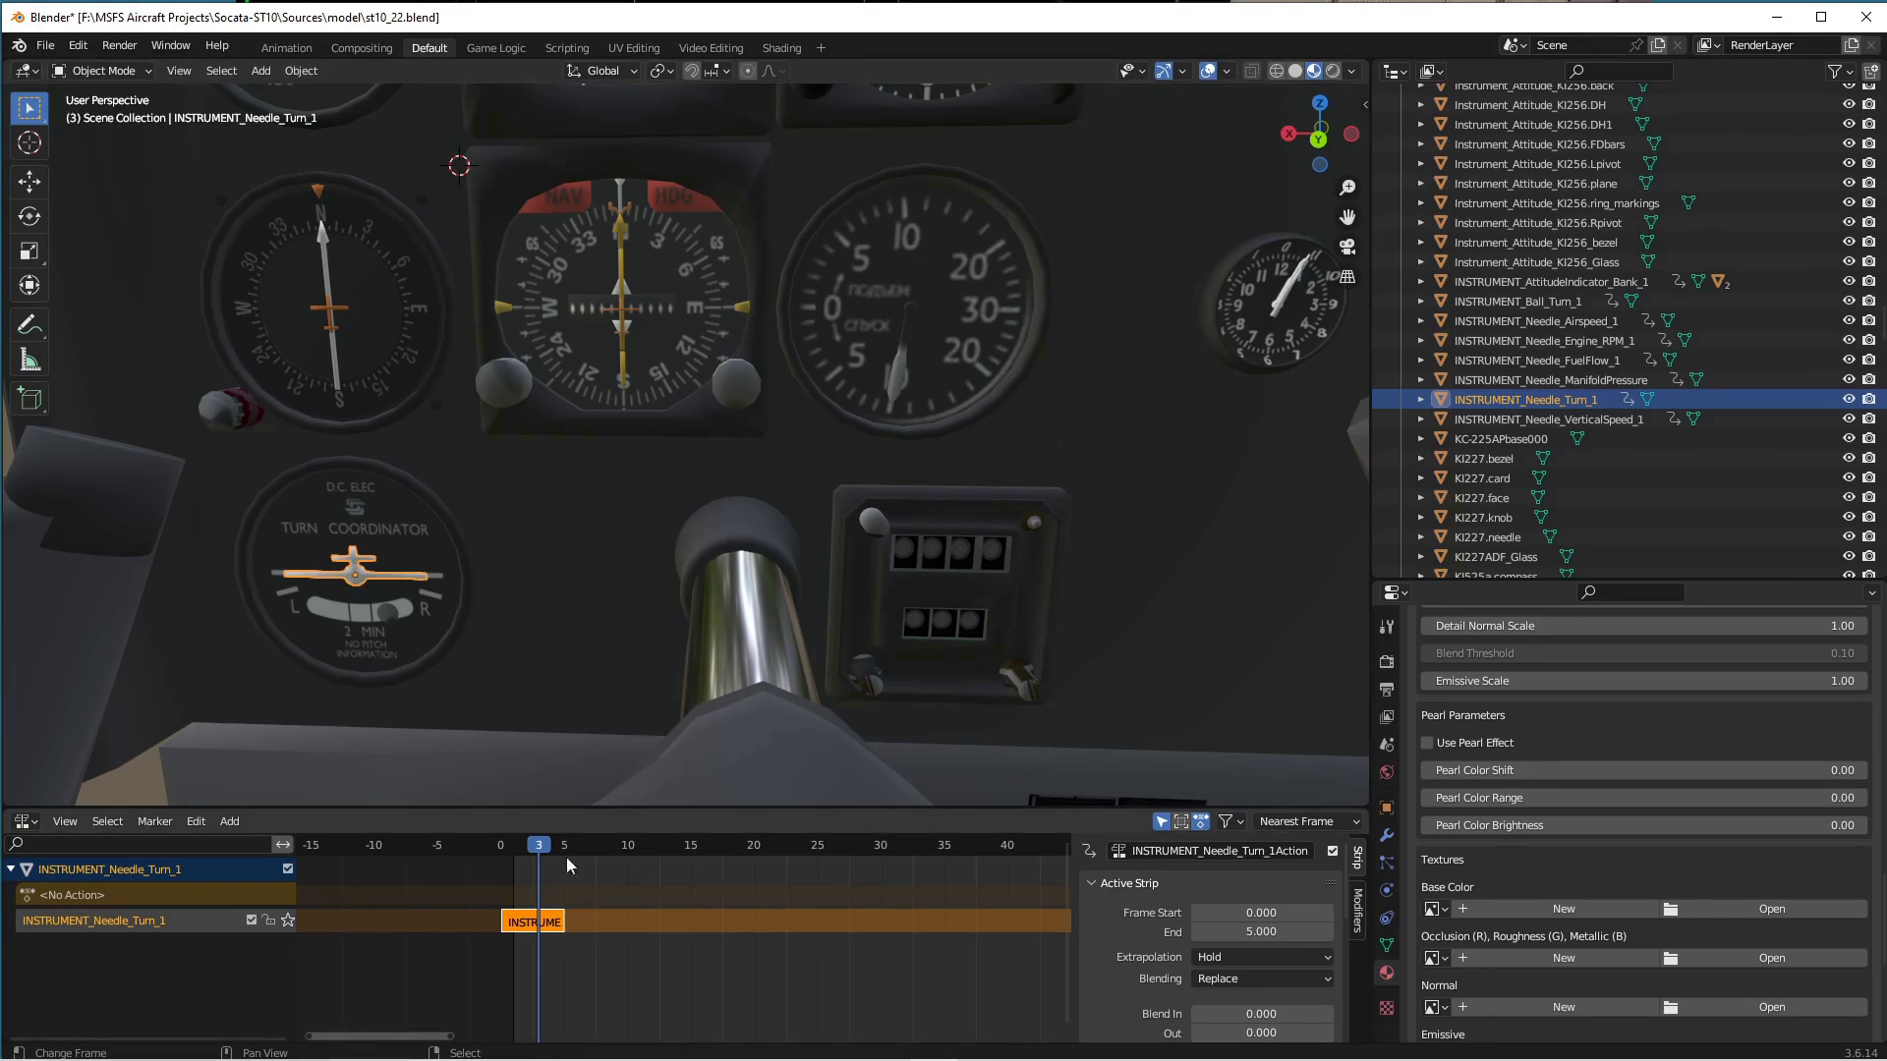
Switch to Notepad++ and fold the airspeed and vertical speed needle templates, keeping the Needle_Turn template expanded.
mouse_move(540, 849)
mouse_down()
mouse_move(496, 852)
mouse_move(564, 859)
mouse_move(541, 858)
mouse_up()
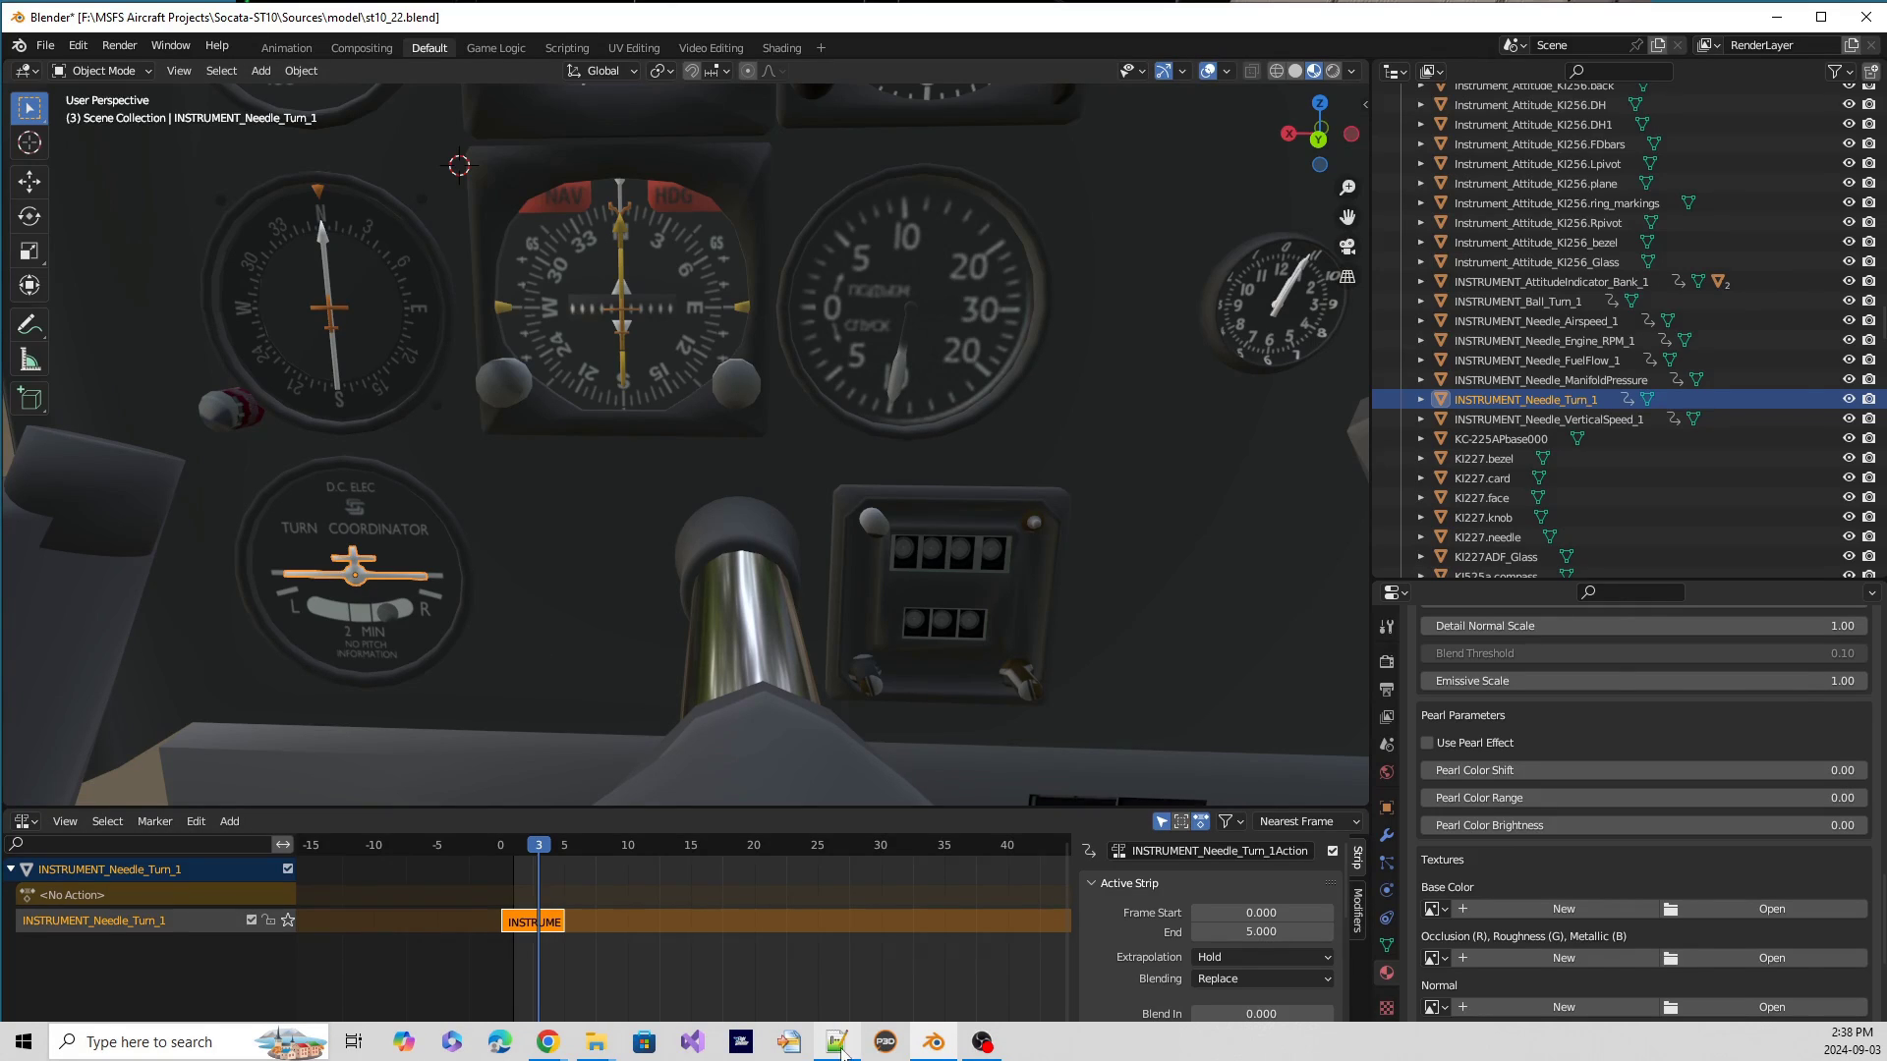
click(836, 1042)
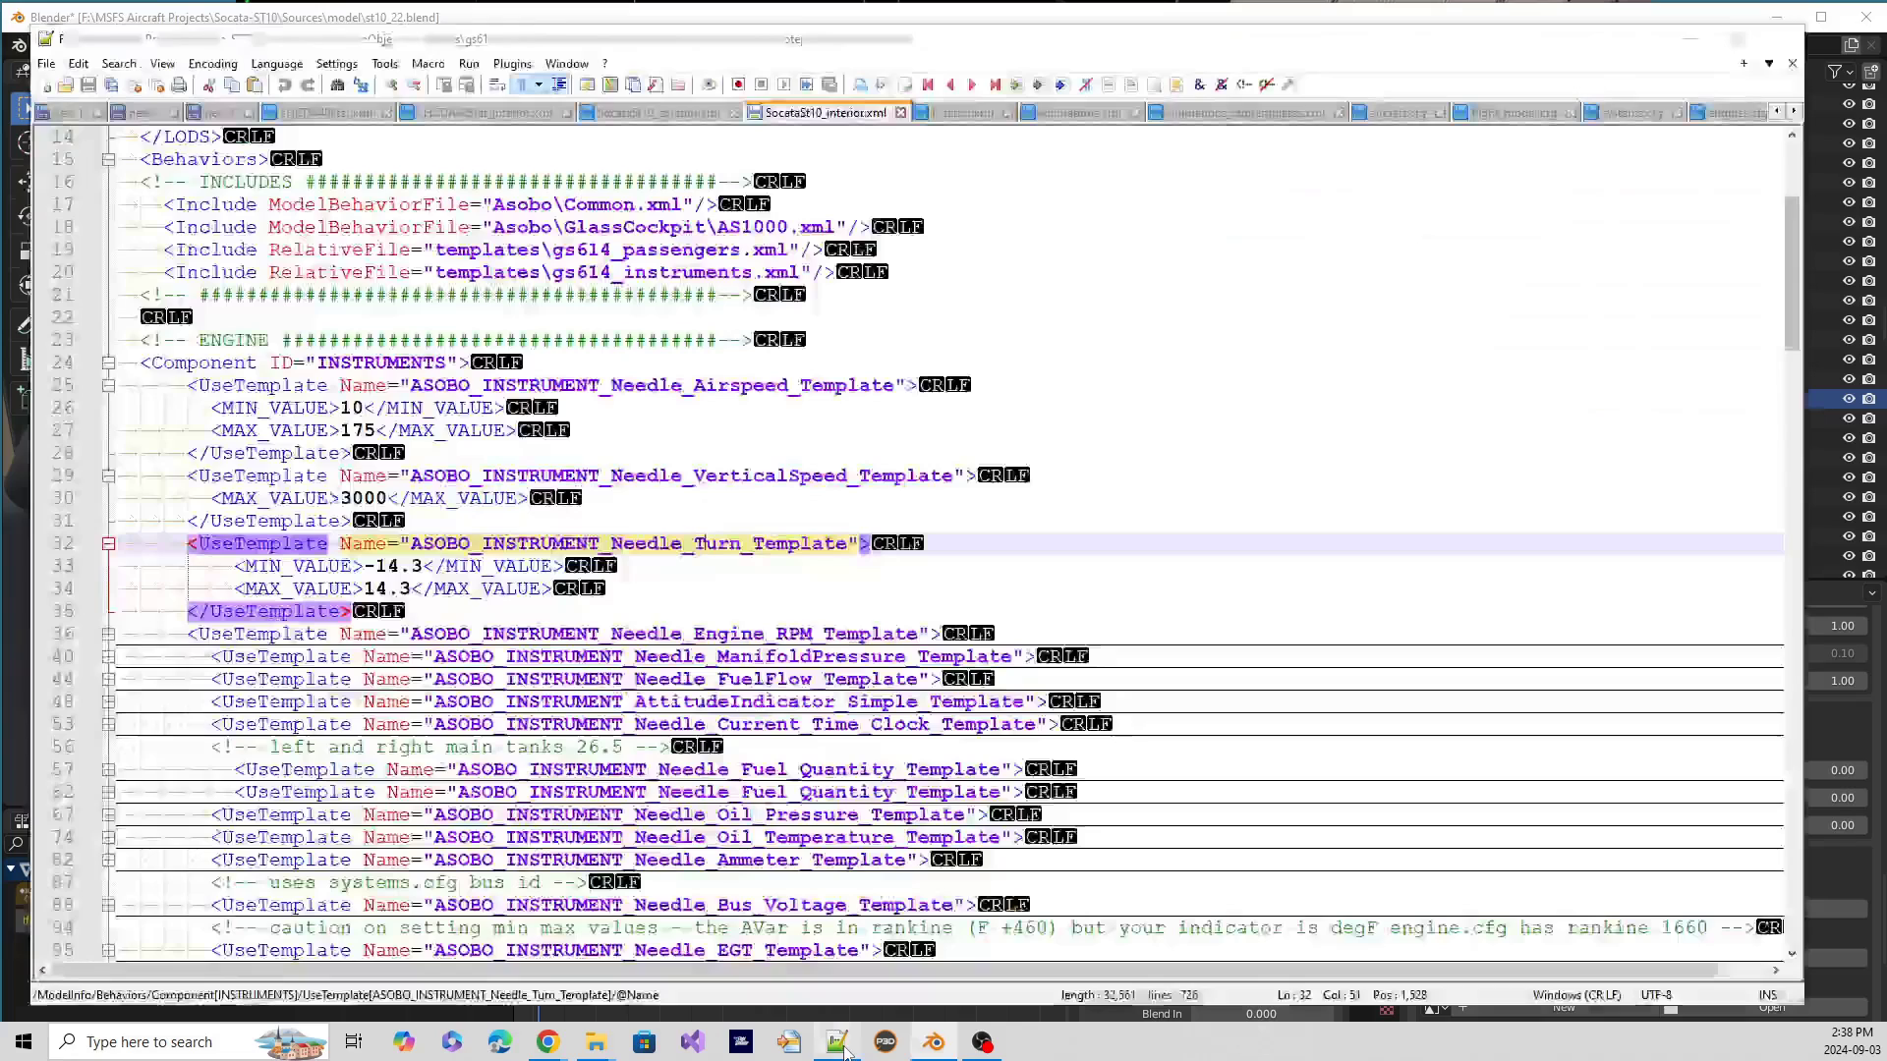
click(108, 543)
click(108, 475)
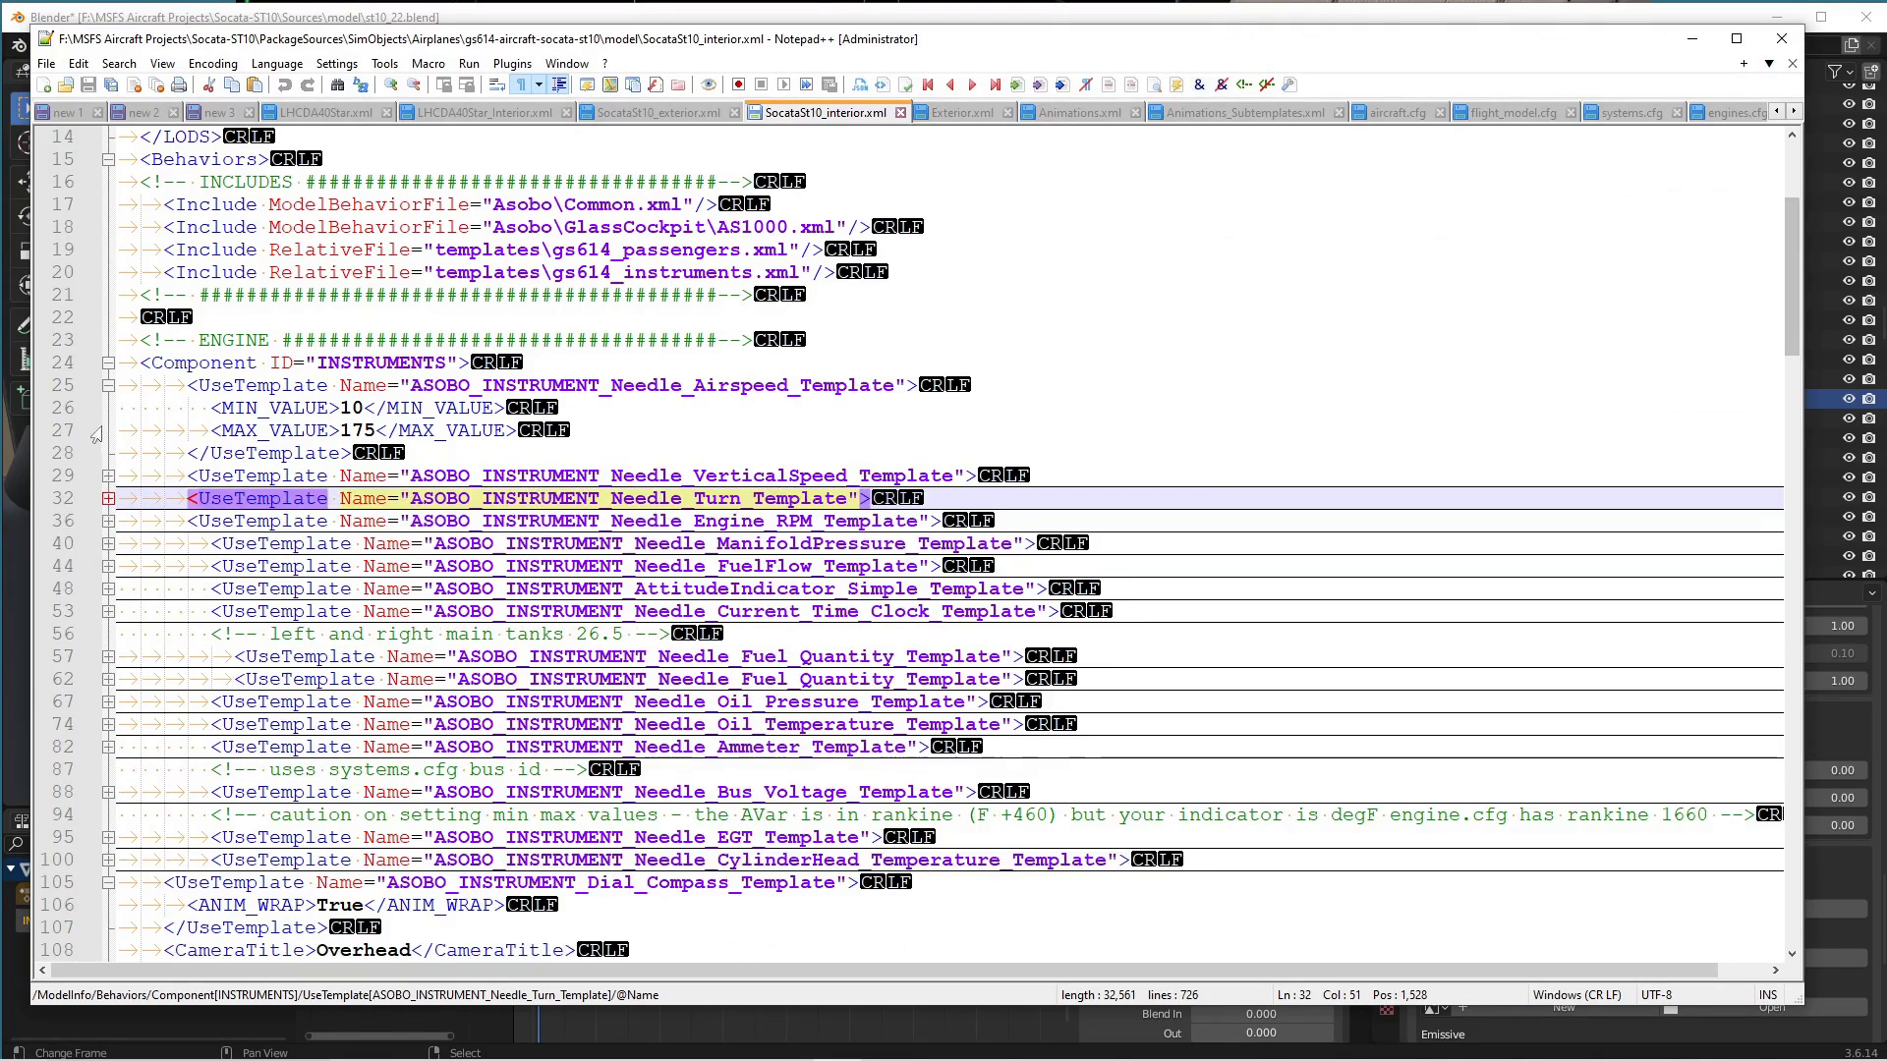
click(108, 385)
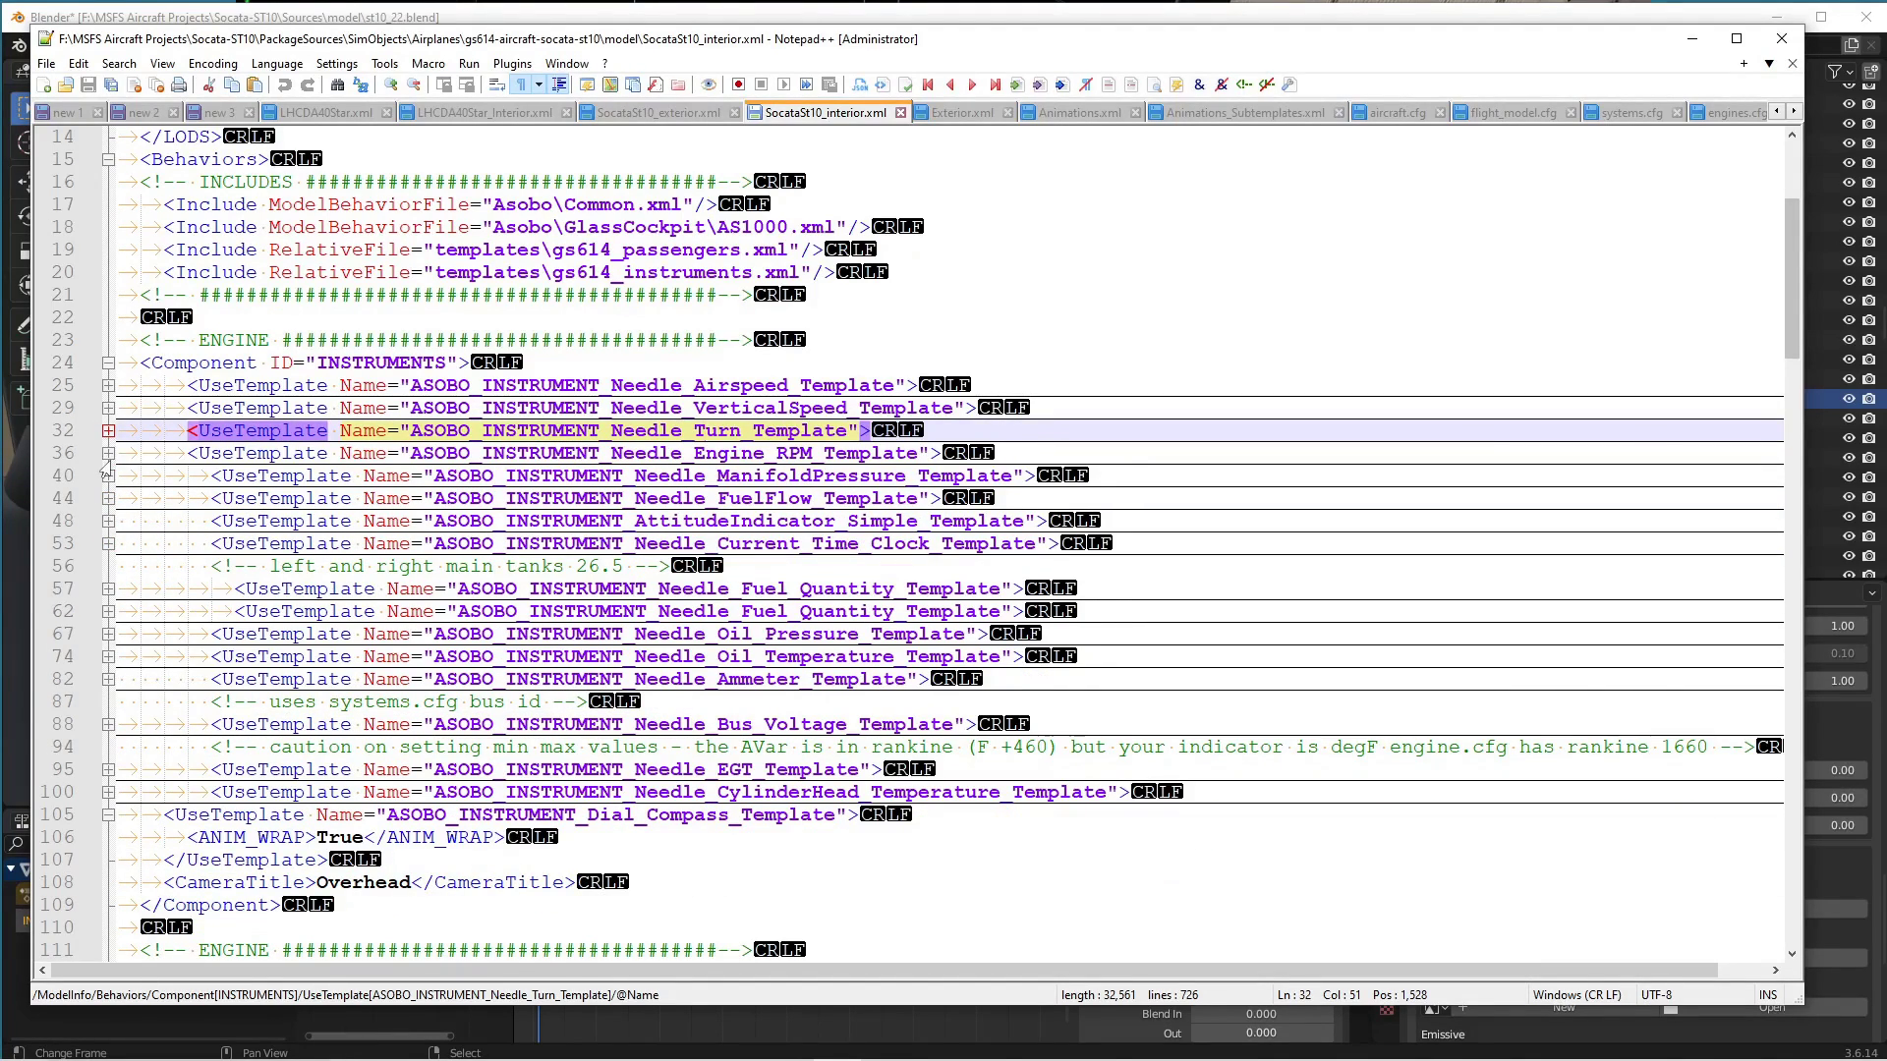
click(108, 430)
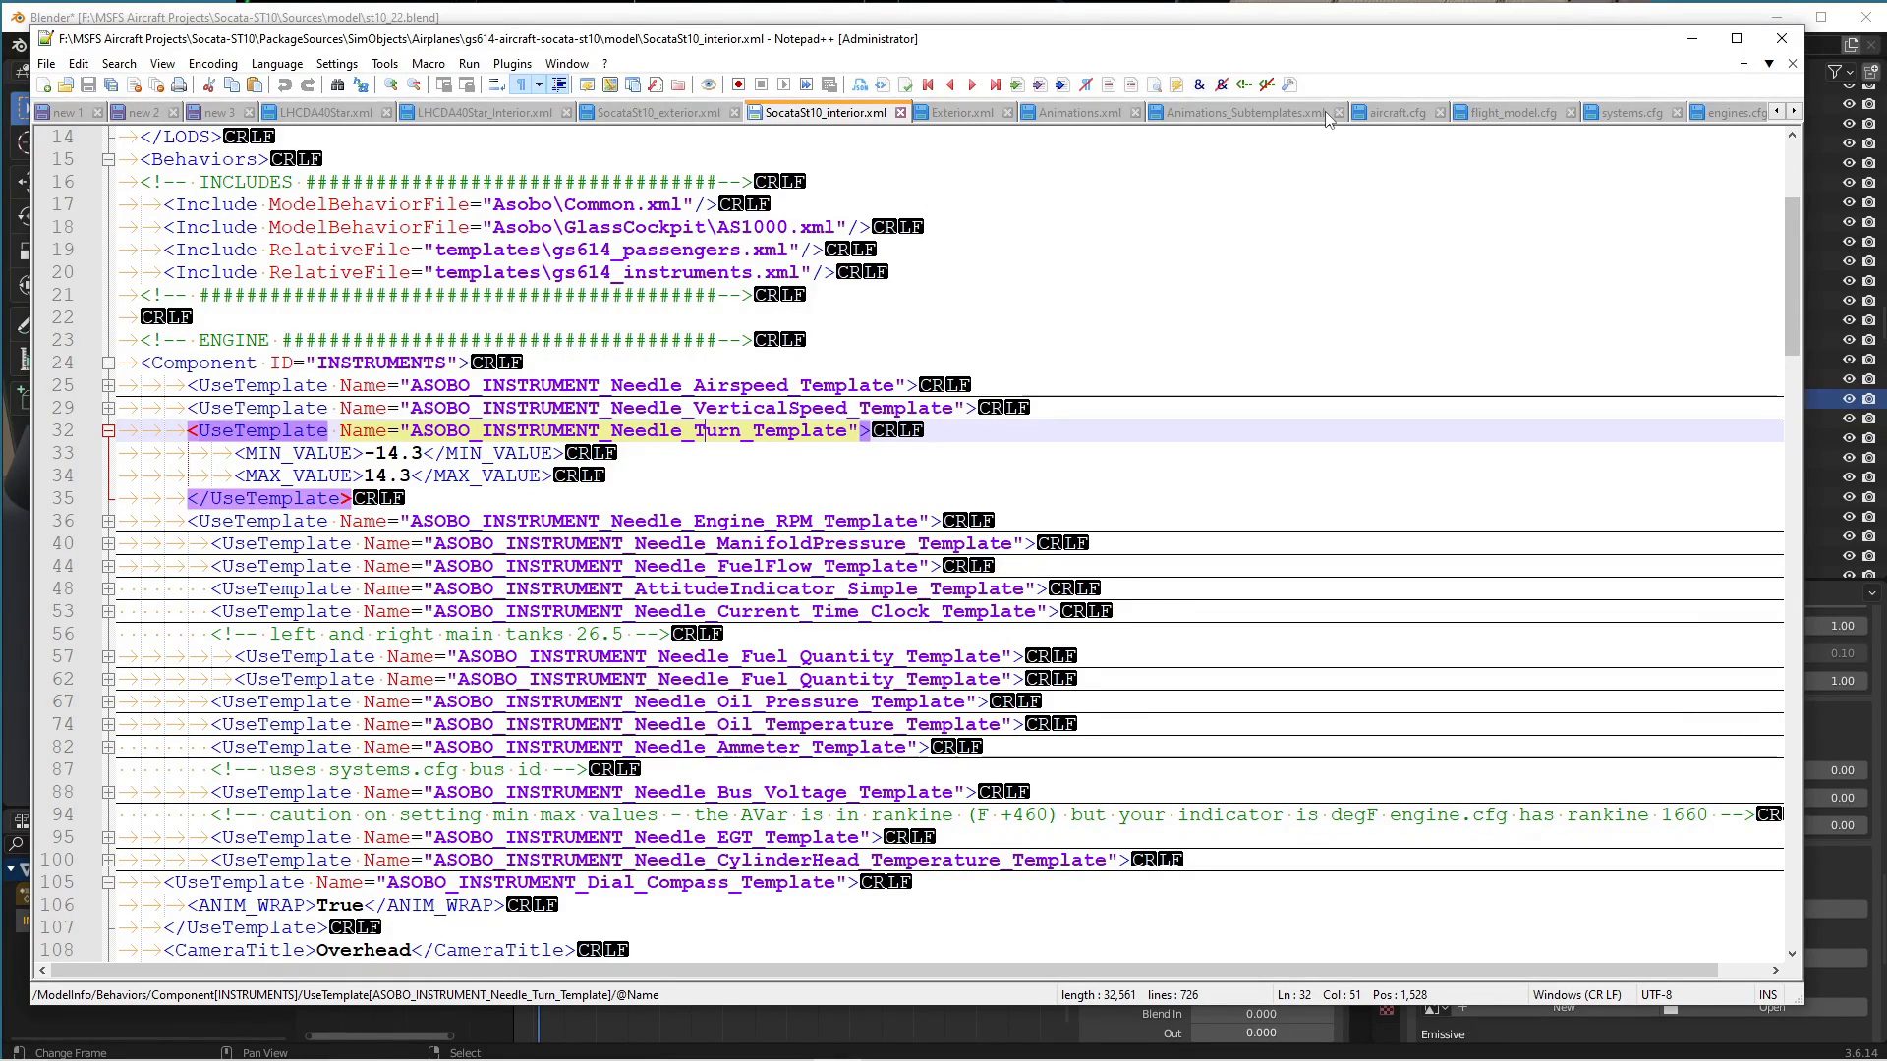
Open Instrument_Subtemplates.xml, fold the vertical speed subtemplate, and expand ASOBO_INSTRUMENT_Needle_Turn_SubTemplate.
scroll(1324, 112, down, 10)
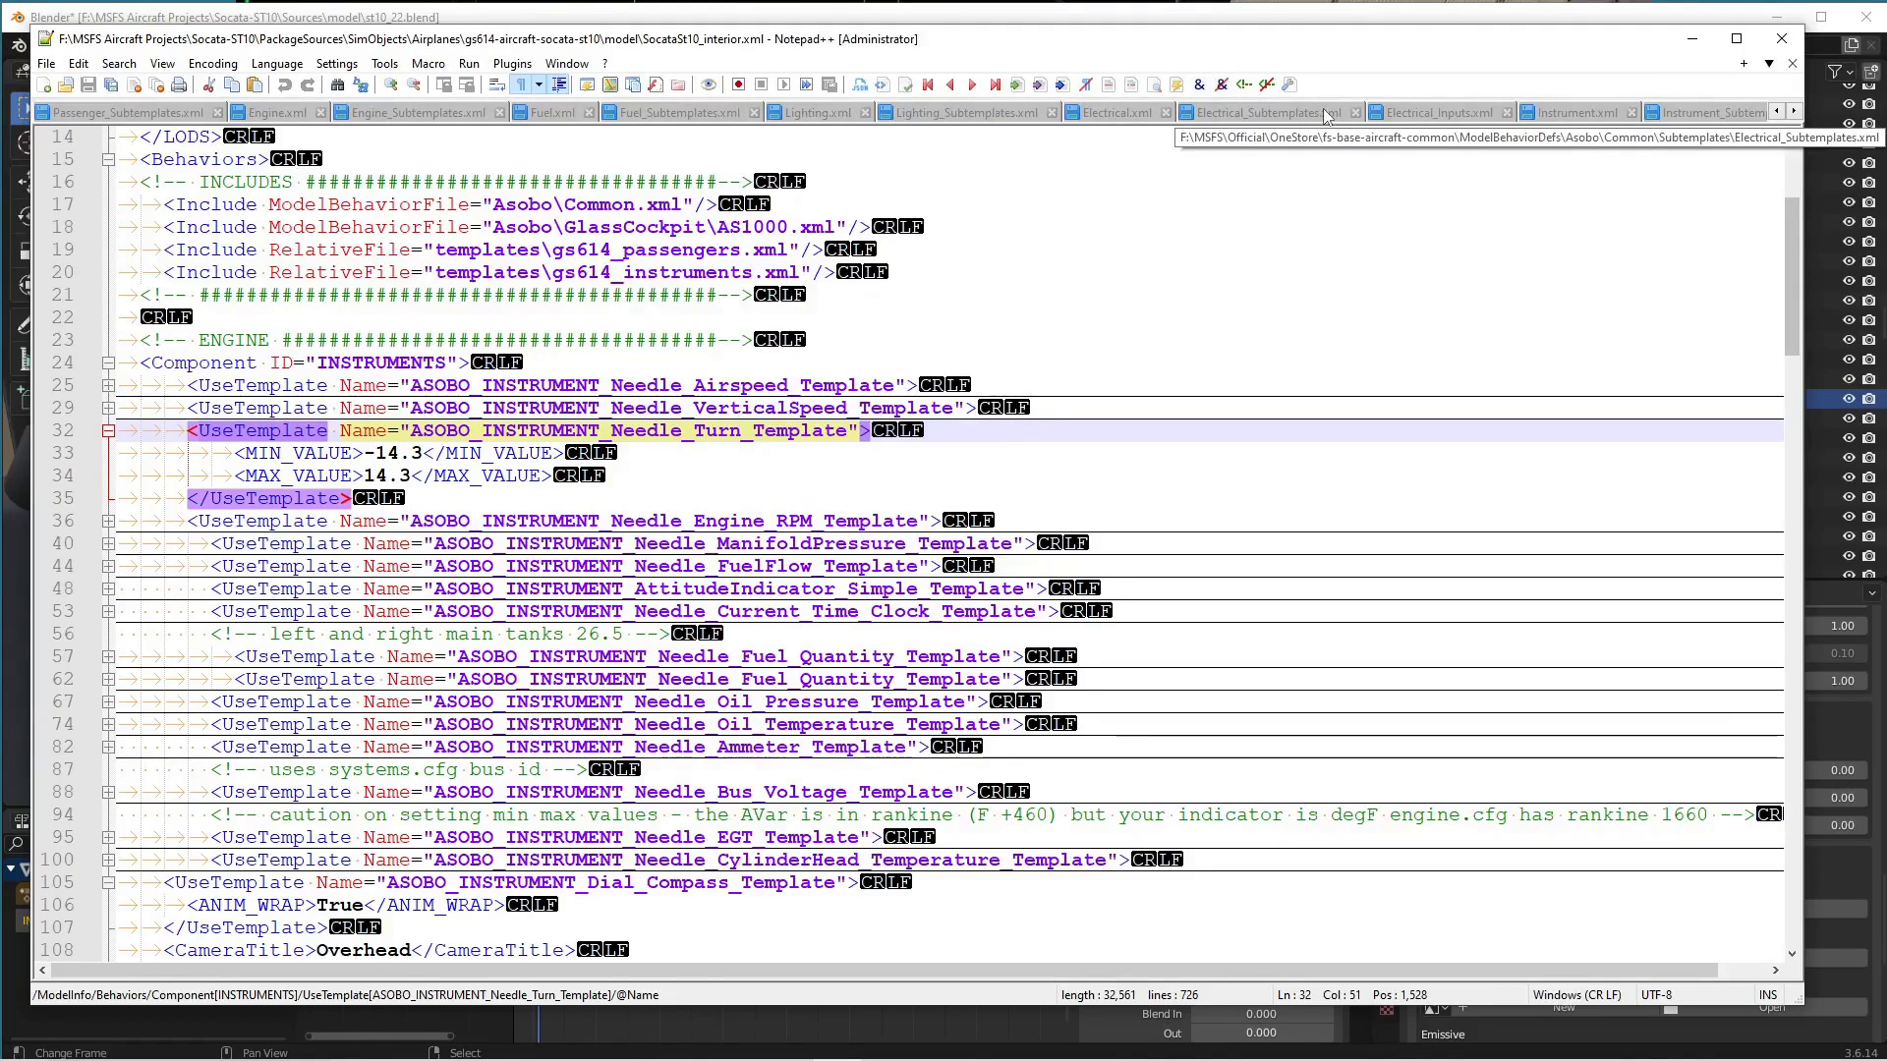
scroll(1323, 110, down, 6)
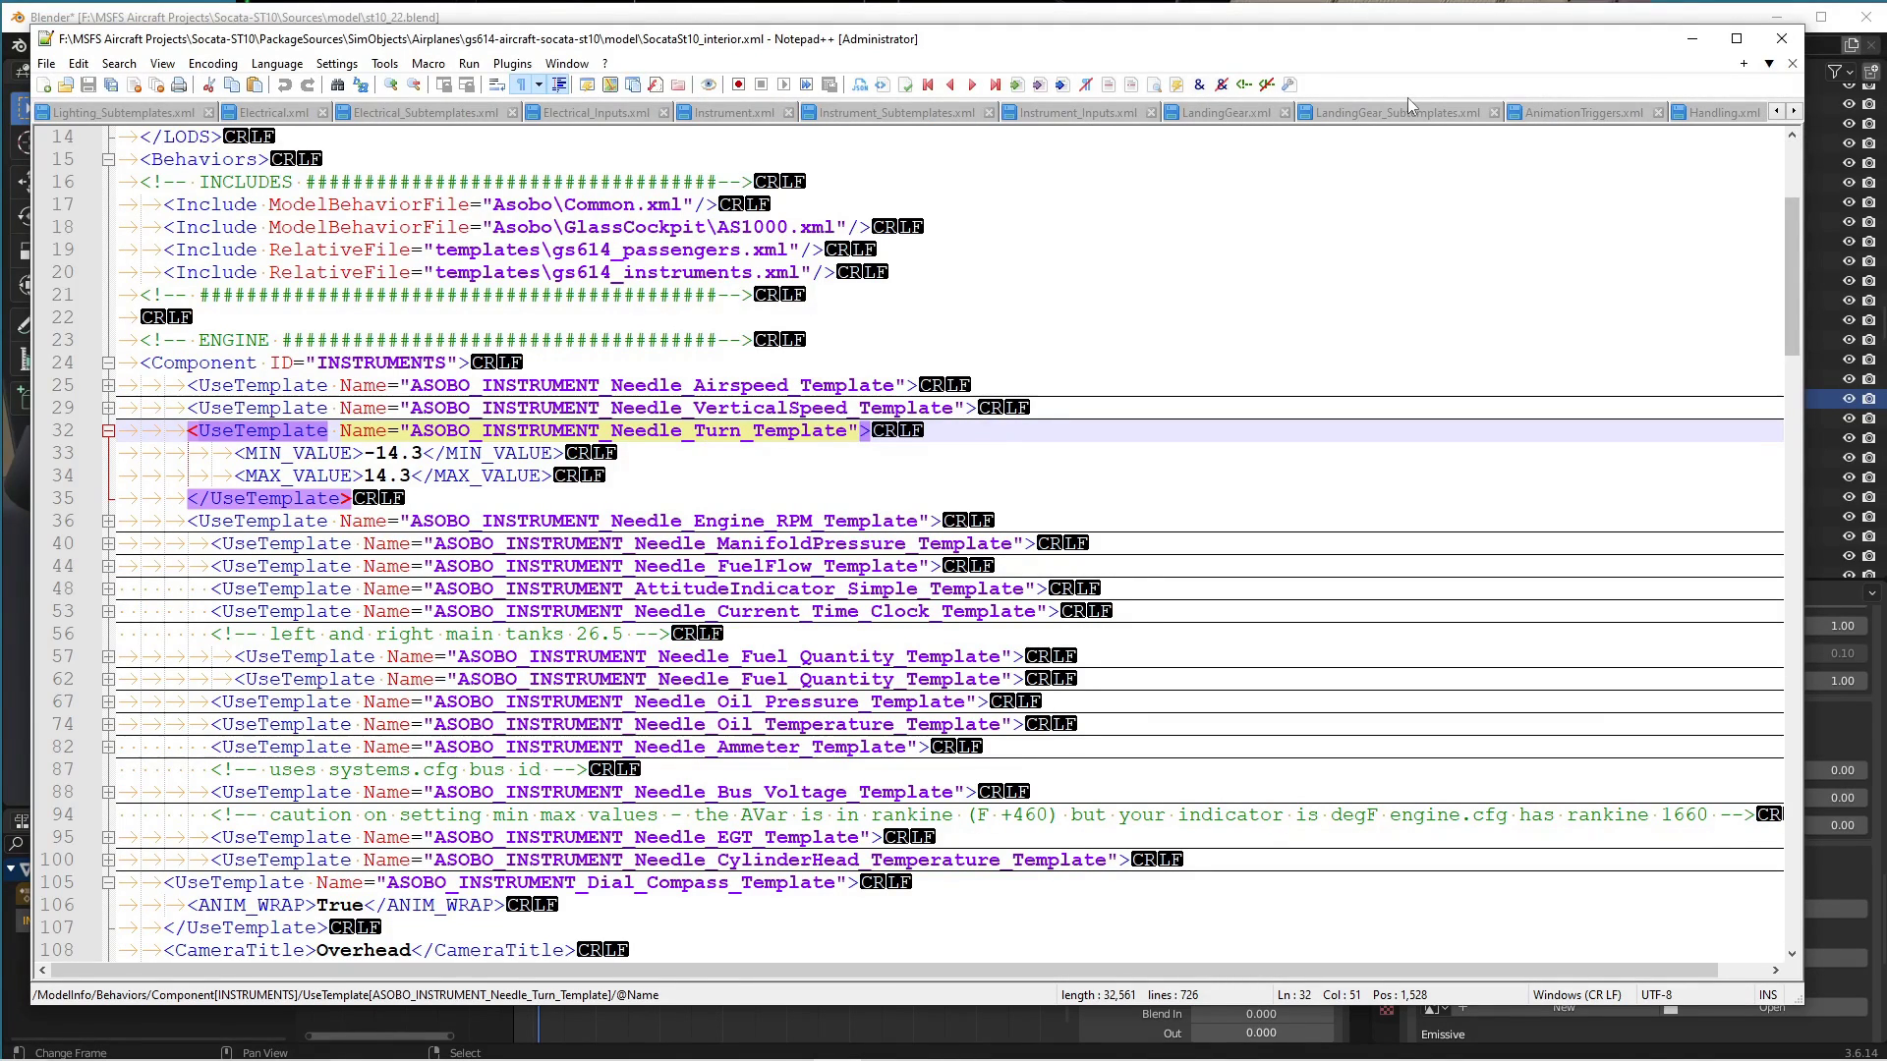
click(851, 112)
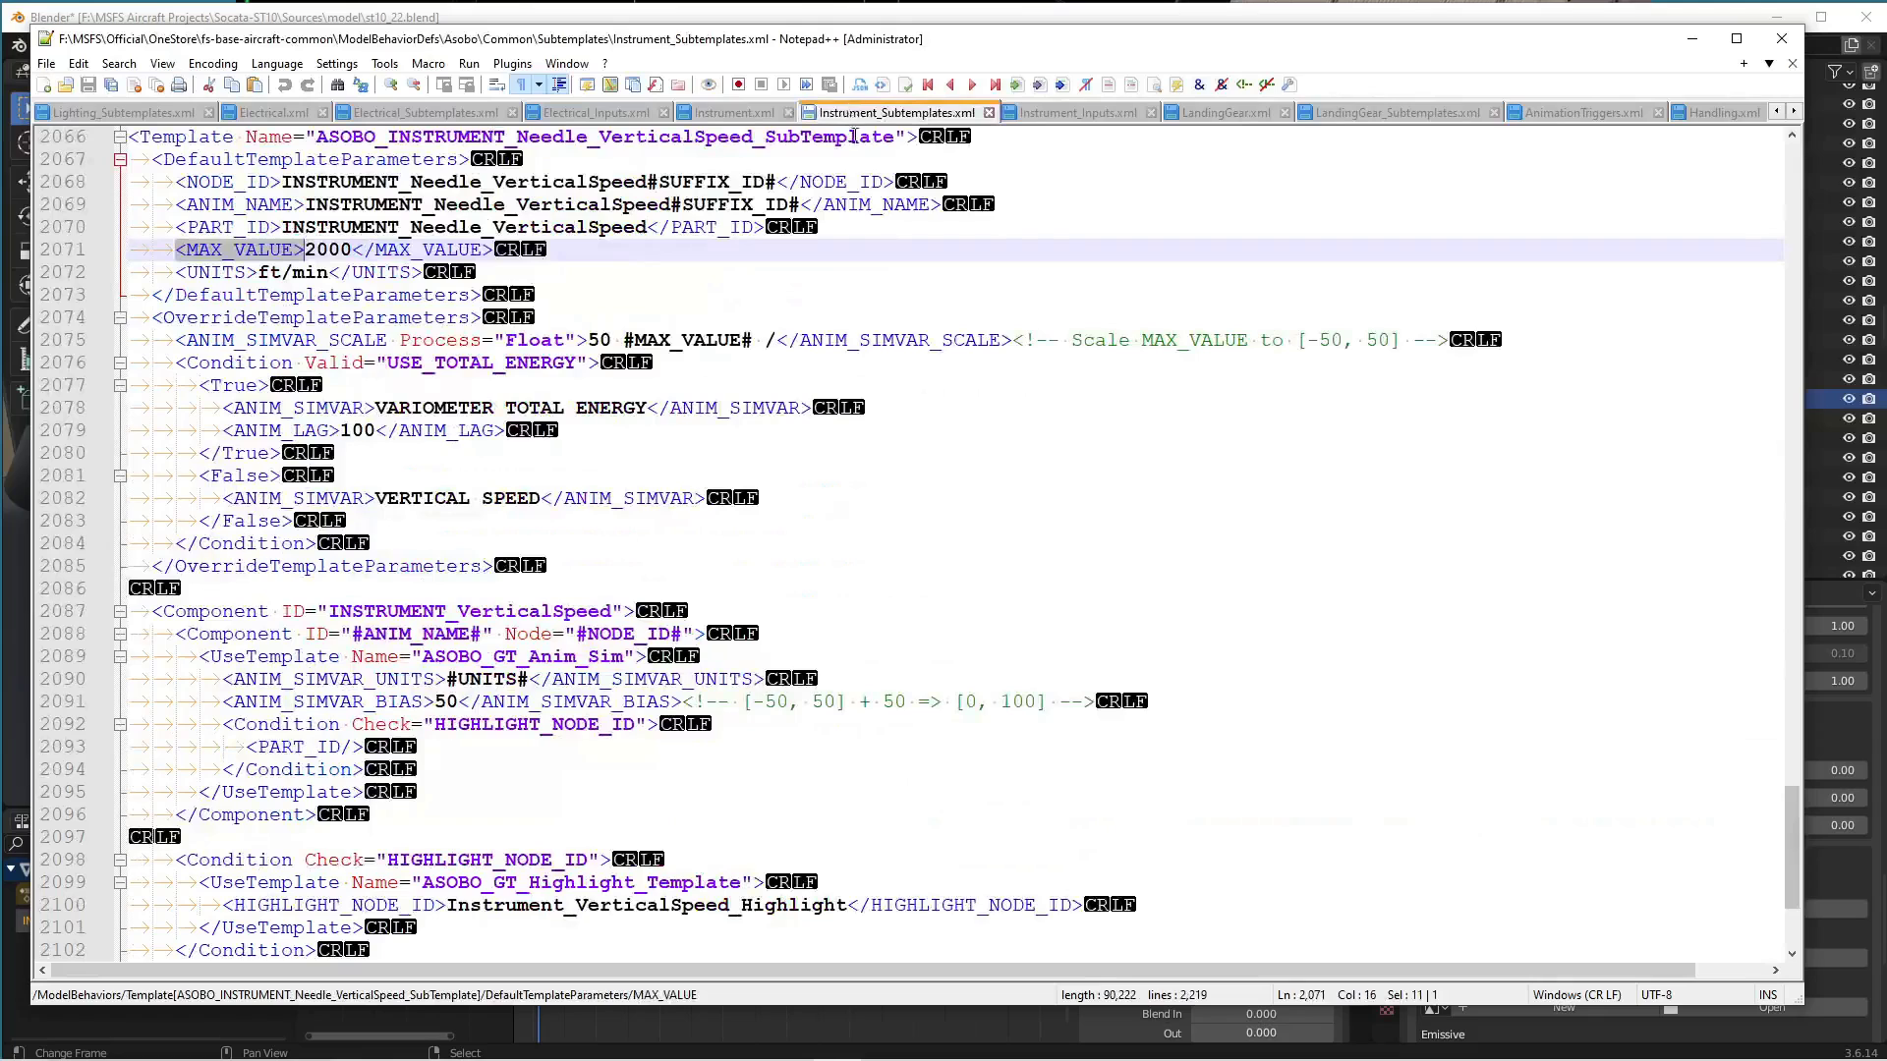
click(114, 140)
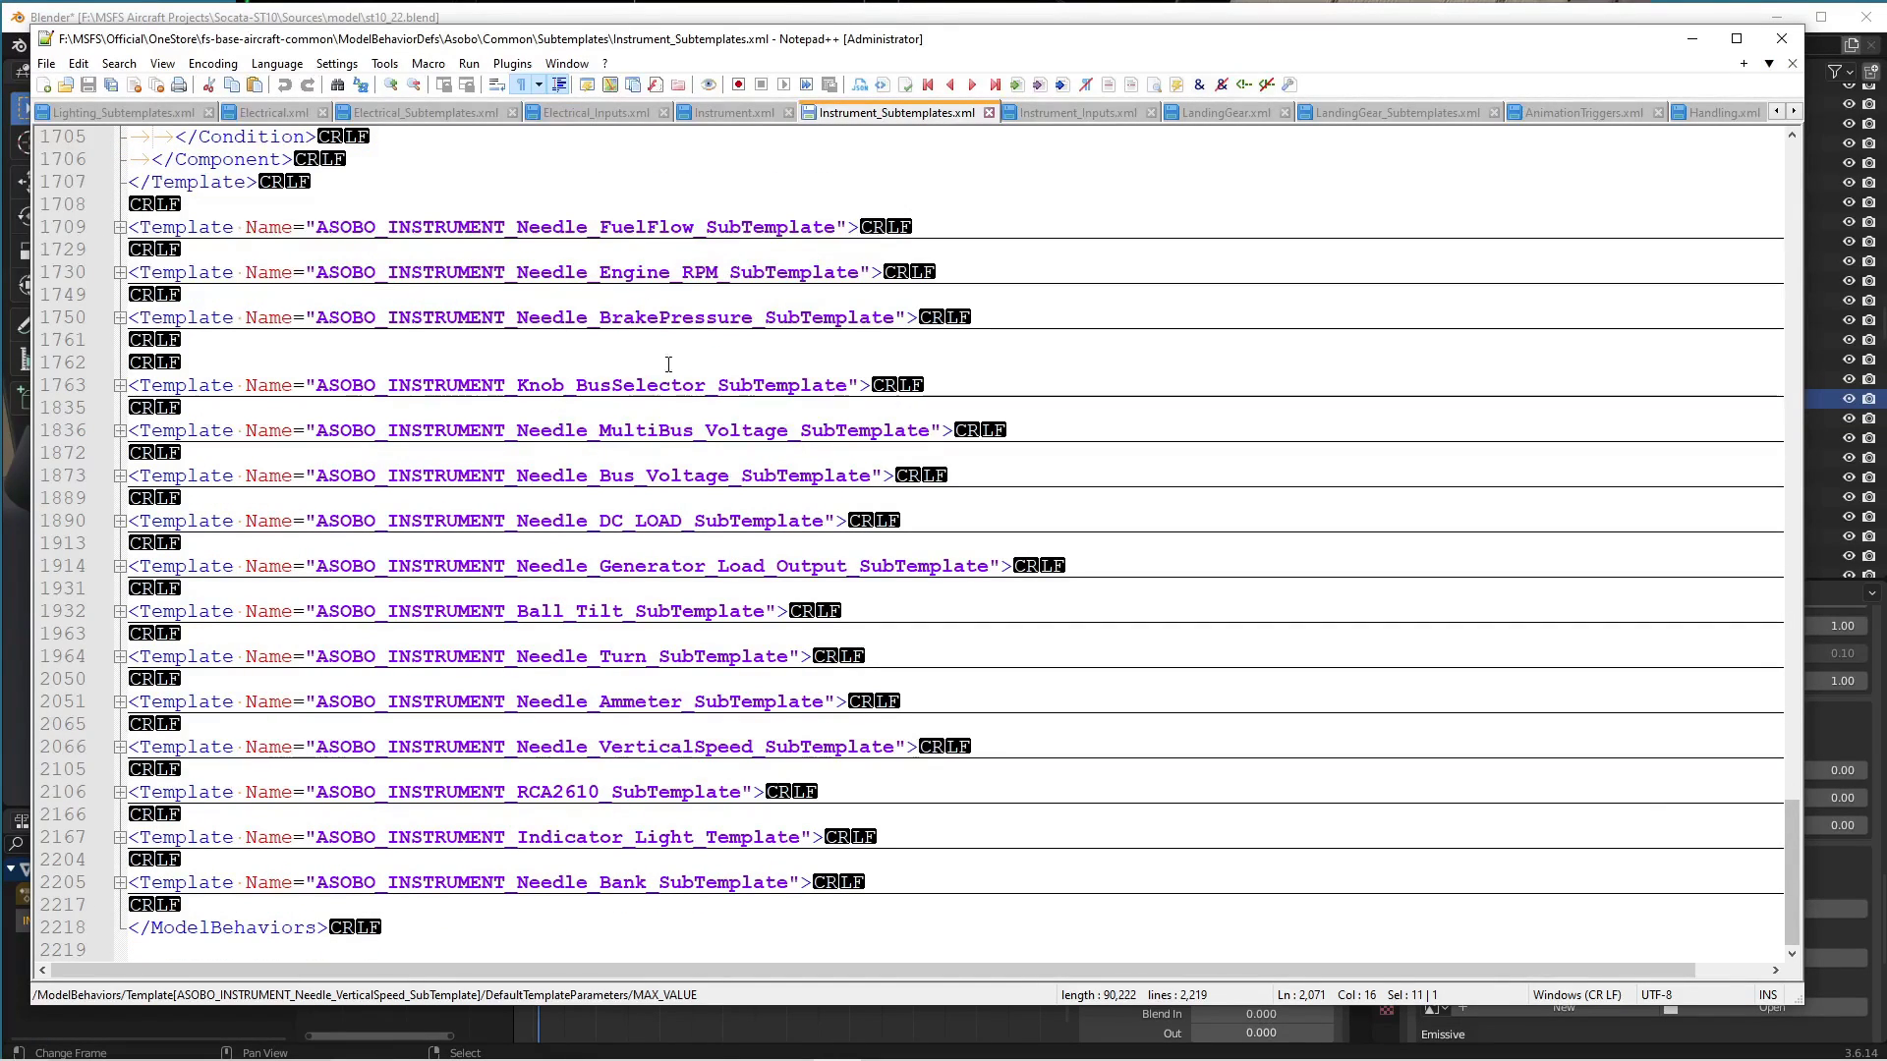
click(683, 657)
click(119, 657)
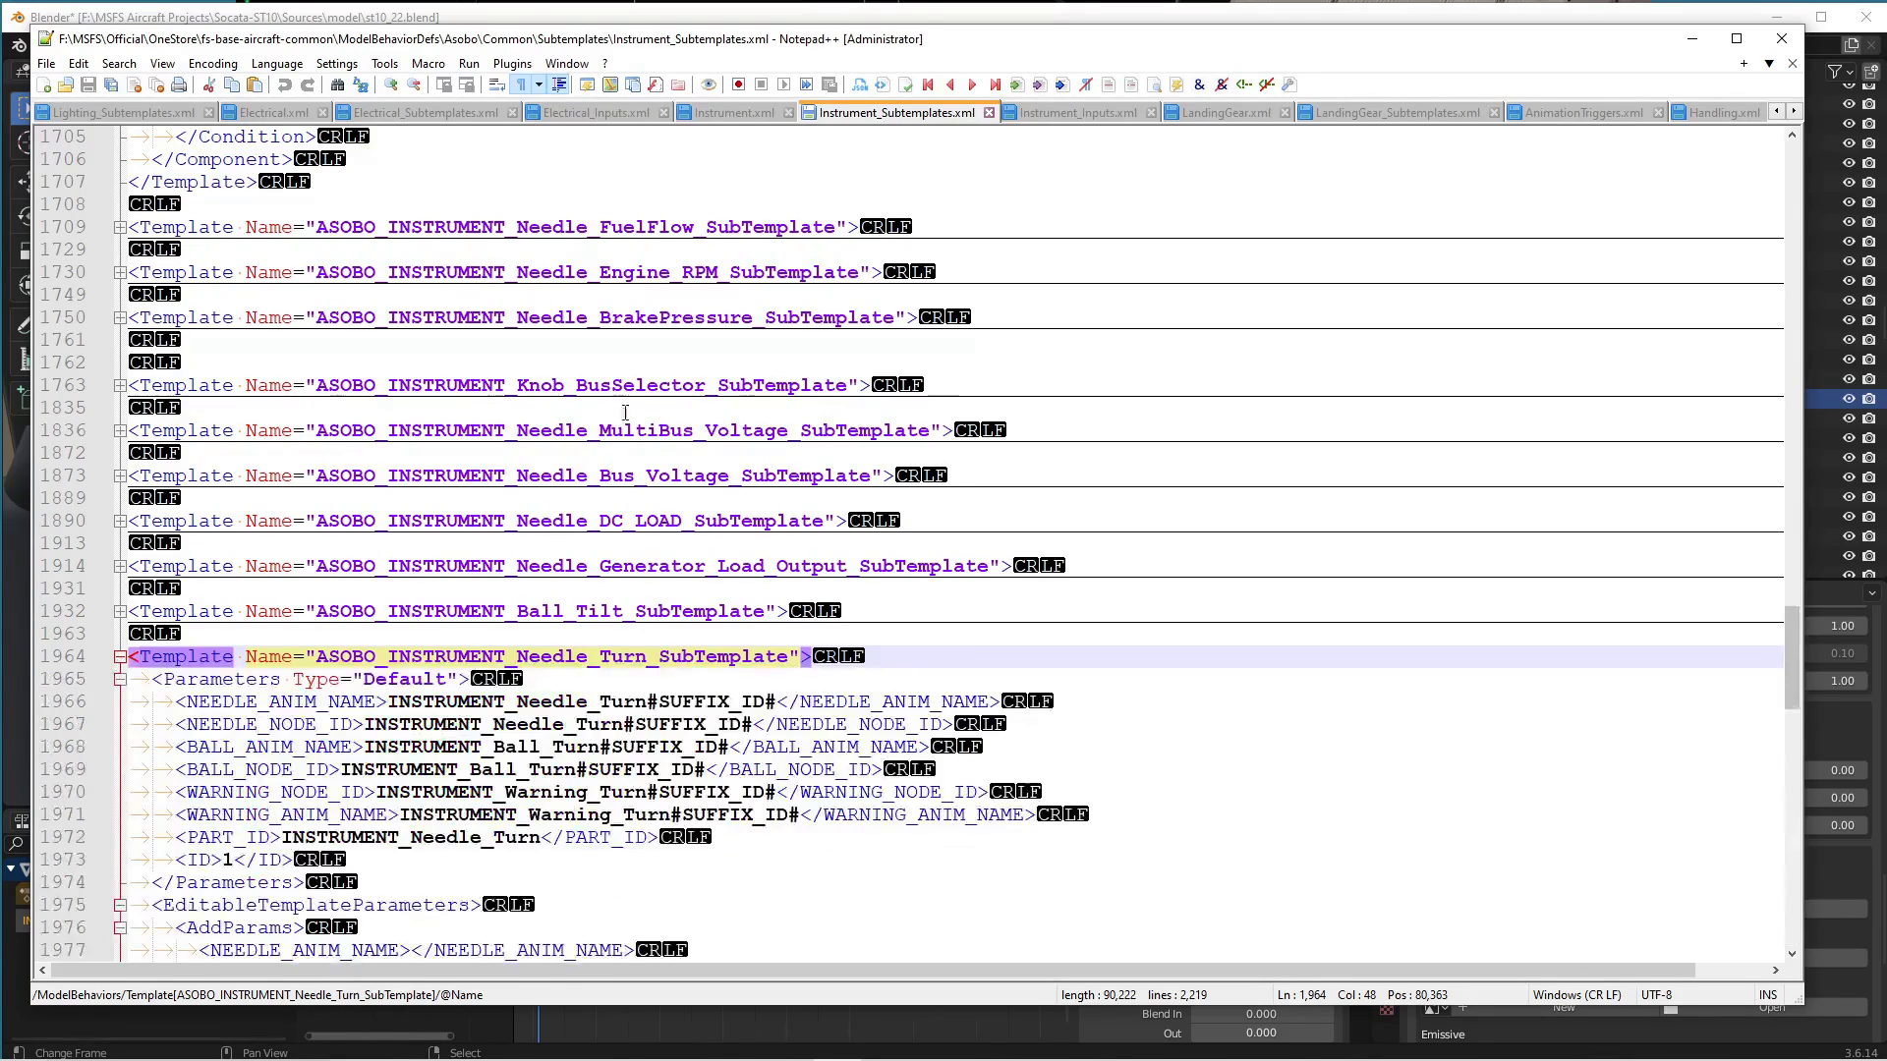
Examine the default NEEDLE_ANIM_NAME and BALL_ANIM_NAME parameters of the Needle_Turn subtemplate.
scroll(610, 439, down, 6)
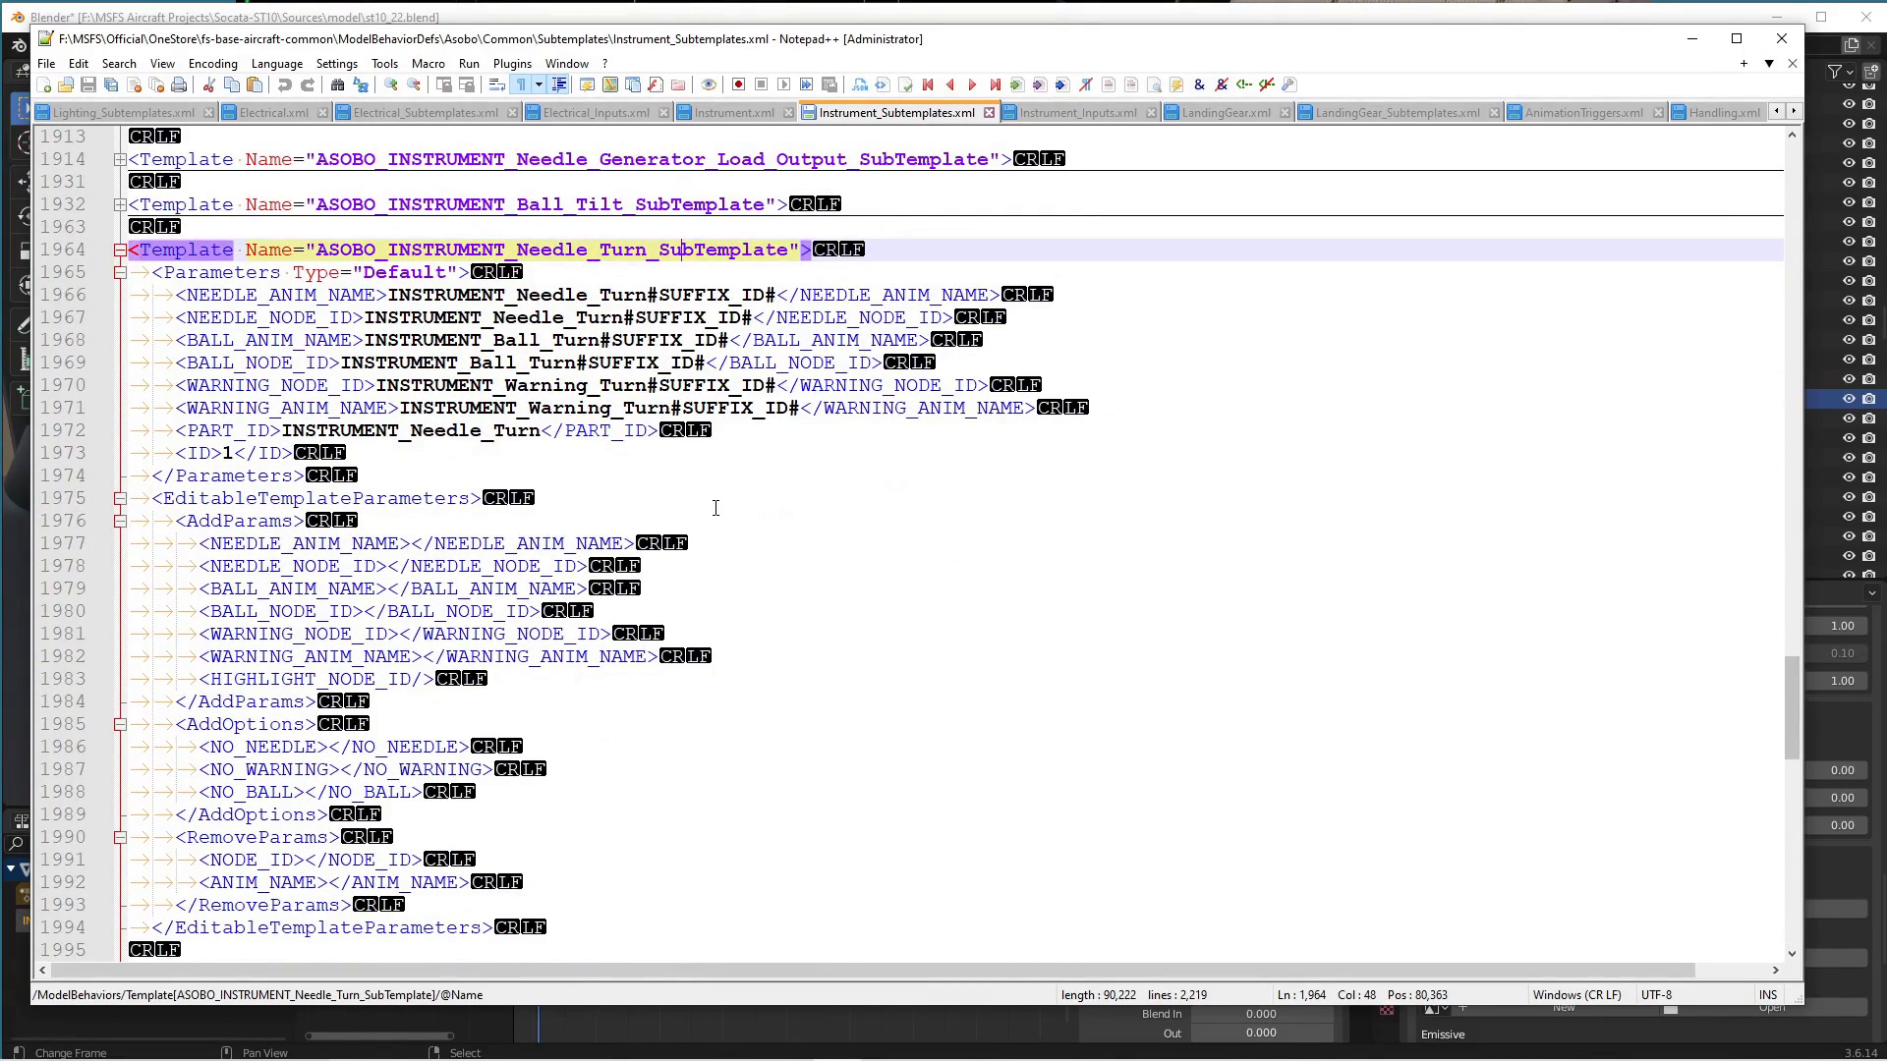
drag(411, 291, 646, 282)
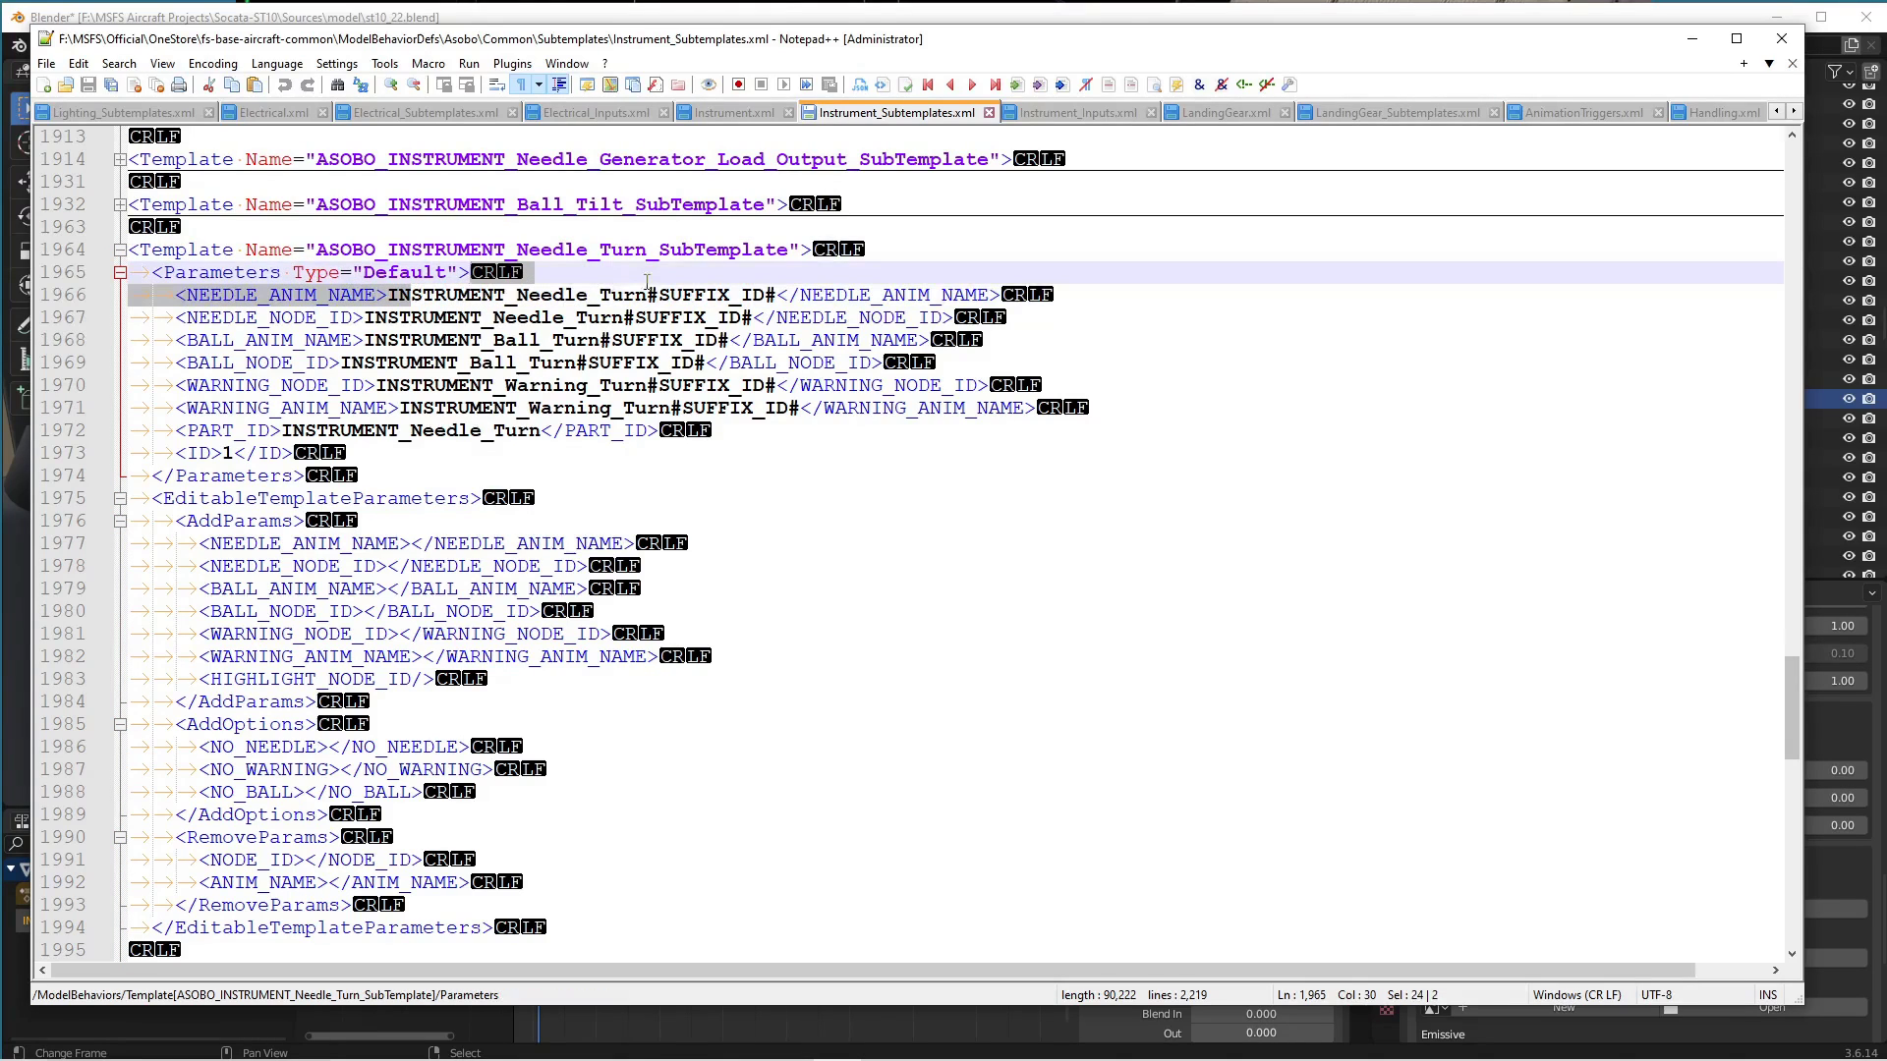
click(271, 316)
key(Up)
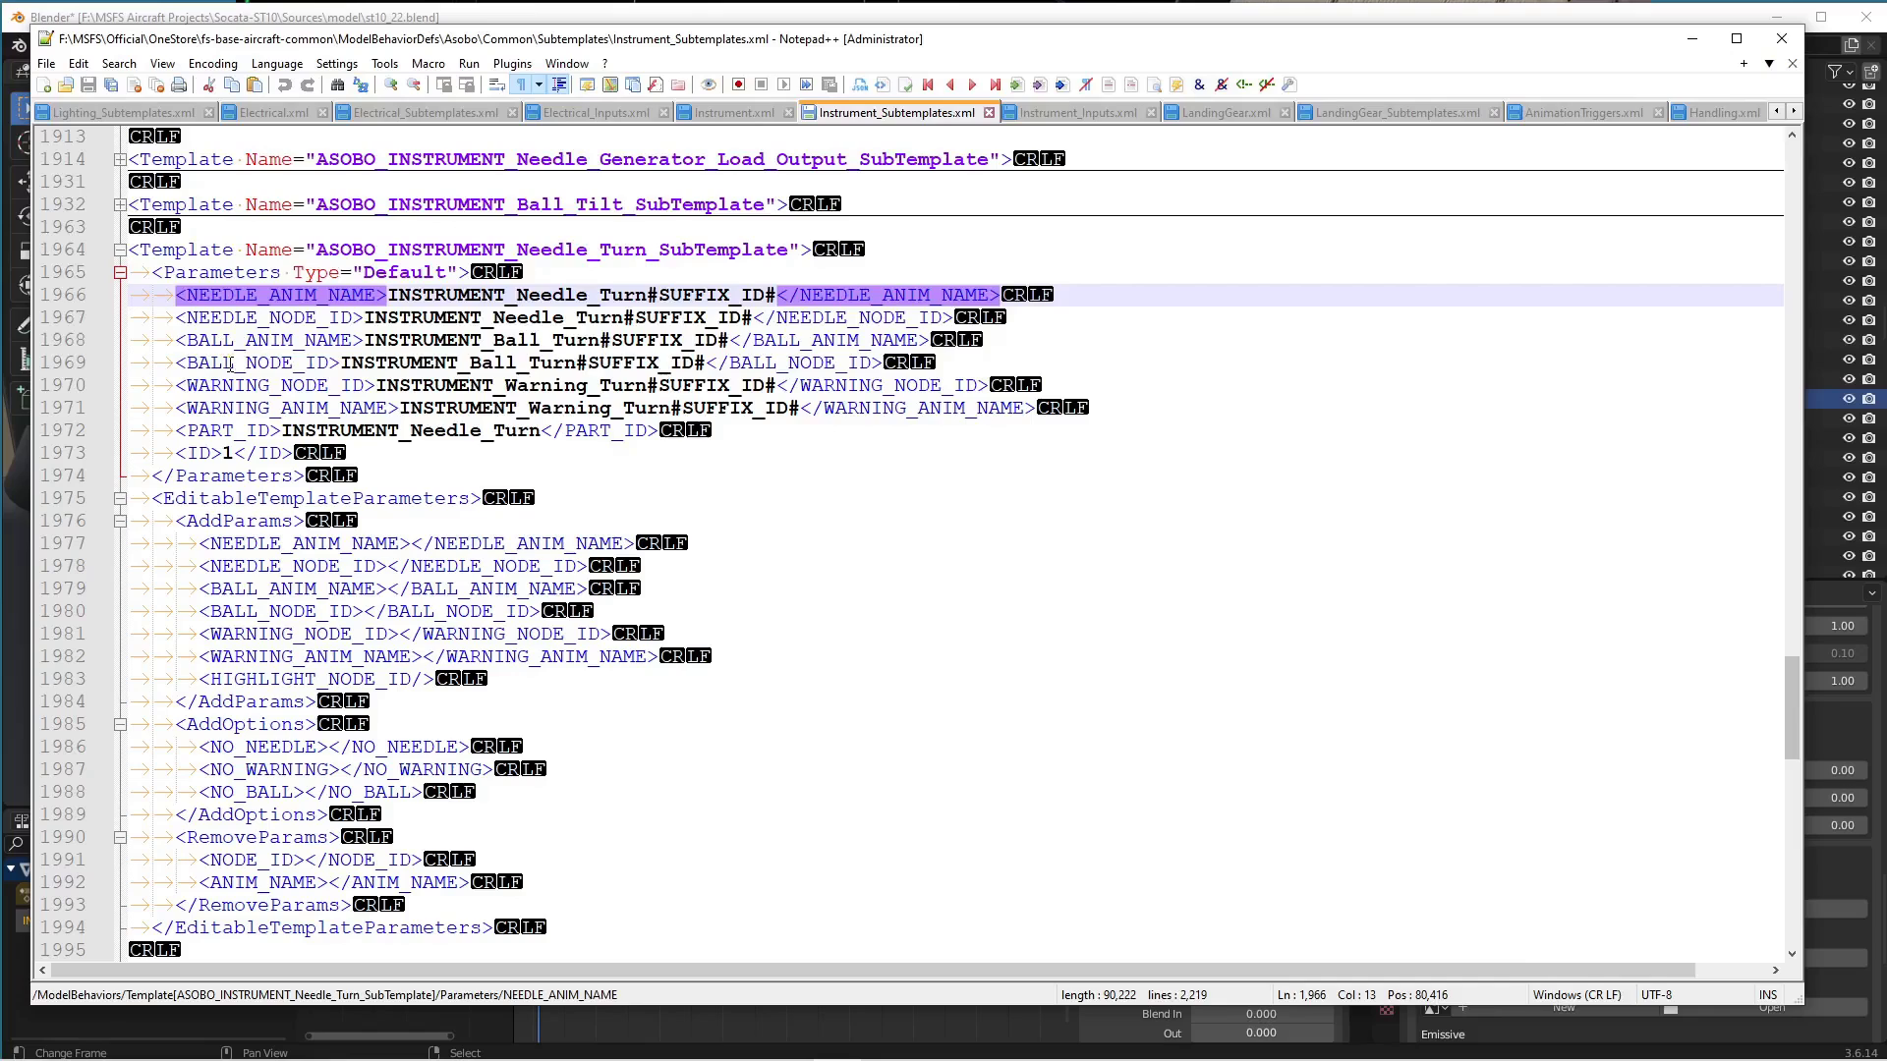
click(232, 363)
click(227, 340)
key(Down)
key(Up)
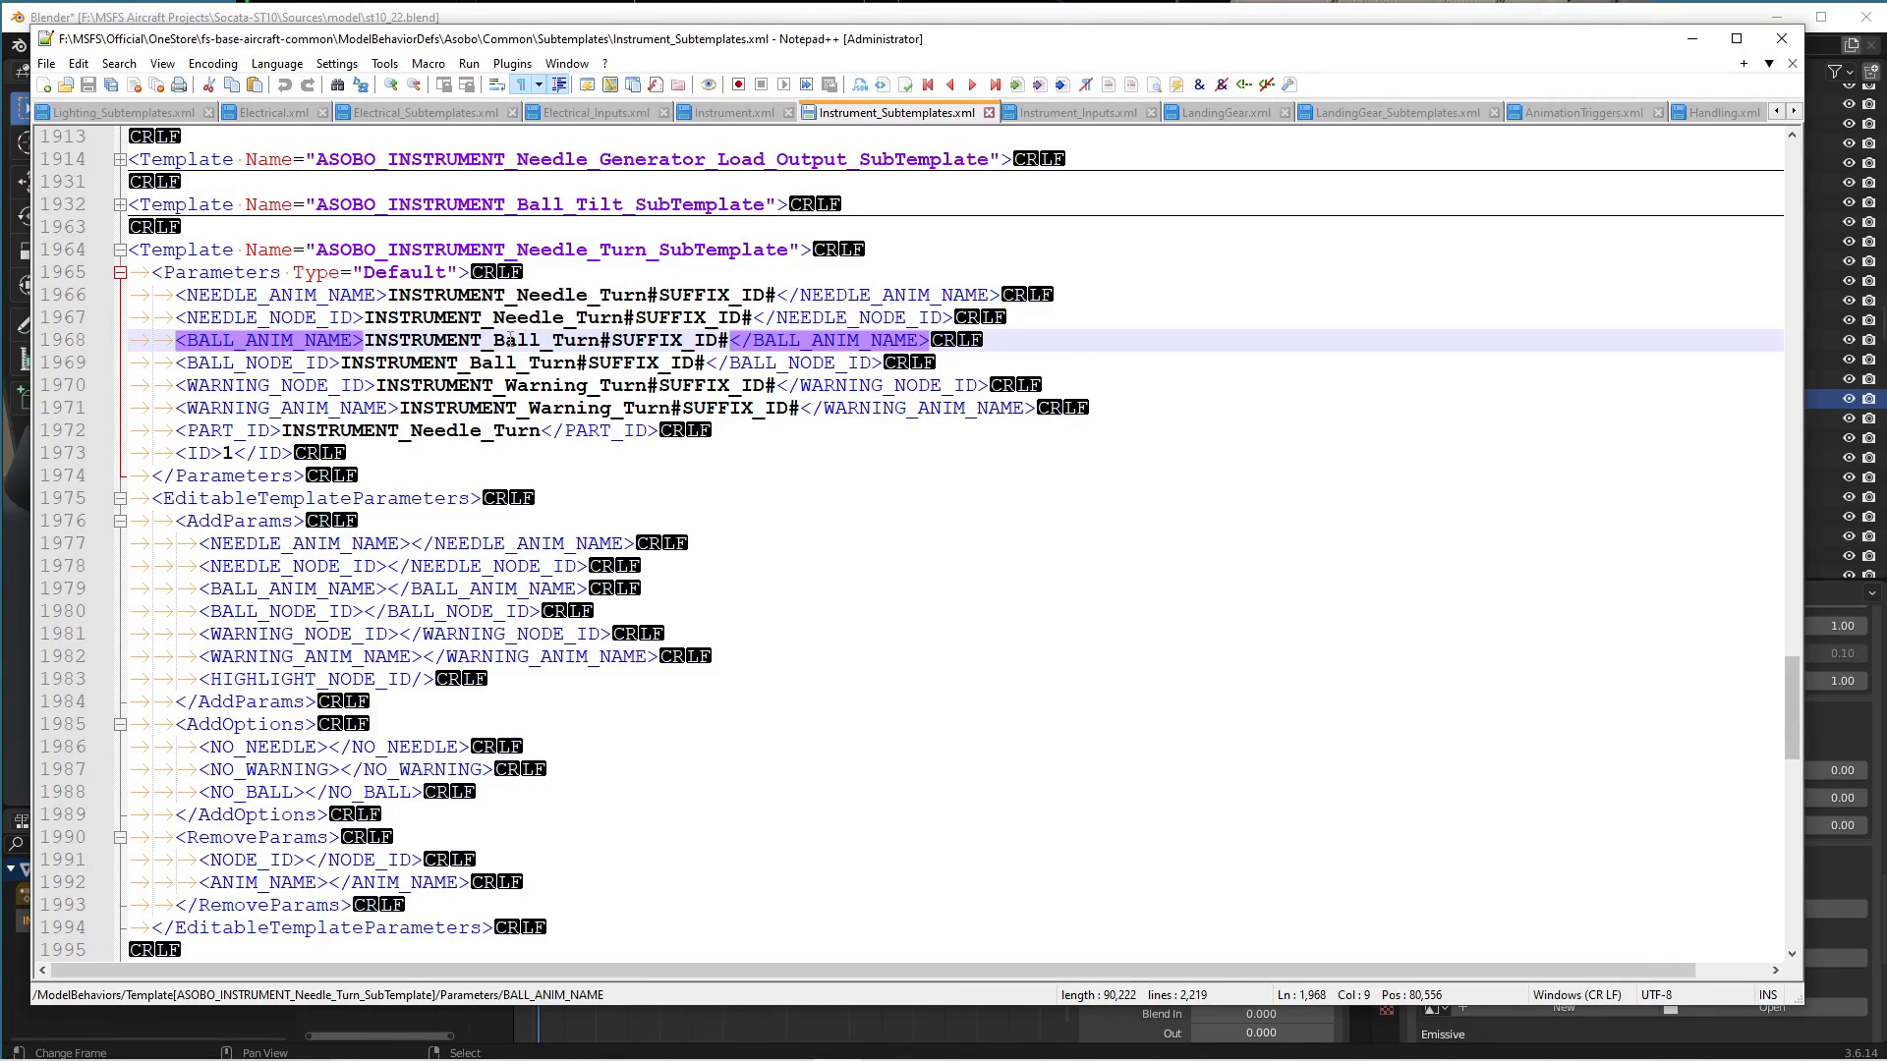
Find the turn coordinator component's needle code and highlight its SIMVAR, MIN_VALUE and MAX_VALUE lines.
scroll(507, 342, down, 3)
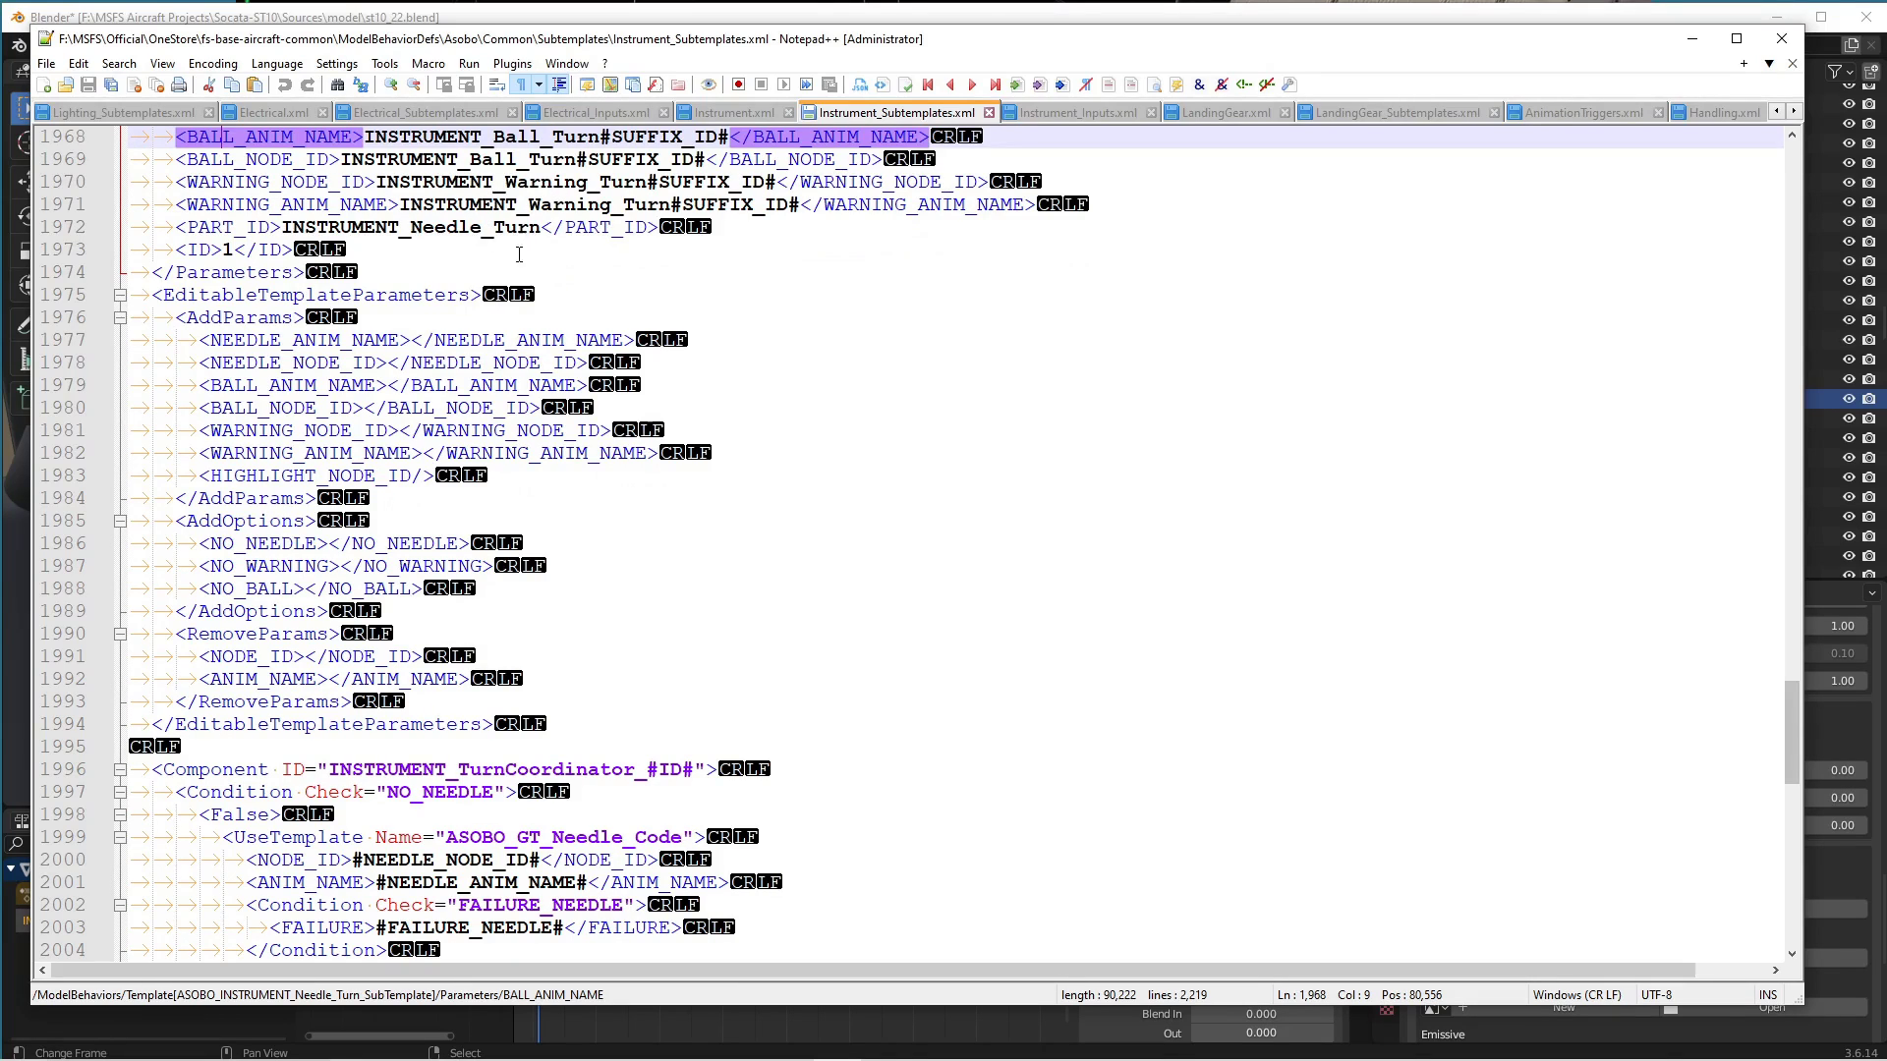
scroll(818, 439, down, 2)
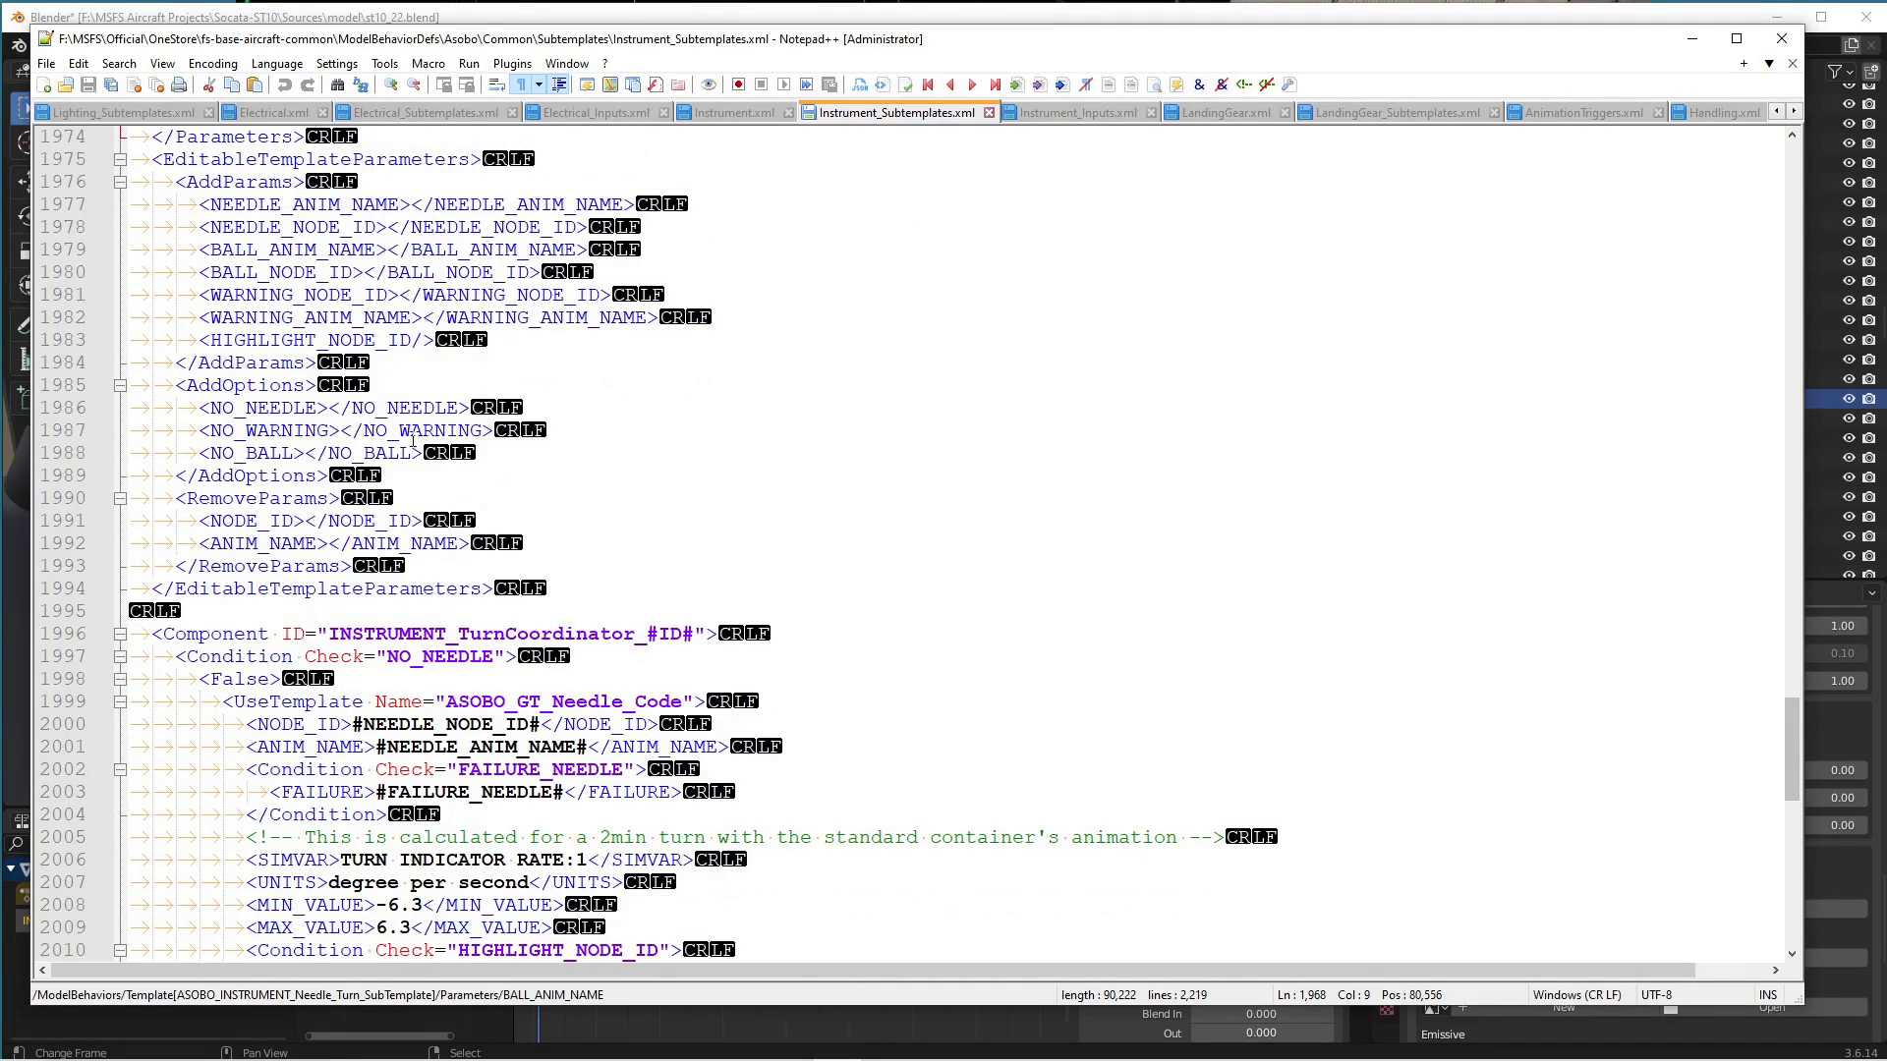
scroll(621, 435, down, 5)
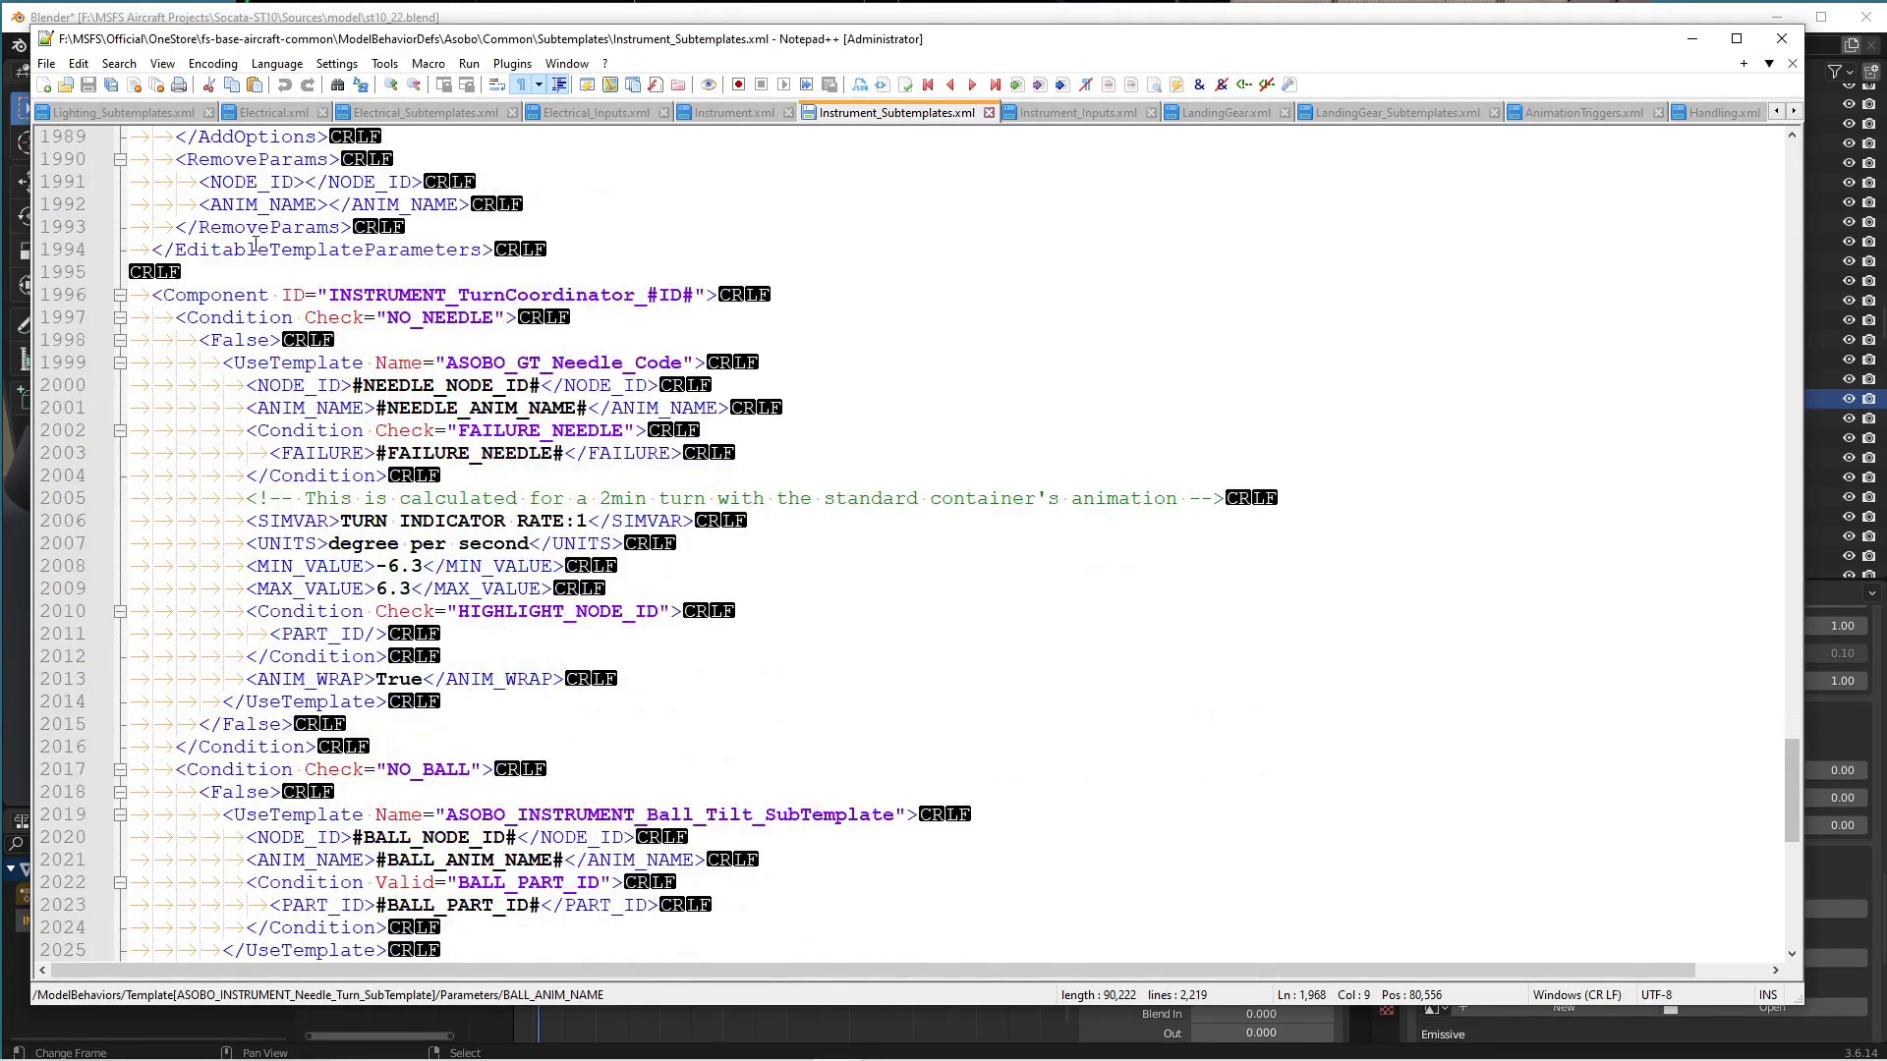
click(411, 529)
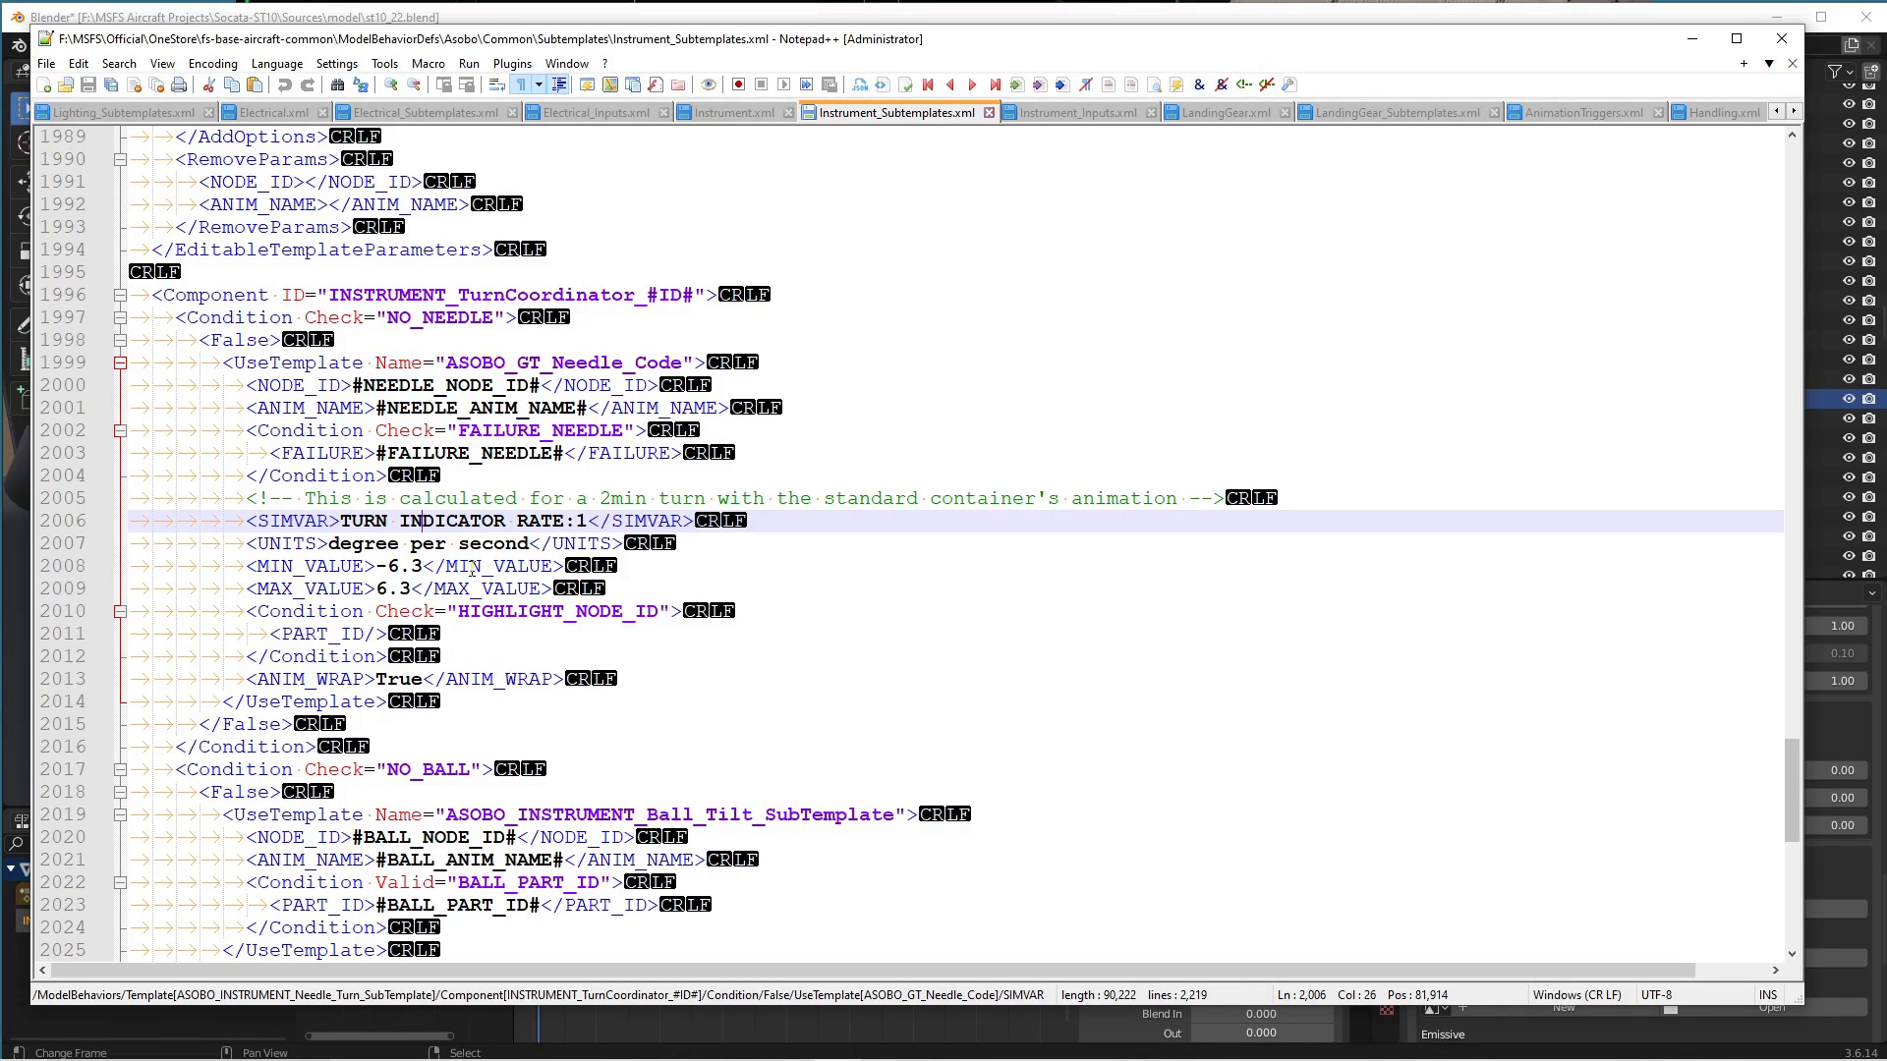
double_click(356, 568)
double_click(464, 587)
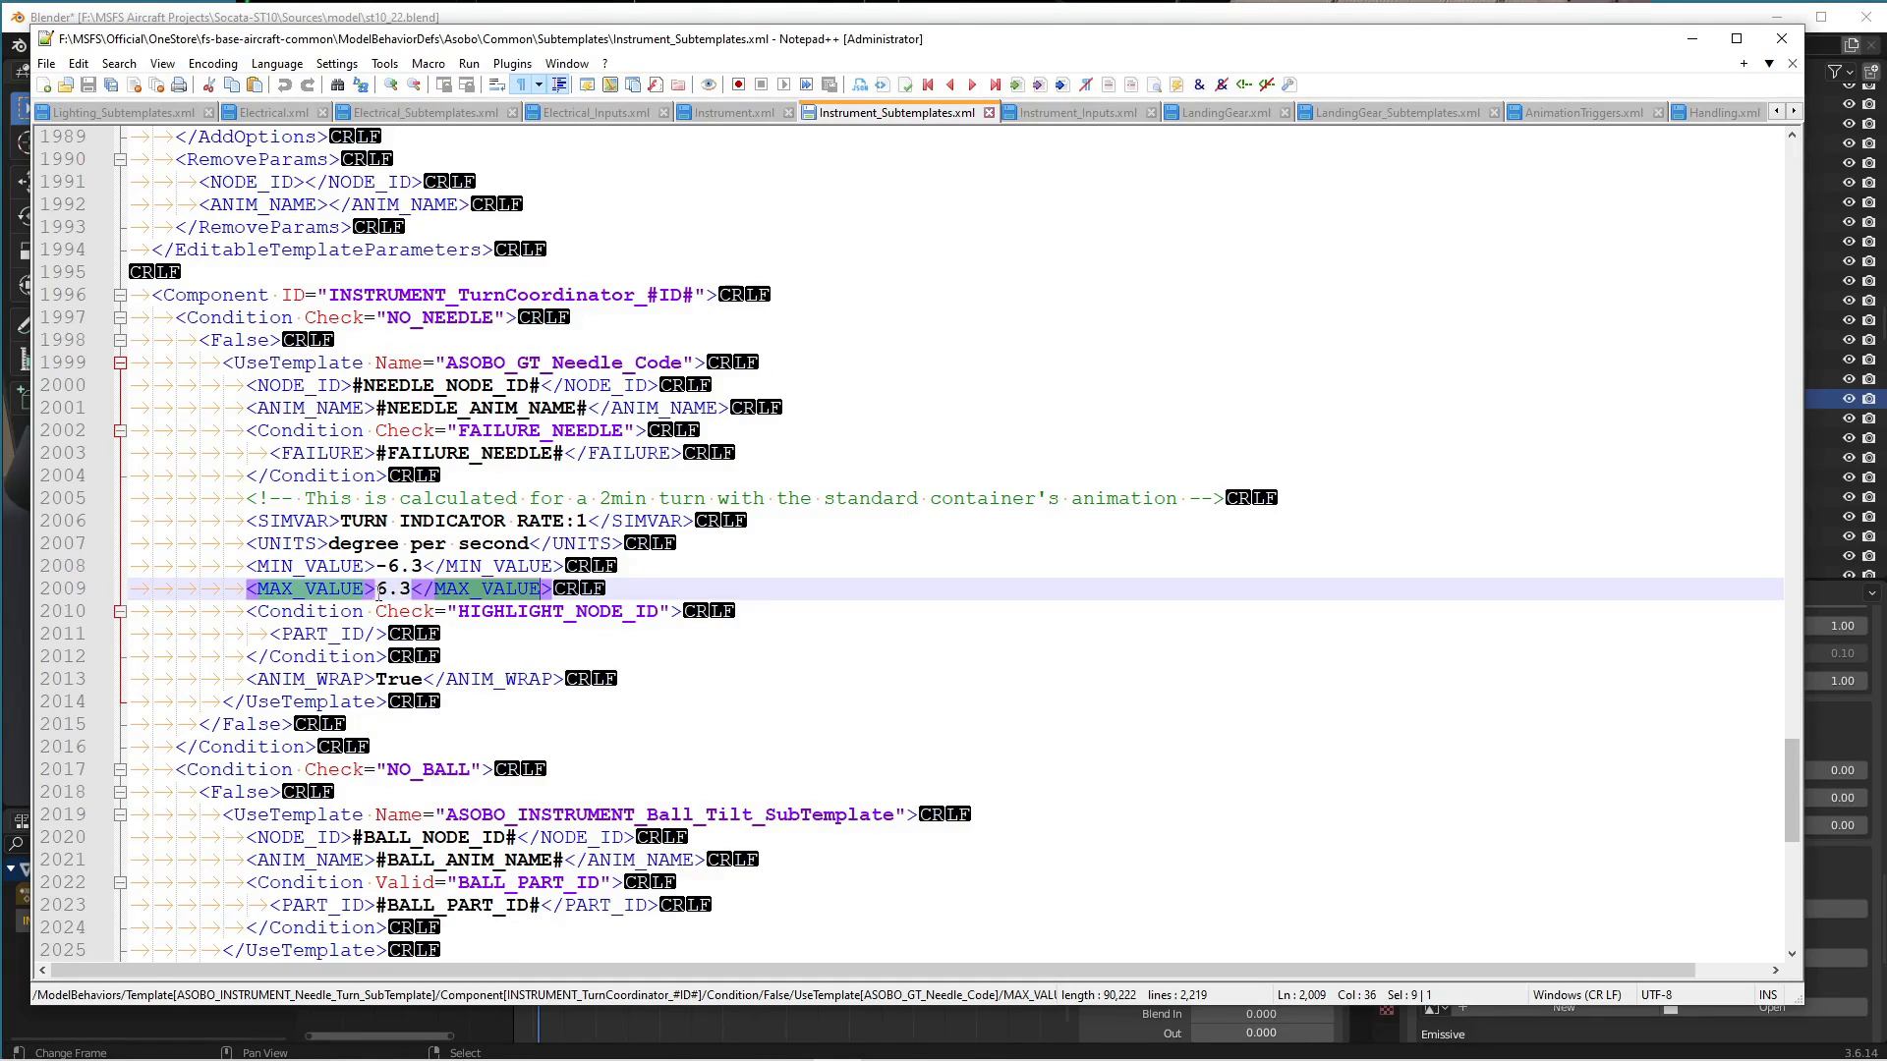
Switch to Blender, show the transform values, and scrub the turn needle's animation to inspect its rotation, ending at frame 2.
click(298, 17)
click(1164, 538)
key(n)
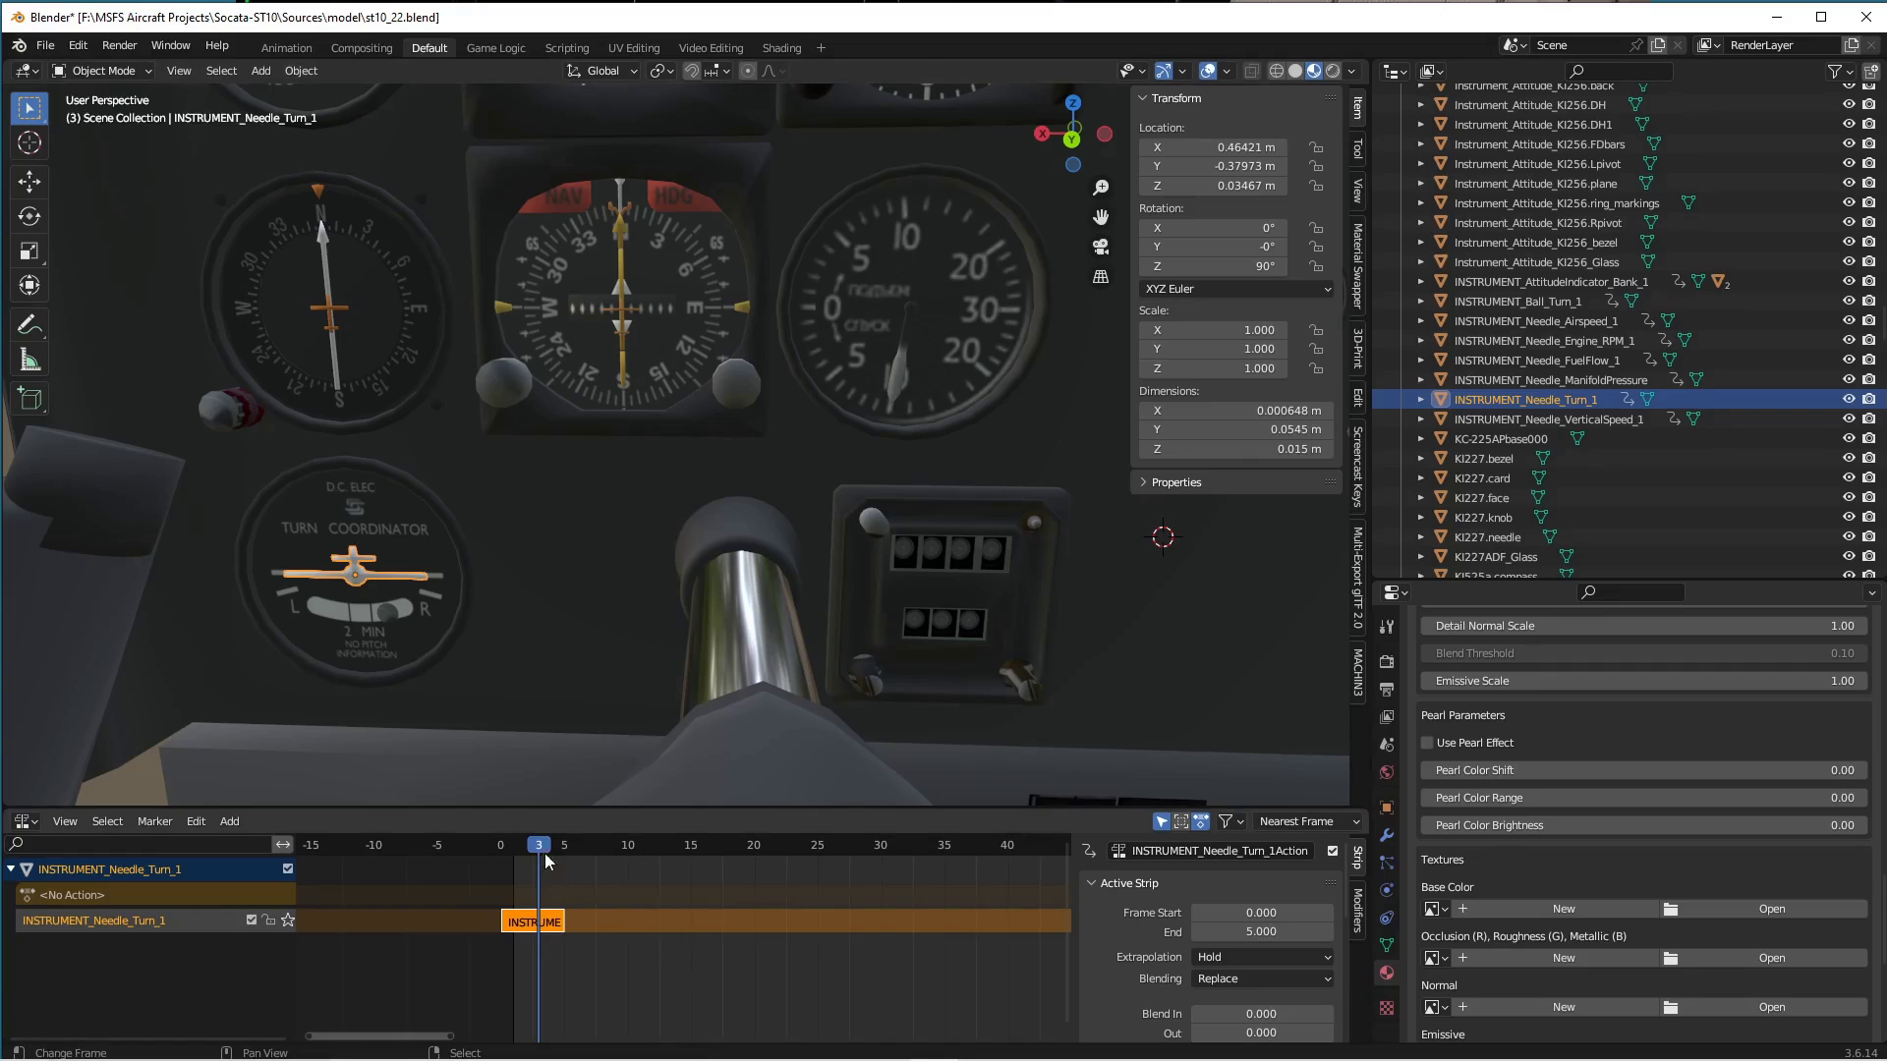
mouse_move(540, 845)
mouse_down()
mouse_move(564, 851)
mouse_move(503, 857)
mouse_move(531, 851)
mouse_up()
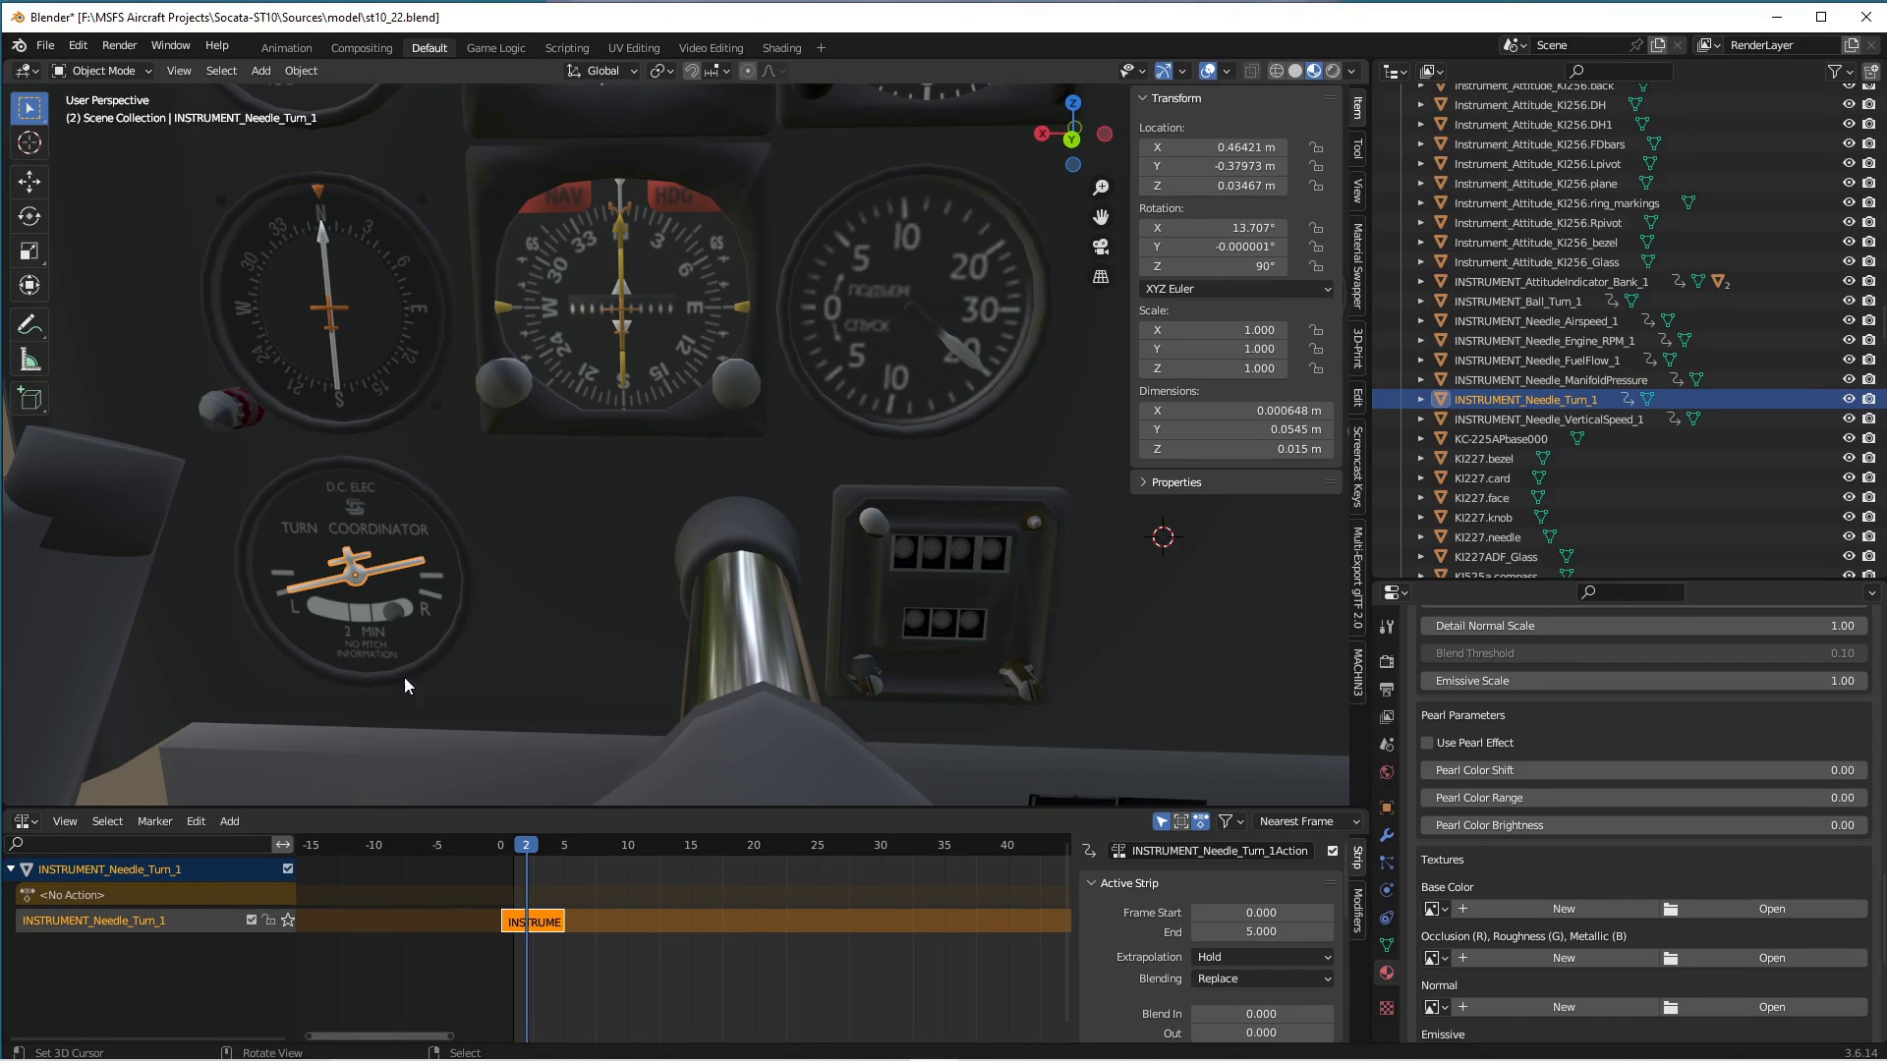
click(538, 845)
click(526, 847)
click(553, 848)
mouse_move(552, 853)
mouse_down()
mouse_move(522, 853)
mouse_move(552, 855)
mouse_up()
click(527, 847)
Return to Notepad++, highlight the turn subtemplate's MIN_VALUE and MAX_VALUE defaults, and reopen SocataSt10_interior.xml to compare the overrides.
click(844, 1043)
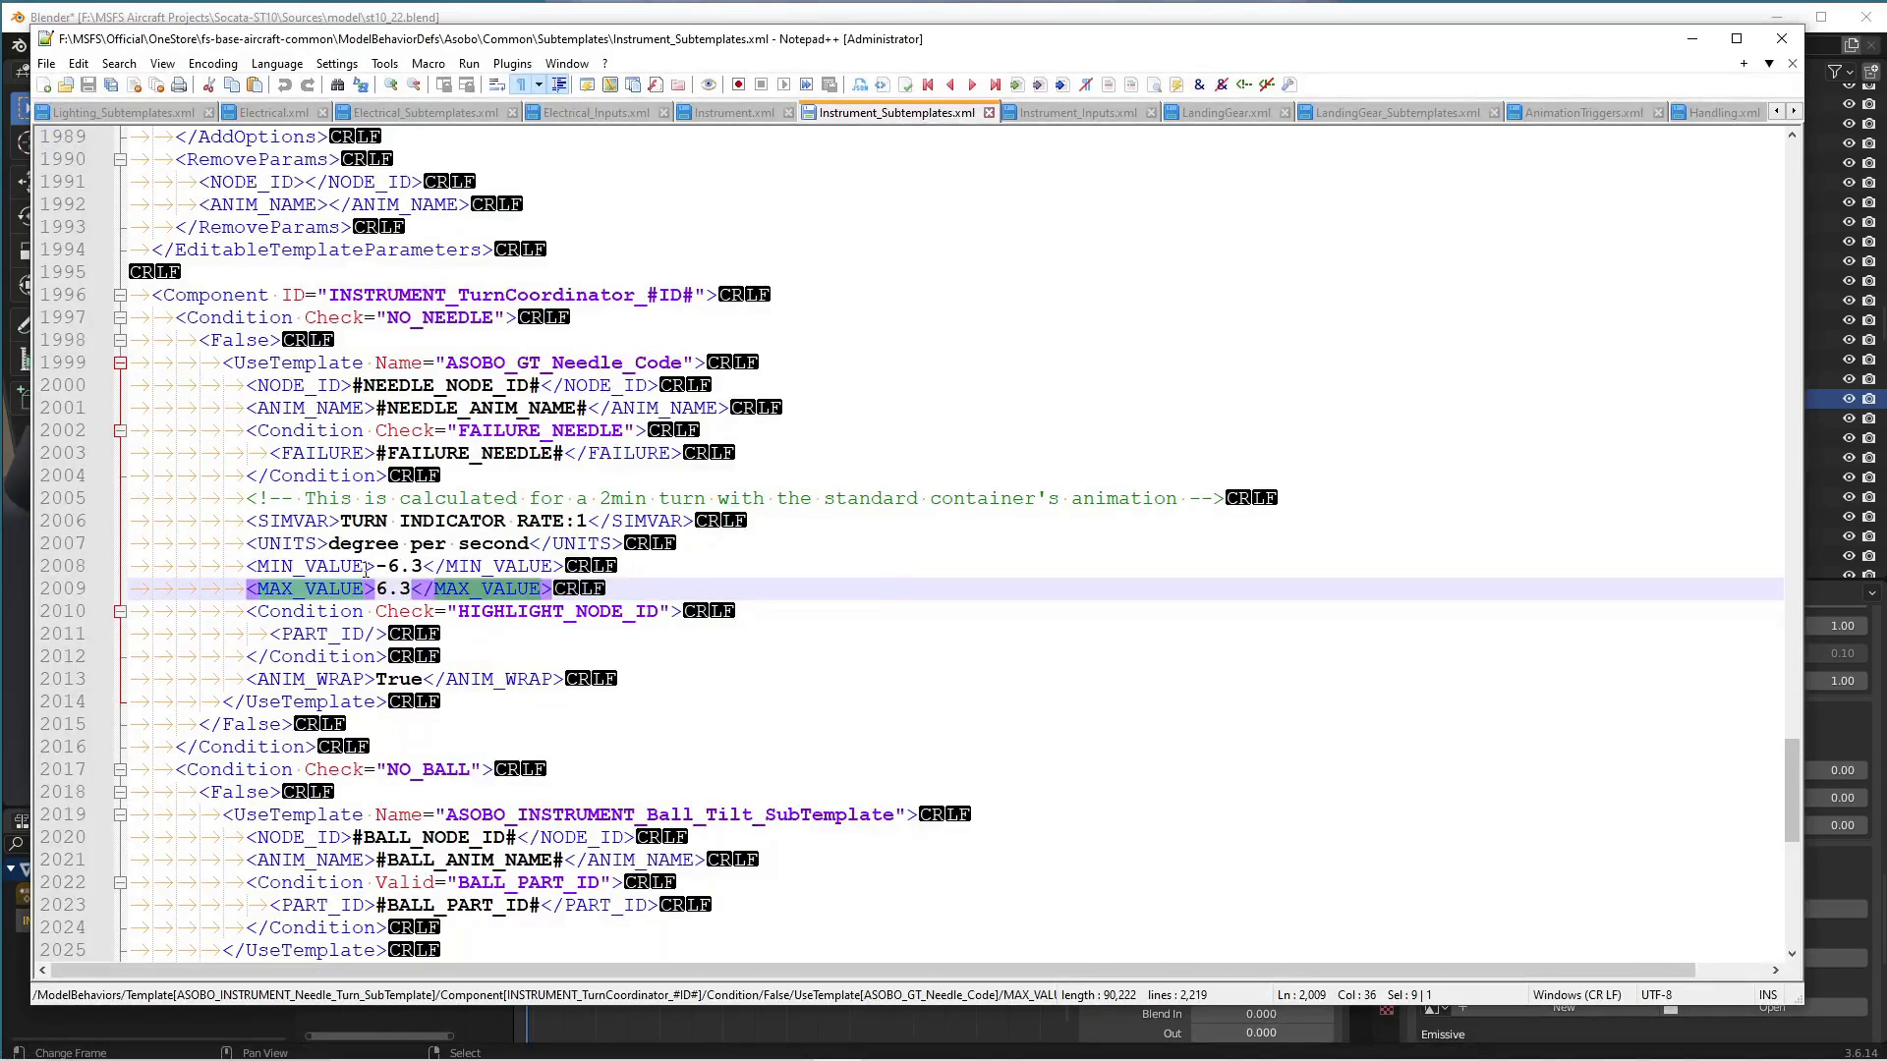
double_click(301, 563)
double_click(305, 590)
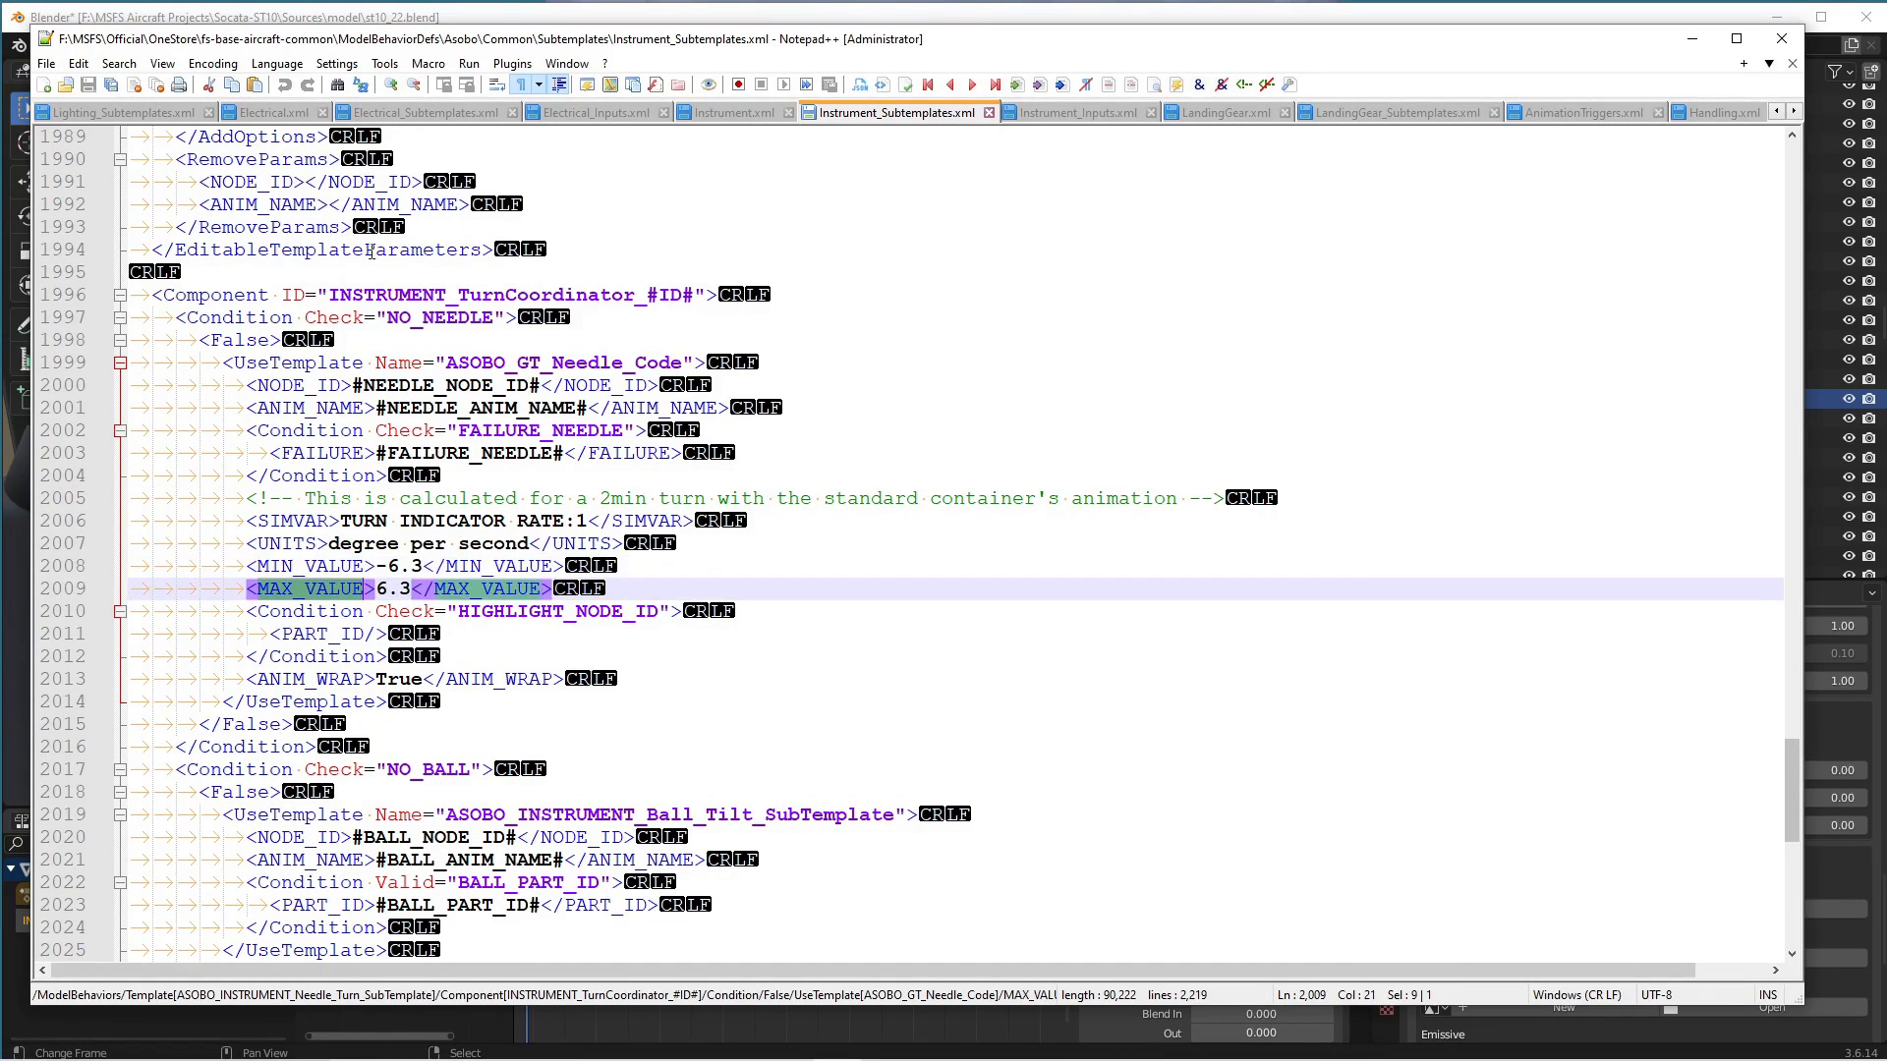
scroll(565, 113, up, 10)
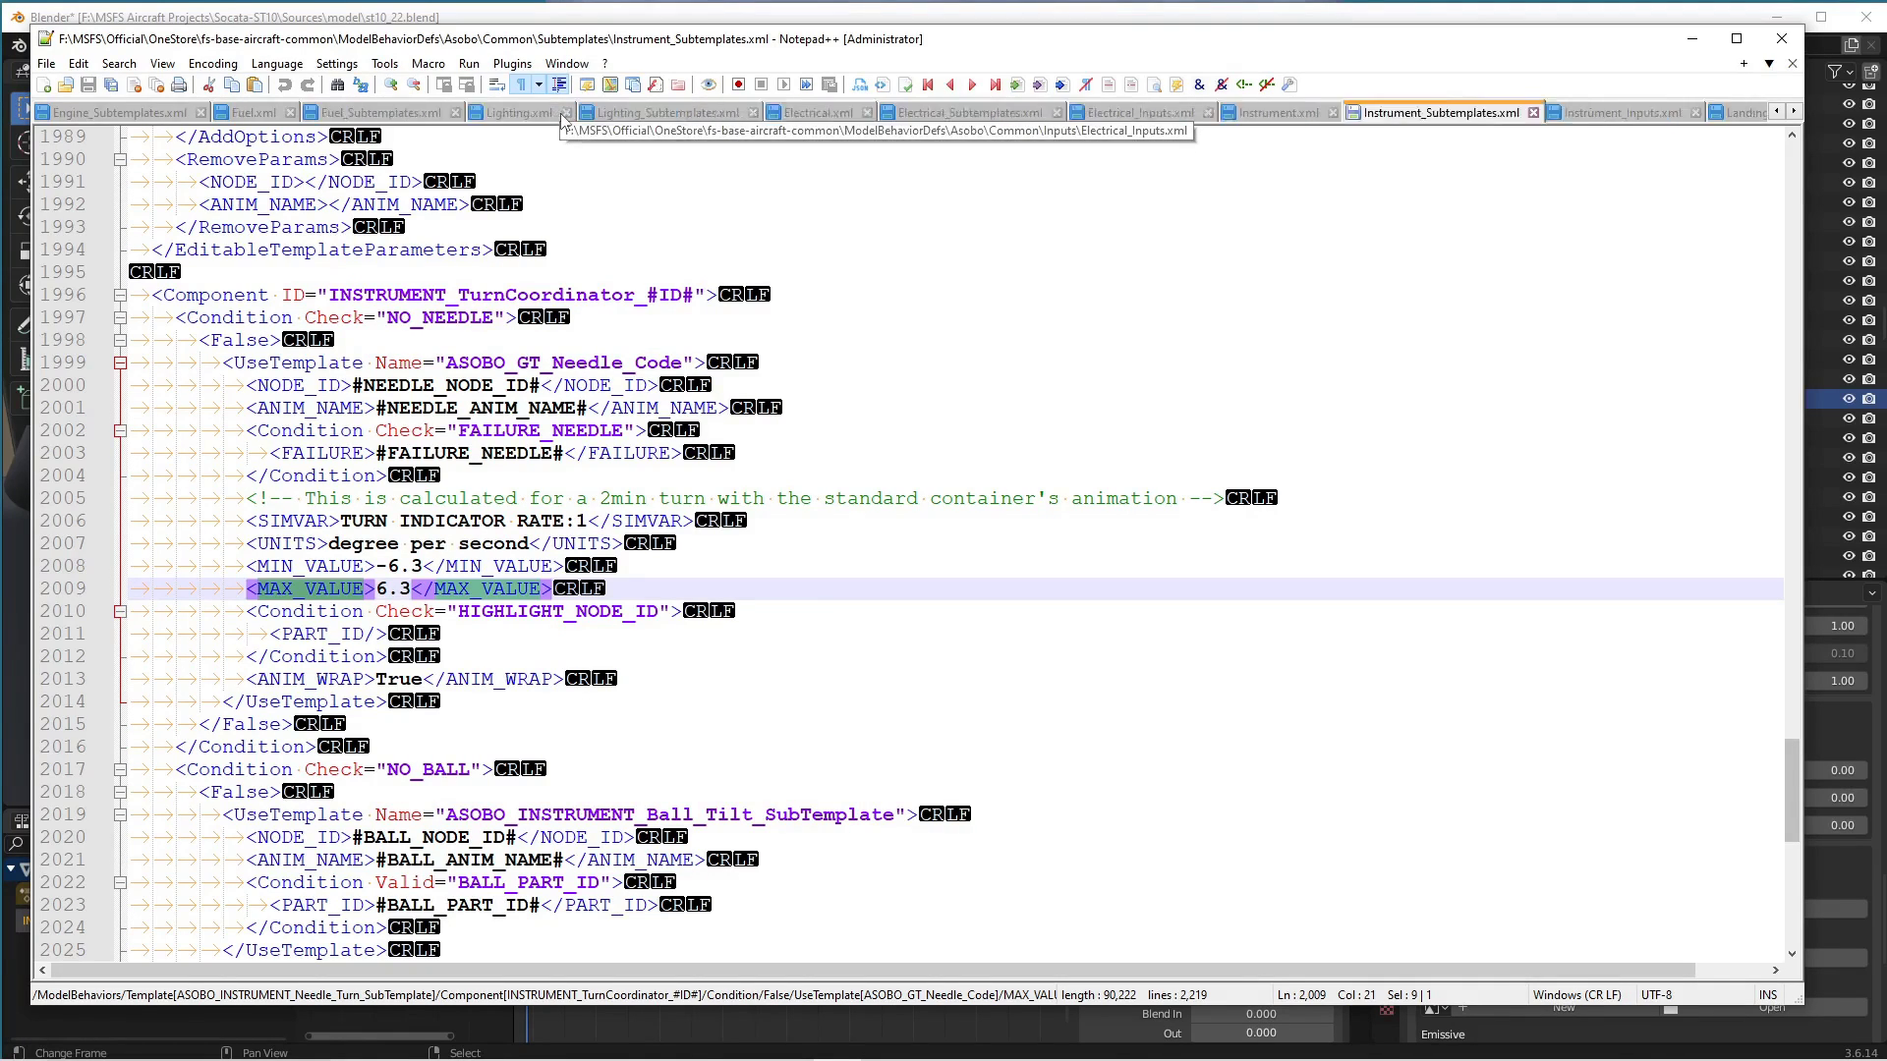
scroll(565, 117, up, 6)
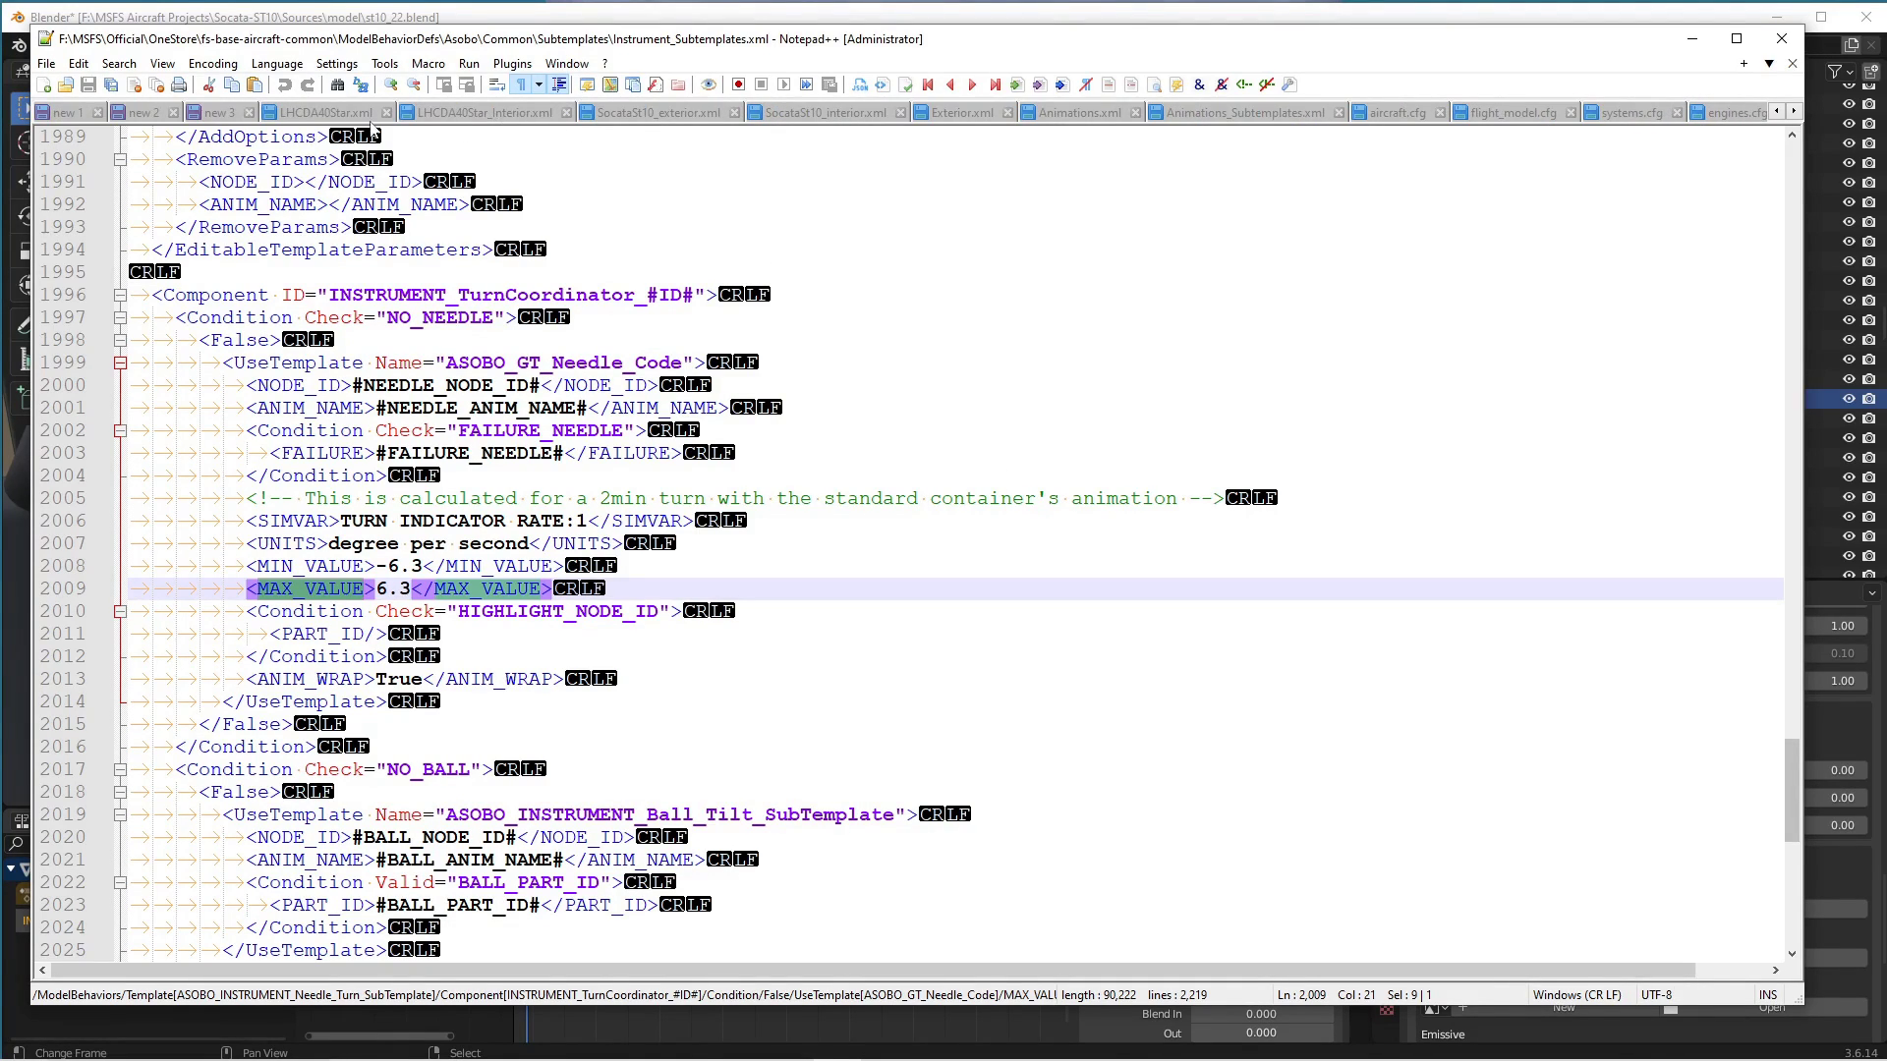
click(759, 116)
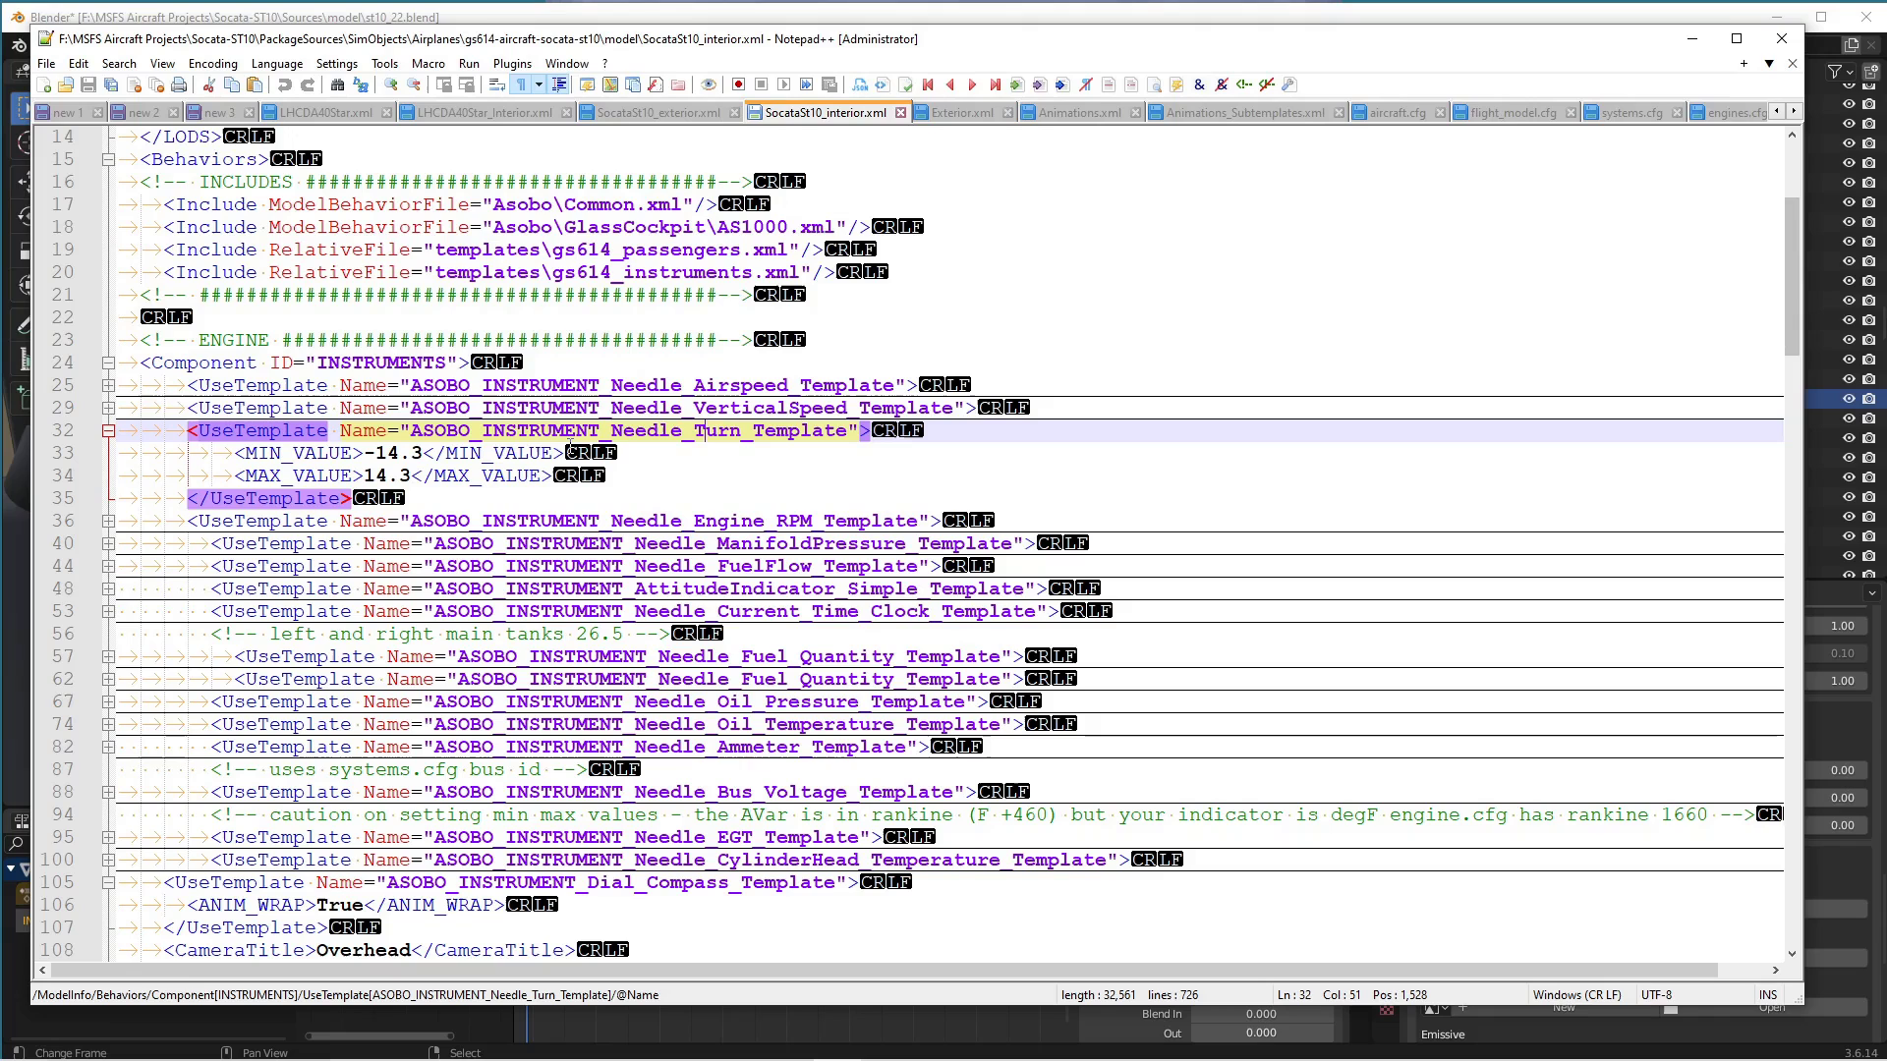
Switch to Blender, select the clock's needle on the panel, and locate its hours and seconds needles in the object hierarchy.
click(661, 17)
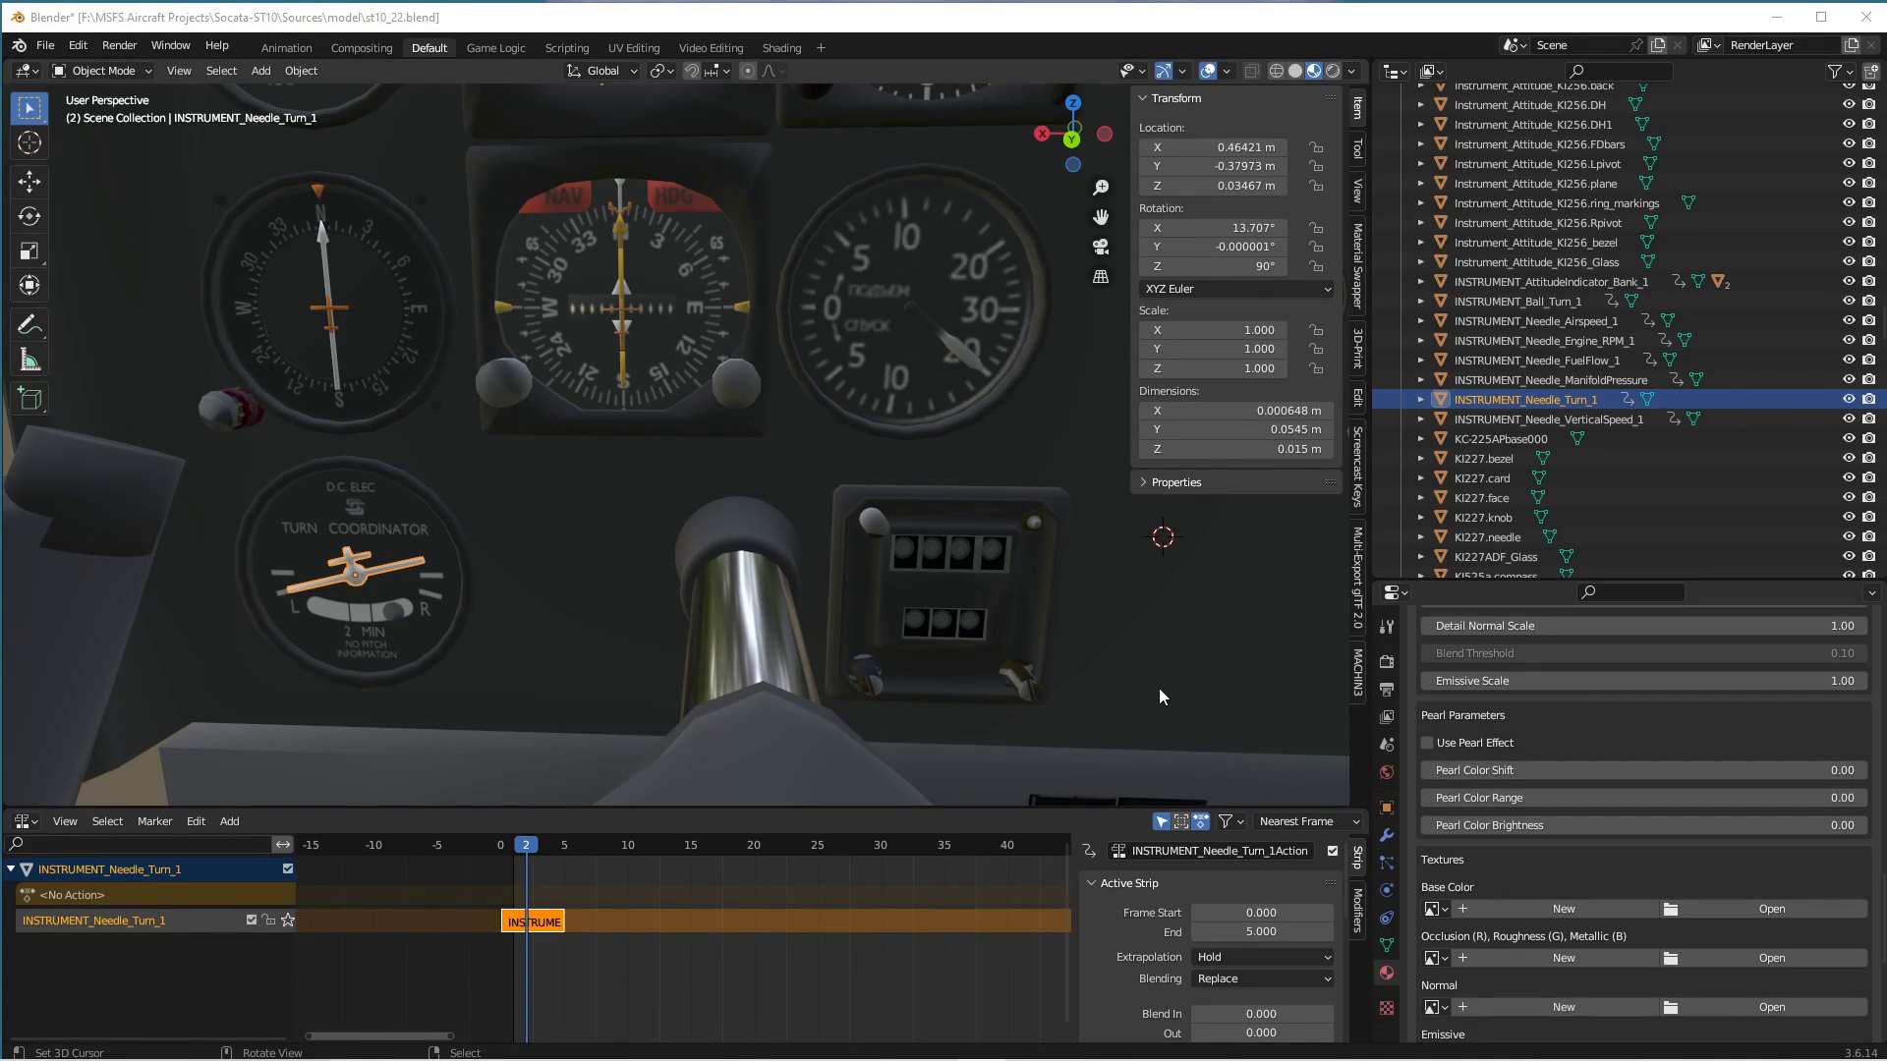
shift+middle_drag(1172, 678, 744, 774)
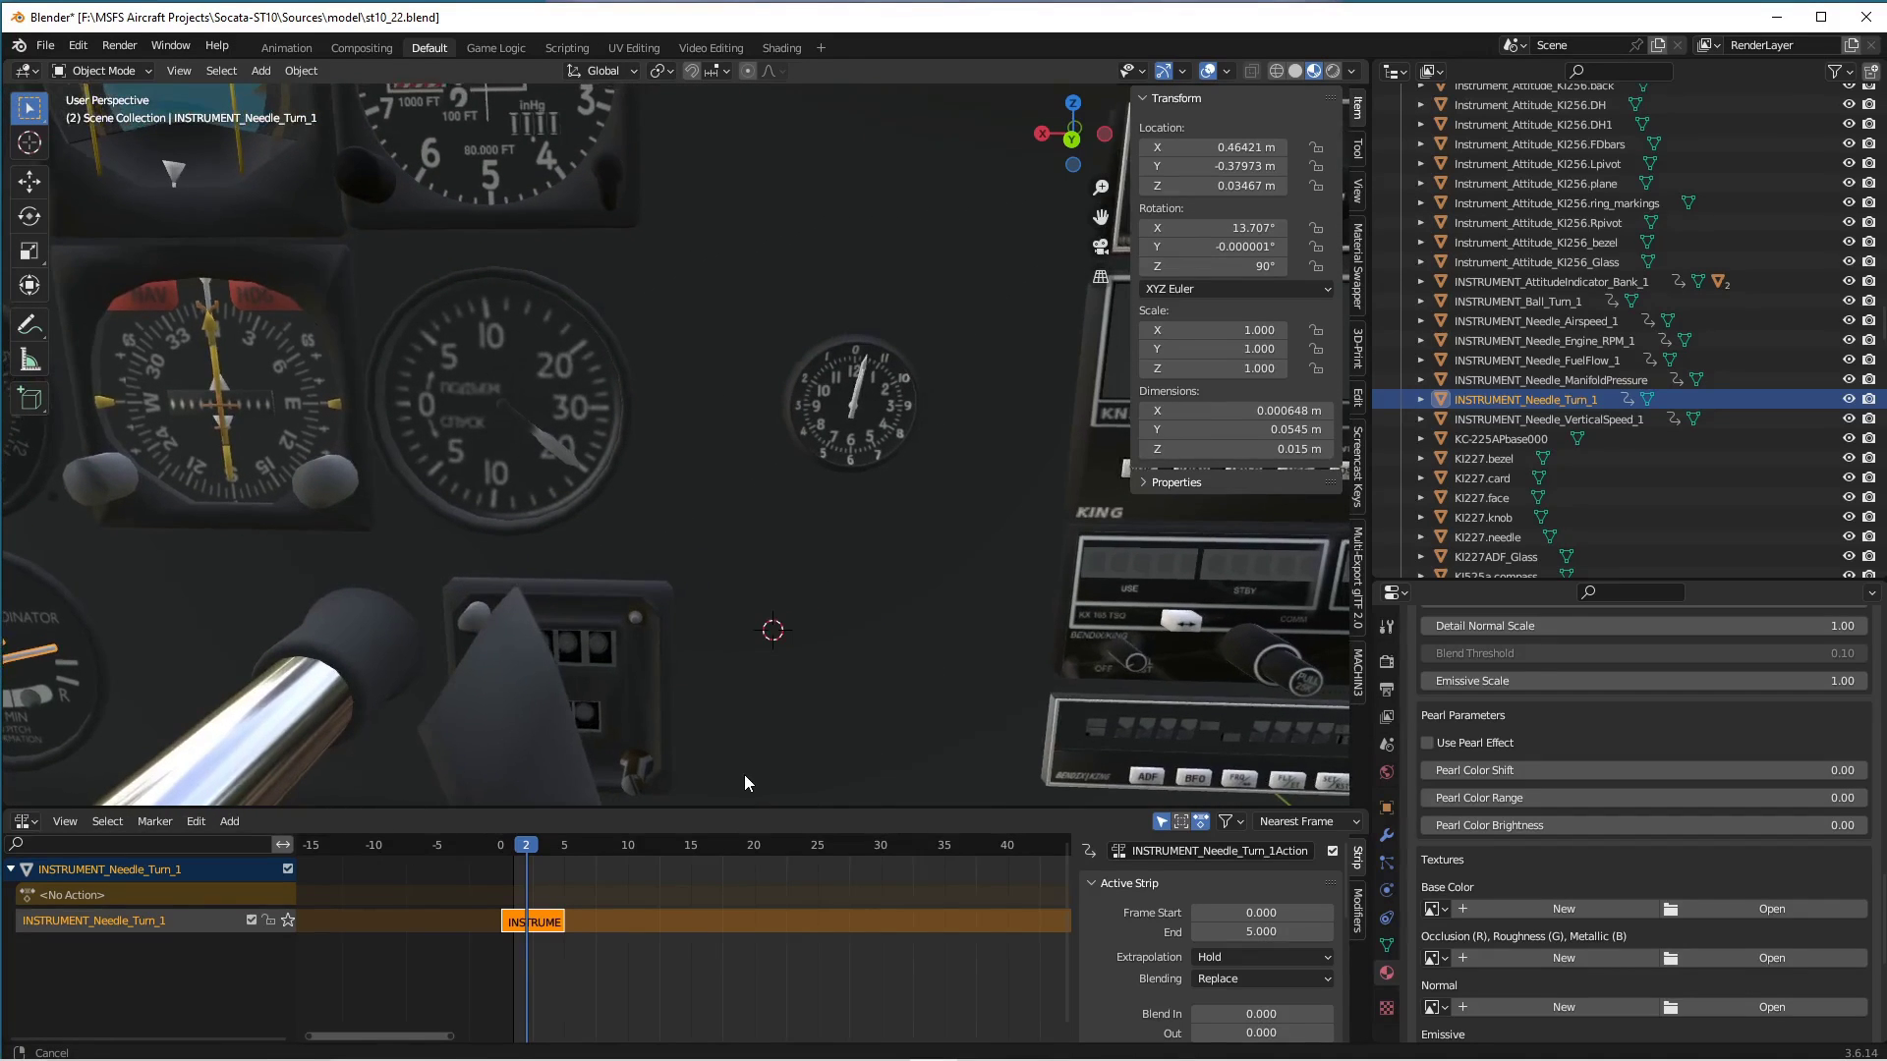
click(863, 384)
click(860, 383)
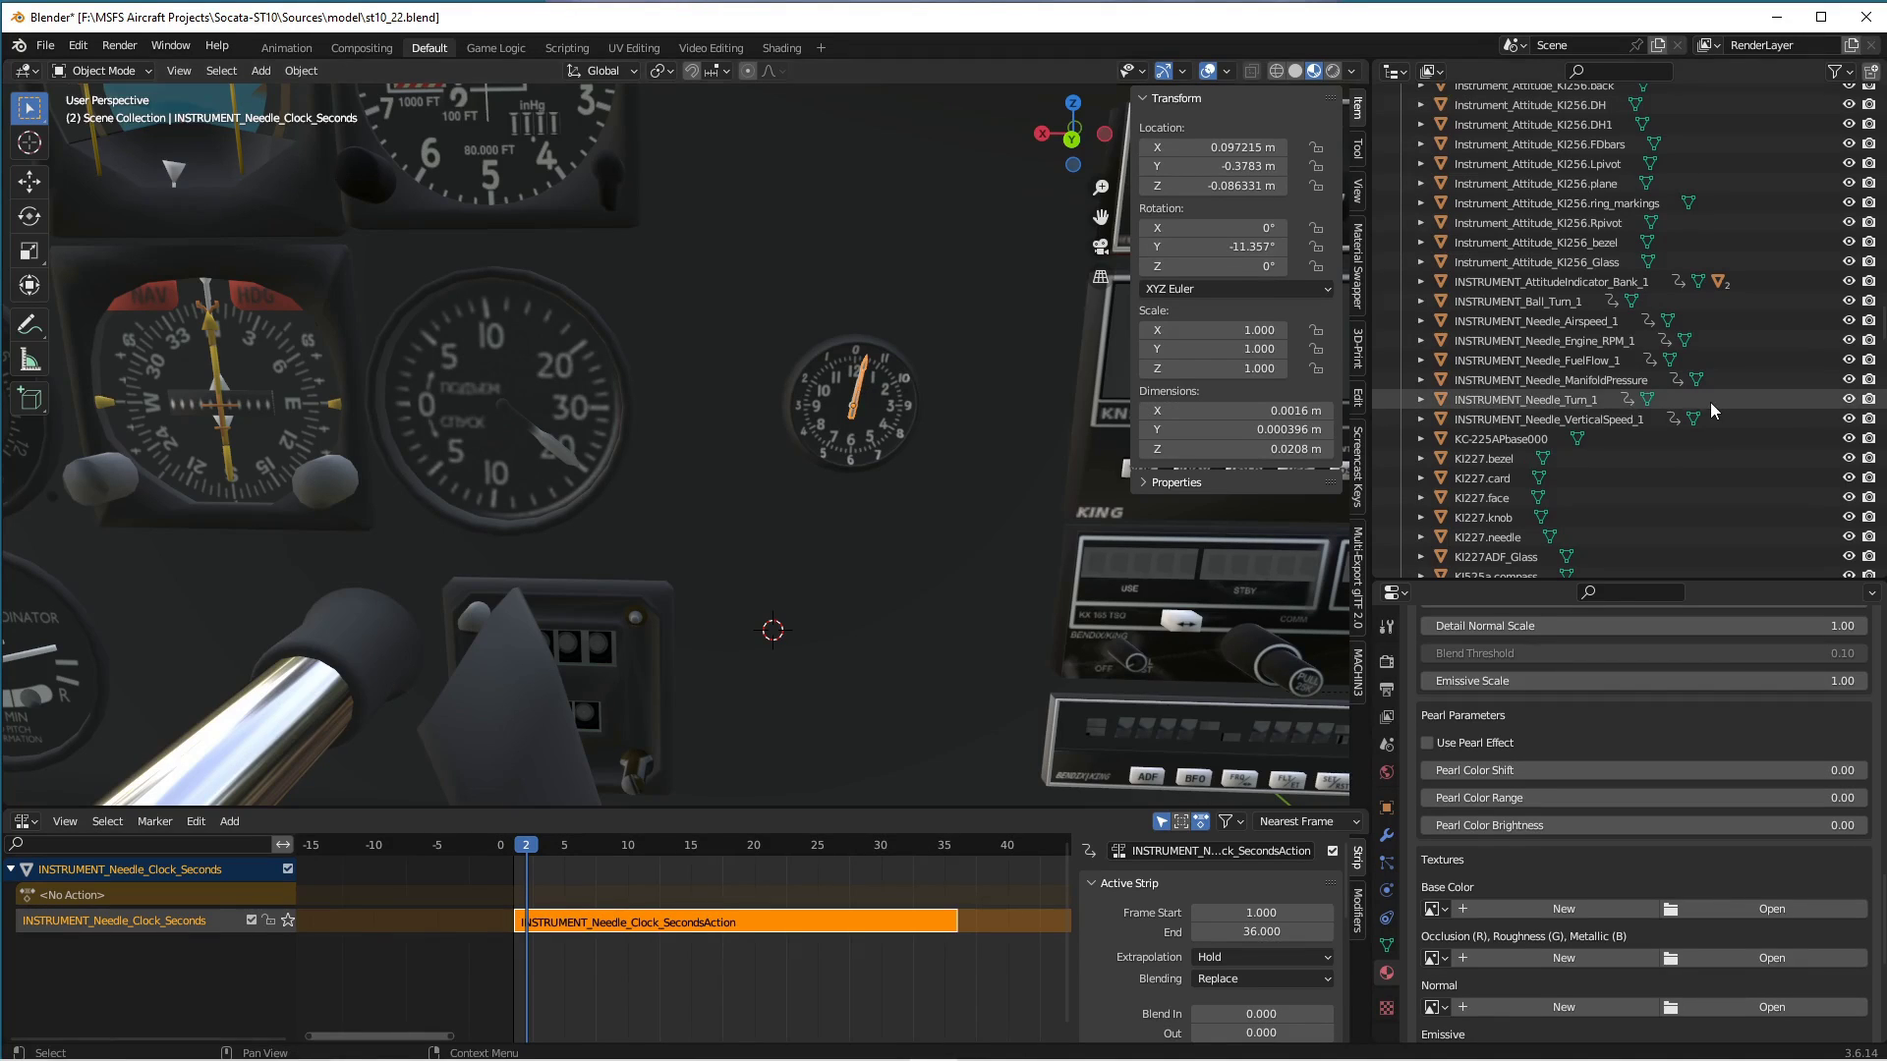
key(KP_Decimal)
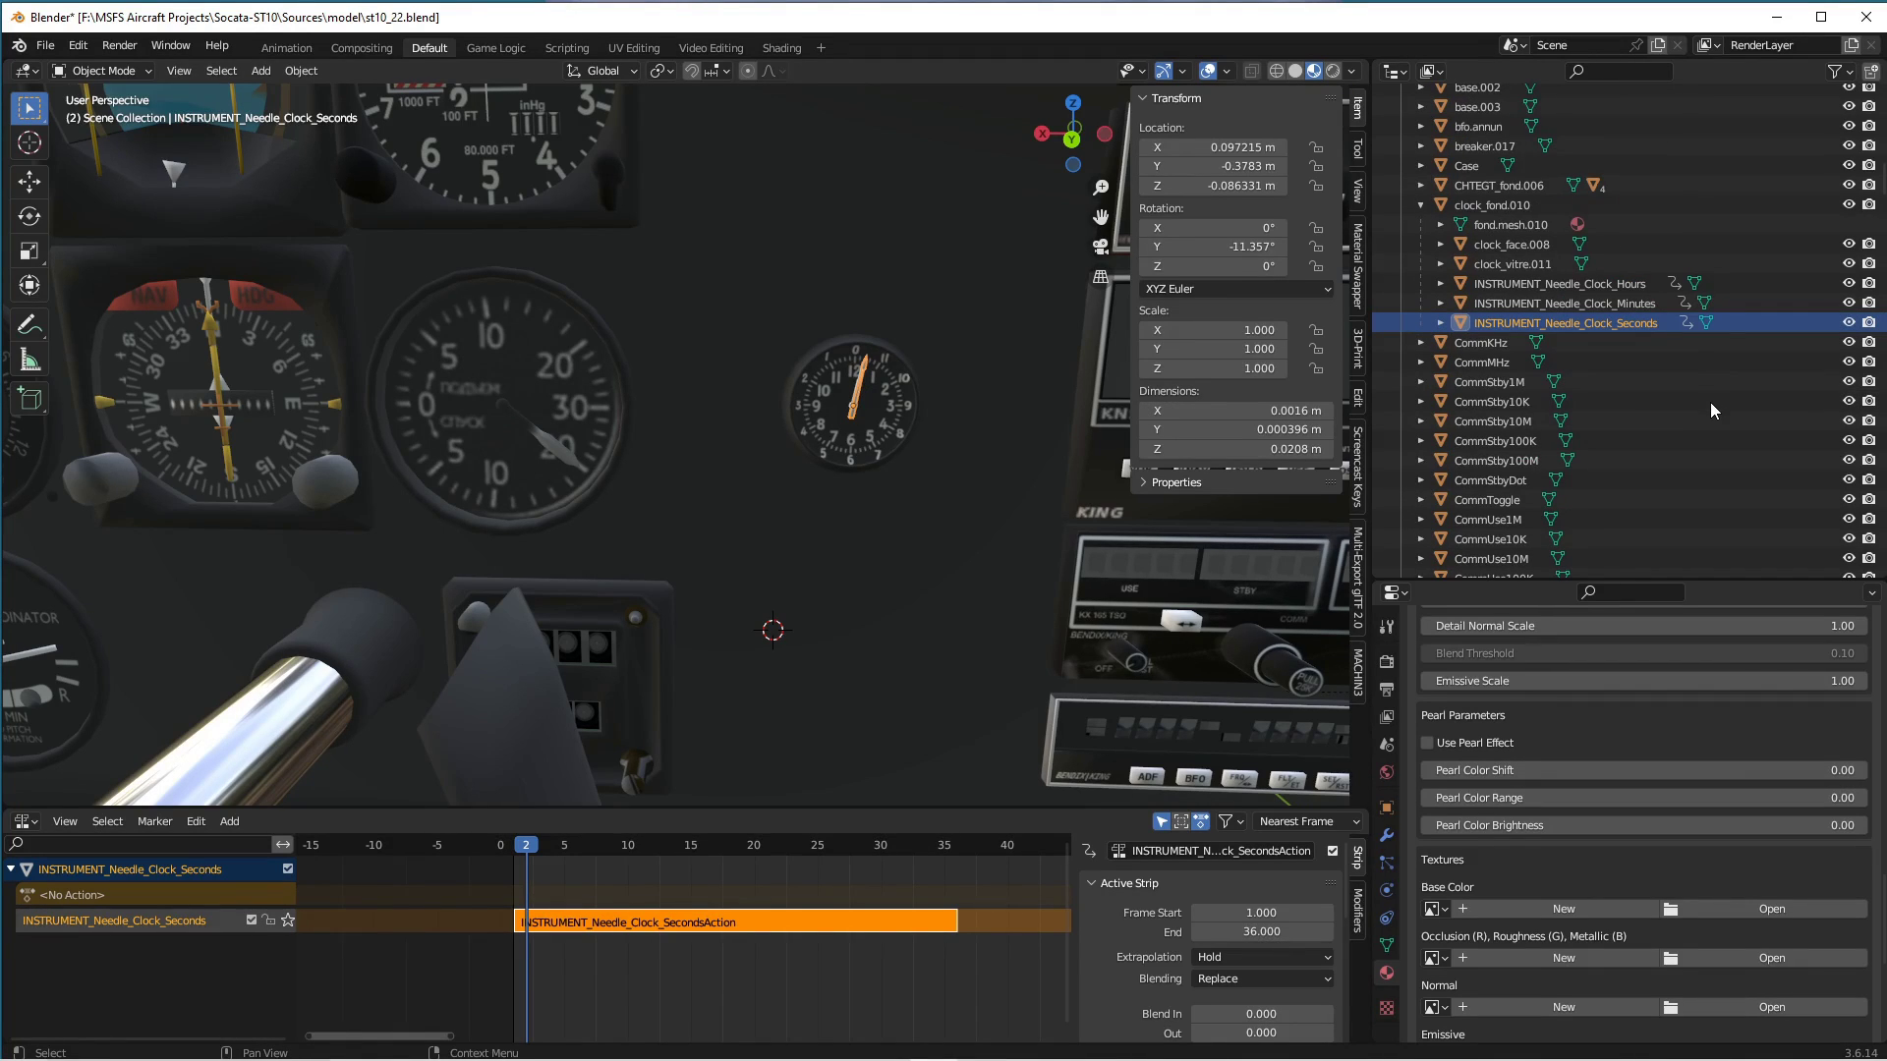
click(1514, 284)
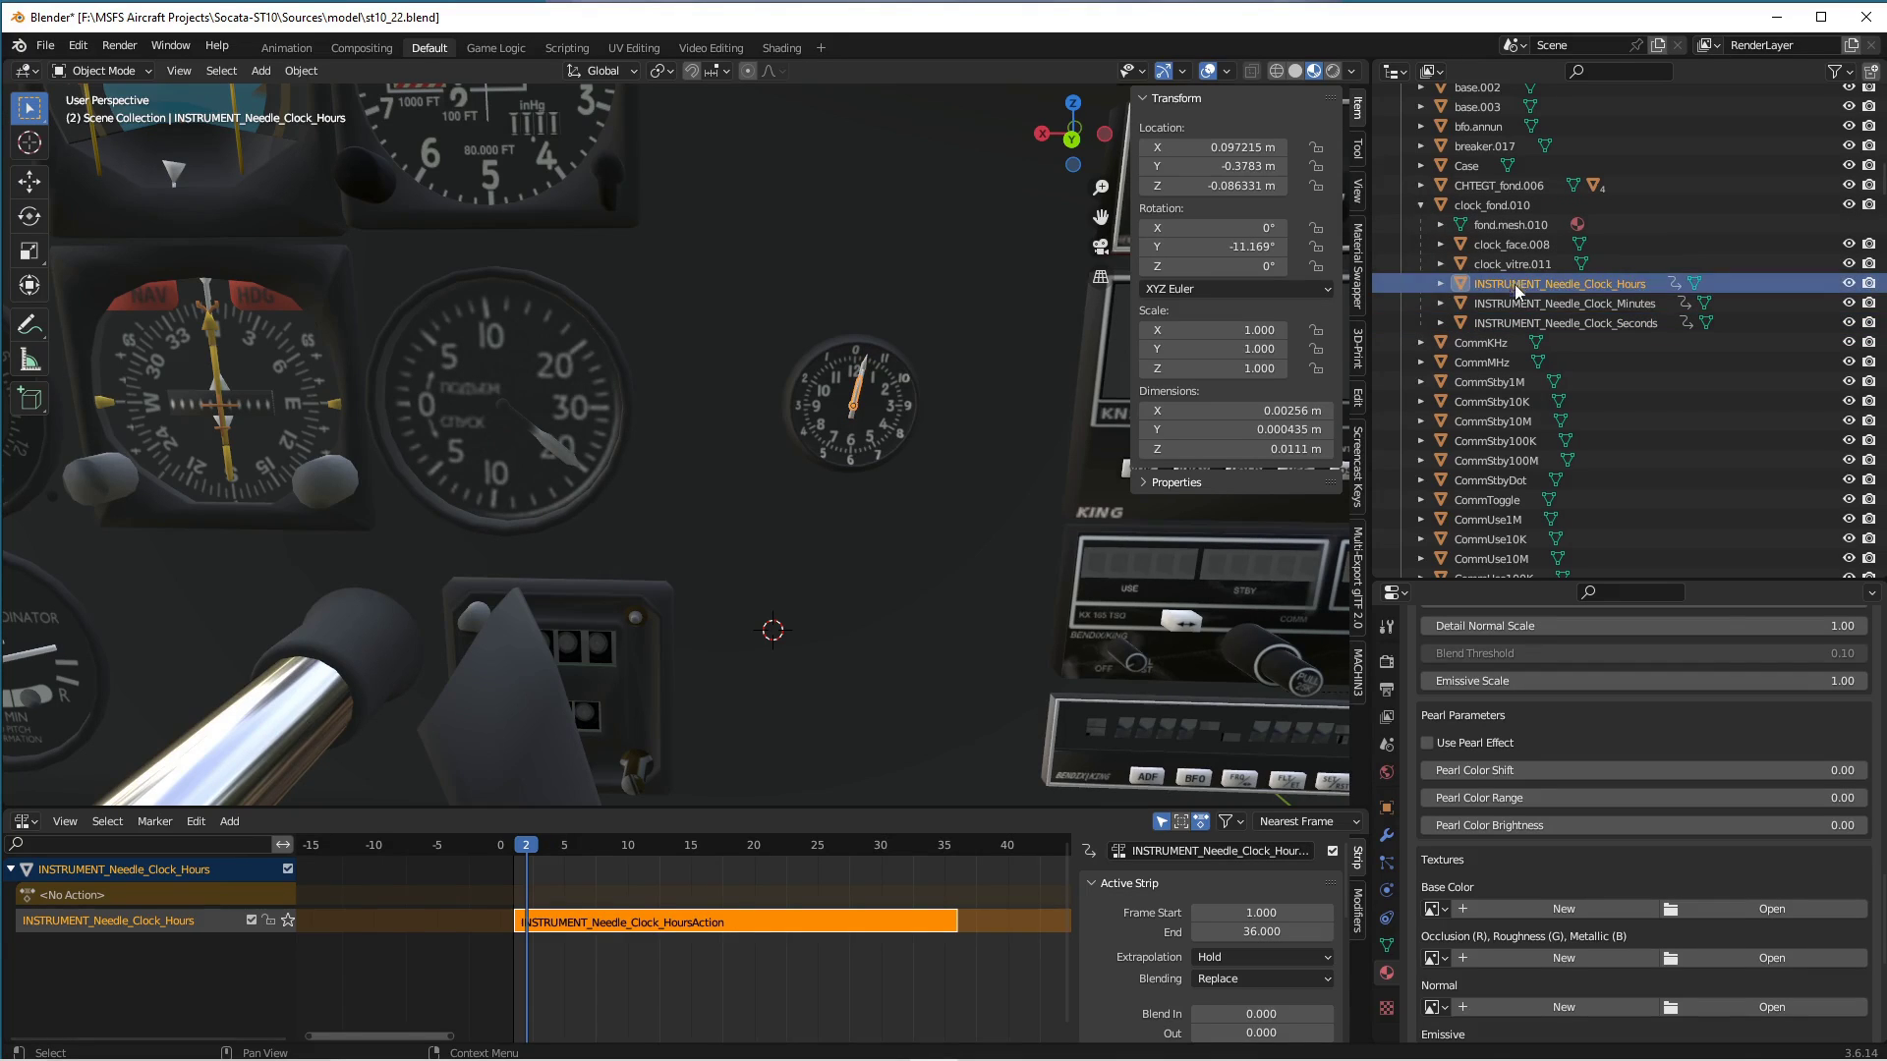
click(1635, 325)
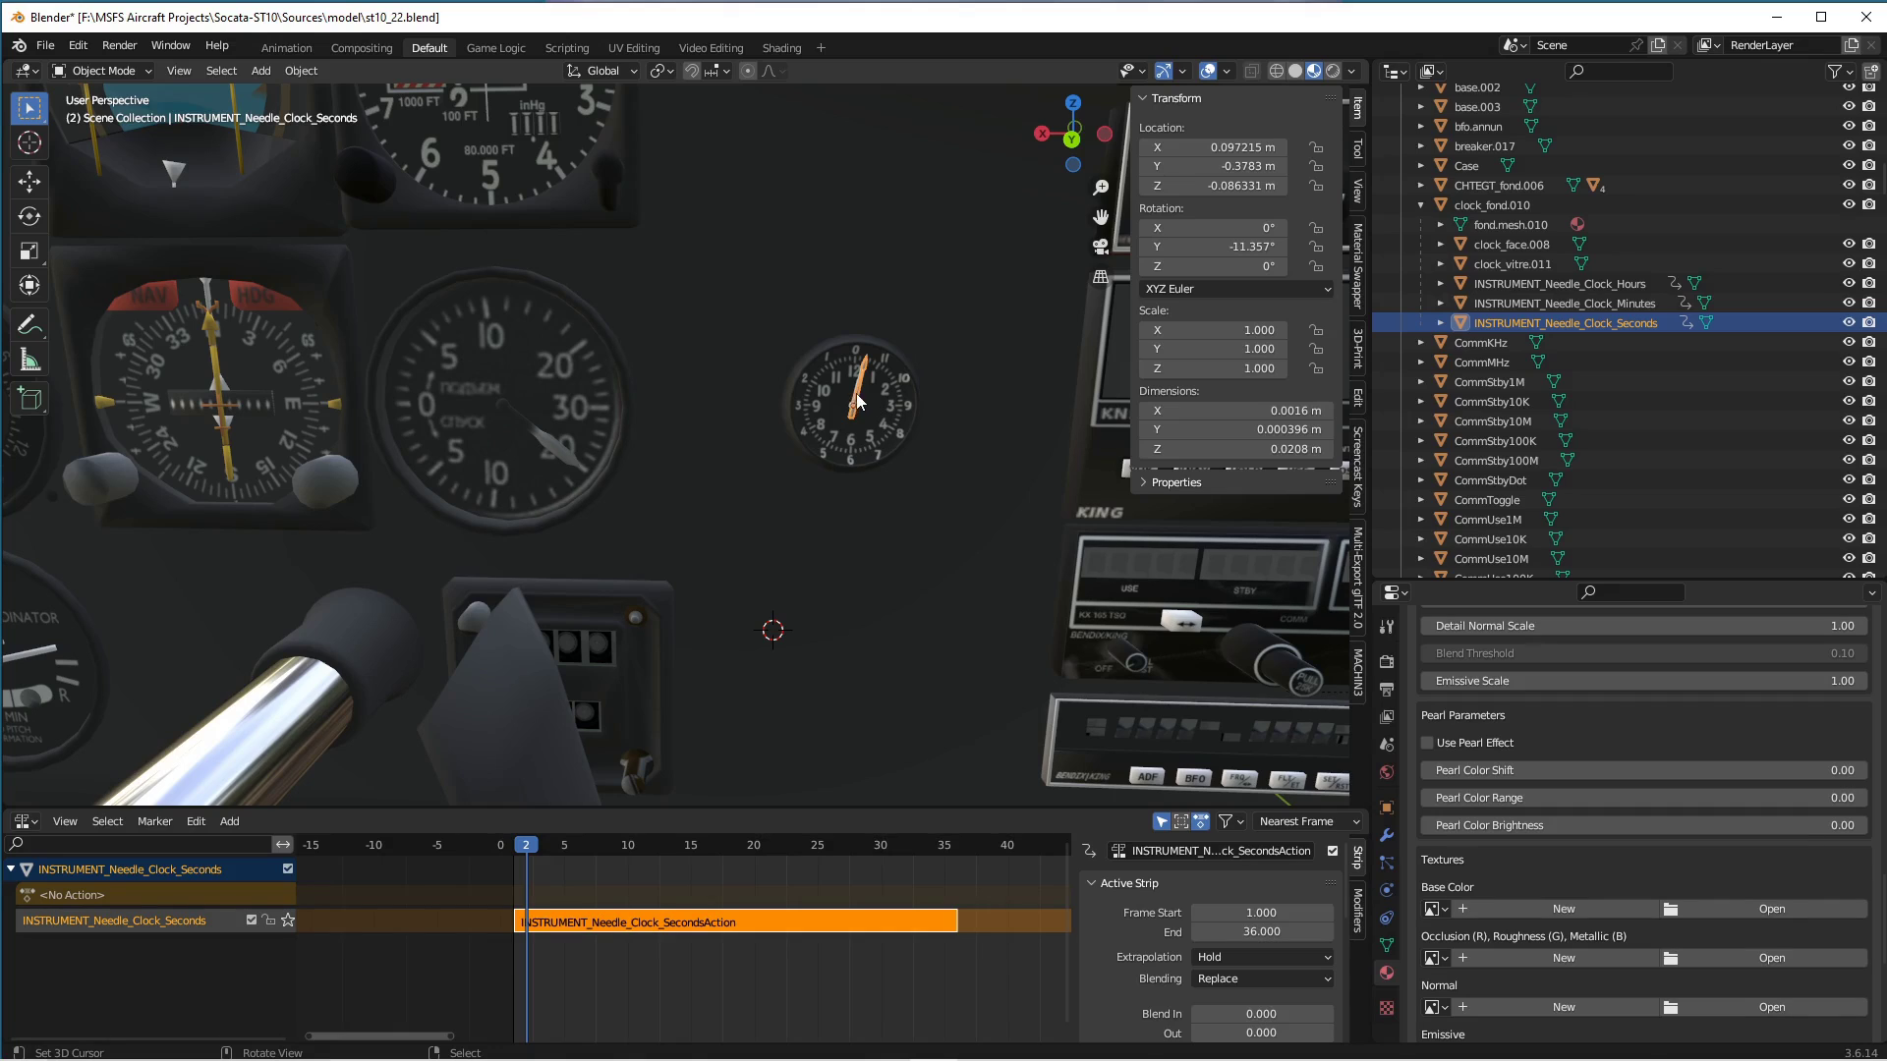
Select clock_fond.010 with its face, glass and three needles, and isolate them in local view.
click(1491, 204)
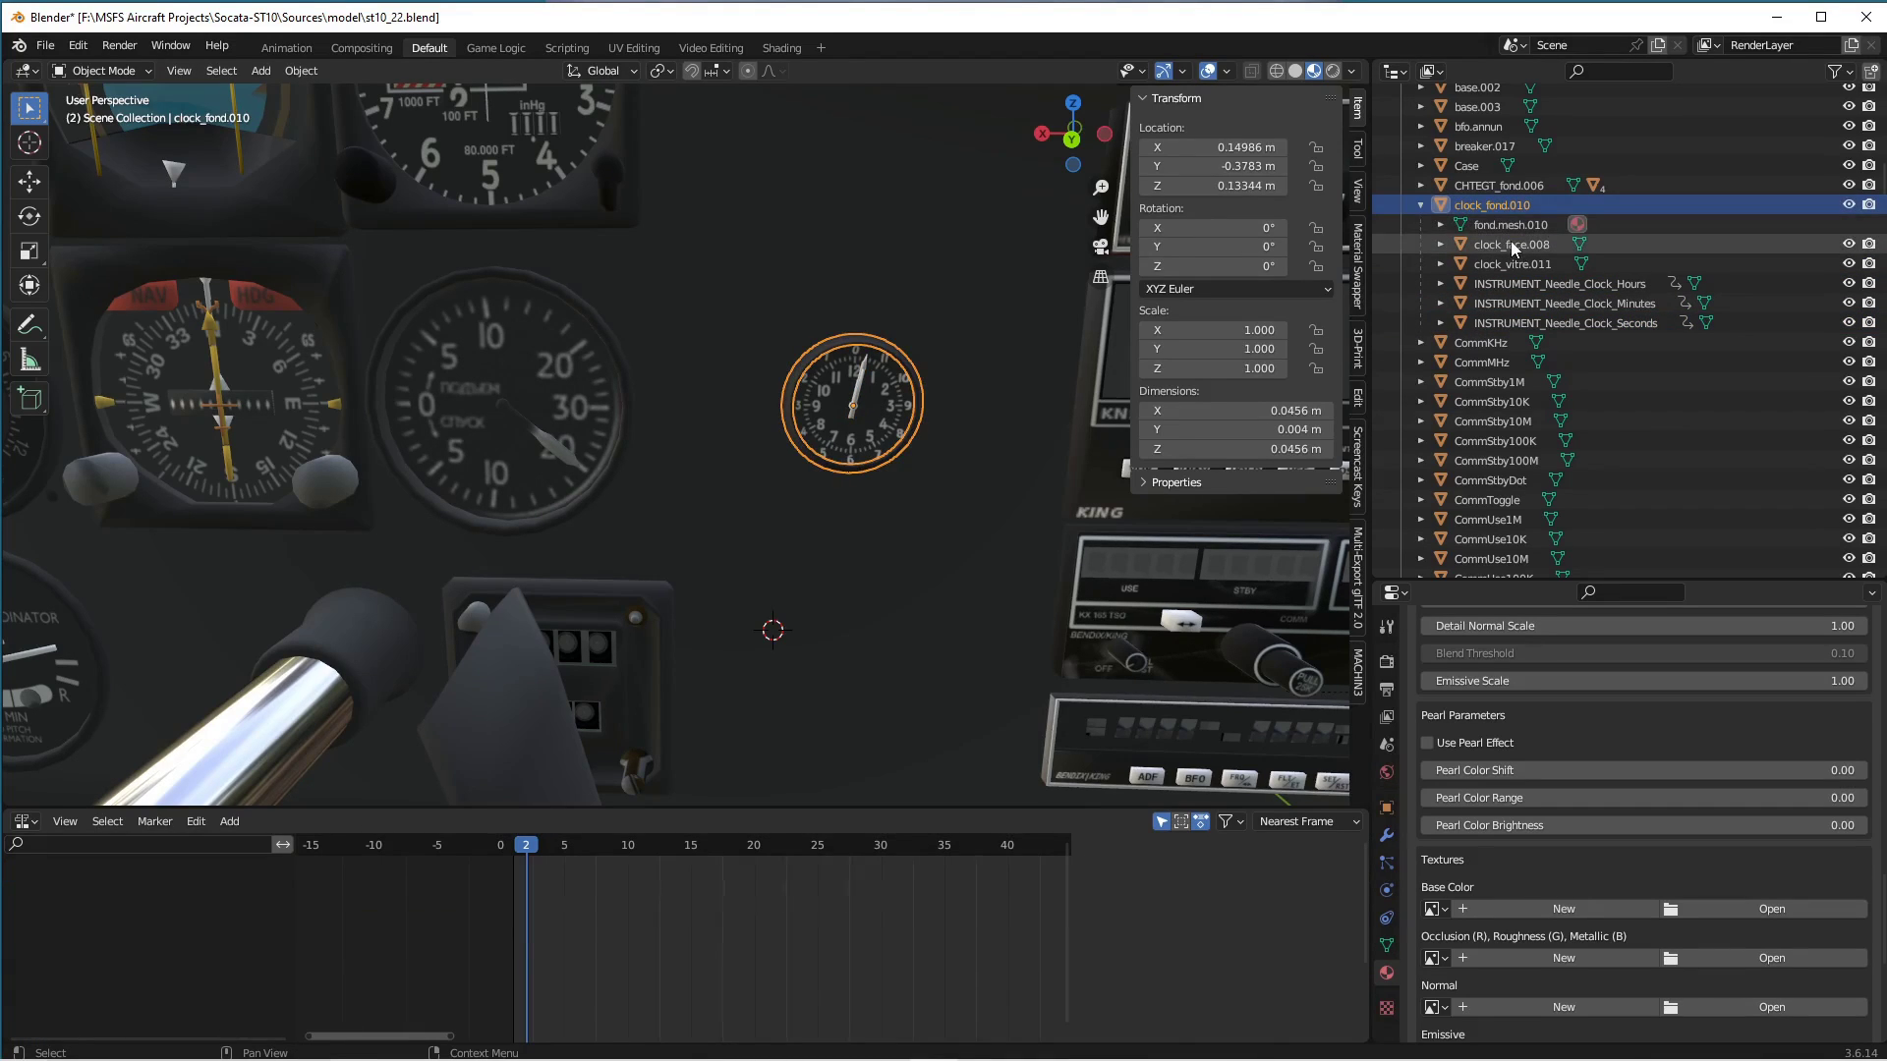
drag(1511, 240, 1533, 326)
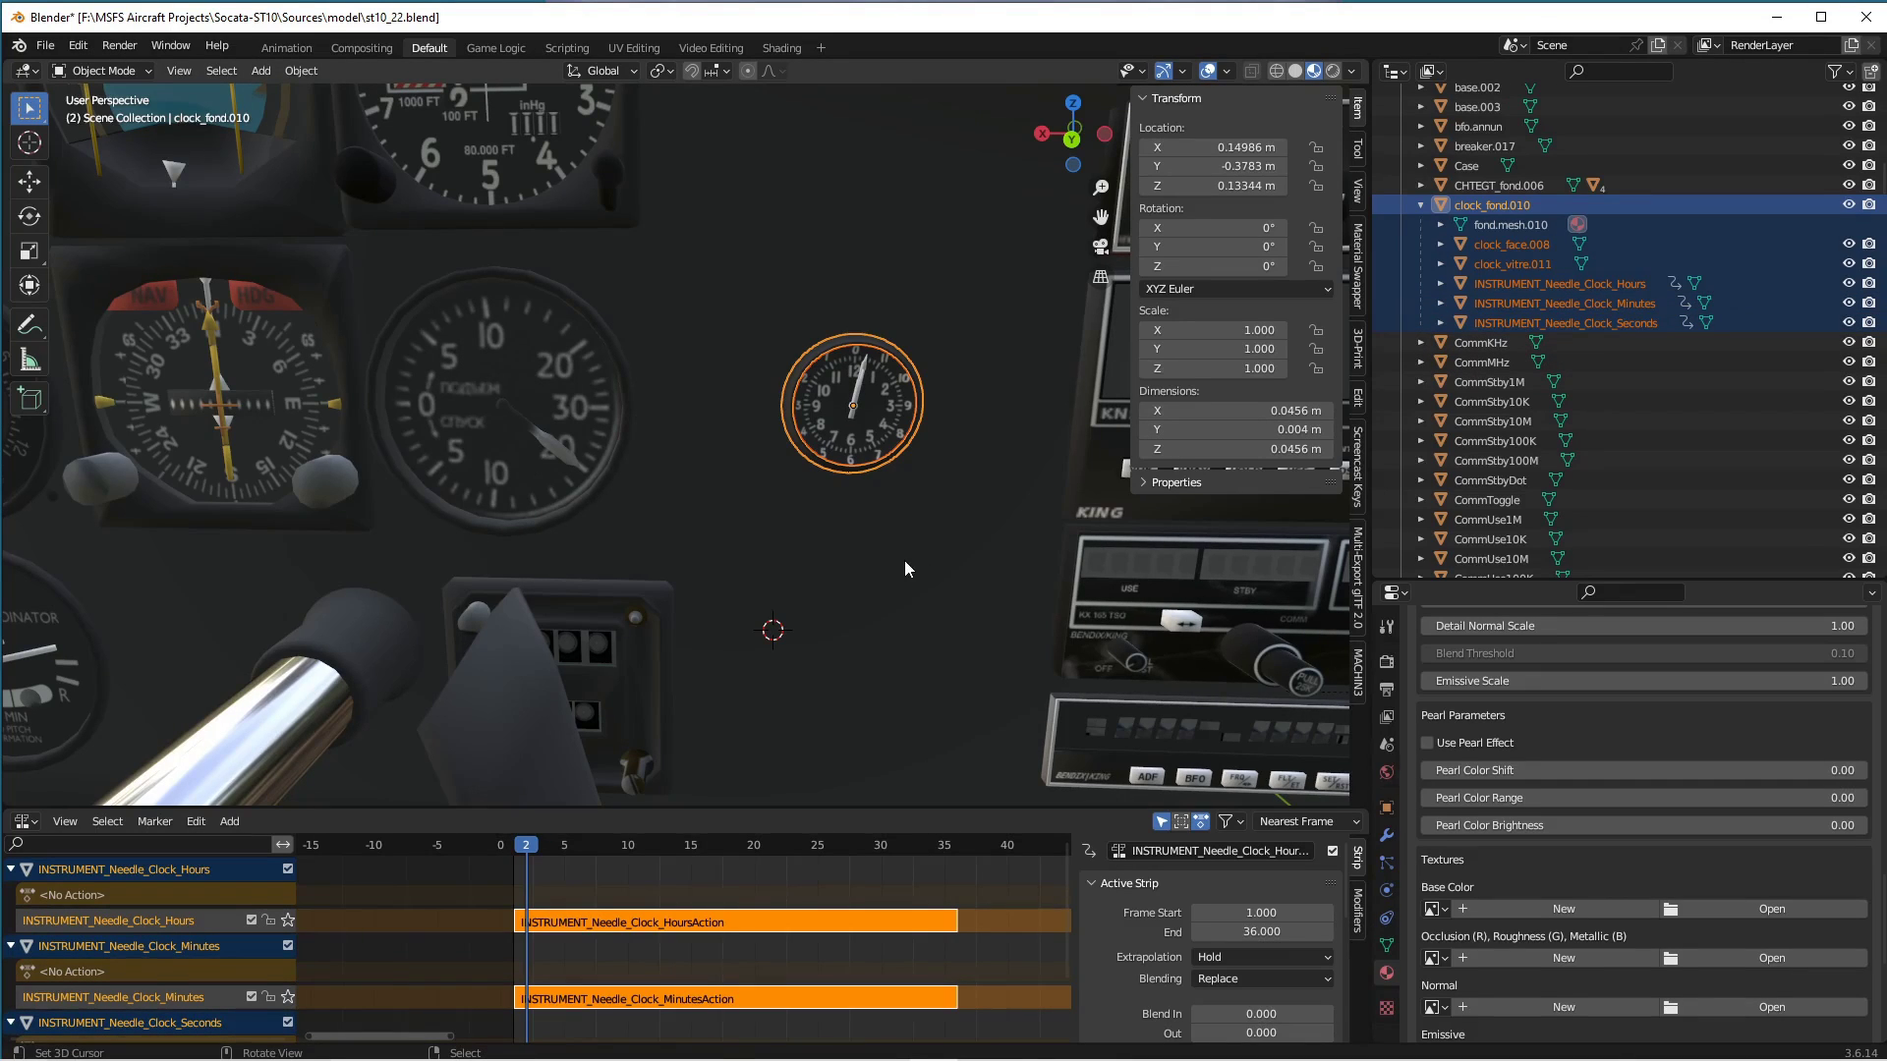
key(KP_Divide)
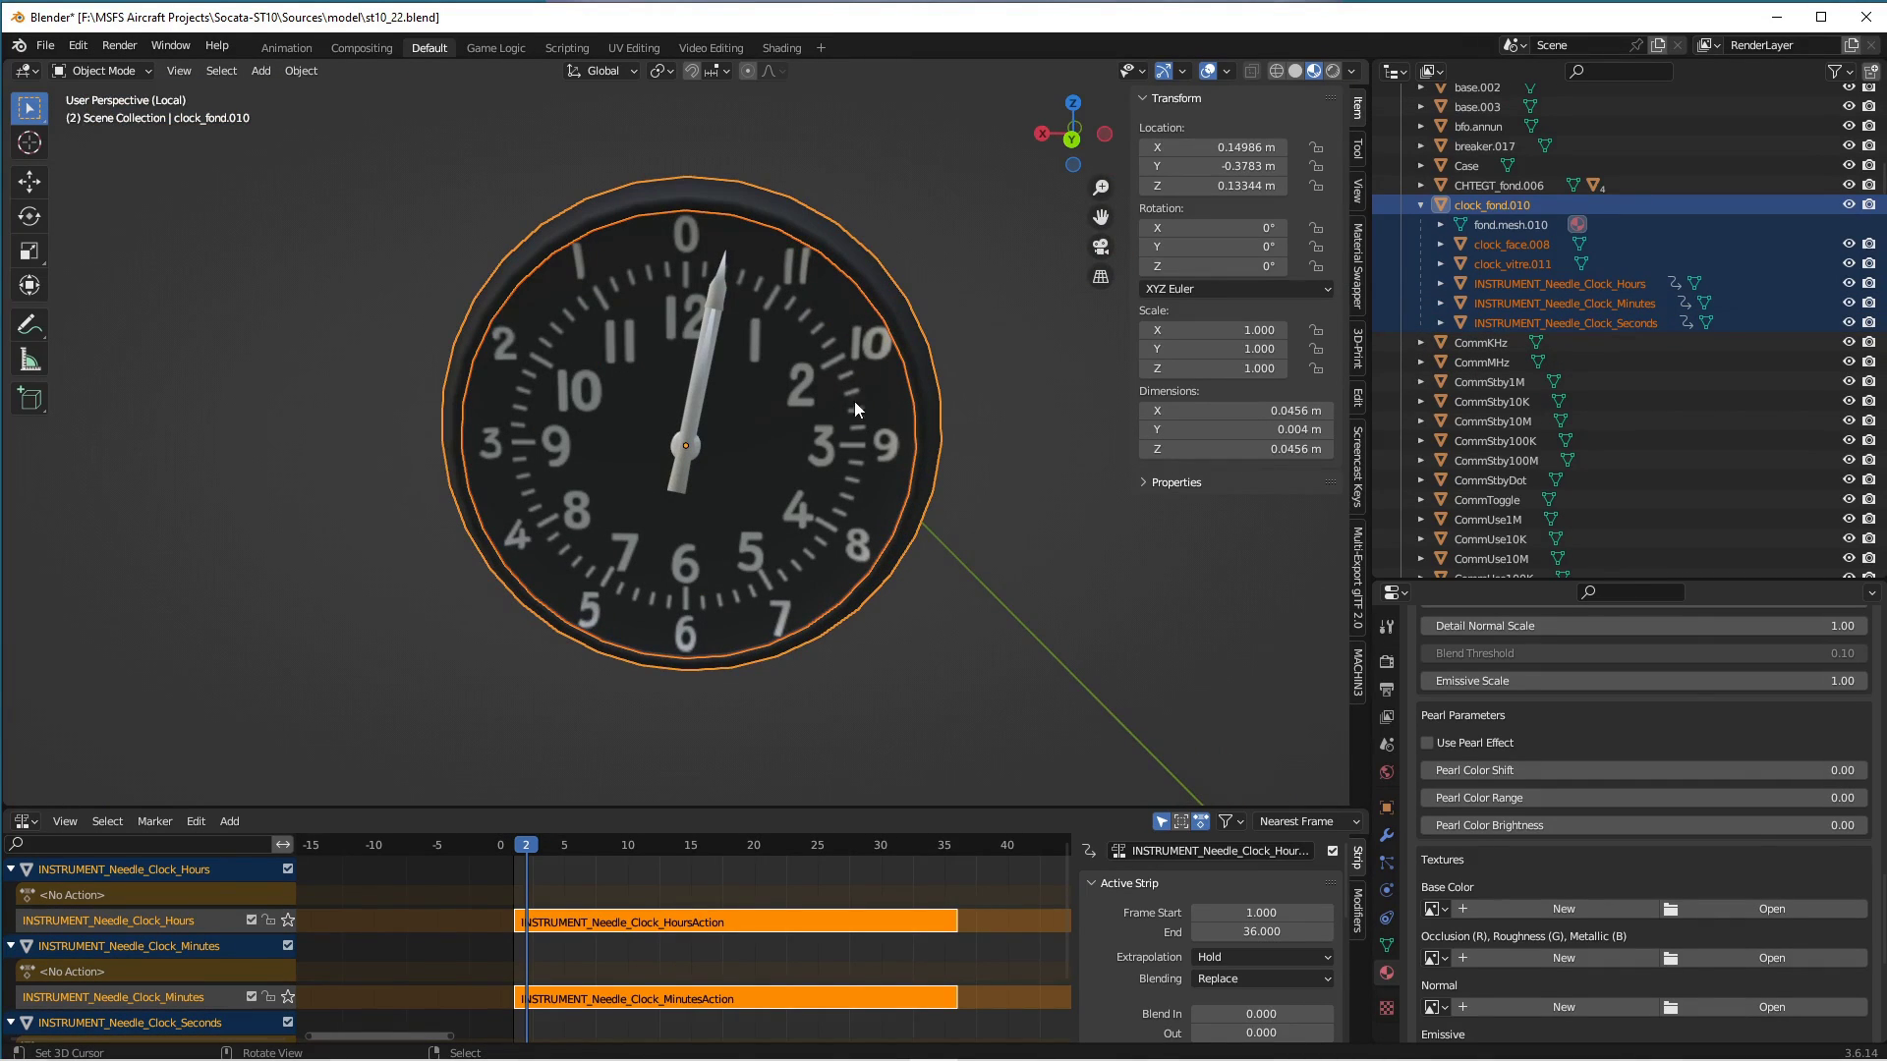
Identify the clock's overlapping needles by selecting the seconds, minutes and hours needles in turn, trying a move on the seconds needle.
click(724, 292)
click(722, 291)
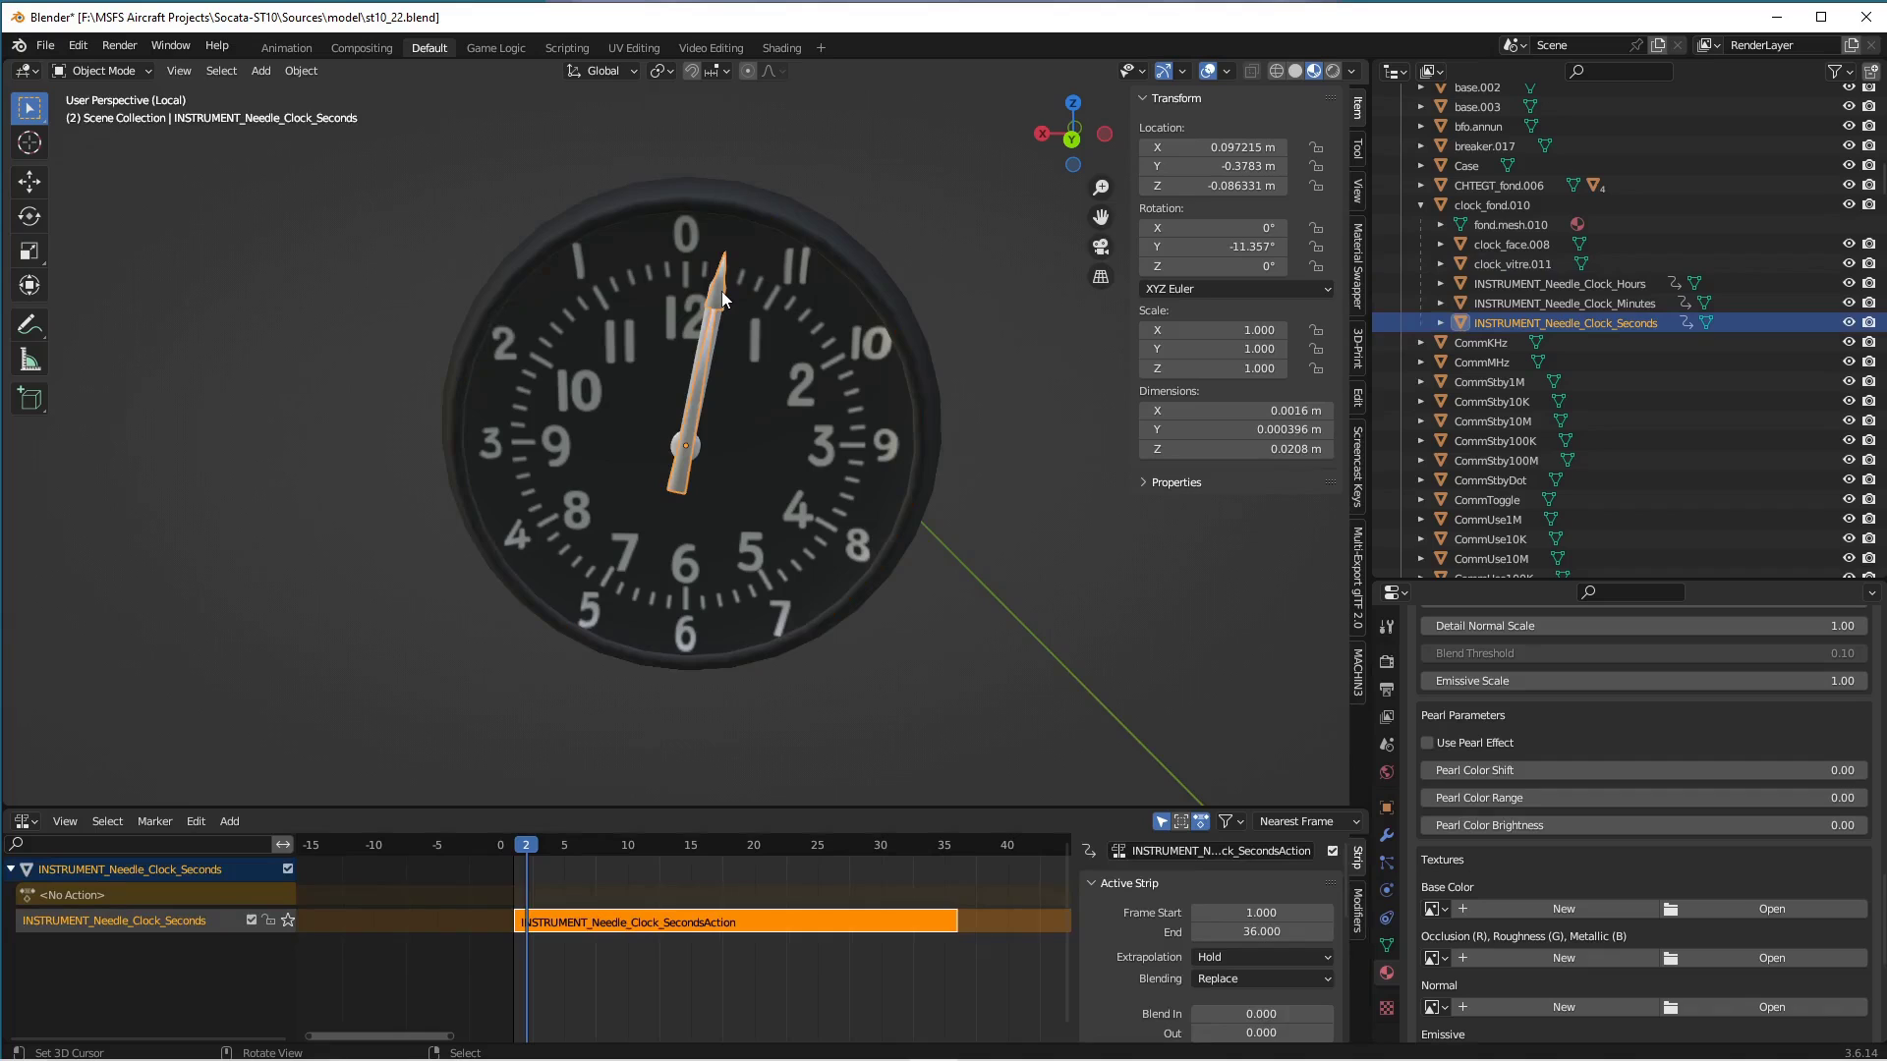
key(g)
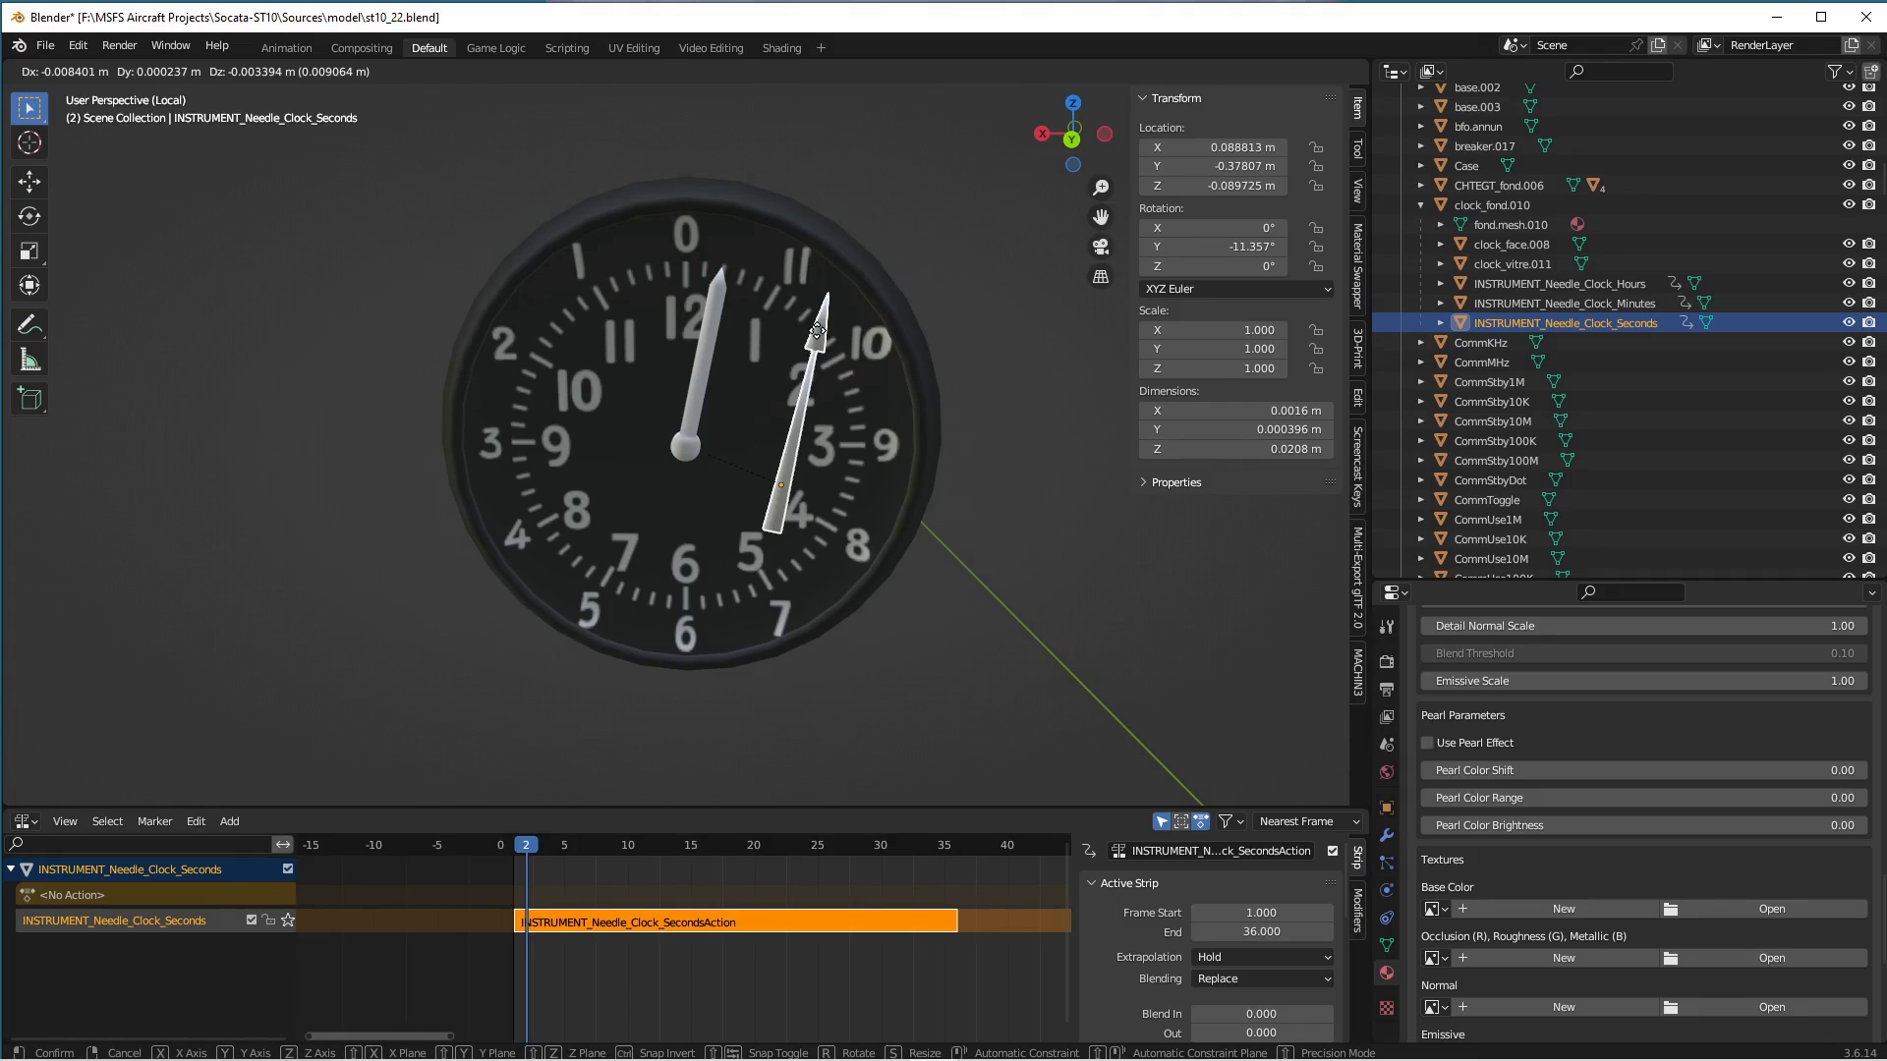
right_click(804, 336)
click(712, 324)
click(711, 324)
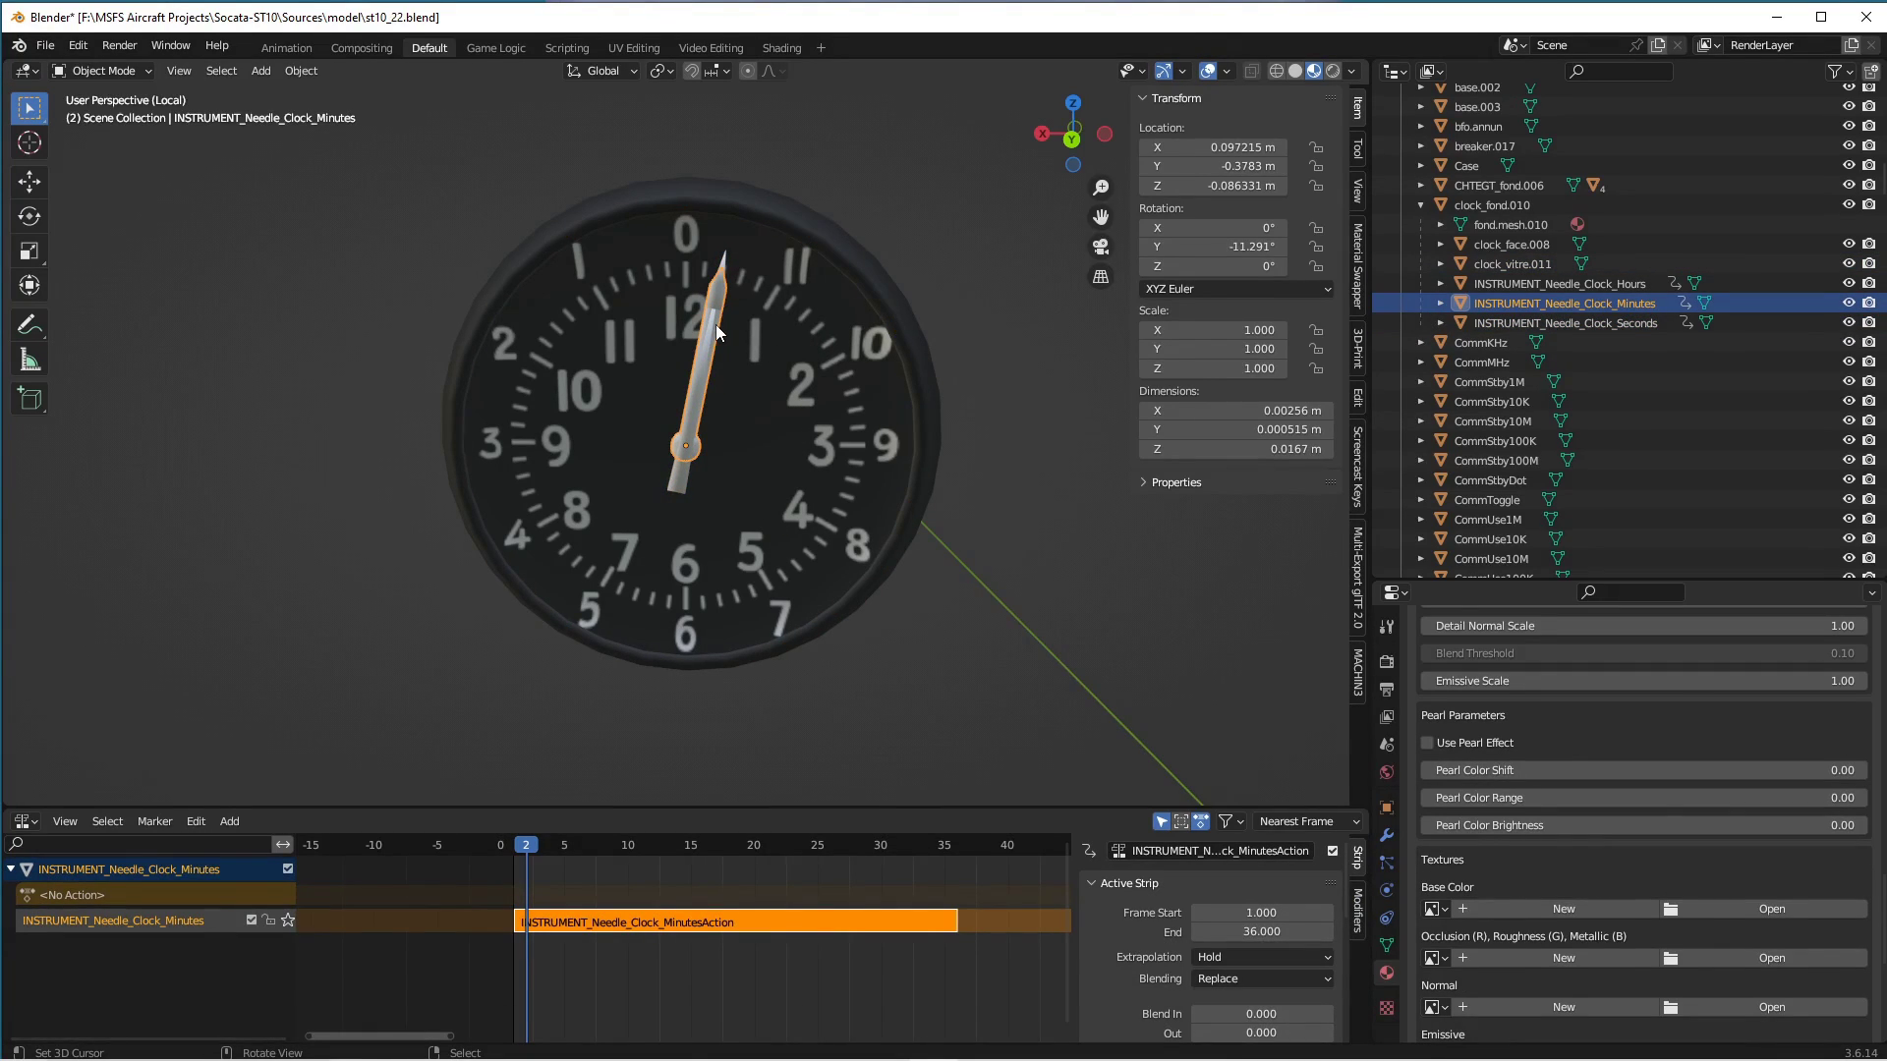
right_click(1589, 281)
click(1589, 282)
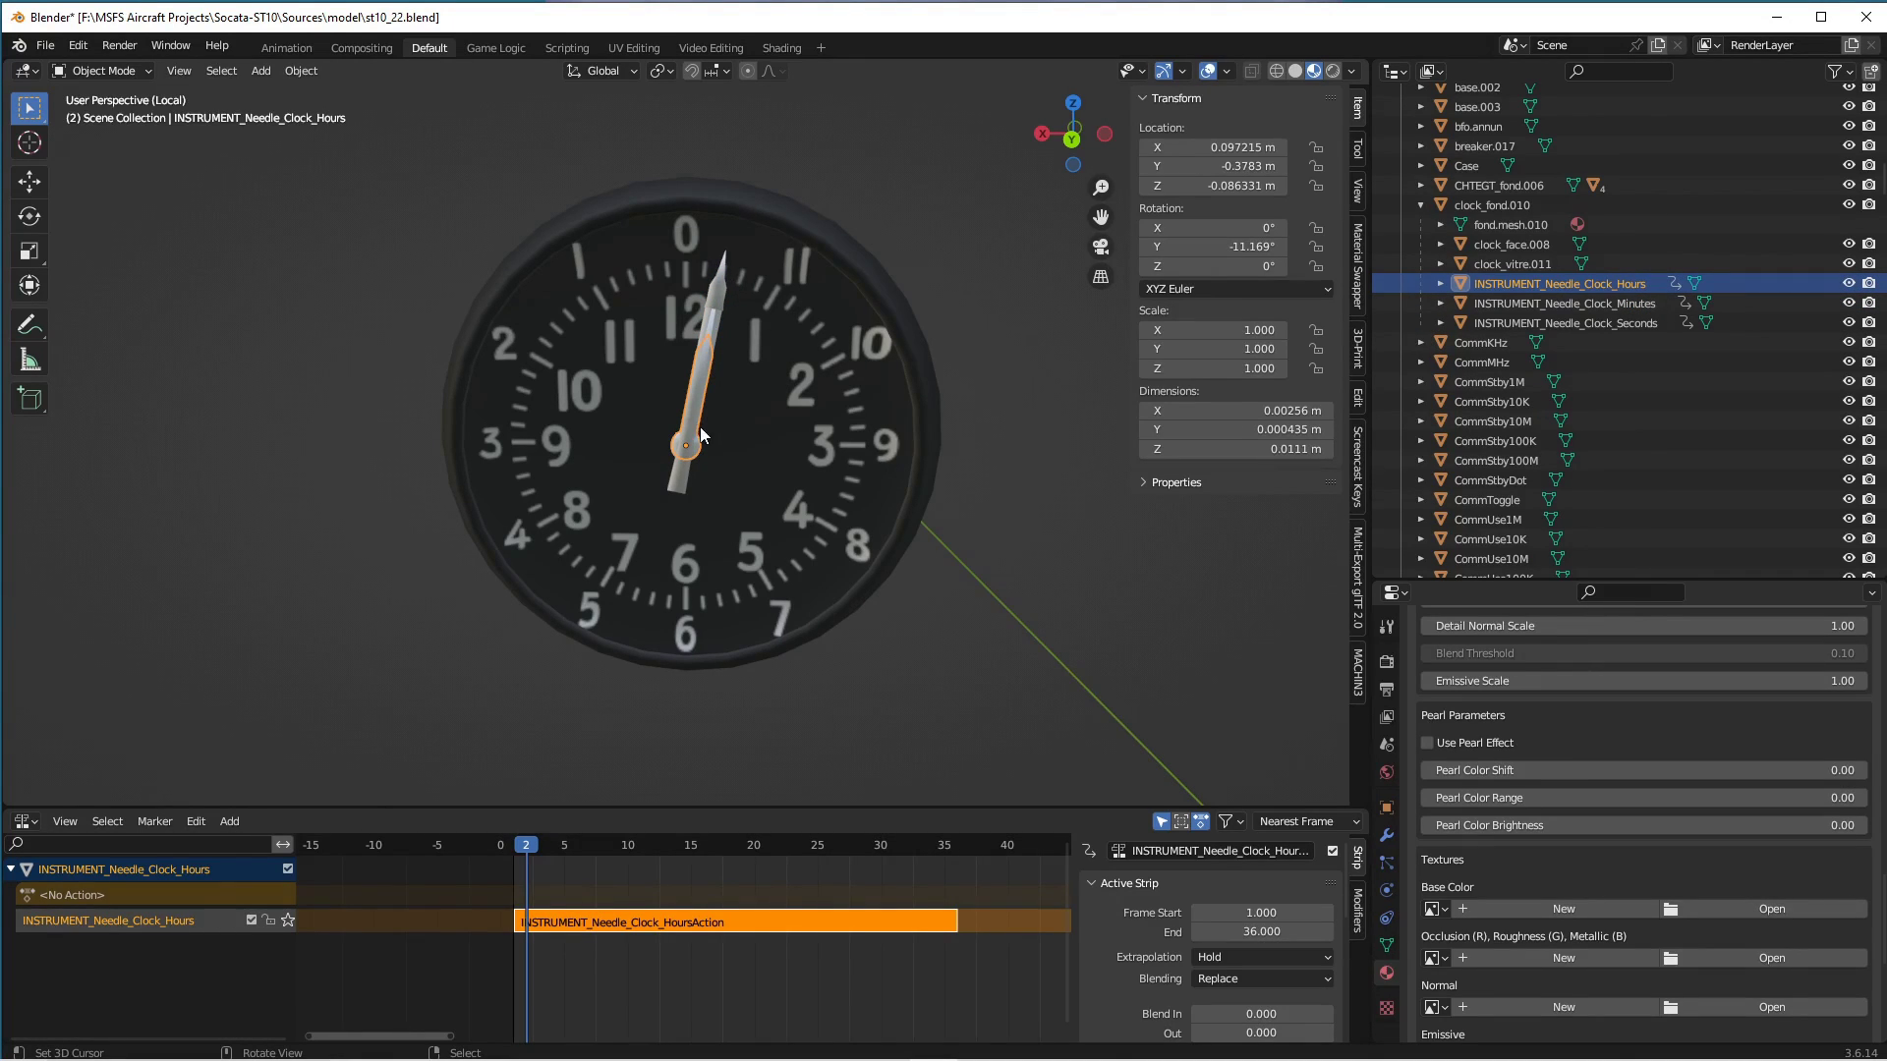
Scrub the hours needle's animation, inspect the keyframes inside its HoursAction strip, and leave the playhead at frame 1.
drag(528, 851, 506, 861)
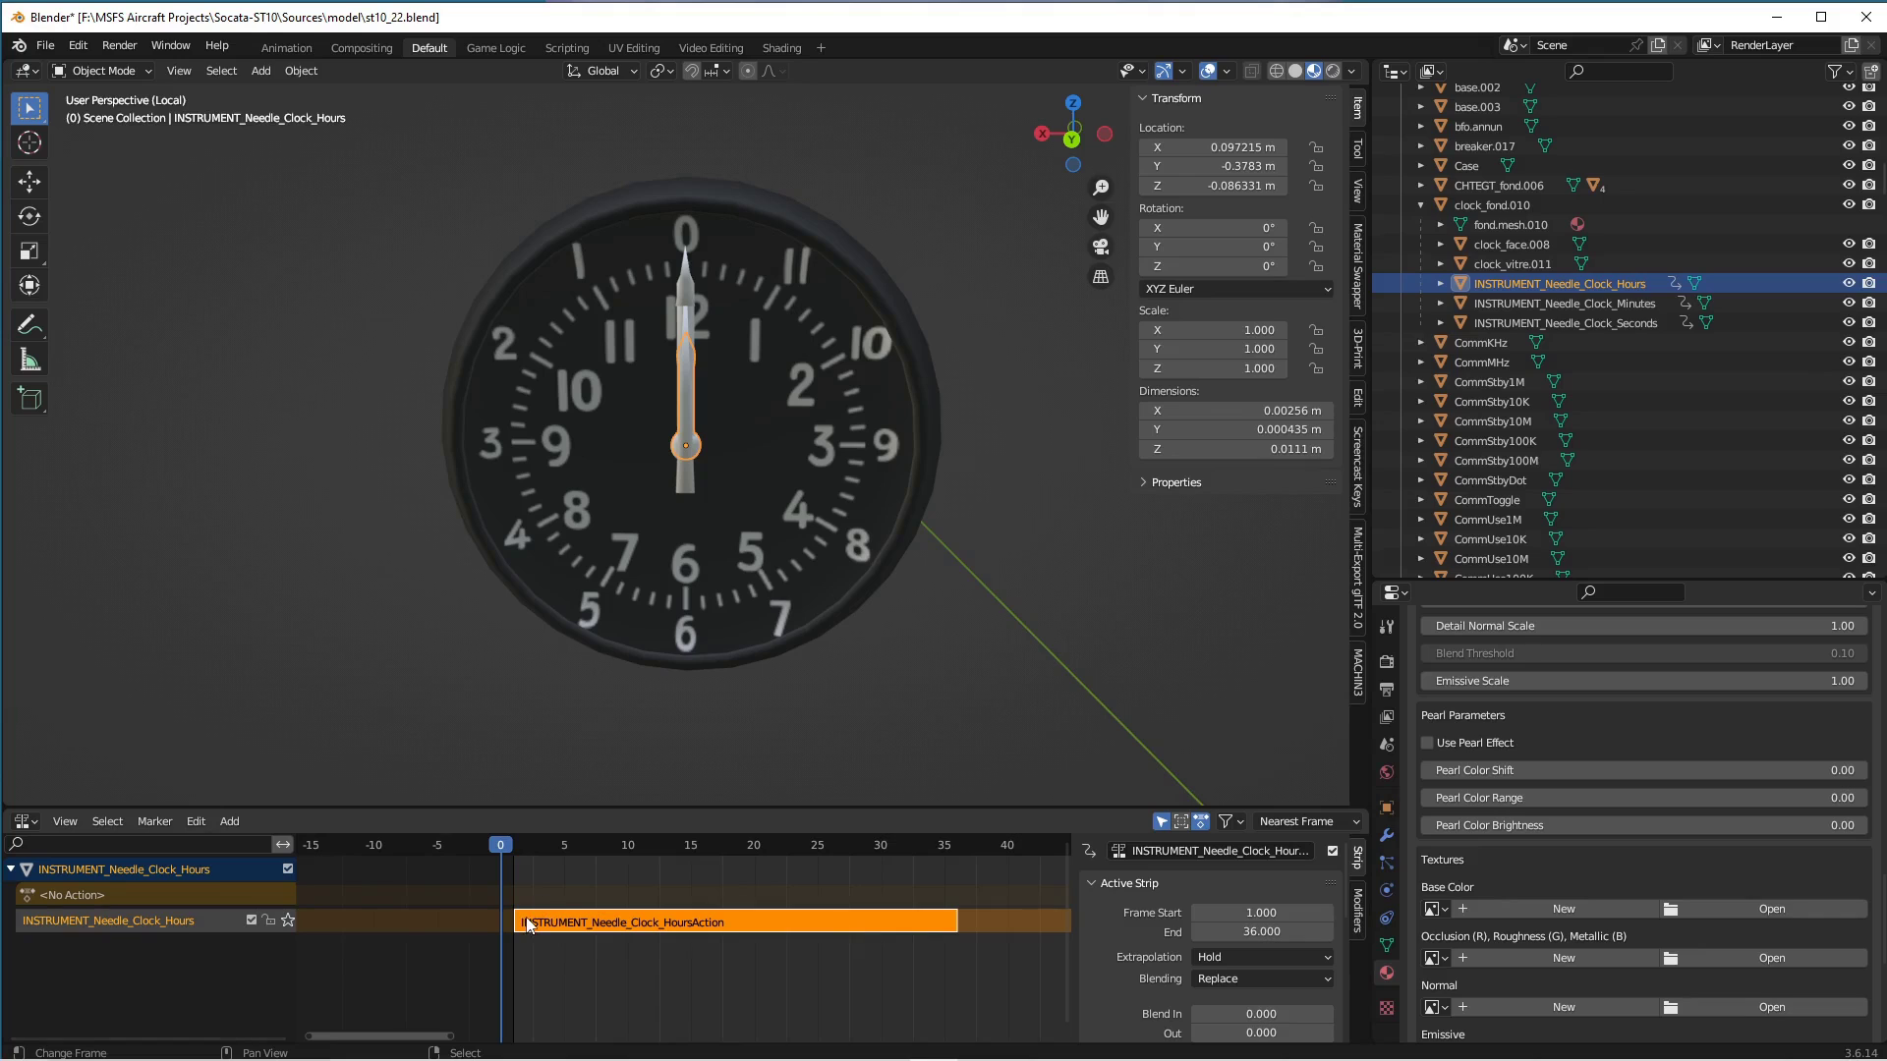
key(Right)
key(Right)
key(Tab)
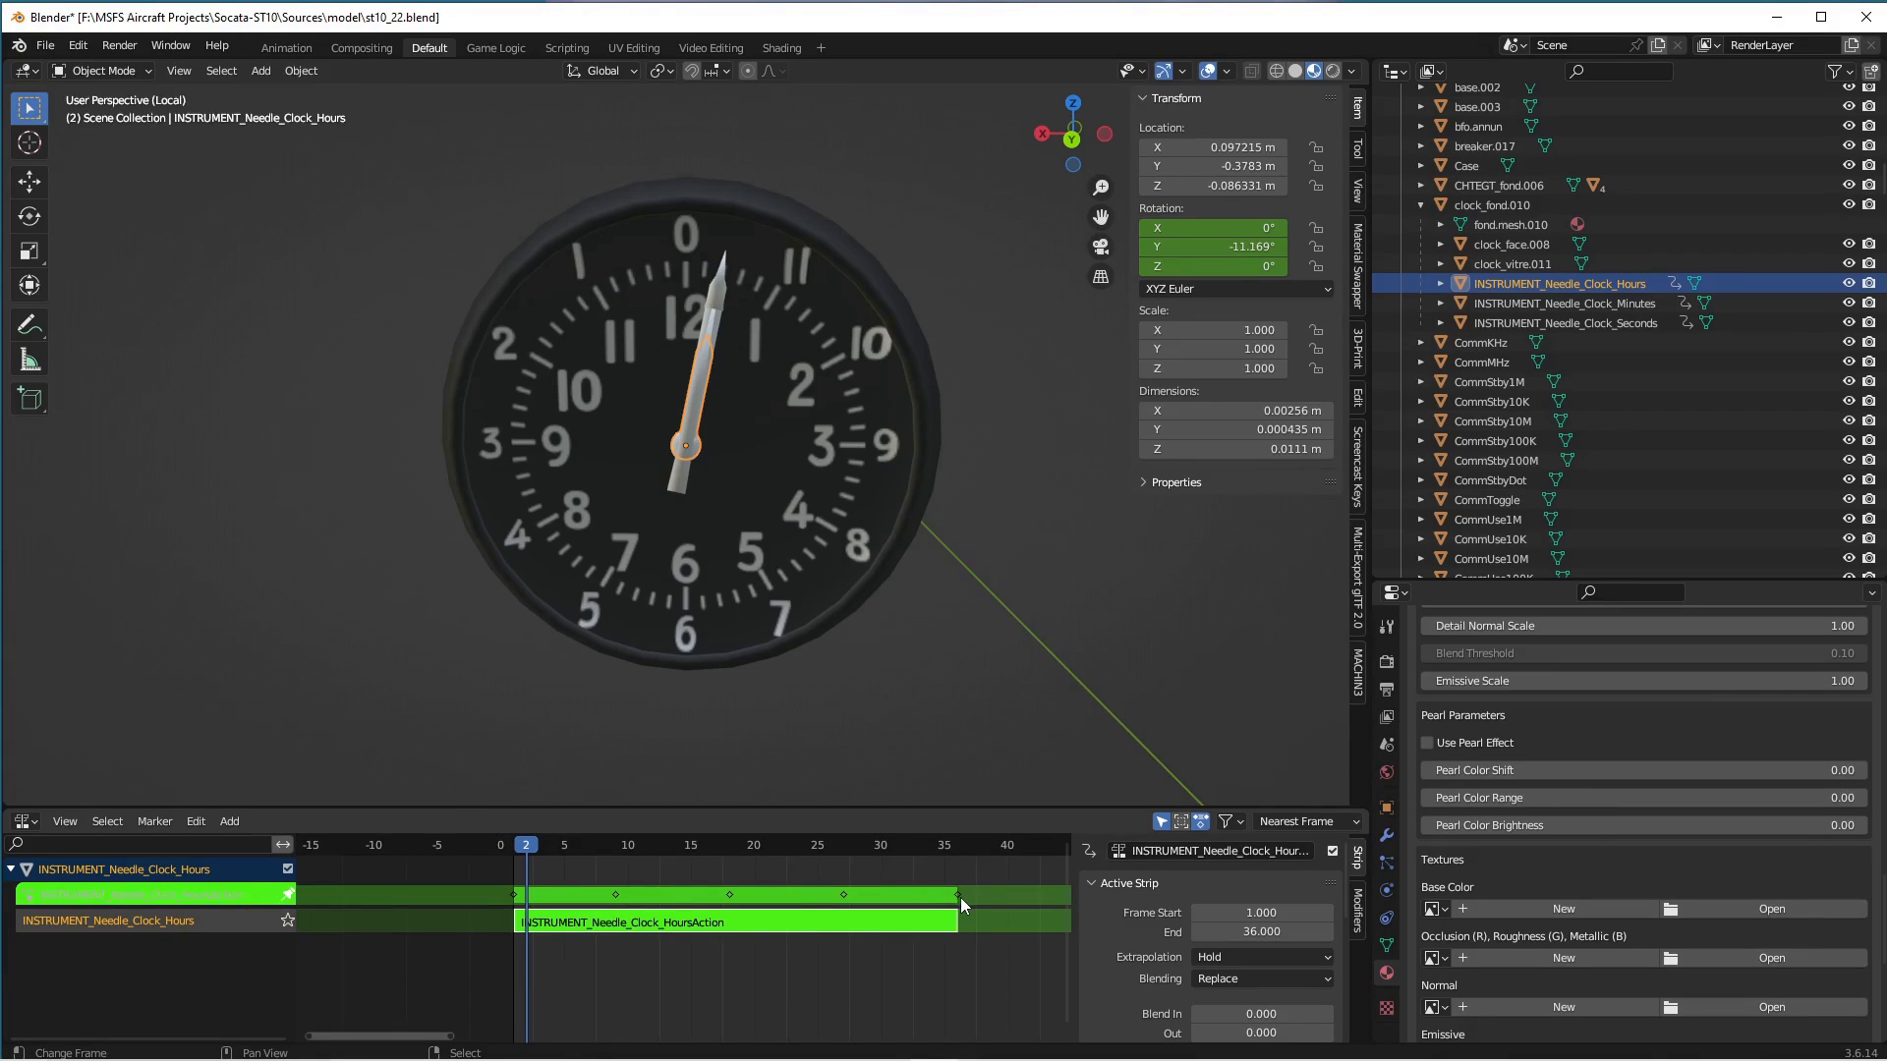
drag(529, 851, 515, 893)
key(Tab)
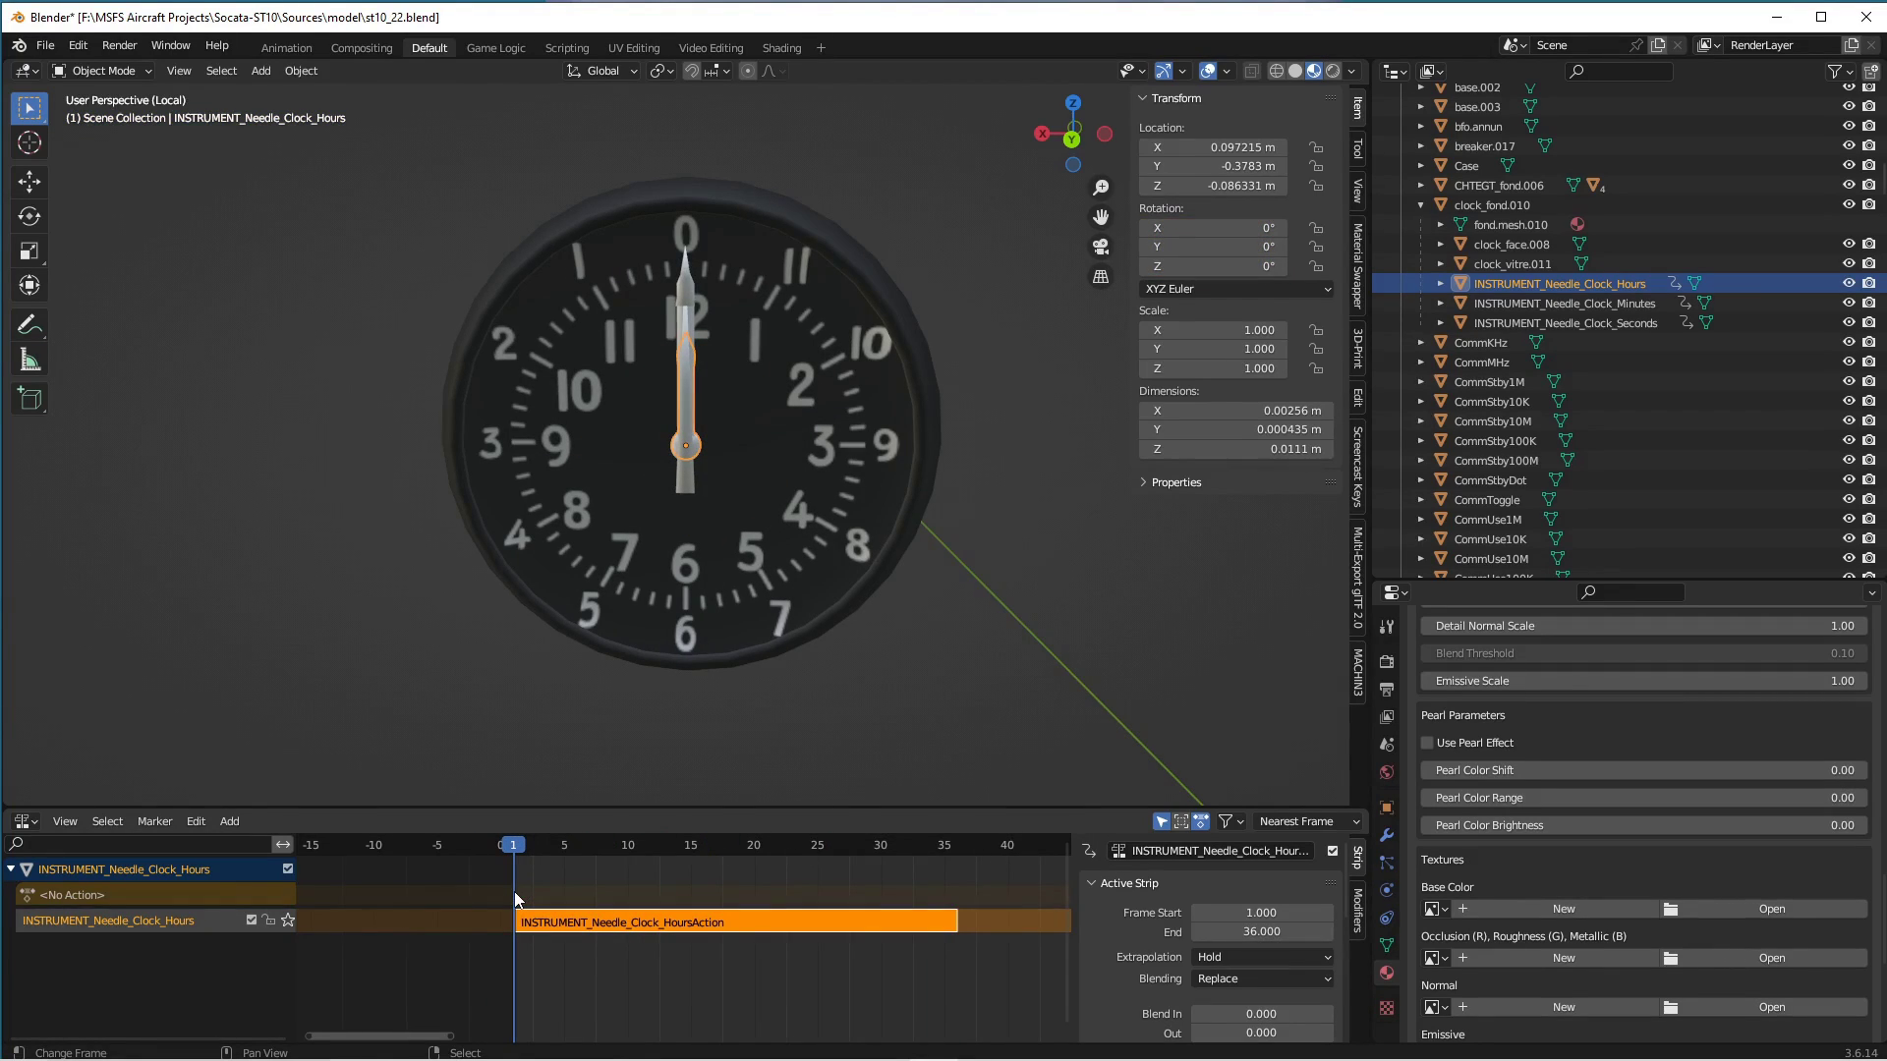
Select the minutes, seconds and hours needles in turn to compare their actions, ending on INSTRUMENT_Needle_Clock_Seconds.
click(1521, 300)
click(1519, 322)
click(1511, 307)
click(1508, 283)
click(1508, 302)
click(1508, 319)
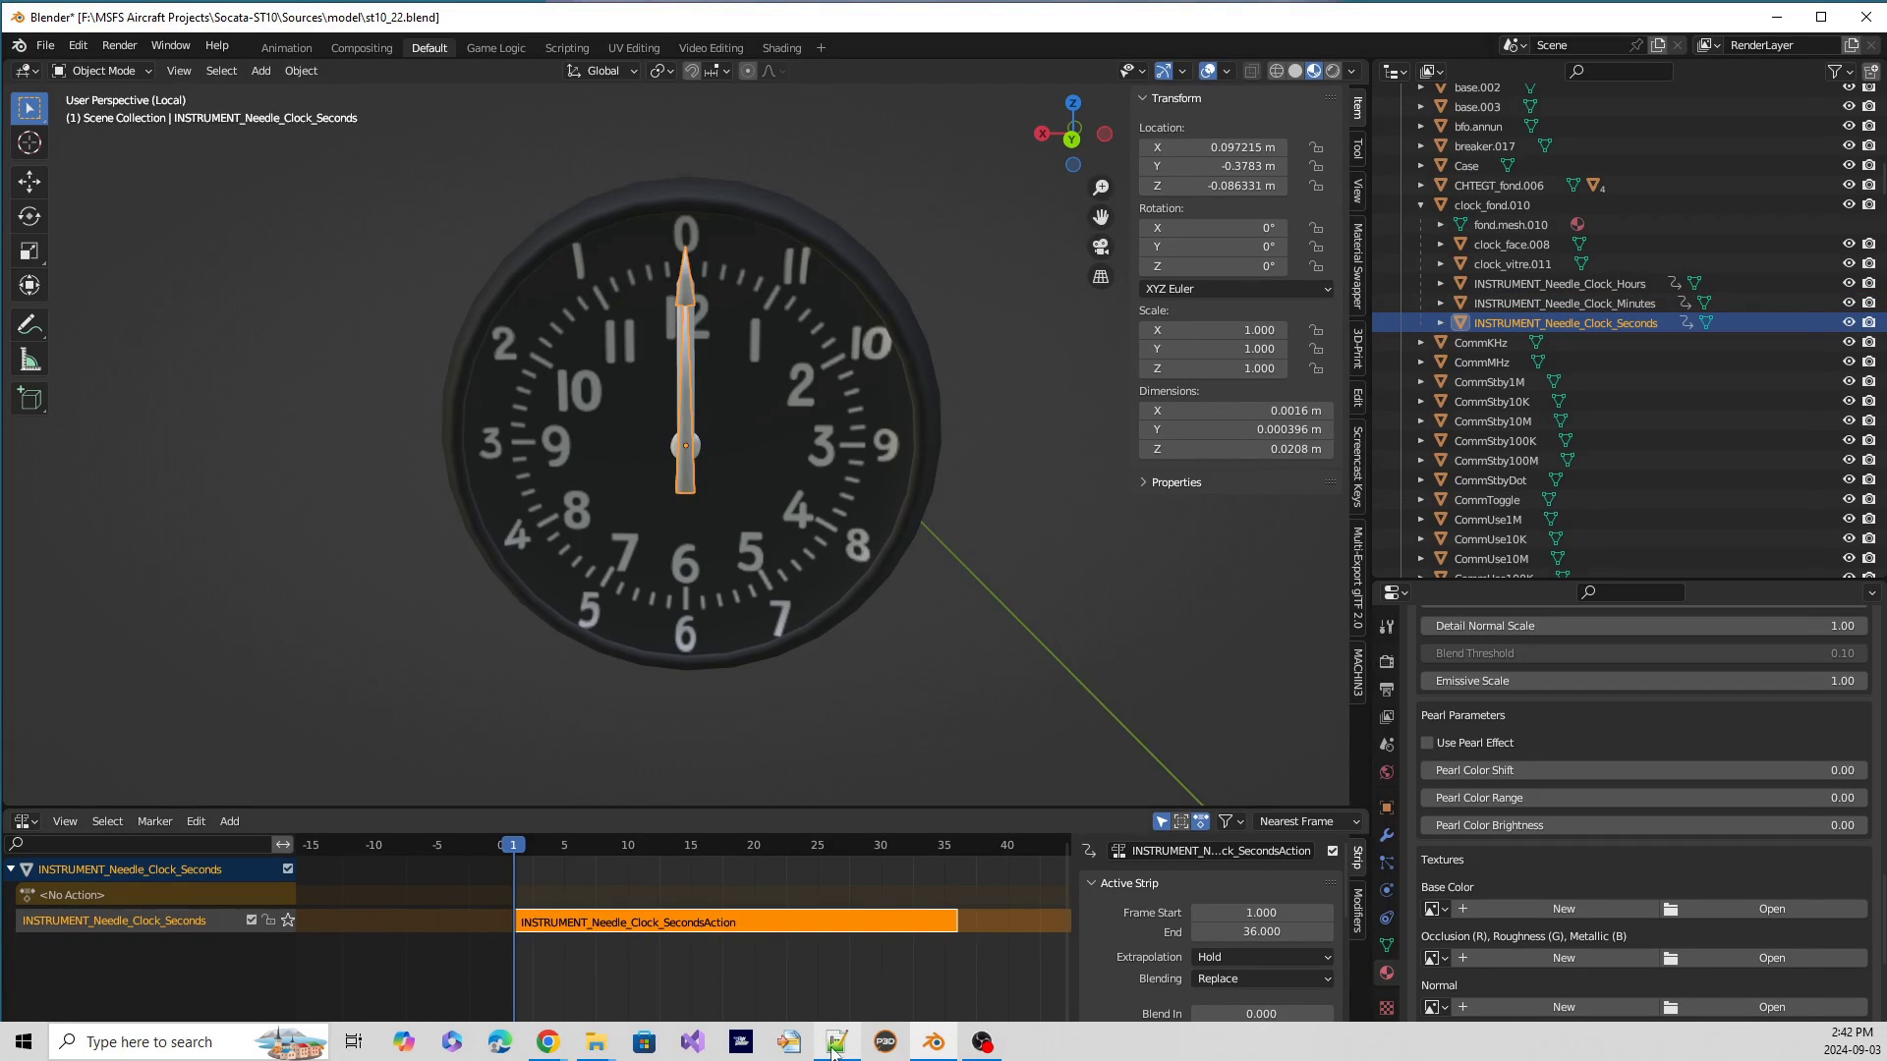
Switch to Notepad++, collapse the Turn template, expand ASOBO_INSTRUMENT_Needle_Current_Time_Clock_Template, and highlight its DELTA_VARS_SCOPE parameter and template name.
click(835, 1044)
click(107, 431)
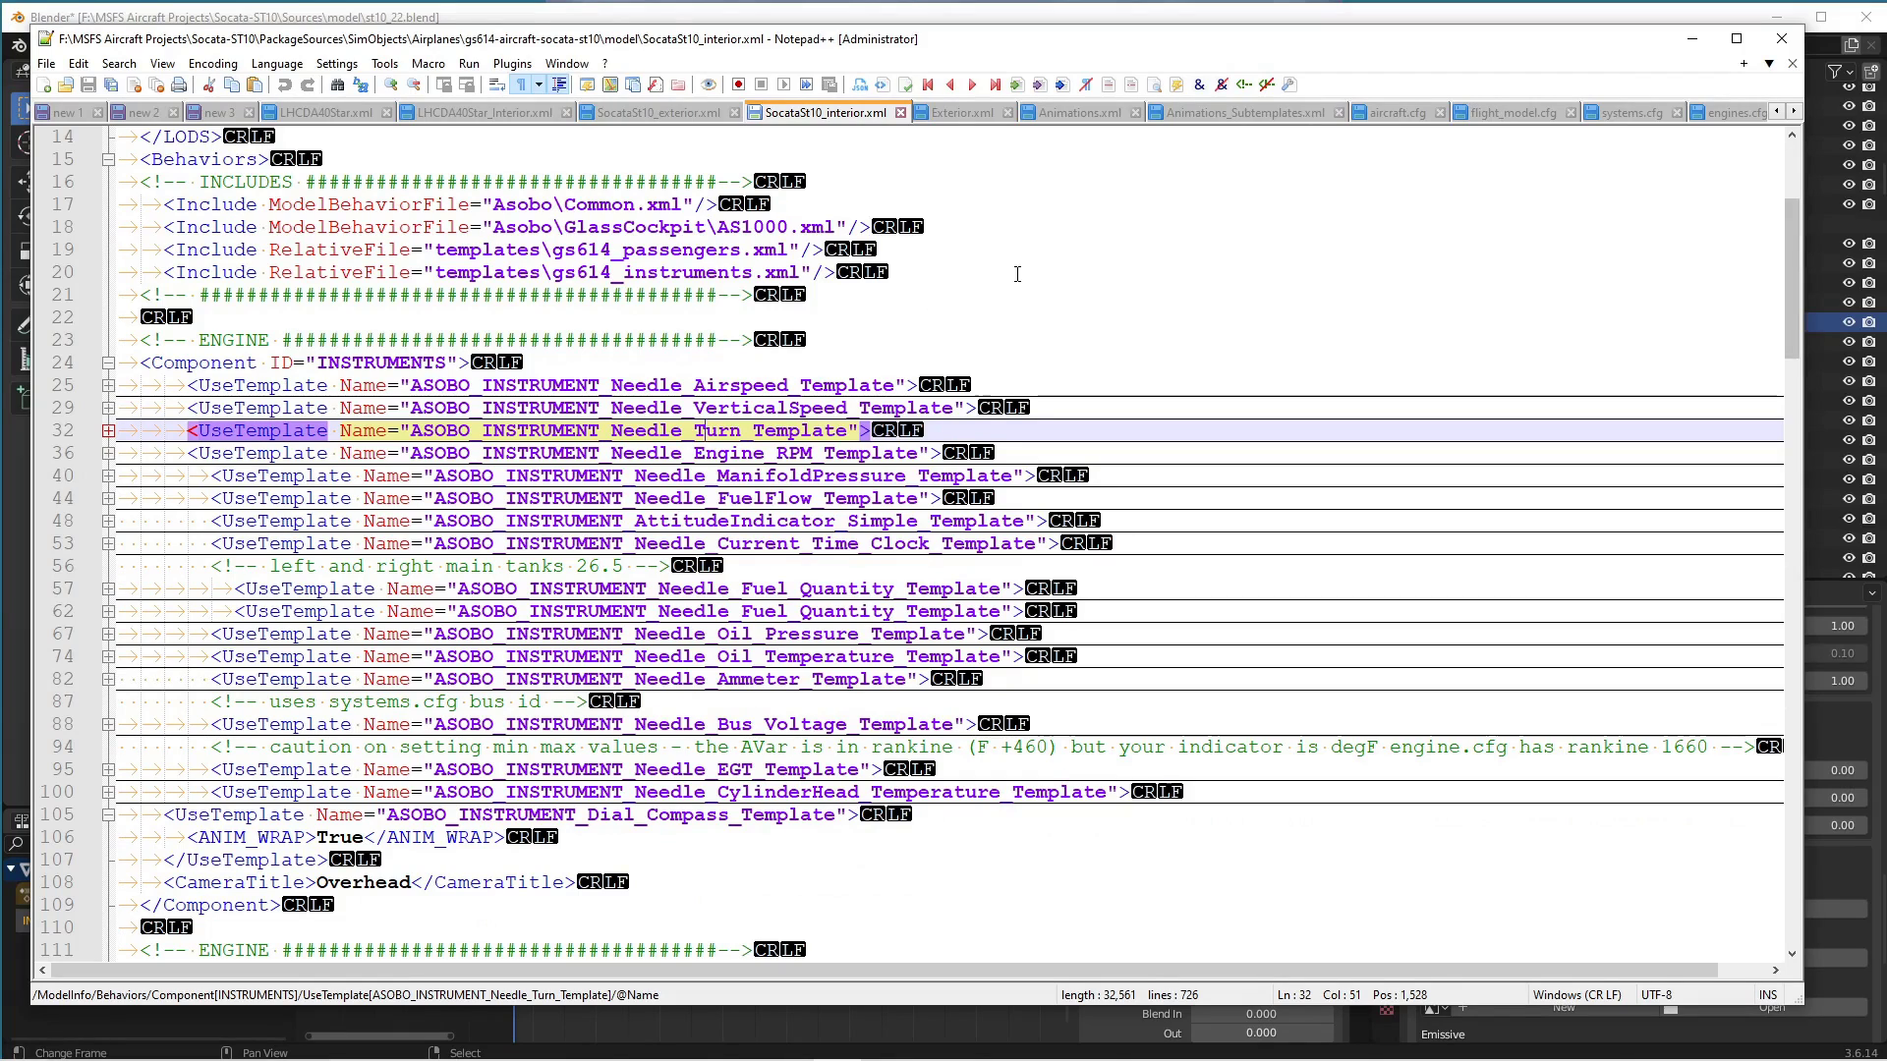
click(791, 453)
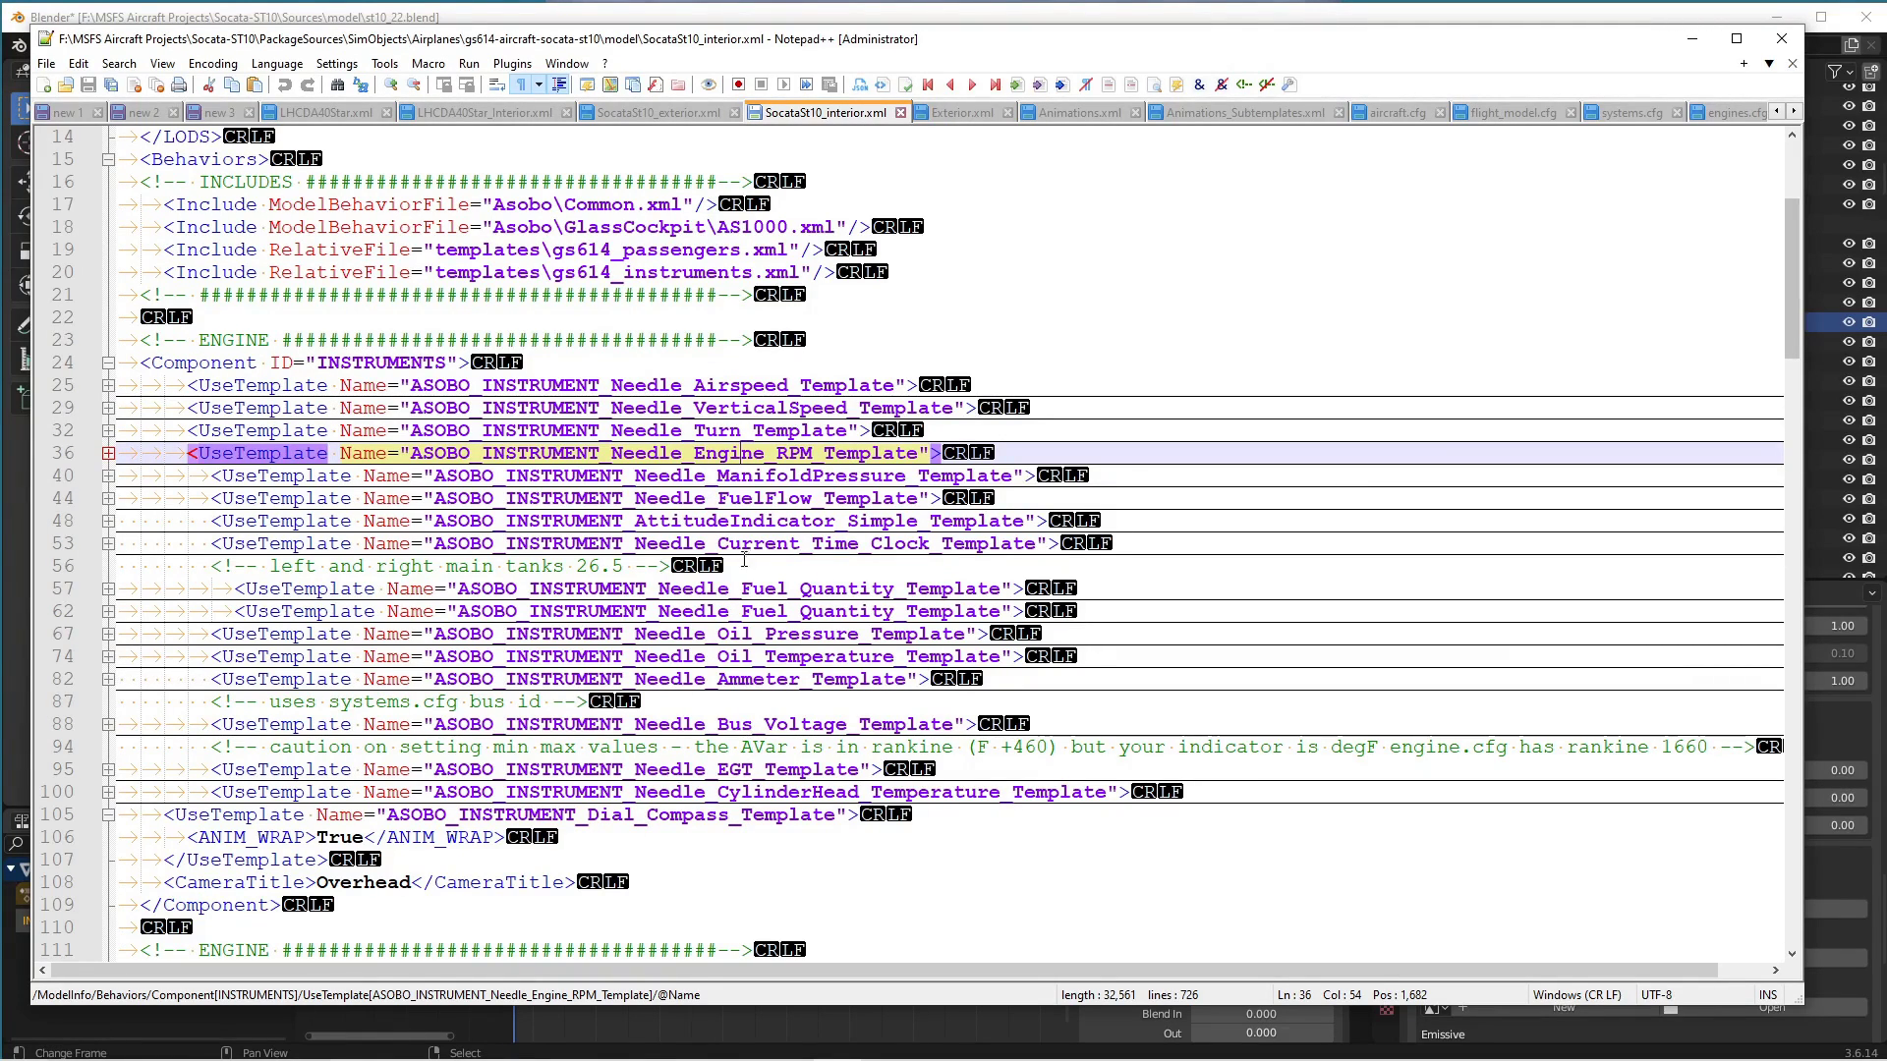
click(799, 543)
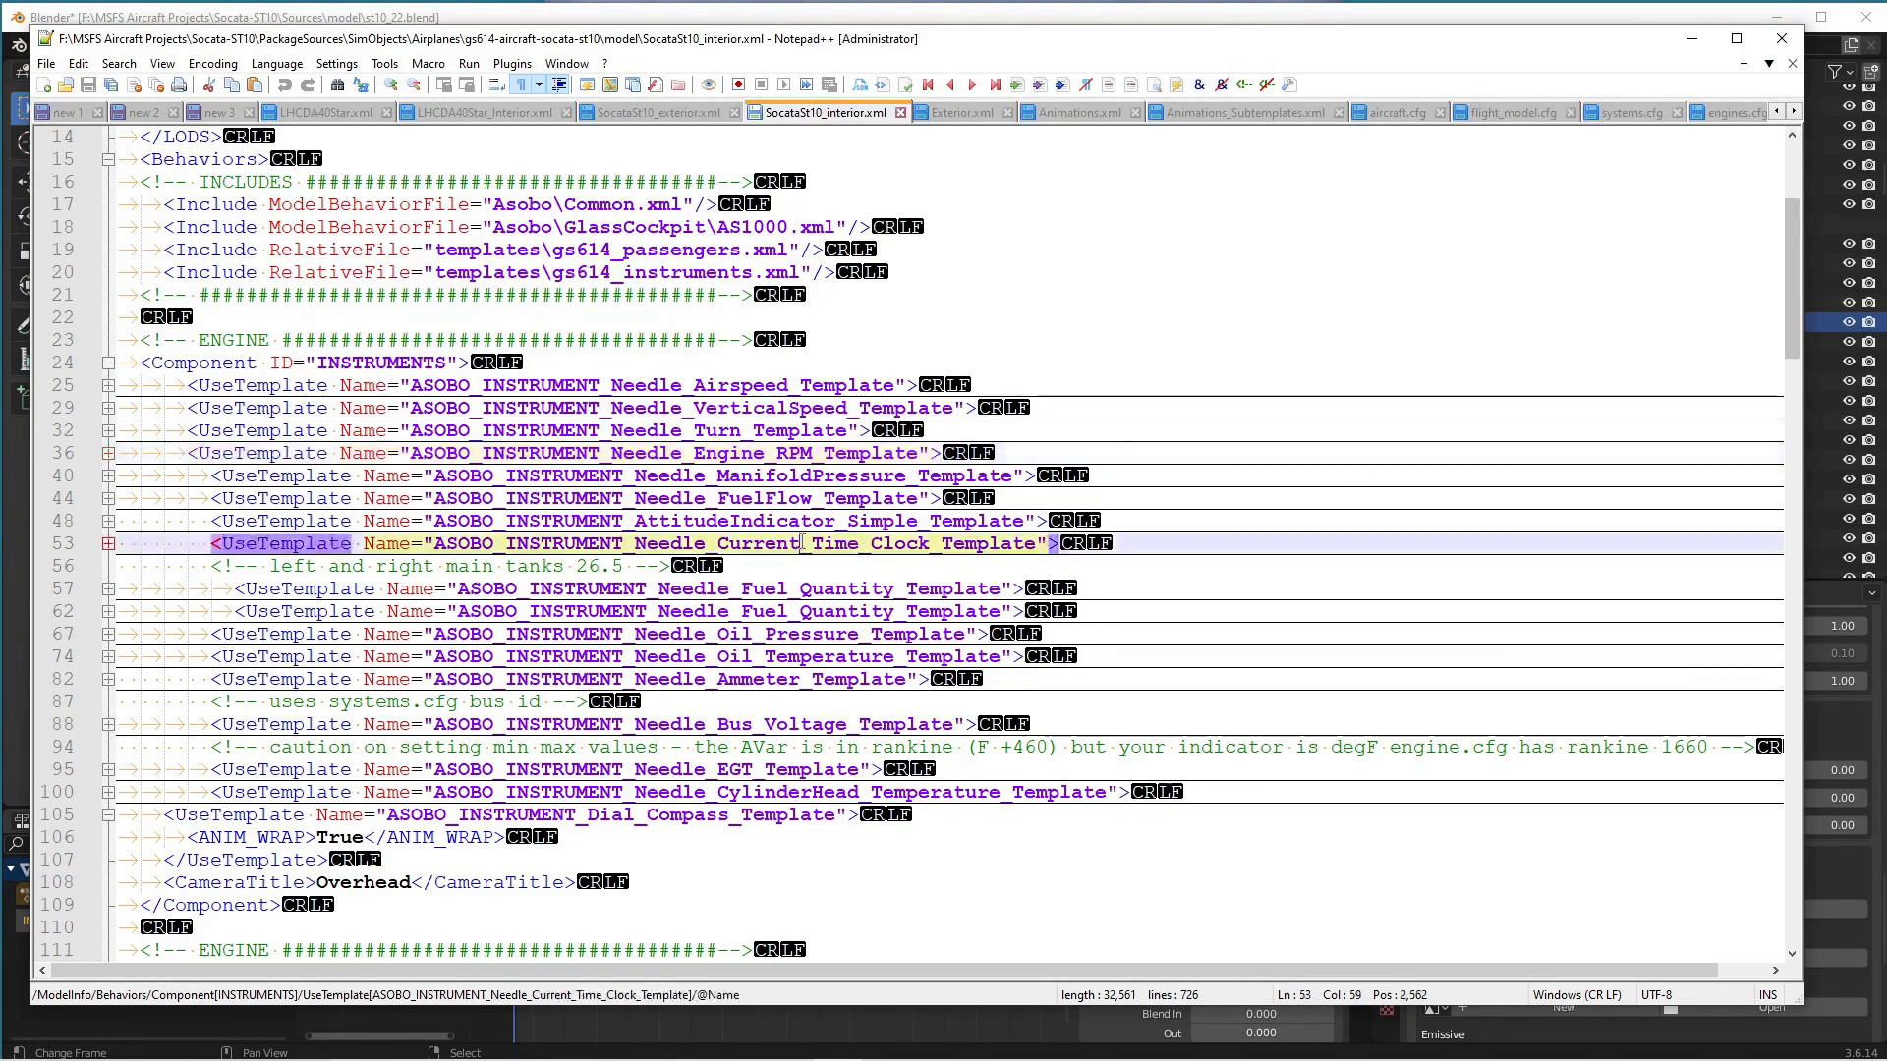
click(106, 544)
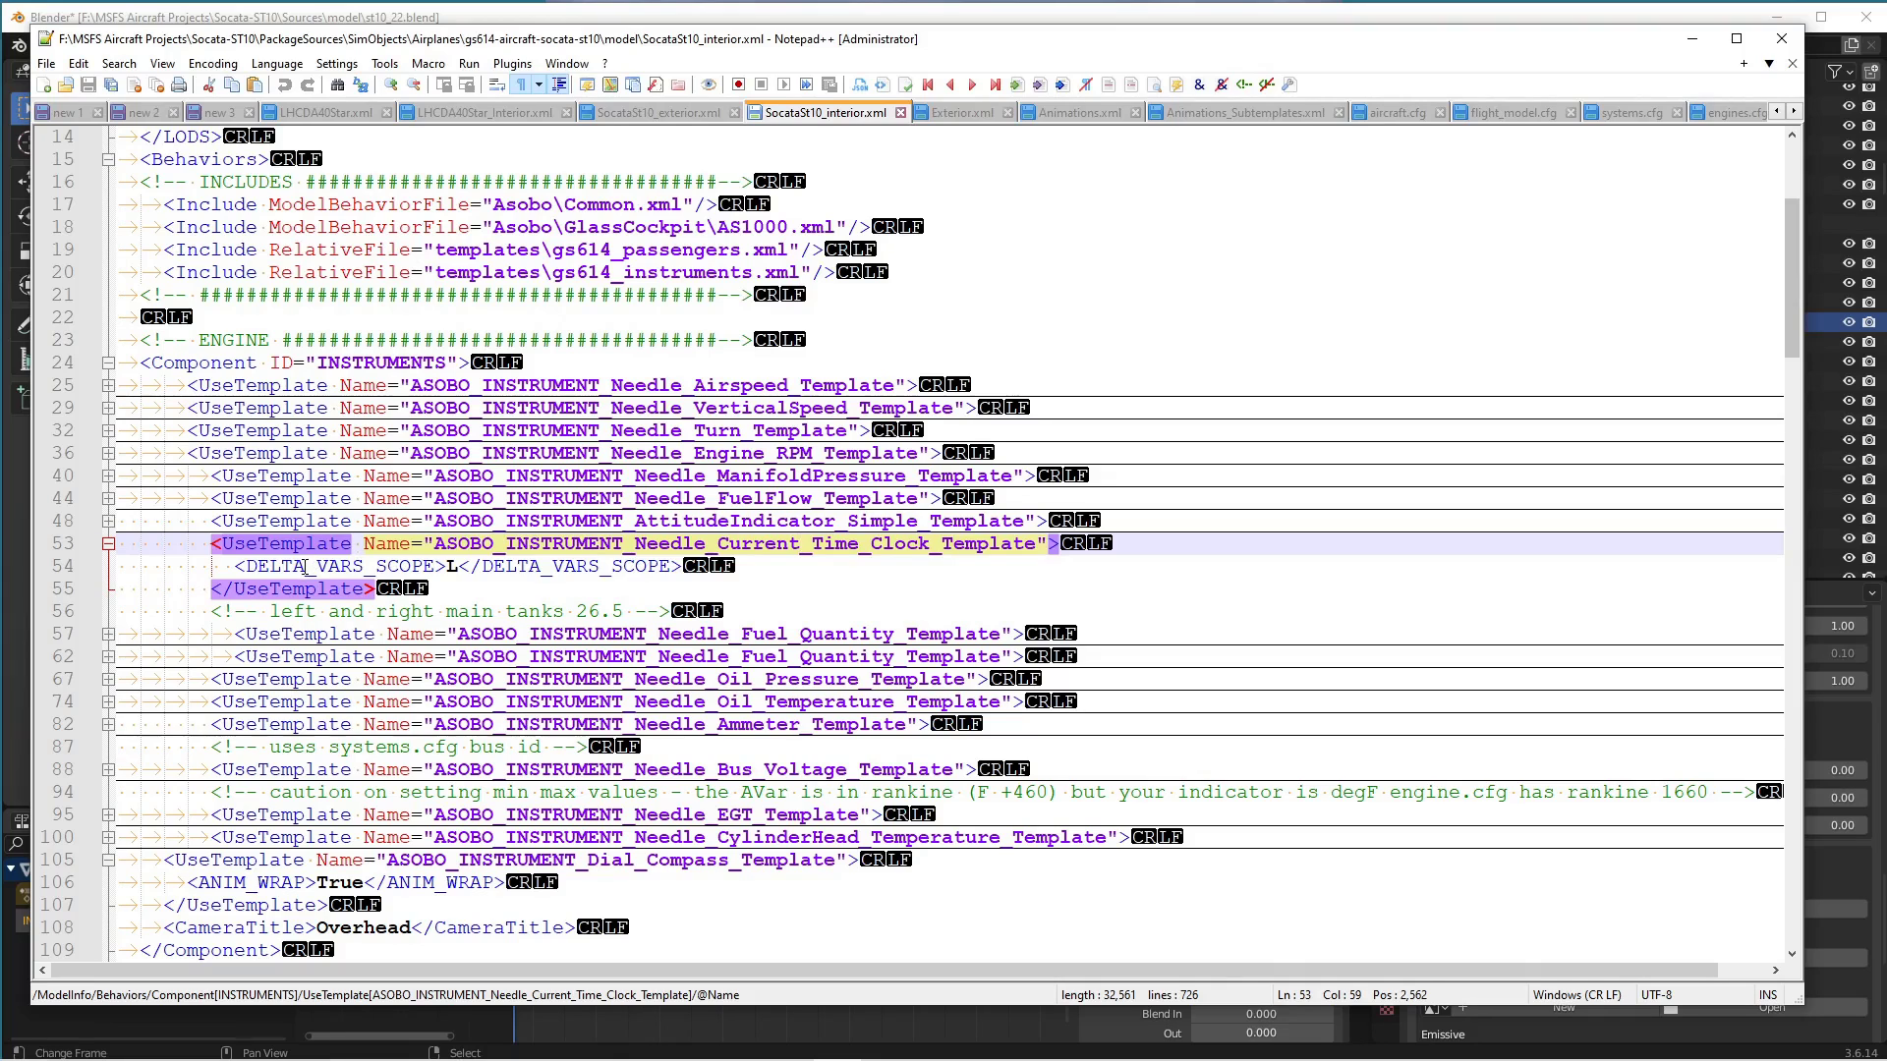
double_click(358, 565)
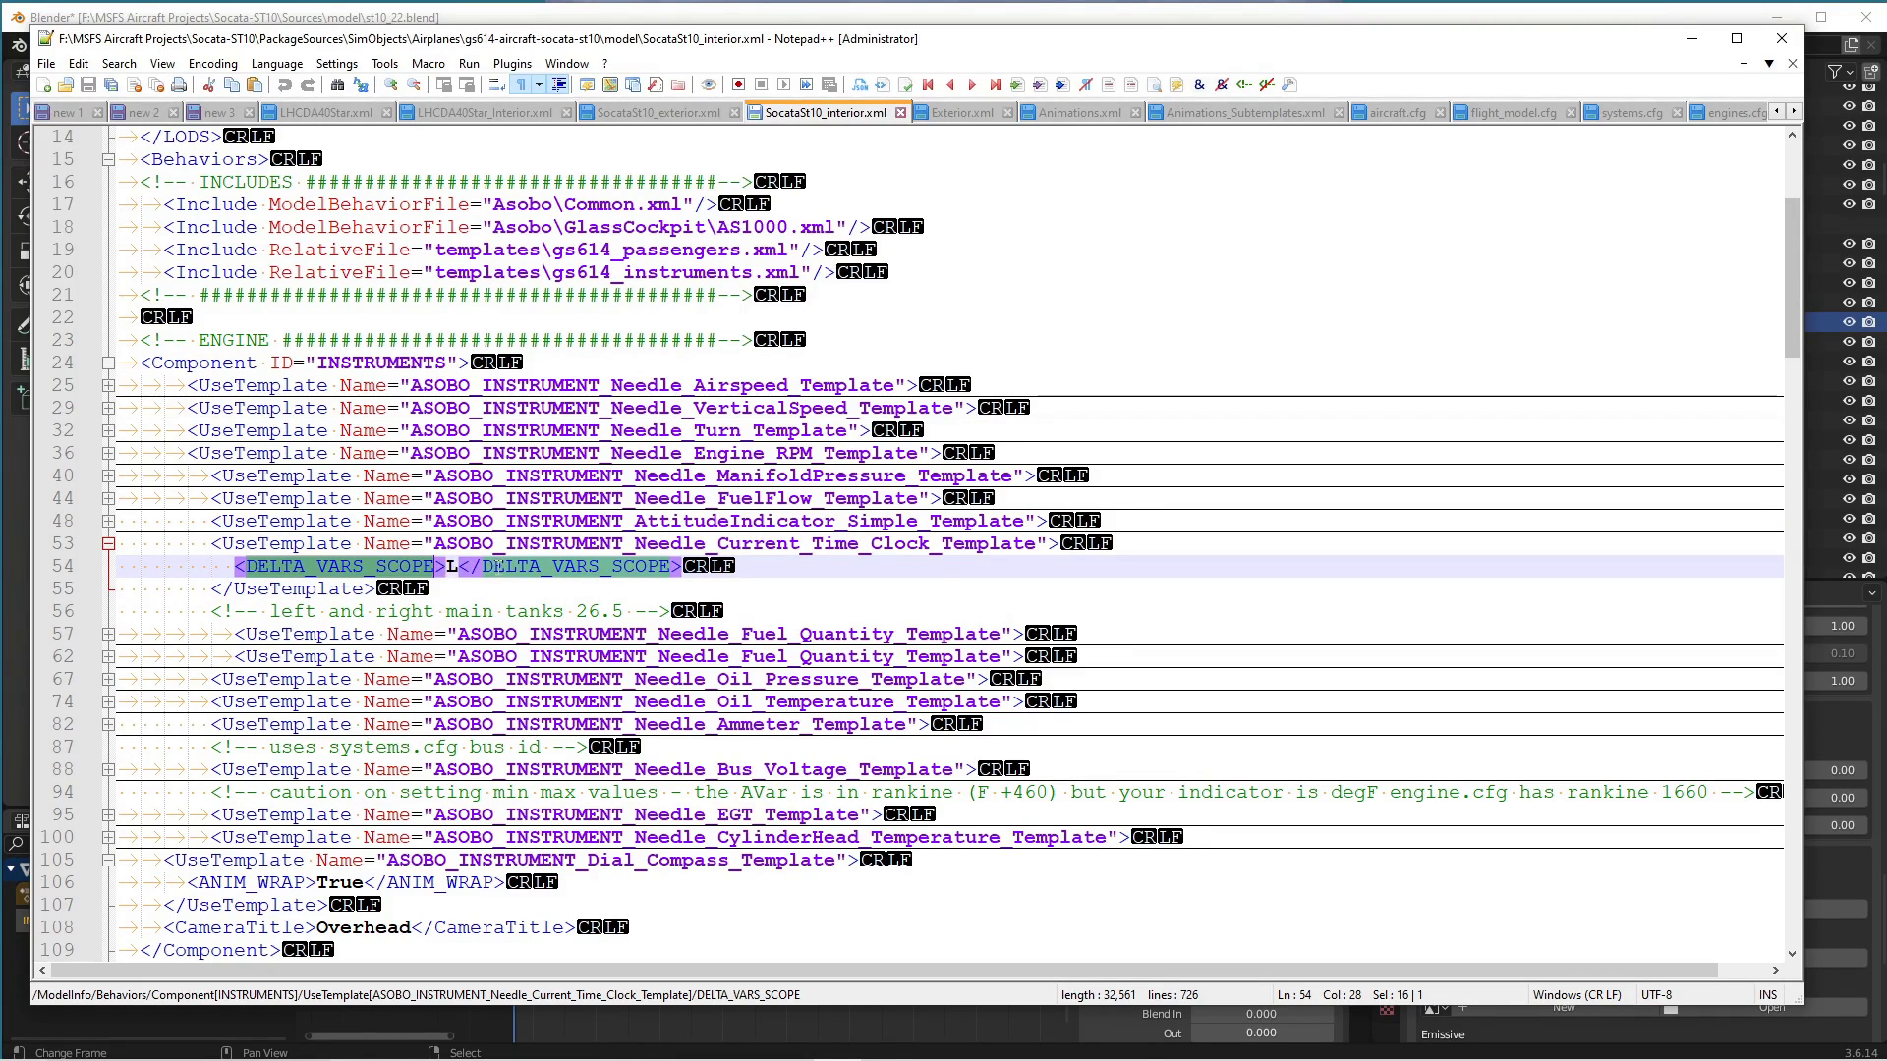
double_click(866, 548)
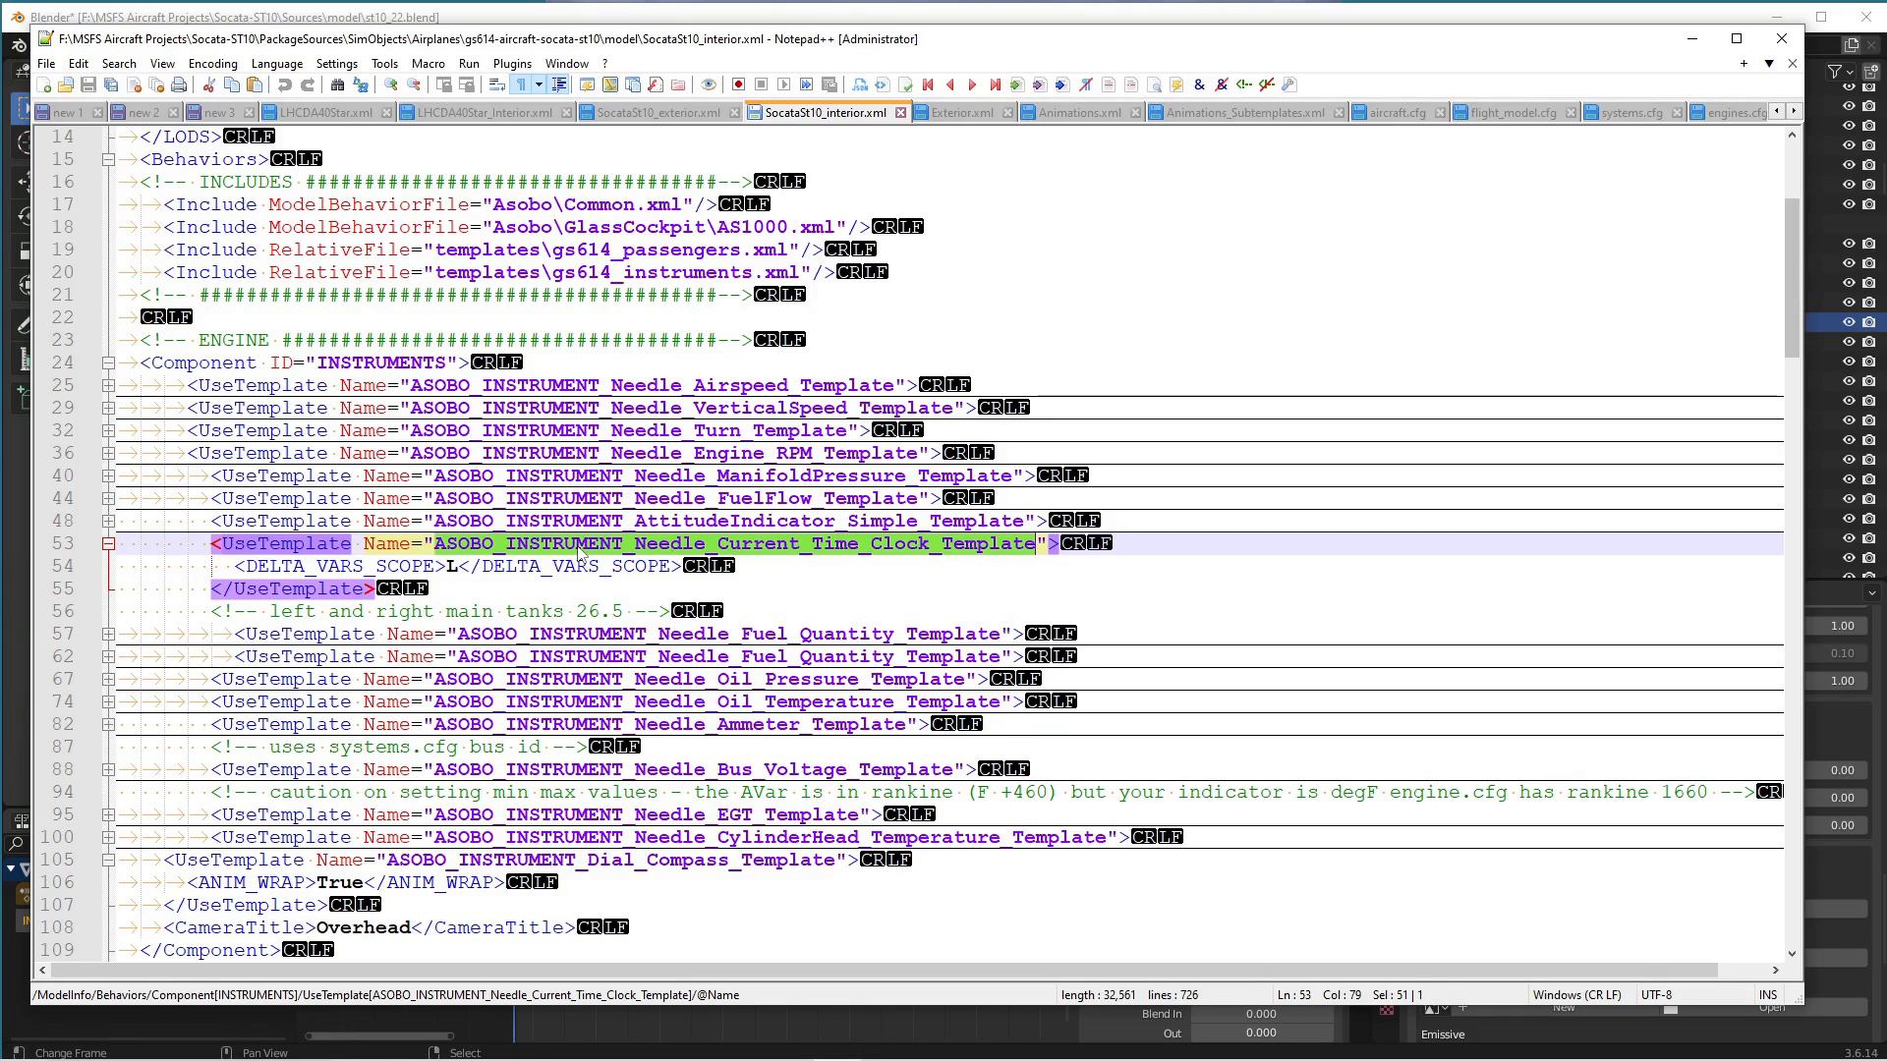
Look through gs614_Instruments.xml and LandingGear_Subtemplates.xml, and open Instrument_Subtemplates.xml to look for the clock template.
scroll(1258, 119, down, 5)
scroll(1258, 118, down, 5)
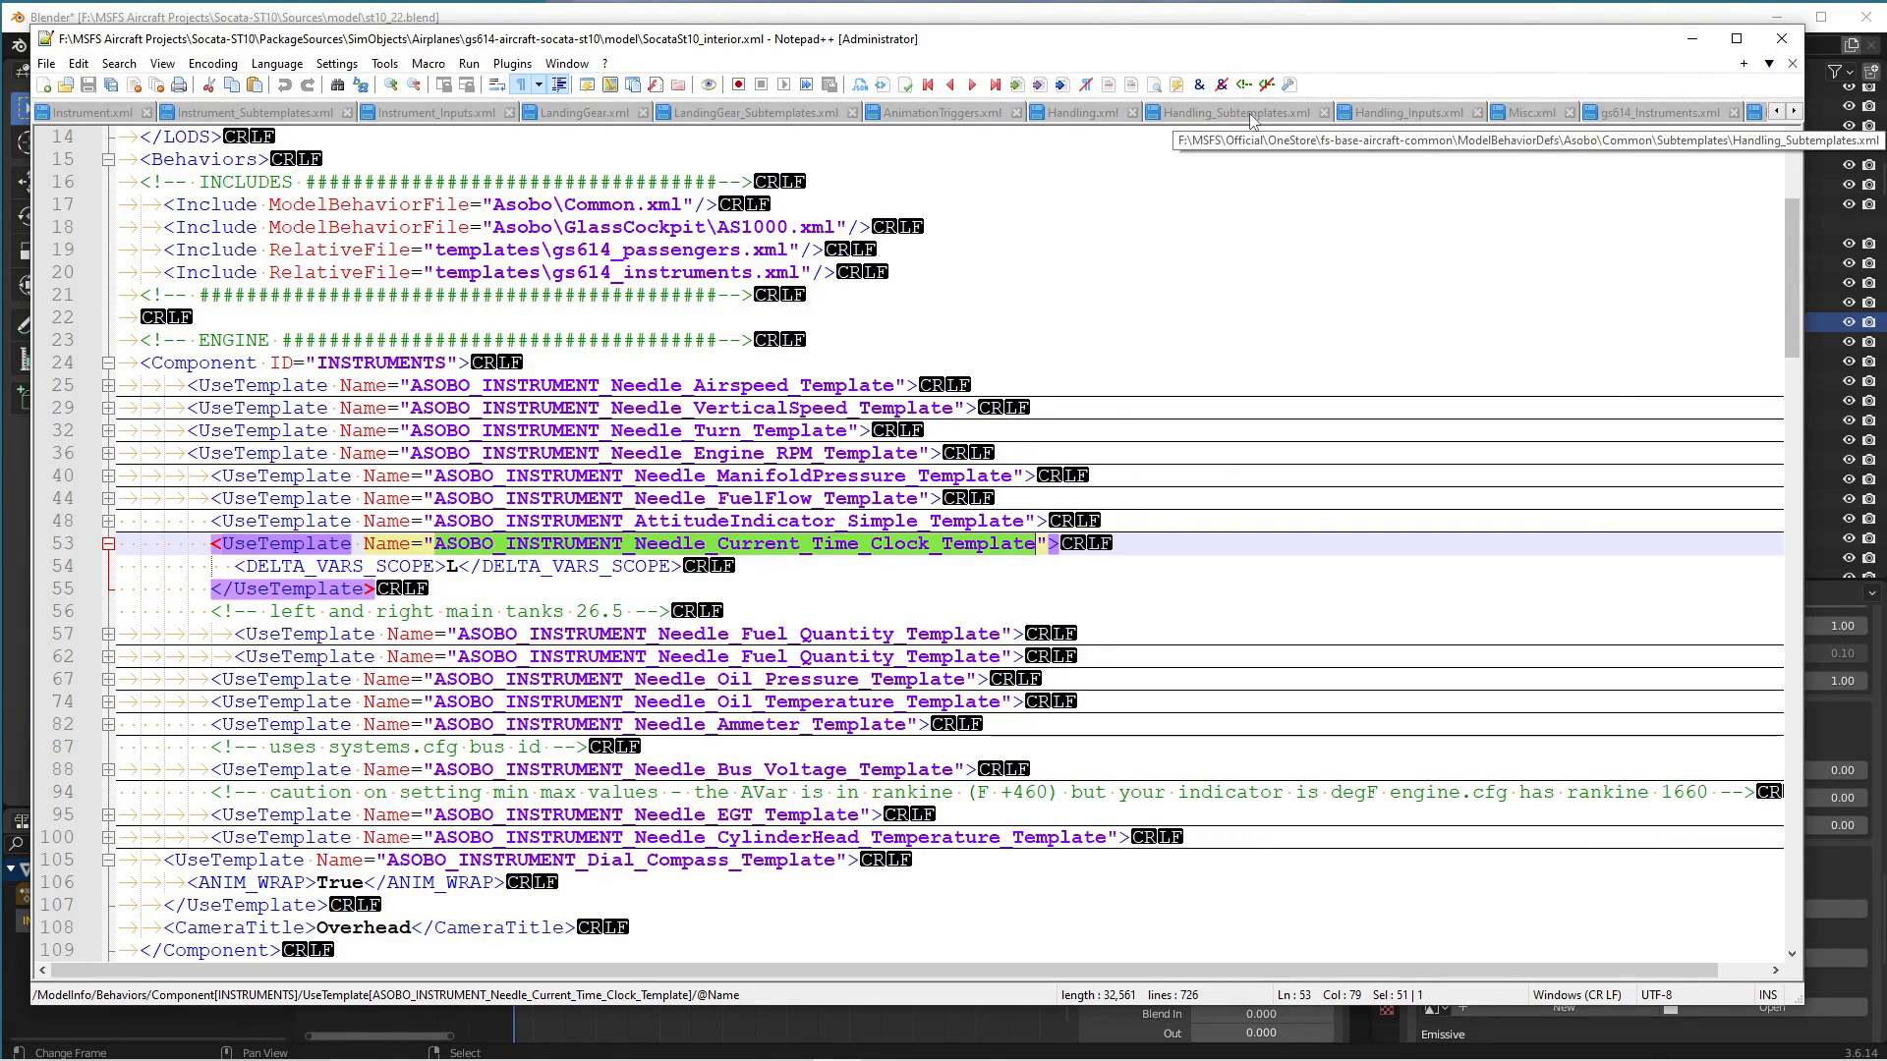
scroll(1277, 116, down, 3)
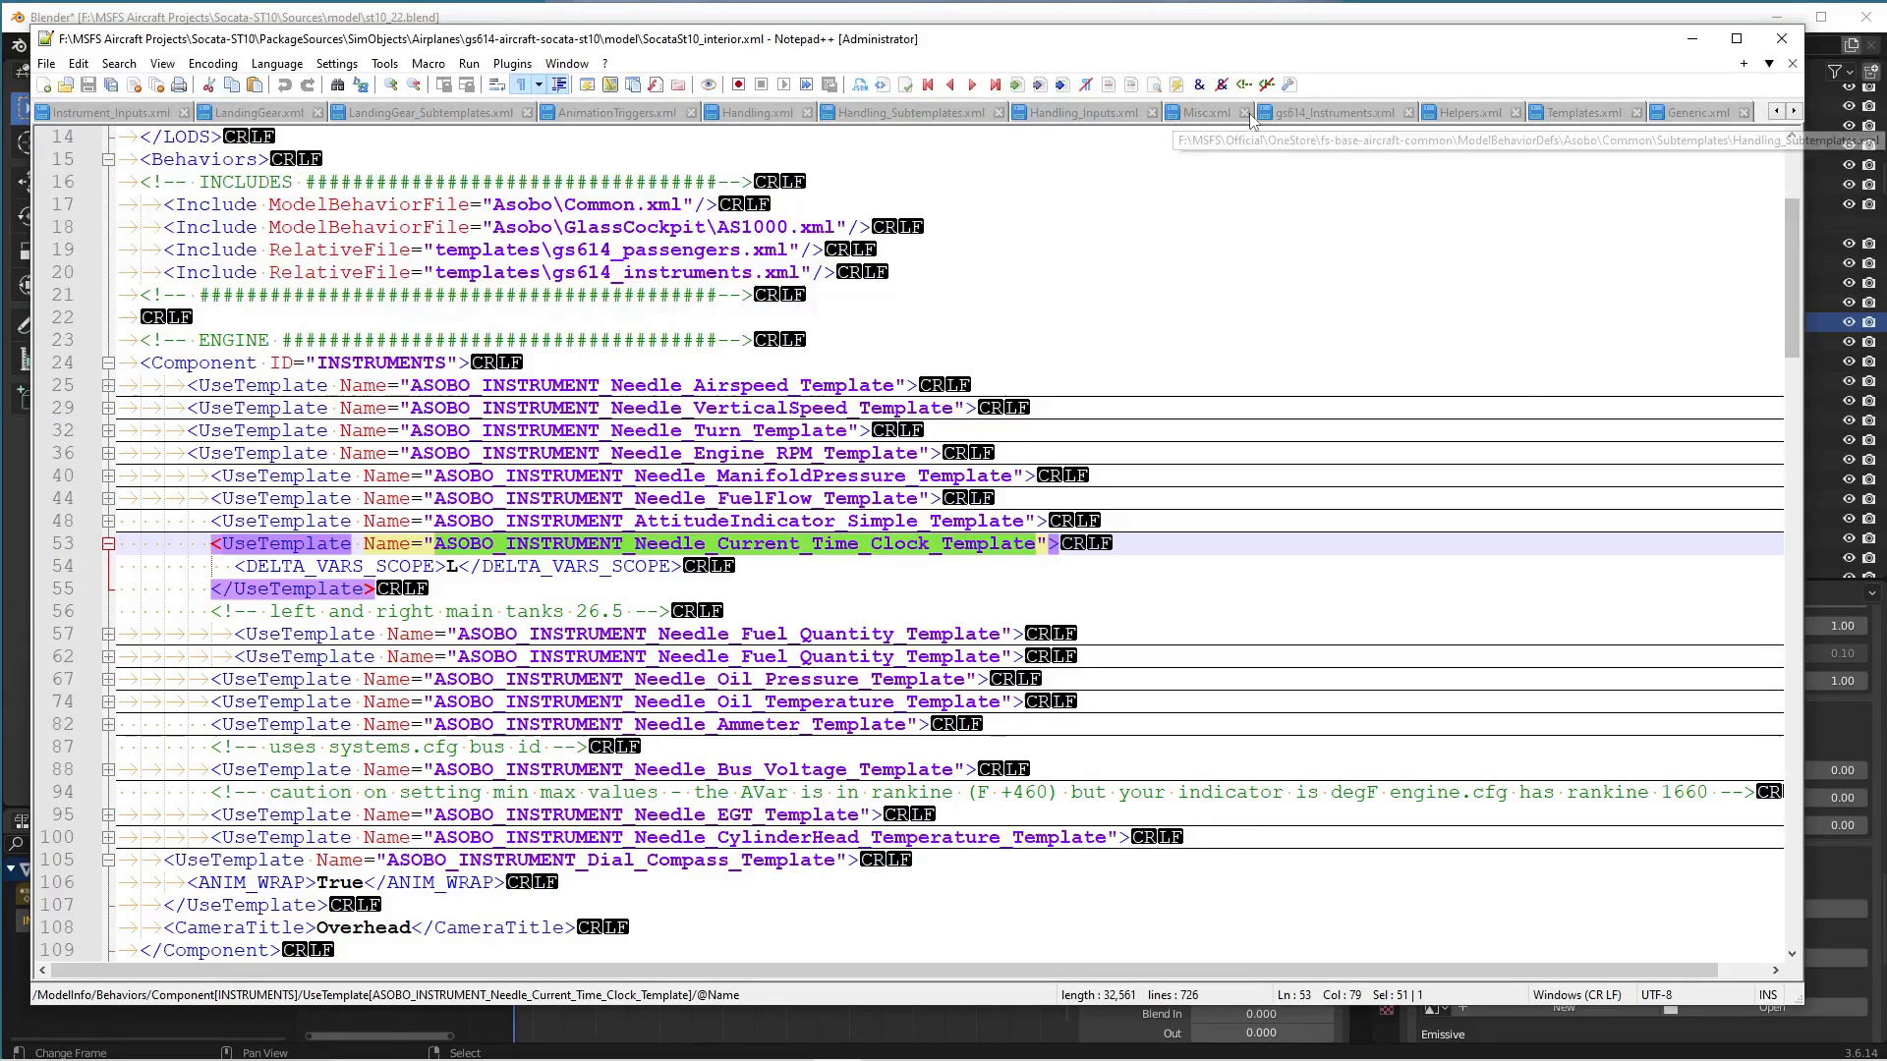
click(1321, 113)
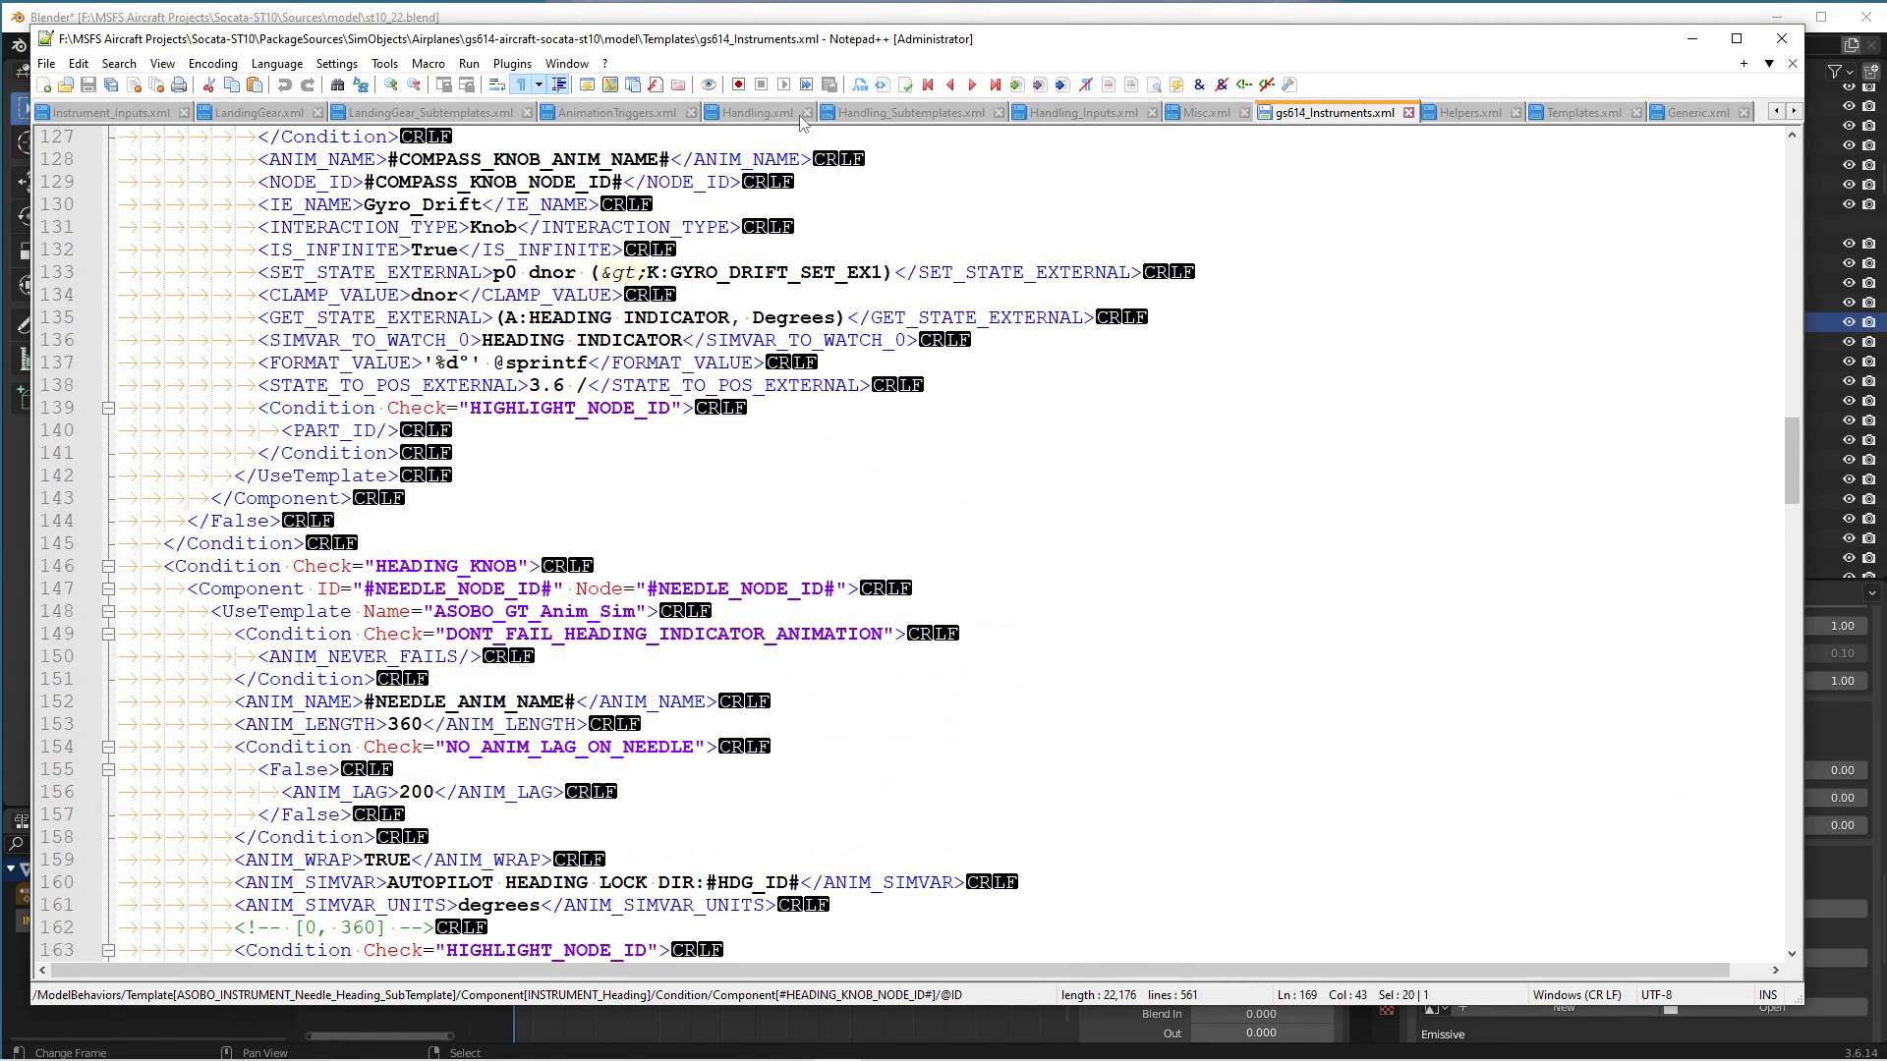
click(462, 112)
scroll(440, 116, up, 4)
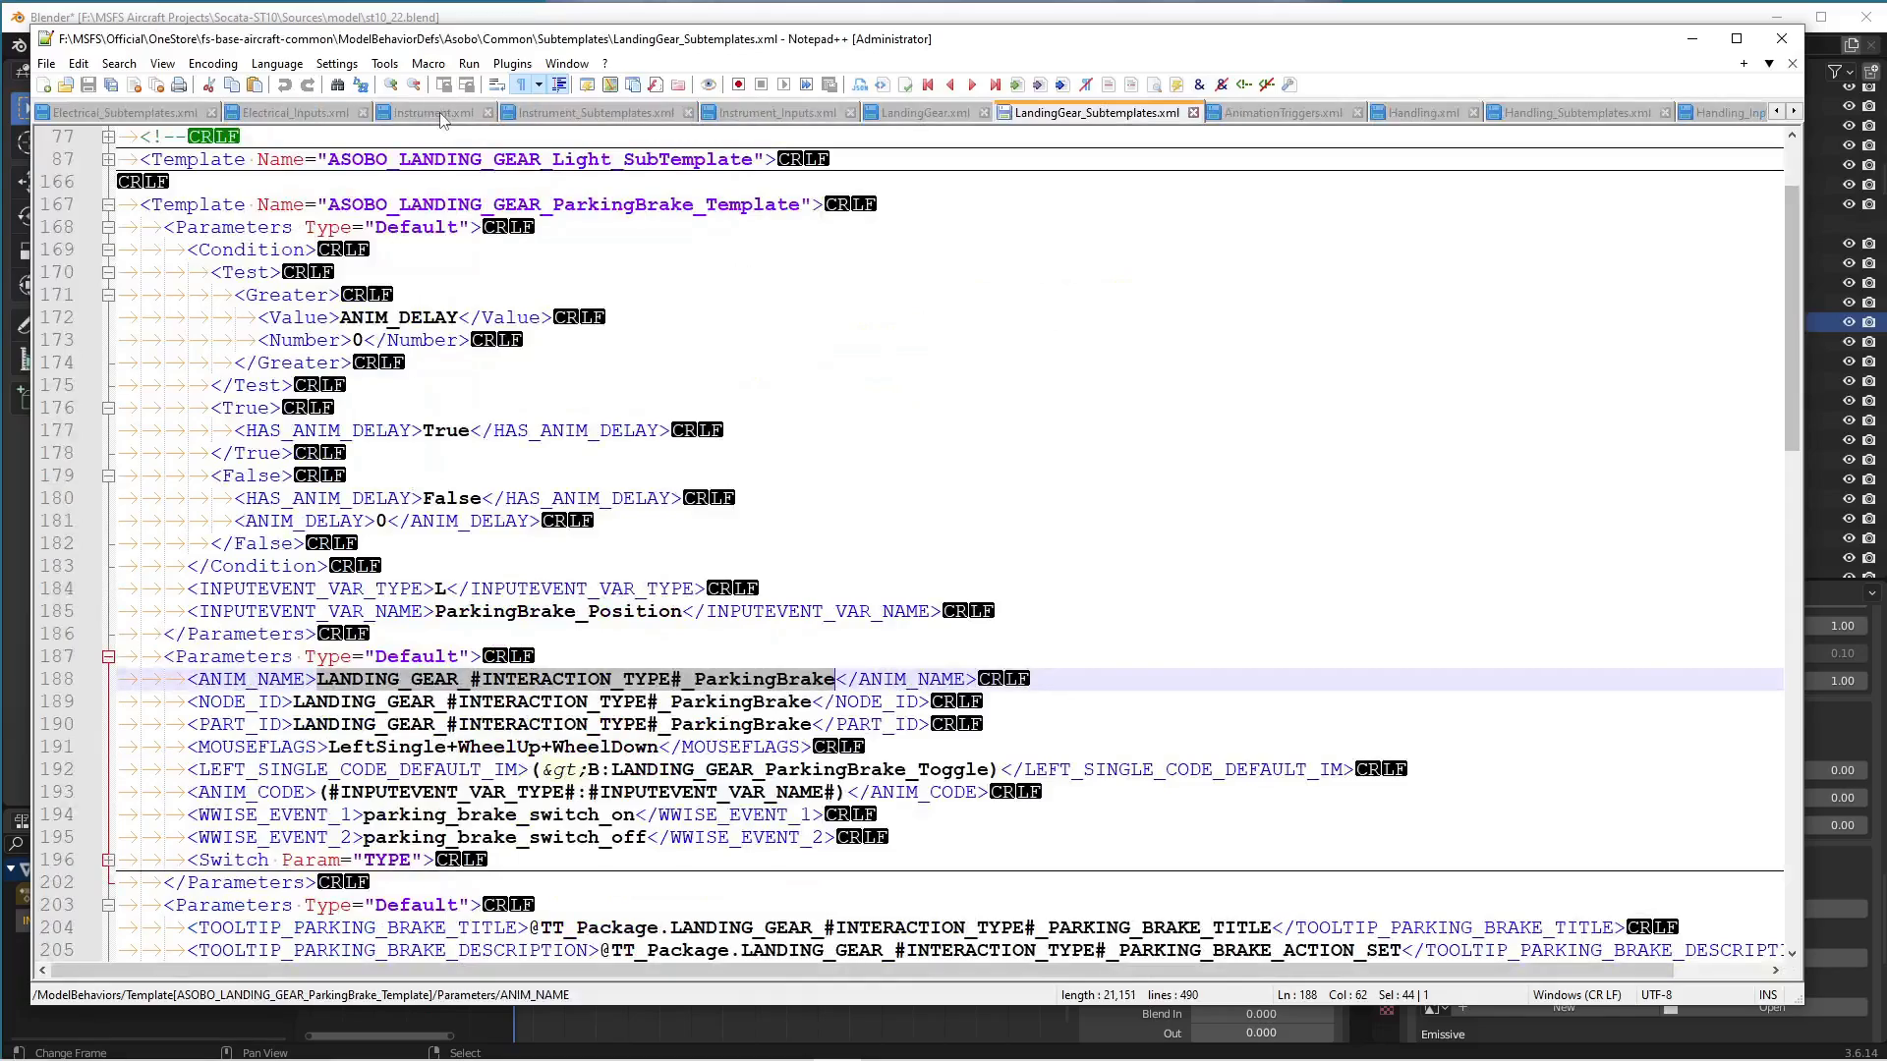
click(570, 110)
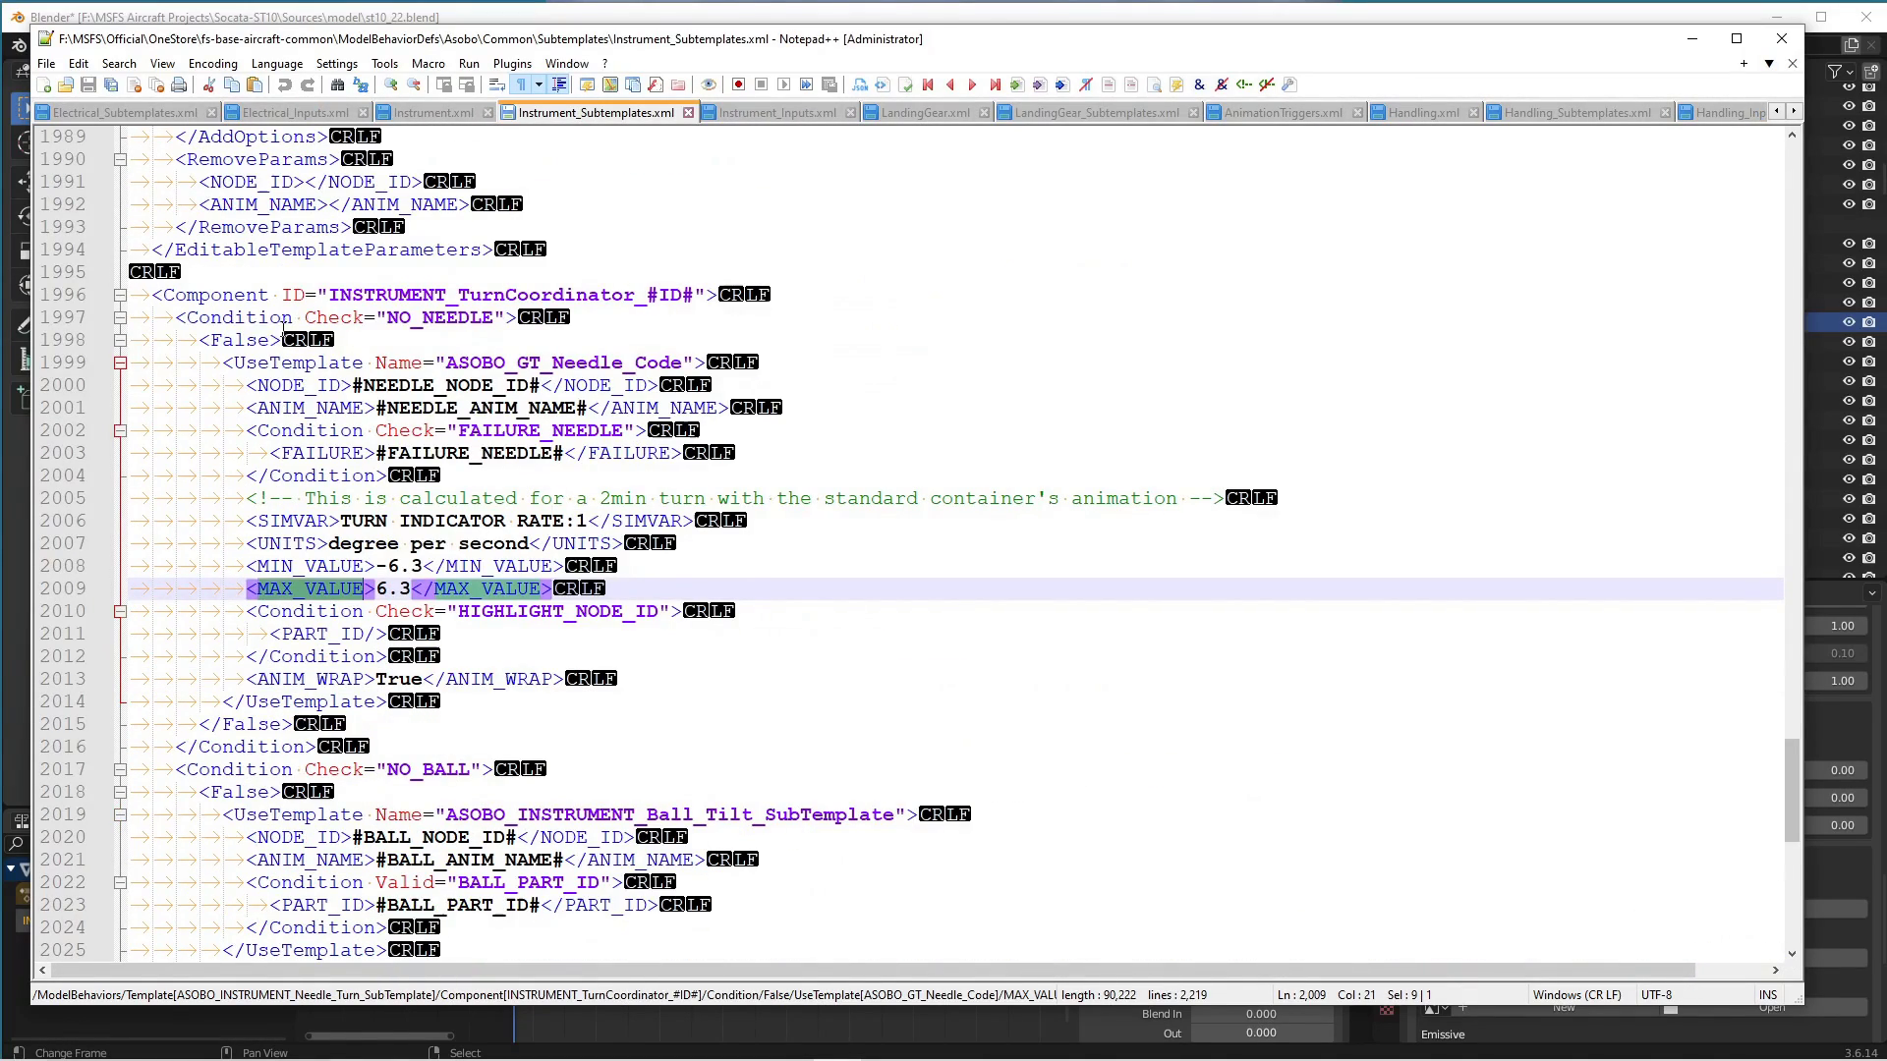
Collapse the expanded turn, EGT and airspeed subtemplates in Instrument_Subtemplates.xml so the file shows only its template names.
click(118, 295)
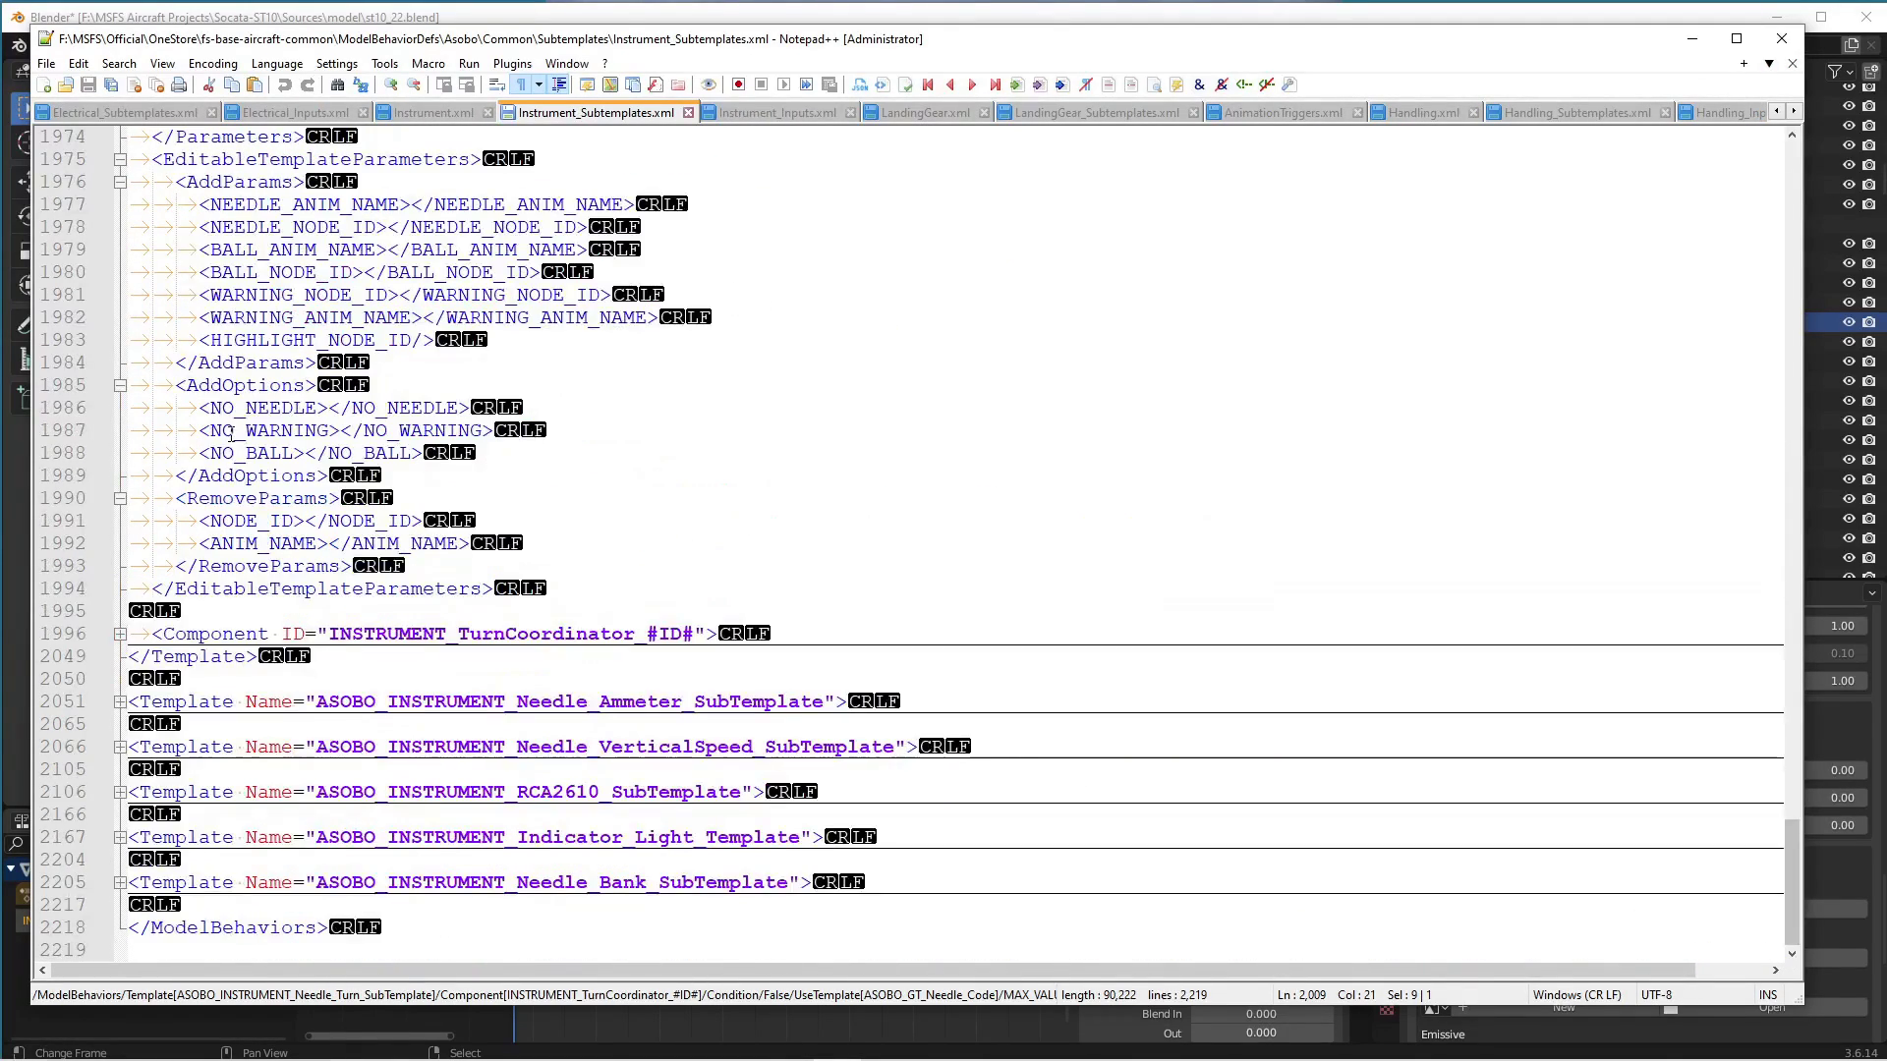
scroll(227, 430, up, 5)
click(119, 249)
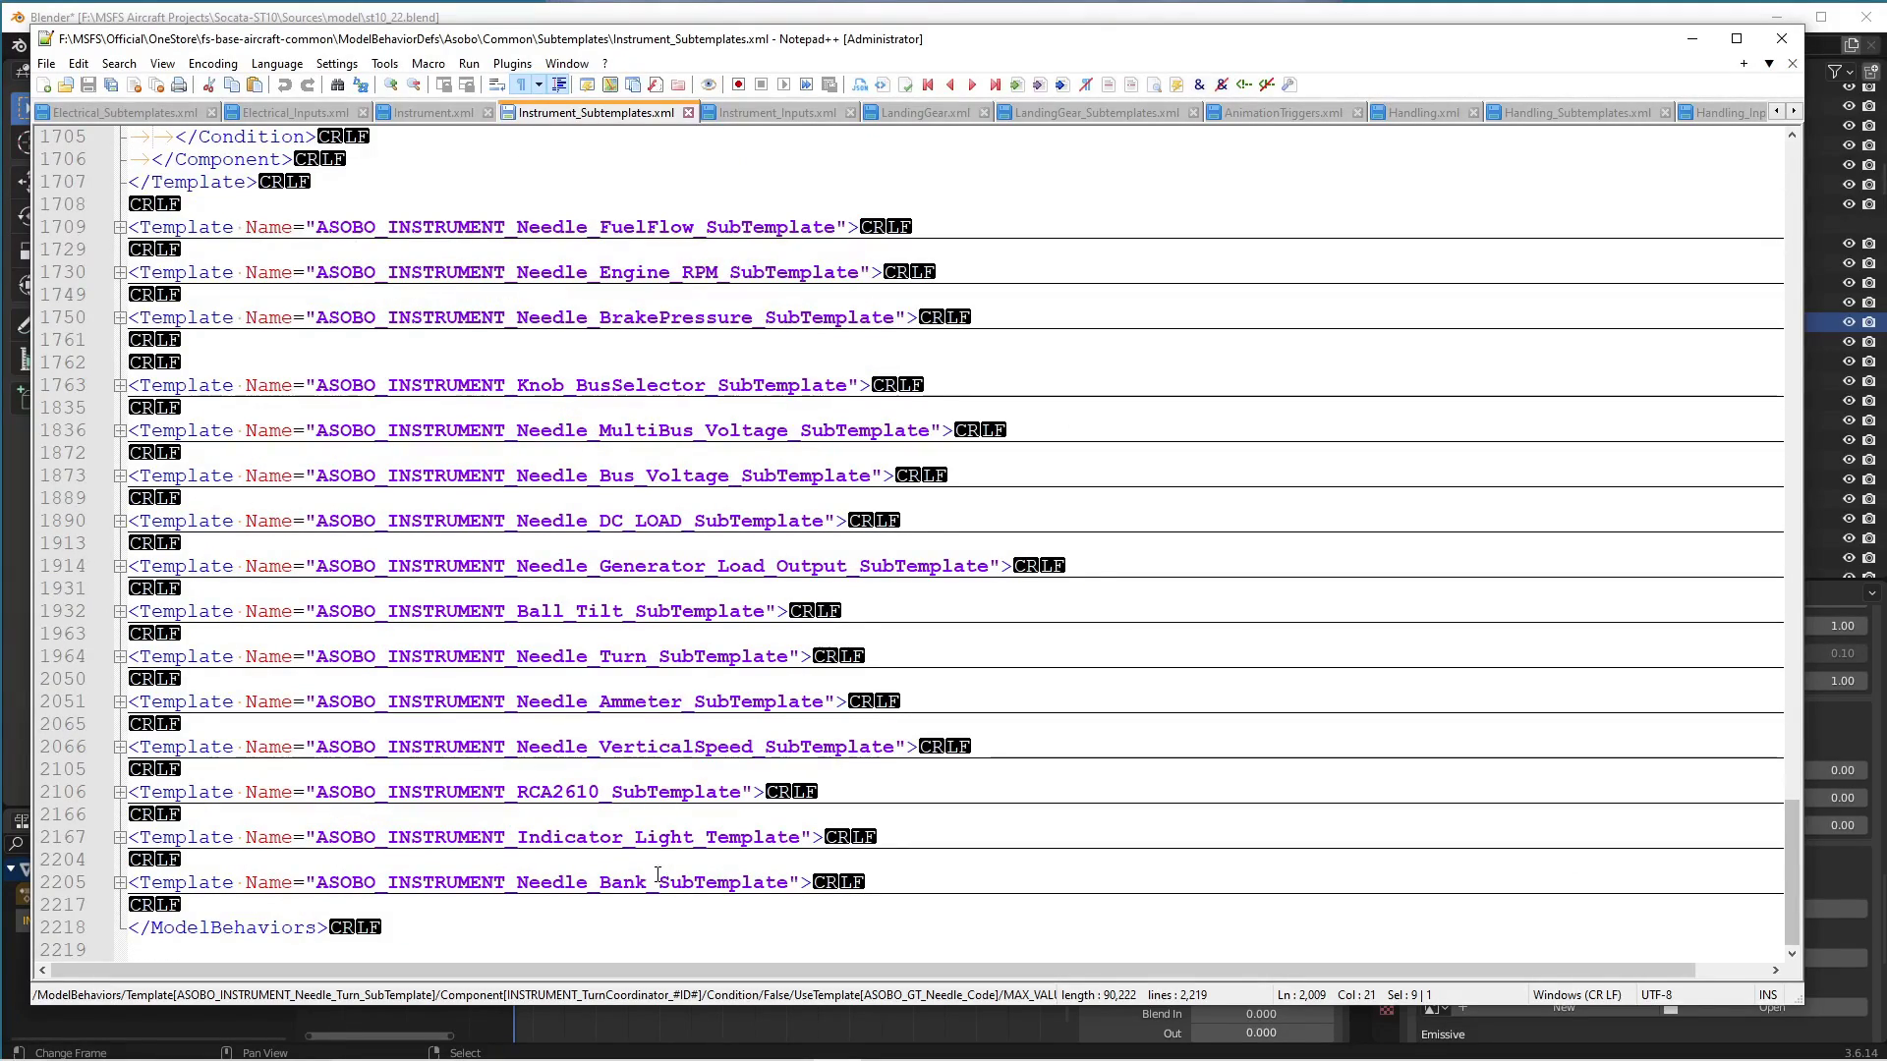
scroll(679, 817, up, 20)
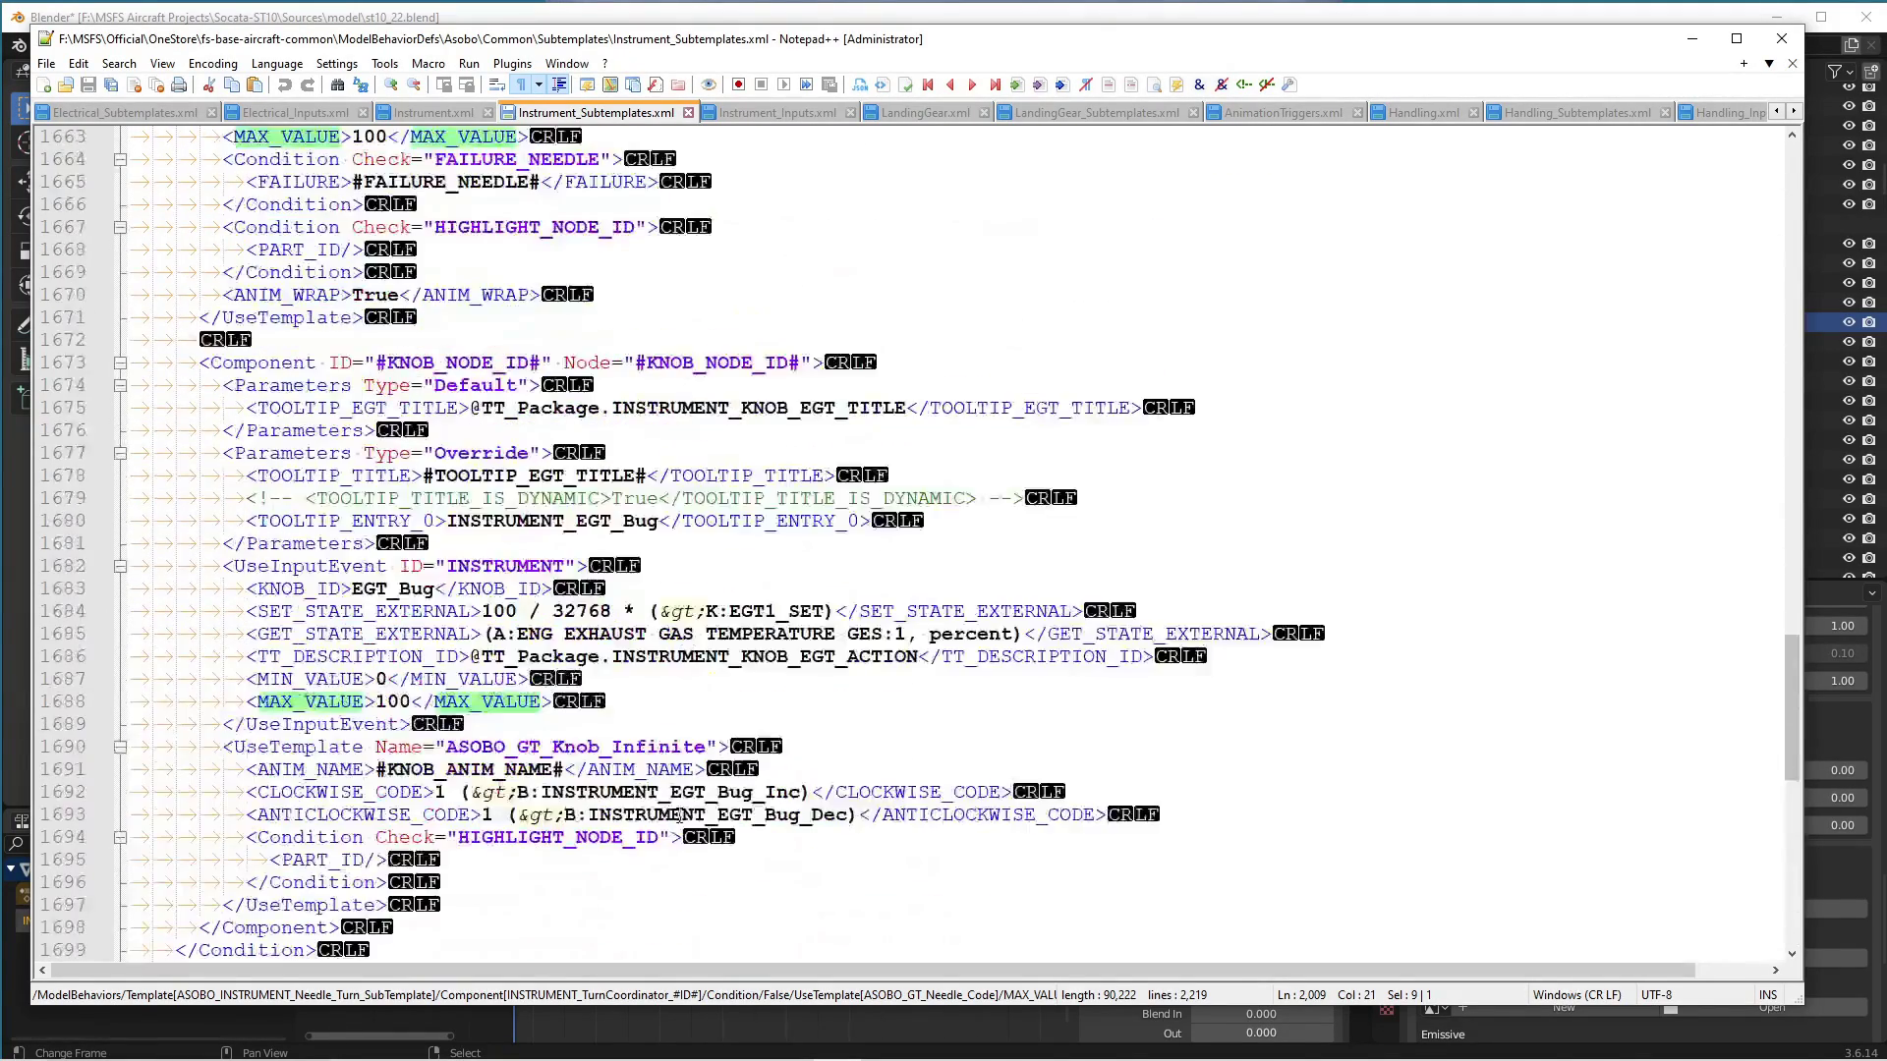
scroll(679, 817, up, 6)
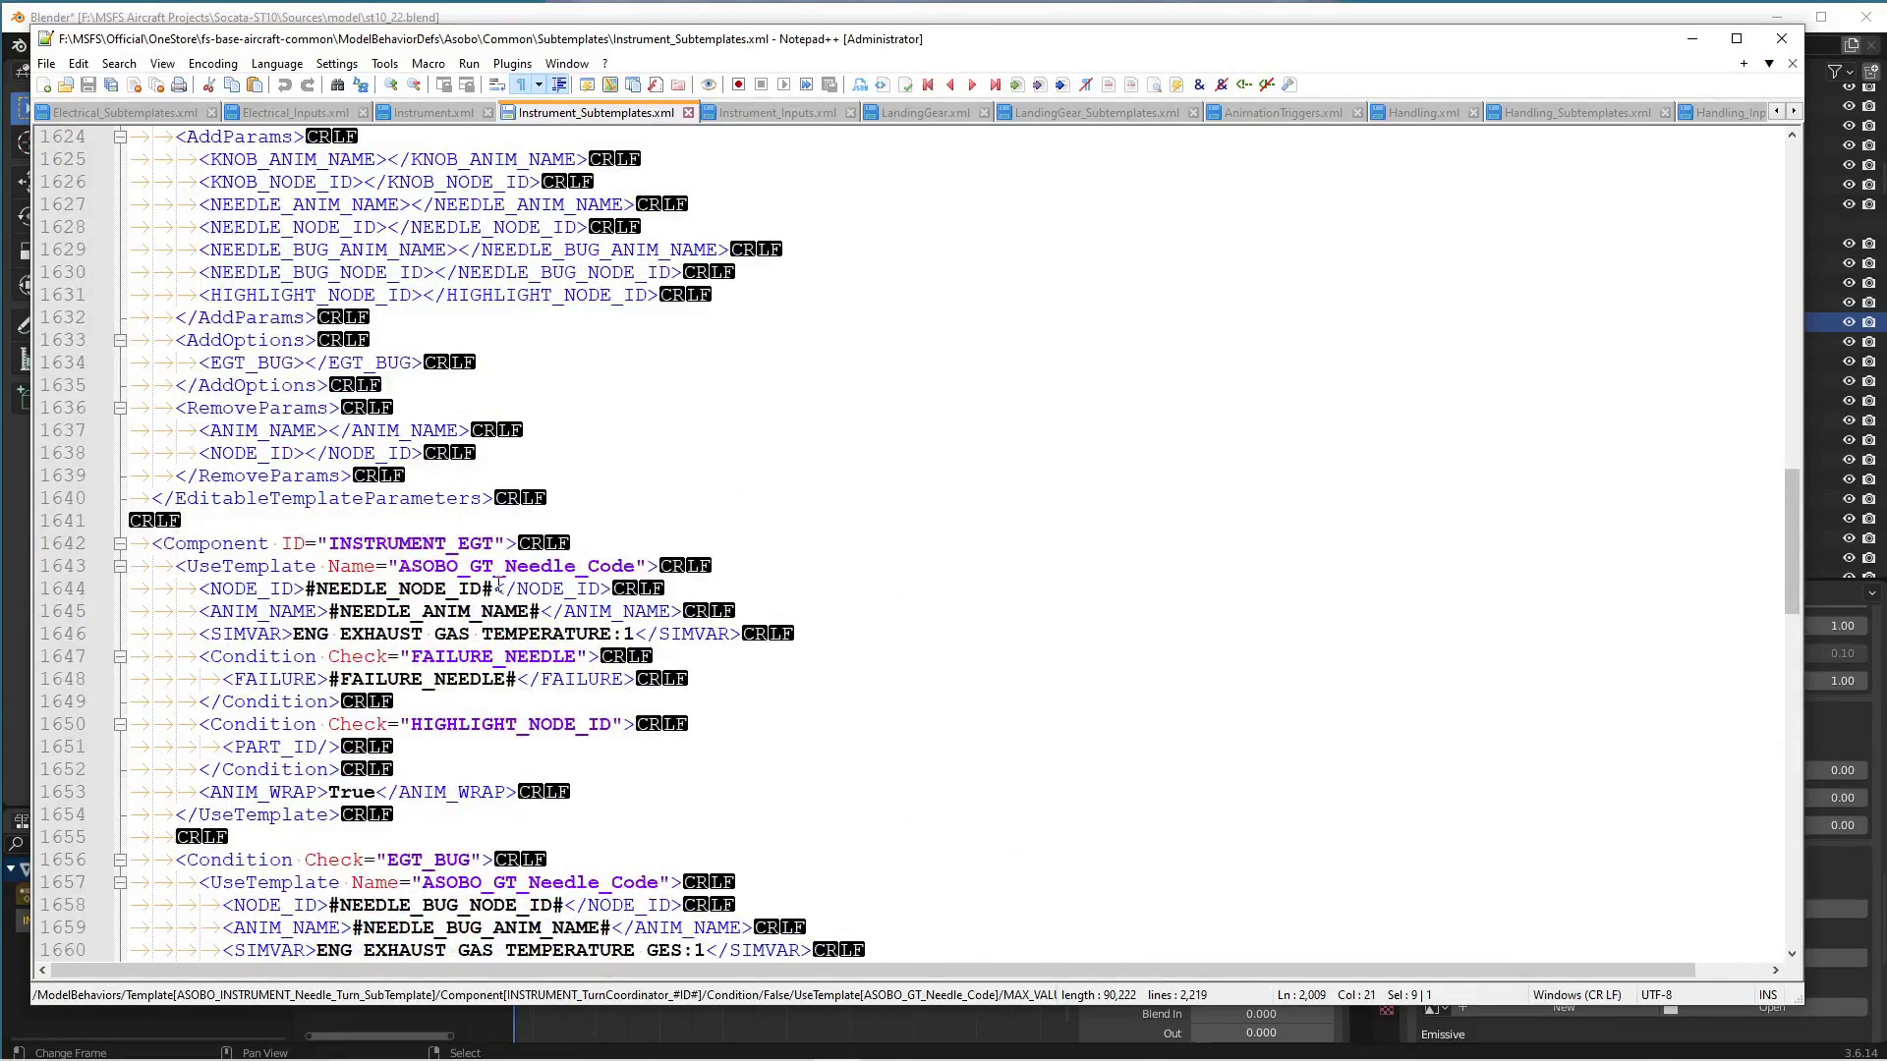
scroll(499, 584, up, 8)
click(119, 362)
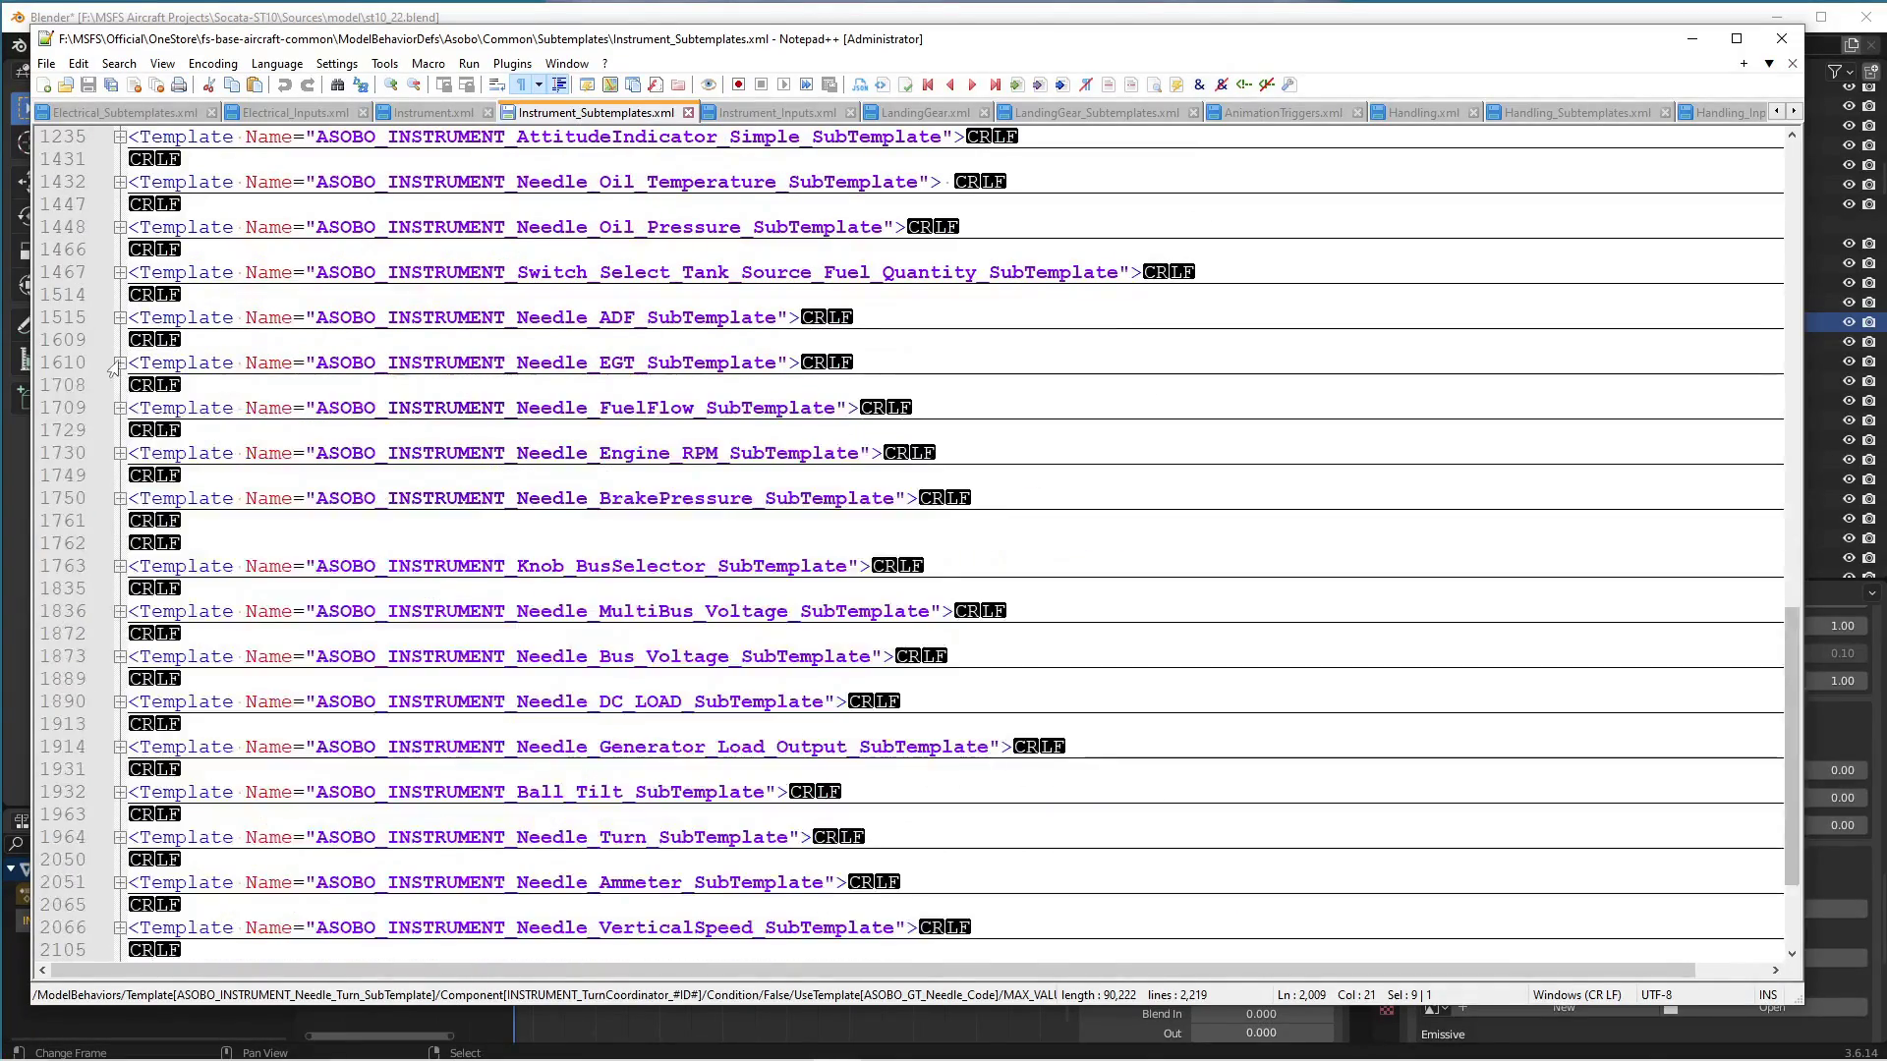
scroll(640, 565, up, 5)
scroll(639, 565, up, 15)
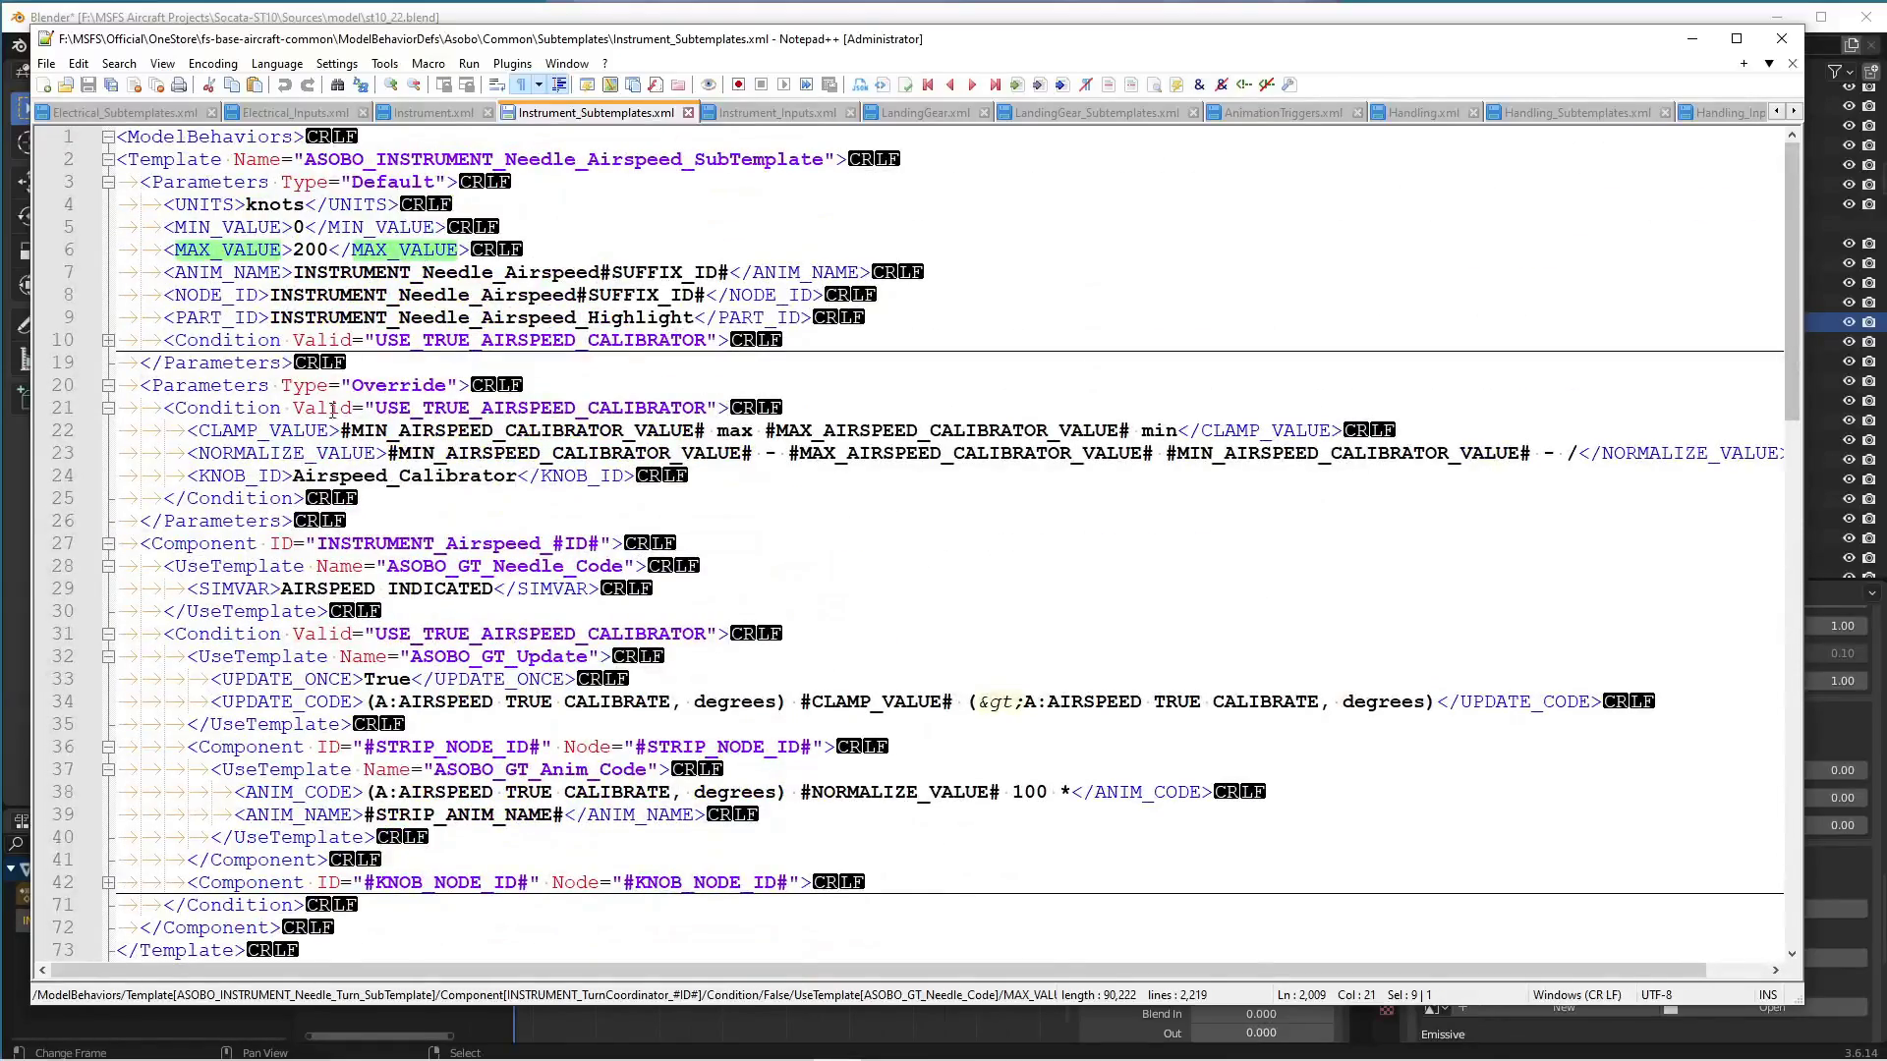
click(108, 159)
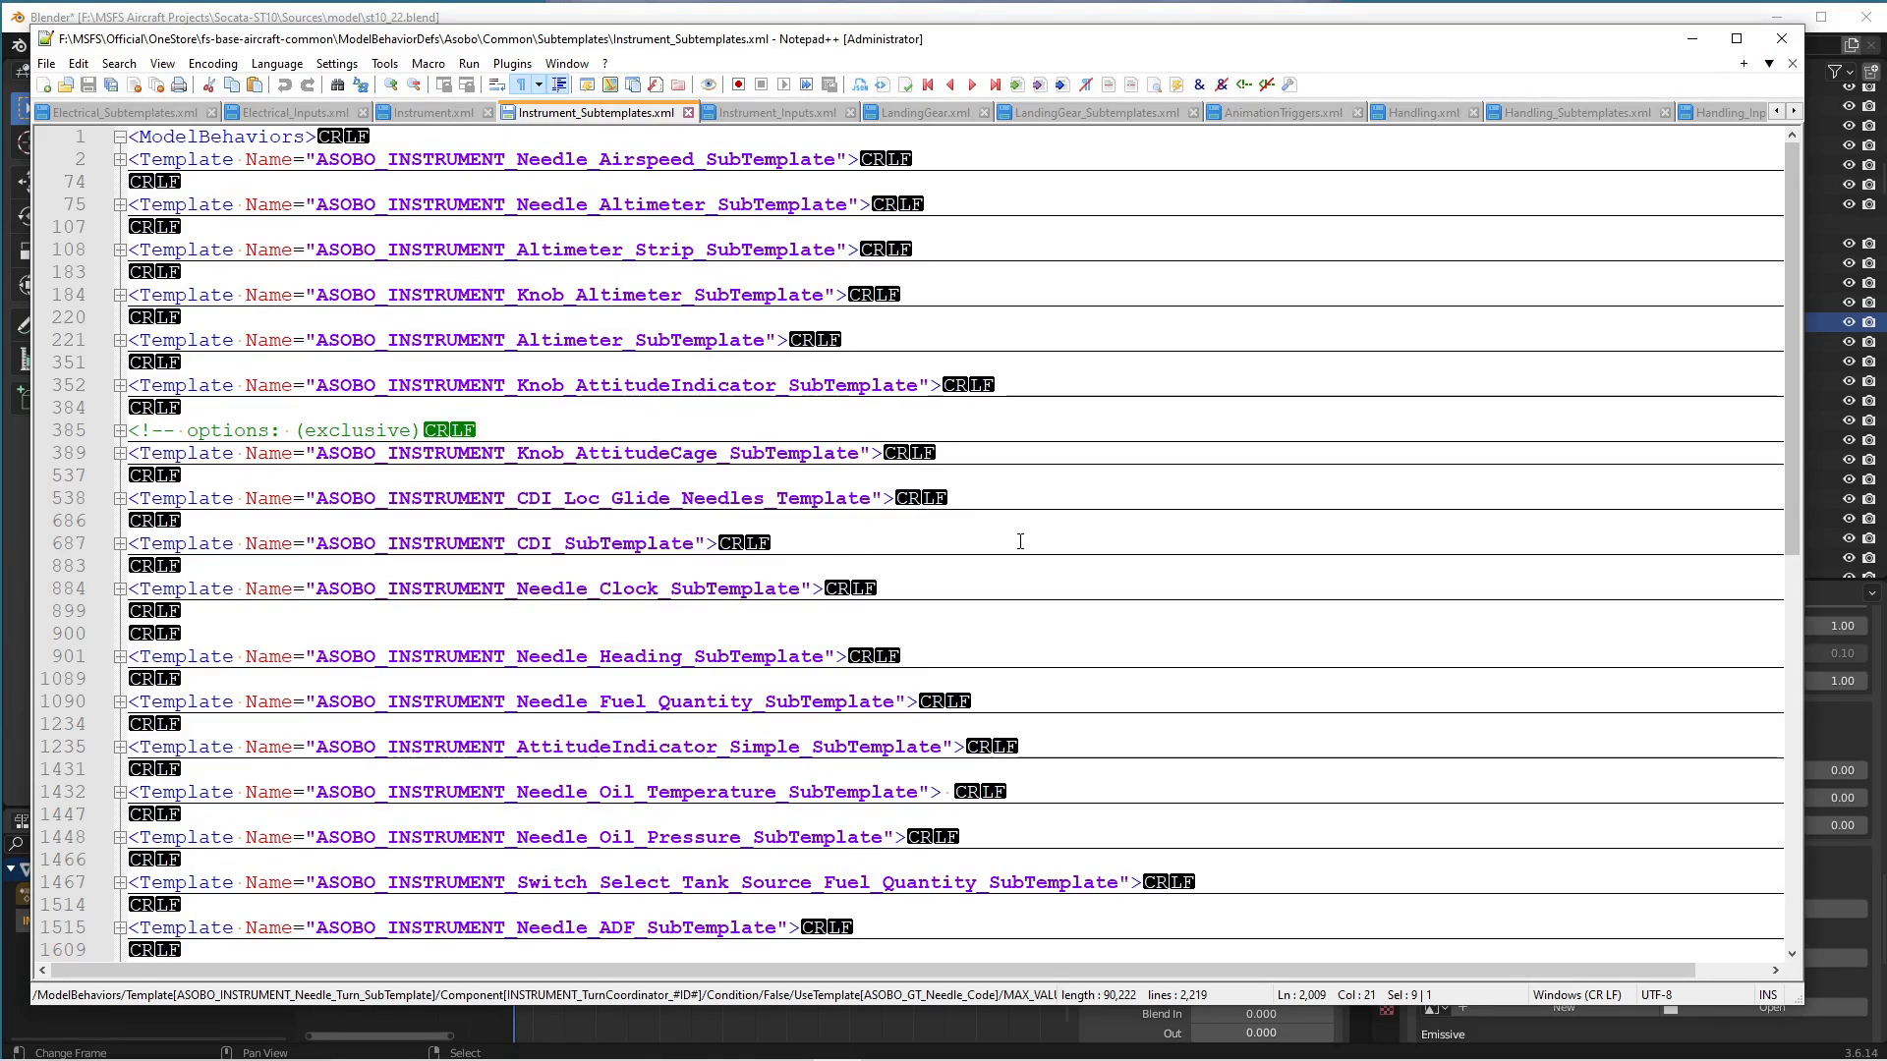
Expand ASOBO_INSTRUMENT_Needle_Clock_SubTemplate, highlight its NODE_ID and ANIM_NAME parameters, and review the remaining defaults and animation code.
scroll(871, 482, down, 3)
click(742, 384)
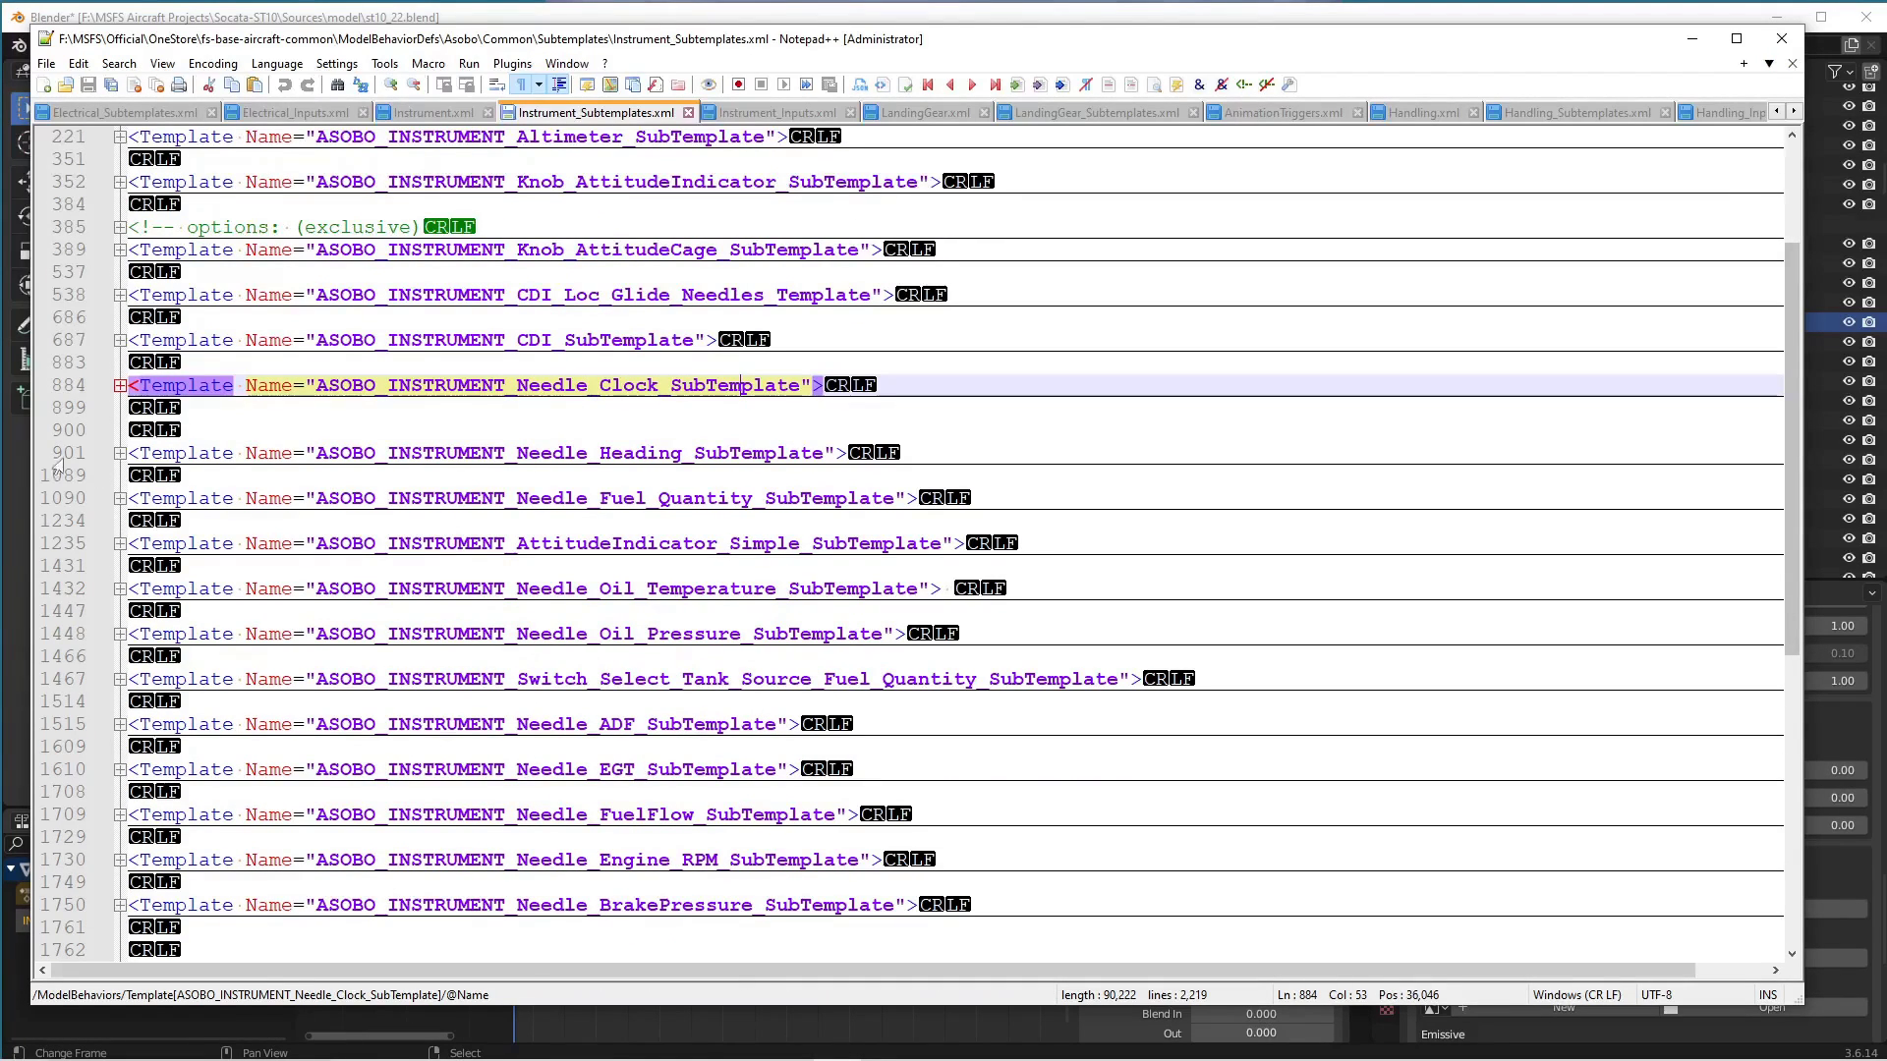
click(112, 385)
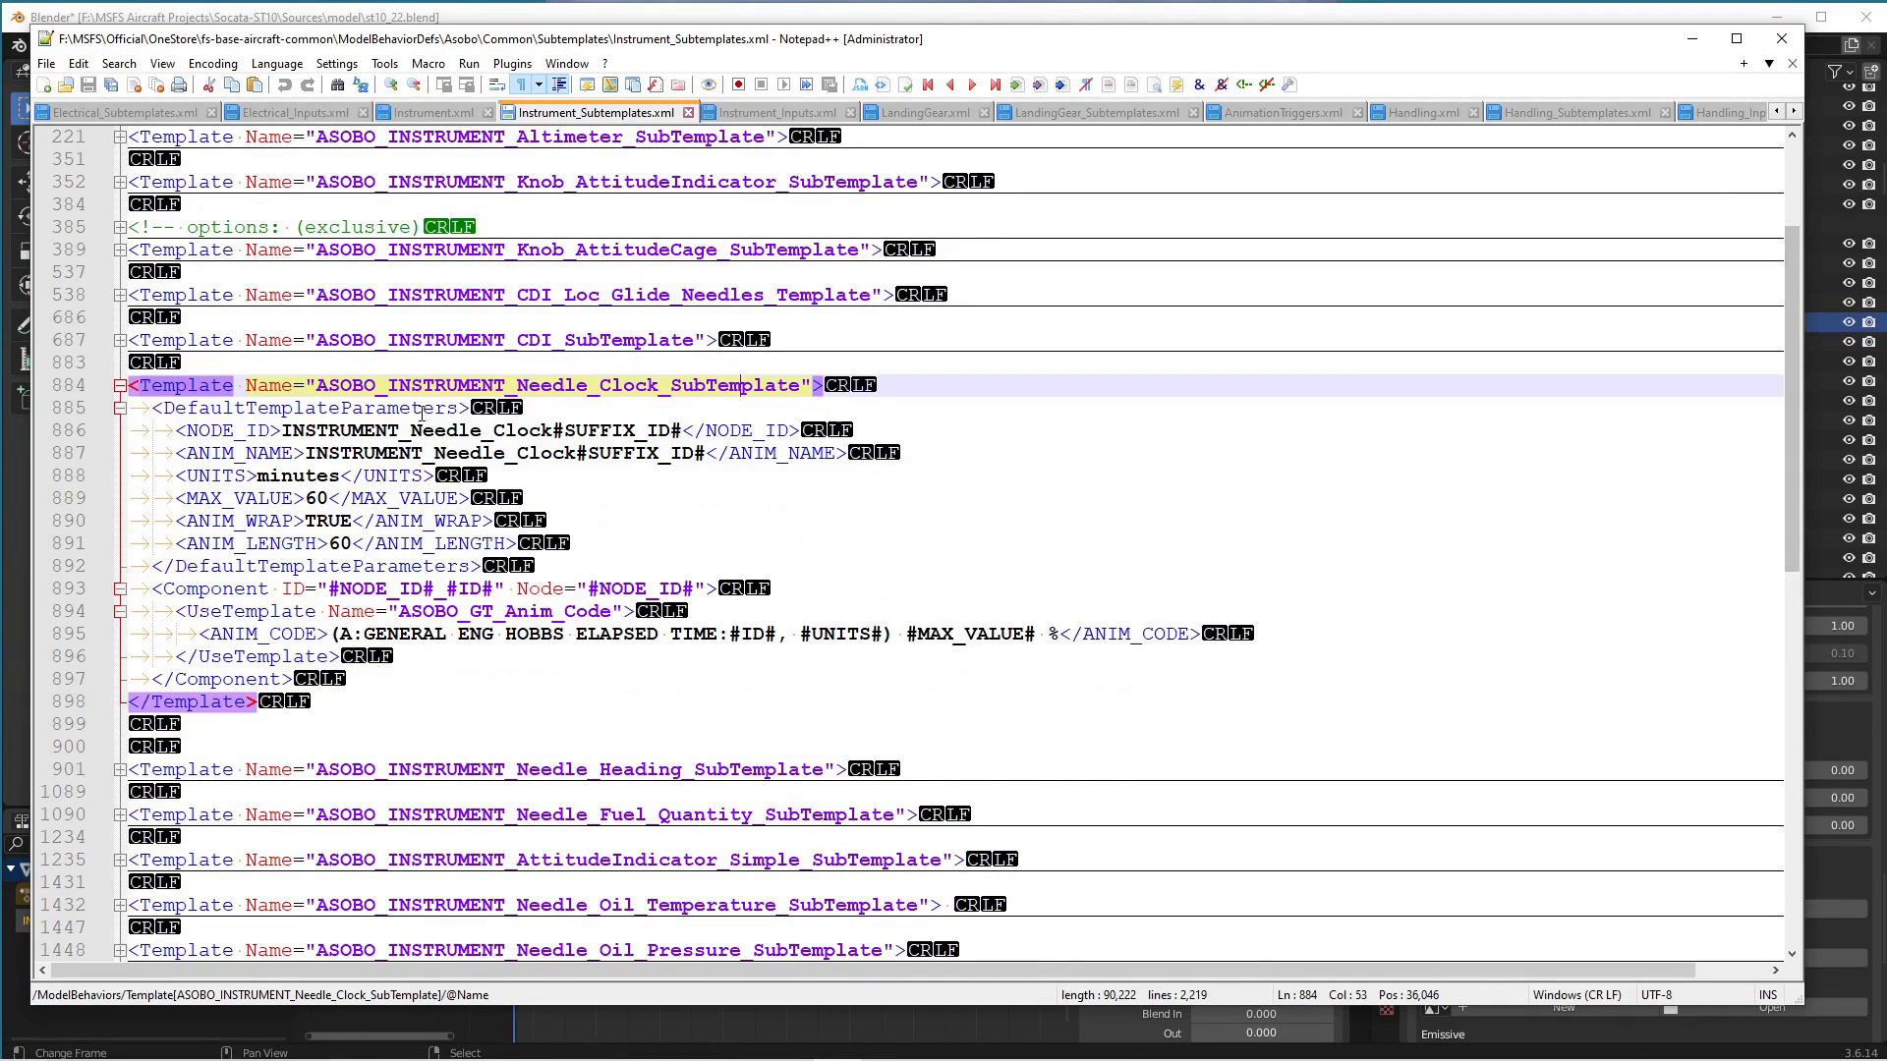
double_click(367, 429)
double_click(231, 430)
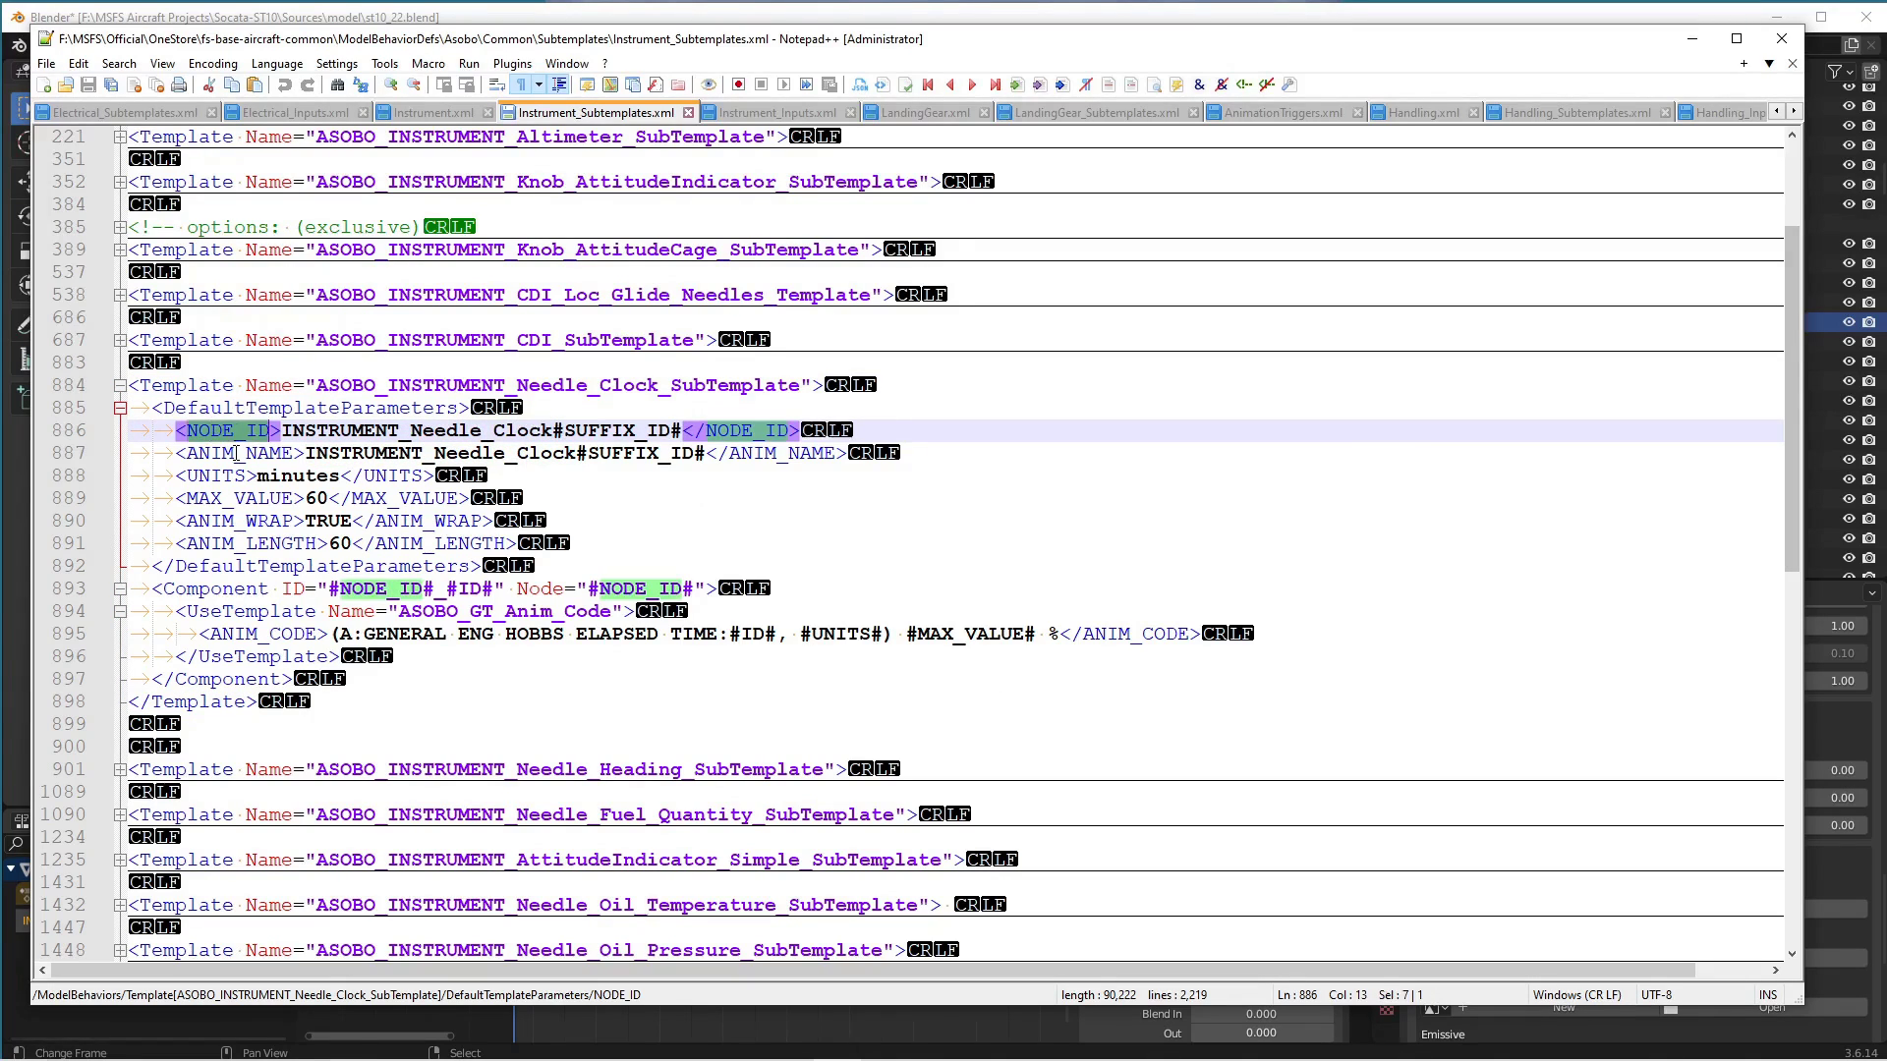
double_click(237, 454)
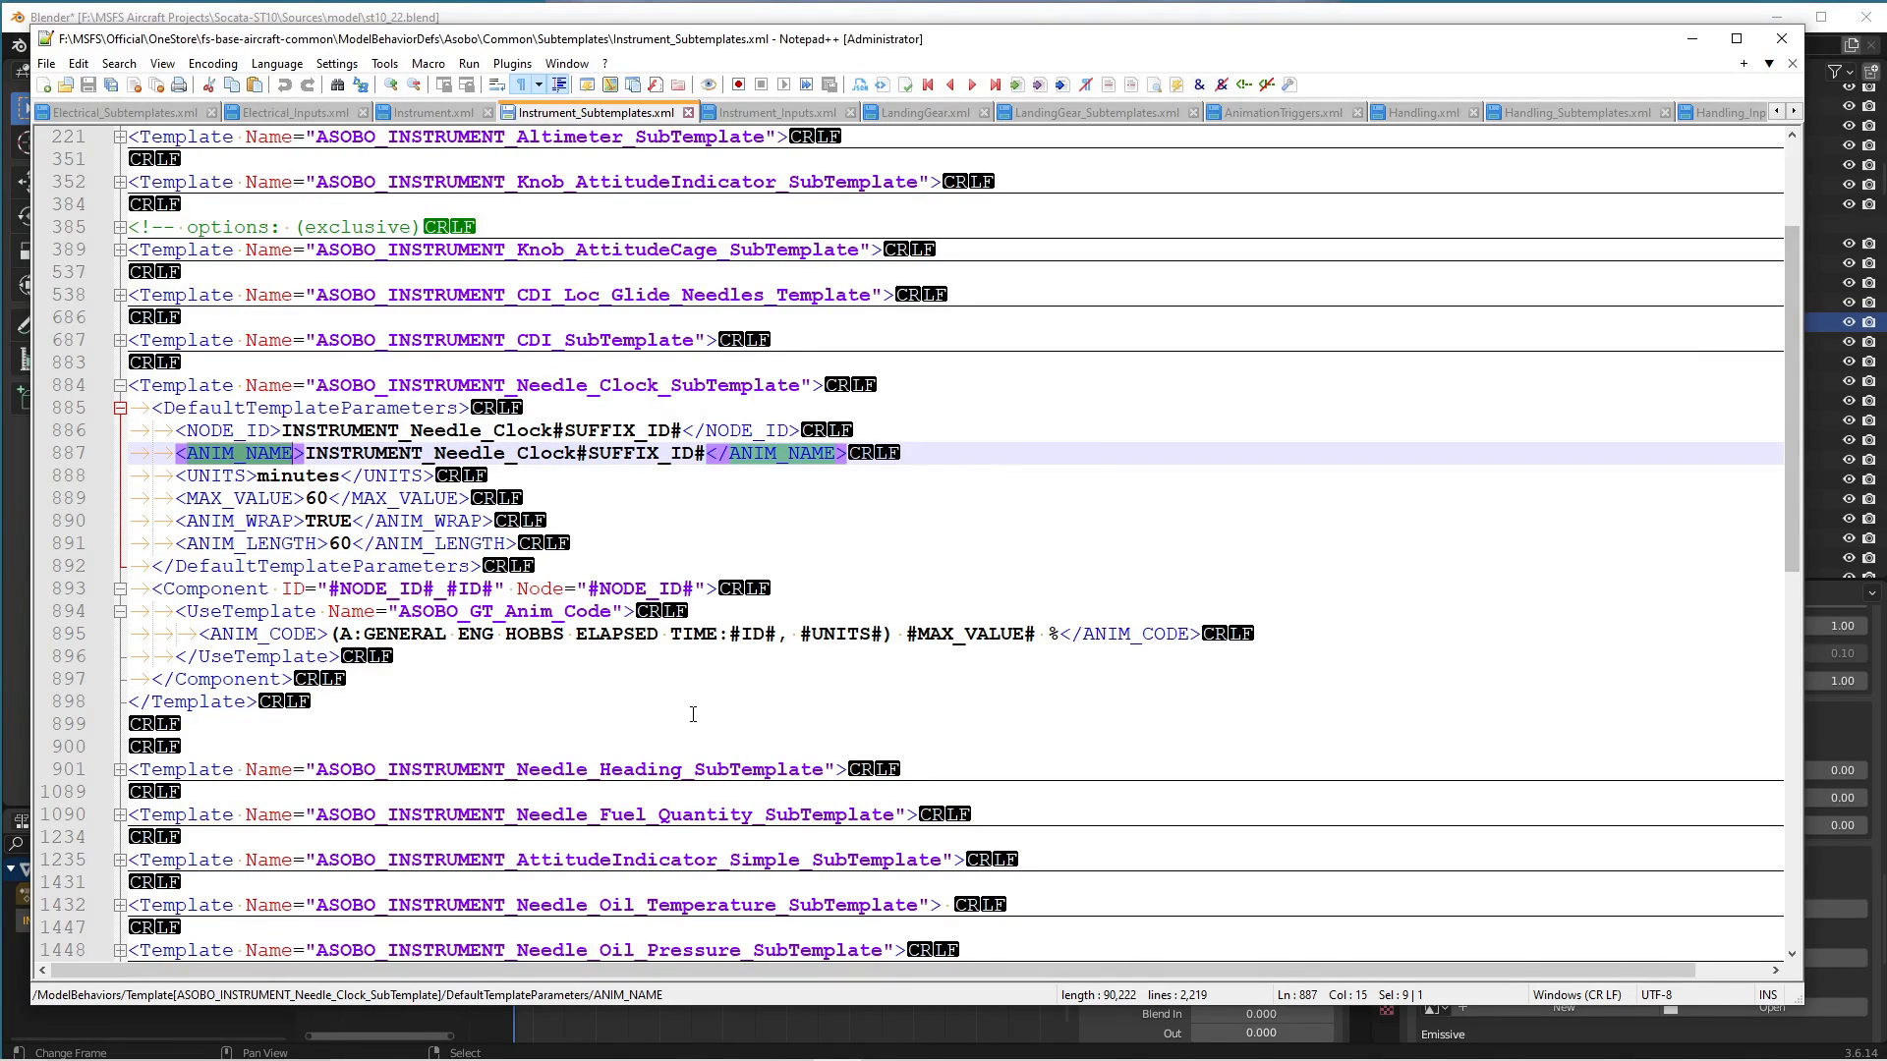
scroll(693, 715, down, 4)
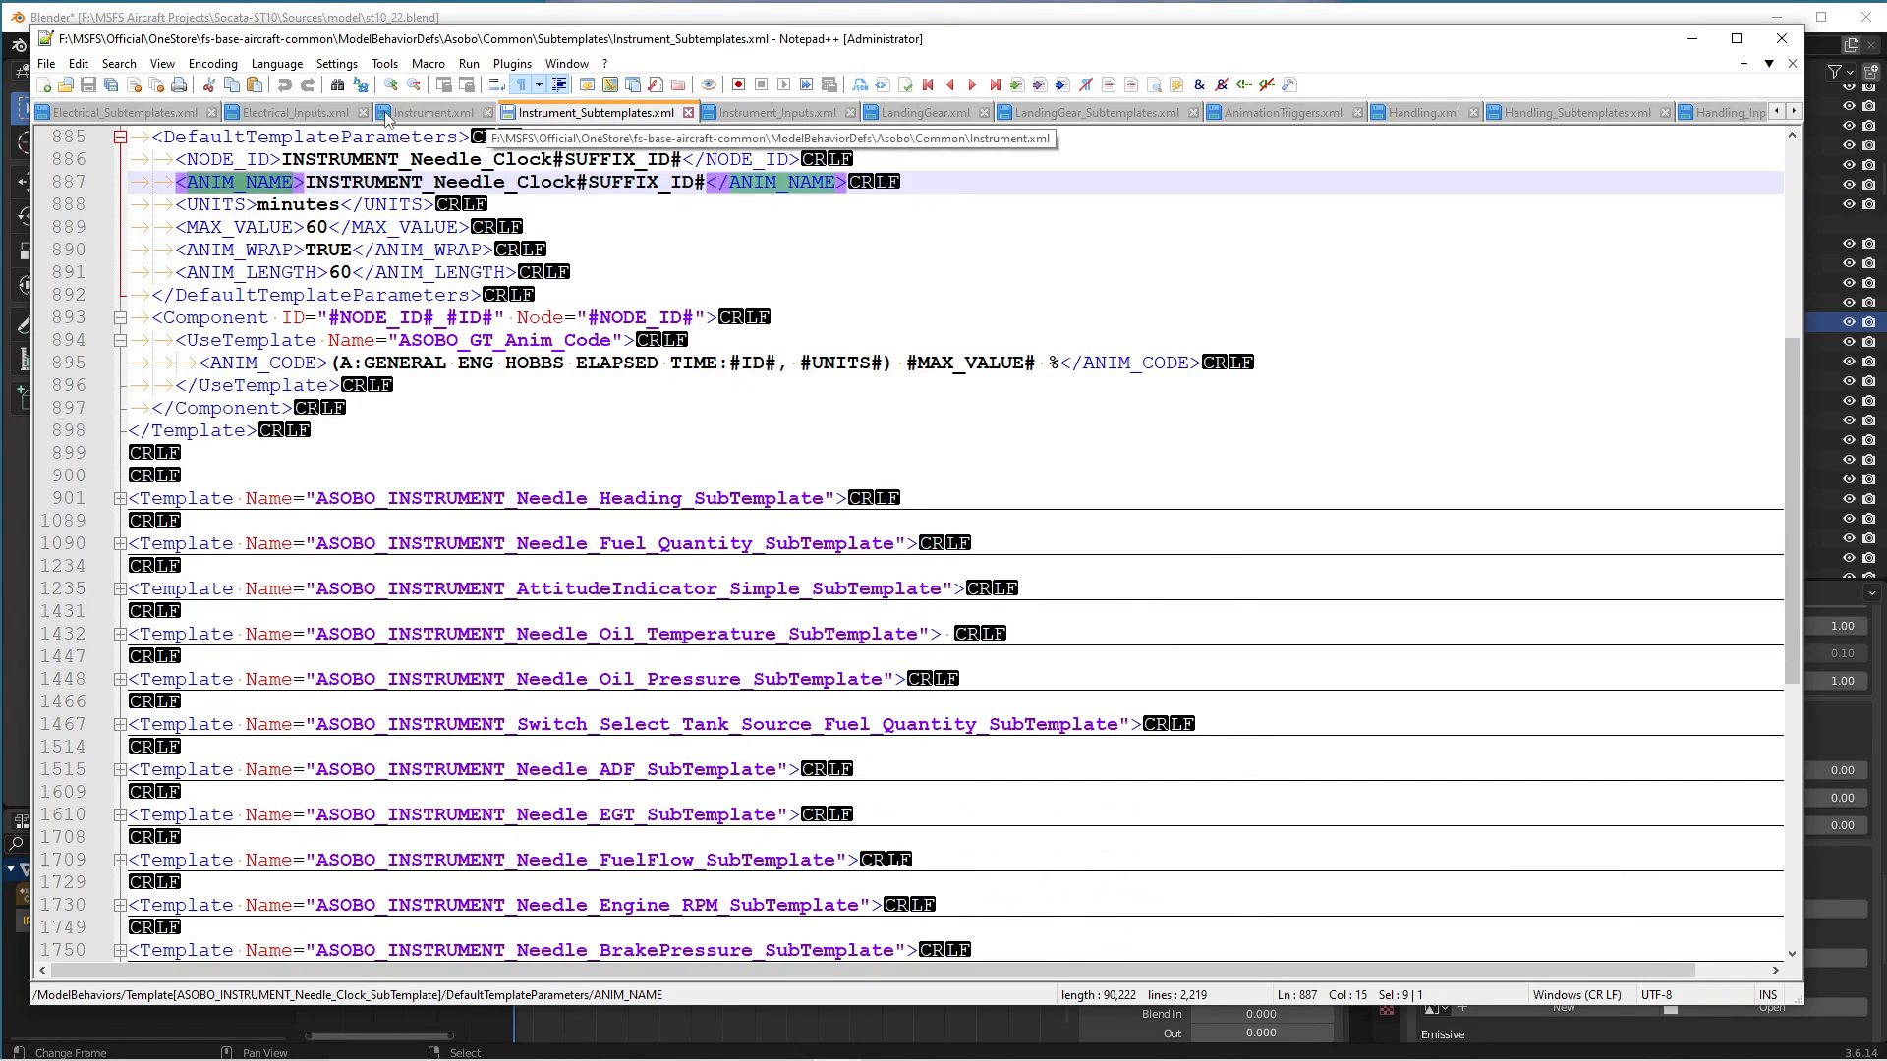
Check LHCDA40Star_Interior.xml and open Animations_Subtemplates.xml to look at the generic animation templates.
scroll(383, 116, up, 5)
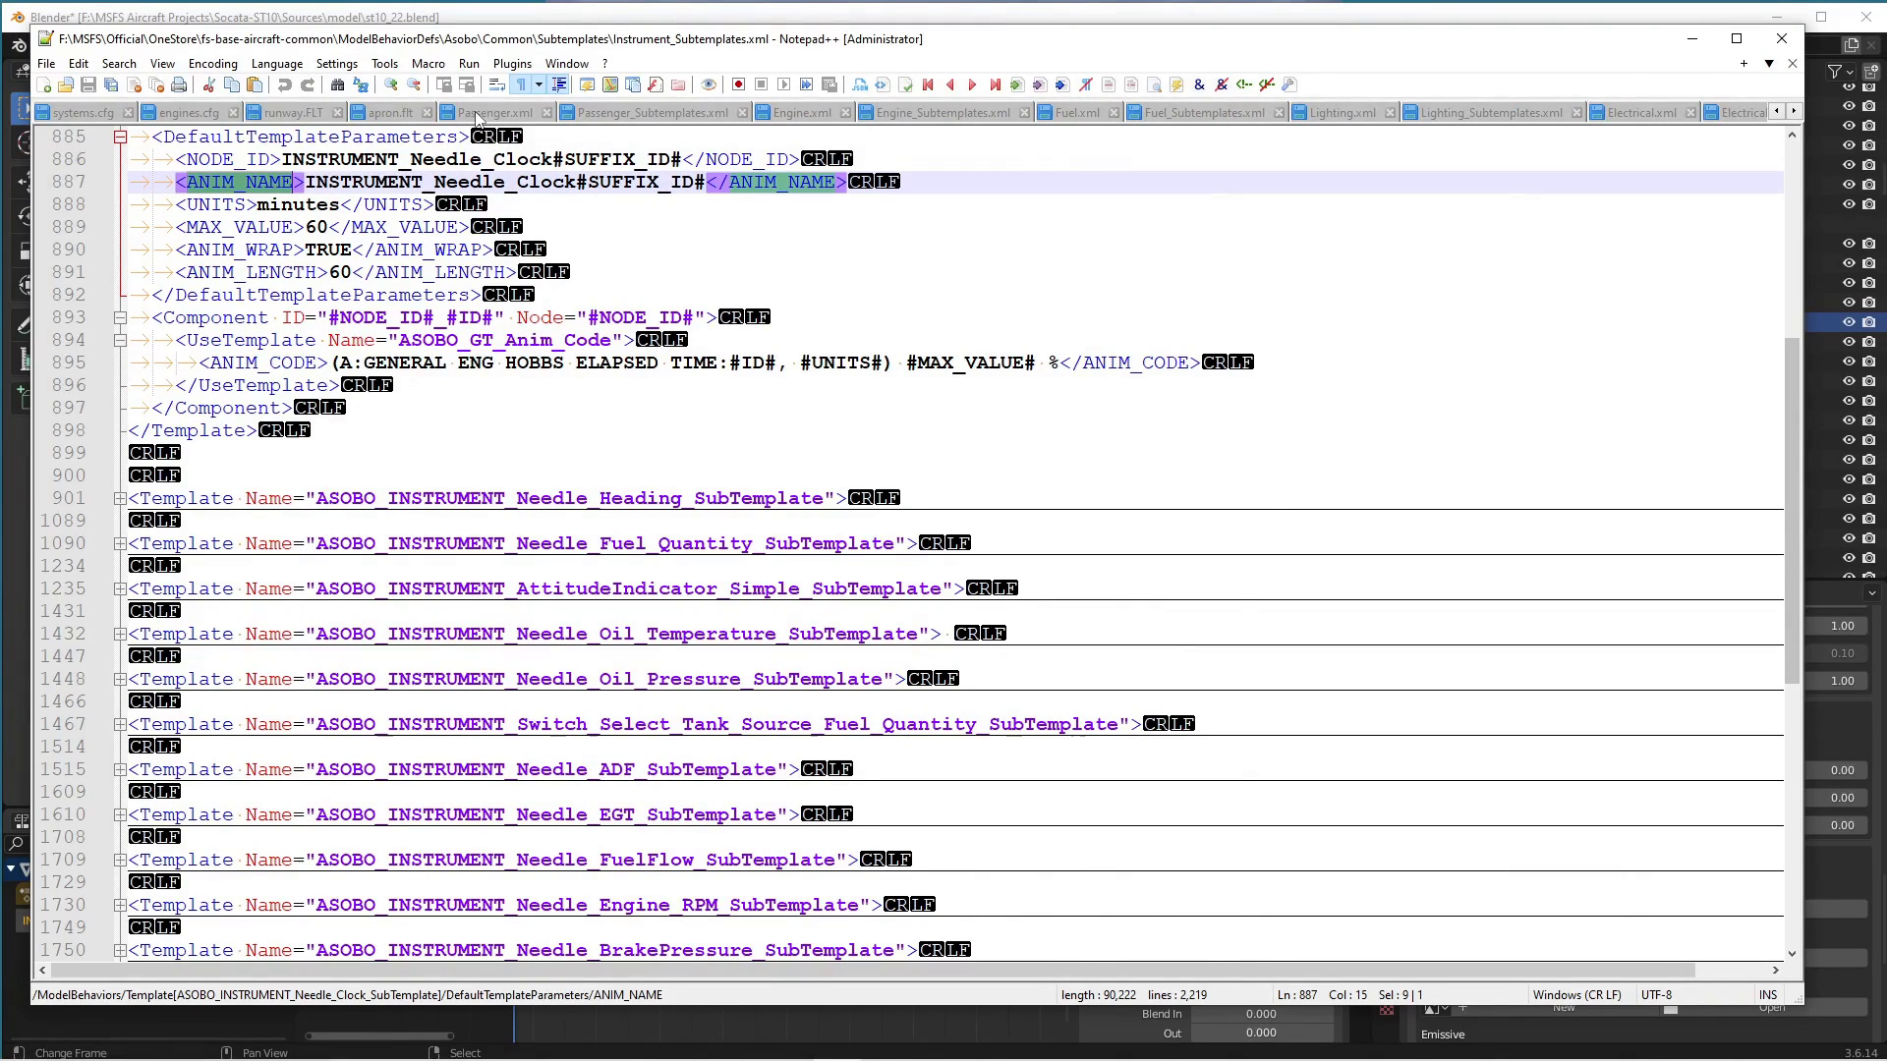
scroll(475, 116, up, 5)
scroll(462, 116, up, 2)
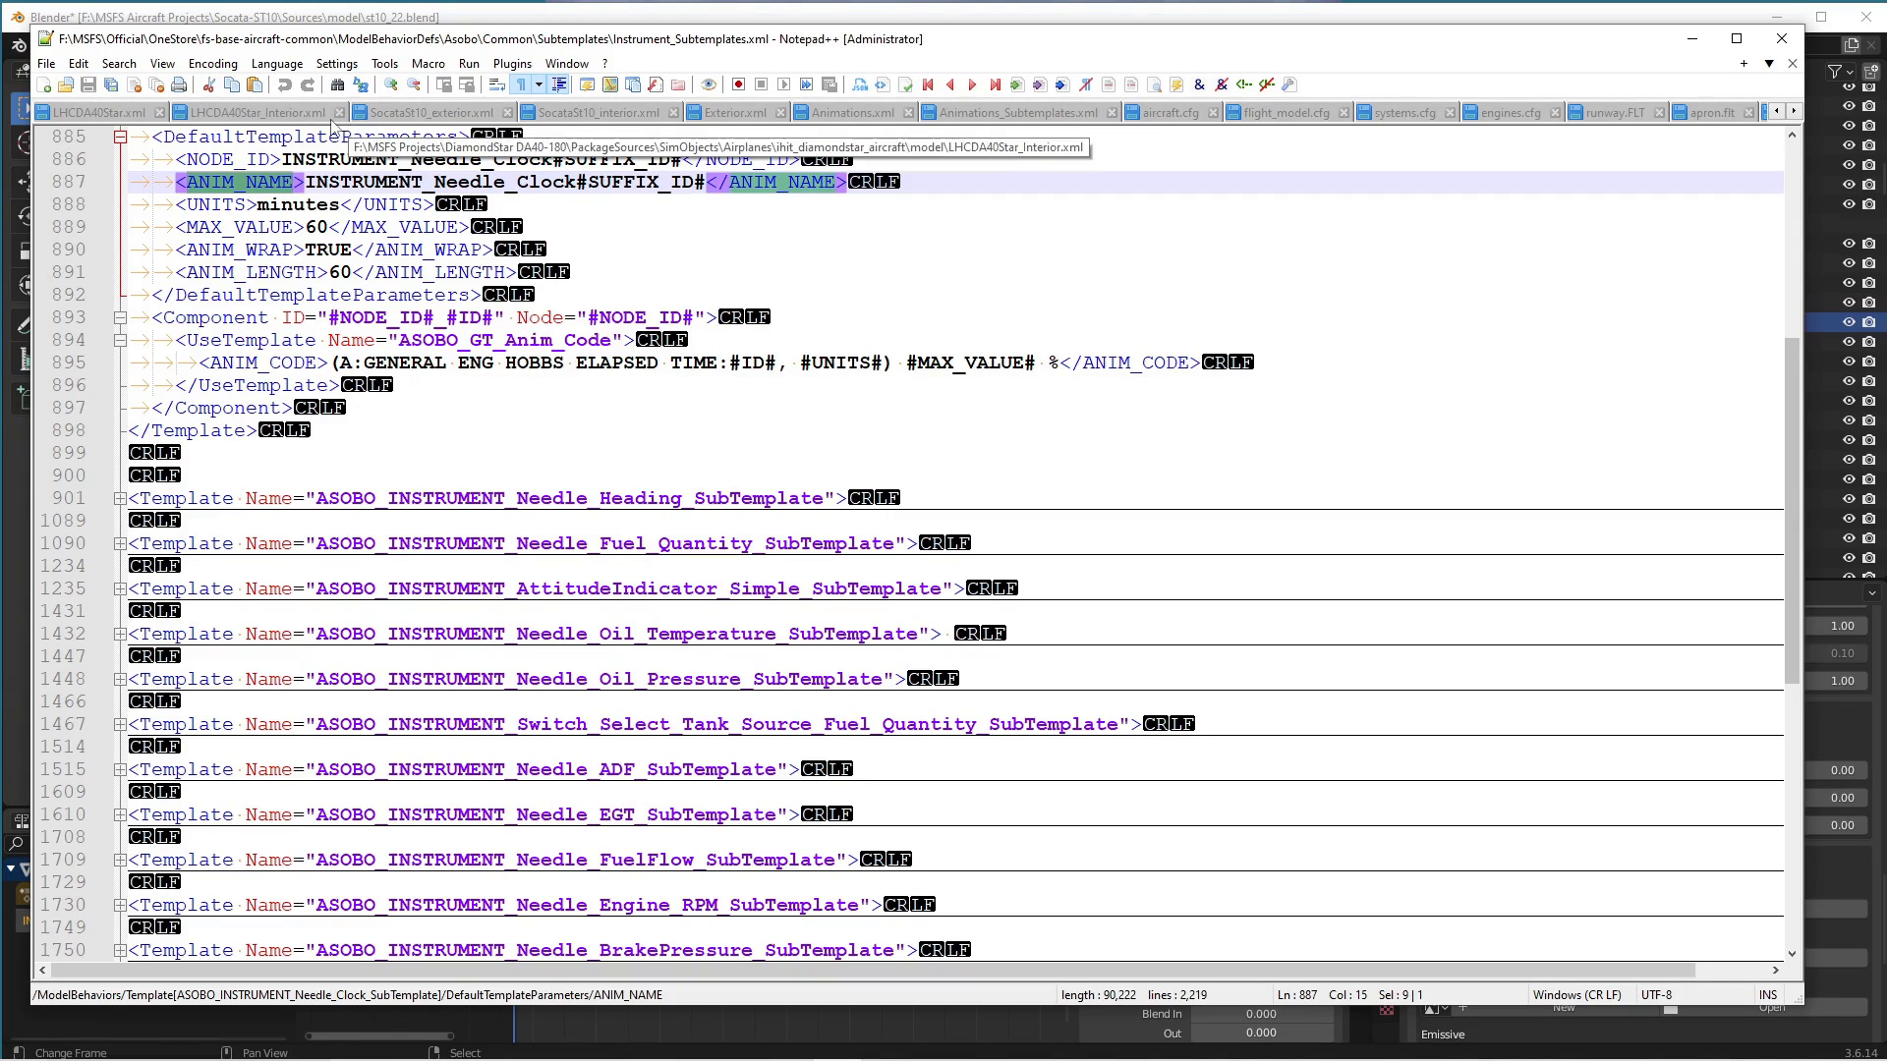
click(329, 113)
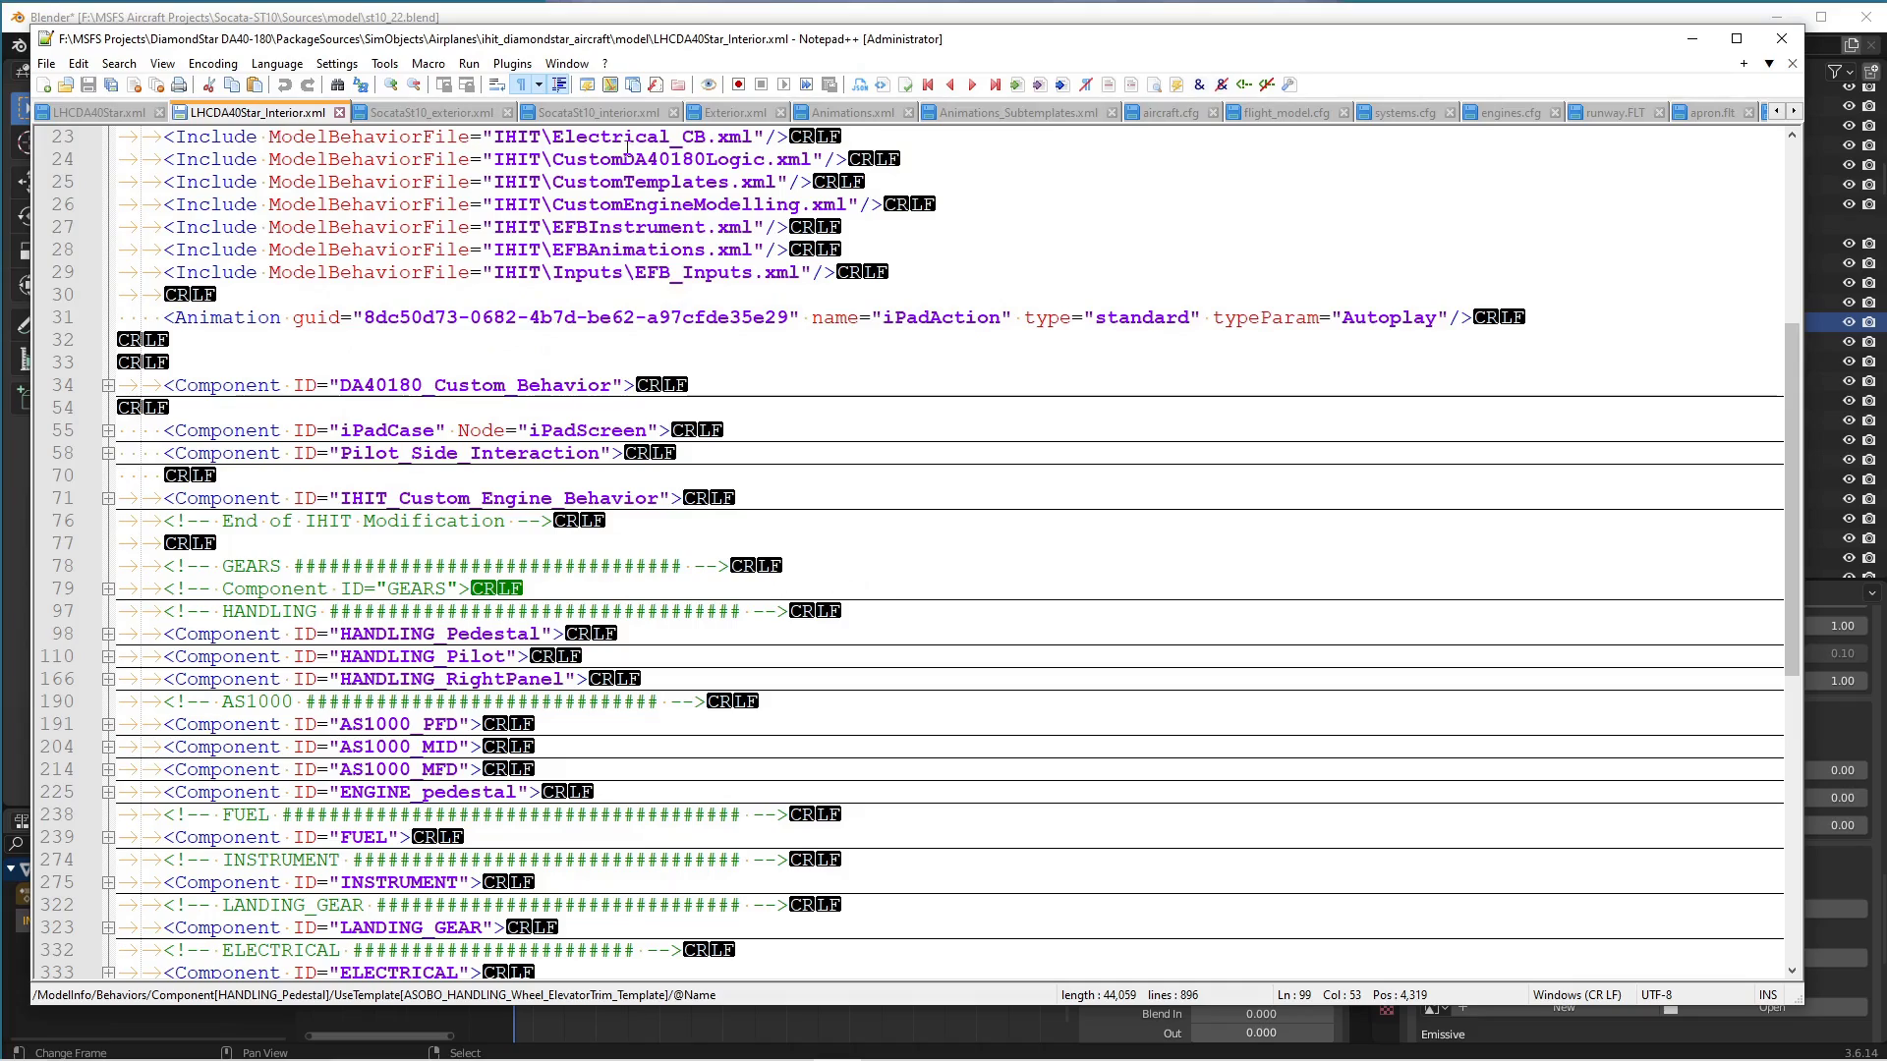
click(1018, 113)
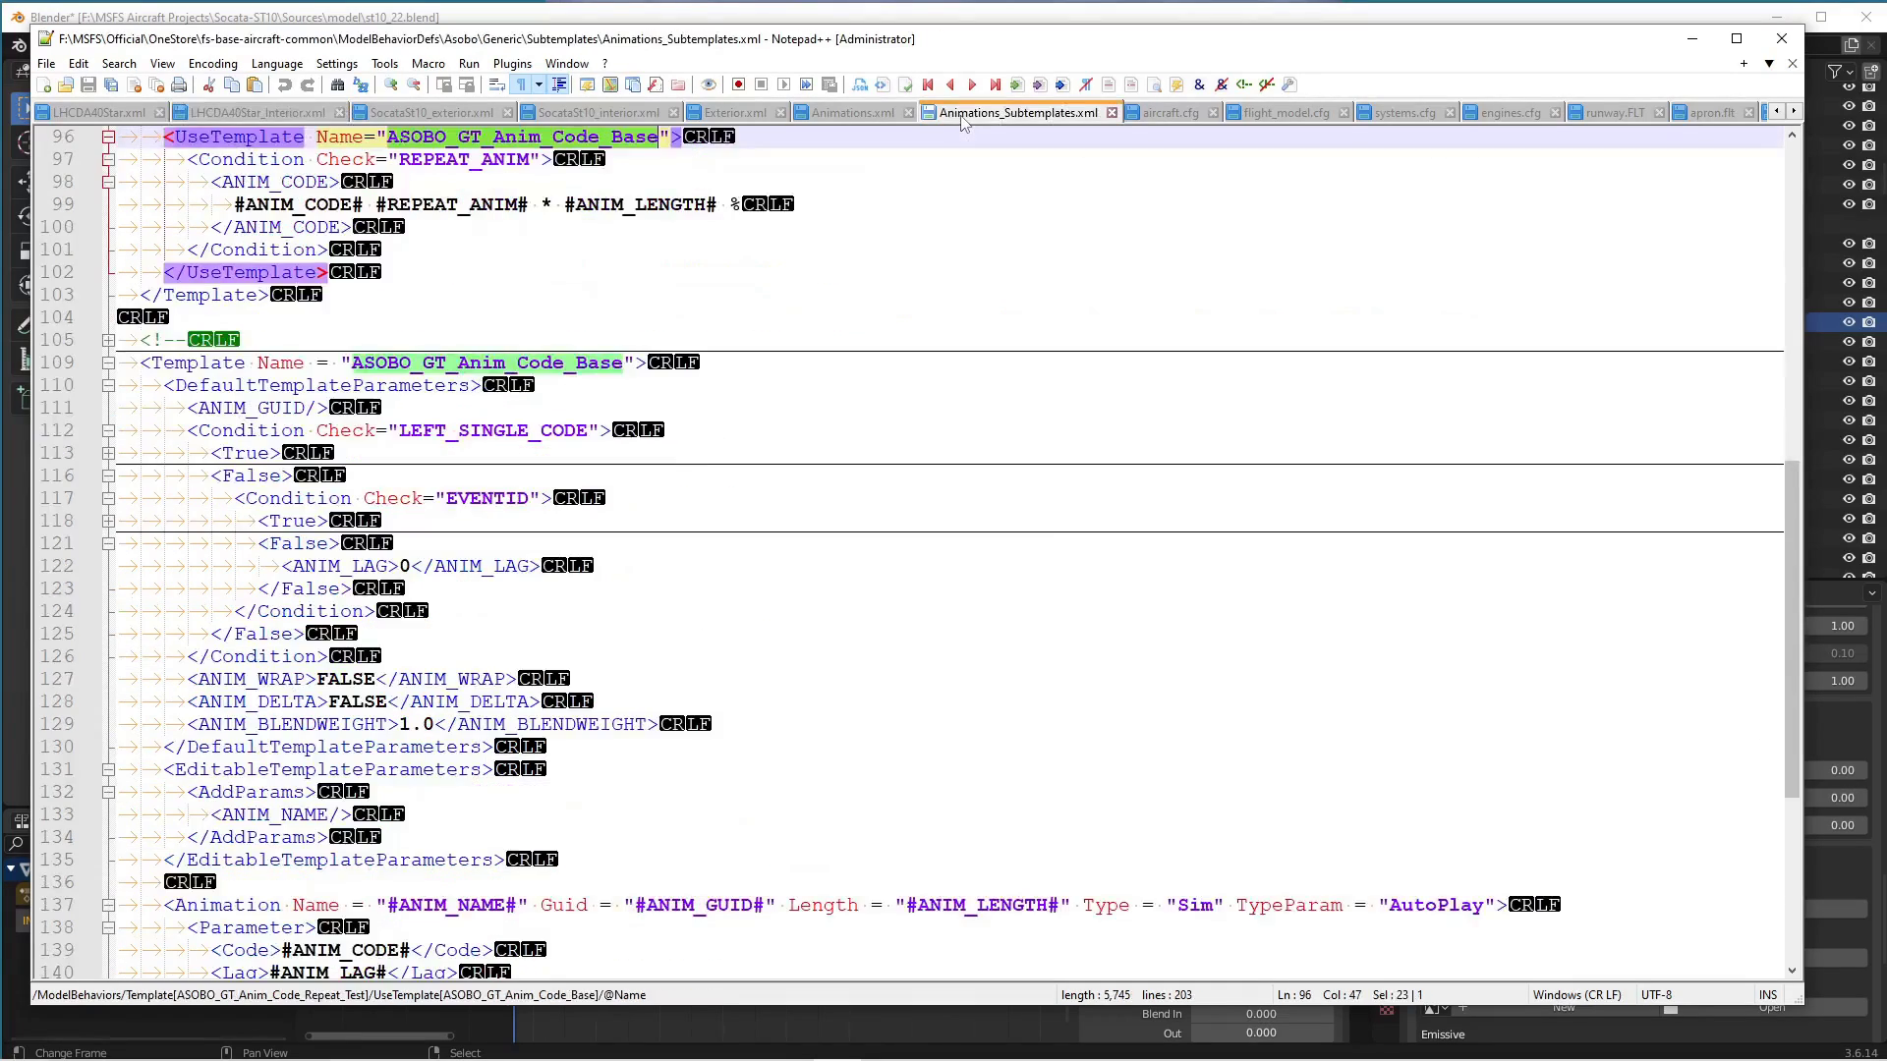
Check the ASOBO_INSTRUMENT_Needle_Current_Time_Clock_Template call in SocataSt10_interior.xml and browse the other open files for its definition.
click(558, 114)
scroll(714, 413, down, 4)
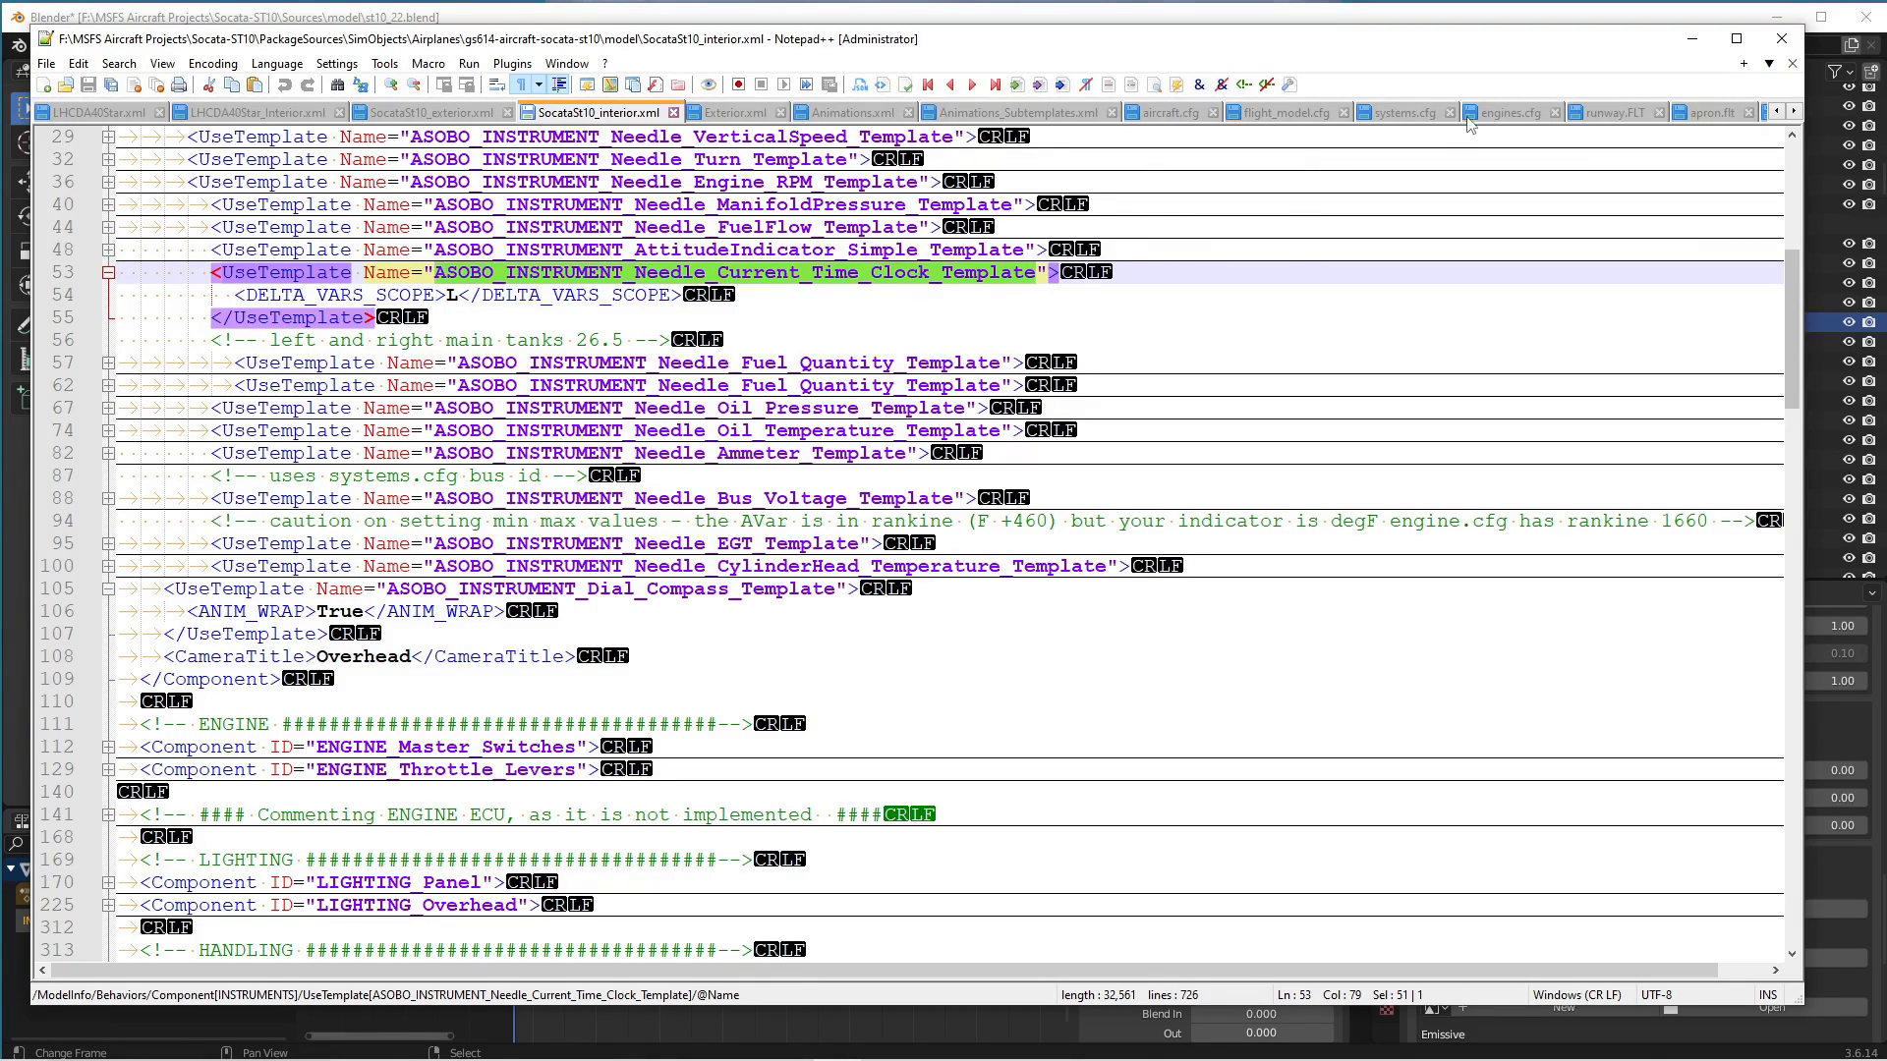
scroll(1469, 115, down, 5)
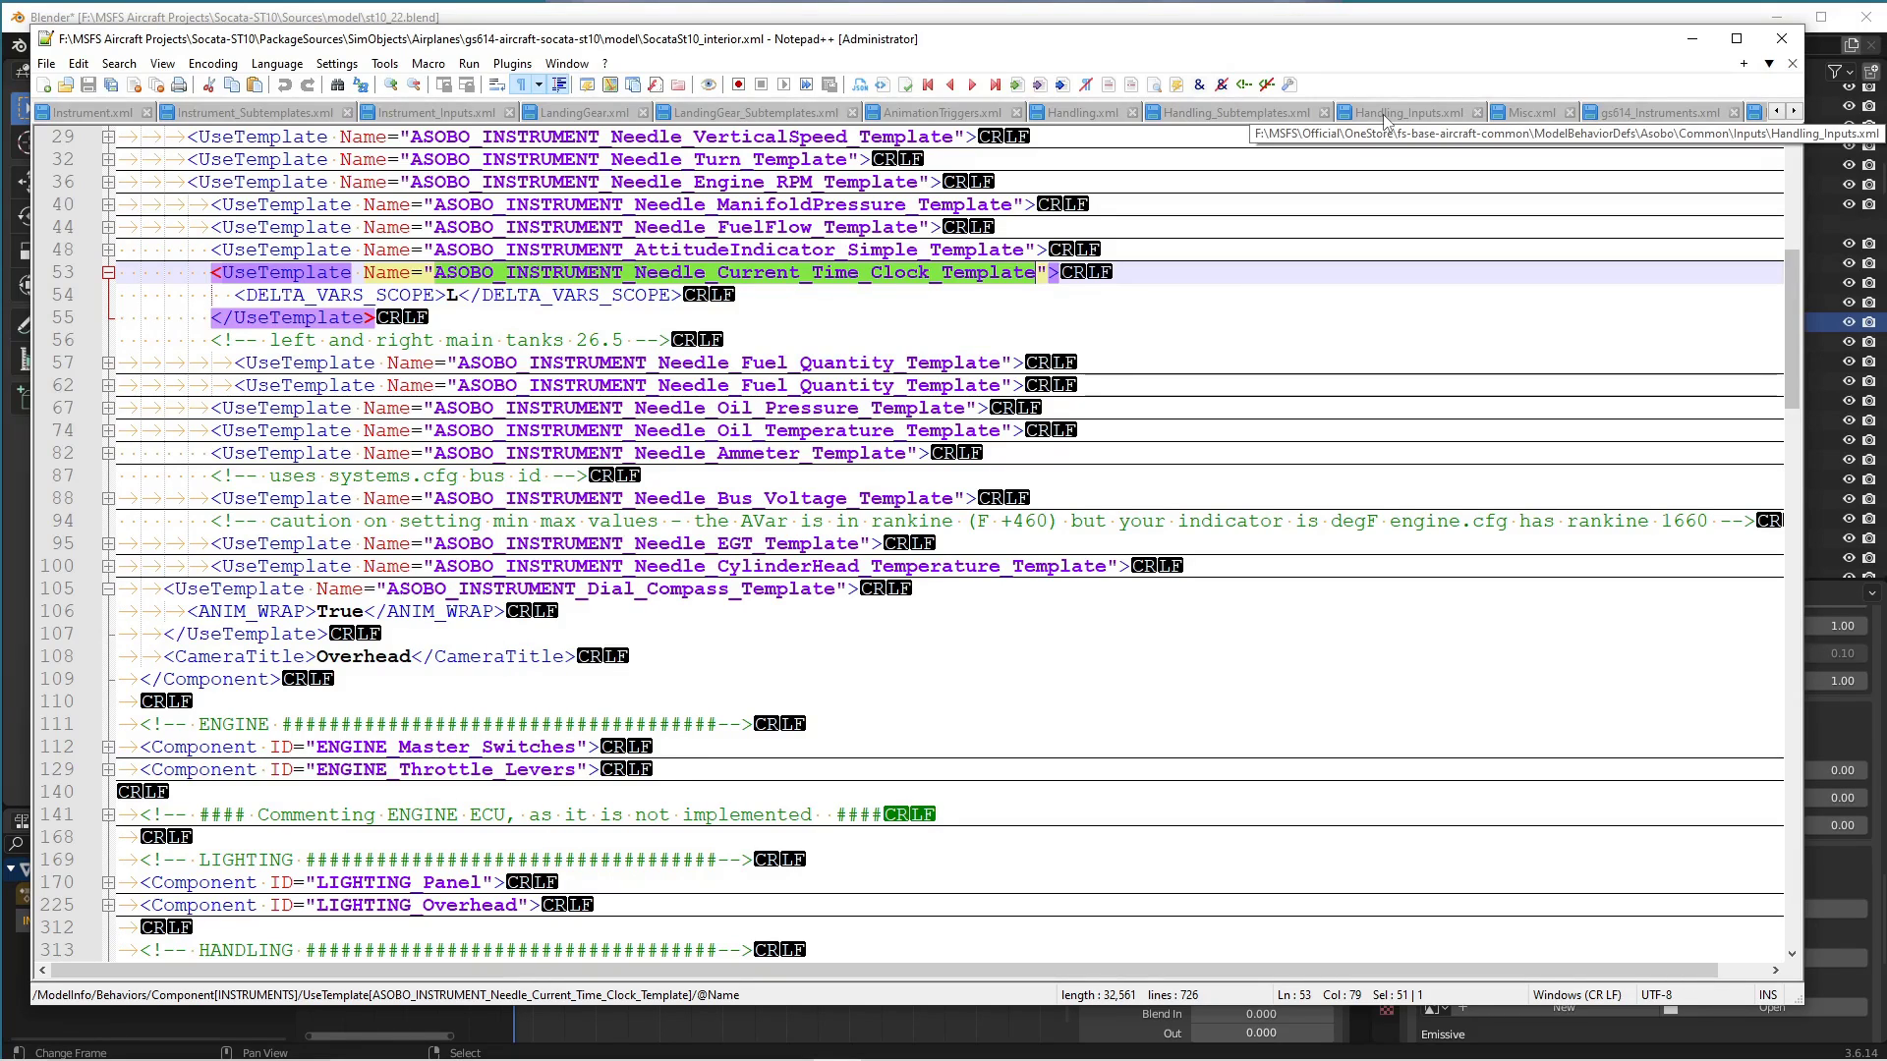
scroll(1386, 117, up, 3)
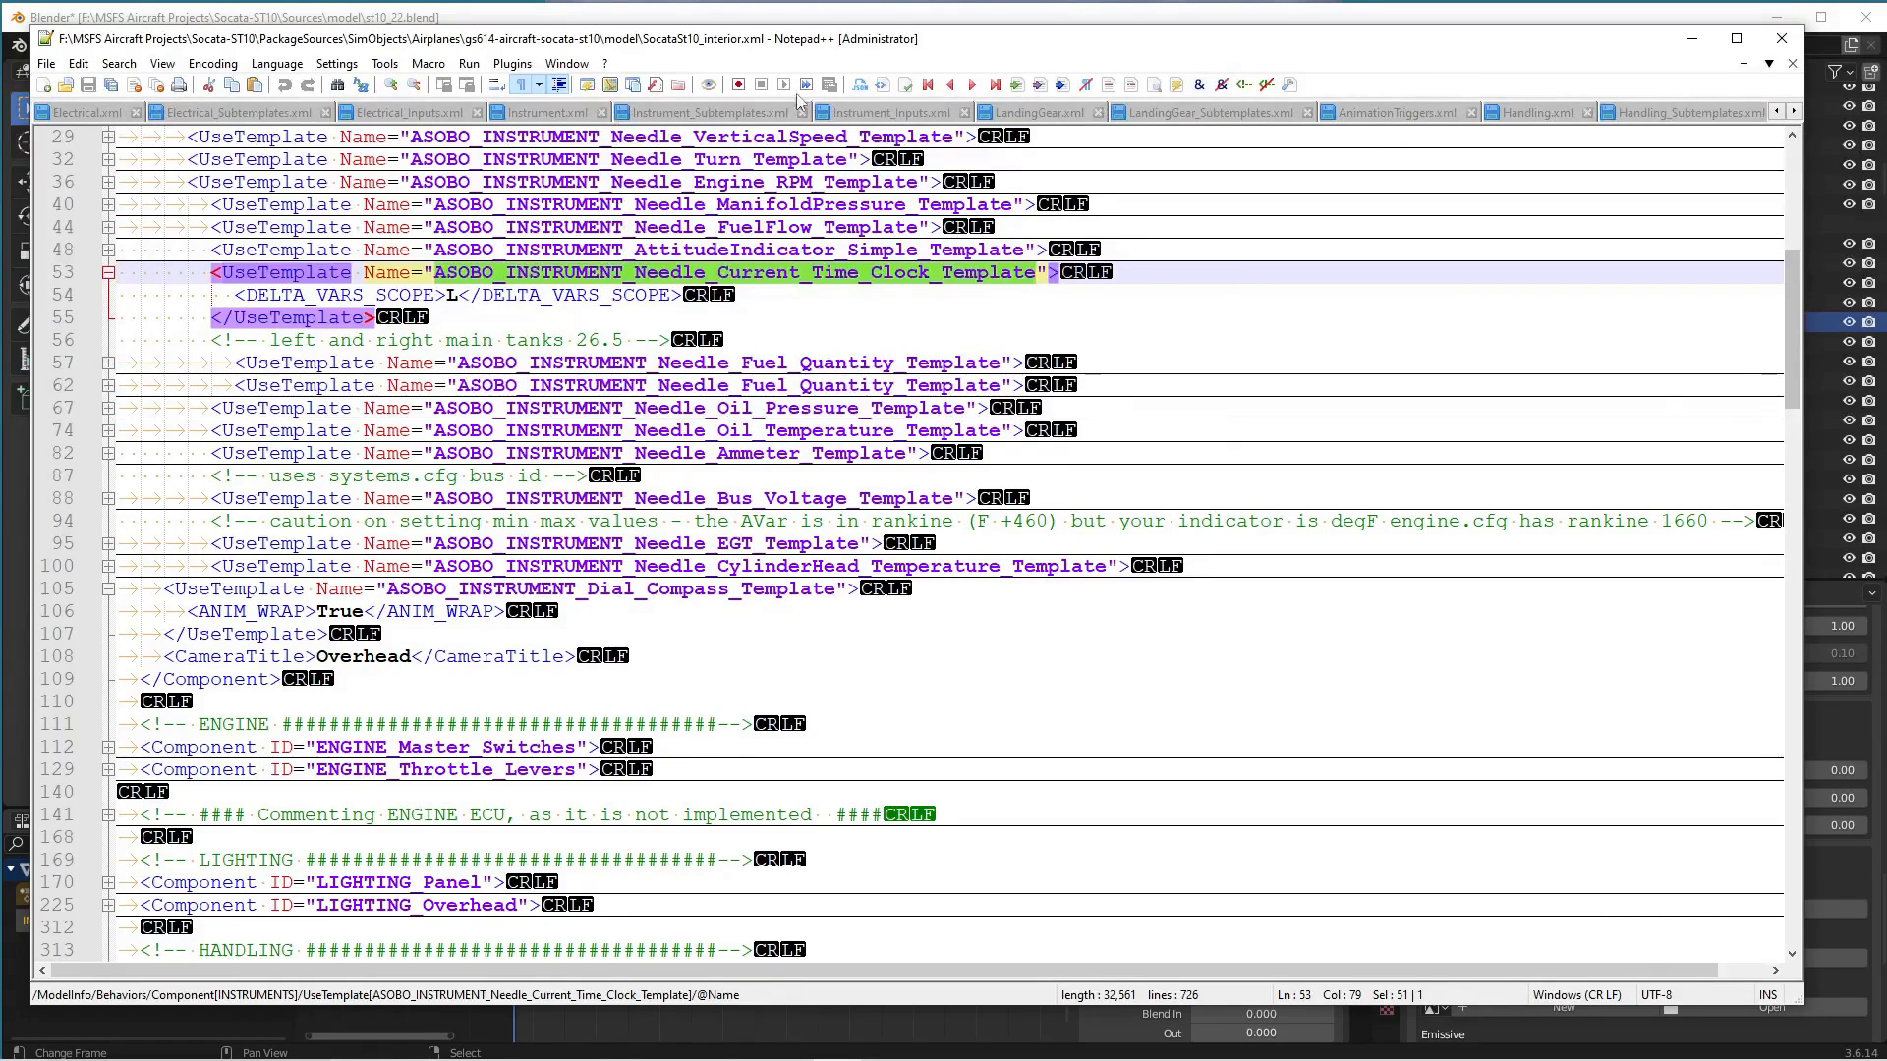
Collapse the Needle_Clock subtemplate in Instrument_Subtemplates.xml and look through the subtemplate names for a current-time clock.
click(678, 114)
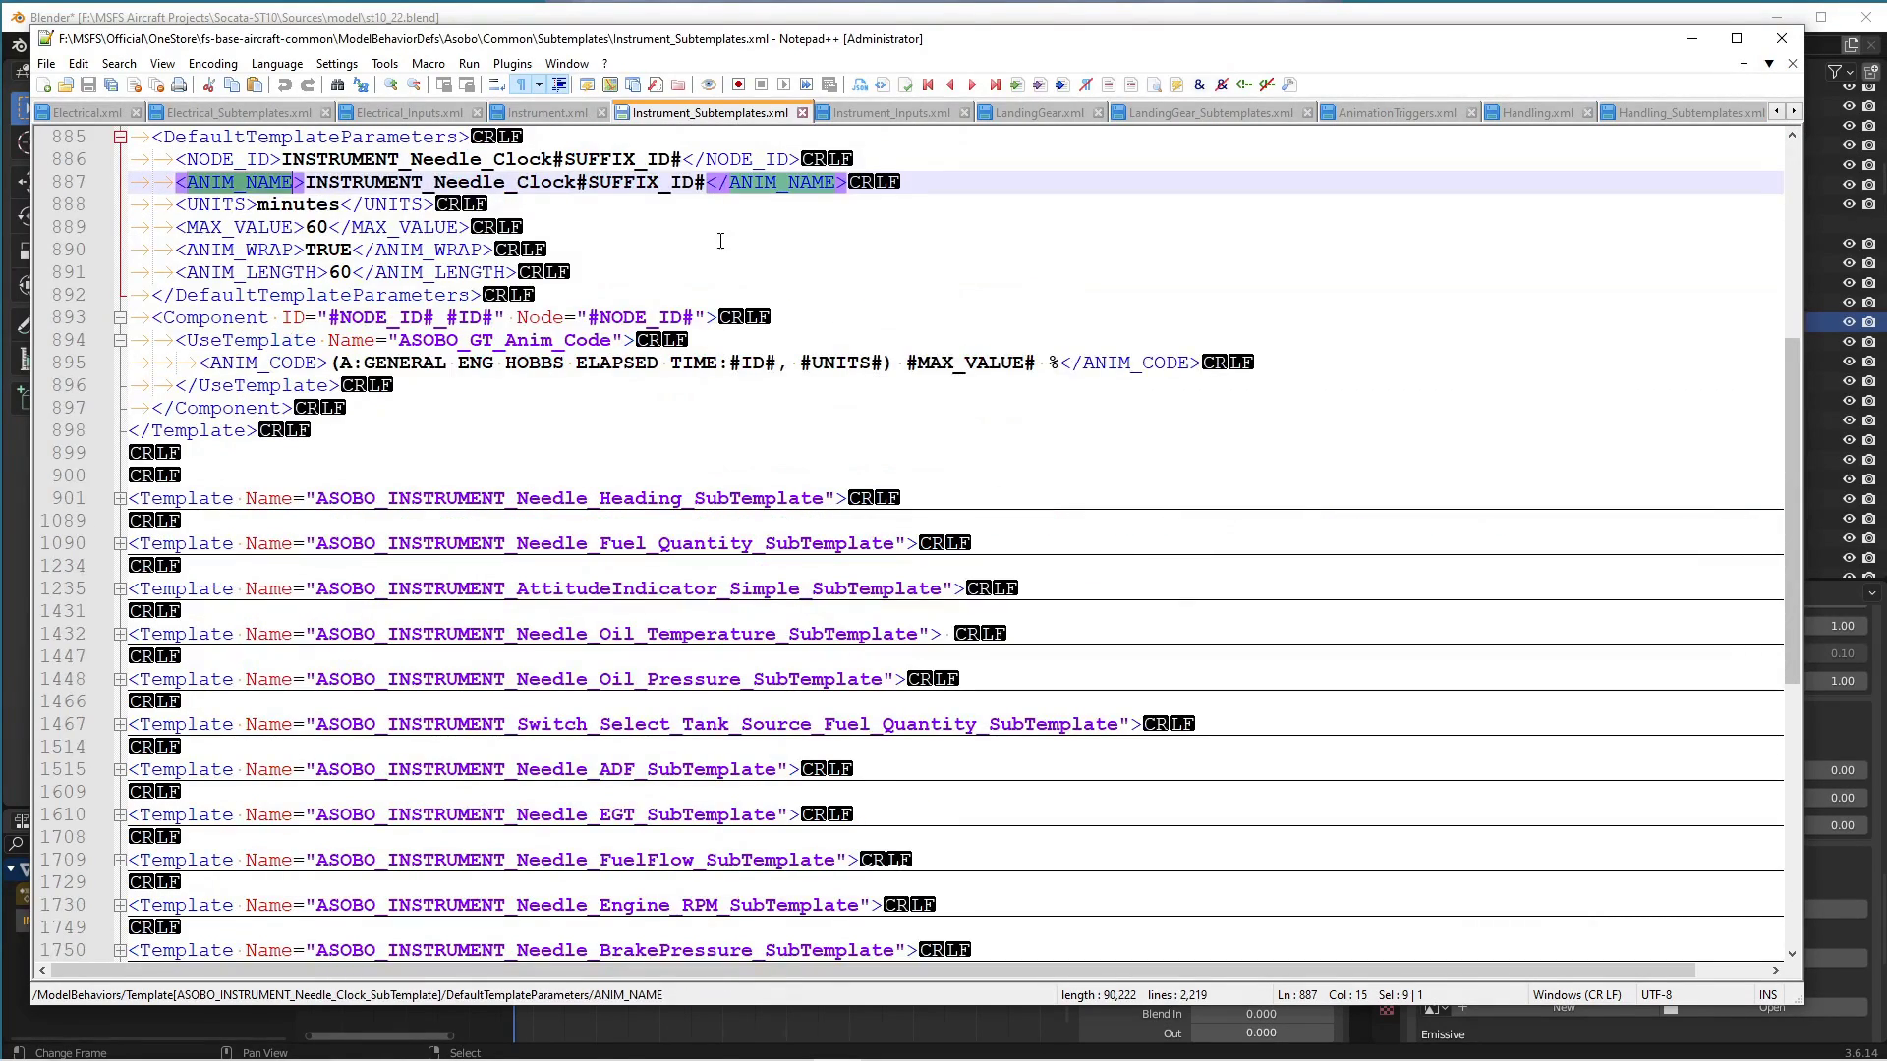
scroll(642, 414, up, 5)
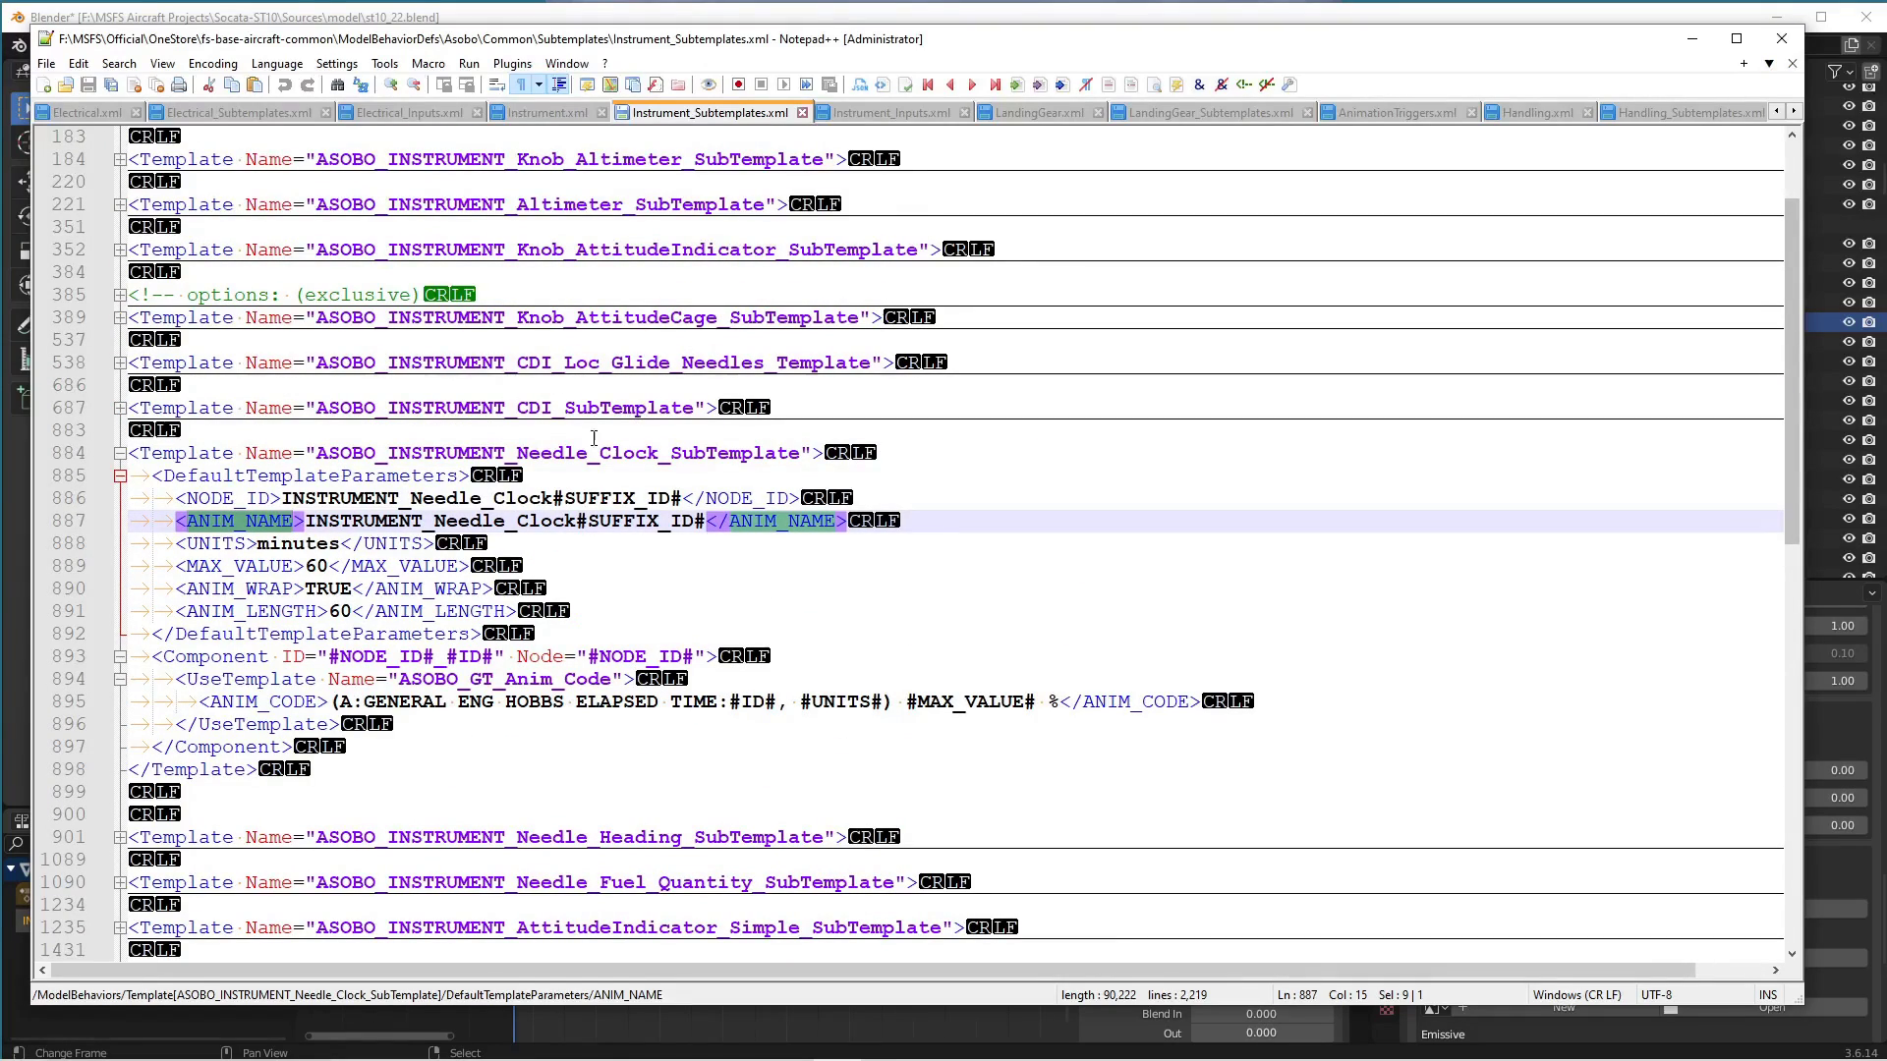
click(119, 453)
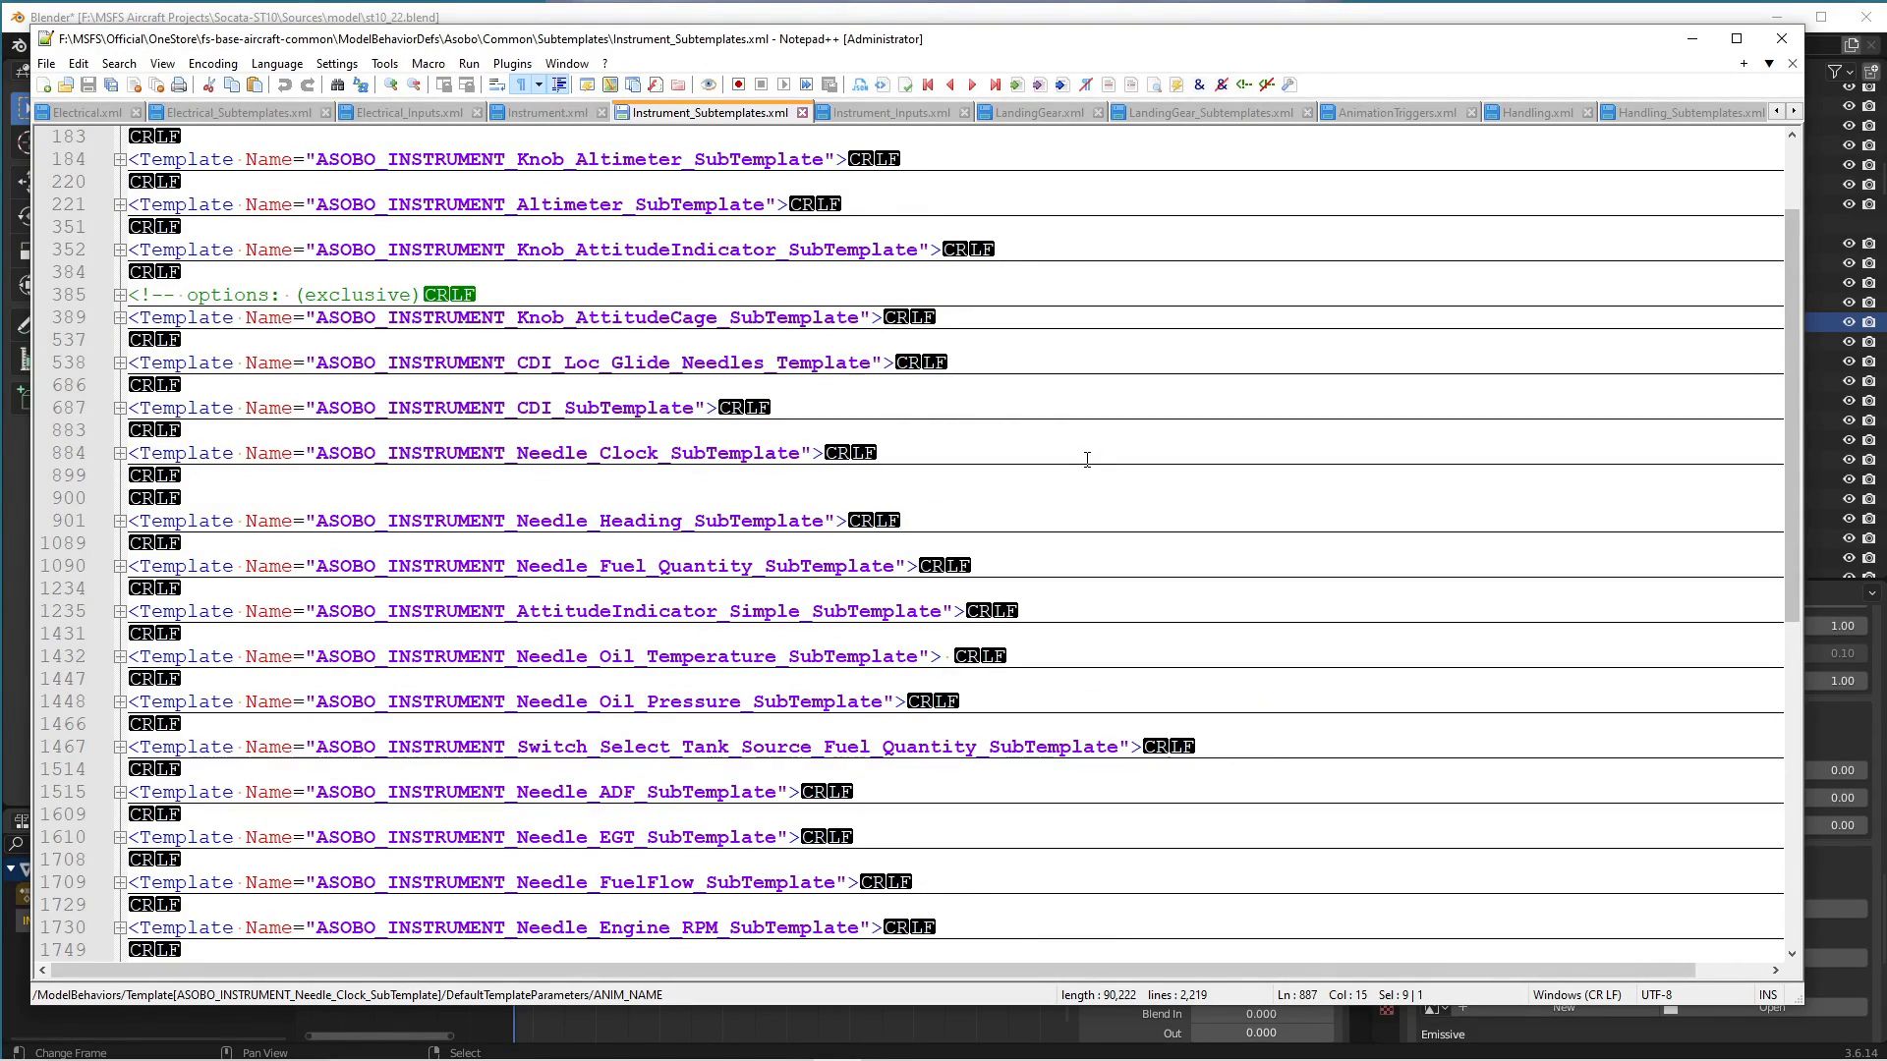
scroll(1087, 459, down, 8)
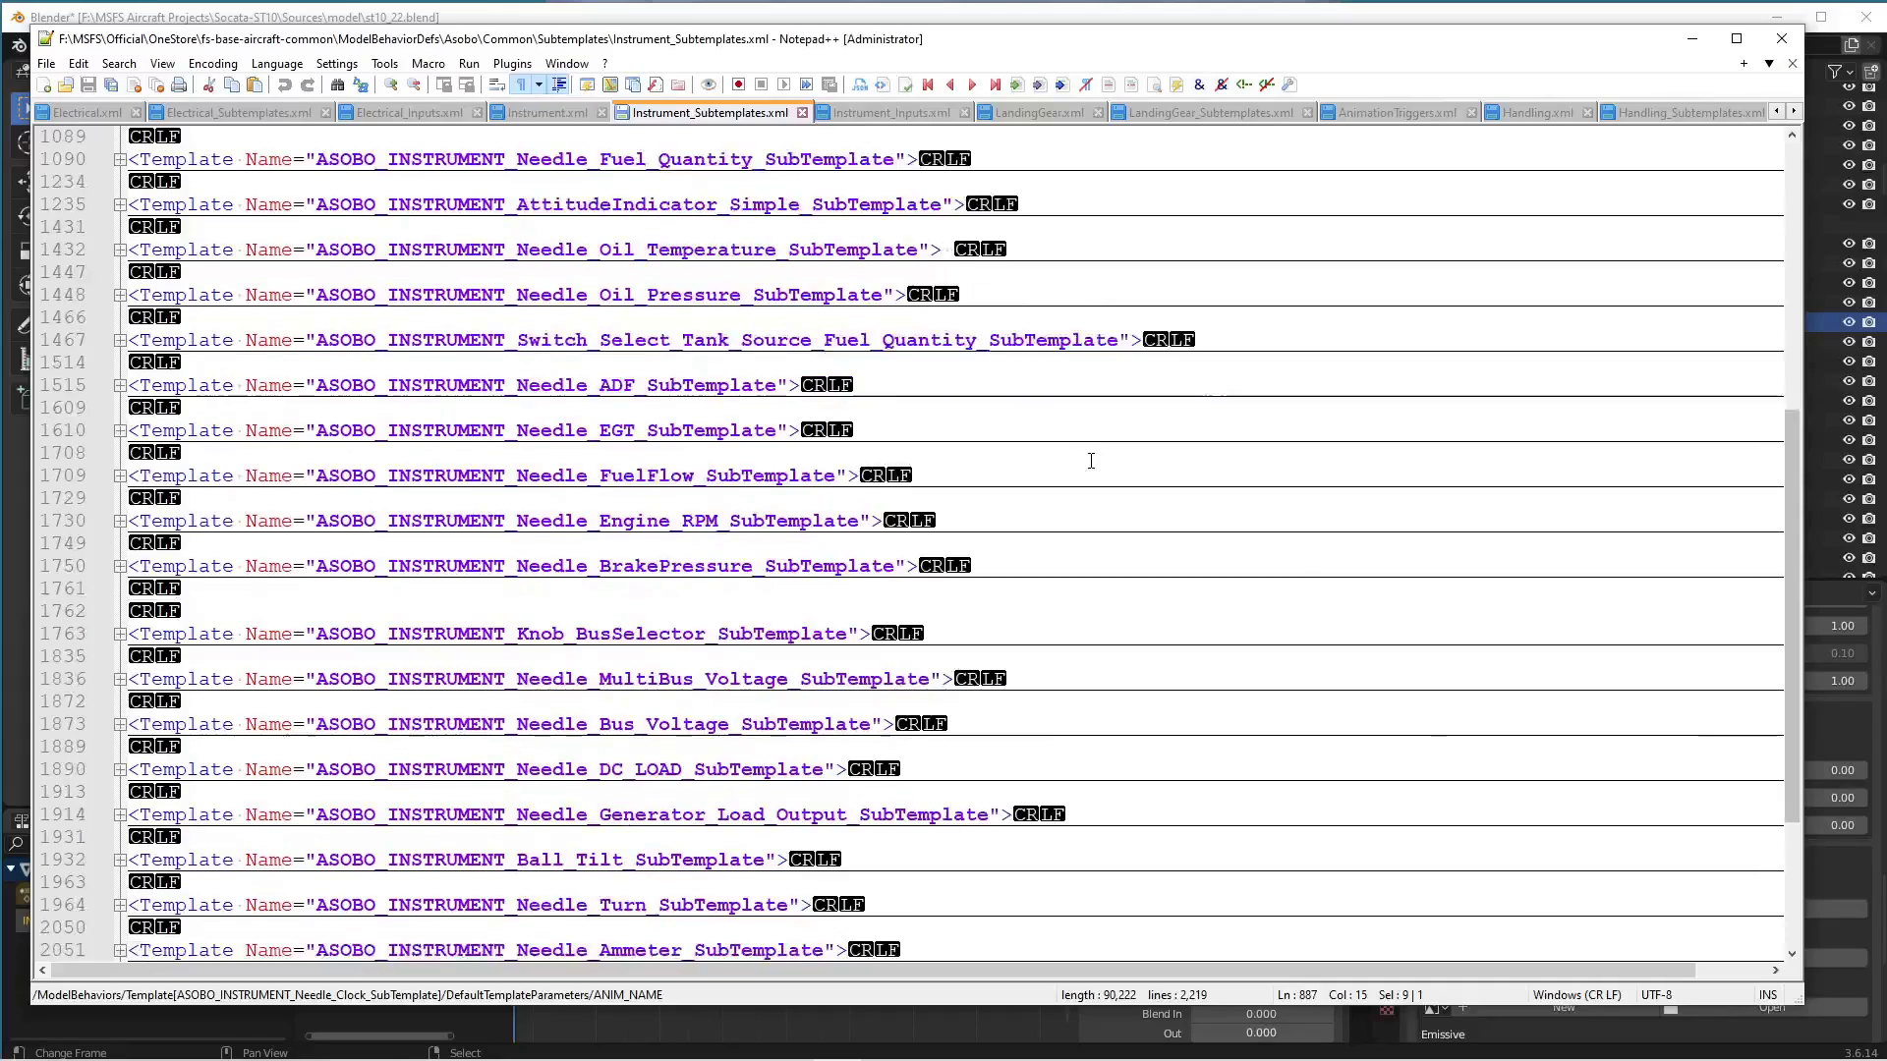
scroll(1091, 461, down, 2)
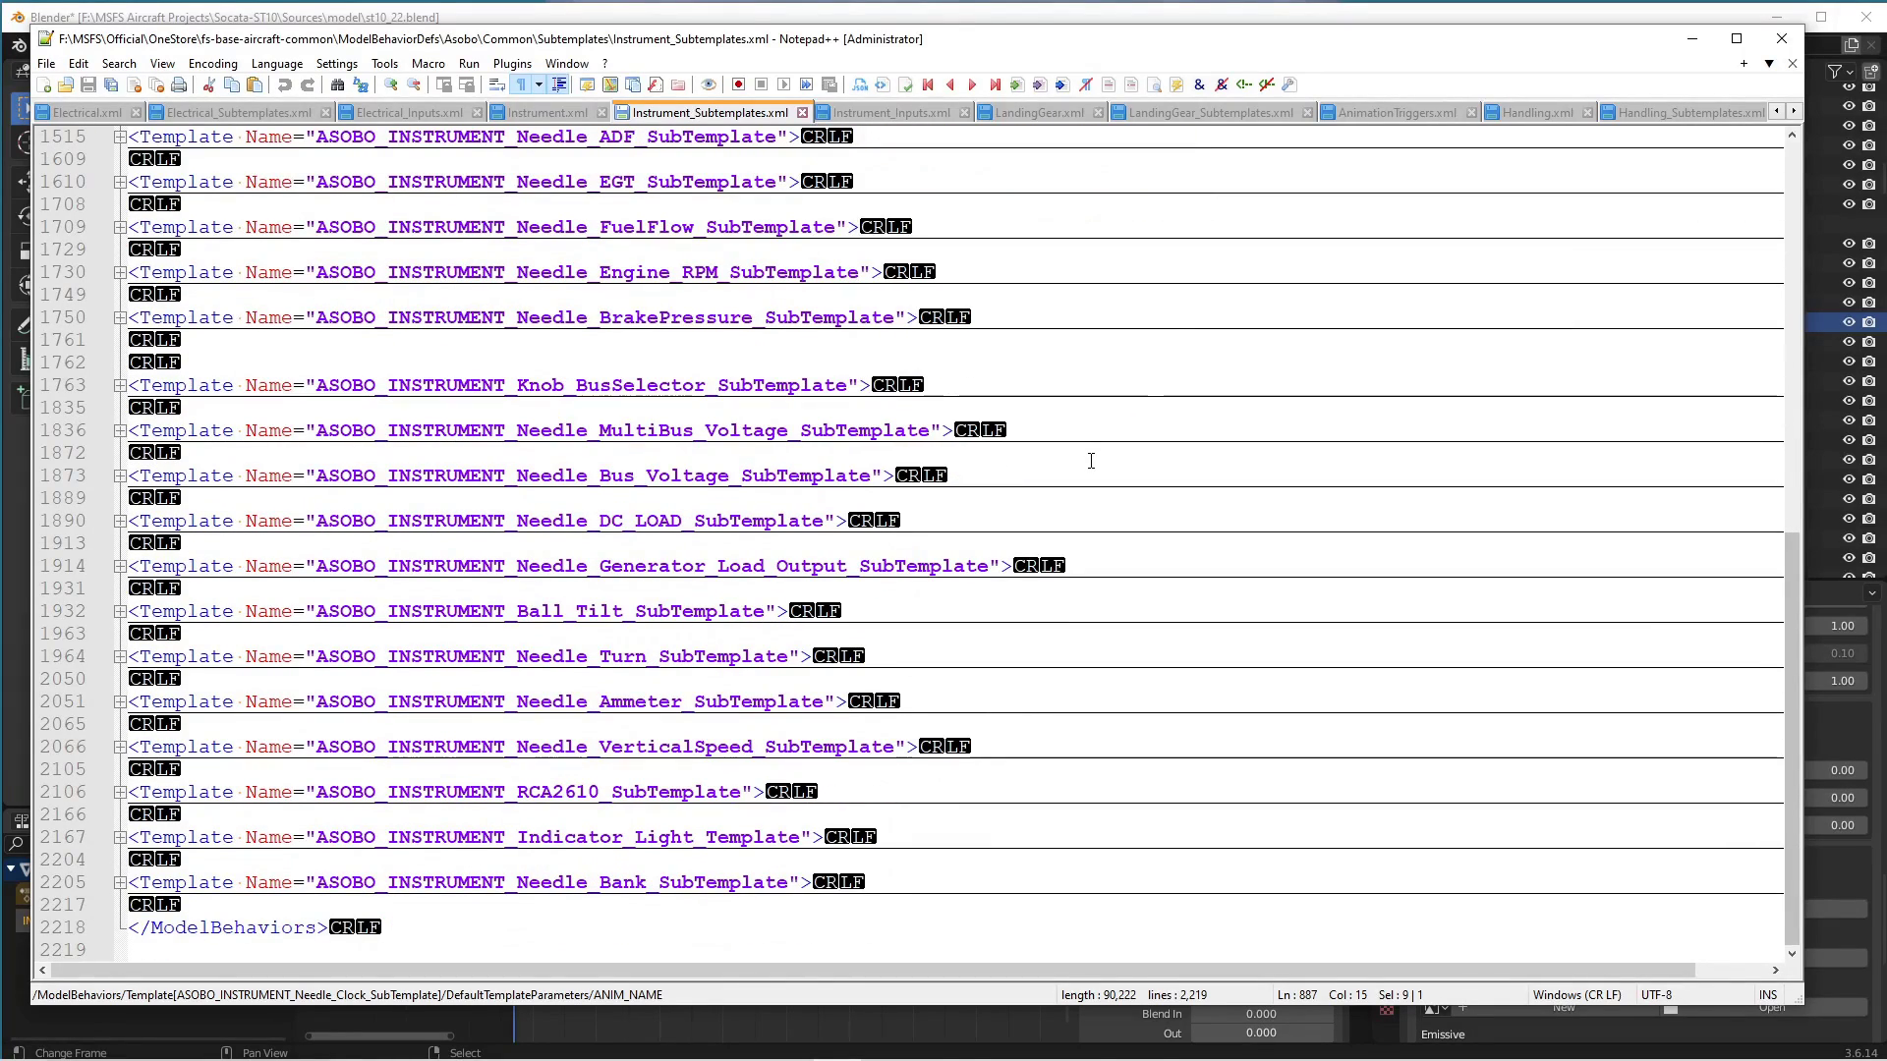
scroll(1091, 461, up, 8)
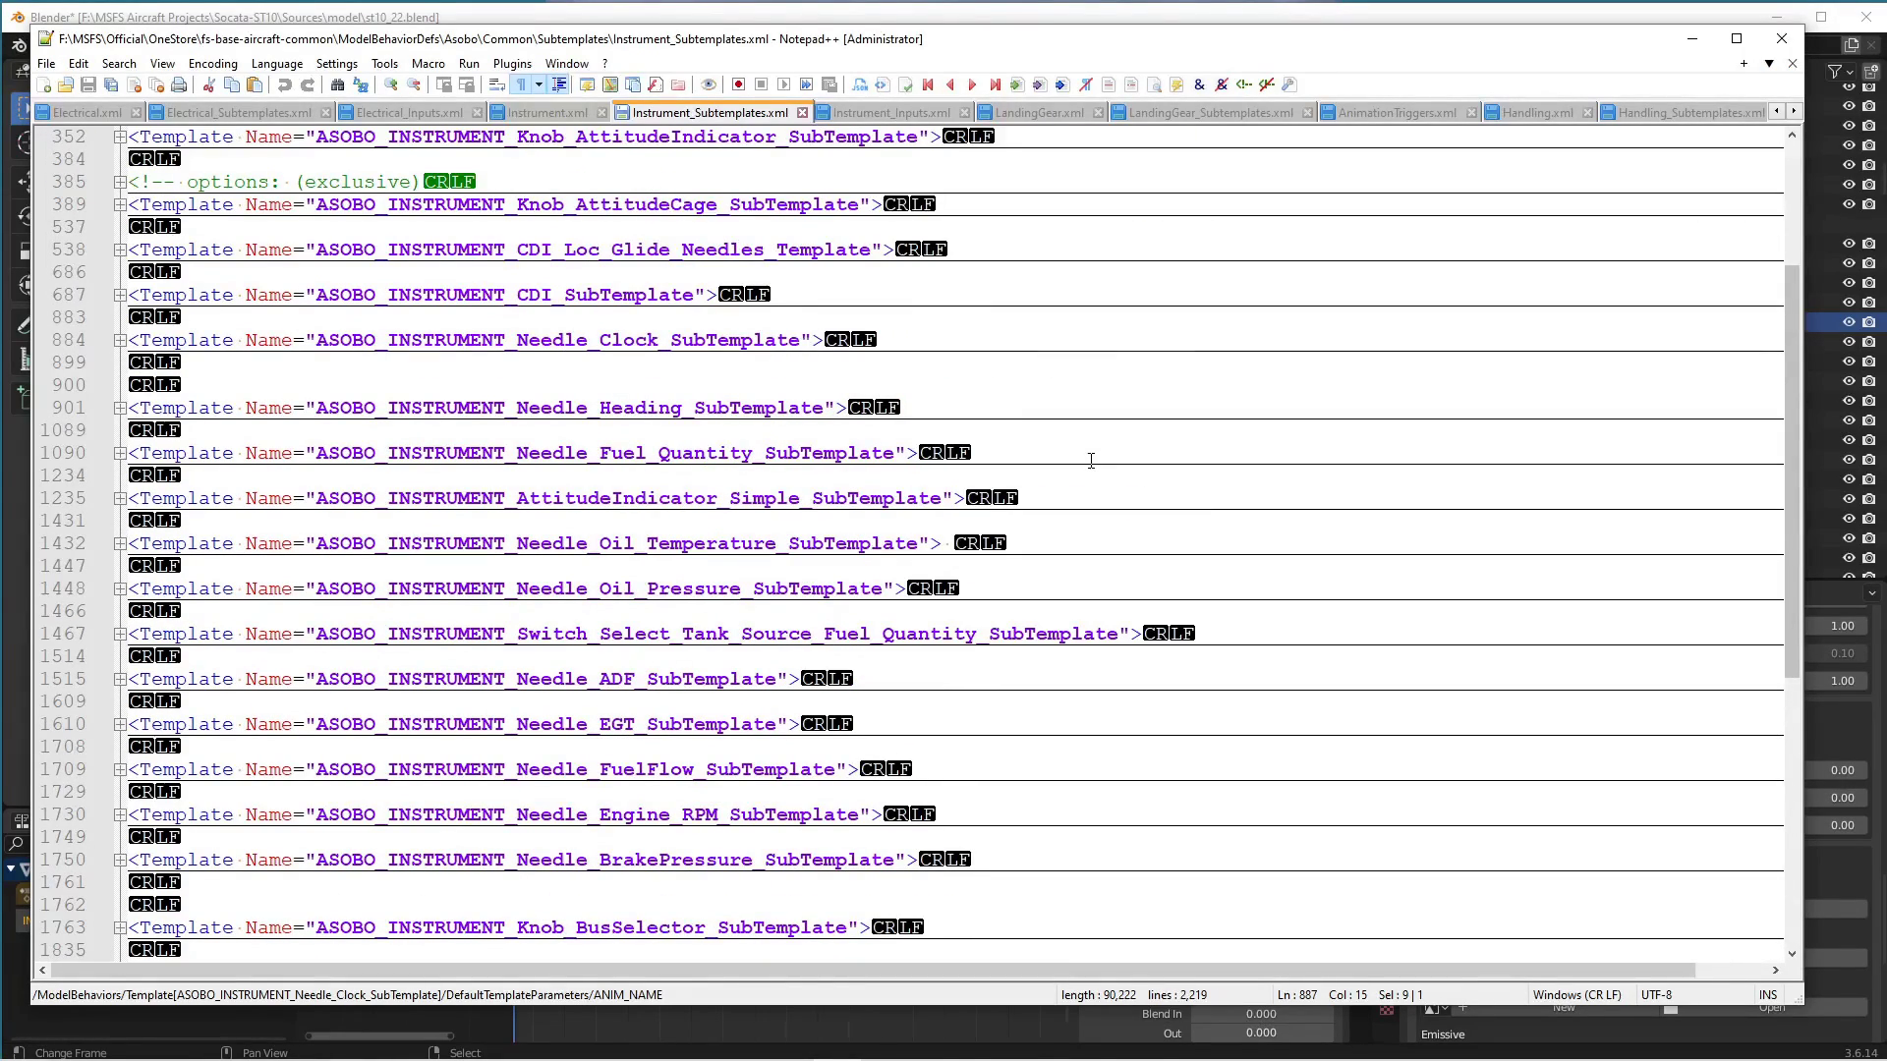
scroll(1091, 461, up, 4)
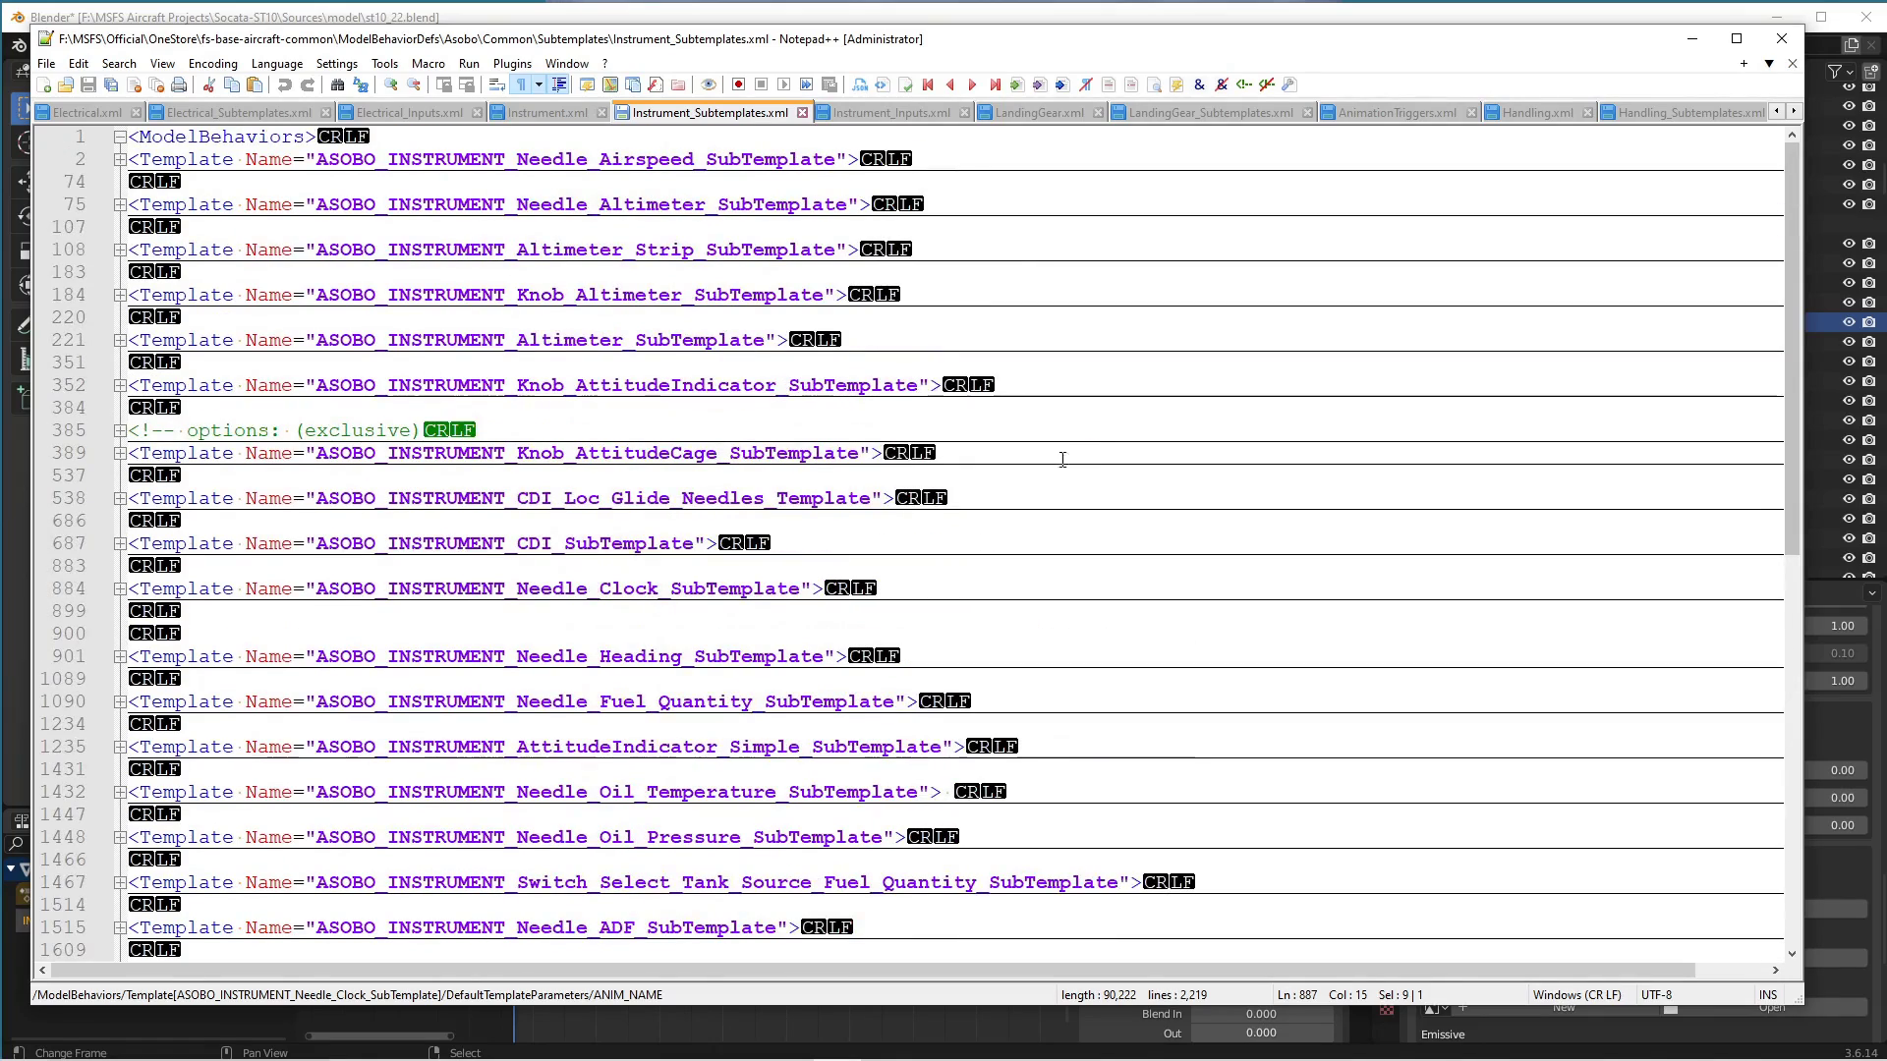
Open Instrument.xml, collapse ASOBO_INSTRUMENT_Needle_VerticalSpeed_Template and find the clock templates in the list.
click(547, 112)
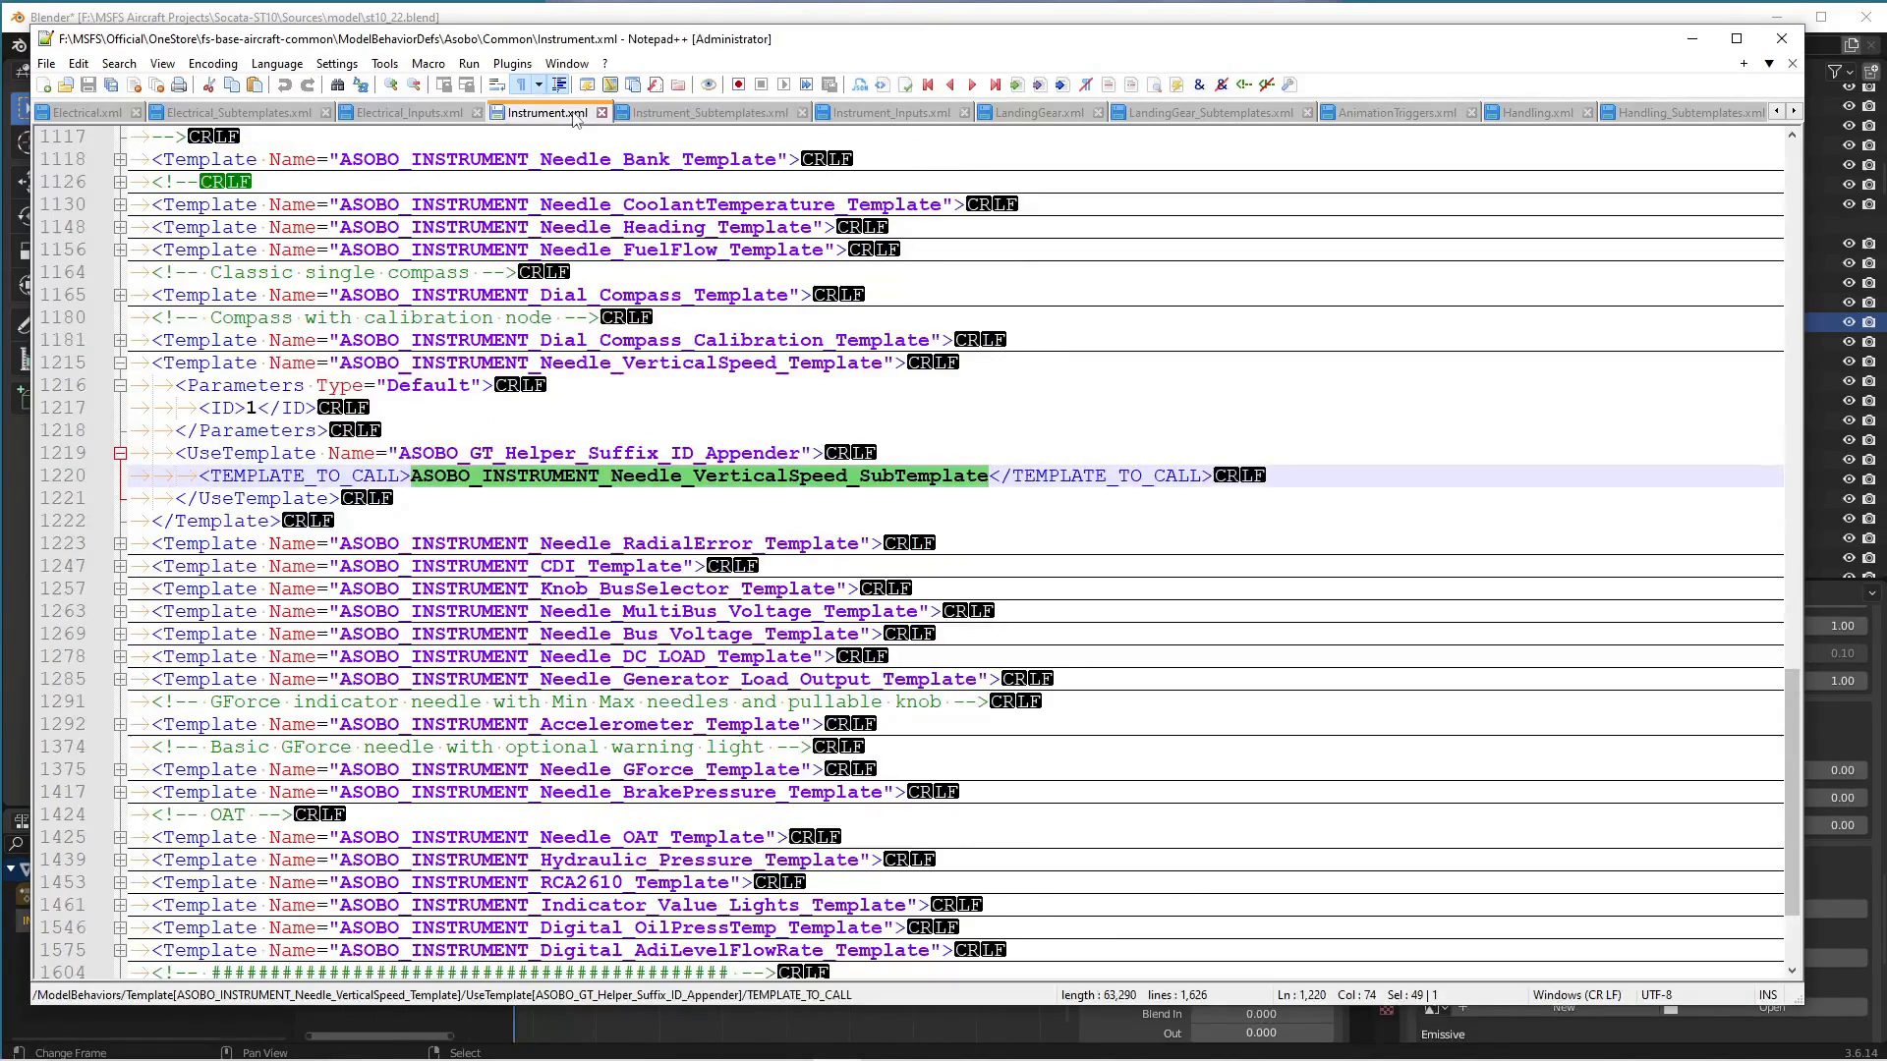
click(120, 363)
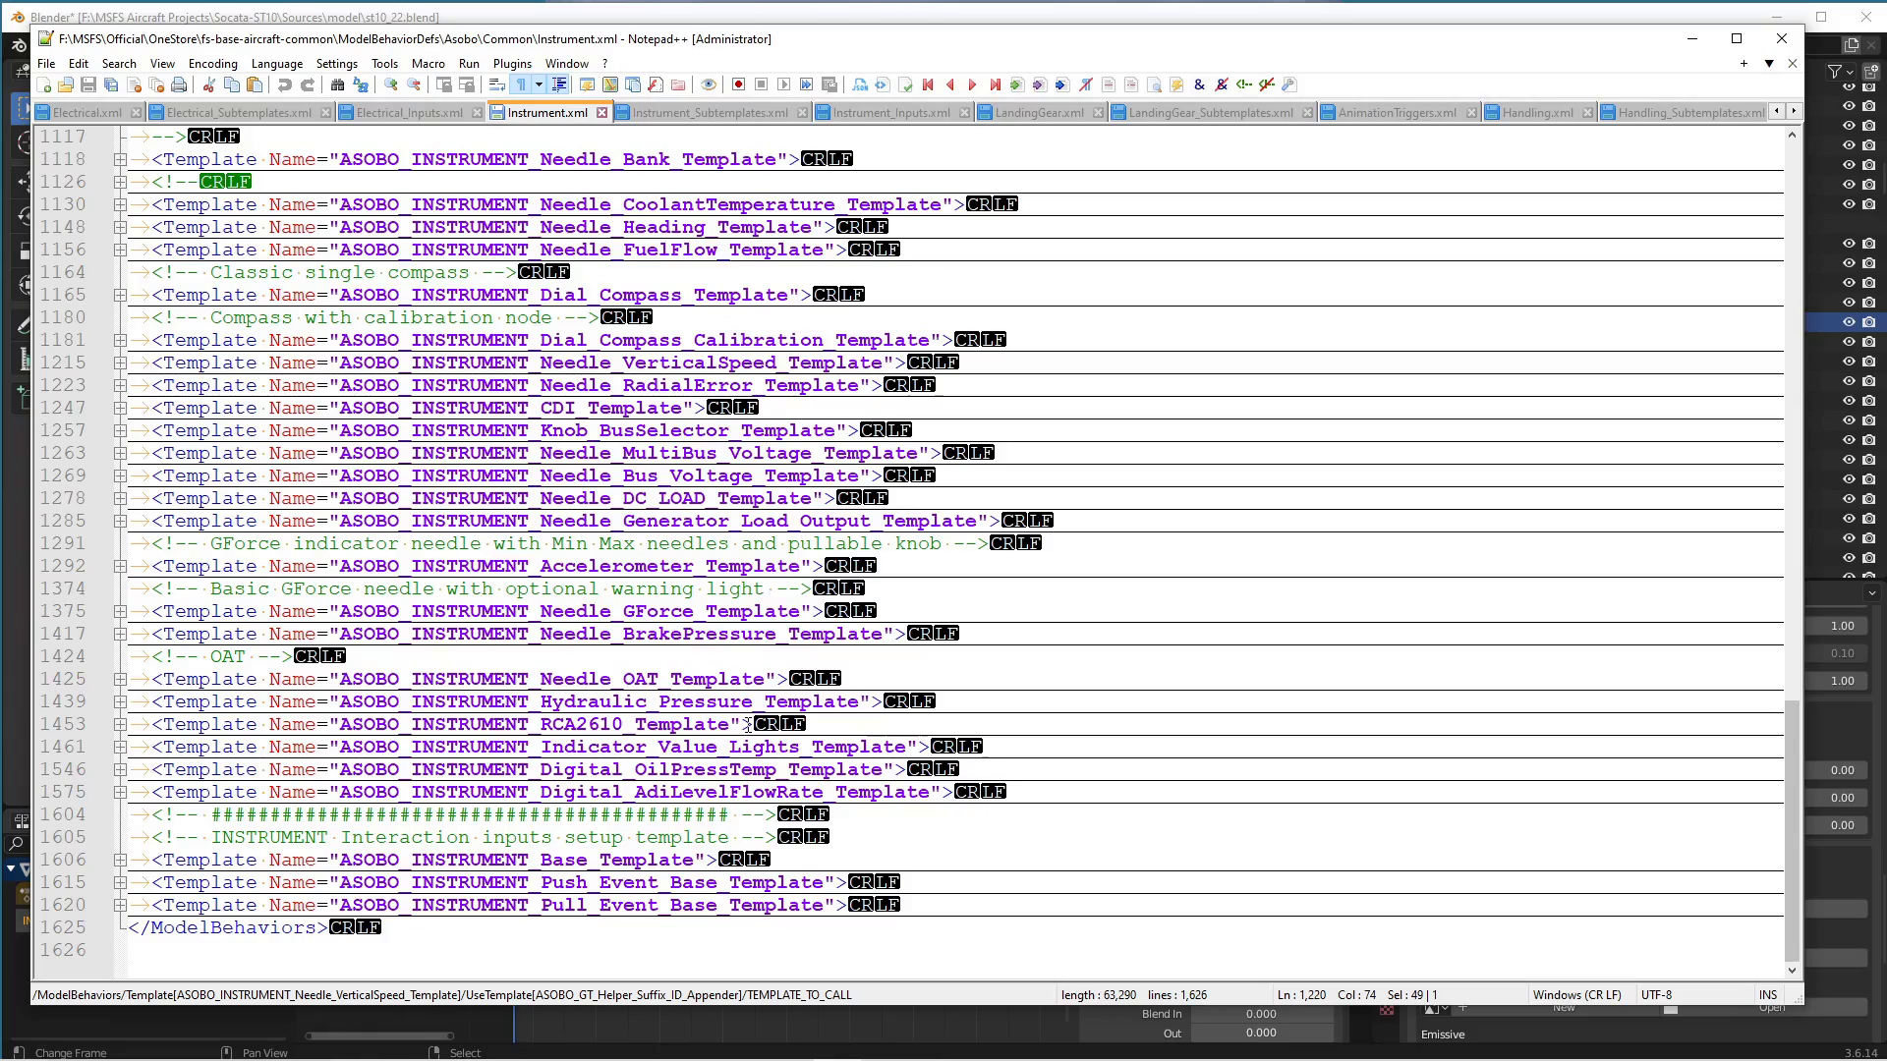
scroll(926, 851, up, 6)
scroll(1025, 827, up, 7)
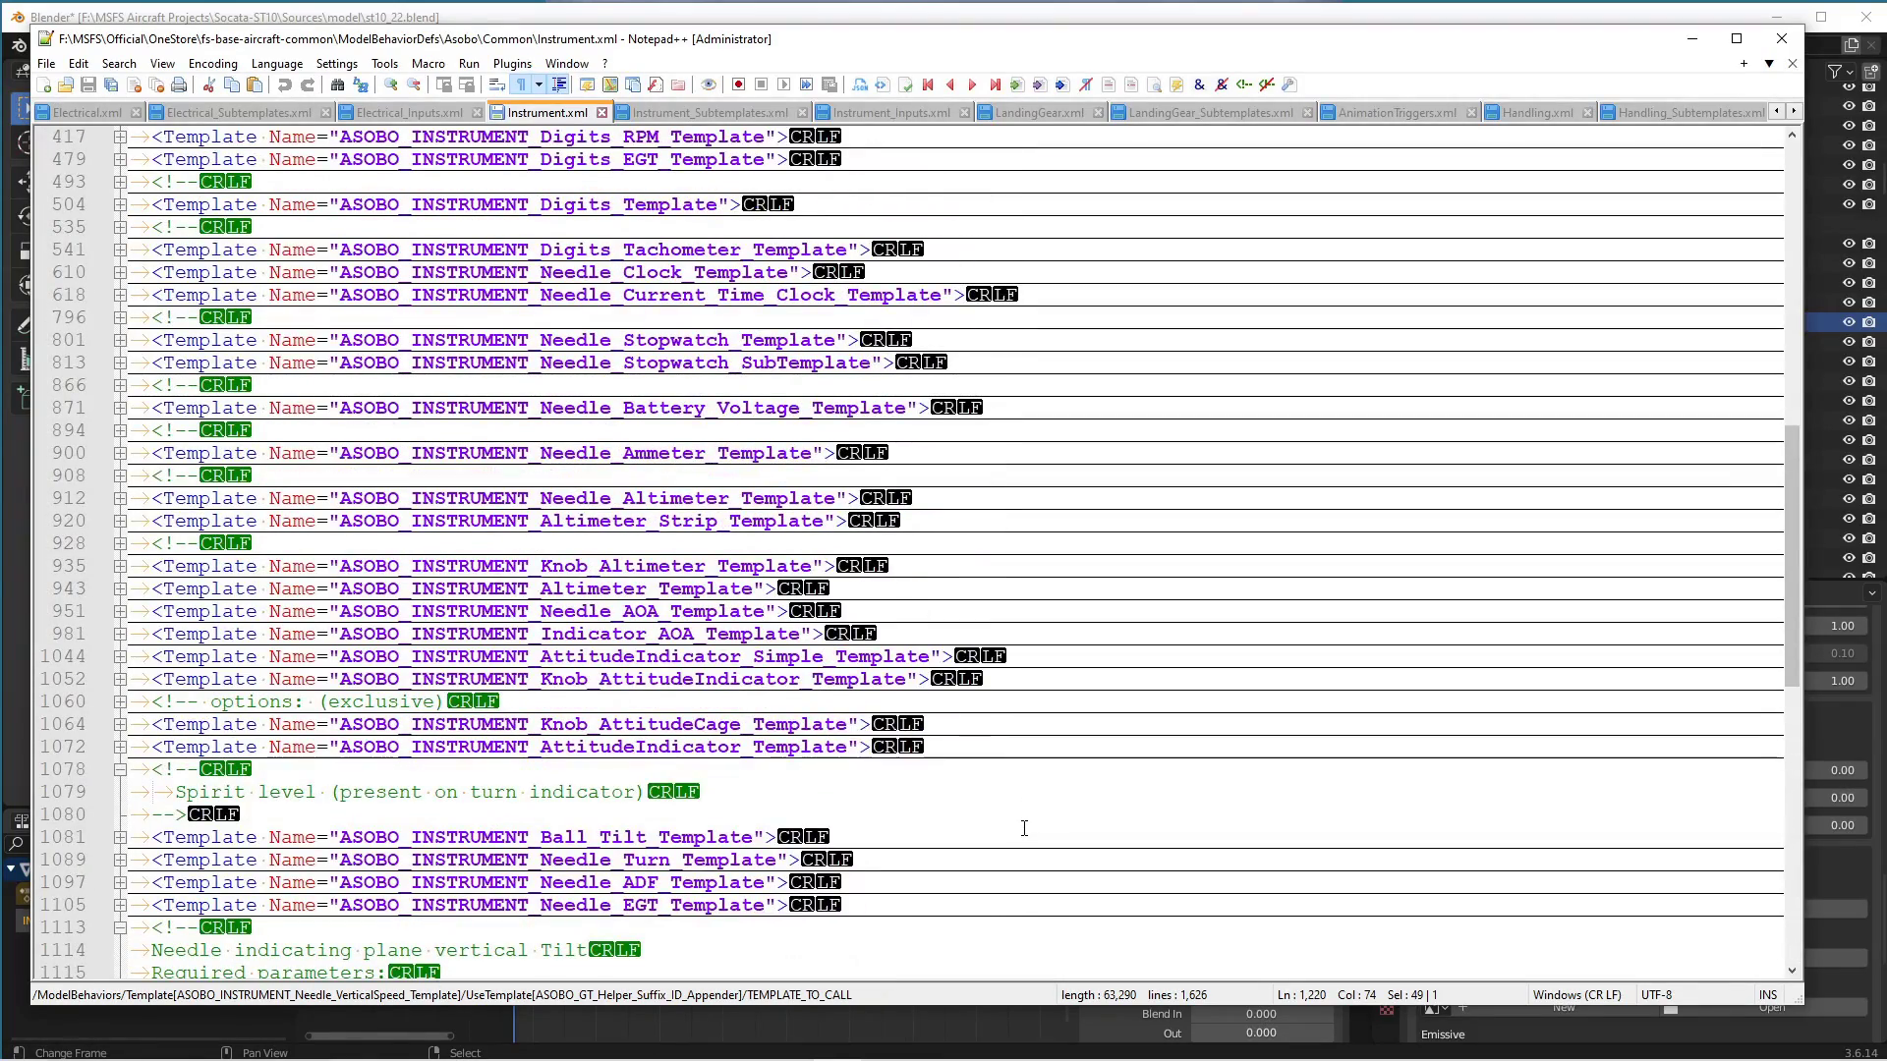
scroll(1024, 828, up, 5)
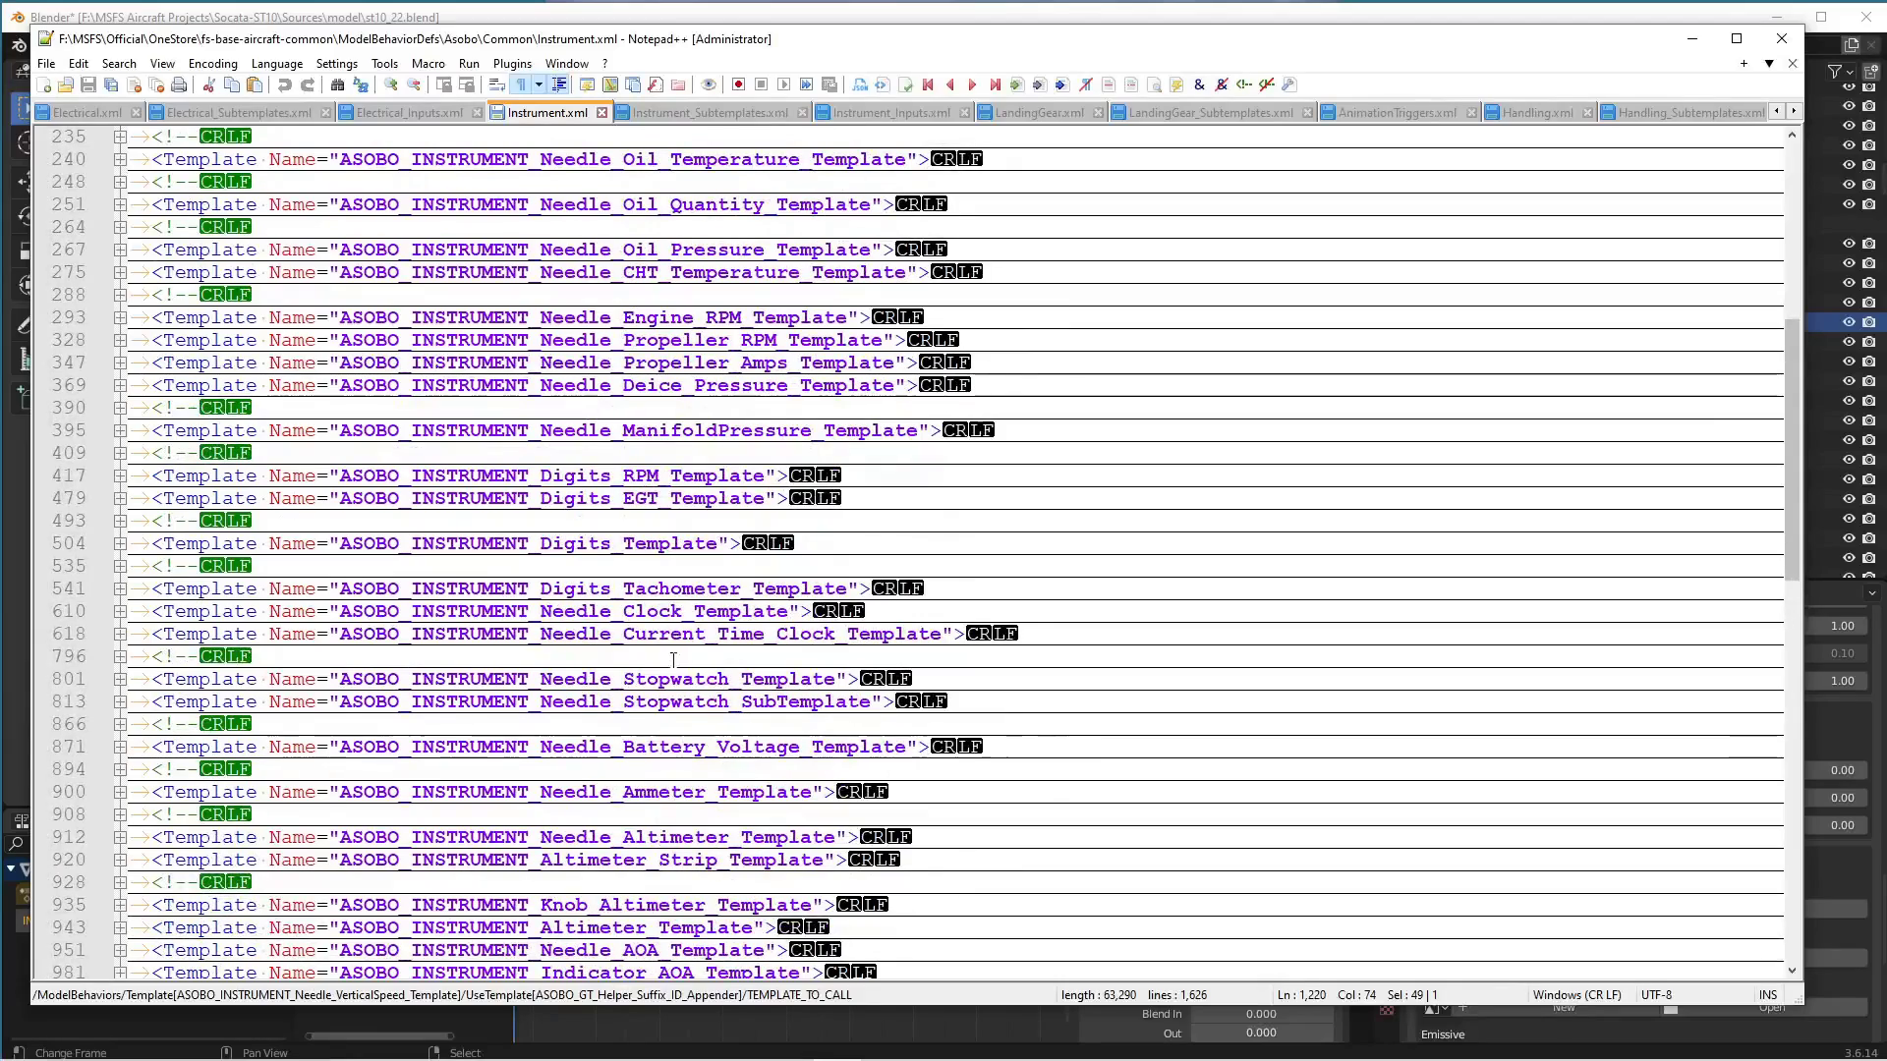
Expand ASOBO_INSTRUMENT_Needle_Current_Time_Clock_Template and review its default parameters for hours, minutes, seconds and the adjustment knob.
click(649, 634)
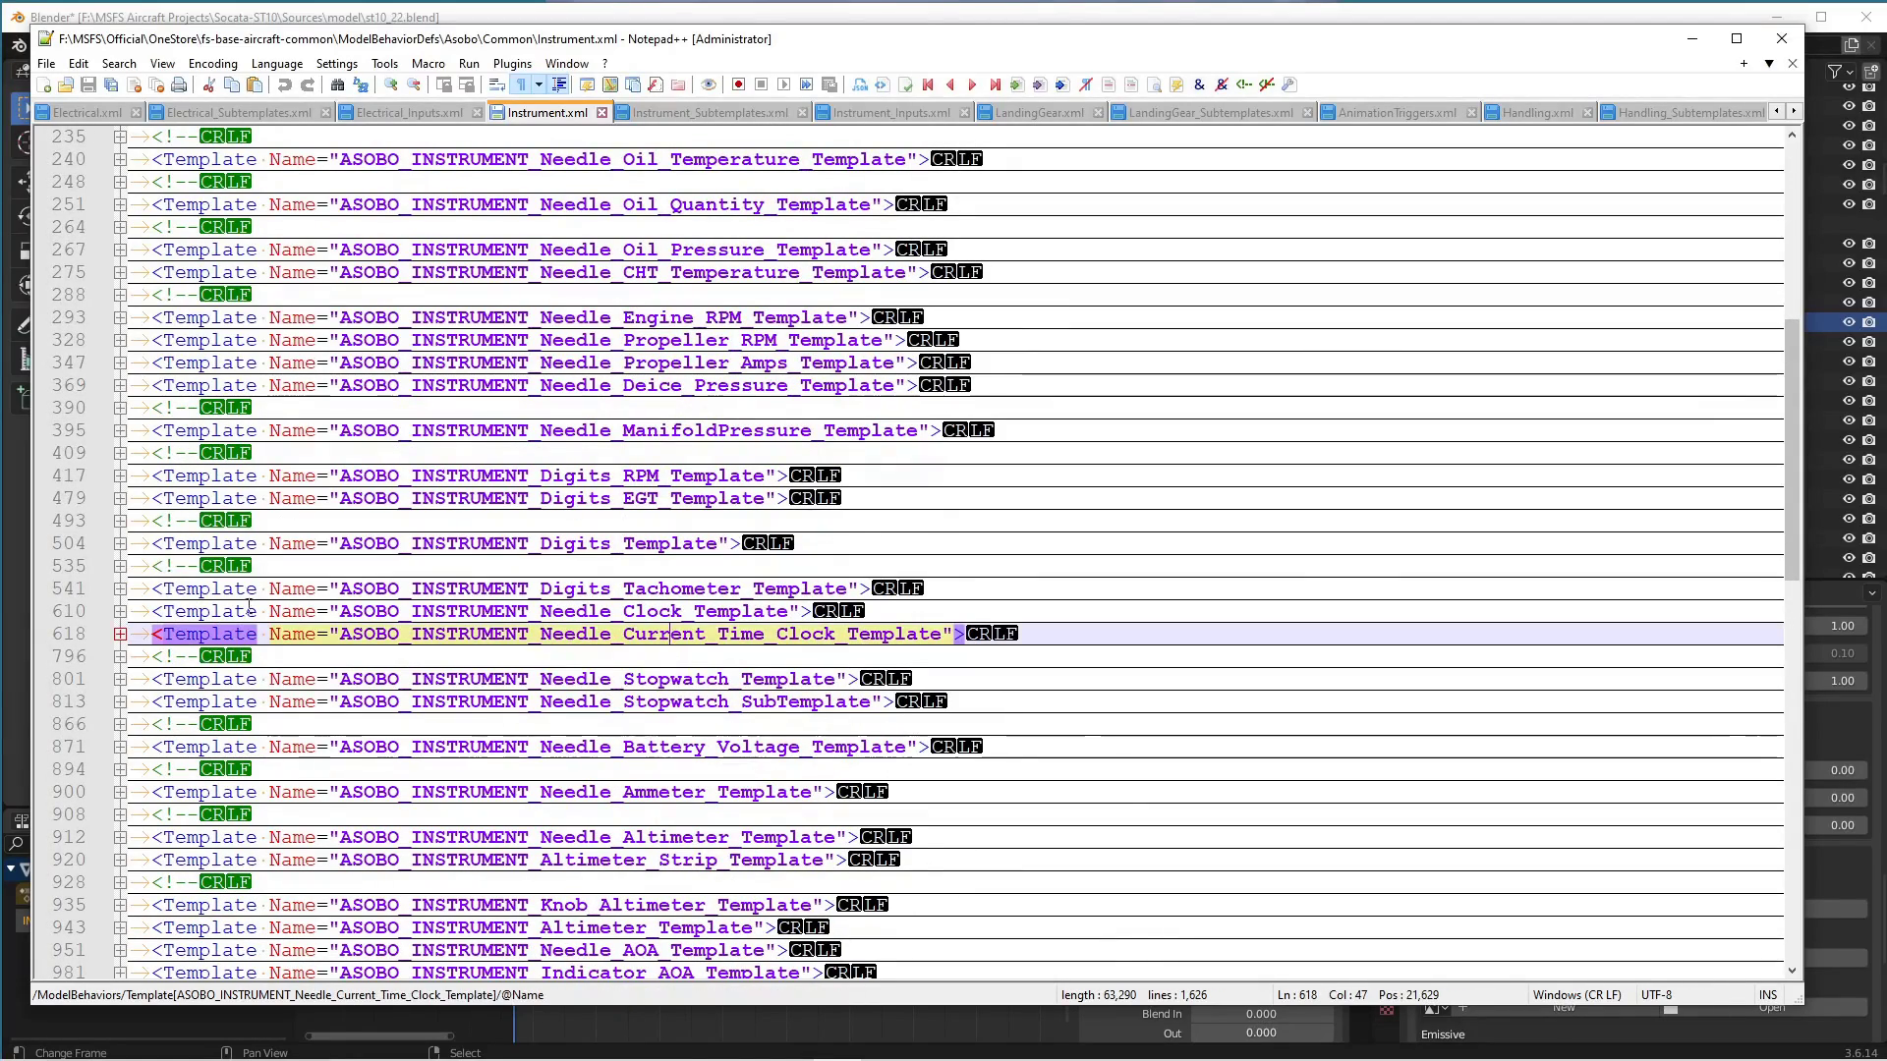
click(120, 634)
scroll(706, 671, down, 6)
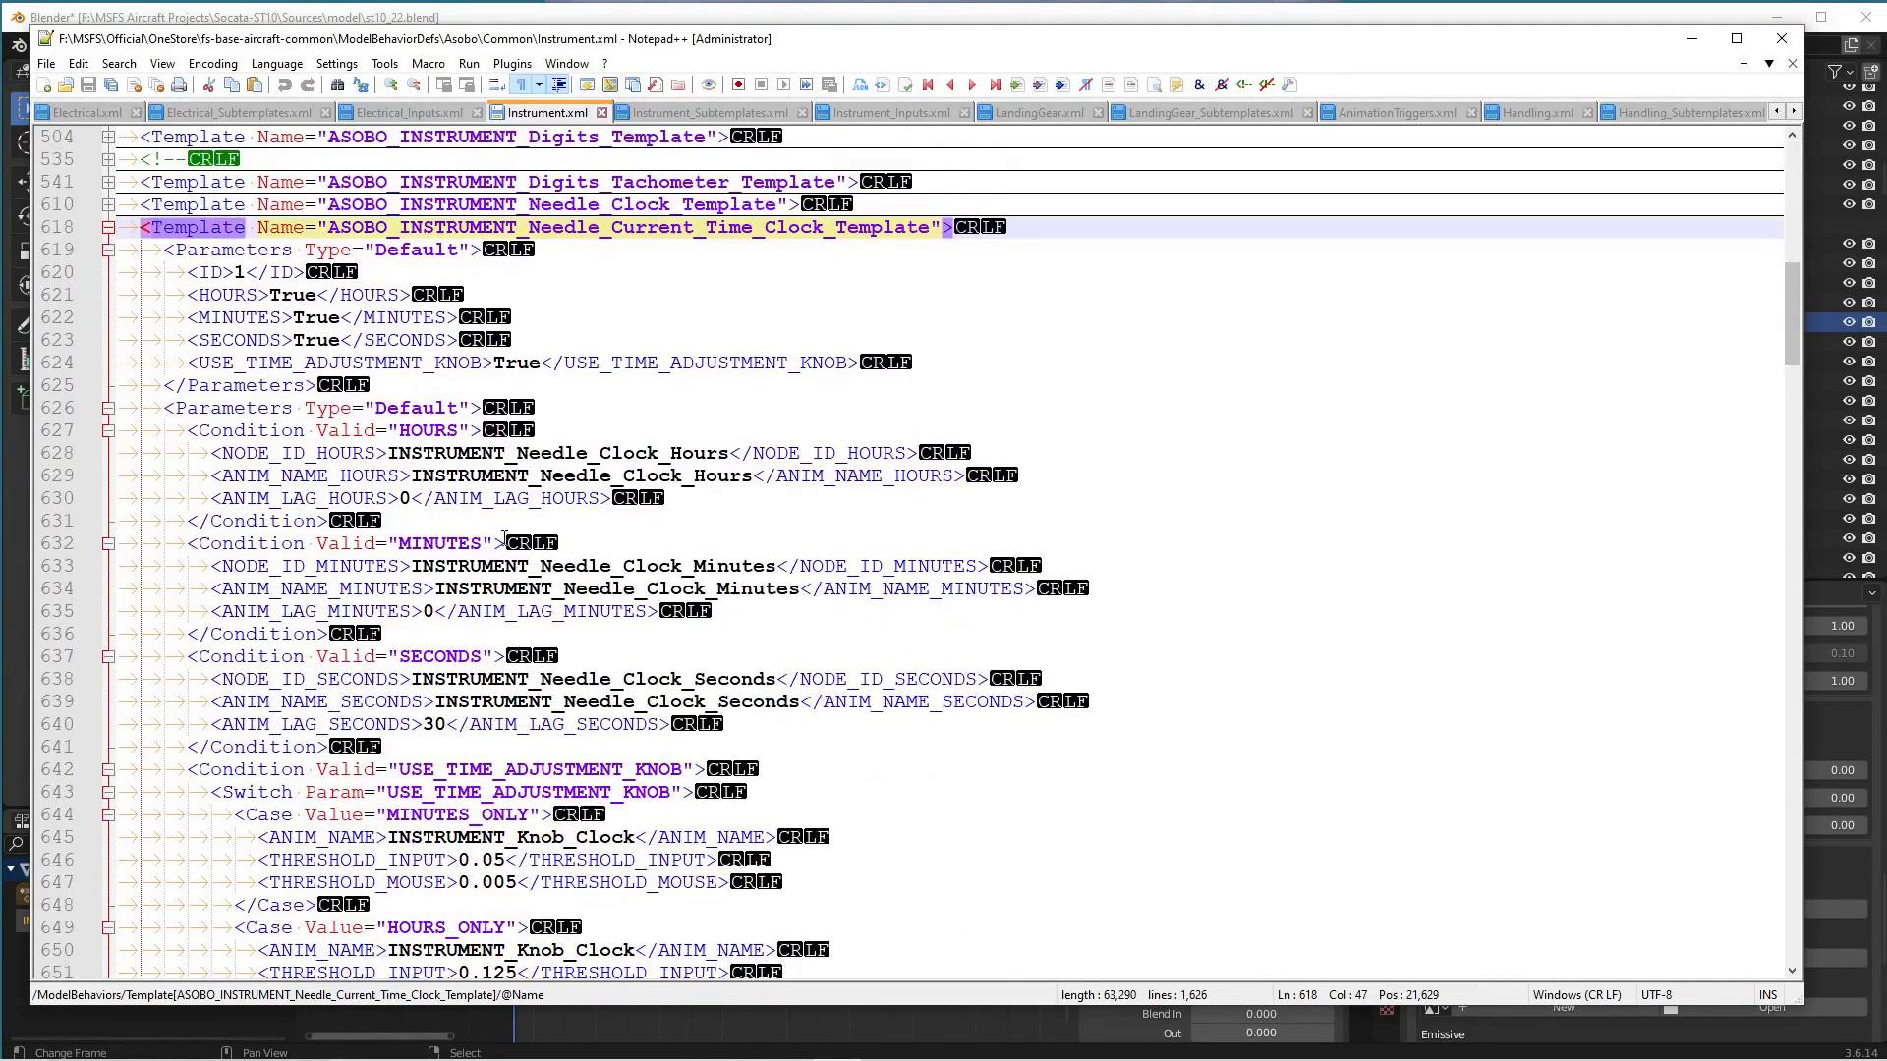
scroll(860, 528, down, 3)
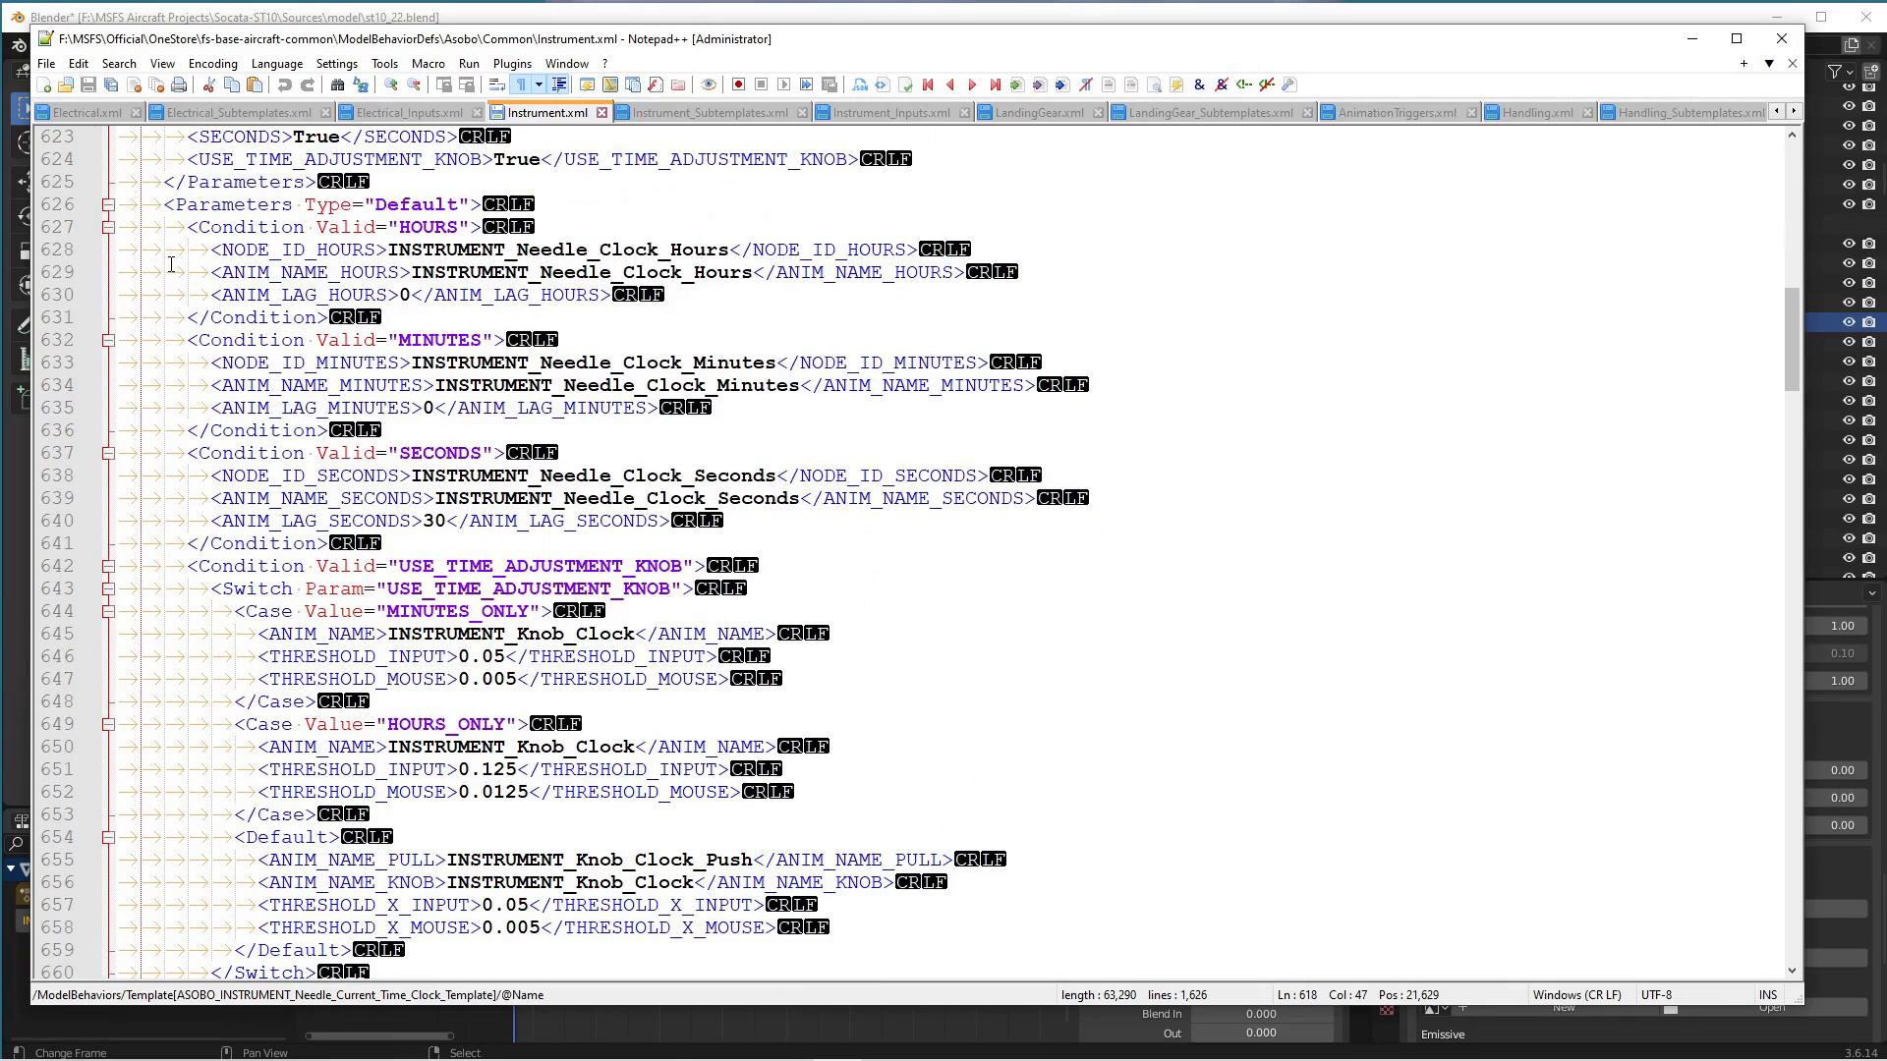
scroll(653, 258, up, 6)
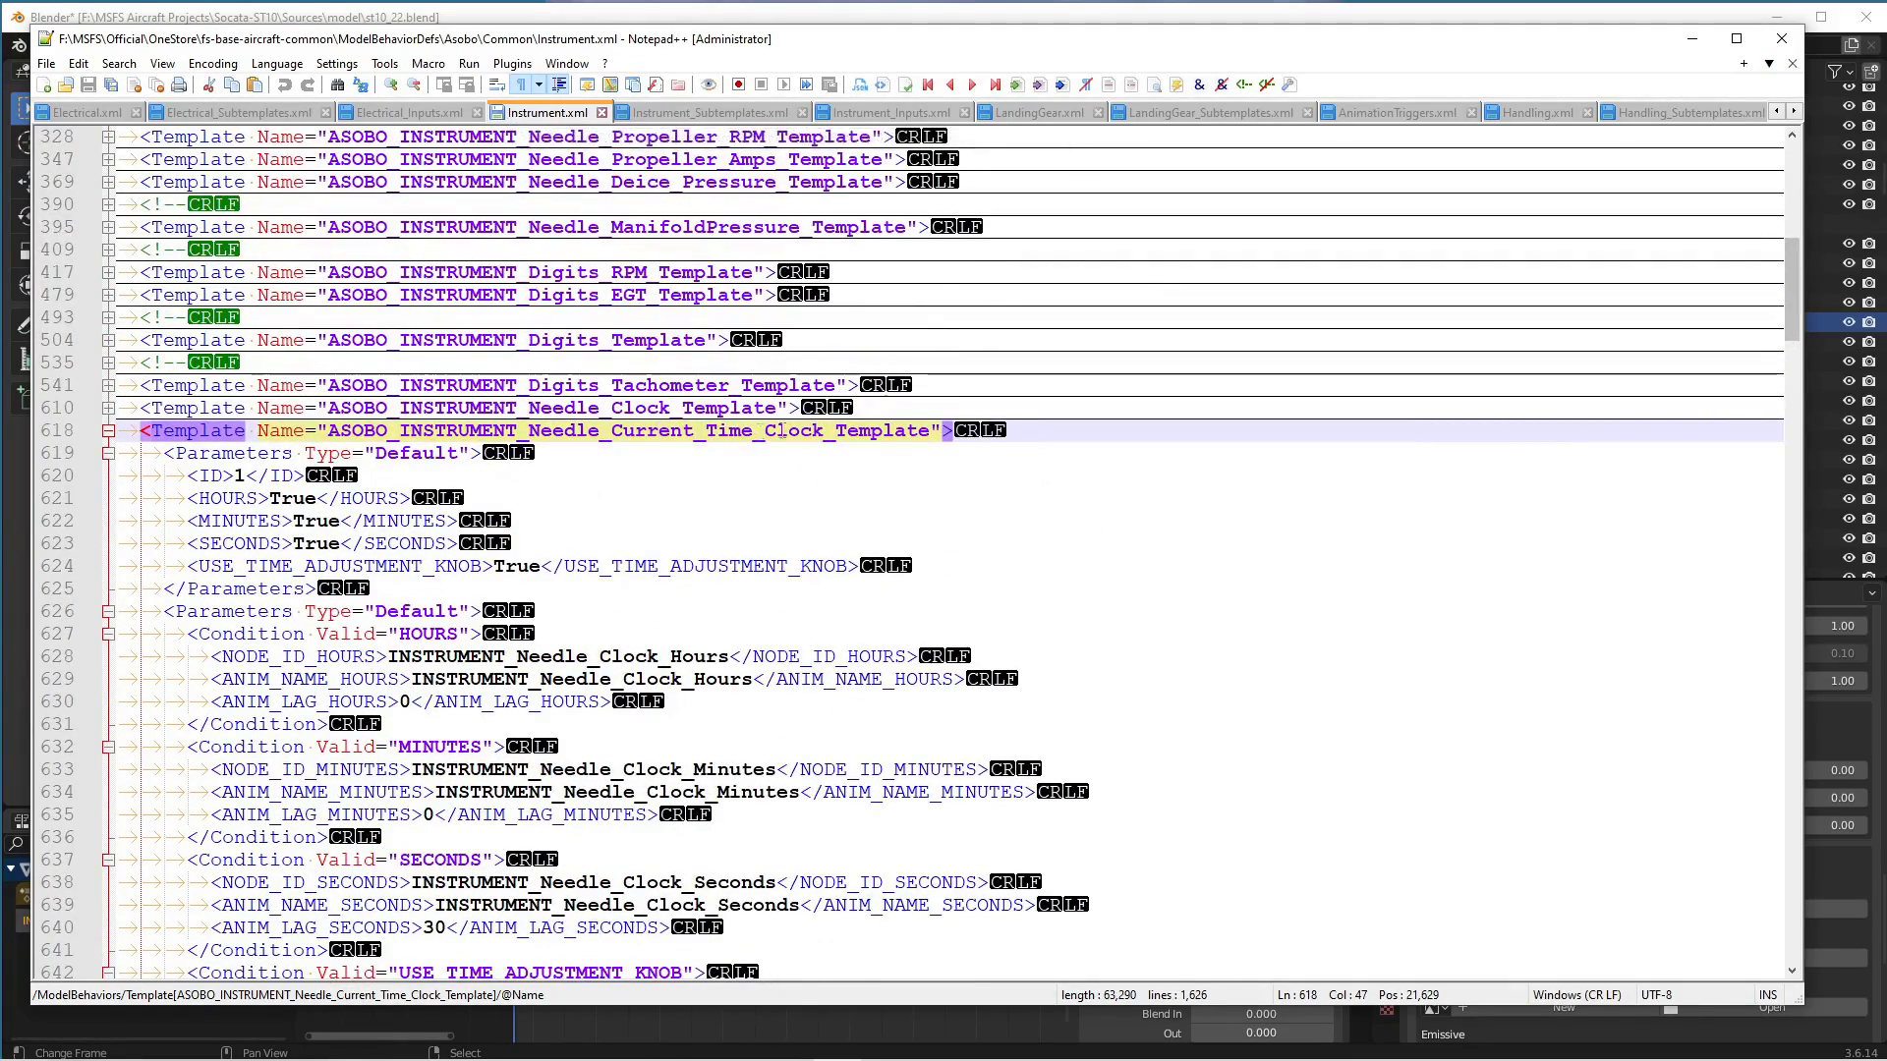
Highlight the HOURS, MINUTES and SECONDS conditions in the second default parameter block, along with the minutes node name INSTRUMENT_Needle_Clock_Minutes.
click(293, 611)
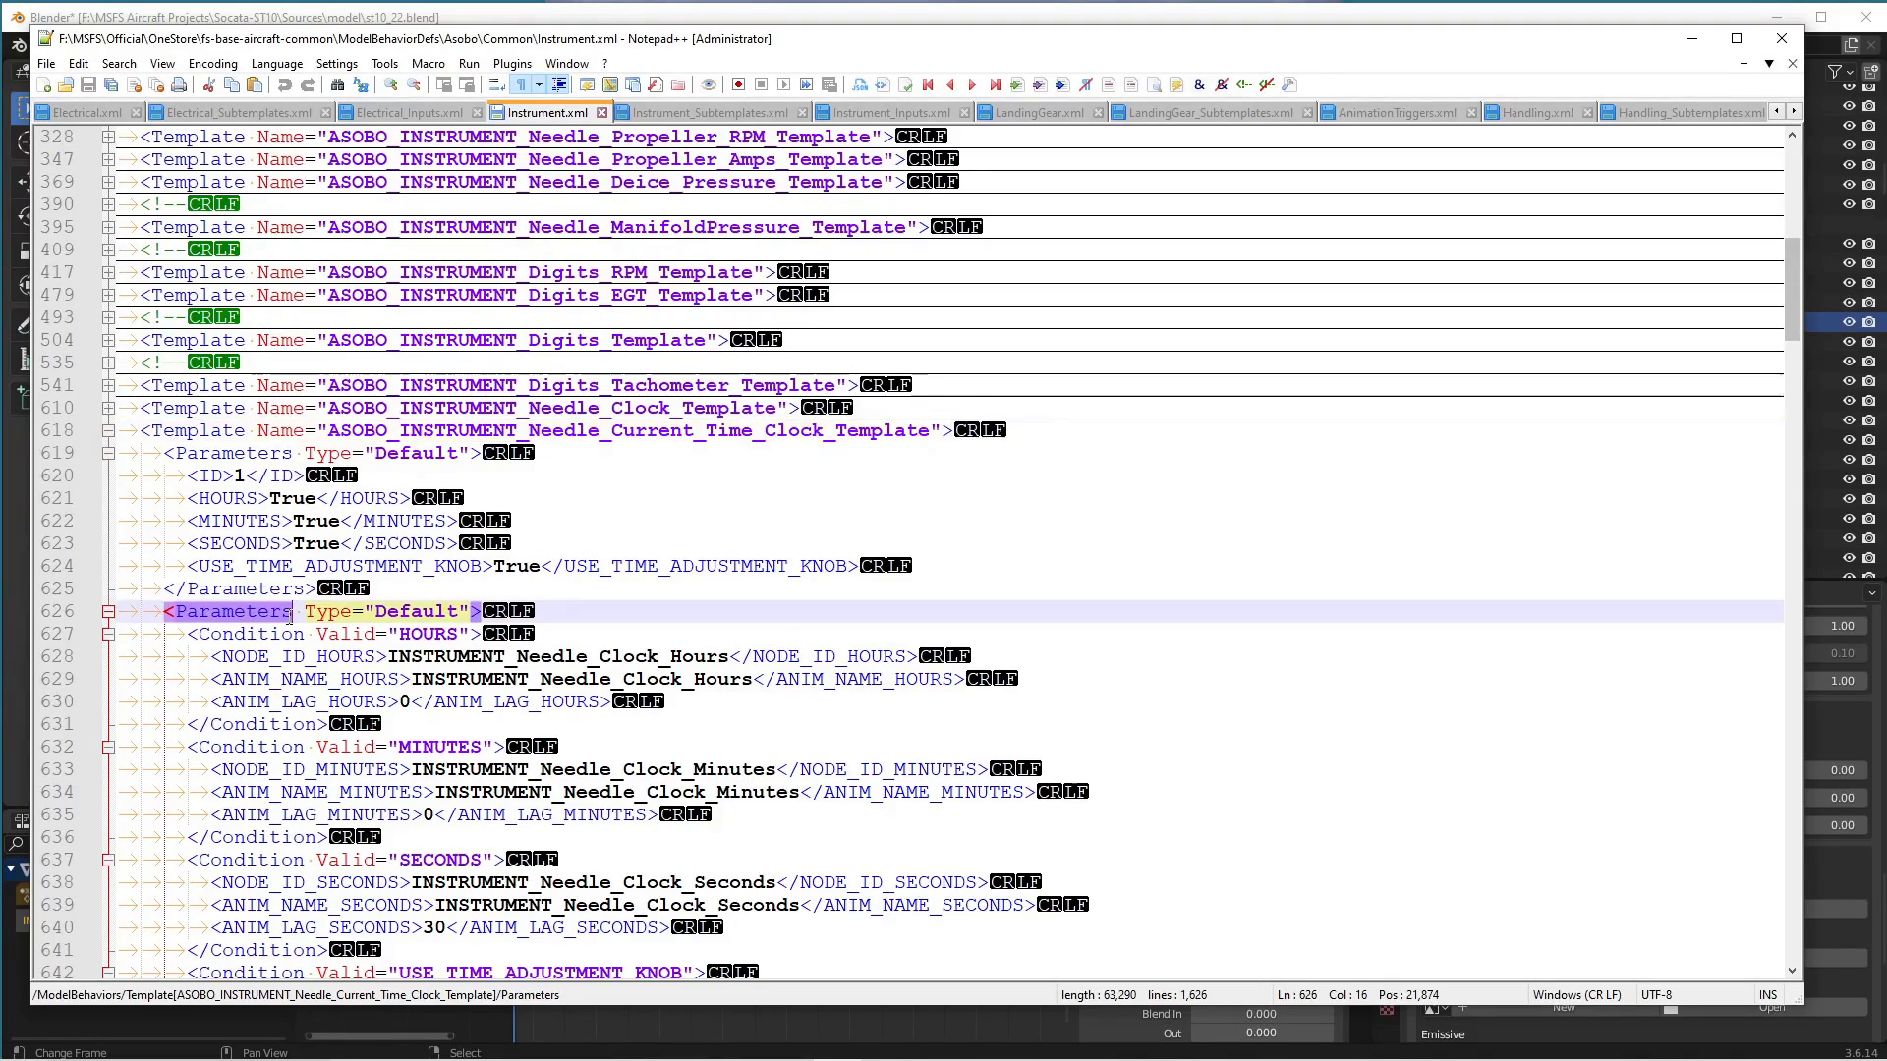
scroll(675, 567, down, 2)
scroll(675, 567, down, 3)
double_click(428, 295)
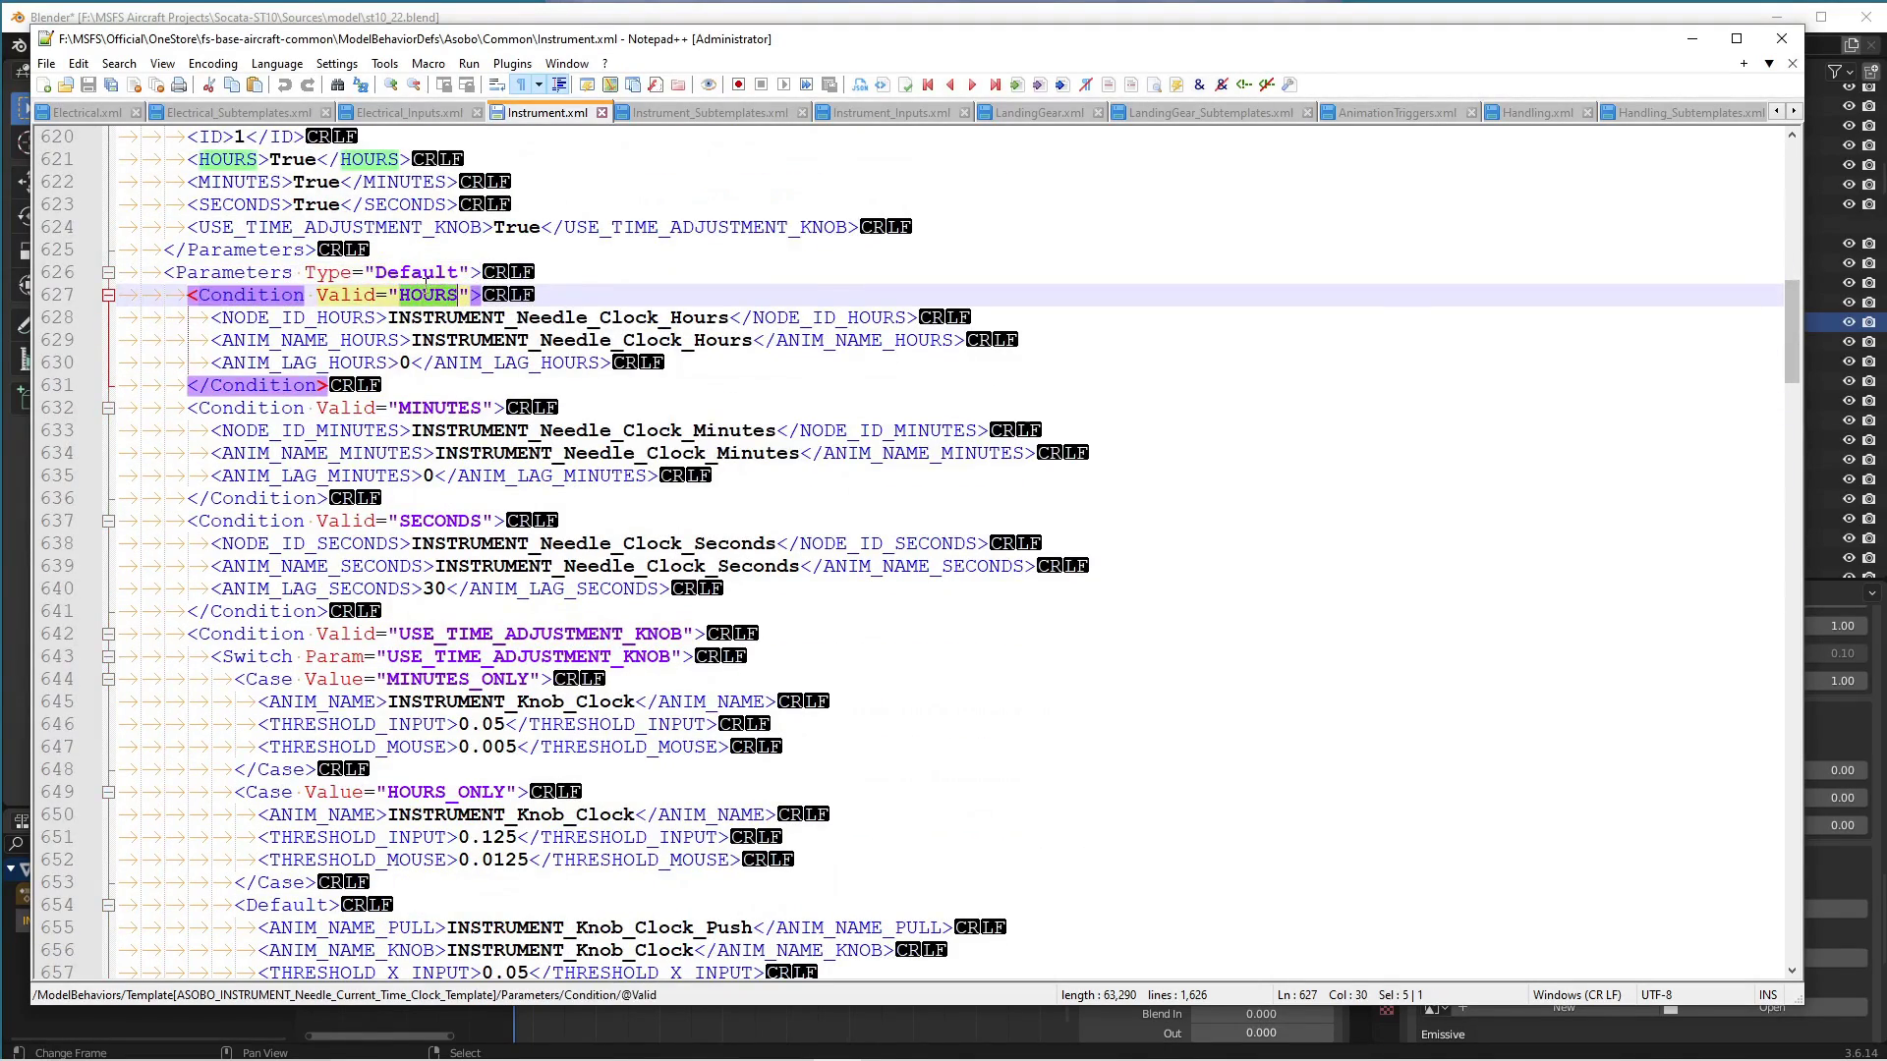
double_click(442, 408)
double_click(442, 521)
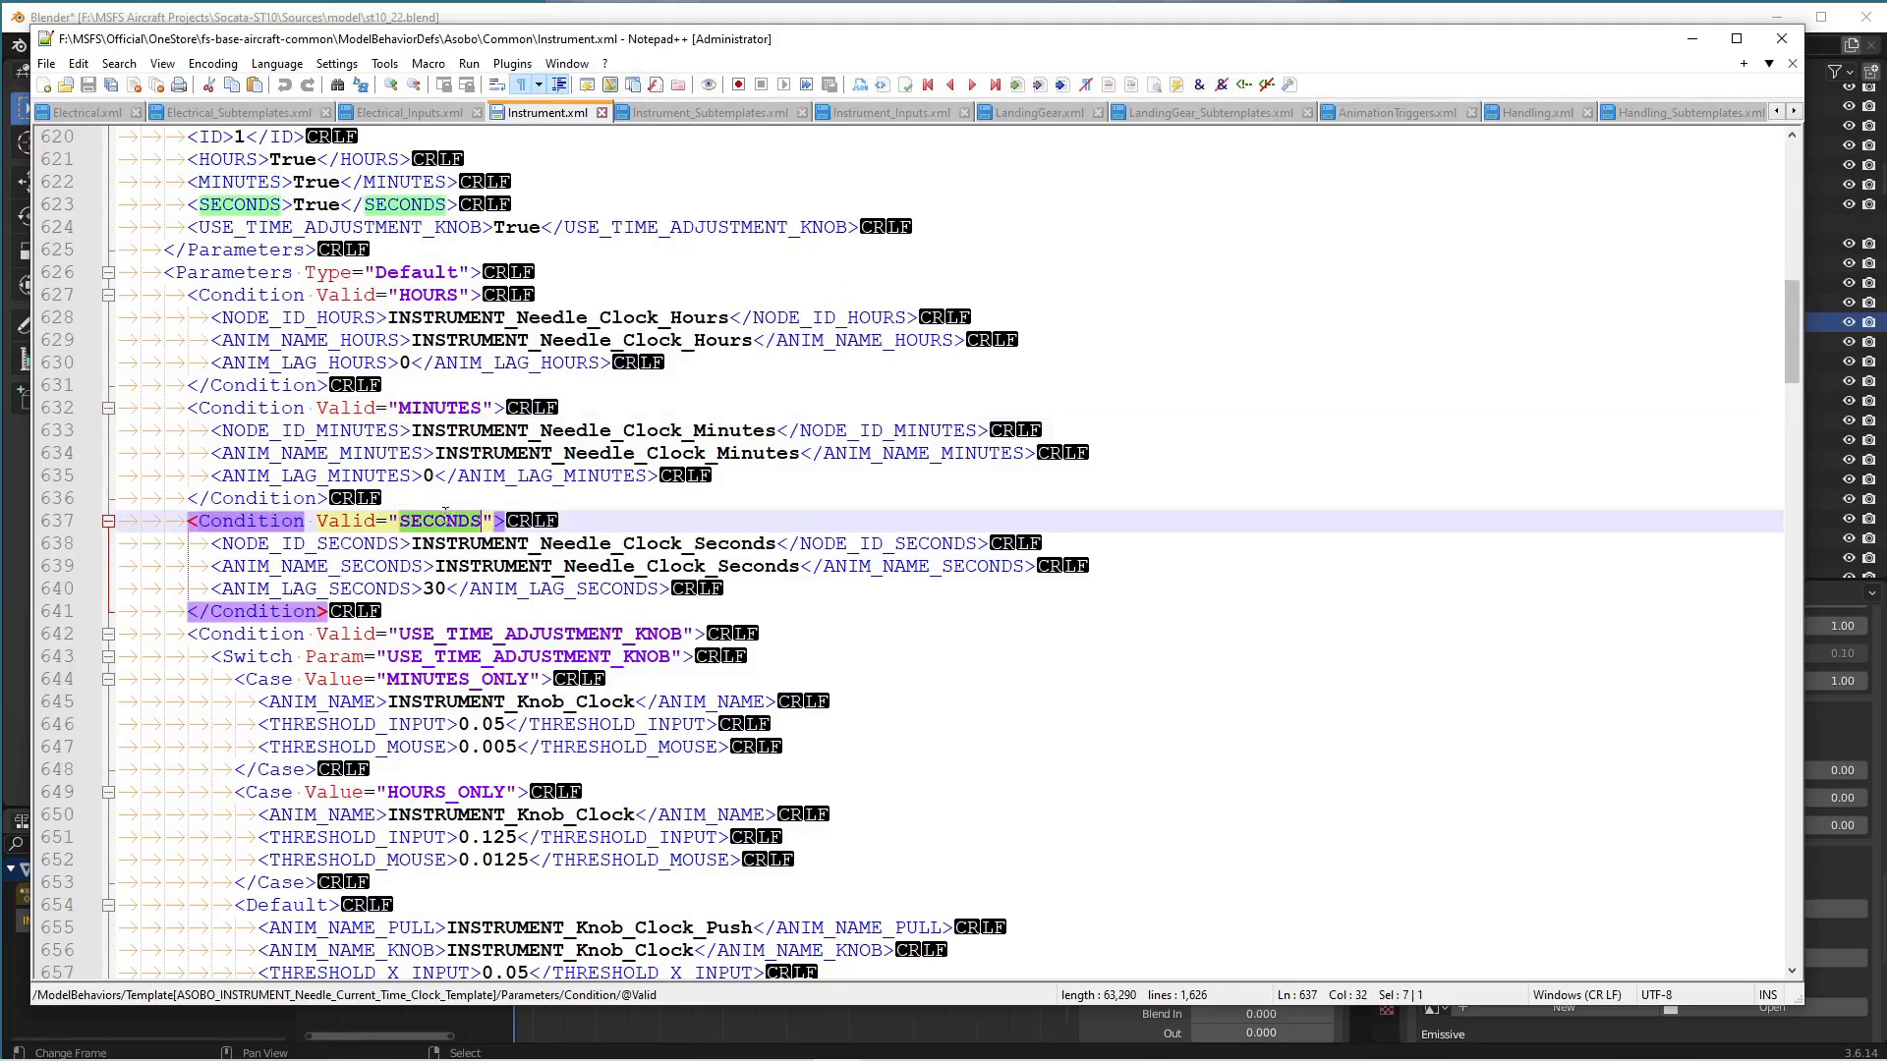
double_click(557, 433)
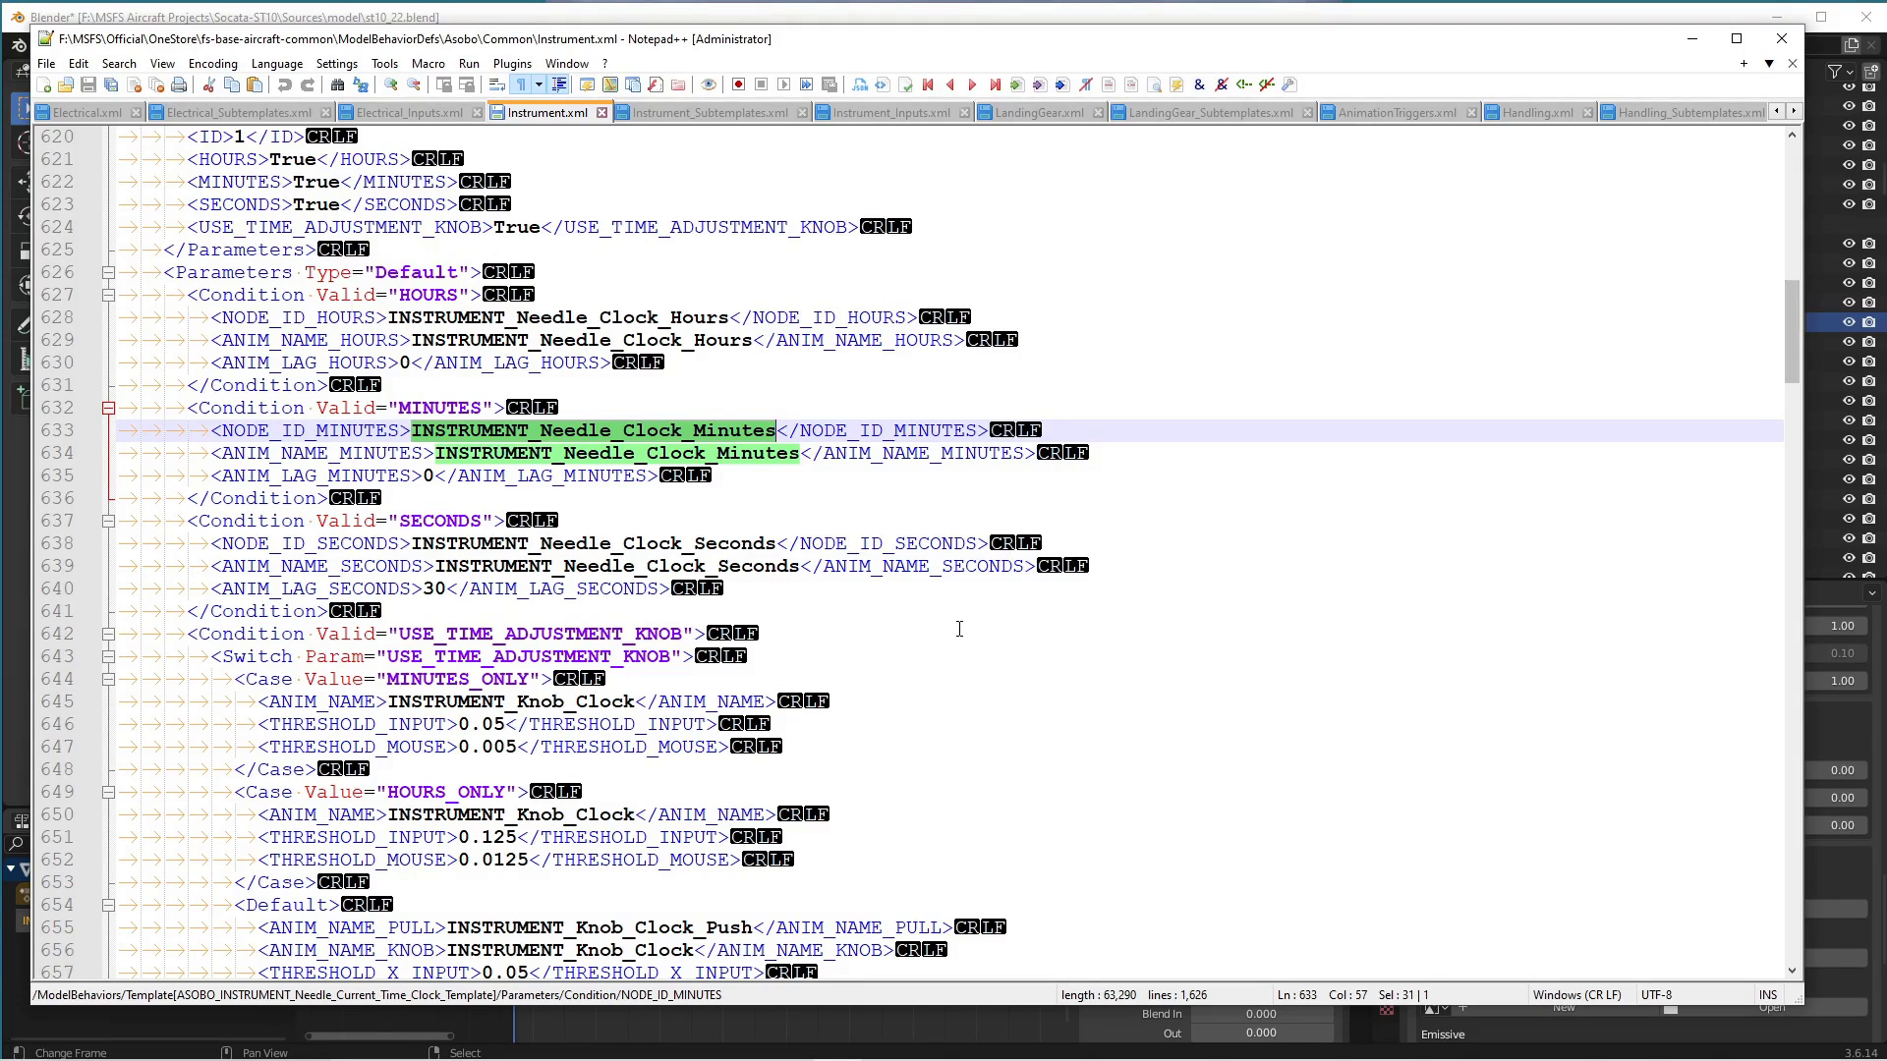
Collapse the USE_TIME_ADJUSTMENT_KNOB parameter condition and highlight the INSTRUMENT_Needle_Current_Time_Clock_ component name and its ID parameter.
scroll(959, 629, down, 5)
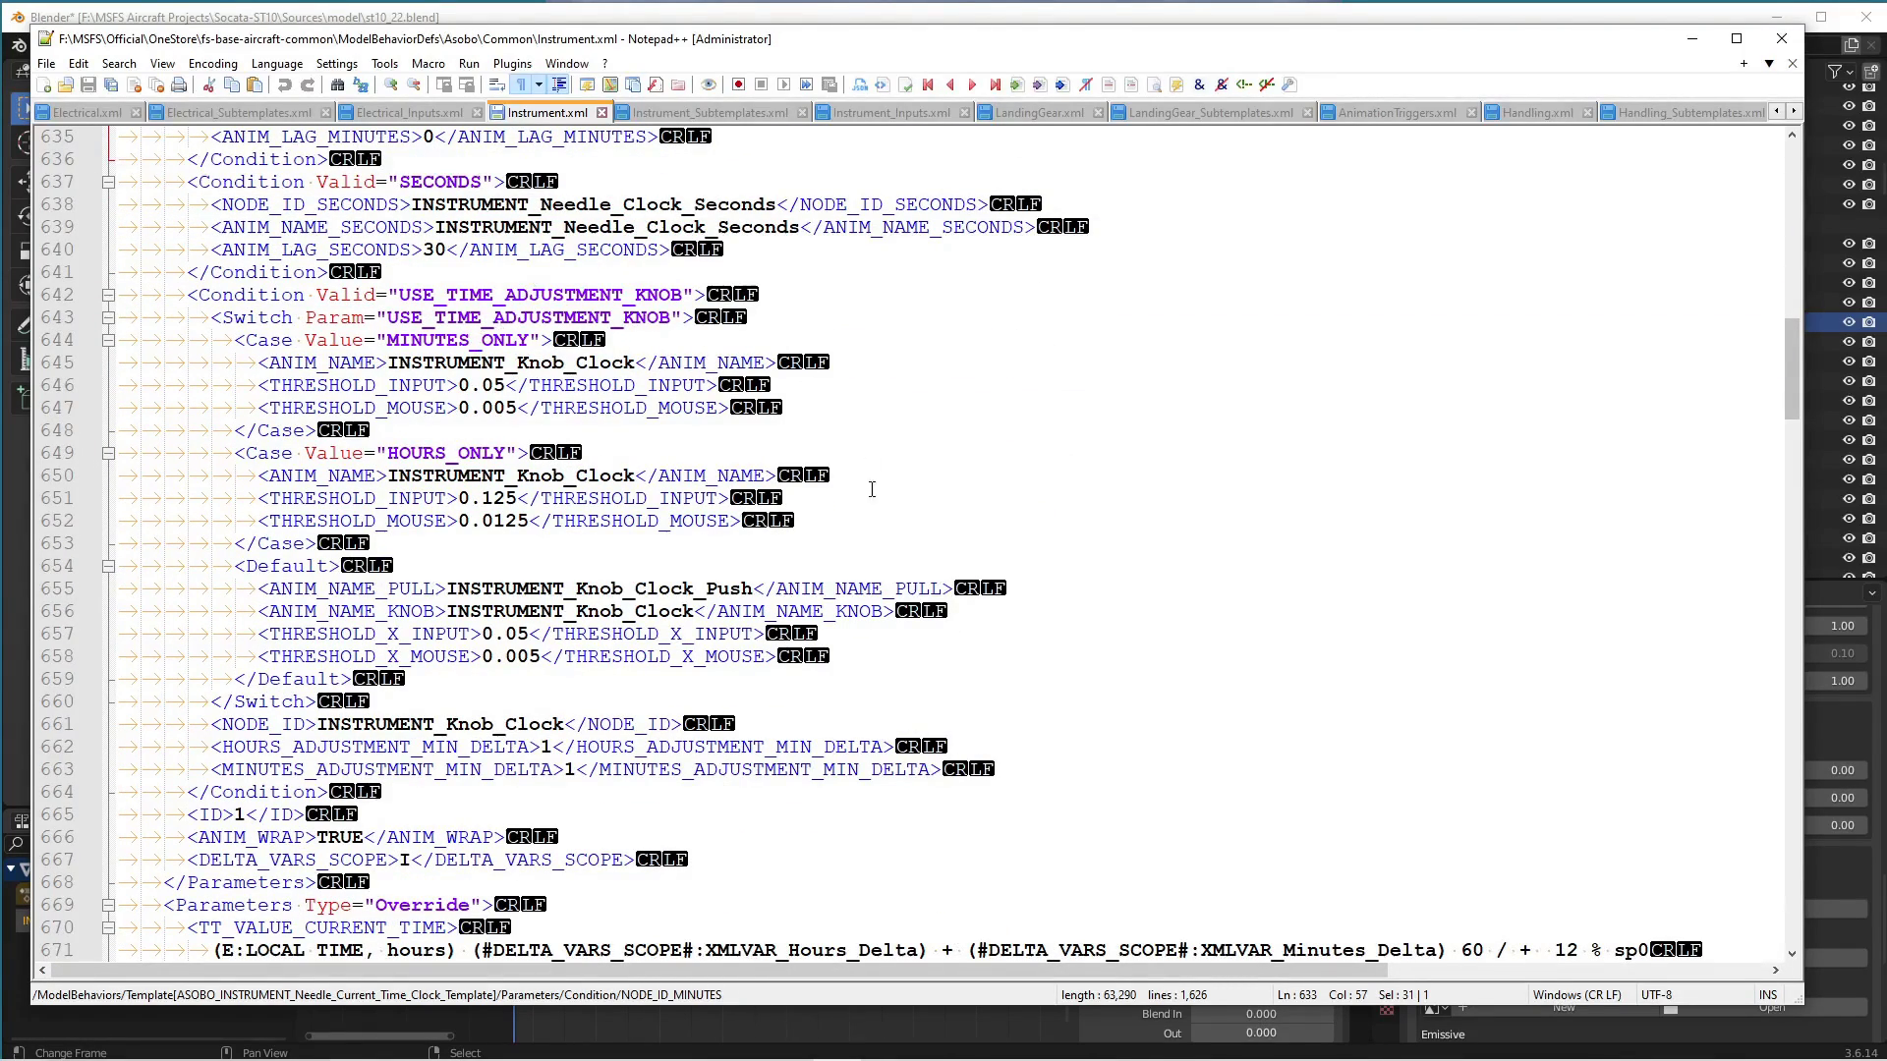
click(108, 295)
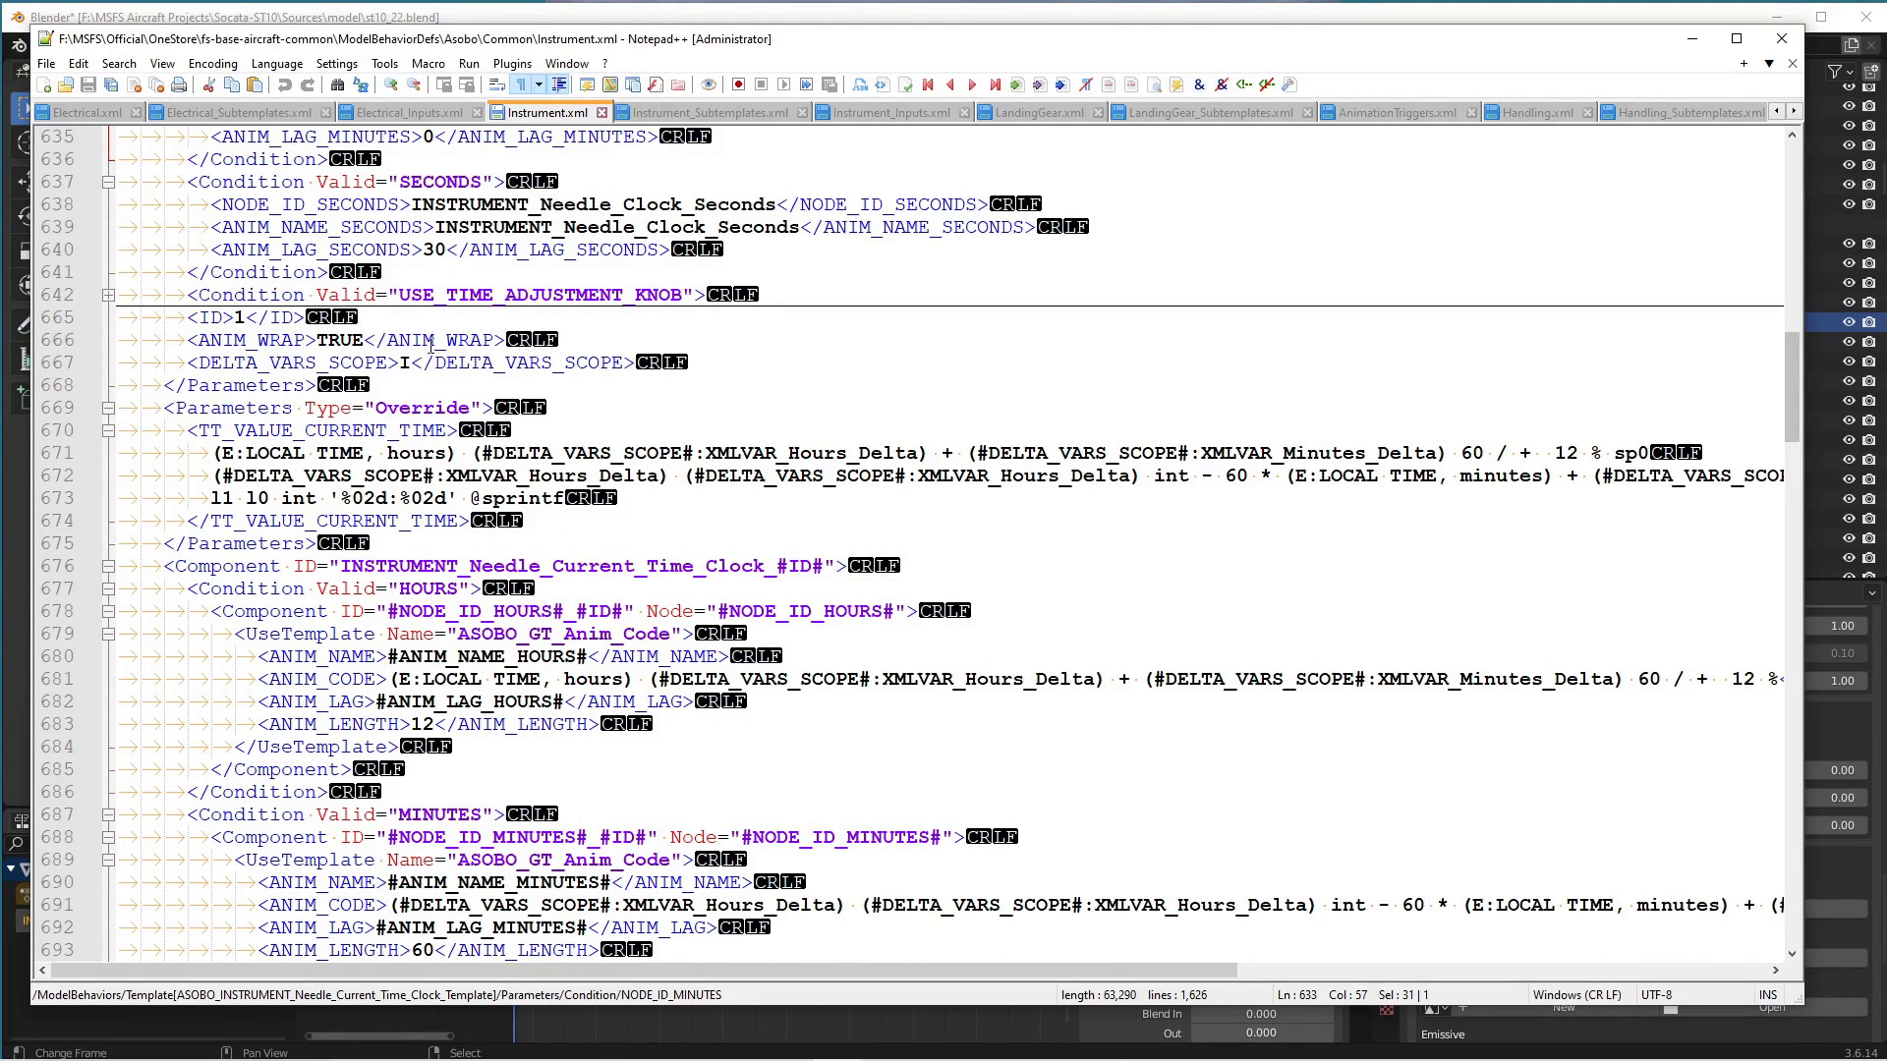
scroll(742, 546, down, 4)
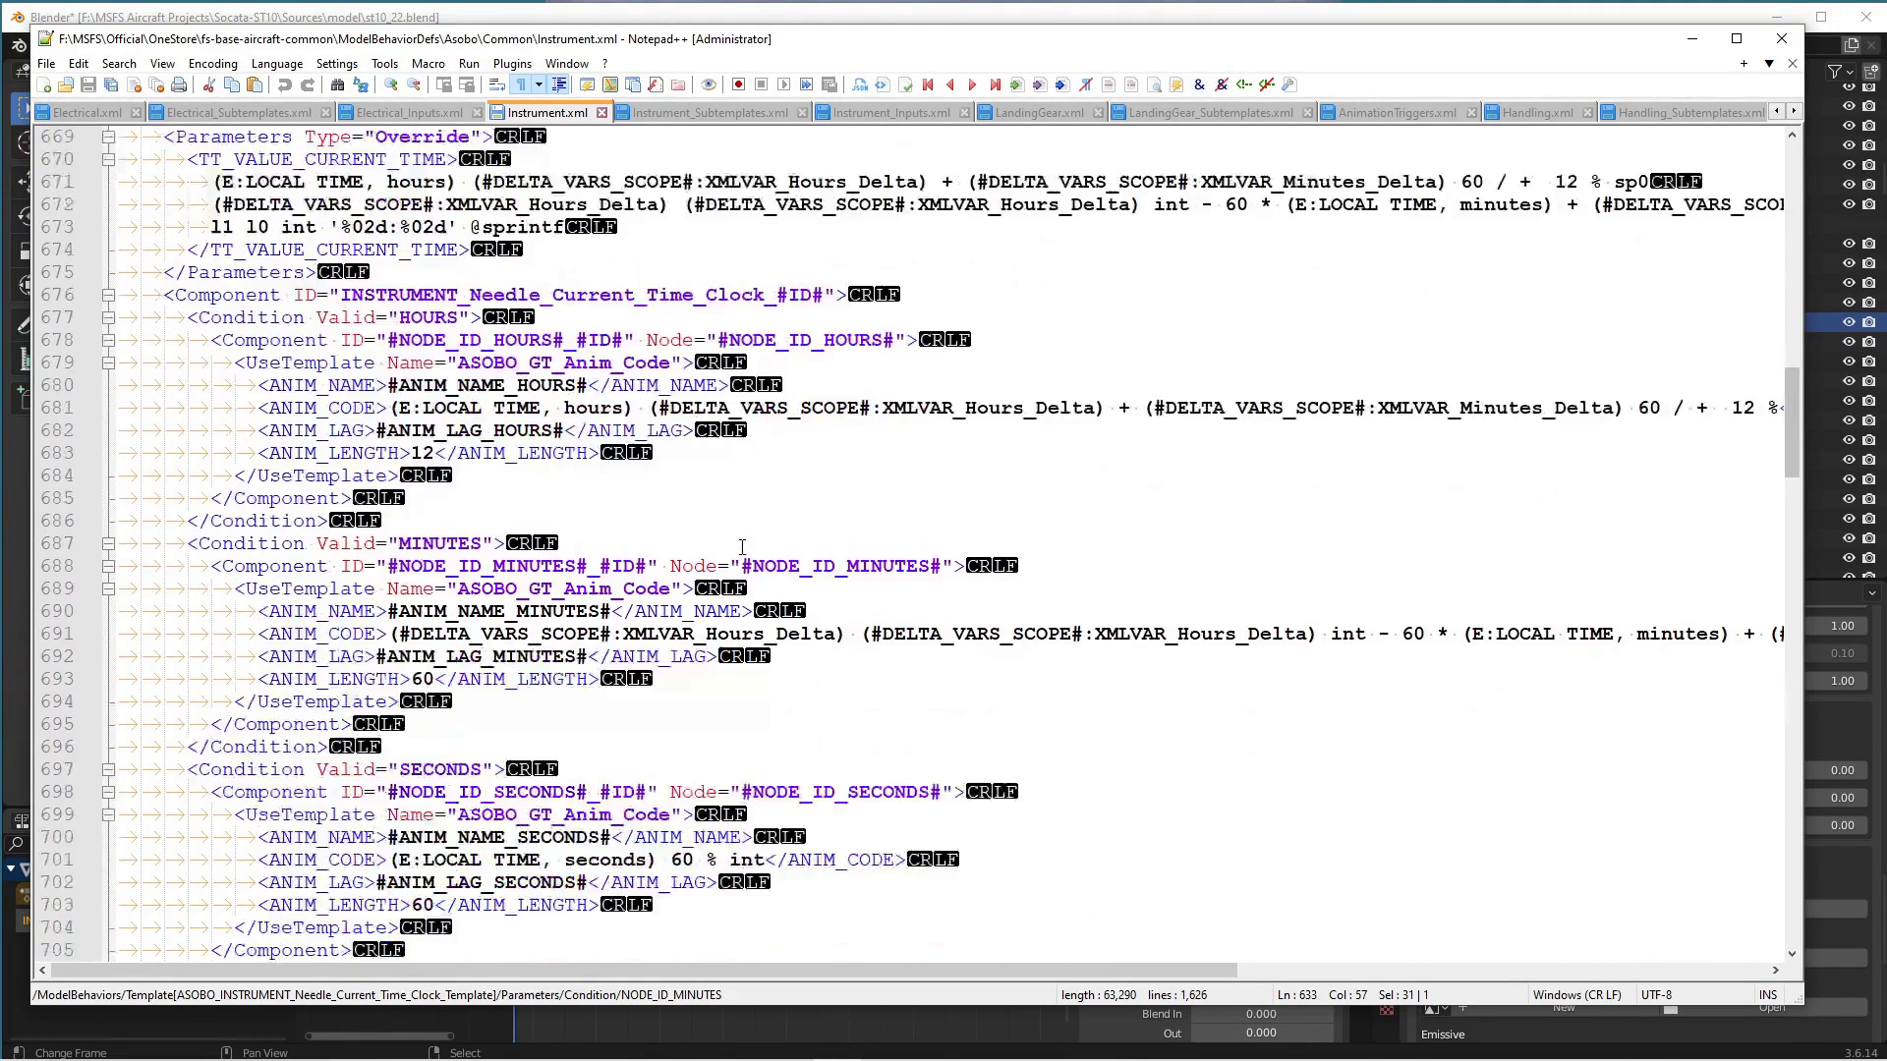
double_click(568, 294)
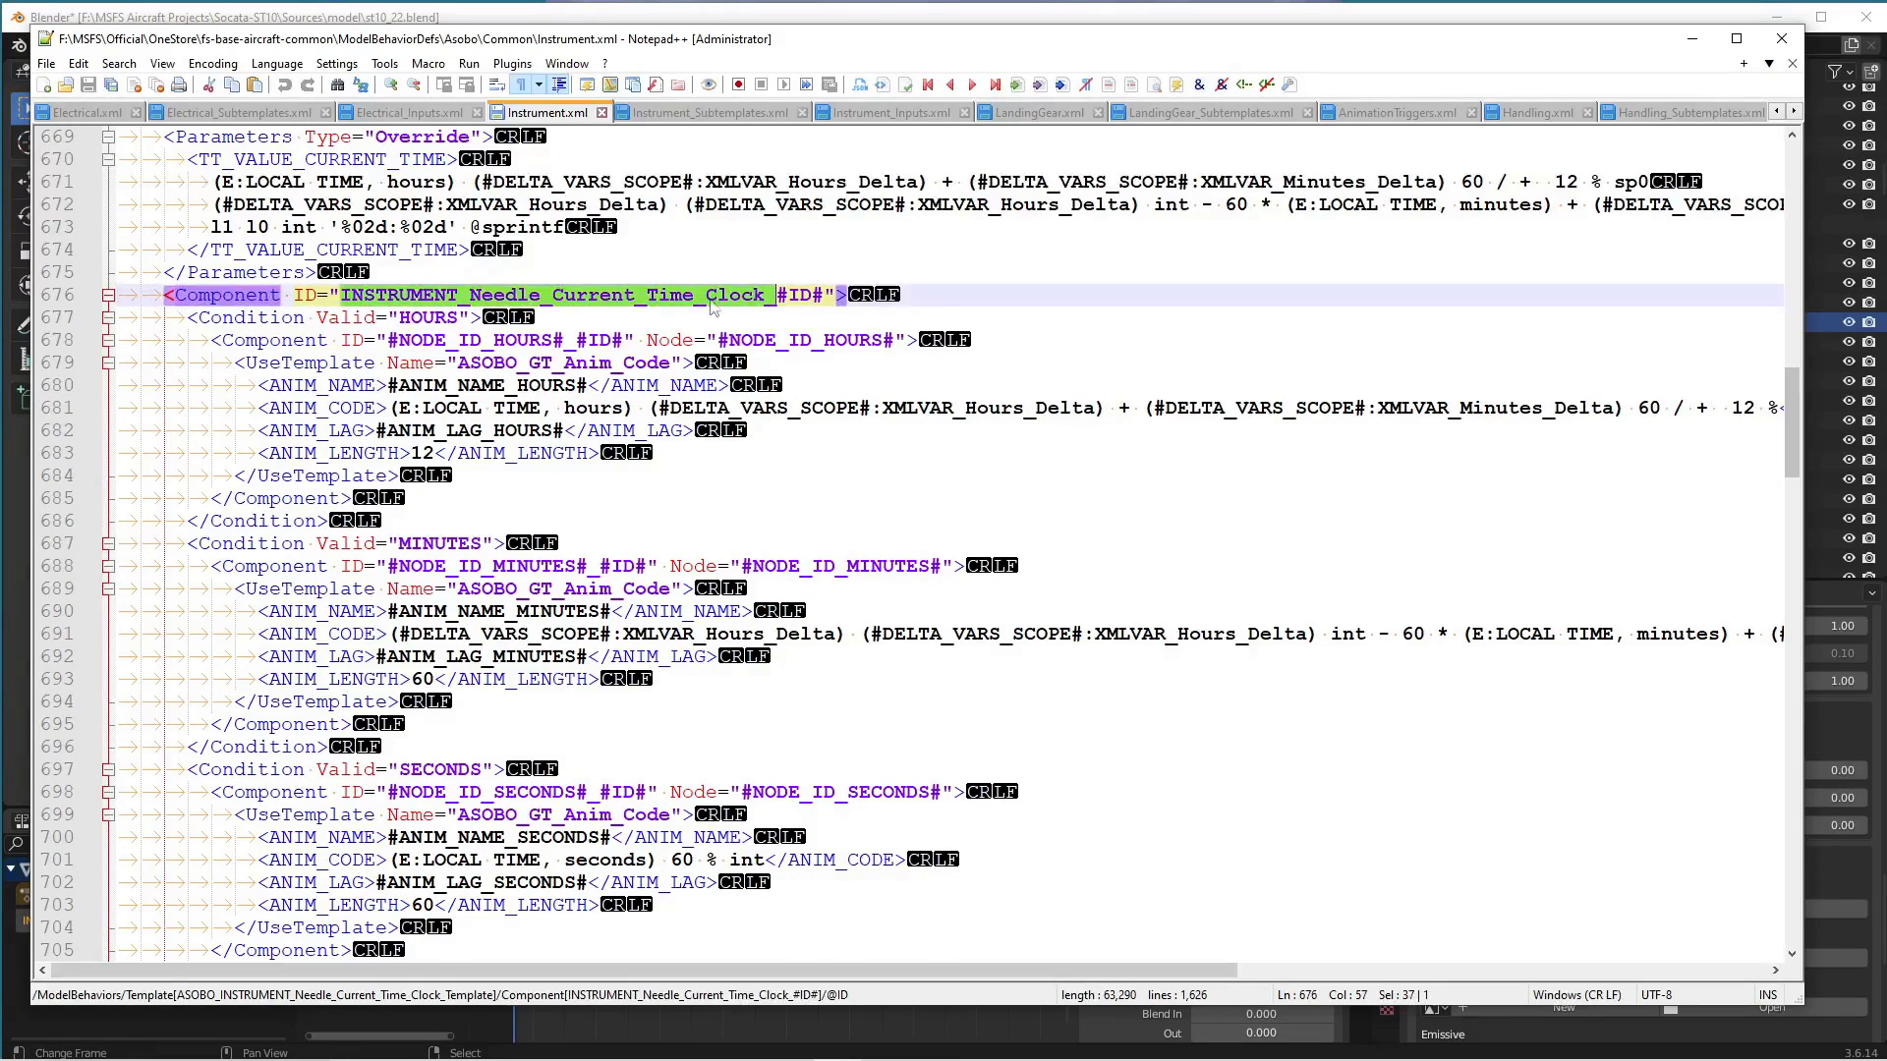
double_click(800, 295)
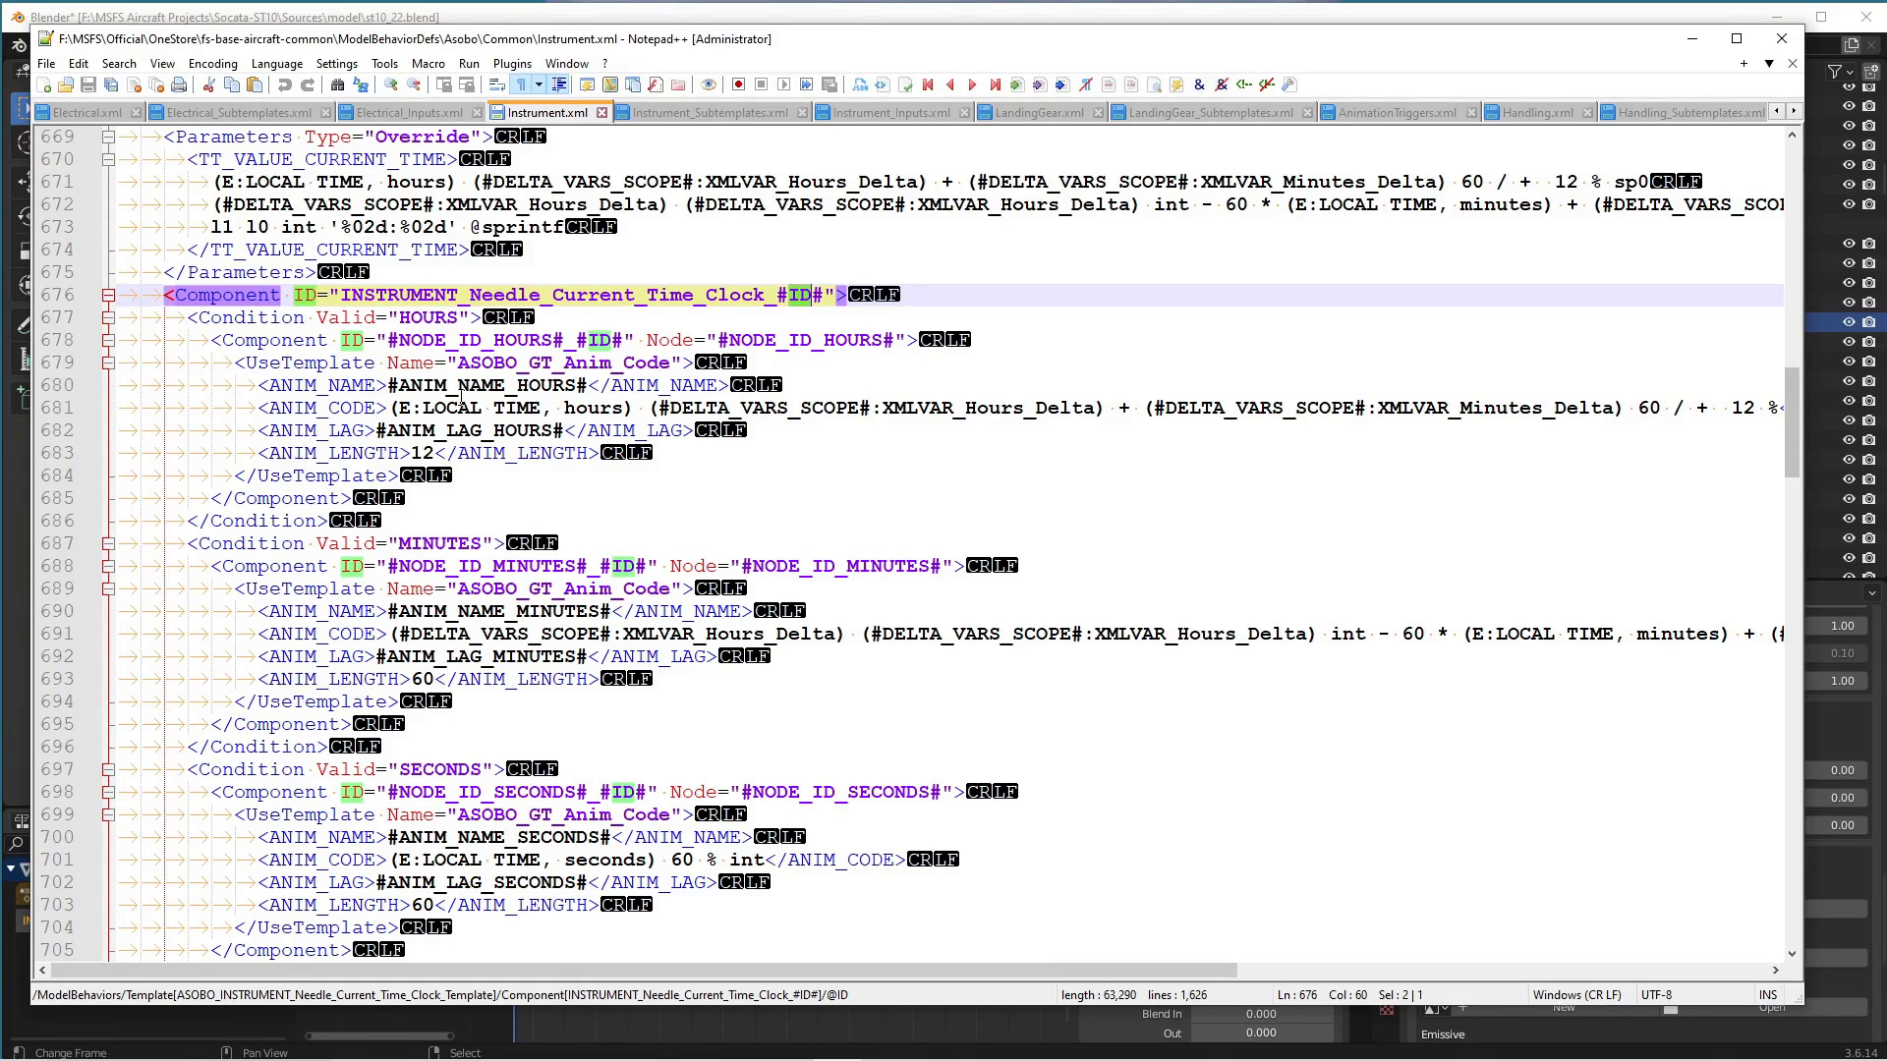
Trace the hours and minutes node IDs and the ASOBO_GT_Anim_Code calls inside the current-time clock component.
double_click(444, 340)
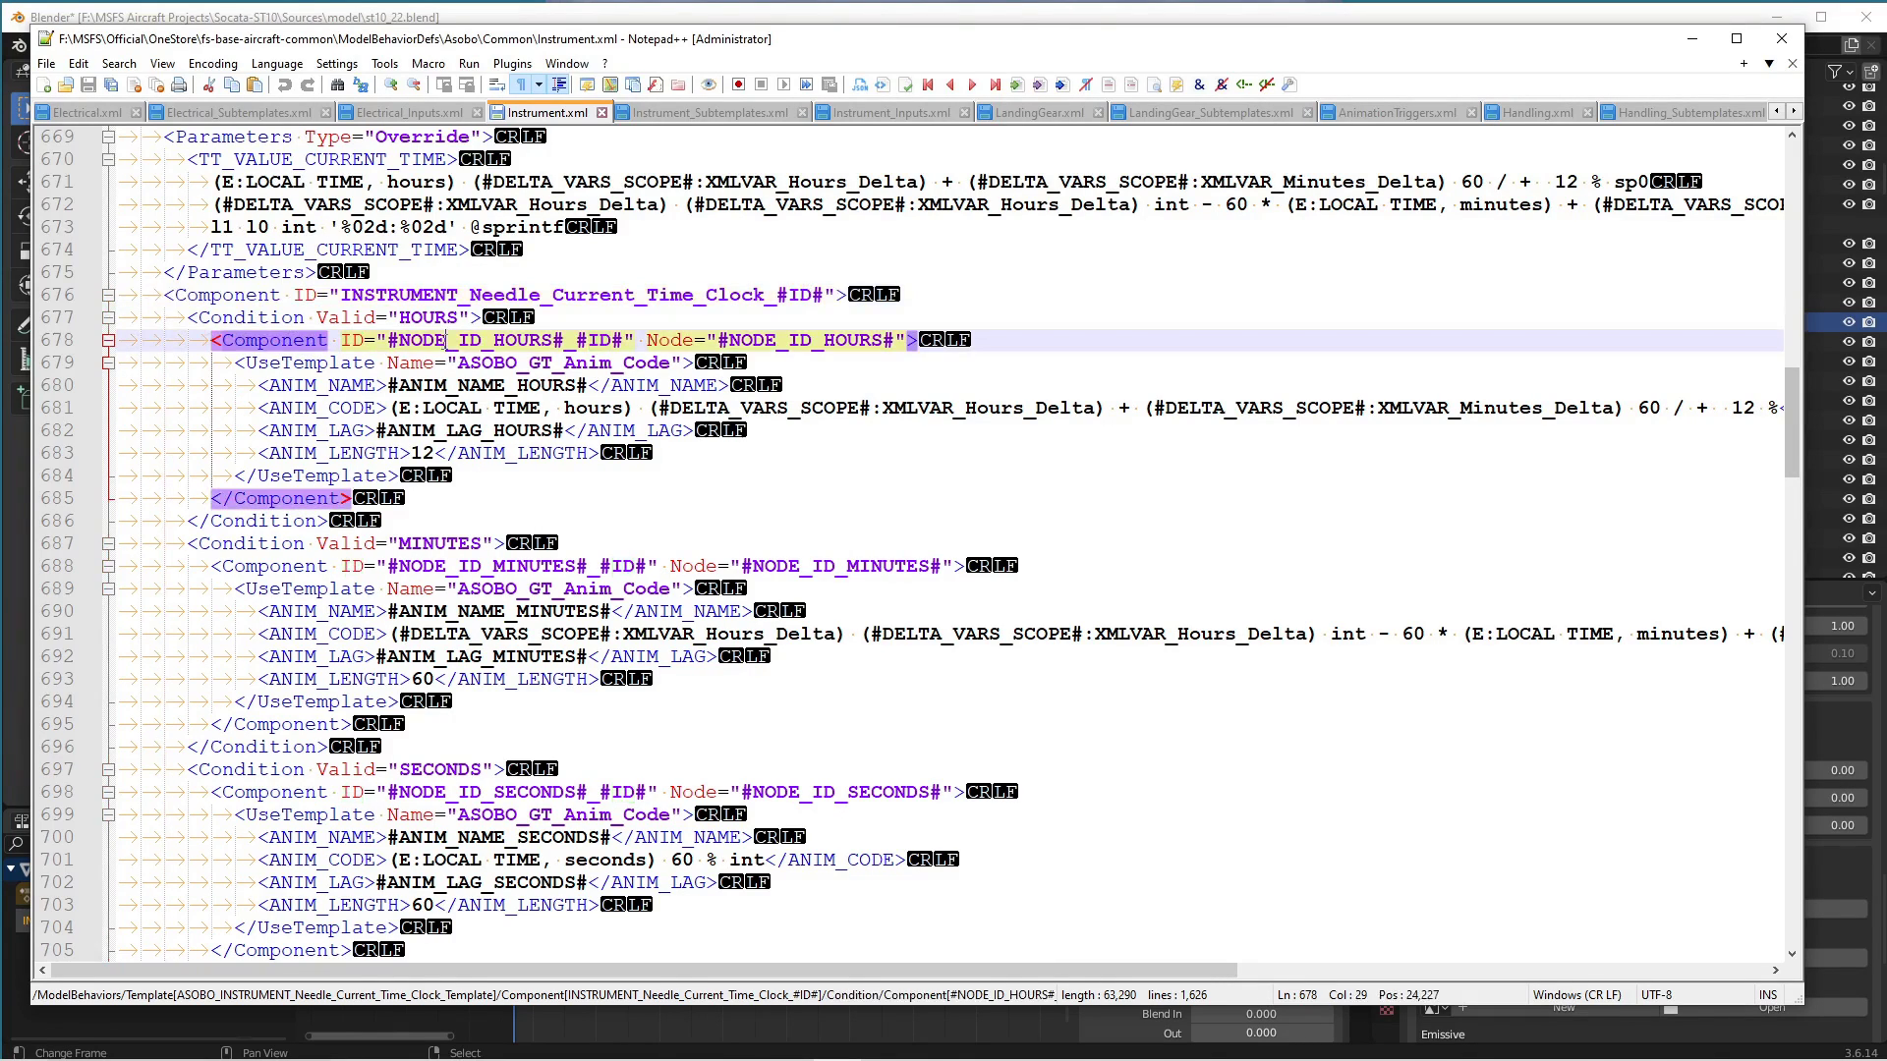
double_click(464, 567)
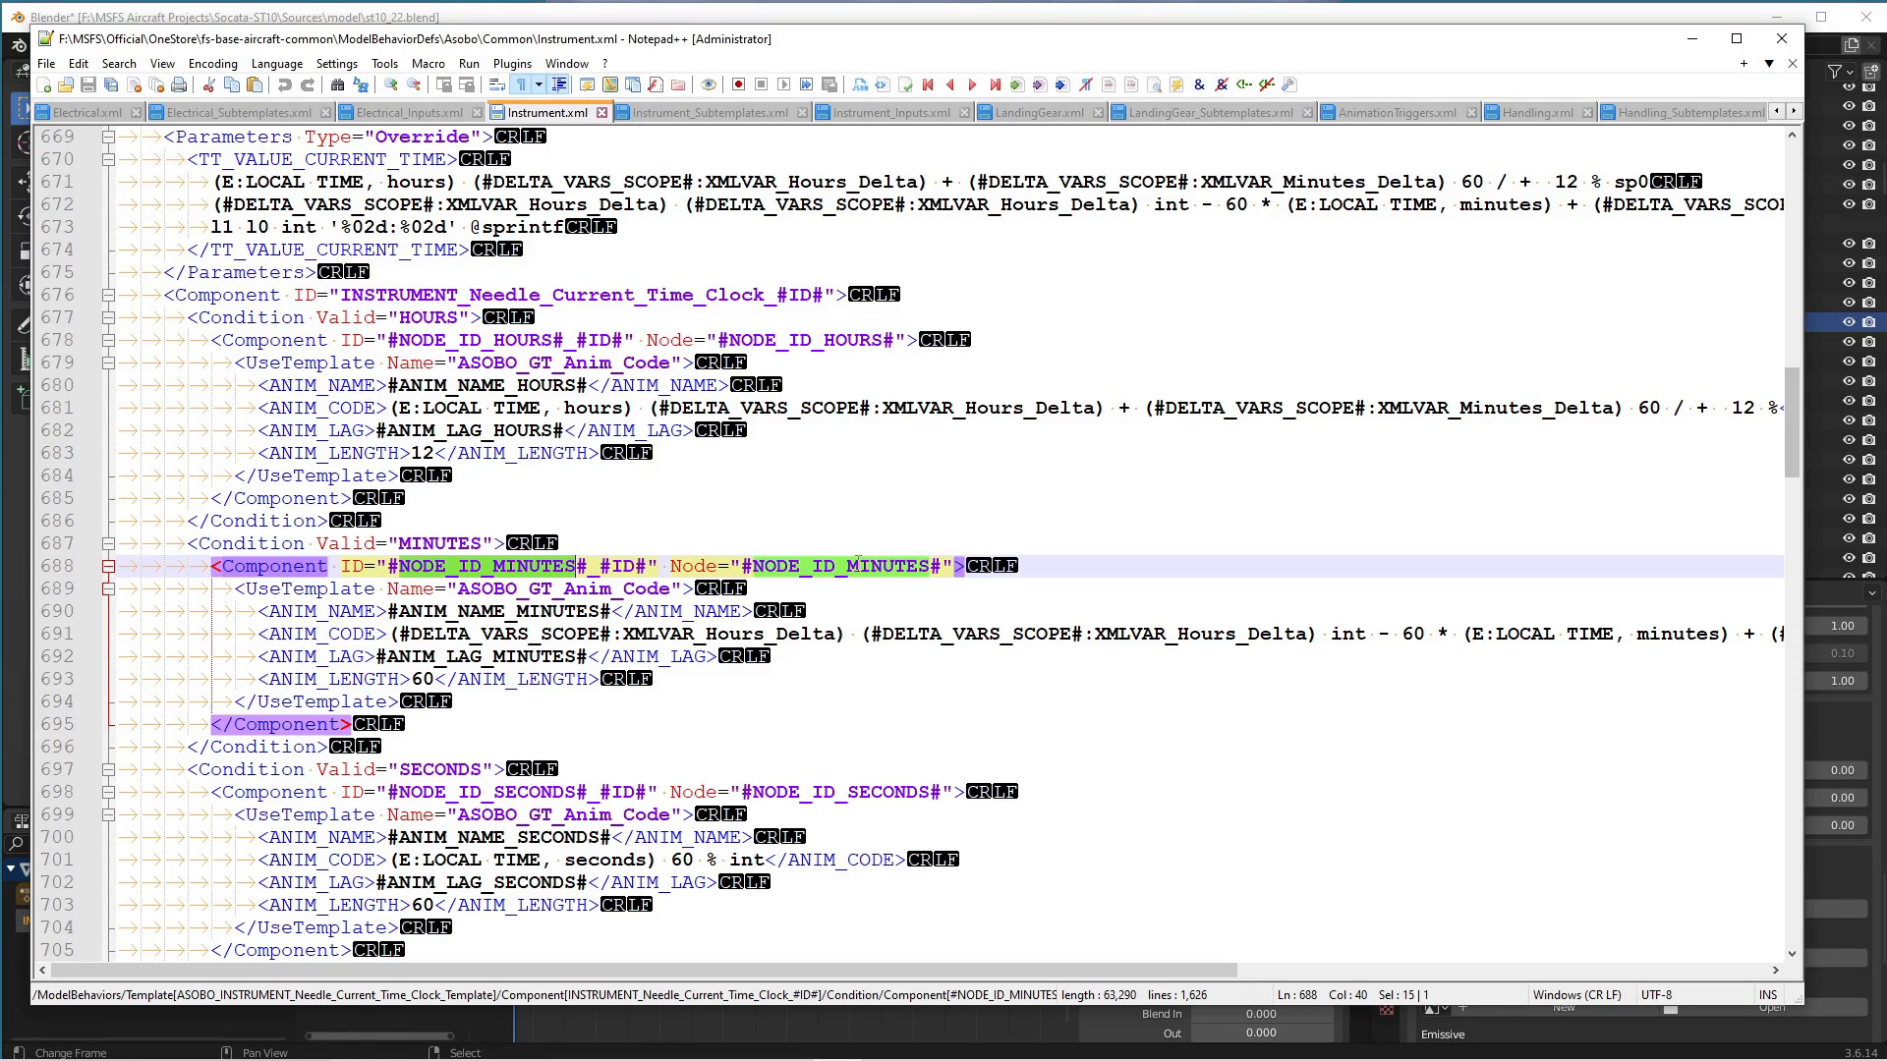
double_click(591, 588)
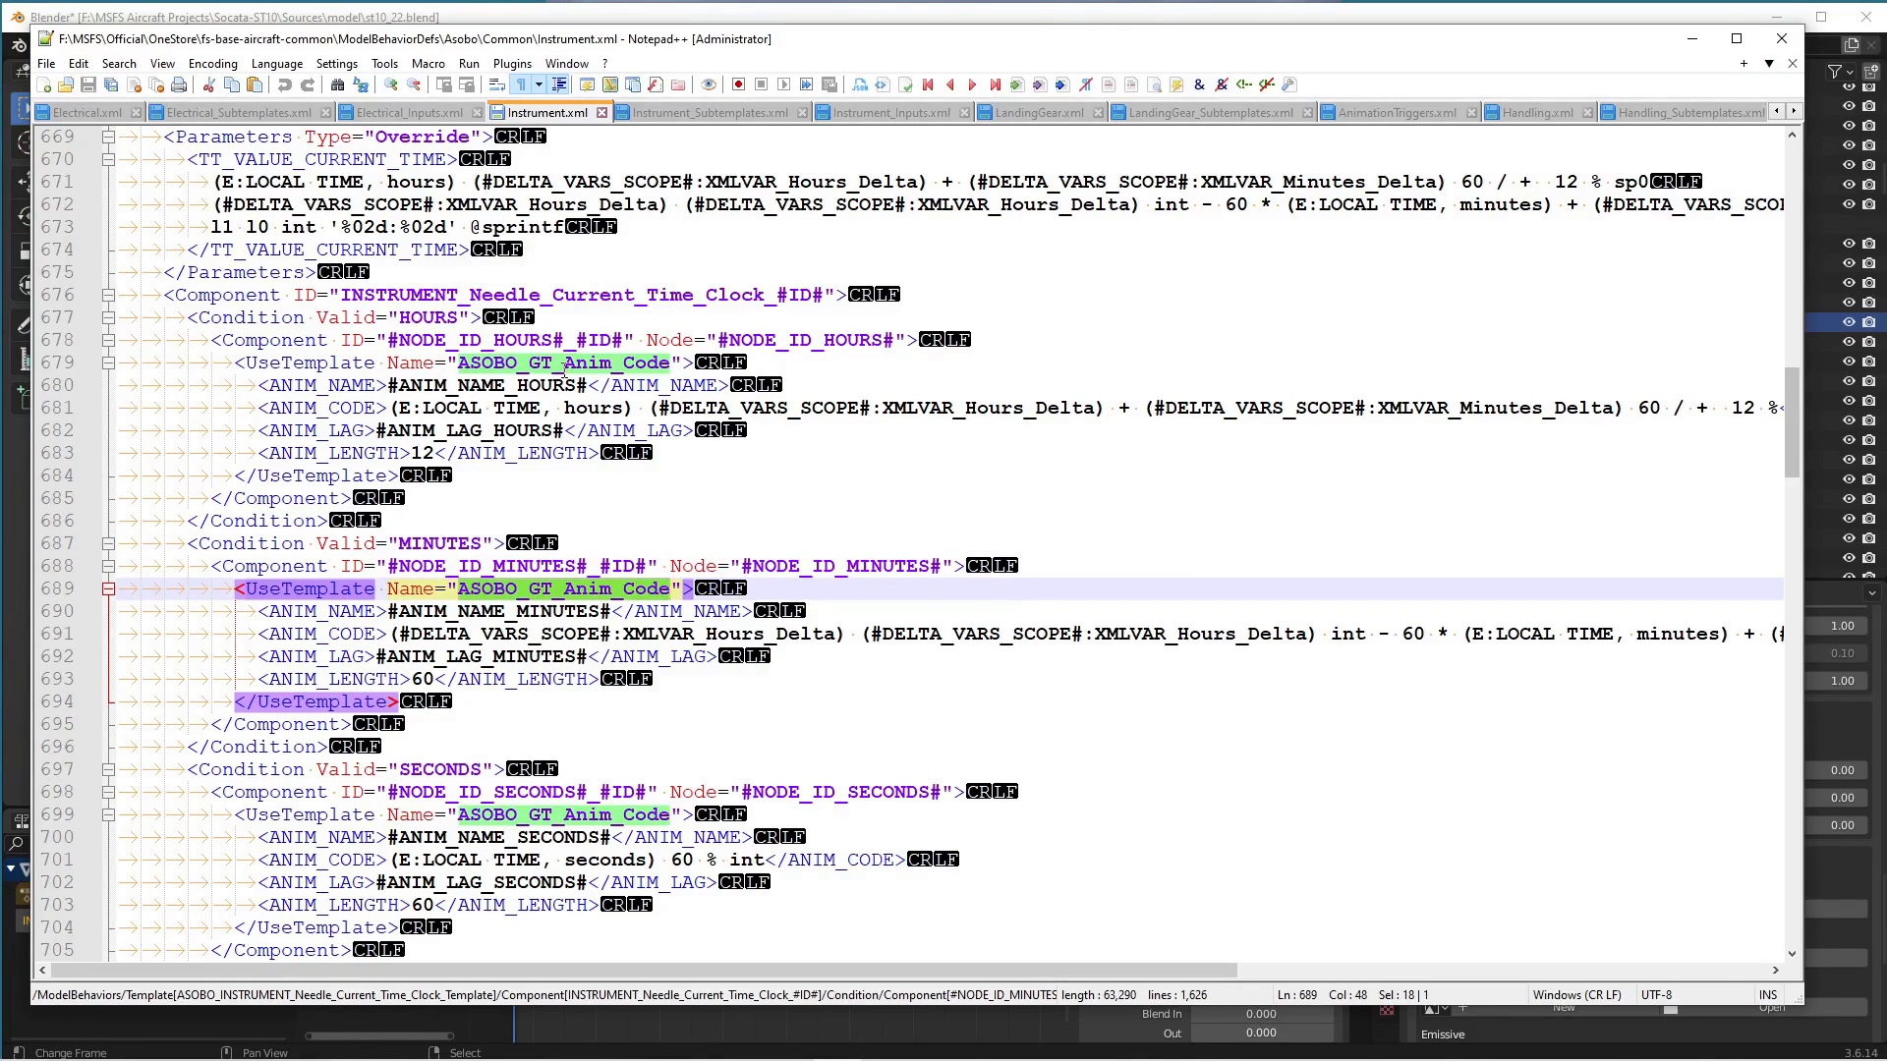
double_click(666, 294)
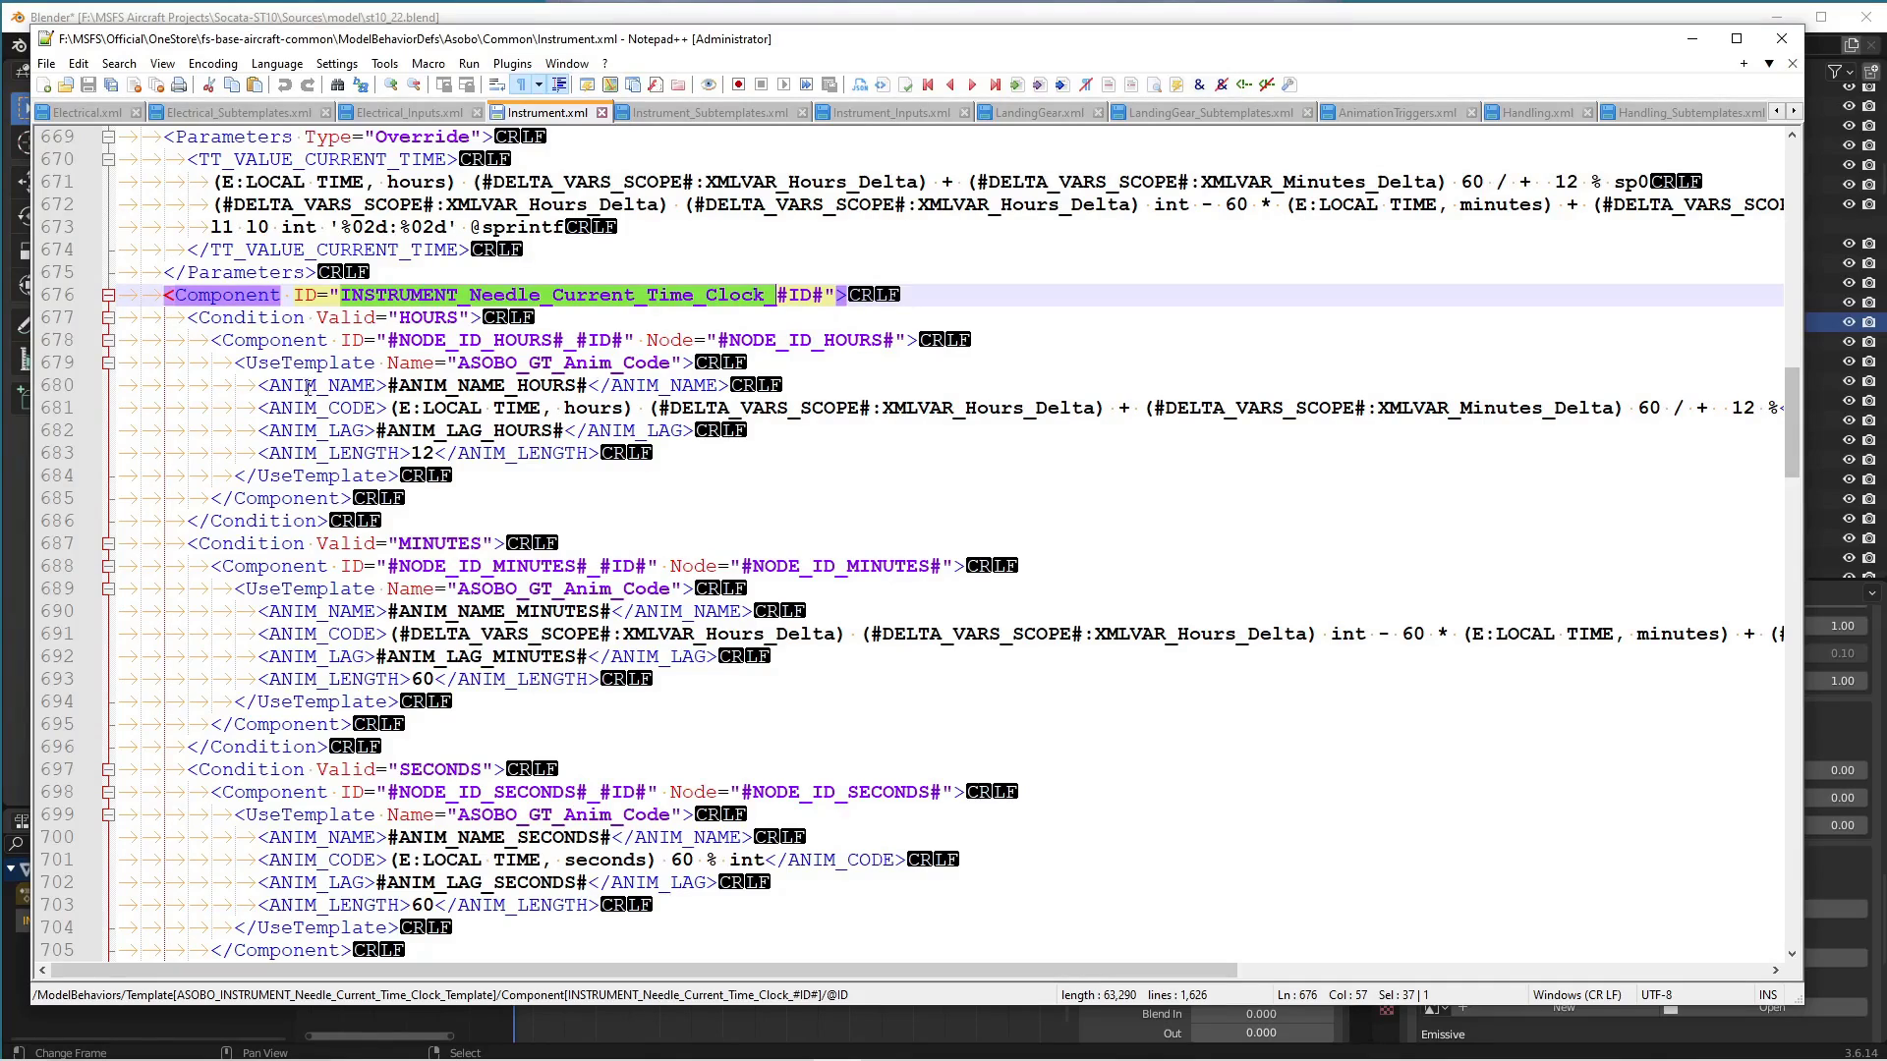
double_click(581, 363)
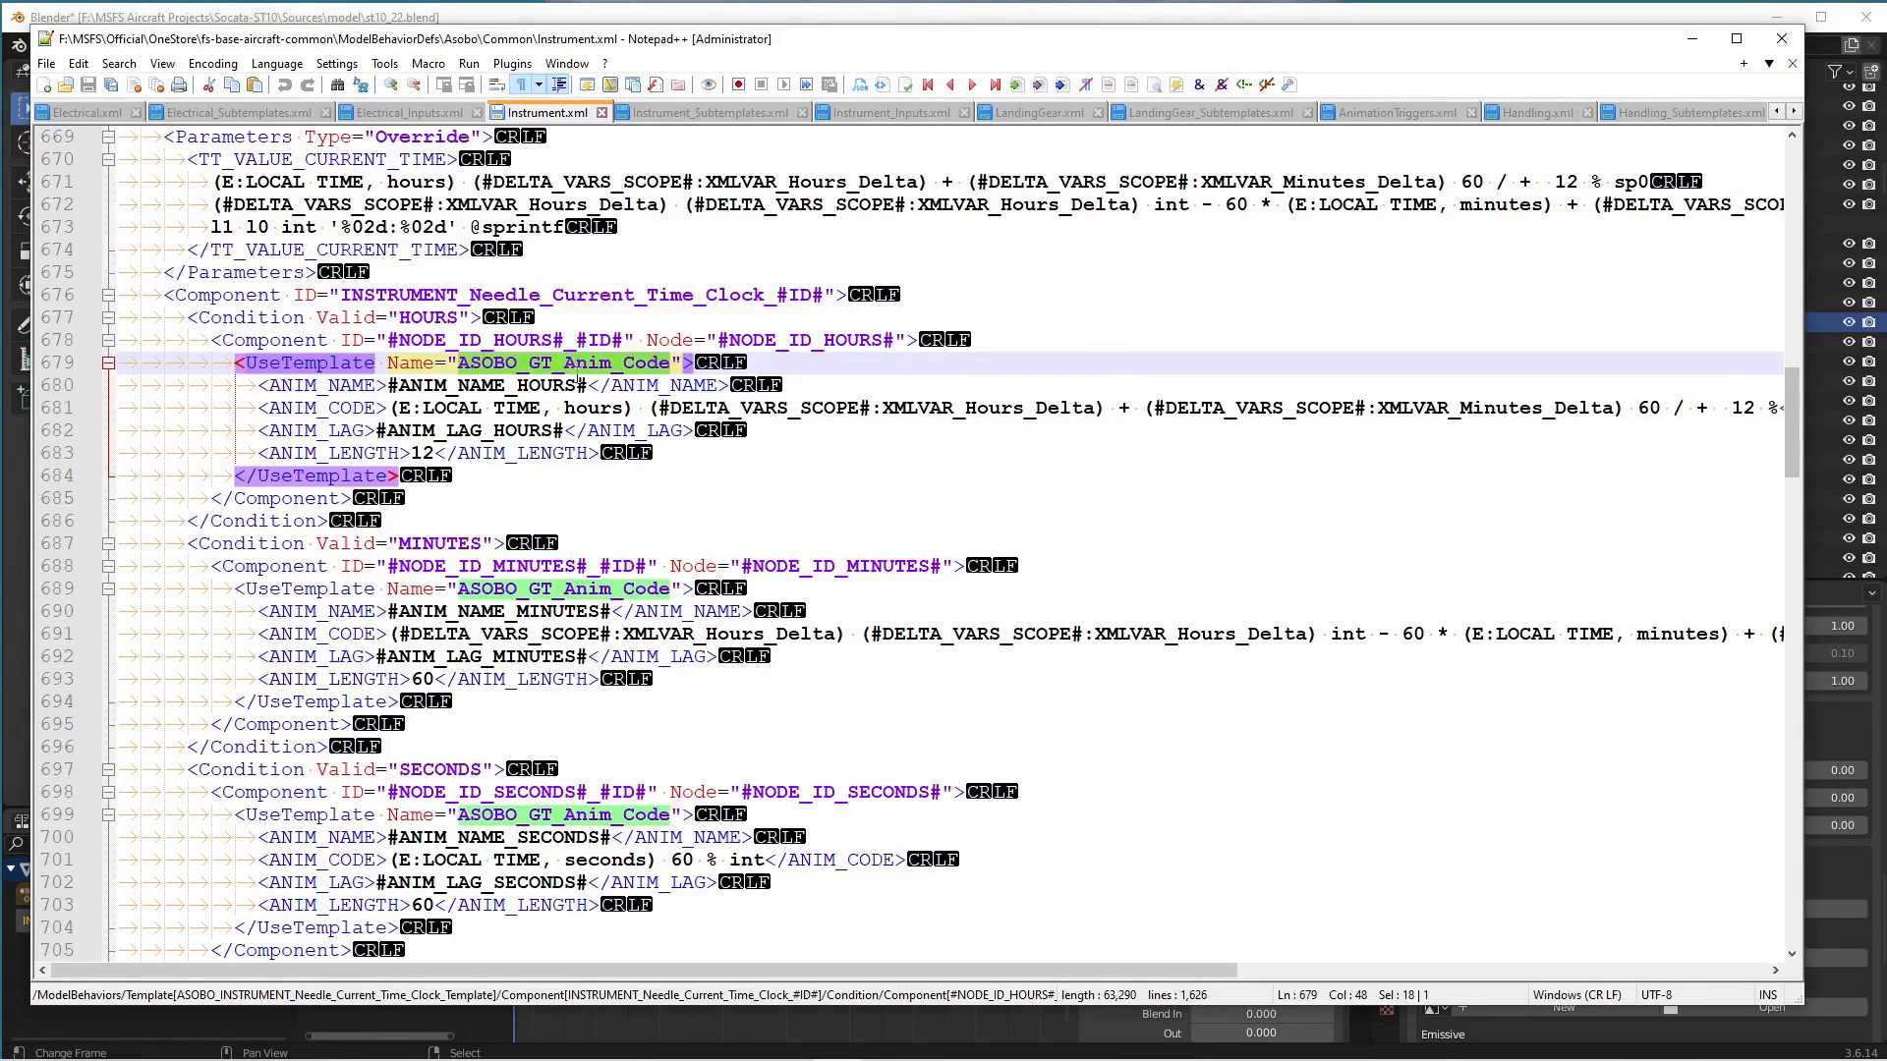
Look through the component's USE_TIME_ADJUSTMENT_KNOB condition, including its minutes-only, hours-only and default input event code.
scroll(581, 385, down, 11)
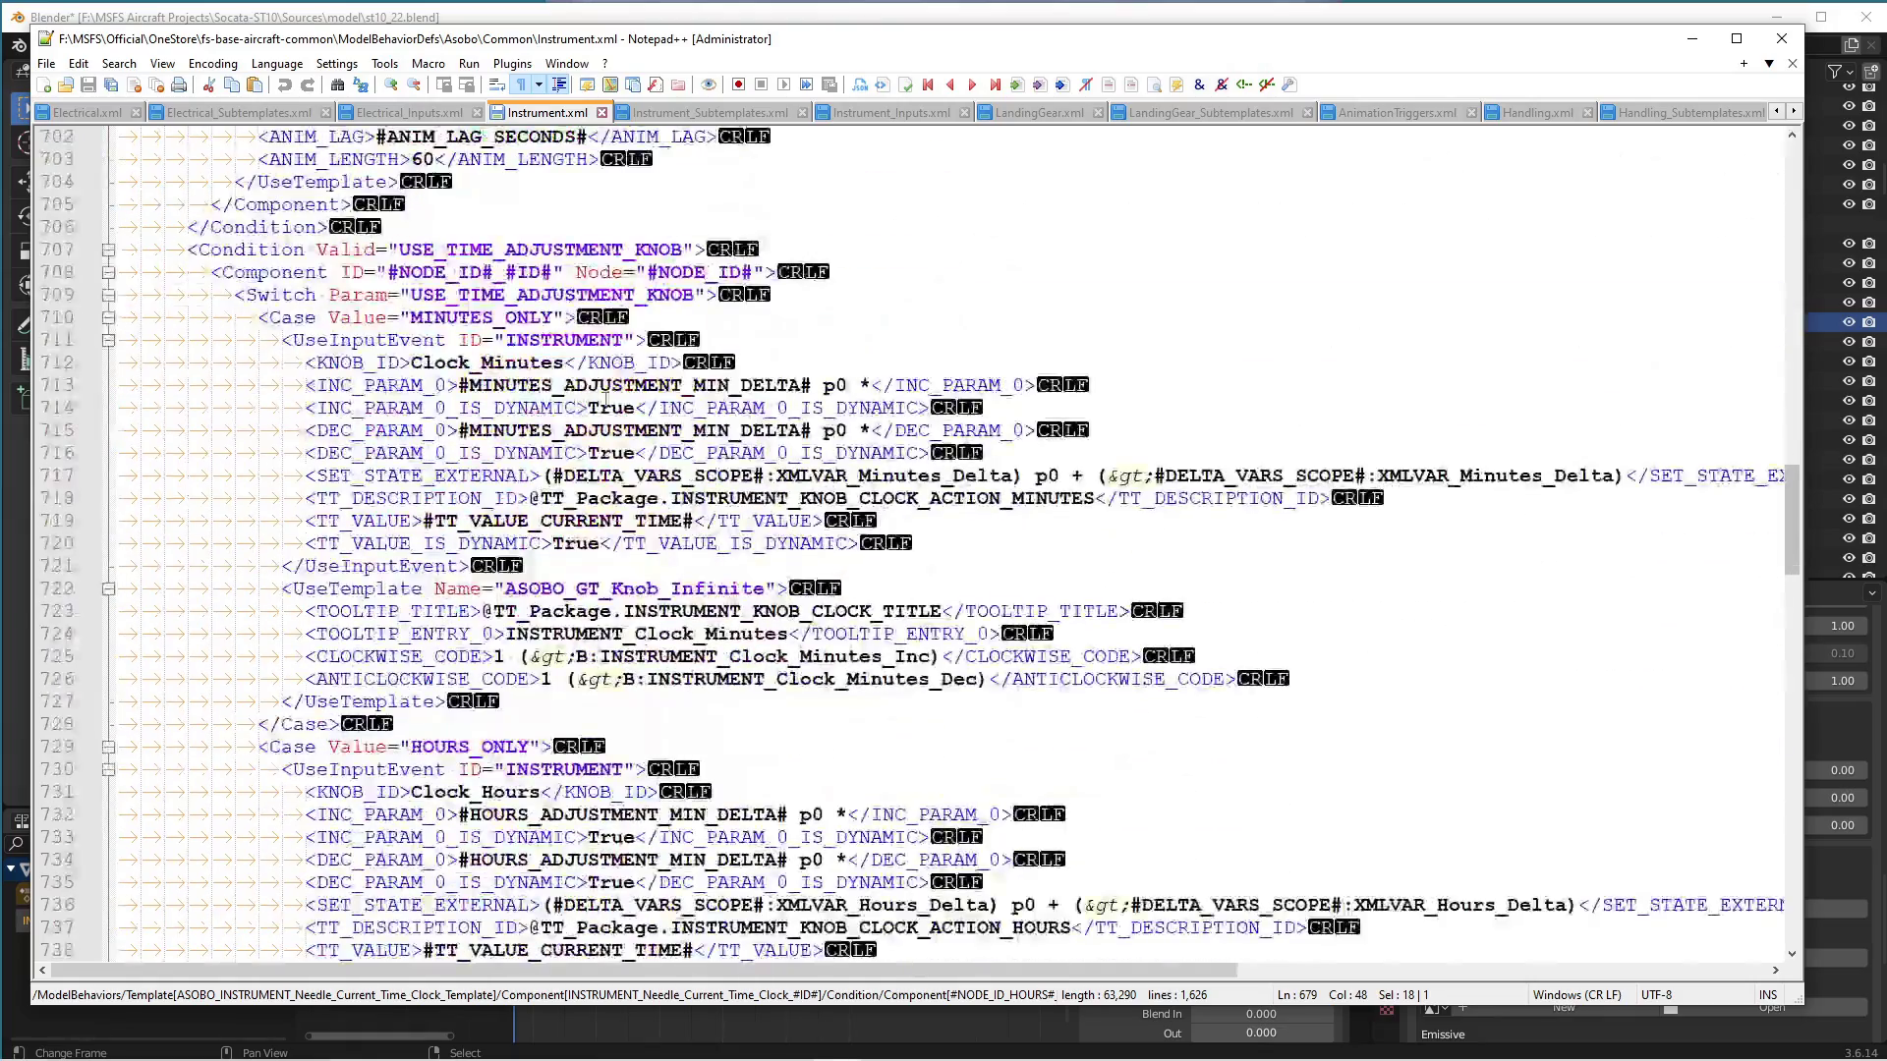
click(583, 249)
scroll(586, 605, down, 20)
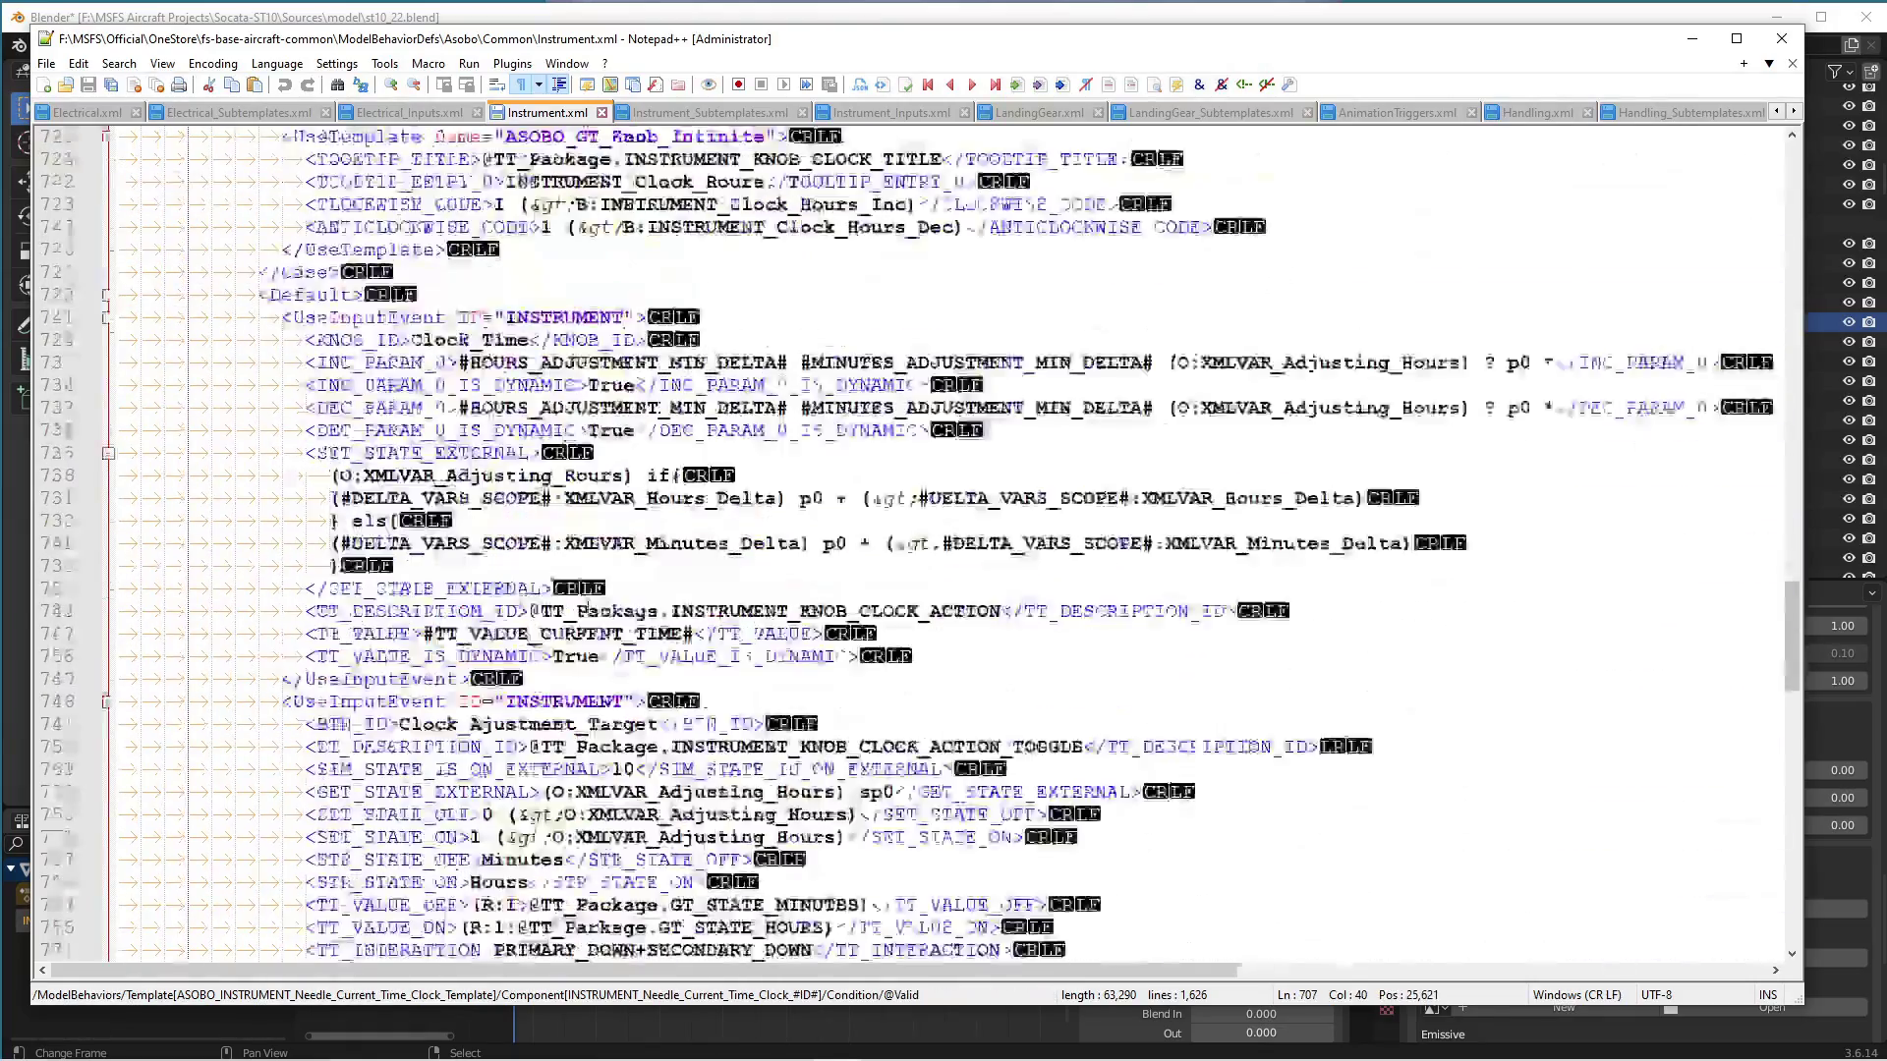
scroll(586, 604, down, 10)
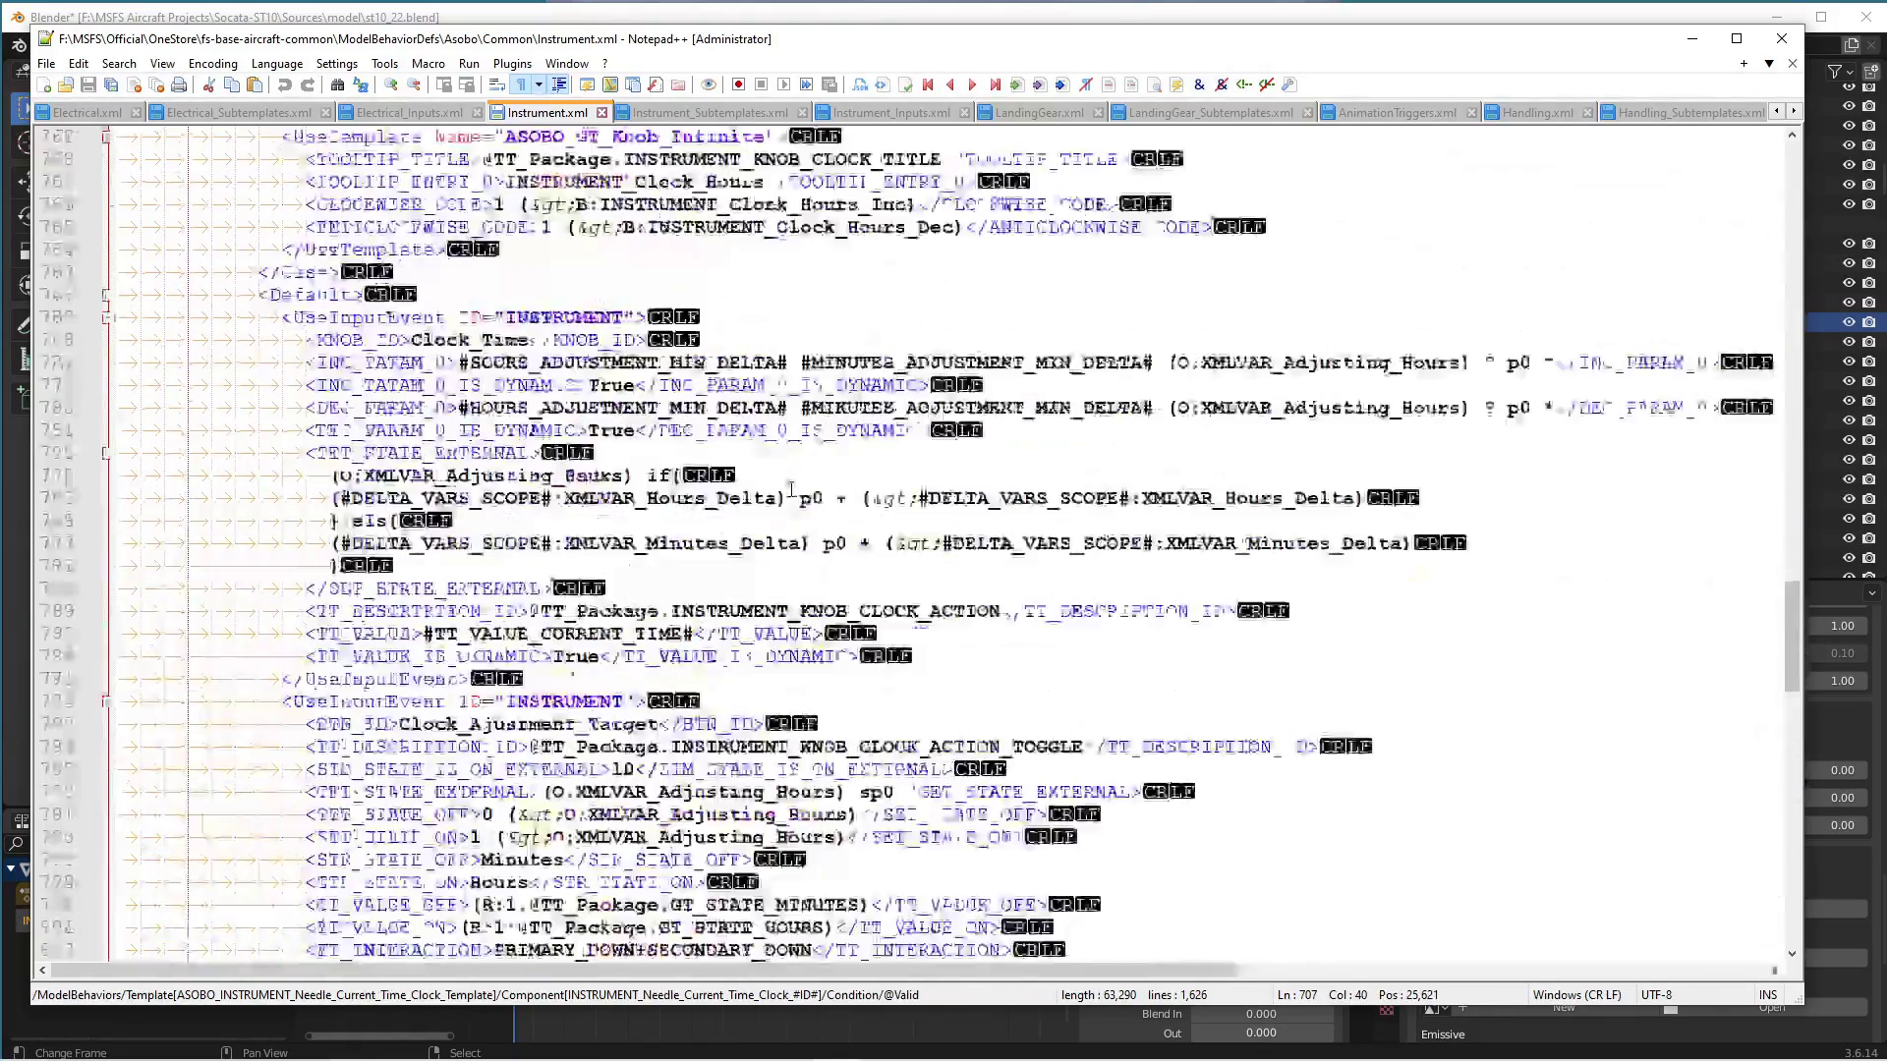
Review the HOURS, MINUTES and SECONDS animation code blocks and their animation lengths in the current-time clock component.
scroll(597, 590, up, 20)
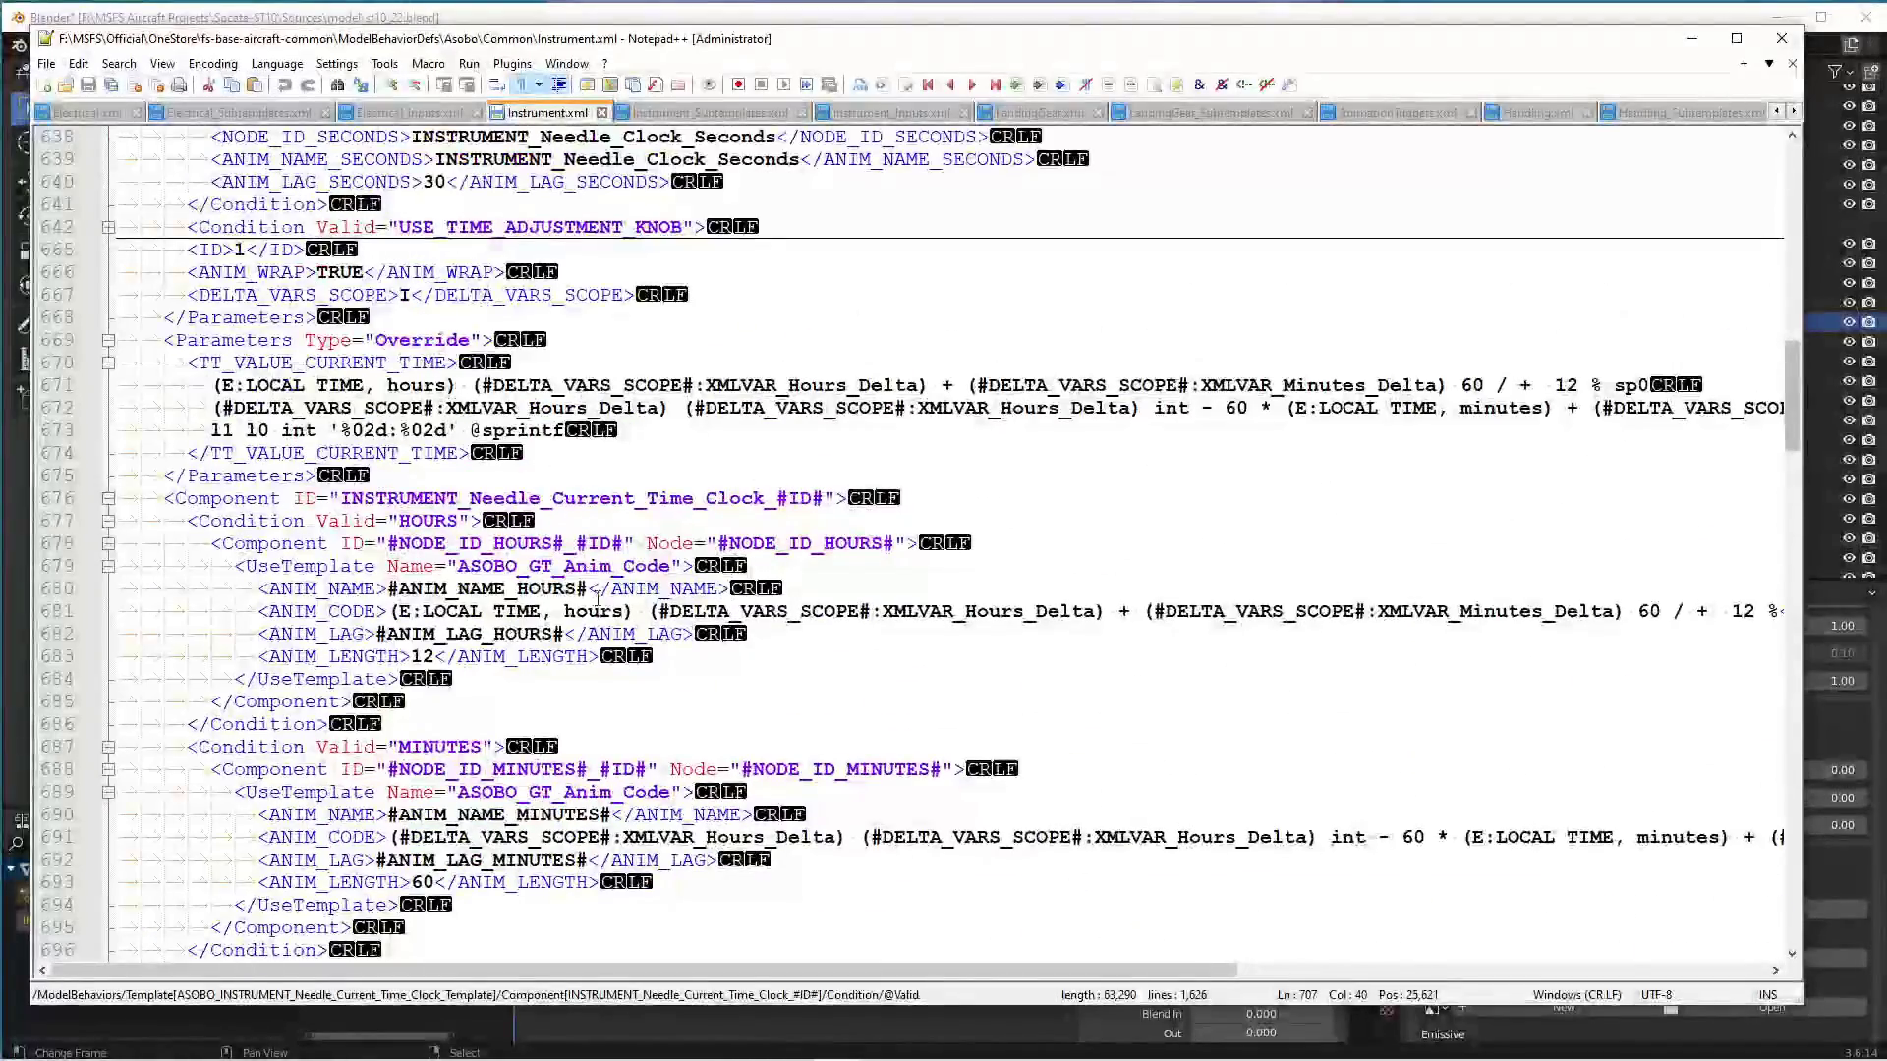
scroll(596, 589, down, 3)
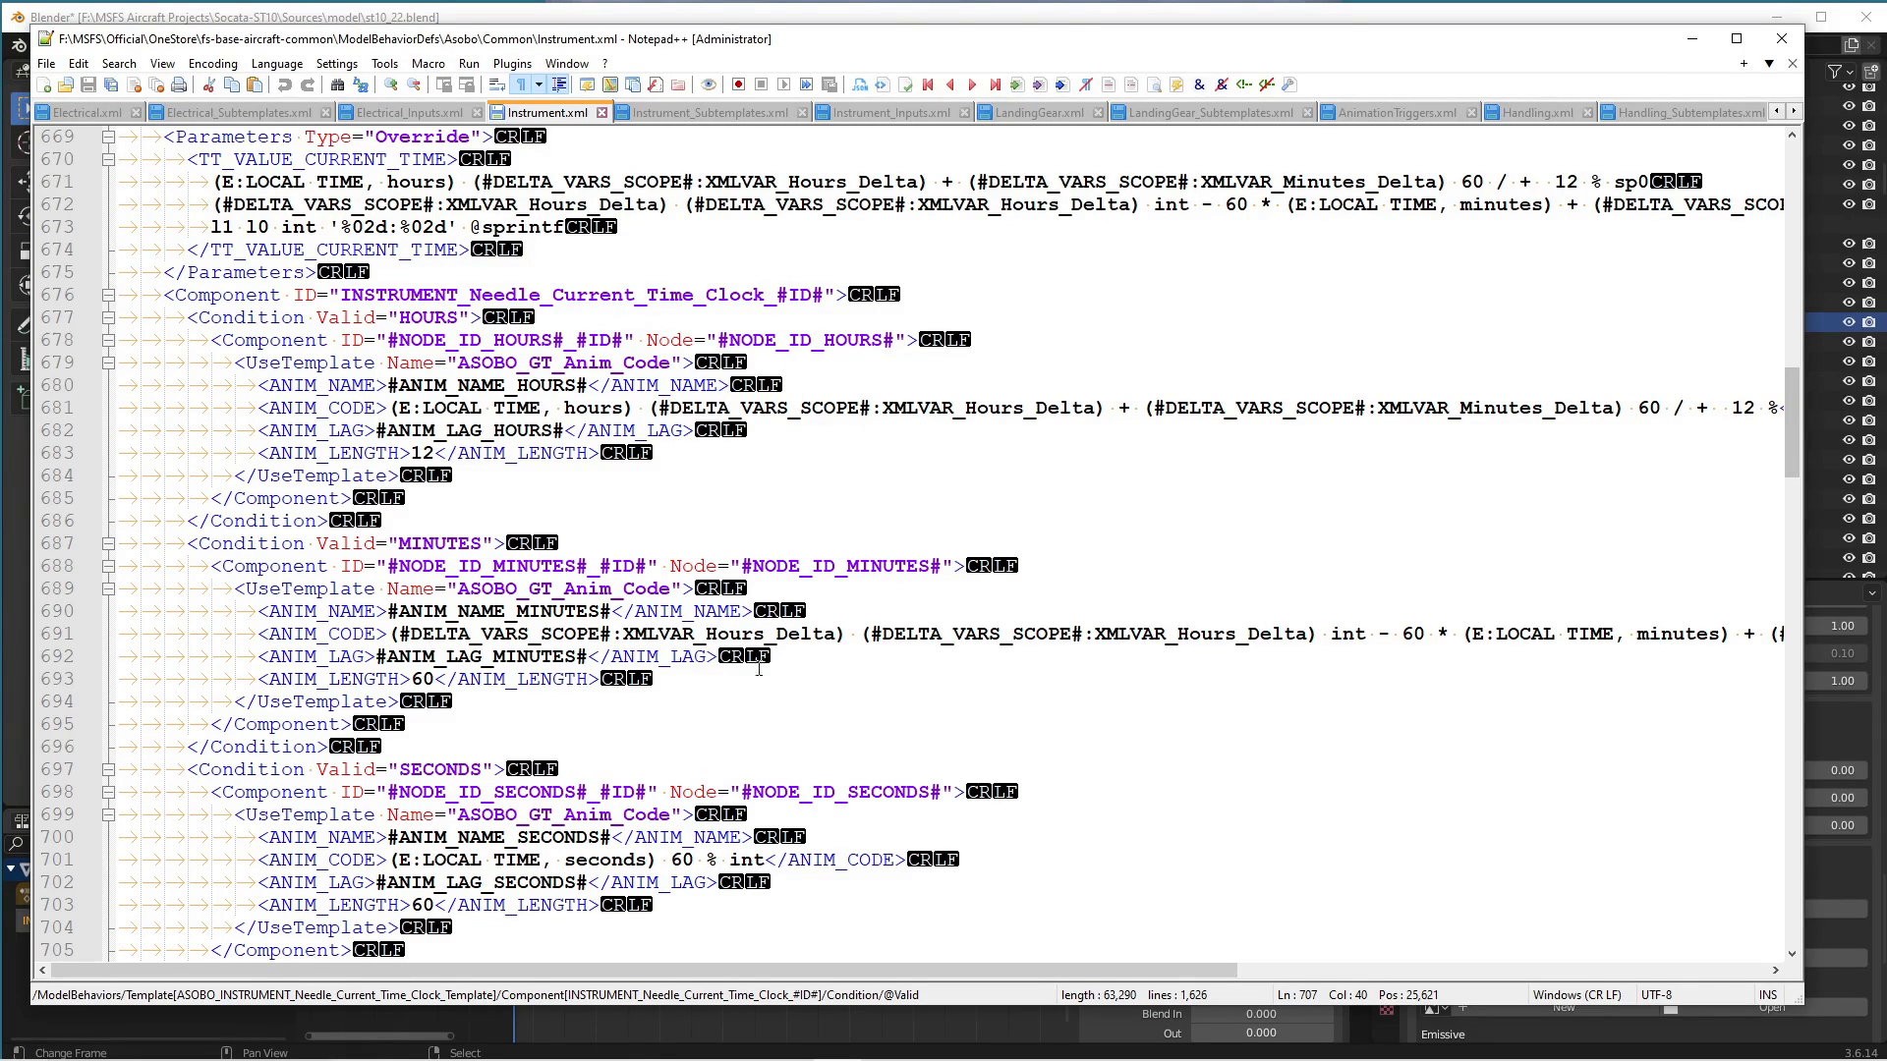
scroll(667, 510, up, 2)
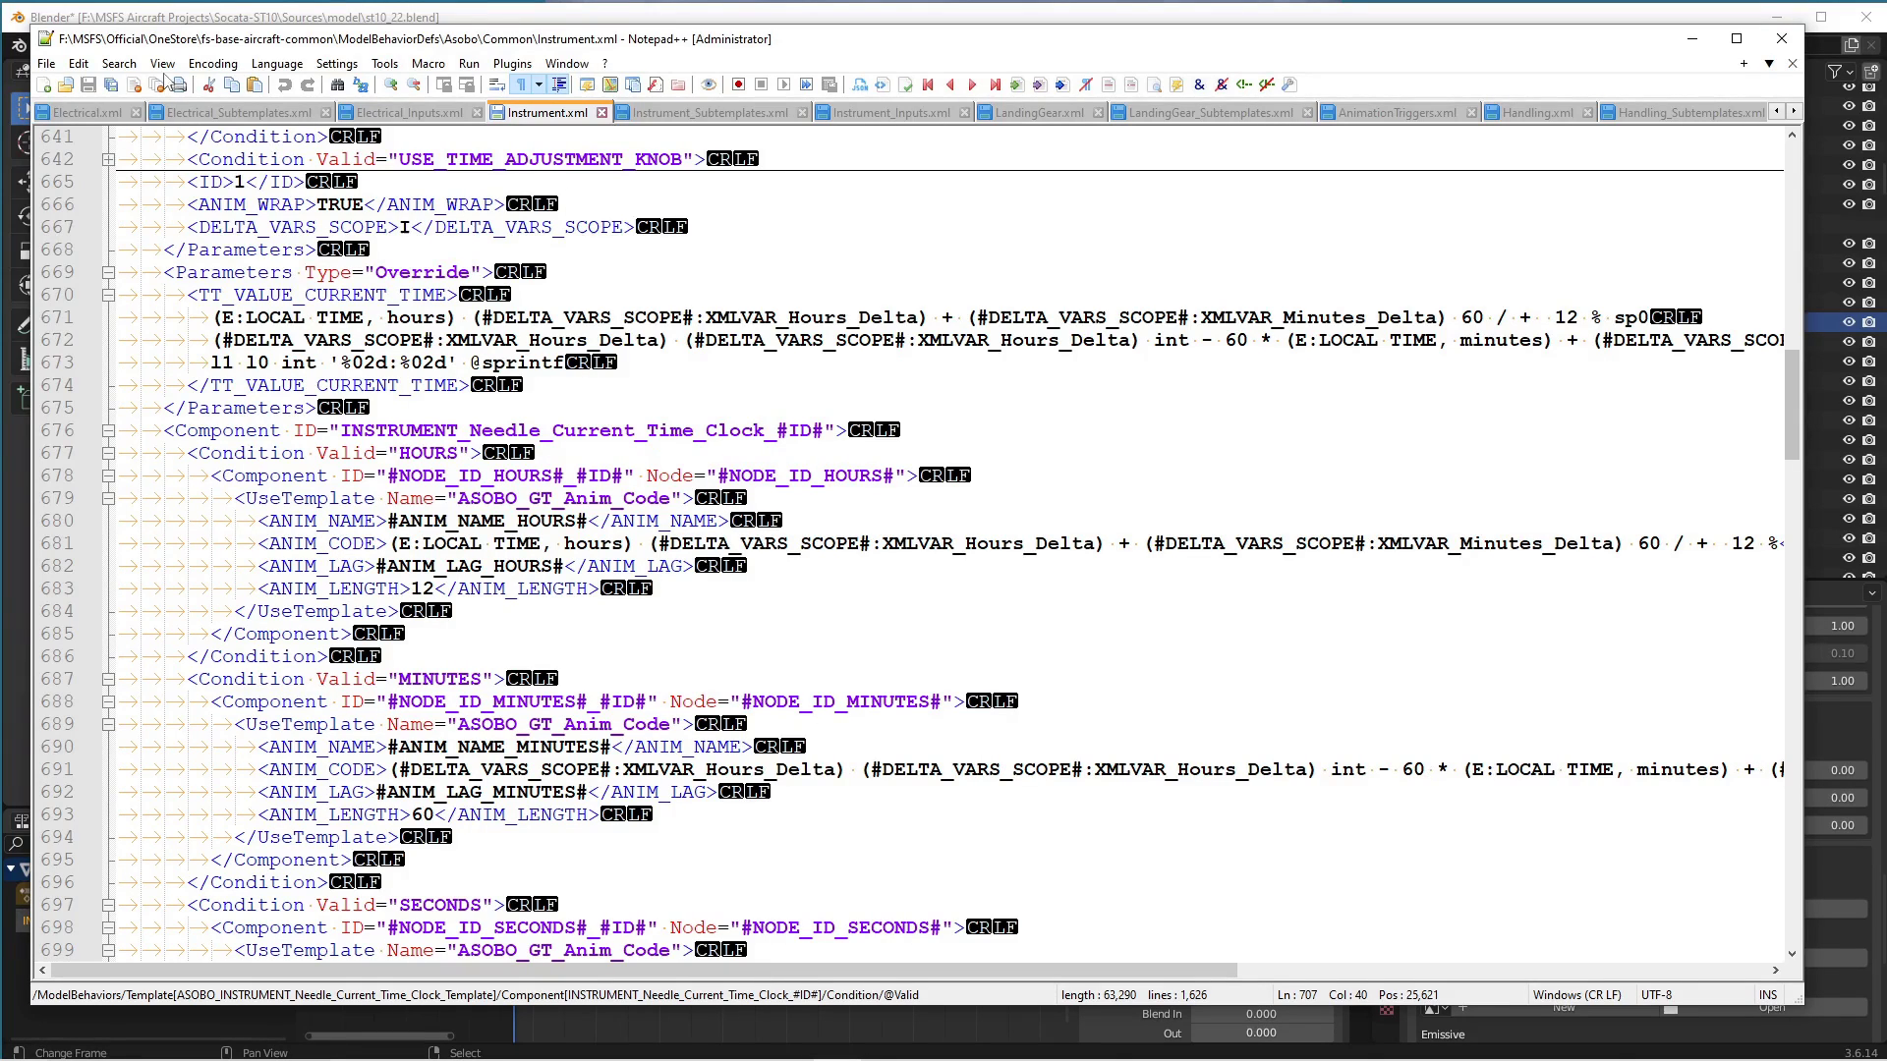
Return to SocataSt10_interior.xml, where the ASOBO_INSTRUMENT_Needle_Current_Time_Clock_Template is used.
scroll(83, 115, up, 5)
scroll(83, 115, up, 5)
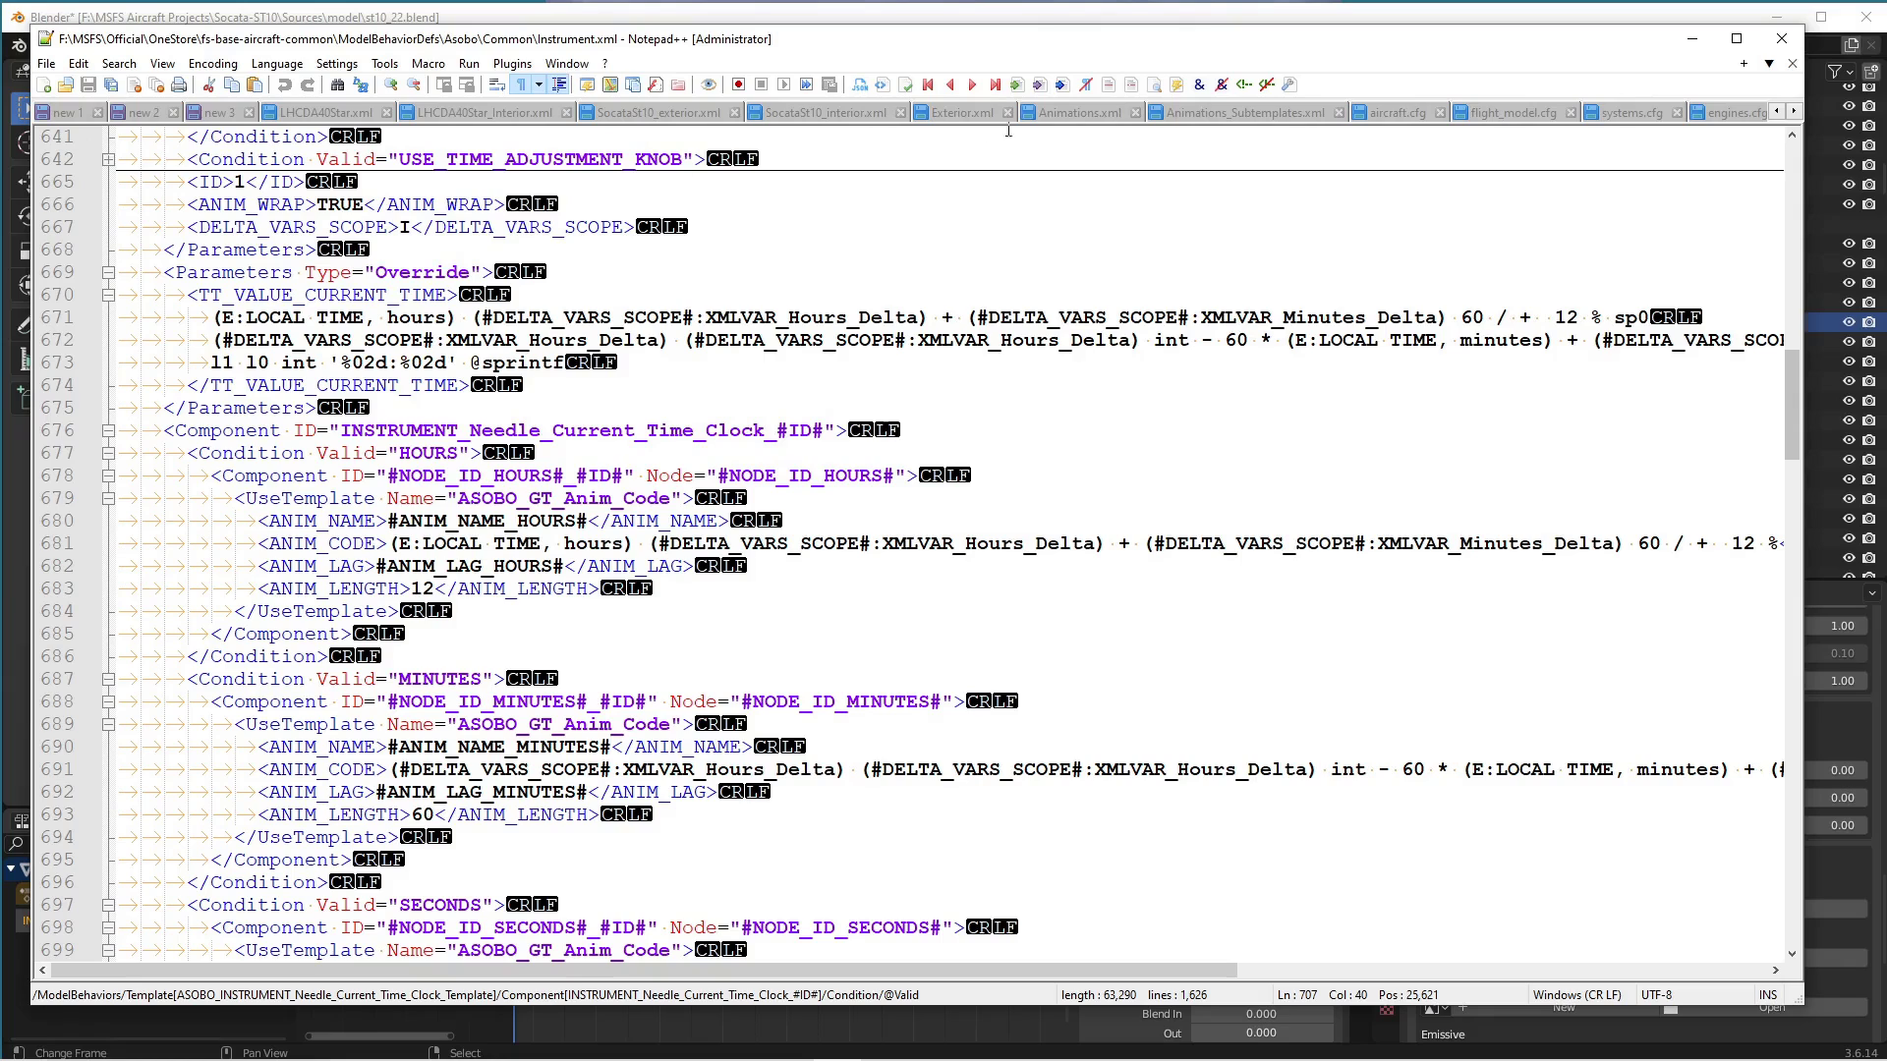
click(849, 114)
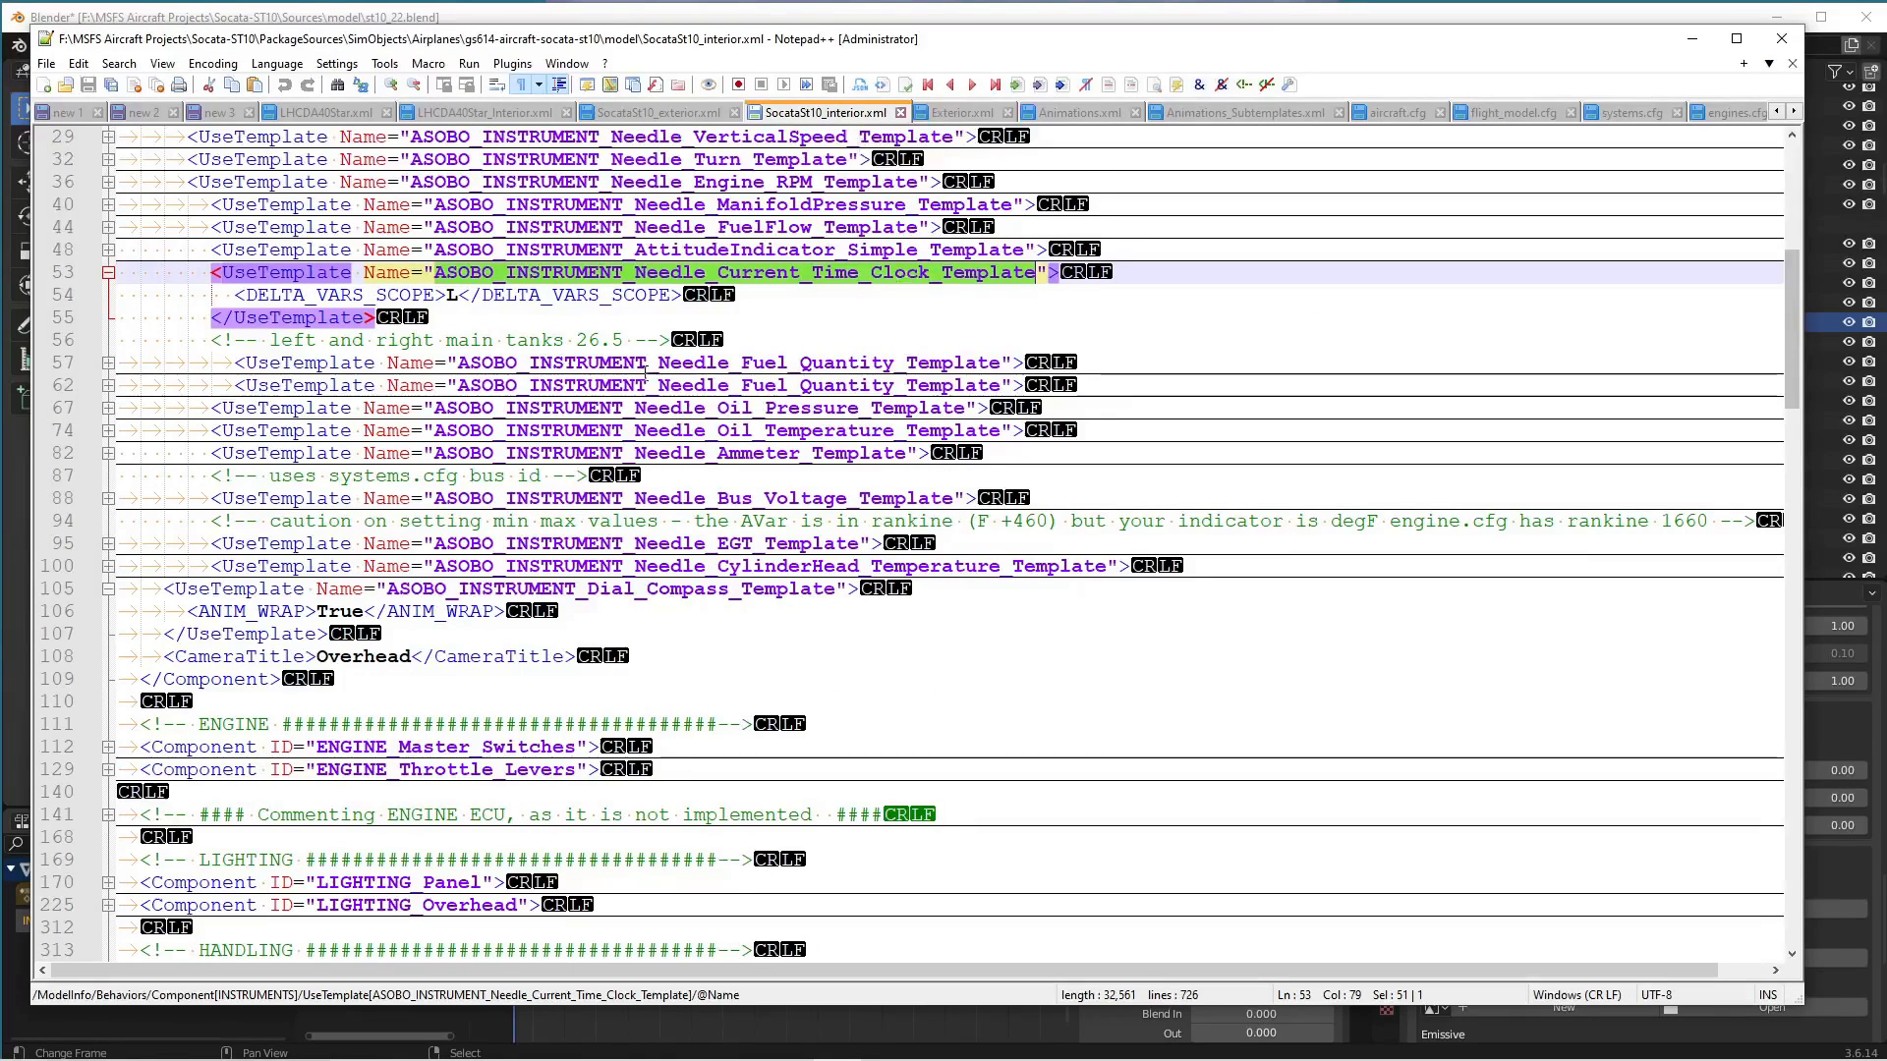
Switch to Blender and select the INSTRUMENT_Needle_Engine_RPM_1 needle on the RPM gauge.
click(468, 18)
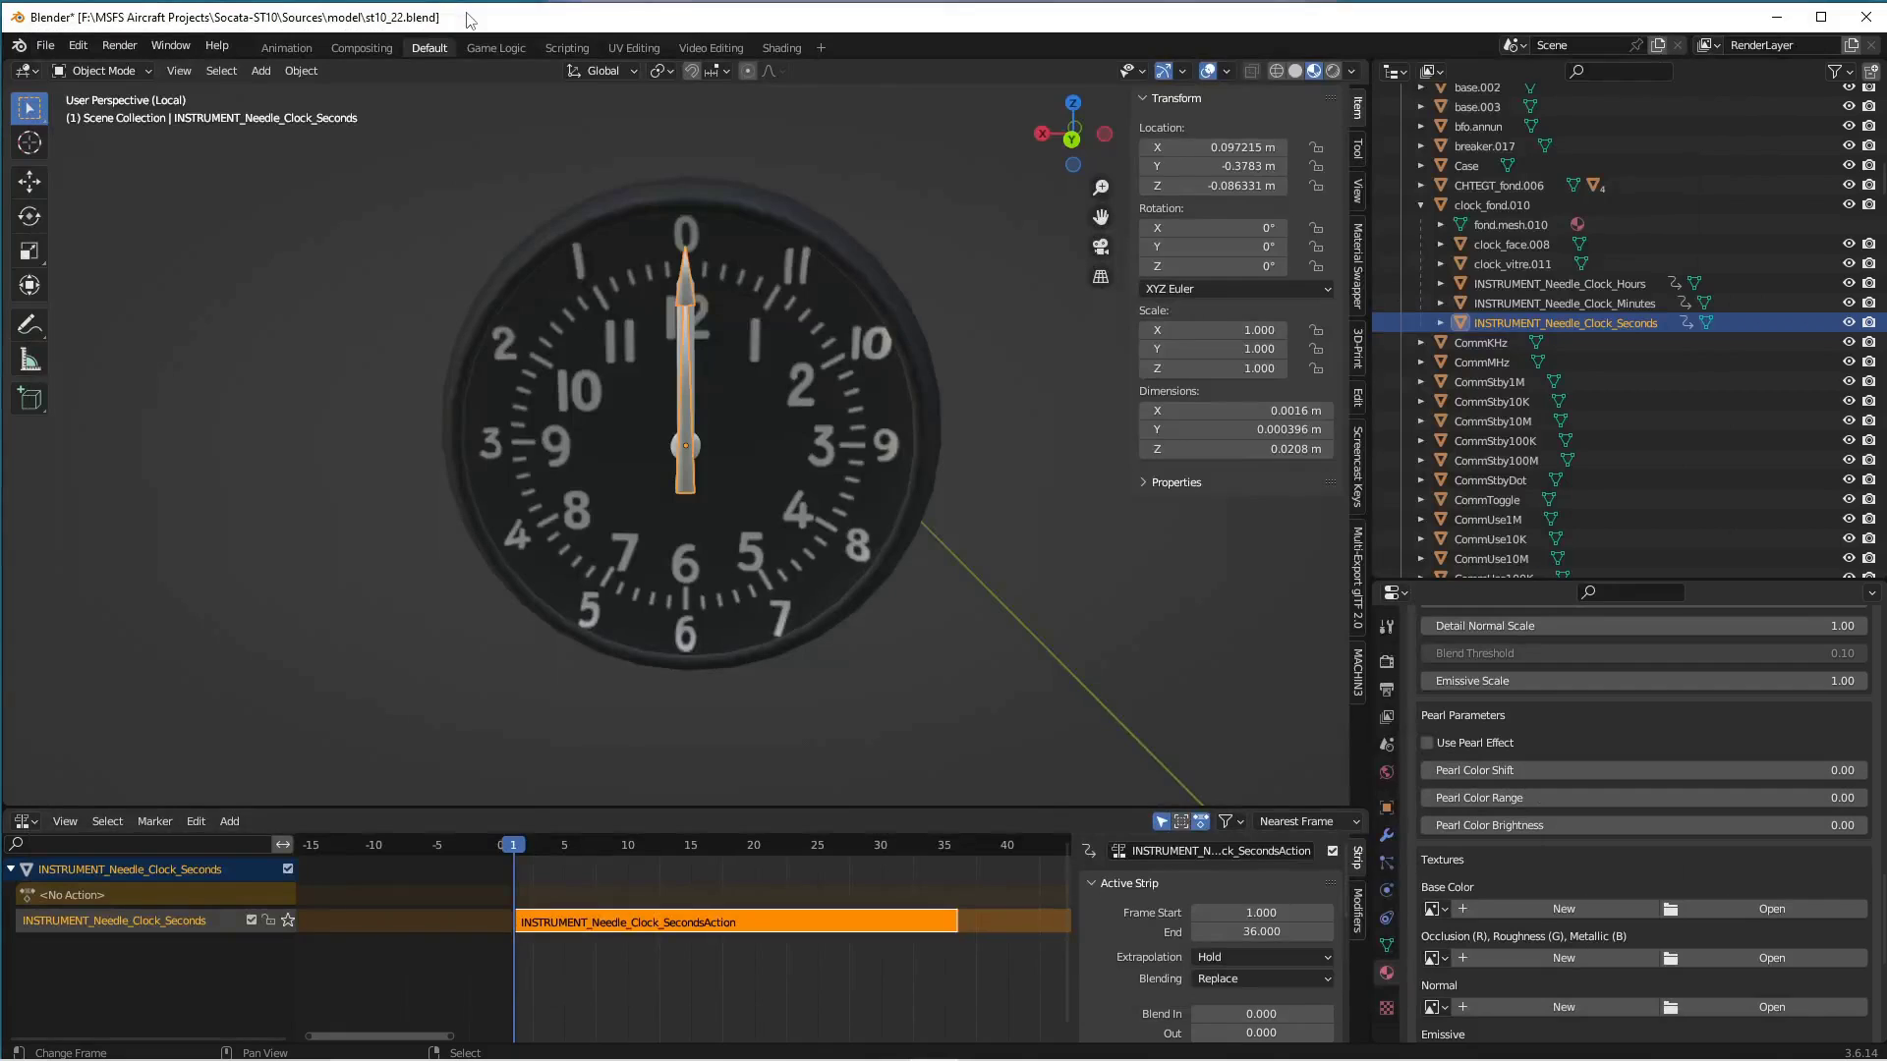
drag(501, 845, 481, 900)
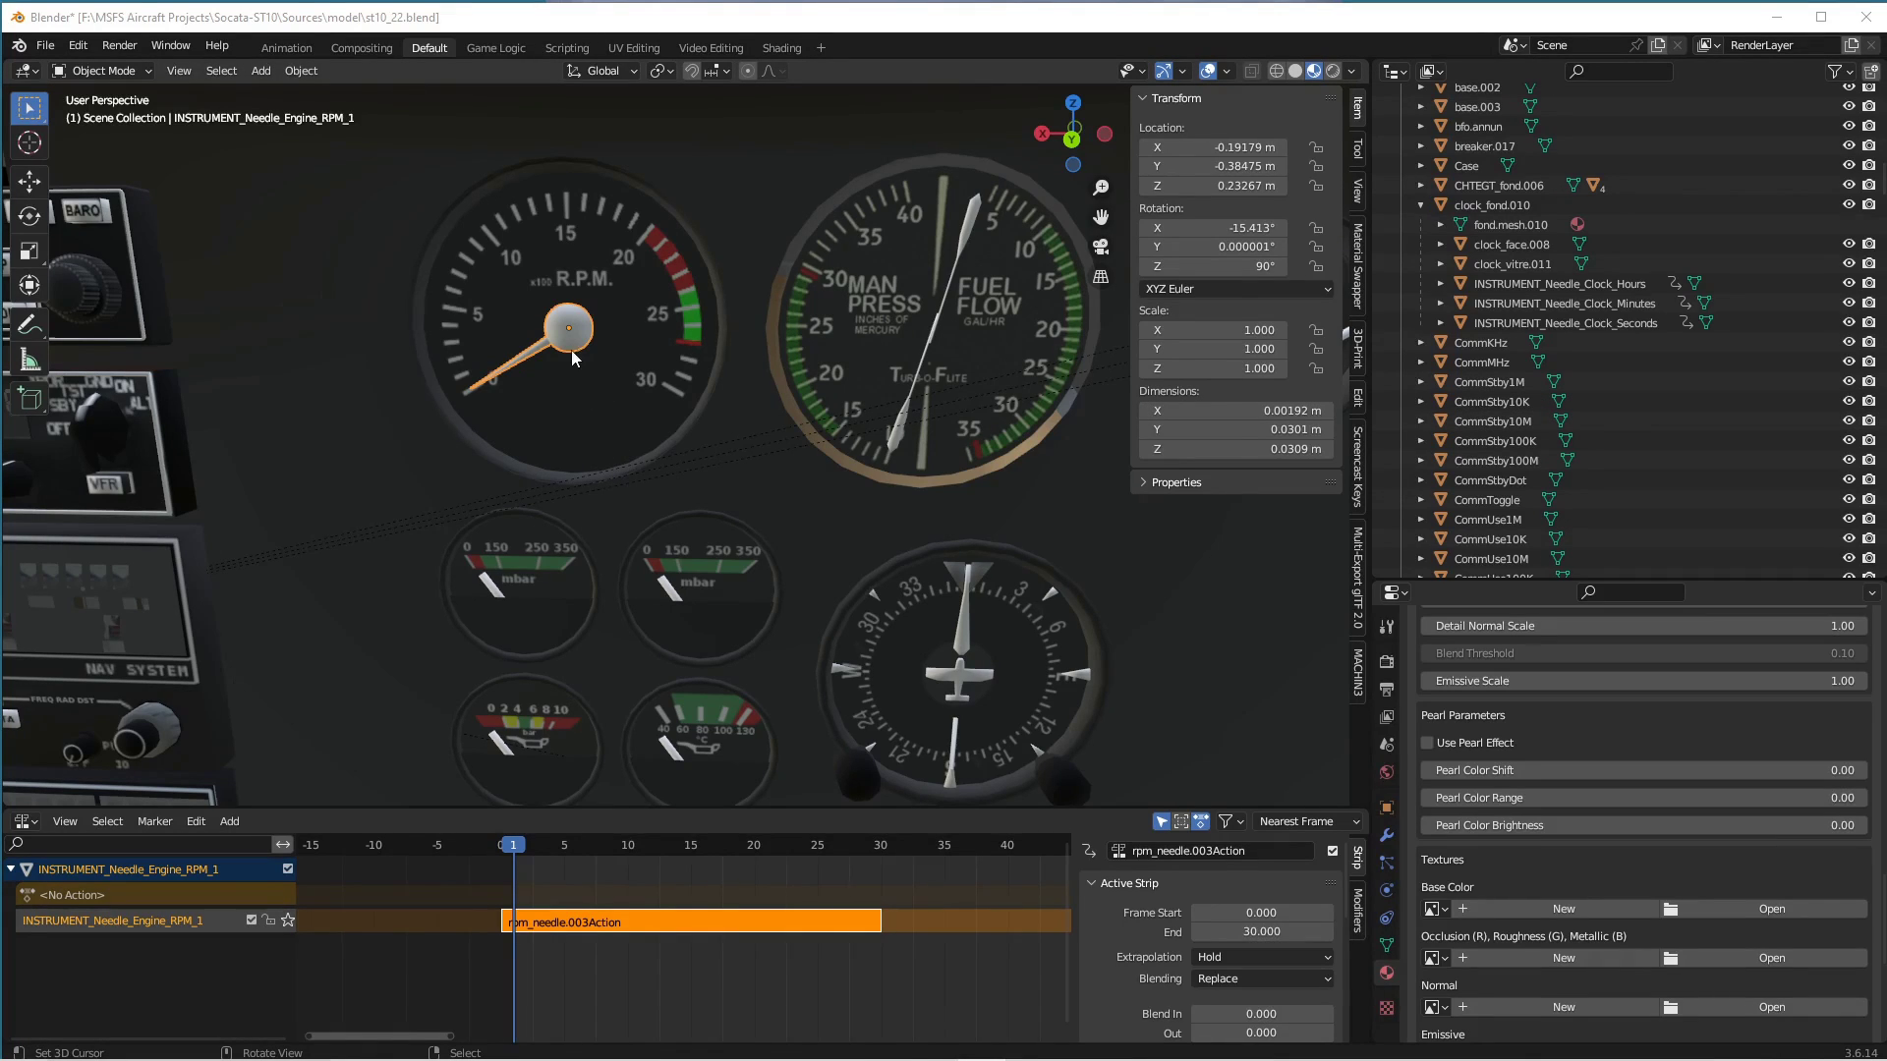
click(299, 427)
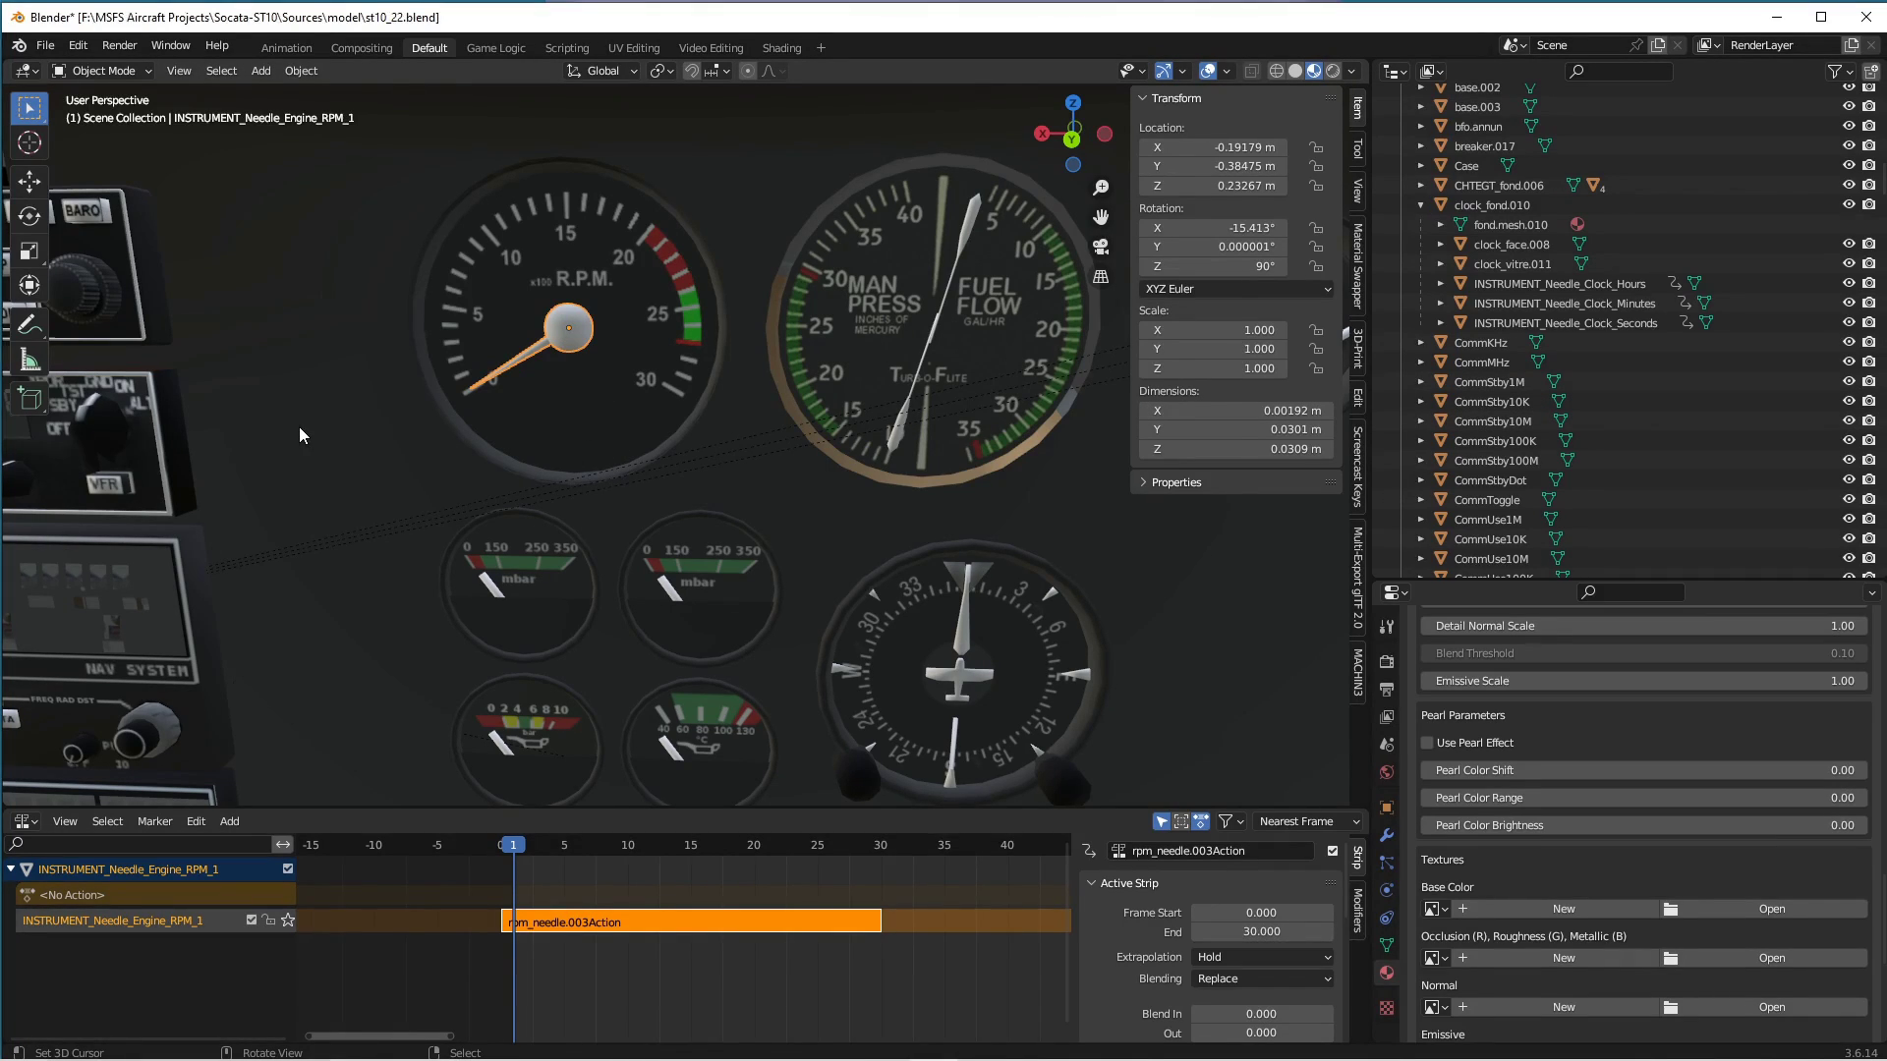
right_click(299, 427)
right_click(543, 340)
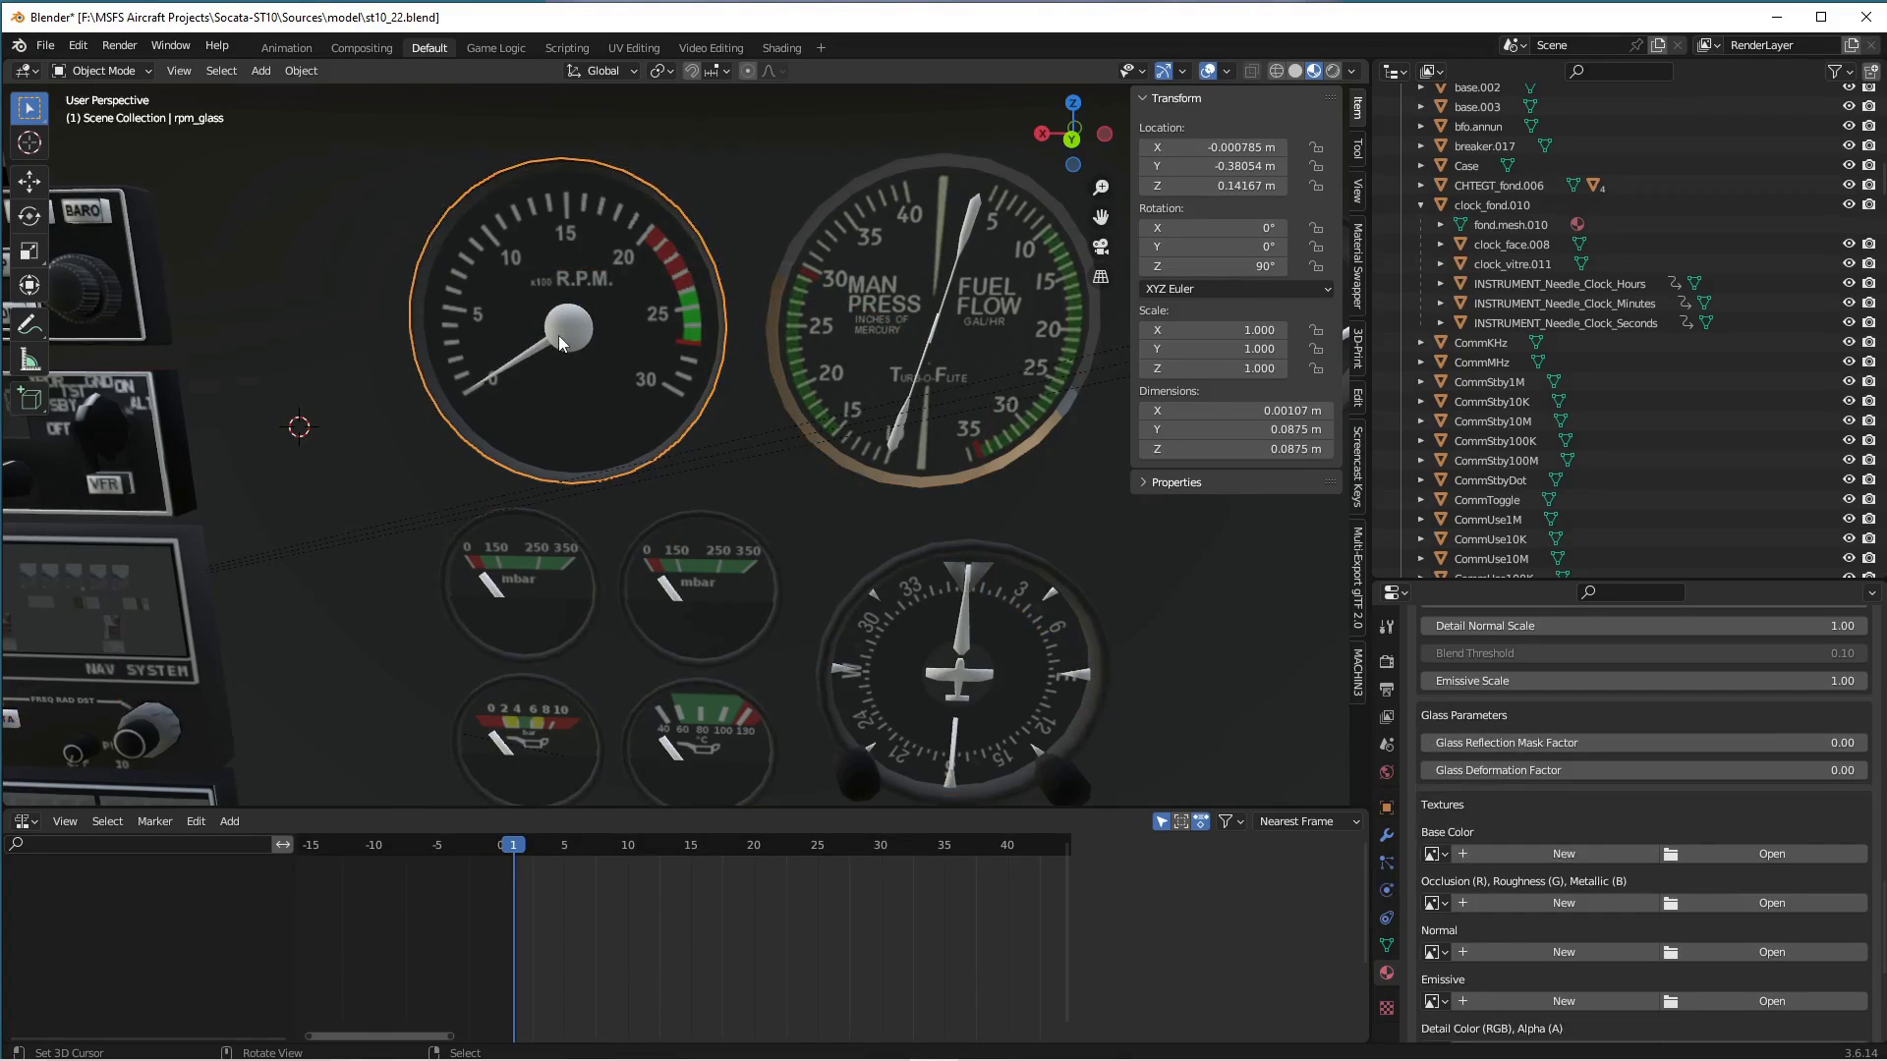
right_click(559, 341)
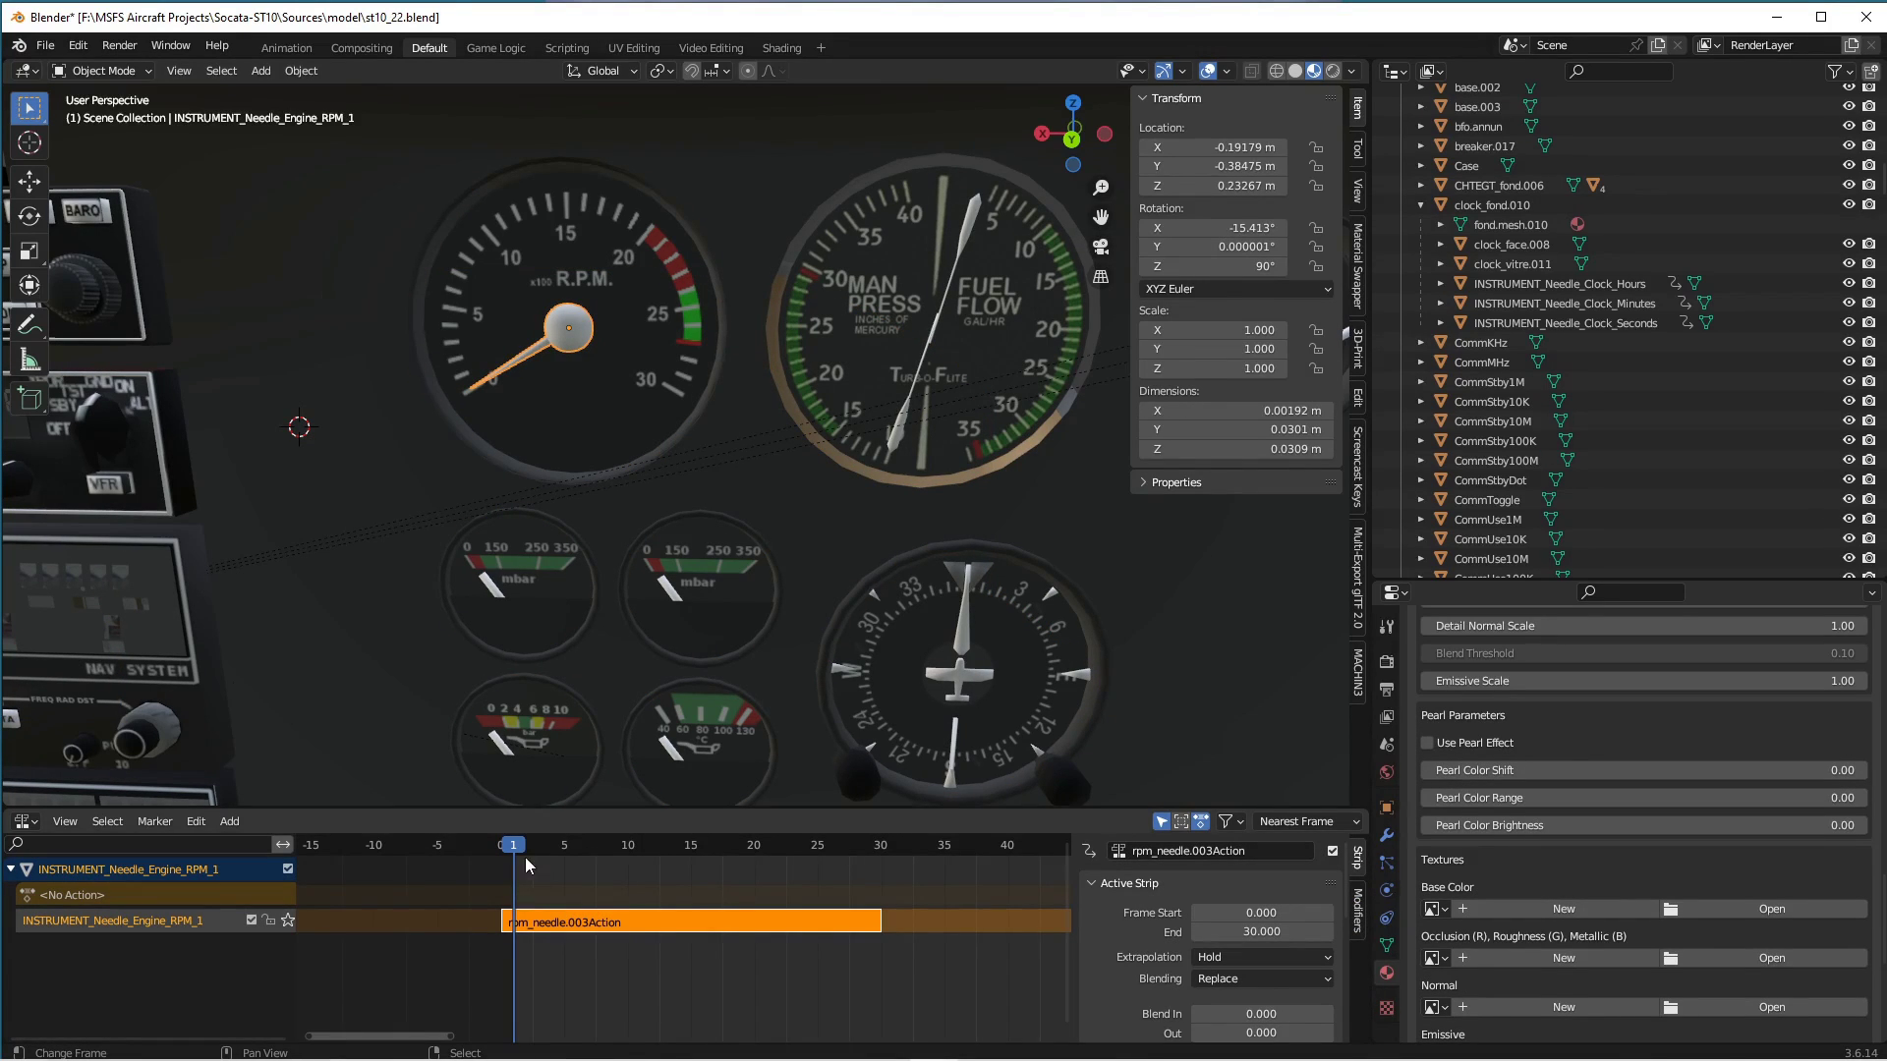
Open the RPM needle's rpm_needle.003Action strip in tweak mode and examine the needle positions between frames 0 and 3.
click(537, 930)
key(Tab)
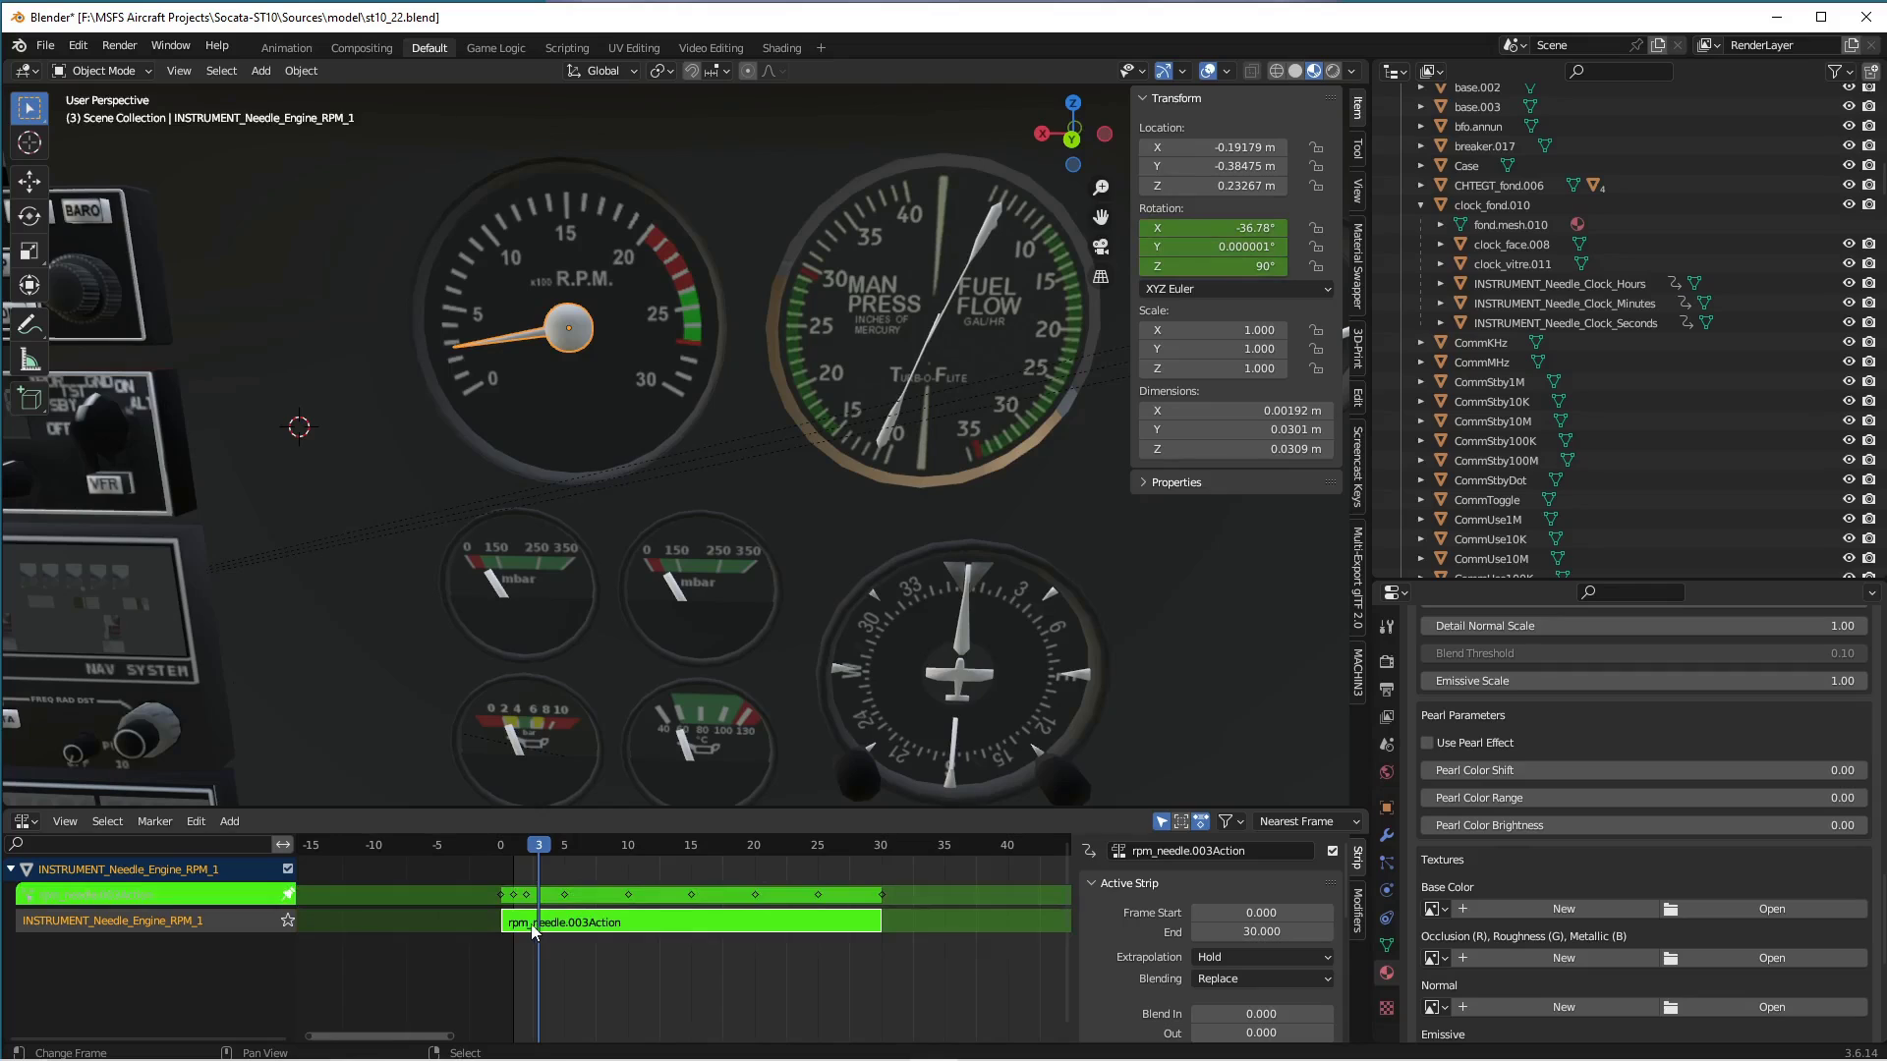
click(504, 922)
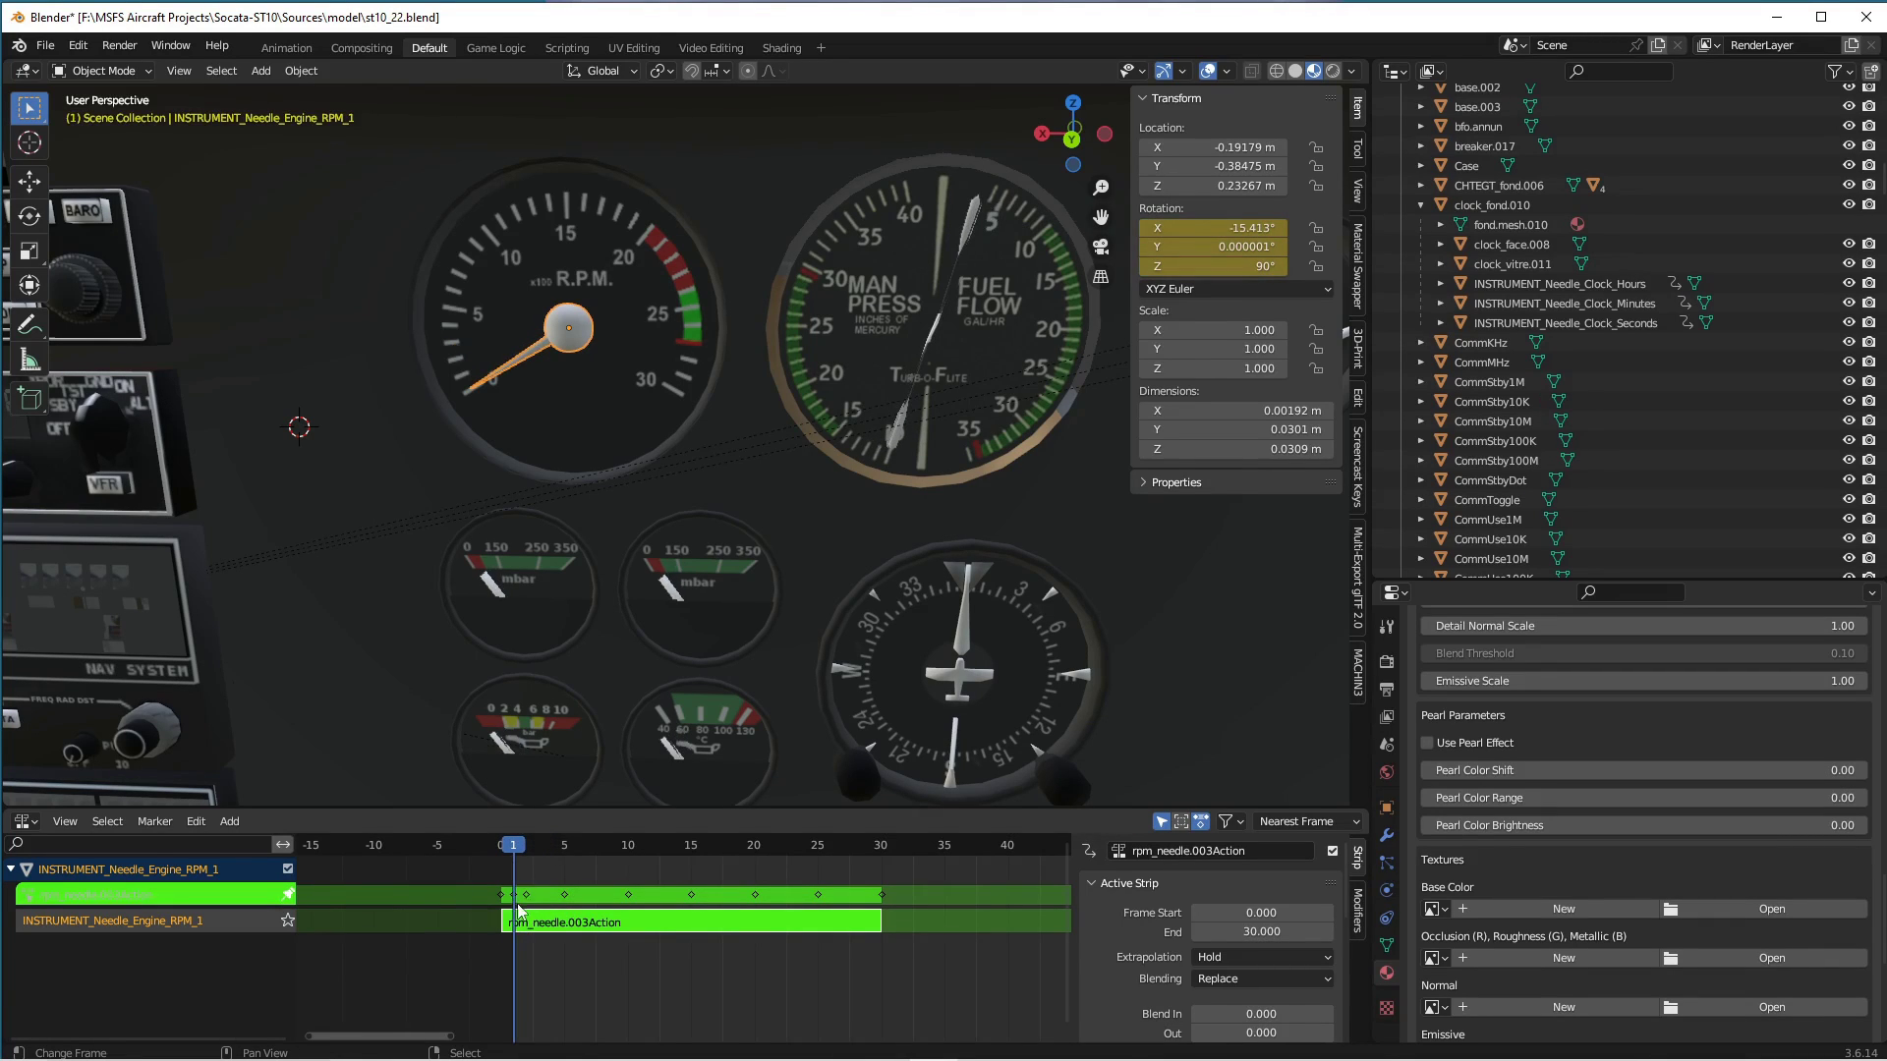
mouse_move(504, 922)
mouse_down()
mouse_move(627, 929)
mouse_move(502, 939)
mouse_move(524, 939)
mouse_up()
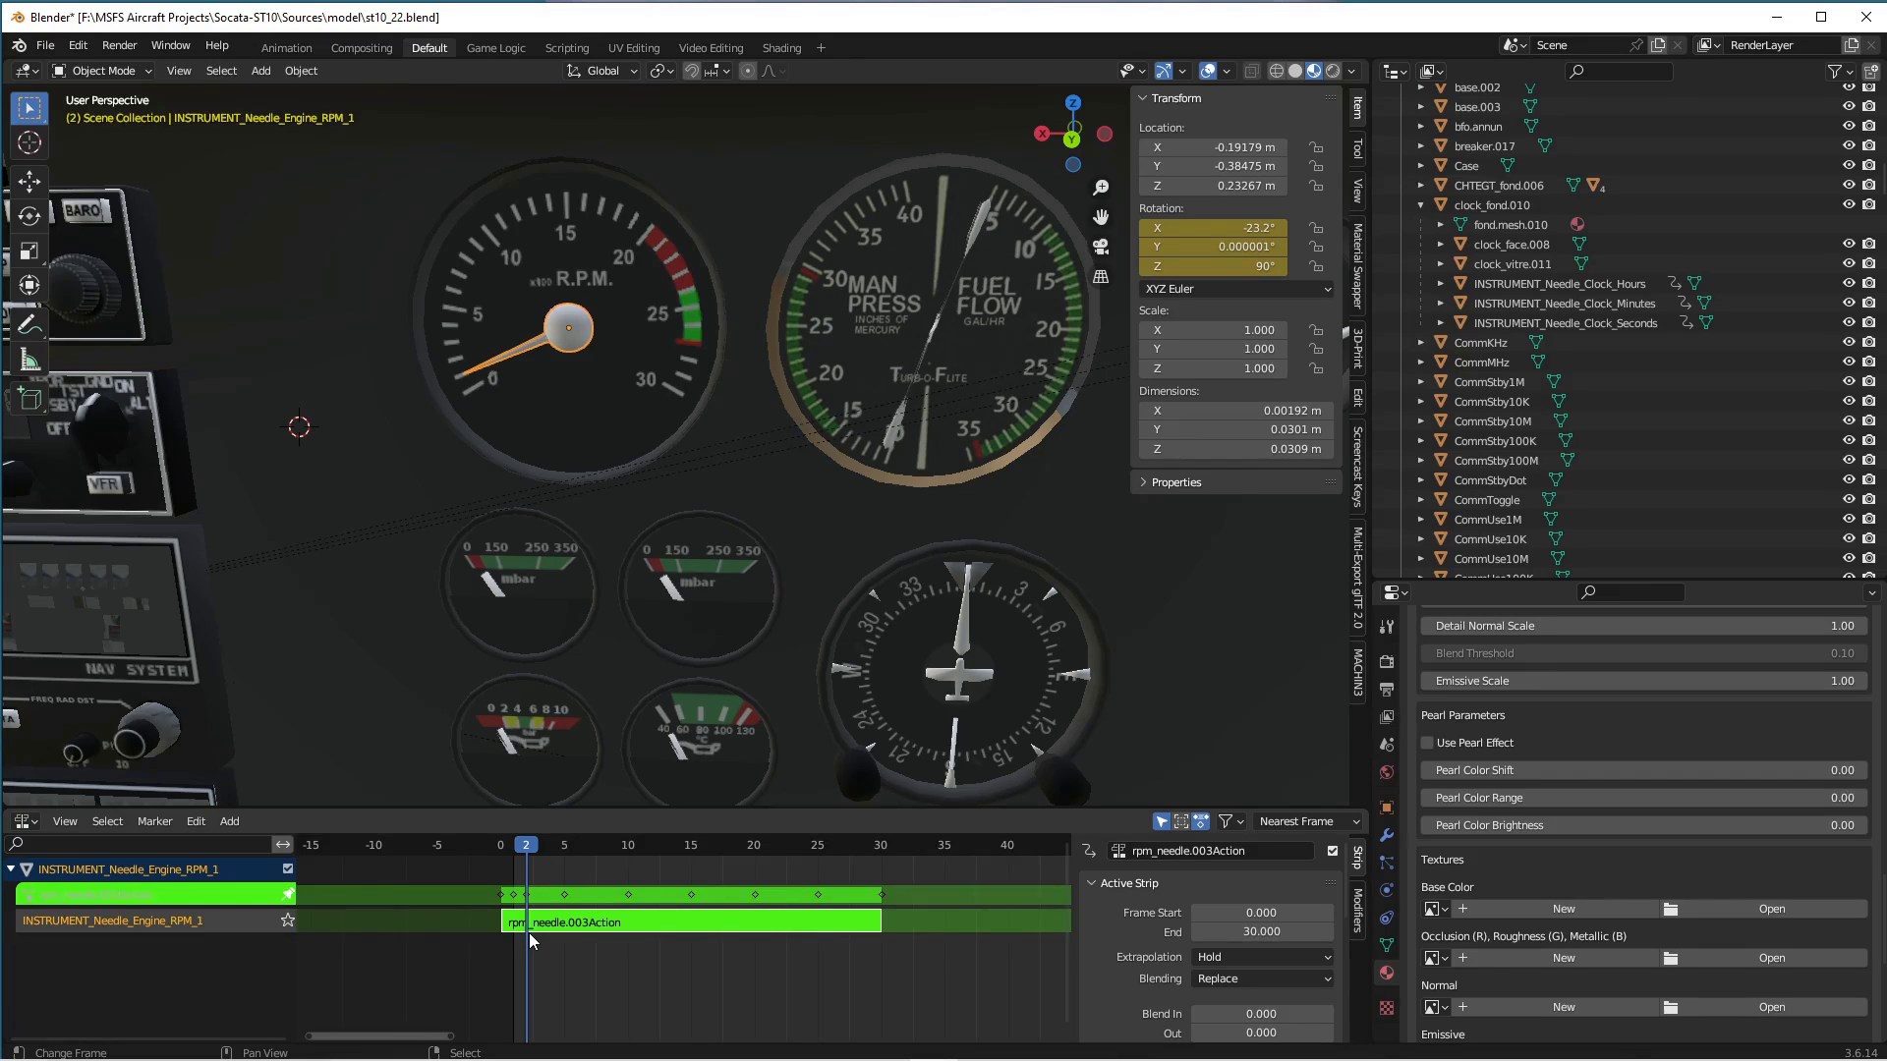
mouse_move(528, 933)
mouse_down()
mouse_move(884, 939)
mouse_move(491, 947)
mouse_move(498, 928)
mouse_up()
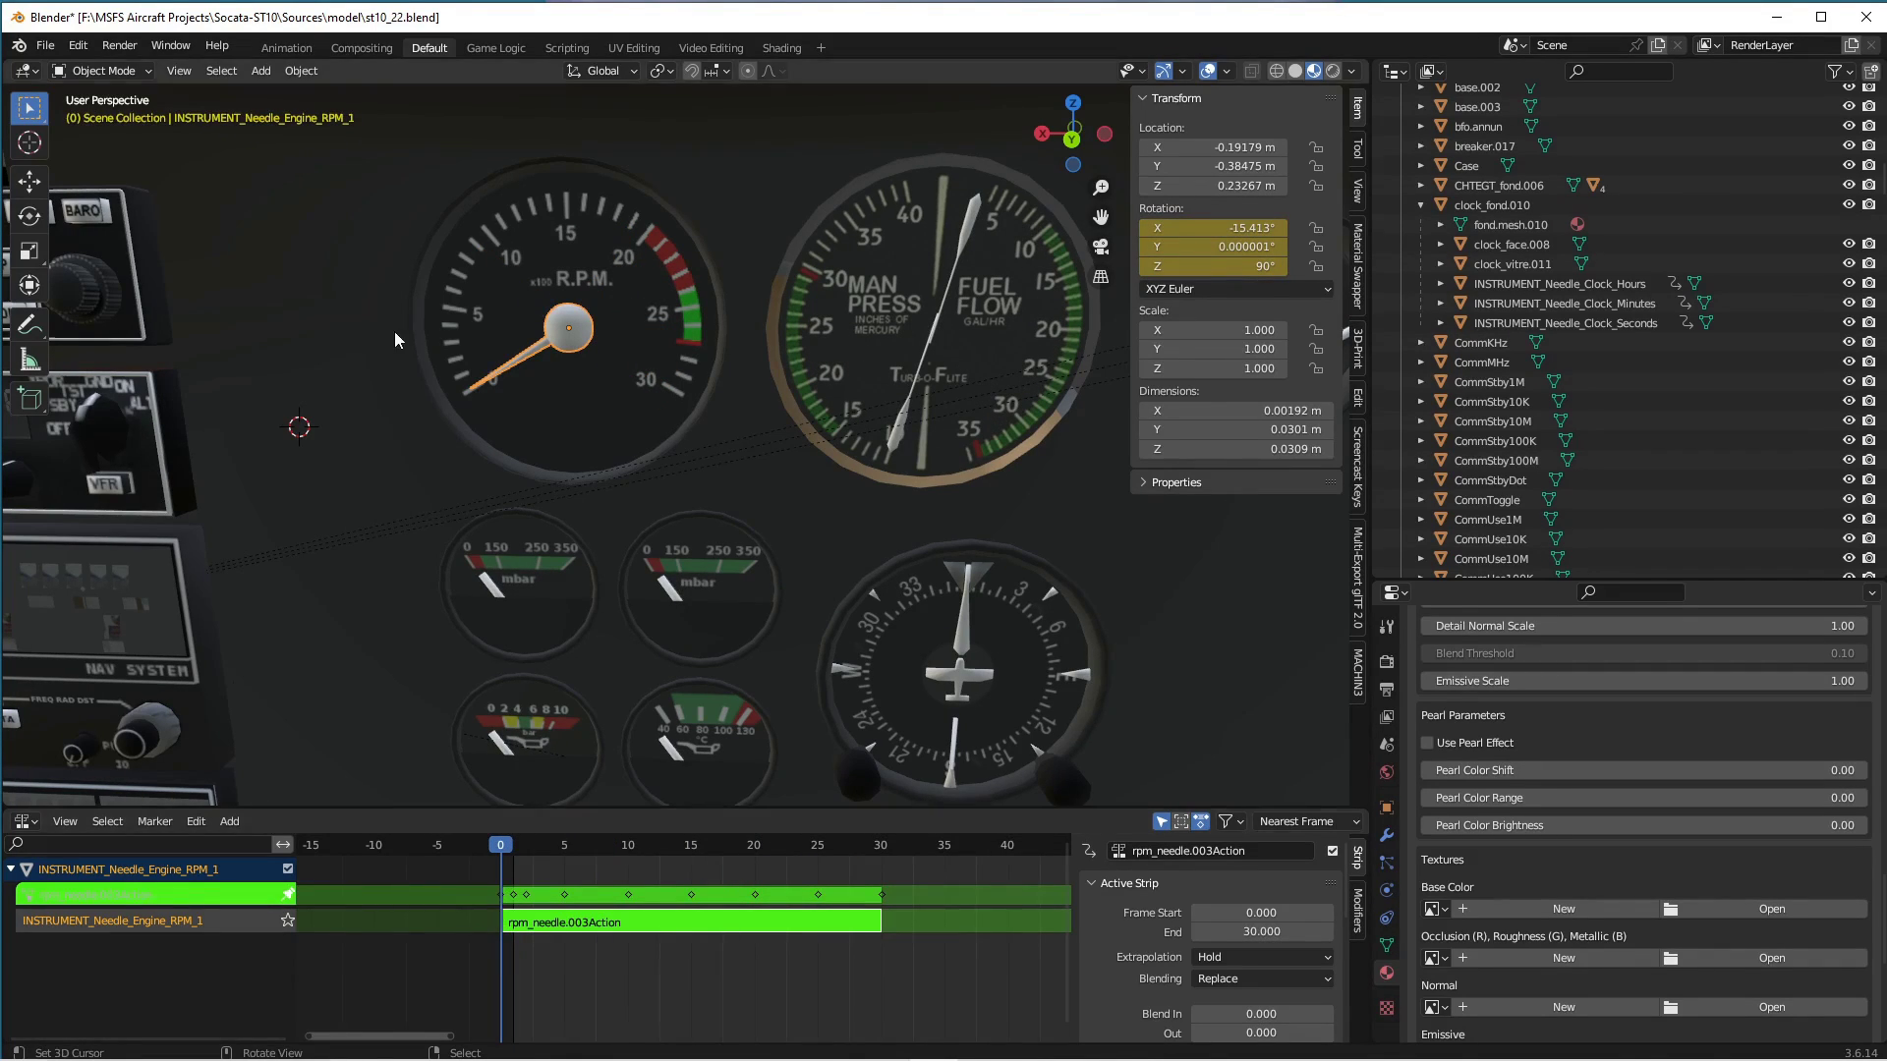
Scrub the RPM needle's animation through its keyframes to compare frames with dial markings, and return to frame 0.
click(518, 851)
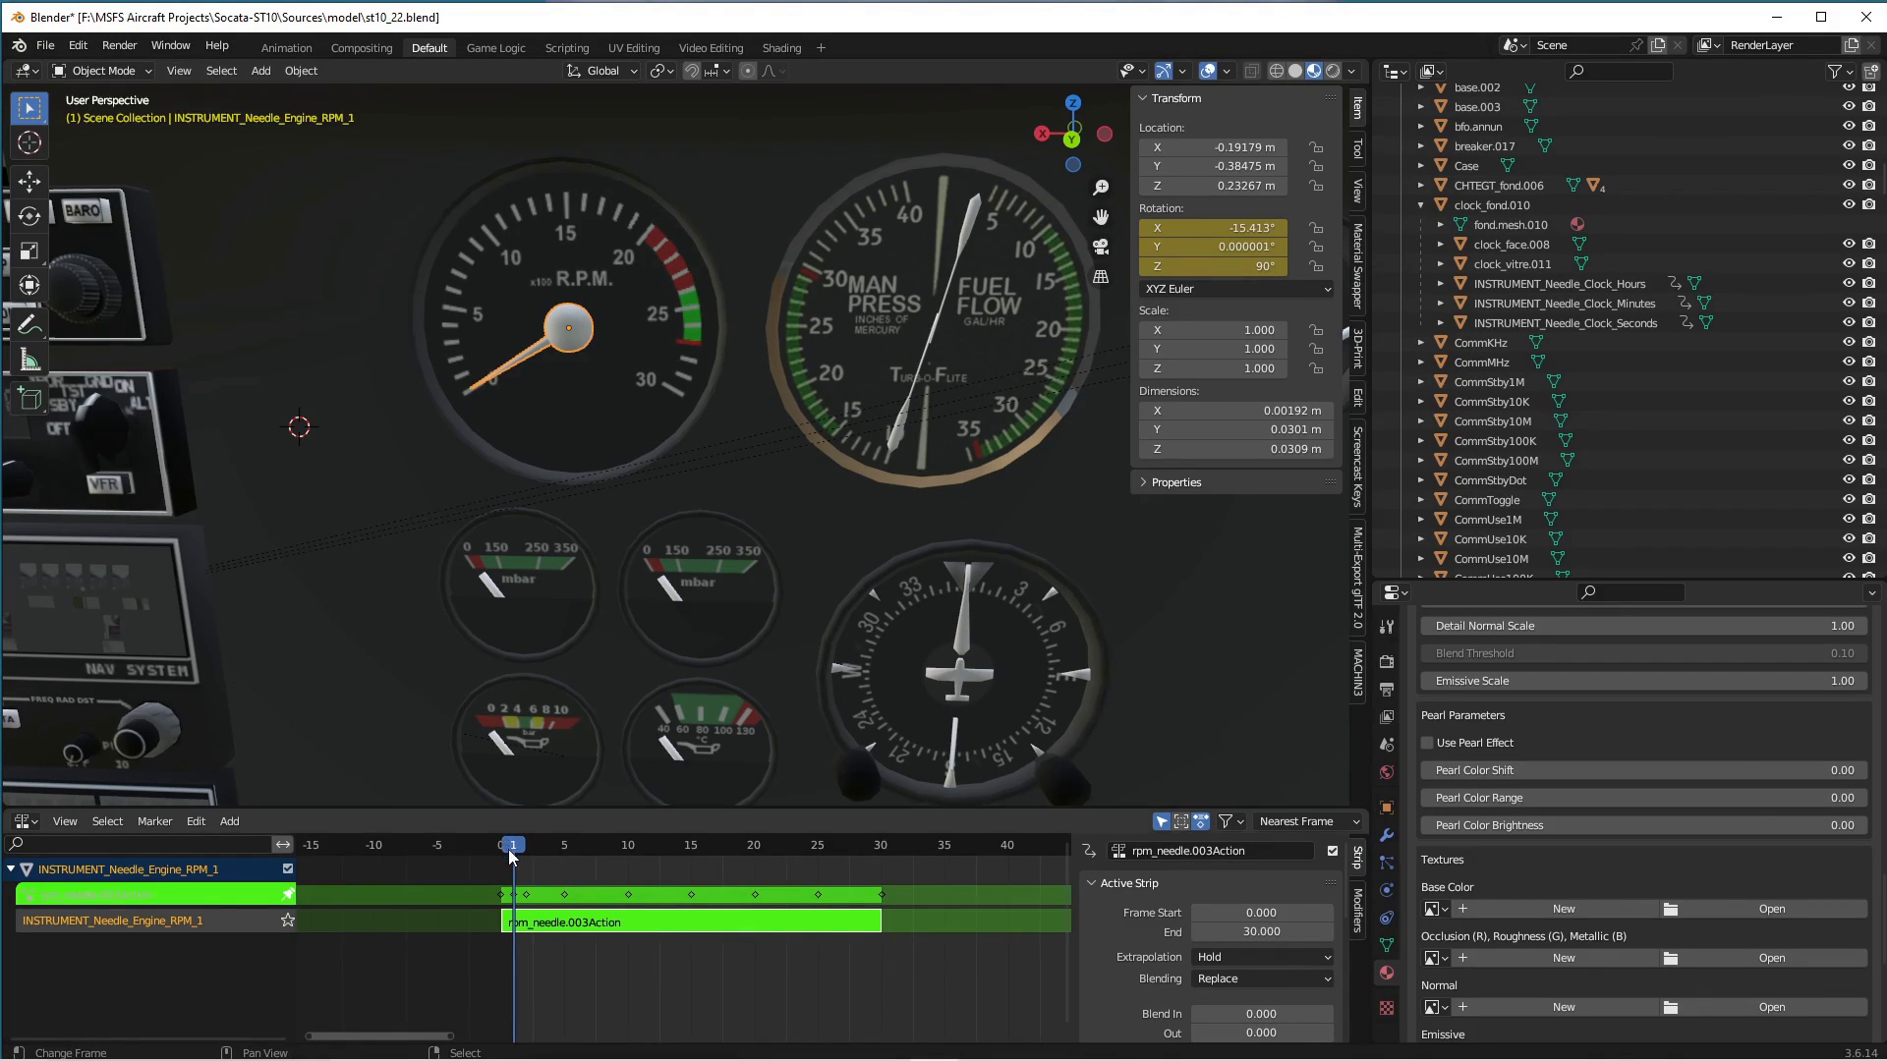
drag(511, 849, 566, 854)
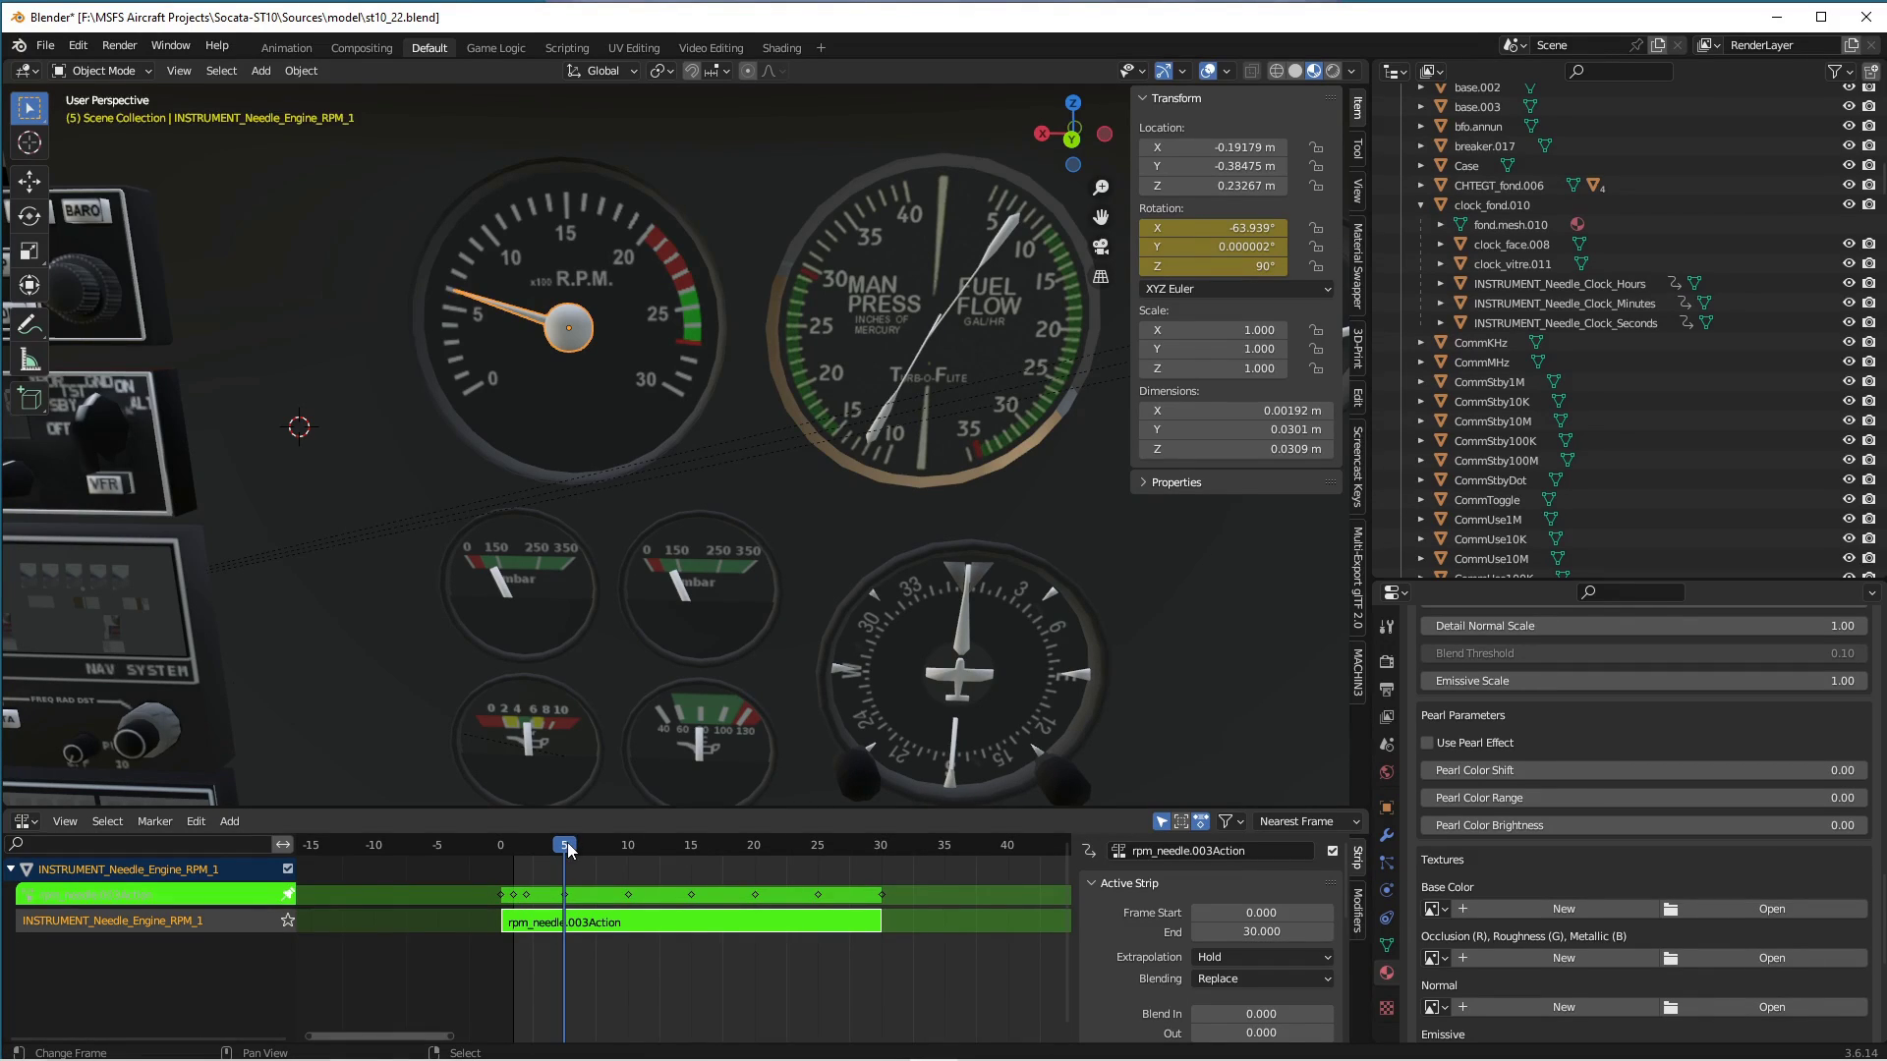
drag(568, 851, 500, 861)
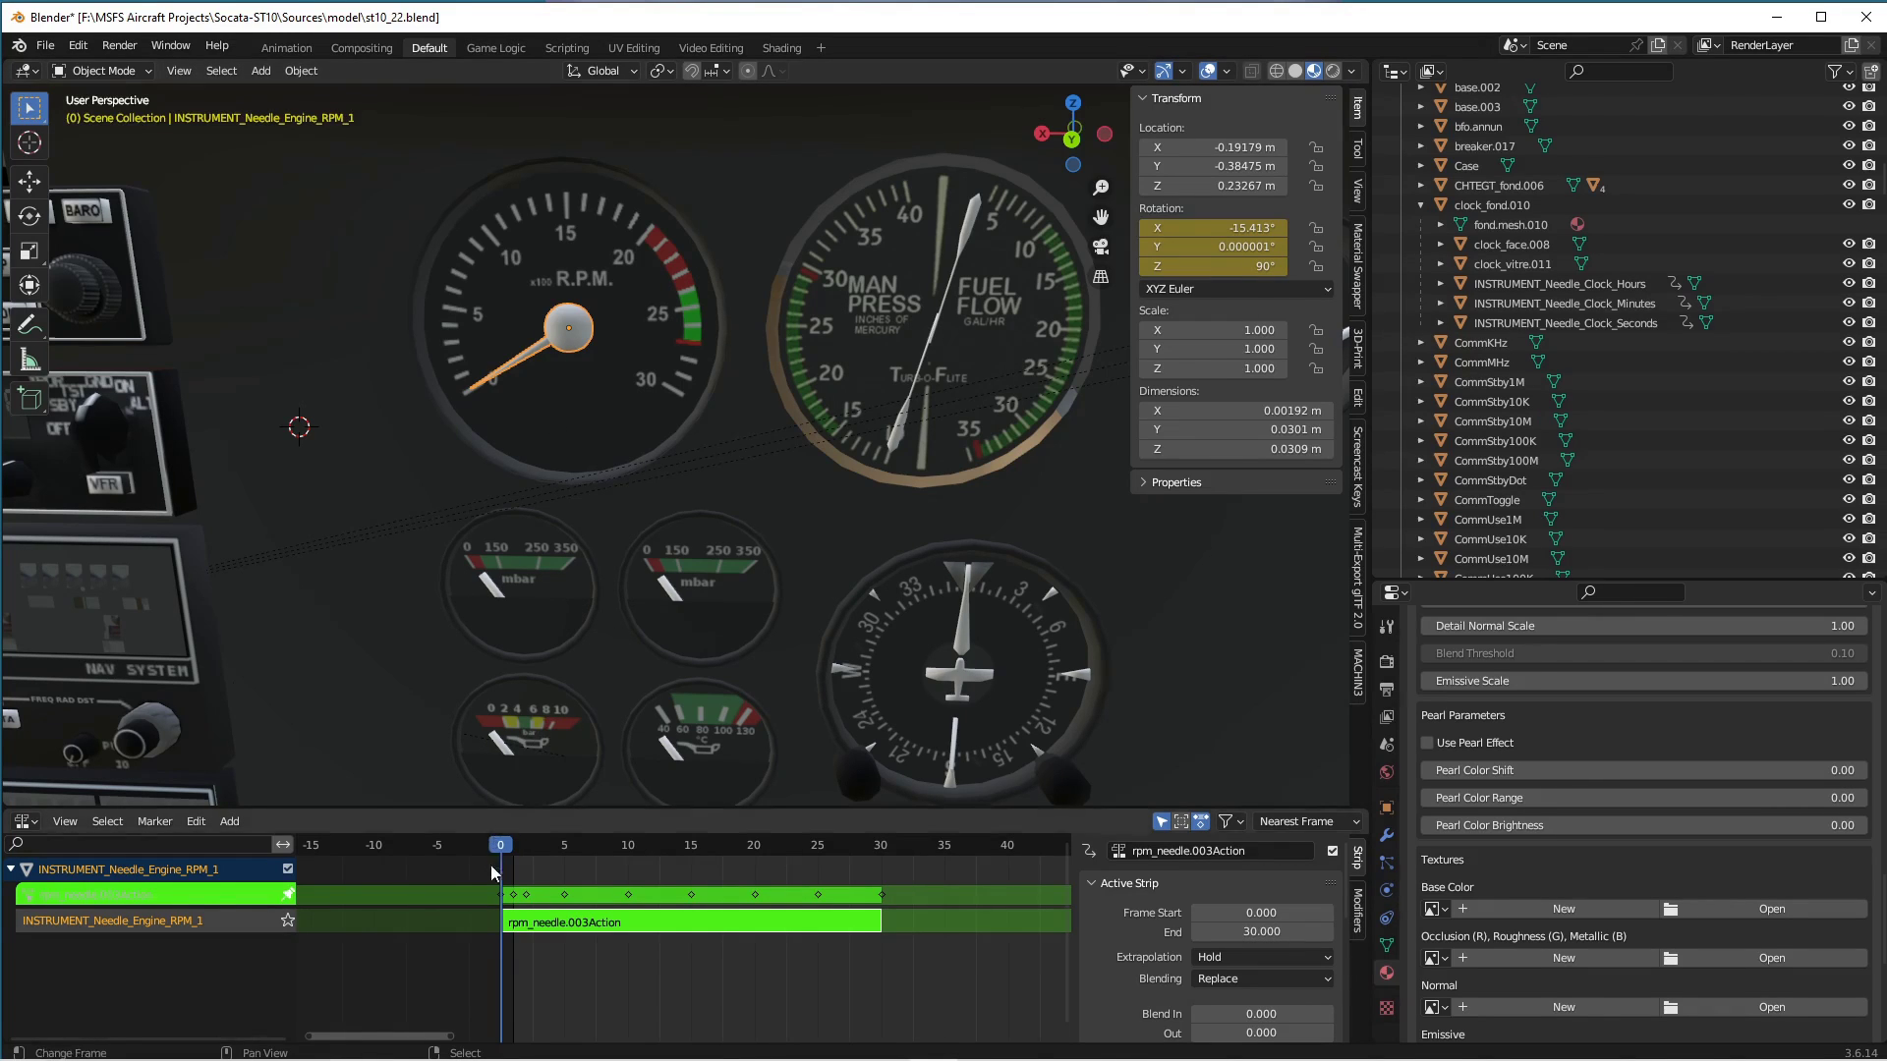
drag(499, 853, 696, 849)
drag(861, 863, 499, 1003)
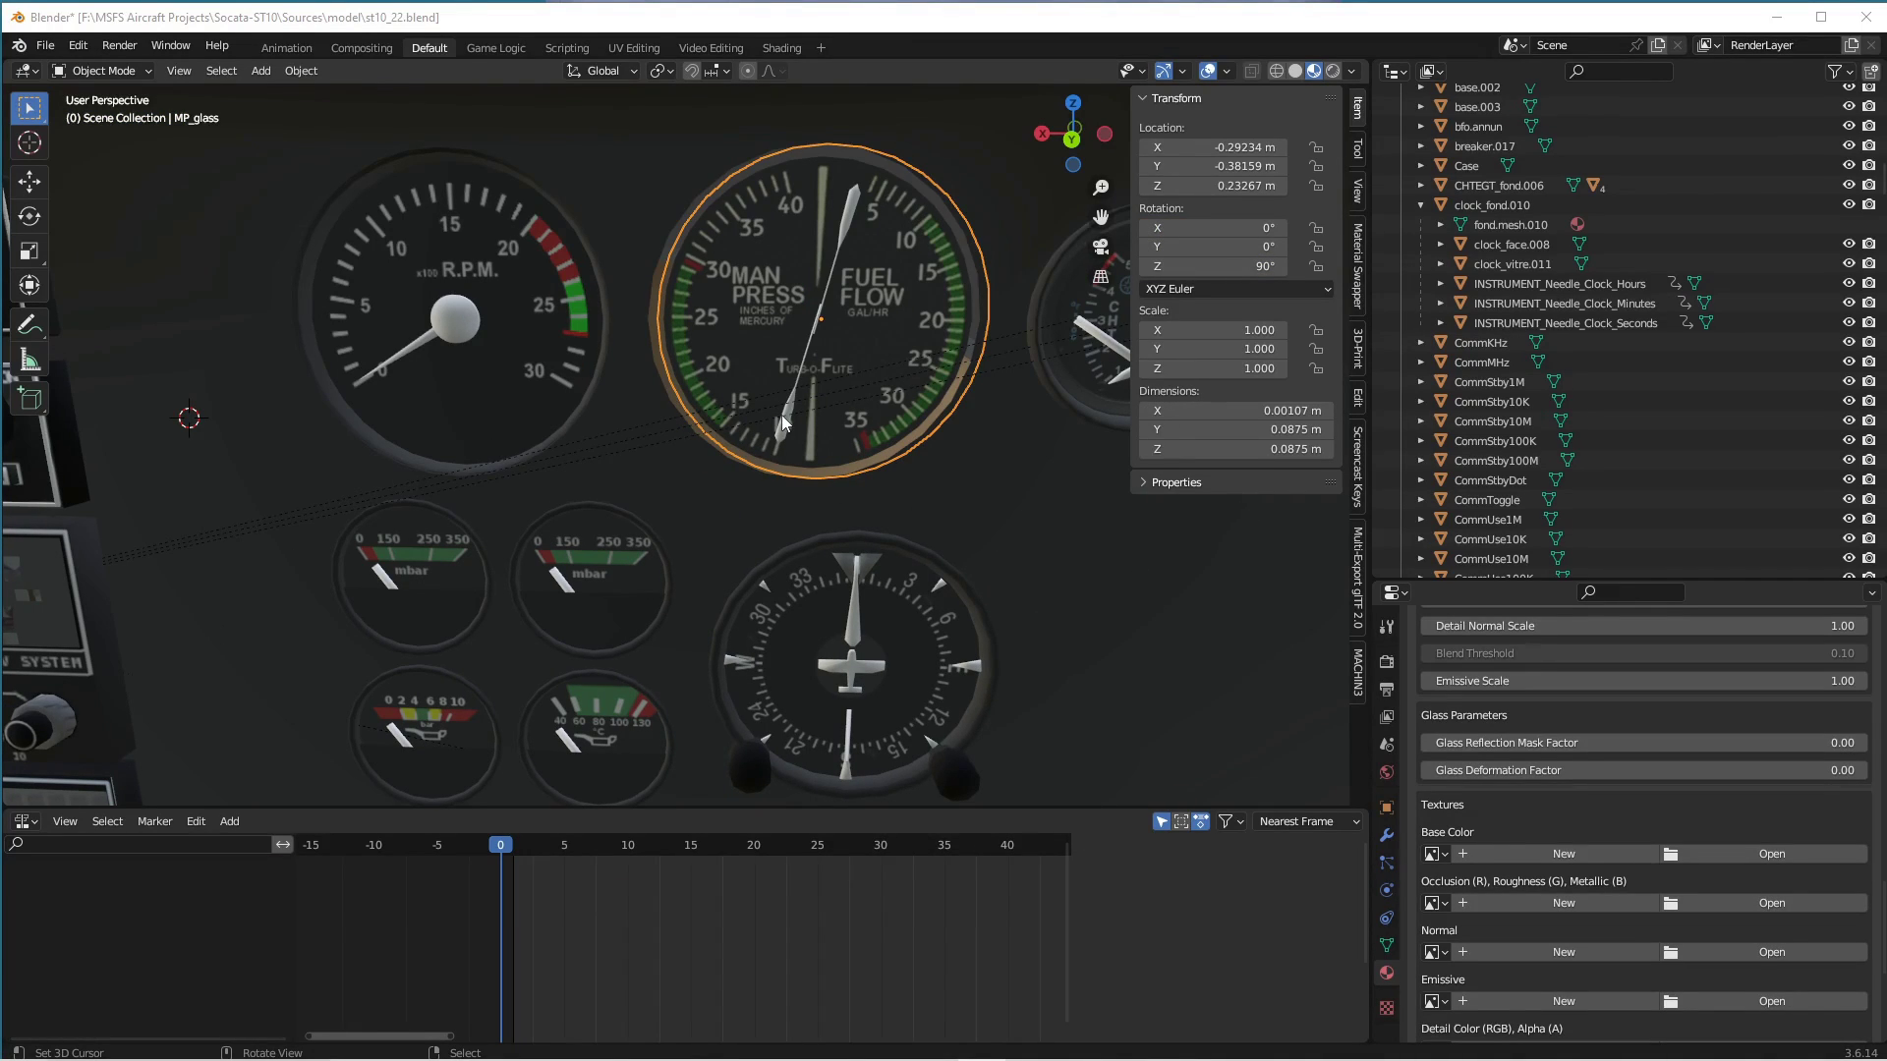
Select the fuel flow and manifold pressure needles in turn to compare their action strips.
click(851, 208)
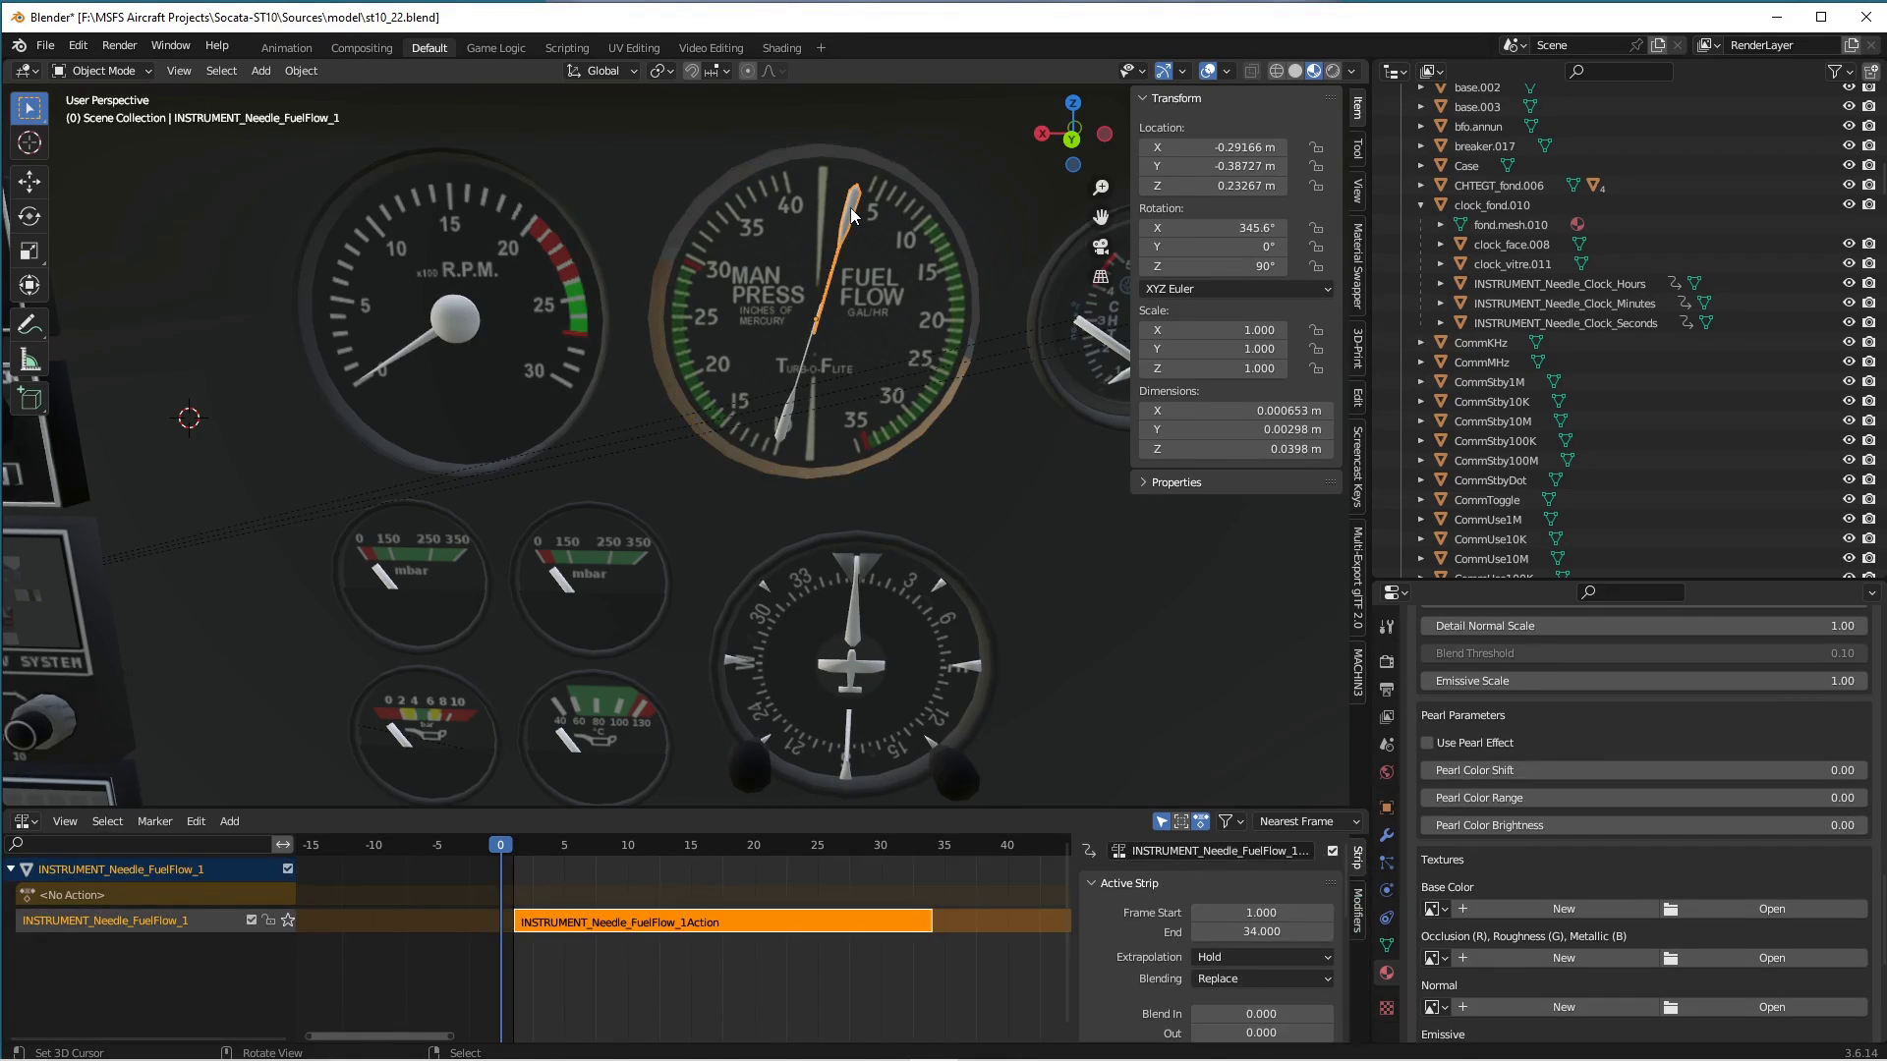
click(782, 426)
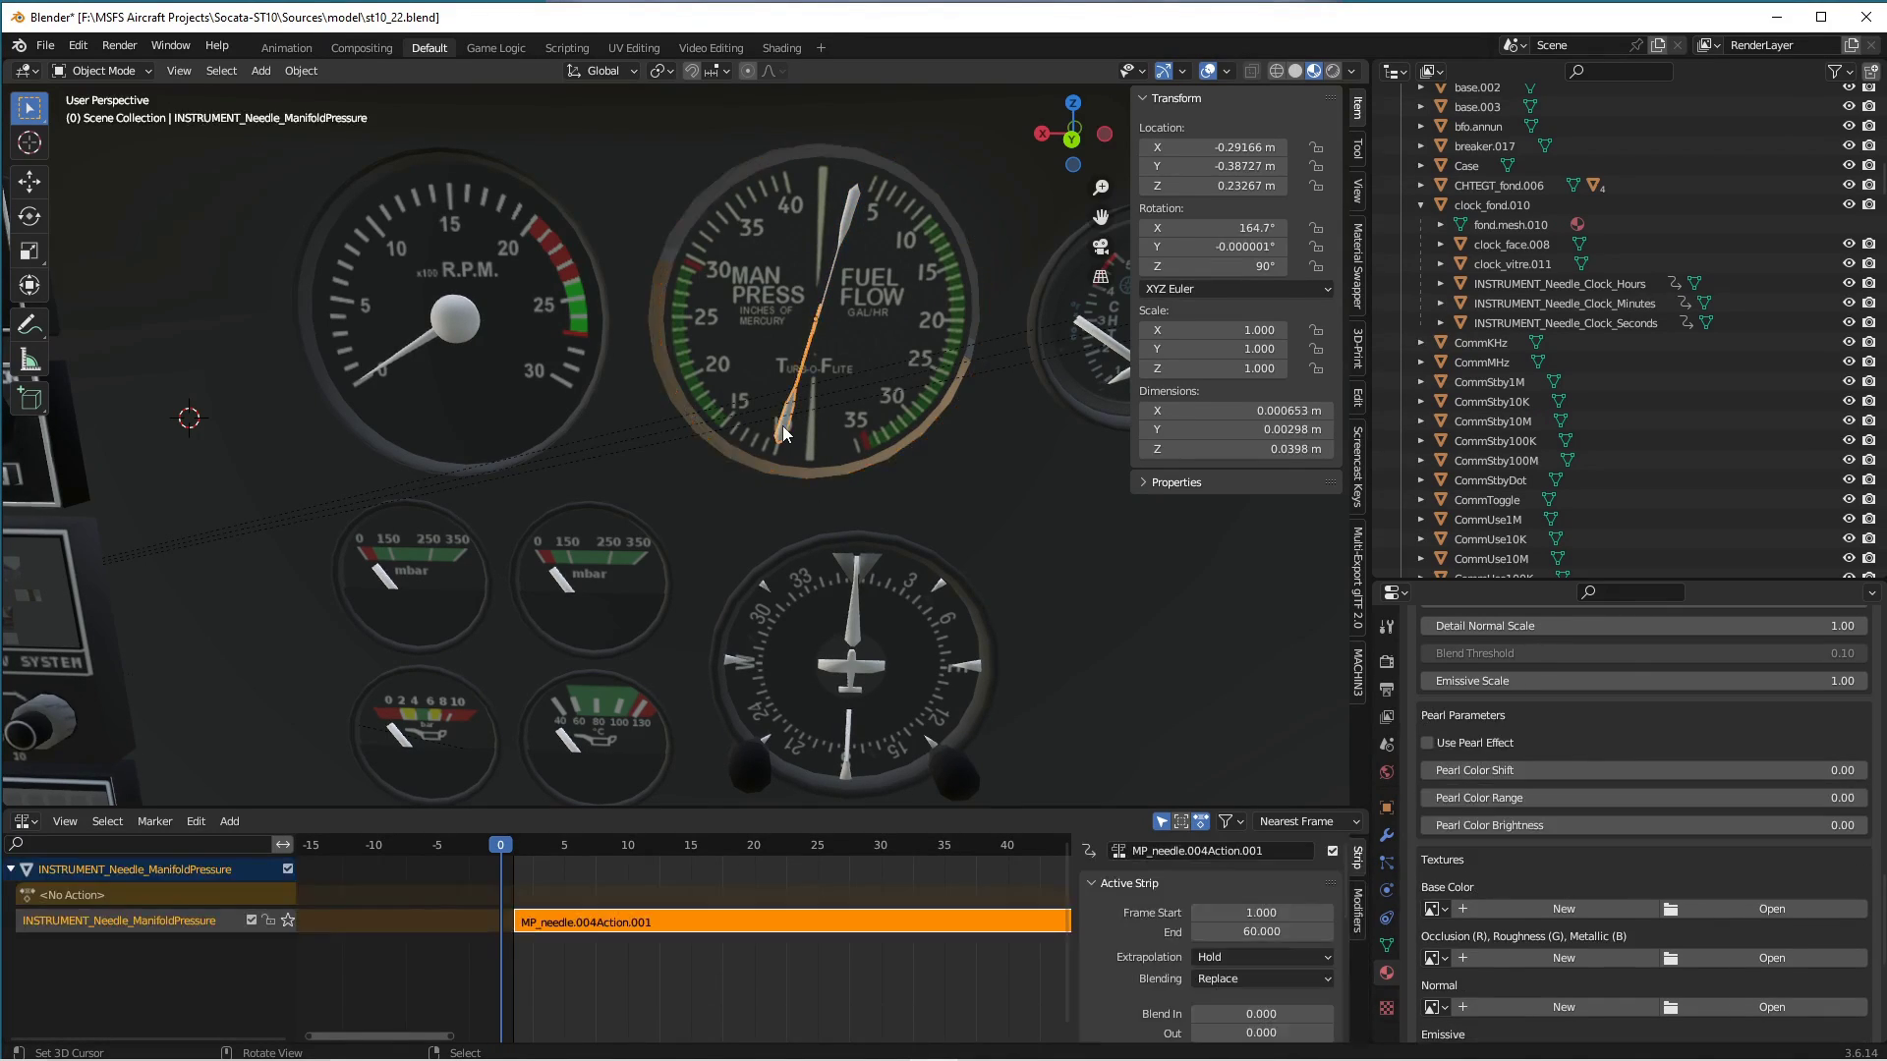
click(851, 204)
click(851, 203)
scroll(564, 410, down, 4)
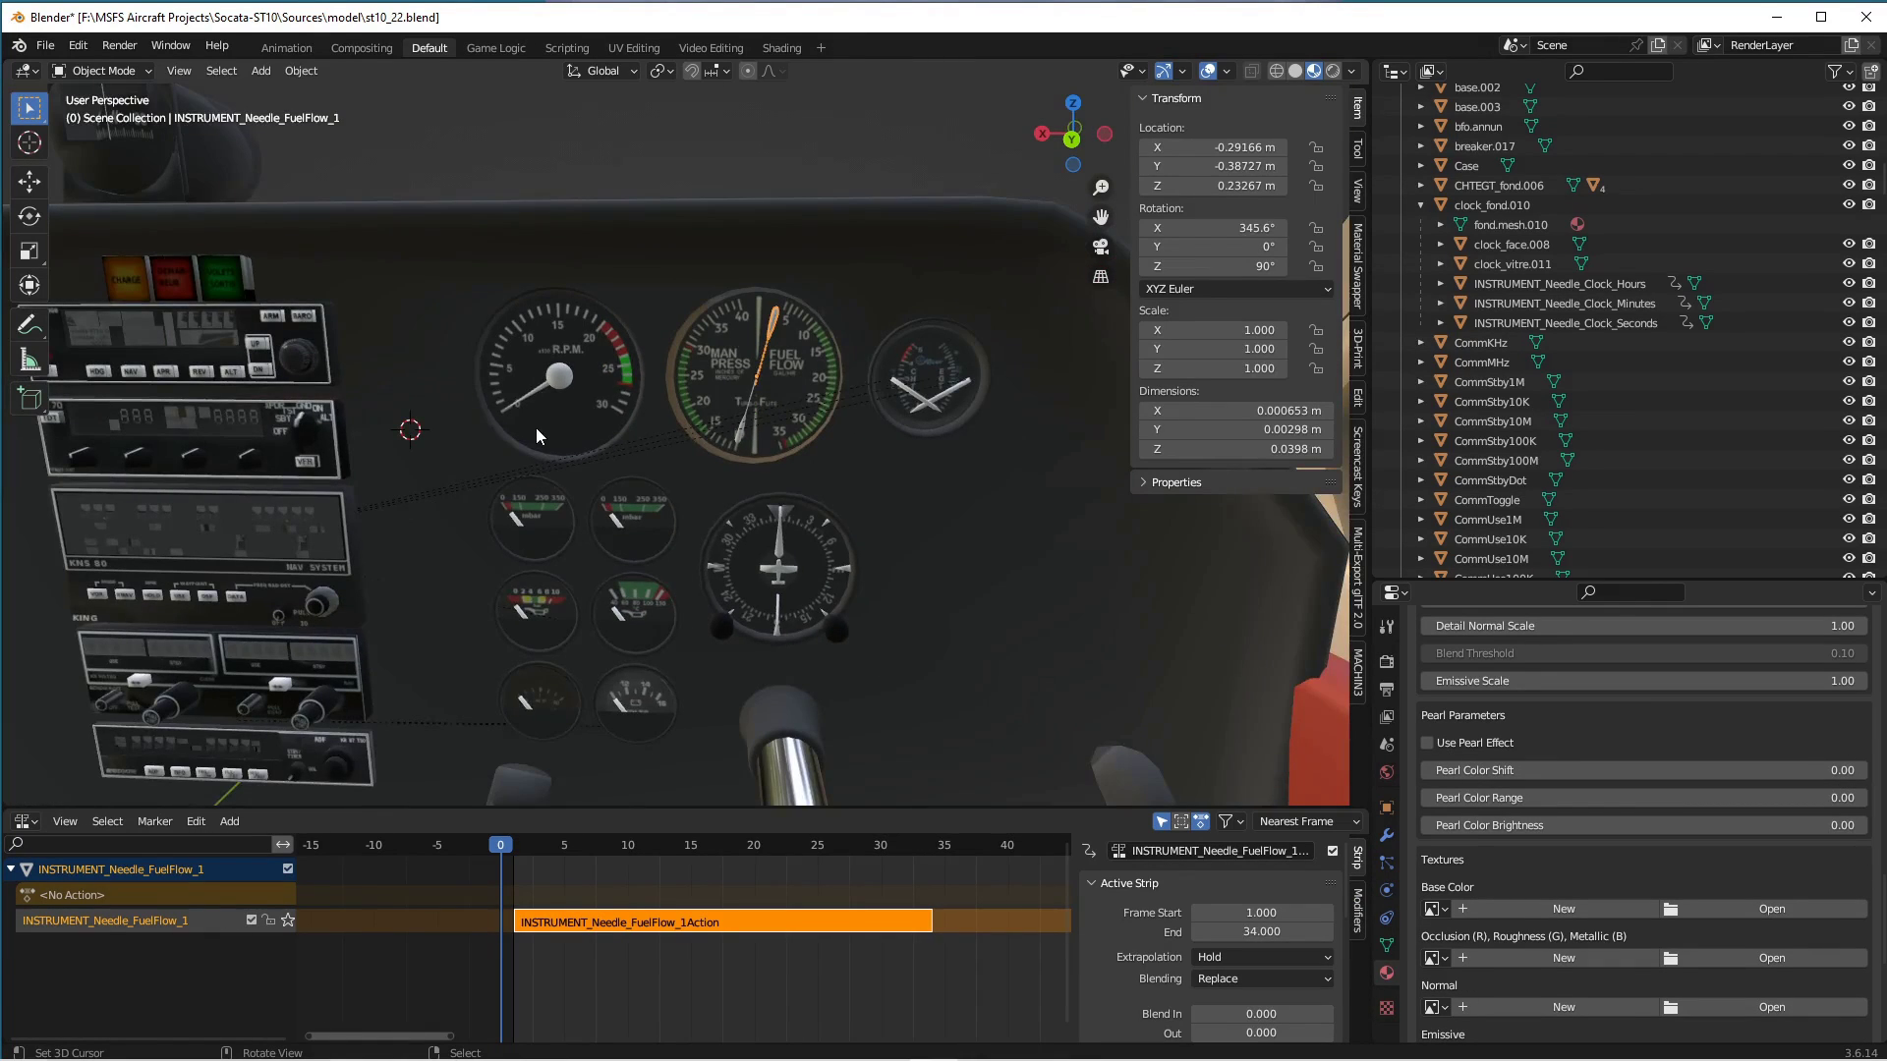
Look across the instrument panel and select the RPM gauge glass and the manifold pressure gauge face.
shift+middle_drag(464, 503, 1192, 429)
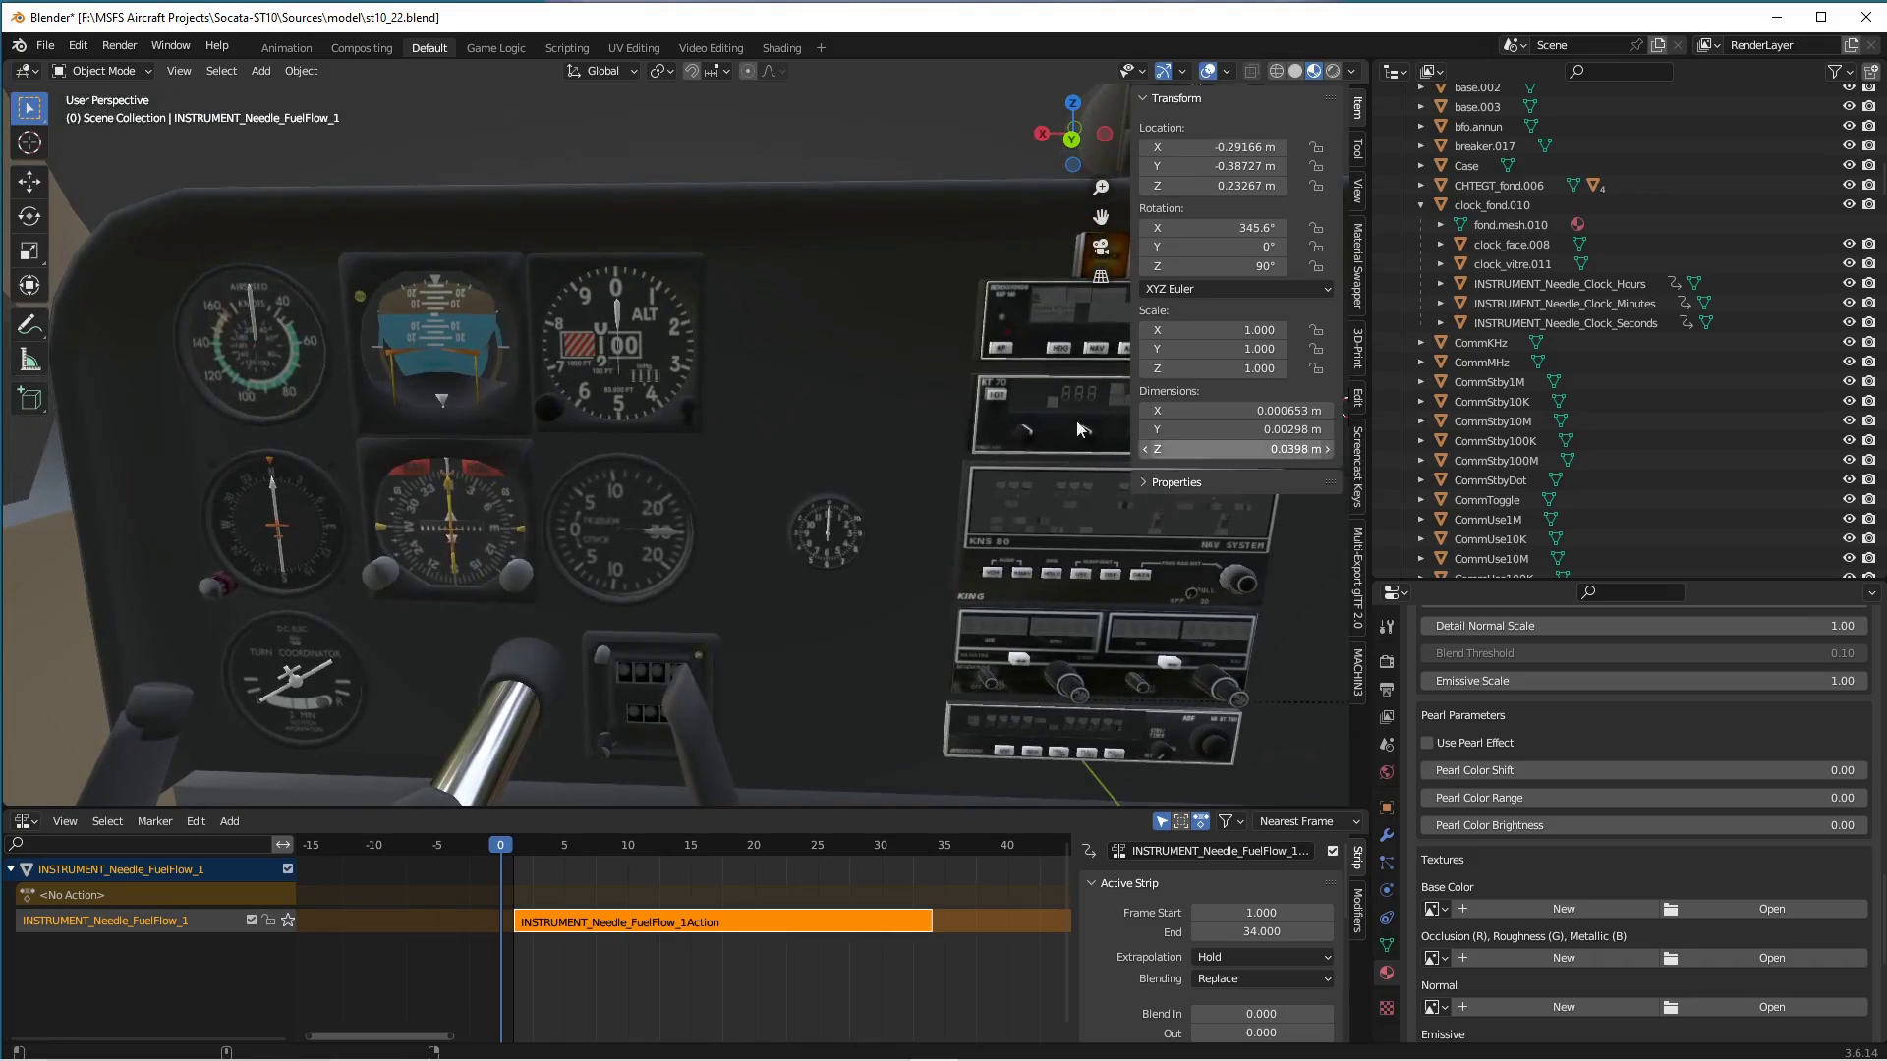
shift+middle_drag(904, 405, 87, 382)
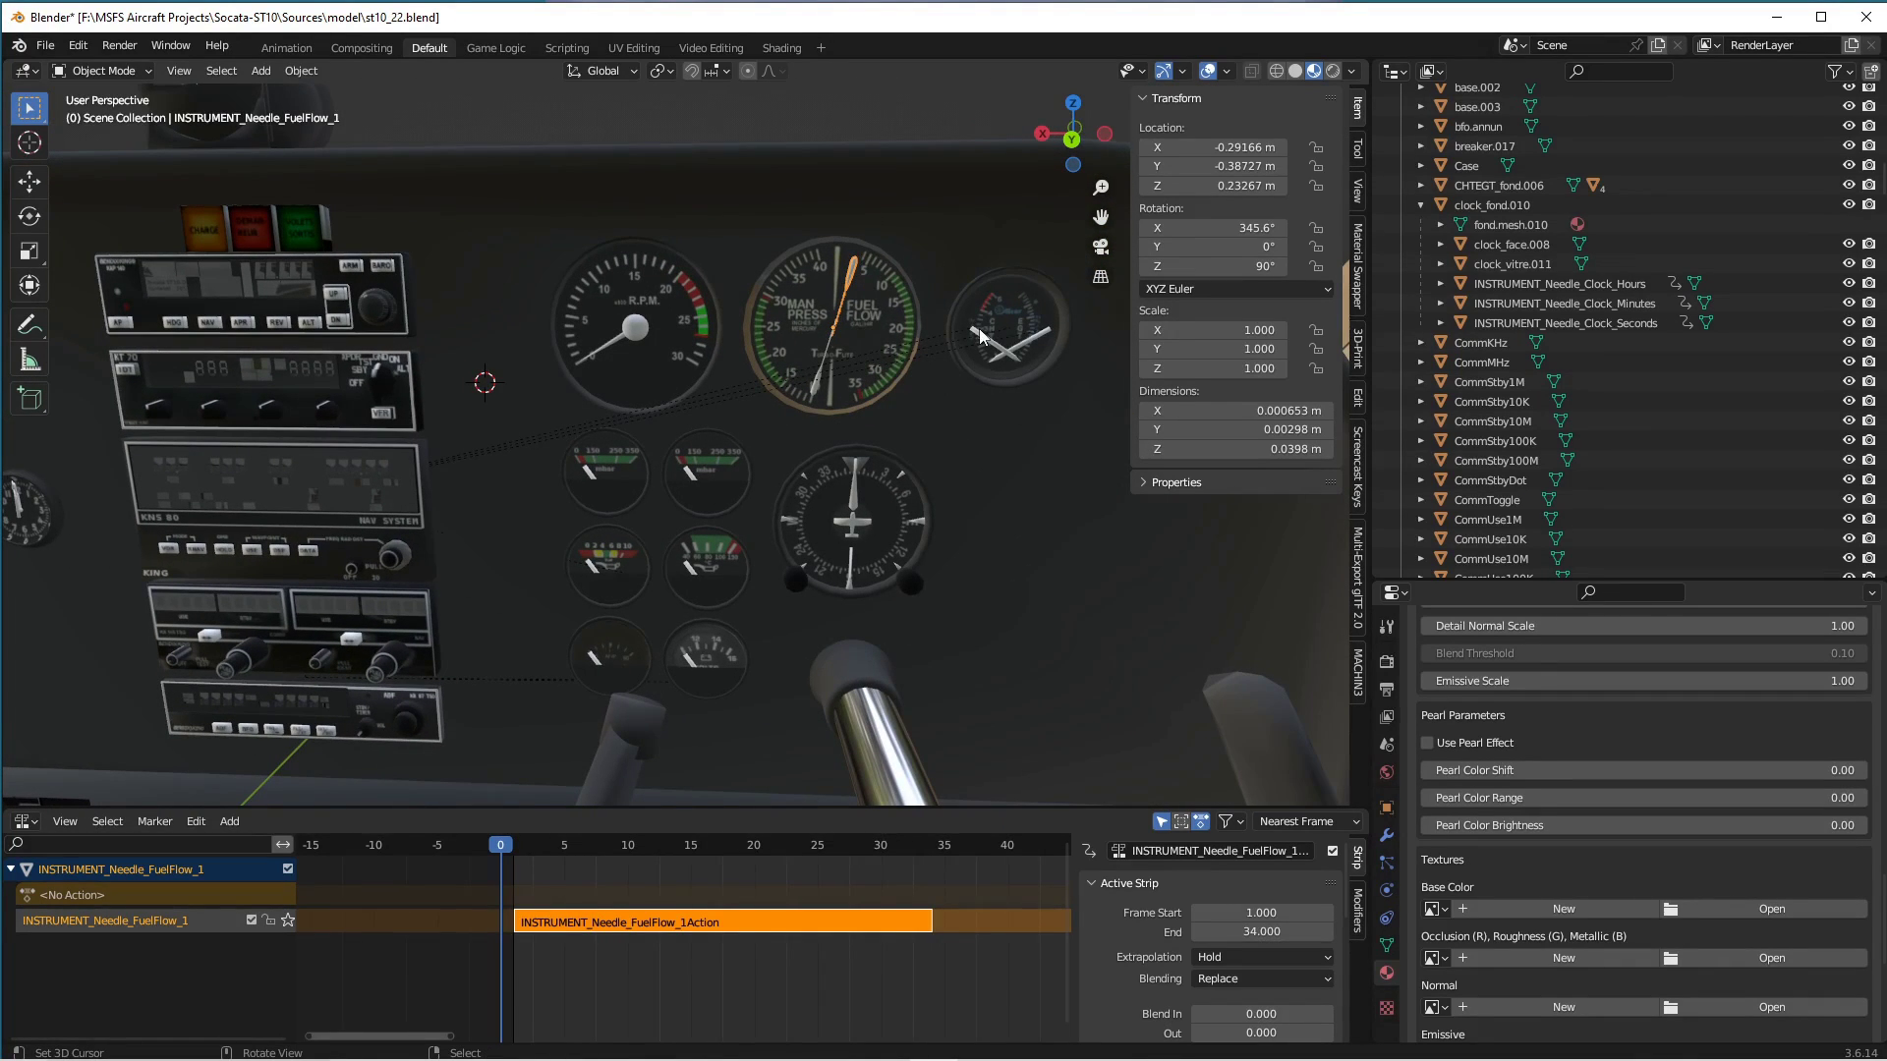
click(645, 397)
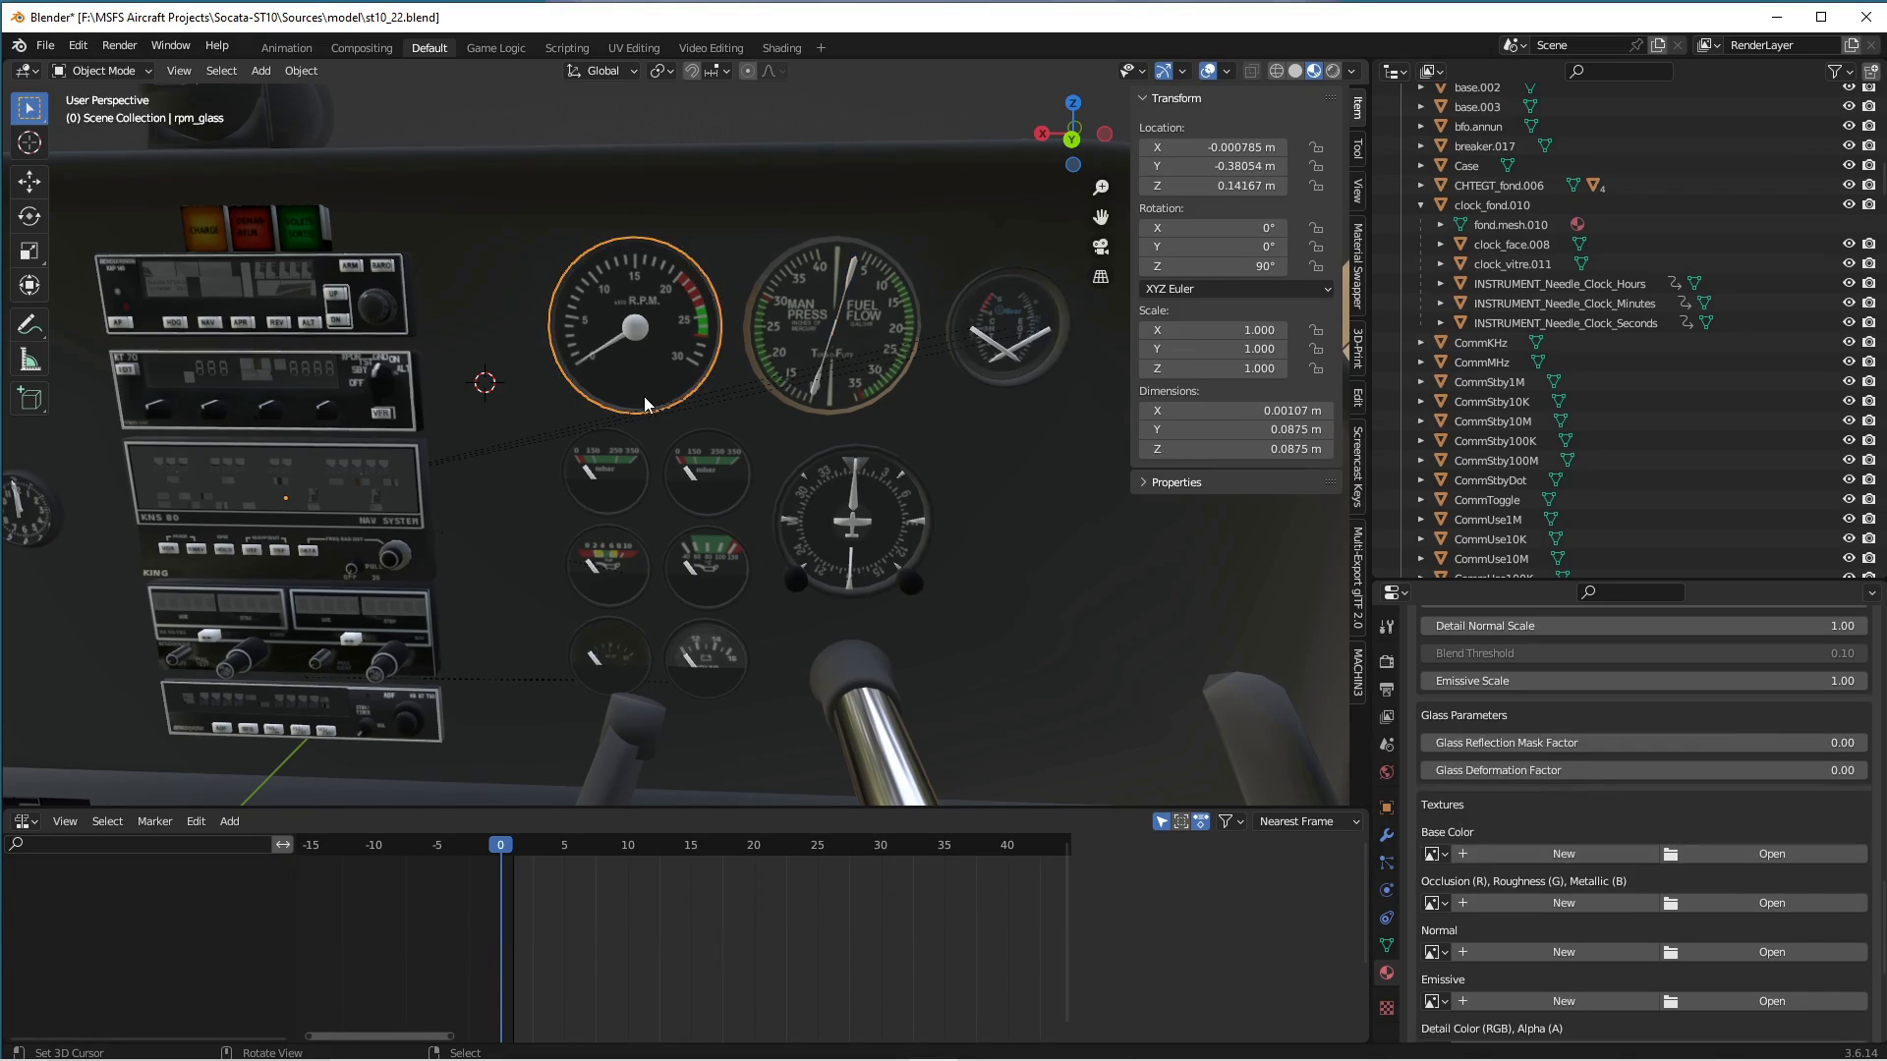
click(865, 338)
click(865, 336)
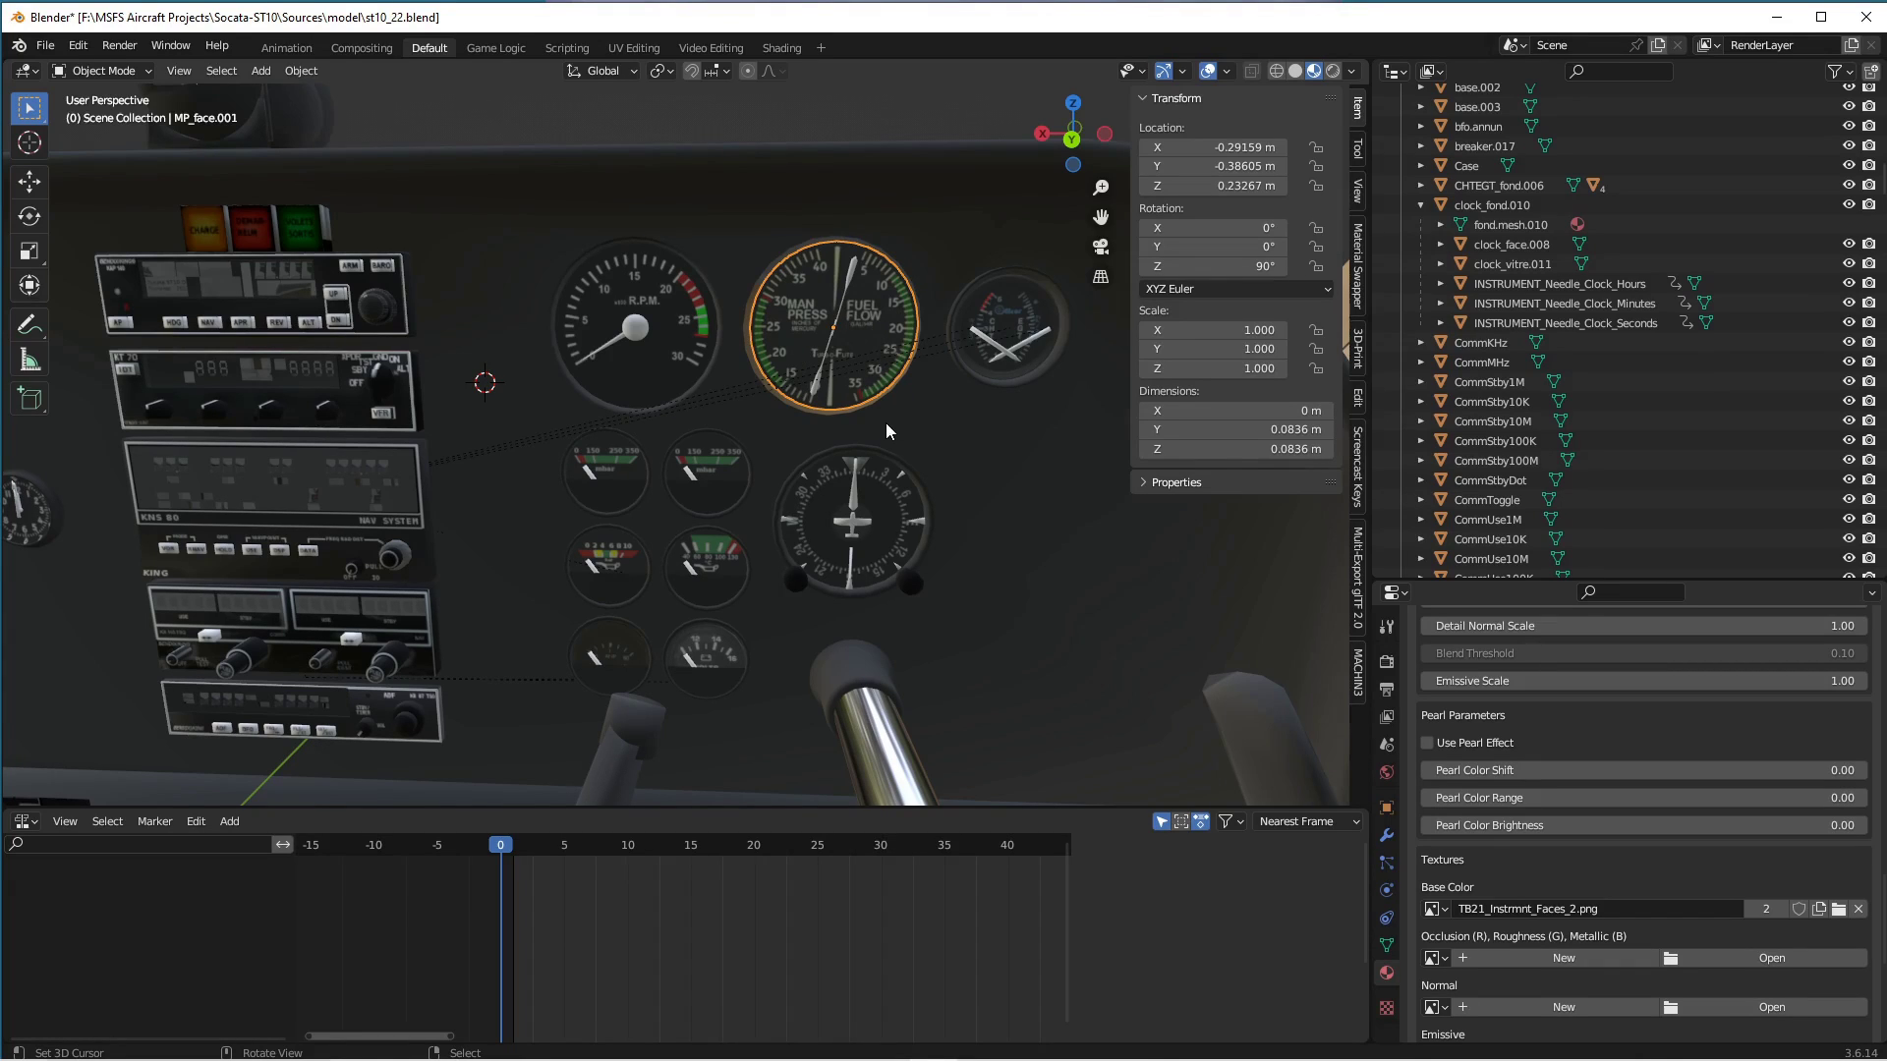
Alternate between the manifold pressure and fuel flow needles on the combined gauge, leaving INSTRUMENT_Needle_ManifoldPressure selected.
click(817, 383)
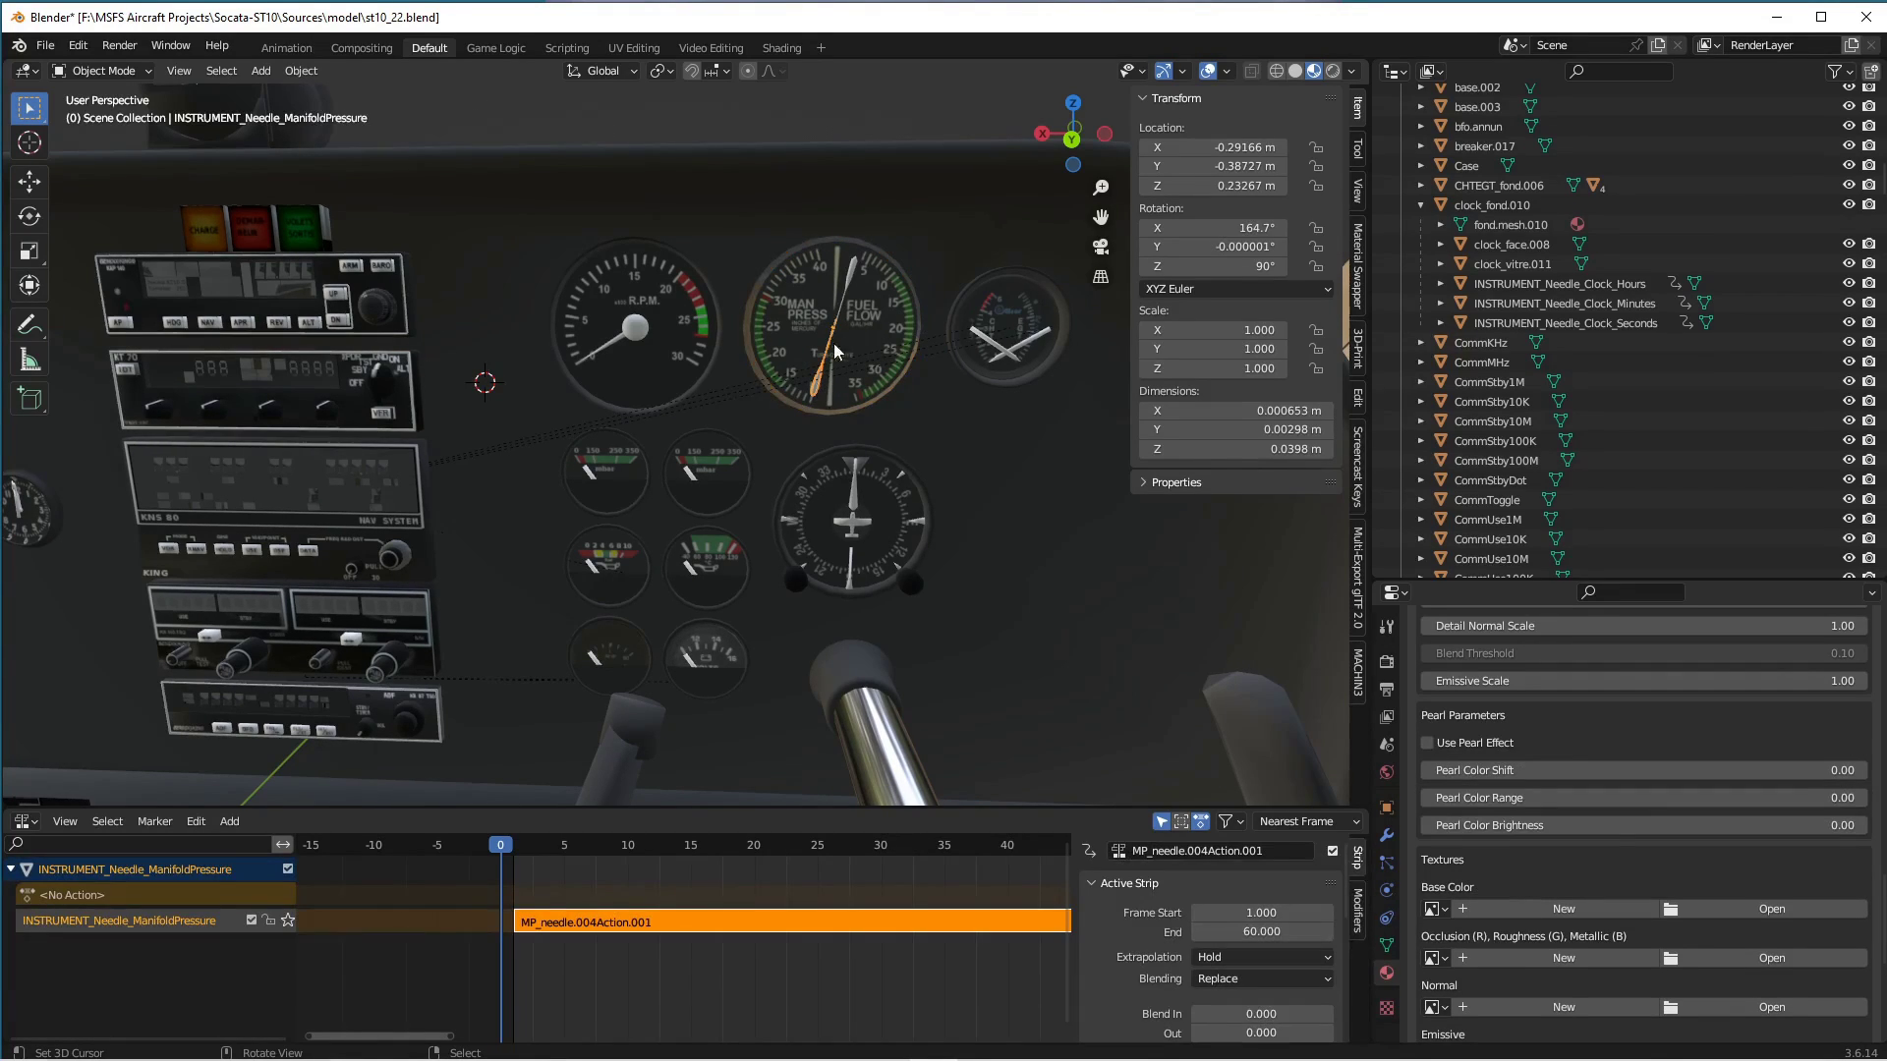
click(856, 267)
click(855, 265)
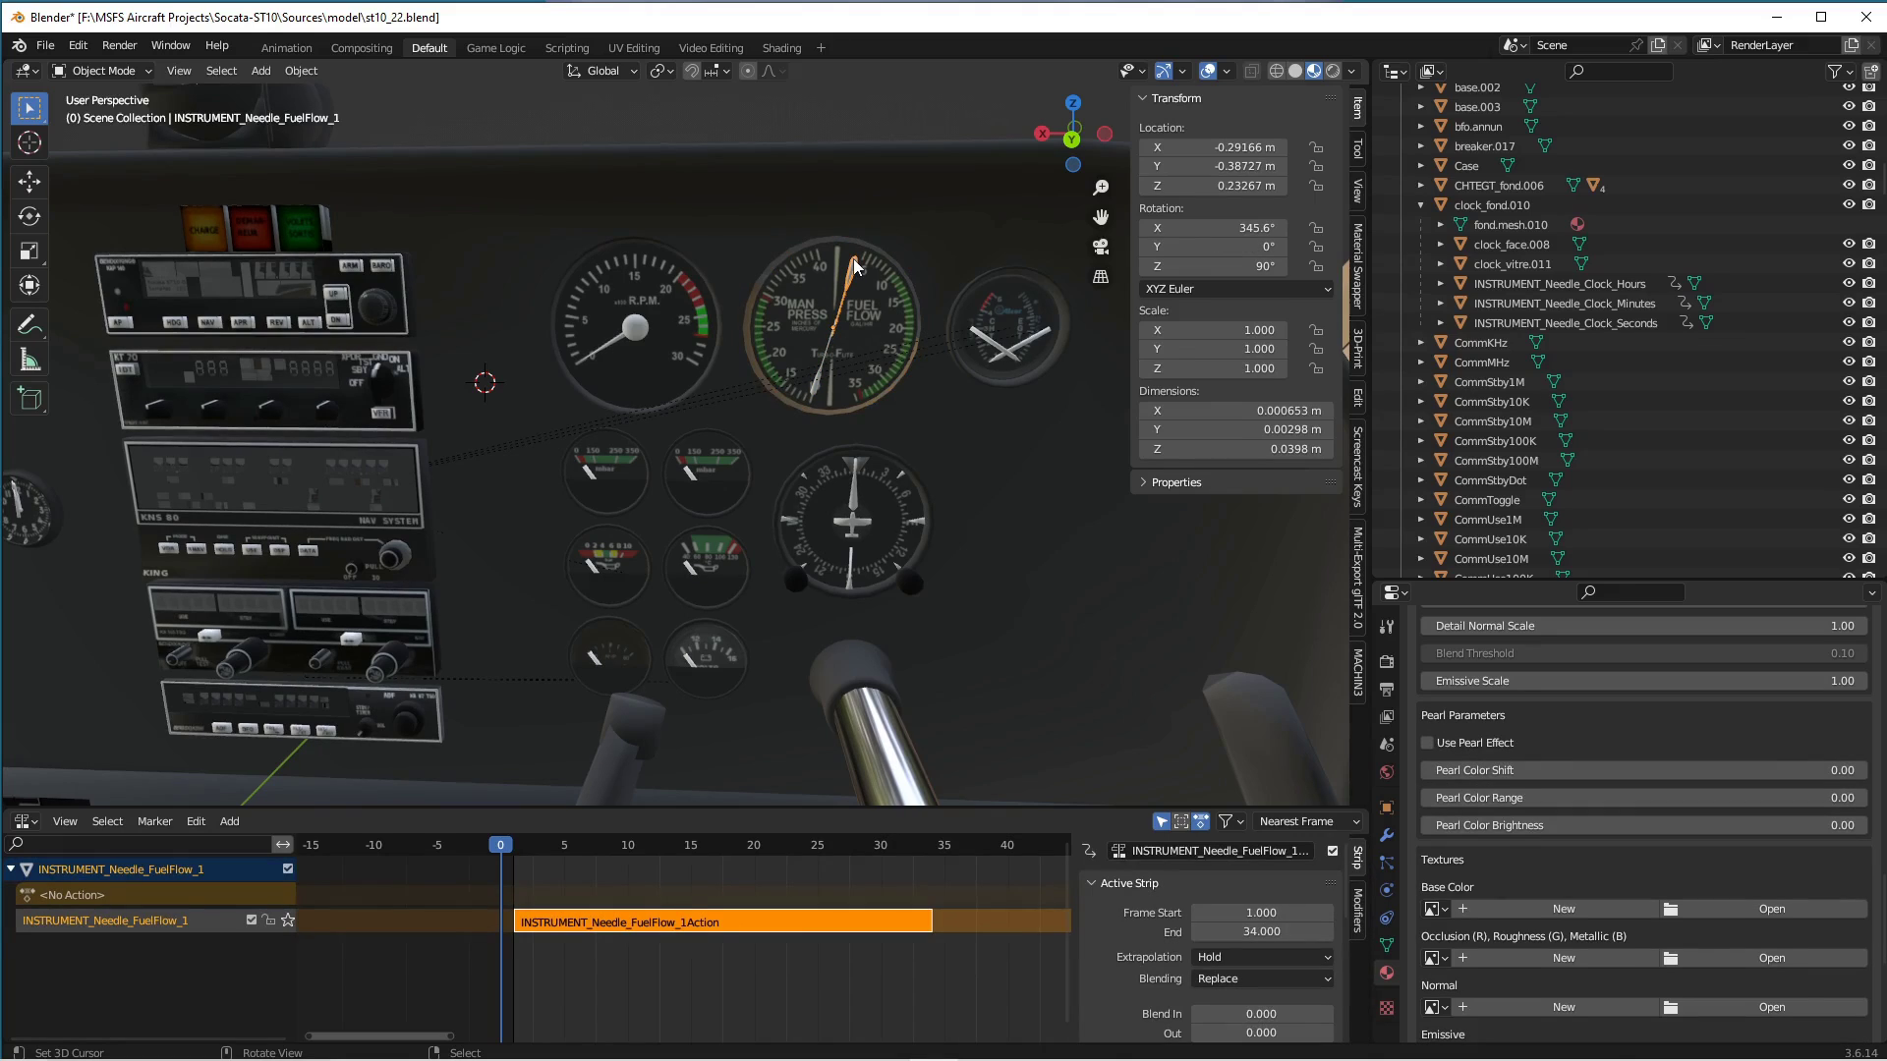
click(816, 384)
click(815, 383)
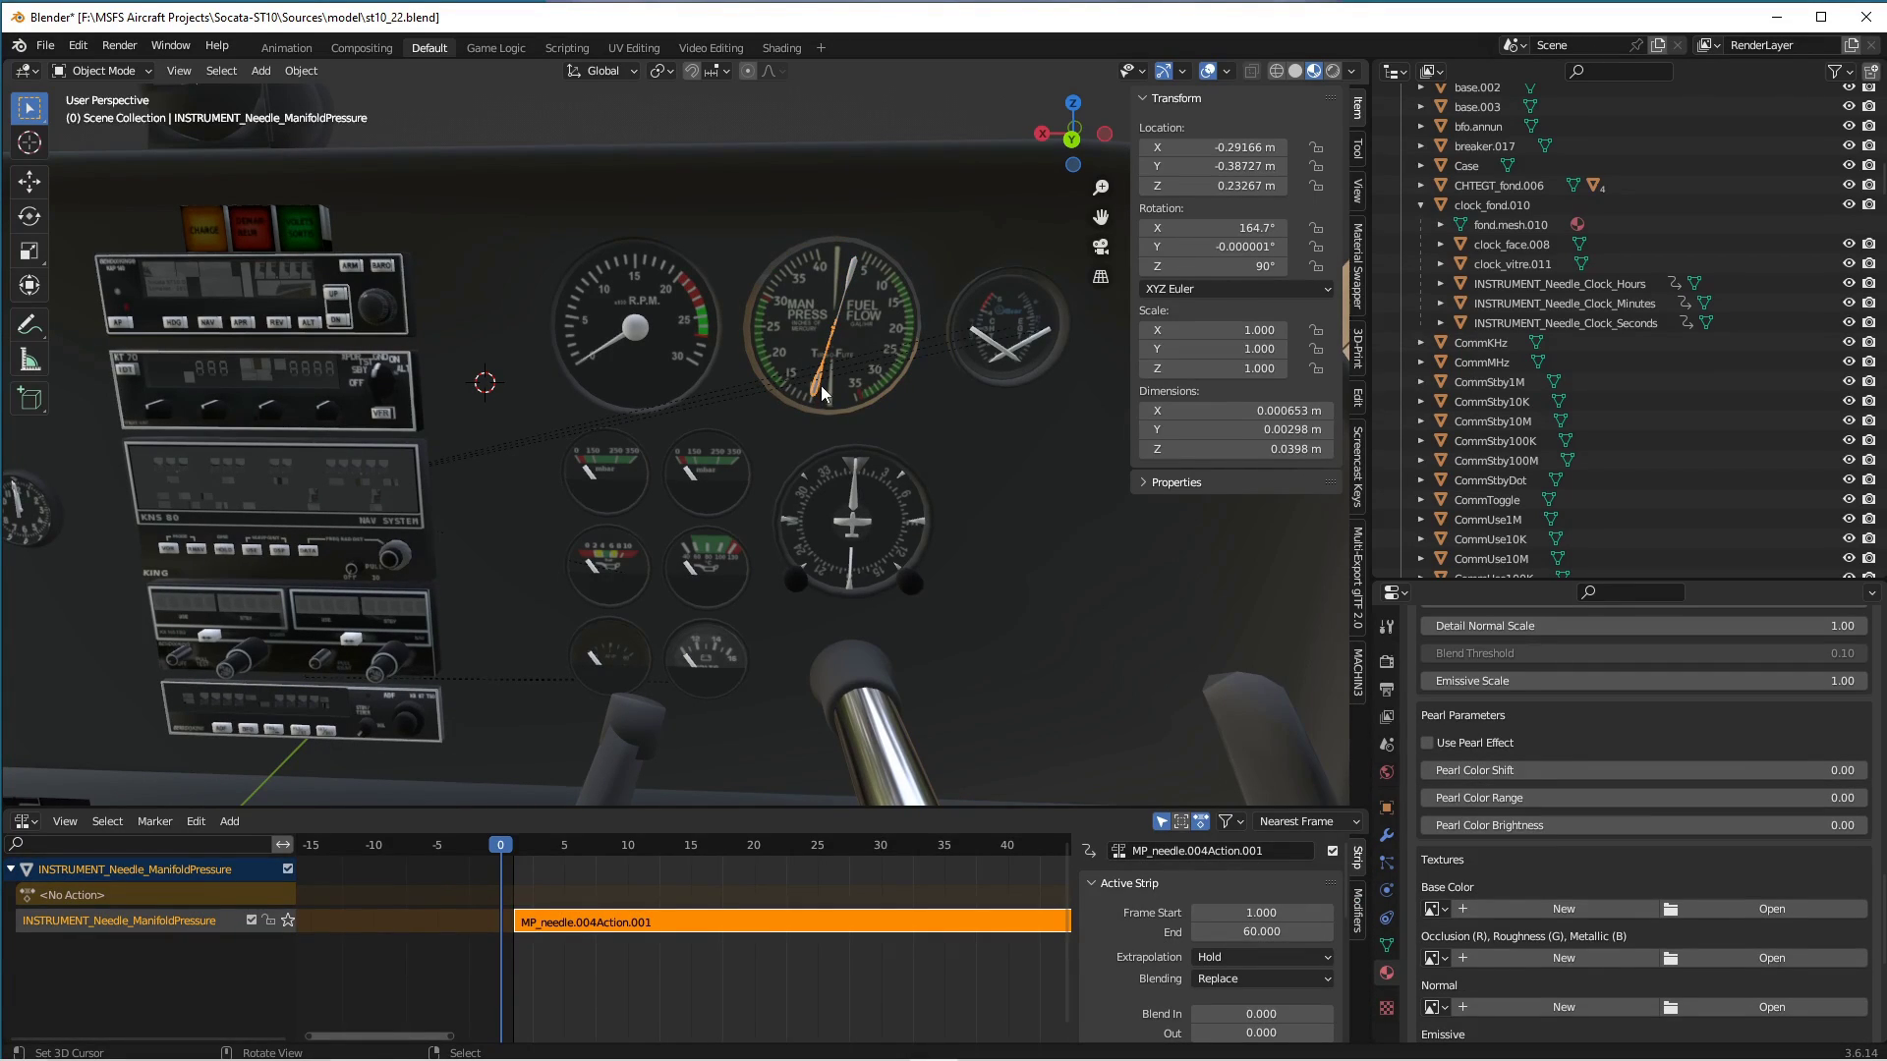
Inspect the keyframes of the manifold pressure needle's MP_needle.004Action.001 strip and scrub its animation back to frame 1.
scroll(798, 963, down, 2)
scroll(798, 947, down, 2)
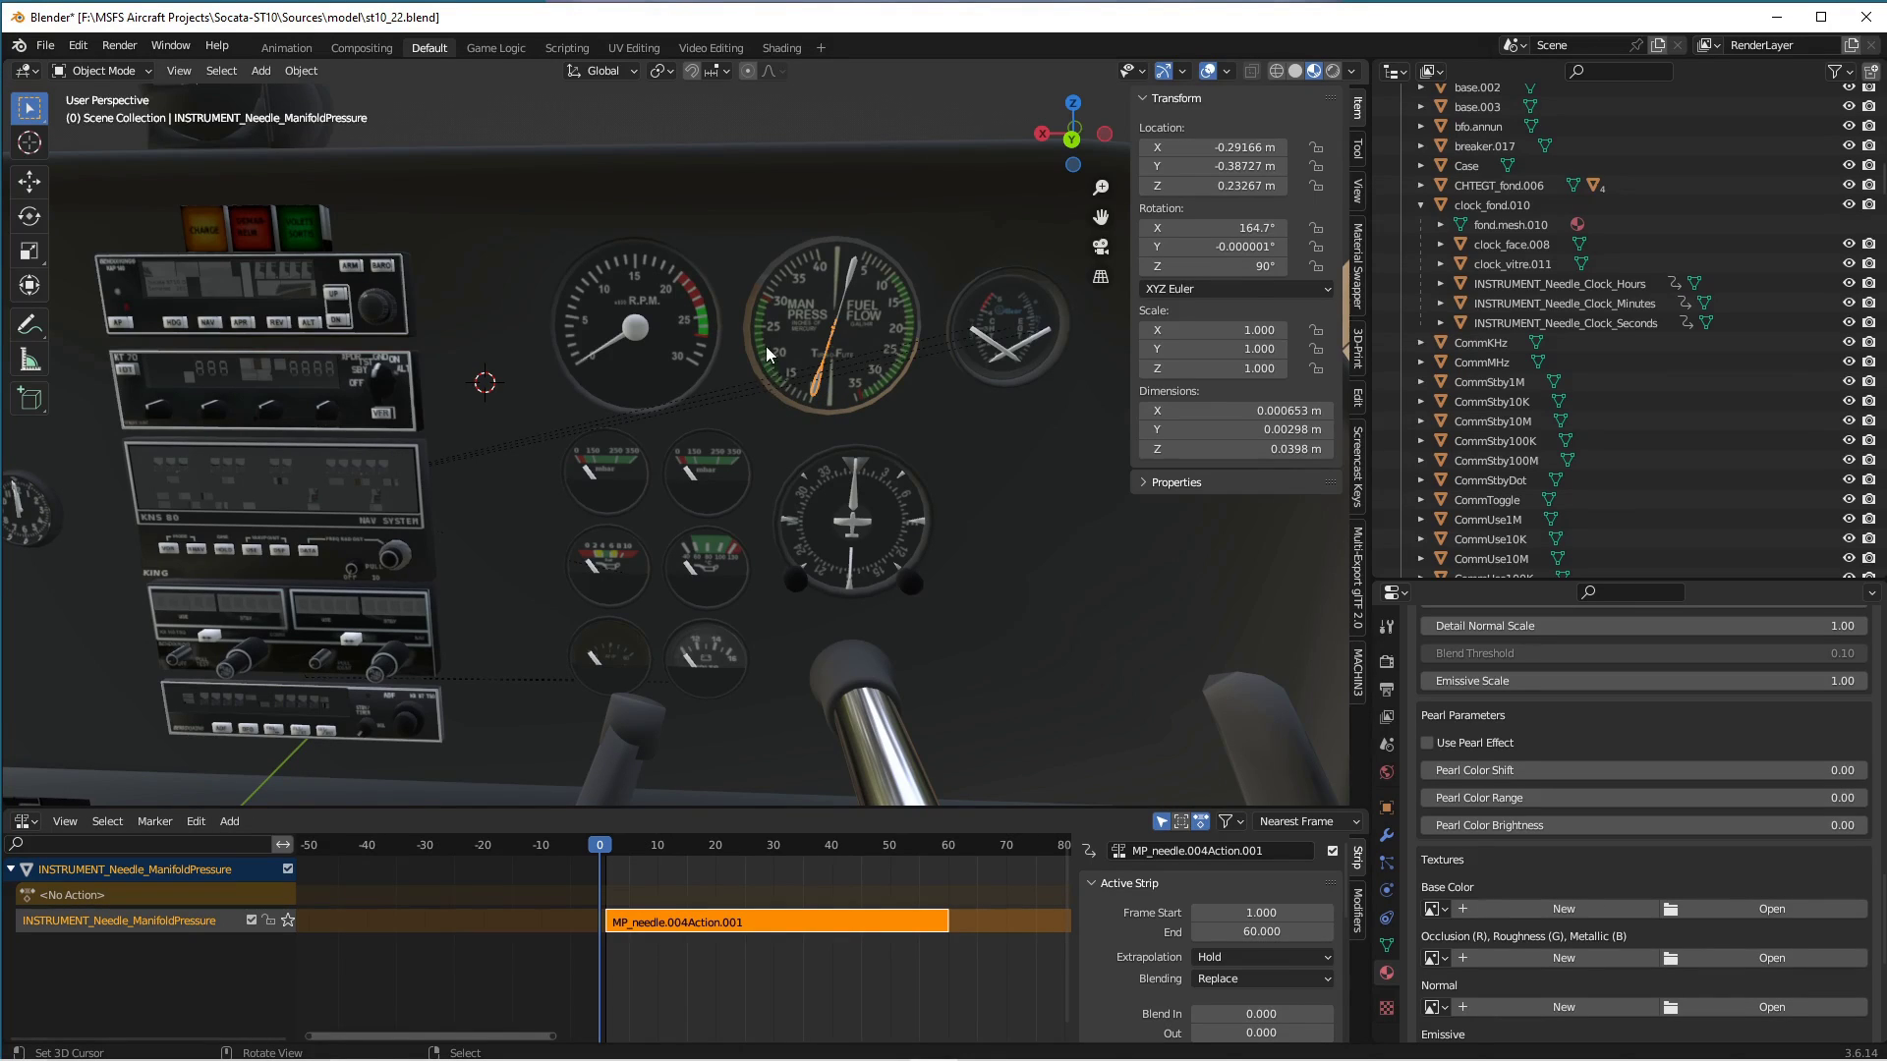
click(762, 920)
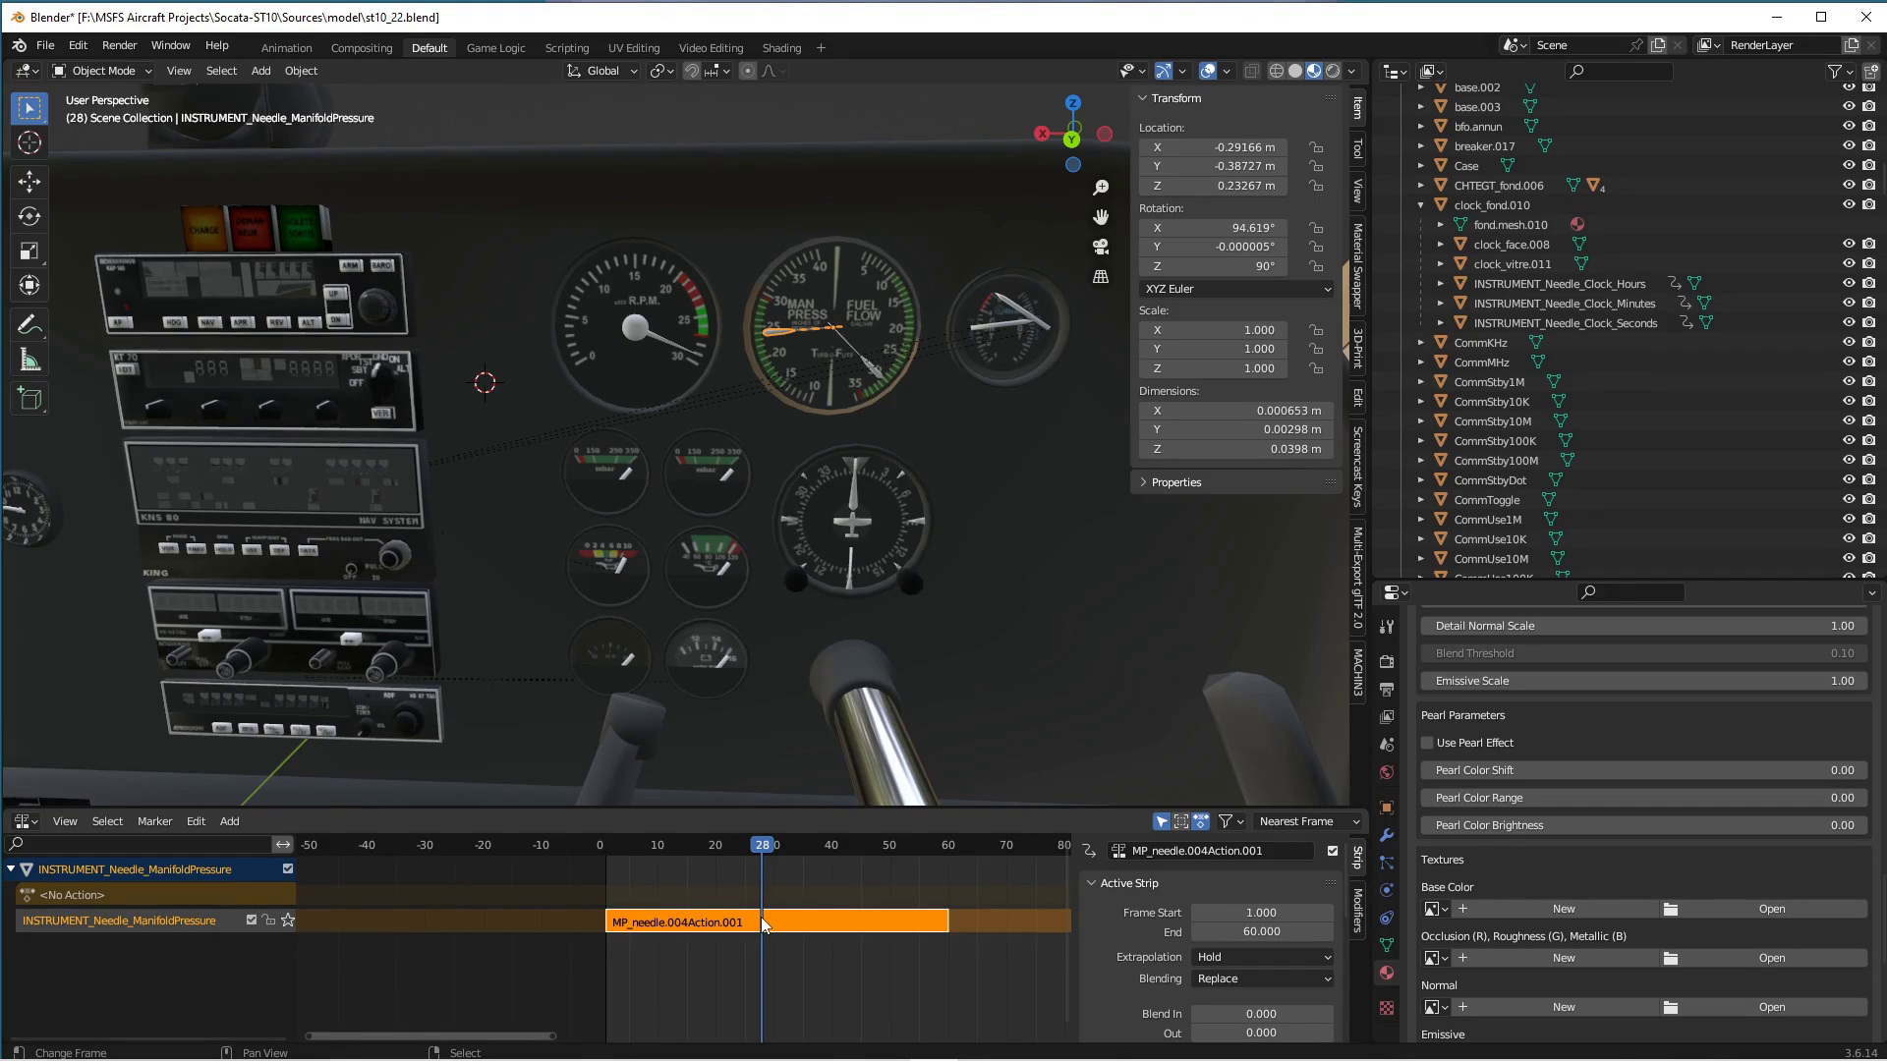
key(Tab)
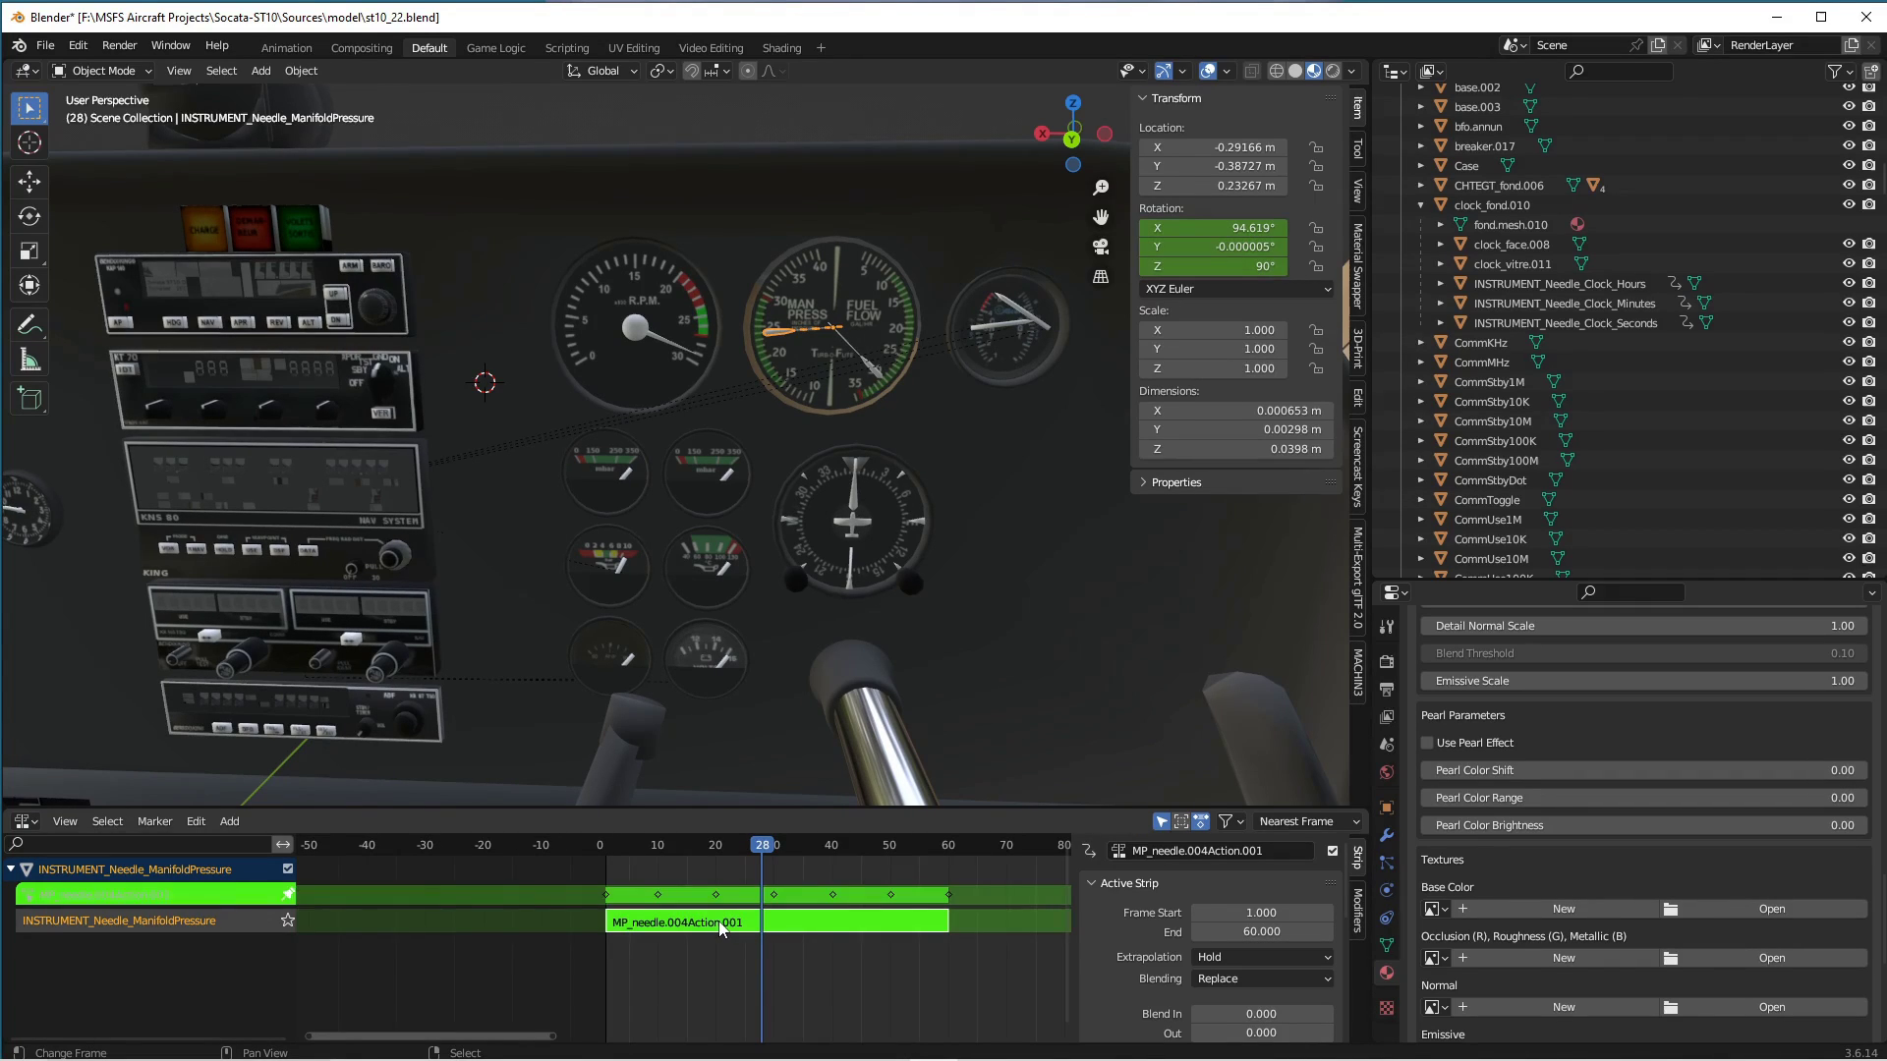
key(Tab)
drag(717, 847, 604, 899)
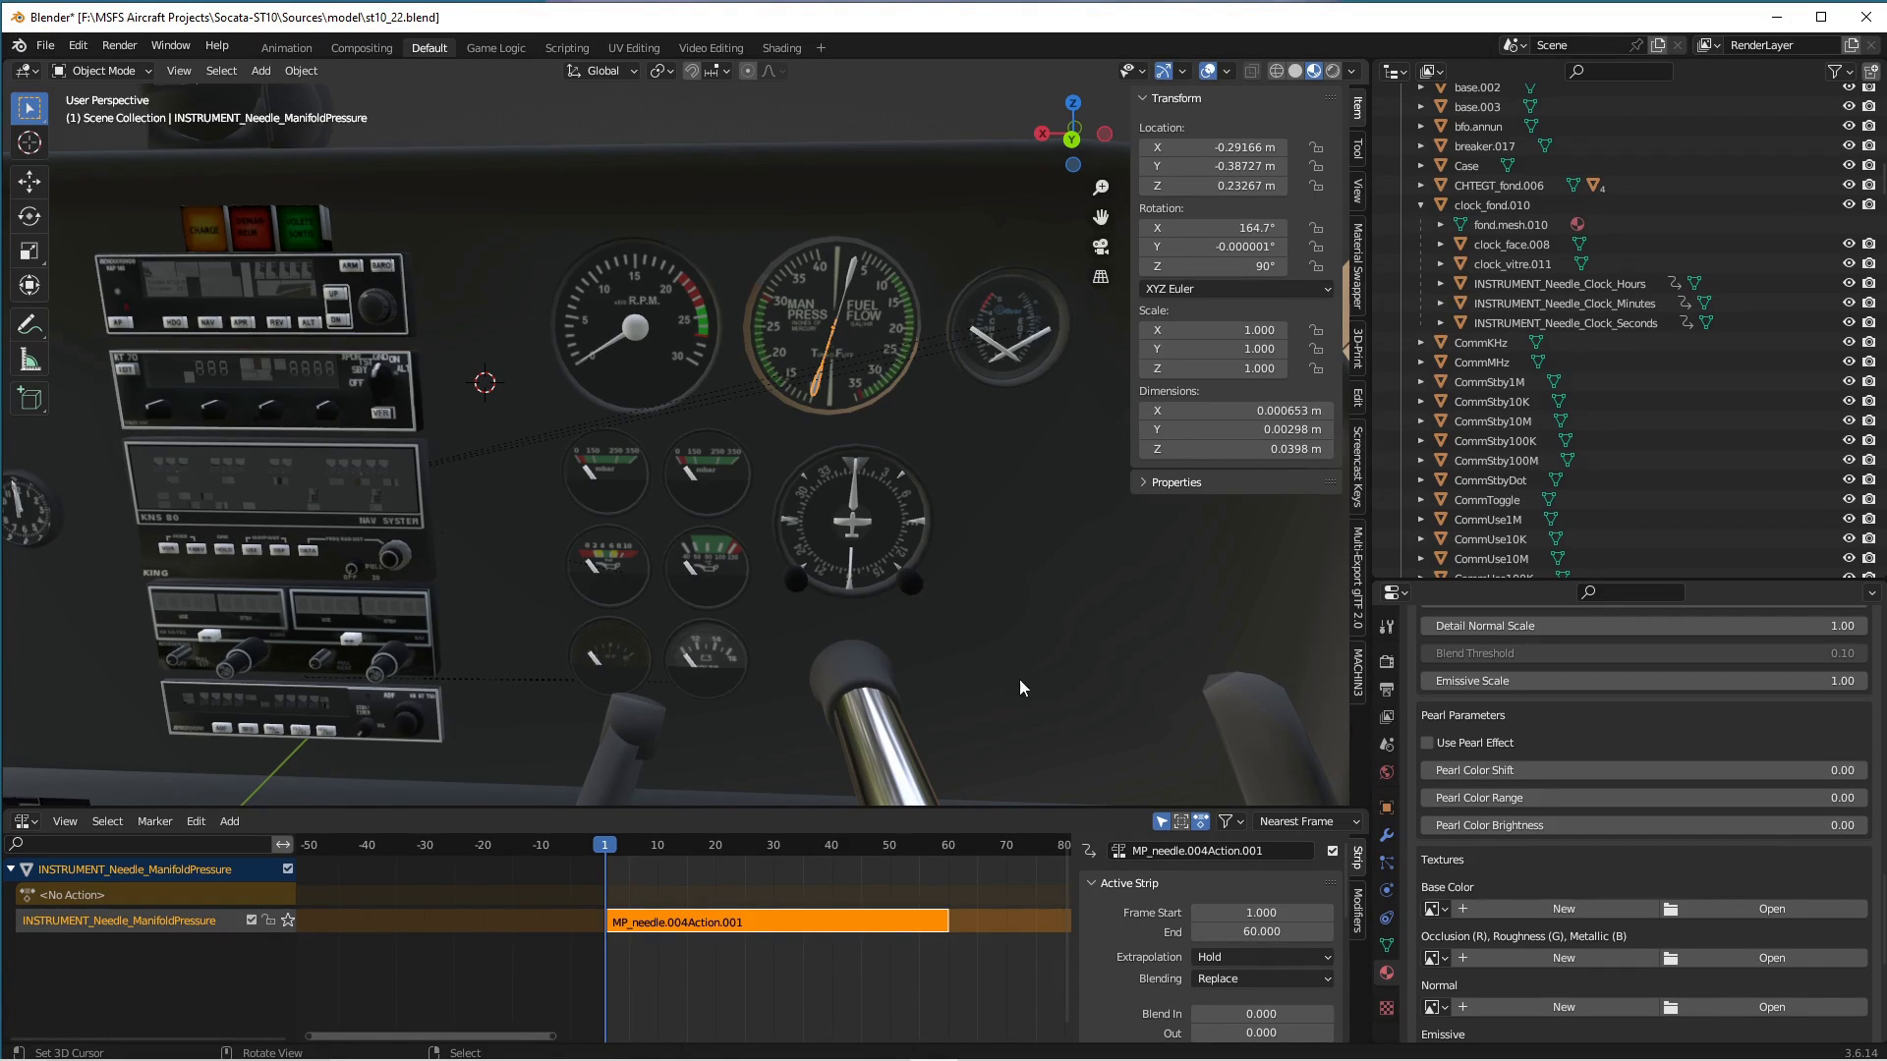
mouse_move(603, 847)
mouse_down()
mouse_move(954, 863)
mouse_move(603, 871)
mouse_up()
Select the INSTRUMENT_Needle_FuelFlow_1 needle and scrub its animation from frame 1 to frame 13.
right_click(855, 262)
right_click(855, 262)
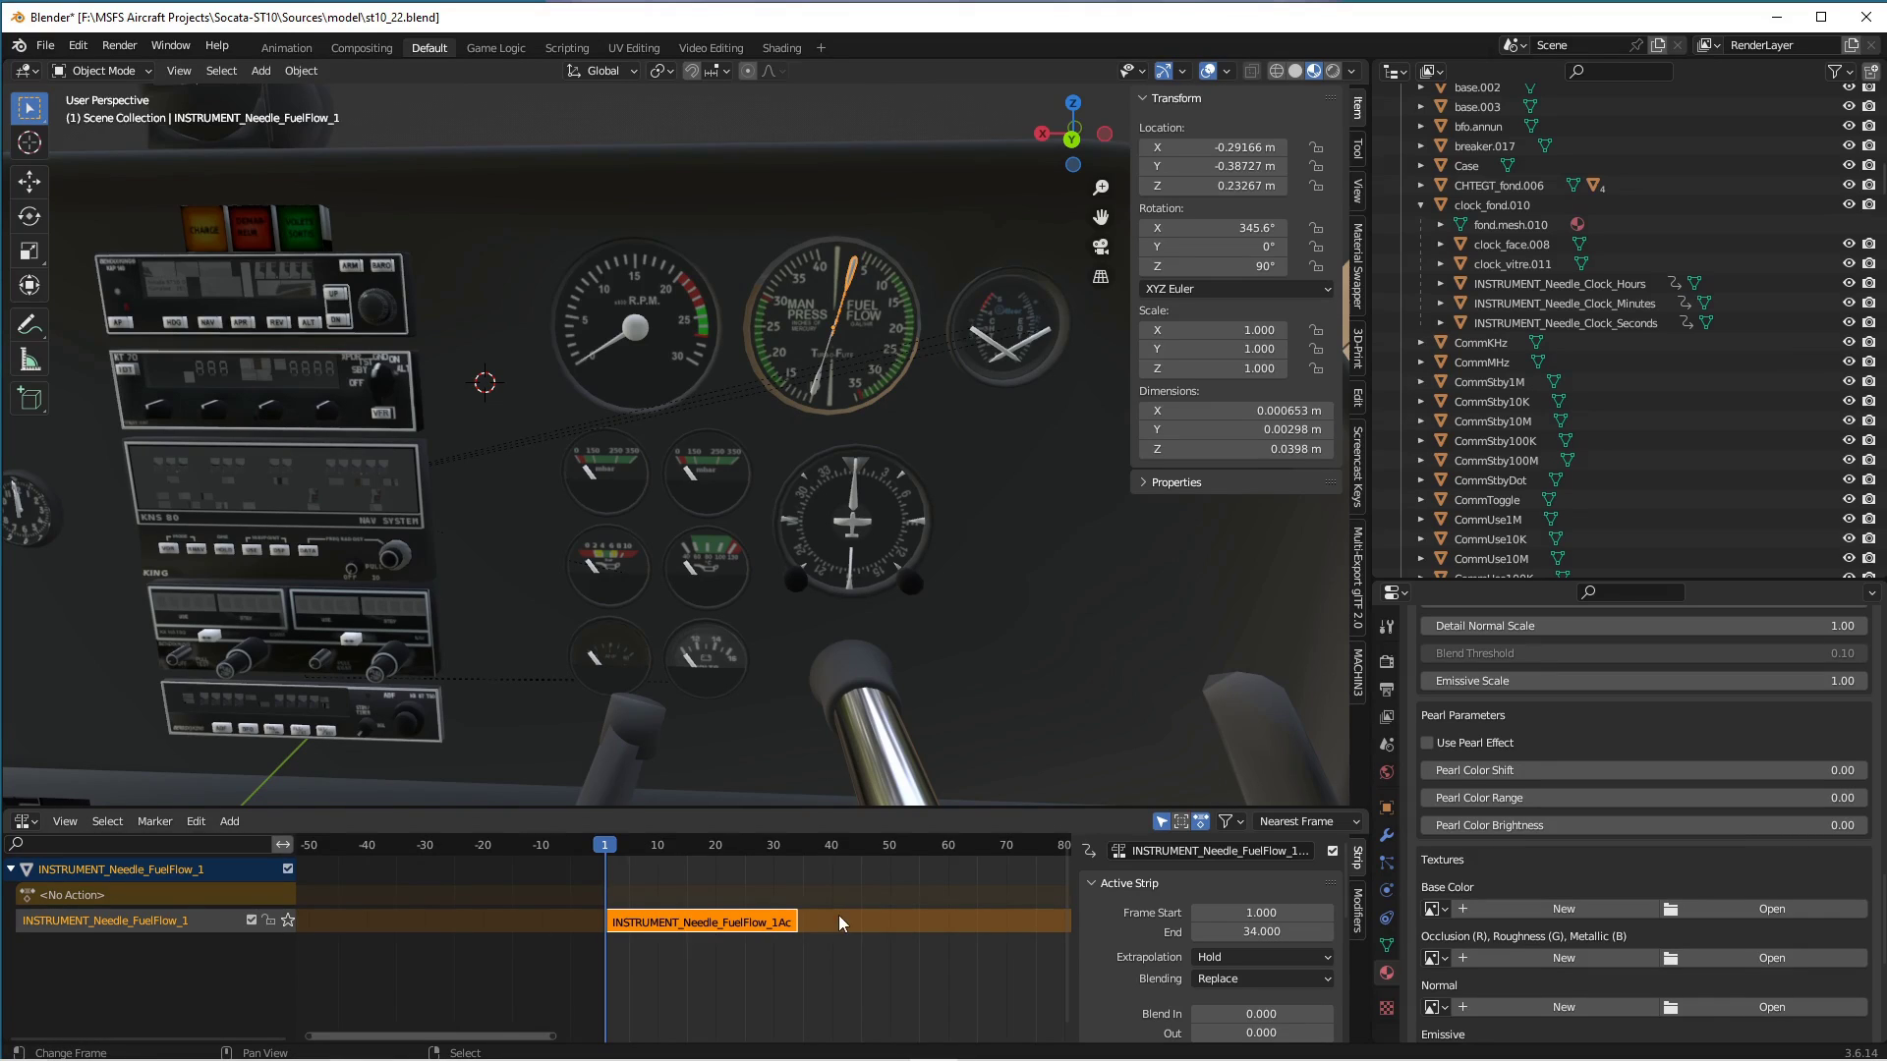
drag(608, 851, 610, 894)
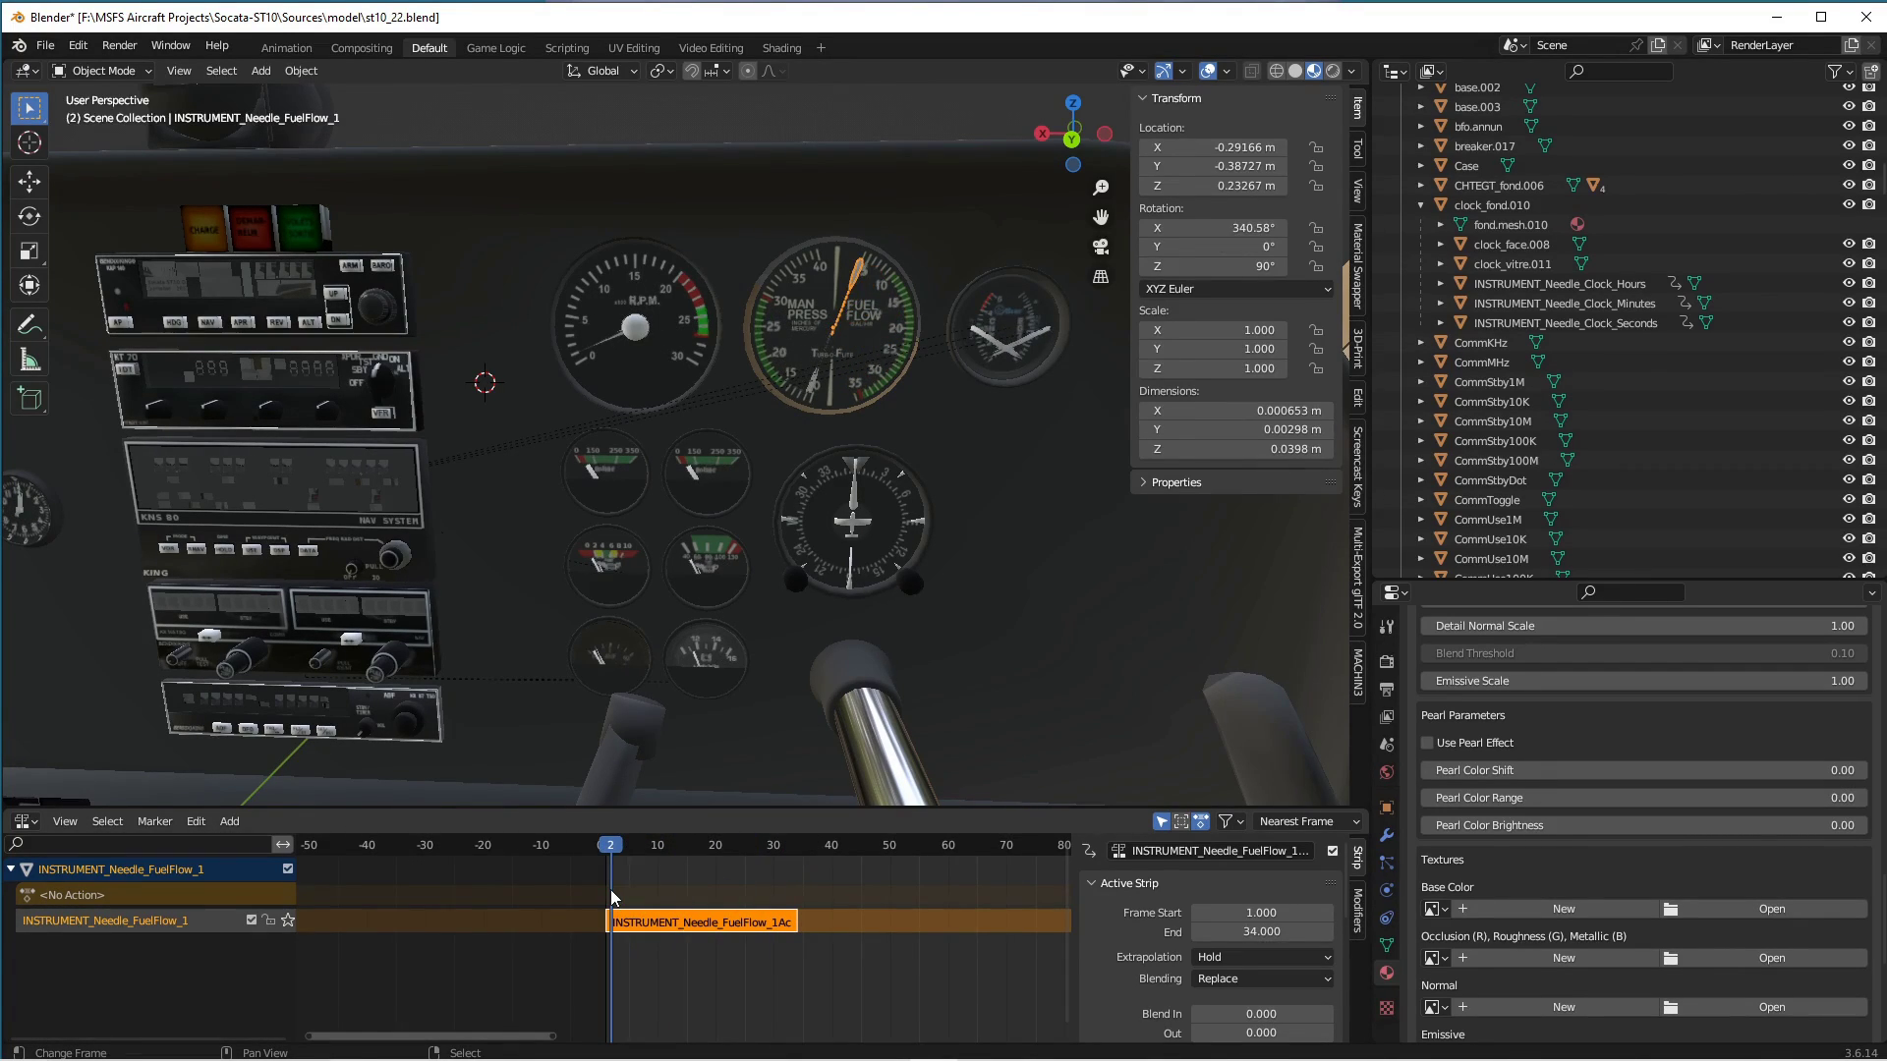
drag(613, 889, 676, 891)
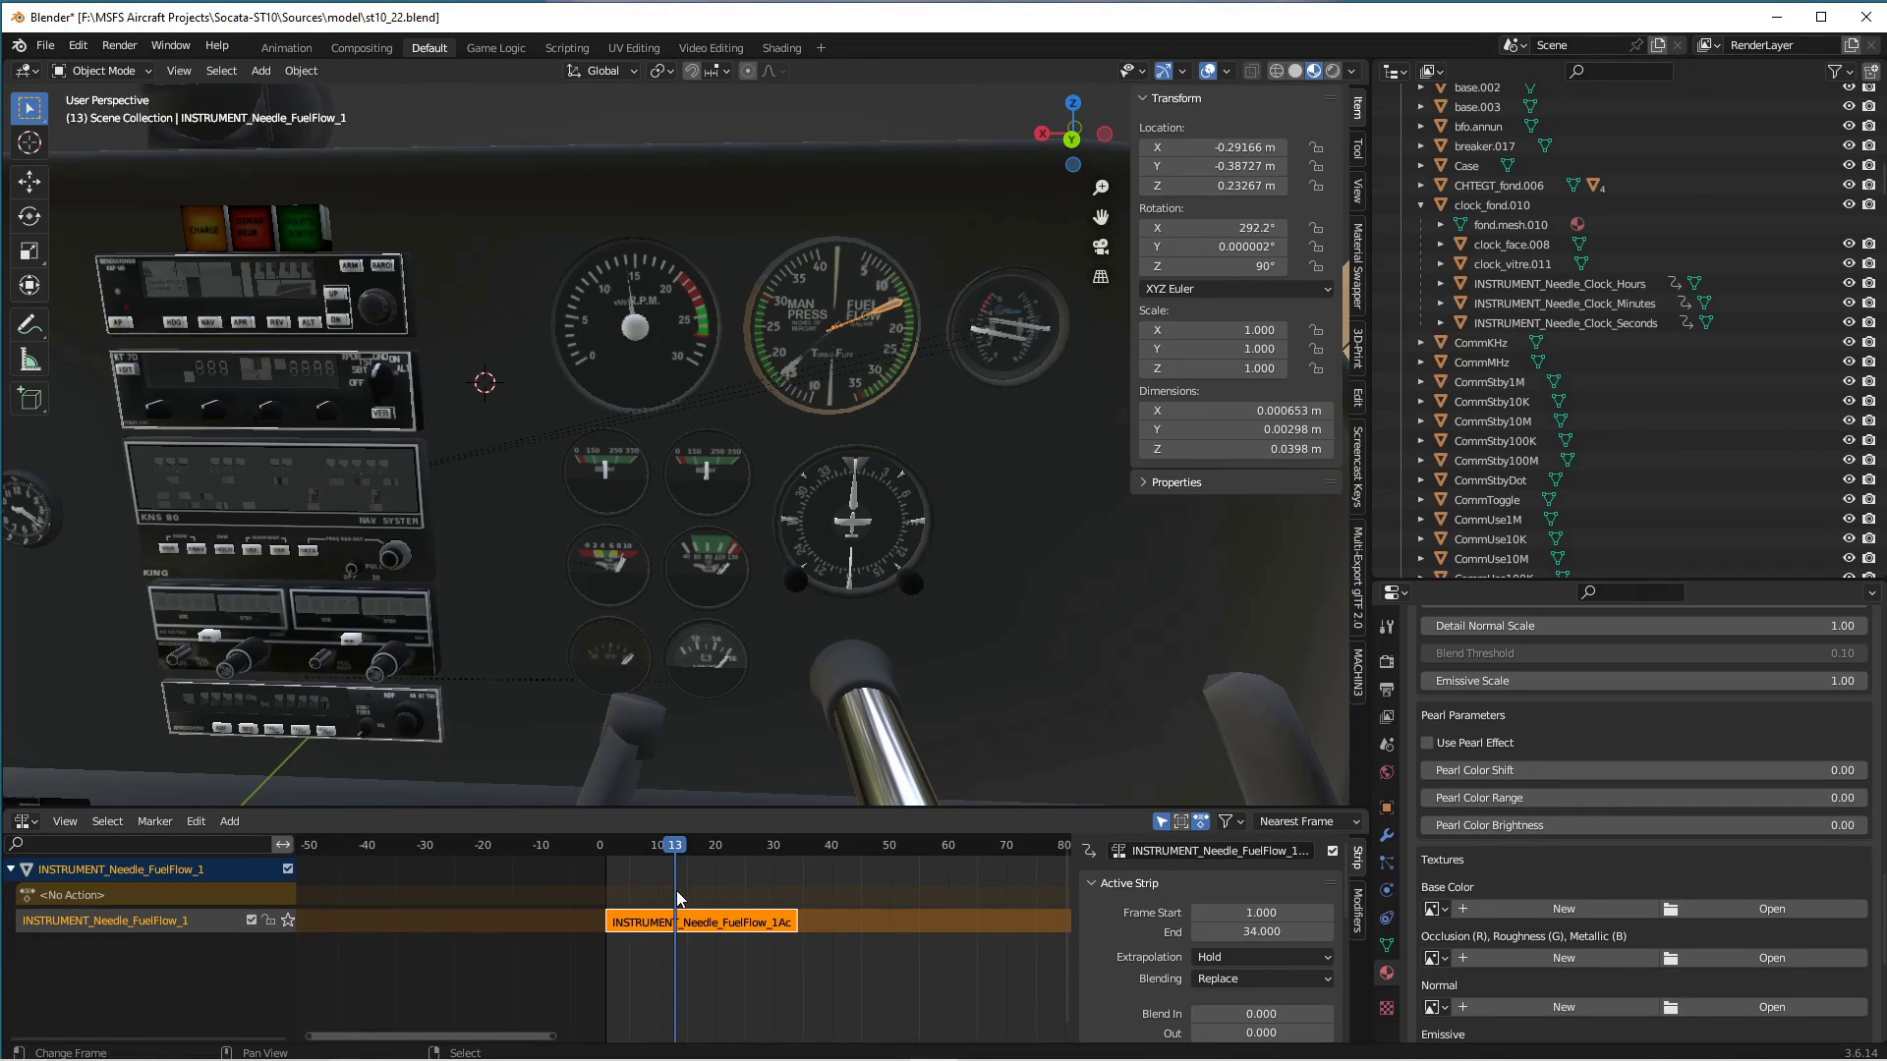
Scrub the fuel flow needle's animation back to frame 1, then switch to Notepad++ and look through the open files.
drag(676, 890, 605, 894)
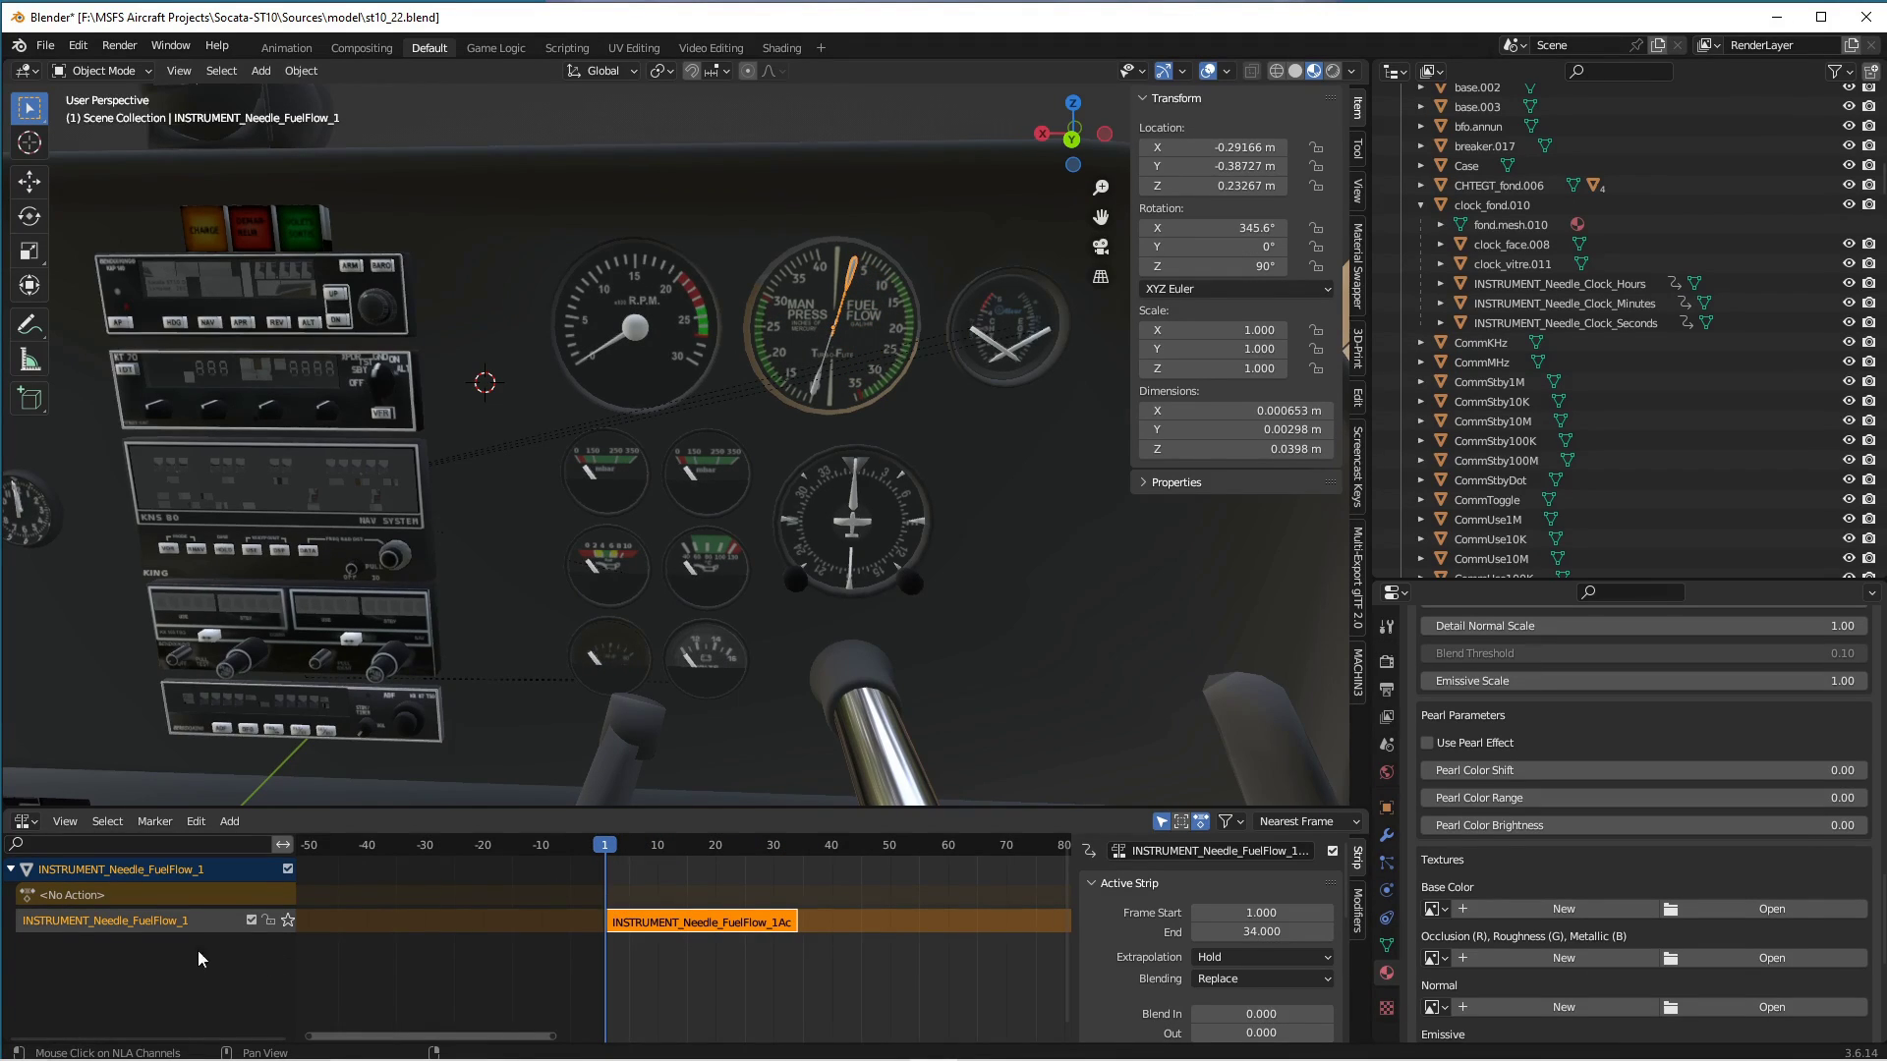
mouse_move(581, 1059)
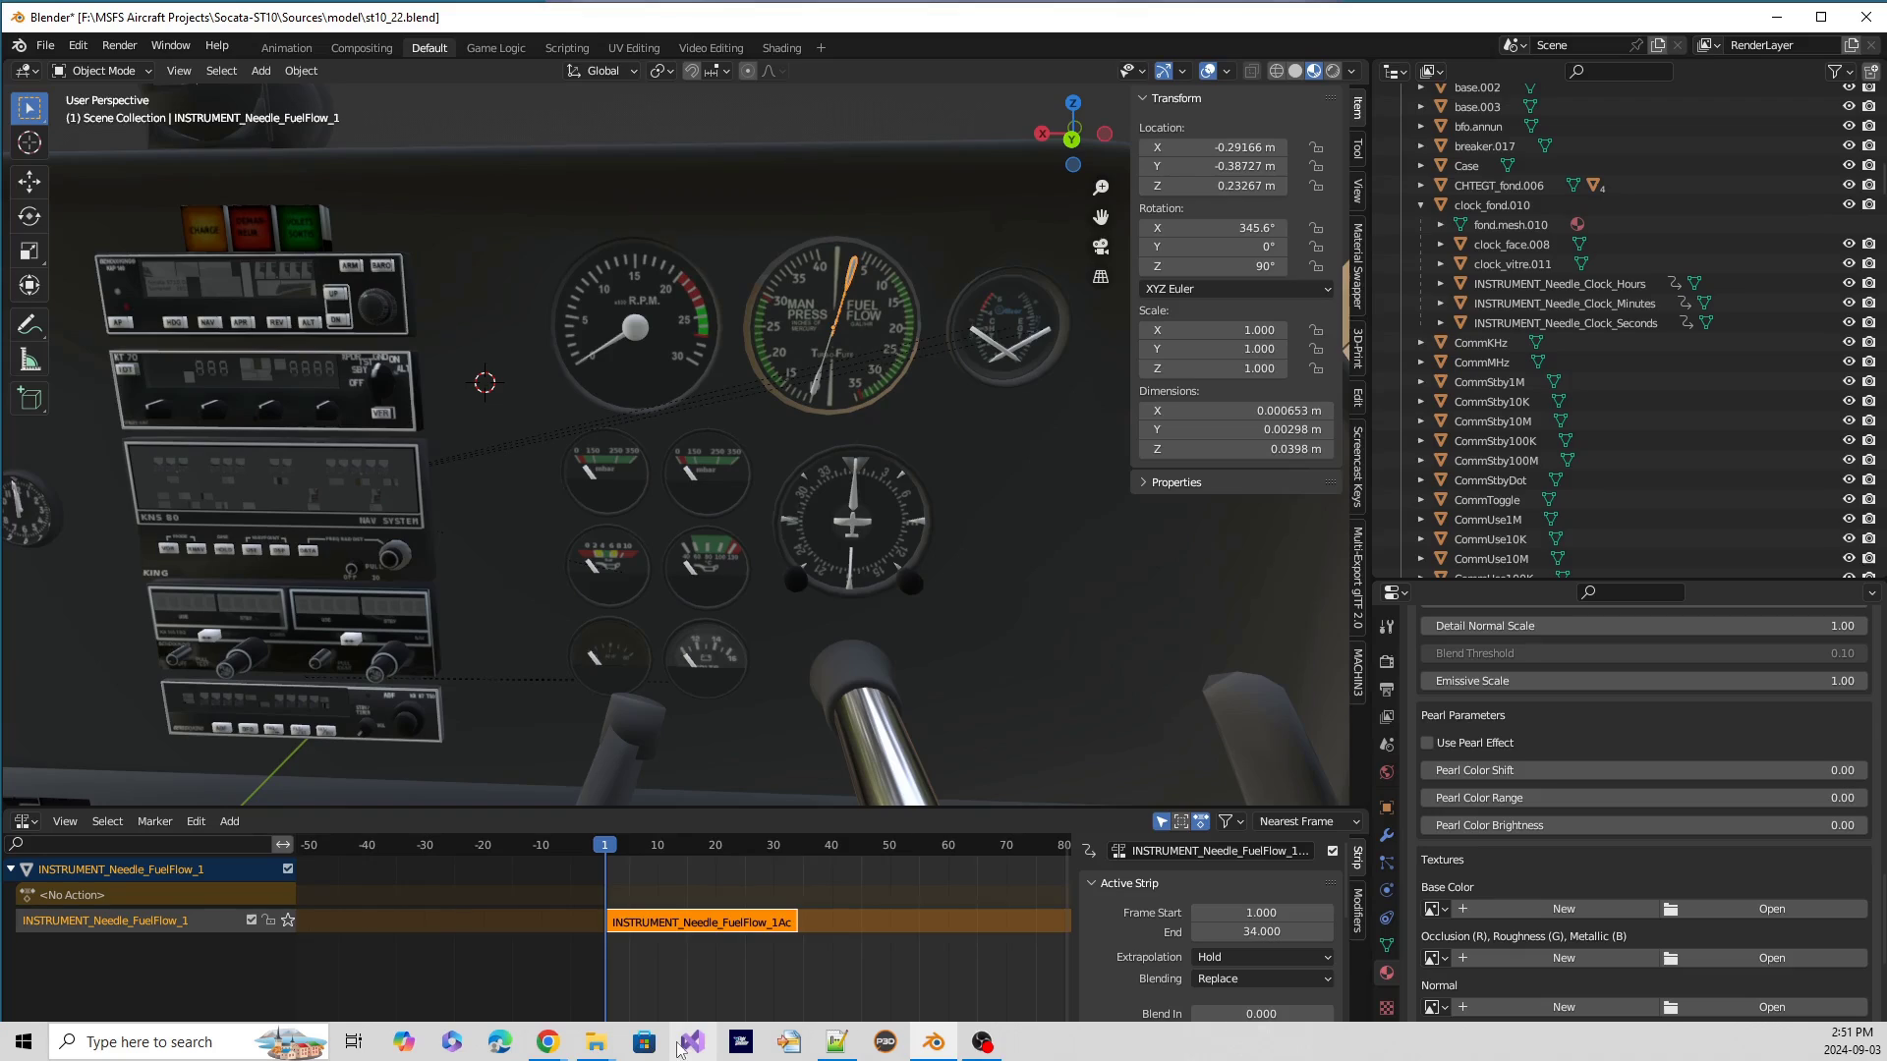
click(834, 1045)
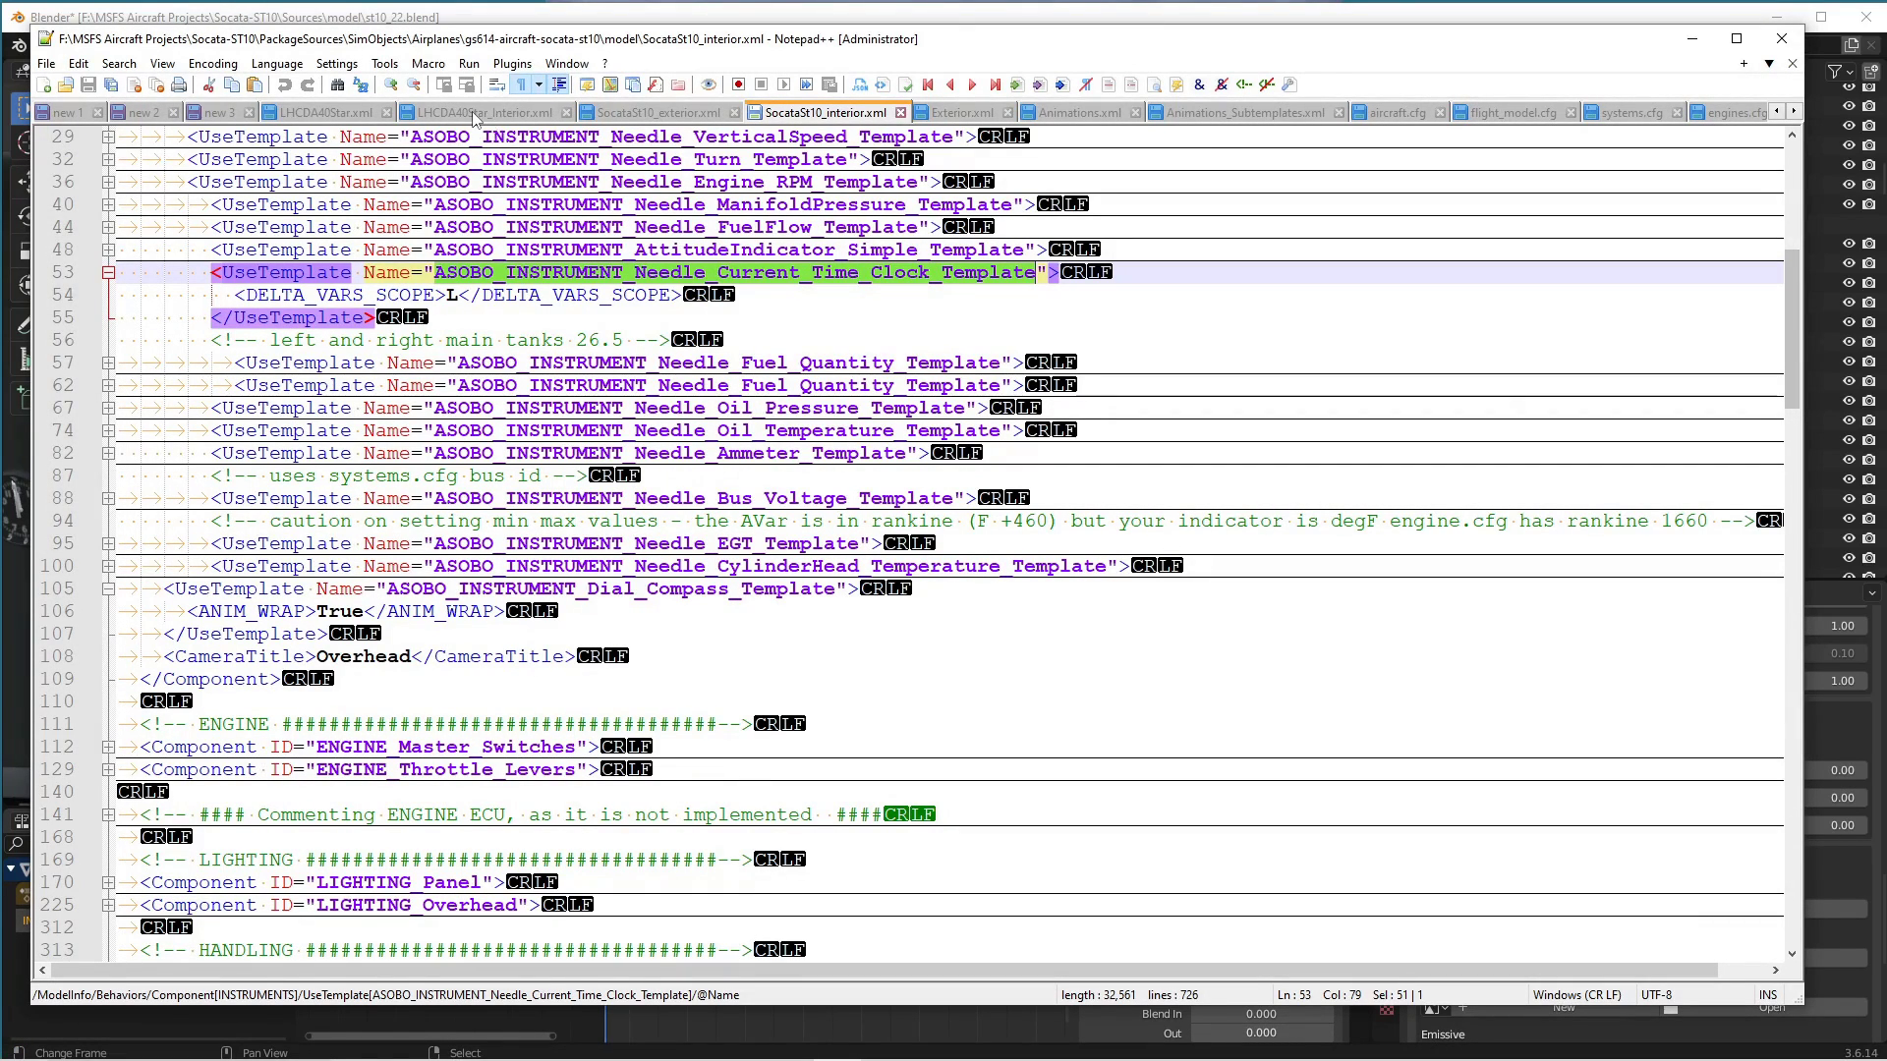
scroll(473, 114, down, 5)
scroll(473, 116, down, 4)
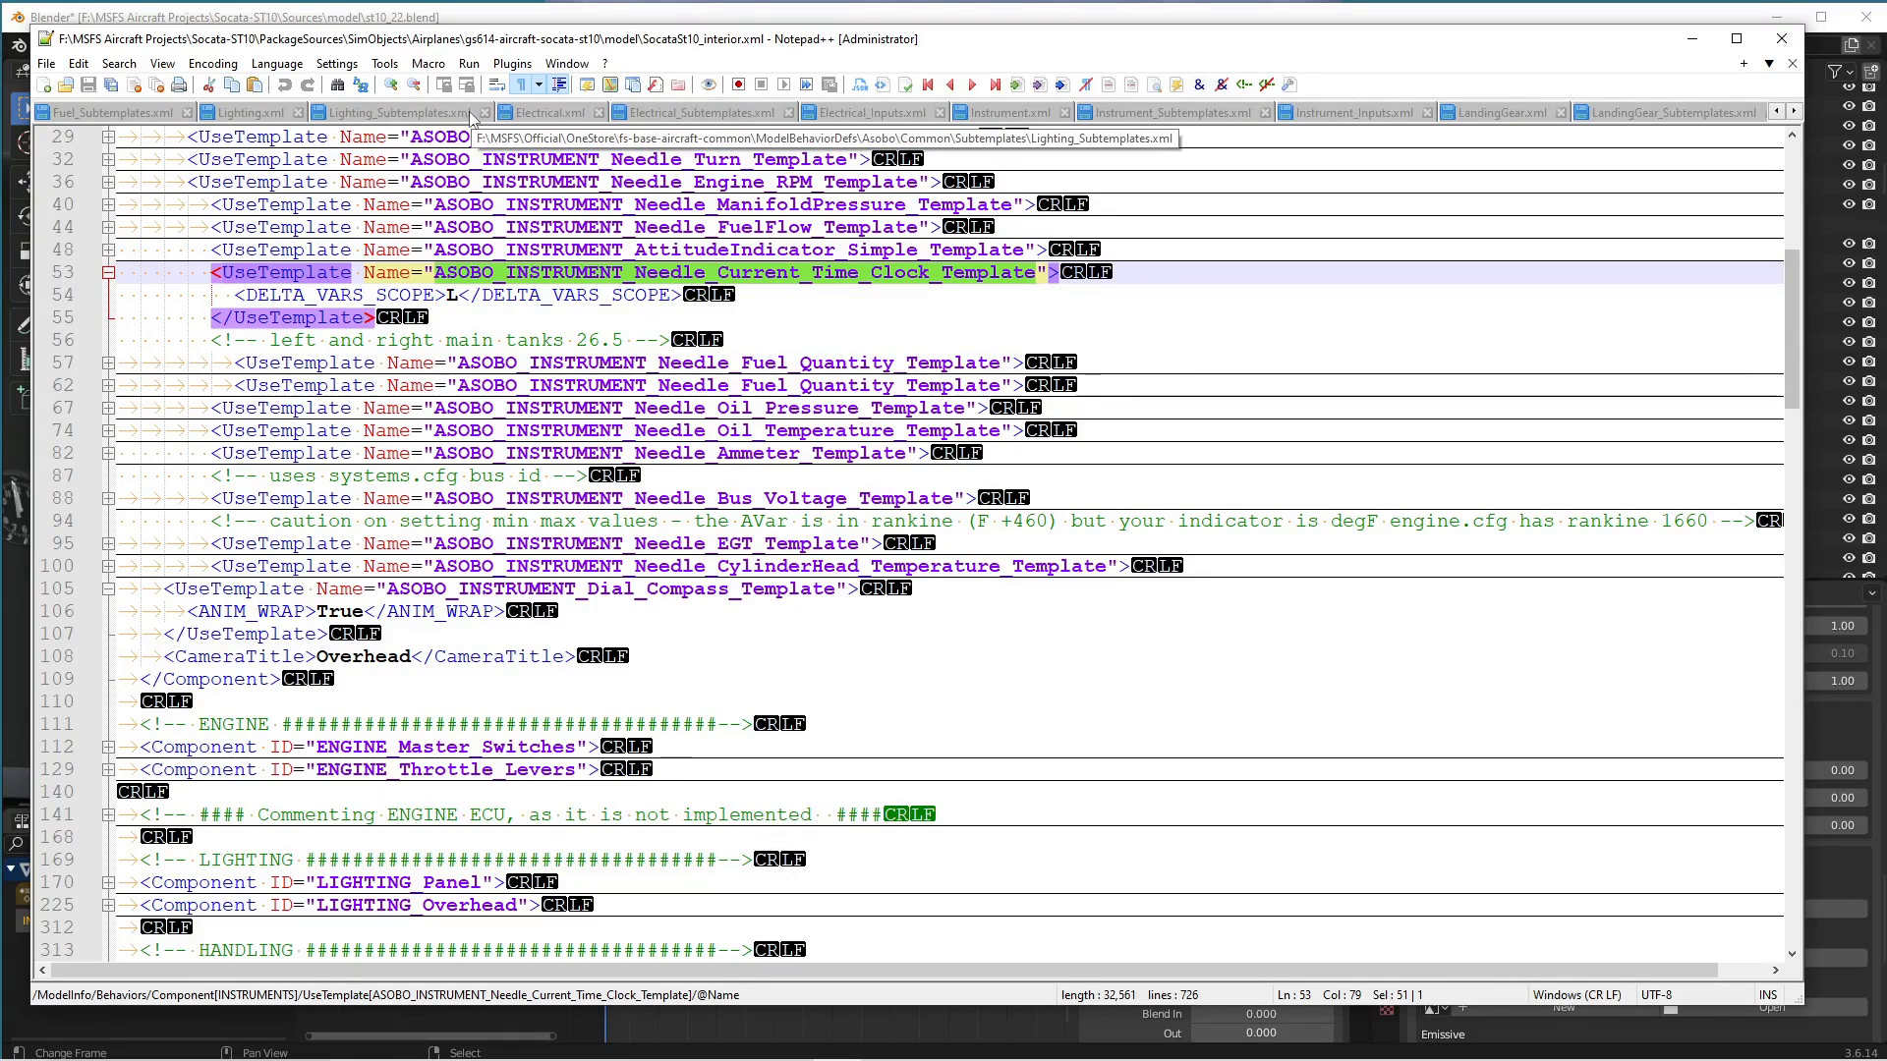
scroll(468, 109, down, 5)
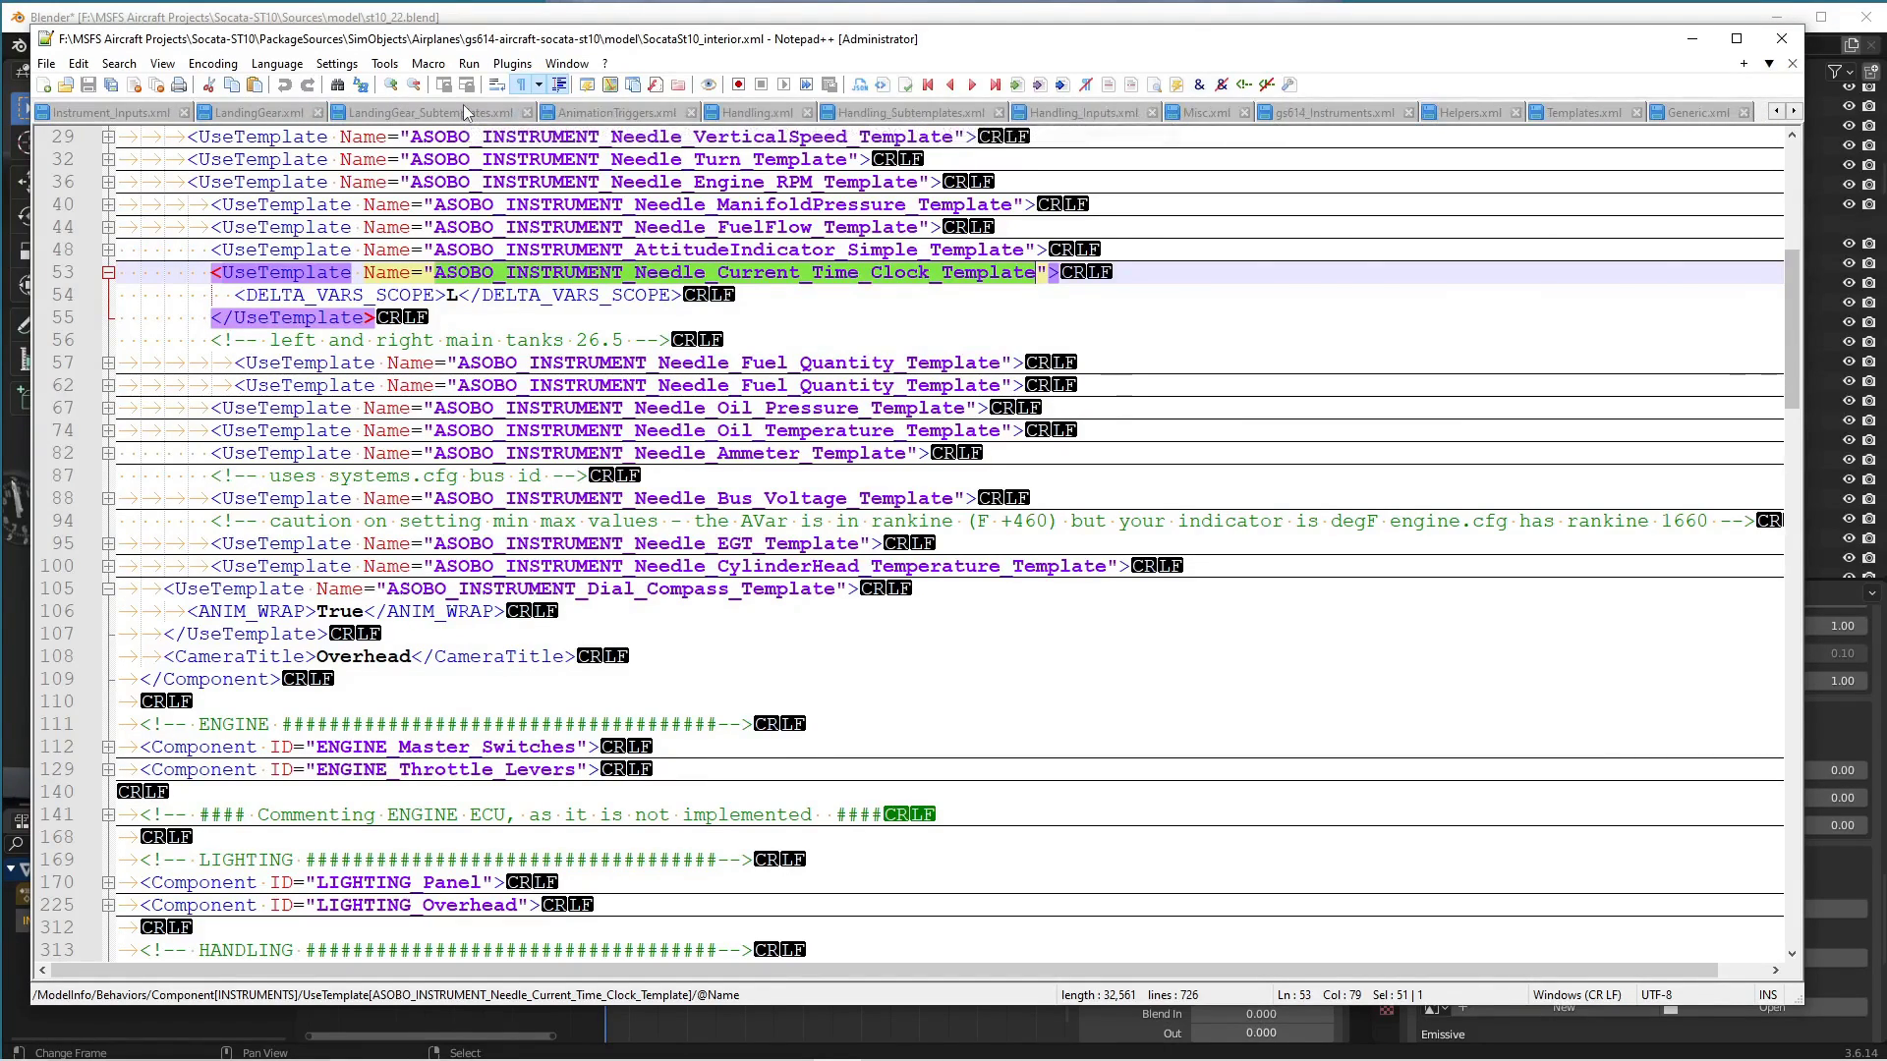
scroll(462, 104, up, 10)
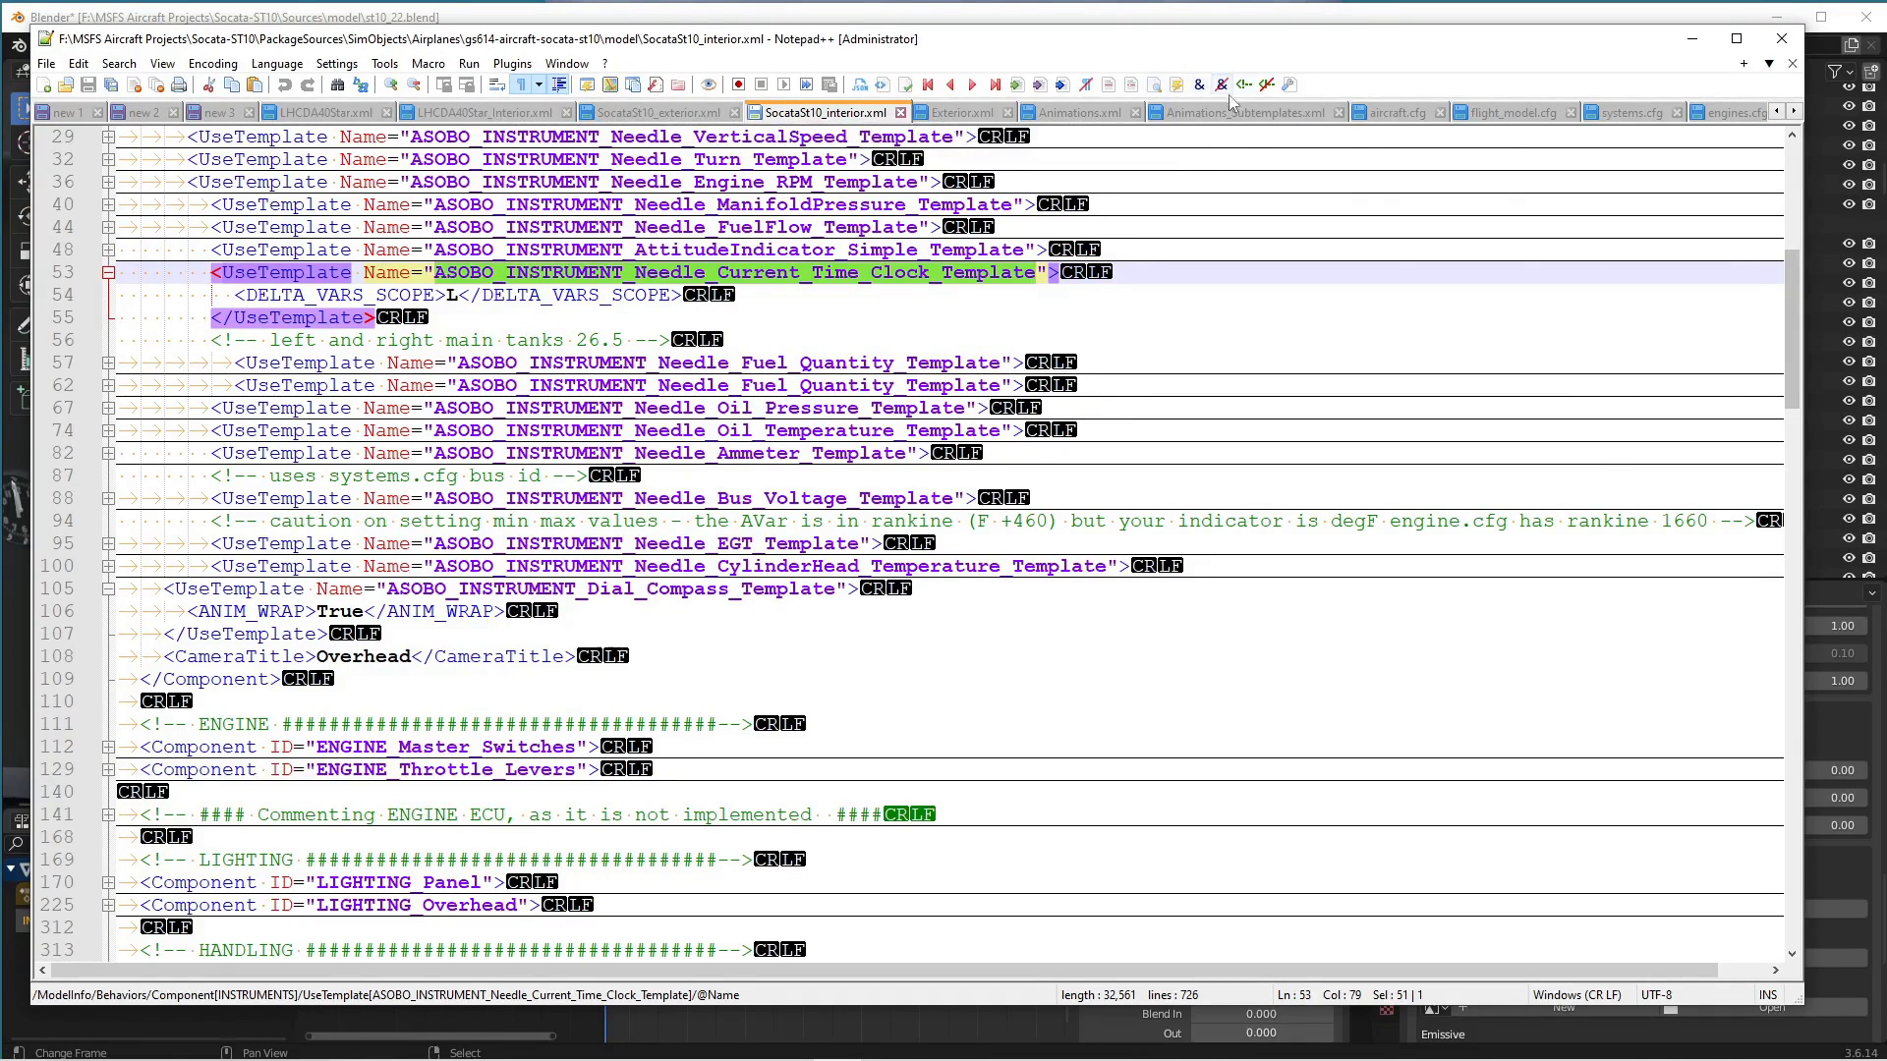
Fold the ASOBO_INSTRUMENT_Needle_Current_Time_Clock_Template block and look over the fuel quantity and dial compass template entries.
click(737, 324)
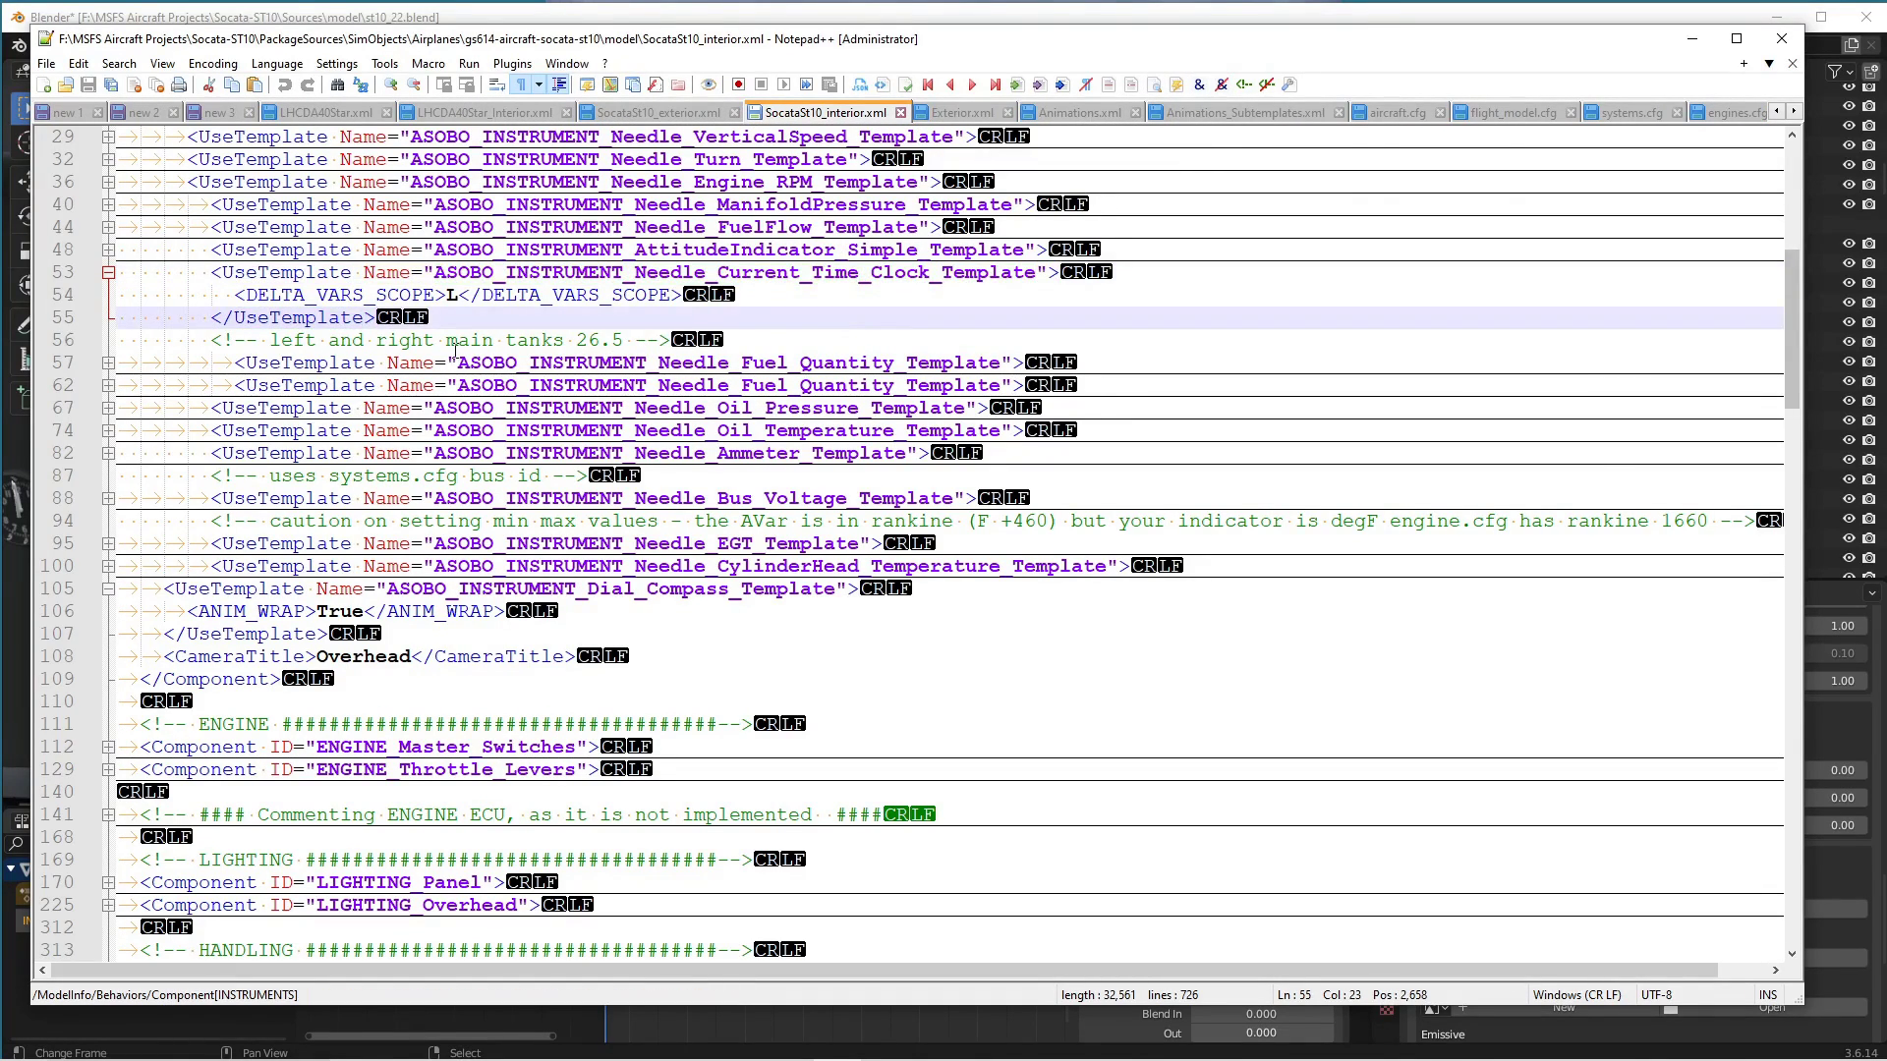
click(699, 275)
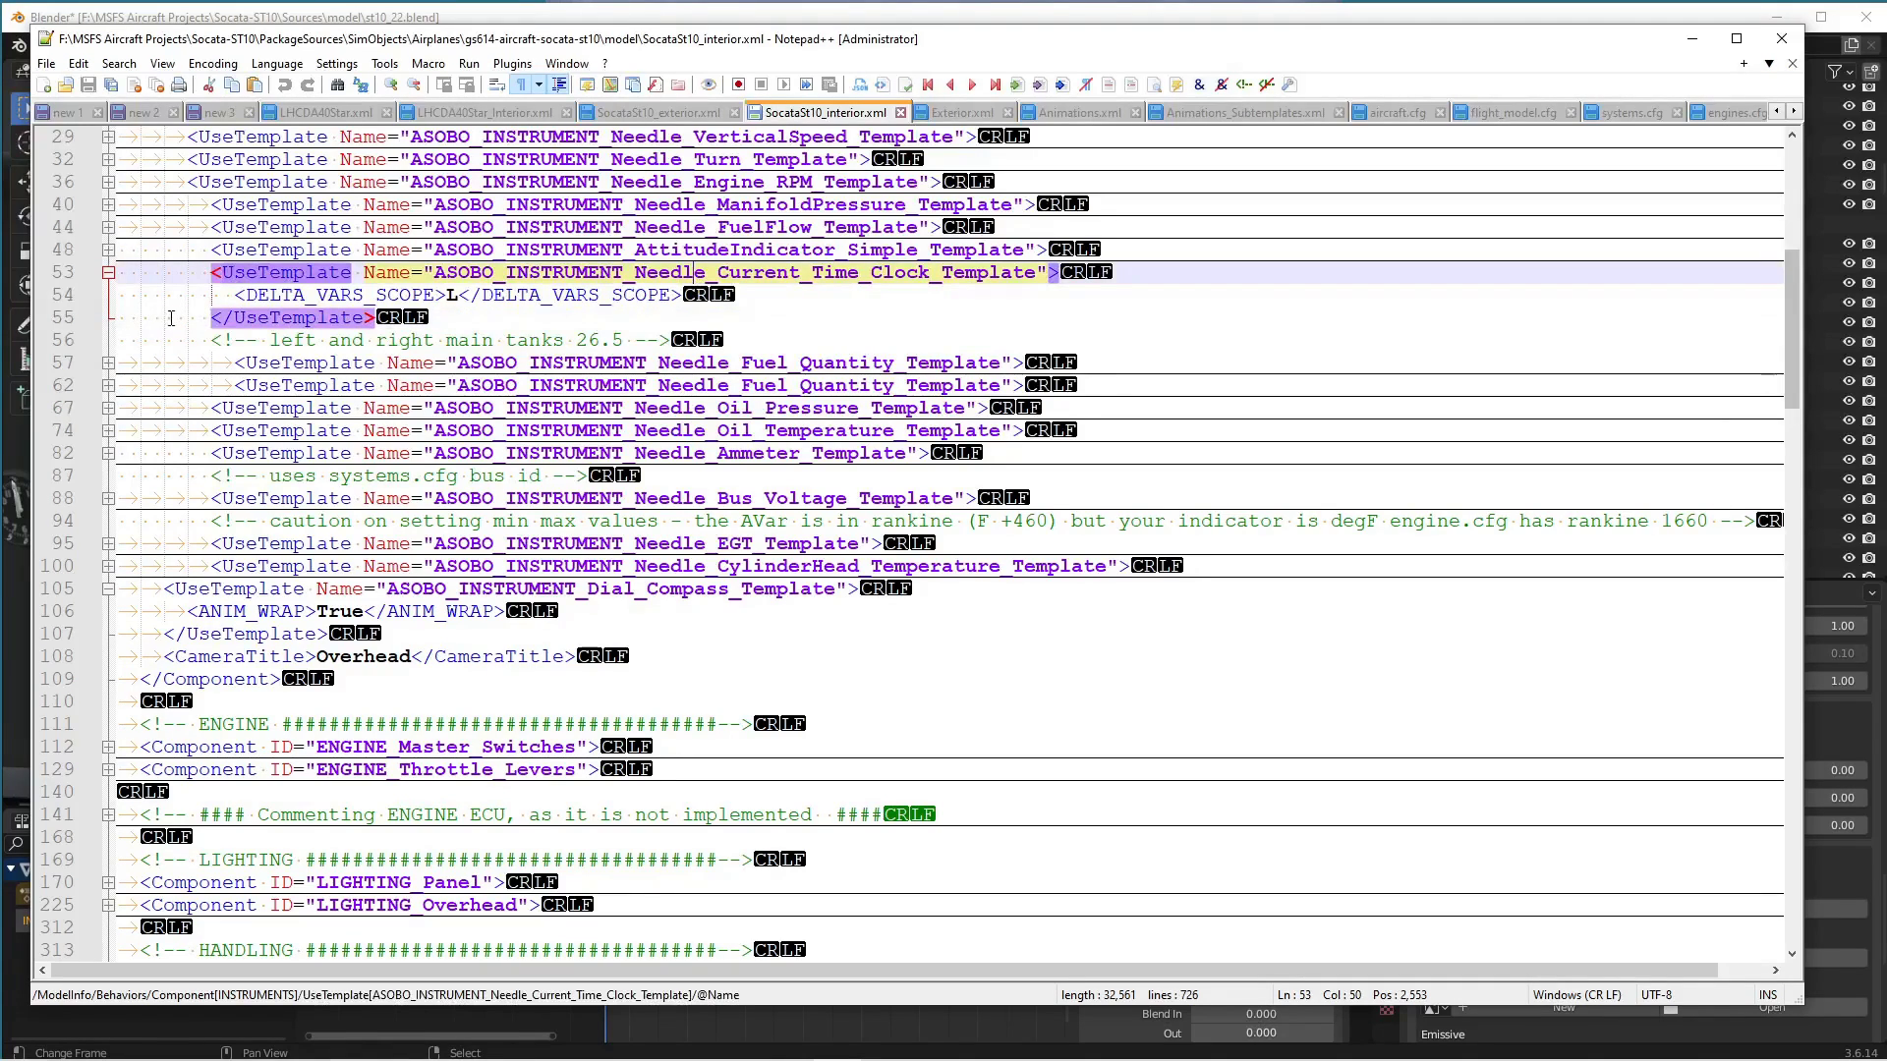
click(109, 273)
click(759, 317)
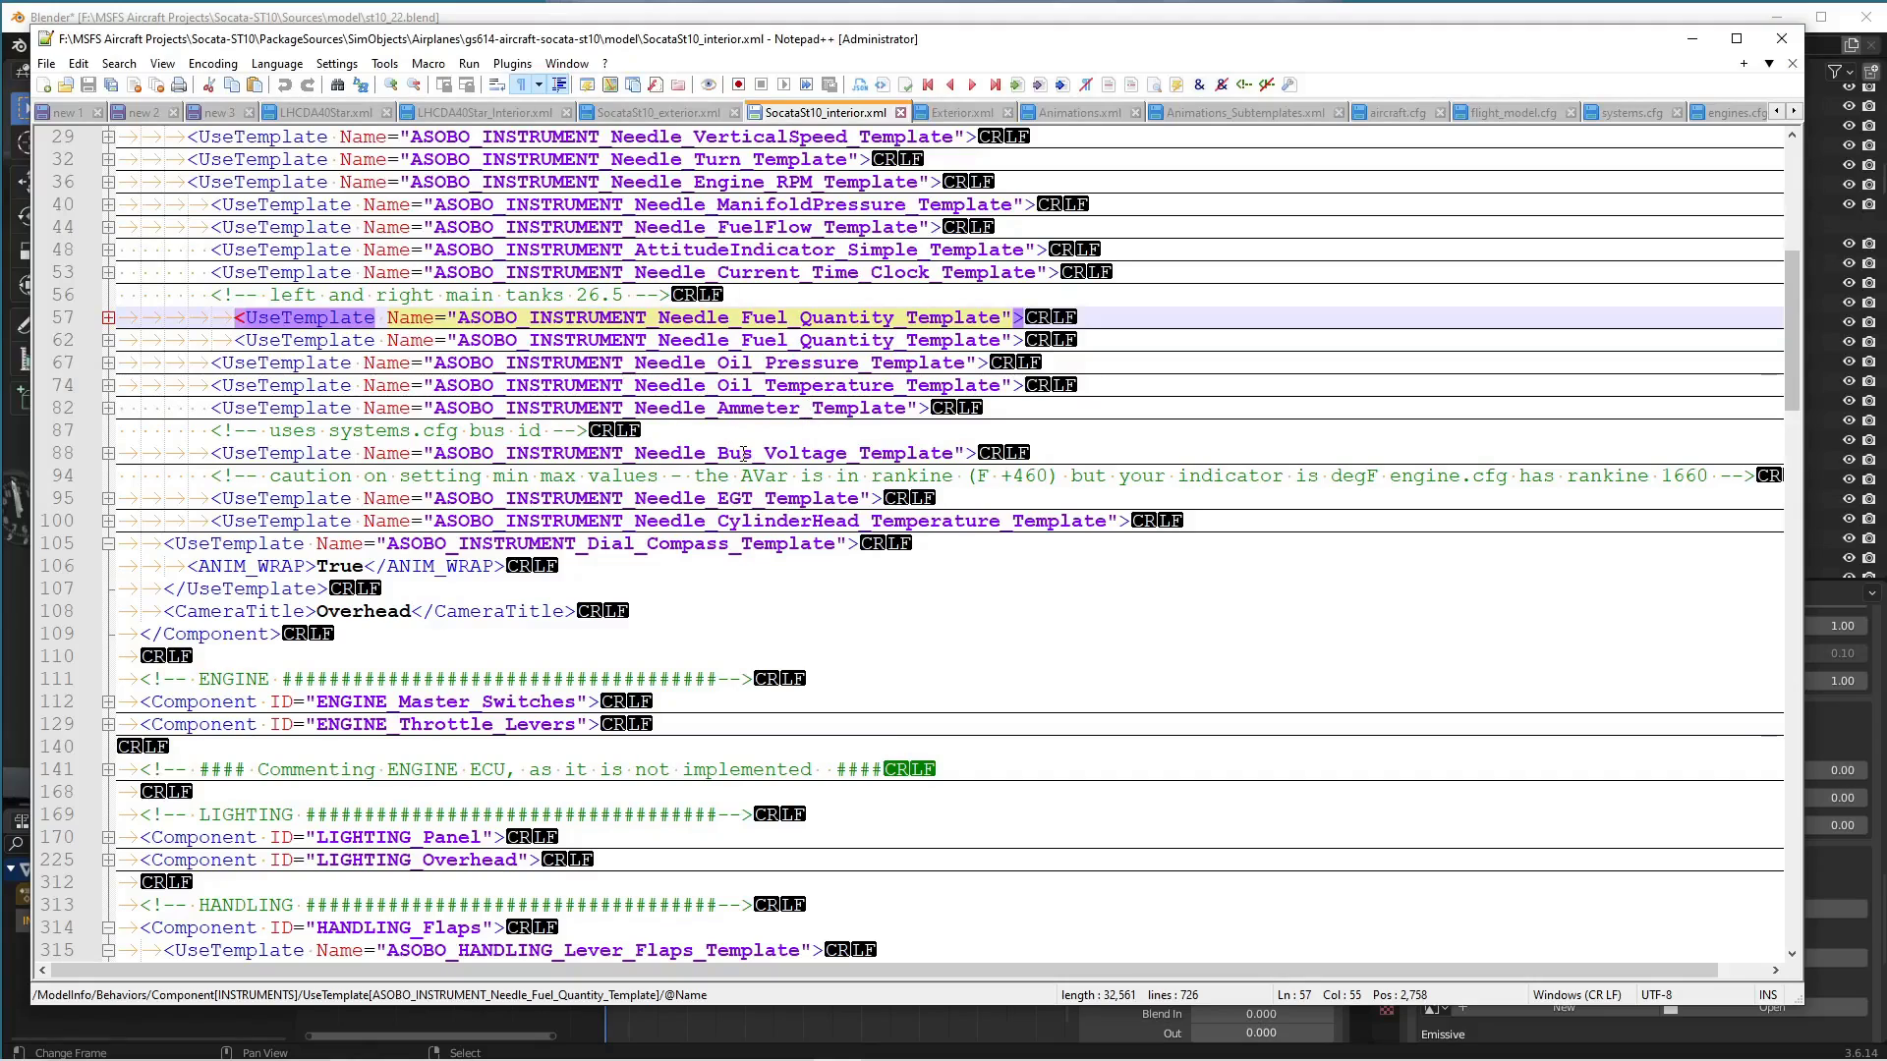
click(741, 544)
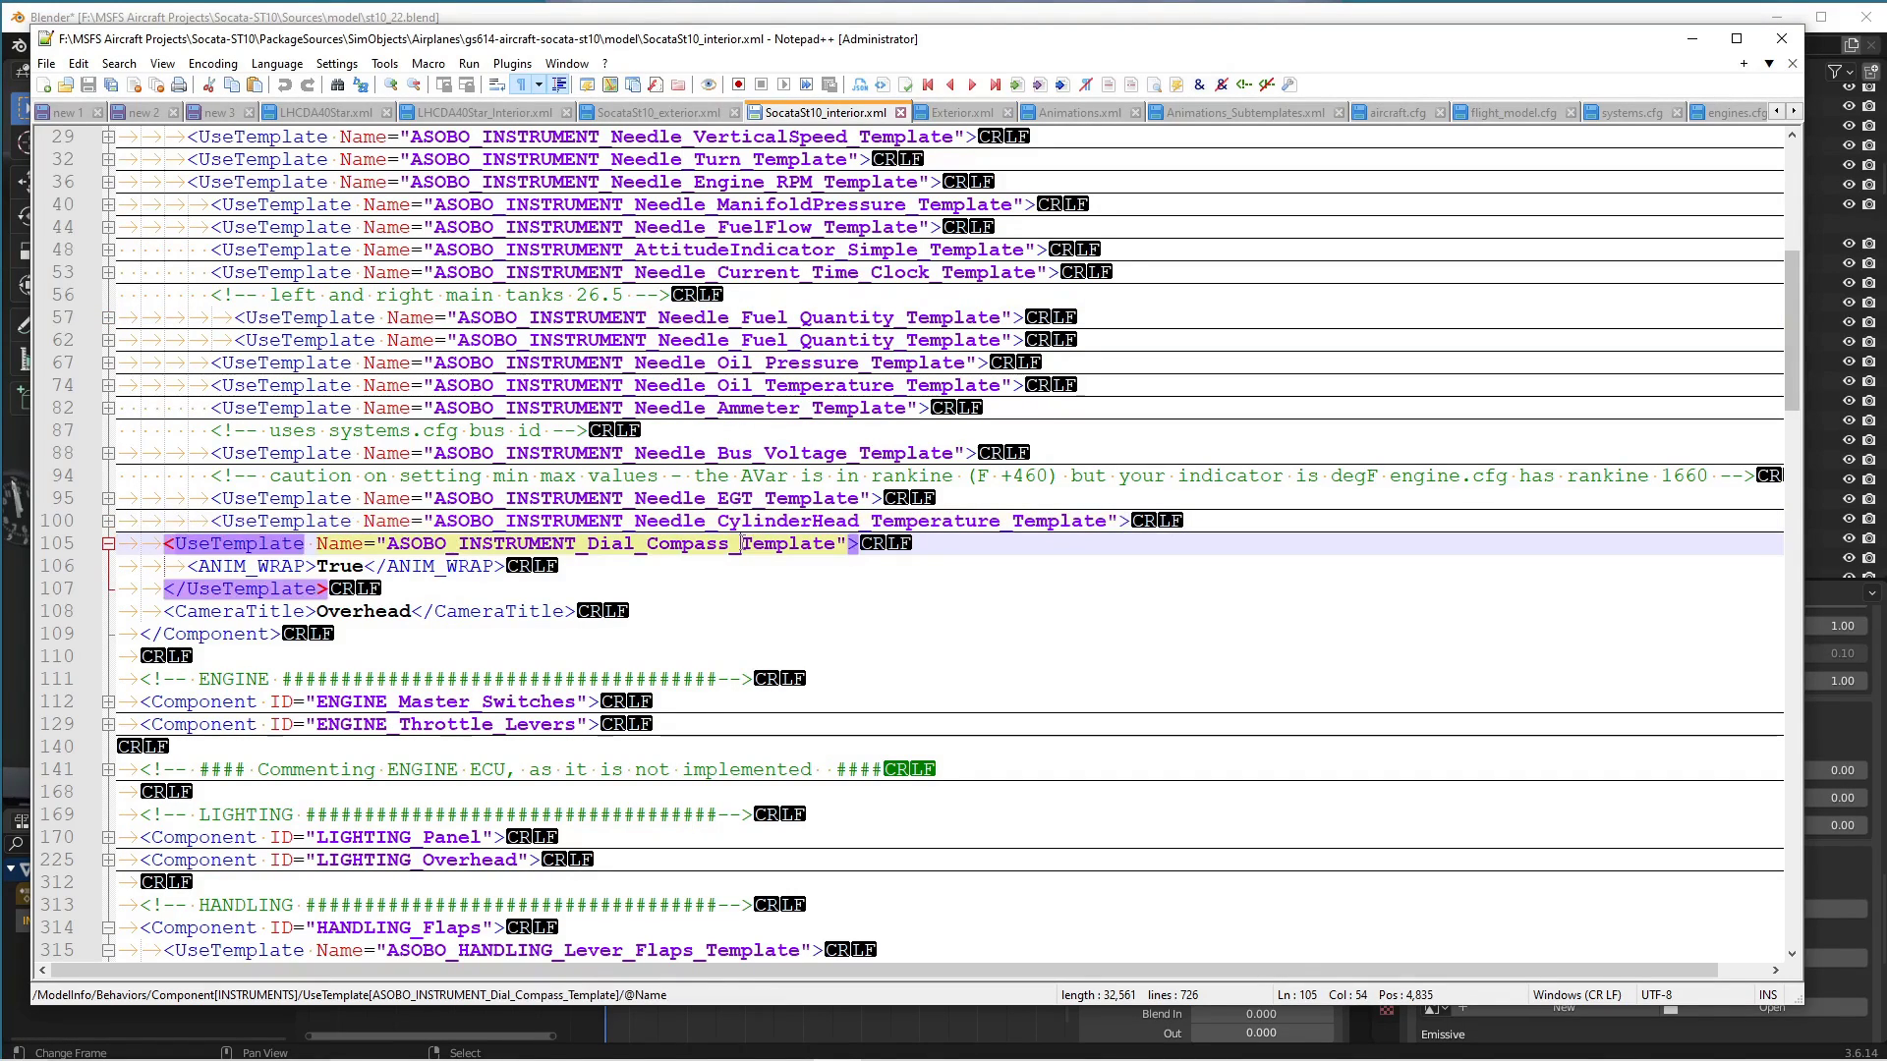
Unfold the ManifoldPressure and FuelFlow needle template blocks and examine their MIN_VALUE and MAX_VALUE parameters.
click(753, 205)
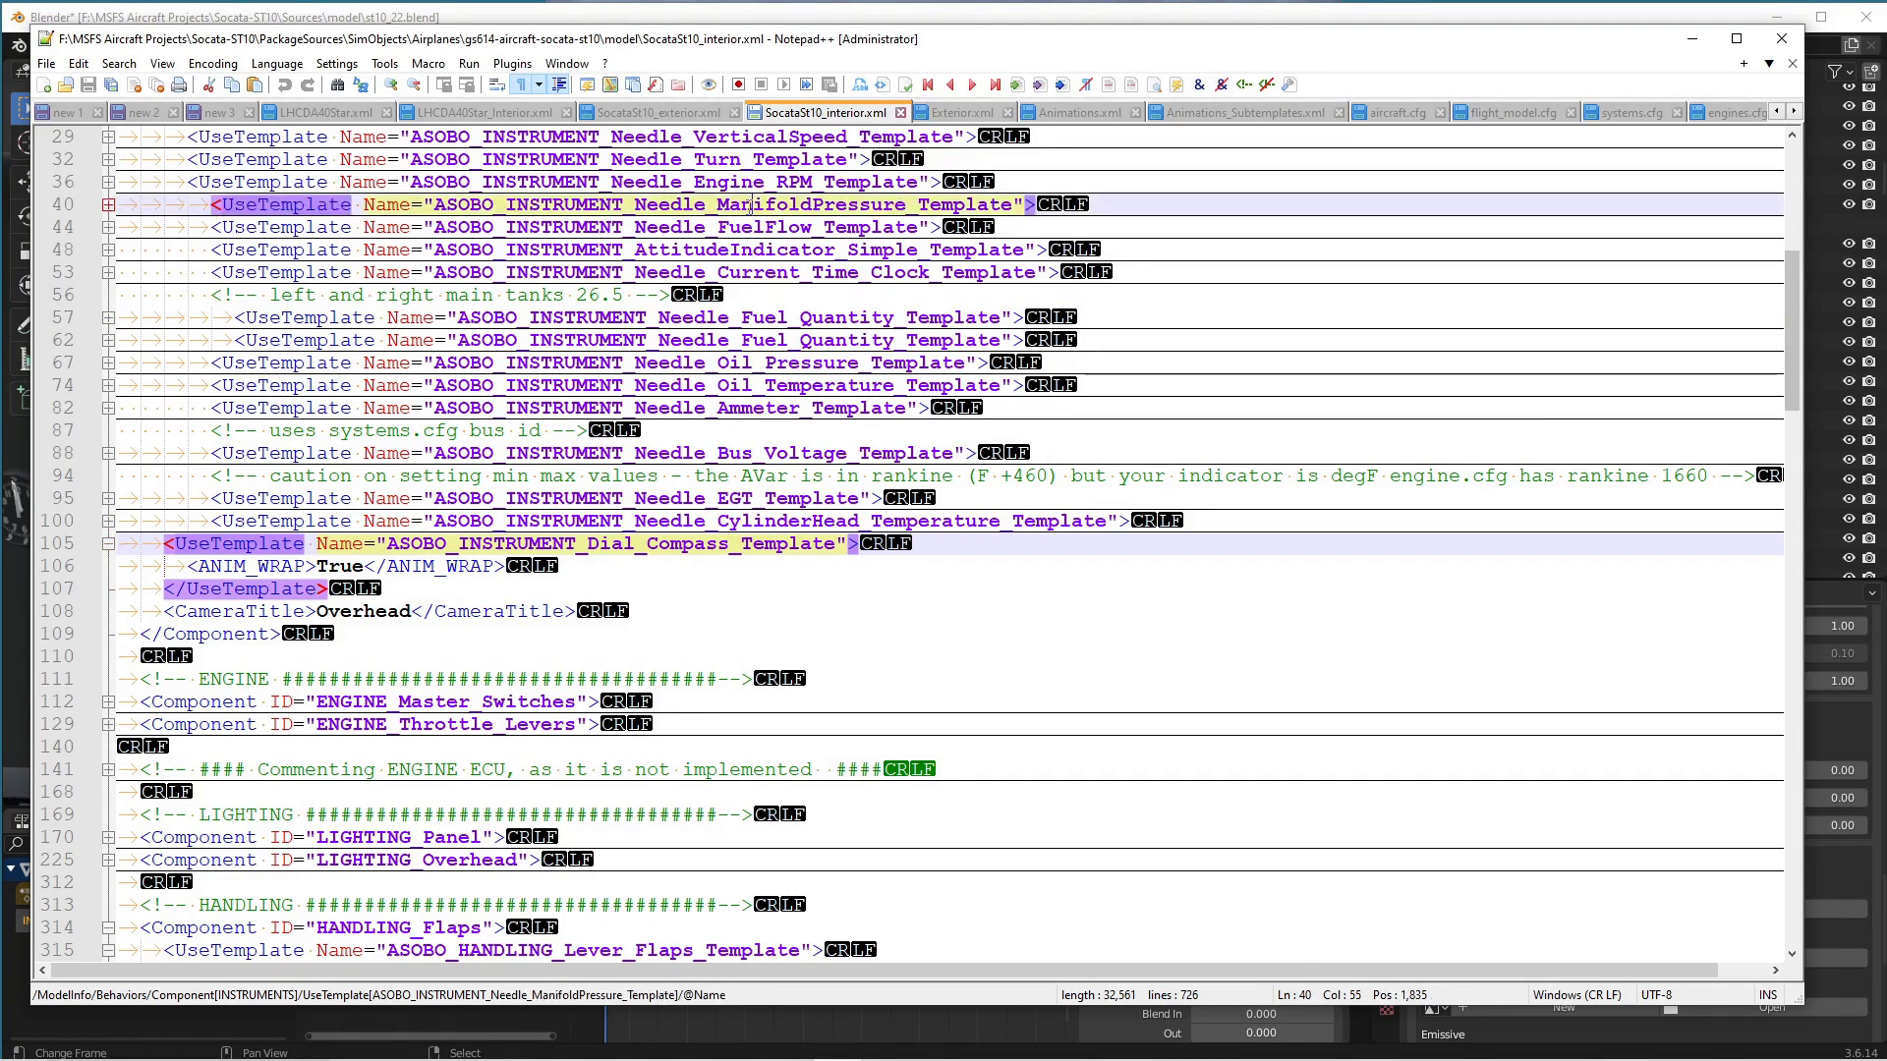
click(107, 205)
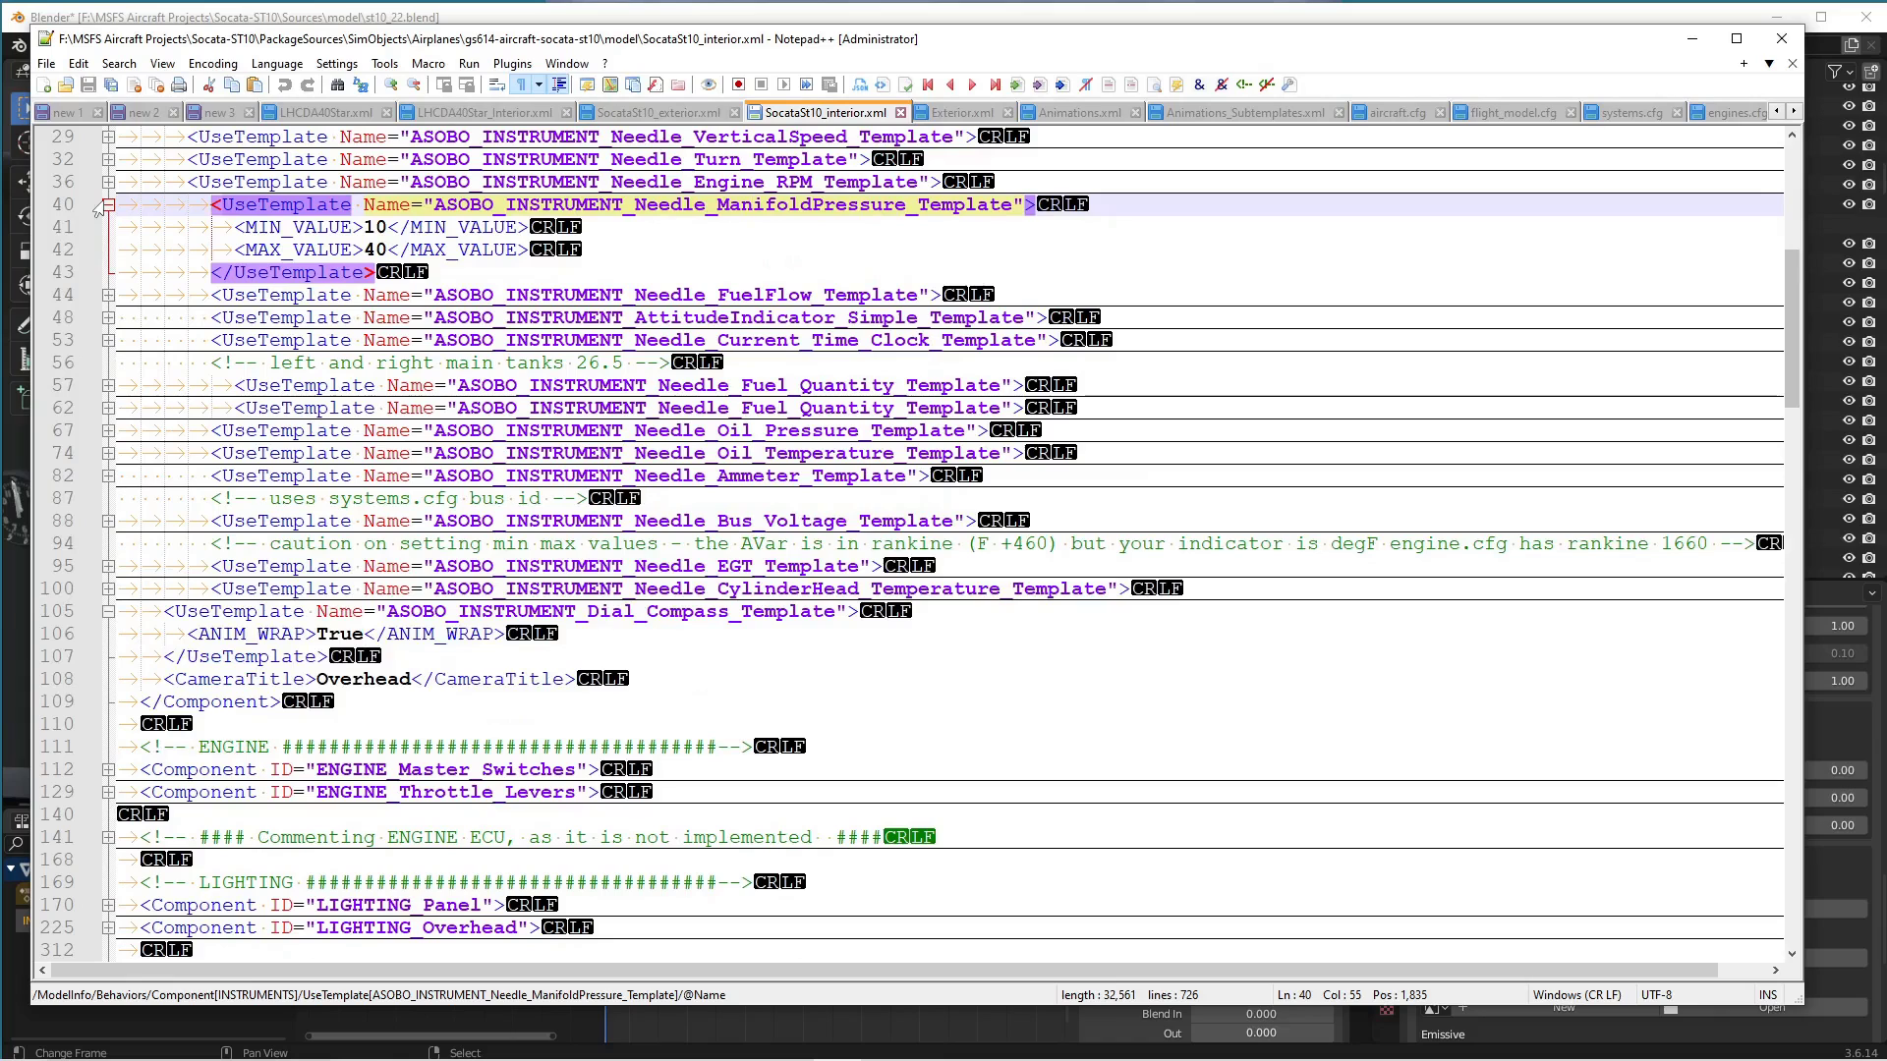
click(304, 226)
double_click(305, 226)
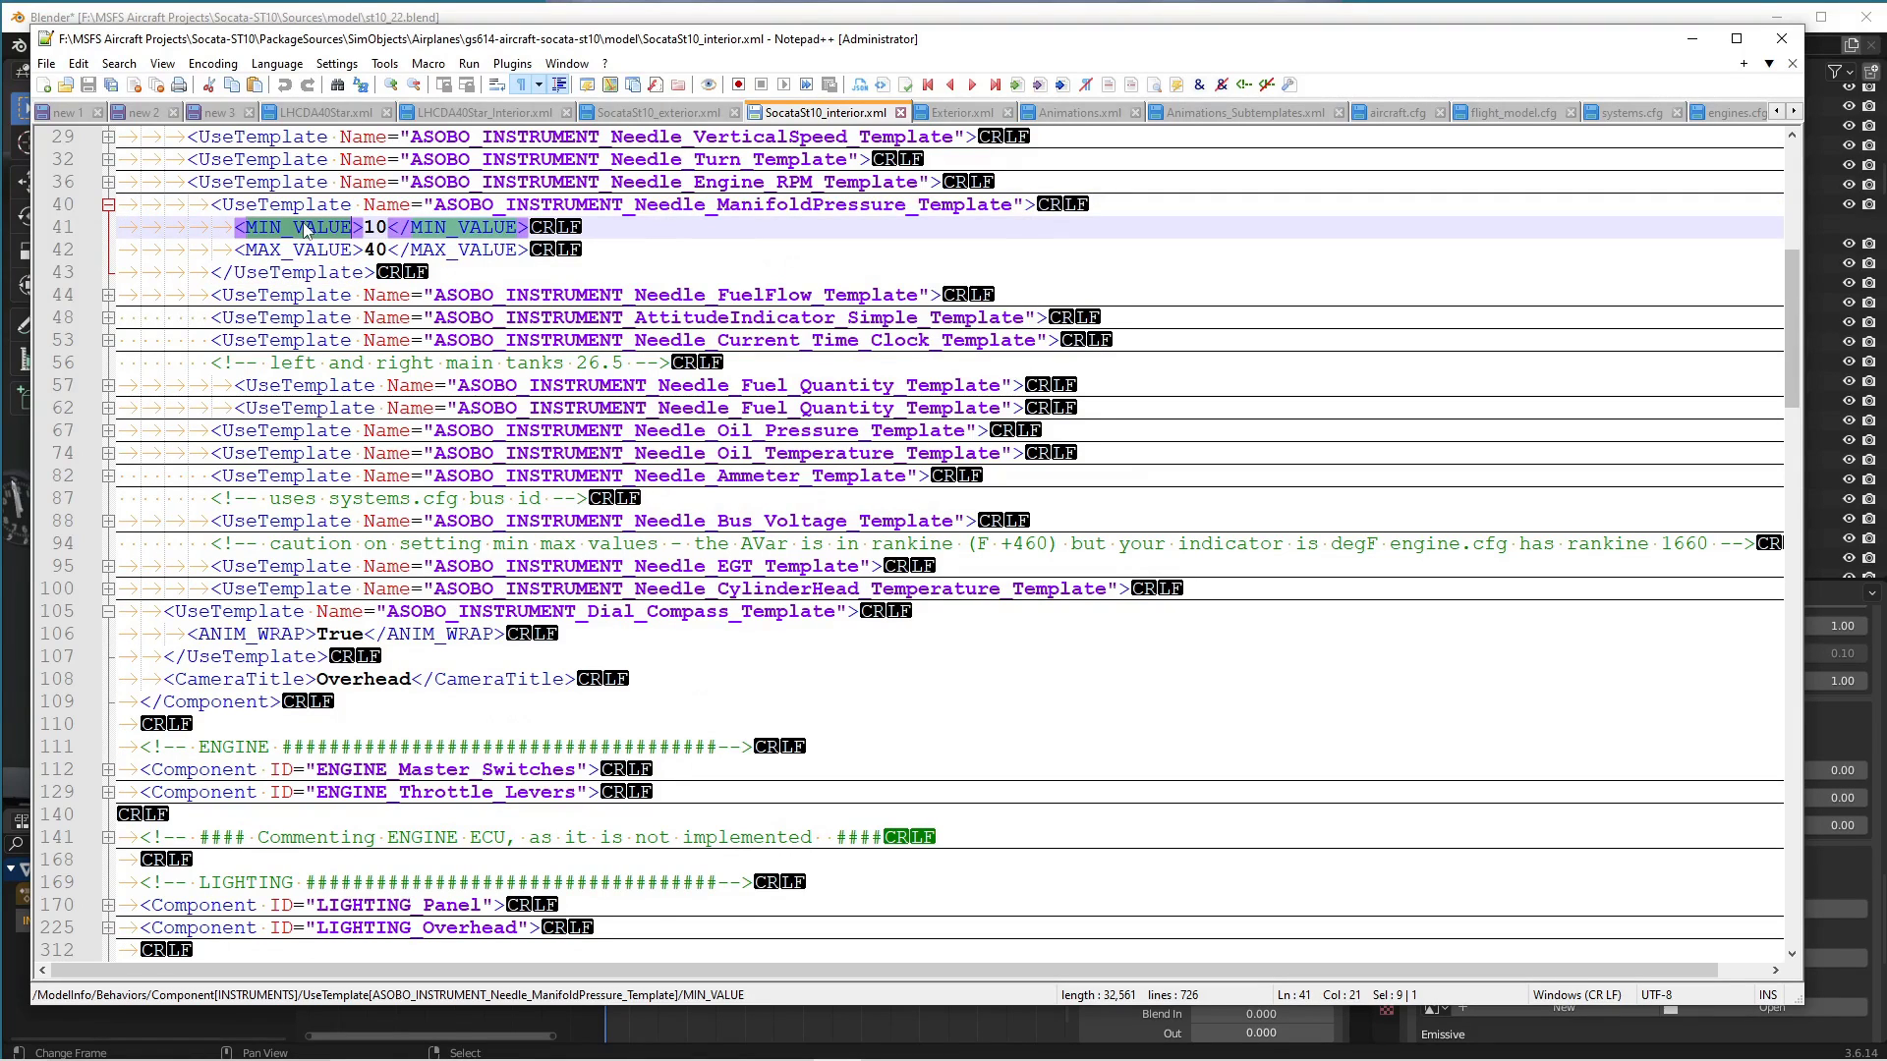
click(108, 296)
click(292, 319)
click(293, 340)
click(293, 319)
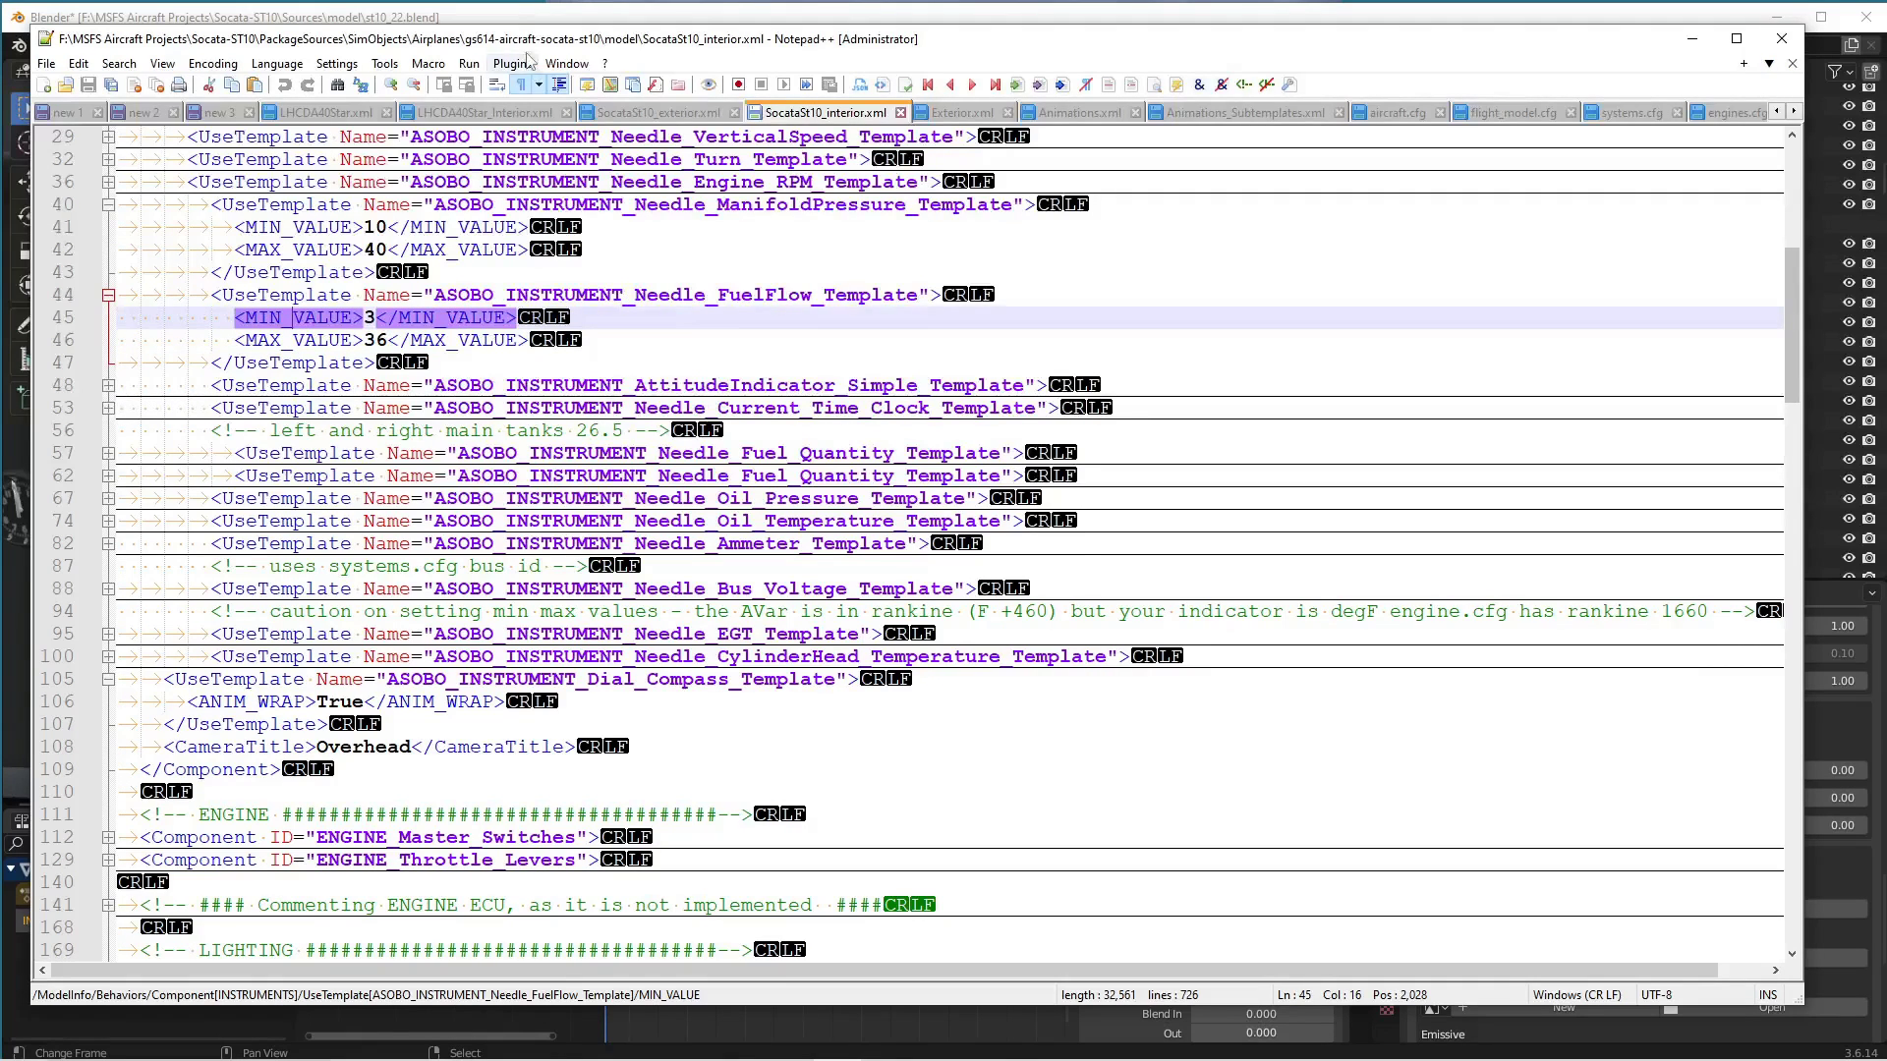
Switch to Blender and select the INSTRUMENT_Needle_Fuel_Quantity_1 needle, followed by INSTRUMENT_Needle_Fuel_Quantity_2, to view their animation strips.
click(517, 17)
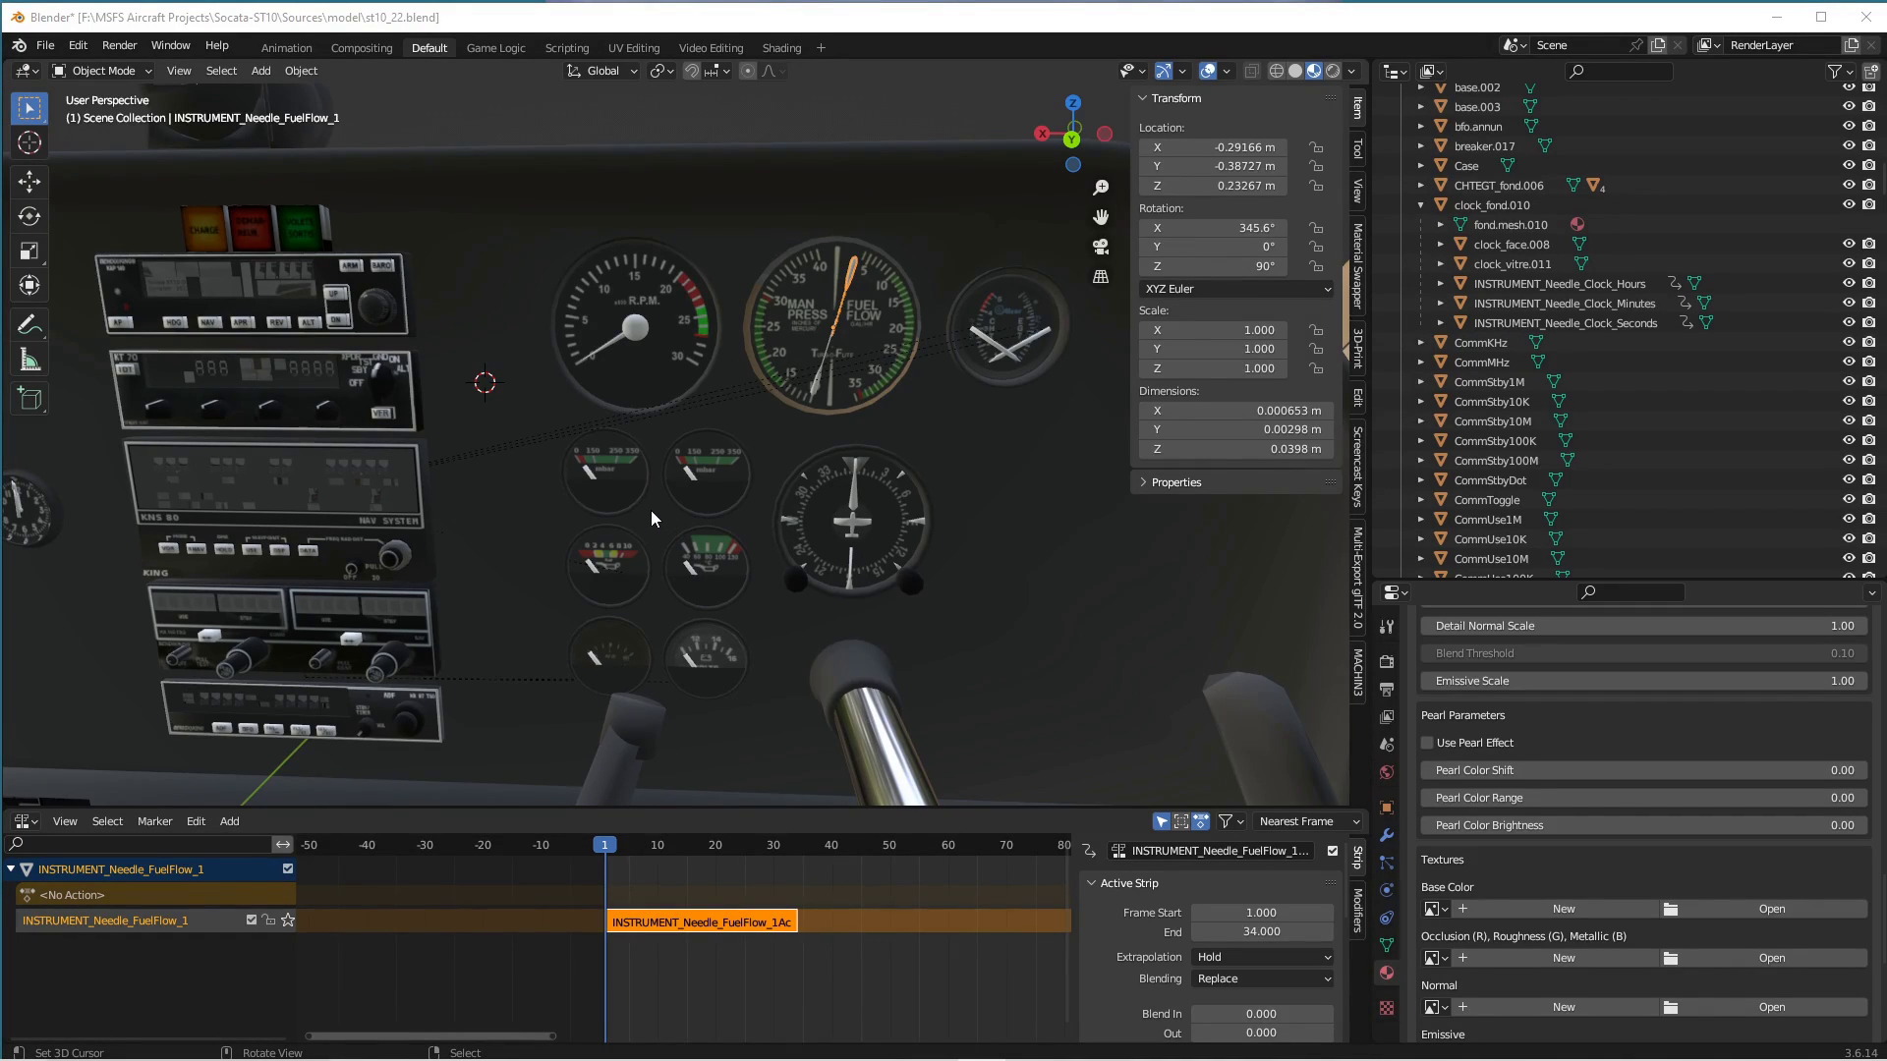
click(593, 475)
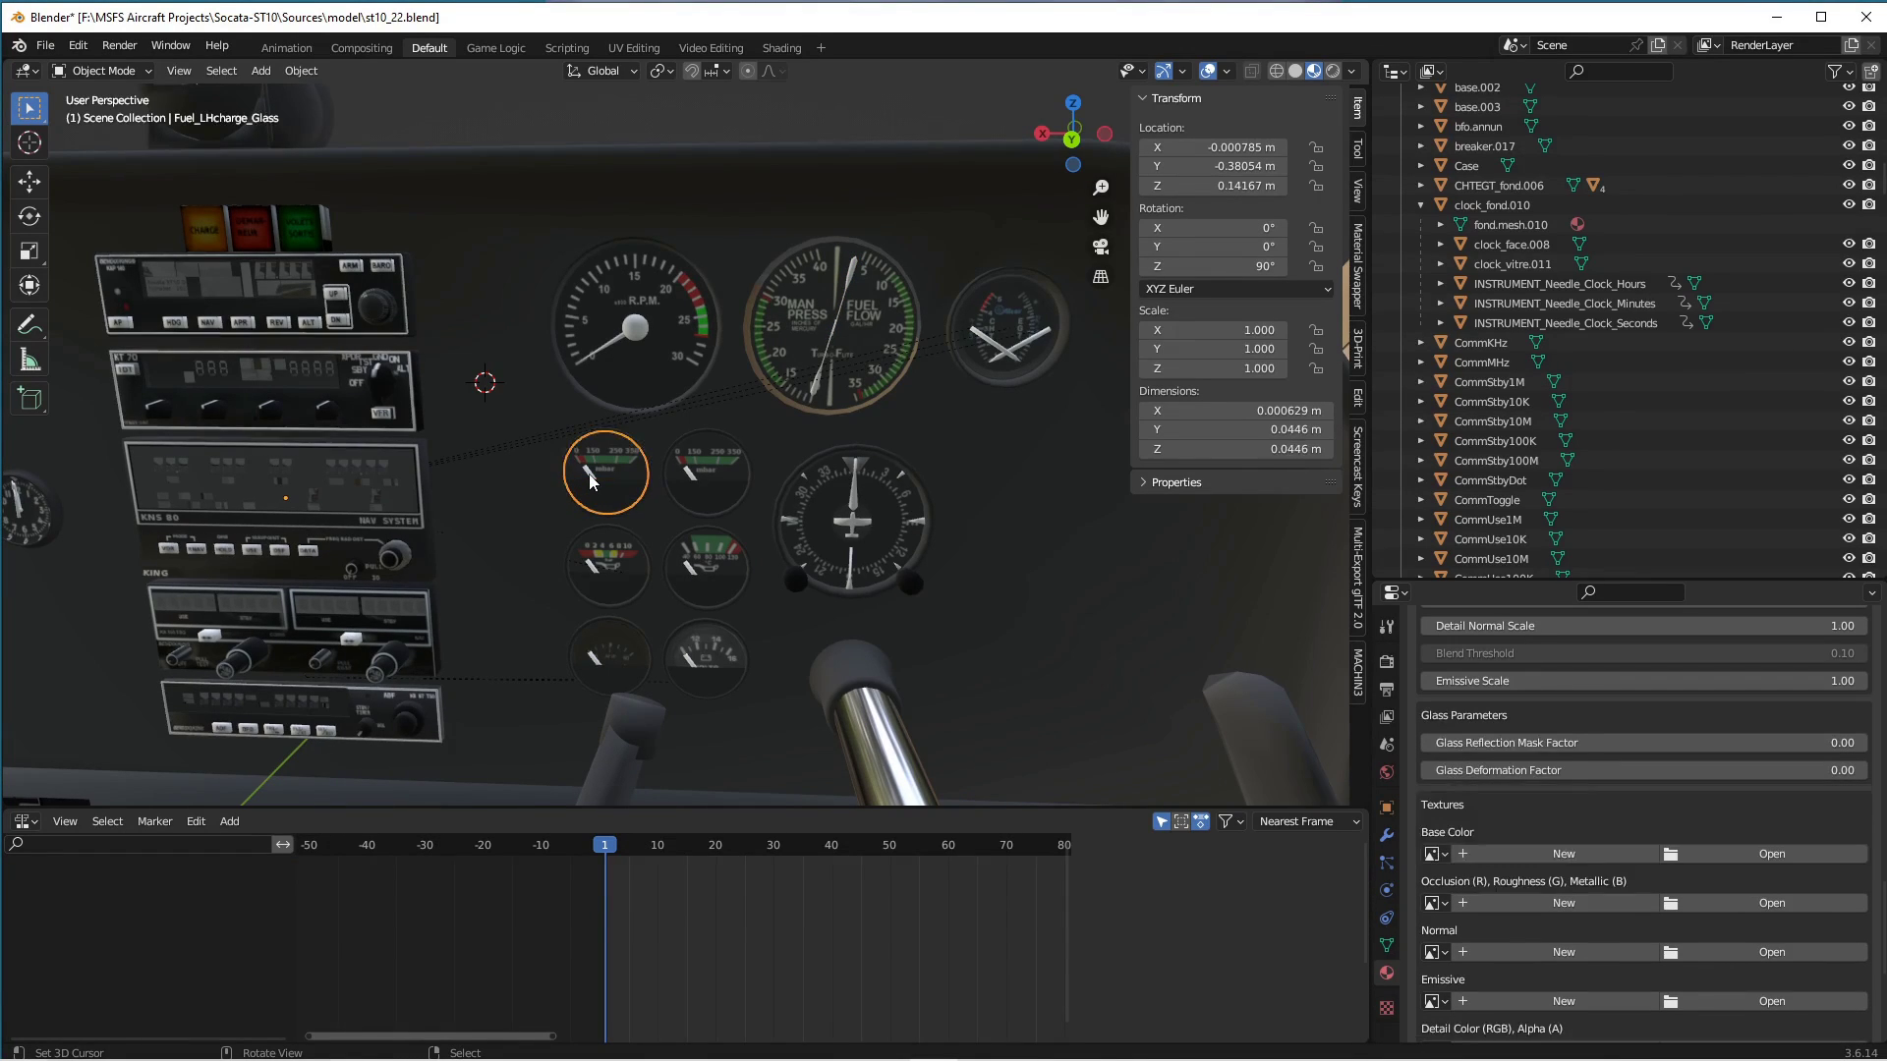
click(588, 474)
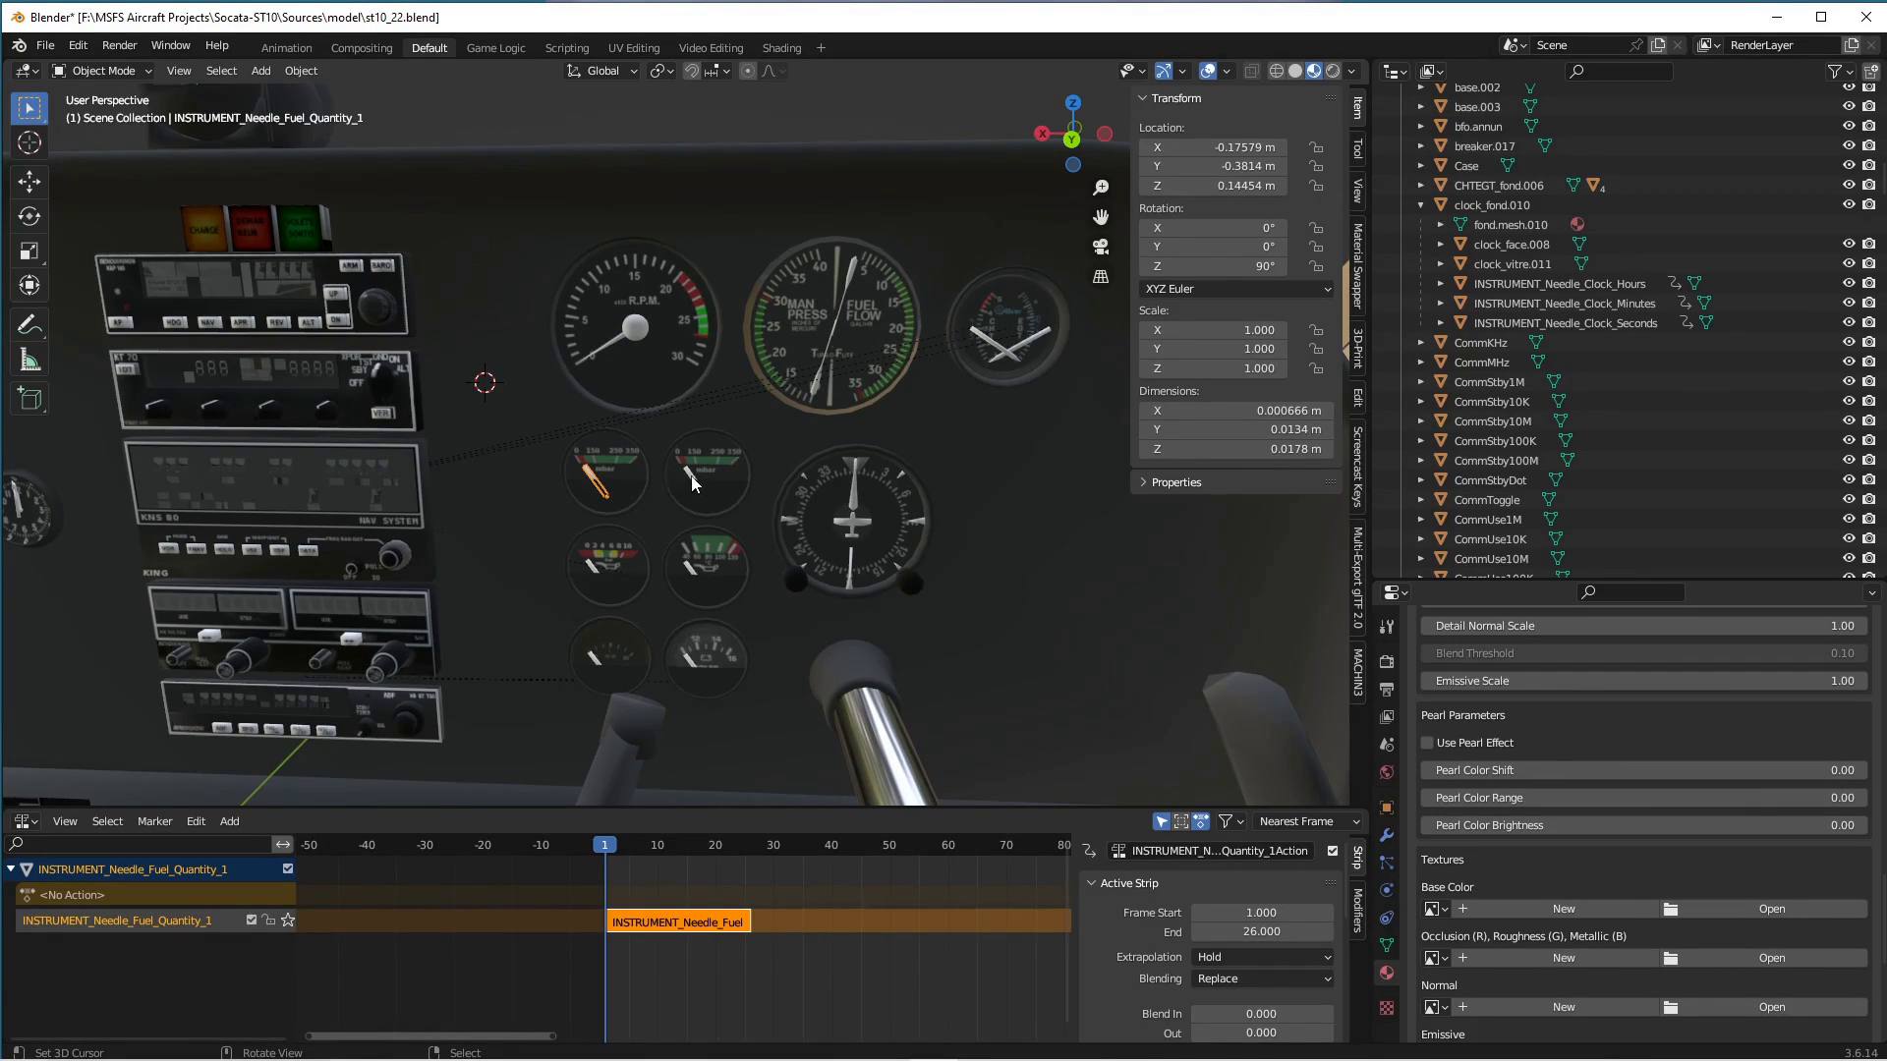
drag(603, 848, 605, 924)
click(694, 475)
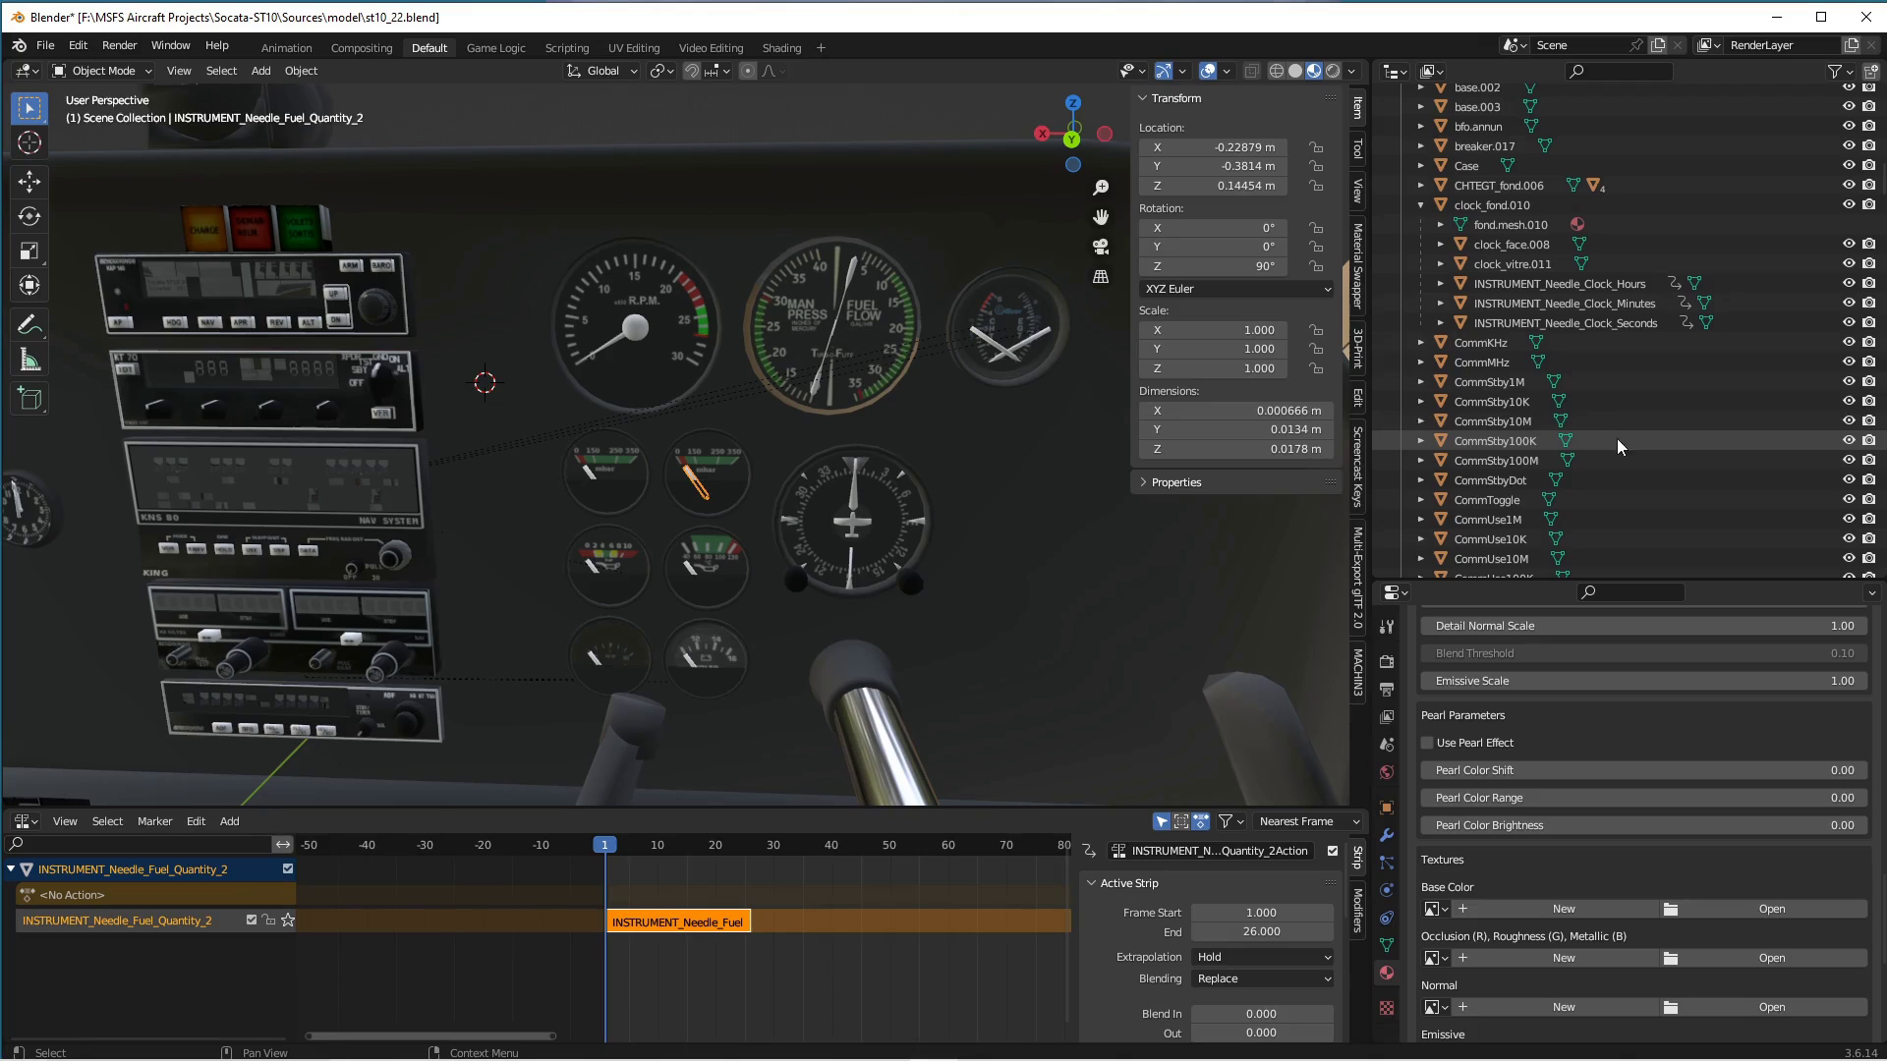
Locate the selected fuel needle in the object hierarchy, select its parent Fuel_RH_fond2.002 and expand Fuel_LH_fond2.003.
key(KP_Decimal)
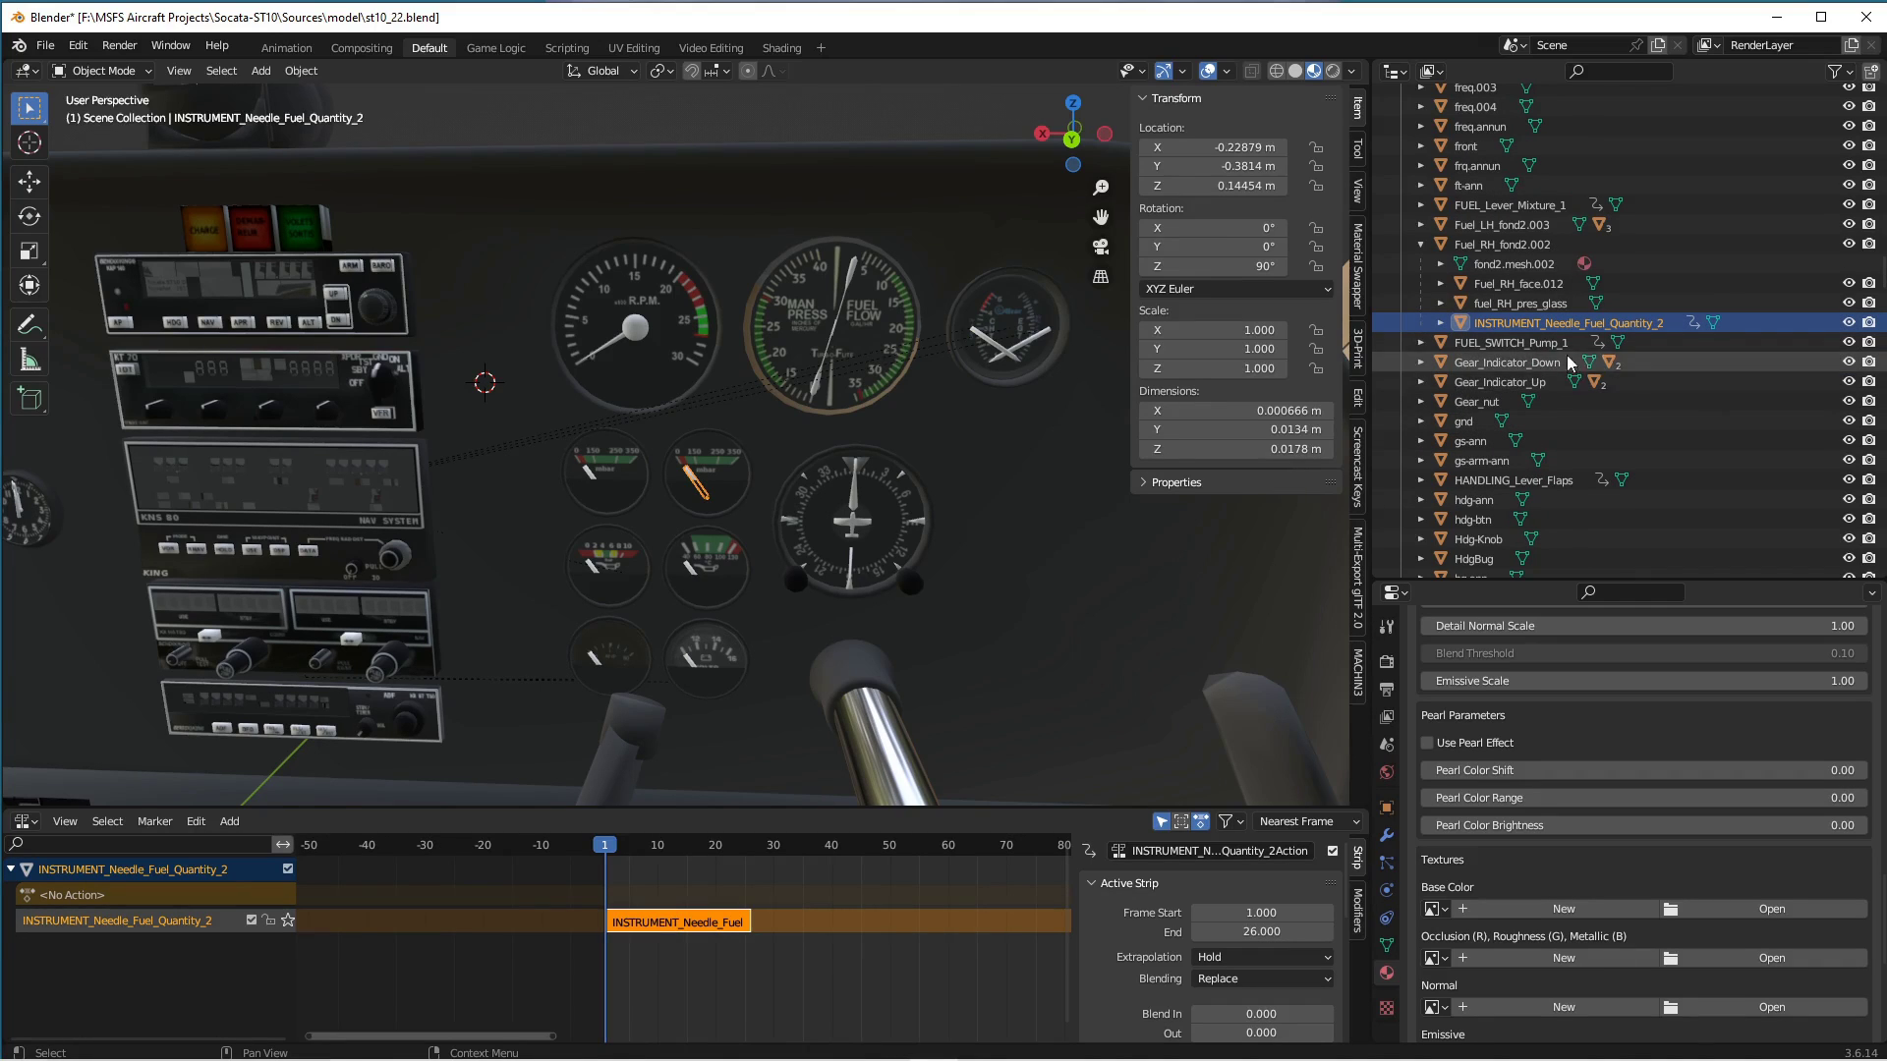
click(1530, 251)
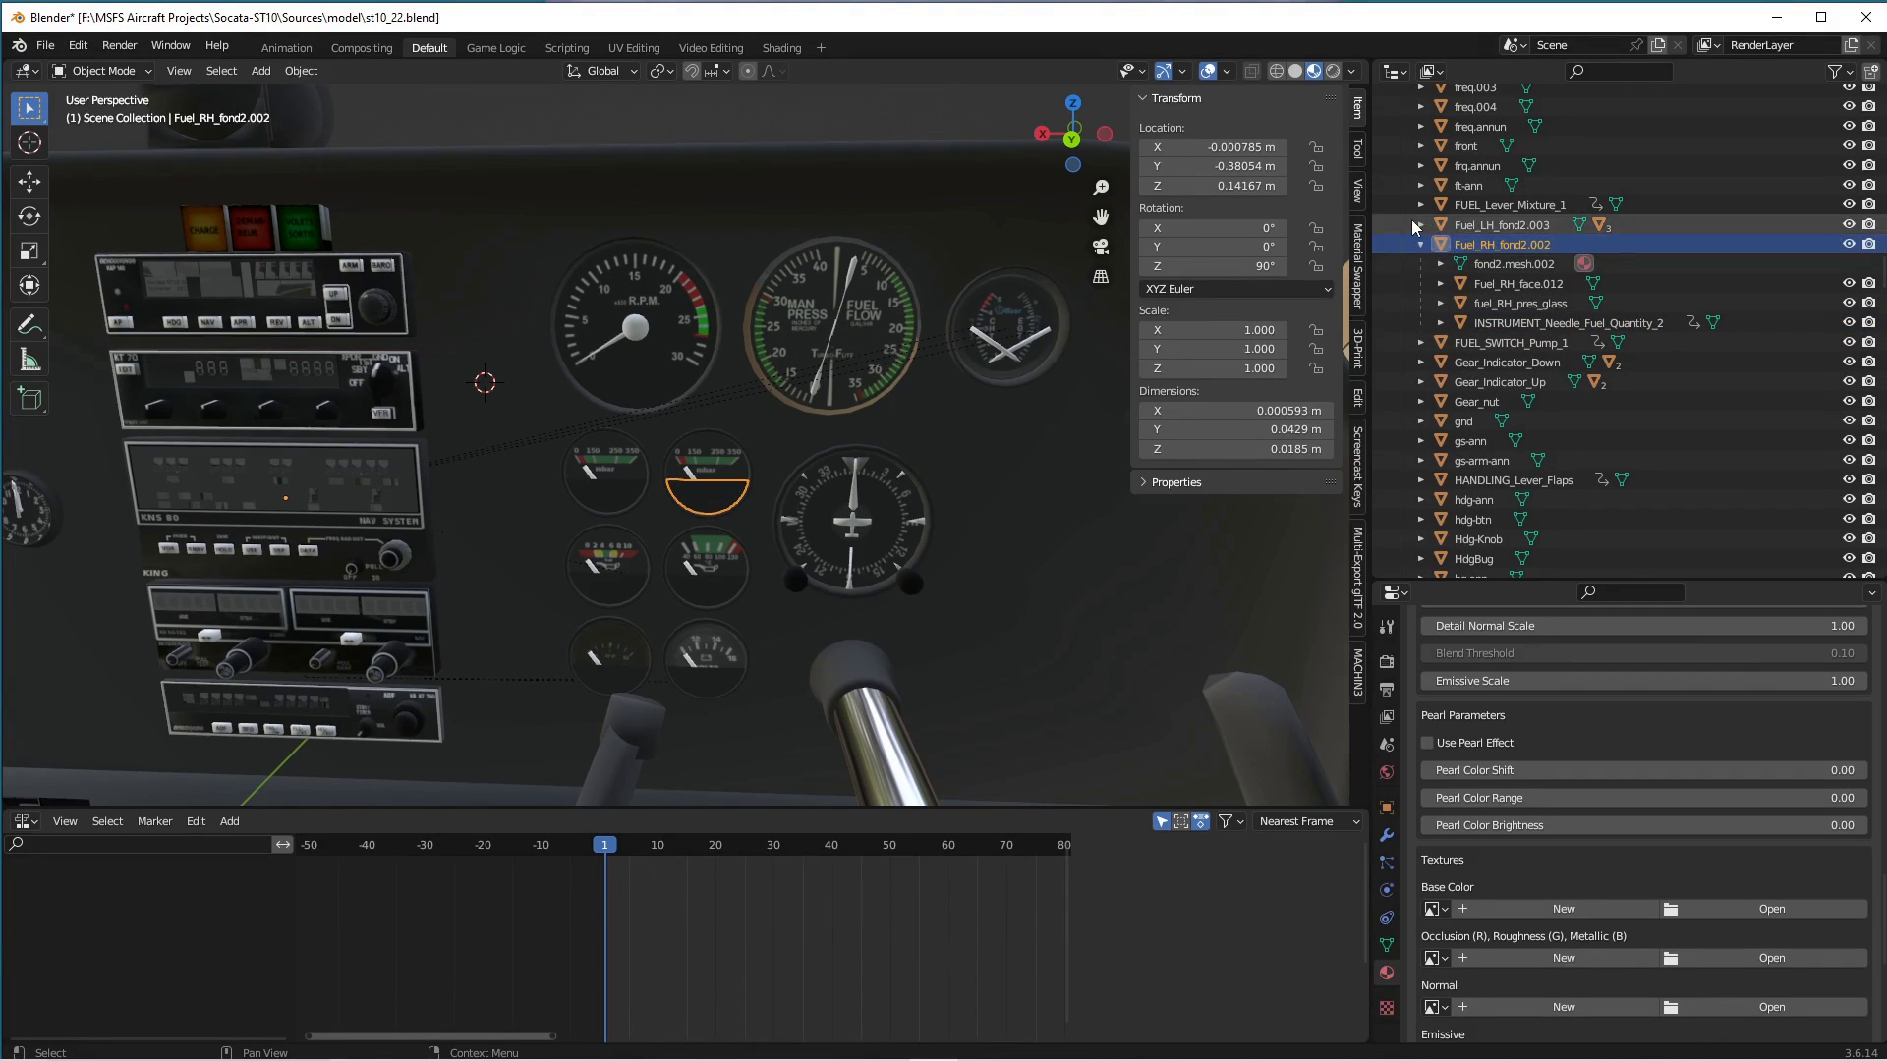
click(1420, 224)
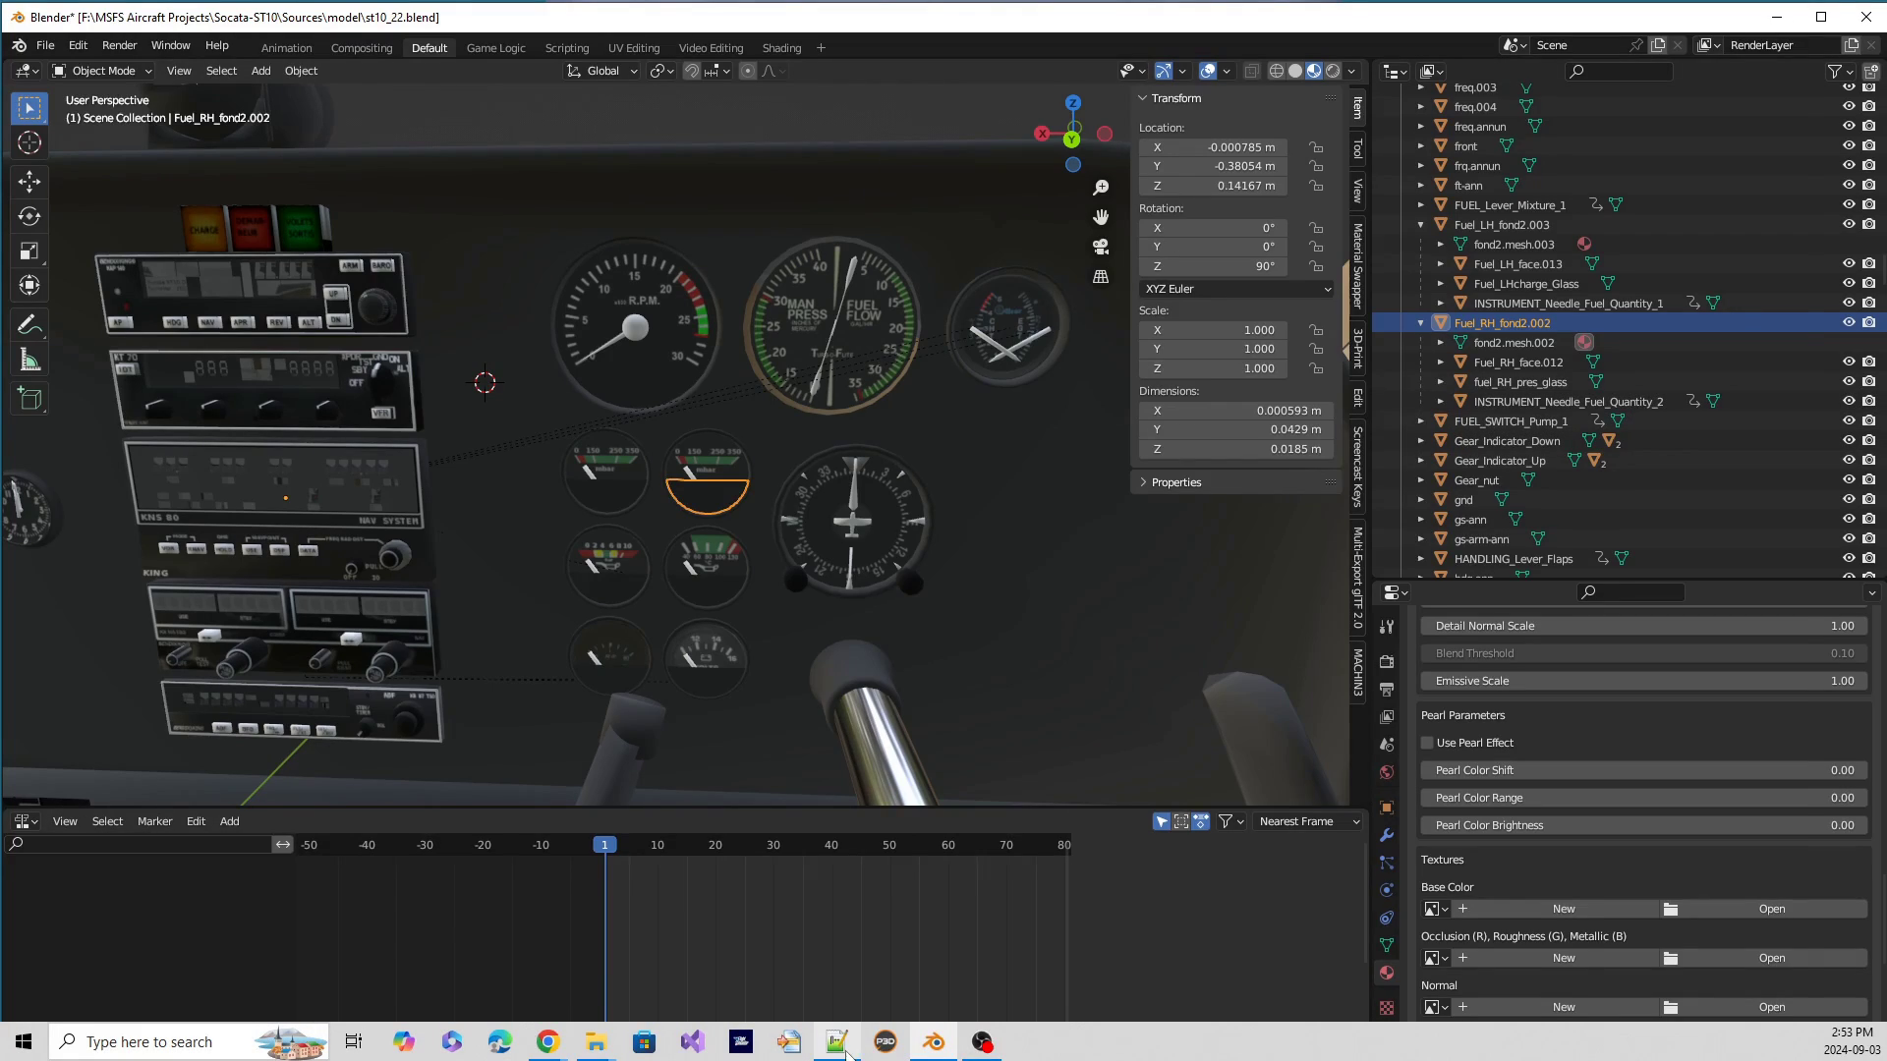
Back in Notepad++, fold the ManifoldPressure and FuelFlow blocks and unfold both ASOBO_INSTRUMENT_Needle_Fuel_Quantity_Template blocks.
click(836, 1050)
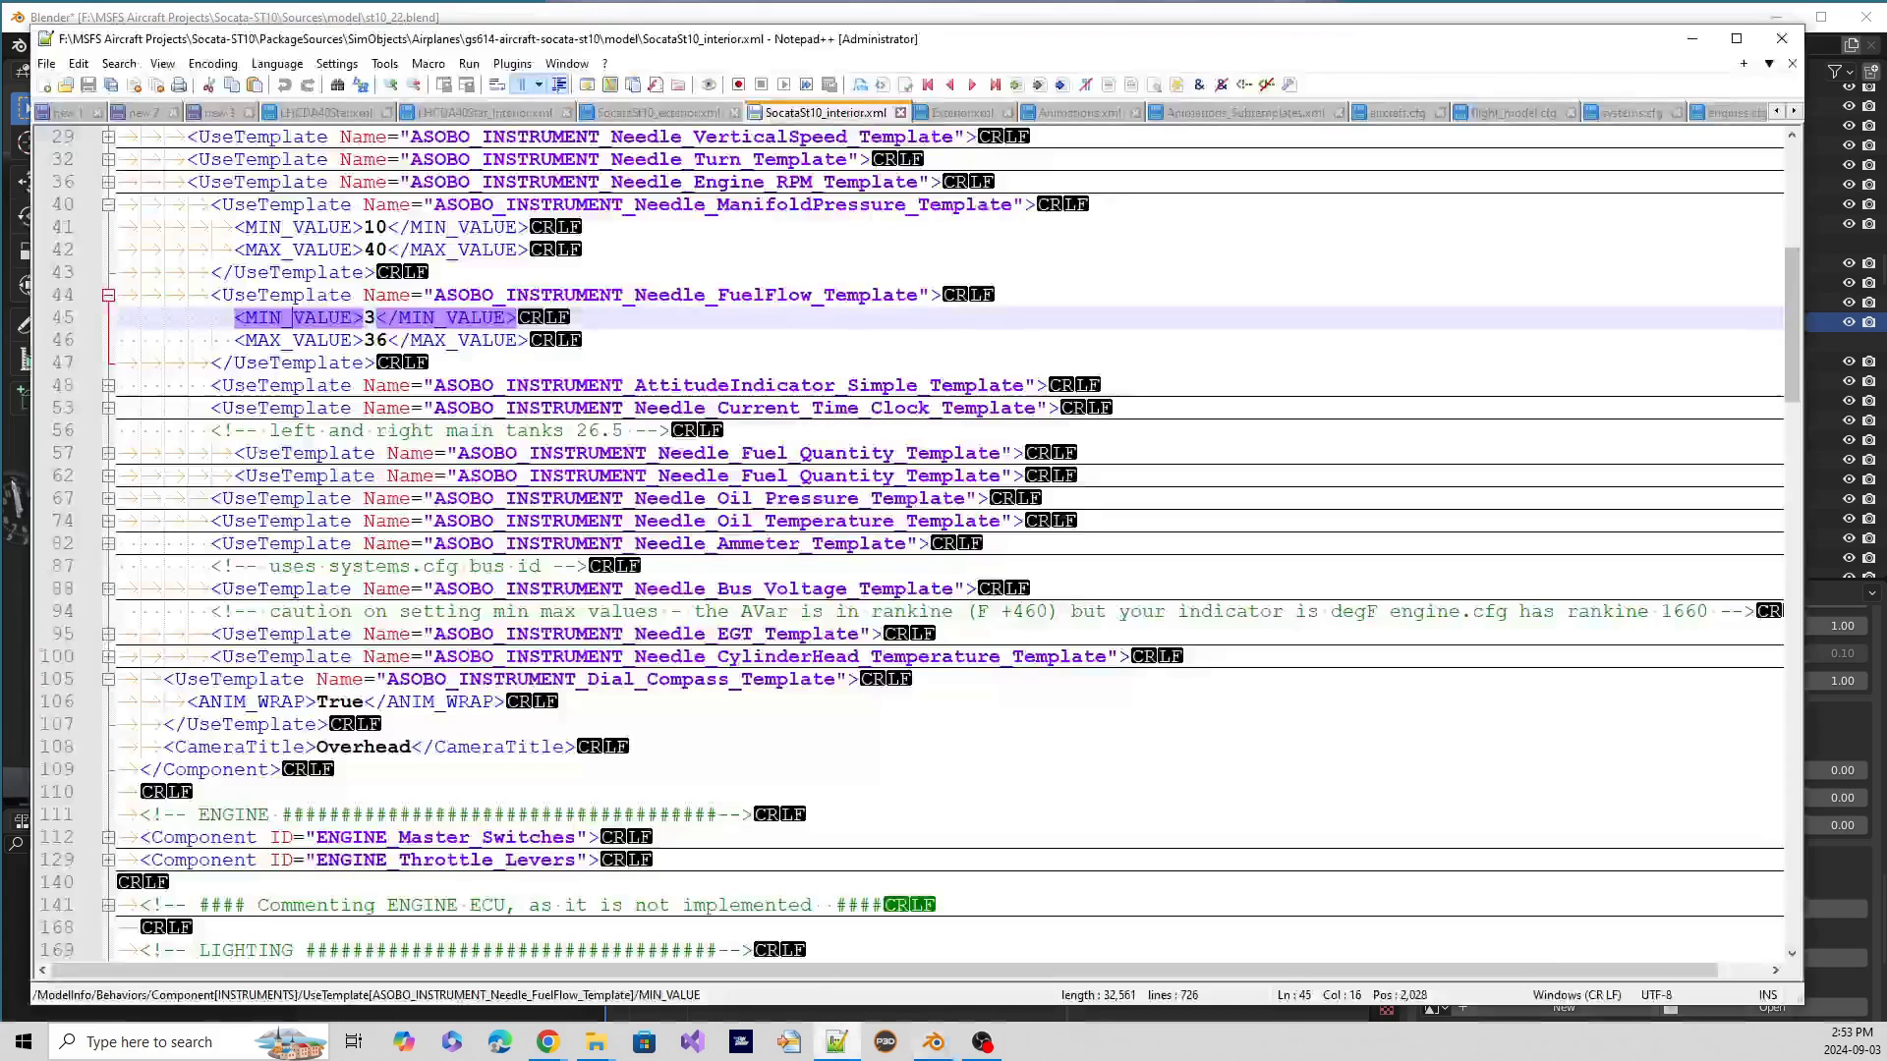
click(108, 205)
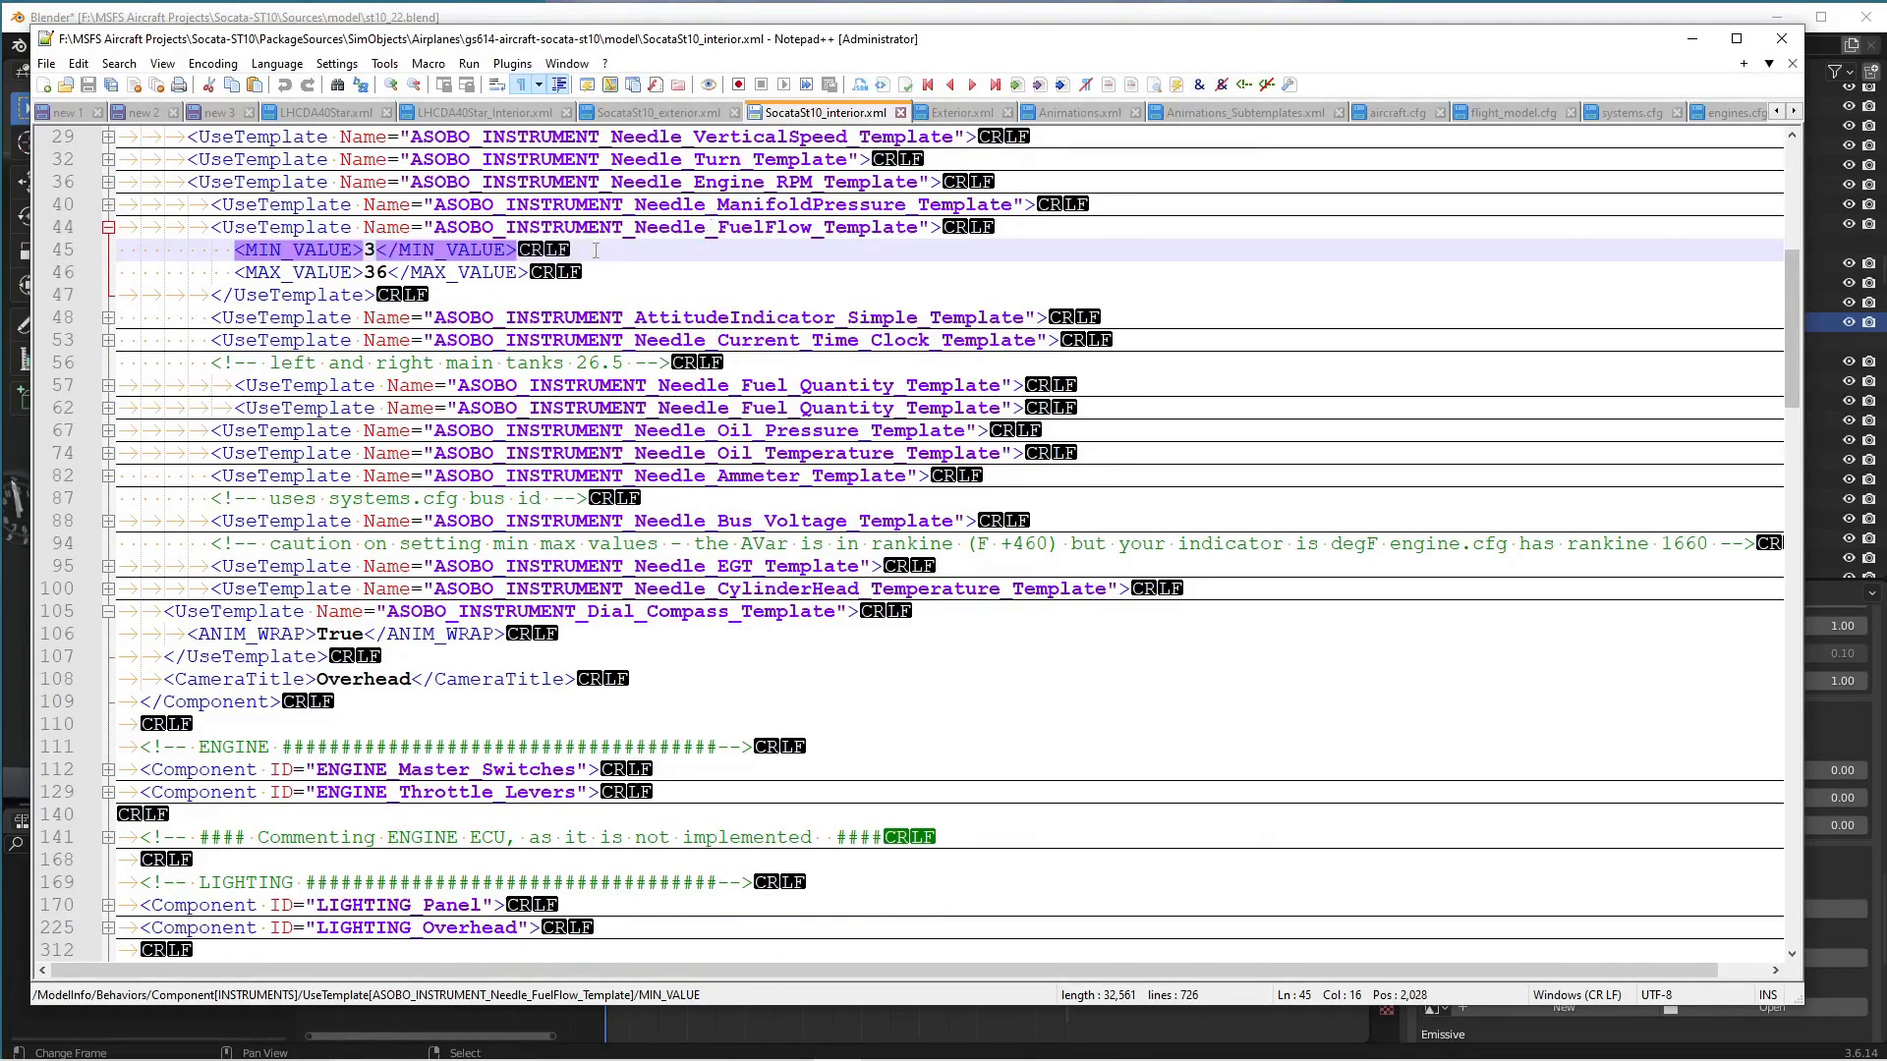
click(109, 227)
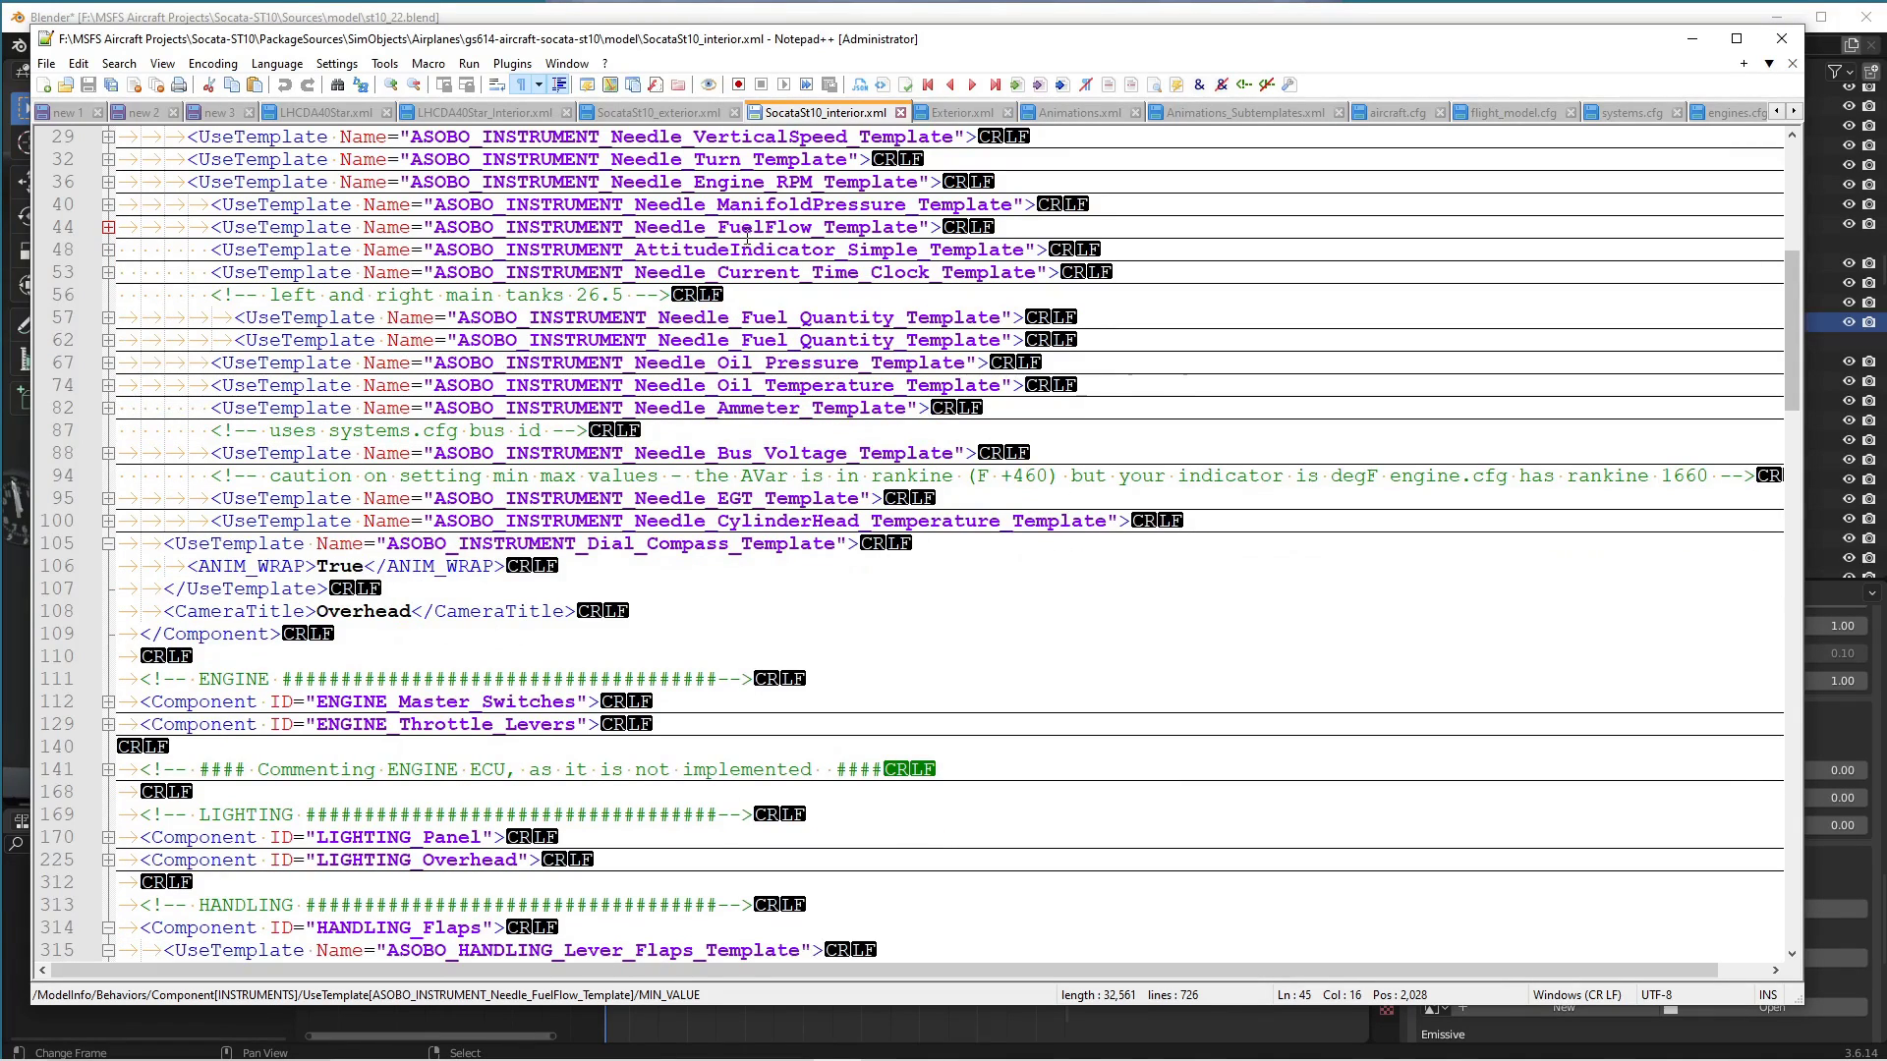
click(791, 316)
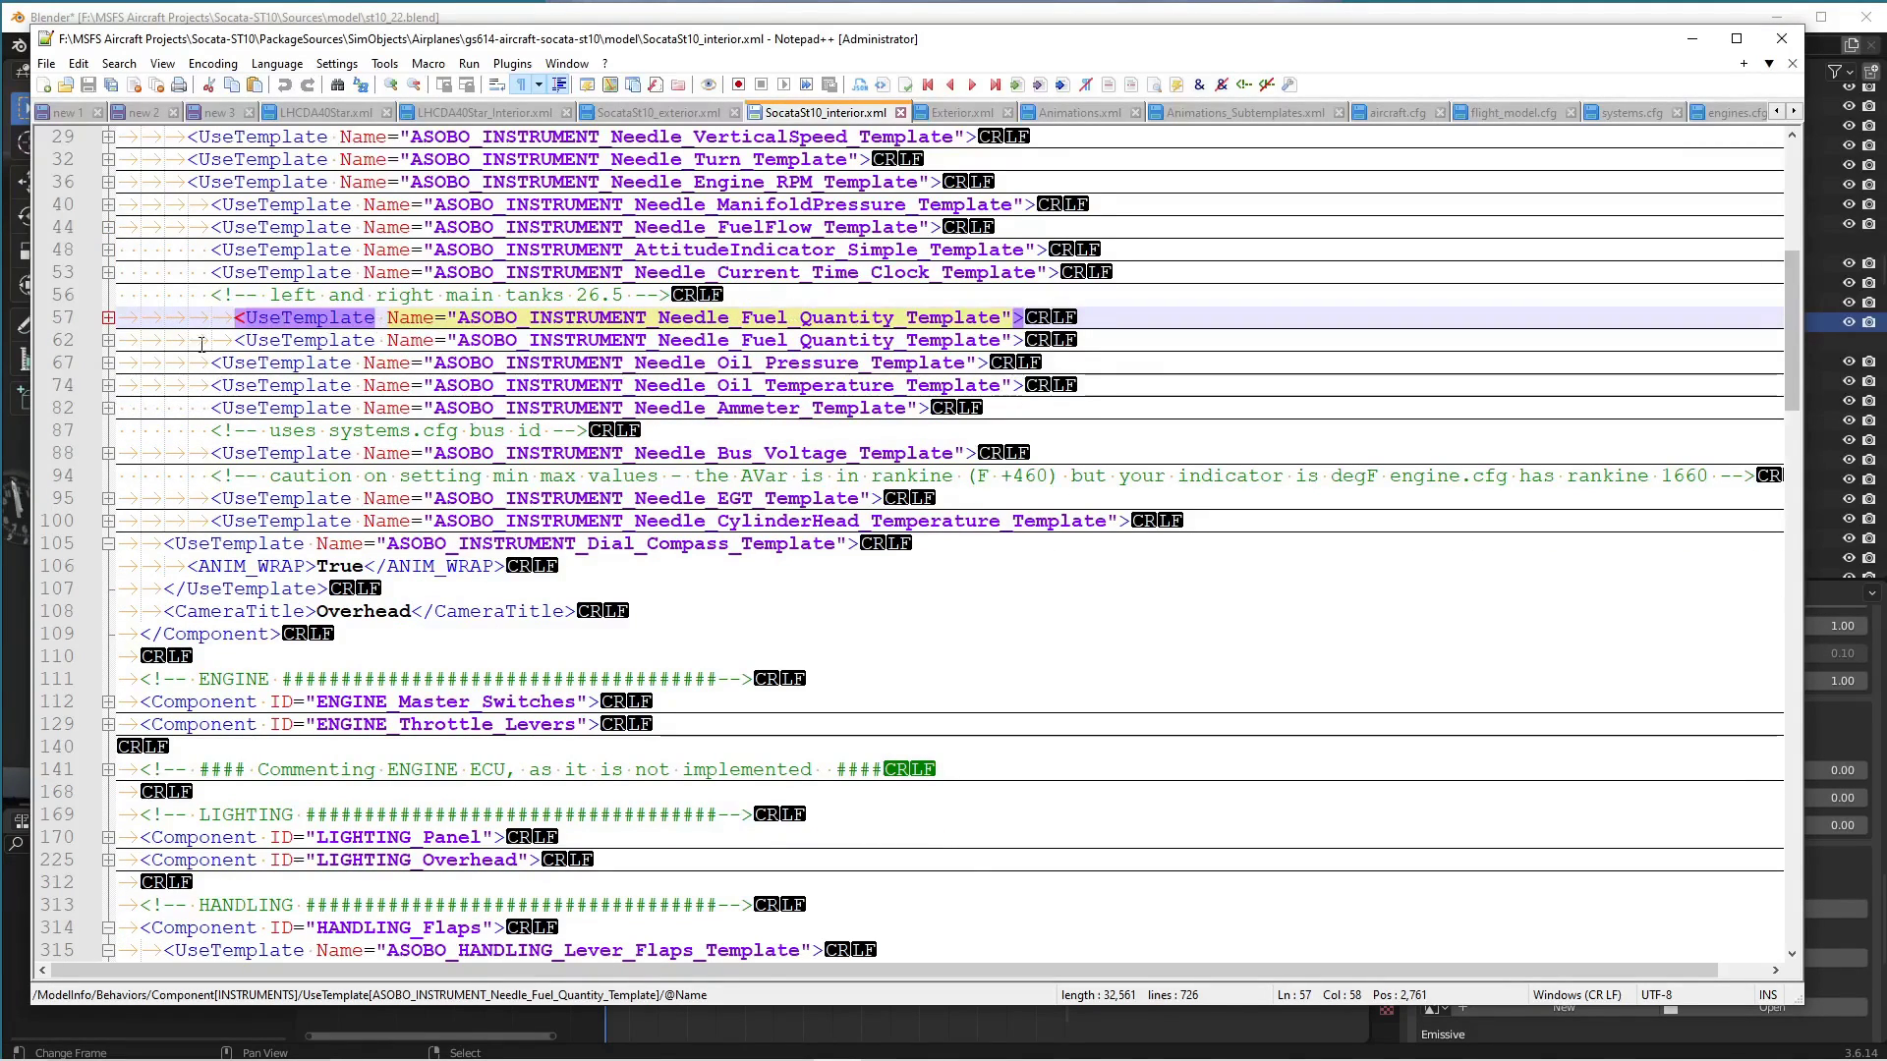
click(109, 317)
click(109, 430)
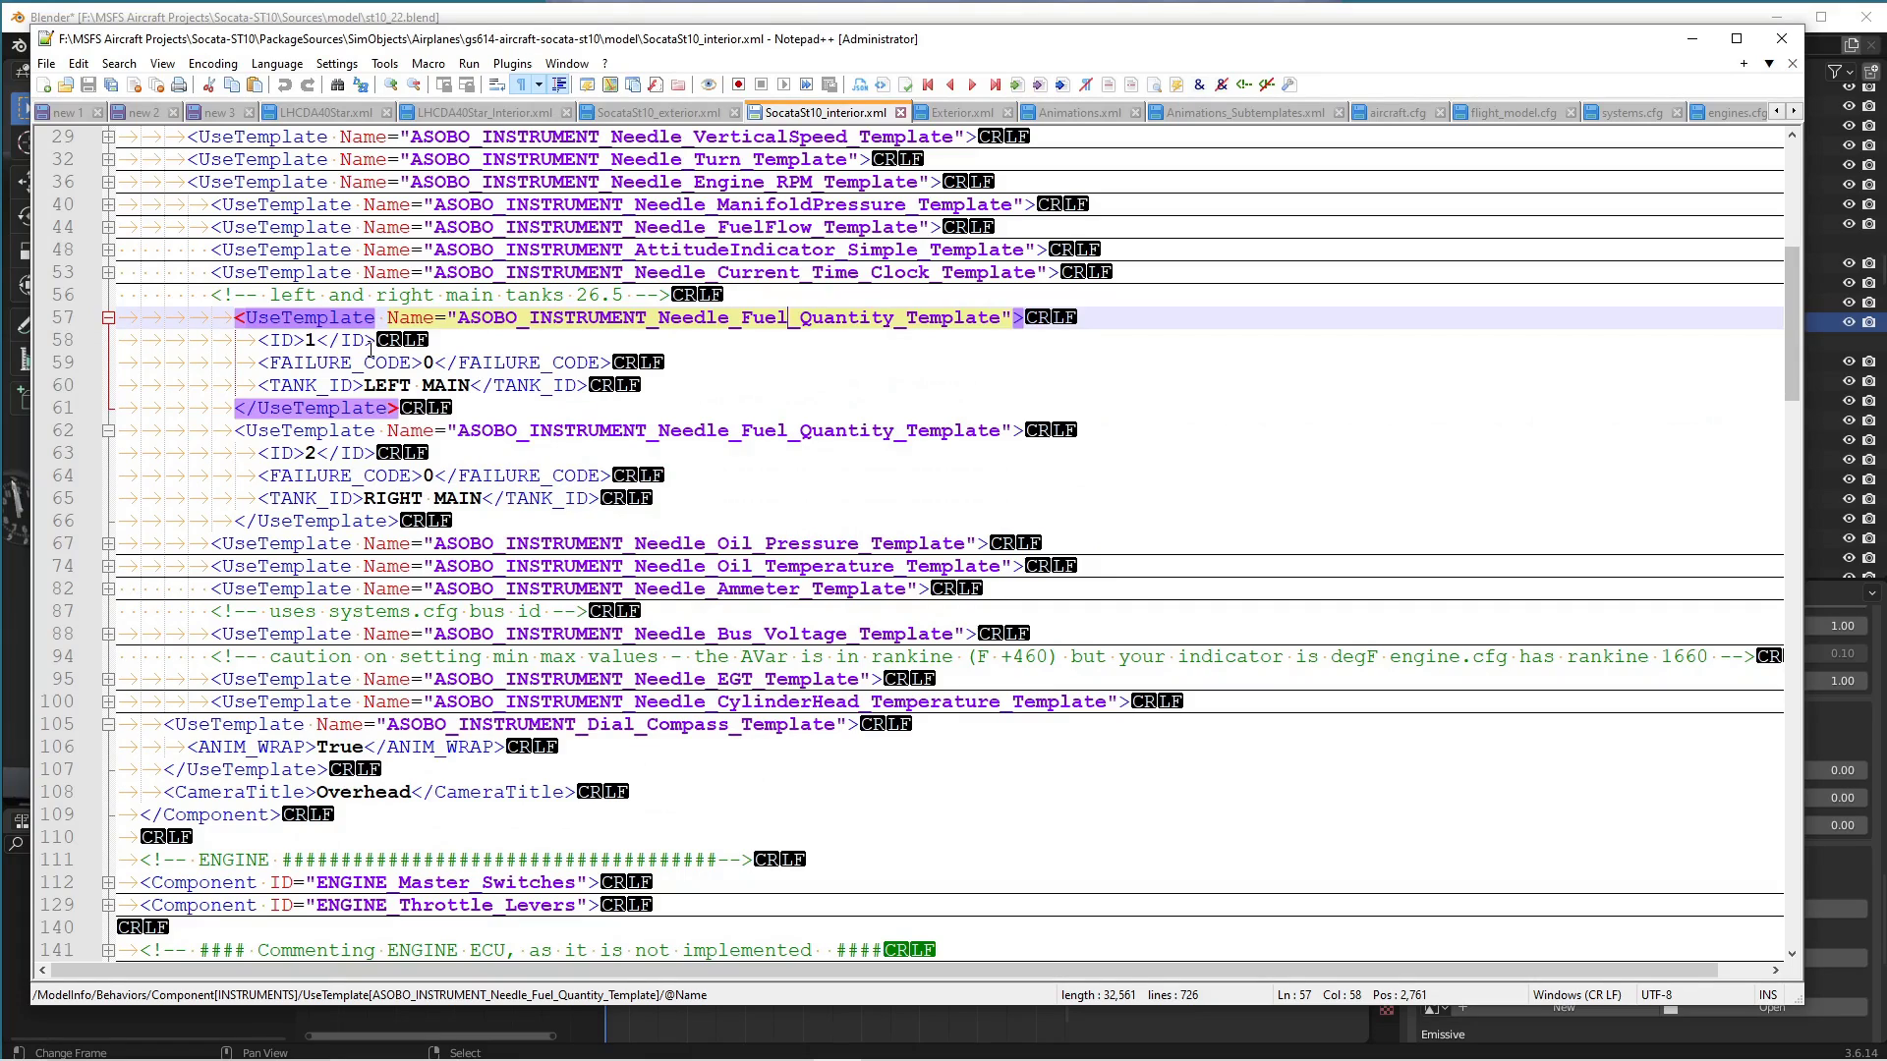
Compare the ID and TANK_ID parameters of the two fuel quantity blocks, highlighting LEFT MAIN and RIGHT MAIN.
click(292, 340)
click(290, 453)
double_click(287, 454)
drag(365, 385, 466, 389)
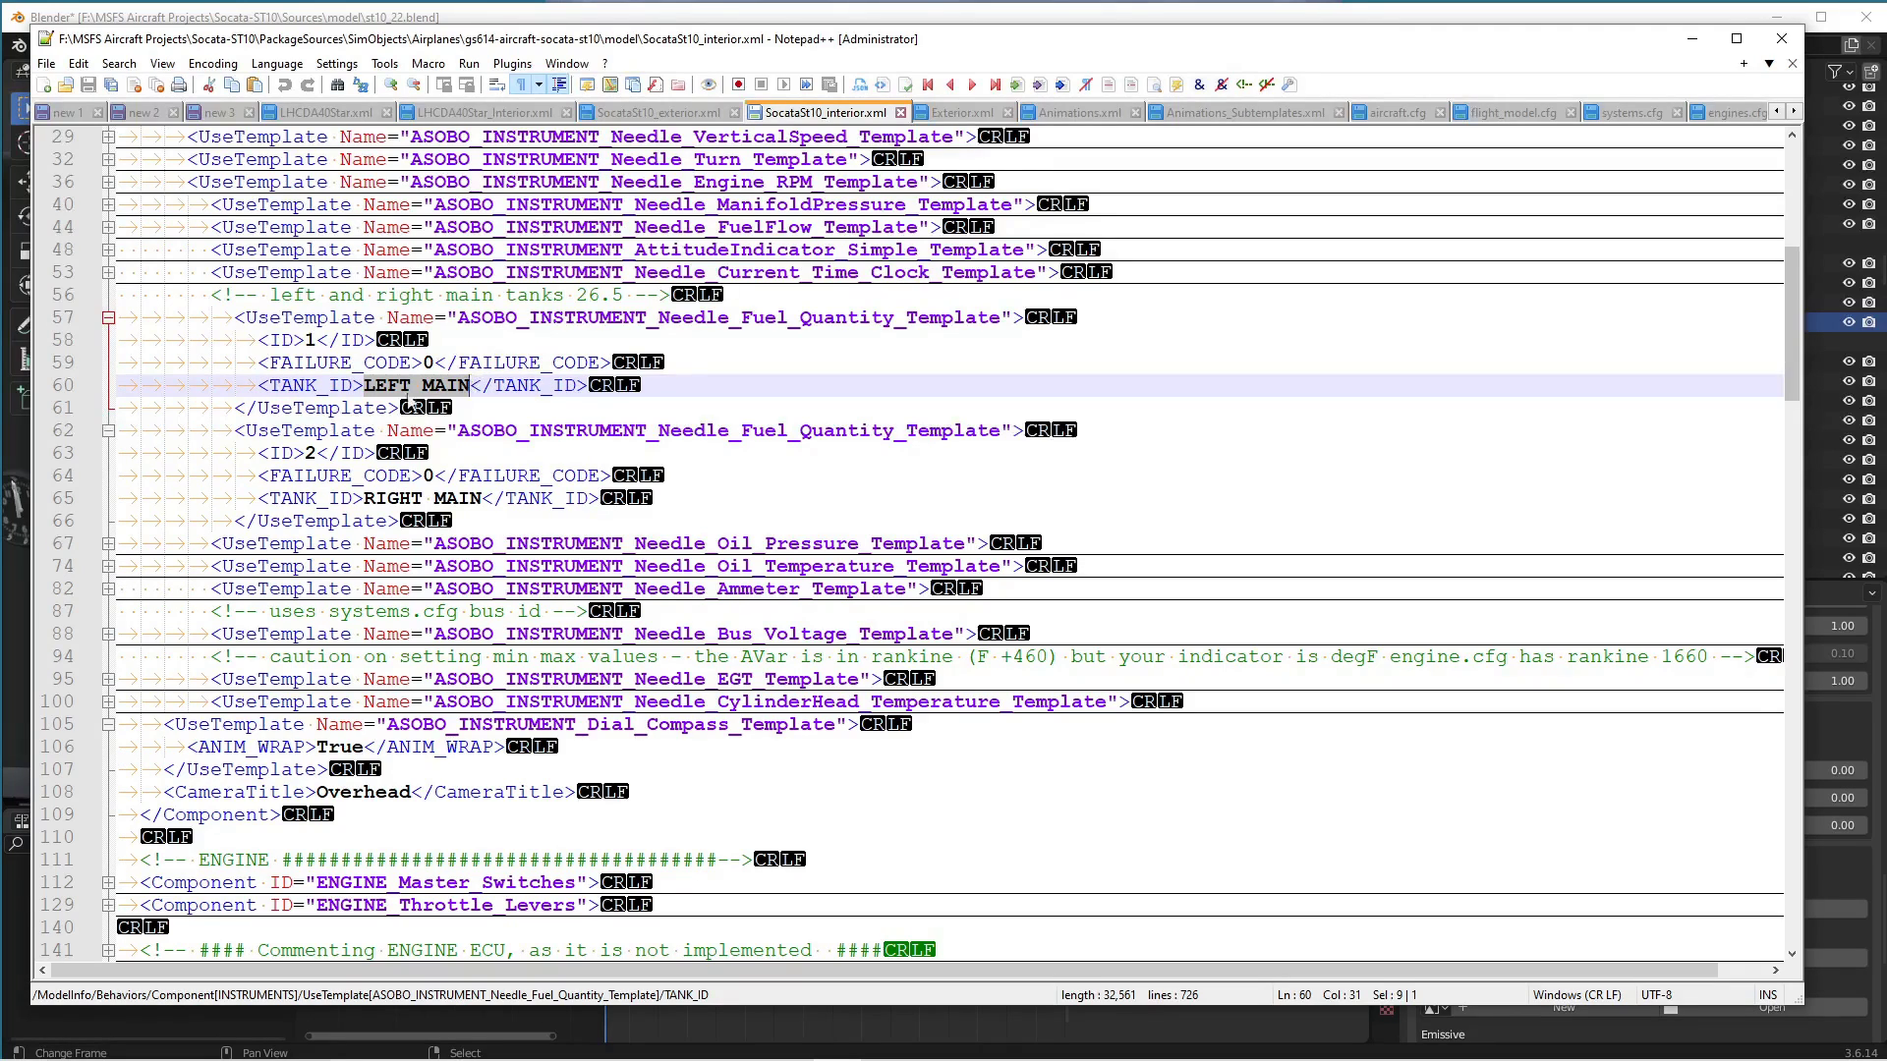
drag(365, 499, 483, 501)
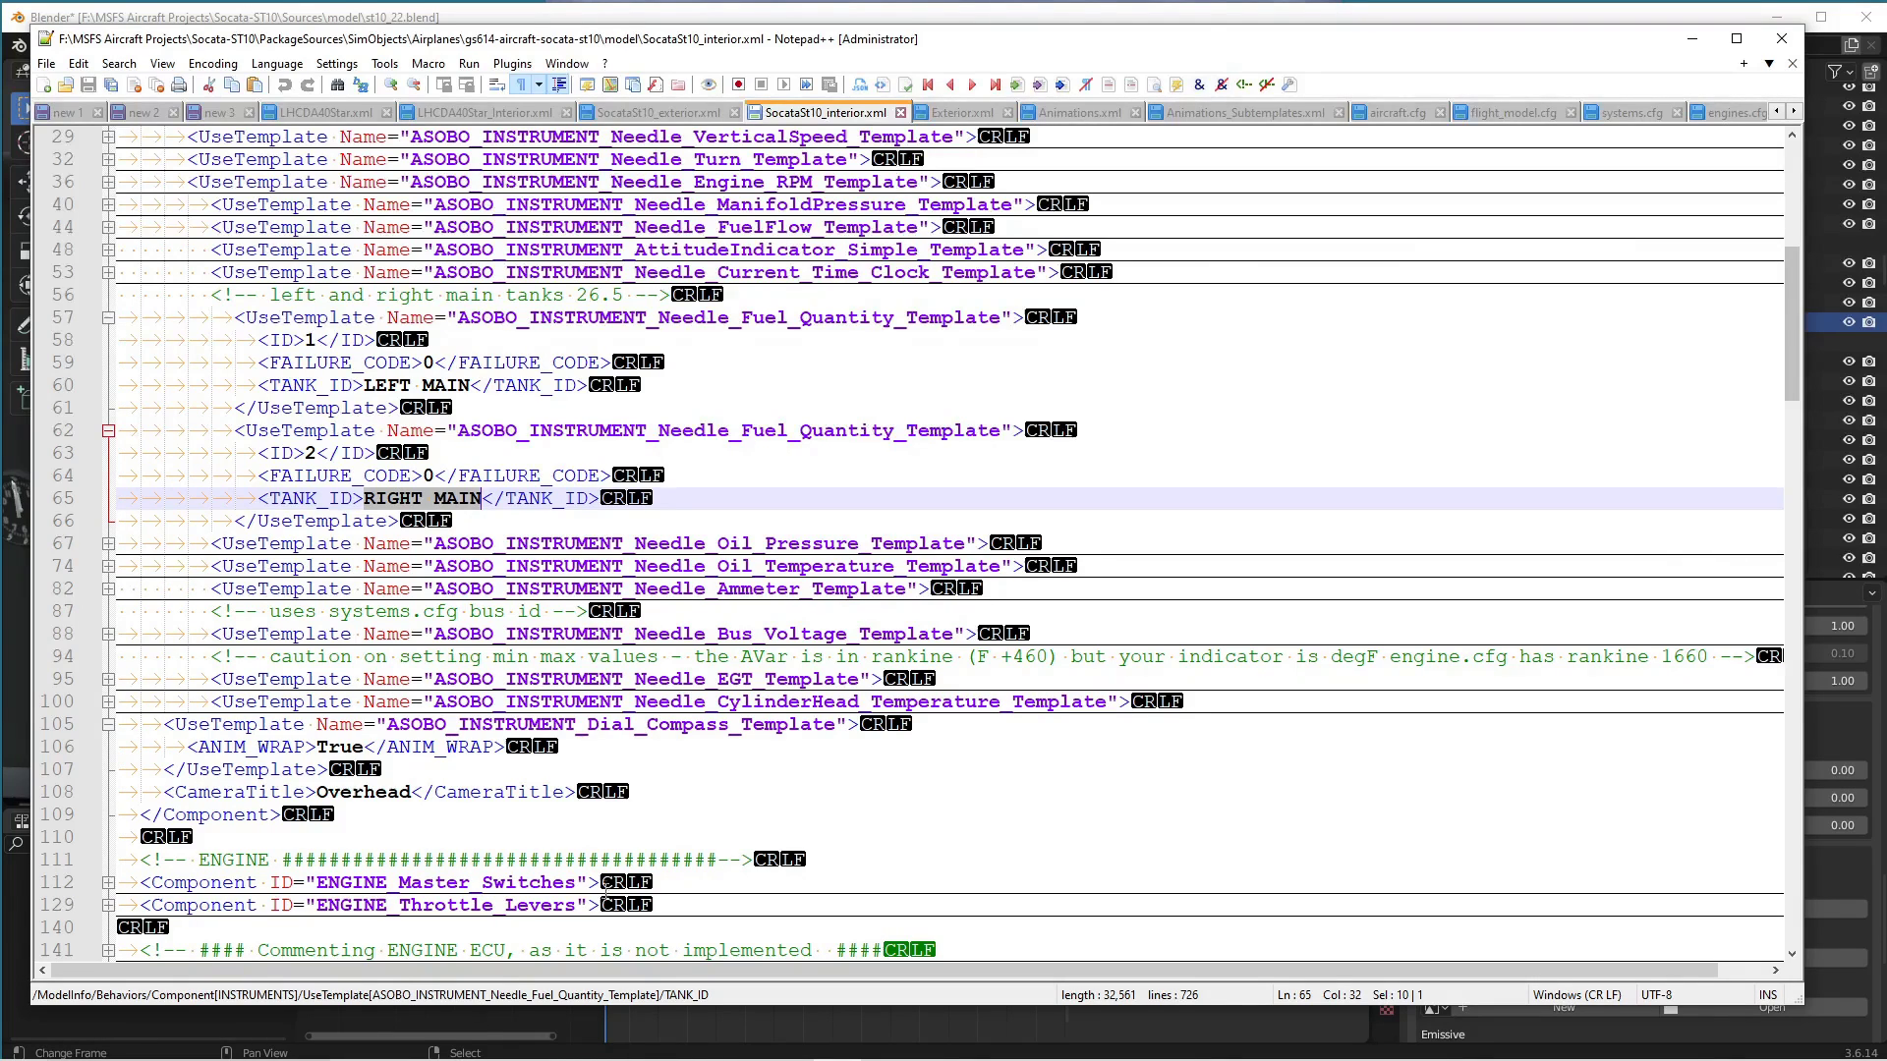
drag(364, 385, 473, 386)
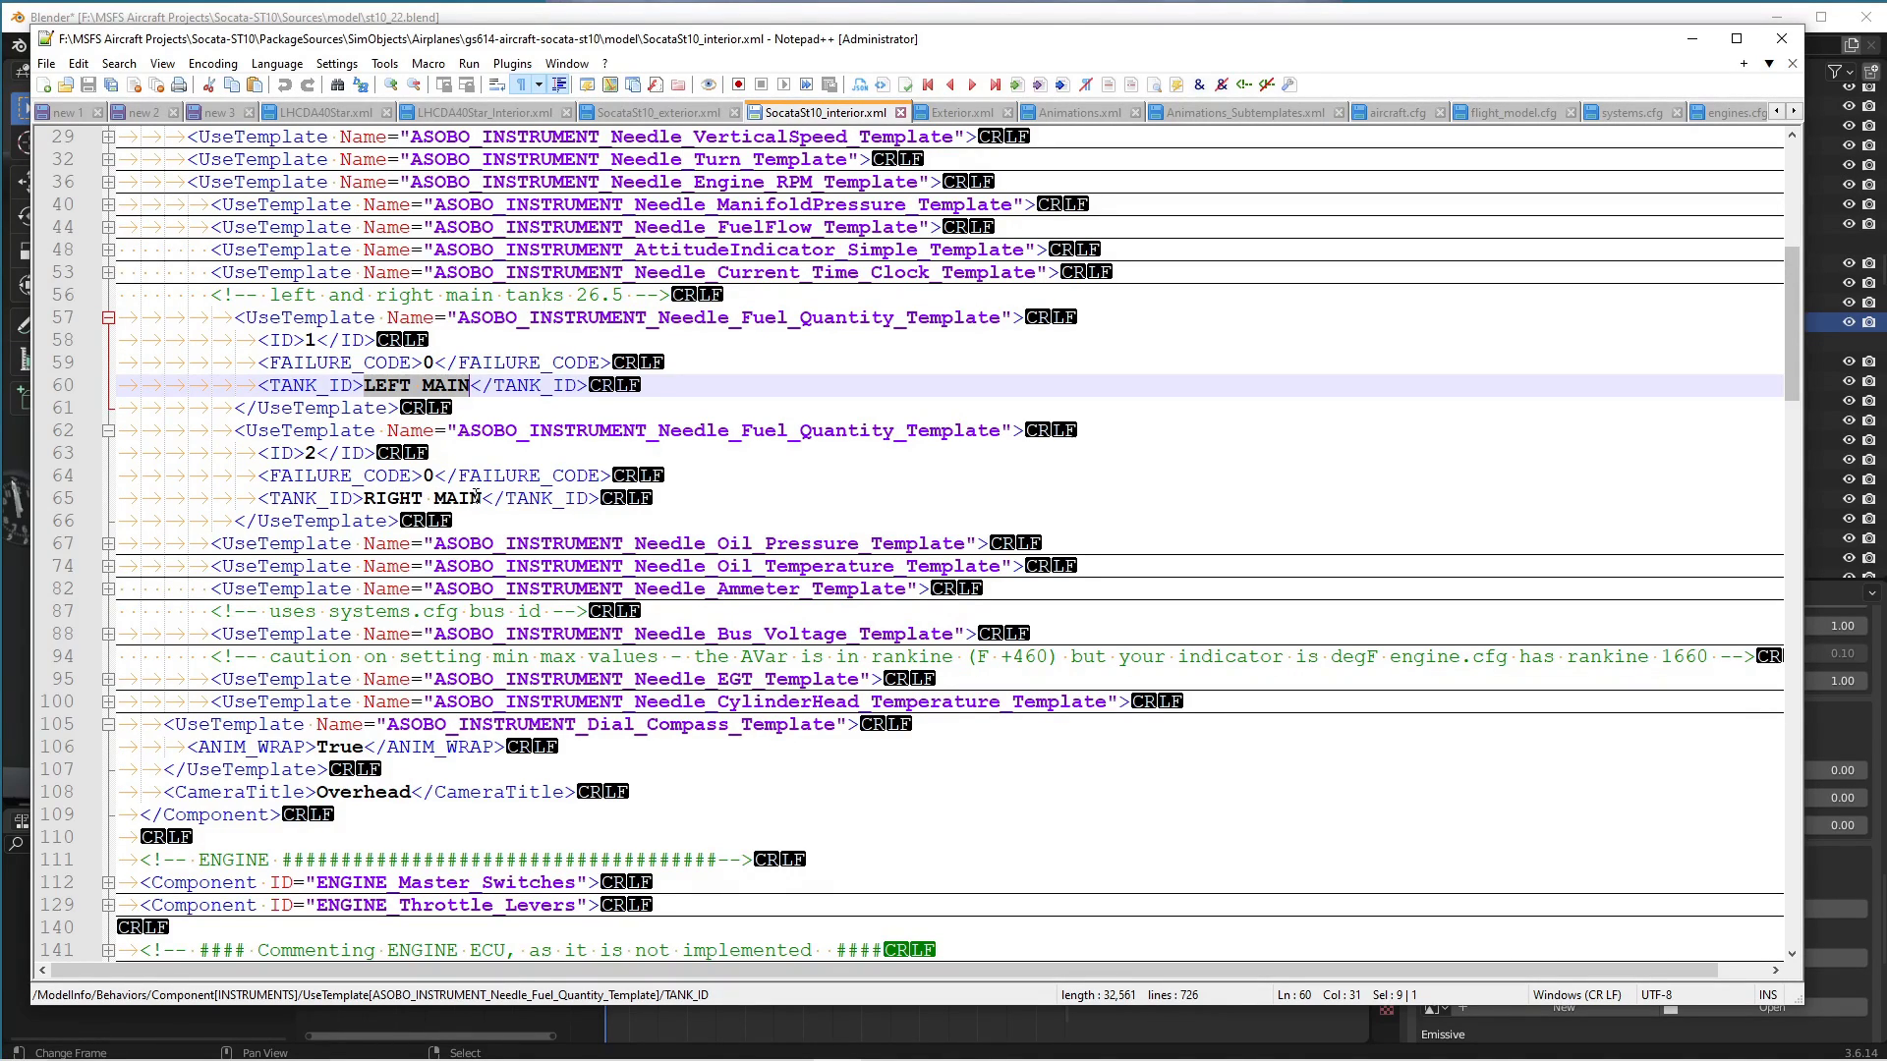
Switch to the SDK documentation in the browser and examine the tank parameters in the [FUEL] section of flight_model.cfg.
click(546, 1060)
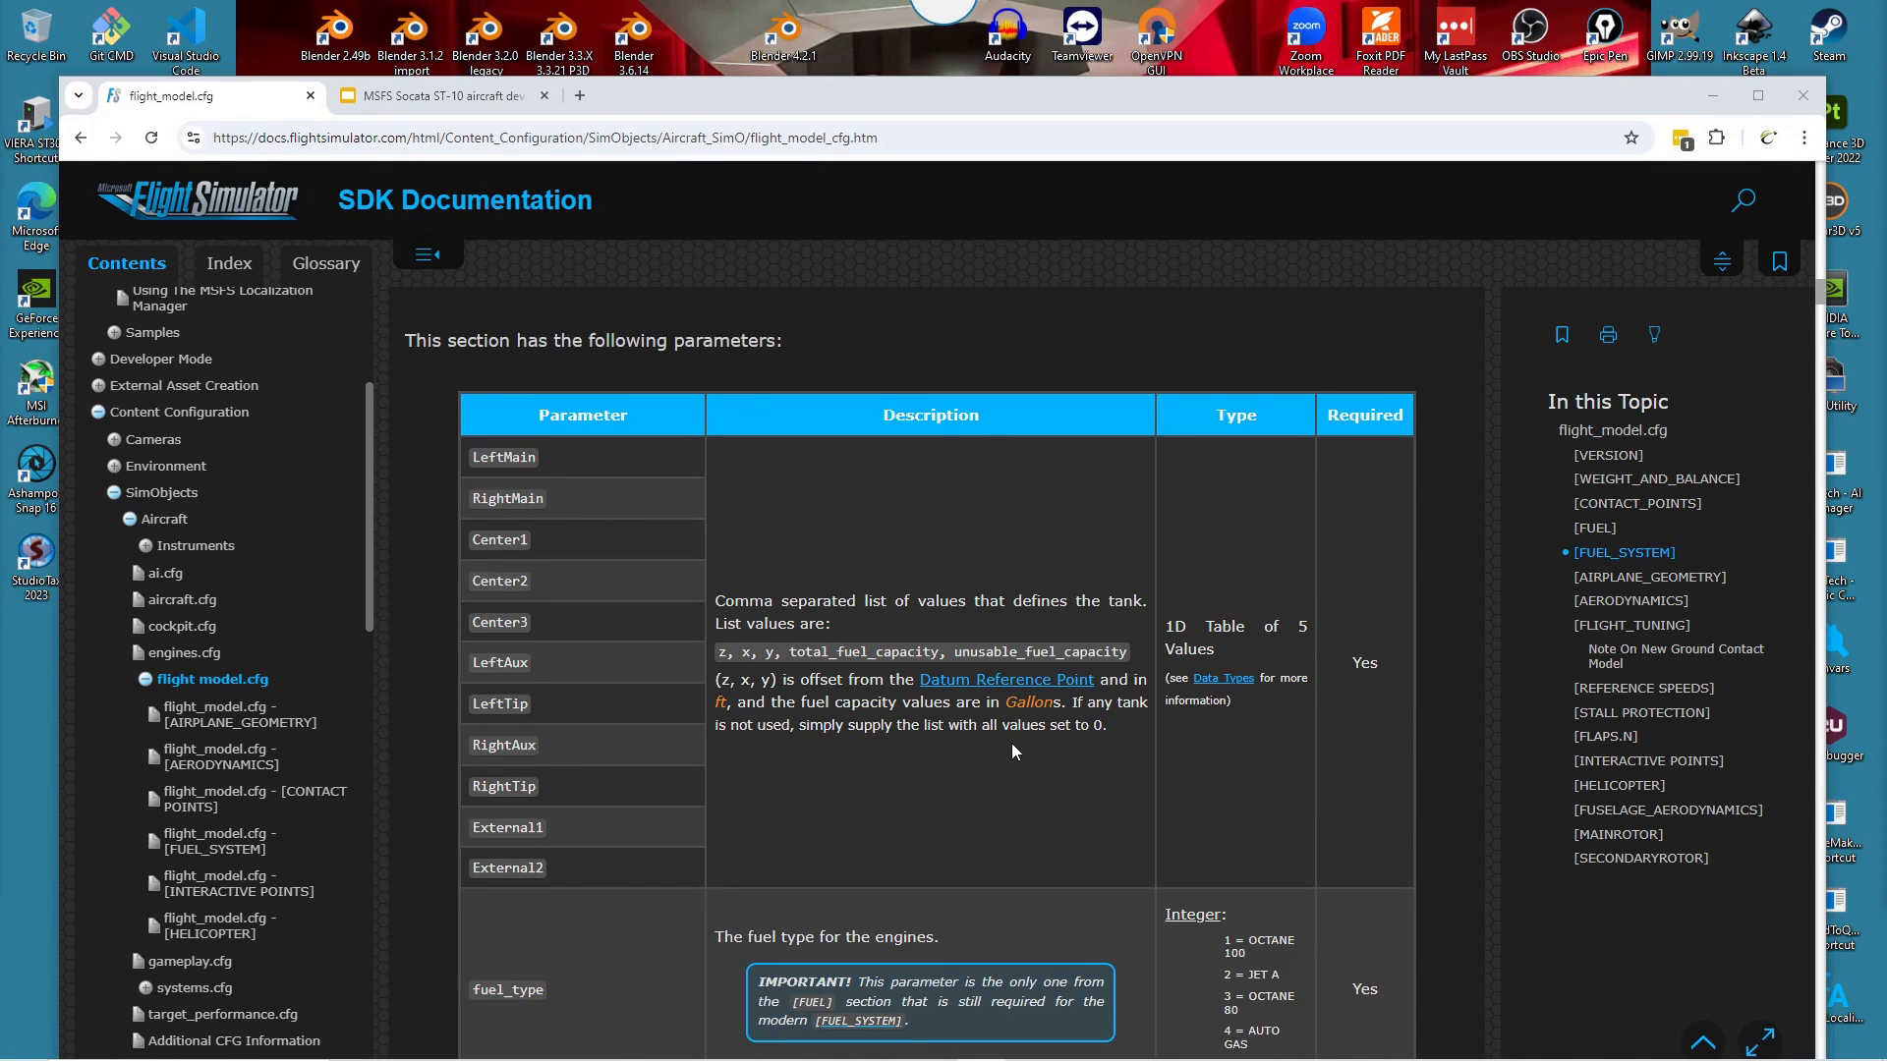
scroll(1012, 752, down, 1)
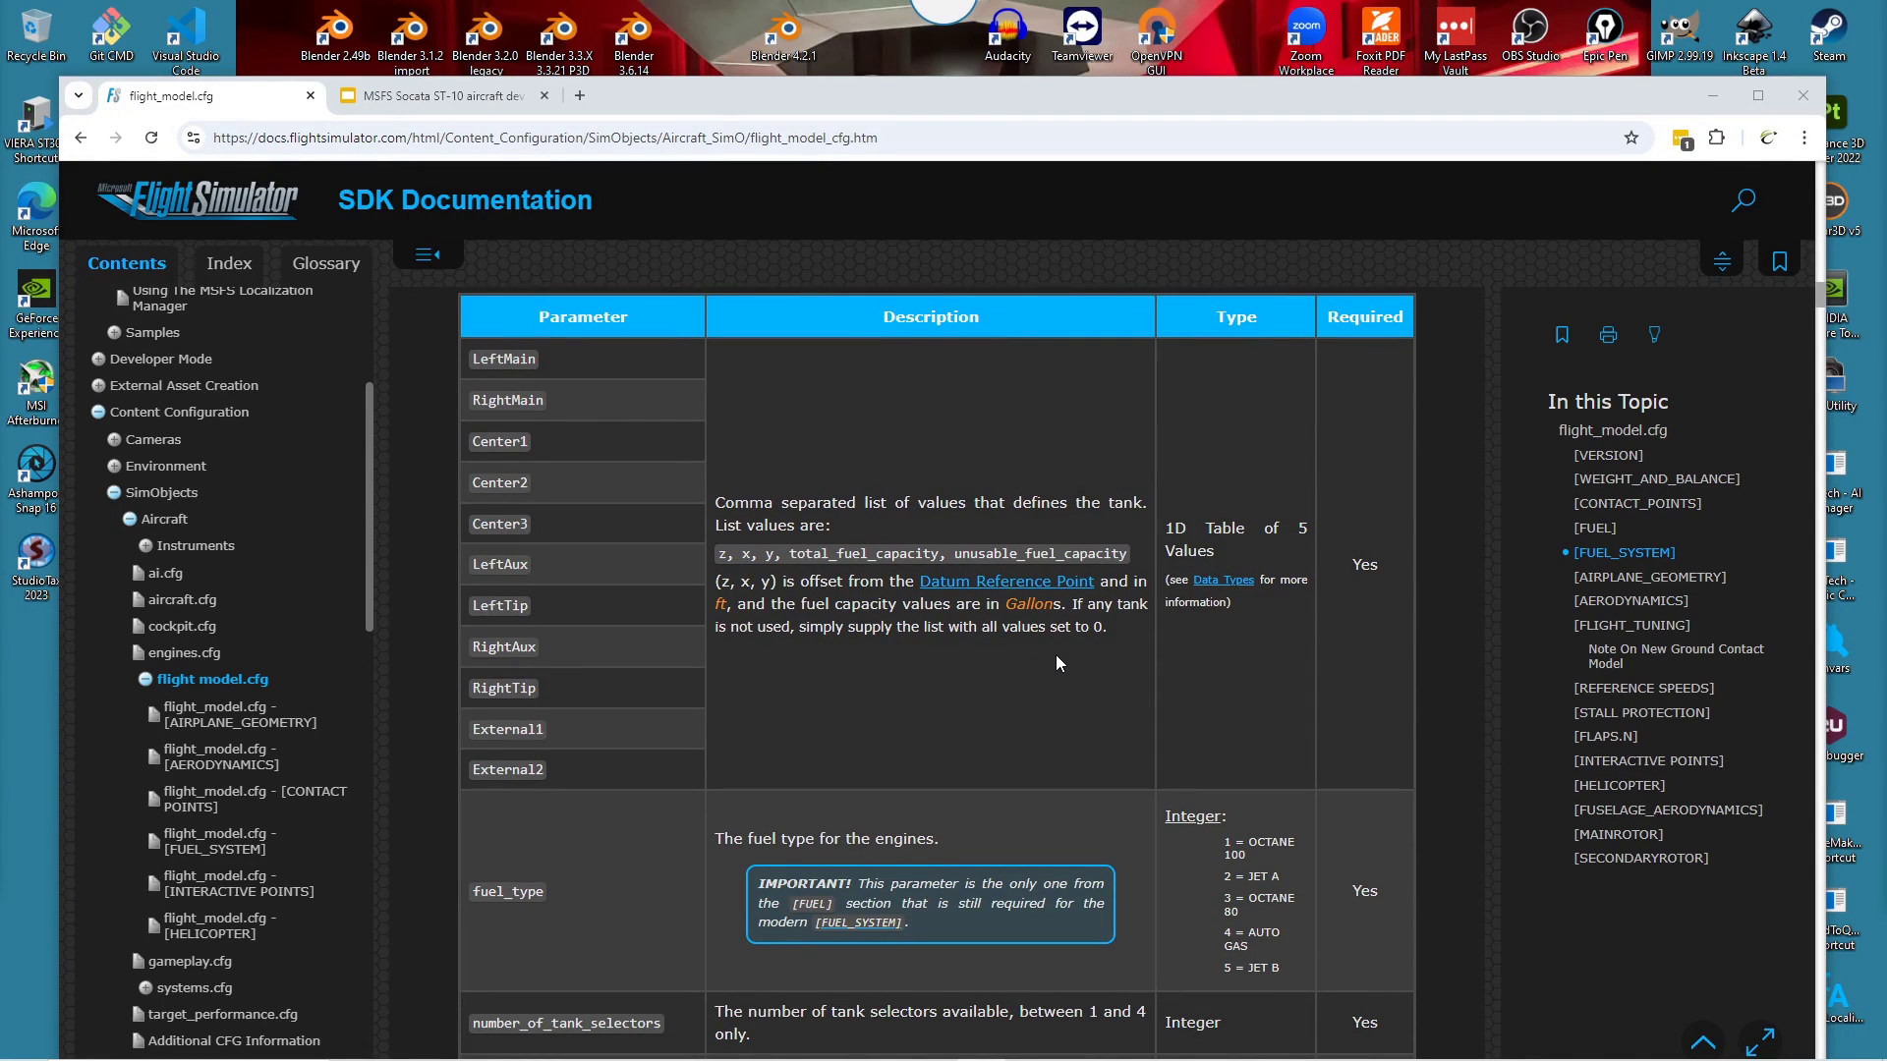
scroll(1056, 654, down, 1)
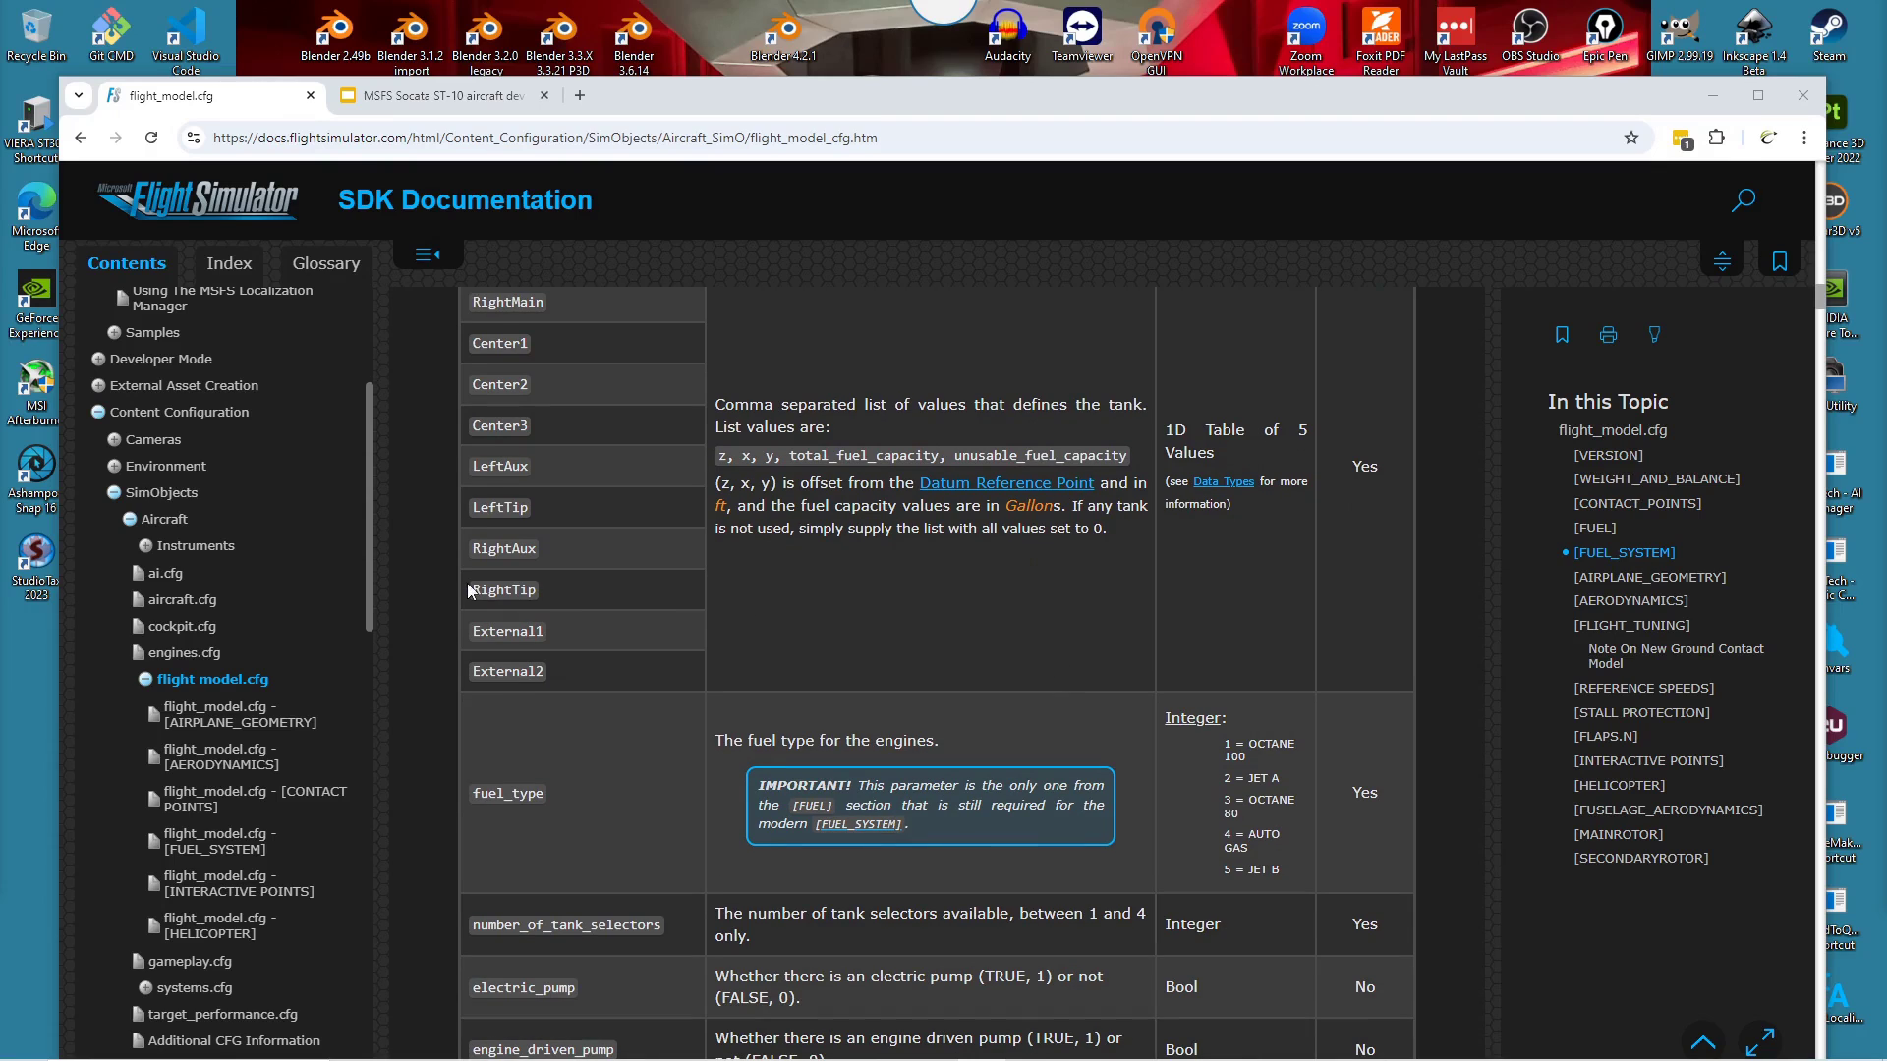
scroll(611, 672, up, 5)
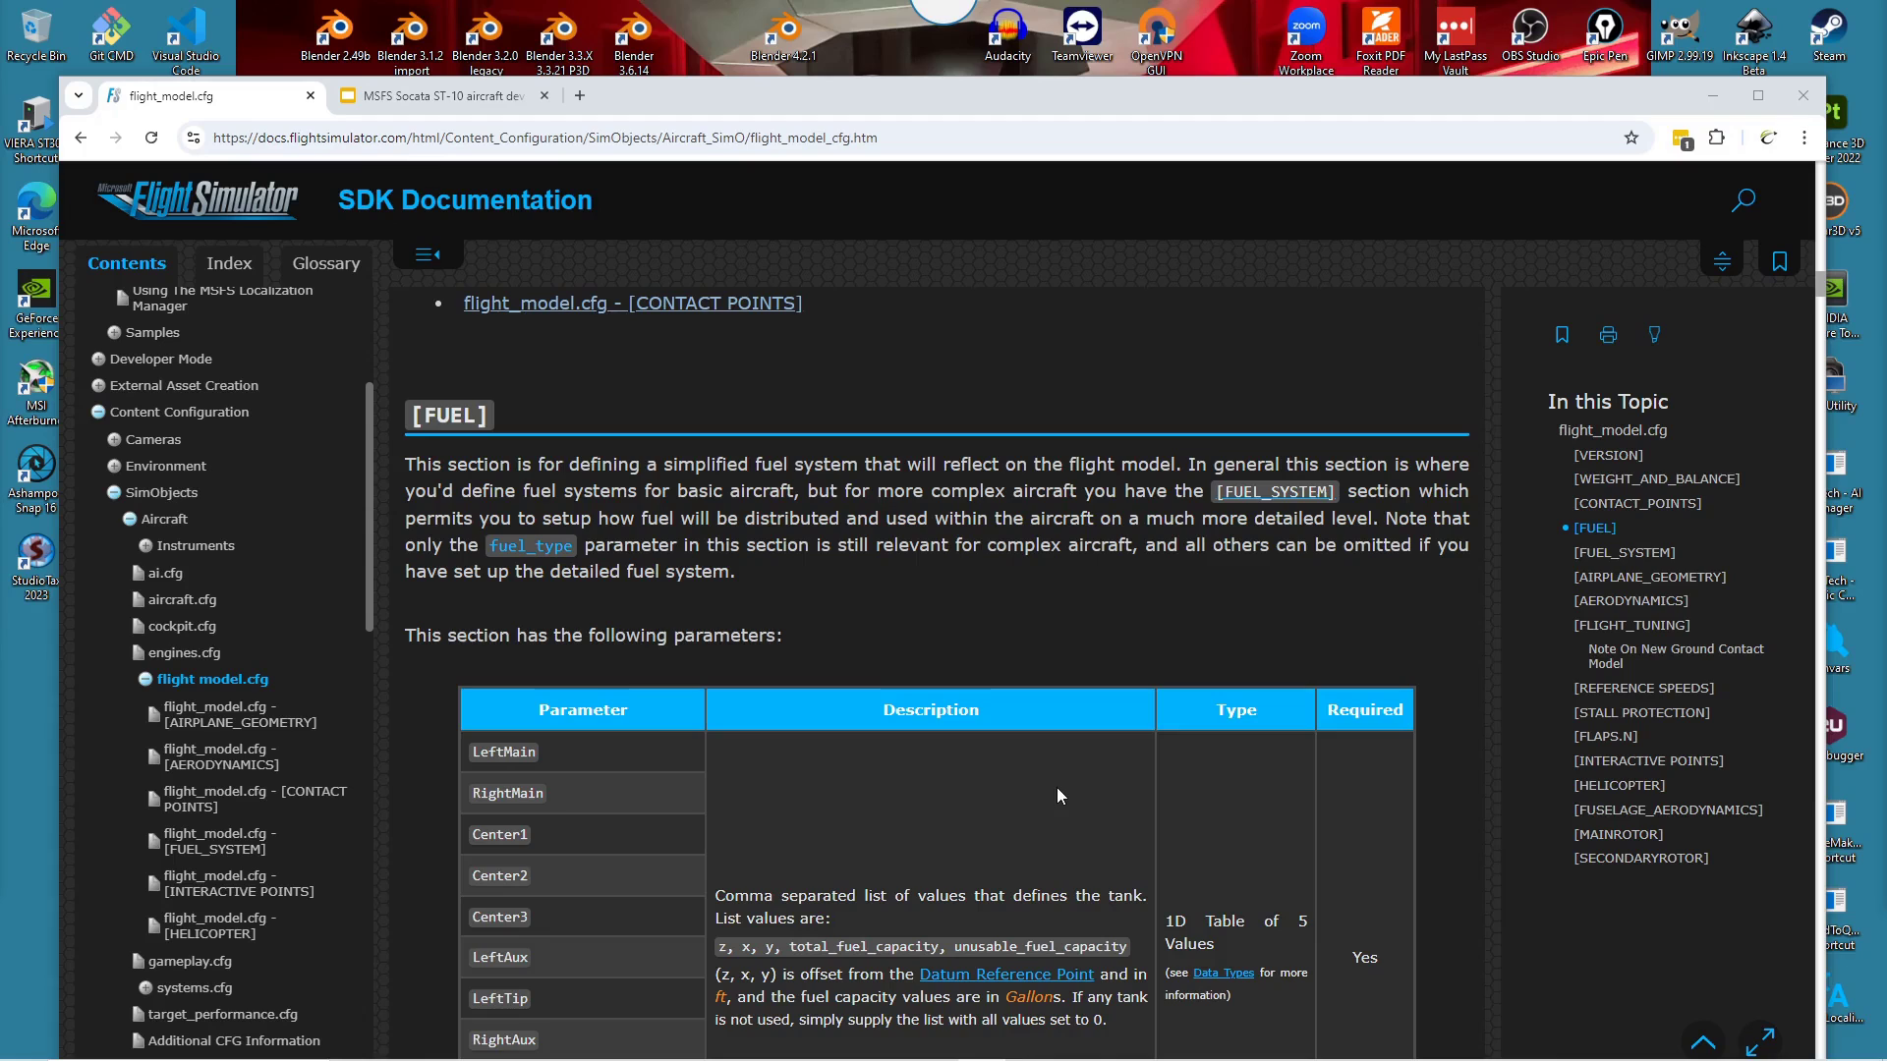
In the SDK documentation contents, expand Programming APIs, Simulation Variables and Aircraft SimVars, and open the Aircraft Fuel Variables page.
scroll(298, 727, down, 4)
scroll(298, 727, down, 4)
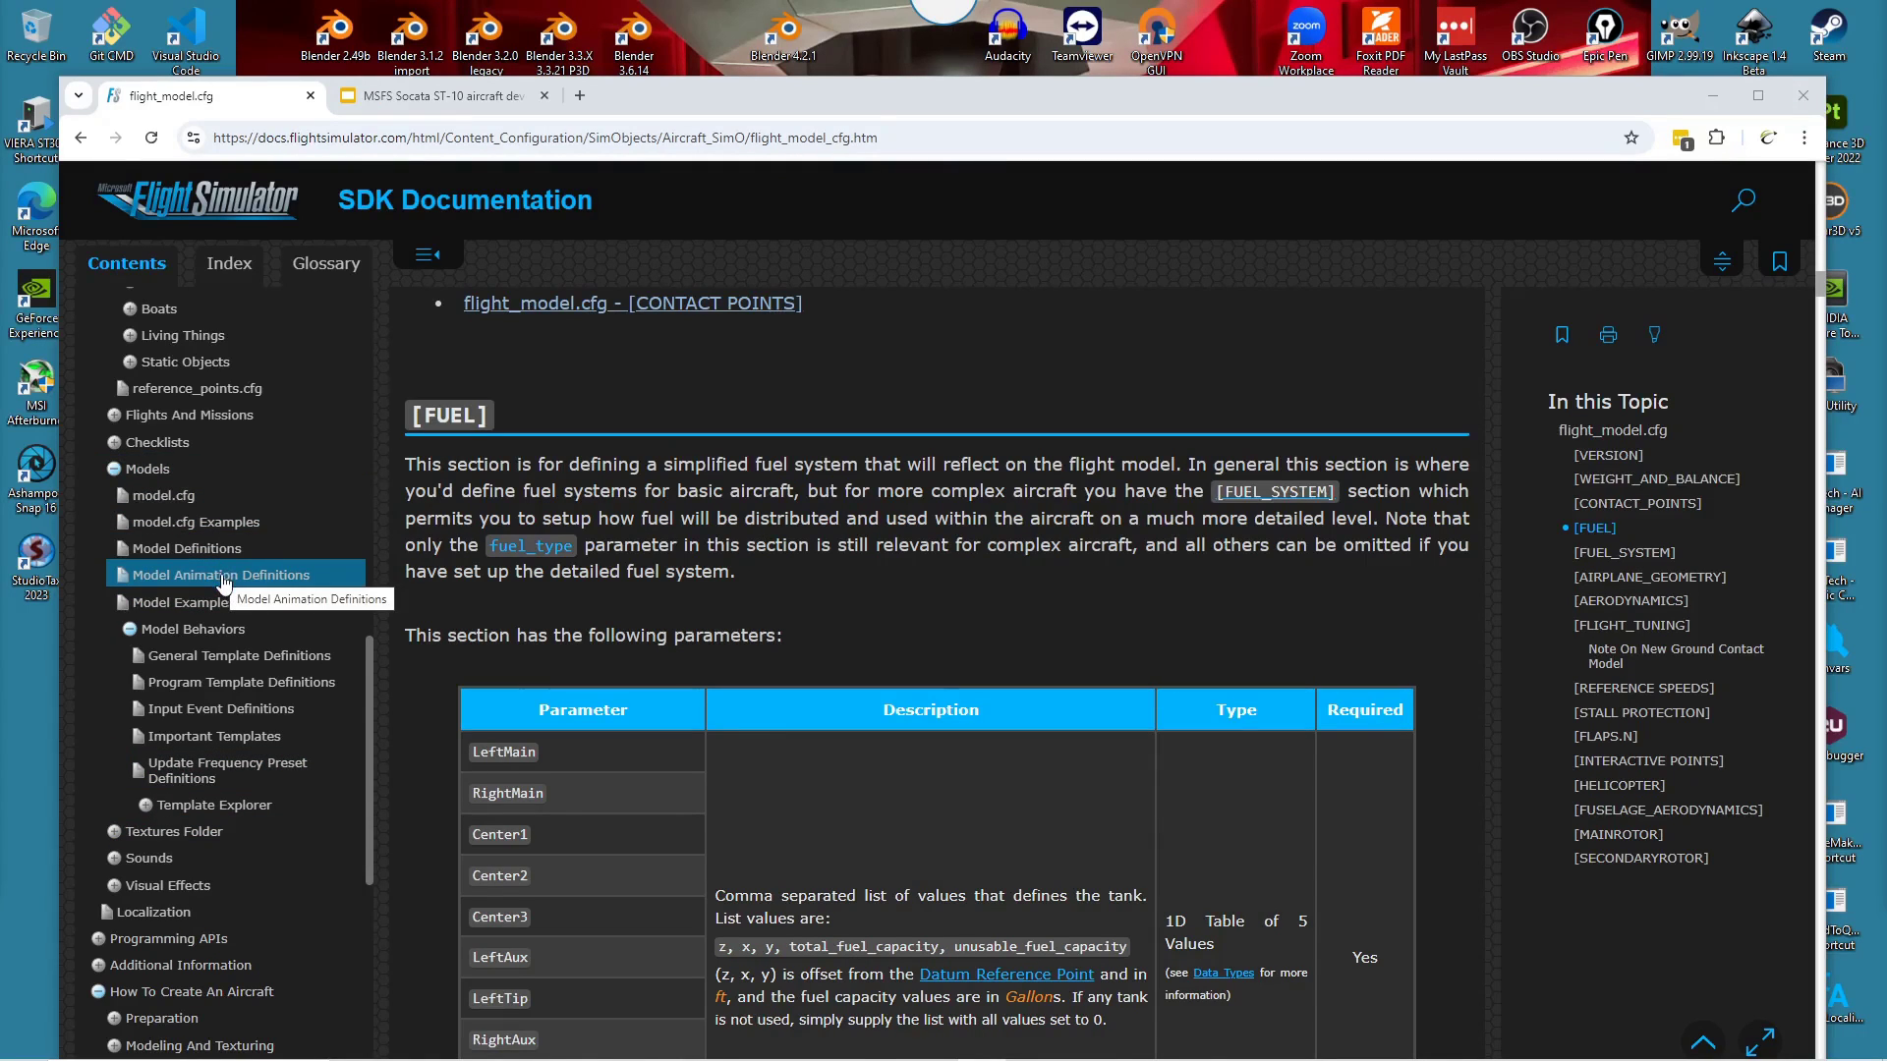
scroll(222, 583, down, 5)
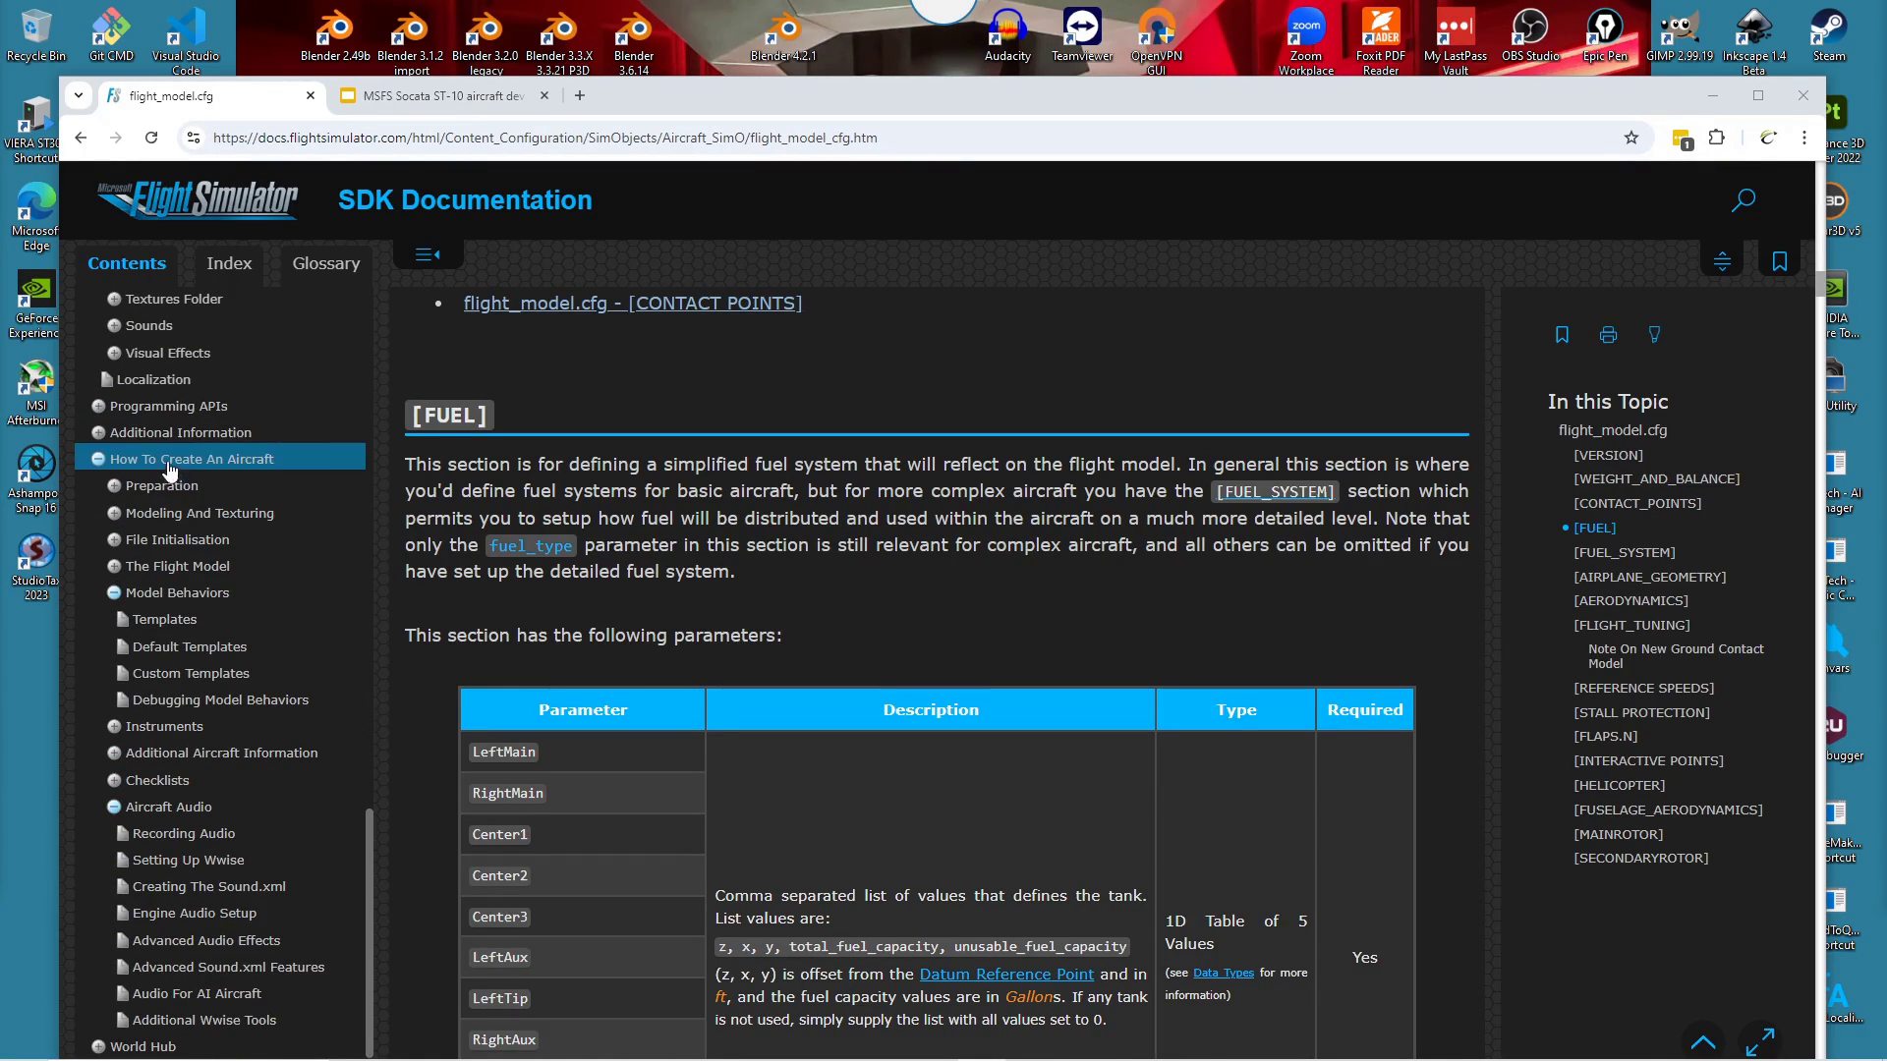
click(93, 408)
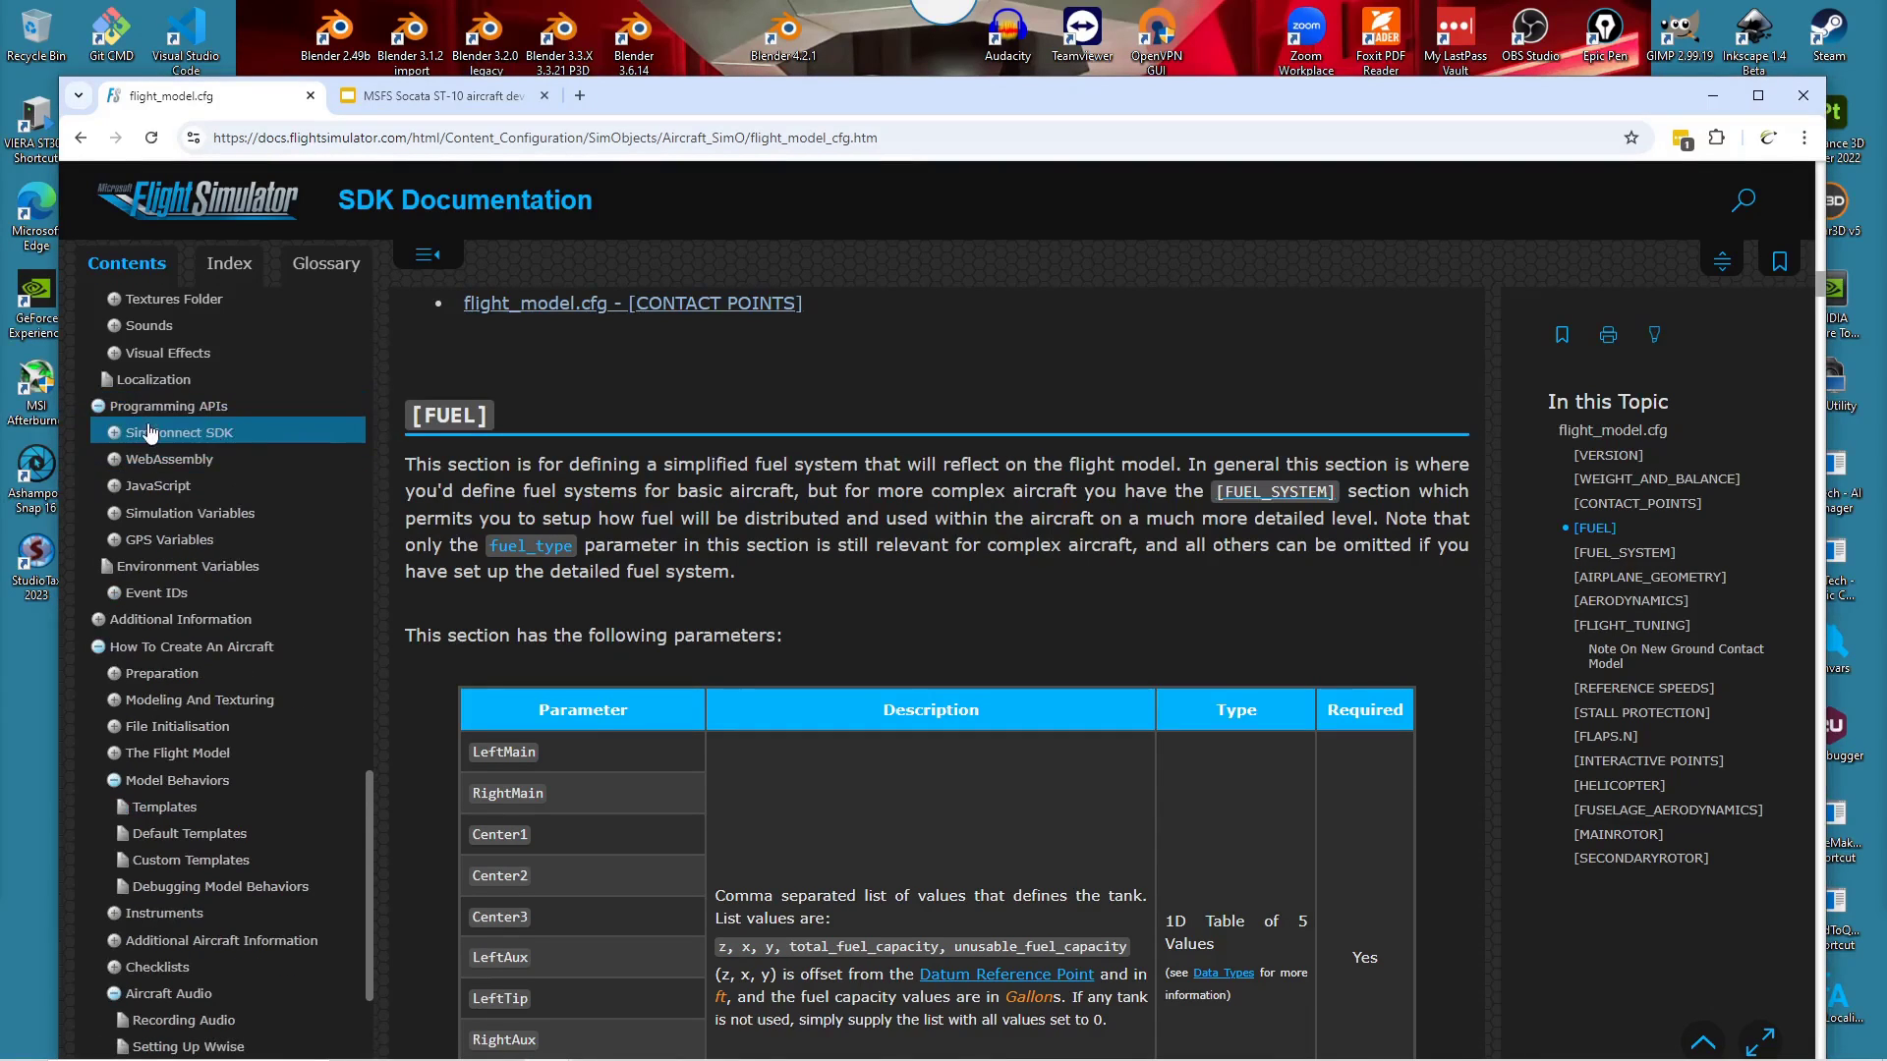
click(114, 513)
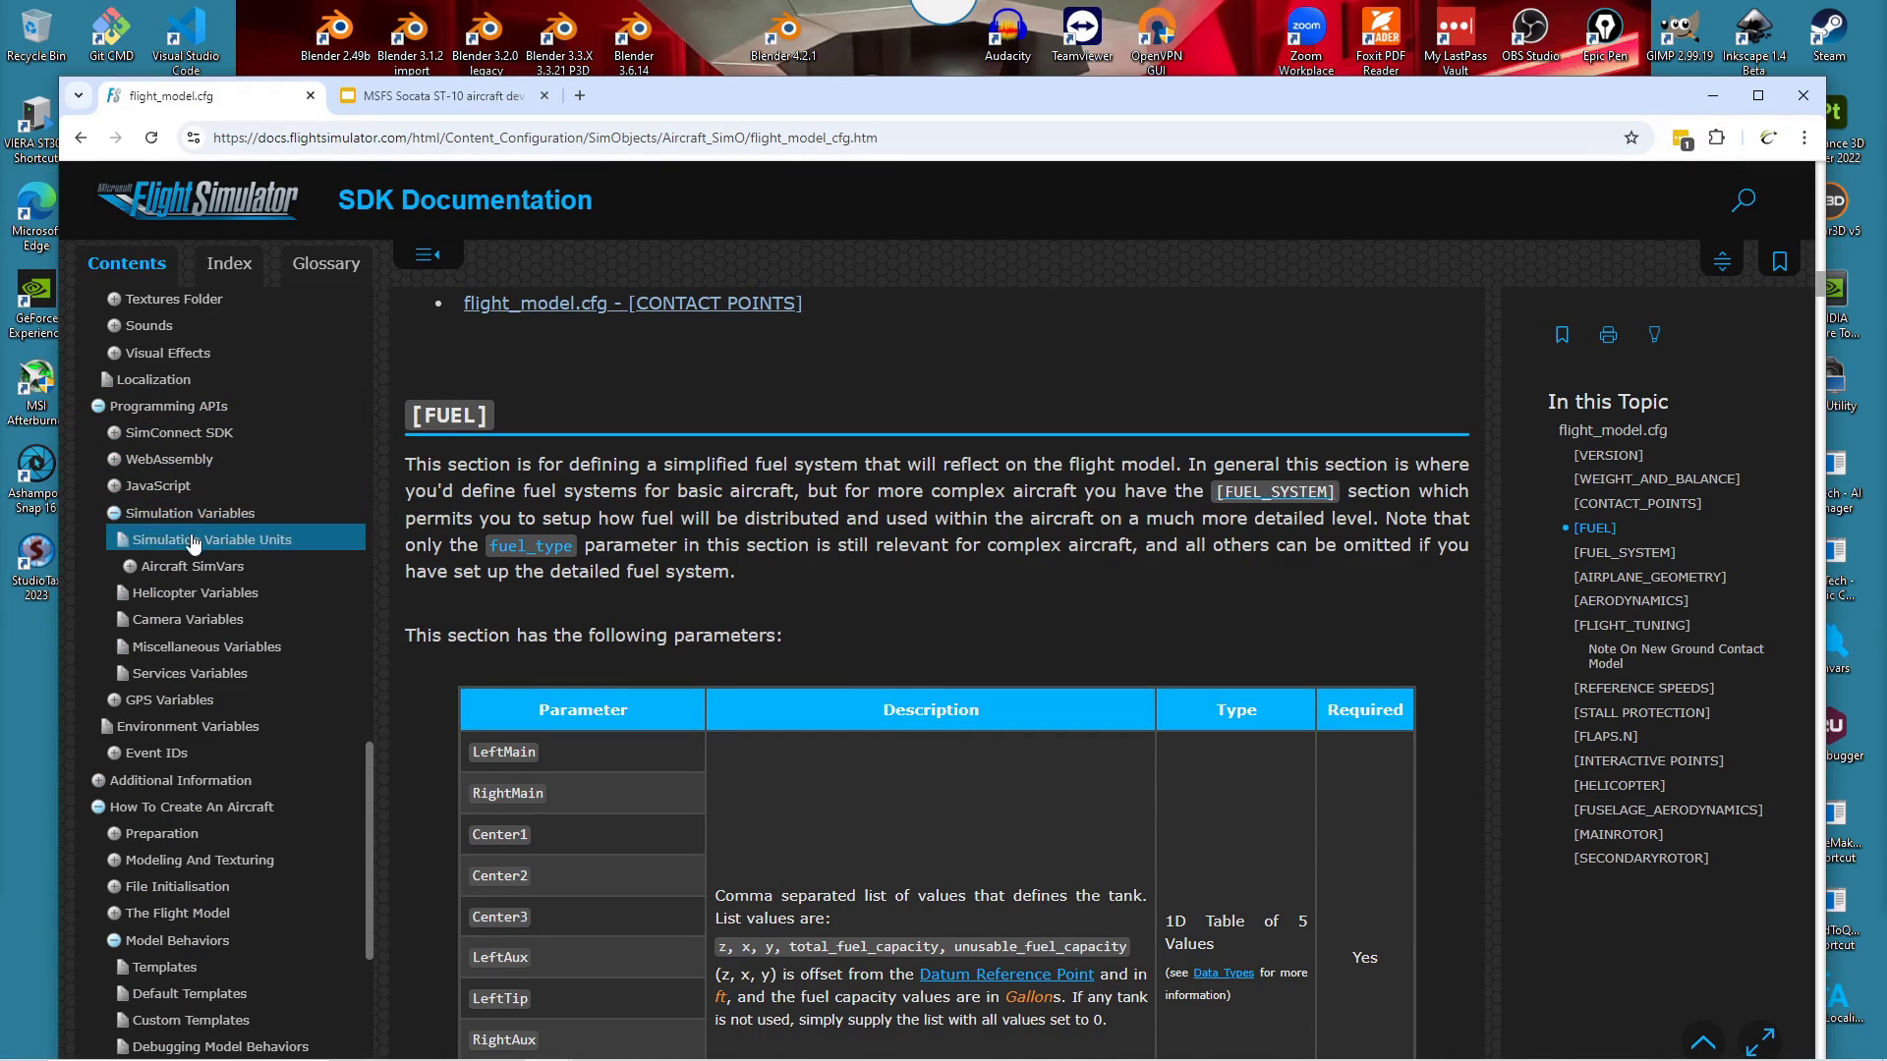
click(129, 567)
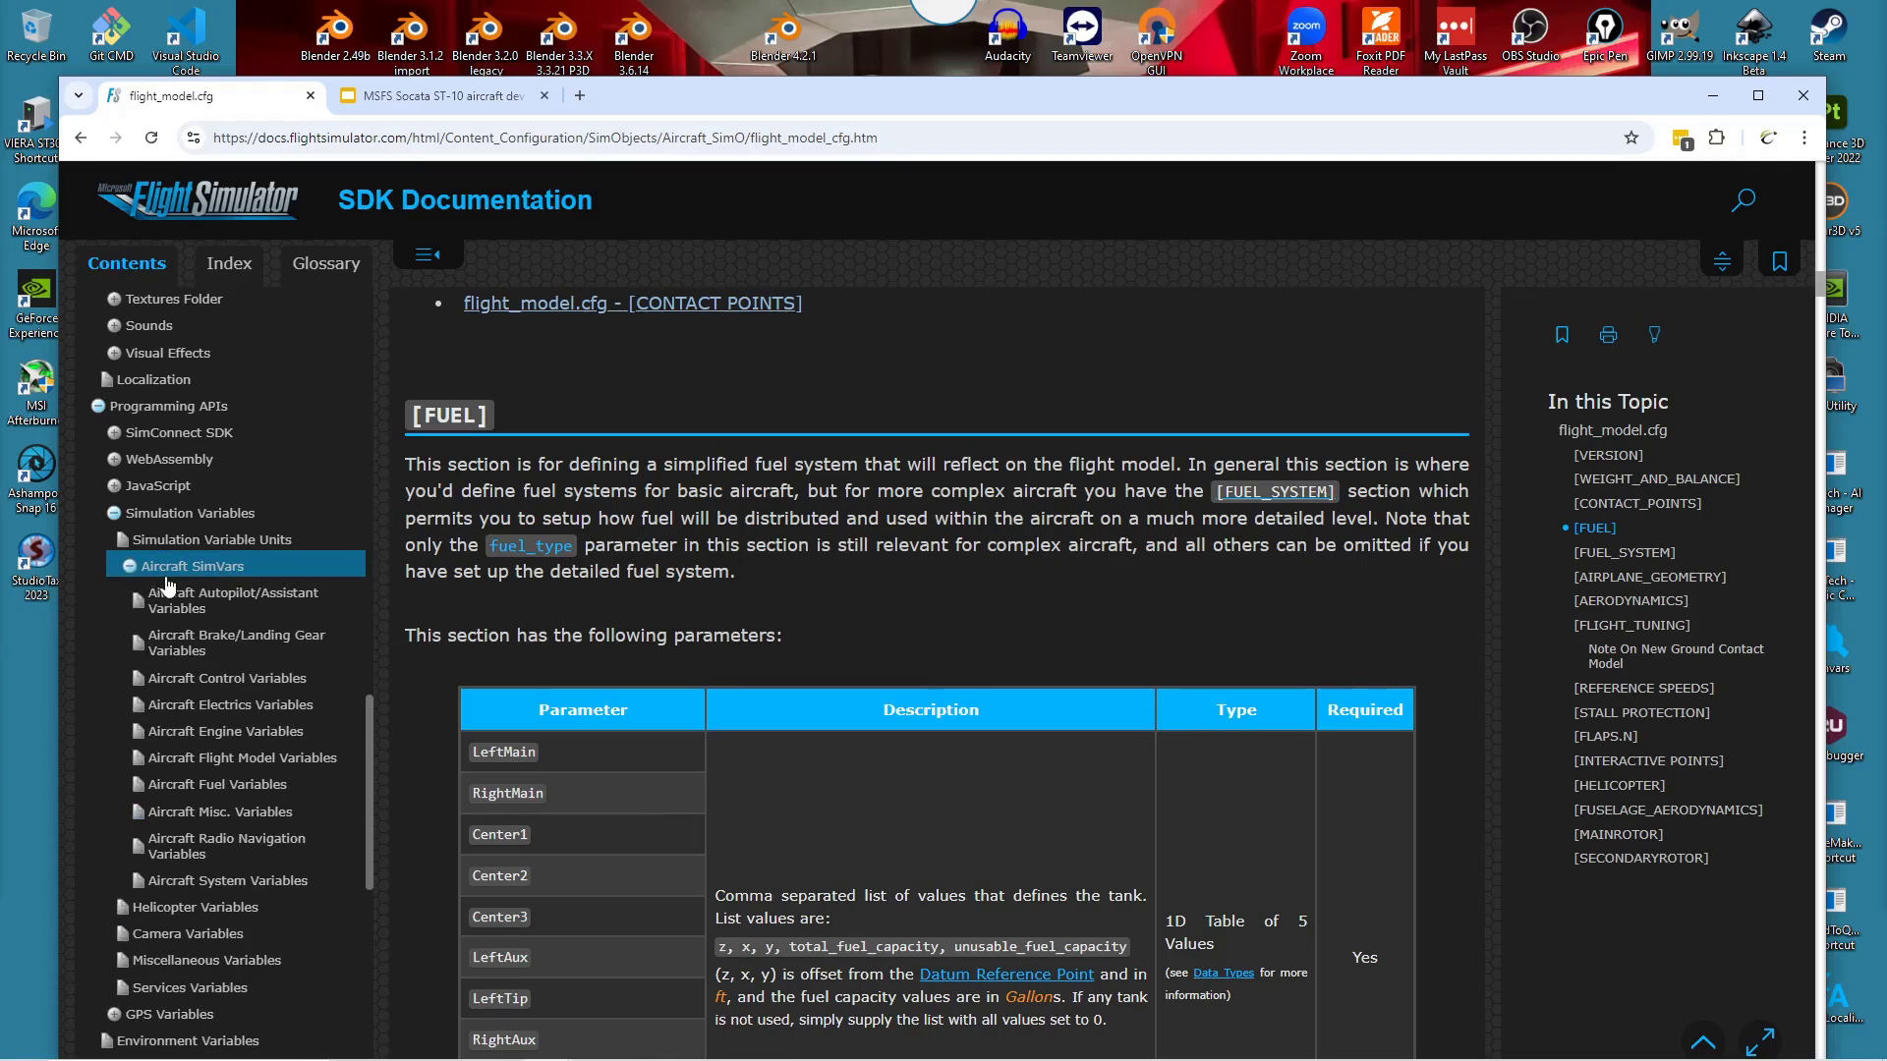
click(239, 791)
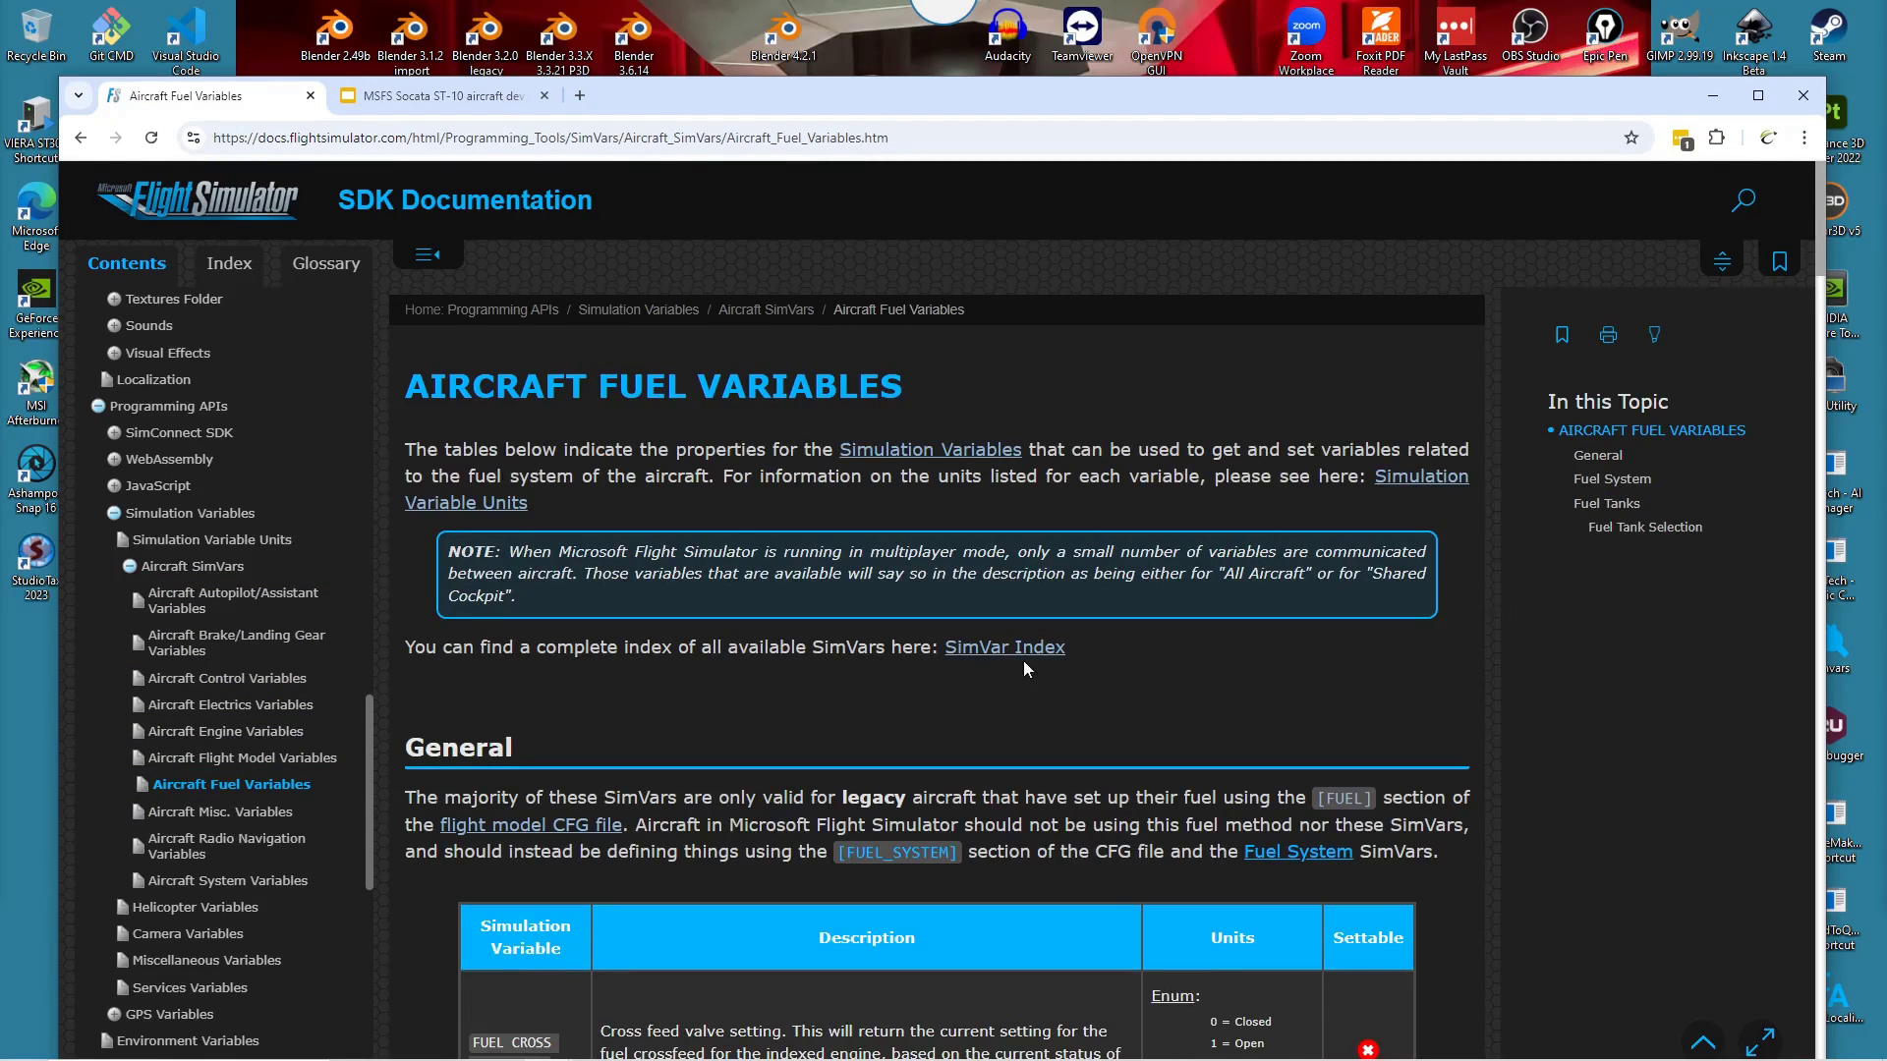
Look through the general and fuel system variables down to the per-tank variables in the Fuel Tanks table.
scroll(1023, 662, down, 15)
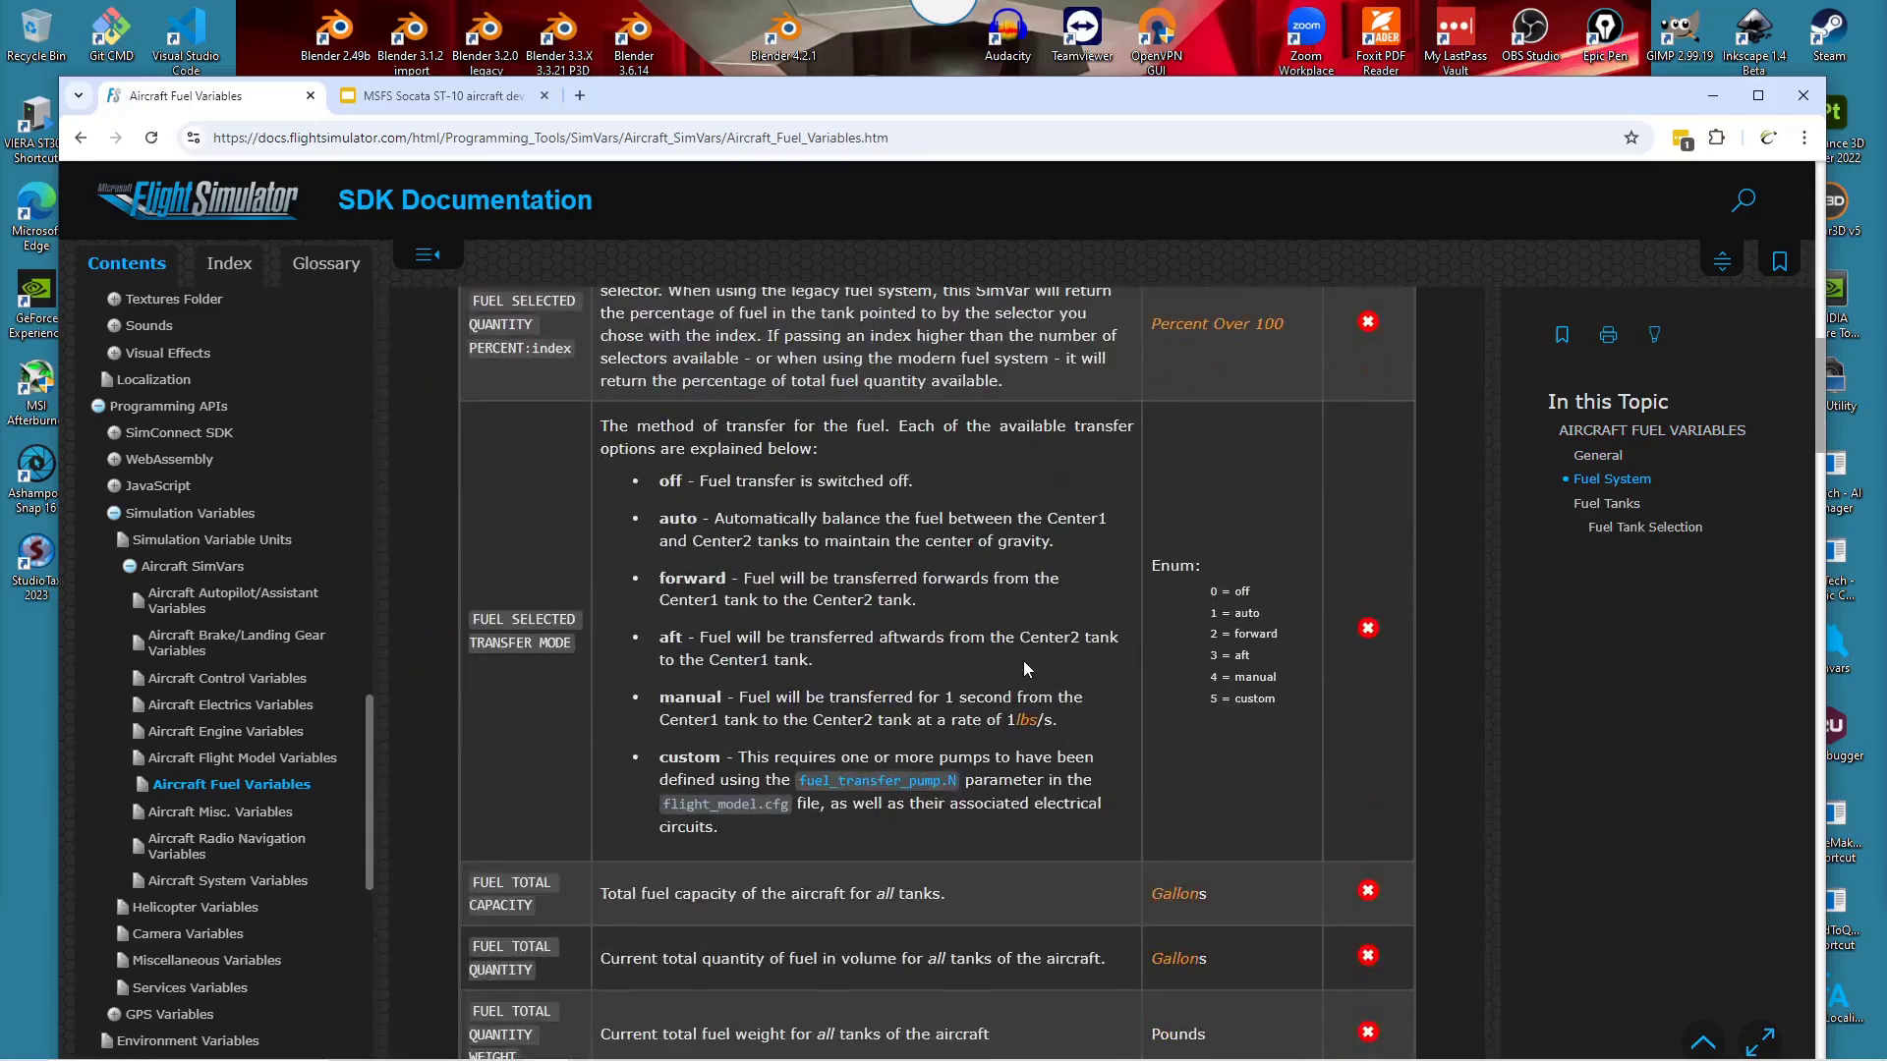
scroll(1023, 660, down, 8)
scroll(1023, 661, up, 15)
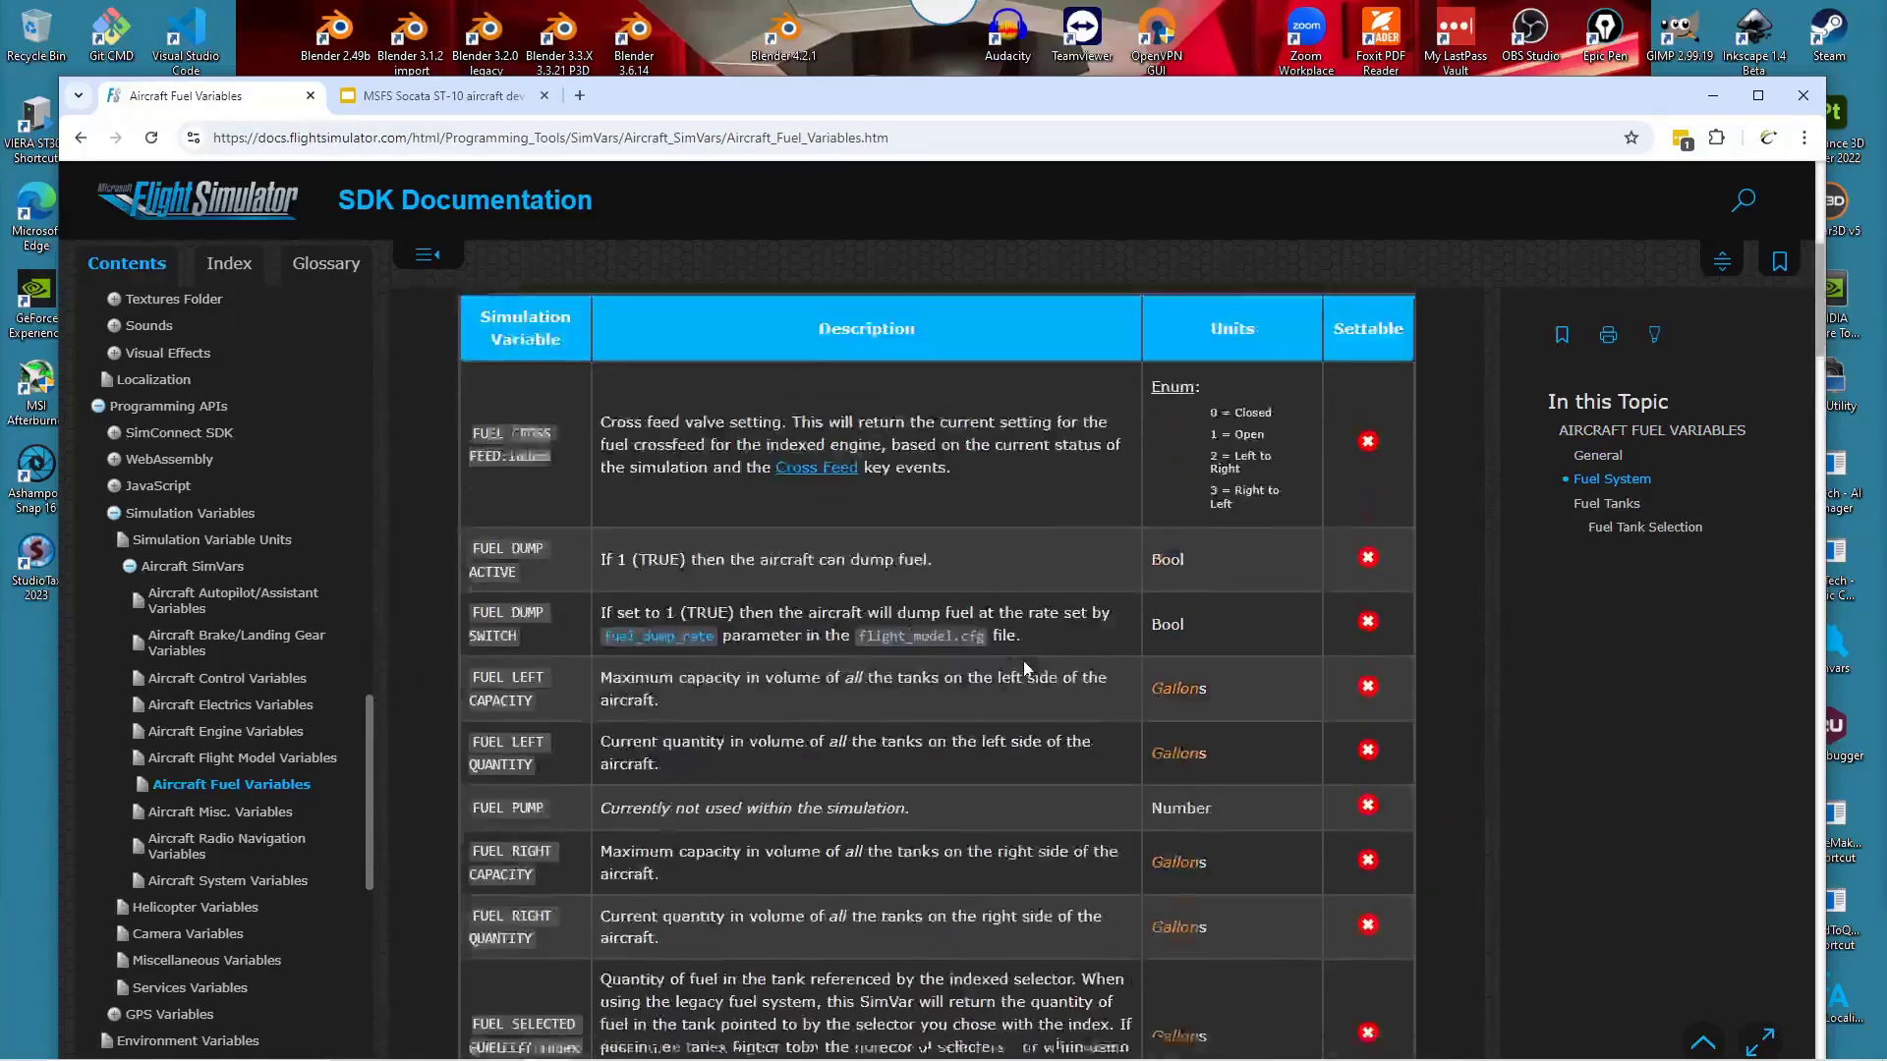
scroll(1023, 661, down, 20)
scroll(1023, 660, down, 12)
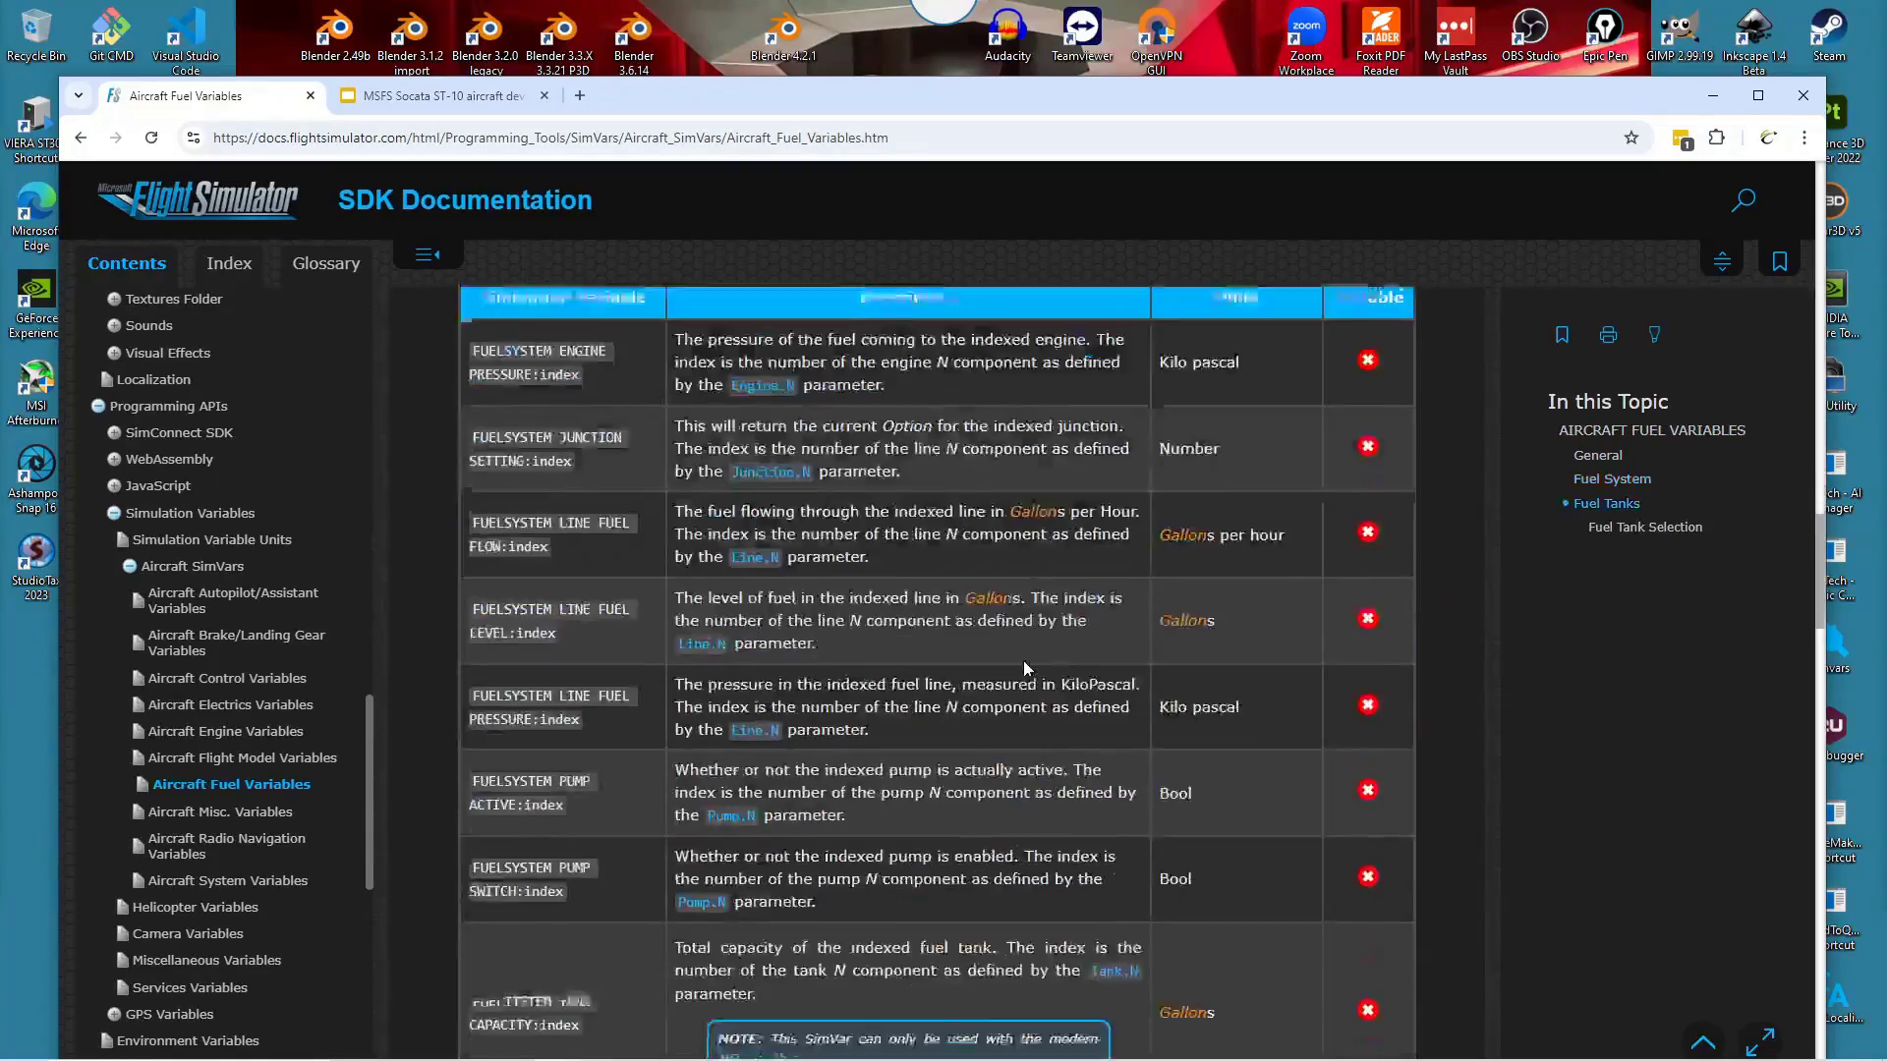
scroll(1023, 660, down, 9)
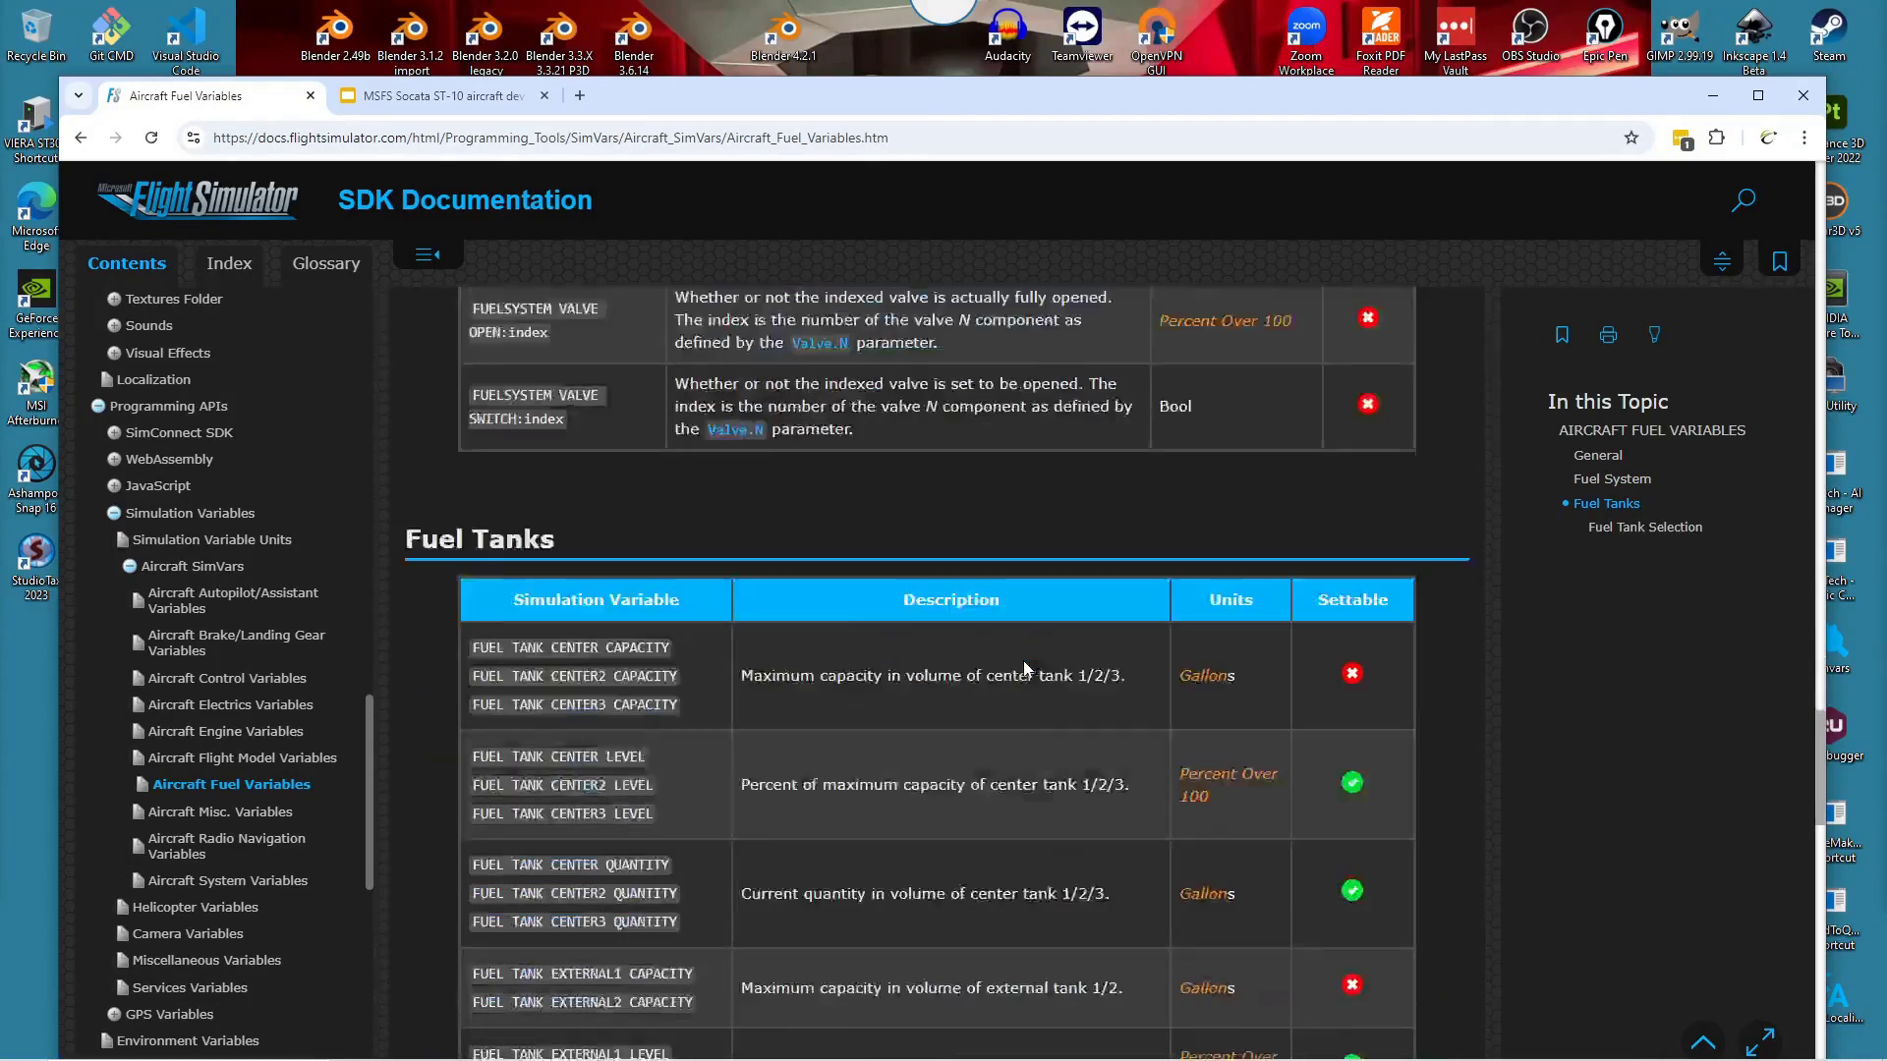
scroll(1023, 660, down, 3)
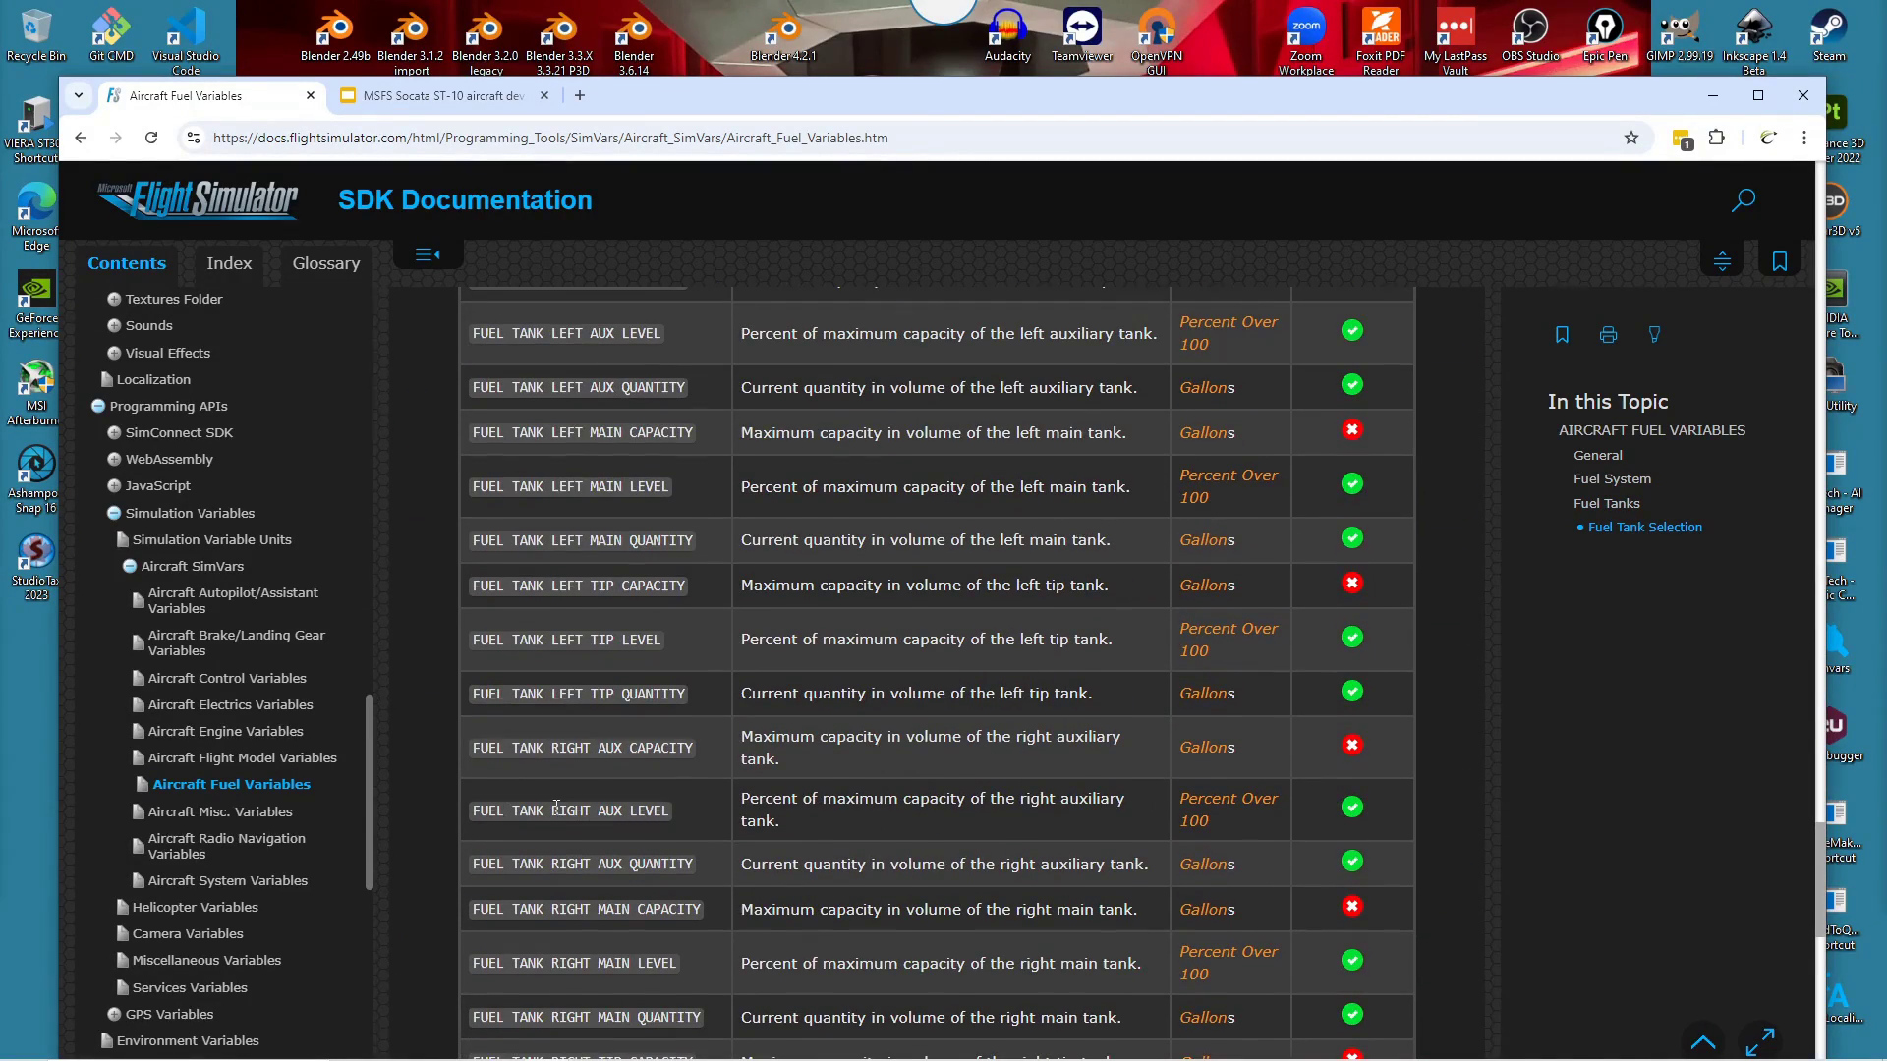
Compare the tank names in the Fuel Tanks variables, highlighting RIGHT AUX in the level variable and RIGHT MAIN in the quantity variable.
drag(551, 809, 622, 811)
scroll(588, 610, up, 4)
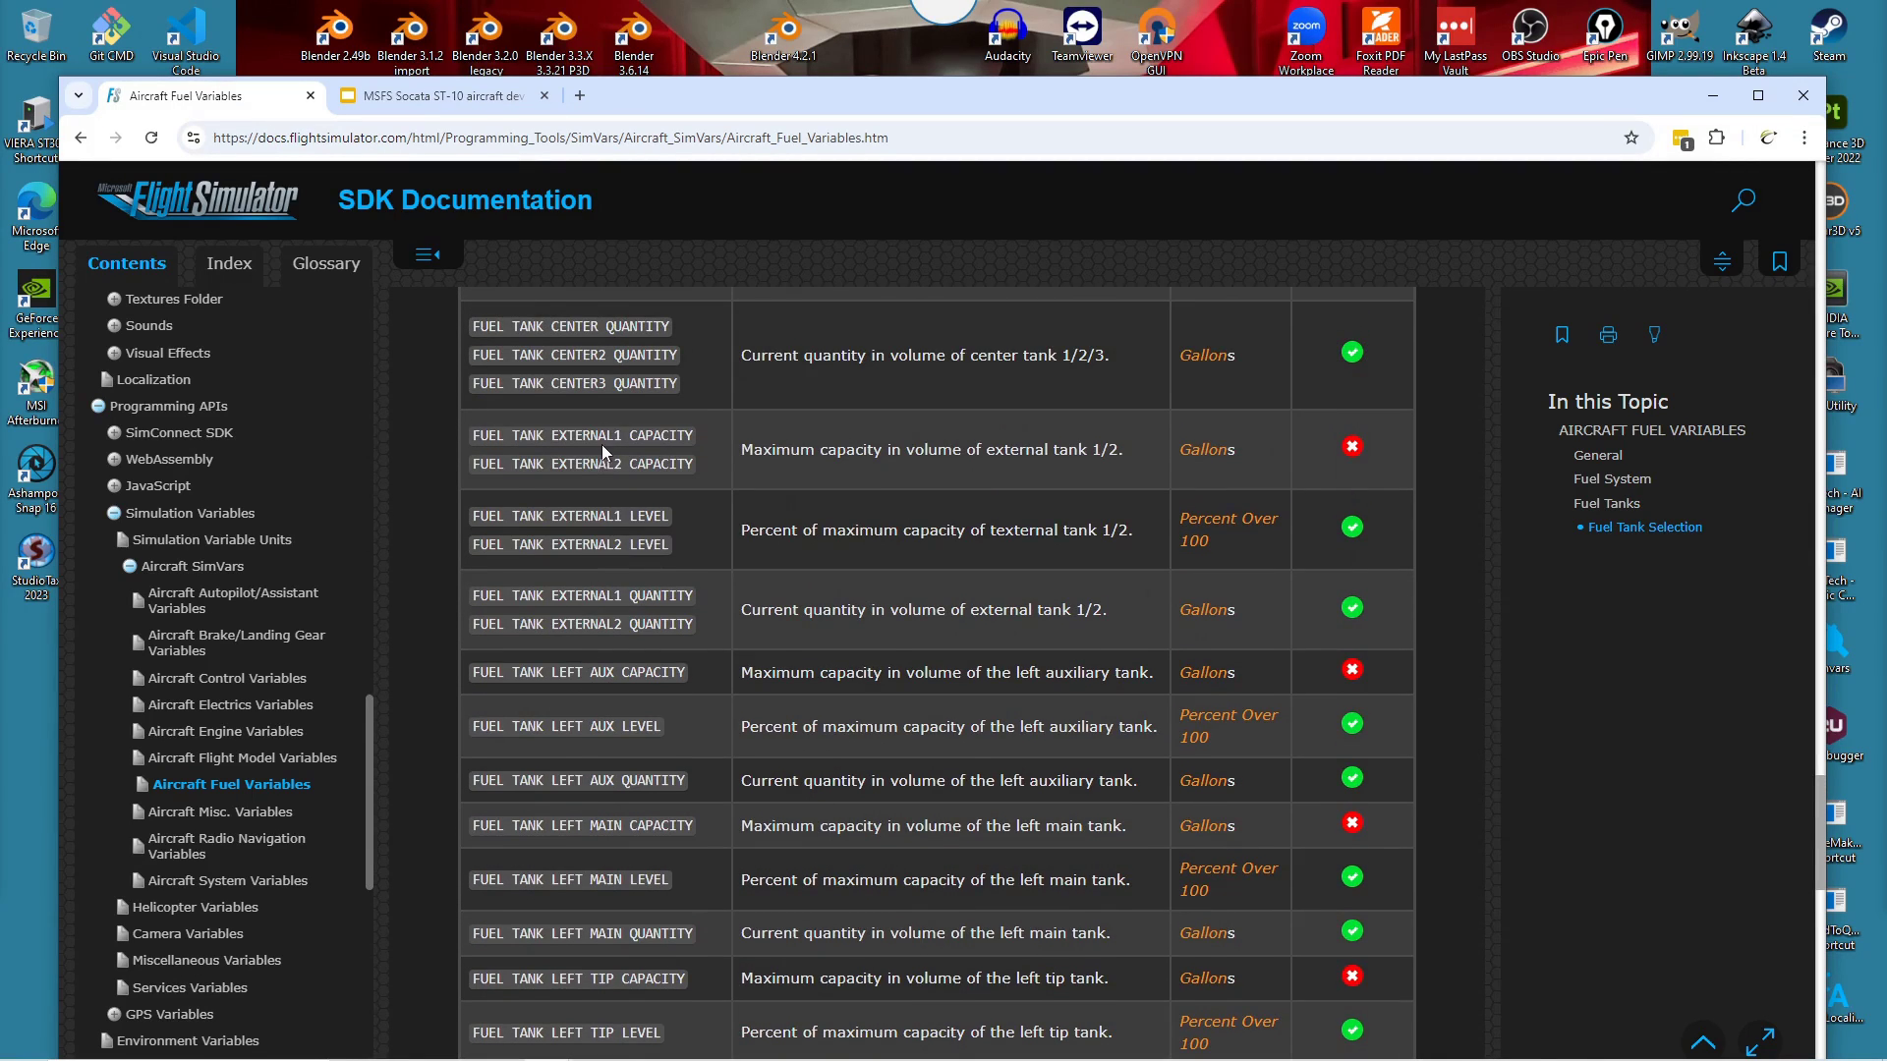
scroll(601, 444, up, 3)
scroll(598, 561, down, 3)
scroll(598, 589, down, 6)
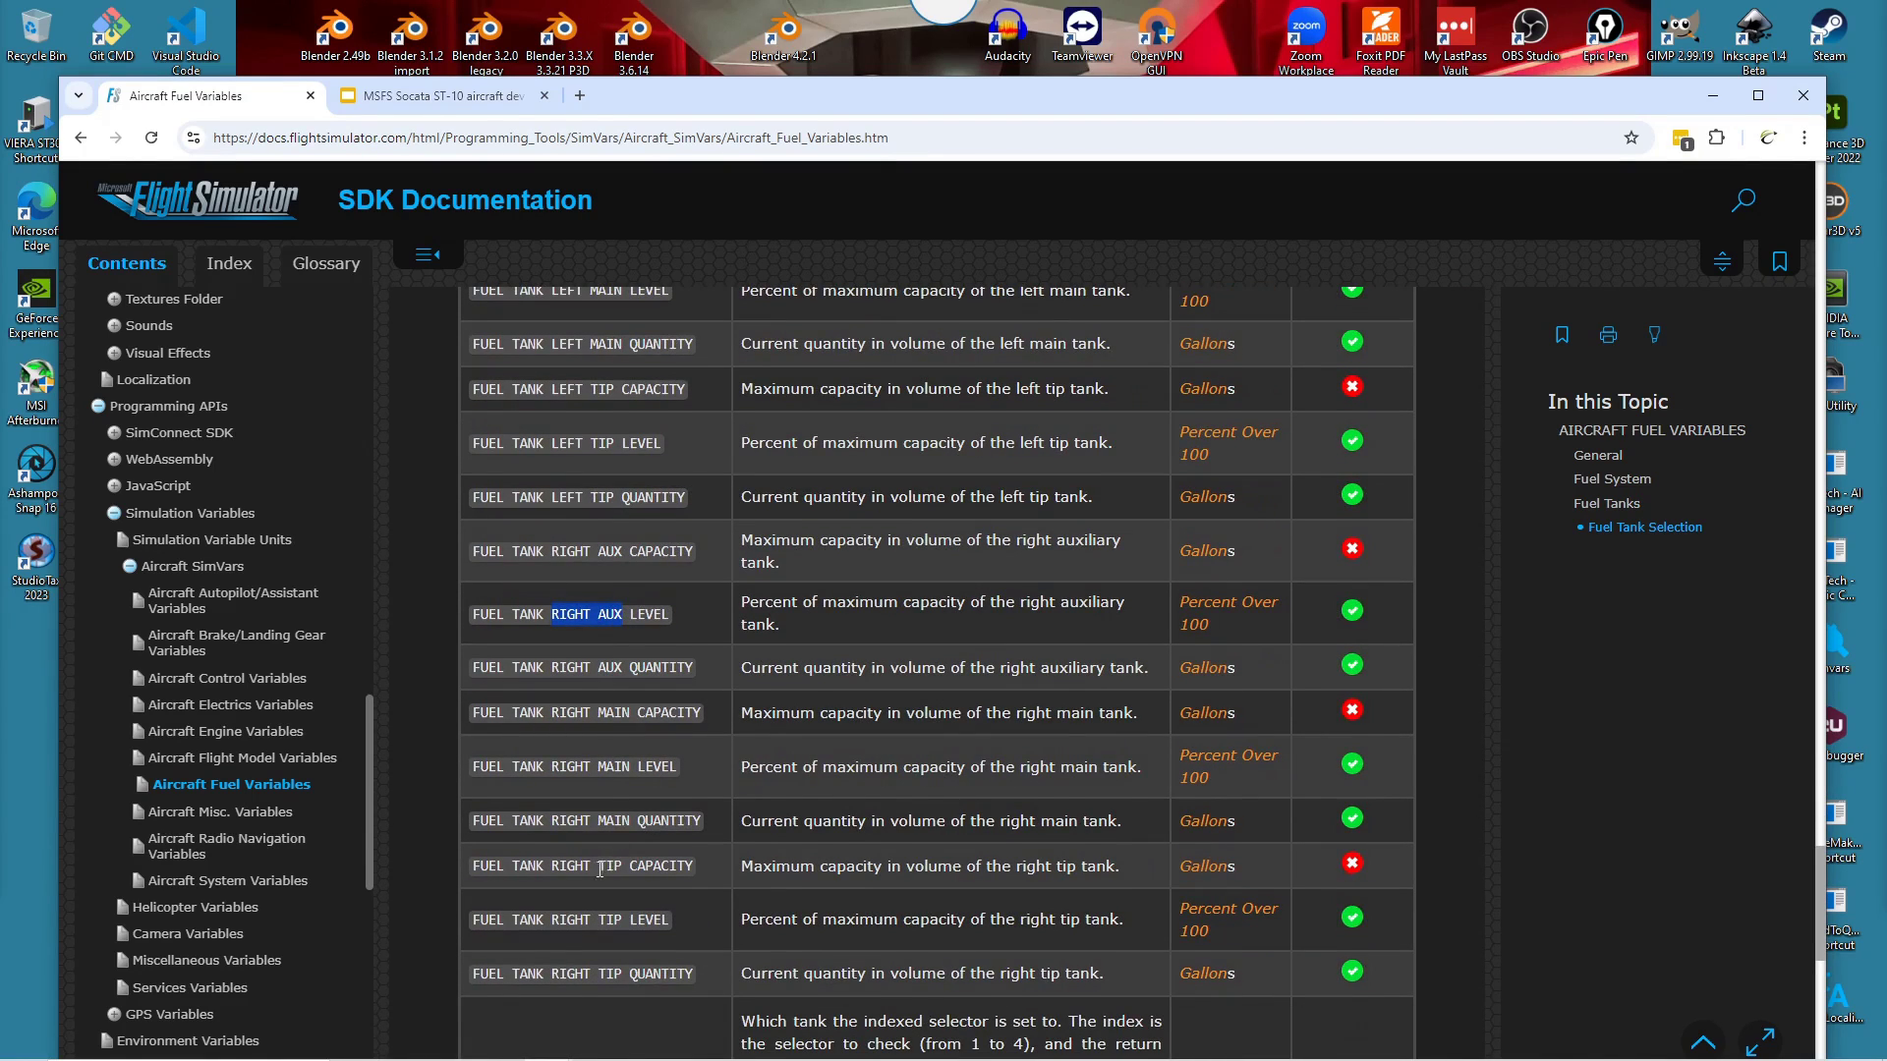
drag(557, 822, 630, 822)
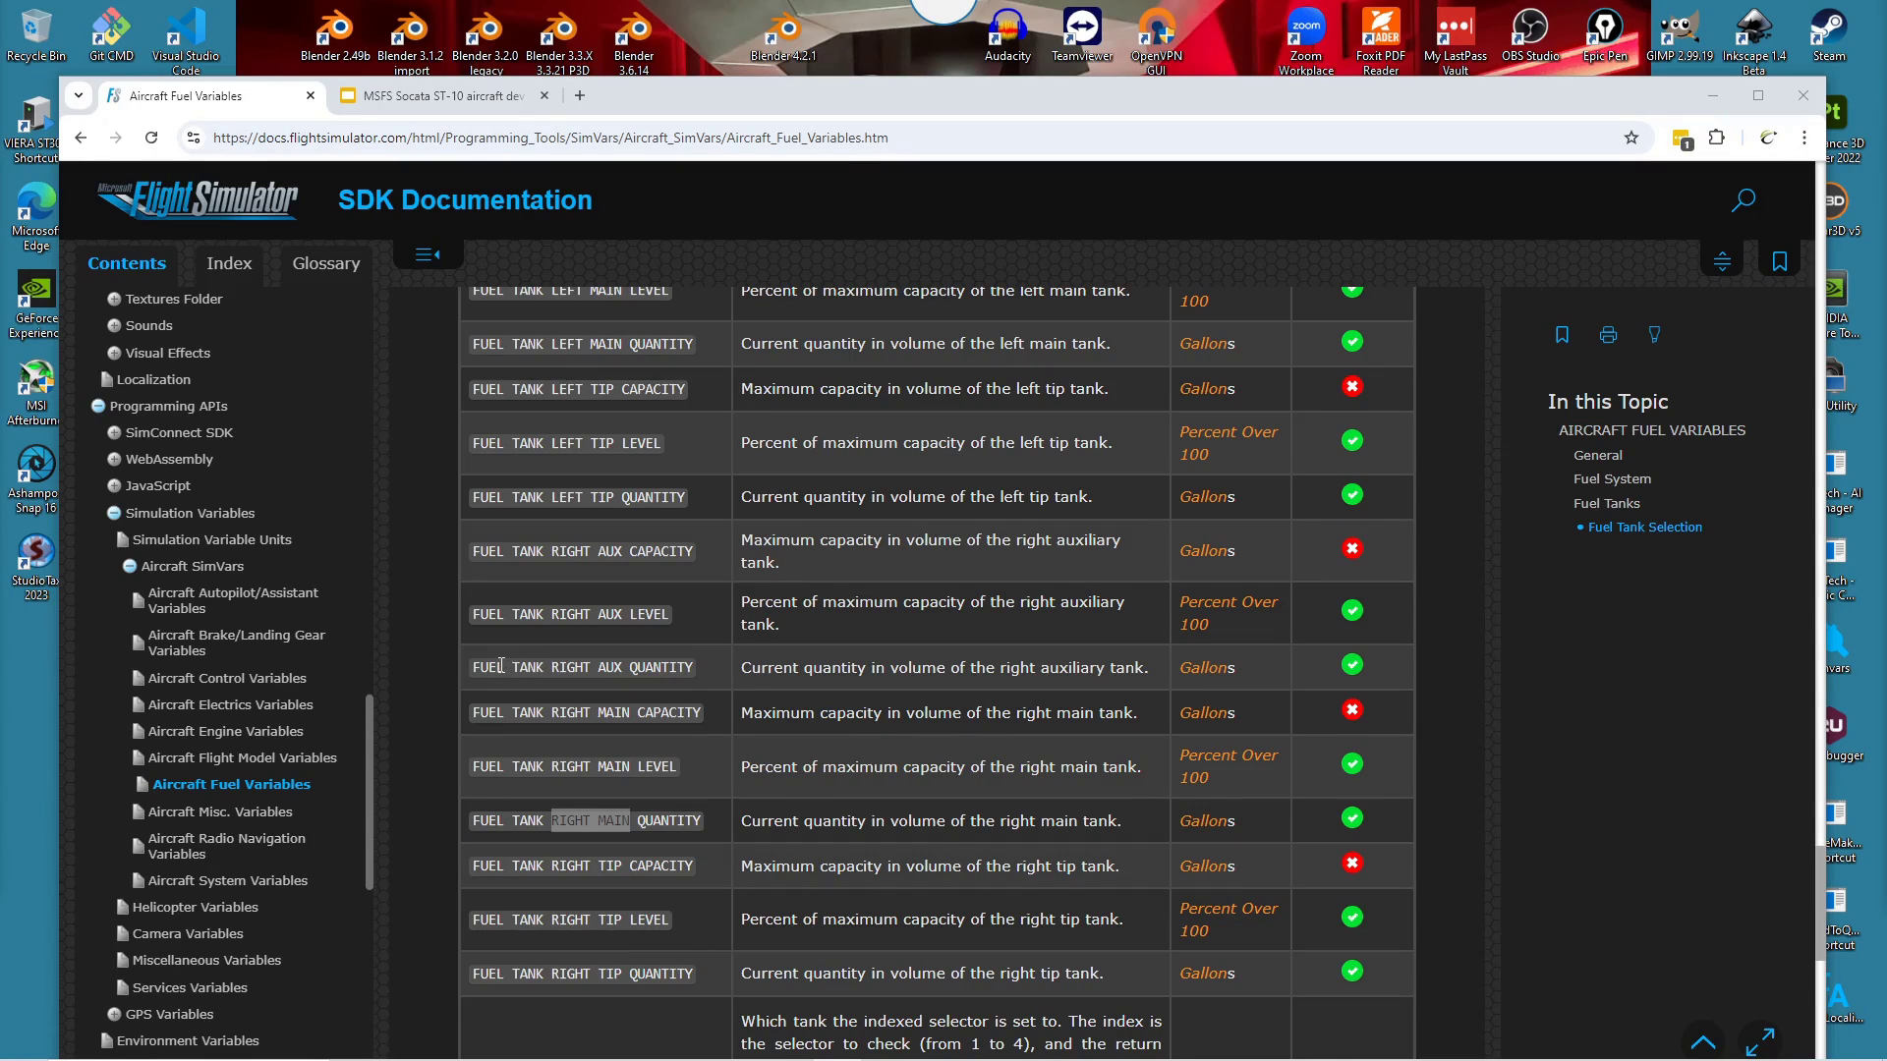
Highlight the FUEL TANK RIGHT MAIN QUANTITY variable in the SDK's fuel variables table.
click(664, 825)
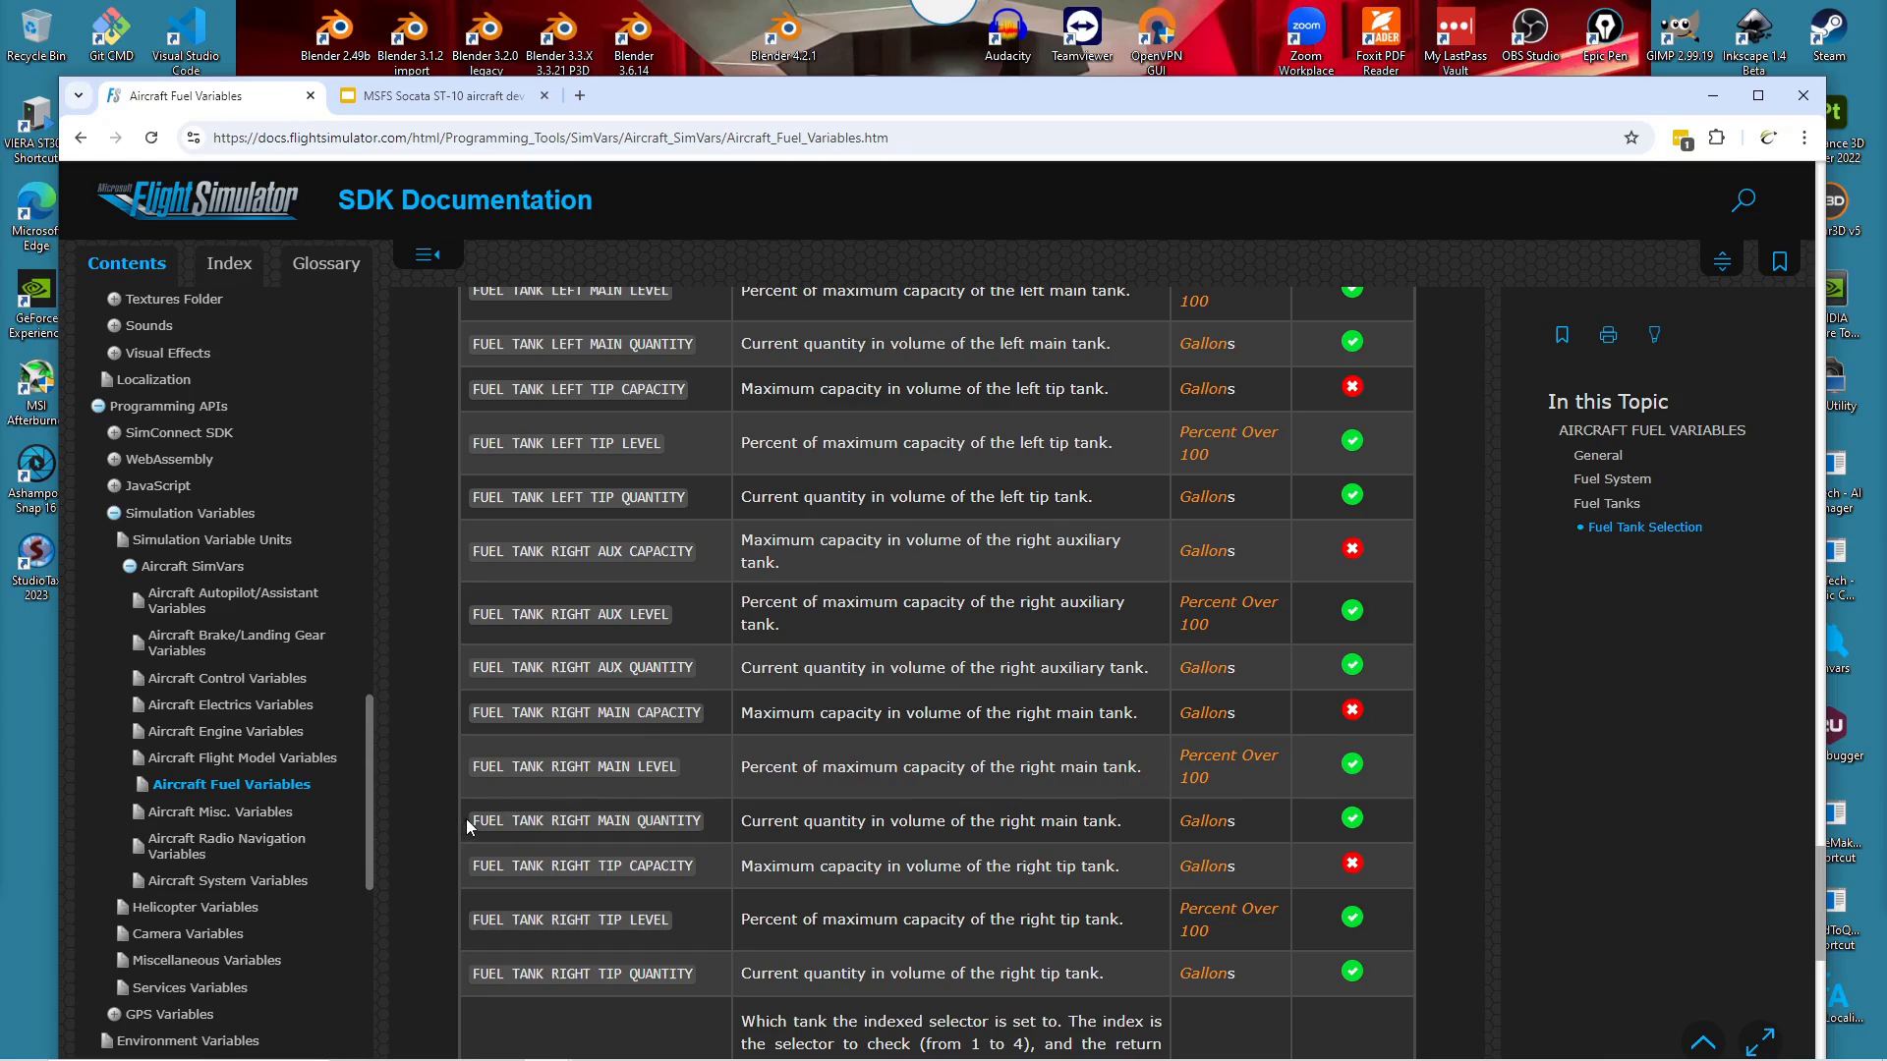
drag(476, 820, 707, 818)
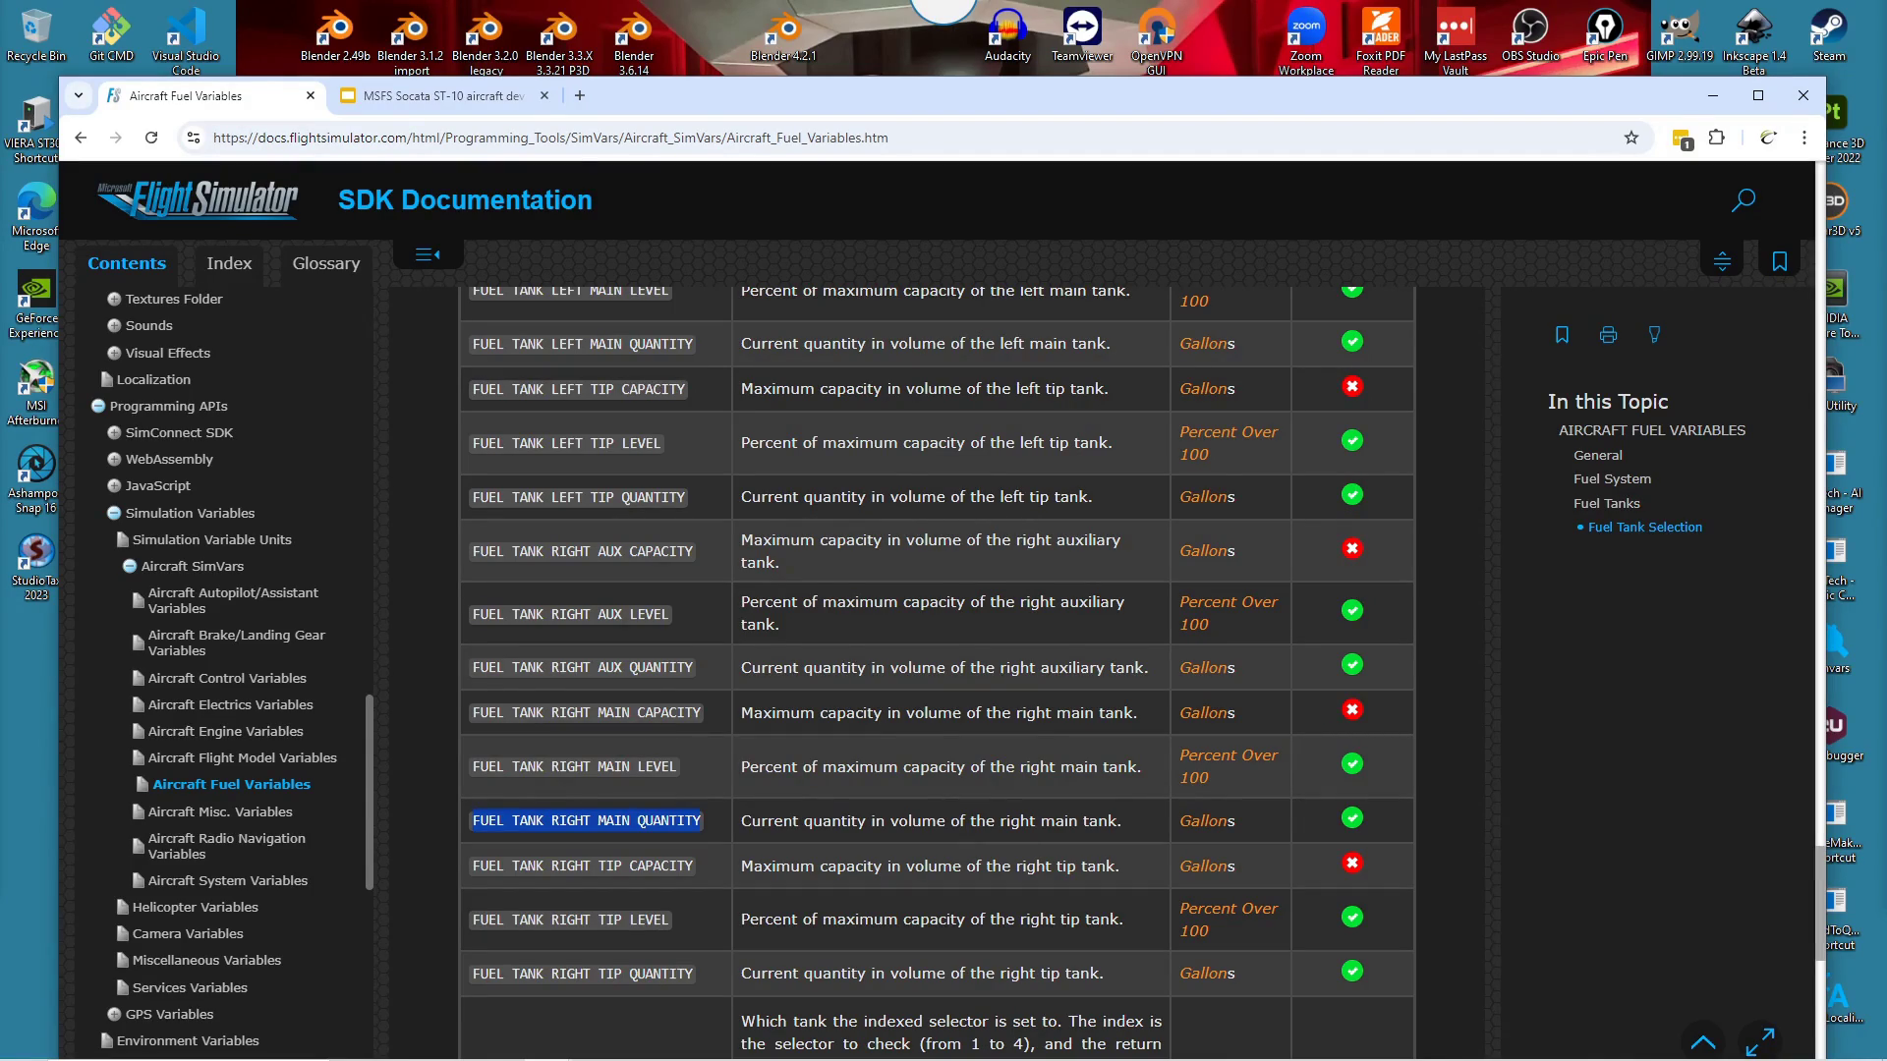
Switch to Notepad++ and examine how the TANK_ID condition in ASOBO_INSTRUMENT_Needle_Fuel_Quantity_SubTemplate builds the tank quantity variable.
key(alt+Tab)
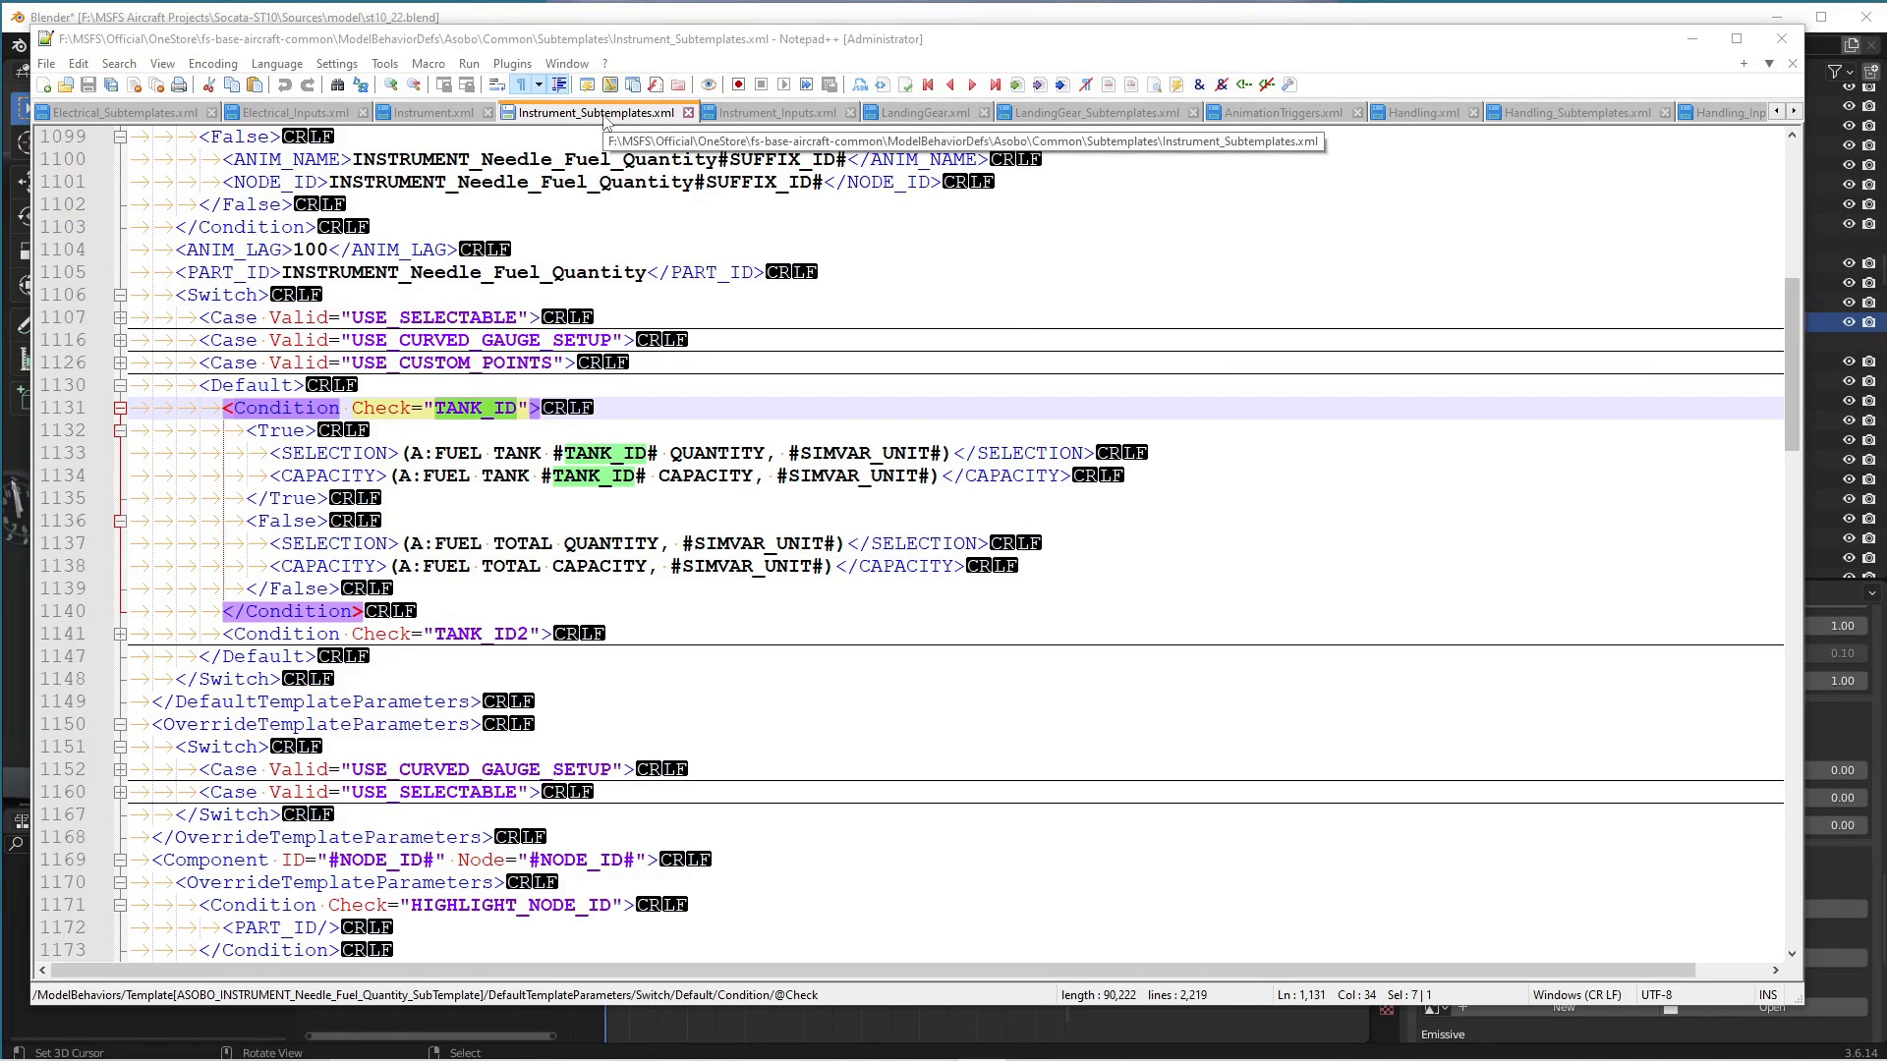
click(470, 411)
double_click(470, 410)
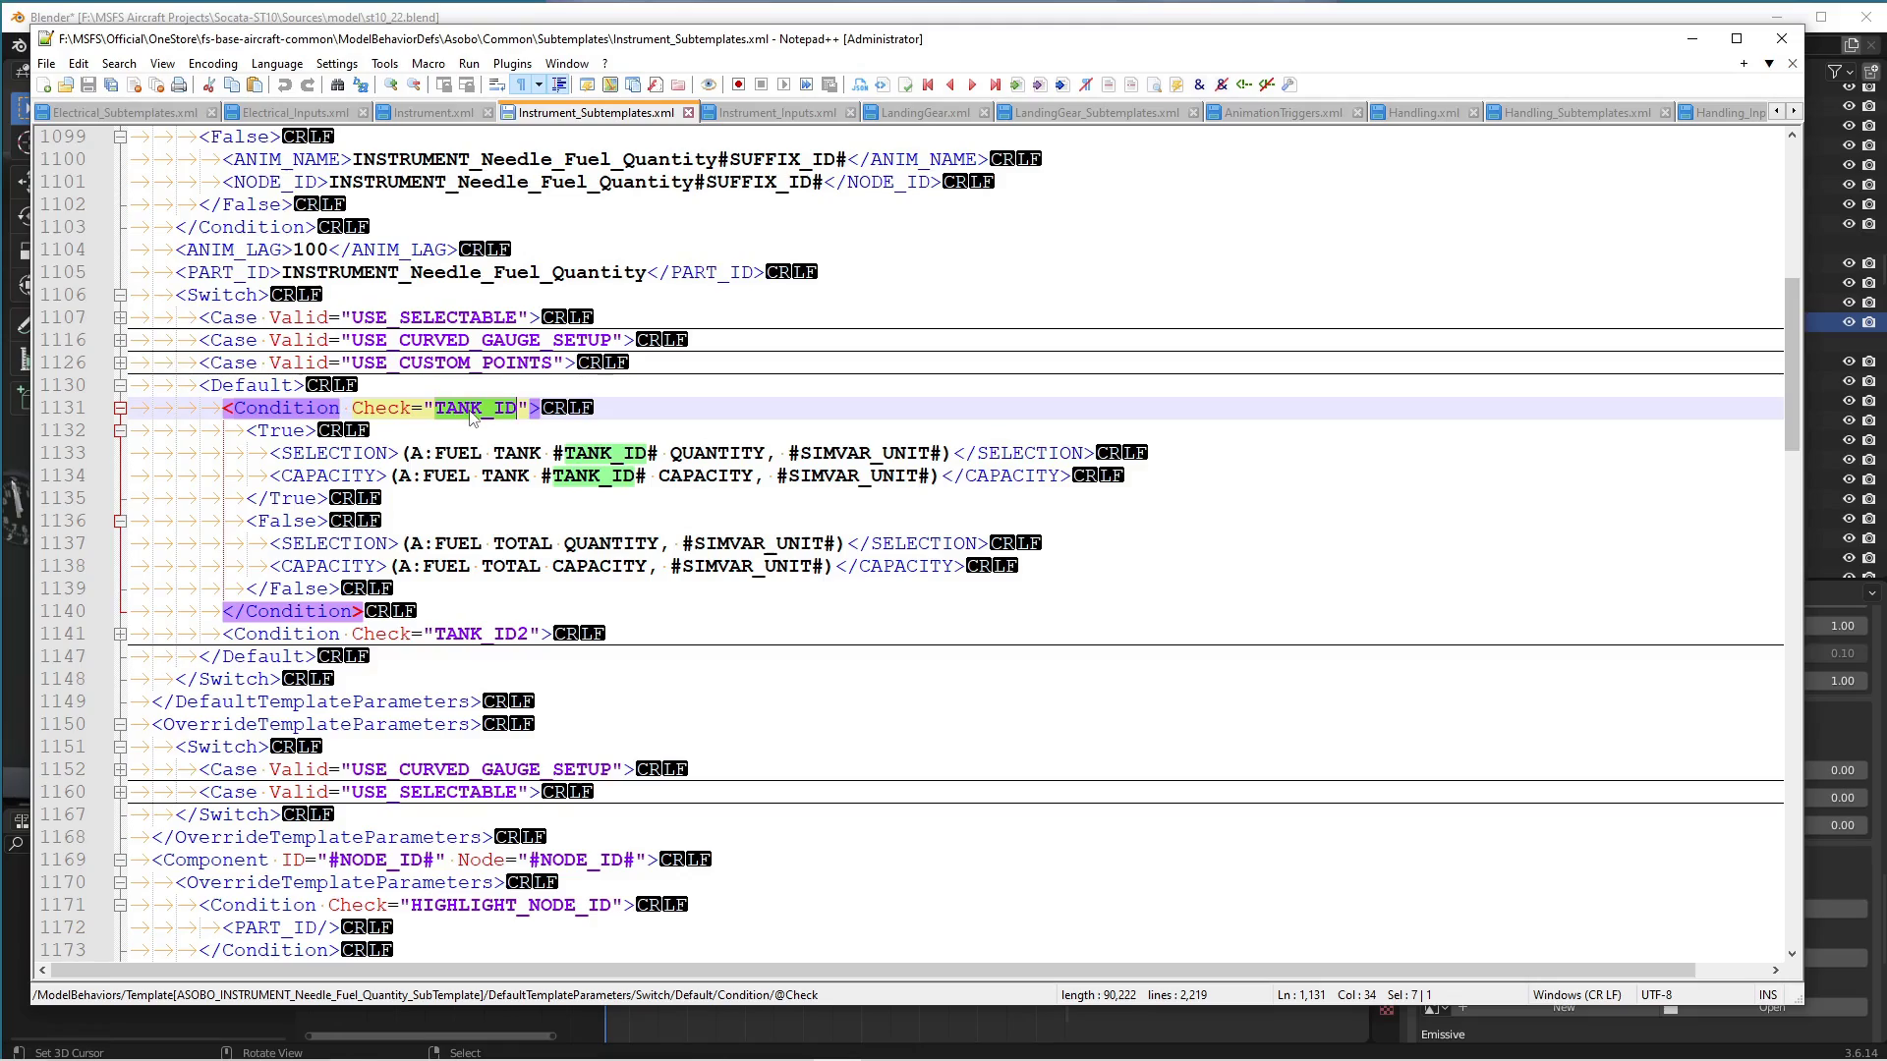
scroll(471, 411, up, 6)
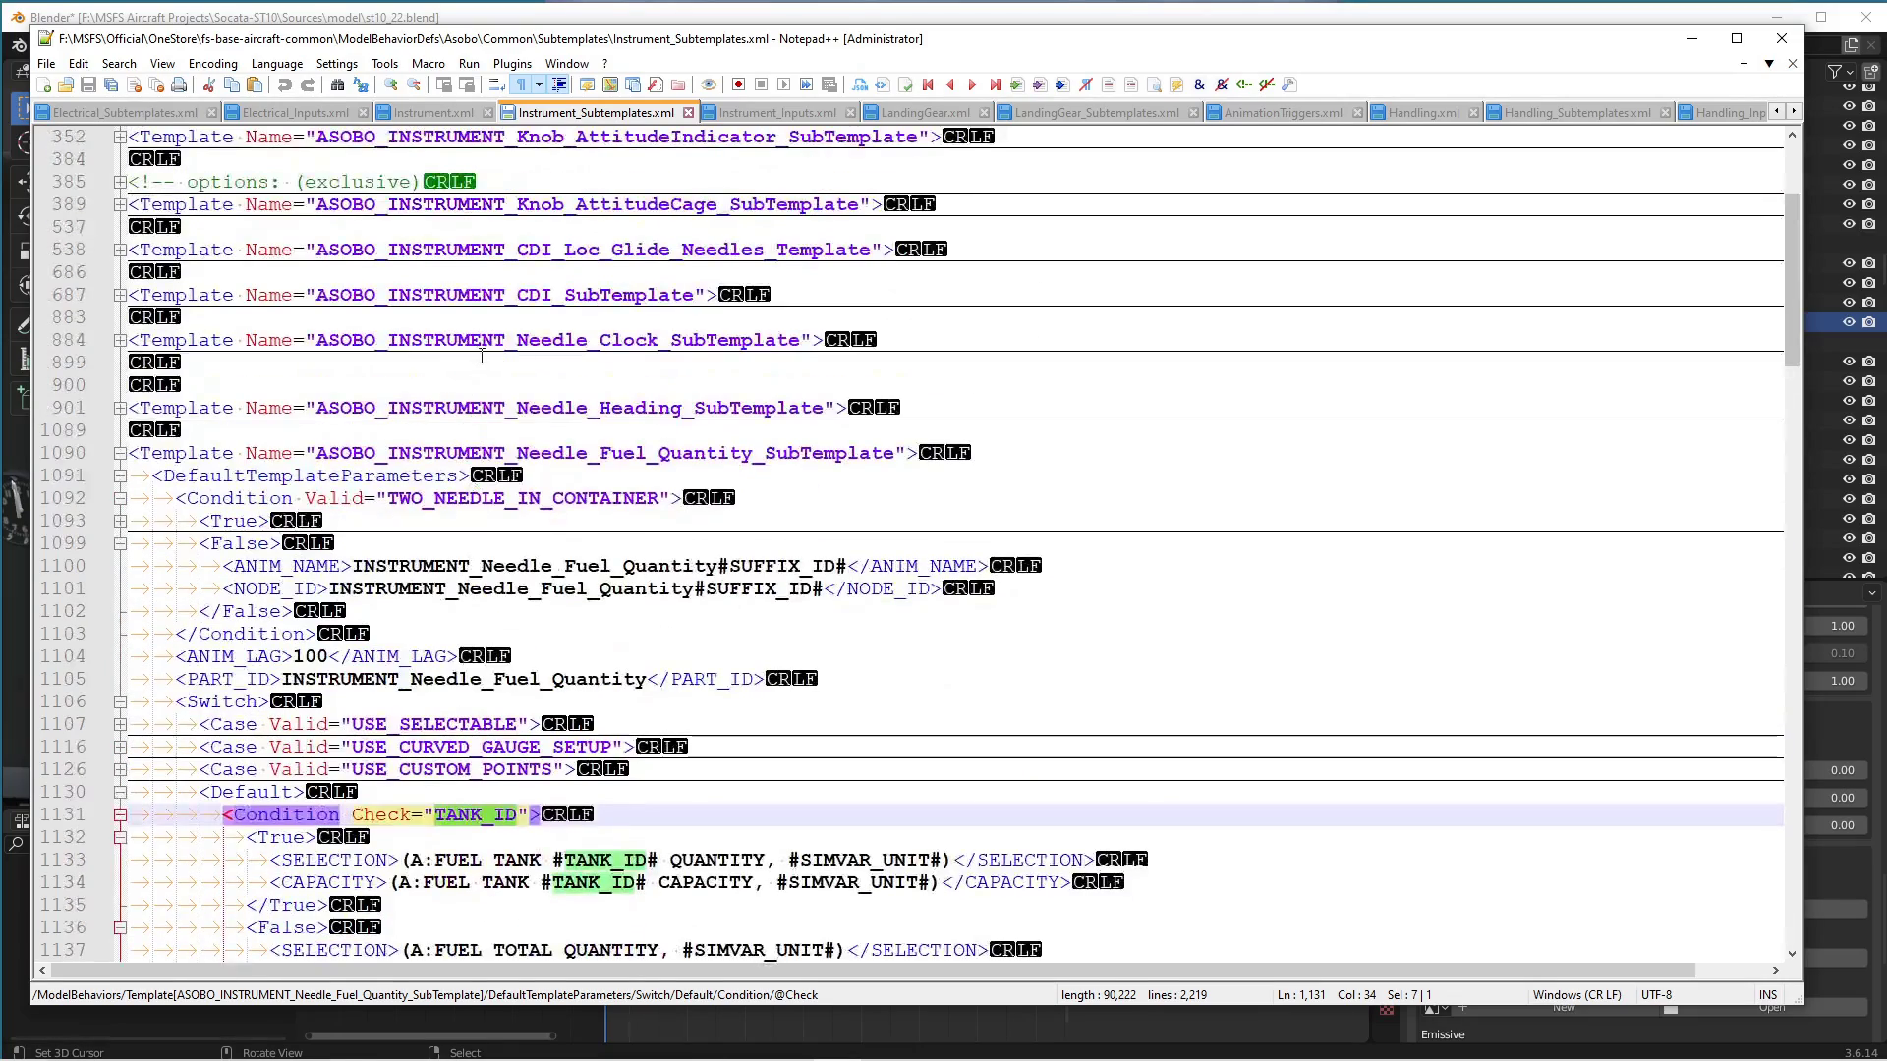
double_click(688, 453)
scroll(464, 203, down, 9)
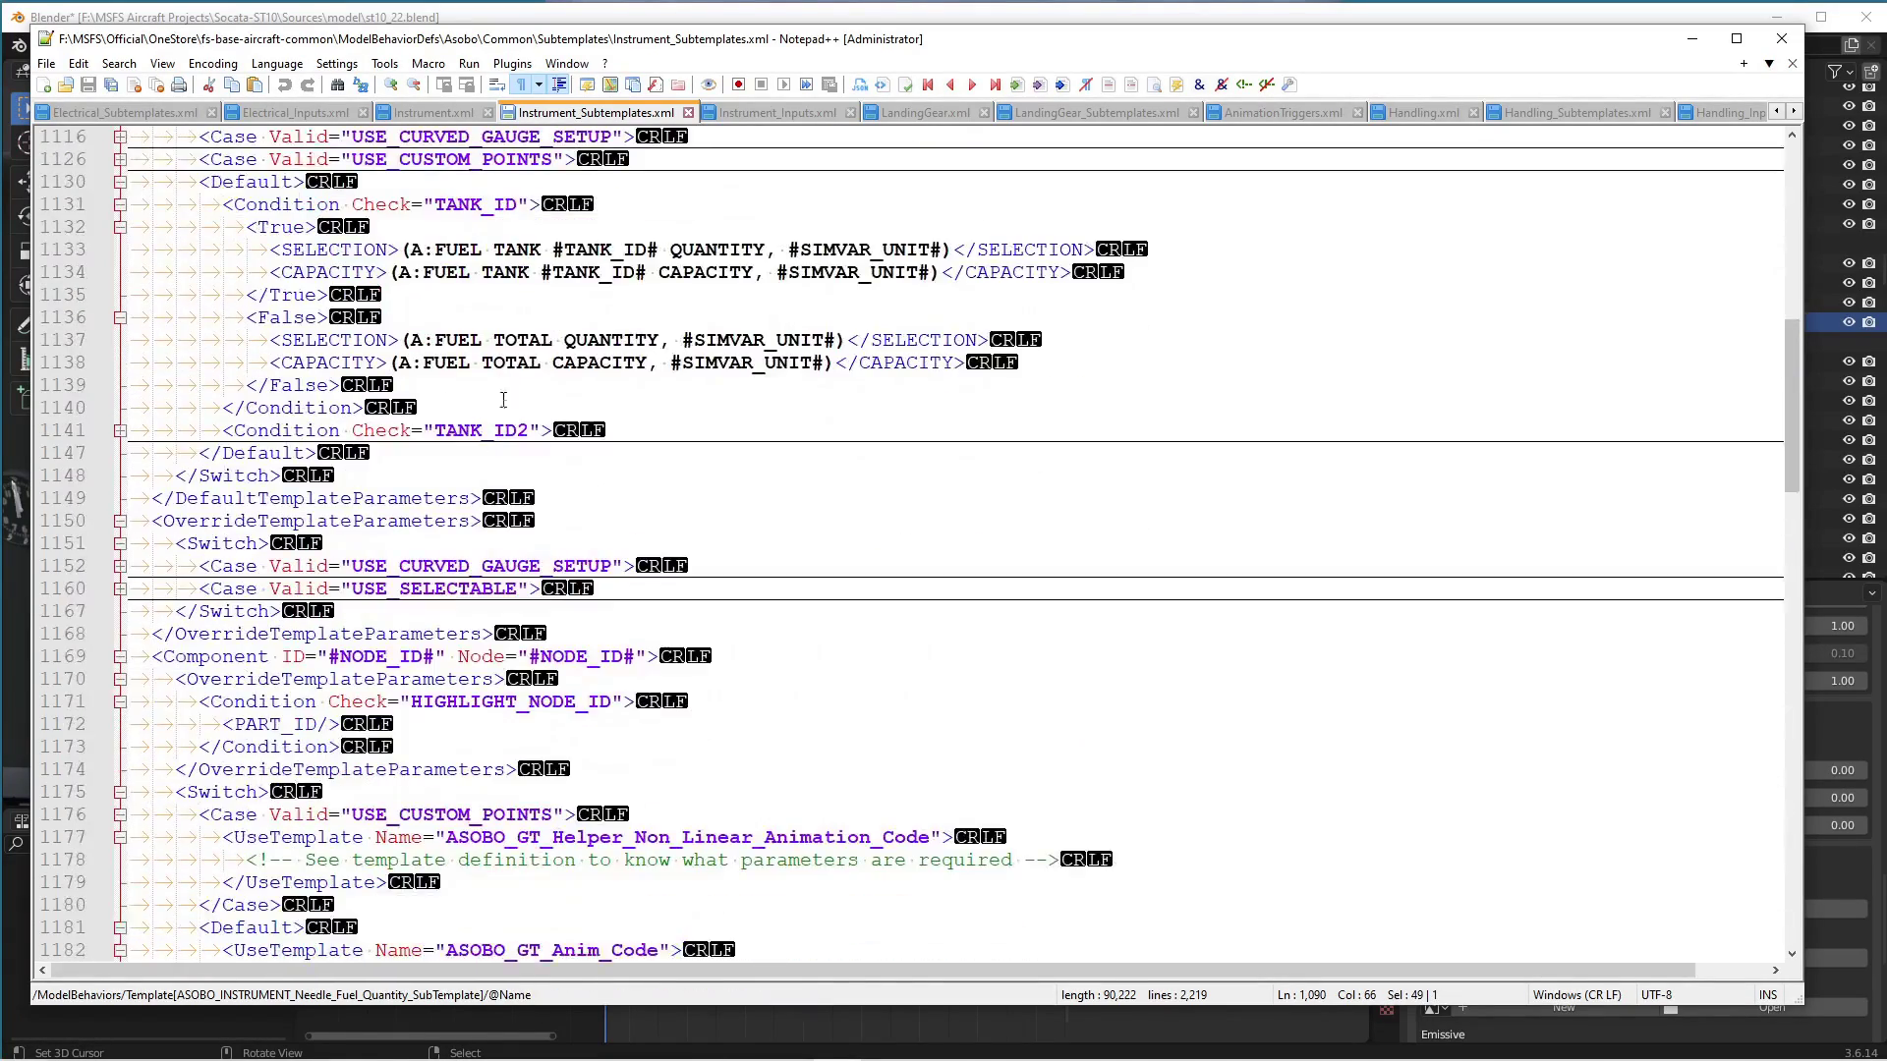
double_click(464, 204)
drag(435, 249, 758, 250)
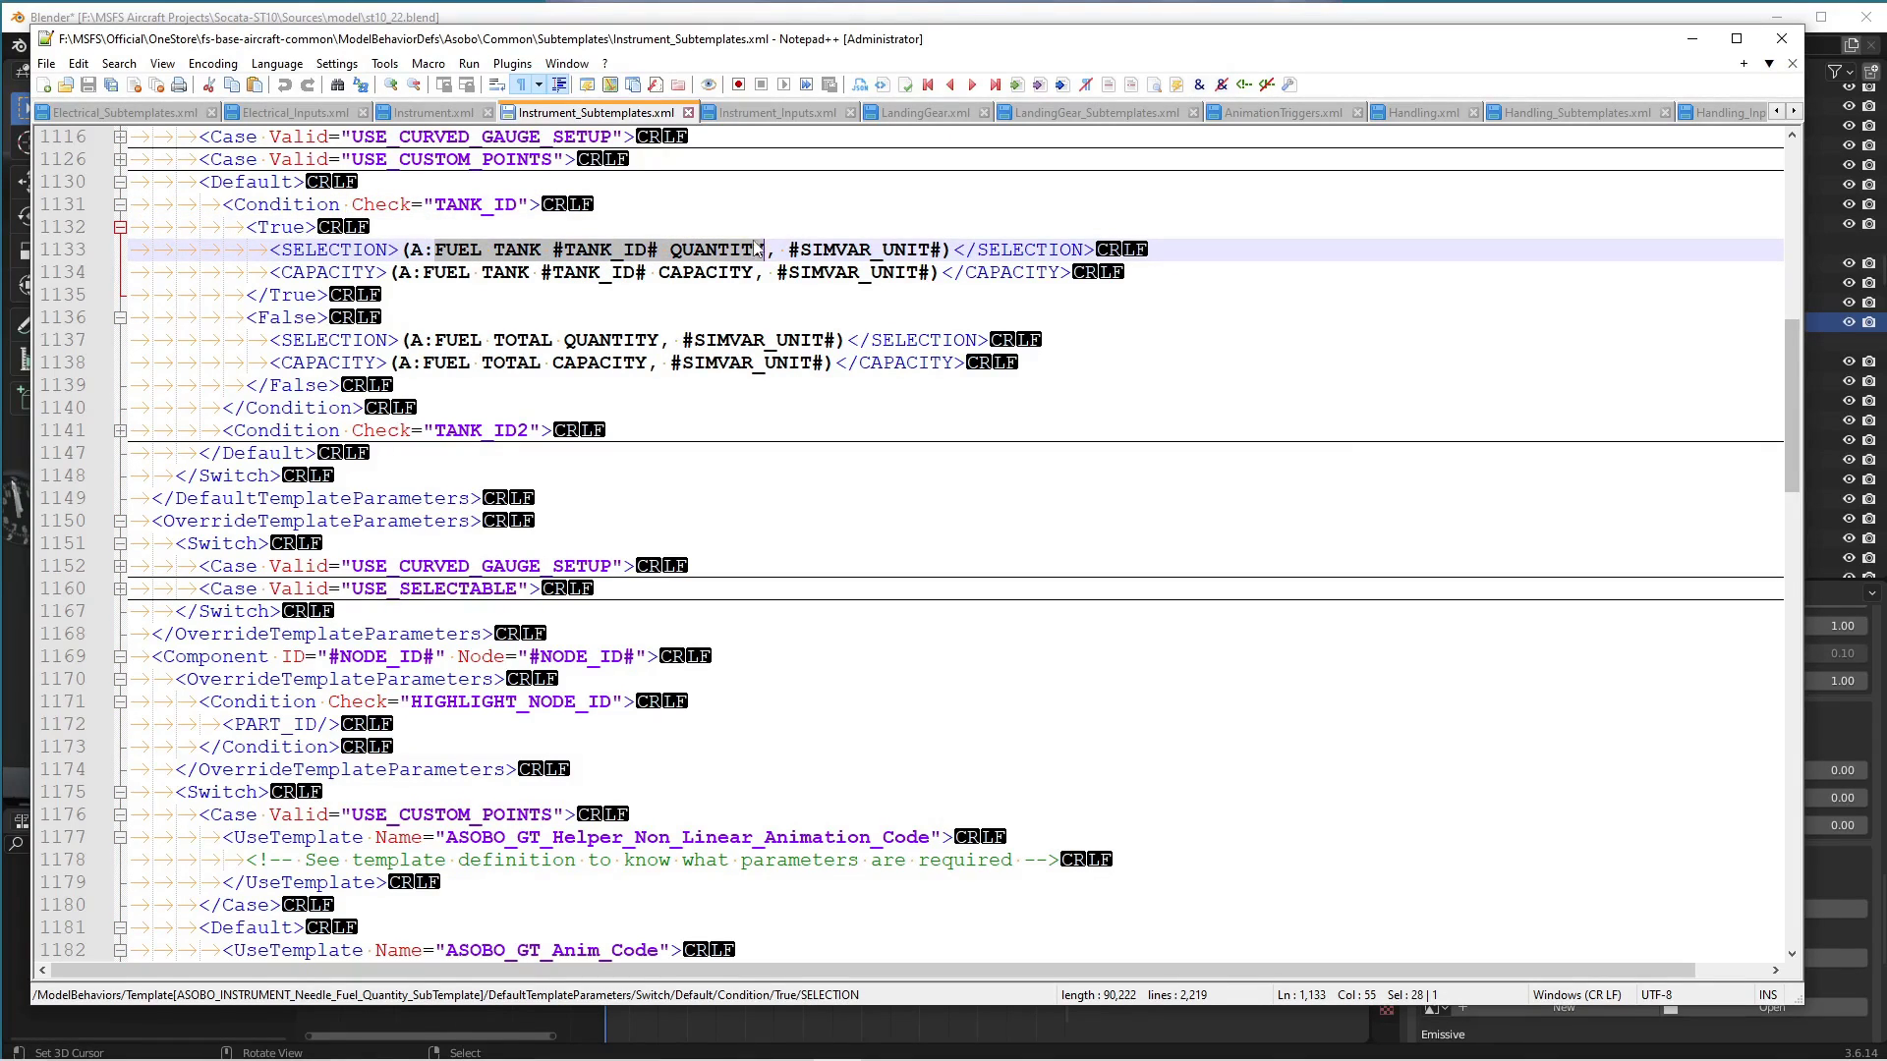
Highlight the TANK_ID check and relate it to the name of the fuel quantity needle subtemplate that contains it.
double_click(478, 205)
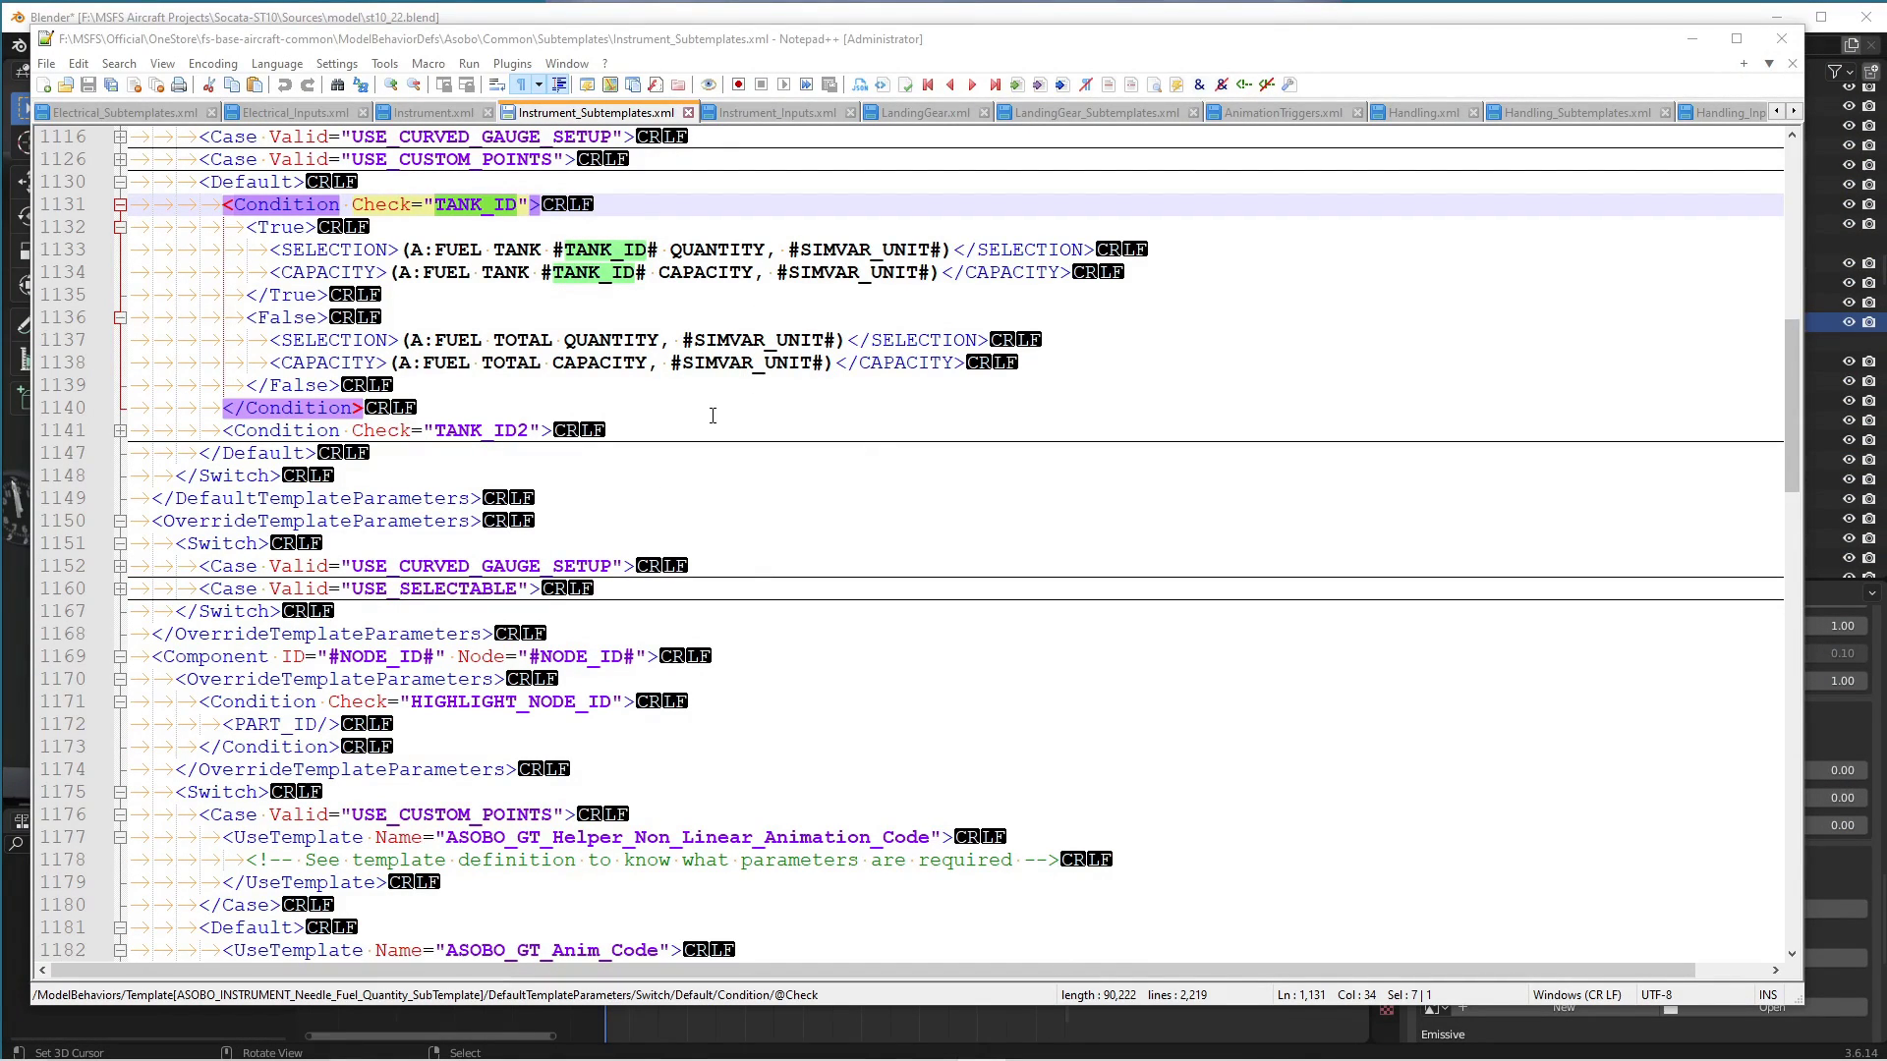
scroll(594, 439, up, 7)
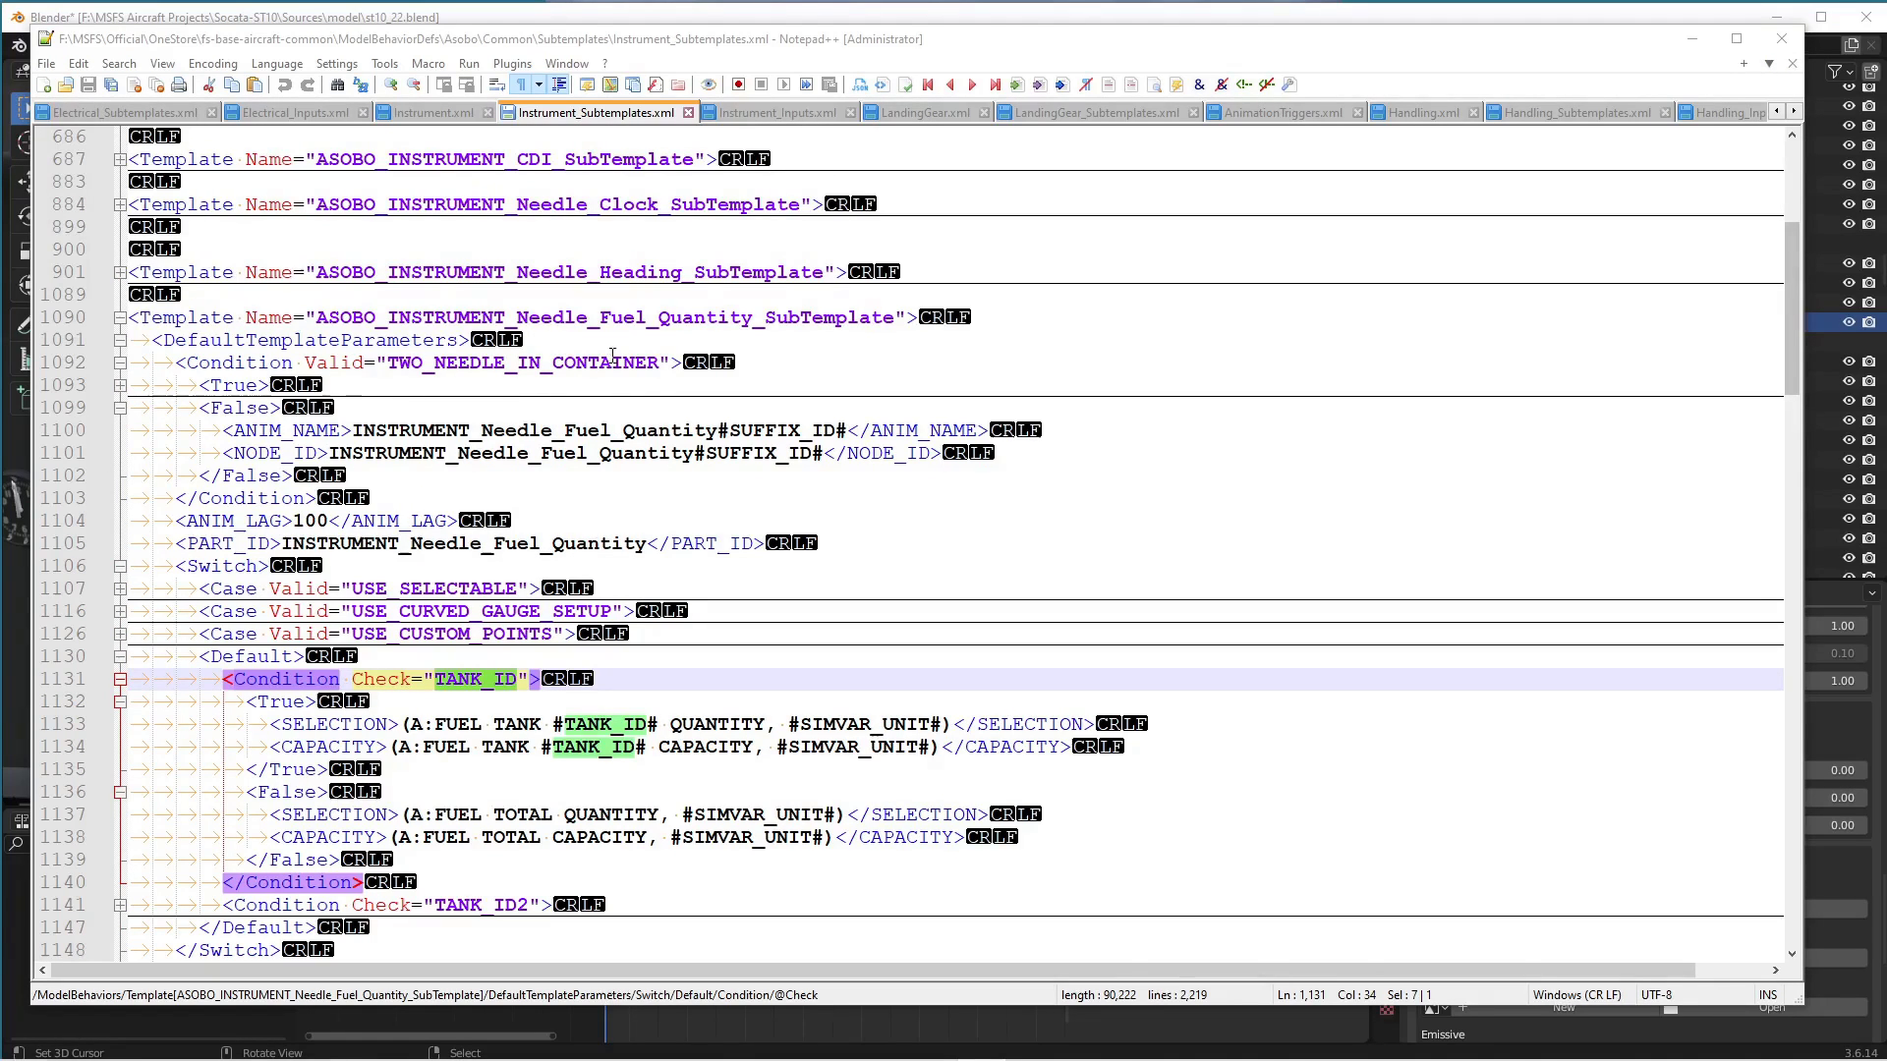
drag(447, 320, 777, 322)
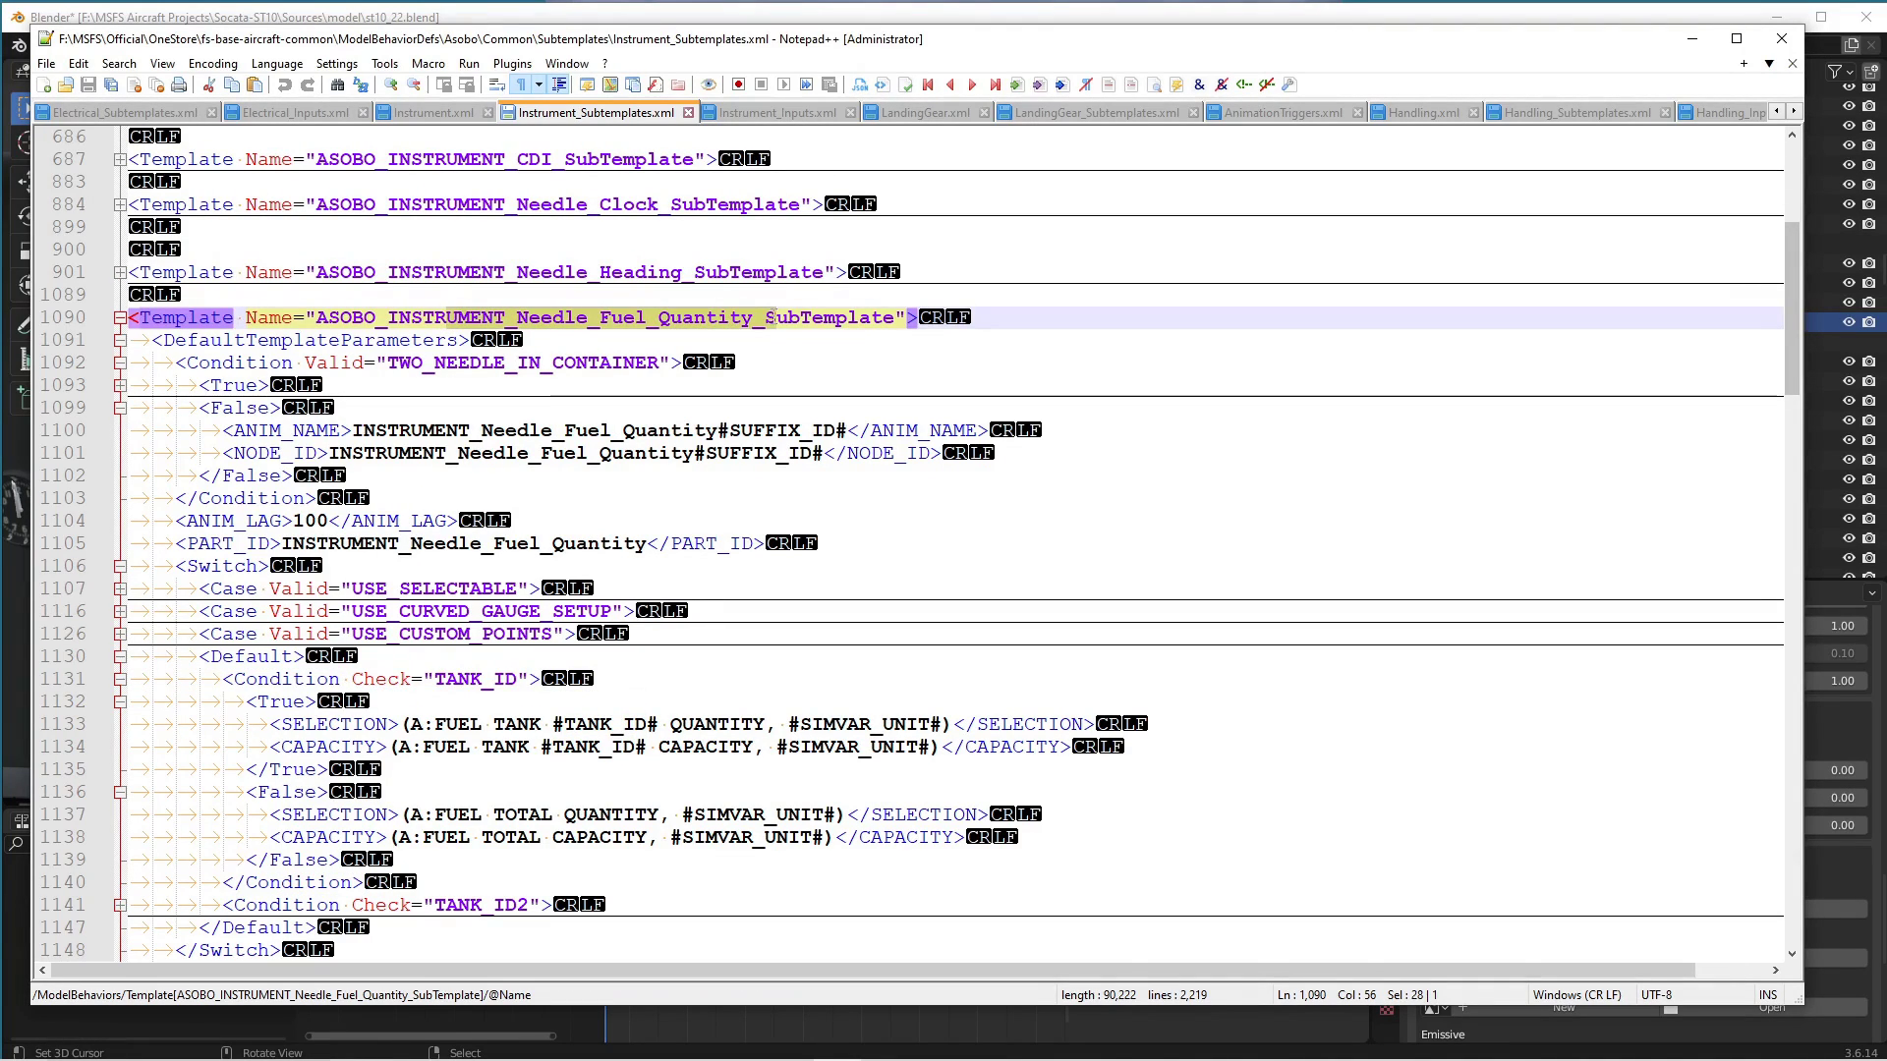
scroll(572, 626, down, 4)
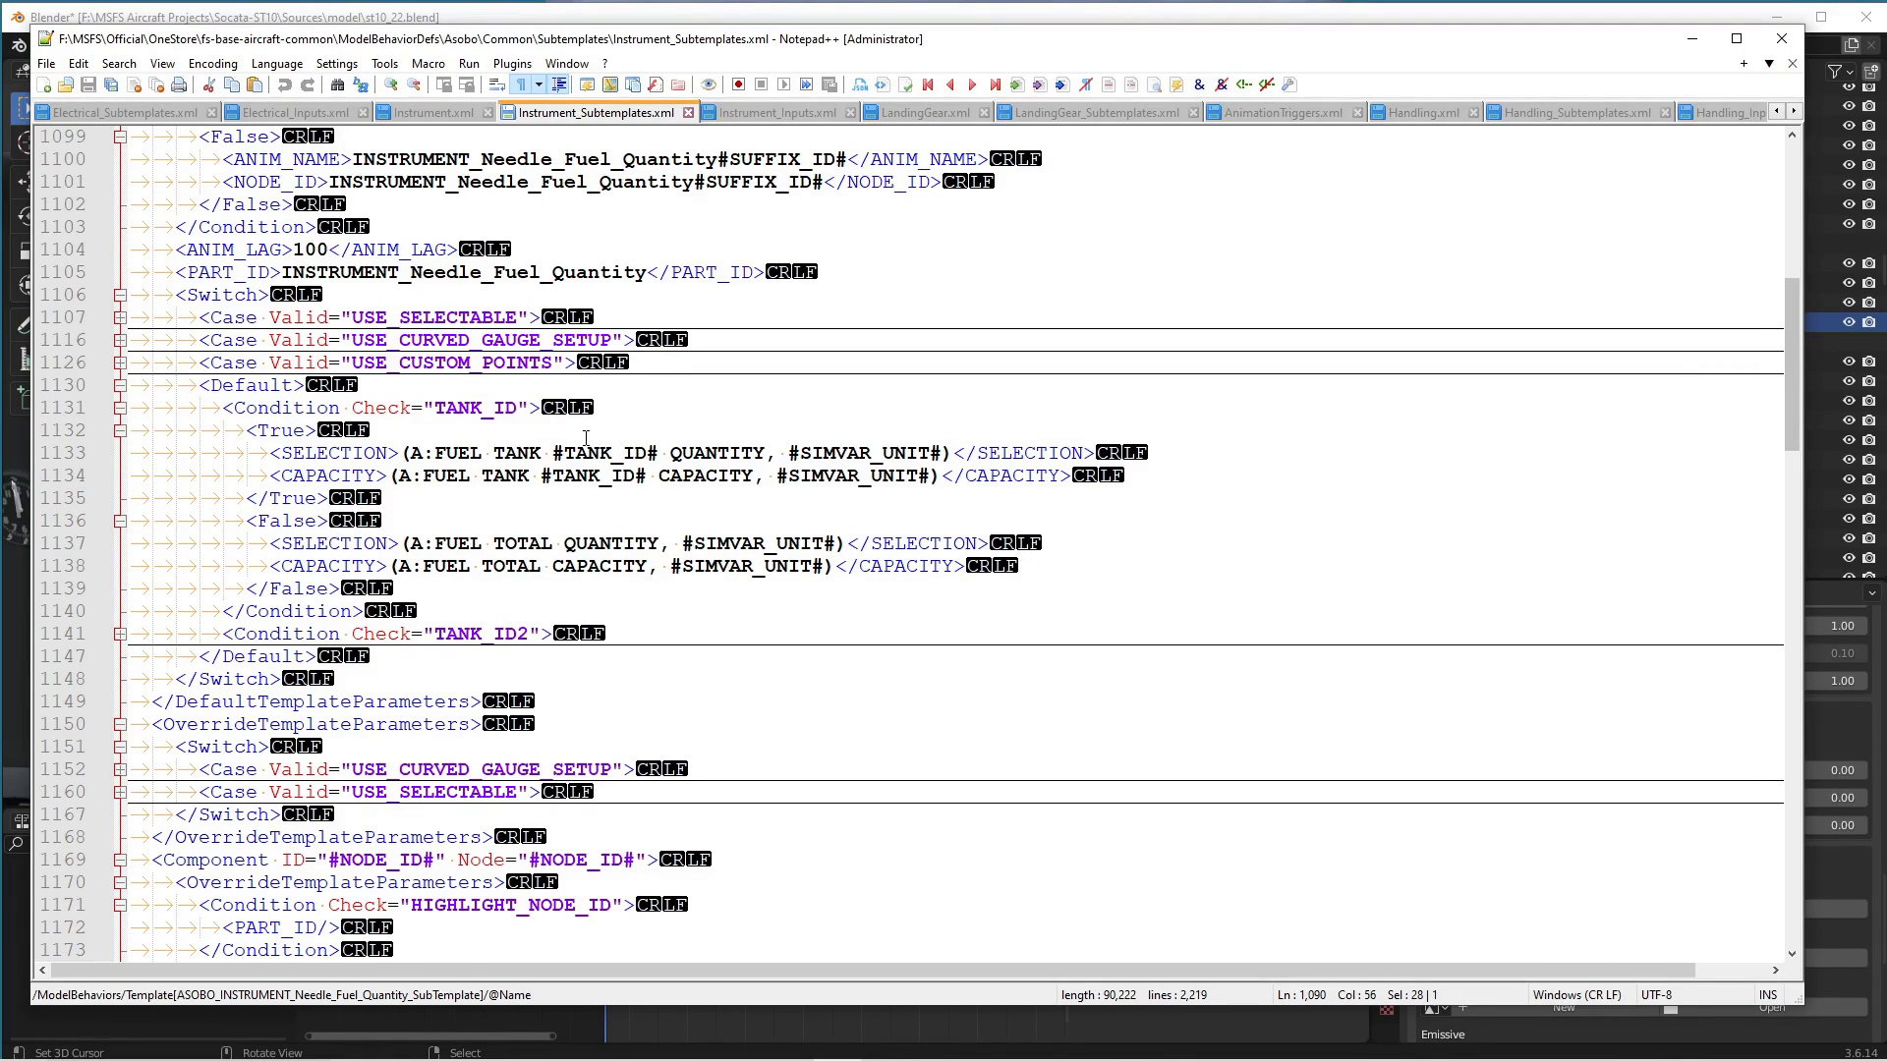
scroll(531, 118, up, 4)
Open SocataSt10_interior.xml and highlight the TANK_ID parameter of the LEFT MAIN fuel quantity template.
scroll(529, 118, up, 15)
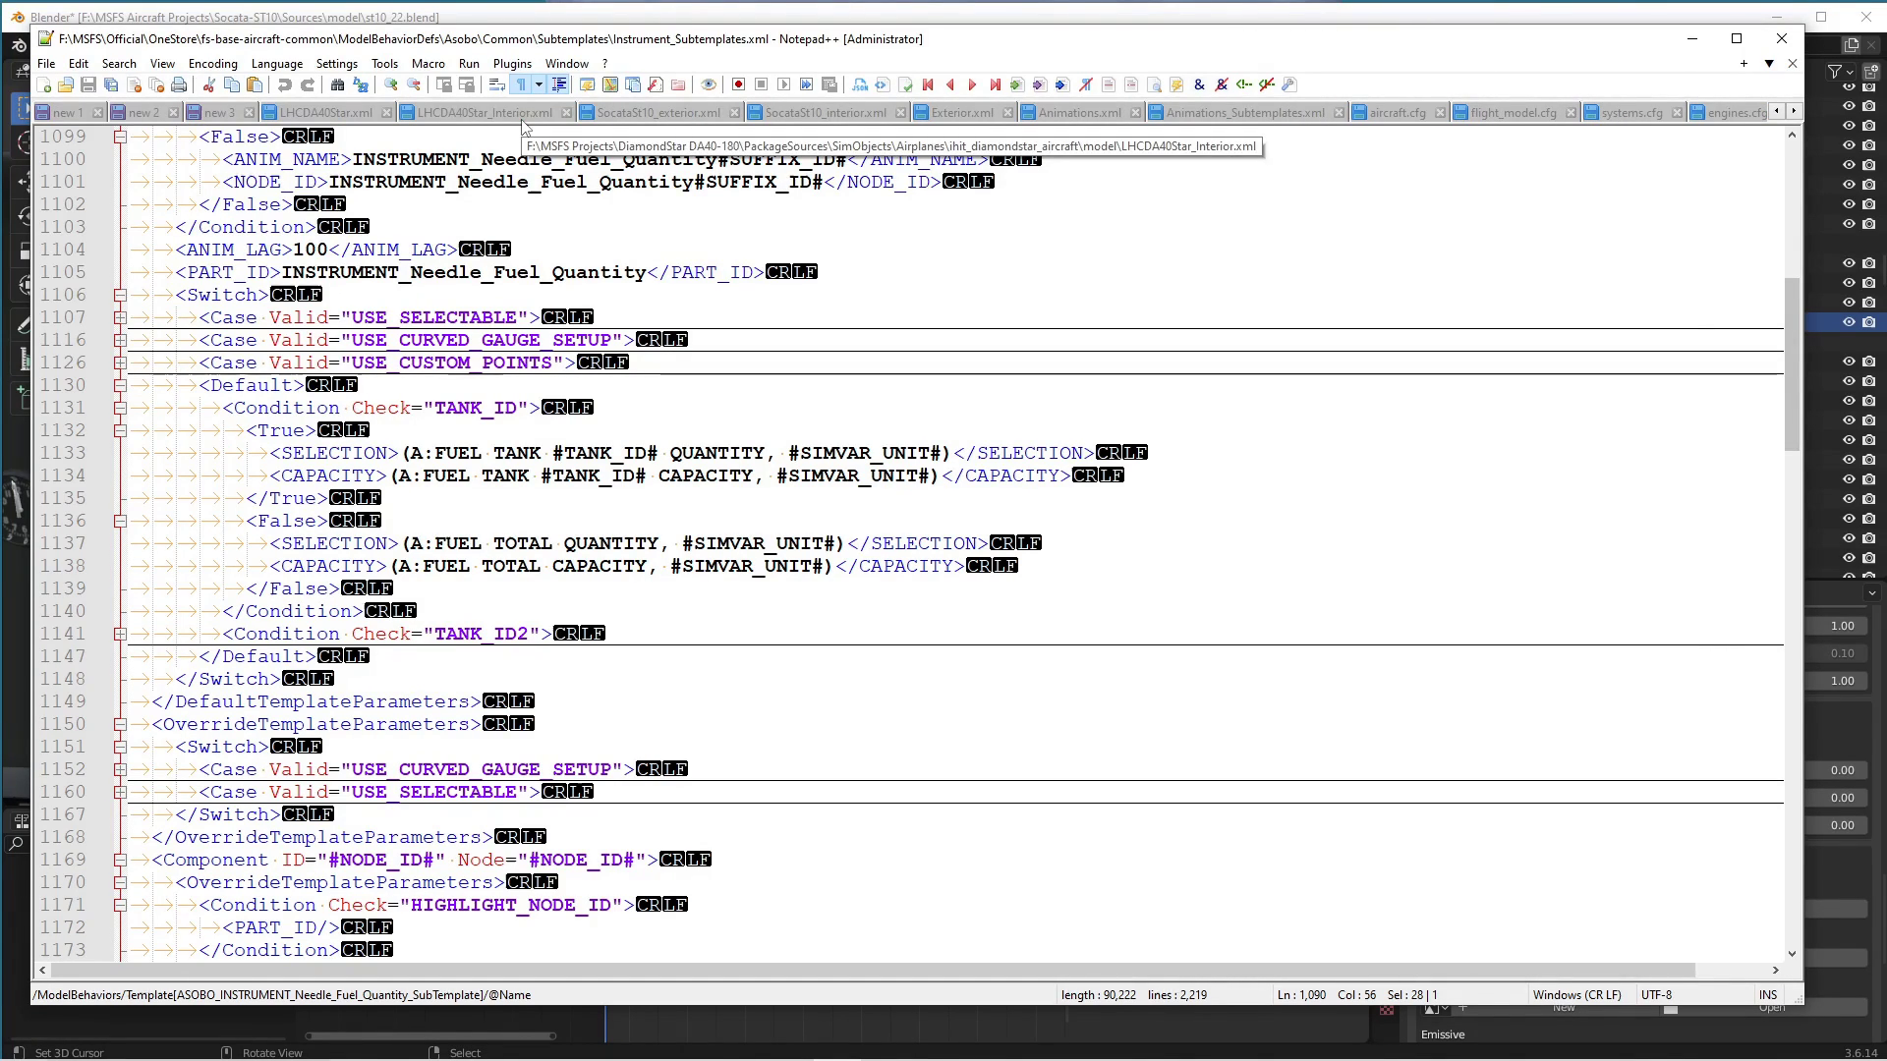
click(822, 114)
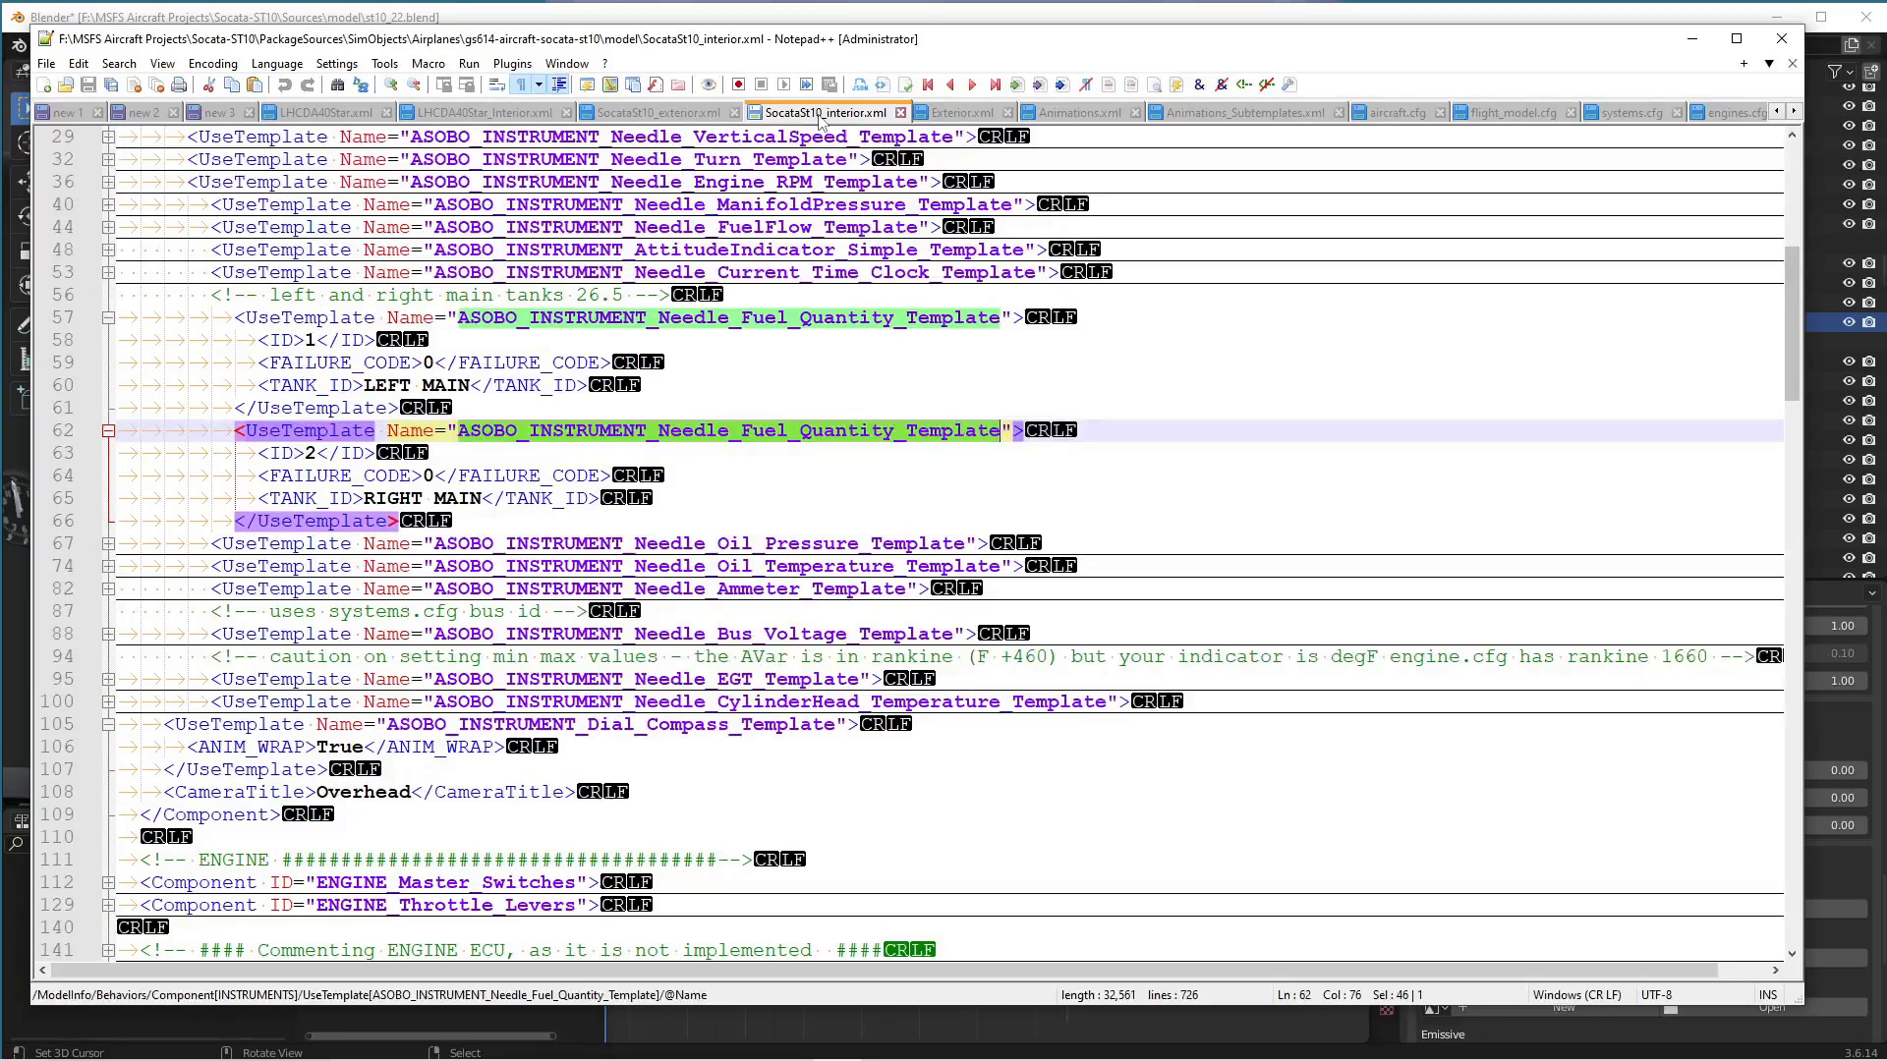
double_click(304, 385)
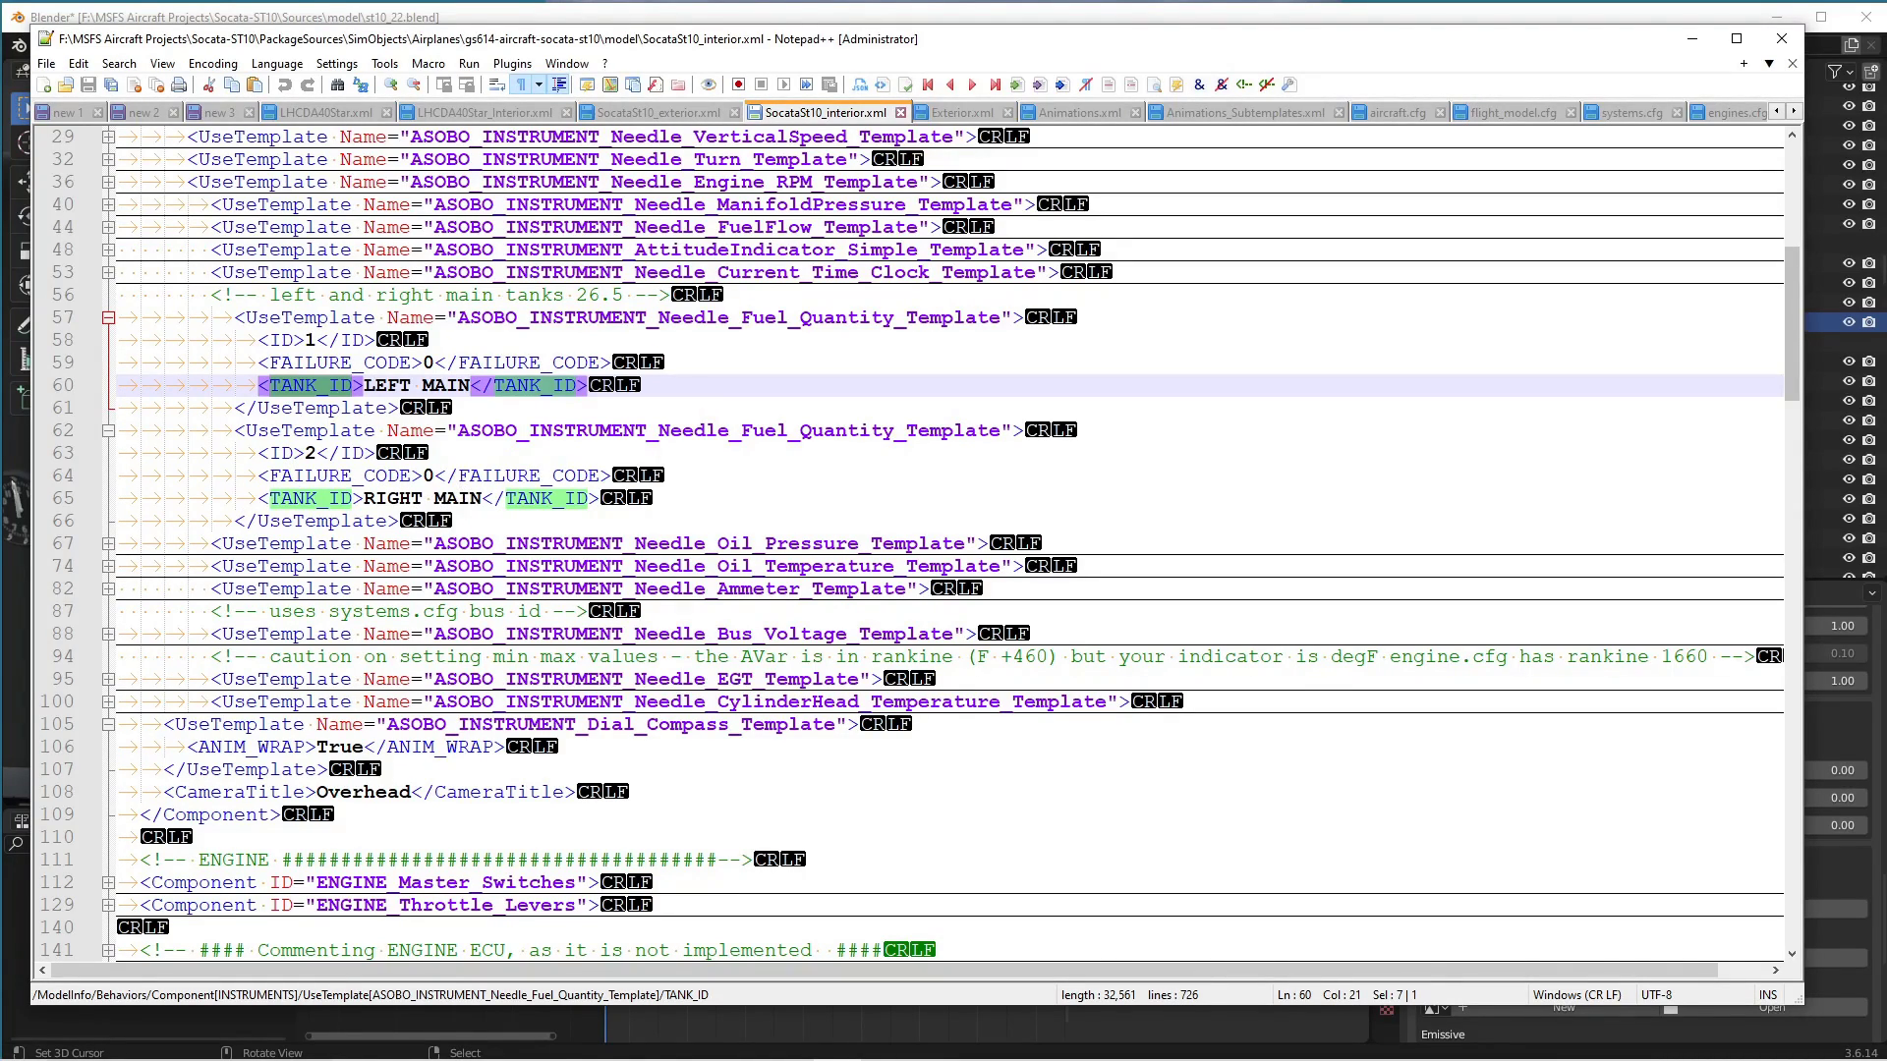
Switch to Blender, select INSTRUMENT_Needle_Fuel_Quantity_1 on the instrument panel, and check its animation strip.
click(485, 18)
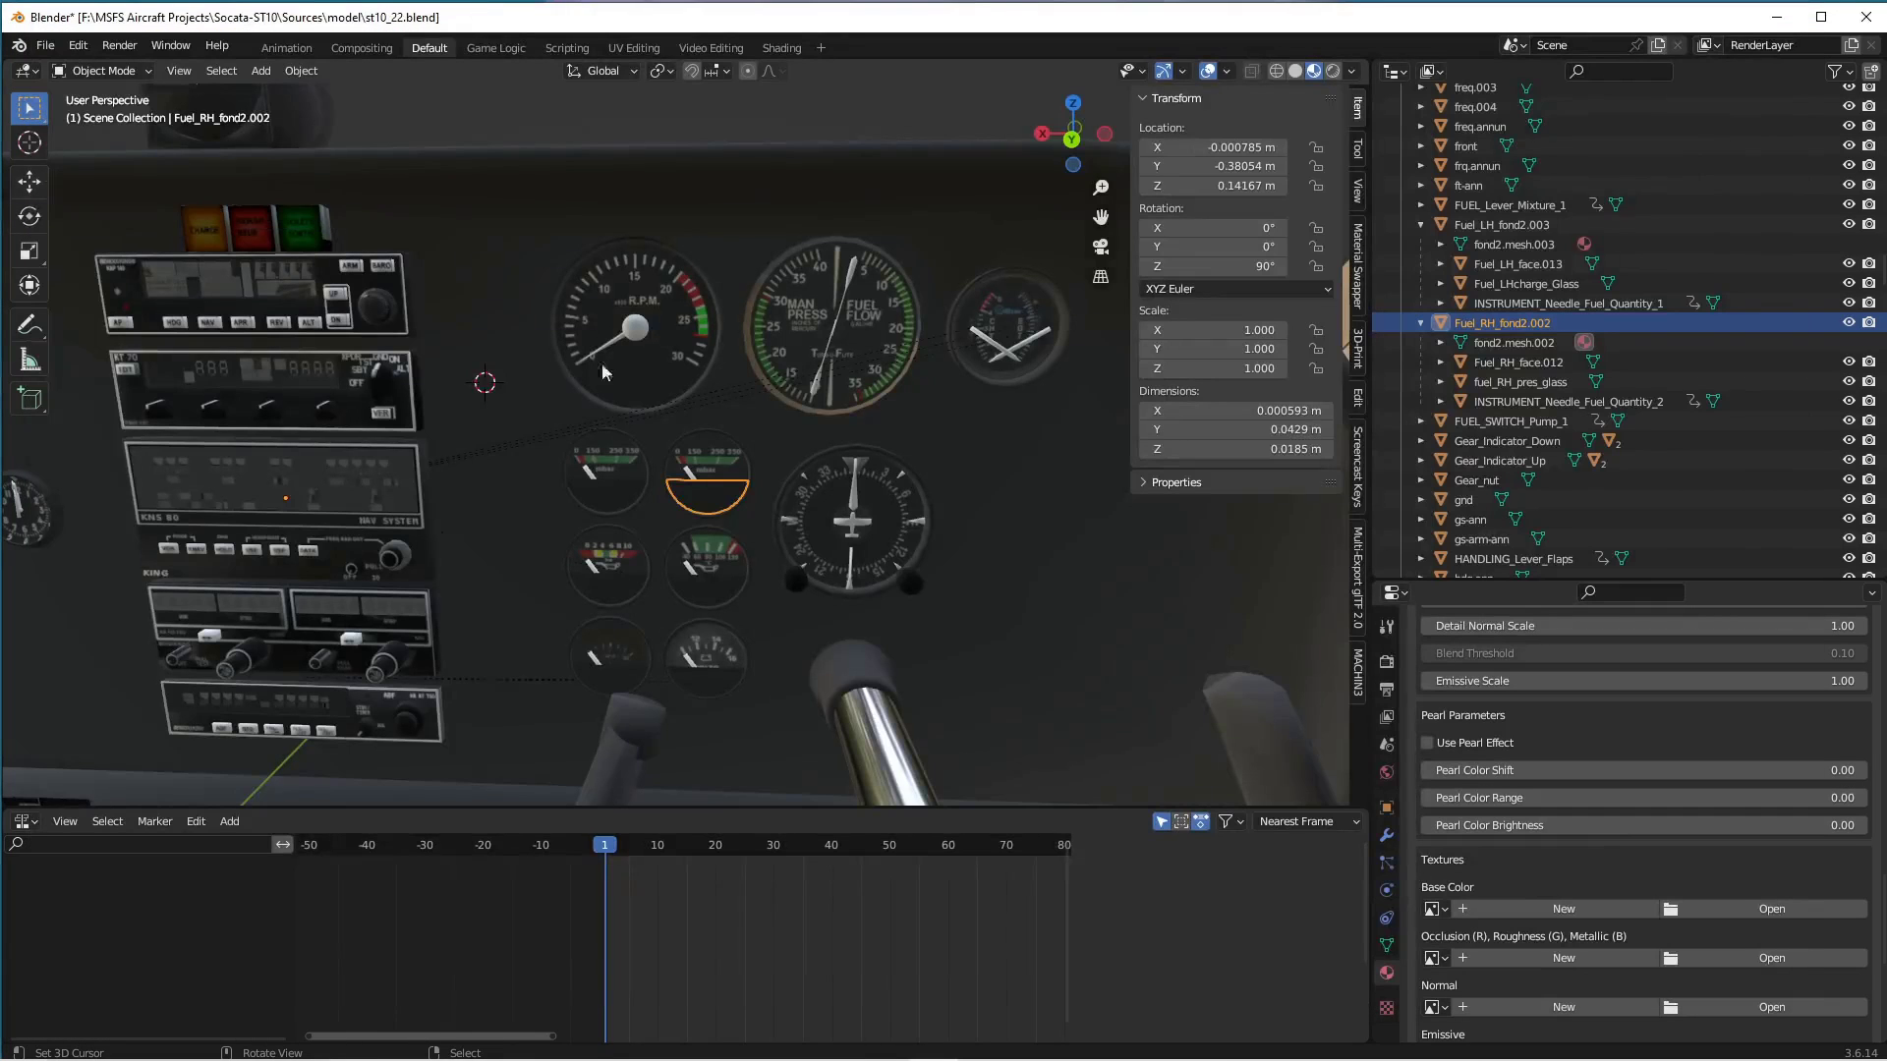
click(591, 477)
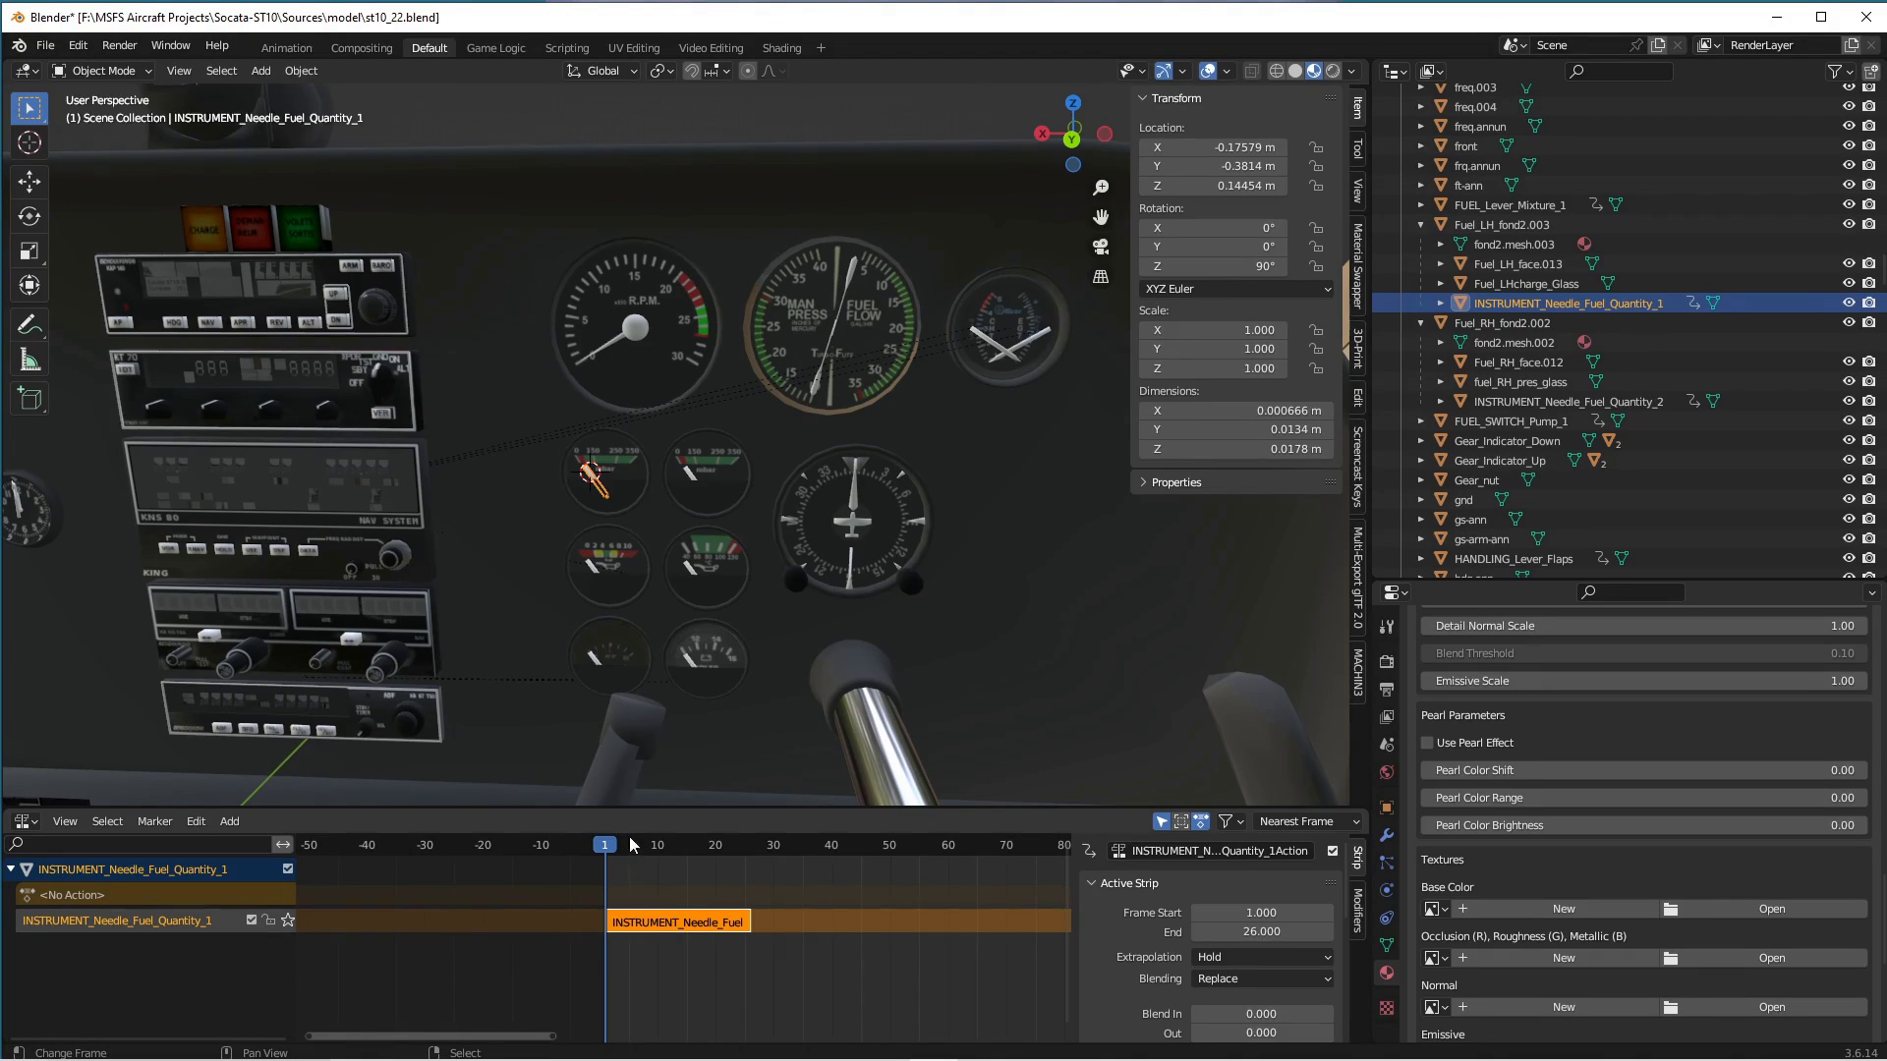
mouse_move(609, 847)
mouse_down()
mouse_move(739, 852)
mouse_move(605, 861)
mouse_up()
key(alt+Tab)
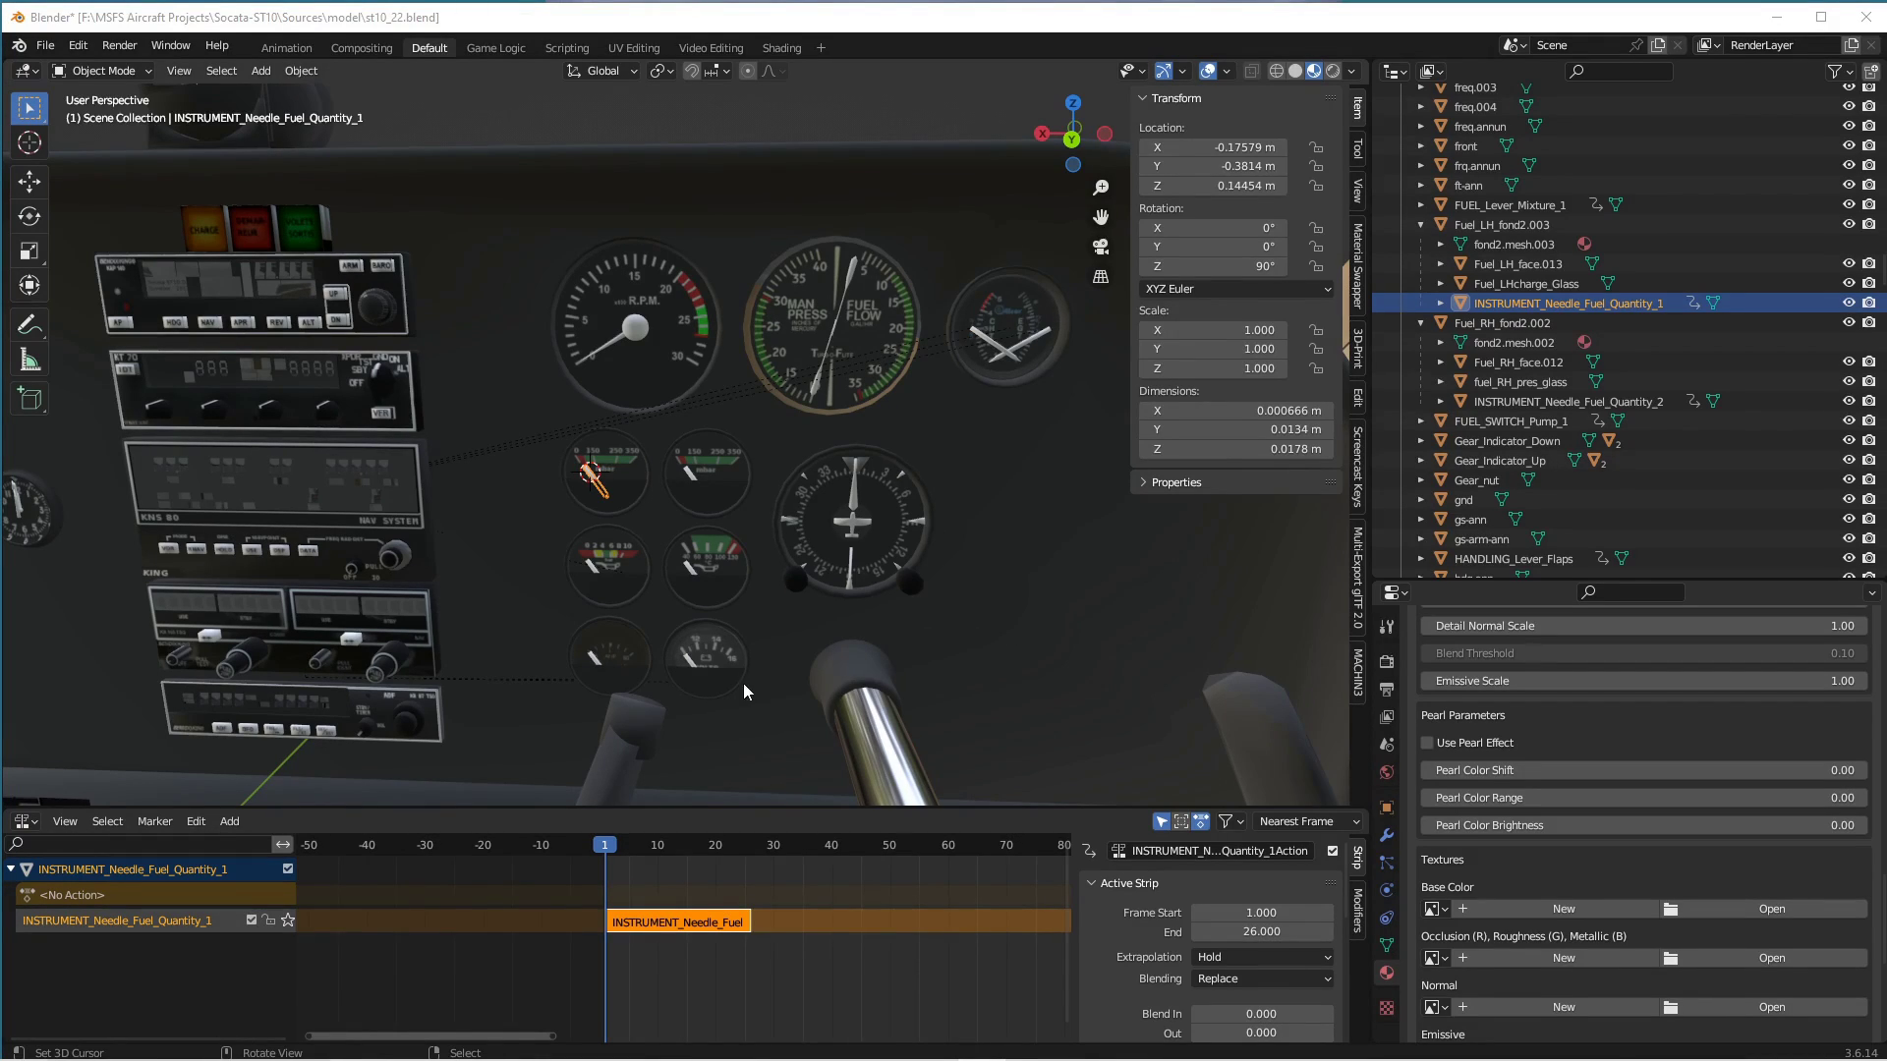
Inspect the dark gauge beside the voltmeter by selecting its glass object on the instrument panel.
click(610, 683)
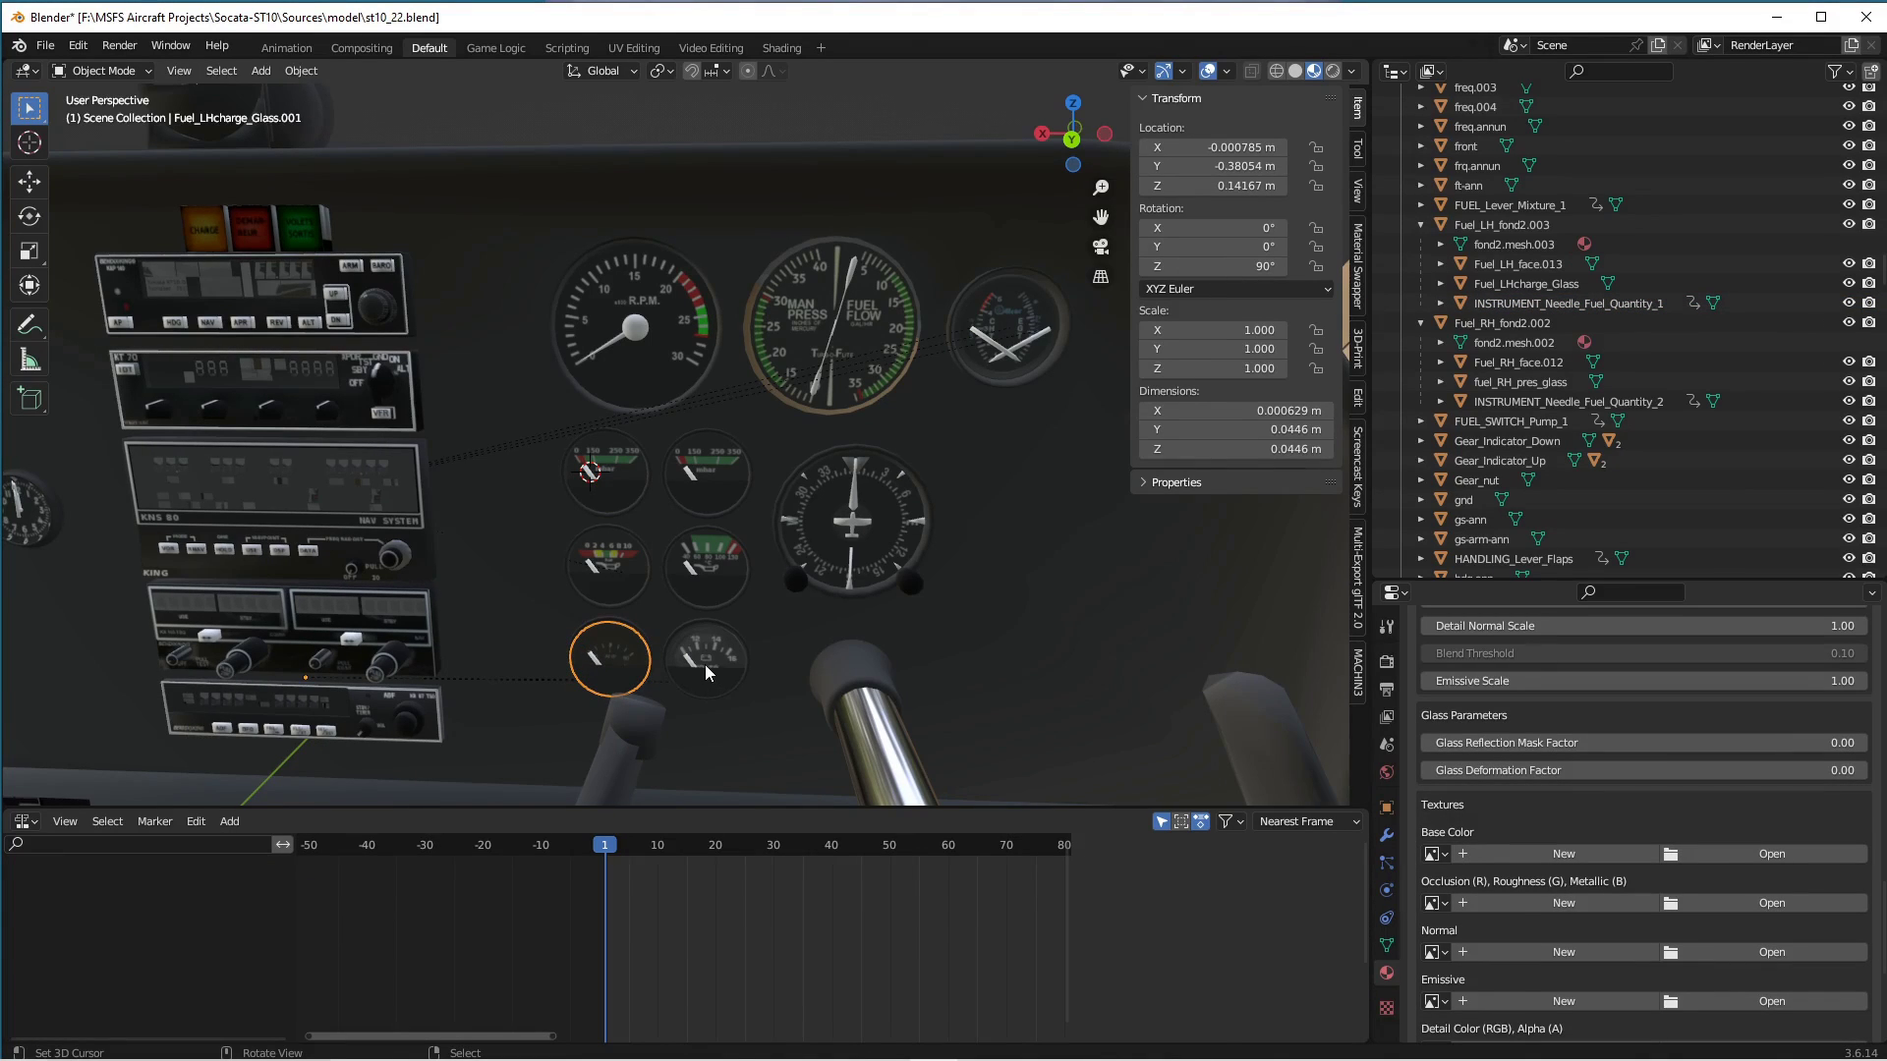
scroll(902, 627, up, 3)
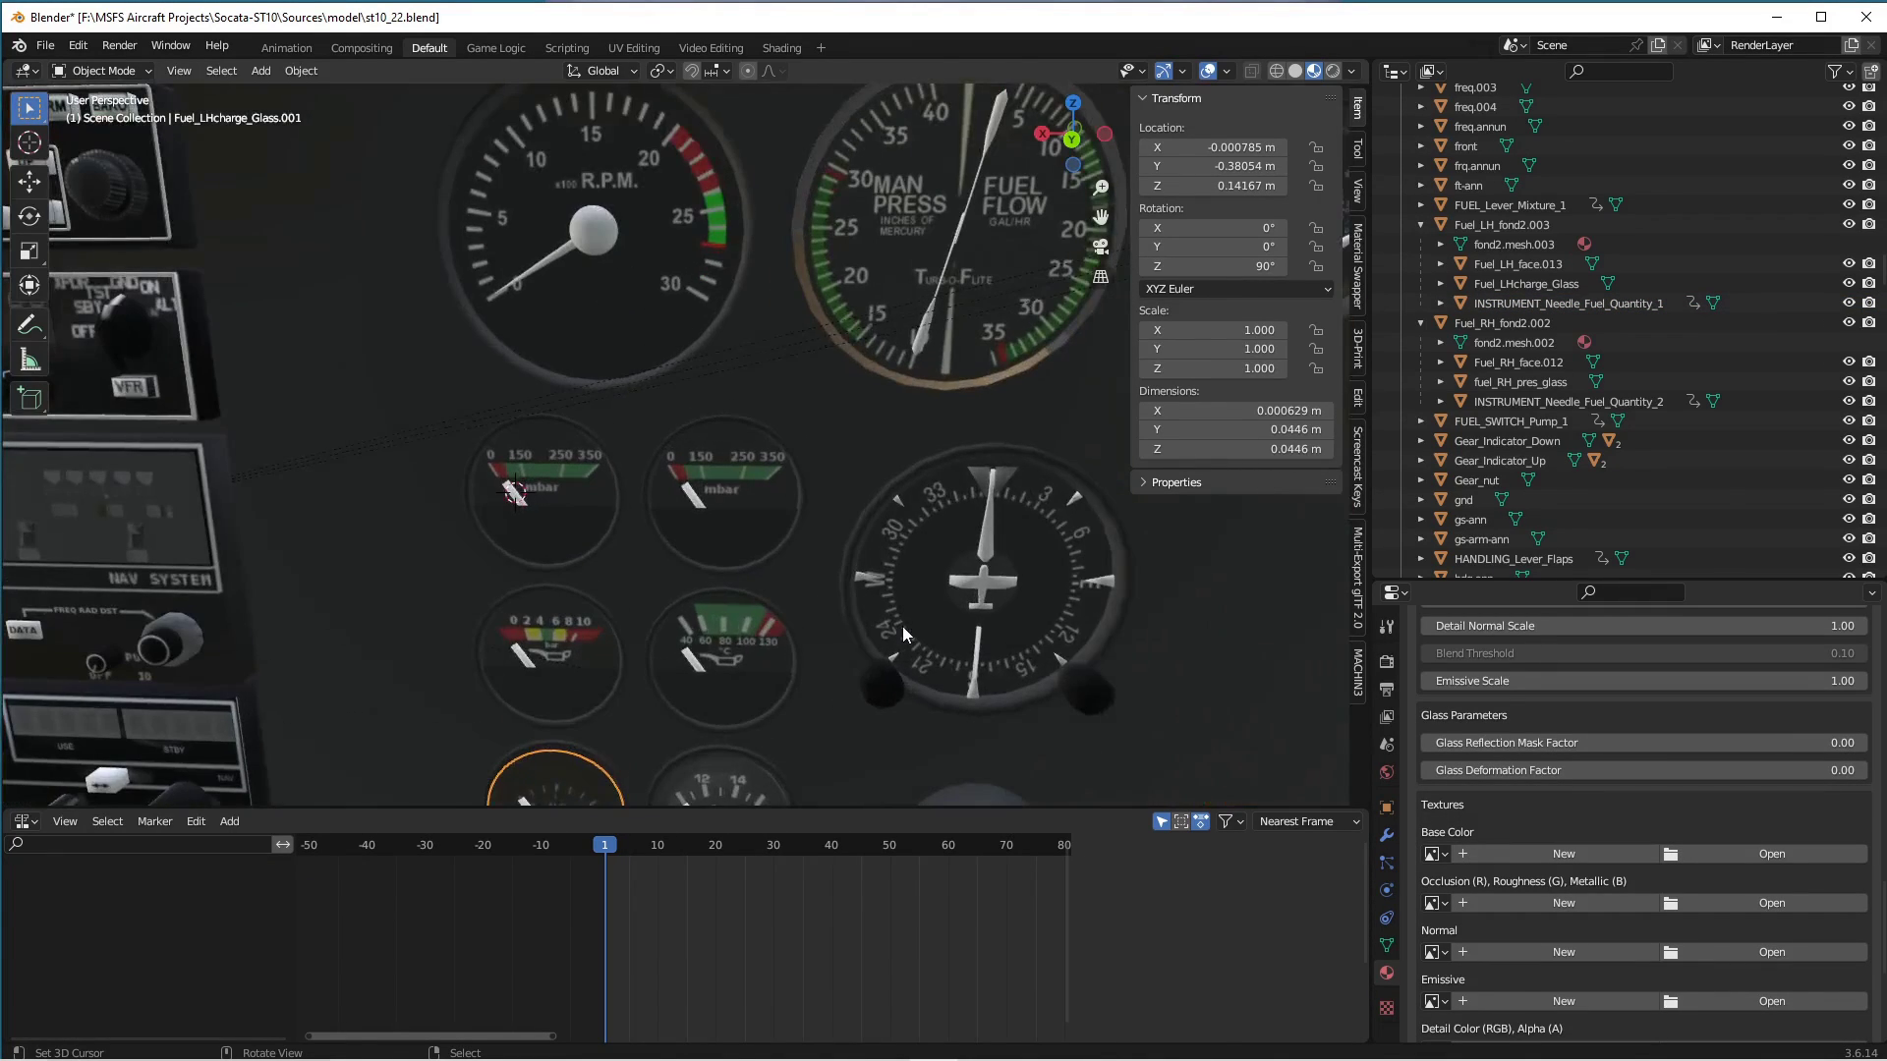
middle_drag(846, 703, 1112, 391)
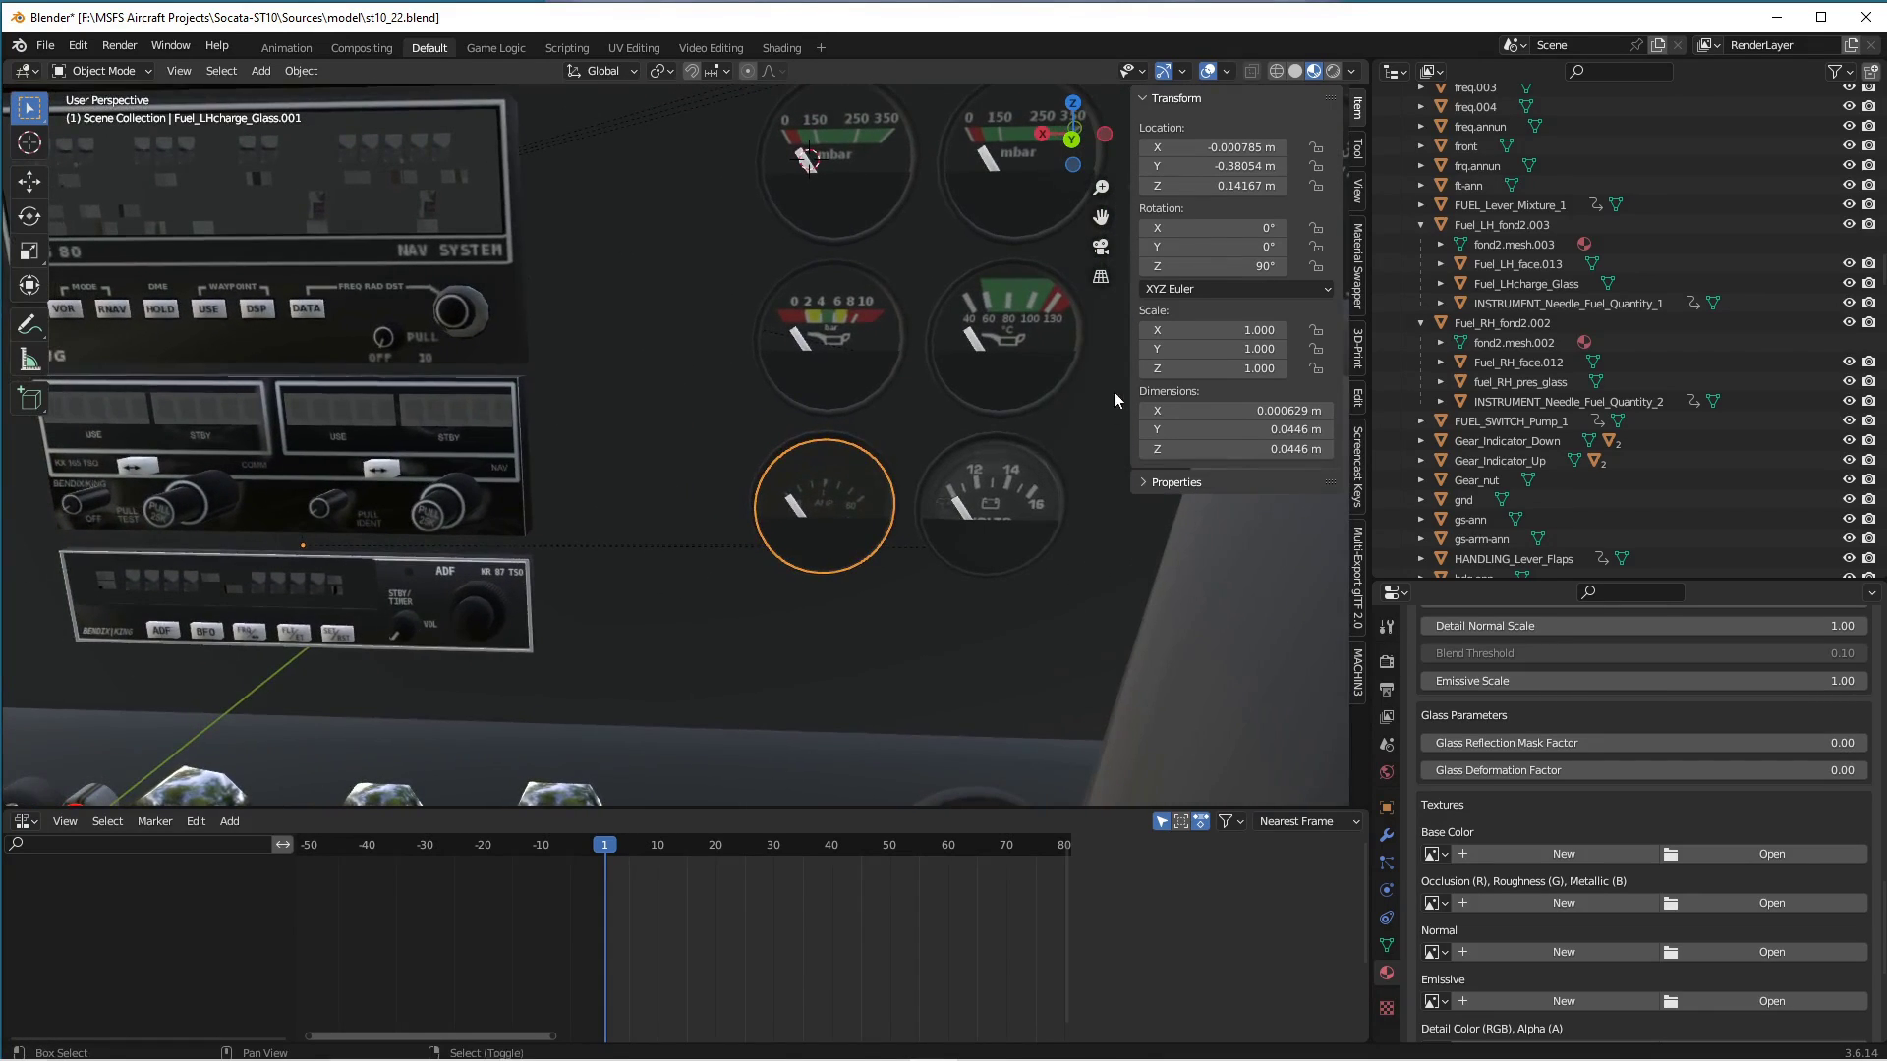
click(829, 498)
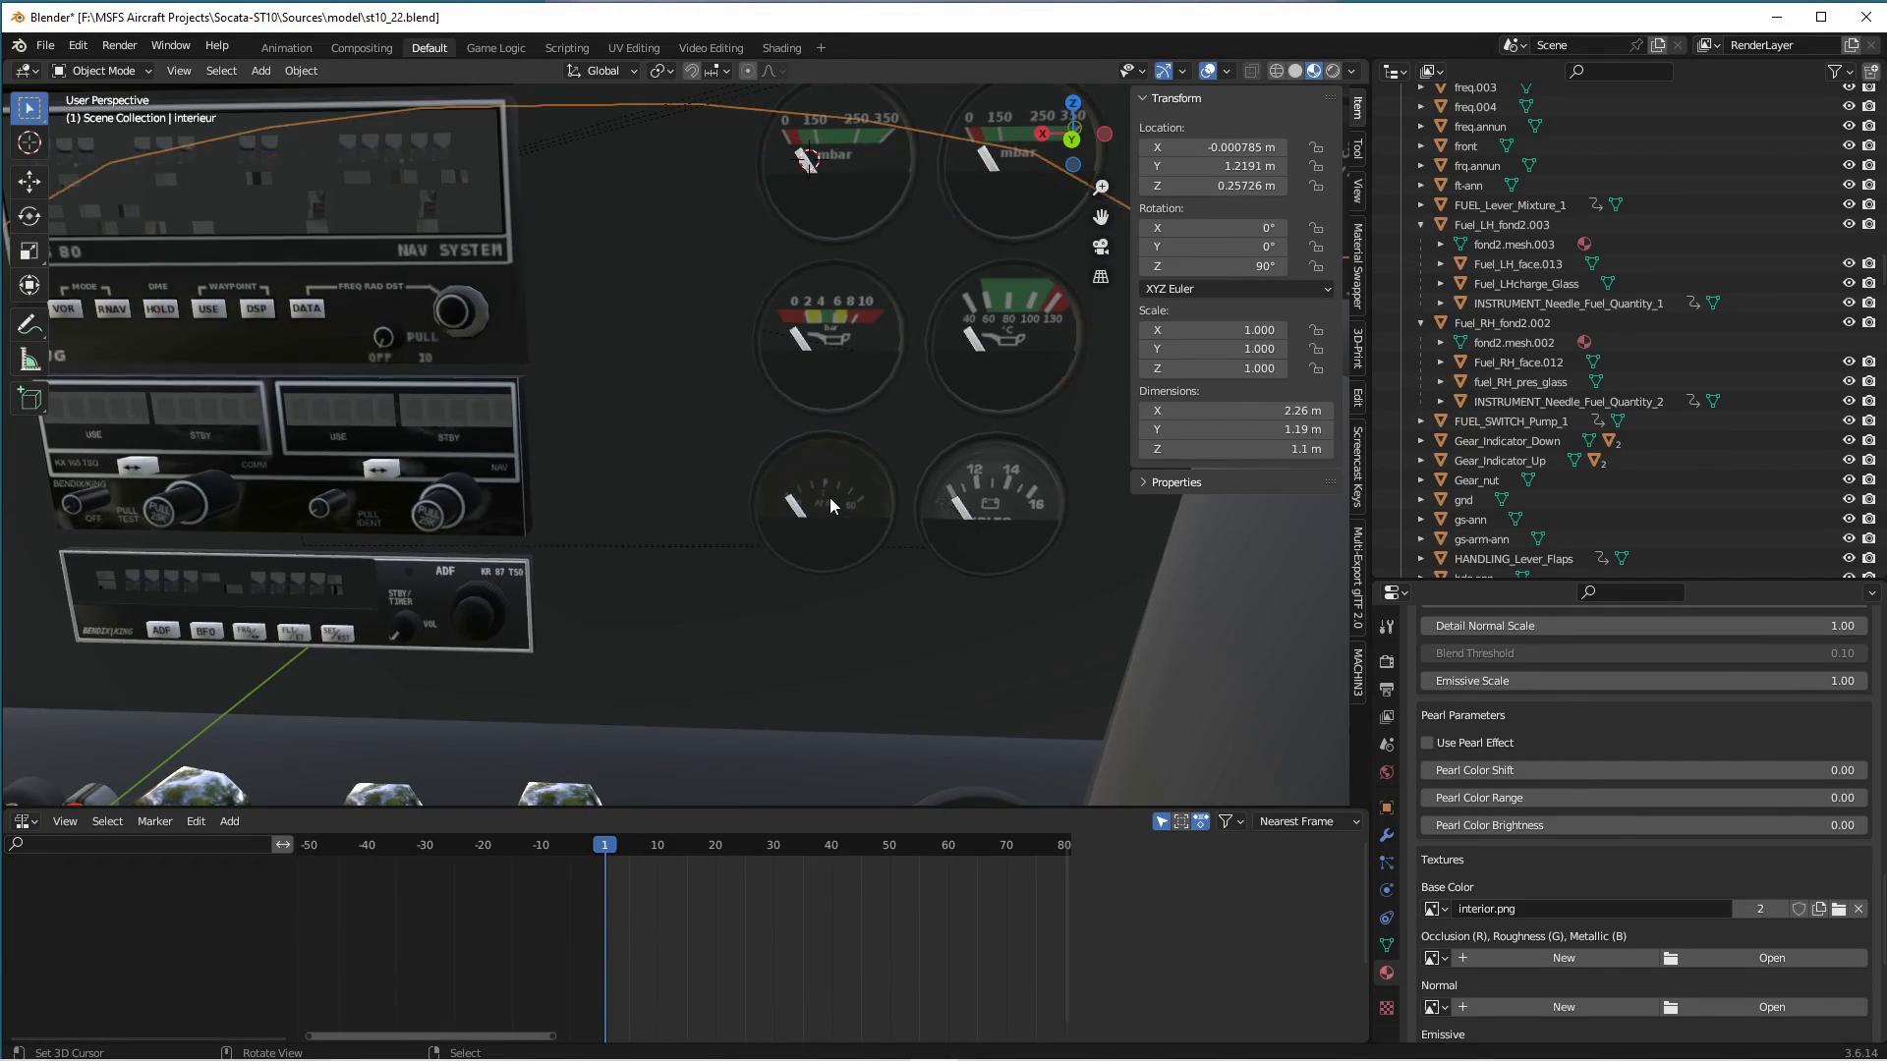
click(829, 498)
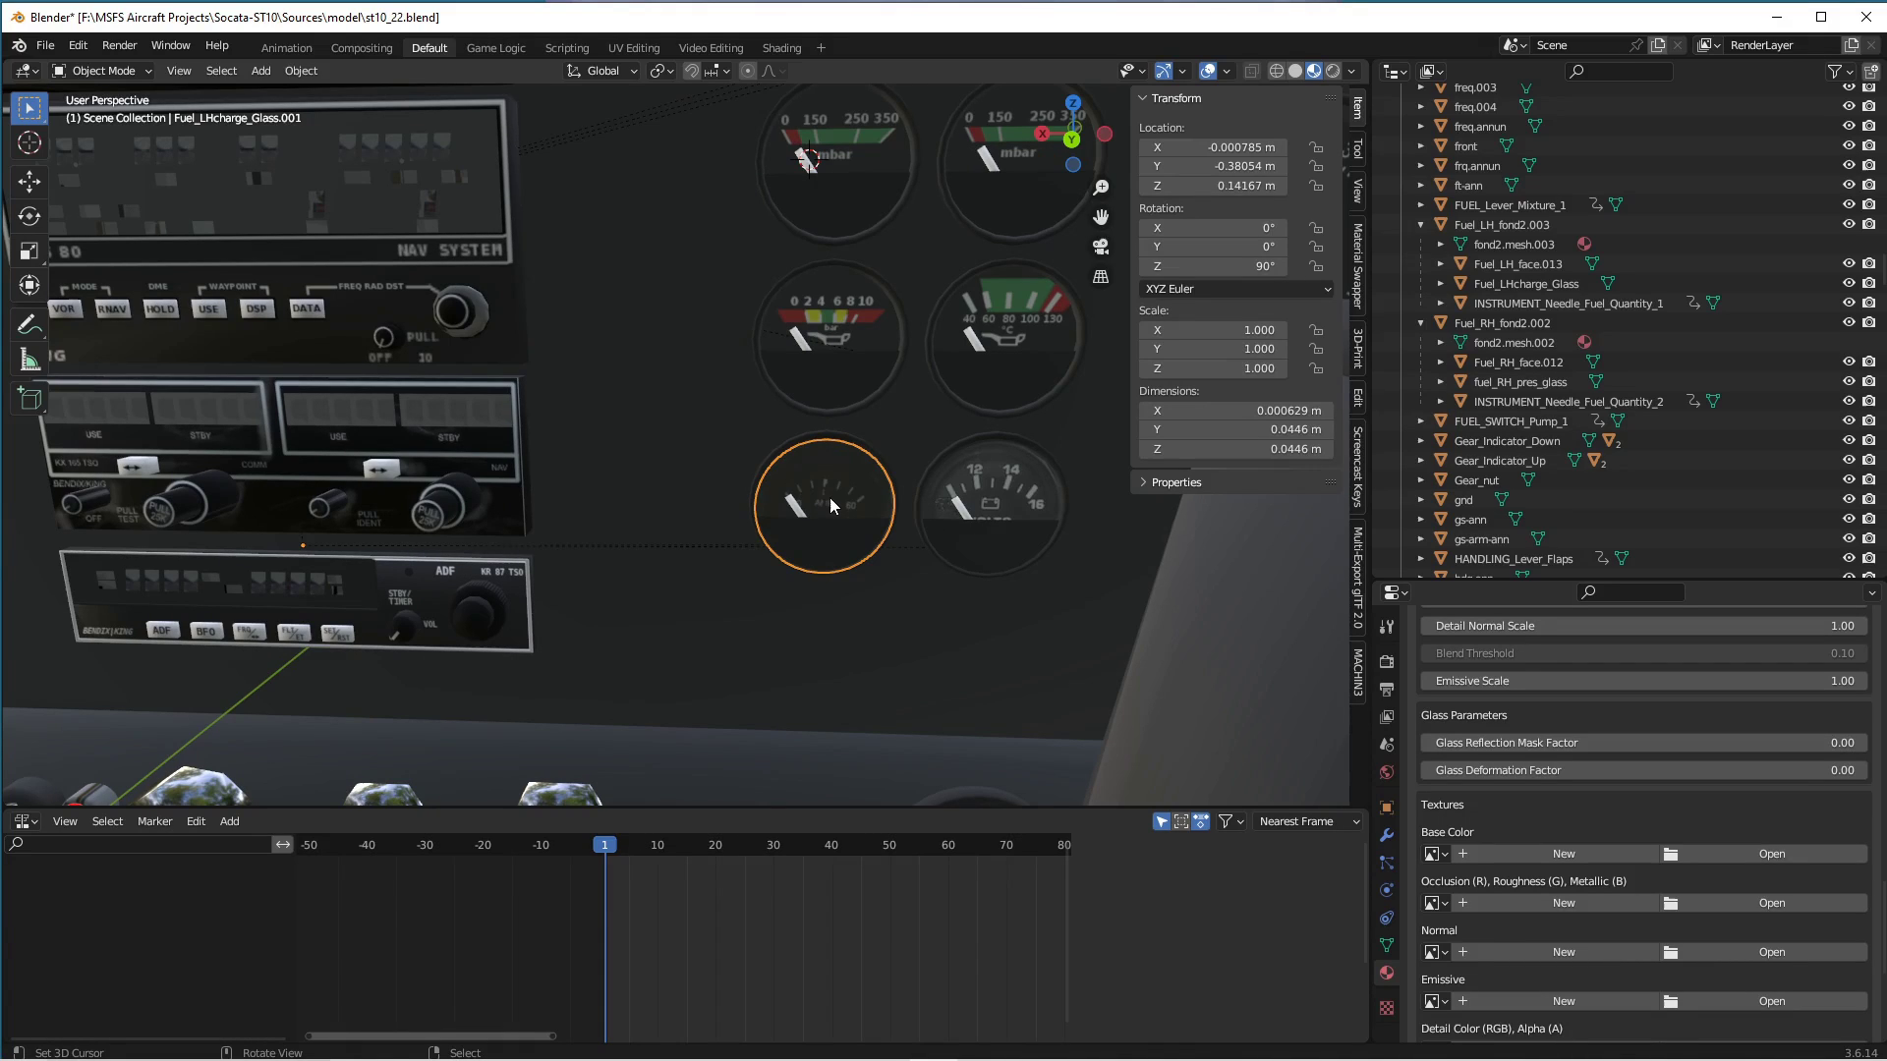
Inspect the voltmeter's face, lower cover plate and glass, trying a downward move of the plate along Z.
click(981, 505)
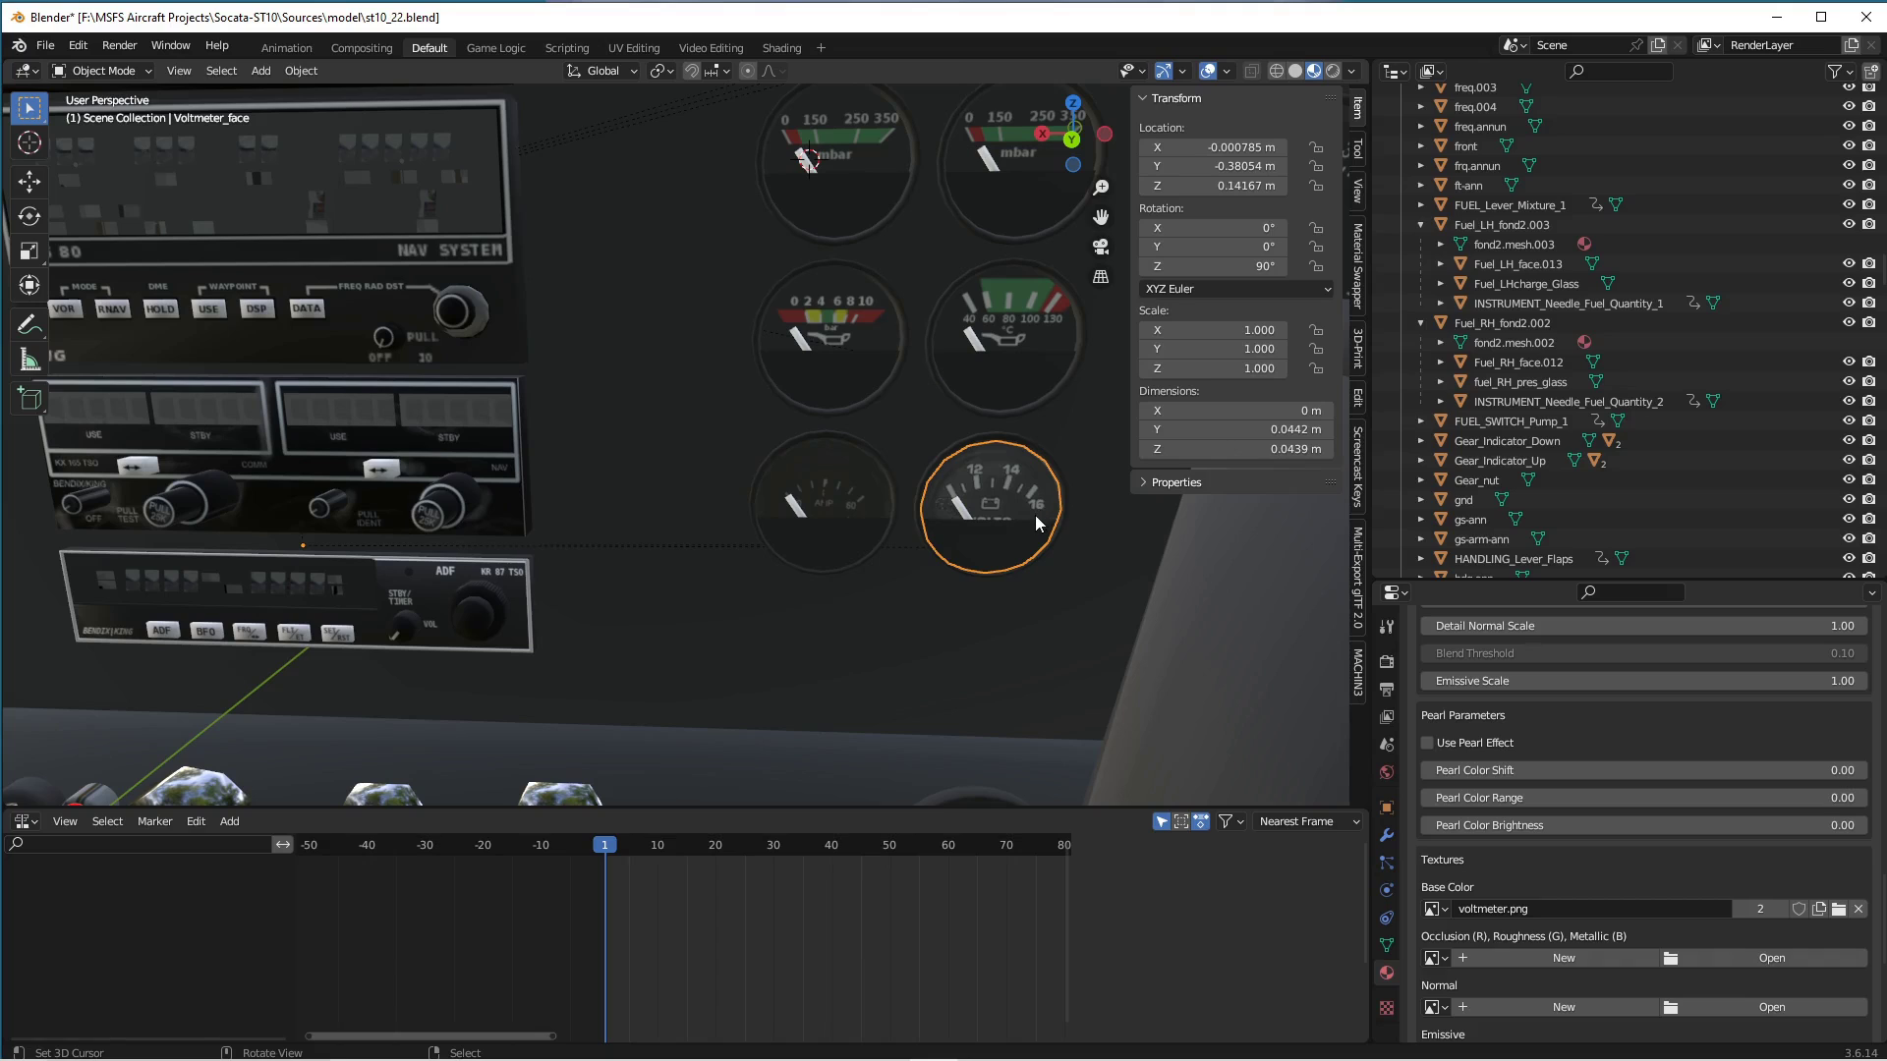
click(996, 542)
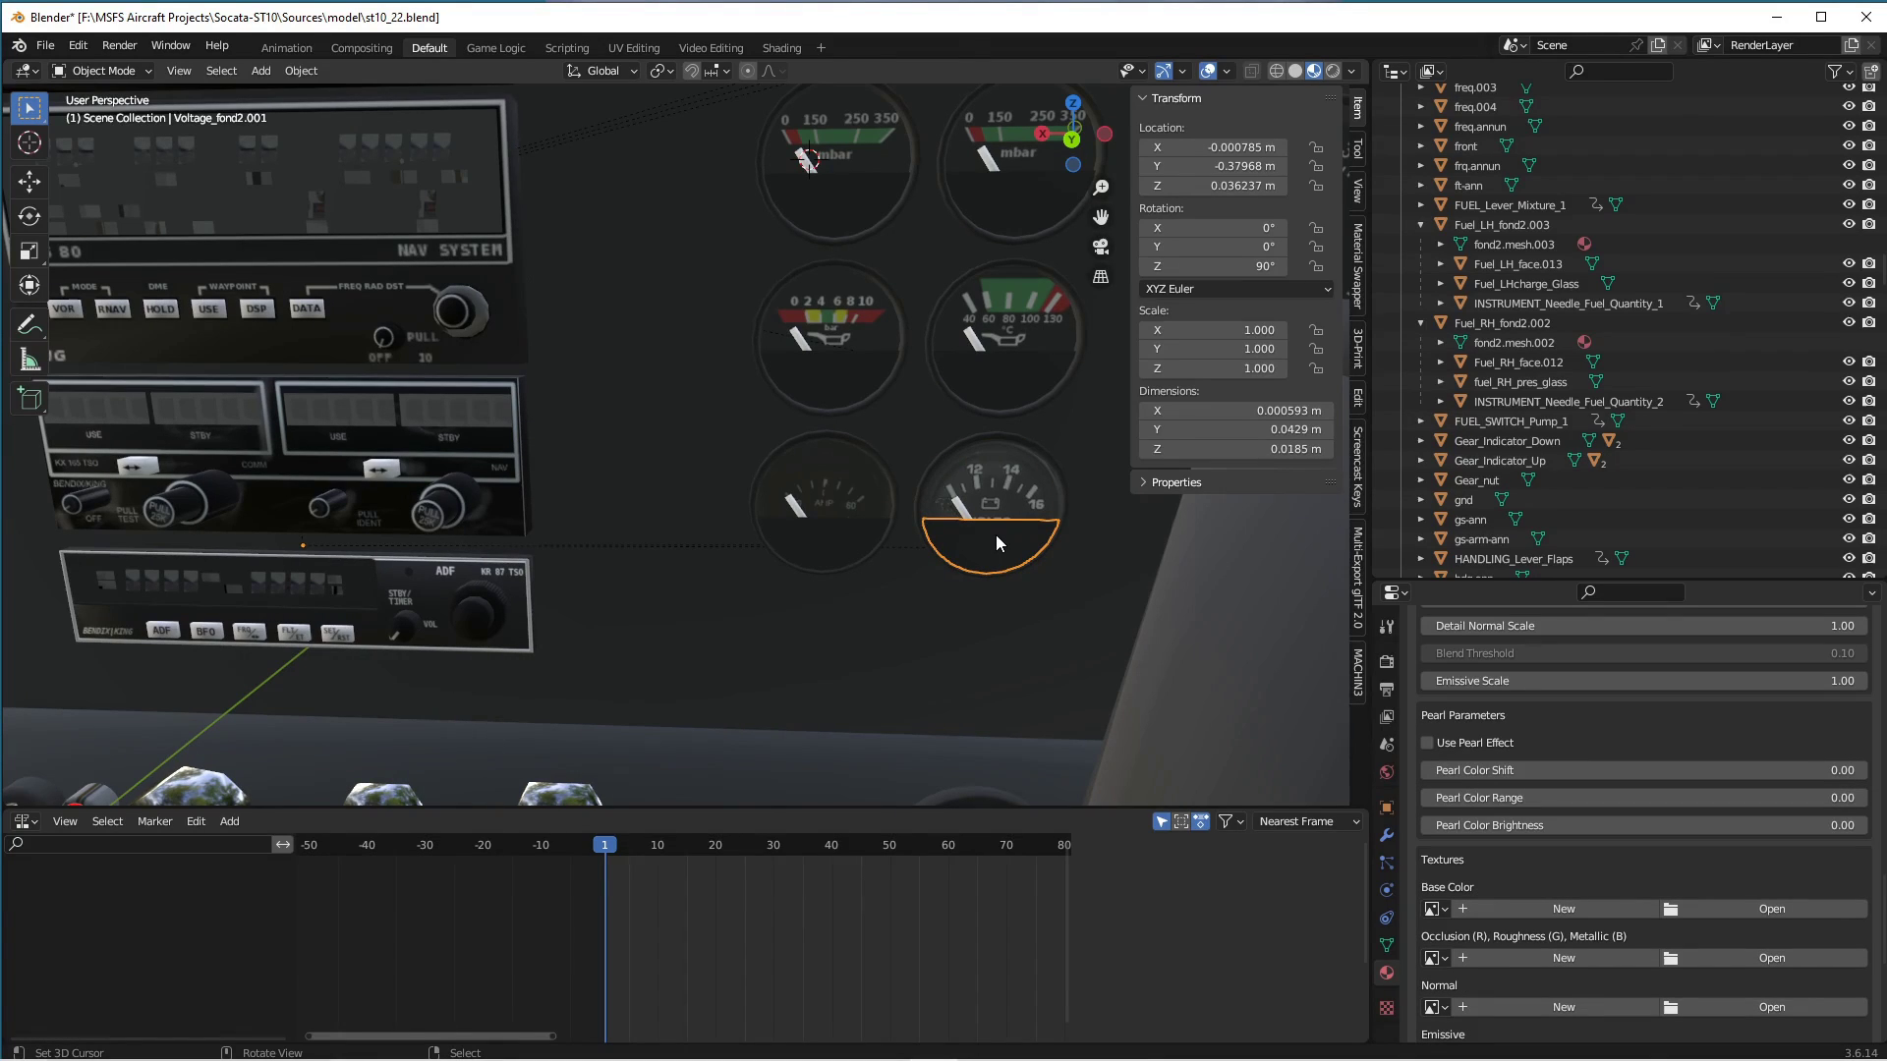
key(g)
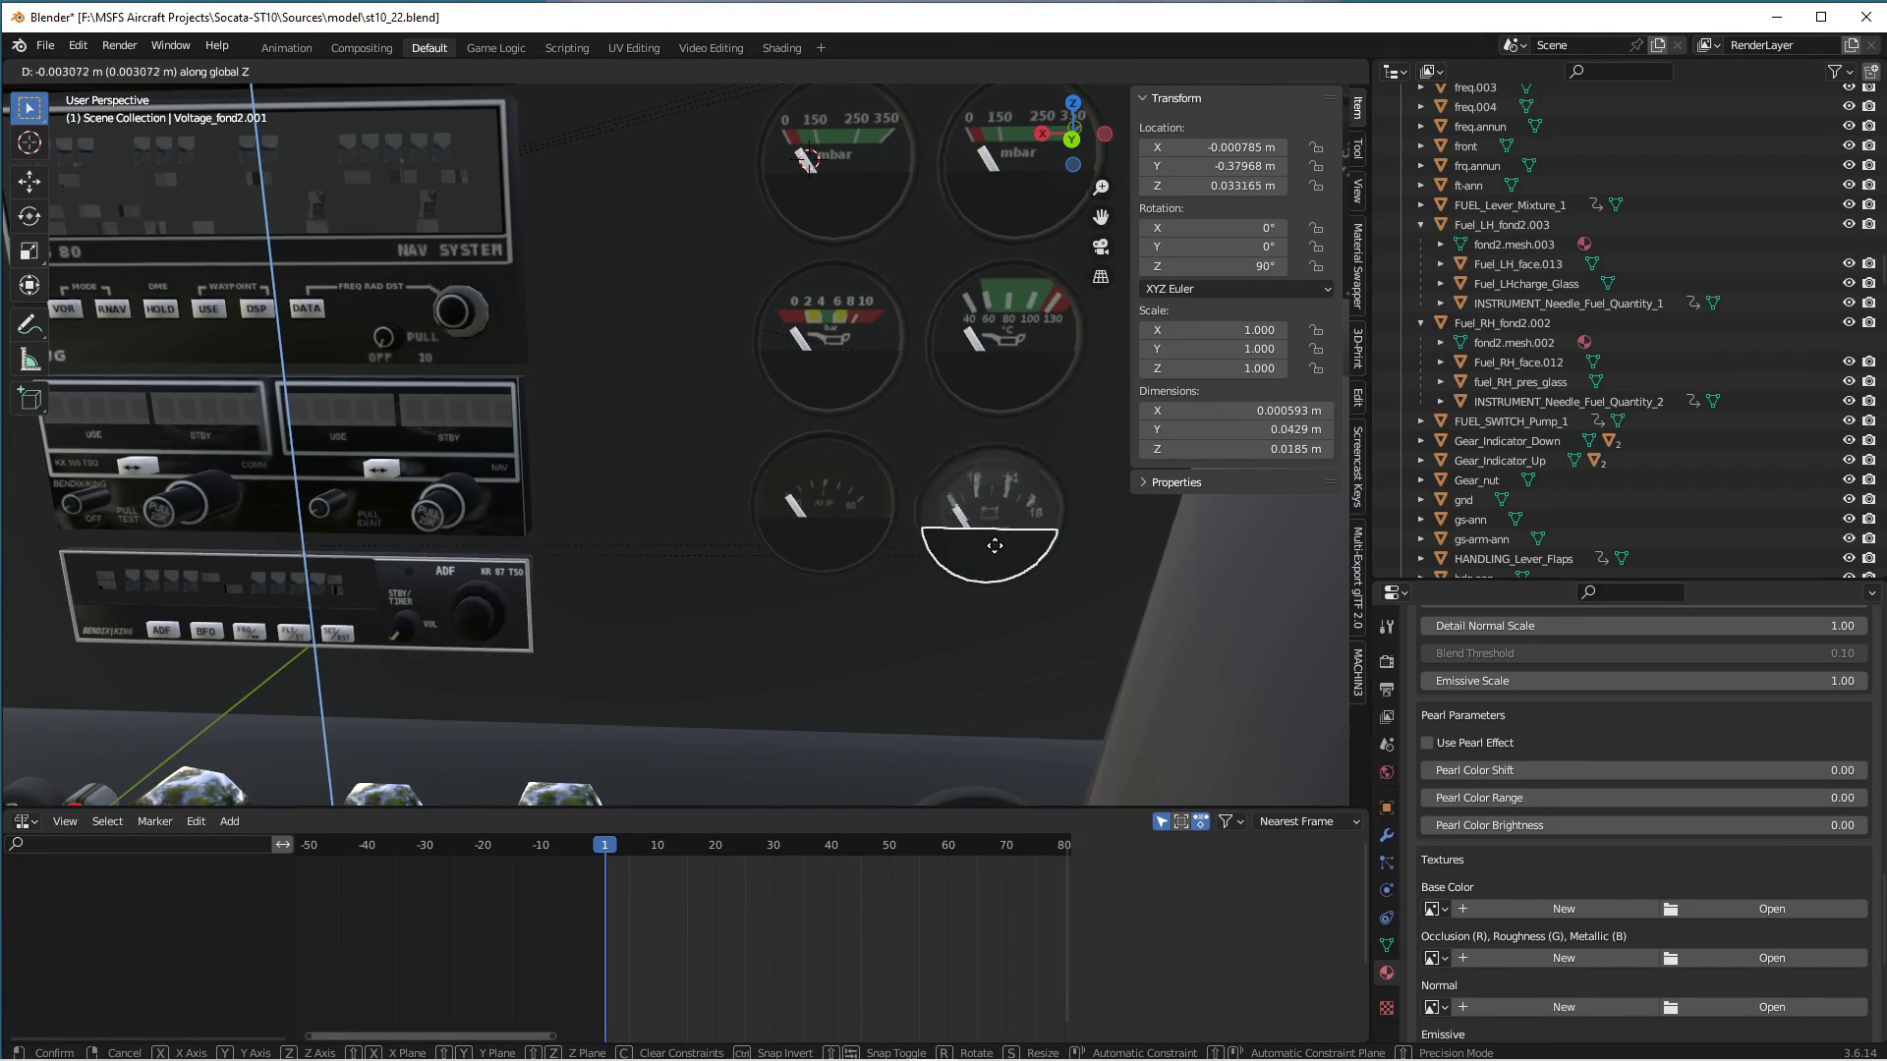
right_click(994, 545)
click(994, 511)
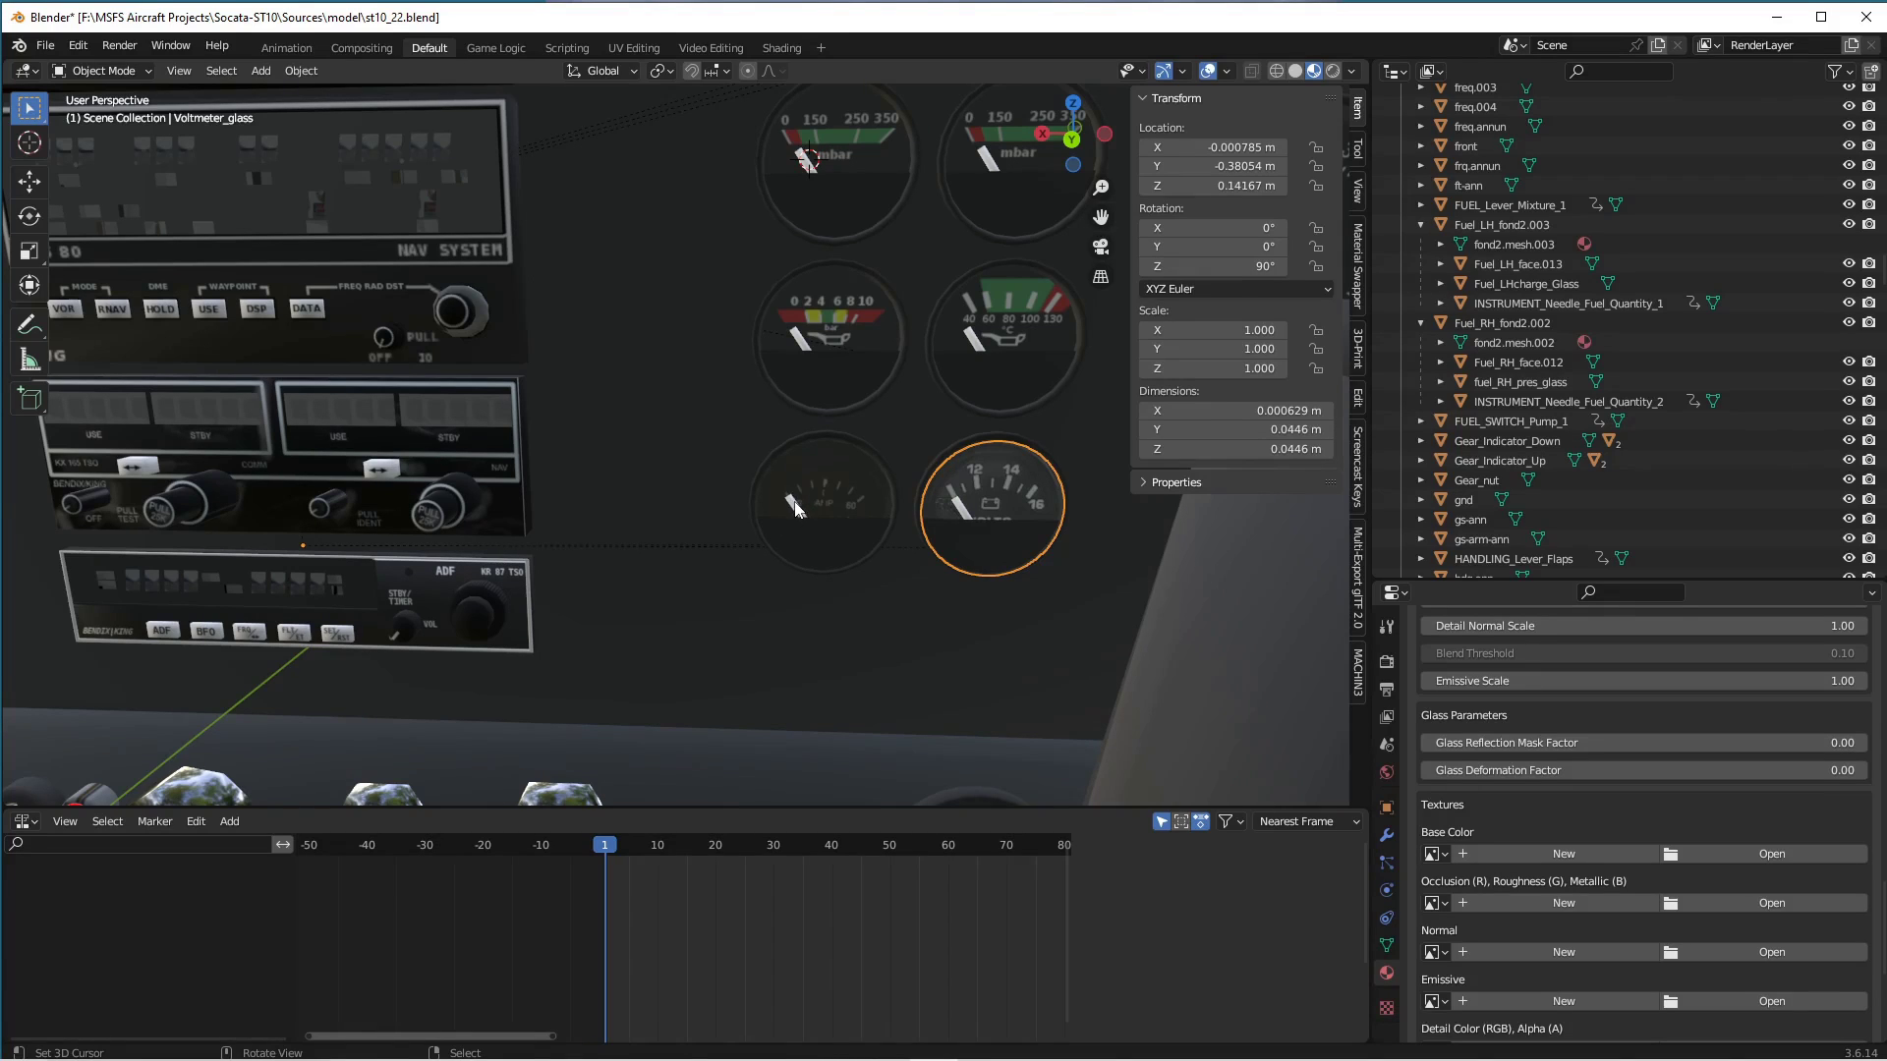
click(862, 497)
shift+right_click(798, 618)
Switch to Notepad++ and open systems.cfg at its [ELECTRICAL] section.
mouse_move(700, 1059)
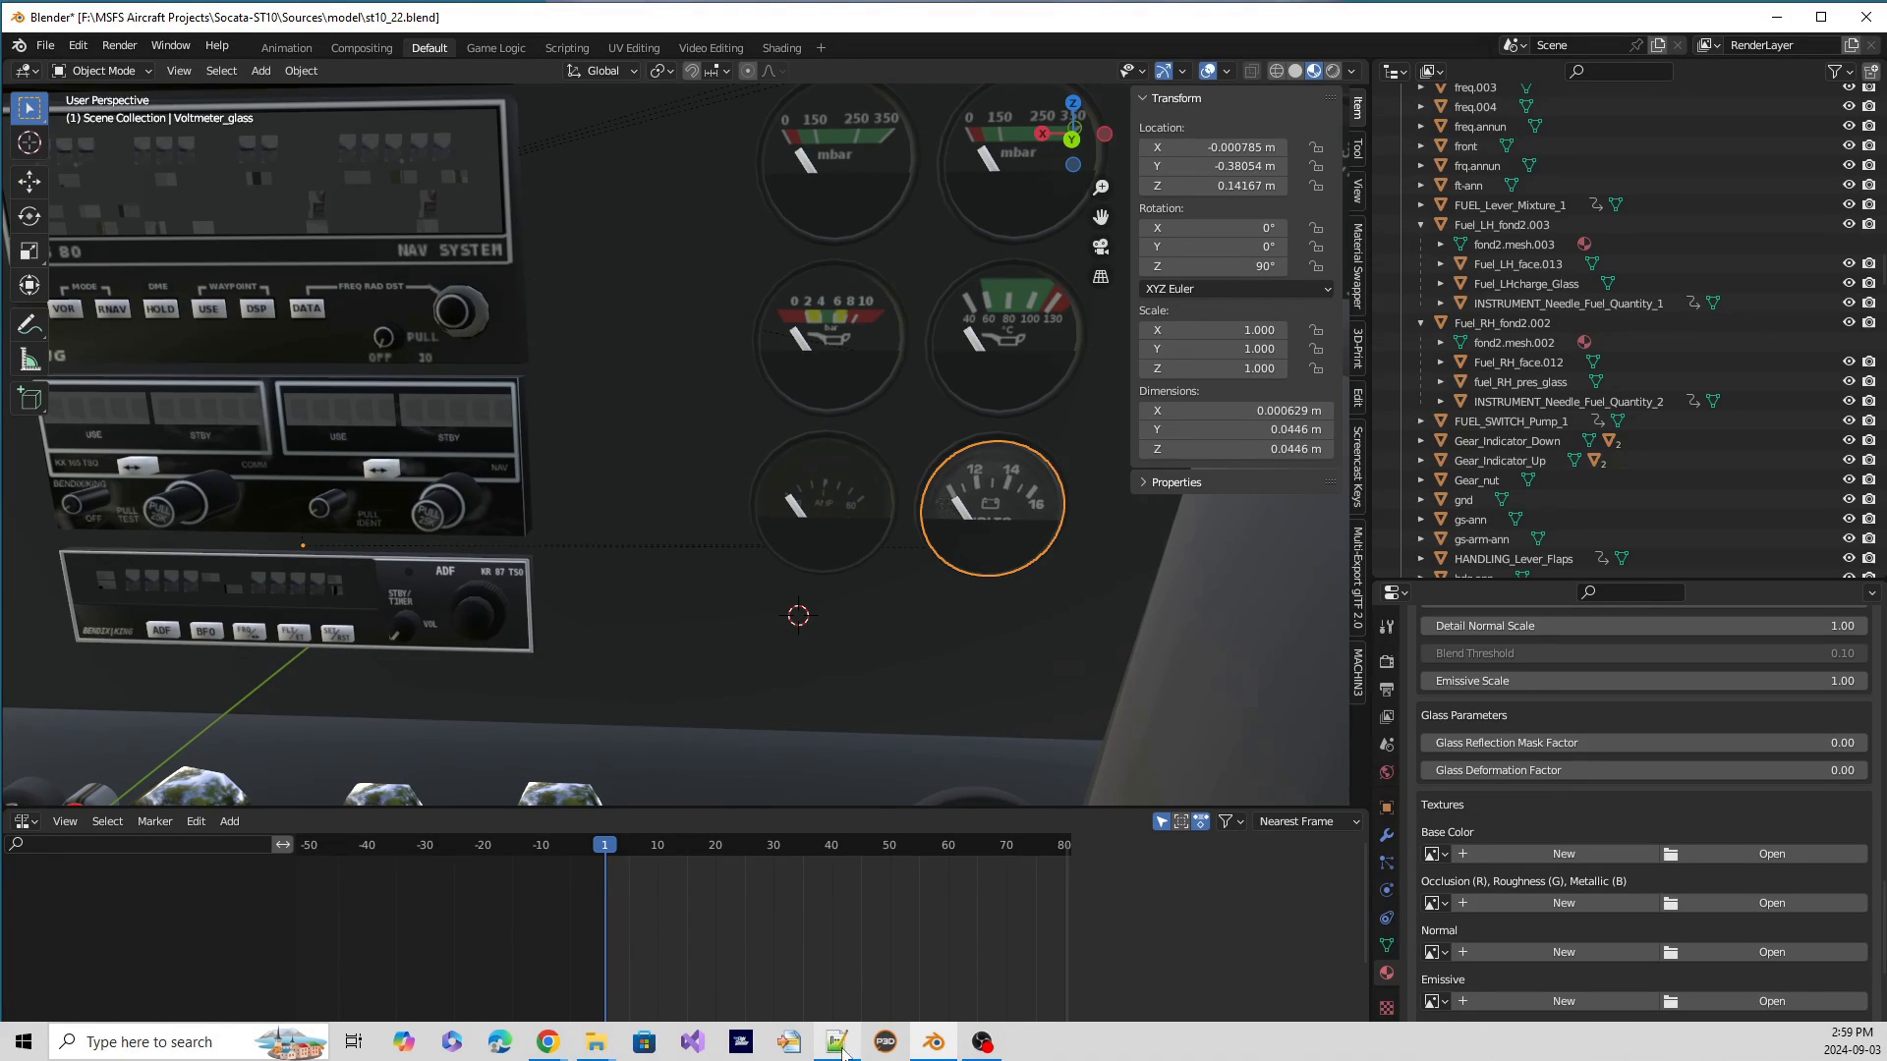
mouse_move(843, 1052)
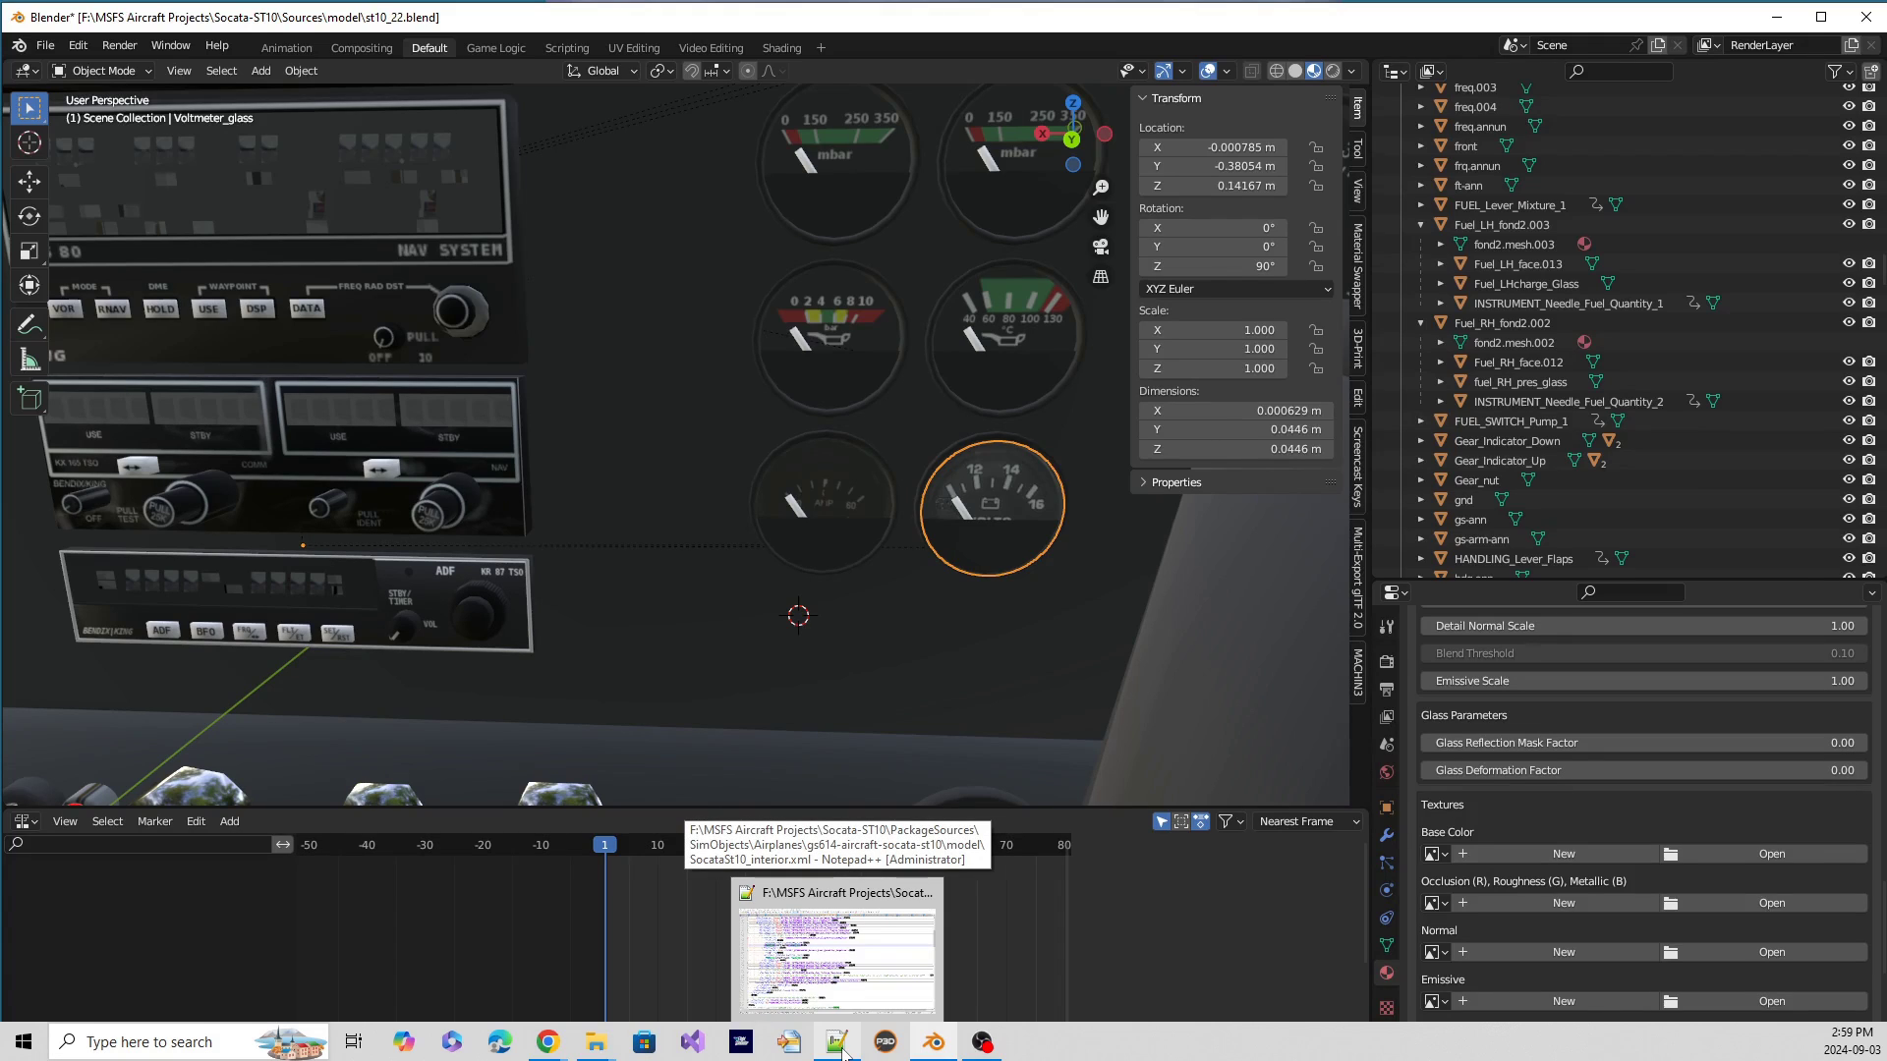
click(844, 1049)
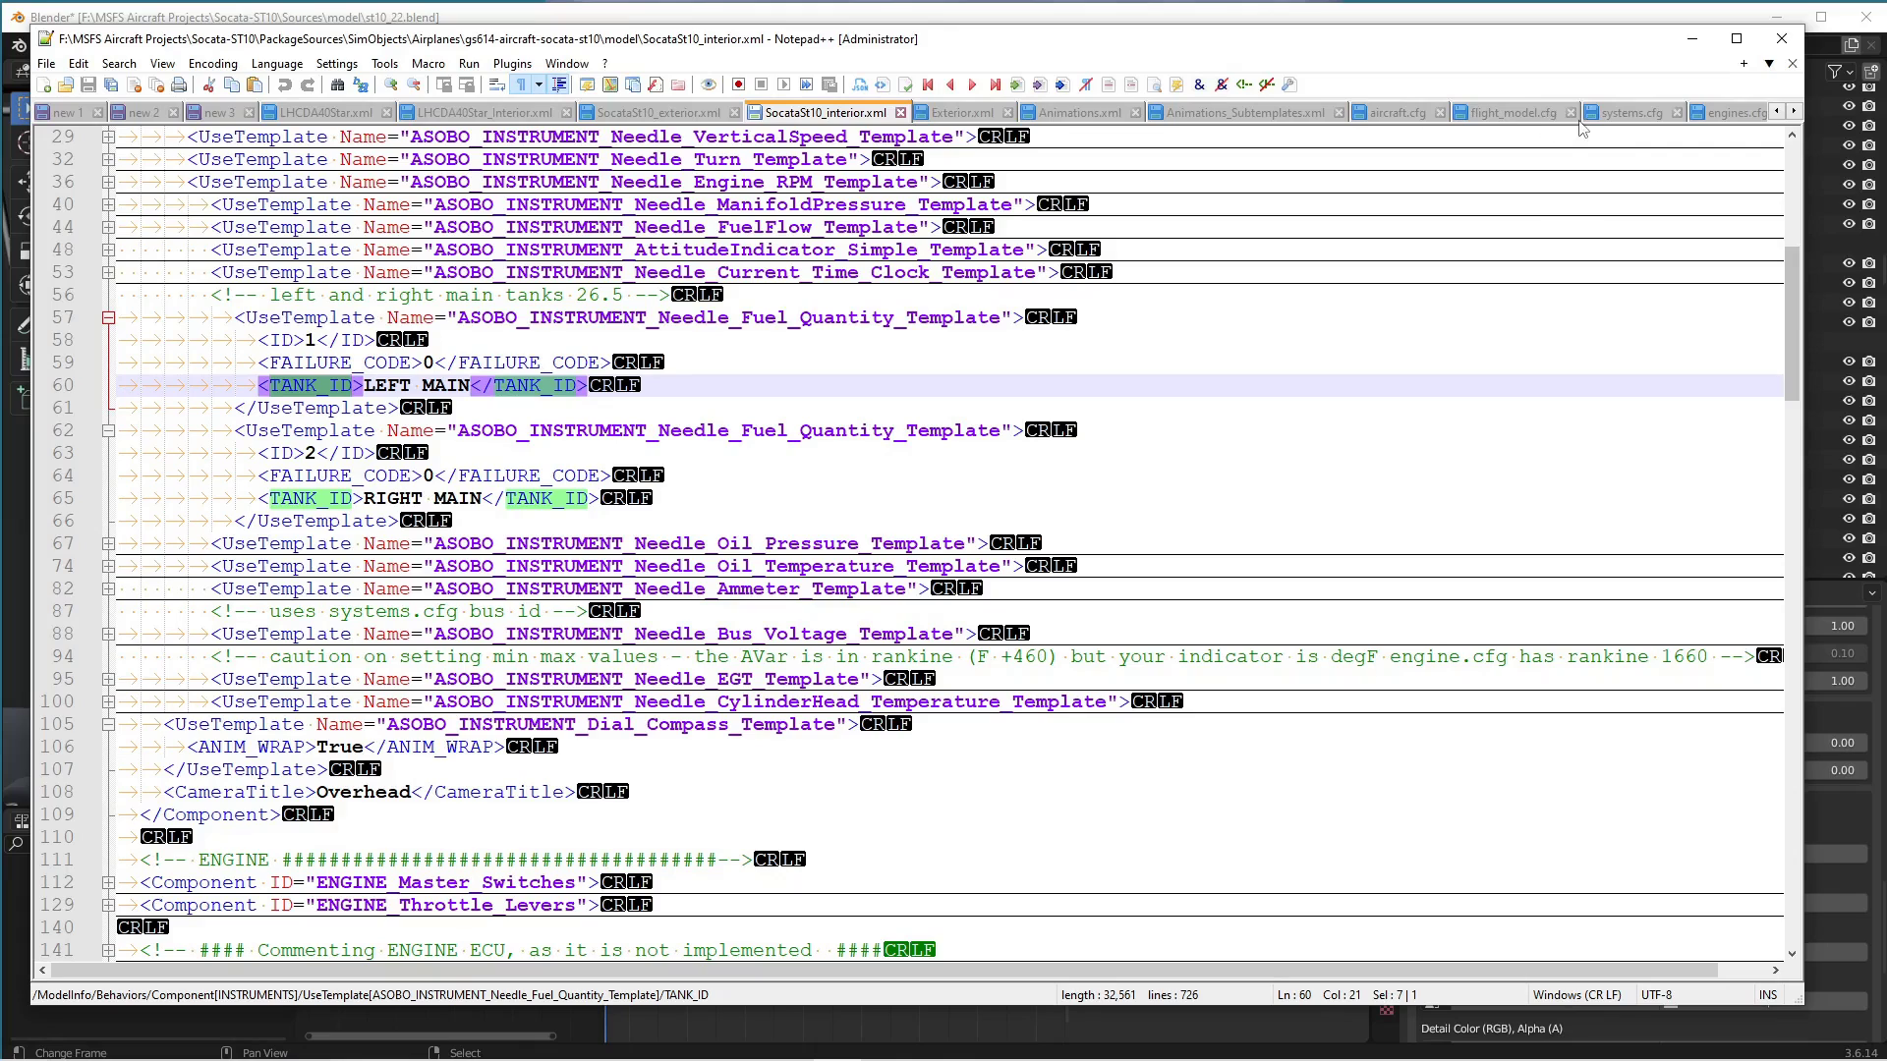
click(1632, 113)
scroll(228, 463, up, 1)
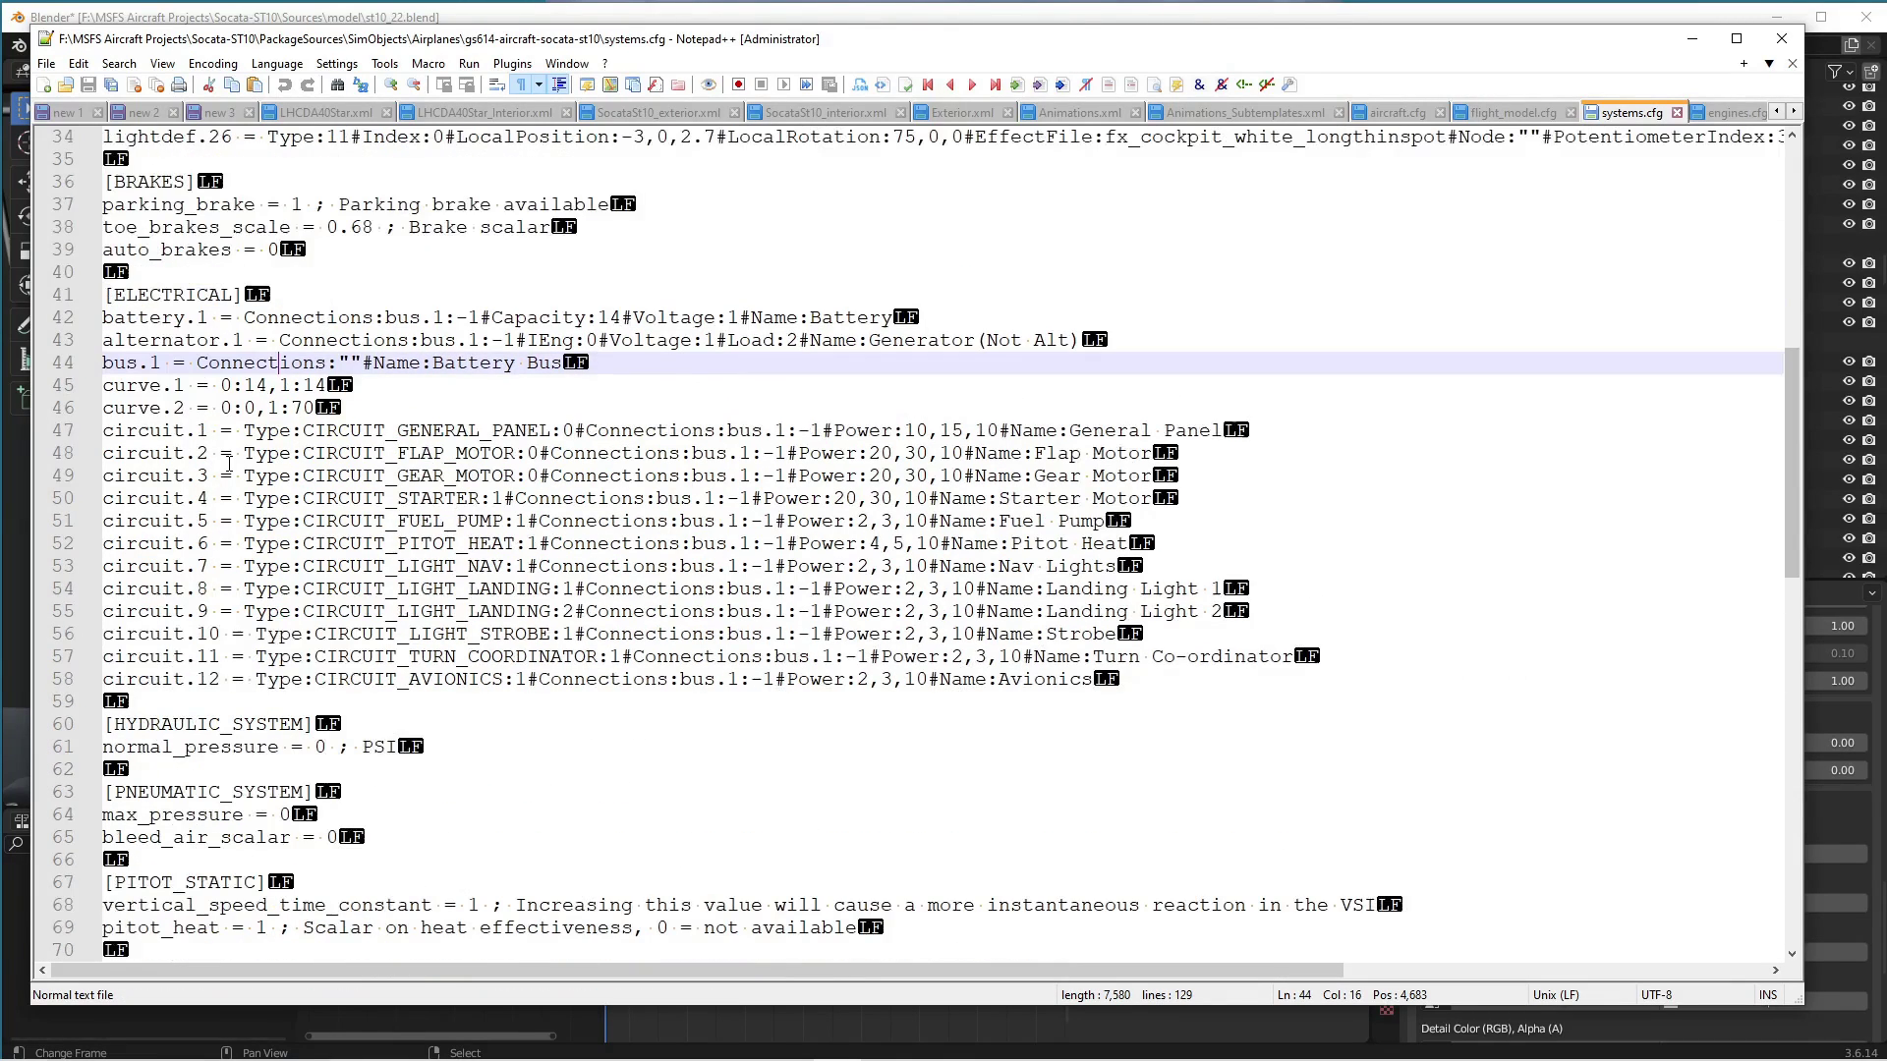
Examine the battery.1 and alternator.1 settings and the voltage values of curve.1 in the electrical section.
double_click(148, 319)
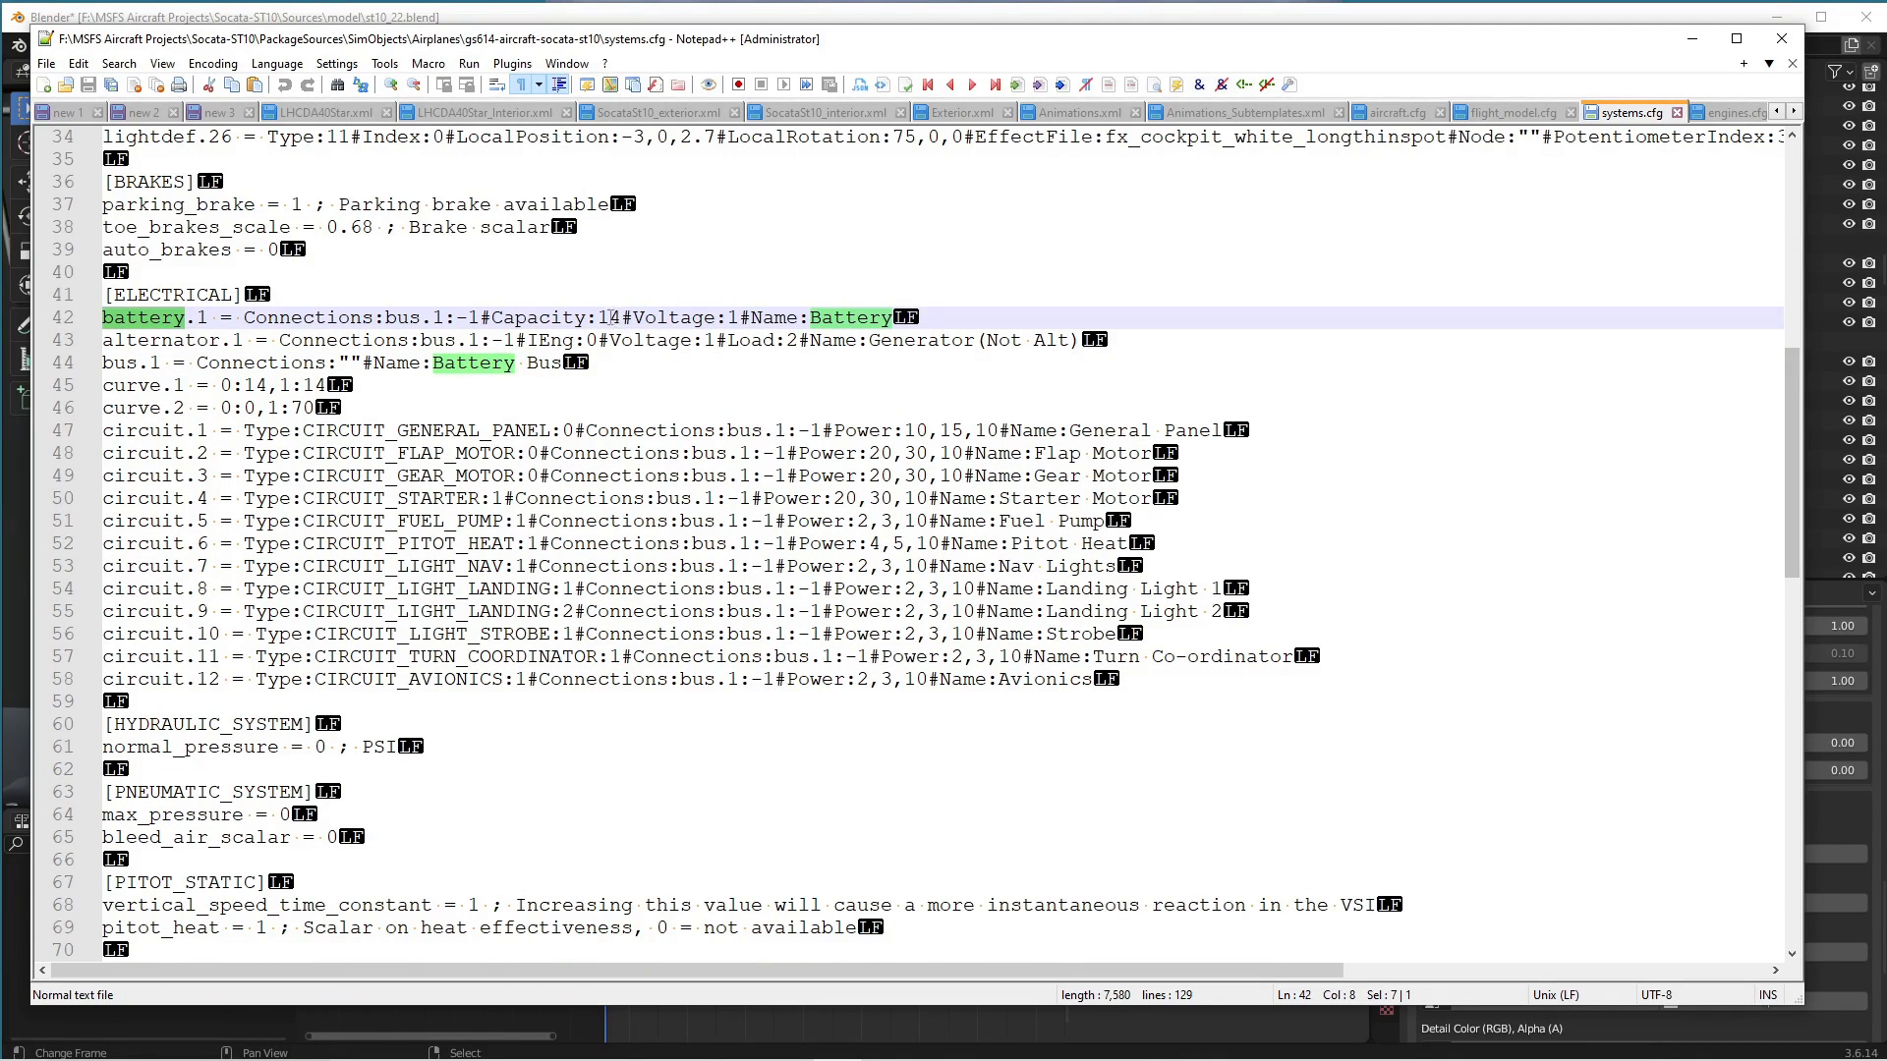
drag(500, 312, 792, 315)
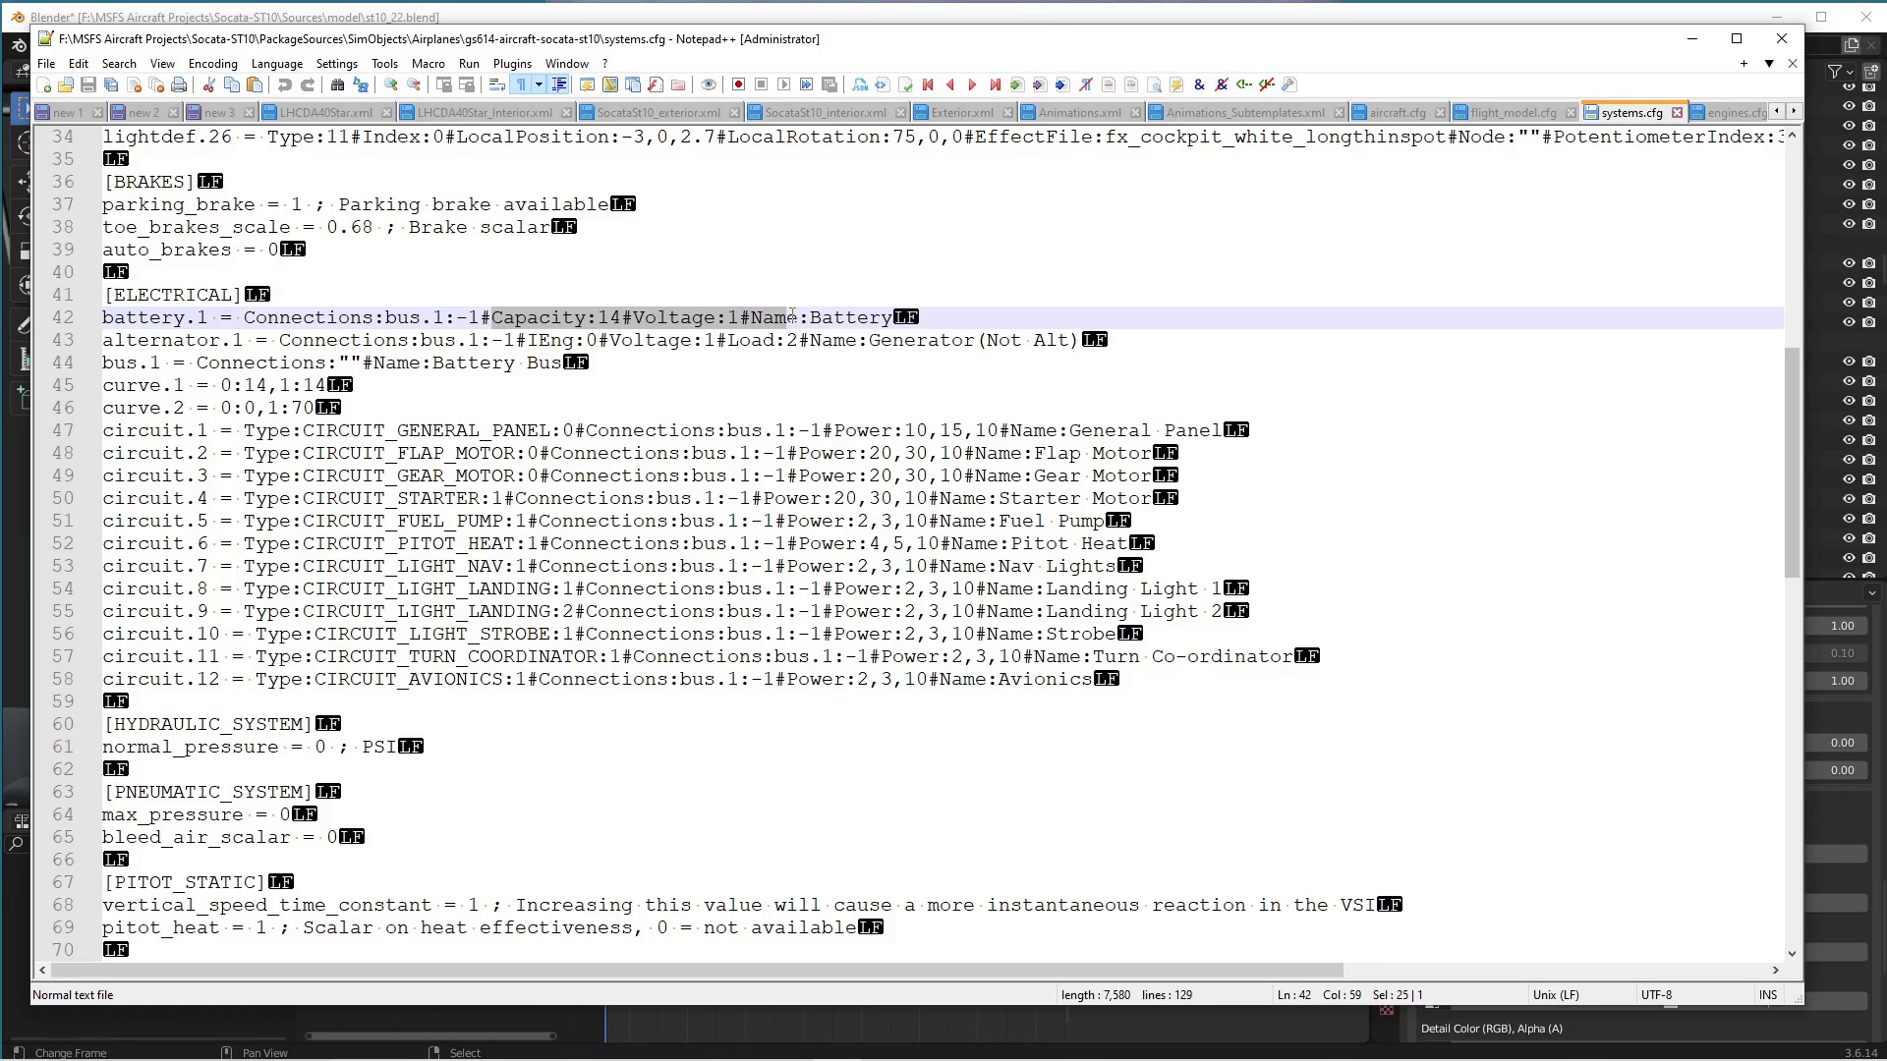
click(137, 340)
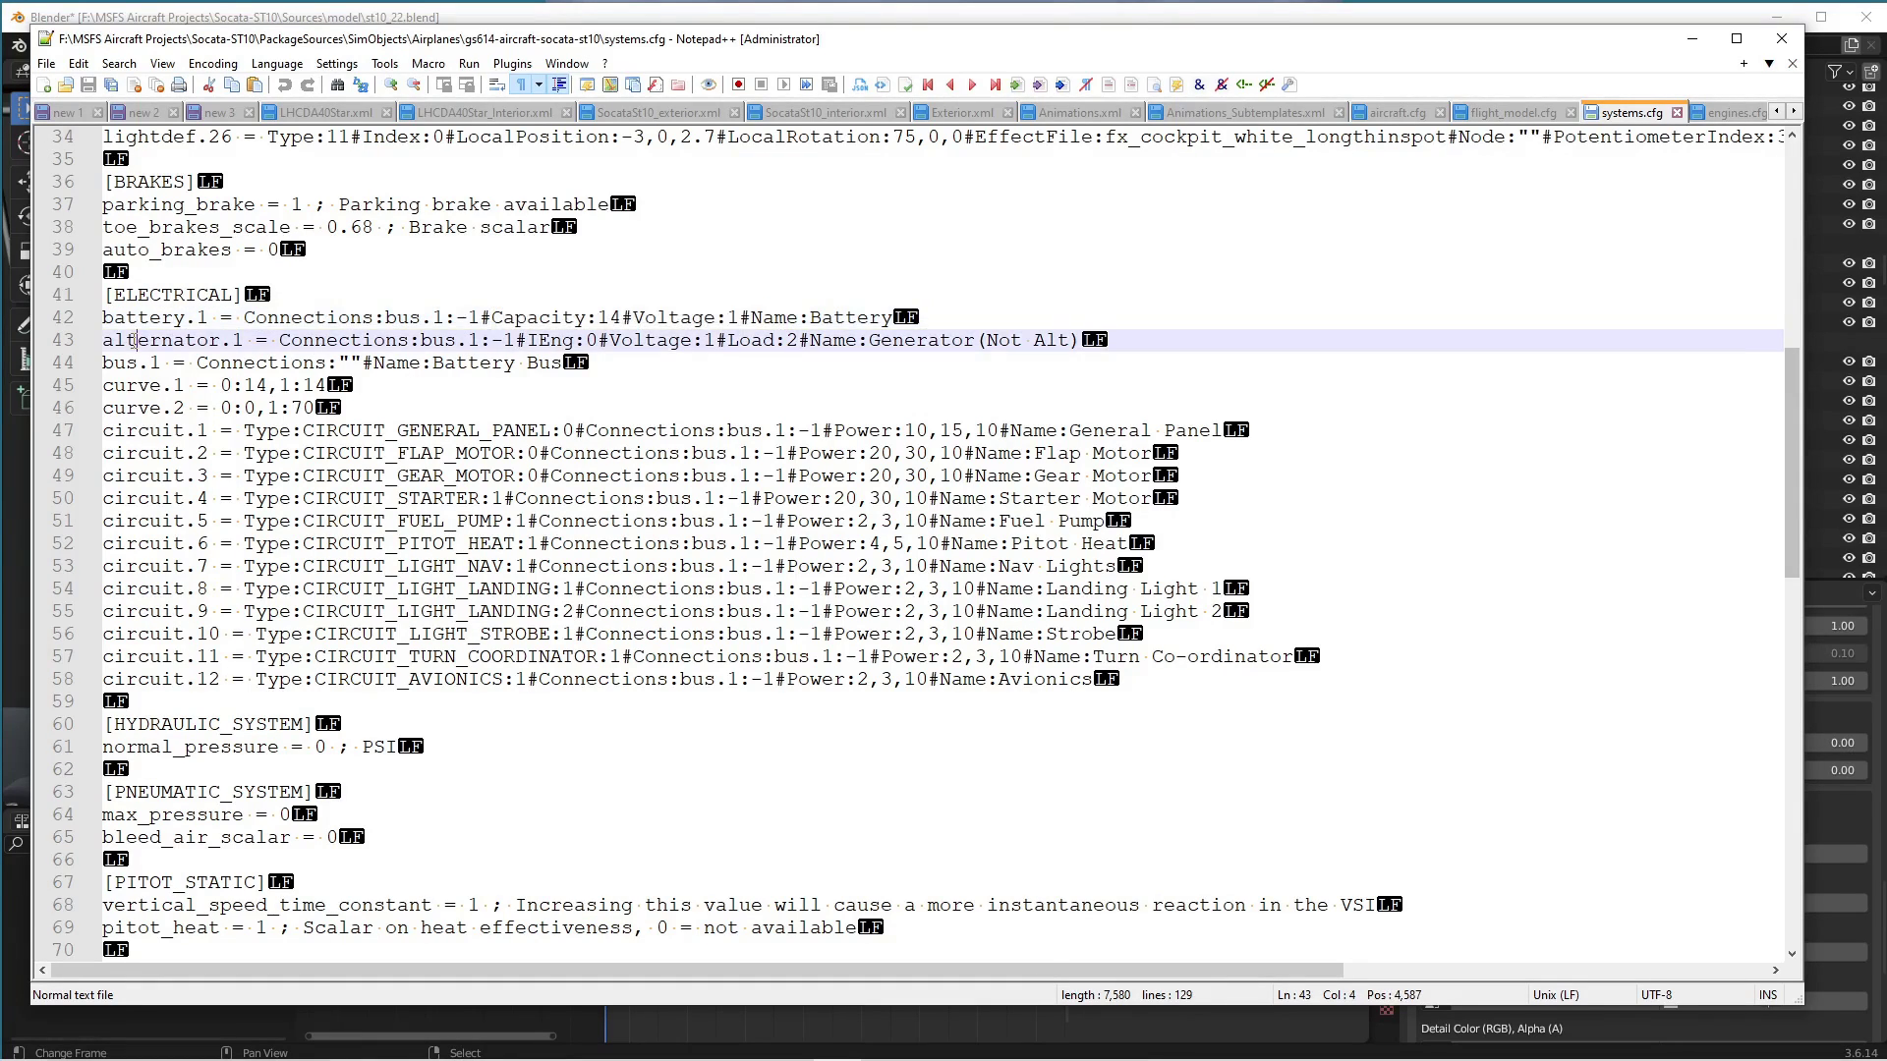
drag(670, 340, 917, 349)
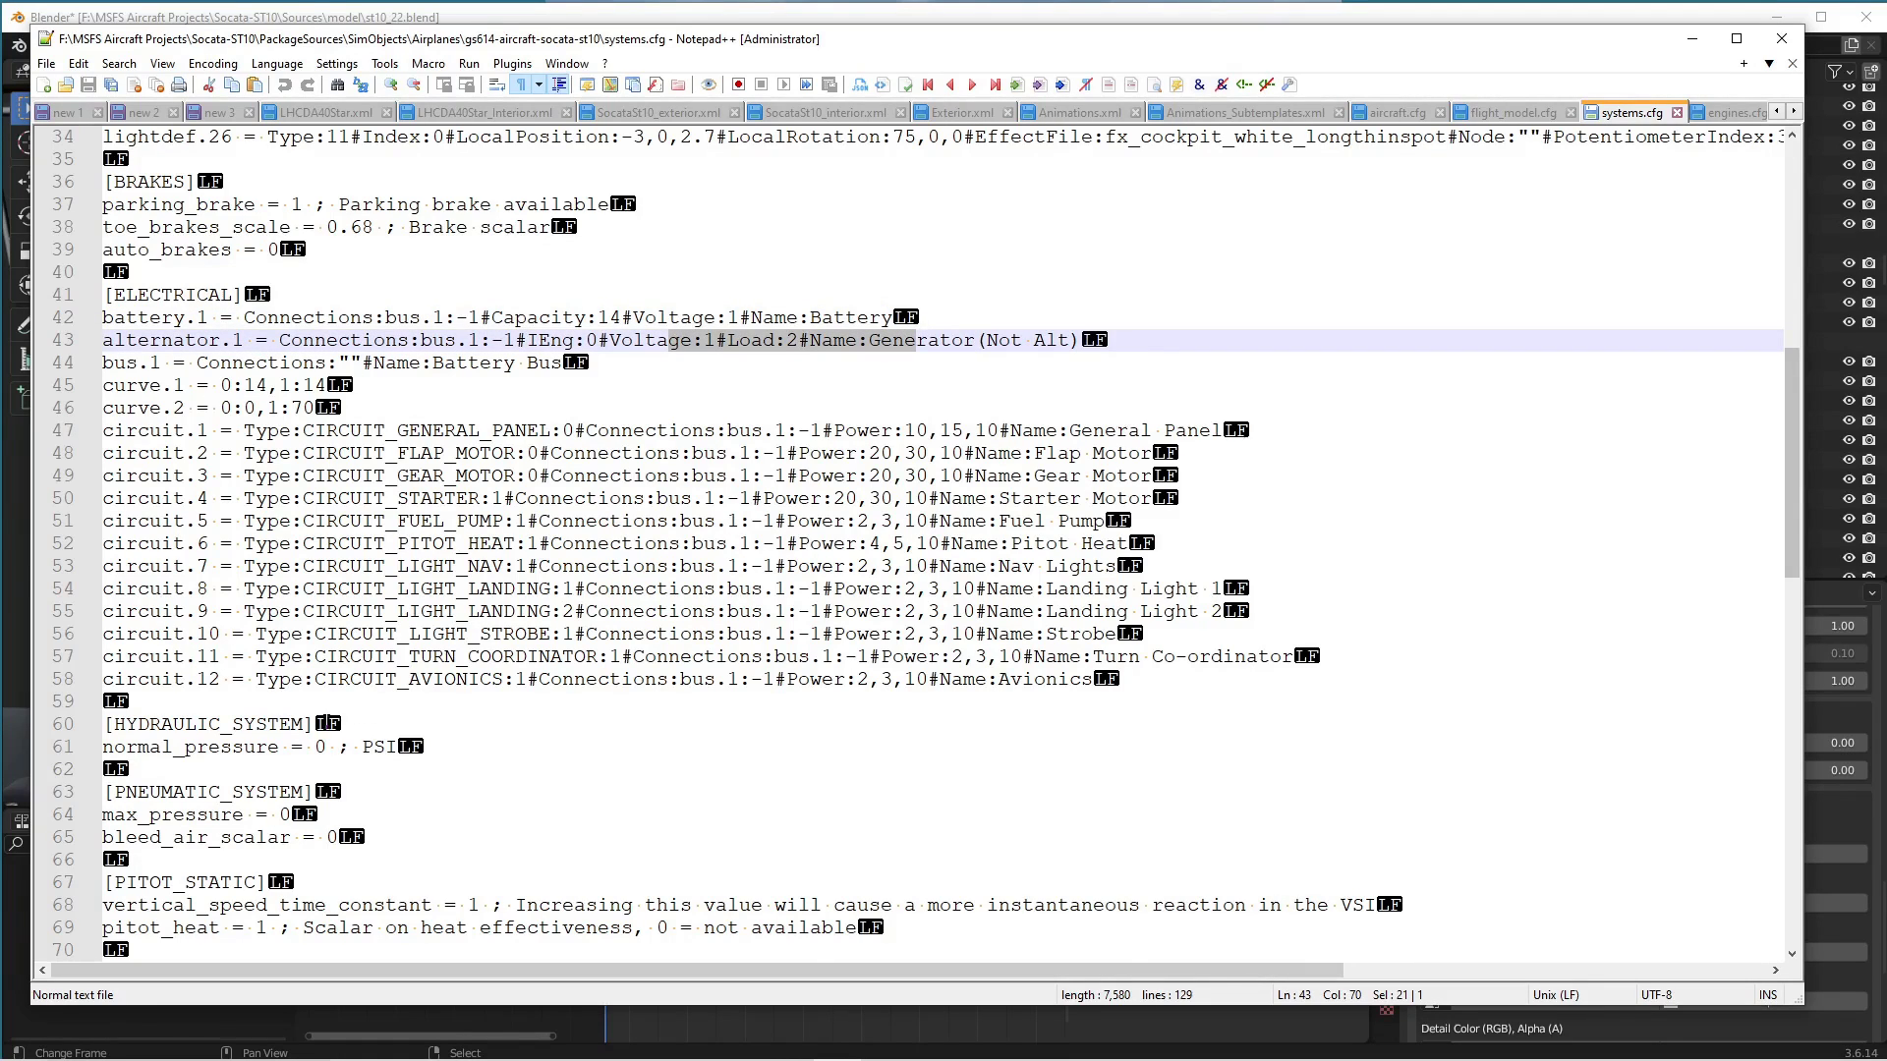
click(279, 385)
drag(223, 385, 330, 384)
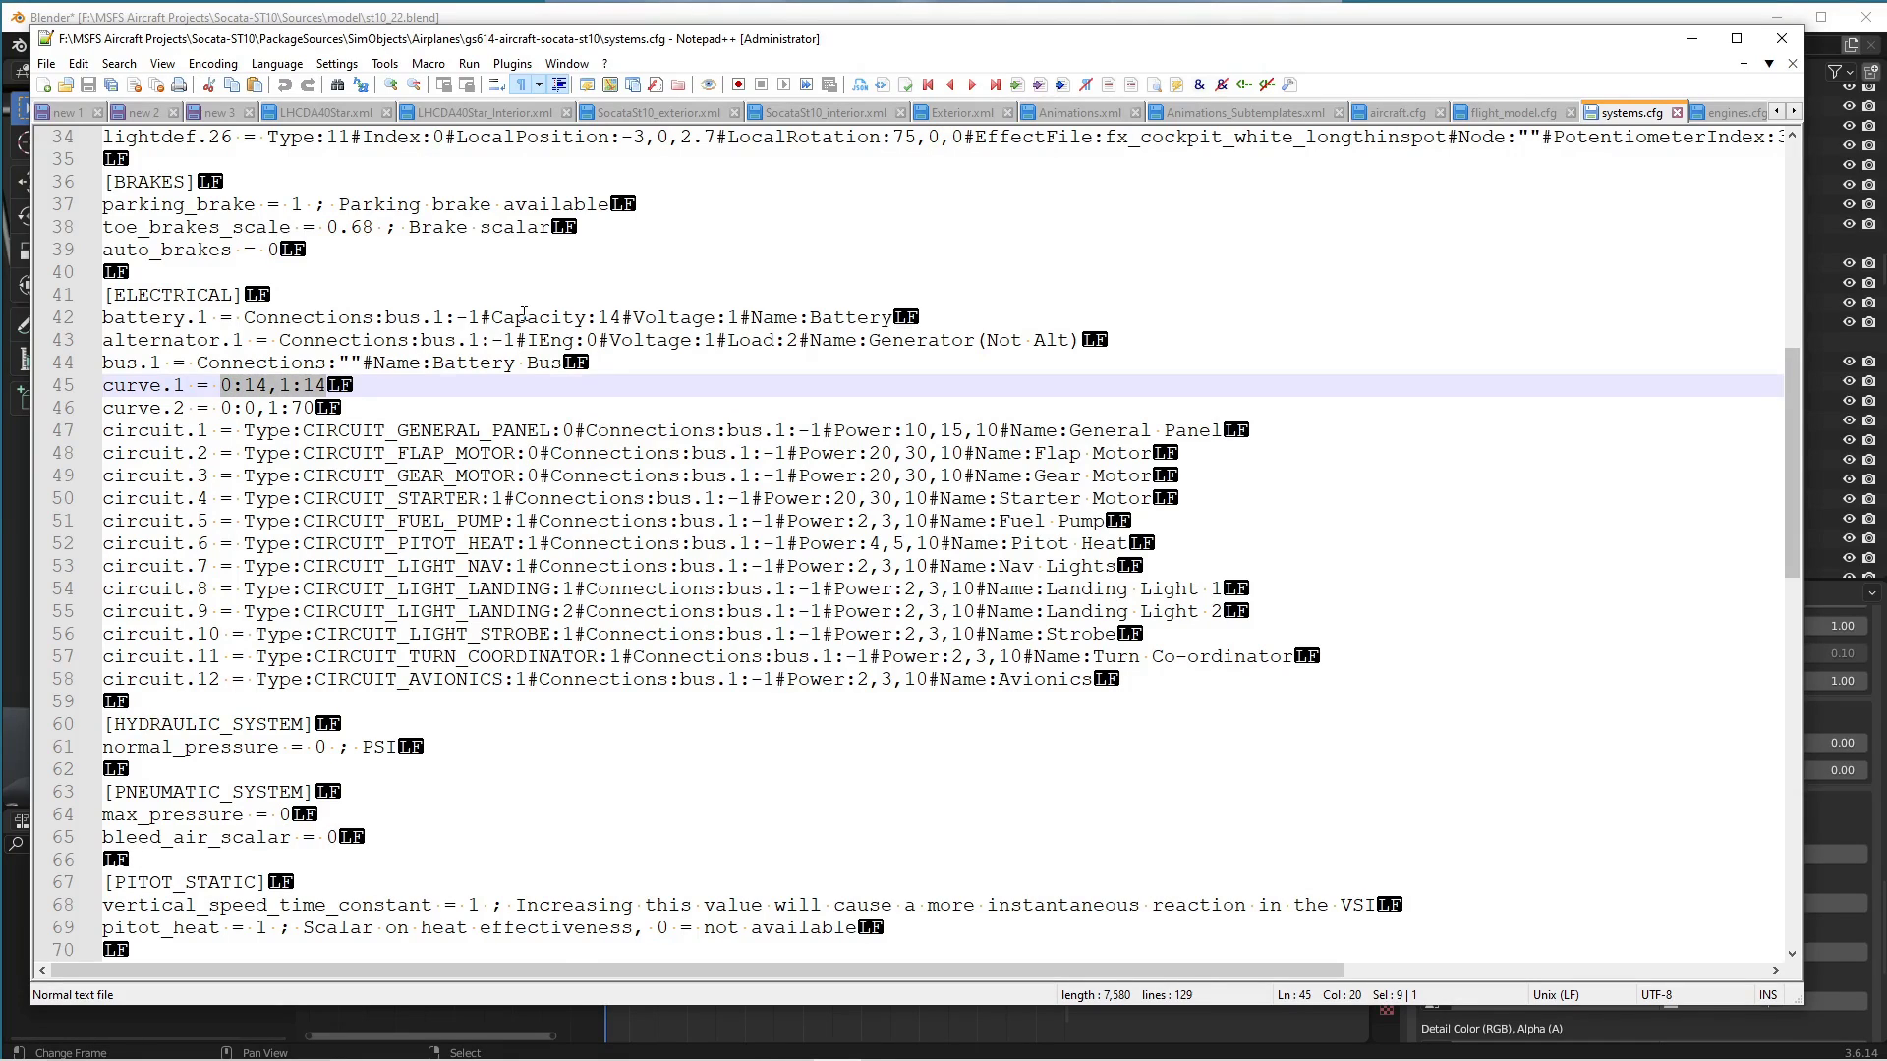
Examine the alternator.1 Voltage and Load entries and the curve.2 value they relate to in the electrical section.
click(524, 316)
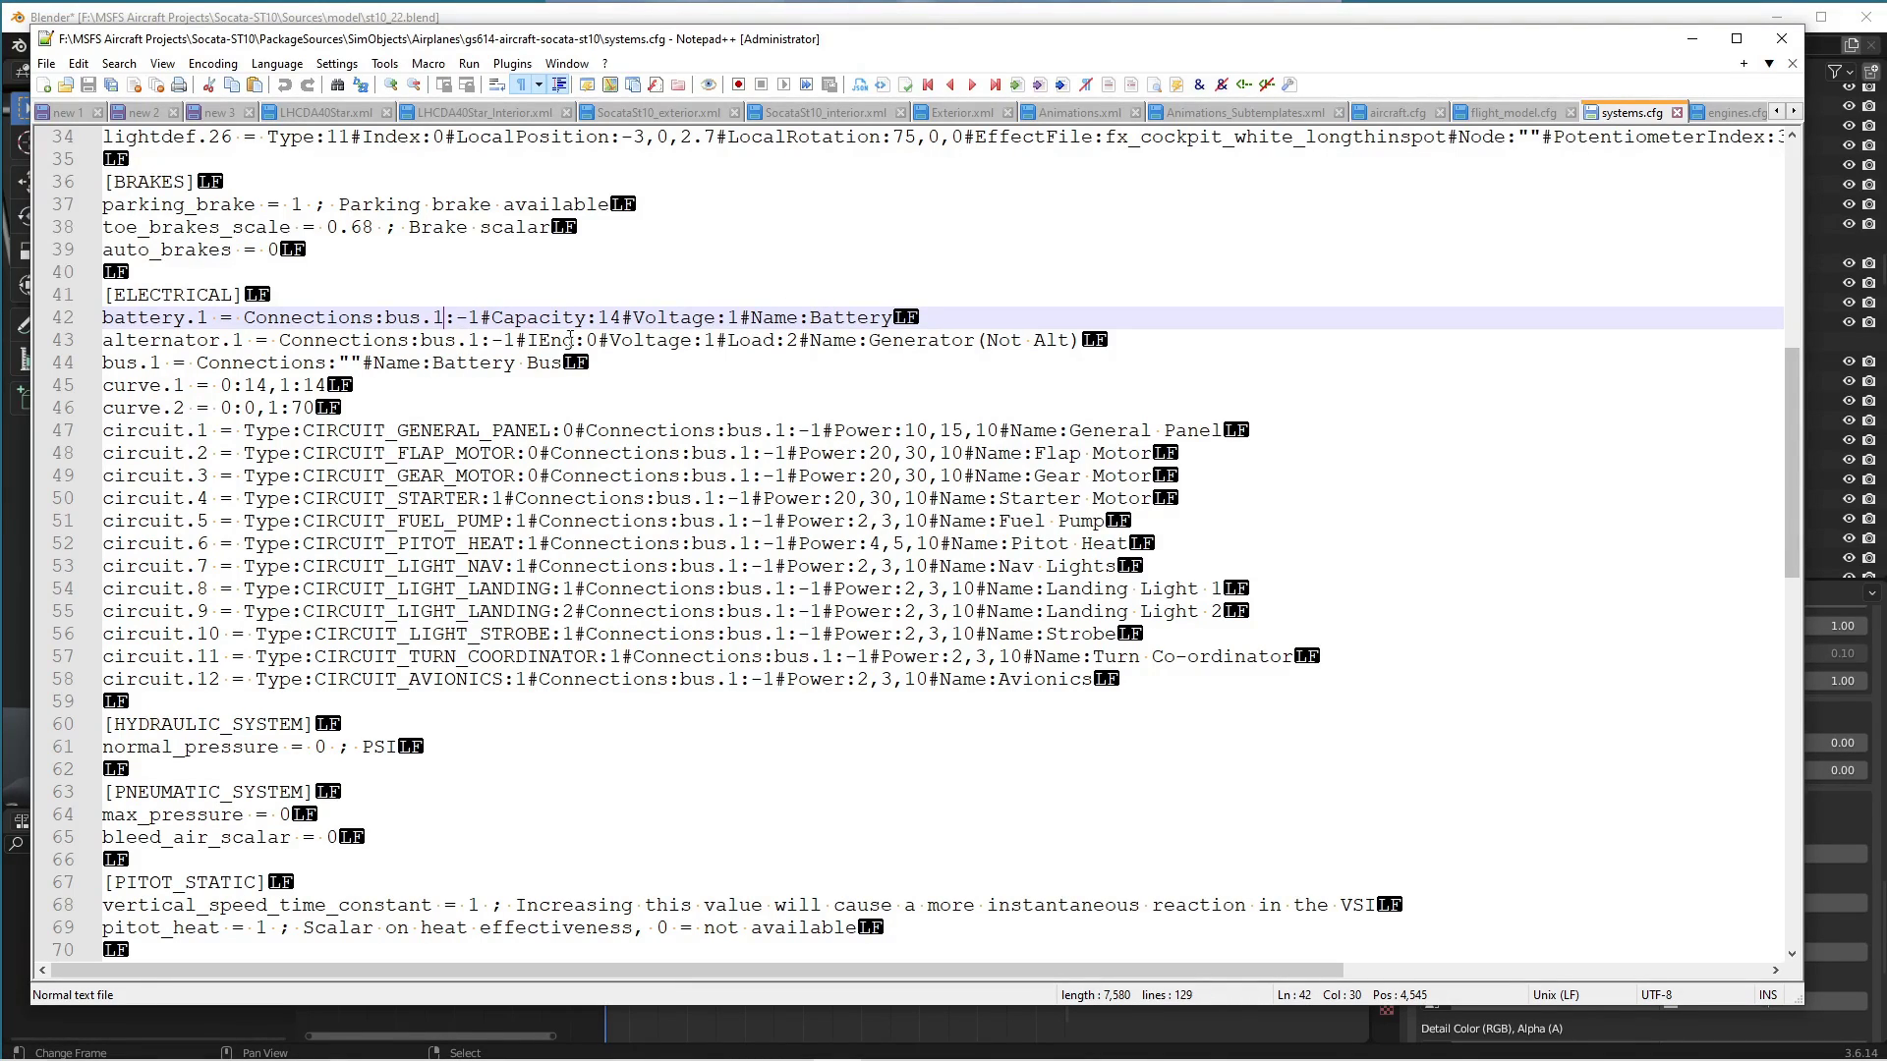
double_click(759, 338)
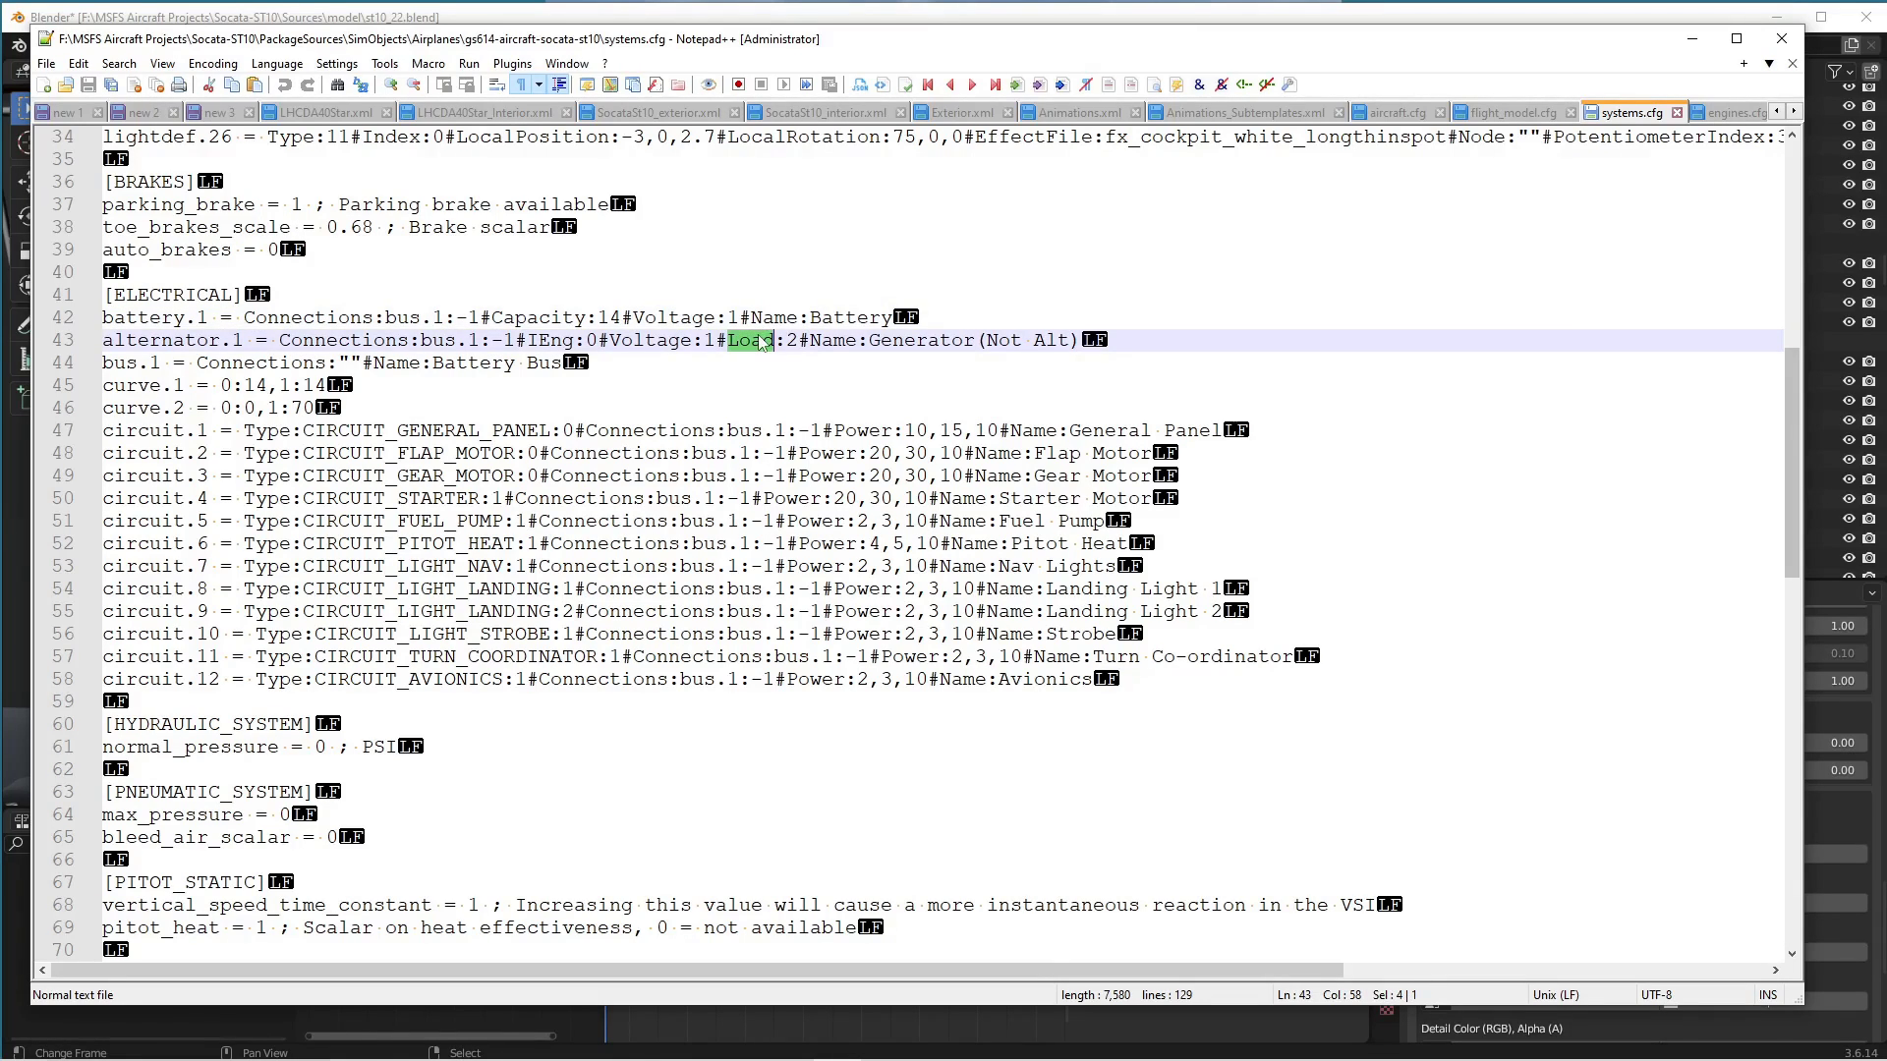
double_click(674, 340)
double_click(709, 340)
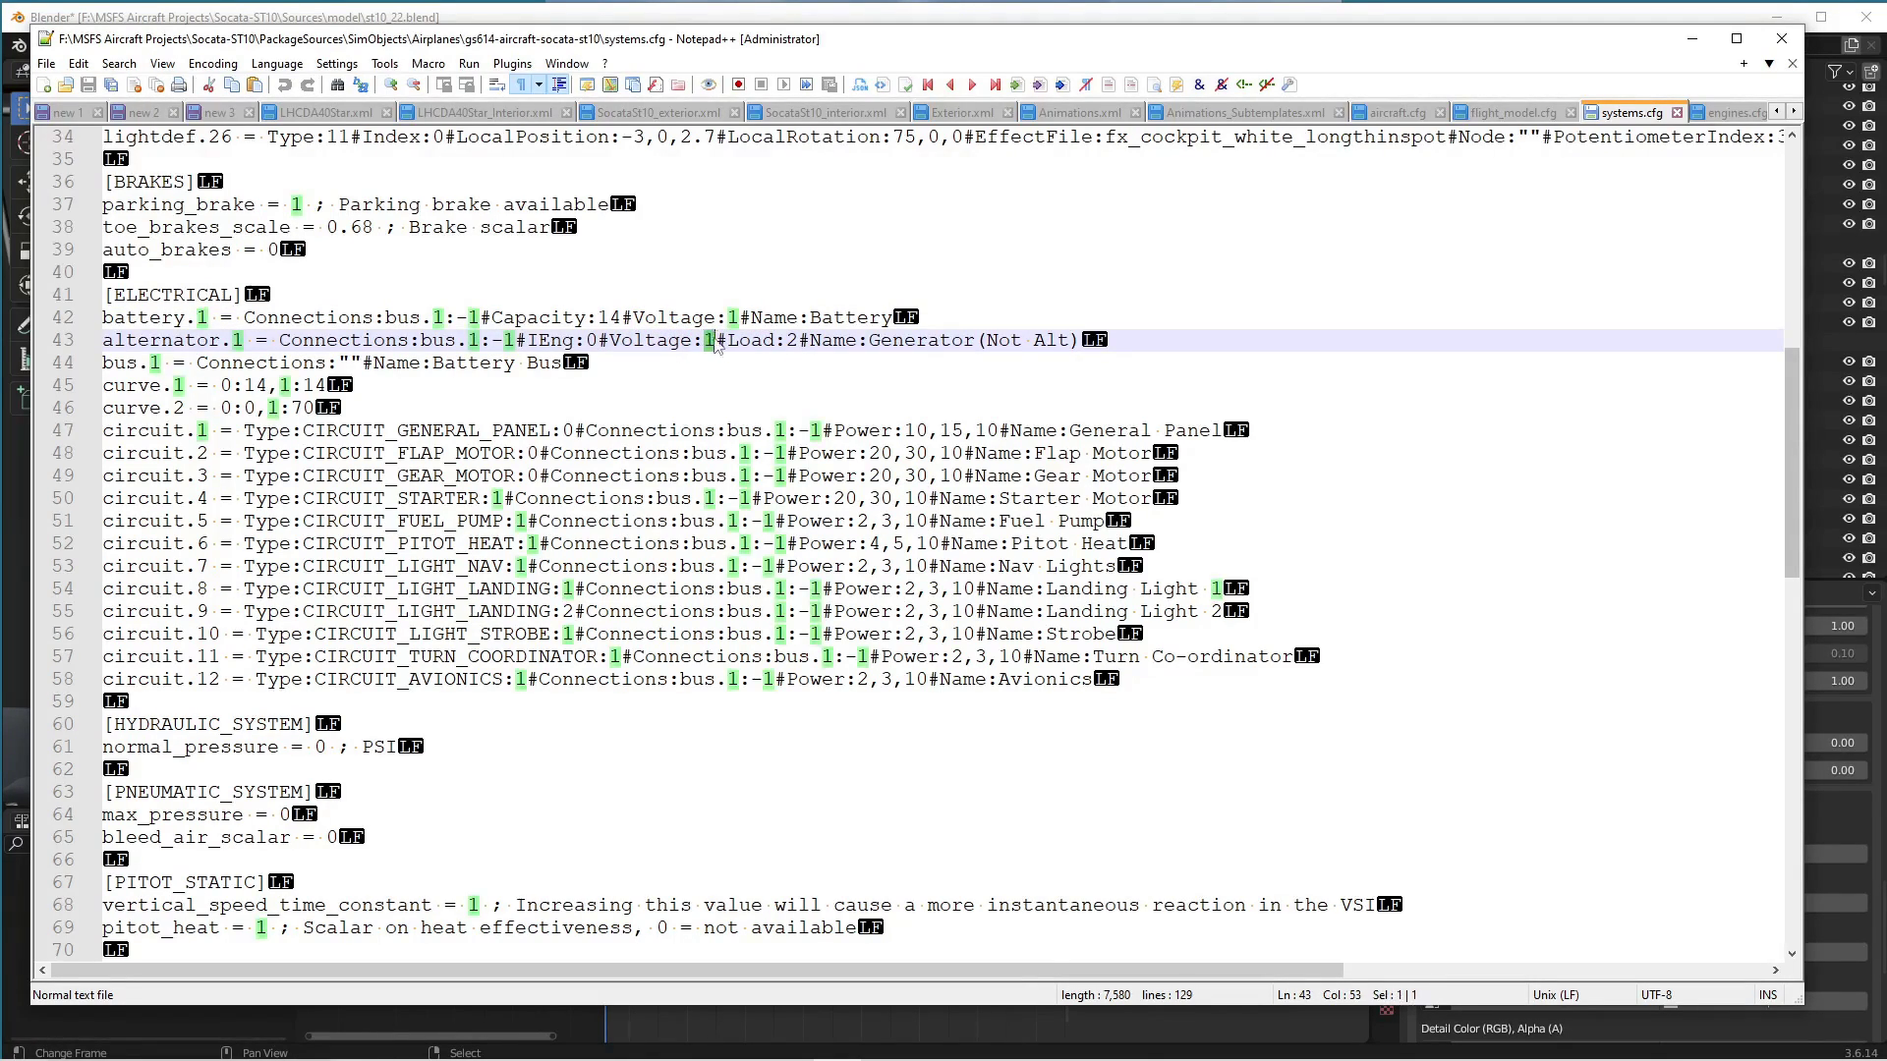
double_click(791, 340)
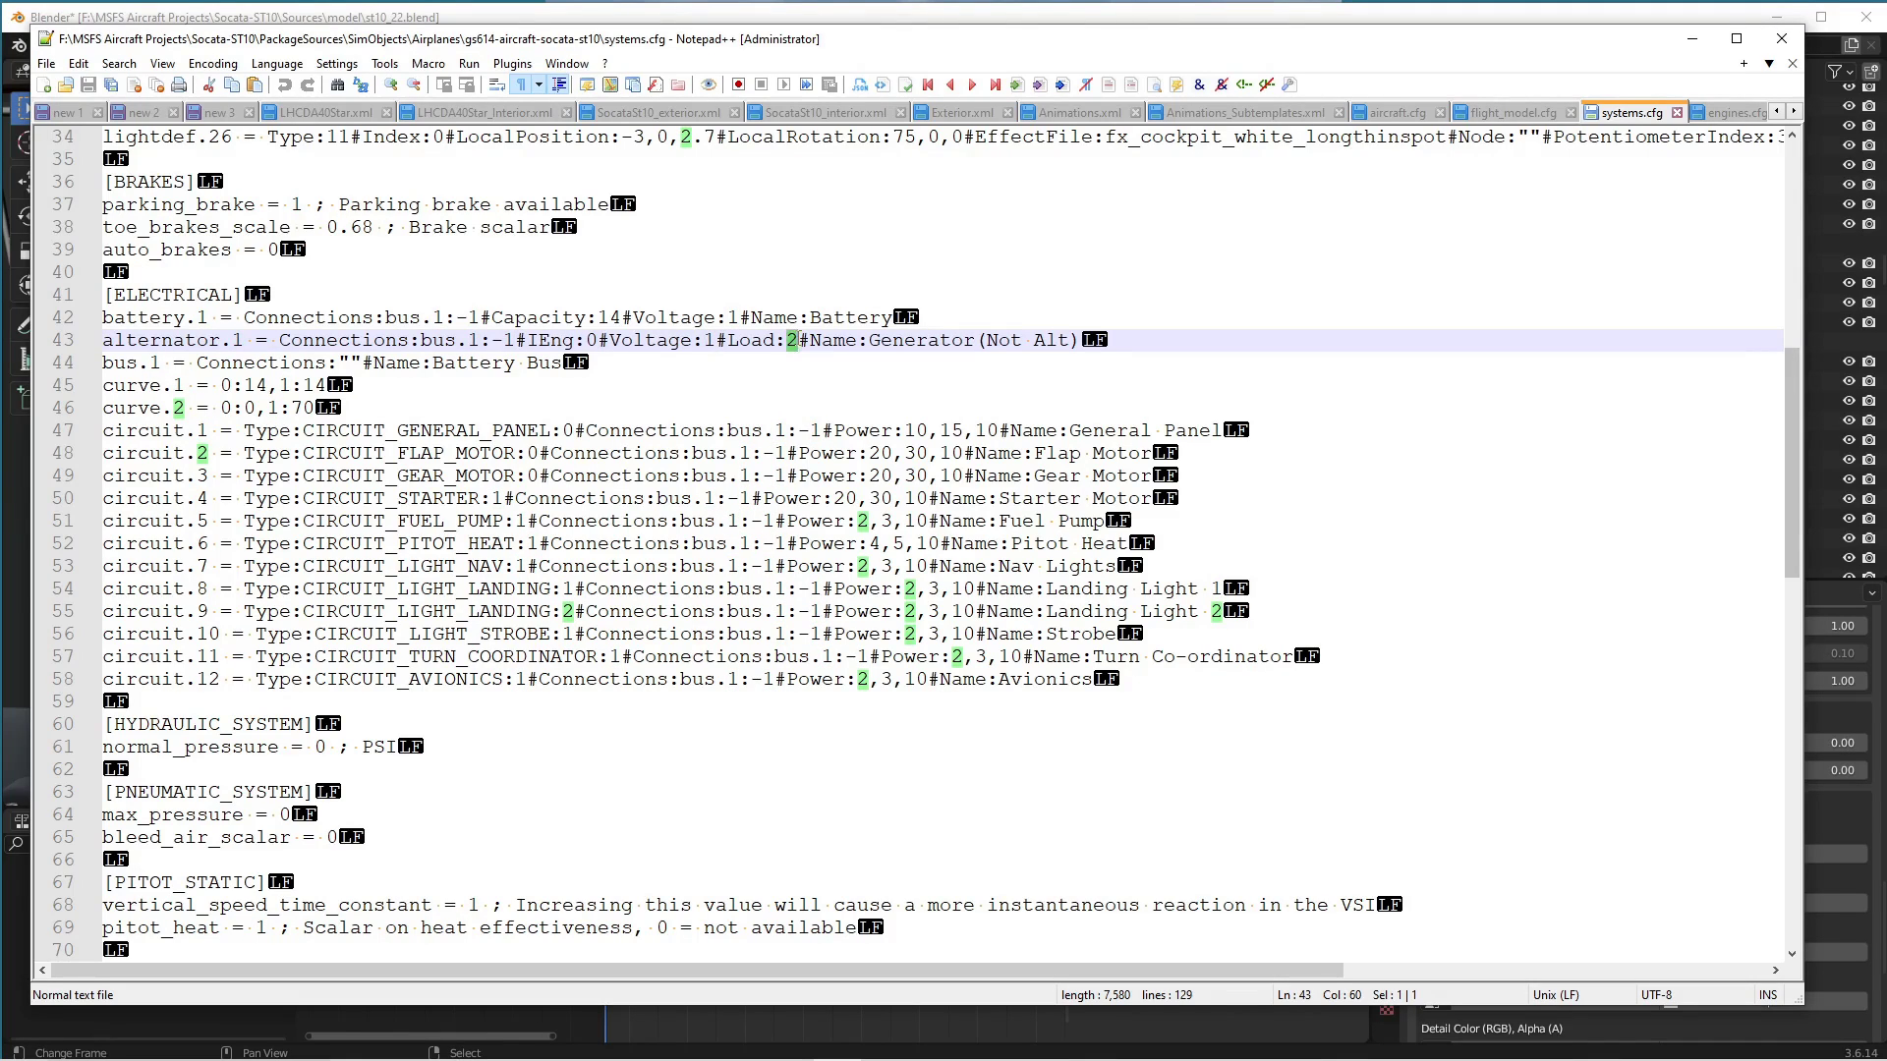
double_click(296, 407)
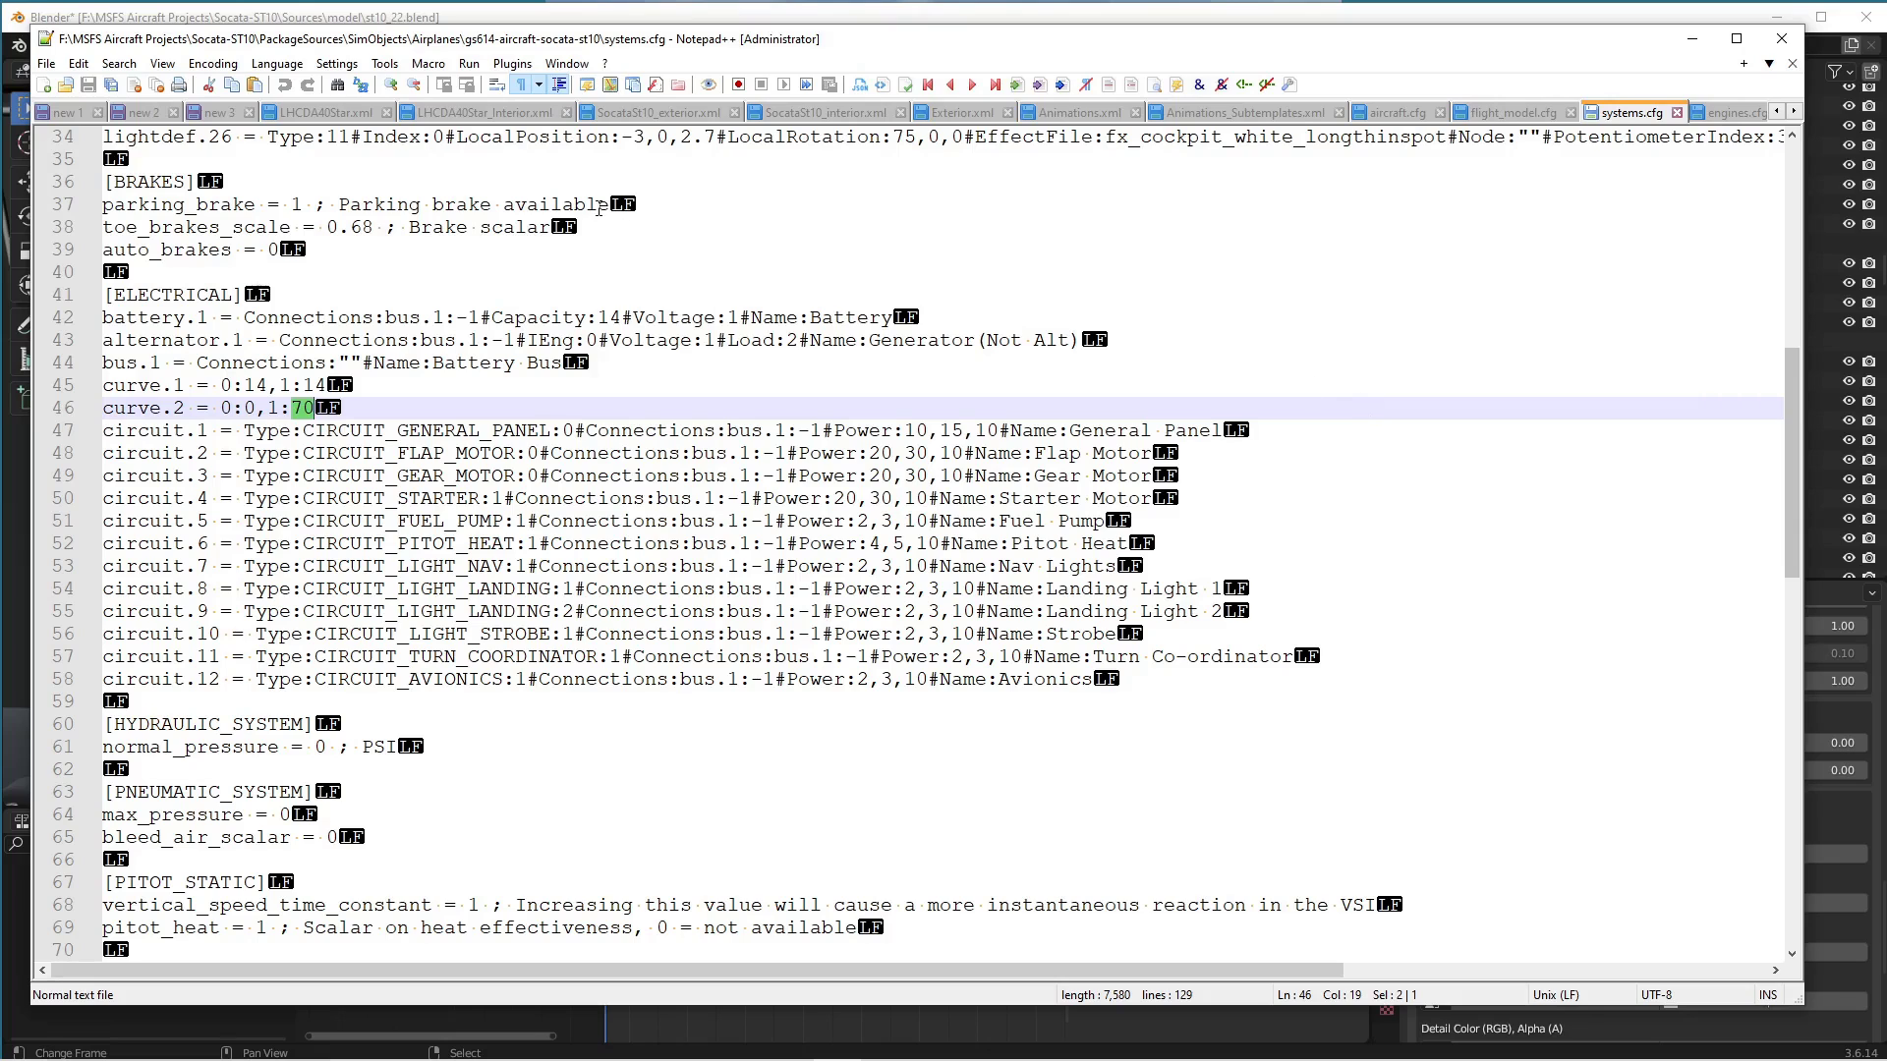
Switch to Blender and inspect the voltmeter and ammeter needles' animation strips, scrubbing the timeline to frames -2 and 0.
click(541, 20)
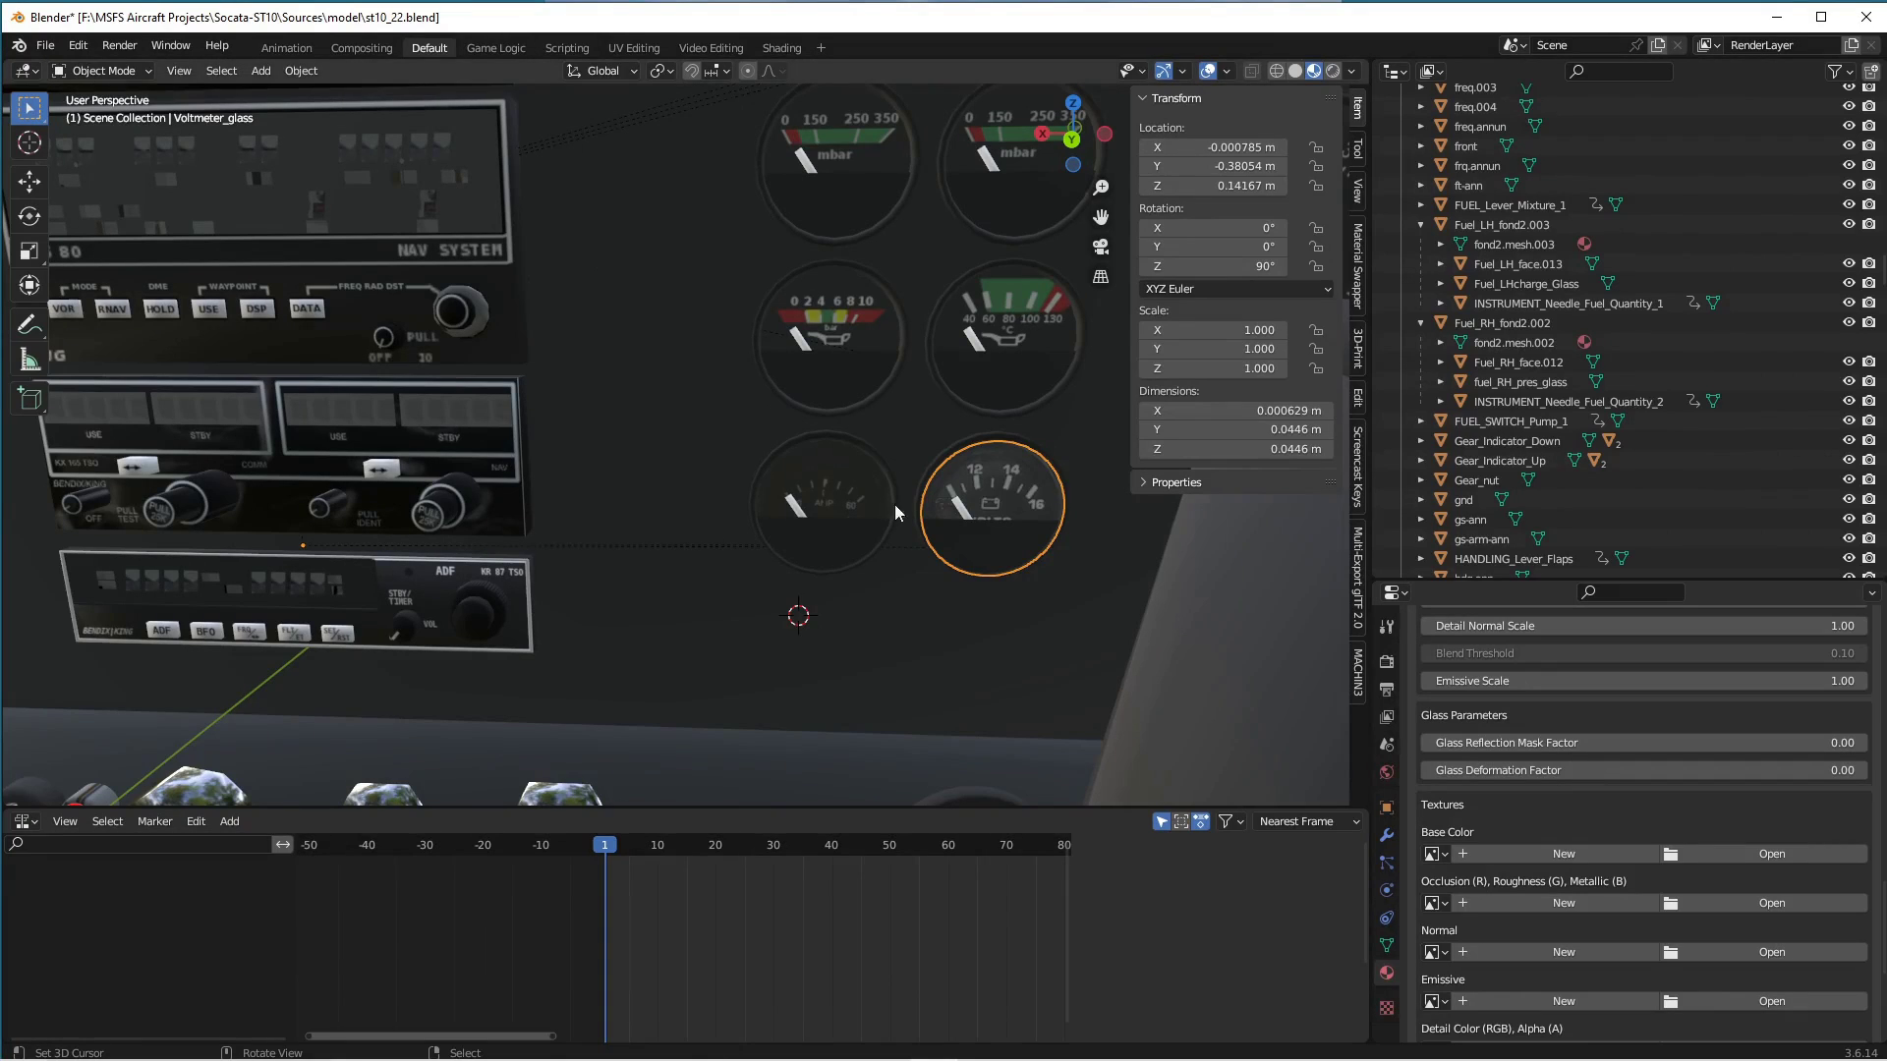
click(959, 506)
right_click(961, 511)
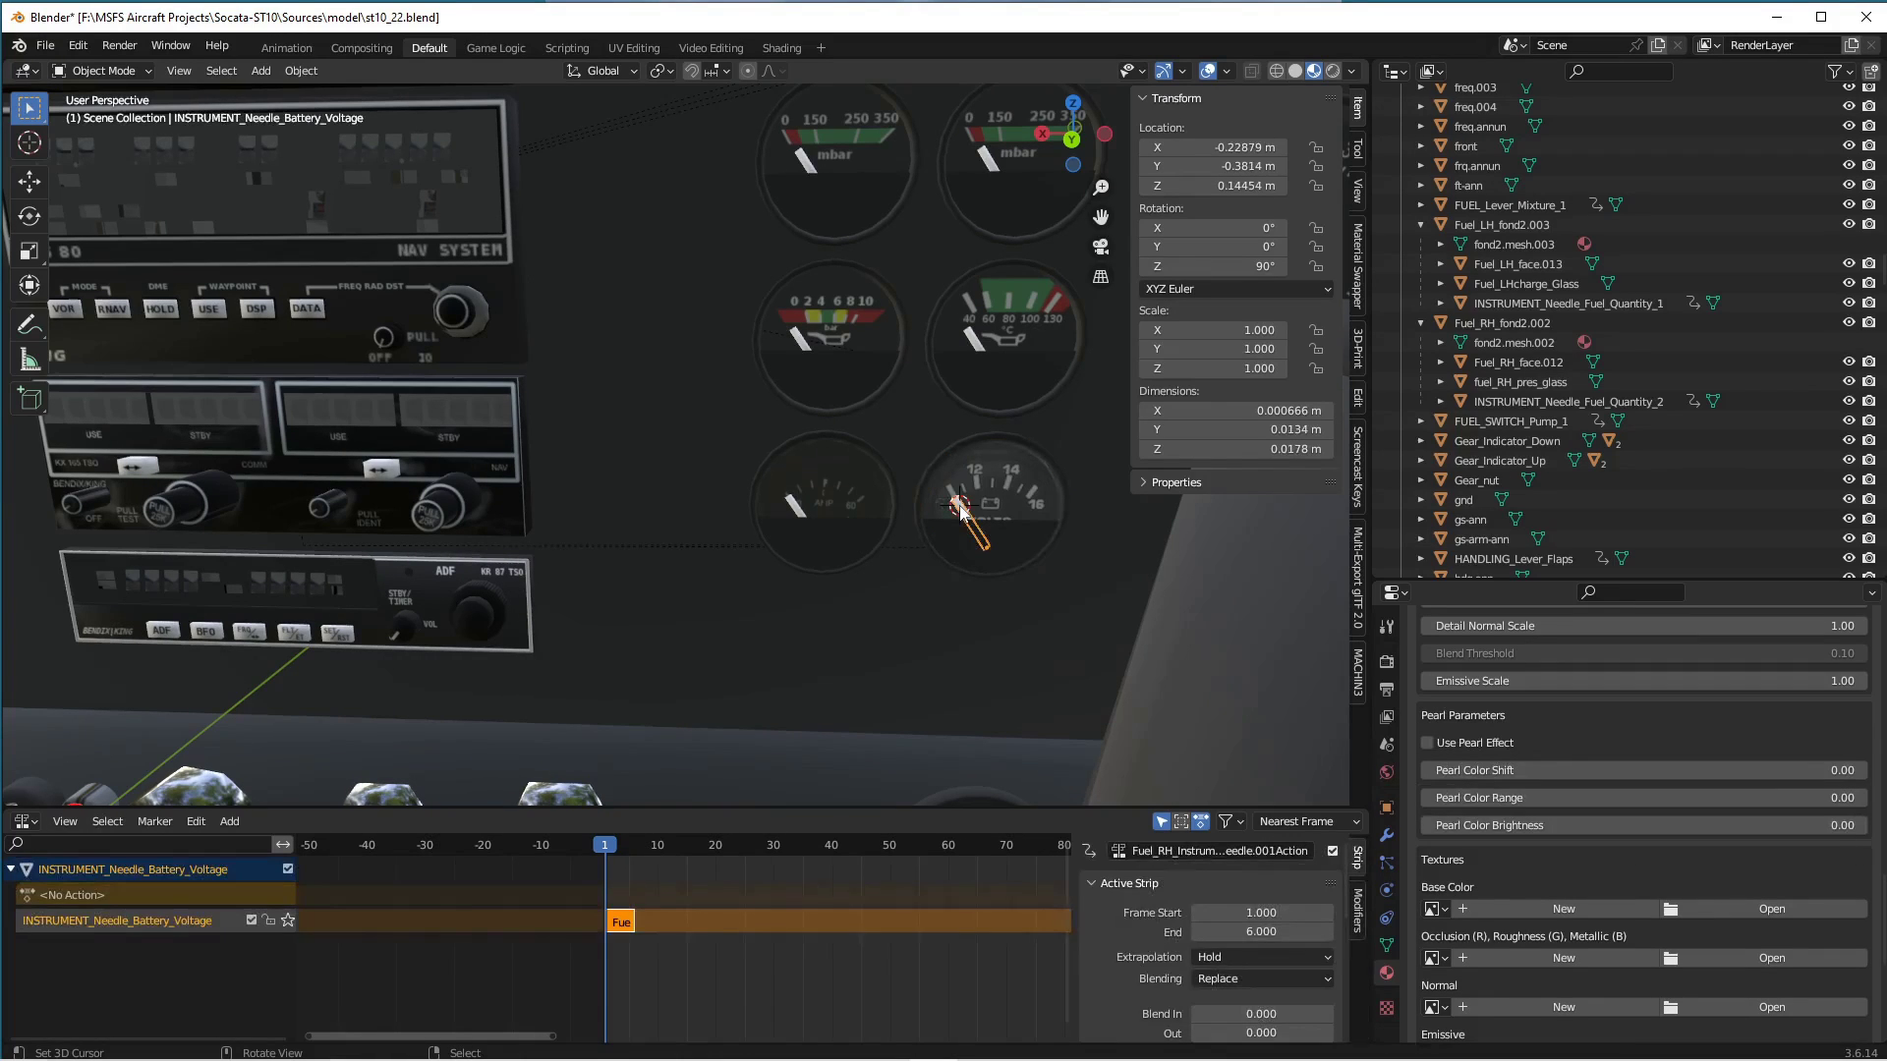
drag(646, 863, 587, 867)
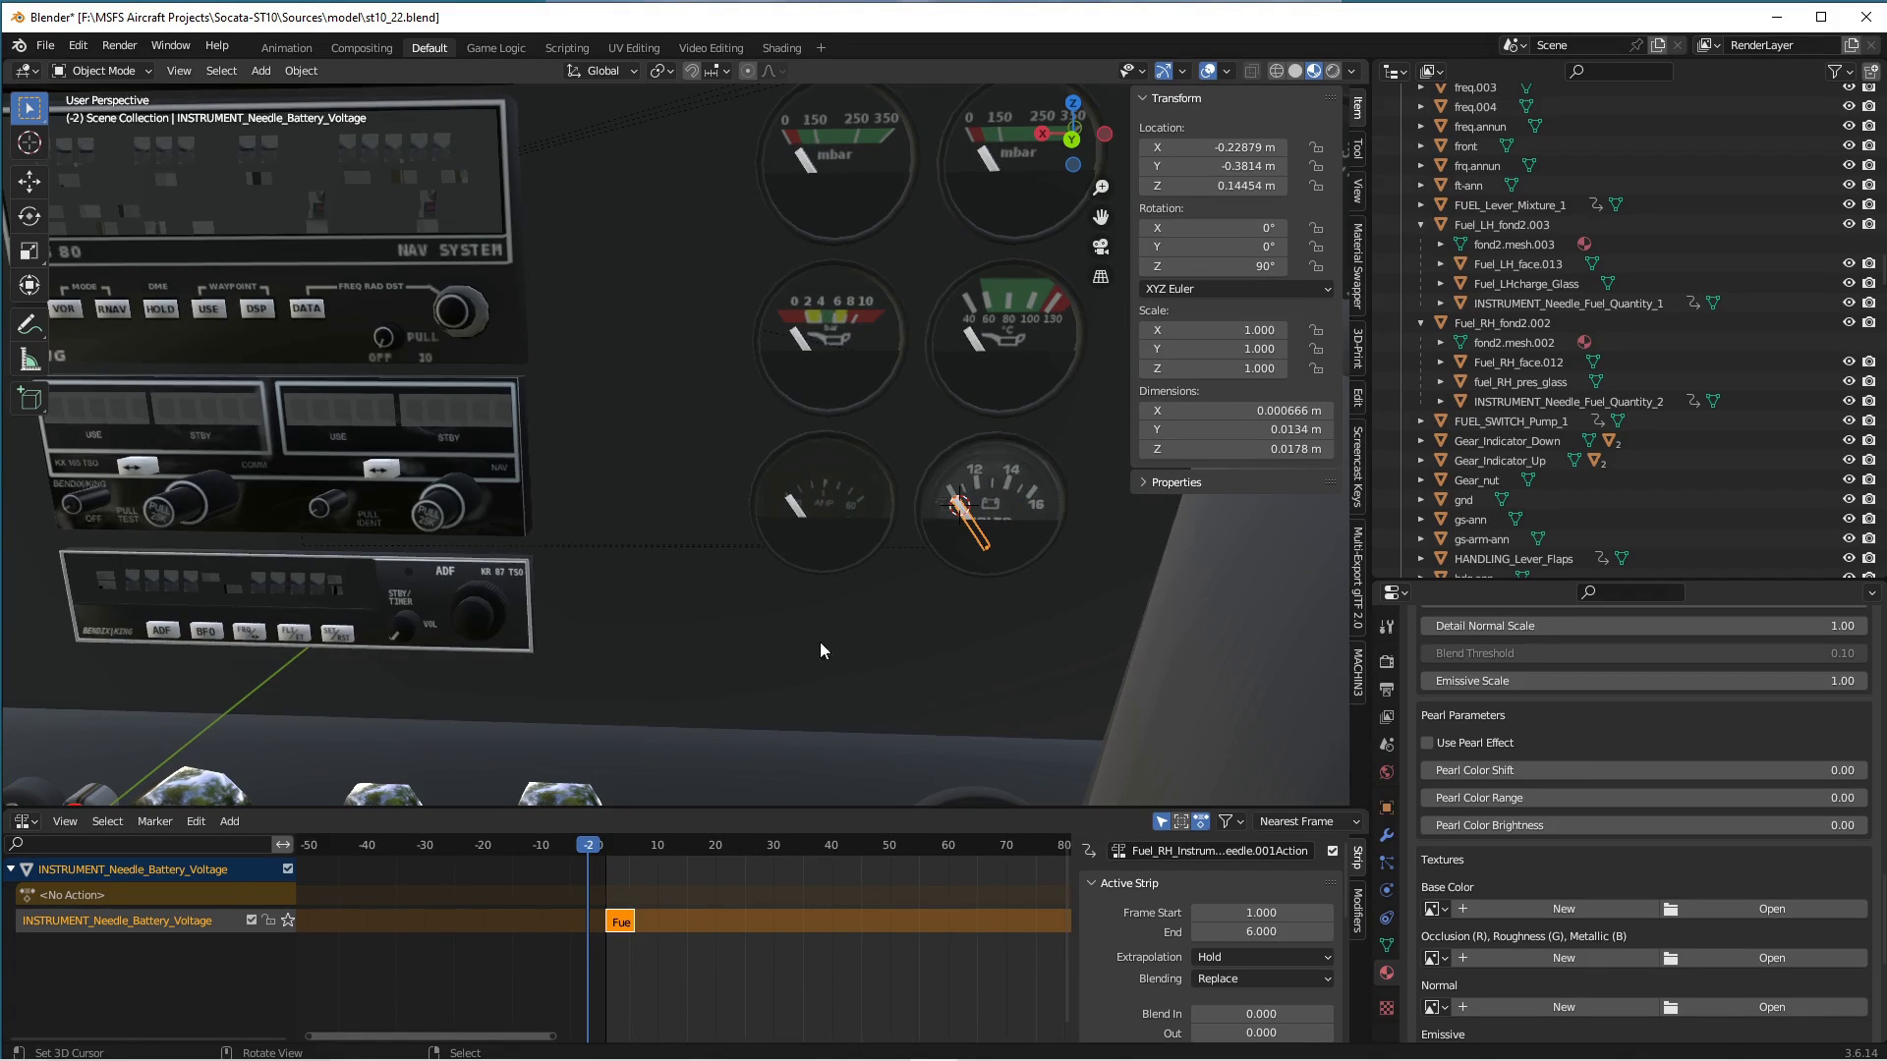
click(780, 499)
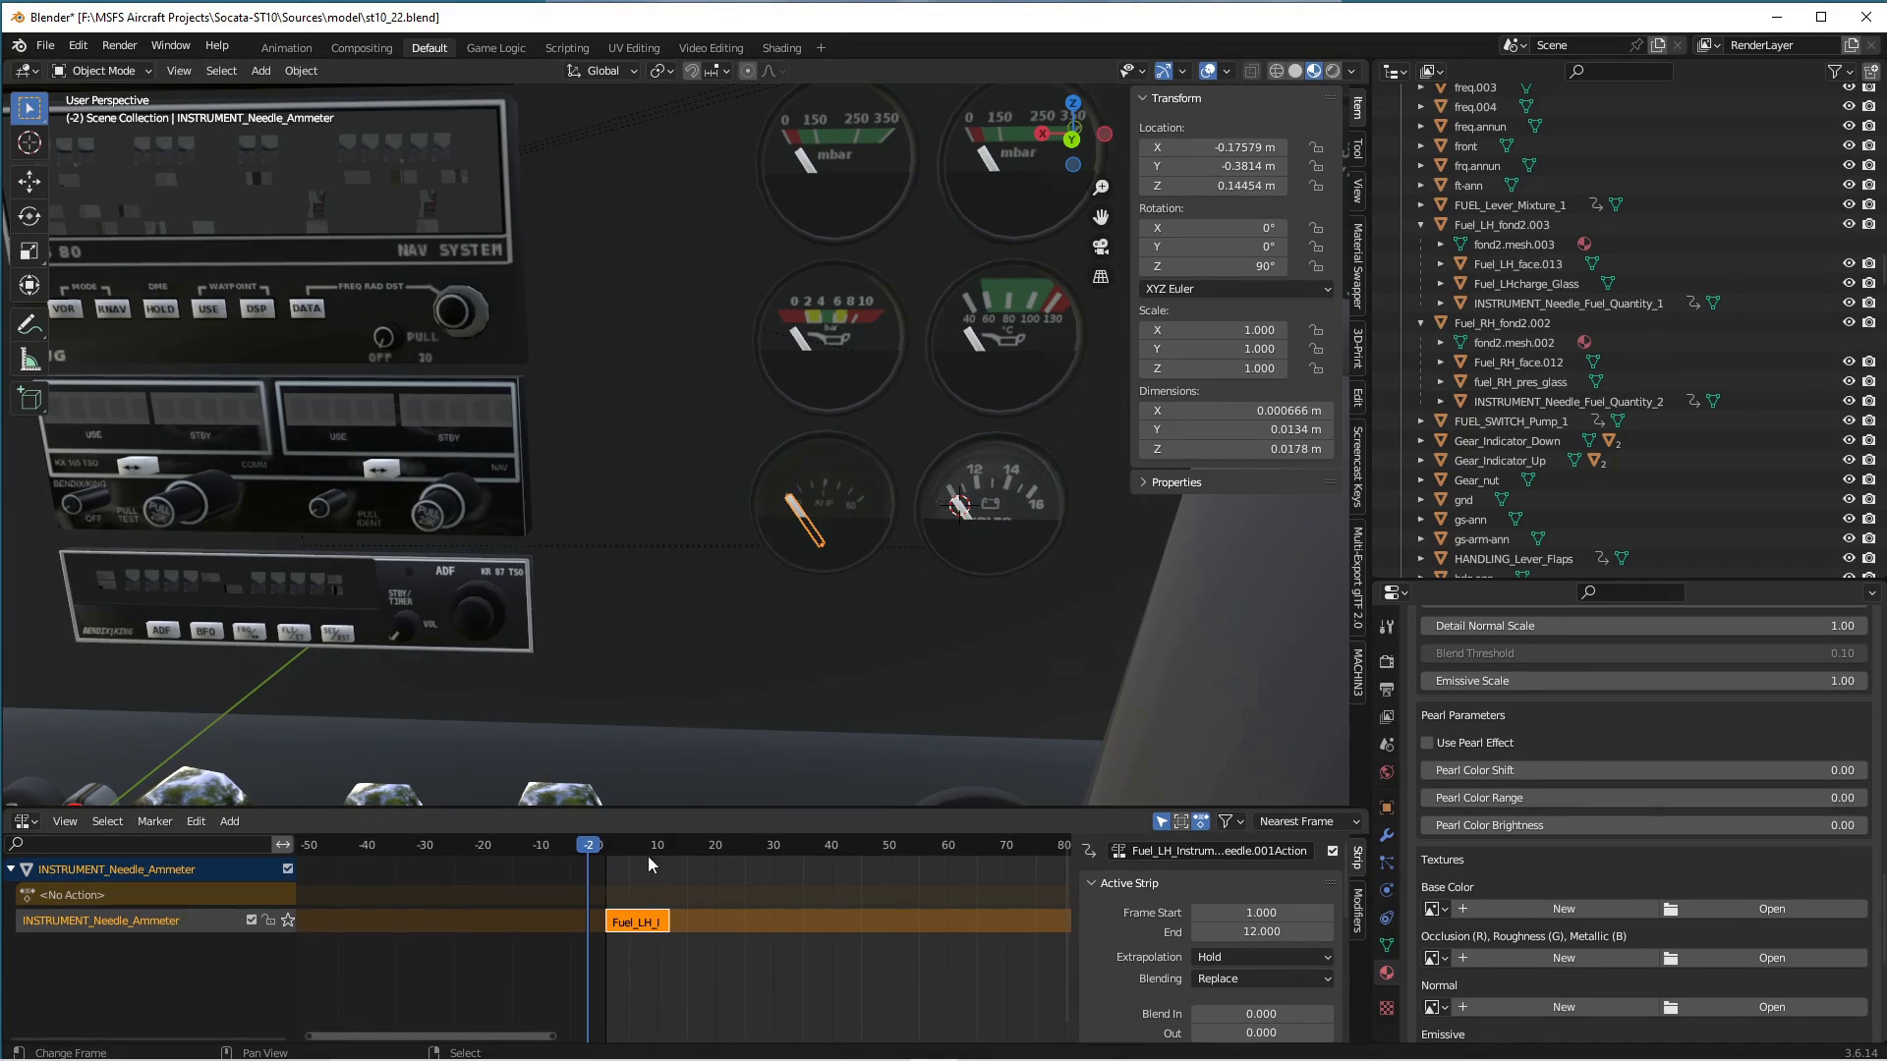
mouse_move(596, 847)
mouse_down()
mouse_move(686, 861)
mouse_move(598, 876)
mouse_up()
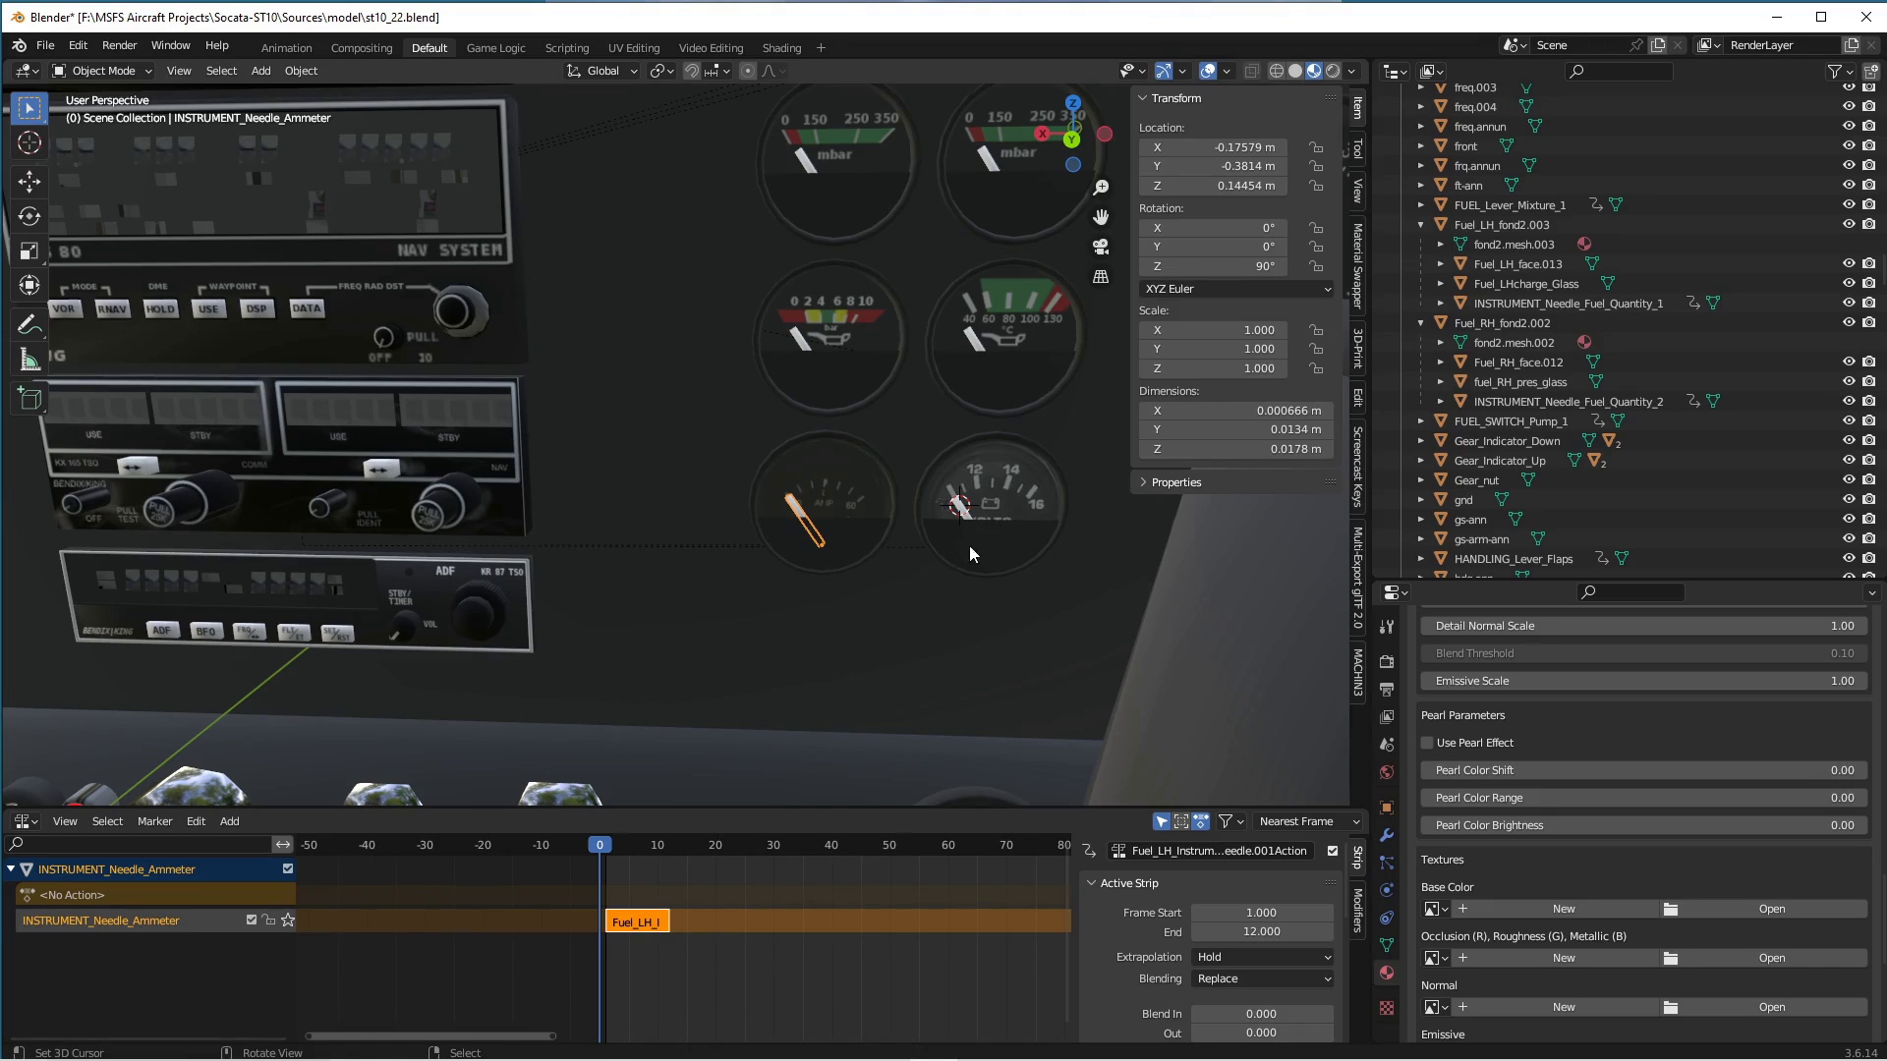
click(963, 509)
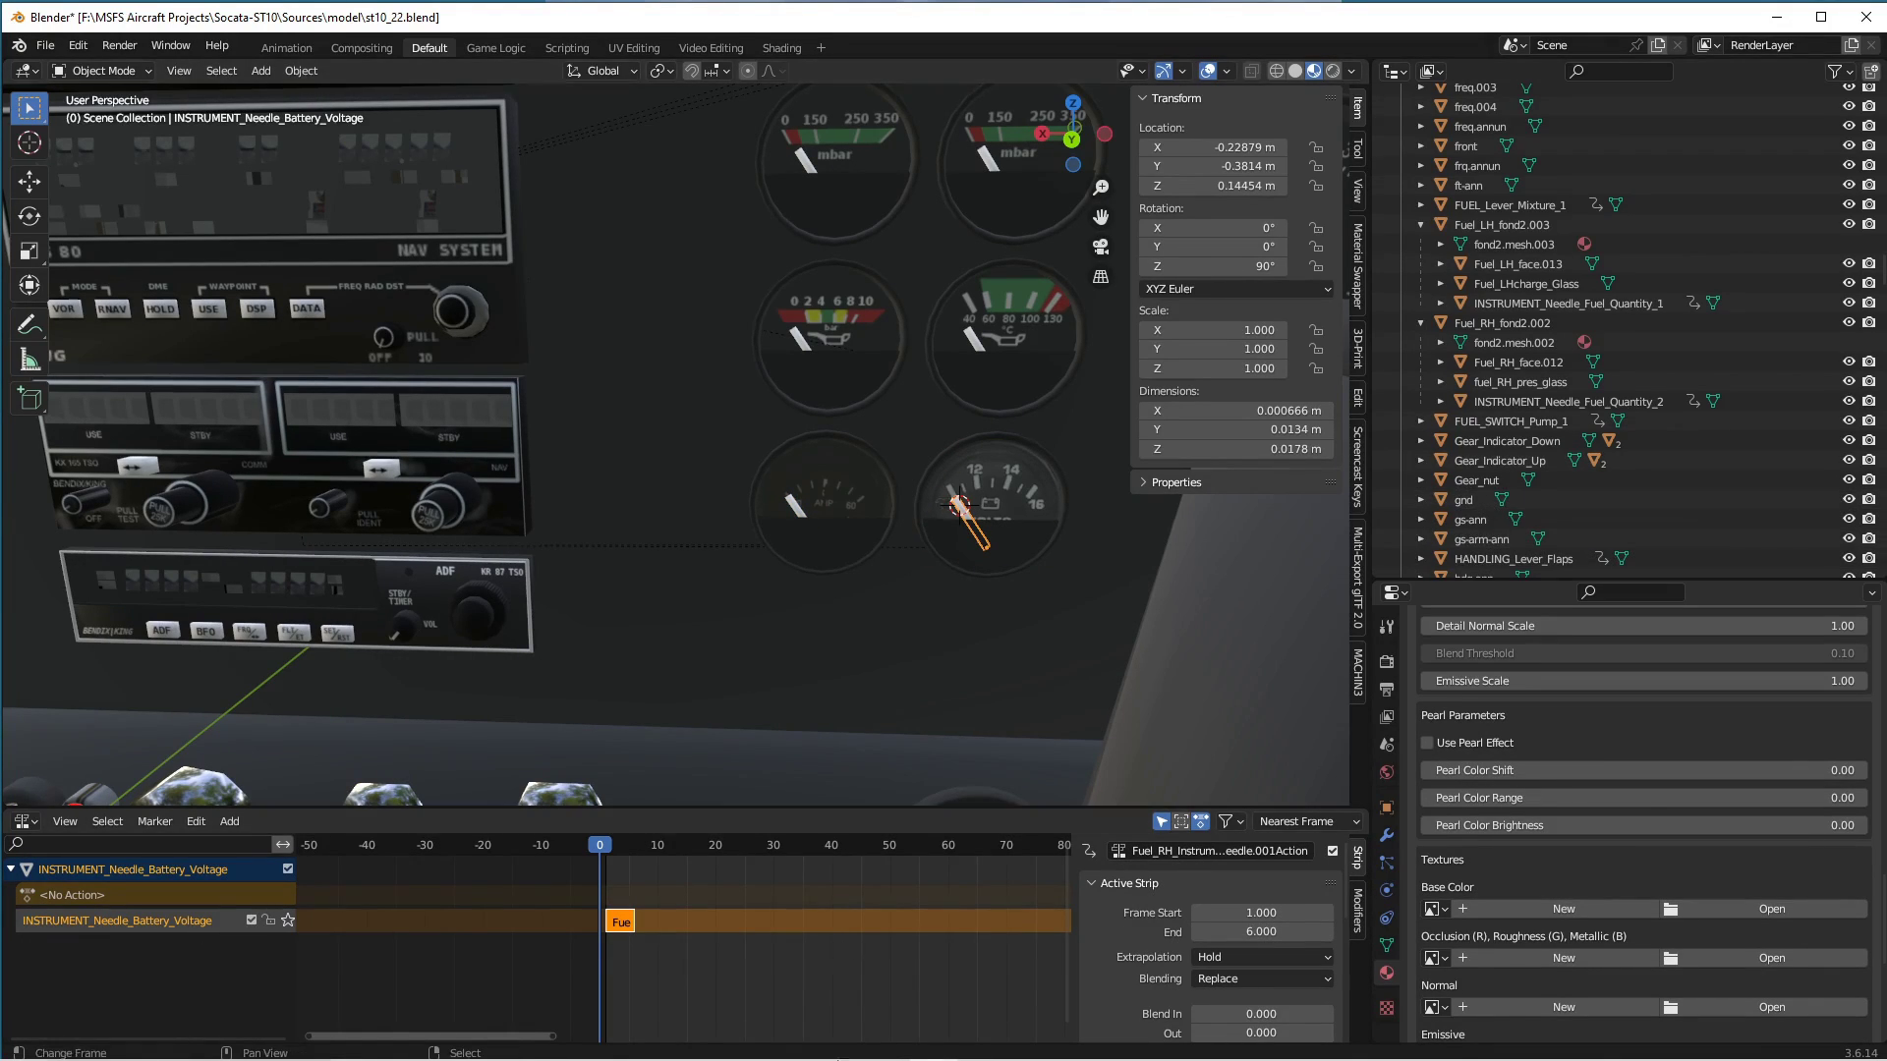
Switch to Notepad++, show SocataSt10_interior.xml and collapse both Needle_Fuel_Quantity template blocks.
click(836, 1042)
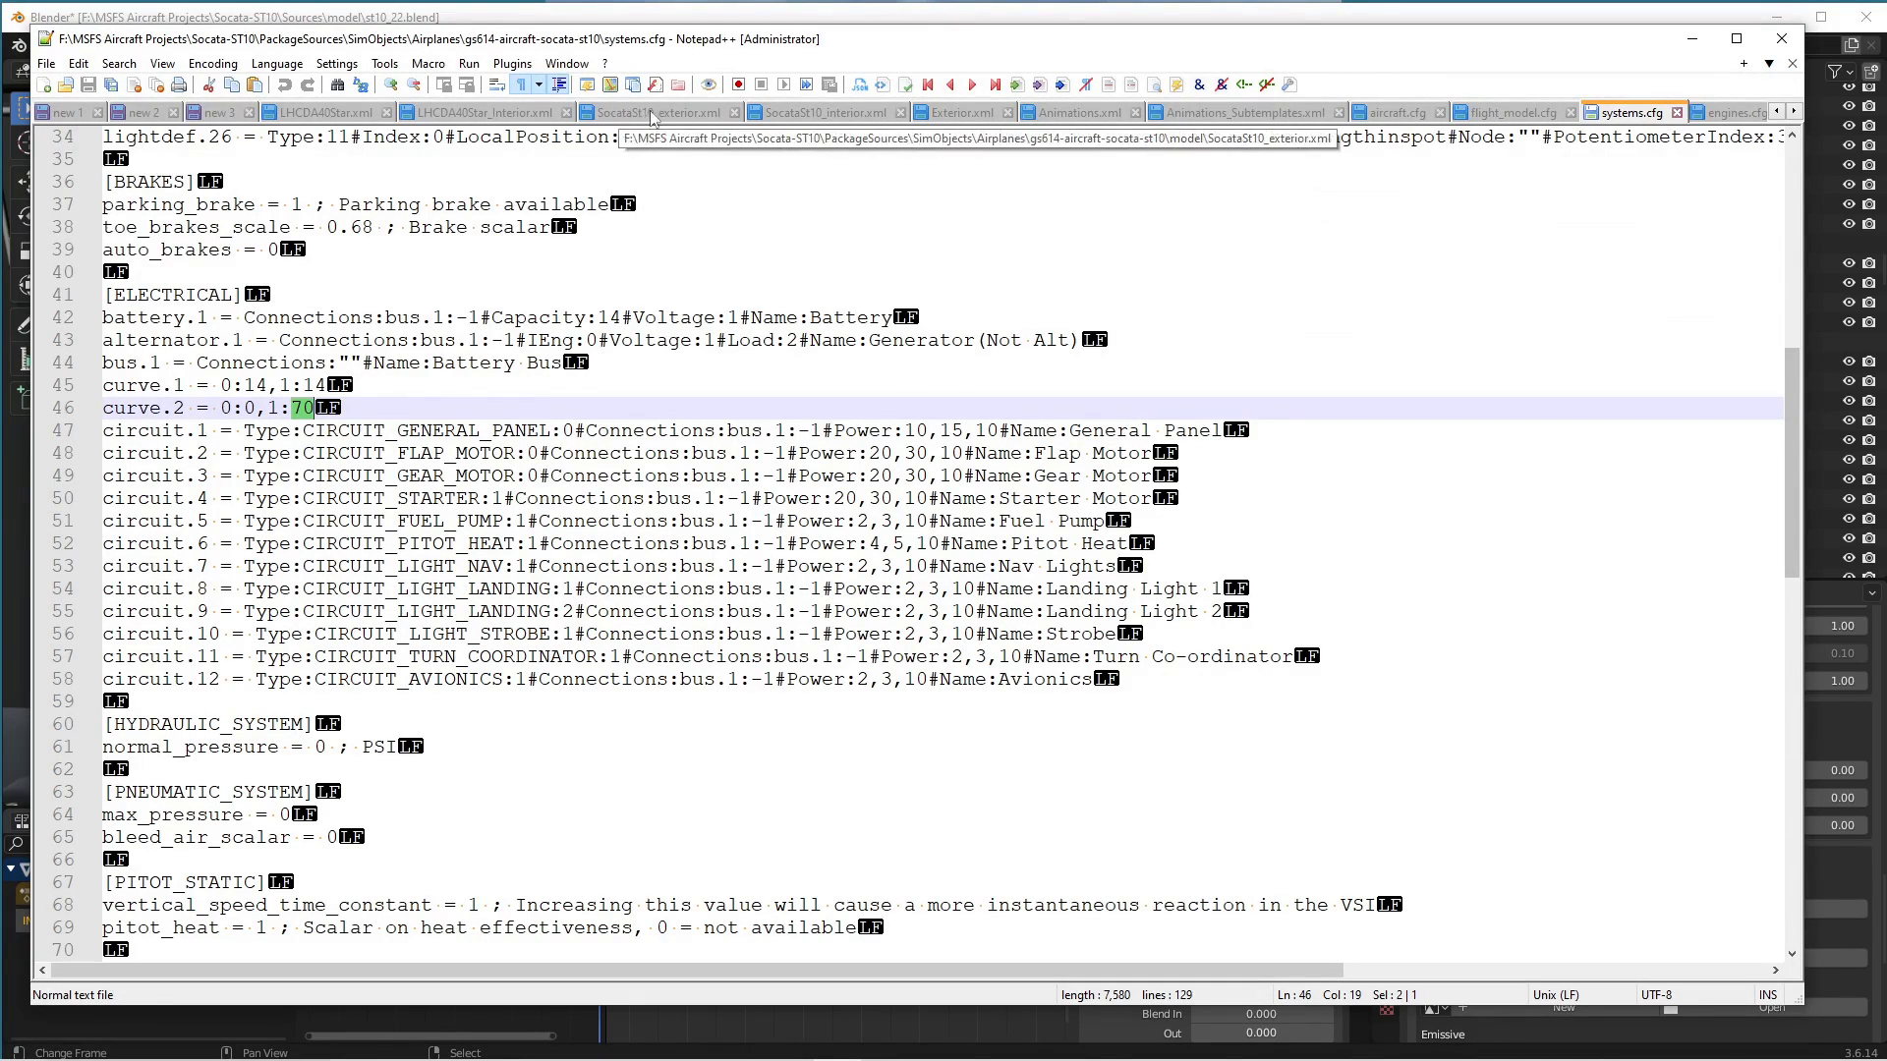
click(828, 112)
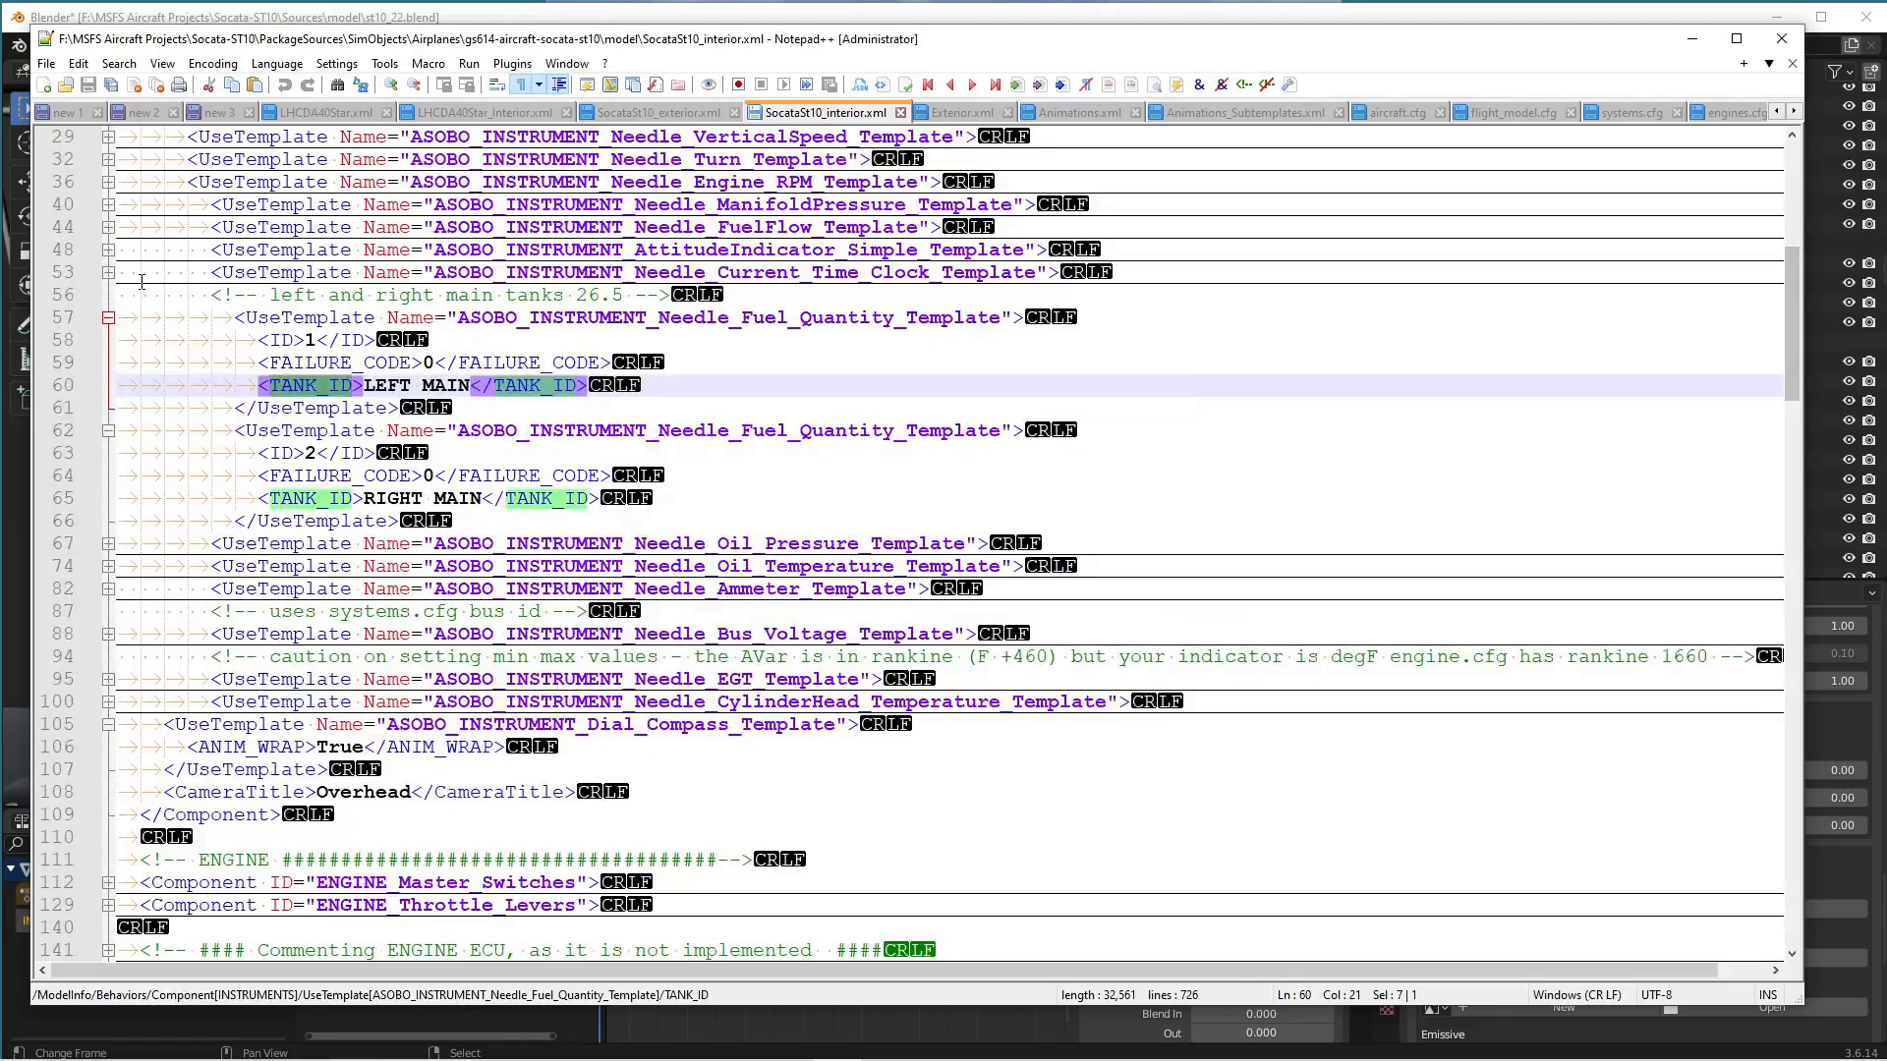
click(105, 275)
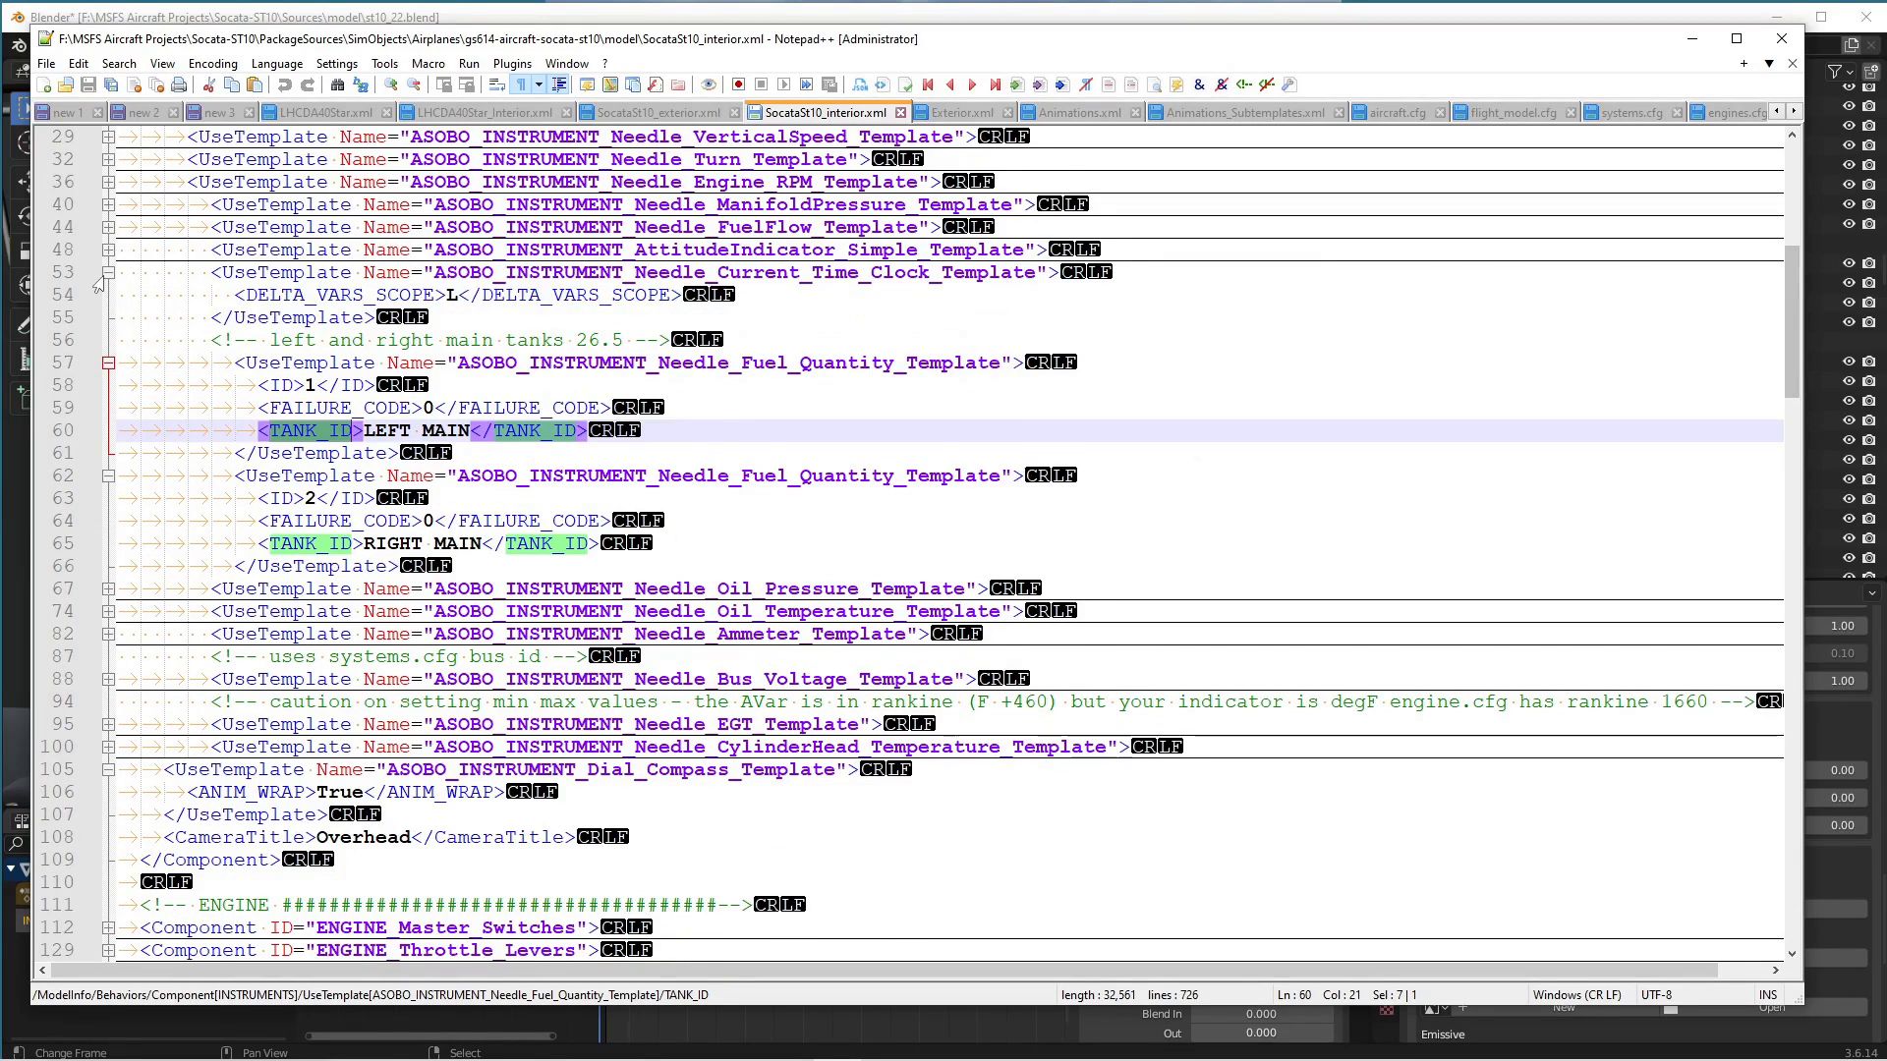
click(105, 275)
click(108, 317)
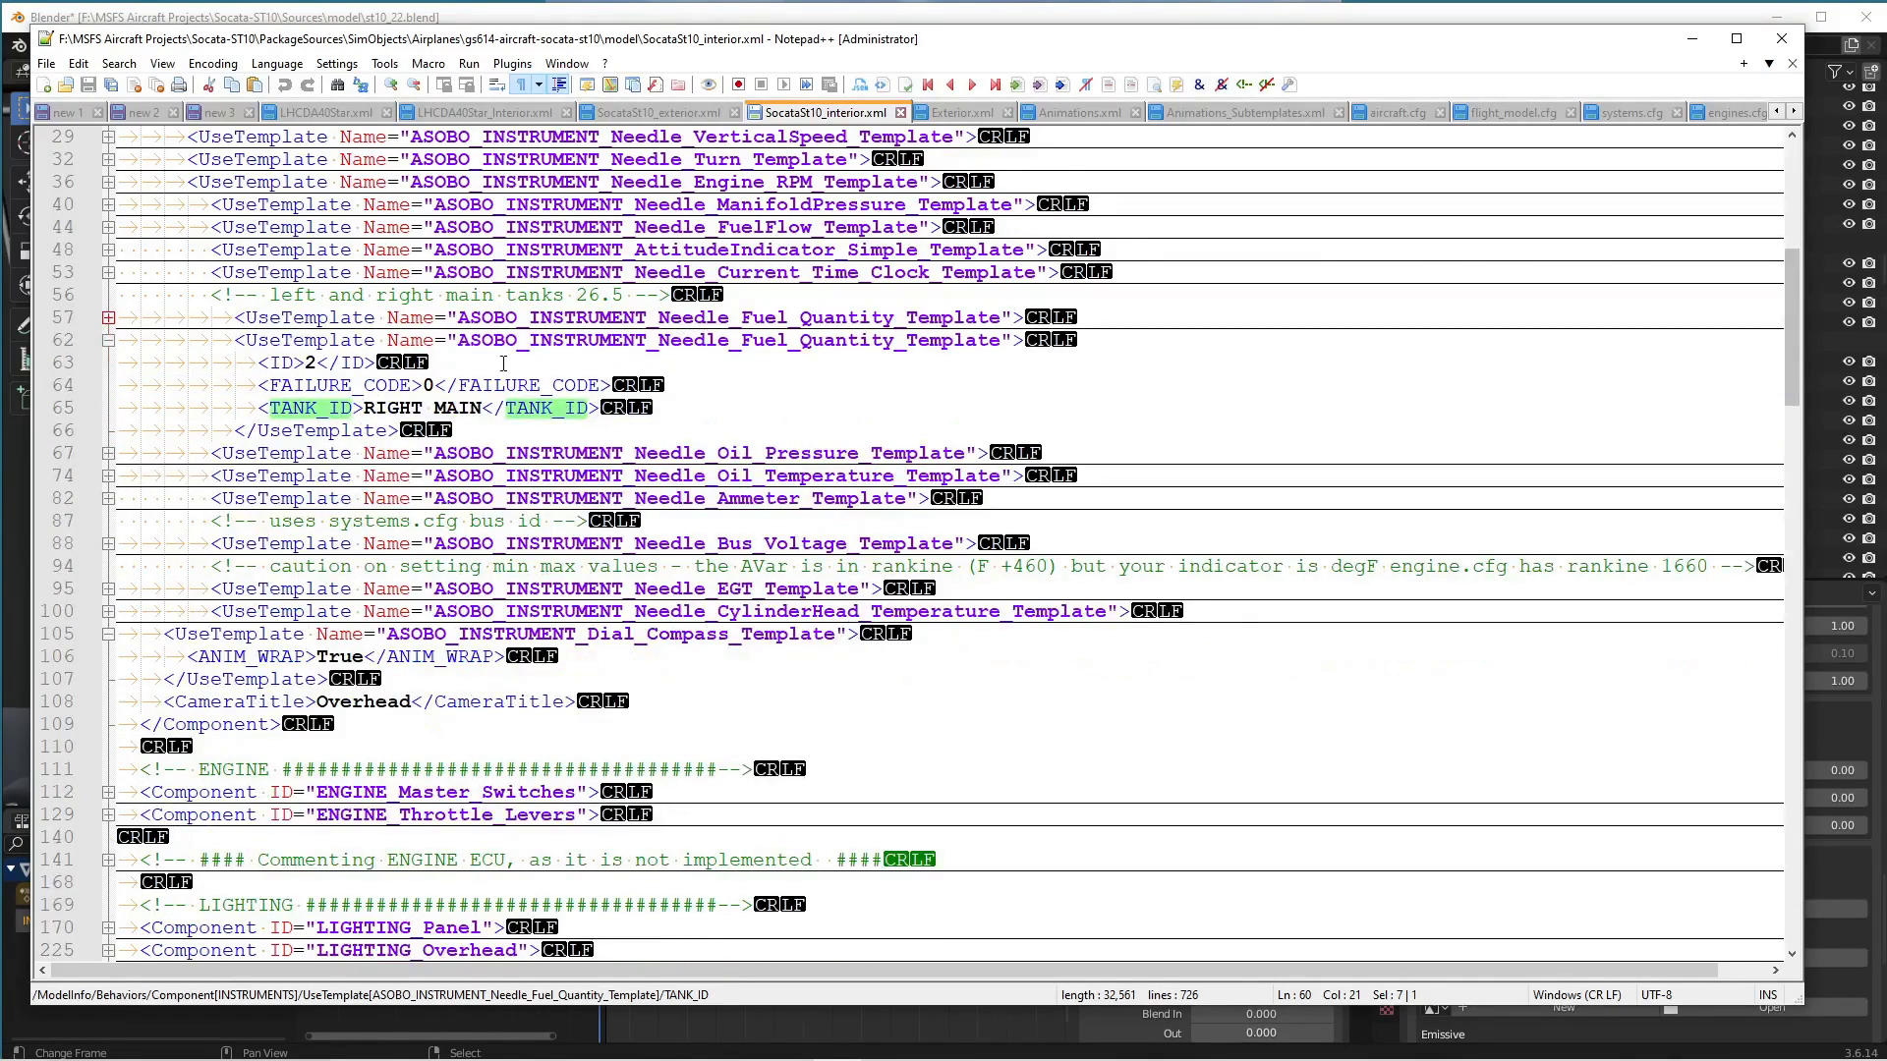
click(108, 341)
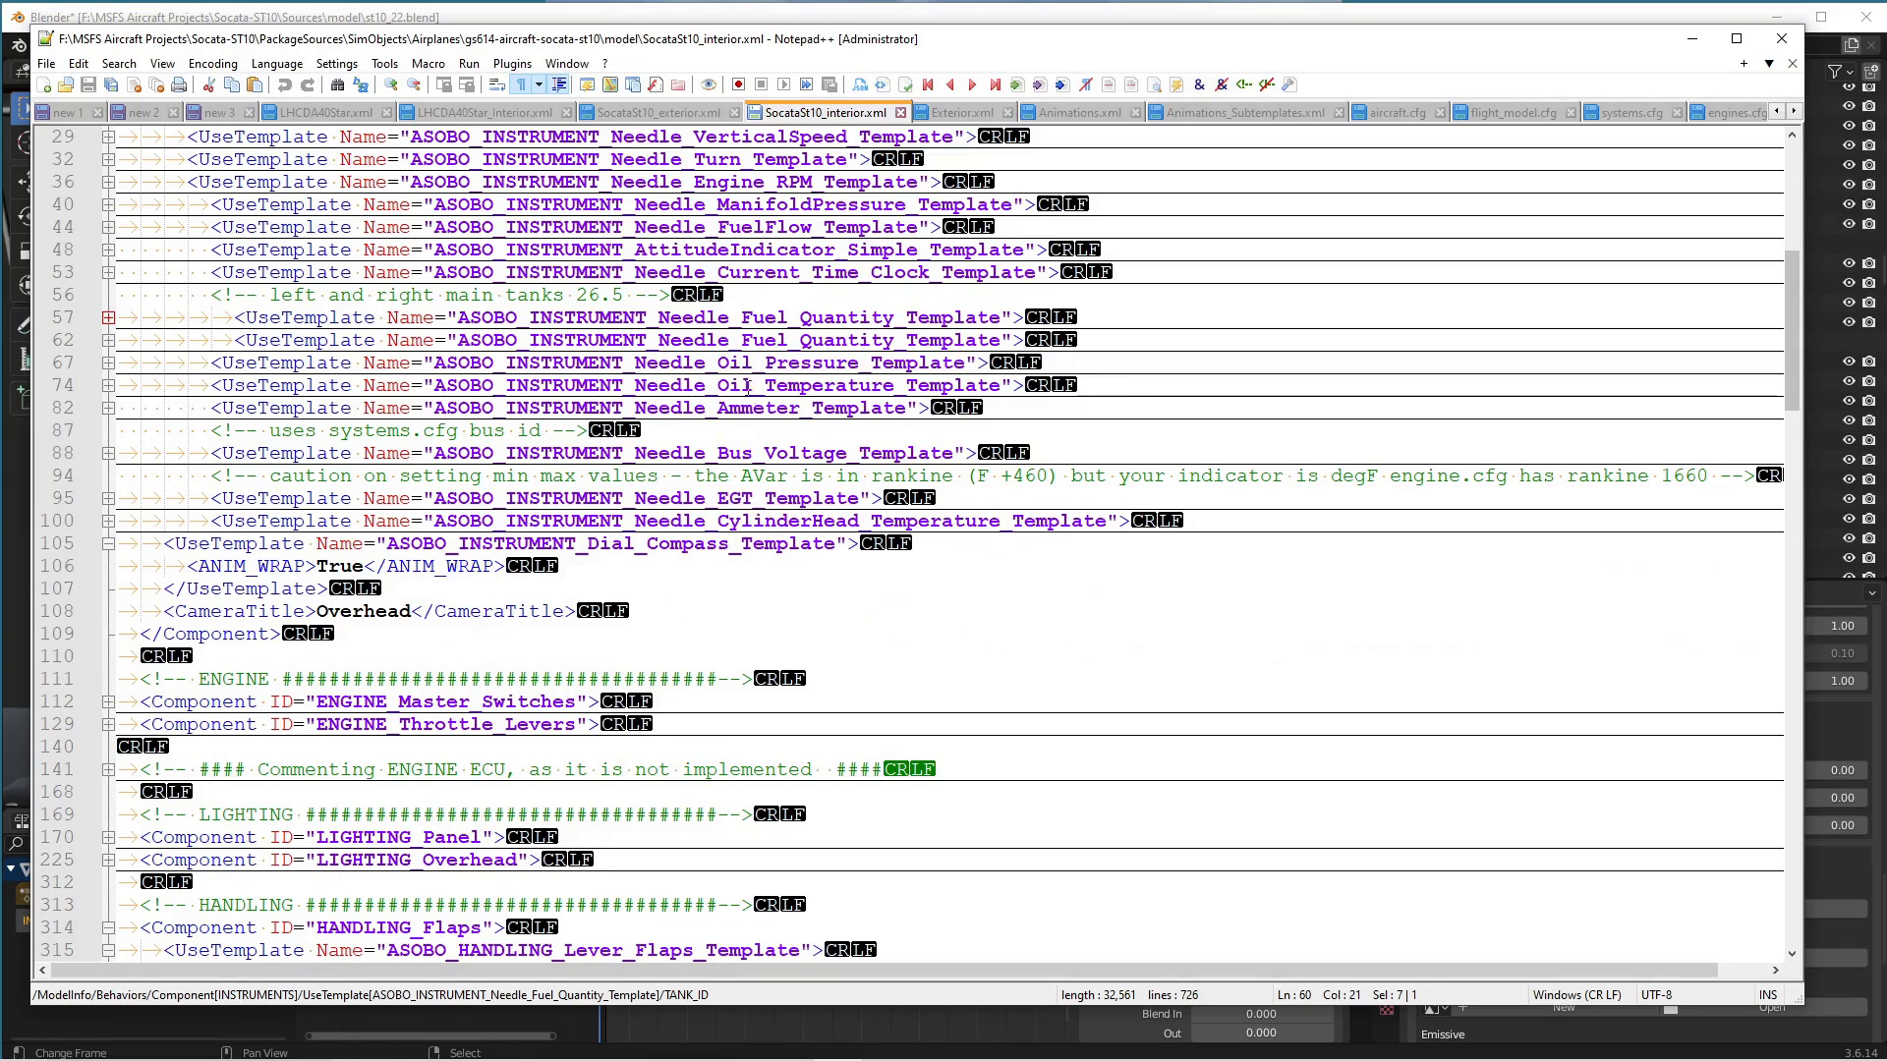
Expand the ASOBO_INSTRUMENT_Needle_Ammeter_Template and ASOBO_INSTRUMENT_Needle_Bus_Voltage_Template blocks.
click(754, 408)
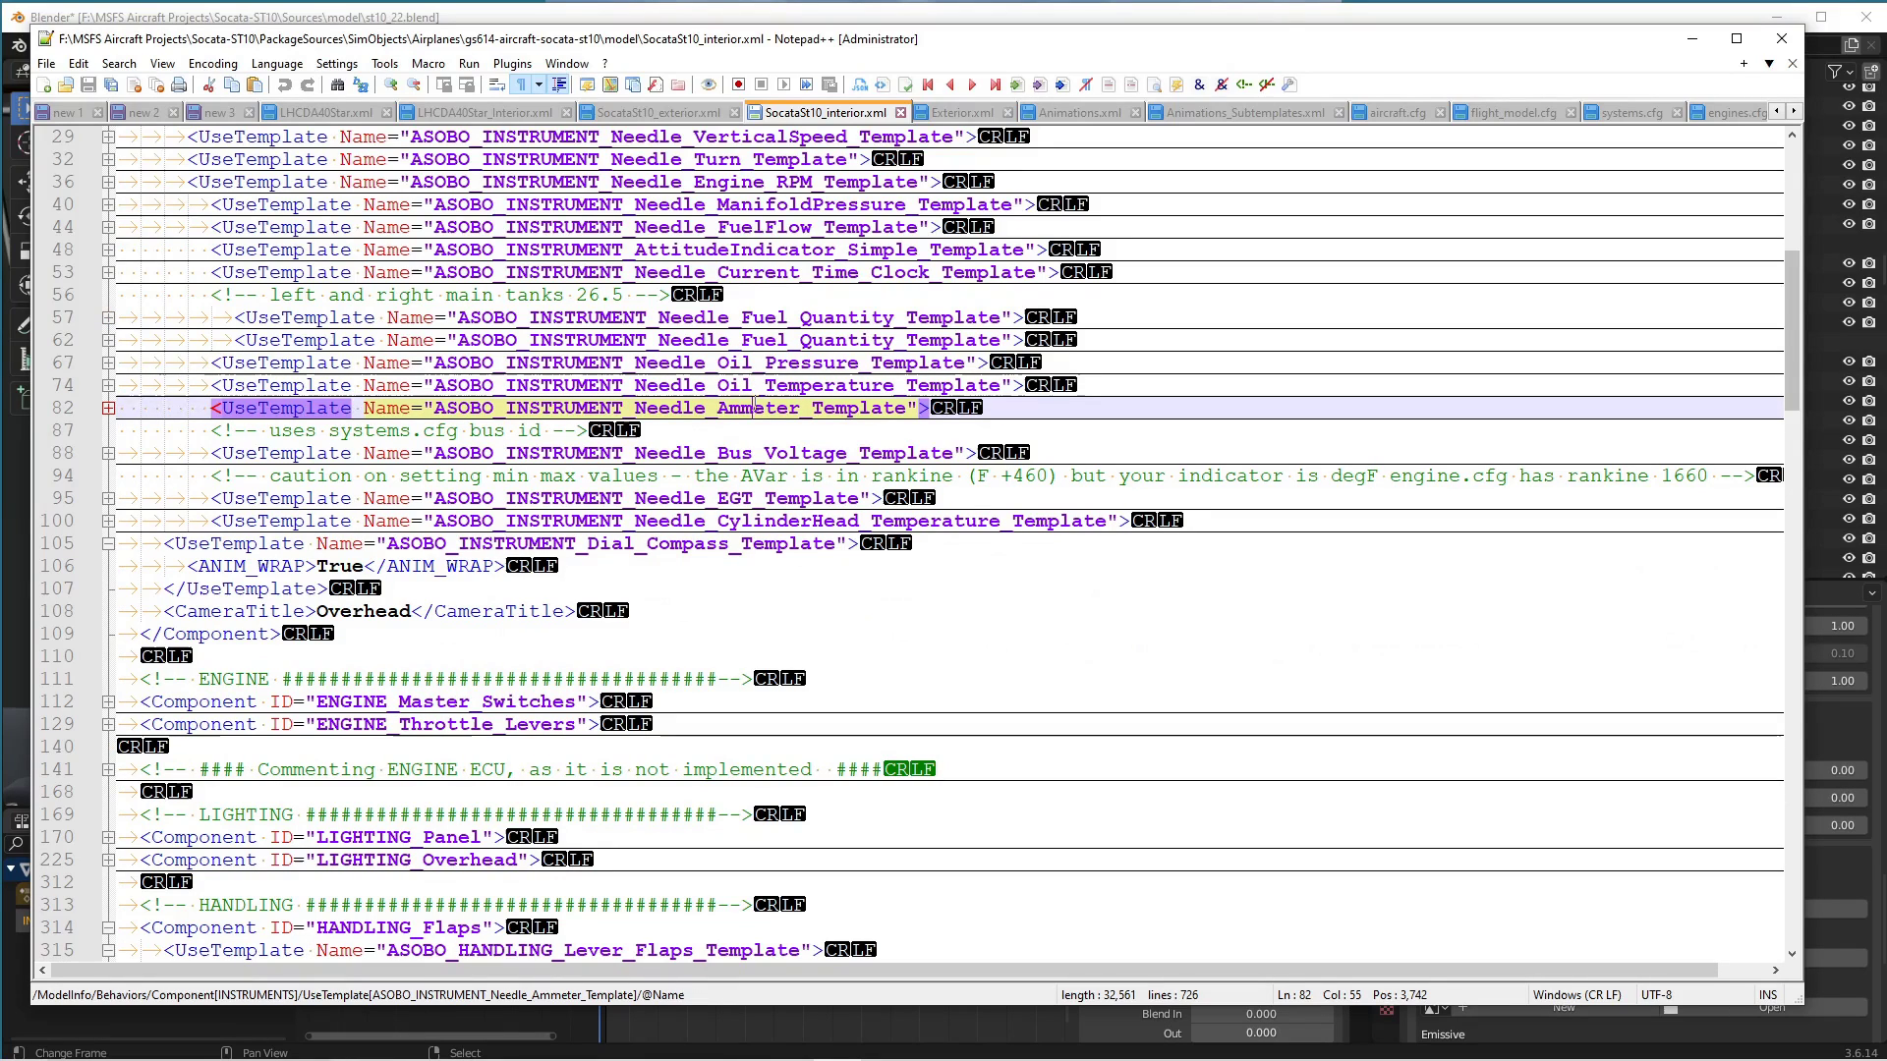
click(106, 408)
click(108, 543)
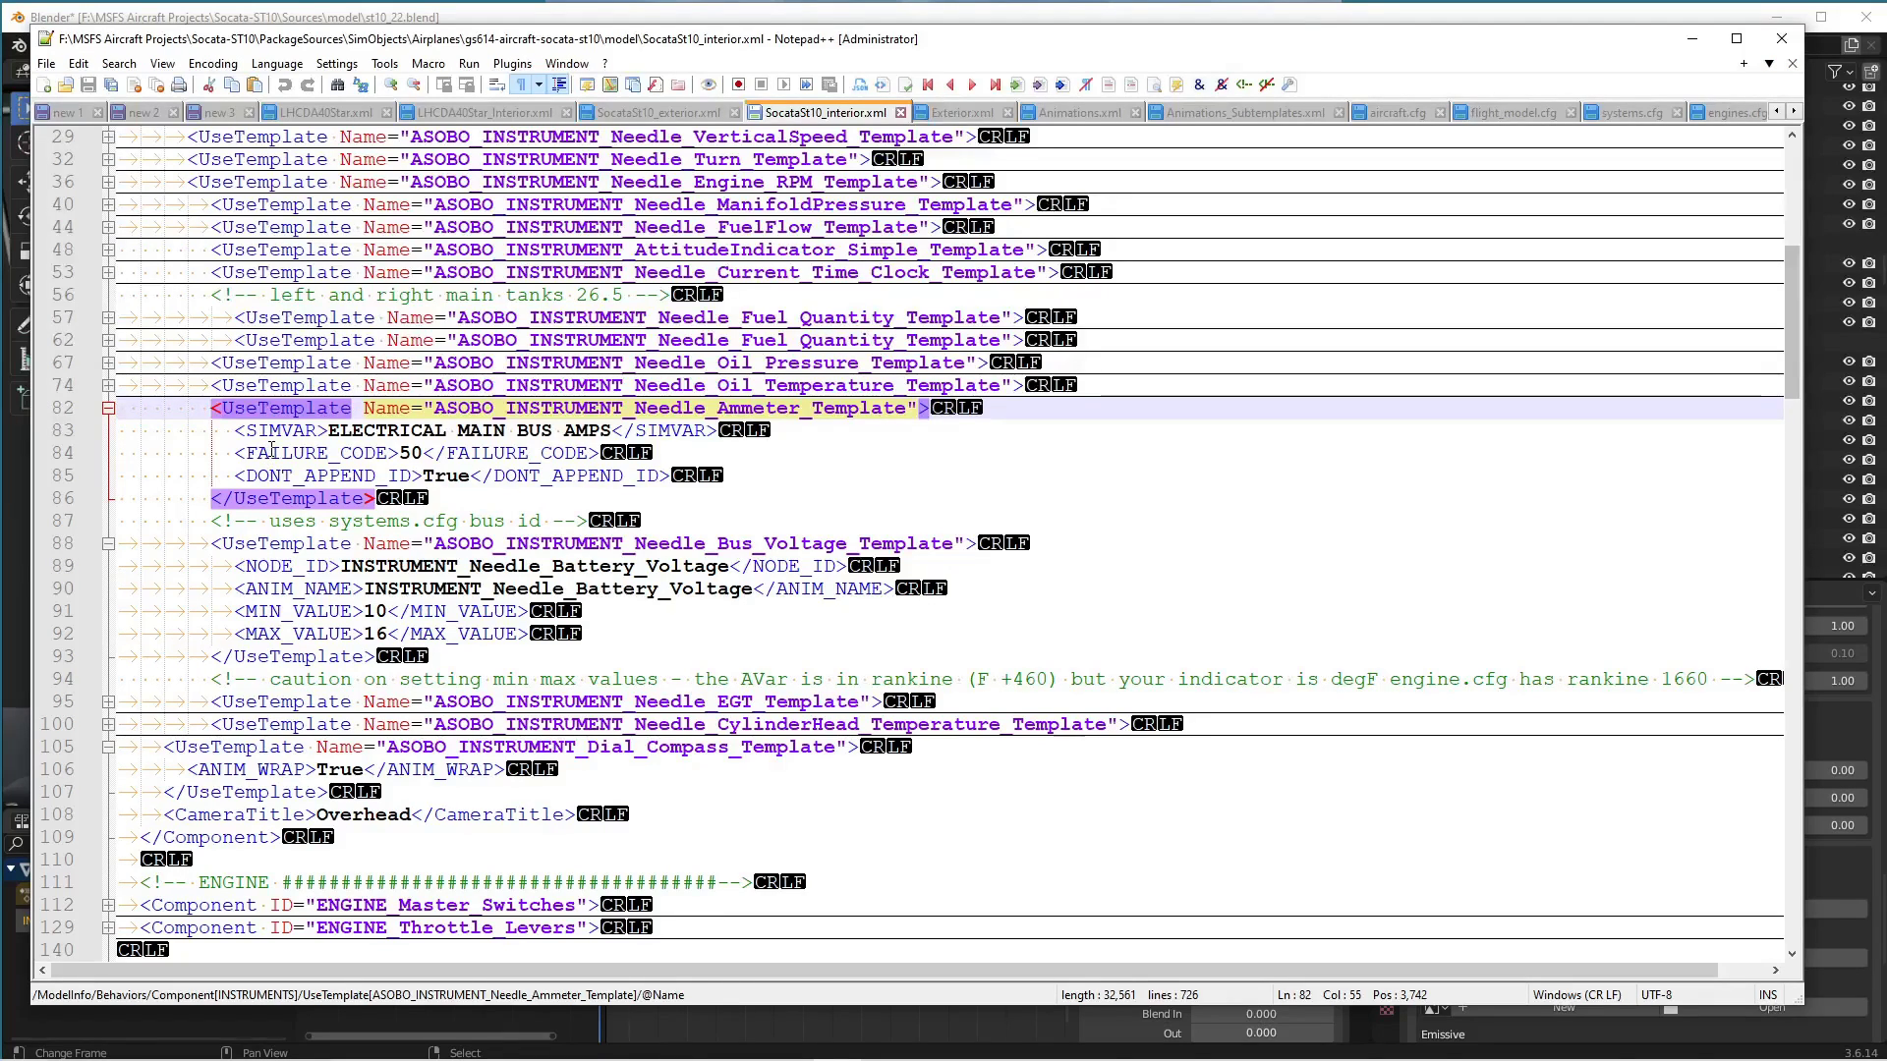
Examine the ammeter template's FAILURE_CODE, DONT_APPEND_ID and SIMVAR parameters.
double_click(314, 453)
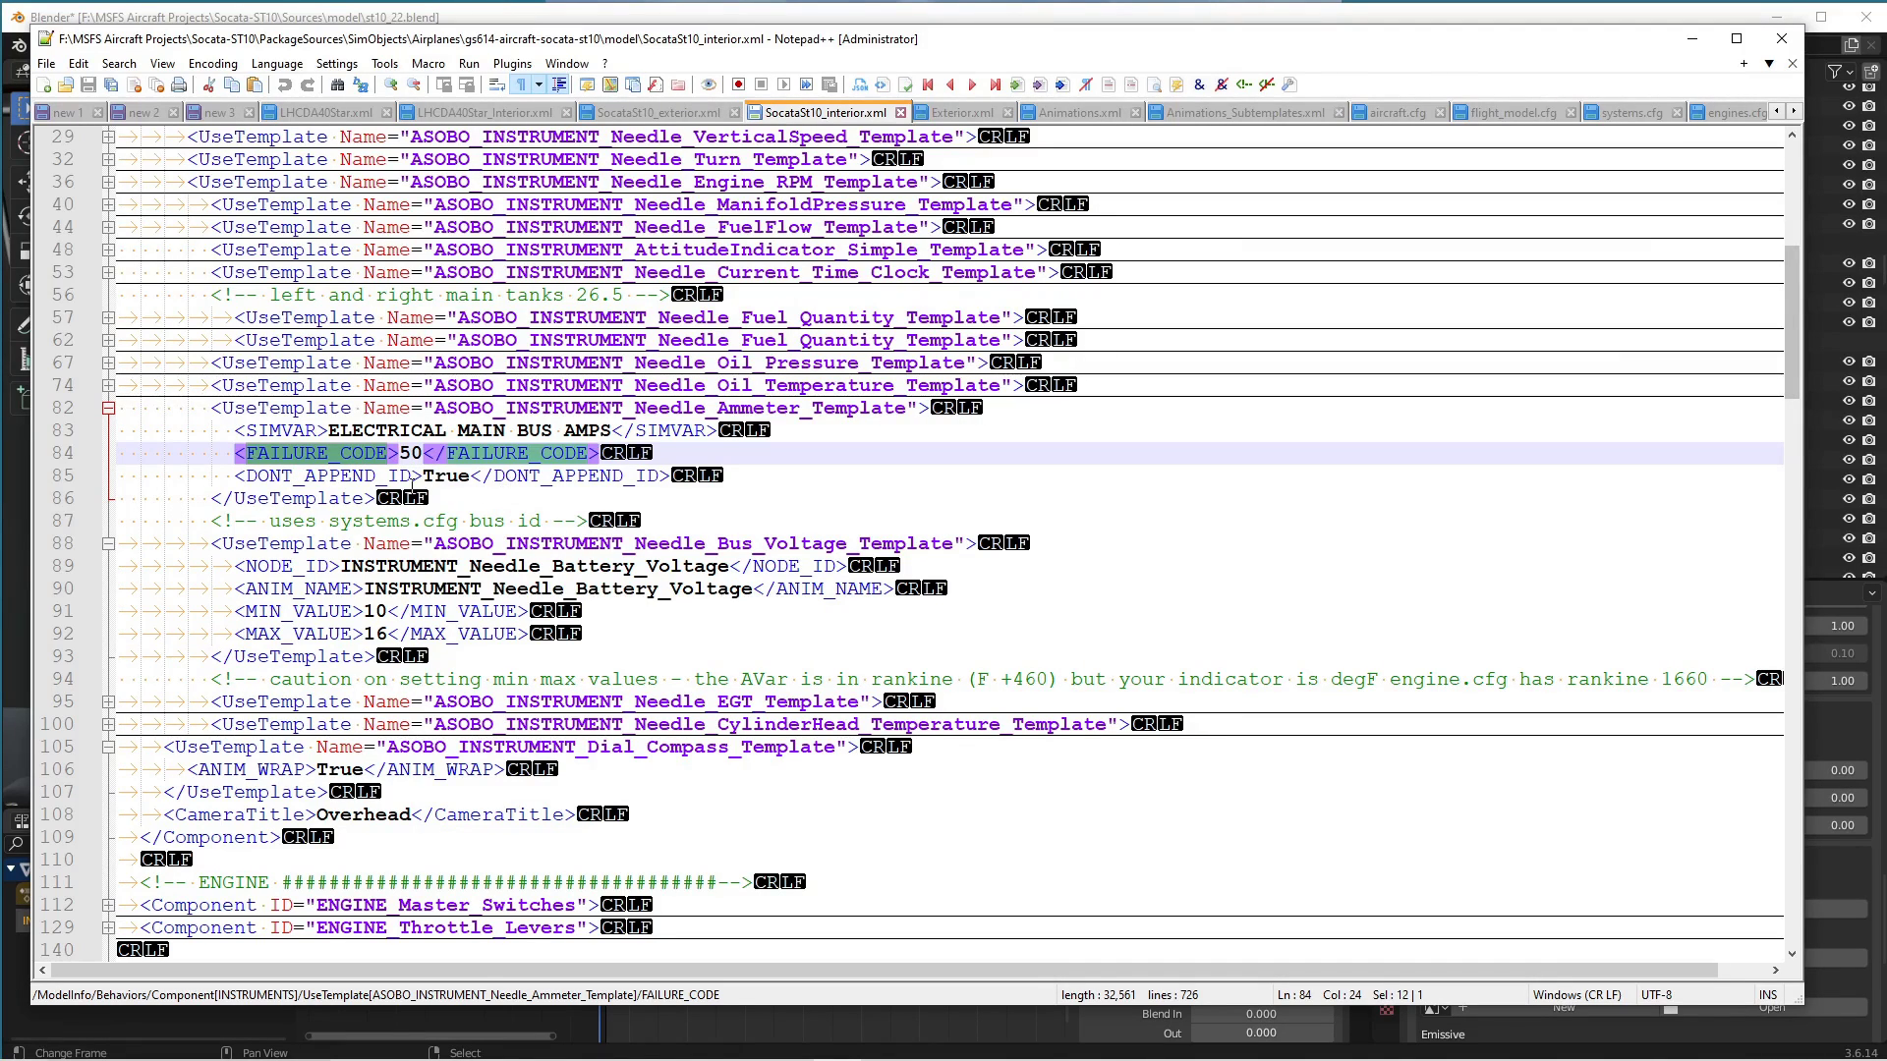
double_click(334, 475)
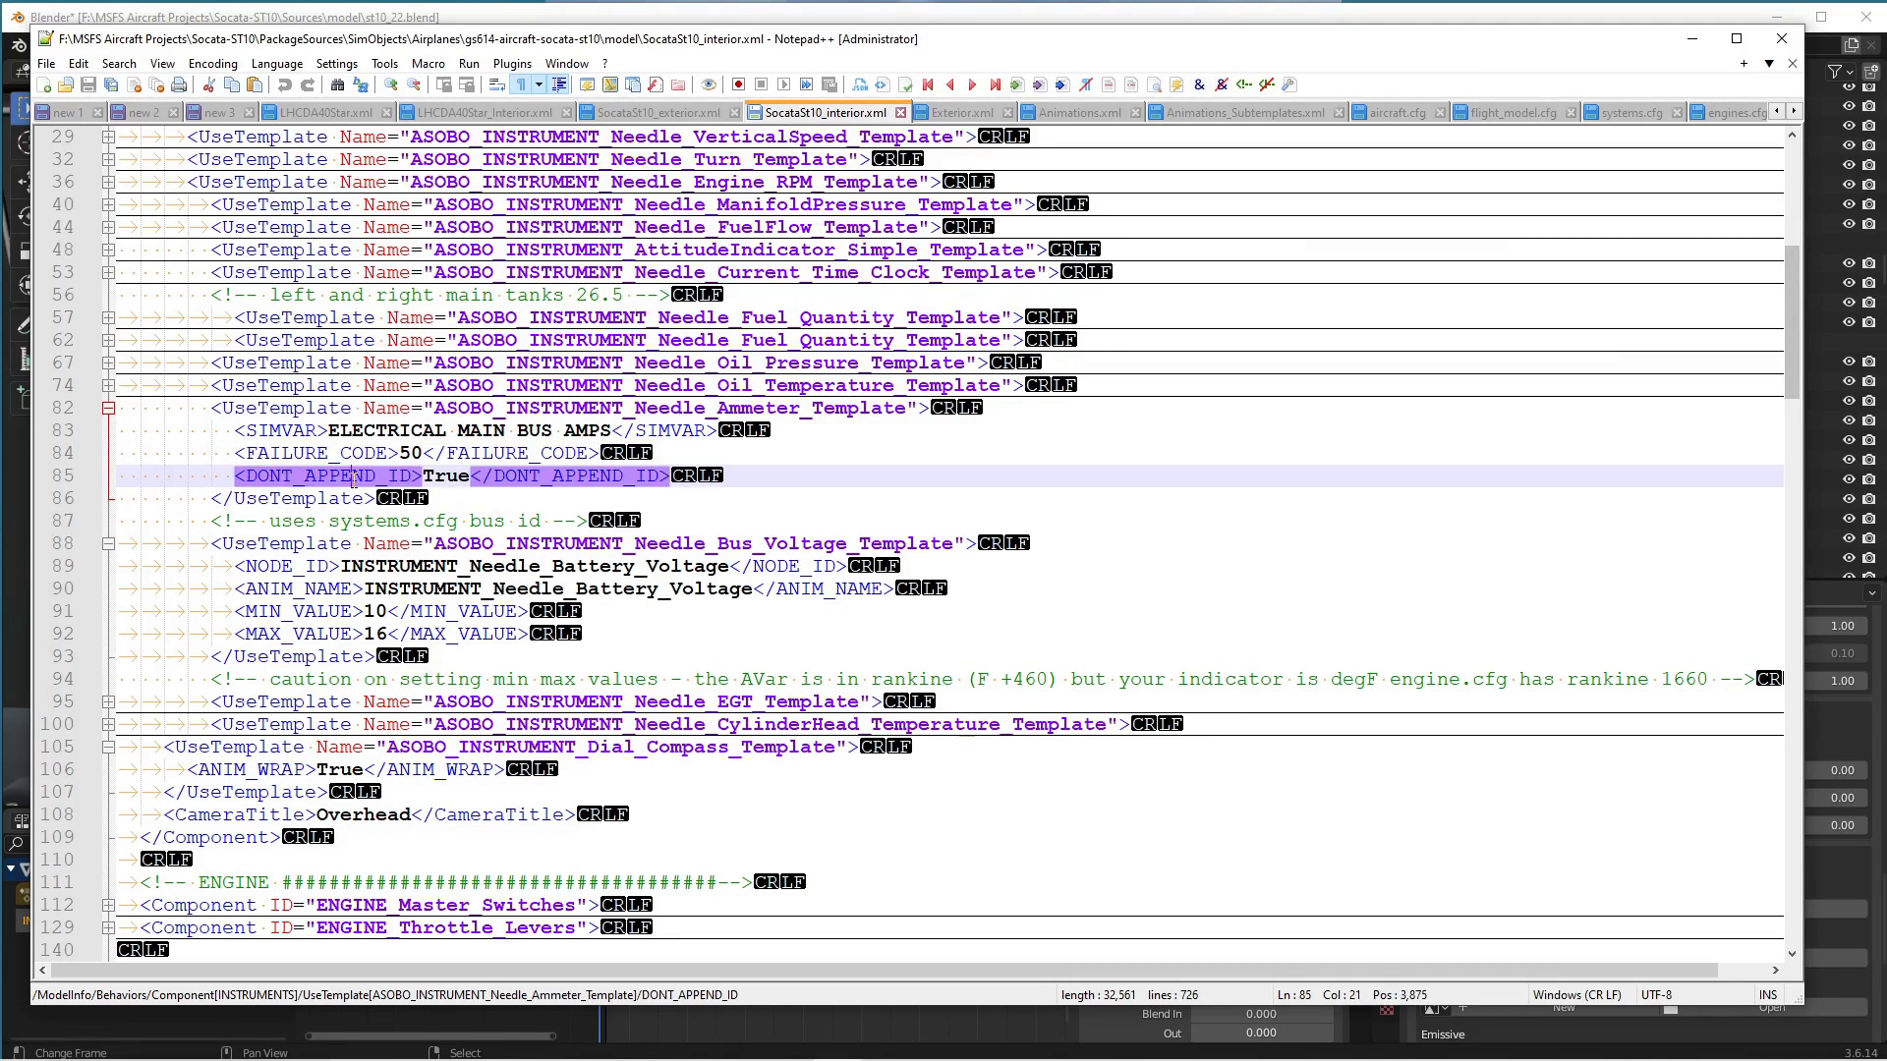
click(440, 430)
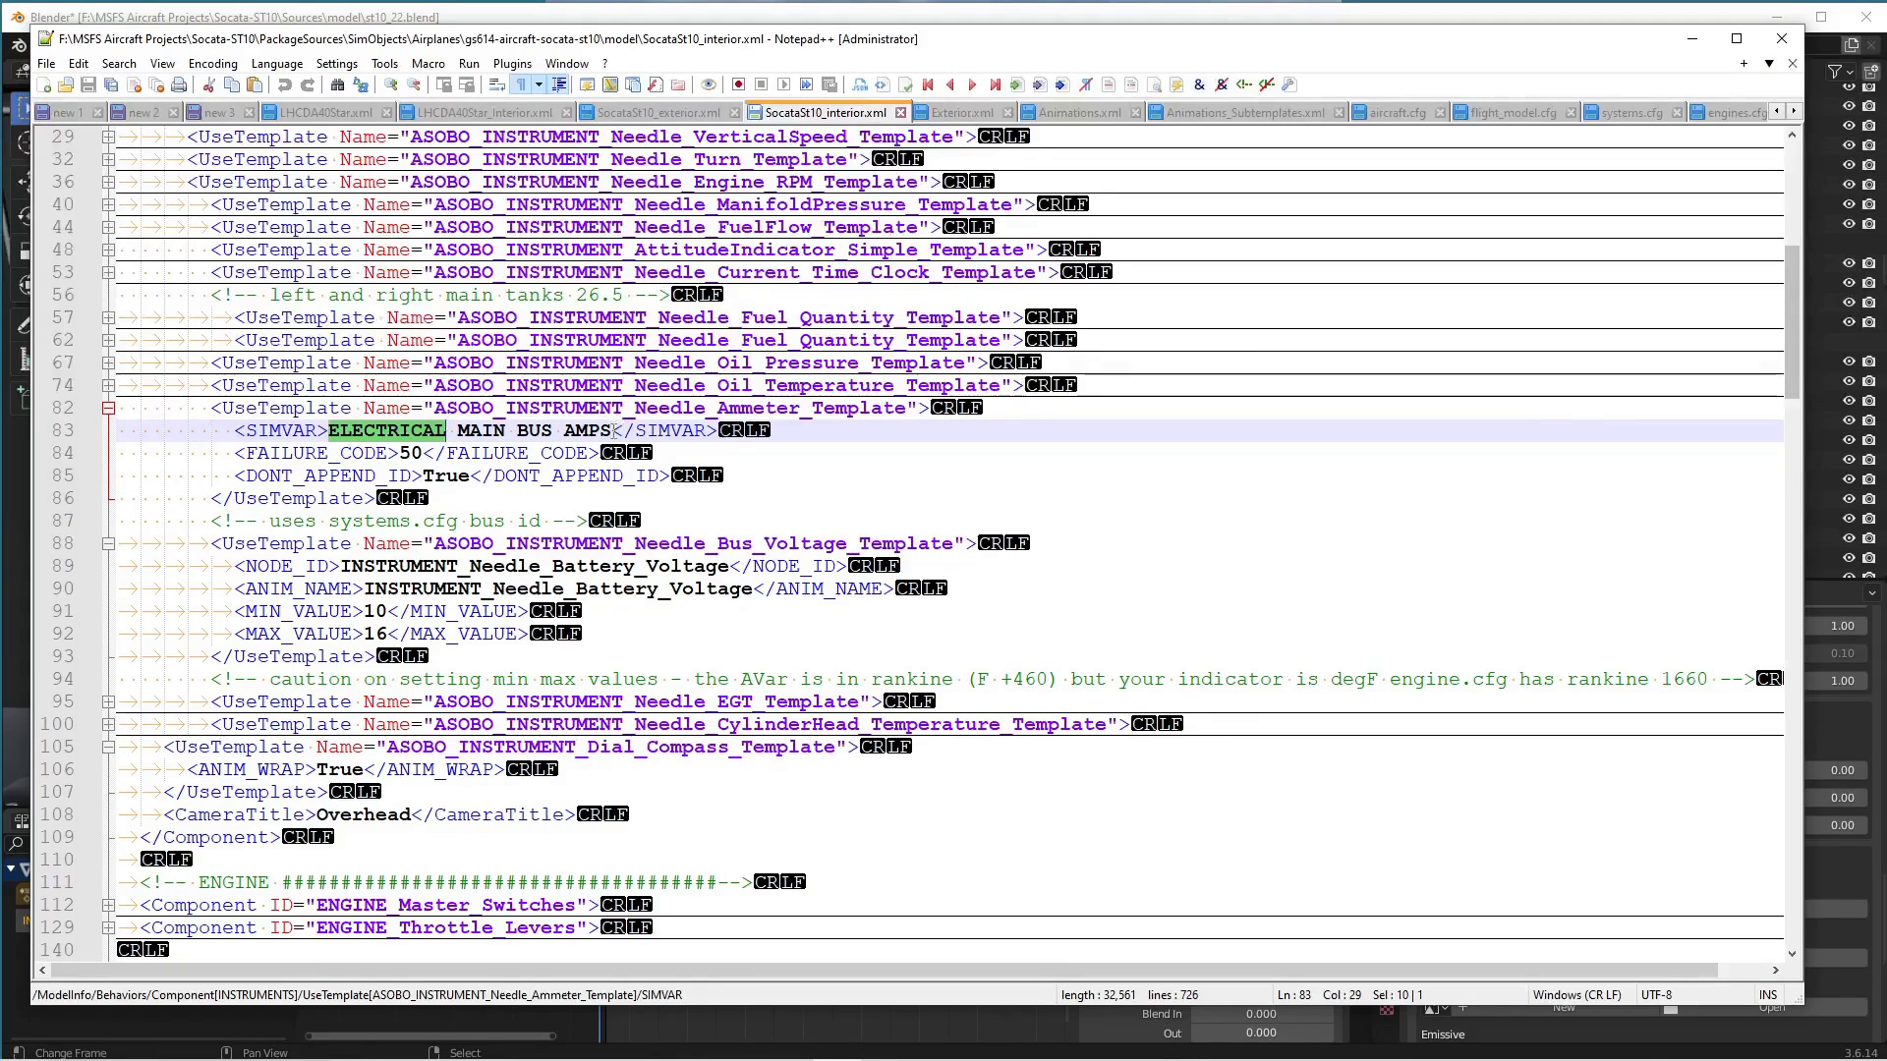
key(ctrl+shift+Right)
key(ctrl+shift+Right)
key(ctrl+shift+Right)
key(ctrl+shift+Right)
drag(391, 433, 325, 436)
Examine the bus voltage template's name and its NODE_ID, ANIM_NAME, MIN_VALUE and MAX_VALUE parameters.
drag(342, 567, 733, 566)
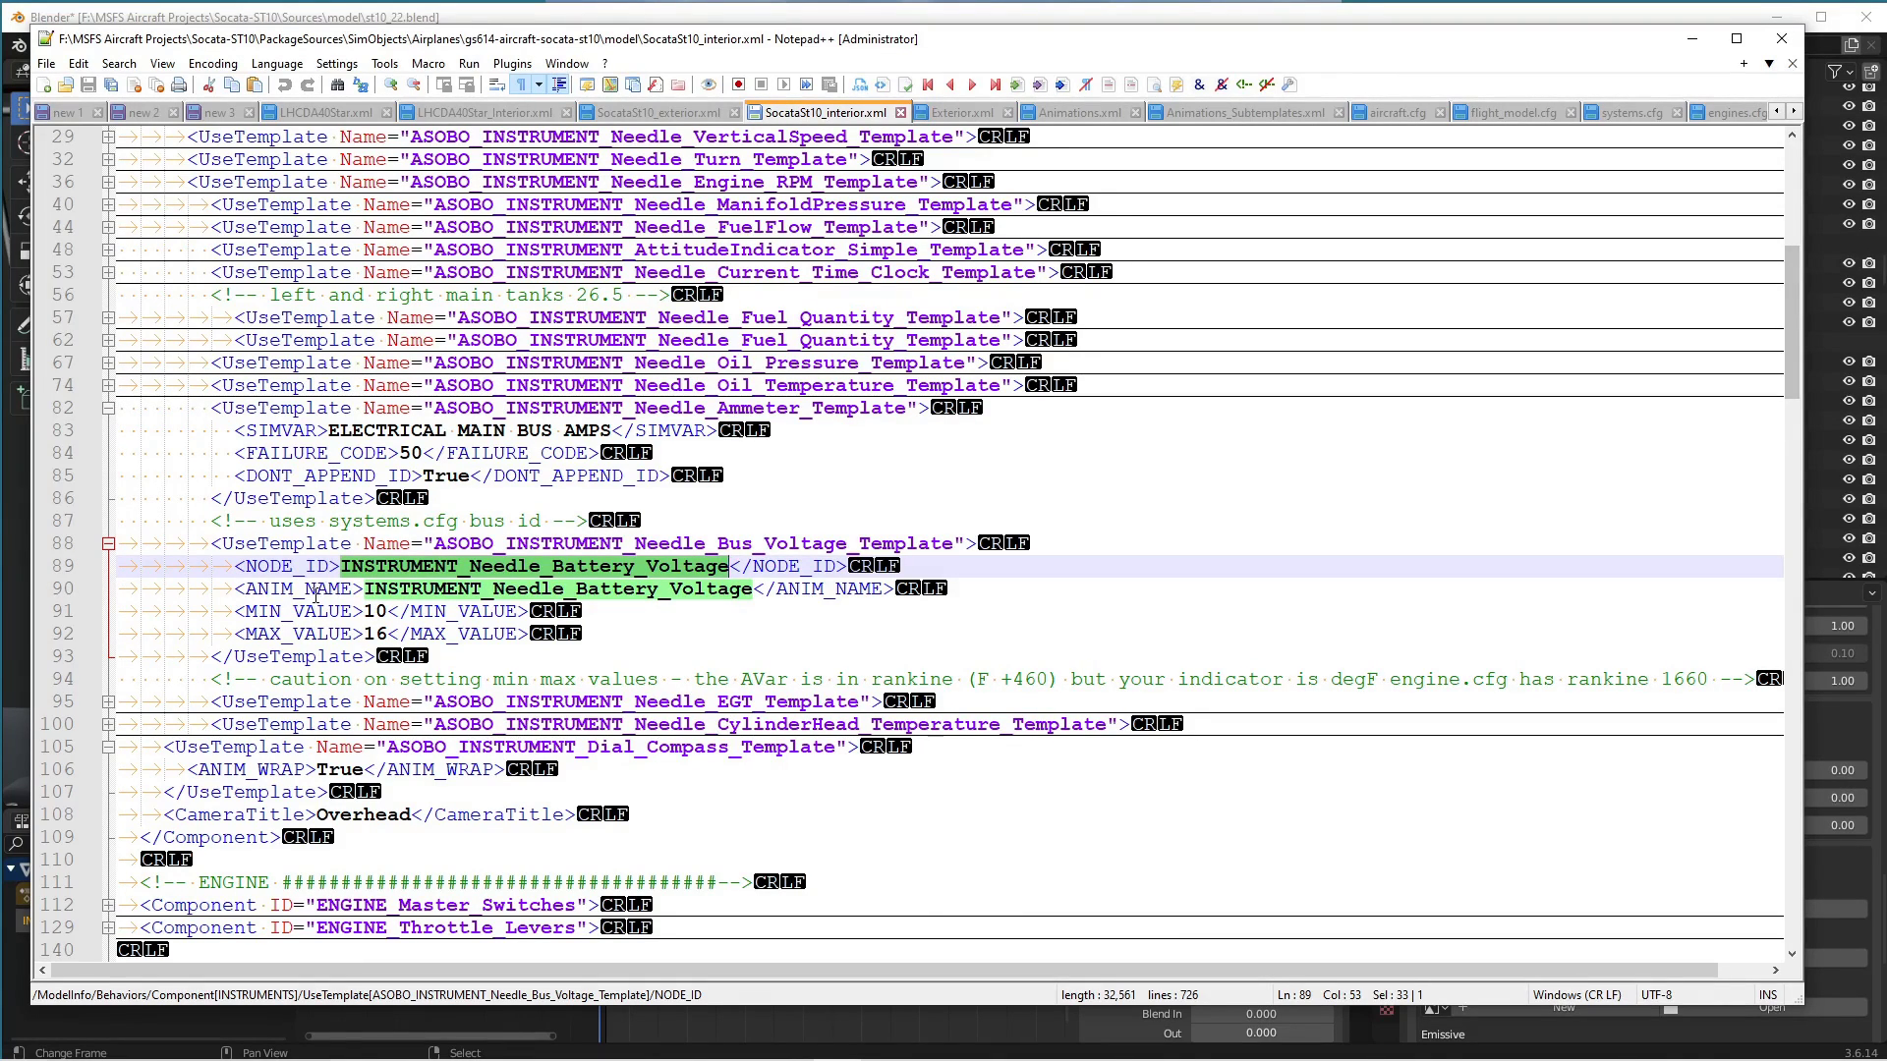
click(248, 567)
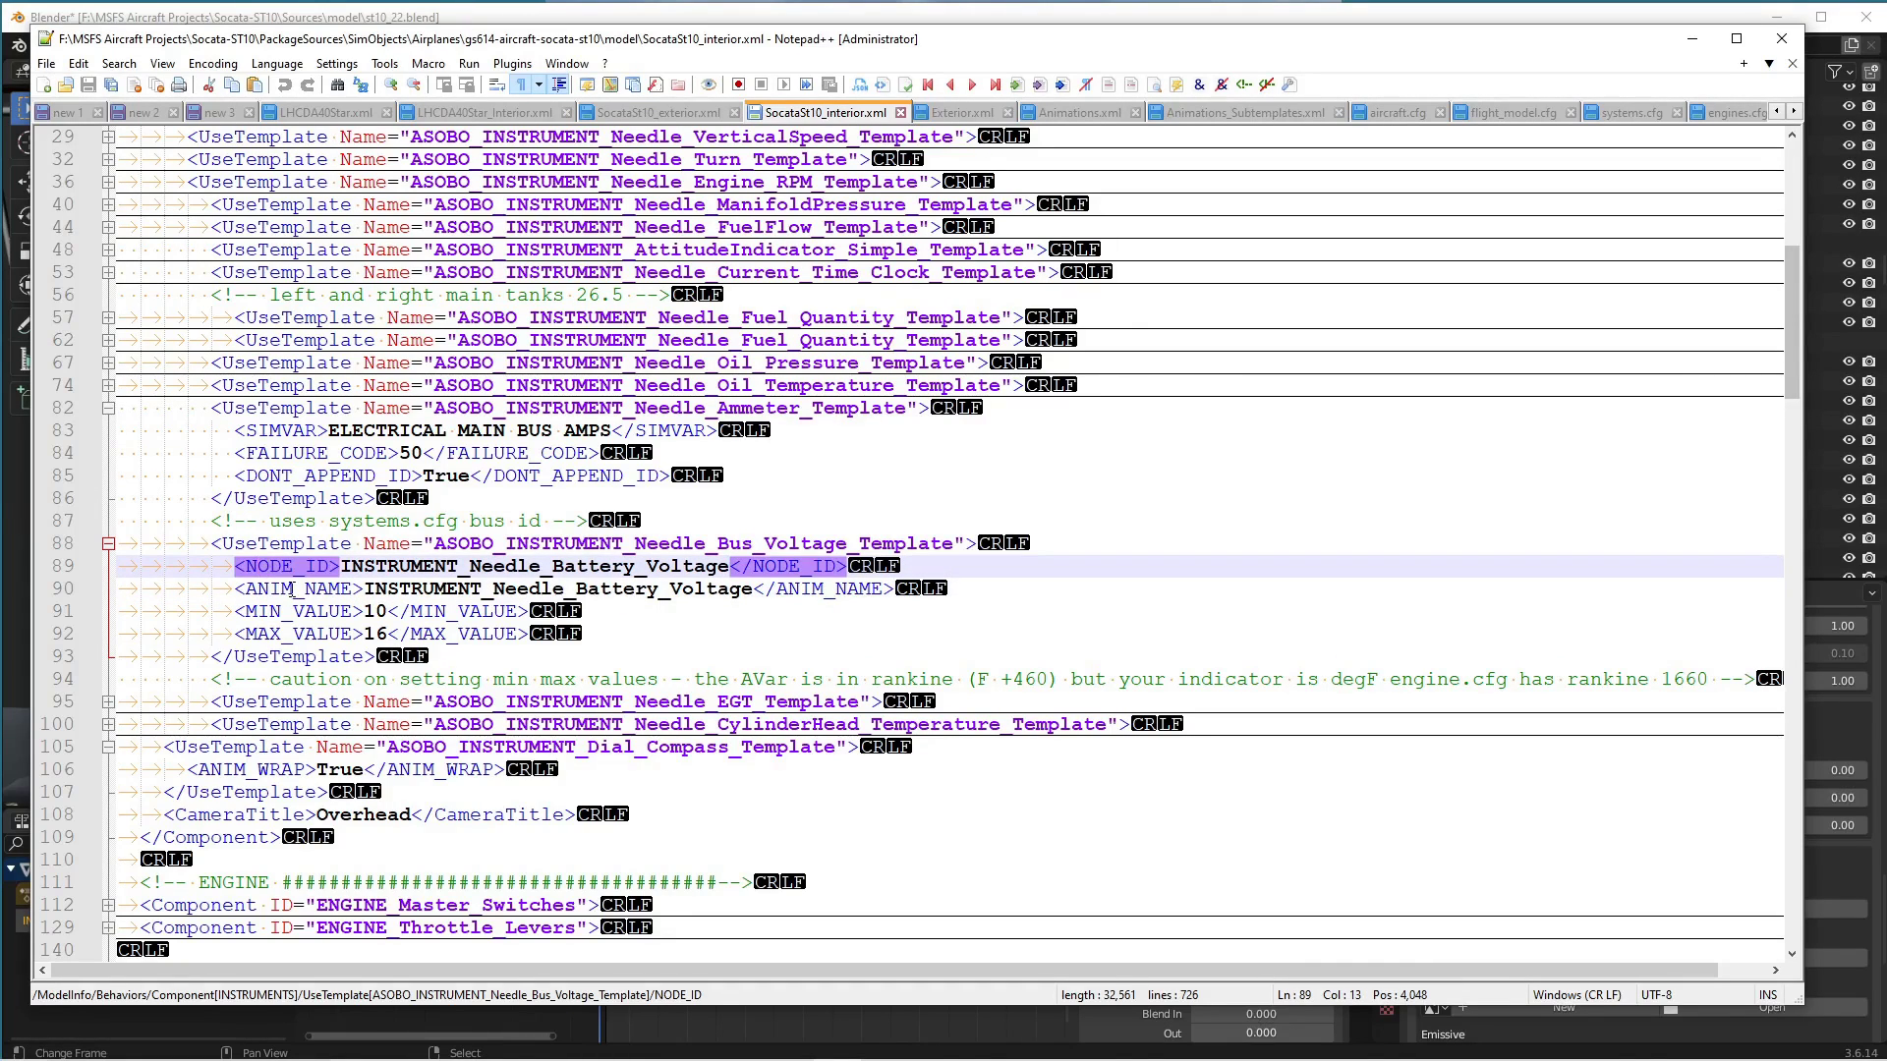
click(293, 589)
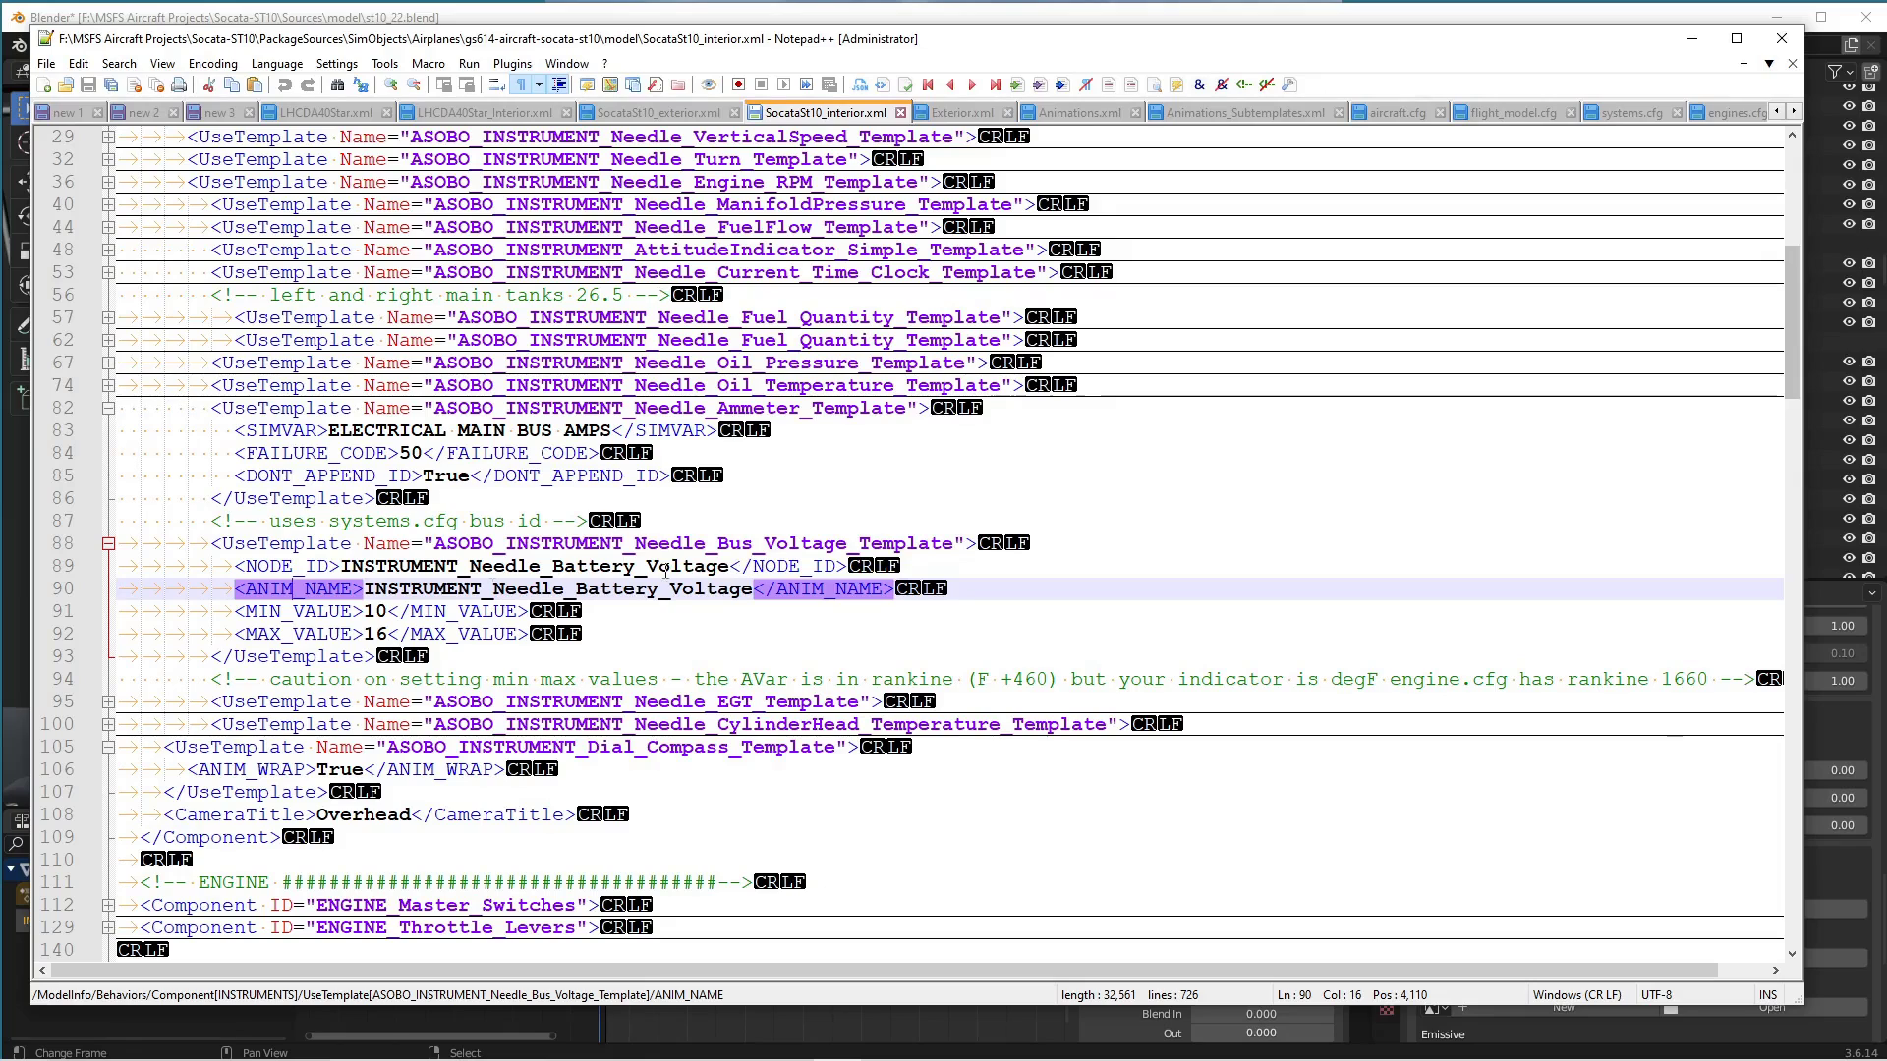
double_click(291, 567)
double_click(290, 590)
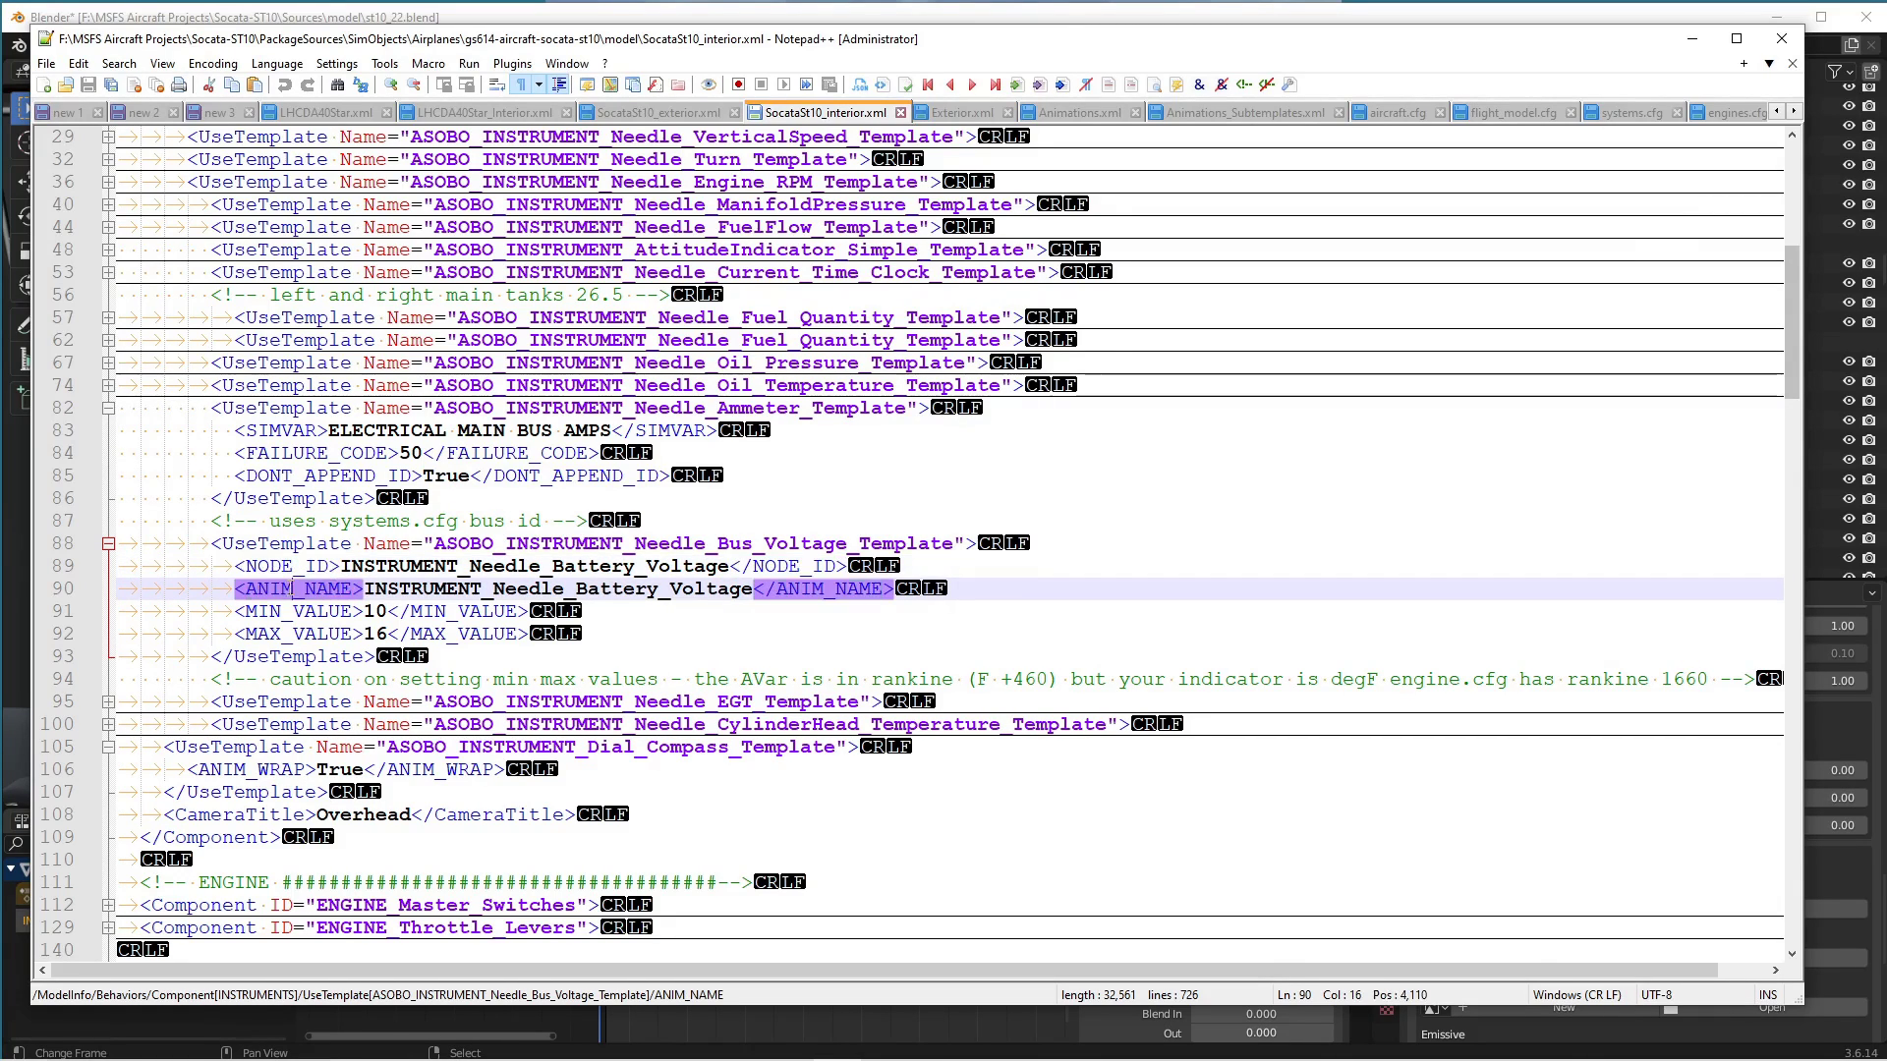
click(317, 613)
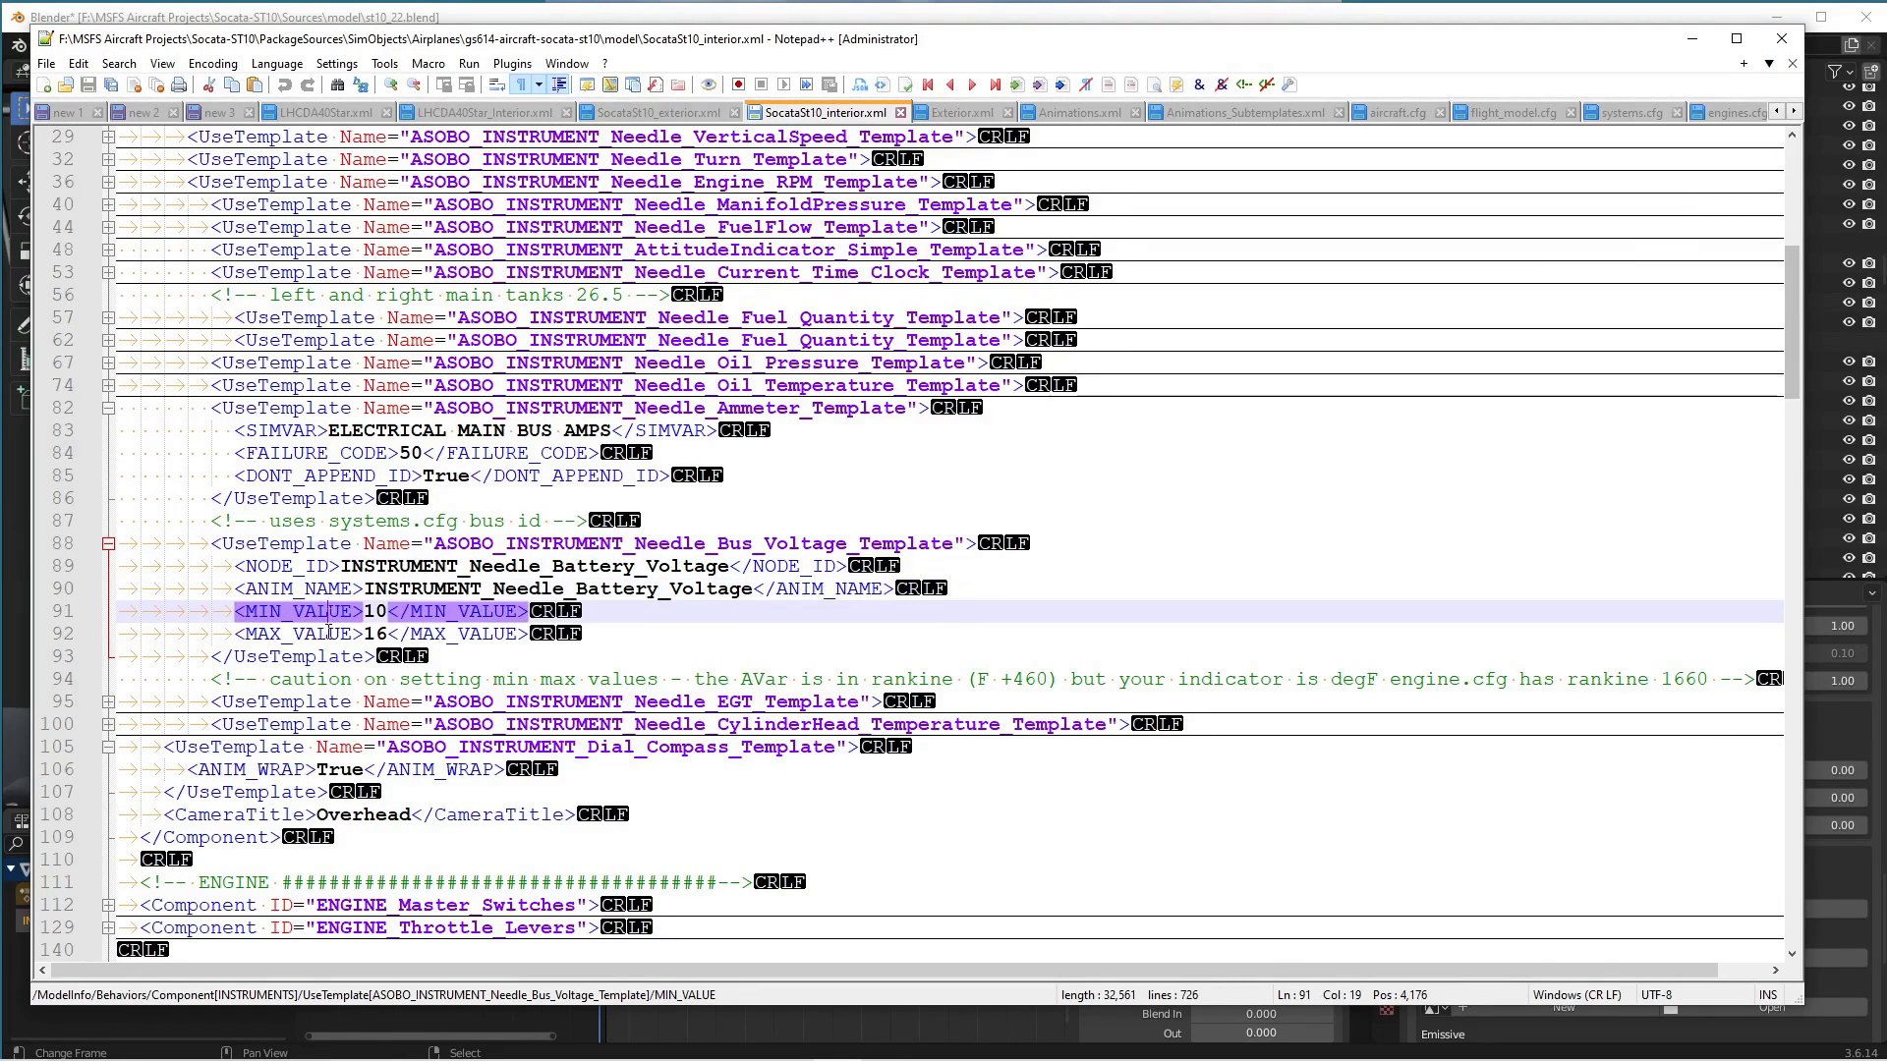
click(328, 635)
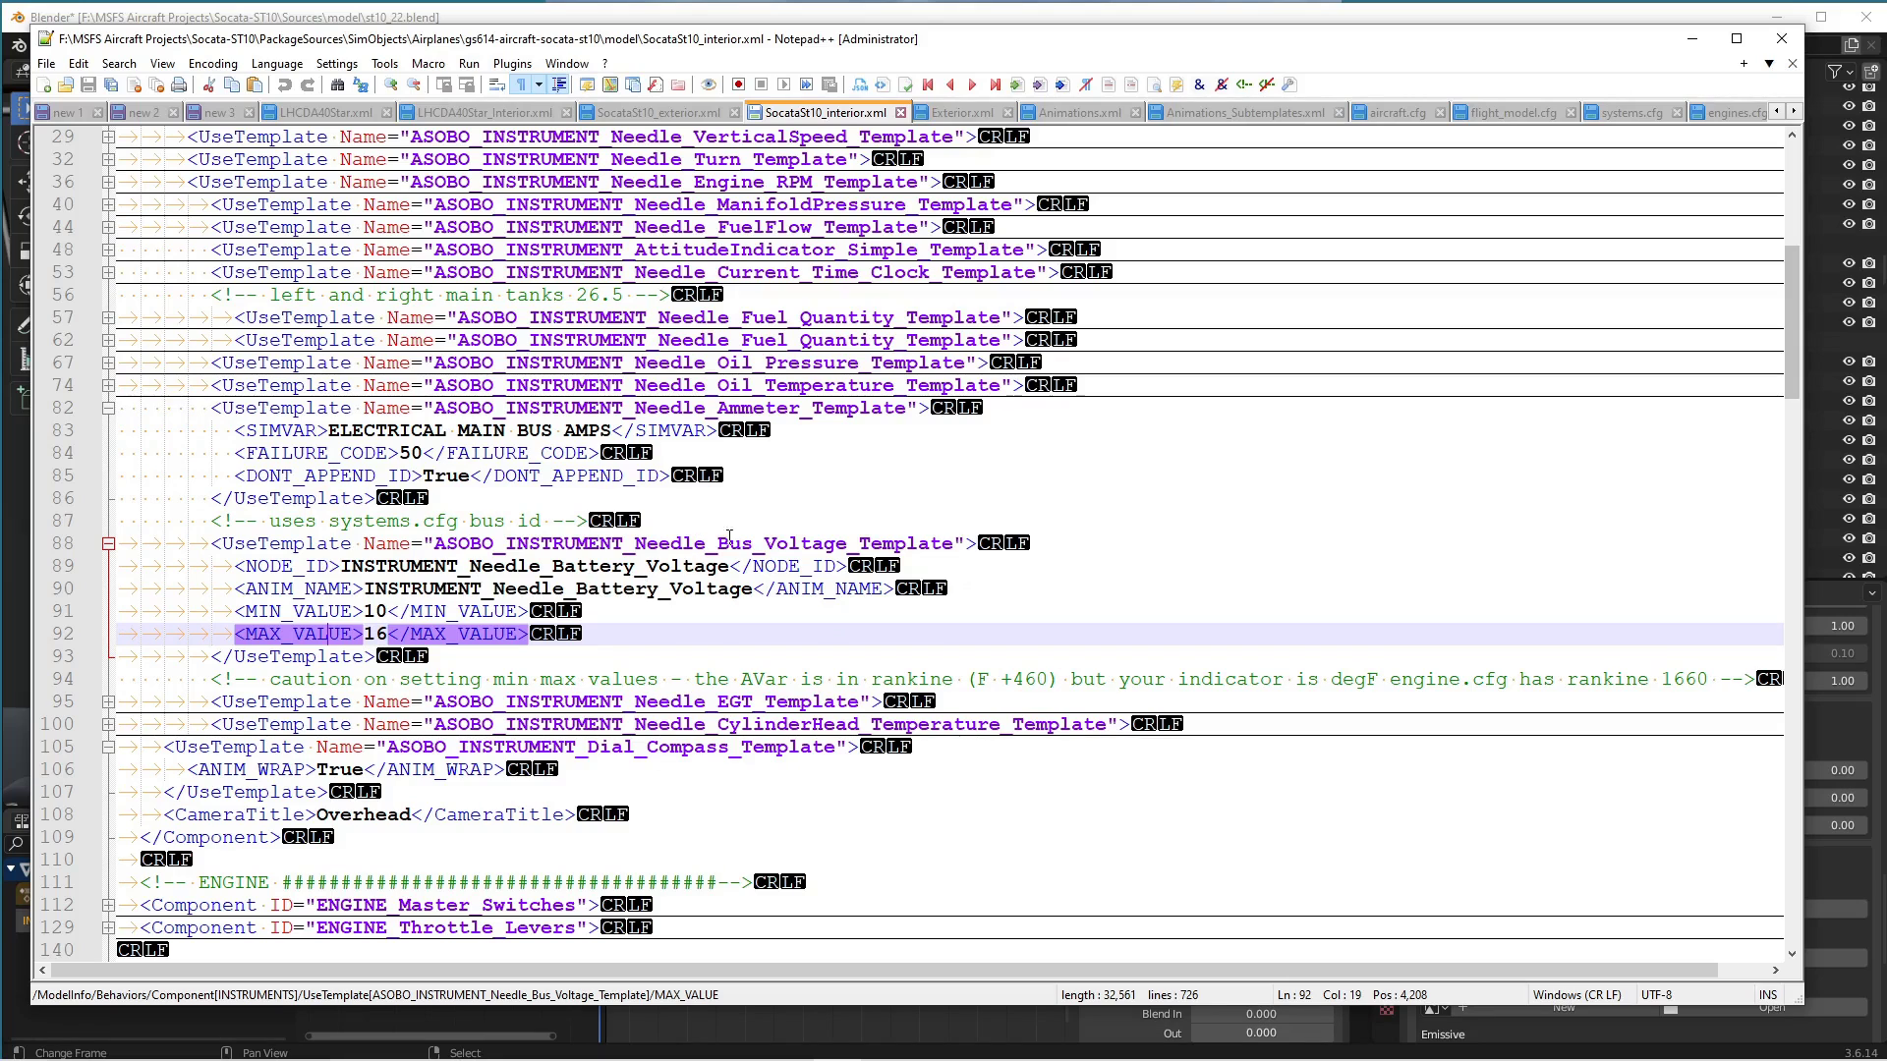
click(835, 544)
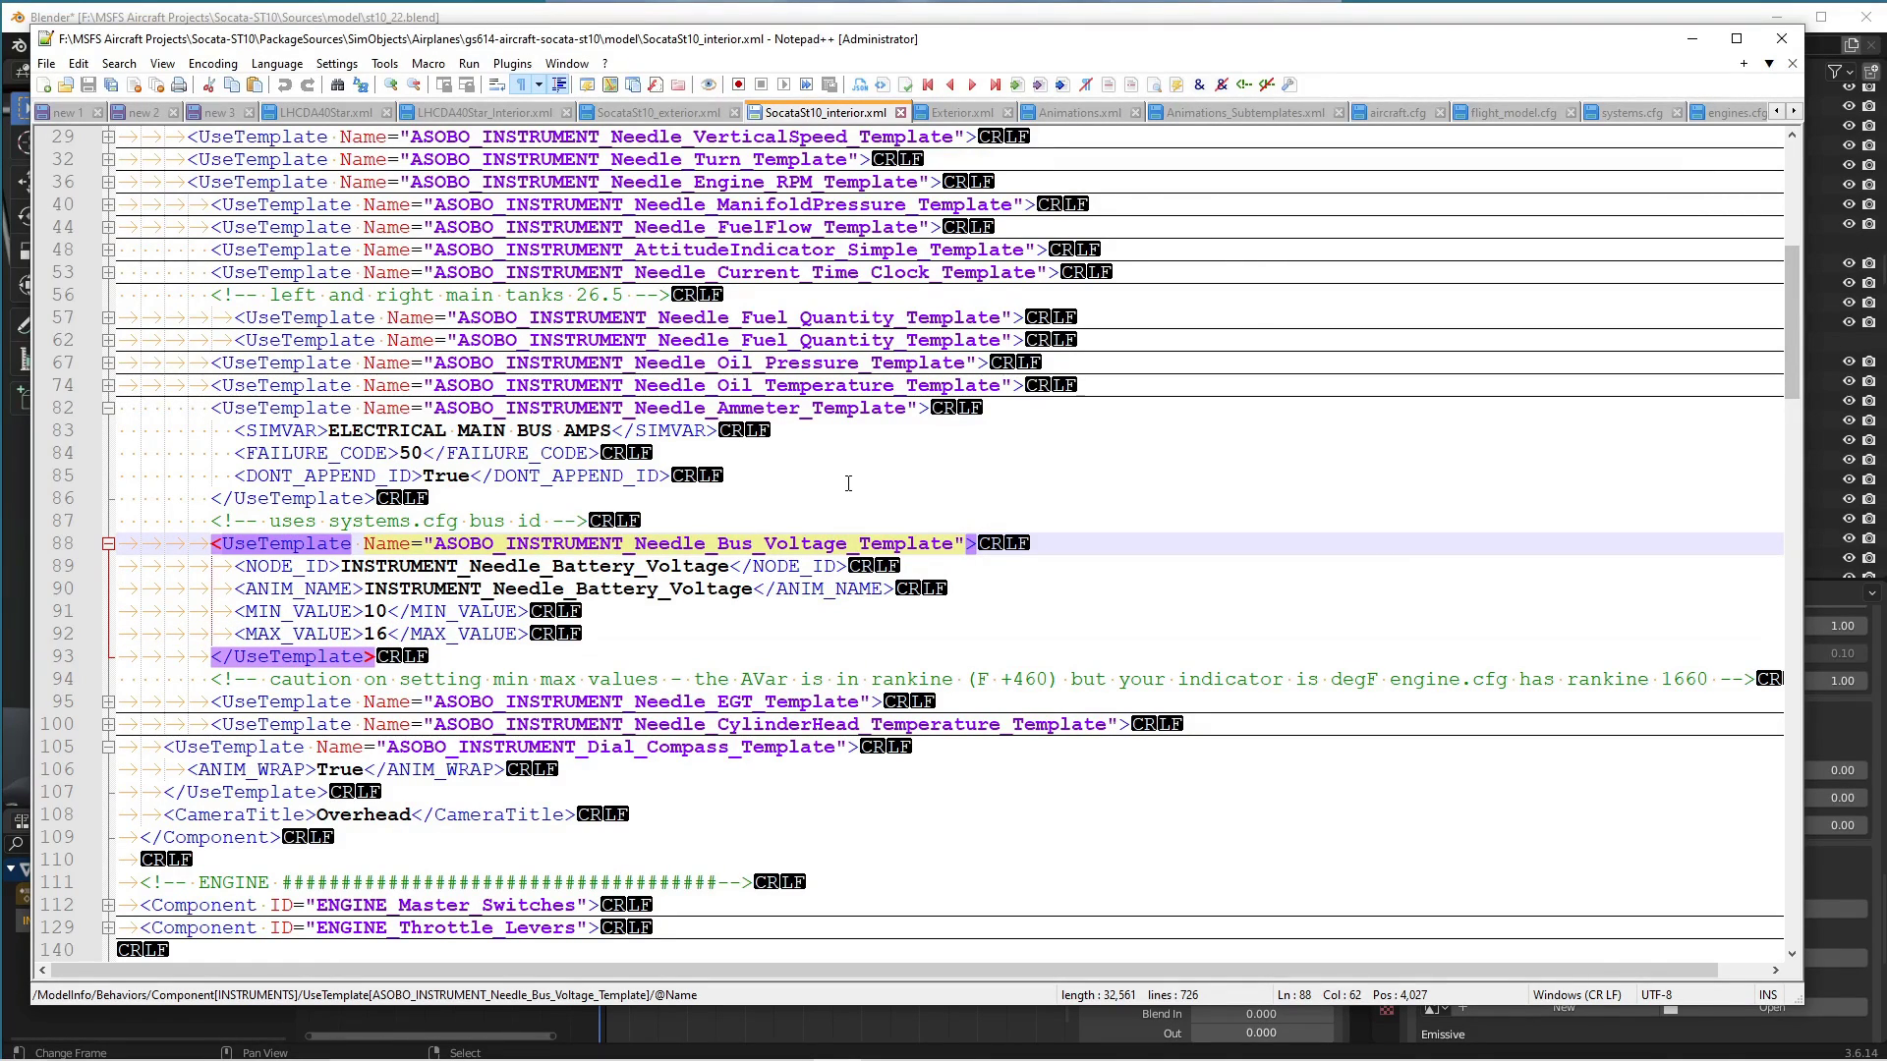
double_click(724, 544)
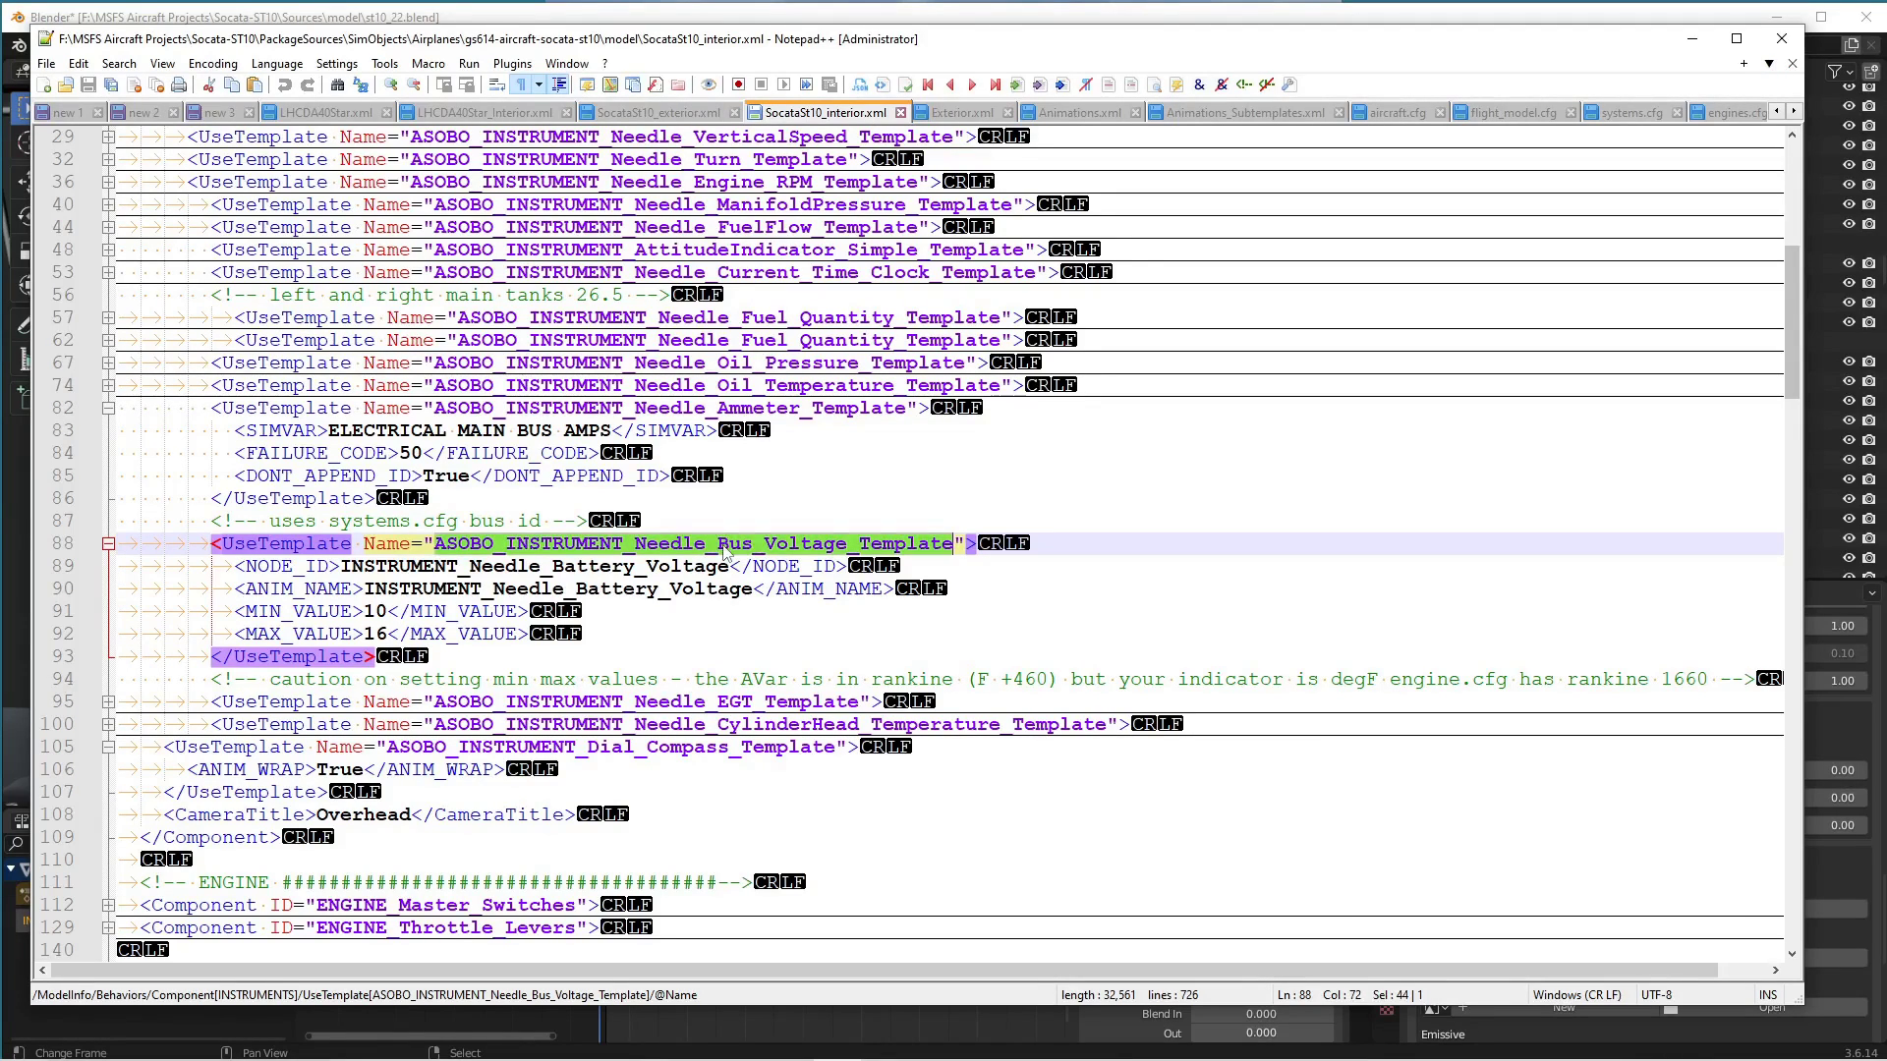
Show Instrument_Subtemplates.xml and collapse the ASOBO_INSTRUMENT_Needle_Fuel_Quantity_SubTemplate block.
scroll(1269, 111, down, 5)
click(1159, 110)
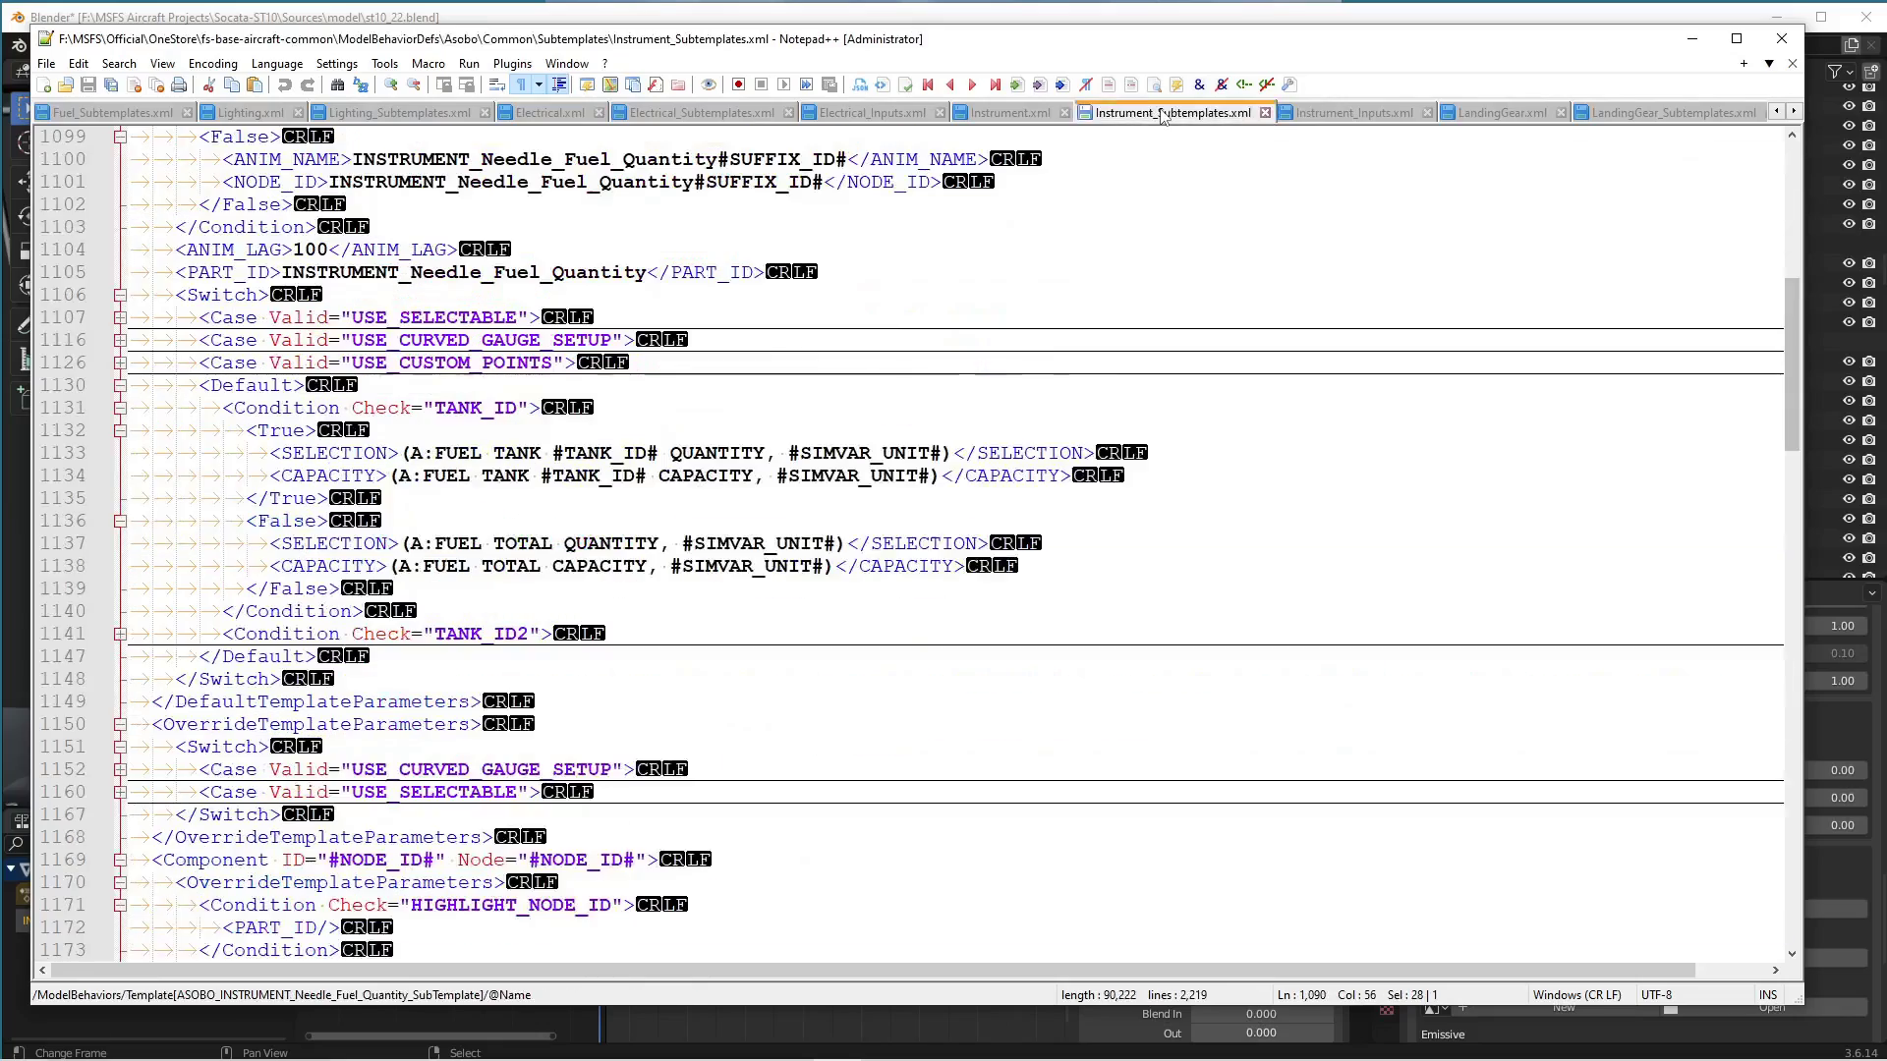
scroll(143, 391, up, 8)
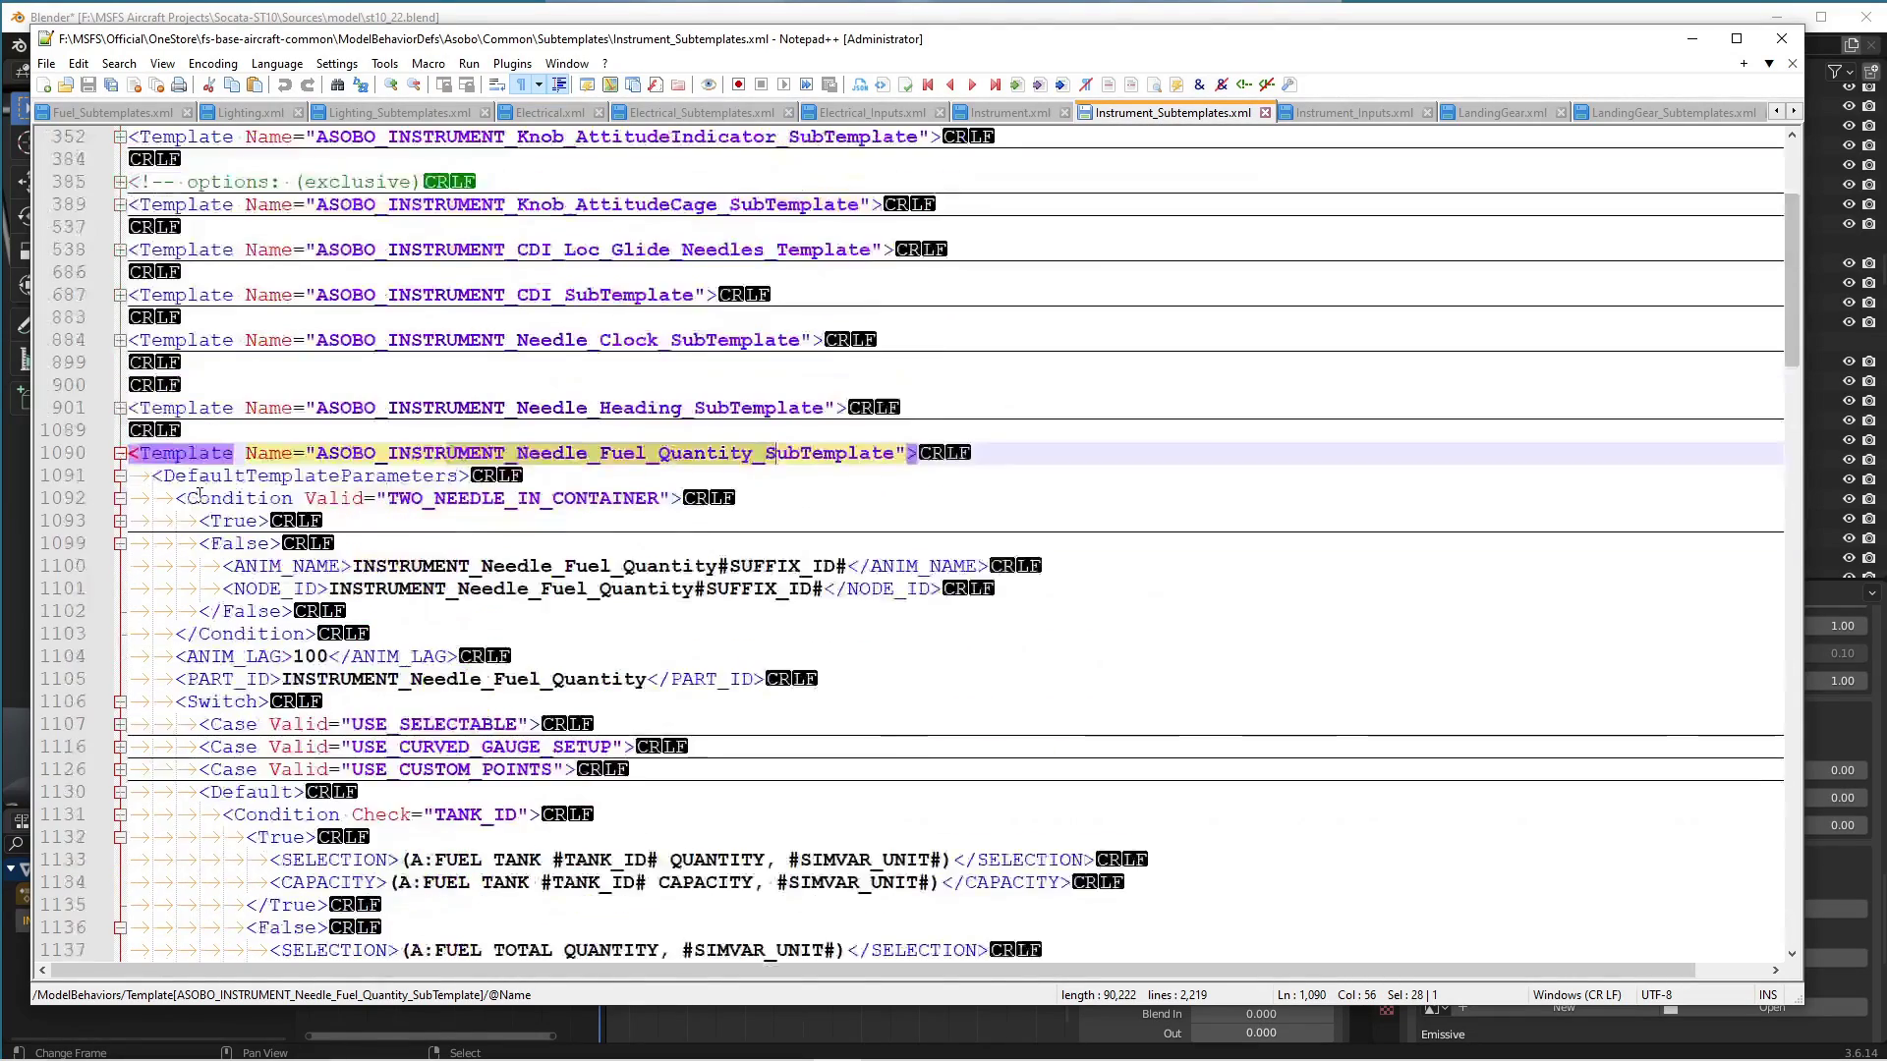
click(119, 521)
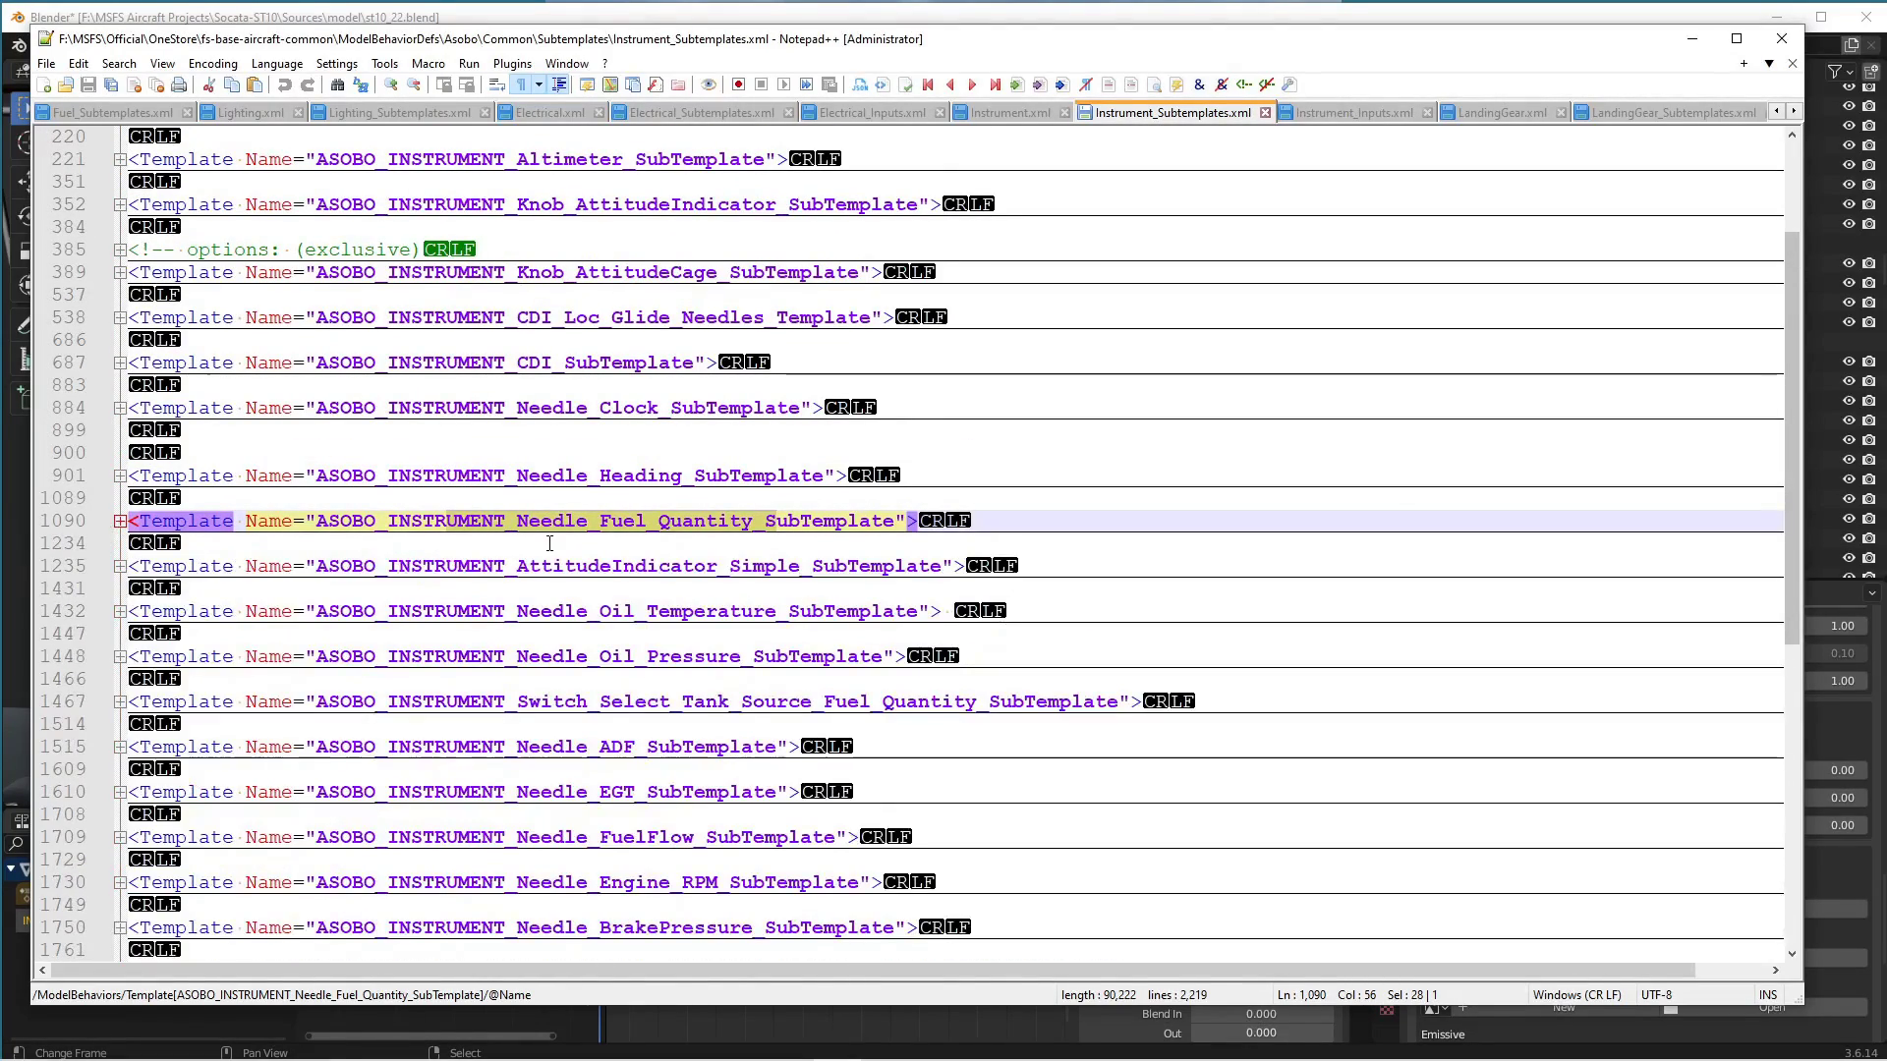
Locate the ASOBO_INSTRUMENT_Needle_Ammeter_SubTemplate in the subtemplates file and expand it.
scroll(738, 677, down, 3)
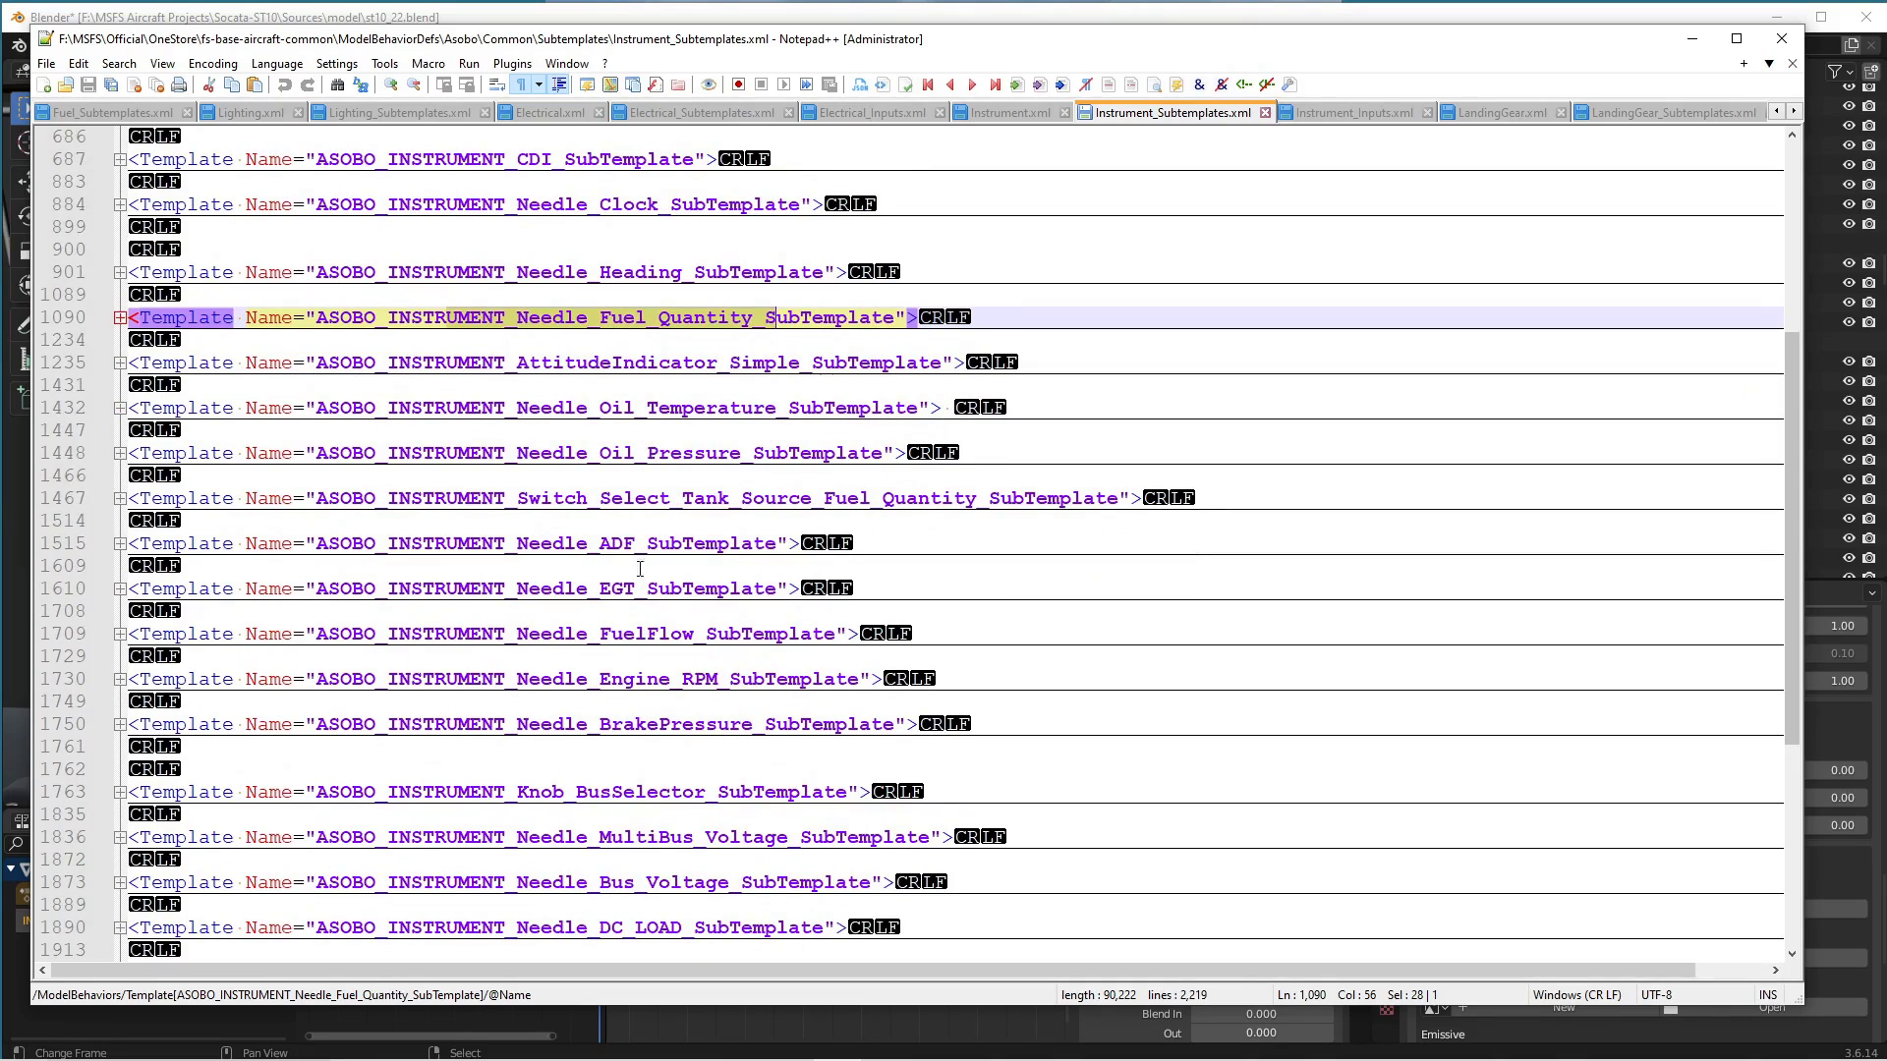
scroll(646, 505, down, 4)
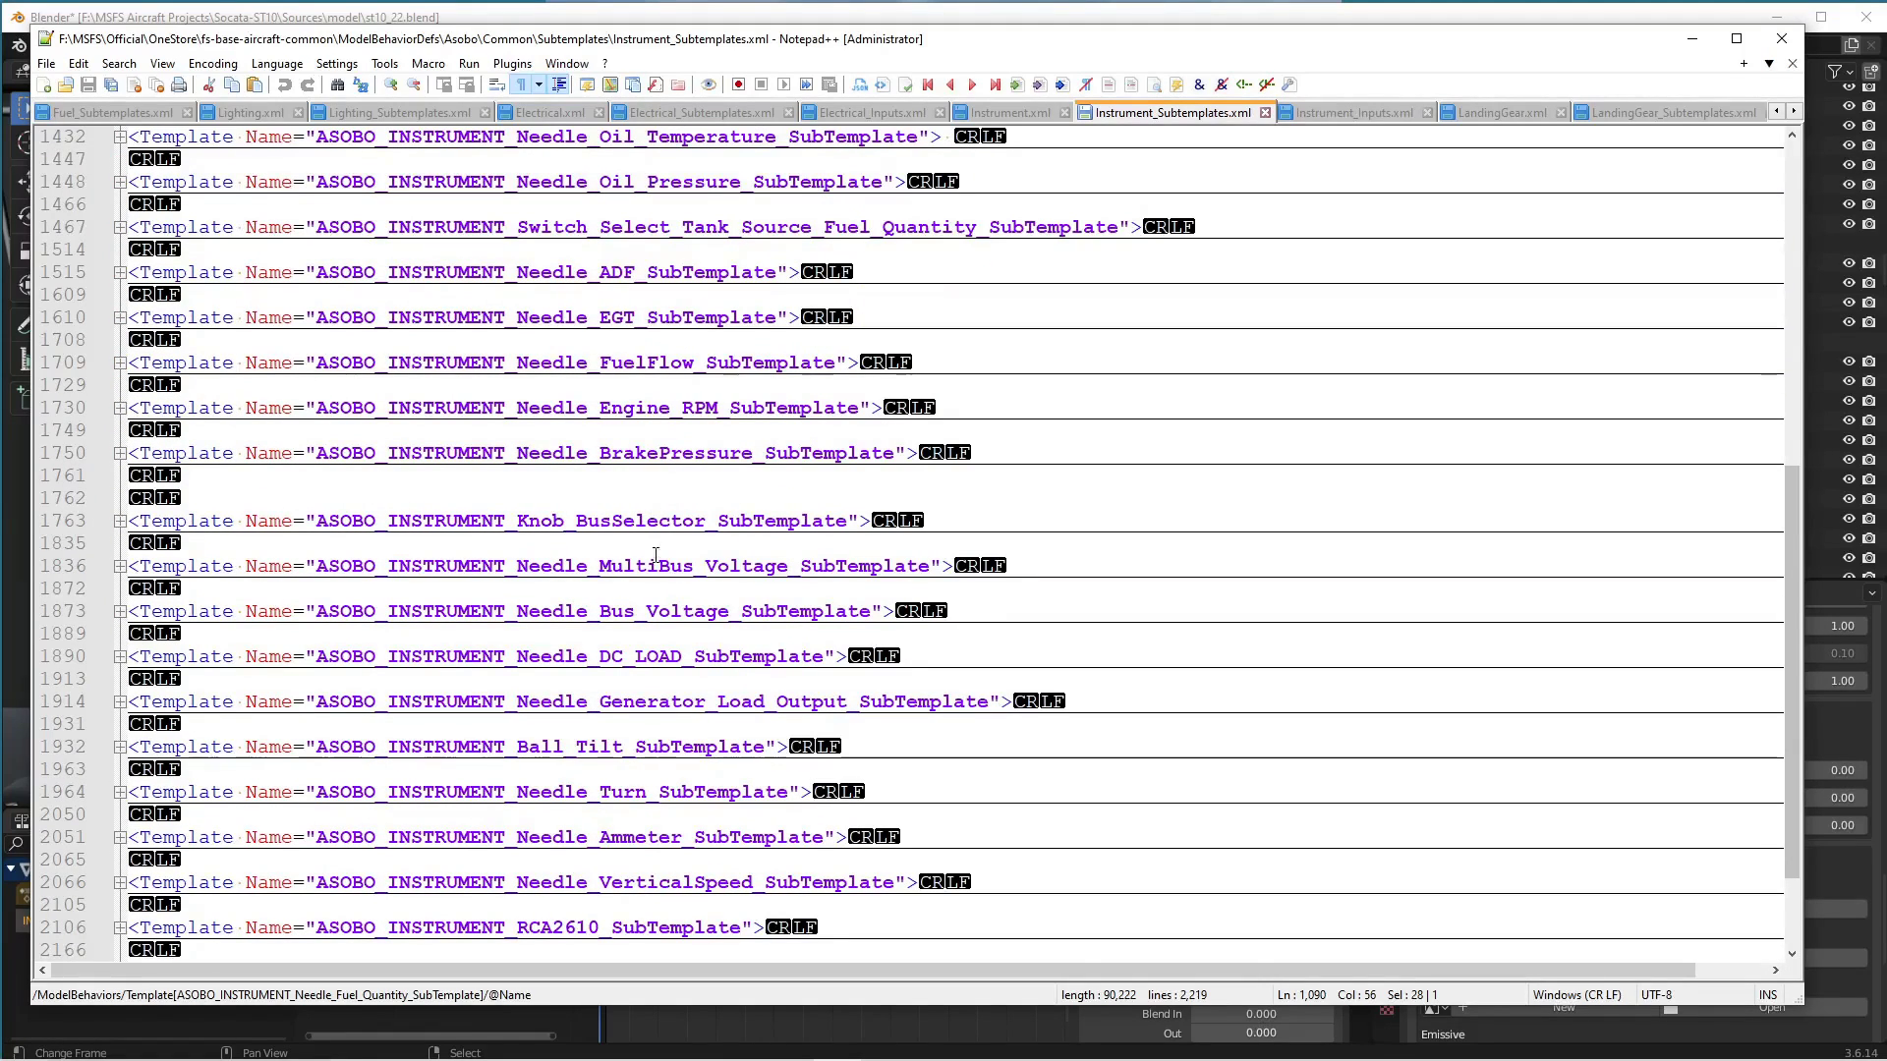
click(635, 836)
click(120, 836)
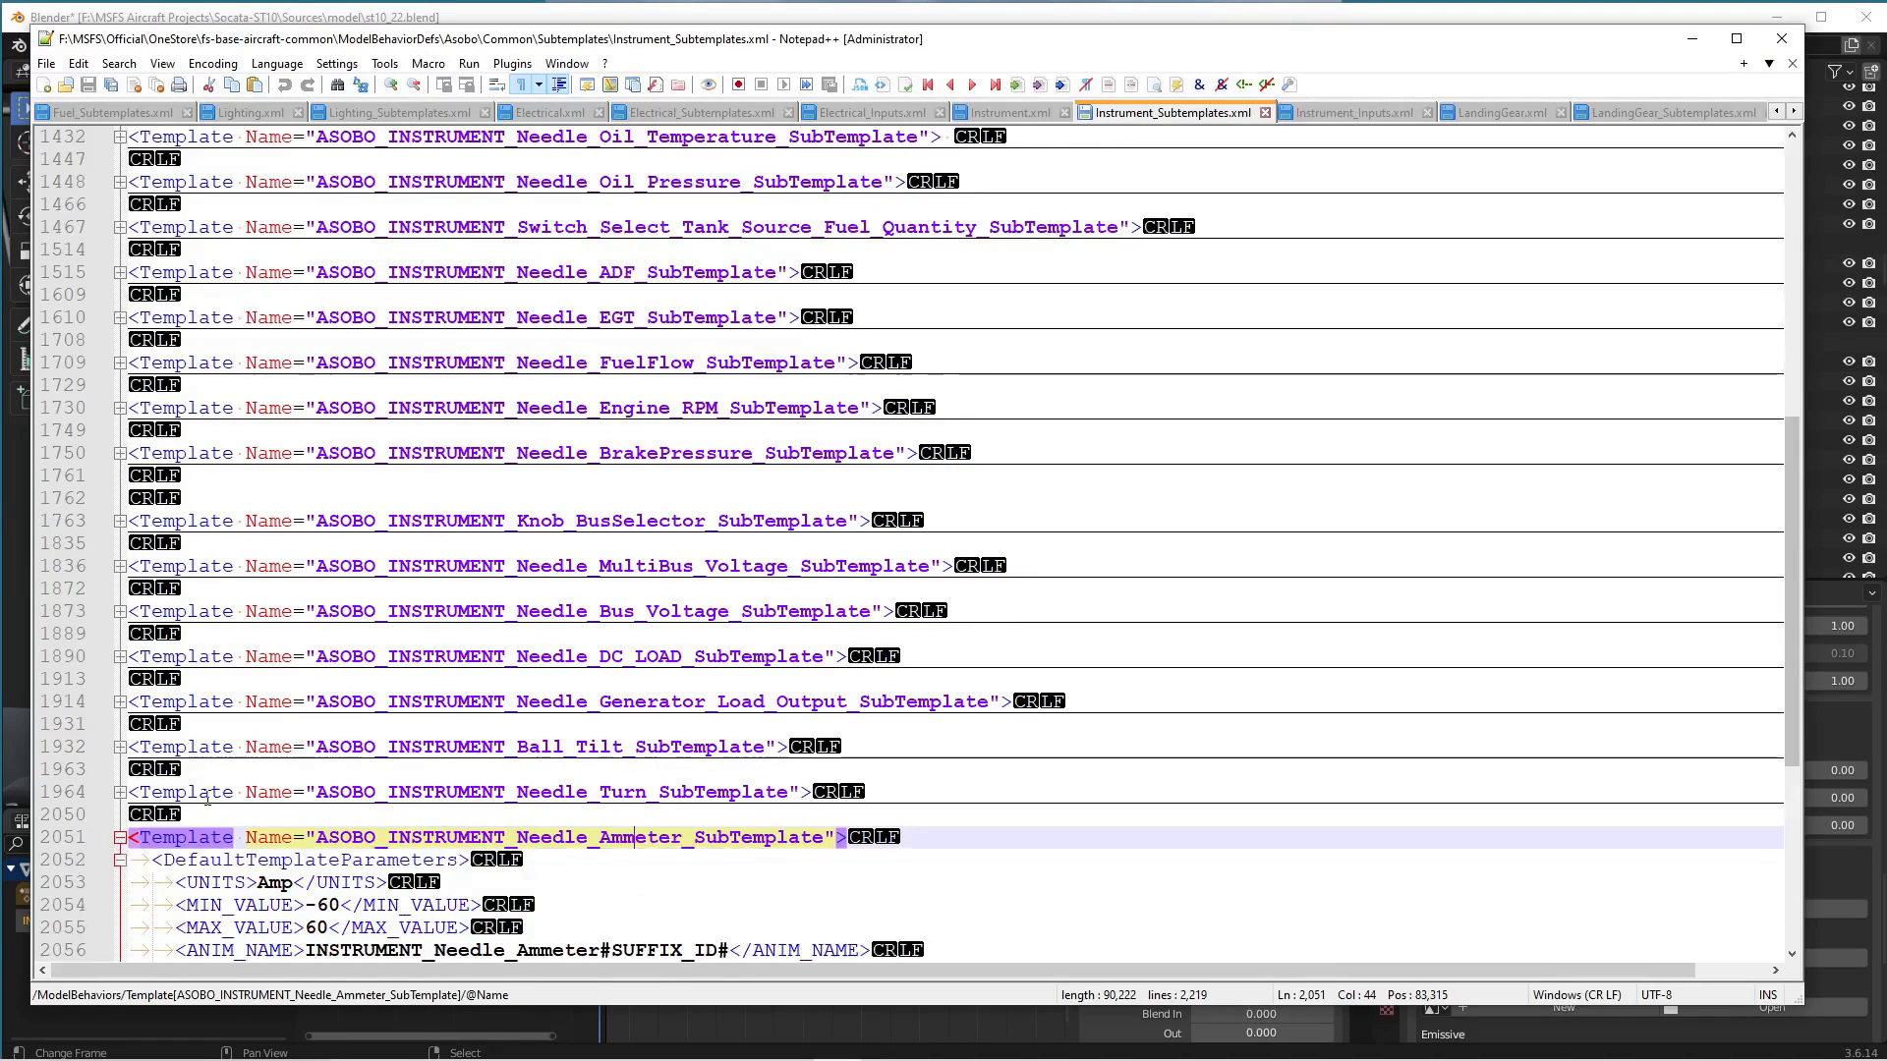
Examine the ammeter subtemplate's default MIN_VALUE, MAX_VALUE and ANIM_NAME parameters, including the SUFFIX_ID part of the animation name.
scroll(616, 541, down, 6)
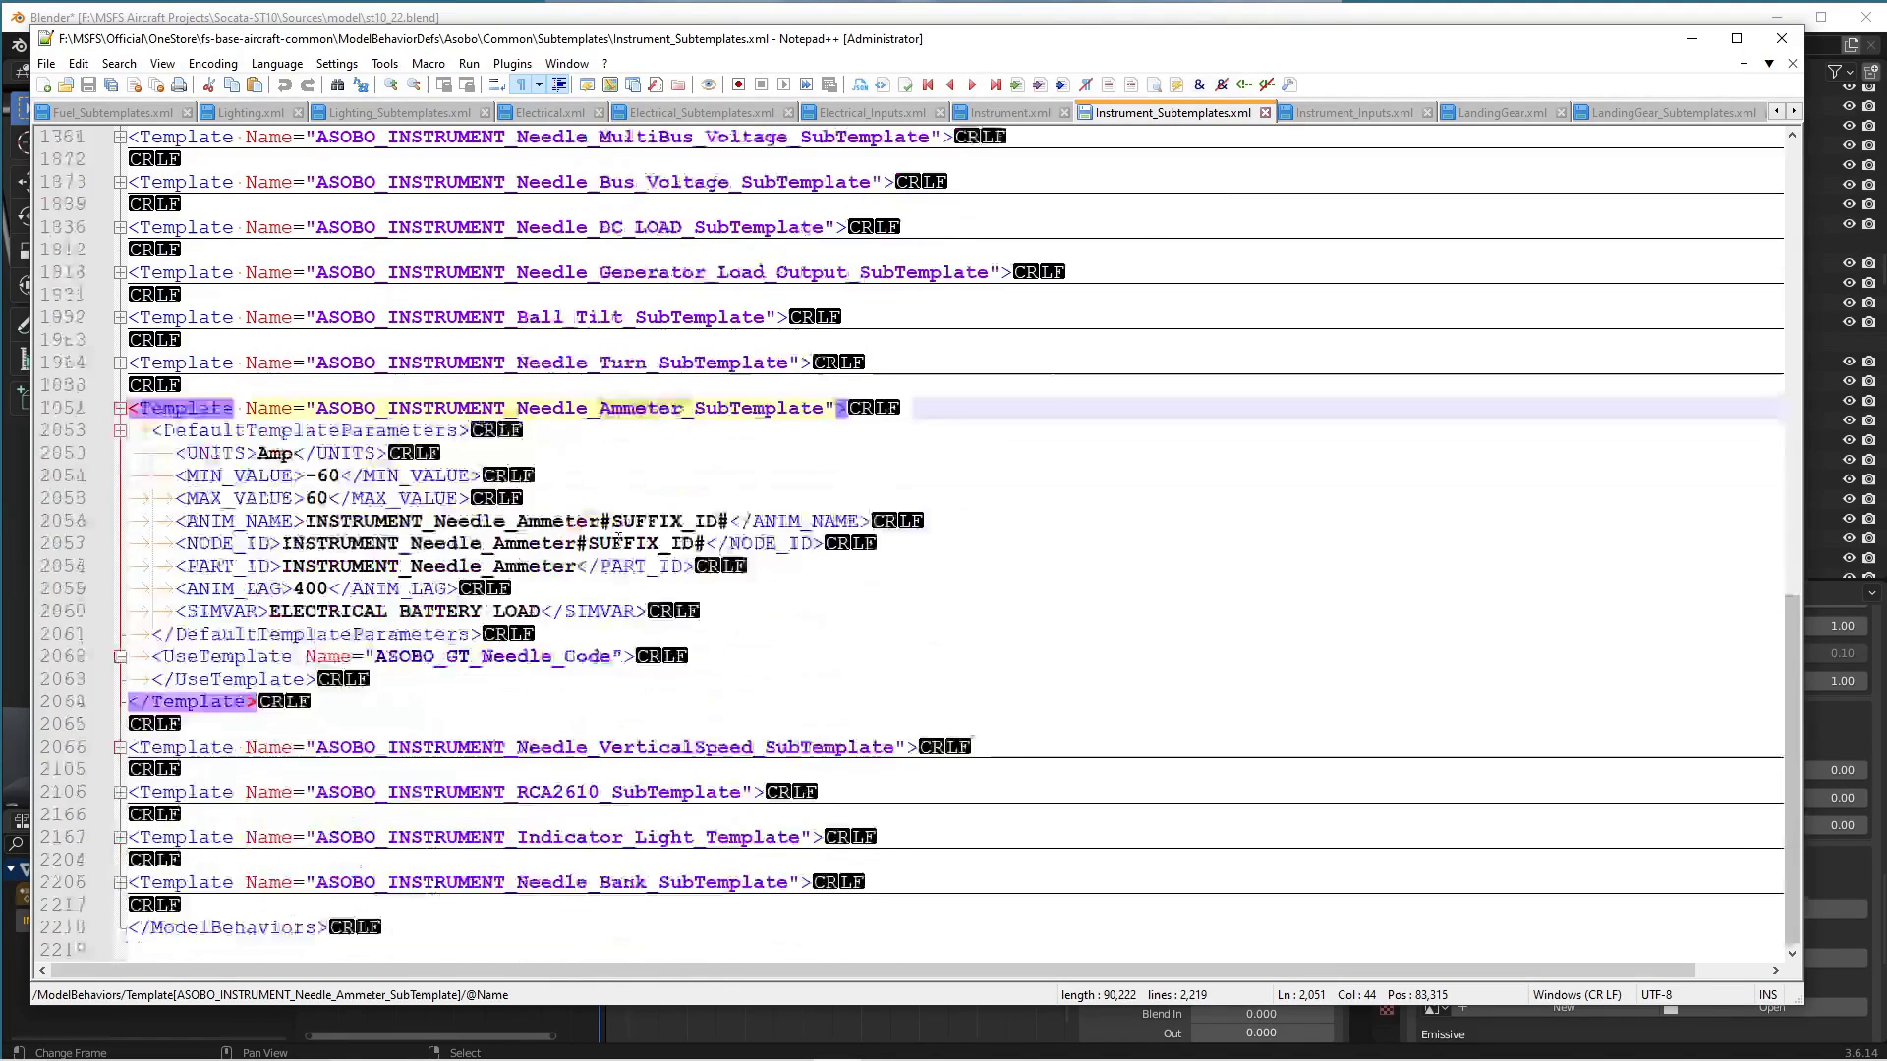
double_click(237, 475)
double_click(238, 499)
click(244, 478)
click(246, 497)
click(245, 479)
click(246, 497)
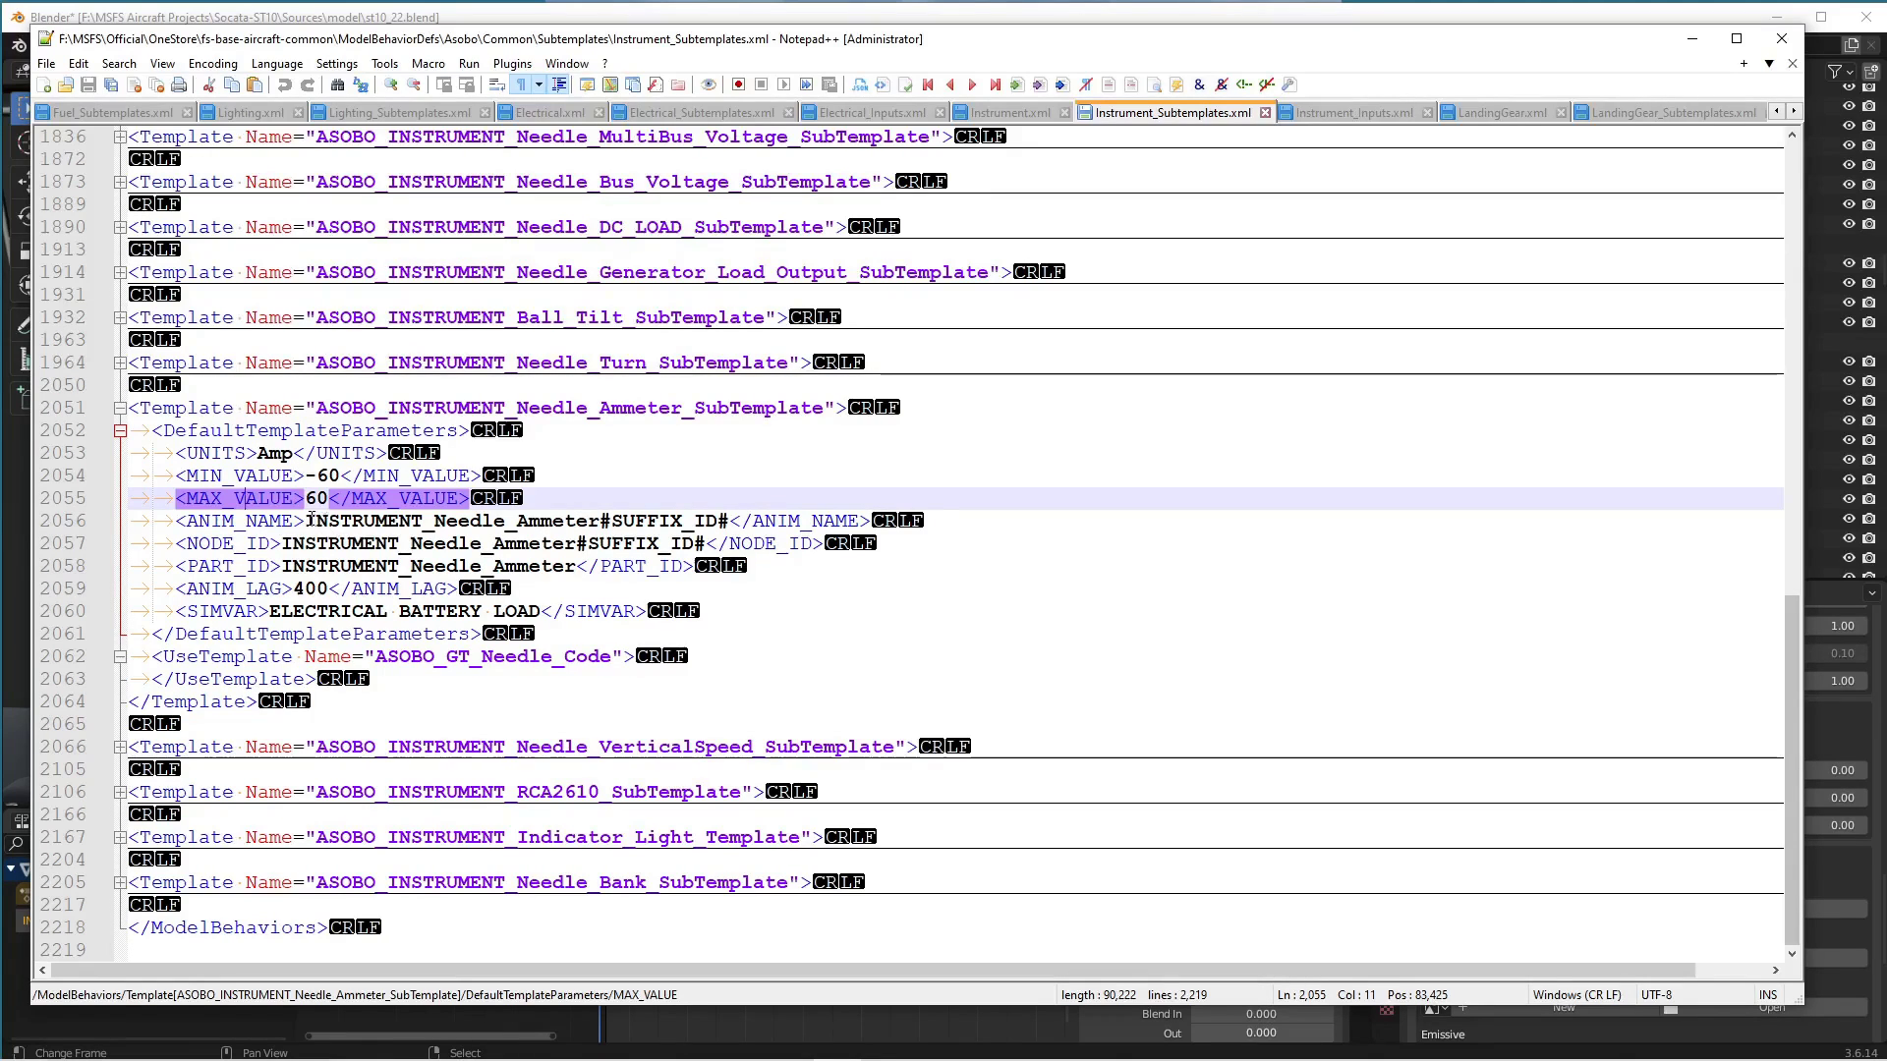
double_click(406, 521)
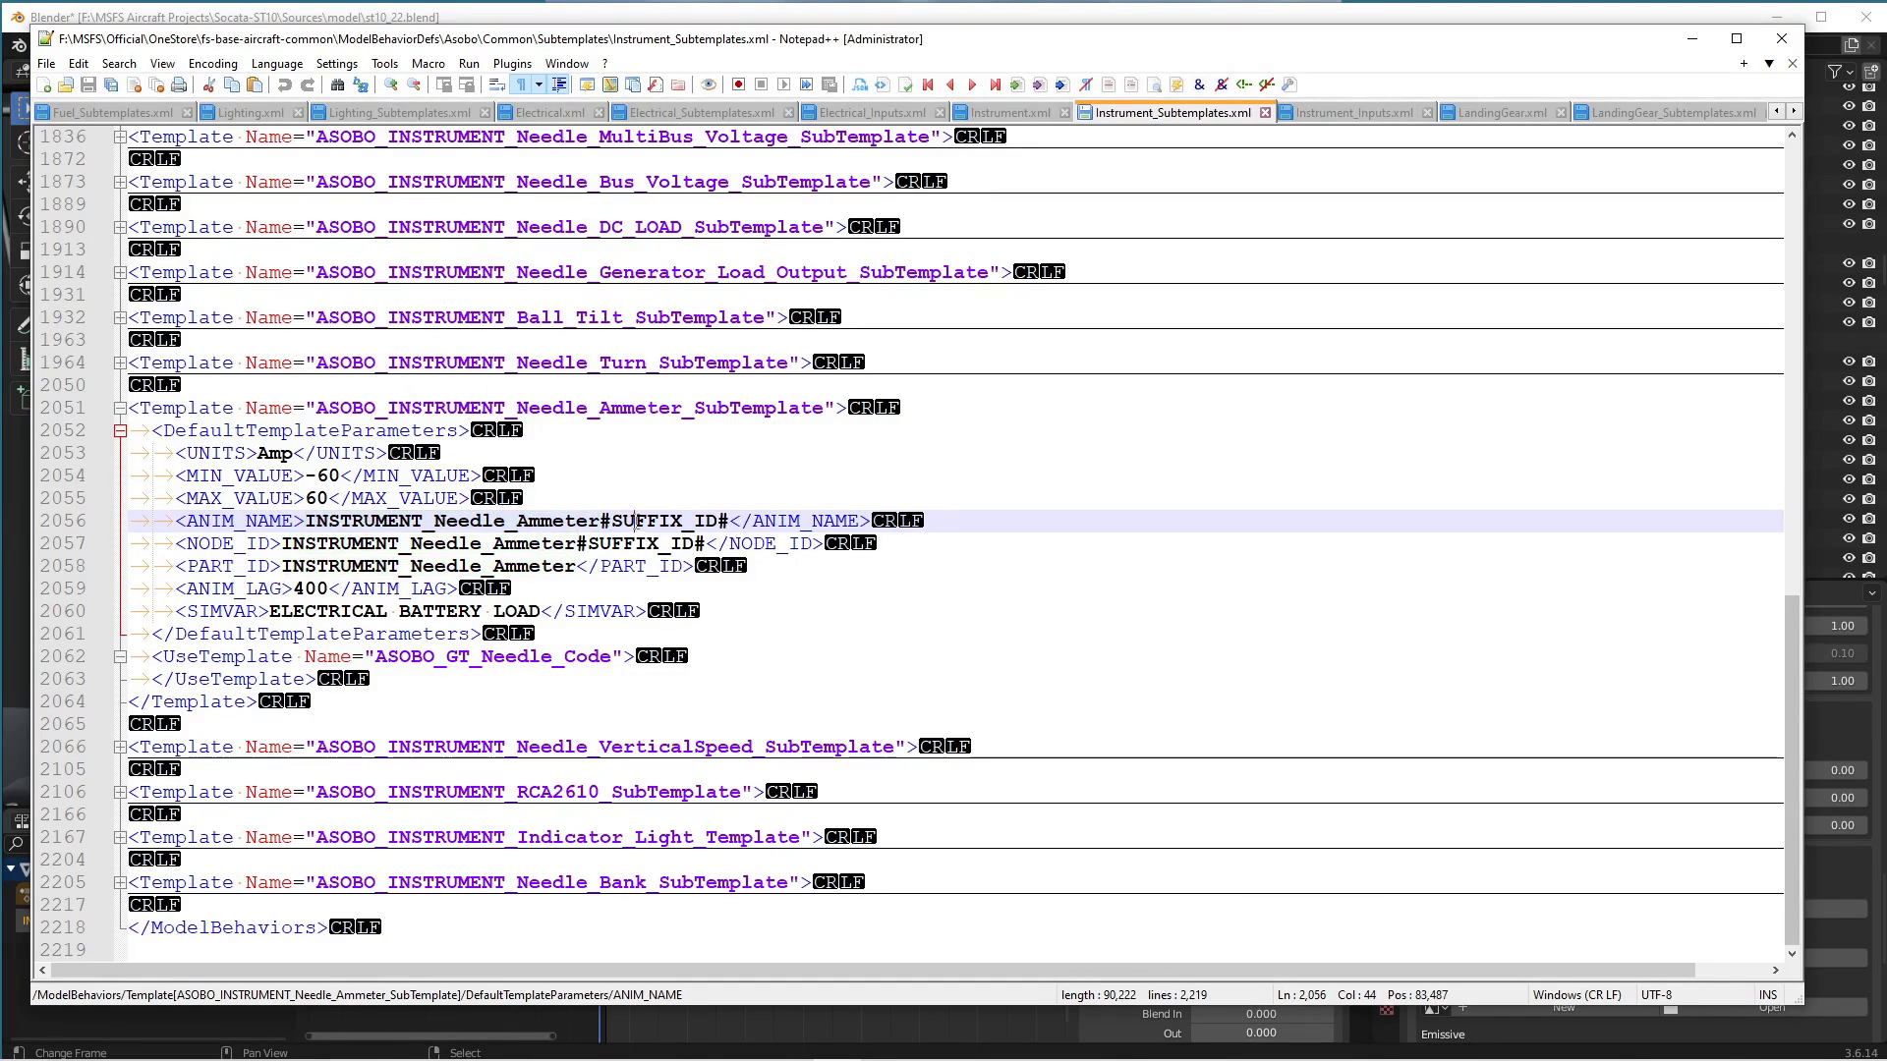
double_click(646, 521)
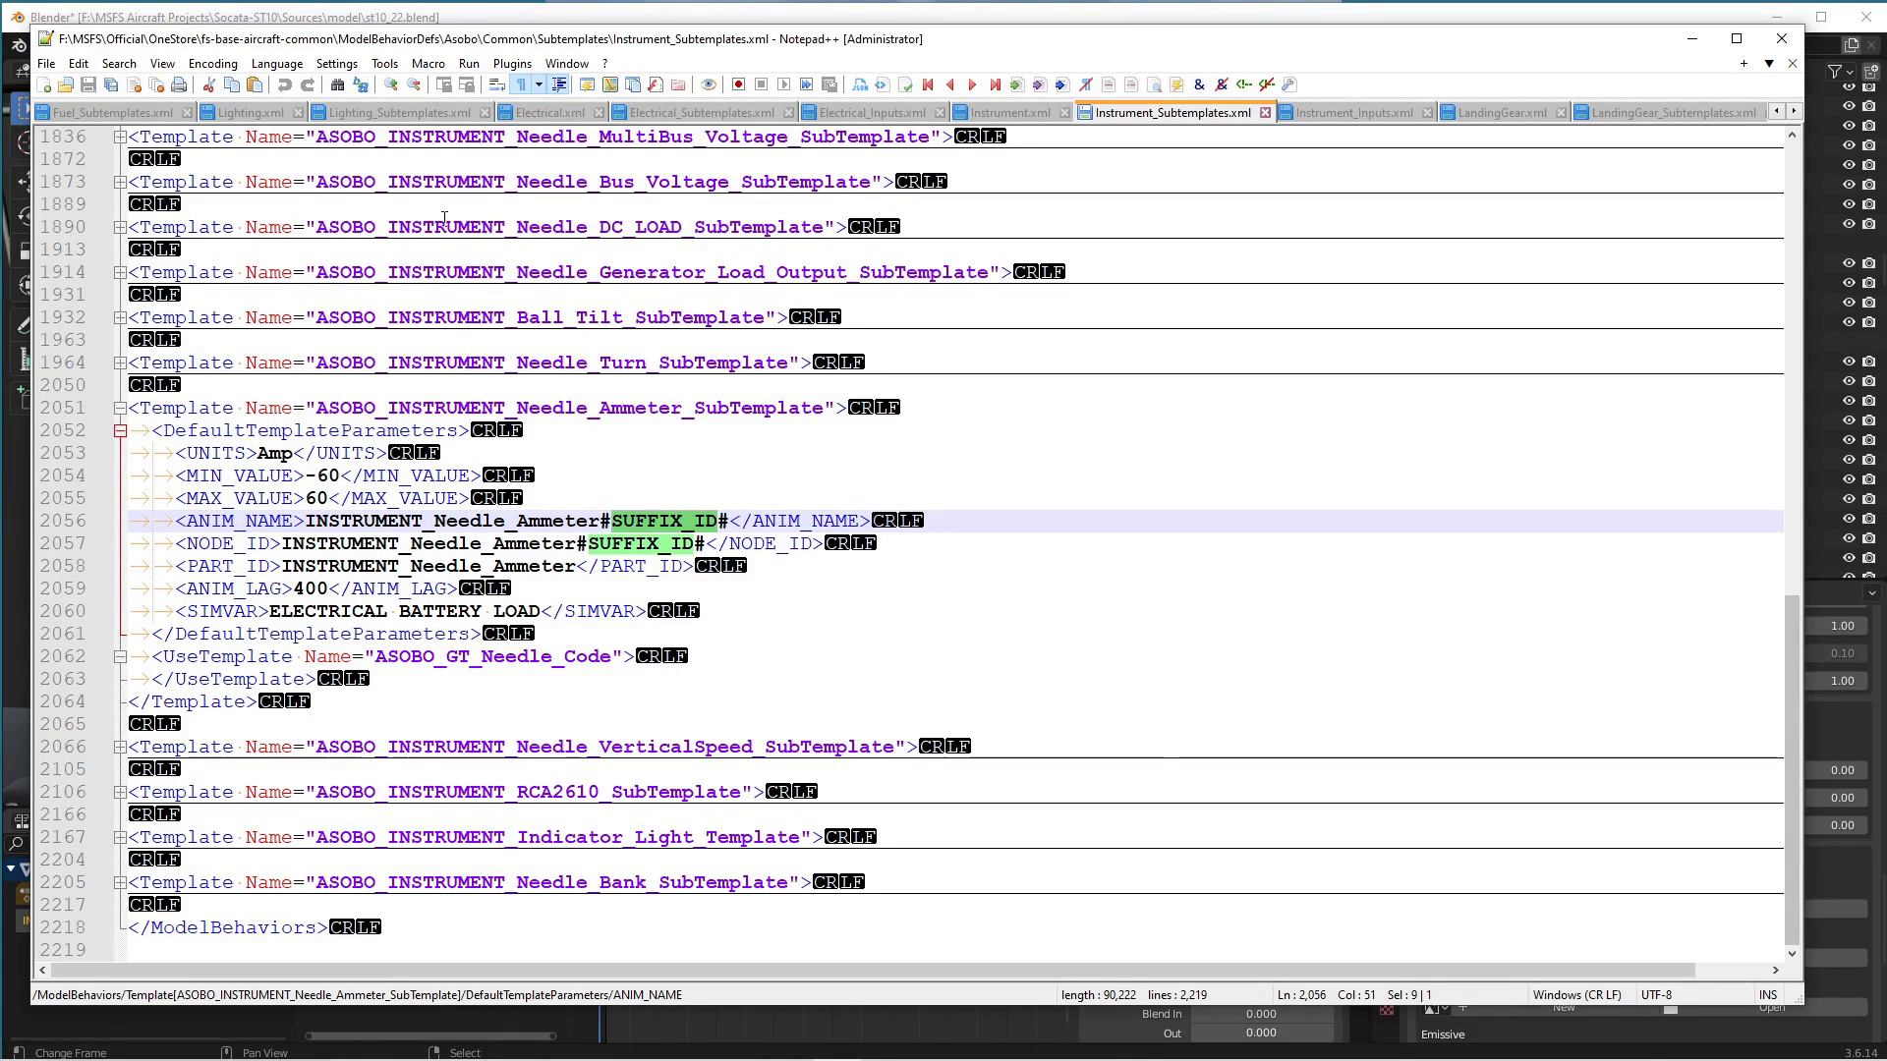
Show SocataSt10_interior.xml and examine the ammeter template's DONT_APPEND_ID and the bus voltage template's MIN_VALUE.
scroll(383, 116, up, 5)
scroll(383, 116, up, 4)
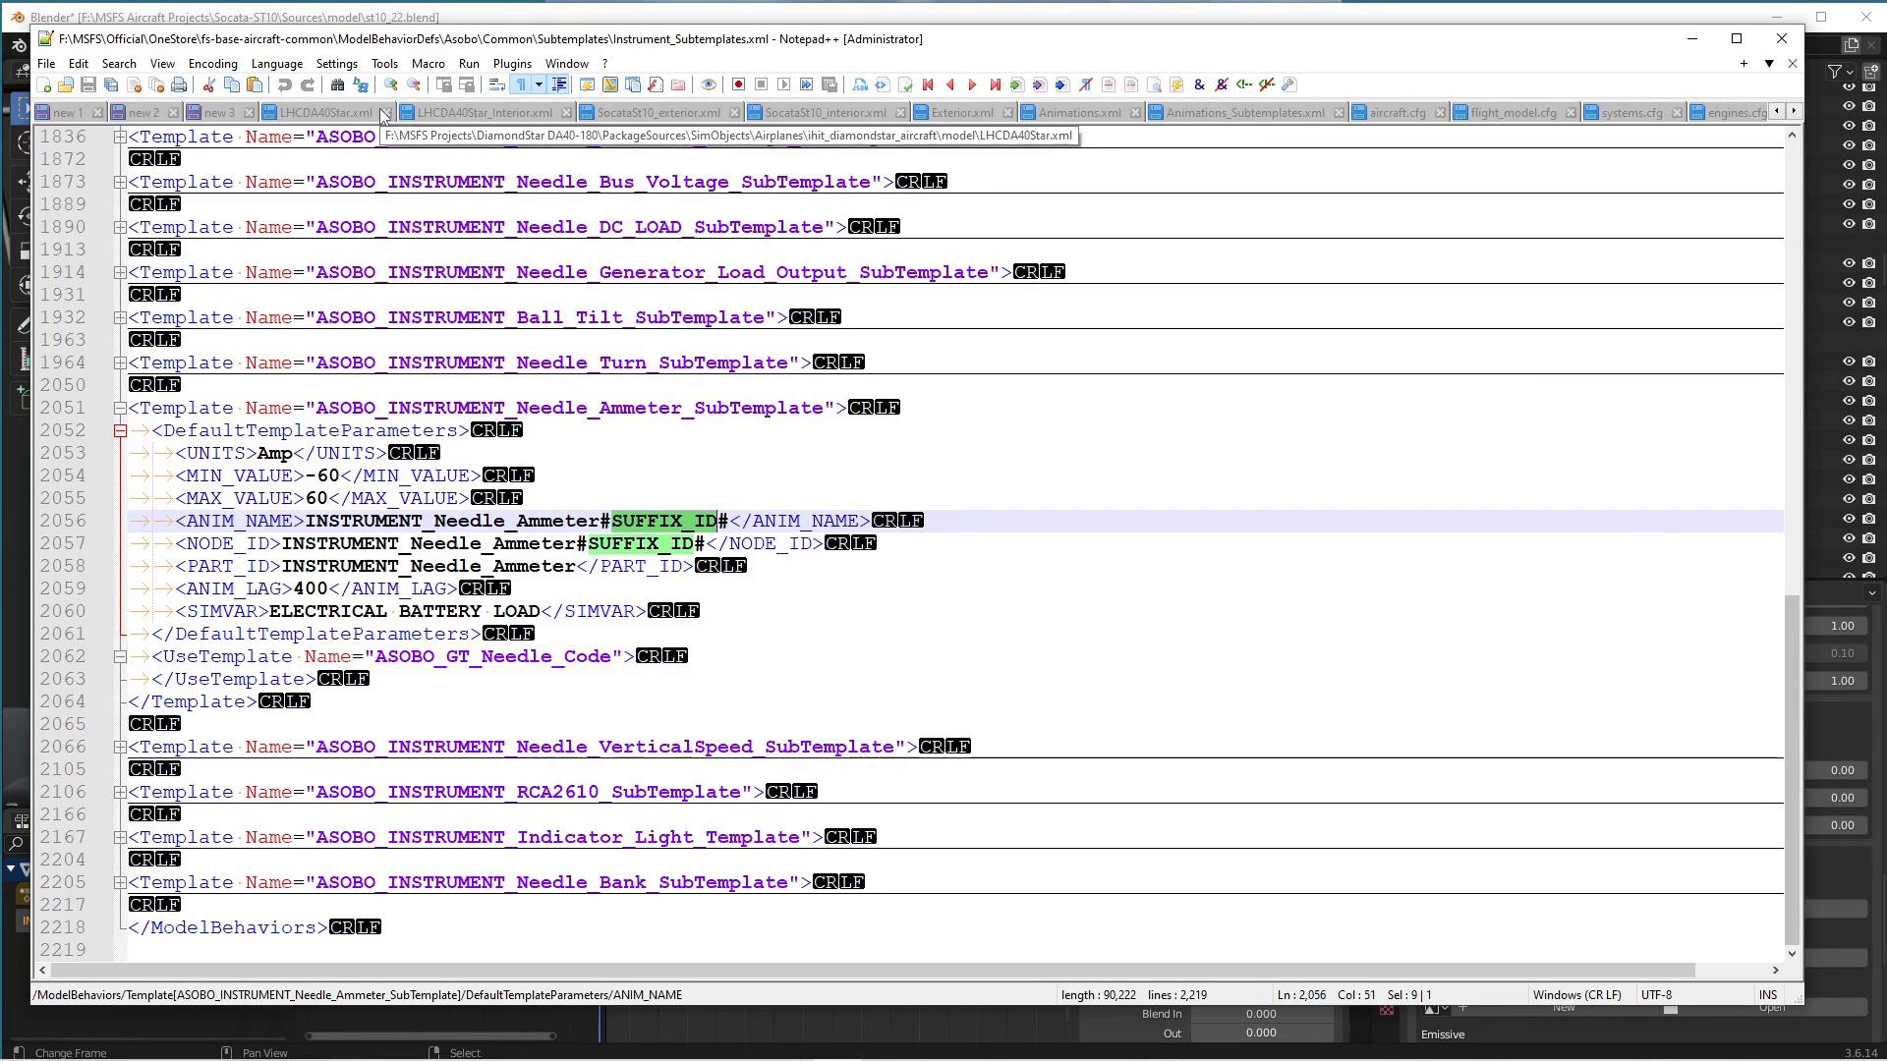
click(837, 114)
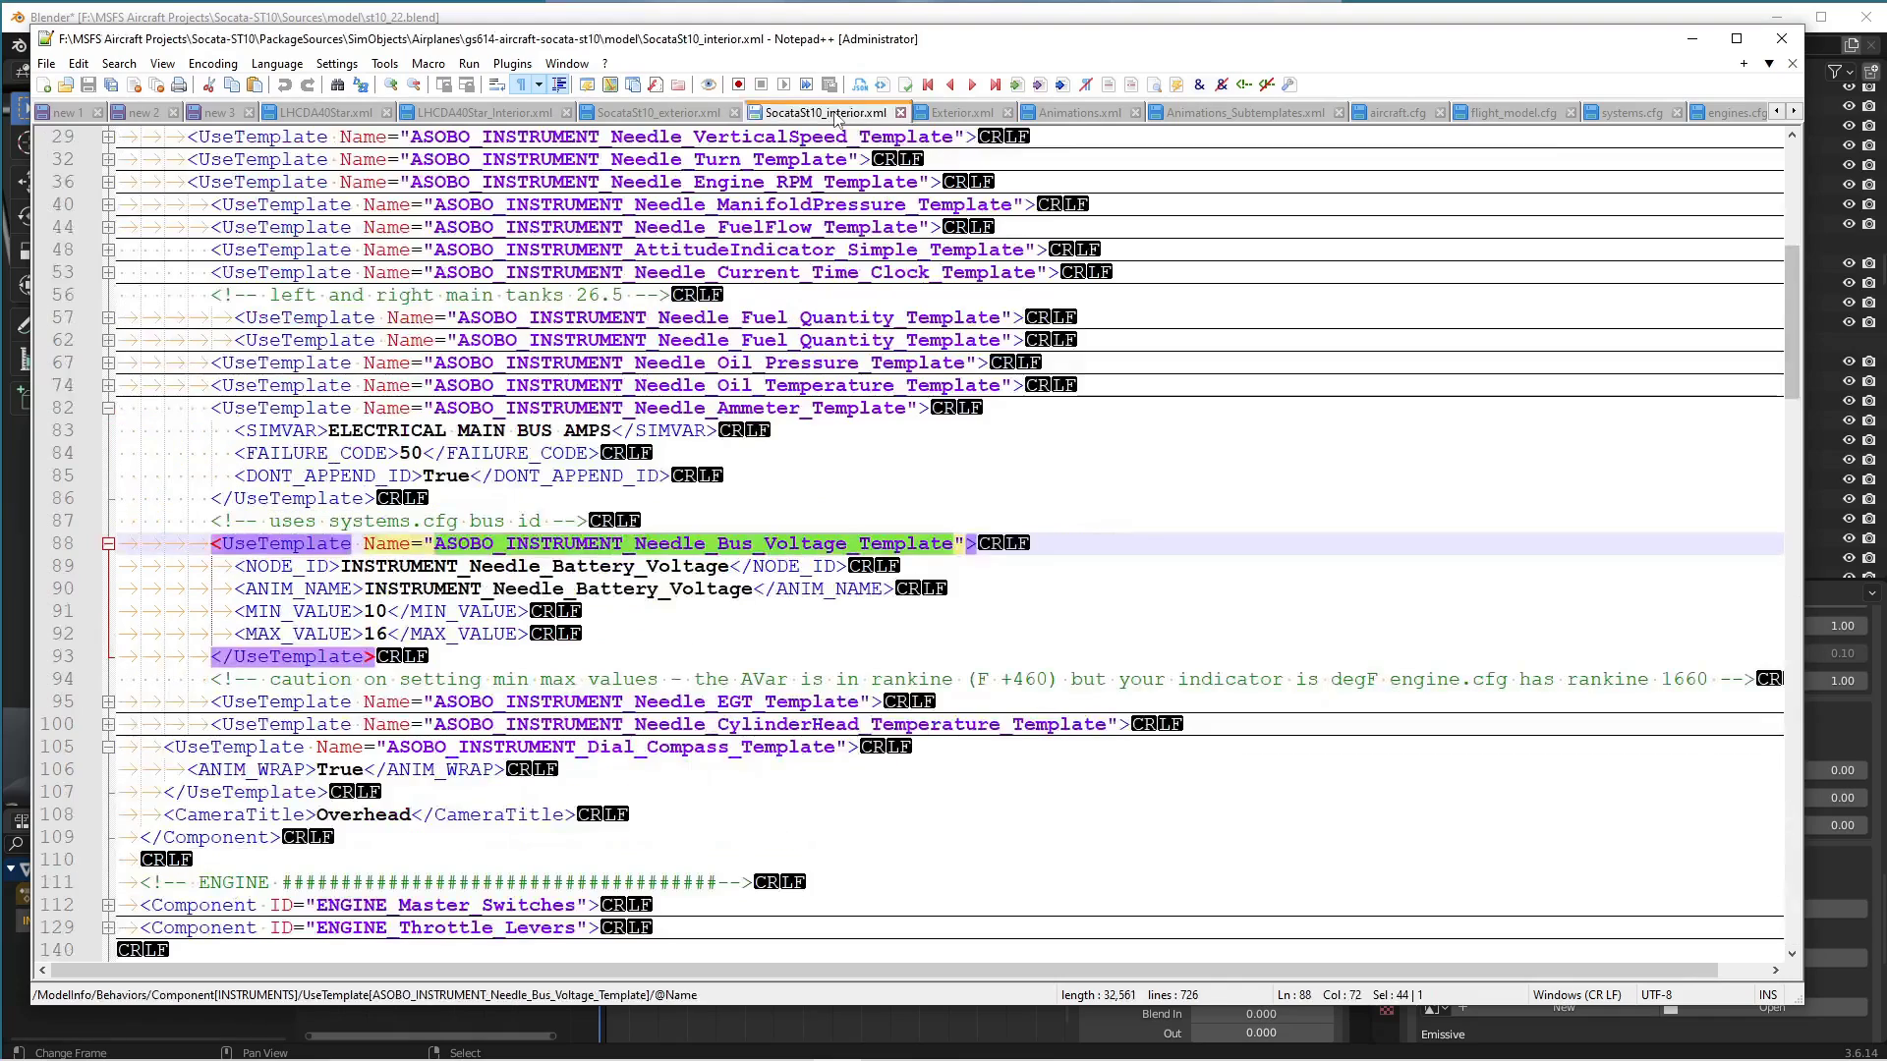
click(783, 408)
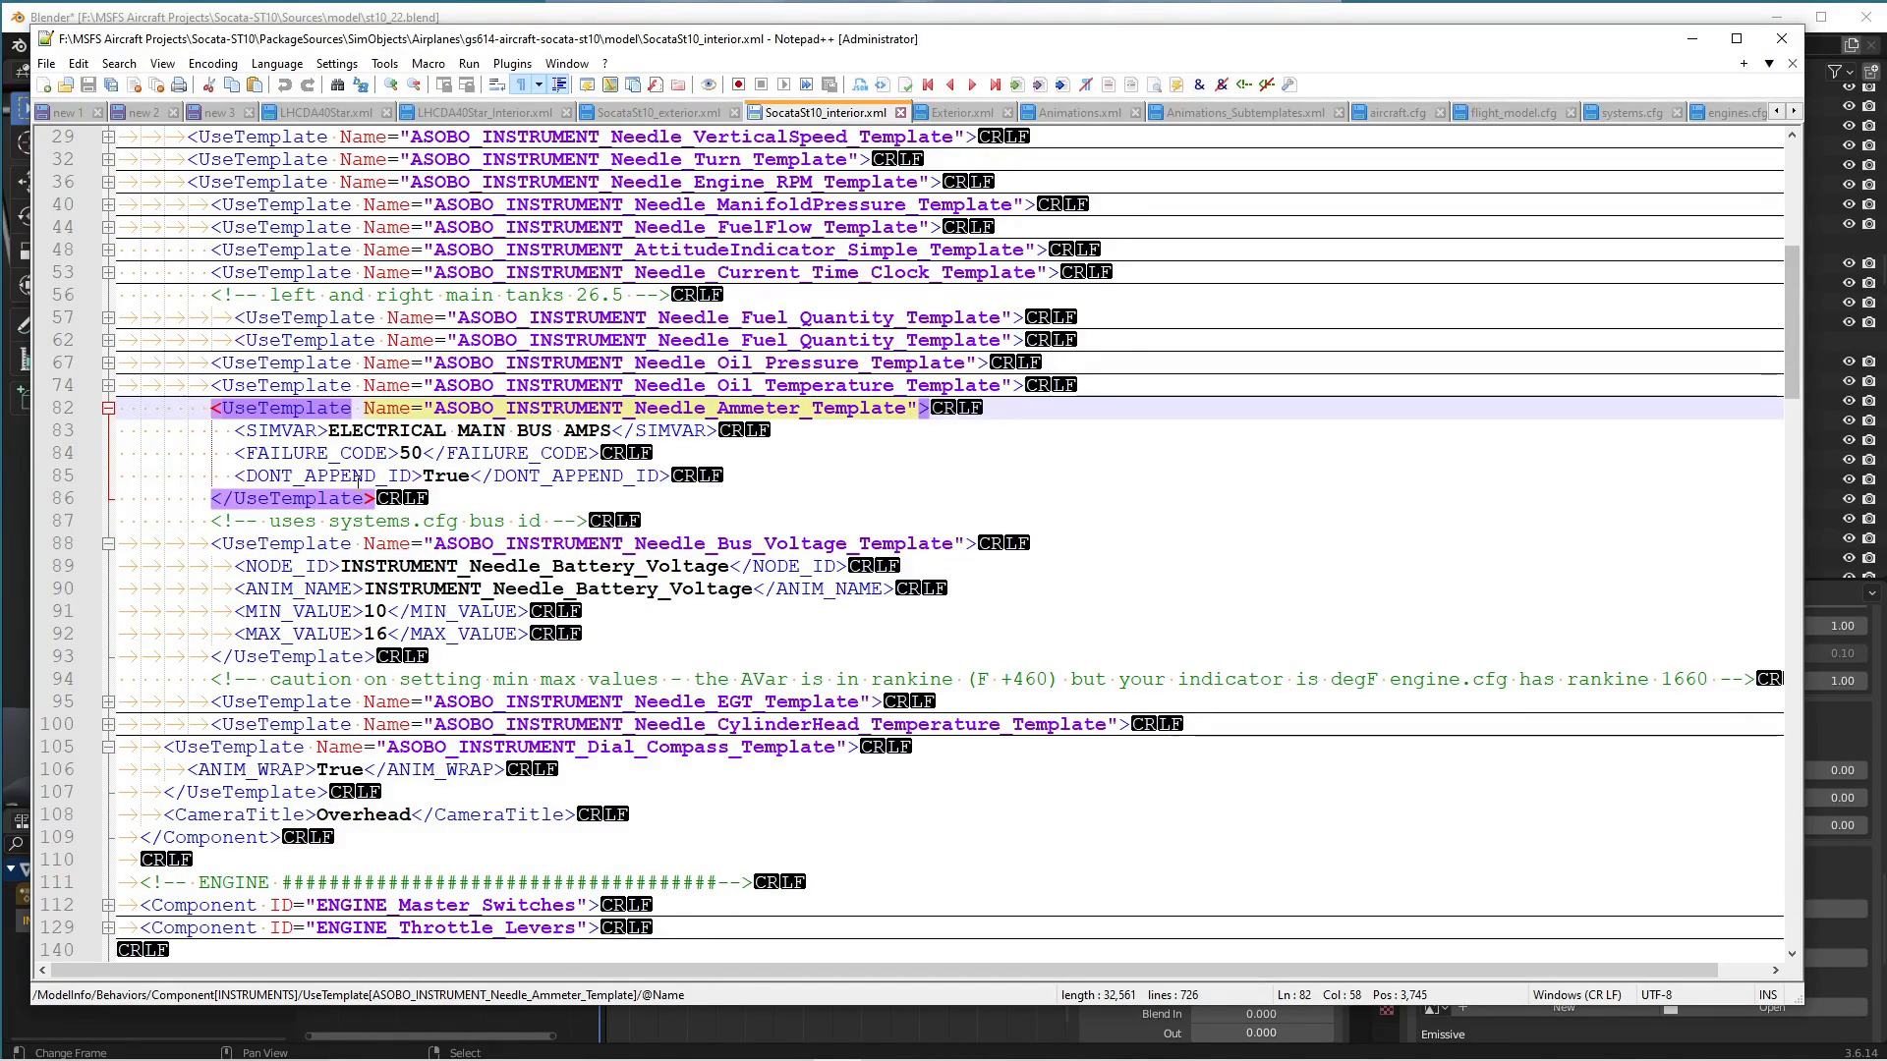
double_click(394, 480)
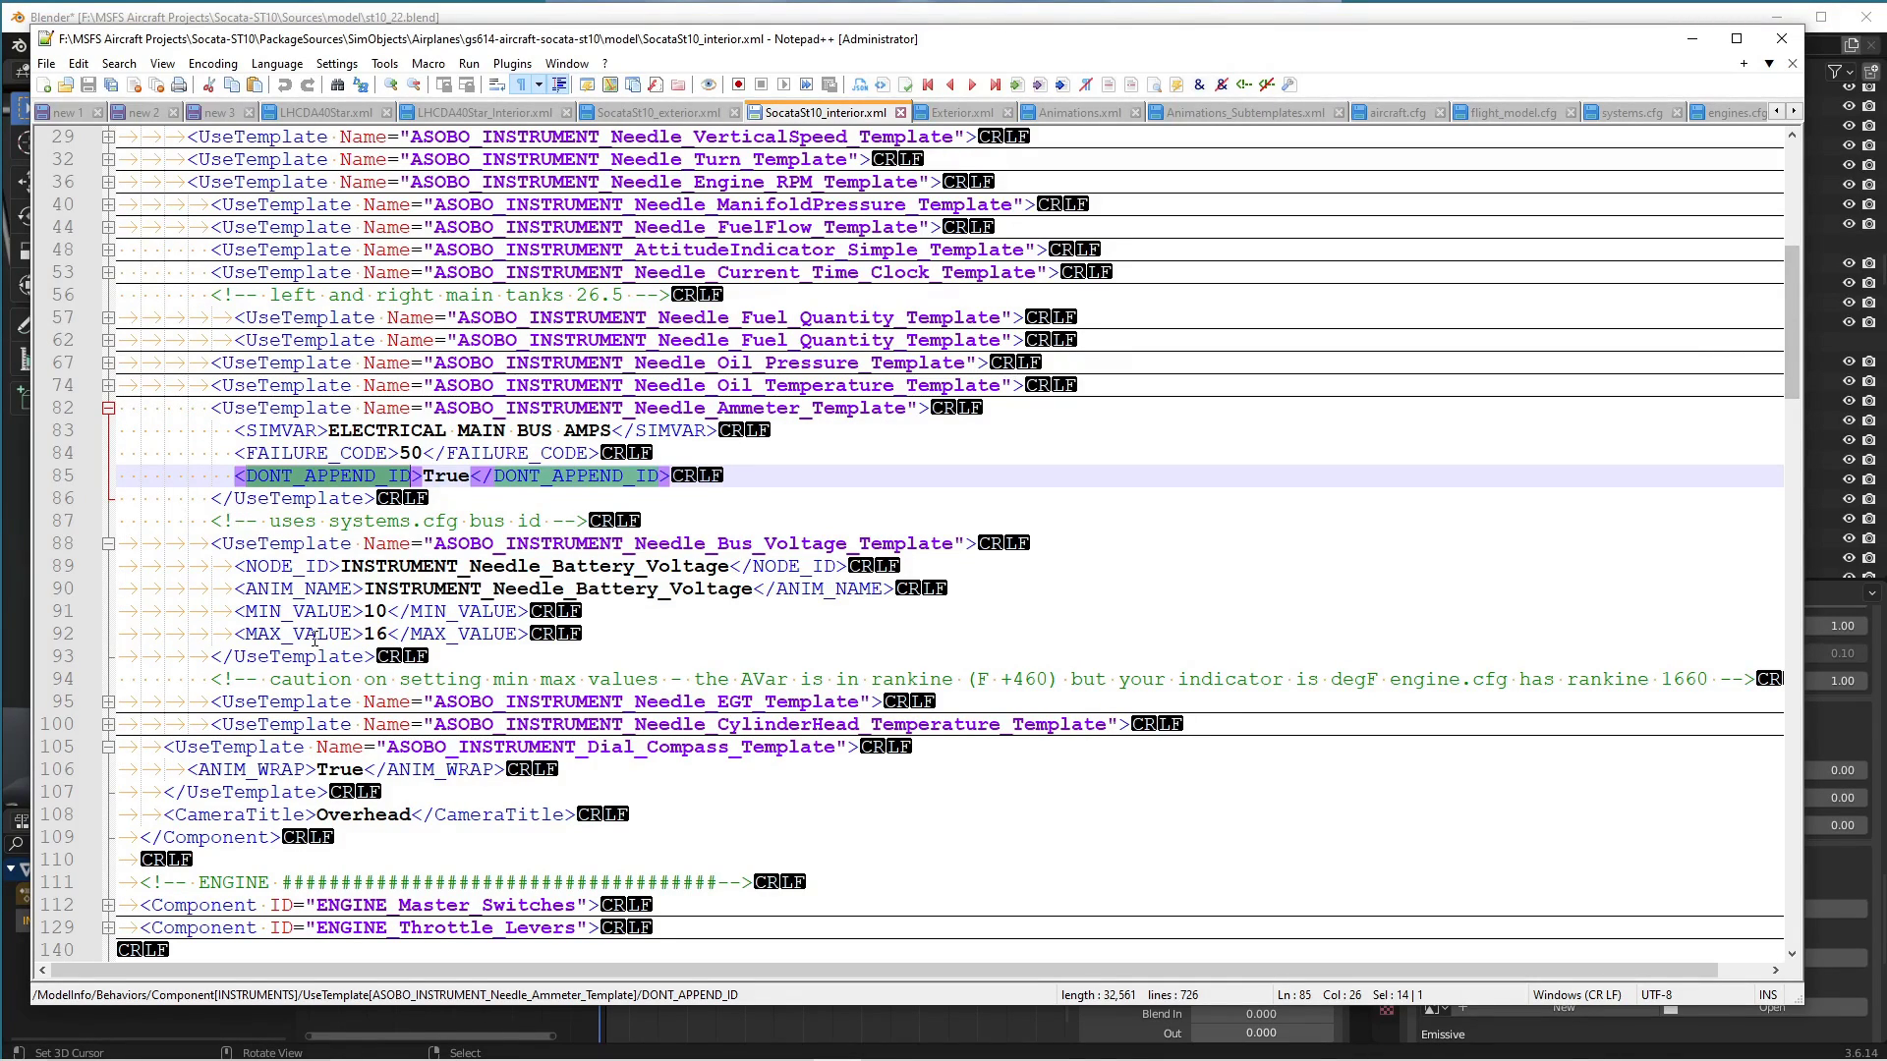
double_click(299, 611)
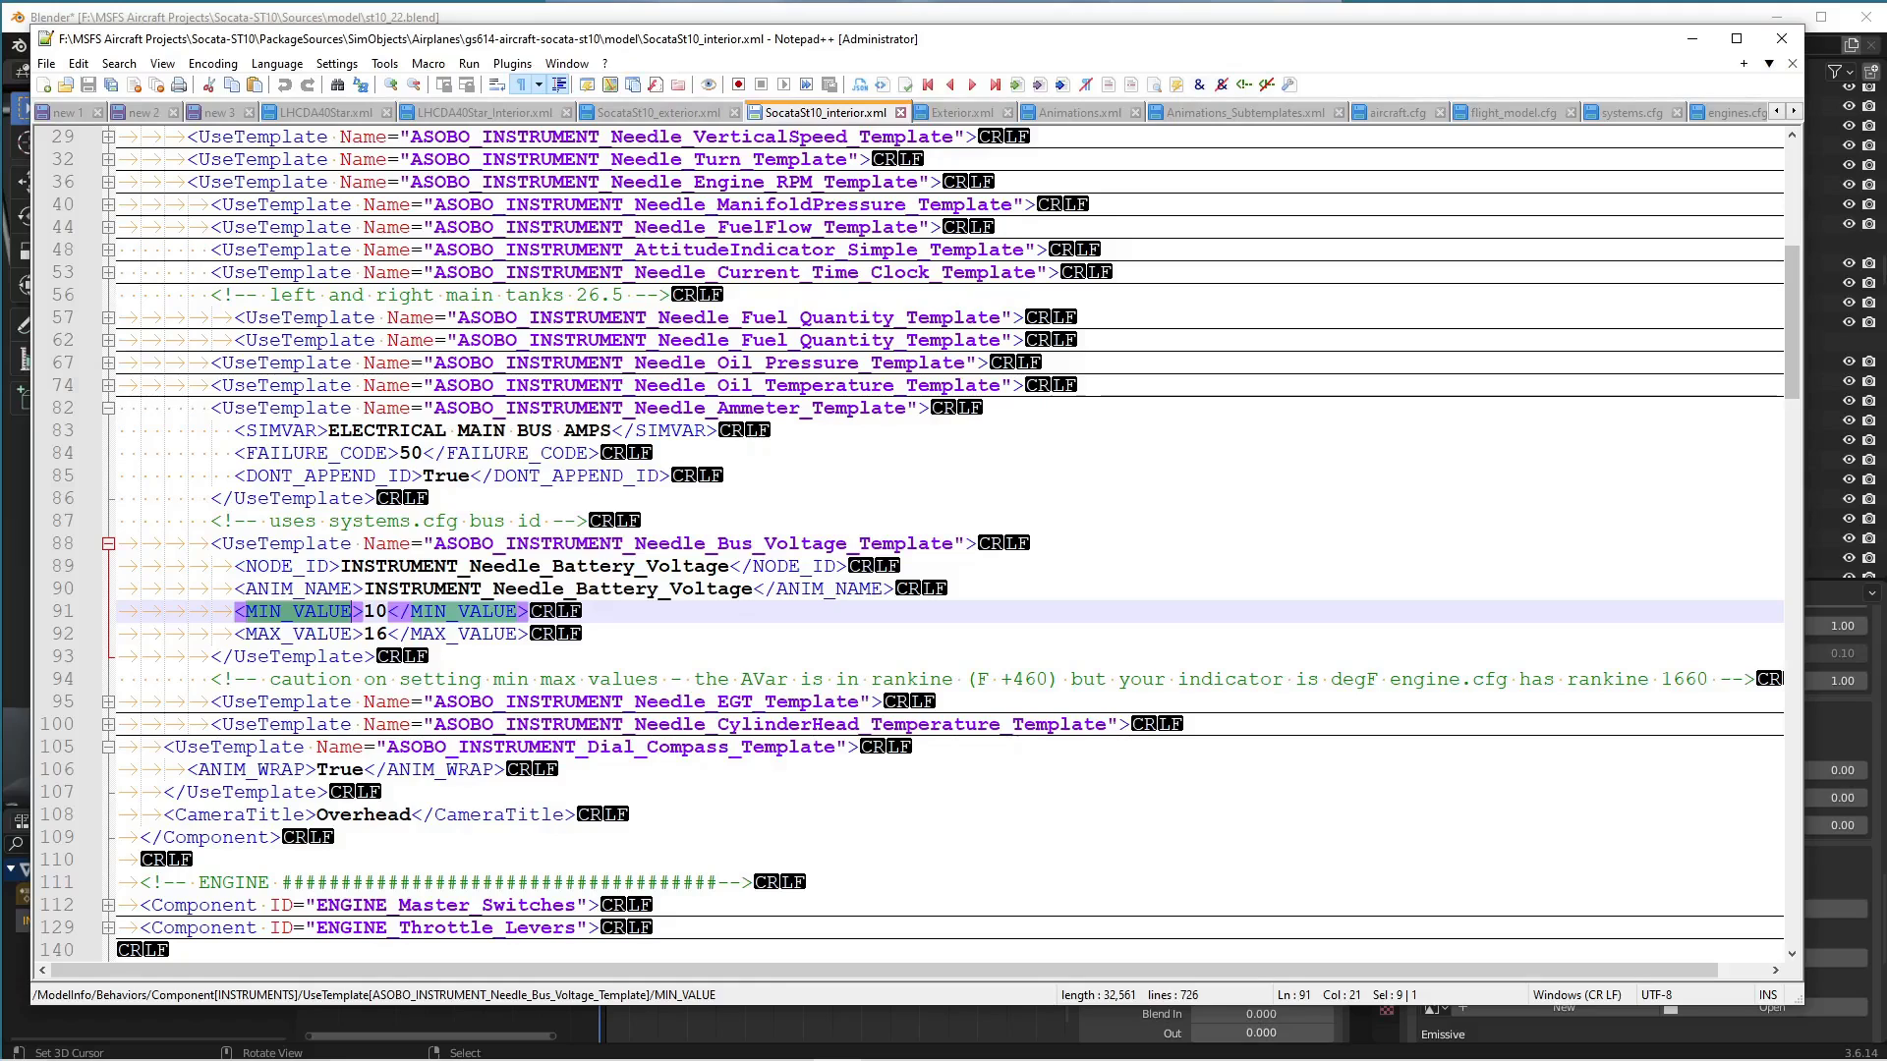
Switch to Blender and select the oil pressure gauge's needle, followed by the oil temperature gauge's needle.
key(alt+Tab)
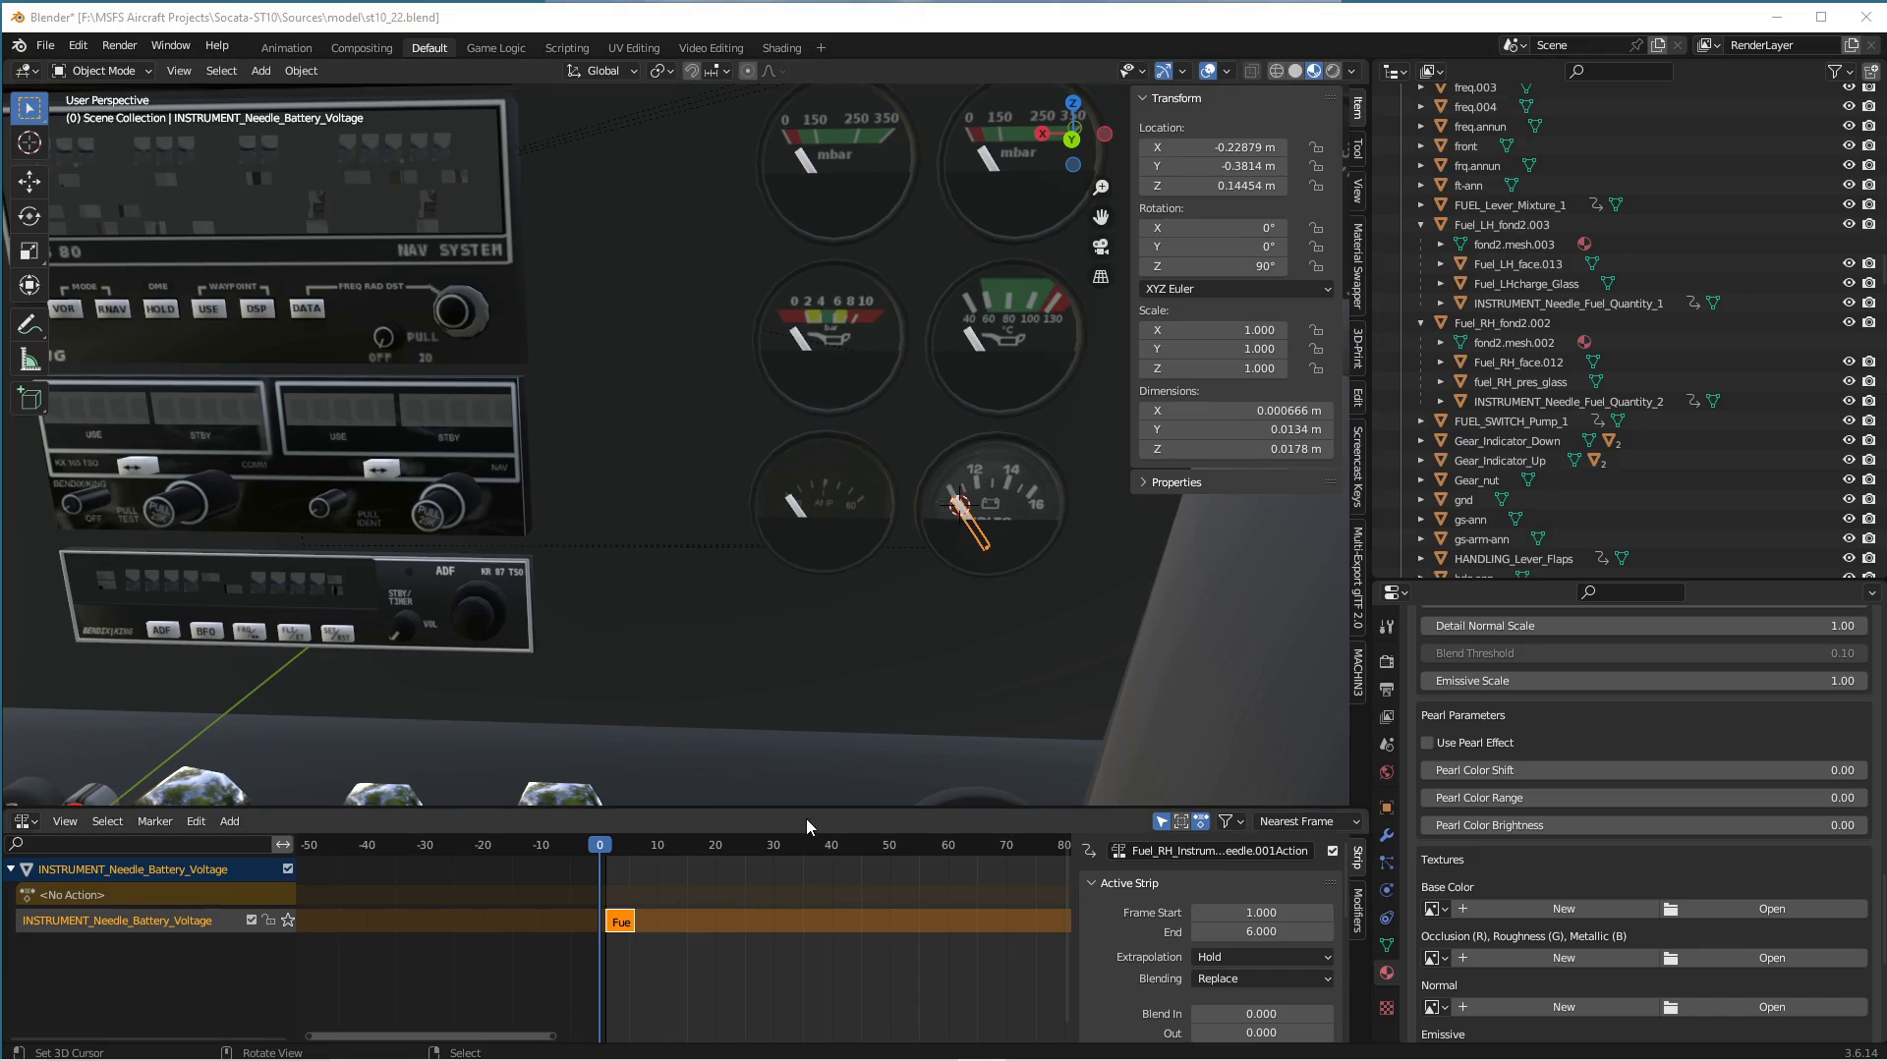
click(803, 348)
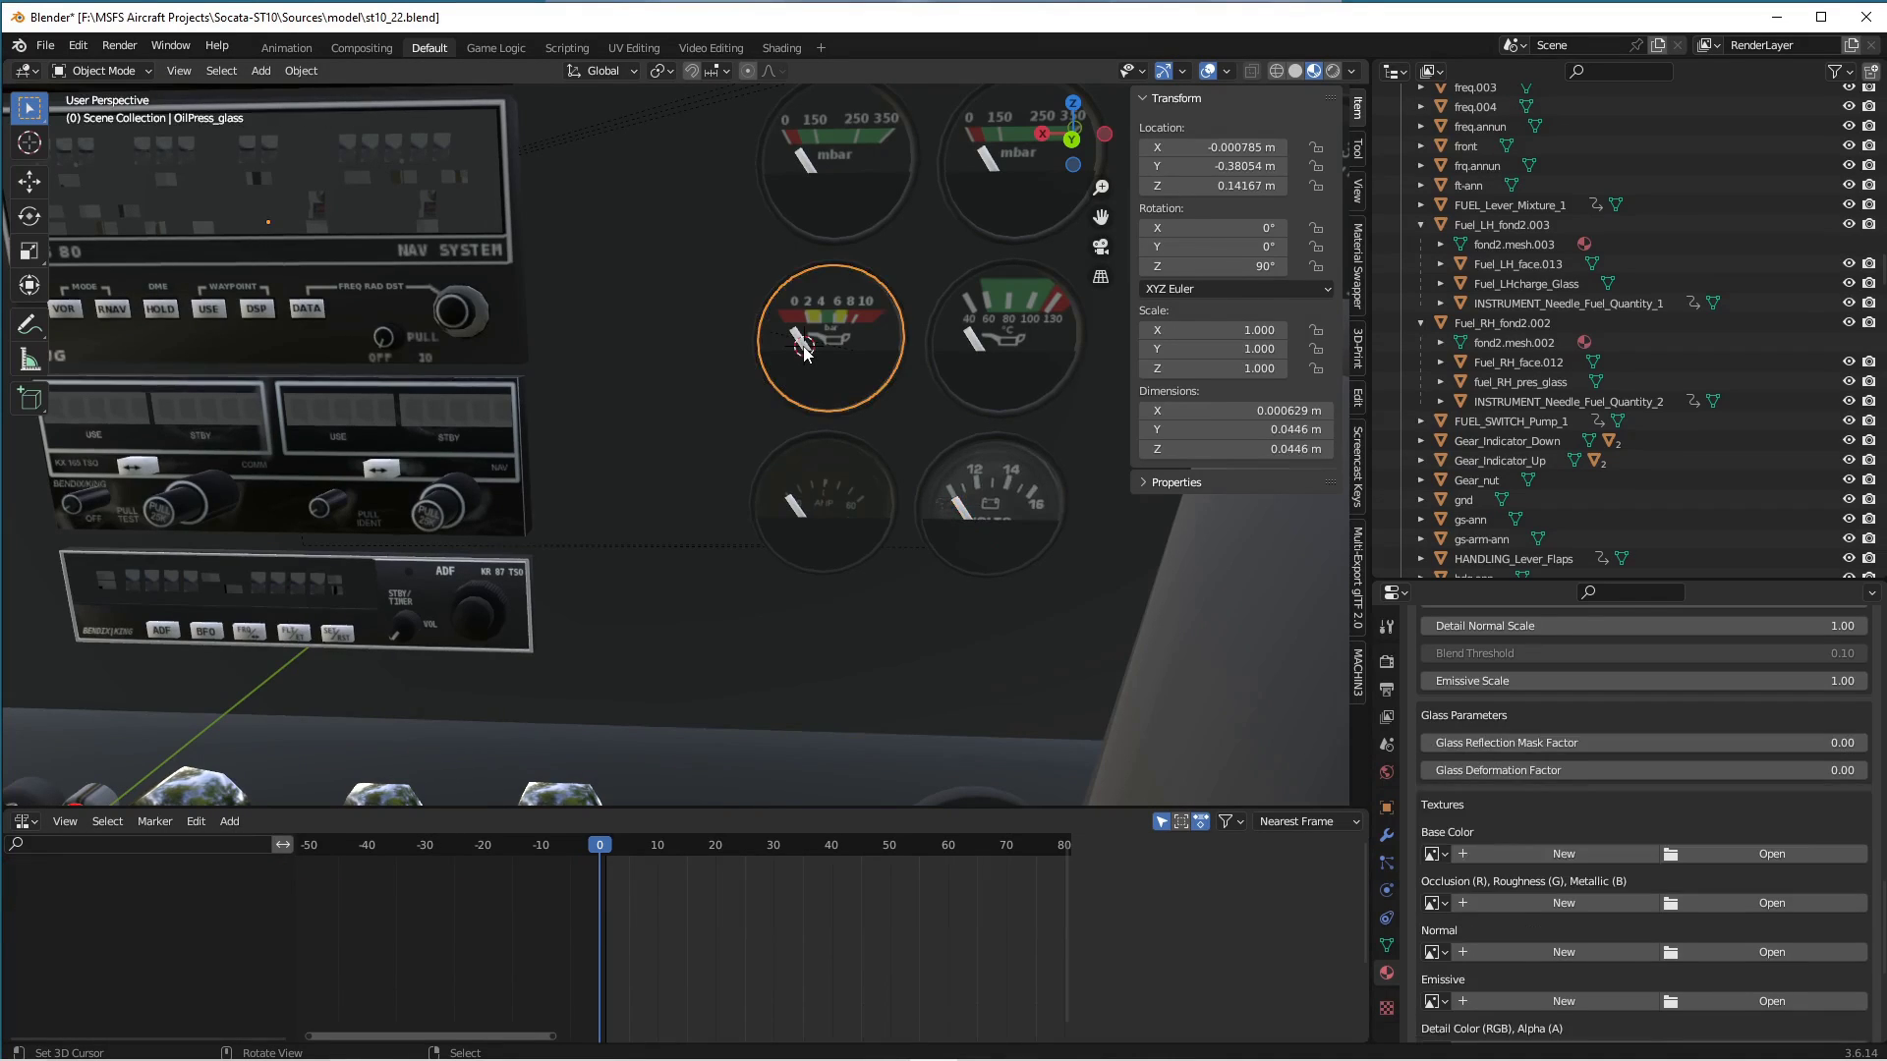
click(804, 348)
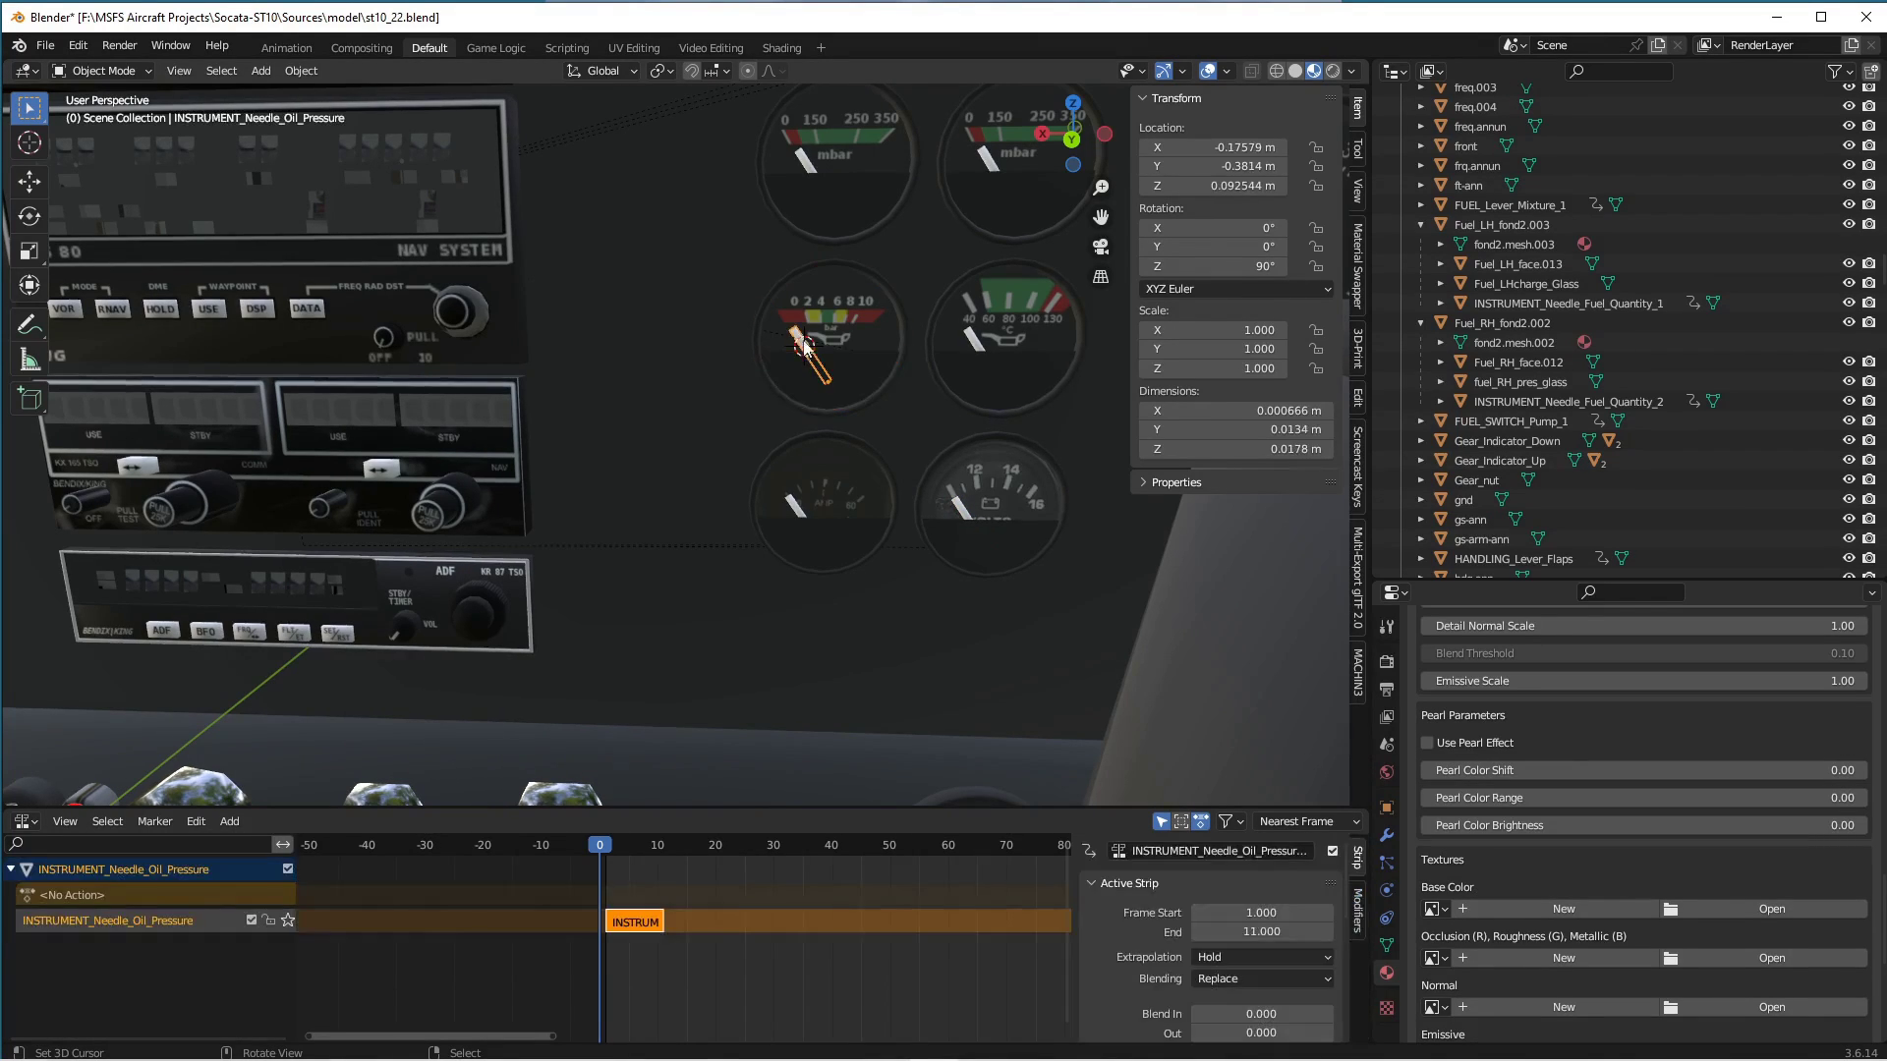
click(973, 342)
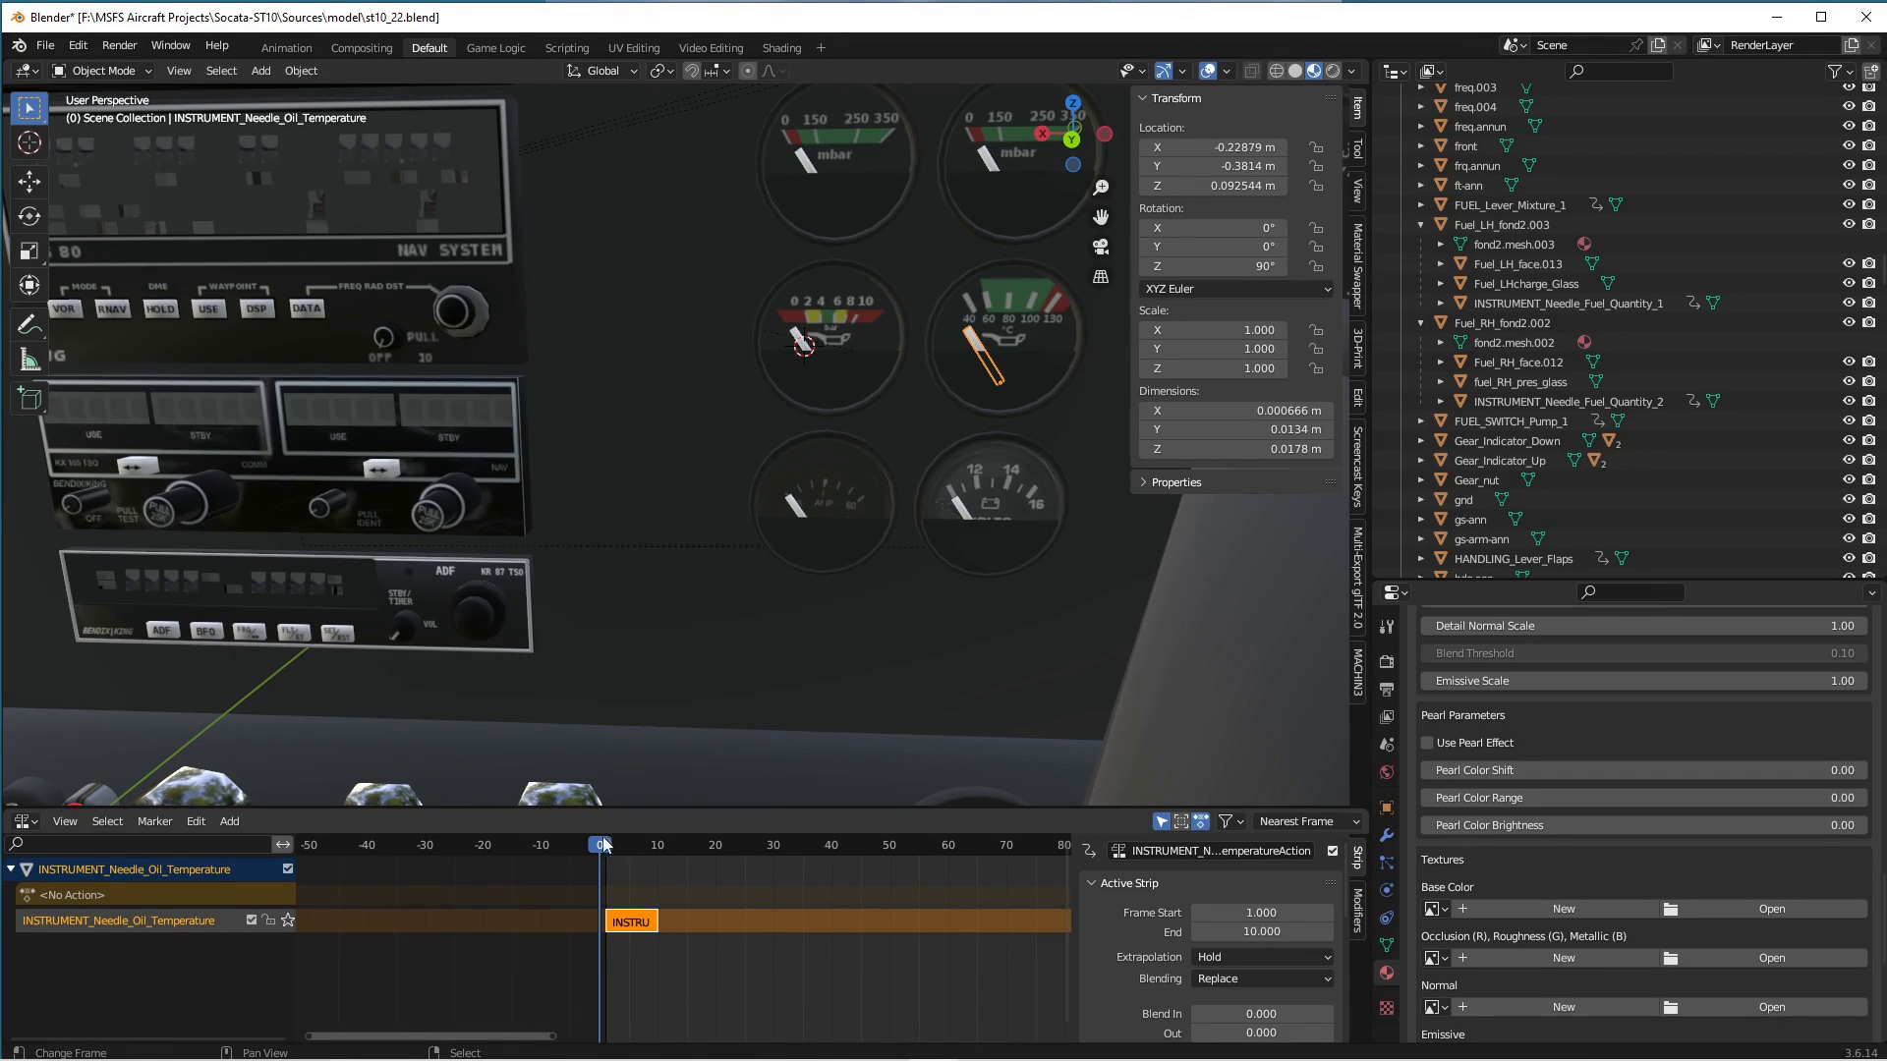
Preview the oil temperature needle's animation up to frame 5 and reveal the needle in the object hierarchy.
drag(600, 851, 605, 892)
drag(623, 844, 630, 848)
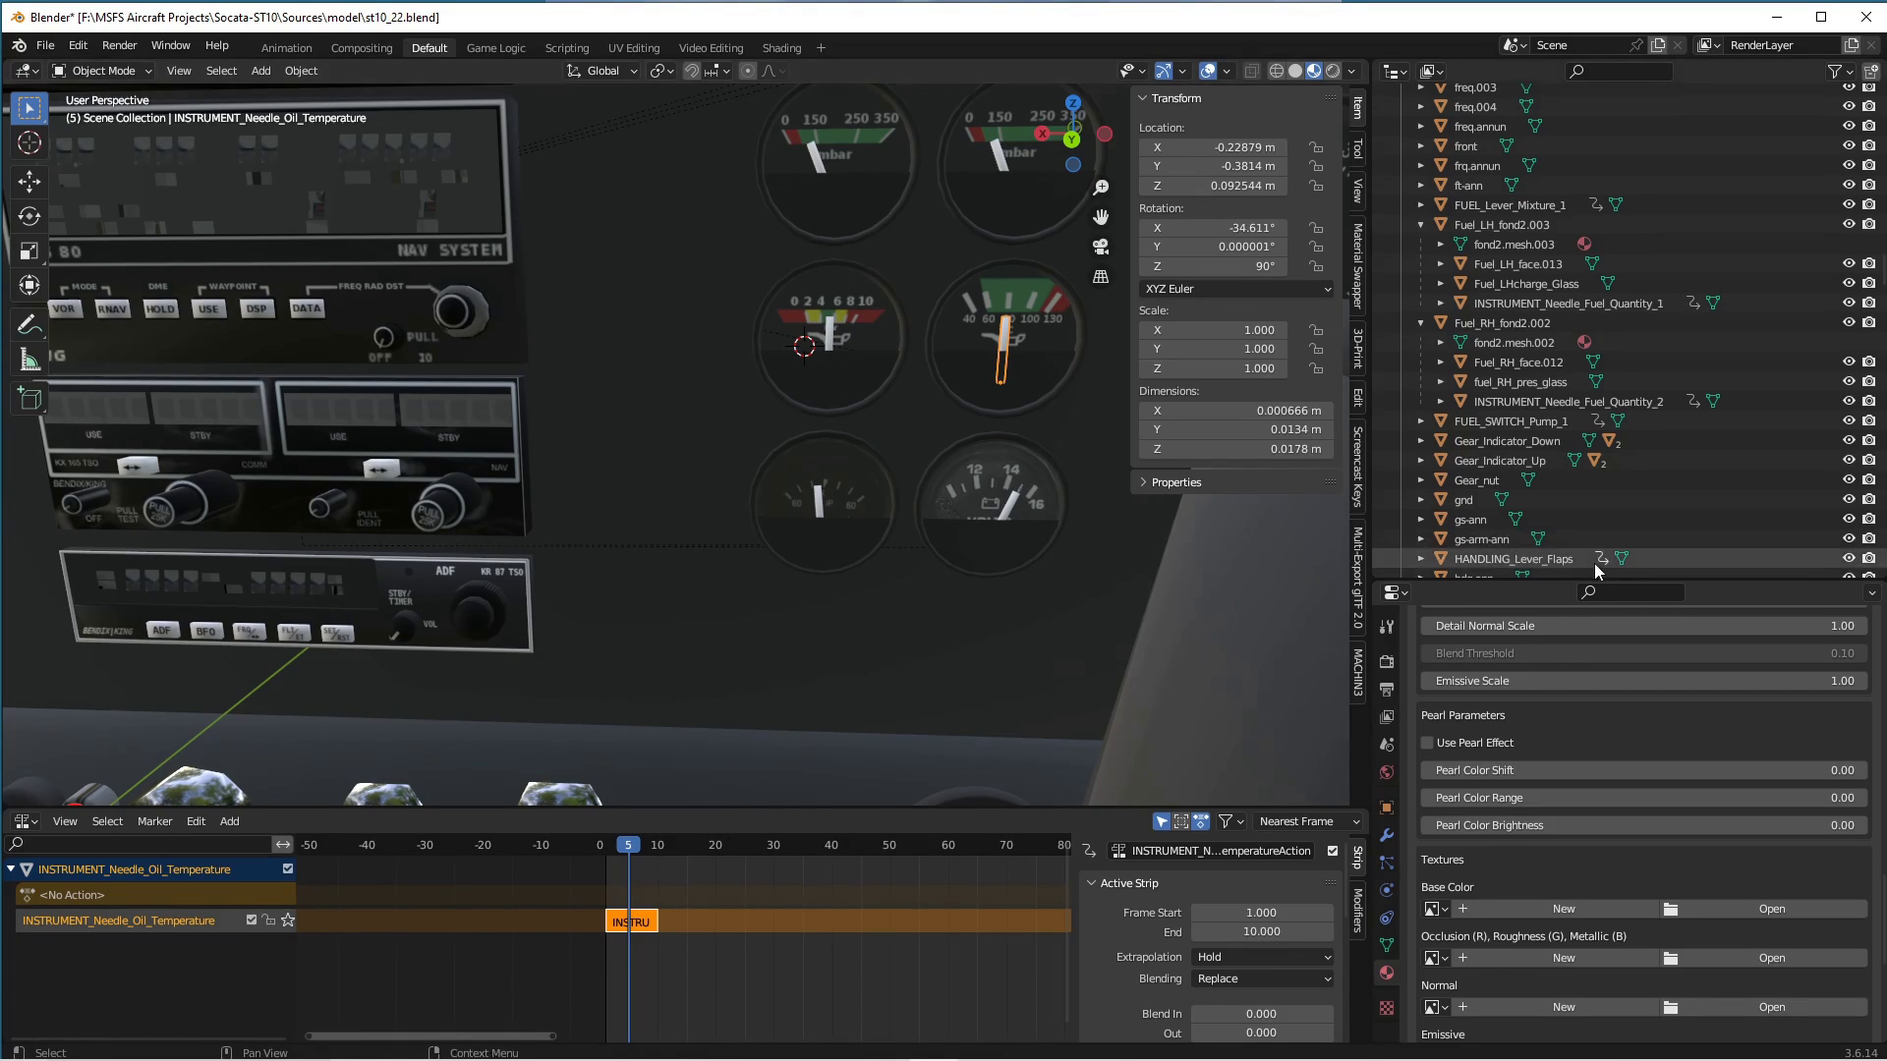
key(KP_Decimal)
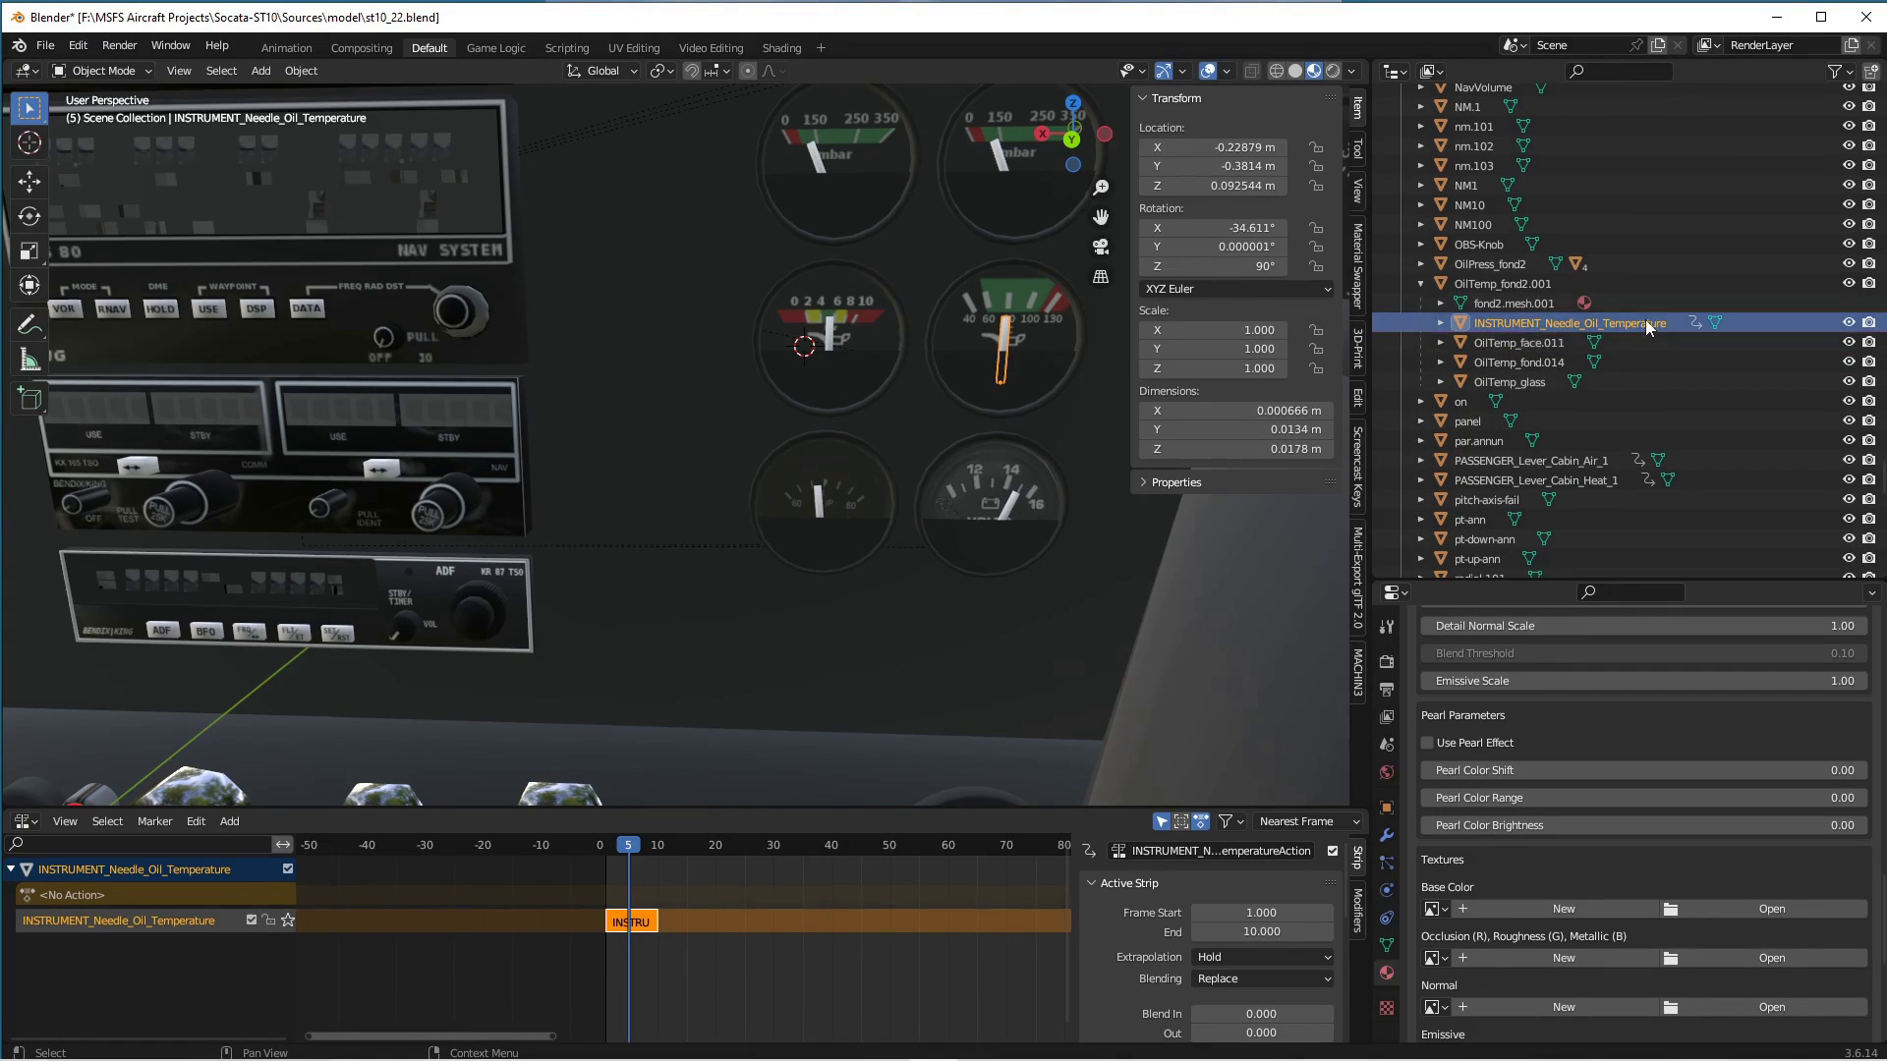
Switch to Notepad++ and collapse the ammeter and bus voltage template blocks in SocataSt10_interior.xml.
mouse_move(928, 1057)
click(847, 1045)
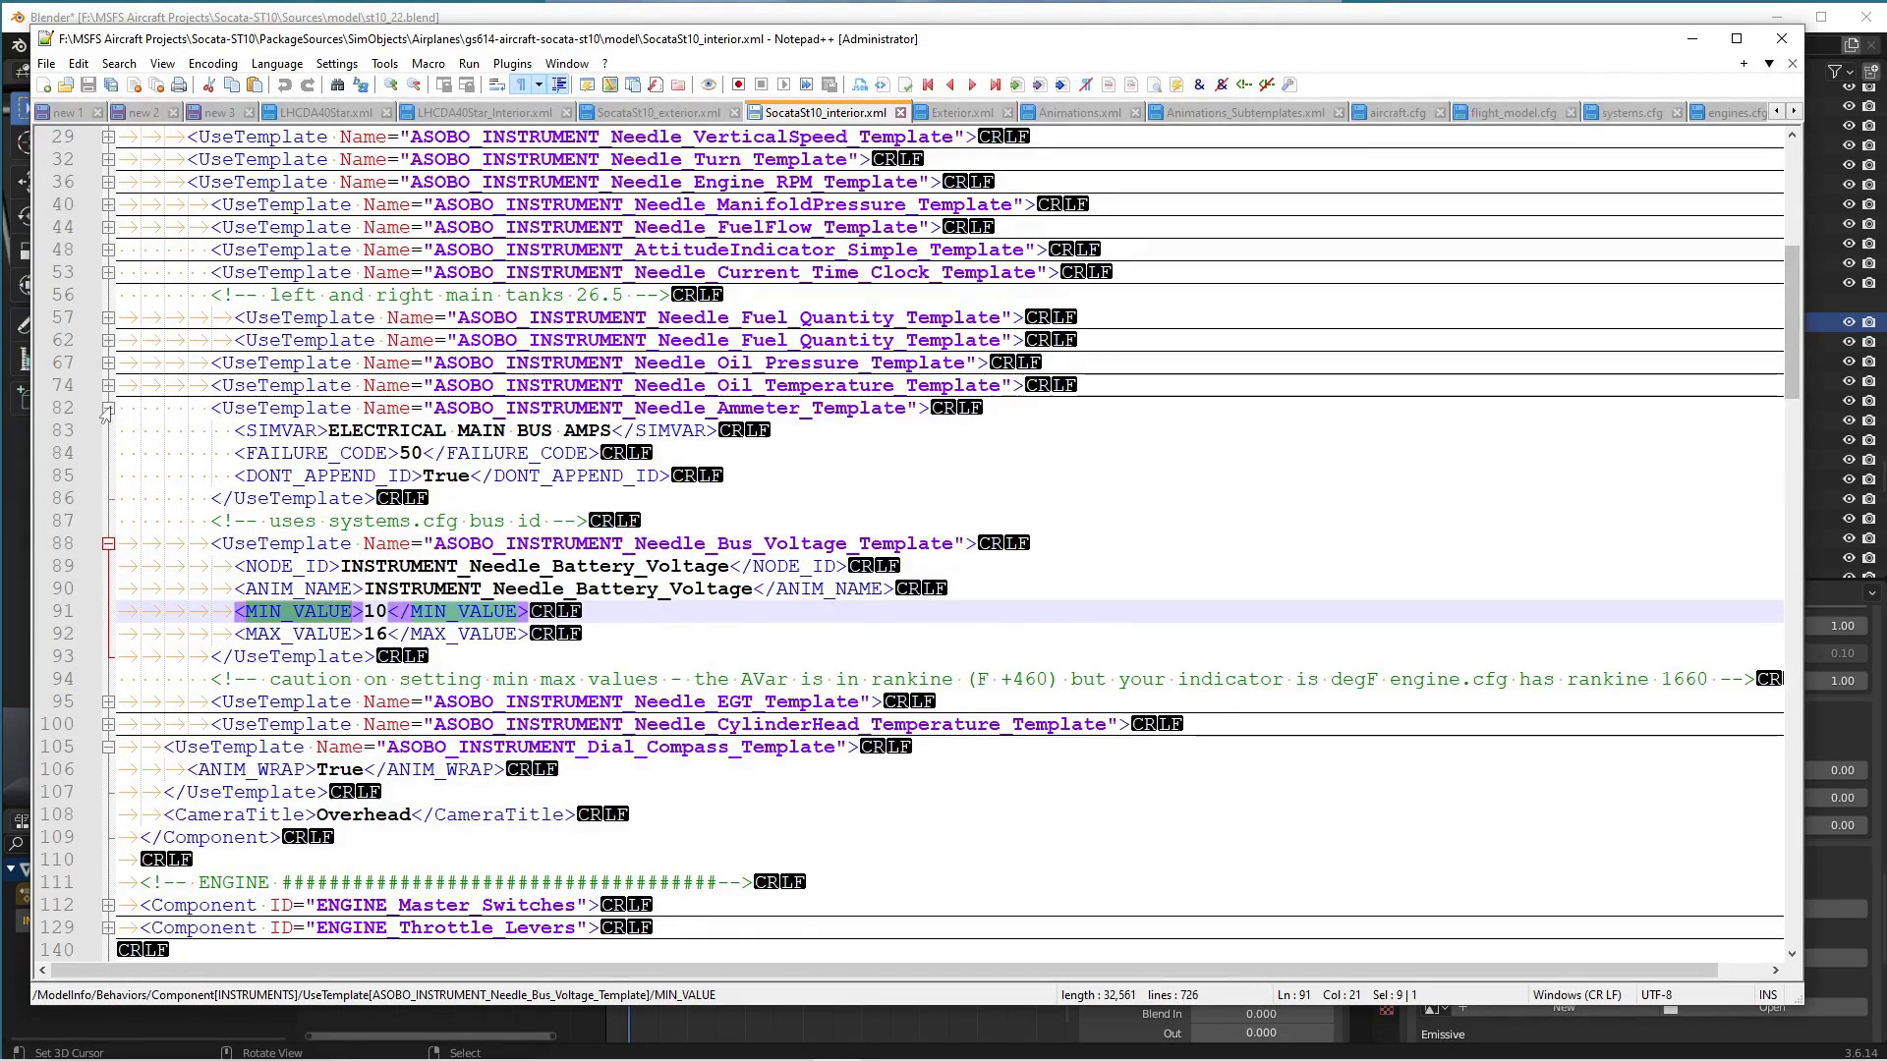
click(108, 409)
click(108, 453)
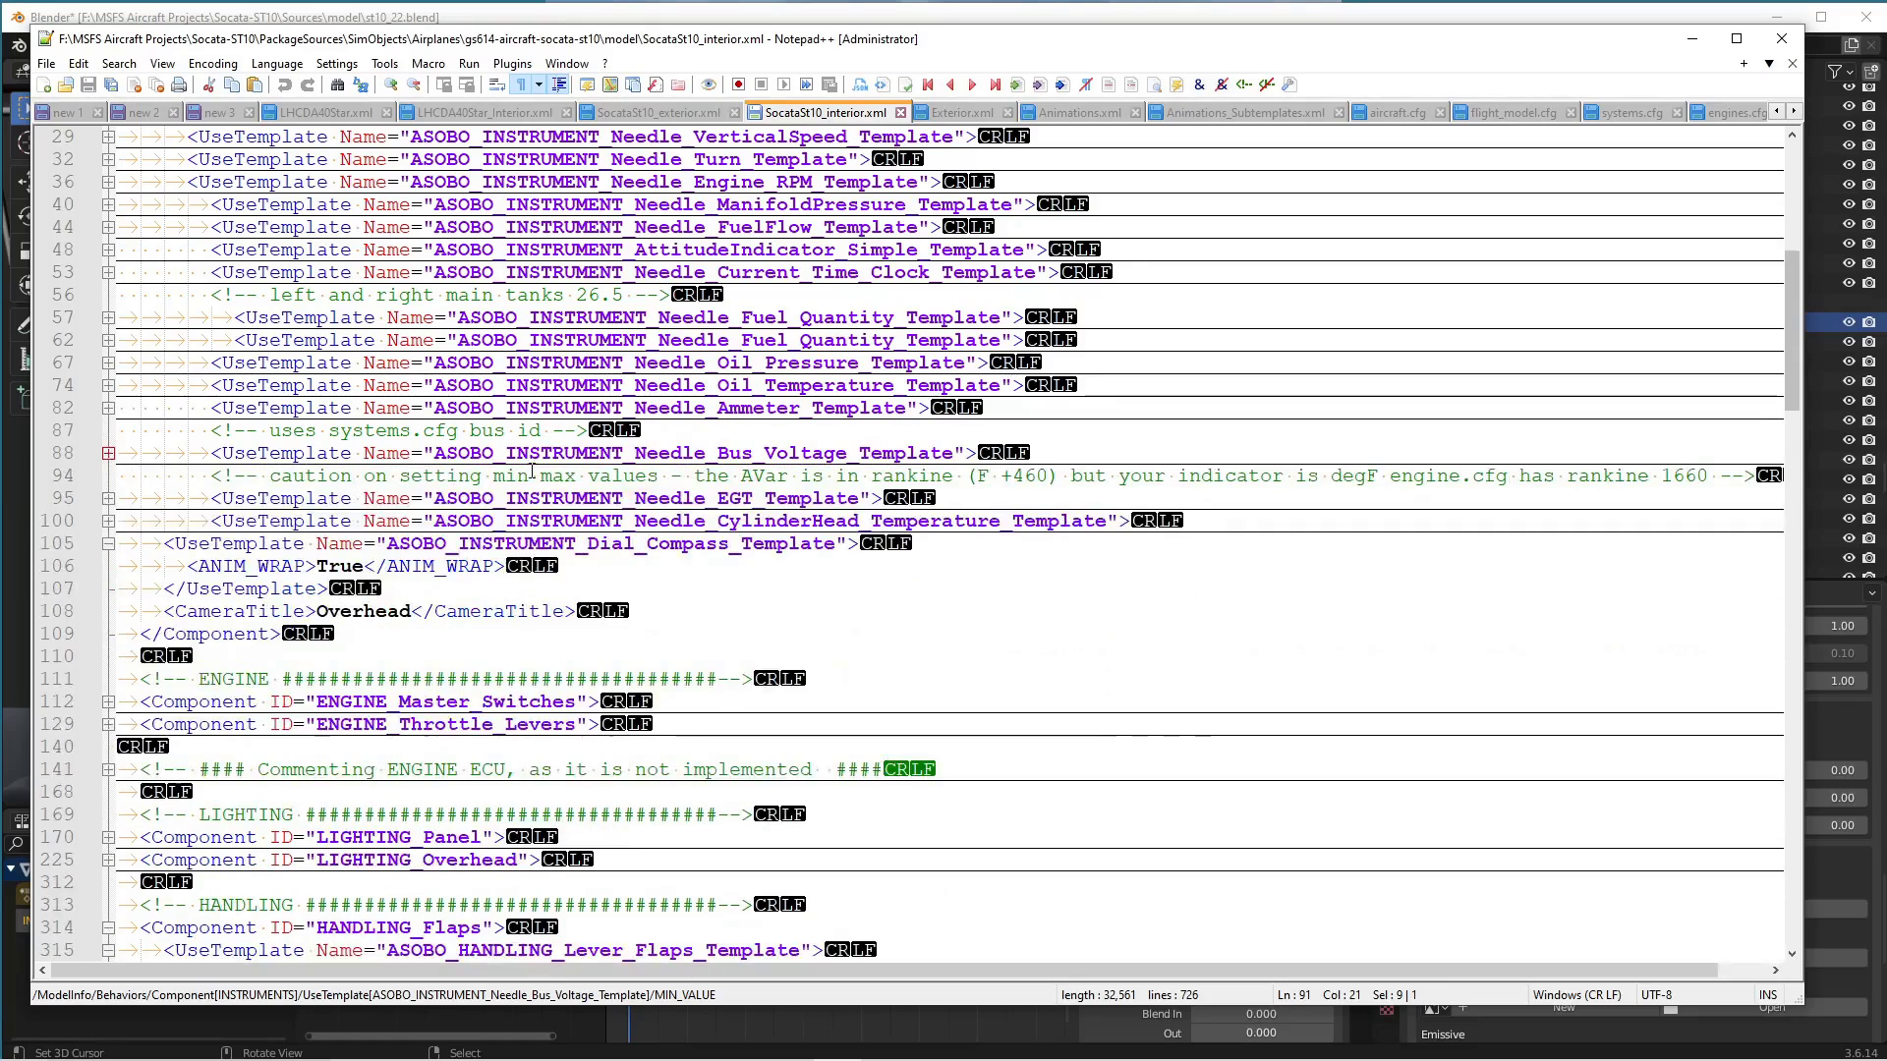
Expand the ASOBO_INSTRUMENT_Needle_Oil_Pressure_Template and ASOBO_INSTRUMENT_Needle_Oil_Temperature_Template blocks to show their parameters.
click(716, 363)
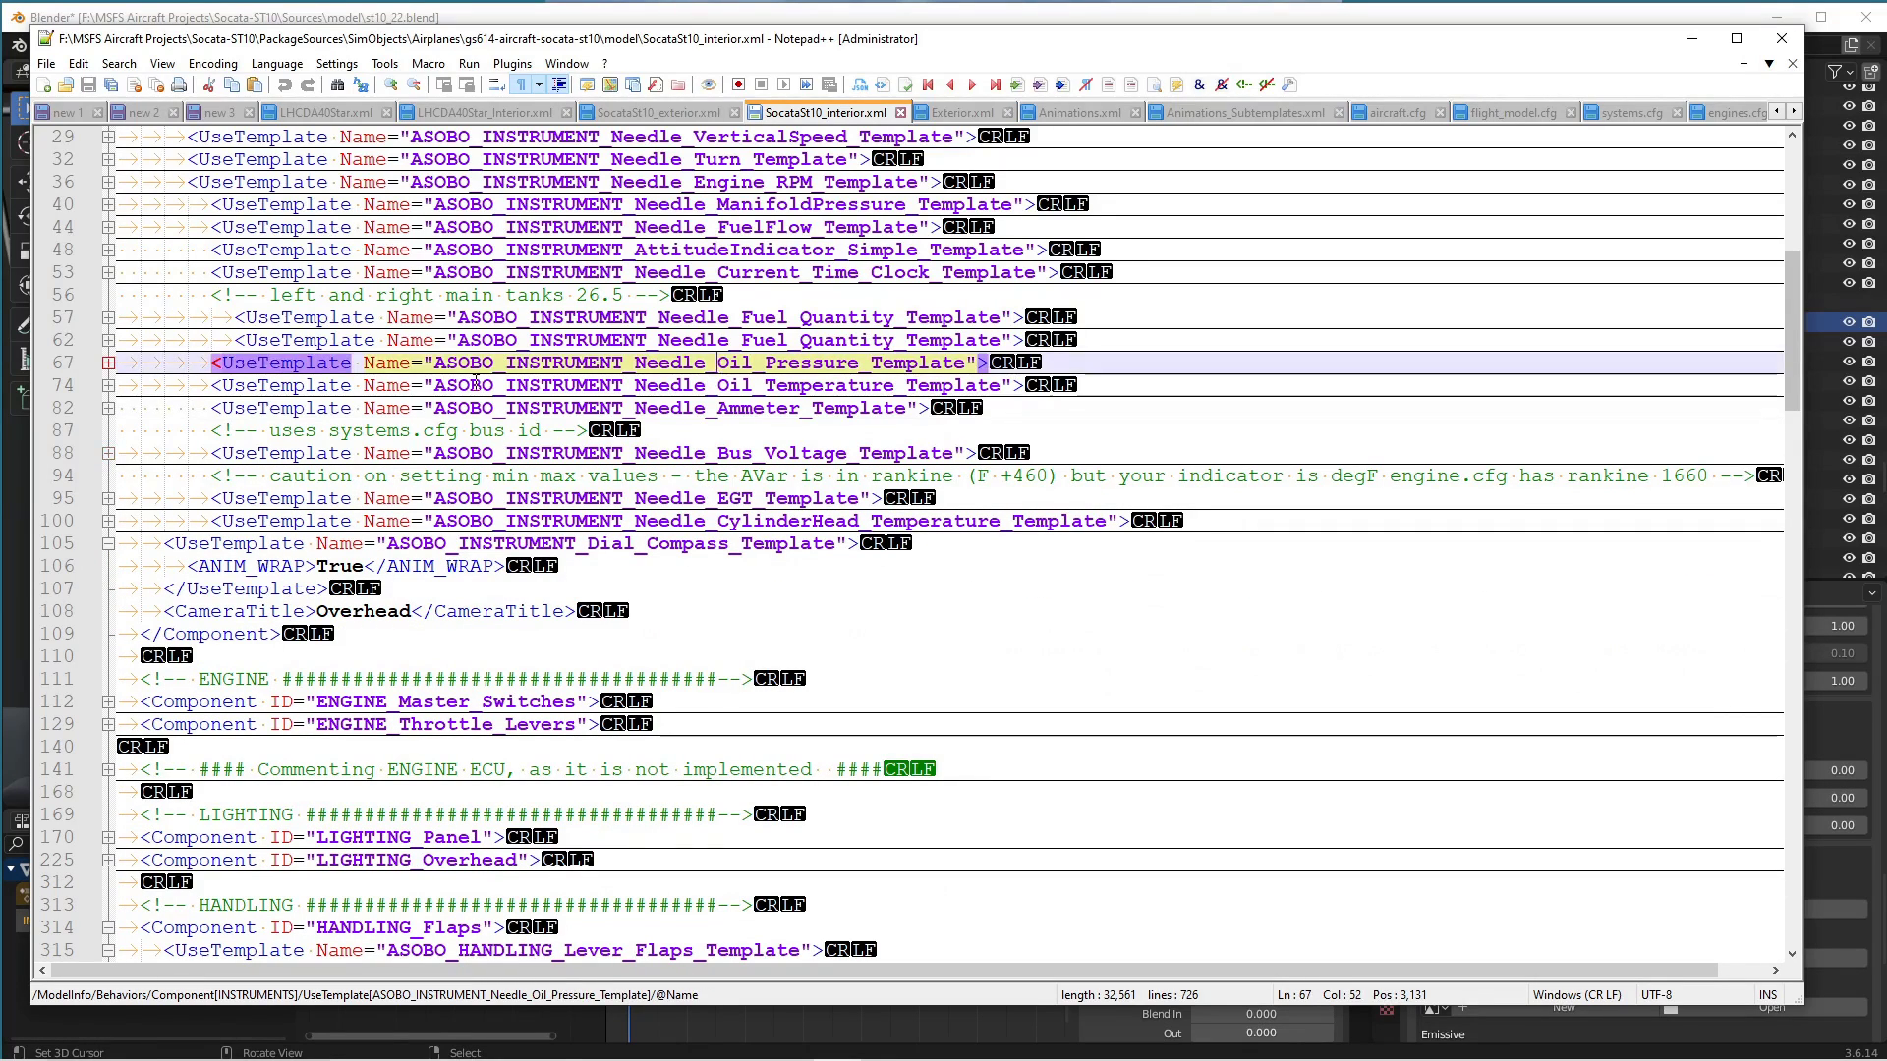
click(108, 362)
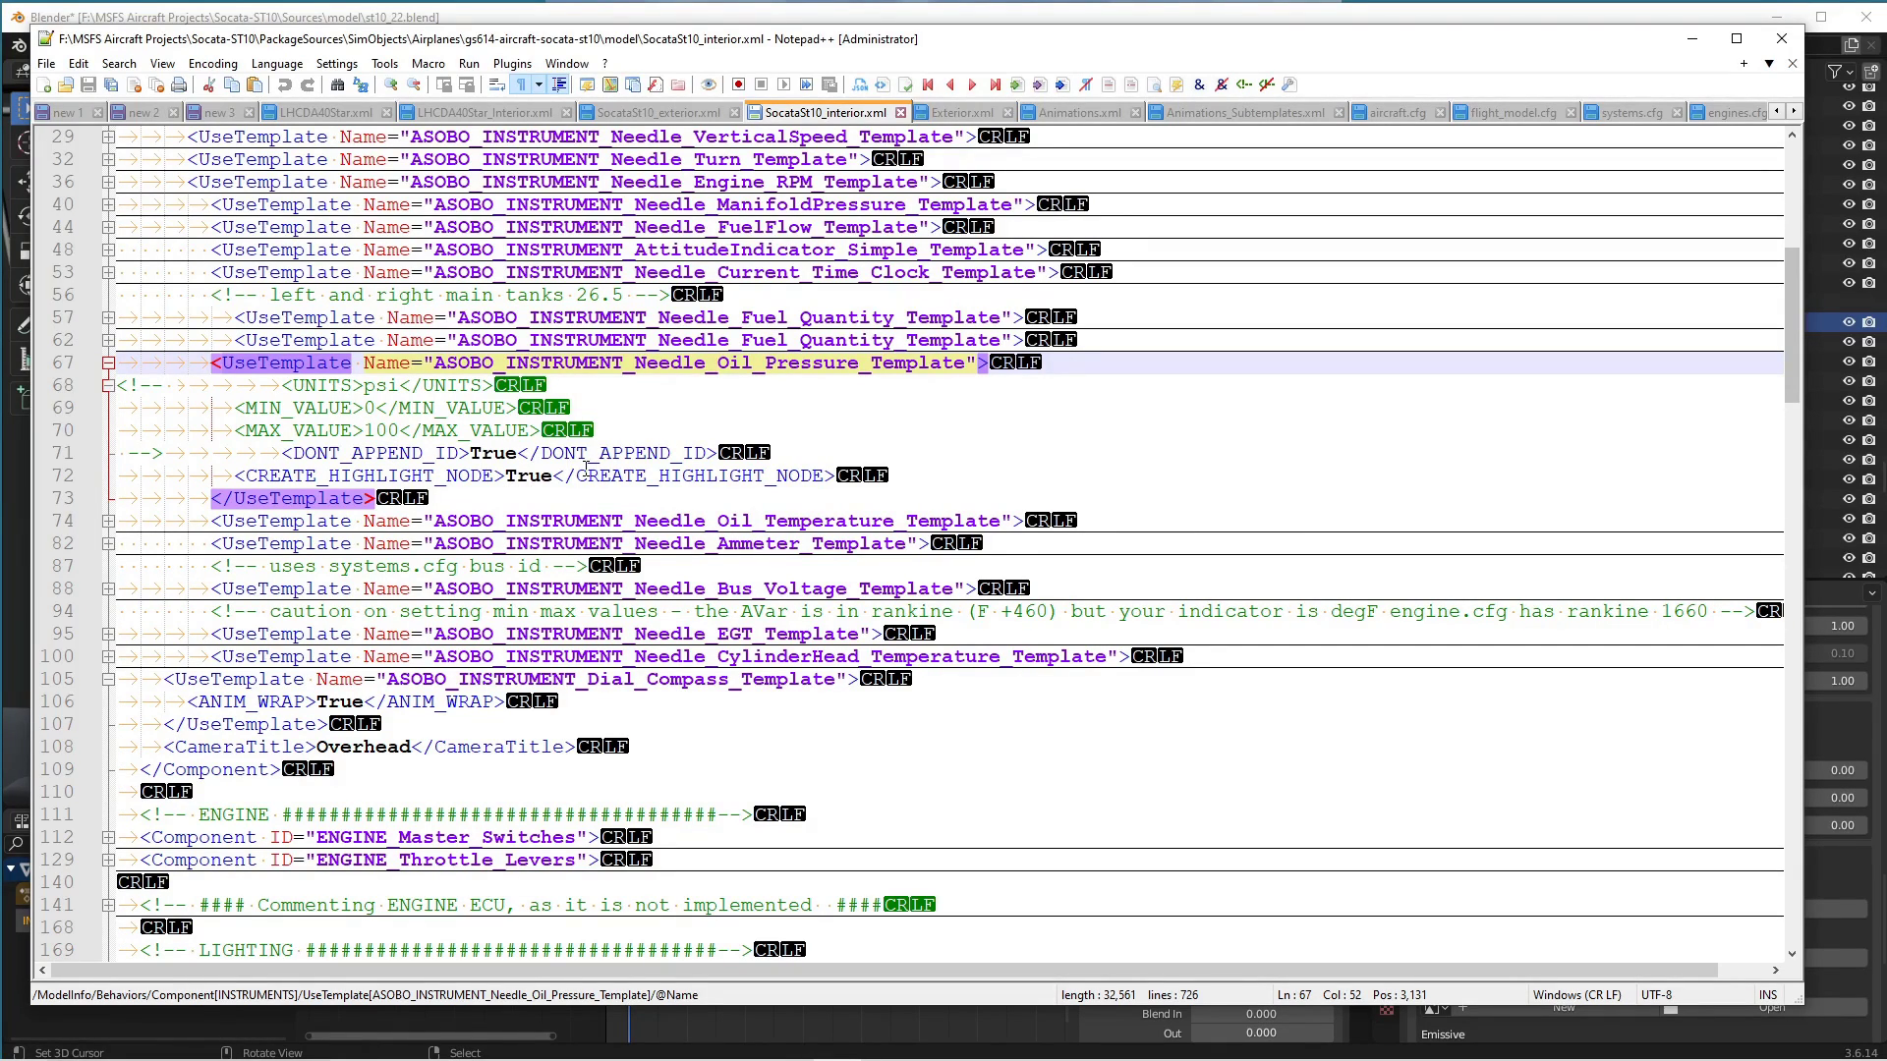
click(109, 521)
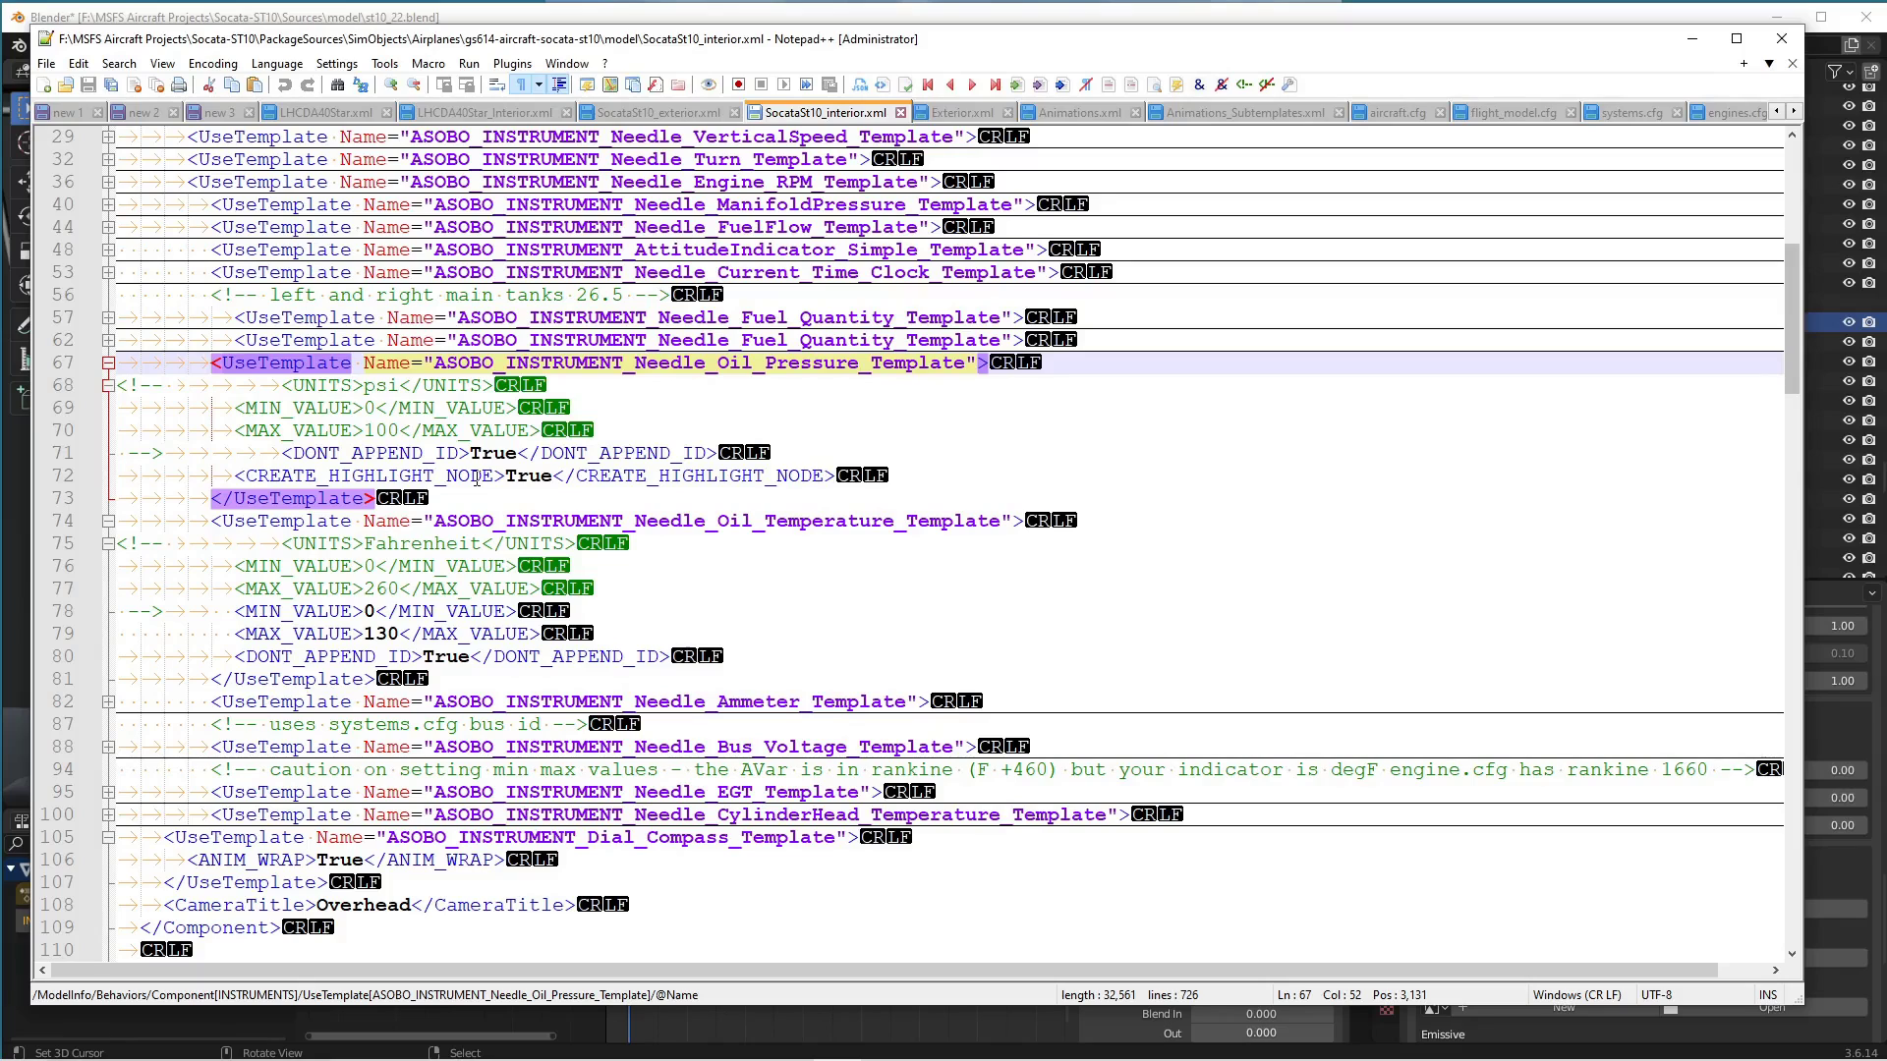
Examine the oil temperature template's name and its MIN_VALUE, MAX_VALUE and DONT_APPEND_ID parameters.
double_click(312, 613)
double_click(312, 636)
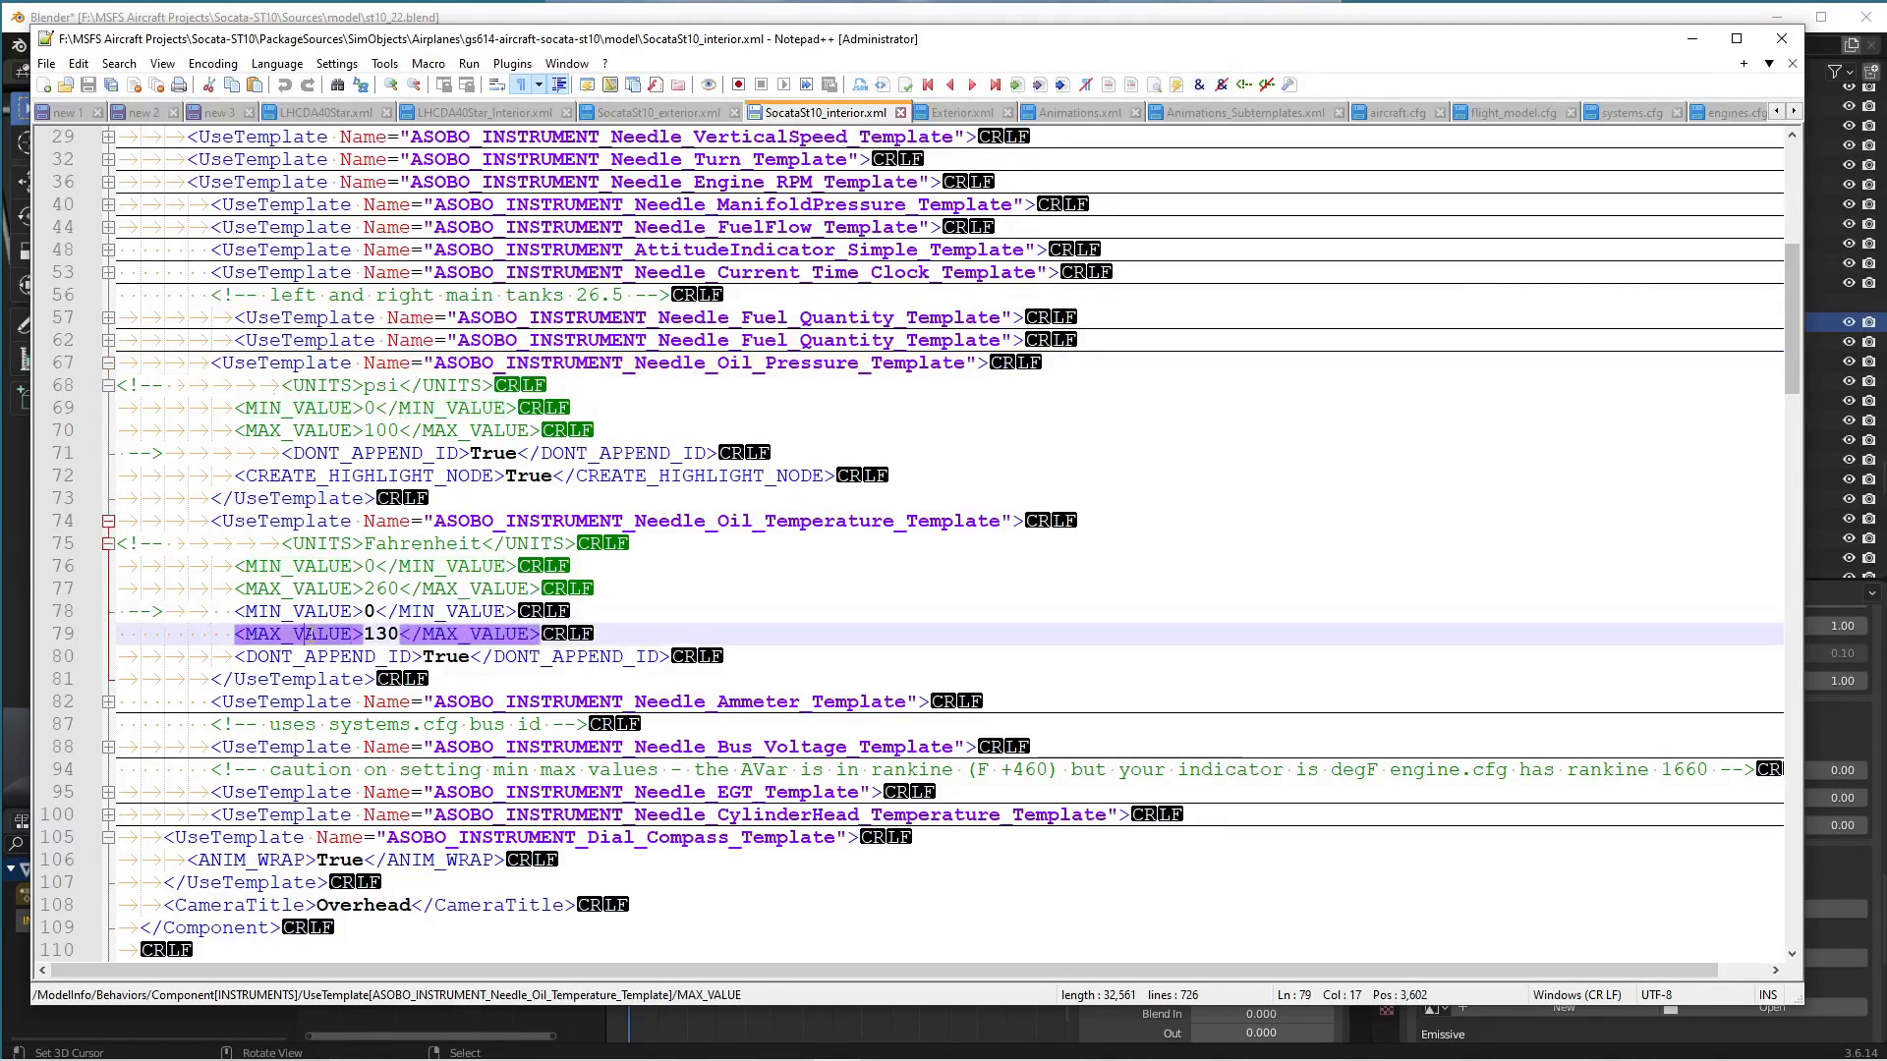
click(304, 611)
double_click(454, 636)
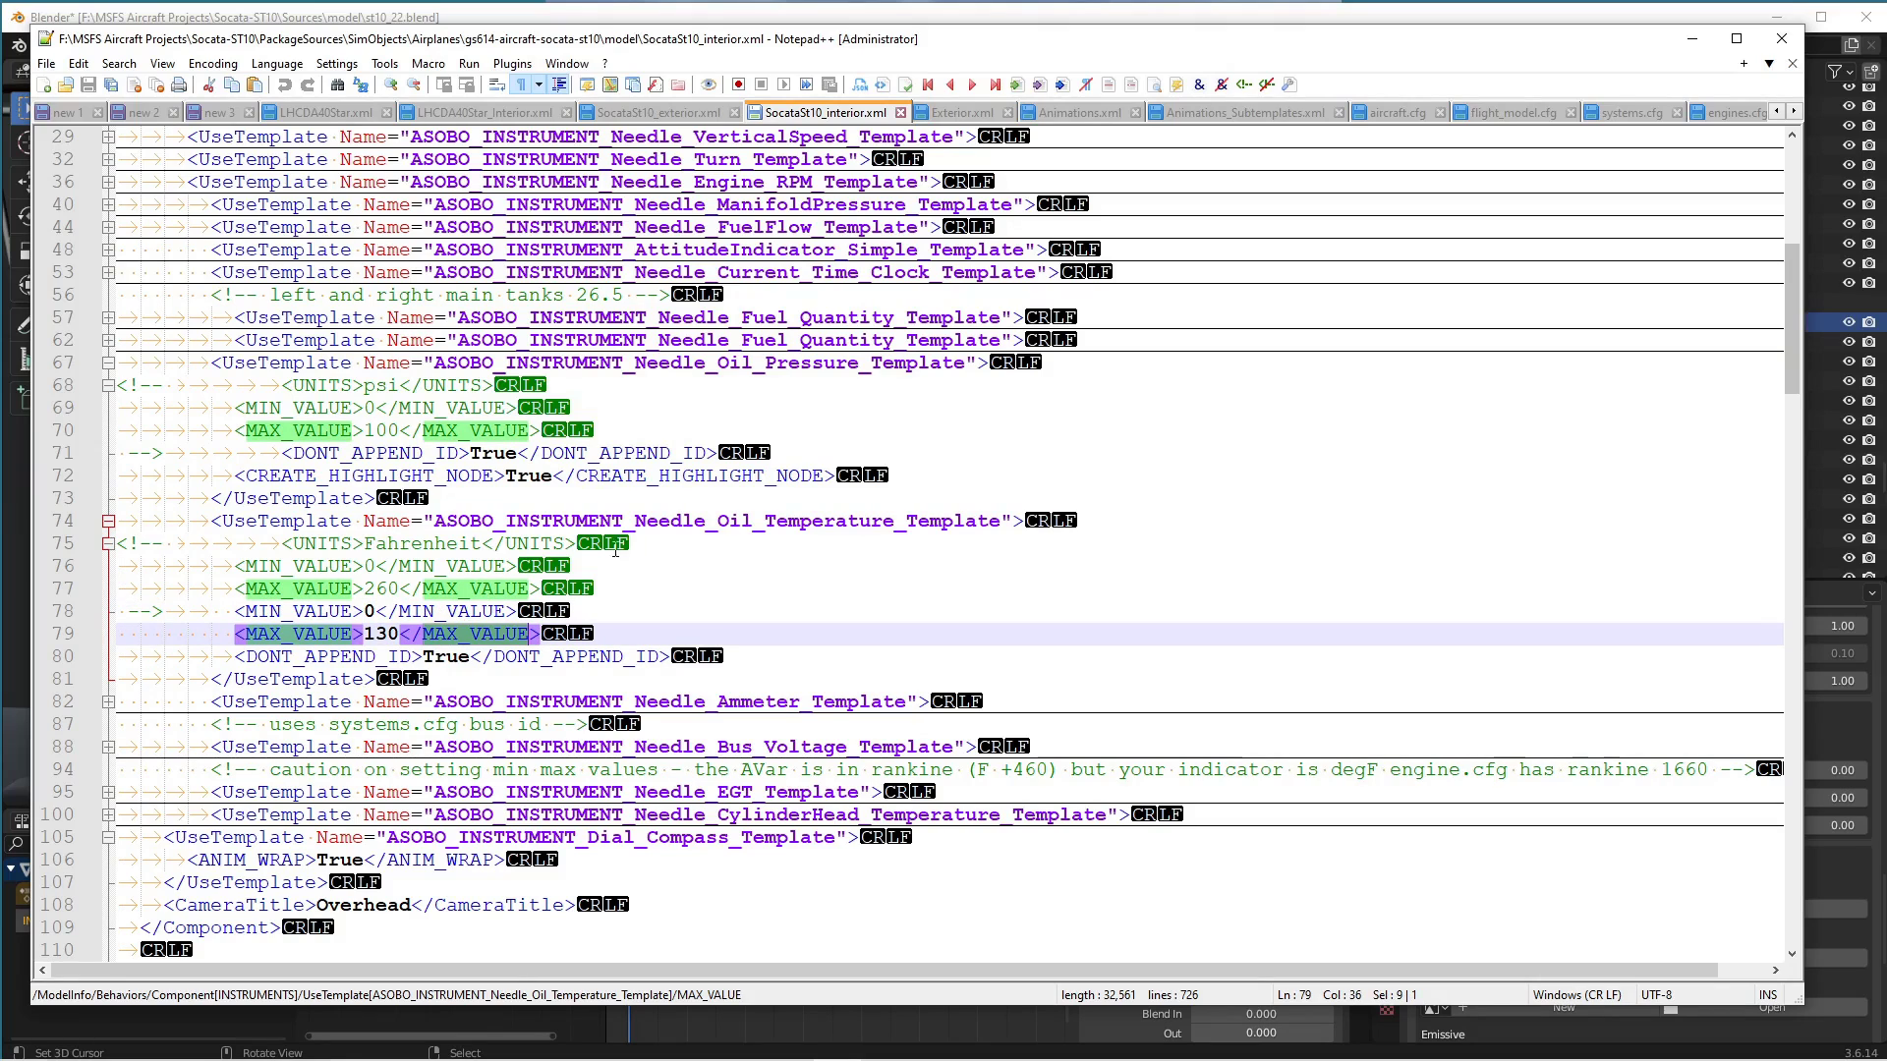
click(777, 521)
double_click(777, 521)
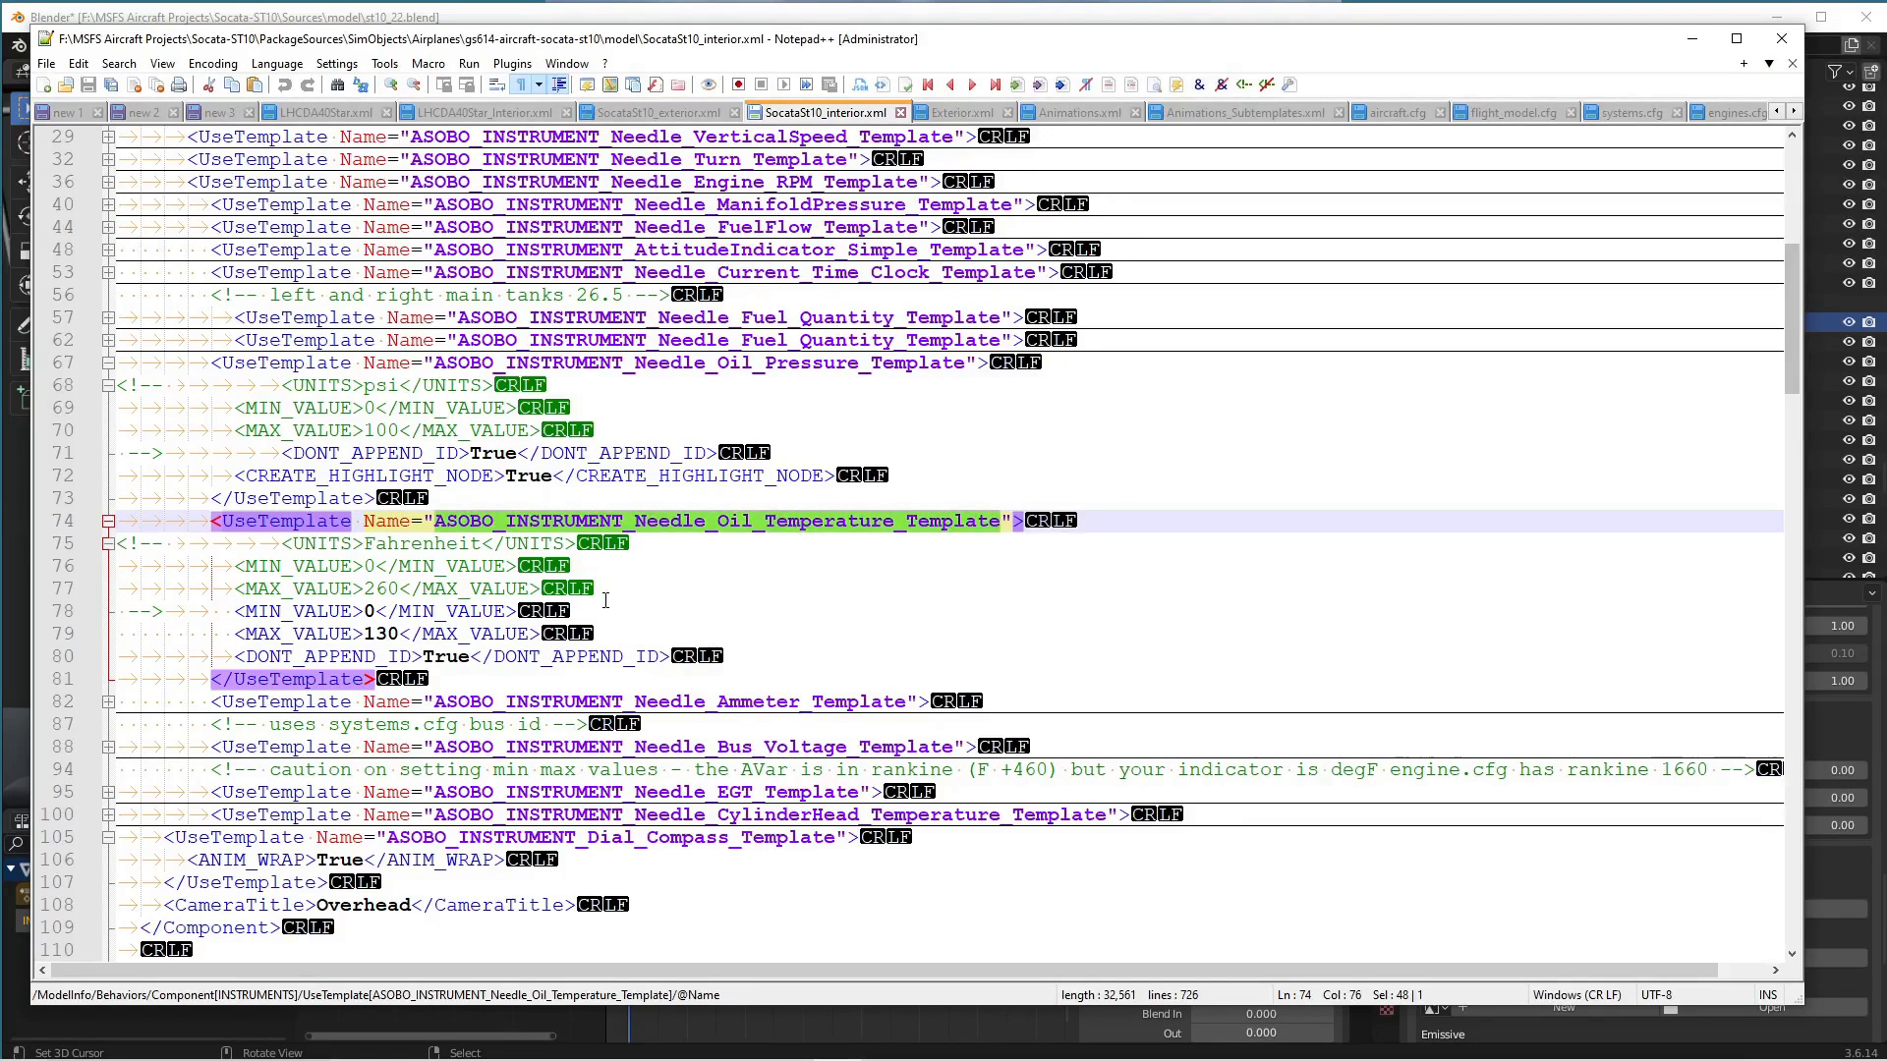
double_click(337, 656)
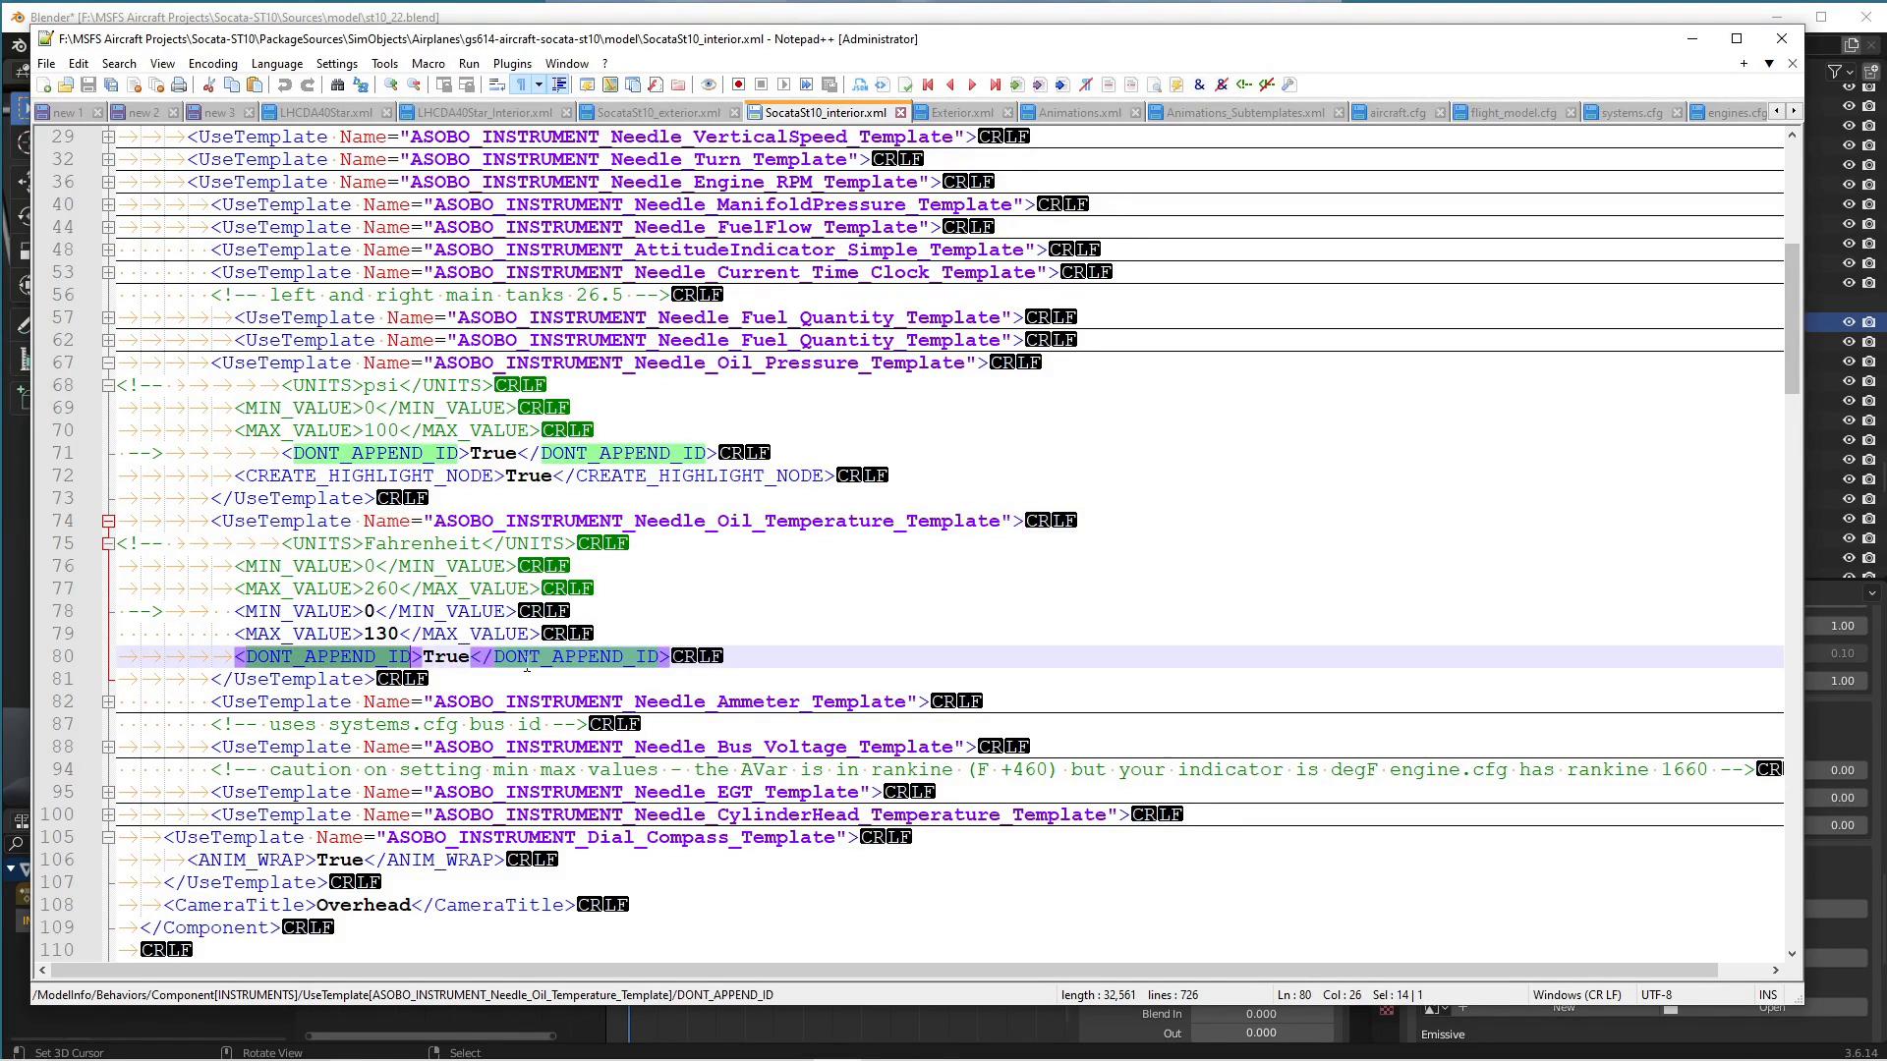
Switch to Blender and select the HANDLING_Indicator_Flaps needle on the wing flaps gauge below the engine gauges.
click(391, 10)
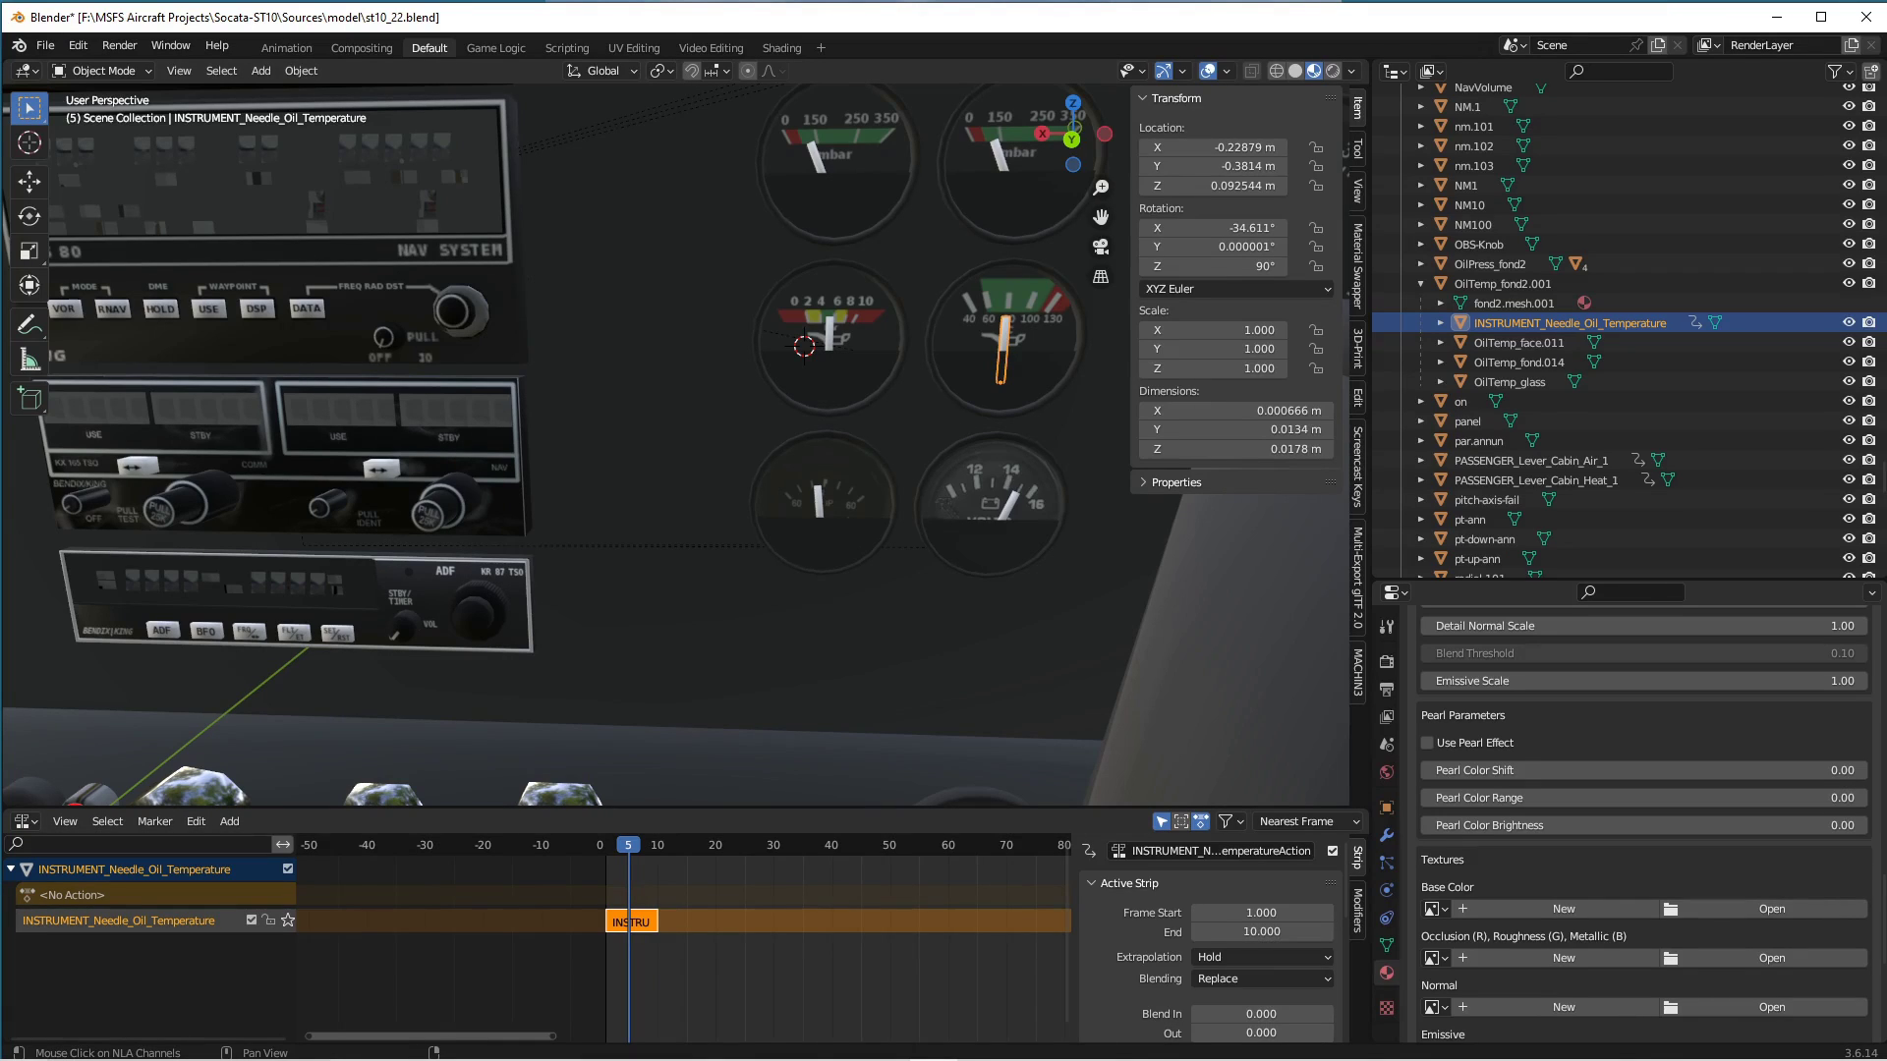
key(alt+Tab)
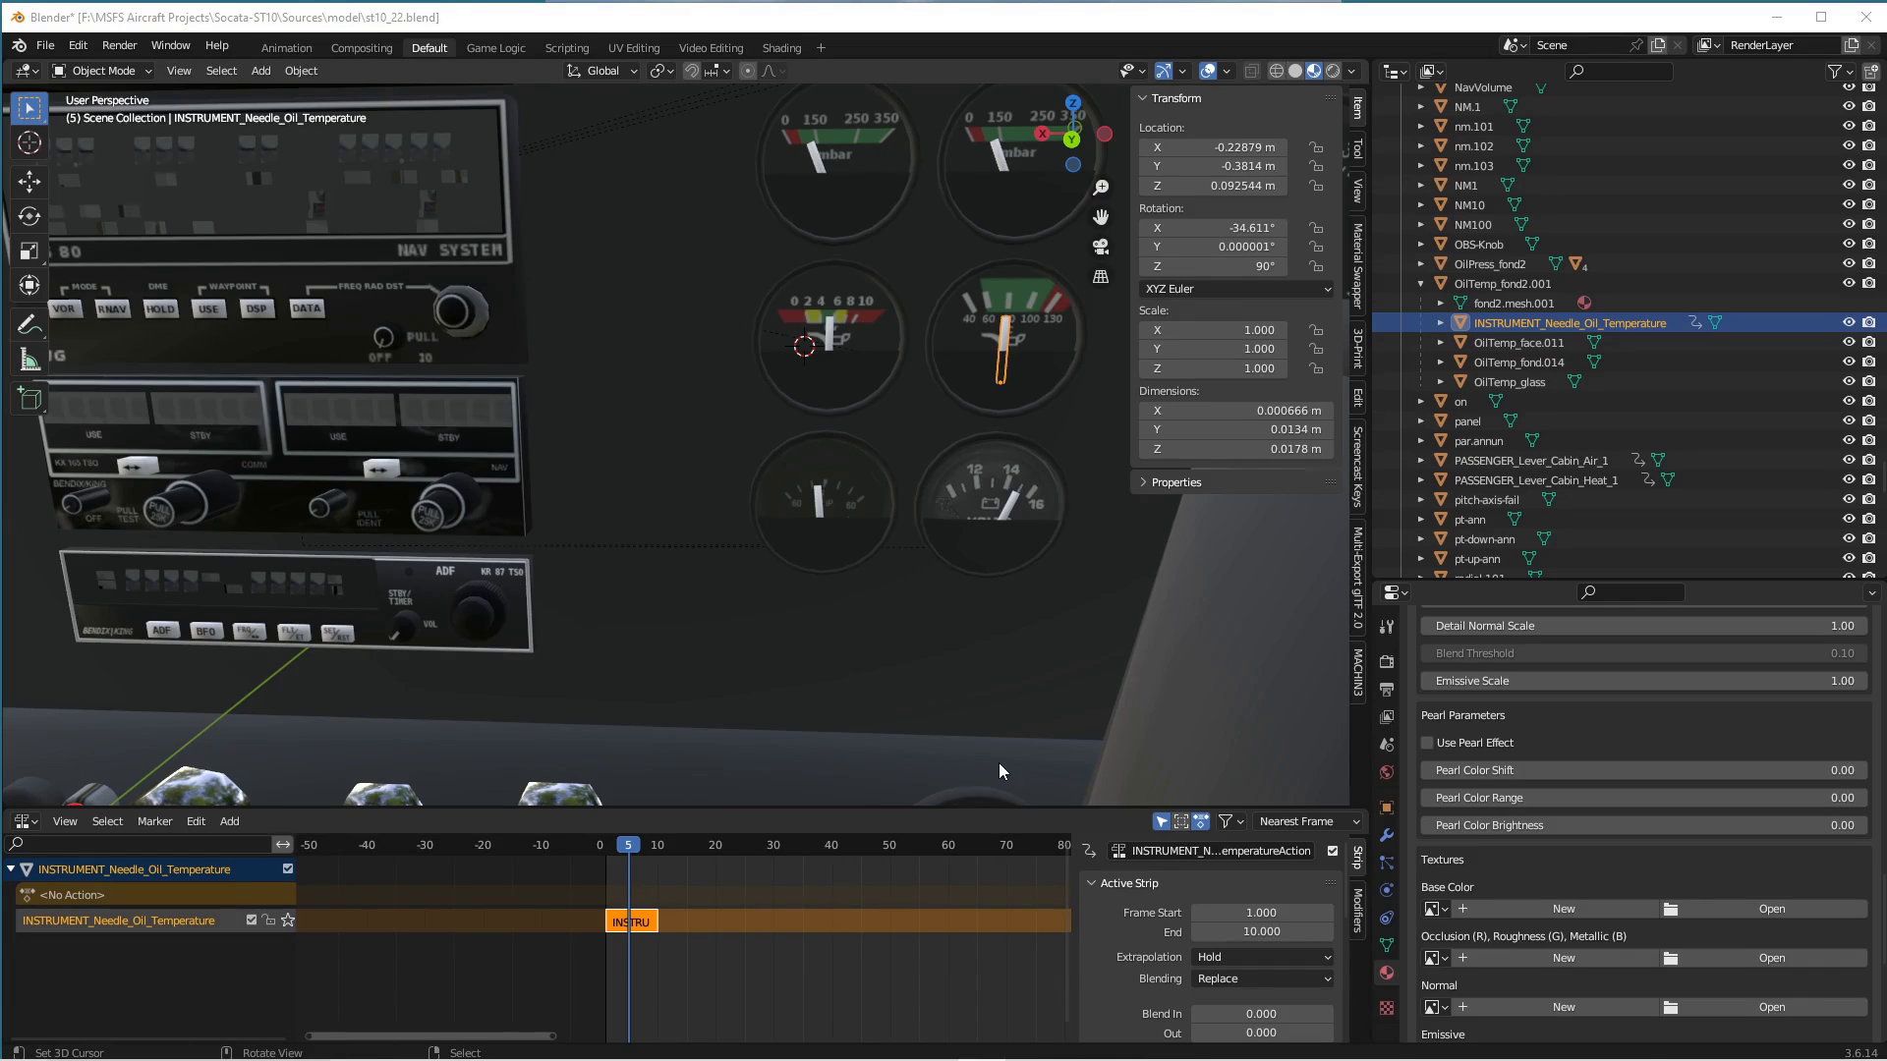
shift+middle_drag(683, 615, 679, 295)
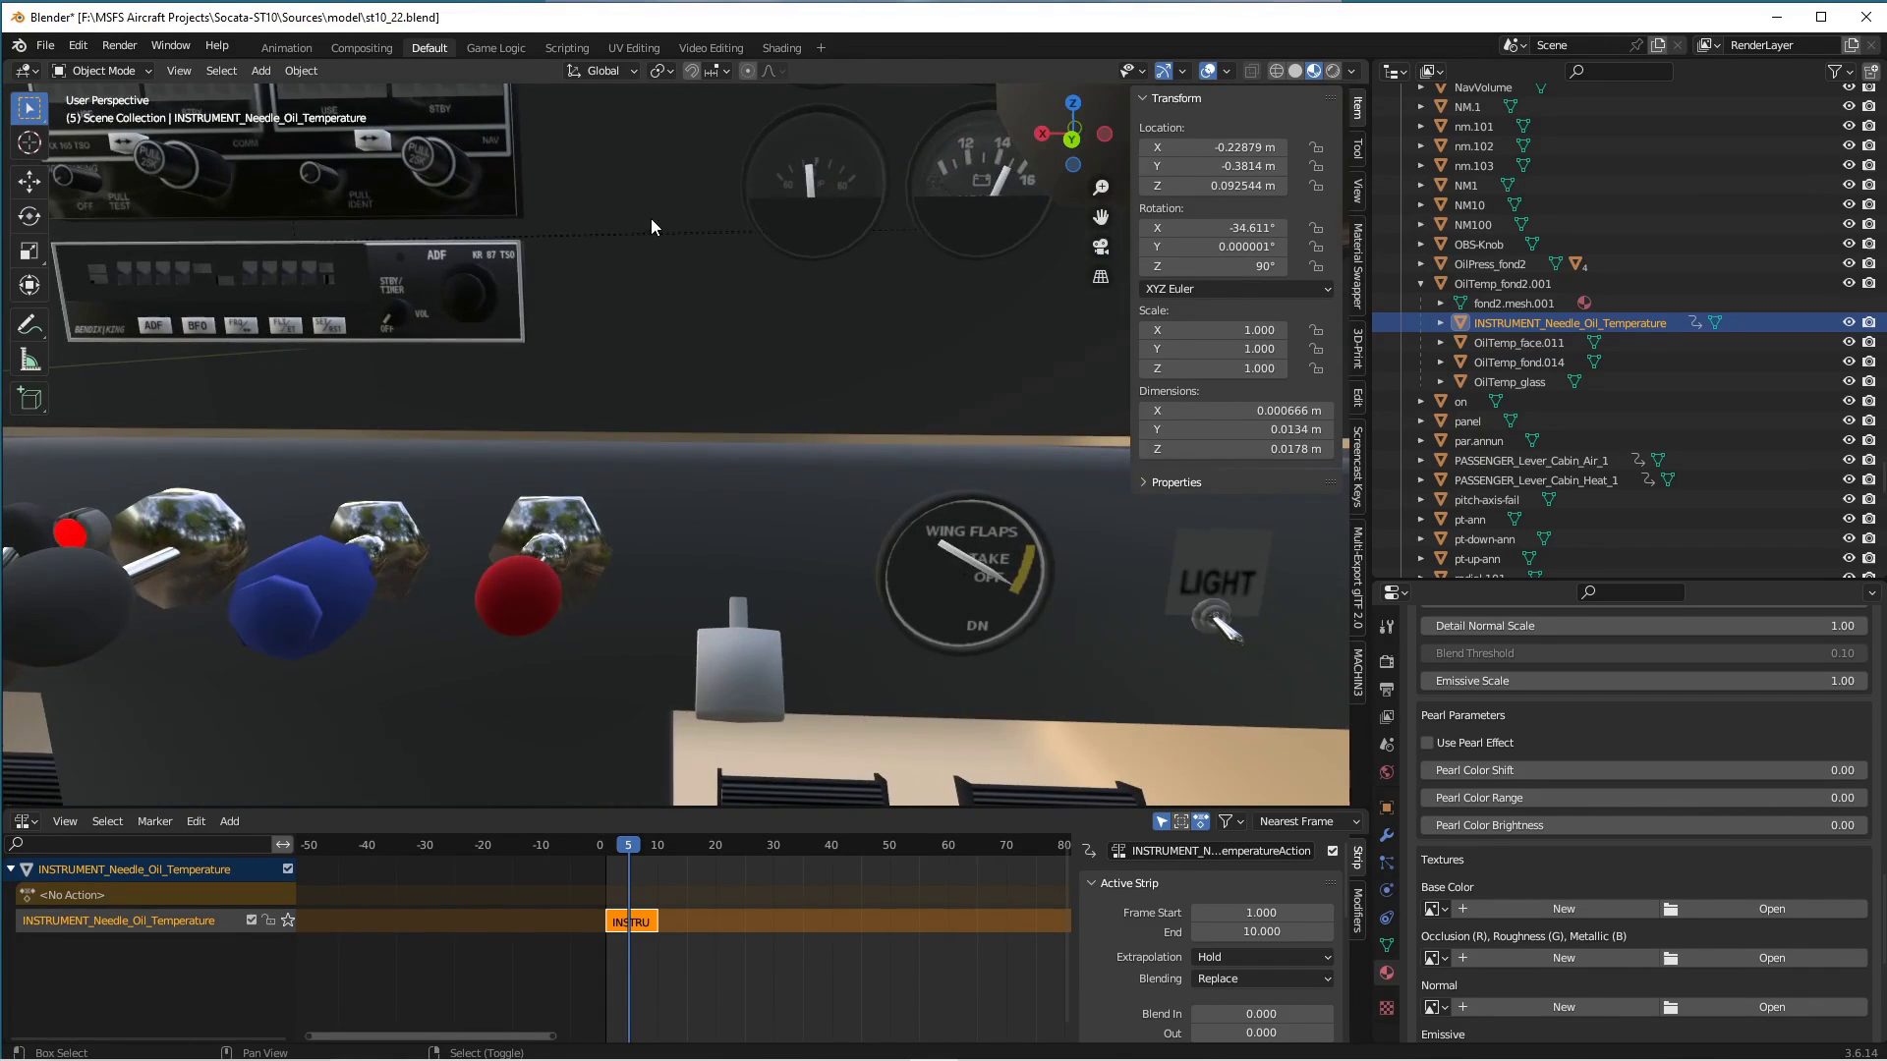
click(973, 565)
click(973, 567)
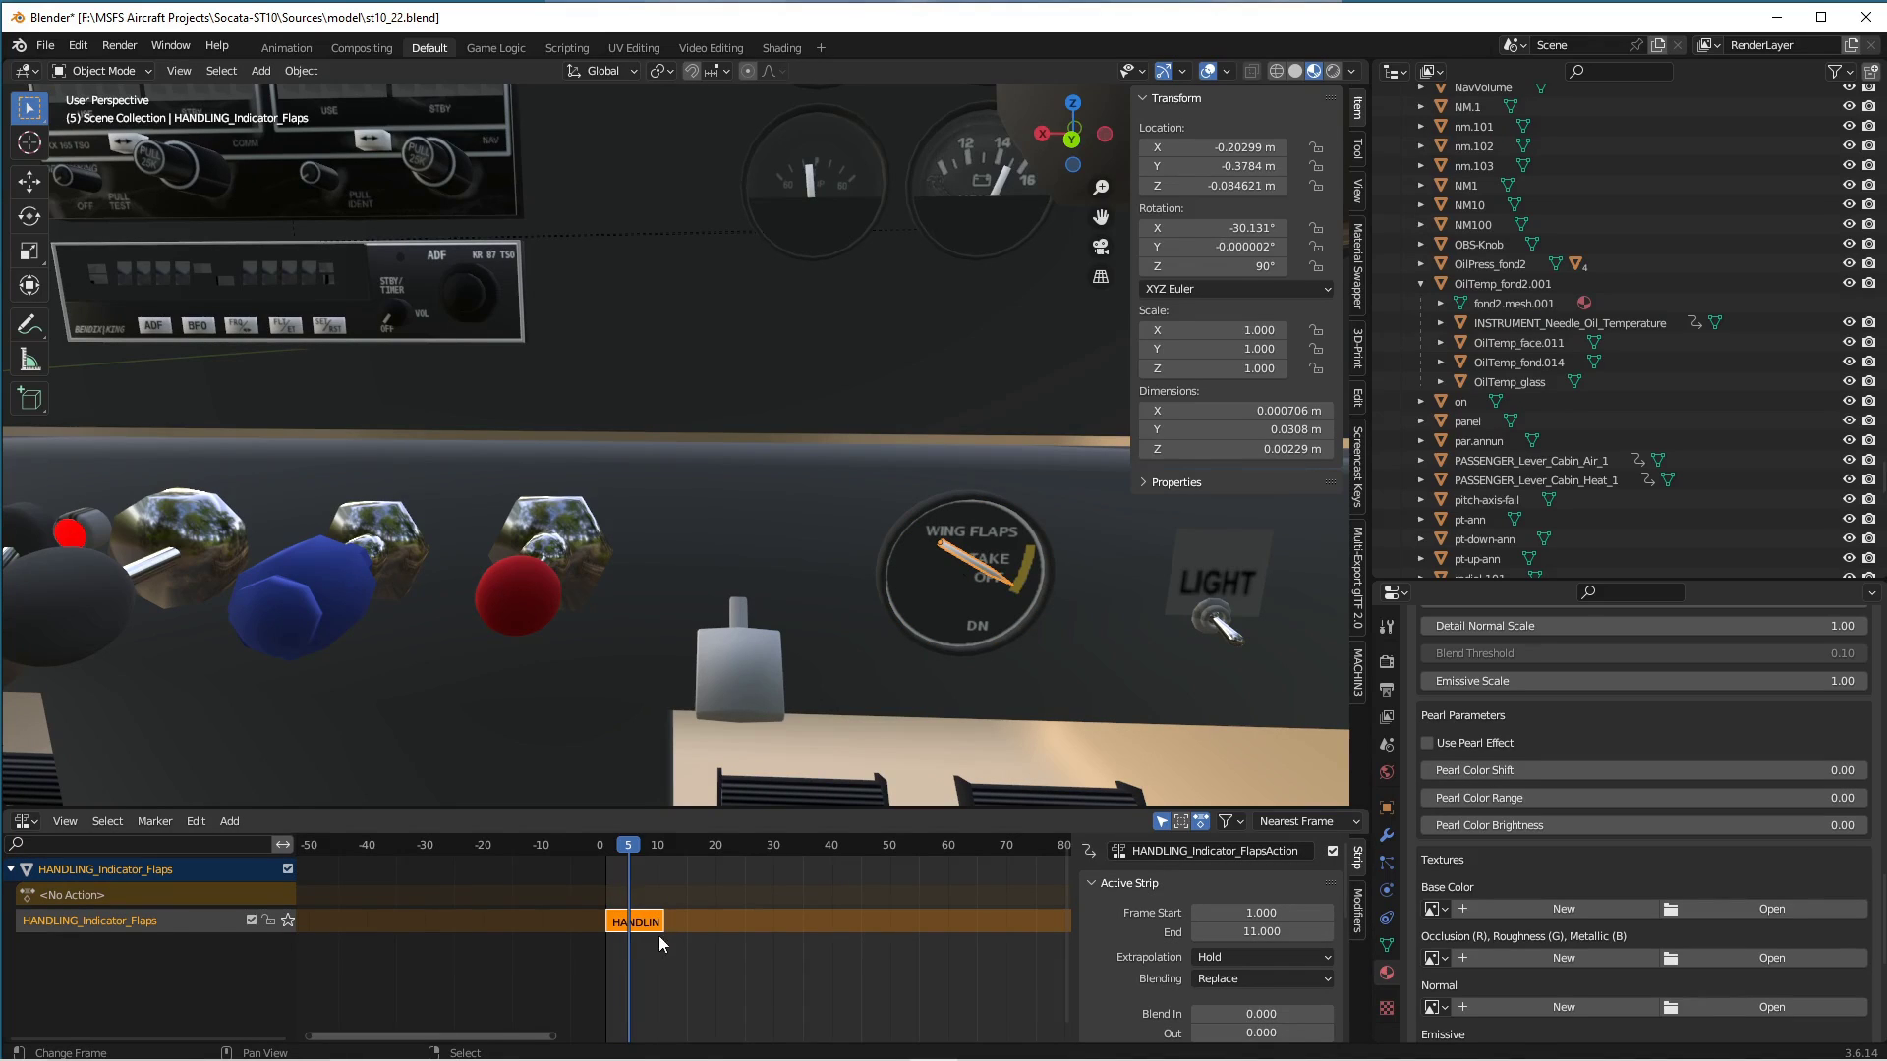
Return the animation to frame 1 and reveal the flaps indicator needle in the object hierarchy.
drag(635, 847, 609, 853)
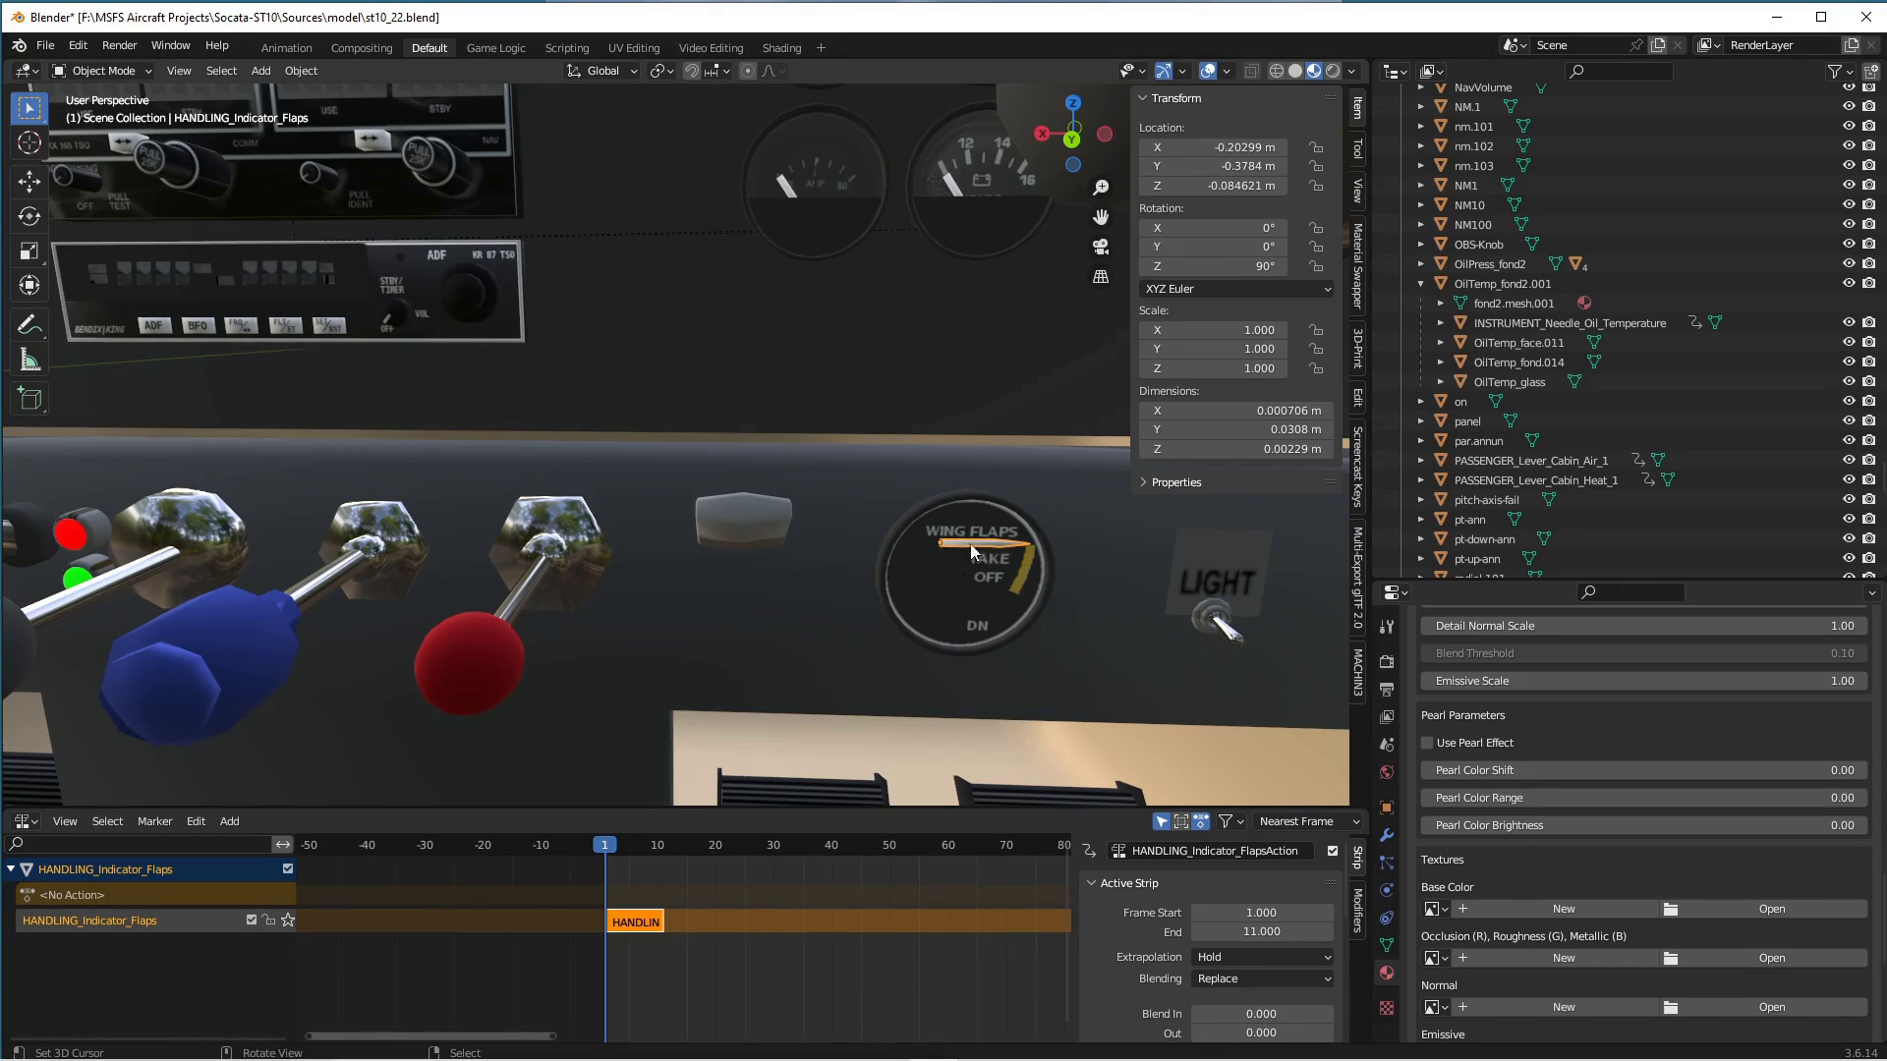
mouse_move(615, 840)
mouse_down()
mouse_move(664, 851)
mouse_move(602, 851)
mouse_move(676, 857)
mouse_move(547, 863)
mouse_move(666, 863)
mouse_move(606, 858)
mouse_up()
key(KP_Decimal)
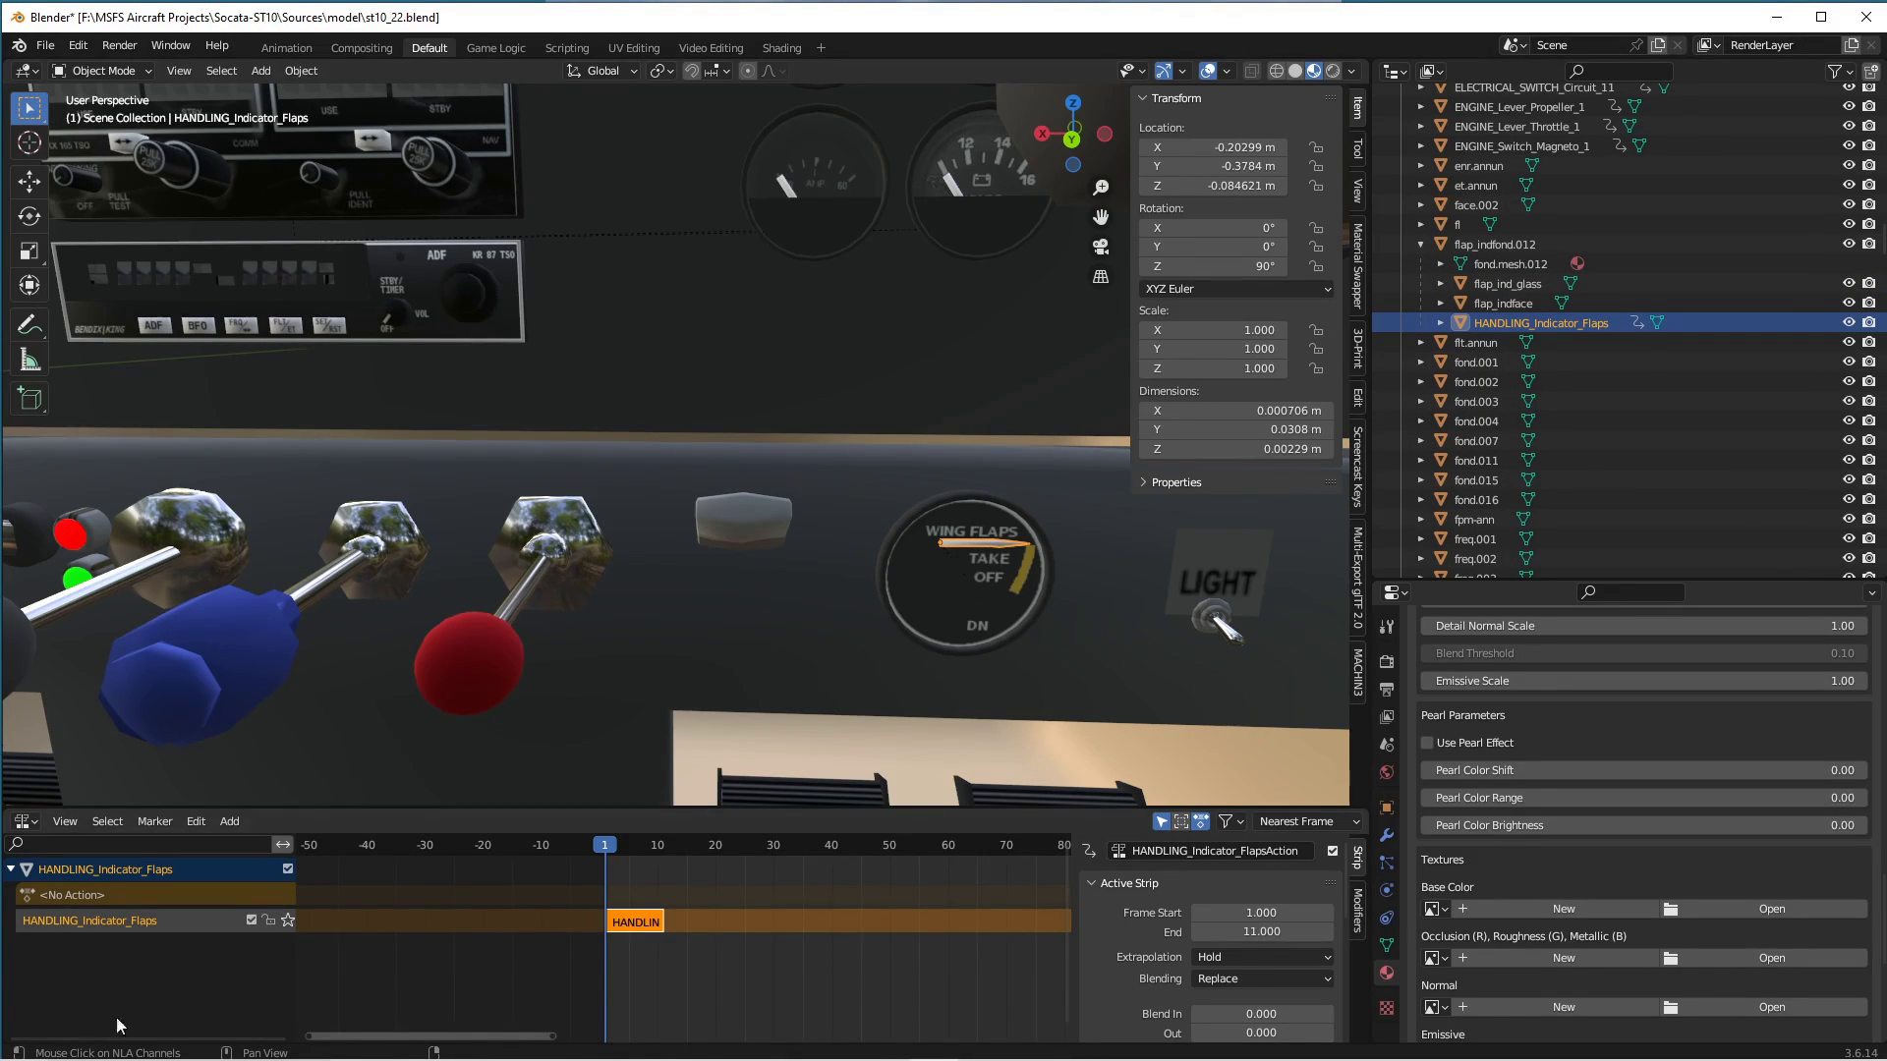
Switch to Notepad++ and locate the HANDLING_Flaps component in SocataSt10_interior.xml.
mouse_move(599, 1049)
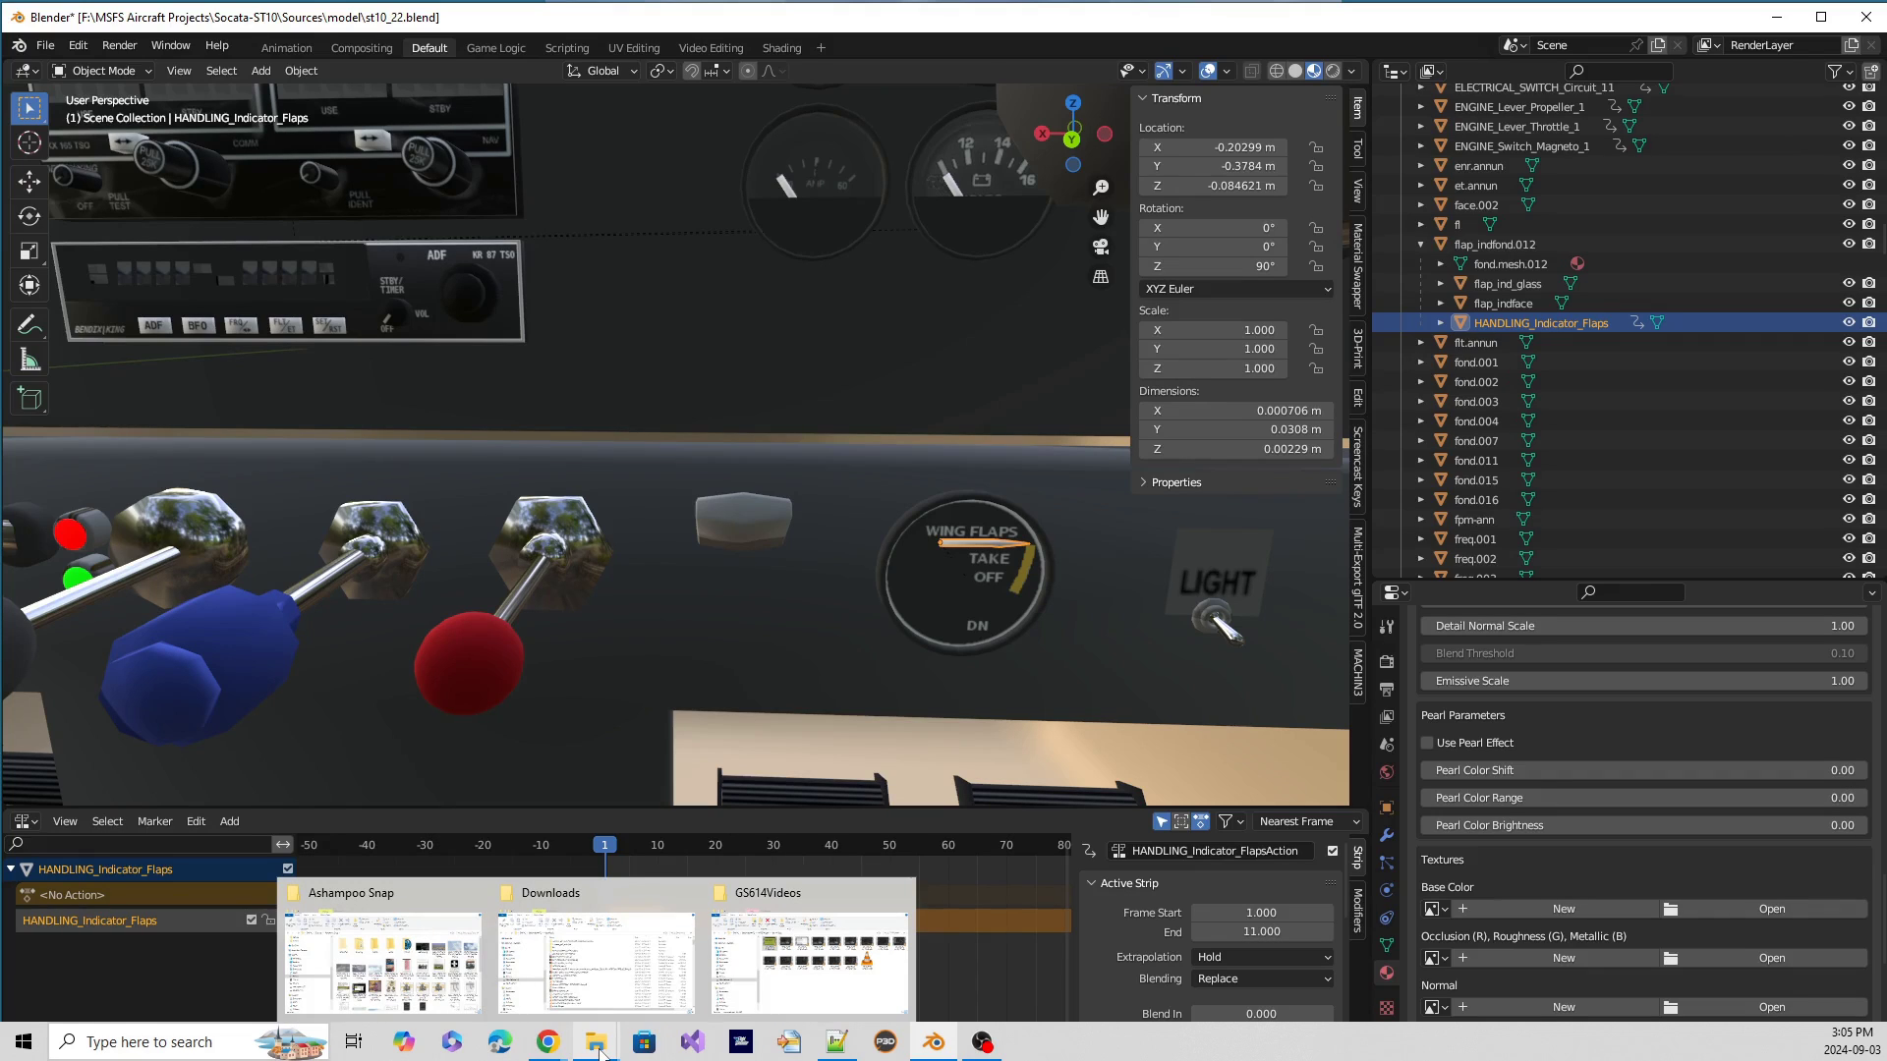
click(789, 1042)
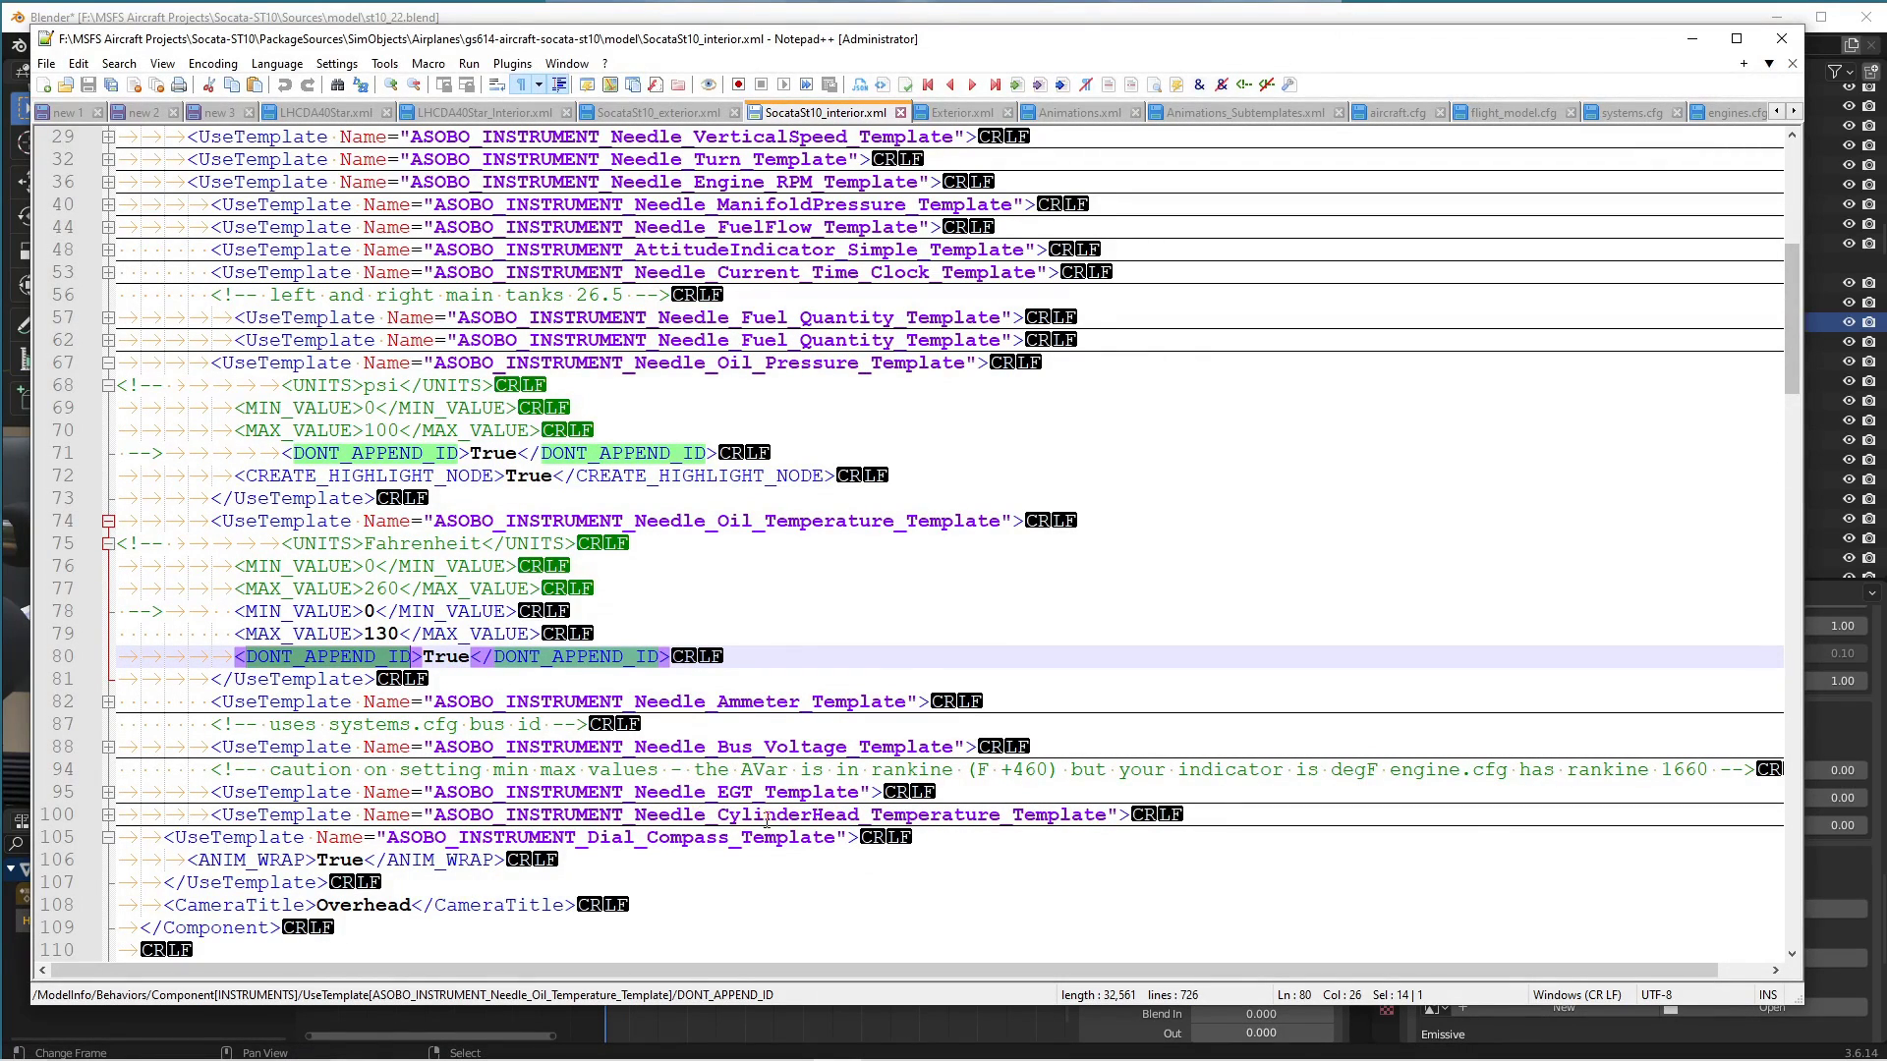
scroll(629, 853, up, 5)
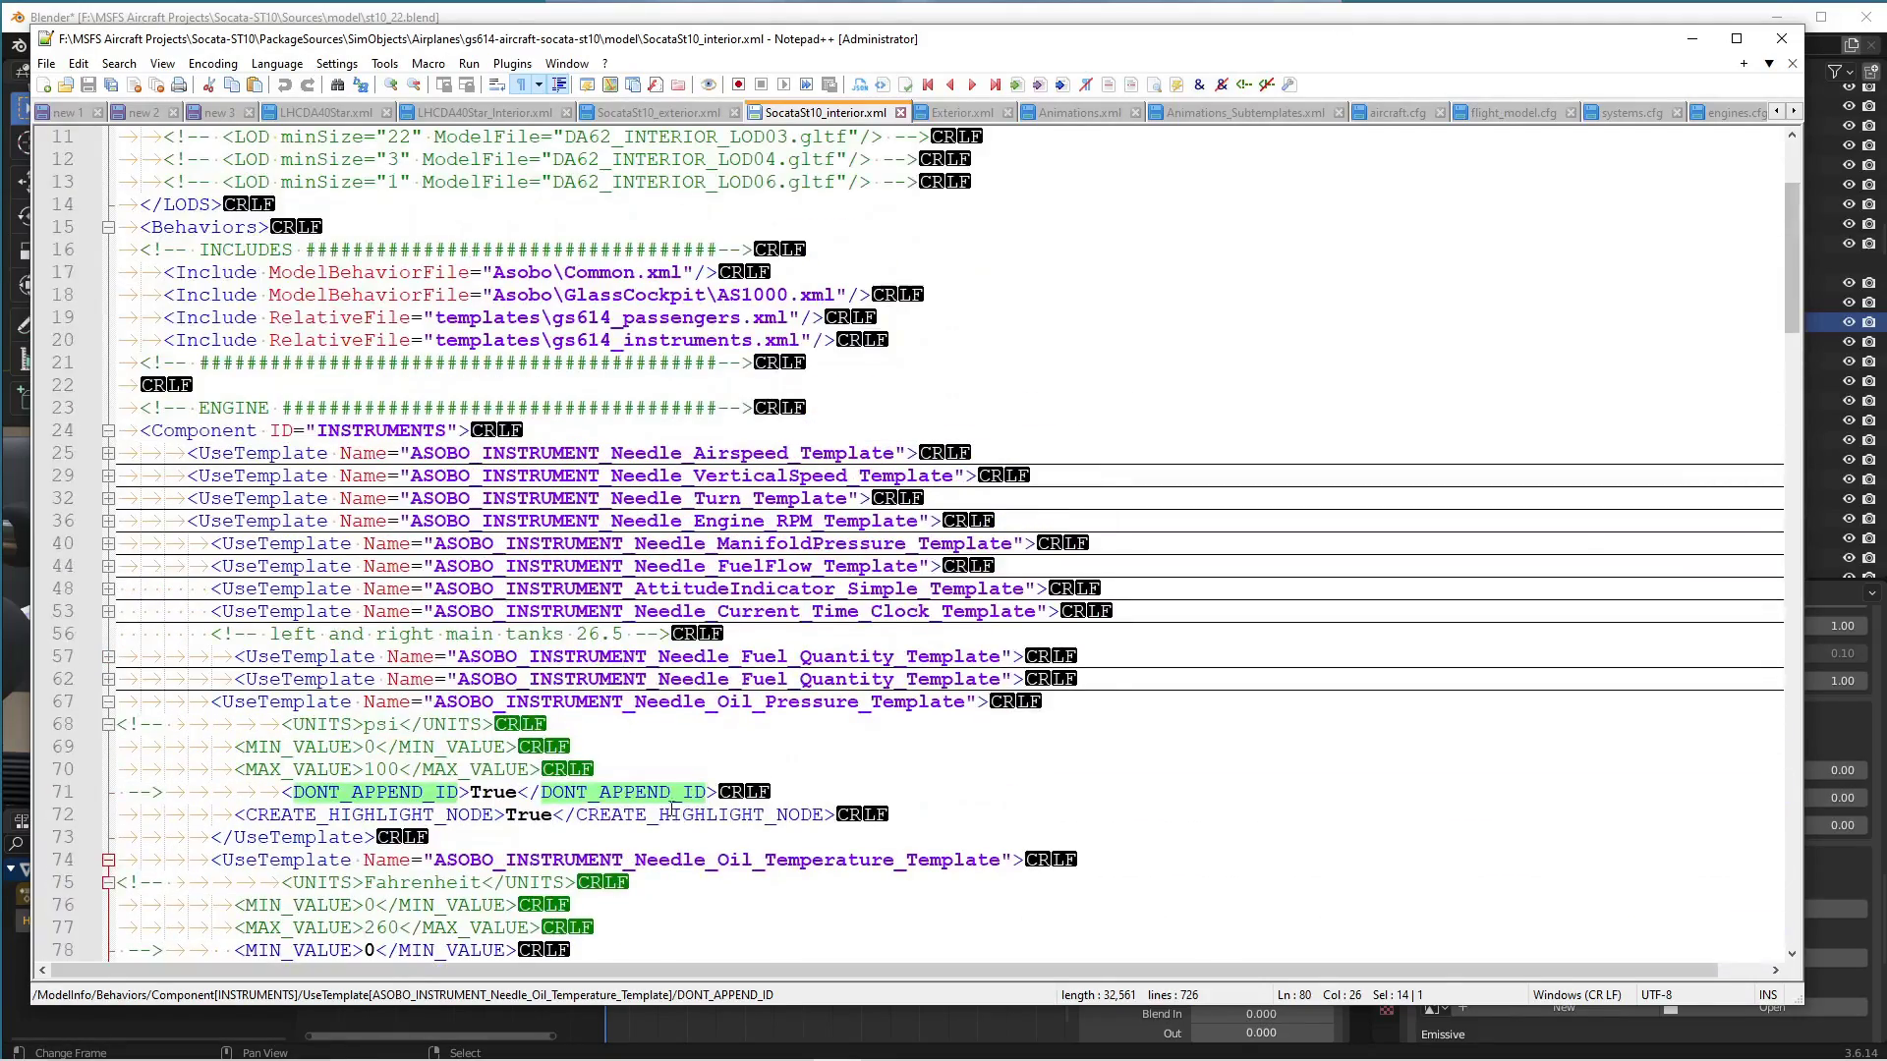
scroll(690, 455, down, 12)
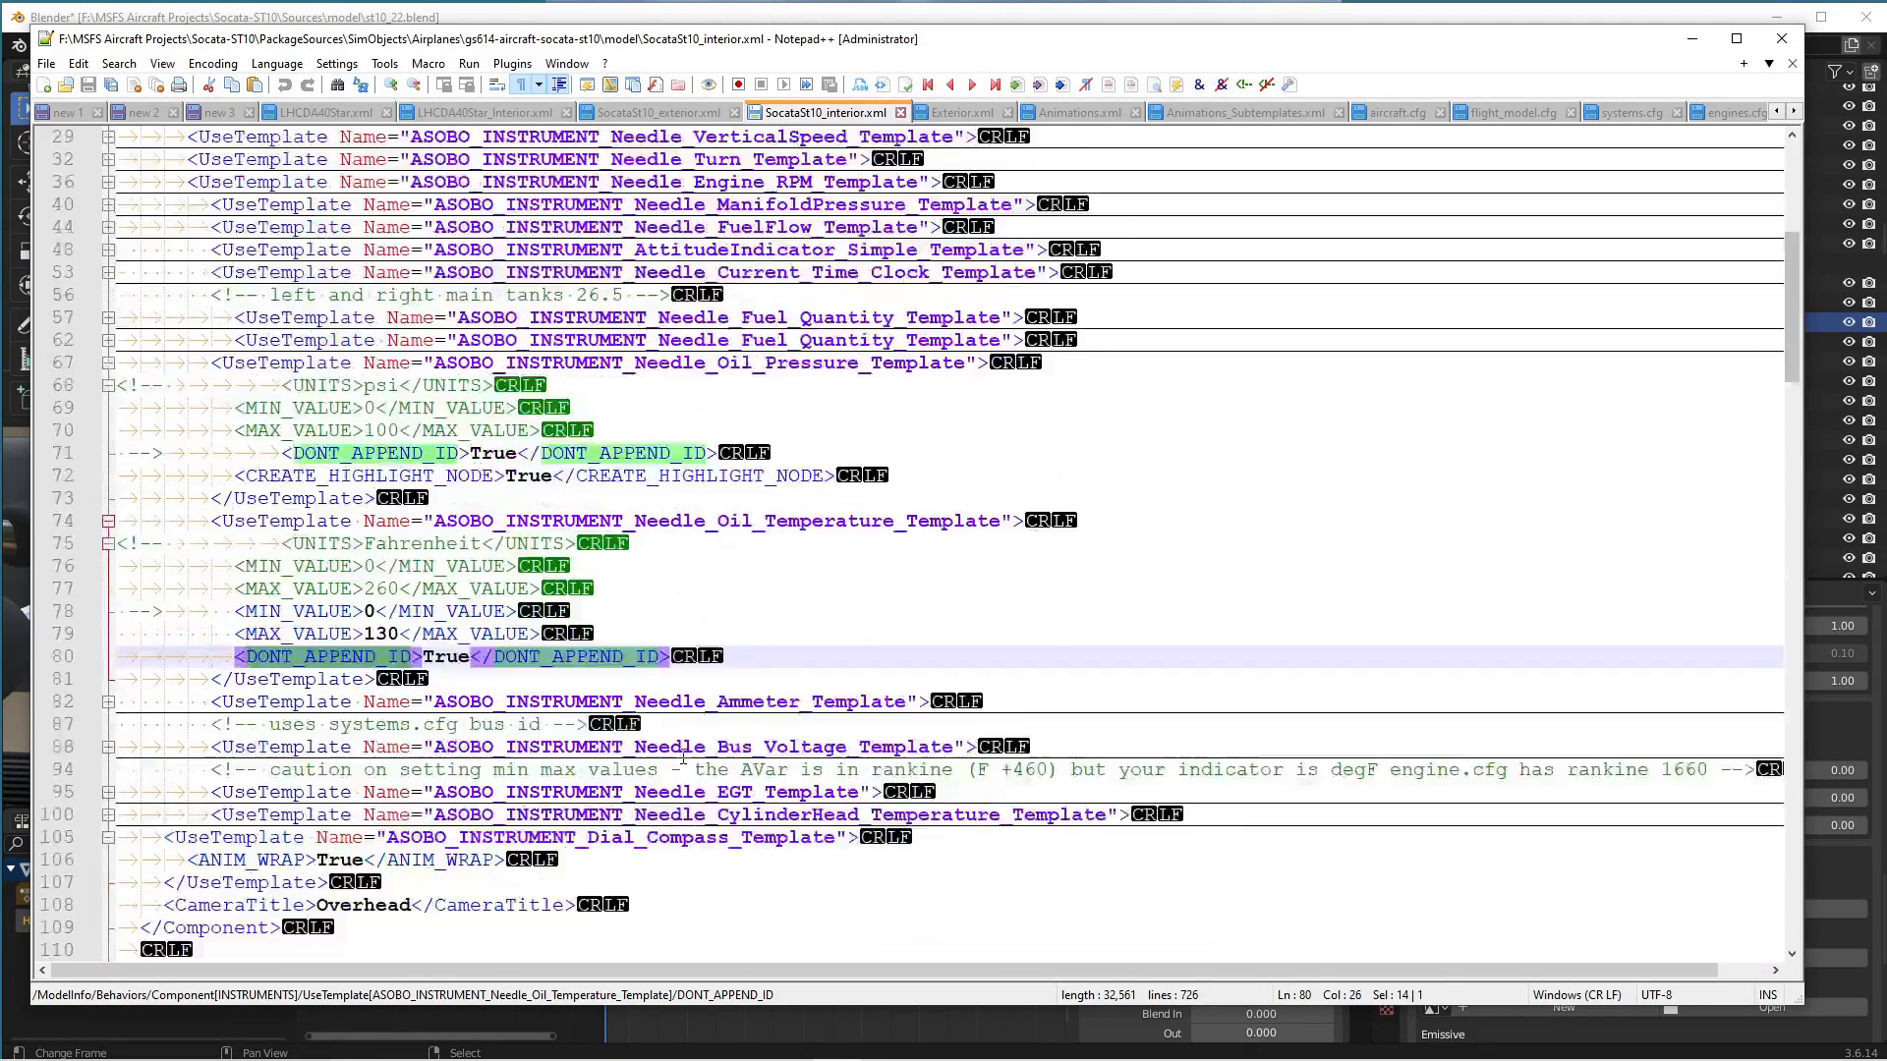
scroll(680, 748, down, 3)
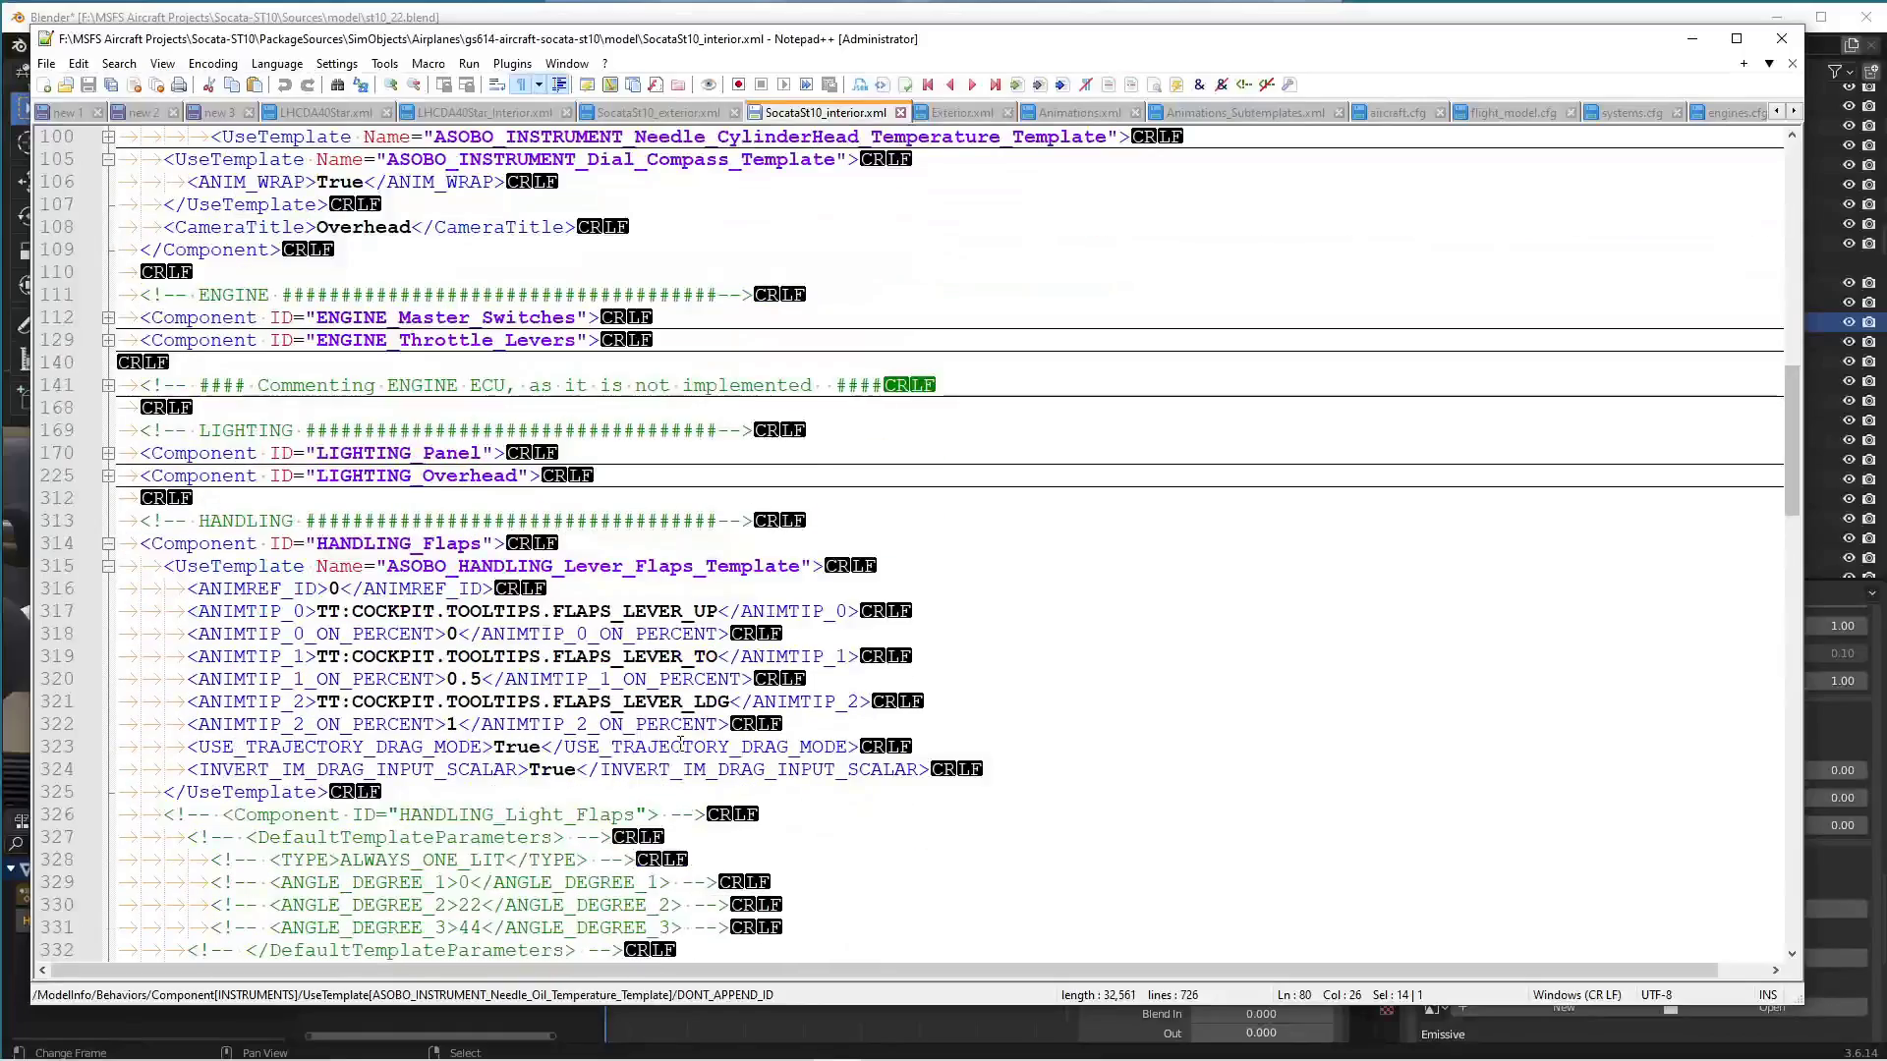
Look through the HANDLING_Flaps and ELECTRICAL components for the flaps indicator and circuit switch templates.
click(515, 550)
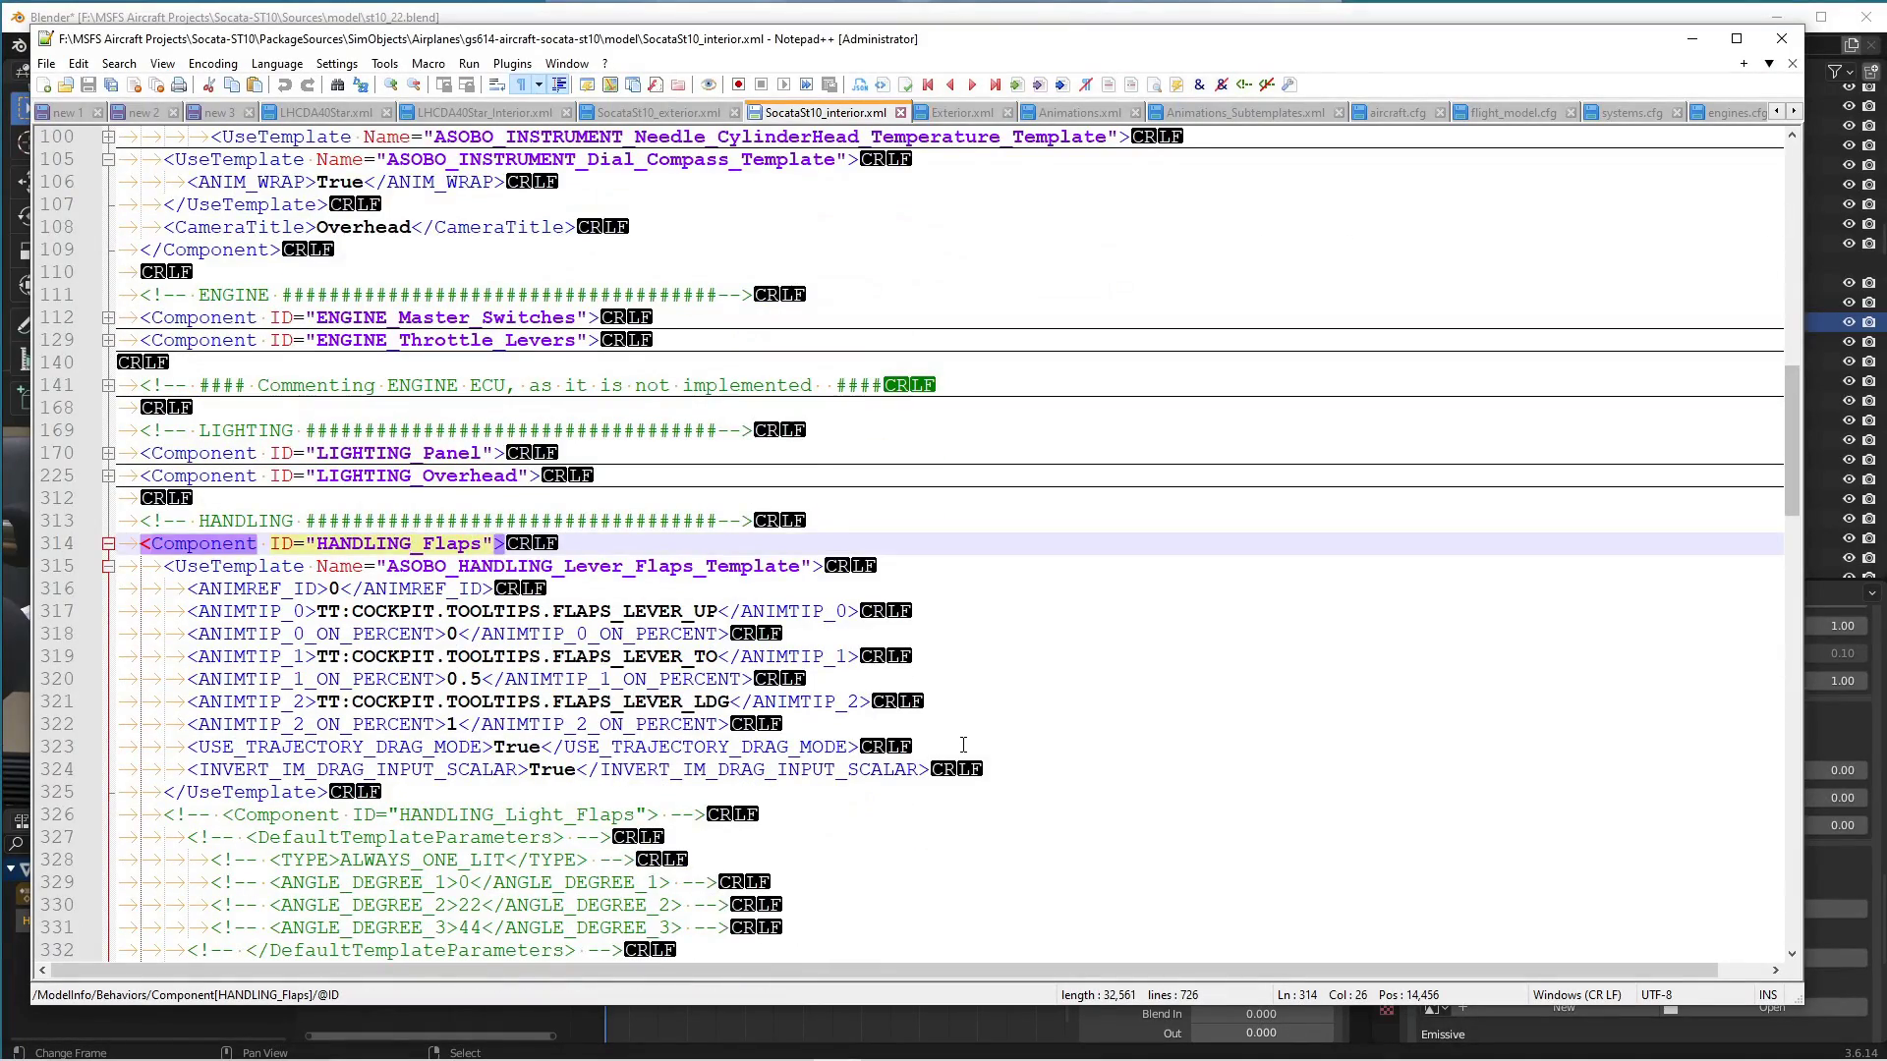
scroll(962, 740, down, 10)
scroll(962, 741, down, 4)
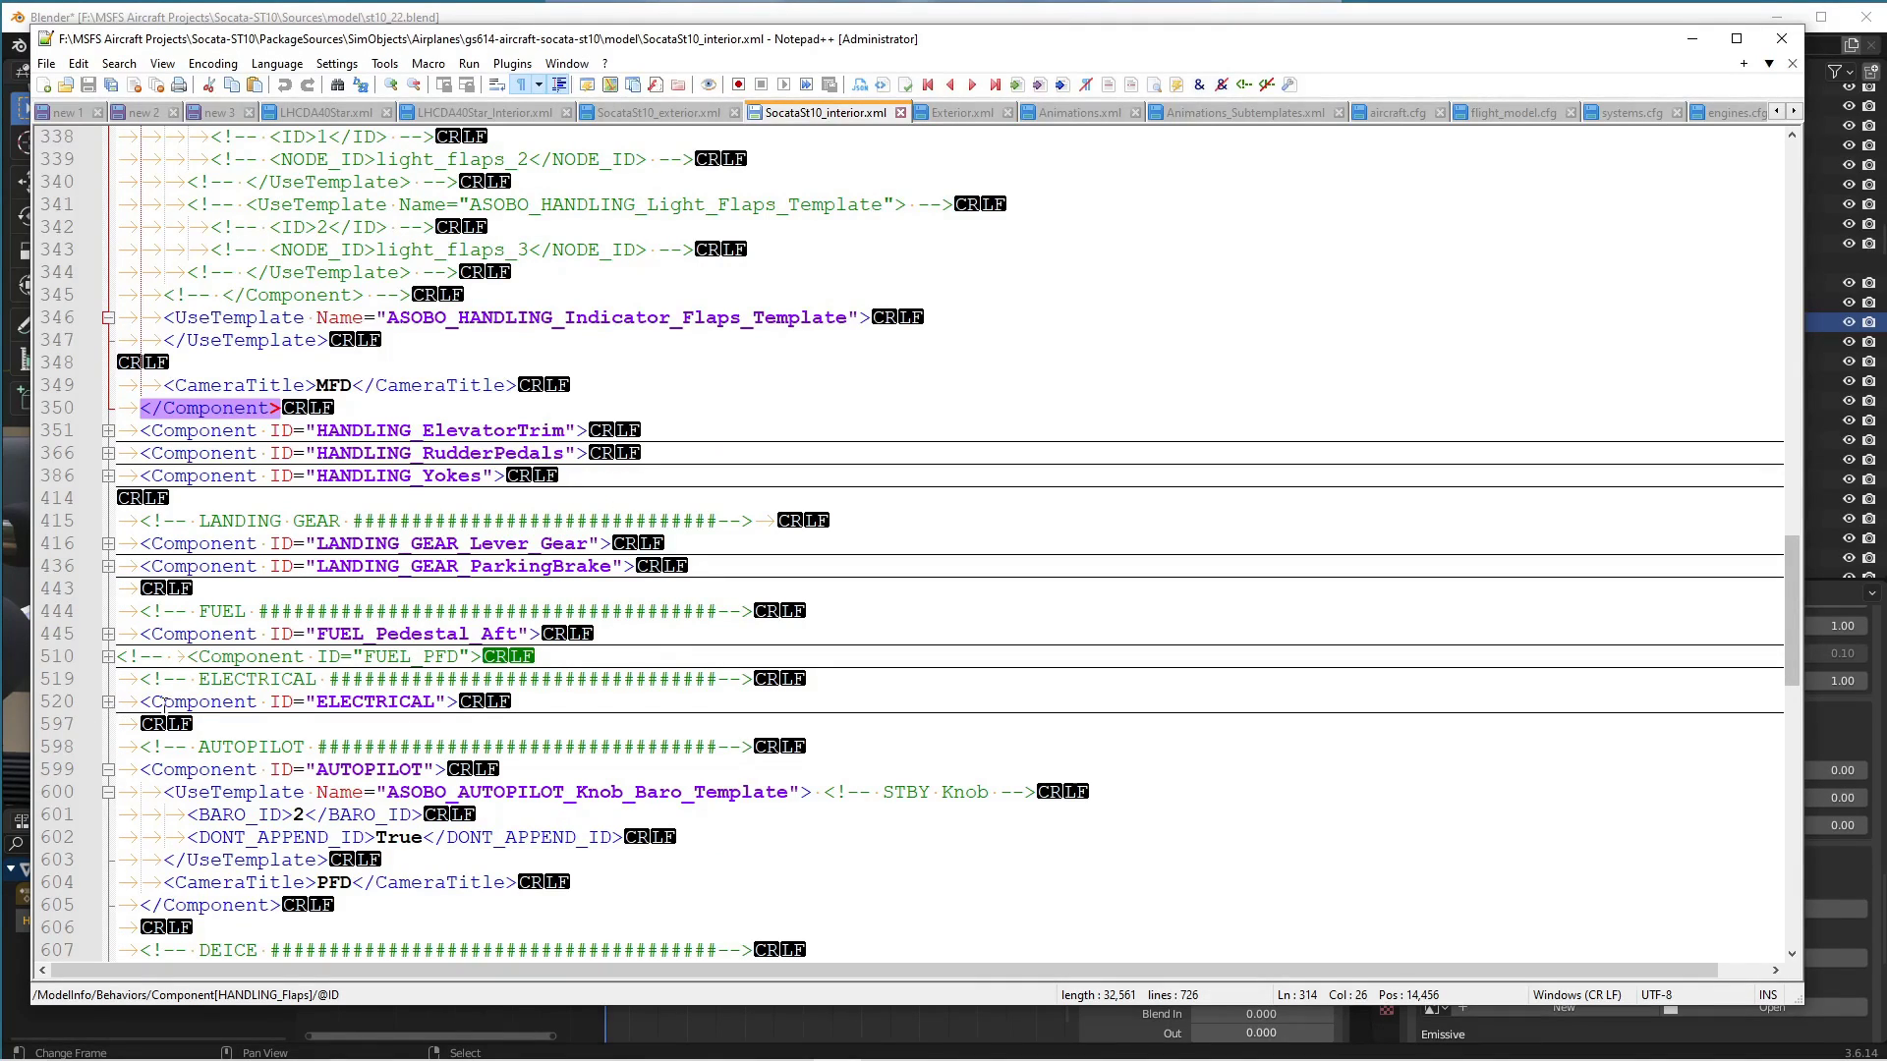
click(109, 702)
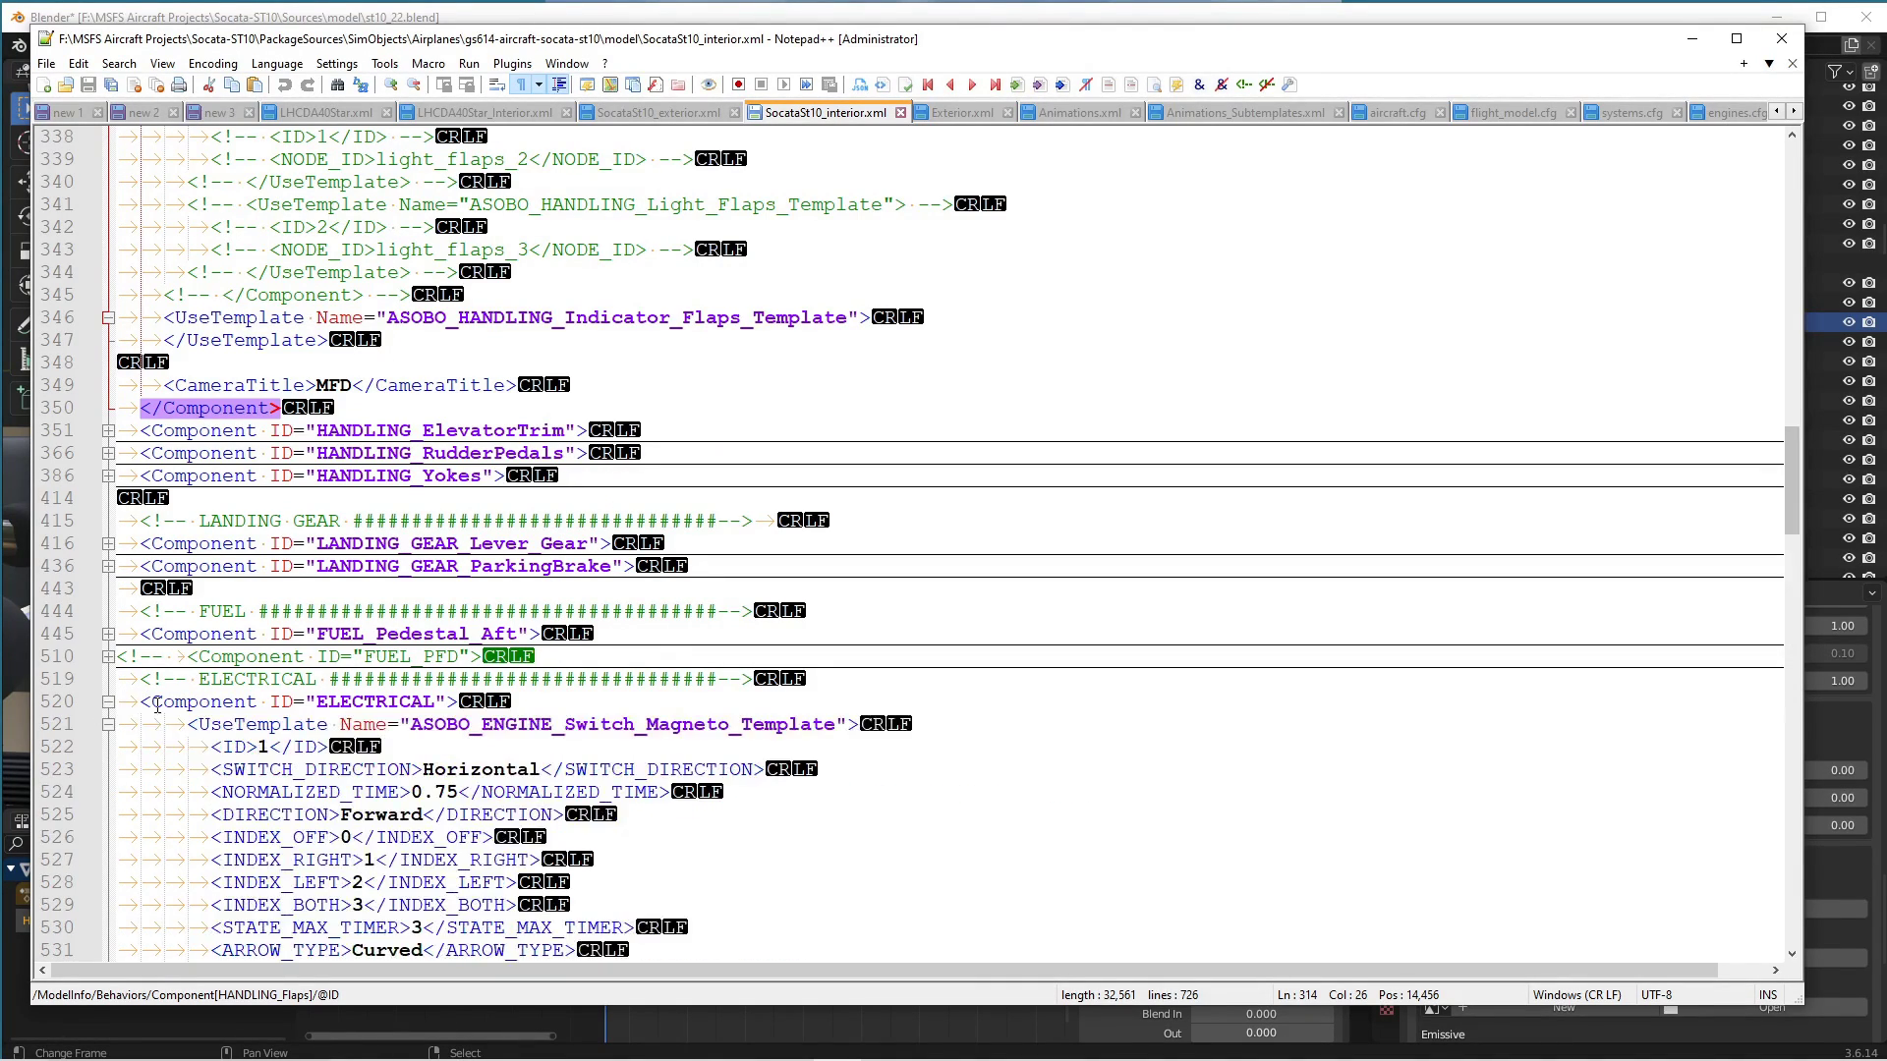
scroll(660, 671, down, 11)
scroll(660, 671, down, 4)
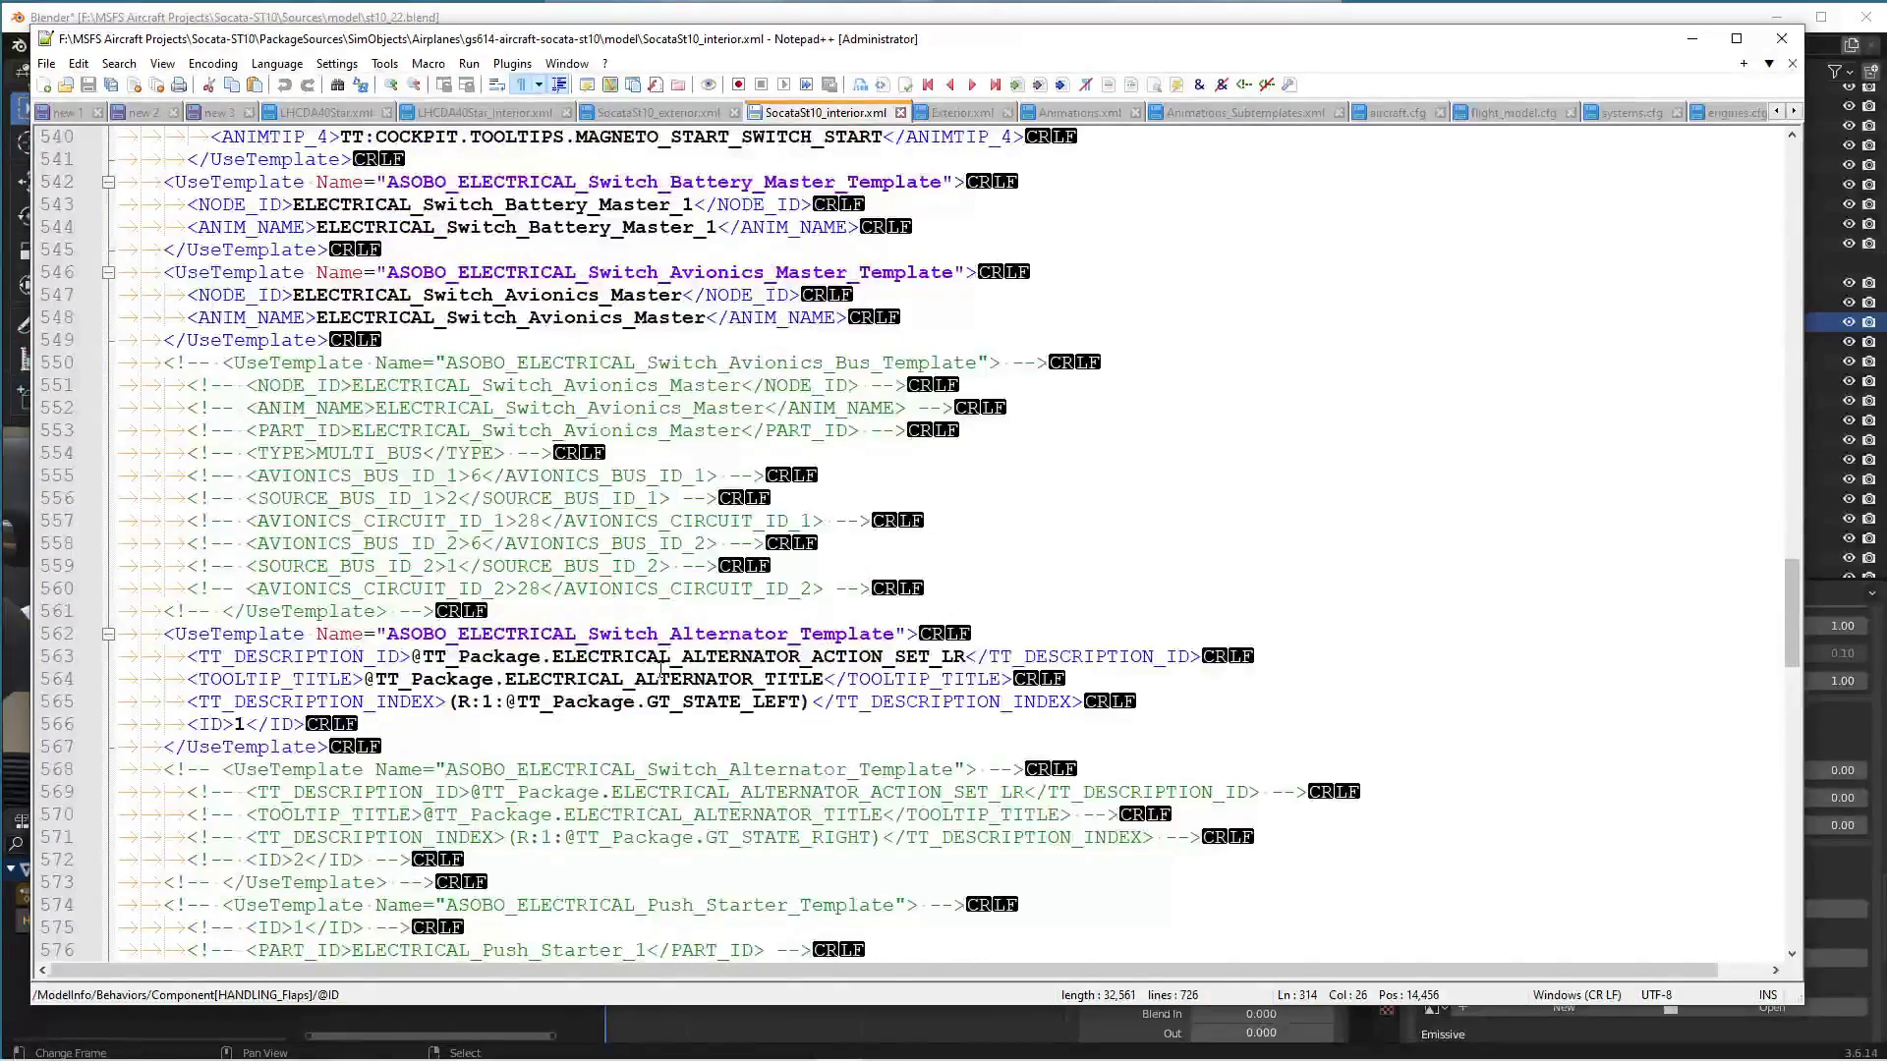
scroll(660, 671, down, 10)
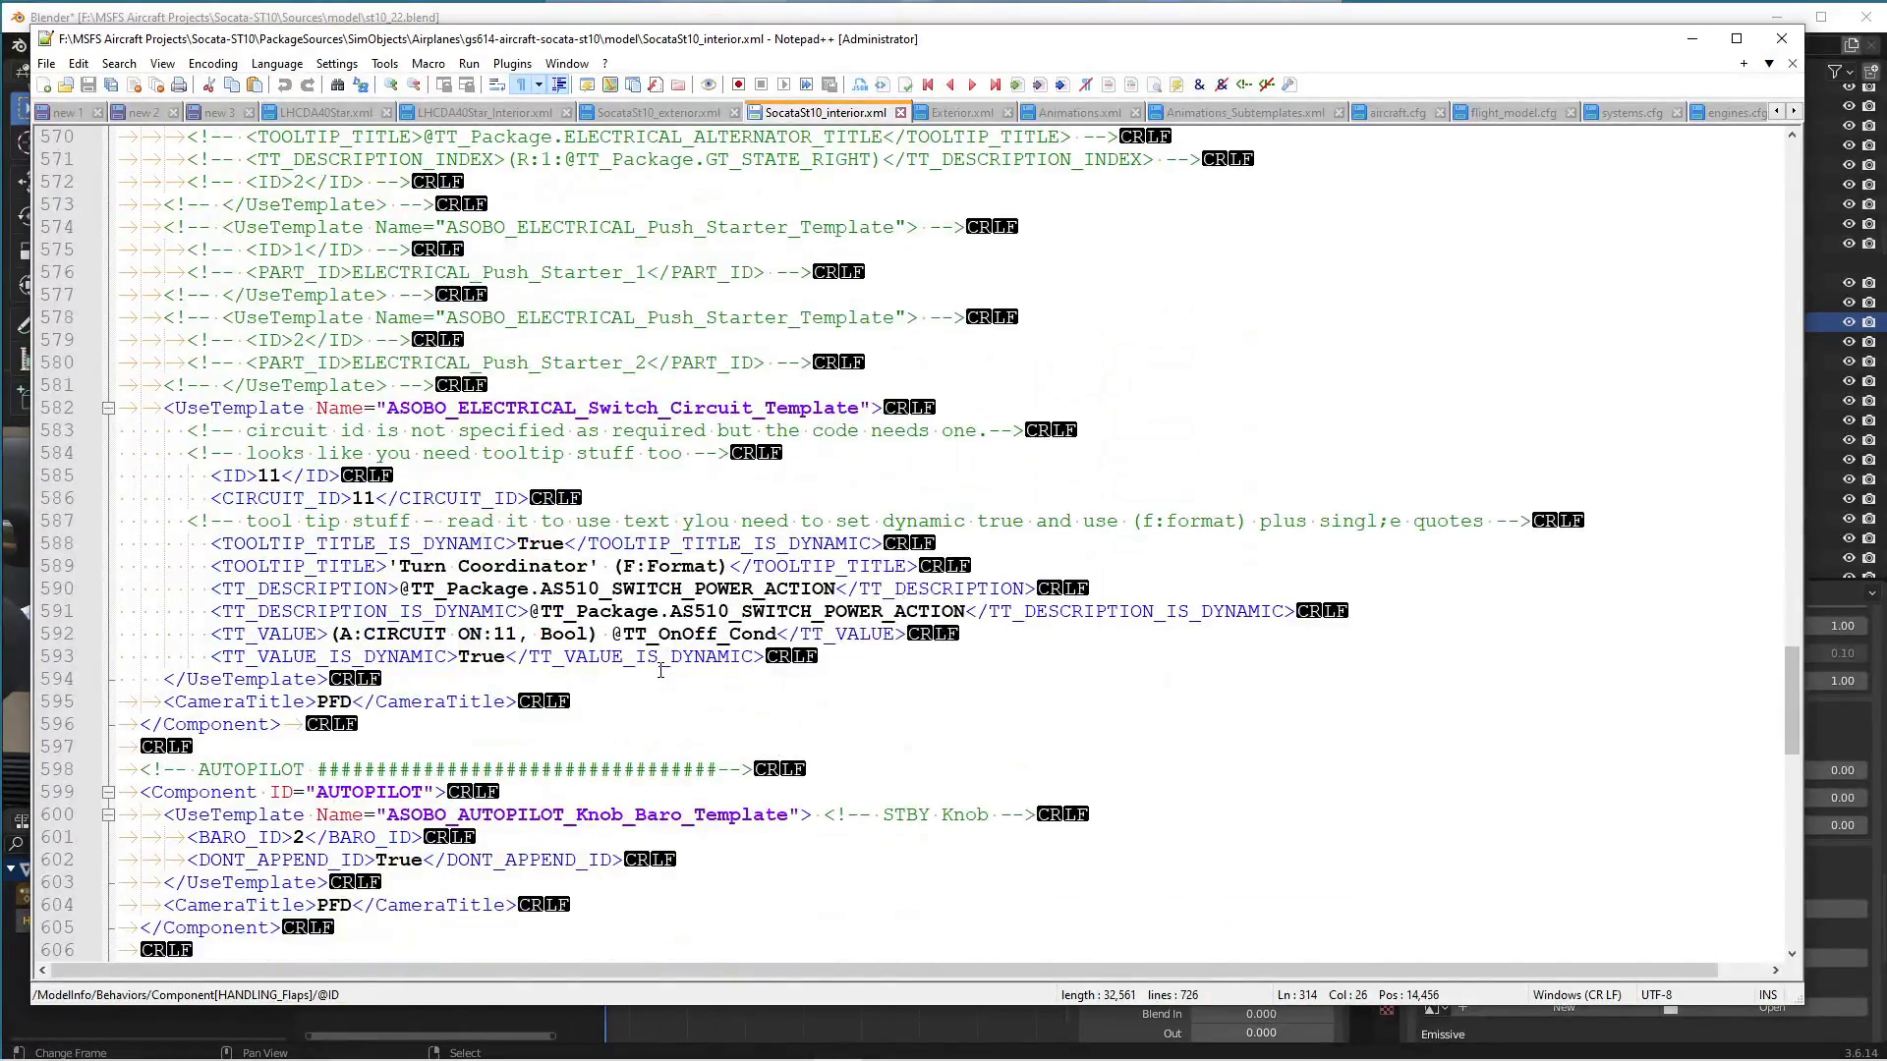
click(865, 641)
double_click(856, 638)
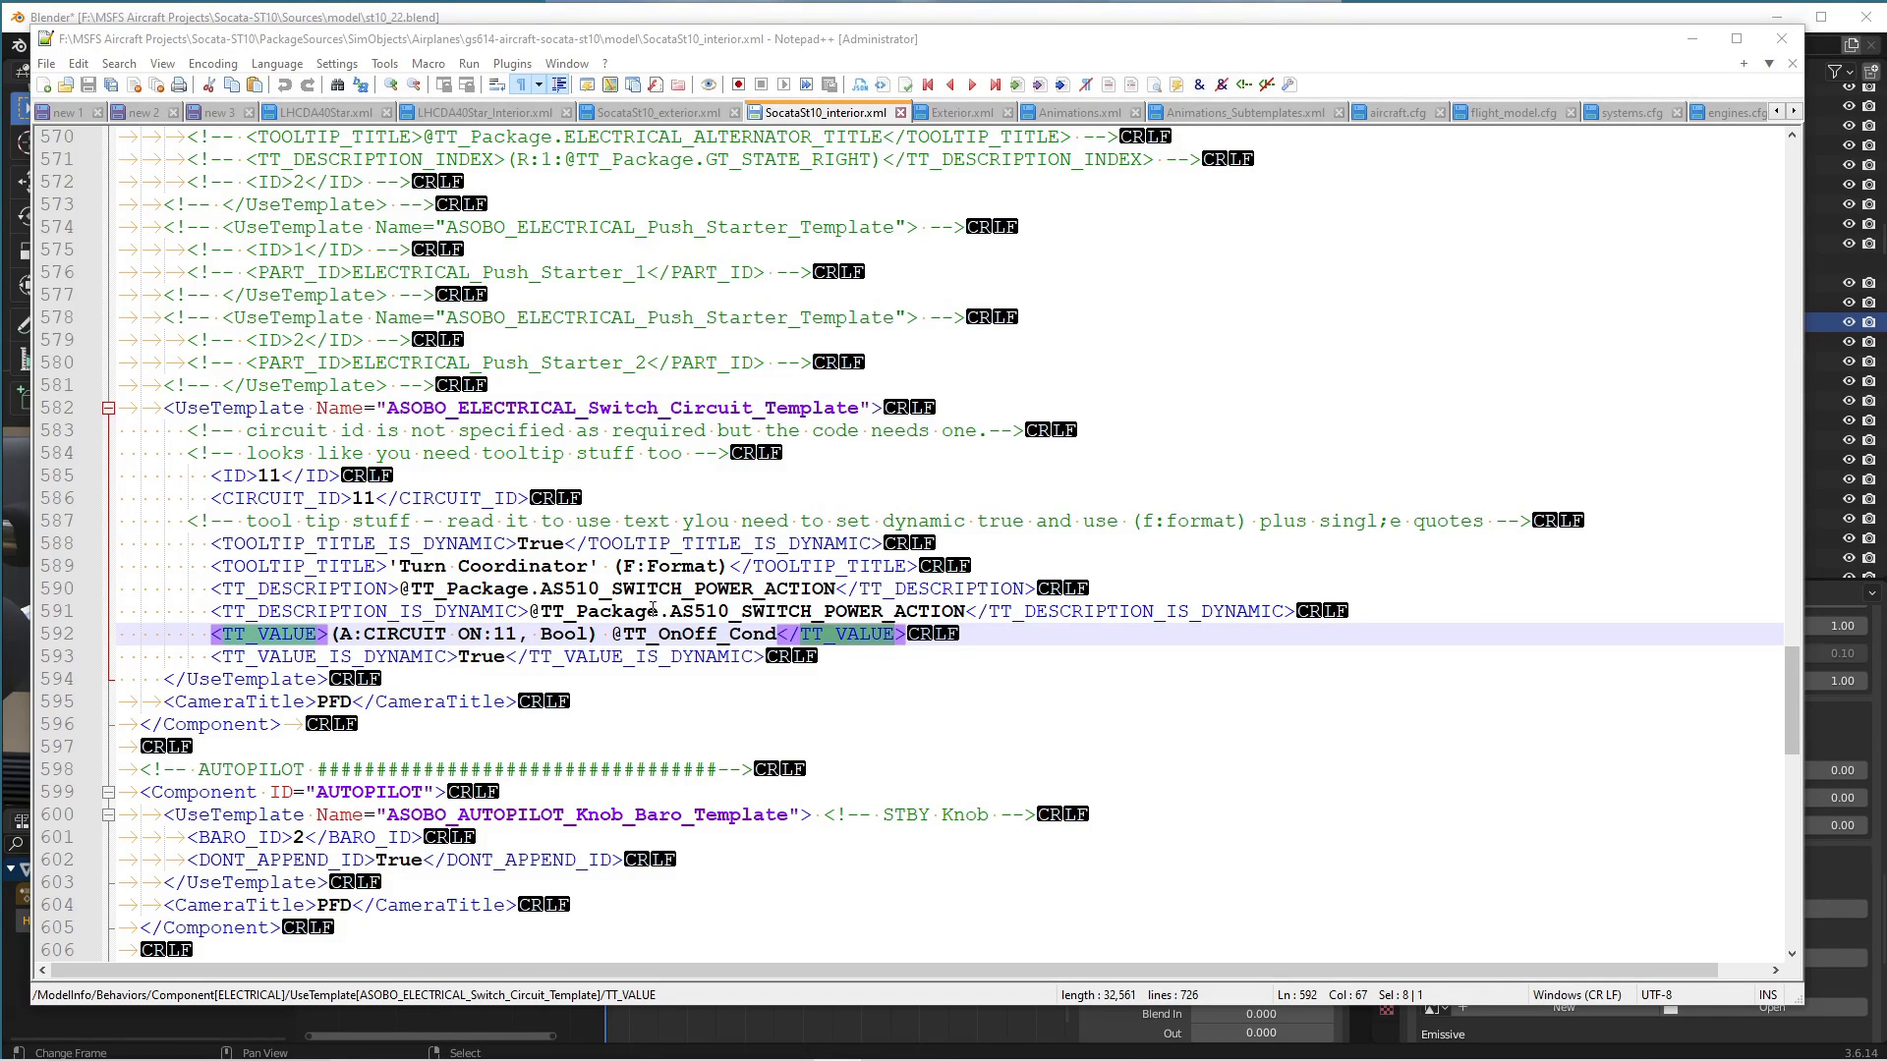
Step through the occurrences of "flap" in the file up to ASOBO_HANDLING_Indicator_Flaps_Template.
key(Return)
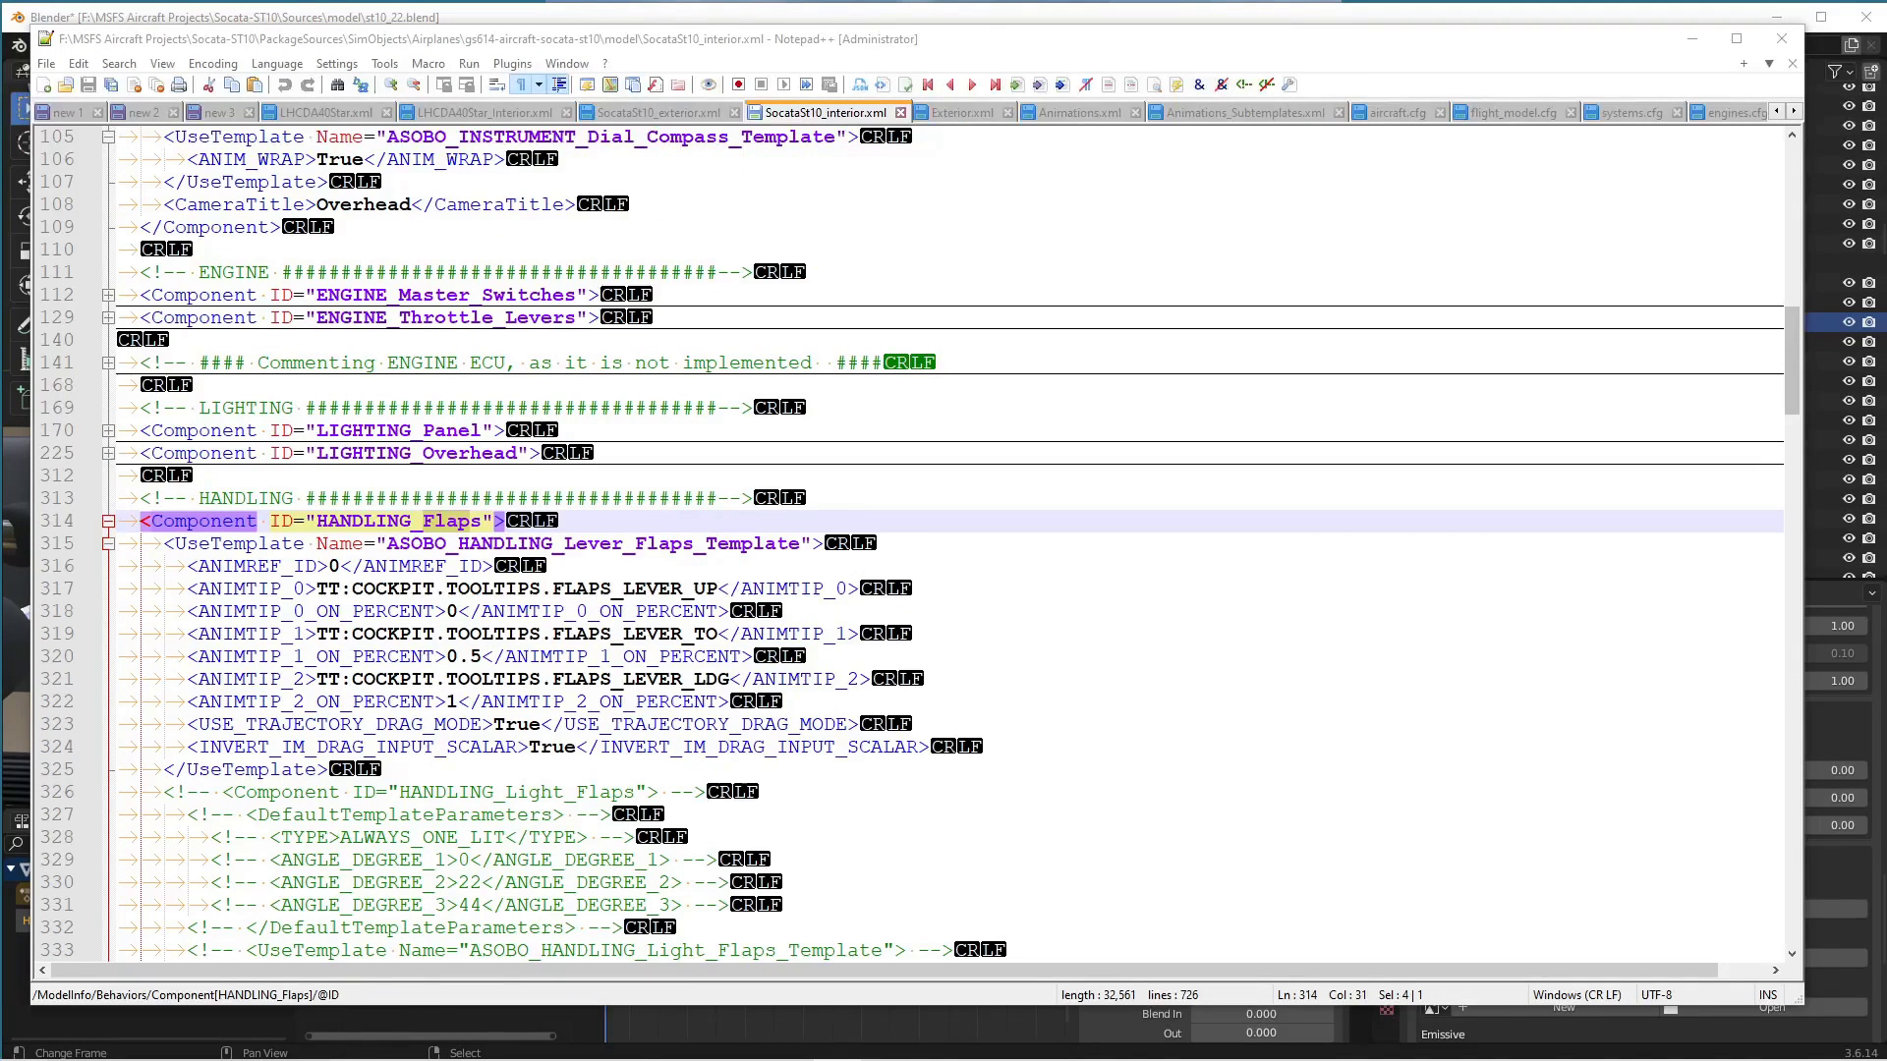
key(Return)
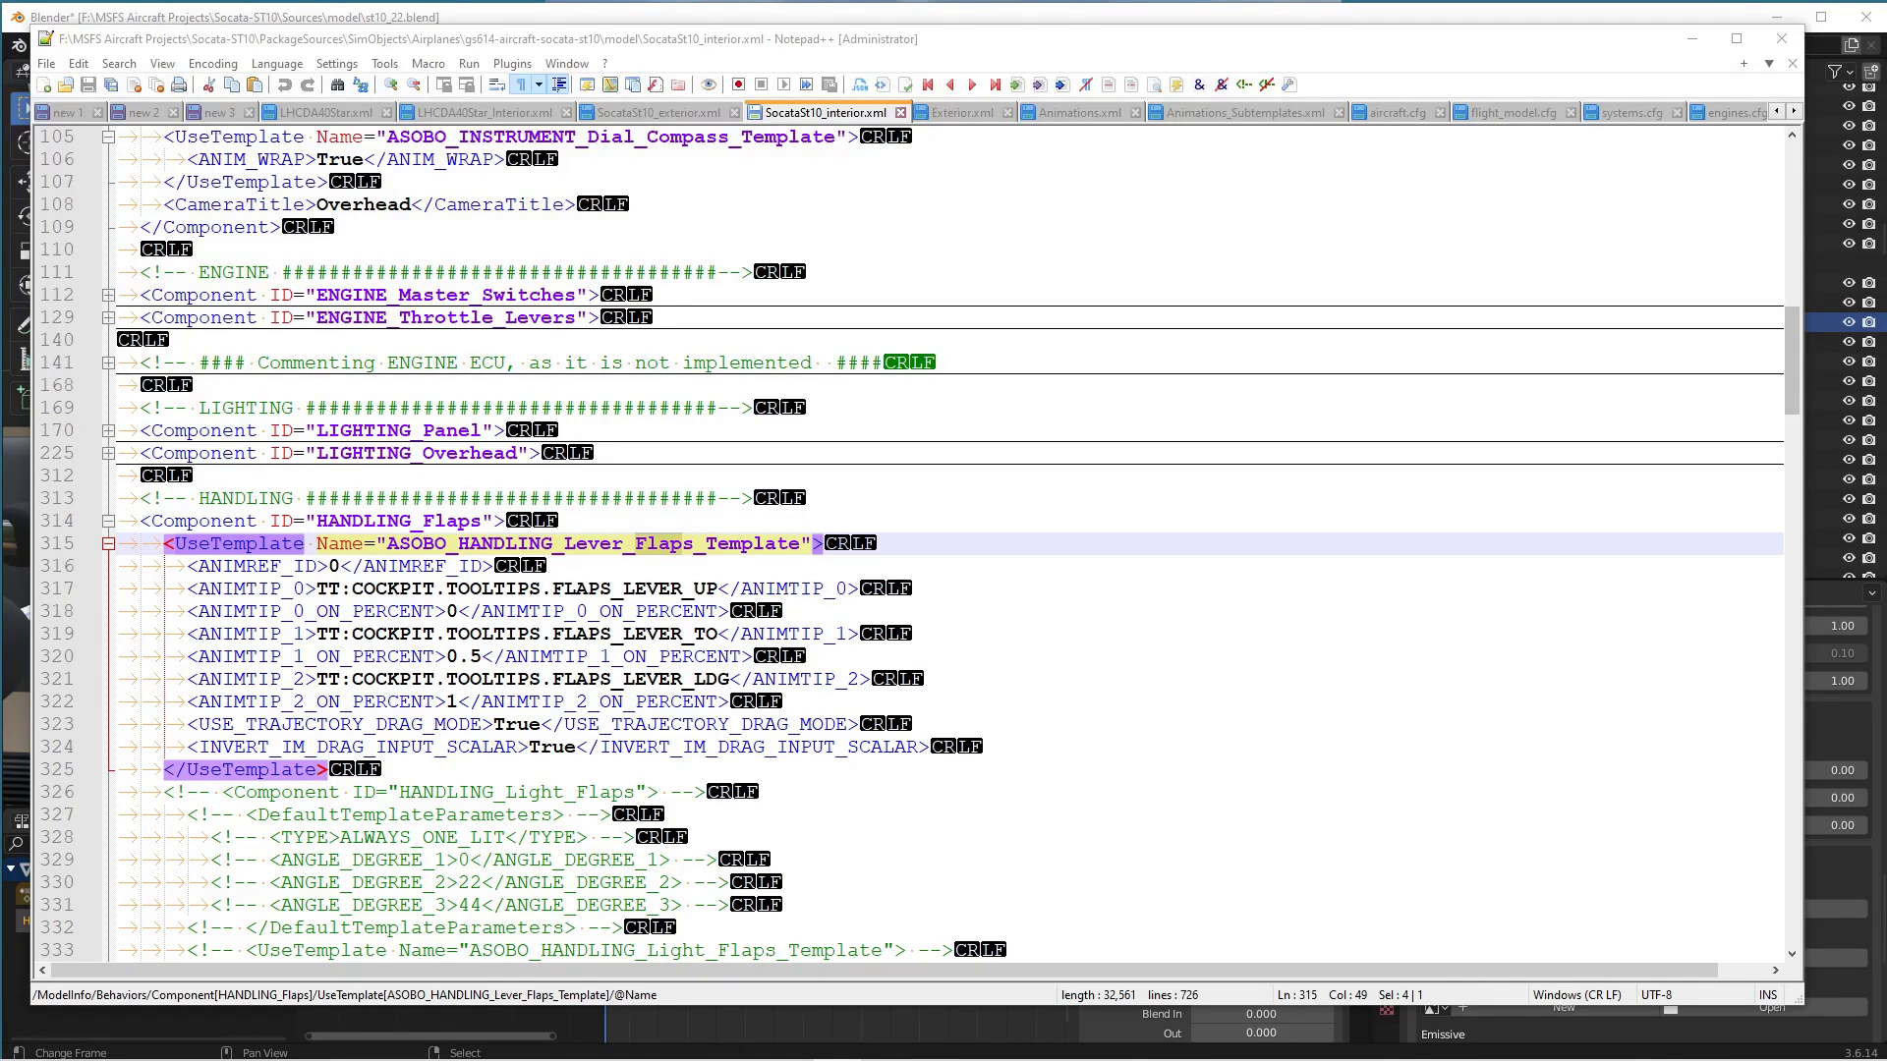
key(Return)
key(Return)
key(Return)
key(Return)
key(Return)
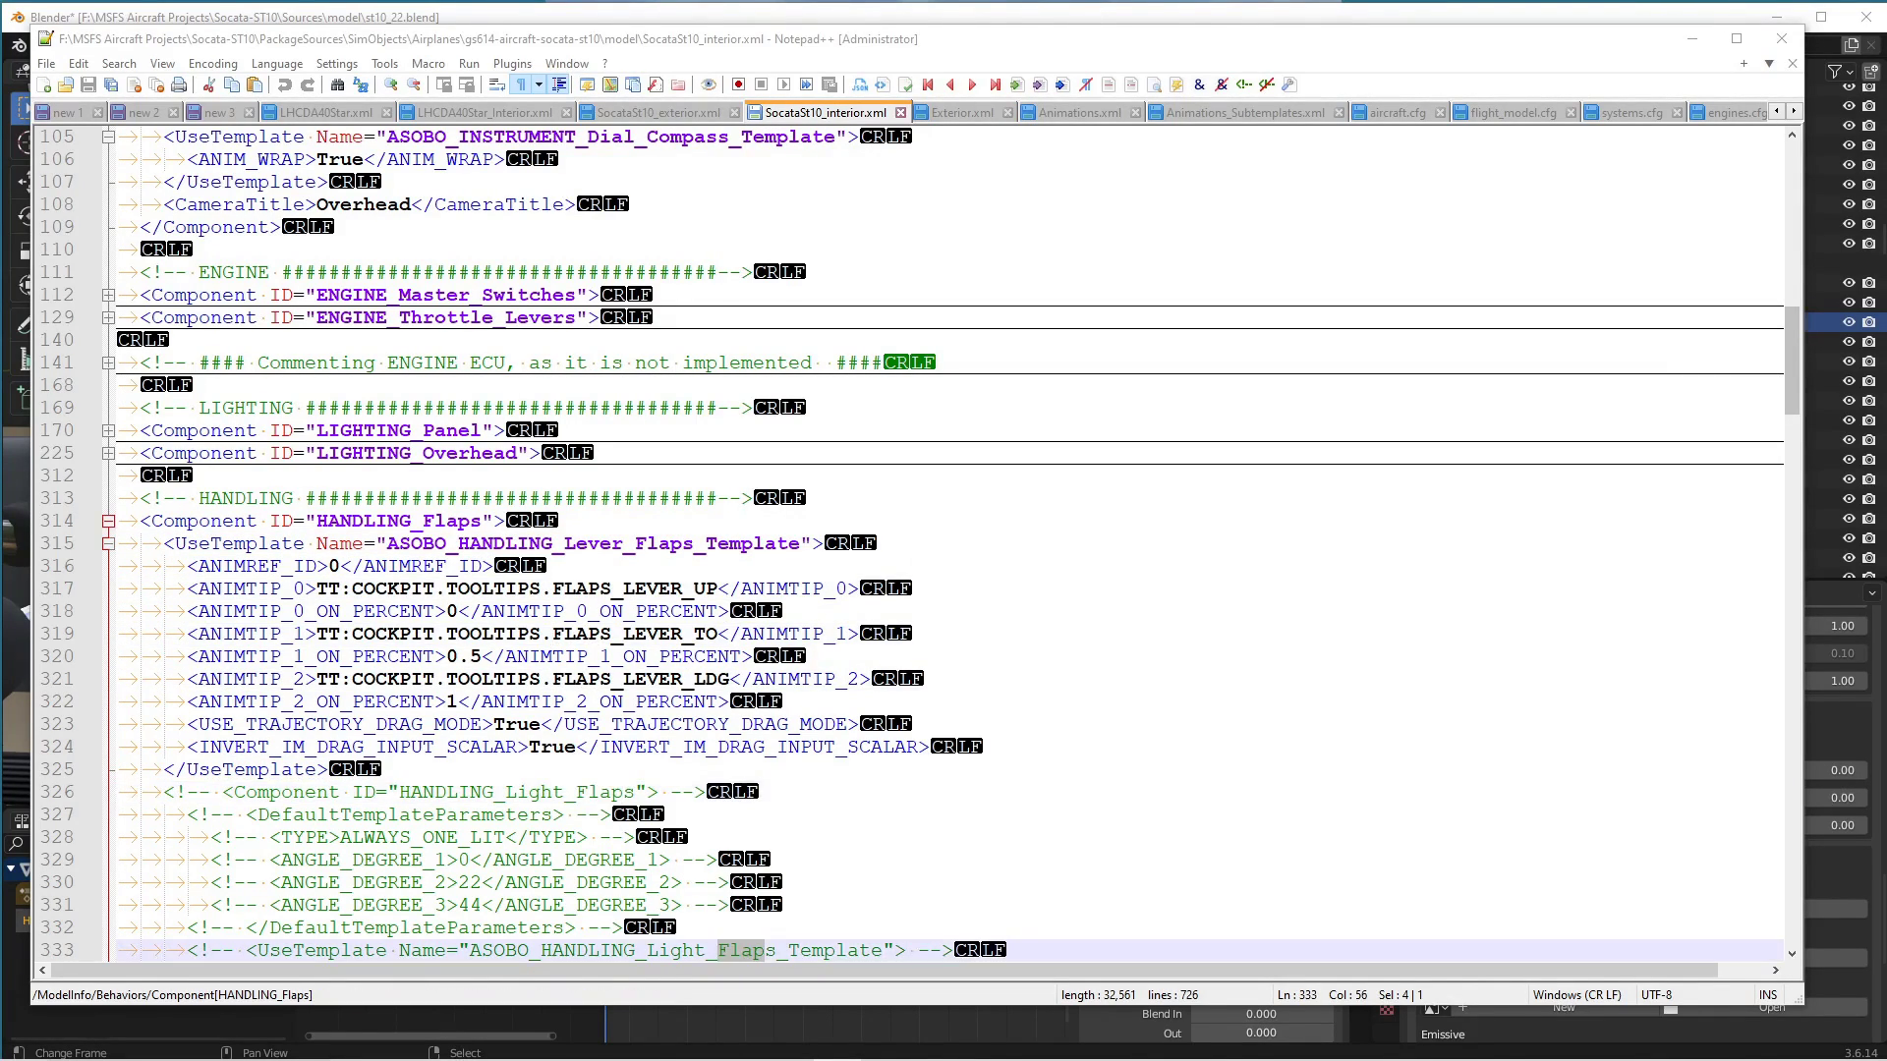
key(Return)
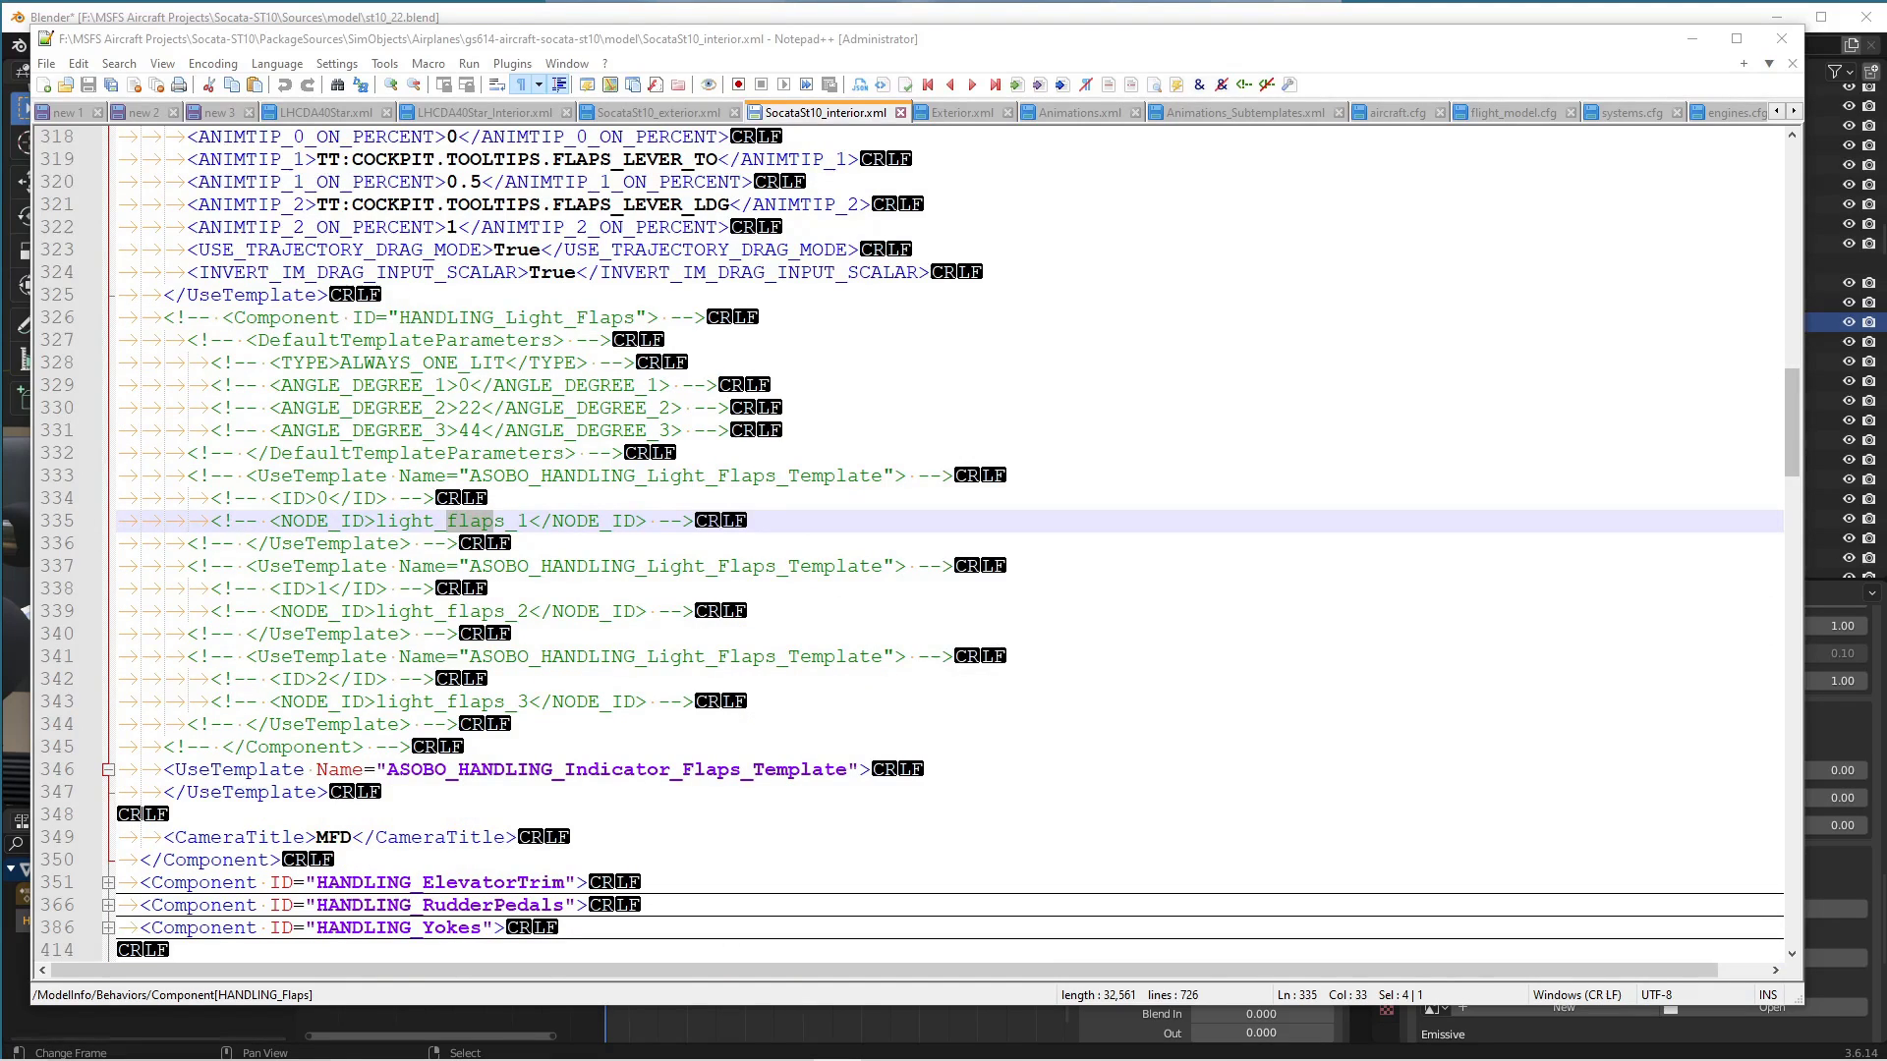
key(Return)
key(Return)
key(Return)
key(Return)
key(Return)
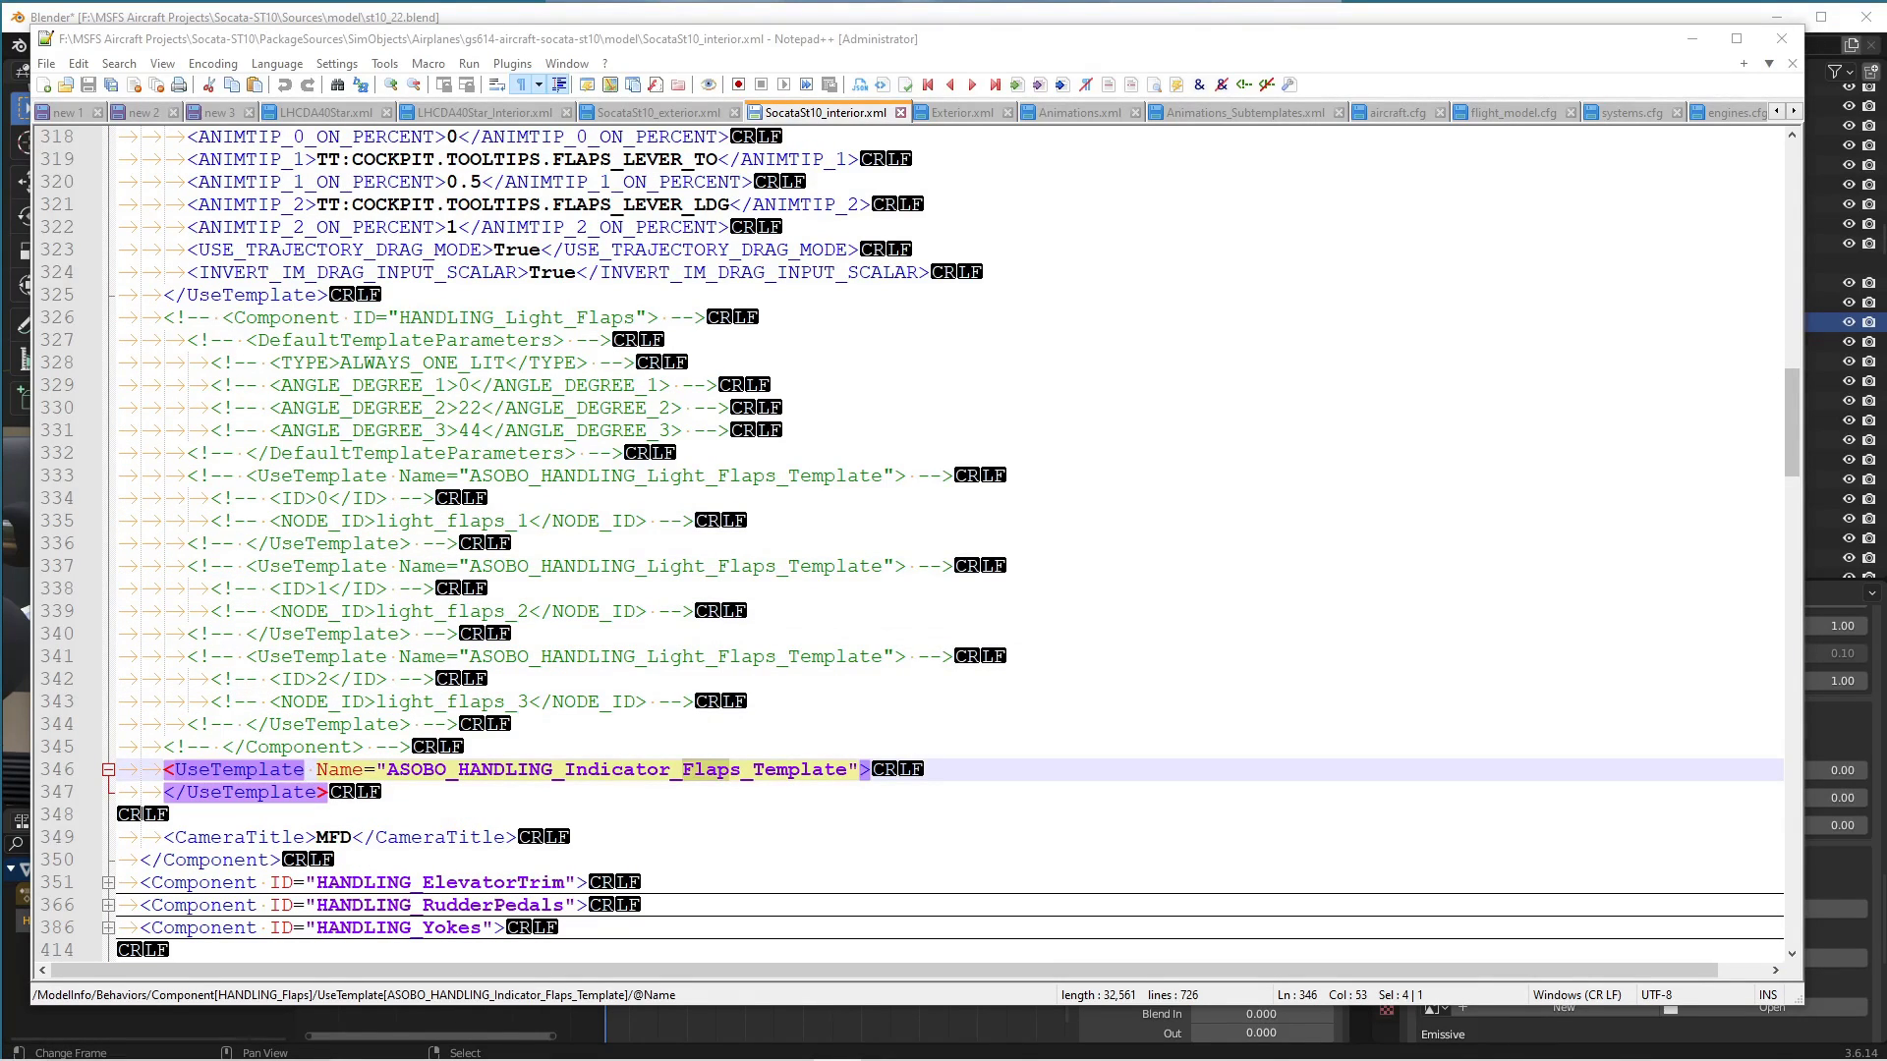
Check the extent of the ASOBO_HANDLING_Indicator_Flaps_Template block by folding and unfolding it.
click(528, 769)
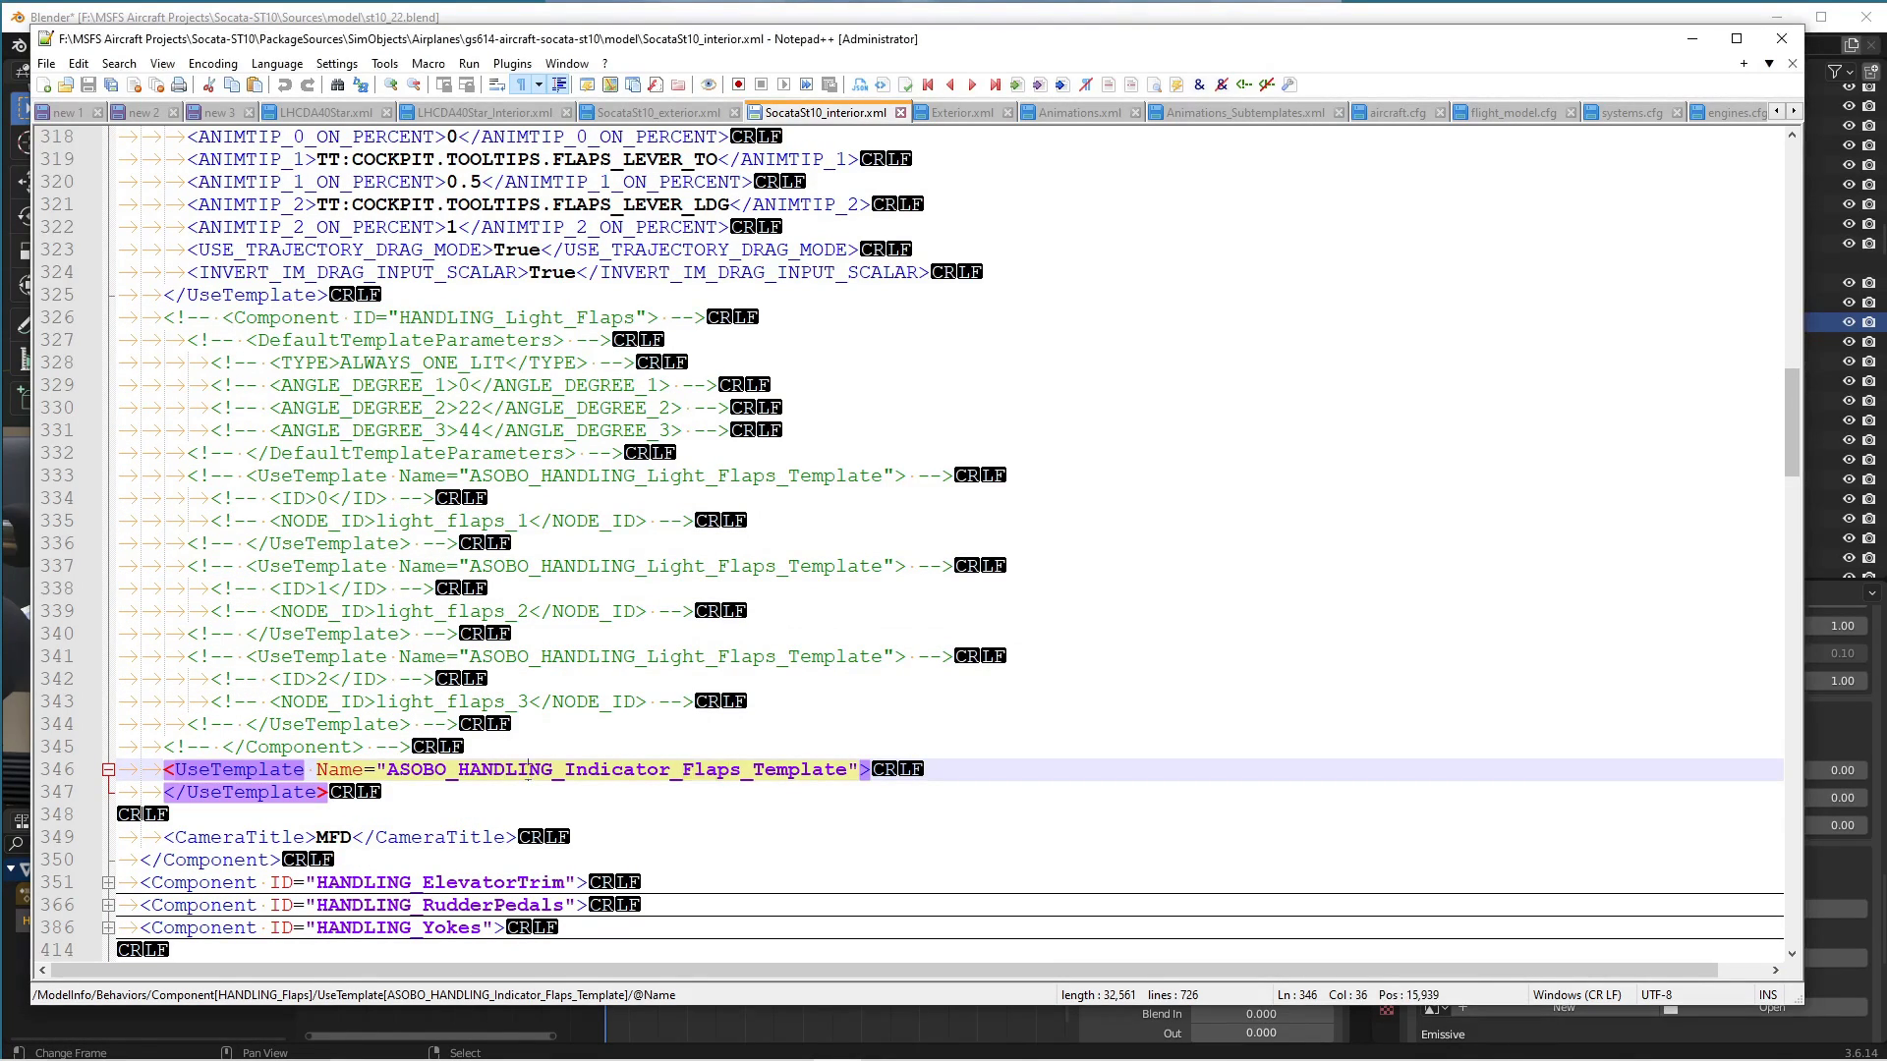
click(109, 770)
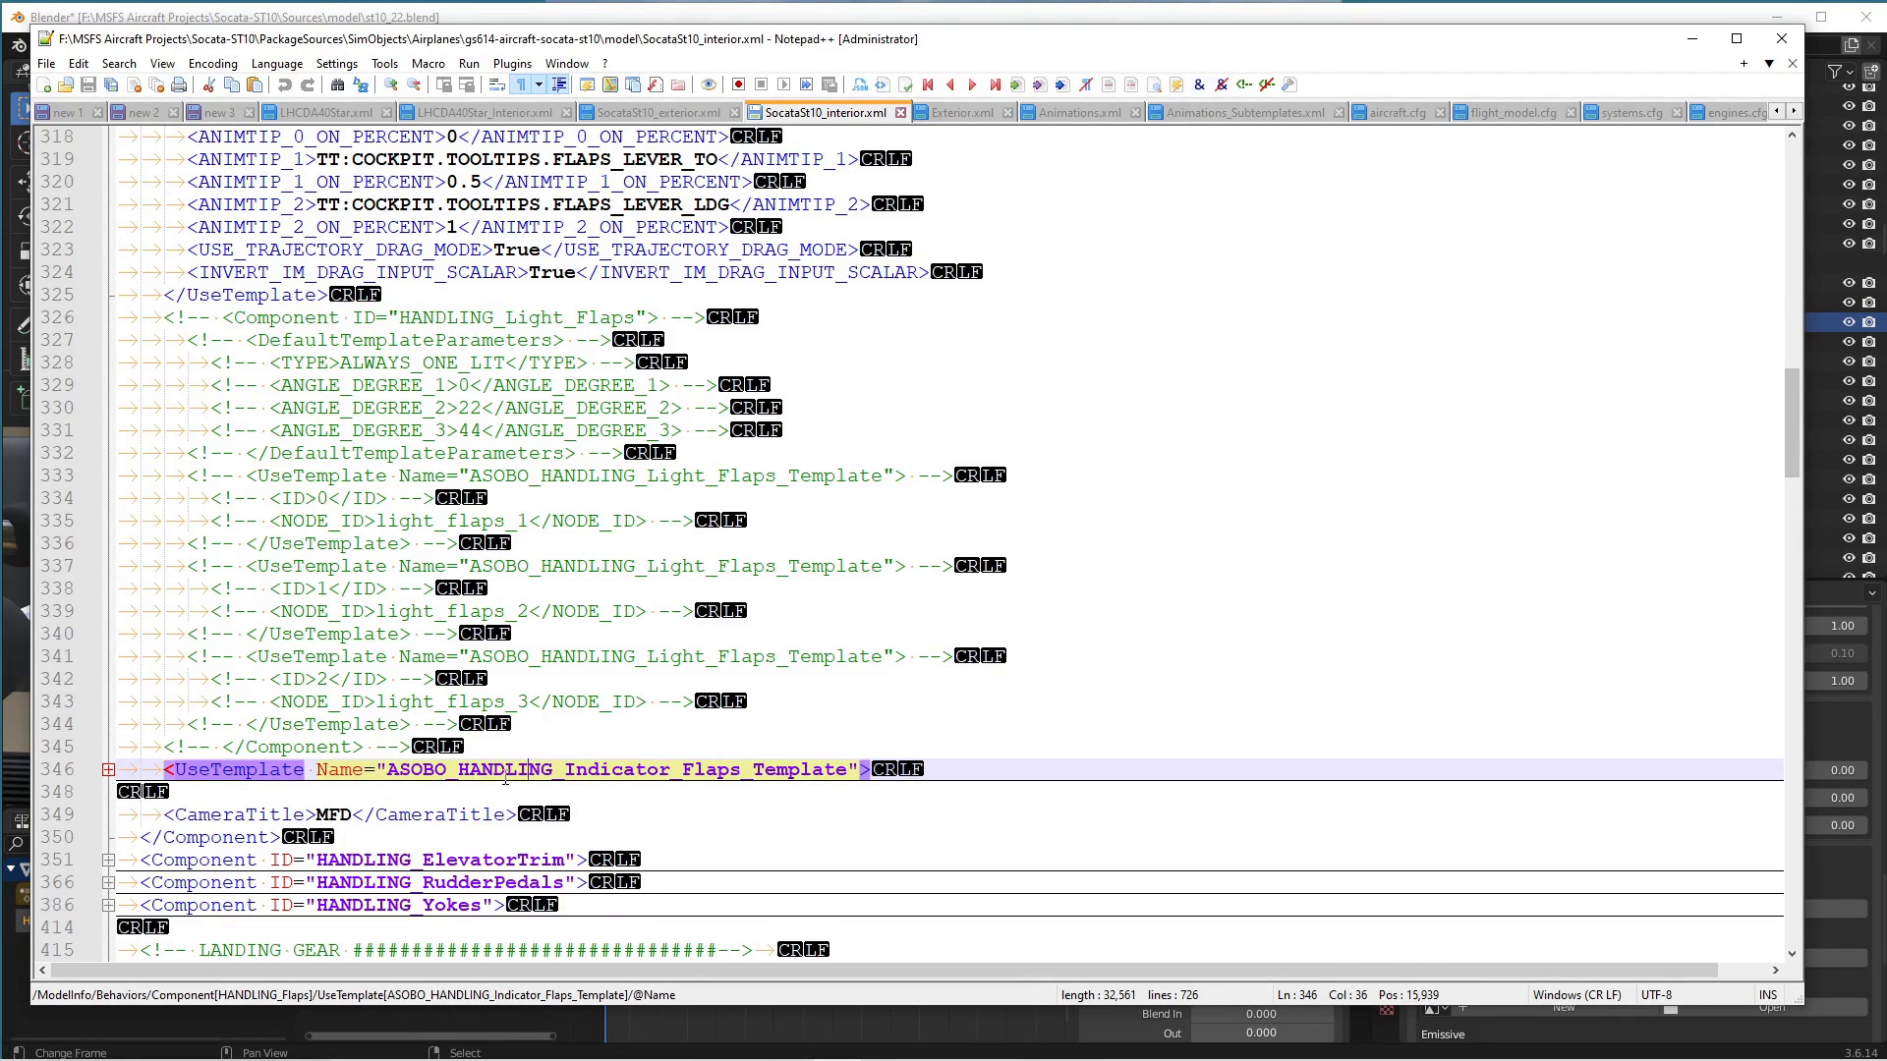
click(108, 769)
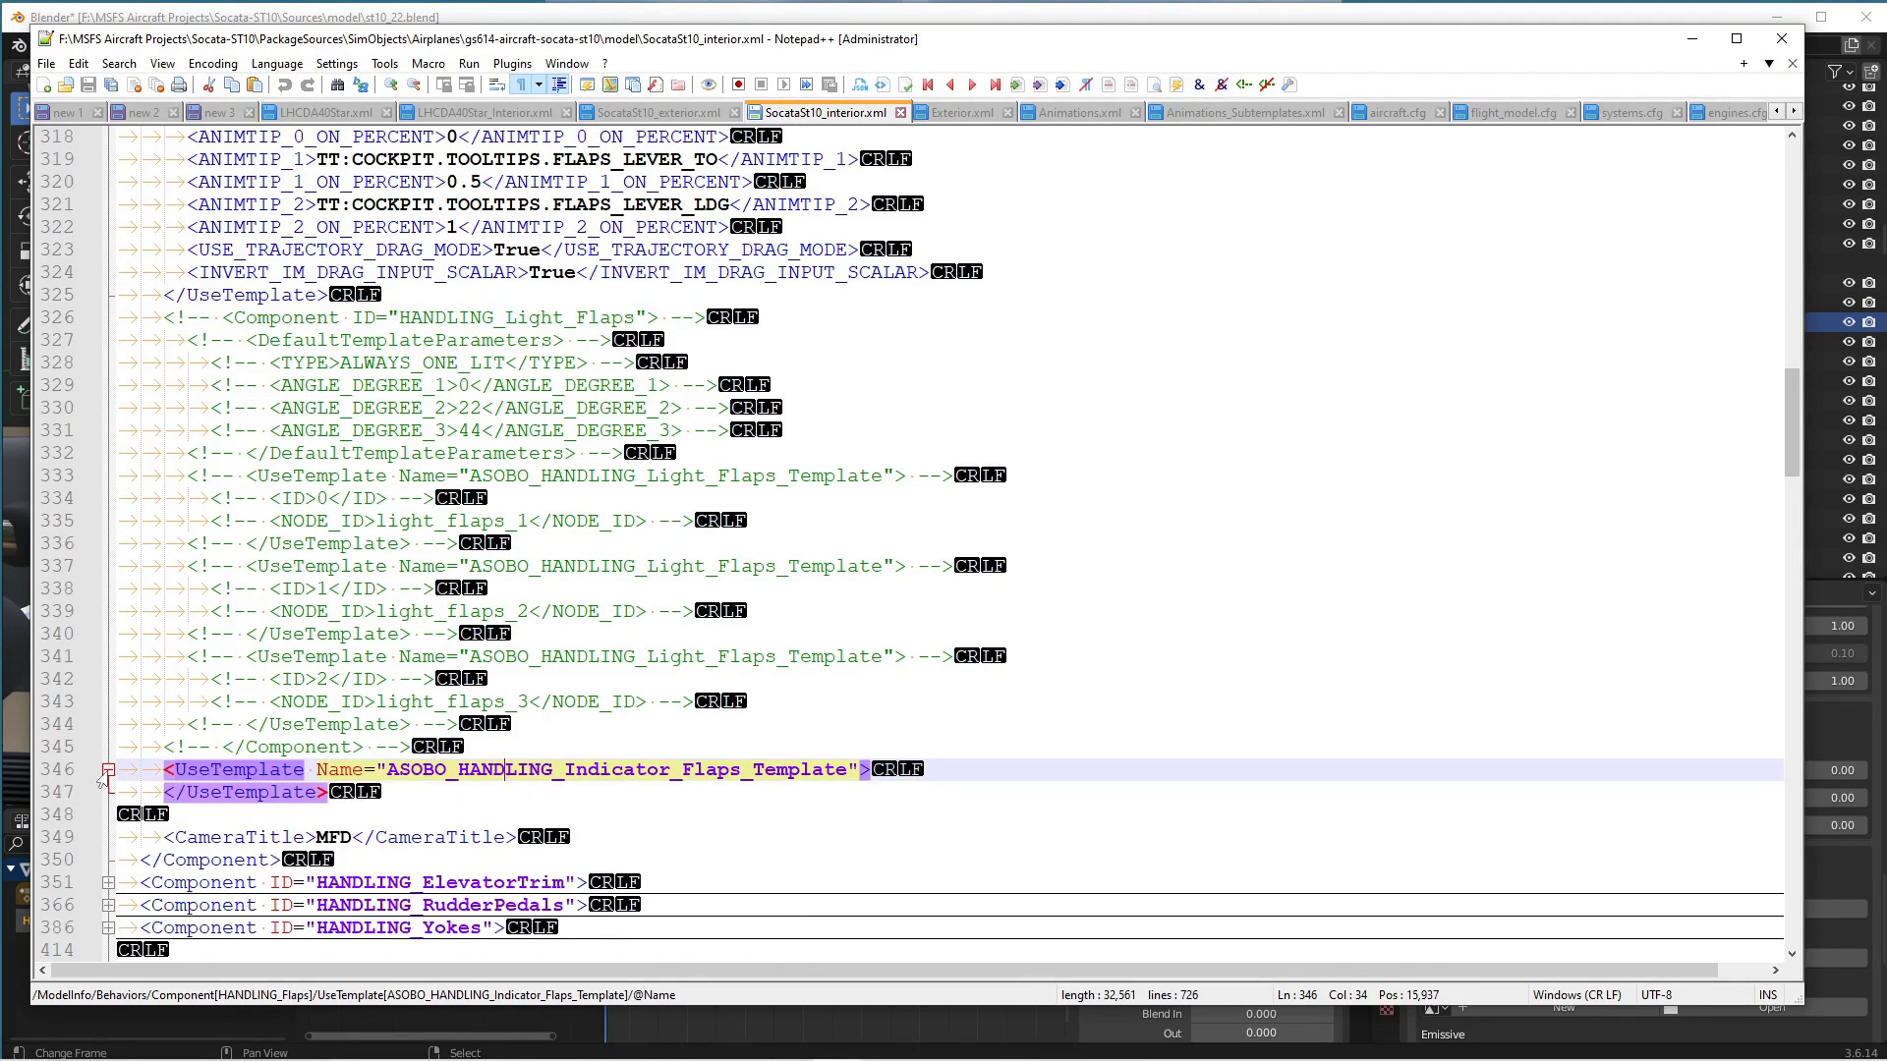
Review the needle templates inside the INSTRUMENTS component and highlight the component's ID.
scroll(427, 701, up, 10)
scroll(428, 700, up, 20)
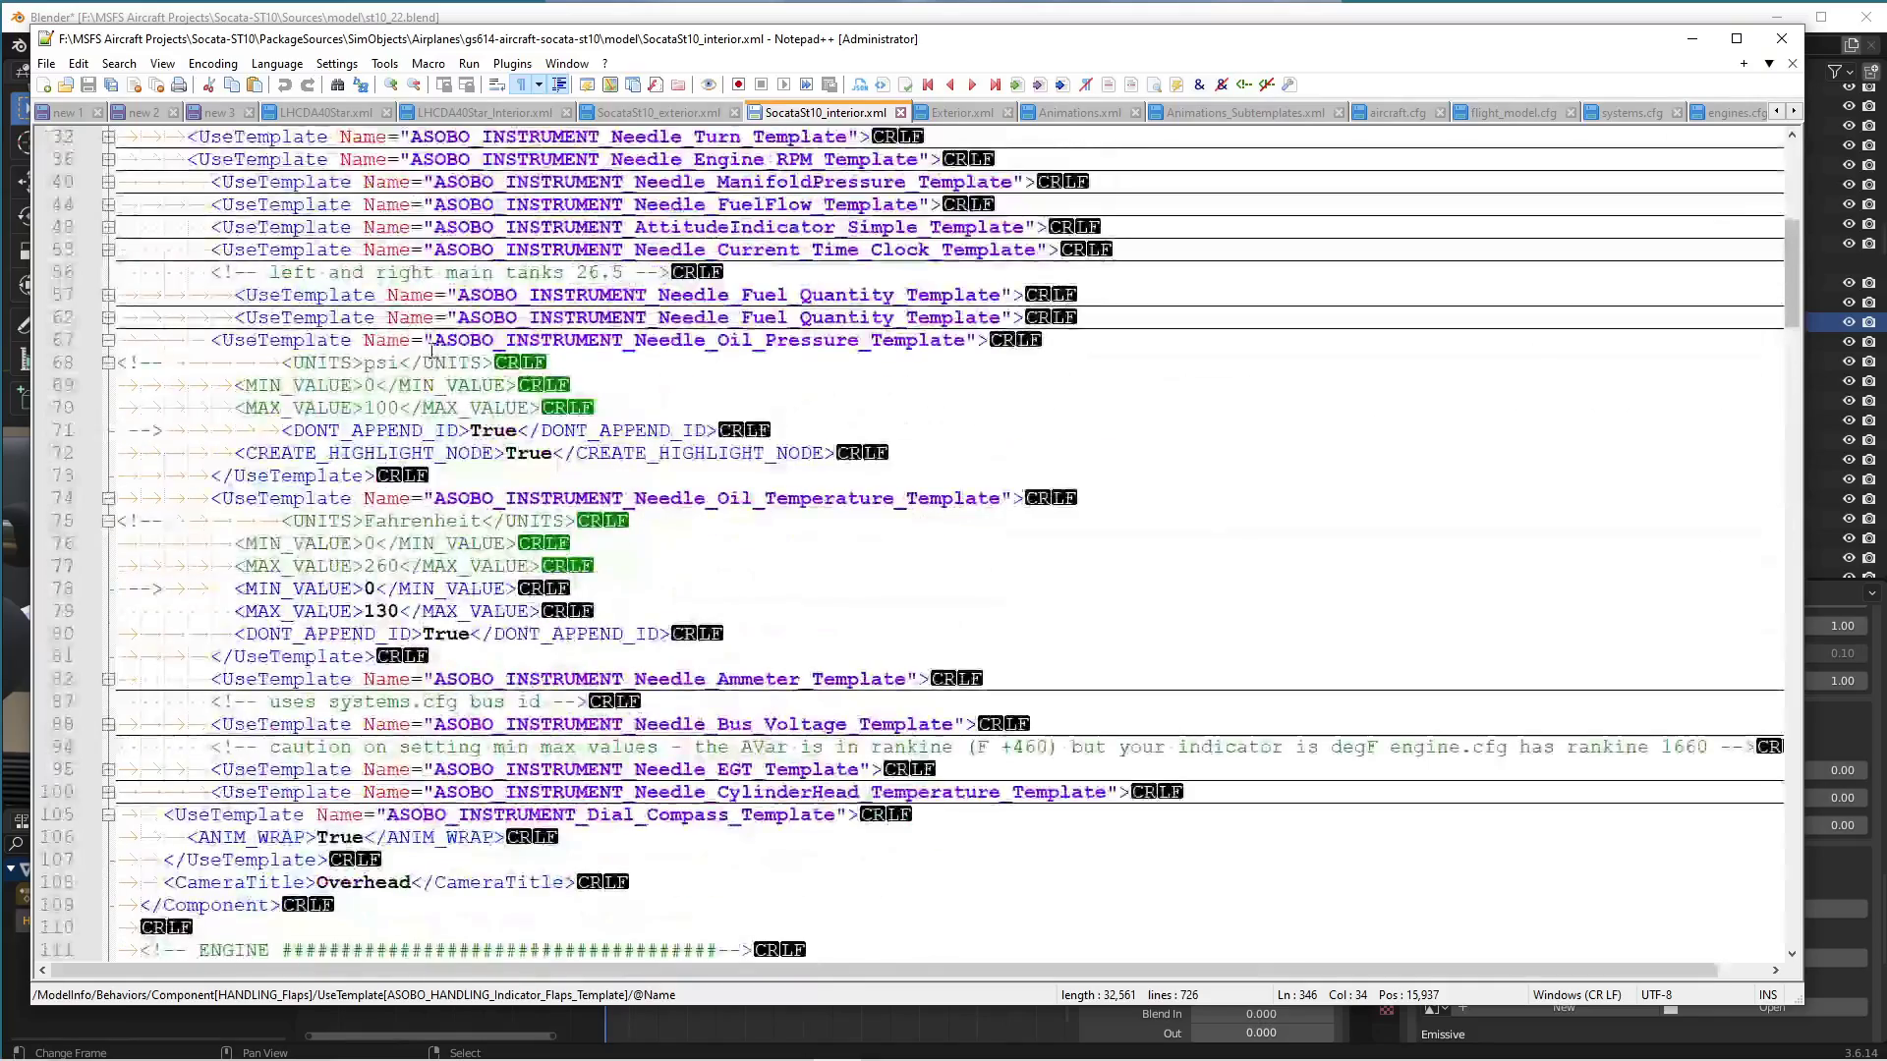
double_click(364, 339)
scroll(540, 696, down, 20)
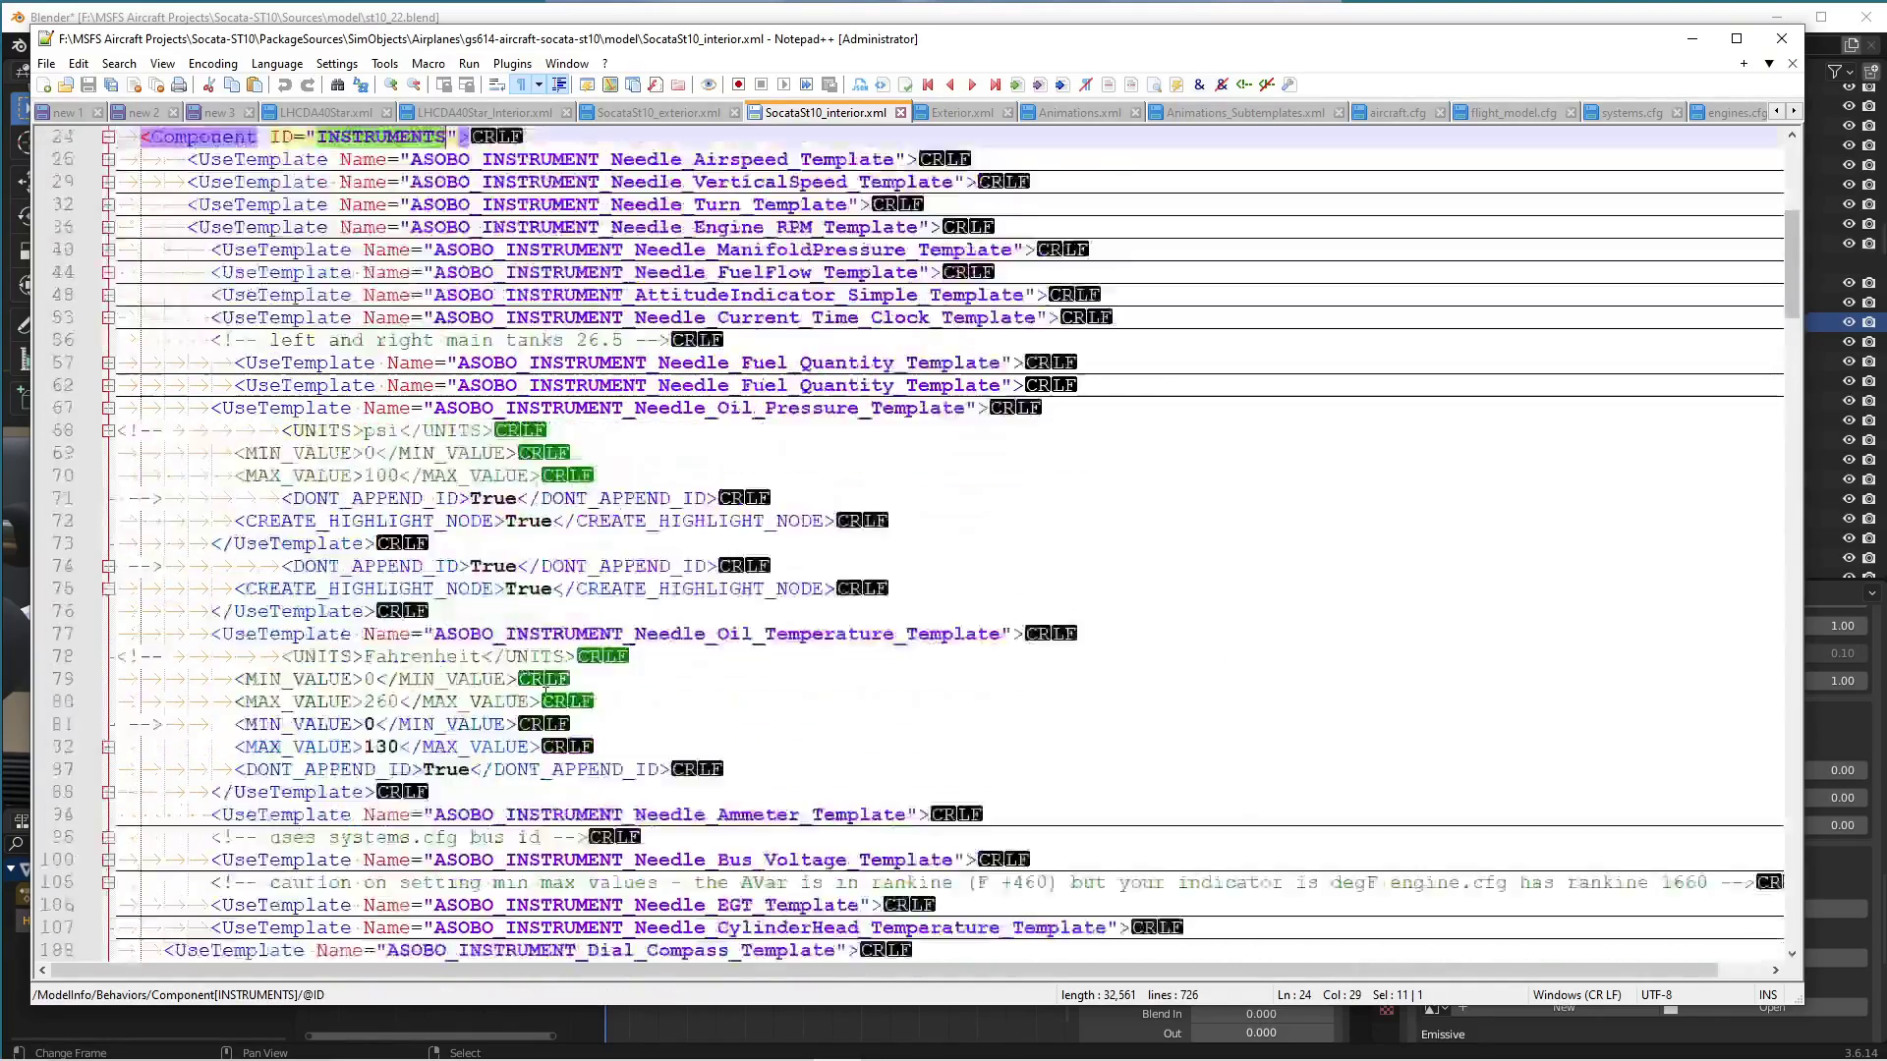
scroll(539, 695, down, 2)
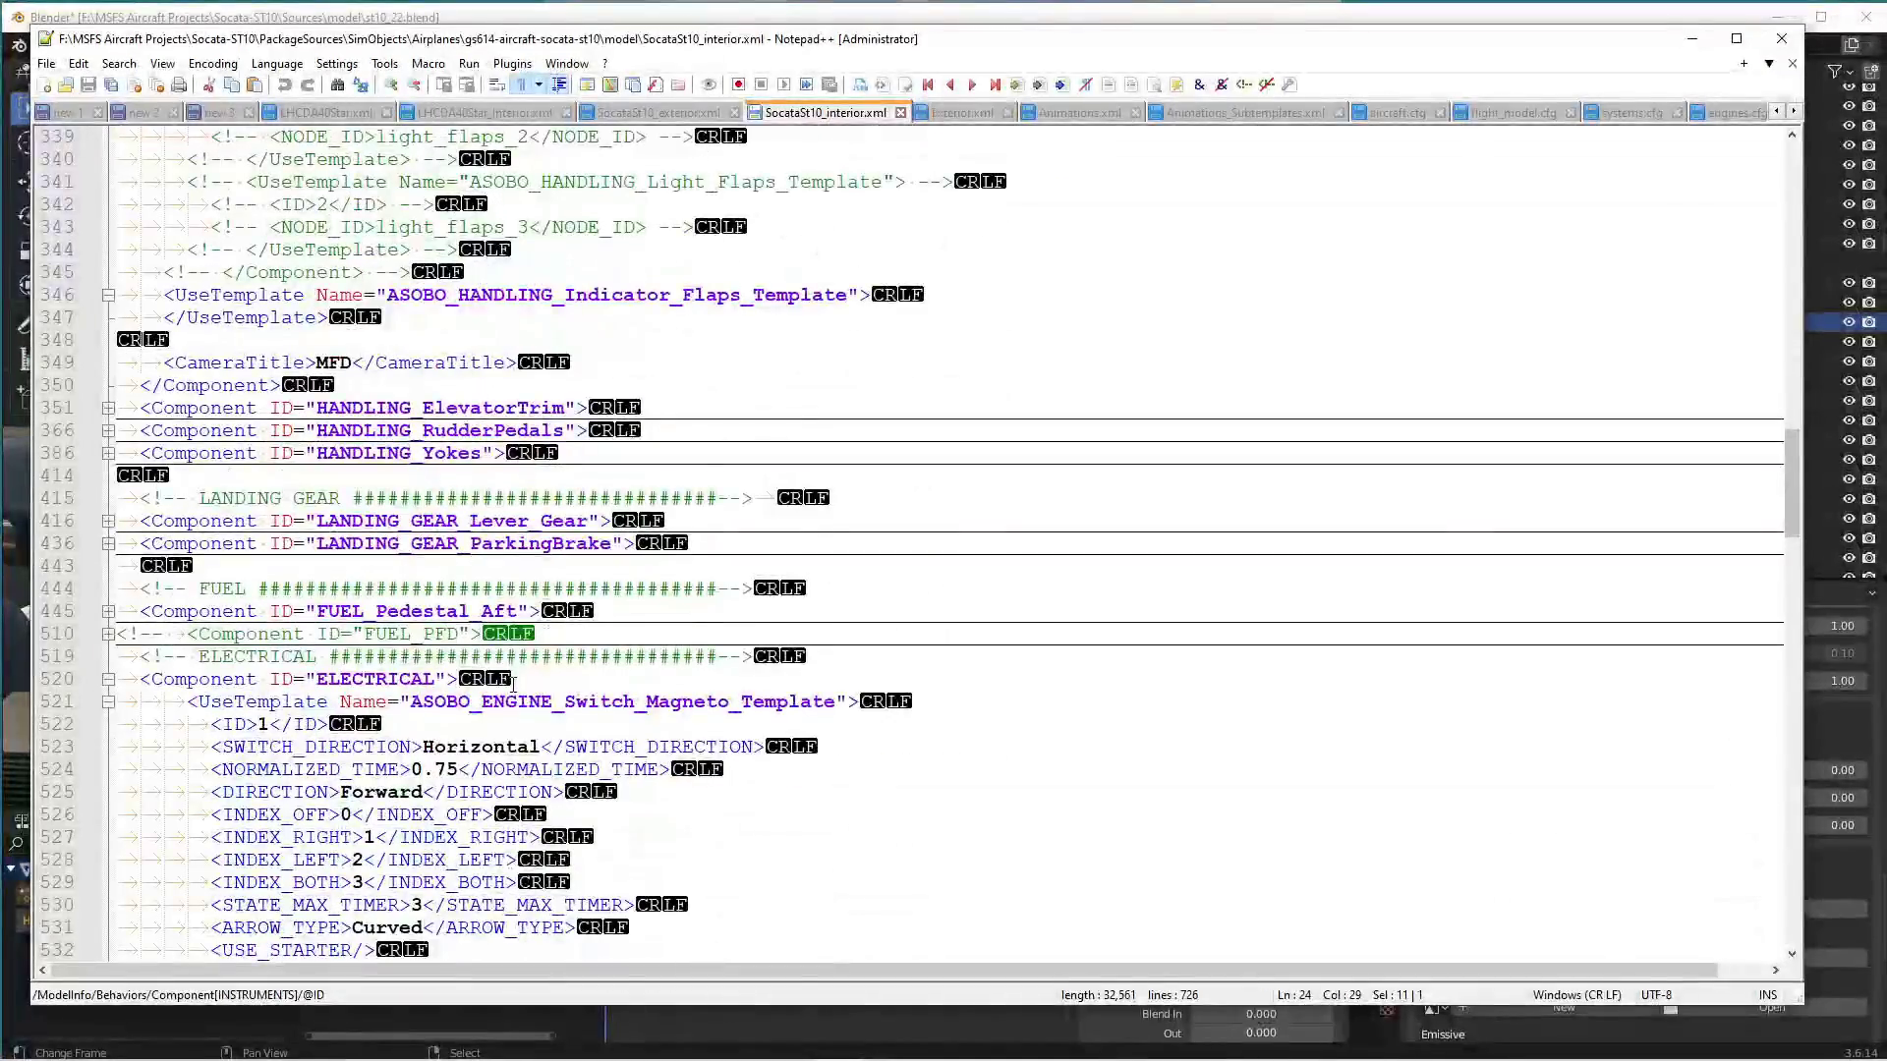
Collapse the ELECTRICAL, AUTOPILOT, PASSENGER and commented-out AS1000_PFD components.
click(108, 679)
click(108, 747)
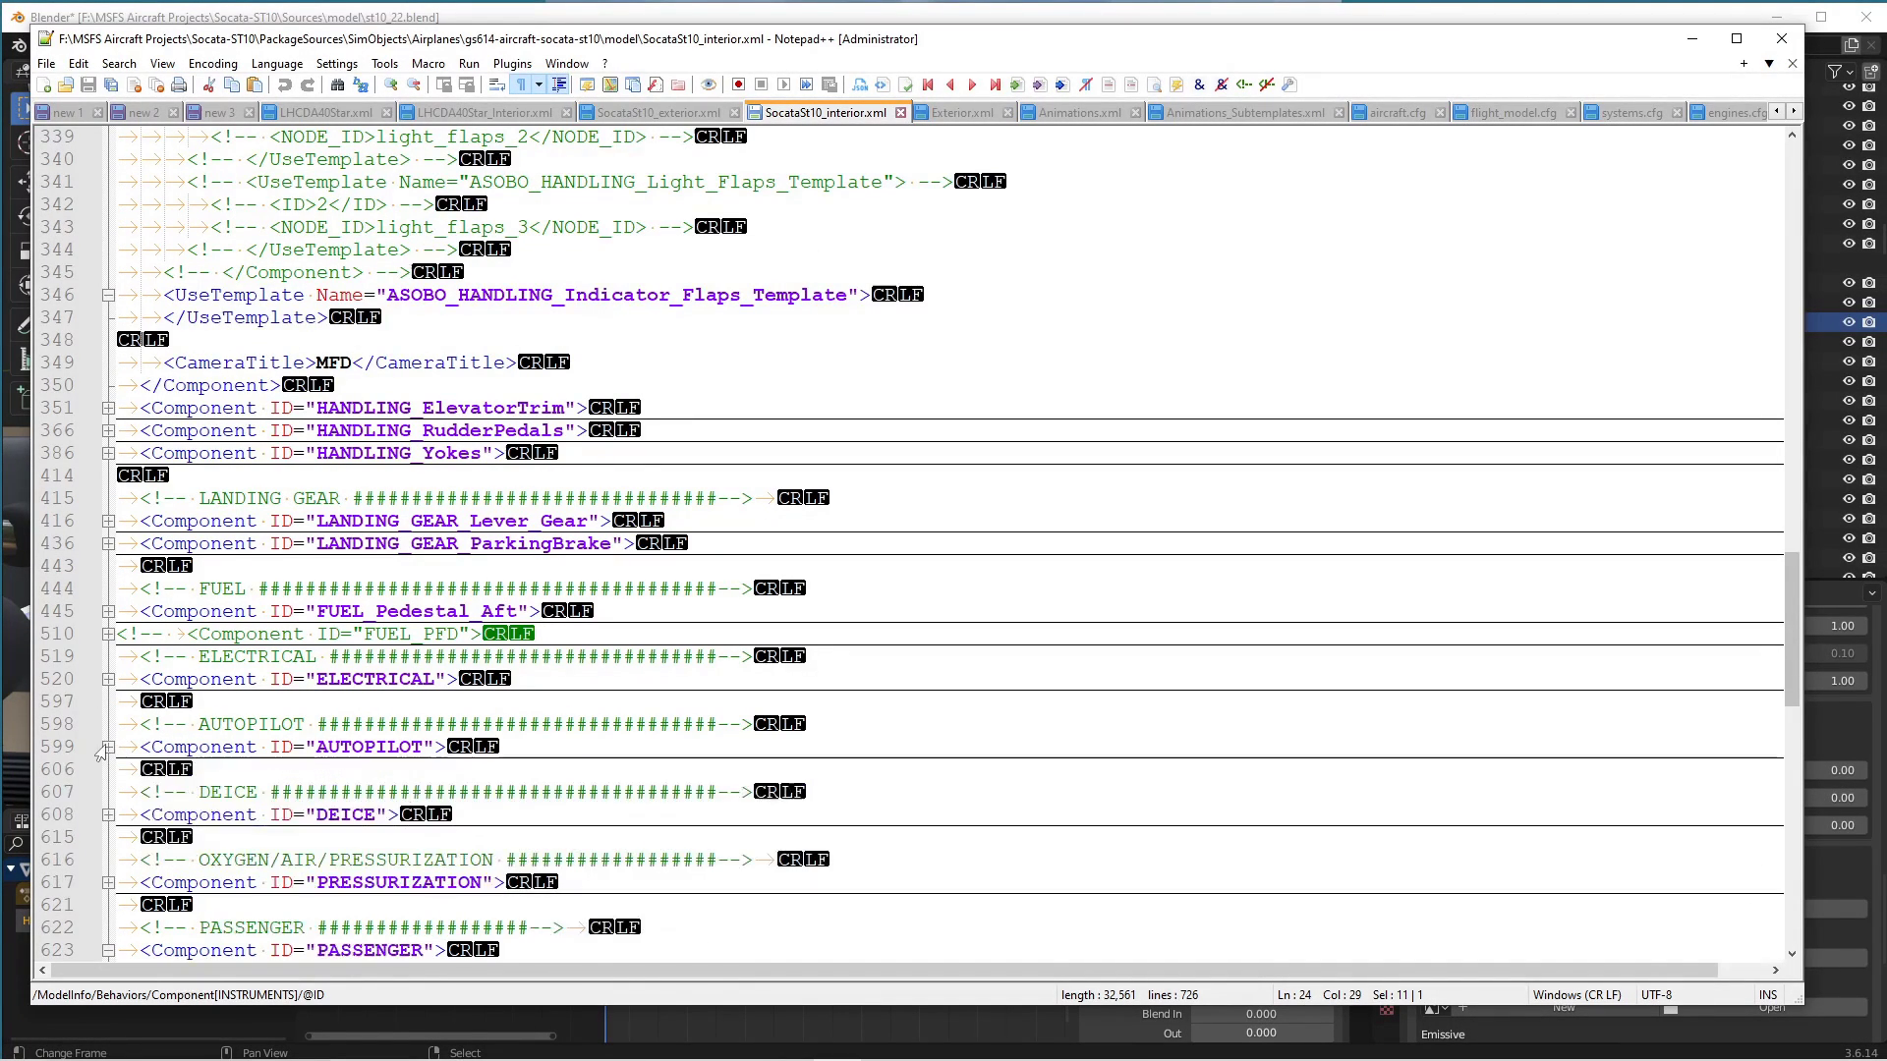
scroll(430, 712, down, 7)
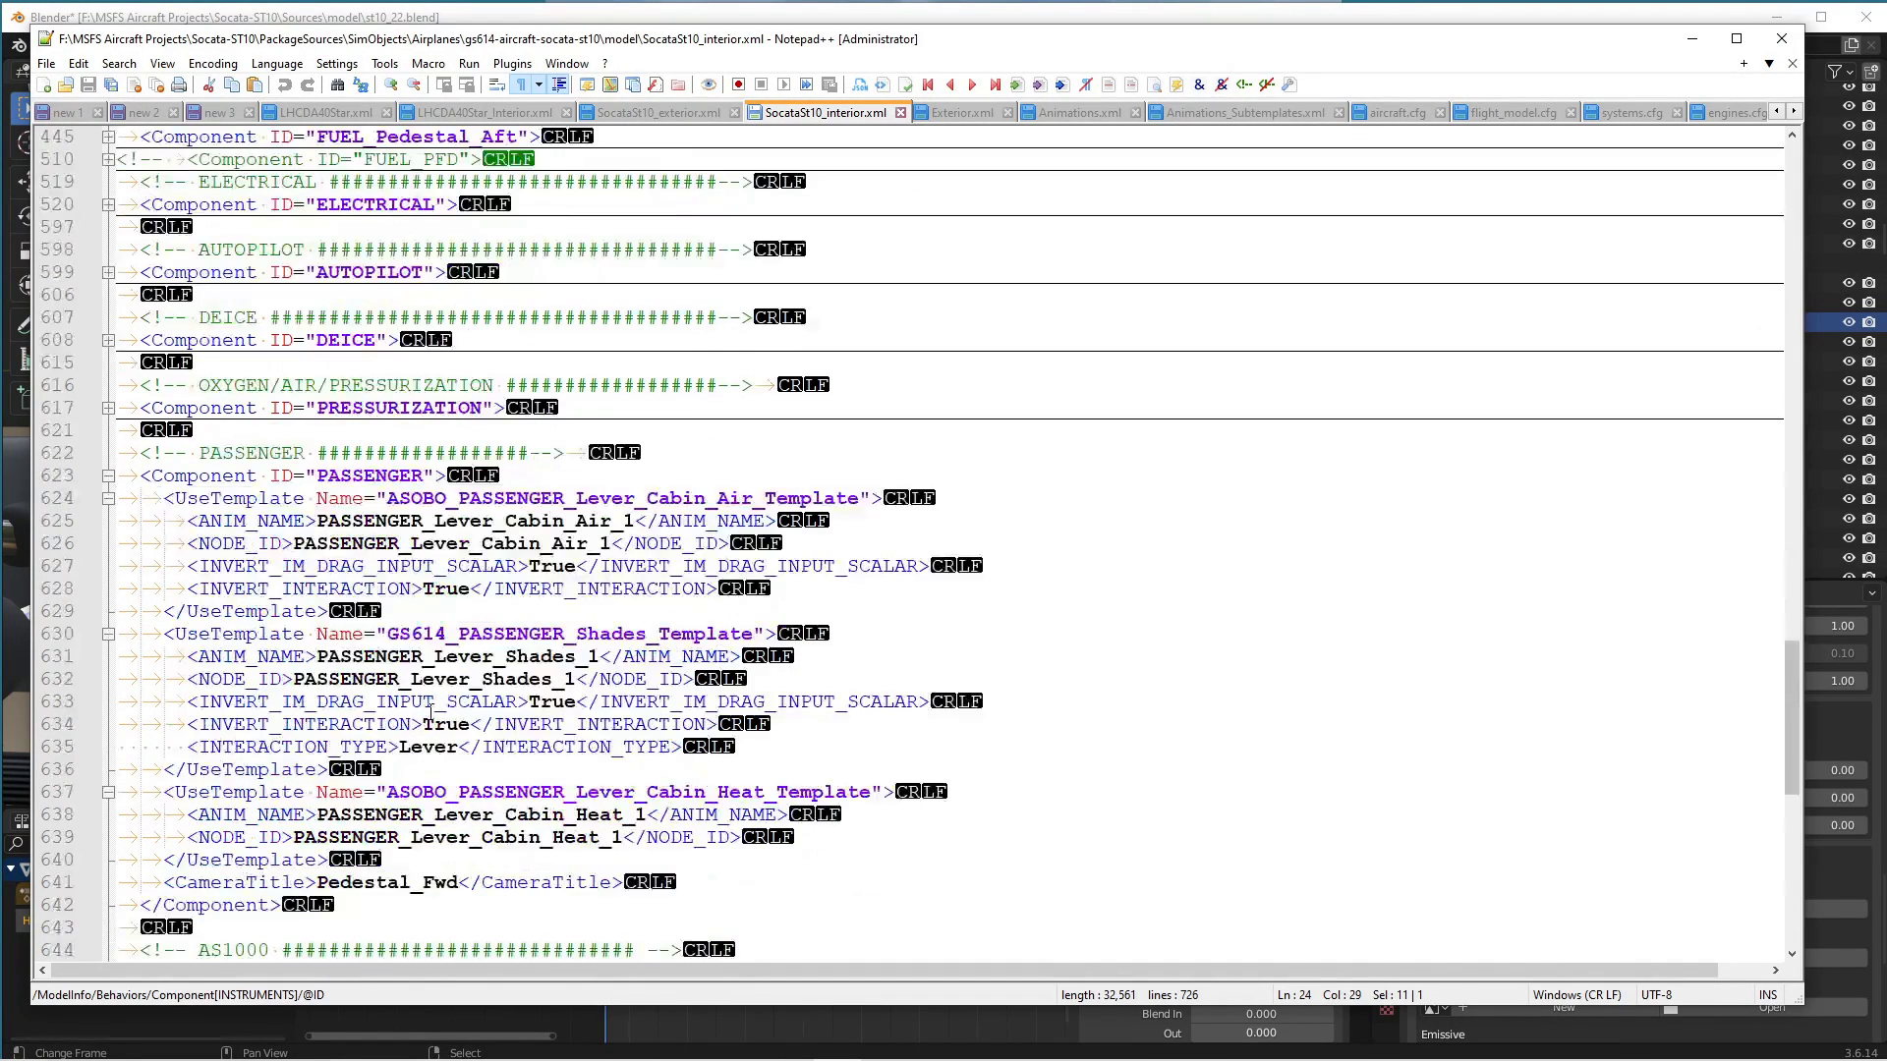
click(108, 475)
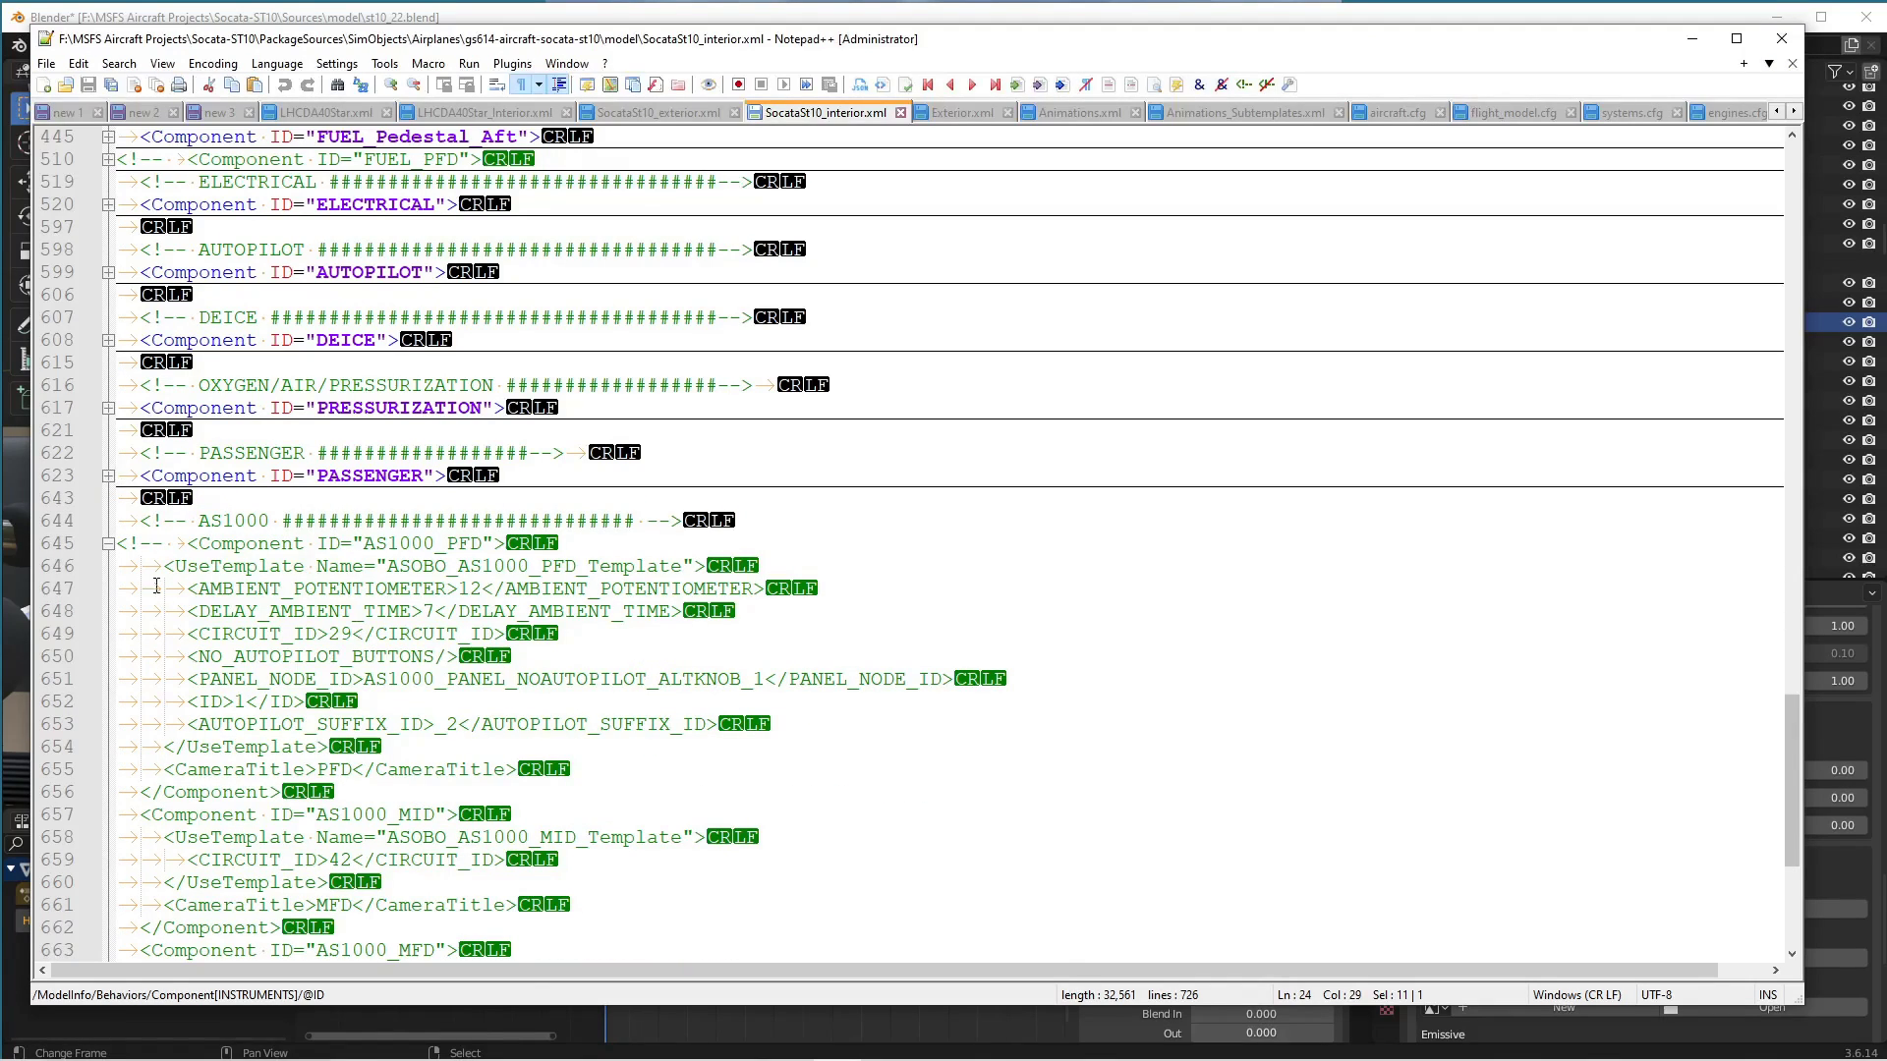
click(108, 543)
Examine how the flaps indicator template sits inside the HANDLING_Flaps component, highlighting the component's ID.
scroll(631, 730, up, 6)
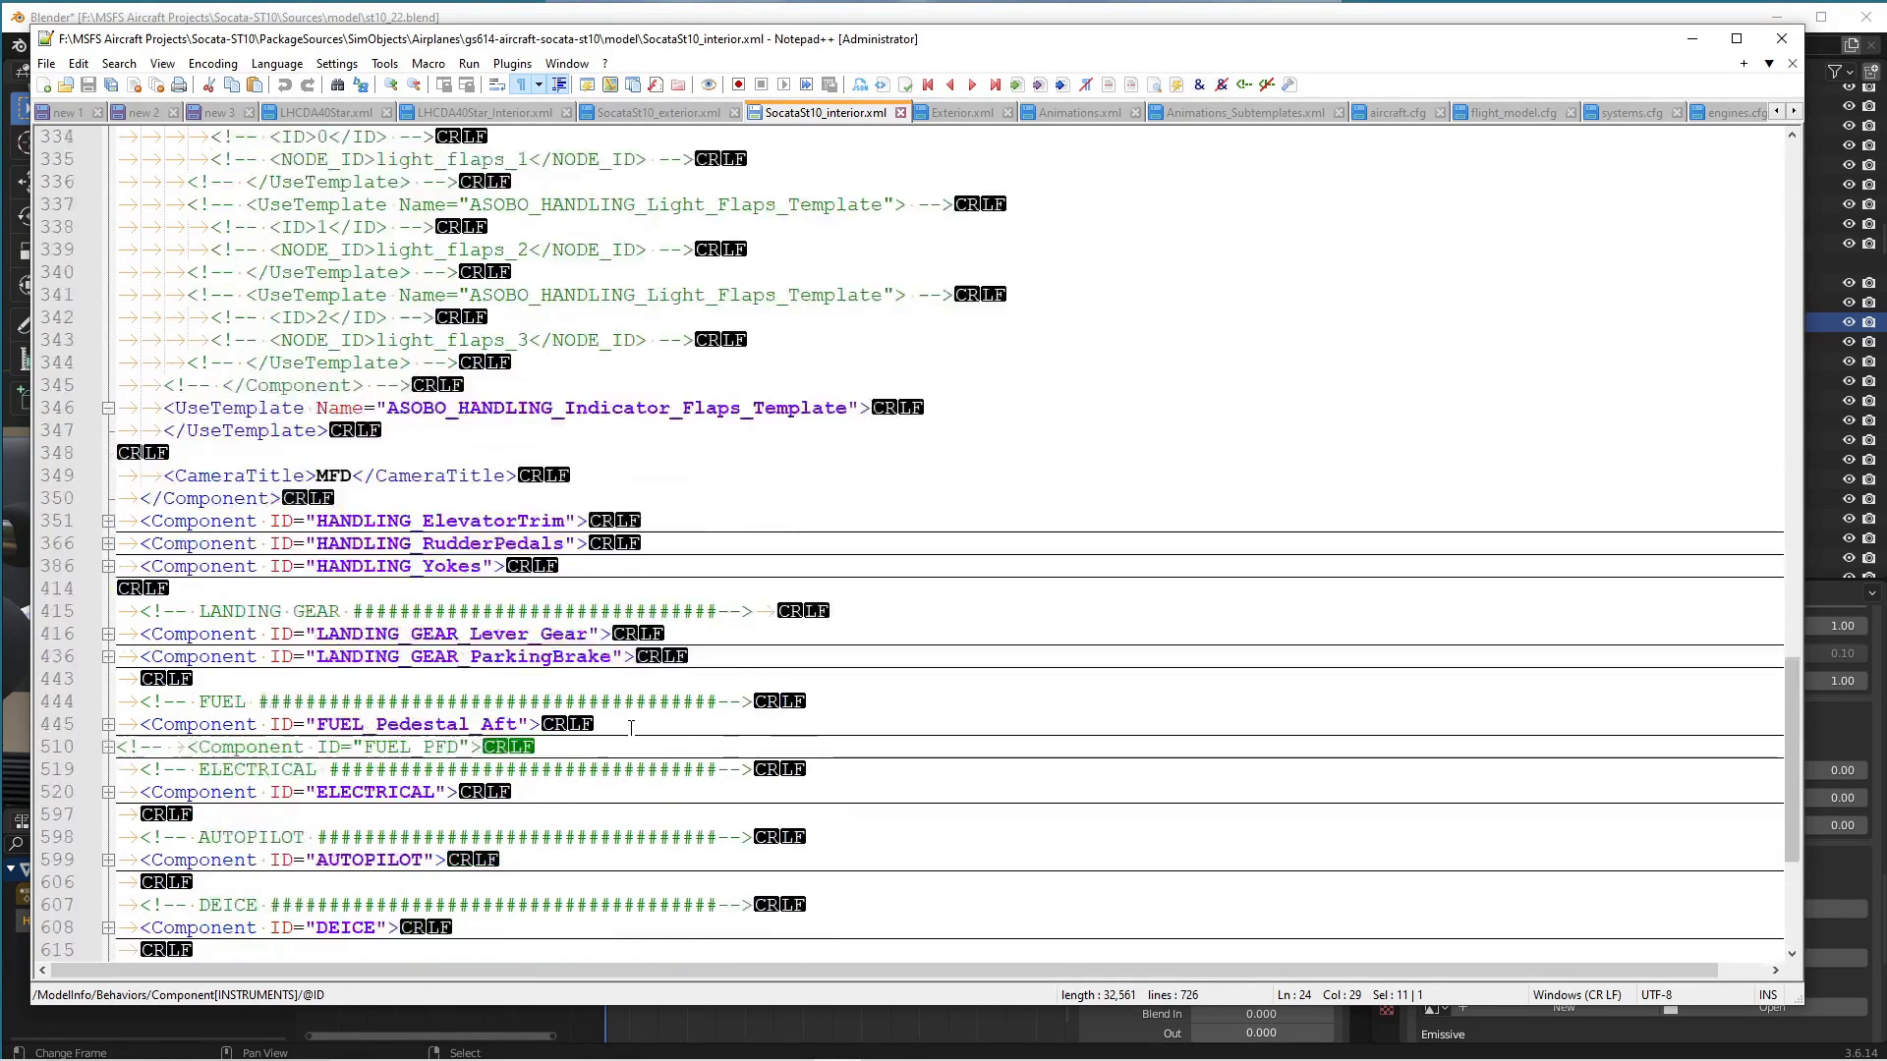
click(517, 480)
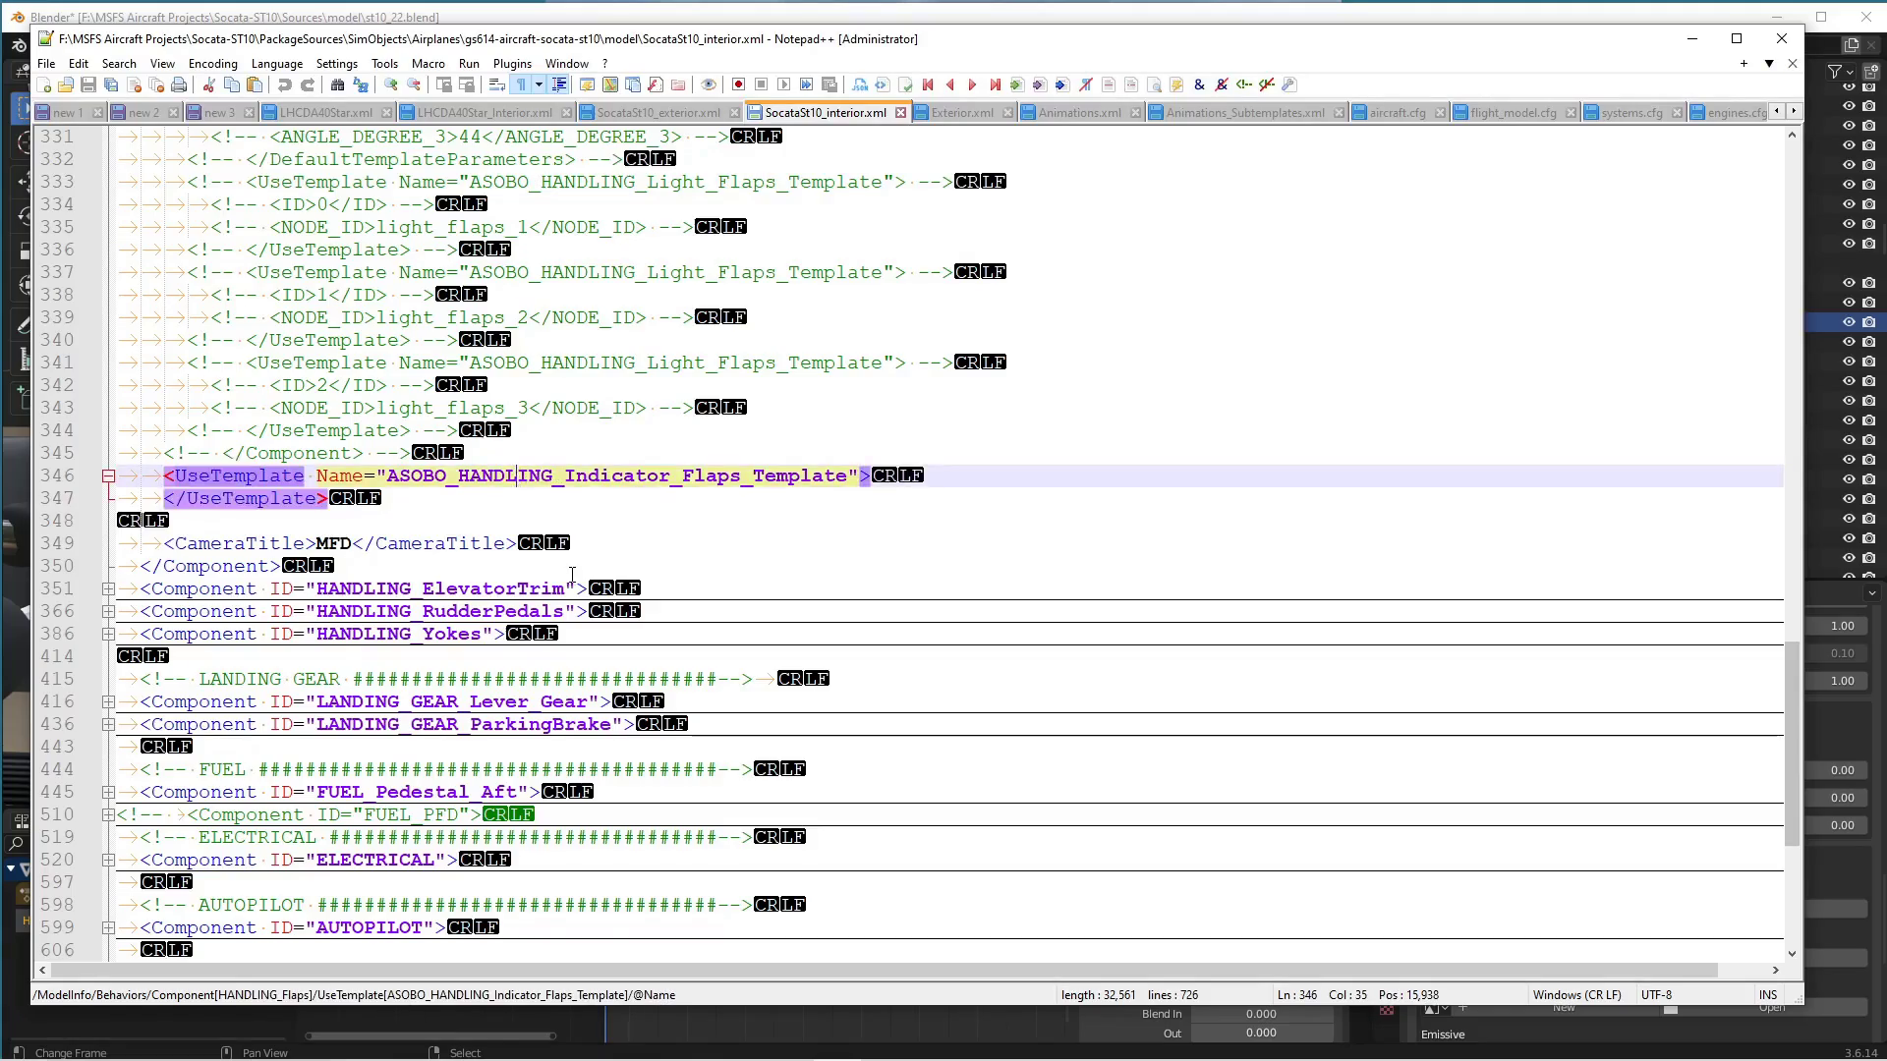
scroll(517, 478, up, 10)
click(388, 430)
double_click(388, 429)
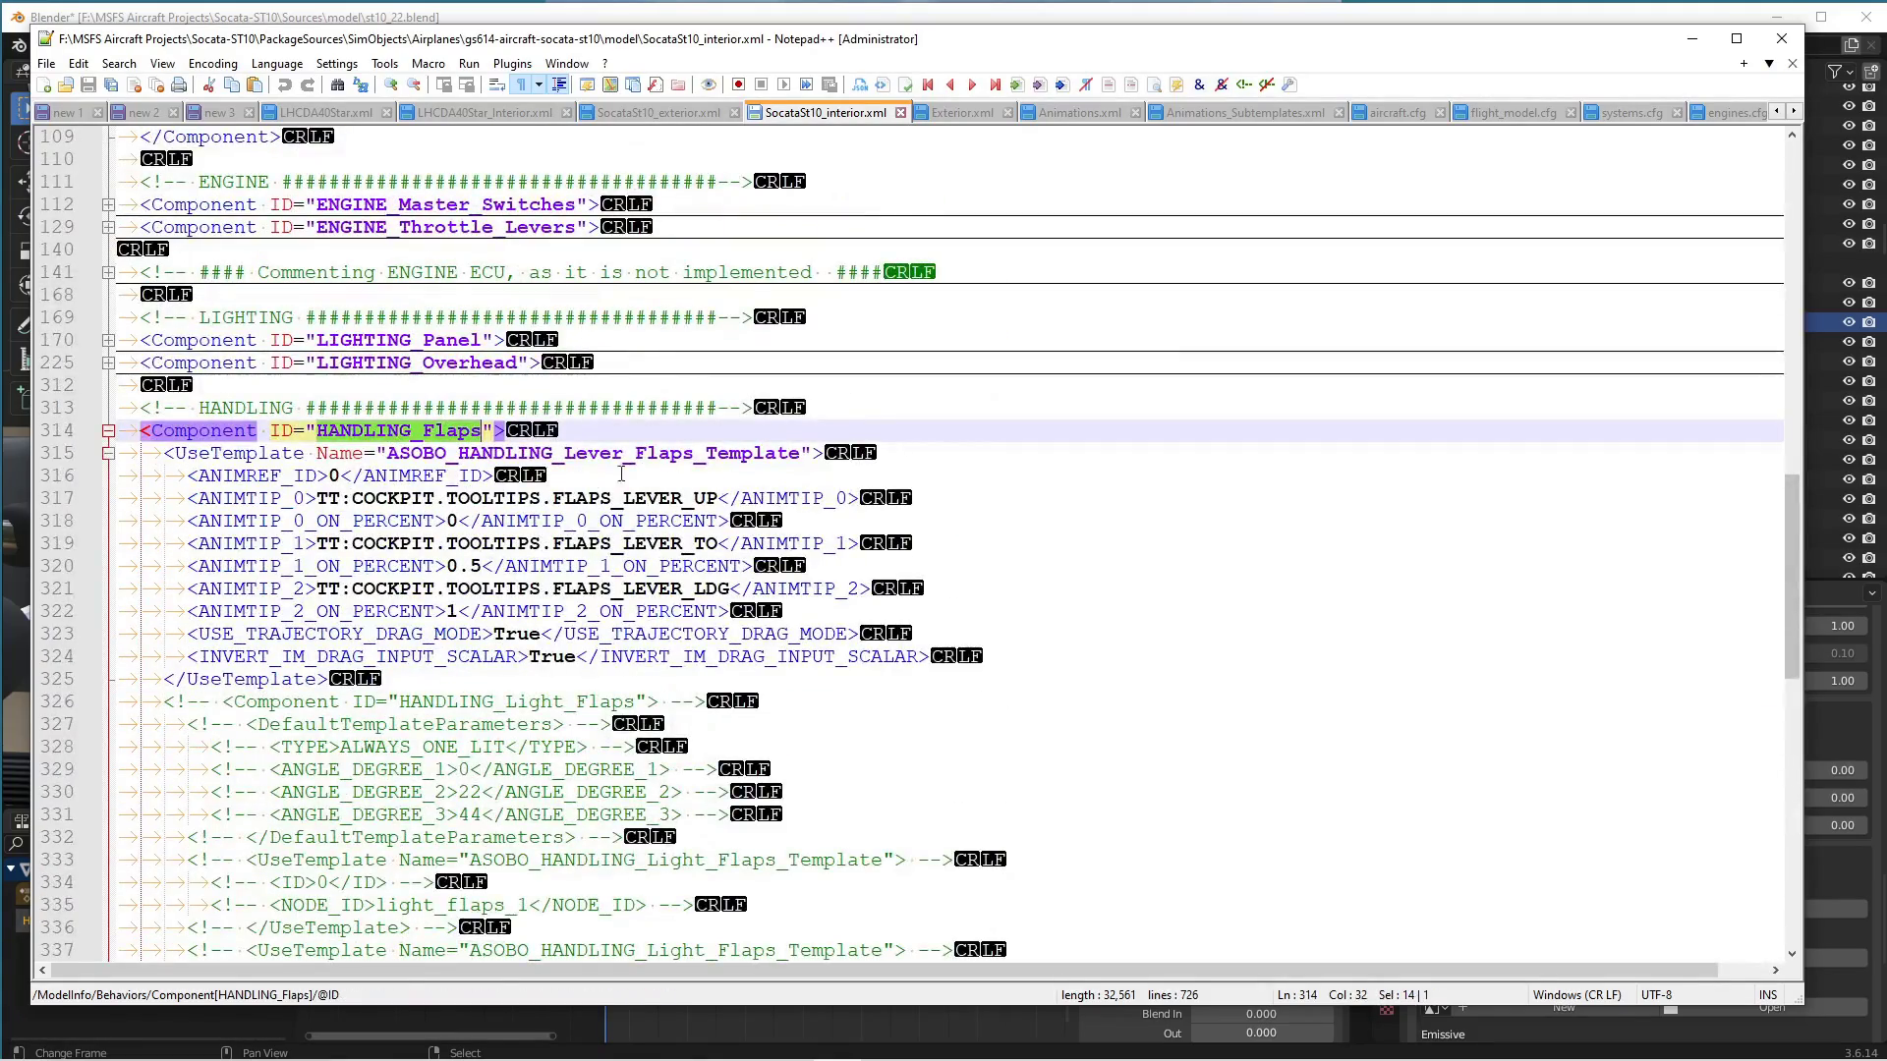
scroll(584, 531, down, 11)
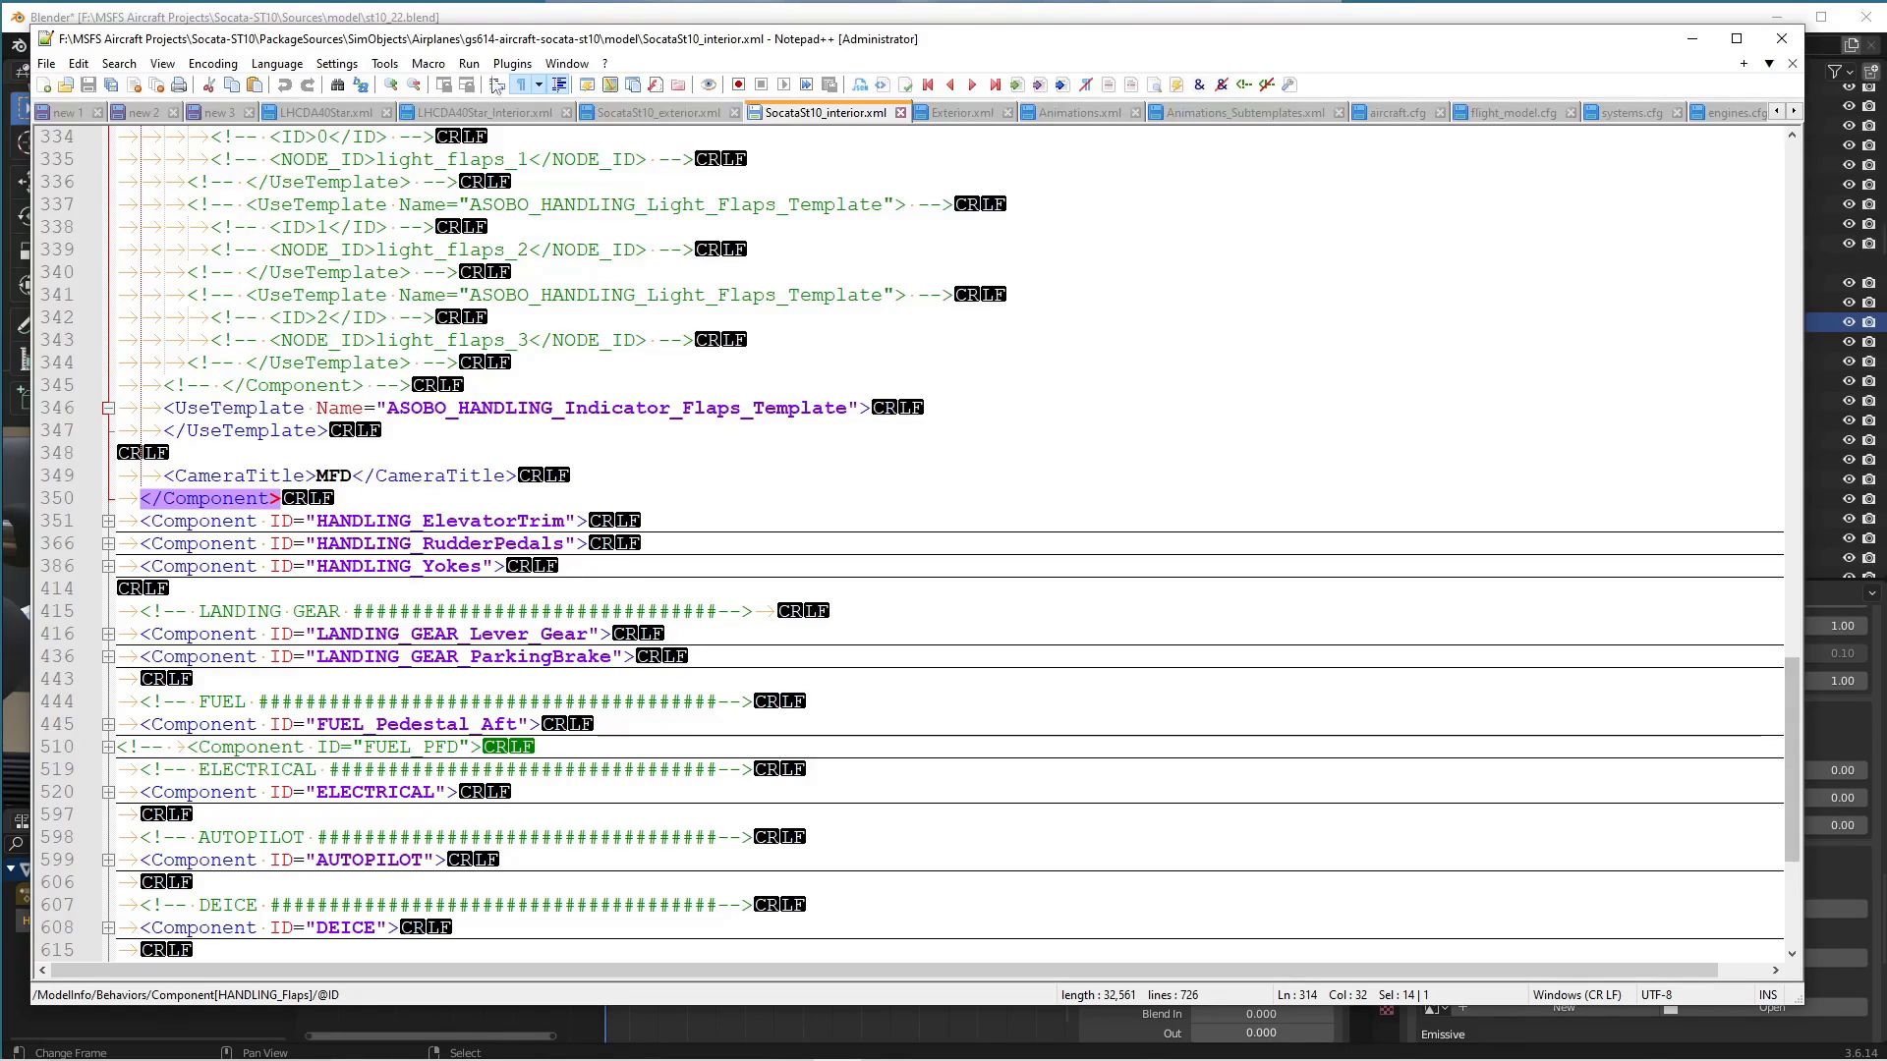
Switch to Blender, select the INSTRUMENT_Dial_Compass ball behind its glass and scrub its animation.
click(508, 10)
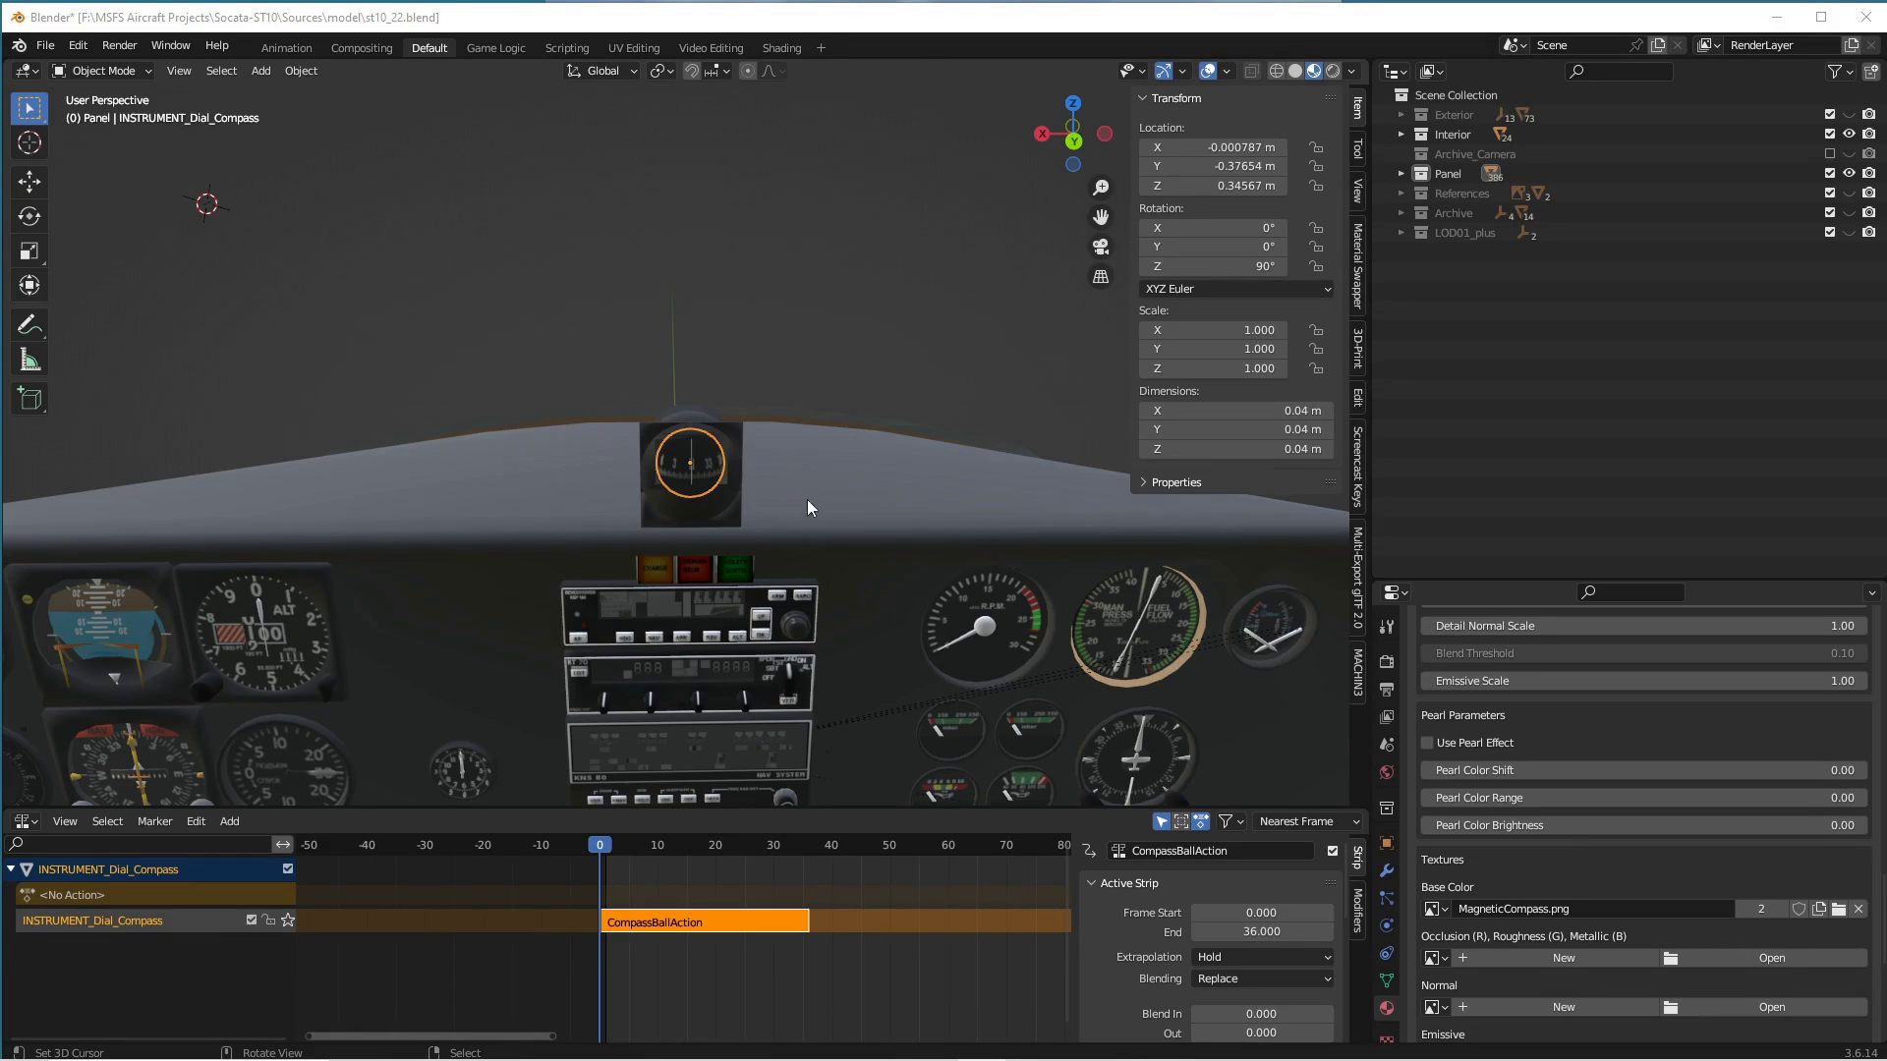
click(723, 454)
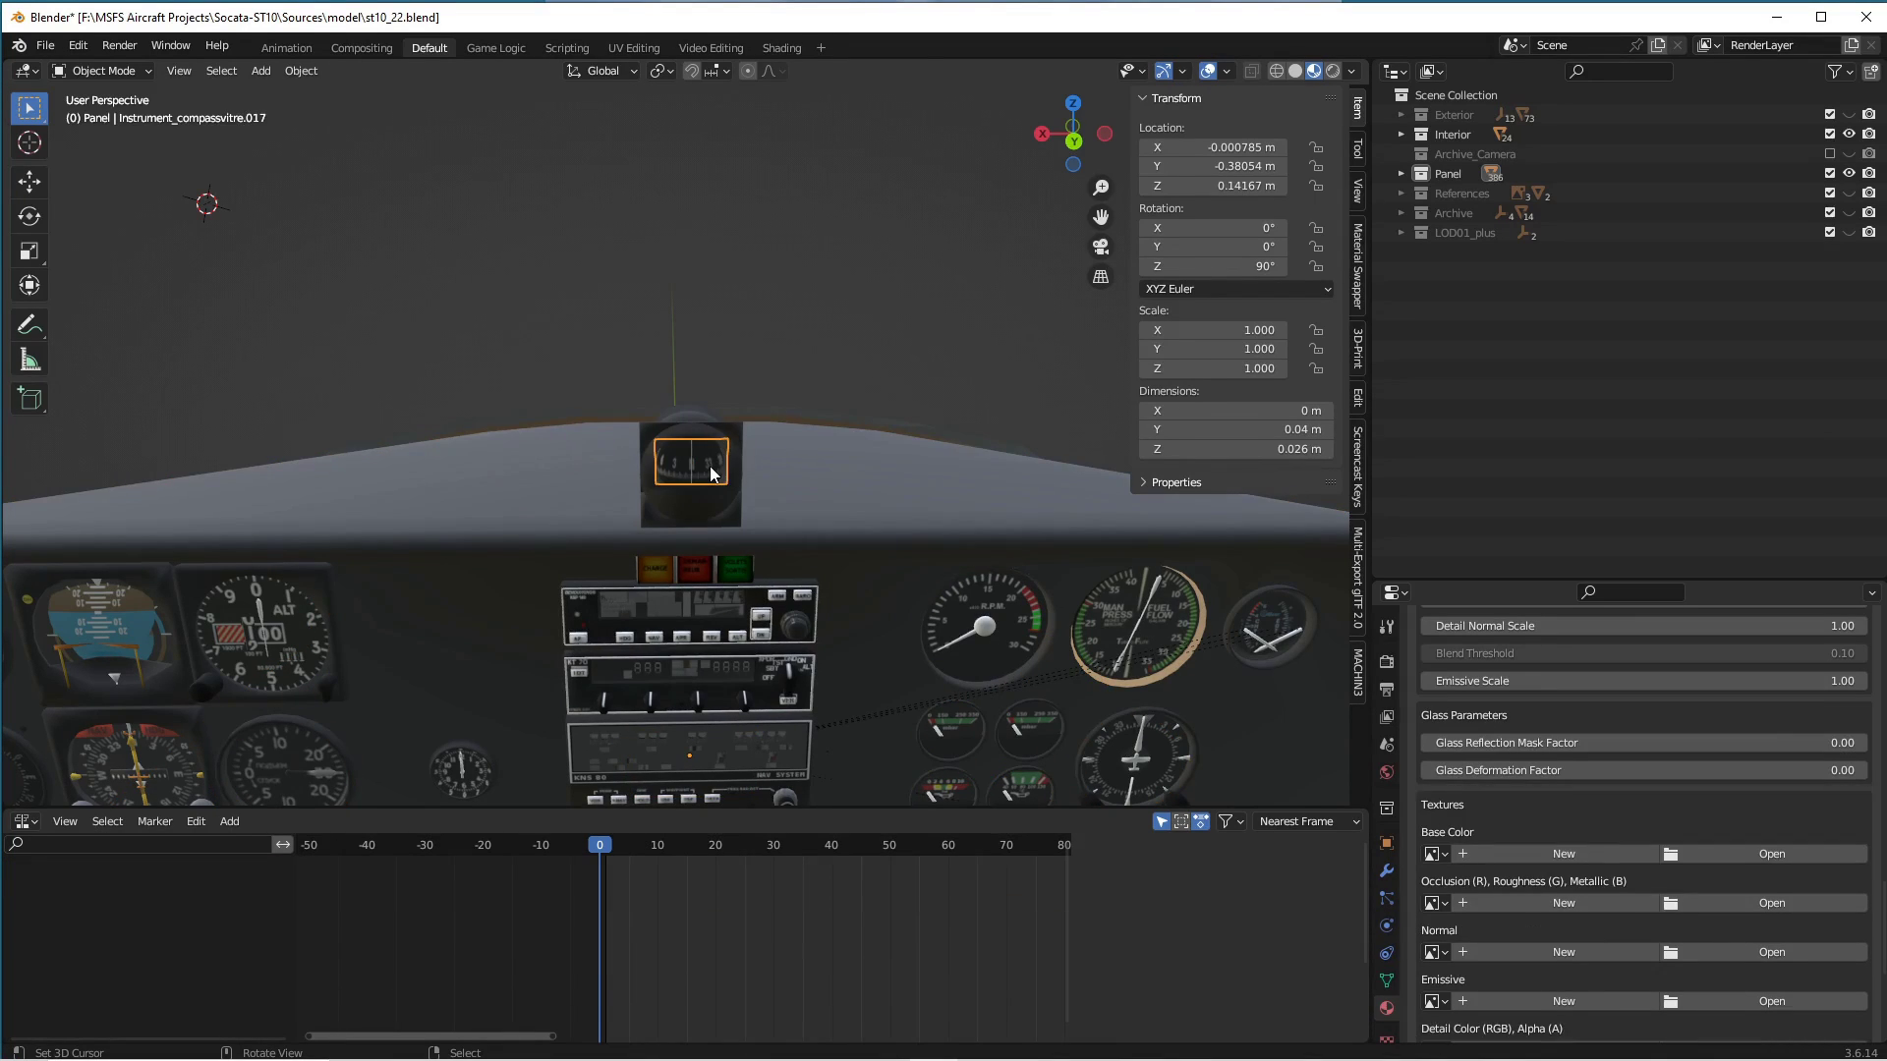
click(715, 474)
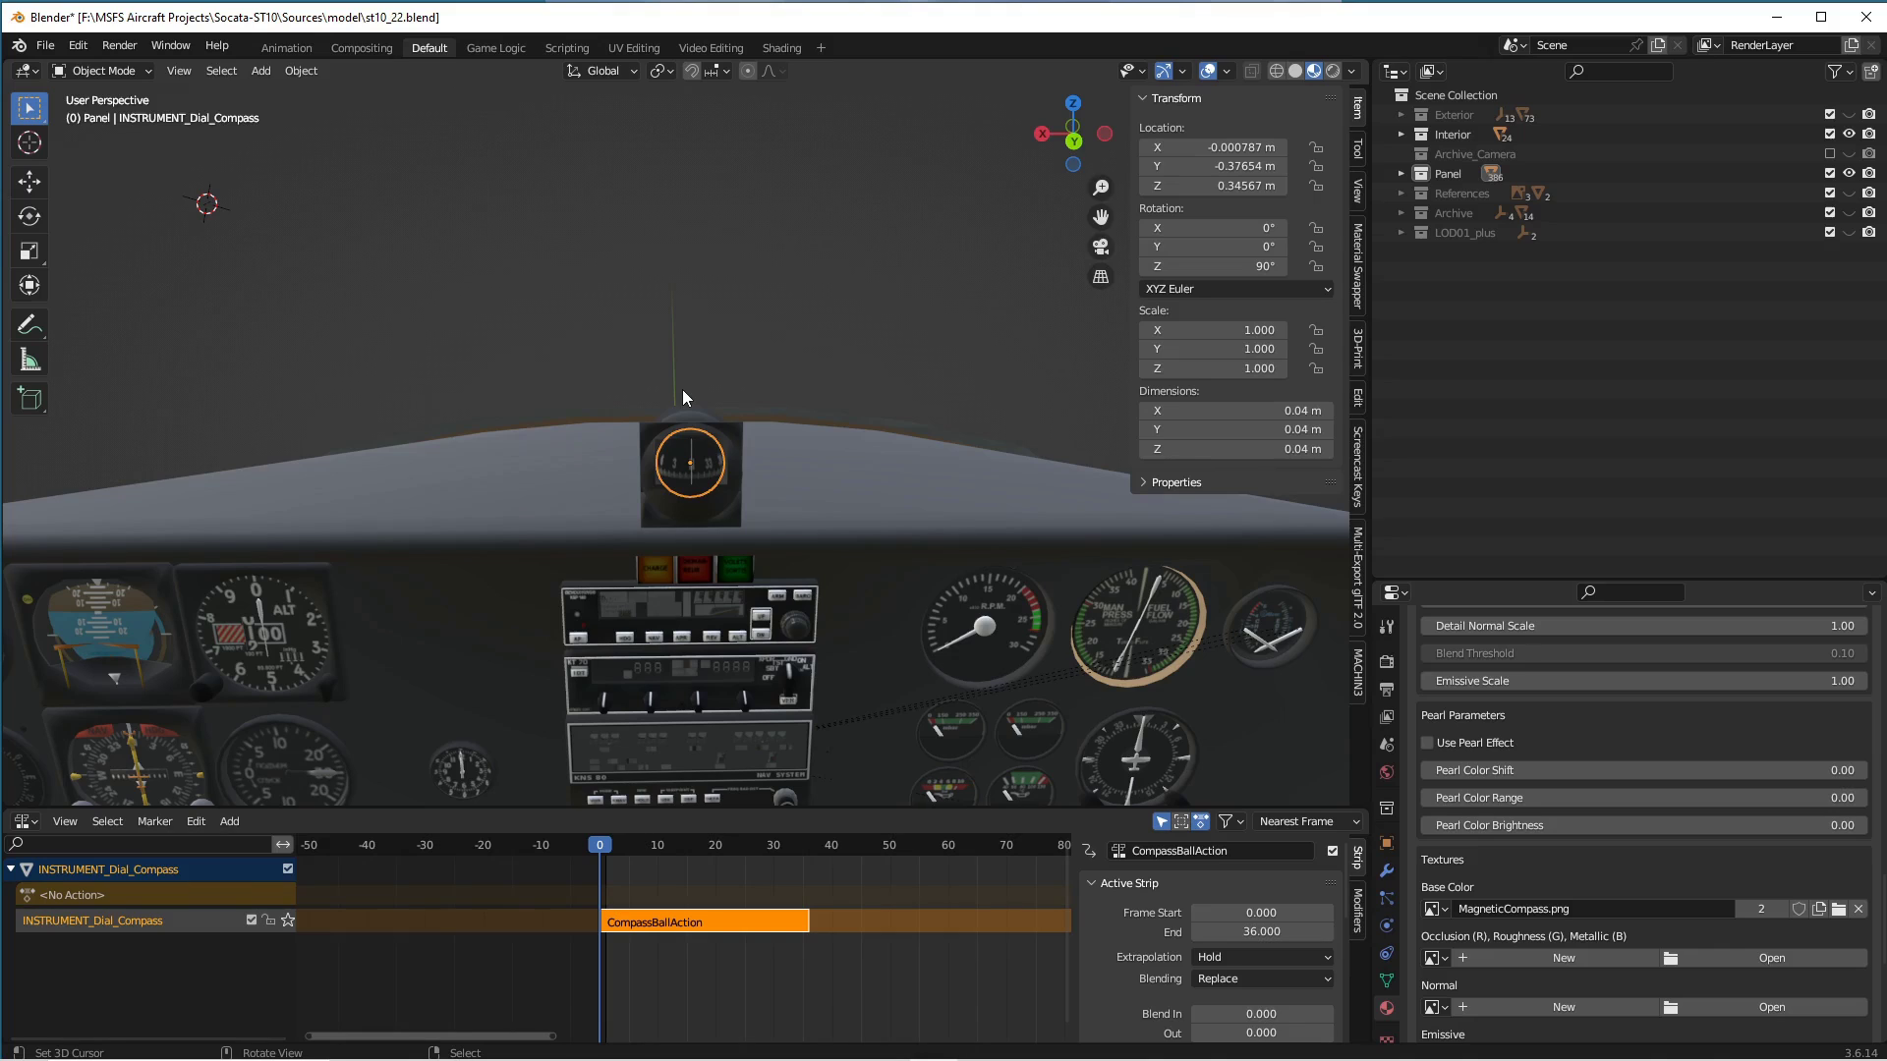
drag(602, 847, 601, 928)
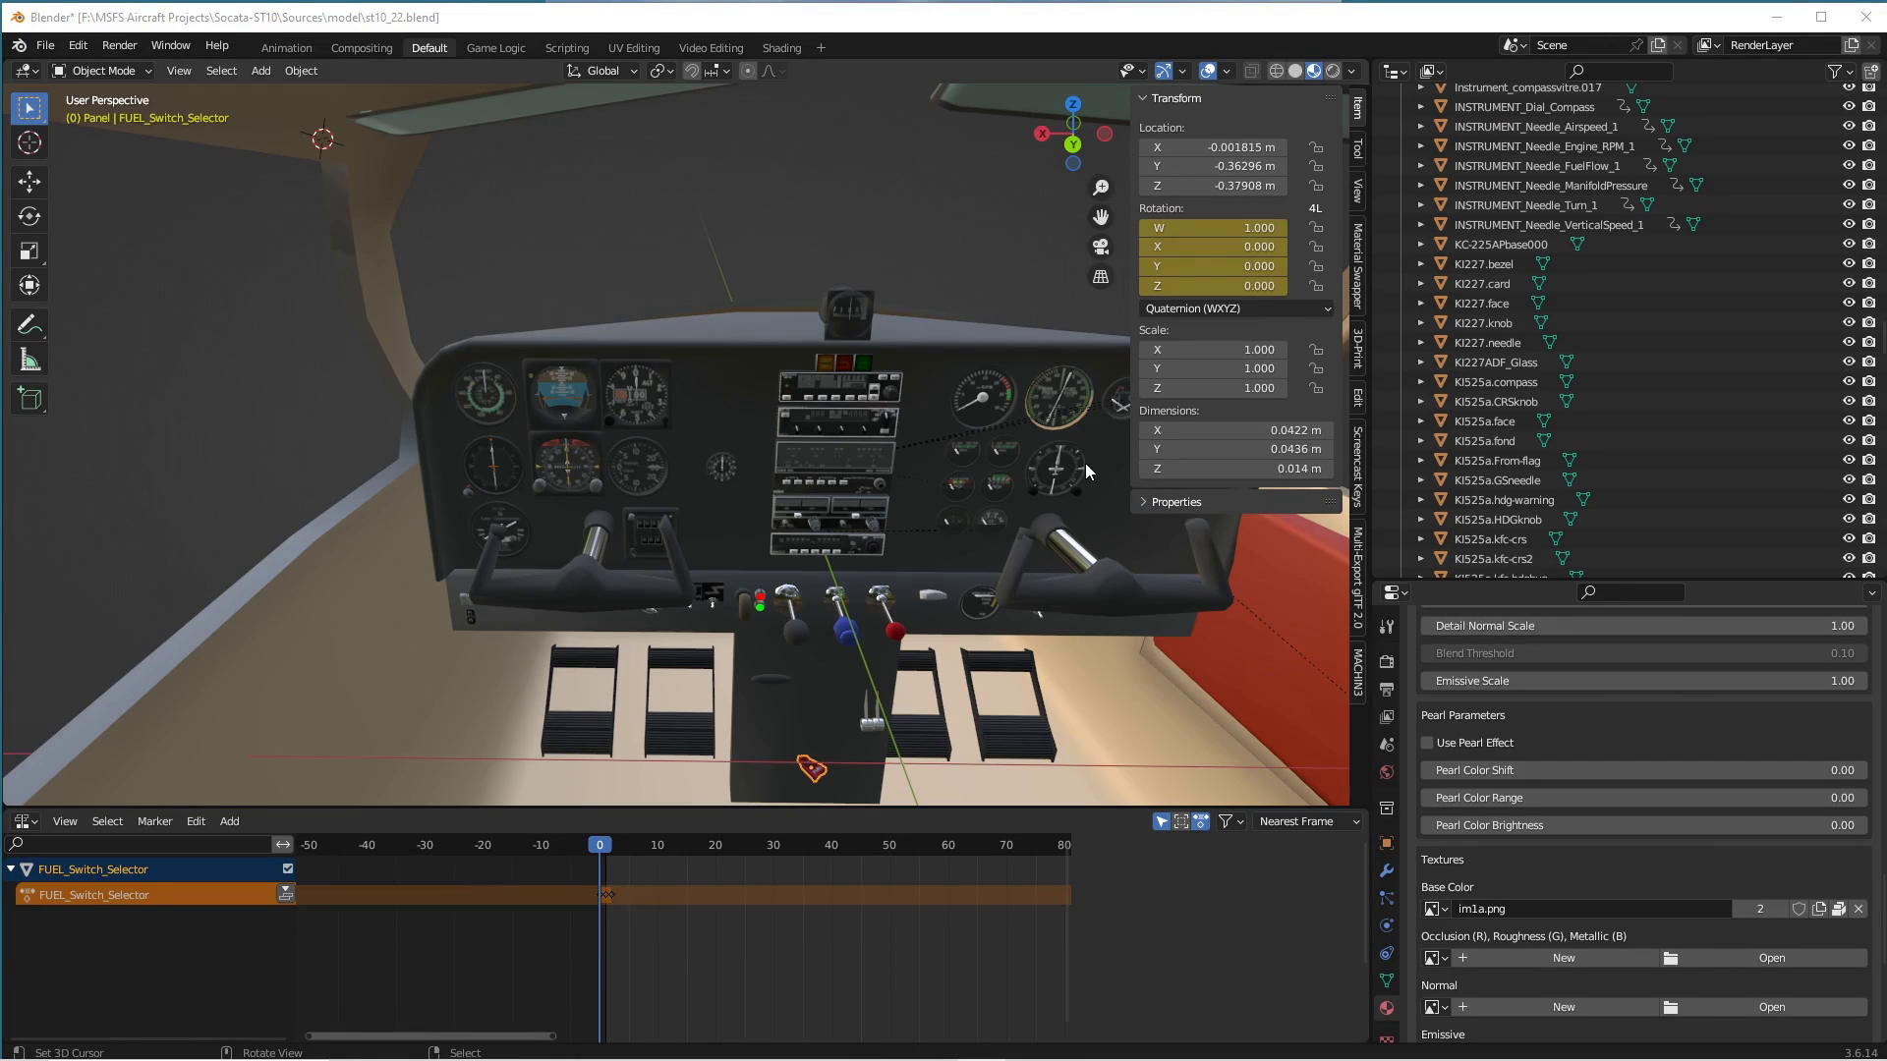
Place the 3D cursor above the instrument panel and select the airspeed indicator's needle, INSTRUMENT_Needle_Airspeed_1.
shift+right_click(692, 256)
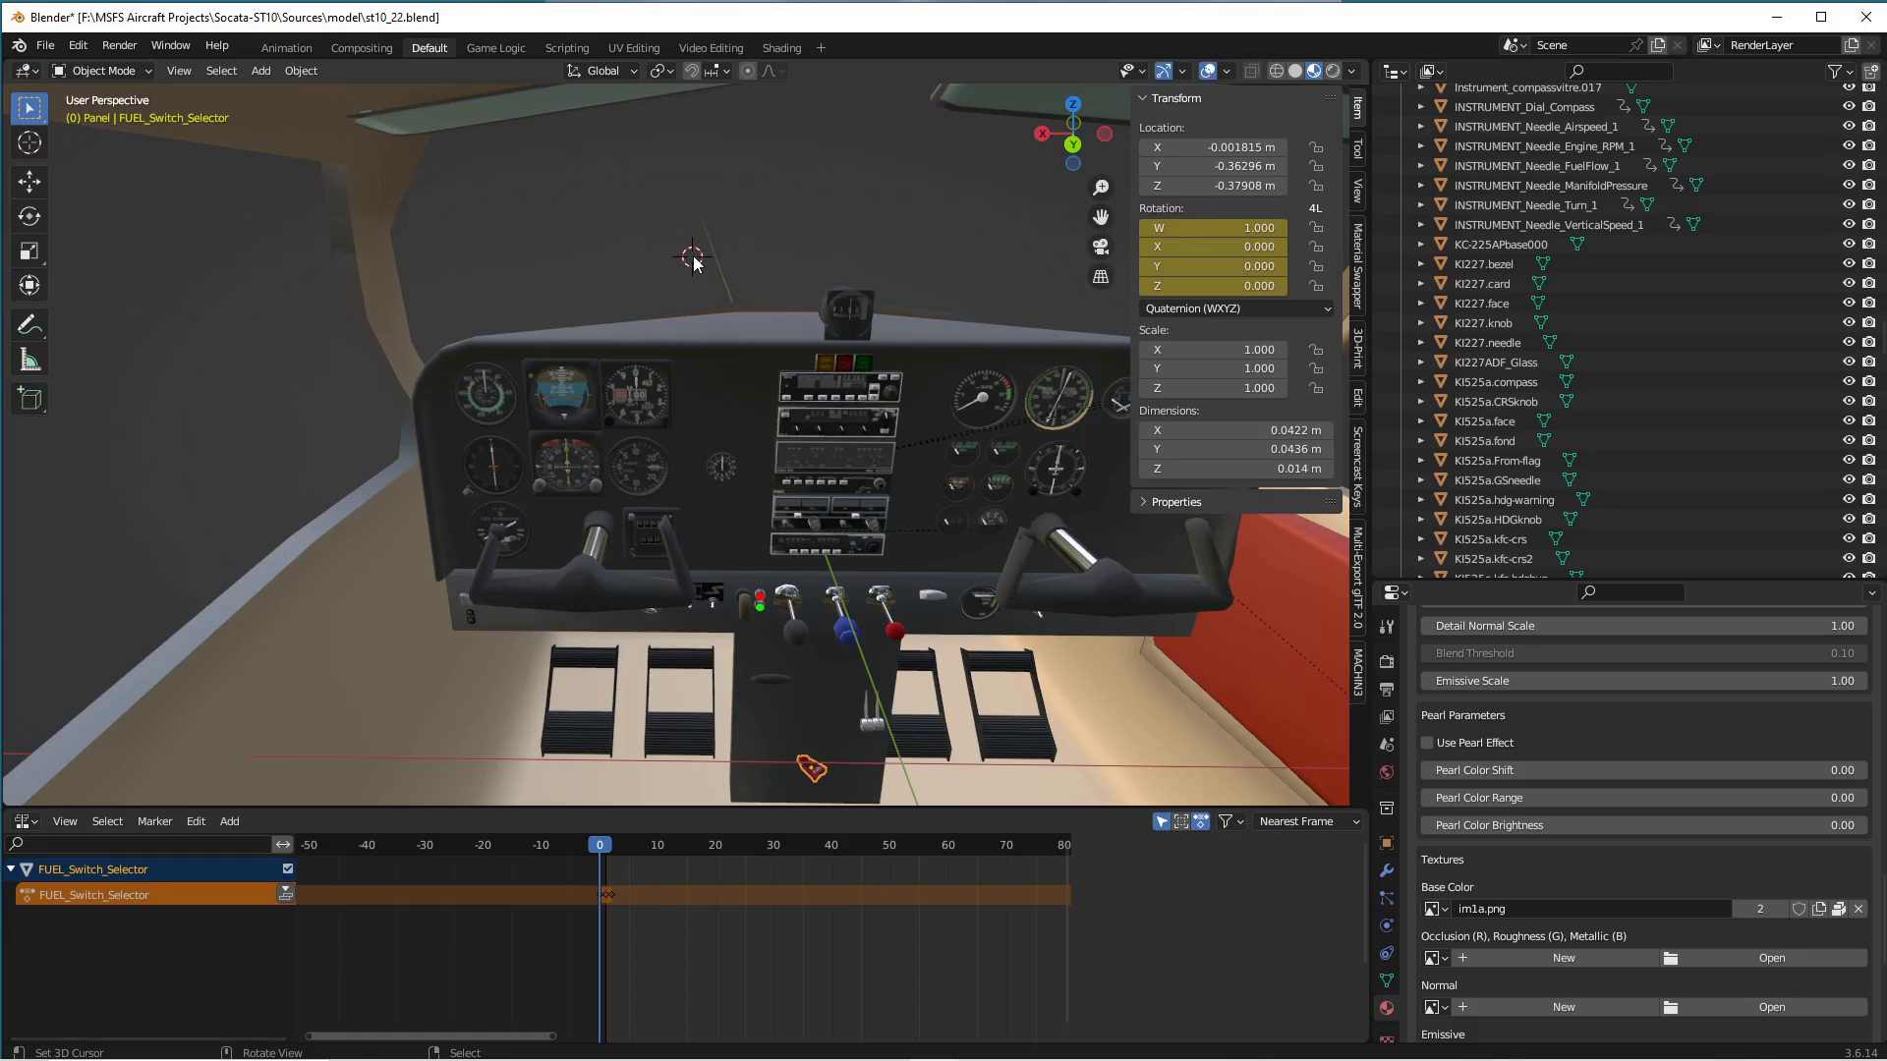
scroll(693, 260, up, 2)
middle_drag(716, 403, 836, 499)
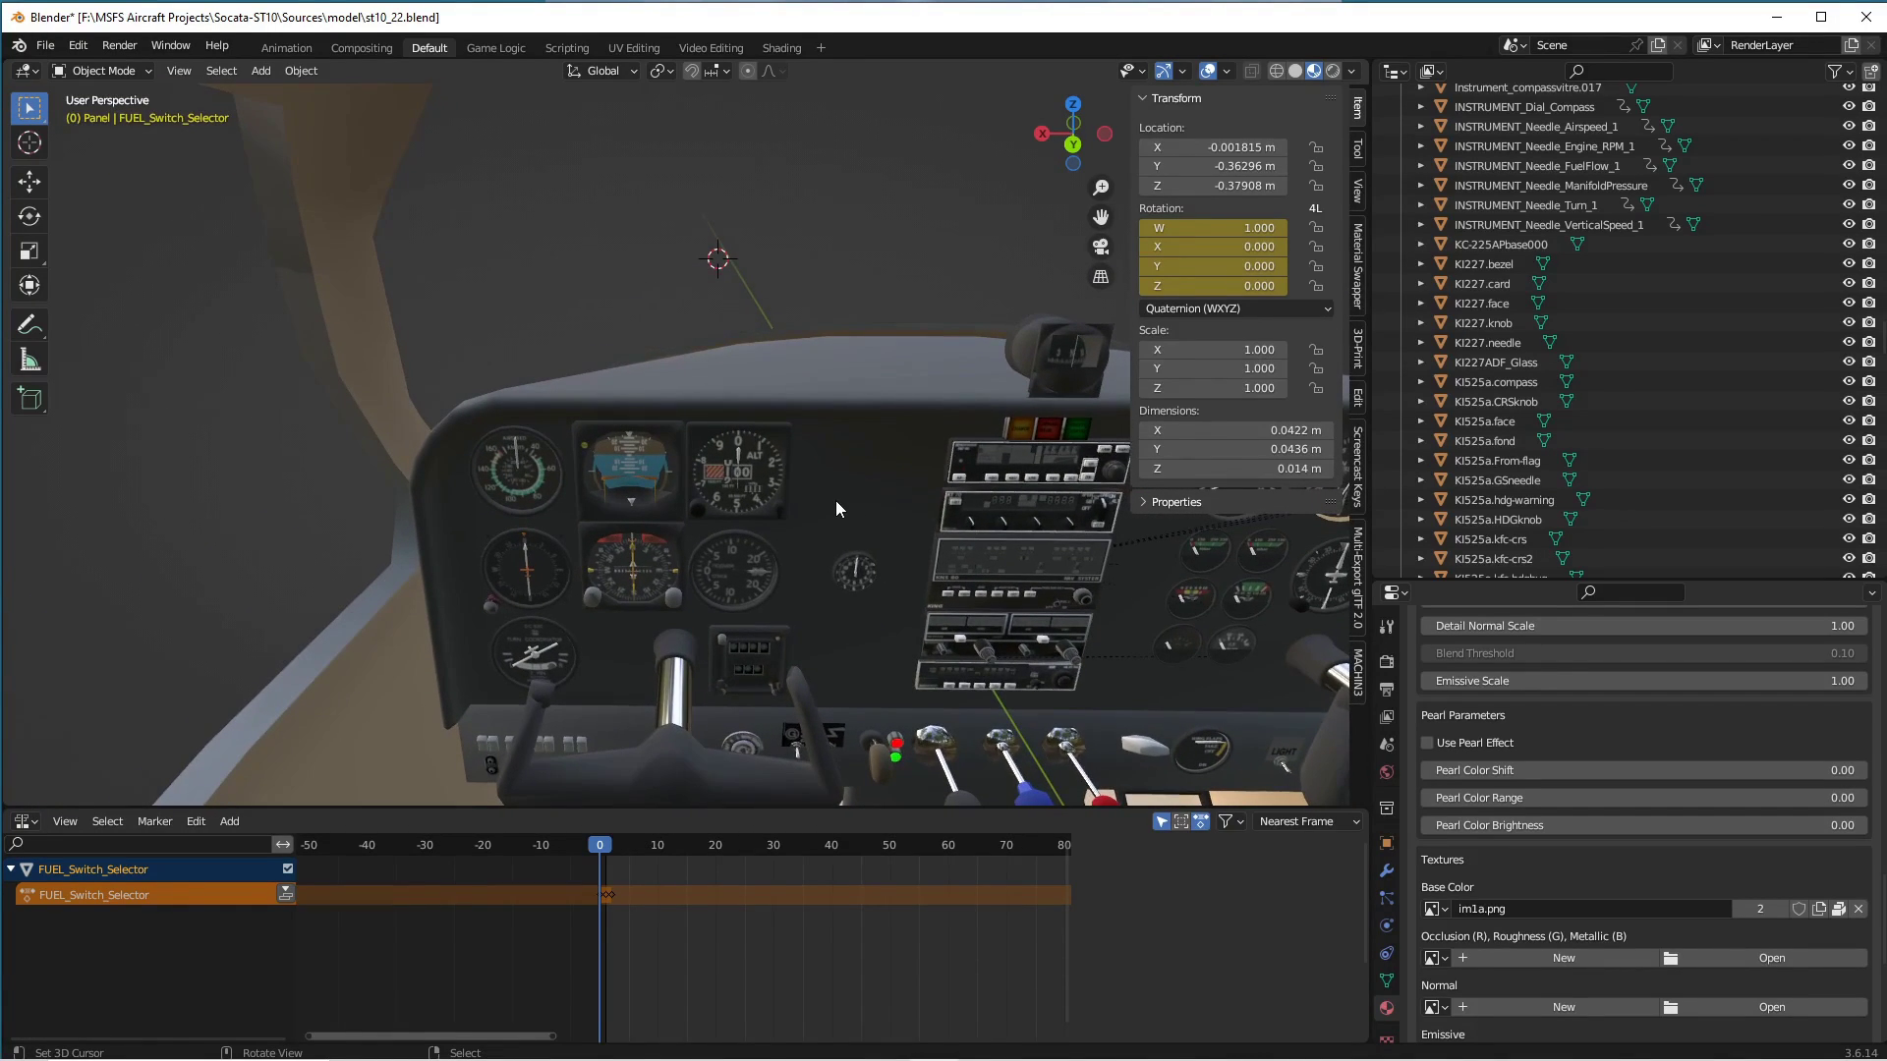
scroll(836, 500, up, 3)
scroll(835, 499, up, 1)
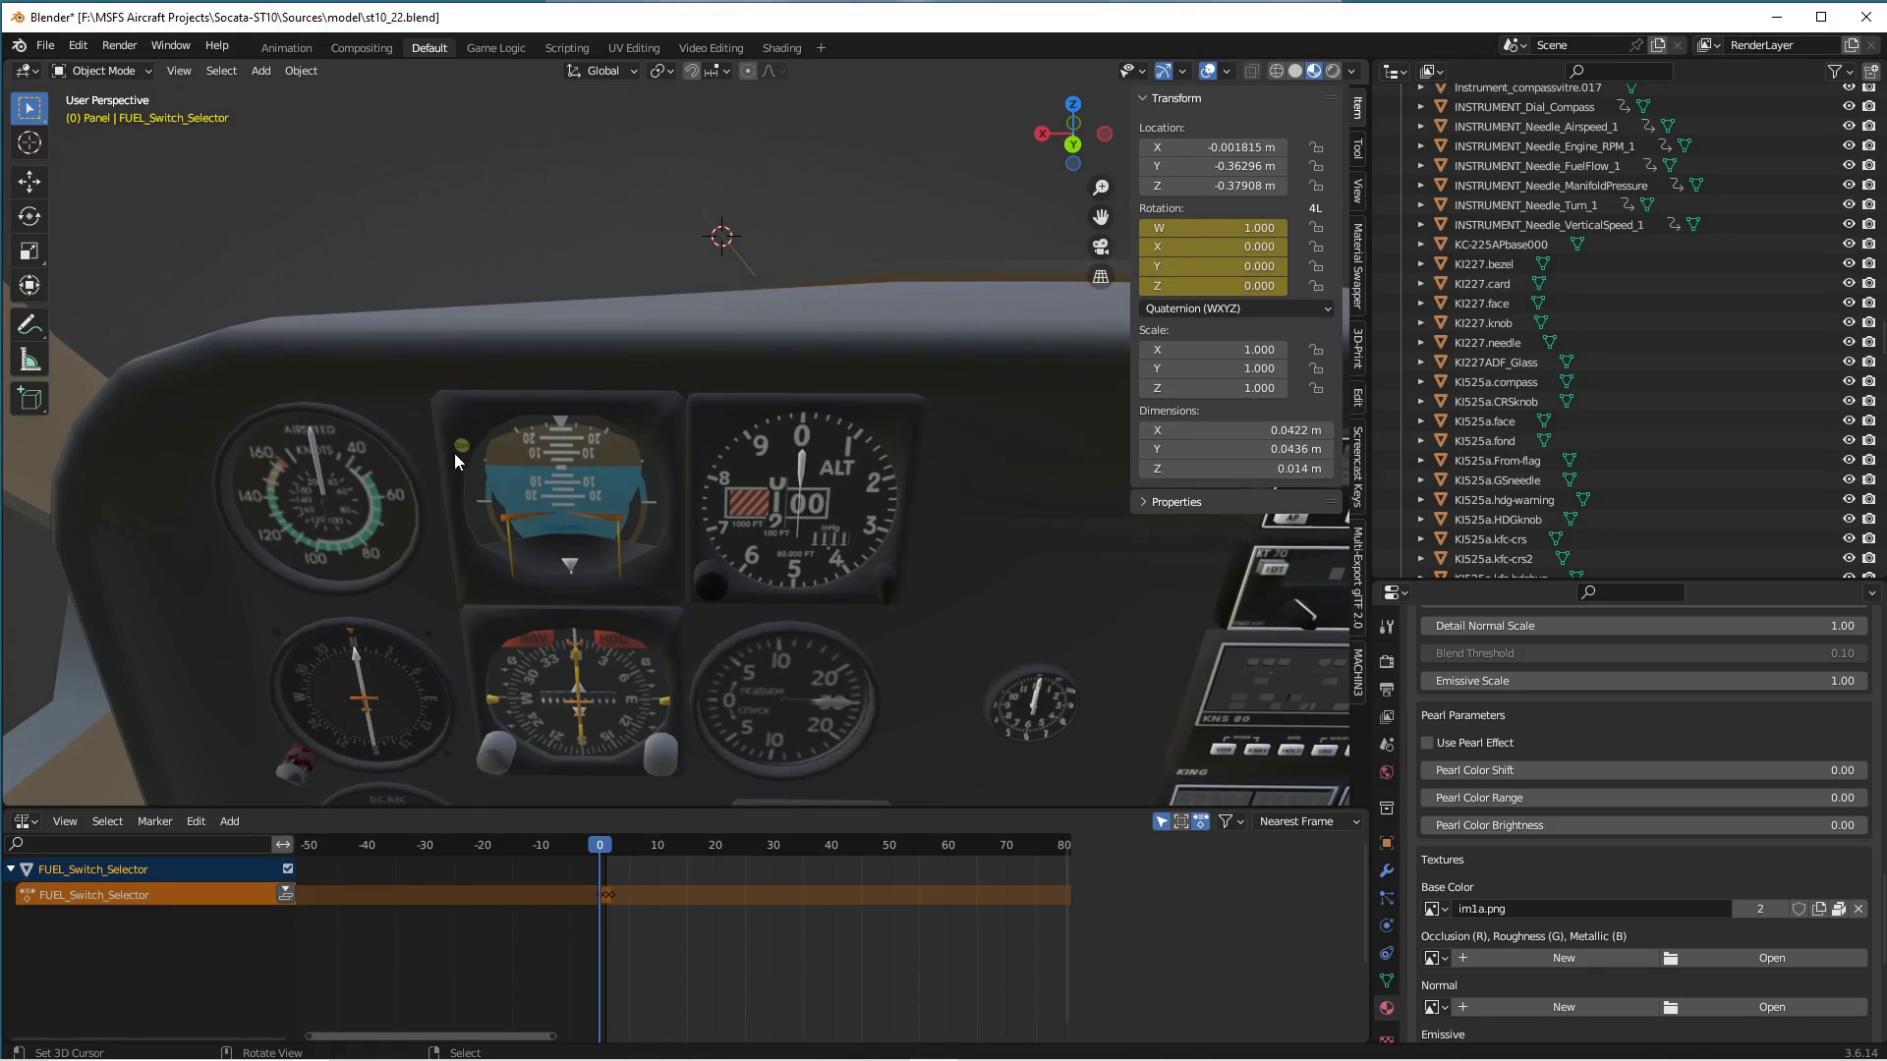
click(316, 462)
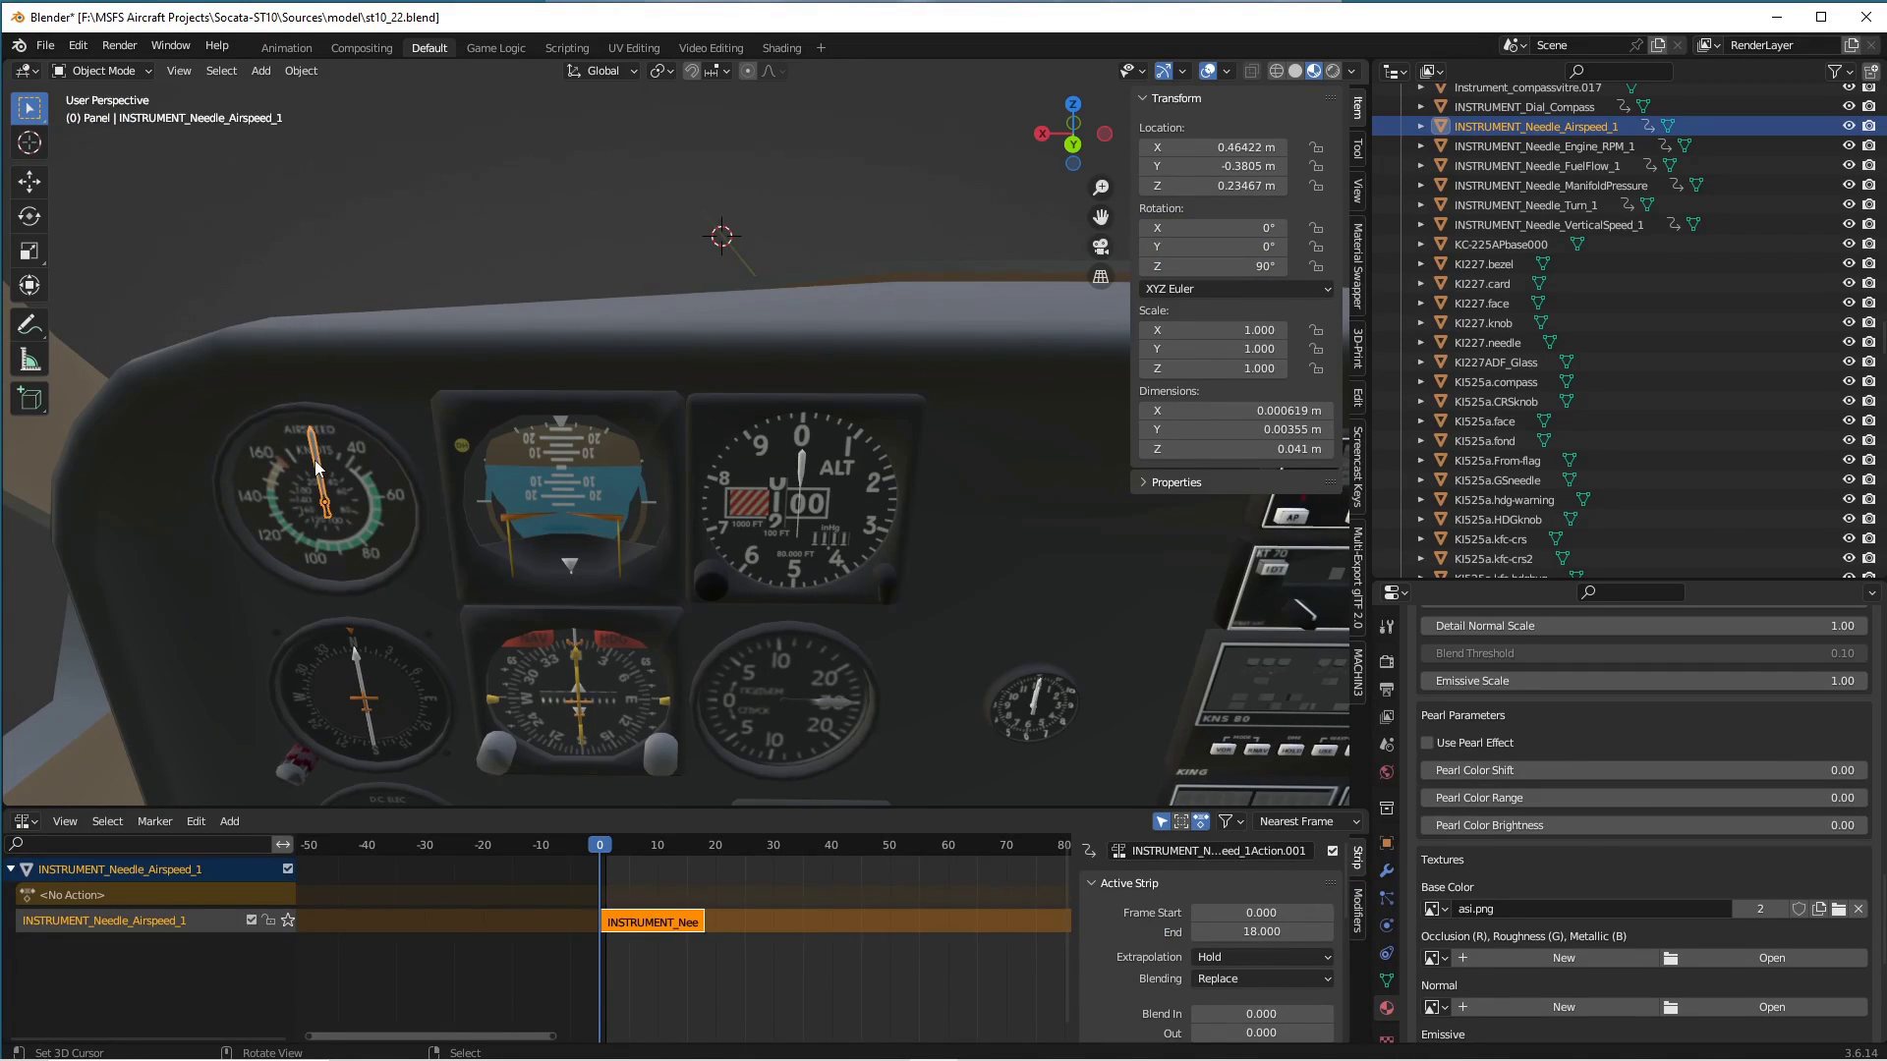
Check the vertical speed indicator's needle and select the turn coordinator's INSTRUMENT_Needle_Turn_1.
click(817, 699)
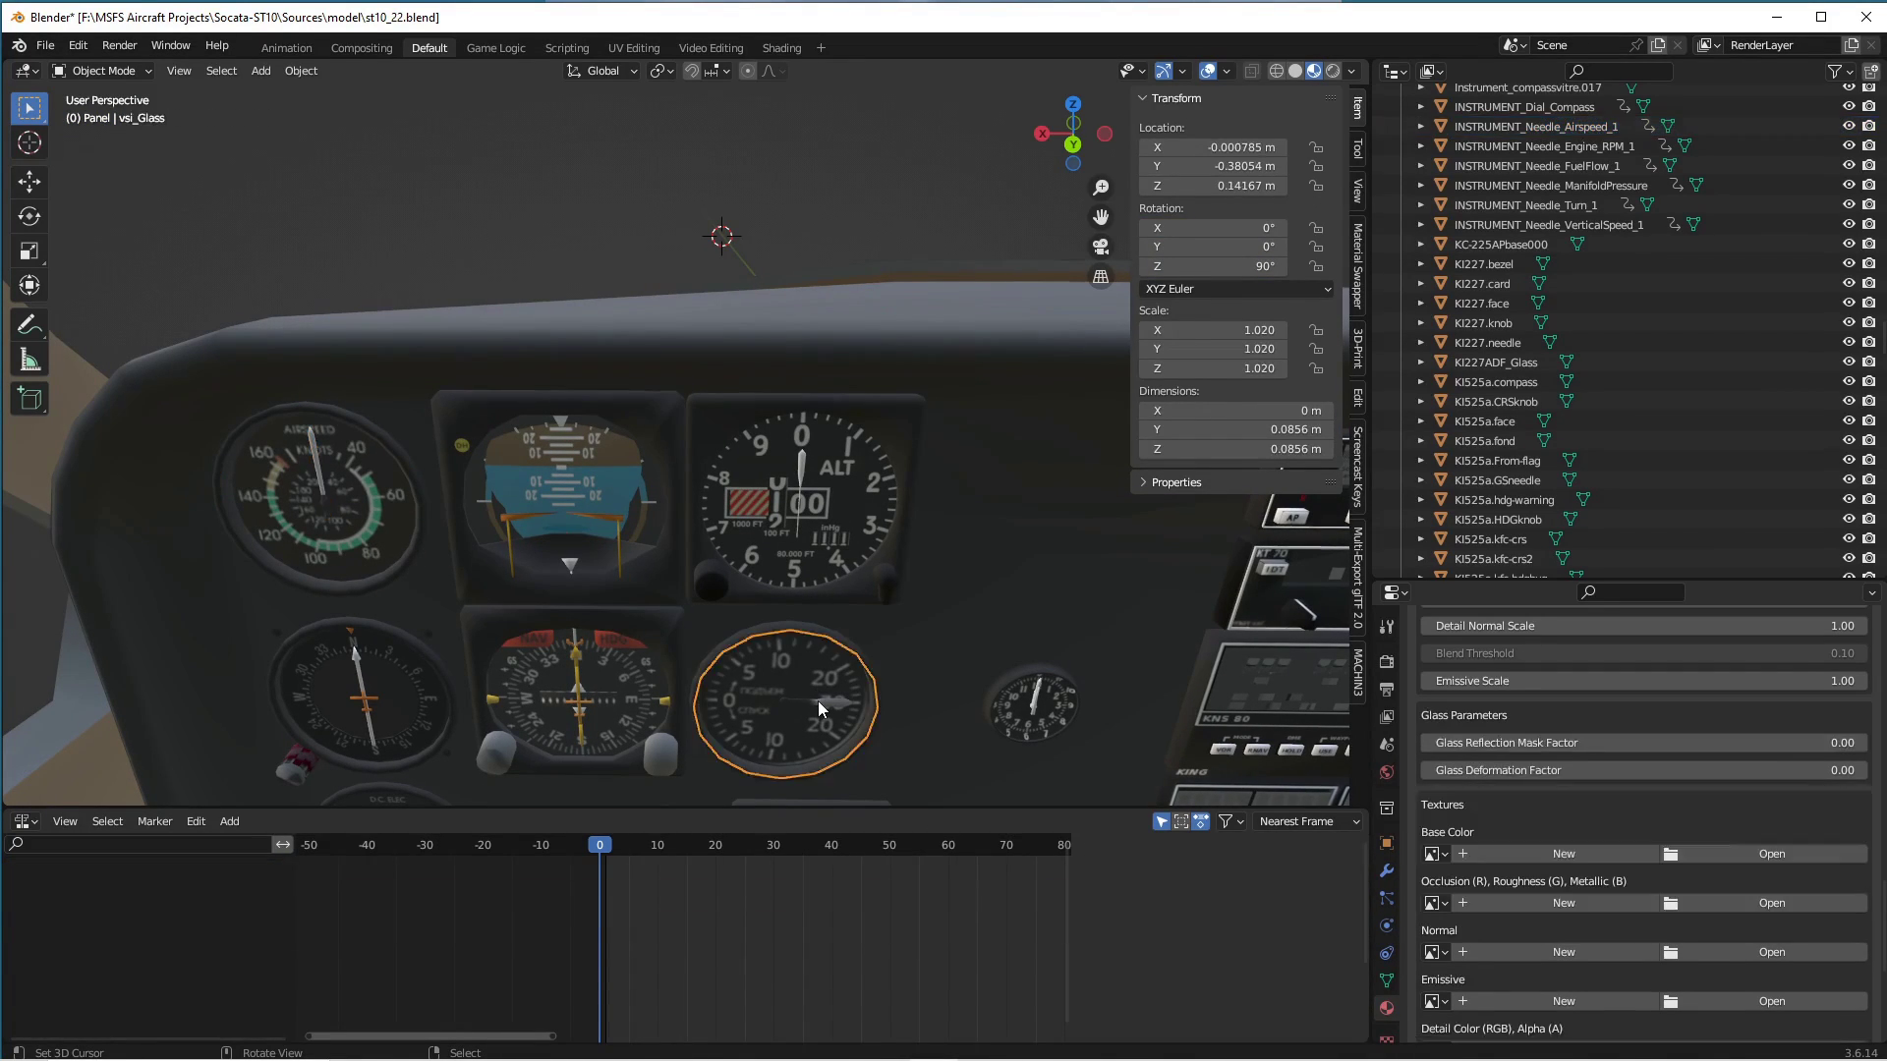
click(818, 700)
middle_drag(918, 704, 977, 455)
click(410, 698)
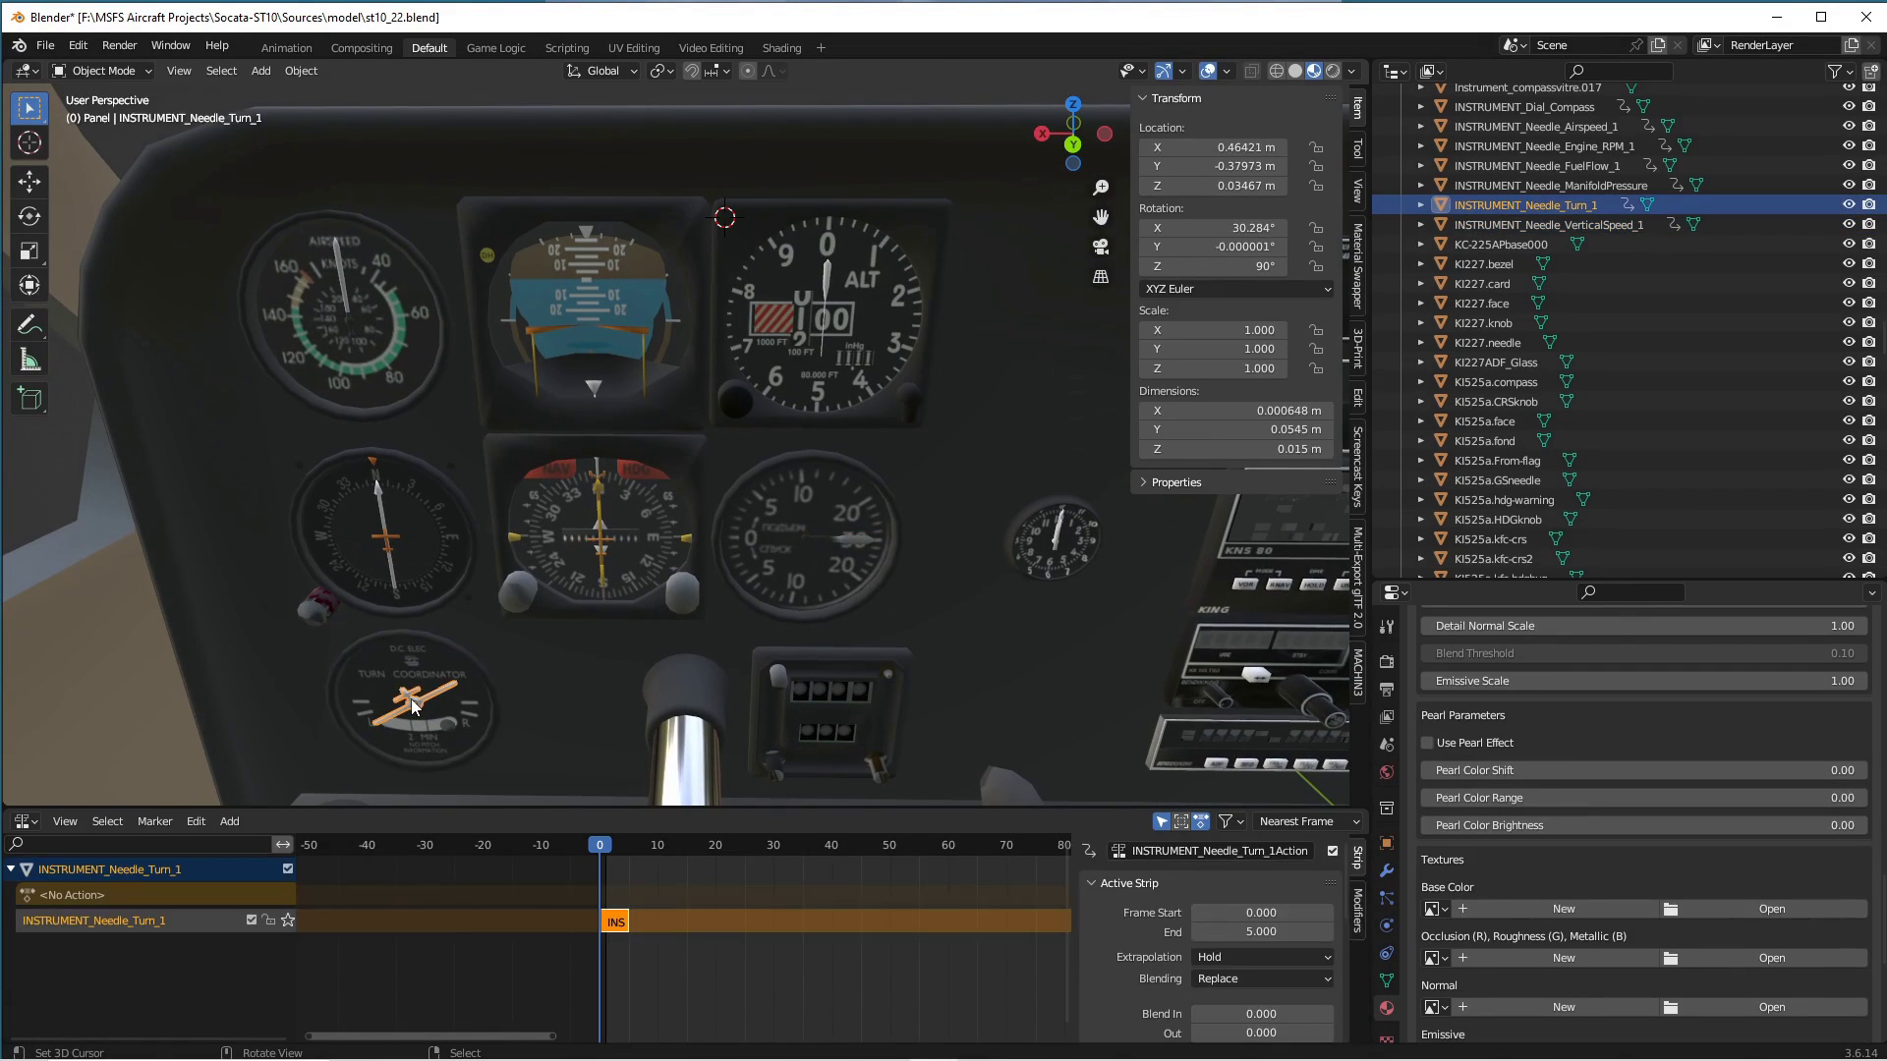
middle_drag(875, 670, 1057, 680)
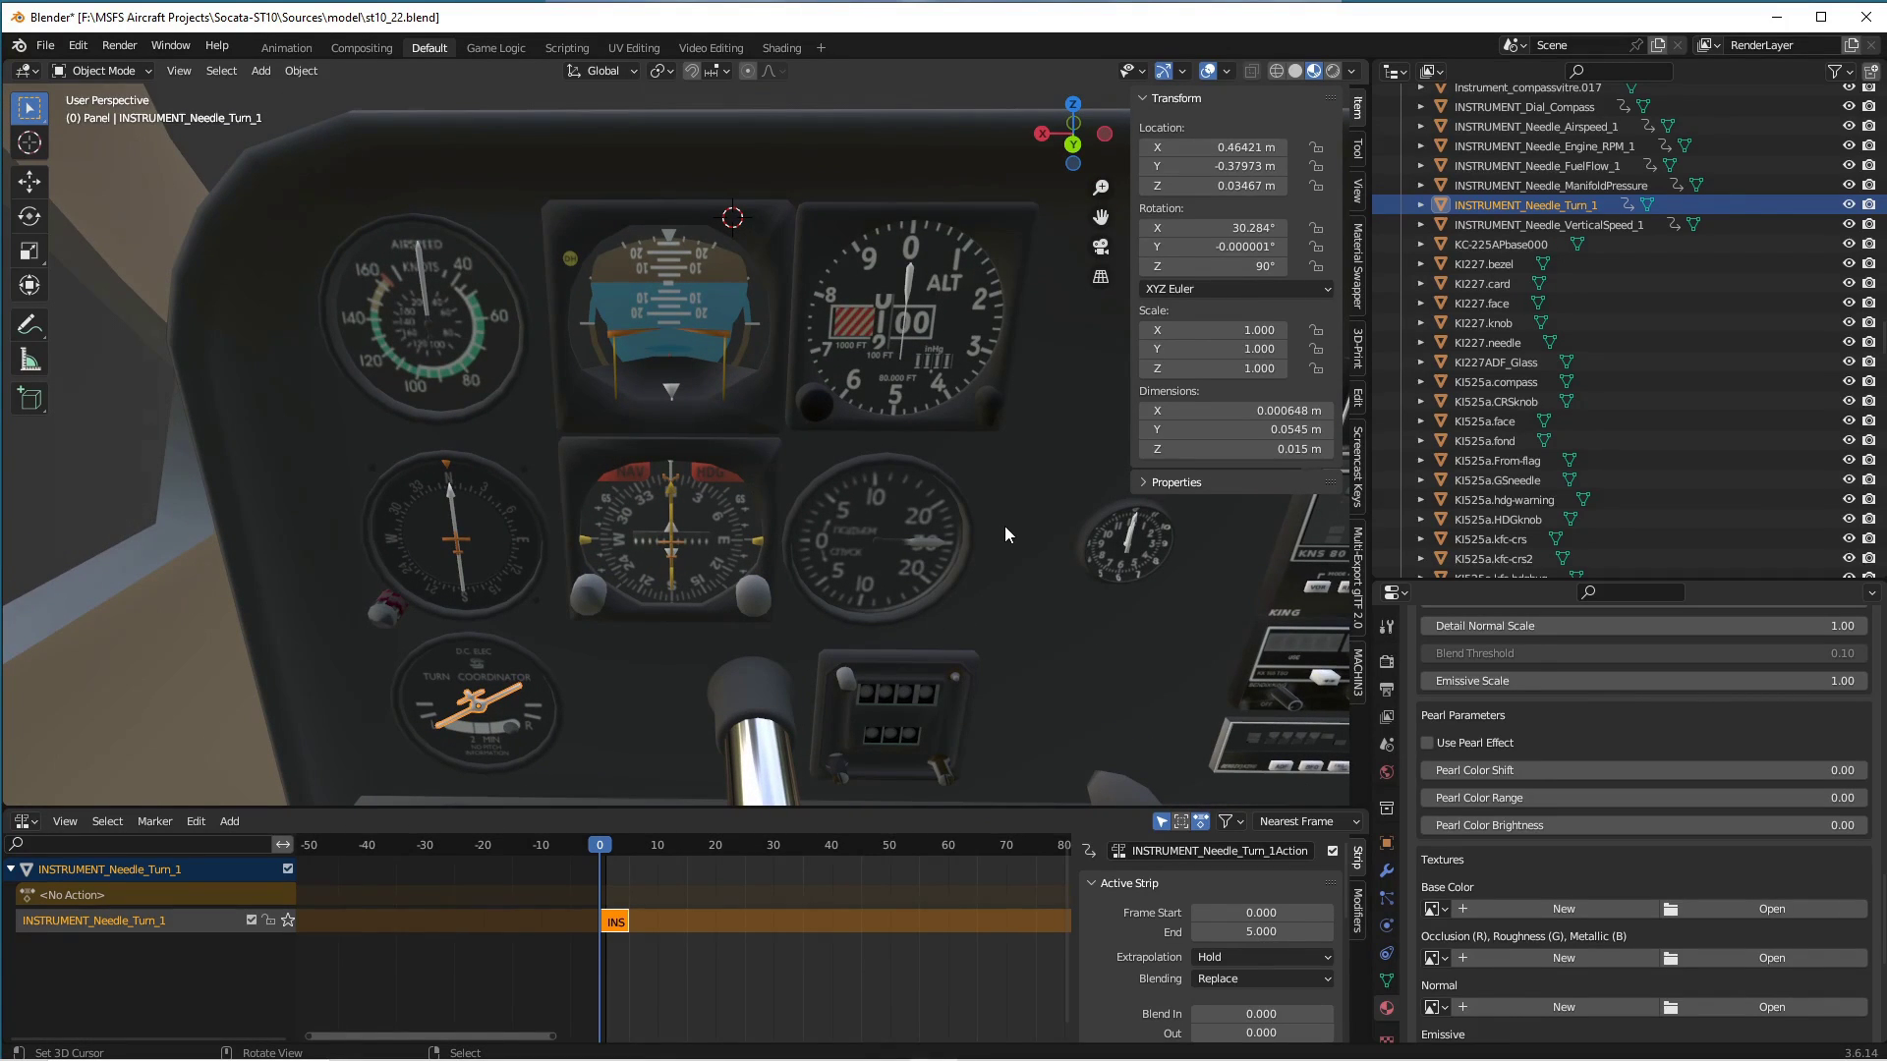
Inspect the attitude indicator's bezel and the KI525a.fond housing of the gauge below it.
click(741, 427)
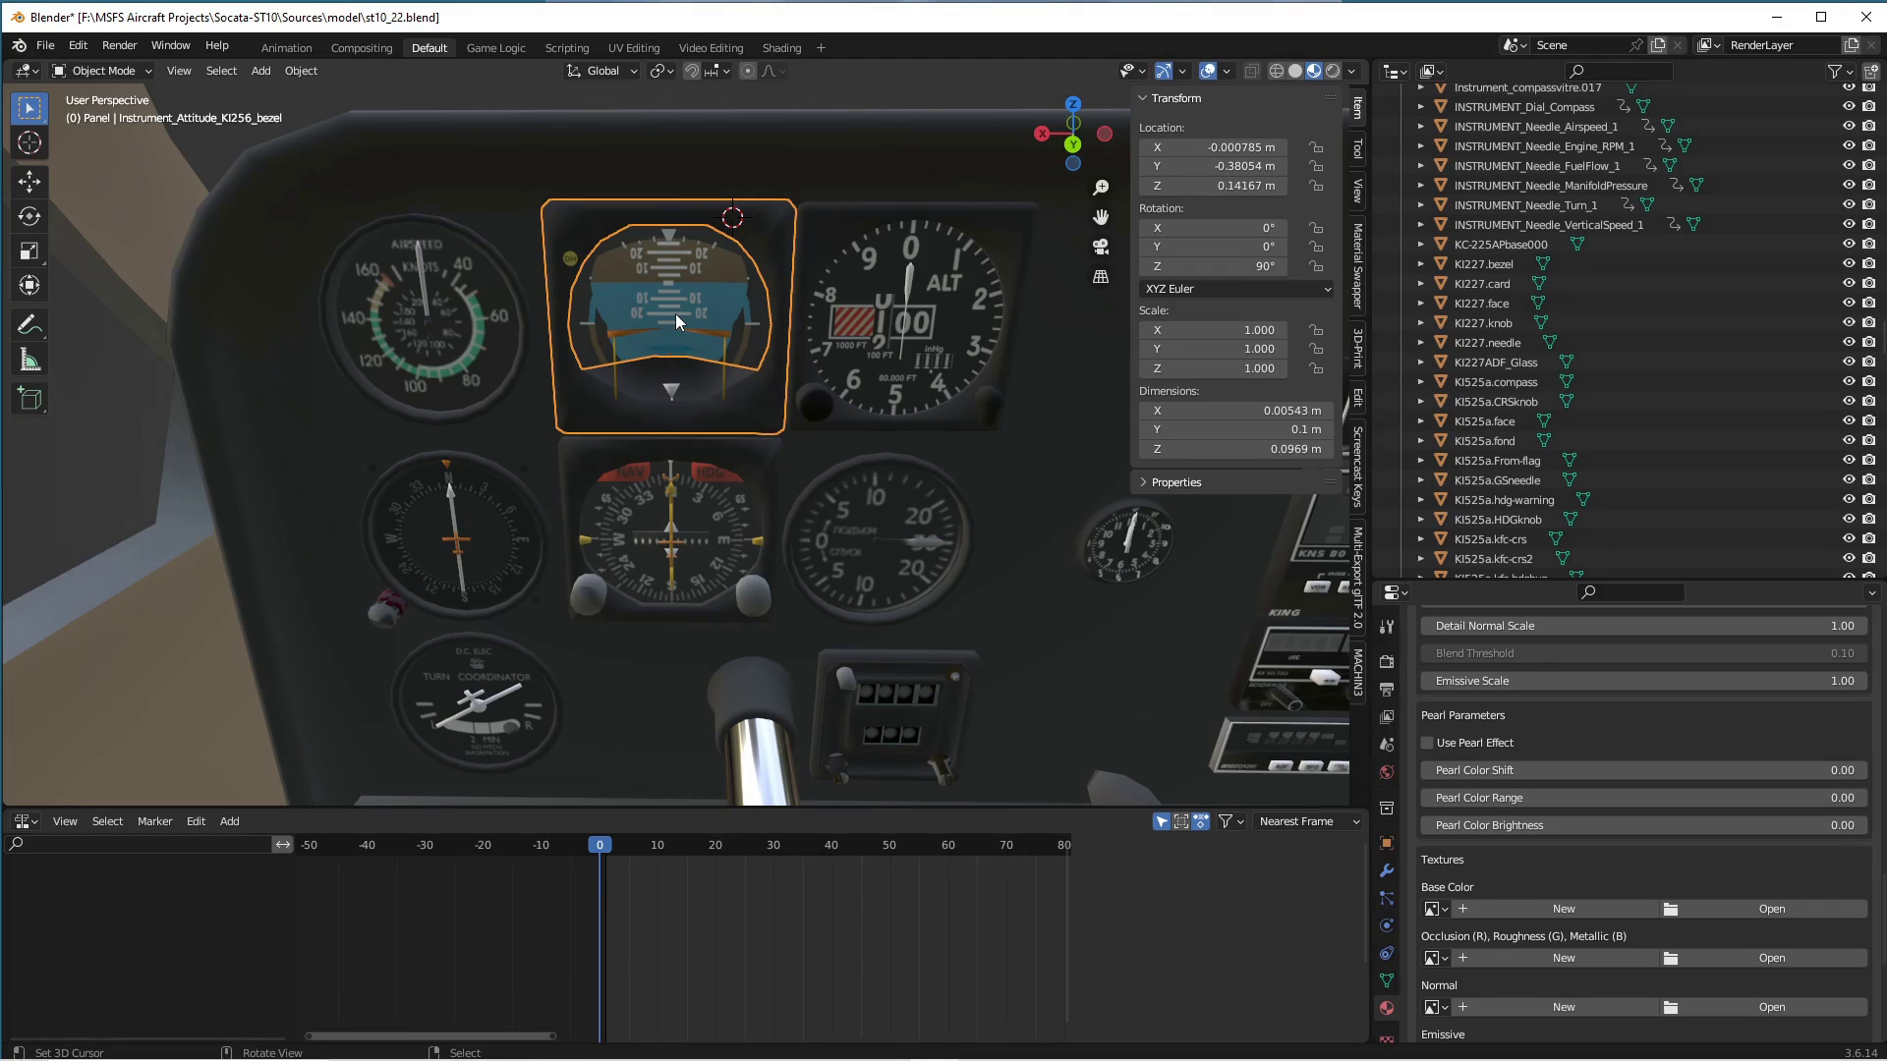
click(717, 619)
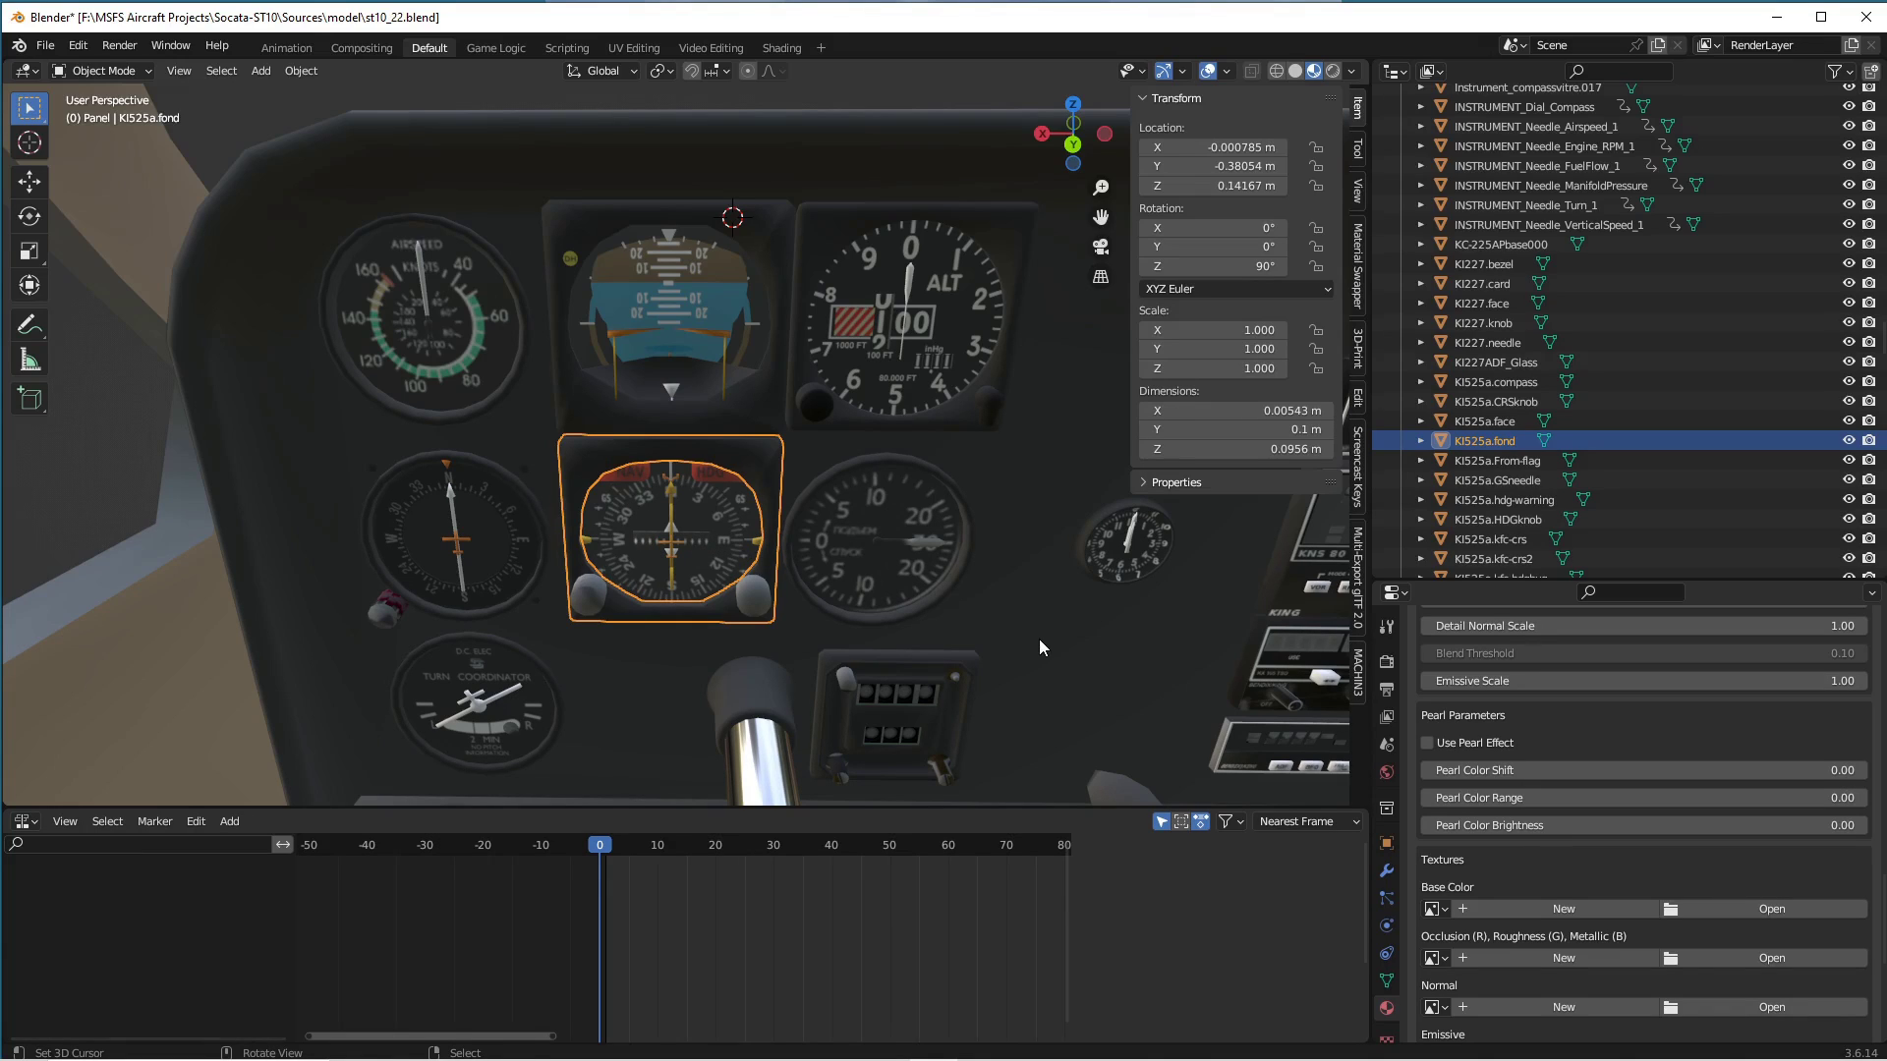
Check the EGT needle, INSTRUMENT_Needle_EGT, and the front object of the heading indicator on the far side of the instrument panel.
shift+middle_drag(1075, 660, 230, 597)
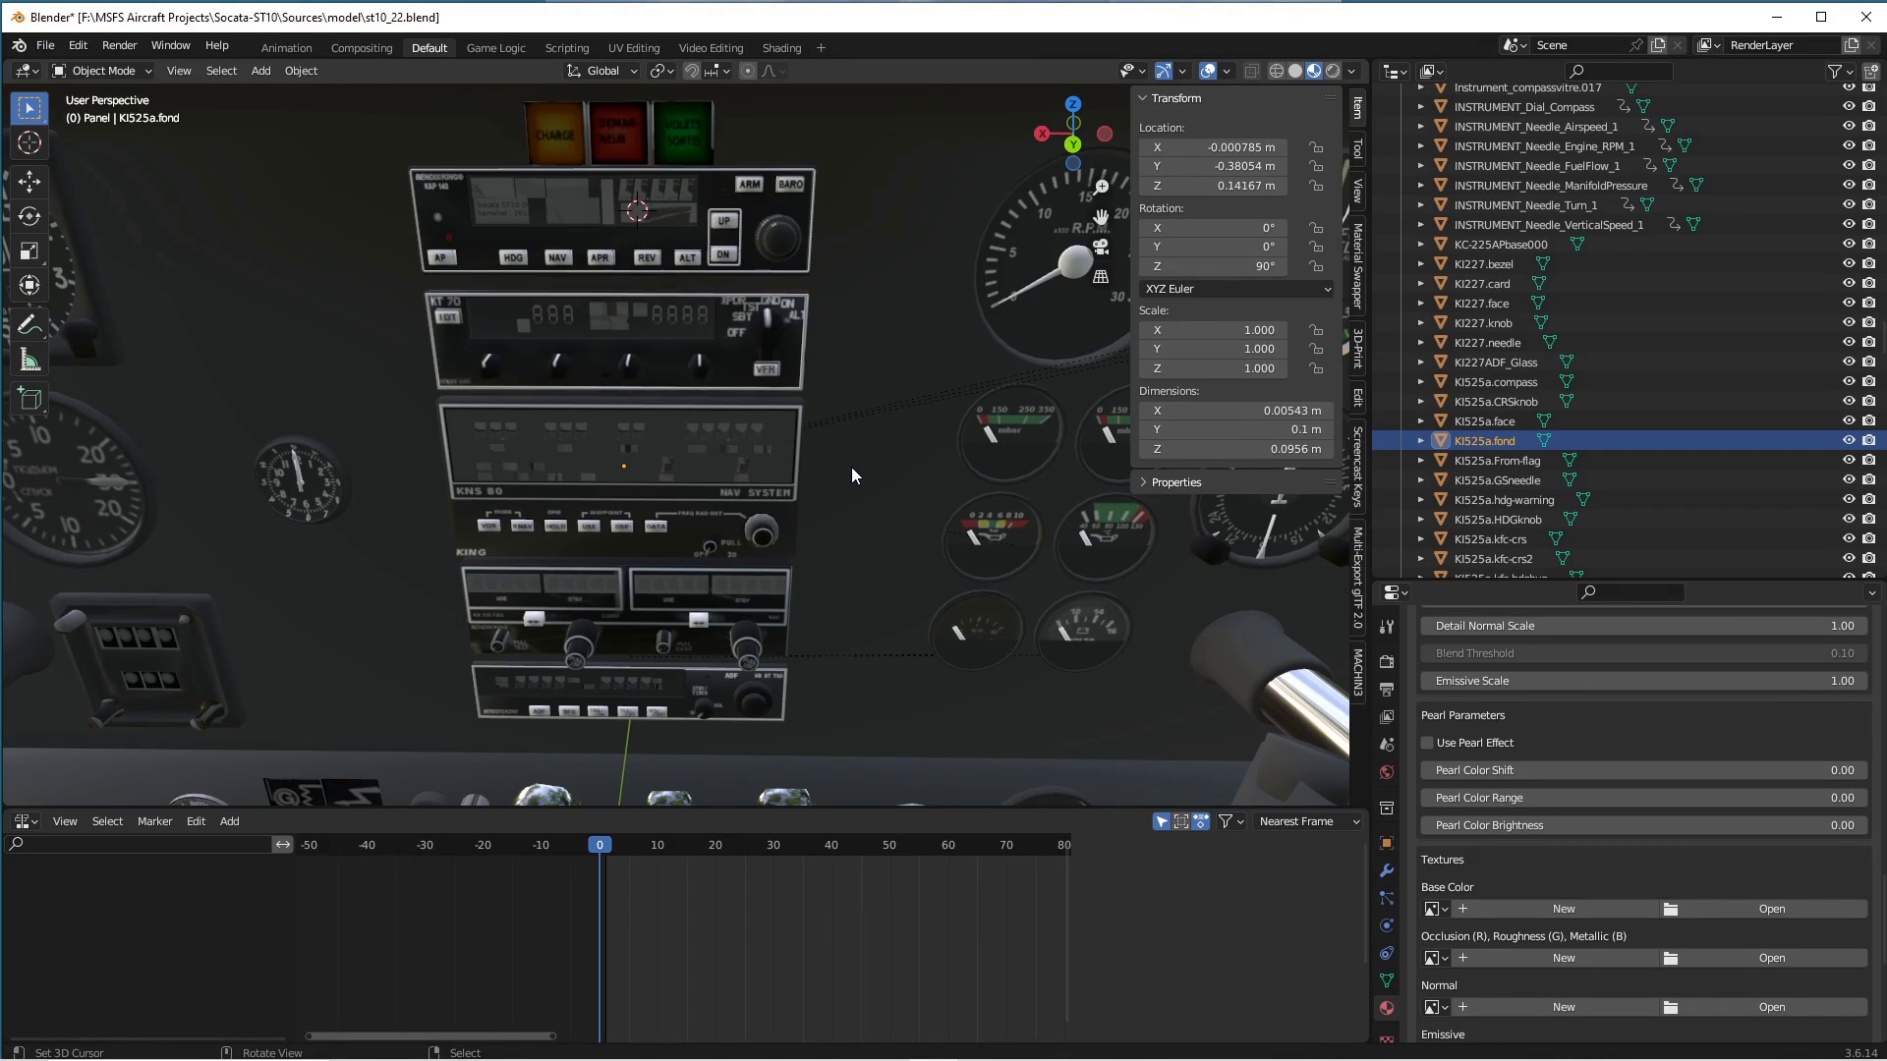
shift+middle_drag(846, 475, 411, 460)
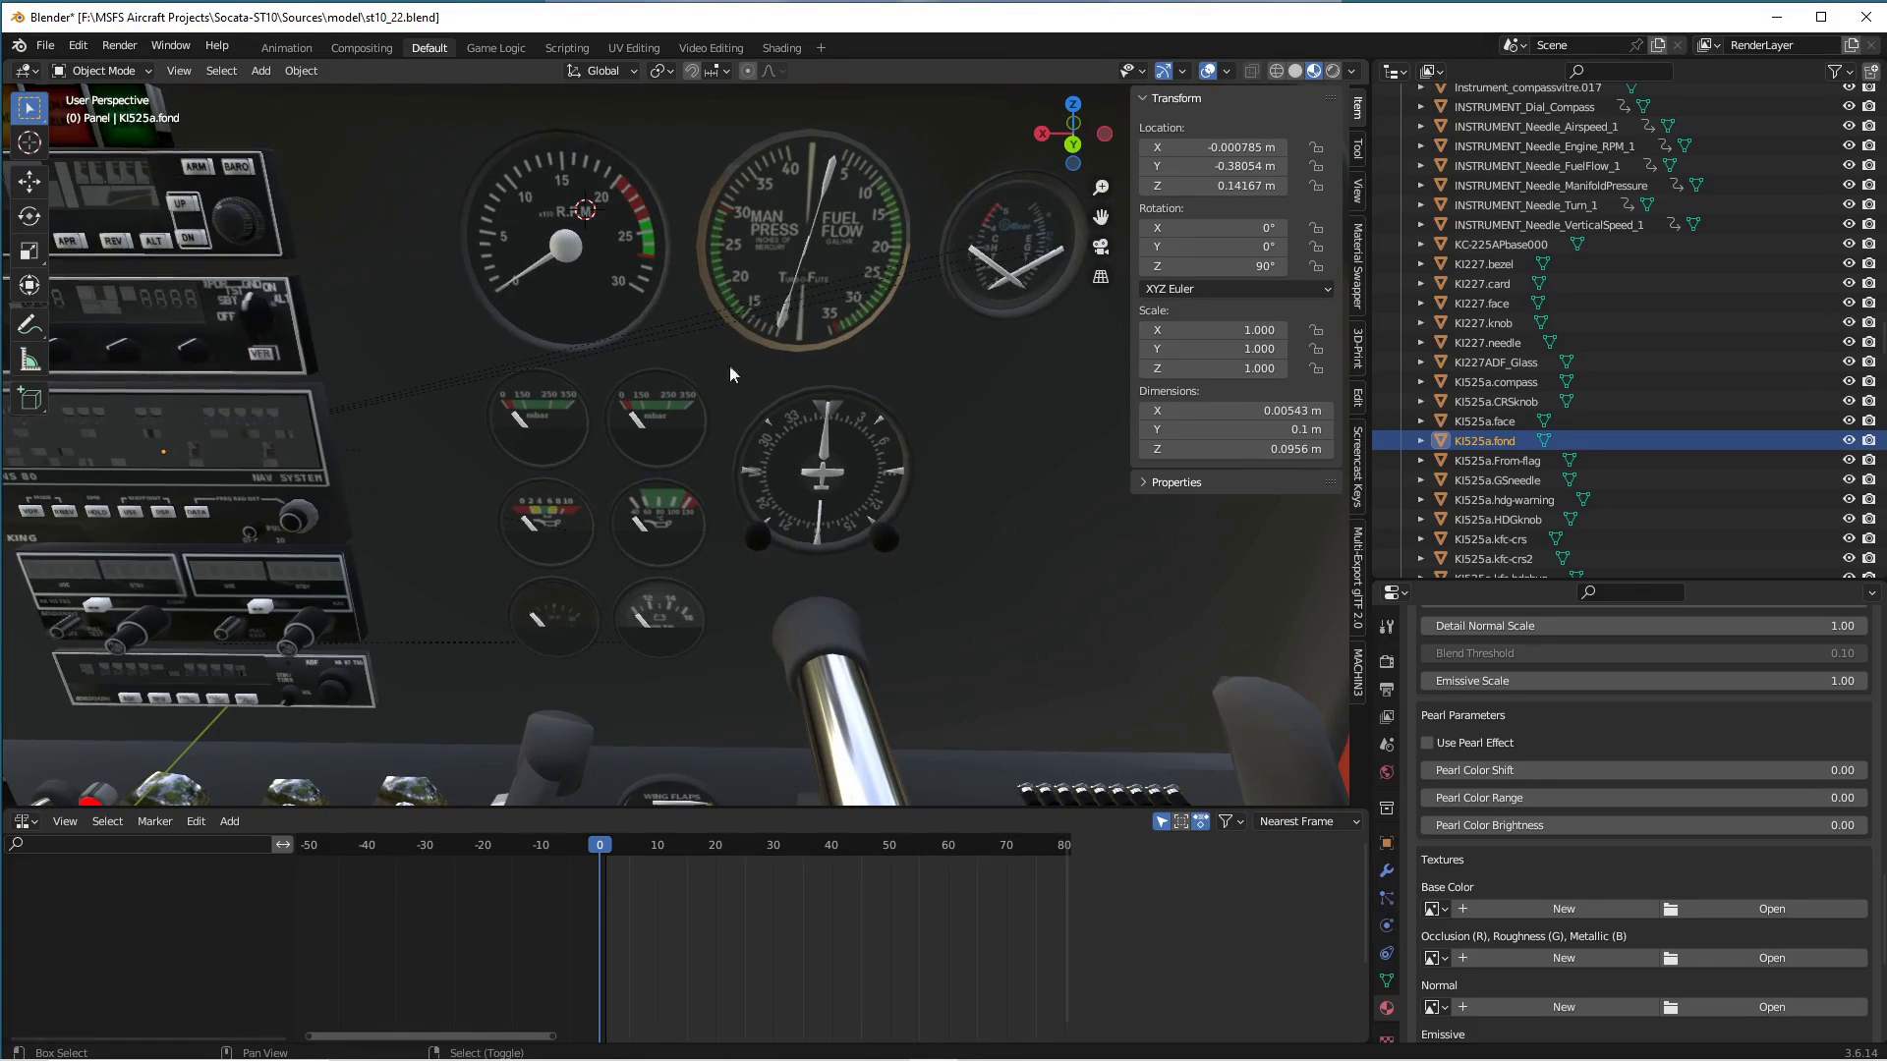
click(1000, 273)
right_click(1054, 255)
right_click(992, 268)
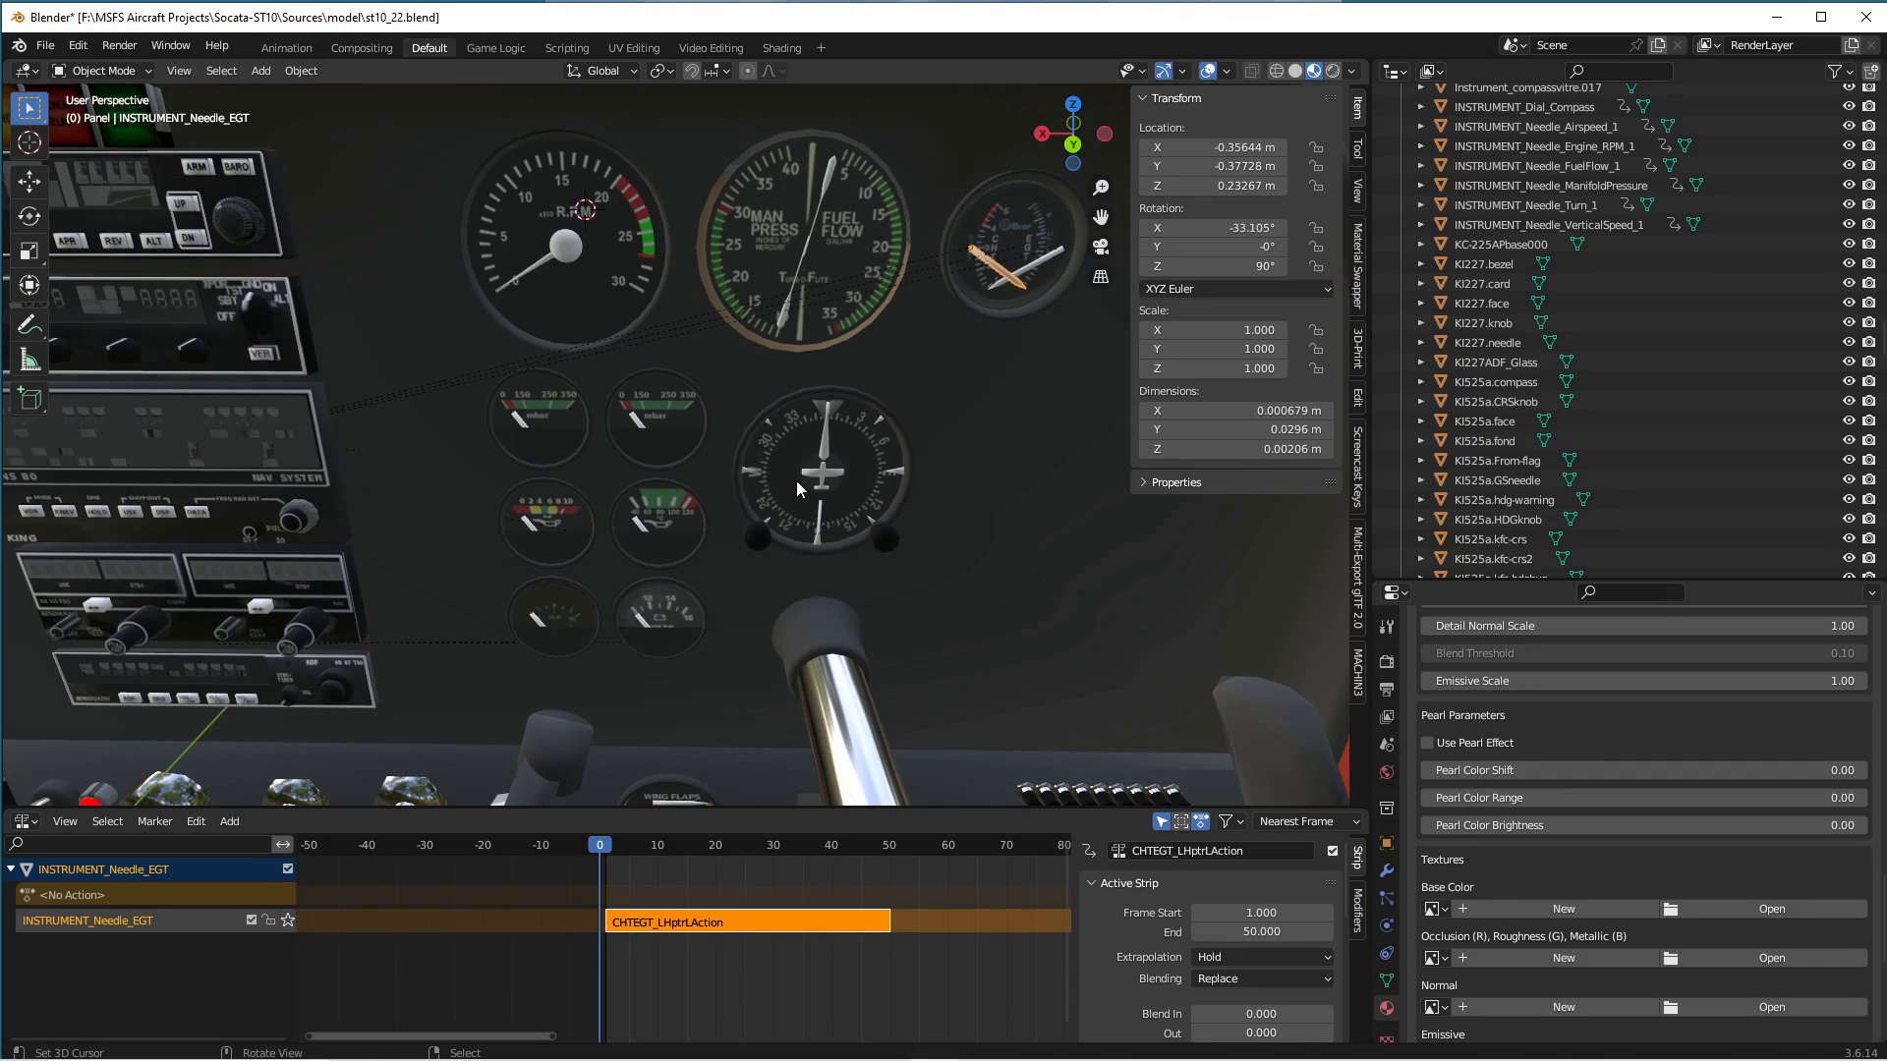
right_click(812, 471)
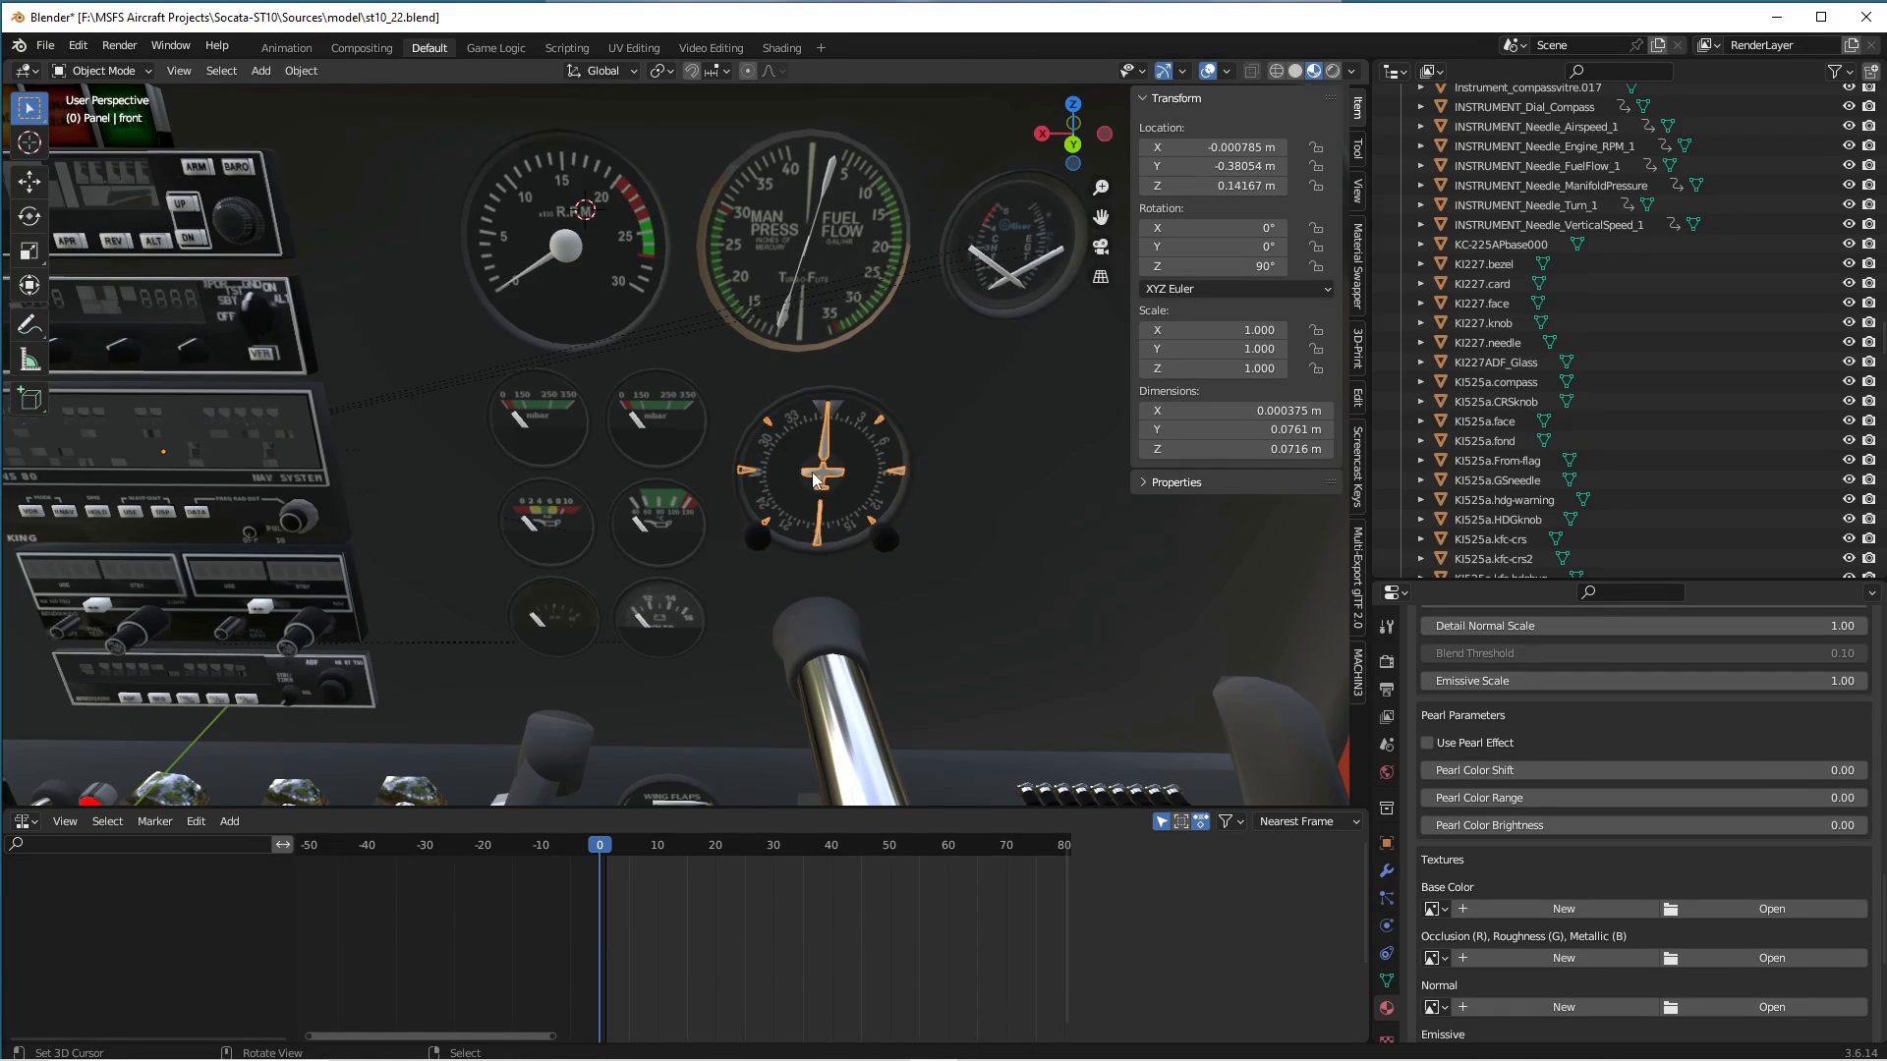
scroll(598, 578, down, 4)
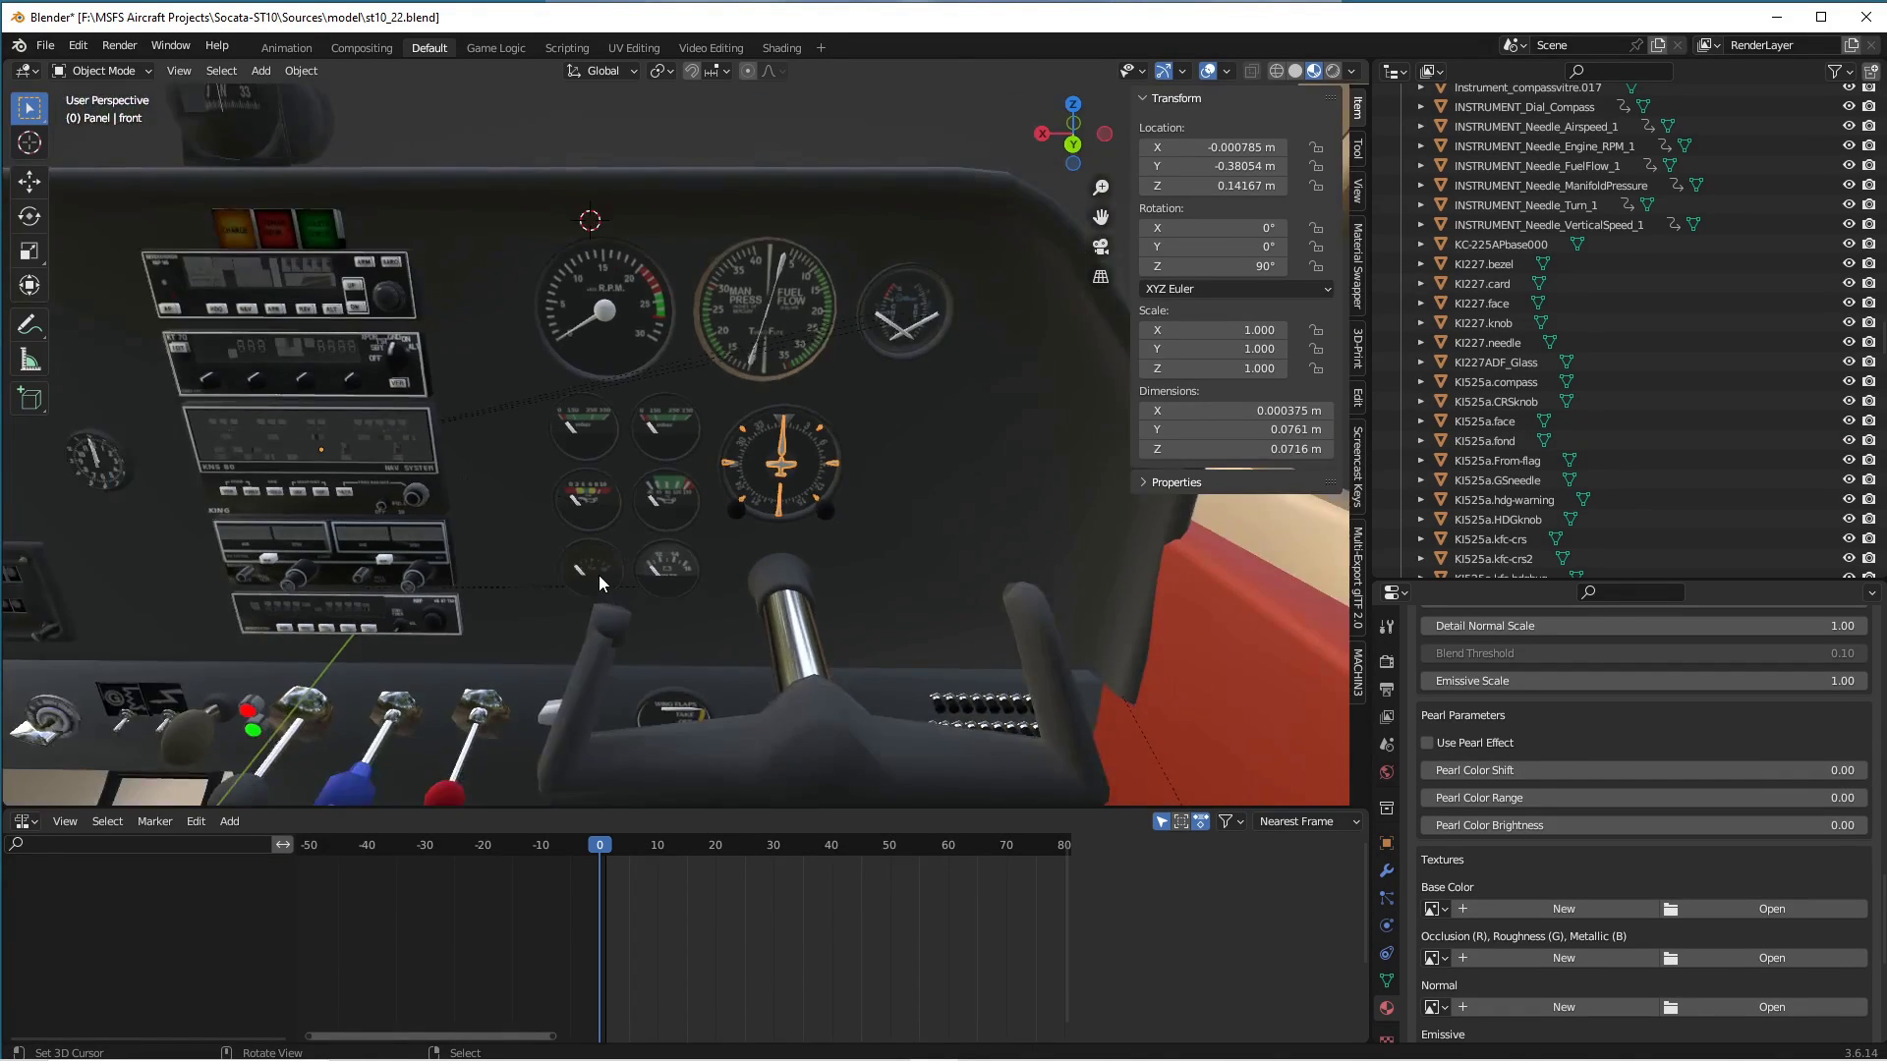
Select the attitude indicator's INSTRUMENT_AttitudeIndicator_Pitch_1 object and locate it in the object hierarchy.
shift+middle_drag(498, 550, 105, 609)
right_click(724, 366)
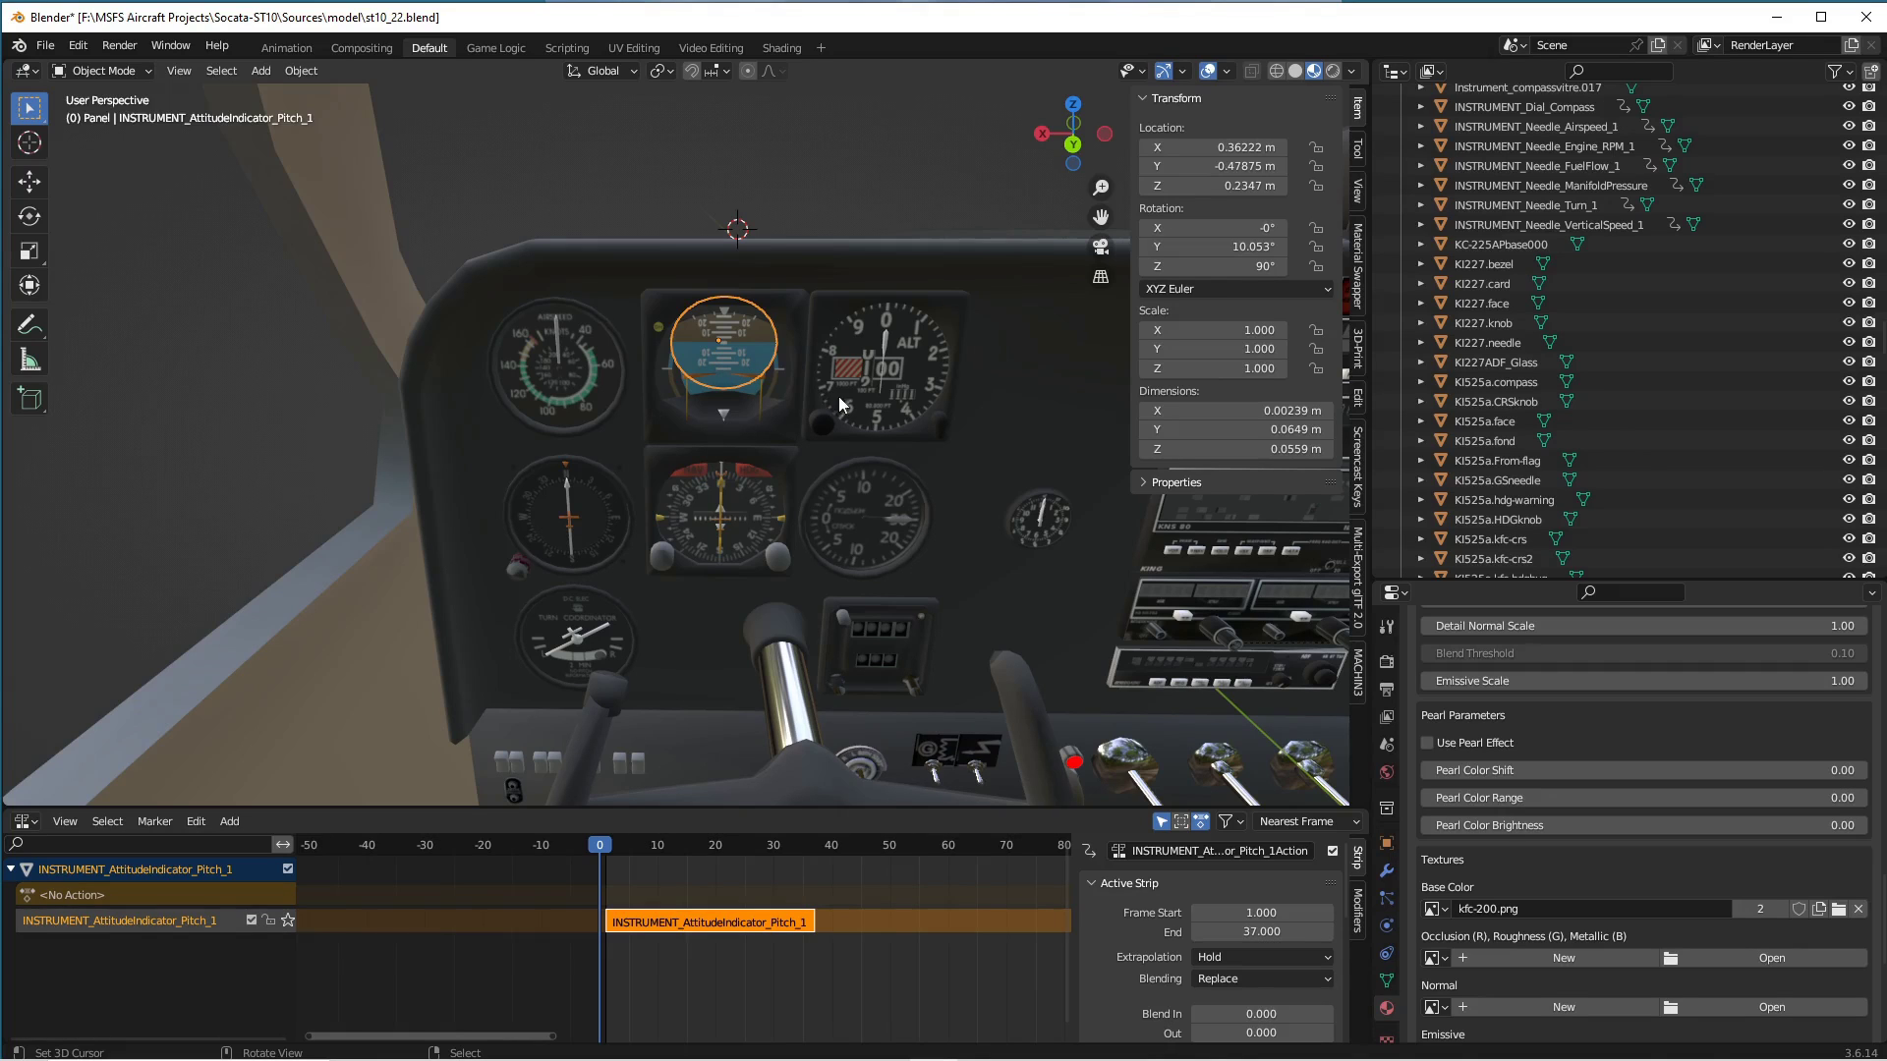
click(839, 175)
click(740, 350)
click(740, 350)
key(KP_Decimal)
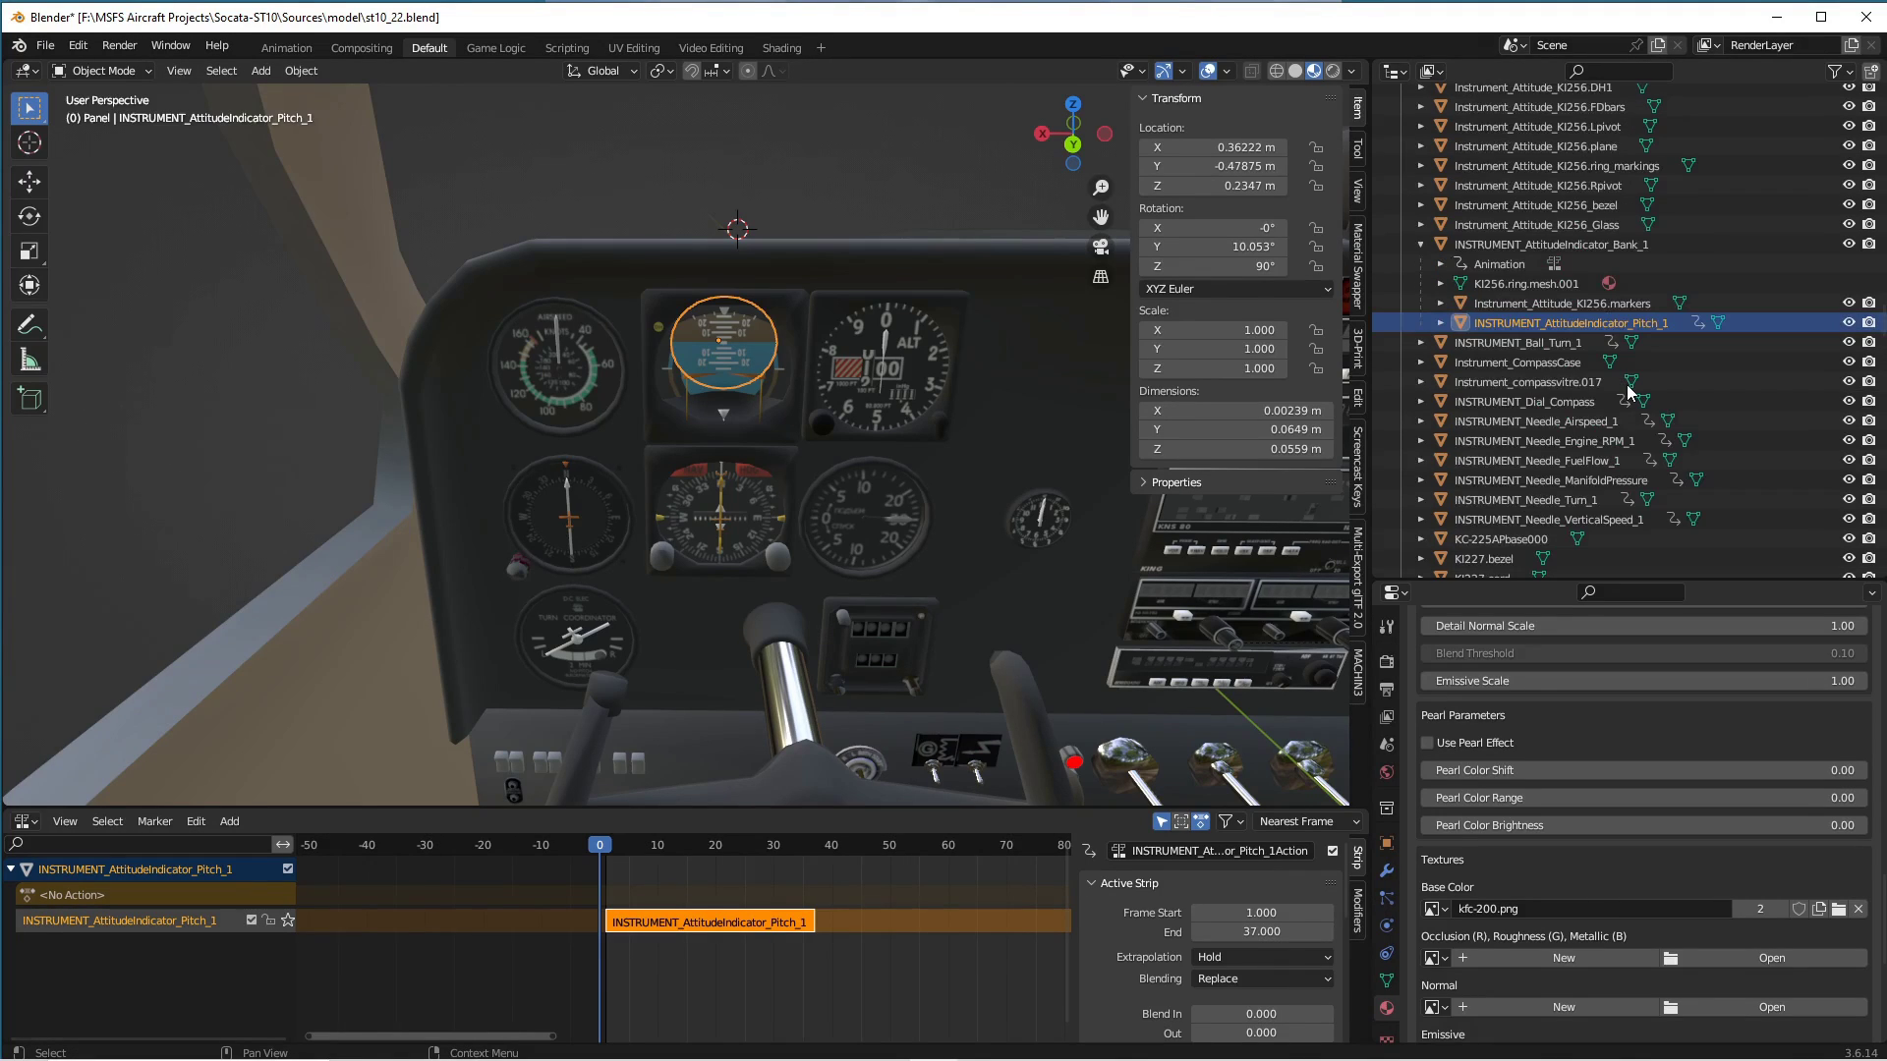
Examine how INSTRUMENT_AttitudeIndicator_Bank_1 parents the KI256 markers and Pitch_1 objects by selecting each of them.
click(1529, 245)
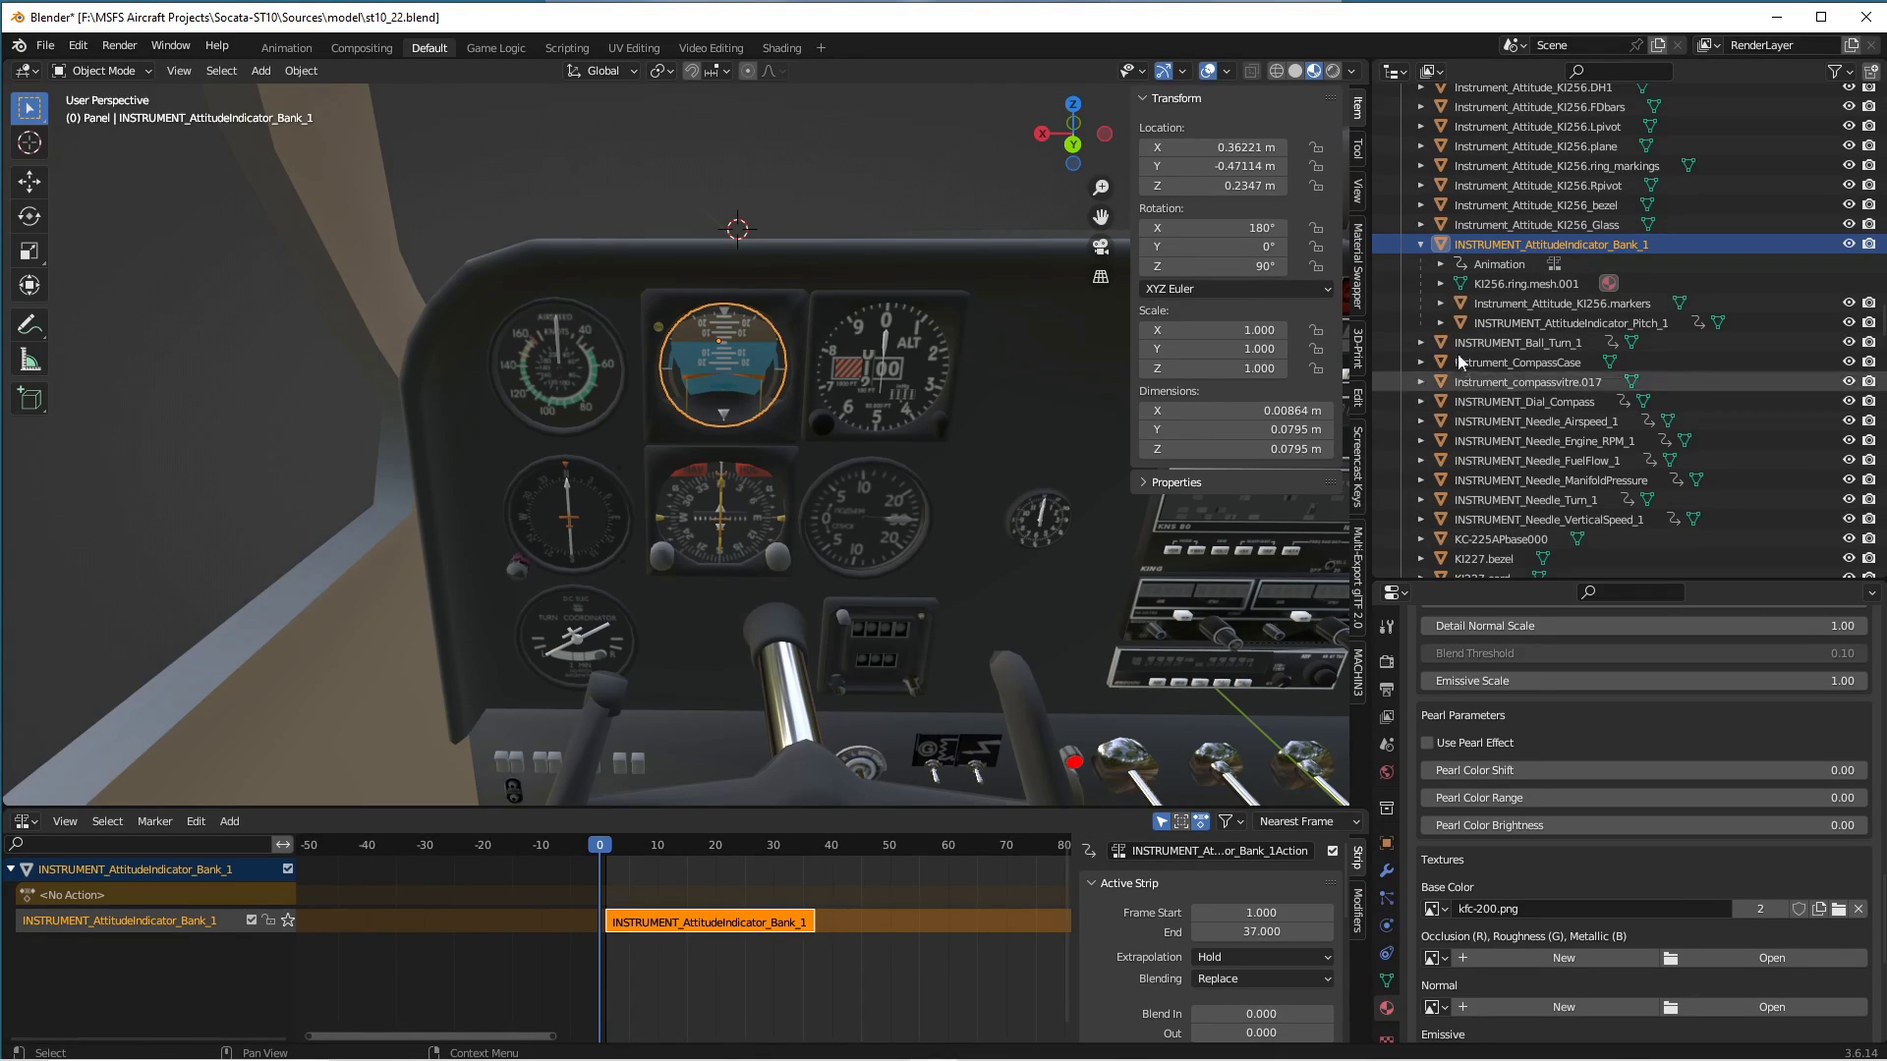
click(1543, 303)
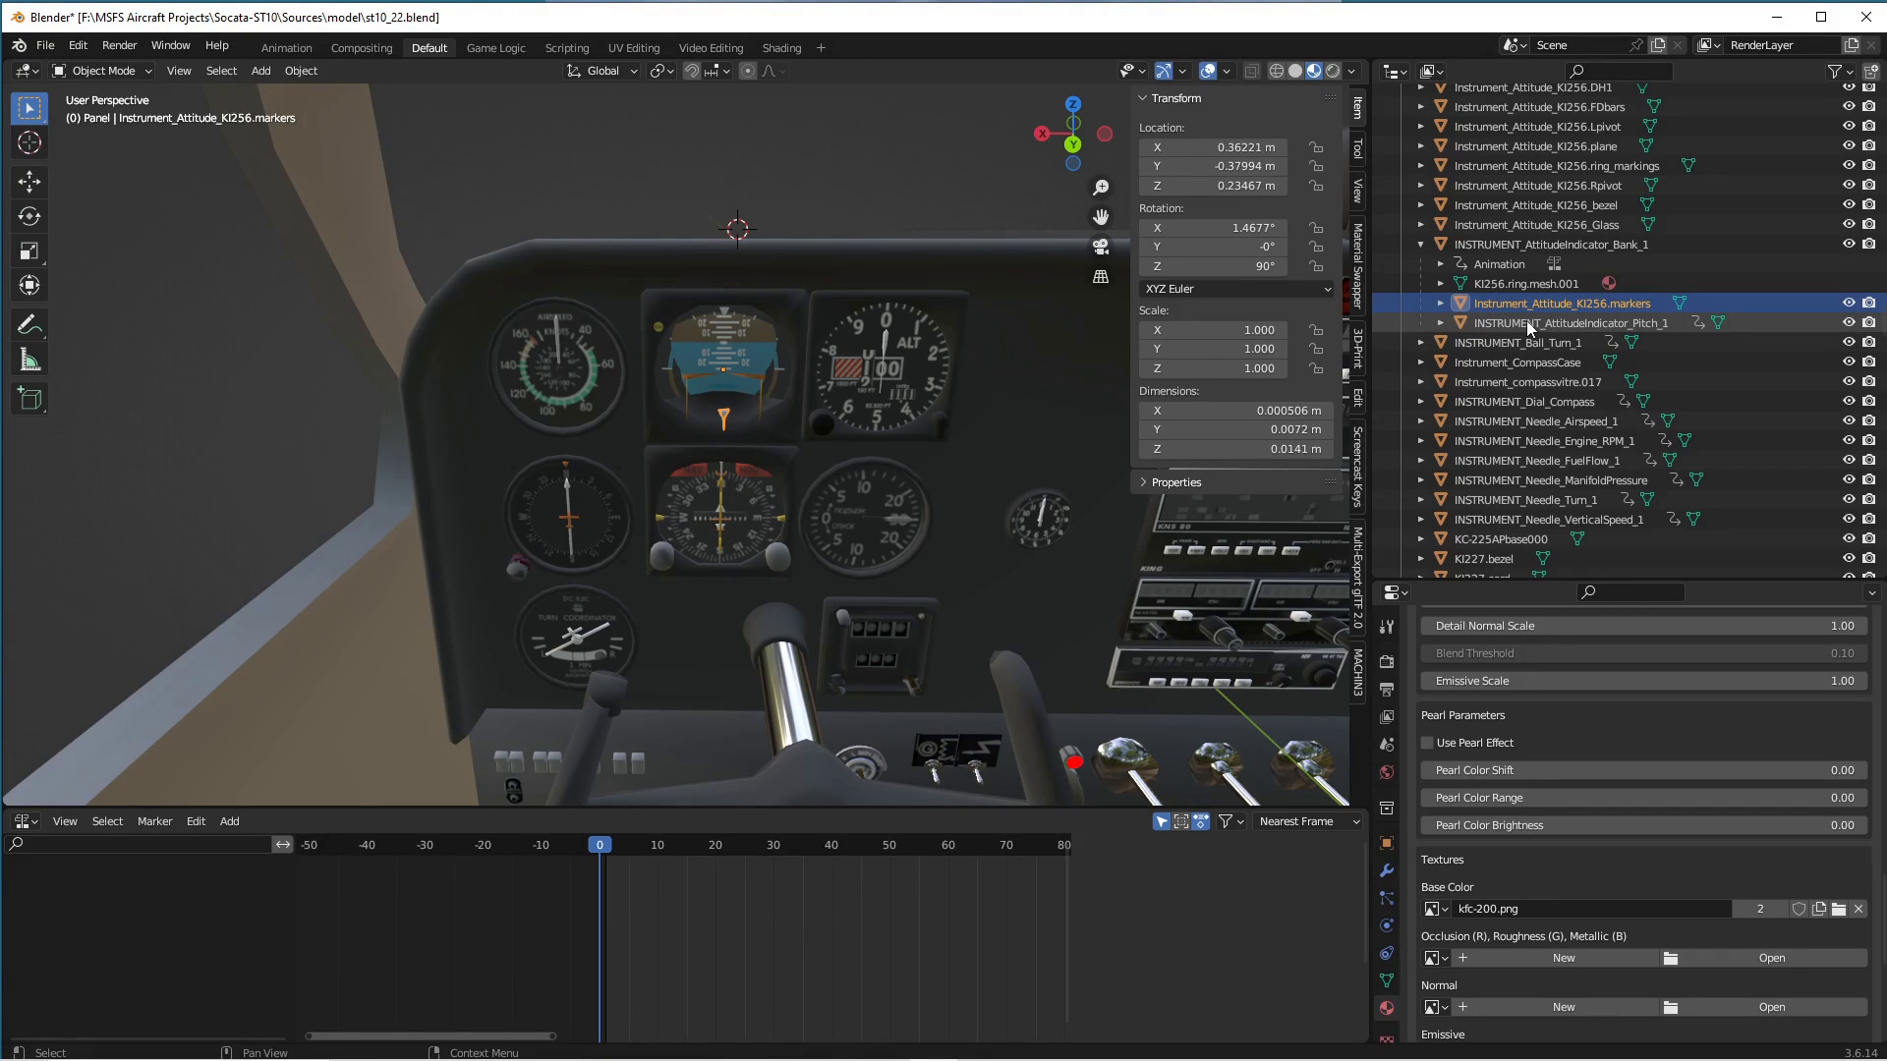
click(1529, 324)
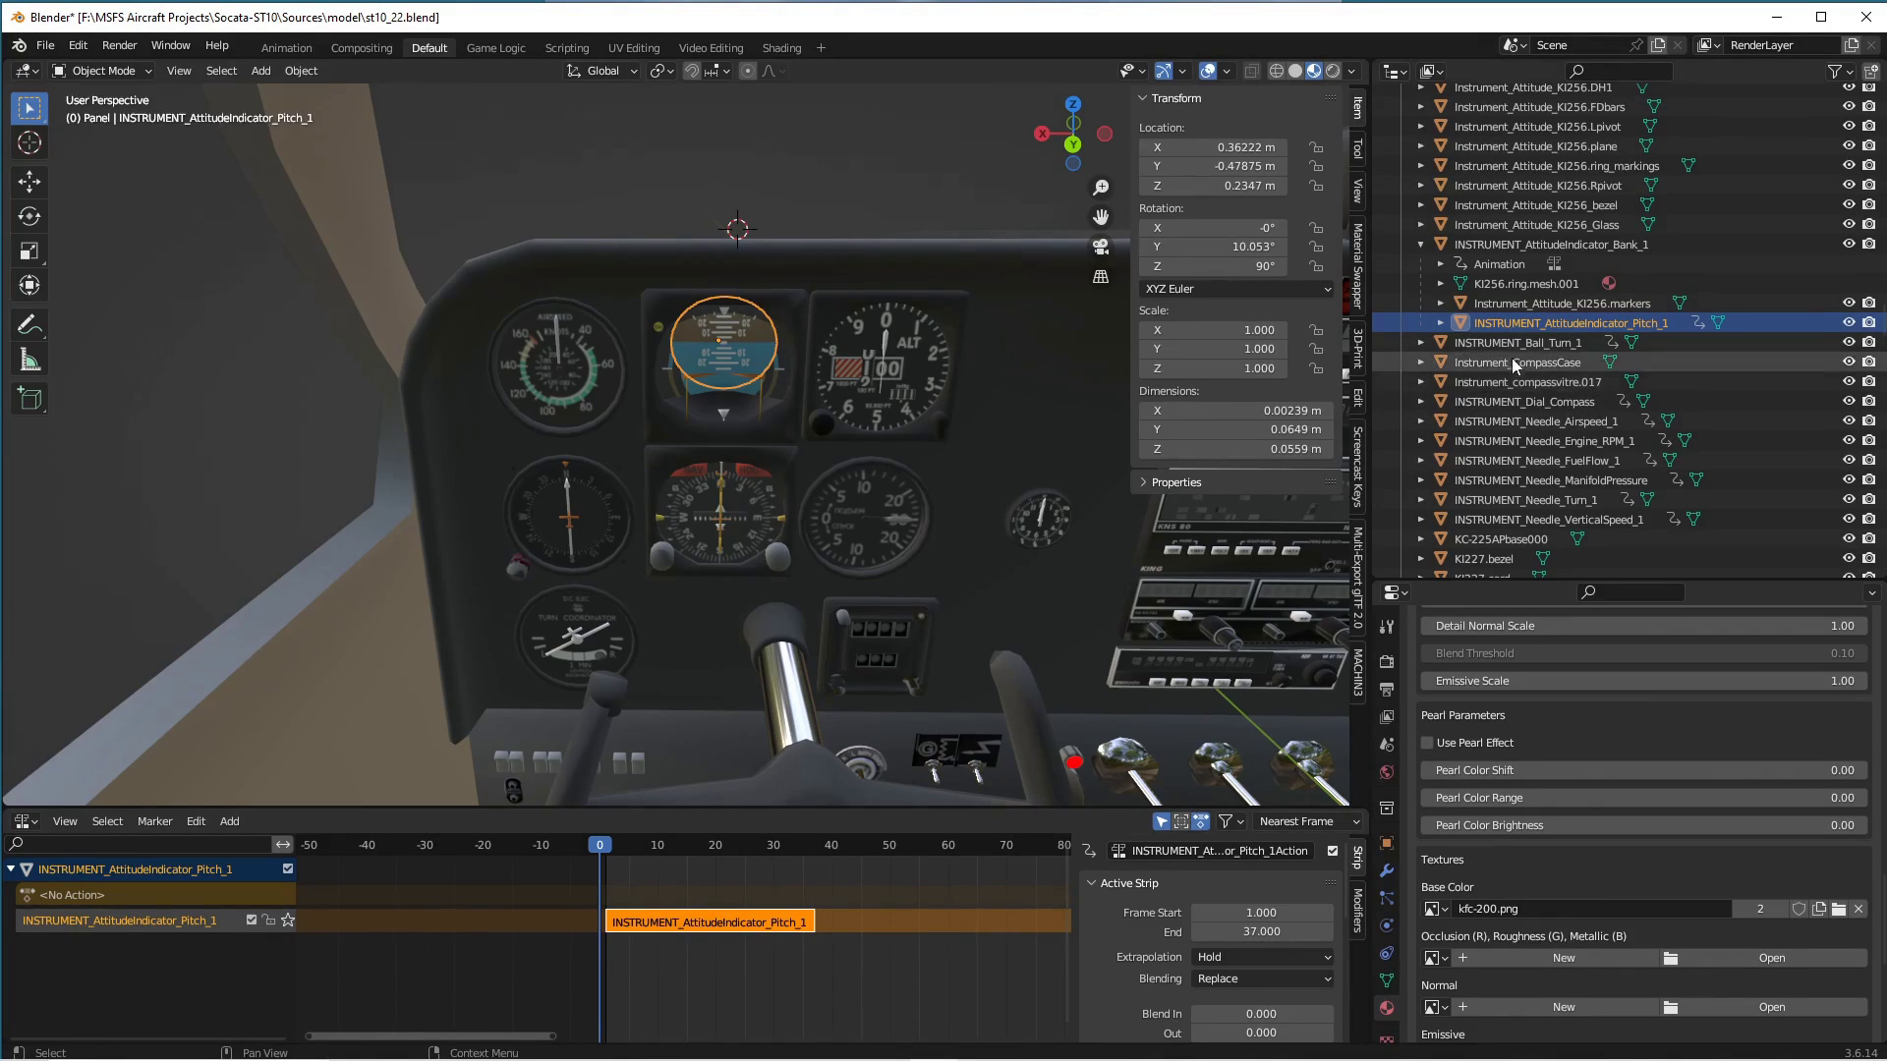
click(1553, 304)
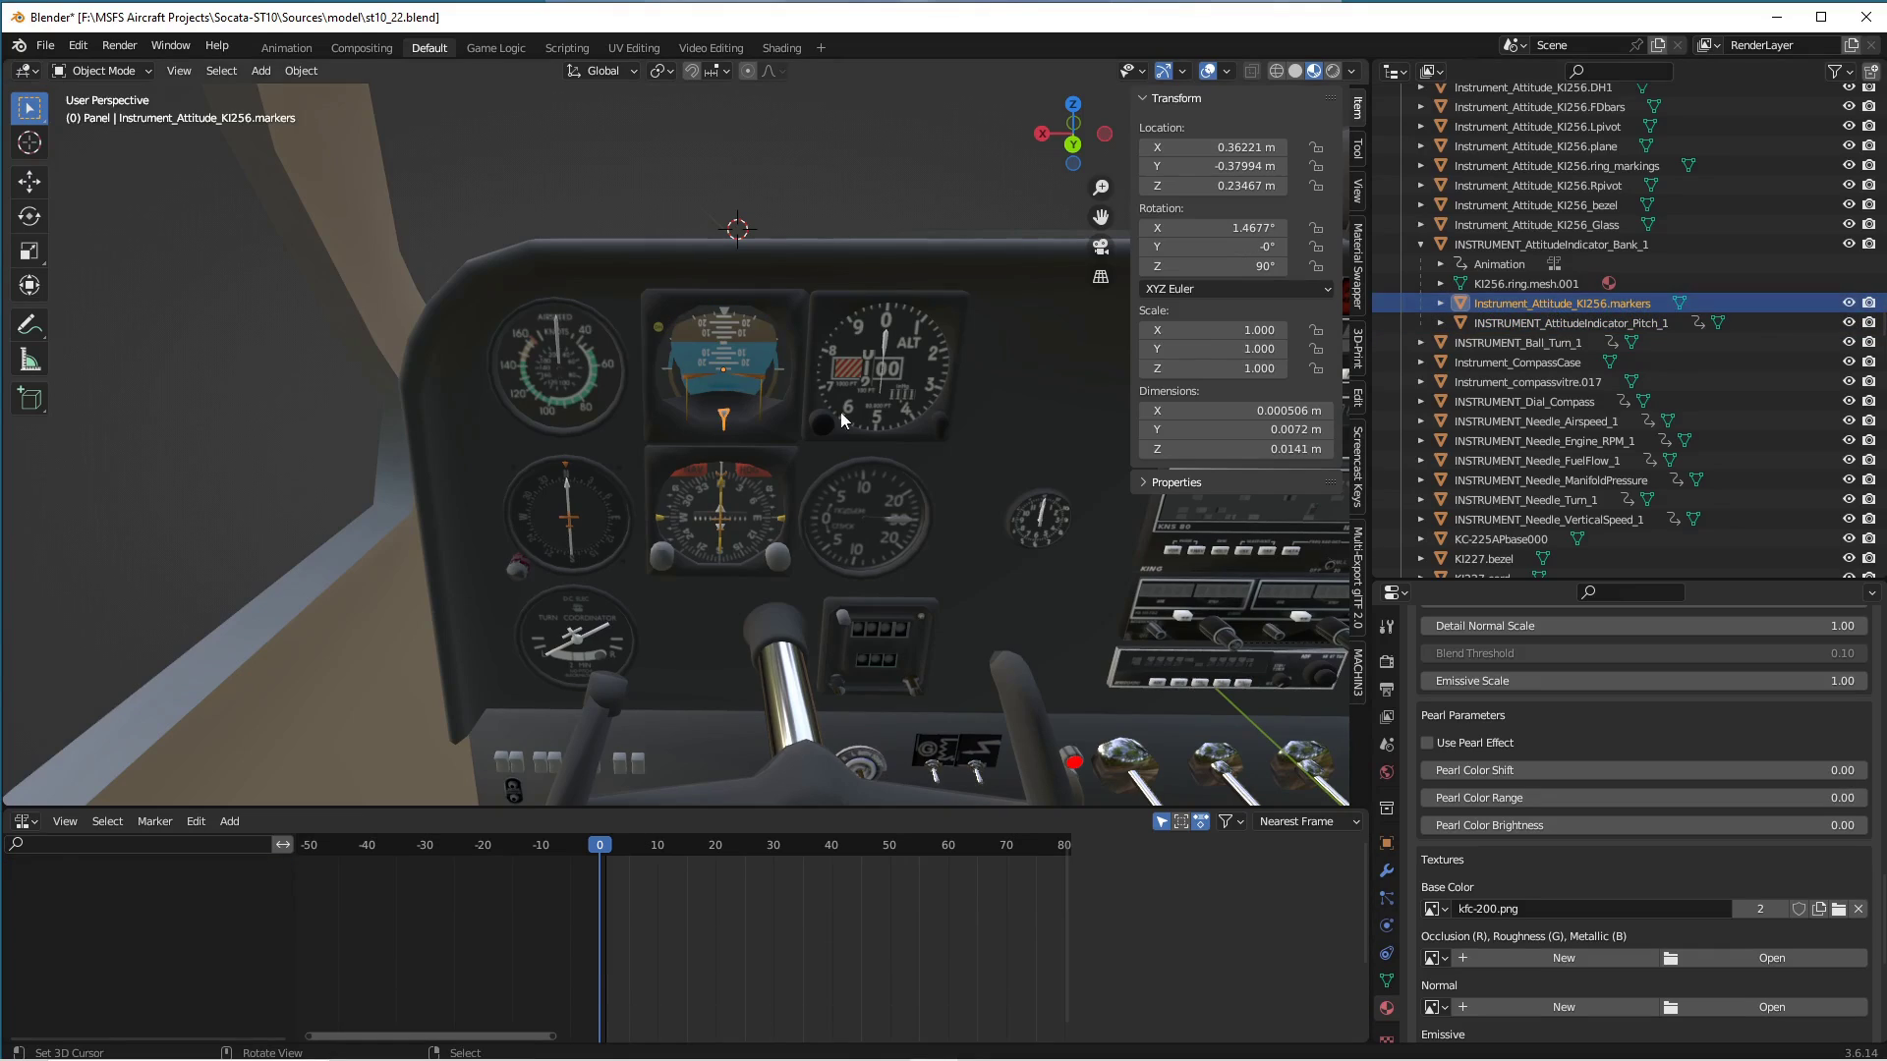
click(1541, 245)
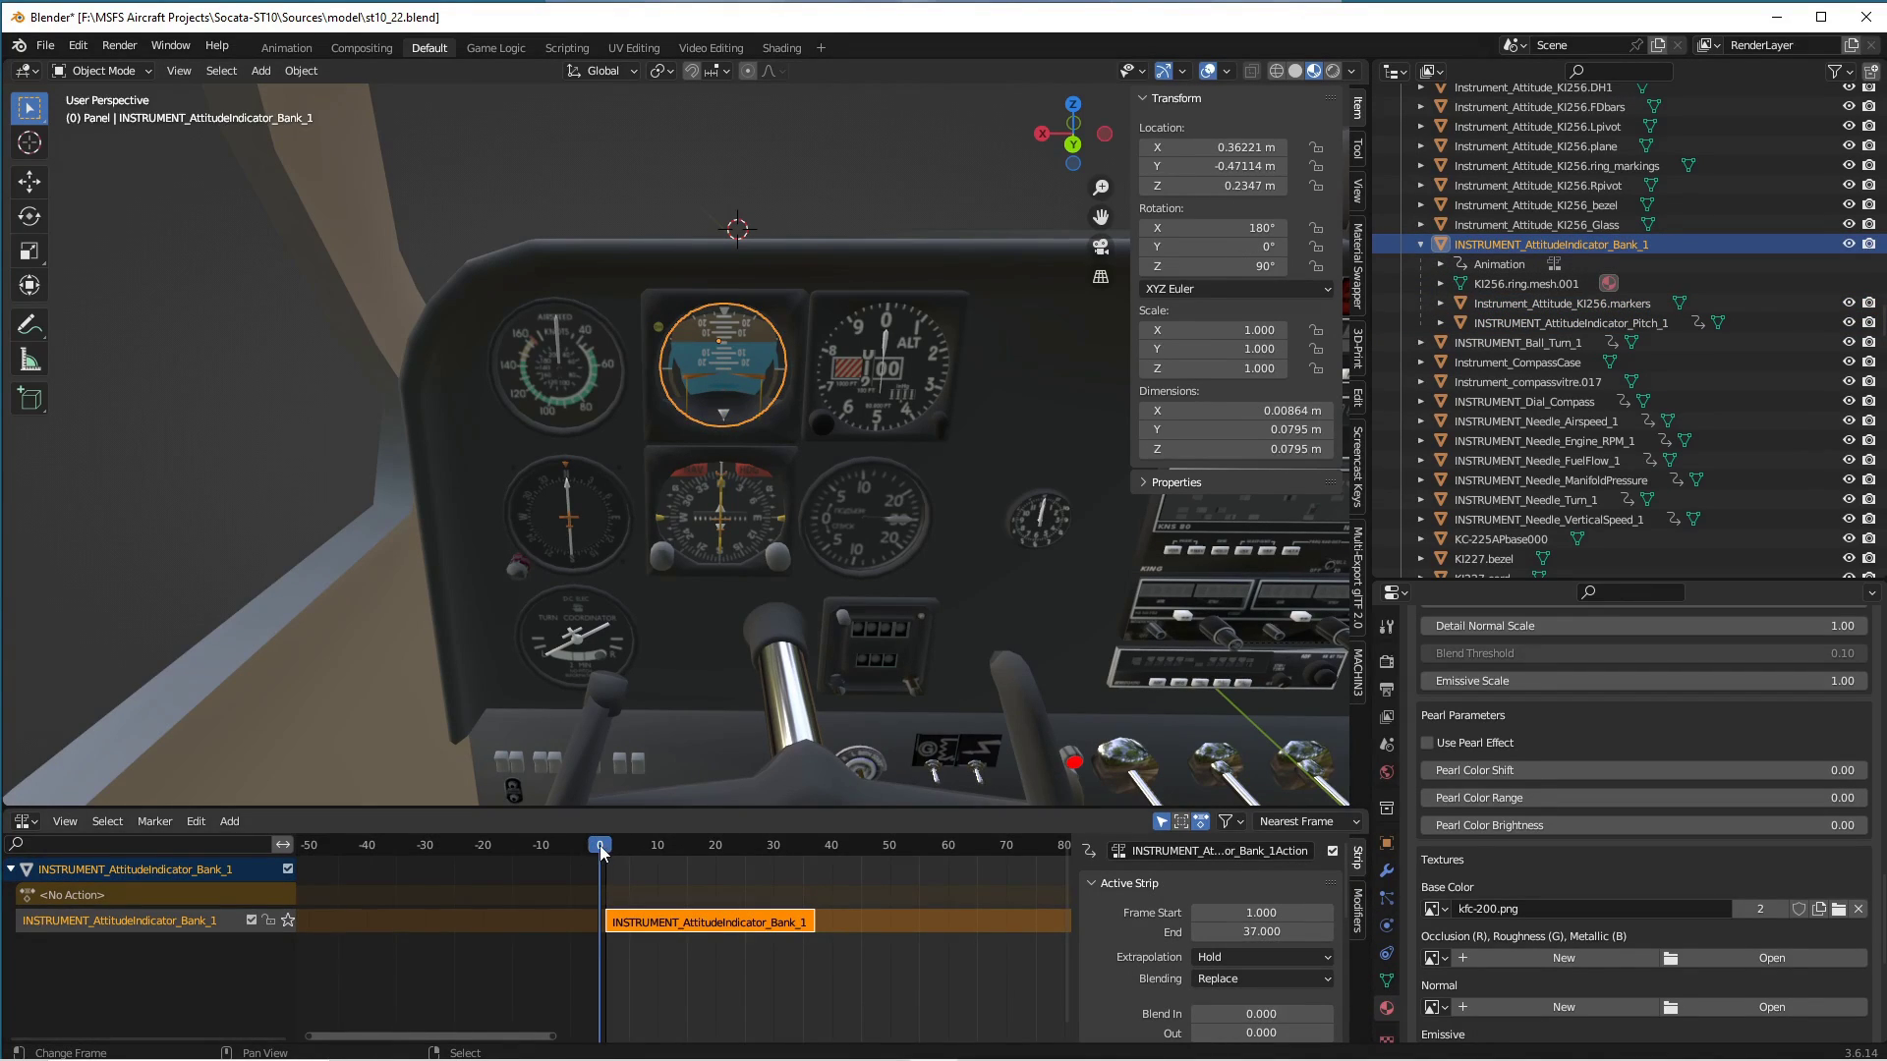
Mute the Pitch_1 animation track, scrub to frame 19 and back to 0 to isolate the bank motion, and re-enable the track.
click(1530, 320)
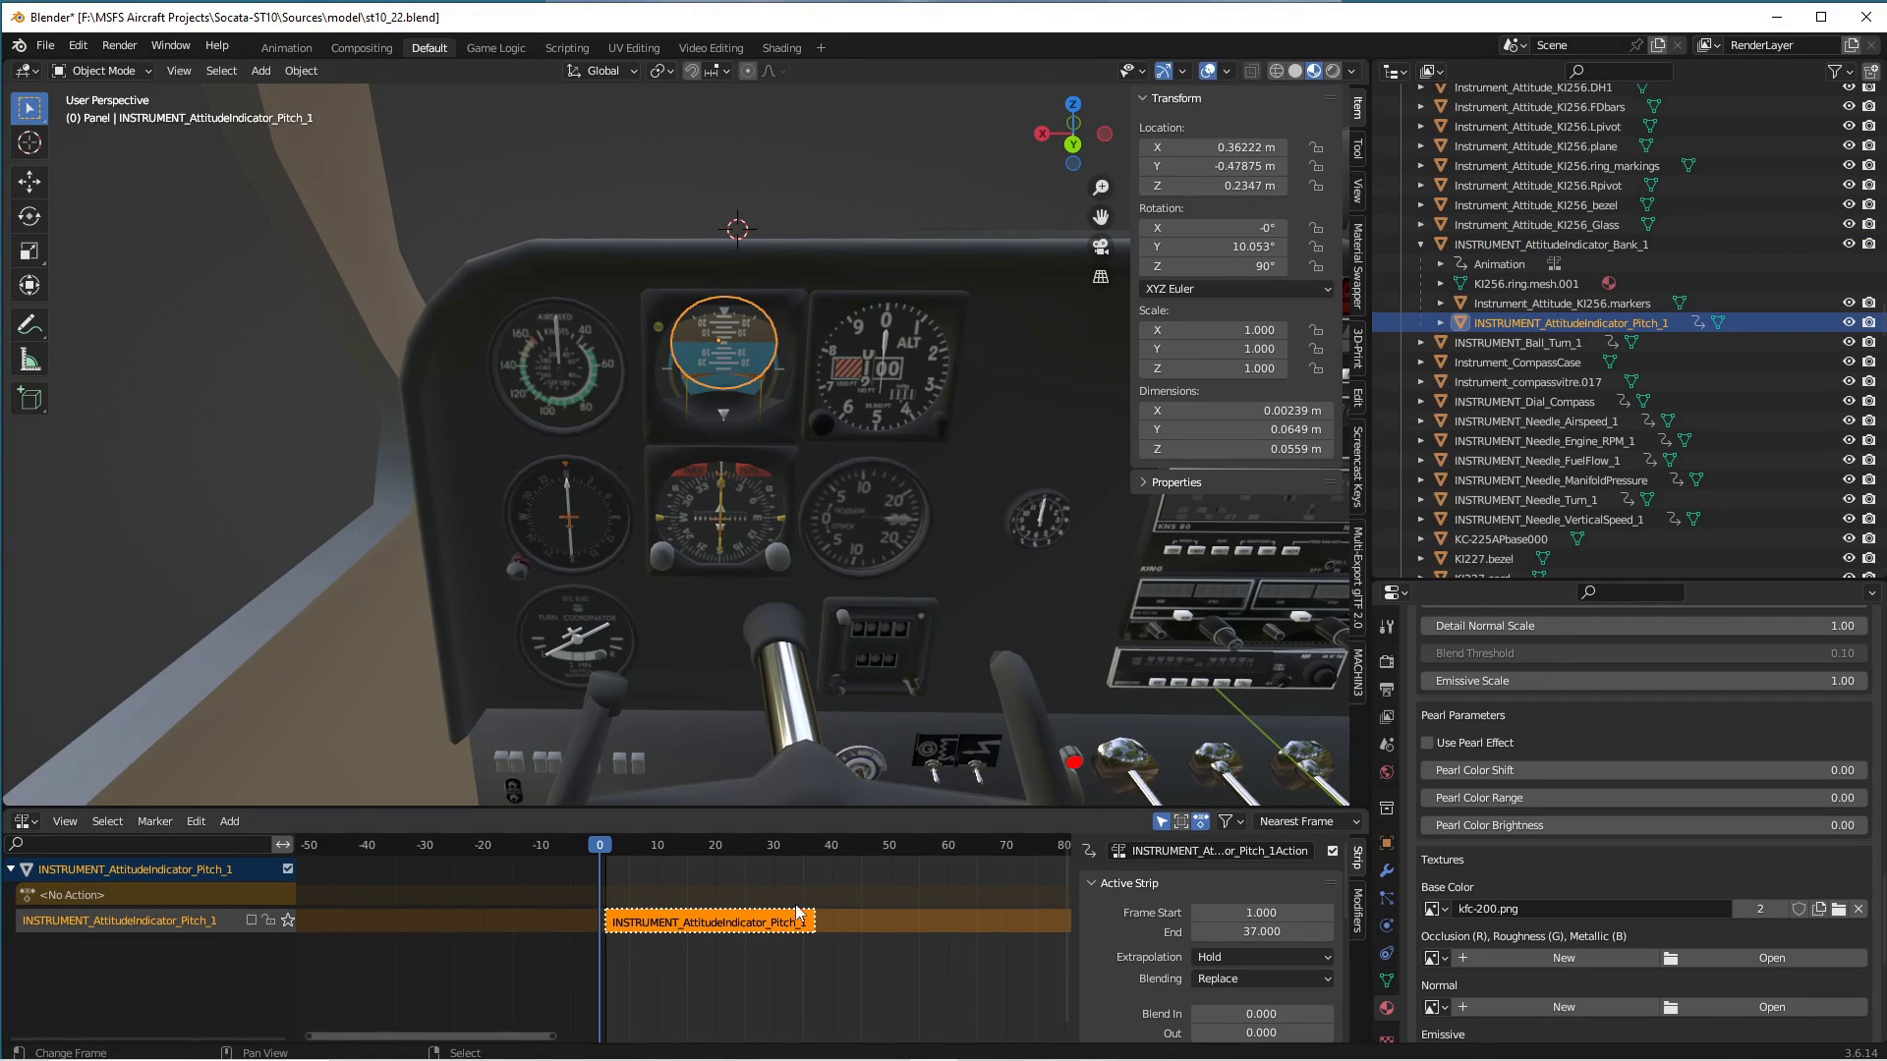
click(661, 851)
drag(665, 858, 715, 912)
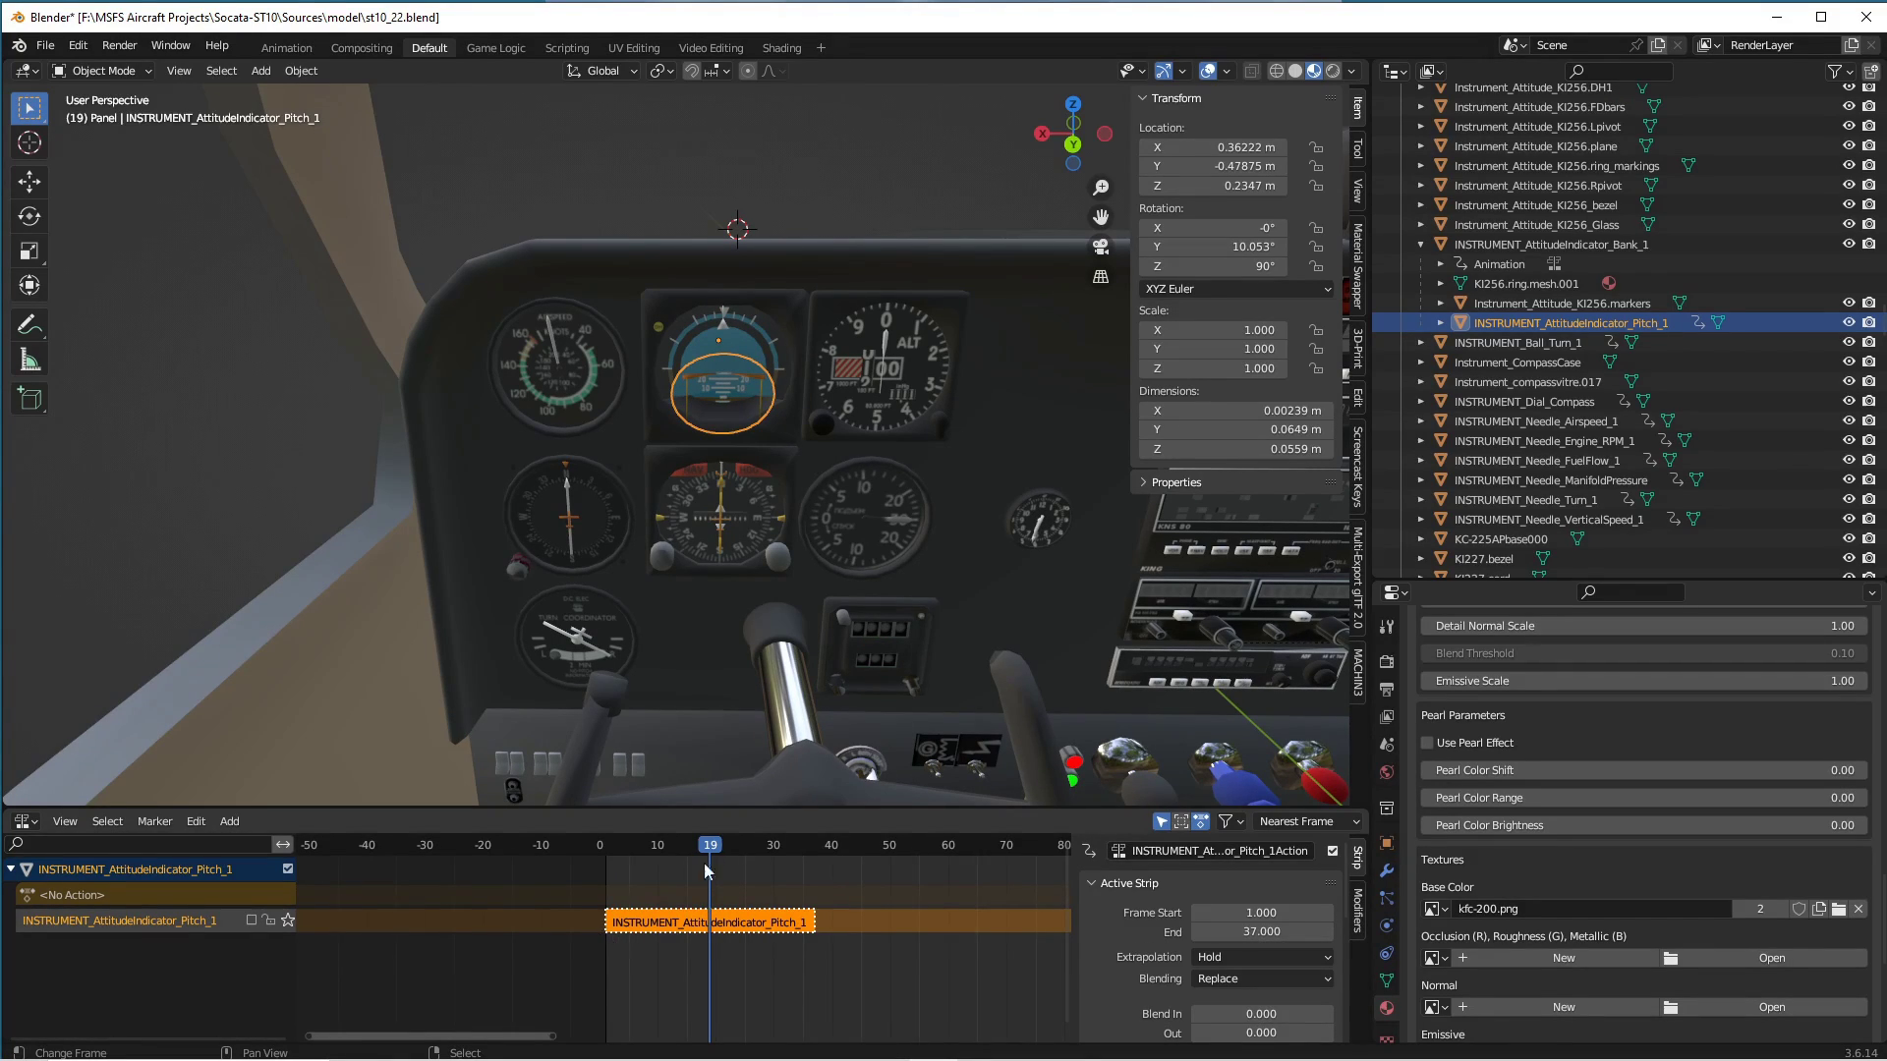
mouse_move(714, 851)
mouse_down()
mouse_move(621, 851)
mouse_move(809, 875)
mouse_move(711, 877)
mouse_up()
click(1525, 243)
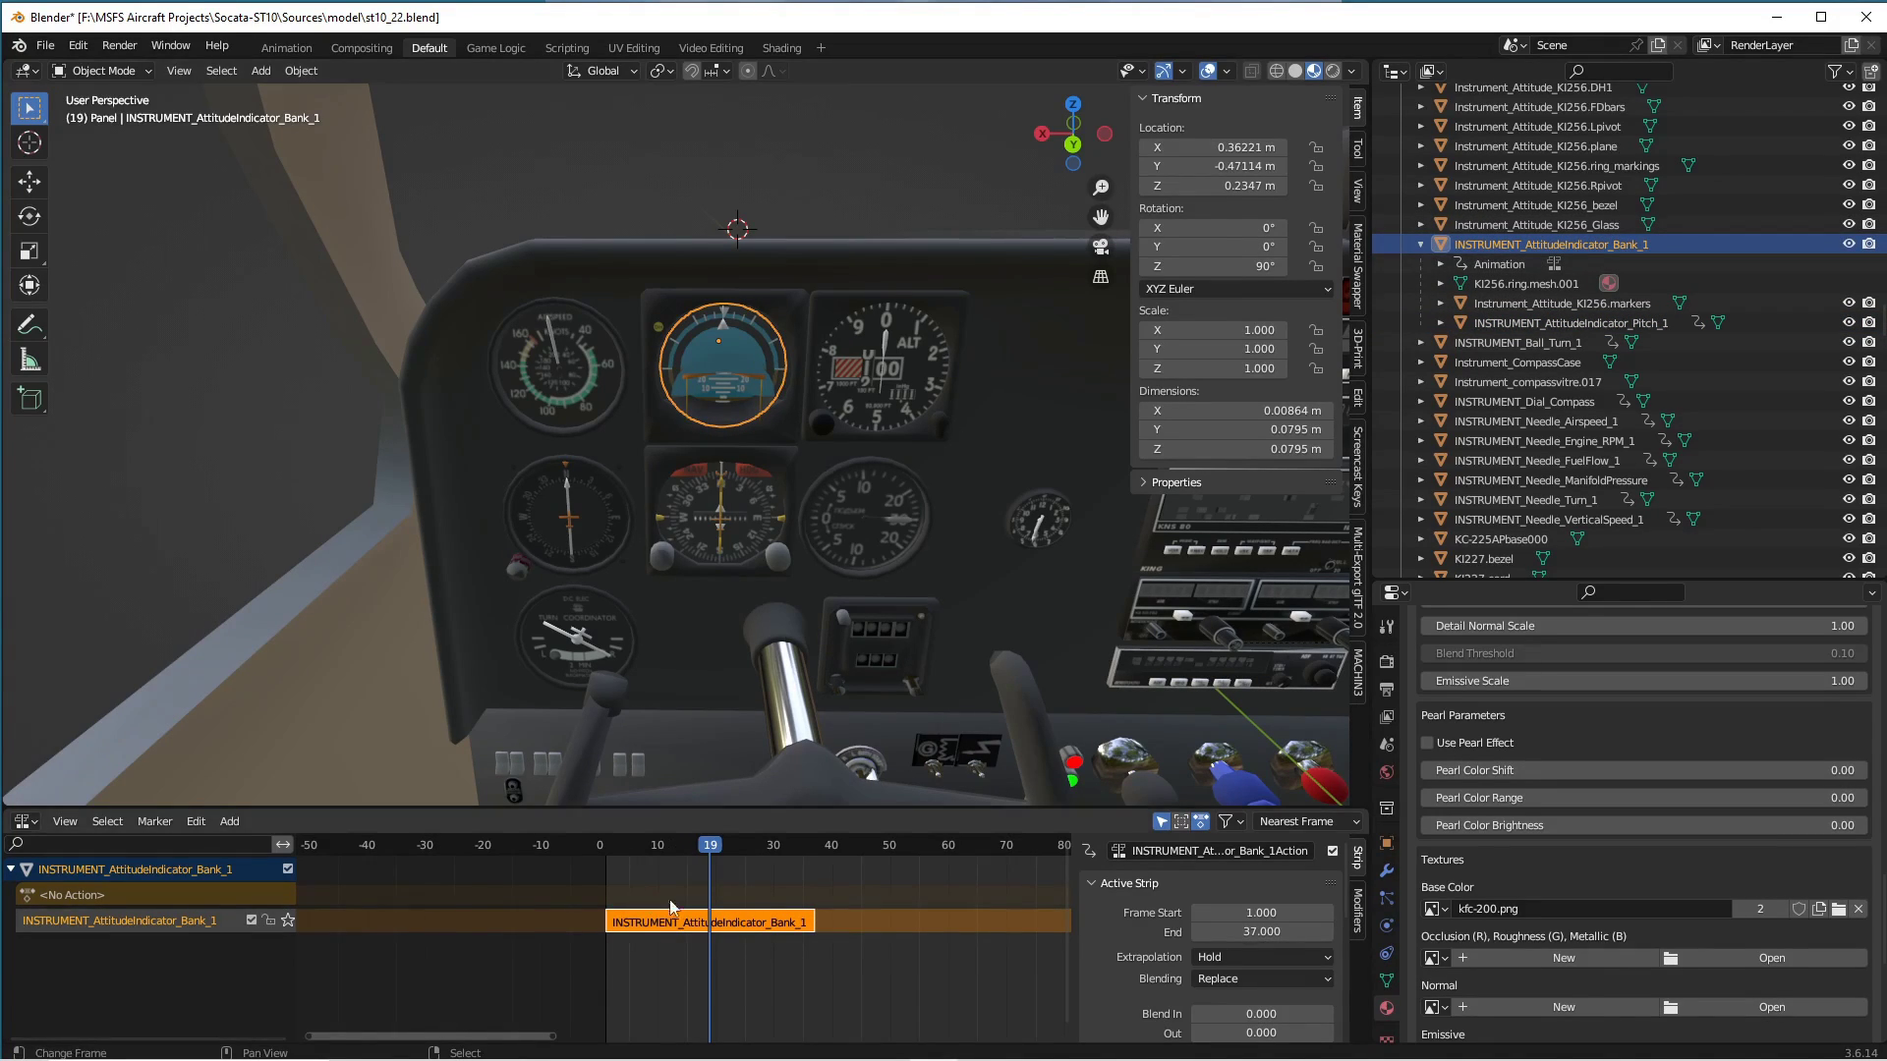
drag(714, 853, 600, 892)
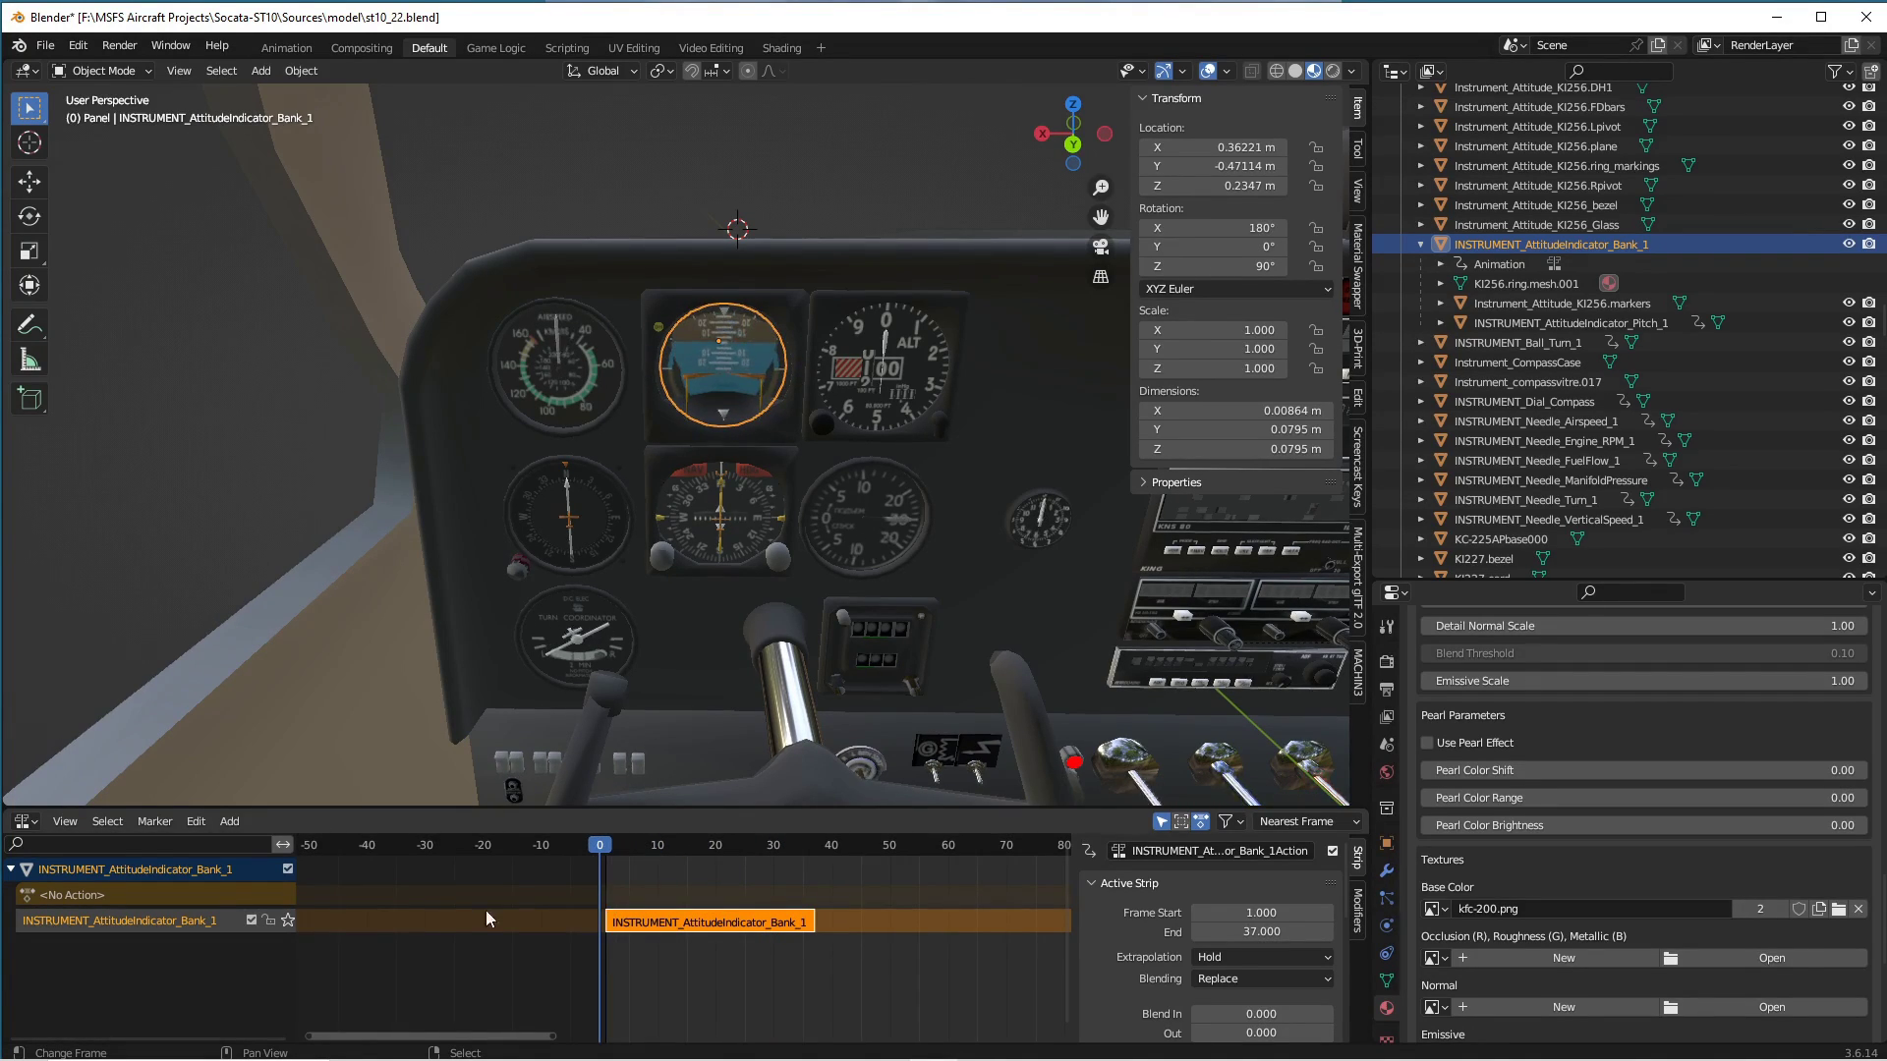
click(1623, 331)
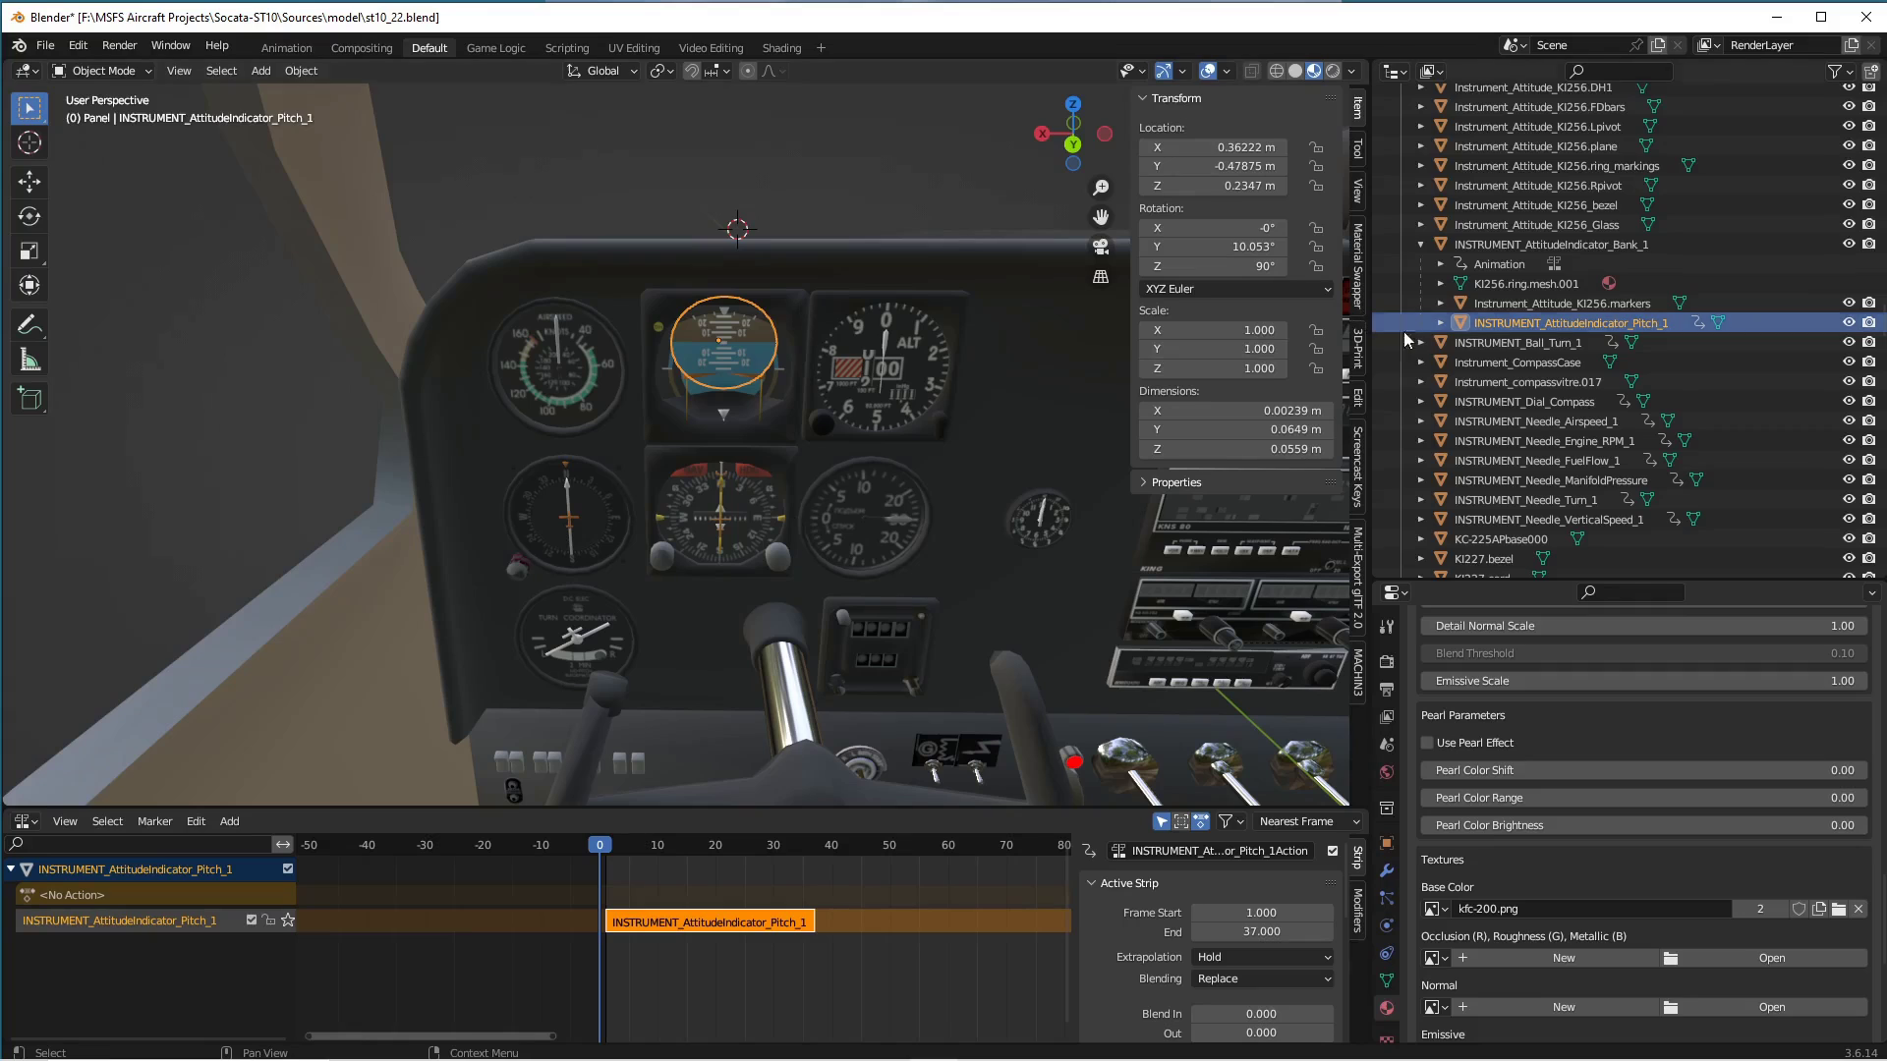
Mute the Bank_1 animation track and scrub between frames 0 and 19 to isolate the pitch motion.
click(1484, 239)
click(251, 920)
key(space)
drag(825, 870, 609, 959)
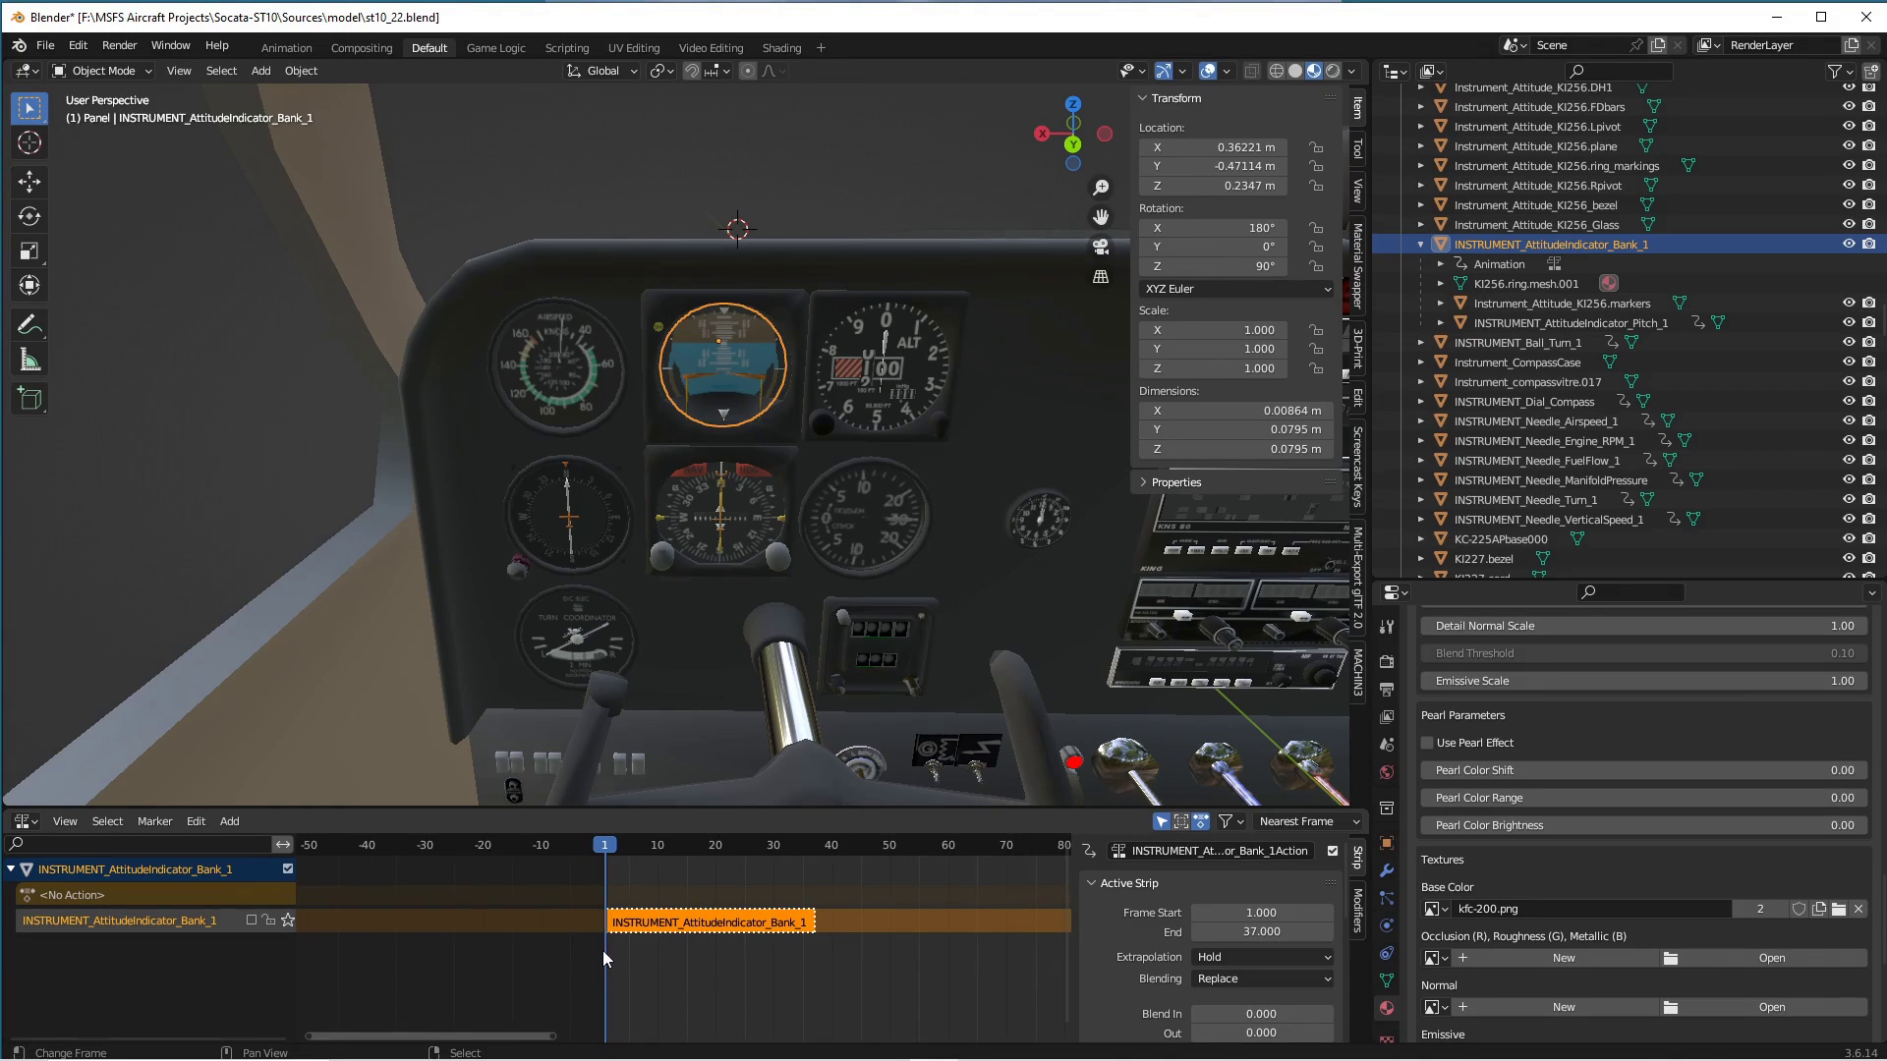
drag(604, 951, 937, 944)
drag(694, 953, 710, 958)
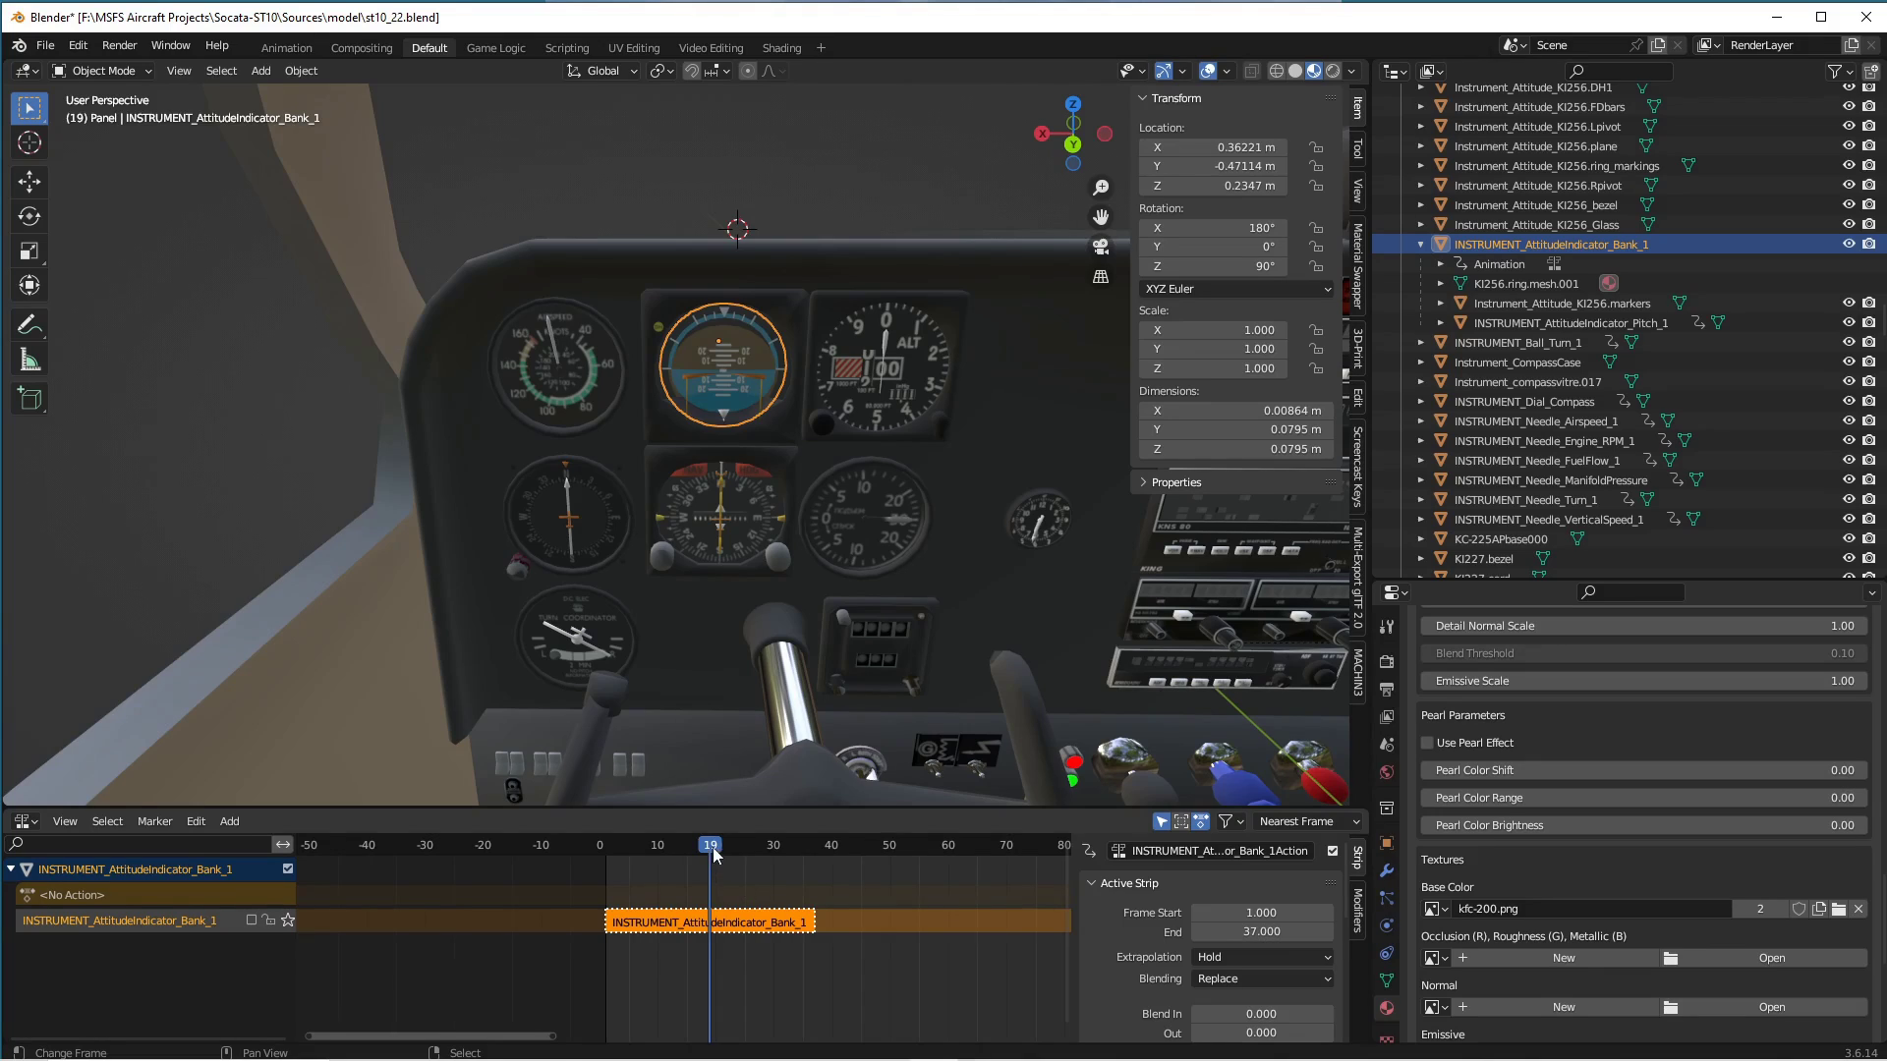
drag(715, 861, 603, 871)
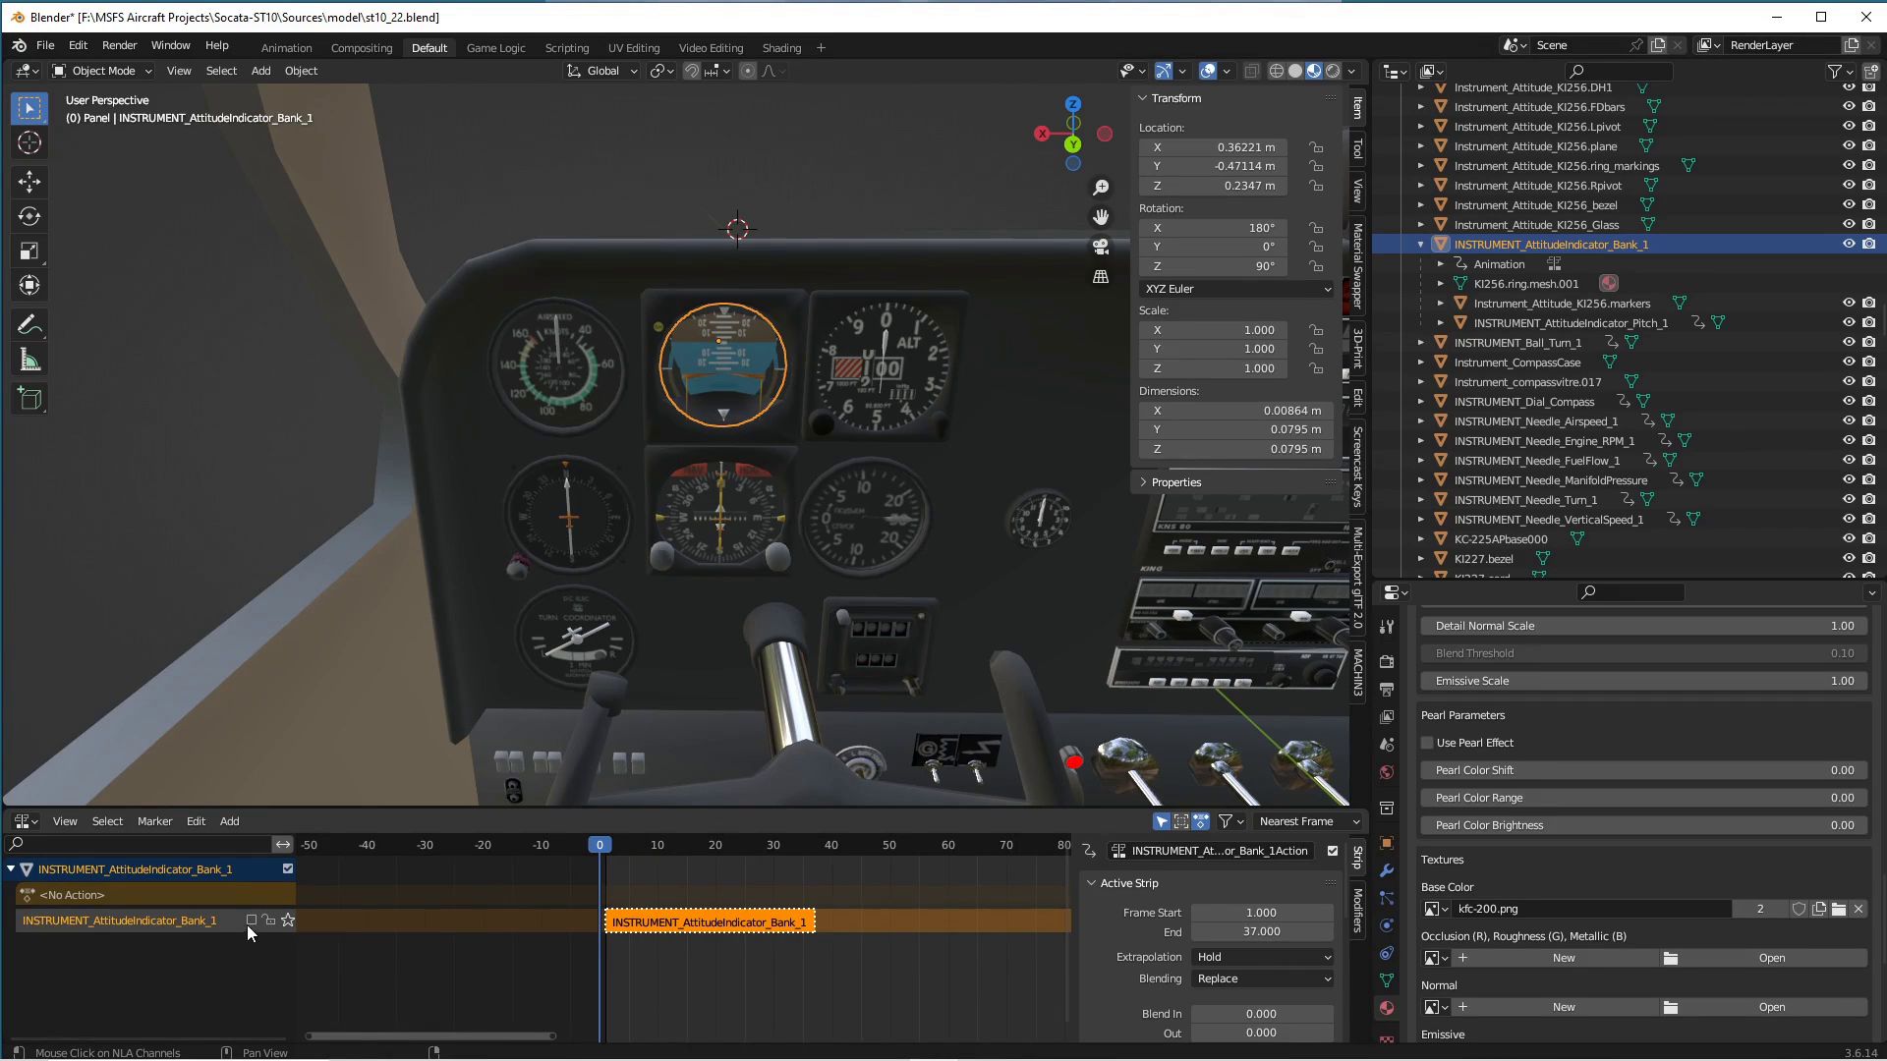
Check the Pitch_1 and Bank_1 strips and scrub both animations together to frame 19 and back to frame 1.
click(1576, 326)
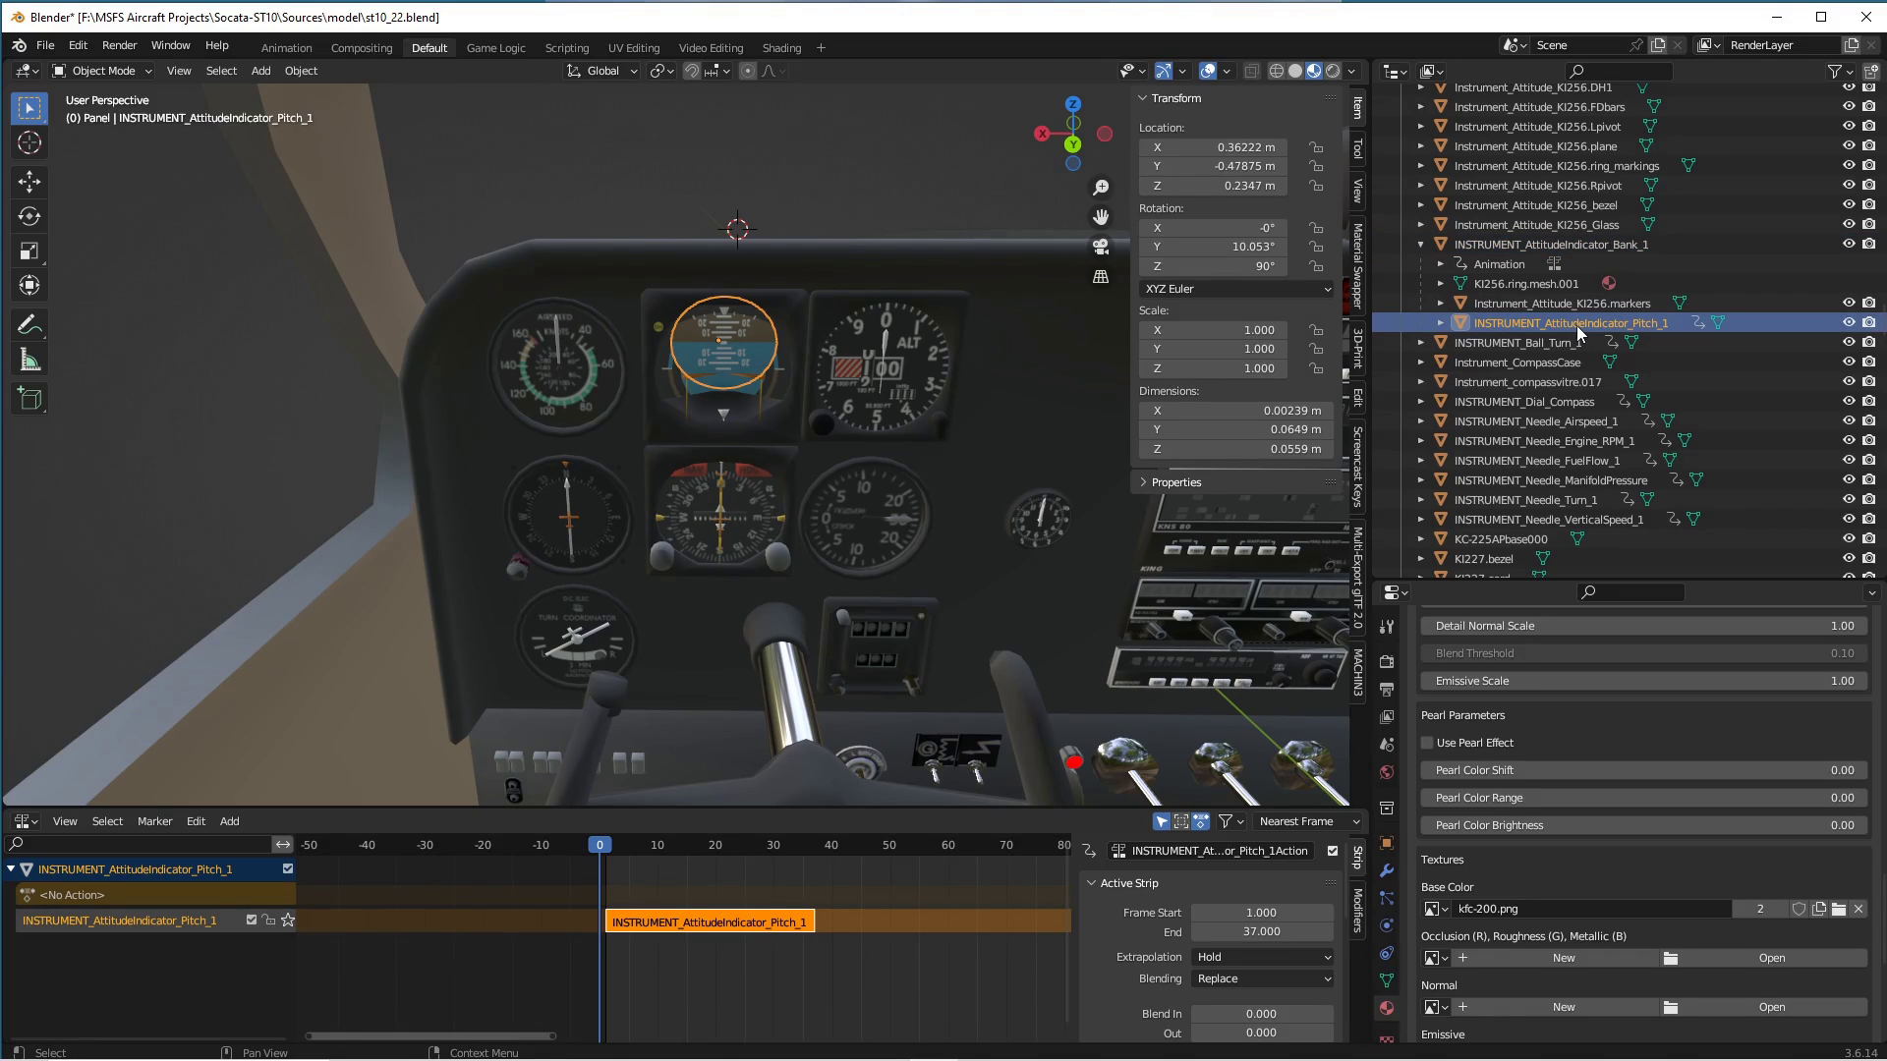
click(1547, 246)
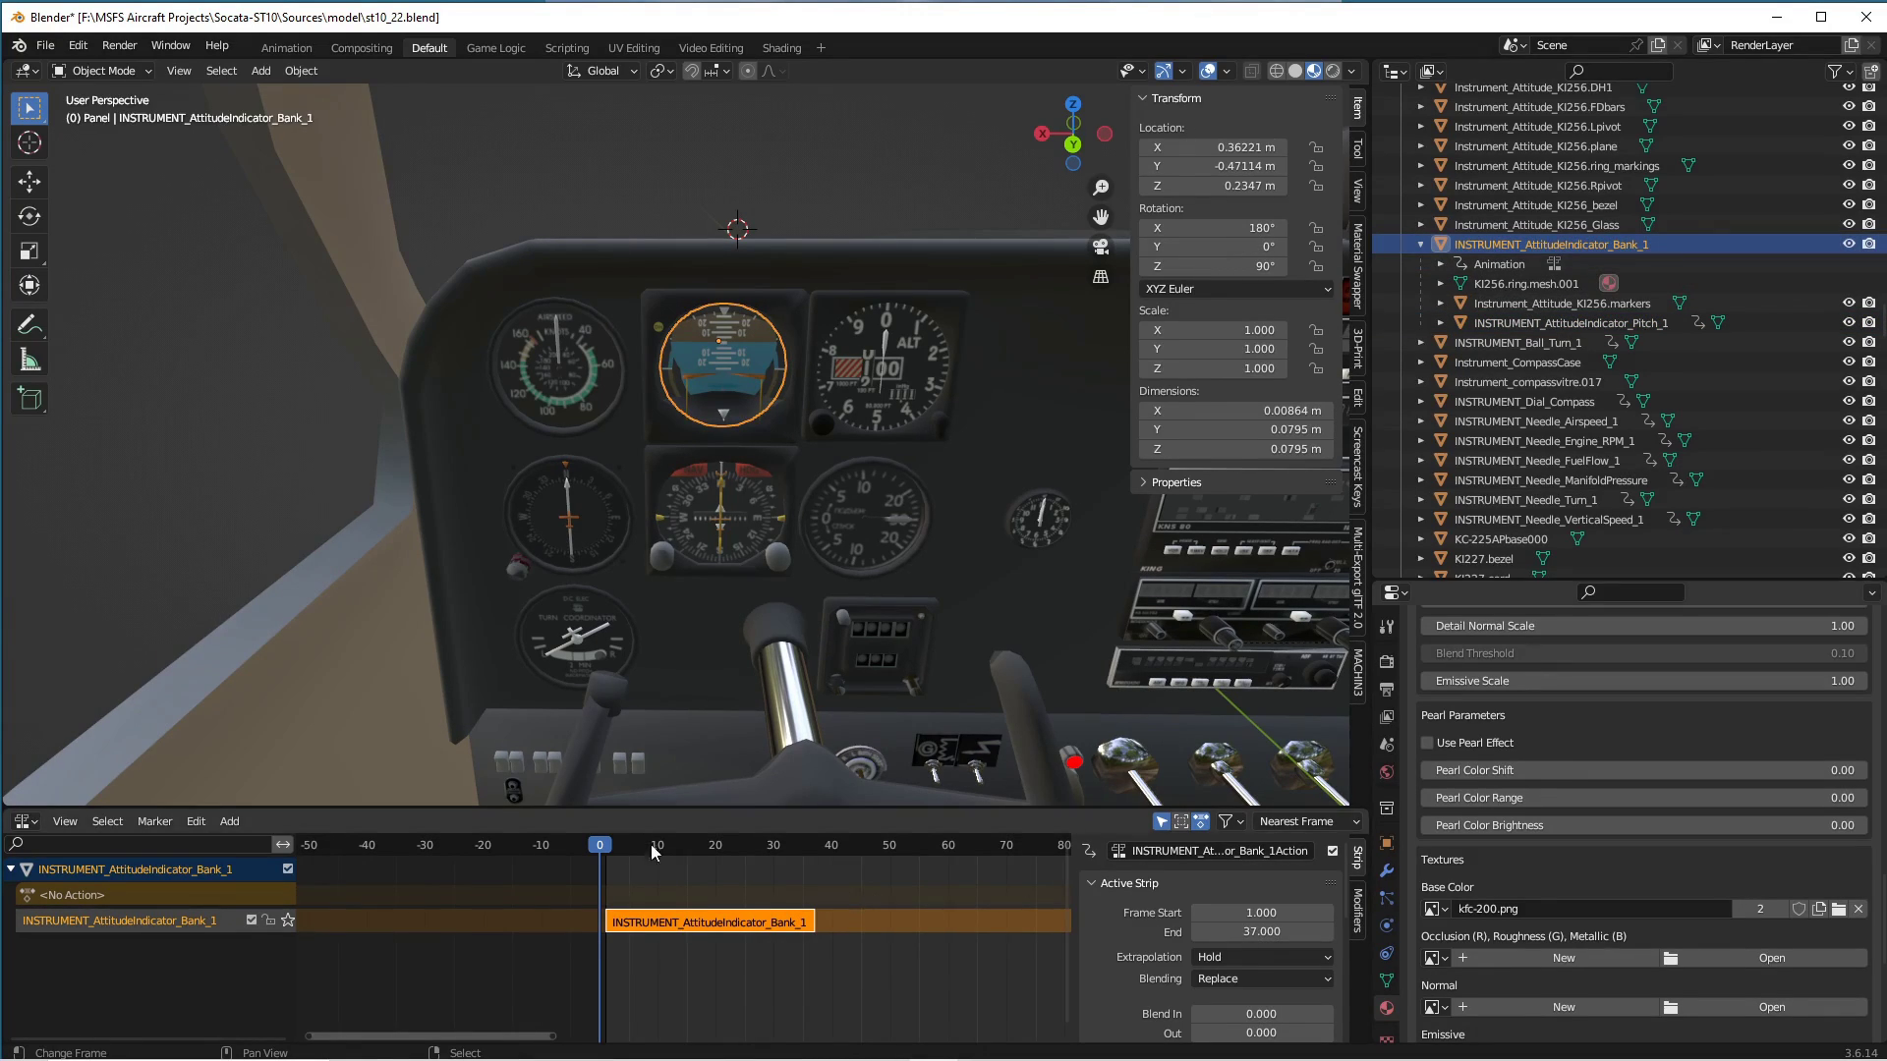
drag(604, 851, 715, 858)
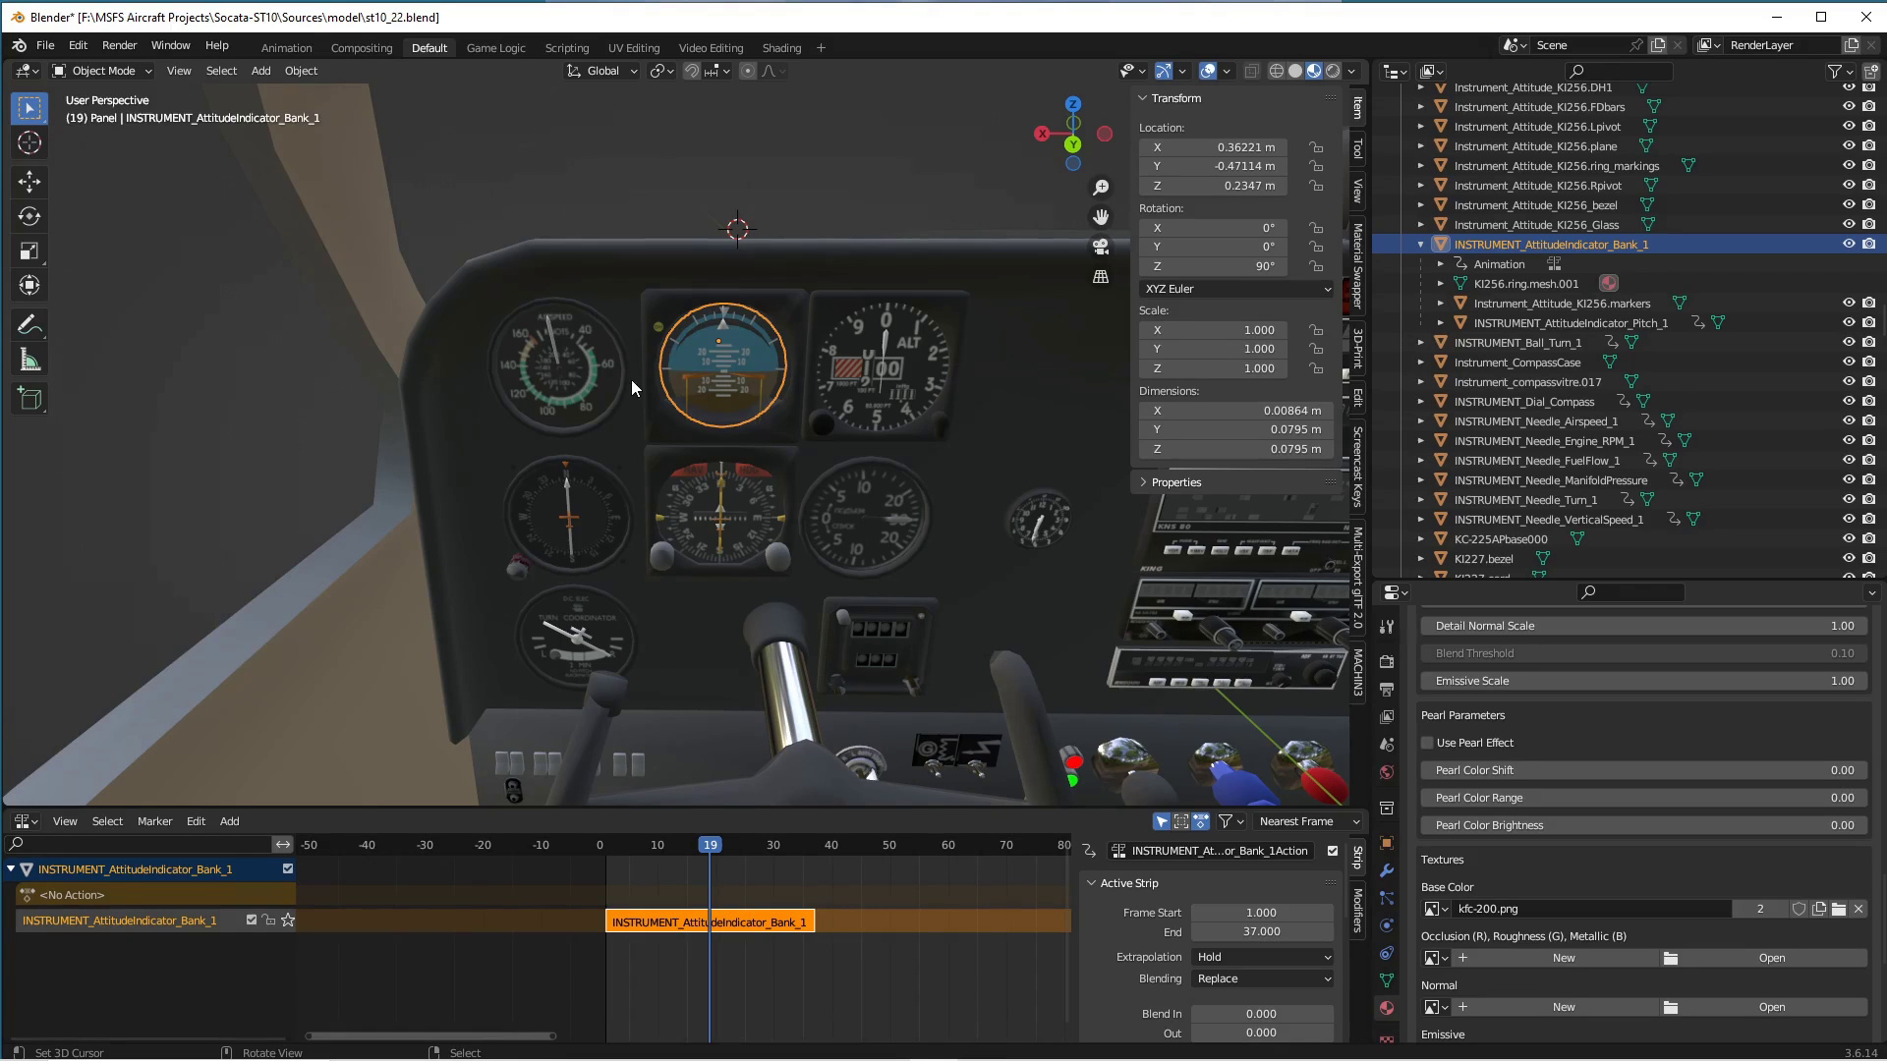
drag(717, 853, 603, 959)
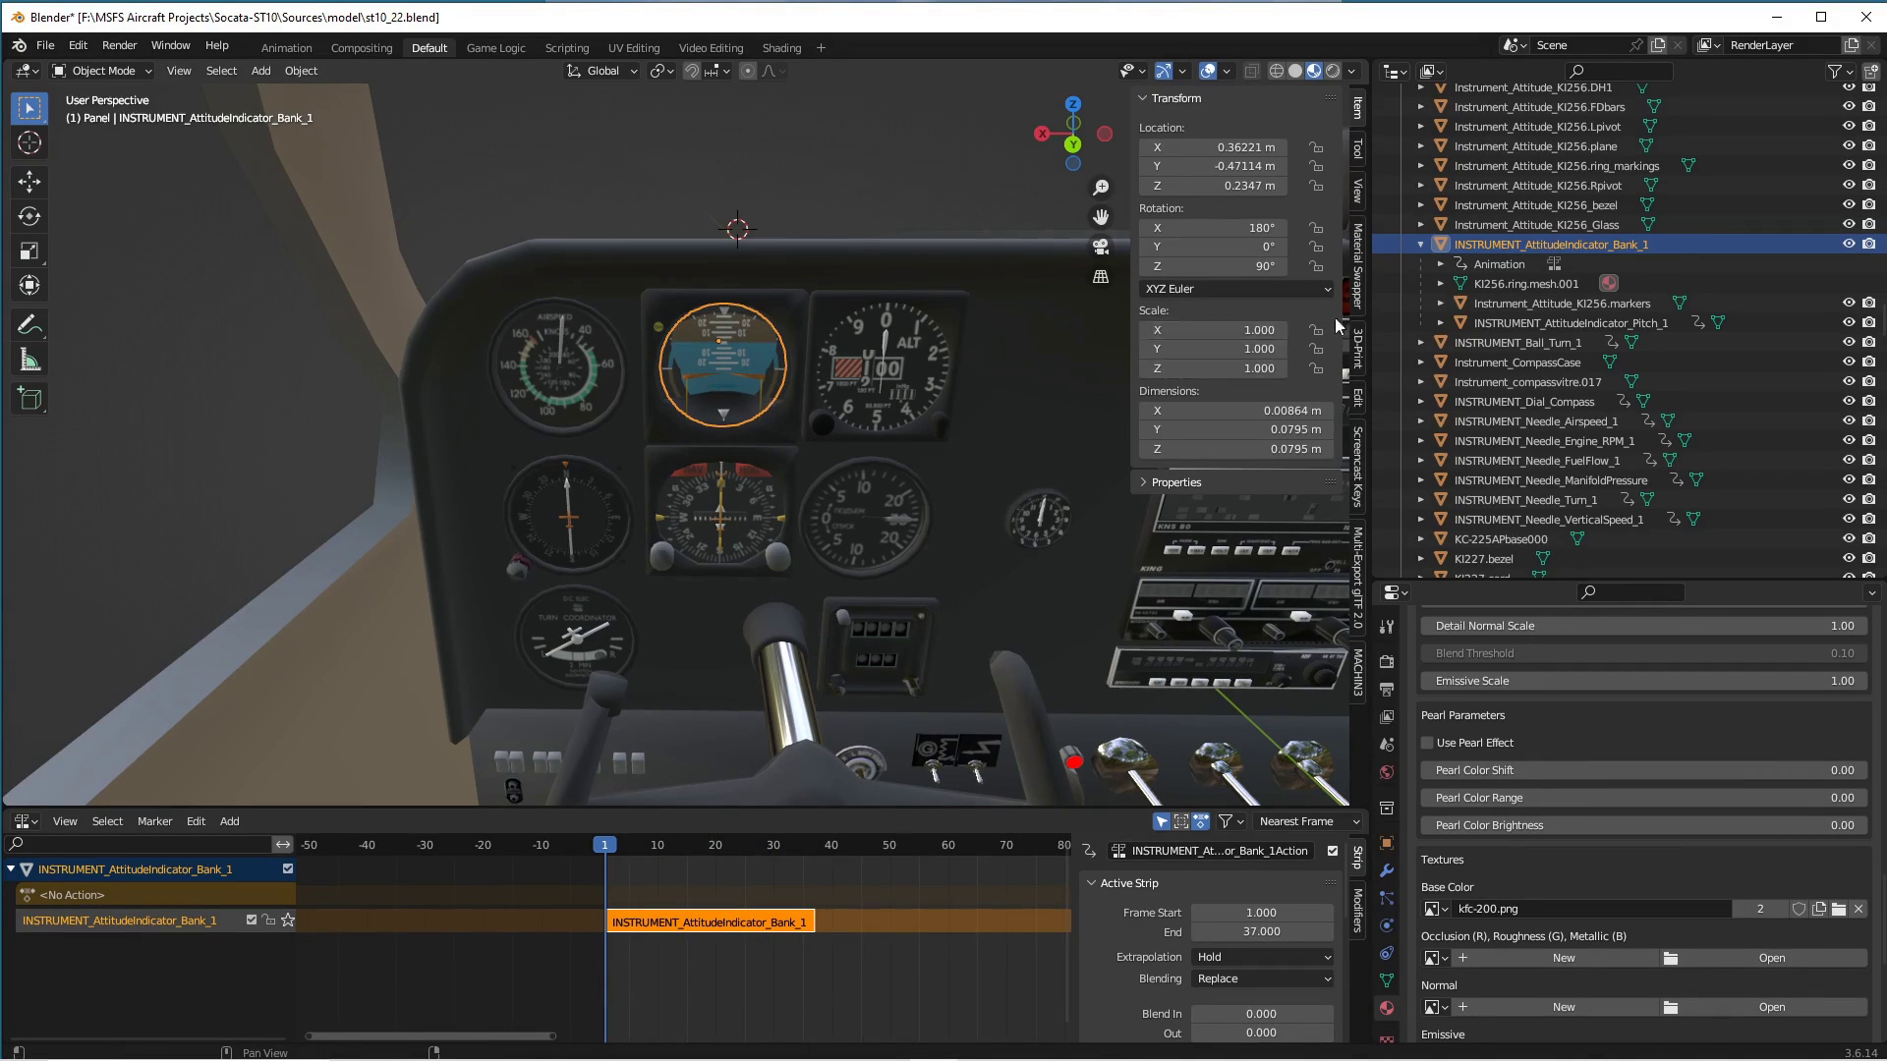
Return to frame 0, unparent INSTRUMENT_AttitudeIndicator_Pitch_1 from Bank_1, and scrub the animation.
click(1513, 324)
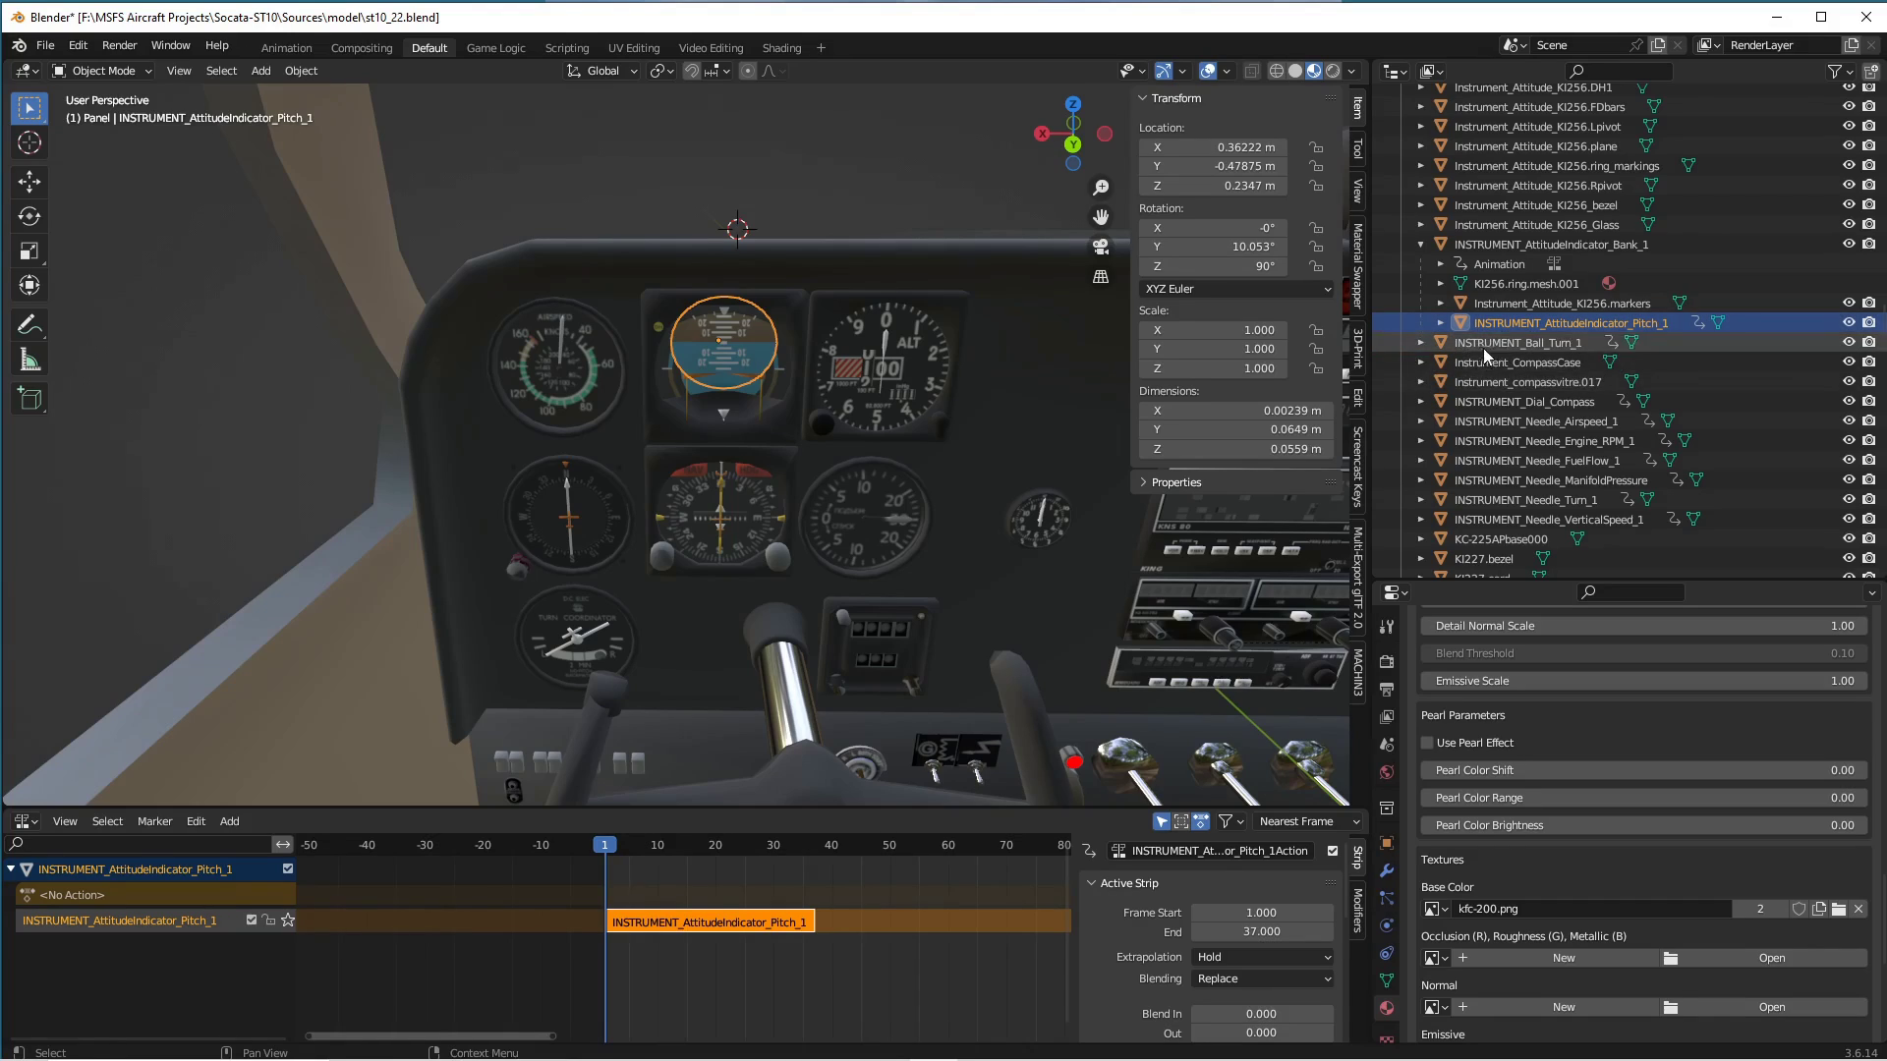
key(Left)
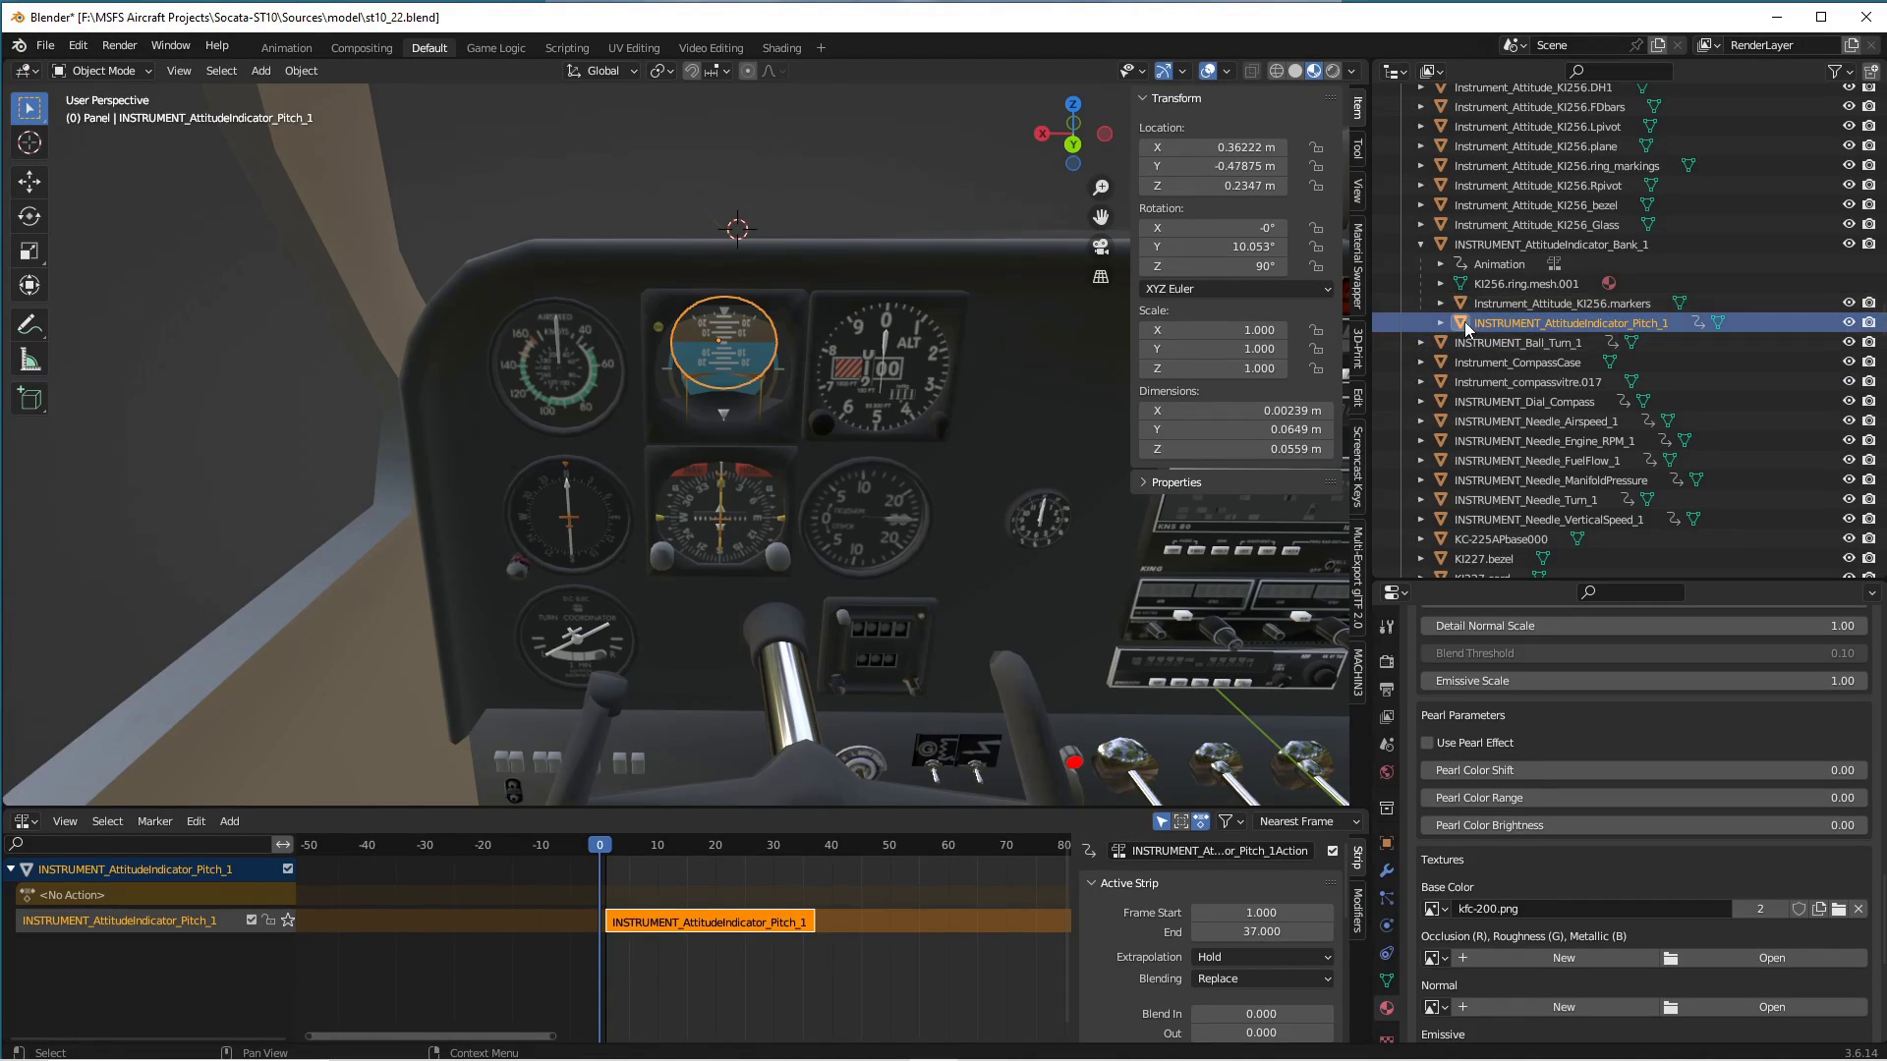
drag(1454, 320, 1423, 321)
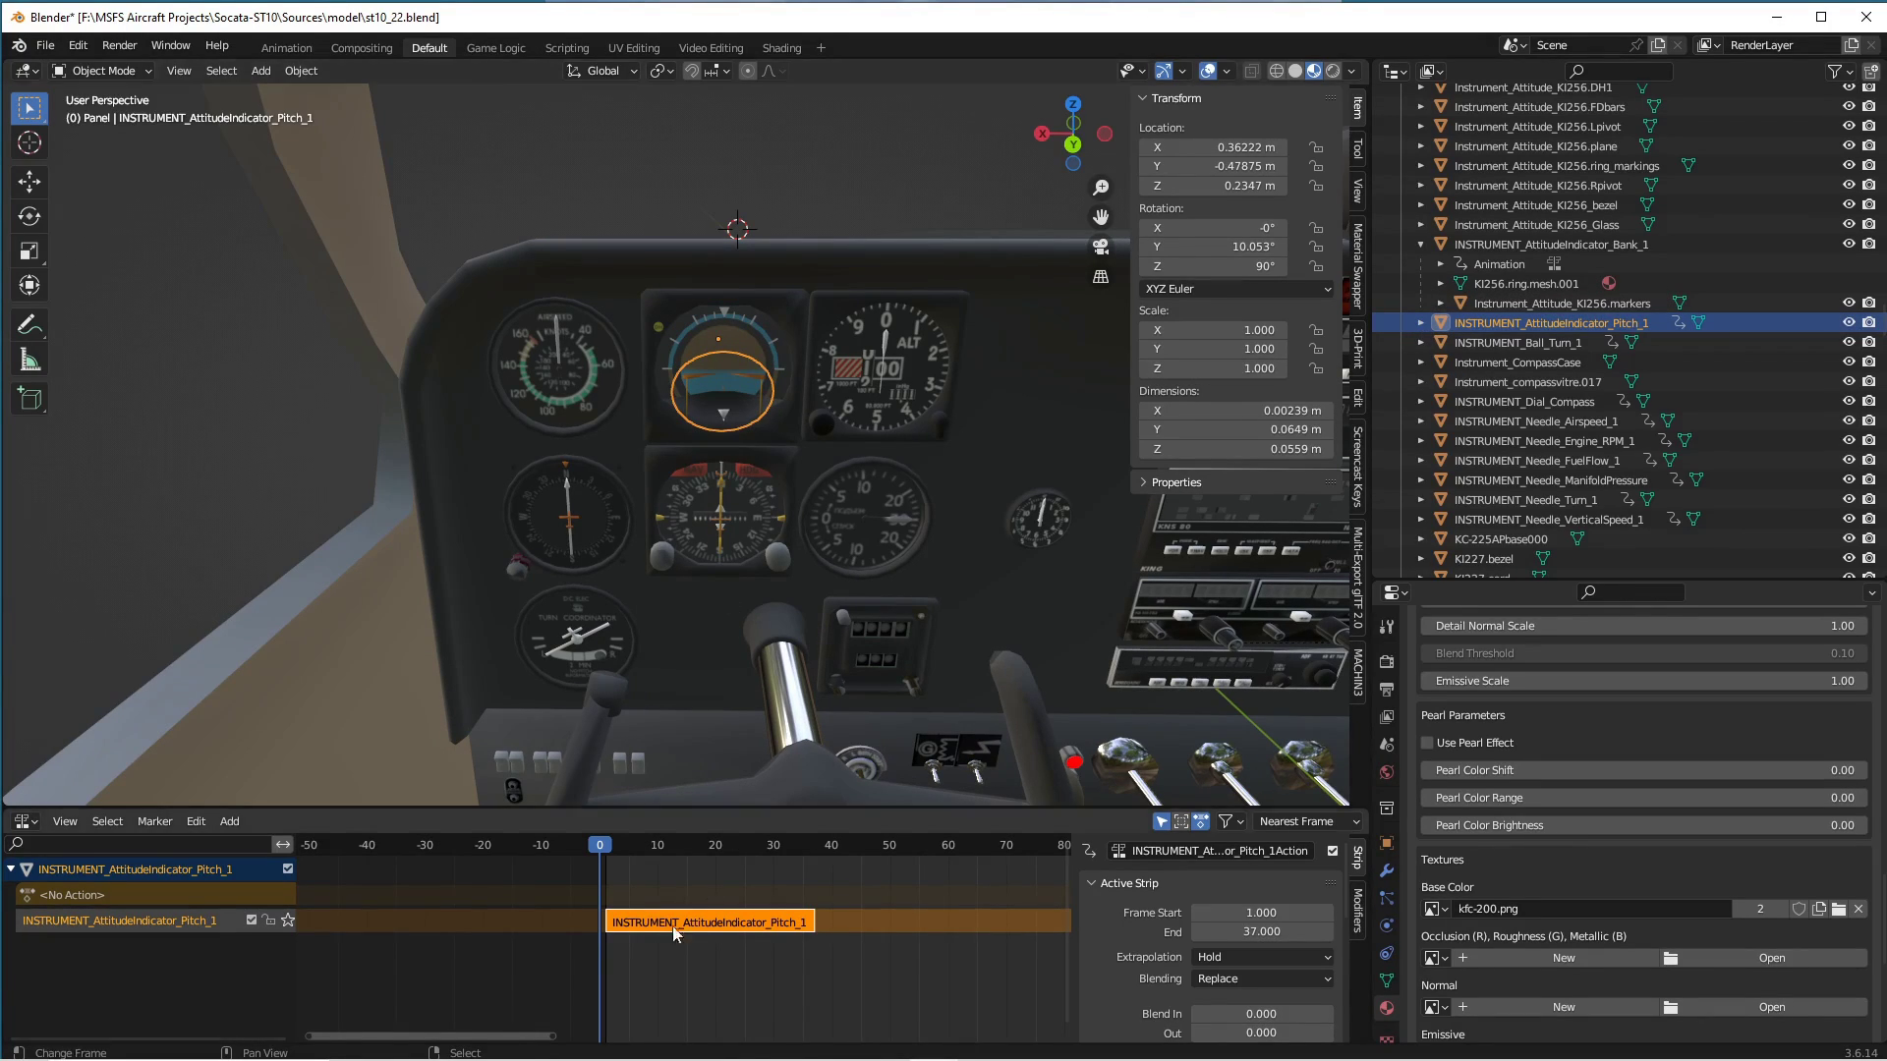
drag(610, 857, 598, 923)
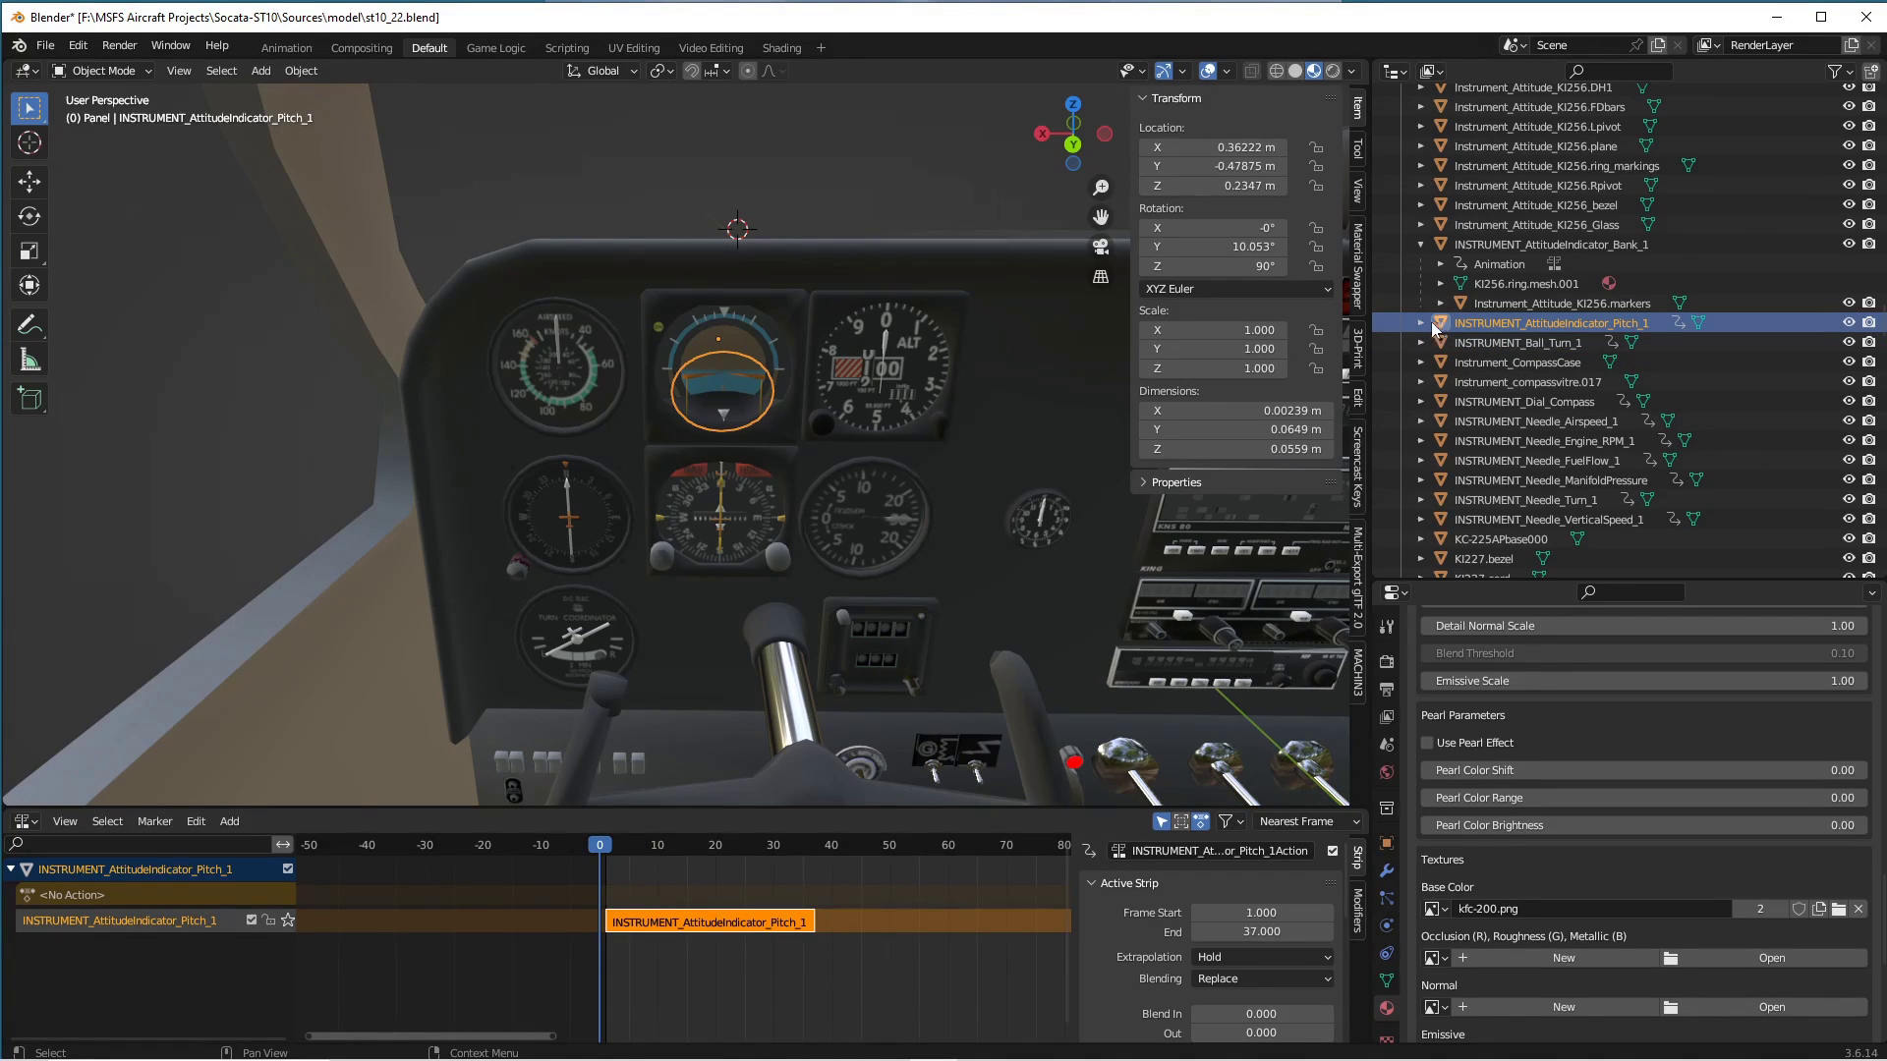
Parent Pitch_1 back under INSTRUMENT_AttitudeIndicator_Bank_1, scrub the animation, and undo the parenting changes.
drag(1440, 323, 1480, 249)
mouse_move(611, 863)
mouse_down()
mouse_move(814, 864)
mouse_move(598, 892)
mouse_up()
click(381, 710)
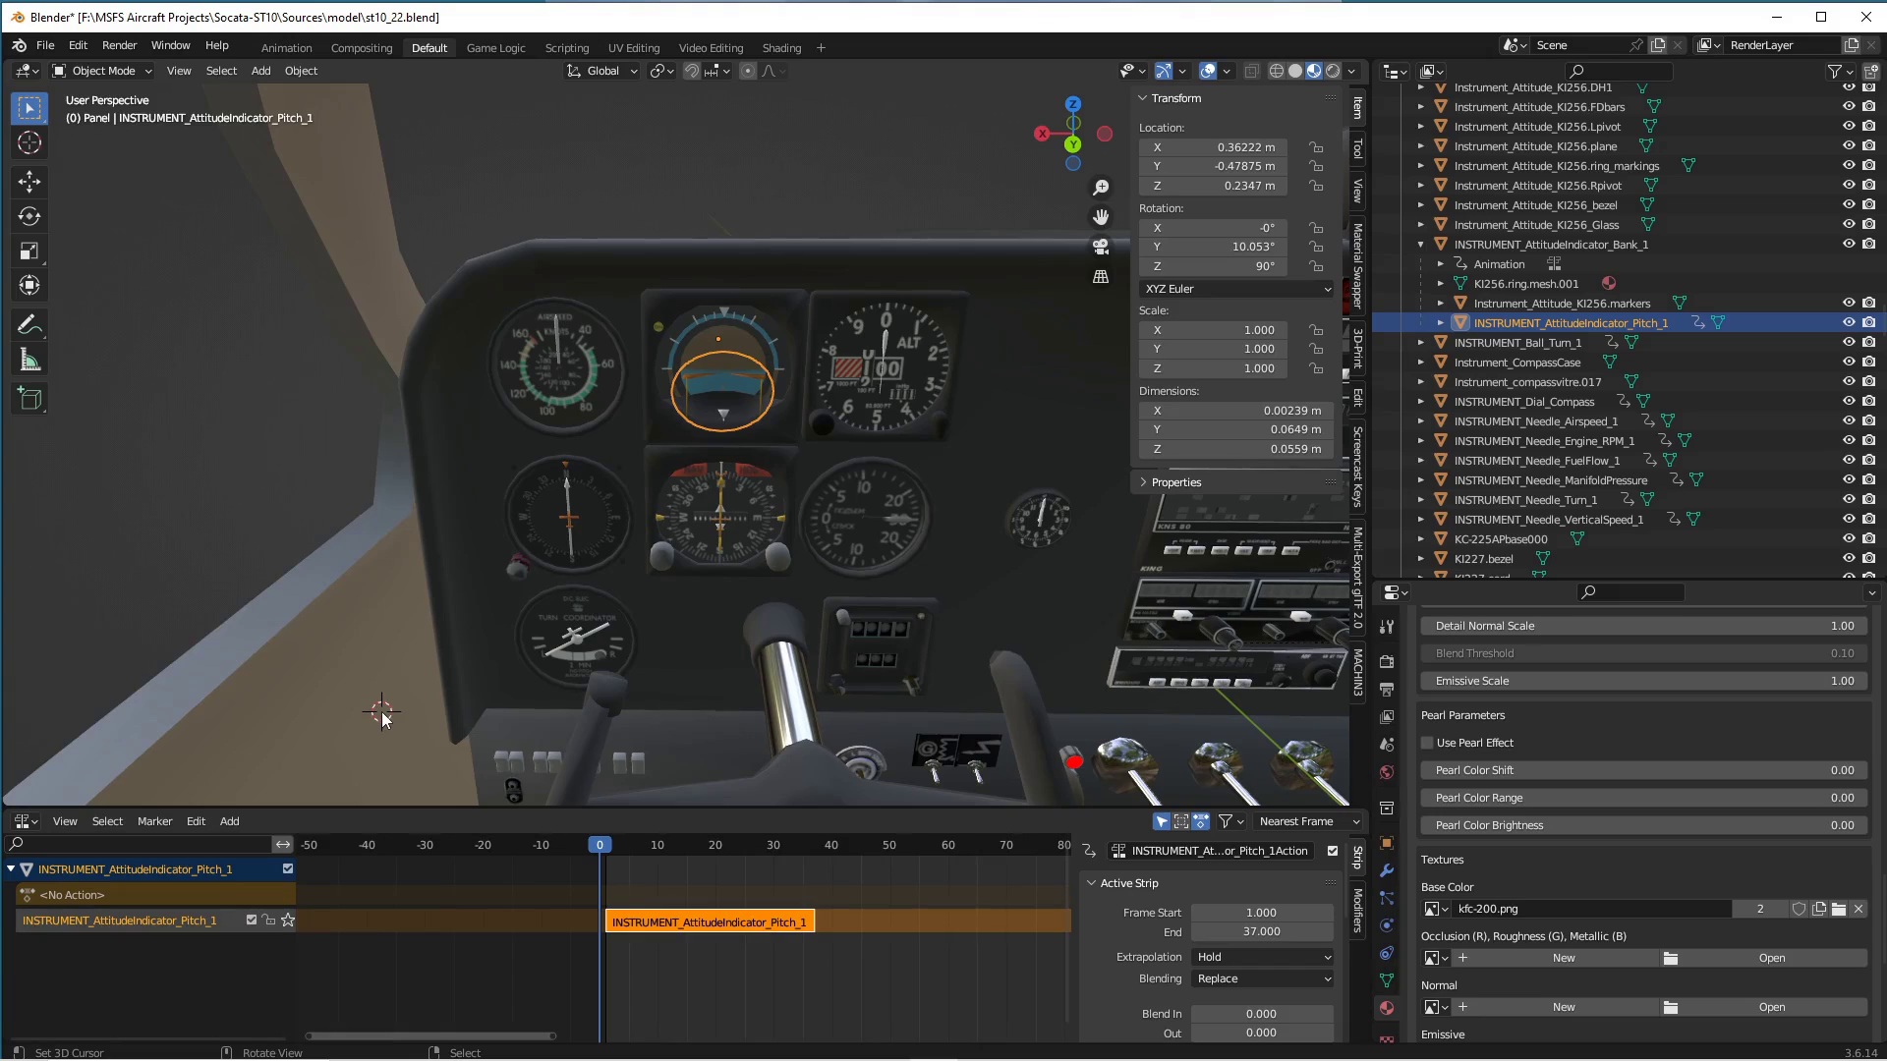
key(ctrl+z)
key(ctrl+z)
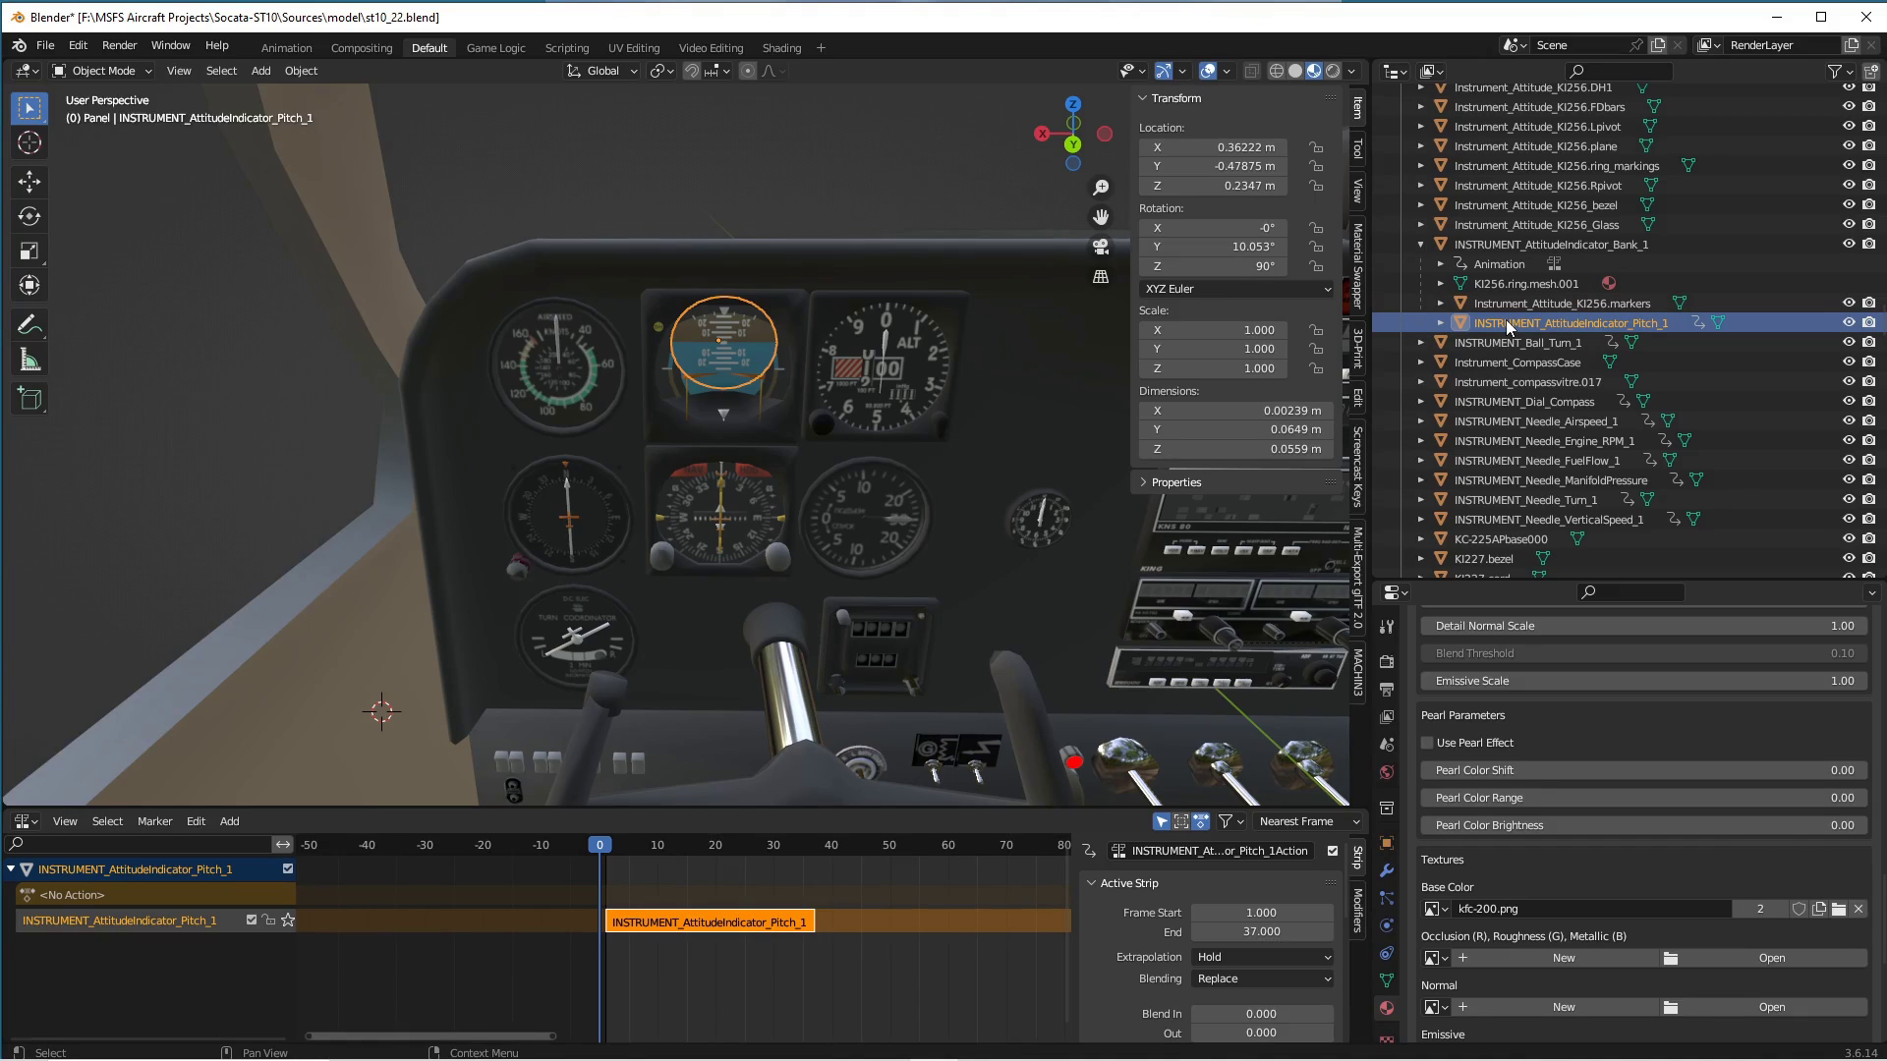
Move to frame 19, unparent INSTRUMENT_AttitudeIndicator_Pitch_1 from Bank_1, and scrub the animation to frame 20.
drag(603, 851, 711, 865)
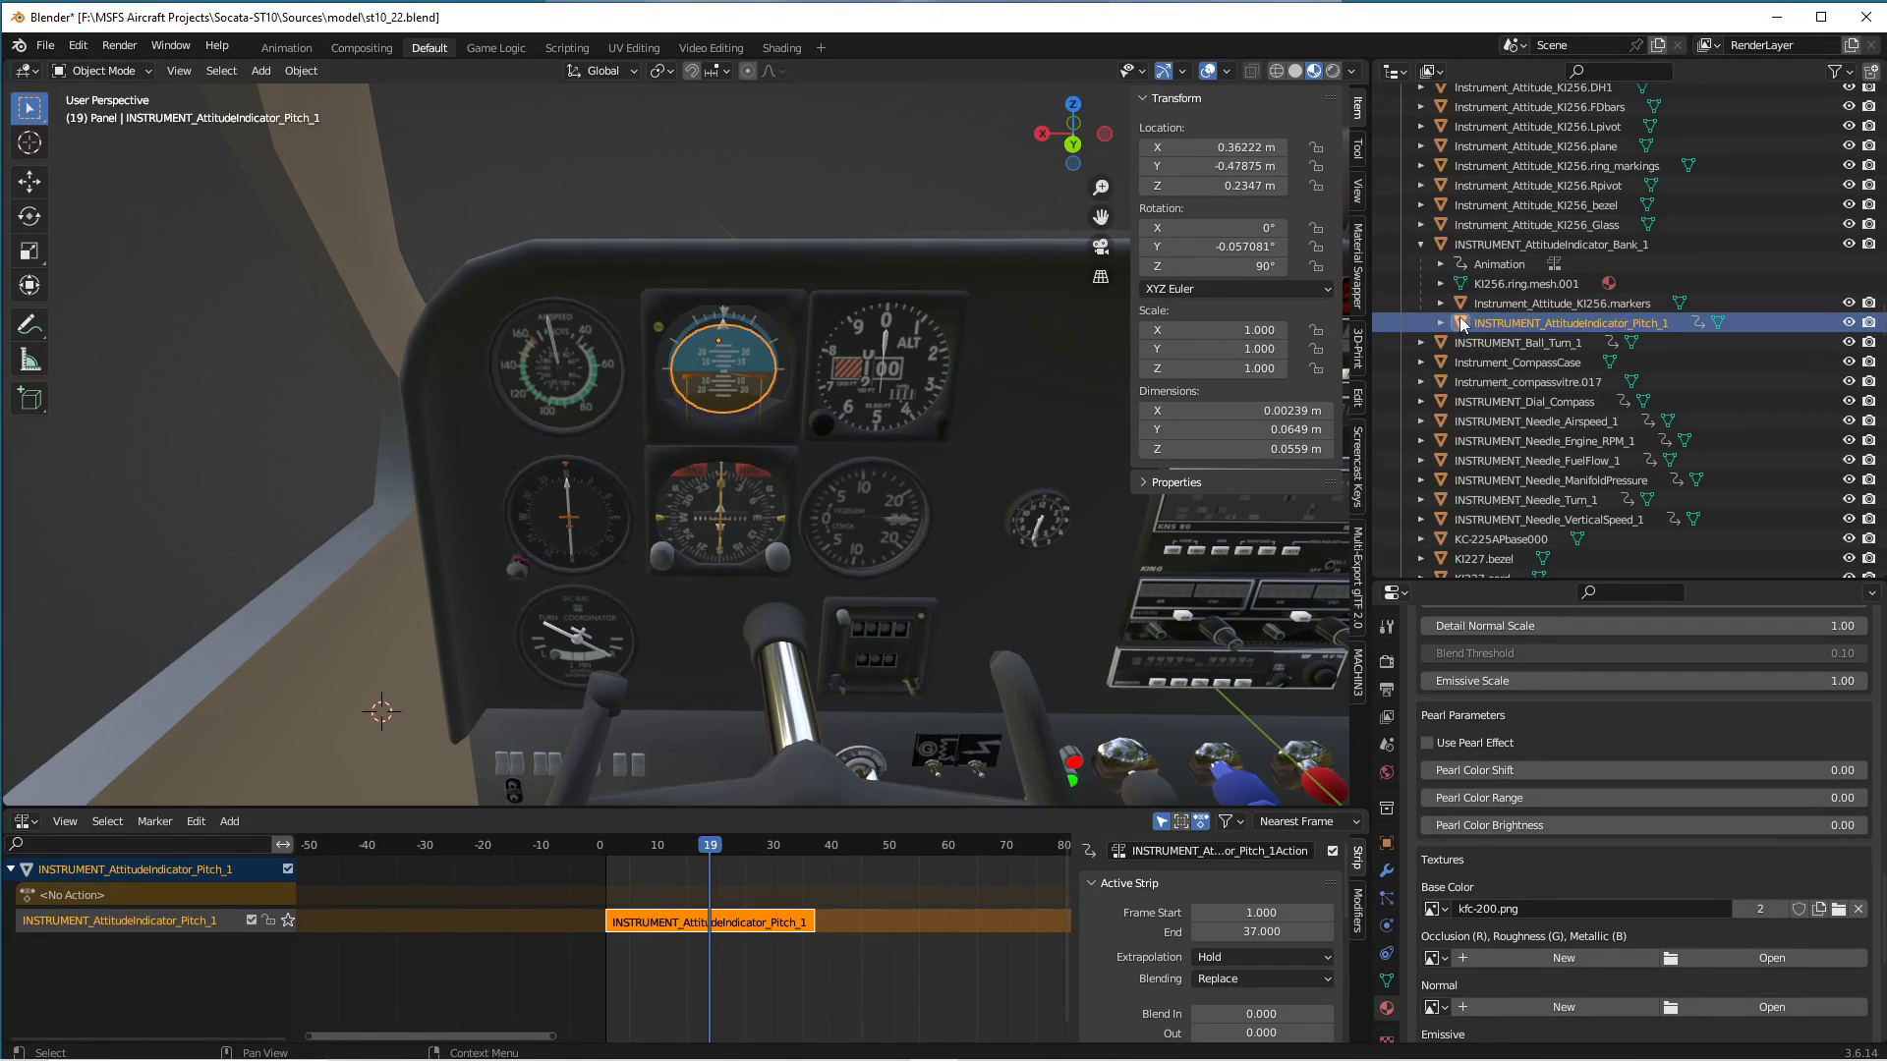
drag(1461, 324, 1419, 331)
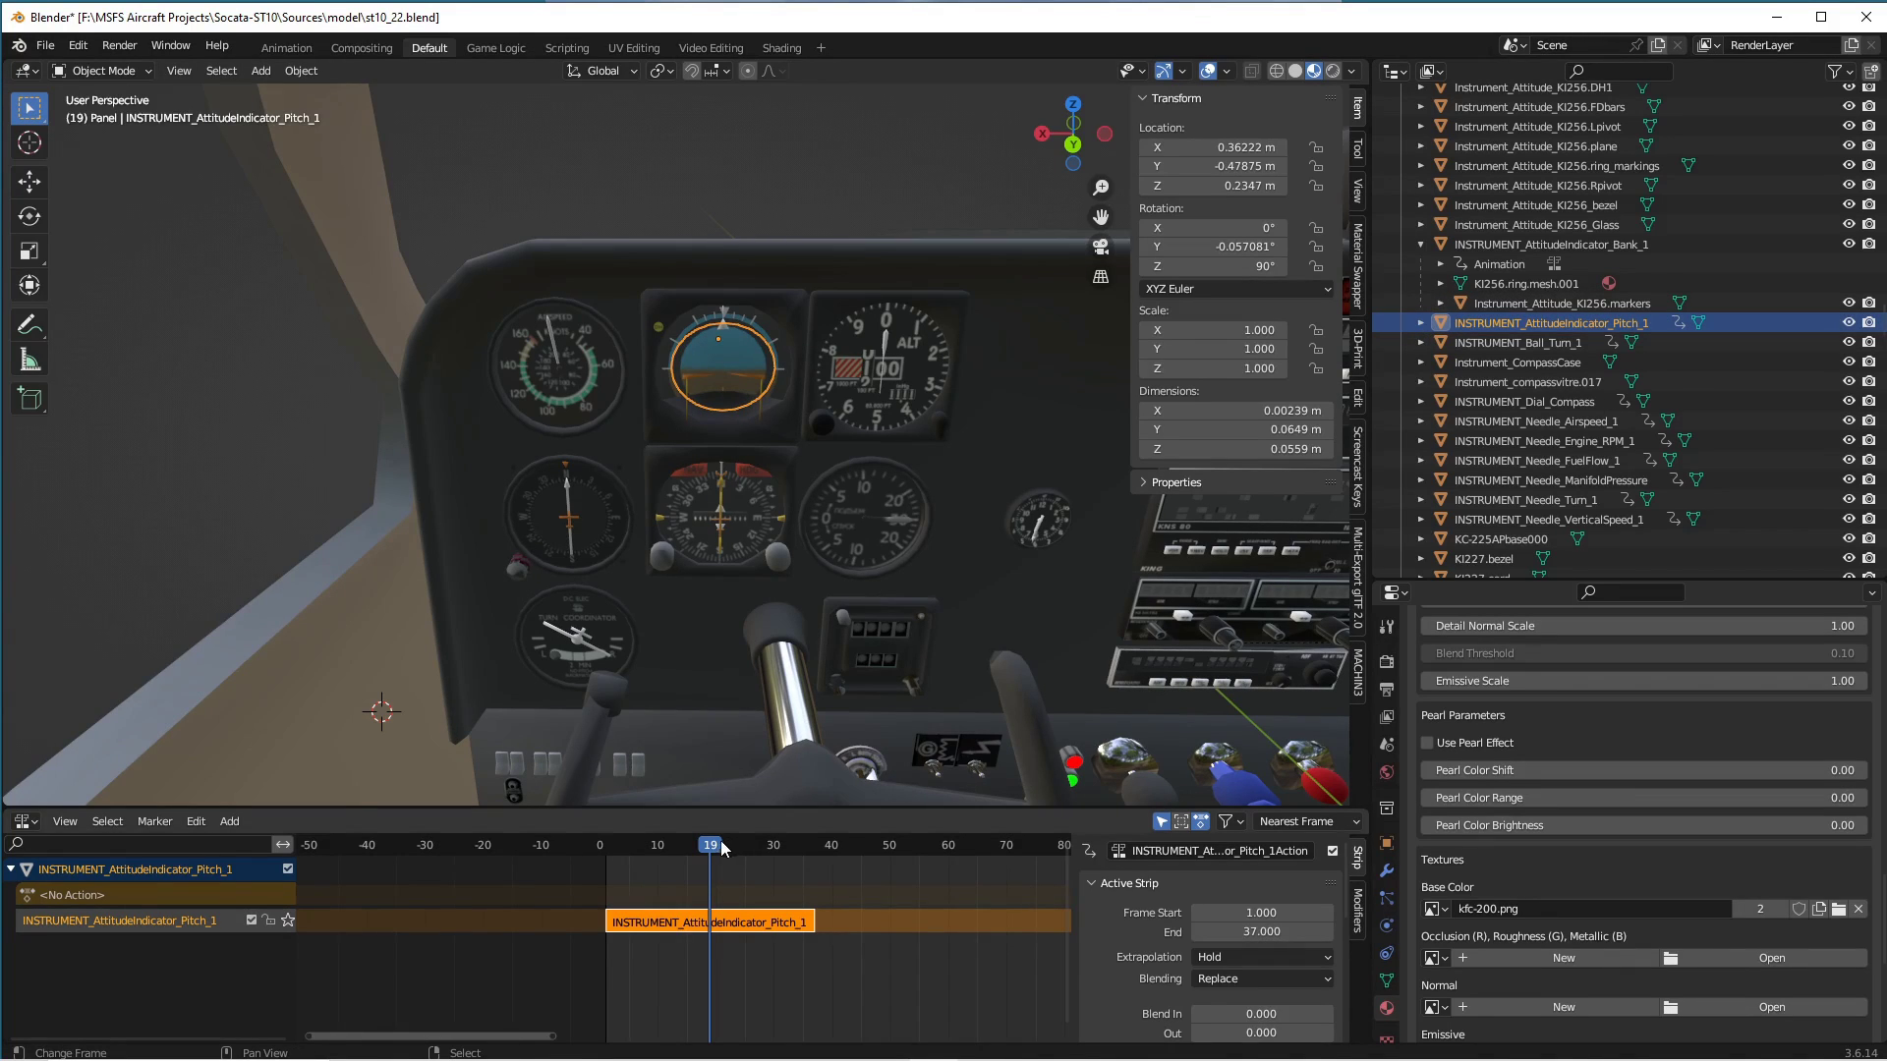
drag(714, 853, 720, 894)
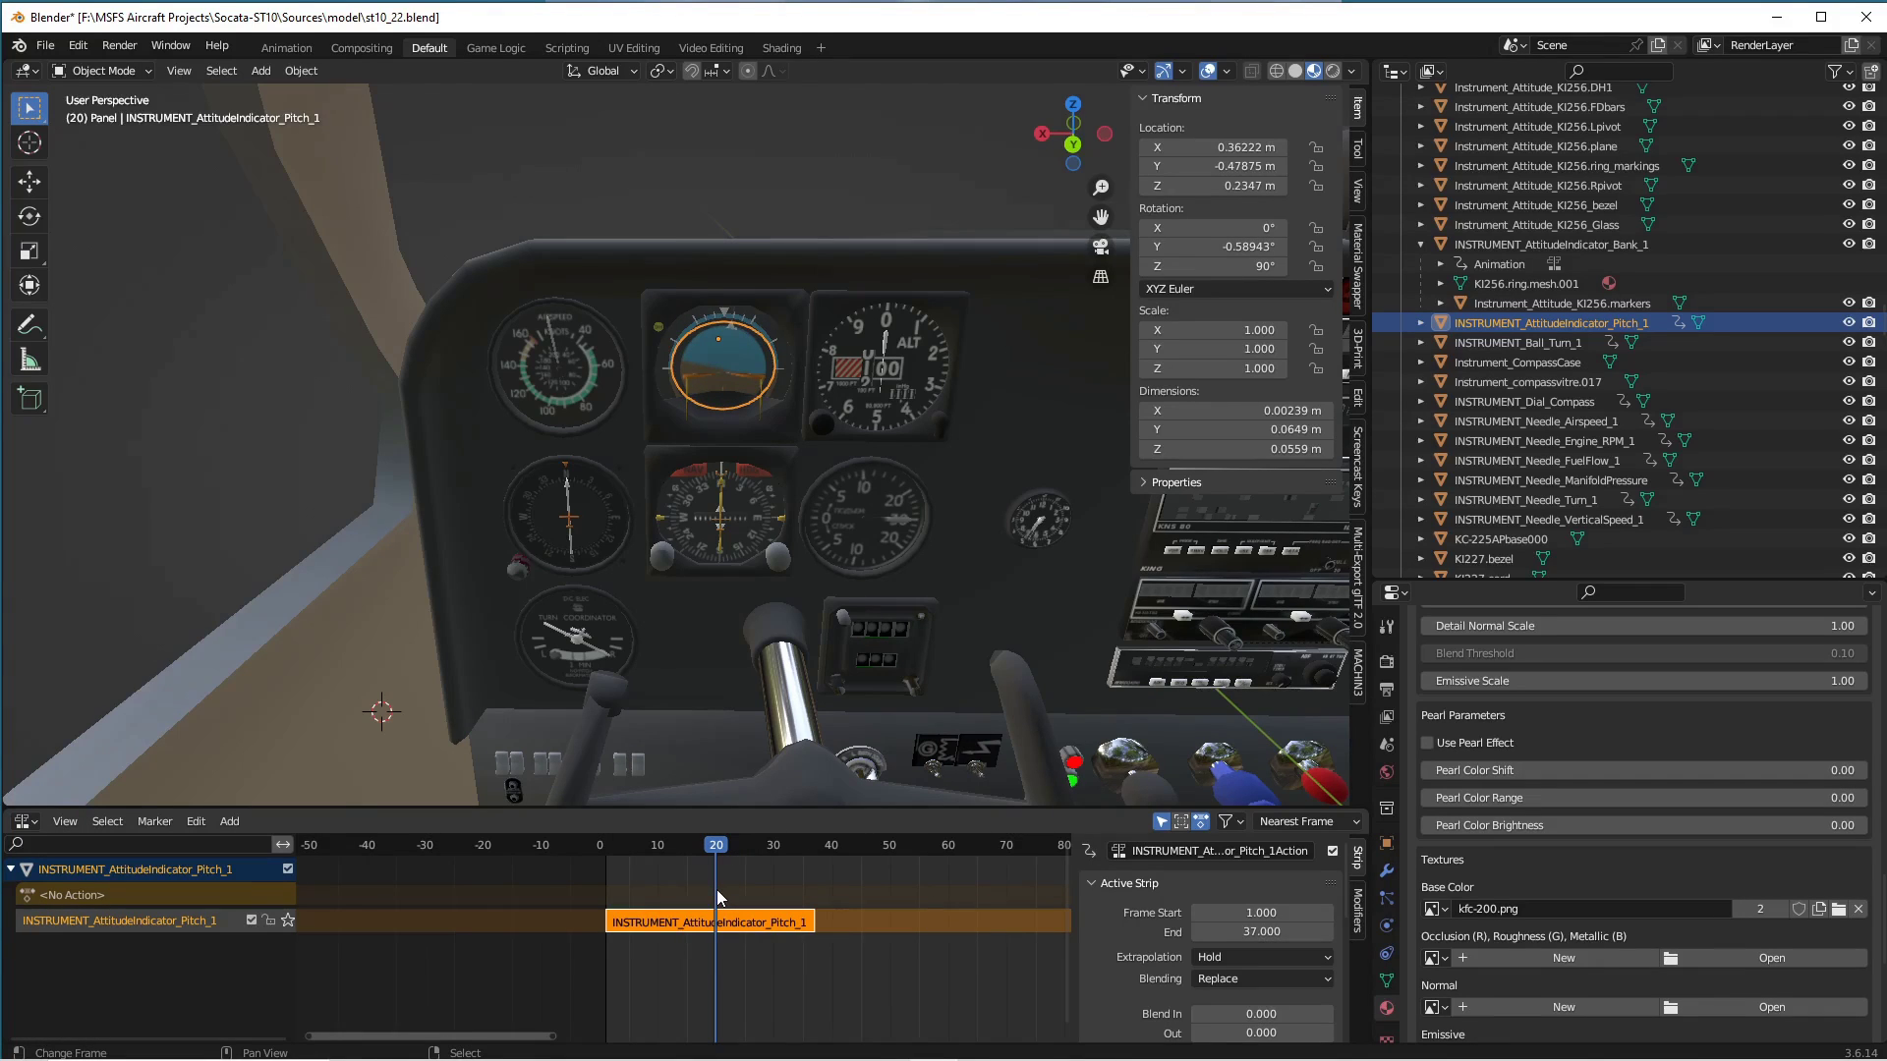
Isolate INSTRUMENT_AttitudeIndicator_Pitch_1 in local view to inspect its face, and return to the full instrument panel.
mouse_move(299, 509)
middle_down()
mouse_move(627, 509)
mouse_move(570, 464)
mouse_move(279, 503)
mouse_move(289, 491)
middle_up()
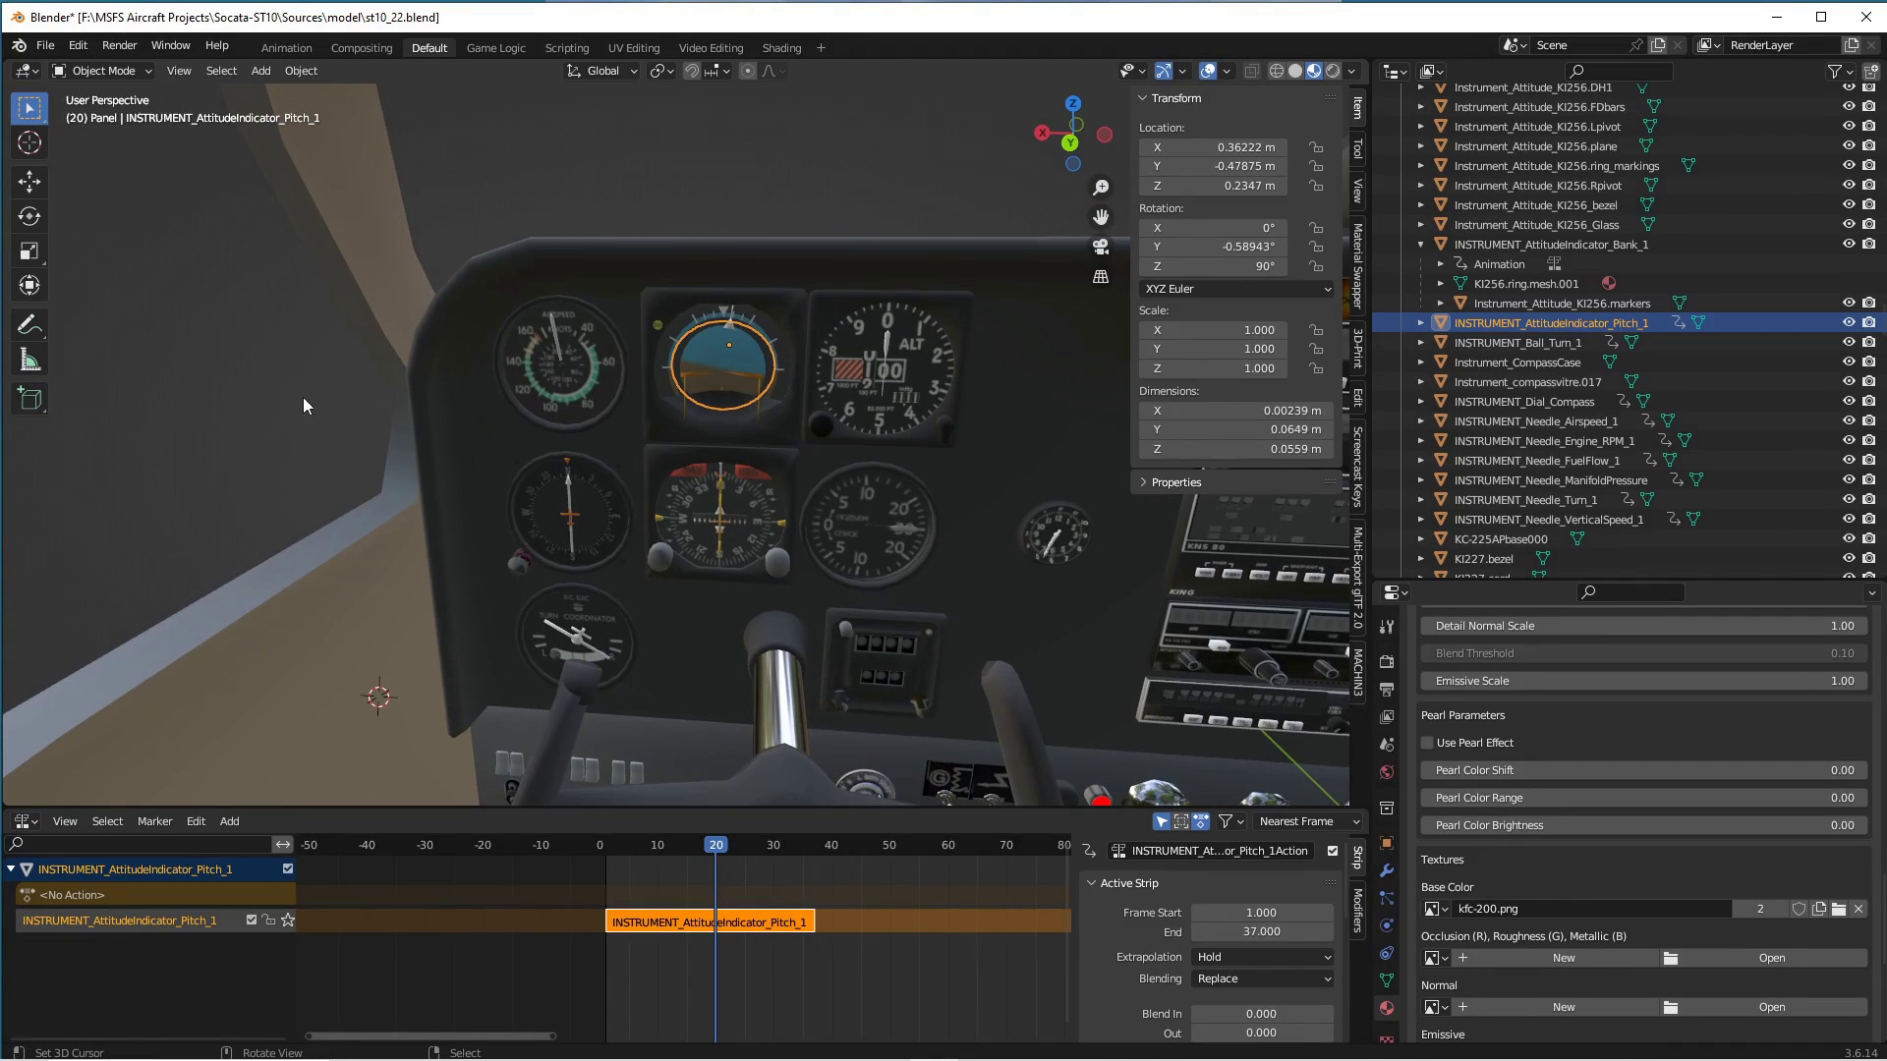
click(291, 421)
key(KP_Divide)
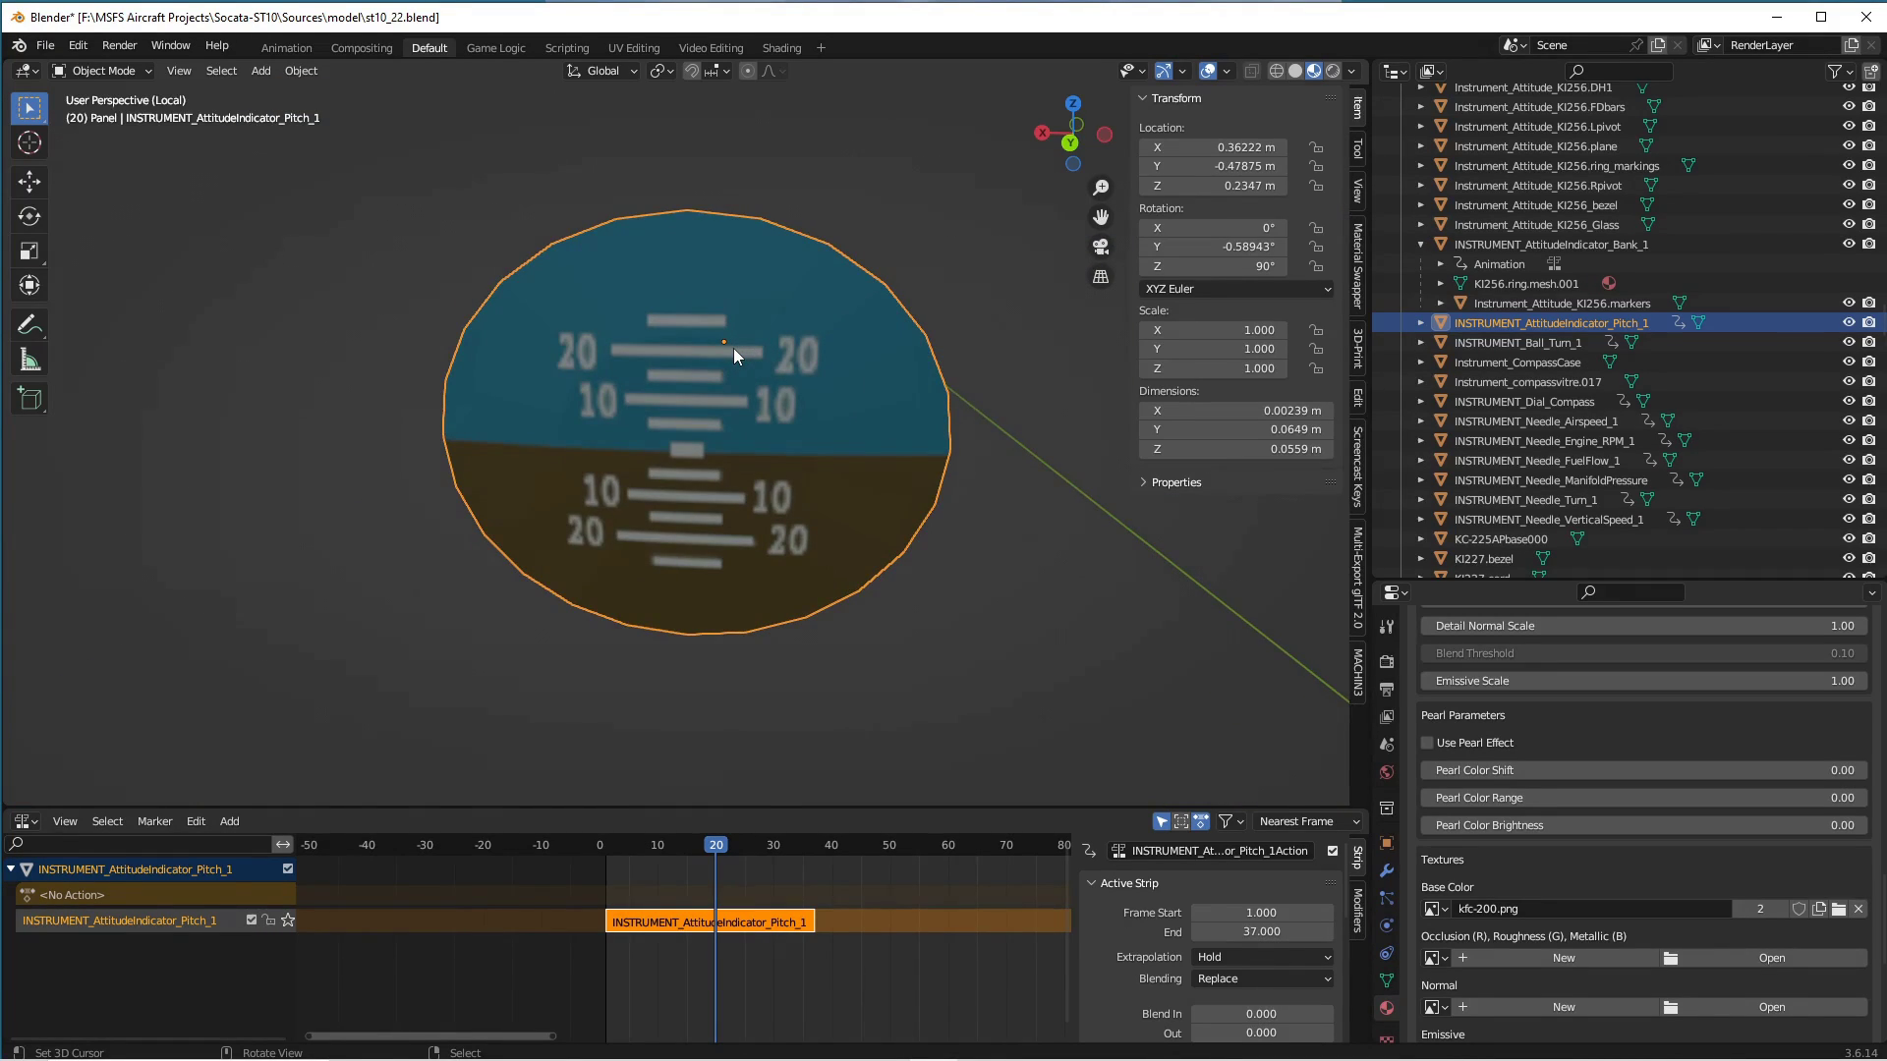
key(KP_Divide)
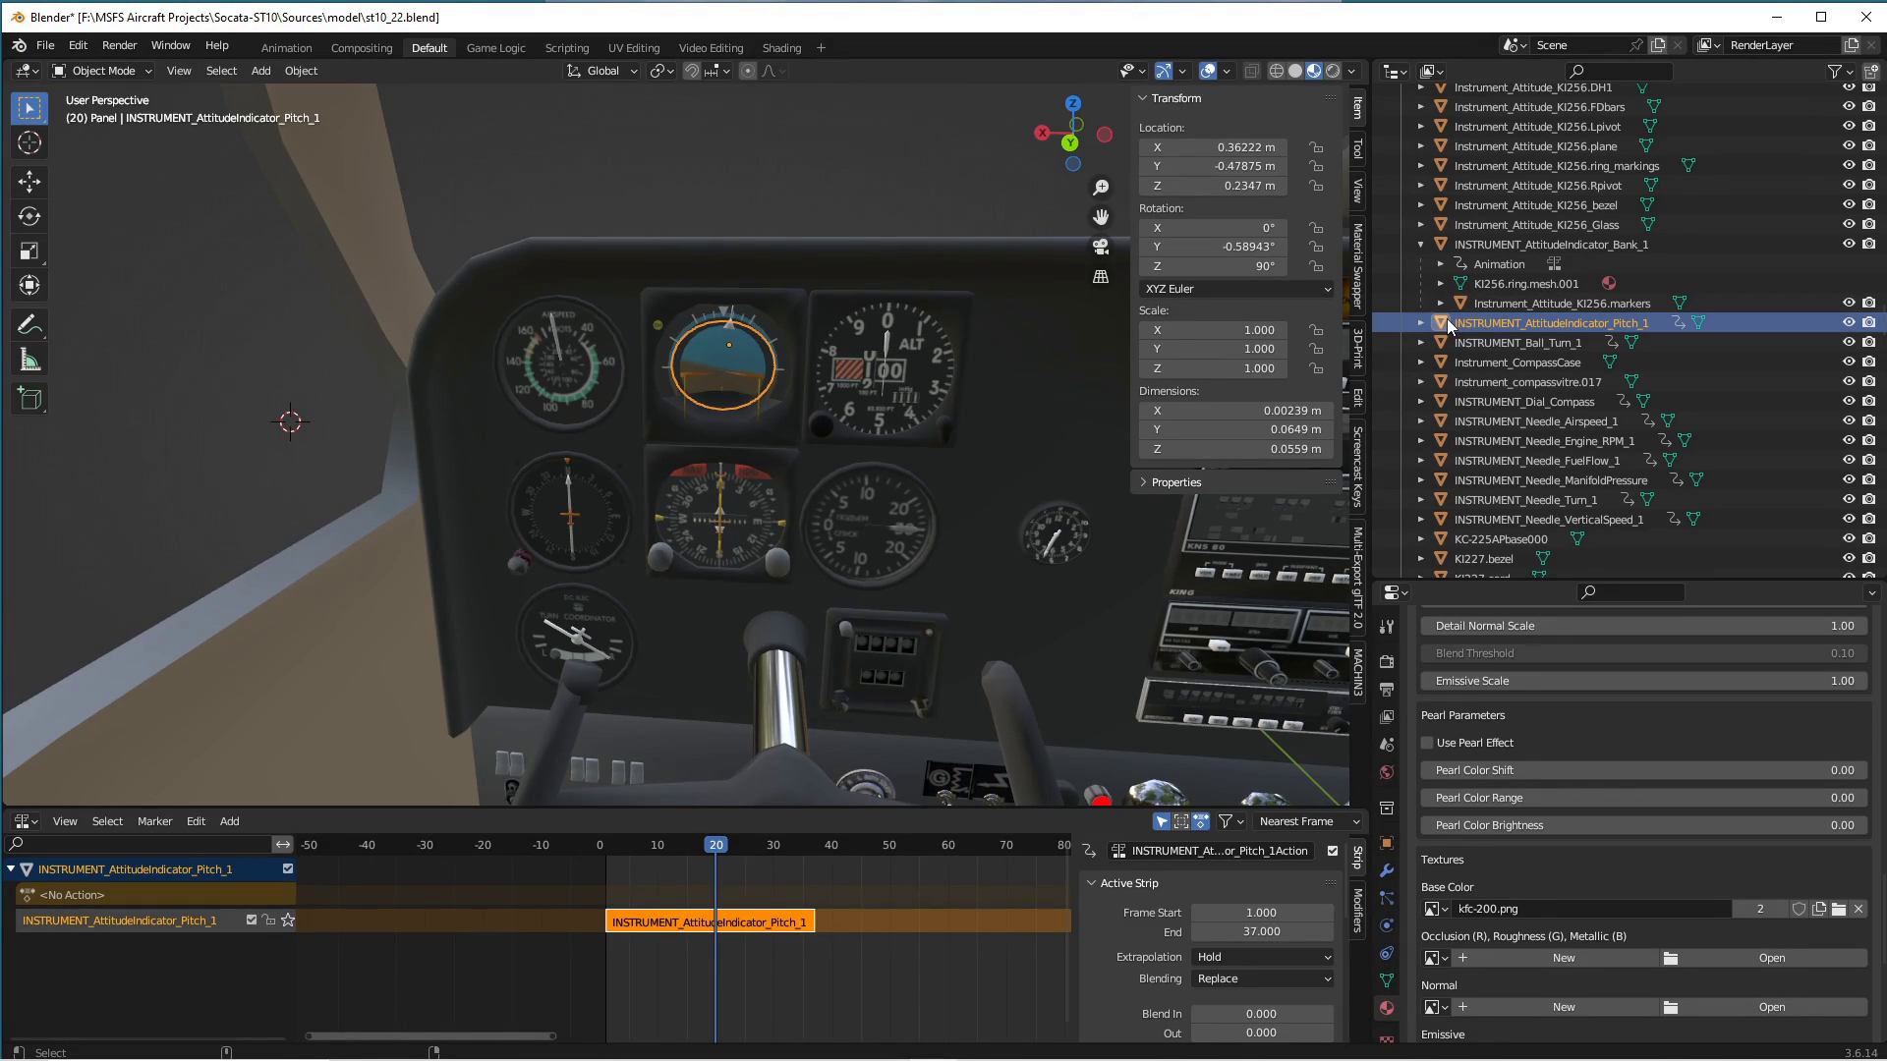
Undo the unparenting of Pitch_1 from INSTRUMENT_AttitudeIndicator_Bank_1 and scrub the animation to frame 23.
key(ctrl+z)
key(ctrl+z)
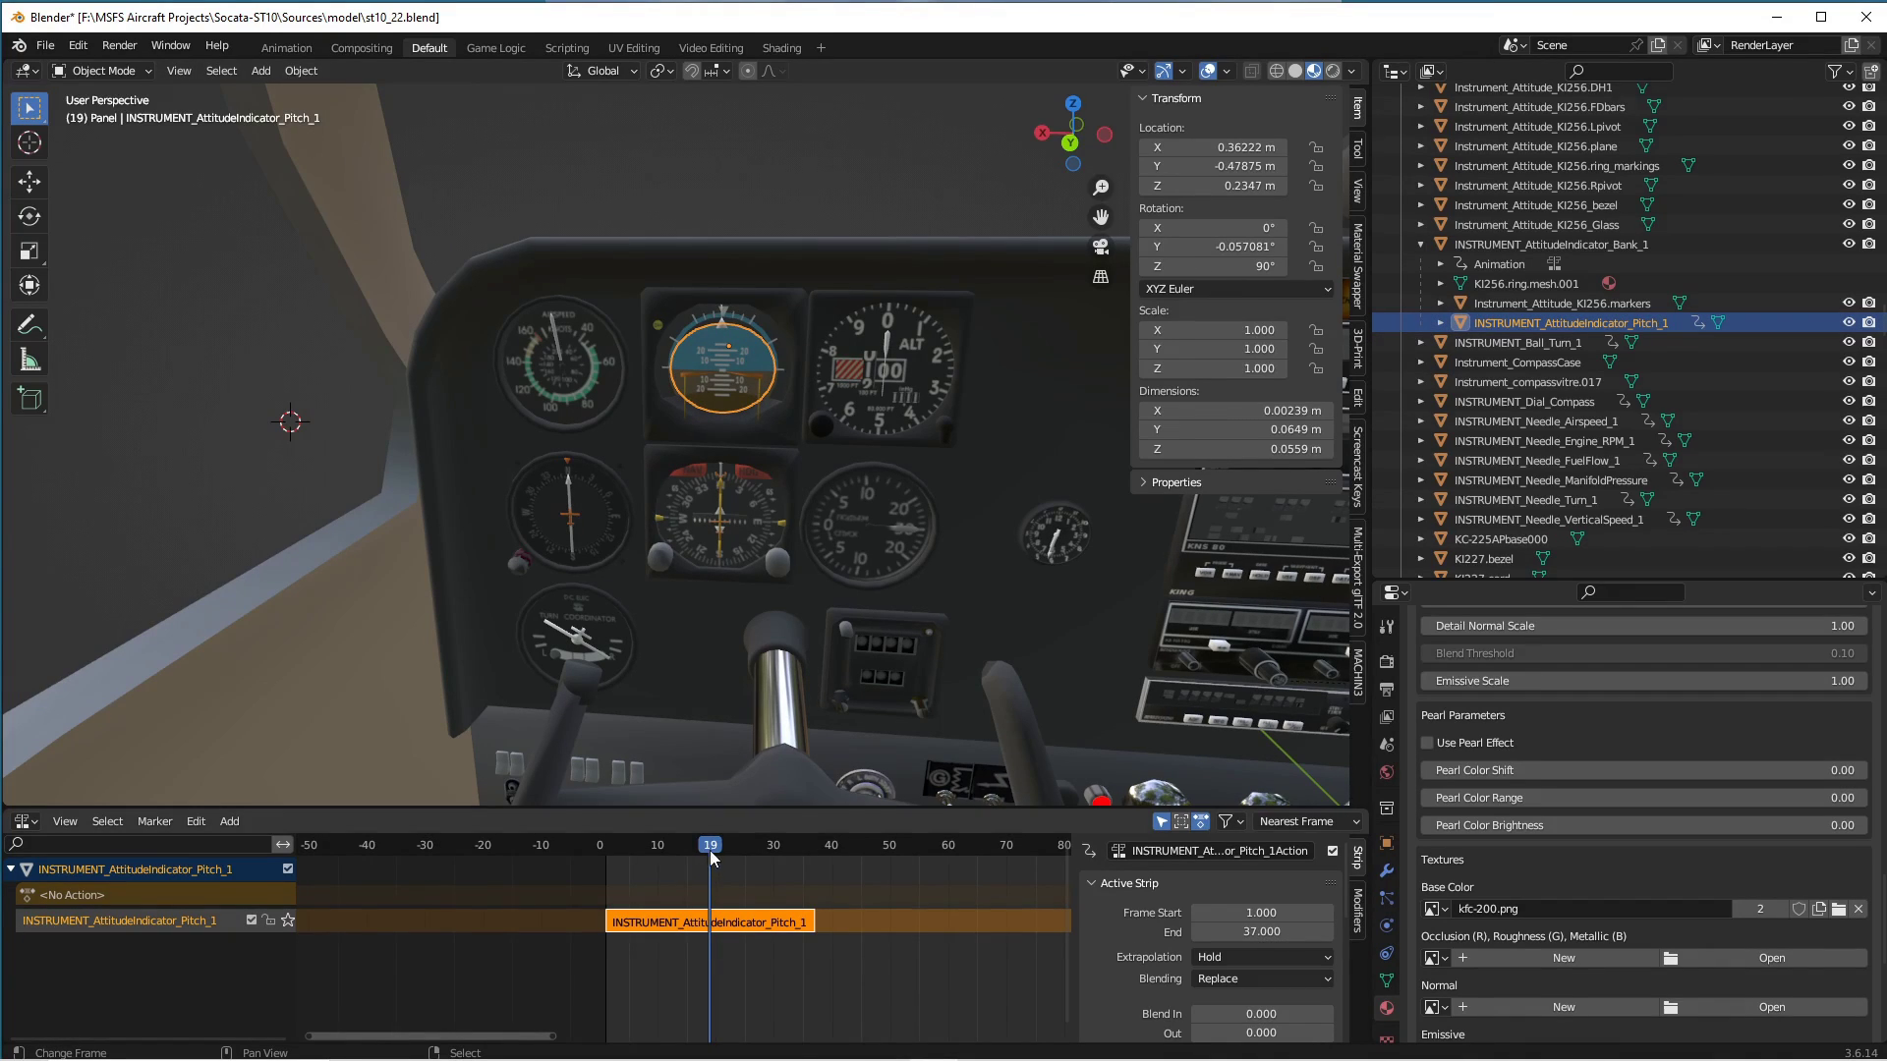
drag(703, 851, 734, 924)
double_click(154, 914)
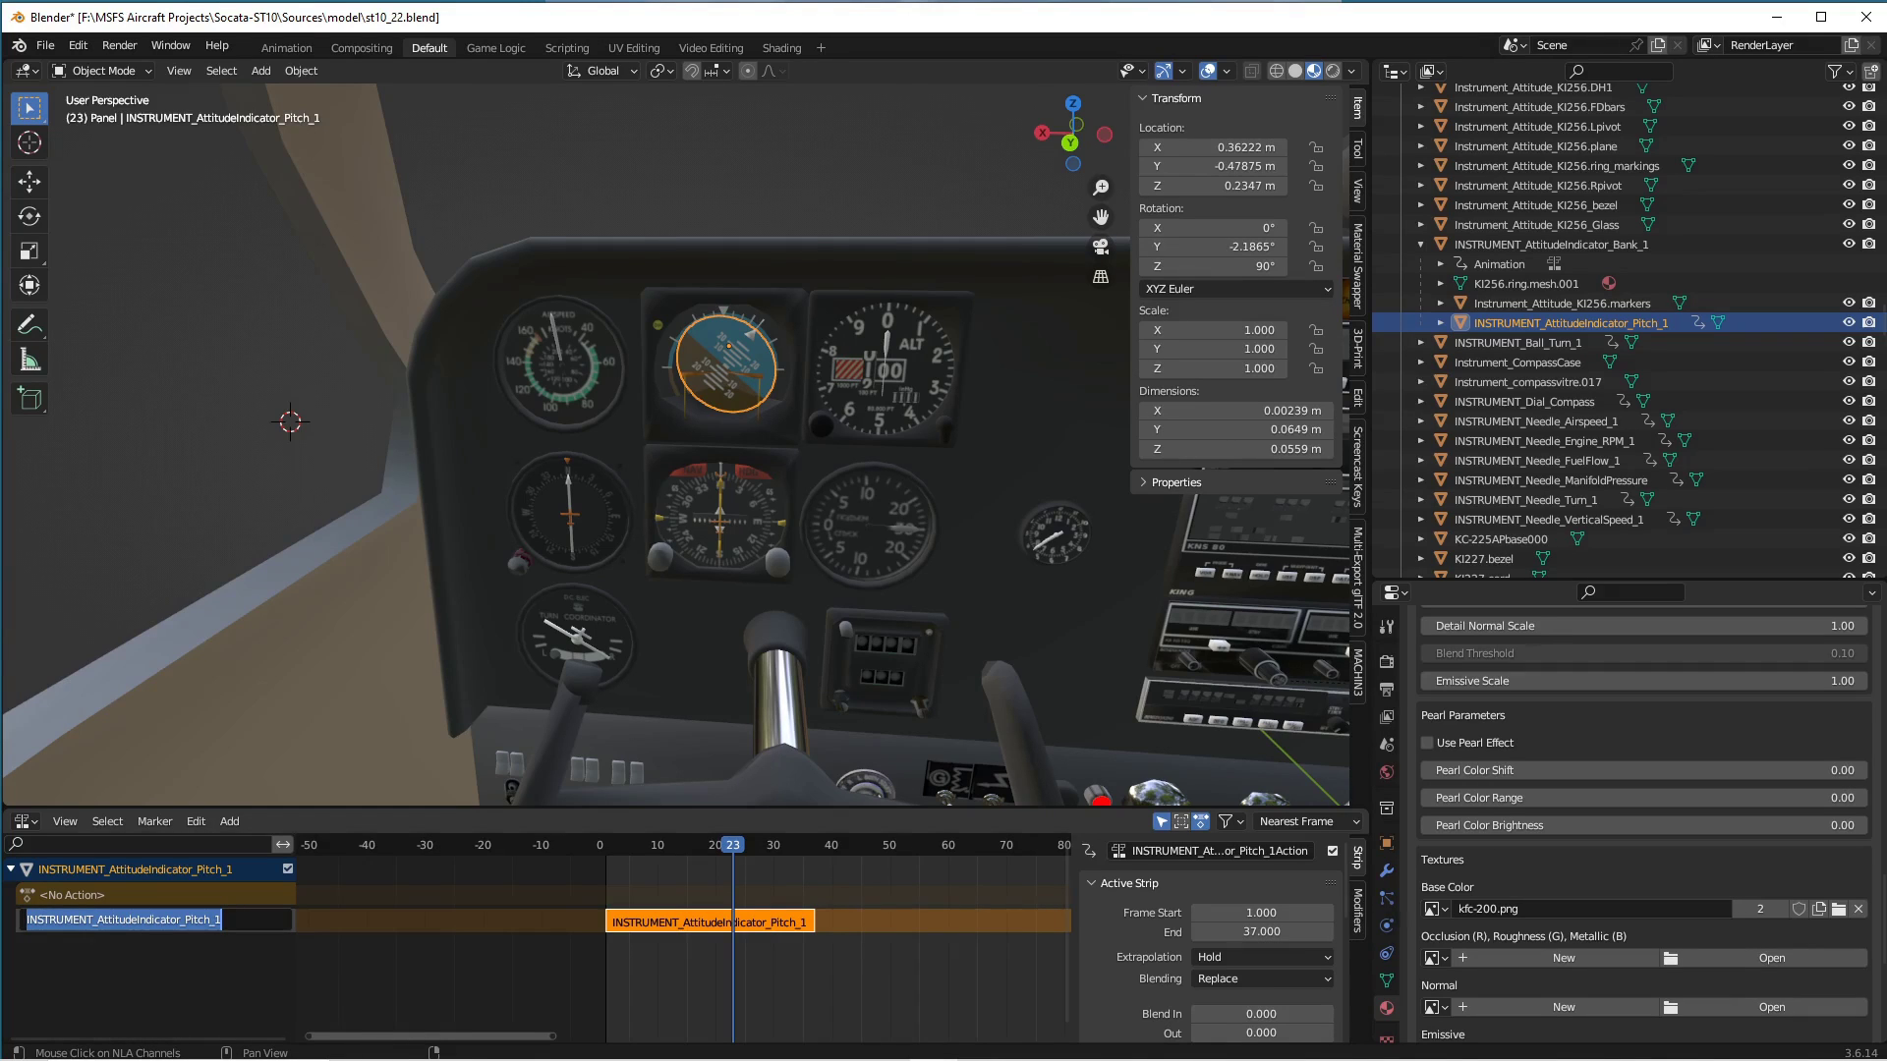
Switch to Instrument.xml in Notepad++, expand ASOBO_INSTRUMENT_Knob_AttitudeIndicator_Template, and check its ID and the subtemplate it calls.
key(alt+Tab)
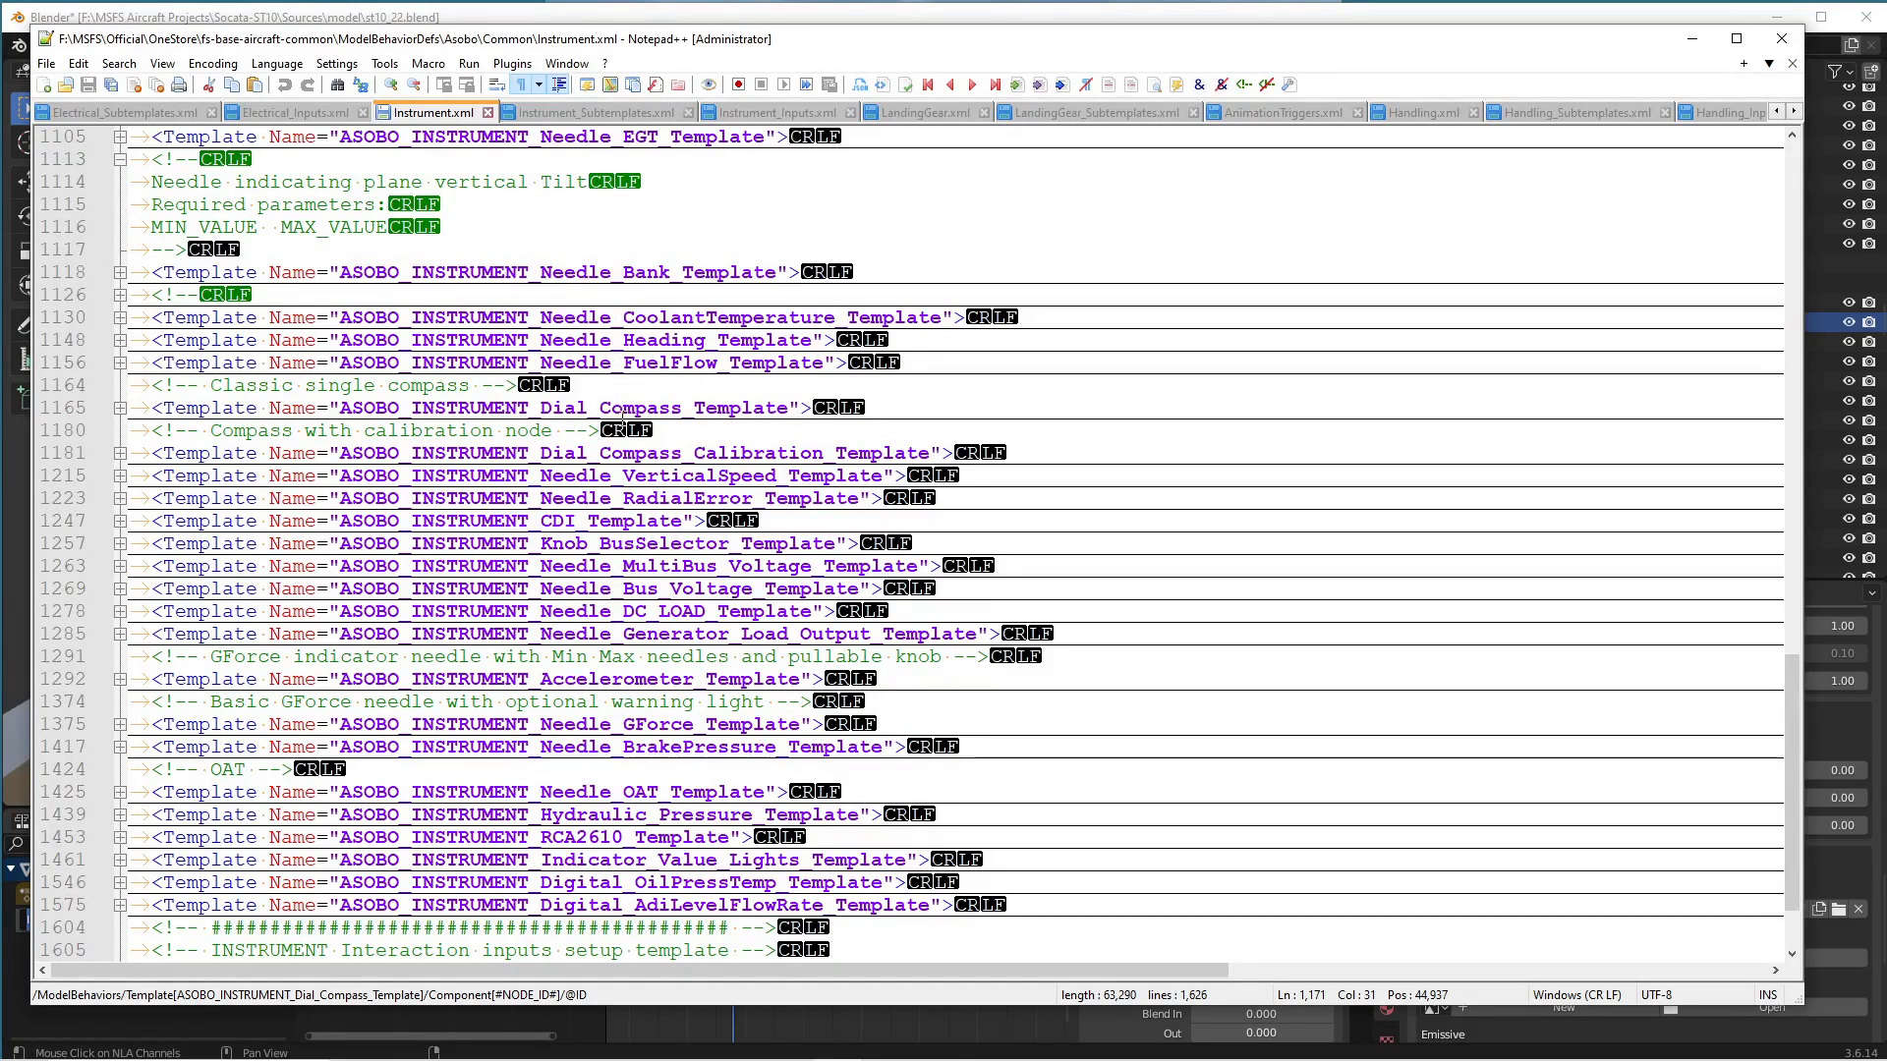
scroll(619, 417, up, 5)
scroll(620, 417, up, 6)
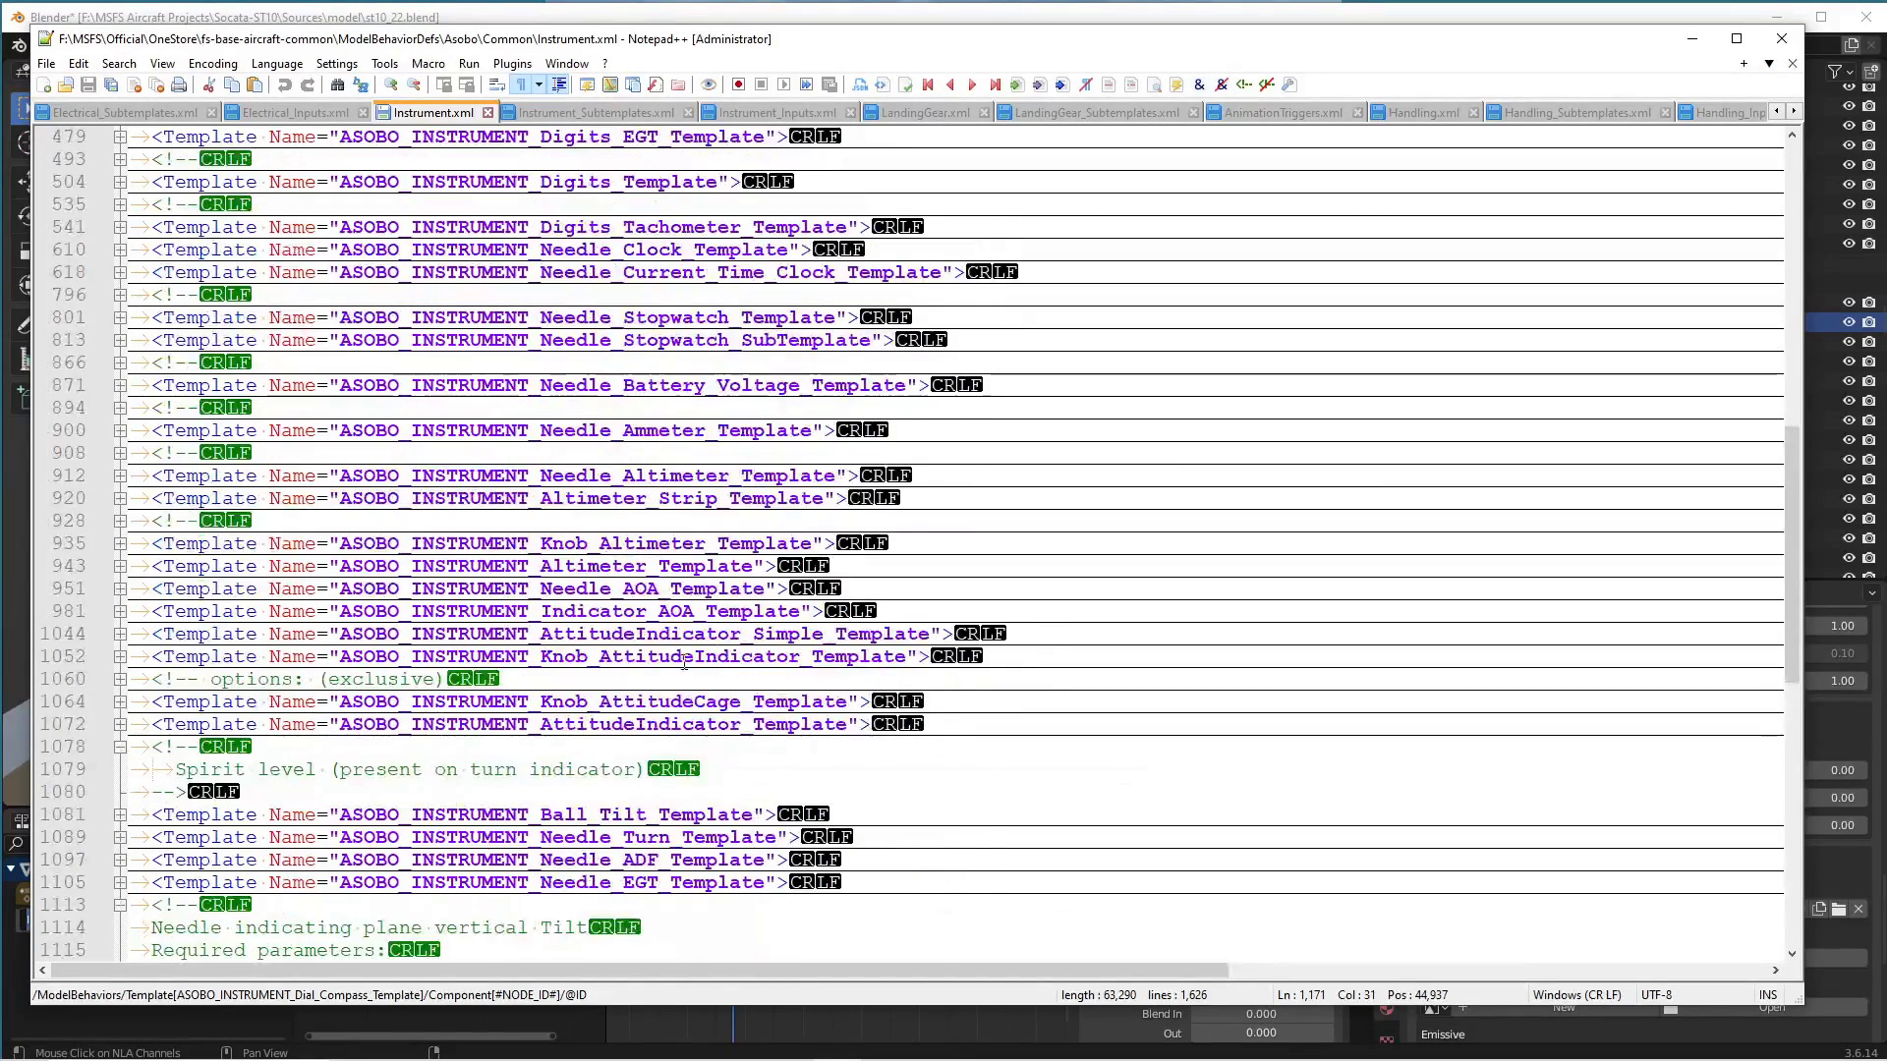
click(645, 657)
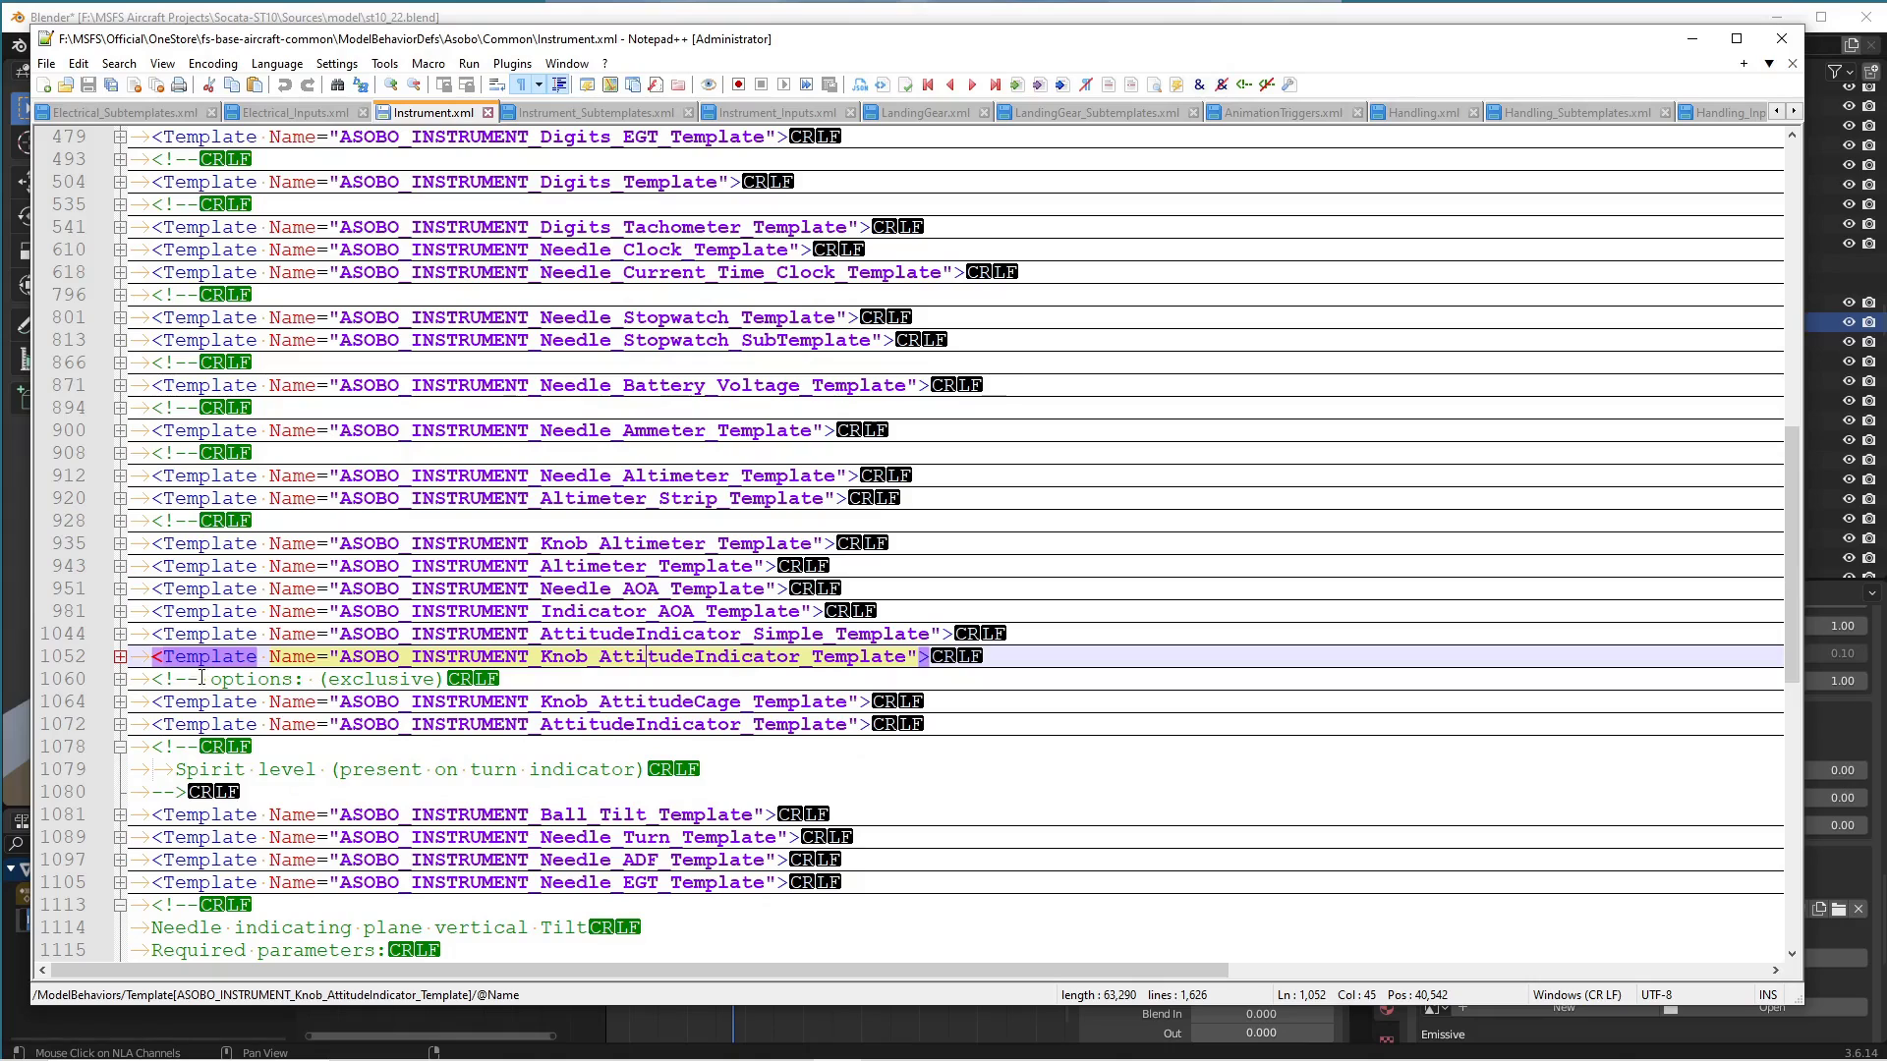
click(120, 656)
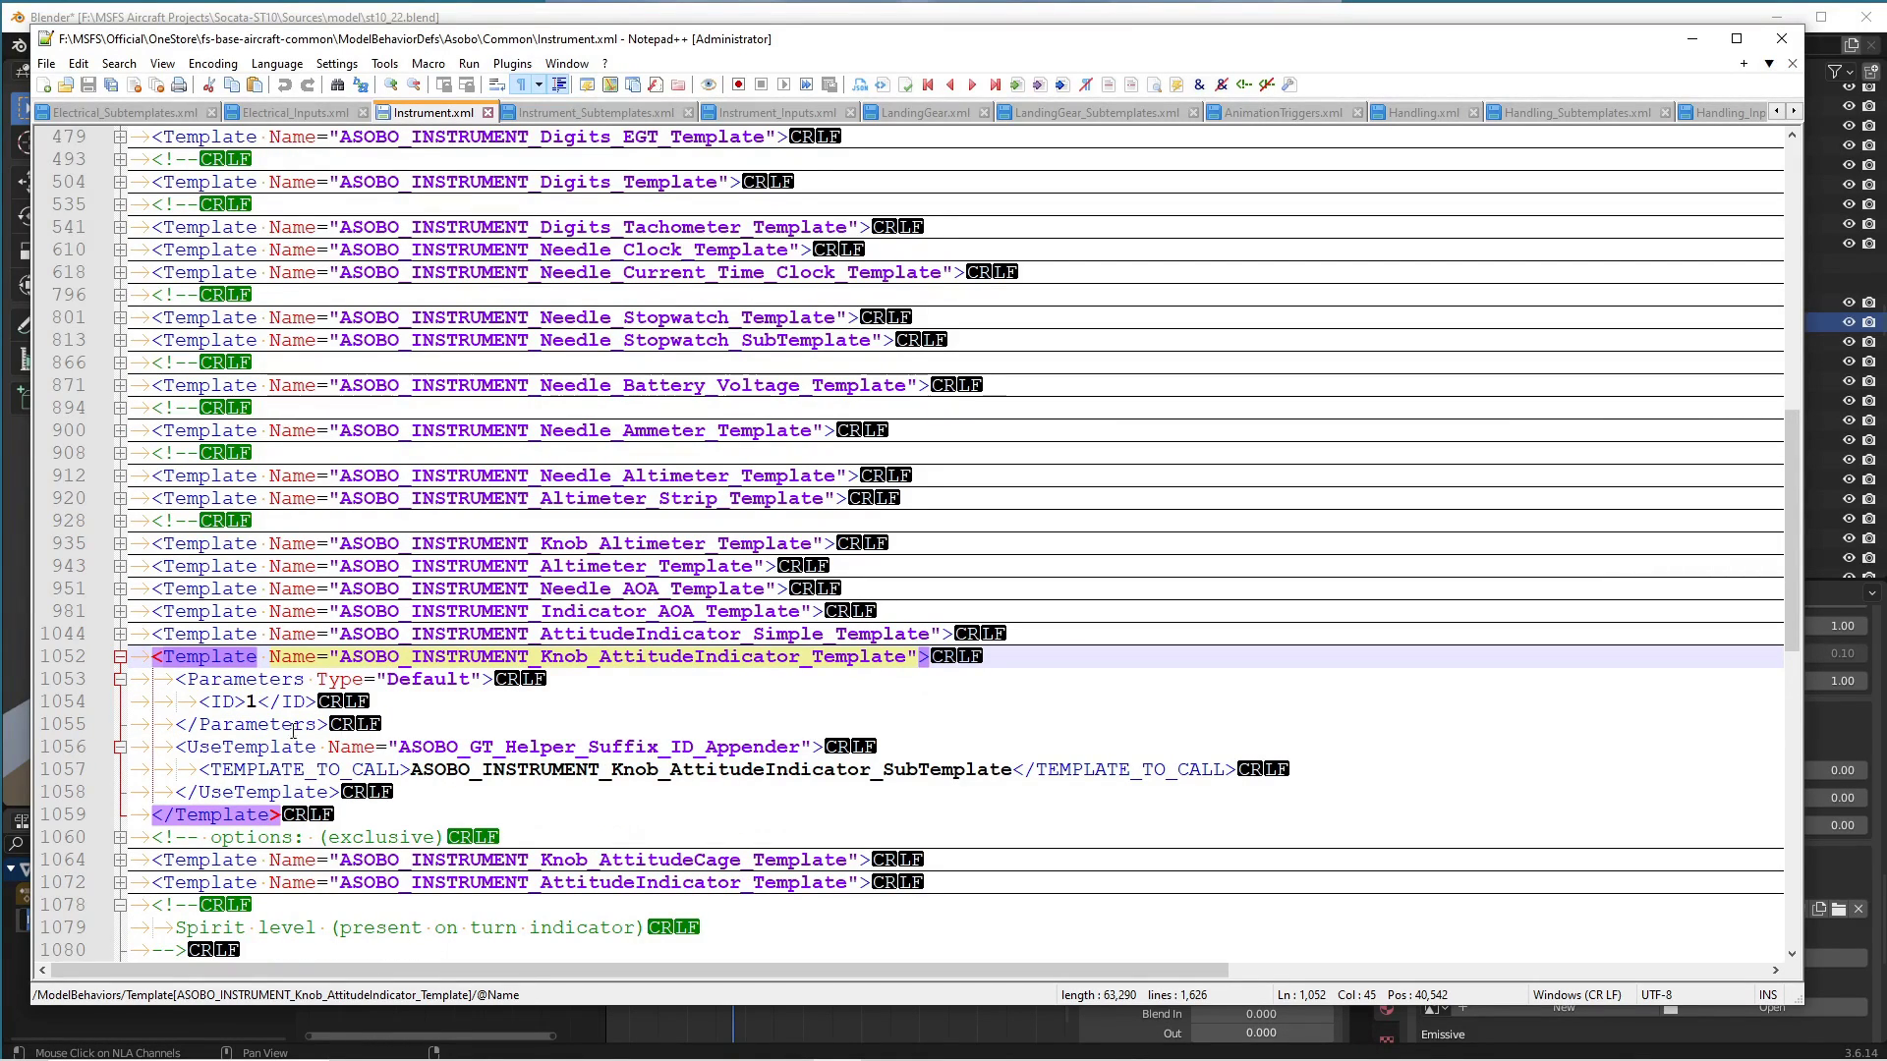
click(228, 694)
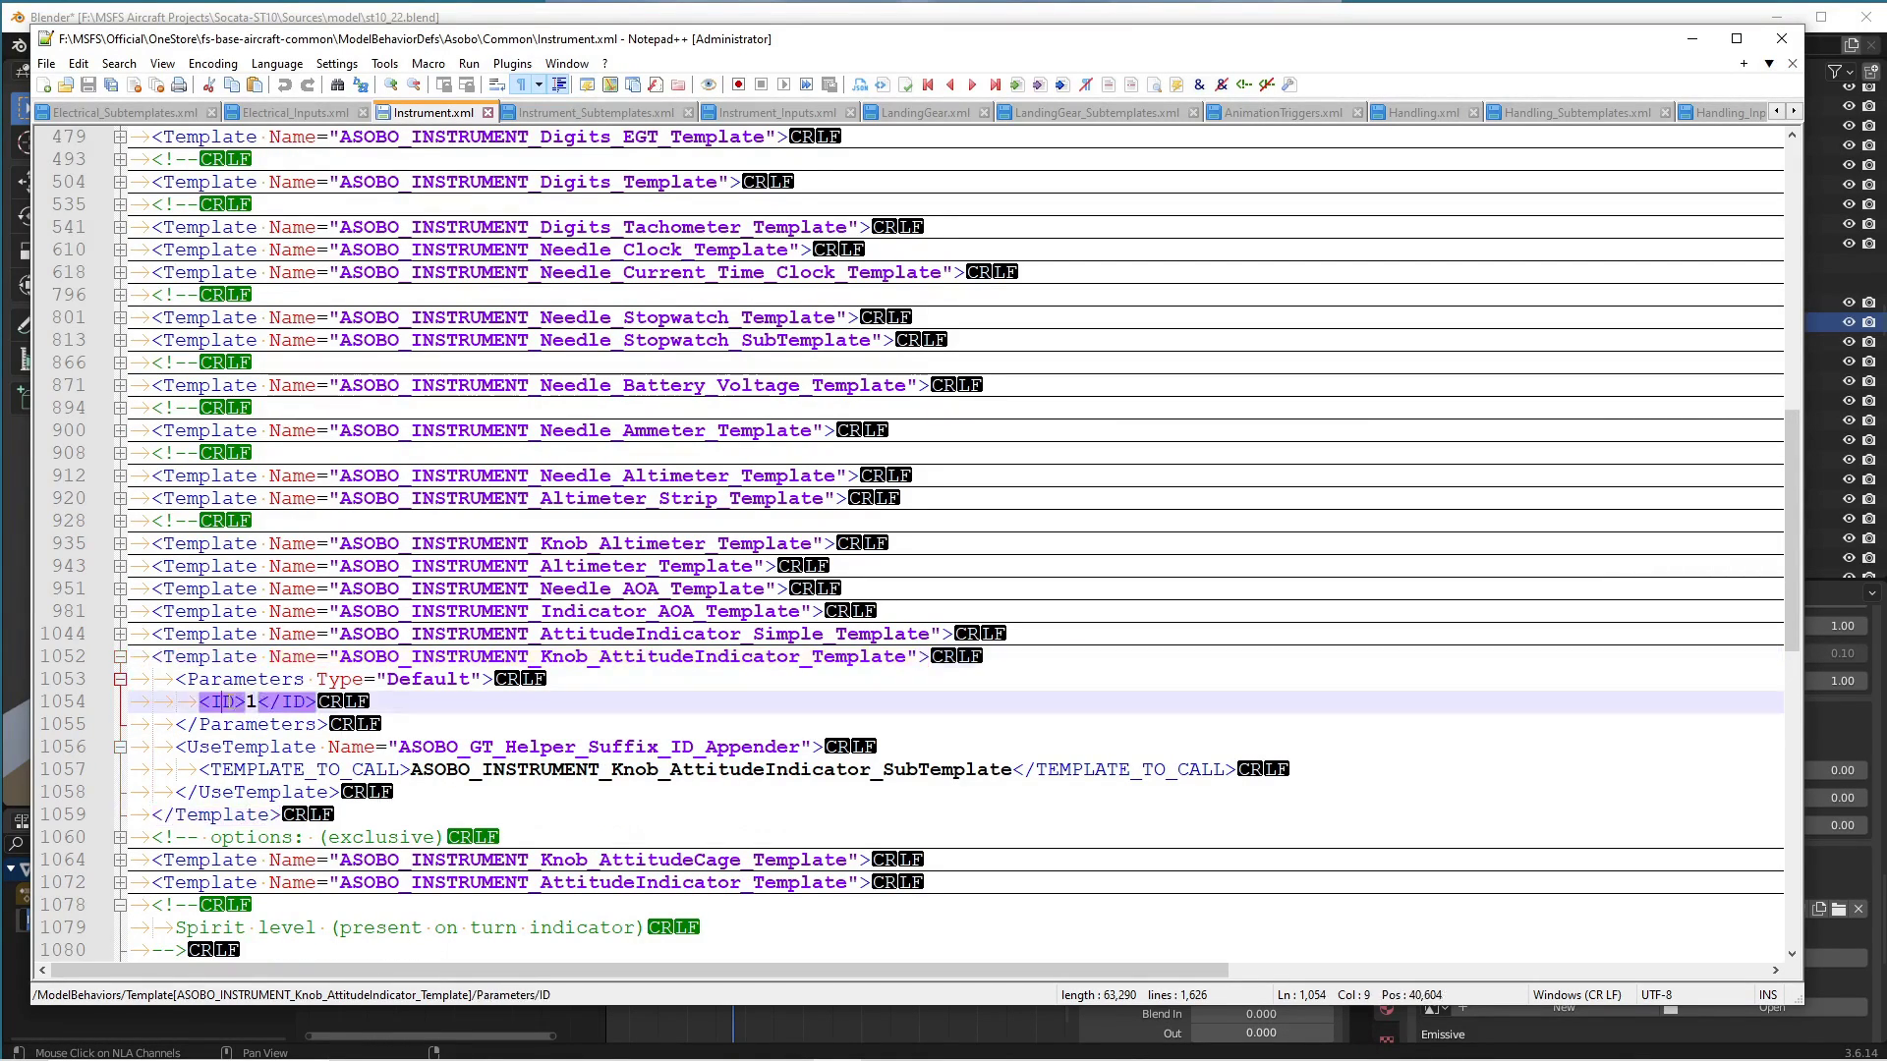
double_click(804, 771)
In Instrument_Subtemplates.xml, expand ASOBO_INSTRUMENT_Knob_AttitudeIndicator_SubTemplate and examine its KNOB_TYPE switch and the default case's NODE_ID.
click(622, 114)
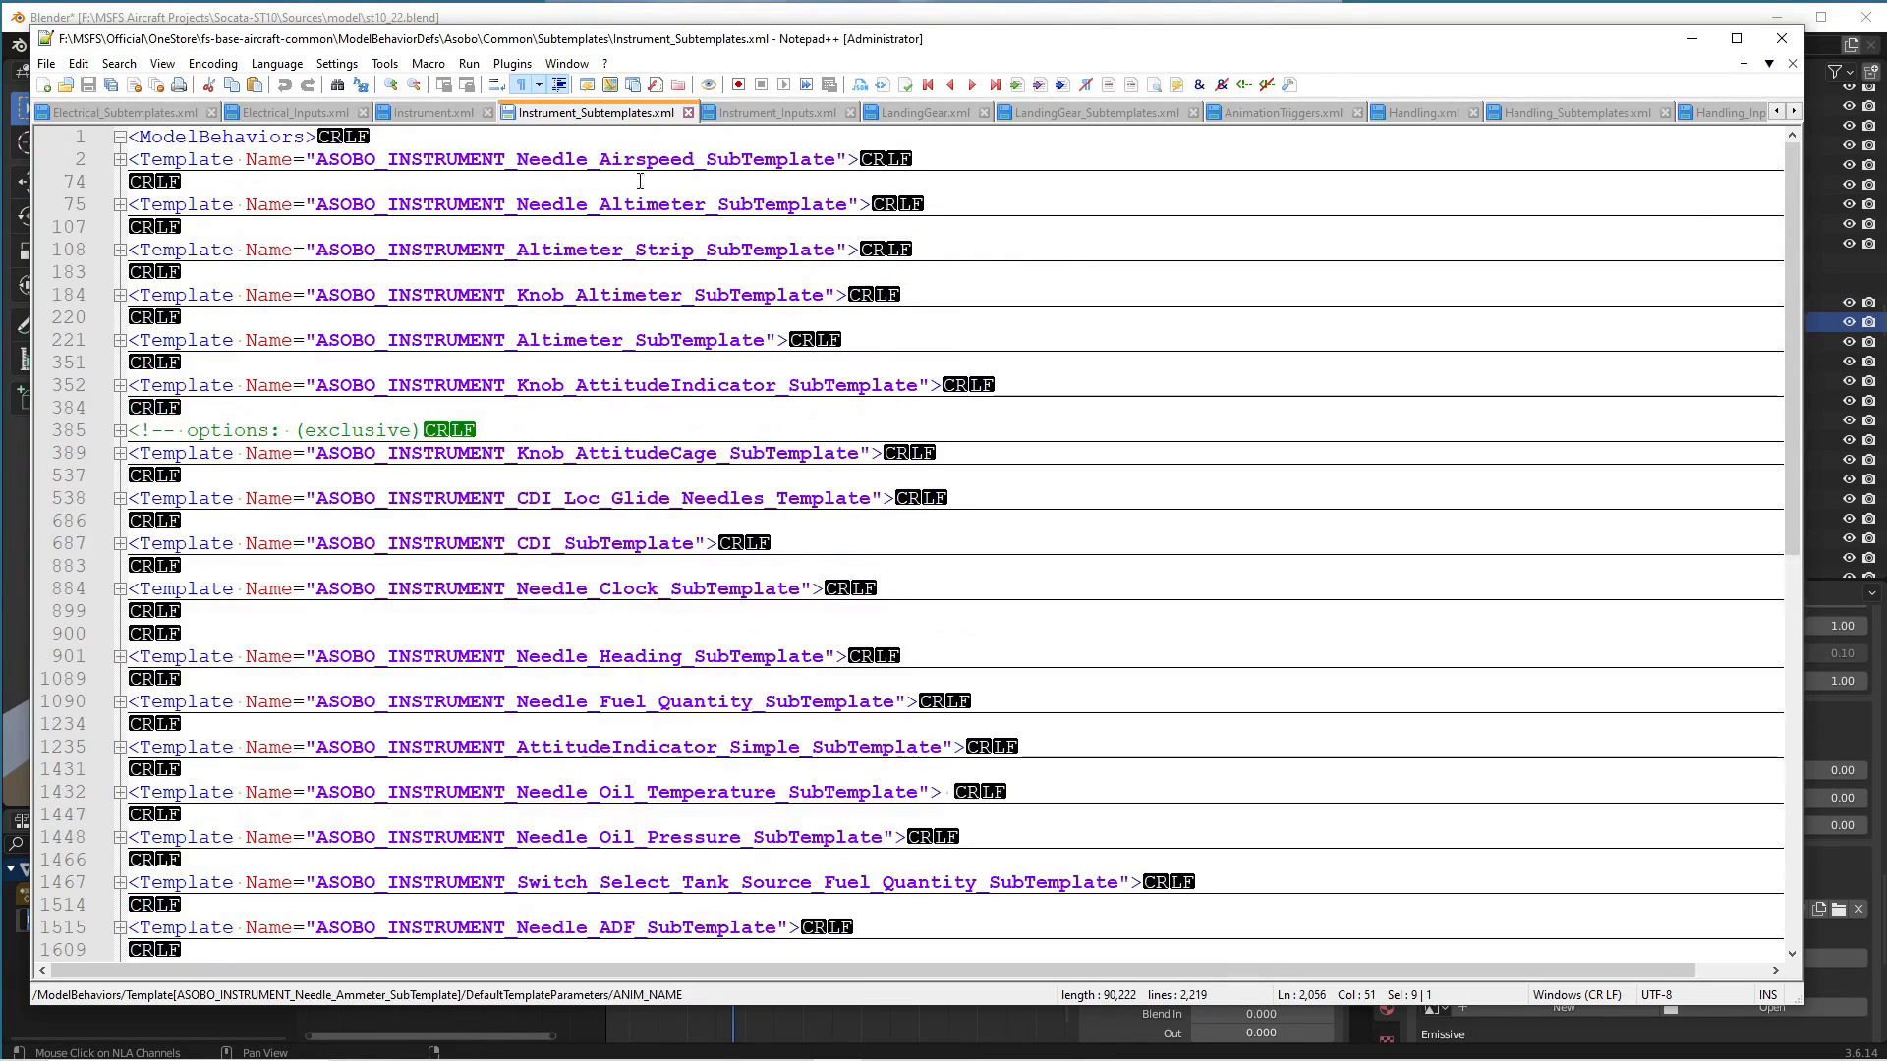
click(654, 386)
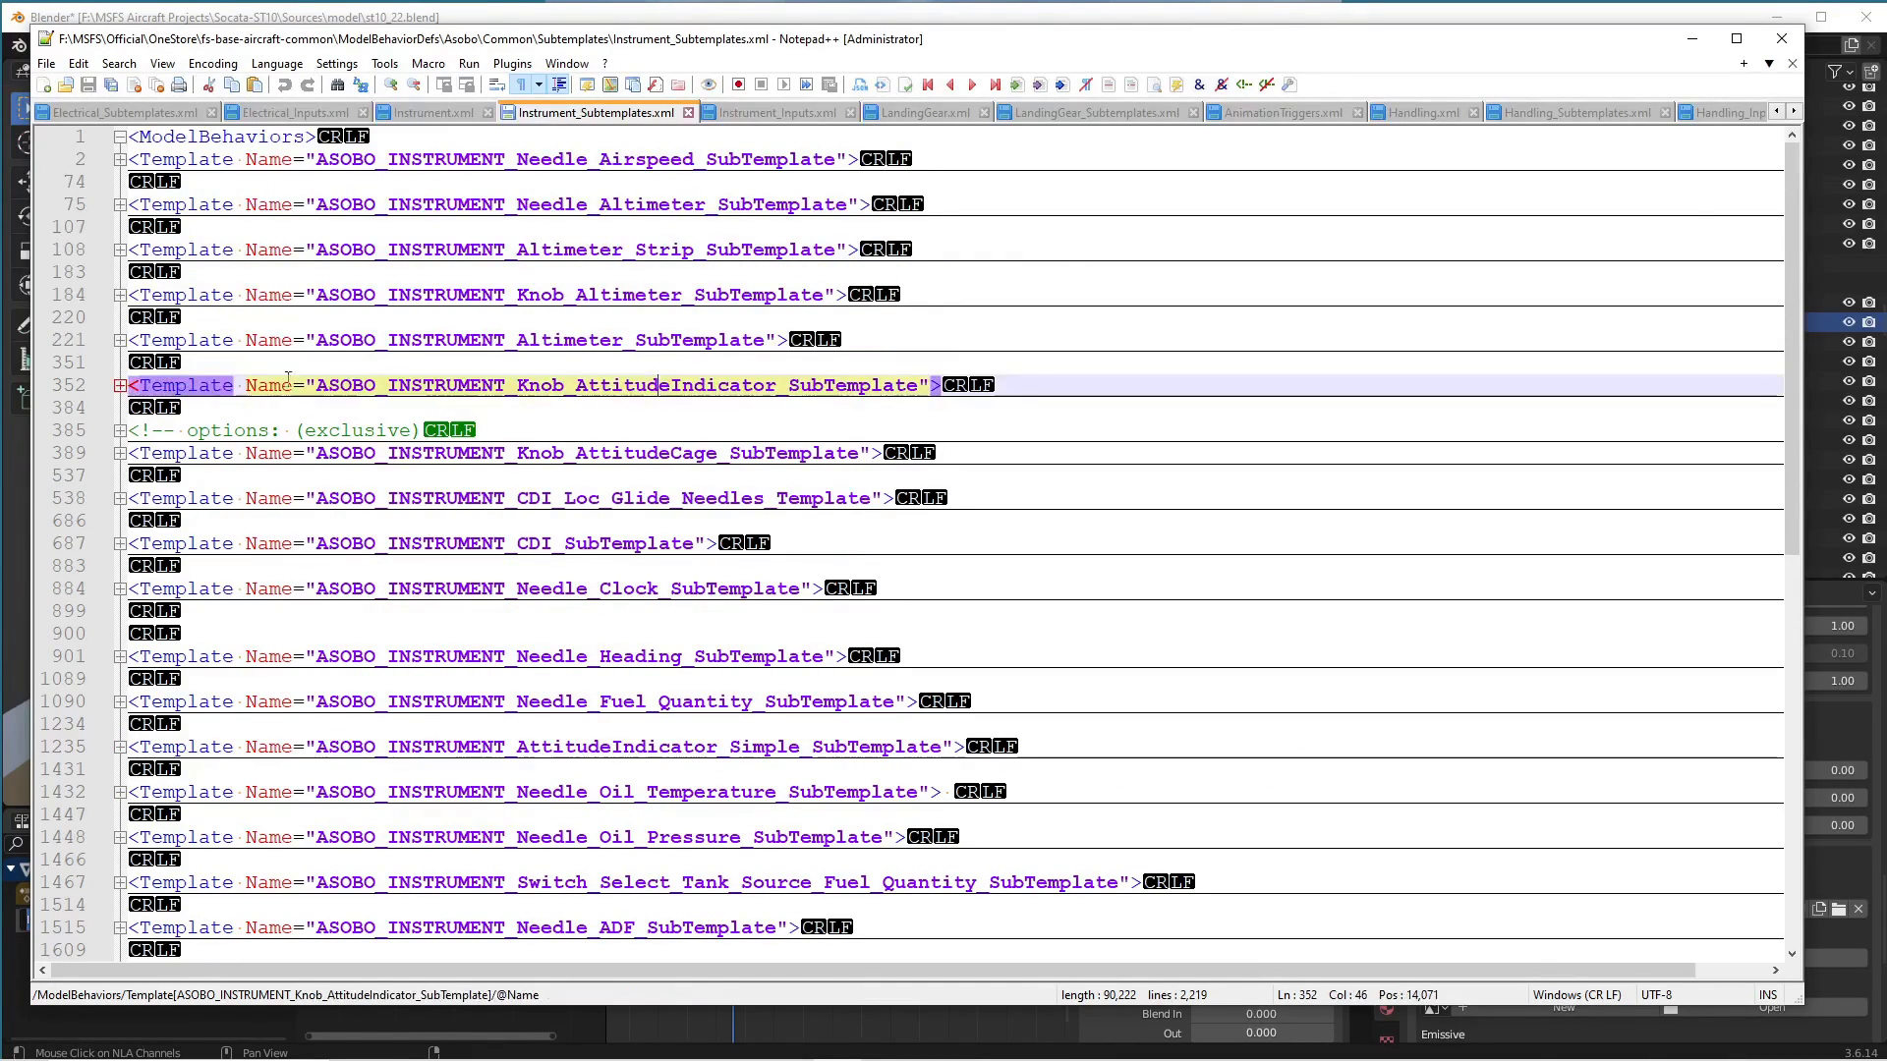
click(119, 385)
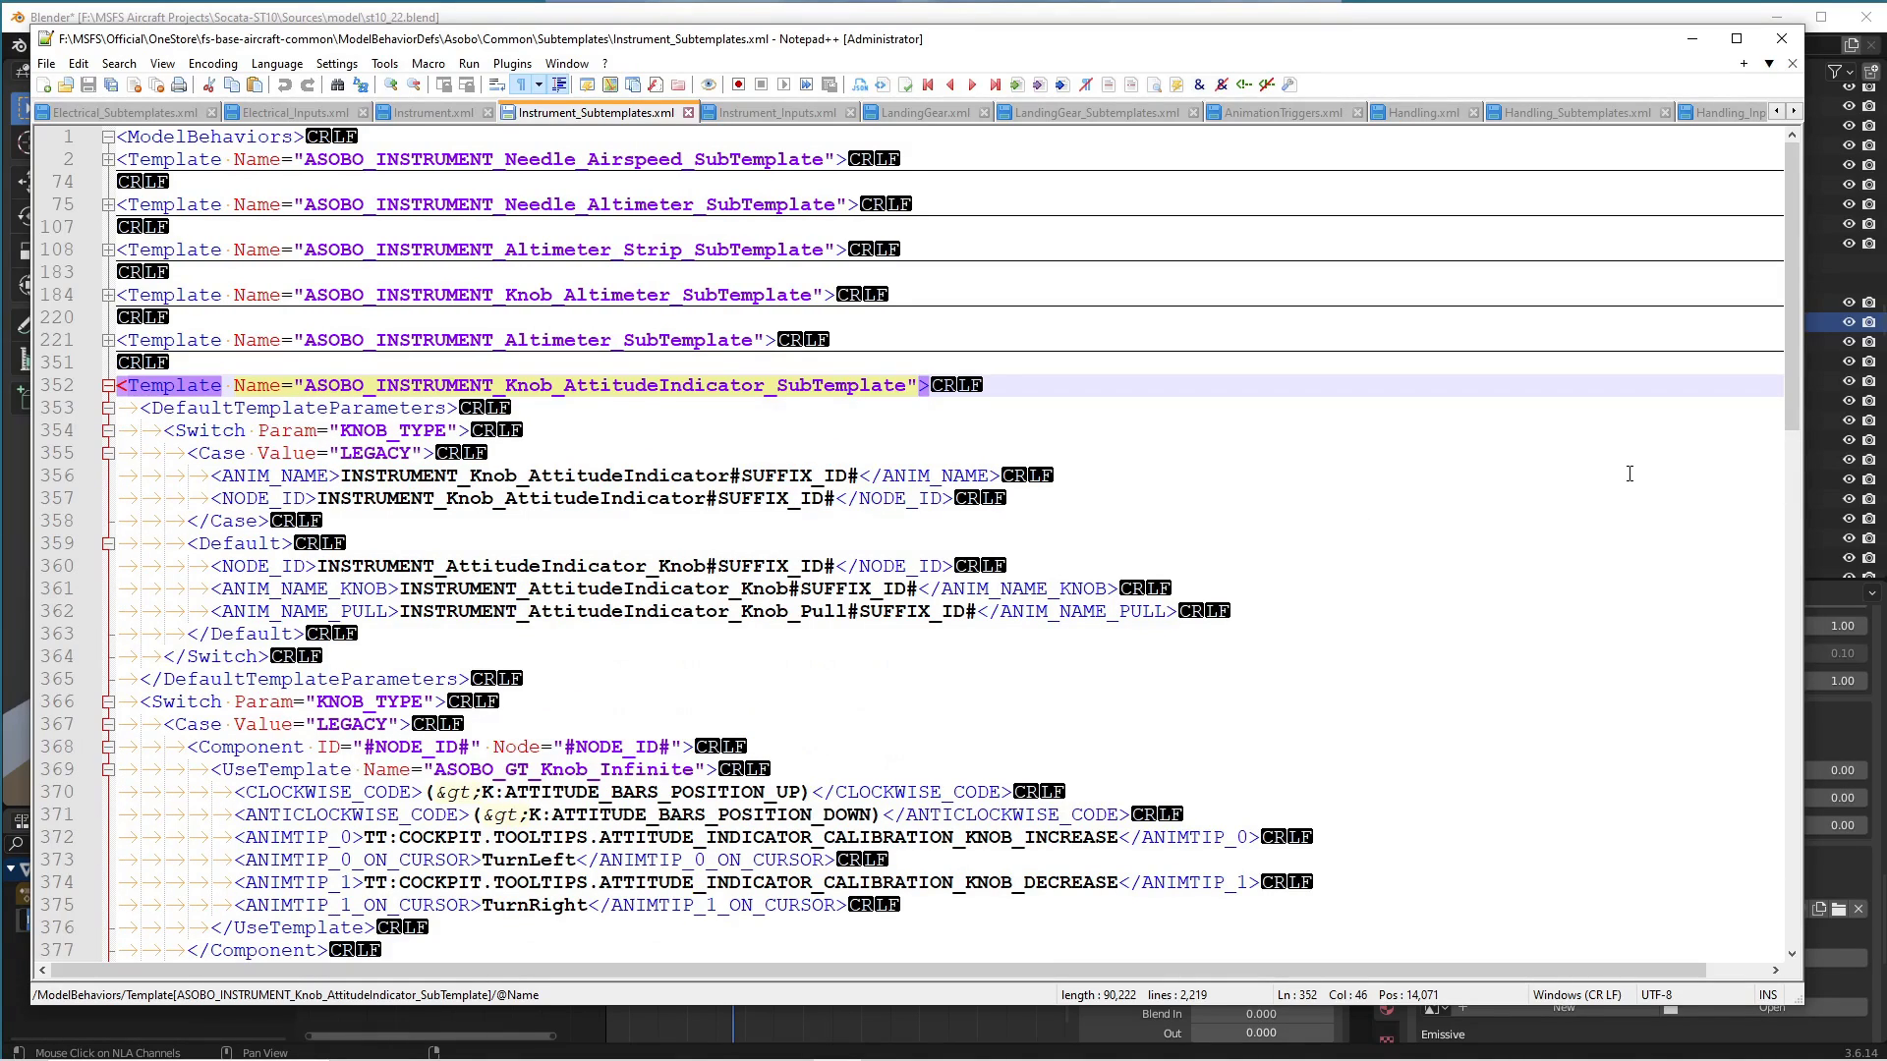
double_click(373, 453)
double_click(397, 431)
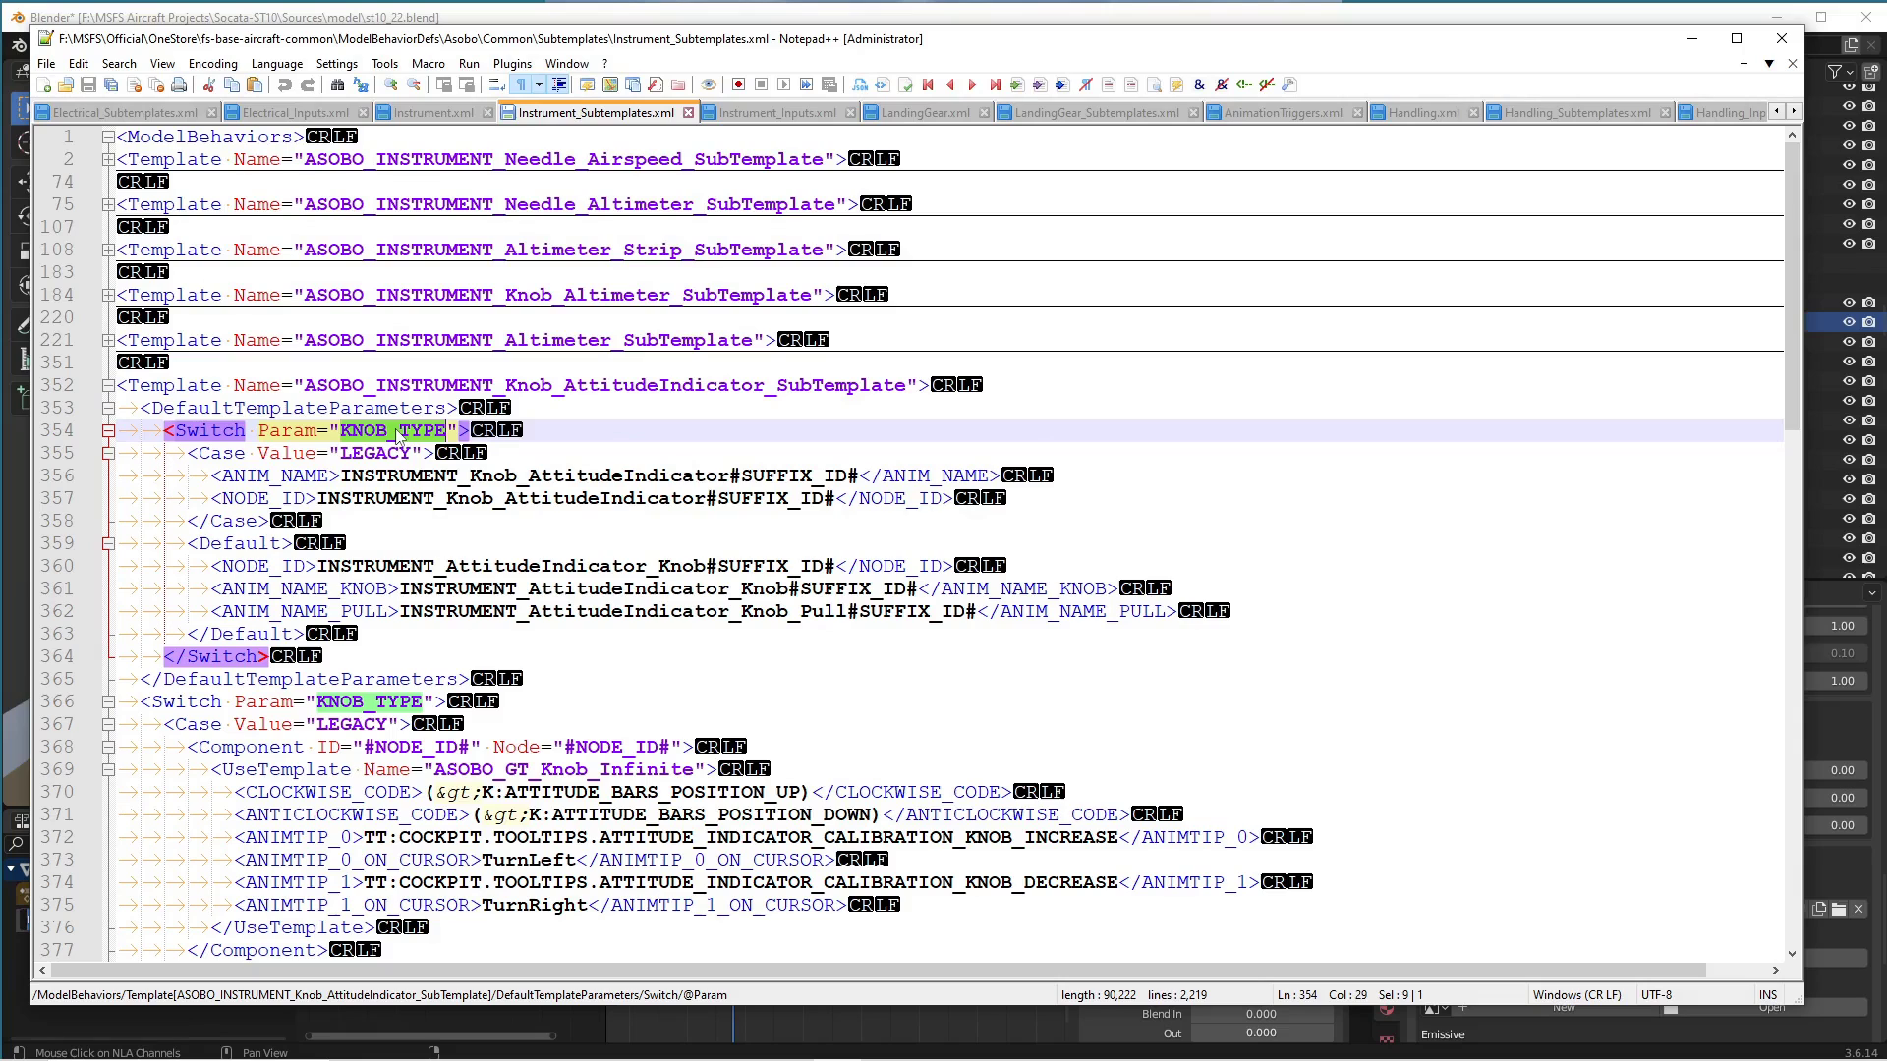
scroll(873, 601, down, 3)
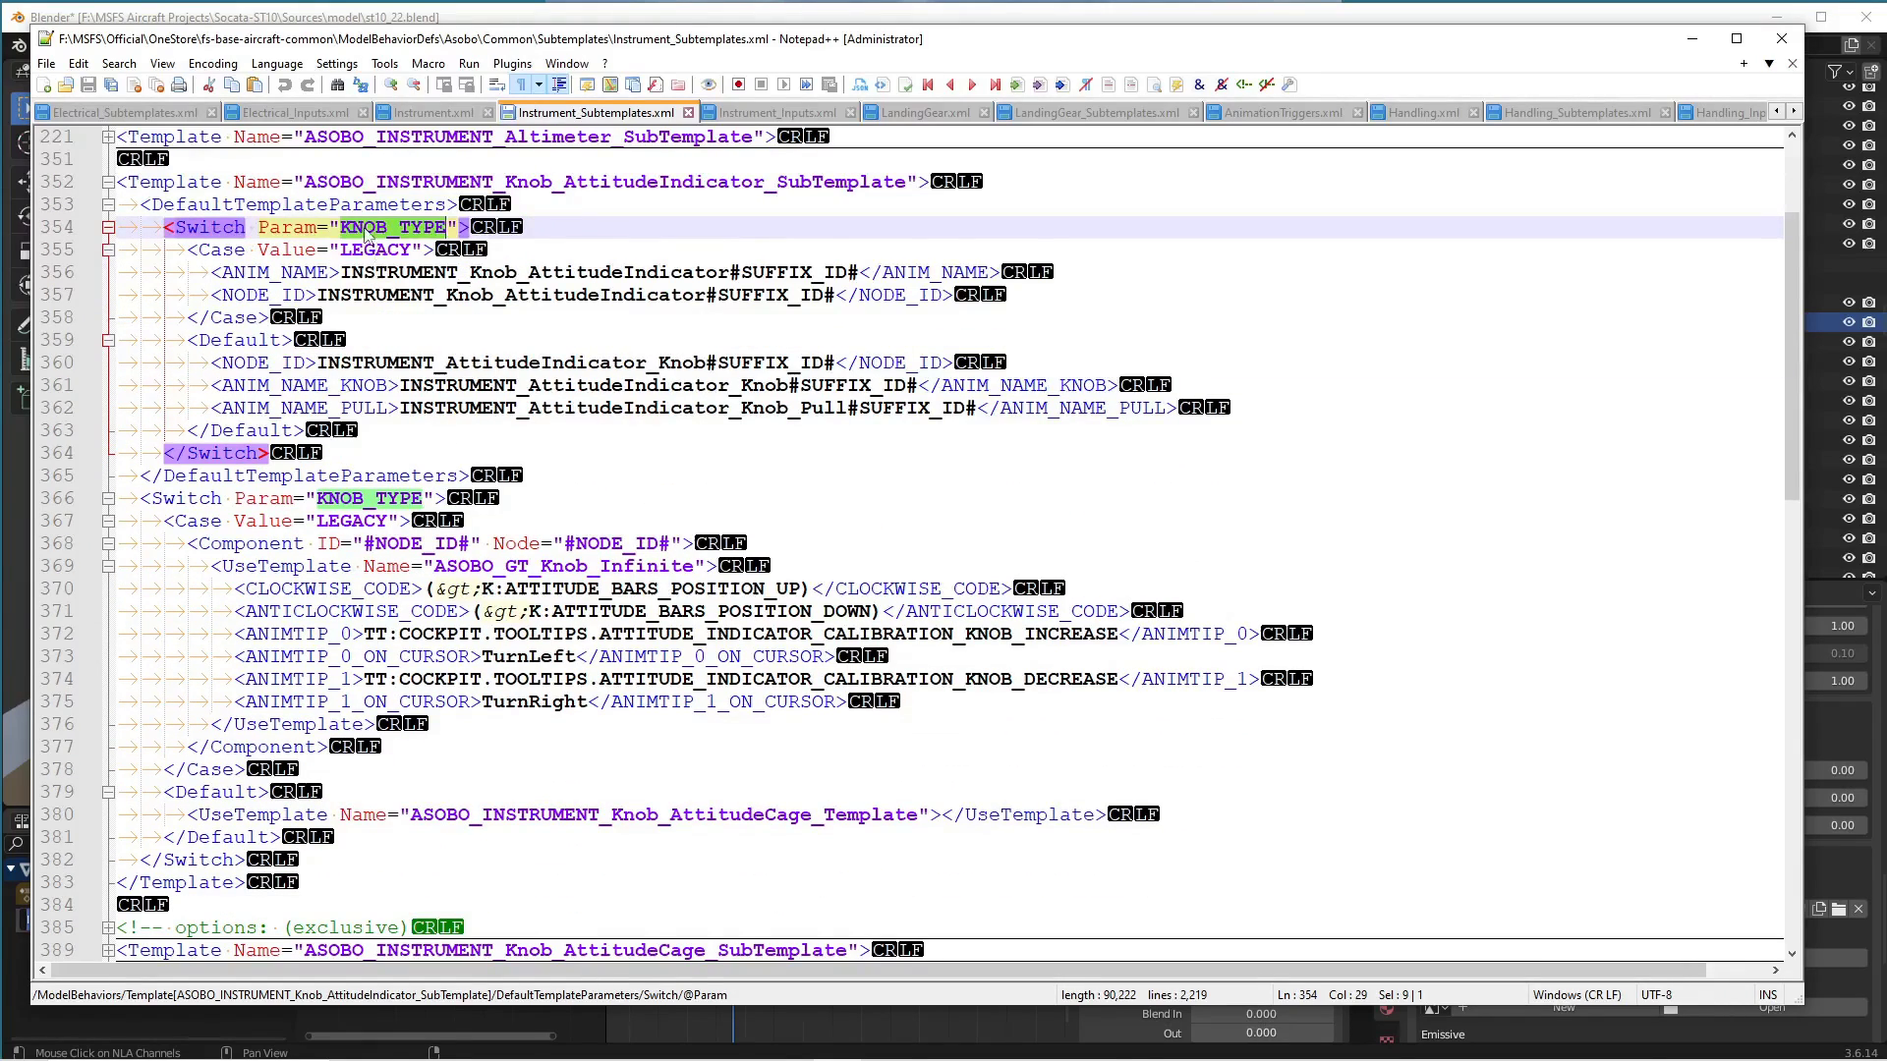
double_click(641, 365)
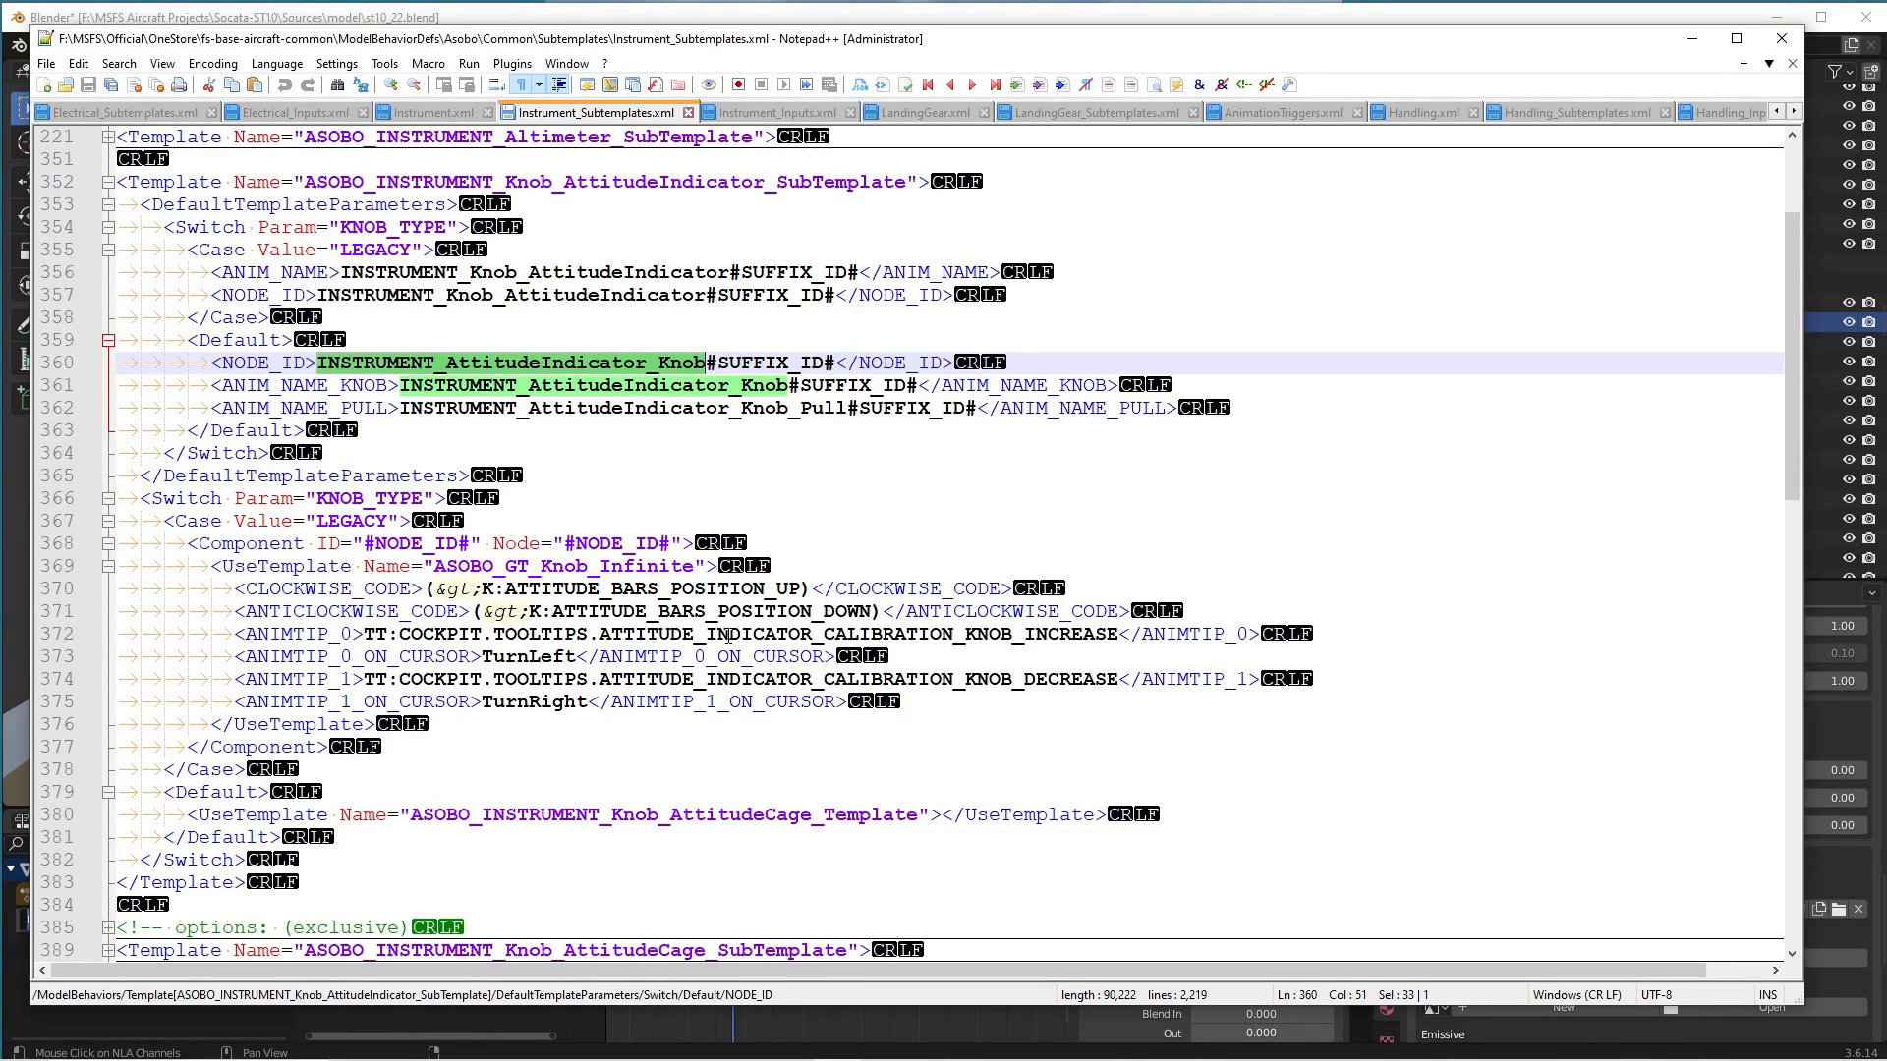
Switch to Blender and place the 3D cursor at the lower-left corner of the attitude indicator to point it out.
click(465, 16)
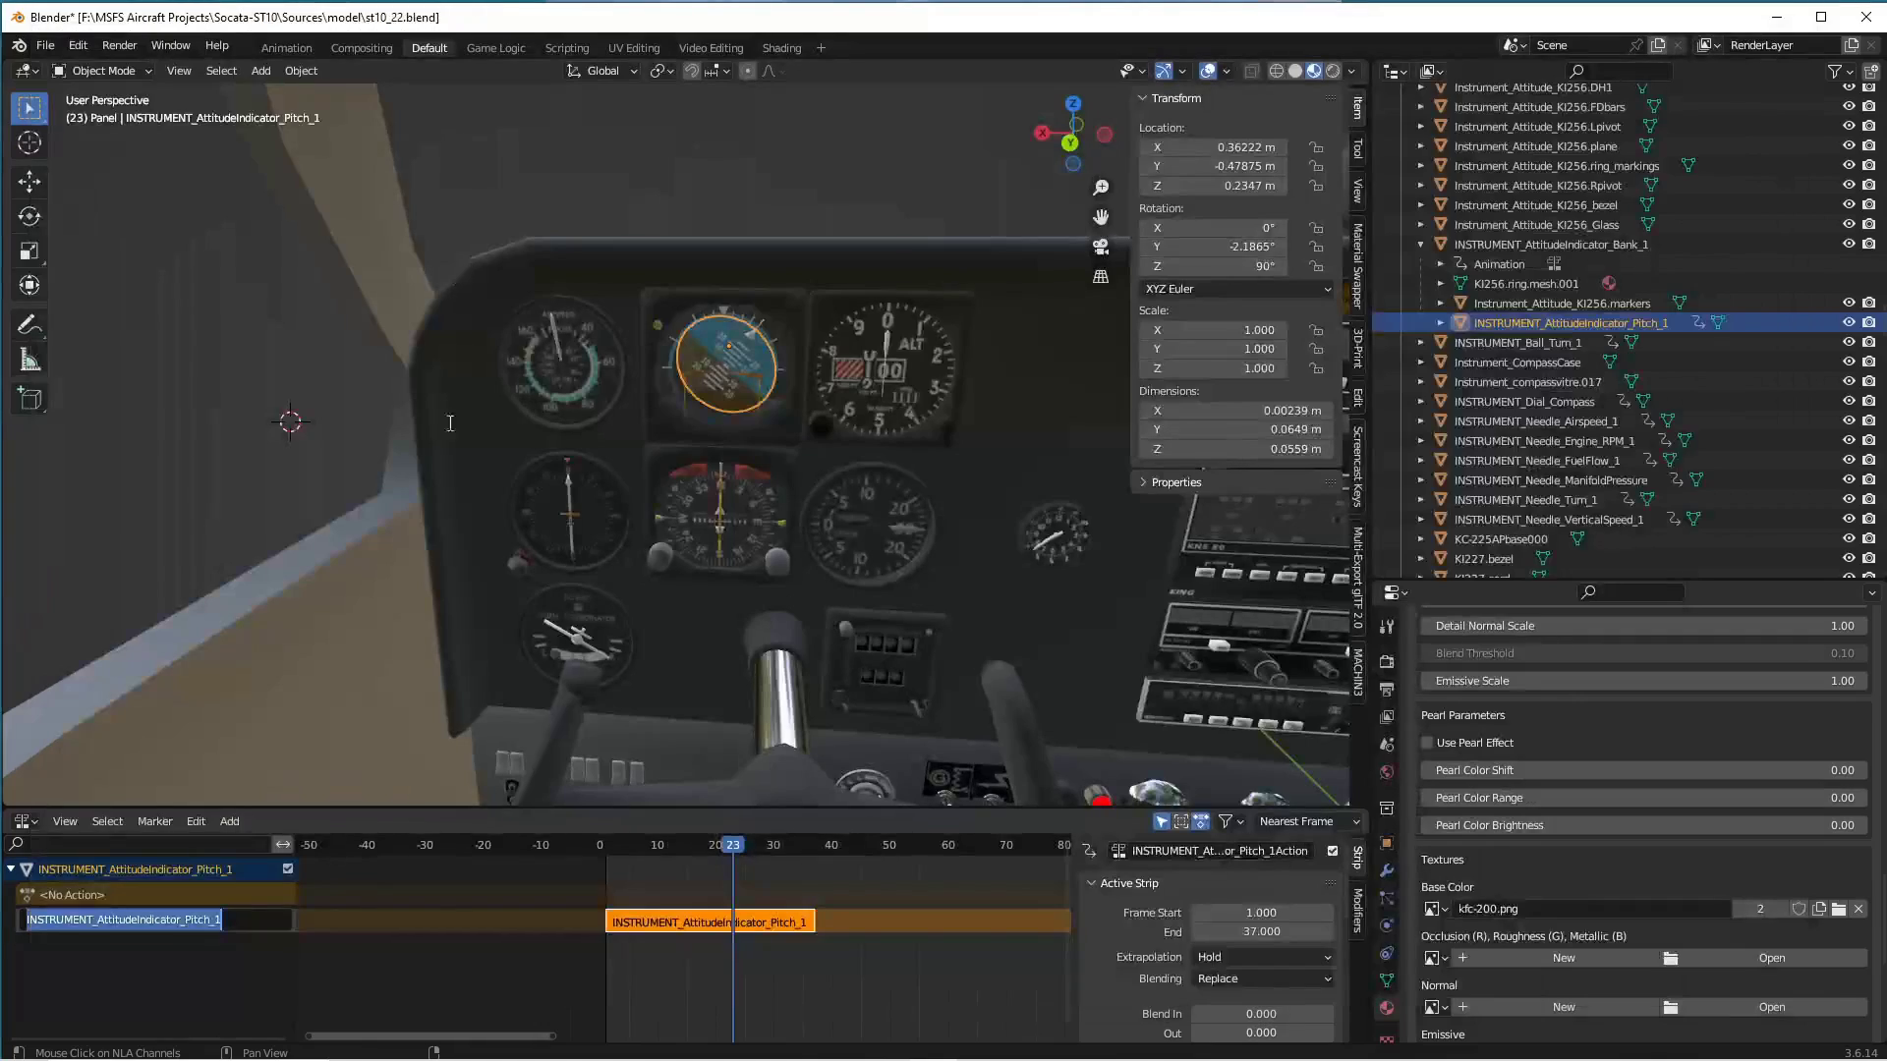
click(648, 428)
click(648, 428)
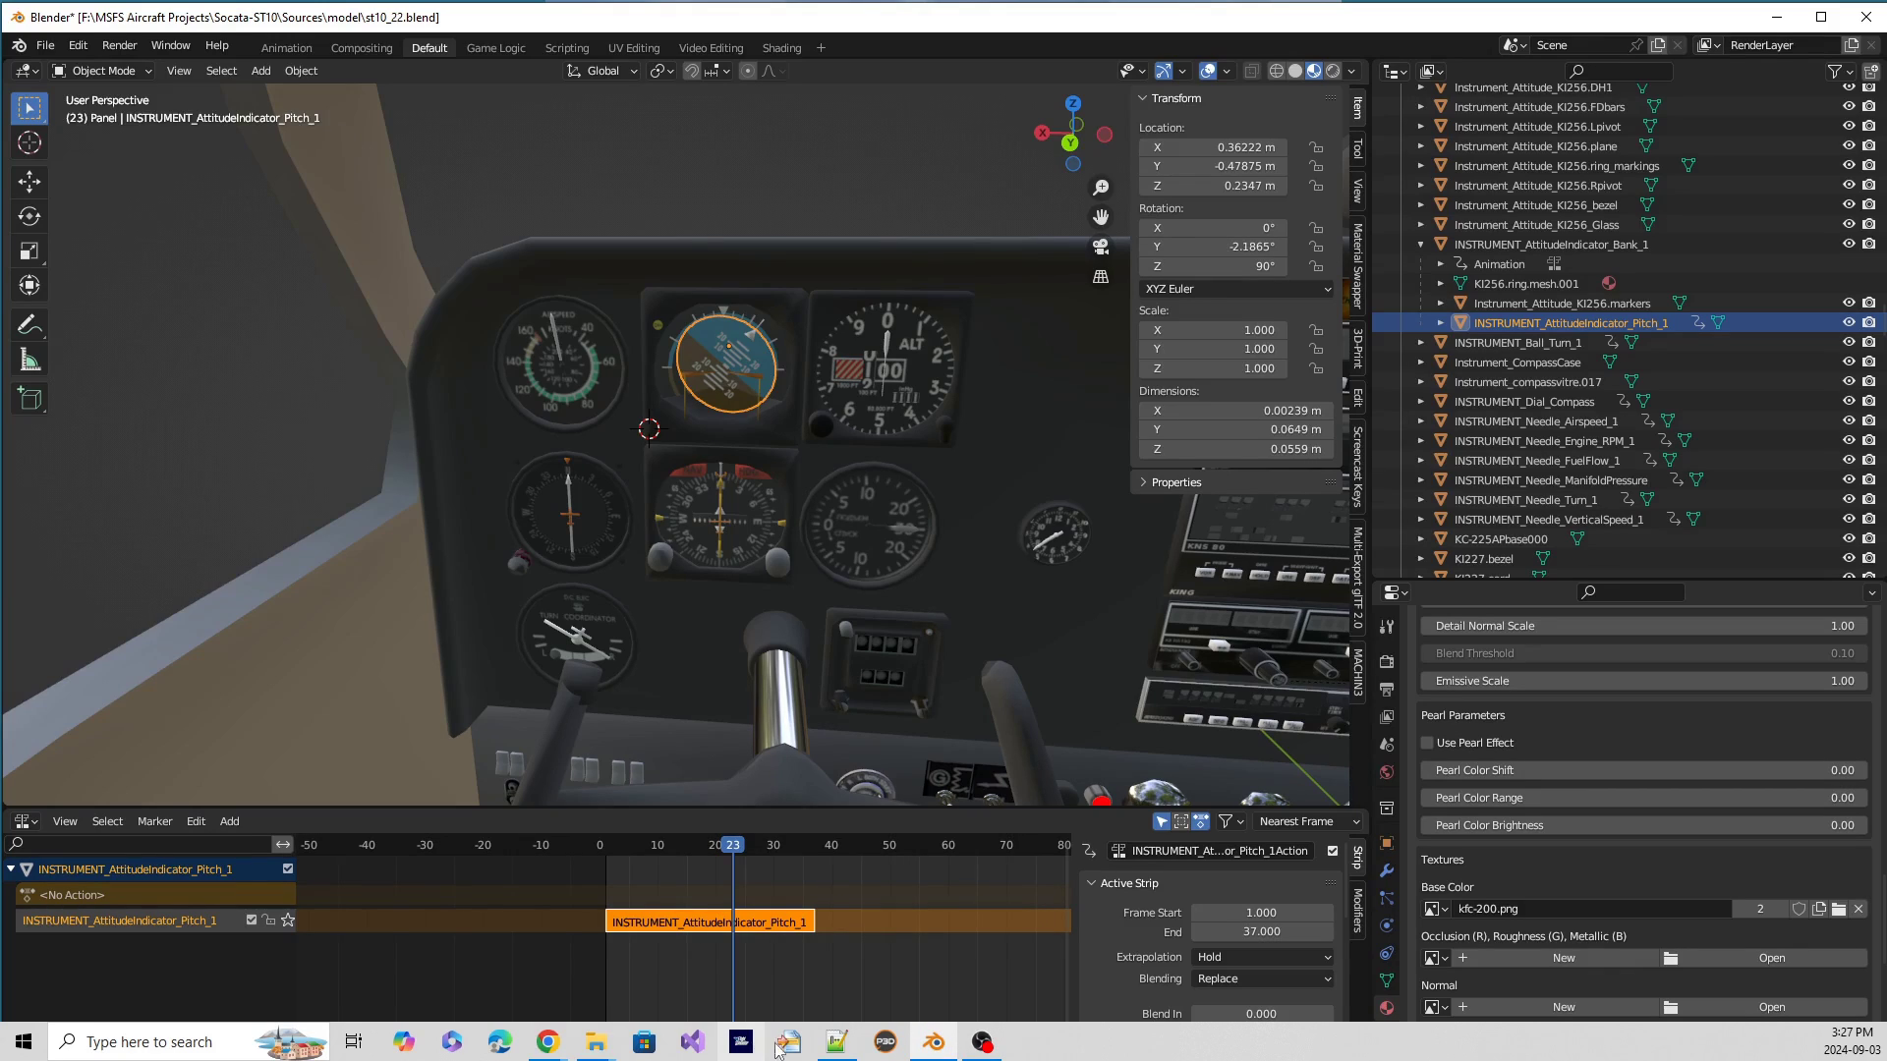
Switch back to Notepad++ and review the rest of the knob subtemplate, including its ASOBO_INSTRUMENT_Knob_AttitudeCage_Template reference.
click(843, 1049)
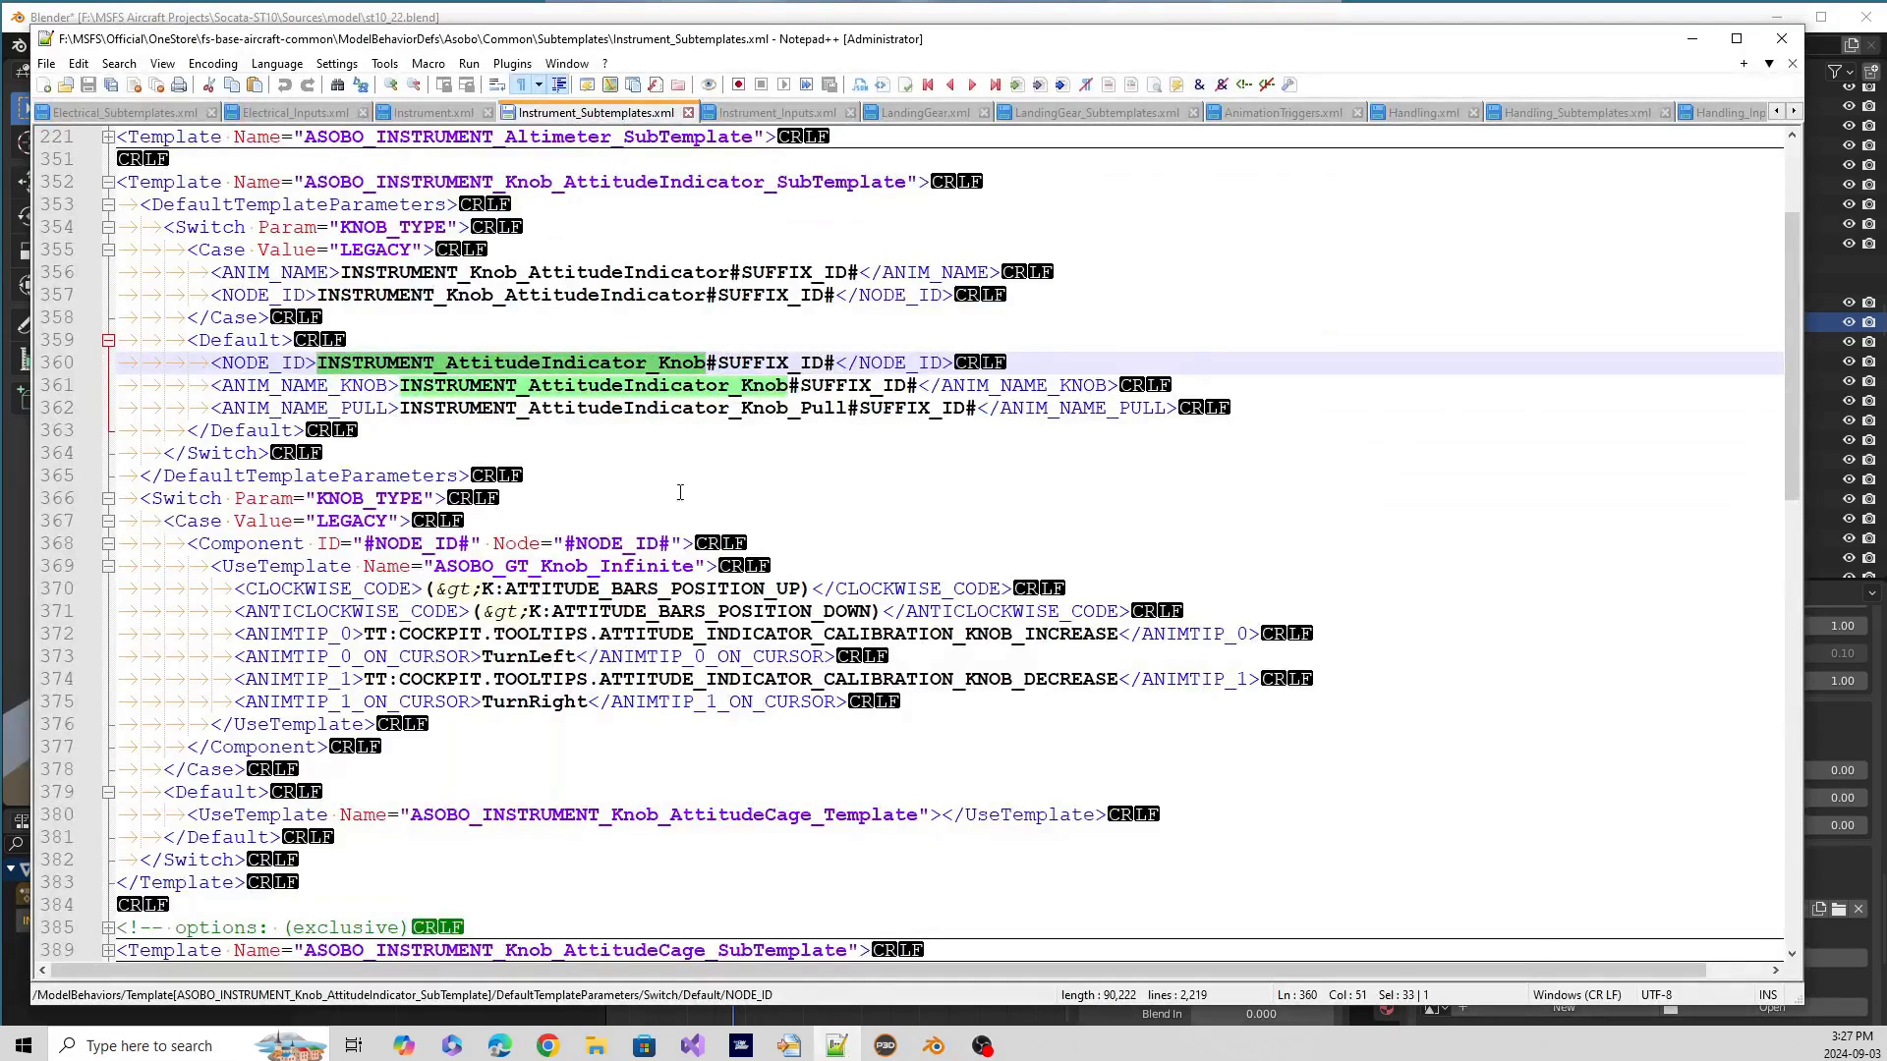
scroll(575, 436, down, 6)
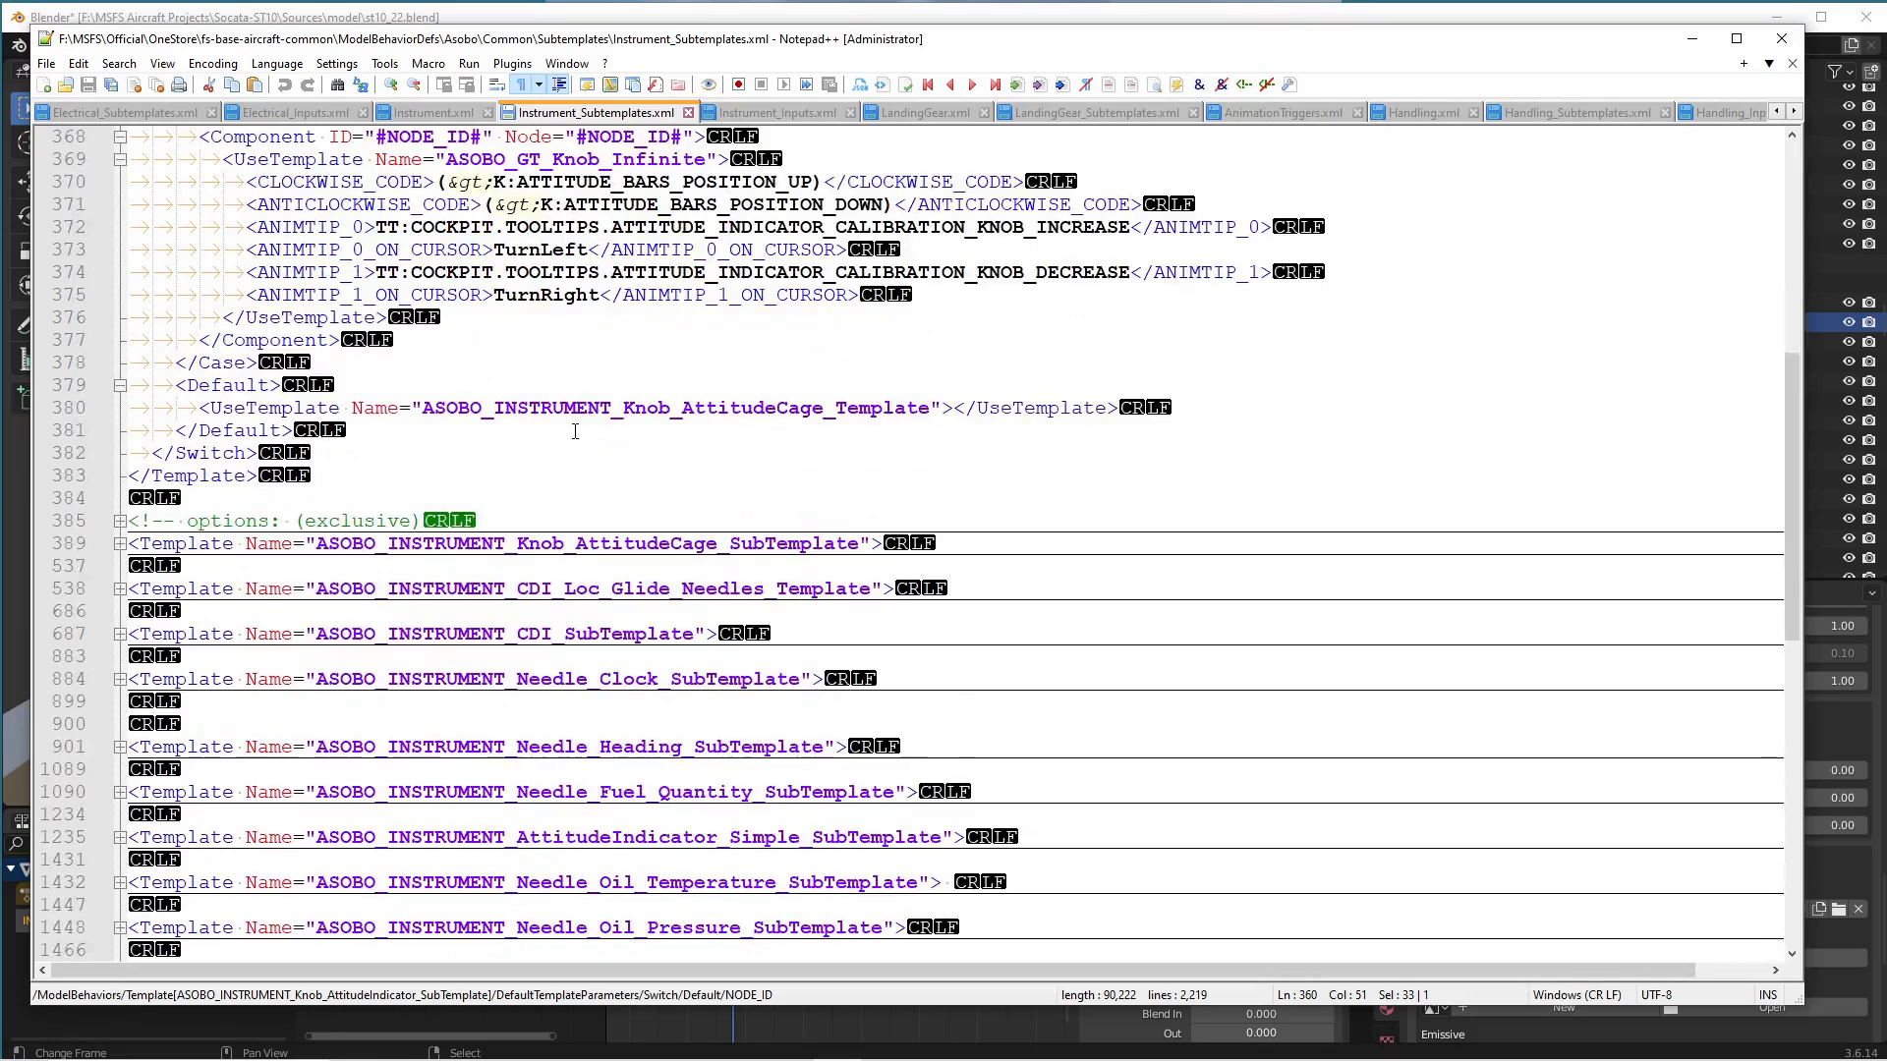
double_click(759, 407)
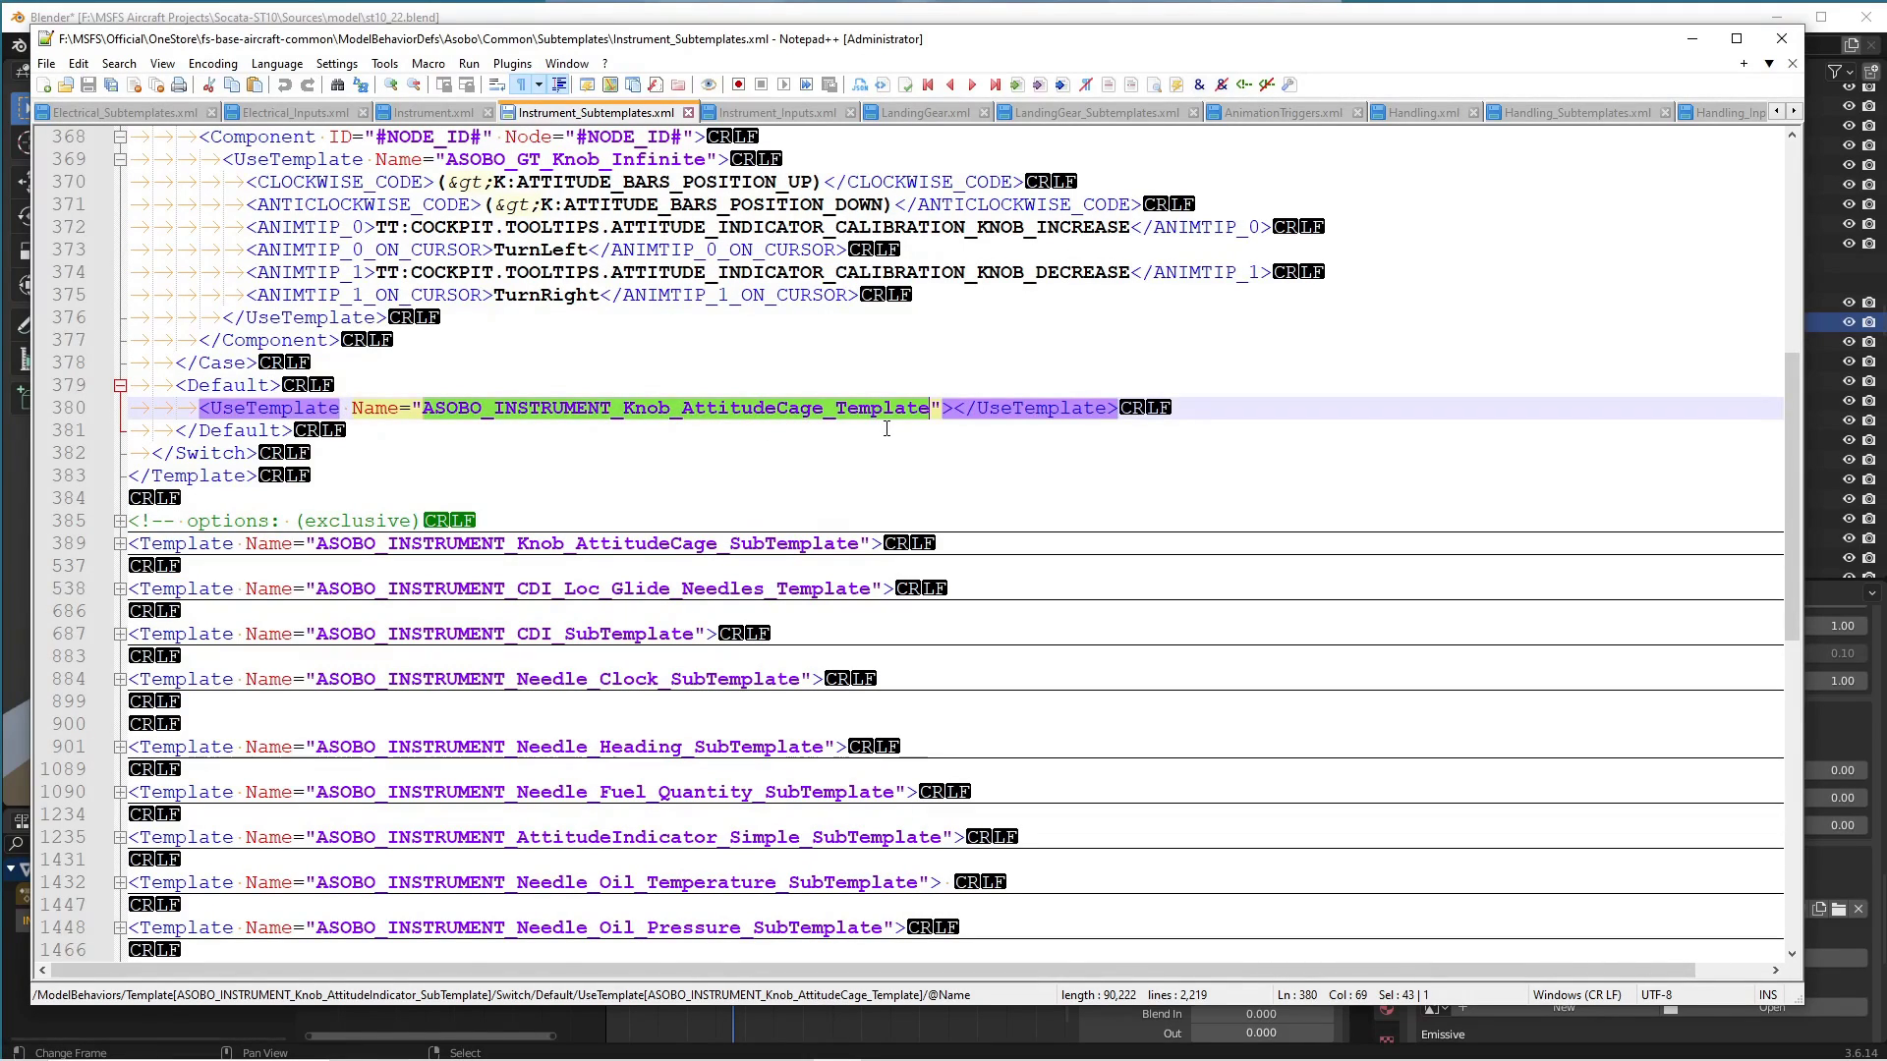
scroll(656, 466, up, 2)
scroll(657, 466, up, 2)
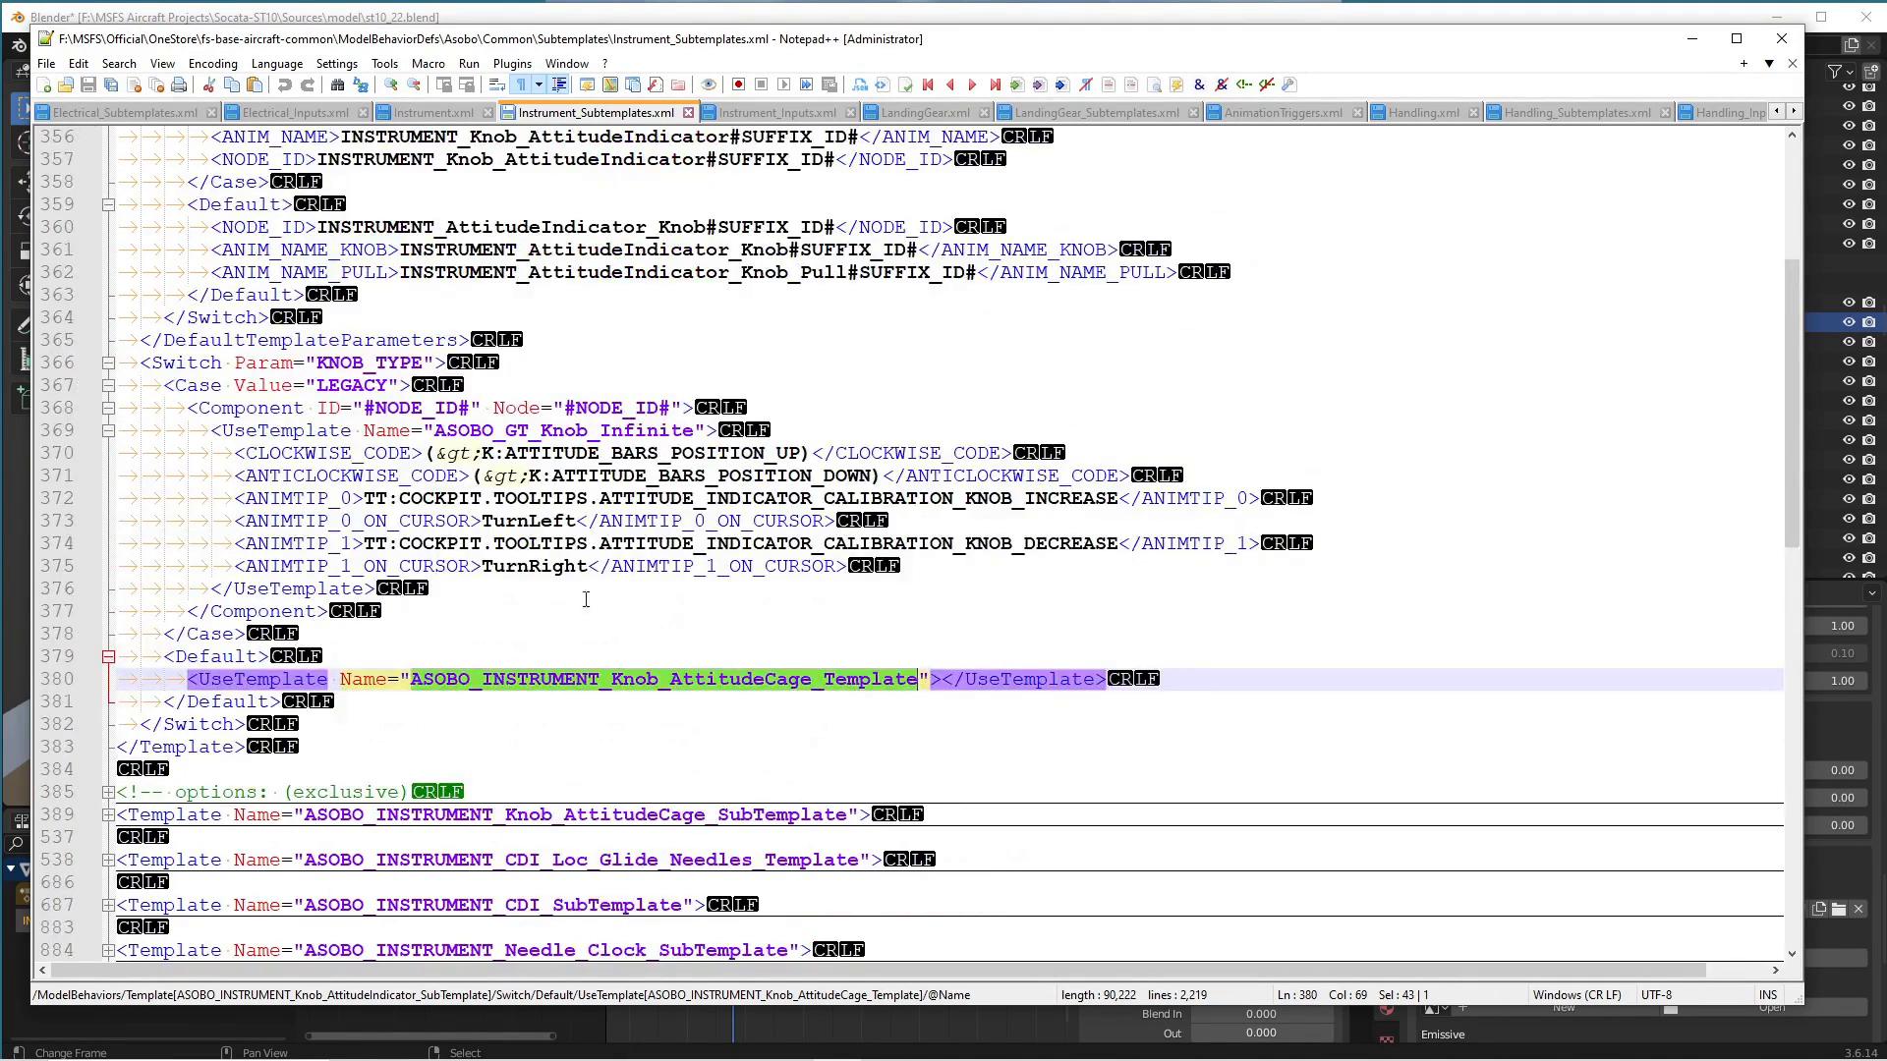
scroll(765, 455, up, 5)
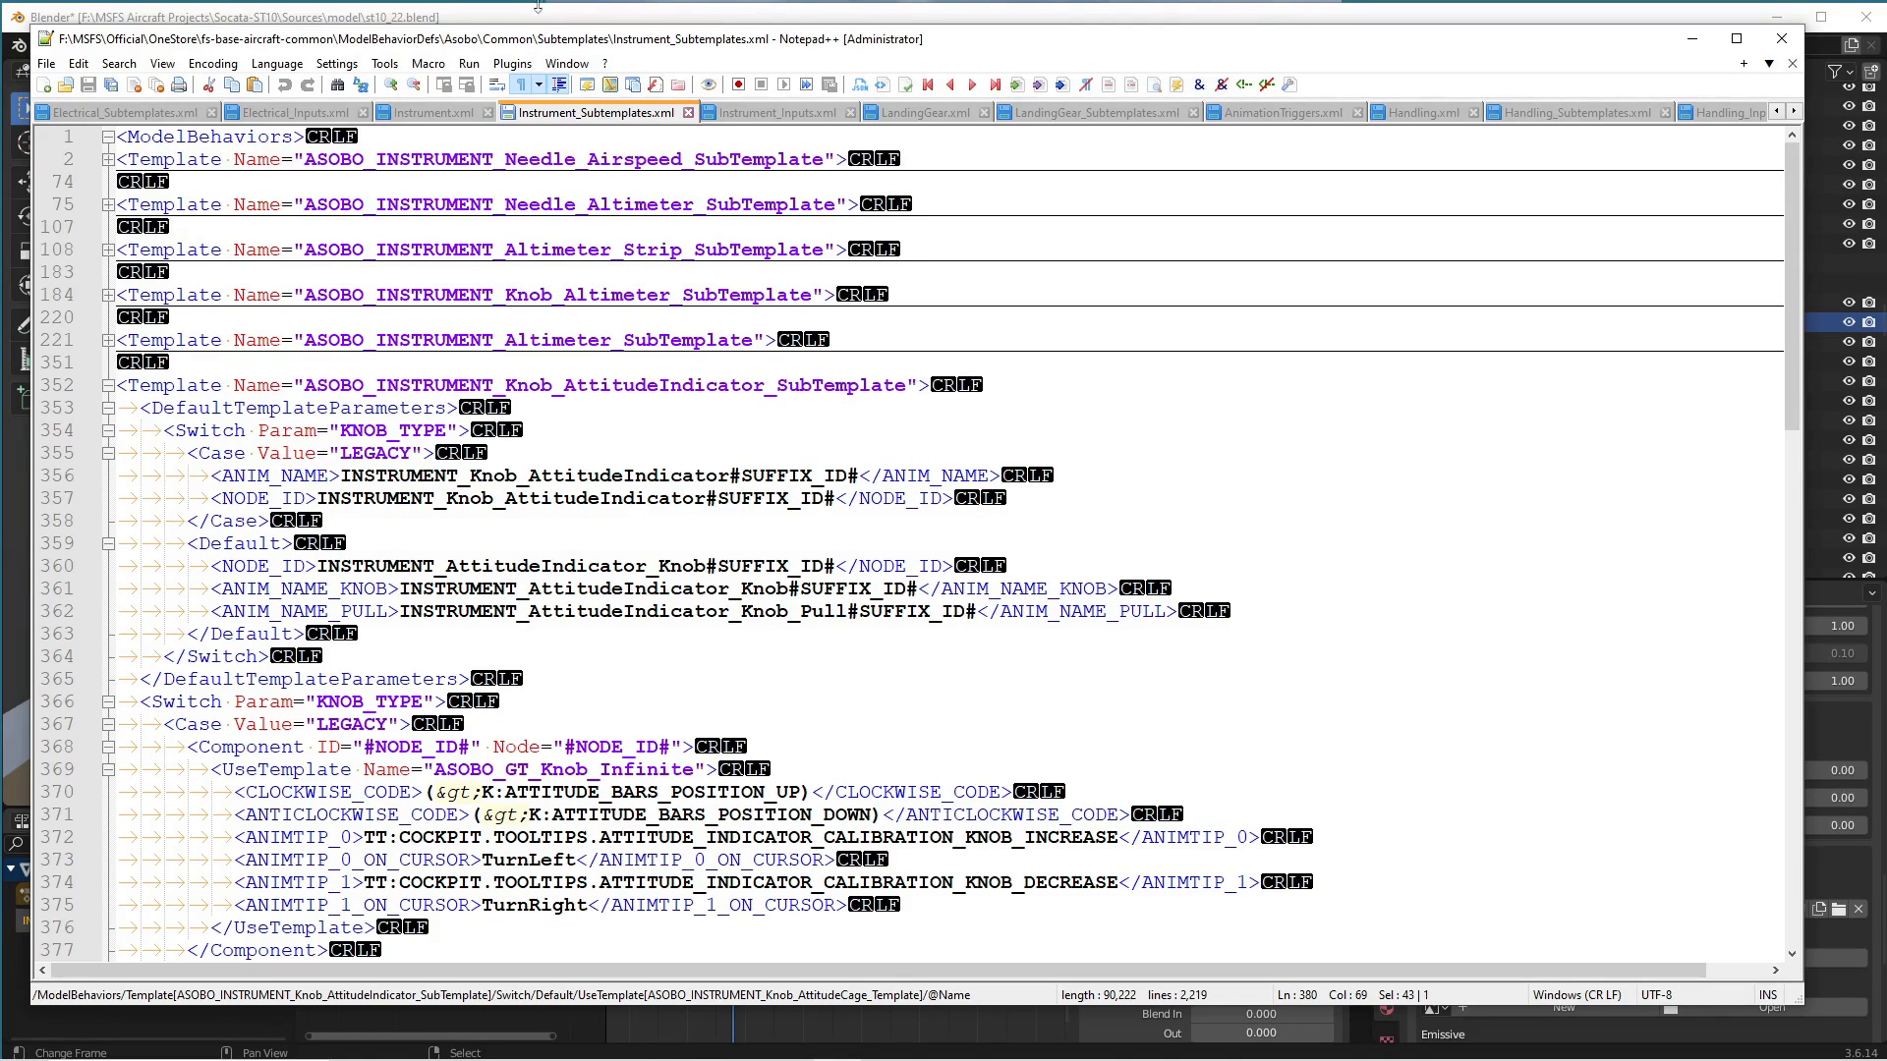
Compare the knob subtemplate's legacy ANIM_NAME with the default case's ANIM_NAME_KNOB and NODE_ID parameters.
double_click(639, 478)
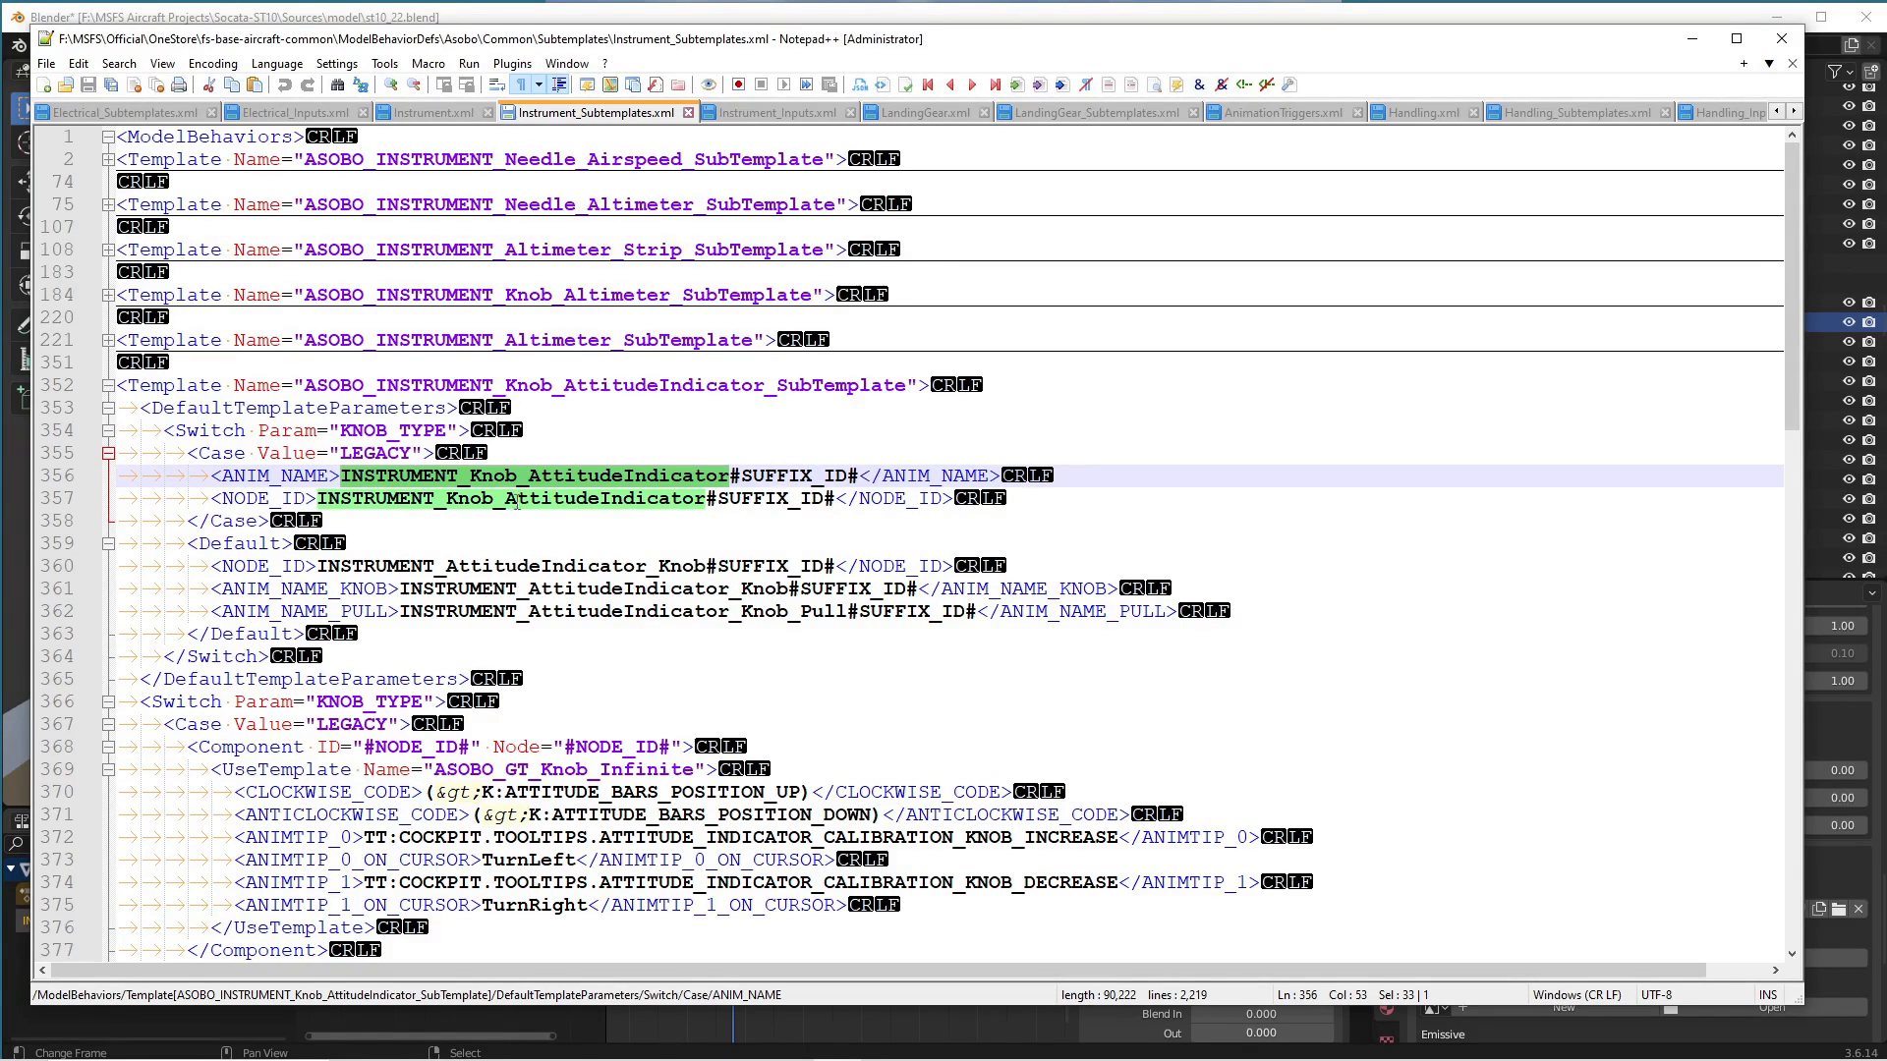
click(287, 609)
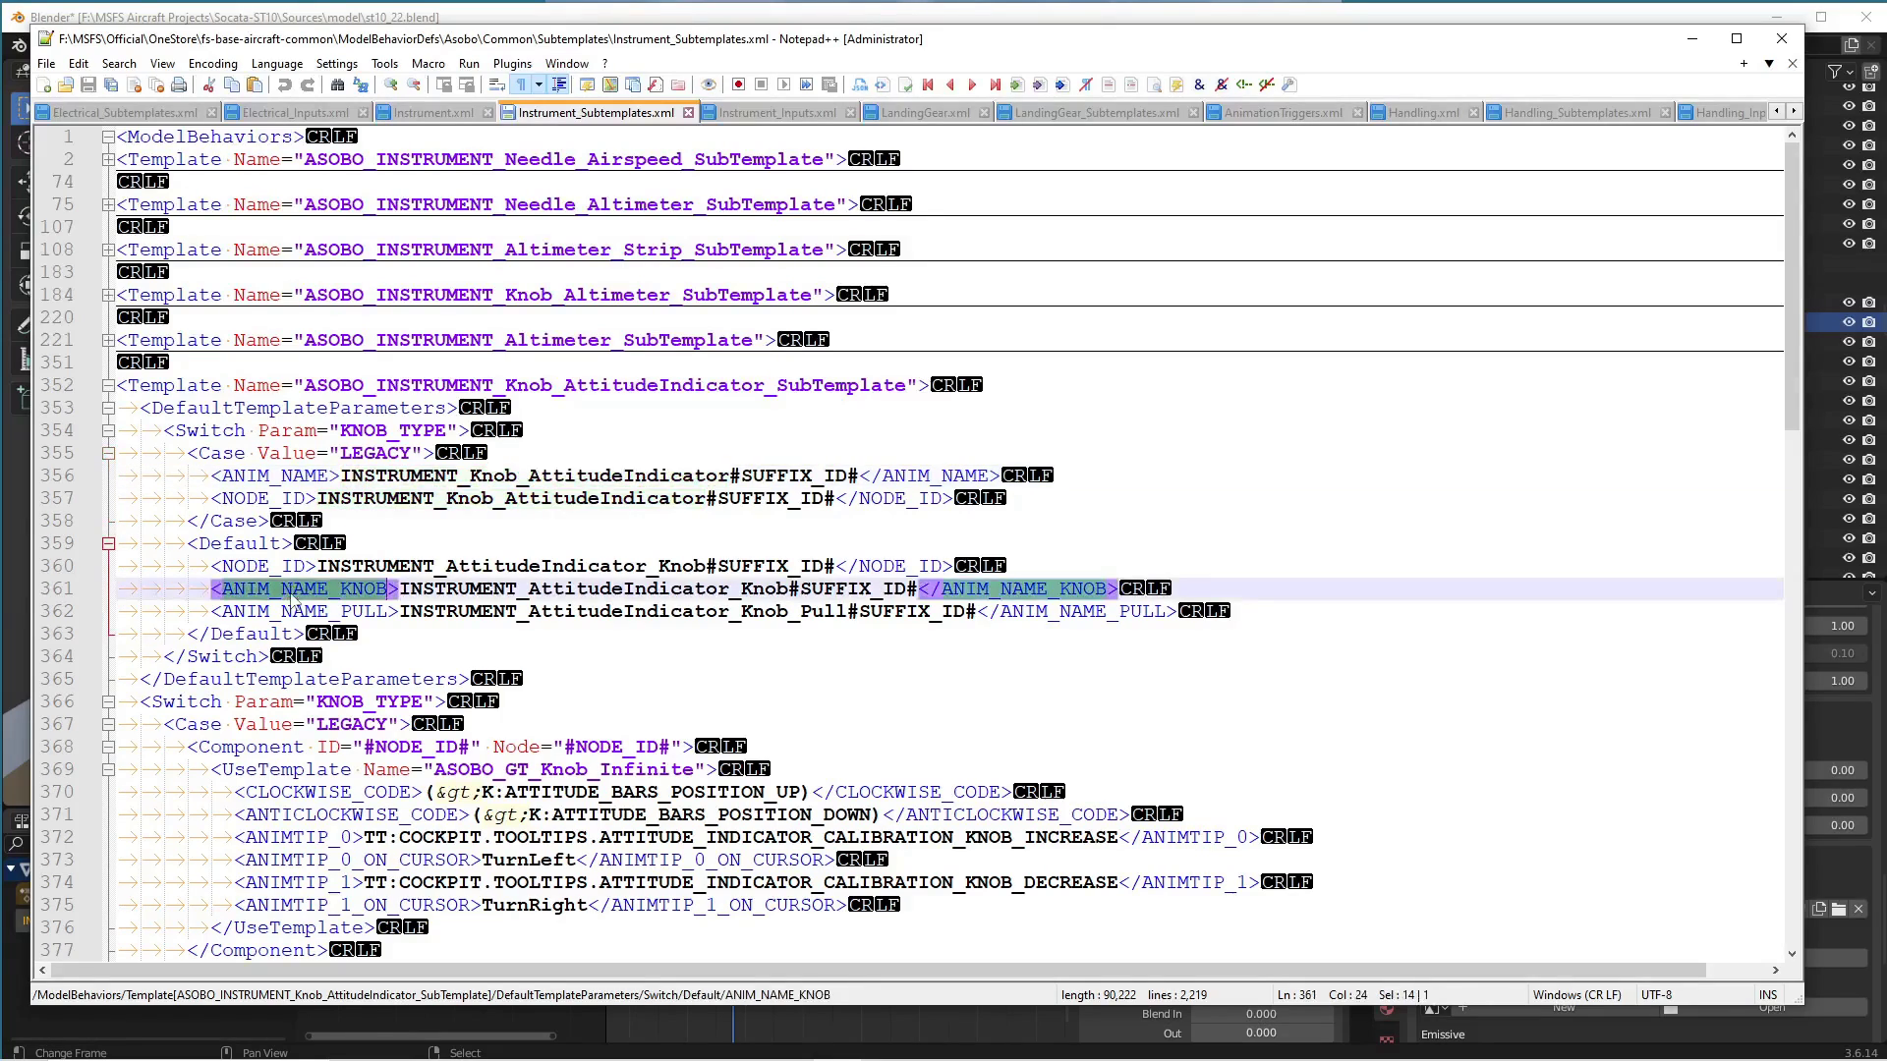
double_click(283, 568)
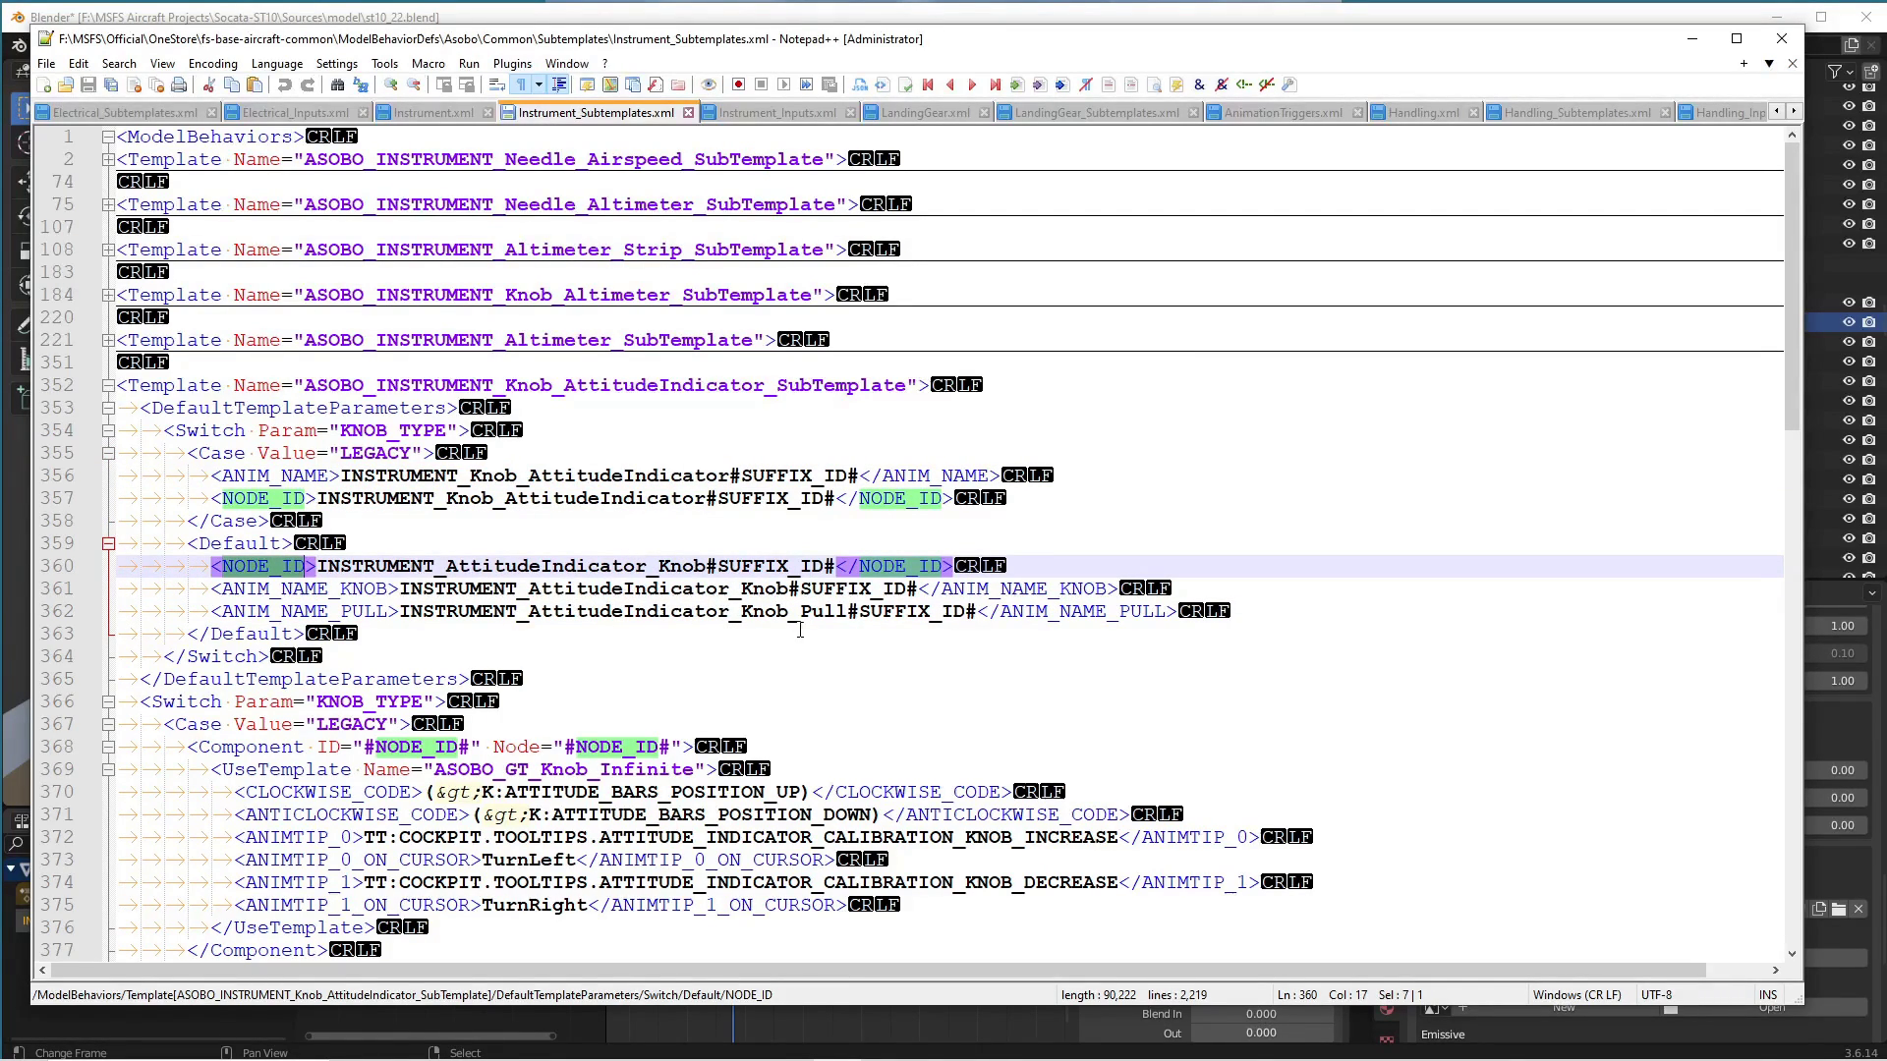
double_click(604, 386)
In Instrument.xml, collapse the Knob_AttitudeIndicator template and expand ASOBO_INSTRUMENT_AttitudeIndicator_Simple_Template to see which subtemplate it calls.
click(458, 120)
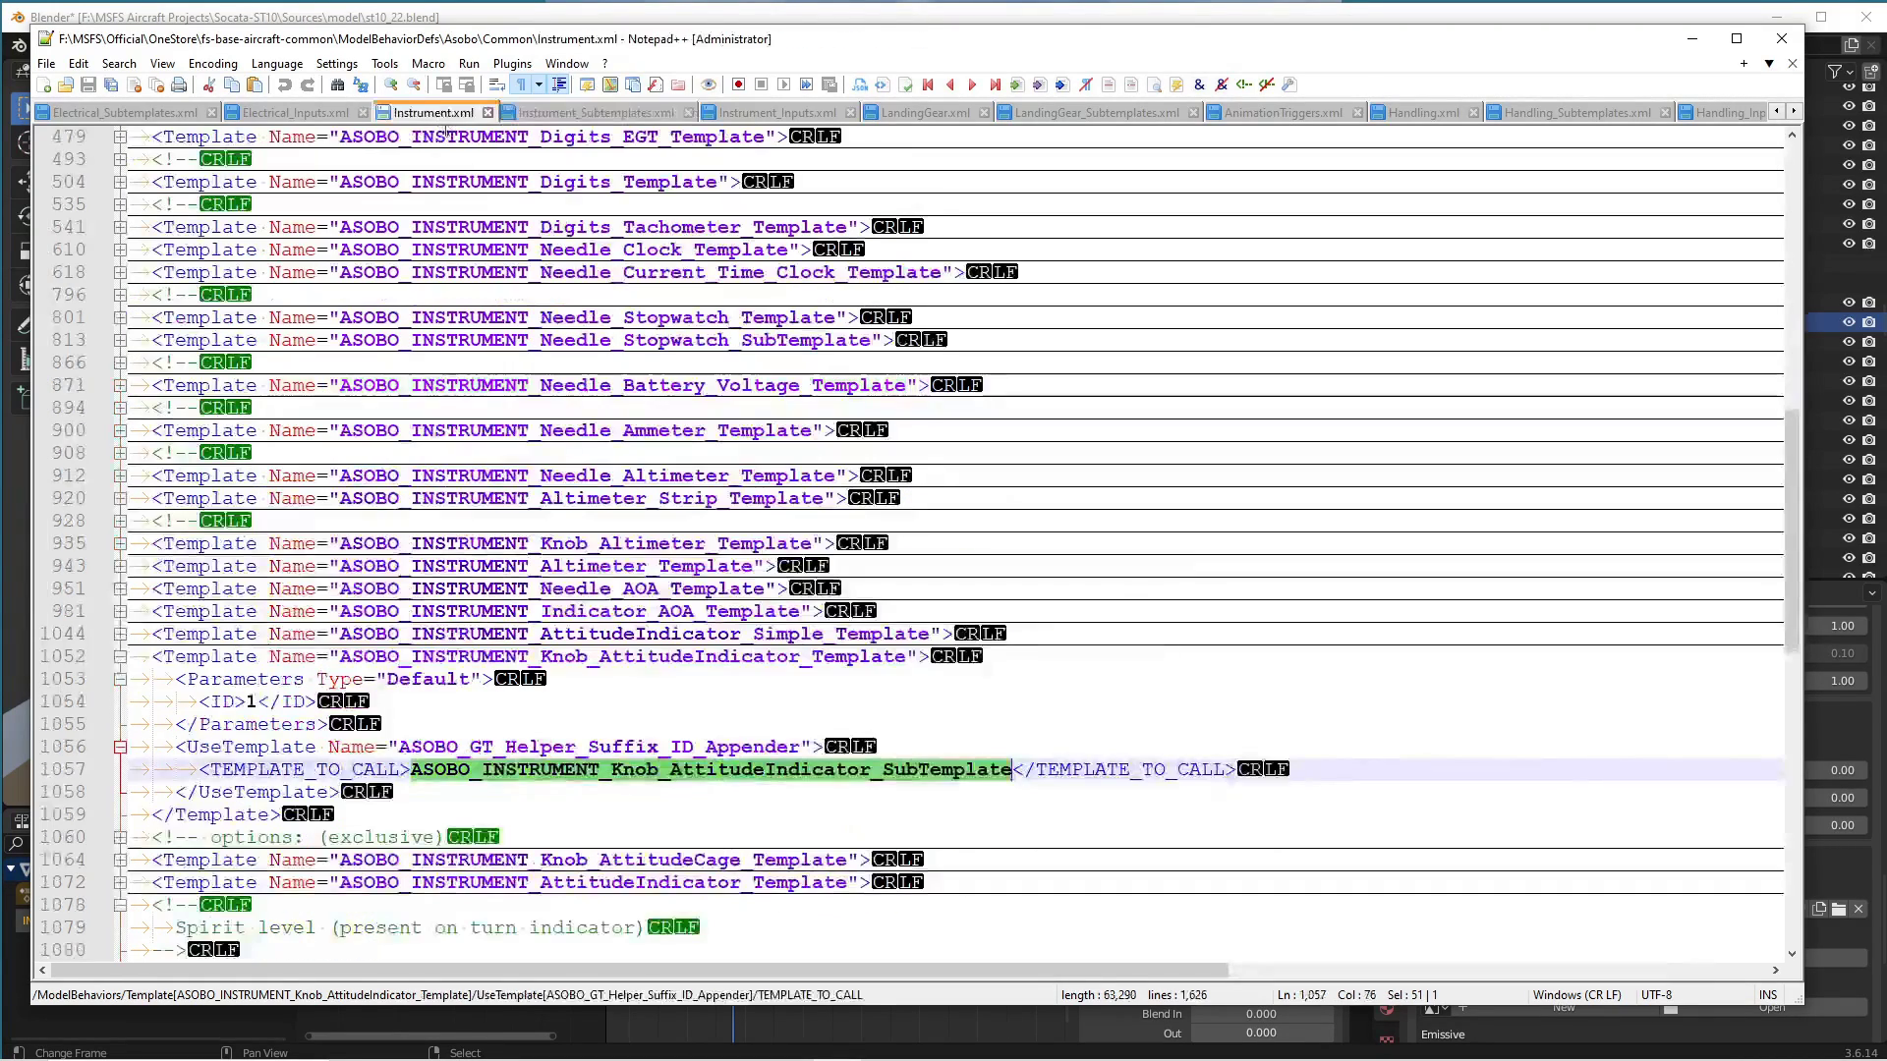
scroll(669, 622, up, 9)
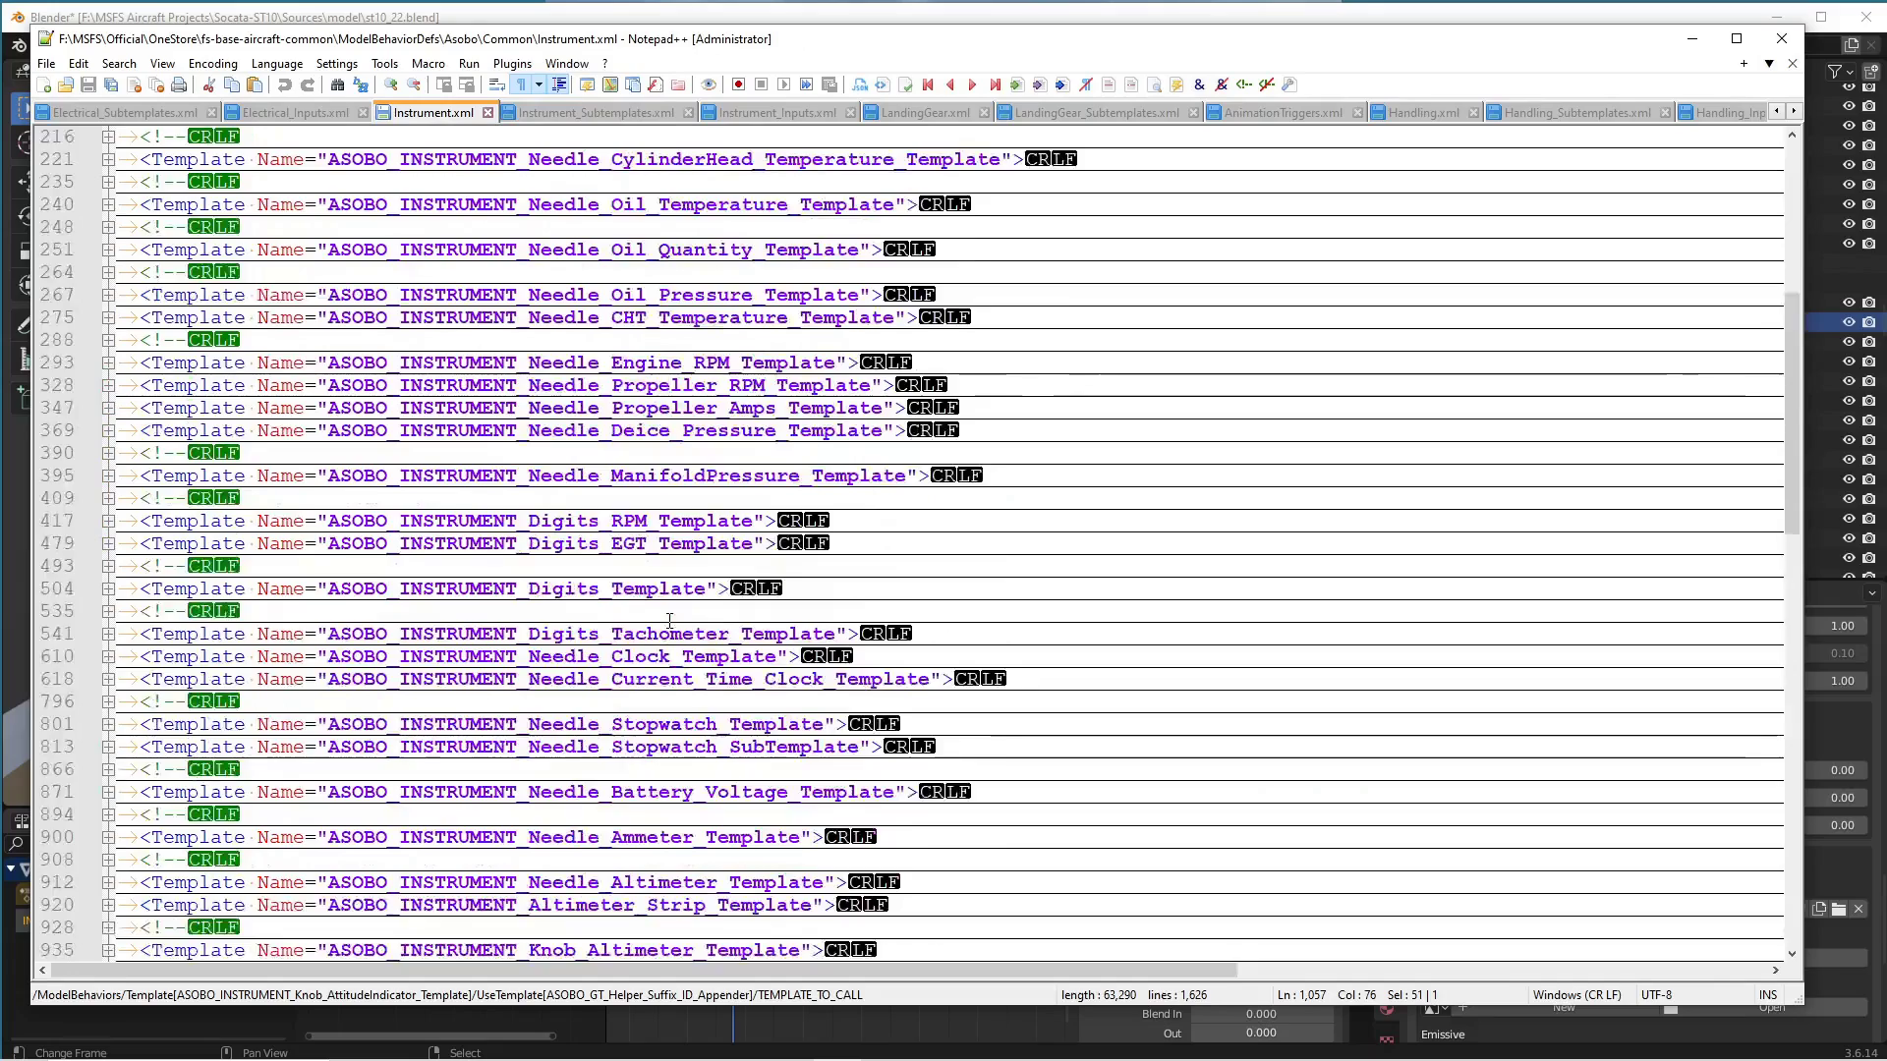
scroll(668, 609, down, 10)
double_click(667, 588)
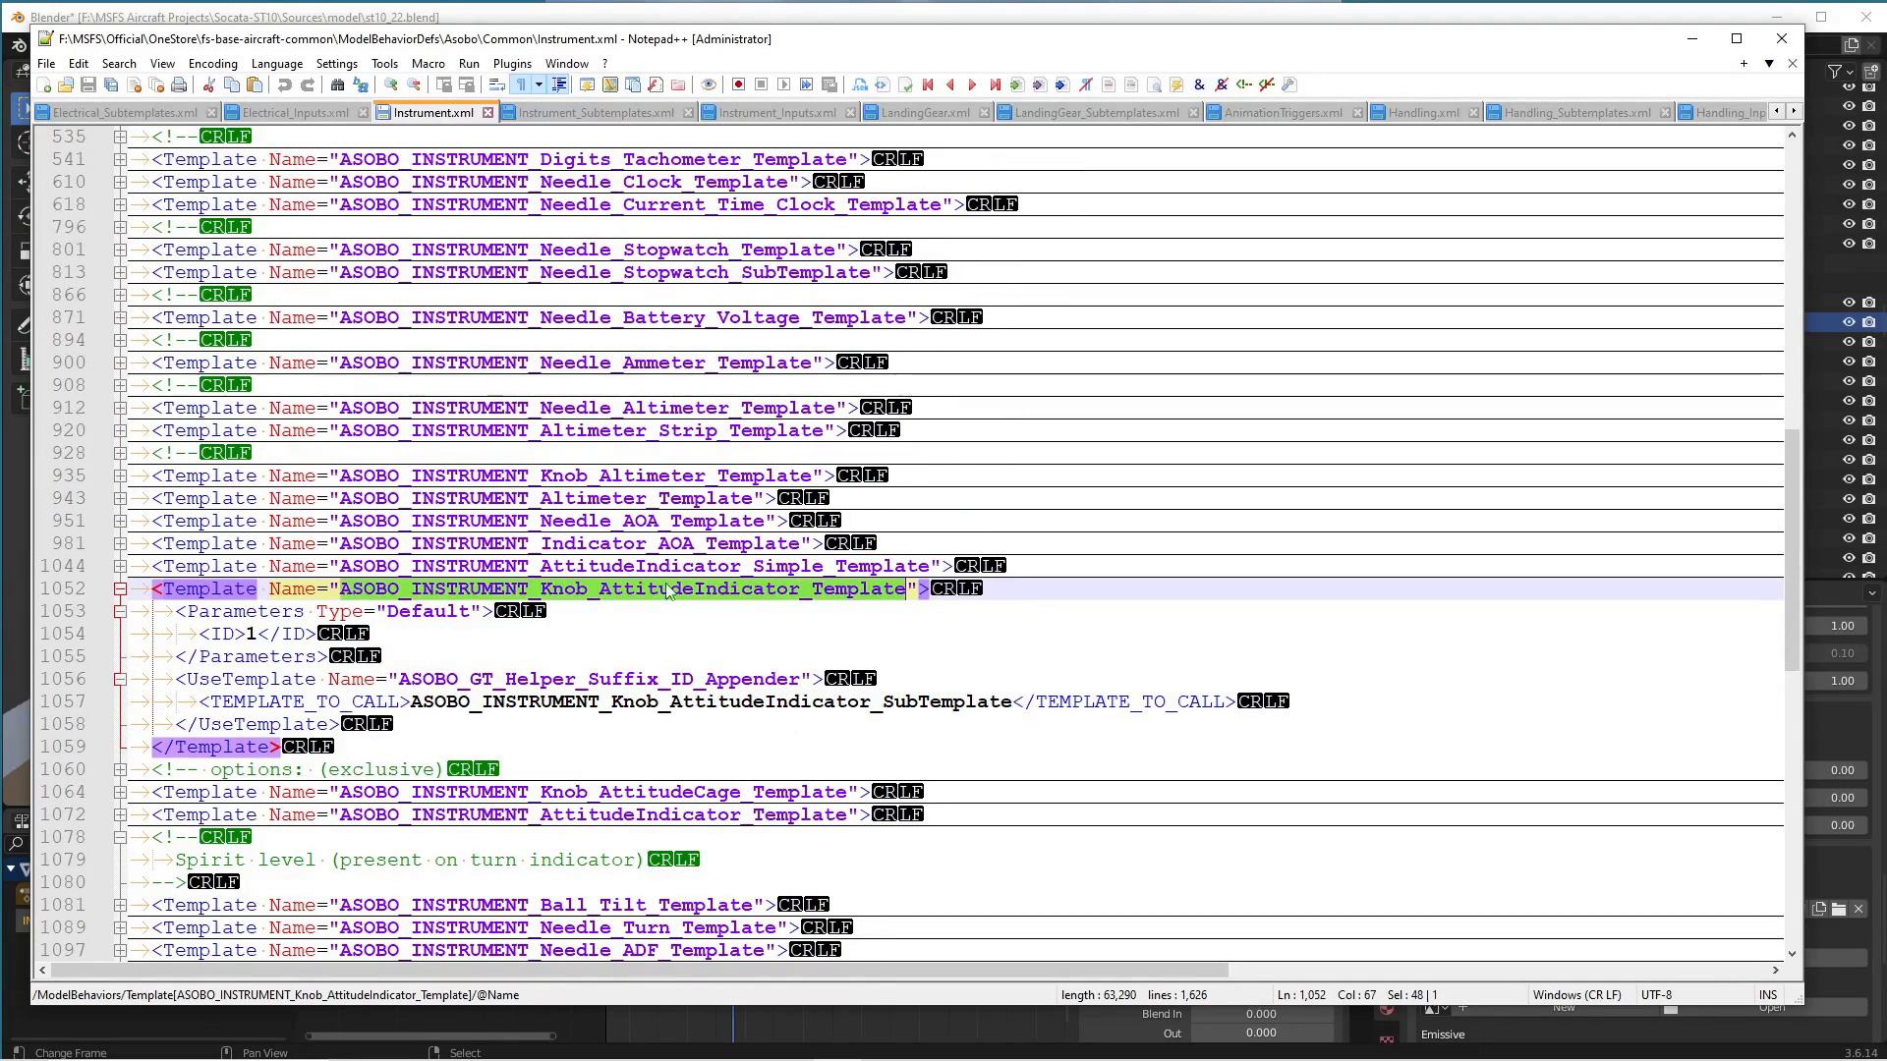
double_click(669, 567)
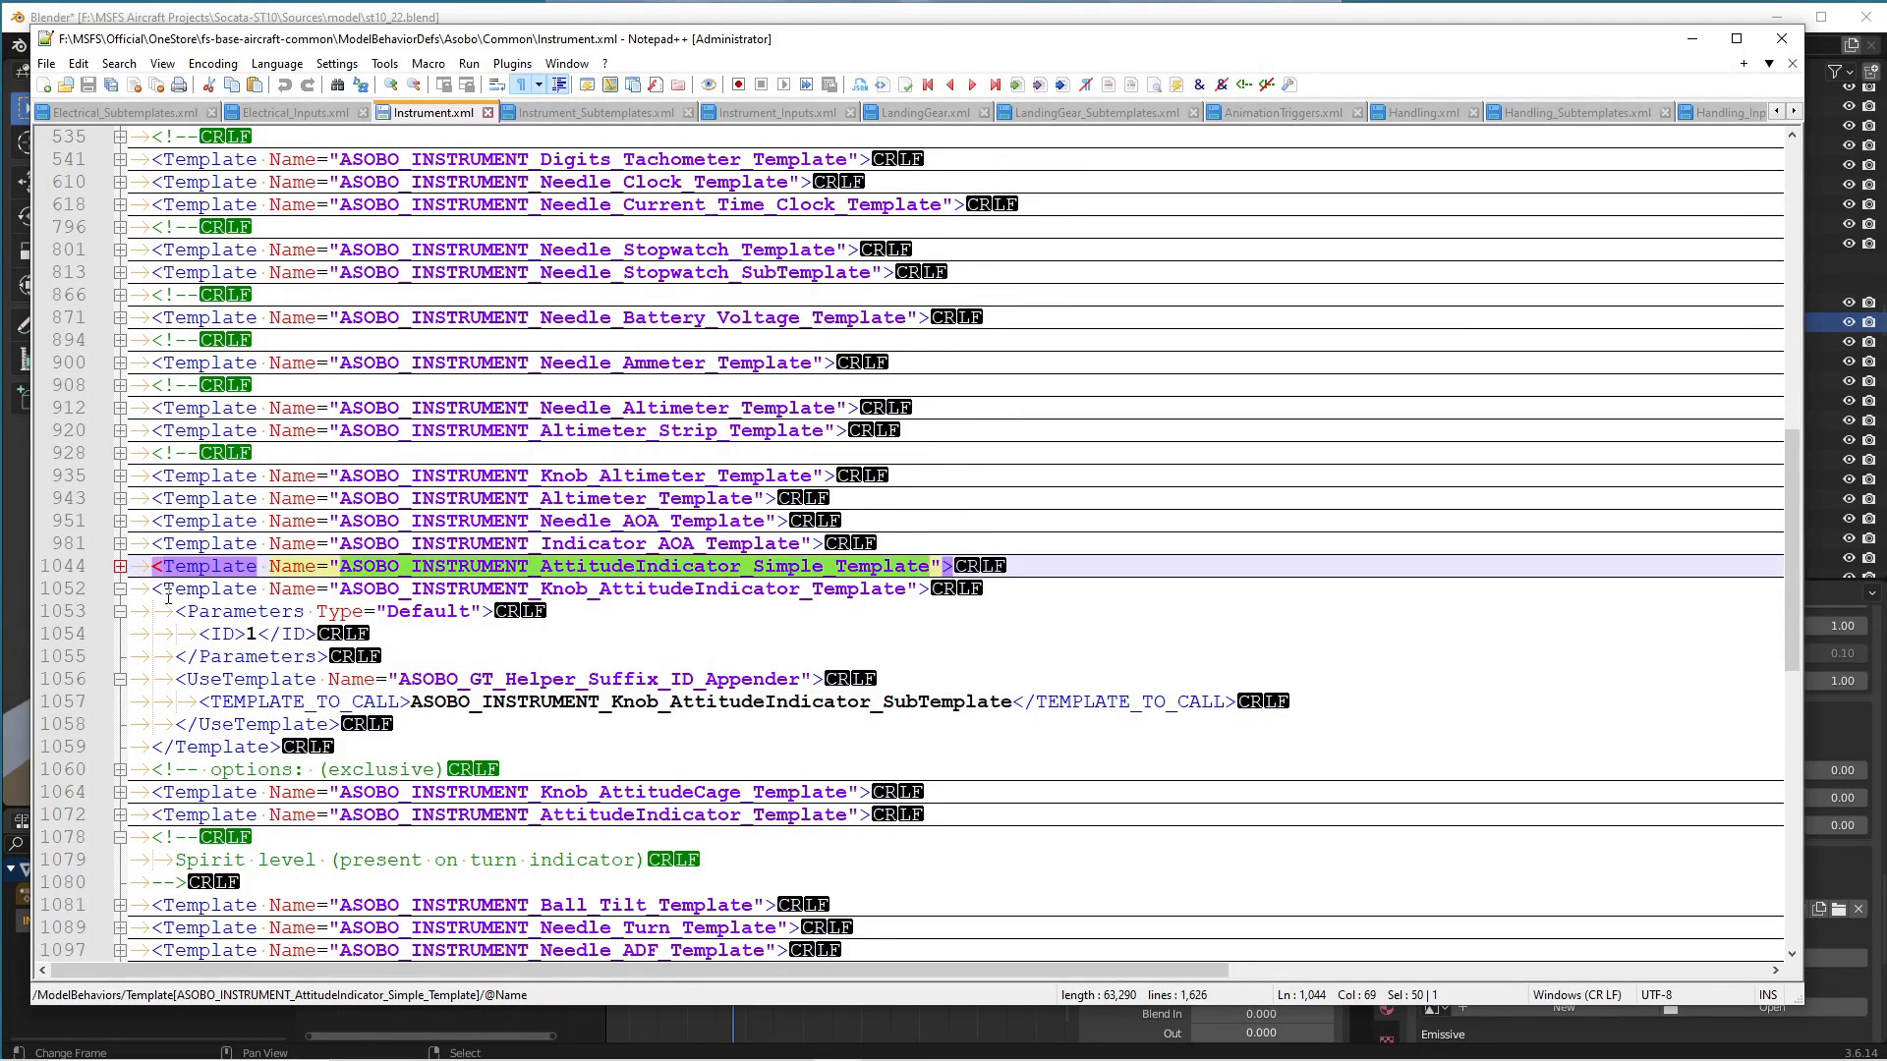
click(119, 588)
click(120, 566)
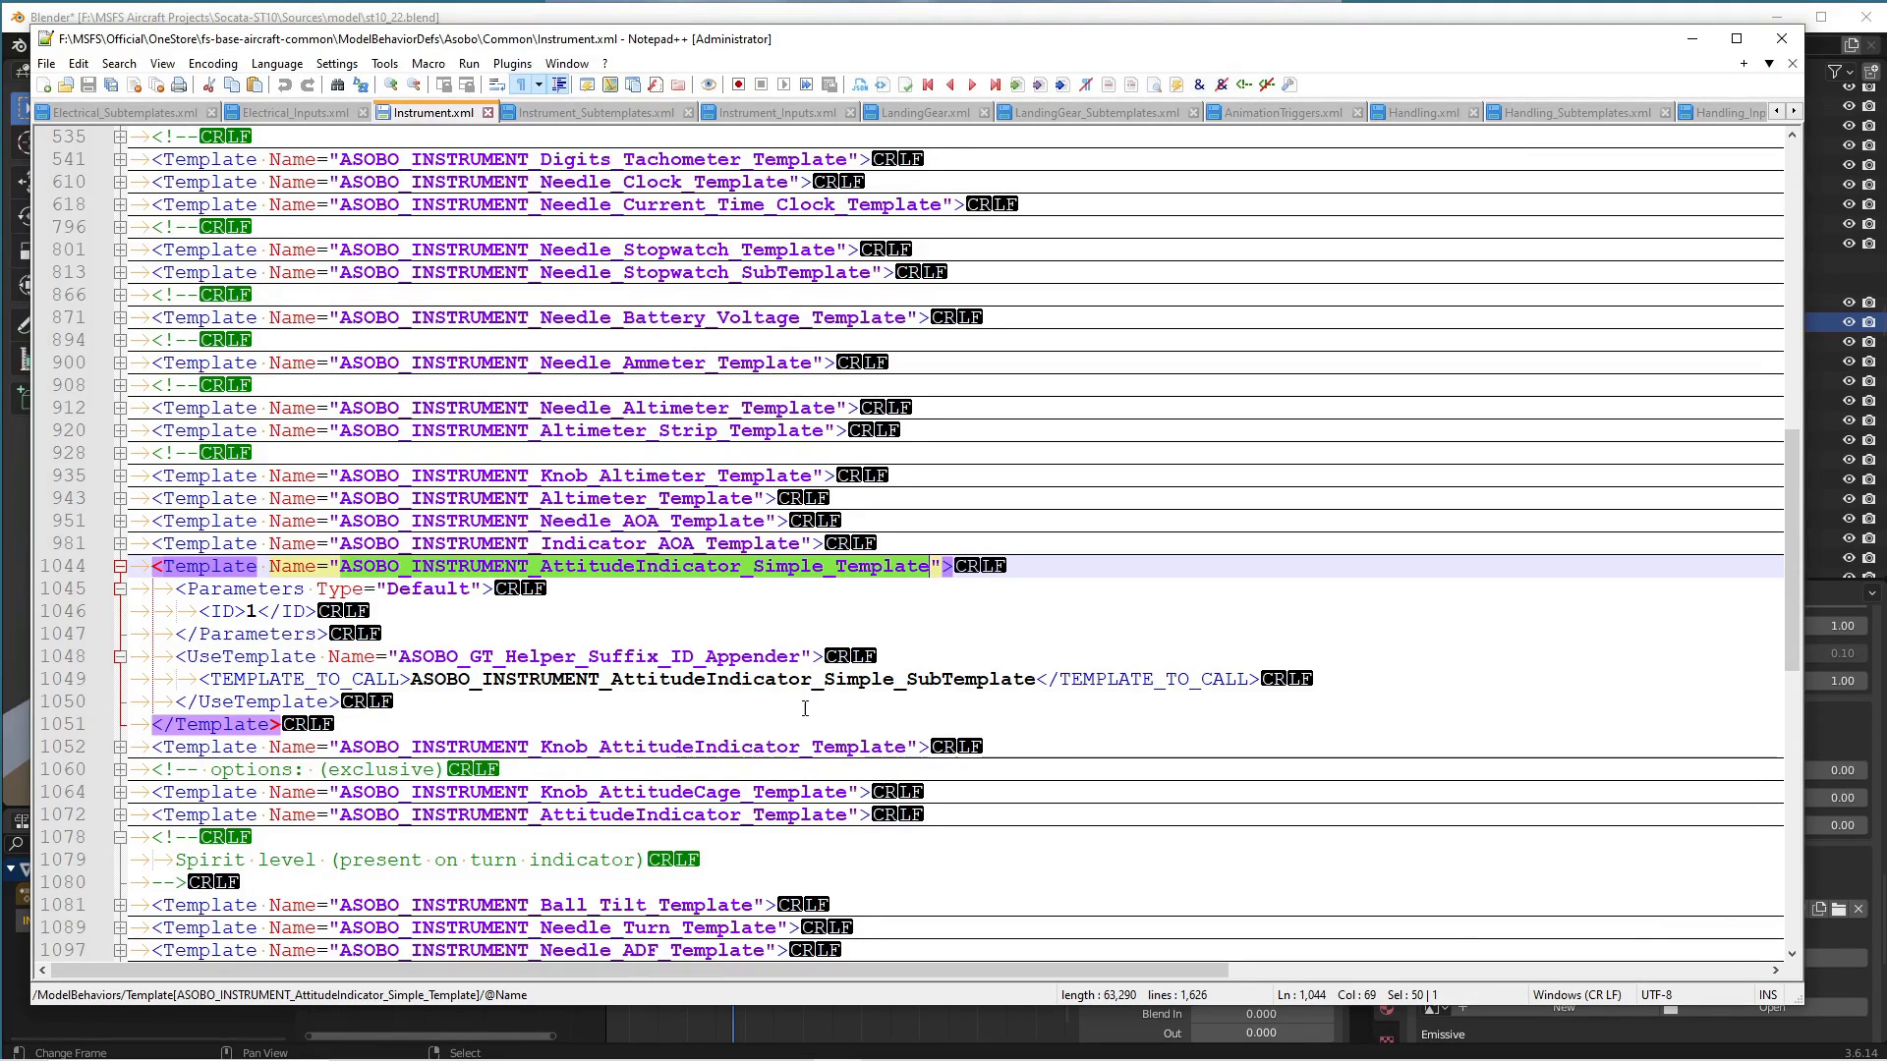
In Instrument_Subtemplates.xml, collapse the knob subtemplate and expand ASOBO_INSTRUMENT_AttitudeIndicator_Simple_SubTemplate to review its default parameters.
click(548, 113)
click(109, 385)
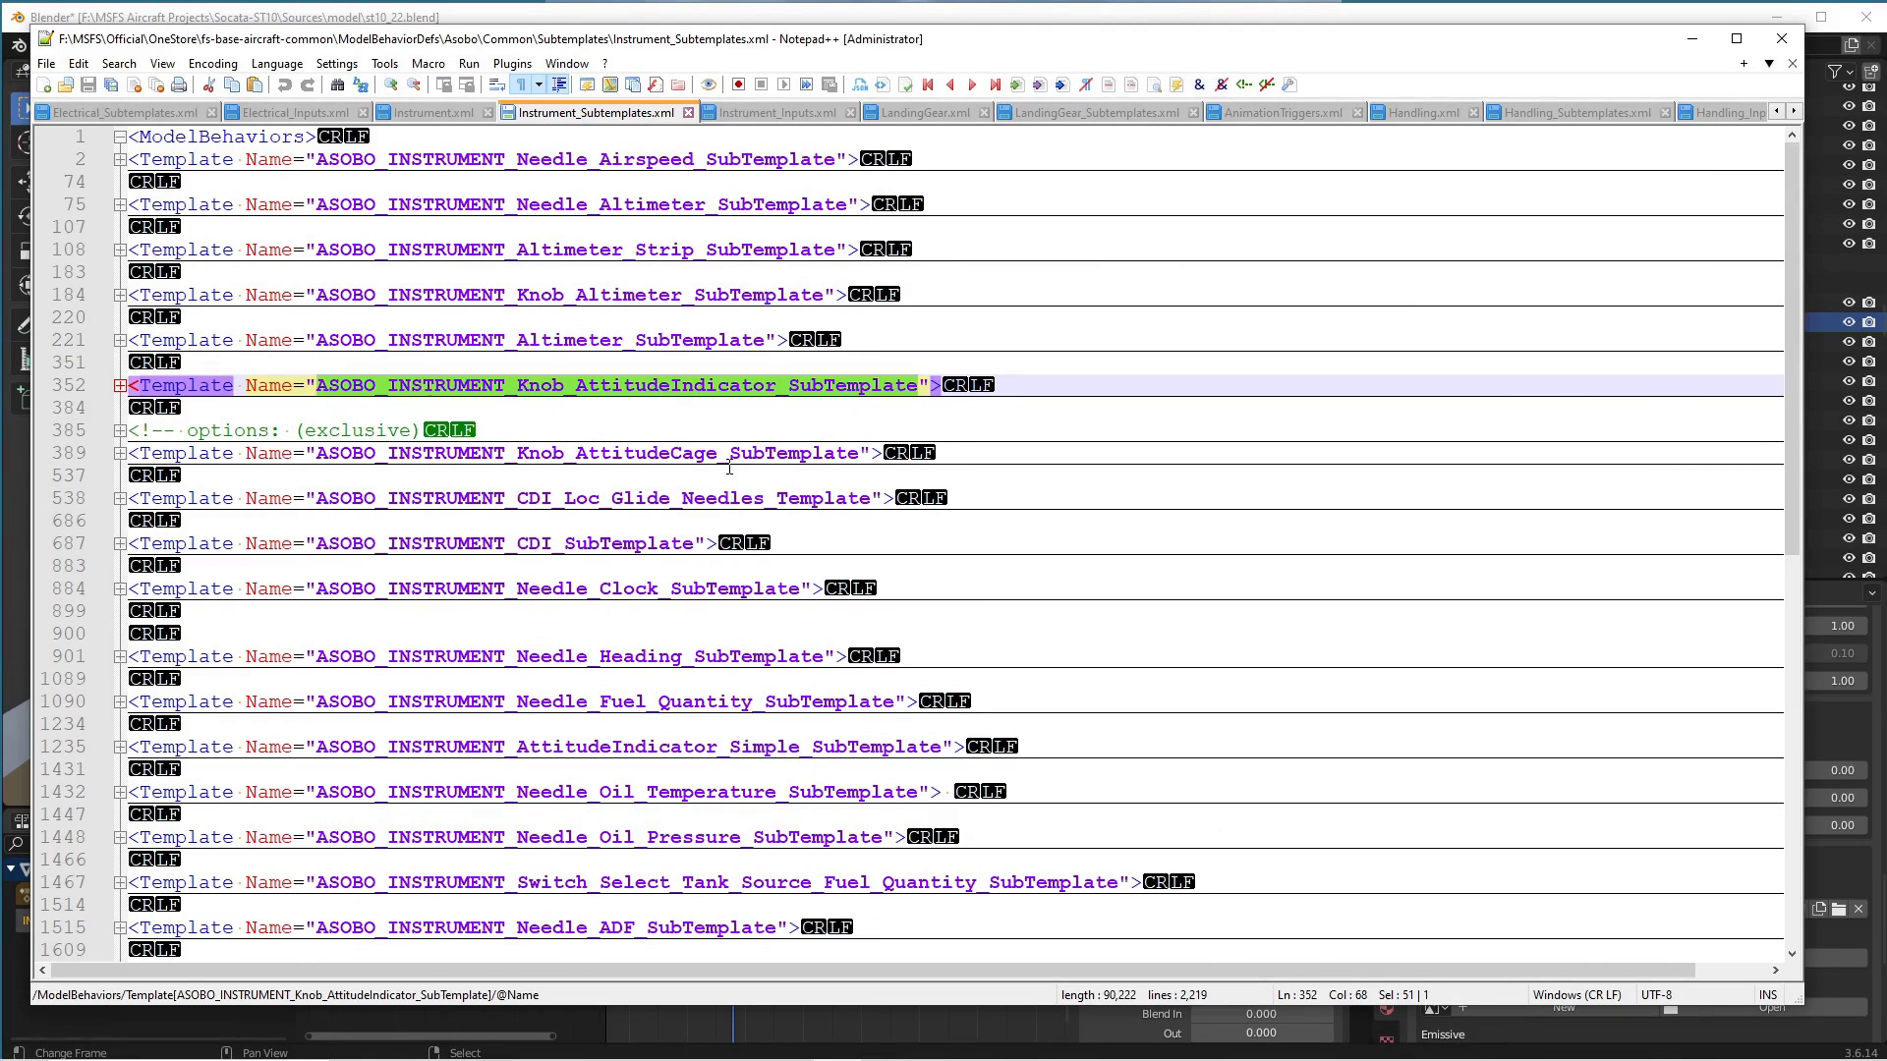
scroll(729, 467, down, 4)
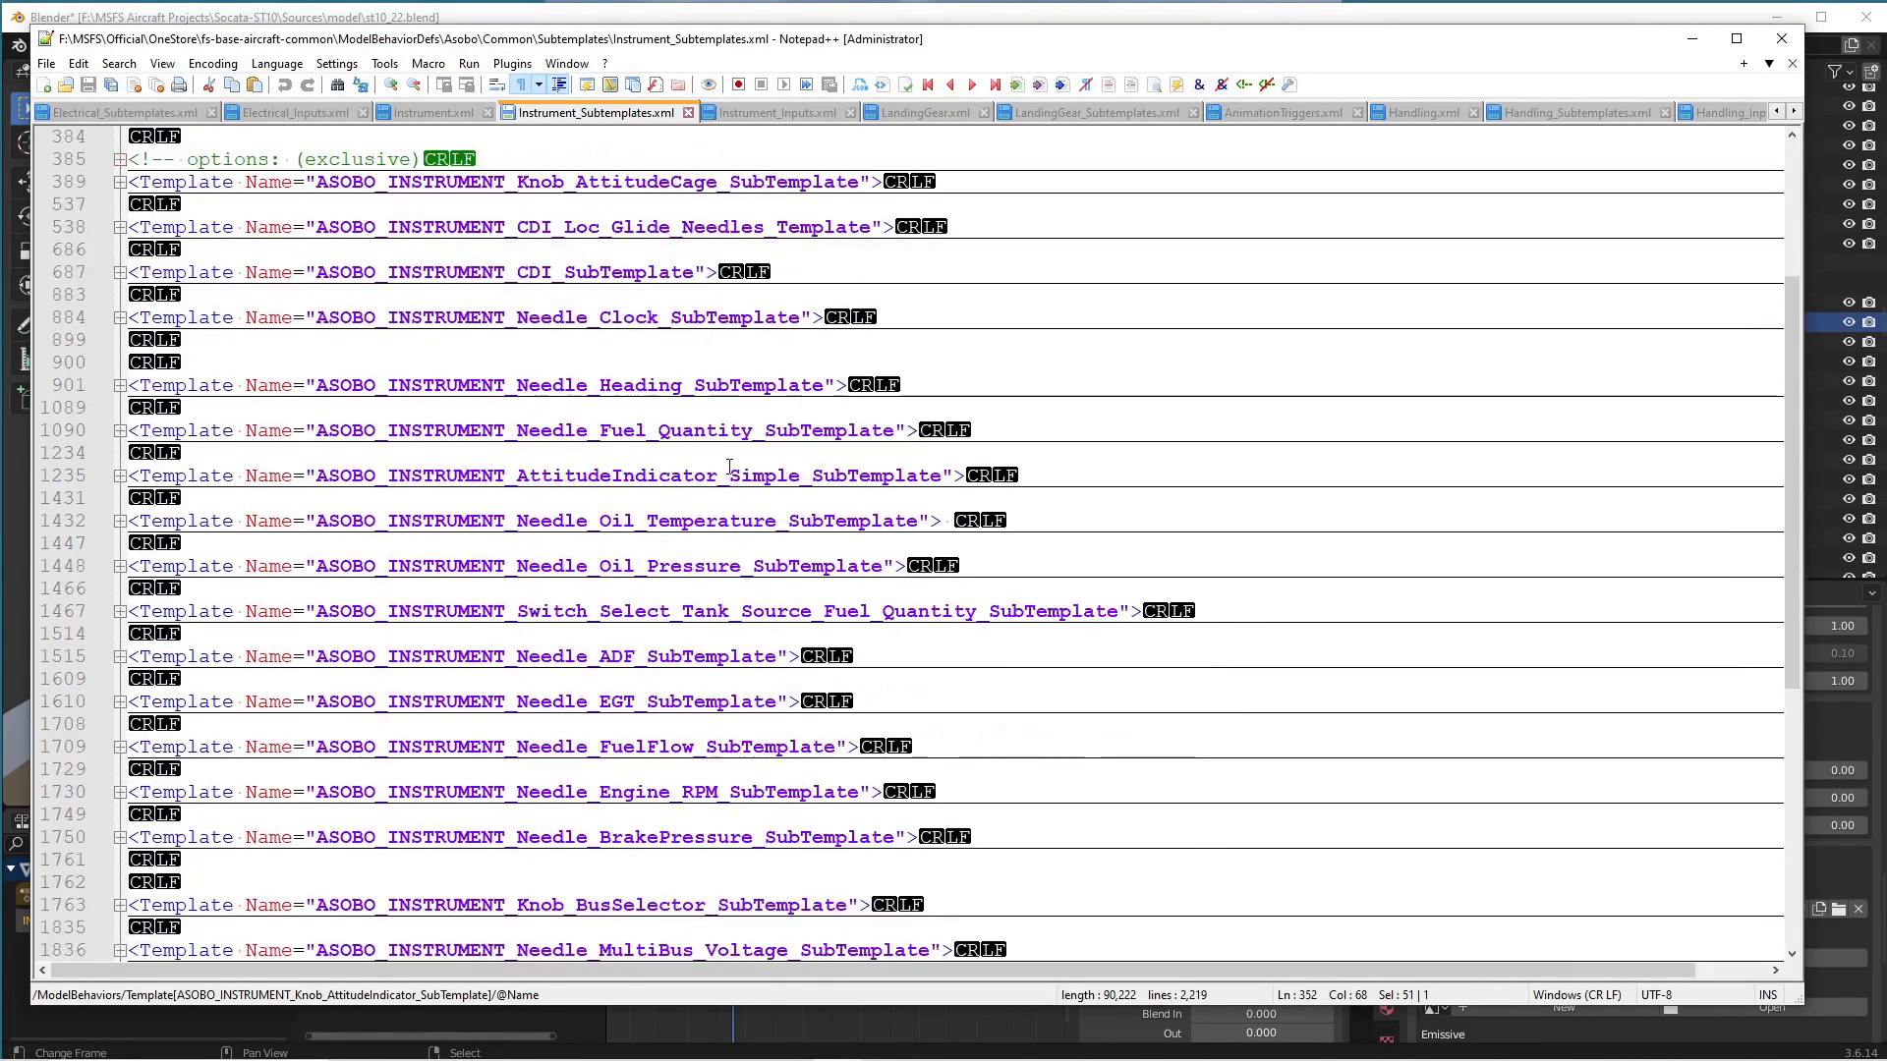
click(728, 473)
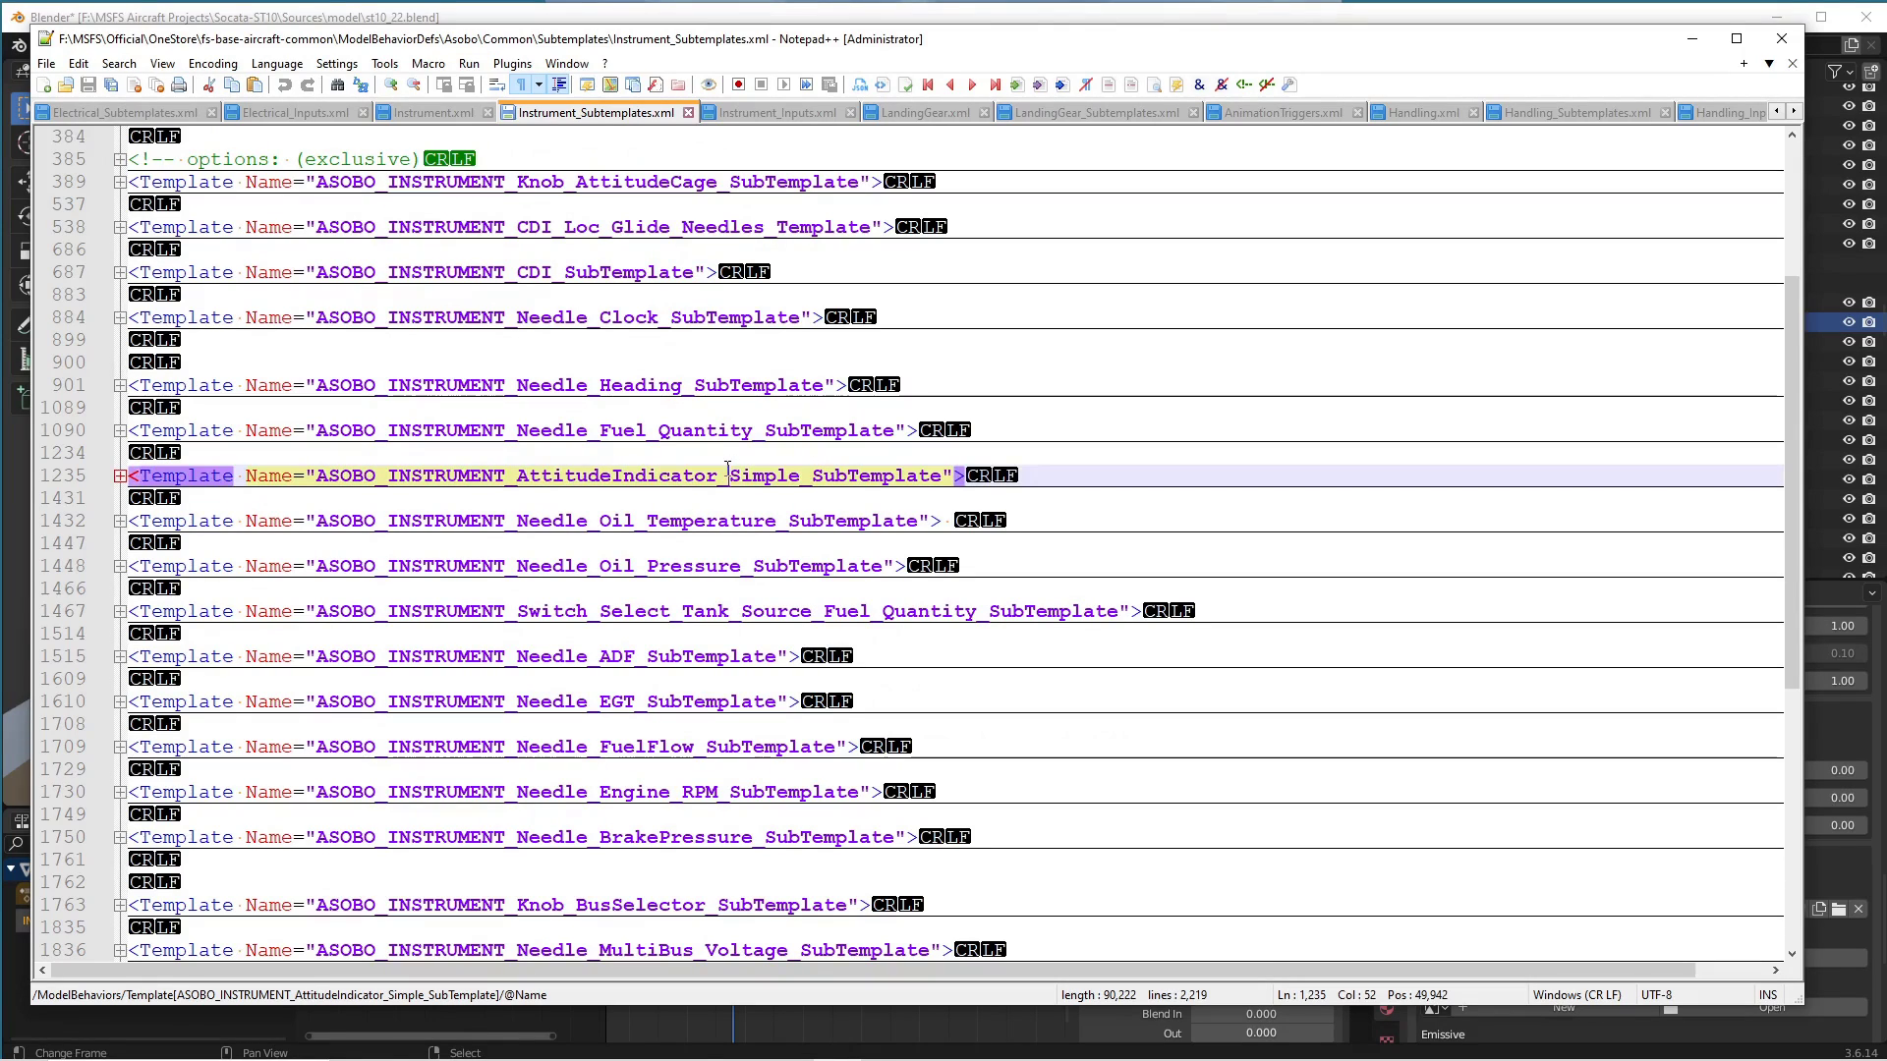
click(120, 476)
scroll(547, 530, down, 1)
scroll(548, 531, down, 2)
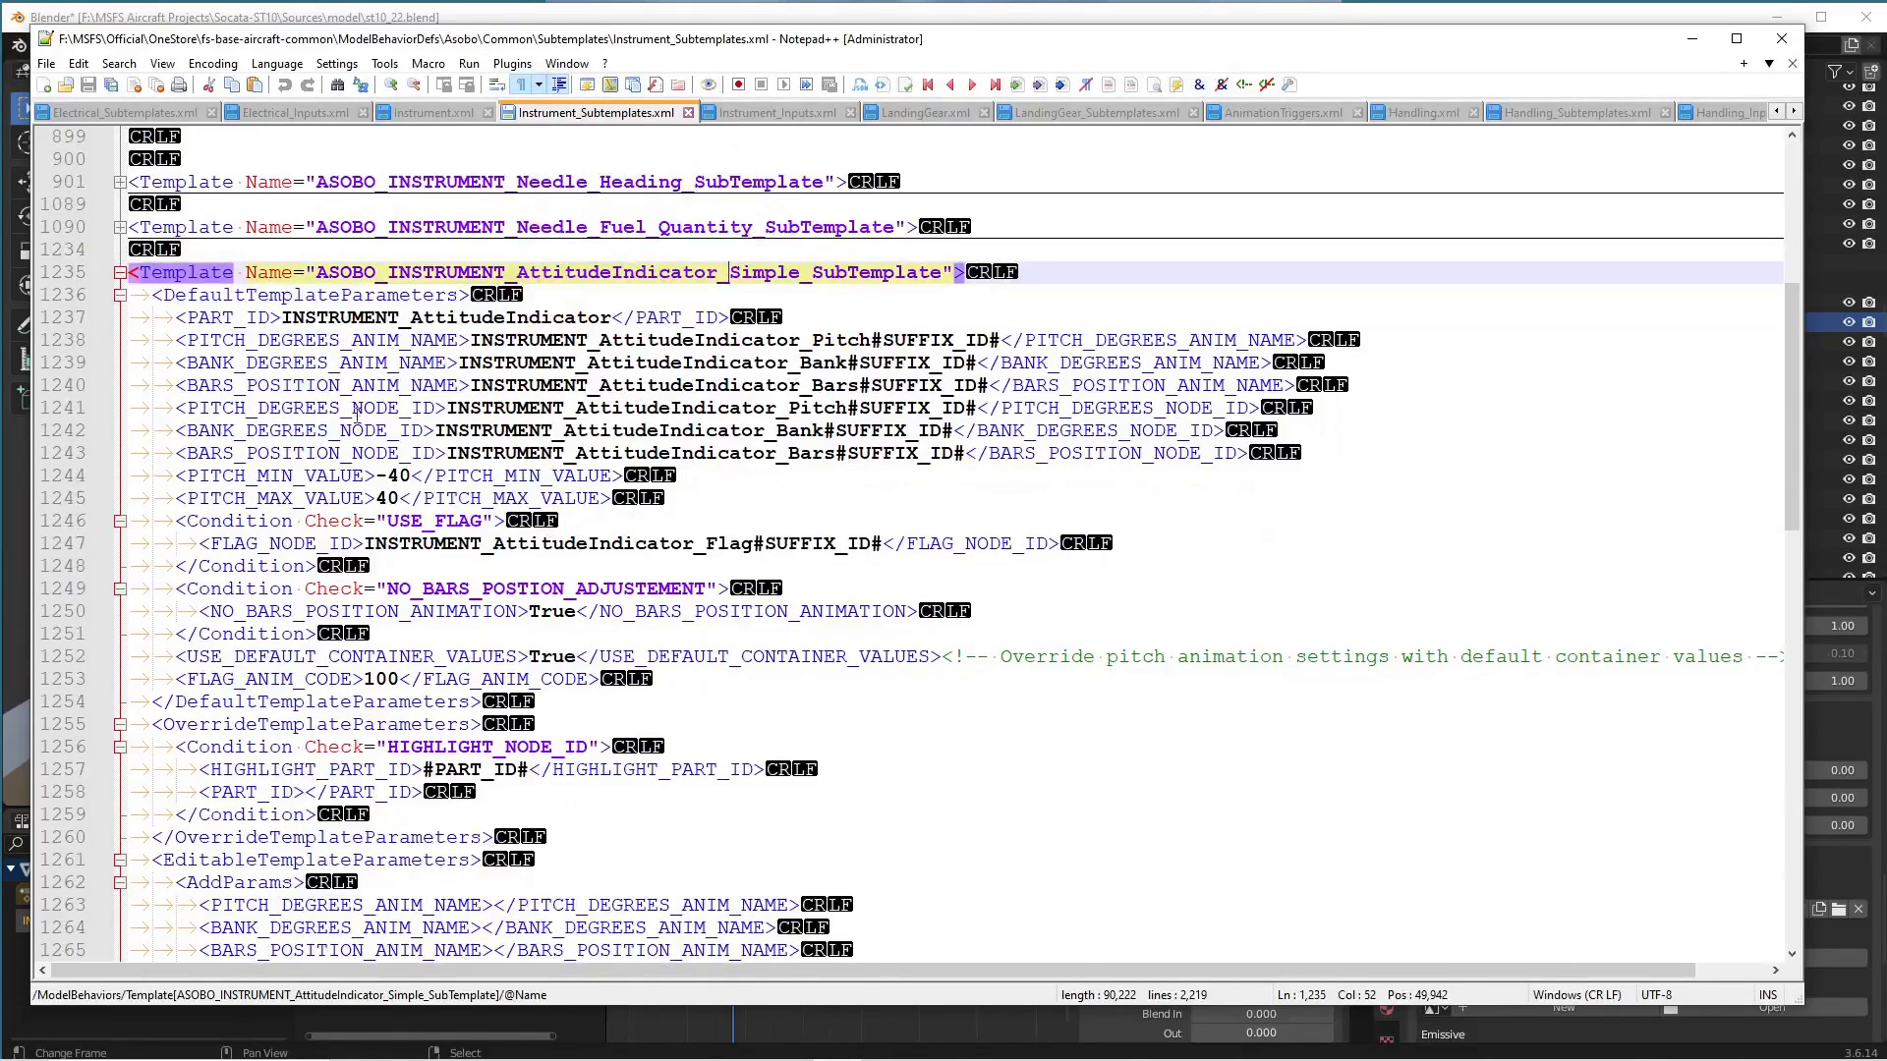
Review the pitch, bank and bars ANIM_NAME and NODE_ID default parameters in ASOBO_INSTRUMENT_AttitudeIndicator_Simple_SubTemplate, including the INSTRUMENT_AttitudeIndicator_Pitch value.
double_click(331, 343)
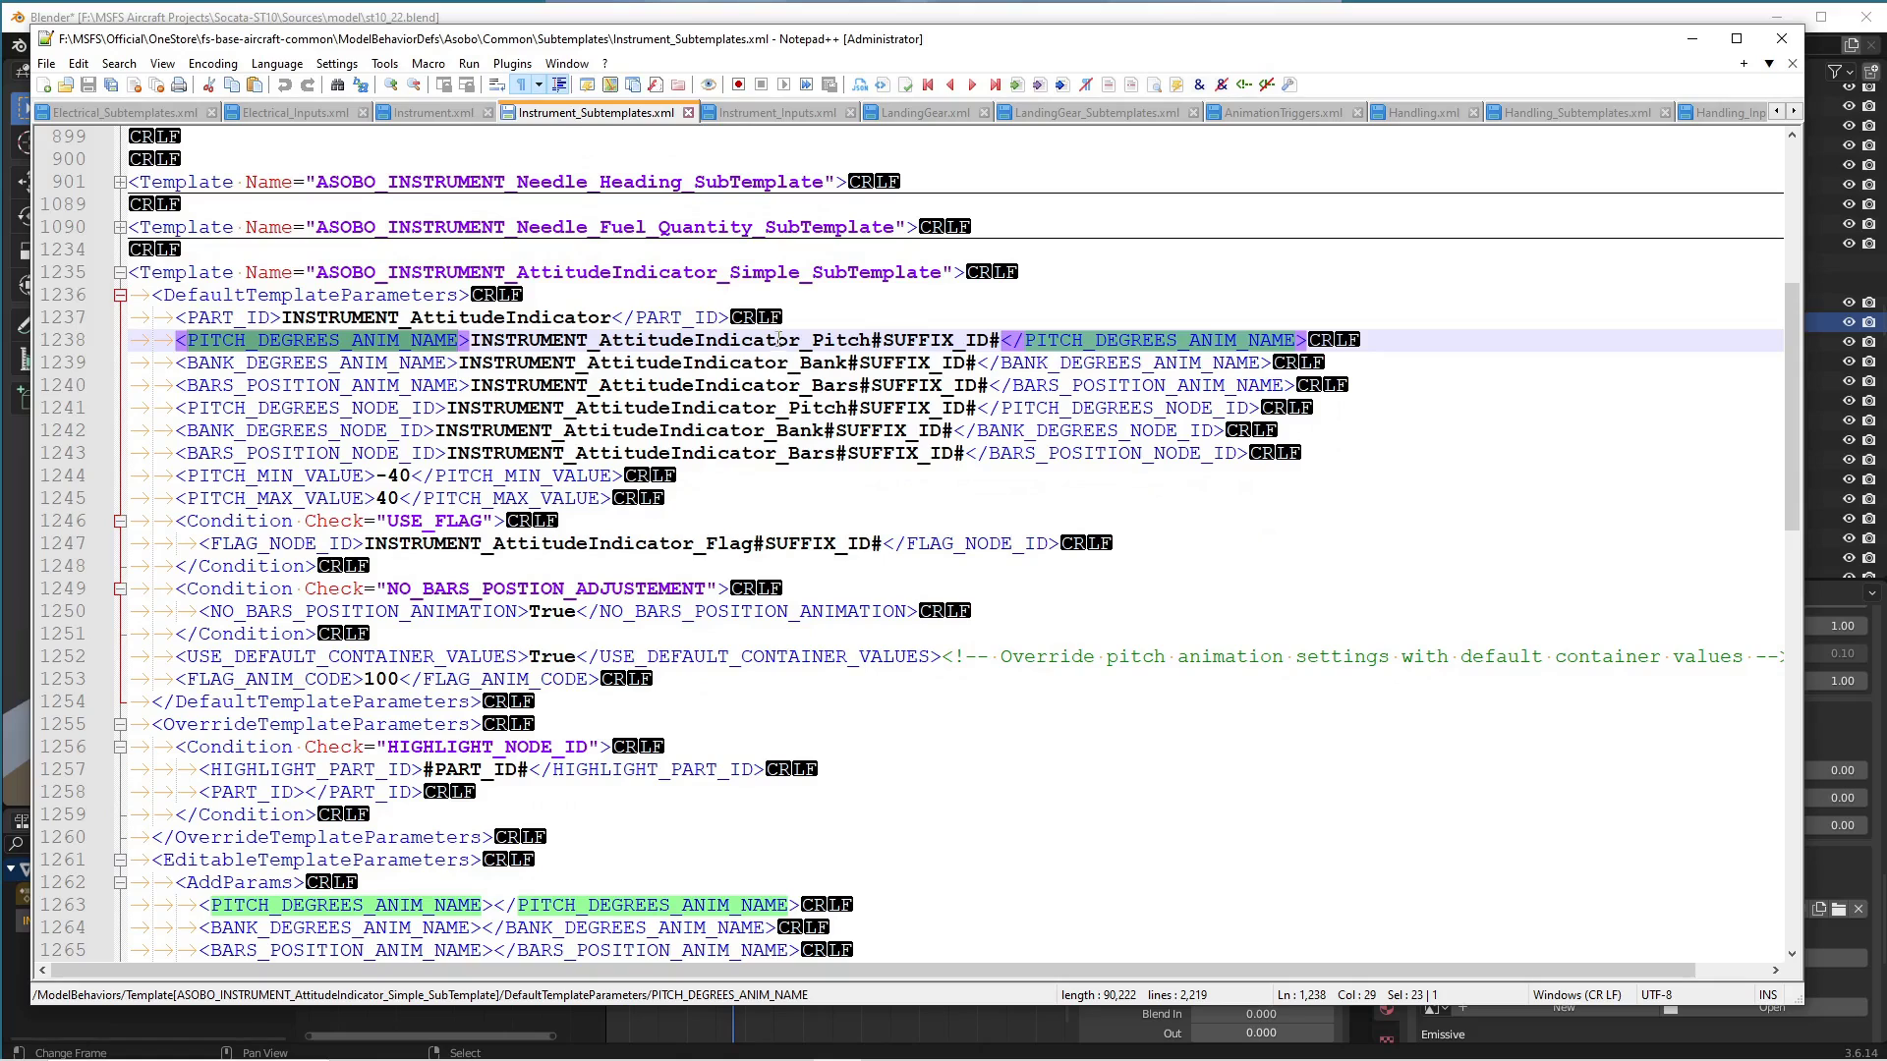
double_click(254, 364)
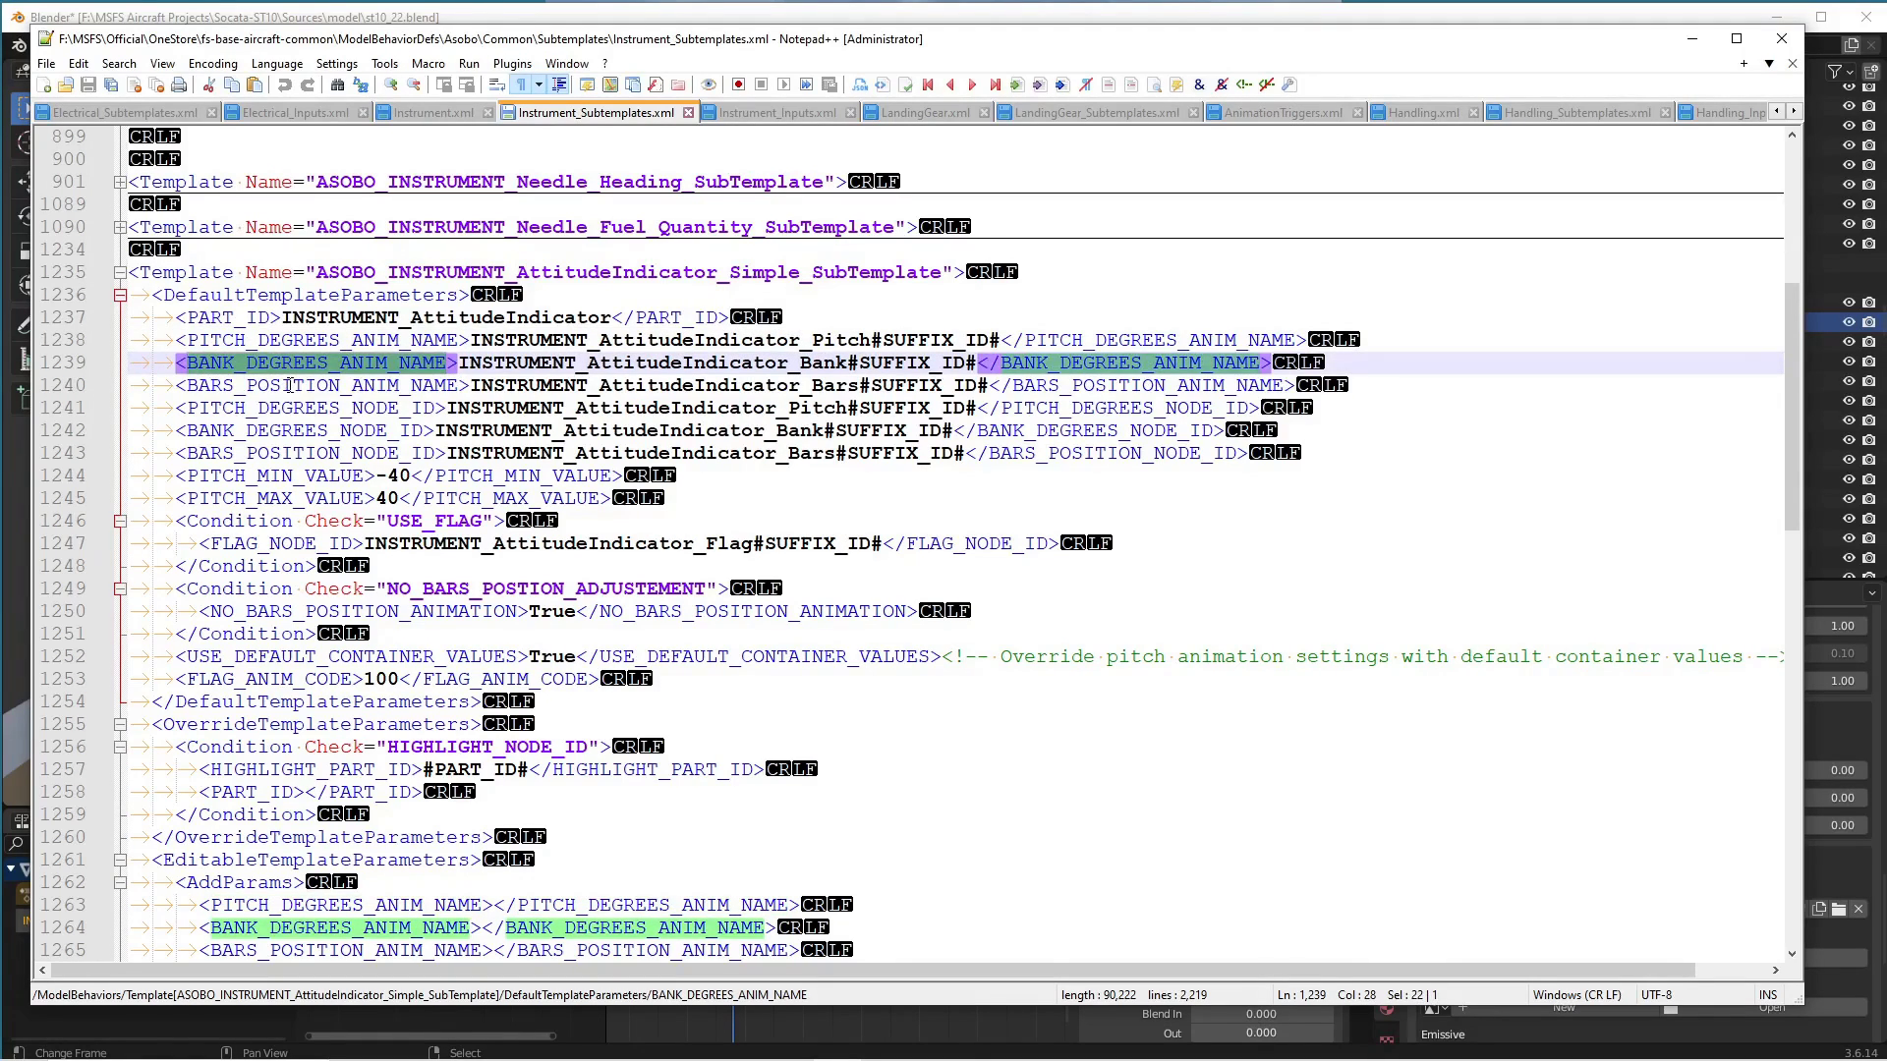
double_click(291, 386)
double_click(300, 408)
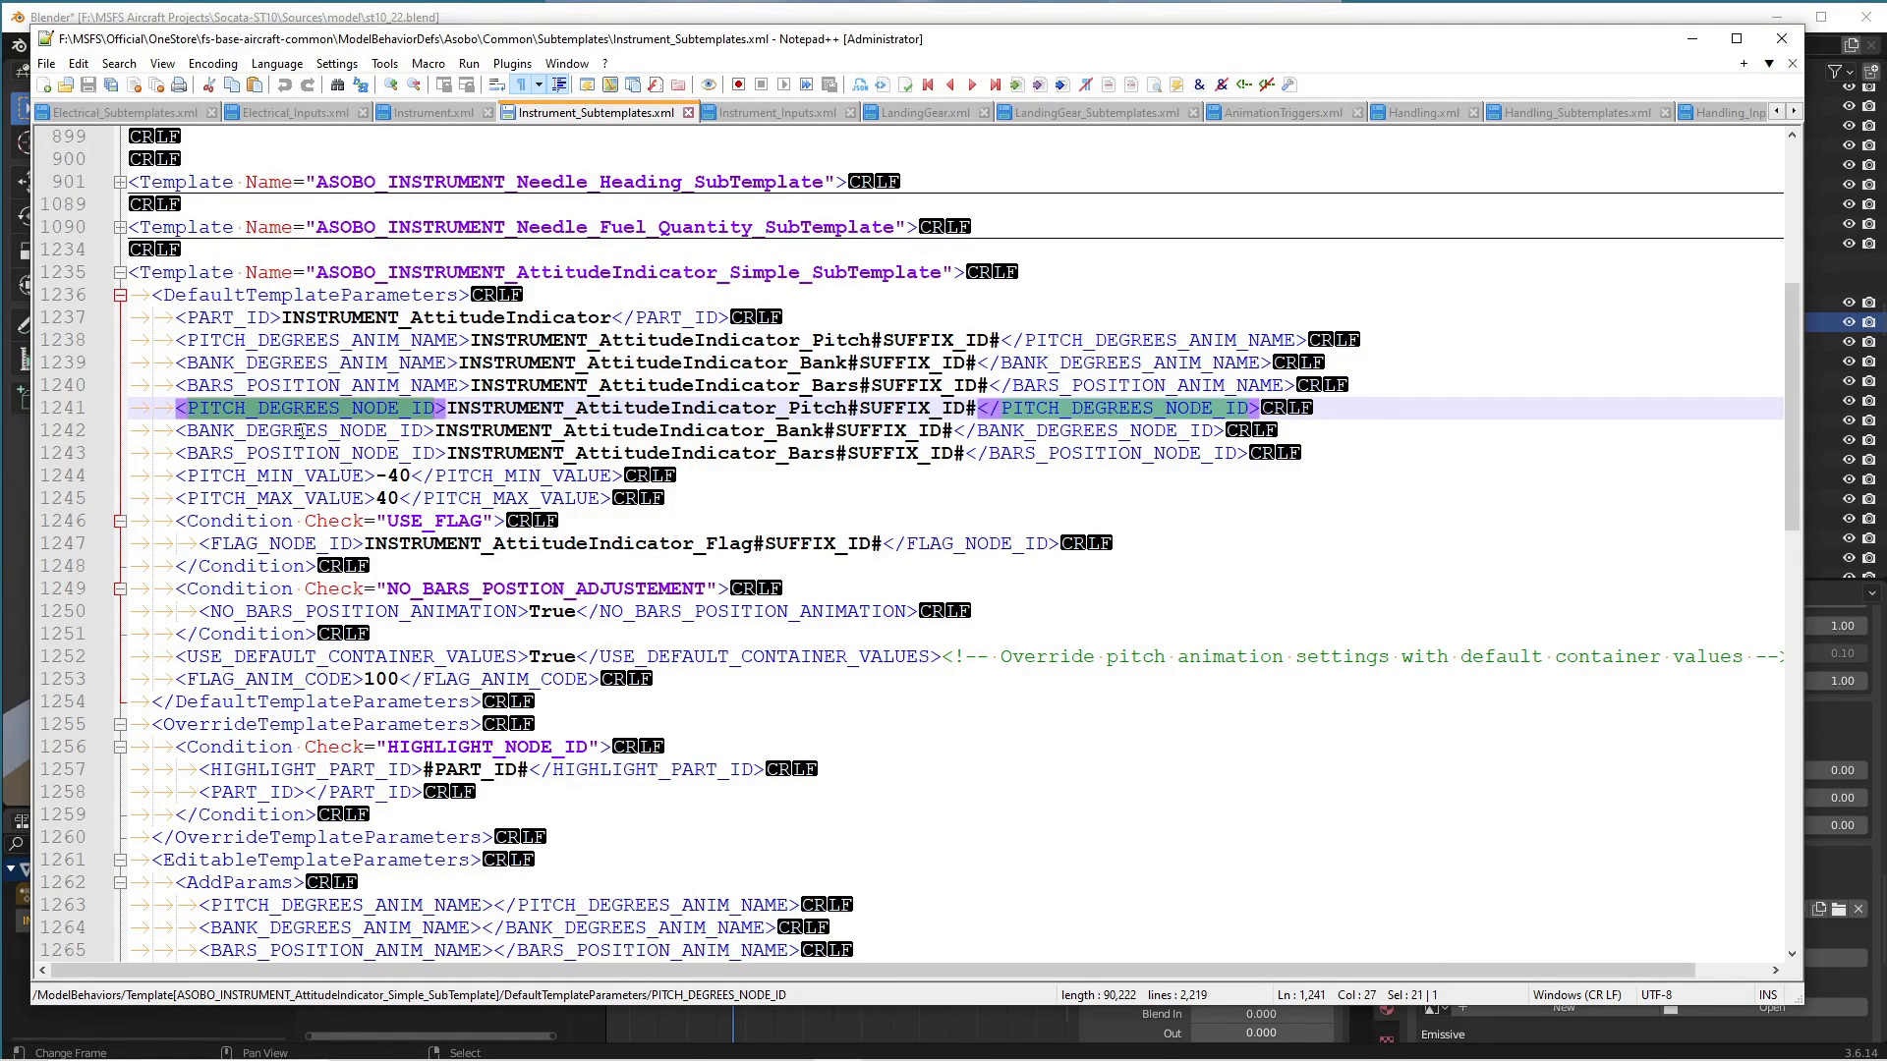
click(301, 432)
click(297, 455)
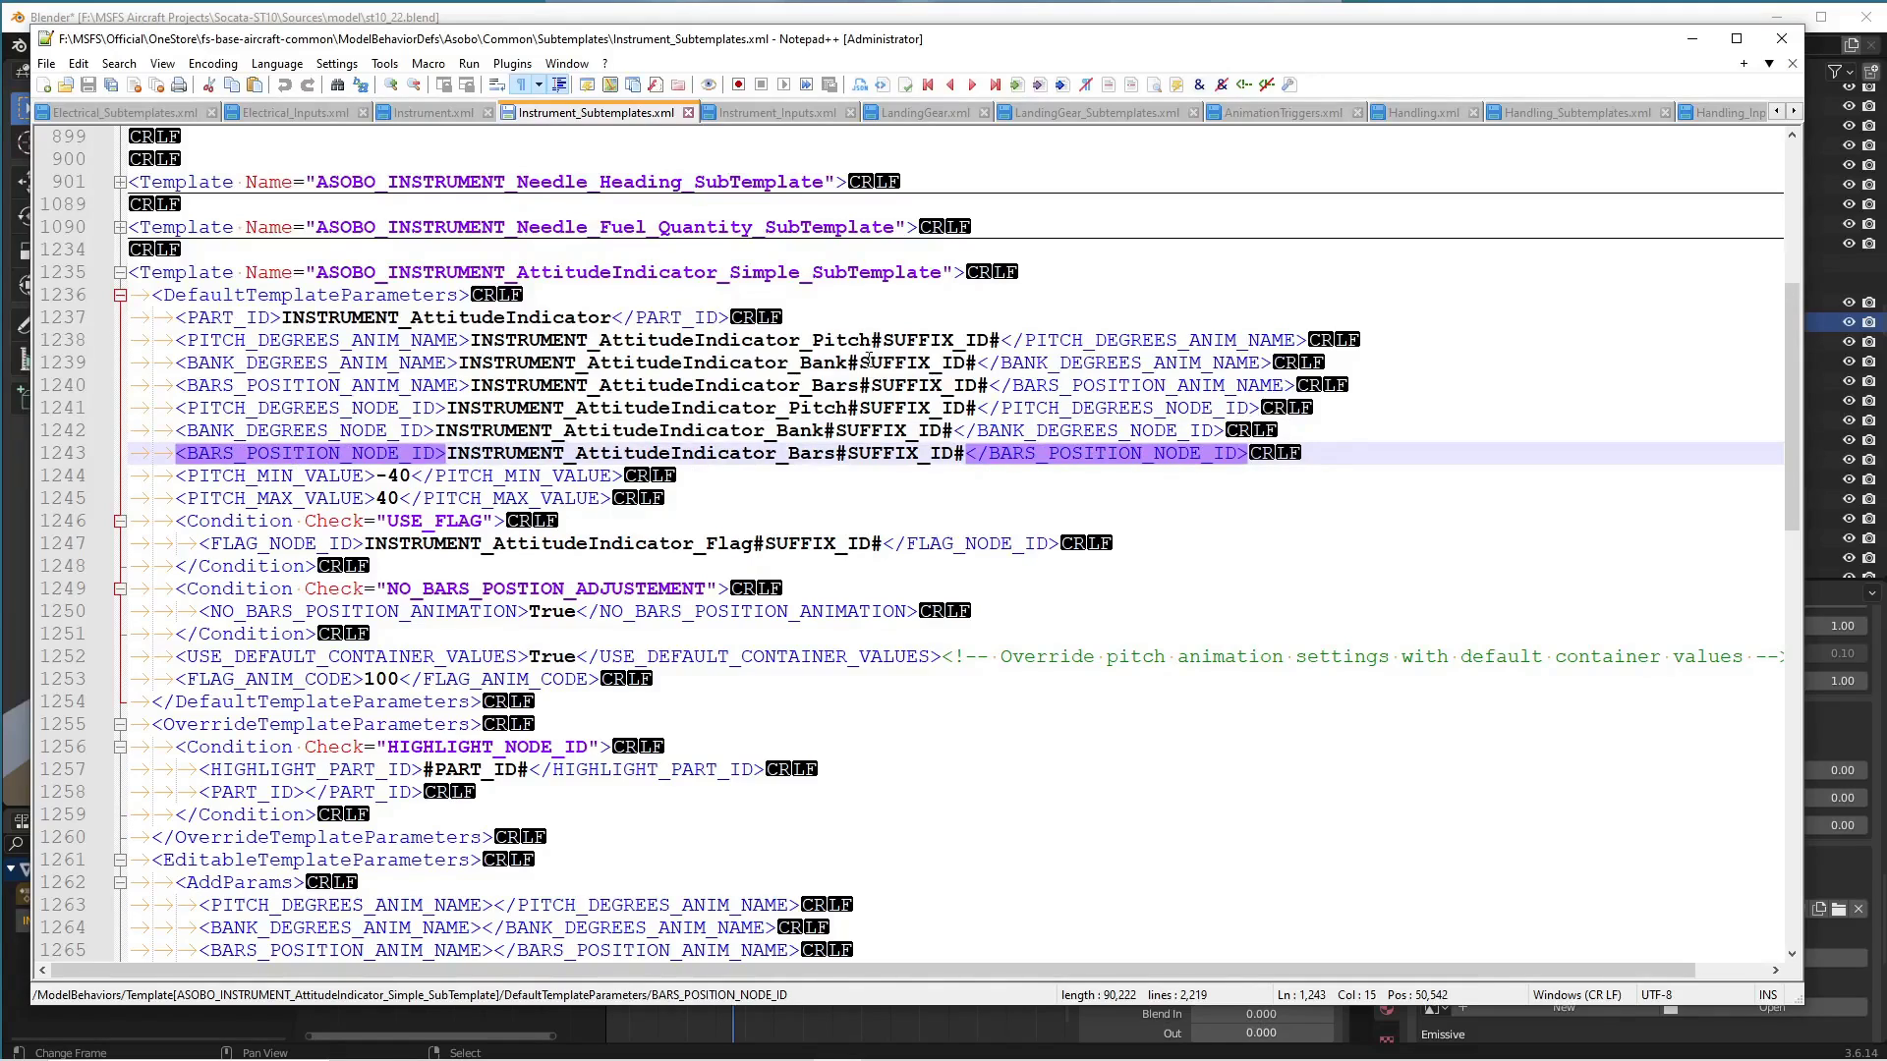
double_click(637, 407)
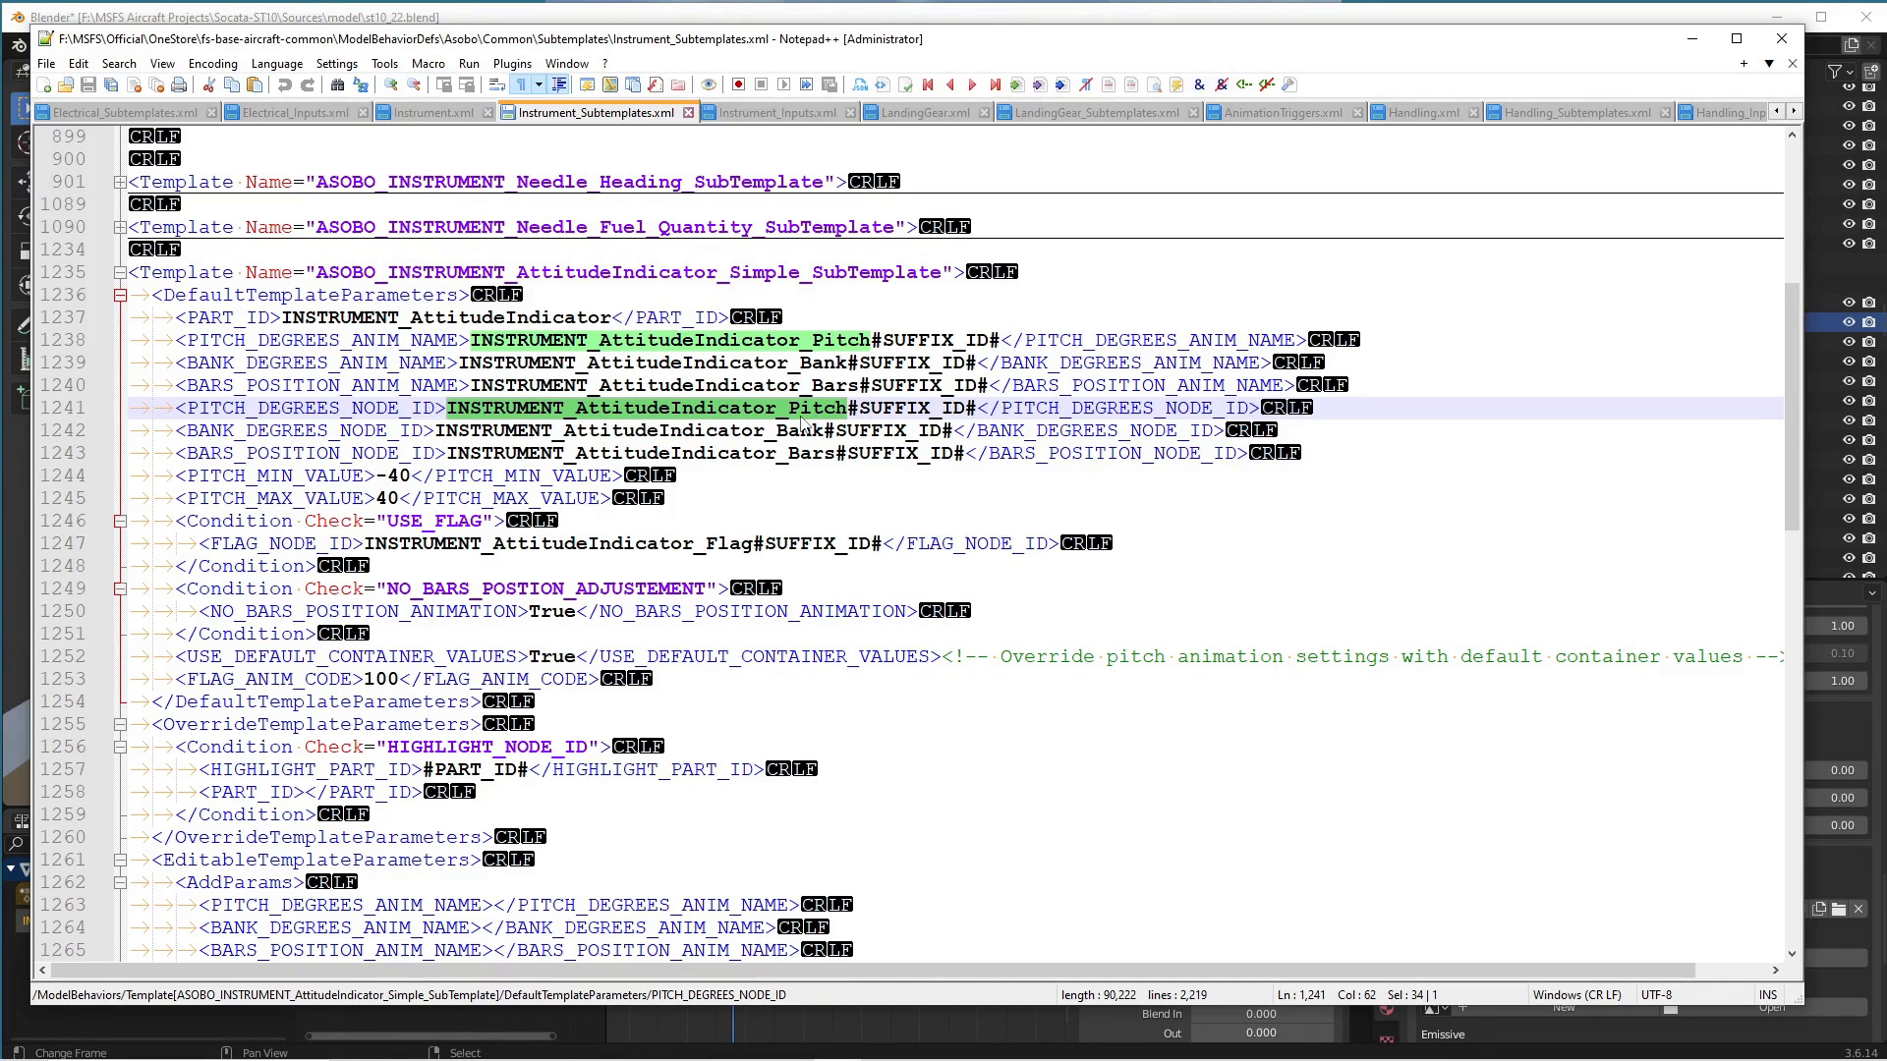
Switch to Blender, rewind the pitch animation to frame 0 and isolate the INSTRUMENT_AttitudeIndicator_Bank_1 hierarchy in local view.
click(755, 9)
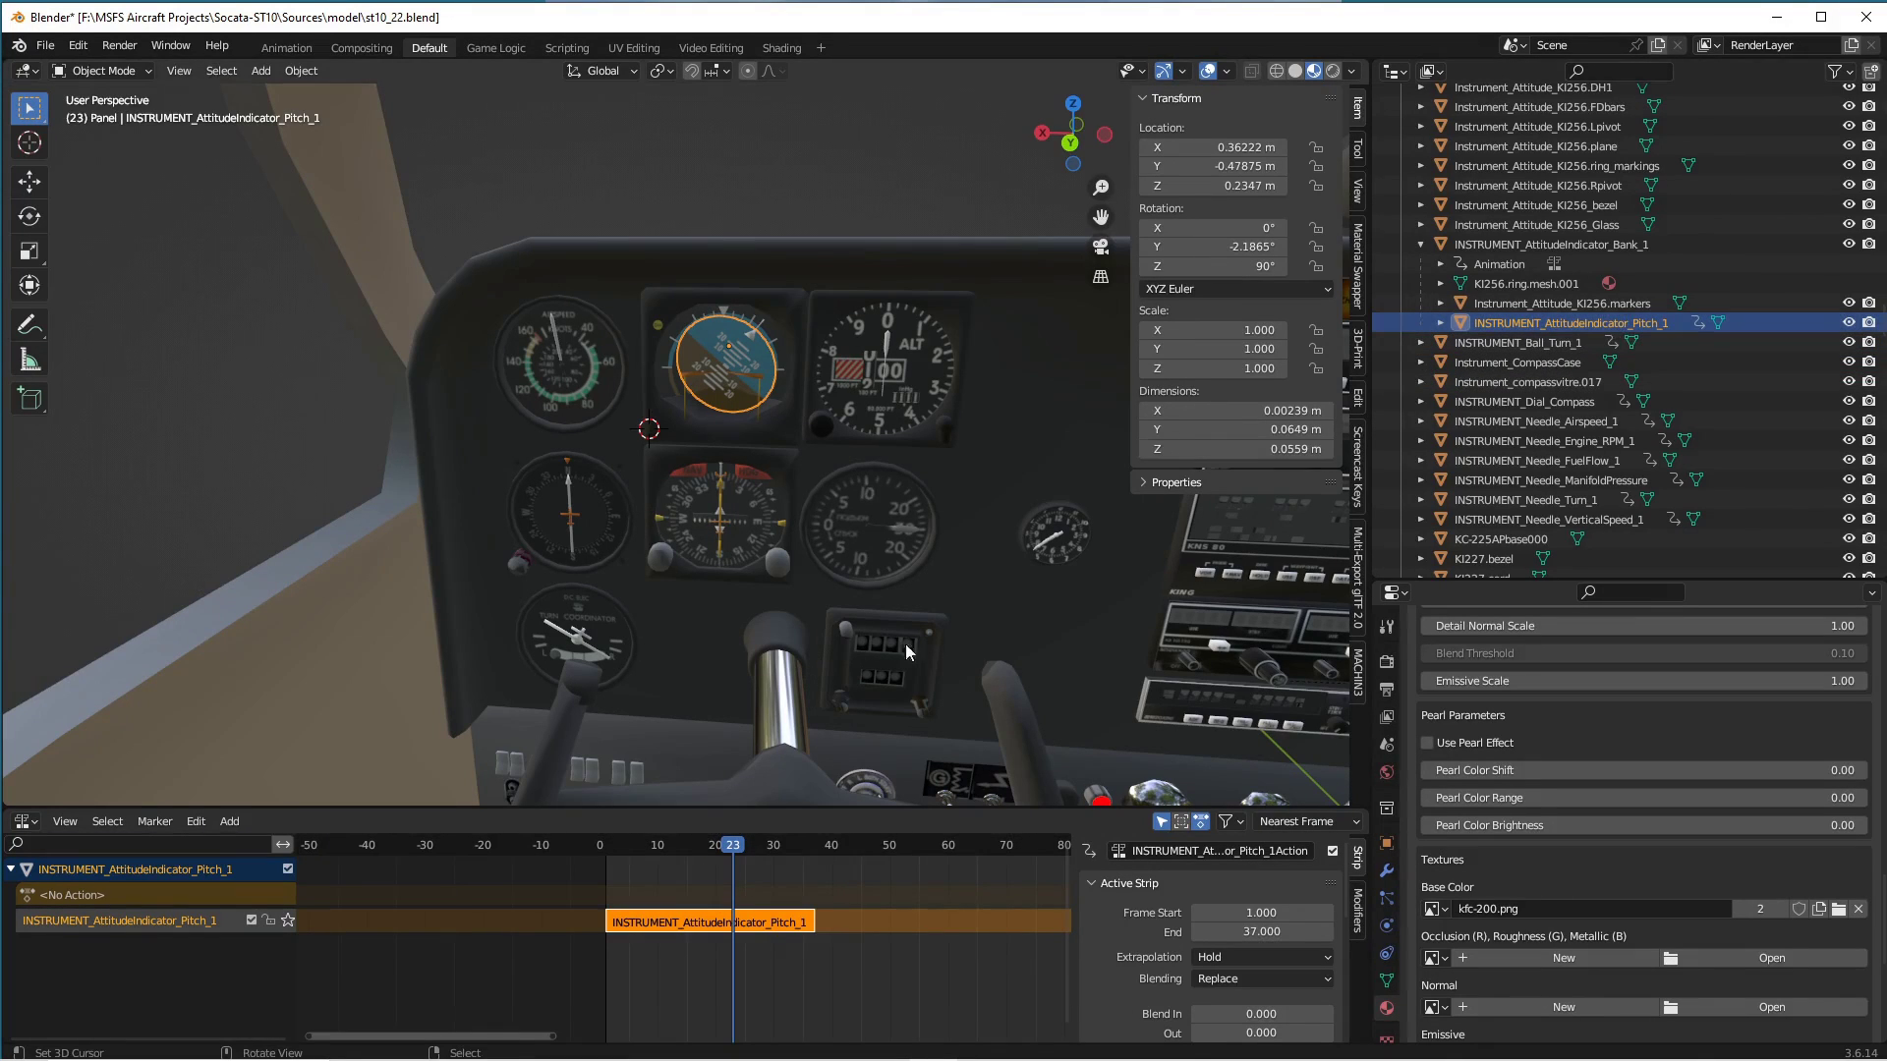
drag(732, 847, 597, 879)
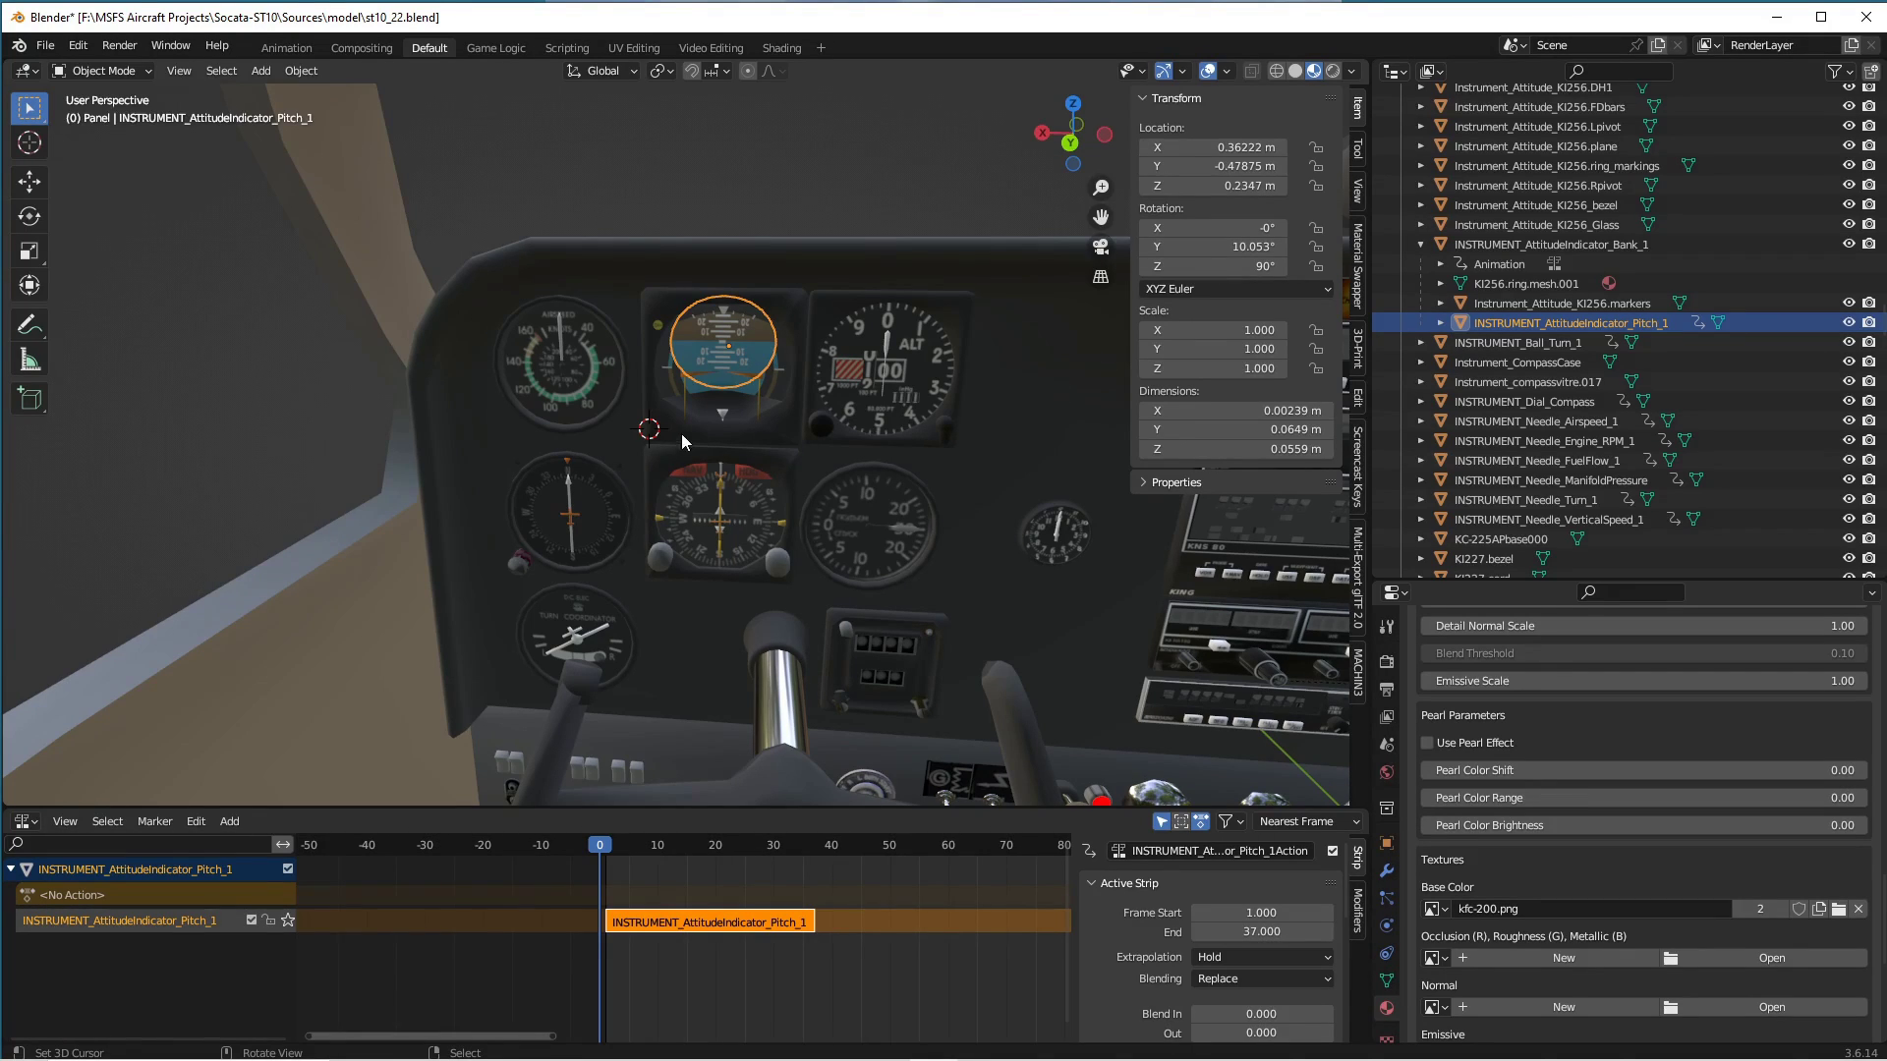
click(1518, 248)
right_click(1518, 248)
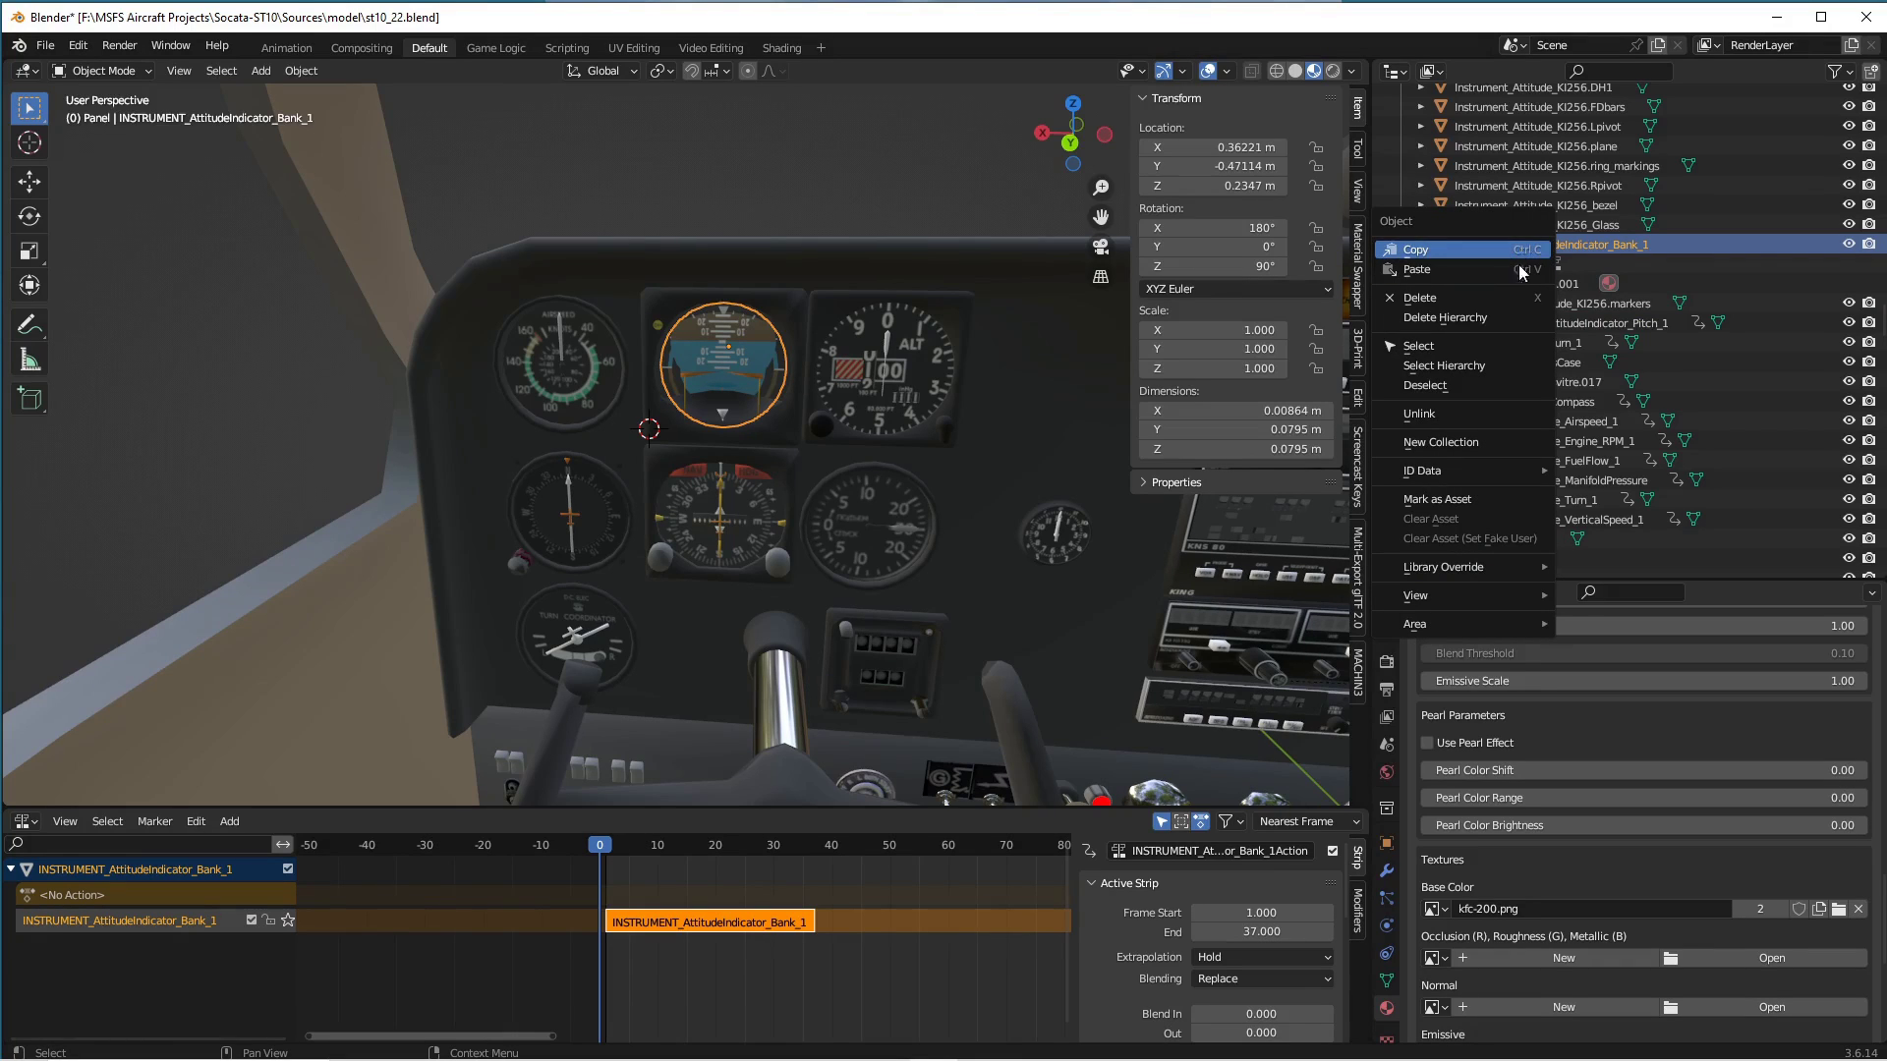
click(1515, 363)
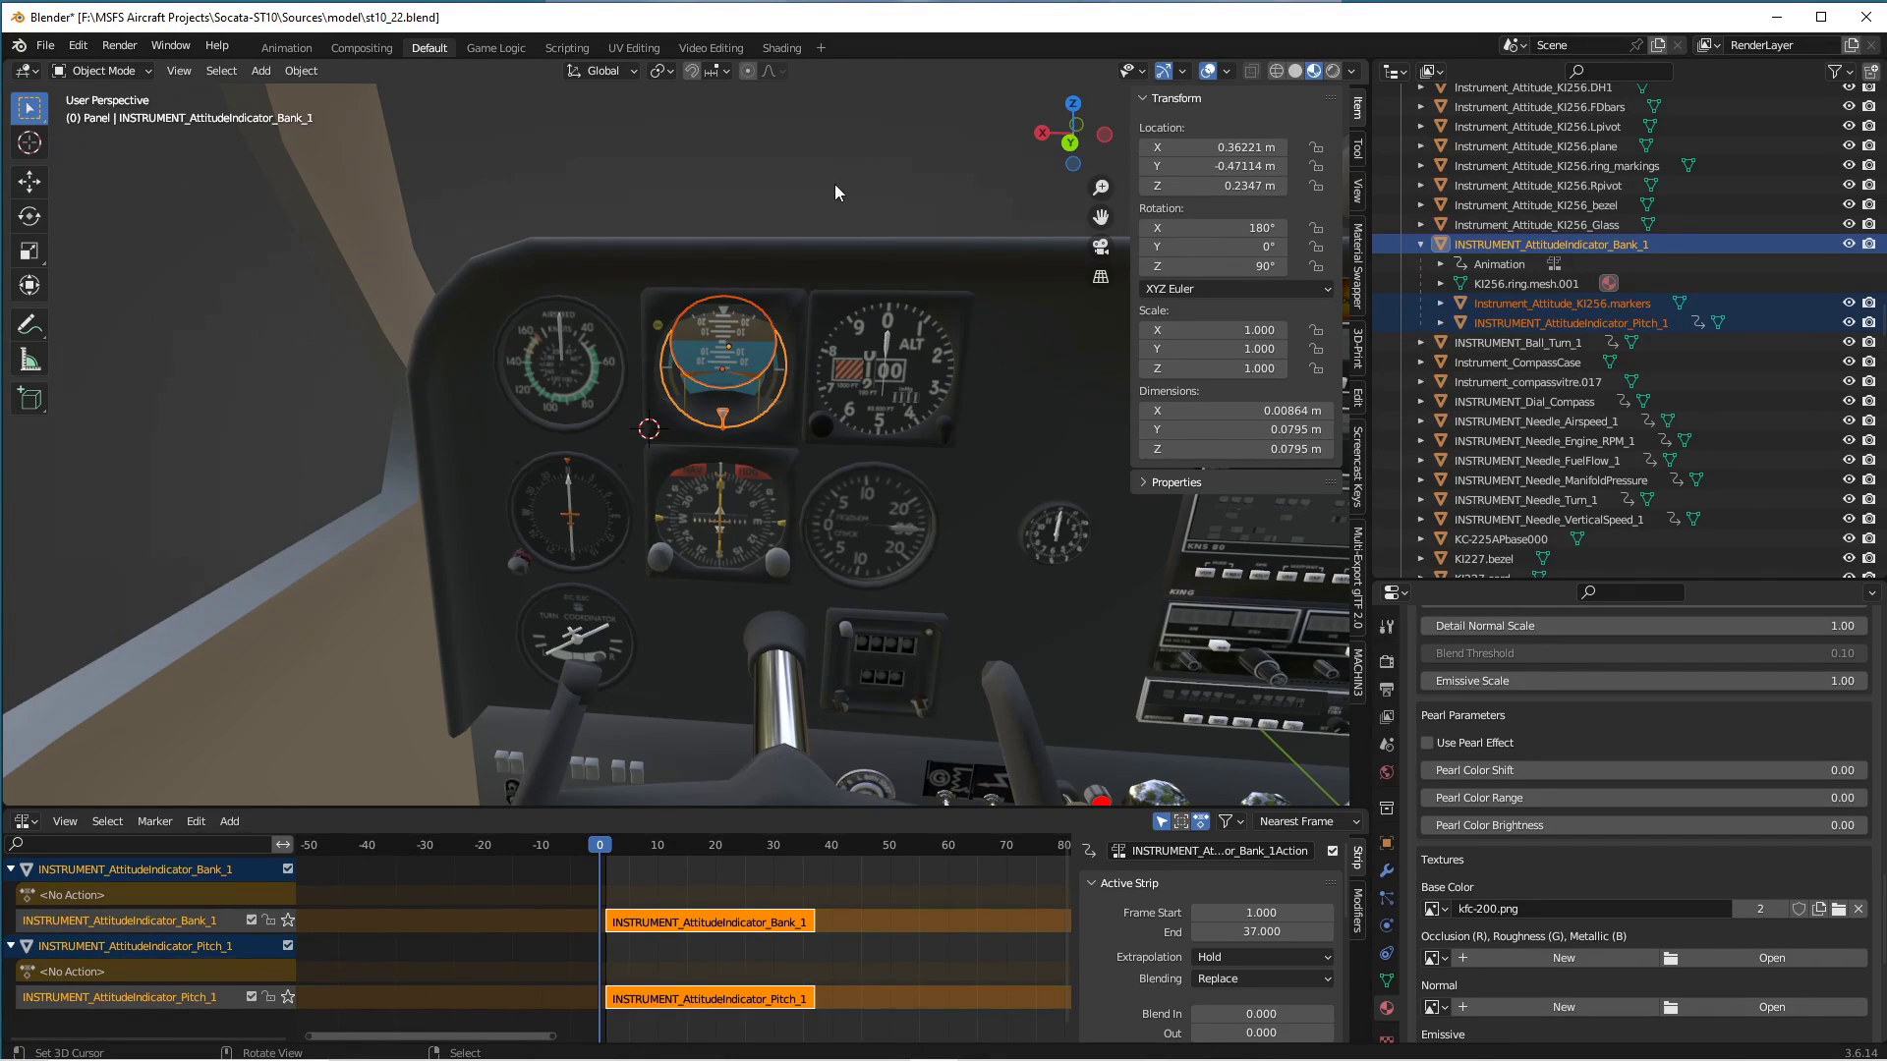
key(KP_Divide)
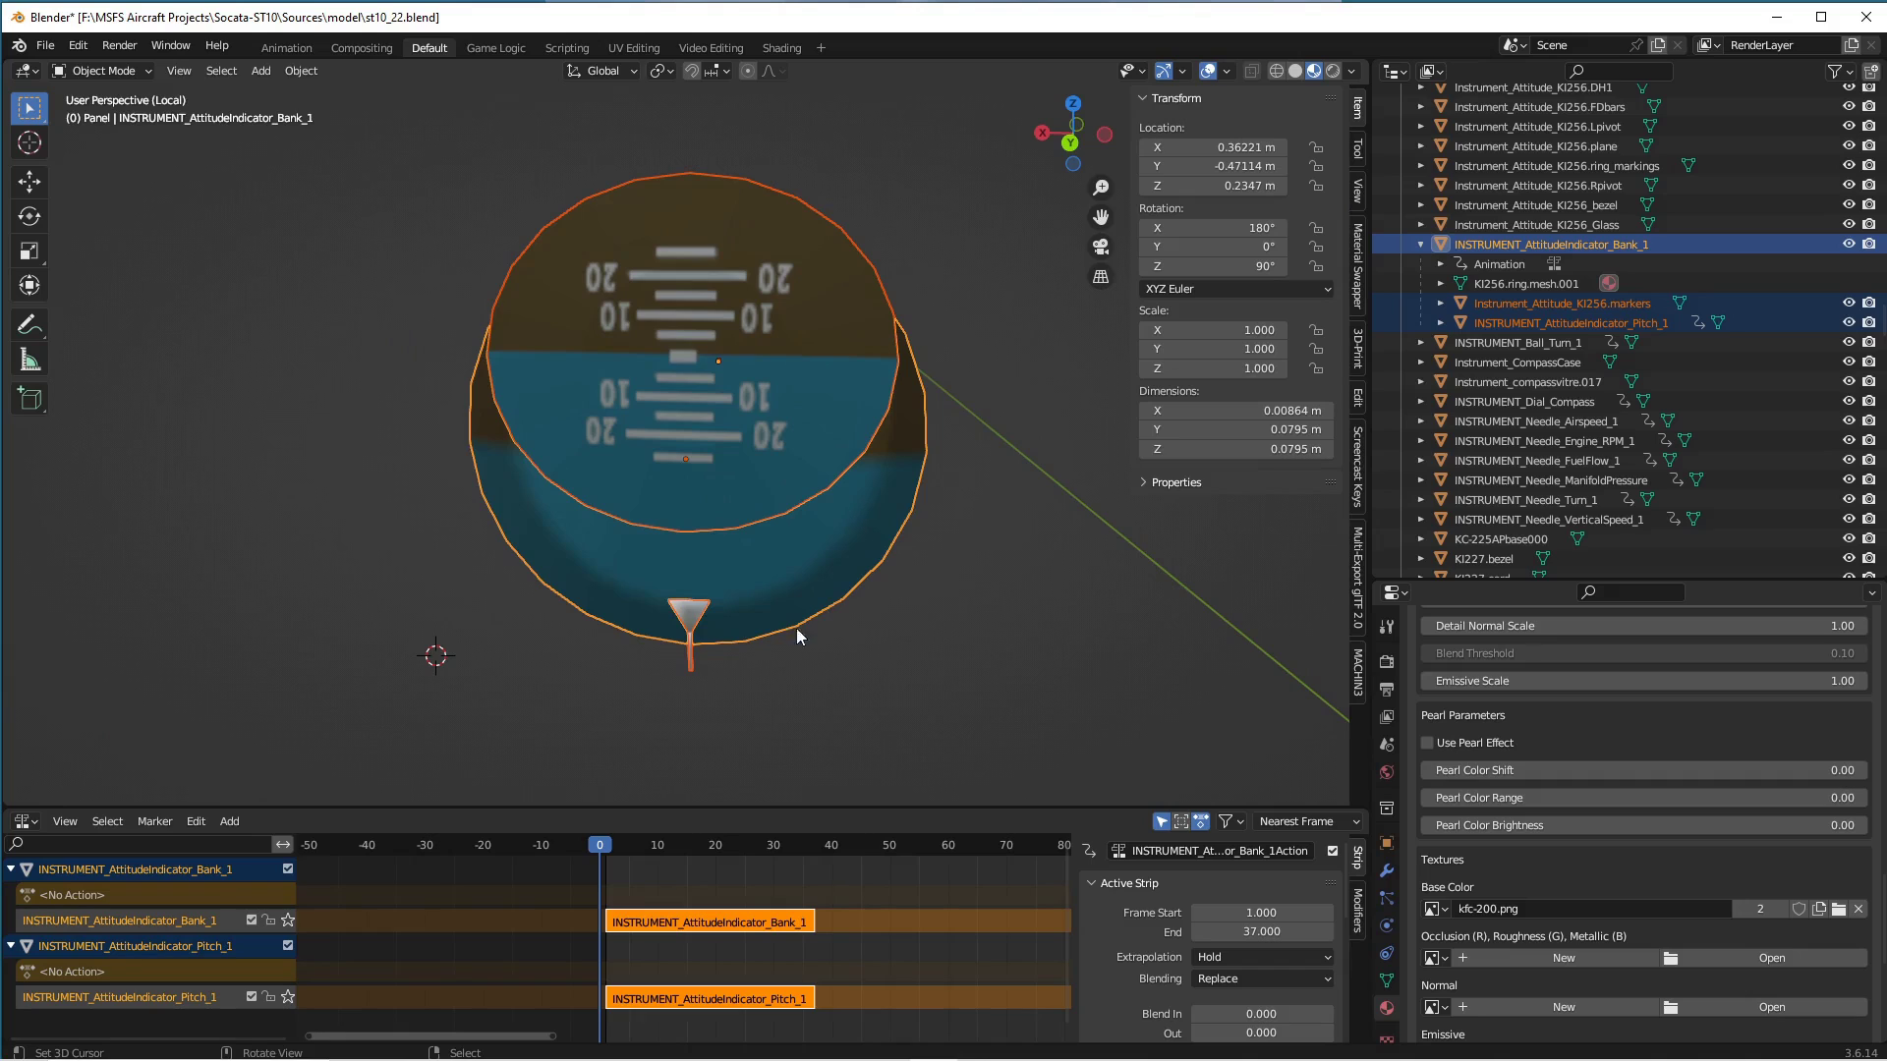
Inspect the isolated bank disc, pitch card and markers from the side, selecting each to compare their origins.
middle_drag(514, 644, 768, 637)
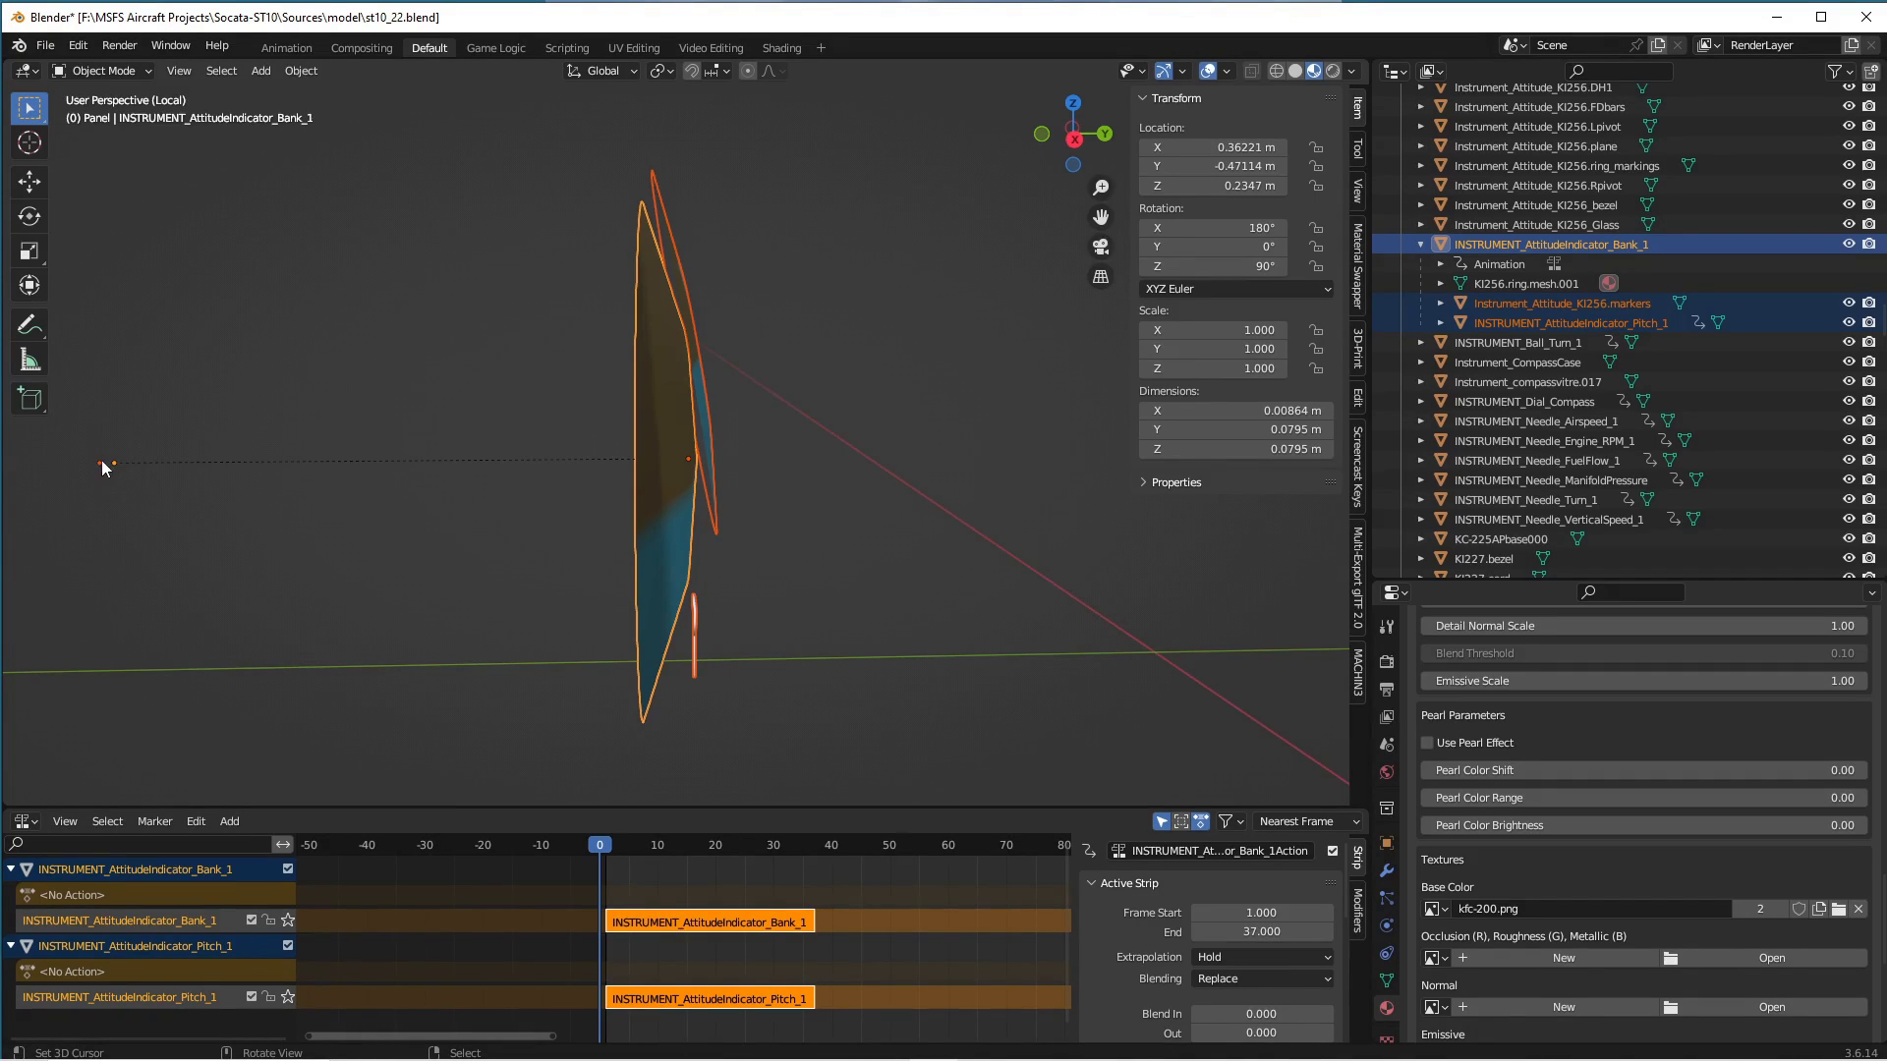
click(653, 573)
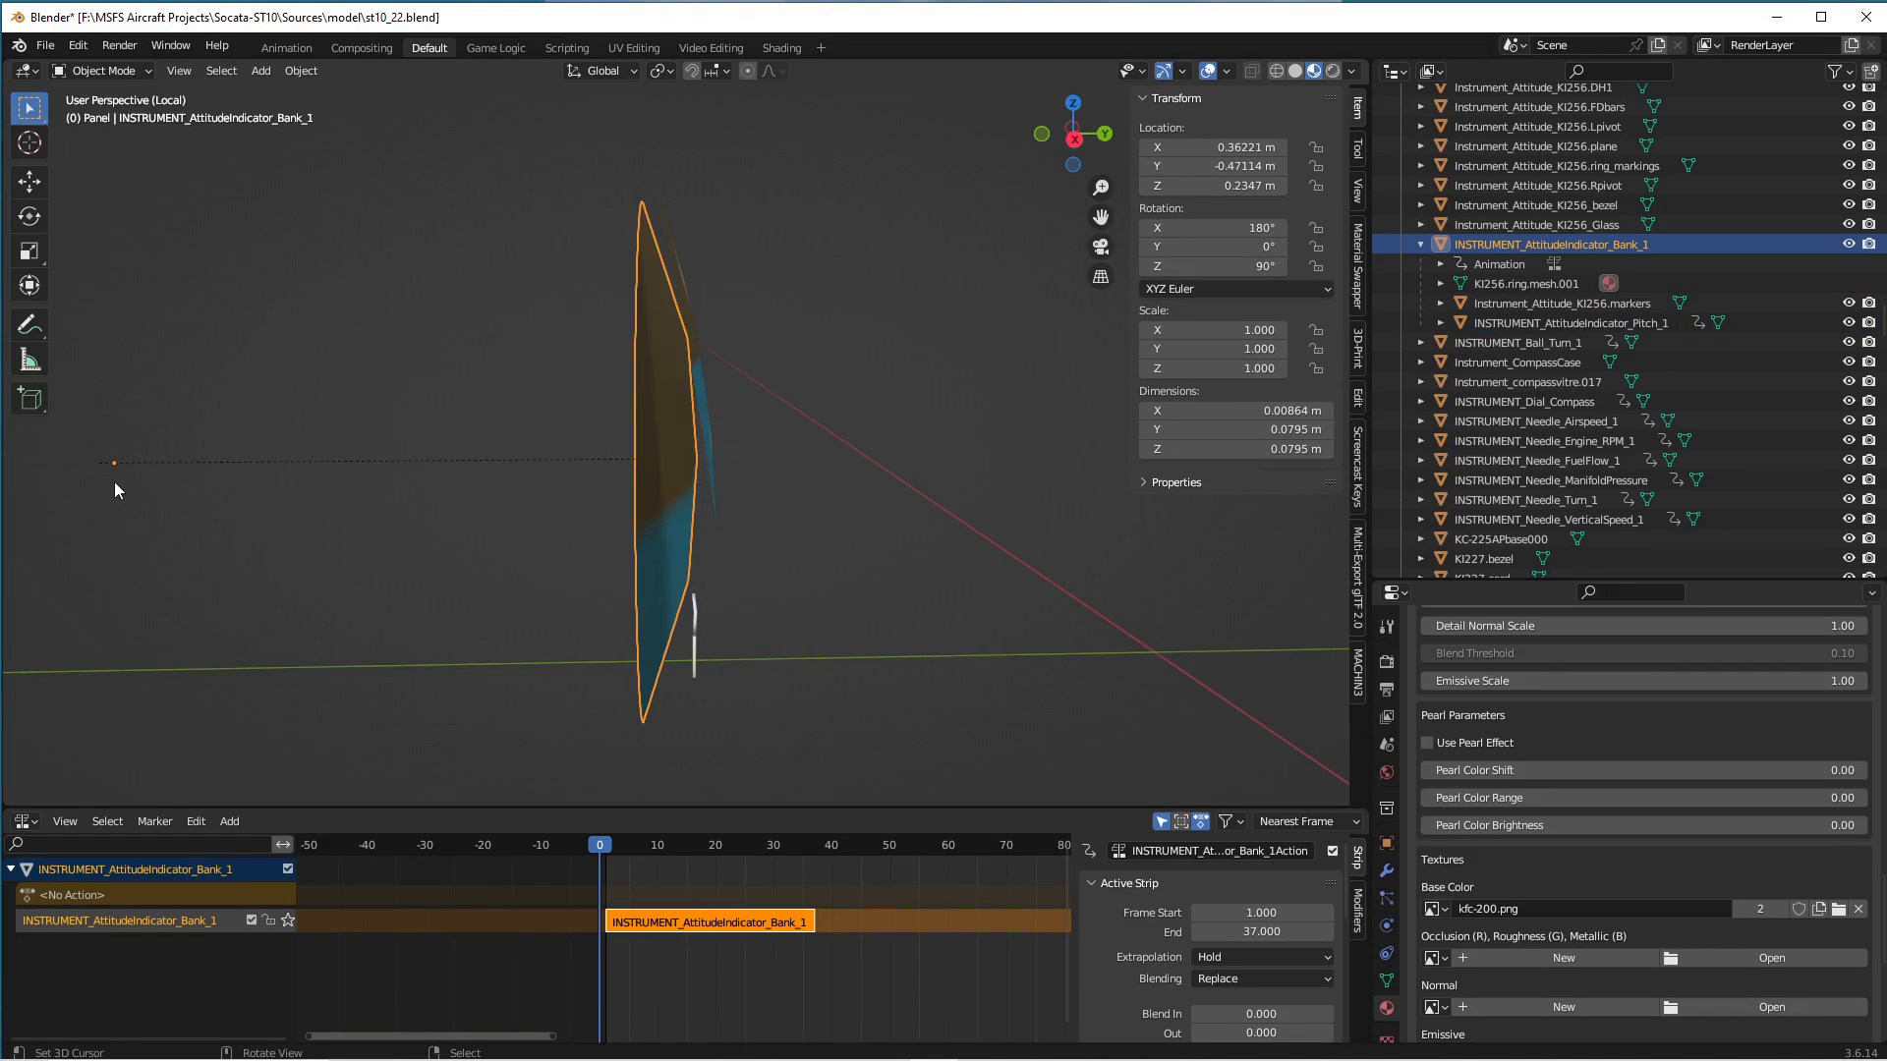
click(709, 420)
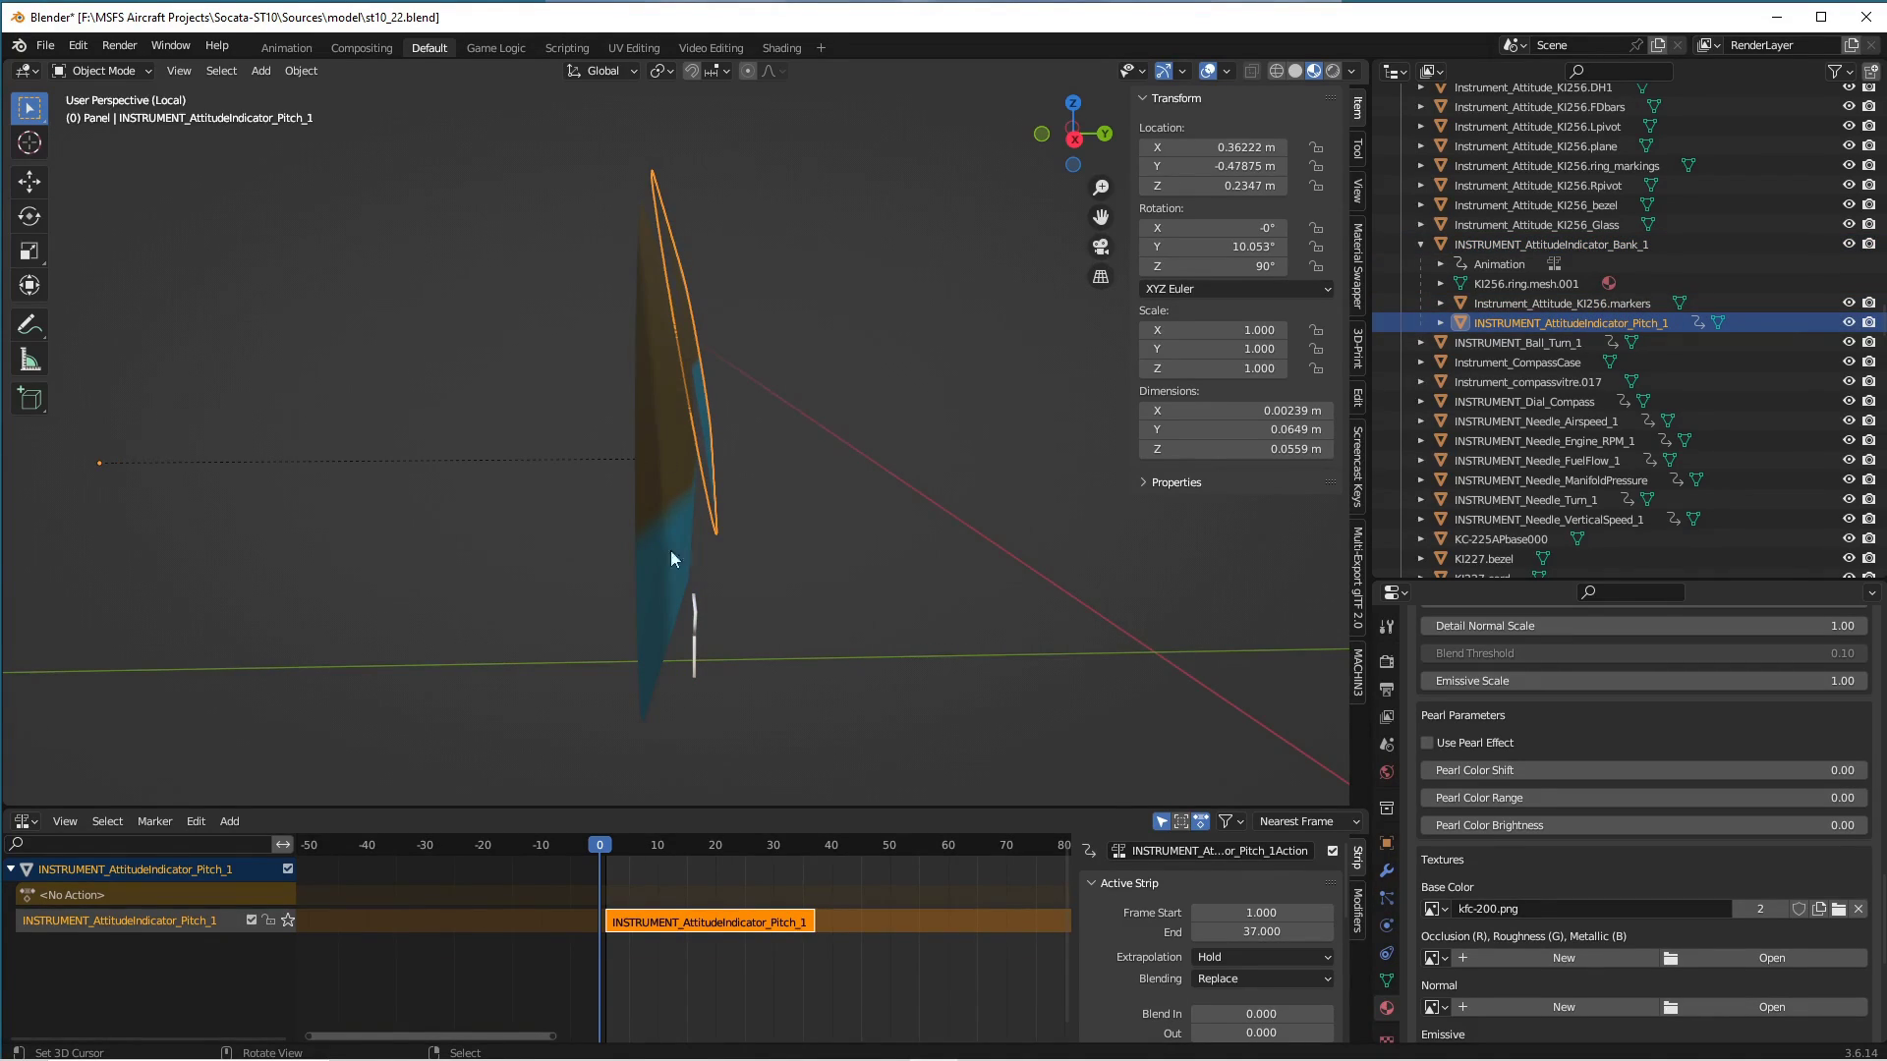
click(696, 635)
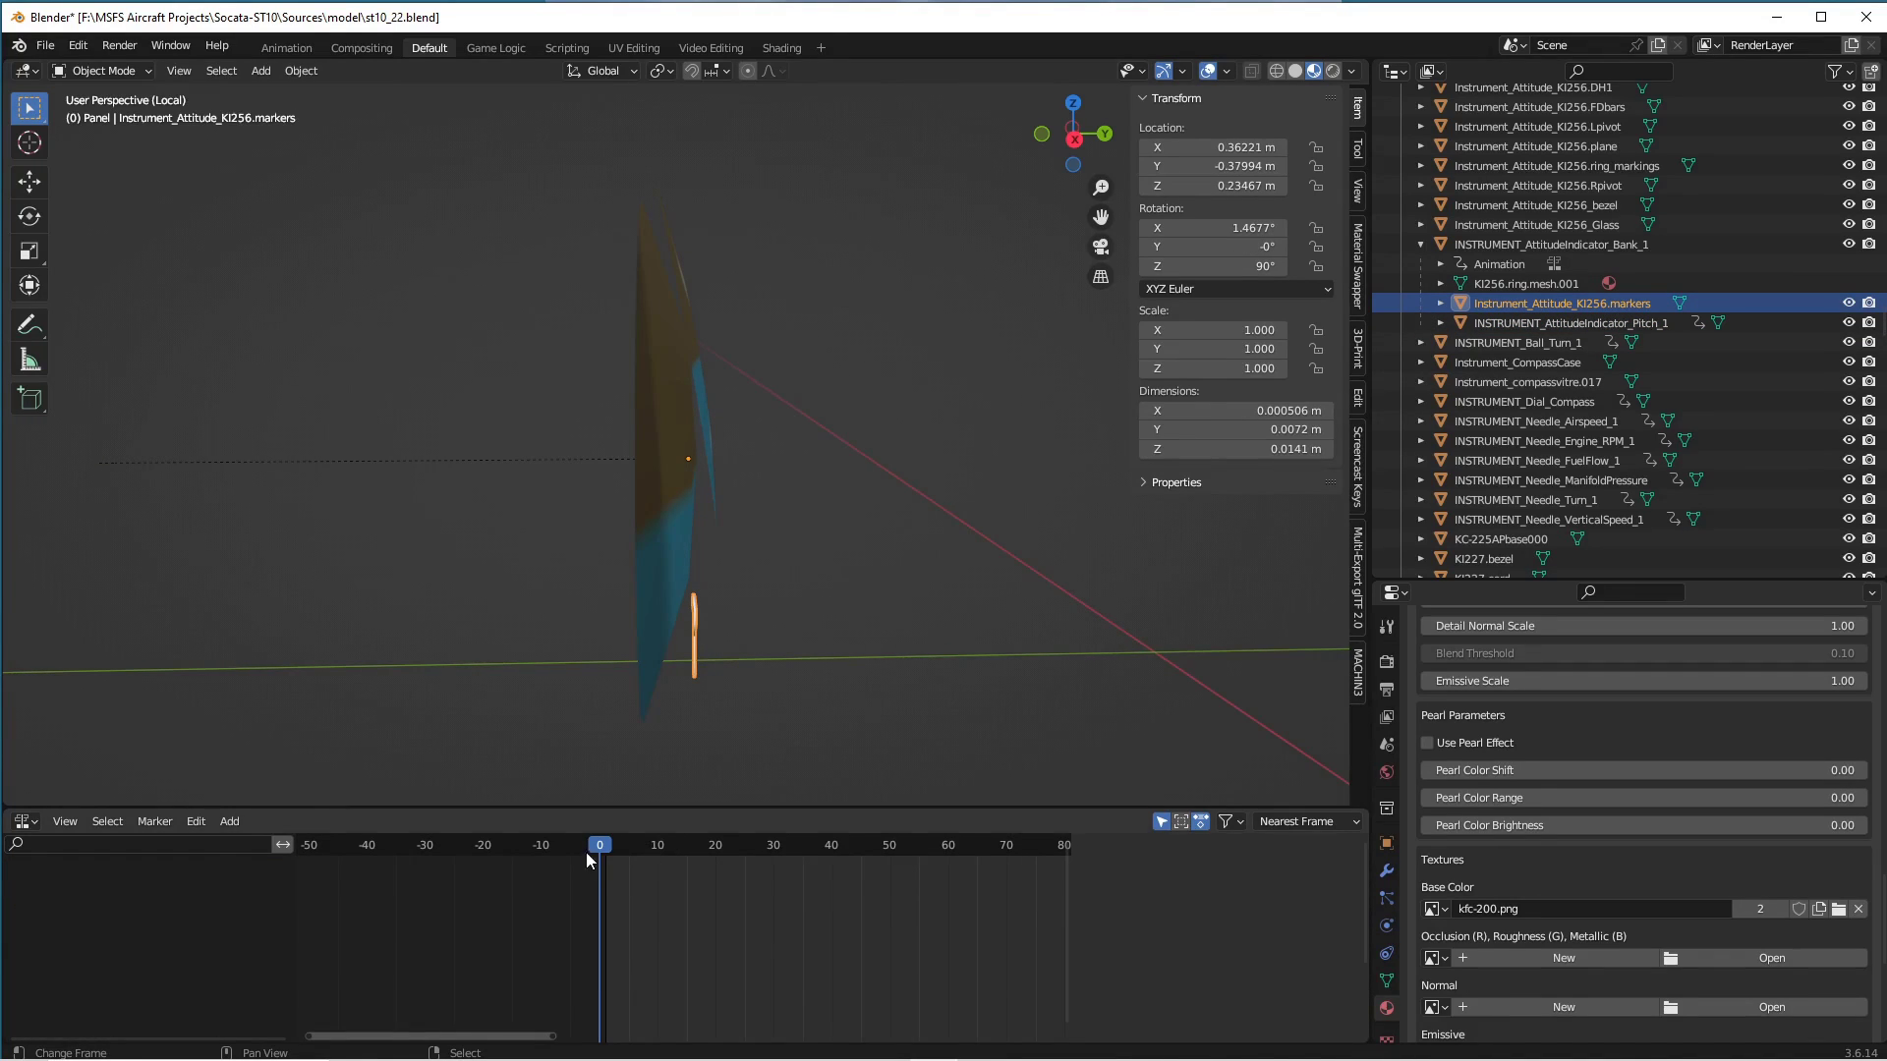
Select the attitude indicator's bank disc and scrub through its animation, returning to frame 1.
middle_drag(817, 735, 708, 735)
mouse_move(600, 844)
mouse_down()
mouse_move(714, 845)
mouse_move(569, 861)
mouse_move(821, 857)
mouse_move(599, 878)
mouse_up()
middle_drag(939, 609, 969, 615)
click(532, 582)
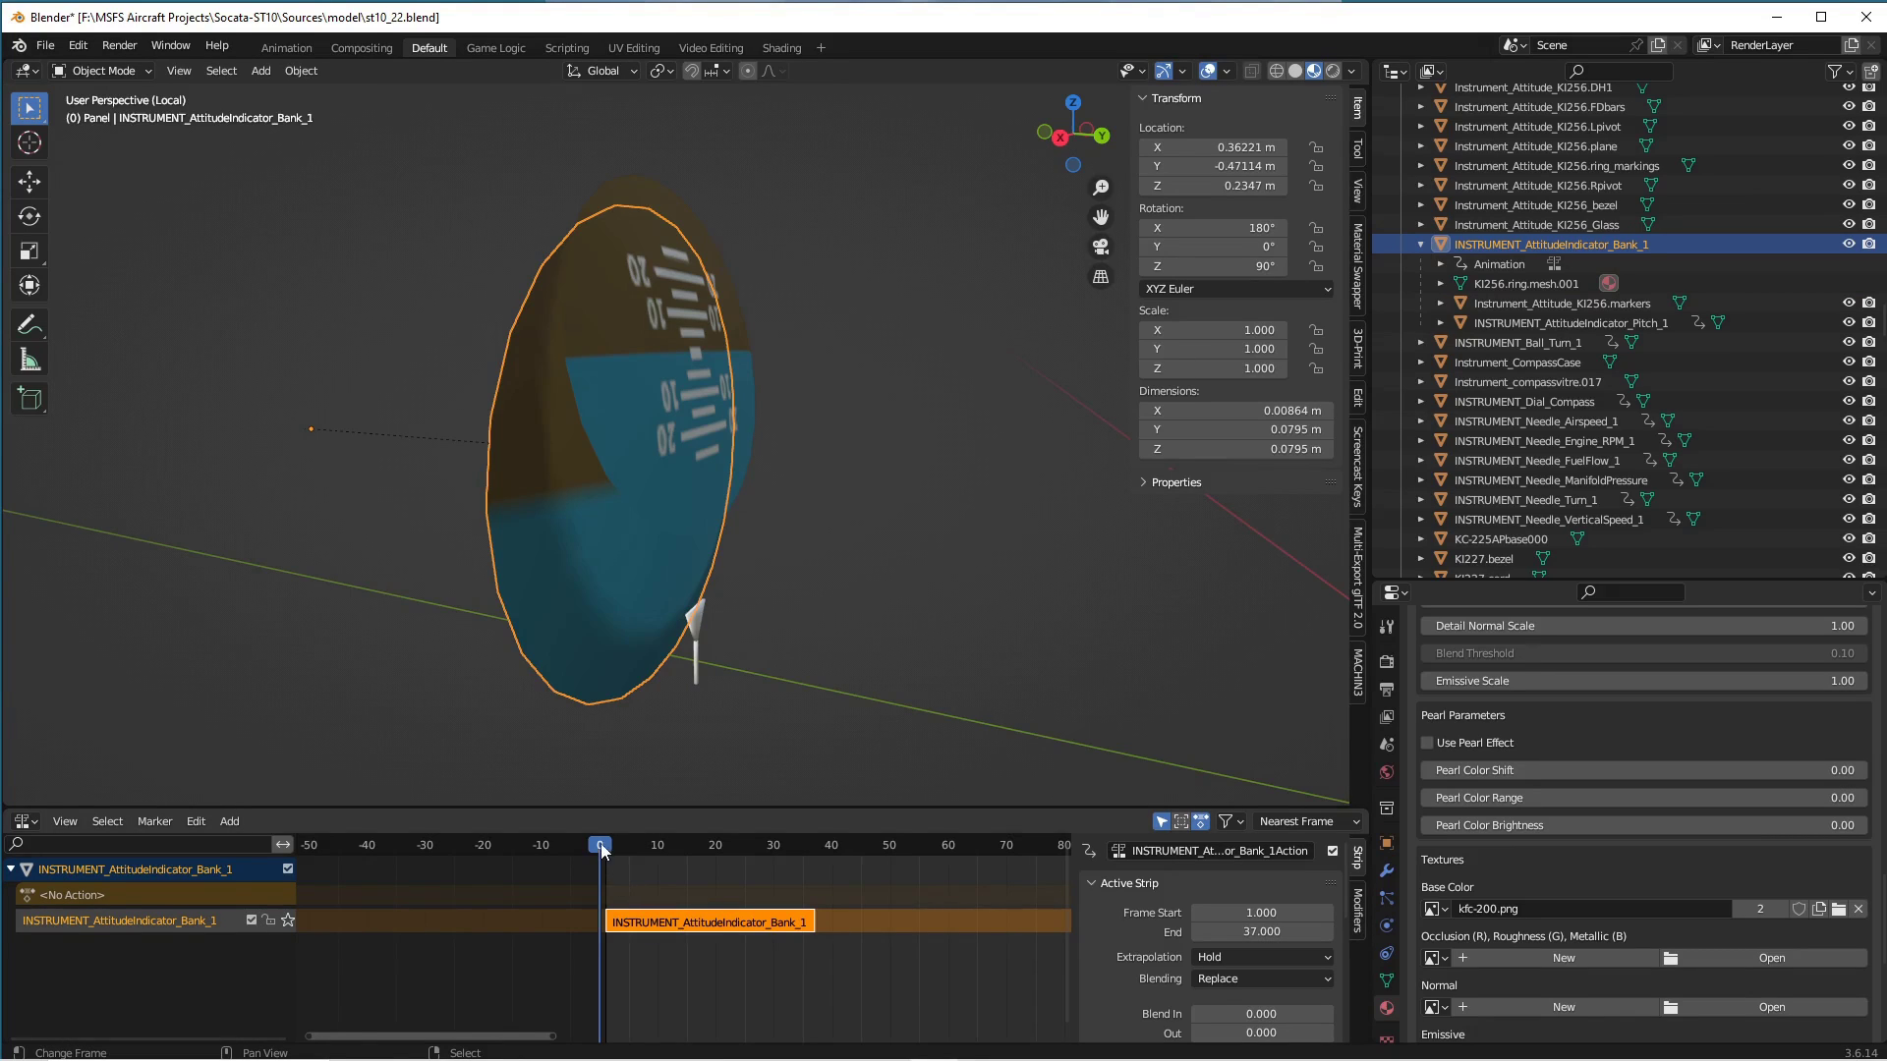
click(786, 855)
drag(796, 861, 606, 875)
Select INSTRUMENT_AttitudeIndicator_Pitch_1, examine its pivot from the side and scrub its animation to frame 19.
click(665, 489)
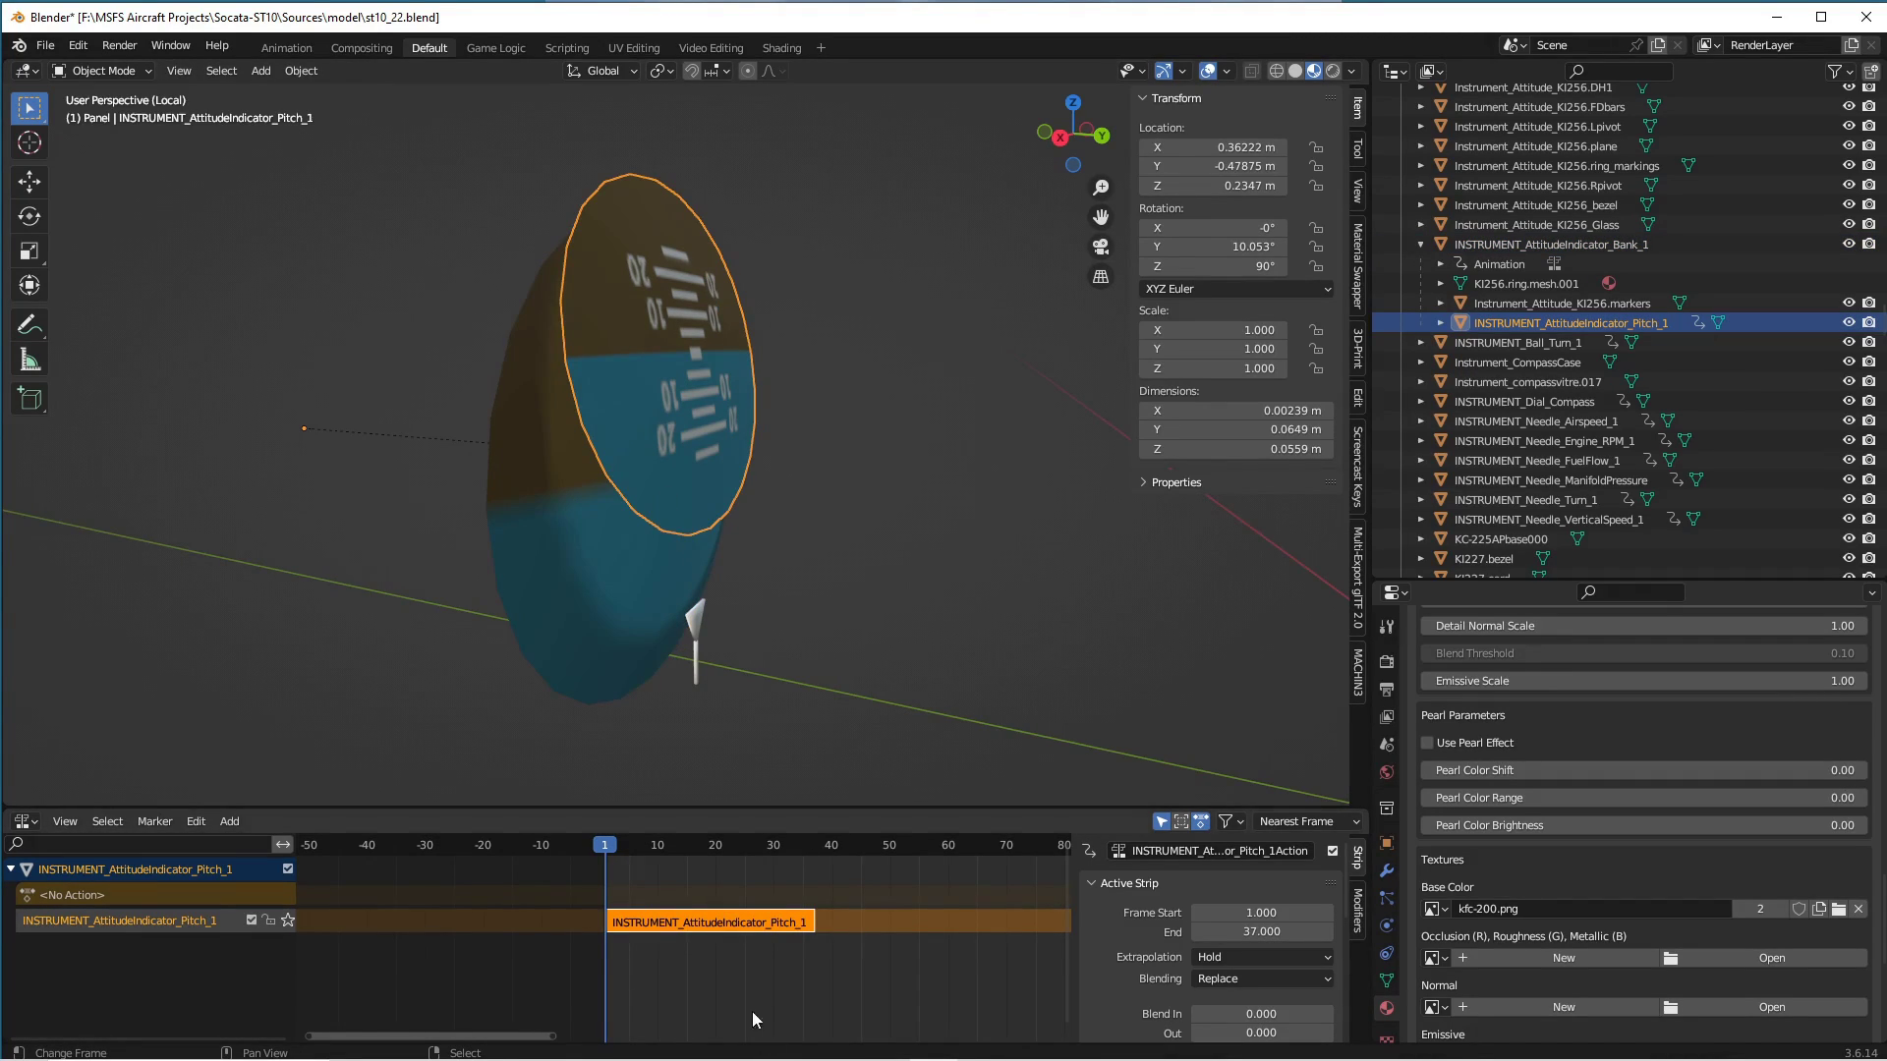
mouse_move(606, 851)
mouse_down()
mouse_move(817, 870)
mouse_move(599, 881)
mouse_move(822, 887)
mouse_move(604, 886)
mouse_up()
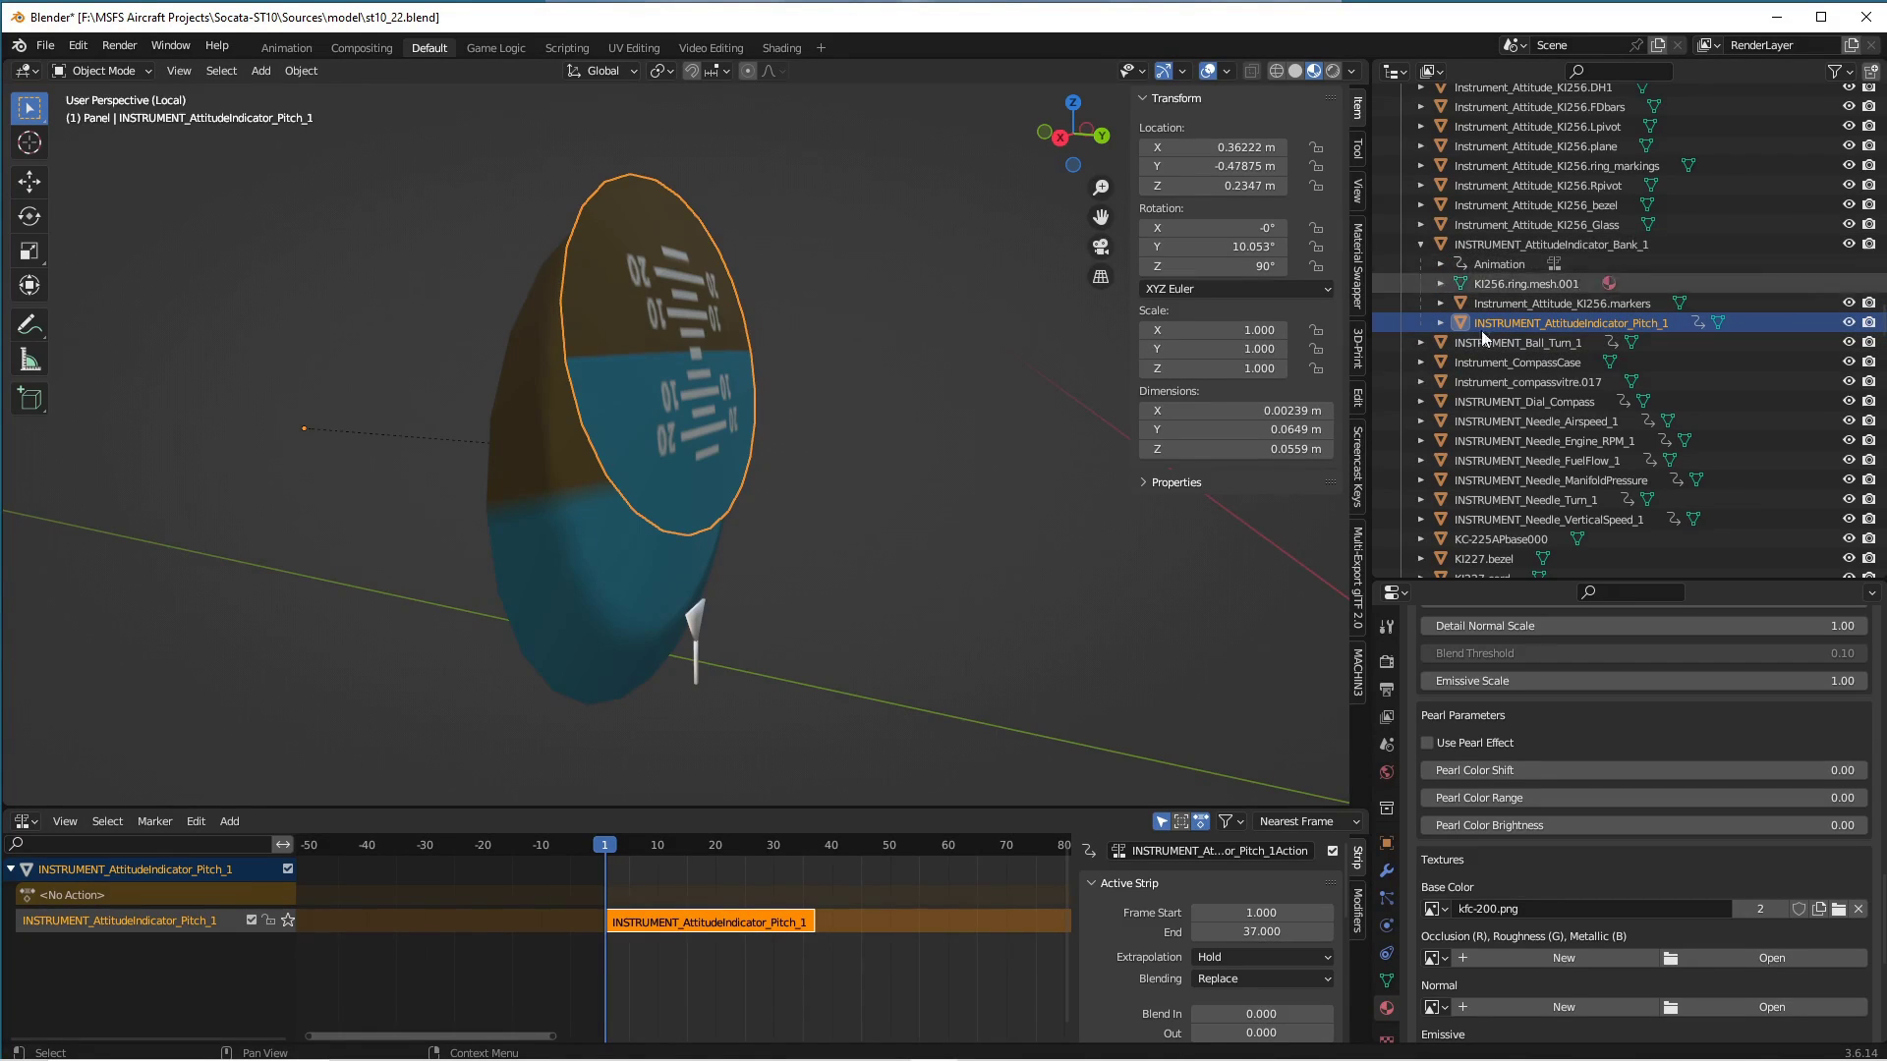
middle_drag(309, 647, 379, 657)
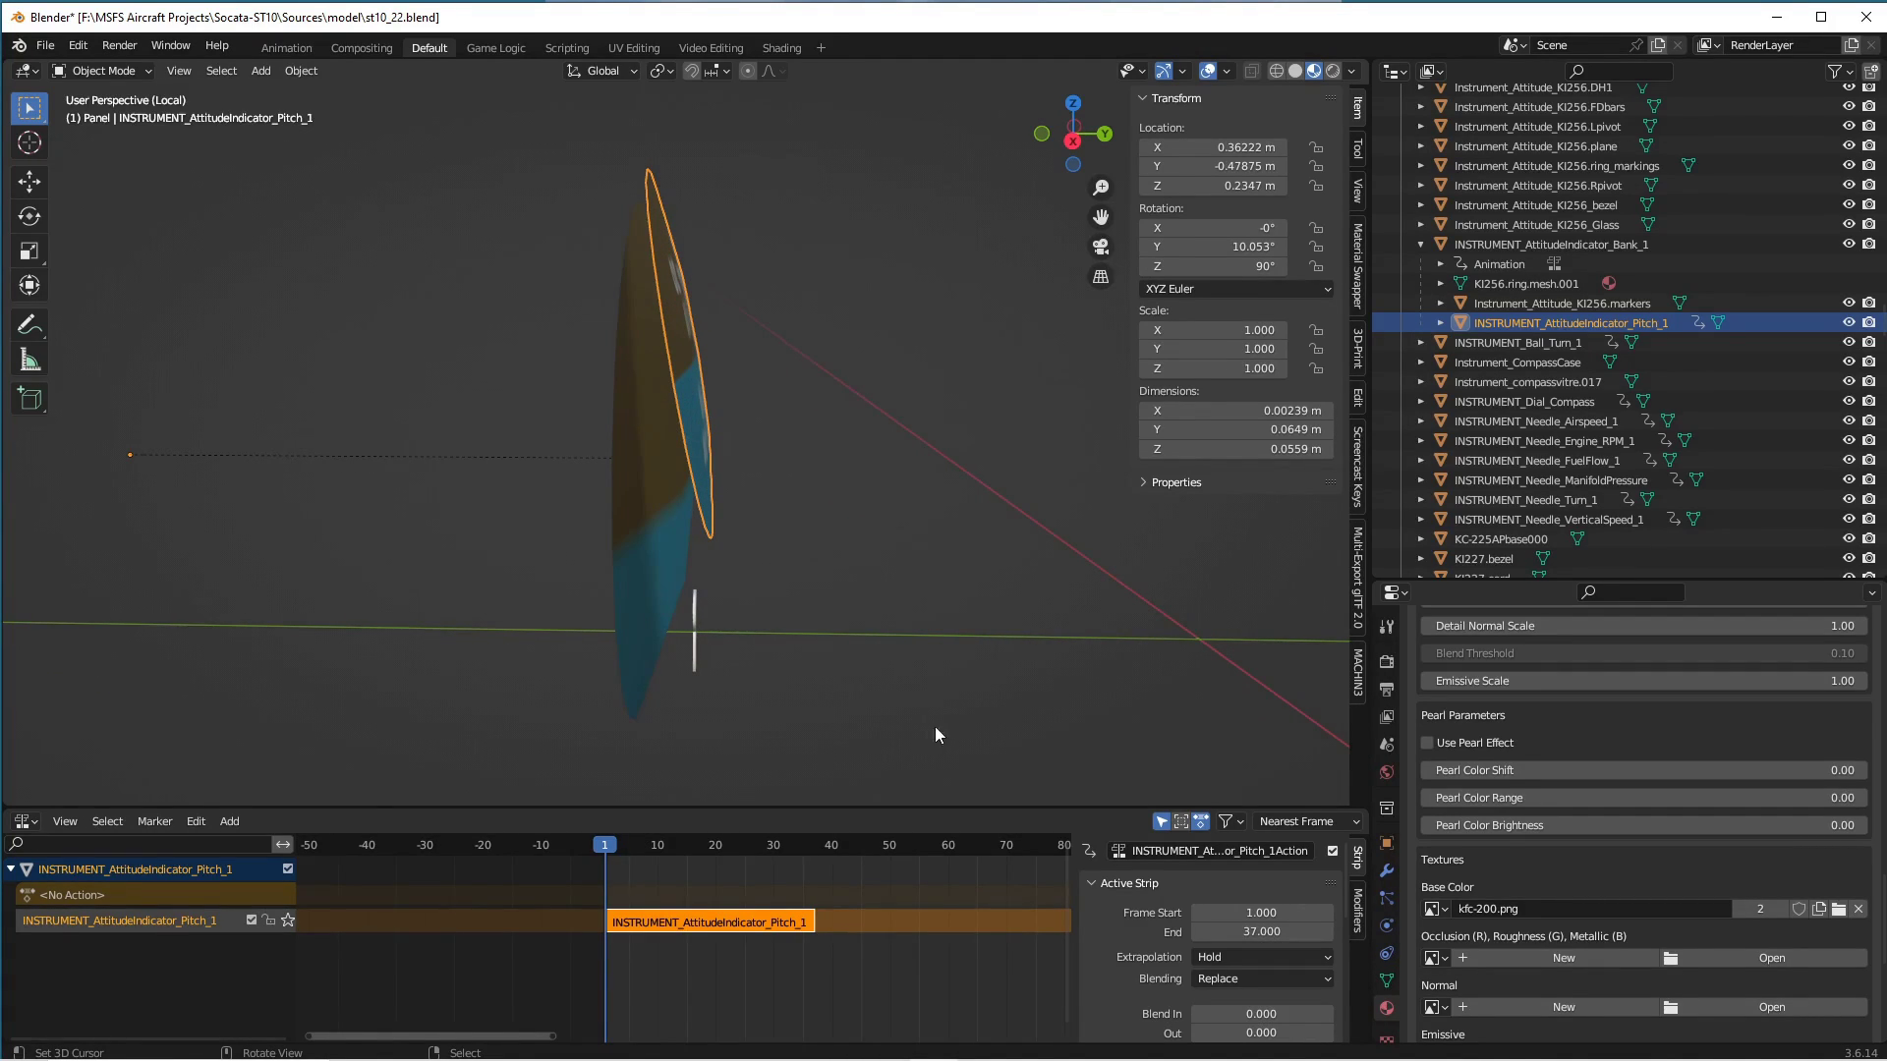
middle_drag(969, 582, 739, 593)
drag(609, 853, 710, 862)
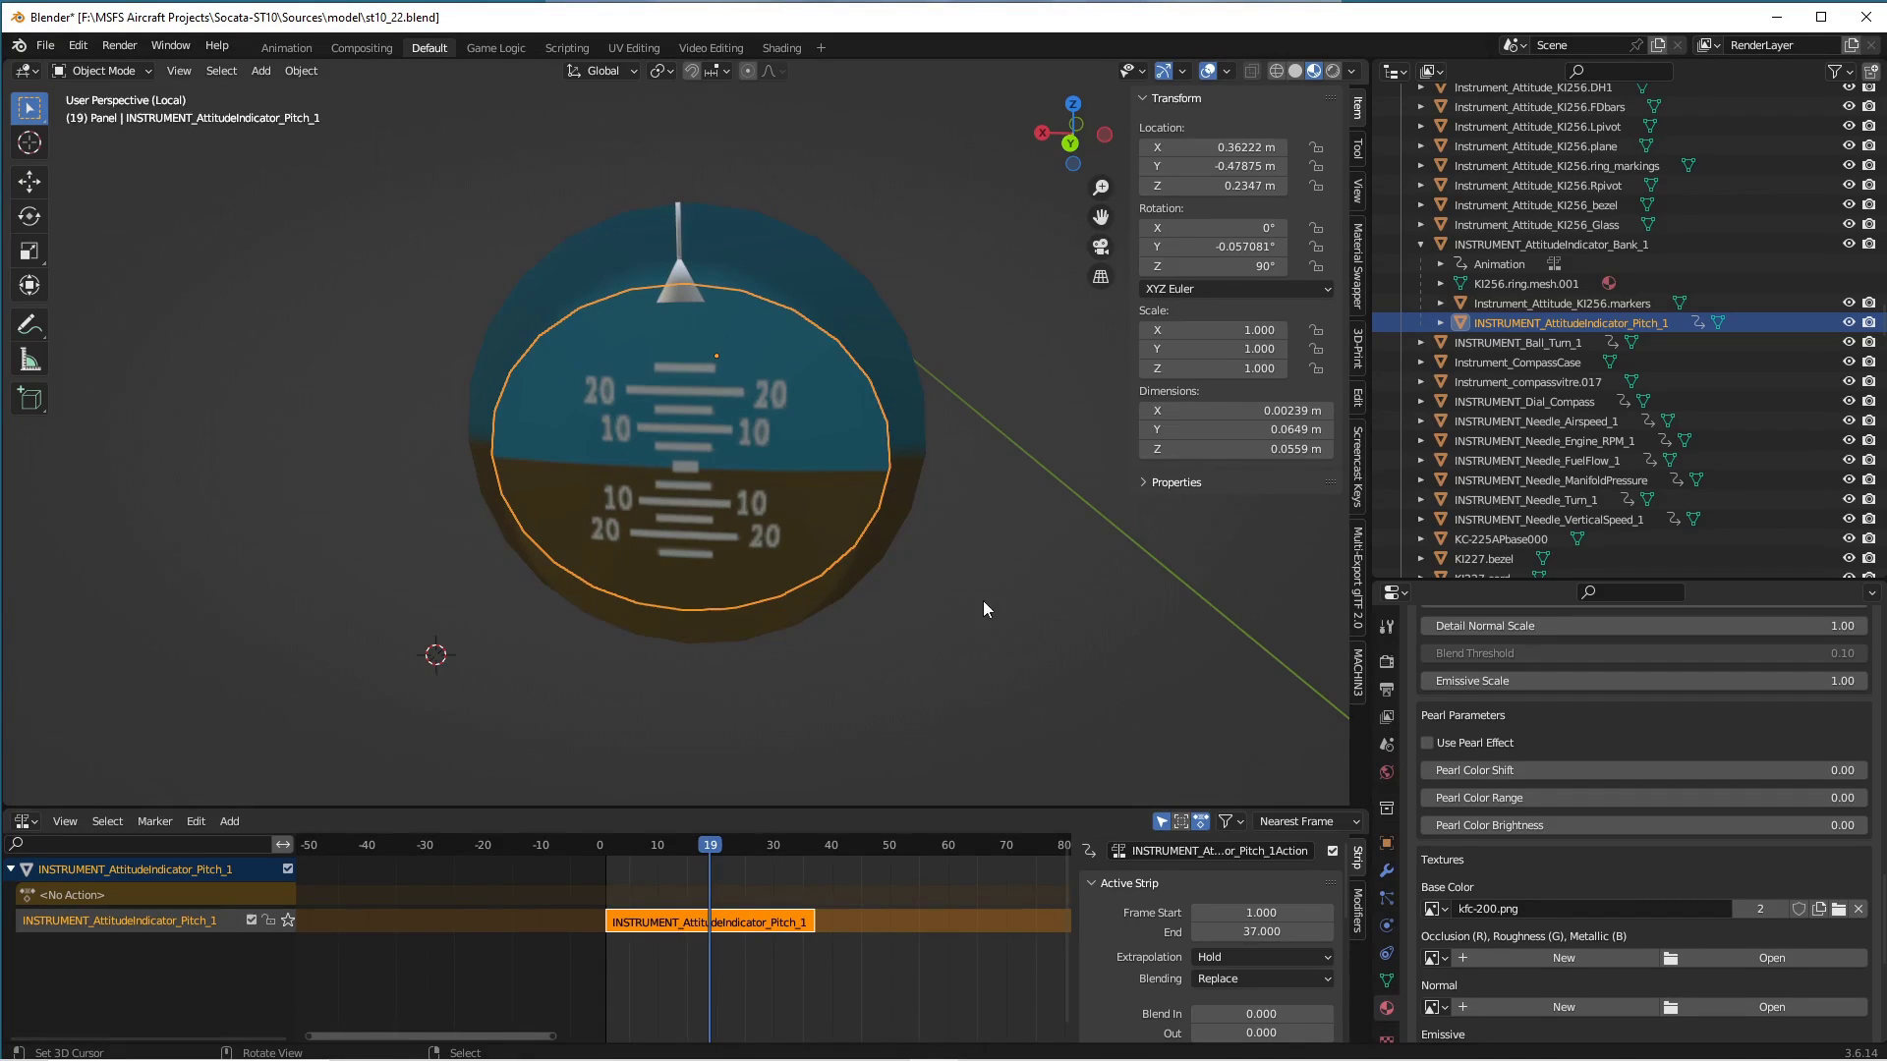
Check the attitude indicator at its neutral frame in right, front and back orthographic views, and exit local view.
key(KP_3)
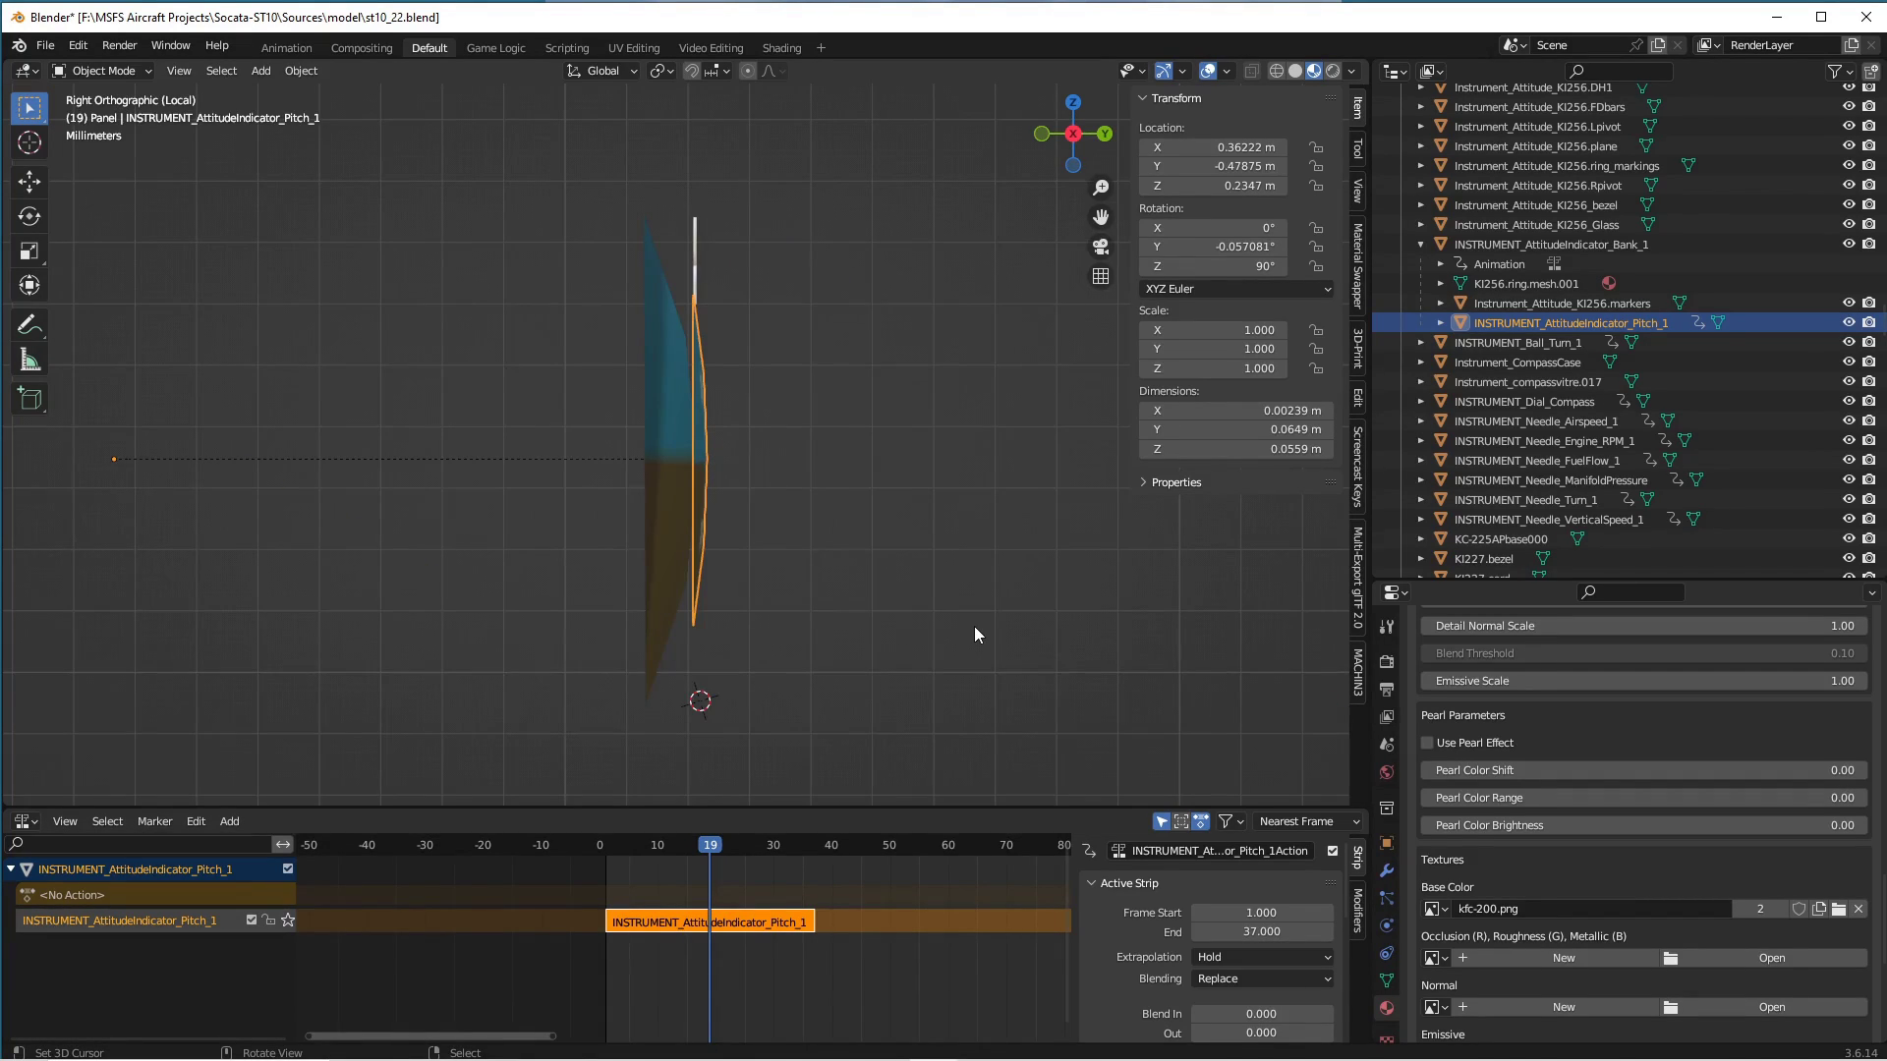
key(KP_1)
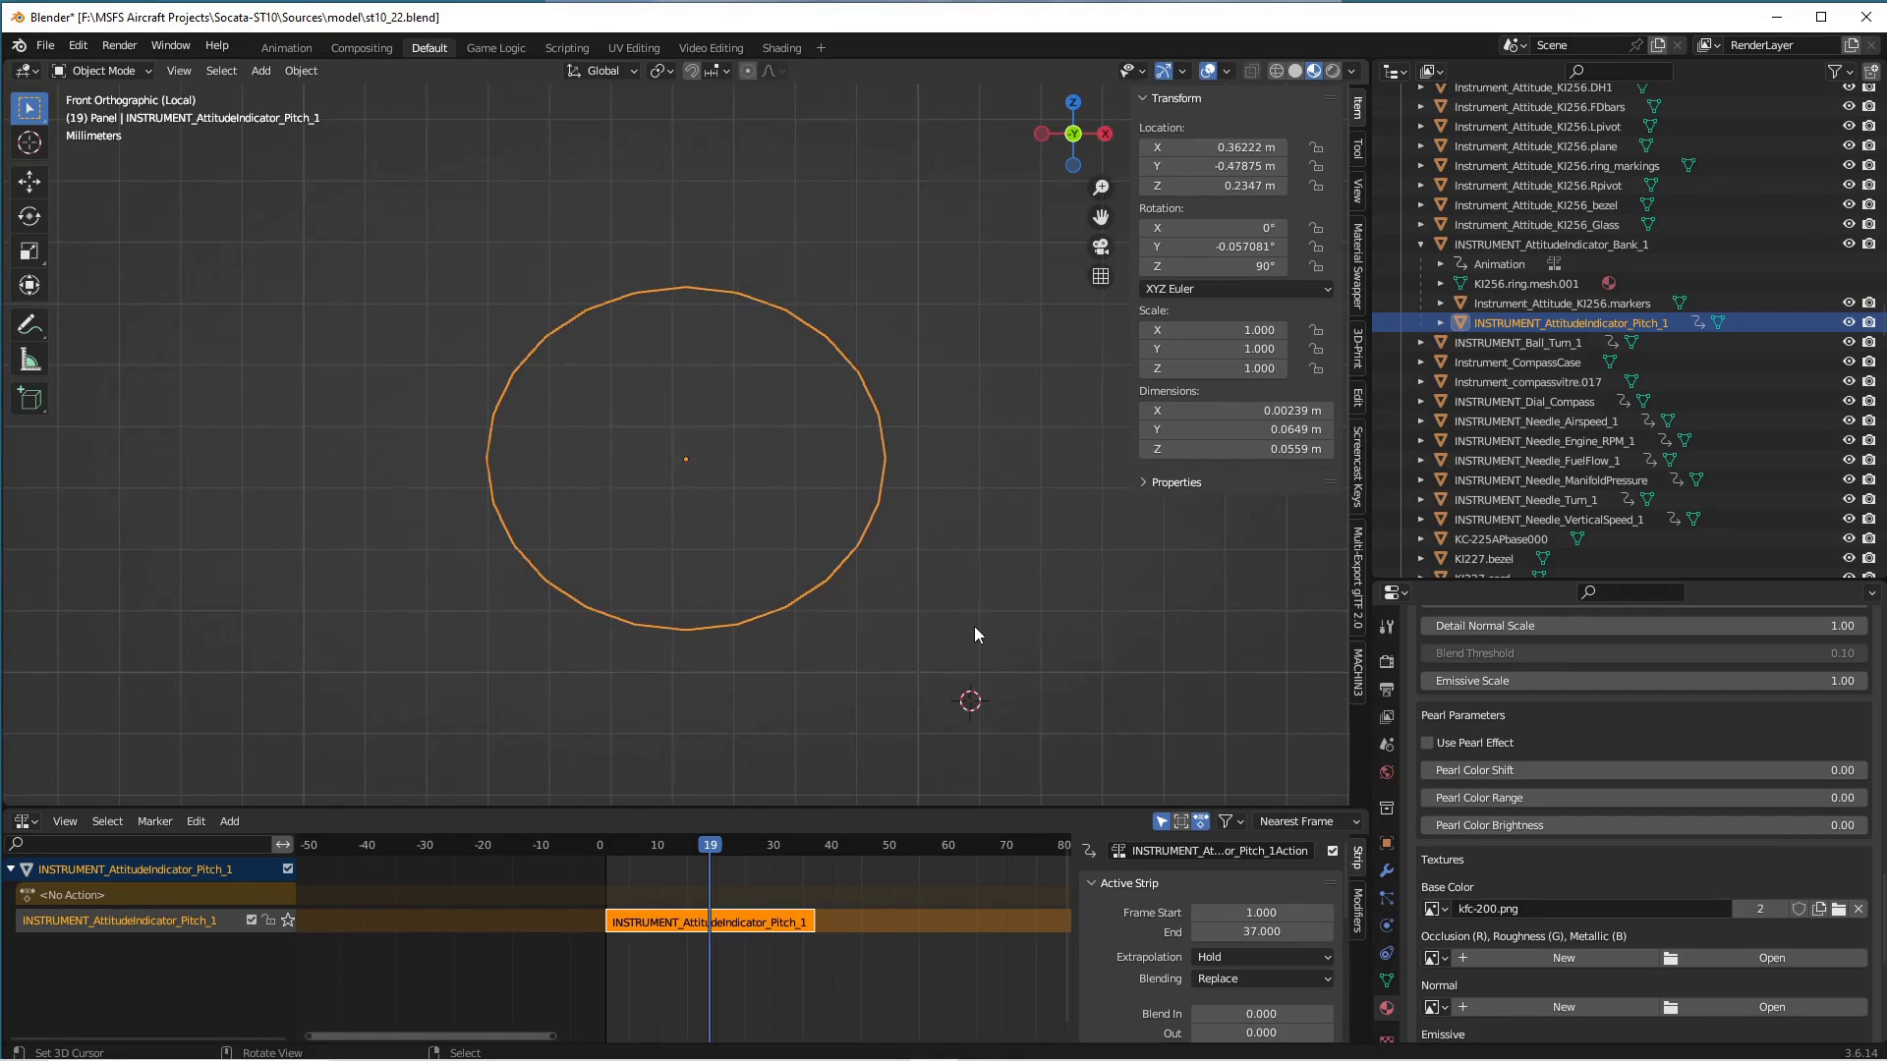
key(ctrl+KP_1)
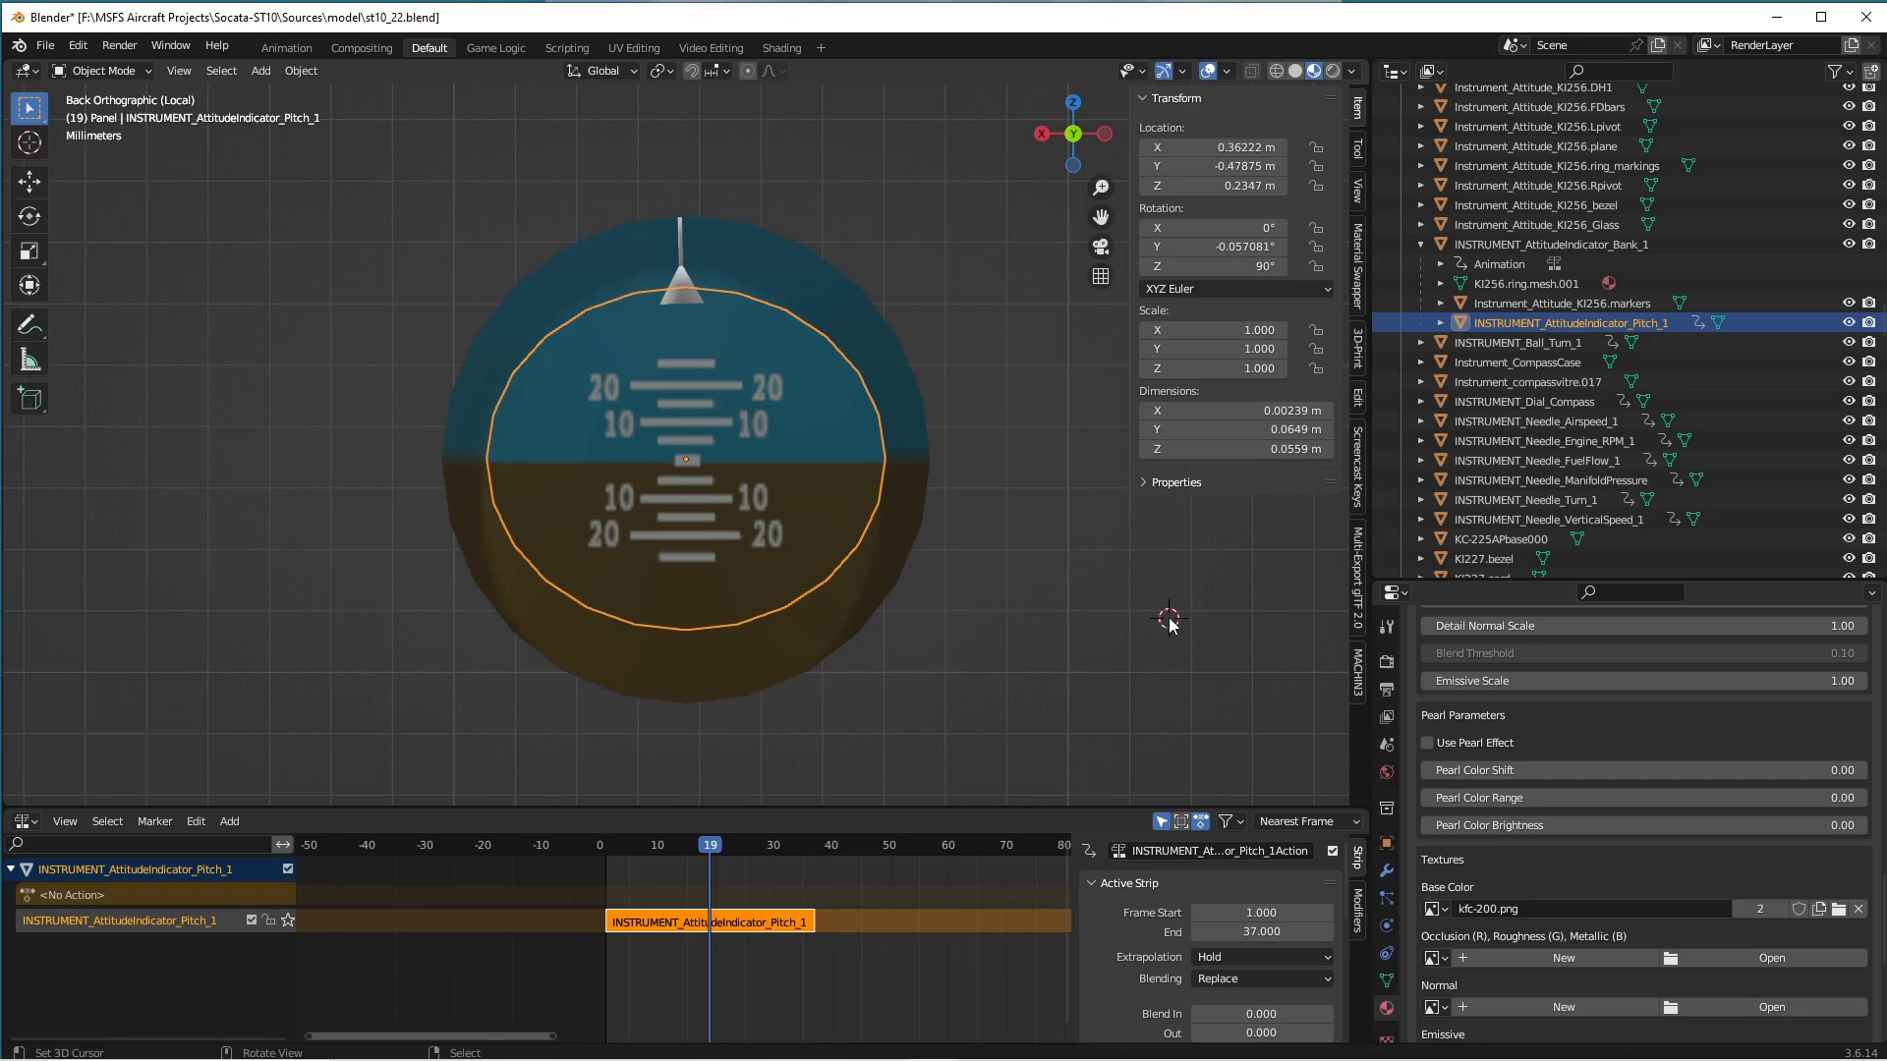
key(KP_Divide)
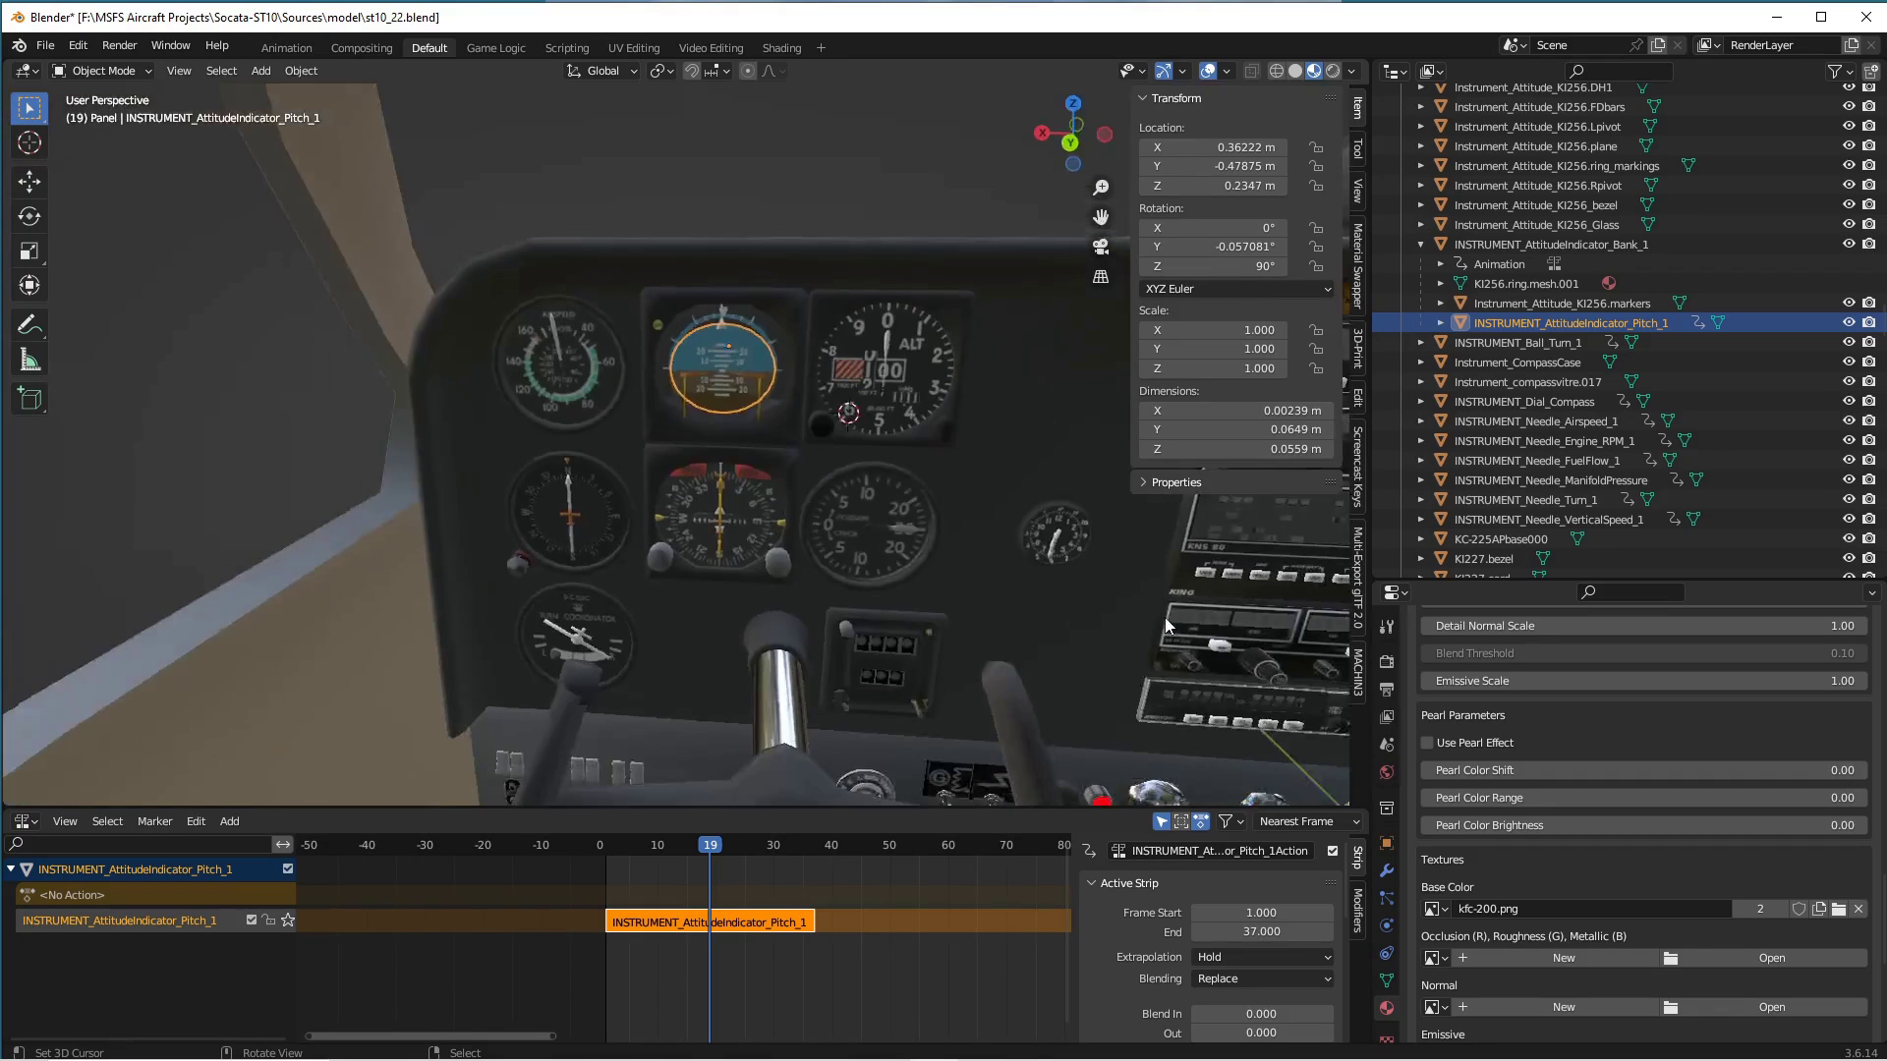
Identify the KI227 ADF gauge's needle, card, knob and glass by selecting each, and frame the gauge close up.
click(566, 483)
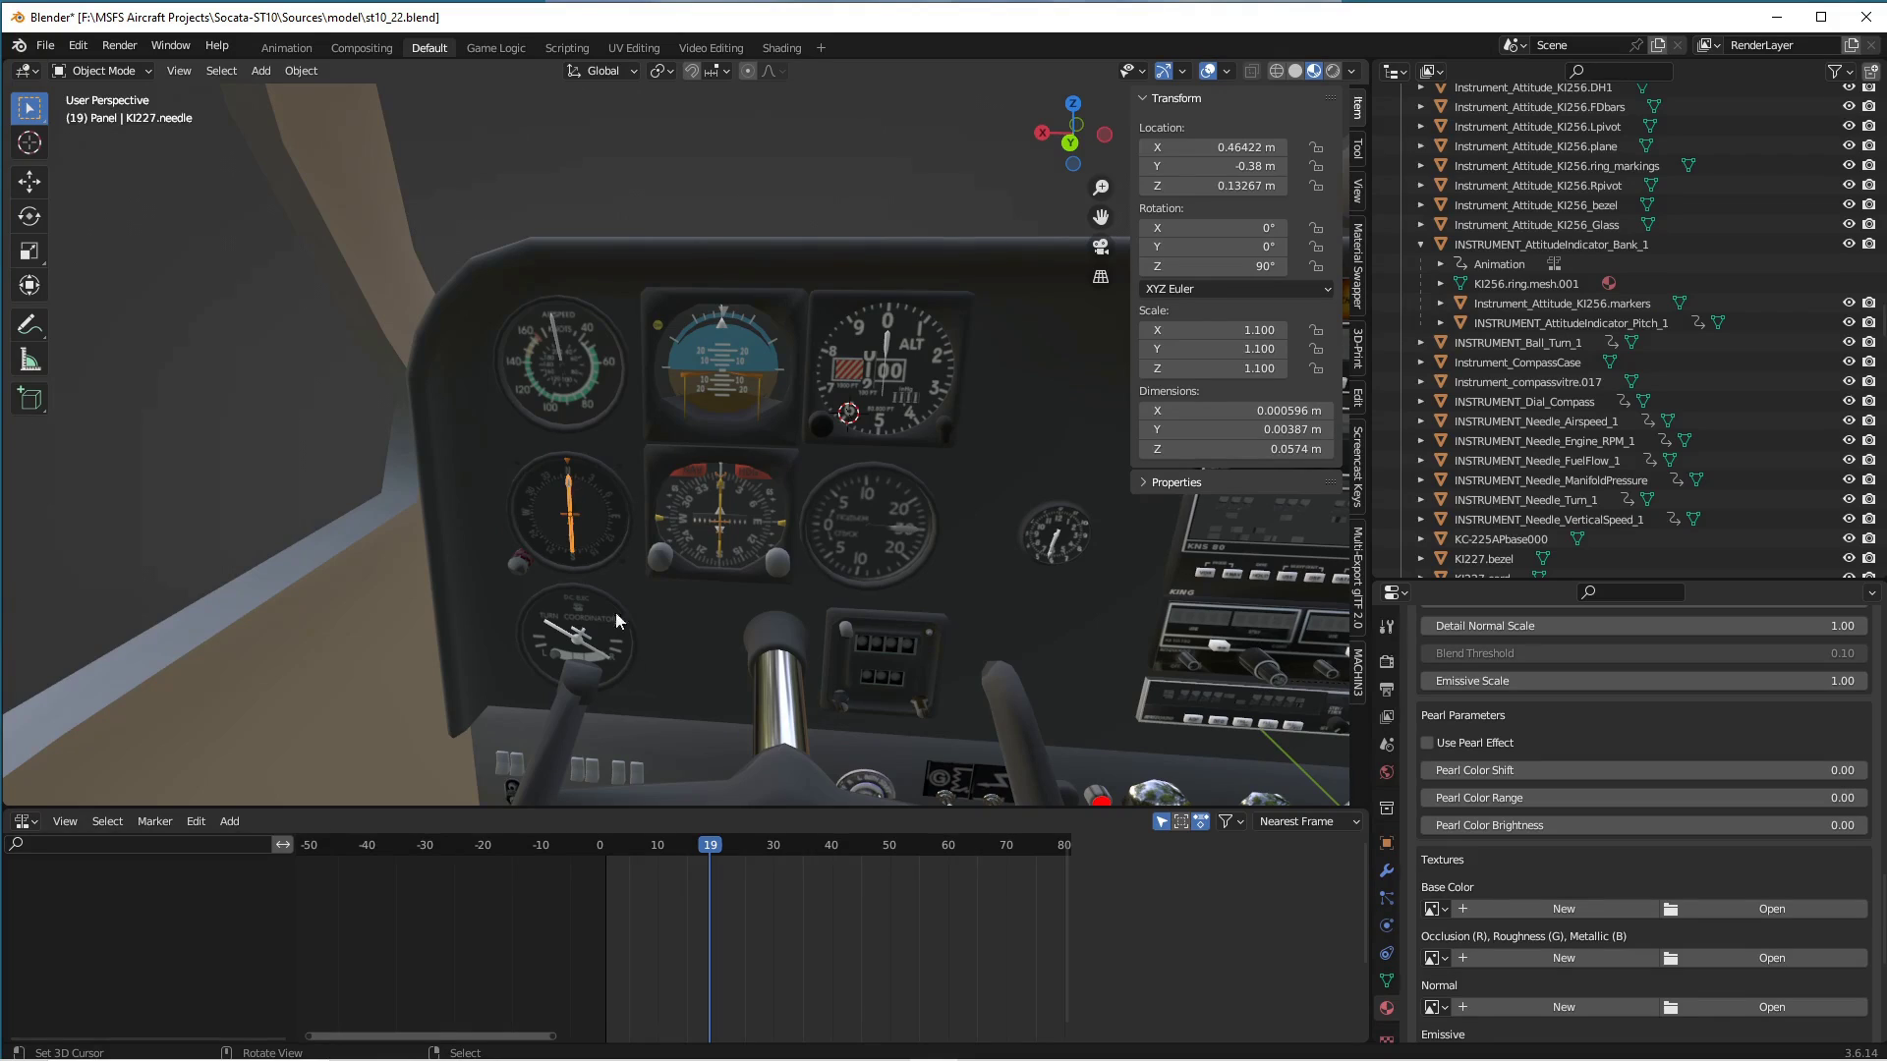
click(569, 505)
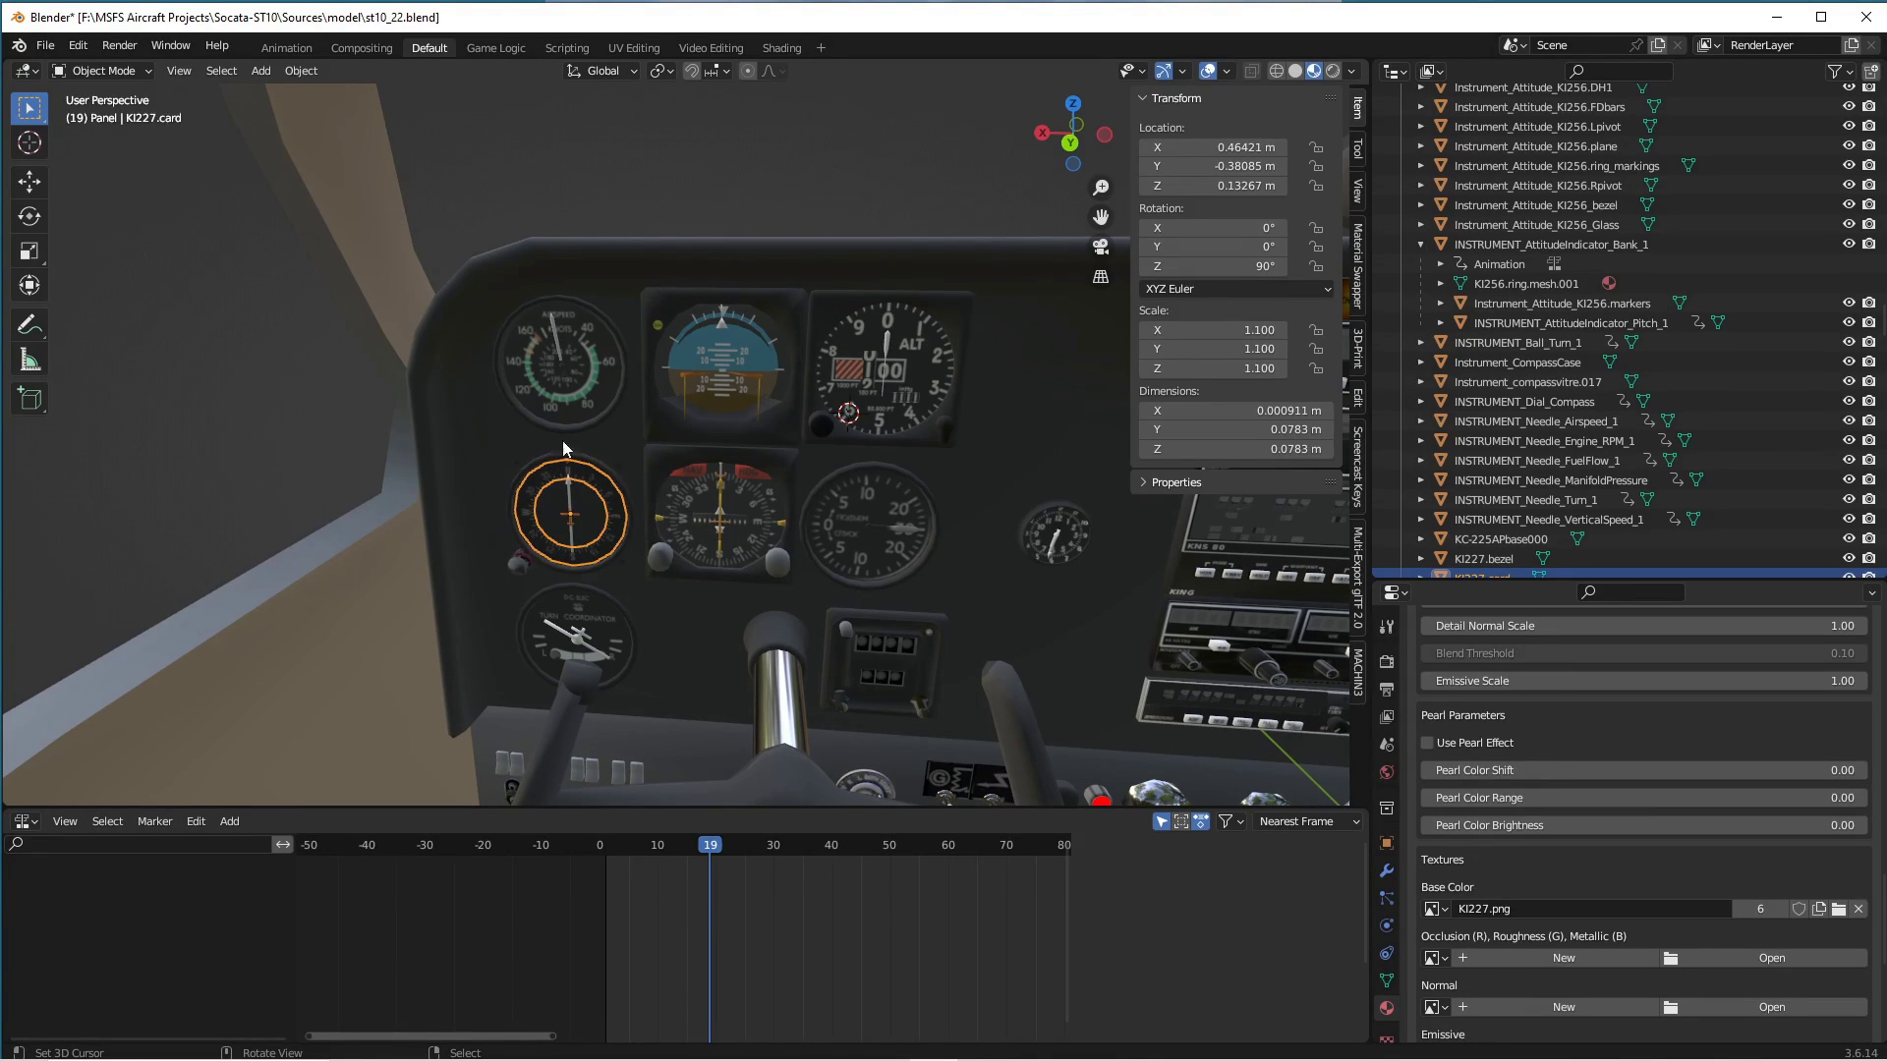
click(519, 563)
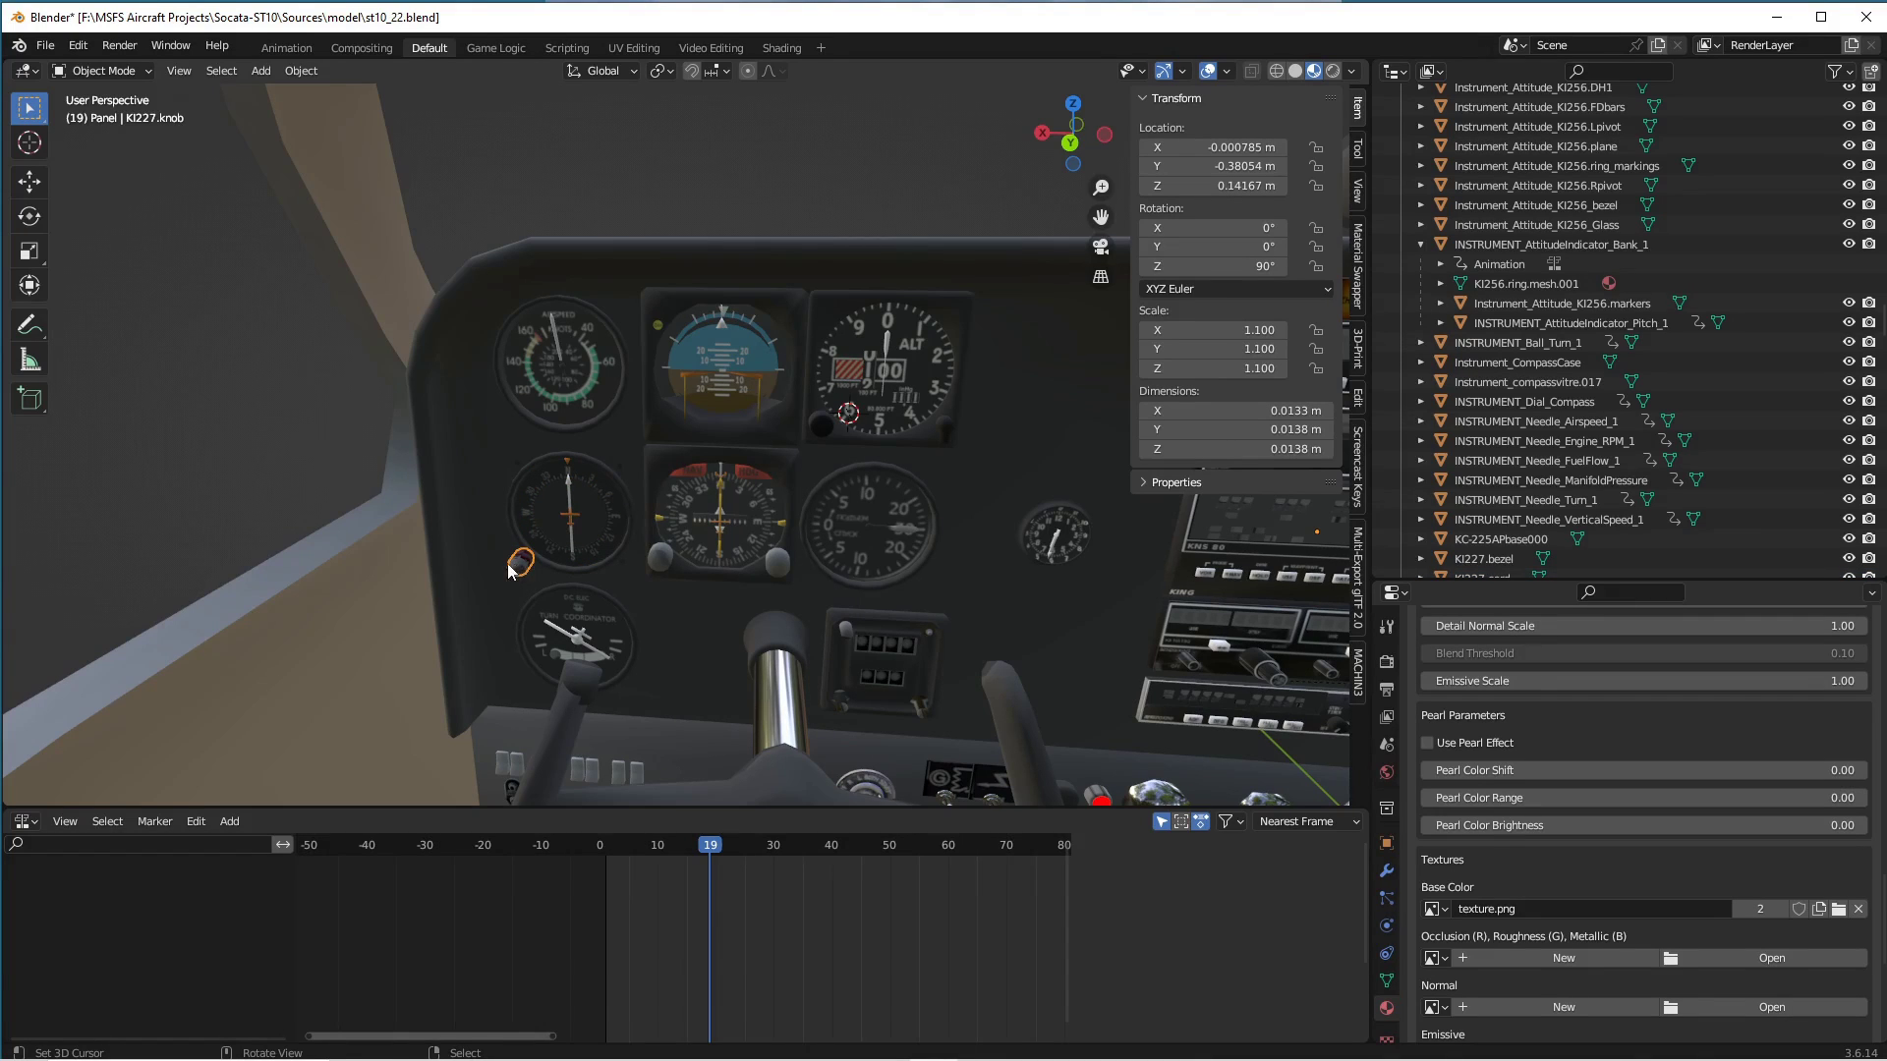
click(554, 556)
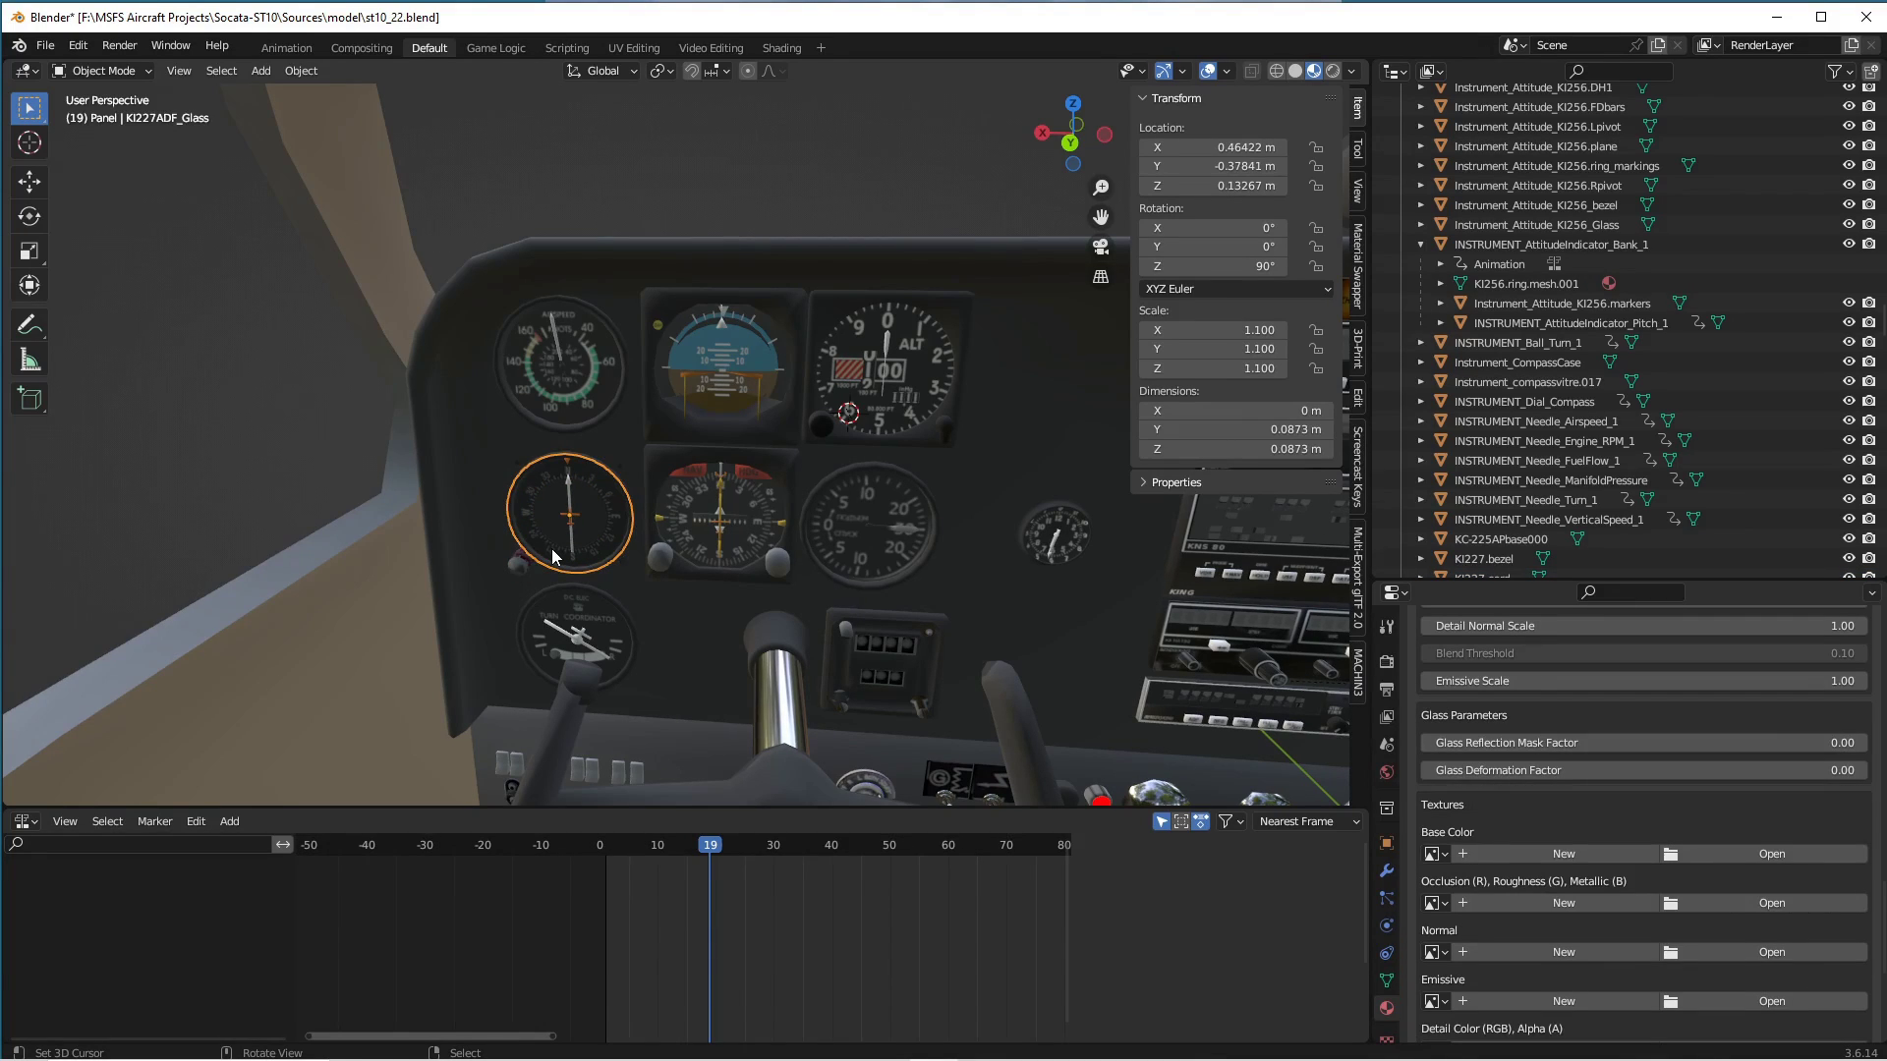
key(KP_Decimal)
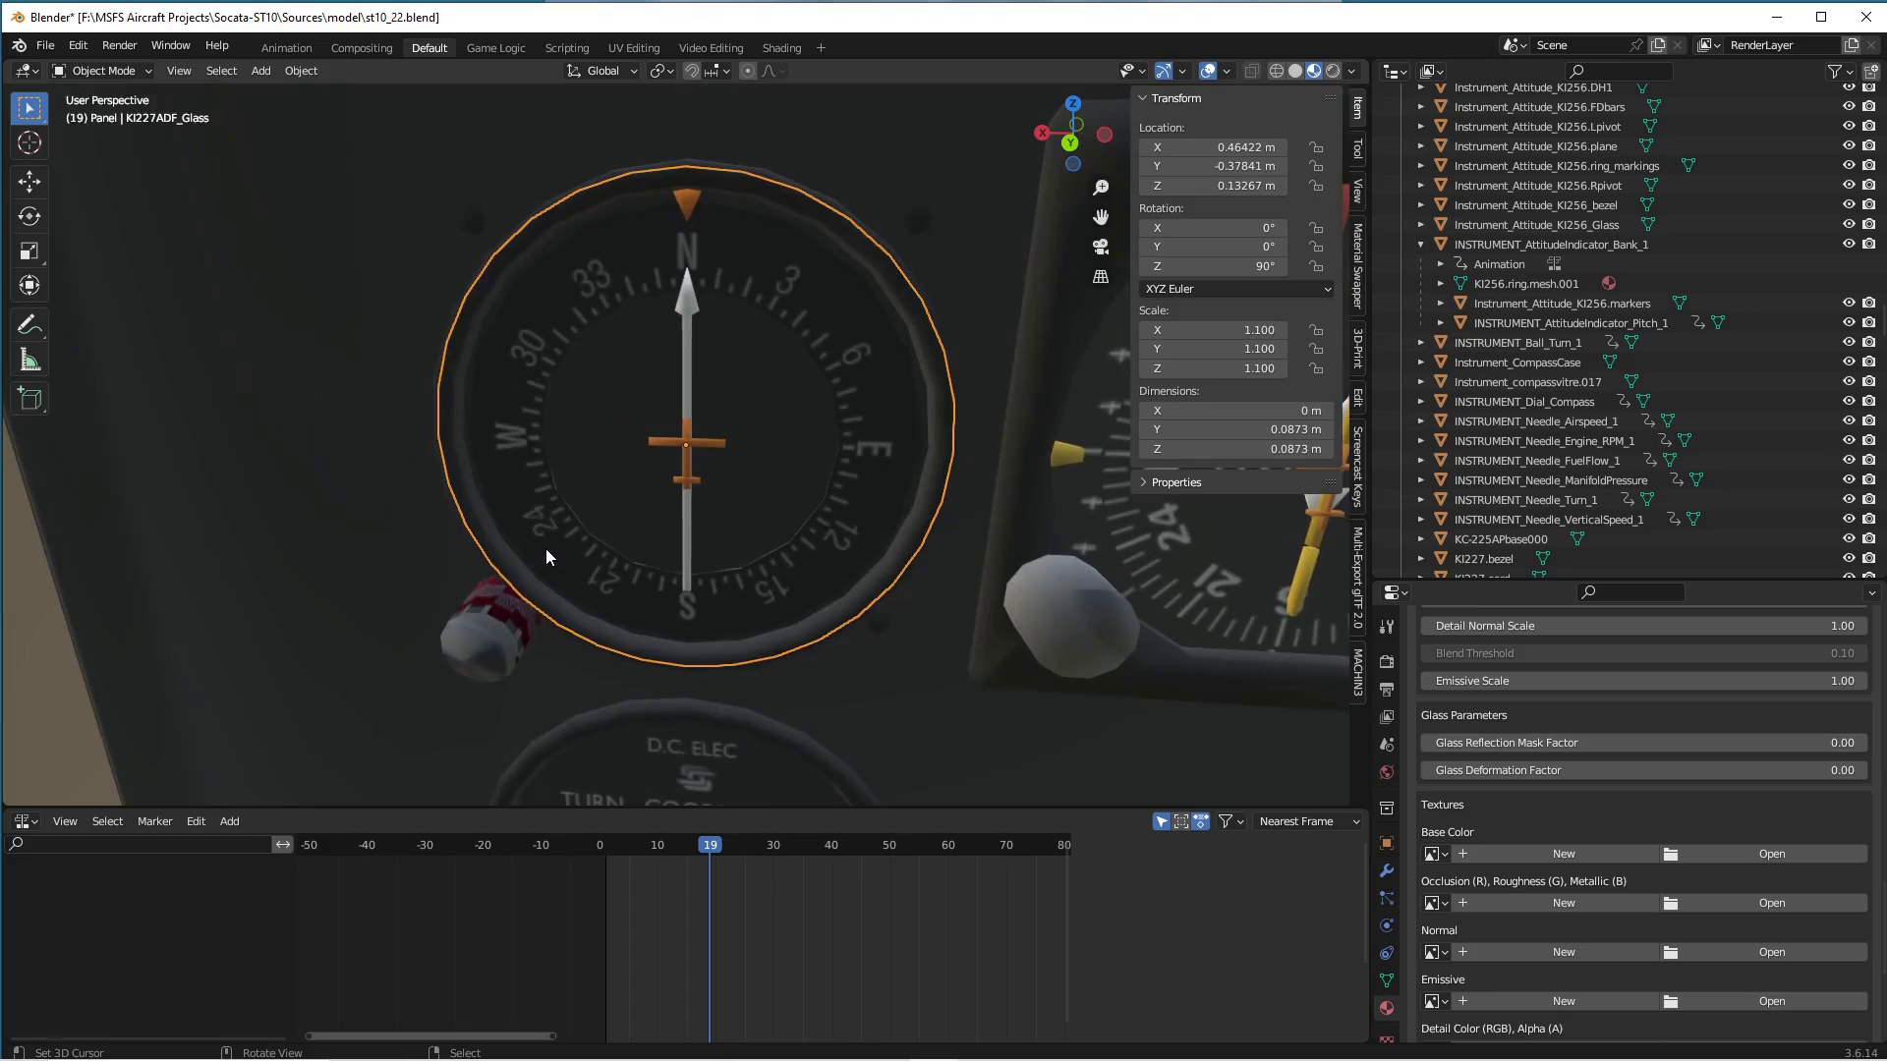
Try rotating the KI227 compass card about the global Y axis, and cancel the rotation.
right_click(711, 607)
click(712, 607)
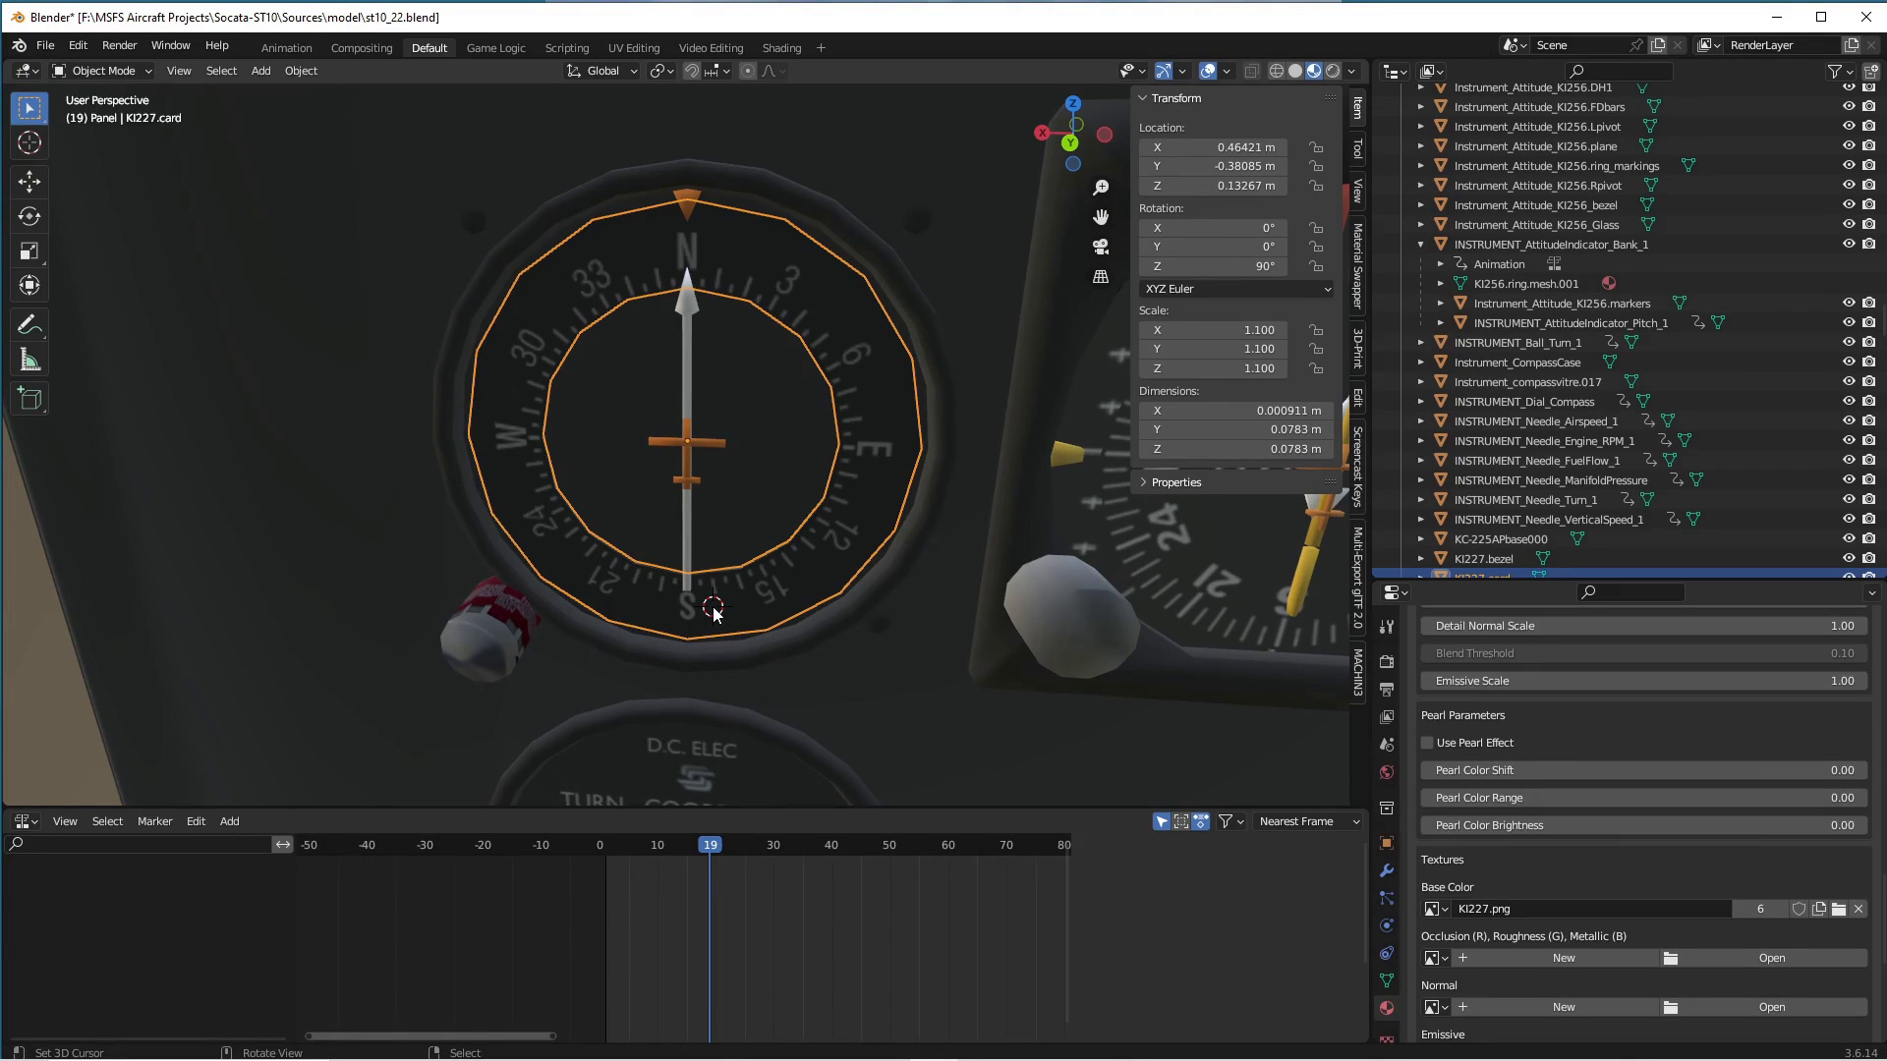
key(r)
key(y)
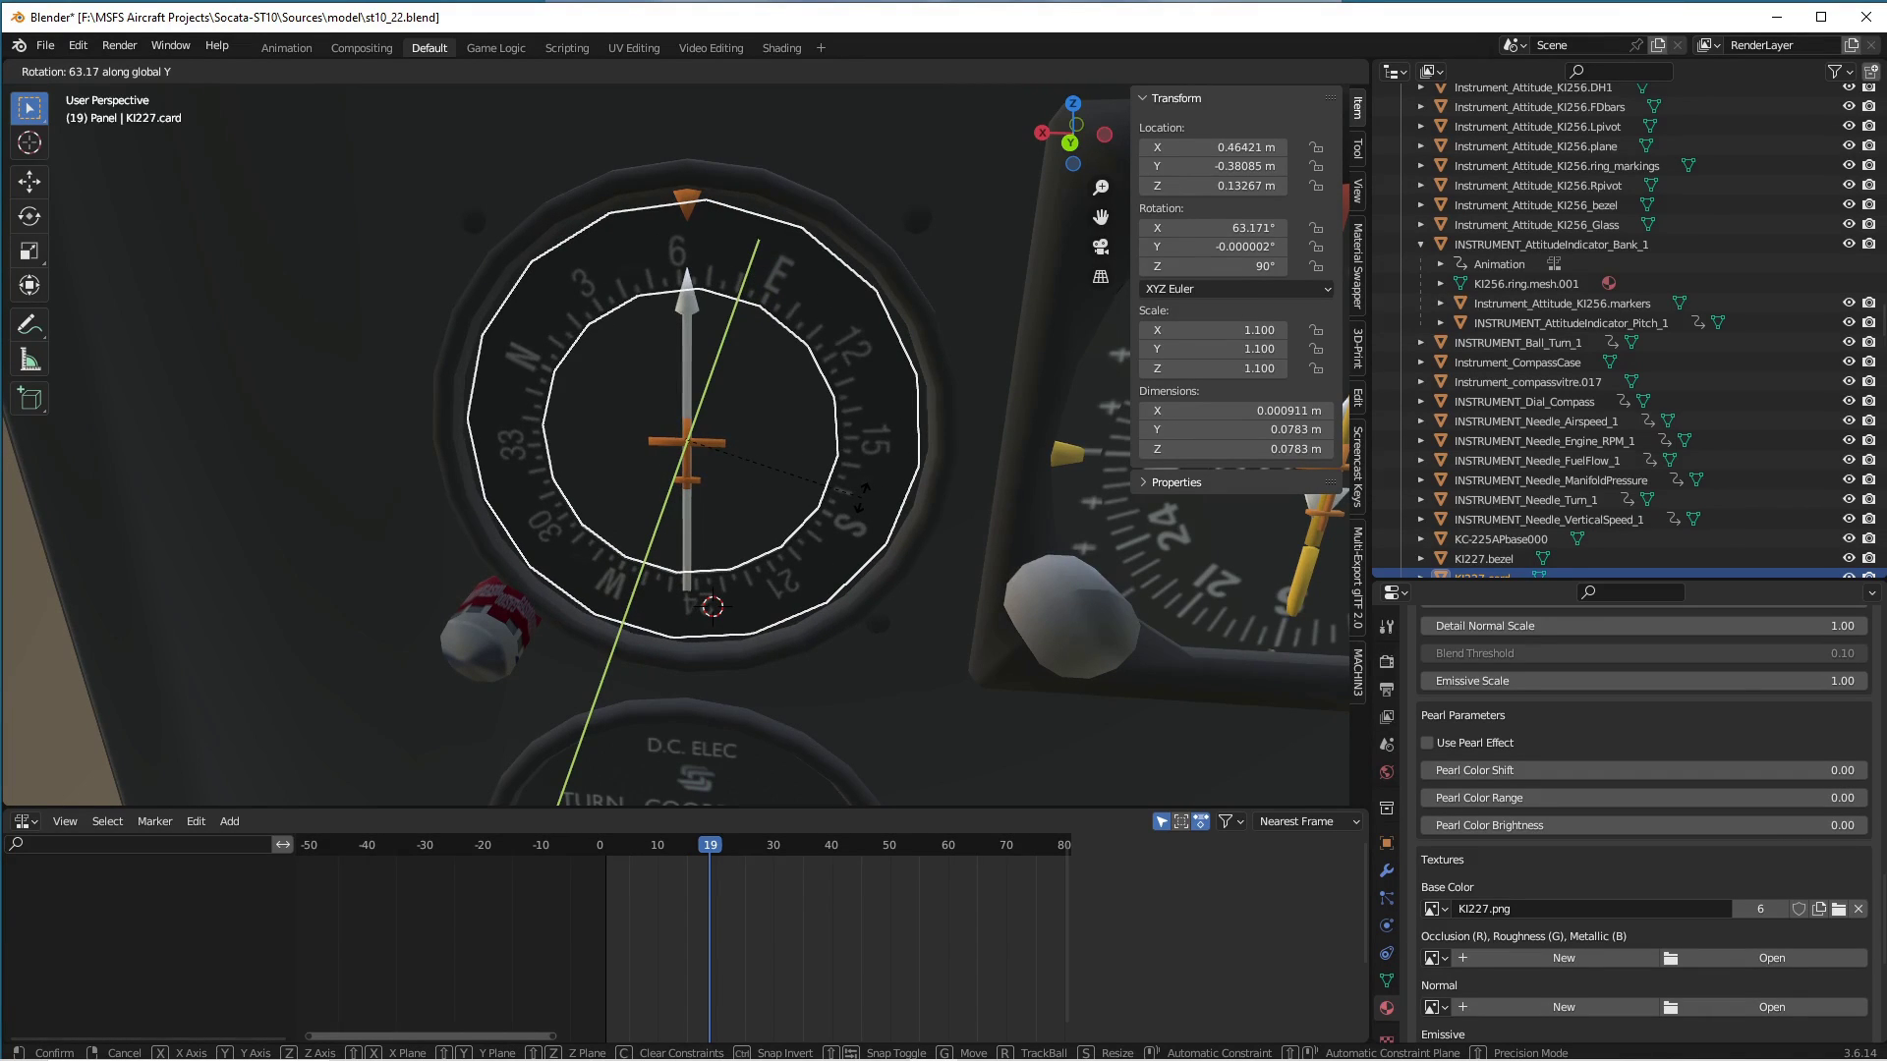
key(Escape)
Try rotating the KI227 needle about the global Y axis, and cancel the rotation.
click(685, 305)
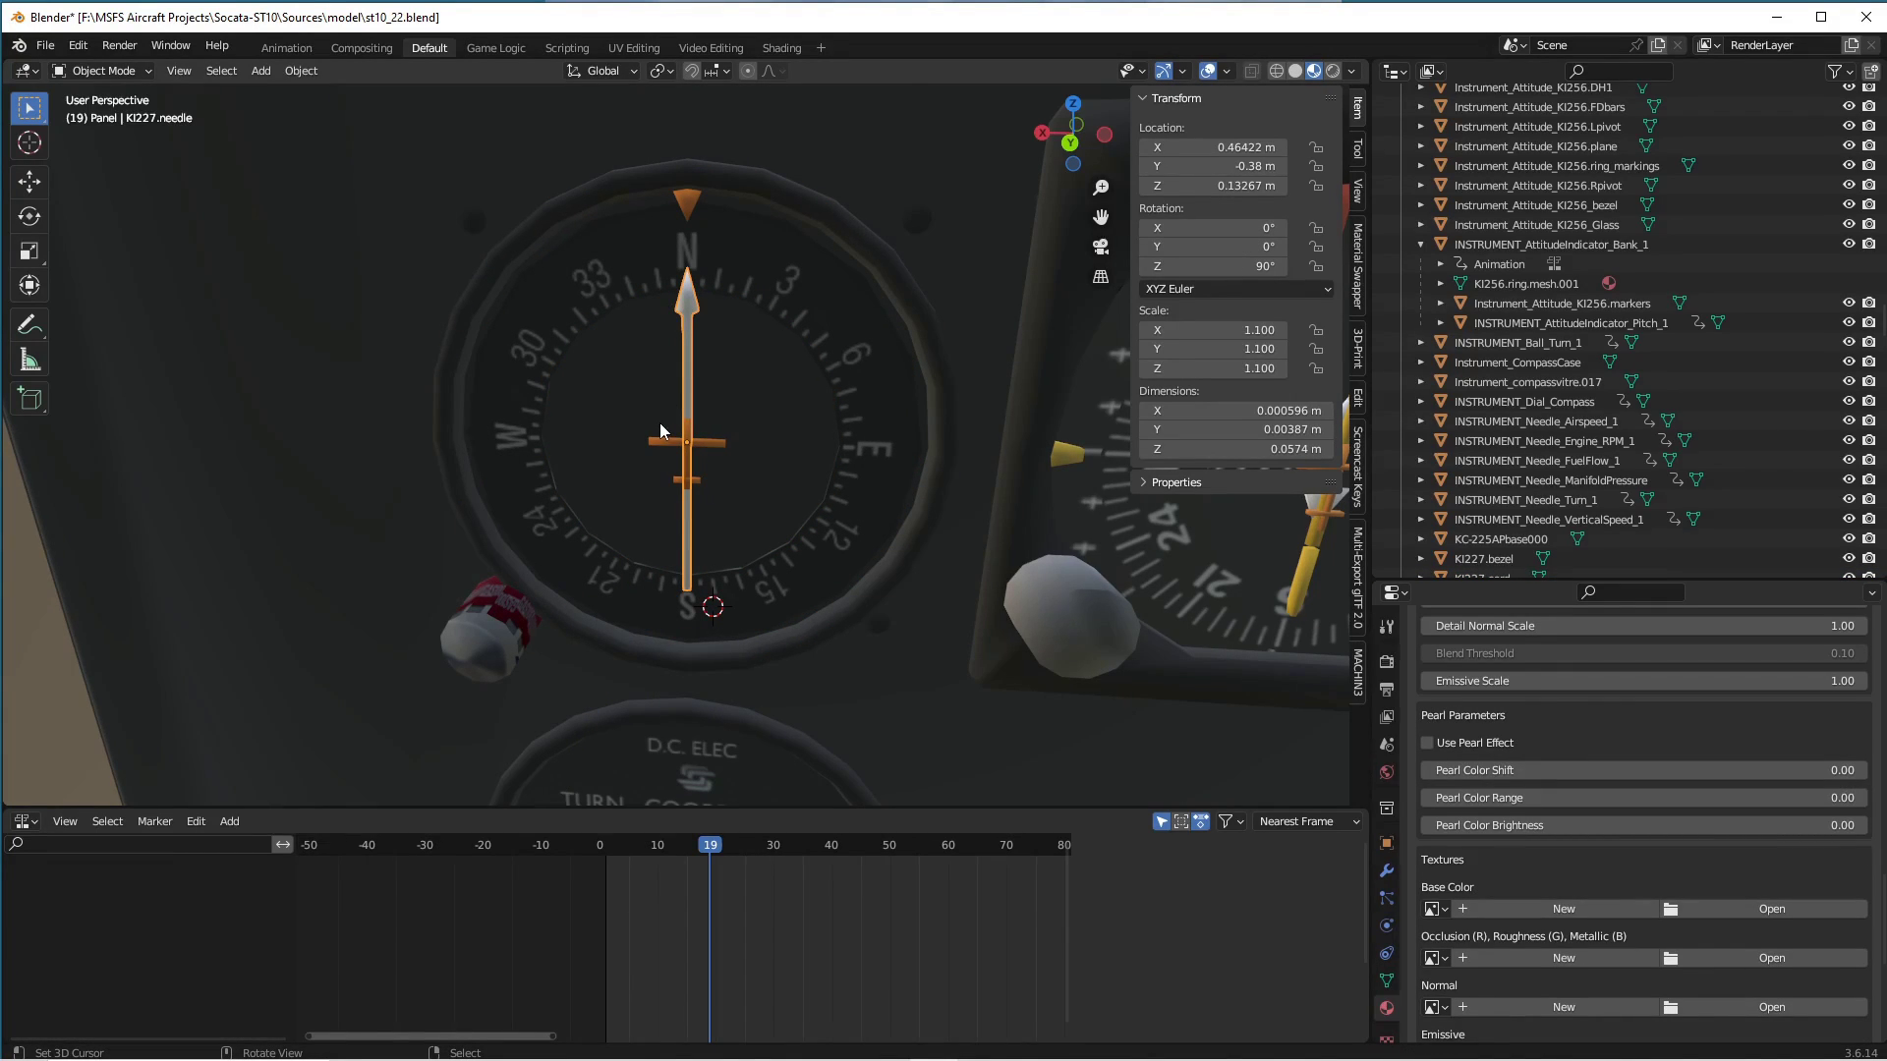
key(r)
key(y)
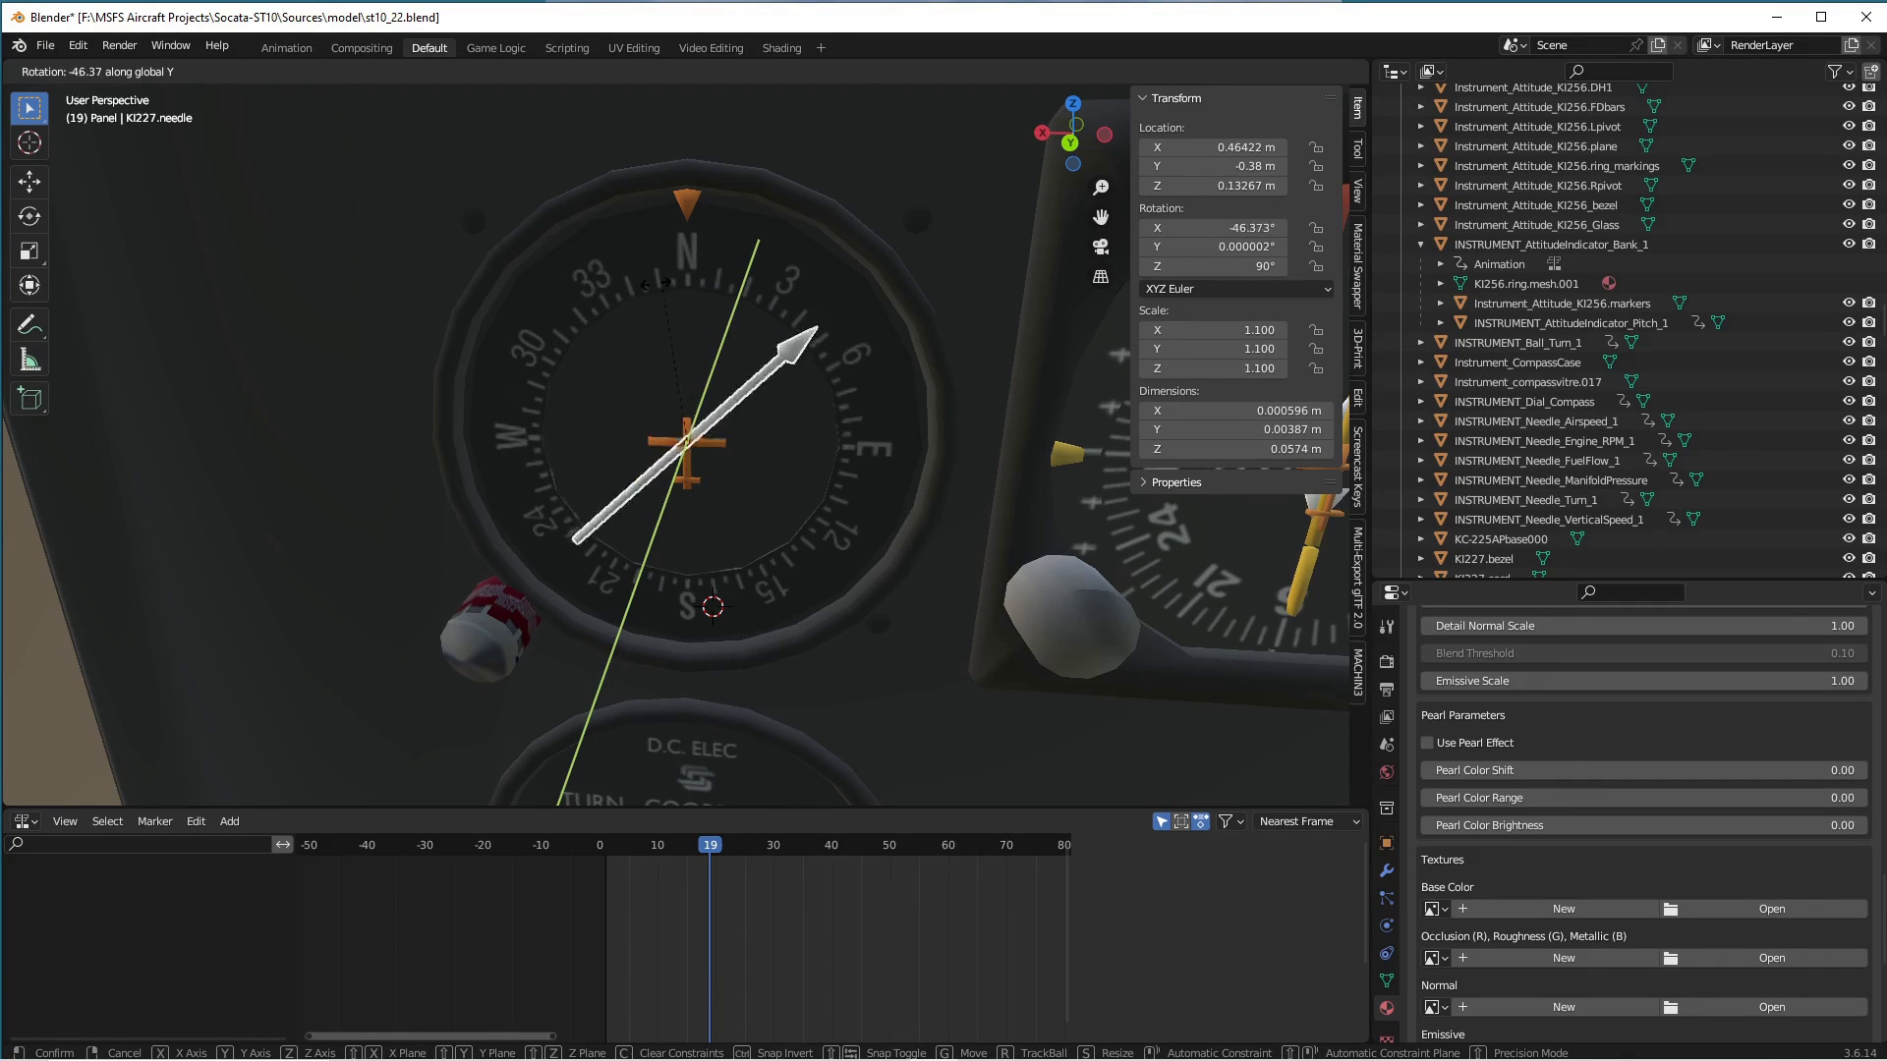
right_click(473, 277)
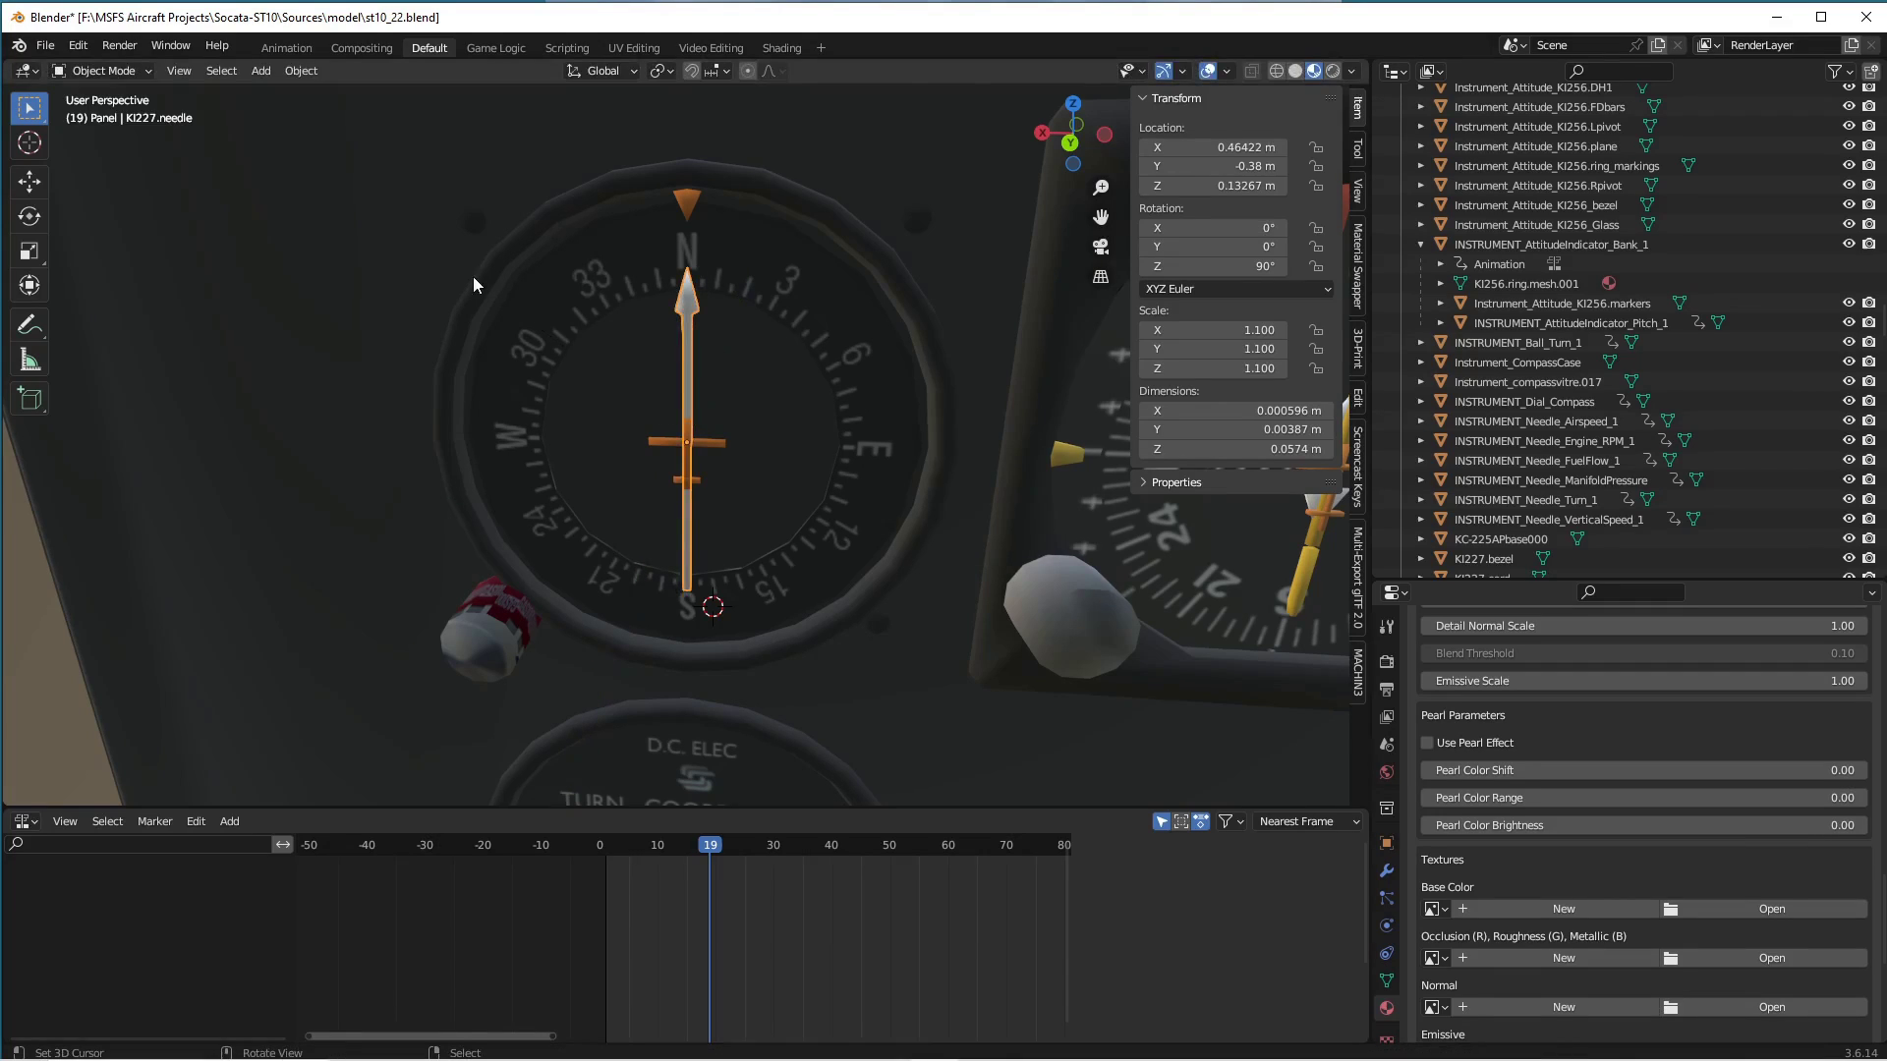
Select the KI227 knob and the compass card it turns to point out which parts need animating.
click(498, 646)
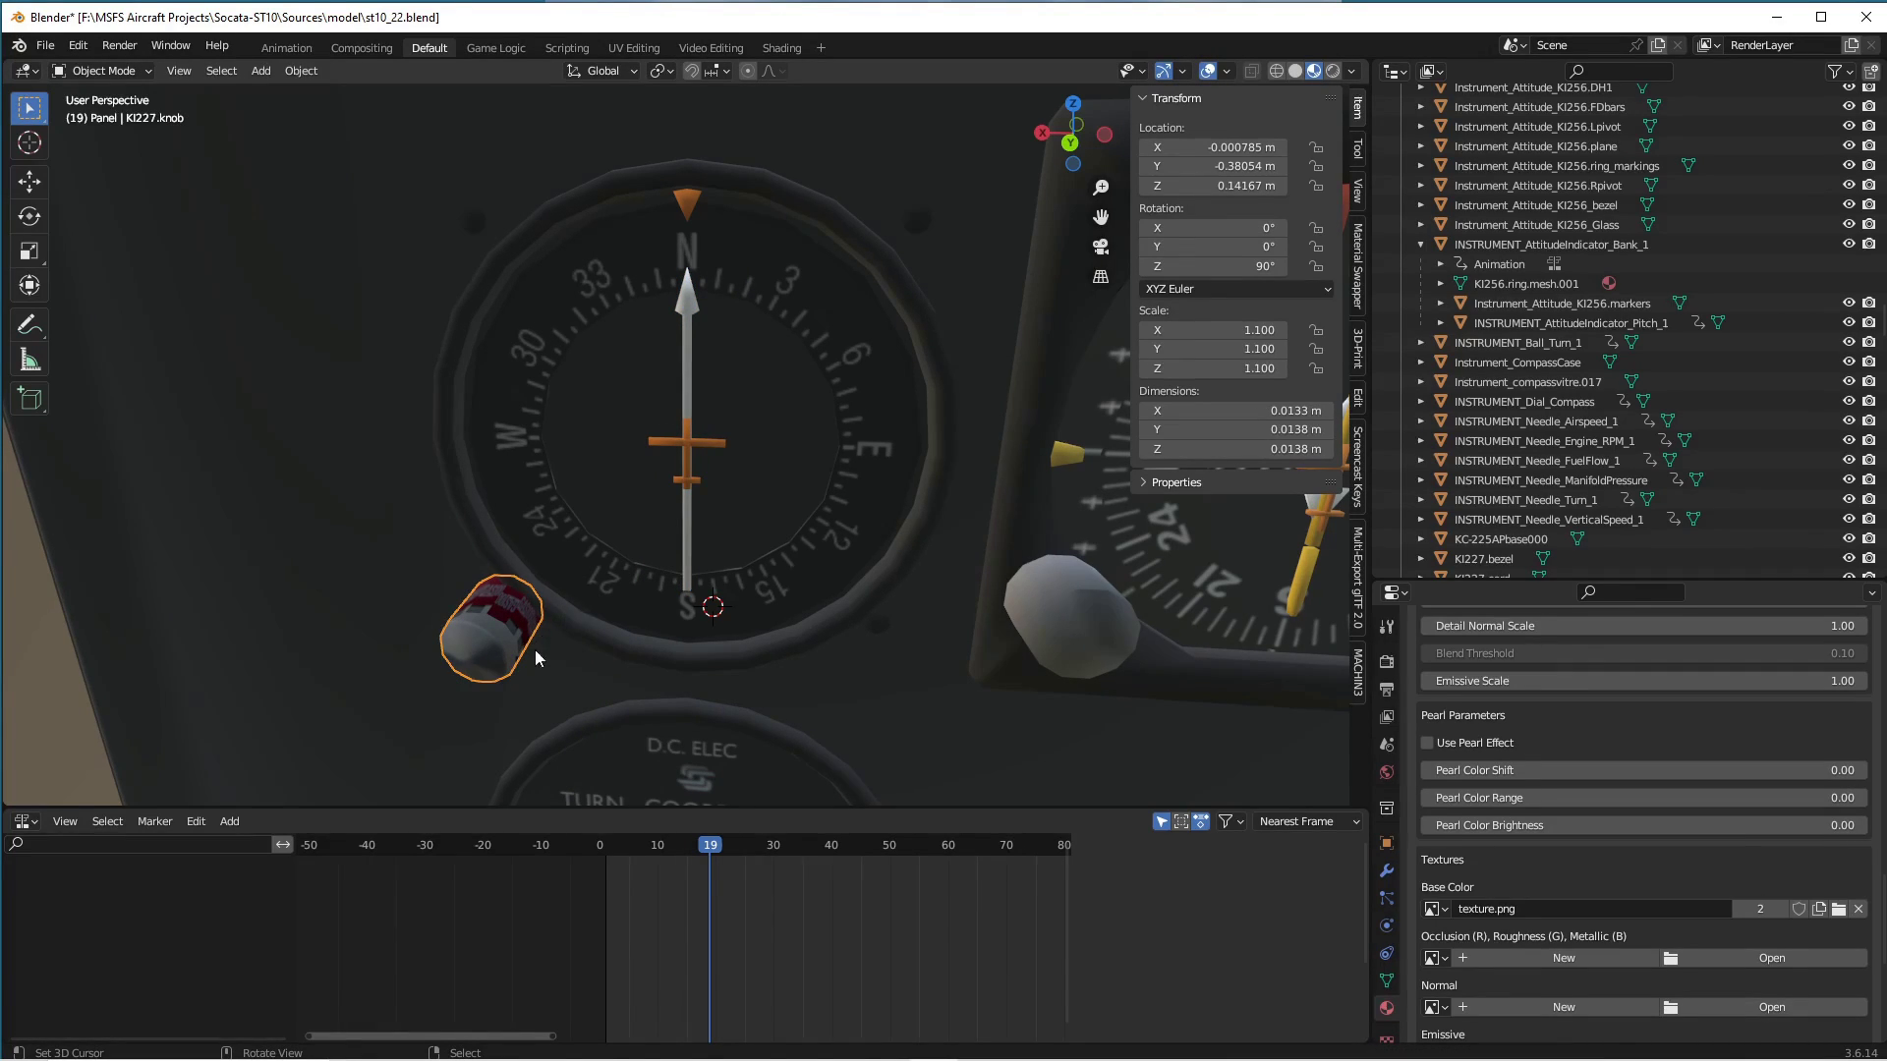
click(558, 560)
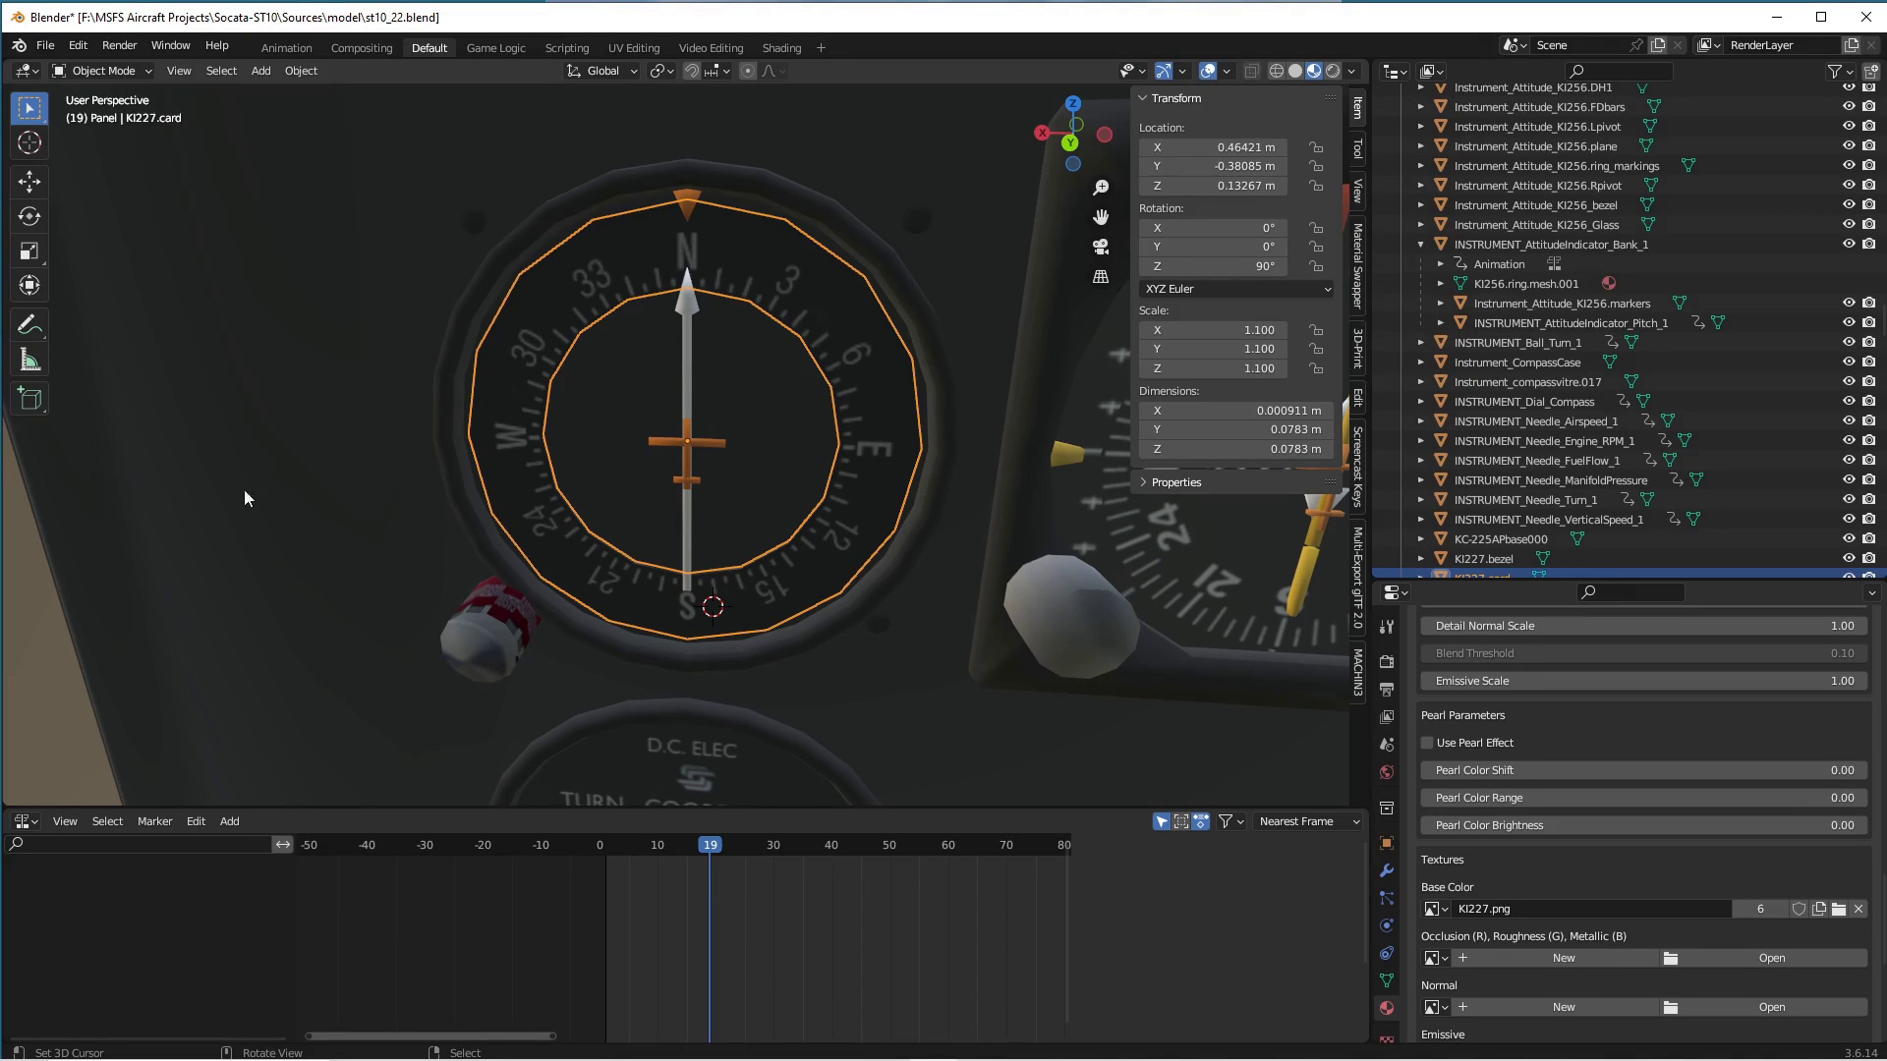
Select the KI525a compass card and the altimeter glass on the panel, and frame the altimeter close up.
scroll(279, 414, down, 10)
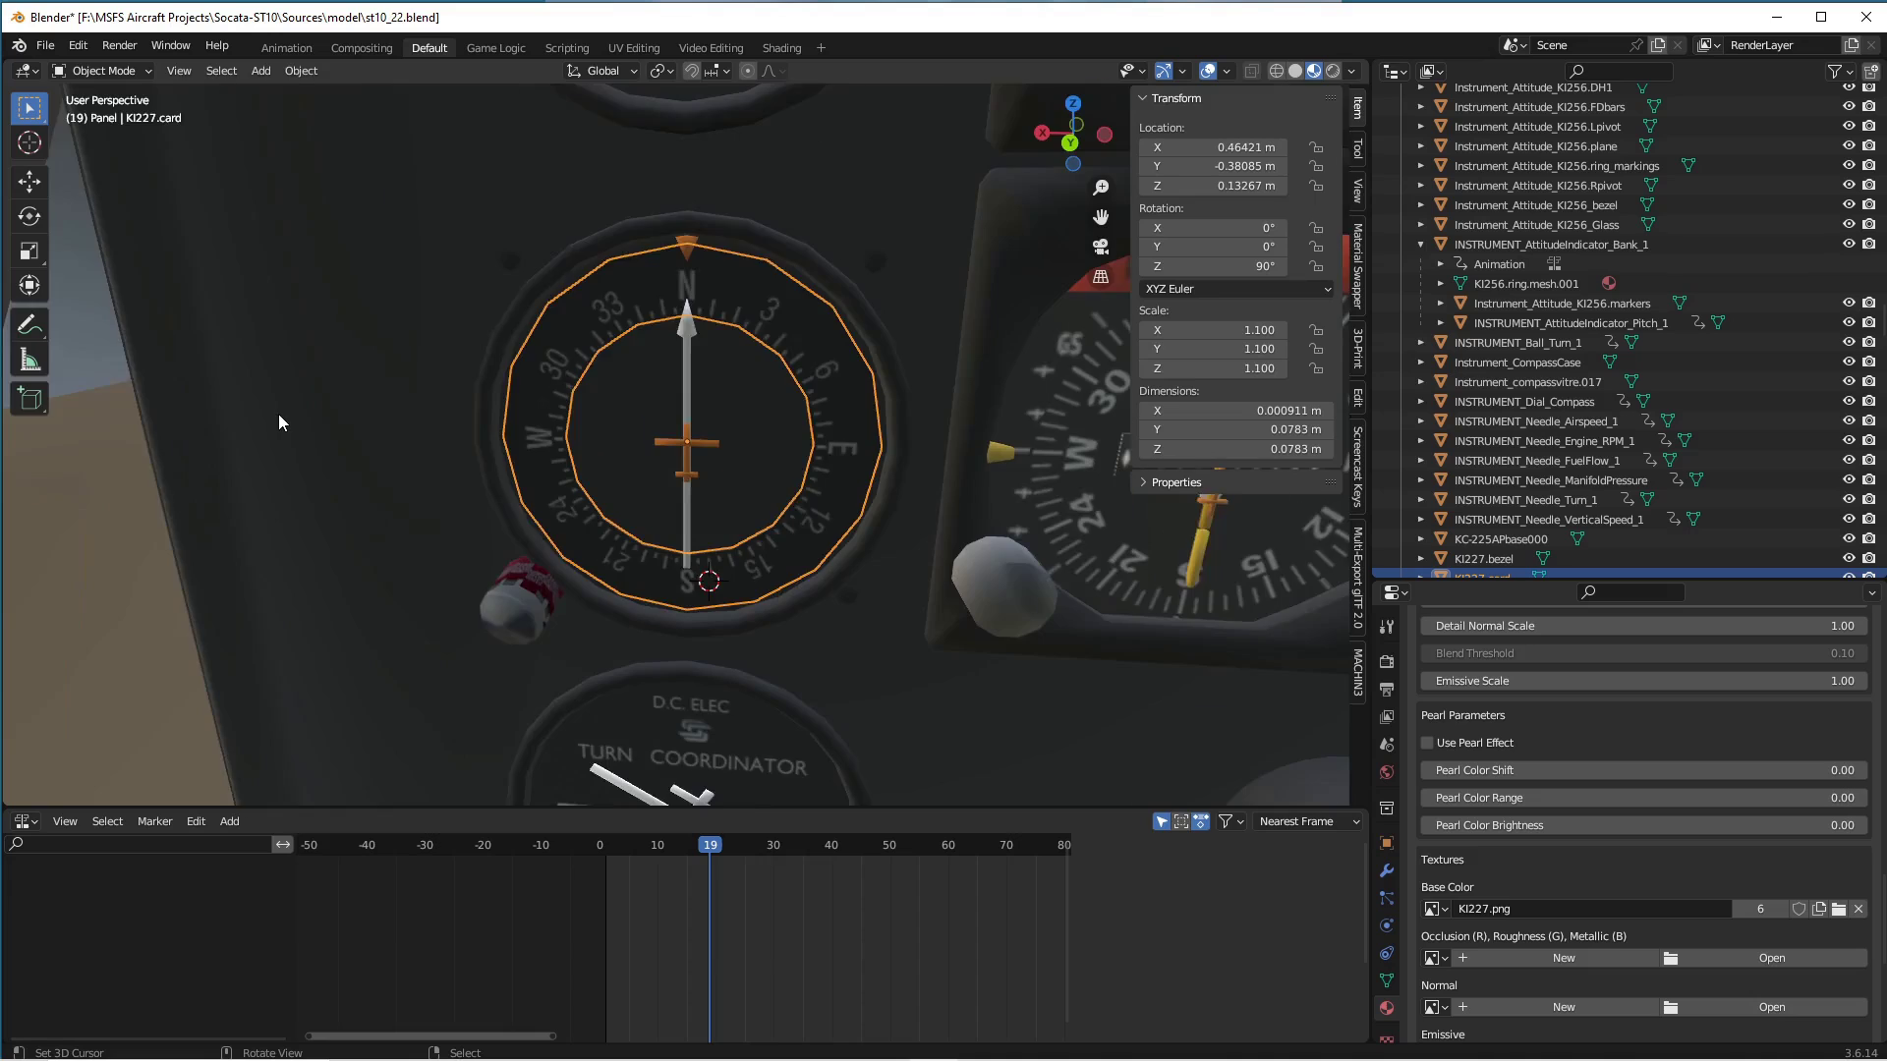
scroll(279, 425, down, 3)
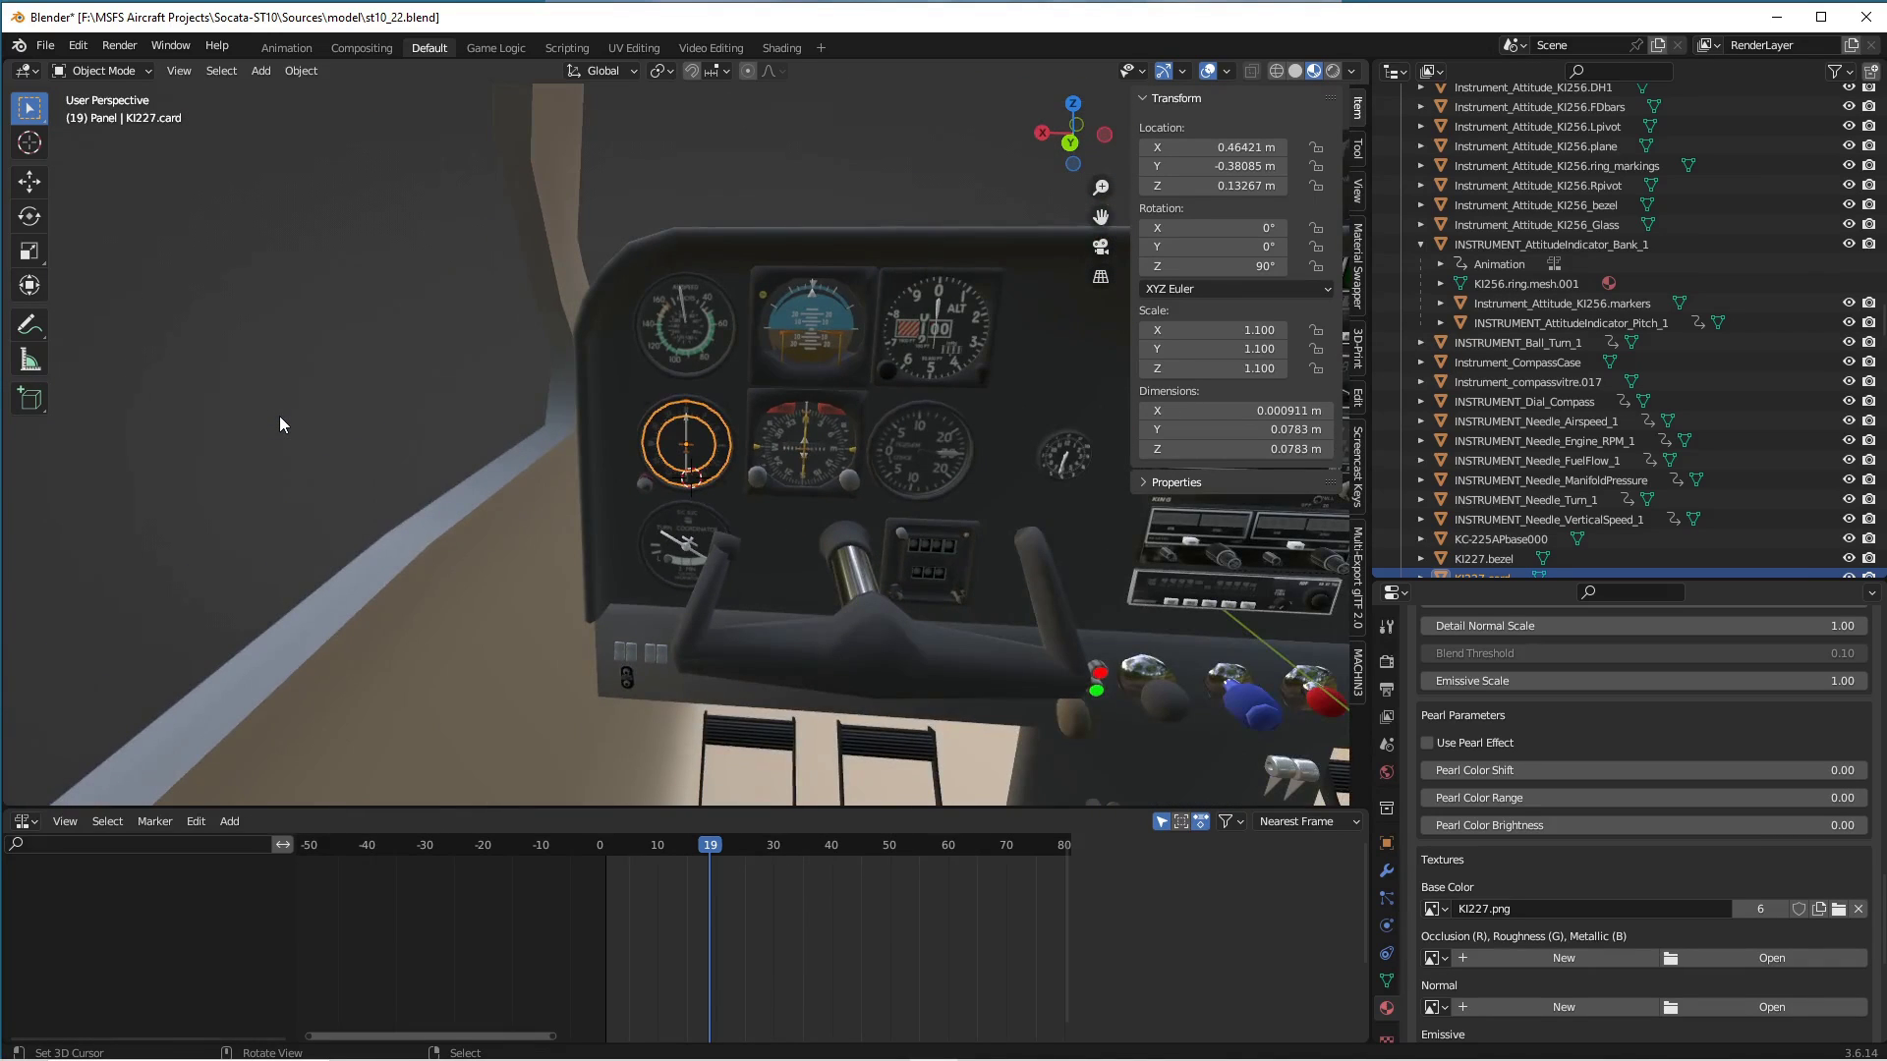
middle_drag(475, 492, 1264, 458)
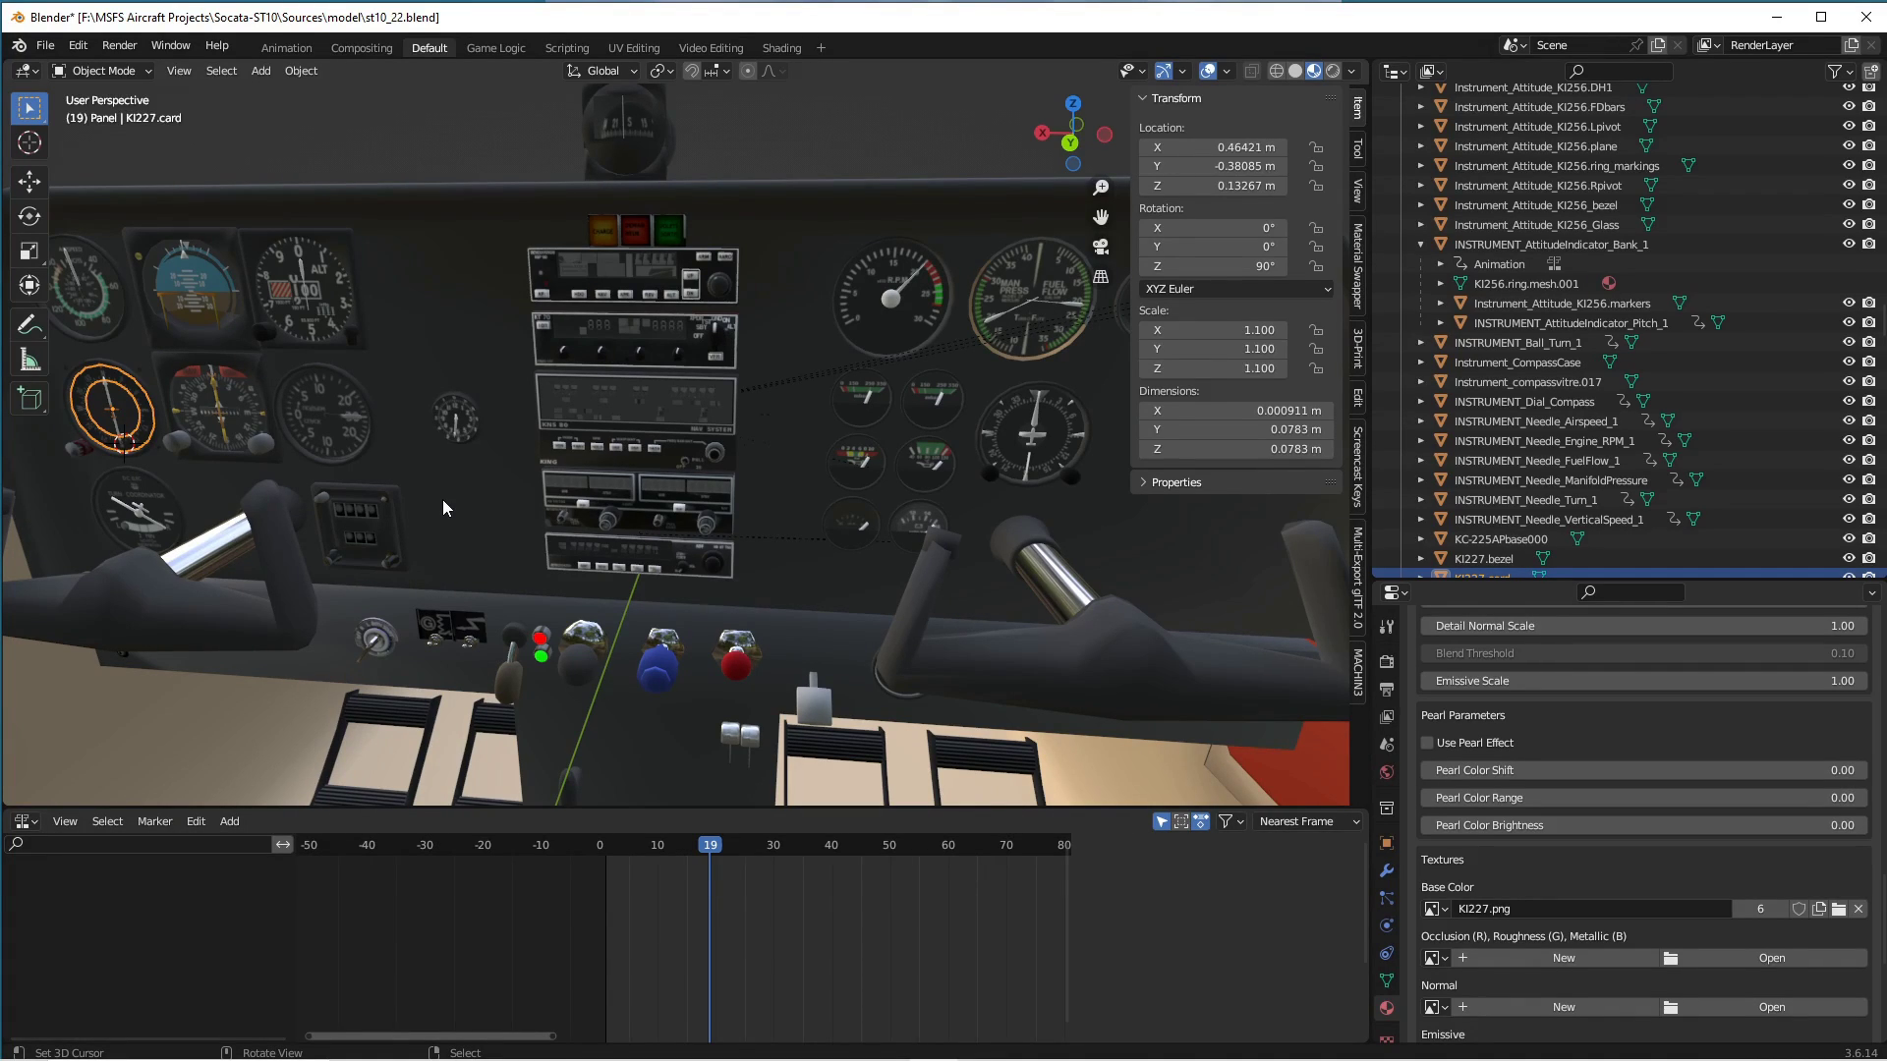
click(227, 413)
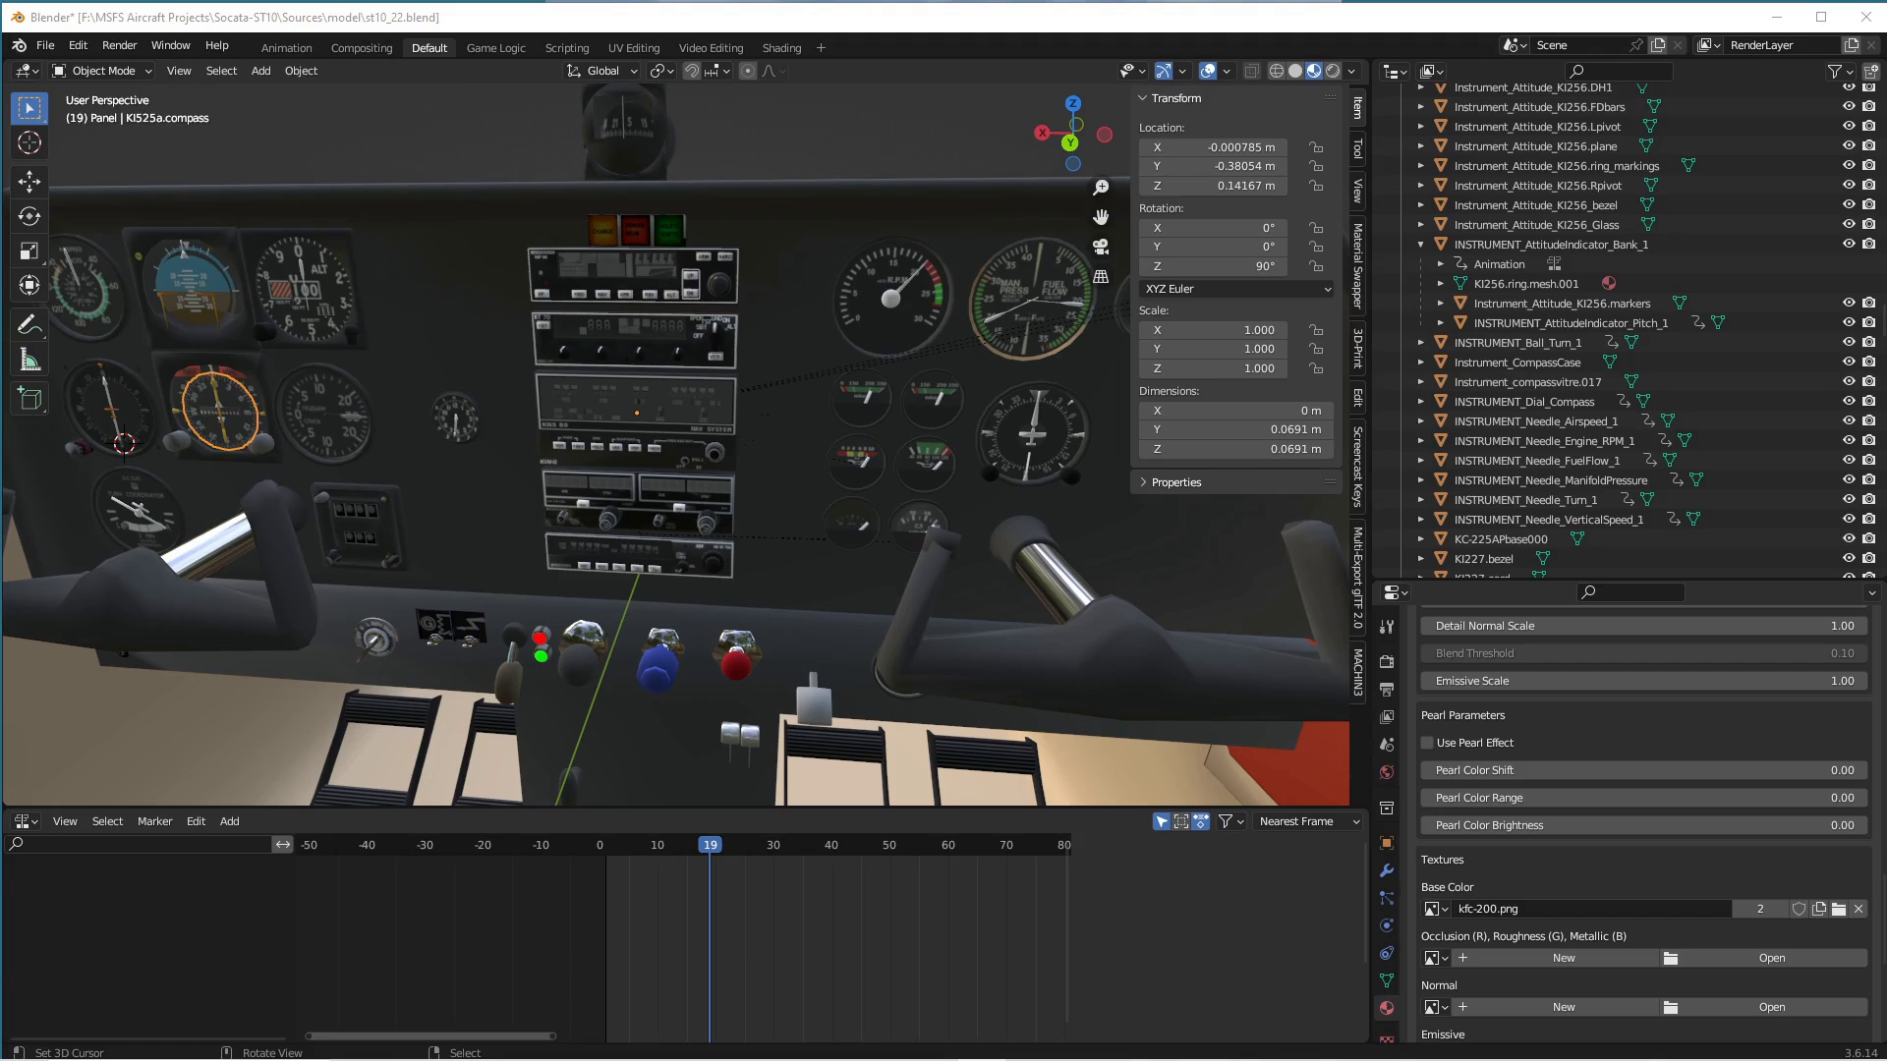
click(320, 322)
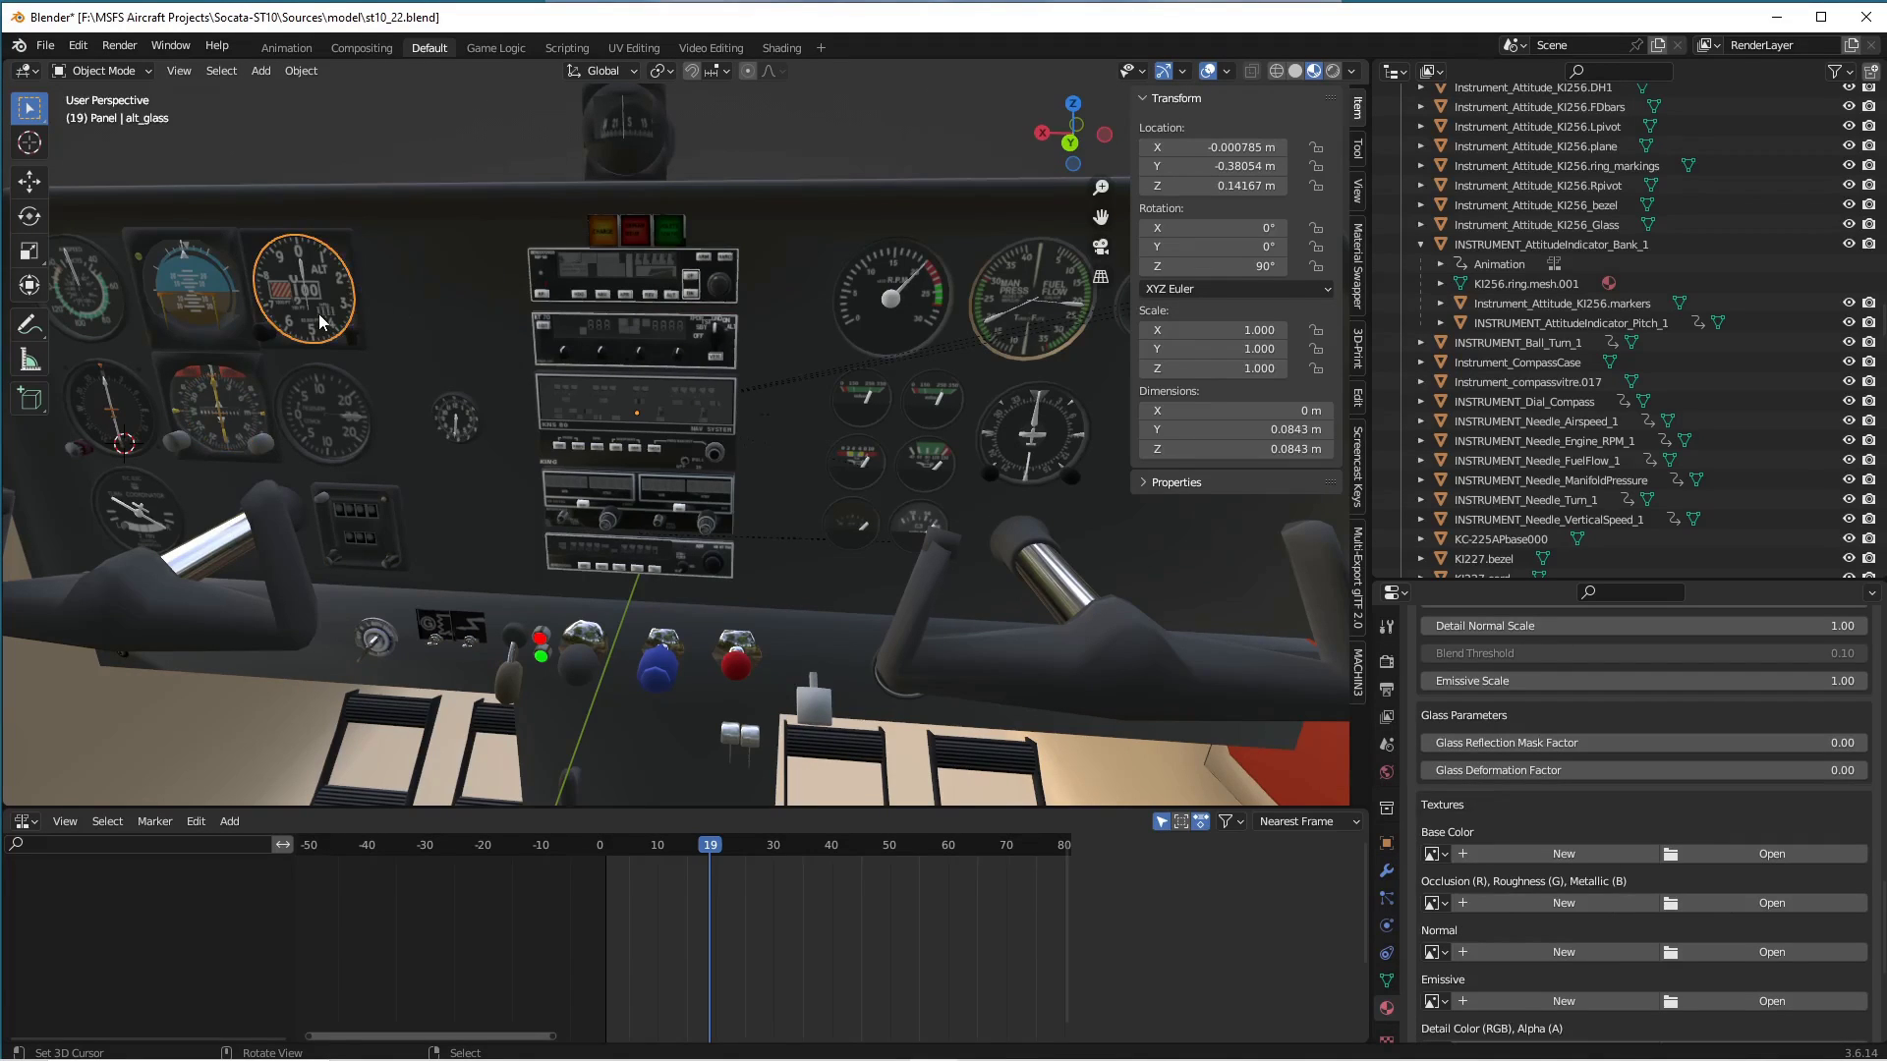
shift+middle_drag(319, 322, 653, 352)
key(KP_Decimal)
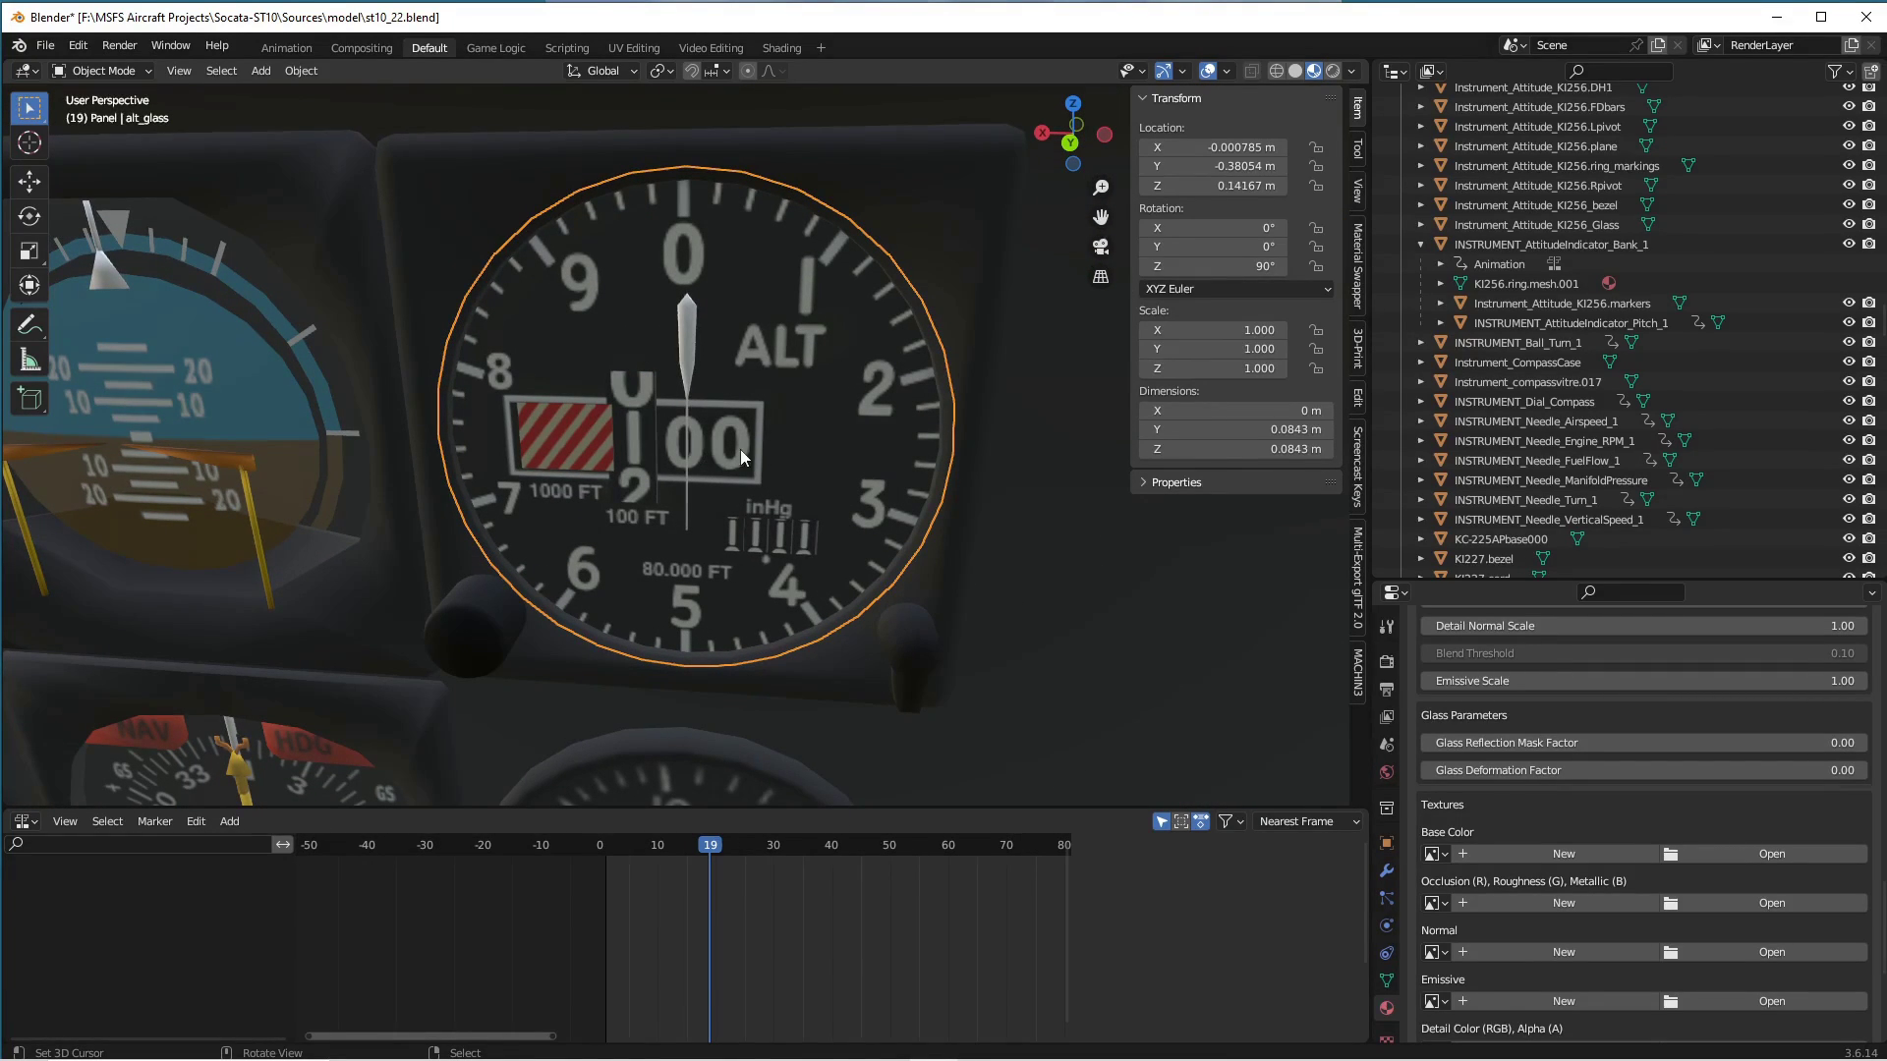
Try rotating the altimeter needle, cancel the rotation, and select the altimeter's knob and glass to point out its parts.
click(685, 335)
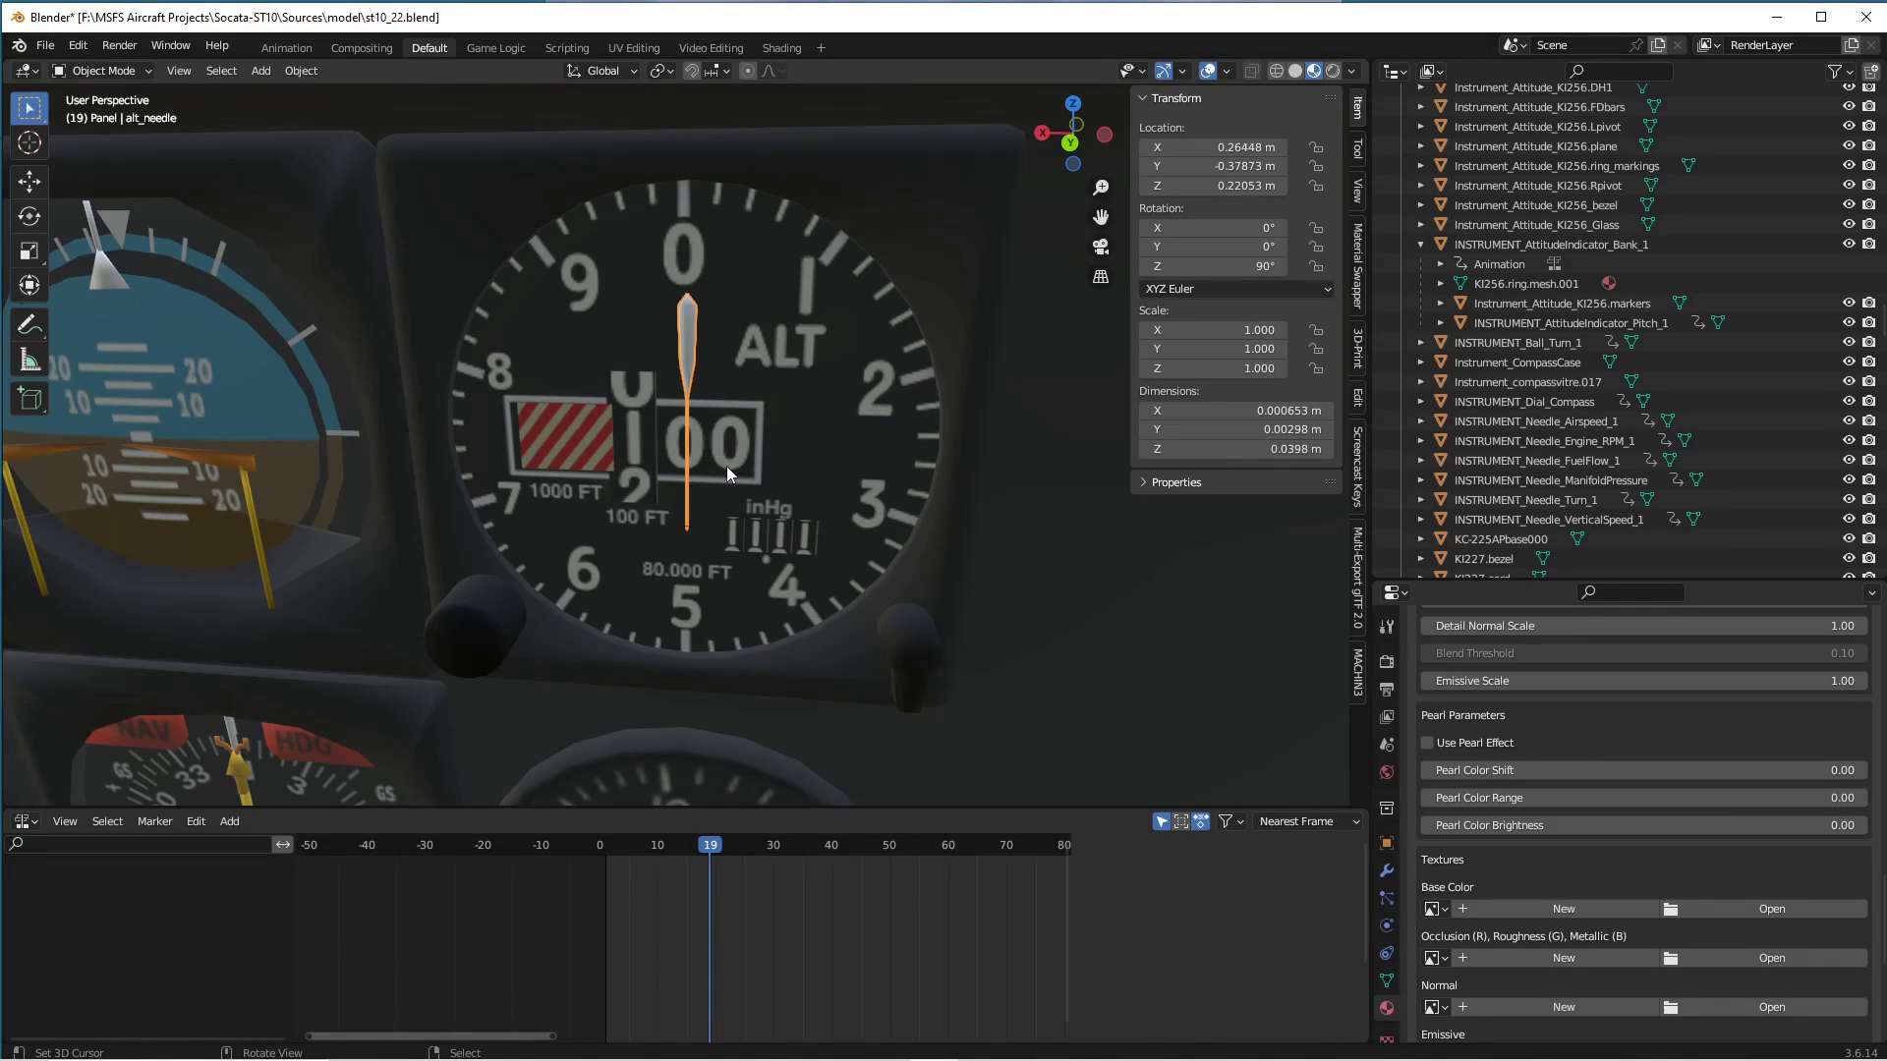
key(r)
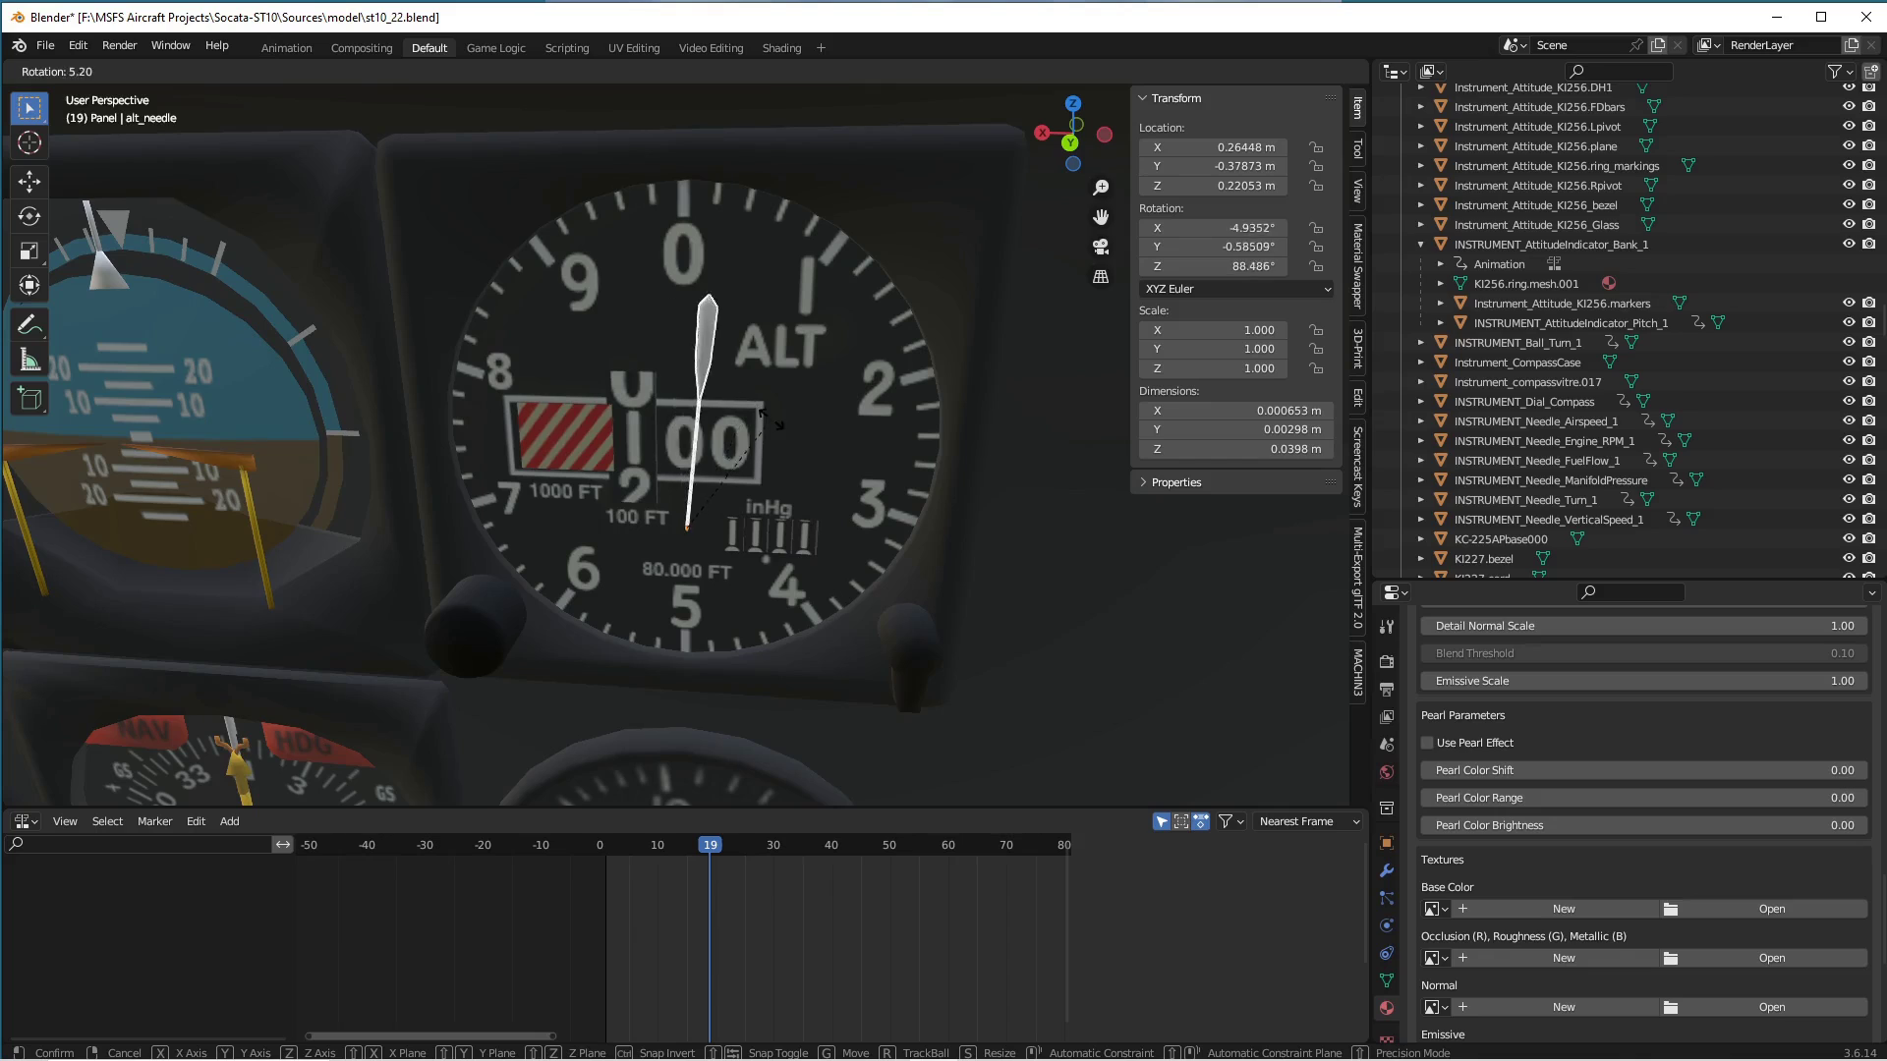
key(Escape)
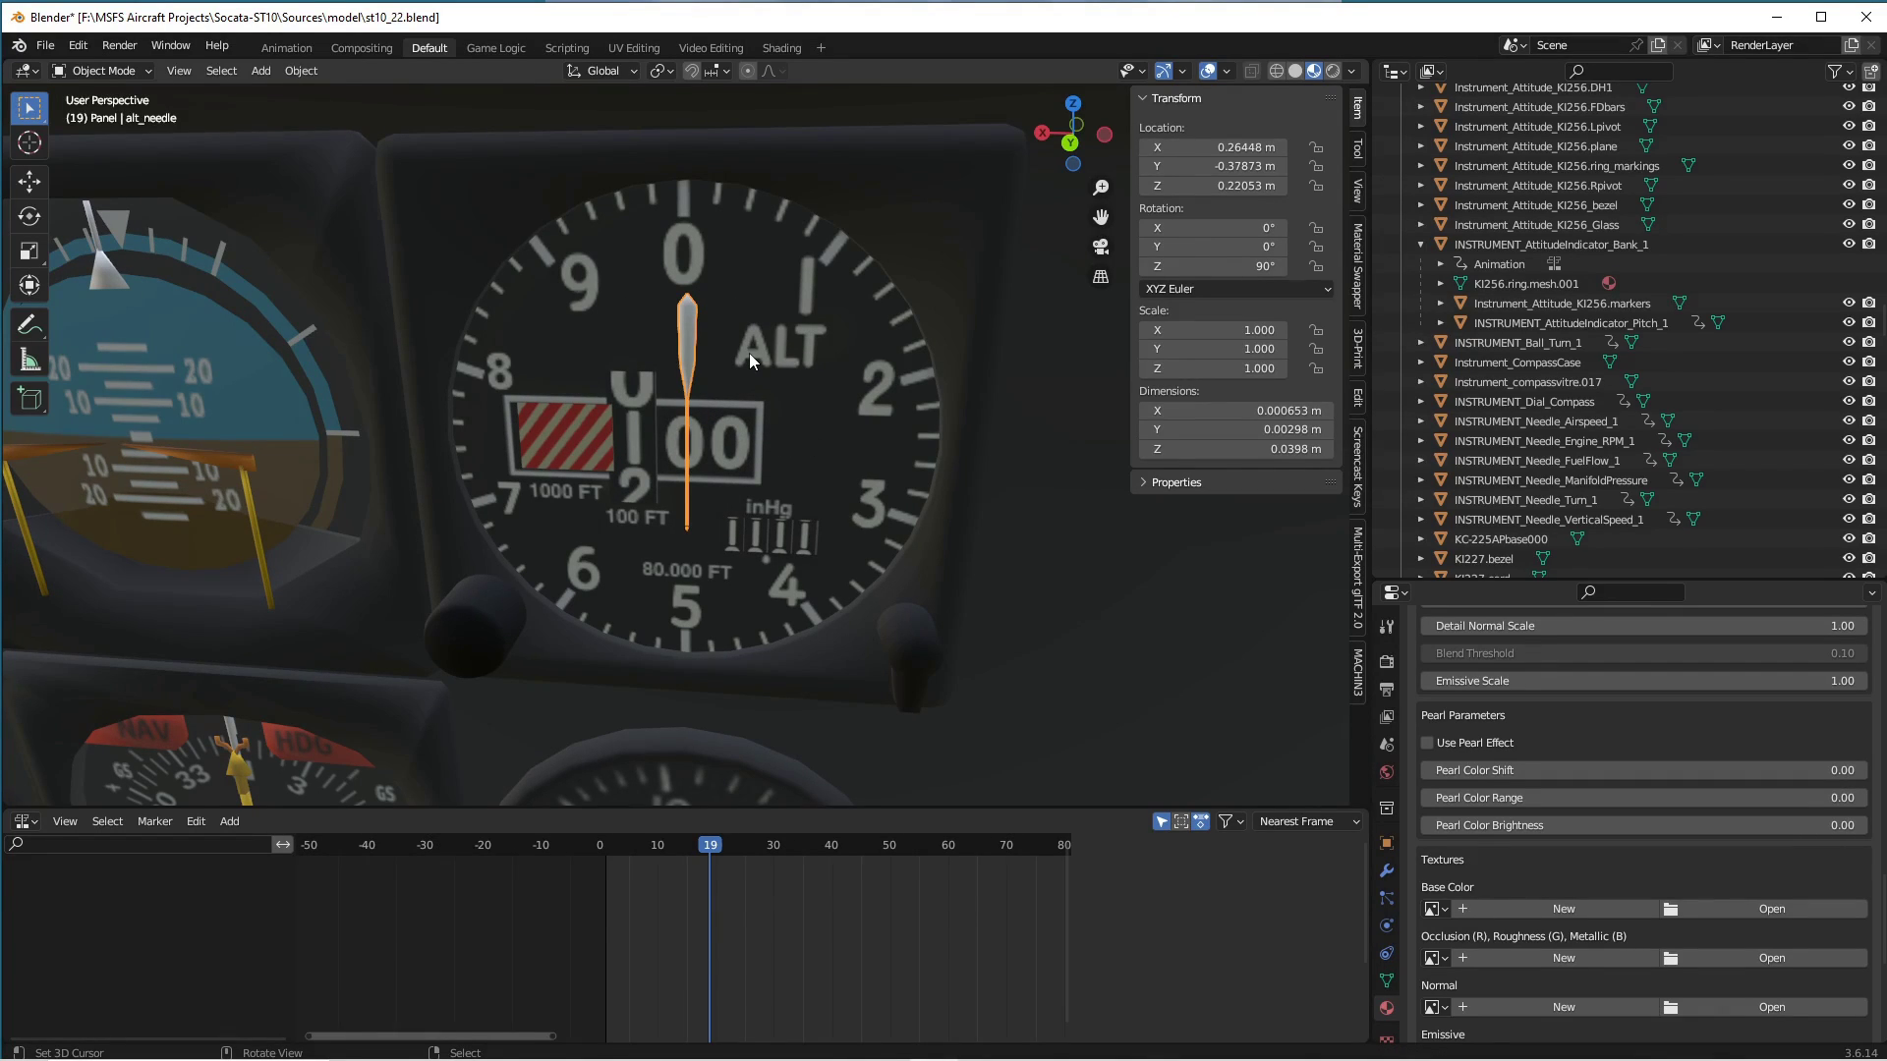
click(483, 625)
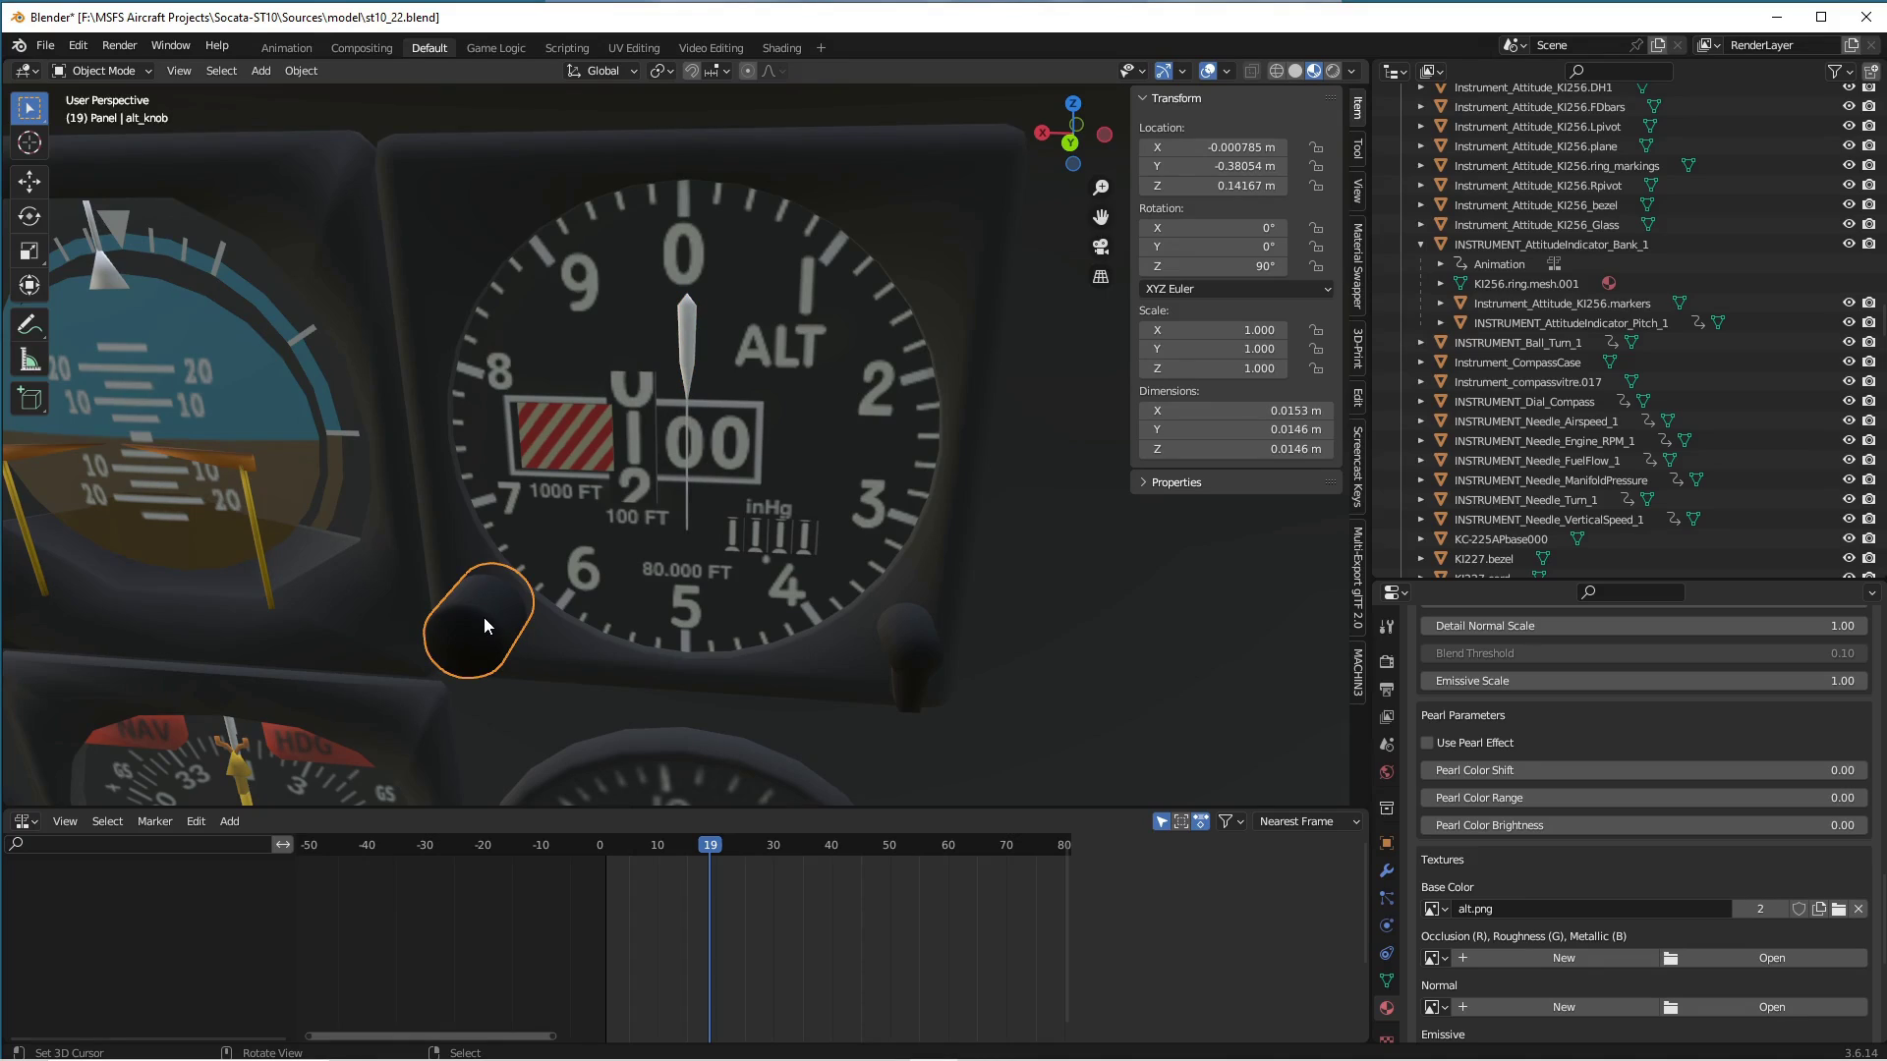
click(753, 529)
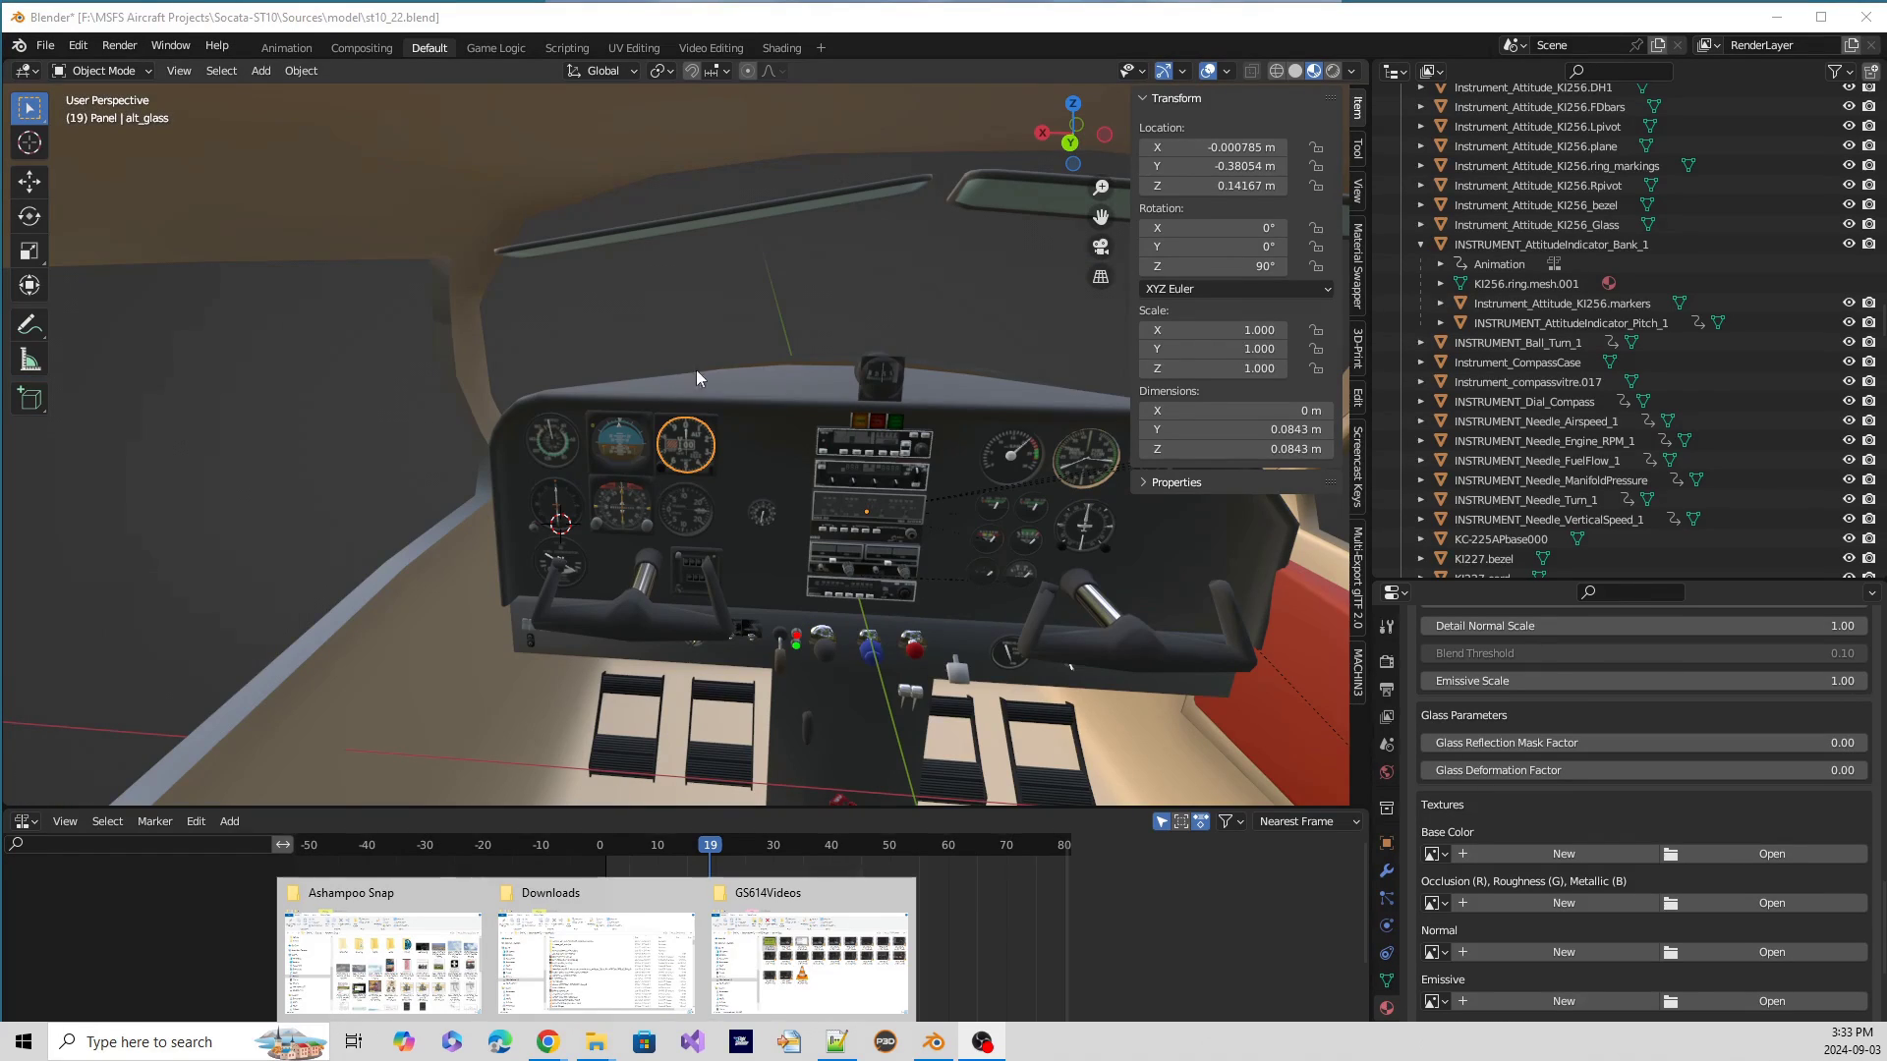
Select the fuel selector on the centre pedestal and set the current animation frame to 0.
click(749, 312)
middle_drag(752, 311, 694, 242)
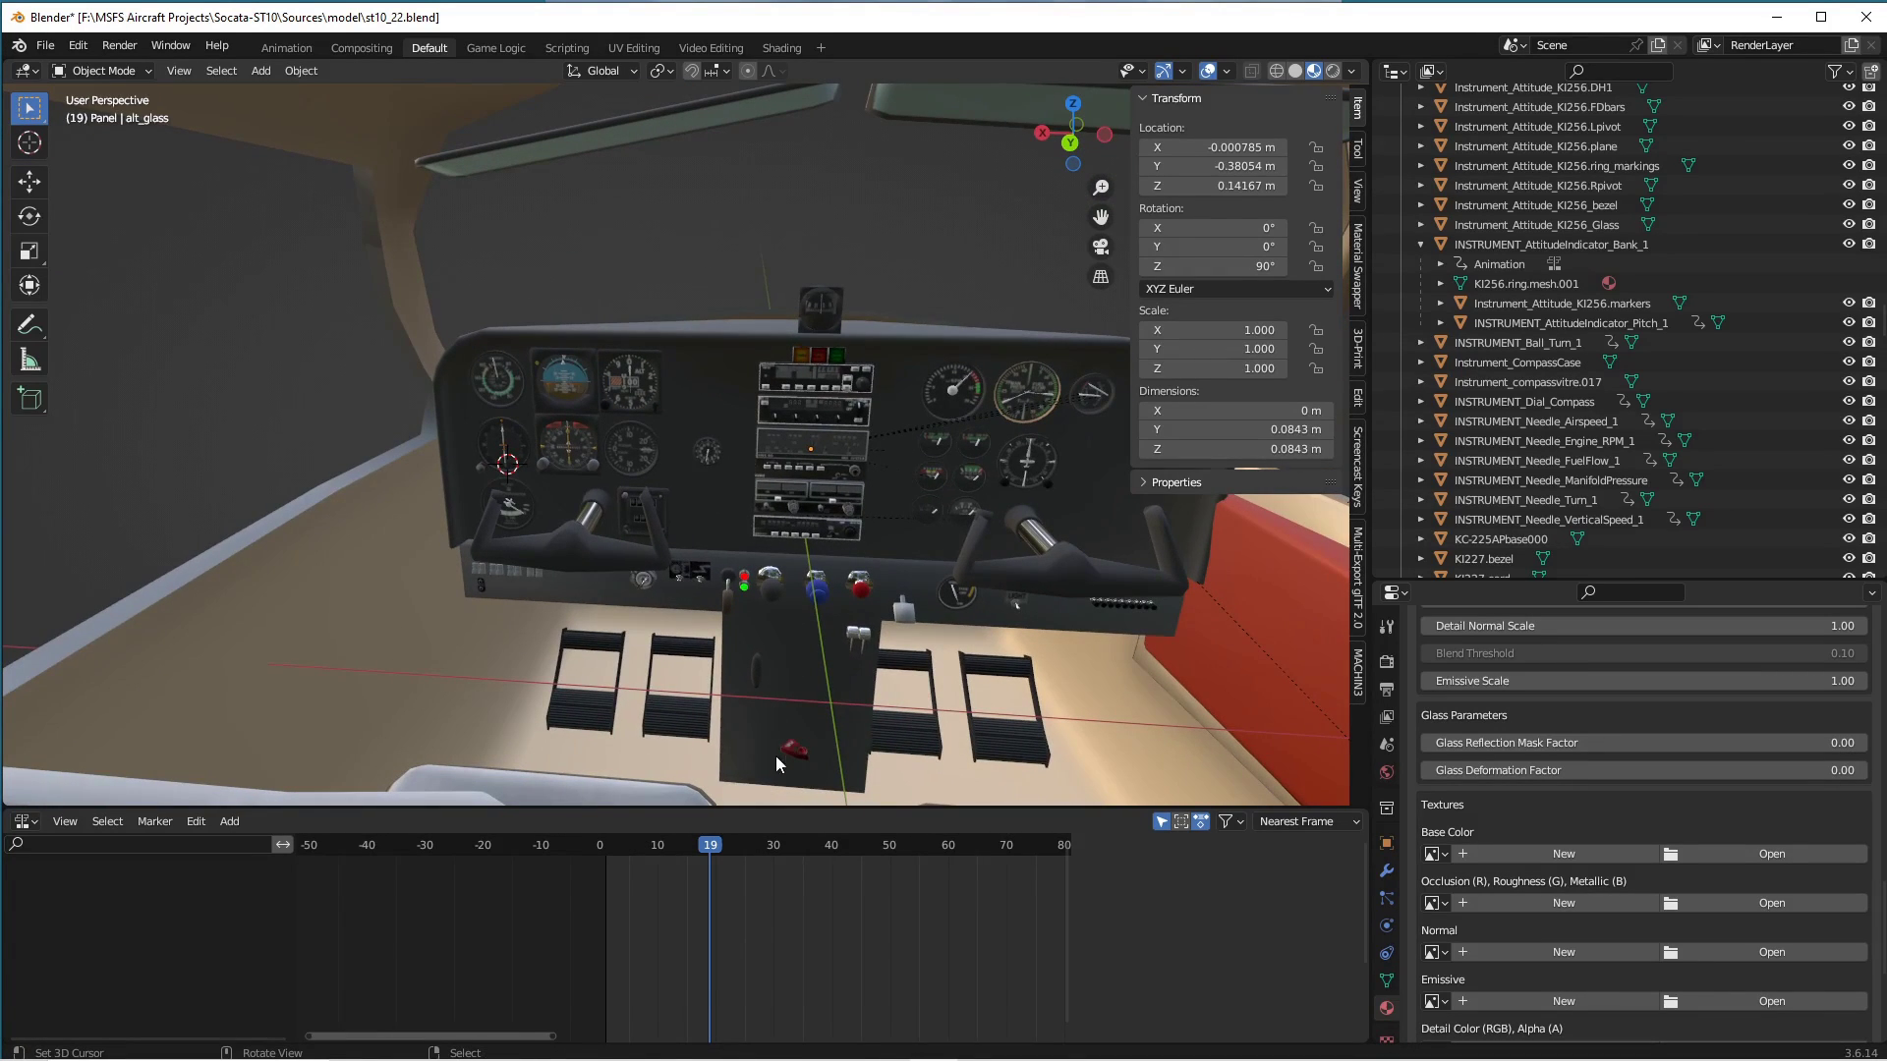
click(802, 761)
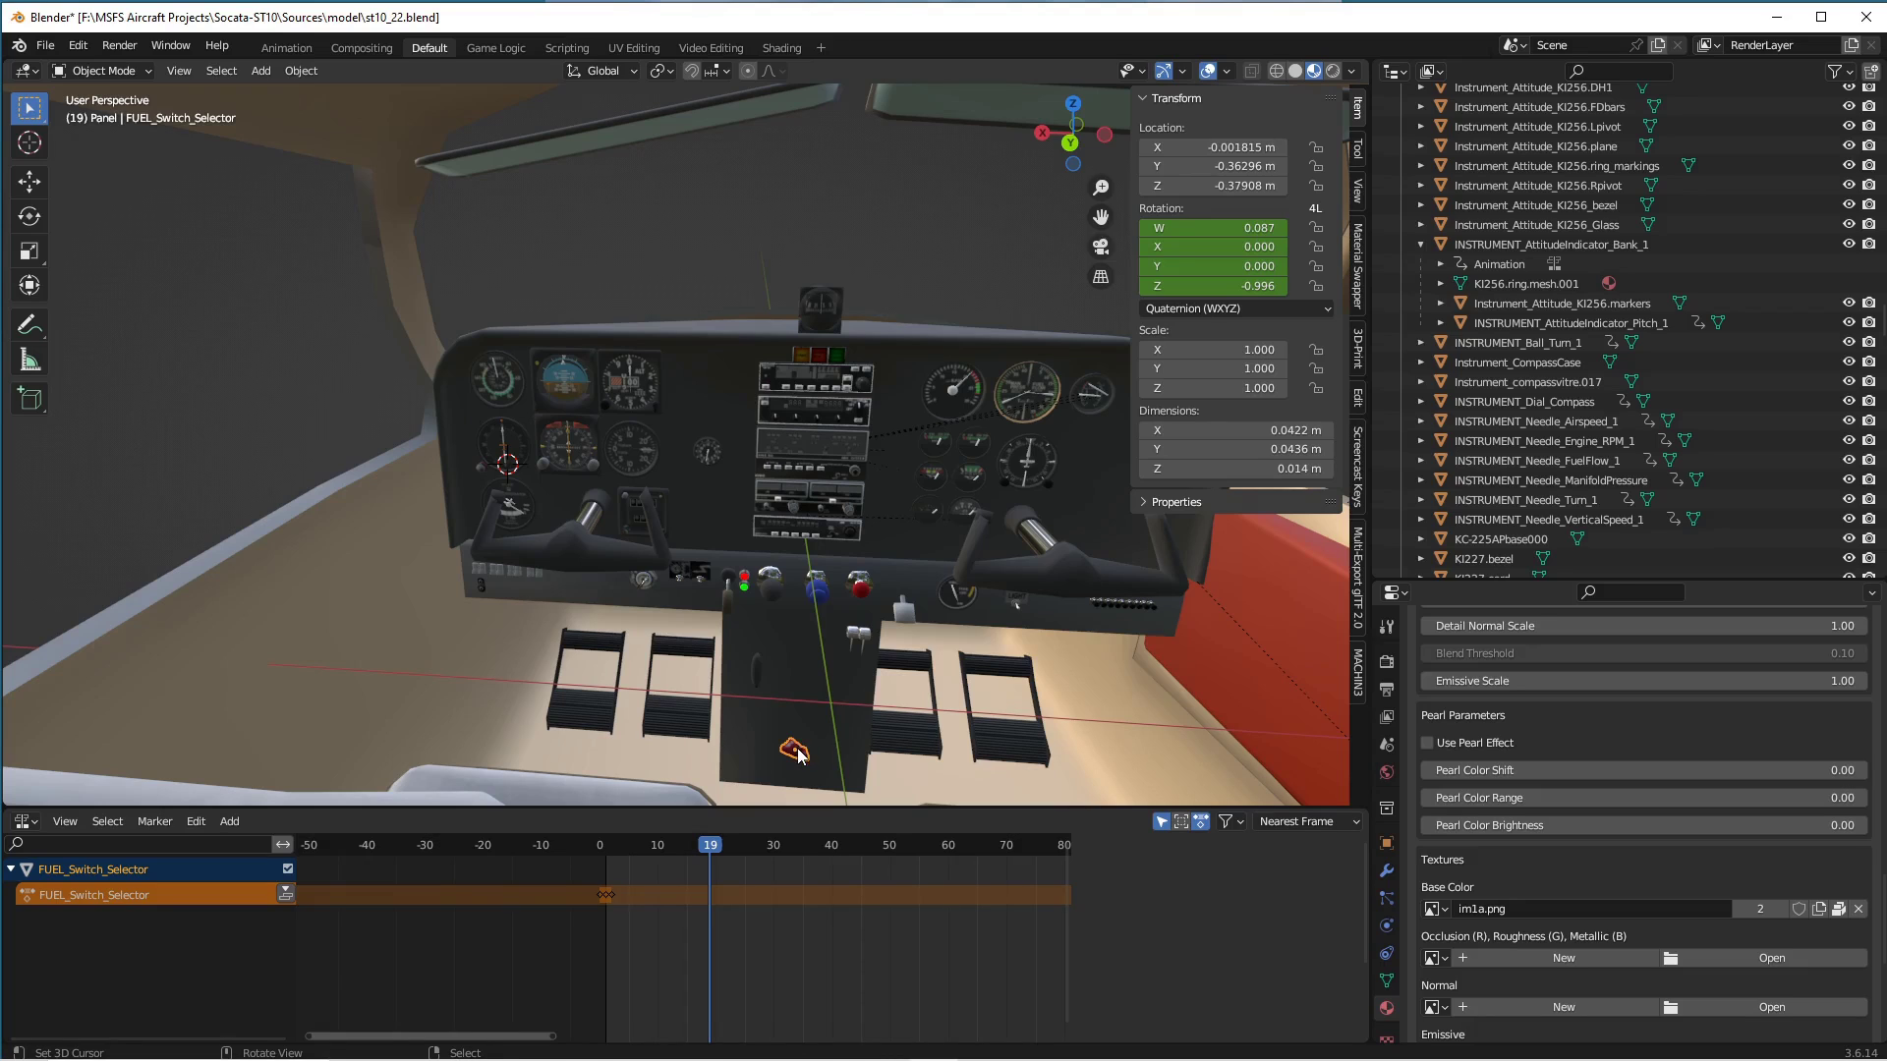
drag(586, 878, 598, 877)
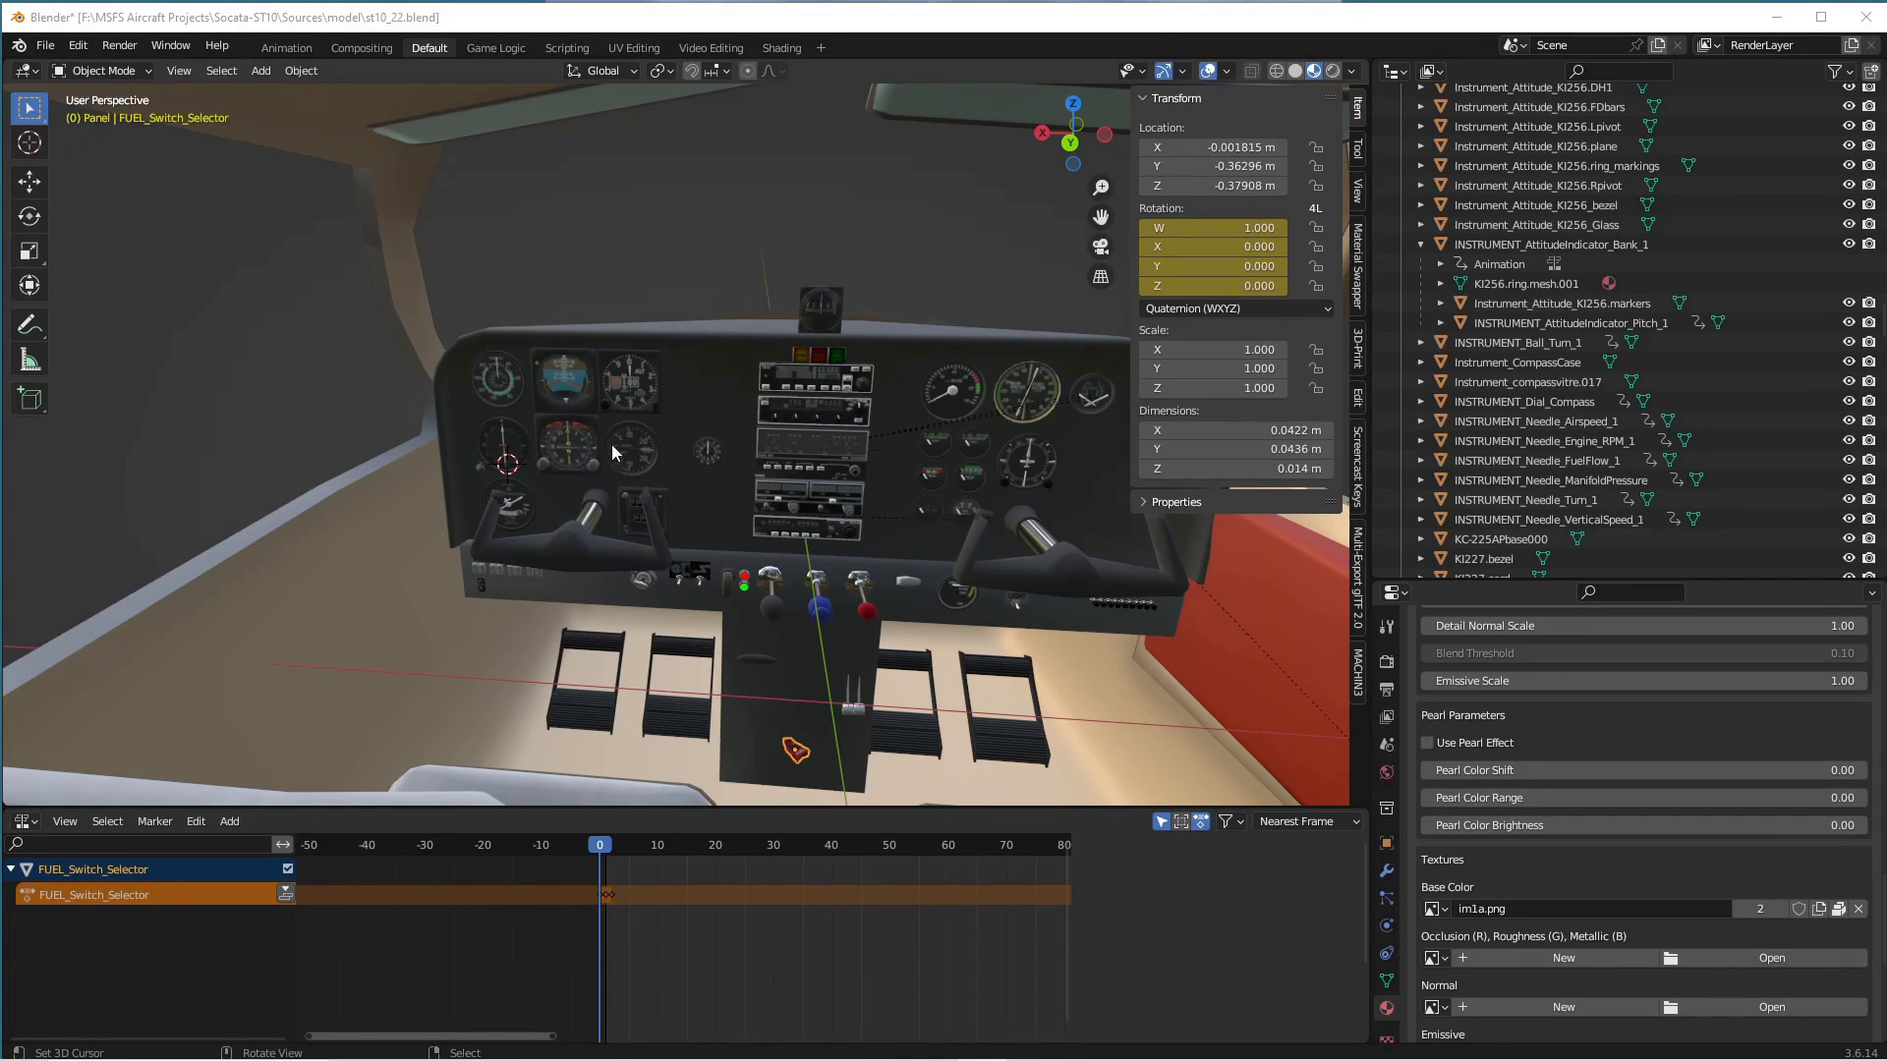
Frame the KI525a gauge close up and try rotating its course pointer about the global Y axis, cancelling the rotation.
click(580, 438)
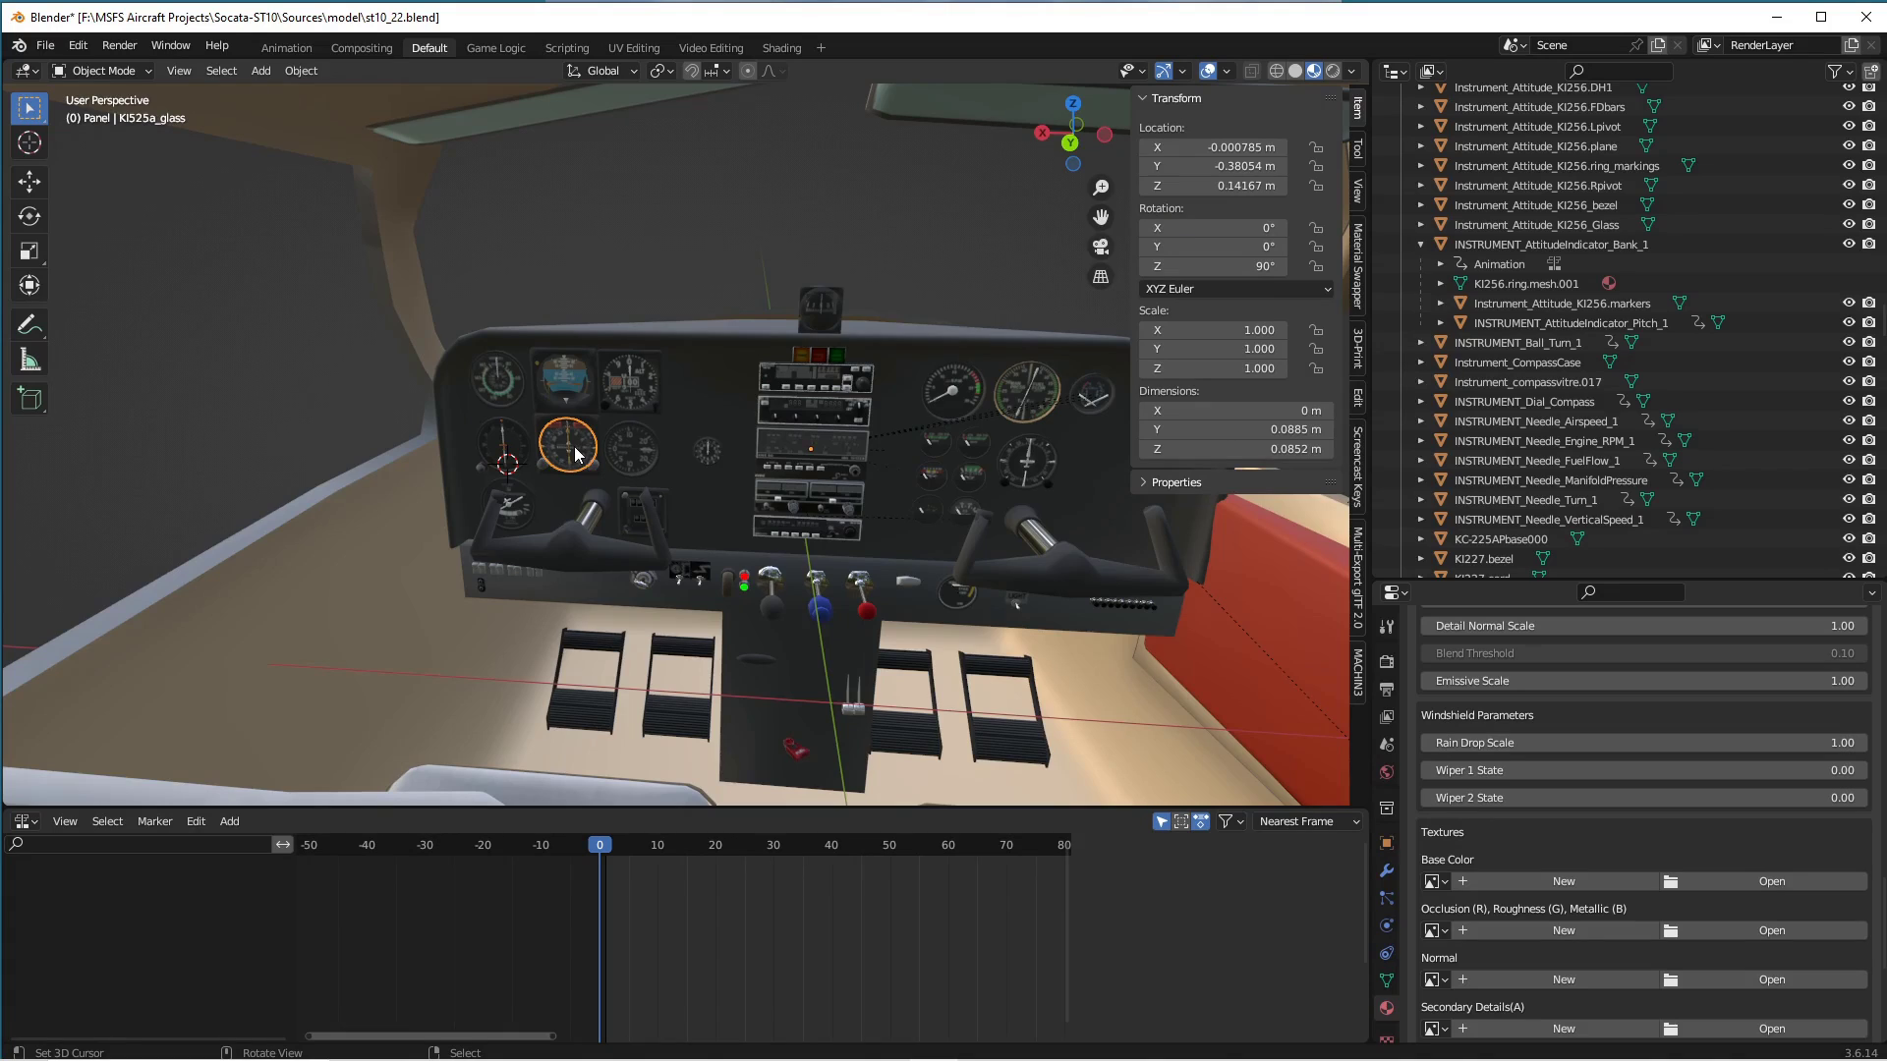
key(KP_Decimal)
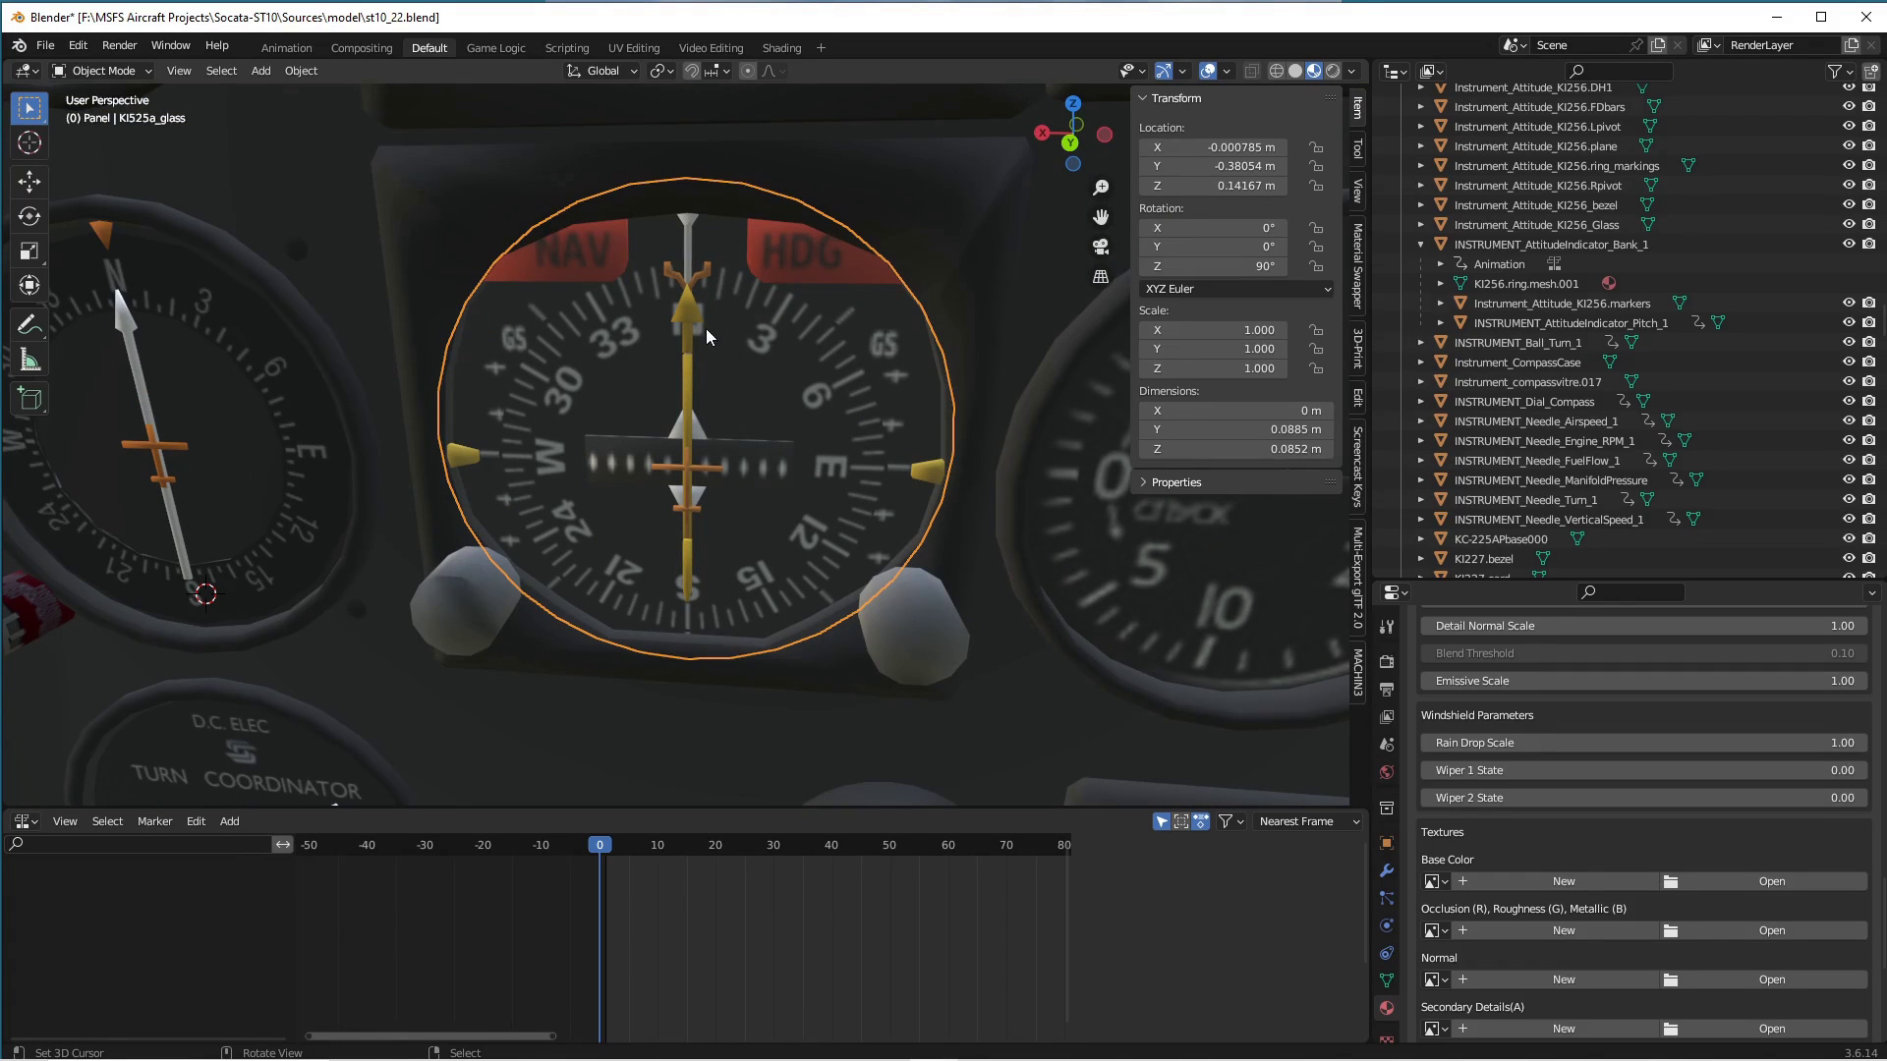
click(687, 324)
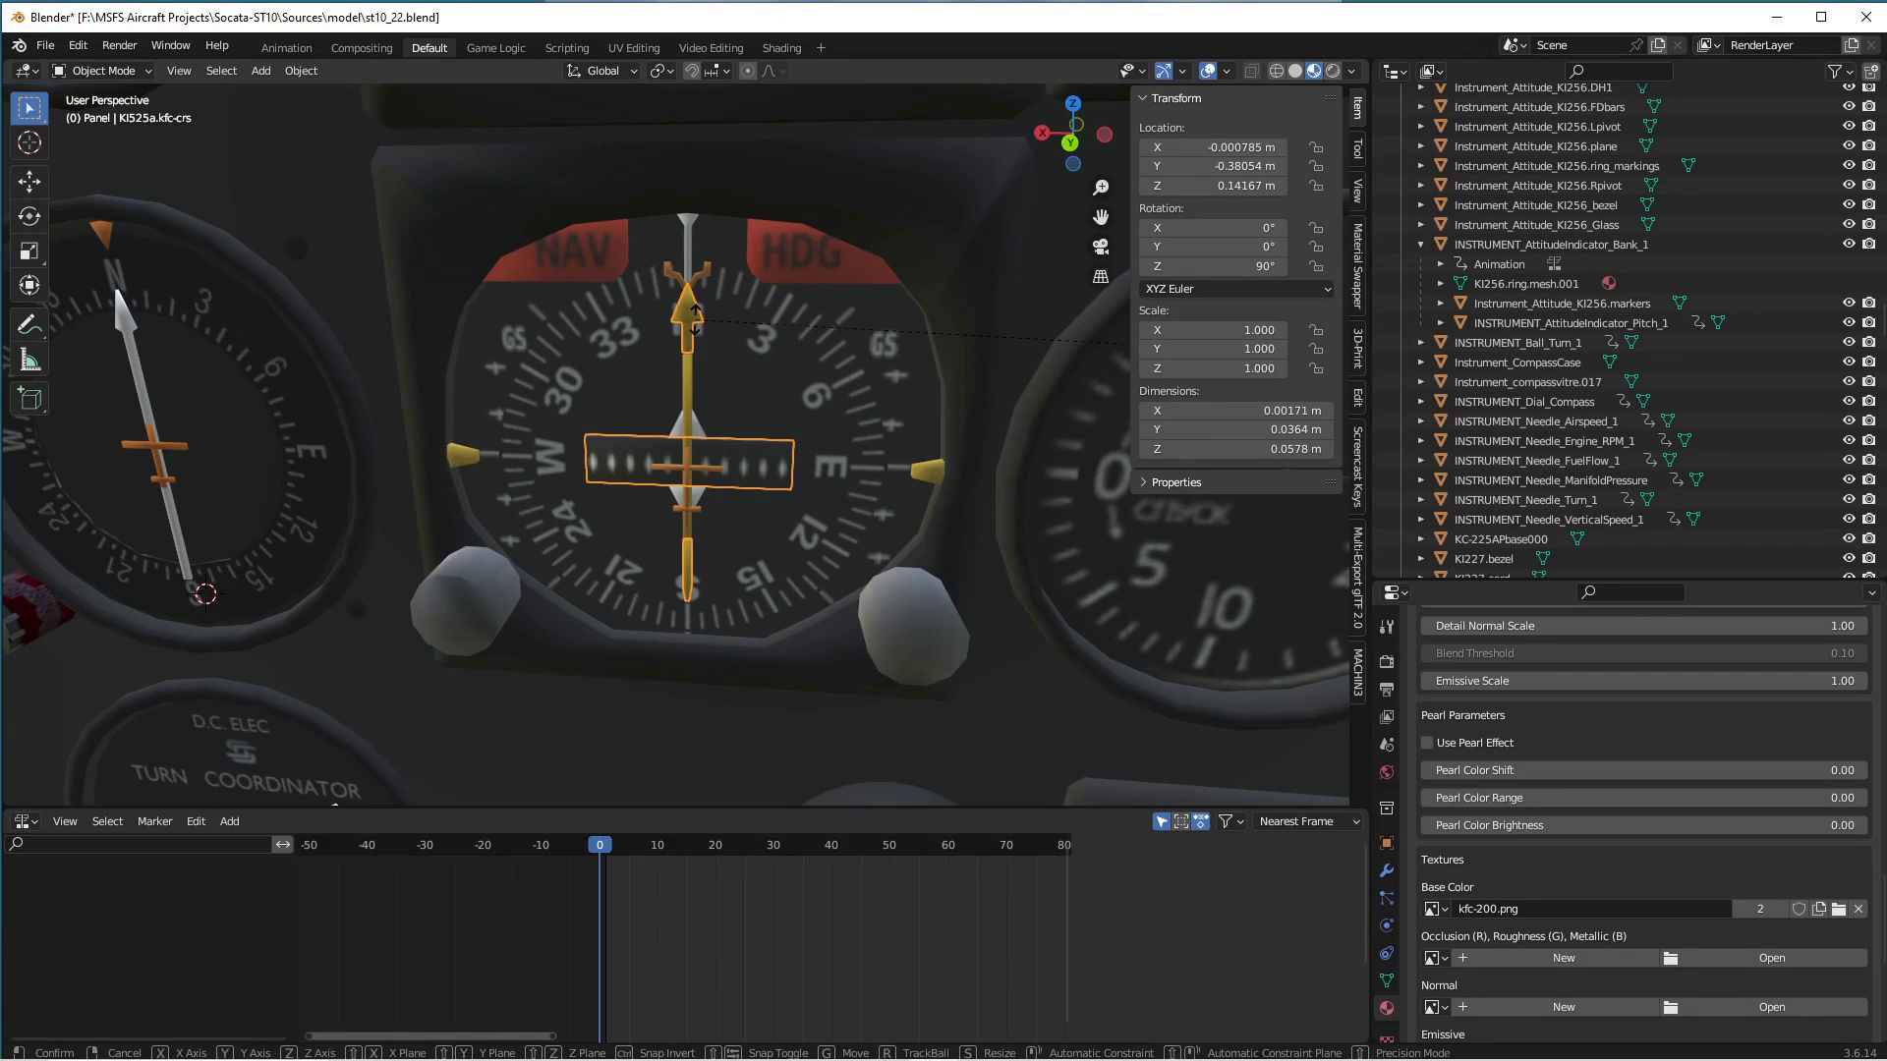
key(r)
key(y)
key(Escape)
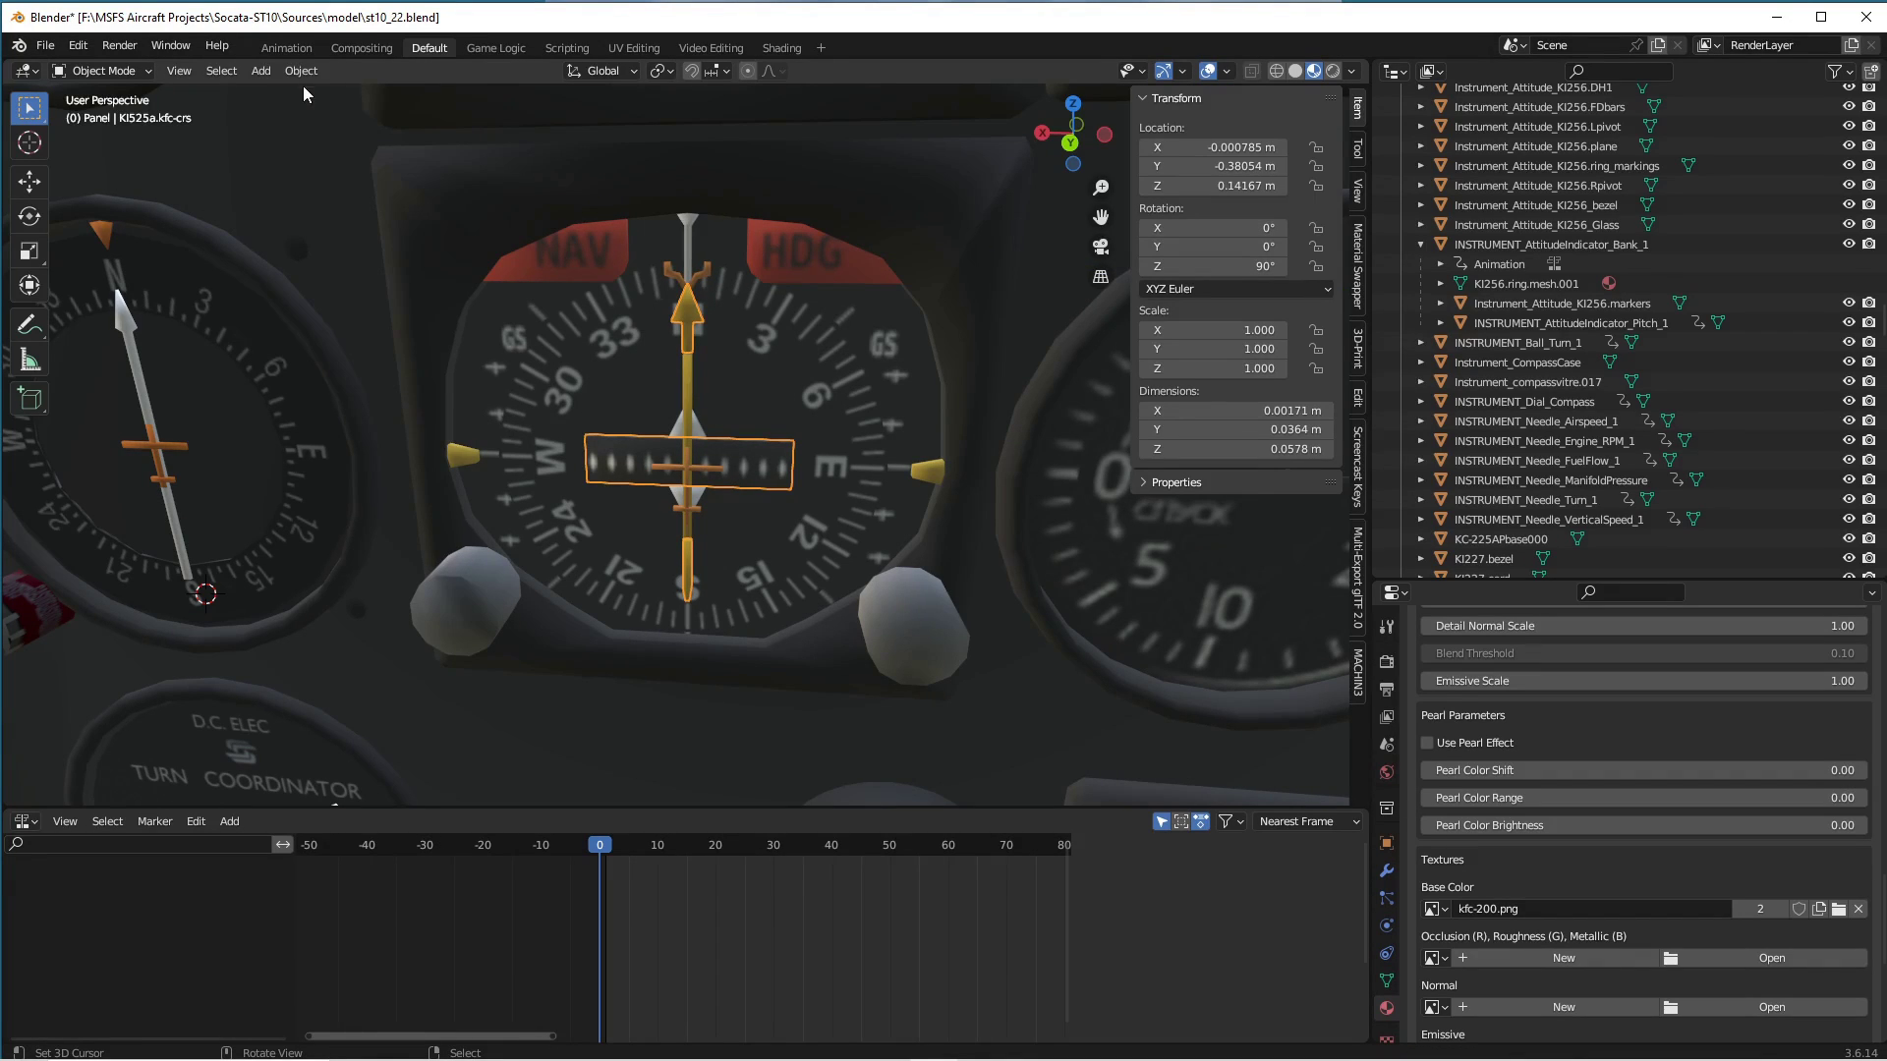
Set the origin of the KI525a course pointer to its geometry.
click(301, 71)
mouse_move(348, 113)
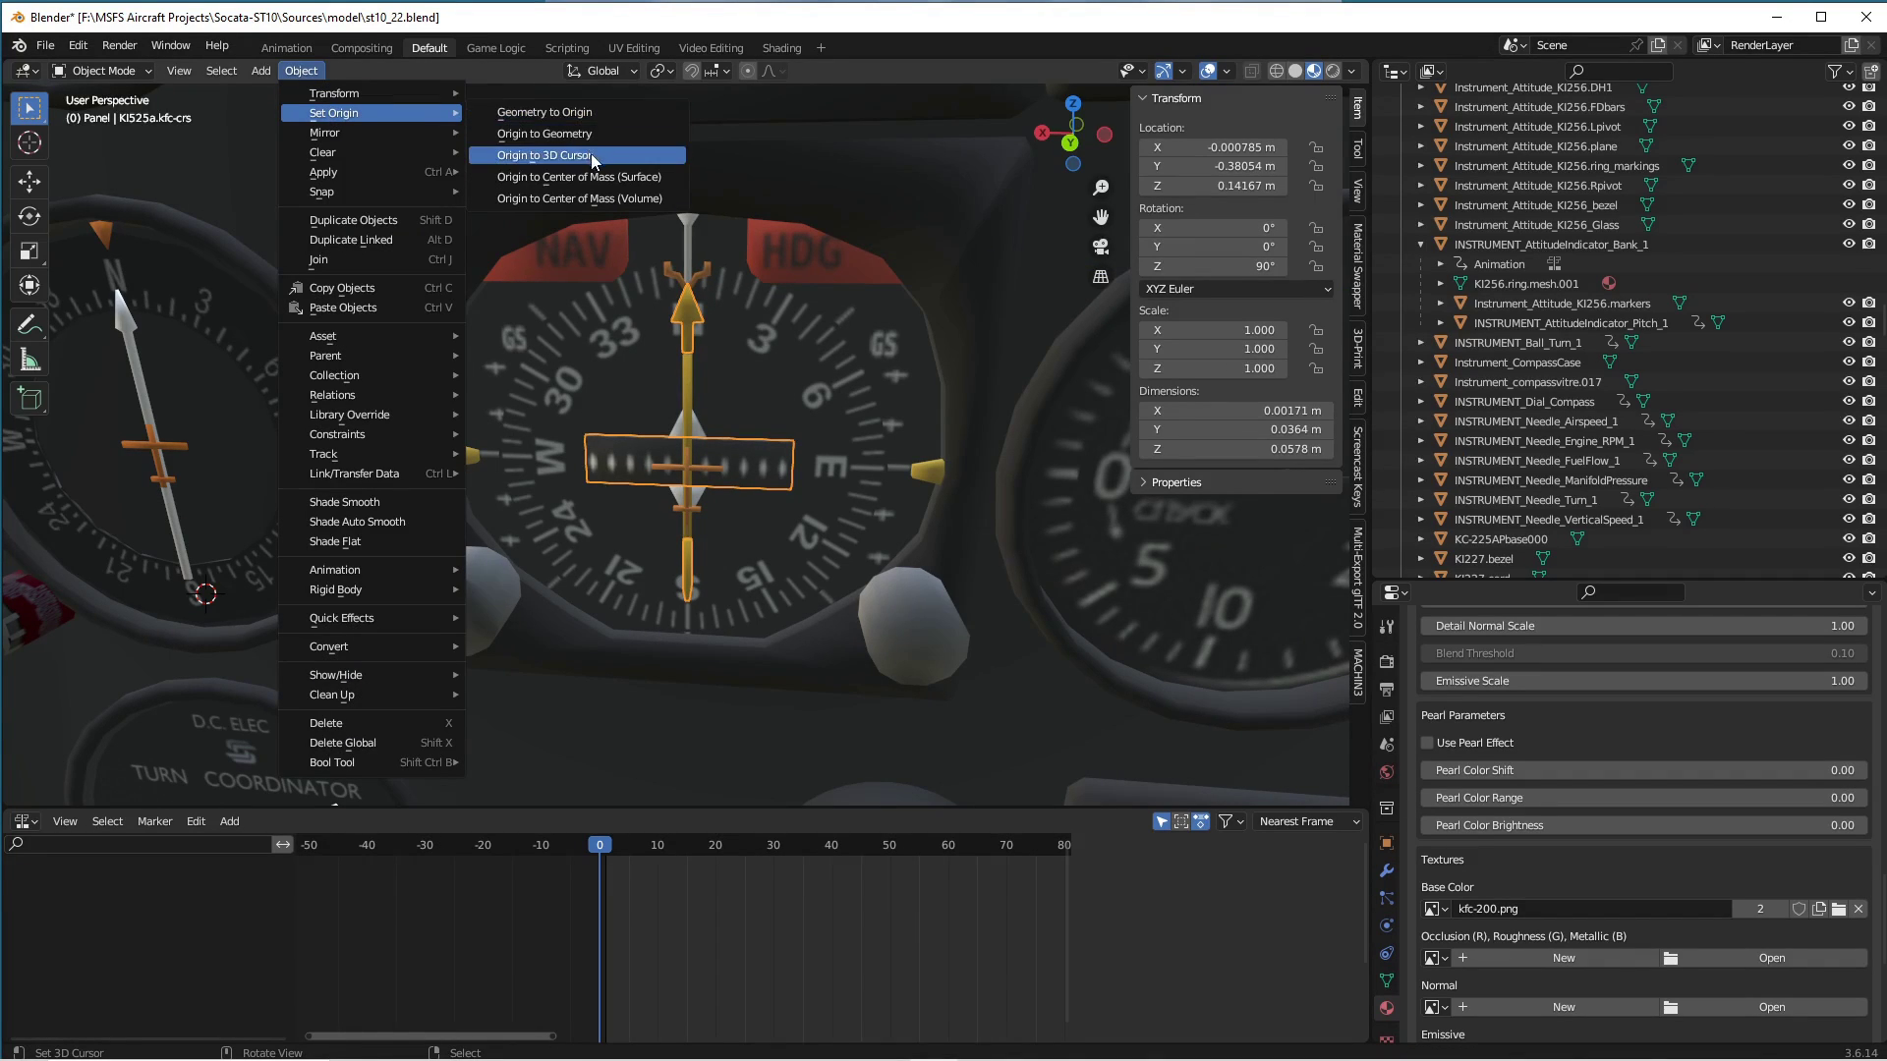
click(565, 133)
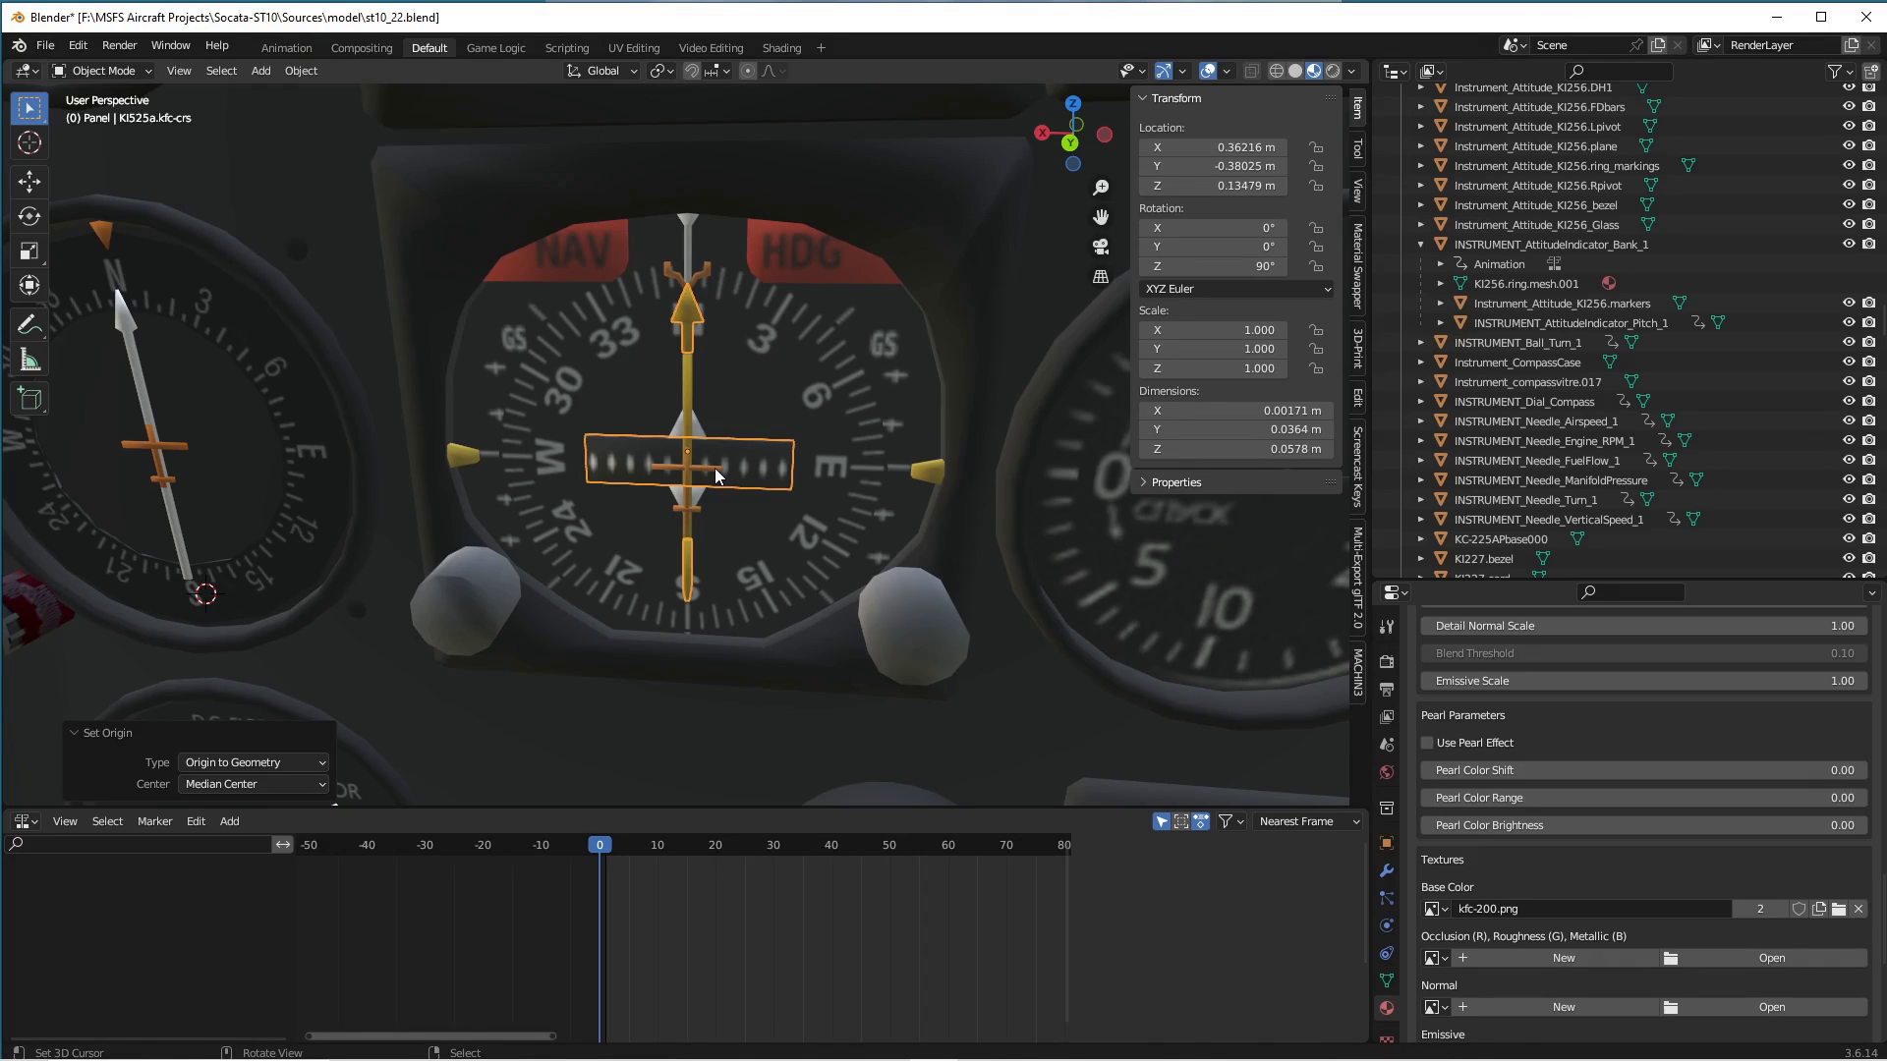
Try rotating the KI525a course pointer about its new origin along the global Y axis, and cancel the rotation.
key(r)
key(y)
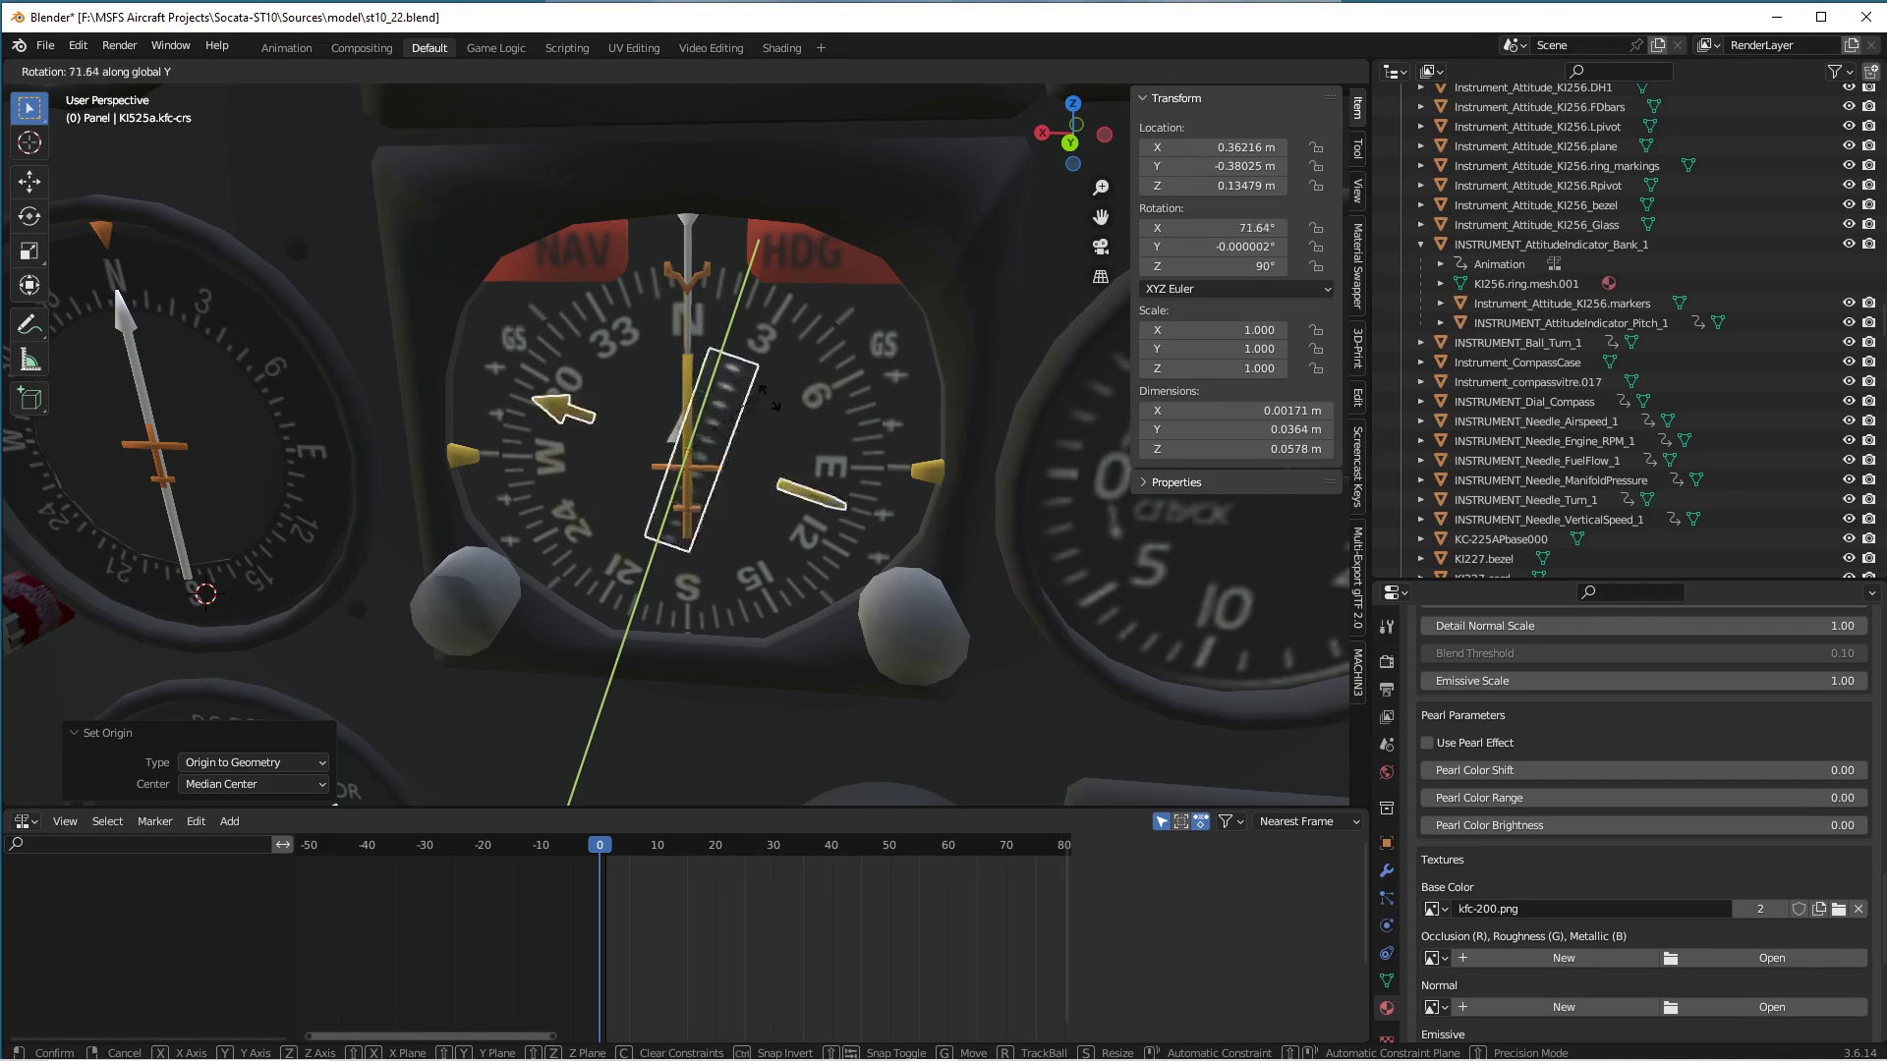
key(Escape)
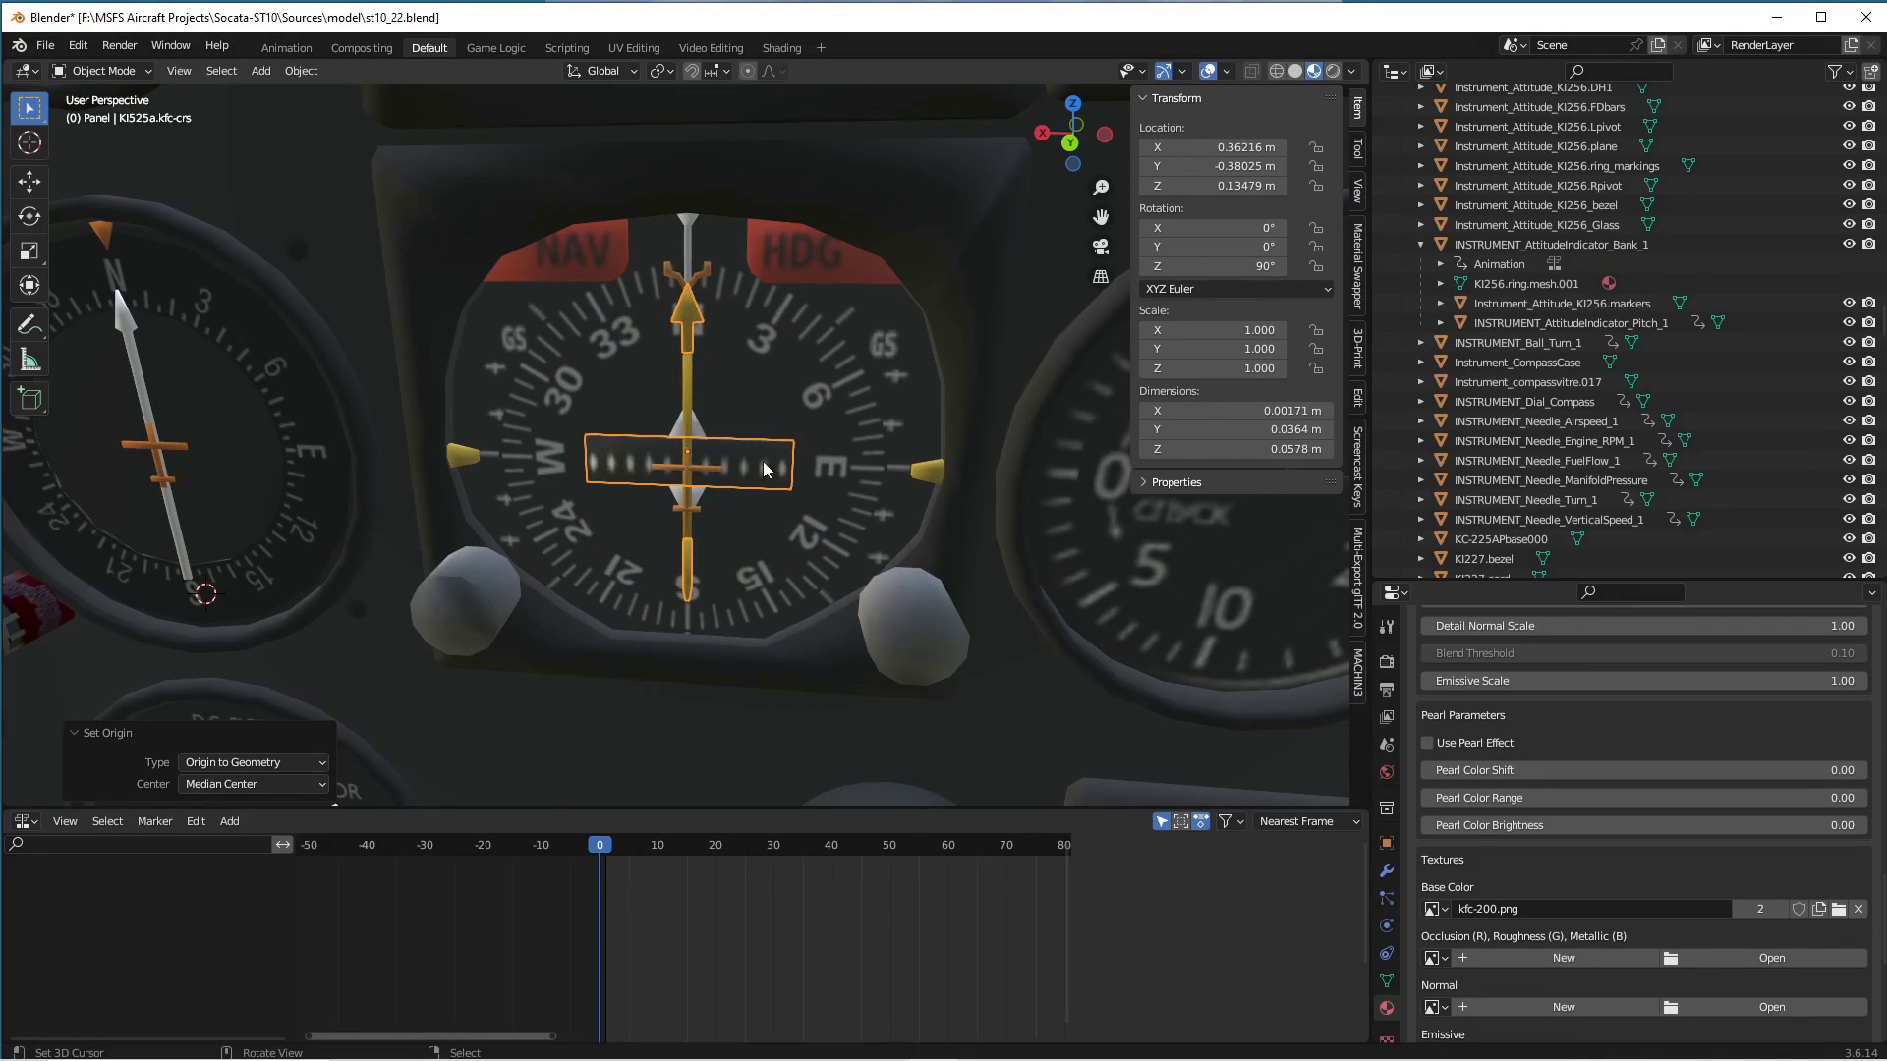
Try rotating the KI525a glideslope needles about the global X and Y axes, cancelling each rotation.
click(917, 469)
click(921, 475)
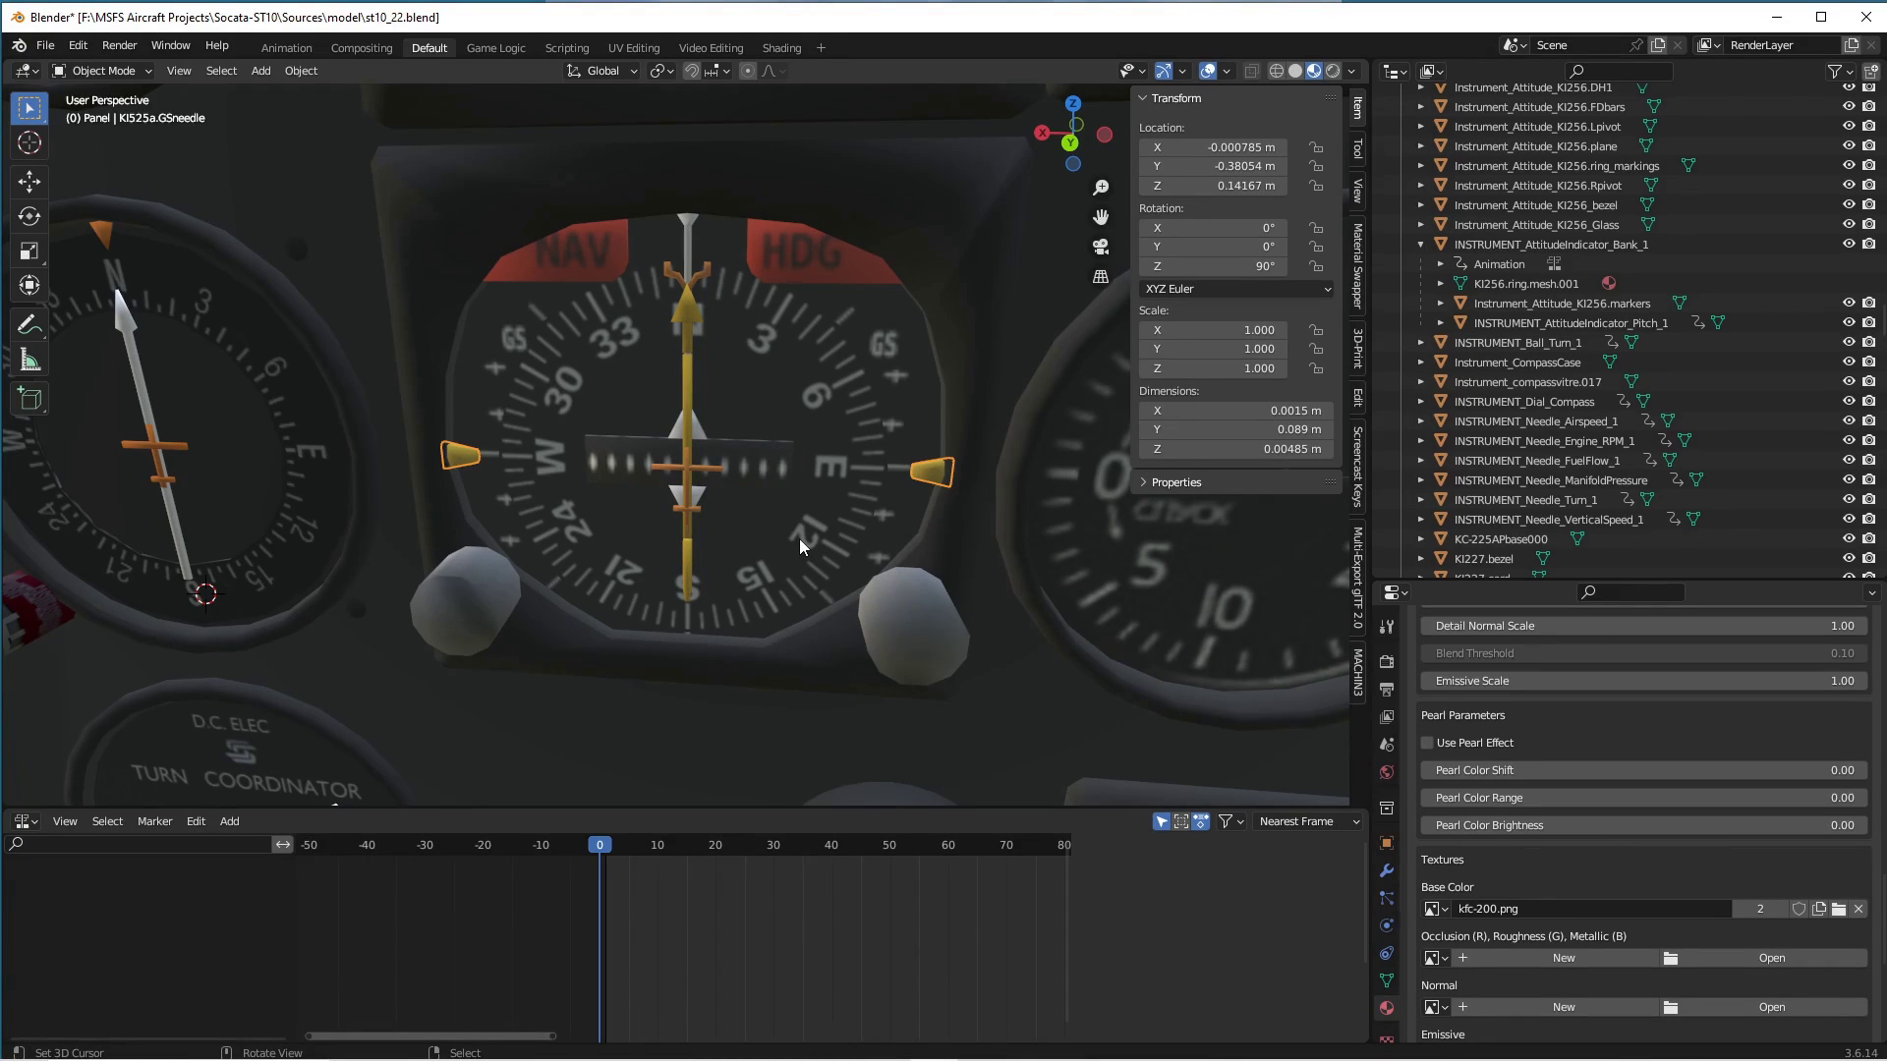
key(r)
key(x)
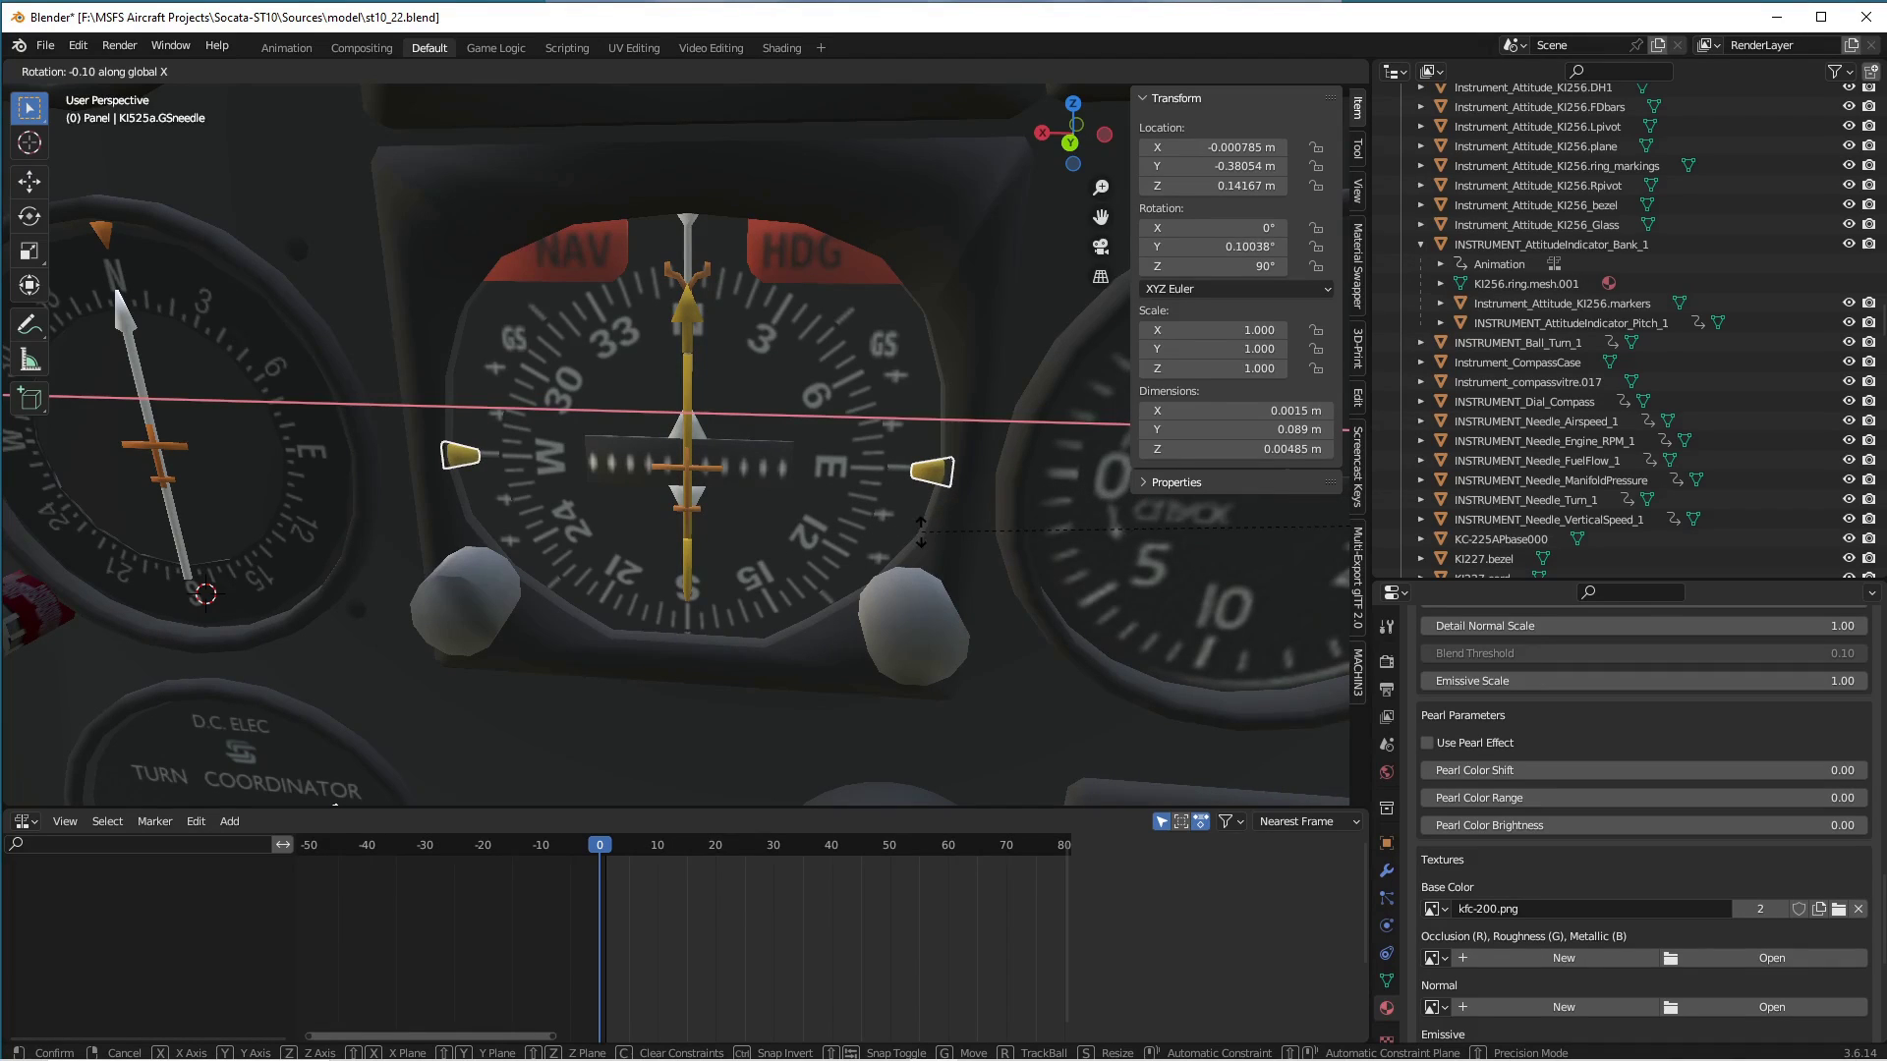
key(Escape)
key(r)
key(y)
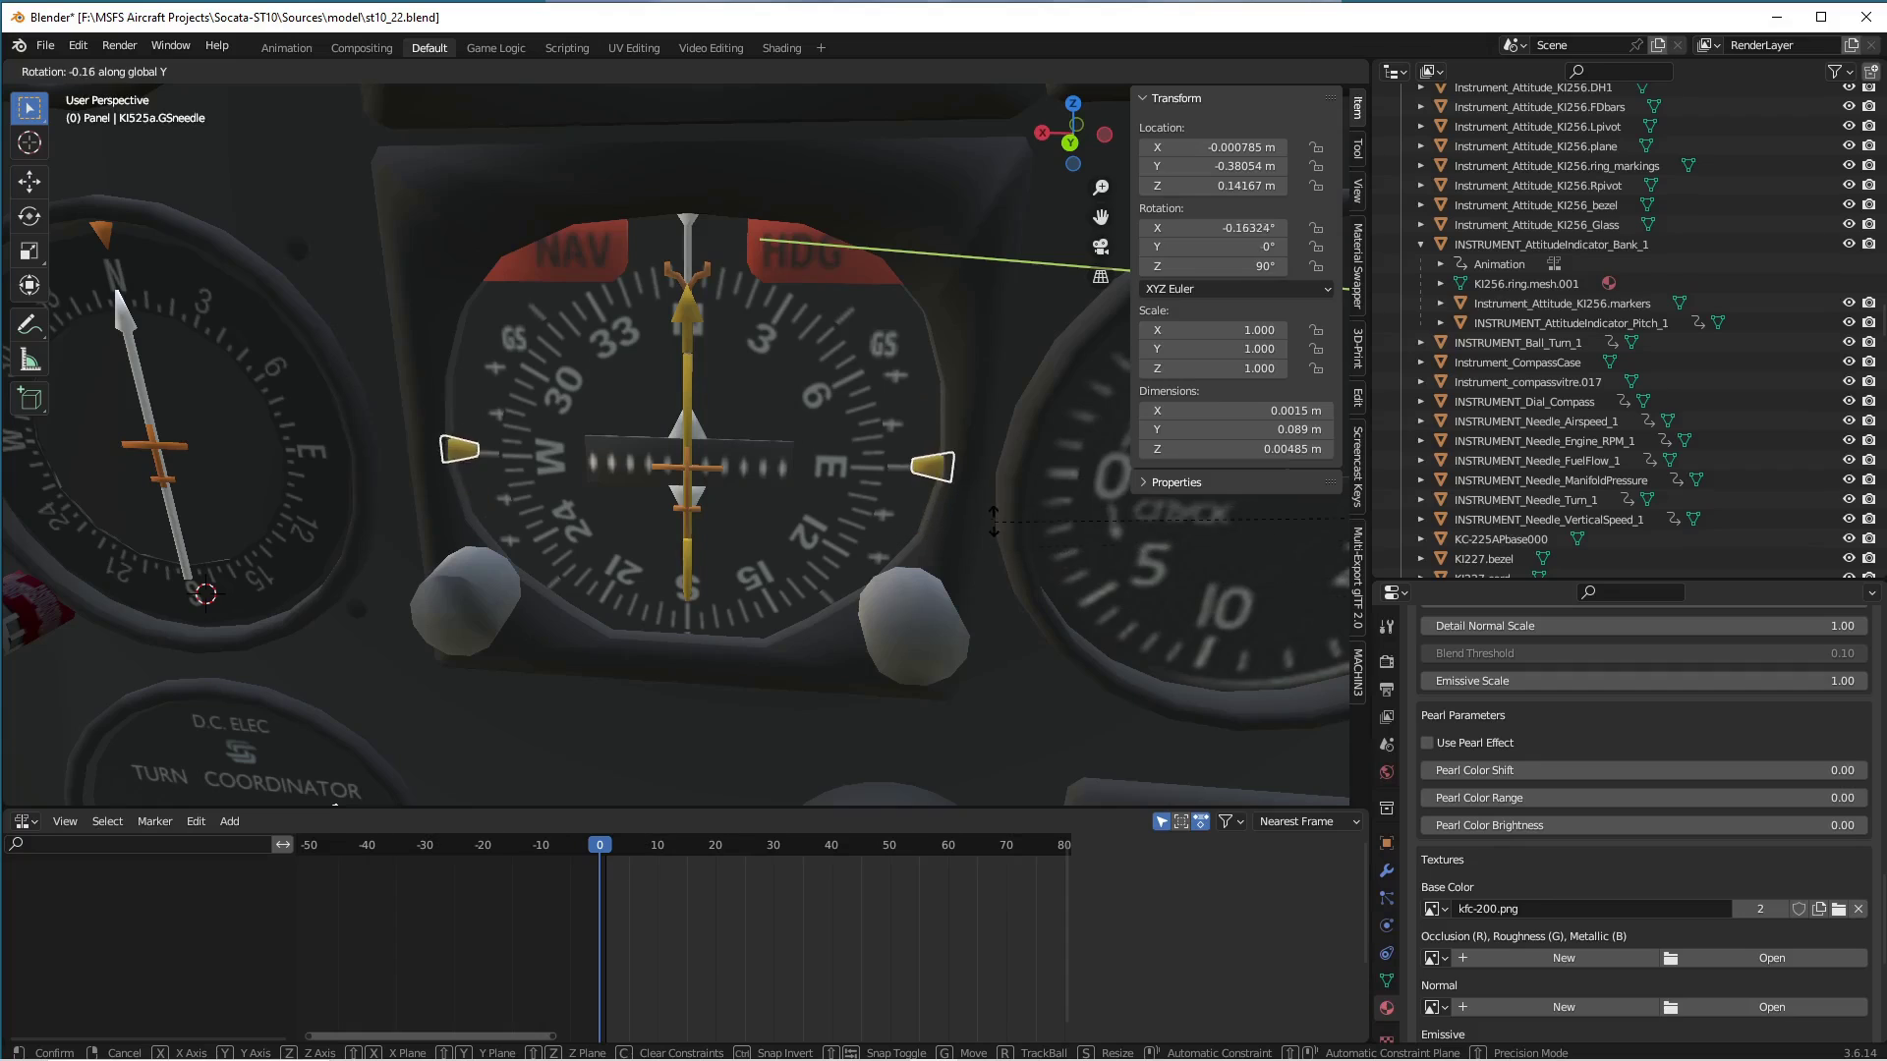
key(Escape)
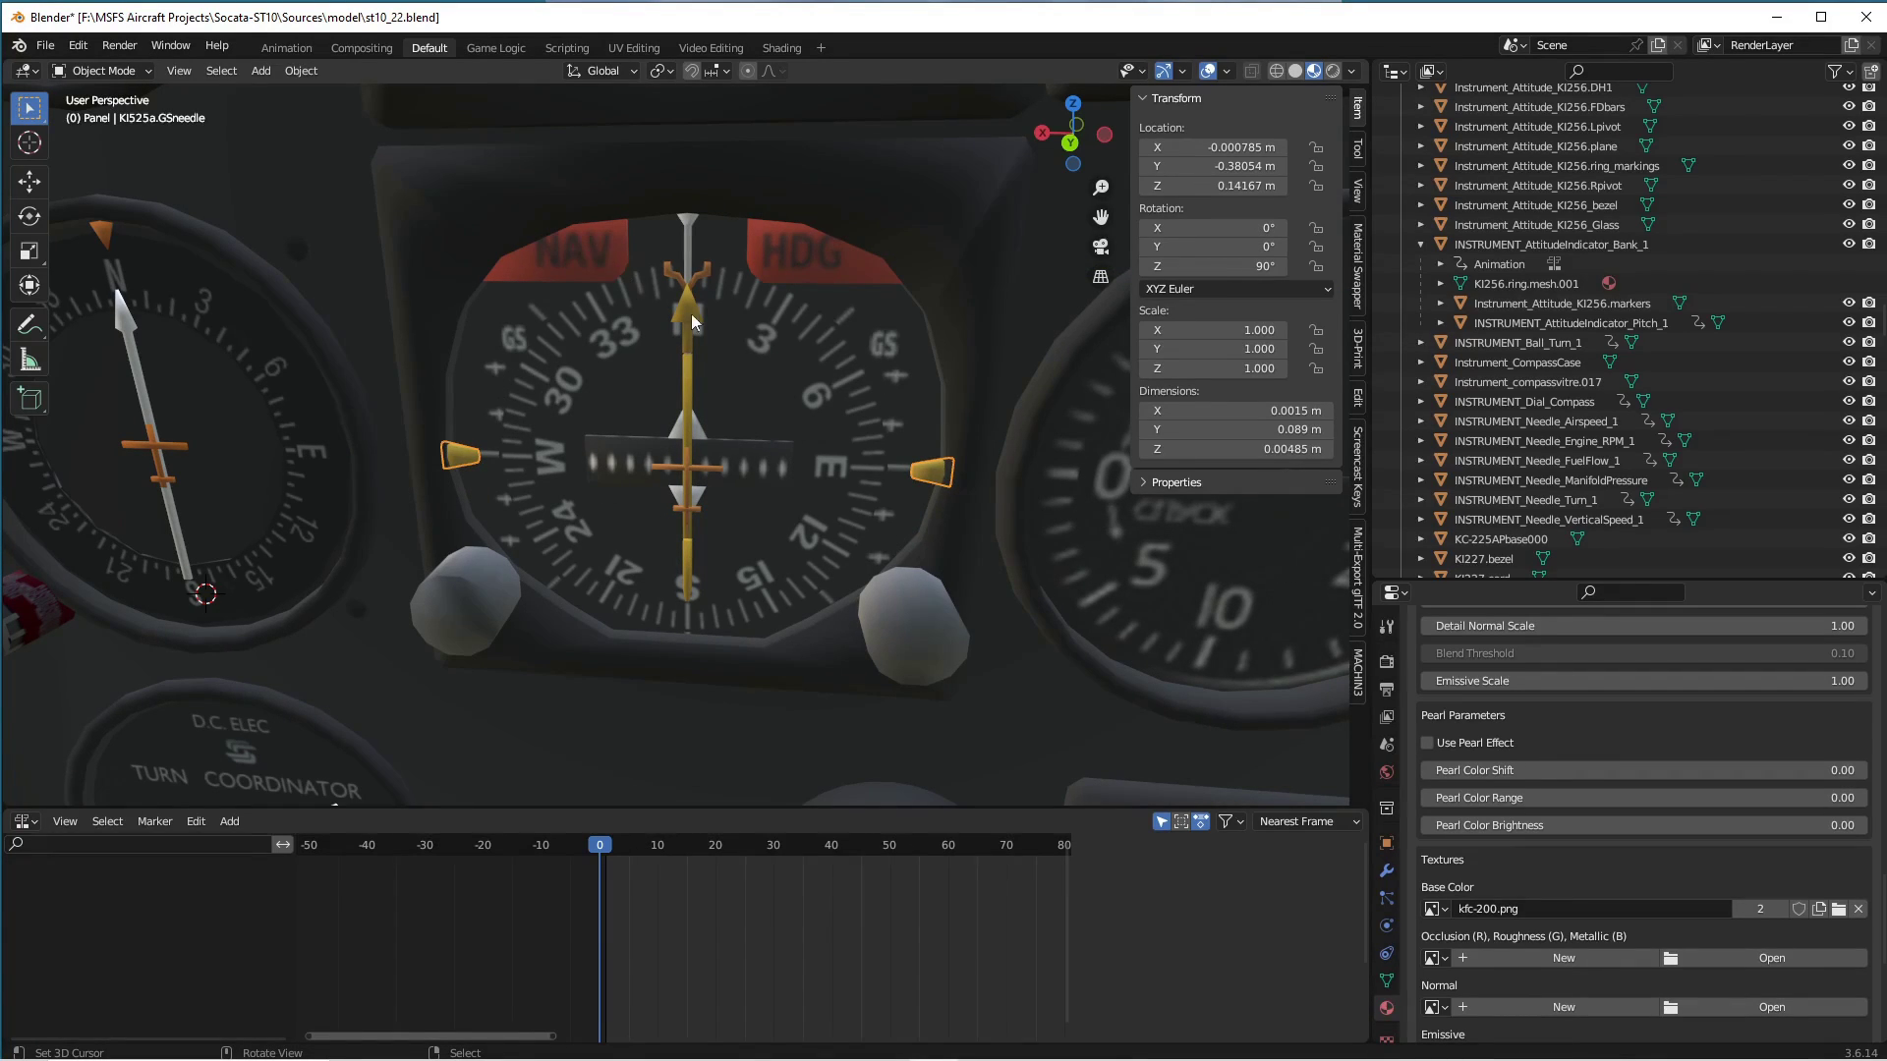
Try rotating the KI525a course deviation bar about the global Y, X and Z axes, cancelling each rotation.
click(689, 454)
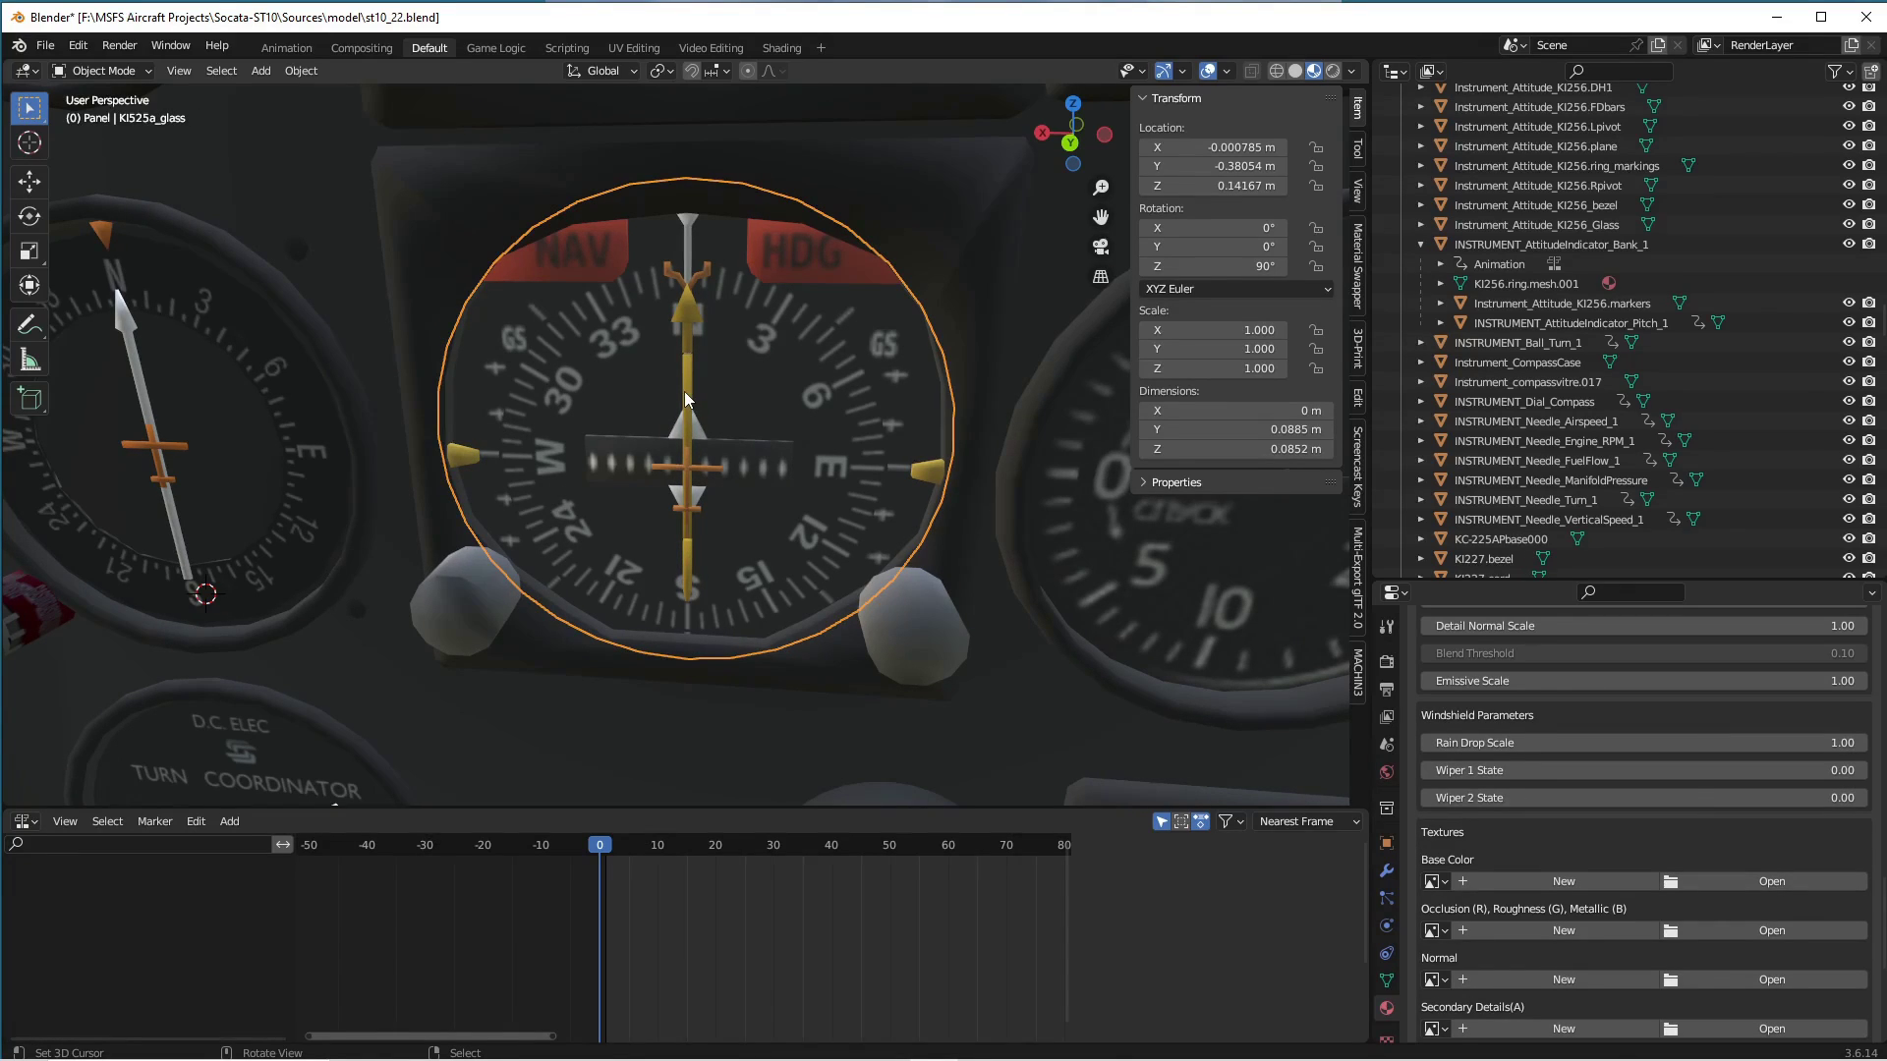
click(685, 398)
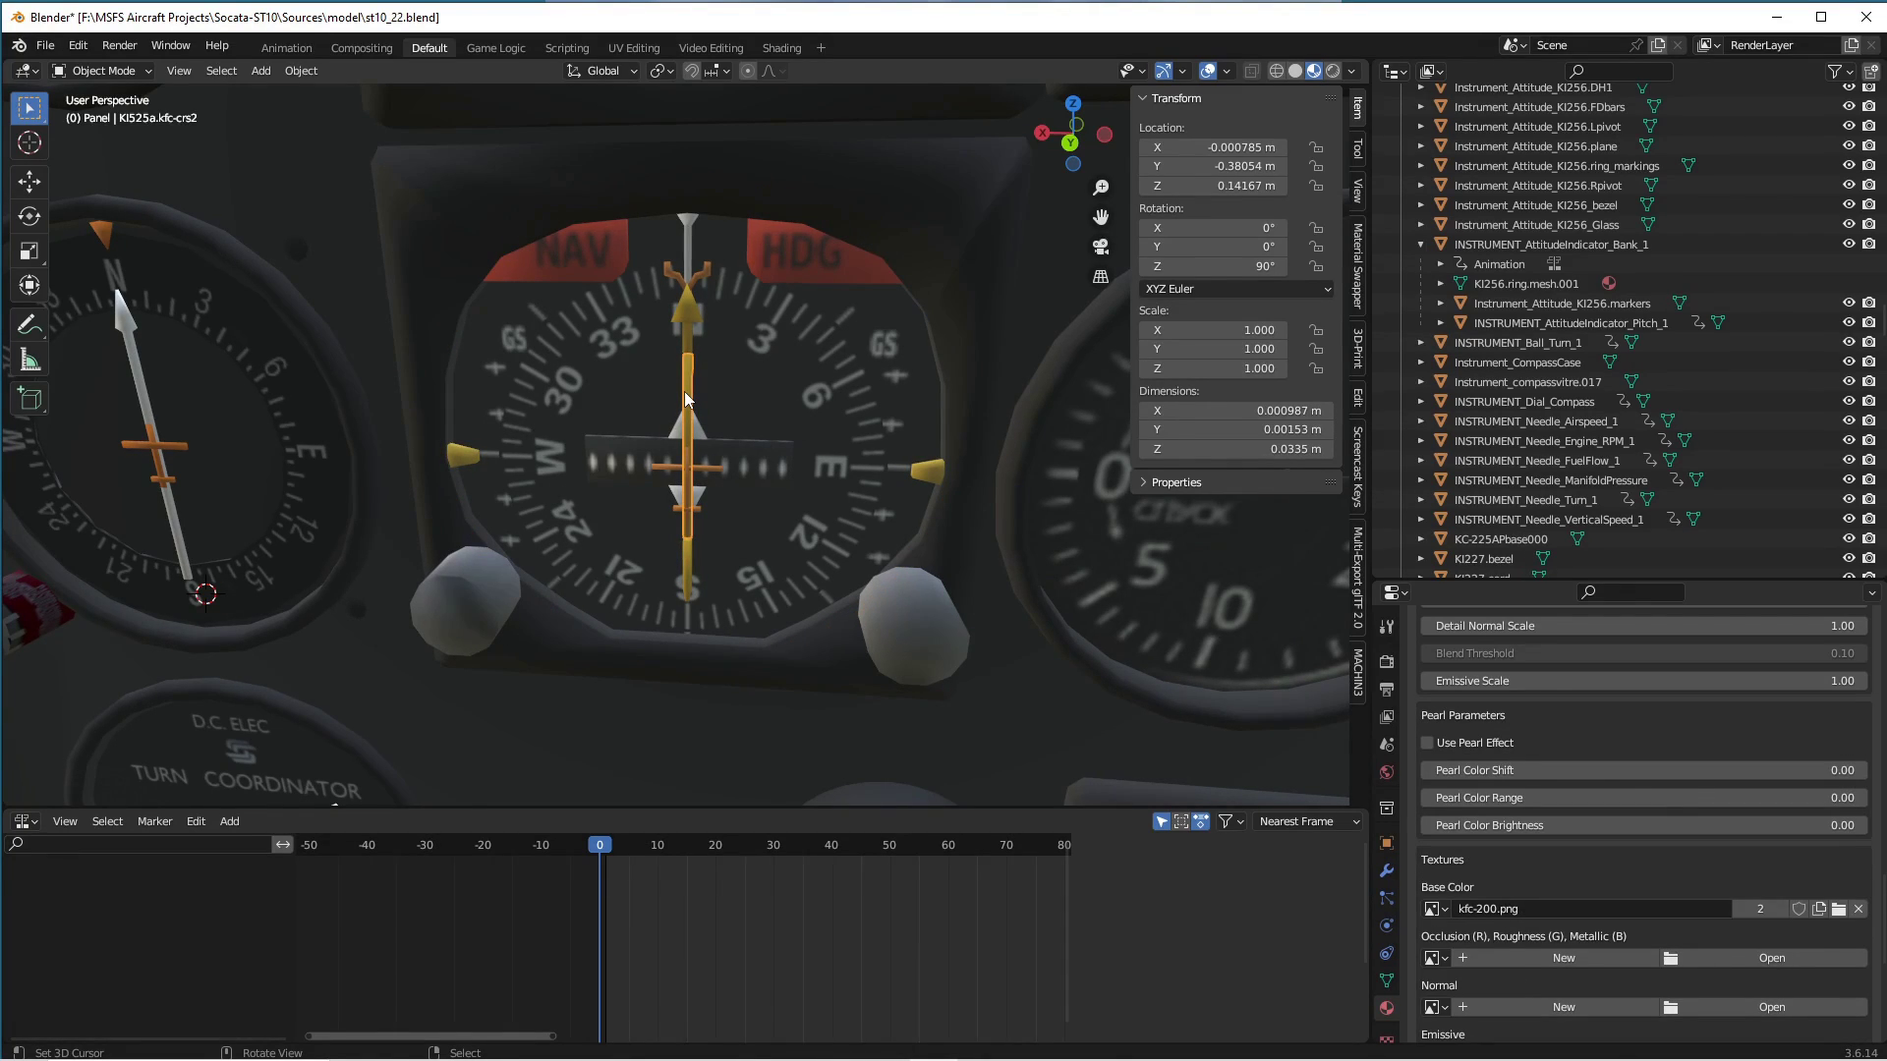
key(r)
key(y)
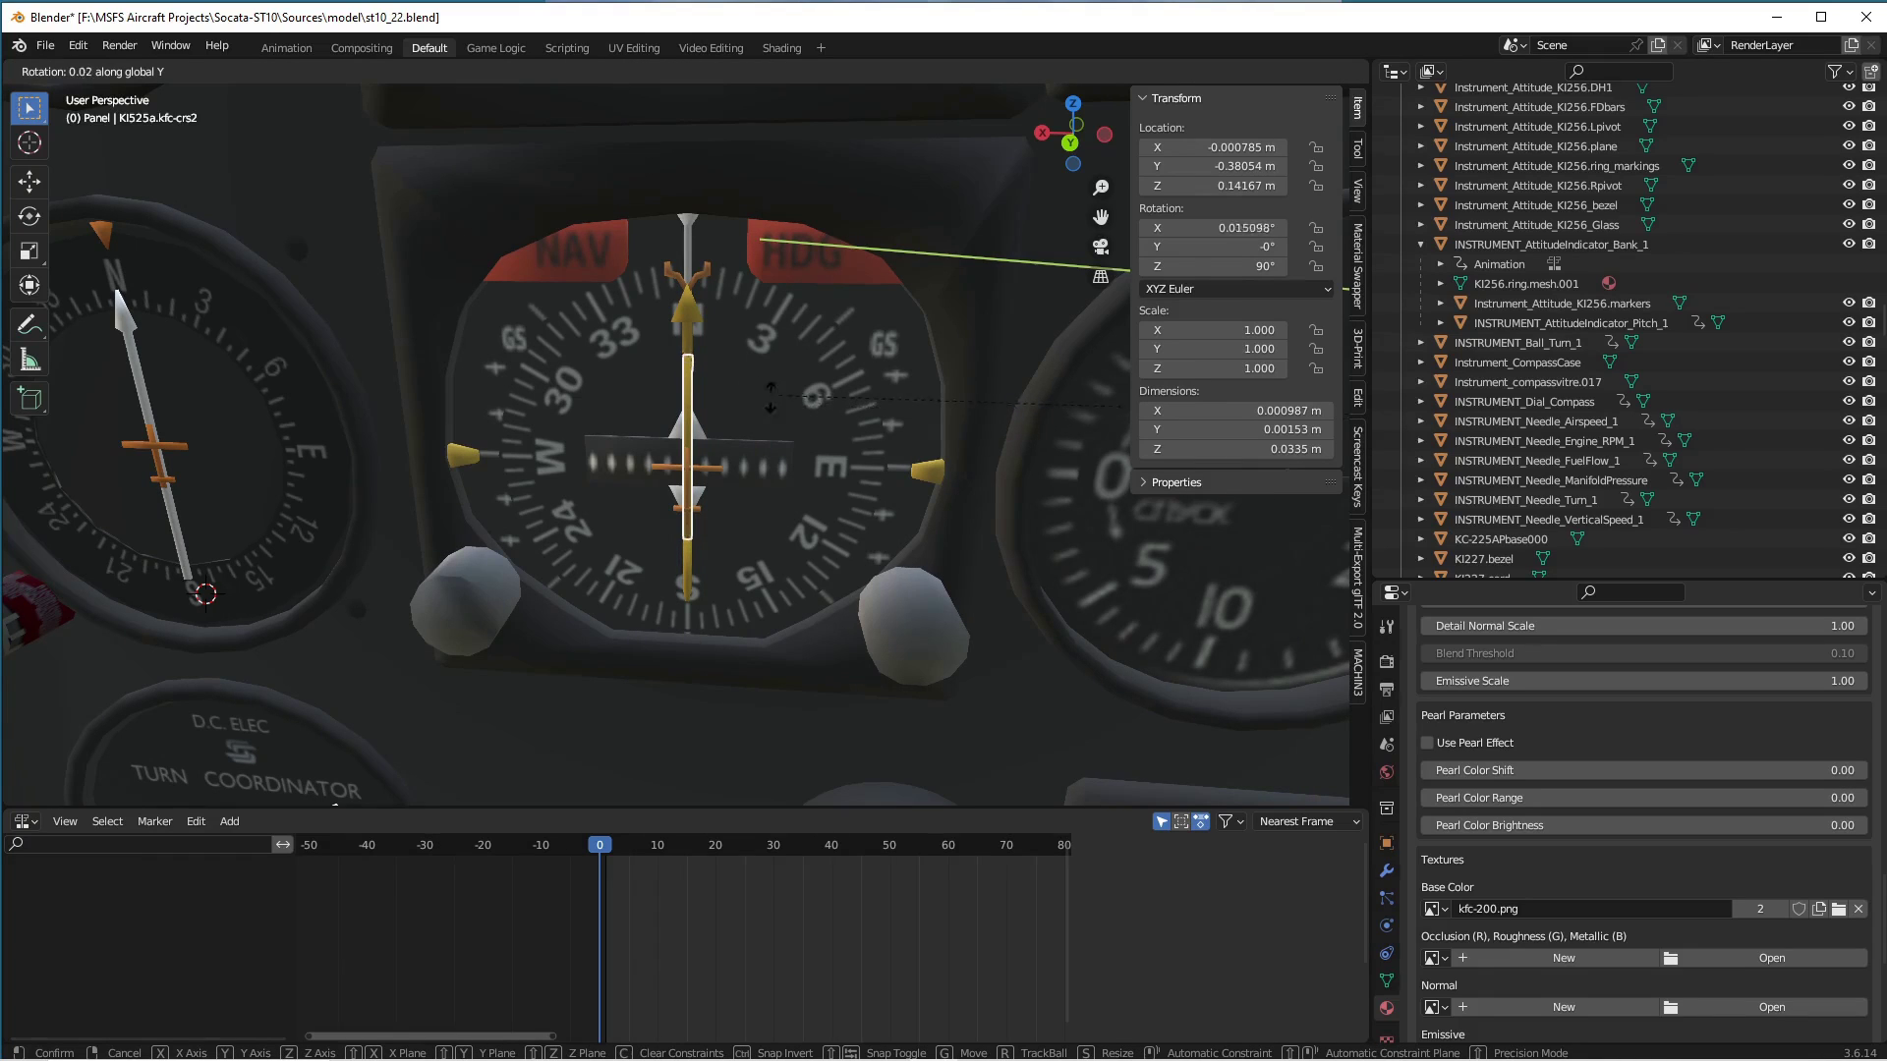
right_click(718, 452)
key(r)
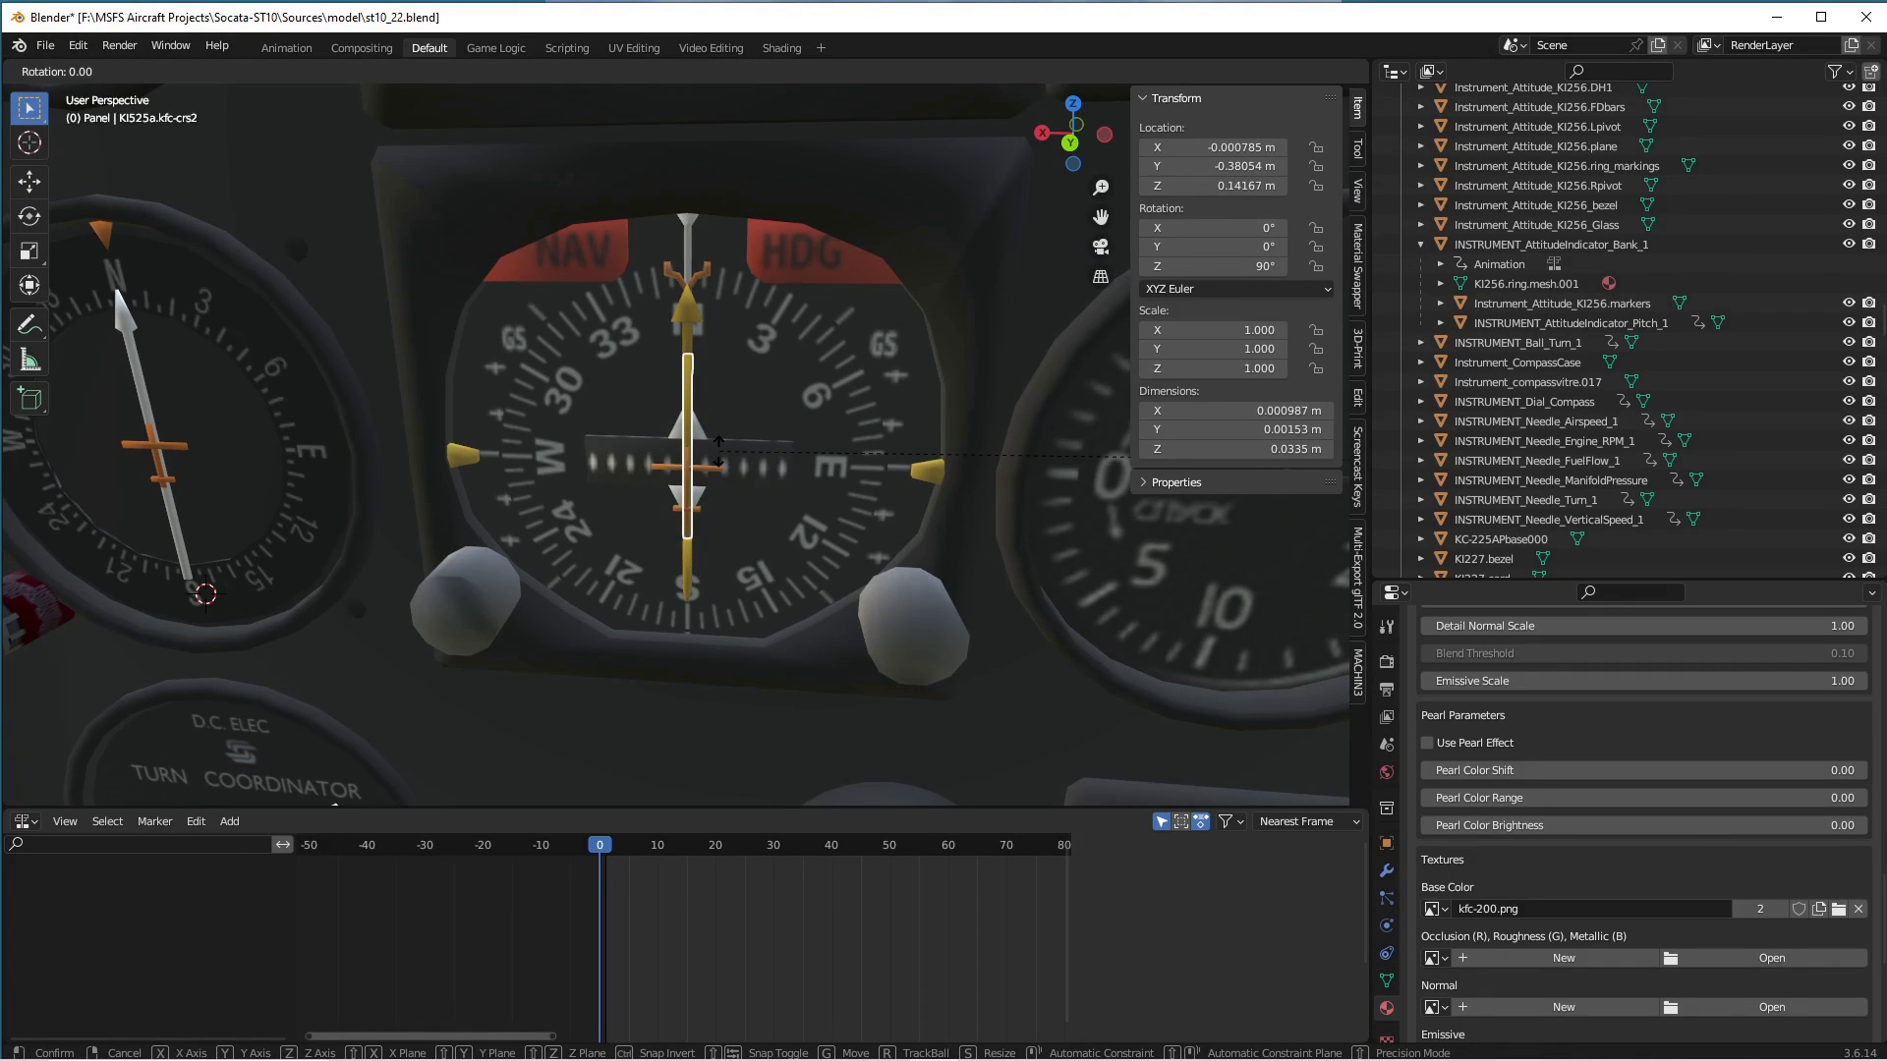
key(x)
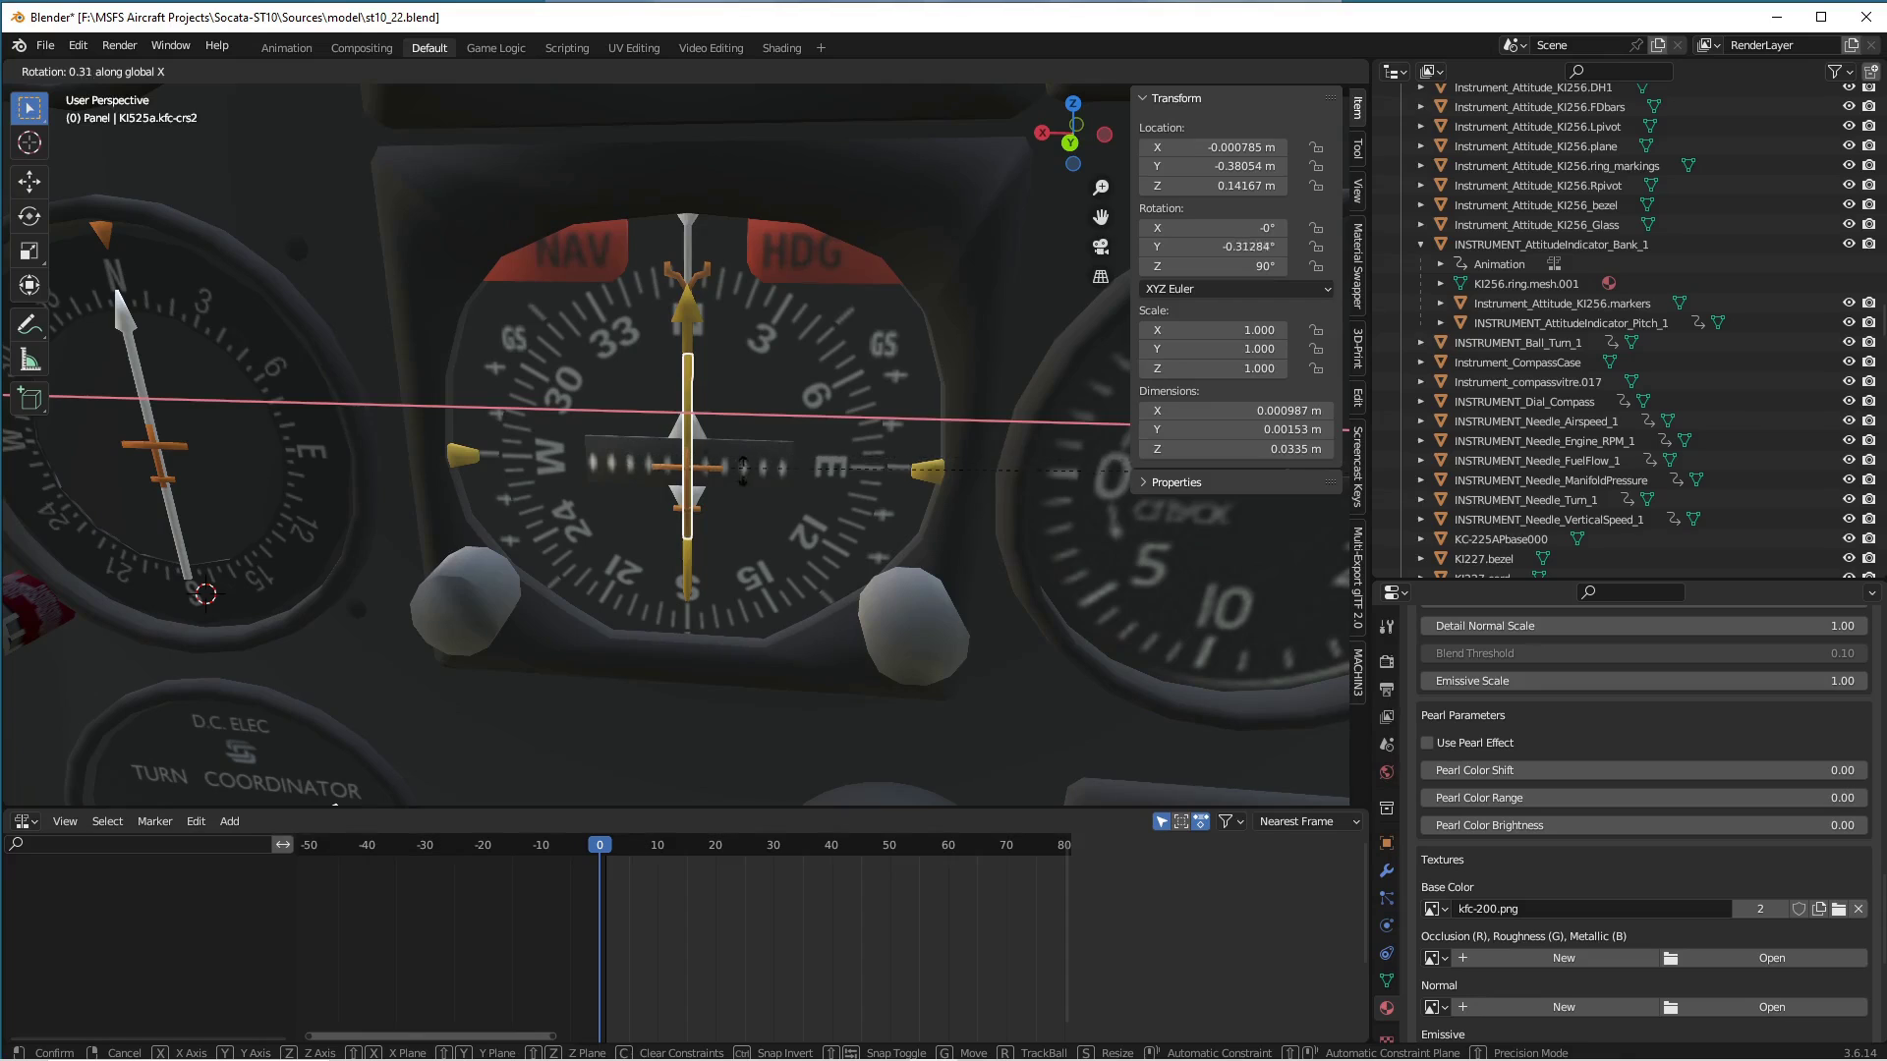
key(z)
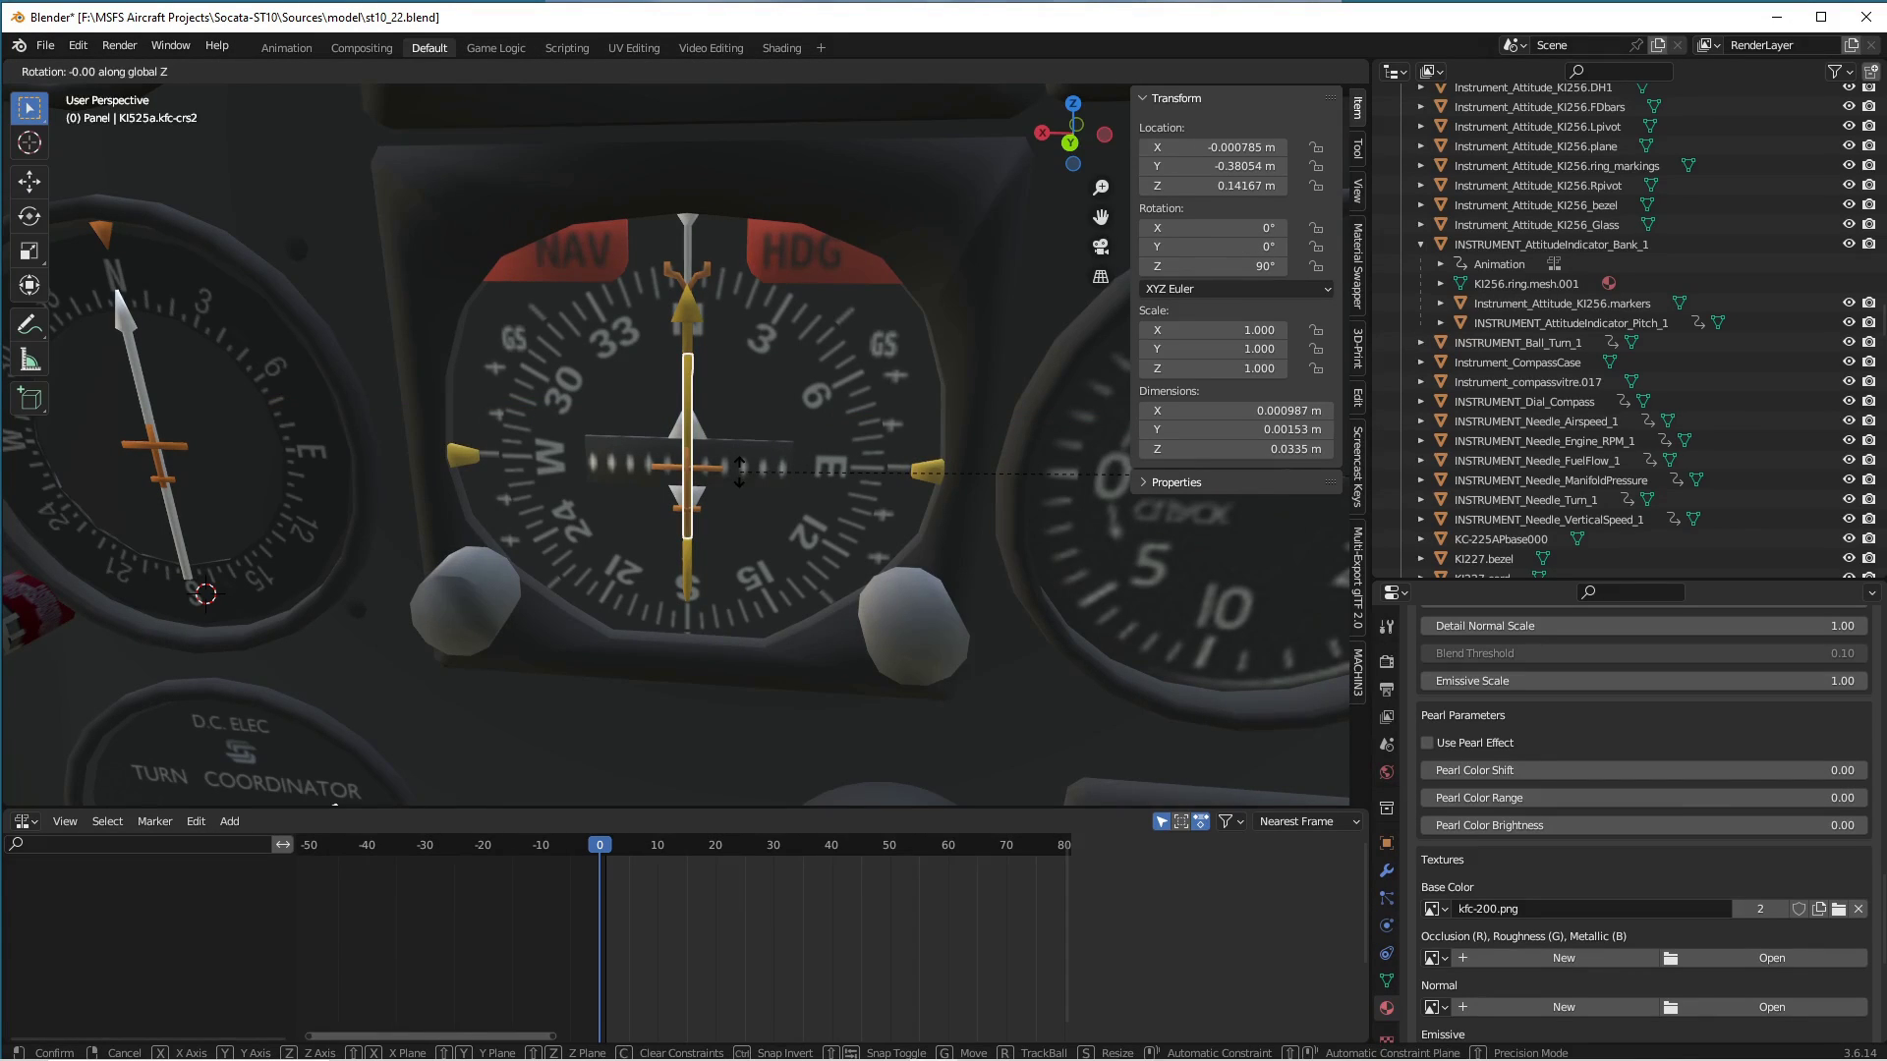
right_click(741, 477)
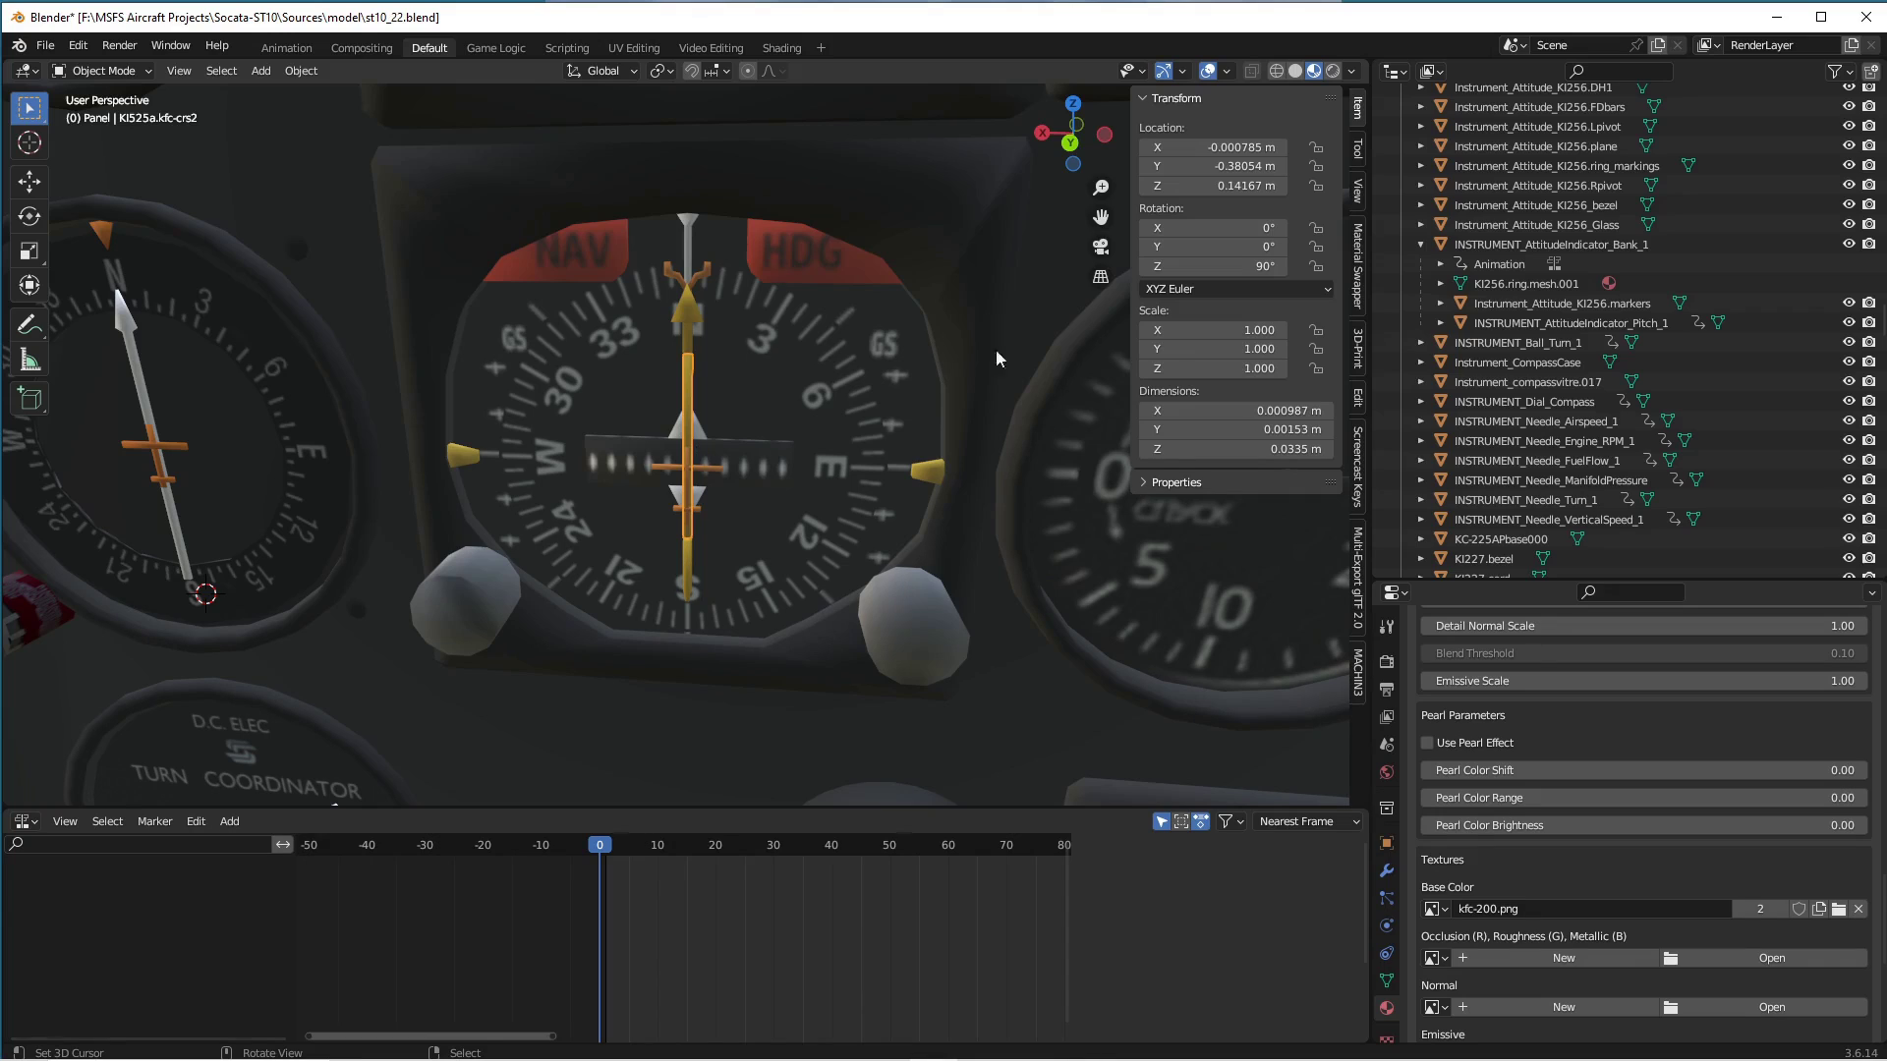
Select the KI525a's two knobs and its course pointer to point out which parts need animating.
click(893, 638)
click(417, 625)
click(922, 650)
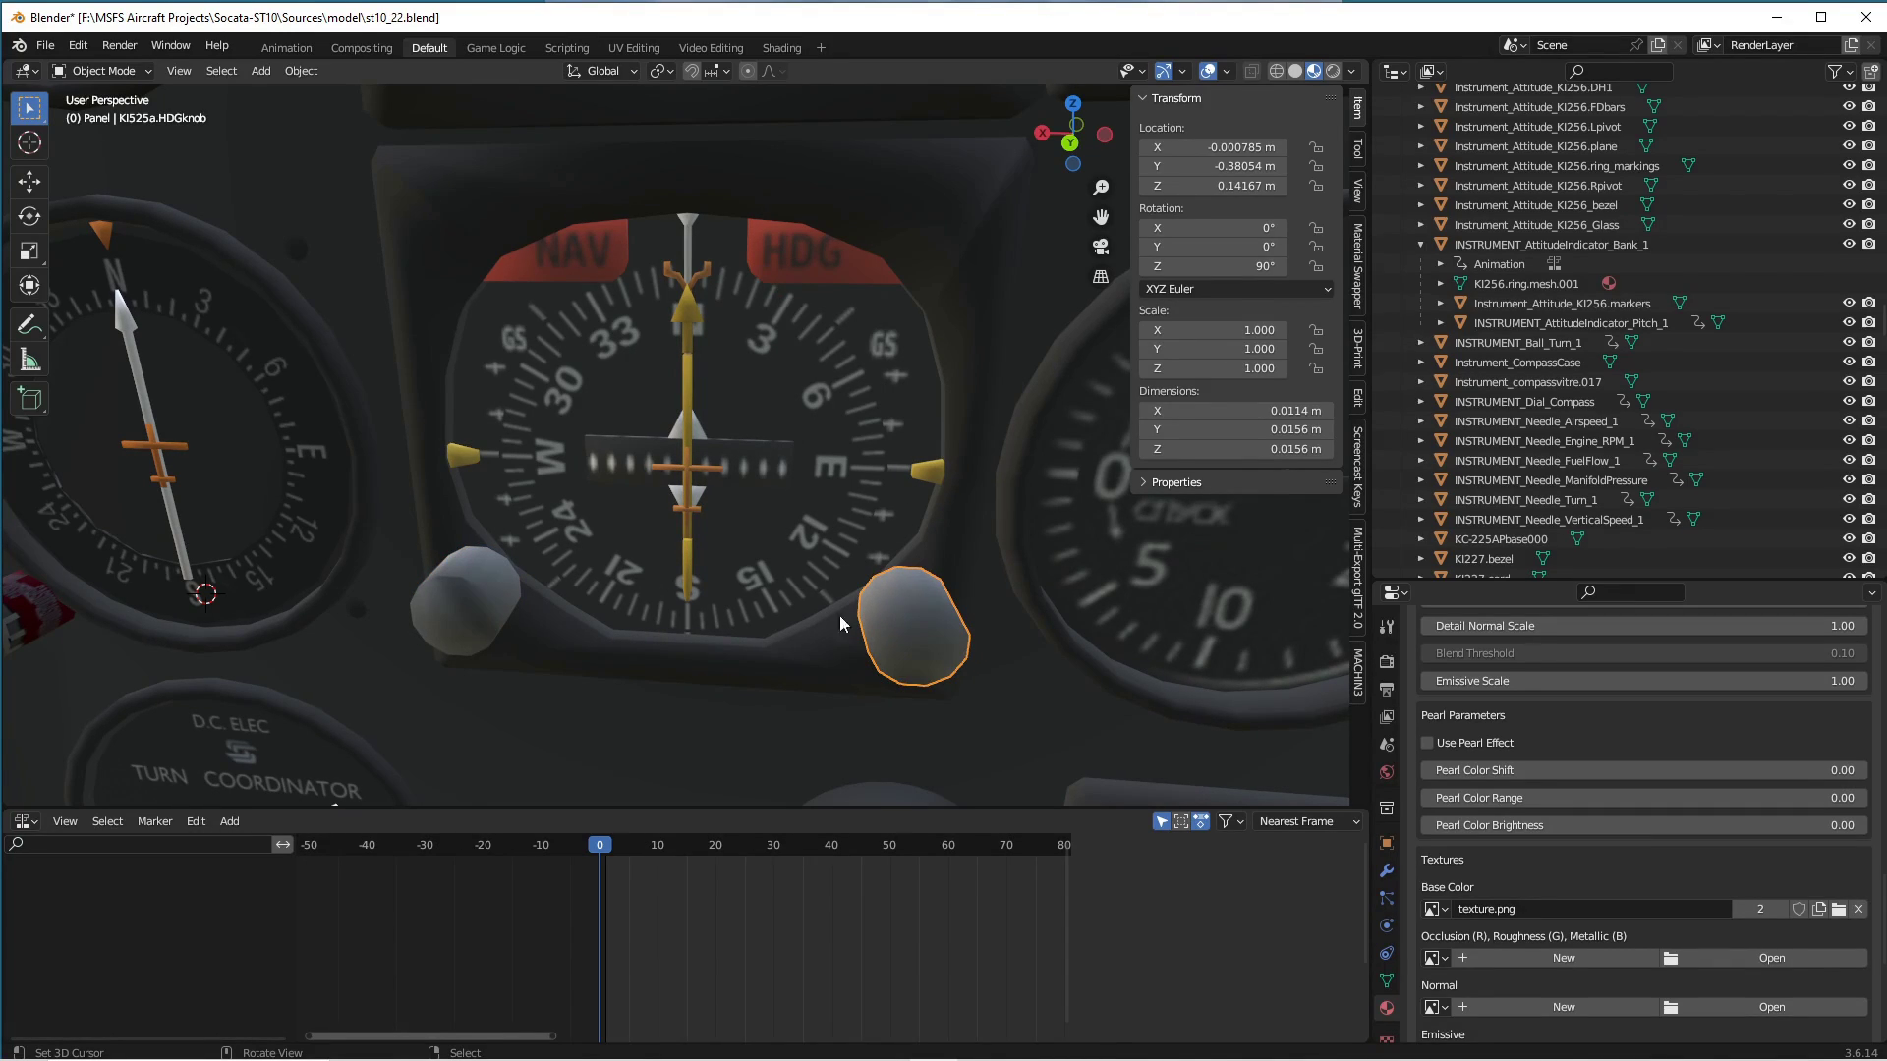
click(684, 303)
click(684, 303)
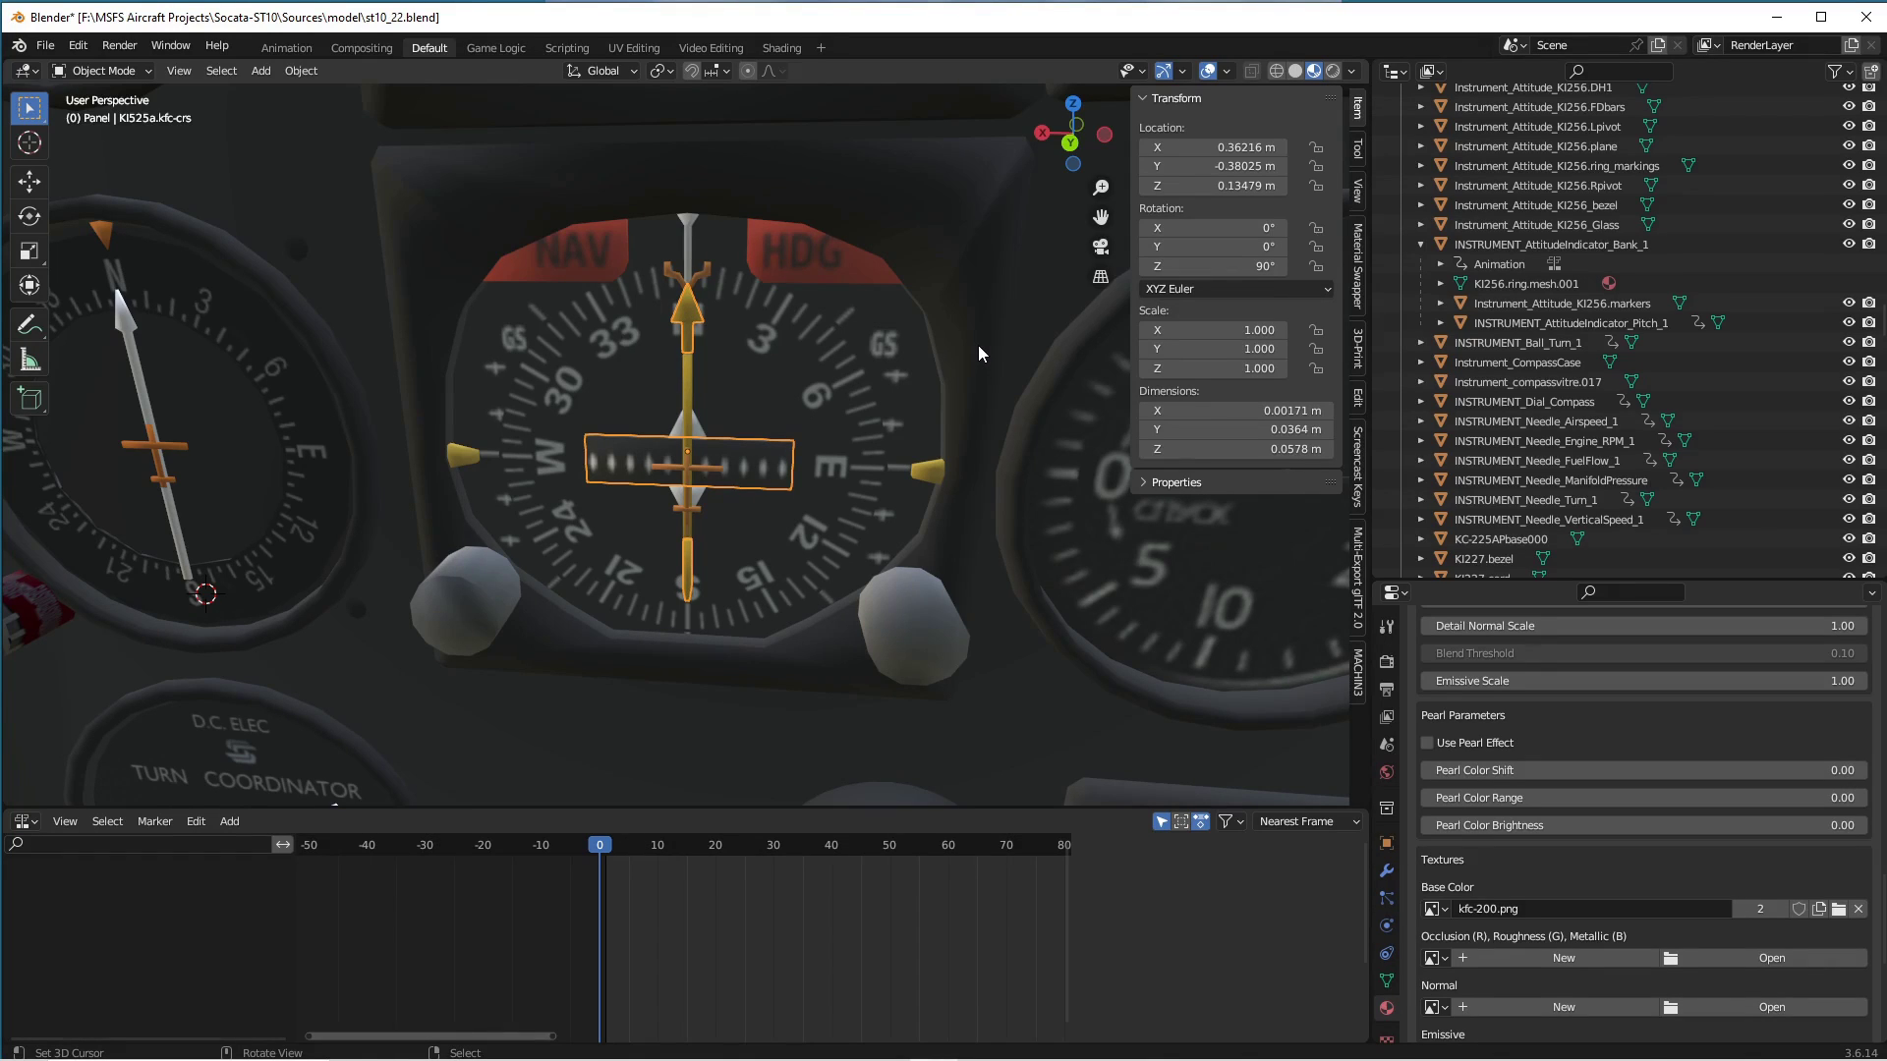
scroll(977, 345, down, 3)
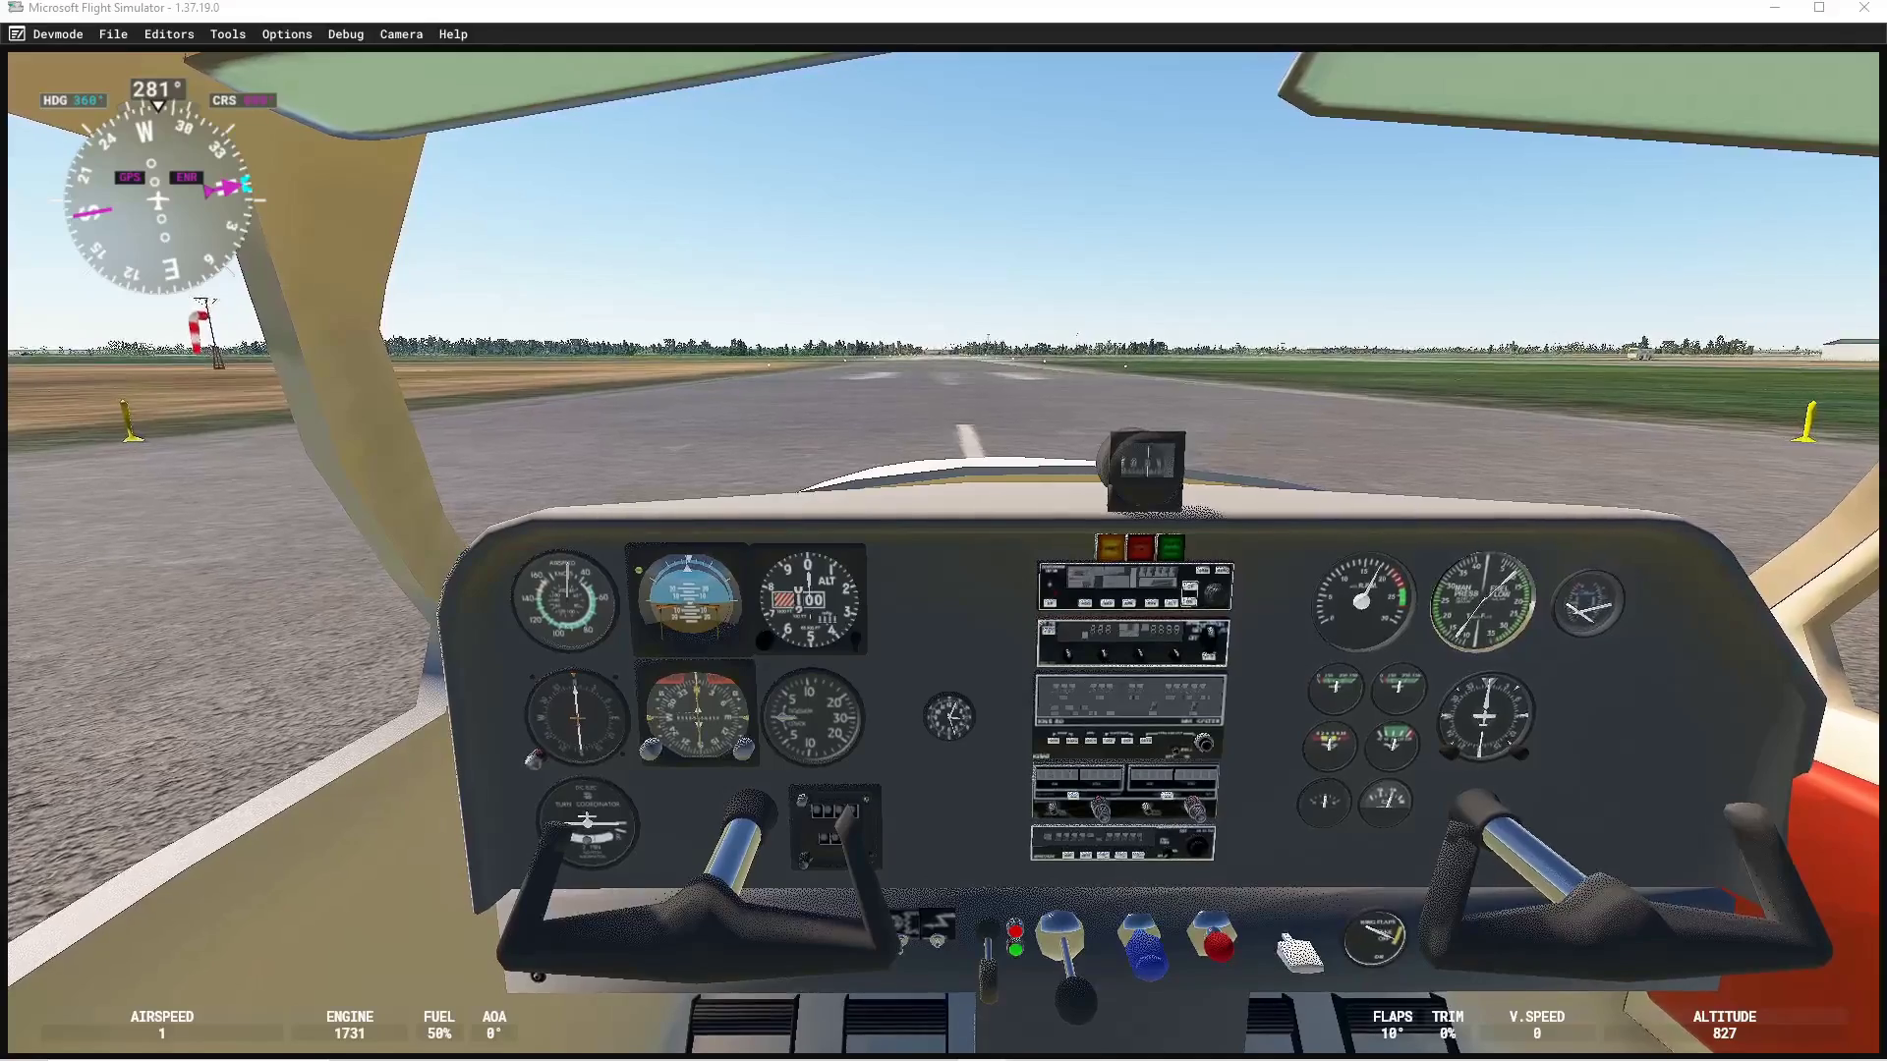
Switch to Microsoft Flight Simulator and increase the throttle to run up the parked aircraft's engine.
click(696, 131)
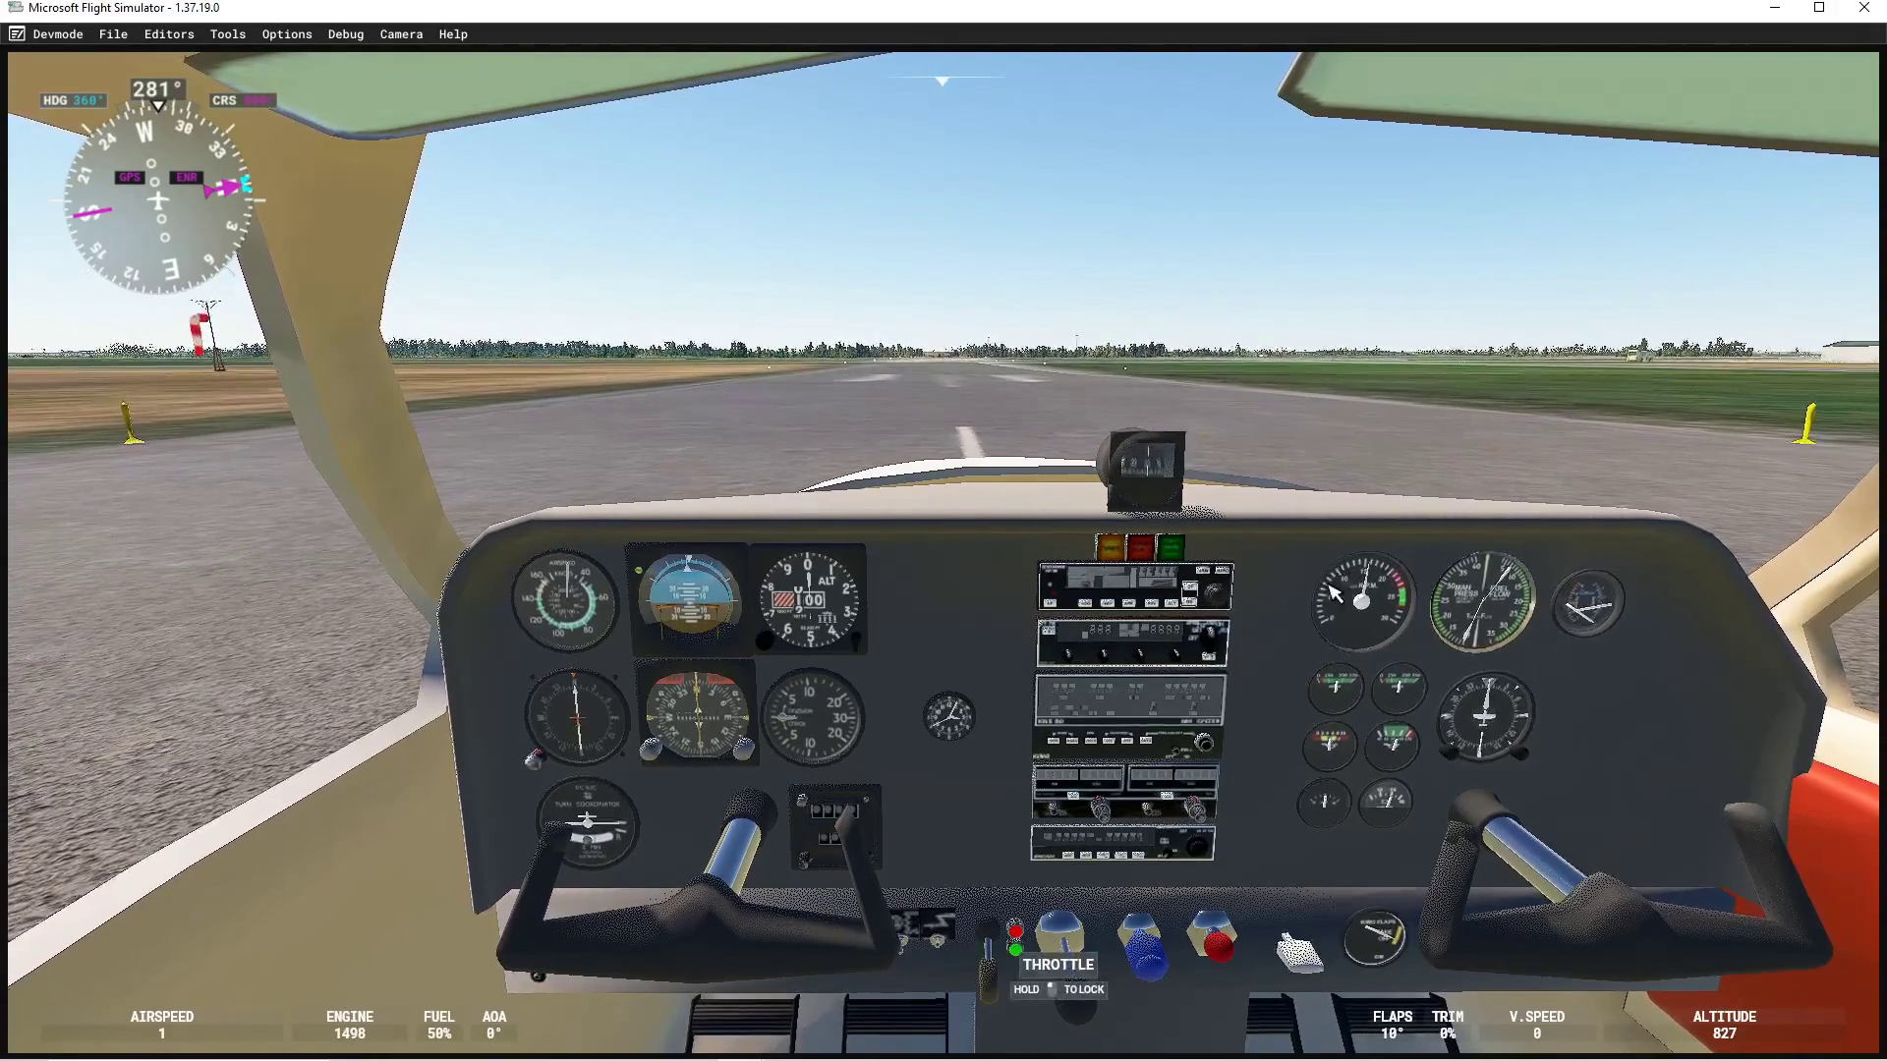
key(F3)
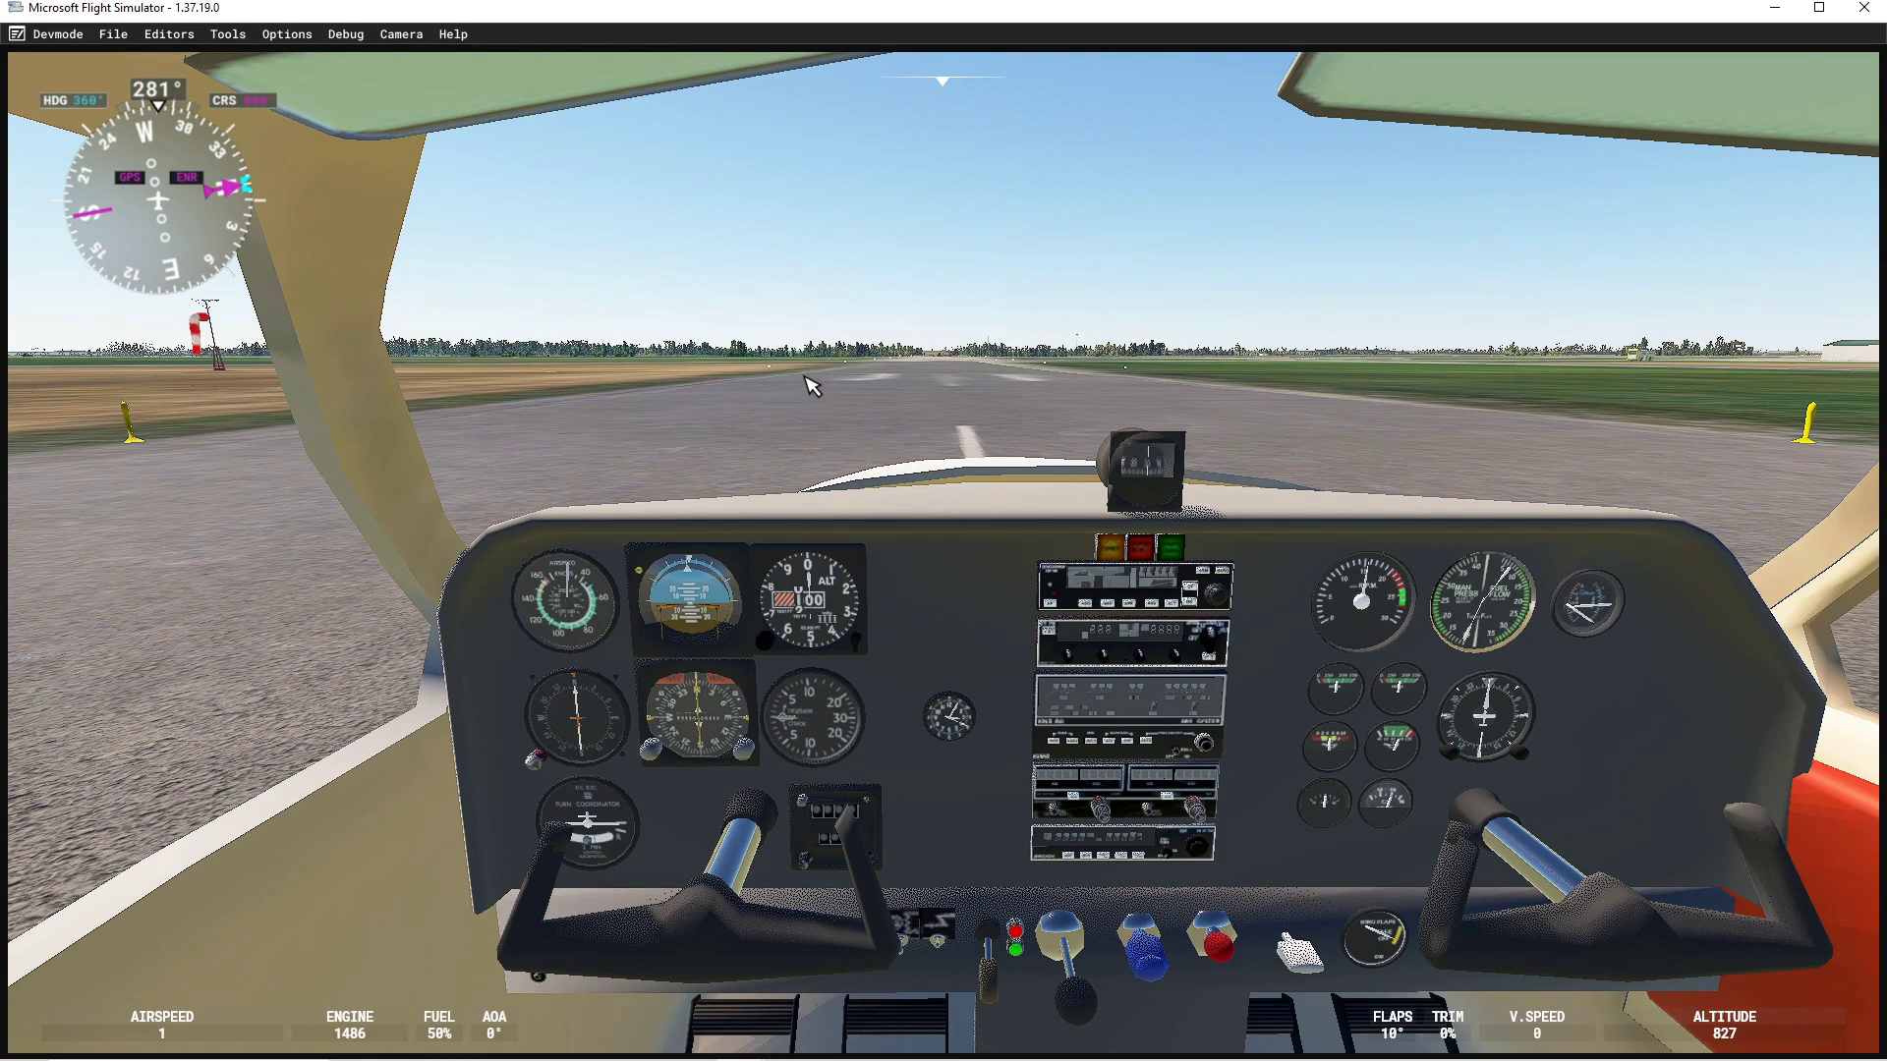
key(F3)
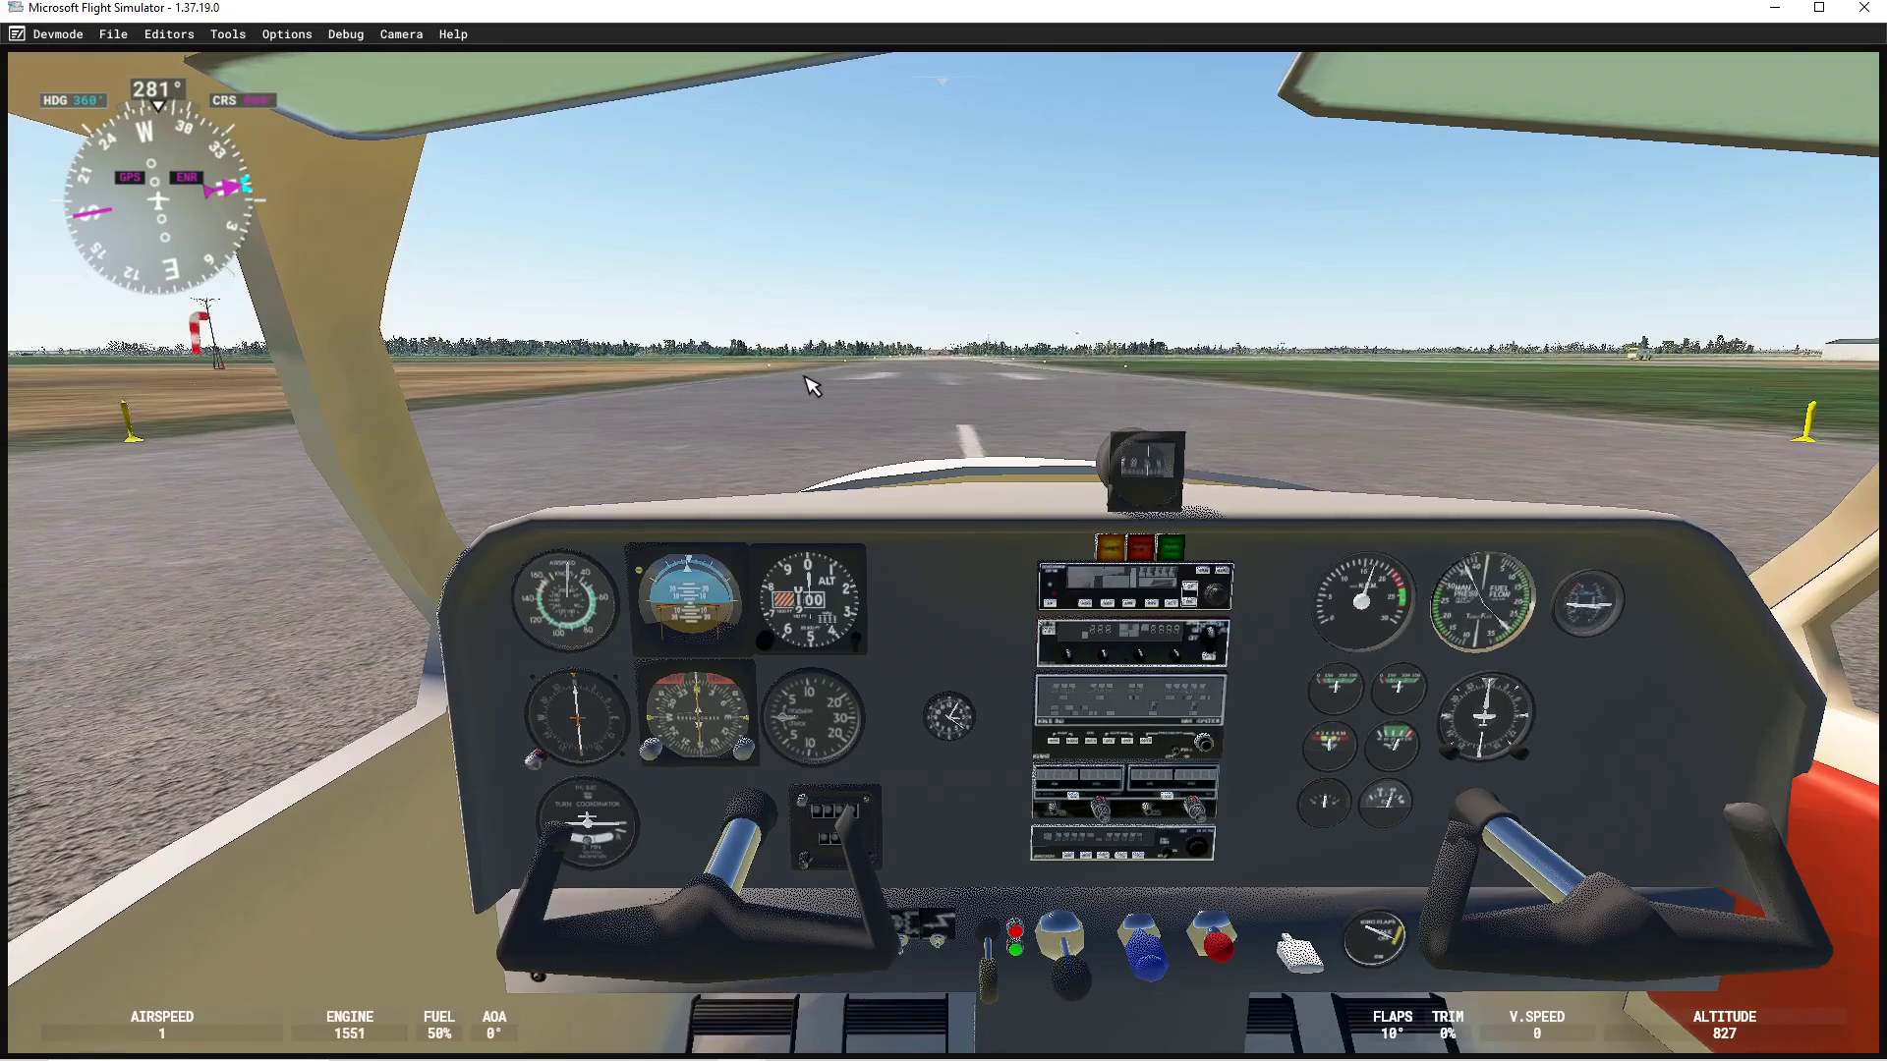
right_drag(1167, 404, 1160, 454)
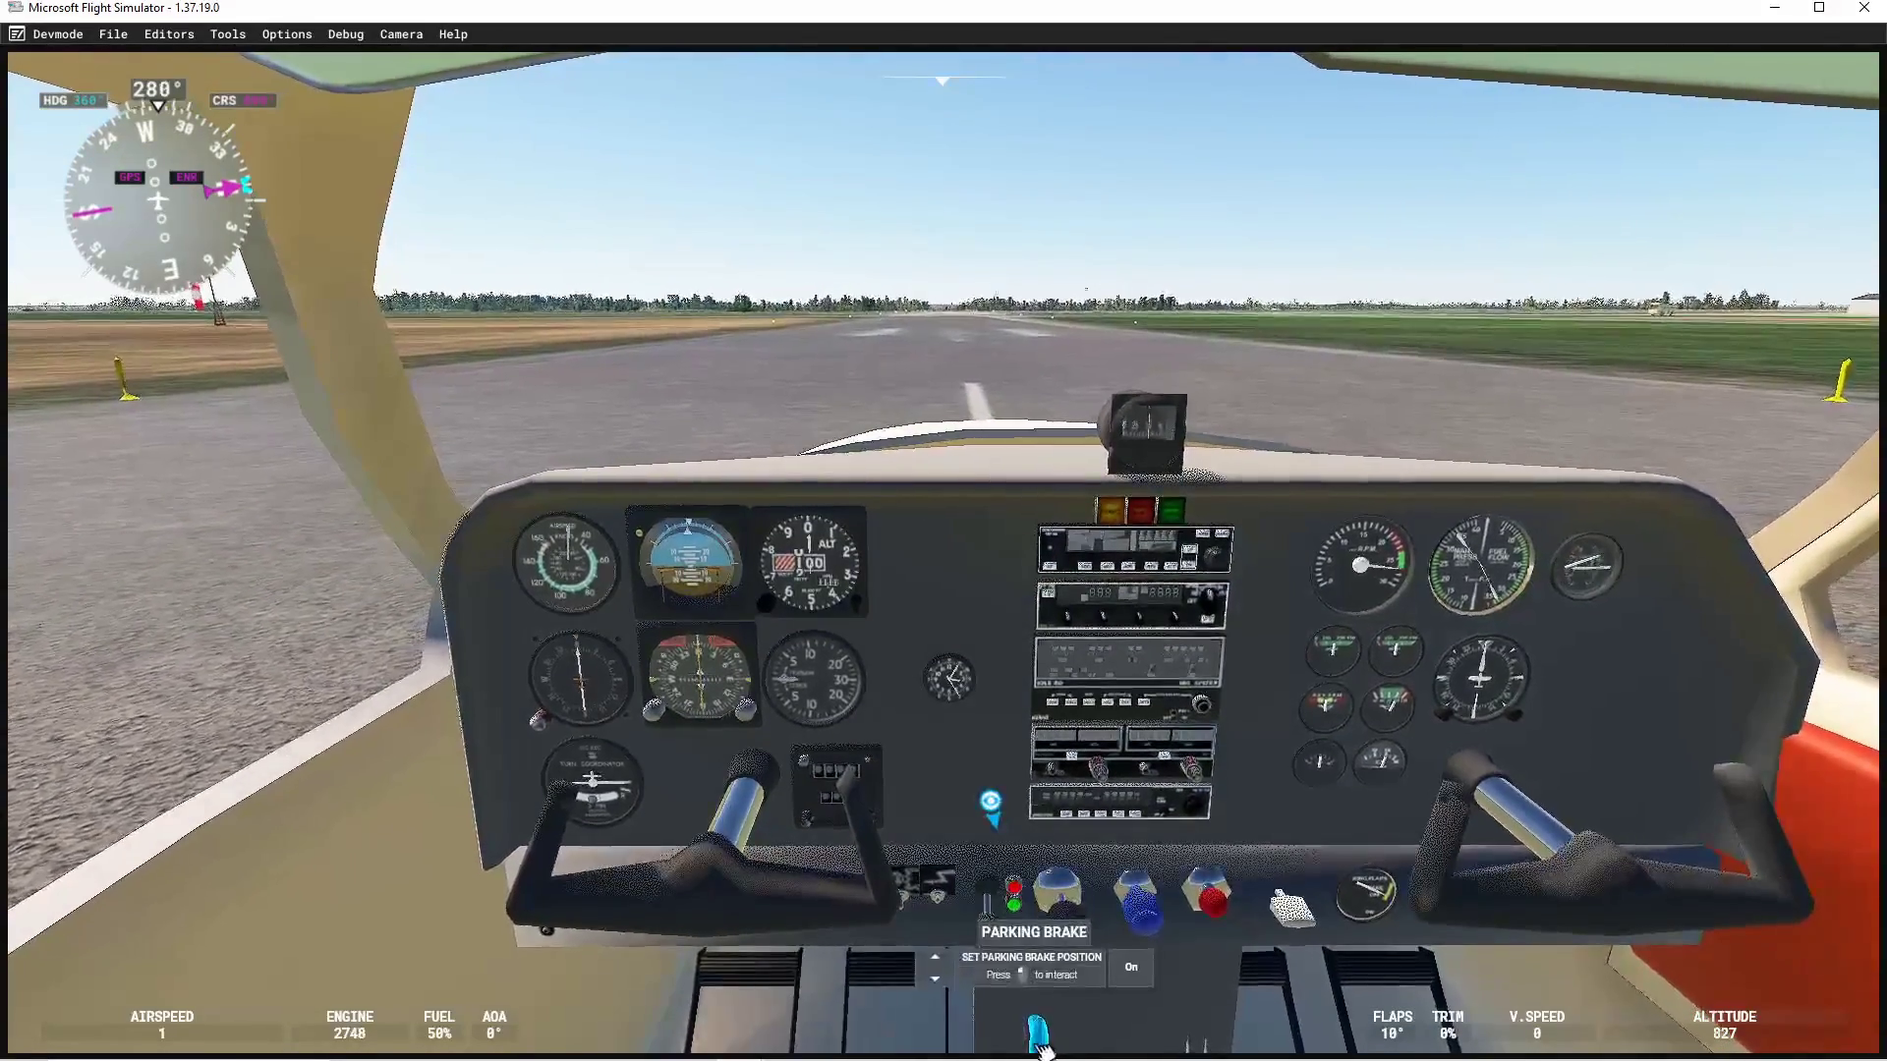